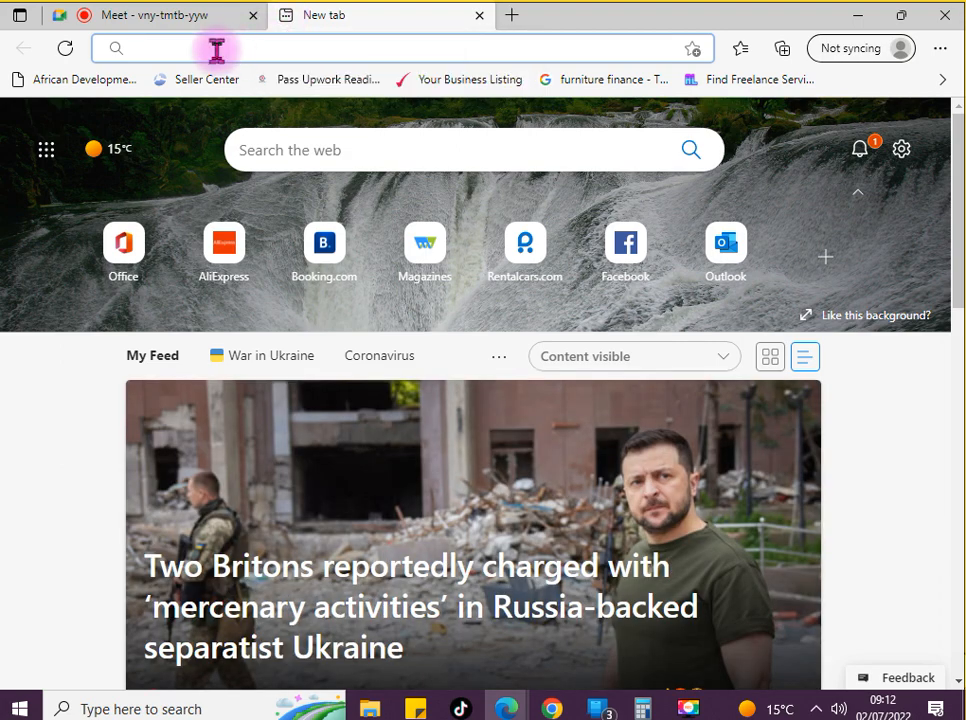
# Step: Load marketitagency.co.ke/wp-admin in Edge to reach the WordPress login page
pyautogui.write('ma')
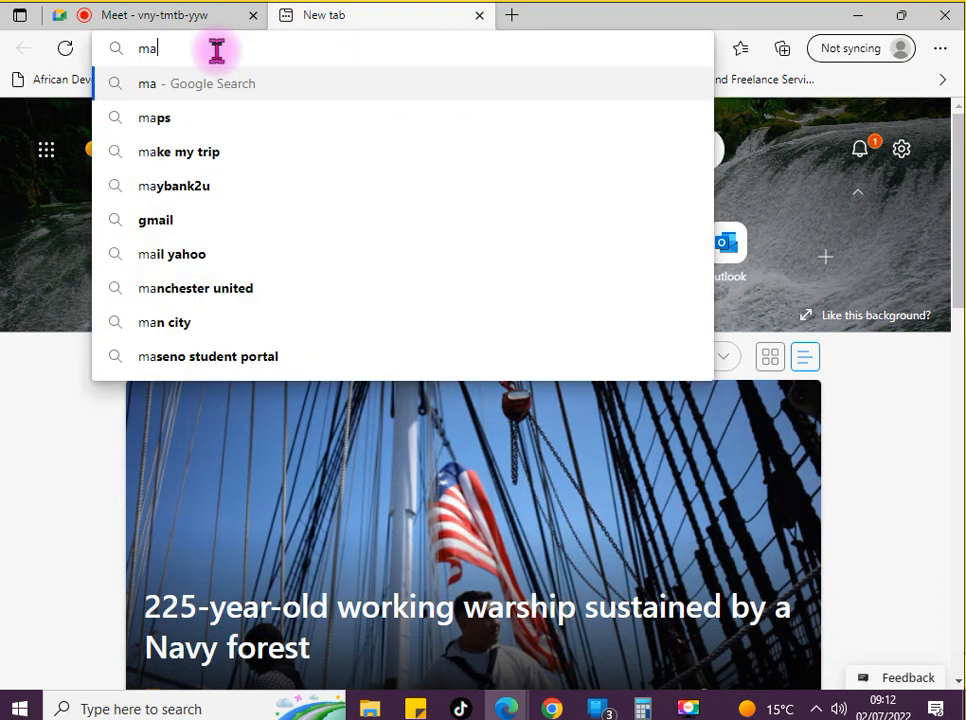
pyautogui.write('rke')
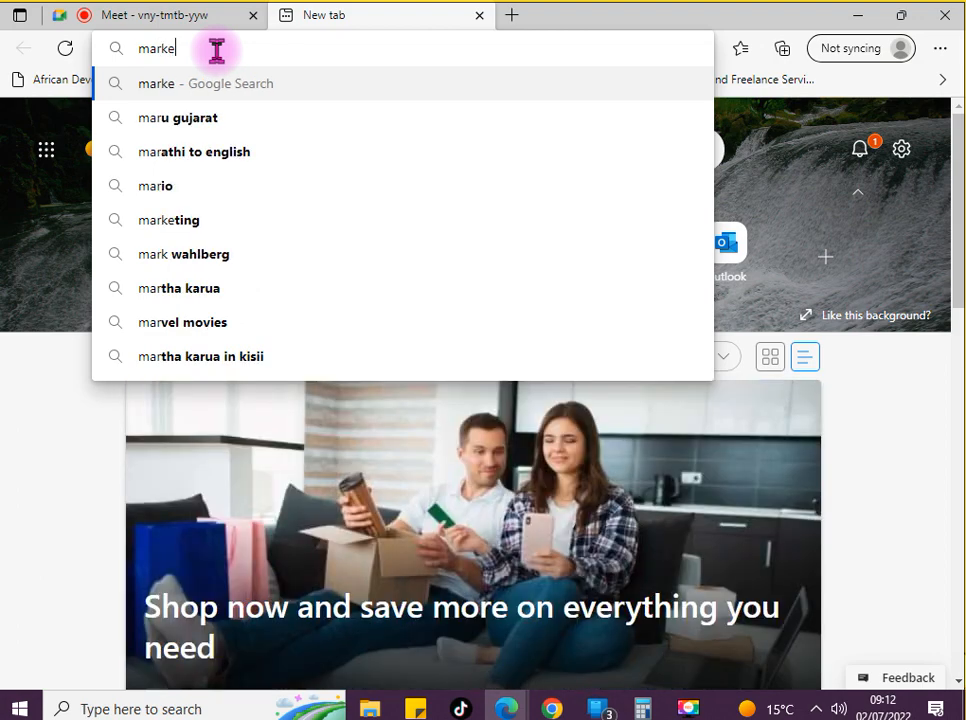
pyautogui.write('titagency')
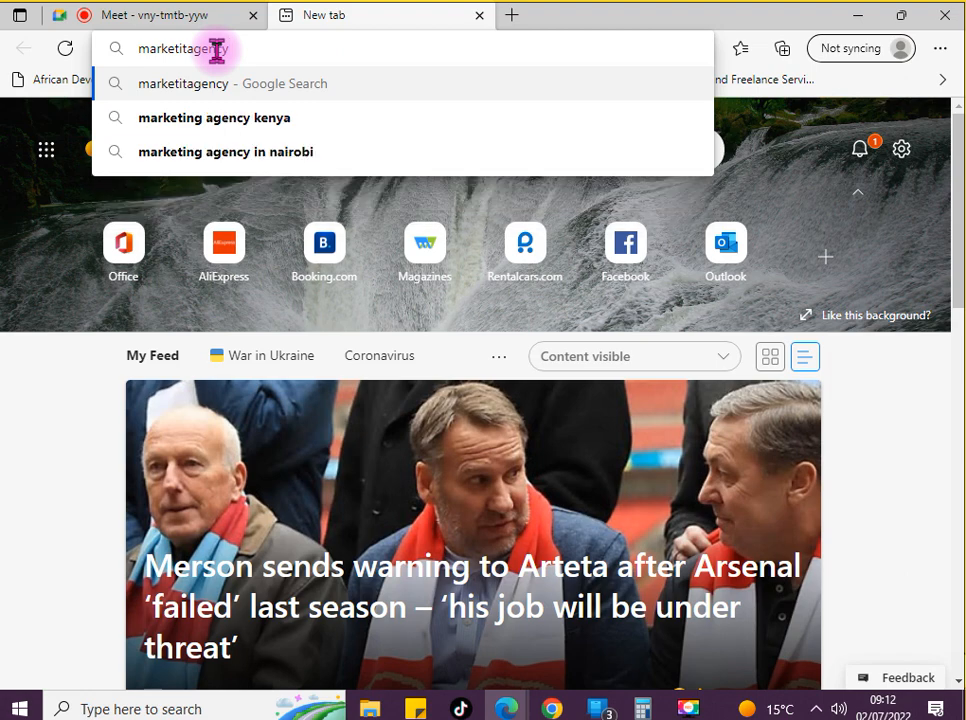
pyautogui.write('.co.k')
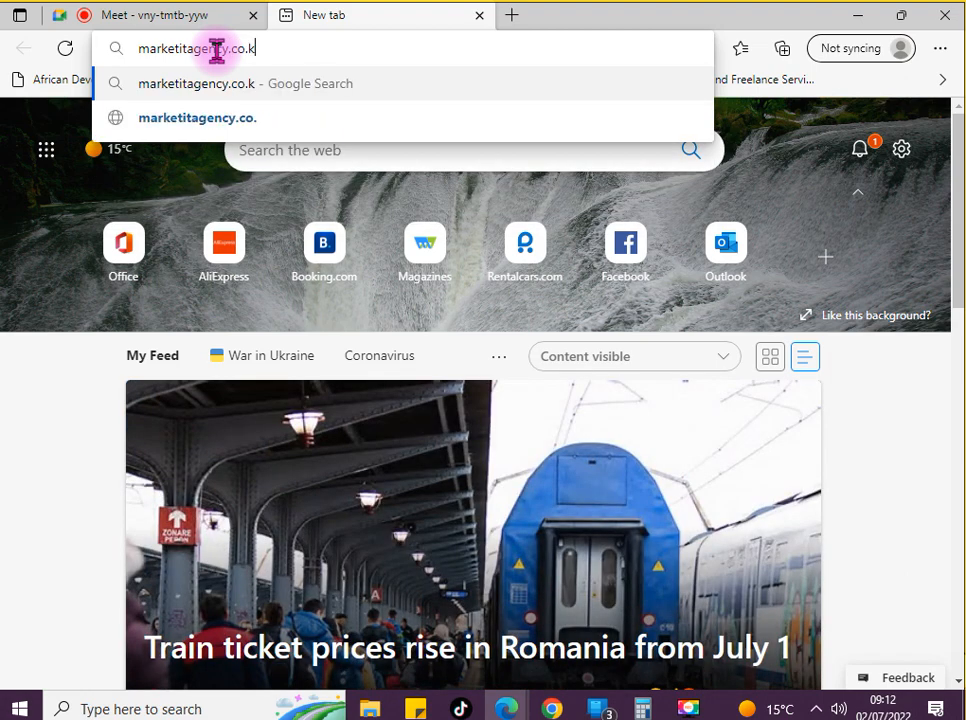
pyautogui.write('e/w')
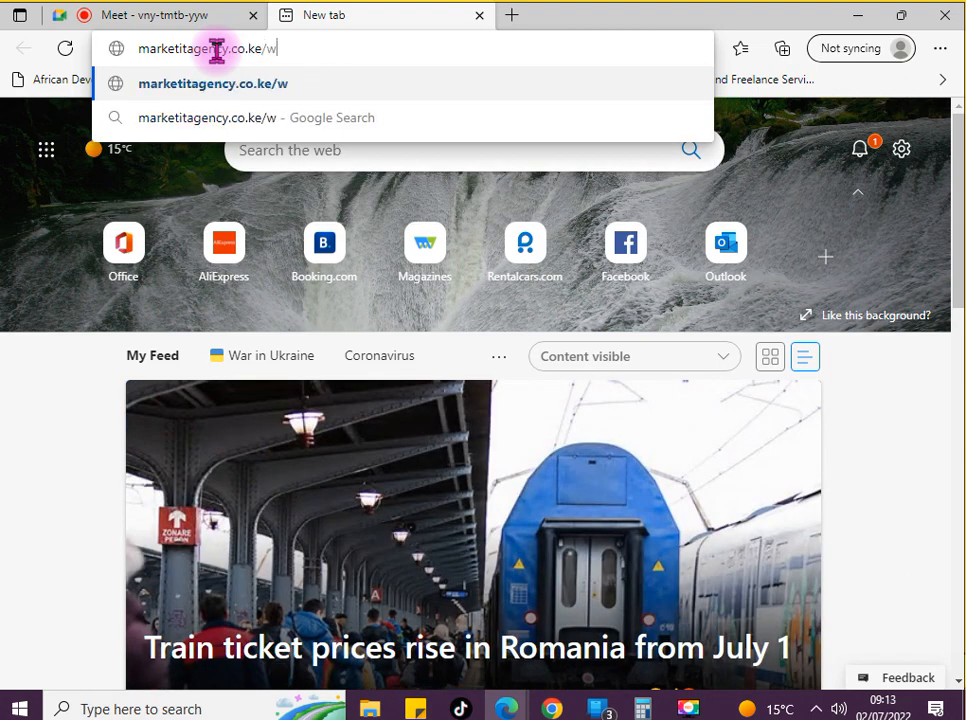
pyautogui.write('p-adm')
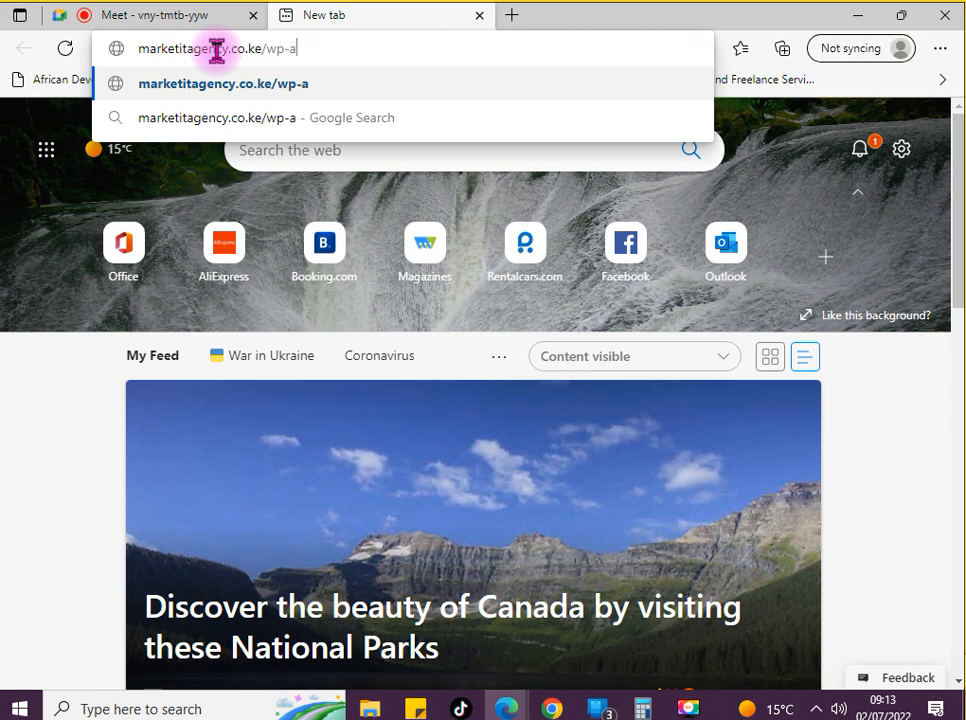
pyautogui.write('in')
pyautogui.press('Return')
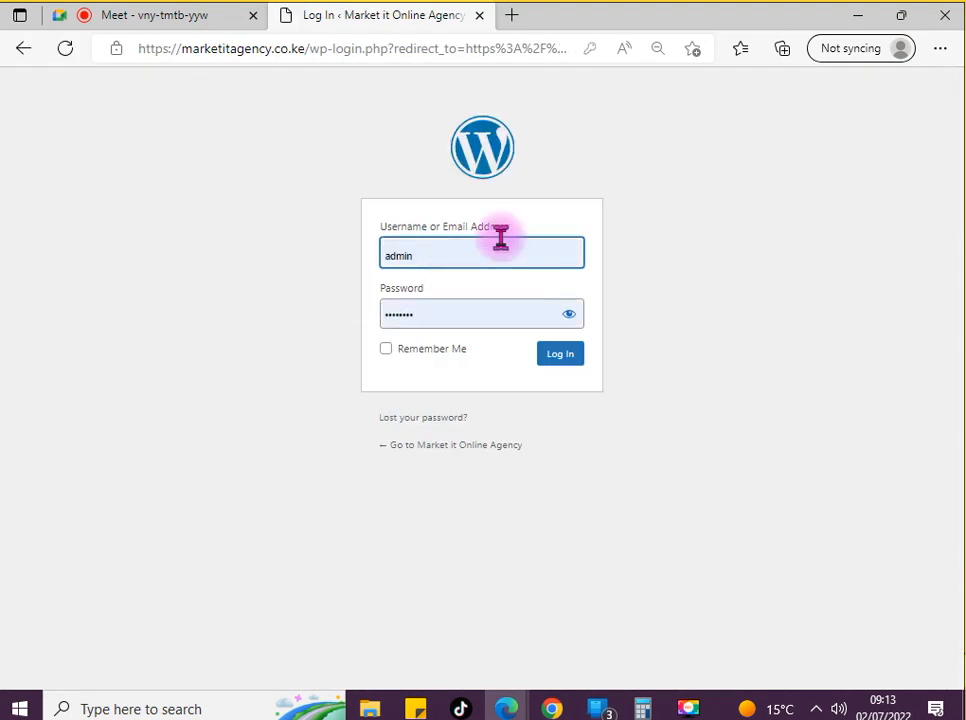
# Step: Log in with the saved username and password to open the admin Dashboard
pyautogui.click(395, 252)
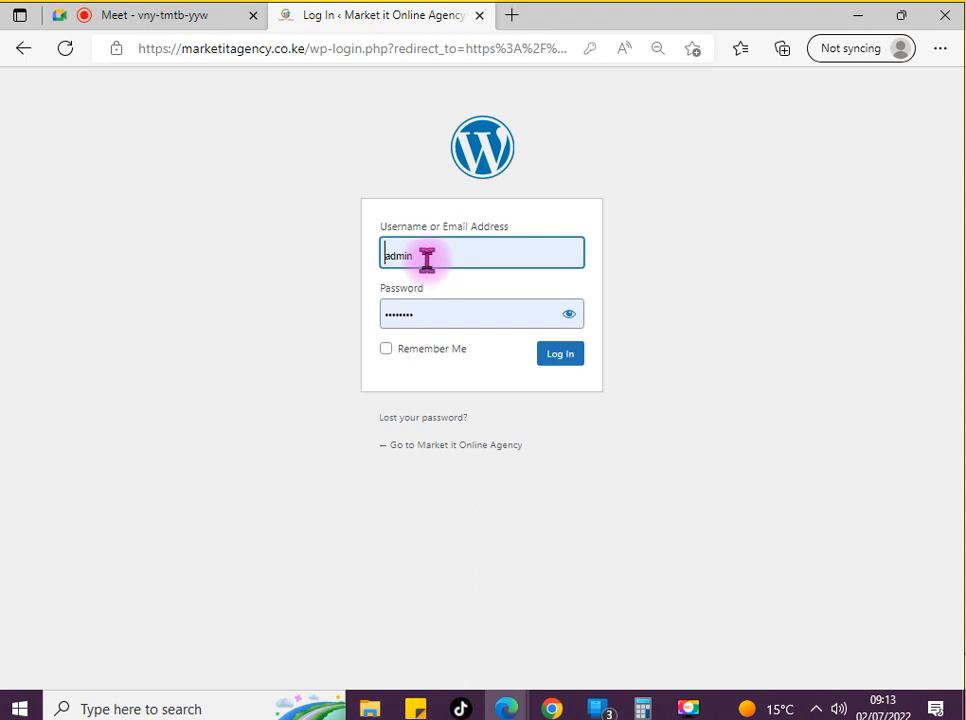
pyautogui.click(553, 364)
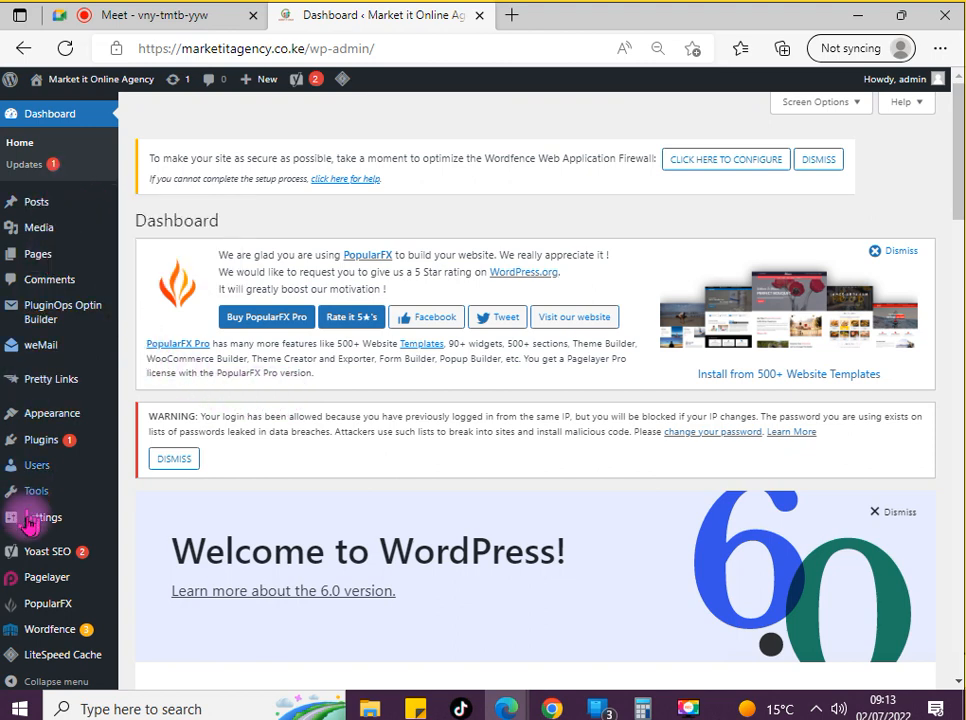
pyautogui.scroll(-1, 62, 418)
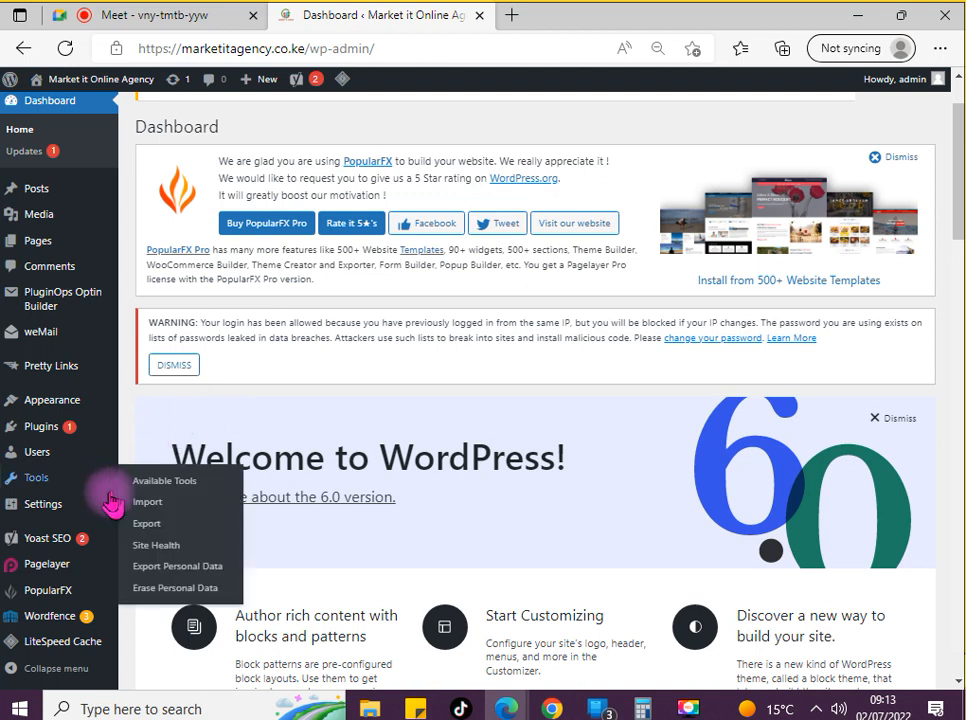
pyautogui.moveTo(78, 543)
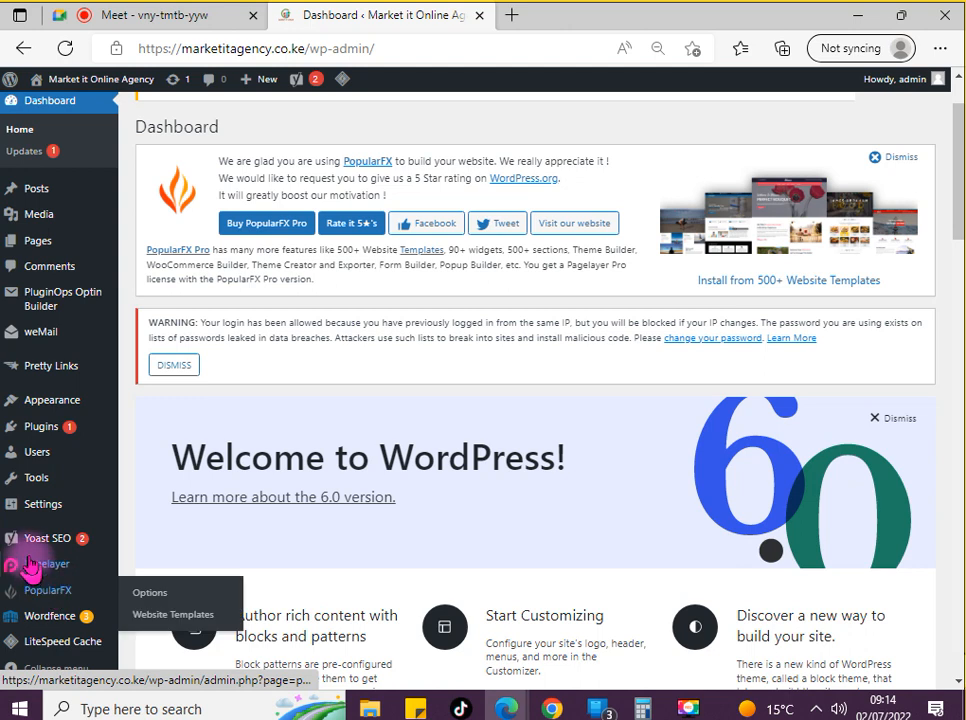
pyautogui.moveTo(63, 318)
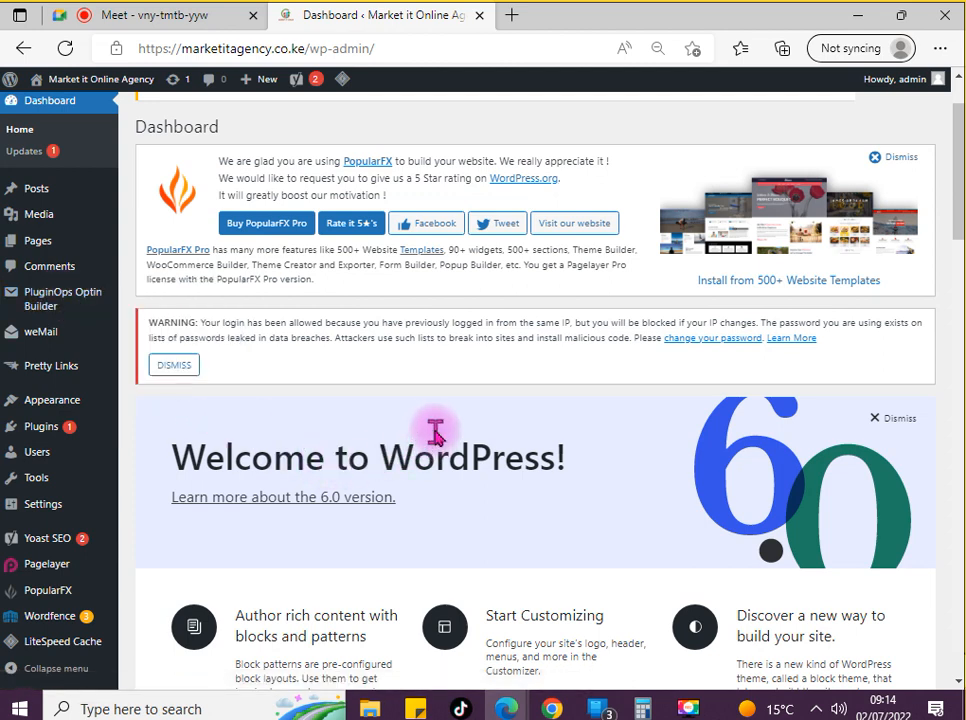
pyautogui.scroll(-2, 437, 432)
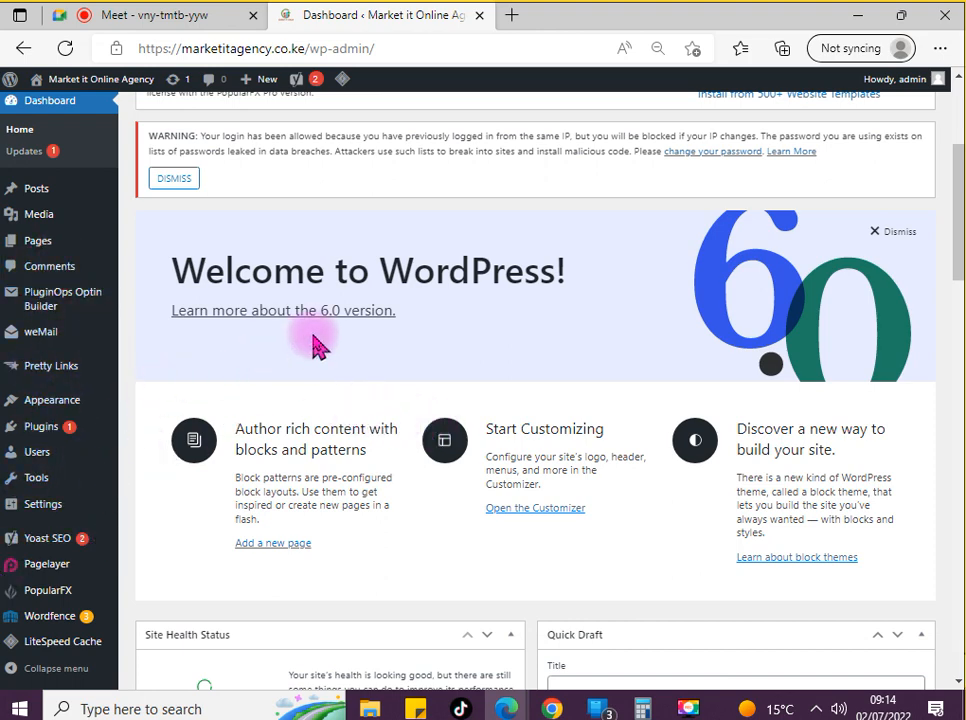
pyautogui.scroll(3, 378, 340)
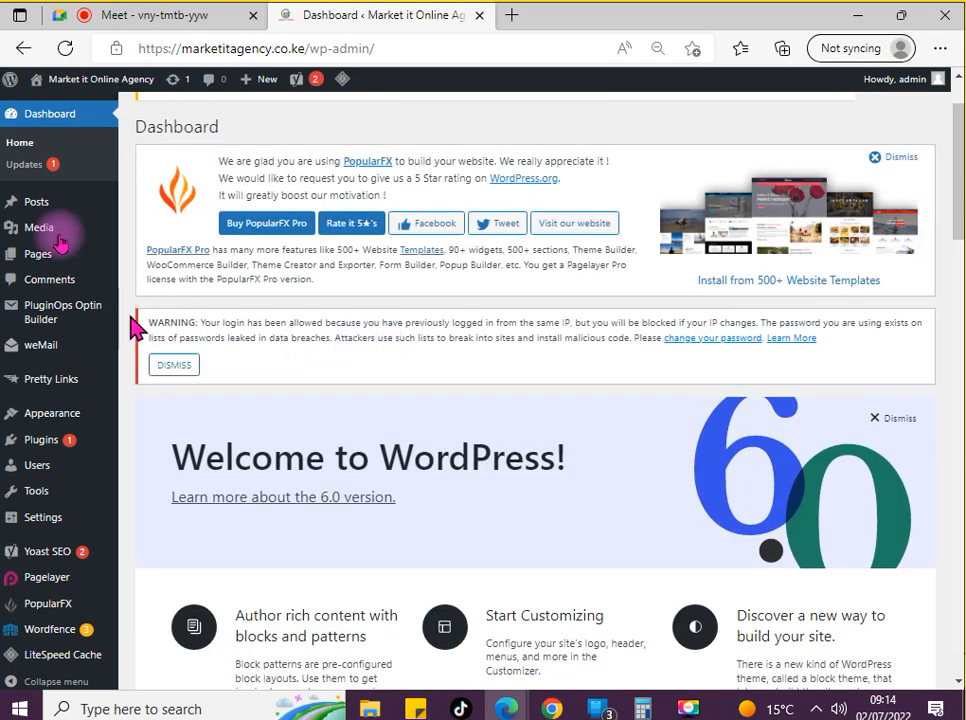
pyautogui.moveTo(47, 385)
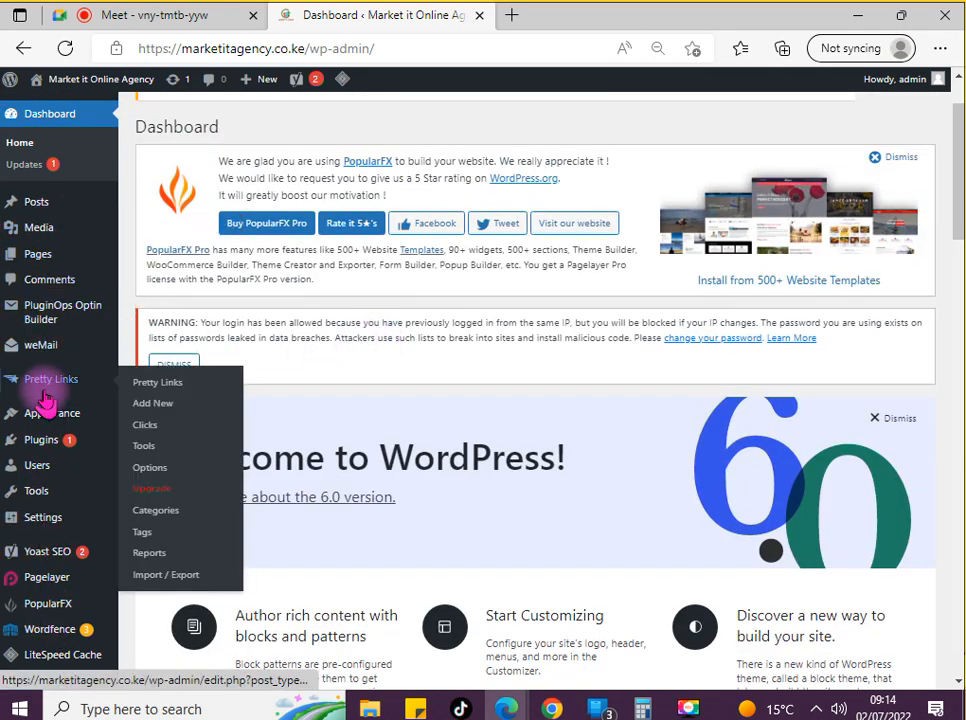
pyautogui.moveTo(22, 262)
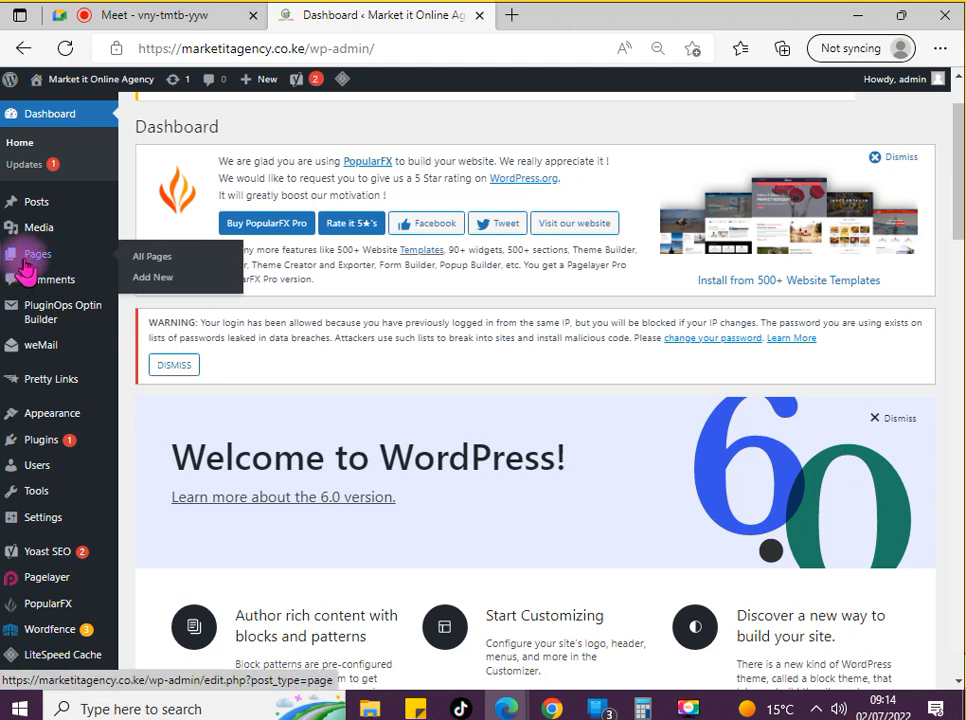
# Step: Open the Pages list, preview the live home page, then come back to the list
pyautogui.click(30, 262)
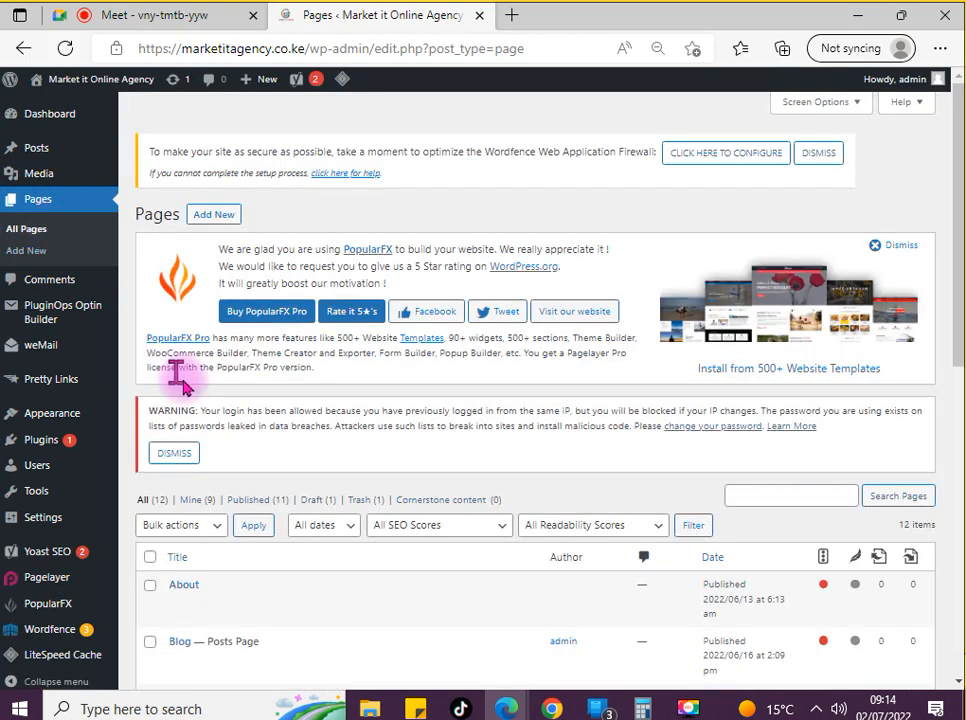
pyautogui.scroll(-3, 270, 459)
pyautogui.scroll(3, 225, 405)
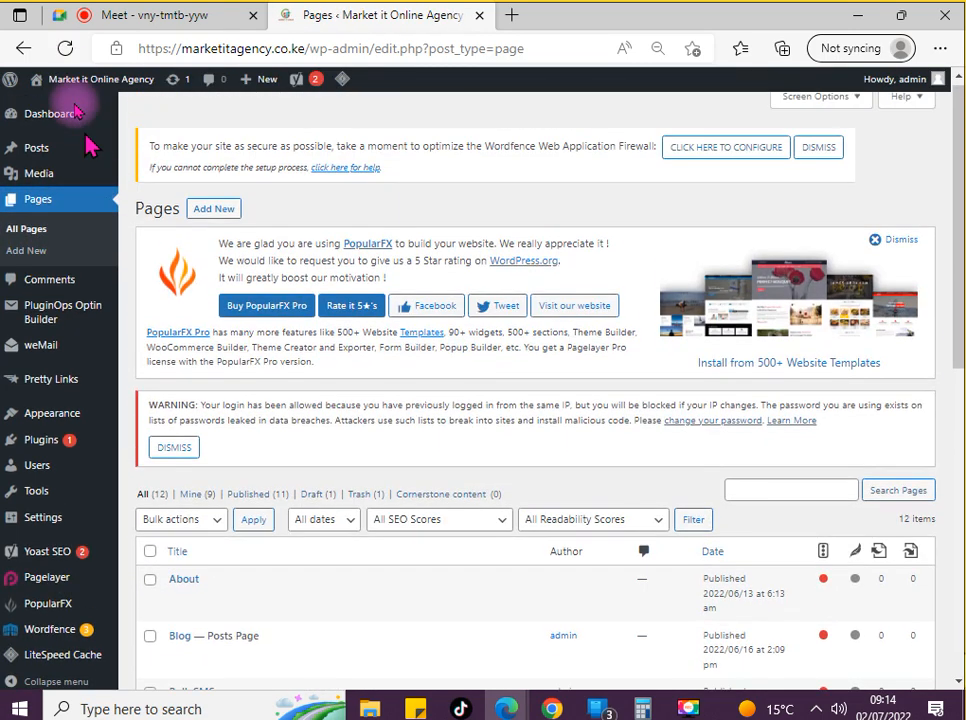
pyautogui.rightClick(78, 80)
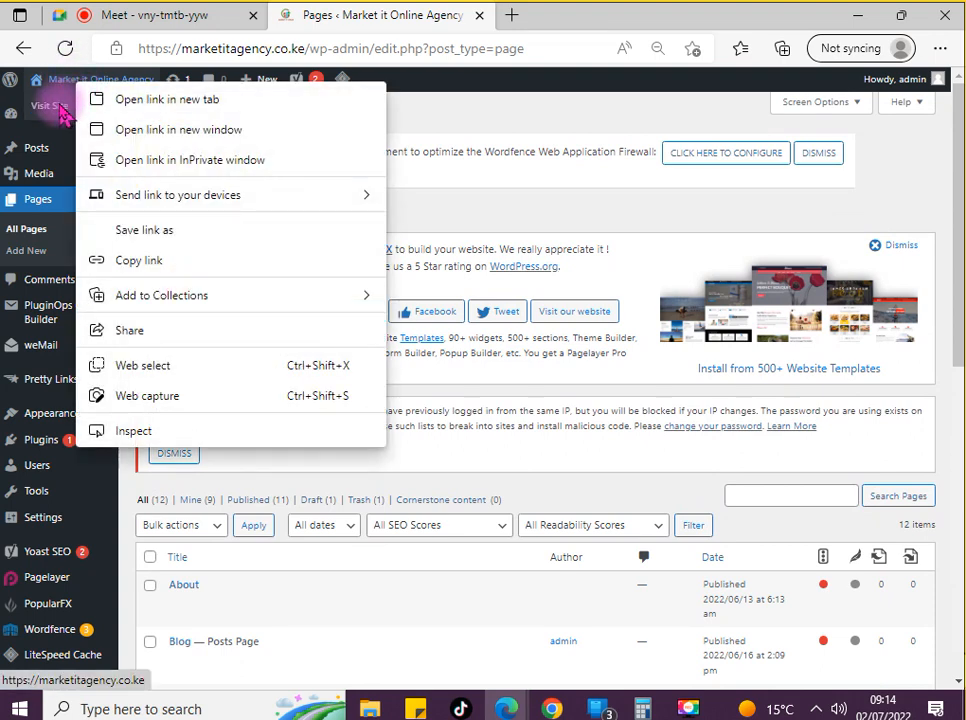
pyautogui.click(60, 113)
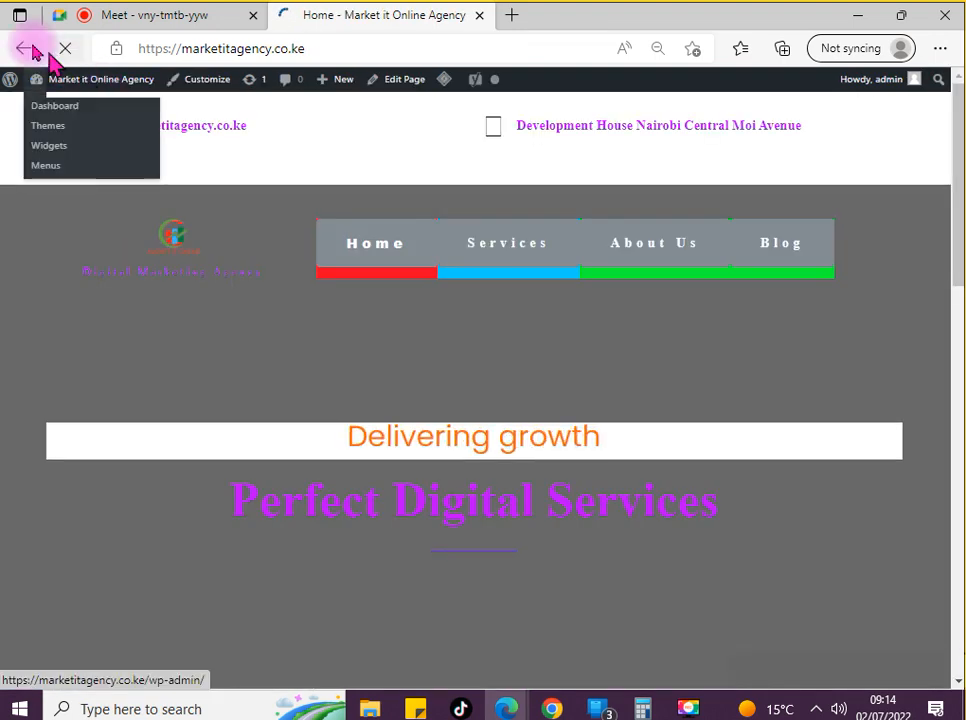
pyautogui.click(20, 46)
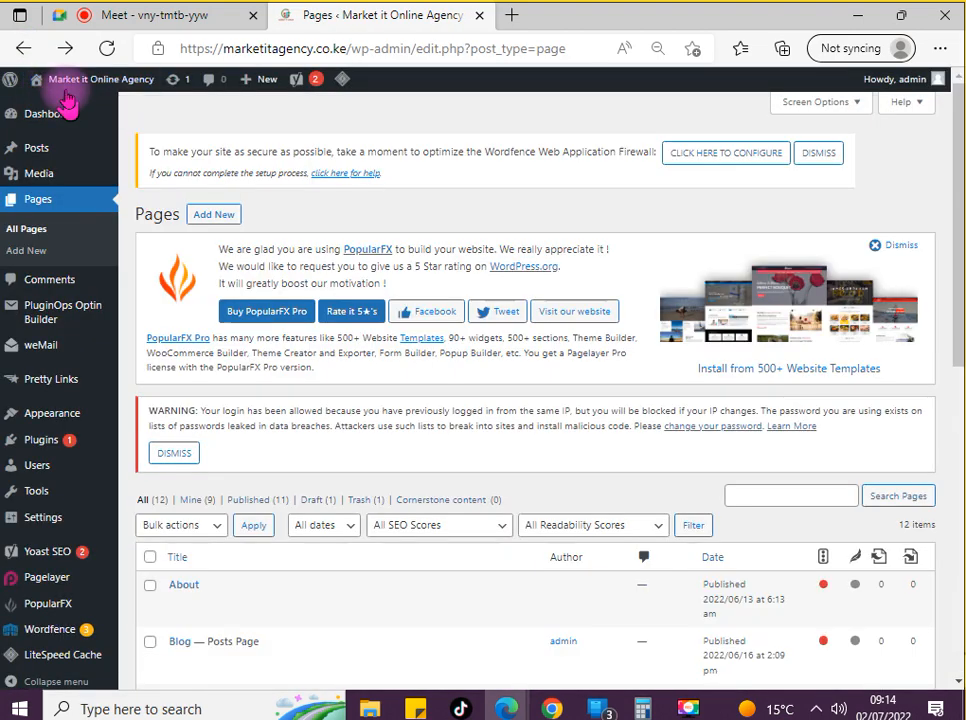
# Step: Open the live site in a new tab and look through its home page
pyautogui.rightClick(66, 82)
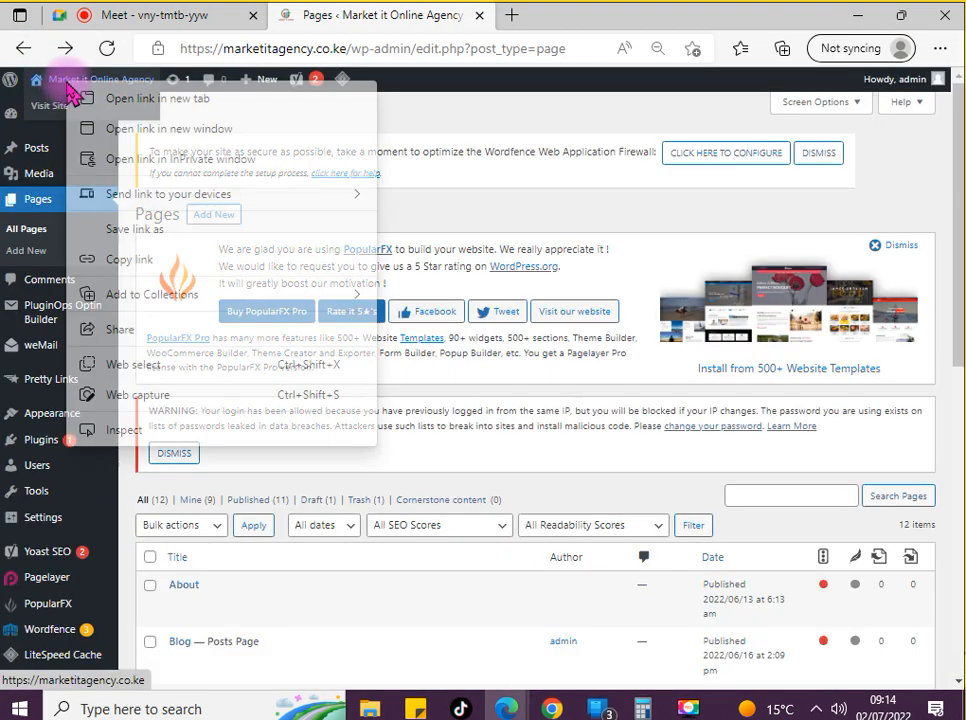
pyautogui.click(112, 99)
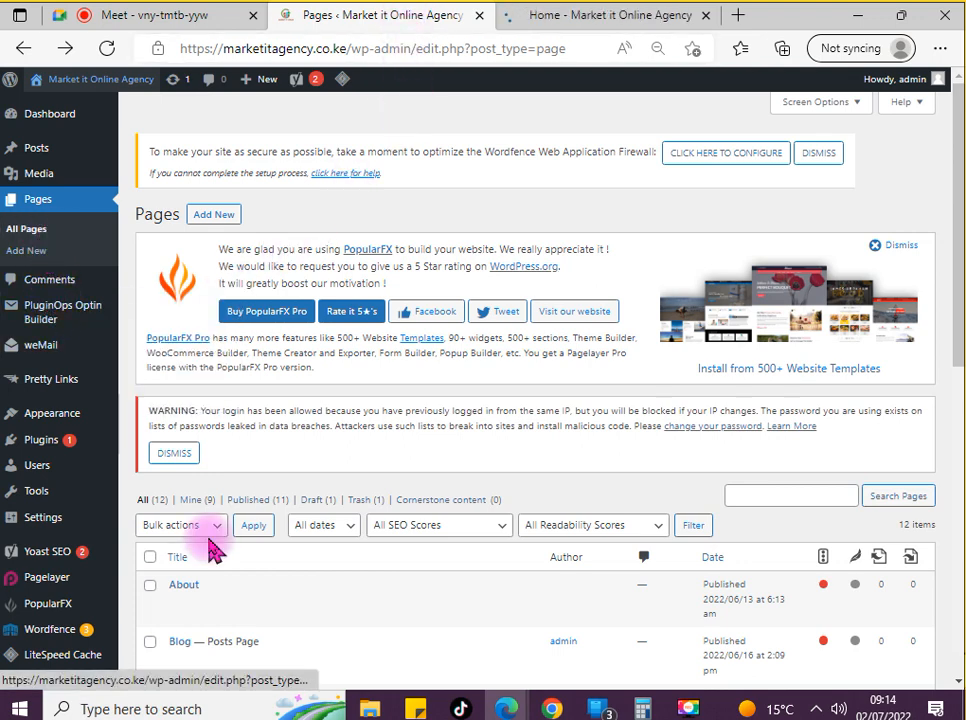
pyautogui.scroll(-3, 188, 479)
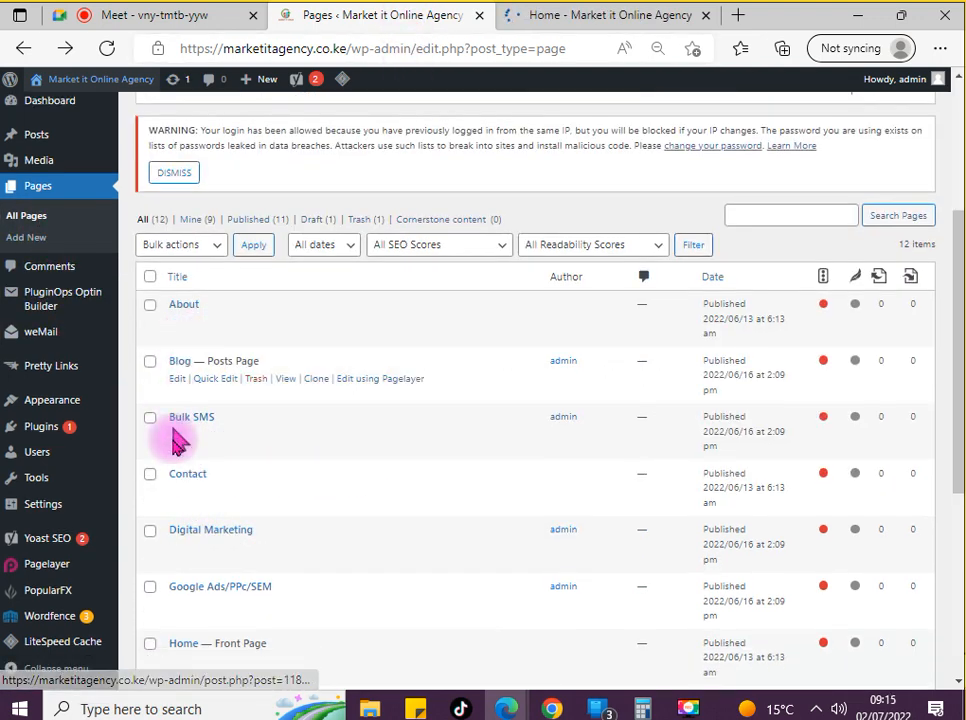
pyautogui.scroll(-2, 177, 460)
pyautogui.scroll(-2, 180, 452)
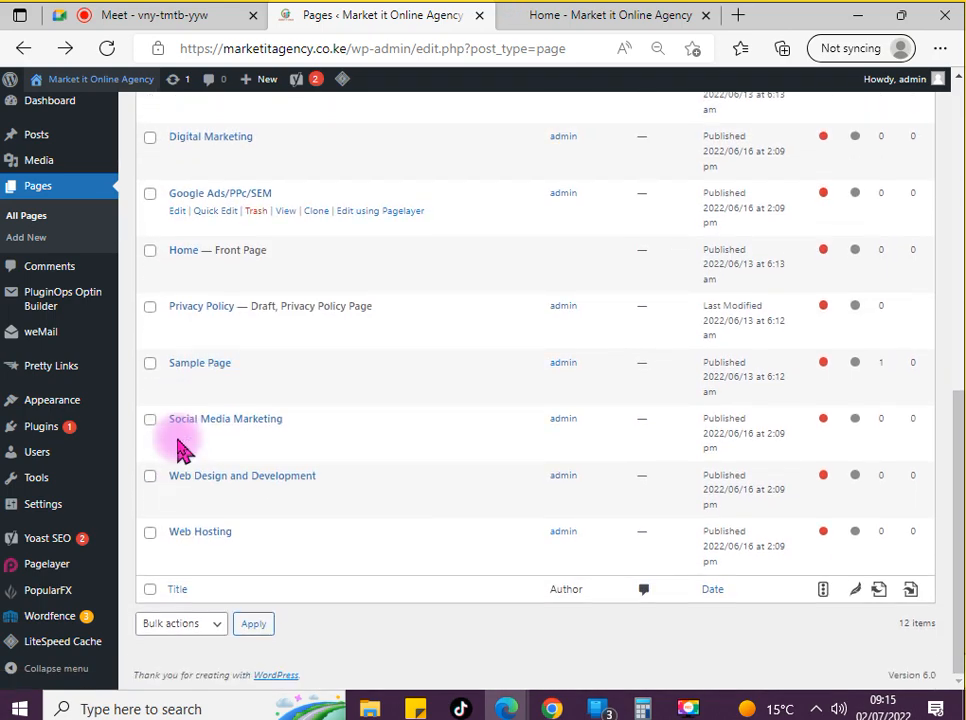
pyautogui.scroll(6, 180, 452)
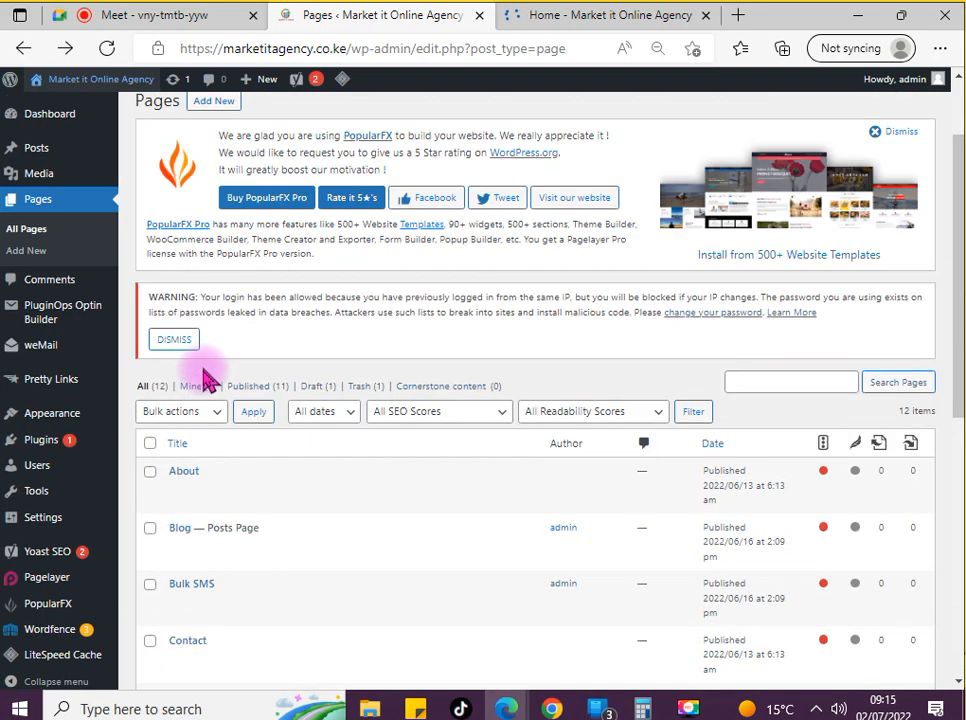
pyautogui.scroll(-5, 183, 474)
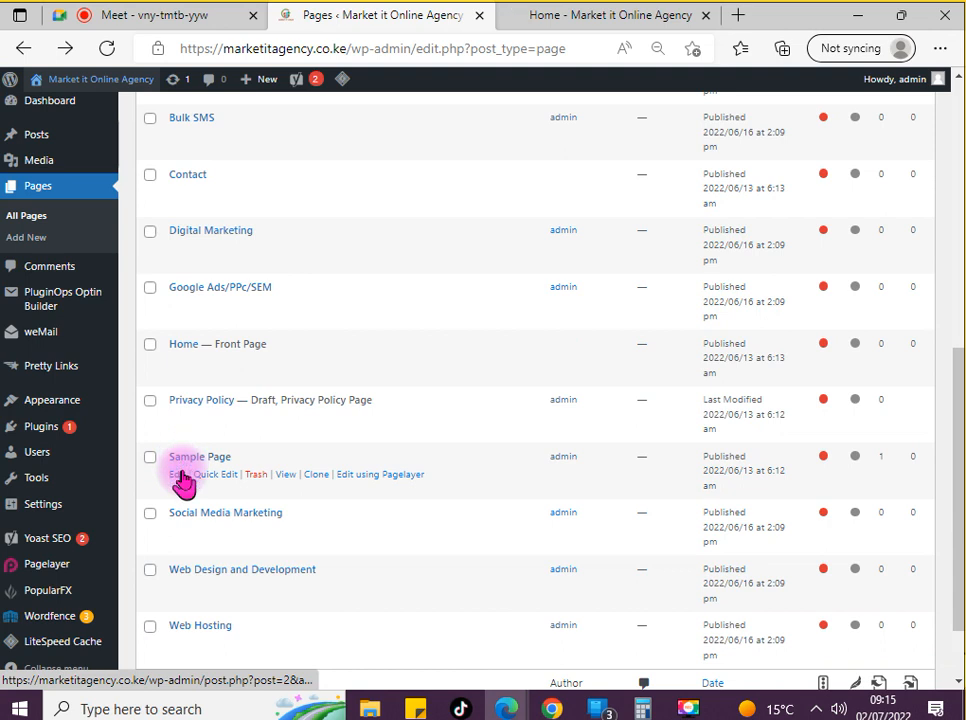
pyautogui.scroll(-1, 183, 478)
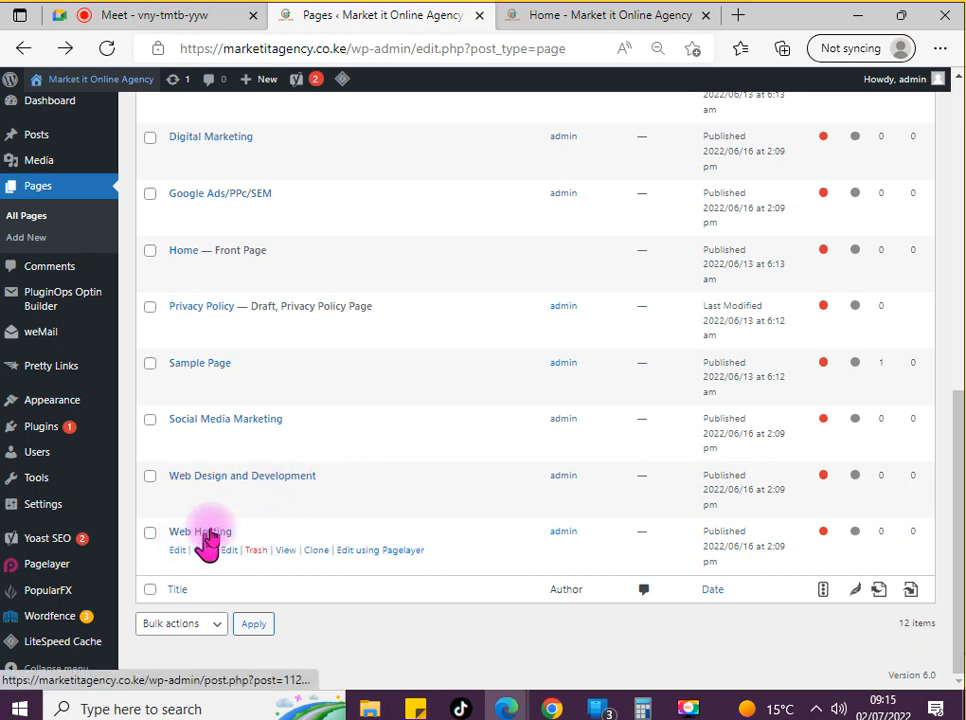
pyautogui.scroll(6, 207, 543)
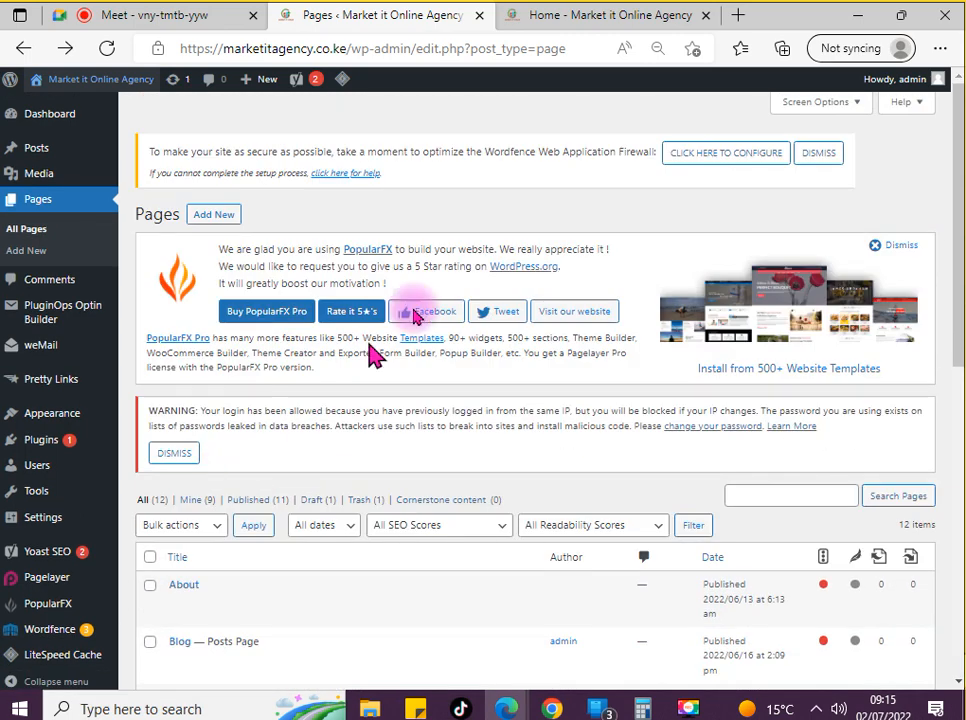
pyautogui.click(589, 14)
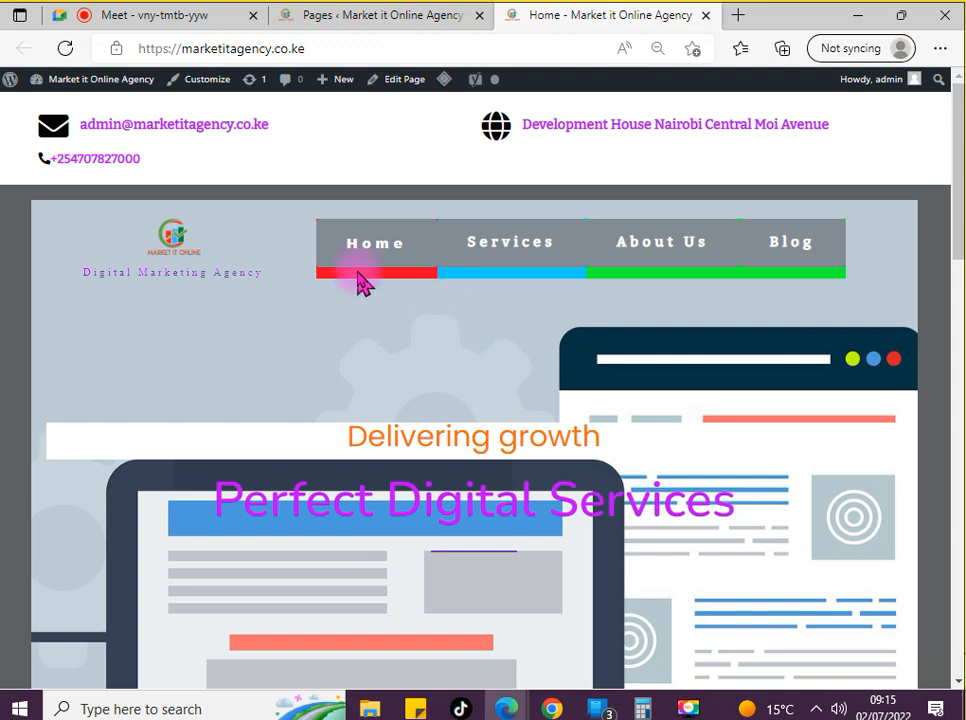
# Step: View the live Digital Marketing service page, then return to the Pages admin tab
pyautogui.click(511, 256)
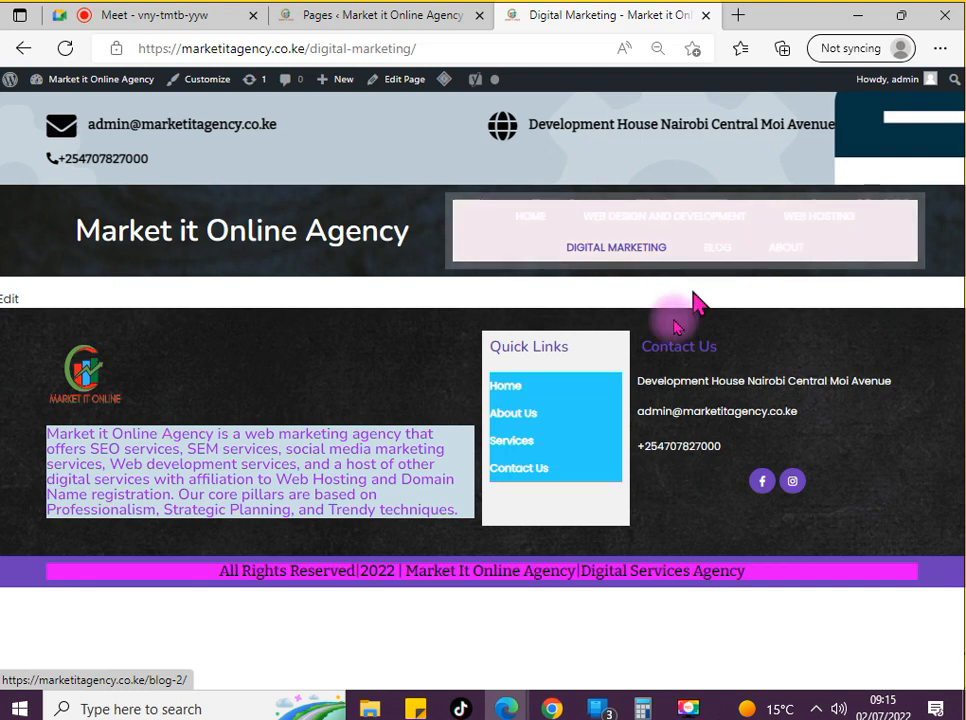
pyautogui.click(391, 20)
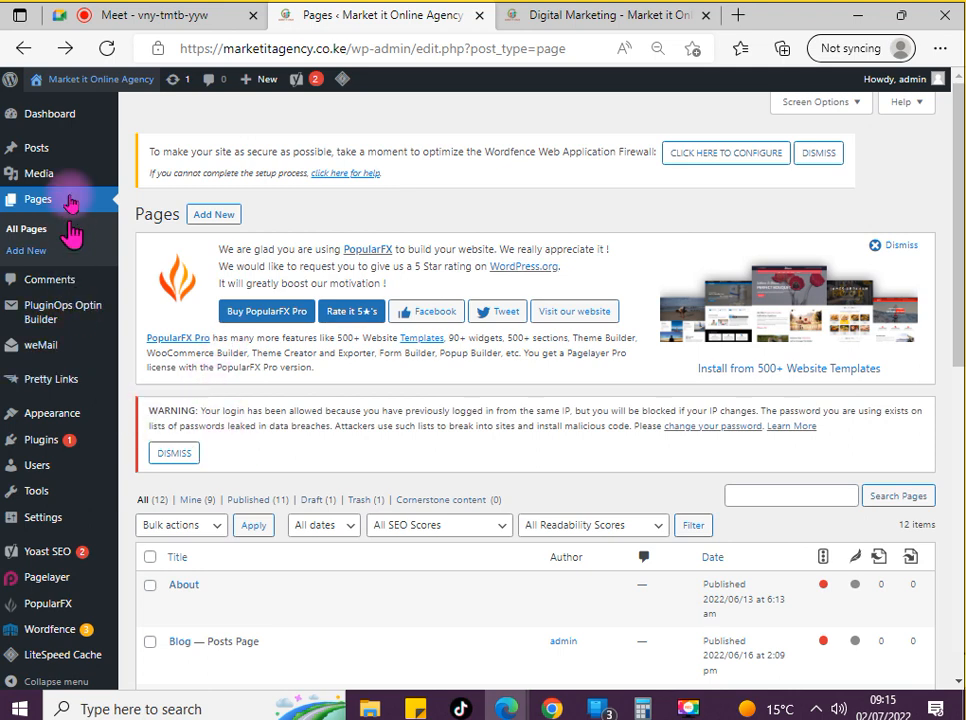
pyautogui.moveTo(33, 152)
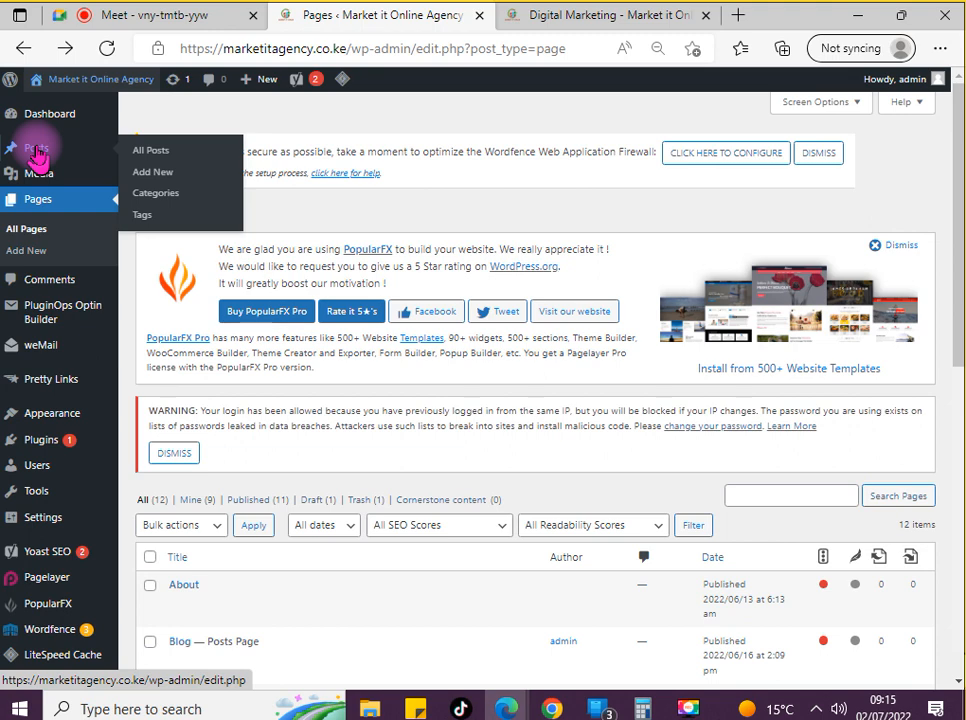
pyautogui.scroll(-4, 123, 367)
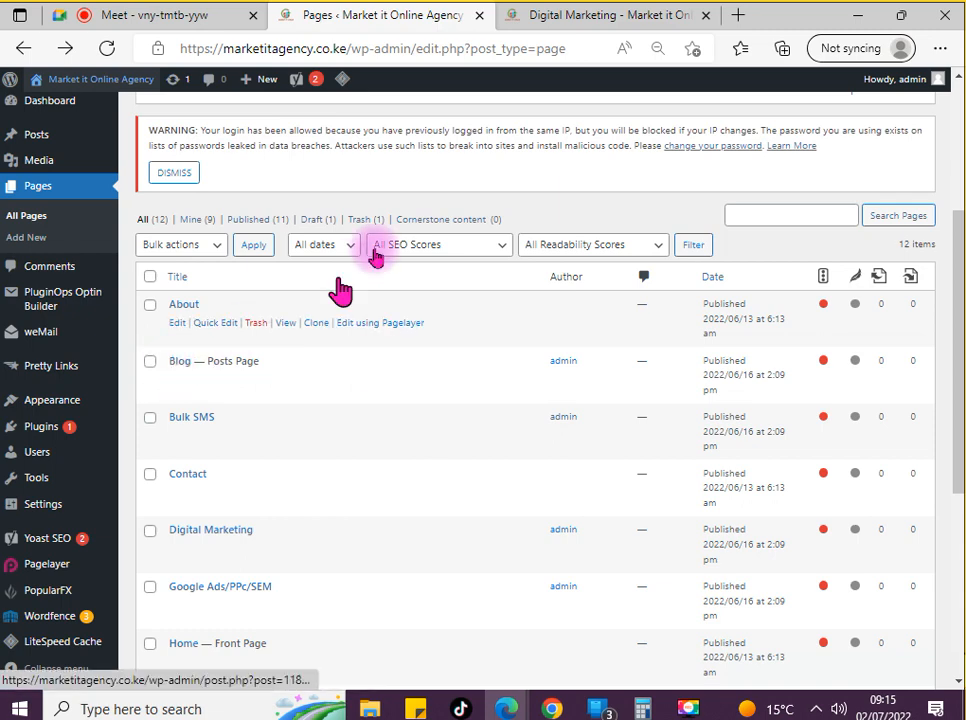
pyautogui.click(630, 20)
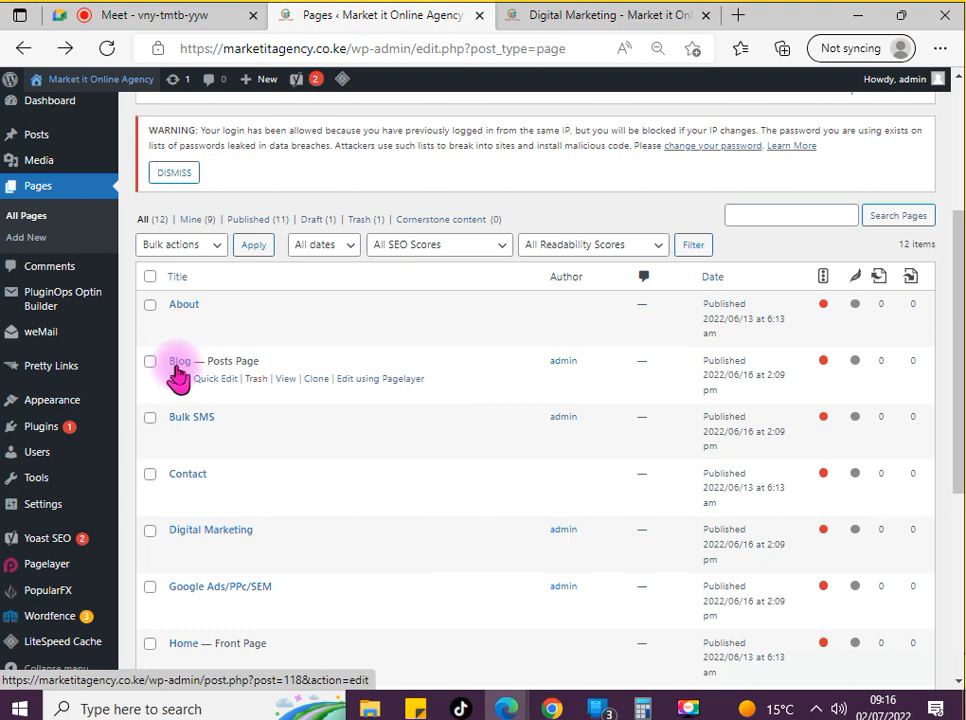
pyautogui.click(597, 16)
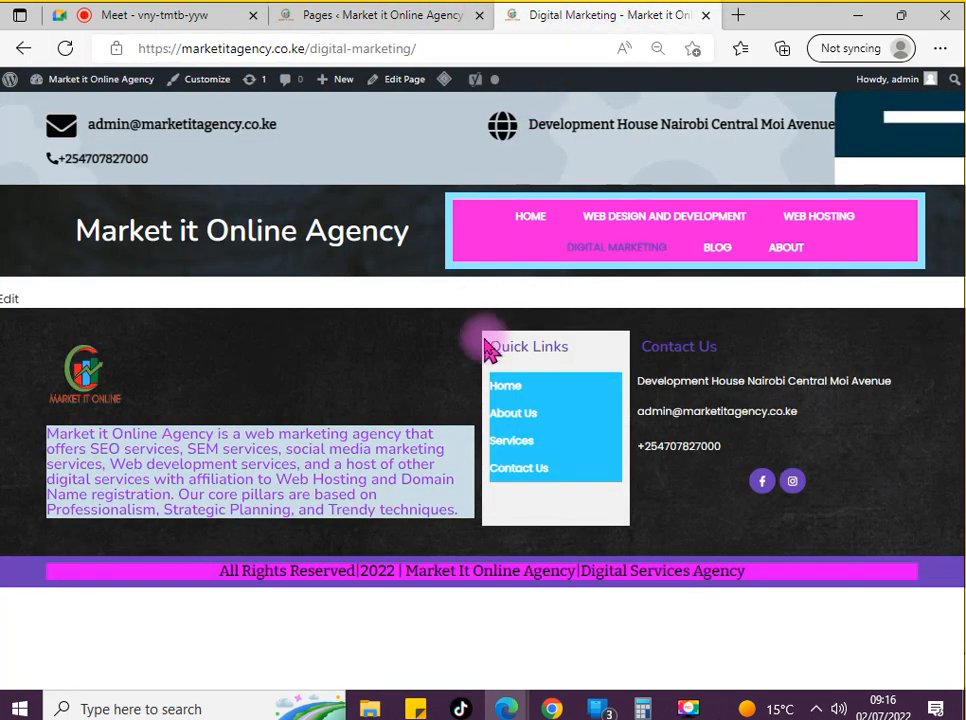
pyautogui.click(410, 22)
pyautogui.scroll(-3, 198, 463)
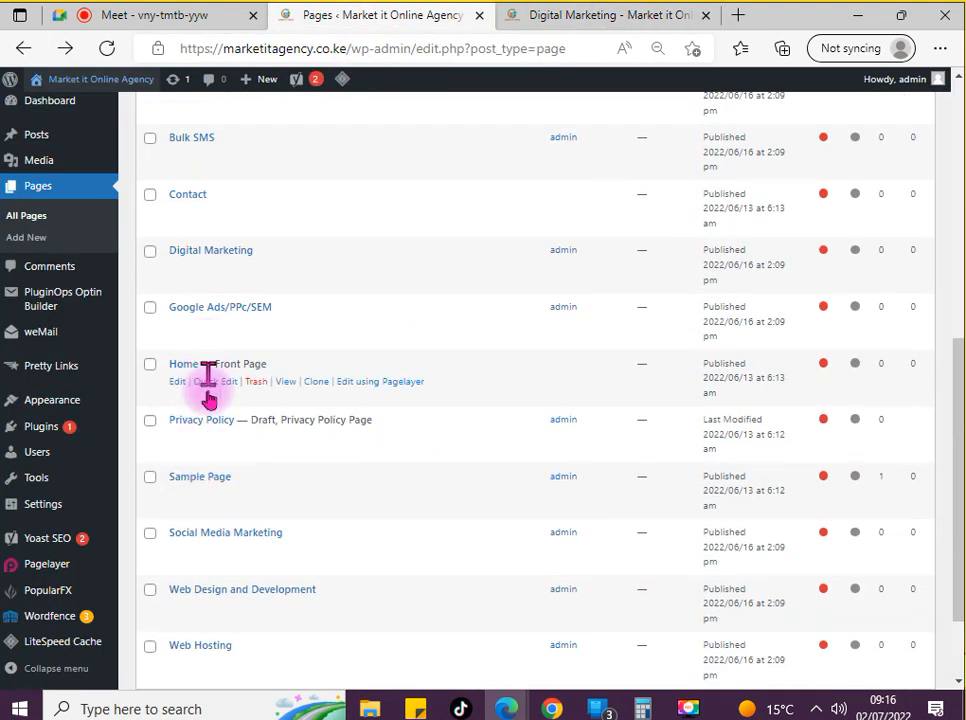
pyautogui.scroll(-2, 208, 395)
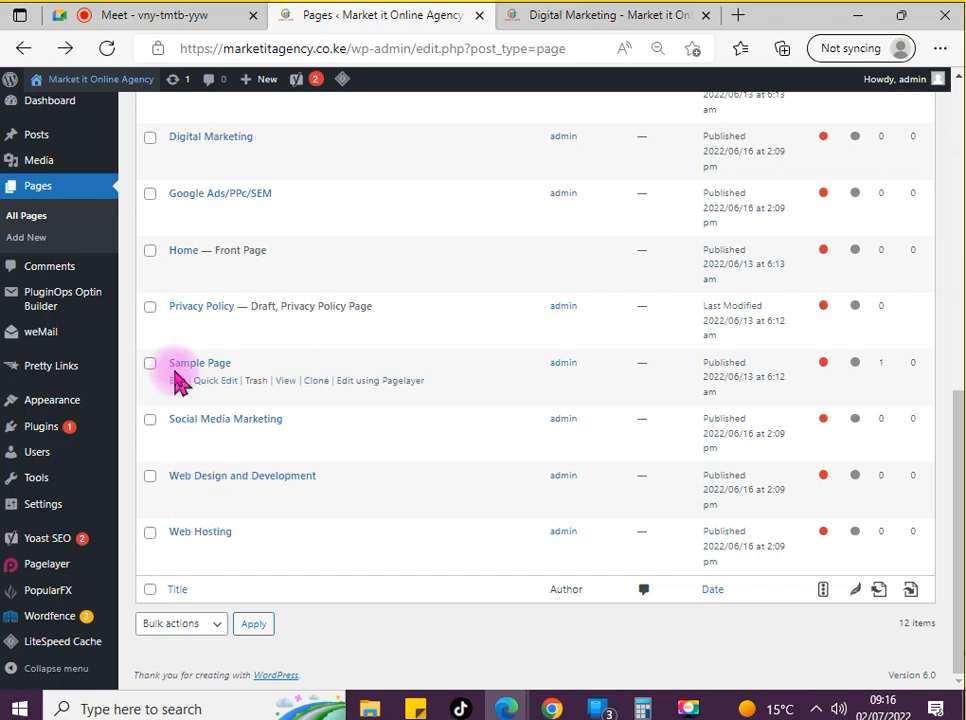
pyautogui.scroll(10, 176, 382)
pyautogui.scroll(-3, 232, 568)
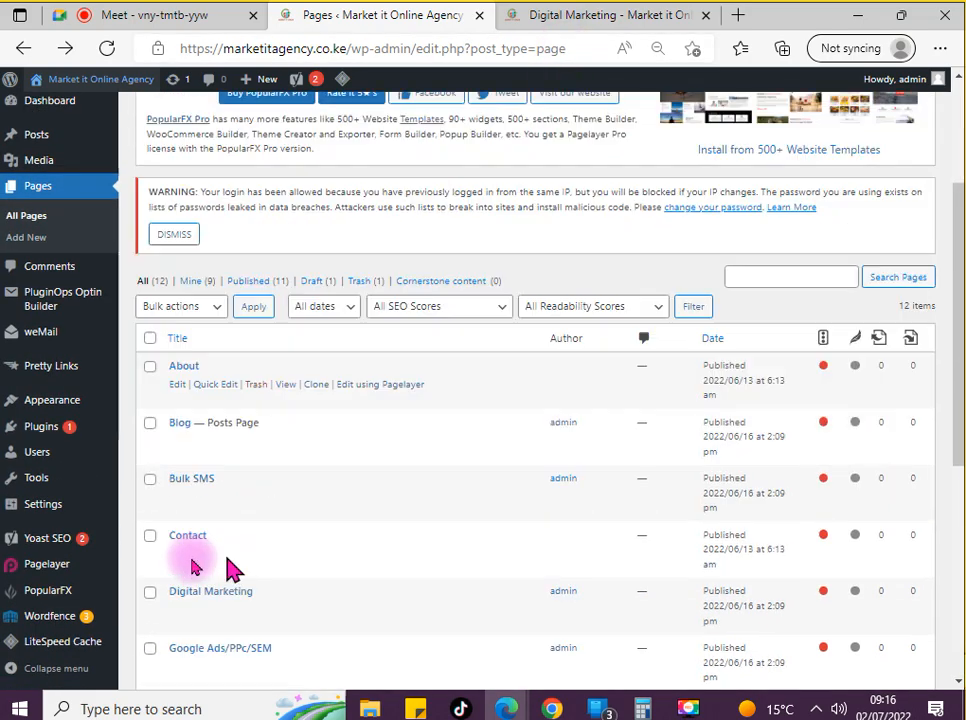
pyautogui.scroll(-4, 200, 565)
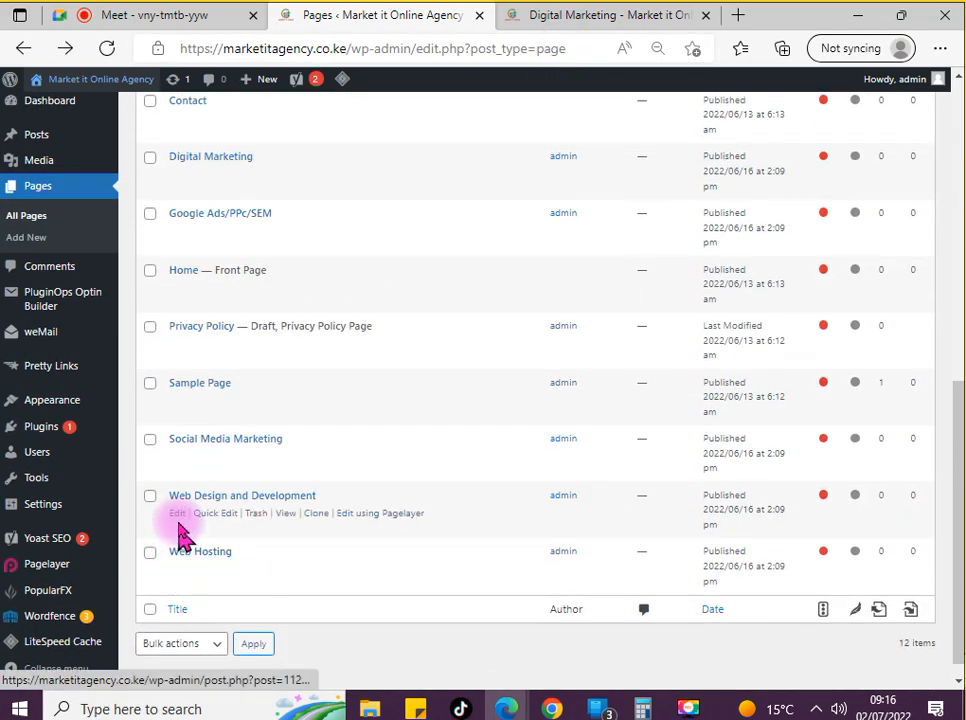
pyautogui.scroll(-1, 188, 561)
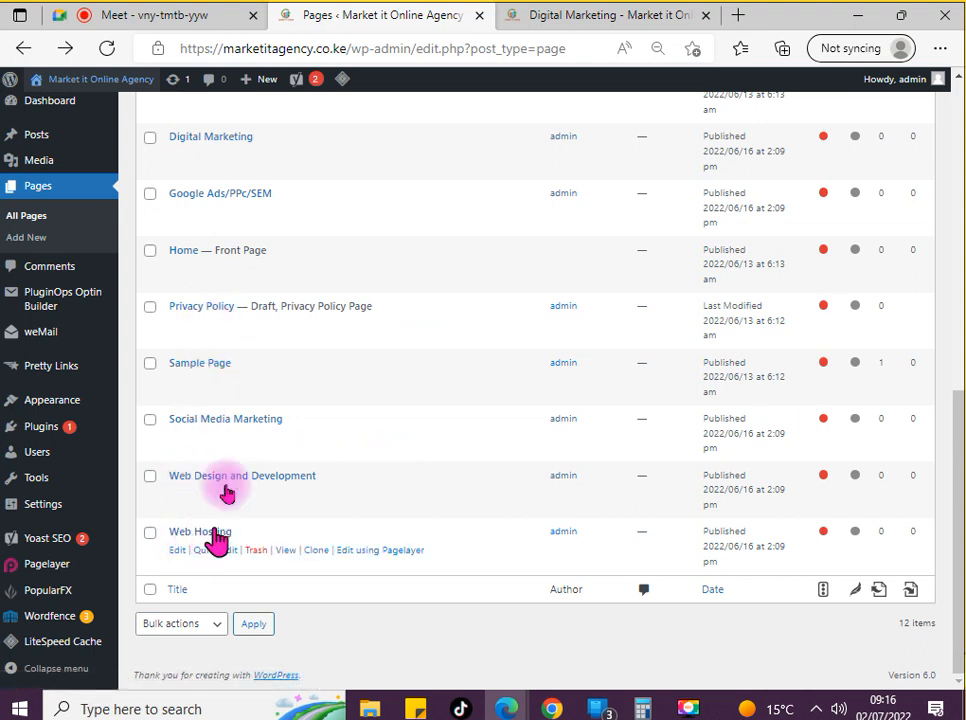
pyautogui.scroll(5, 200, 450)
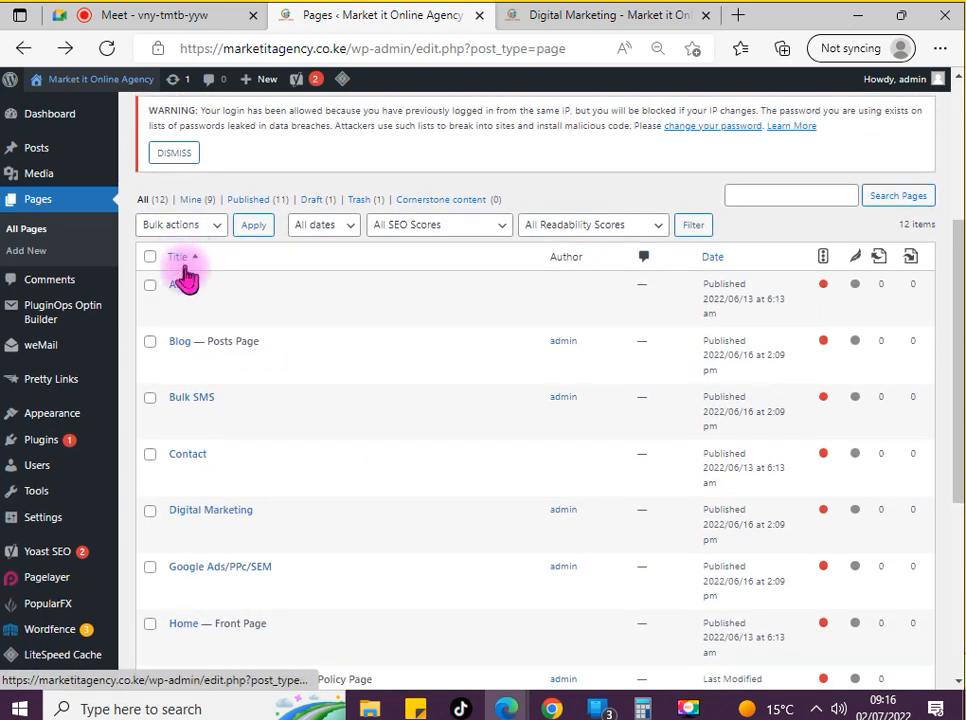
pyautogui.scroll(-2, 185, 470)
pyautogui.scroll(-3, 186, 490)
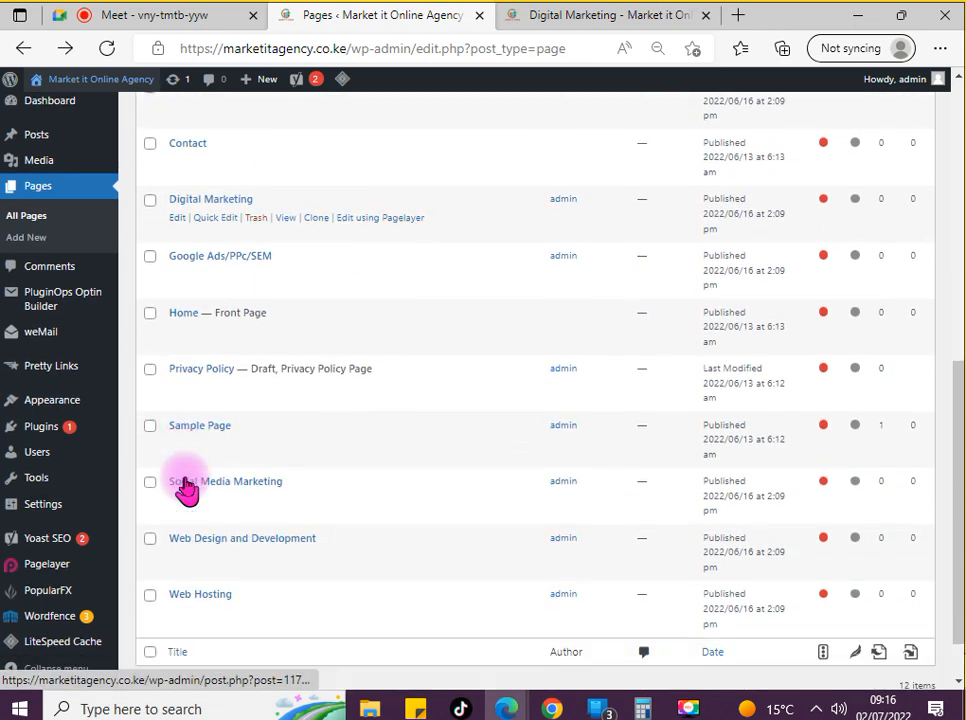
pyautogui.scroll(5, 190, 490)
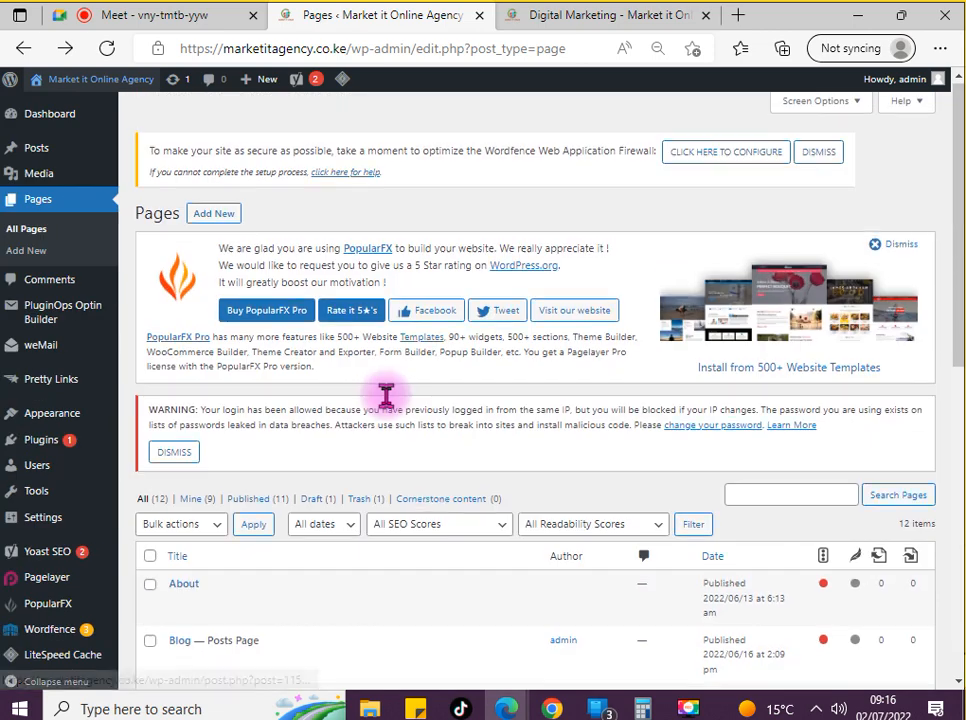
# Step: From the Digital Marketing tab, load the live home page and scroll to the footer and back
pyautogui.click(571, 20)
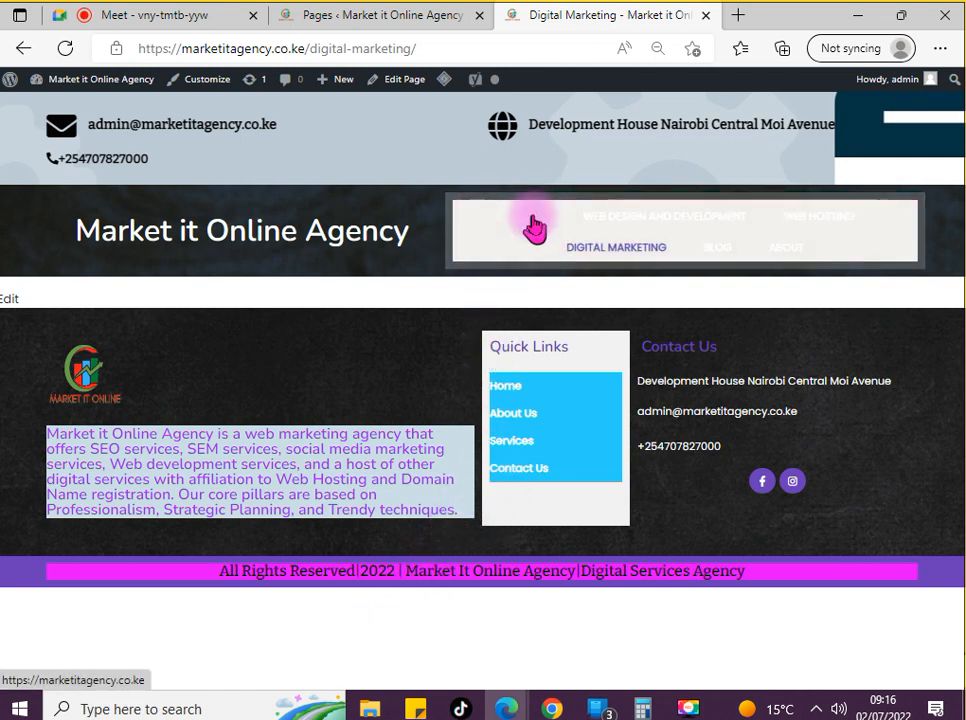
pyautogui.click(323, 257)
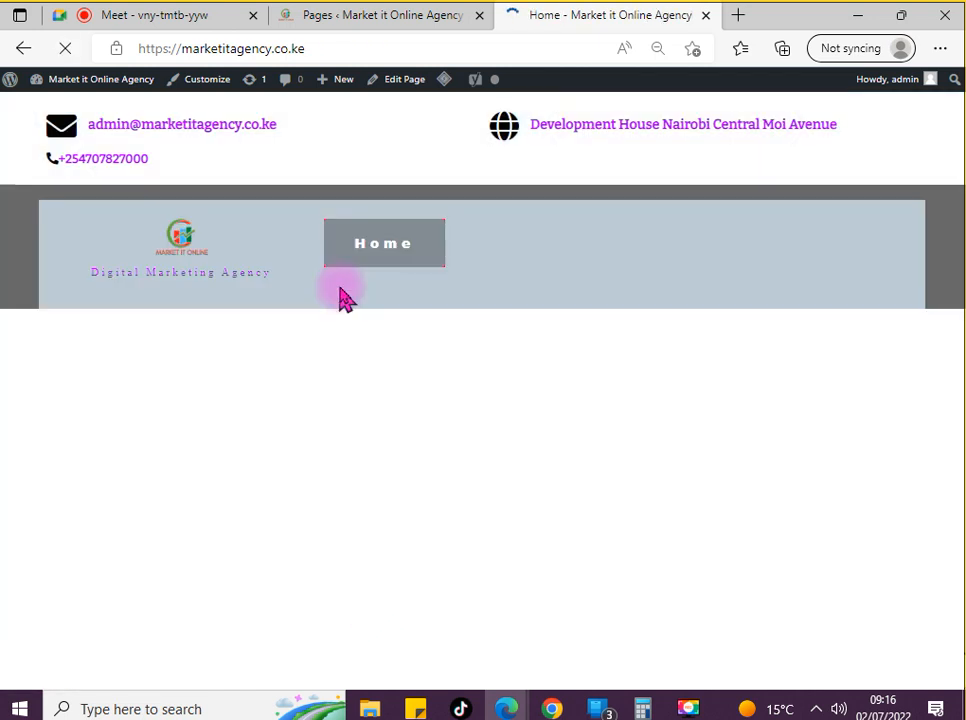
pyautogui.scroll(-1, 389, 382)
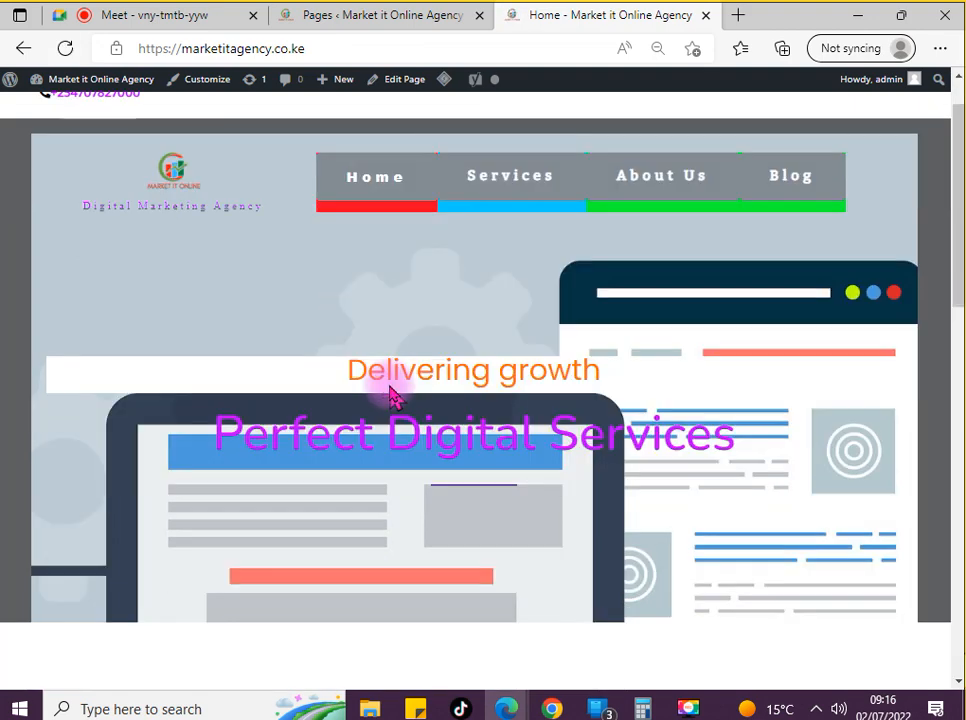
pyautogui.scroll(-10, 442, 328)
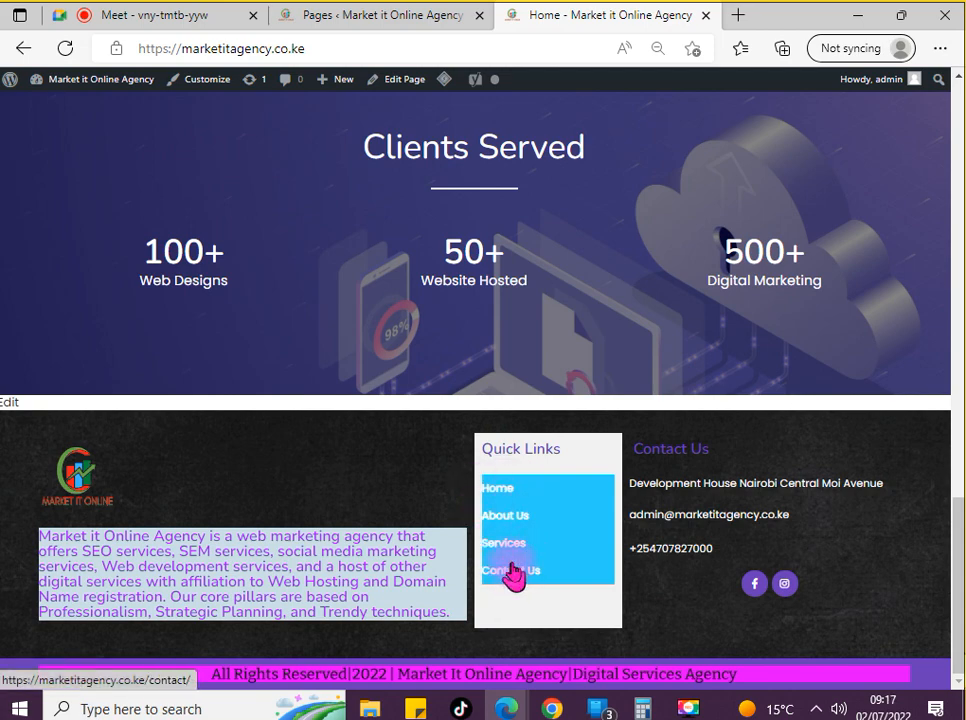
pyautogui.scroll(3, 512, 568)
pyautogui.scroll(-3, 512, 568)
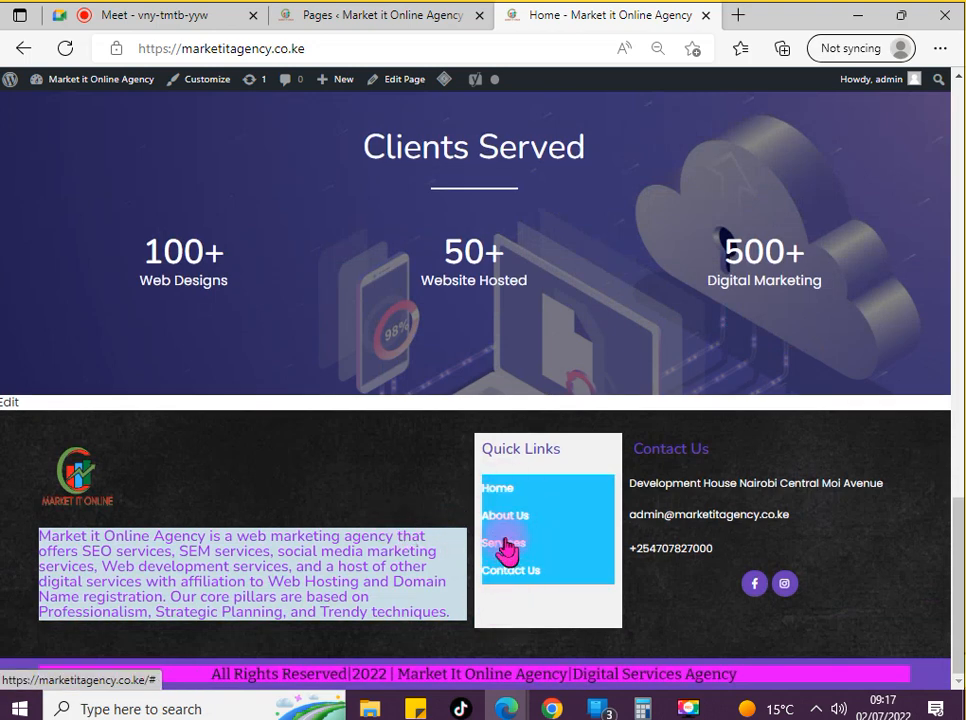
pyautogui.scroll(15, 517, 527)
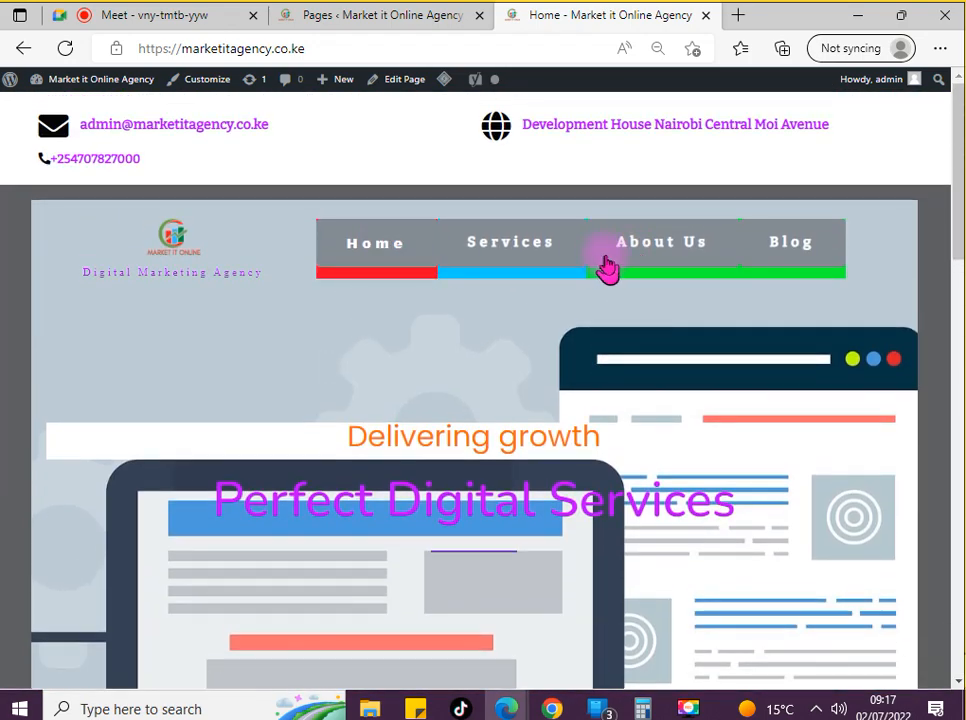
pyautogui.click(737, 17)
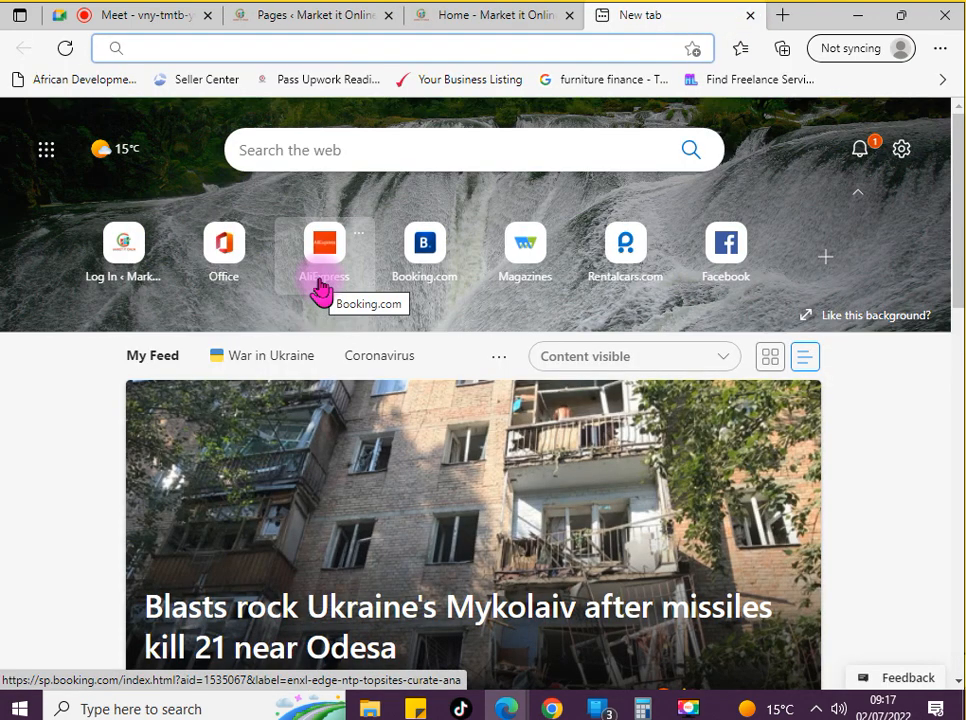
pyautogui.write('ste')
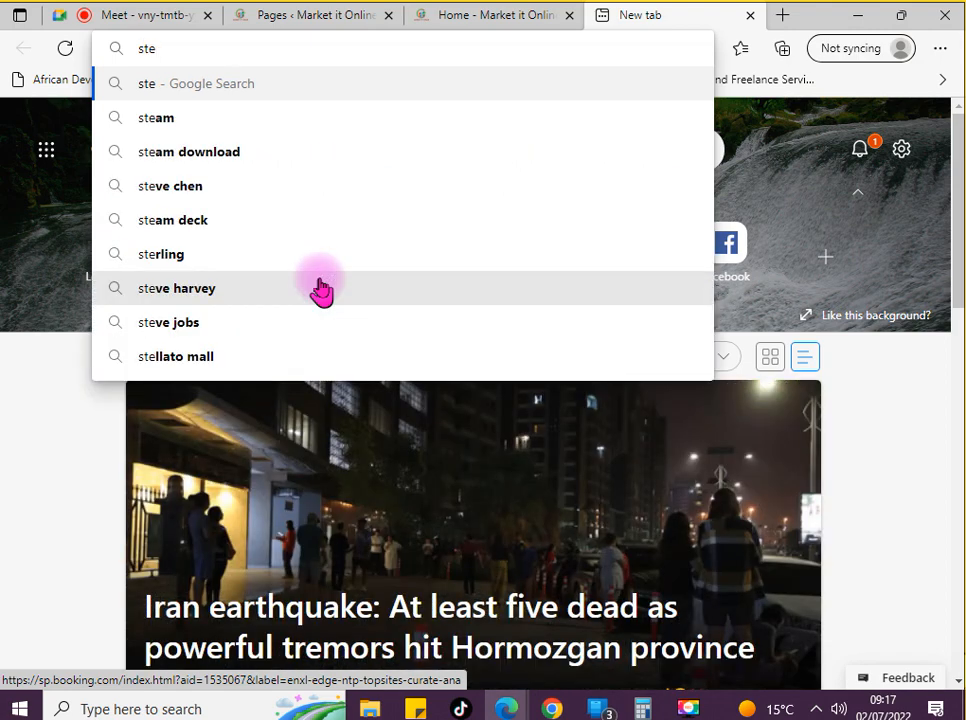
pyautogui.press('BackSpace')
pyautogui.press('BackSpace')
pyautogui.press('BackSpace')
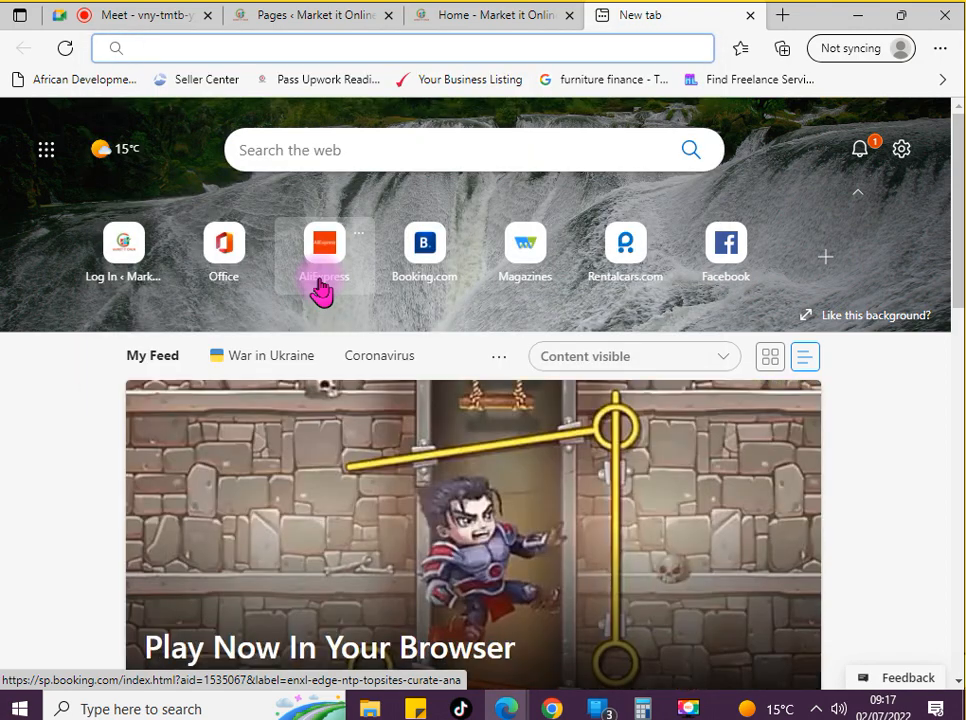
pyautogui.write('ju,i')
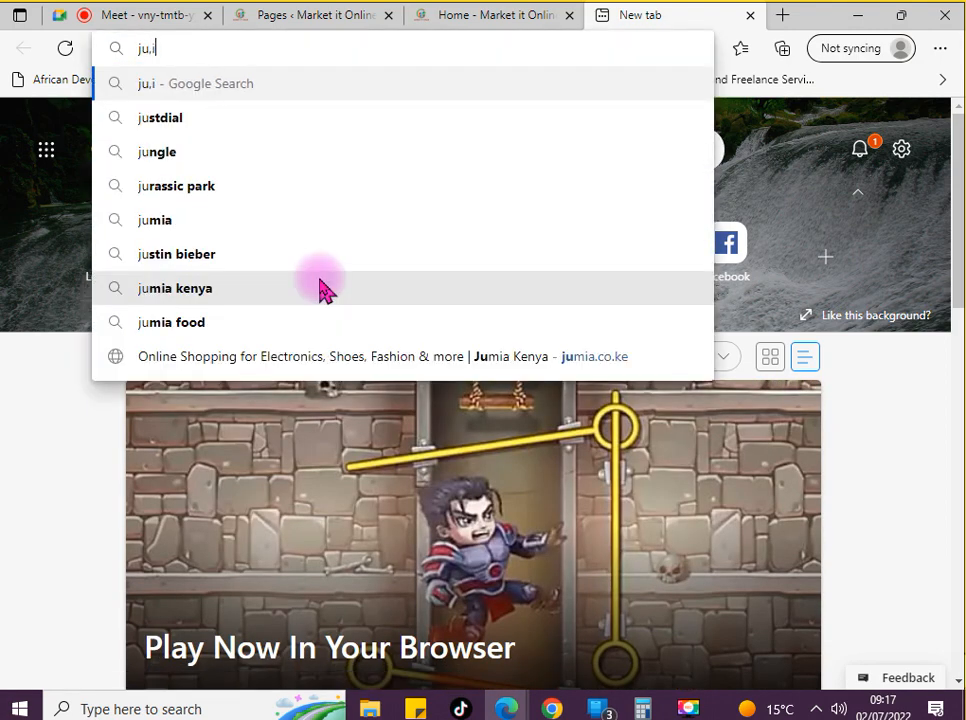
pyautogui.write('a')
pyautogui.press('BackSpace')
pyautogui.press('BackSpace')
pyautogui.press('BackSpace')
pyautogui.write('mi')
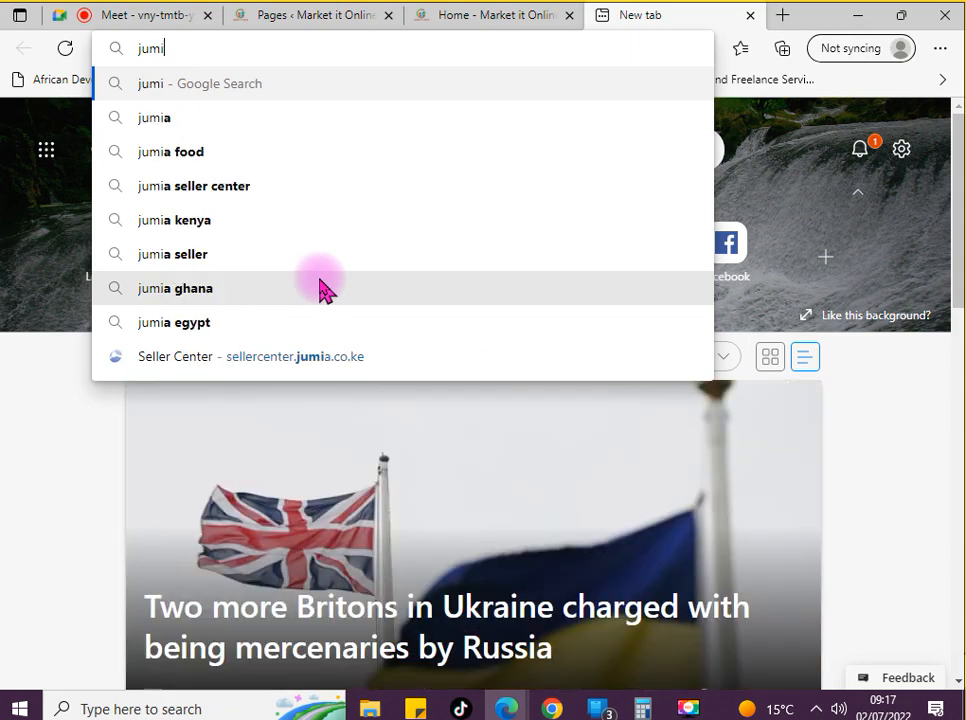
pyautogui.write('a')
pyautogui.press('Return')
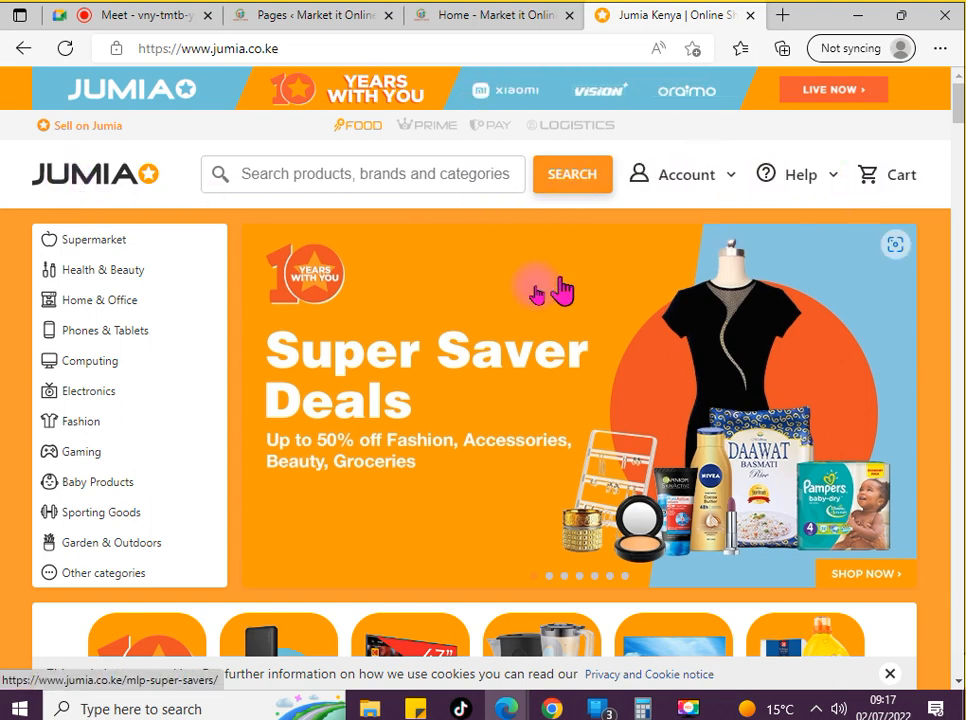
pyautogui.scroll(-20, 425, 367)
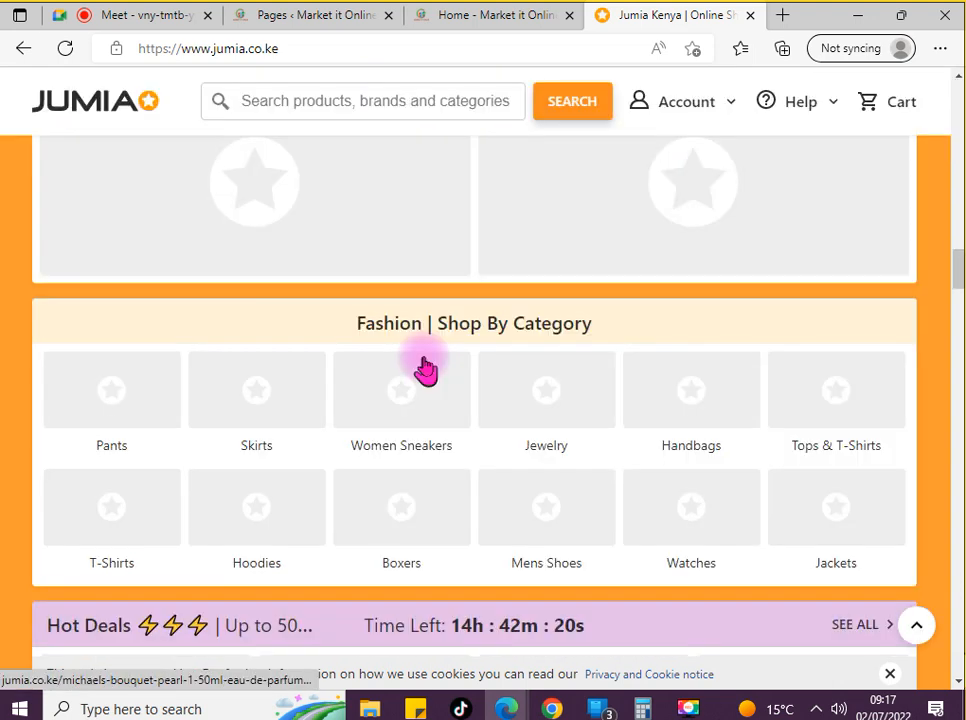
pyautogui.scroll(-20, 425, 369)
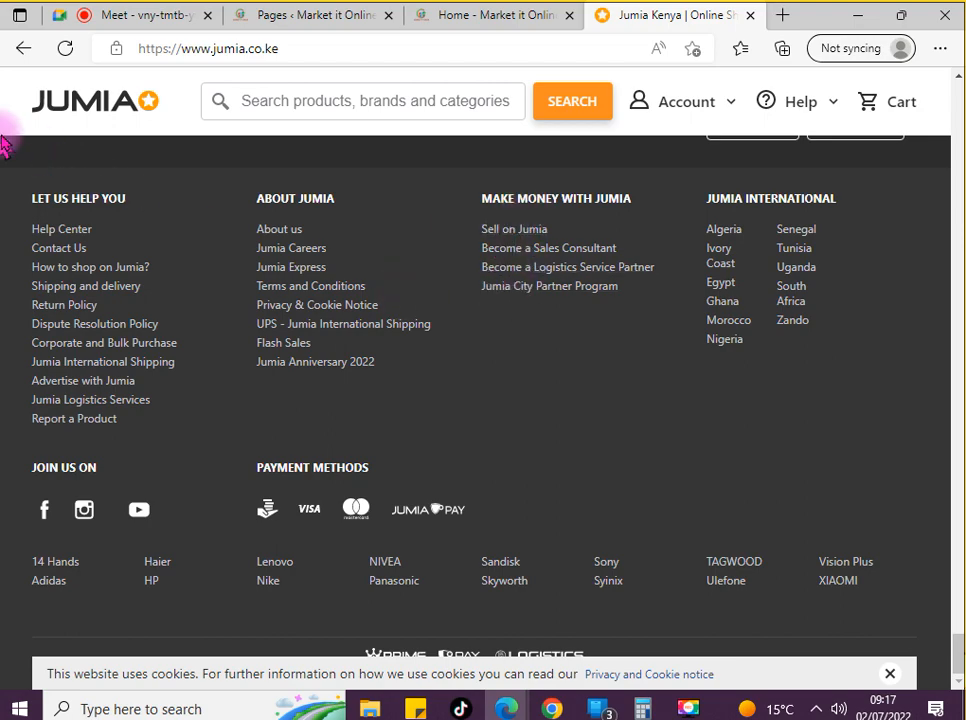
pyautogui.scroll(10, 385, 295)
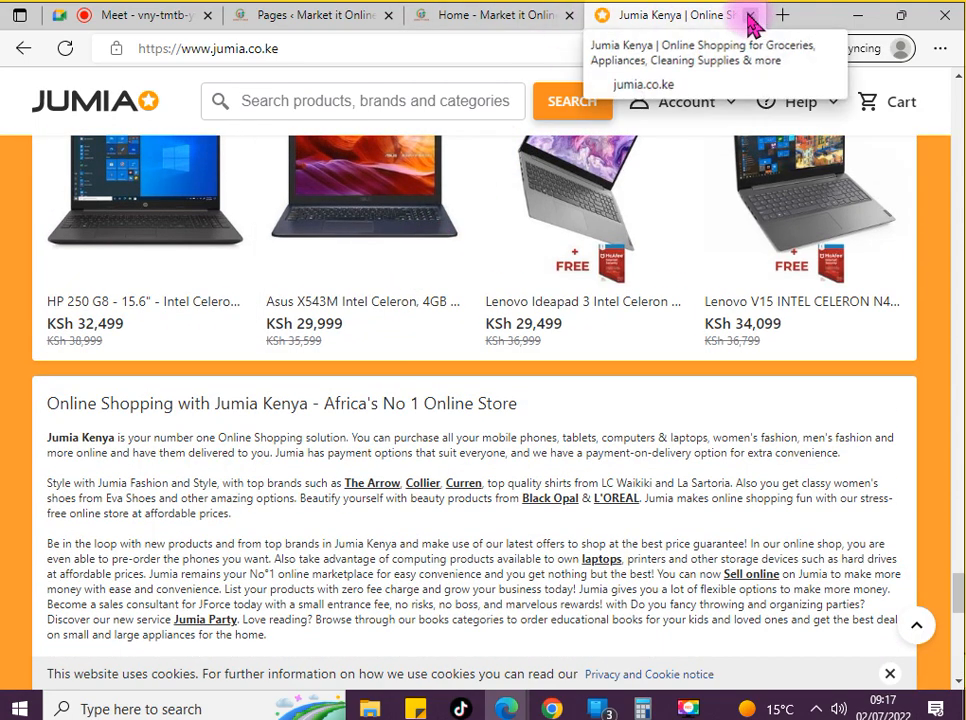
pyautogui.click(750, 16)
# Step: From the Pages admin tab, go to Appearance > Menus
pyautogui.click(377, 16)
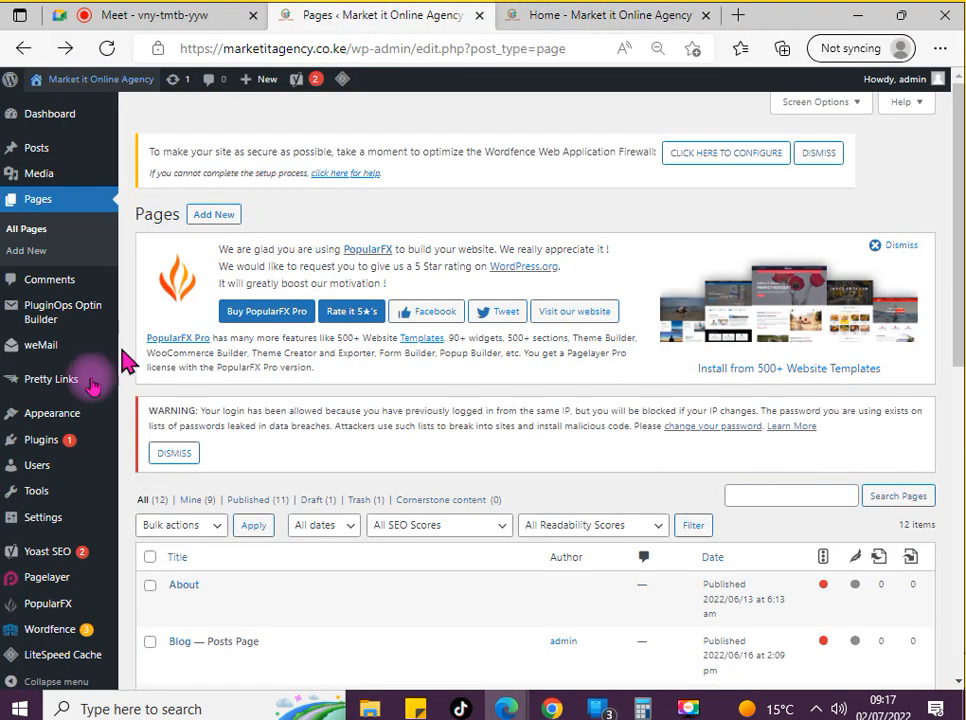
pyautogui.scroll(-1, 190, 460)
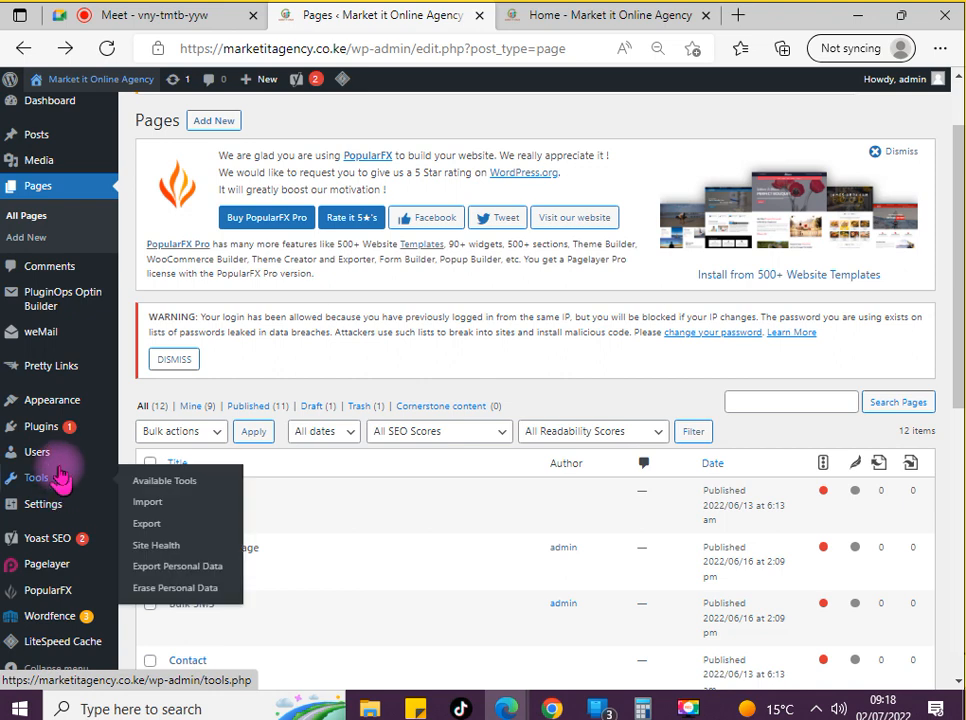
pyautogui.moveTo(65, 412)
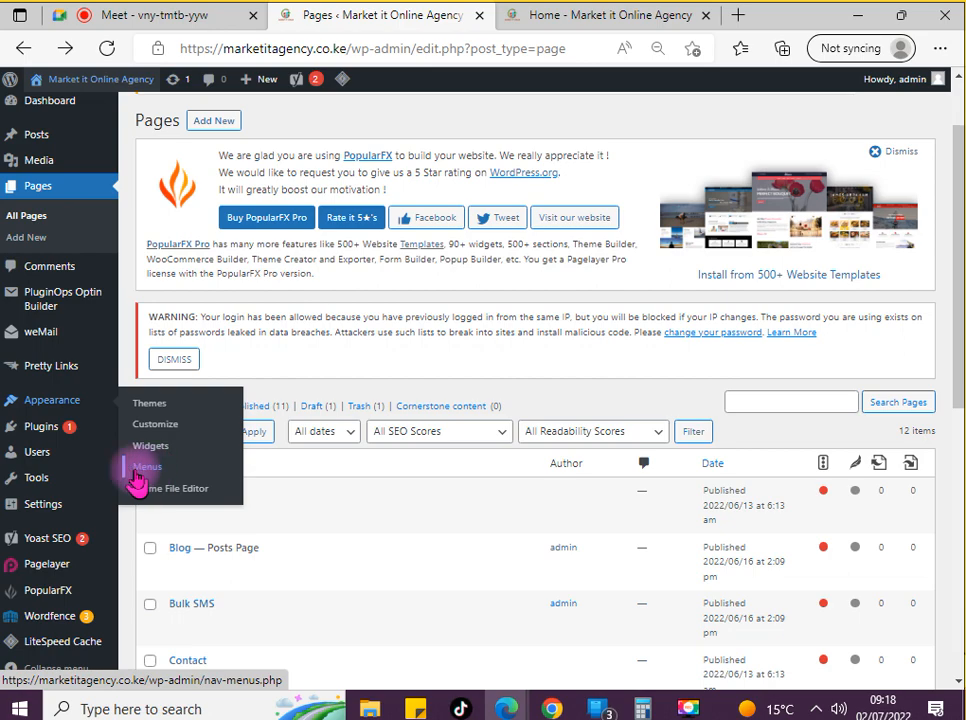
pyautogui.click(140, 468)
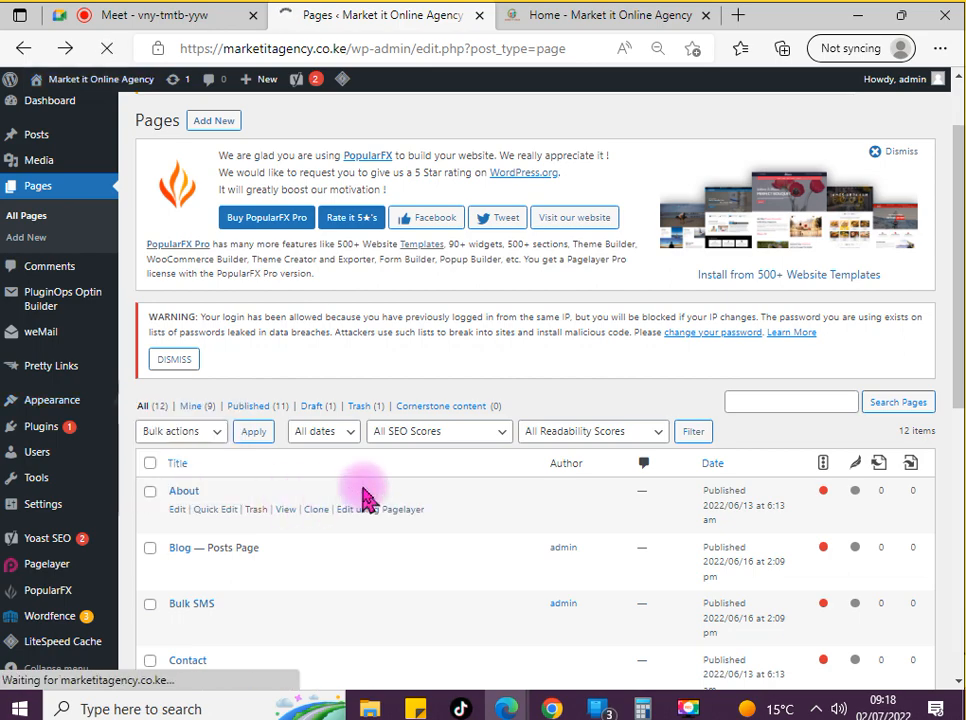
pyautogui.scroll(-4, 368, 490)
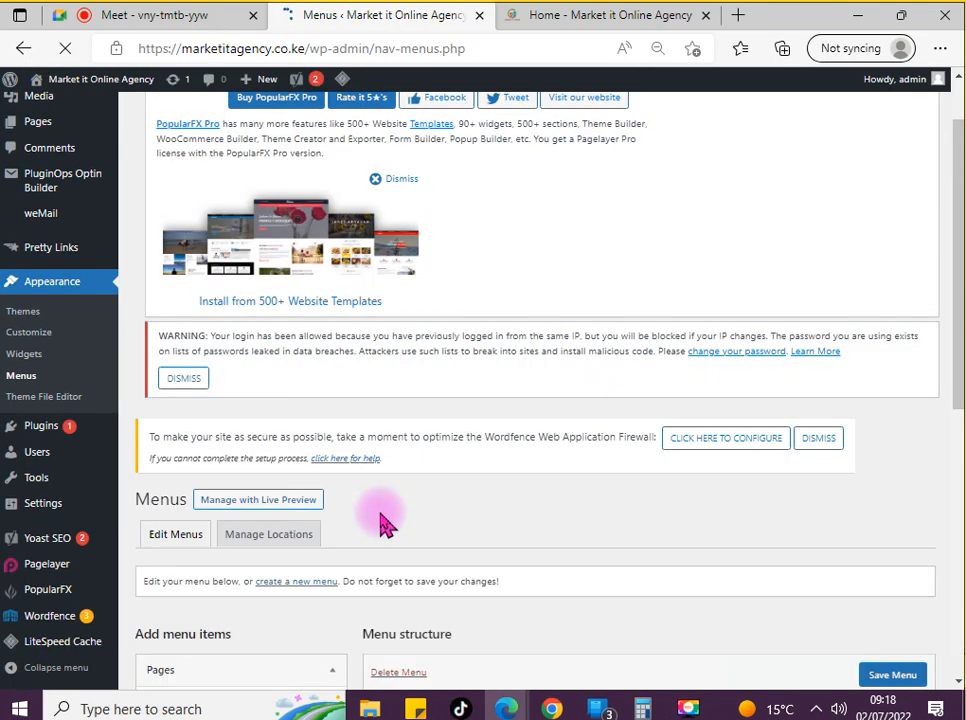
# Step: Review the Ecohost Header Menu: Home, Web Design and Development, Web Hosting, Digital Marketing, Blog, About
pyautogui.scroll(-4, 381, 515)
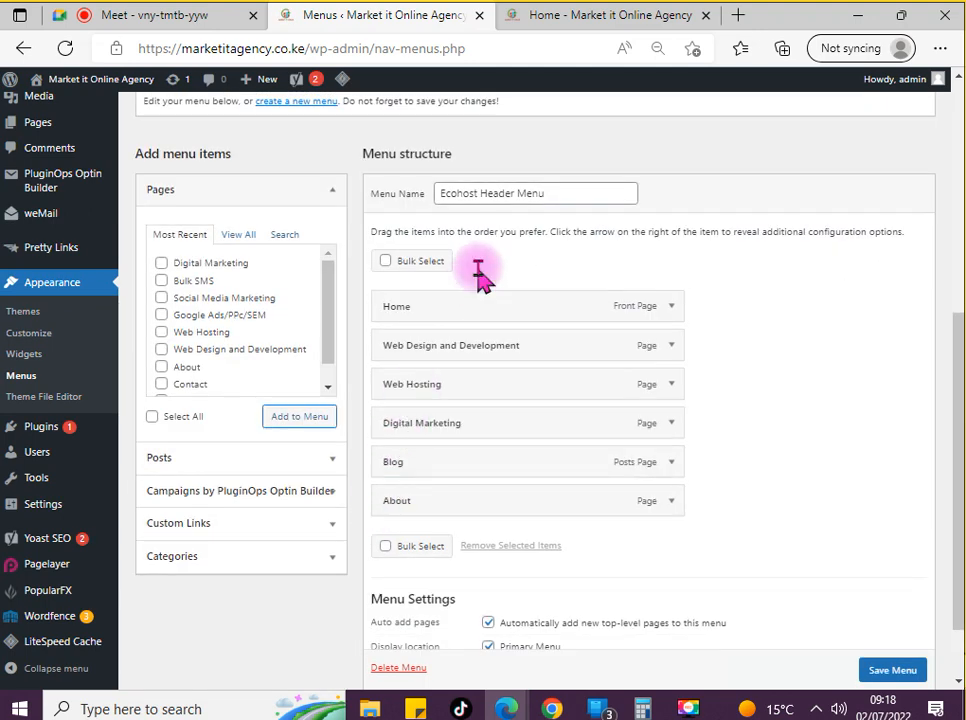
pyautogui.scroll(3, 440, 300)
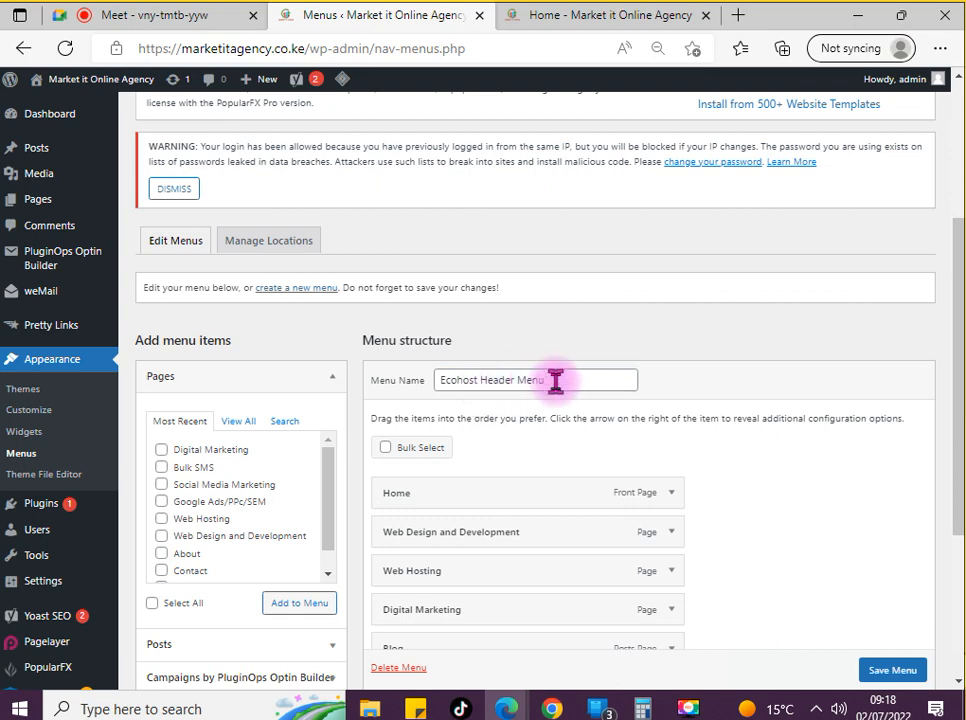
pyautogui.scroll(-3, 545, 388)
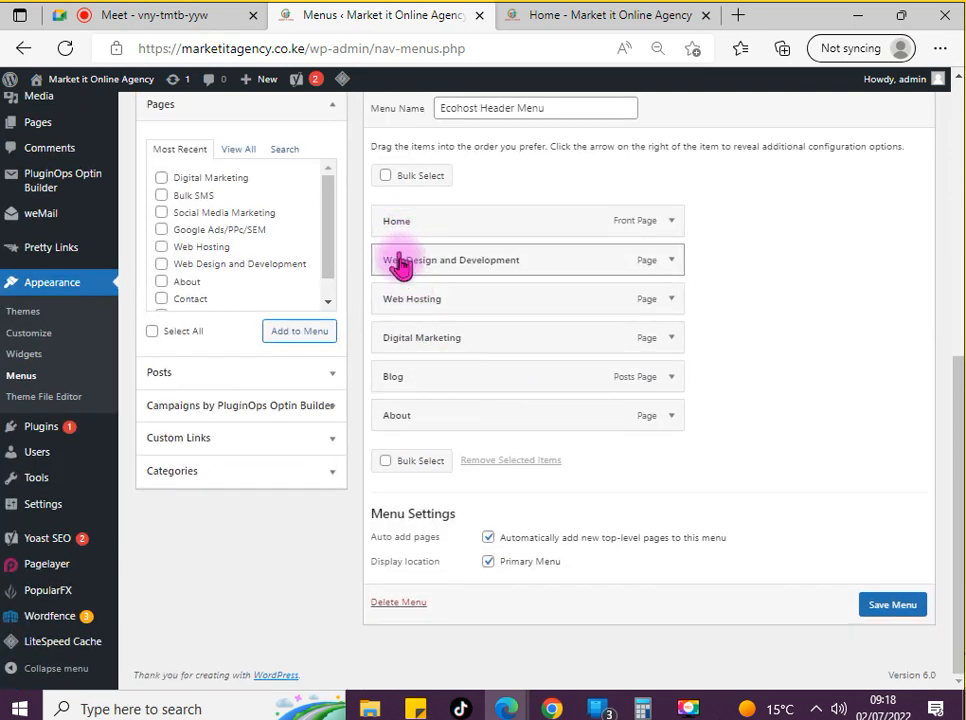
pyautogui.scroll(3, 397, 375)
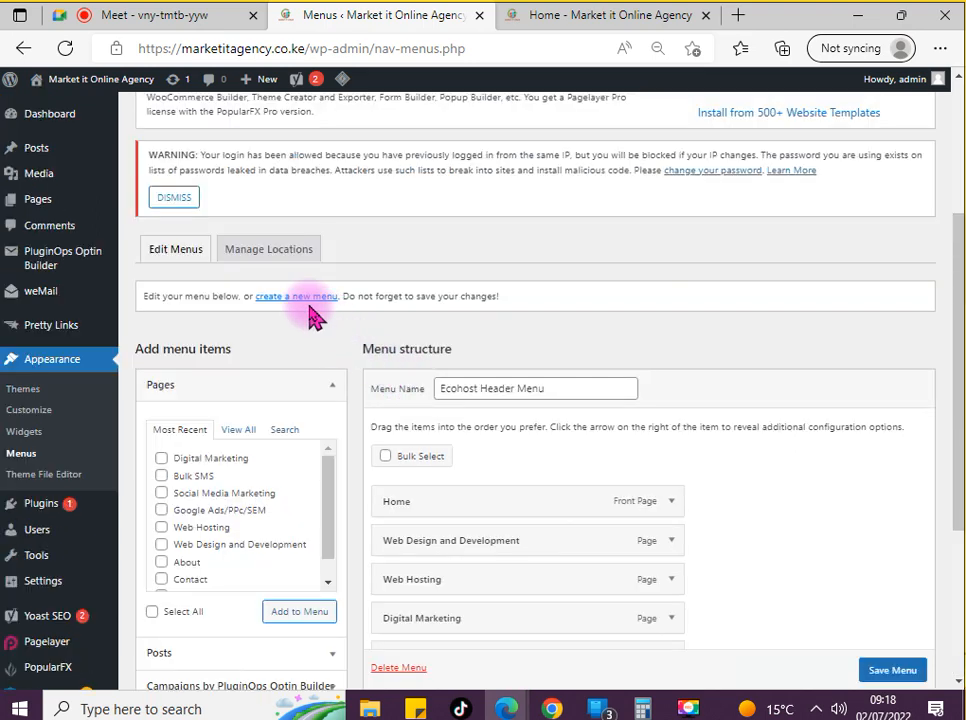
pyautogui.click(549, 392)
pyautogui.scroll(-2, 555, 415)
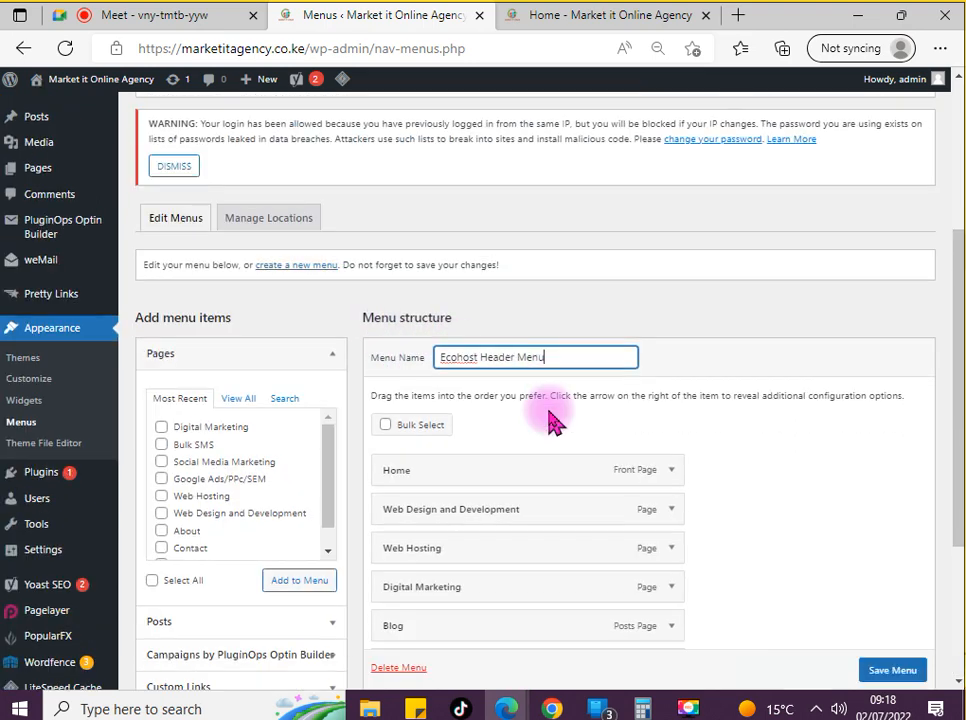
pyautogui.scroll(-1, 480, 432)
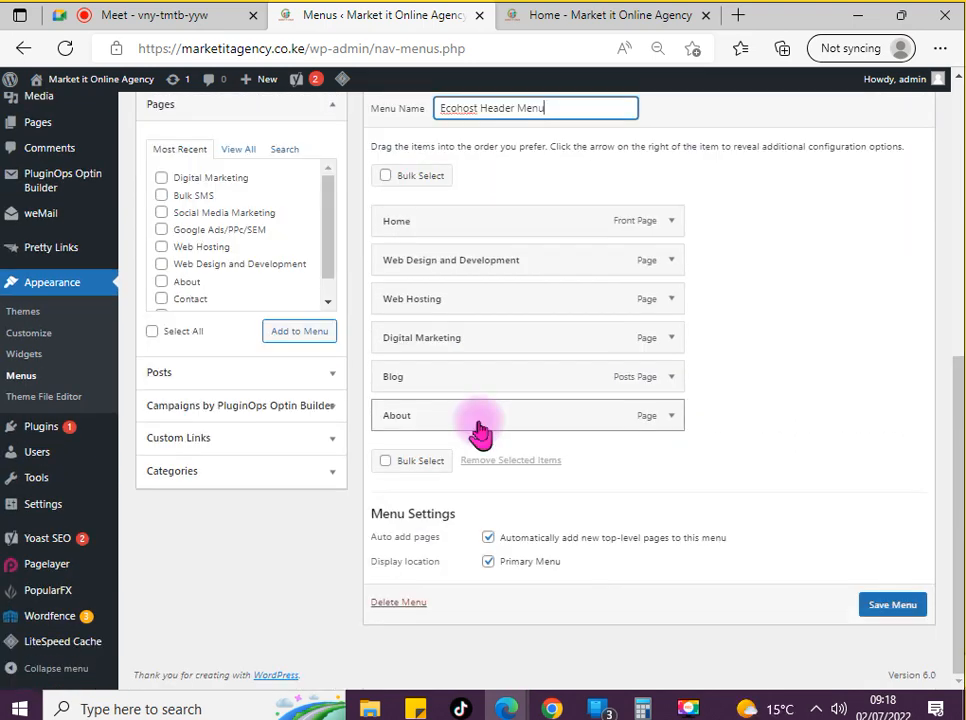
pyautogui.scroll(4, 480, 430)
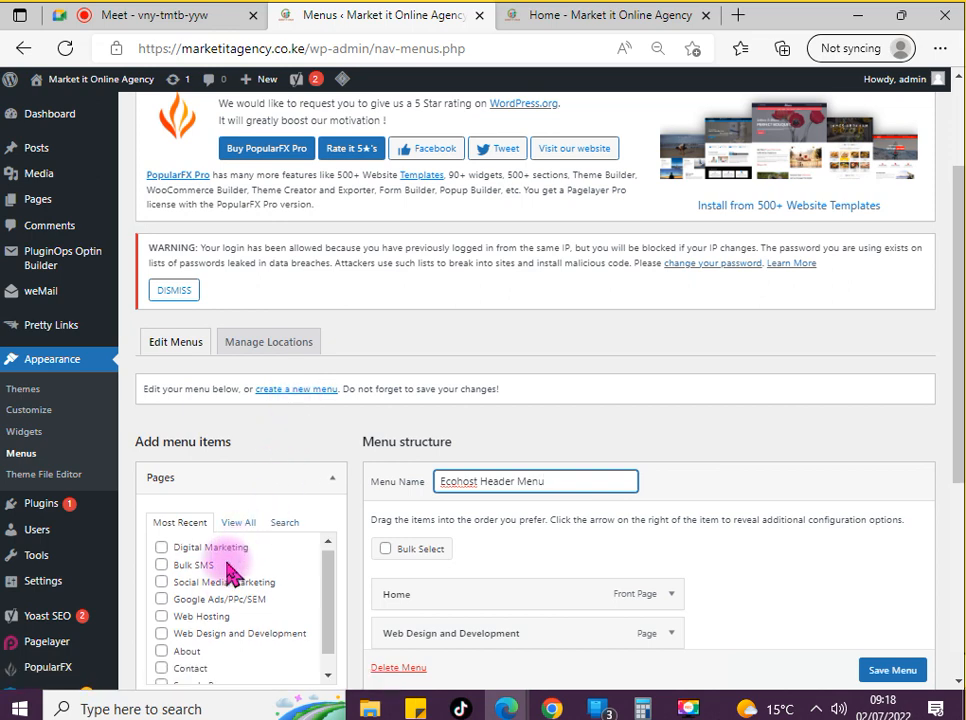
# Step: Start creating a new menu, then switch to the Google Meet presentation
pyautogui.scroll(-3, 215, 575)
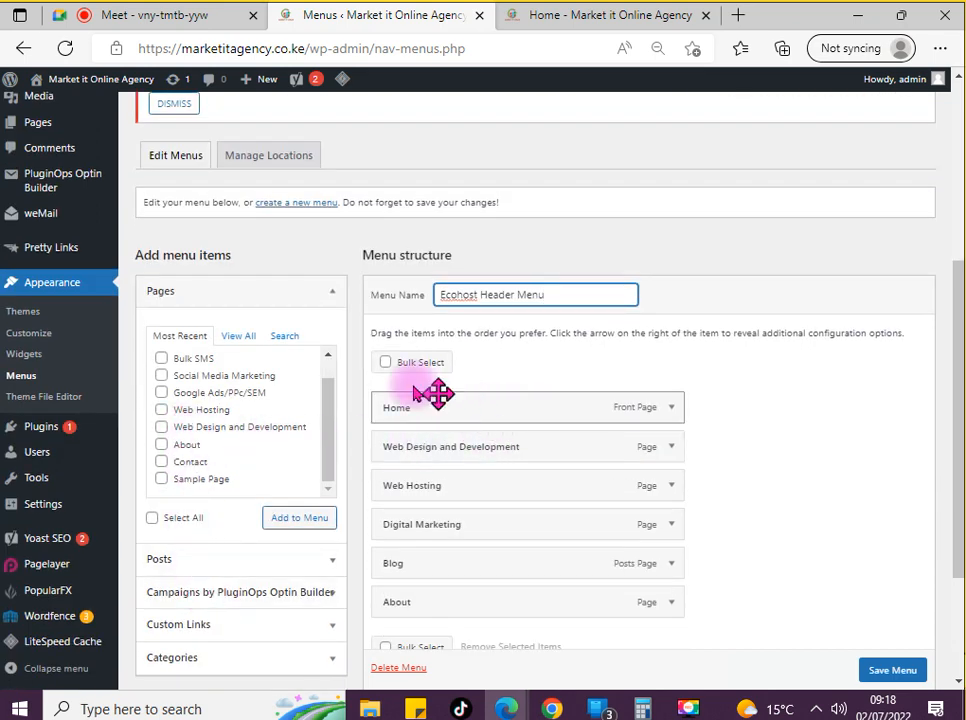
pyautogui.click(306, 204)
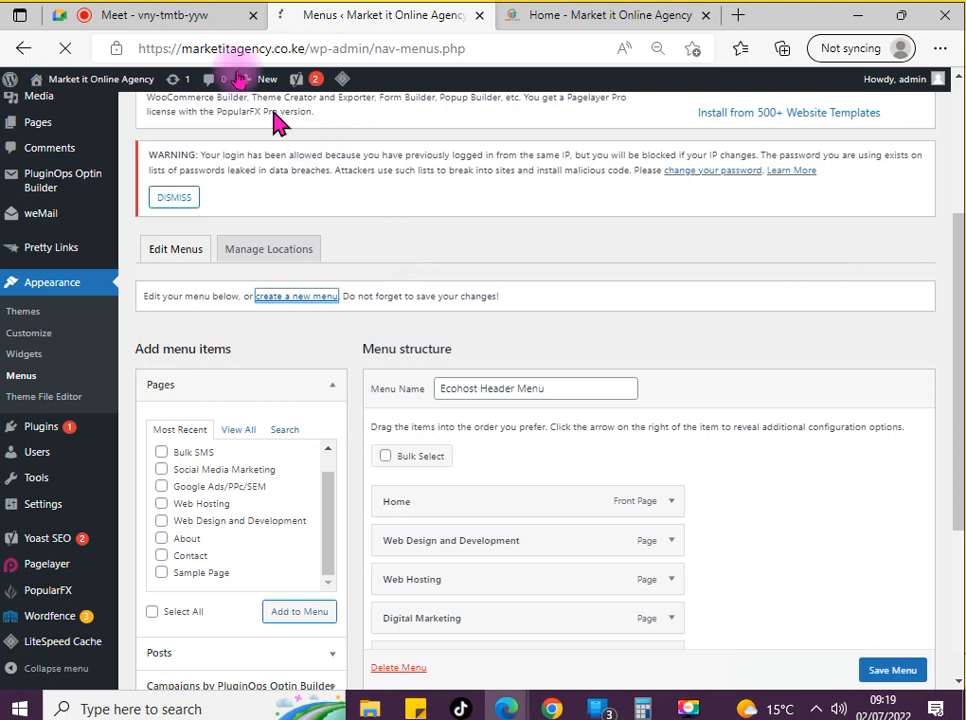
pyautogui.click(180, 15)
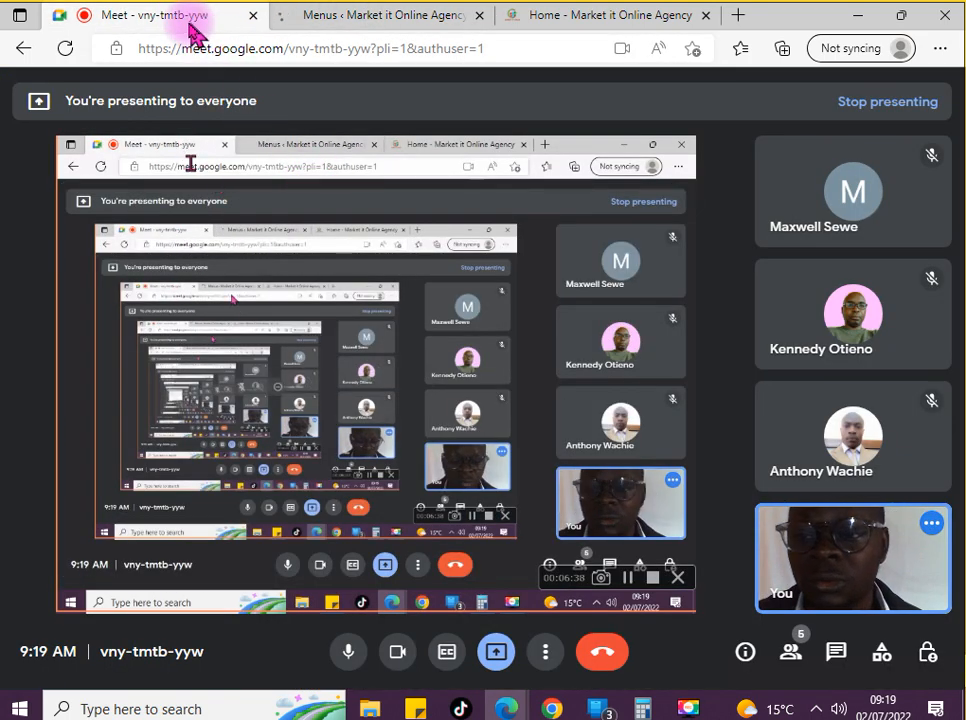
# Step: Back on the Menus screen, create an empty menu named 'Sidebar Menu'
pyautogui.click(403, 16)
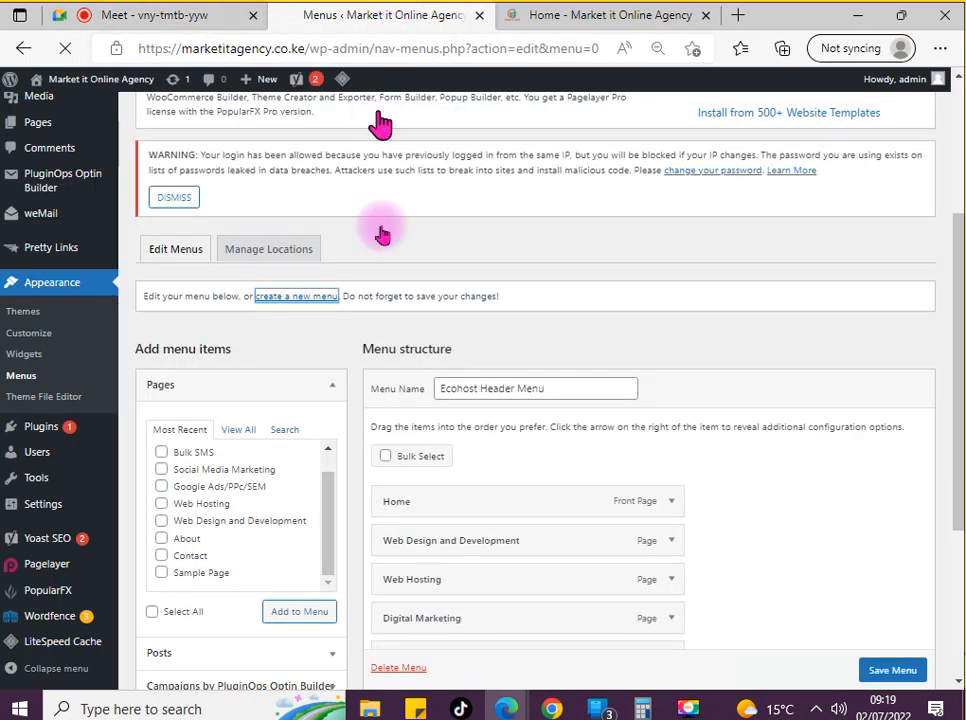
pyautogui.scroll(-4, 405, 323)
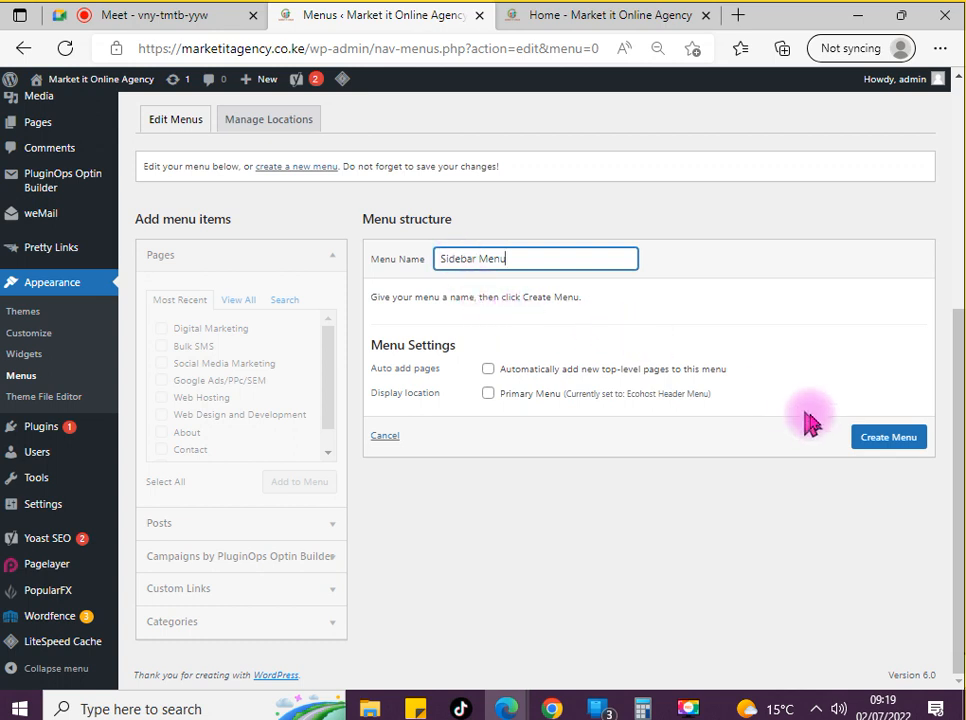
pyautogui.click(898, 446)
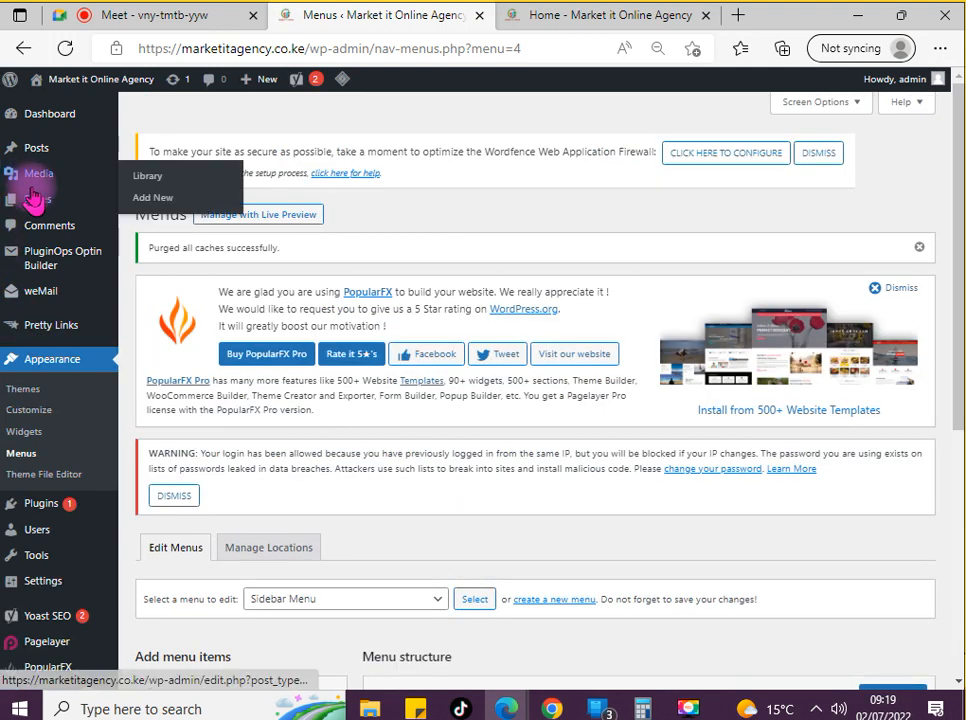
pyautogui.moveTo(35, 207)
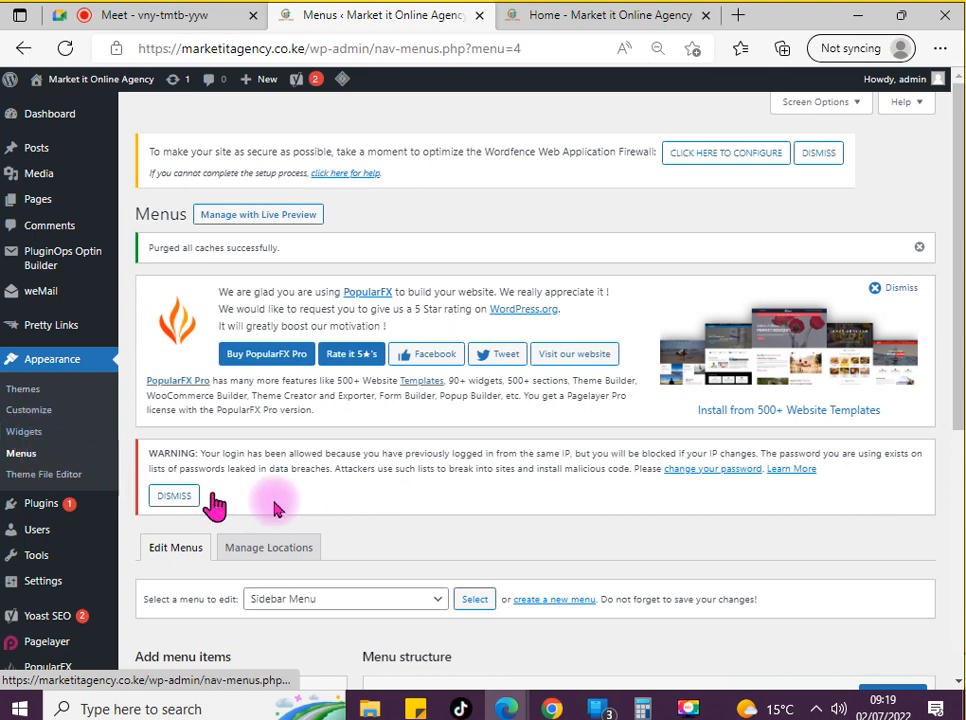
# Step: From Pages > View All, add Bulk SMS, Contact, Digital Marketing and Google Ads/PPc/SEM to Sidebar Menu
pyautogui.scroll(-5, 330, 510)
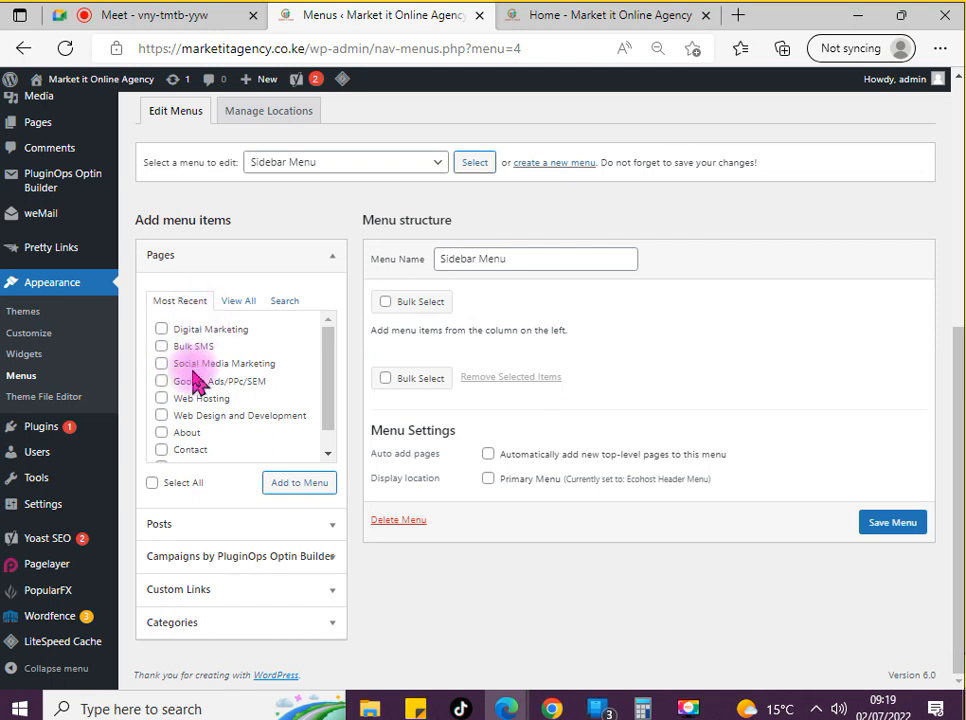
pyautogui.click(236, 301)
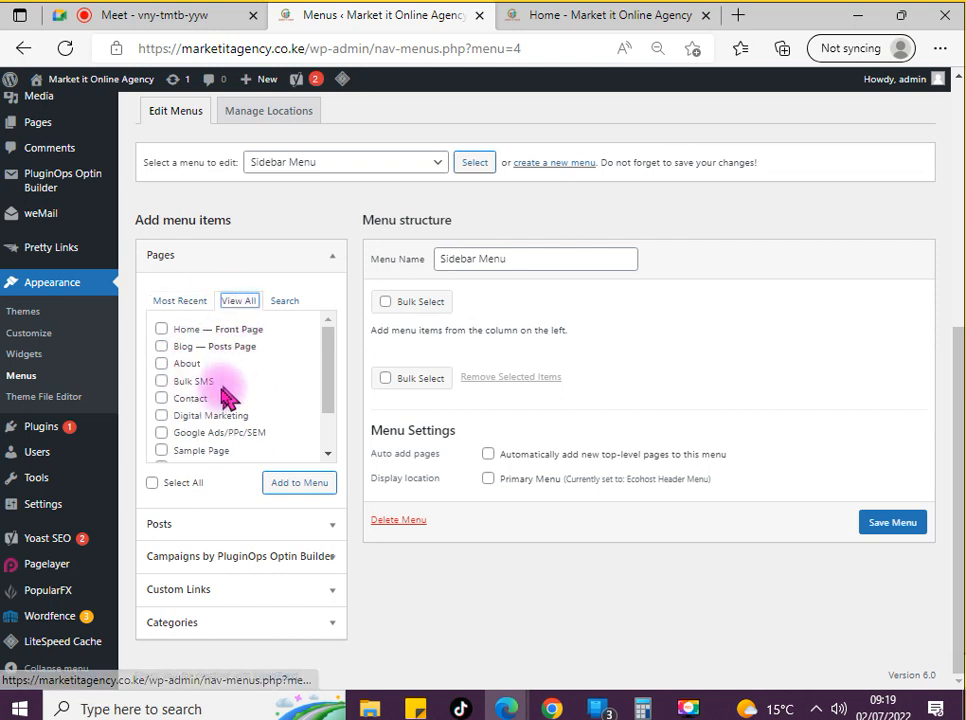
pyautogui.click(162, 381)
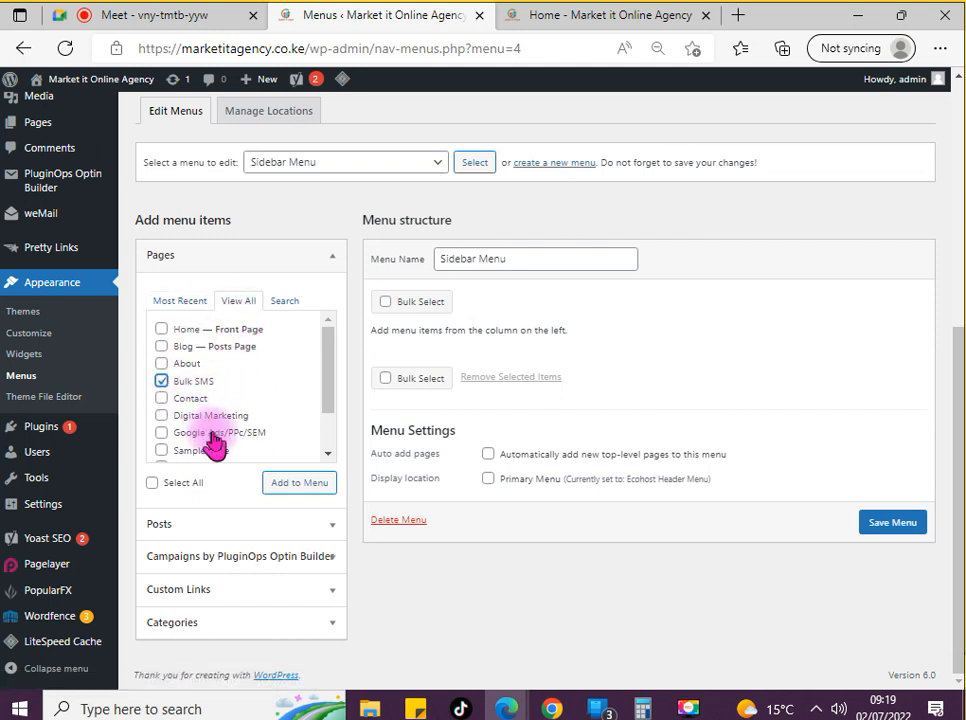
pyautogui.click(161, 398)
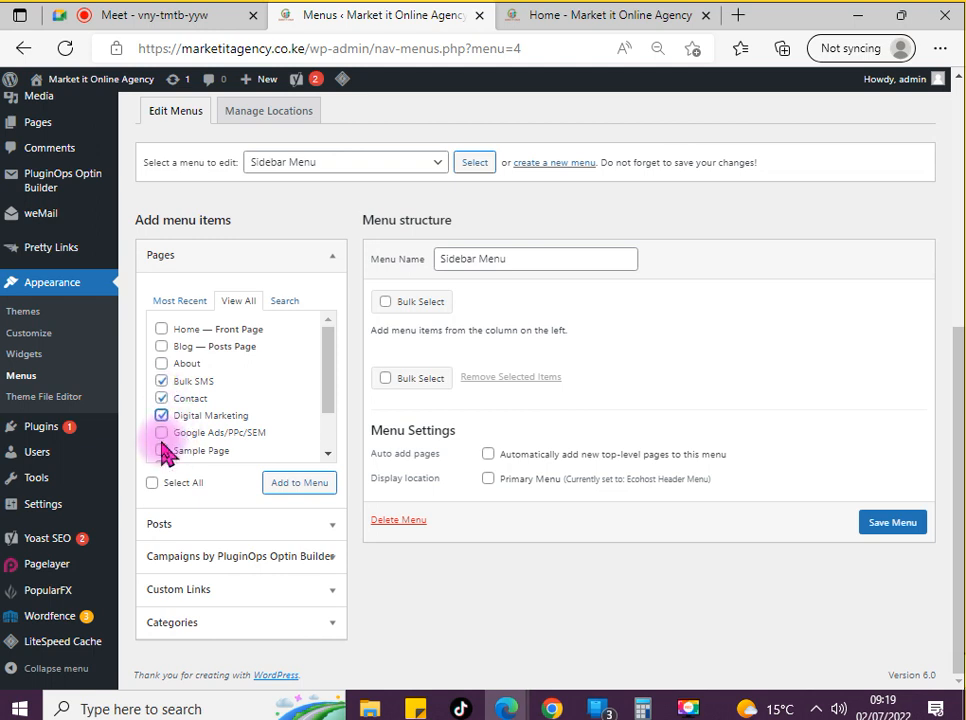
pyautogui.click(161, 433)
pyautogui.click(285, 484)
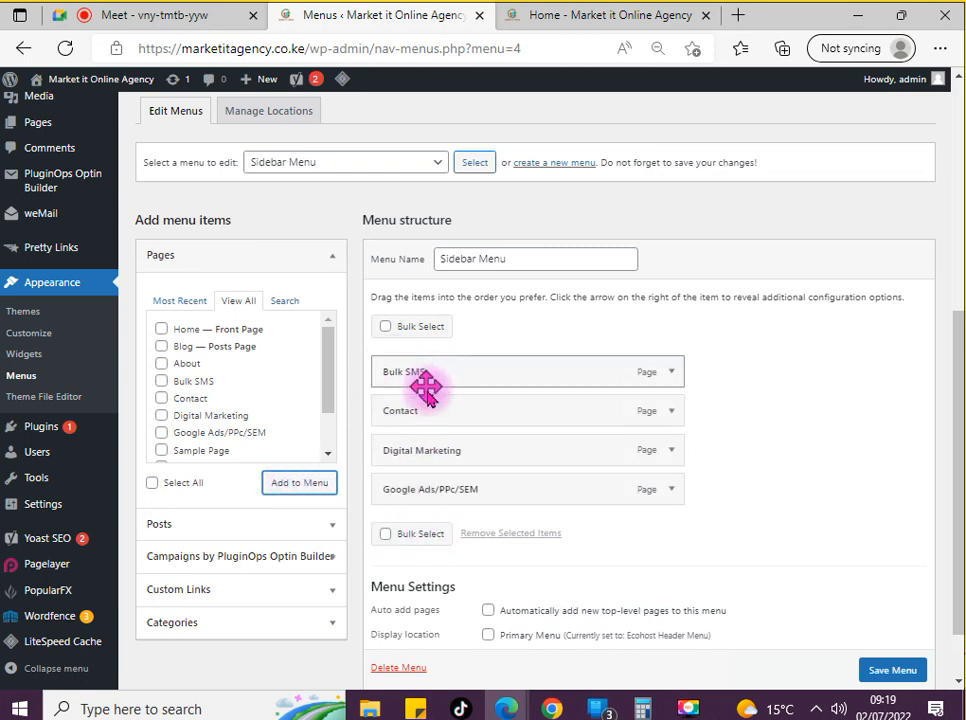
pyautogui.scroll(-2, 500, 420)
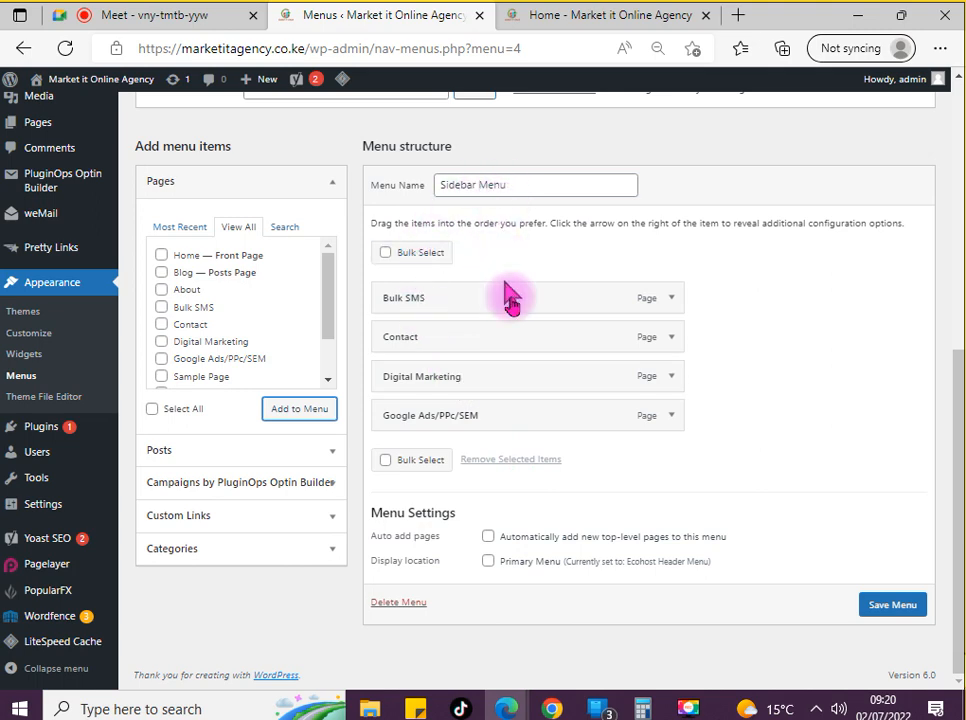
pyautogui.scroll(2, 507, 295)
# Step: Check the live home page, open Digital Marketing from Services, then return to the Menus editor
pyautogui.click(596, 16)
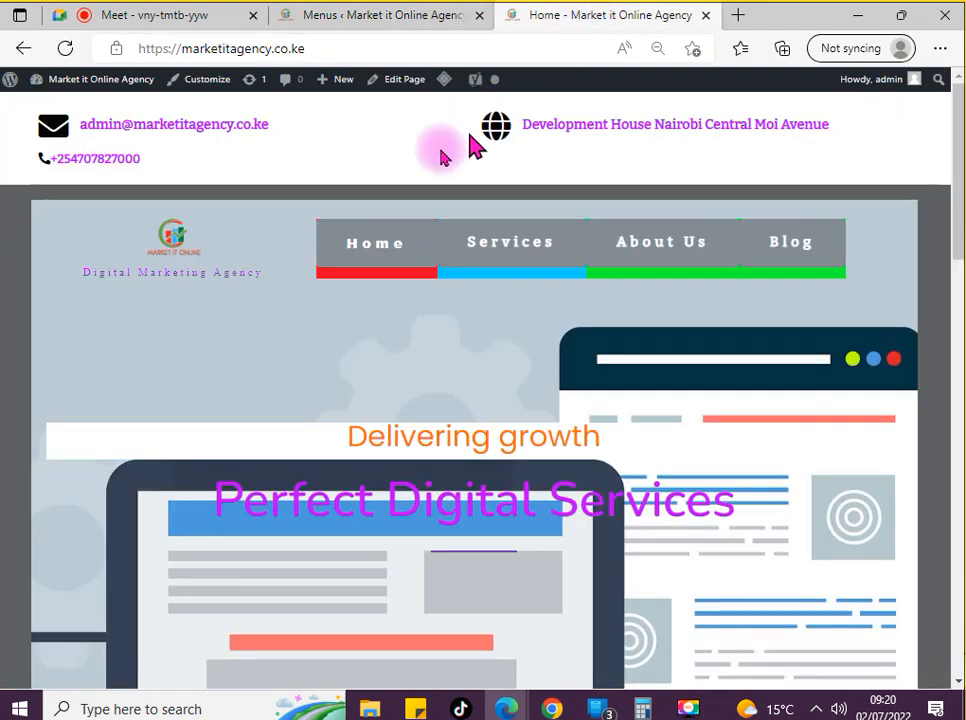
pyautogui.scroll(-2, 325, 270)
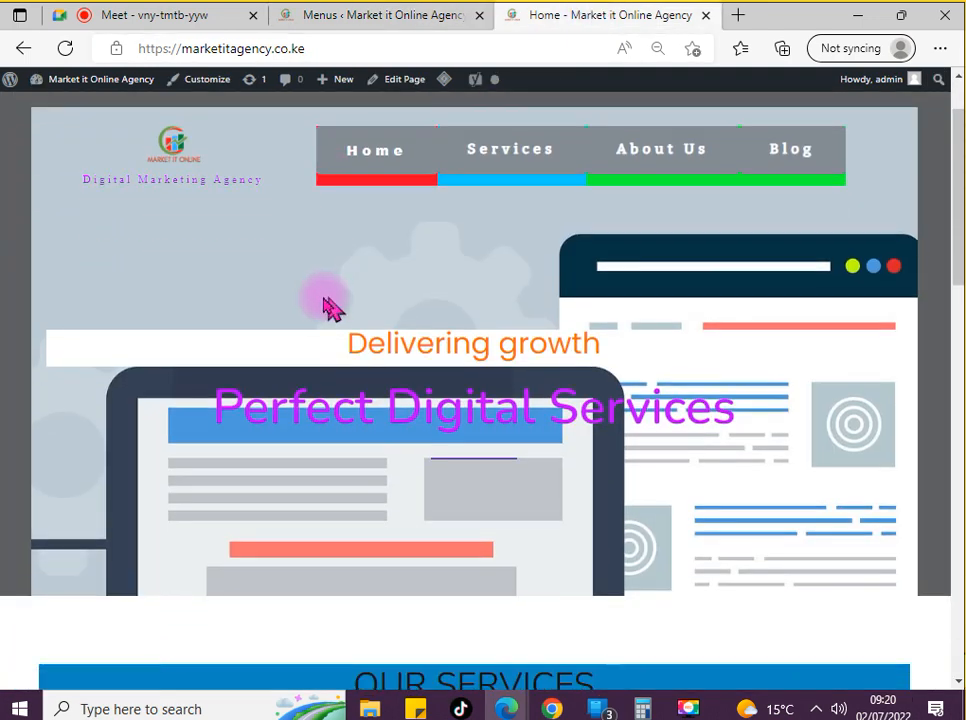
pyautogui.scroll(-2, 760, 395)
pyautogui.scroll(-3, 760, 395)
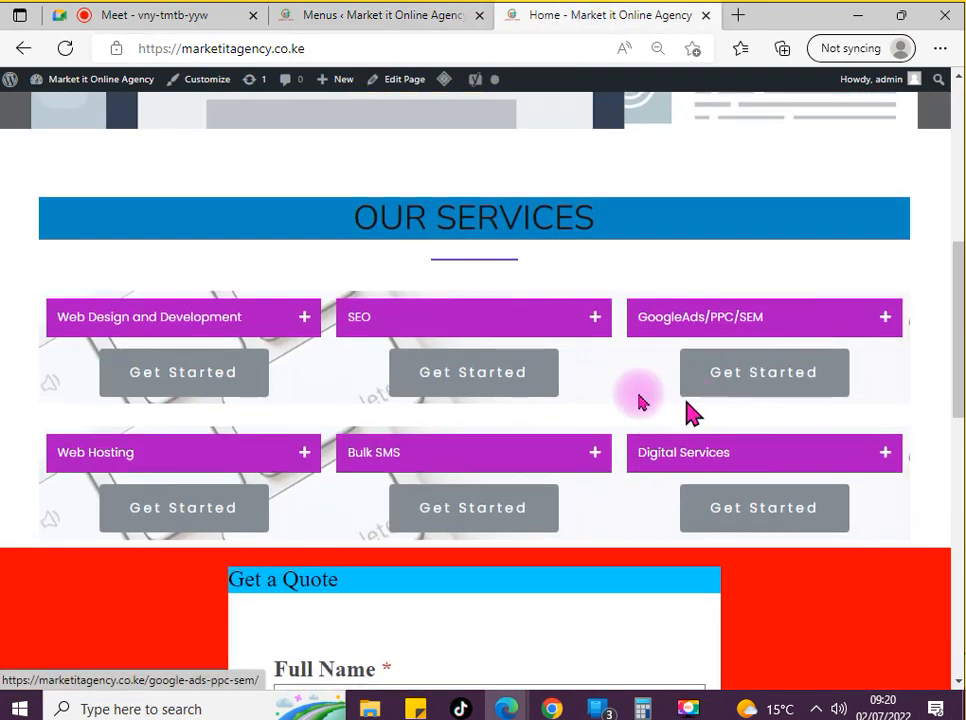
pyautogui.scroll(6, 686, 410)
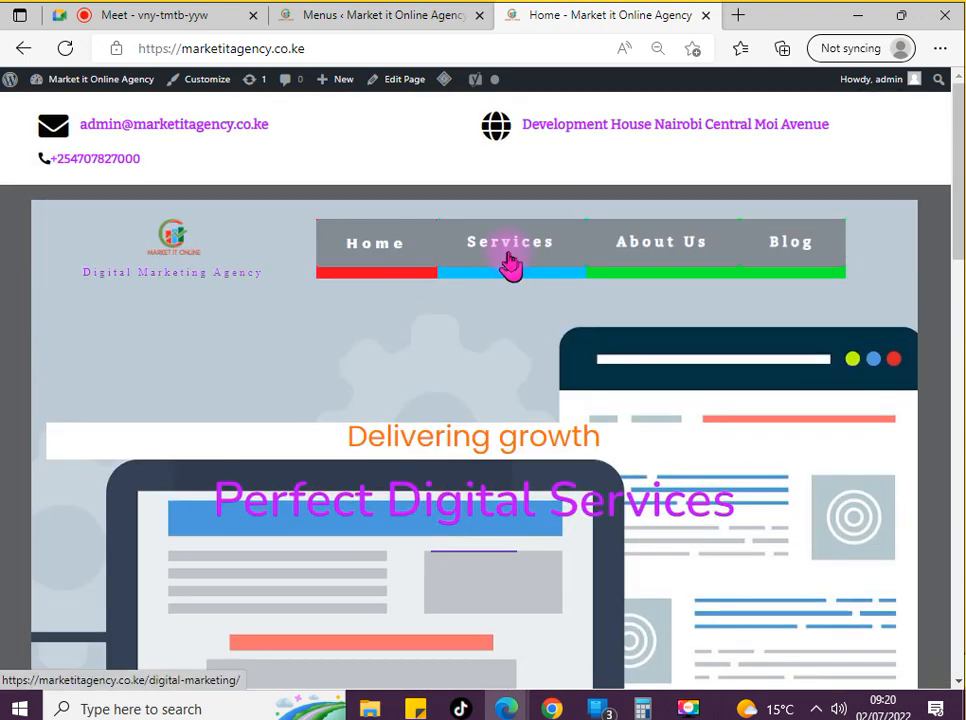
pyautogui.click(500, 255)
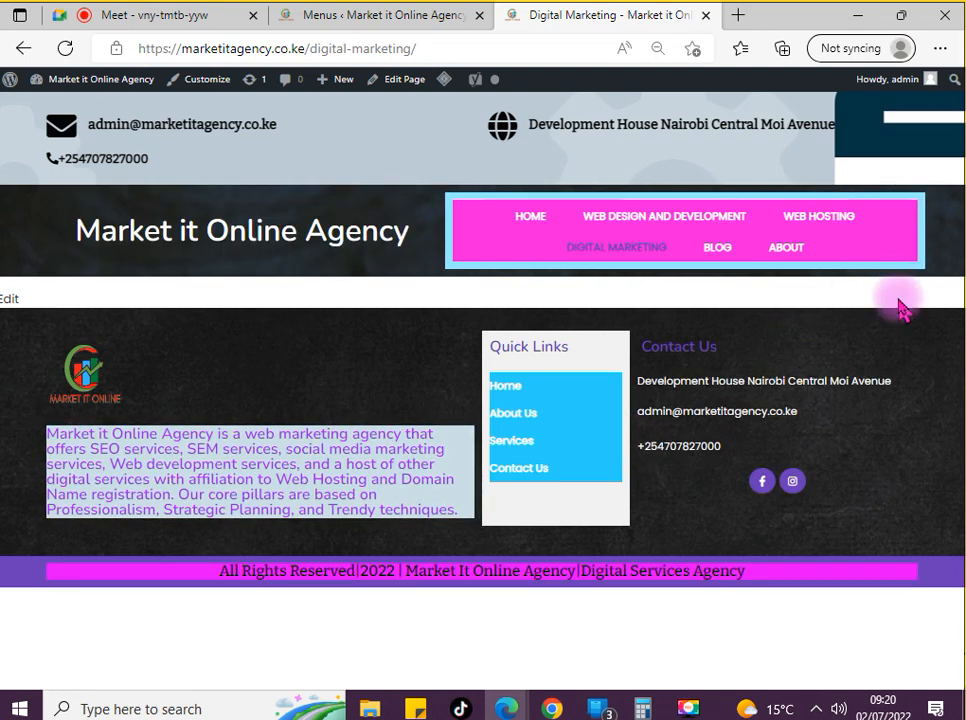
pyautogui.click(320, 15)
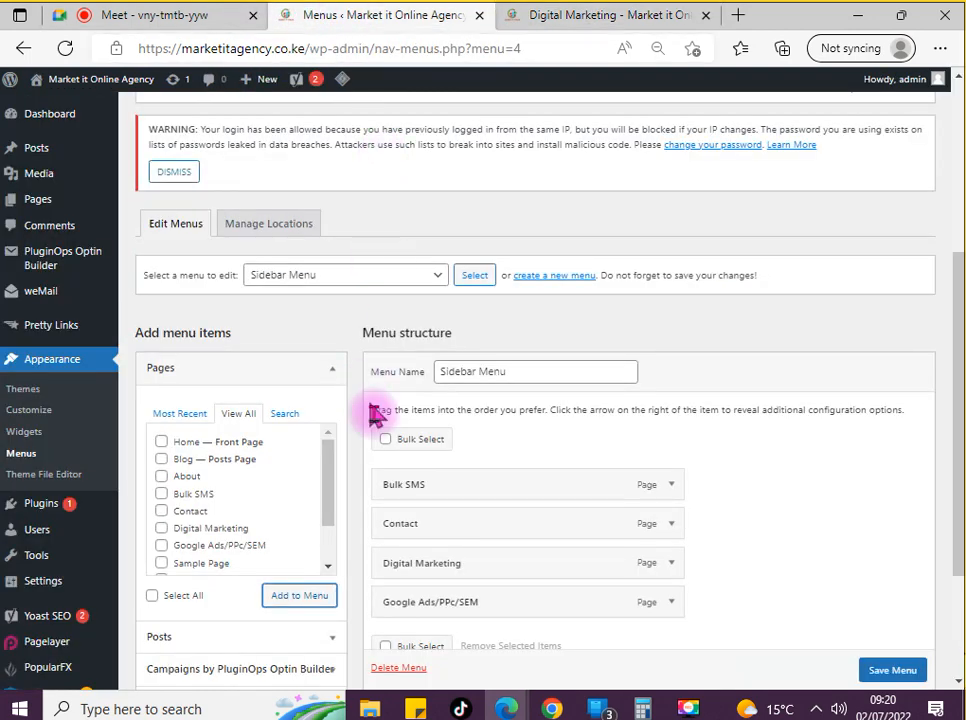
# Step: Save the Sidebar Menu changes and switch to the live Digital Marketing page
pyautogui.scroll(-2, 375, 415)
pyautogui.click(900, 608)
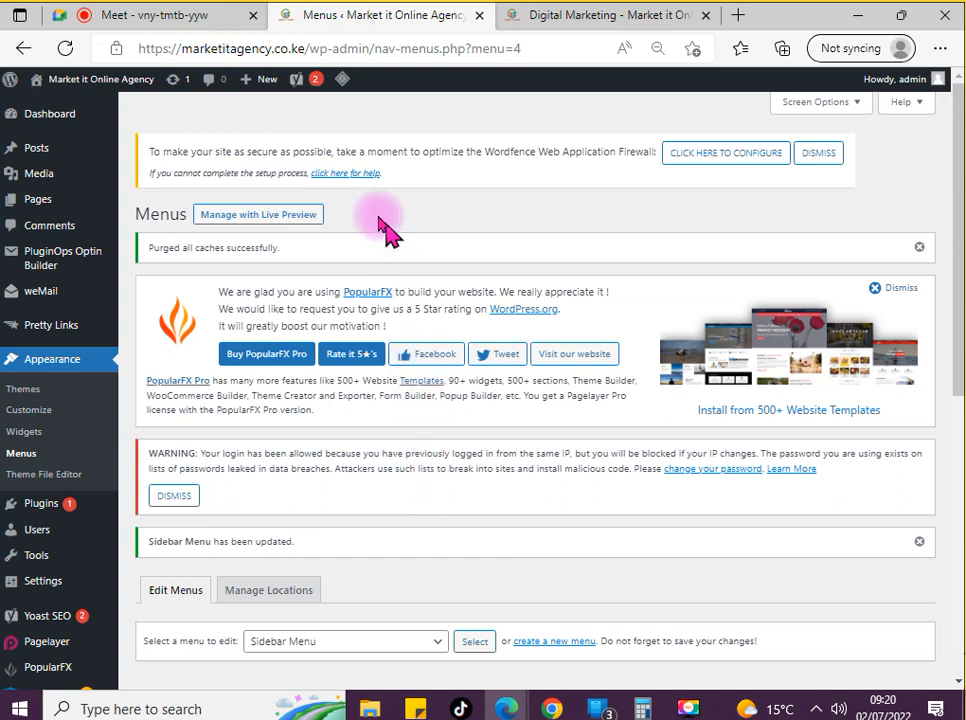
pyautogui.moveTo(80, 342)
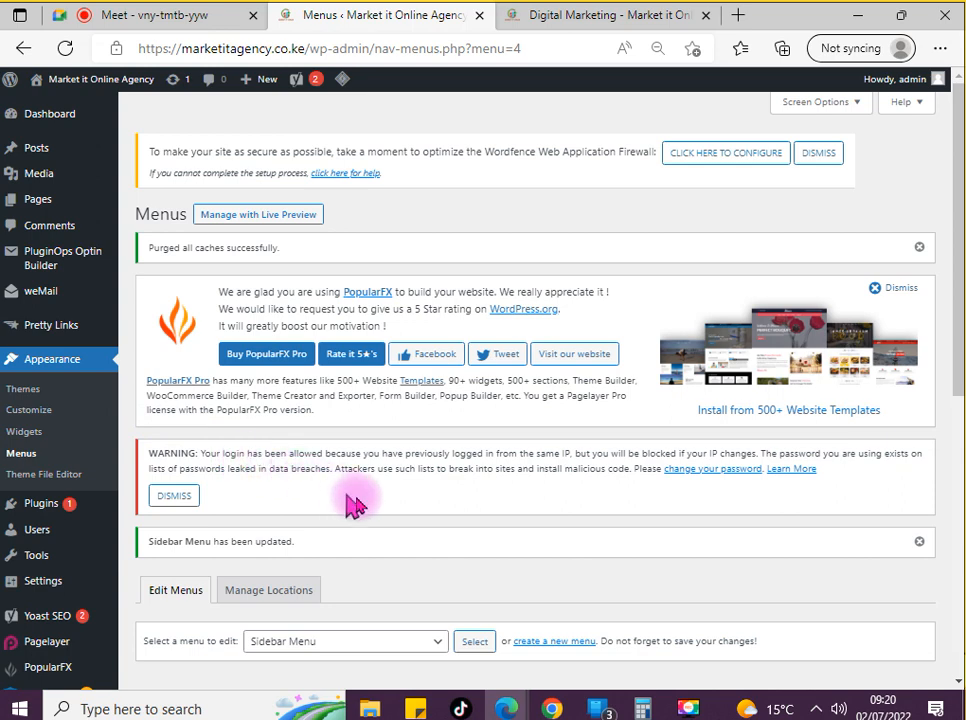
pyautogui.click(634, 16)
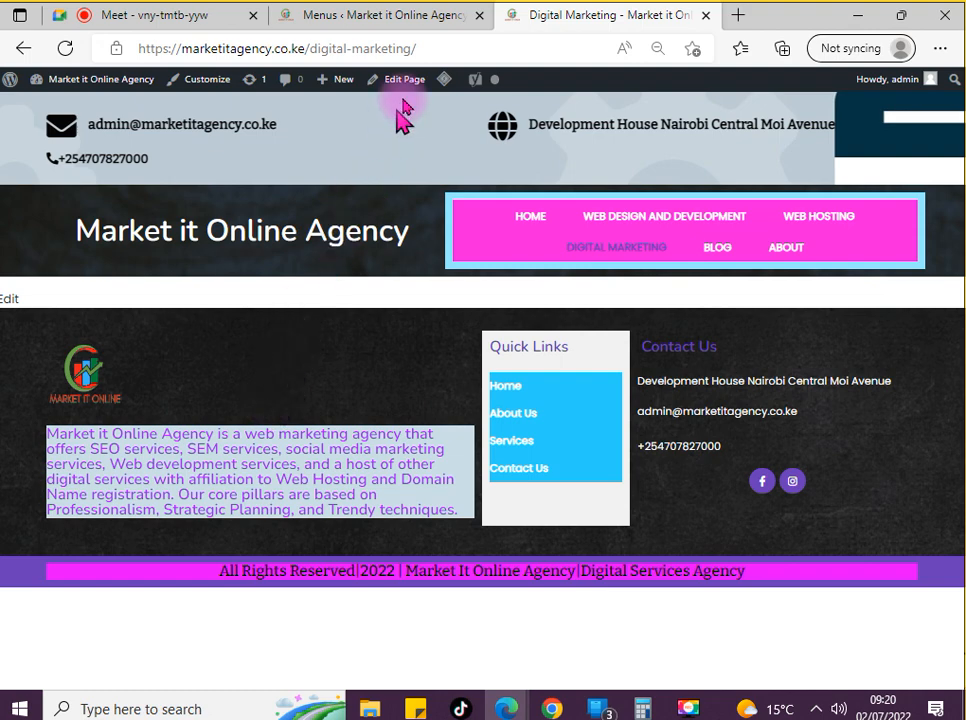
# Step: Flip between the Menus and Digital Marketing tabs, then open a new blank Edge tab
pyautogui.click(408, 22)
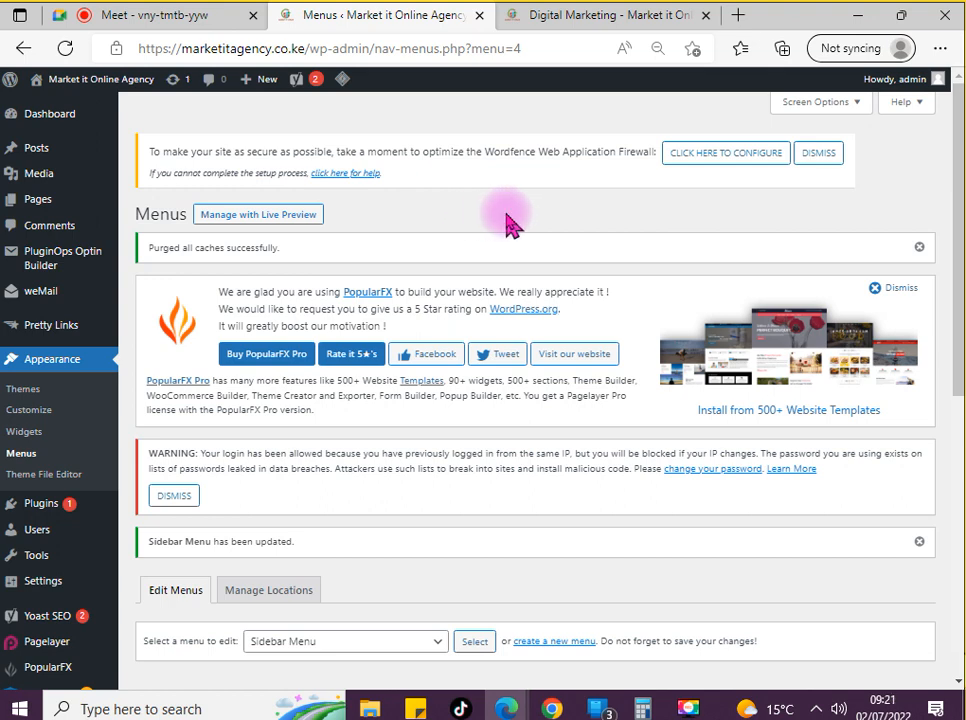
pyautogui.click(596, 18)
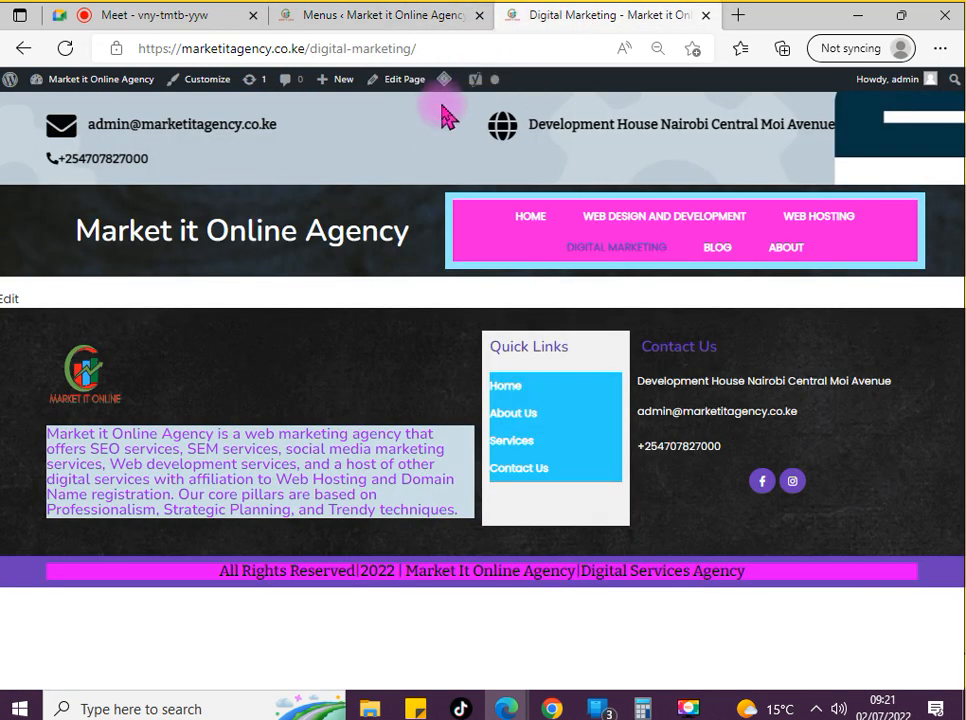
pyautogui.click(737, 16)
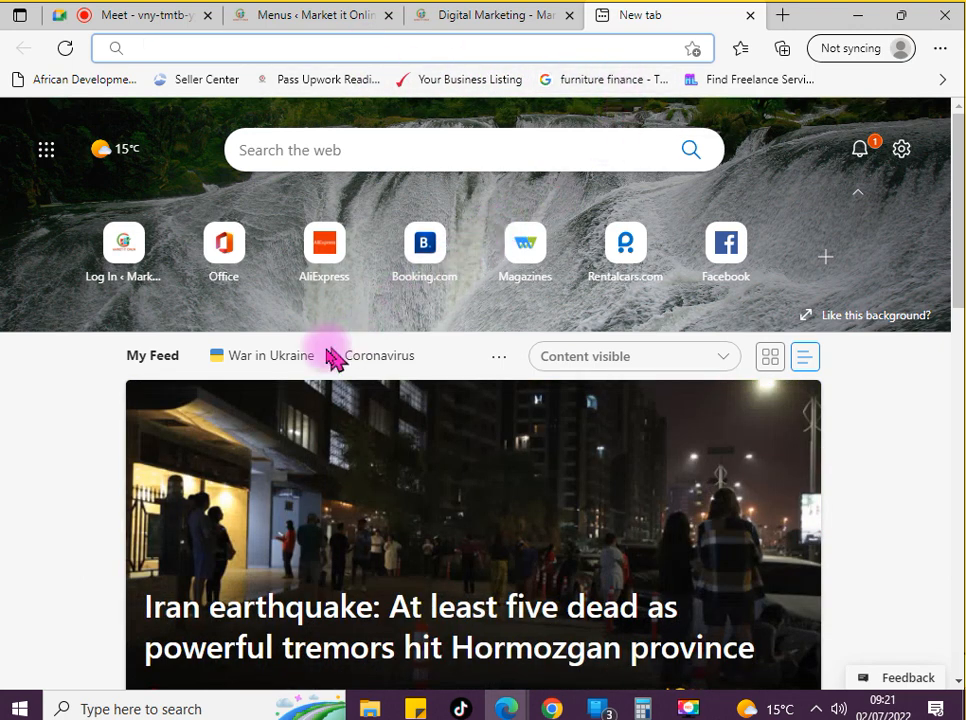
# Step: After a look at the Menus tab, search Google for 'bikozulu' in the new tab
pyautogui.click(310, 20)
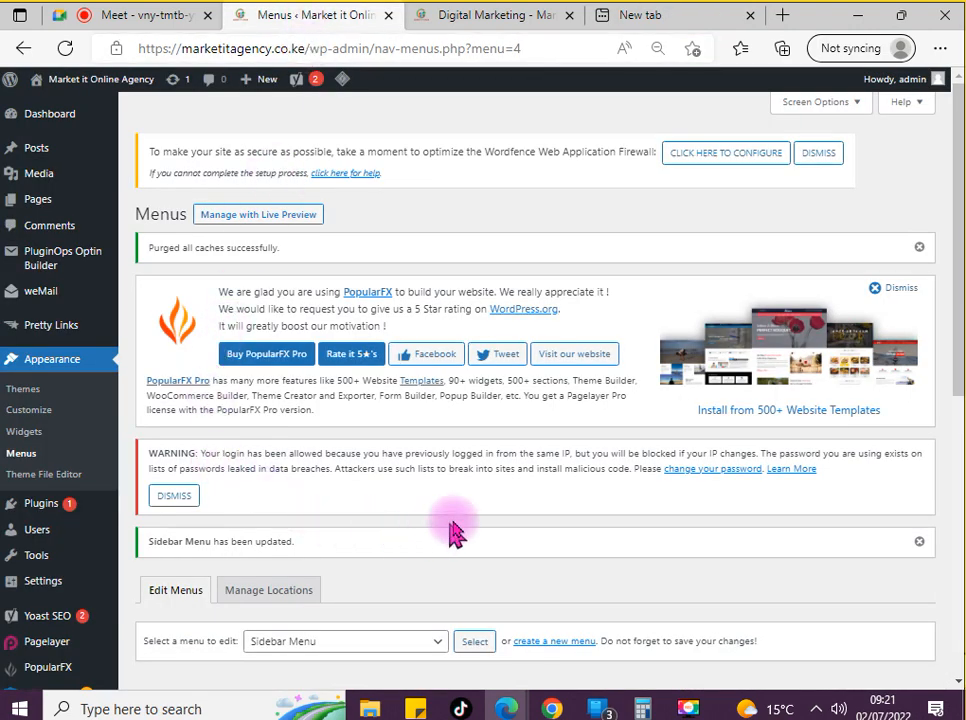
pyautogui.scroll(-2, 492, 507)
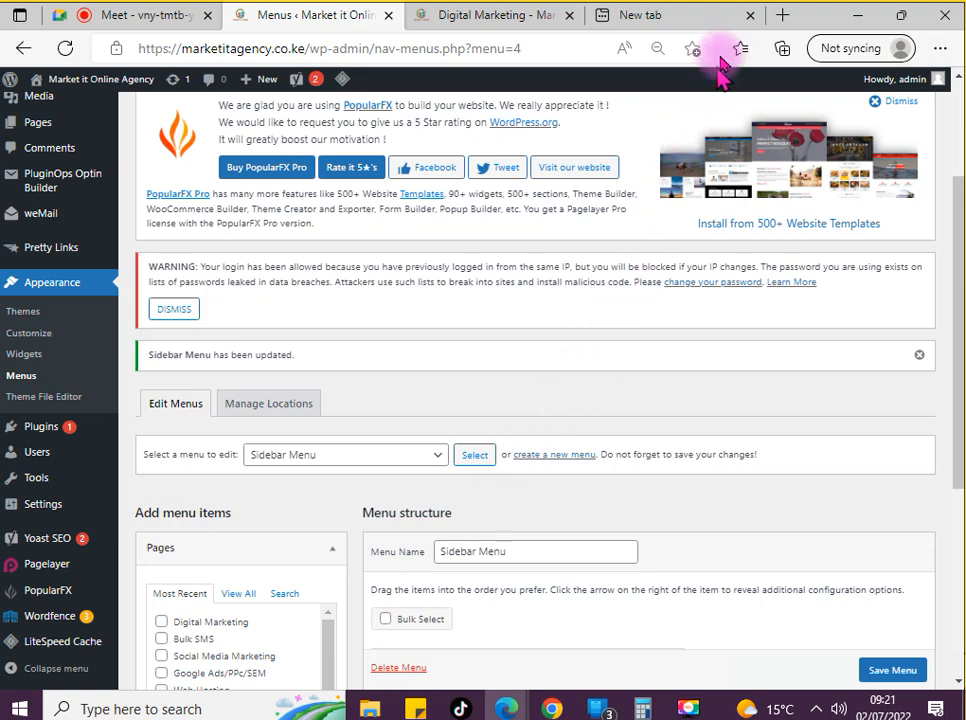
pyautogui.click(660, 18)
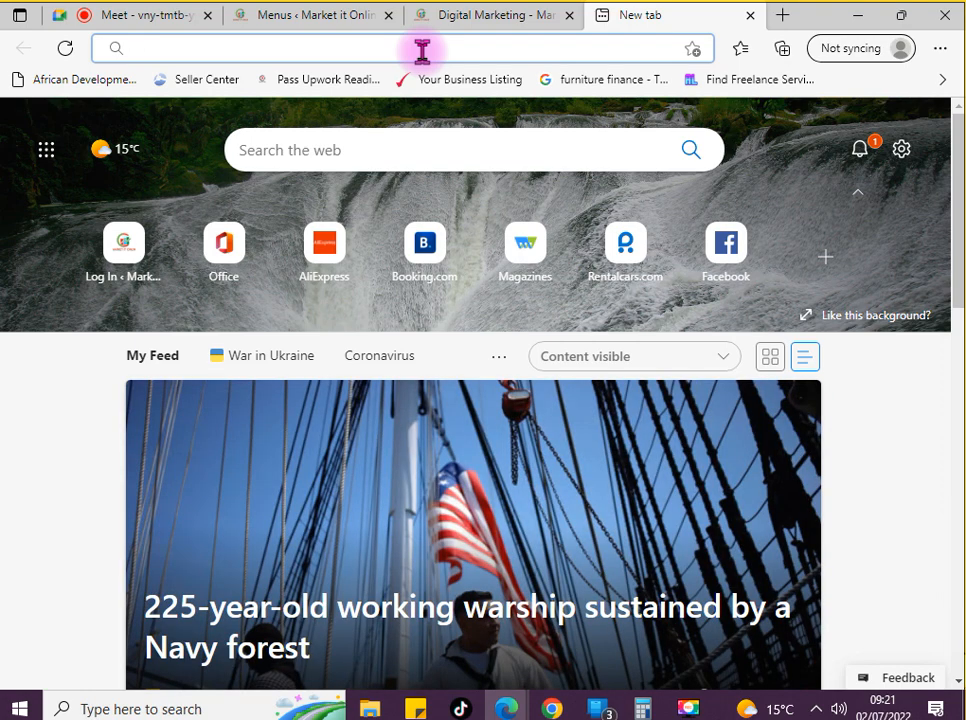
pyautogui.write('bik')
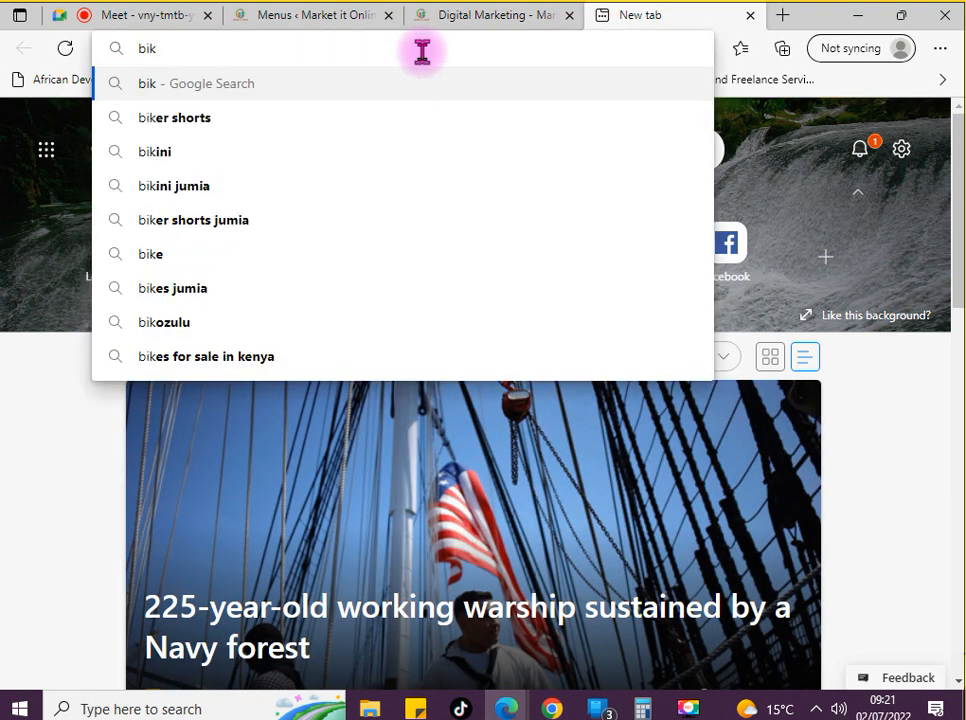
pyautogui.write('ozul')
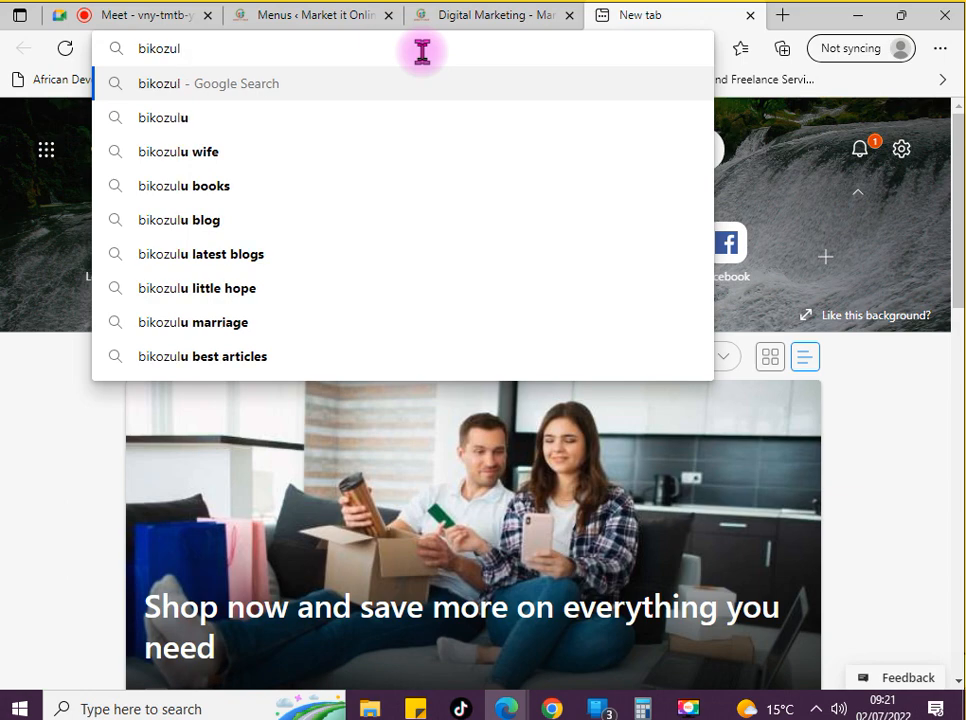
pyautogui.write('u')
pyautogui.press('Return')
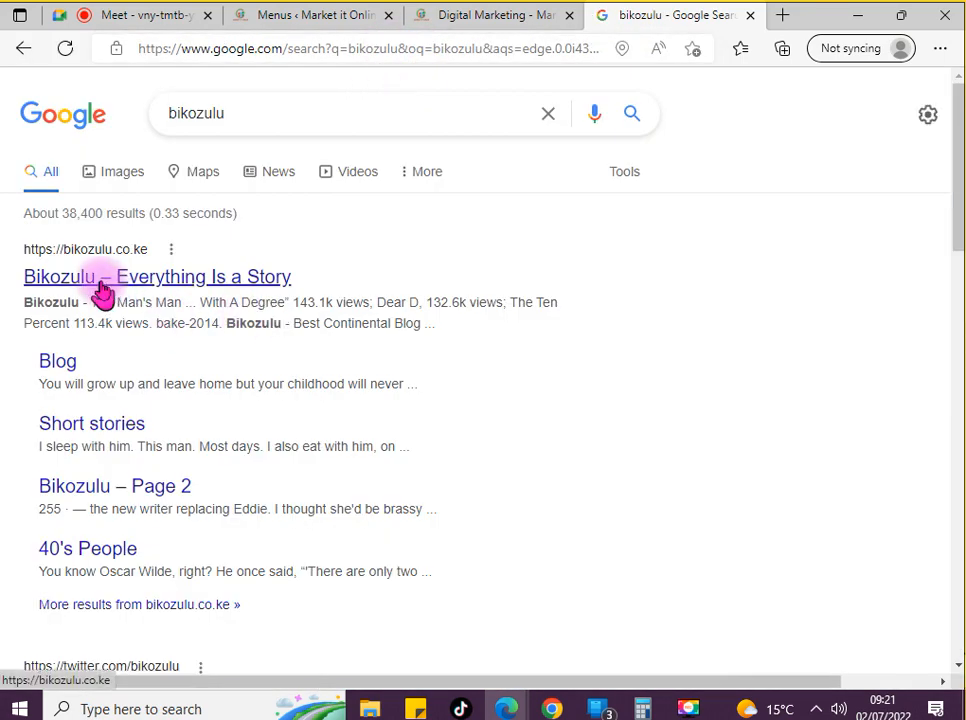
# Step: Open the Bikozulu site, toggle its side navigation, scroll its posts, then return to Menus
pyautogui.click(102, 290)
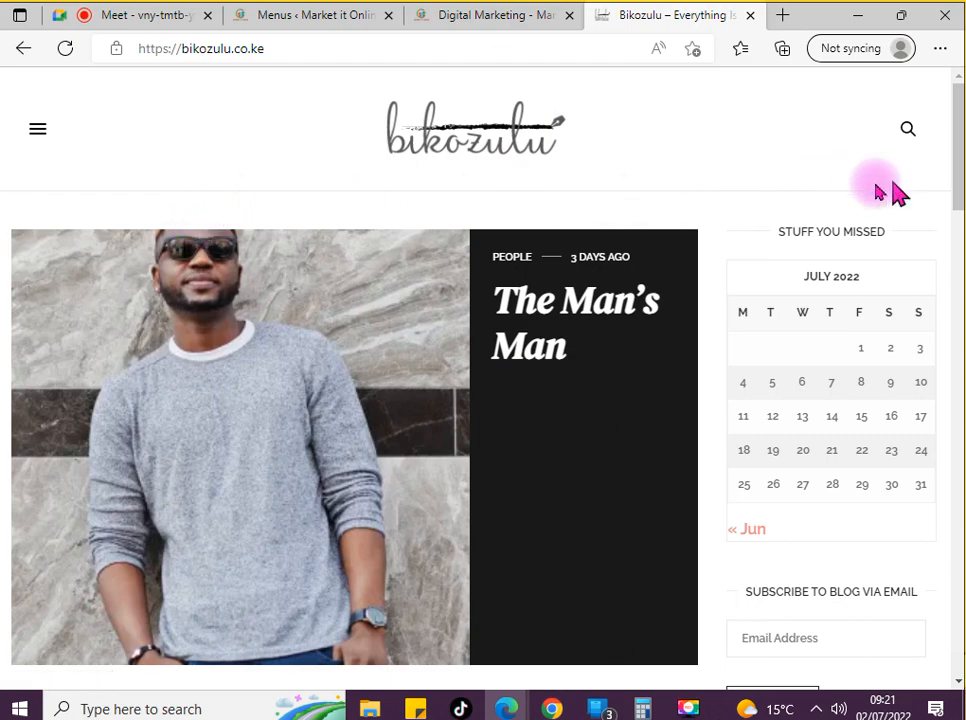
pyautogui.click(36, 132)
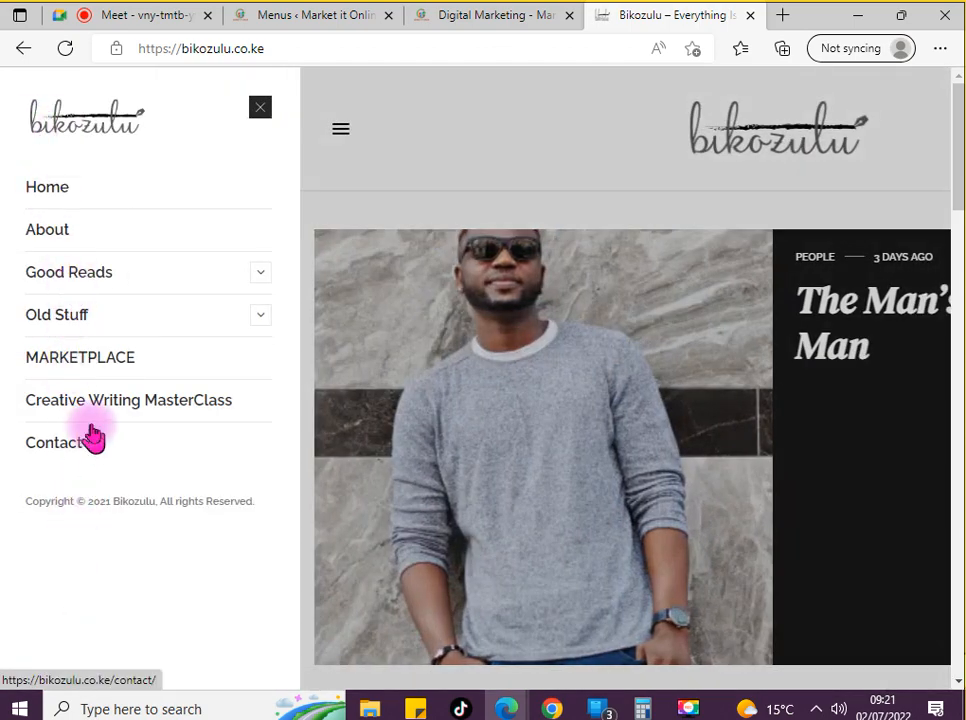
pyautogui.click(340, 135)
pyautogui.scroll(-5, 298, 302)
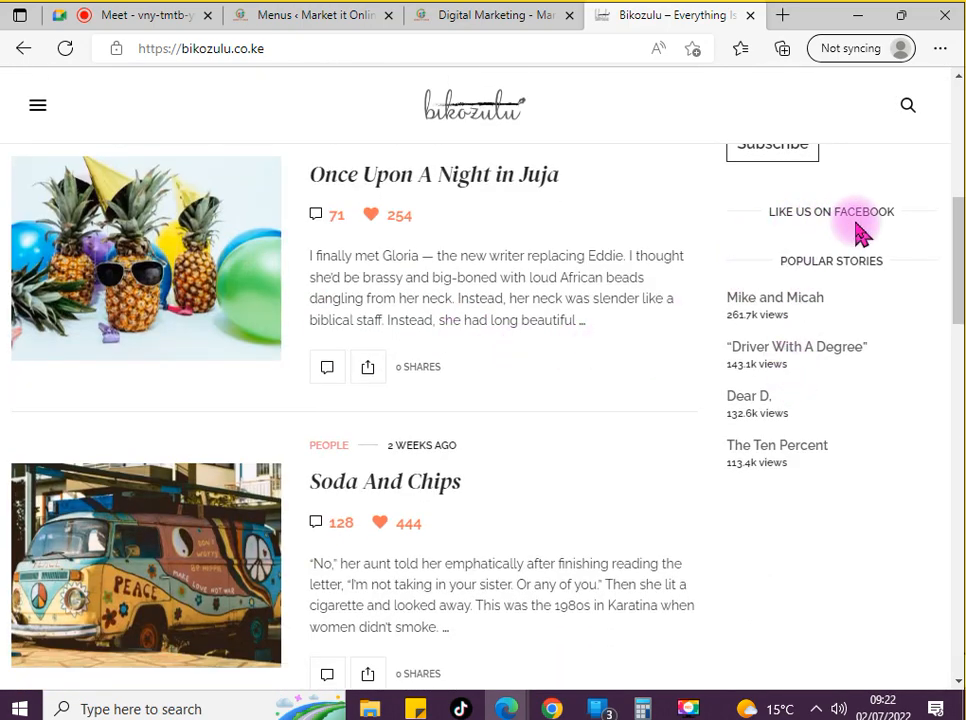
pyautogui.scroll(-8, 805, 318)
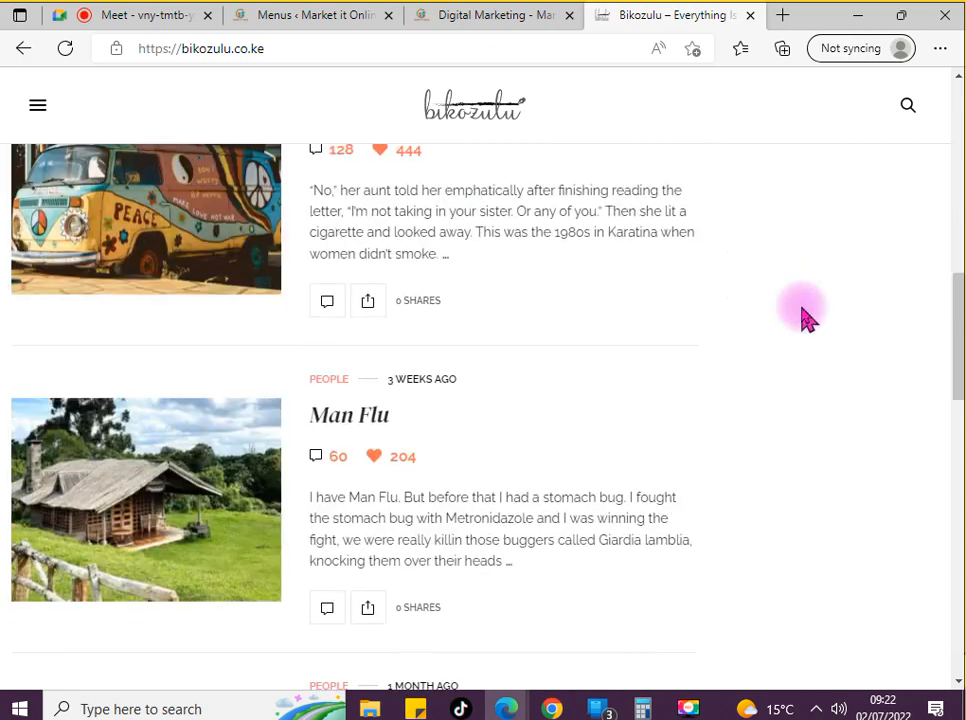
pyautogui.scroll(-4, 315, 285)
pyautogui.scroll(12, 315, 275)
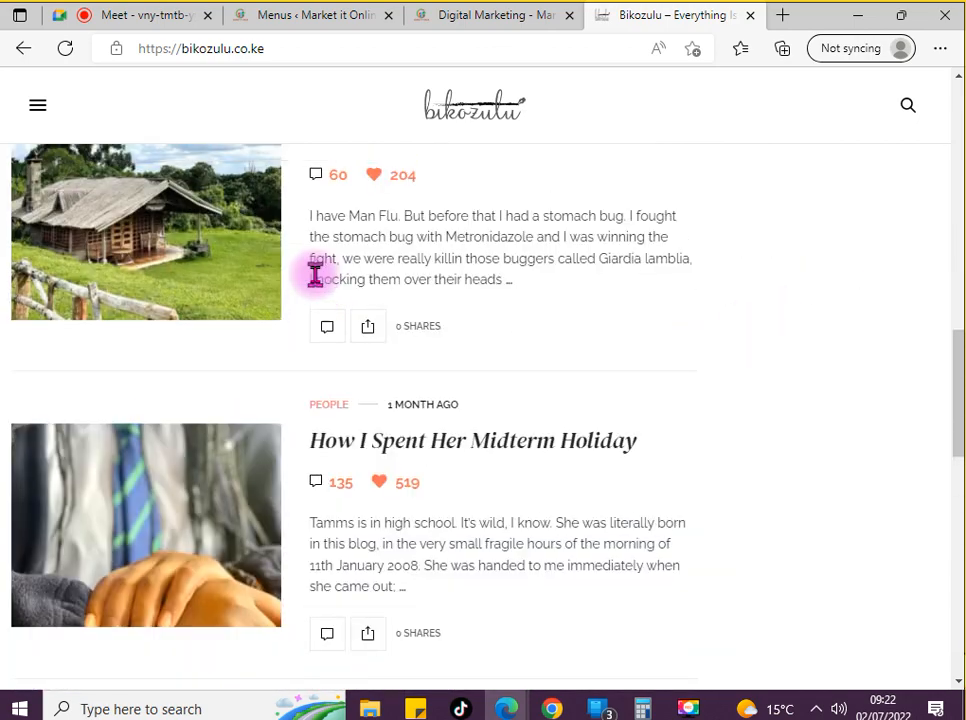
pyautogui.scroll(-15, 291, 442)
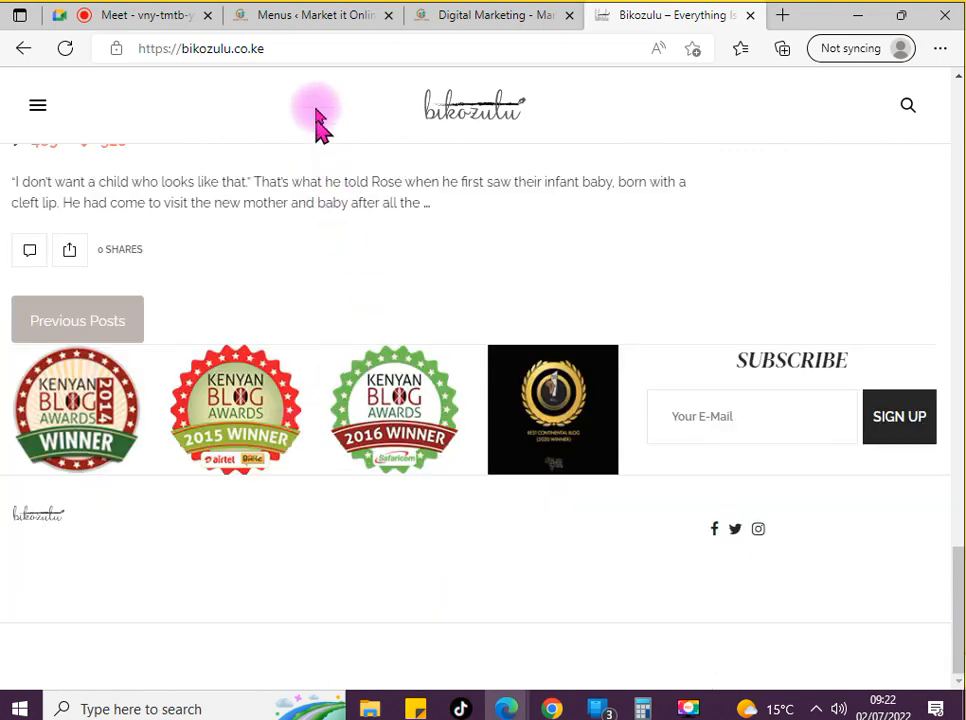
pyautogui.click(333, 22)
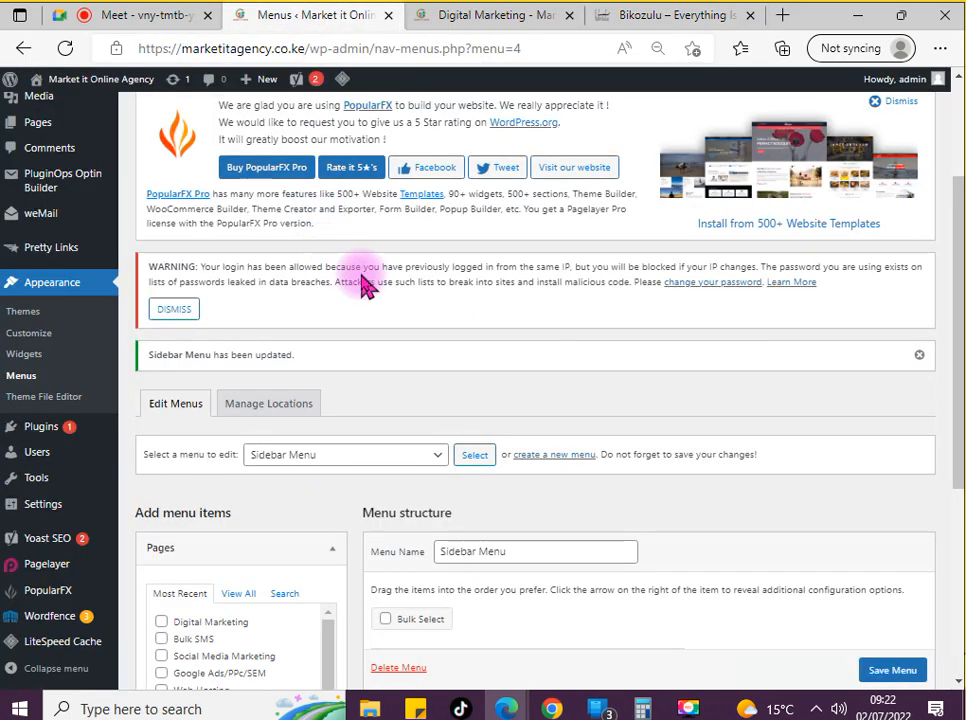
# Step: Close the Bikozulu tab and bring up the live Digital Marketing page
pyautogui.click(678, 17)
pyautogui.click(749, 16)
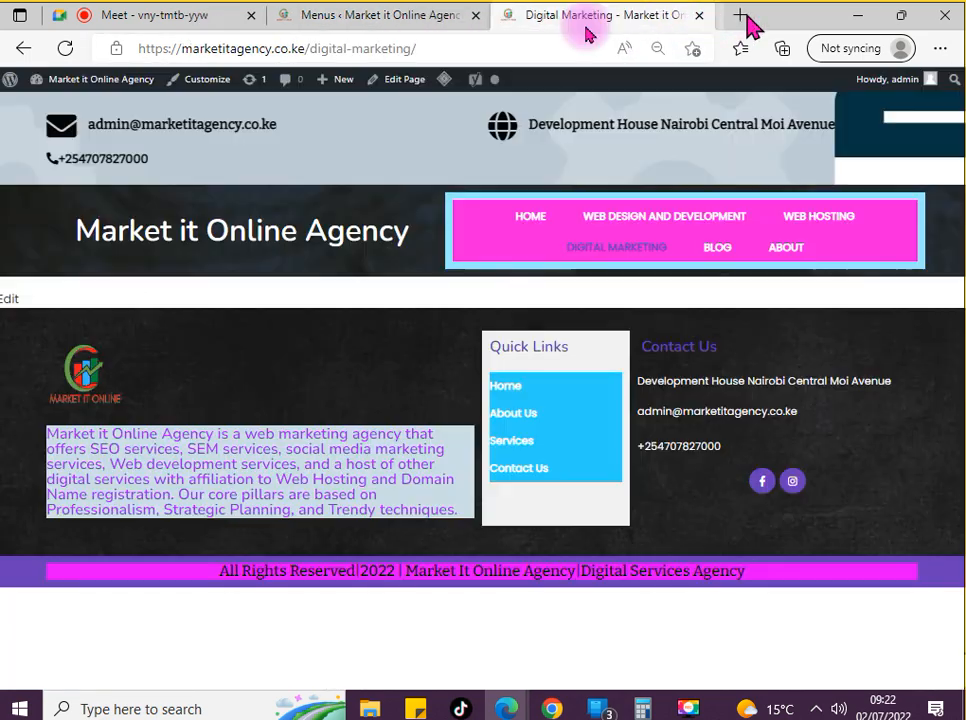
pyautogui.click(412, 14)
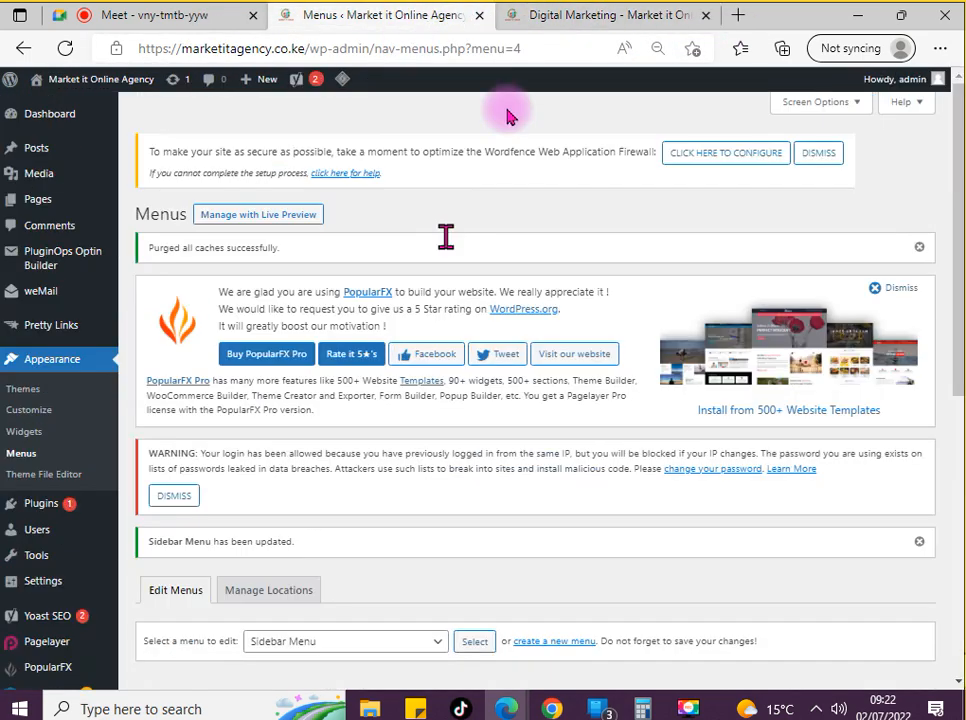
pyautogui.click(565, 17)
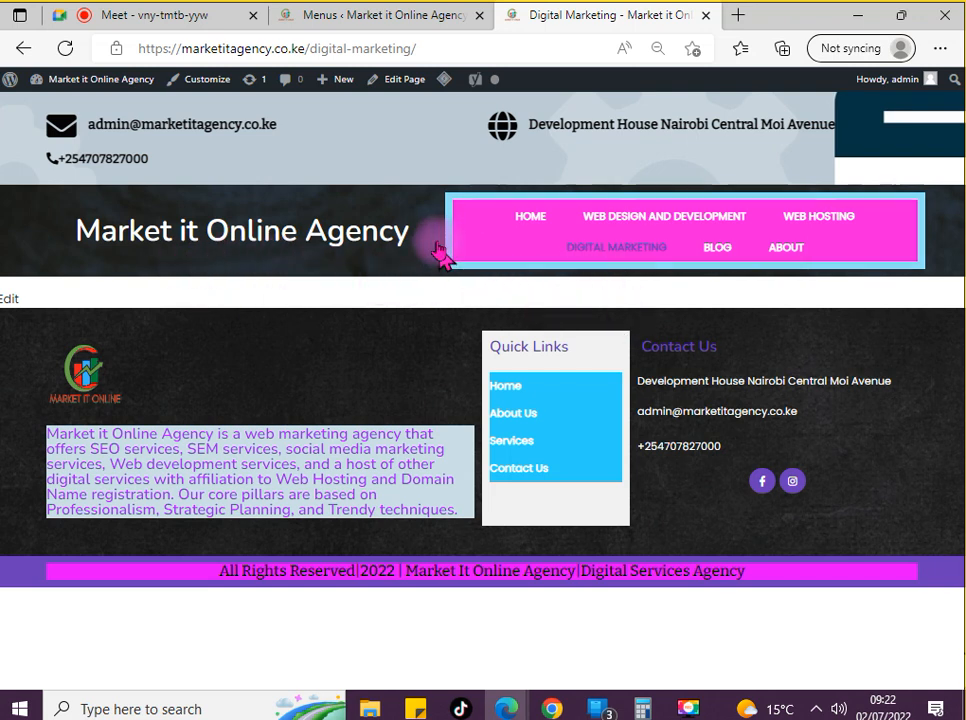
# Step: Browse the site's About page, go back to its Home page, then switch to the Meet call
pyautogui.click(785, 257)
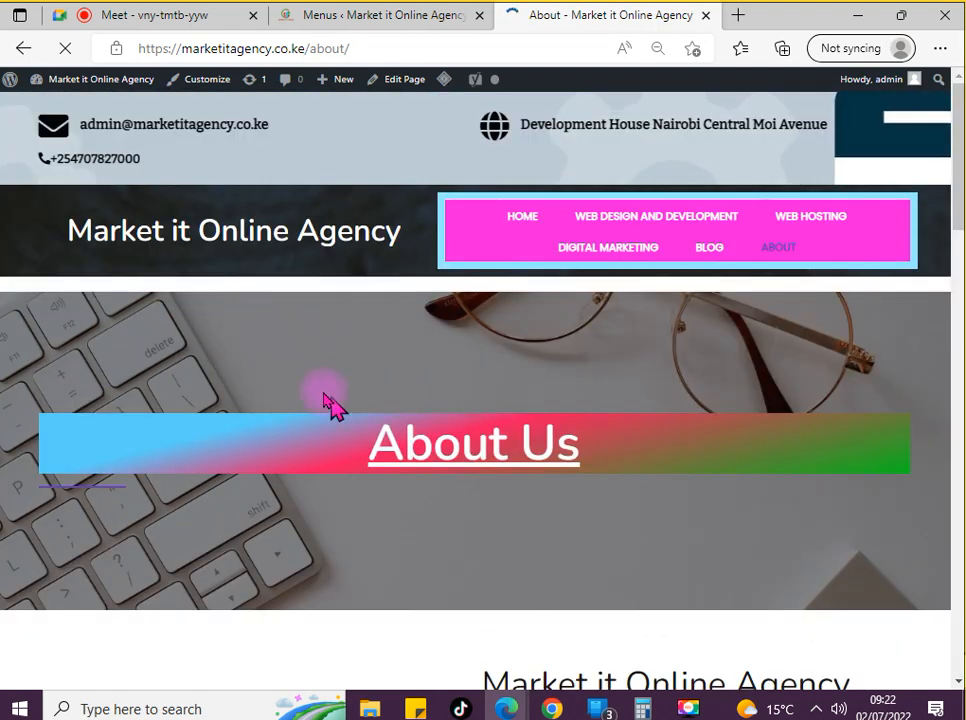
pyautogui.scroll(-7, 297, 383)
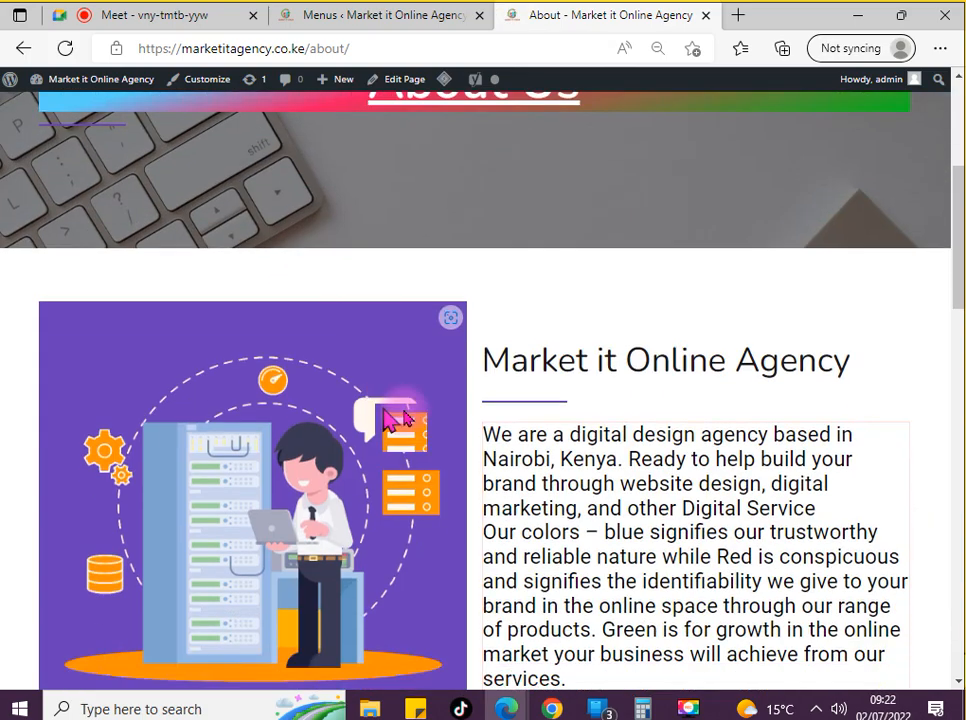
pyautogui.scroll(-3, 498, 418)
pyautogui.scroll(-5, 500, 420)
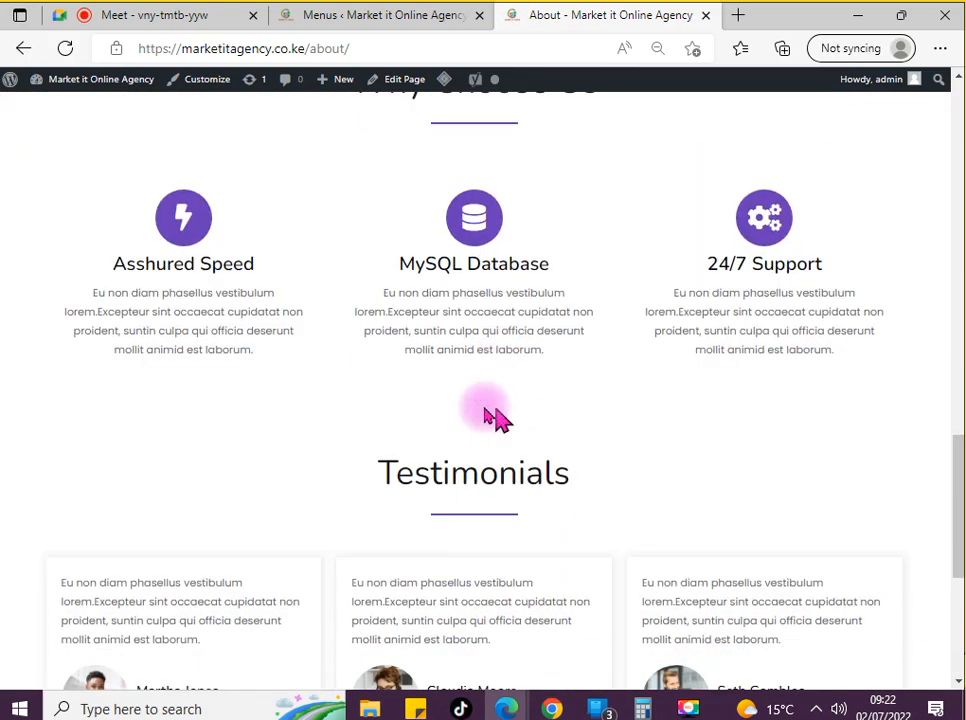
pyautogui.scroll(-8, 470, 418)
pyautogui.scroll(15, 270, 443)
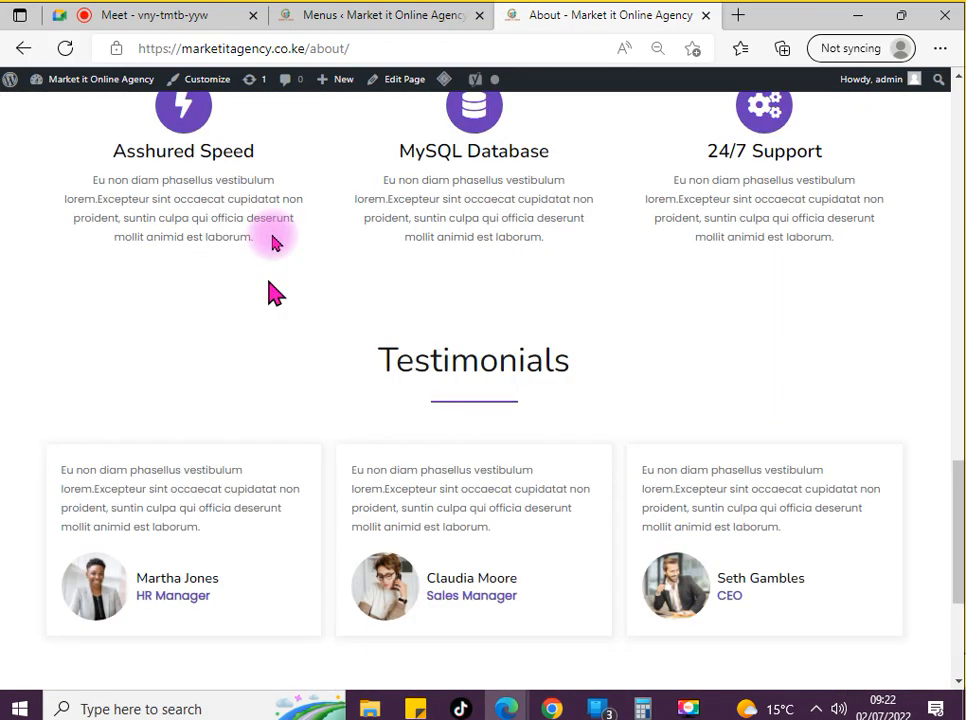
pyautogui.scroll(4, 400, 330)
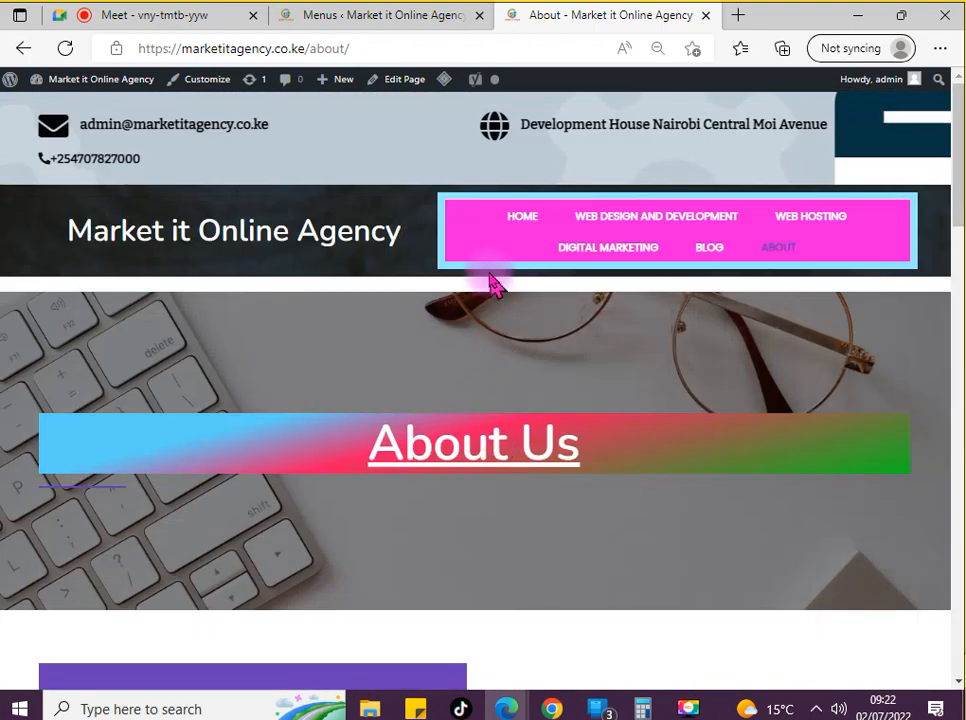
pyautogui.click(318, 230)
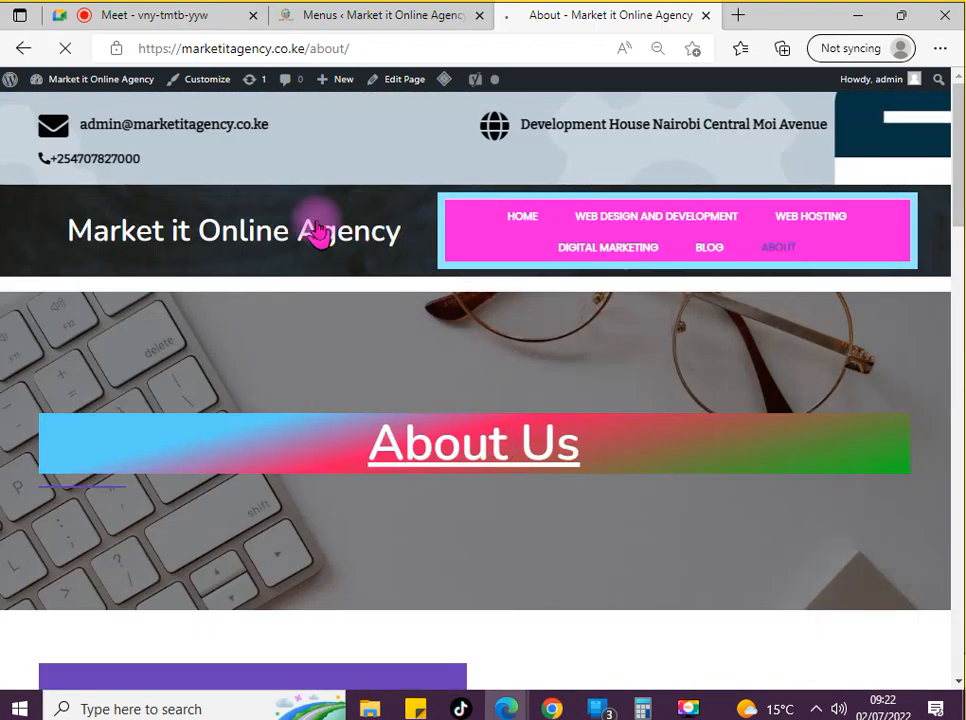
pyautogui.click(160, 15)
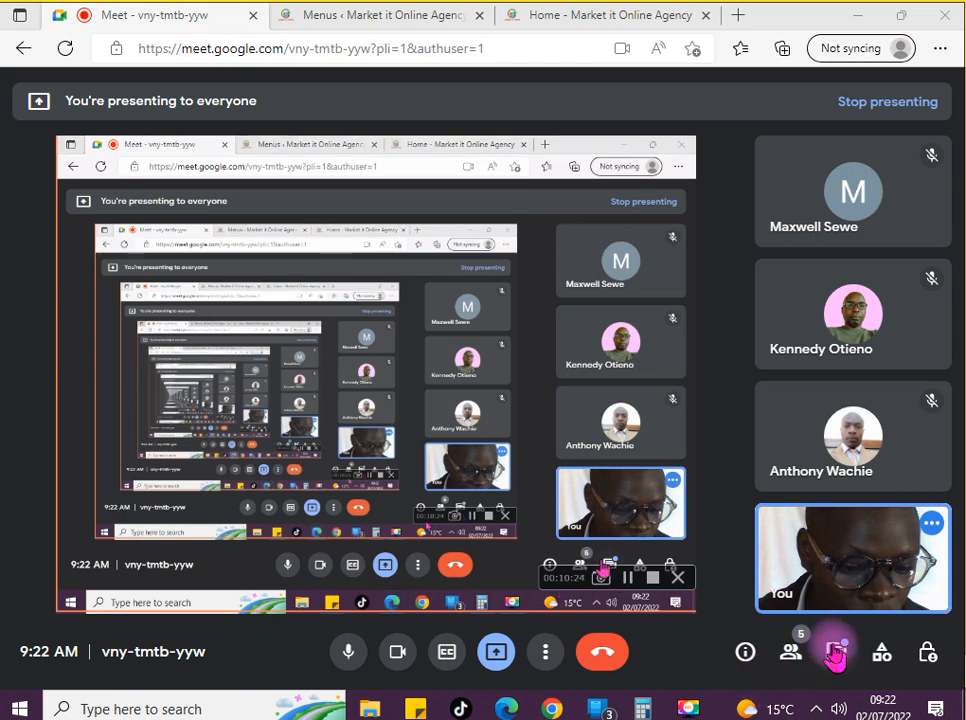
# Step: Open and close Meet's in-call messages, cycle the tabs, and end on the Sidebar Menu editor
pyautogui.click(836, 652)
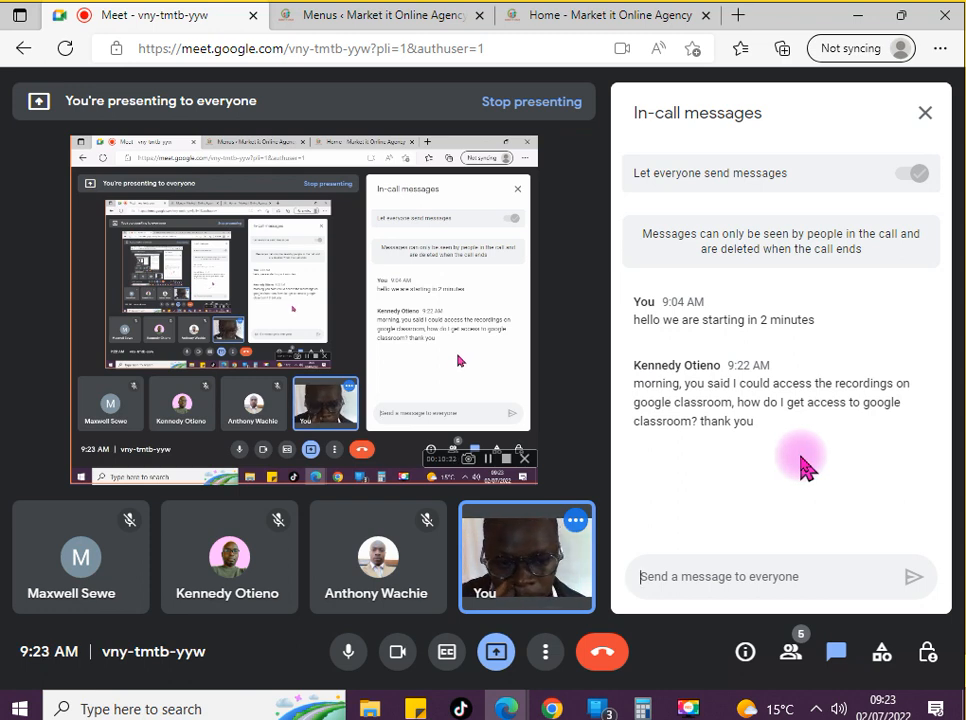
pyautogui.click(926, 114)
pyautogui.click(372, 18)
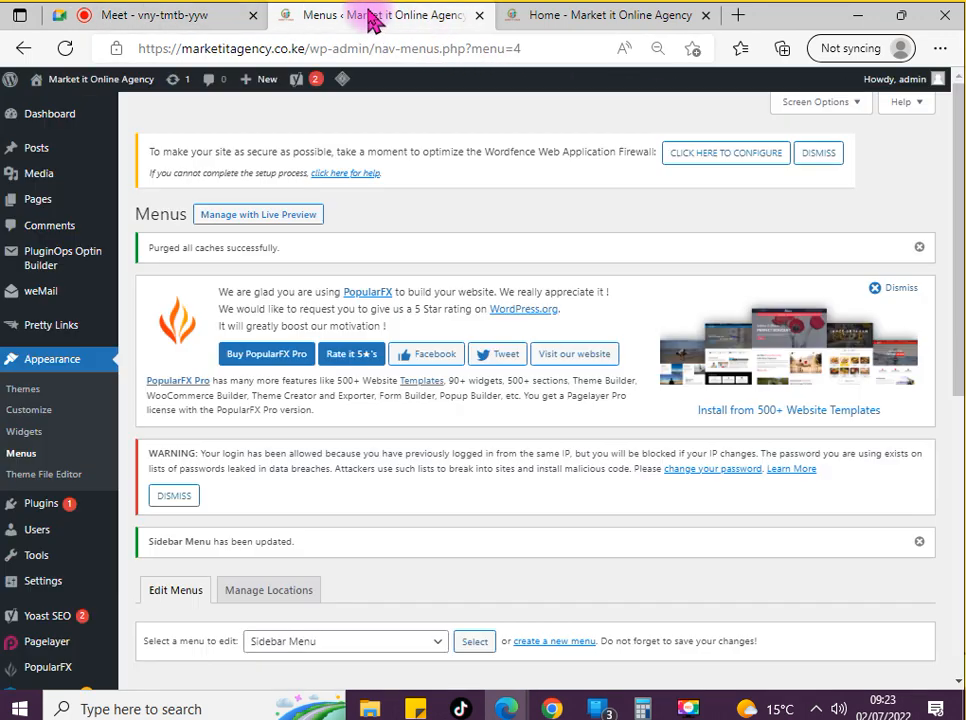
pyautogui.click(578, 19)
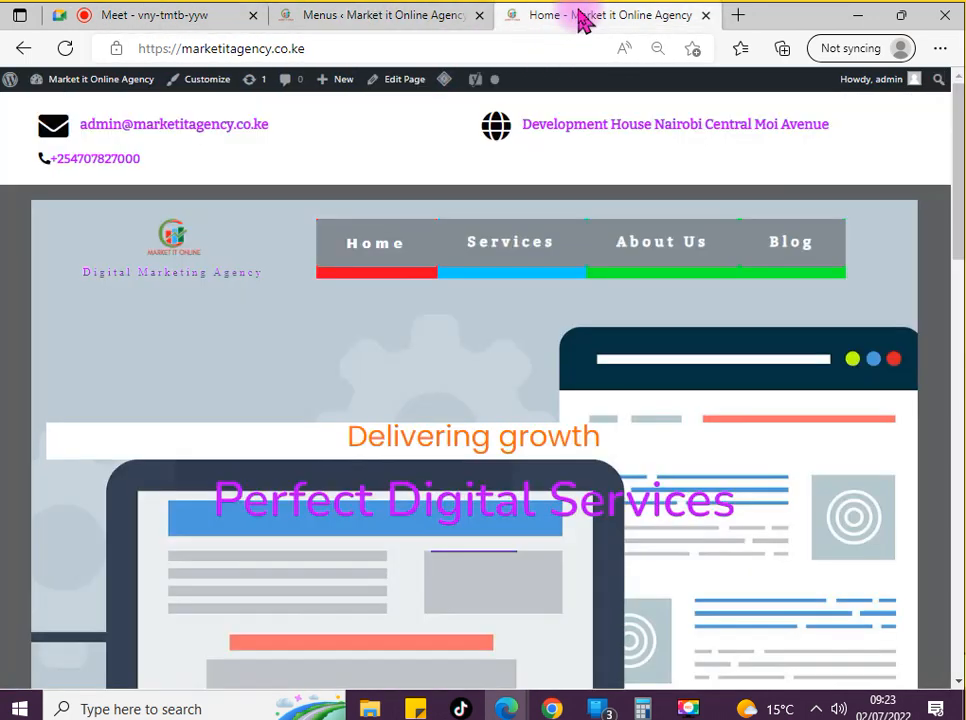
pyautogui.click(167, 22)
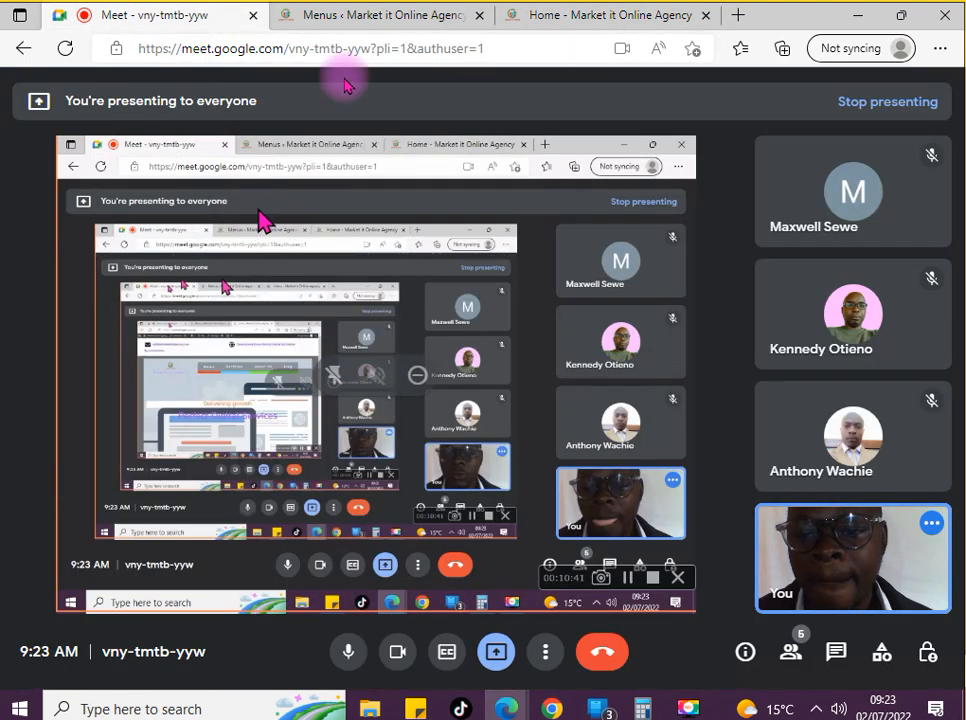
pyautogui.click(357, 24)
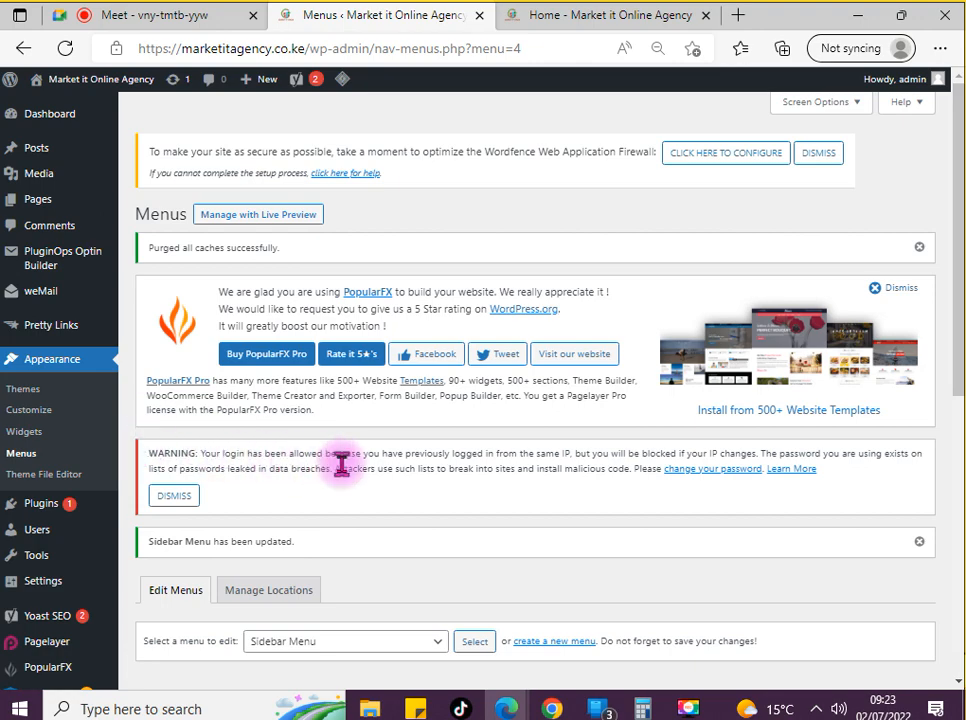
pyautogui.scroll(-5, 341, 465)
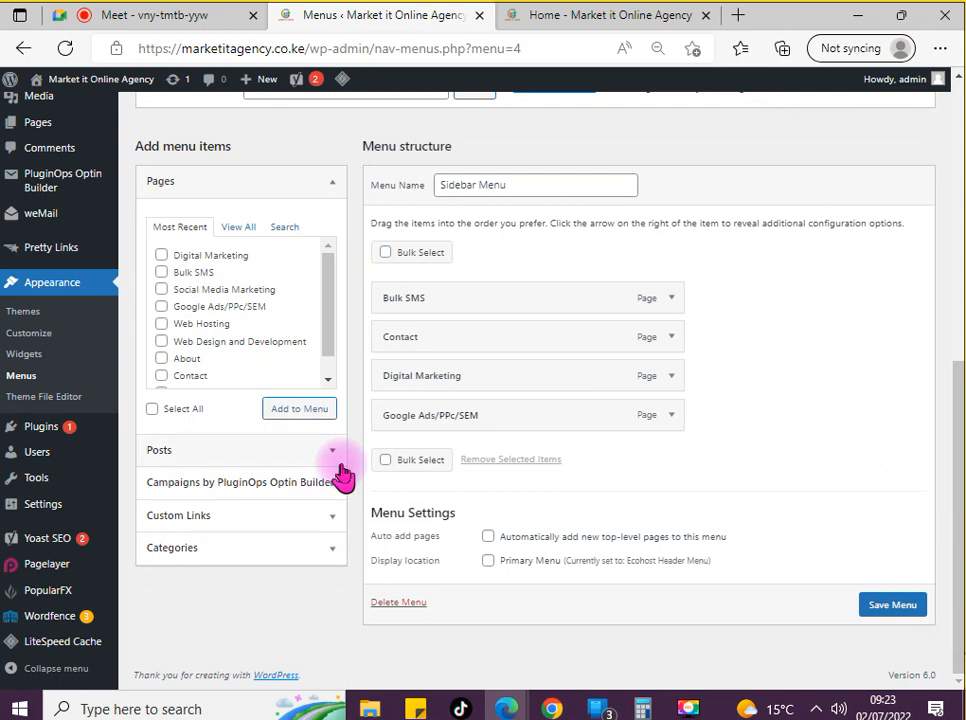
pyautogui.scroll(10, 341, 476)
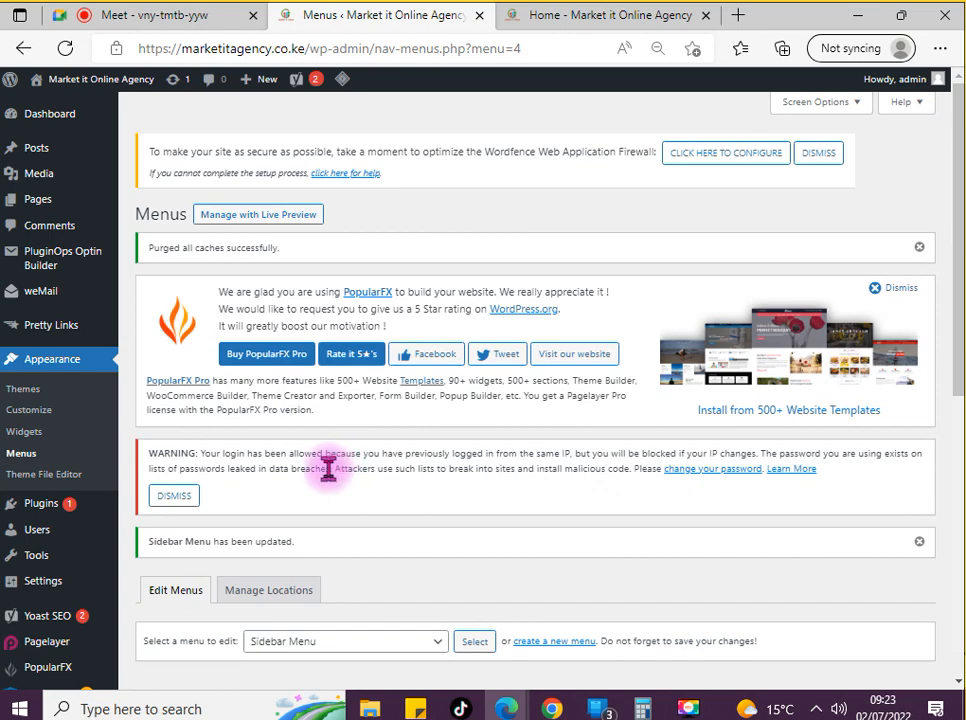
pyautogui.scroll(-8, 328, 471)
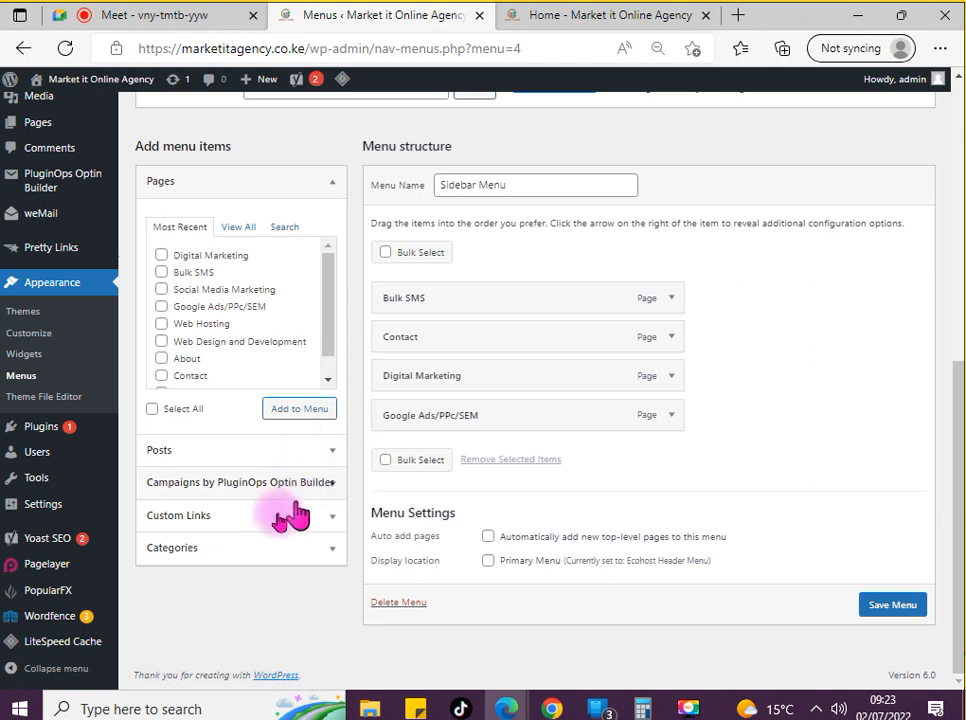
pyautogui.moveTo(42, 620)
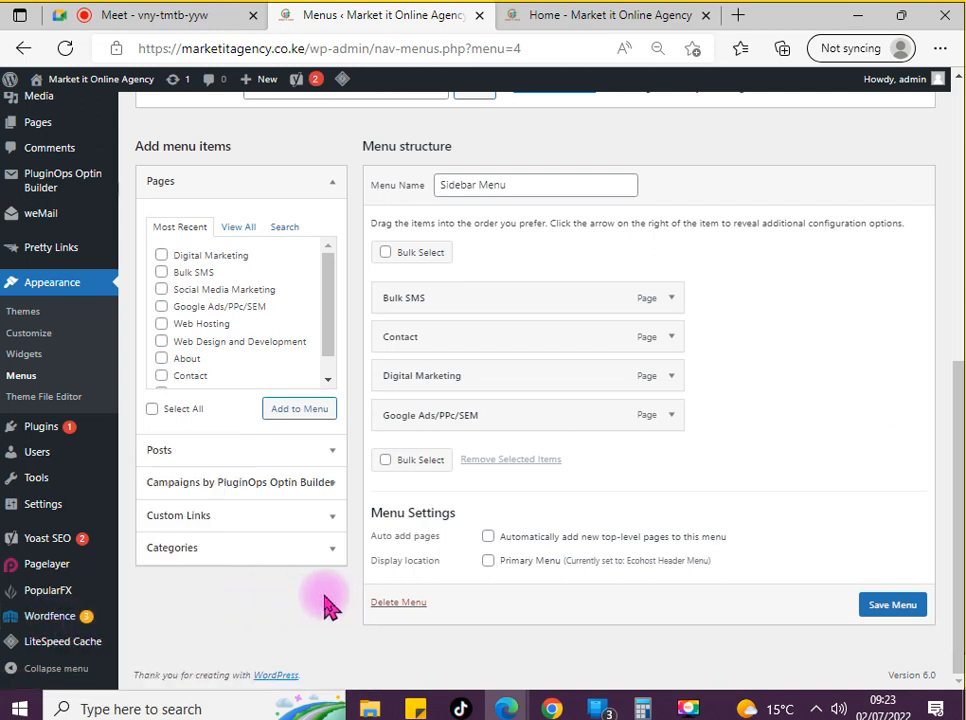
pyautogui.moveTo(107, 612)
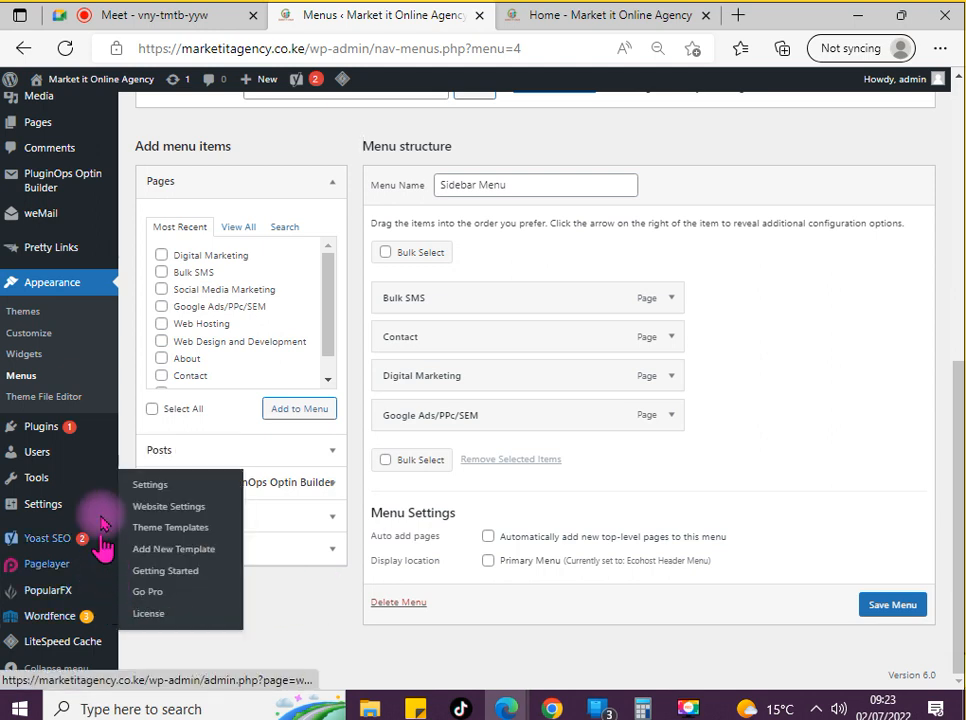
pyautogui.moveTo(93, 436)
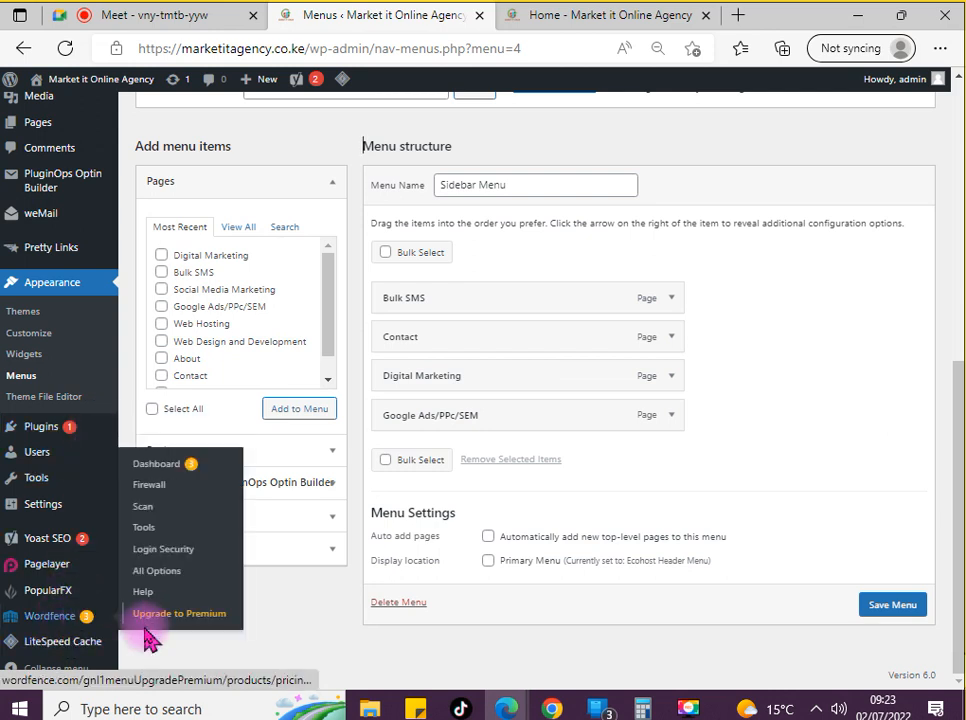
pyautogui.moveTo(36, 650)
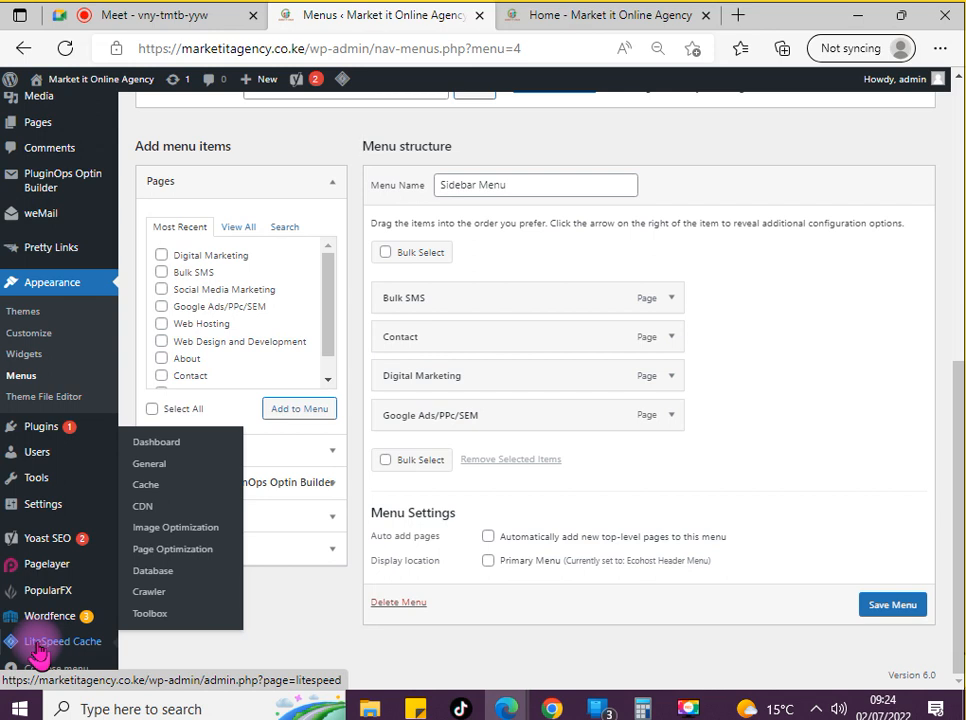
pyautogui.moveTo(48, 577)
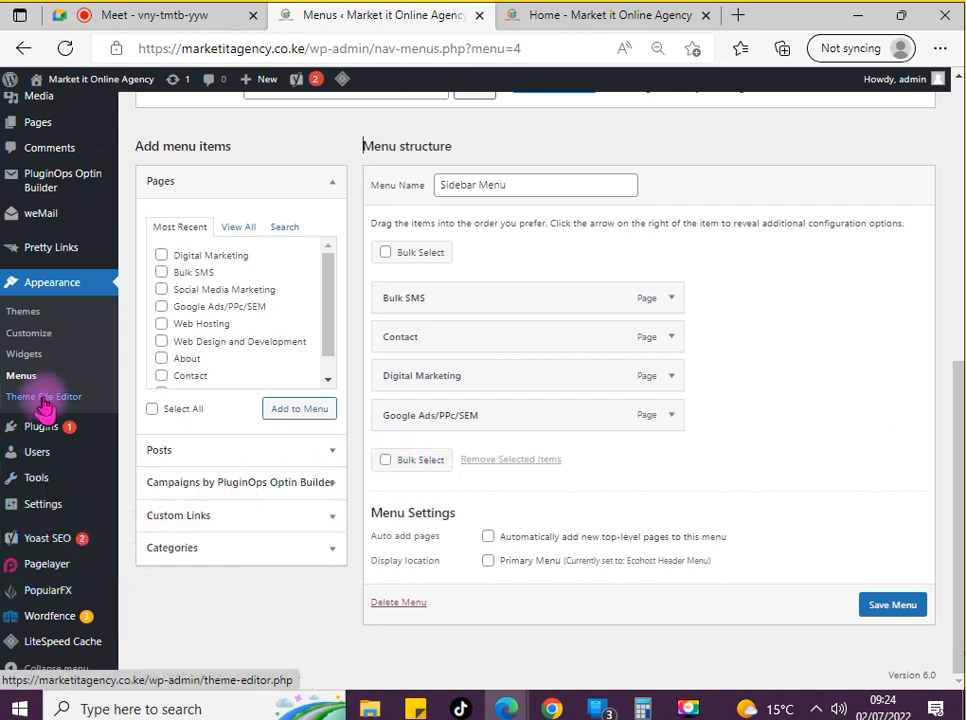
pyautogui.moveTo(40, 250)
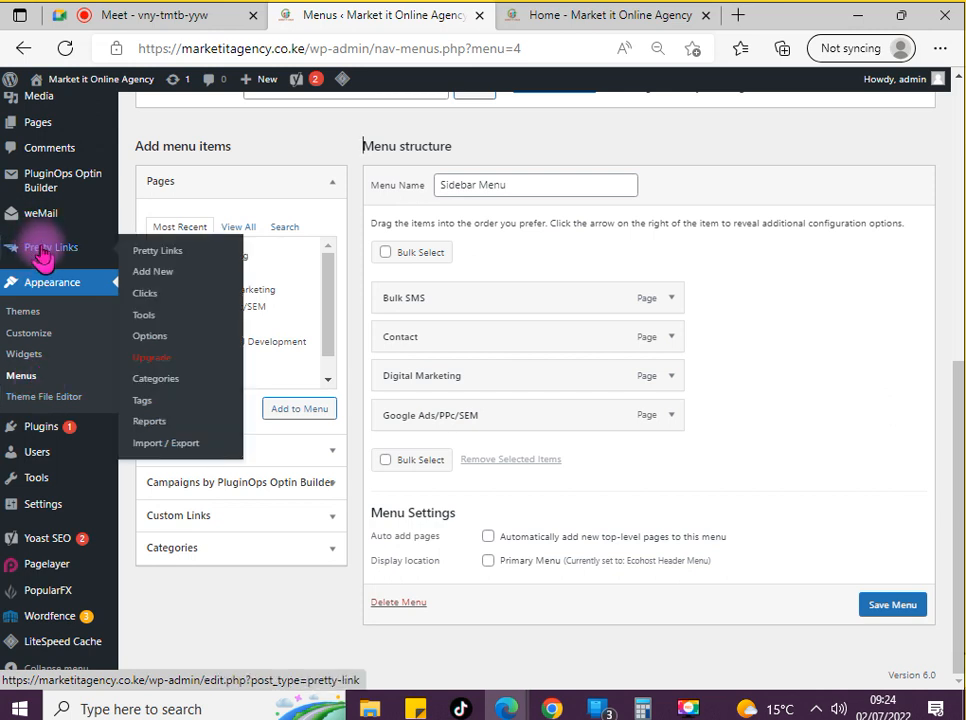
pyautogui.moveTo(37, 225)
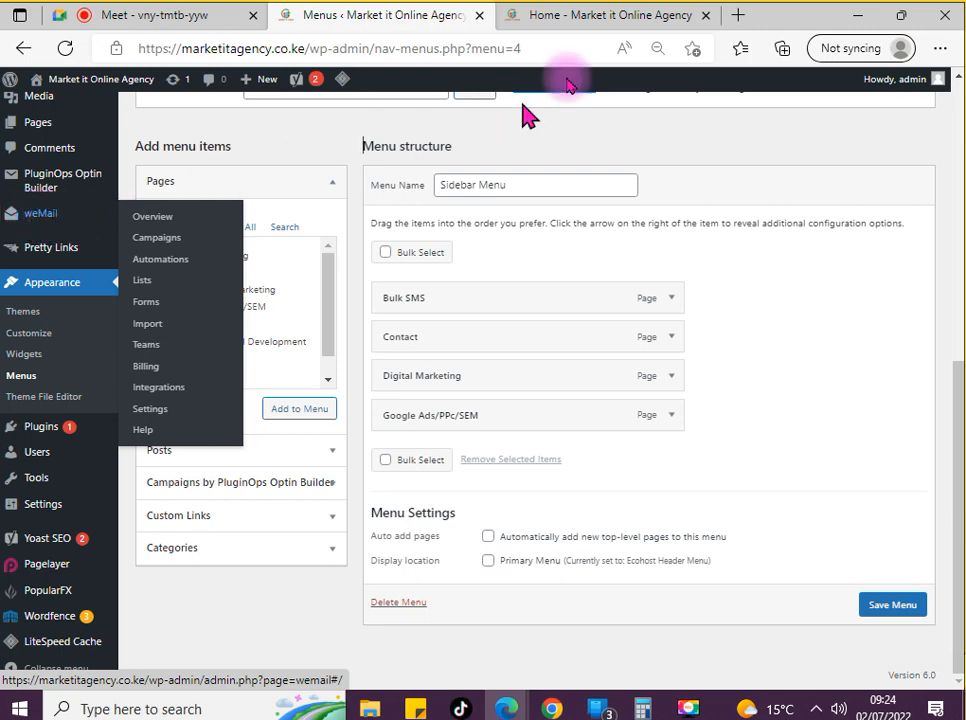
pyautogui.click(618, 13)
pyautogui.scroll(-8, 485, 350)
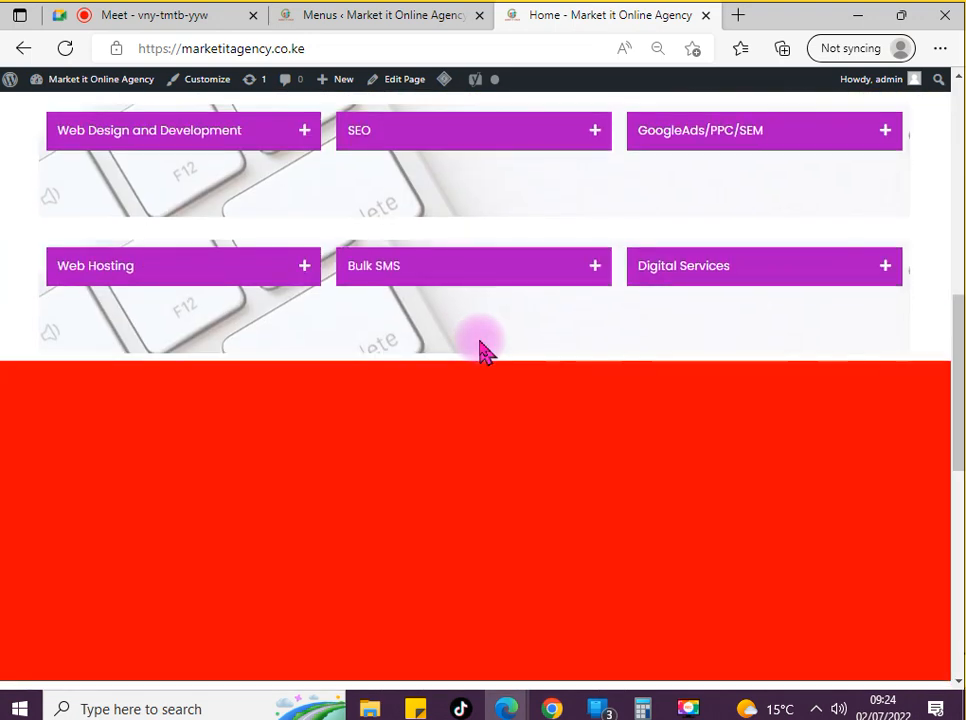
pyautogui.scroll(-4, 482, 350)
pyautogui.scroll(2, 456, 320)
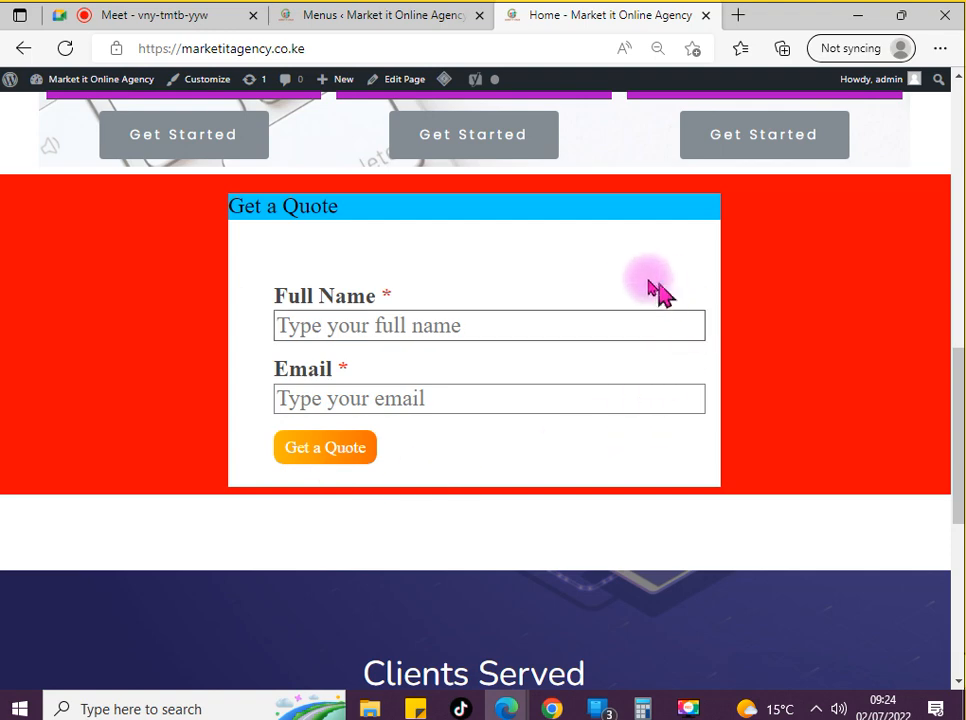
pyautogui.scroll(-2, 572, 379)
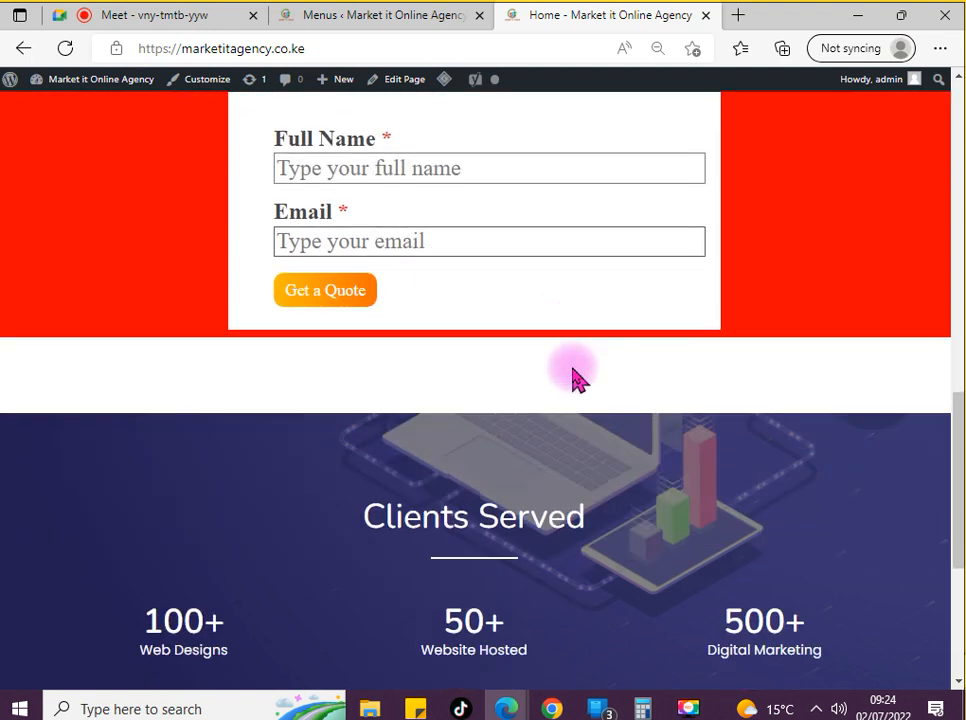
pyautogui.scroll(8, 449, 295)
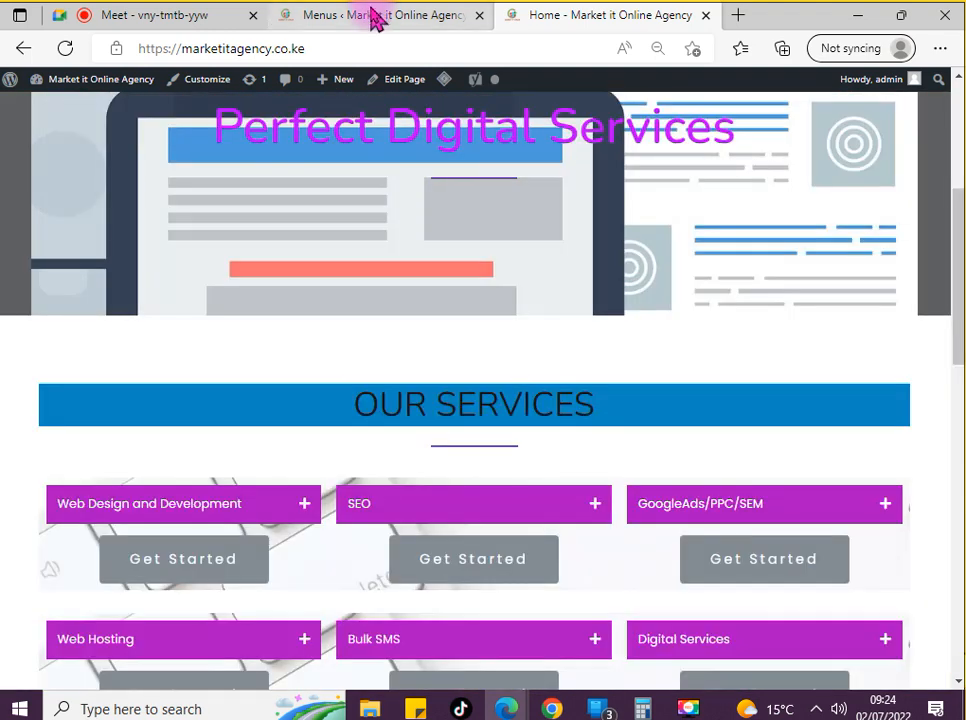
pyautogui.click(375, 17)
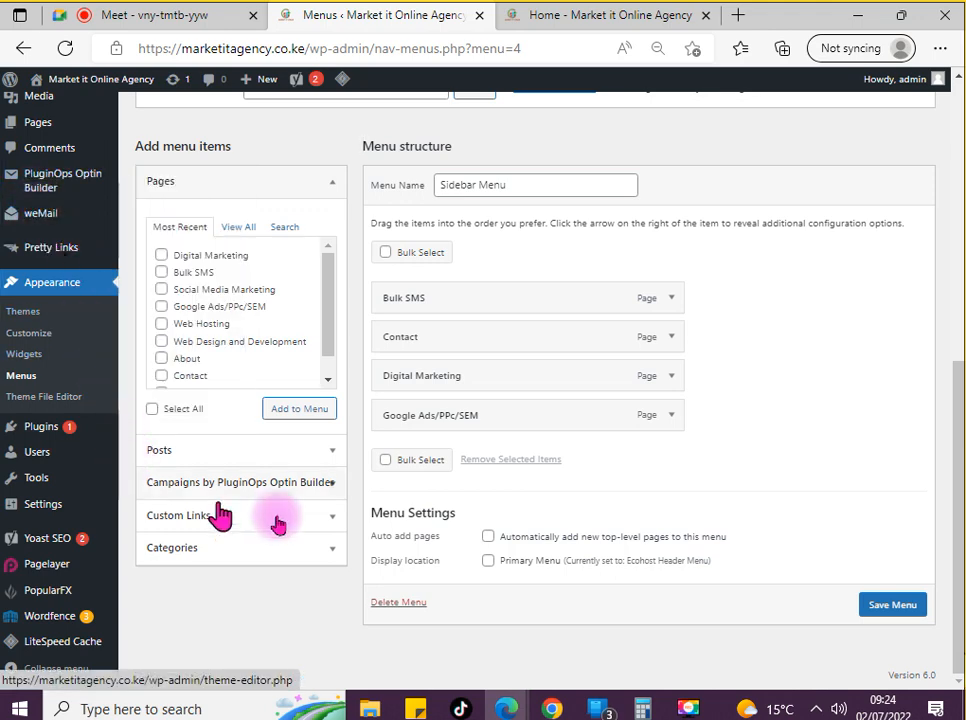
# Step: Scroll through the Menus page and its admin sidebar items, then close the Menus tab
pyautogui.scroll(3, 553, 508)
pyautogui.scroll(3, 553, 508)
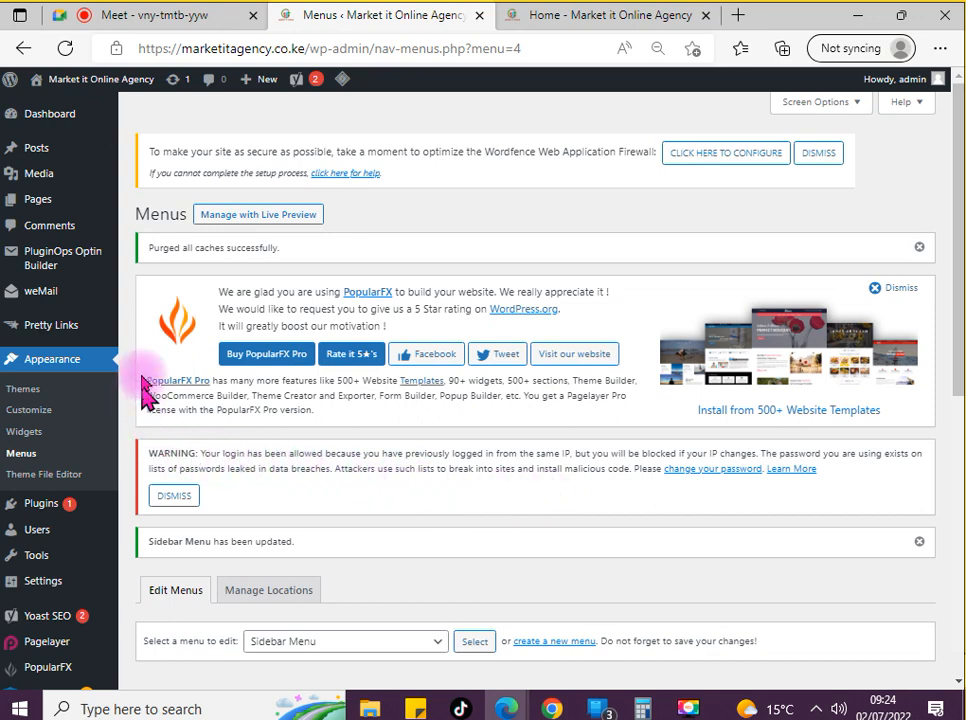
pyautogui.moveTo(110, 302)
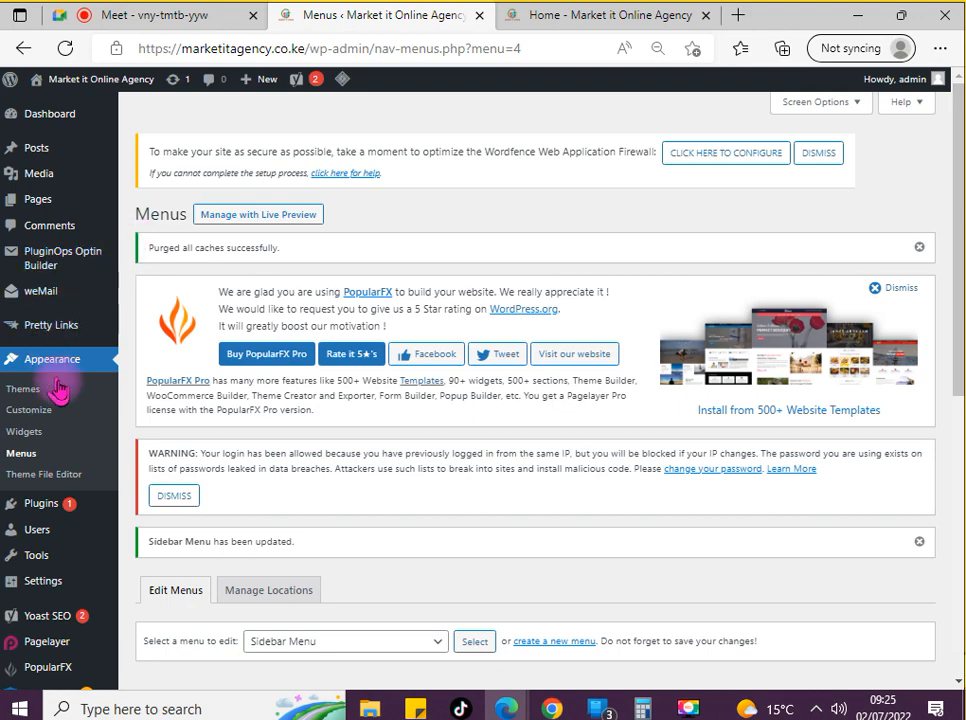
pyautogui.scroll(-3, 58, 386)
pyautogui.scroll(-3, 62, 393)
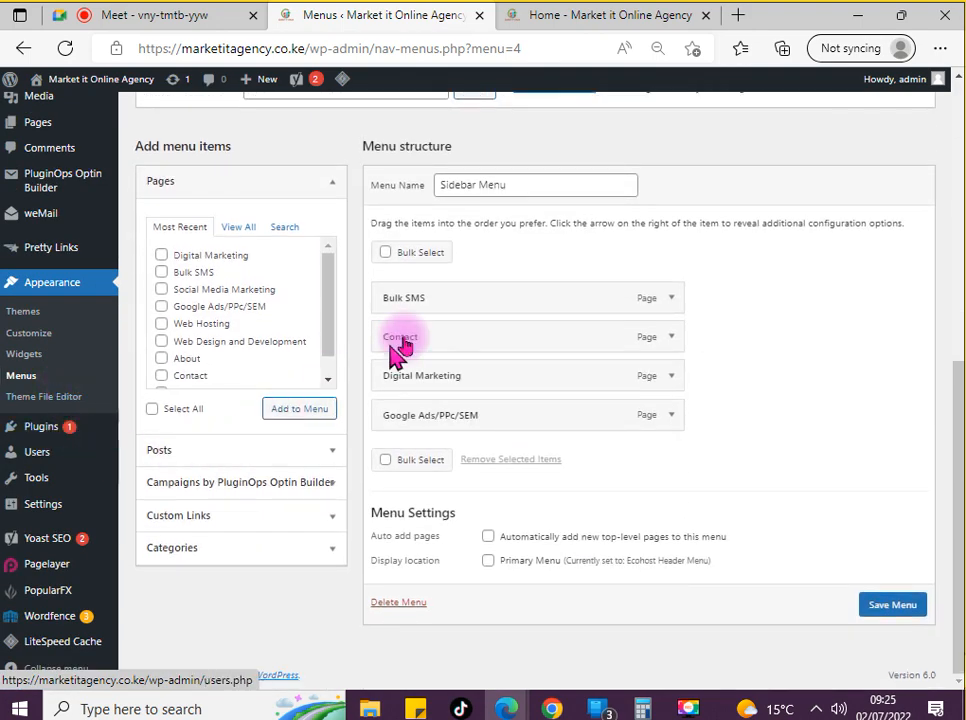
pyautogui.scroll(6, 401, 338)
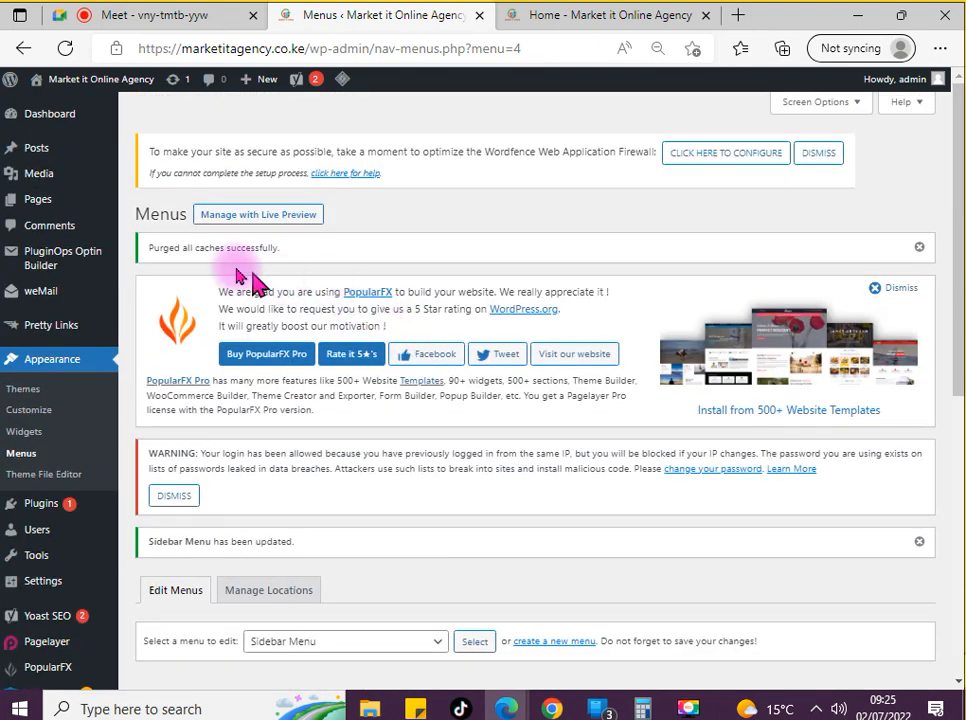
pyautogui.moveTo(57, 121)
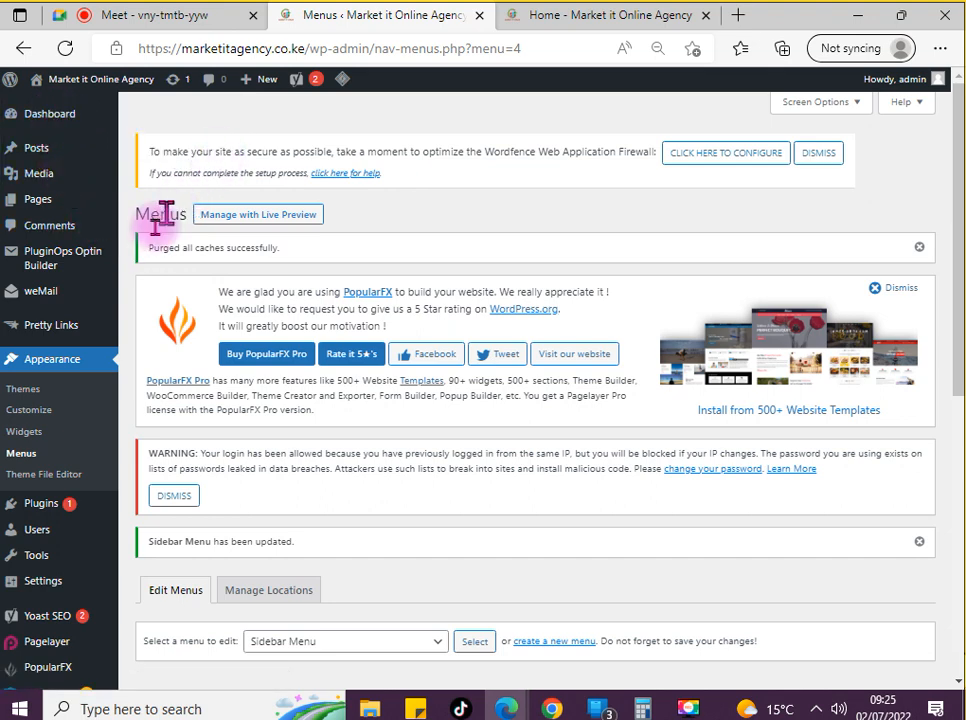
pyautogui.scroll(-5, 100, 360)
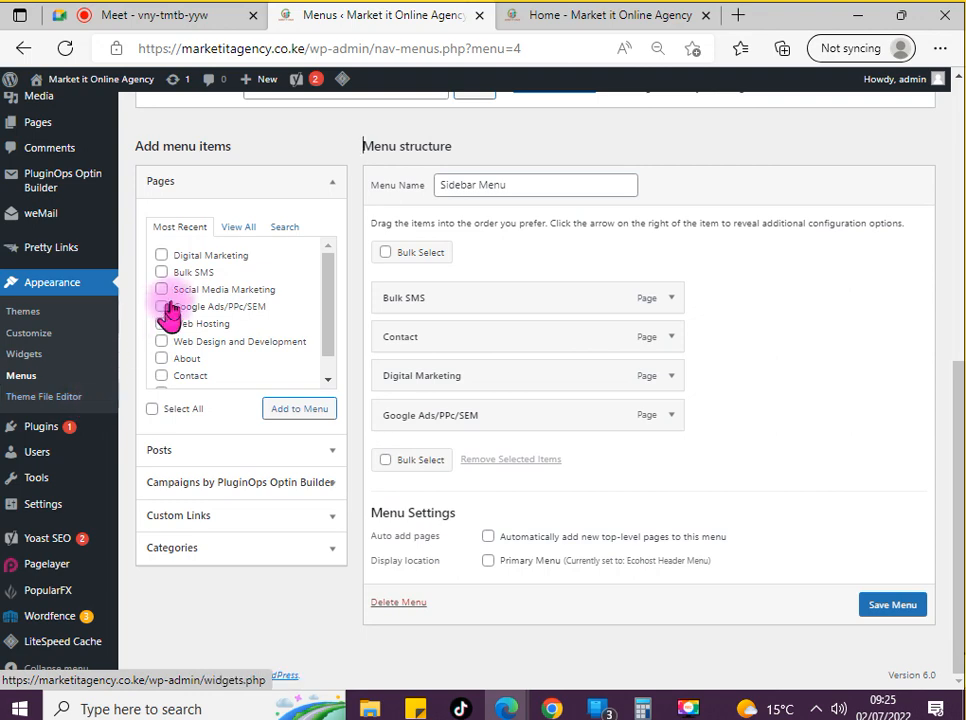
pyautogui.scroll(6, 463, 103)
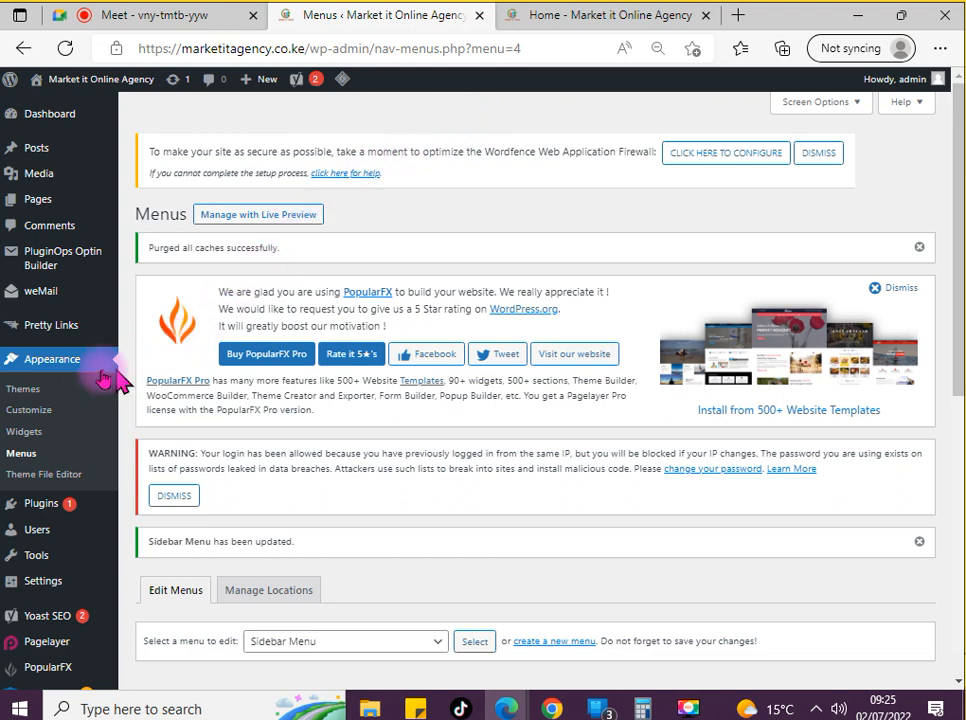
pyautogui.scroll(-2, 88, 383)
pyautogui.moveTo(101, 441)
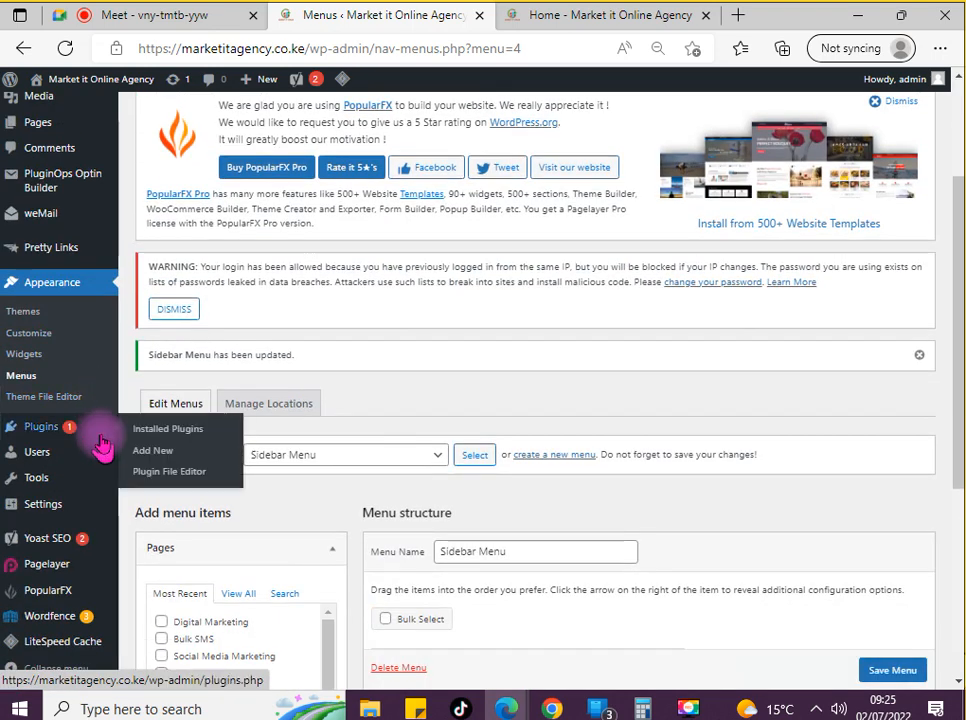
pyautogui.scroll(2, 479, 190)
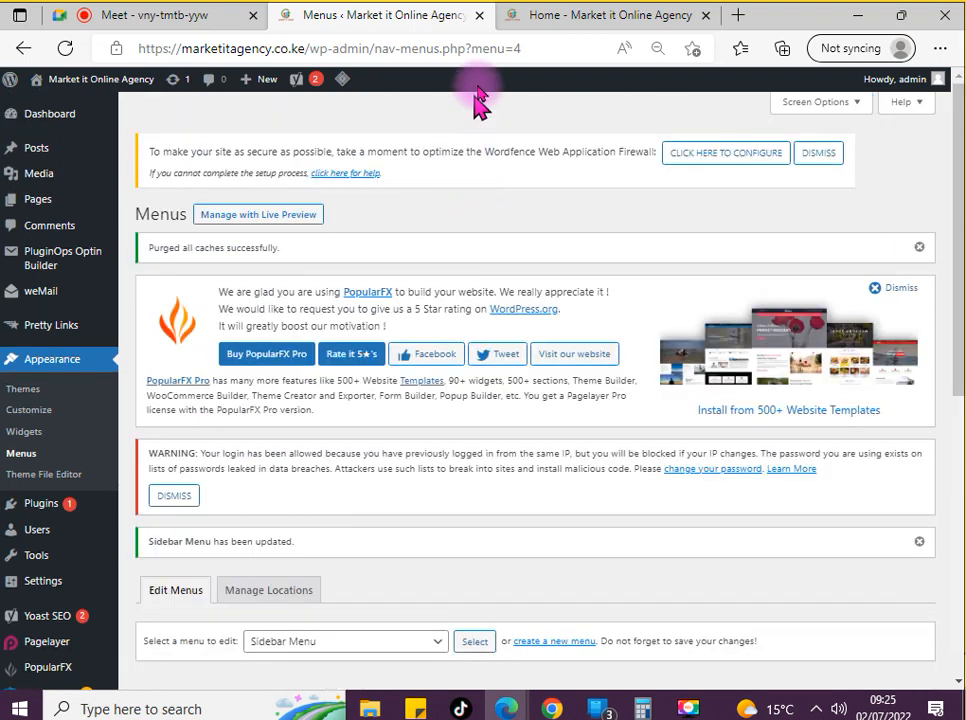
pyautogui.click(480, 15)
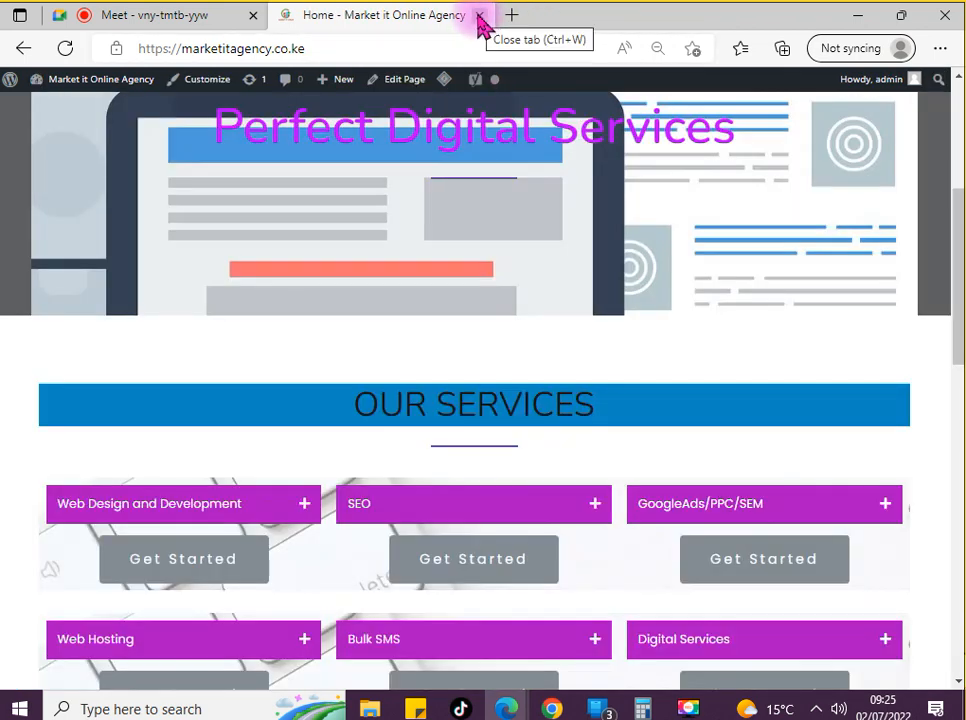
# Step: Close the agency homepage tab, returning to the Meet call, and open a new blank tab
pyautogui.click(480, 16)
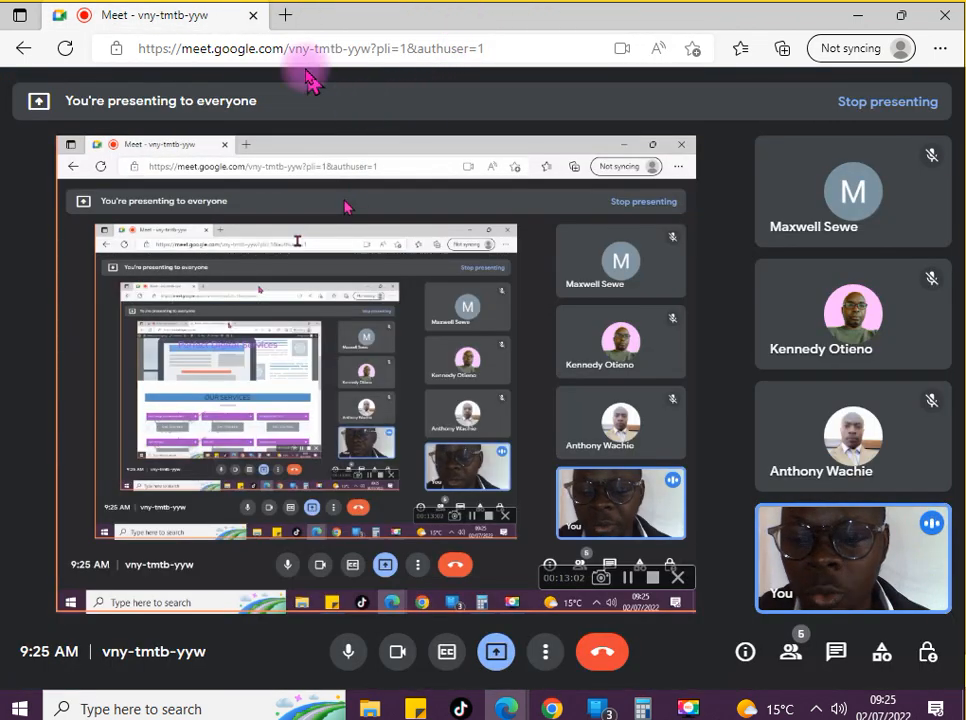
pyautogui.click(285, 16)
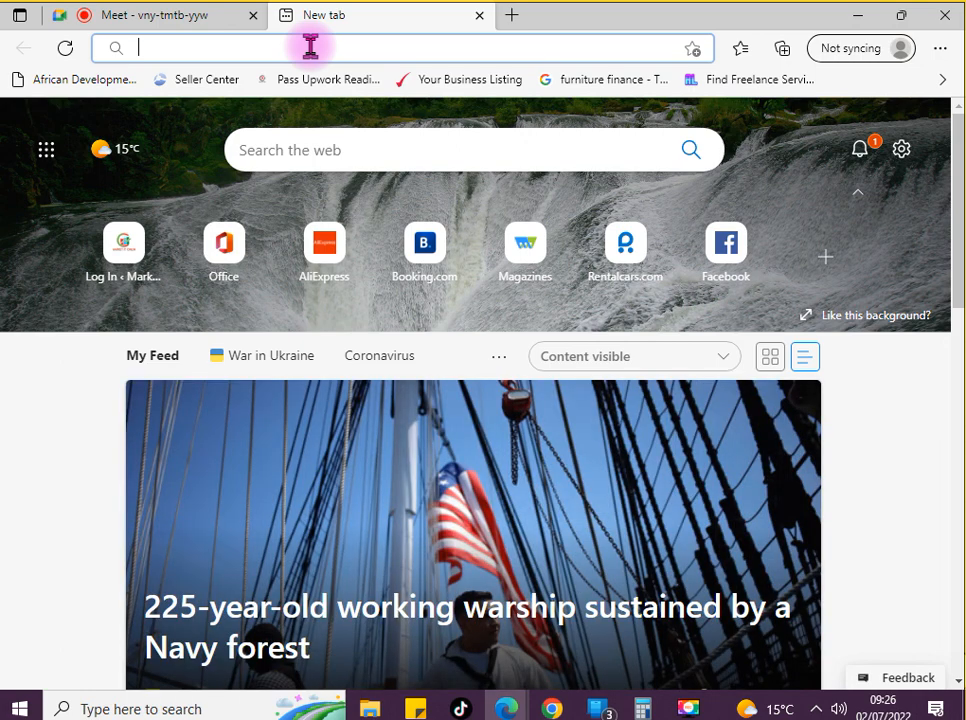
# Step: Search Google for 'jumia kenya' and, in another tab, 'kcb', then open the Jumia Kenya site
pyautogui.write('jumi')
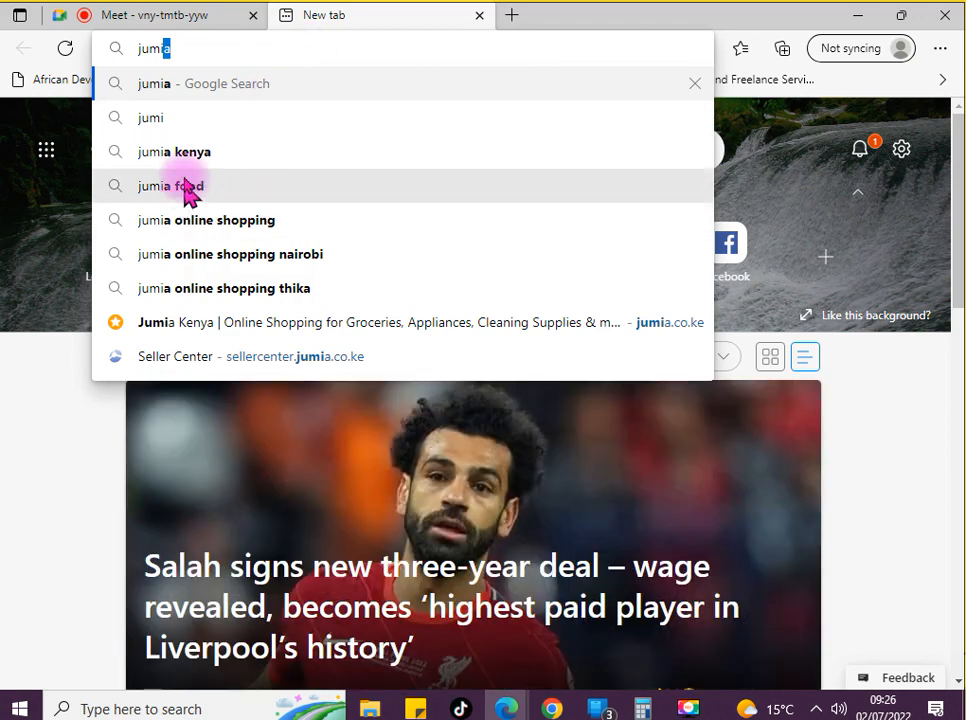
pyautogui.click(190, 155)
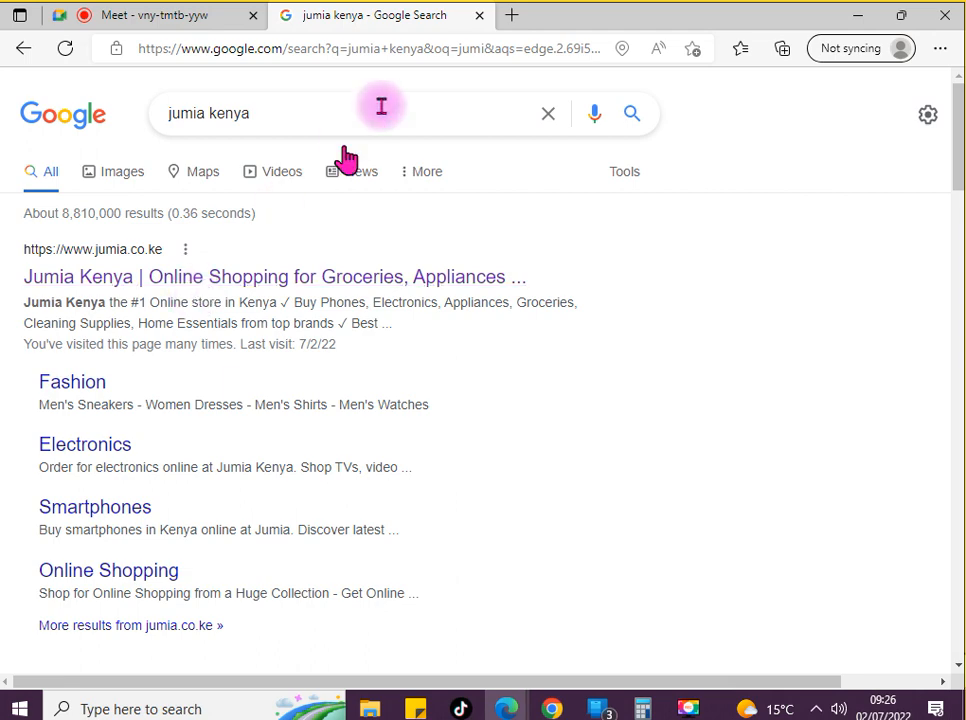
pyautogui.click(510, 16)
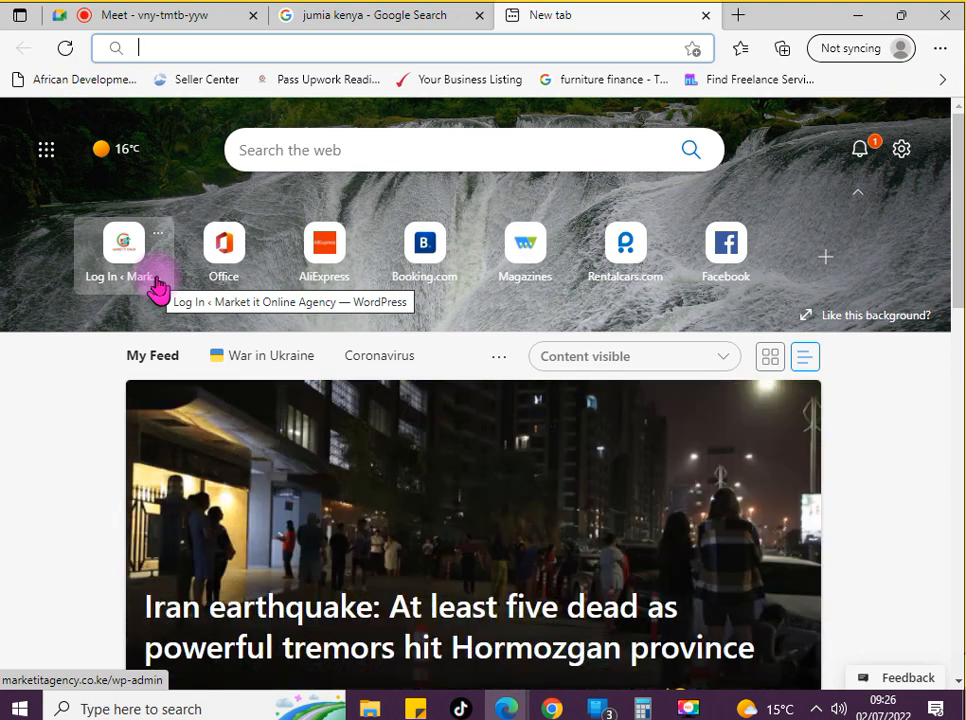
pyautogui.write('ken')
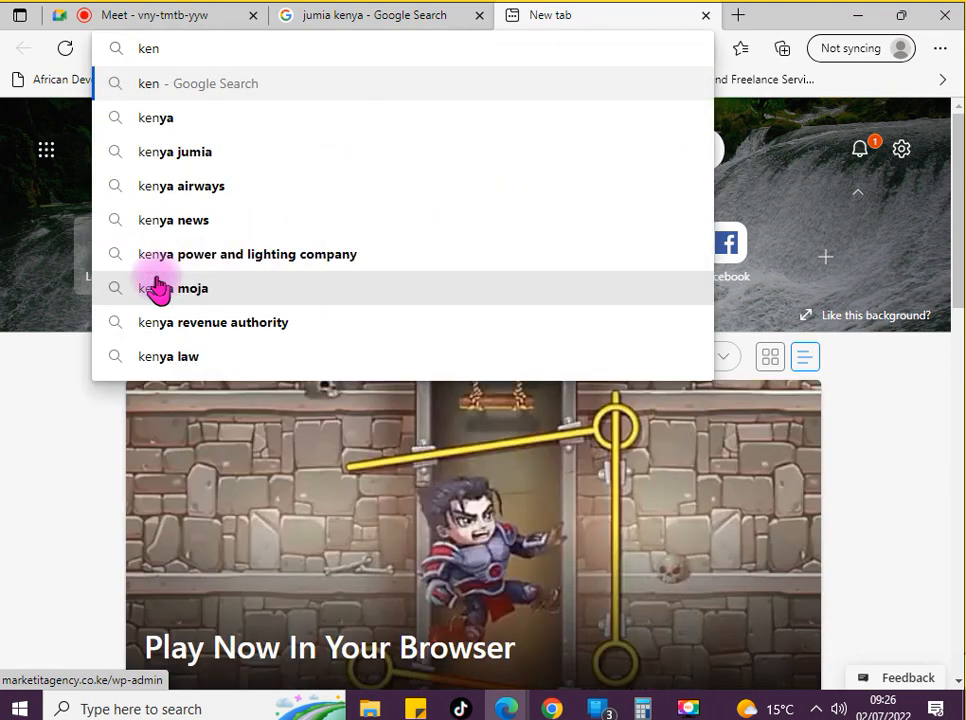
pyautogui.press('BackSpace')
pyautogui.press('BackSpace')
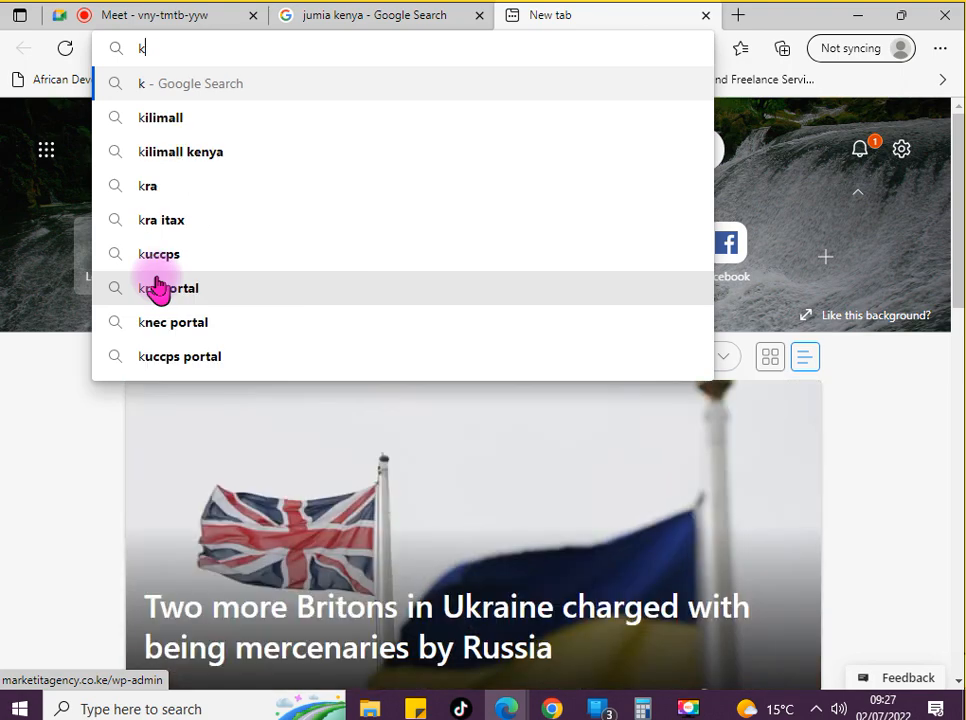
pyautogui.write('cb')
pyautogui.press('Return')
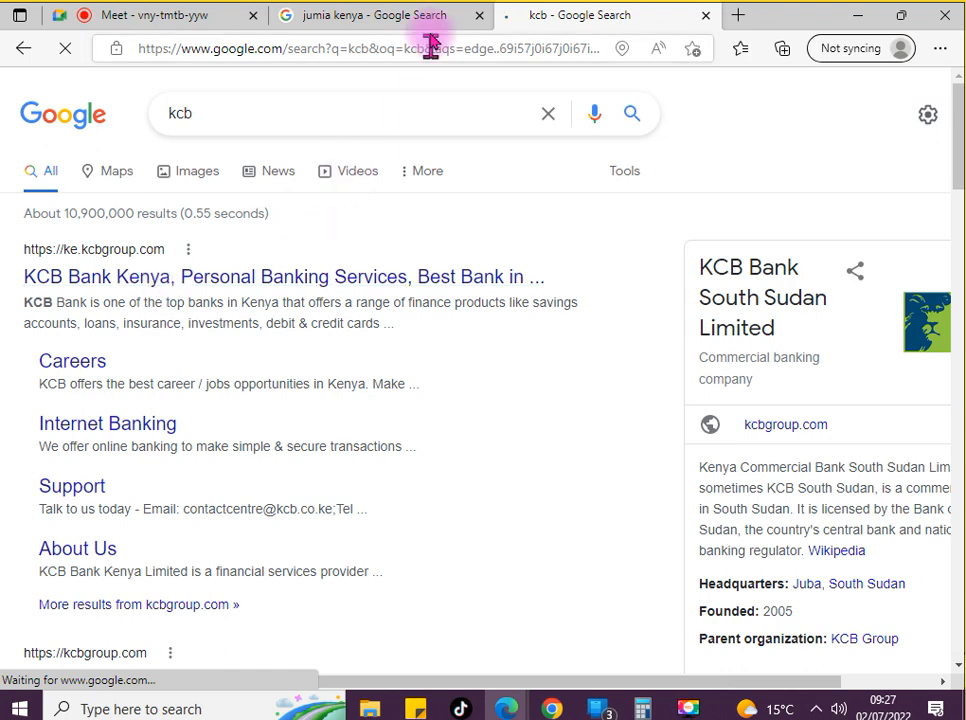
pyautogui.click(410, 12)
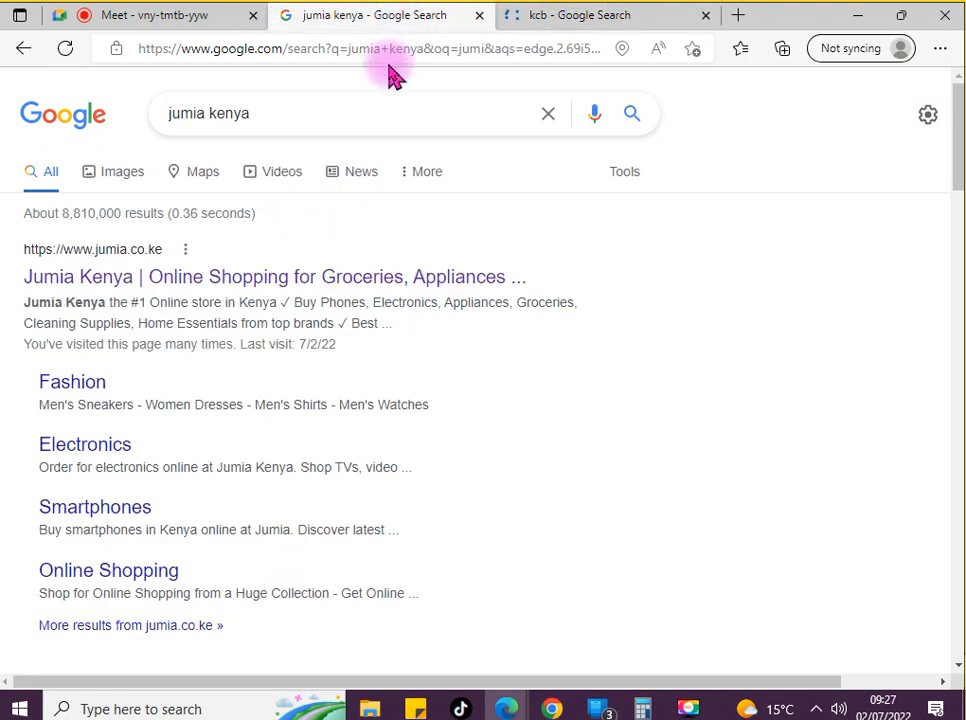
pyautogui.click(137, 277)
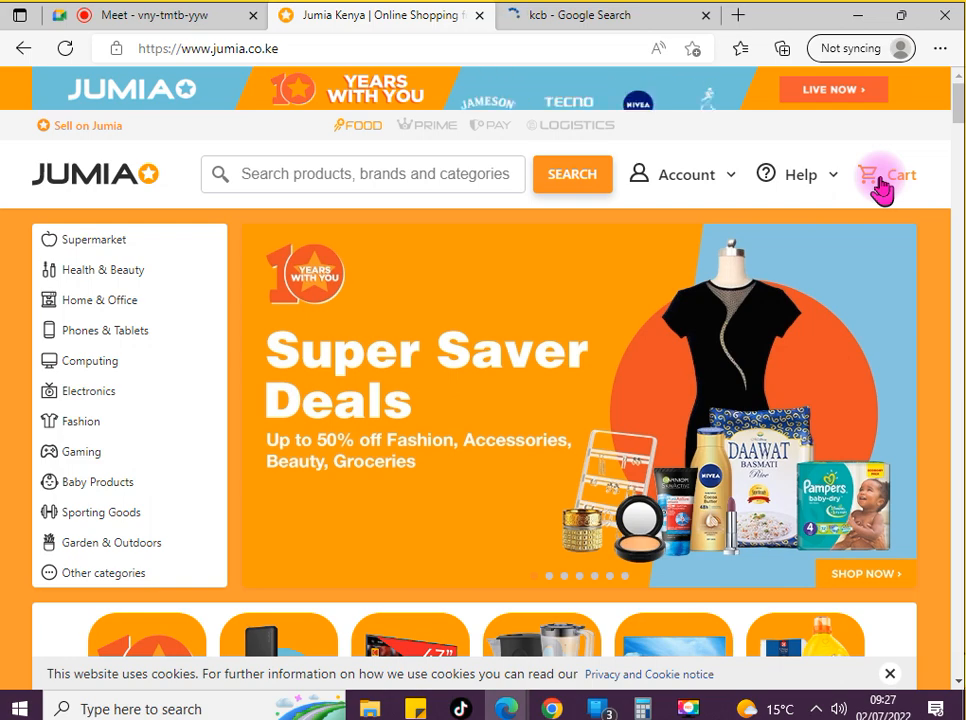
# Step: Scroll the Jumia homepage deals, then open KCB Bank Kenya from the kcb results
pyautogui.scroll(-8, 433, 328)
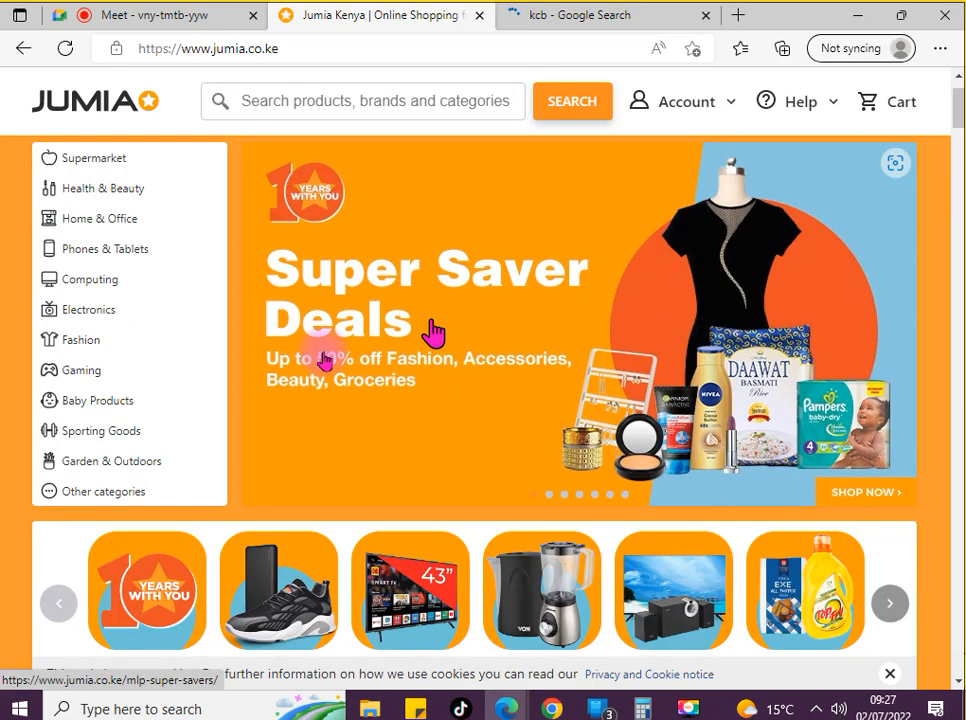
pyautogui.scroll(-5, 459, 345)
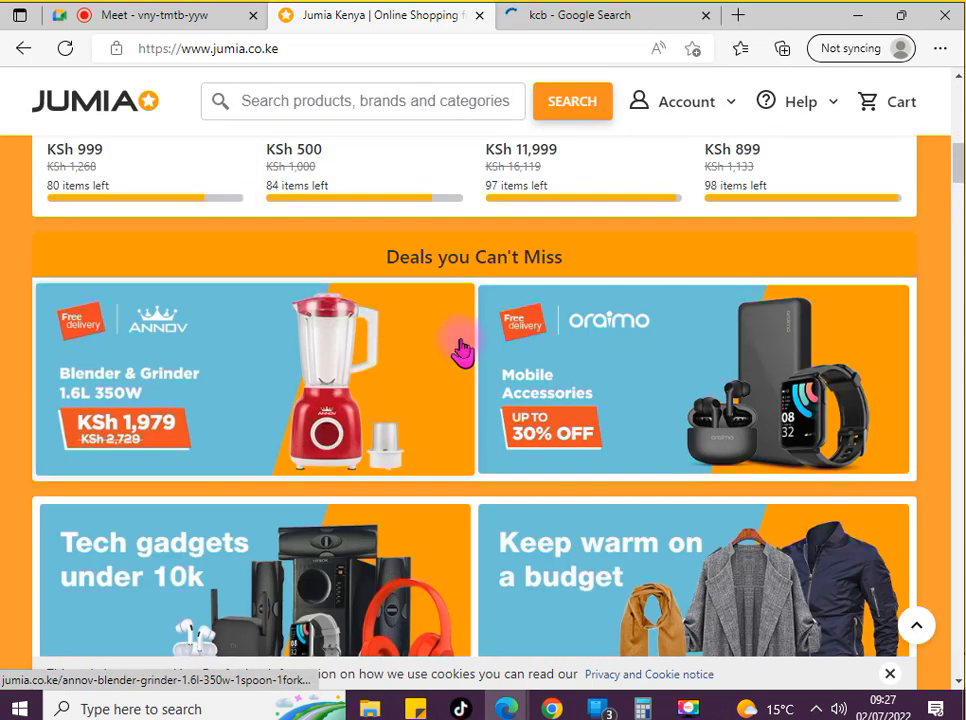
pyautogui.scroll(5, 463, 351)
pyautogui.scroll(4, 585, 352)
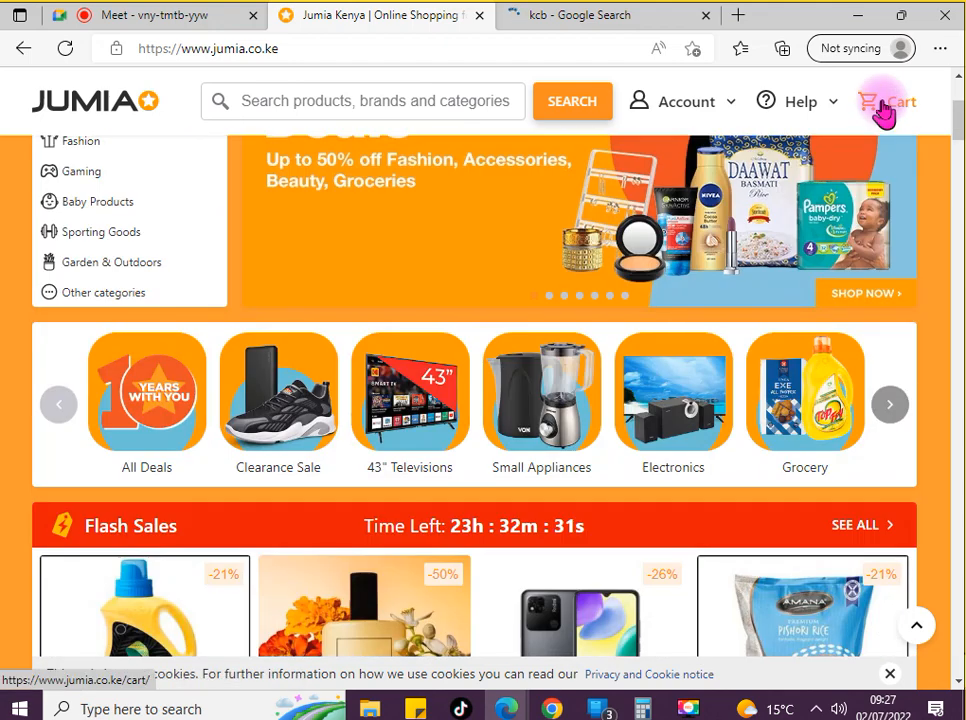
pyautogui.click(582, 17)
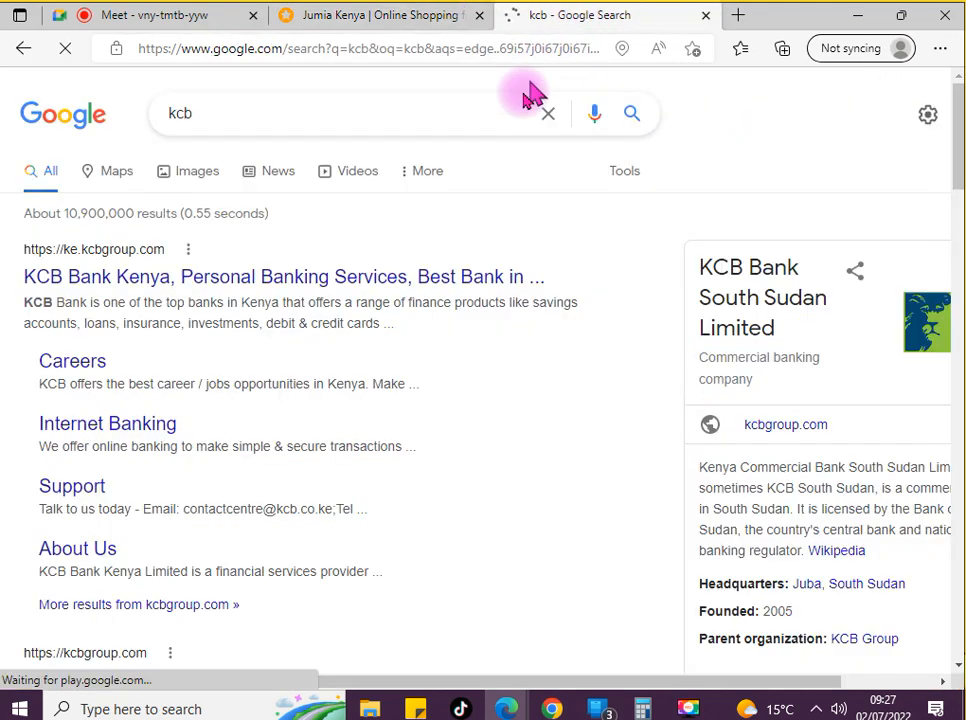
pyautogui.click(252, 288)
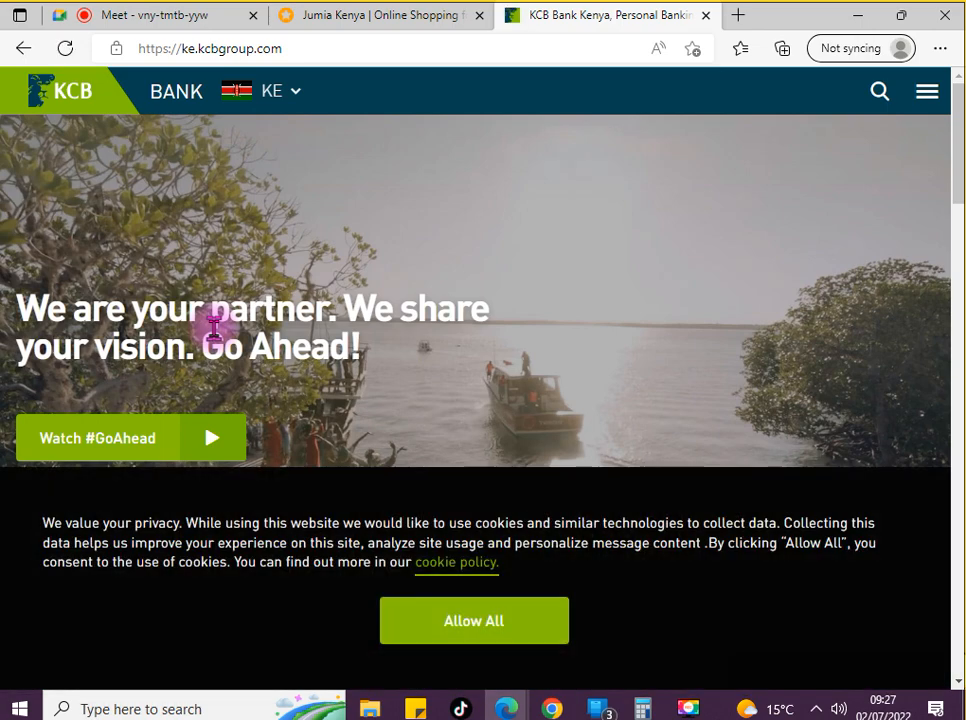
# Step: Scroll through the KCB Bank Kenya homepage's service sections and back to the top, then return to Jumia Kenya
pyautogui.scroll(-3, 214, 327)
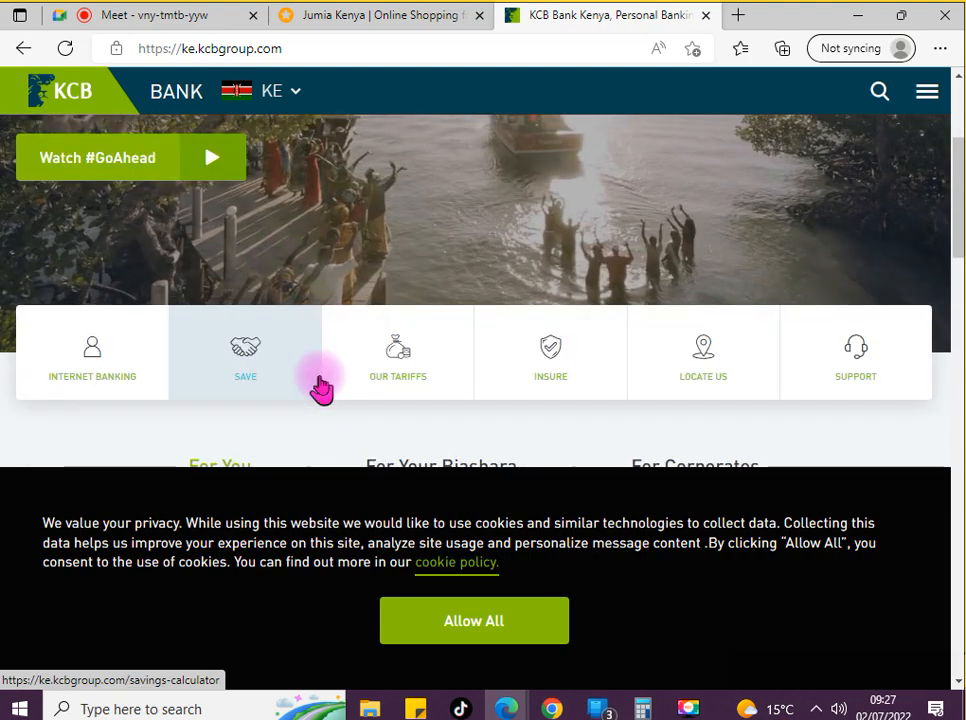
pyautogui.scroll(-3, 310, 376)
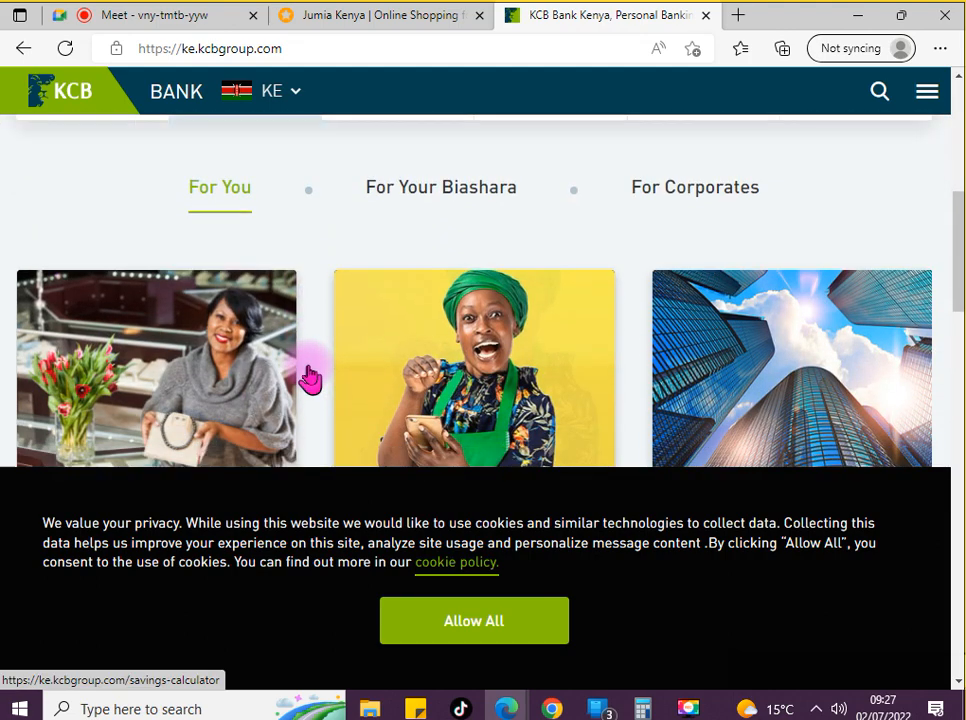
pyautogui.scroll(-2, 433, 345)
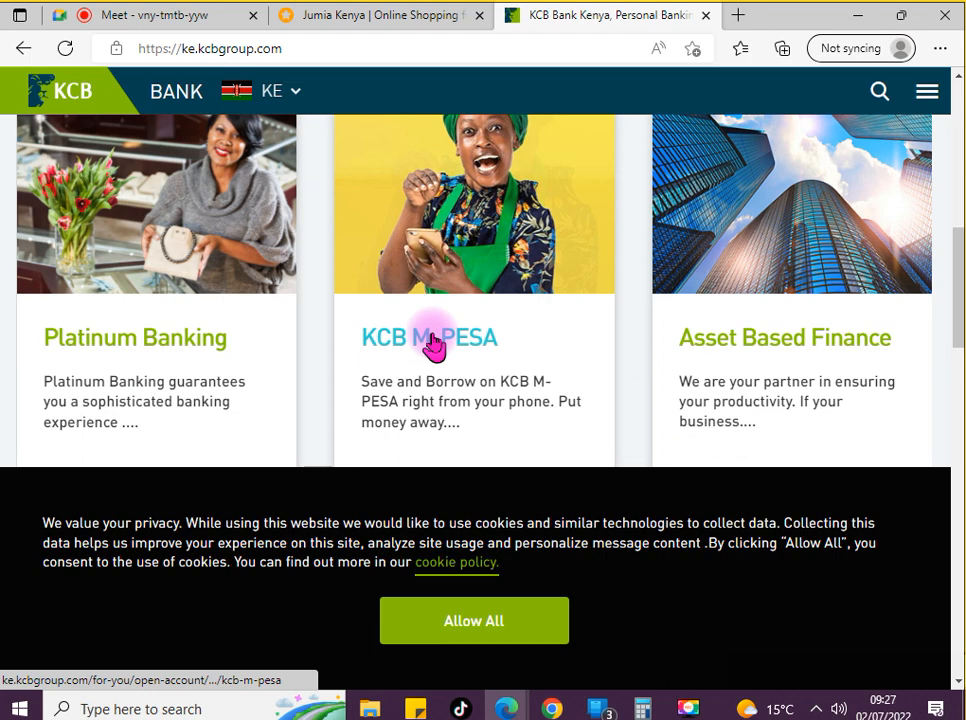
pyautogui.scroll(-5, 433, 345)
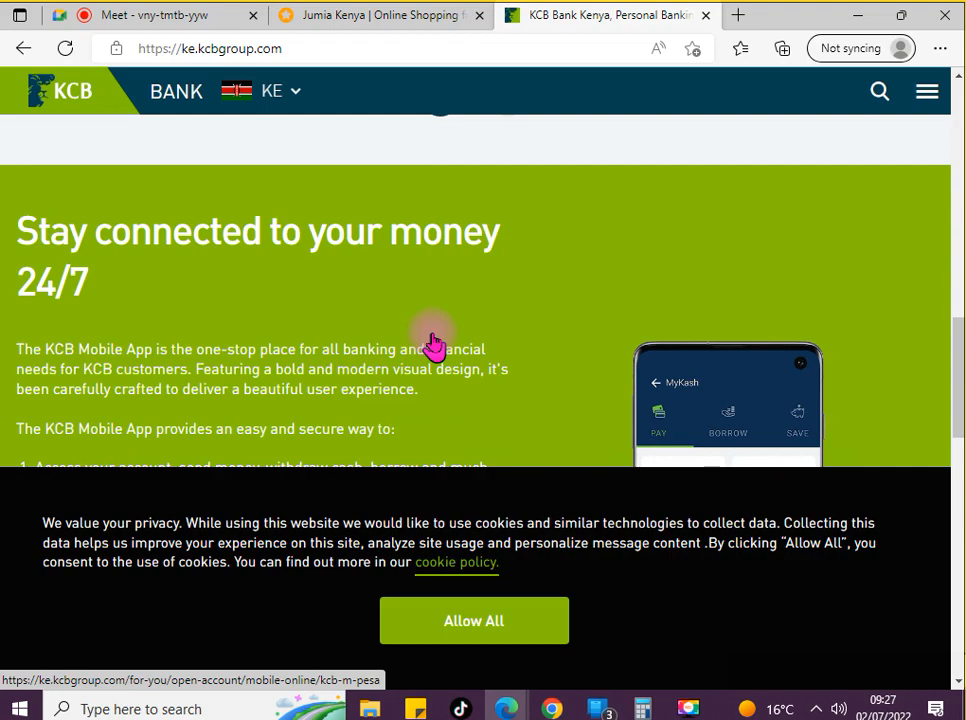
pyautogui.scroll(-10, 433, 345)
pyautogui.scroll(20, 703, 442)
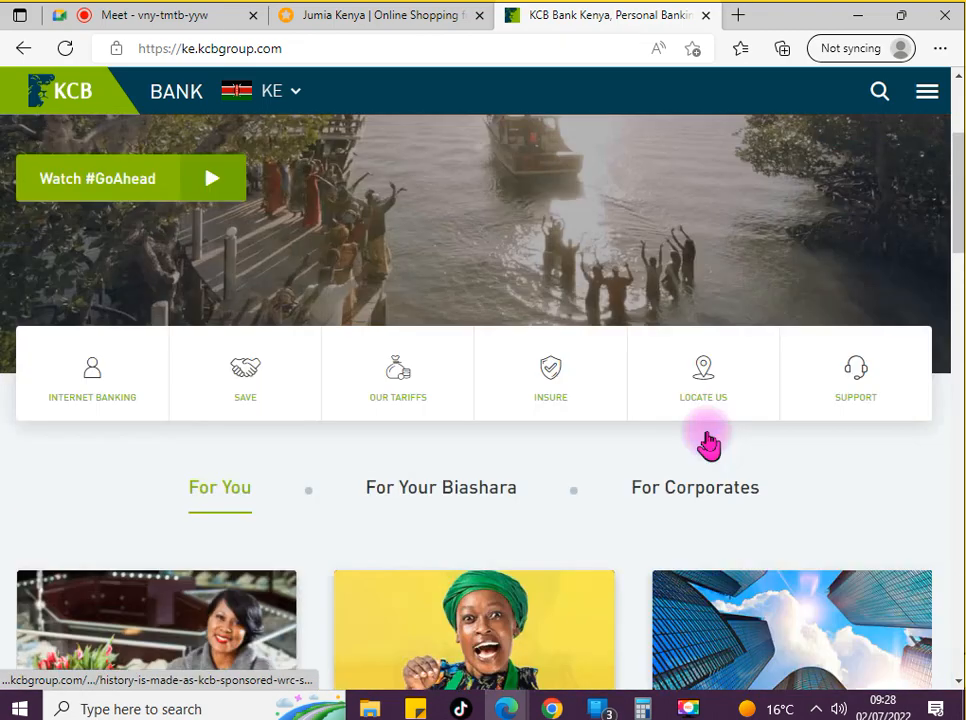
pyautogui.scroll(3, 708, 445)
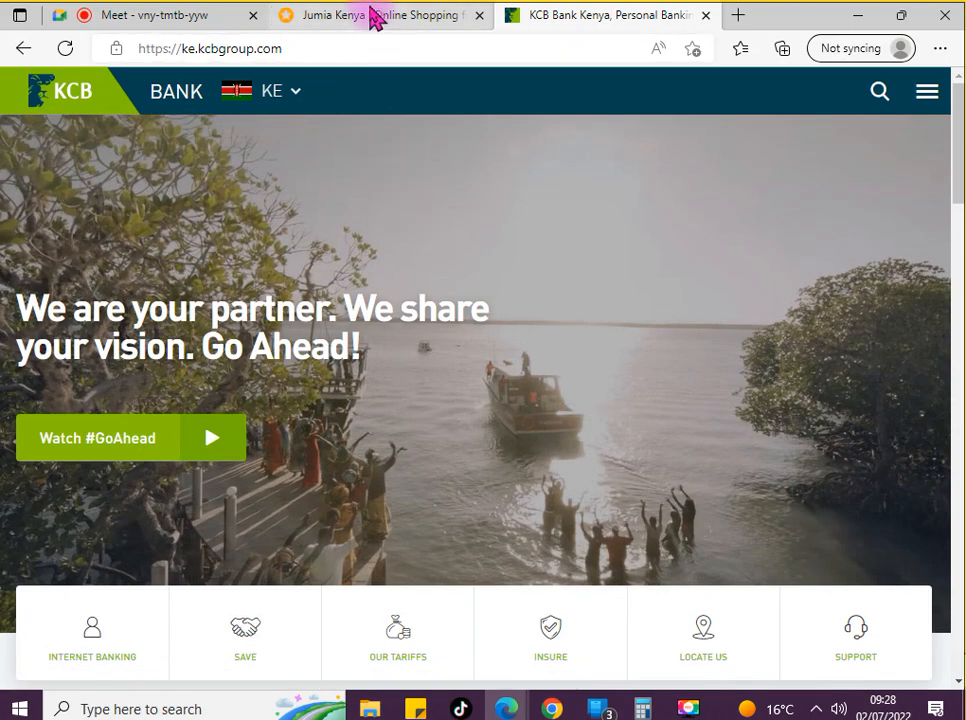
pyautogui.click(373, 17)
# Step: Scroll the Jumia Kenya homepage to view its category list and Super Saver Deals banner
pyautogui.scroll(3, 200, 371)
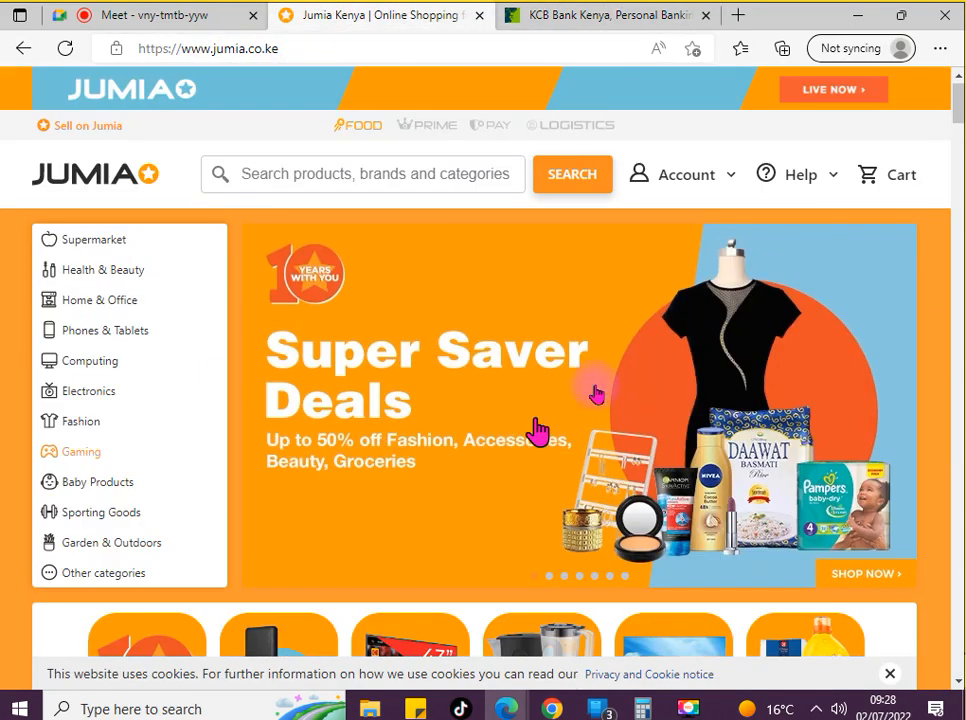
pyautogui.moveTo(90, 361)
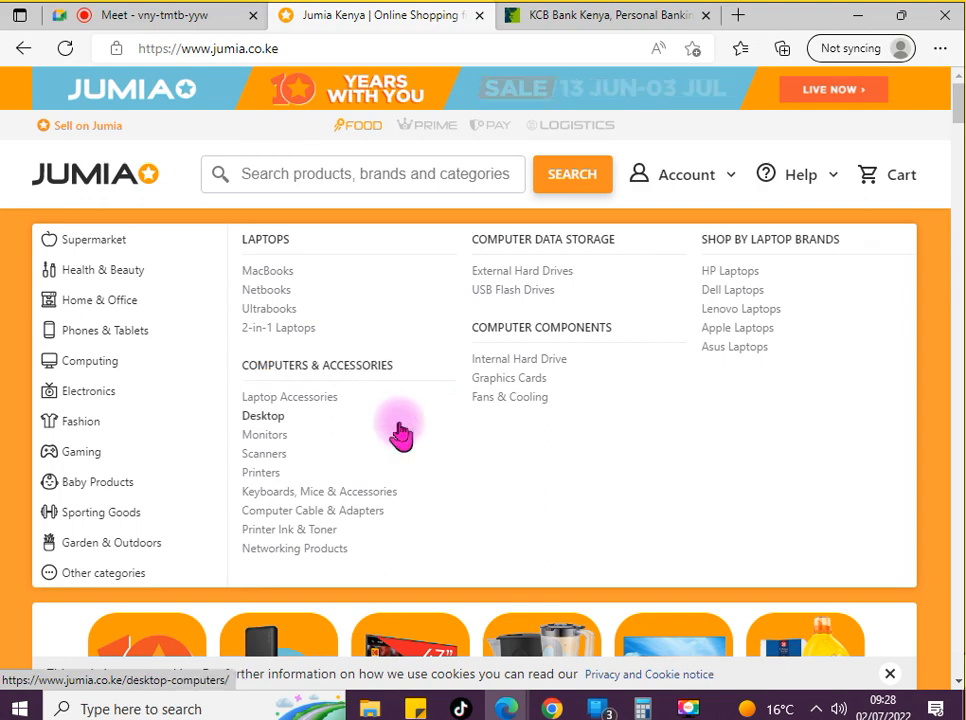
pyautogui.scroll(-3, 399, 480)
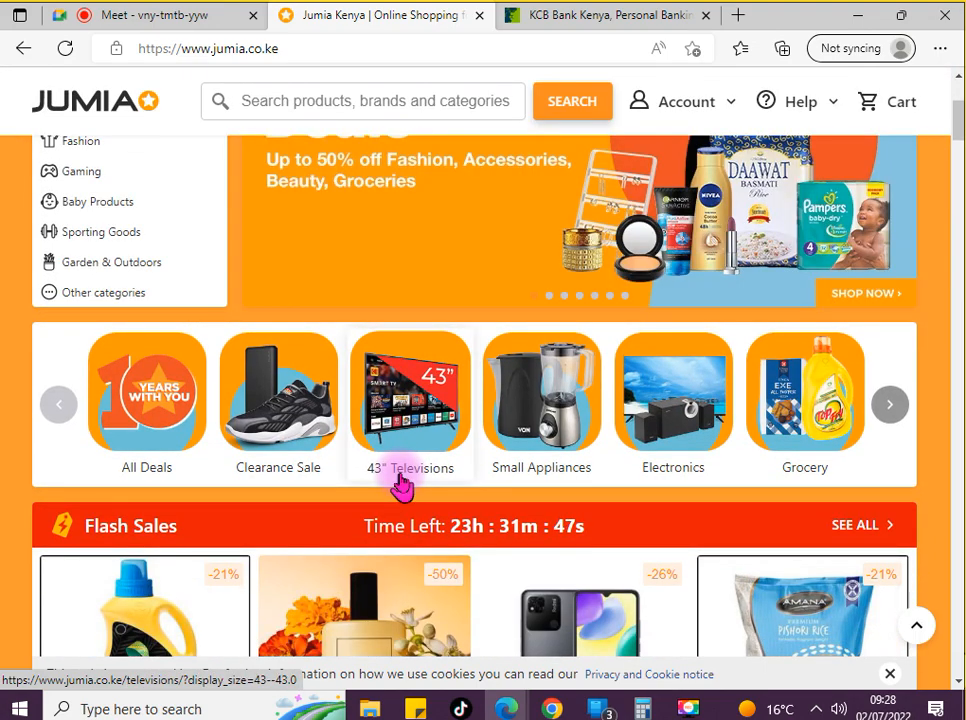
pyautogui.scroll(-6, 400, 485)
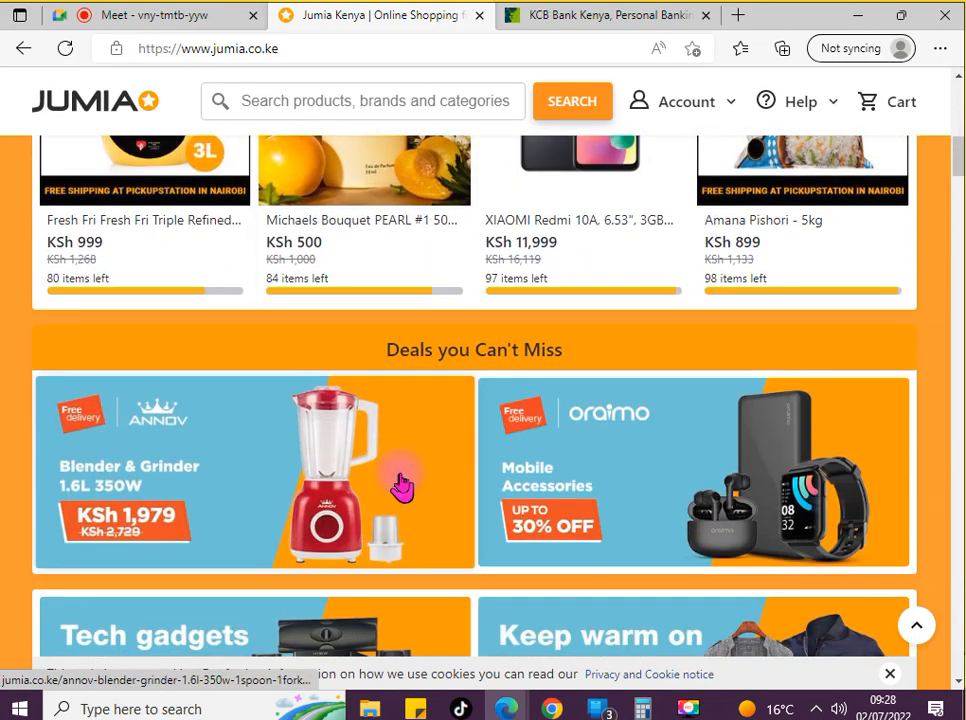
pyautogui.scroll(-2, 400, 485)
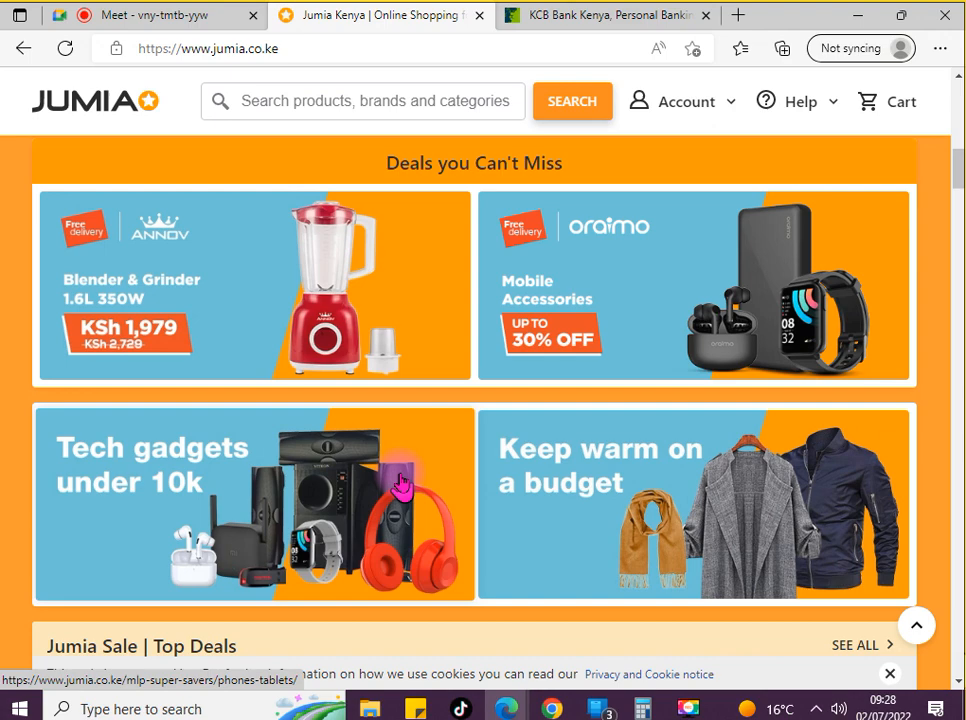
# Step: Close the KCB Bank Kenya tab
pyautogui.click(594, 22)
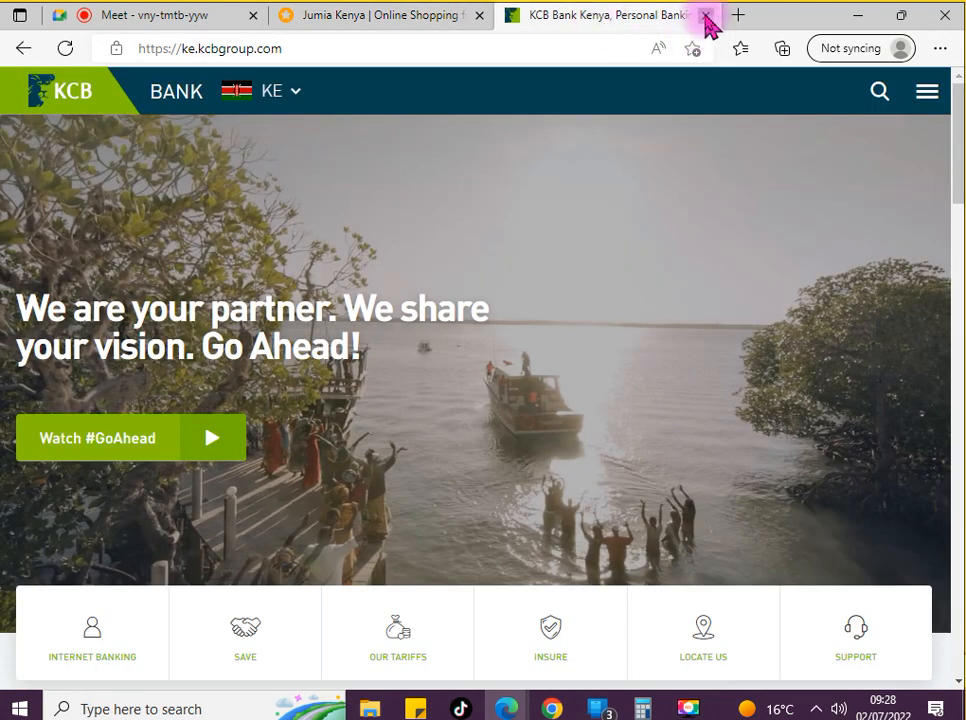
pyautogui.click(706, 16)
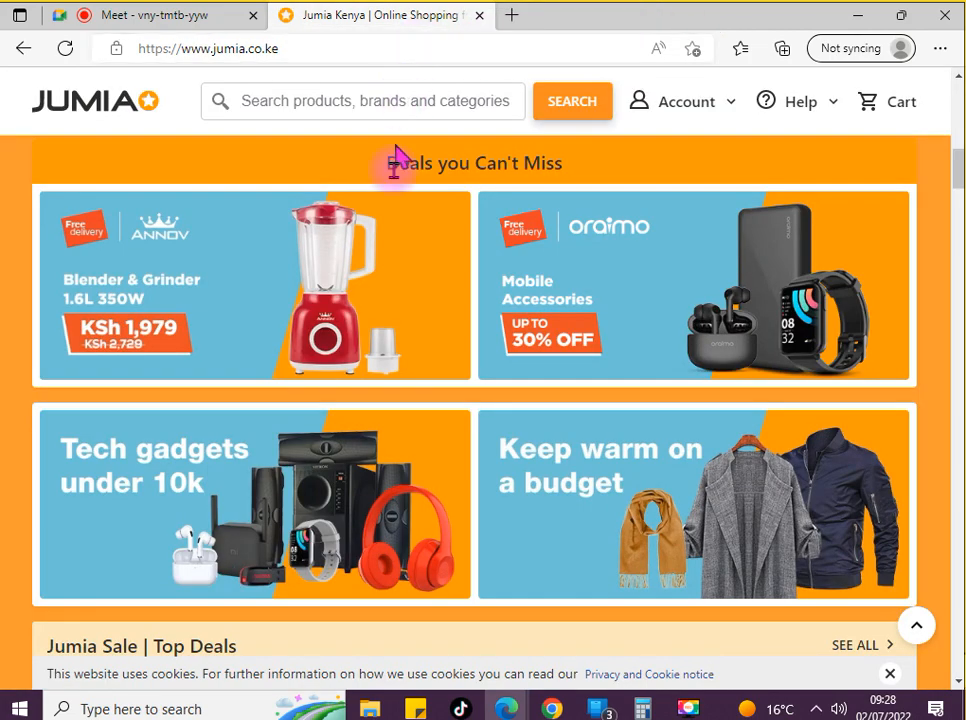
pyautogui.scroll(-1, 441, 428)
pyautogui.scroll(-1, 441, 428)
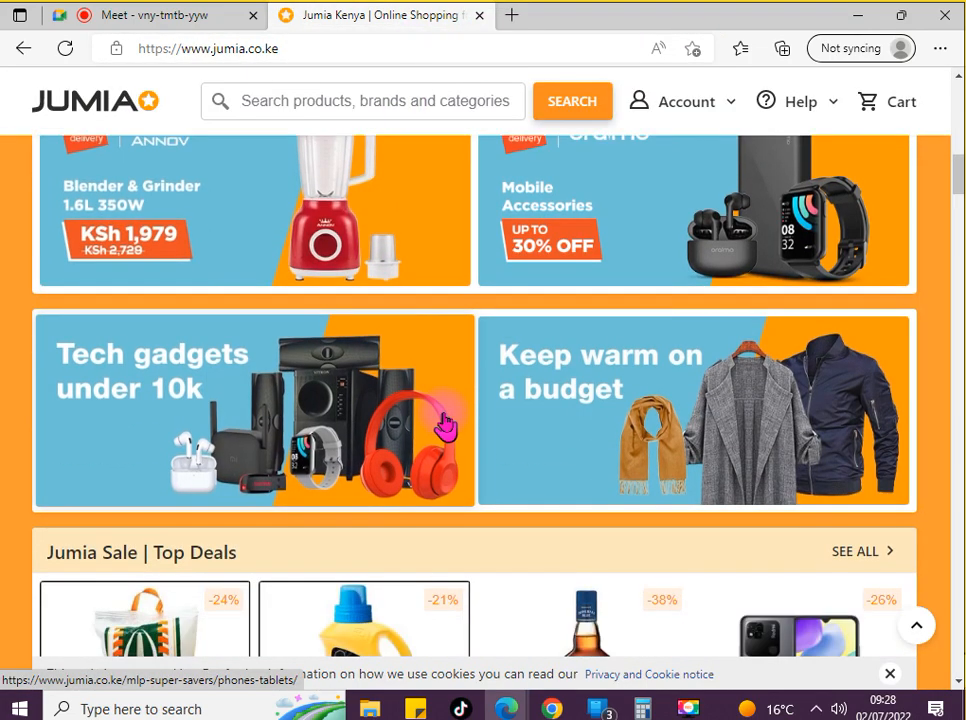
pyautogui.scroll(-2, 497, 422)
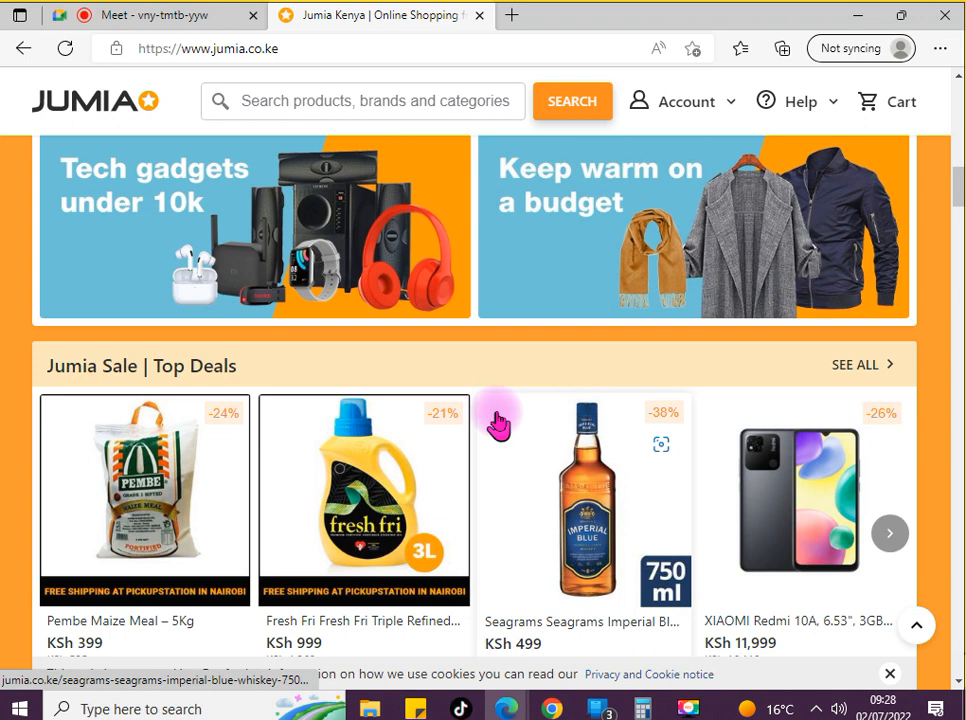
# Step: Open a new blank browser tab, with the Jumia Kenya page scrolled back to its top
pyautogui.click(511, 17)
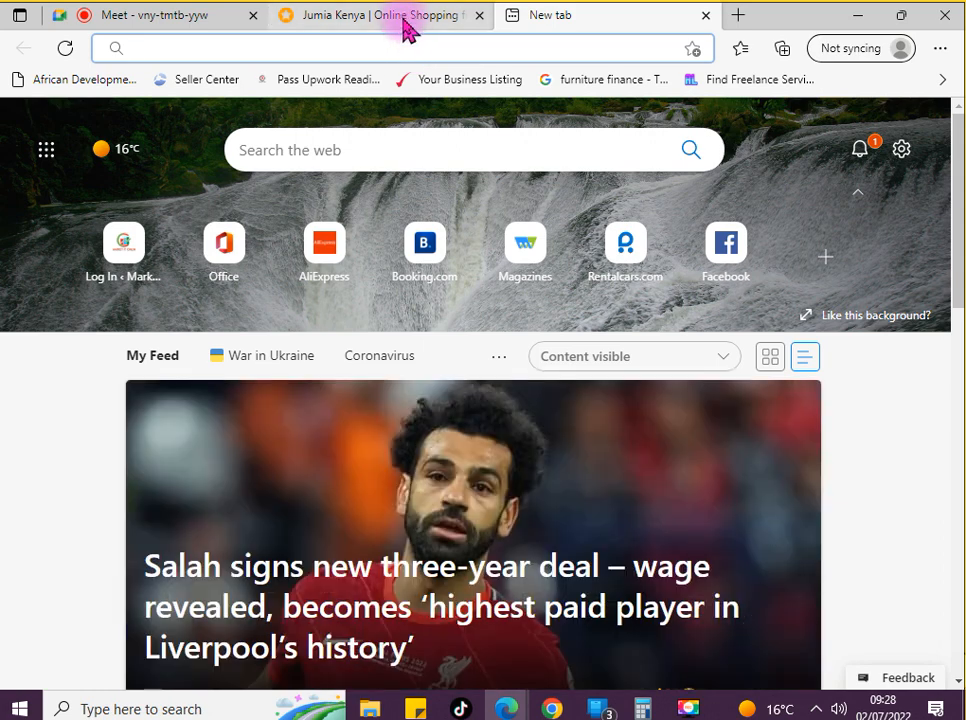
pyautogui.click(405, 27)
pyautogui.scroll(6, 313, 216)
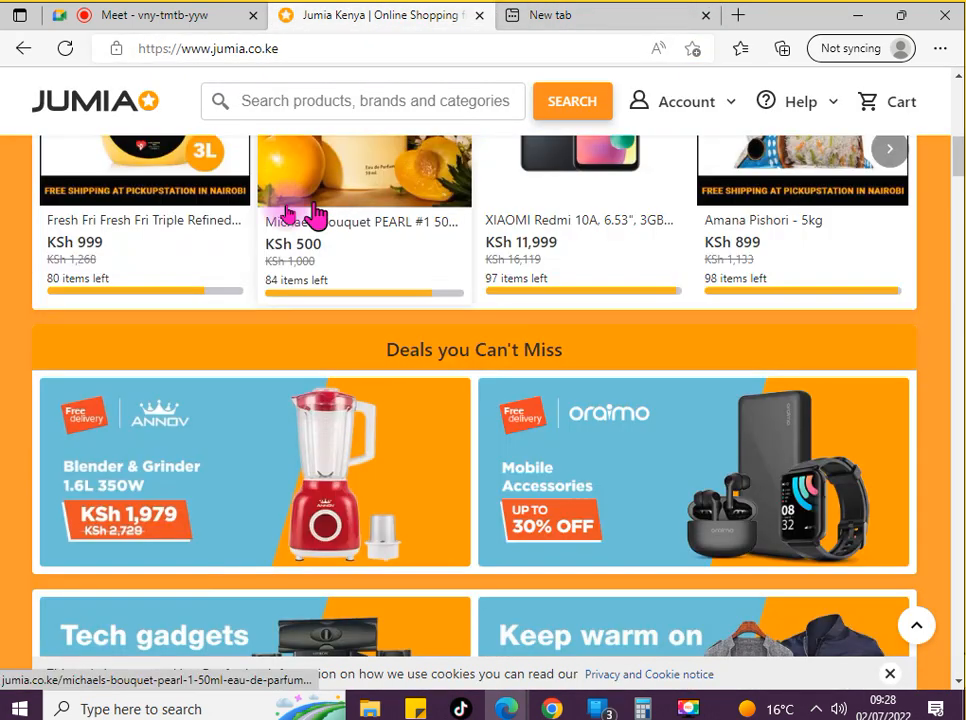
pyautogui.scroll(2, 123, 145)
pyautogui.scroll(3, 220, 185)
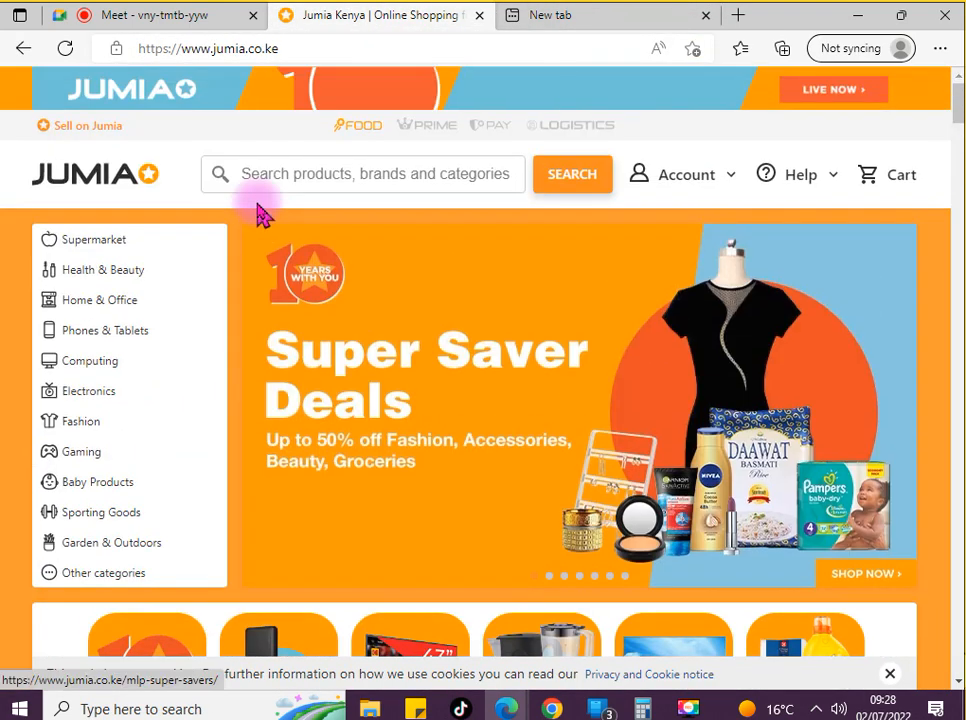
pyautogui.click(575, 22)
# Step: Google 'wplocker' and 'jojothemes' in separate tabs, then open WPLOCKER.COM from the wplocker results
pyautogui.write('wpl')
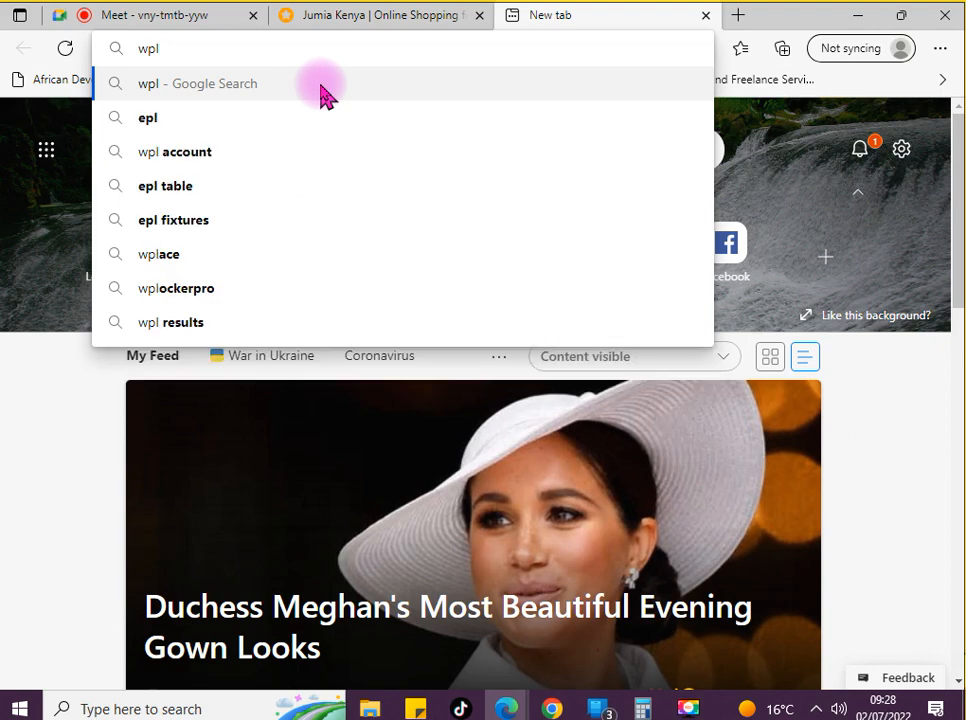
pyautogui.write('o')
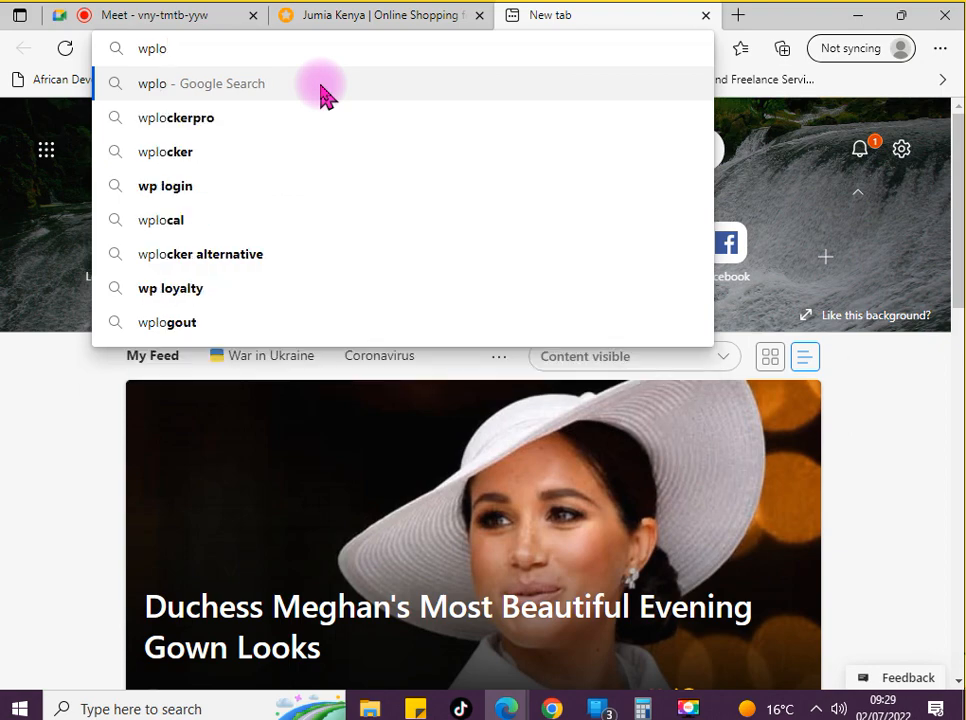
pyautogui.click(160, 155)
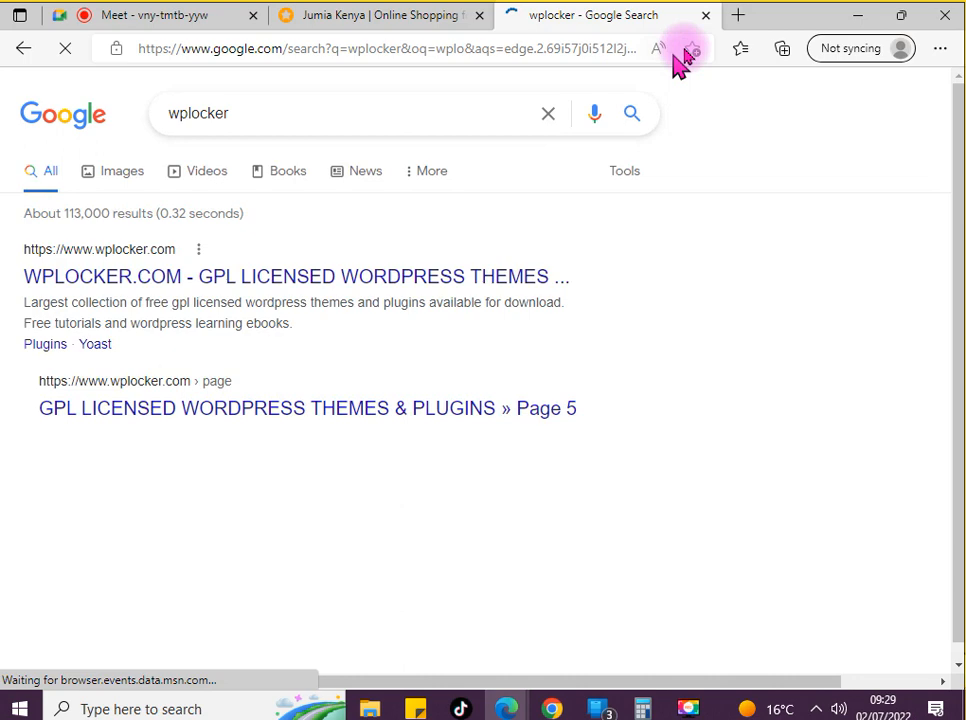
pyautogui.hotkey('ctrl', 't')
pyautogui.write('jojo')
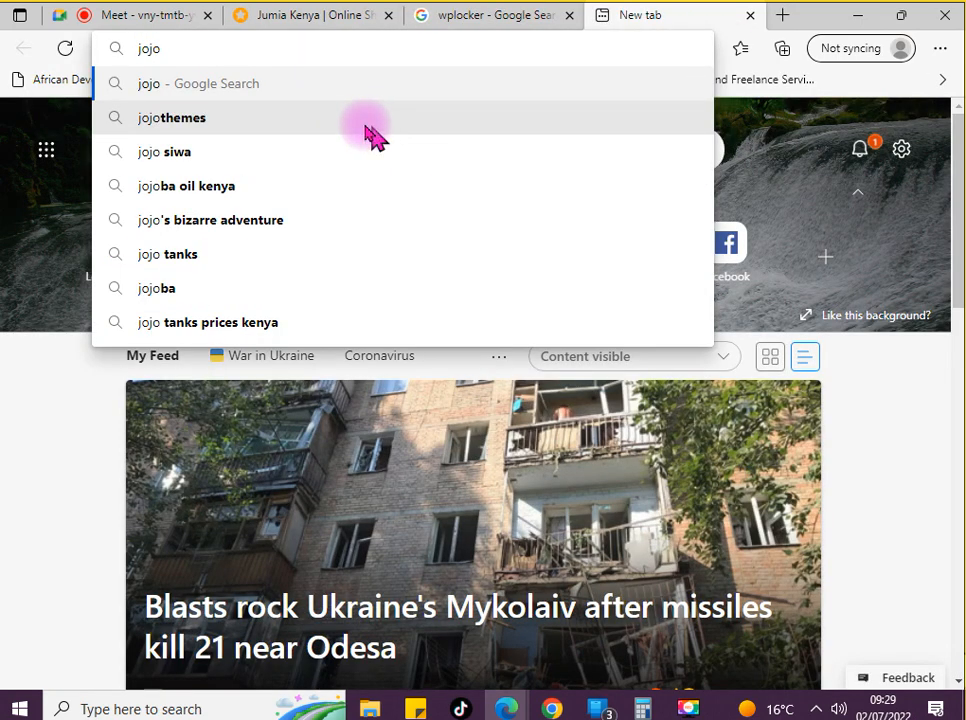
pyautogui.press('Down')
pyautogui.press('Return')
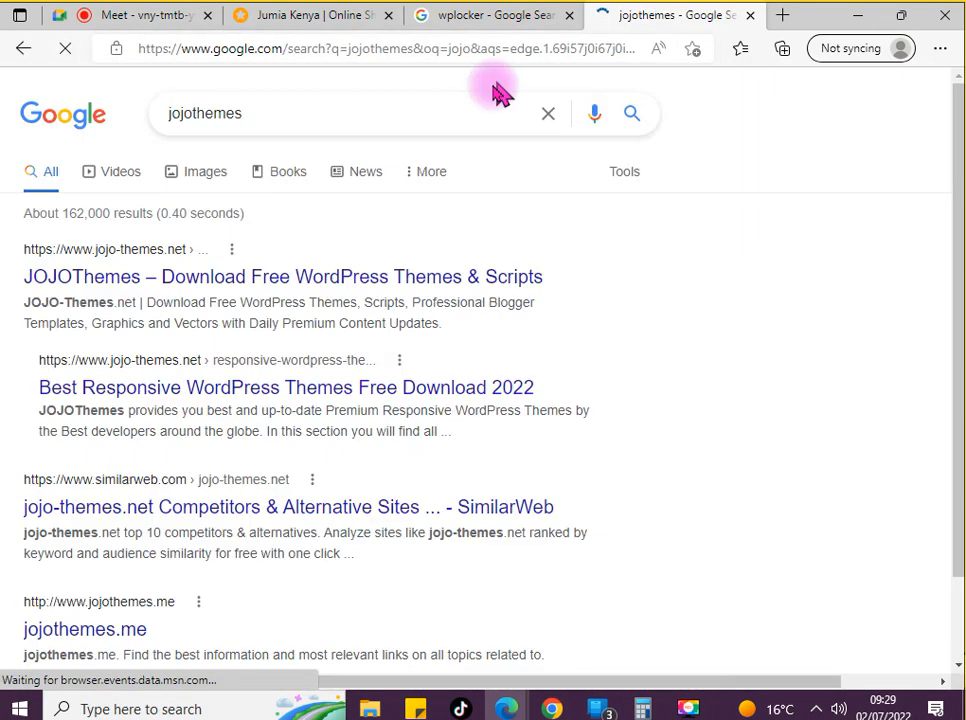
pyautogui.click(495, 15)
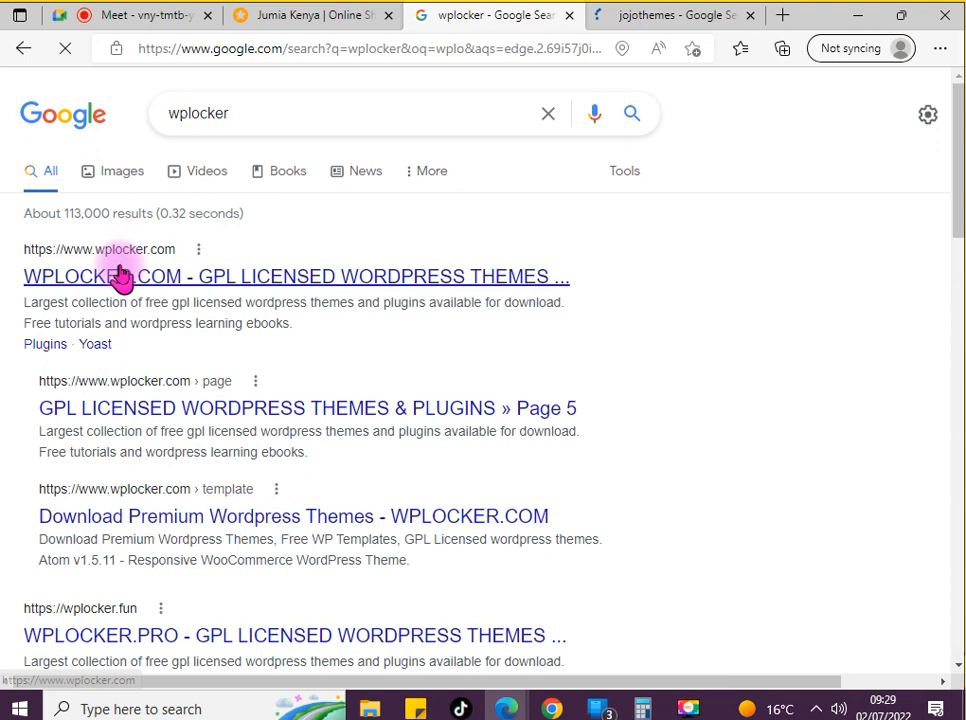
pyautogui.click(120, 276)
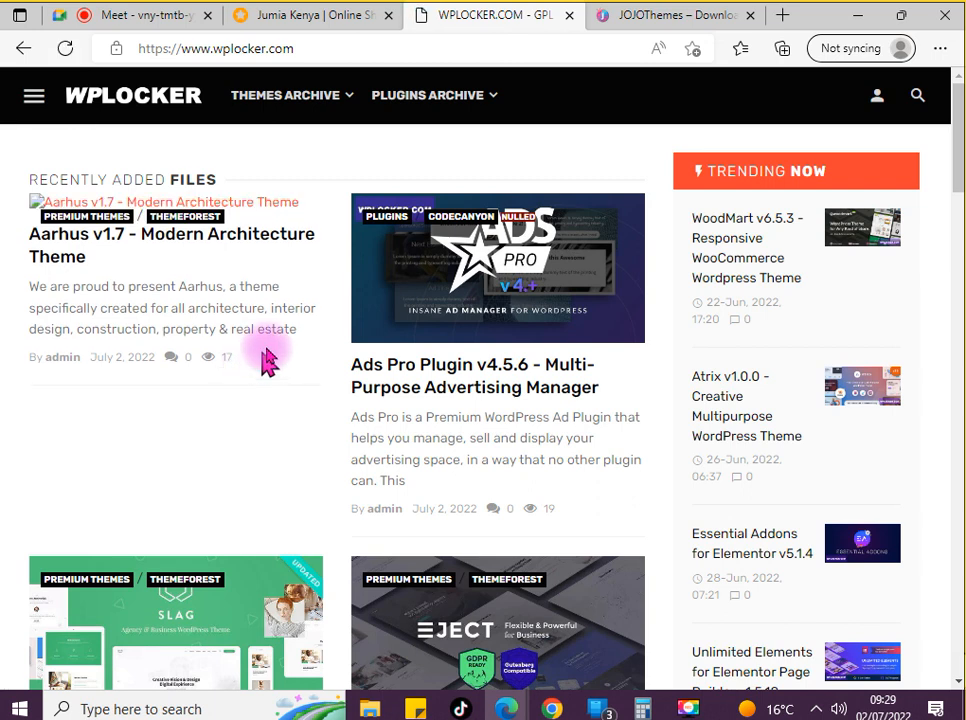
# Step: Go to the JOJOThemes tab and decline its notification request
pyautogui.click(697, 28)
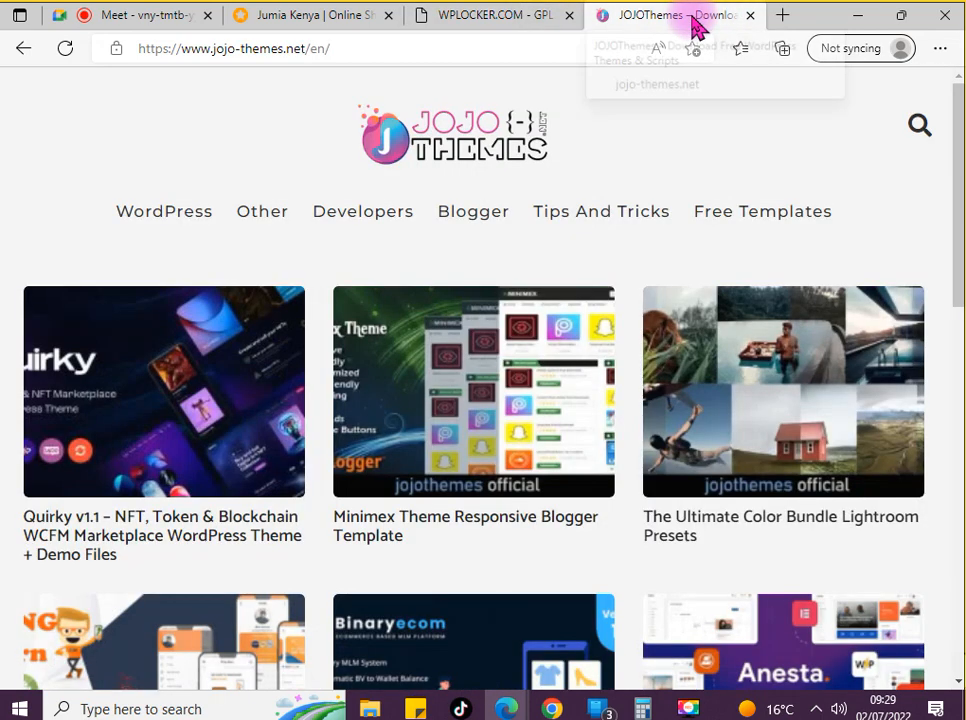
pyautogui.scroll(-1, 312, 316)
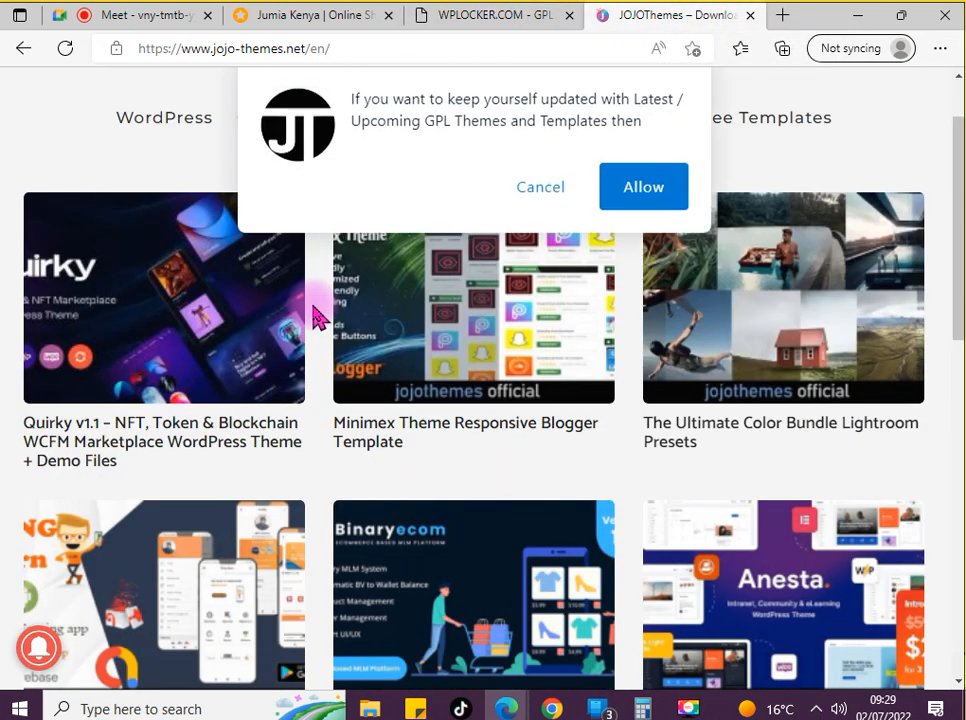
pyautogui.click(538, 200)
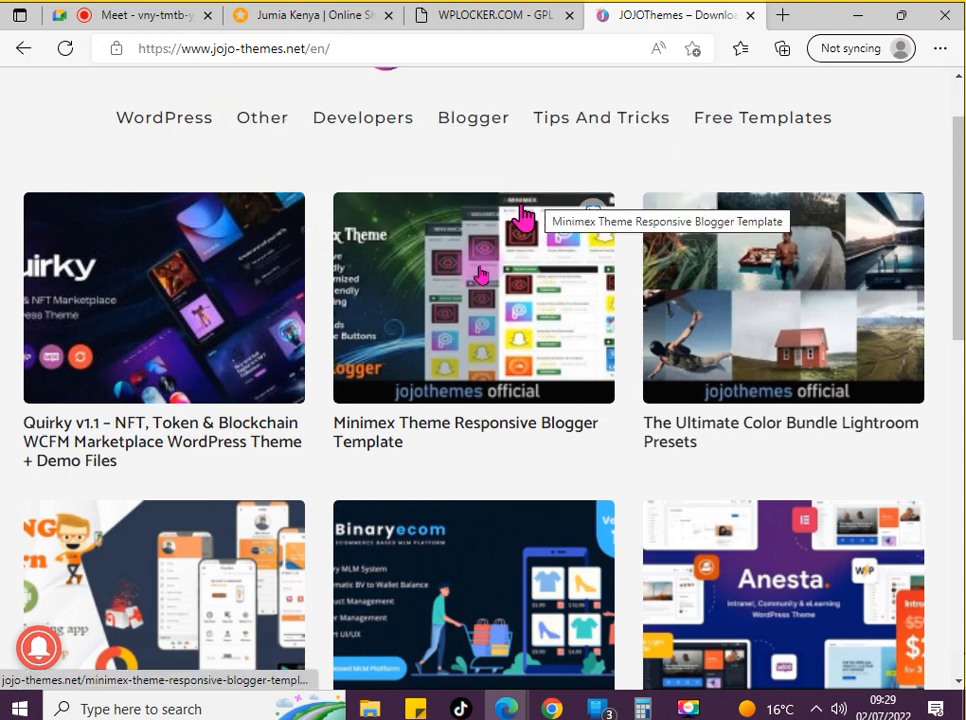
# Step: Browse JOJOThemes' theme listings like Quirky v1.1, BinaryEcom v1.1 and Anesta, then return to WPLocker
pyautogui.scroll(-3, 460, 325)
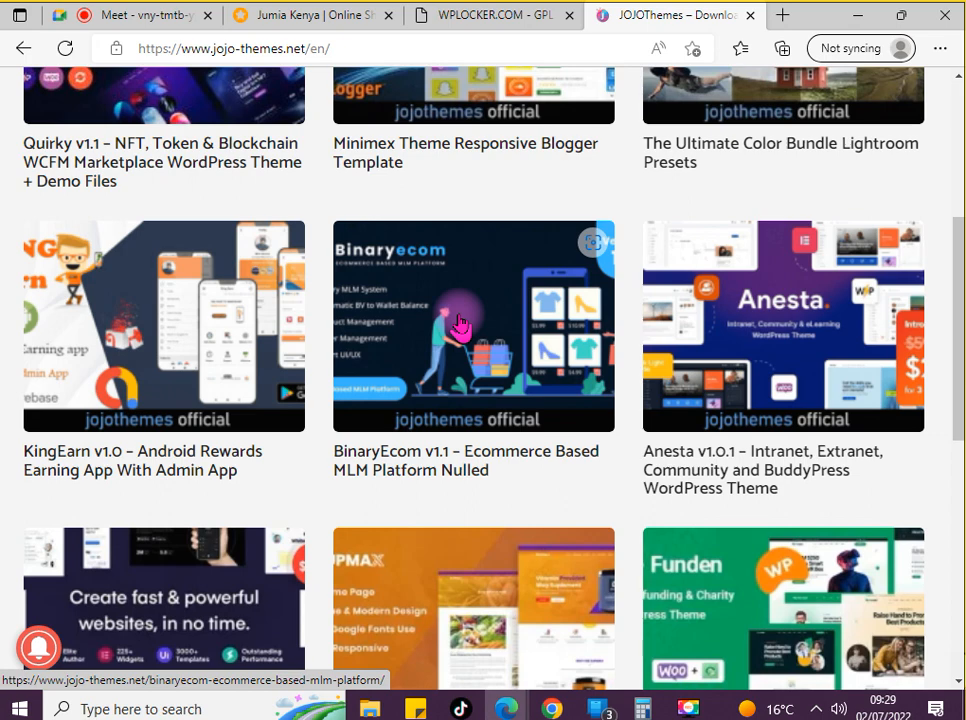
pyautogui.scroll(3, 460, 325)
pyautogui.scroll(1, 460, 325)
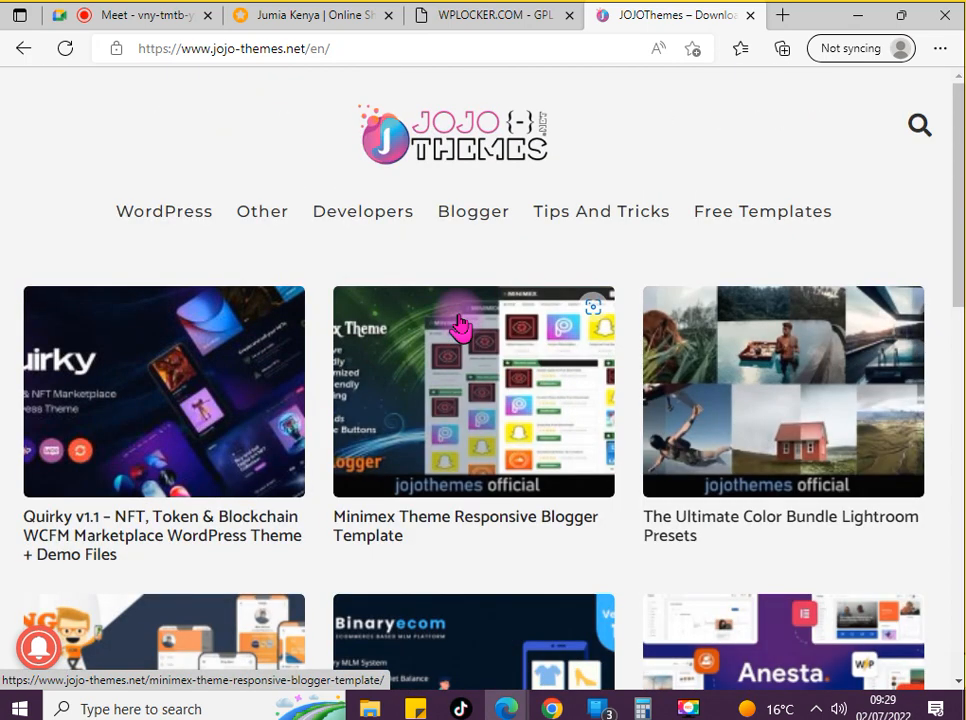
pyautogui.scroll(-2, 460, 325)
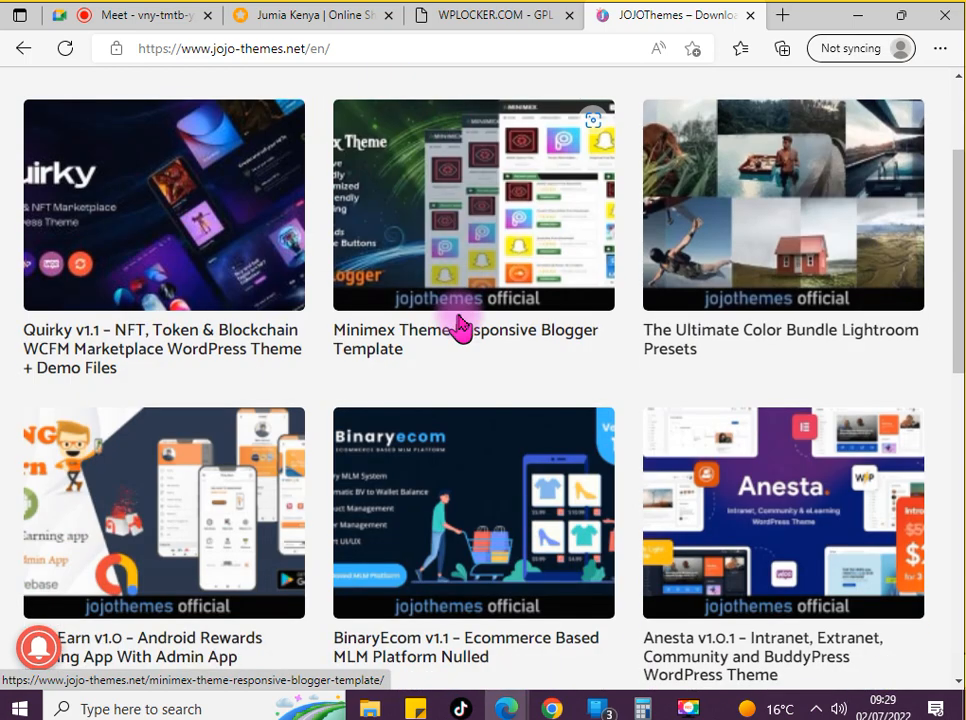
pyautogui.scroll(-2, 460, 325)
pyautogui.scroll(-3, 460, 322)
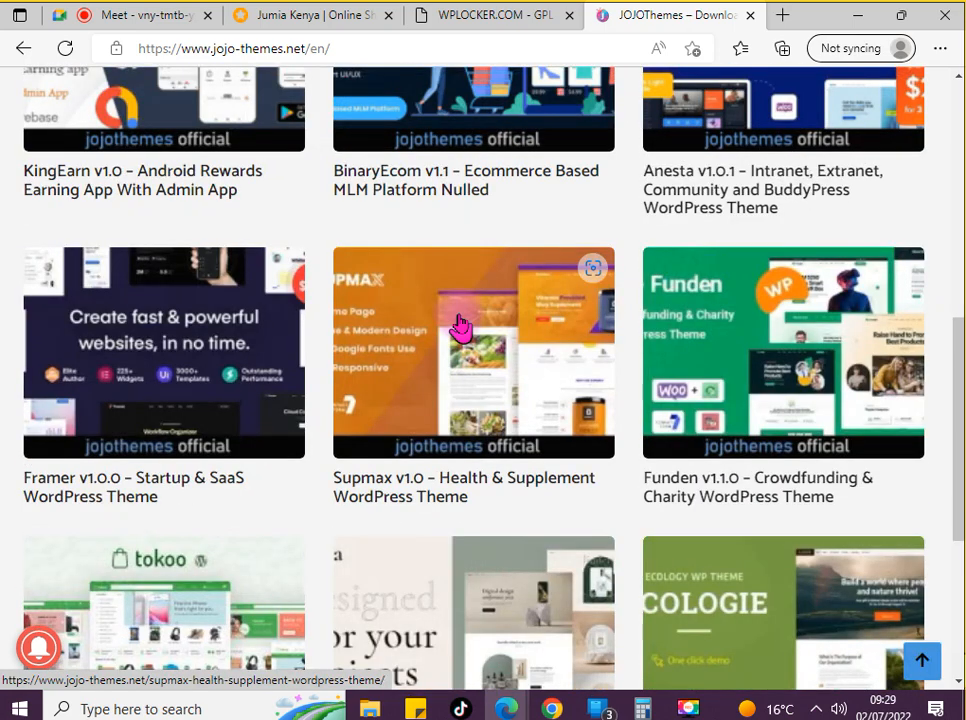
pyautogui.scroll(-4, 460, 326)
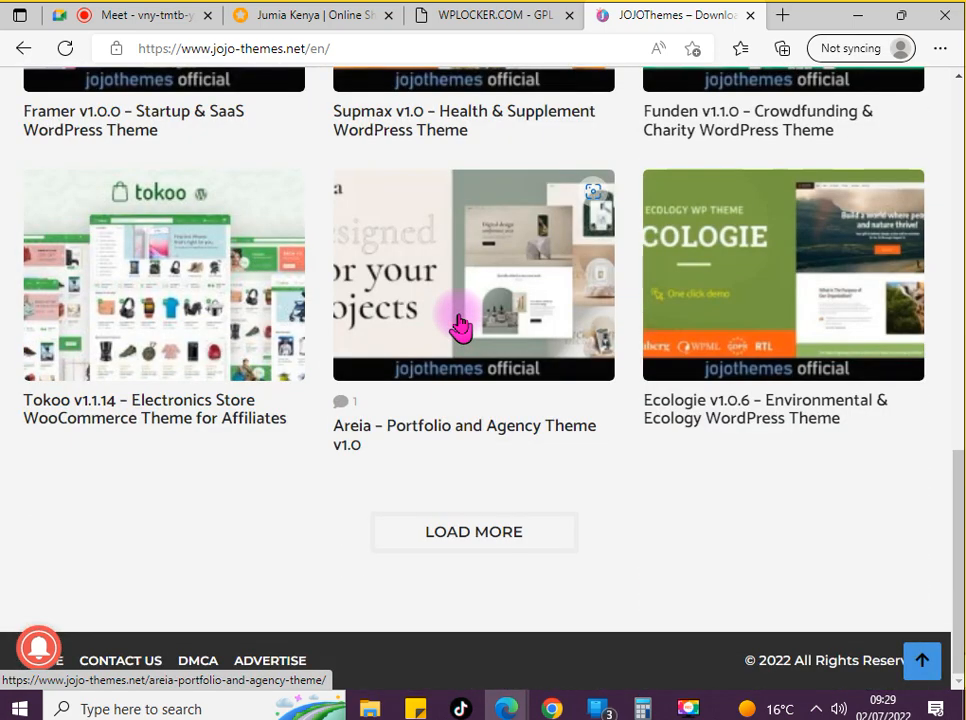
pyautogui.scroll(5, 460, 325)
pyautogui.scroll(5, 460, 325)
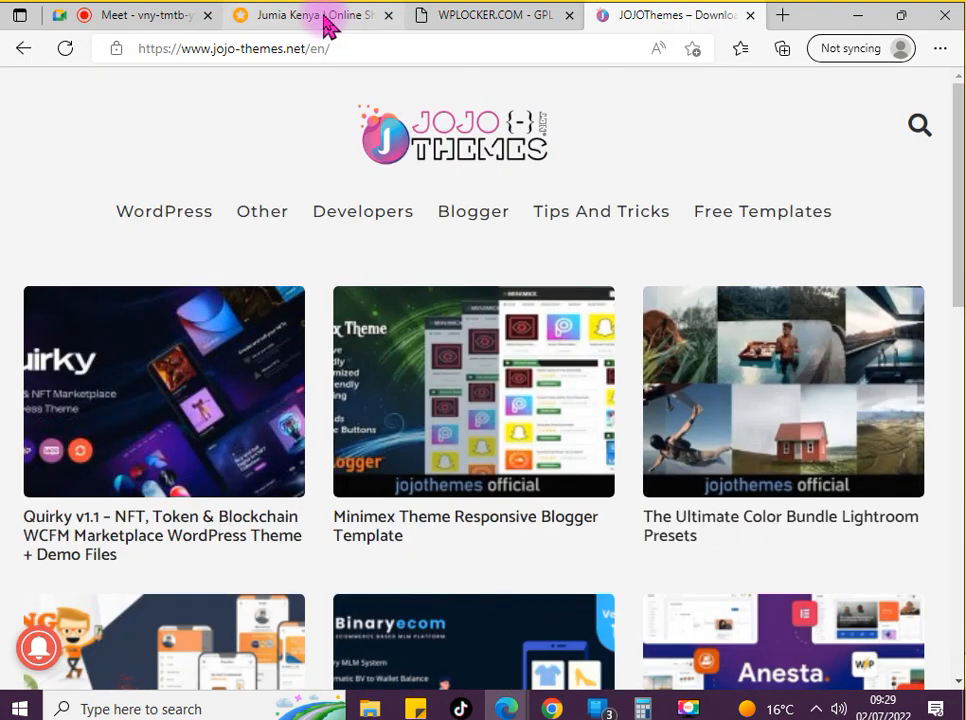
pyautogui.click(500, 17)
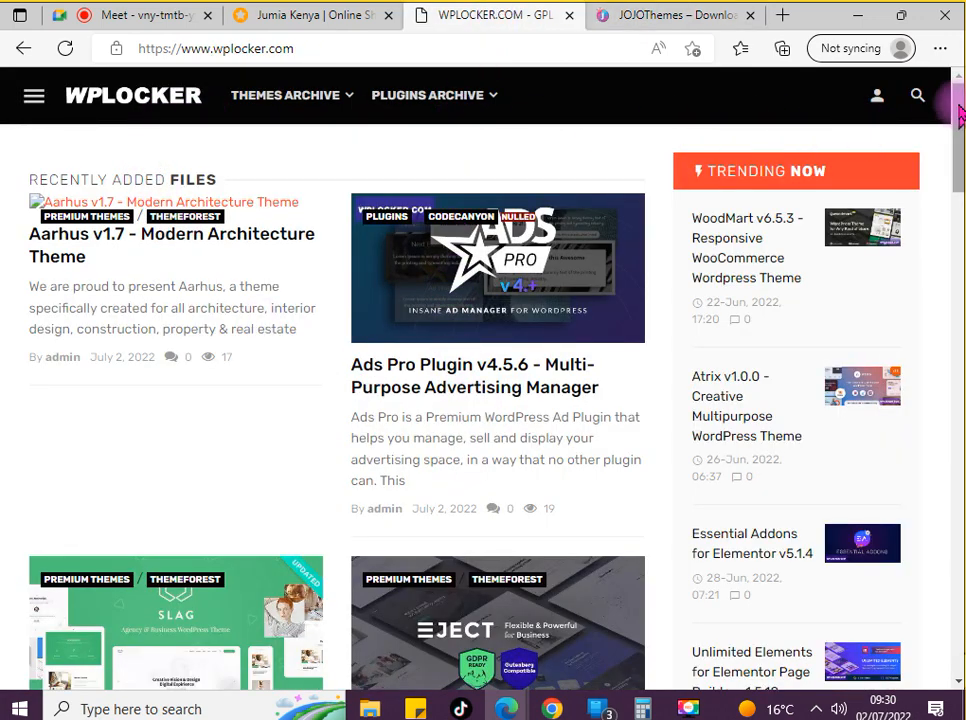
# Step: Search WPLocker for 'woocommerce', getting 160 results including Samex v2.1
pyautogui.click(916, 97)
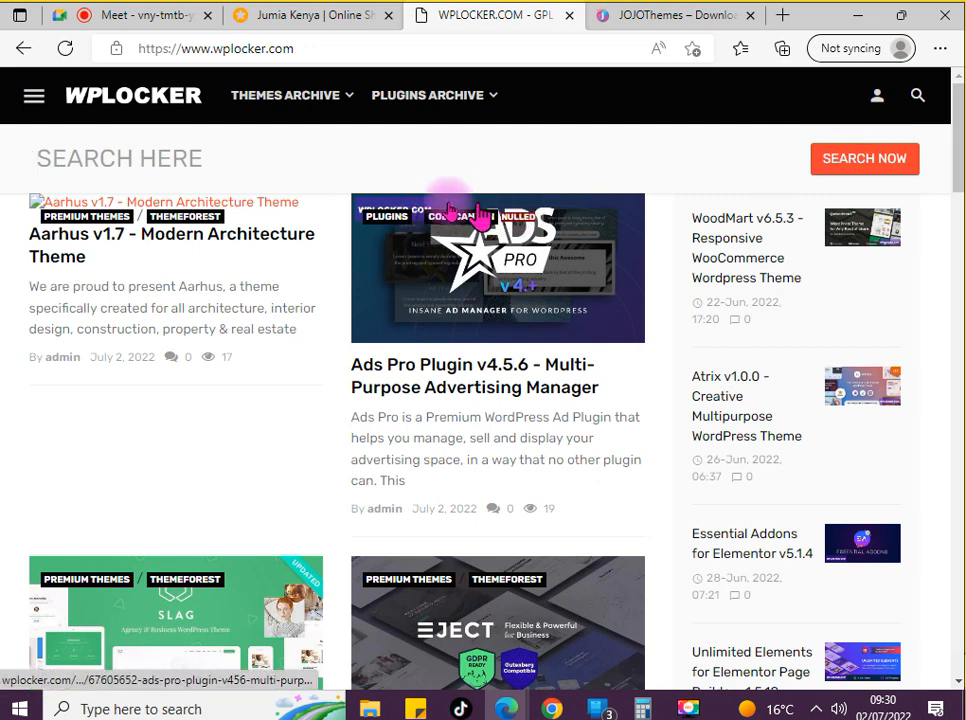
pyautogui.click(167, 167)
pyautogui.write('woocommerce')
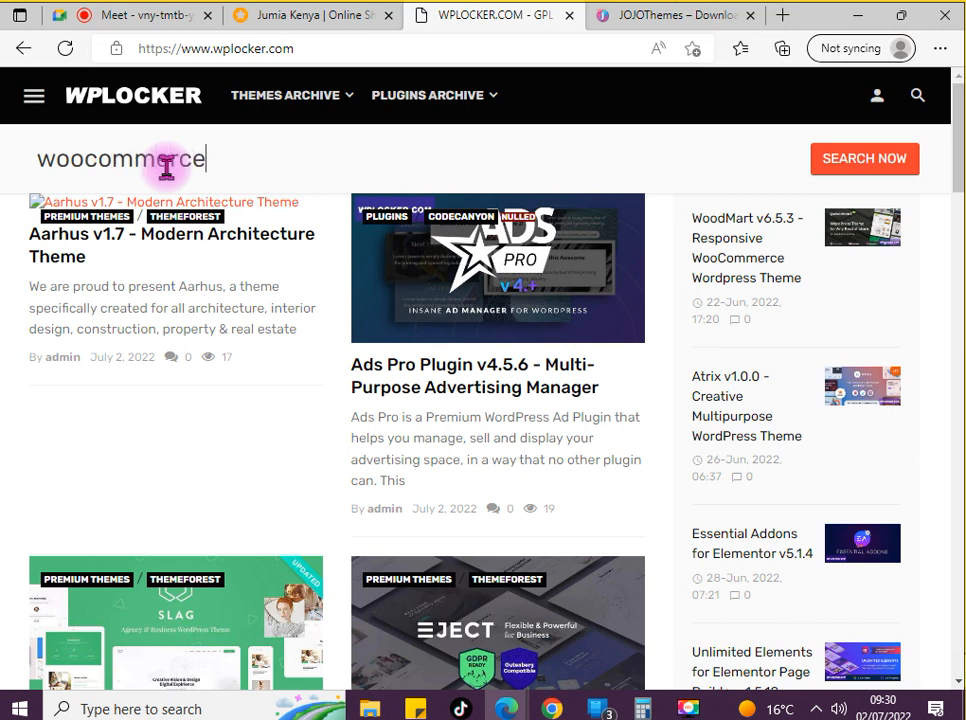
pyautogui.press('Return')
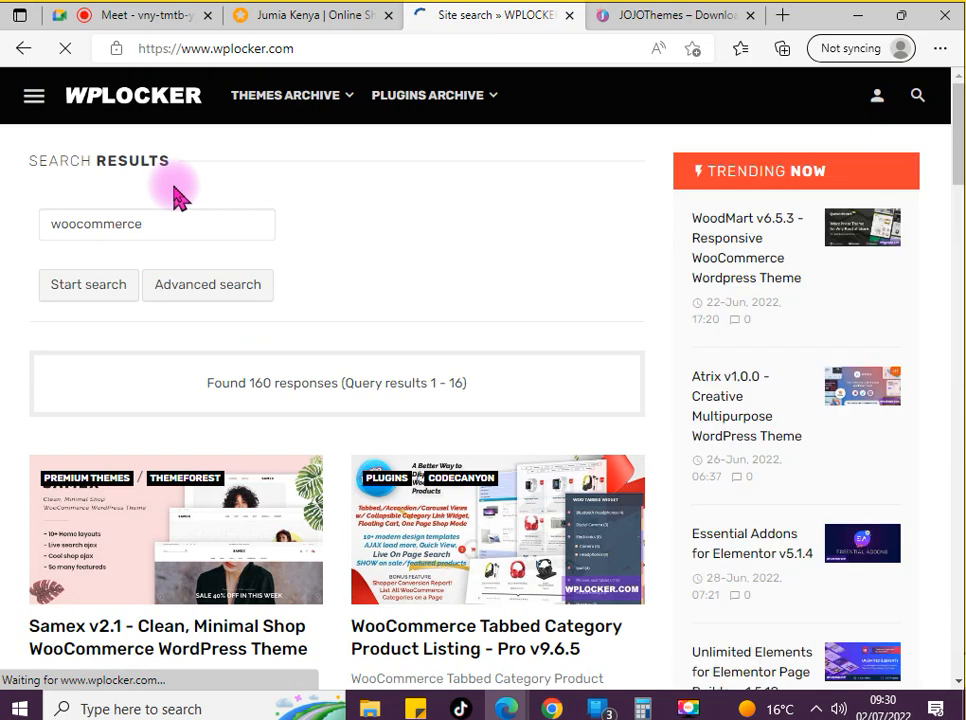
pyautogui.scroll(-2, 352, 448)
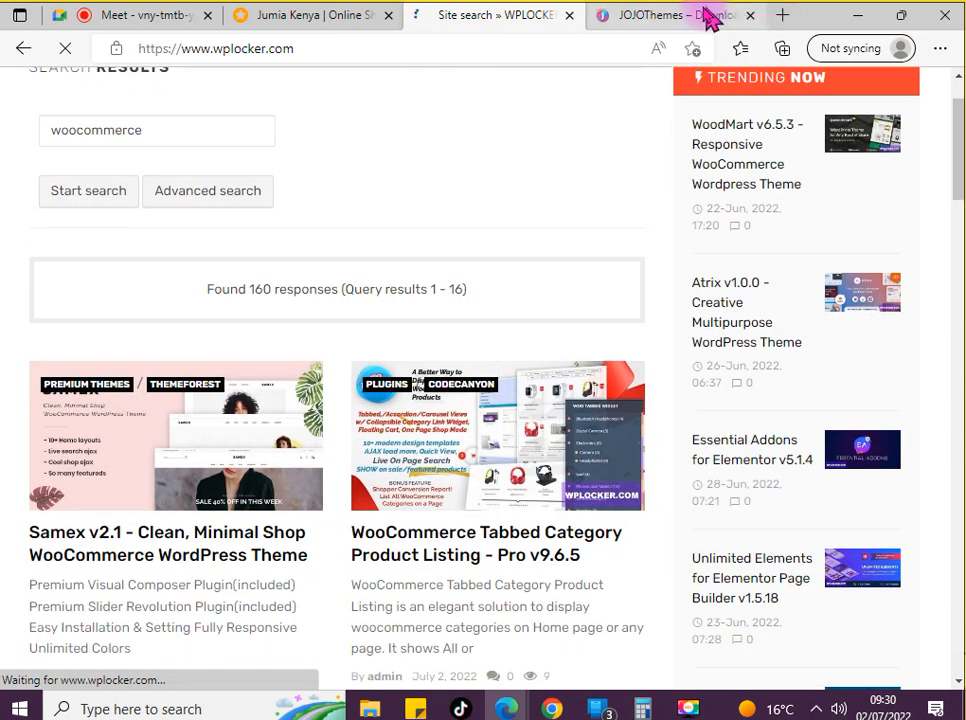
pyautogui.click(708, 18)
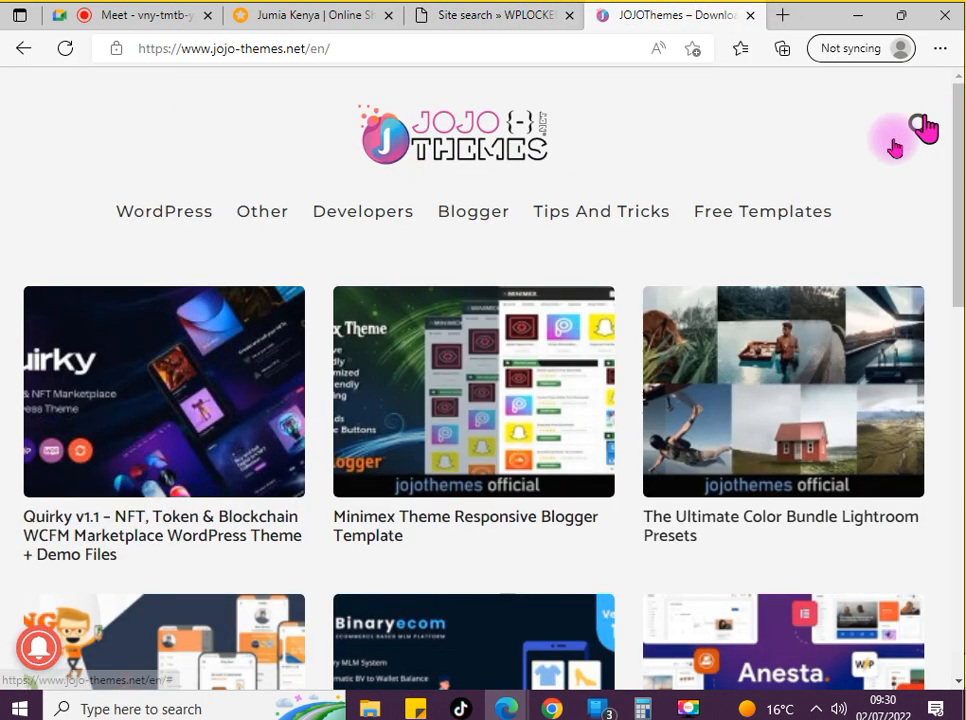
# Step: Enter 'ecommerce' in the JOJOThemes site search, then go back to WPLocker's woocommerce results
pyautogui.click(919, 127)
pyautogui.click(759, 175)
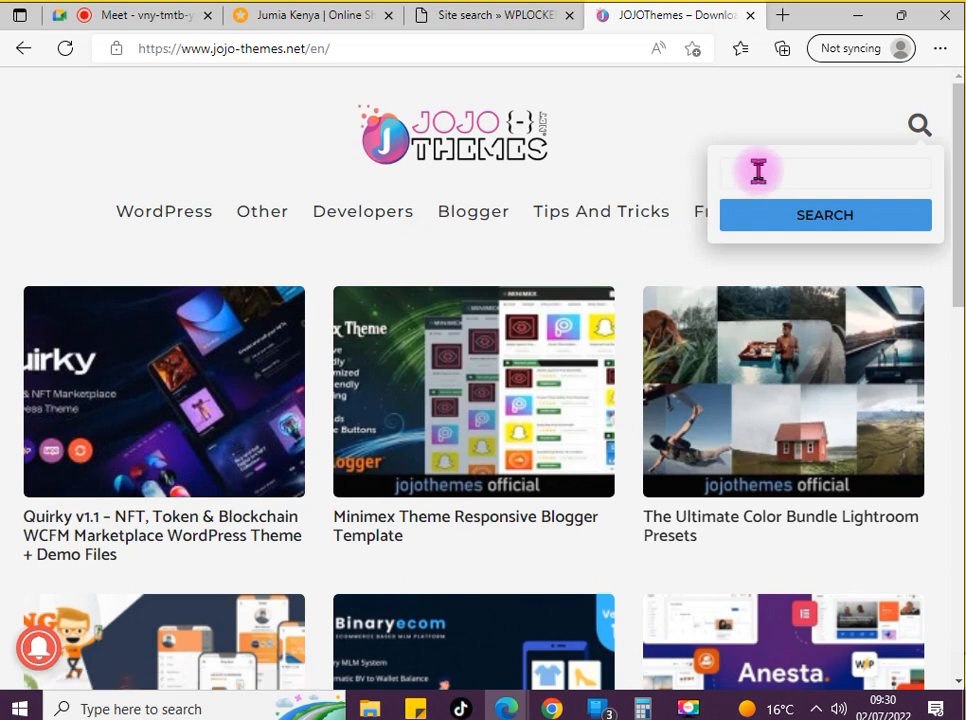
pyautogui.click(758, 172)
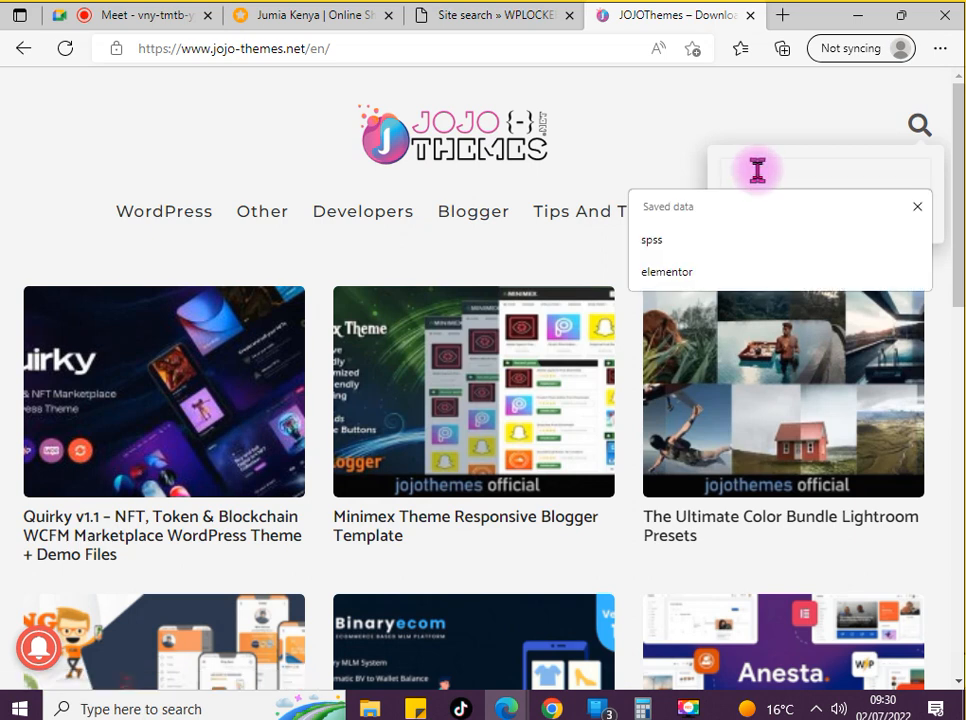
pyautogui.write('ecommerce')
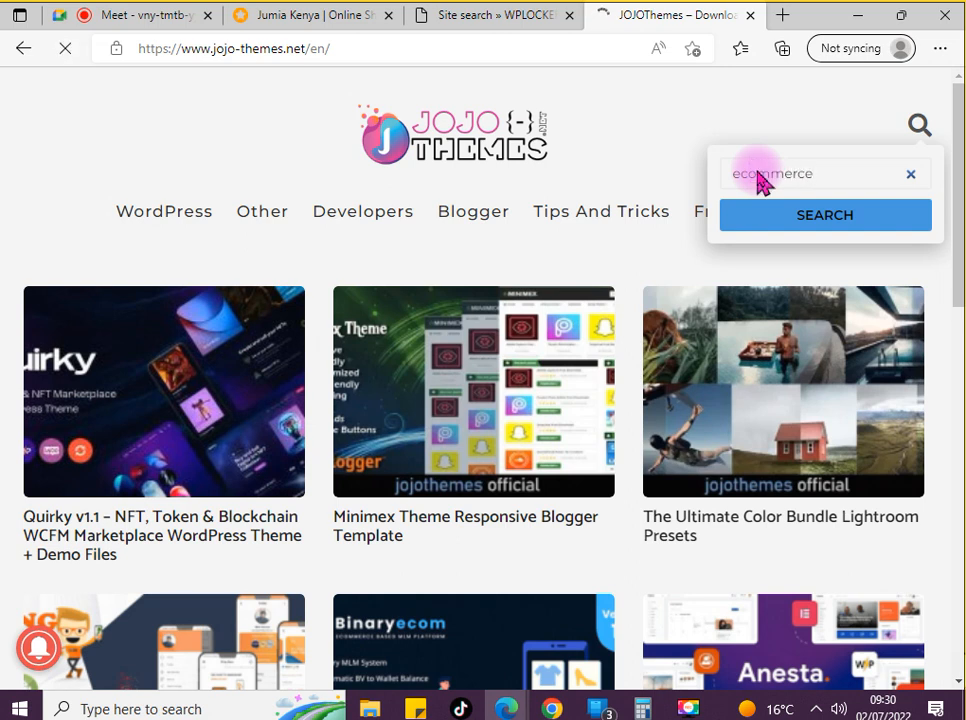
pyautogui.click(500, 16)
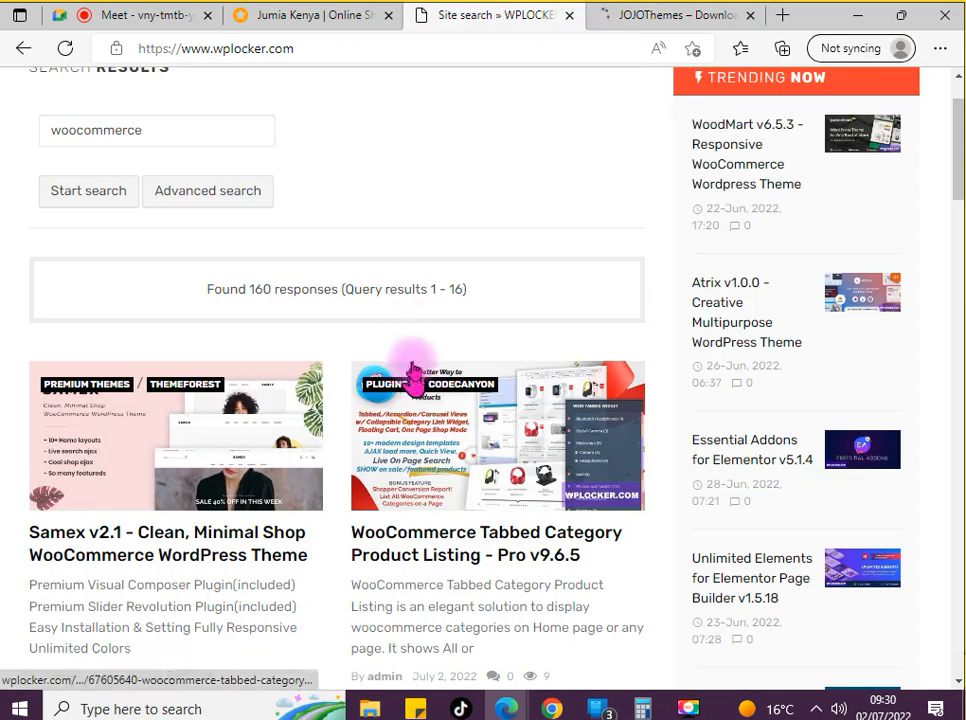
# Step: Scroll WPLocker's woocommerce results past BRW v1.2.9 and Elessi v4.9.8 down to Goya and GreenMart
pyautogui.scroll(-2, 86, 442)
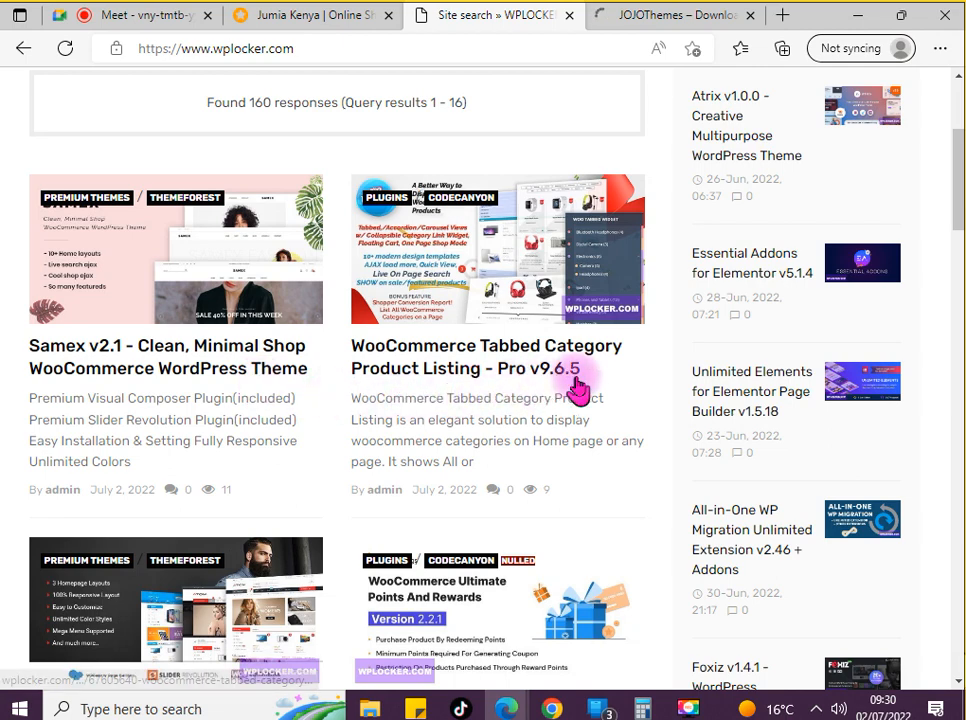
pyautogui.scroll(-3, 437, 372)
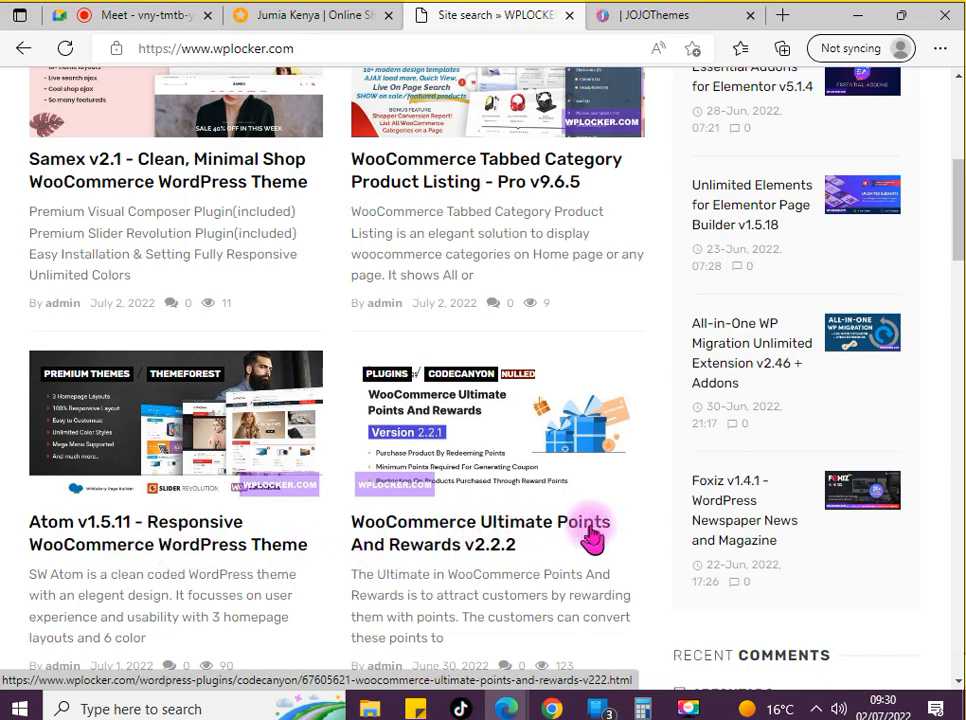
pyautogui.scroll(-3, 570, 530)
pyautogui.scroll(-2, 388, 537)
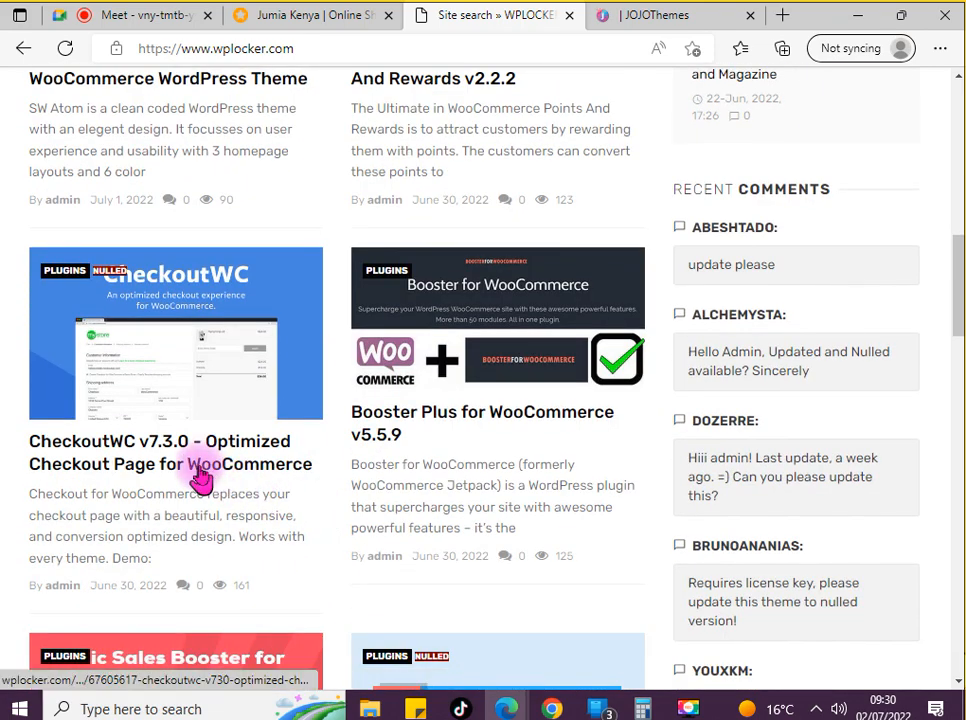
pyautogui.scroll(-5, 200, 478)
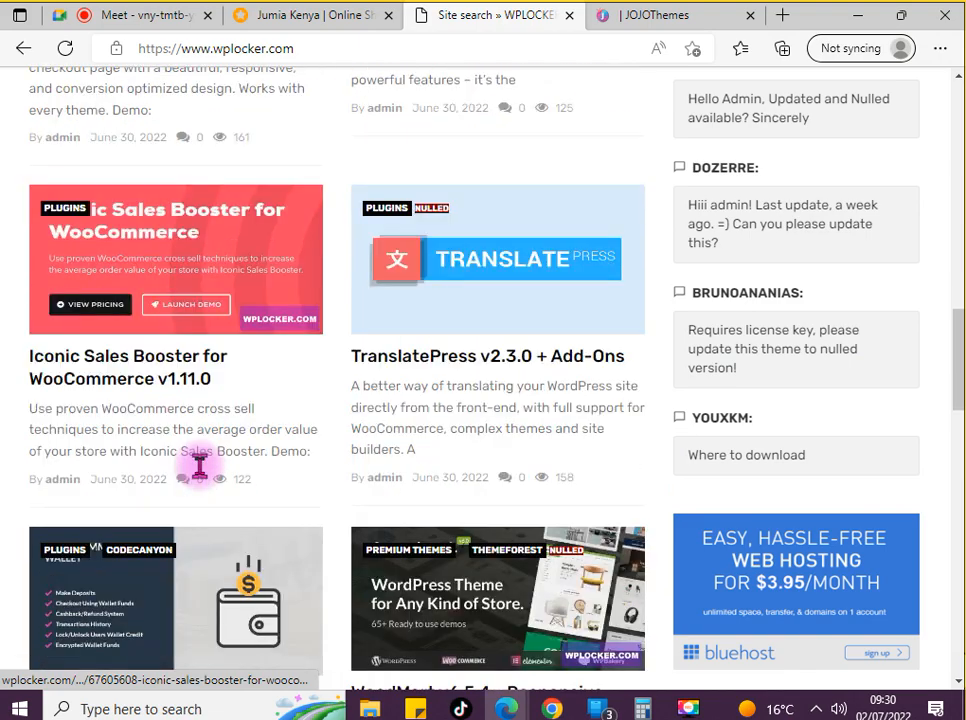
pyautogui.scroll(-3, 210, 450)
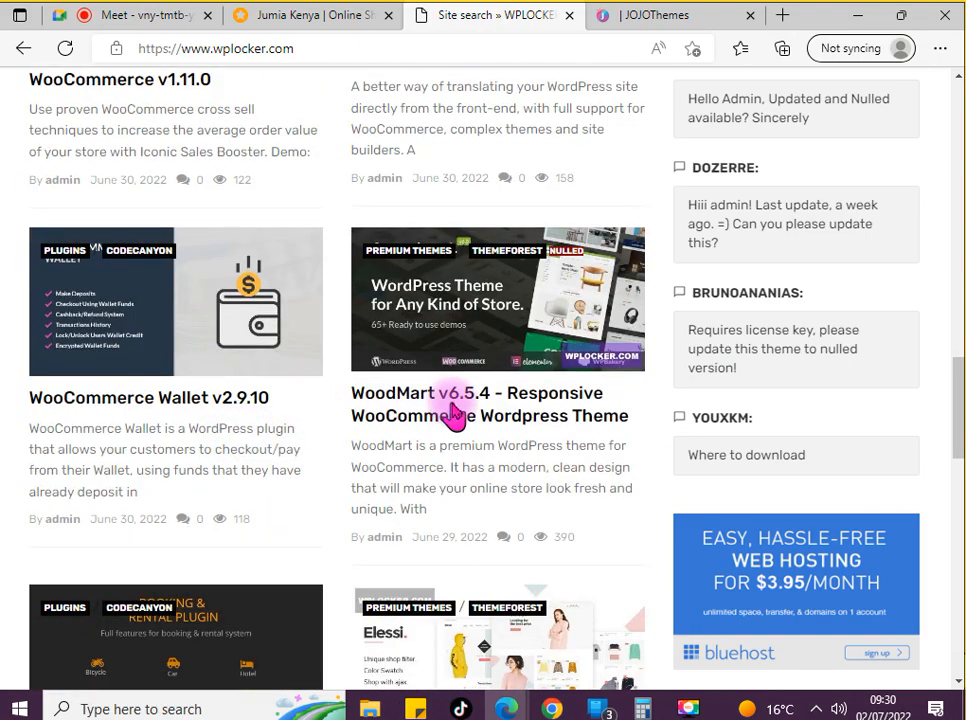
pyautogui.scroll(-2, 451, 414)
pyautogui.scroll(-2, 451, 414)
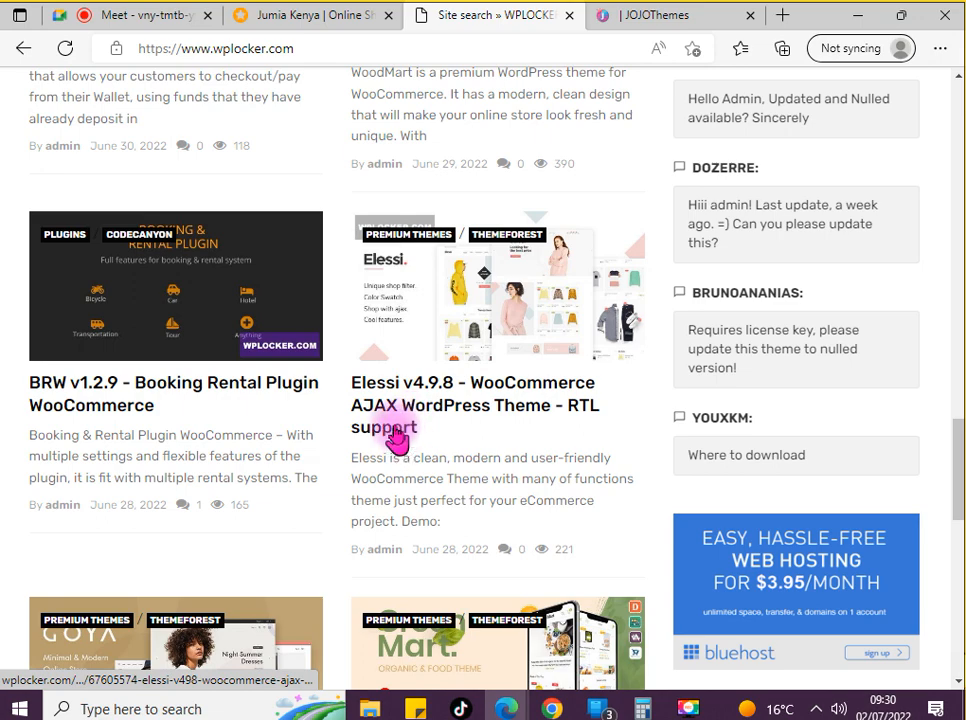
pyautogui.scroll(-2, 431, 425)
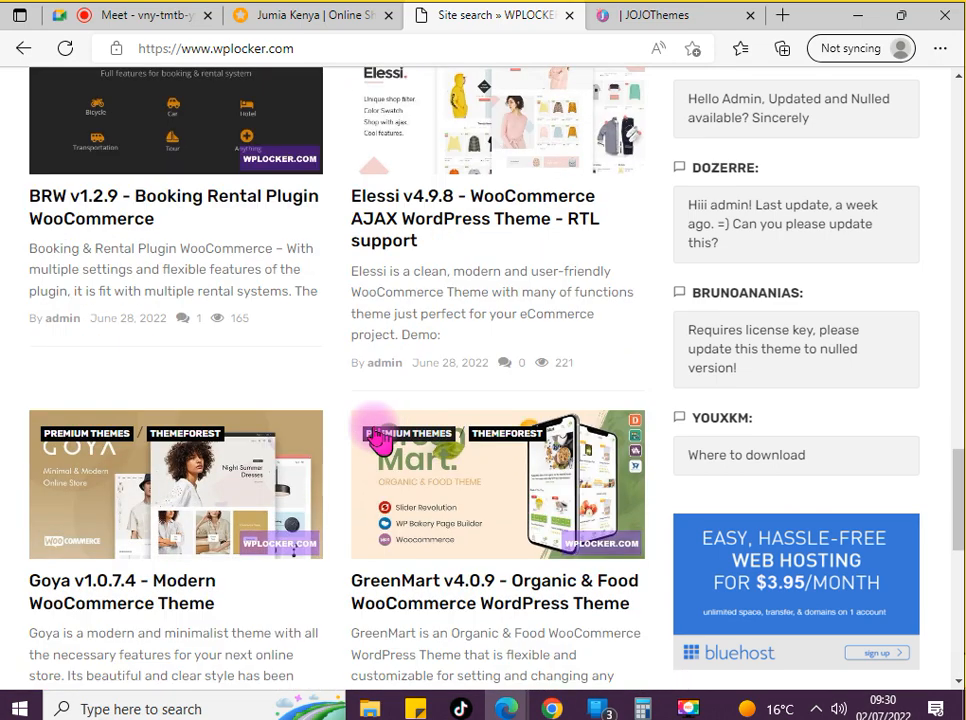
pyautogui.scroll(1, 224, 241)
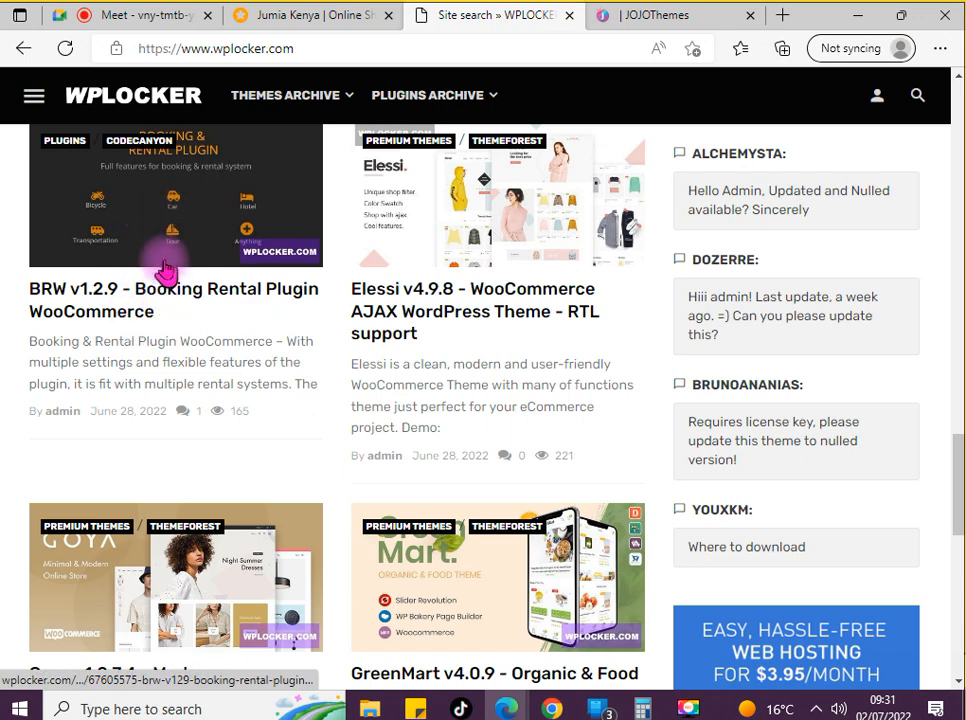
pyautogui.scroll(-2, 150, 290)
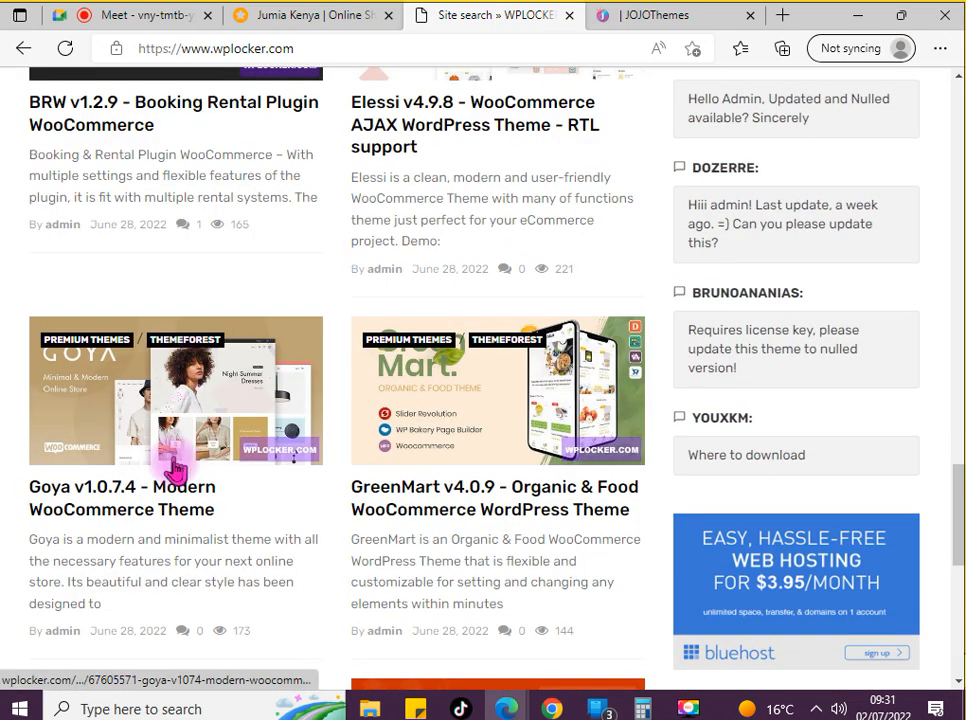
pyautogui.scroll(-1, 147, 505)
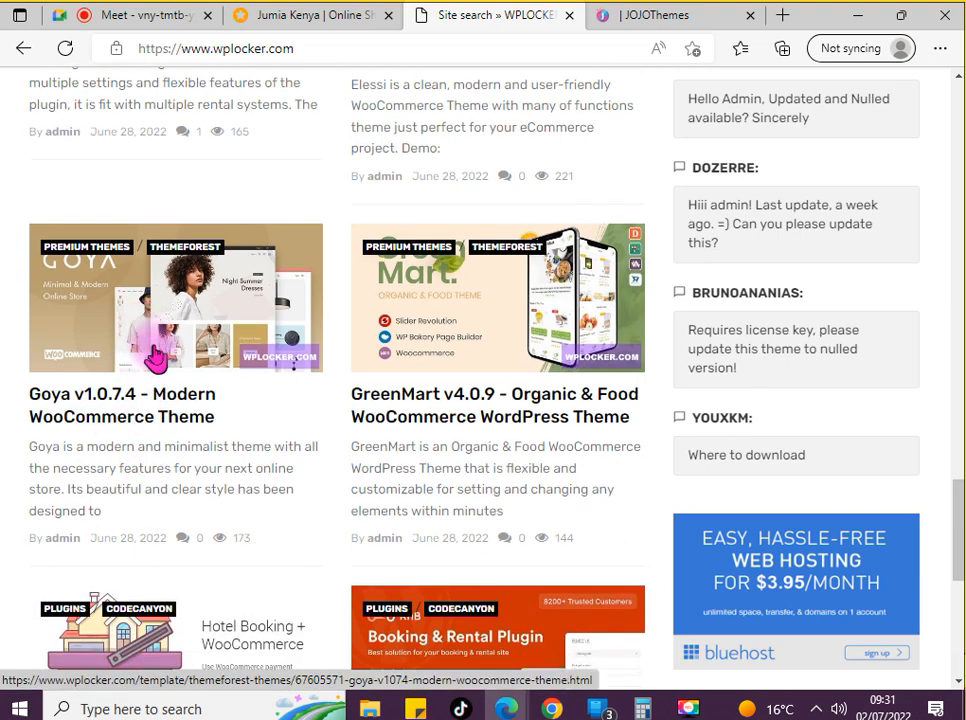
# Step: Scroll JOJOThemes' ecommerce results and open the Isshue v4.0 Multi Store eCommerce post
pyautogui.click(670, 20)
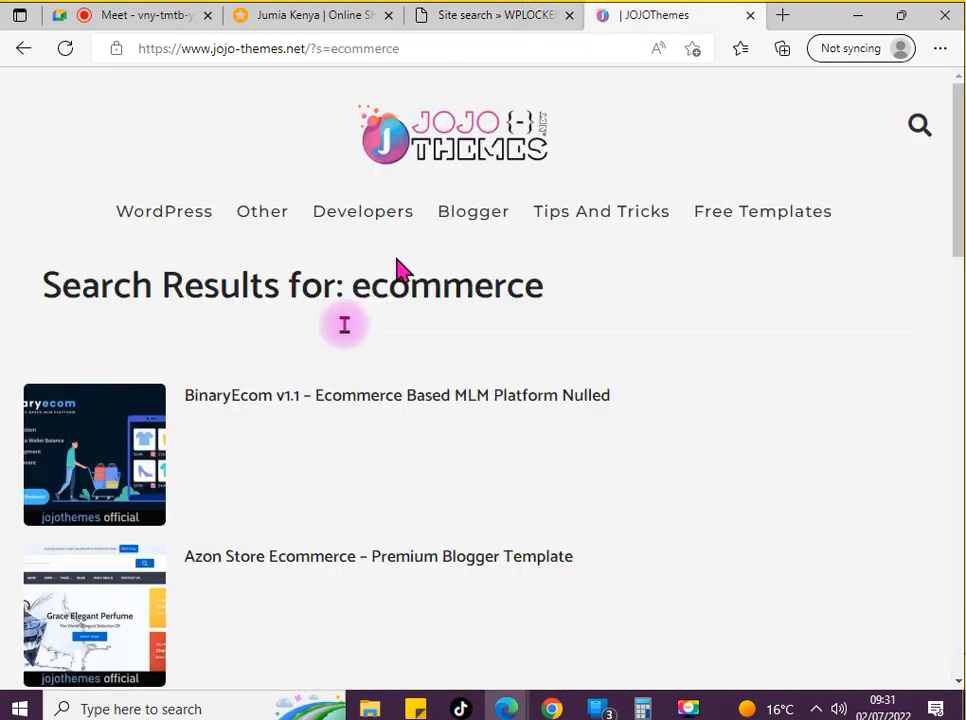
pyautogui.scroll(-1, 300, 380)
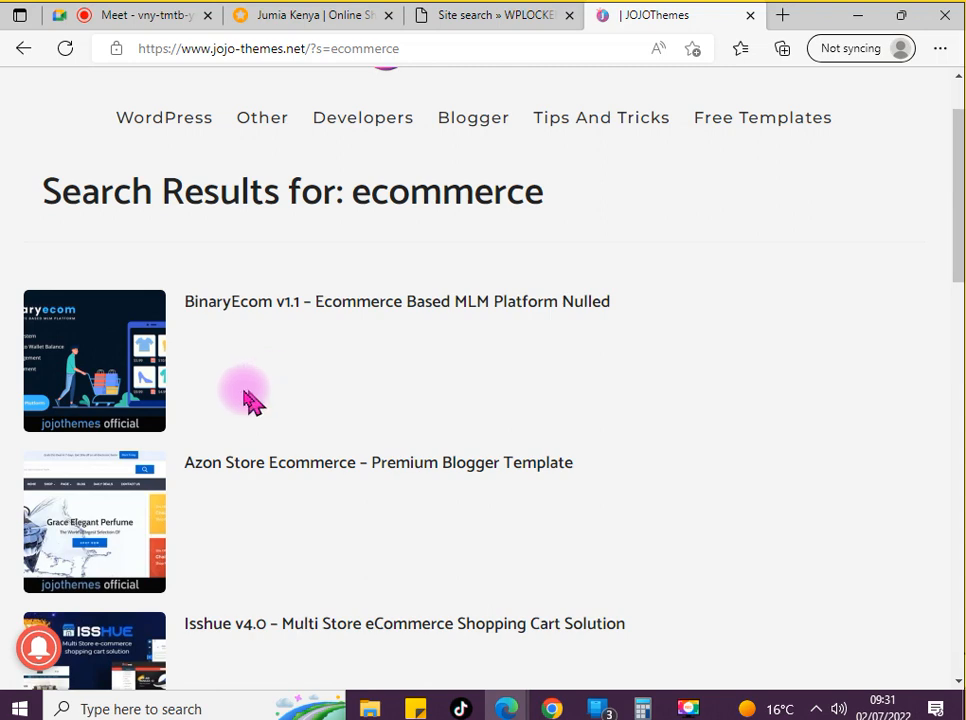
pyautogui.scroll(-1, 185, 448)
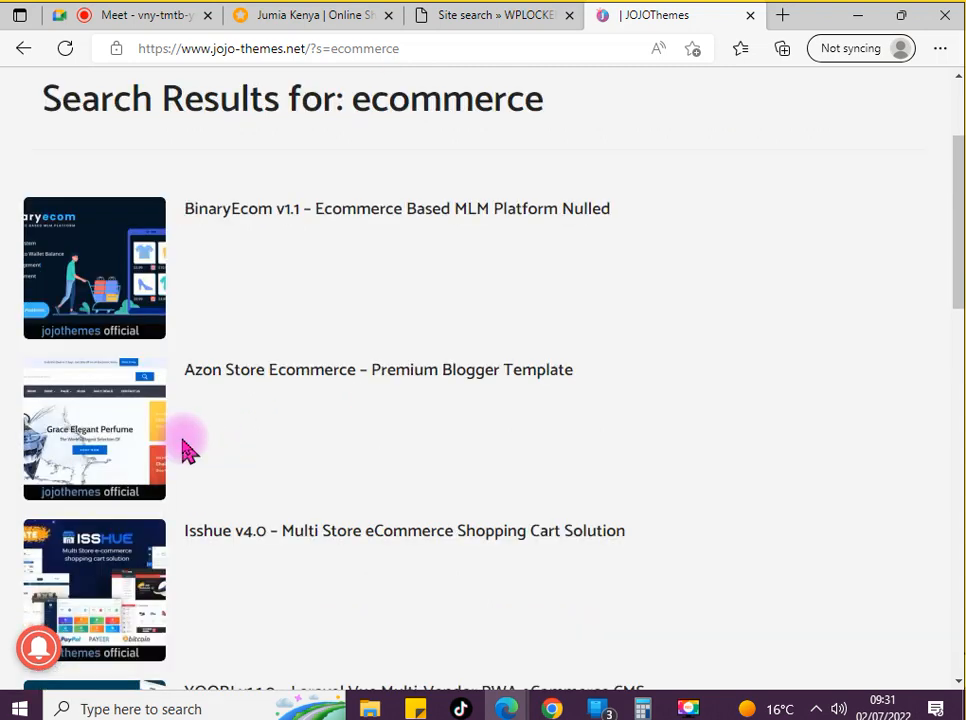
pyautogui.scroll(-3, 140, 457)
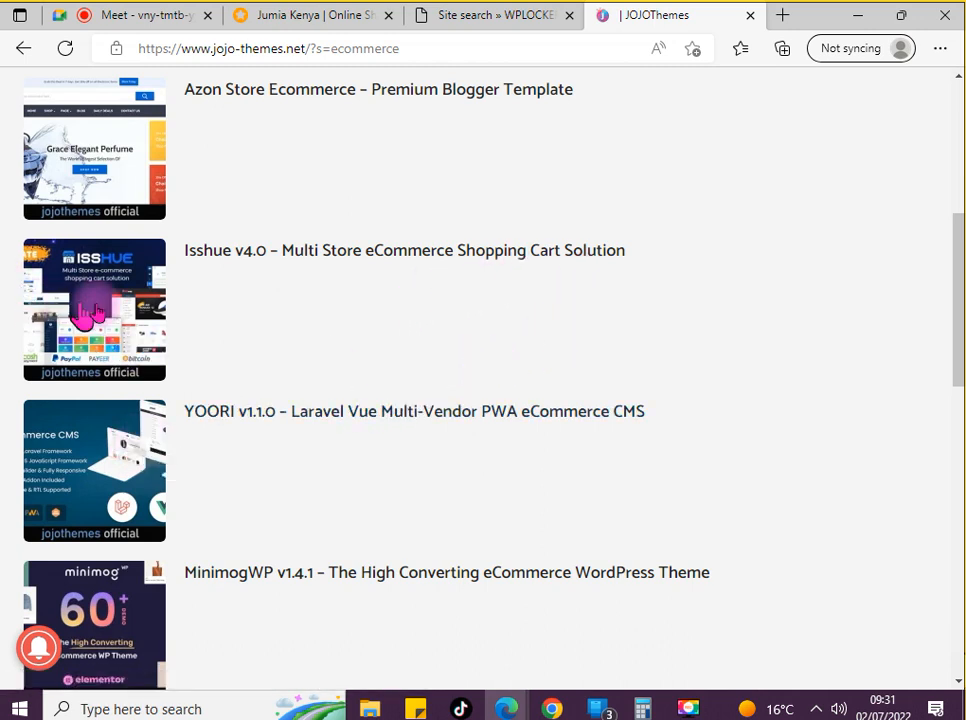
pyautogui.click(122, 309)
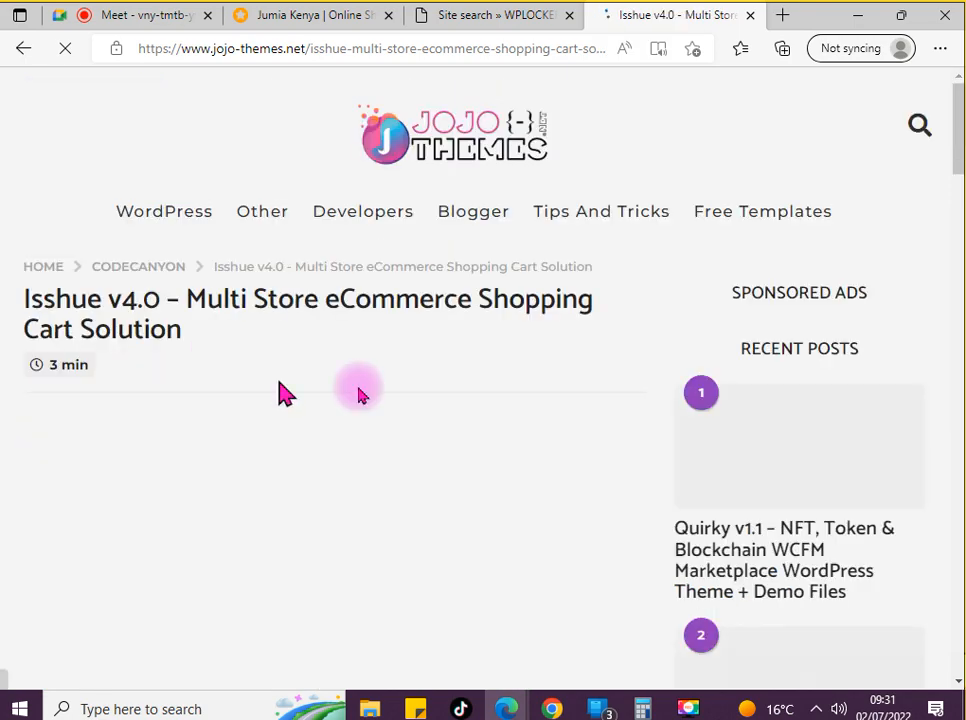
# Step: Open the Isshue post's CodeCanyon demo URL in a new tab, then return to WPLocker's results
pyautogui.scroll(-3, 371, 396)
pyautogui.scroll(-3, 360, 390)
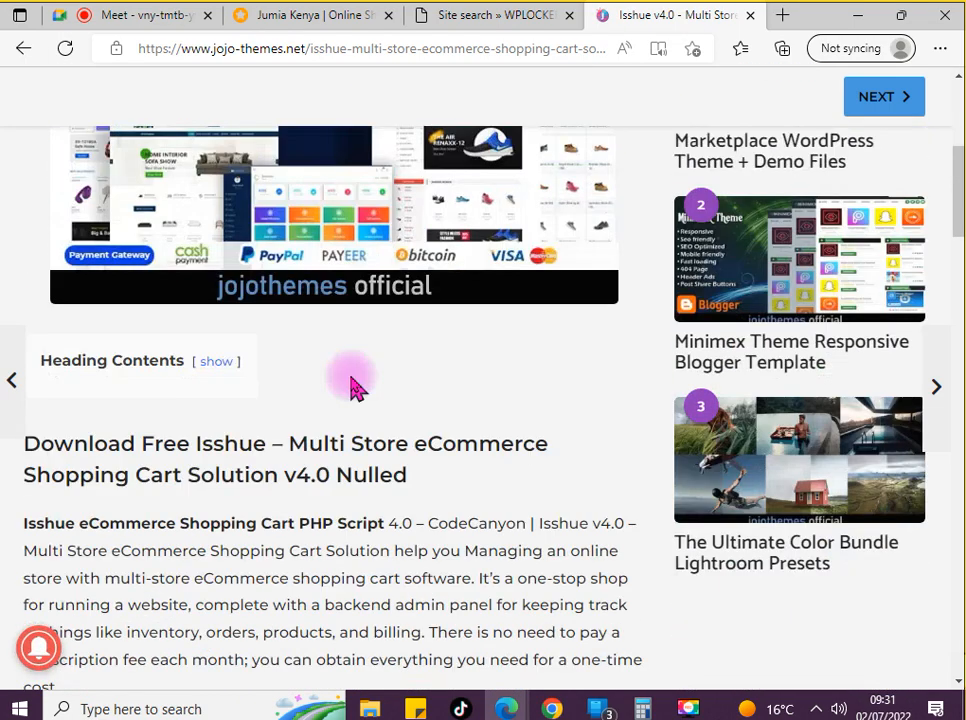
pyautogui.scroll(3, 352, 390)
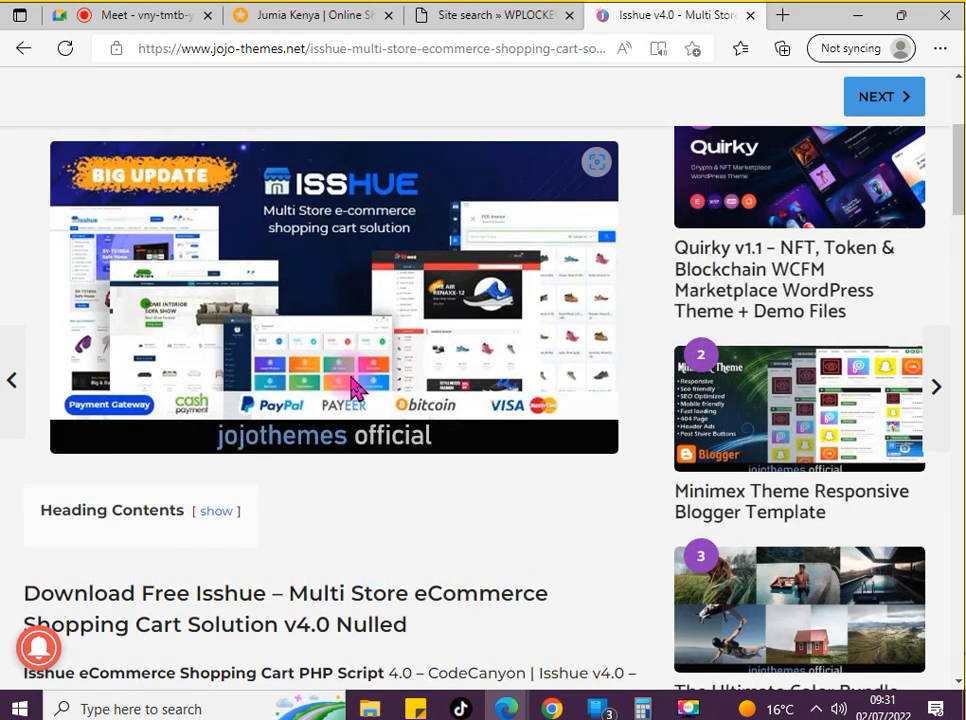
pyautogui.scroll(-5, 279, 352)
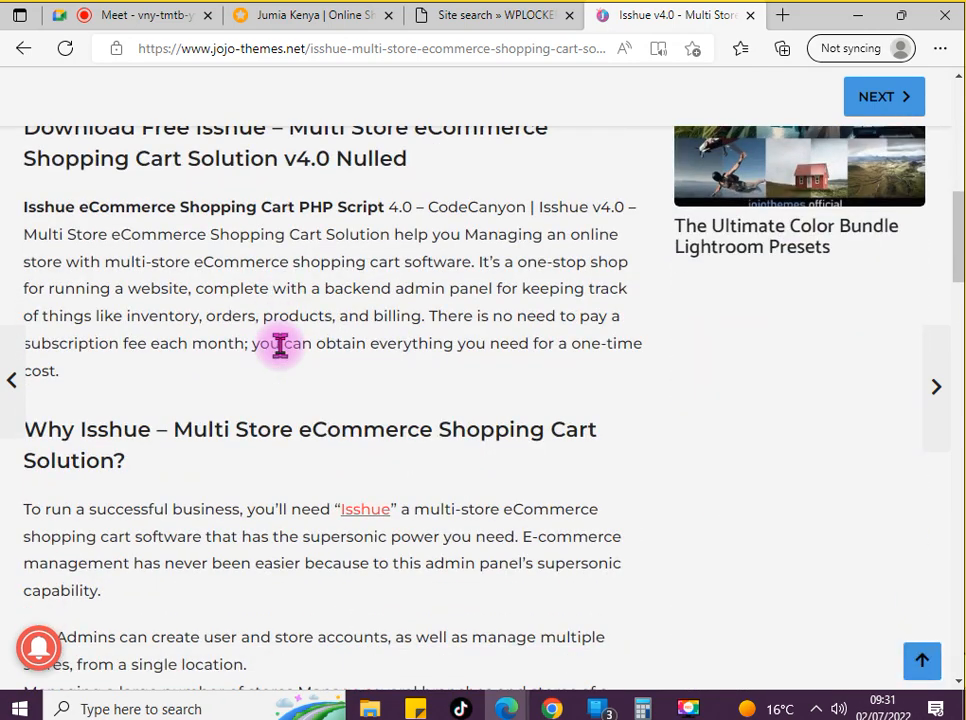
pyautogui.scroll(-8, 280, 345)
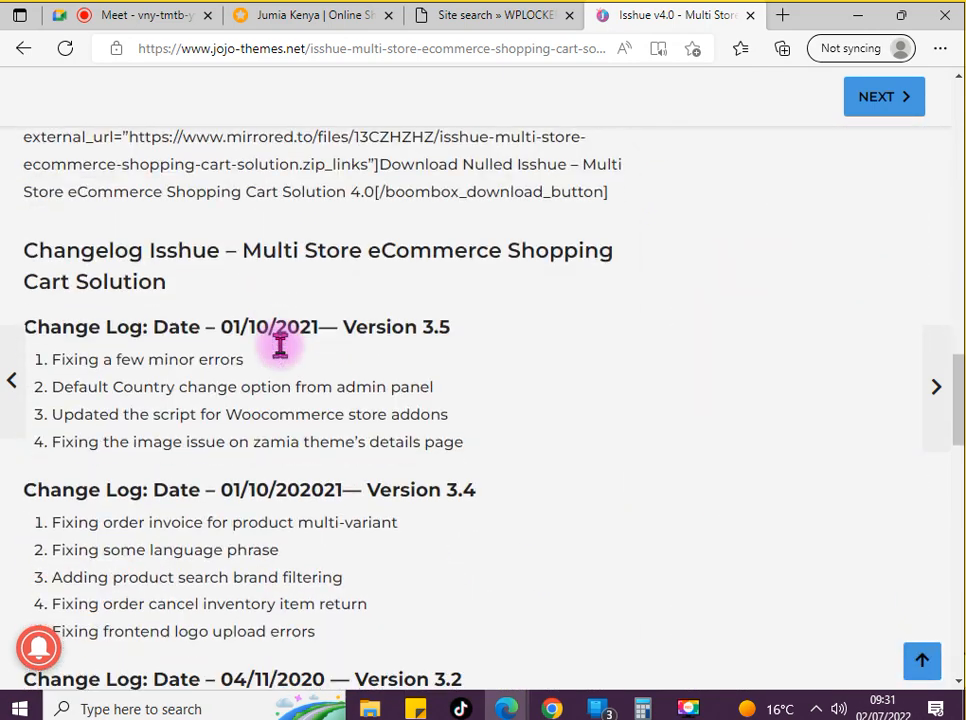
pyautogui.scroll(2, 284, 355)
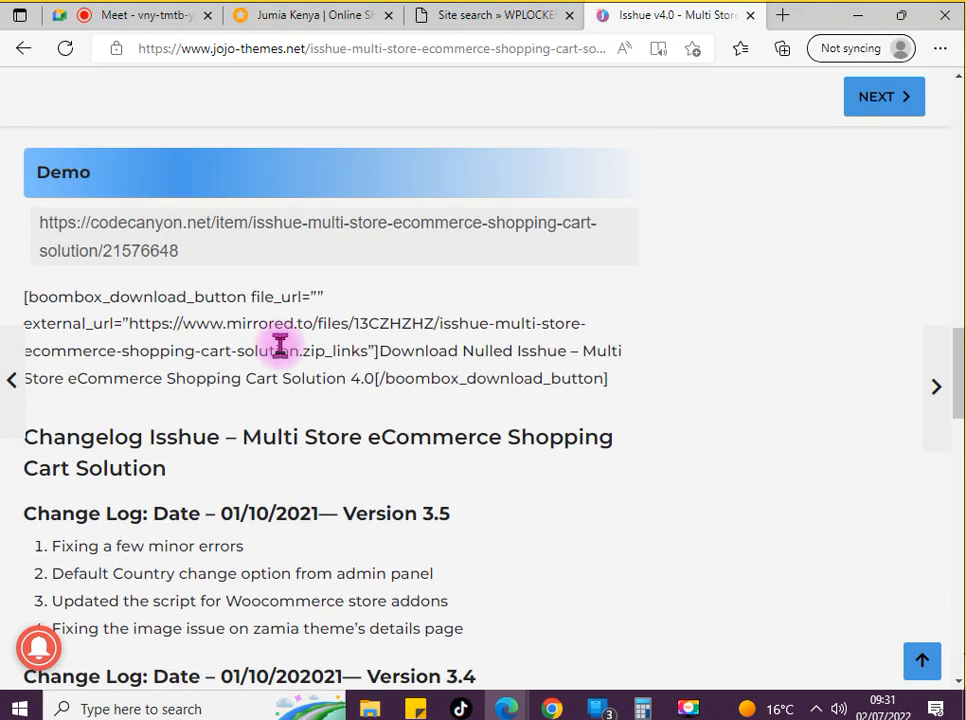
pyautogui.moveTo(181, 252); pyautogui.dragTo(45, 218)
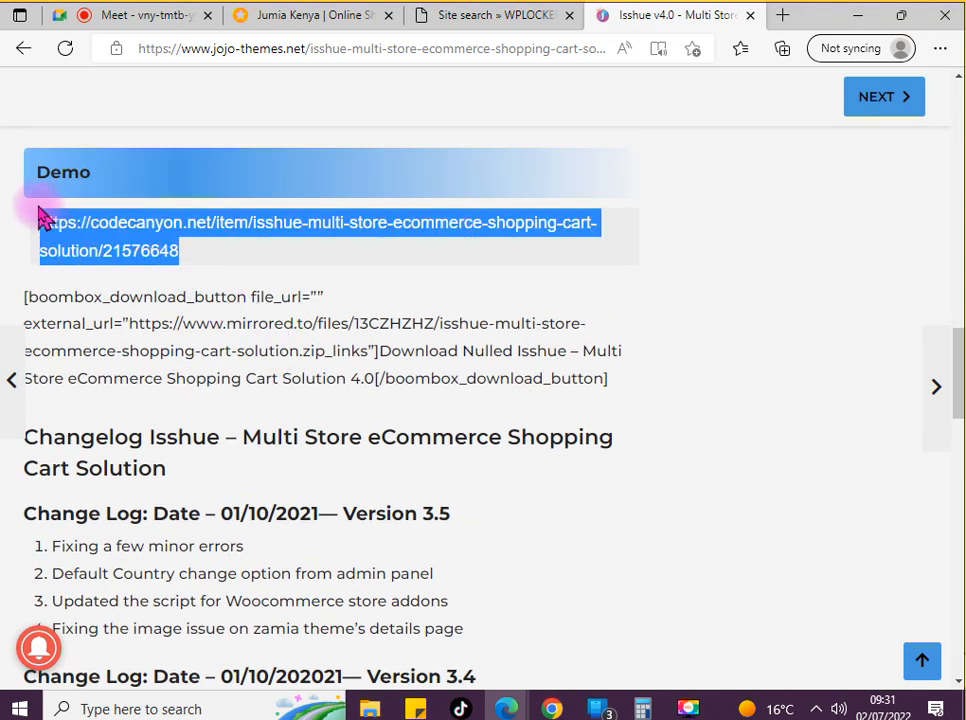
pyautogui.rightClick(92, 240)
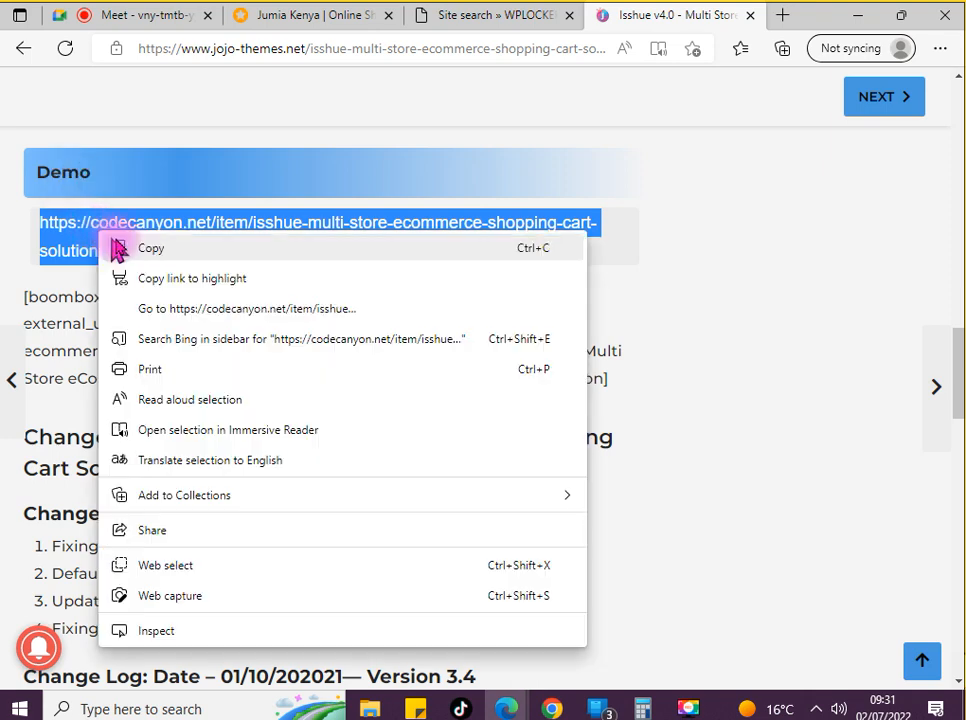
pyautogui.click(193, 314)
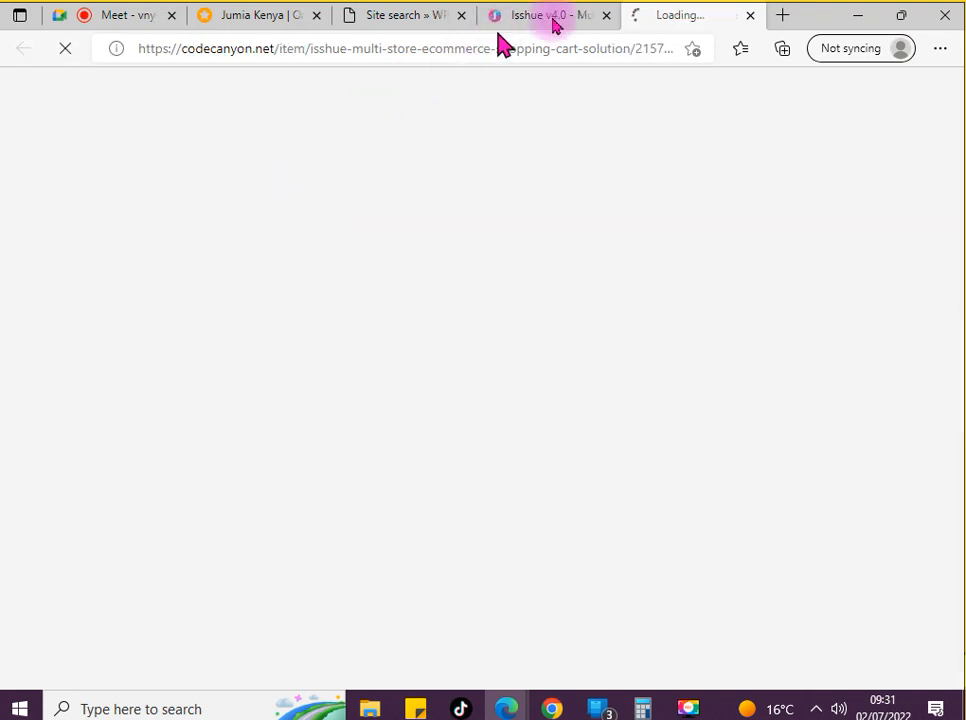
pyautogui.click(545, 15)
pyautogui.click(405, 15)
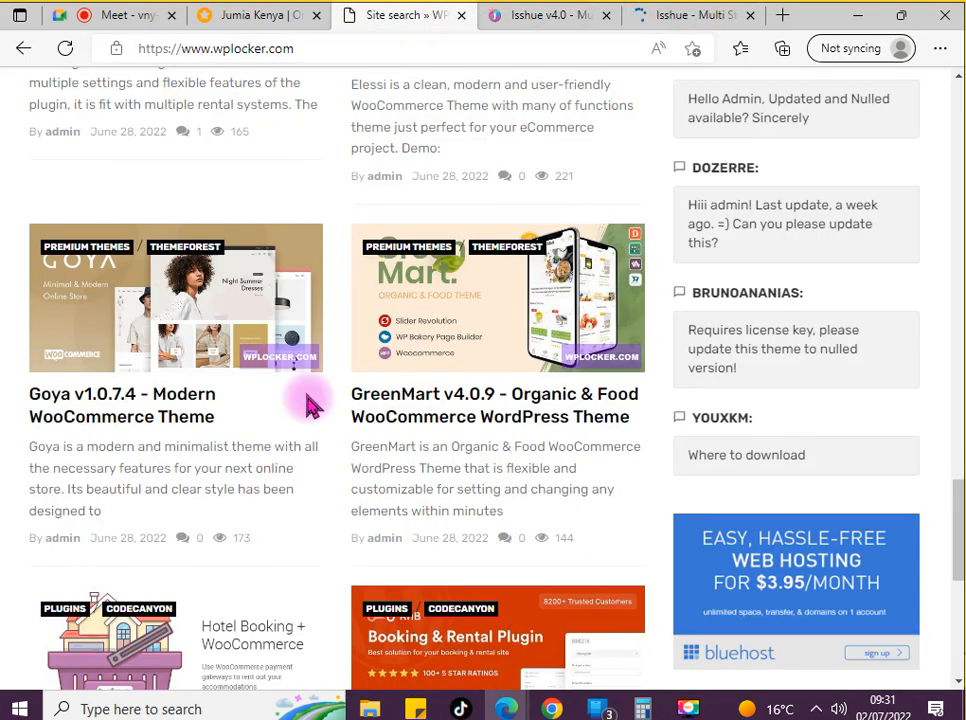
# Step: Go to page 2 of WPLocker's woocommerce results, showing results 17–32 of 160
pyautogui.scroll(-2, 310, 403)
pyautogui.scroll(-4, 312, 410)
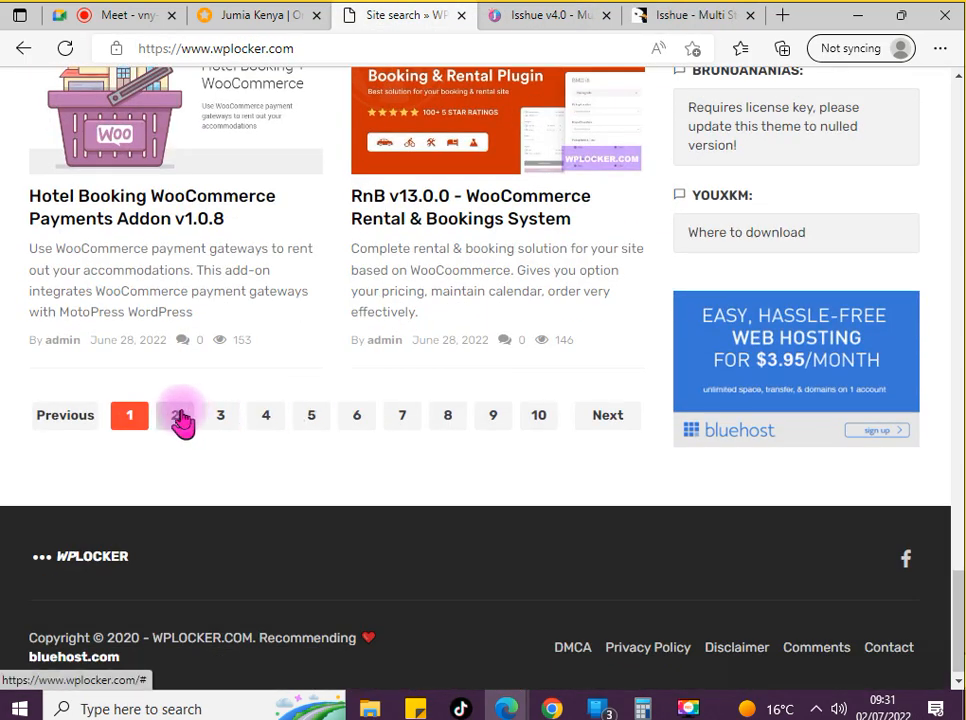
pyautogui.click(178, 416)
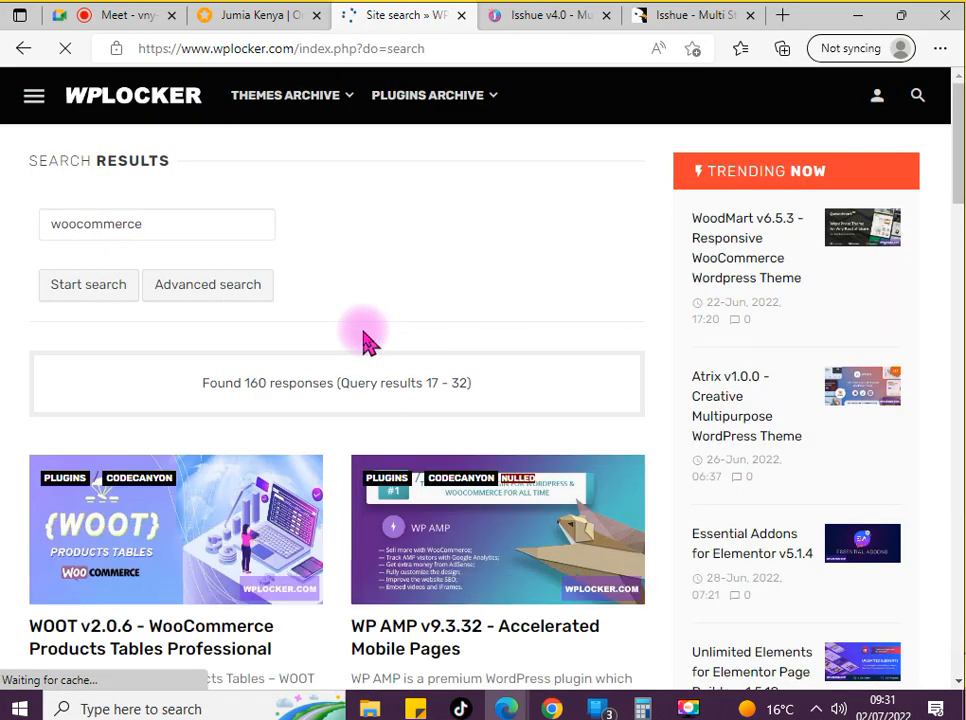
pyautogui.scroll(-2, 365, 341)
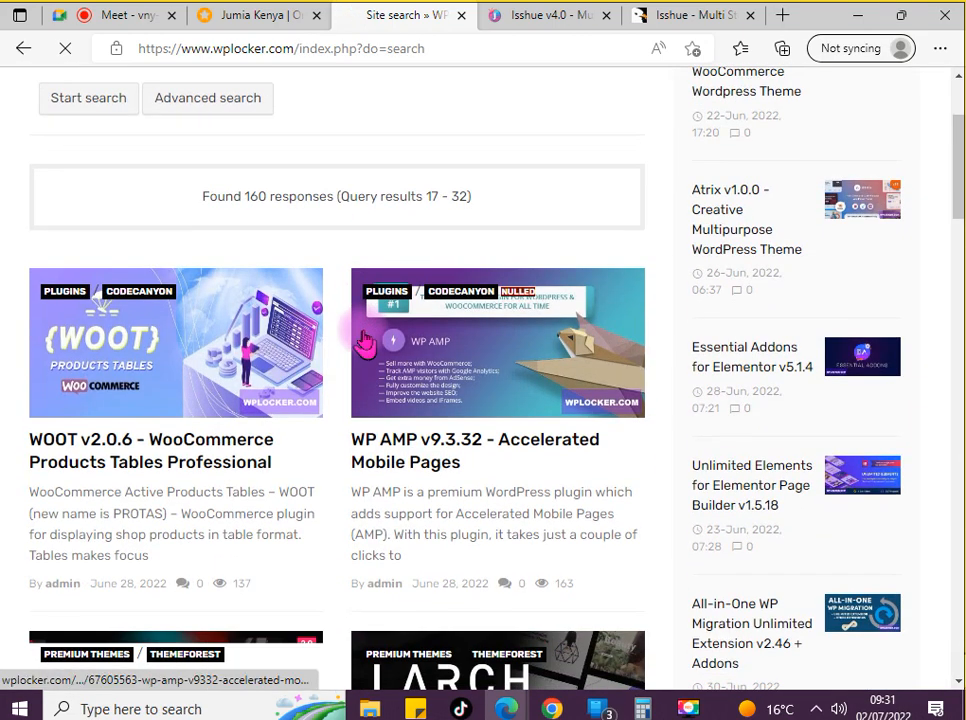
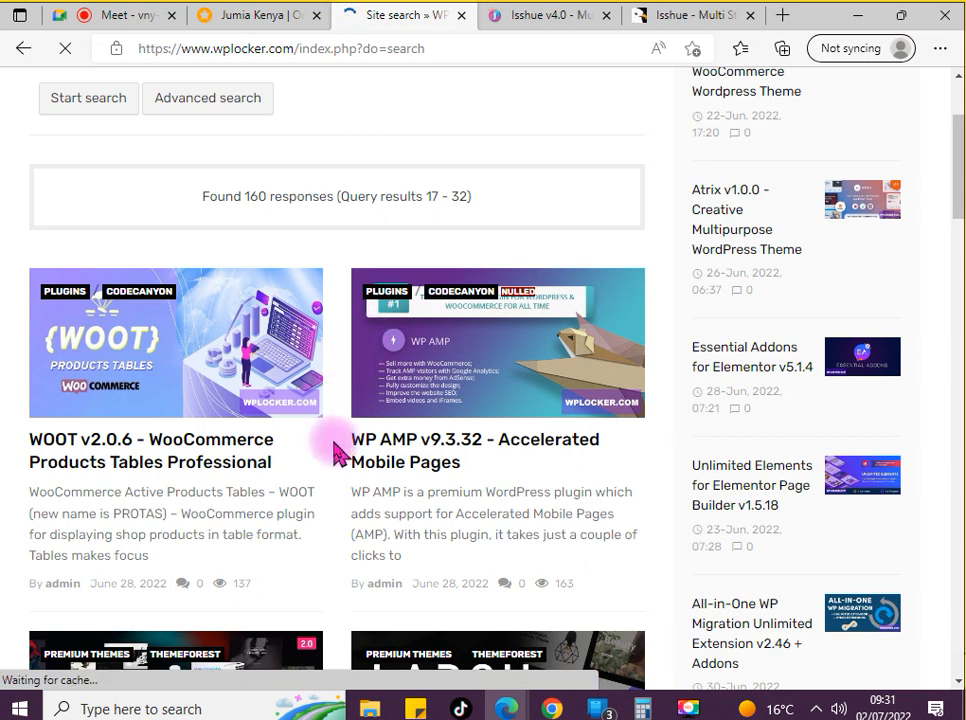
# Step: Scroll further down page 2 of WPLocker's woocommerce search results
pyautogui.scroll(-3, 338, 453)
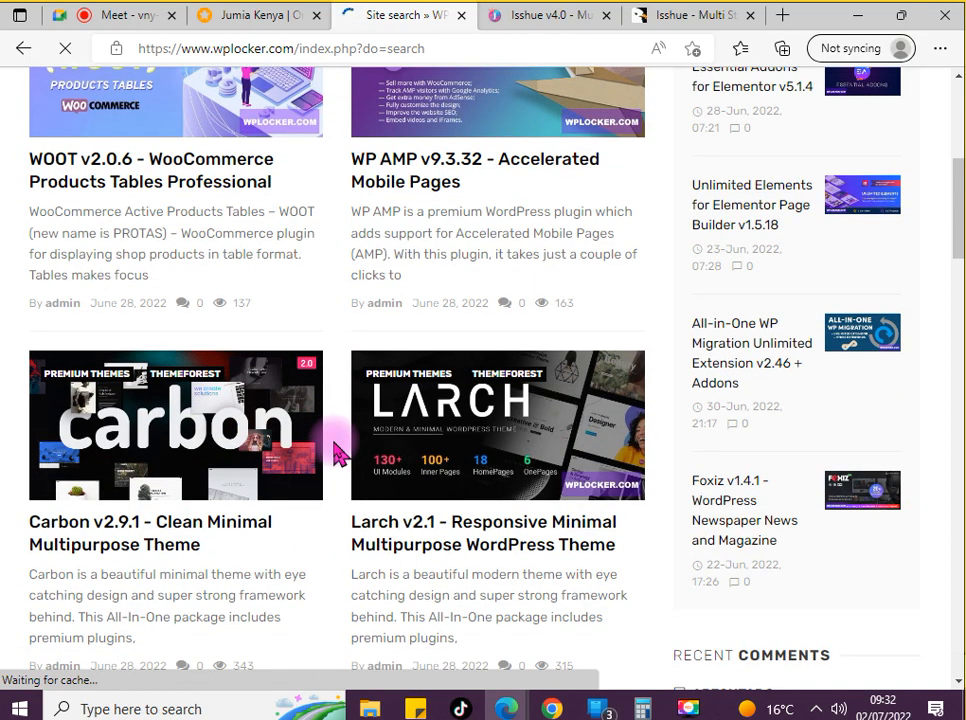
pyautogui.scroll(-6, 338, 453)
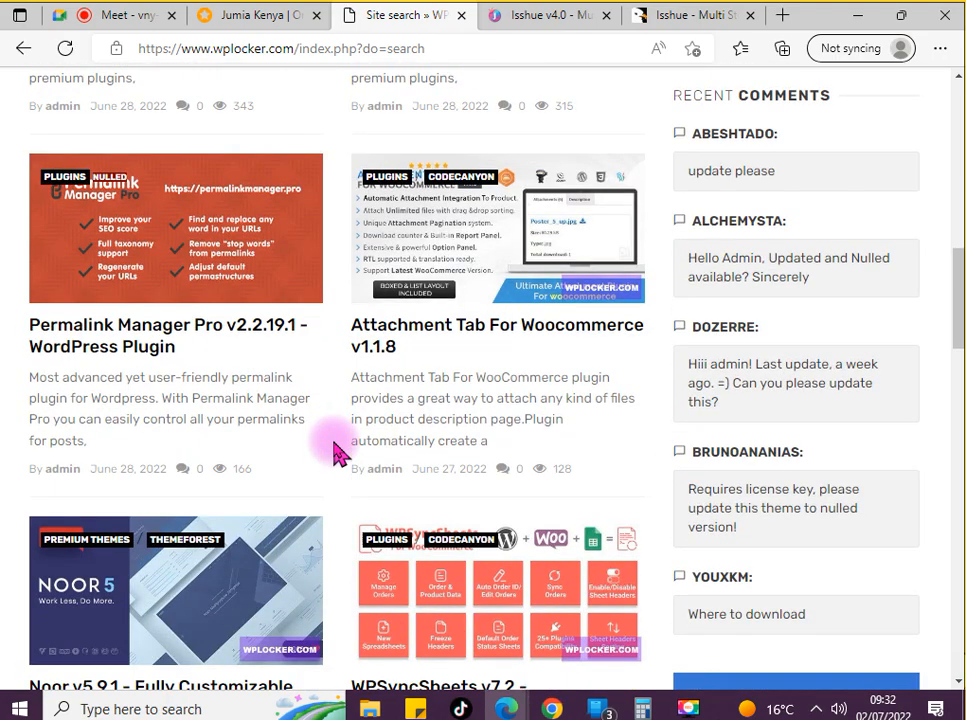
pyautogui.scroll(-3, 338, 453)
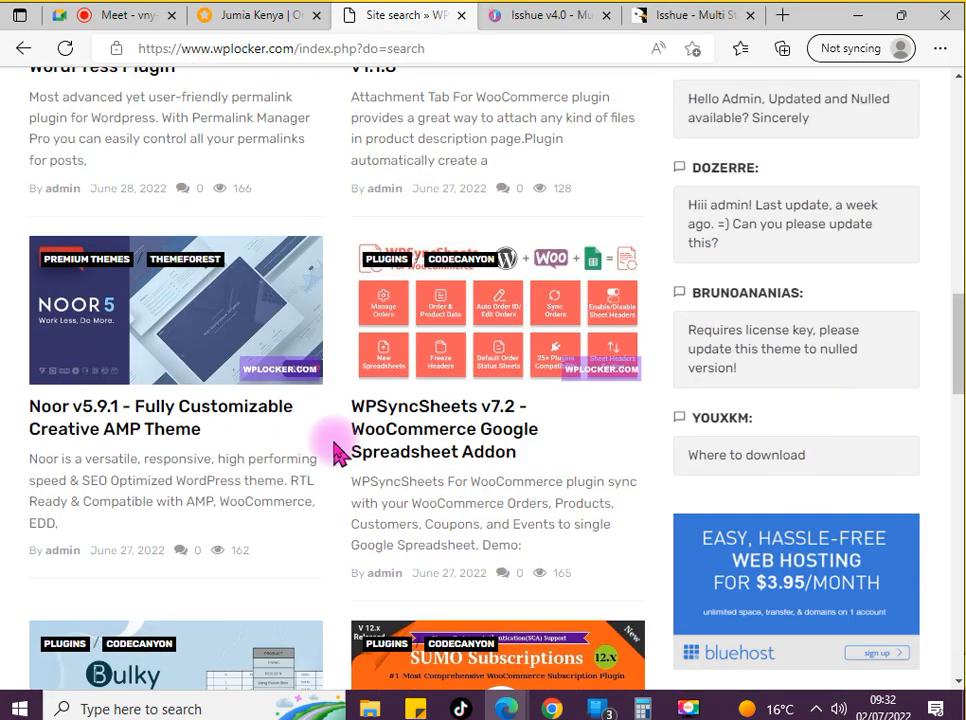
pyautogui.scroll(-3, 483, 448)
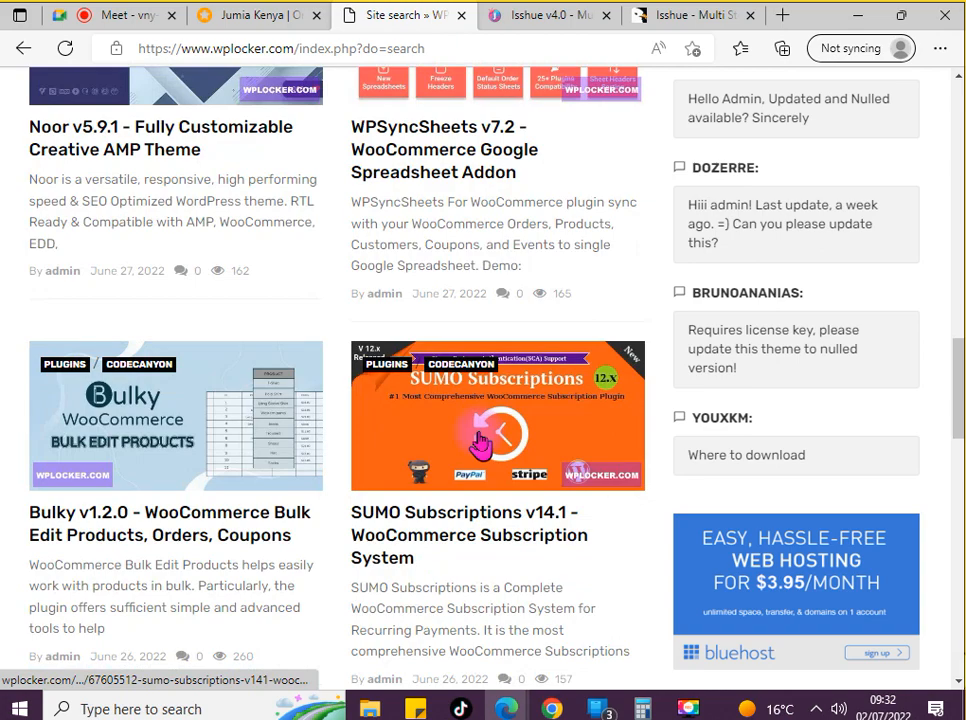
pyautogui.scroll(-3, 474, 446)
pyautogui.scroll(-4, 453, 446)
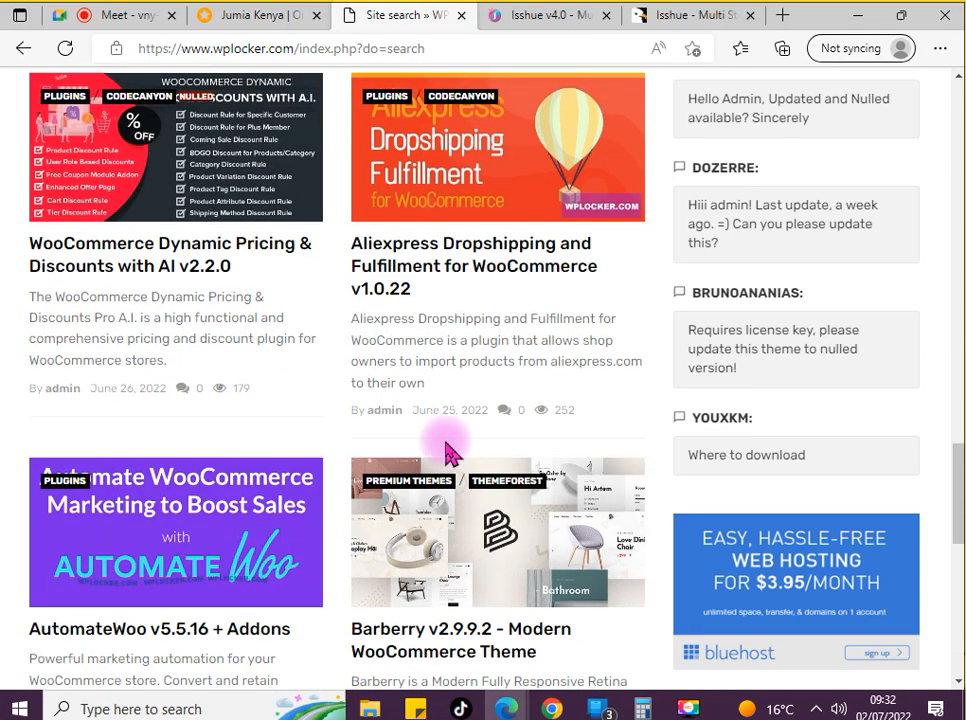
pyautogui.scroll(-3, 449, 453)
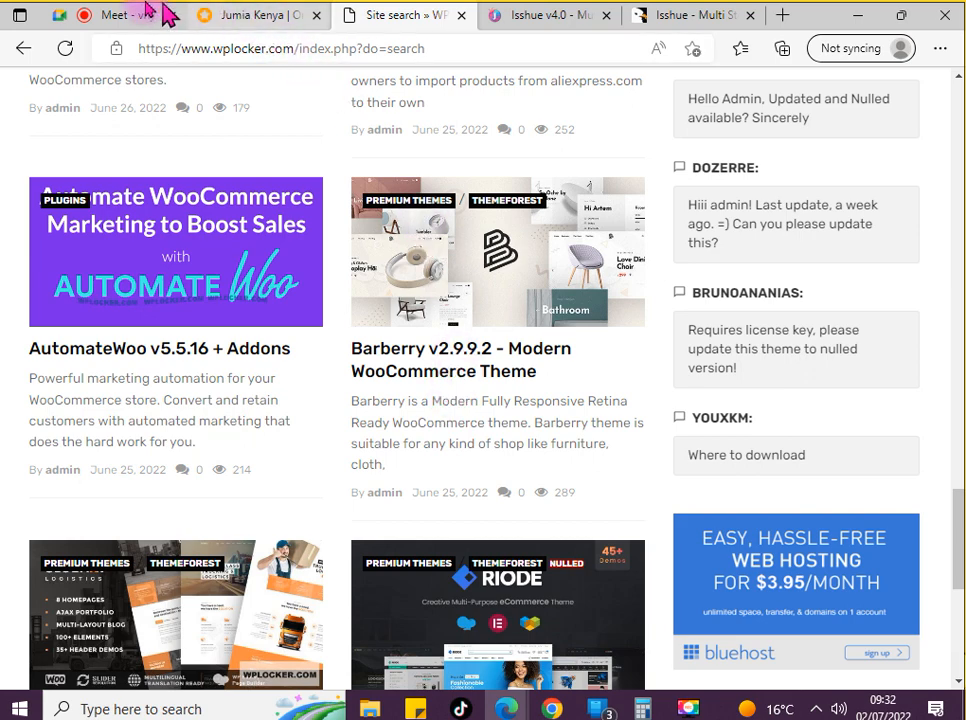
# Step: Admit the waiting guest into the Google Meet call, then return to the Isshue CodeCanyon page
pyautogui.click(120, 18)
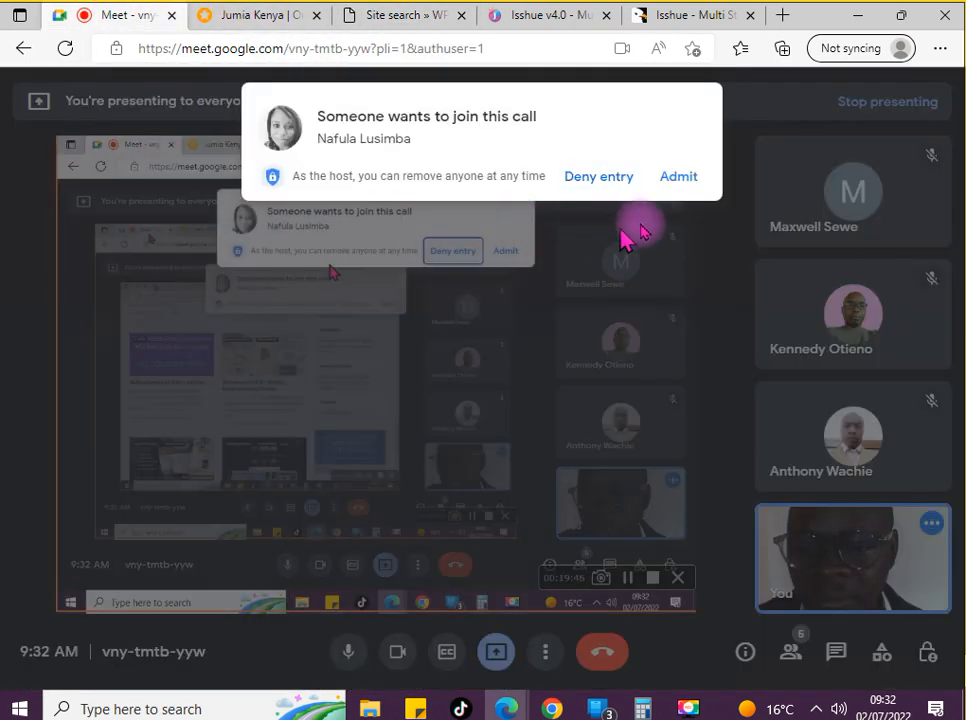
pyautogui.click(678, 180)
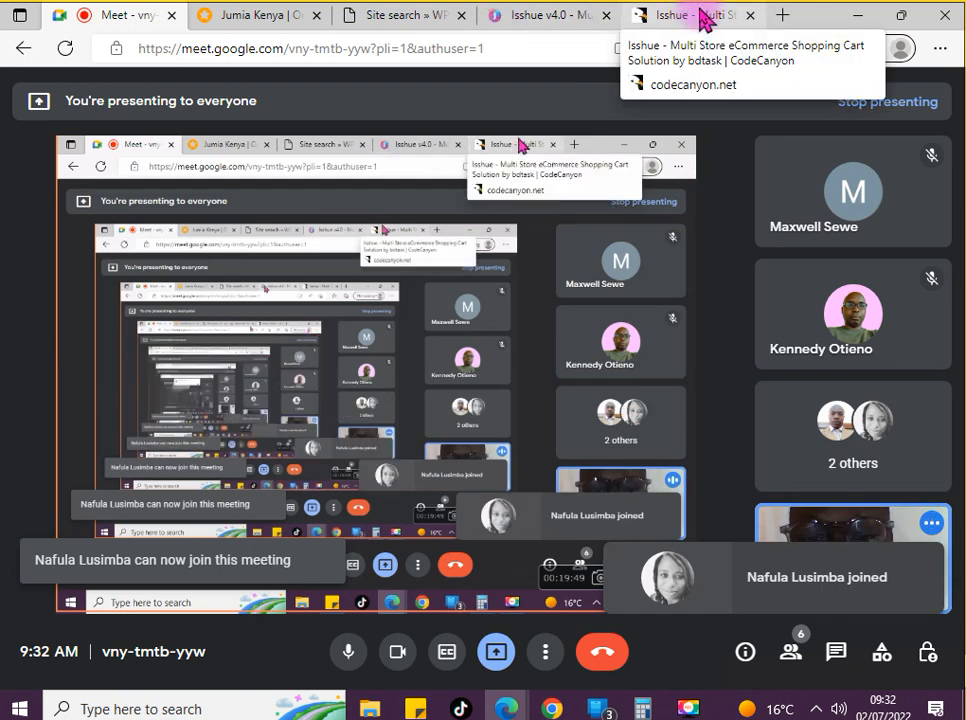
pyautogui.click(703, 17)
# Step: Browse the $49 Isshue Version 5 CodeCanyon listing, then switch to the JOJOThemes Isshue v4.0 article
pyautogui.scroll(-2, 443, 338)
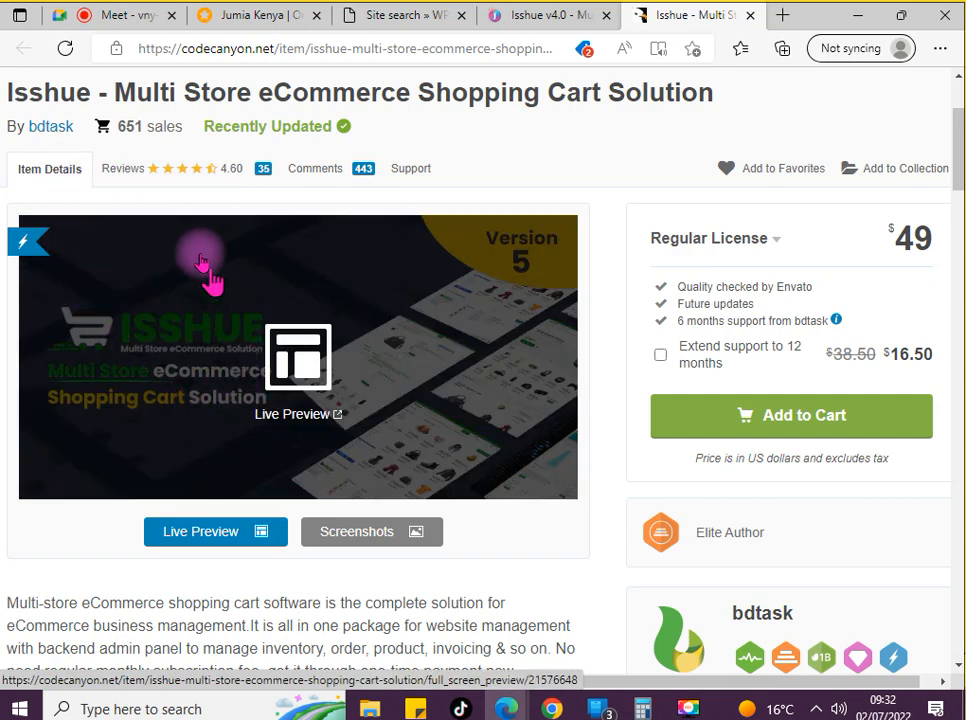
pyautogui.scroll(2, 200, 262)
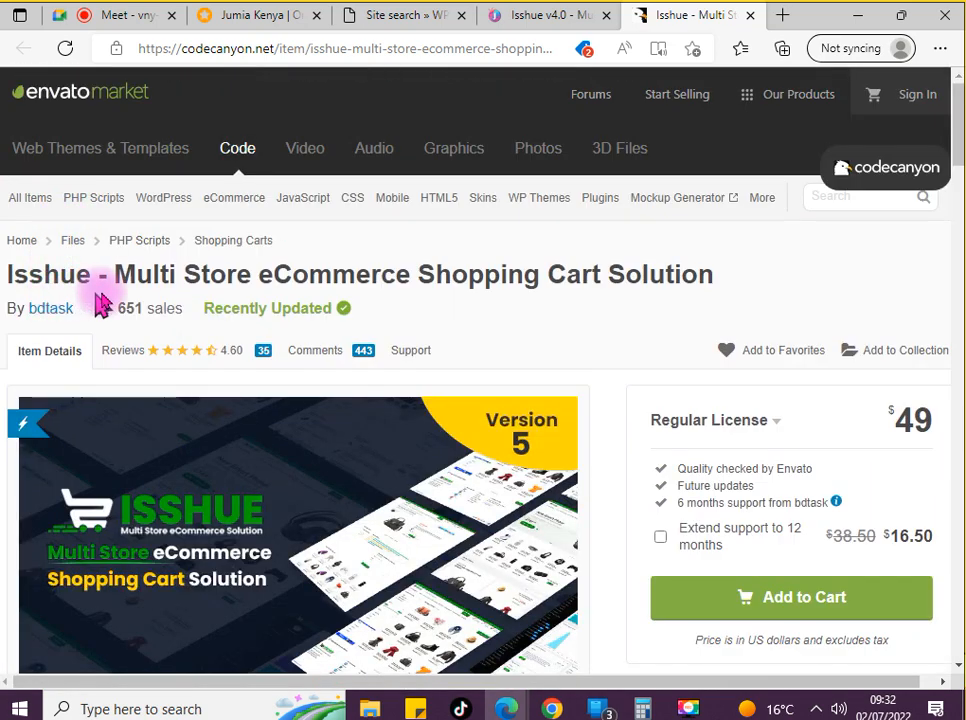
pyautogui.scroll(-1, 600, 276)
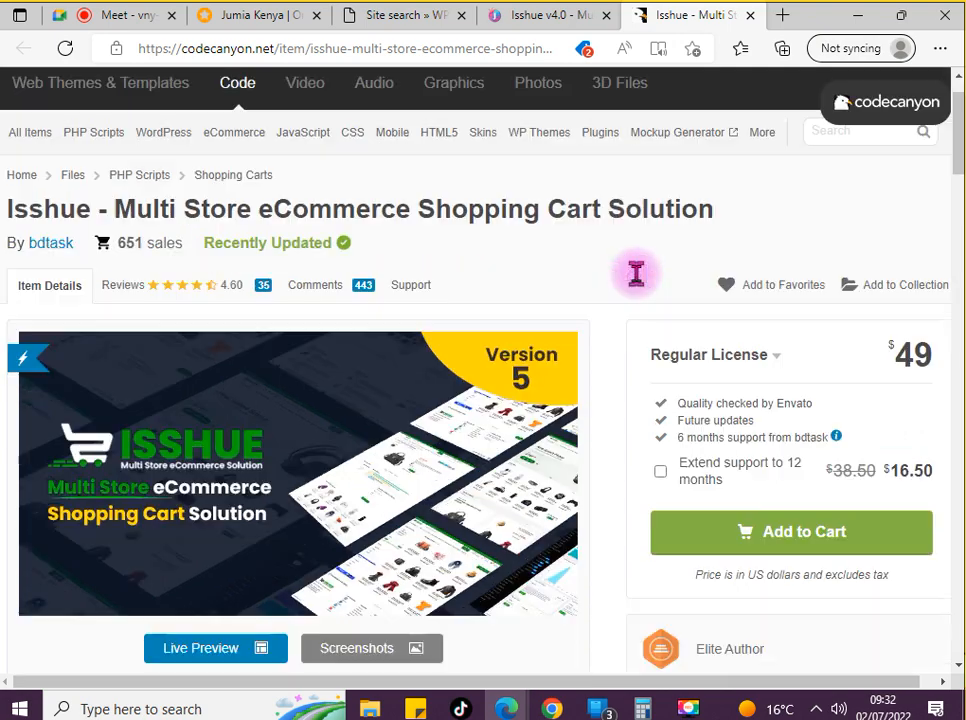
pyautogui.scroll(-2, 636, 273)
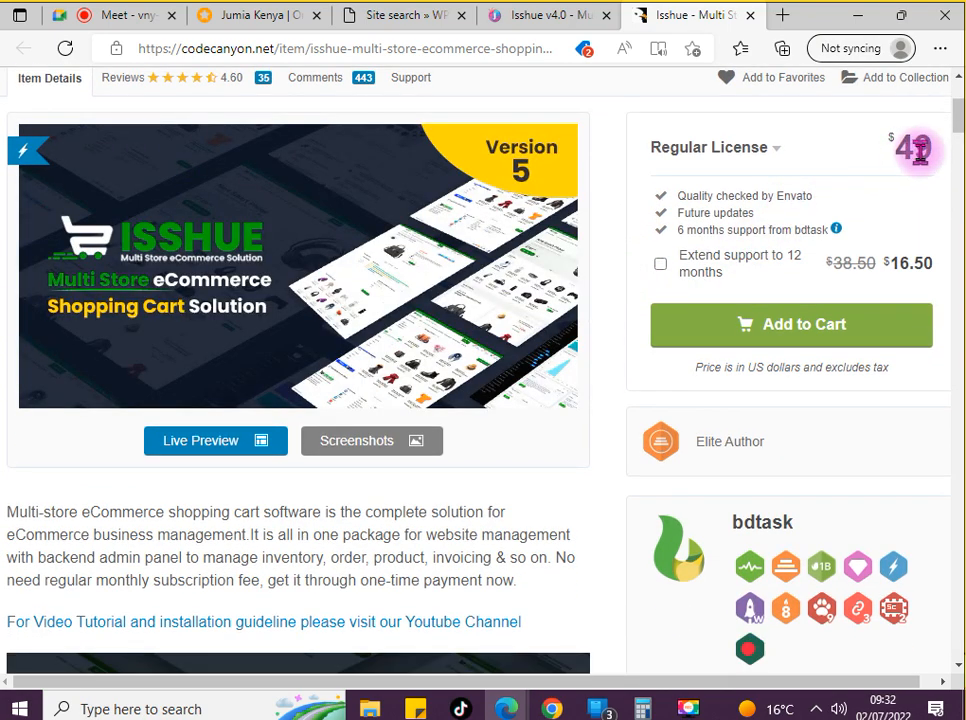
pyautogui.scroll(-3, 311, 337)
pyautogui.scroll(-6, 311, 349)
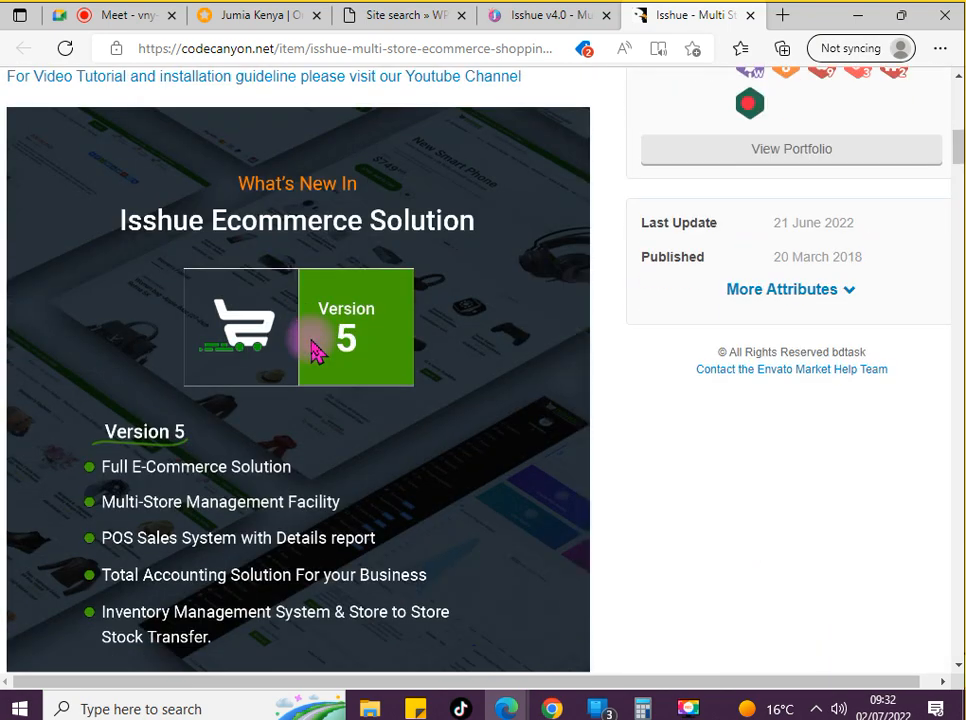
pyautogui.scroll(-6, 311, 349)
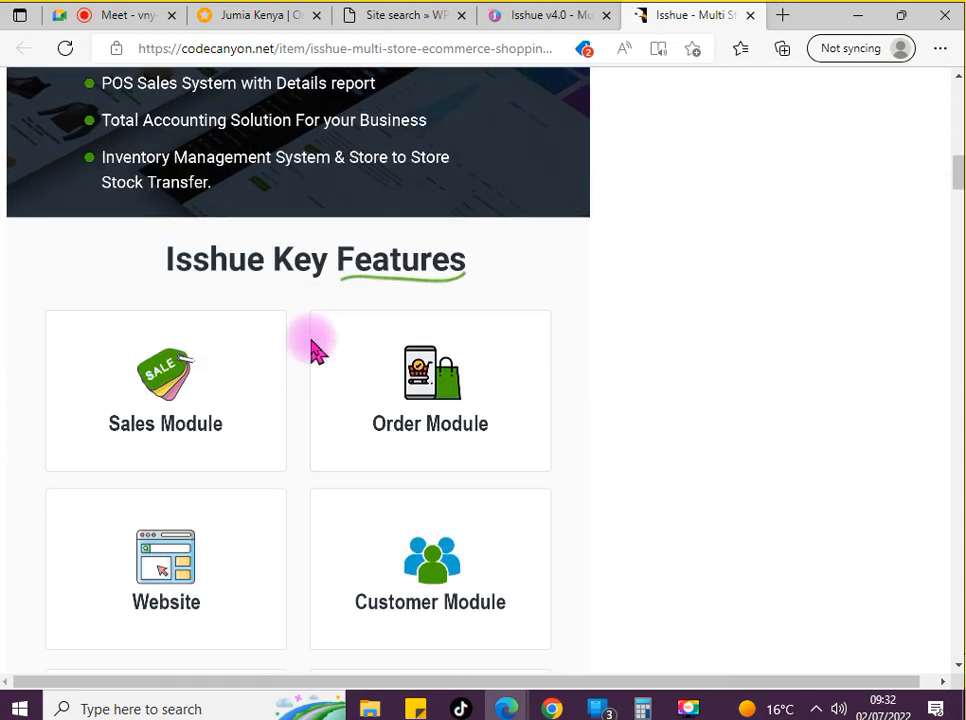
pyautogui.scroll(3, 305, 348)
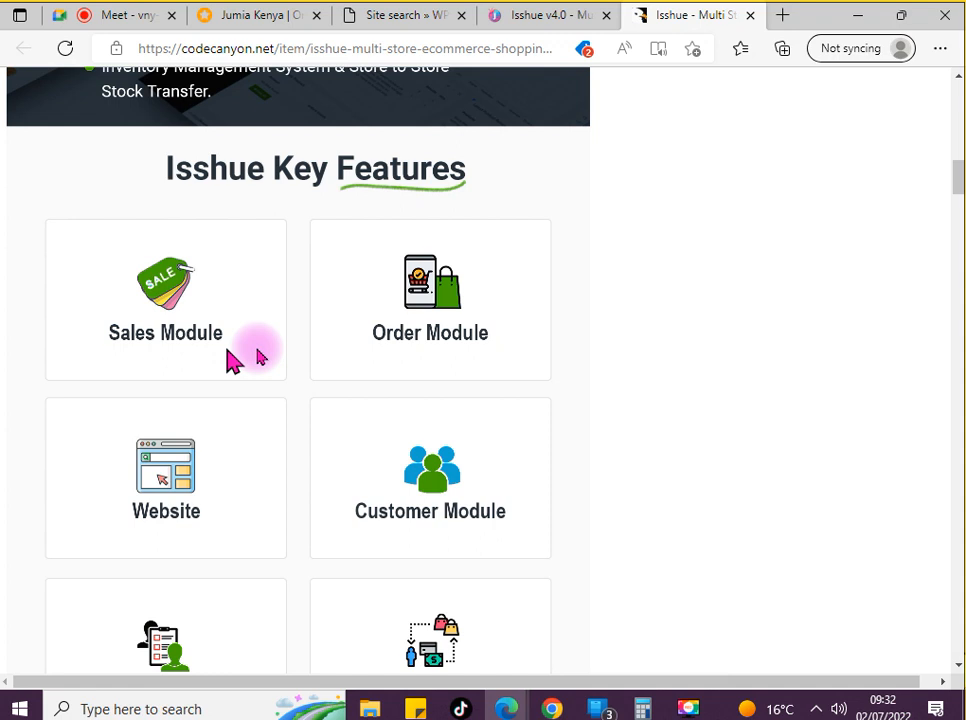
pyautogui.scroll(-2, 257, 352)
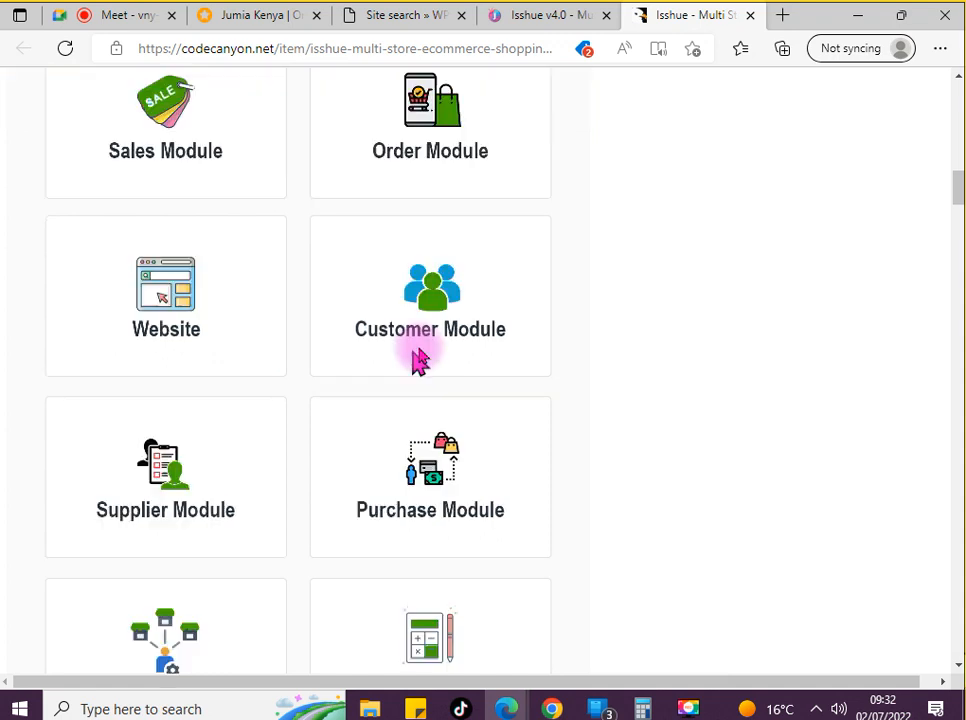
pyautogui.scroll(-2, 300, 365)
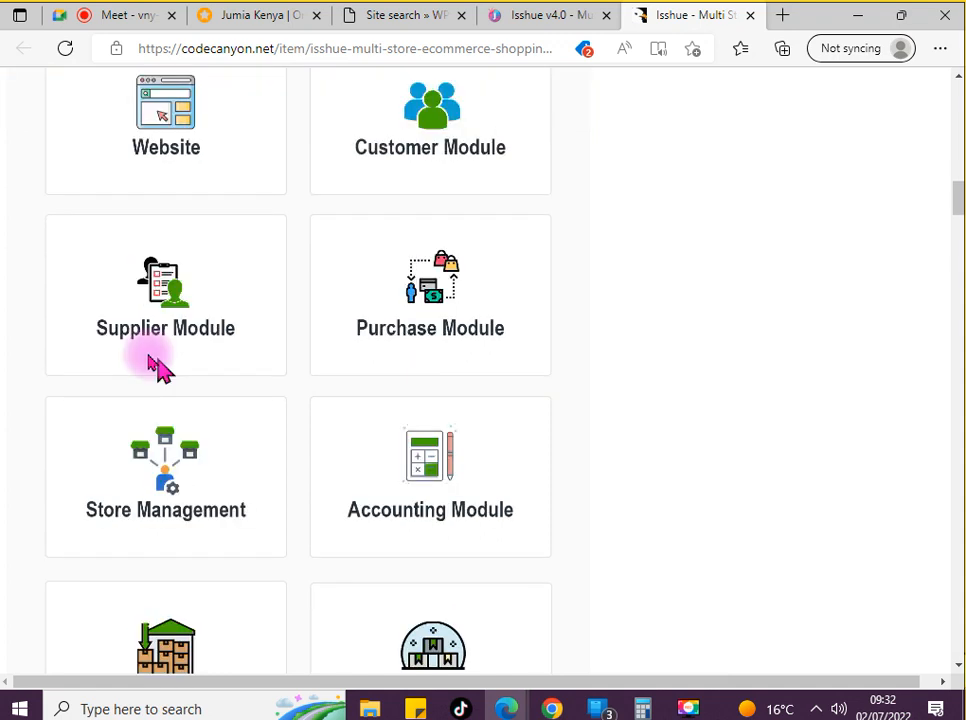
pyautogui.scroll(-1, 190, 400)
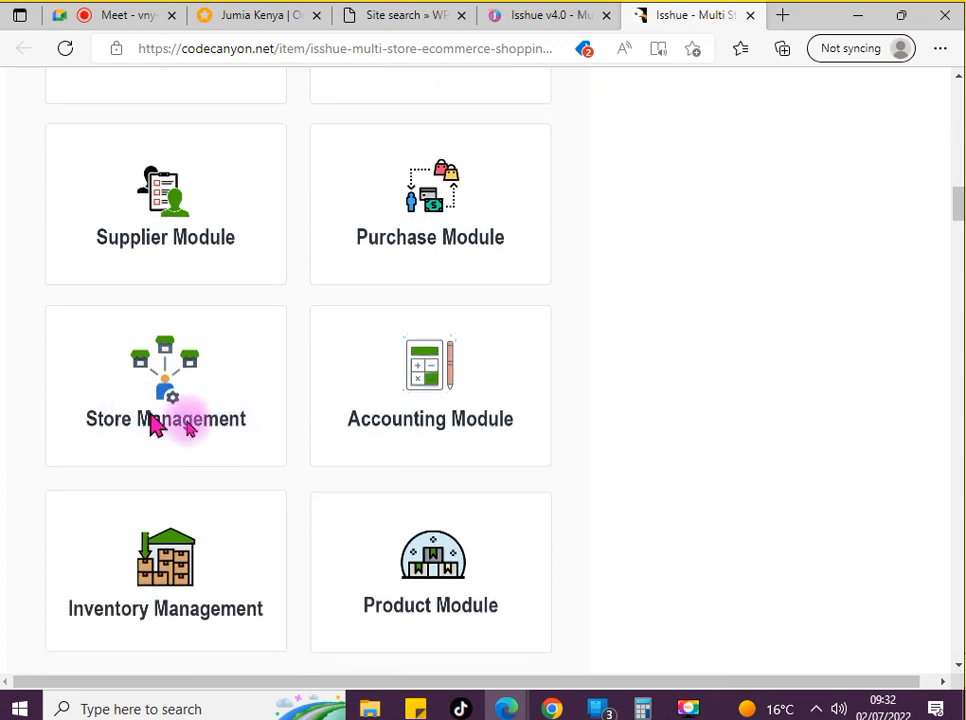
pyautogui.scroll(-3, 500, 420)
pyautogui.scroll(-10, 110, 430)
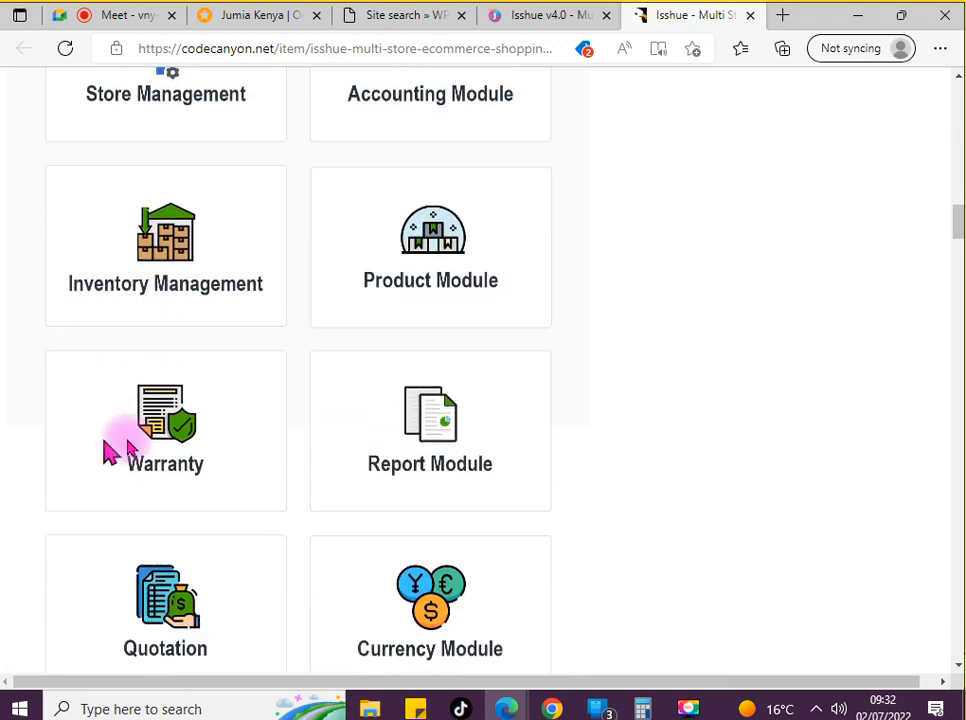
pyautogui.scroll(-2, 220, 440)
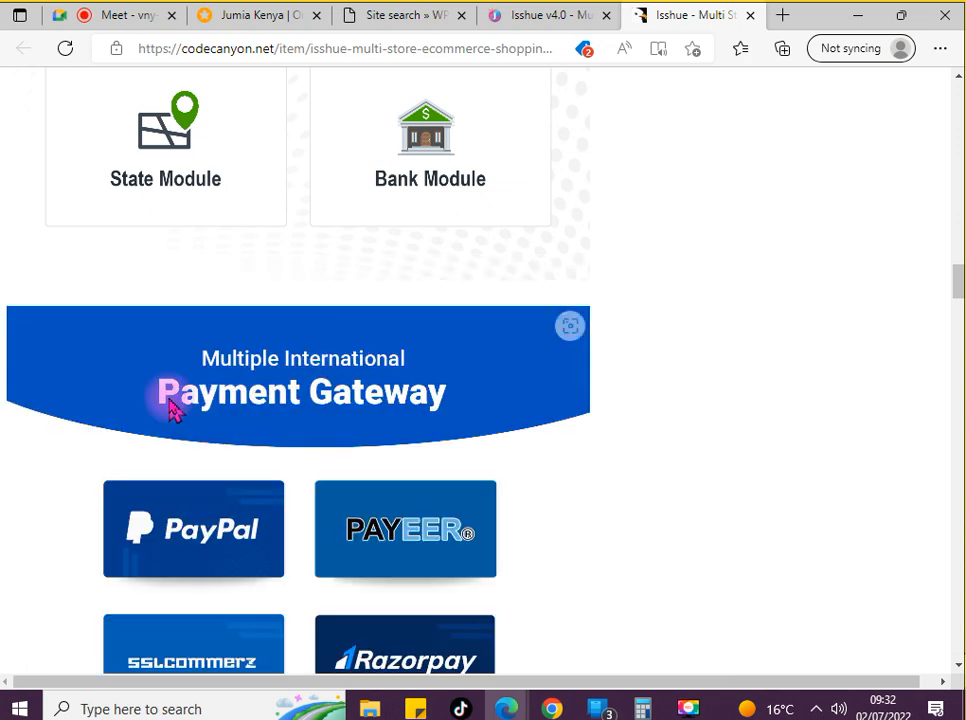
pyautogui.scroll(-3, 170, 410)
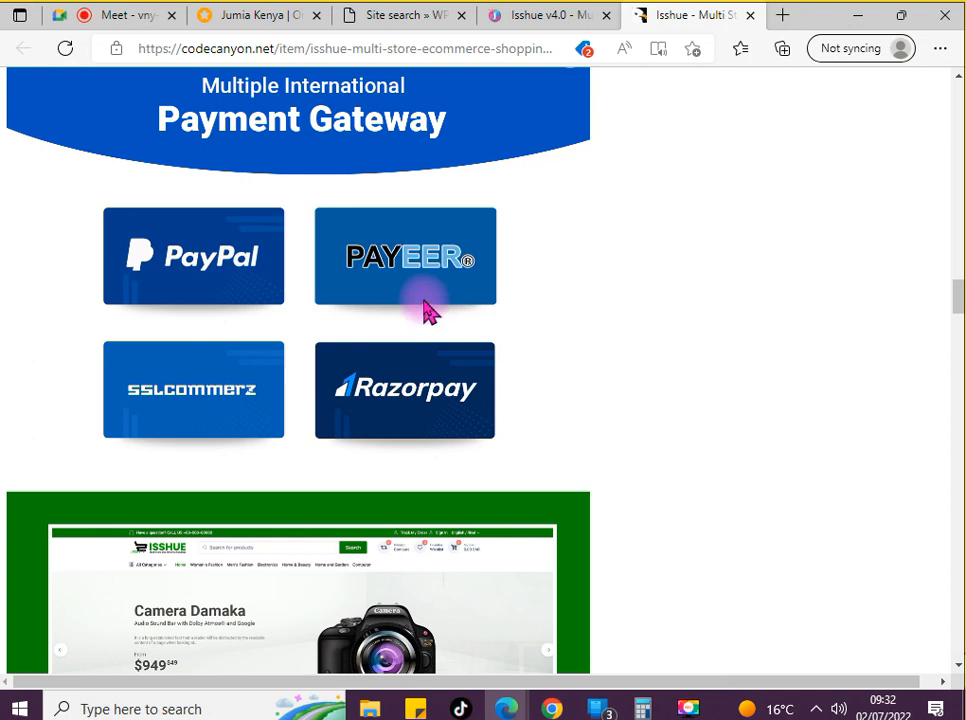
pyautogui.scroll(-2, 185, 375)
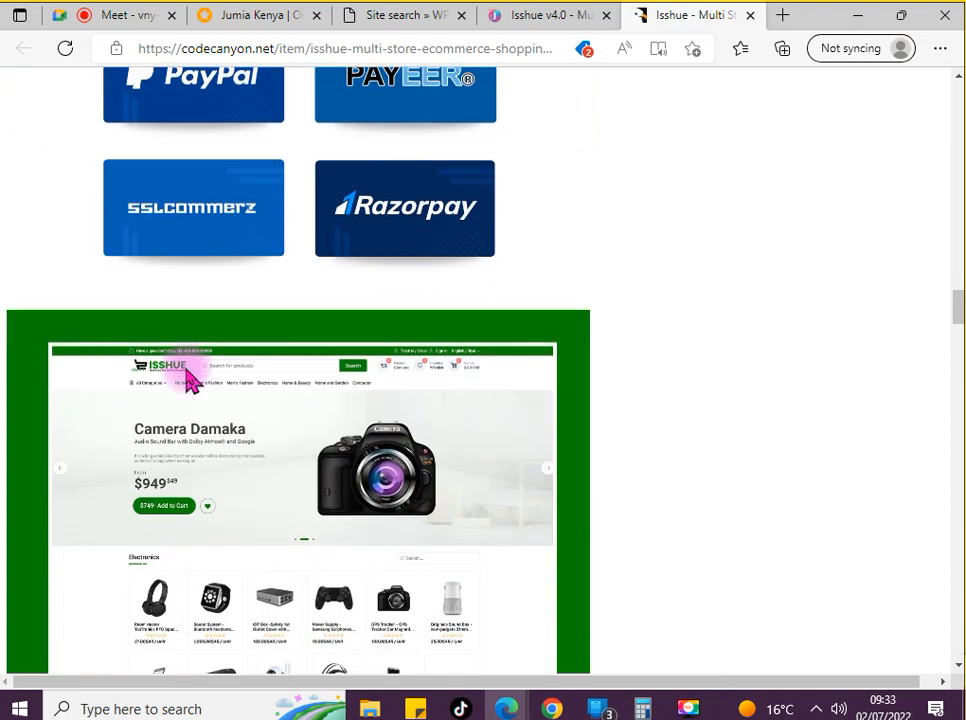
pyautogui.scroll(-8, 192, 383)
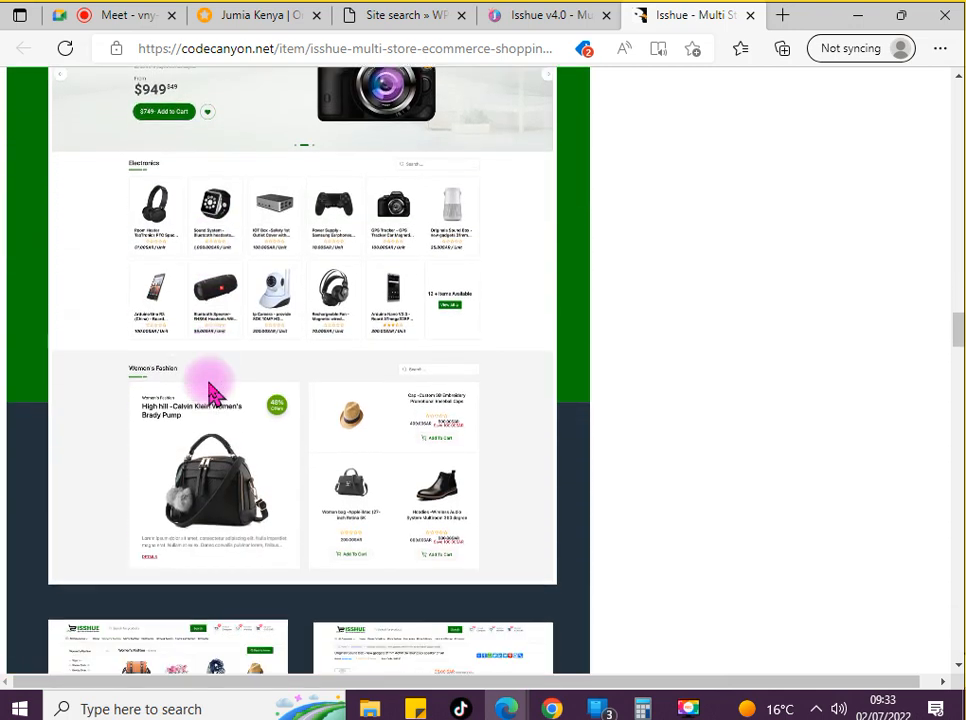
pyautogui.scroll(-10, 213, 393)
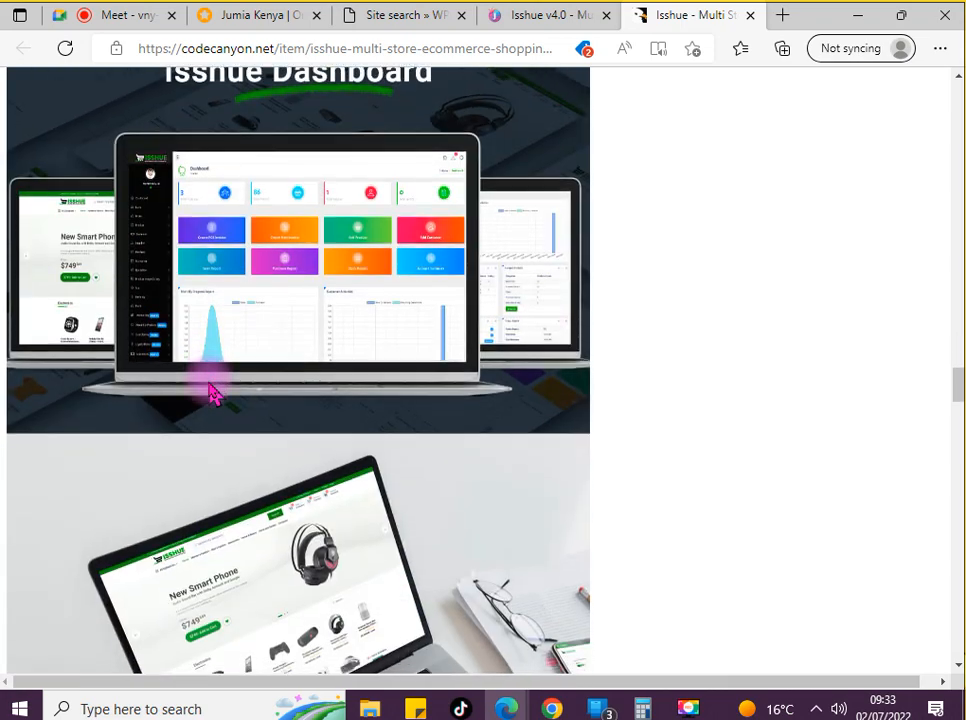
pyautogui.scroll(-10, 213, 393)
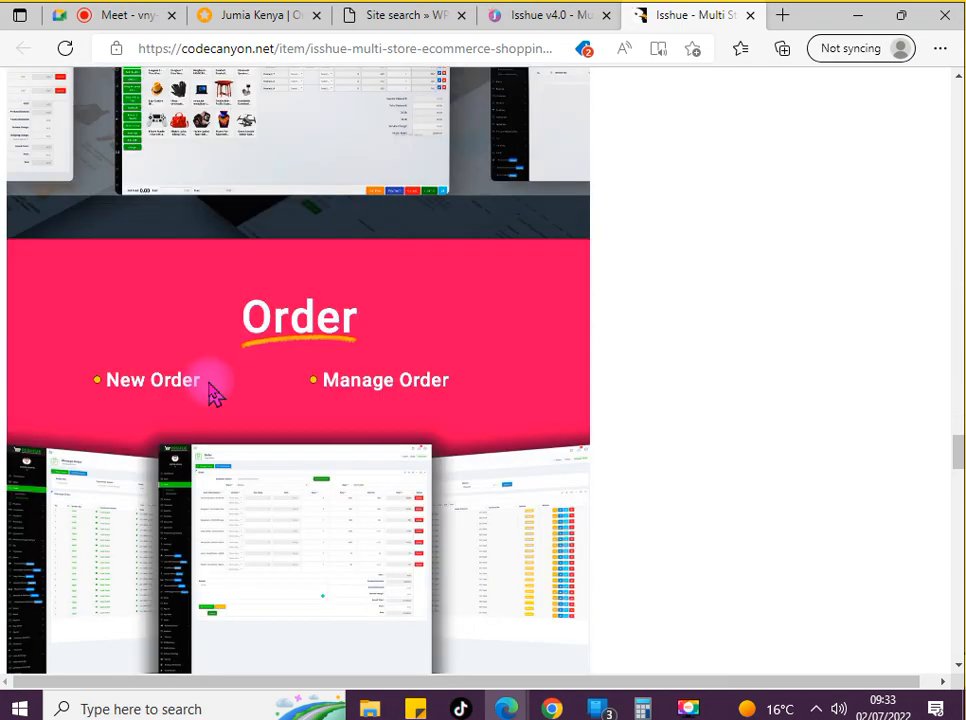
pyautogui.scroll(-5, 213, 393)
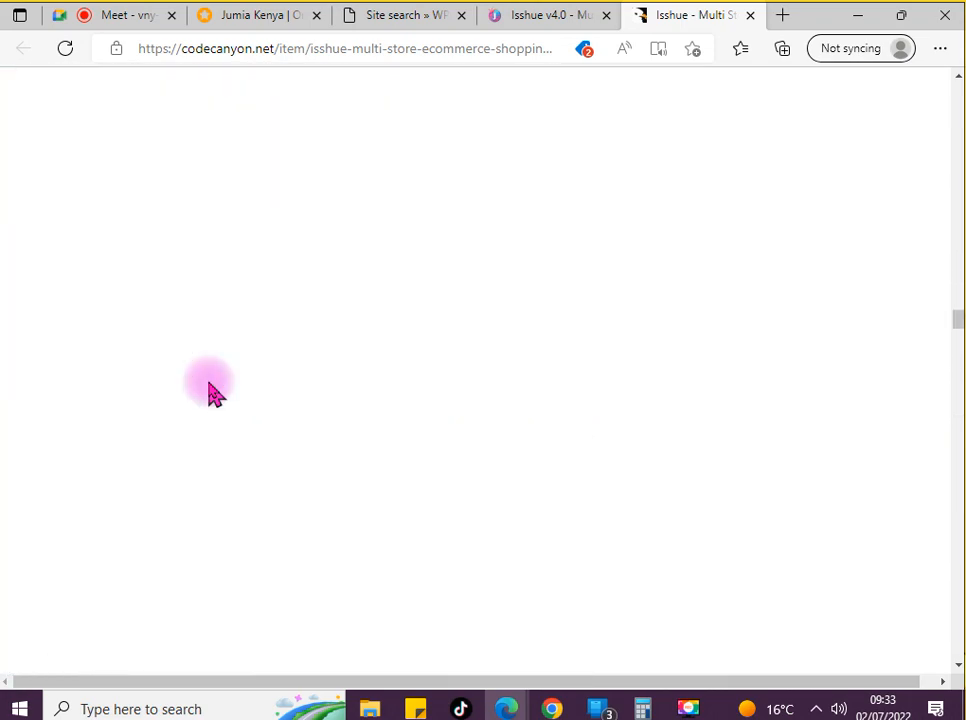
pyautogui.scroll(-5, 240, 400)
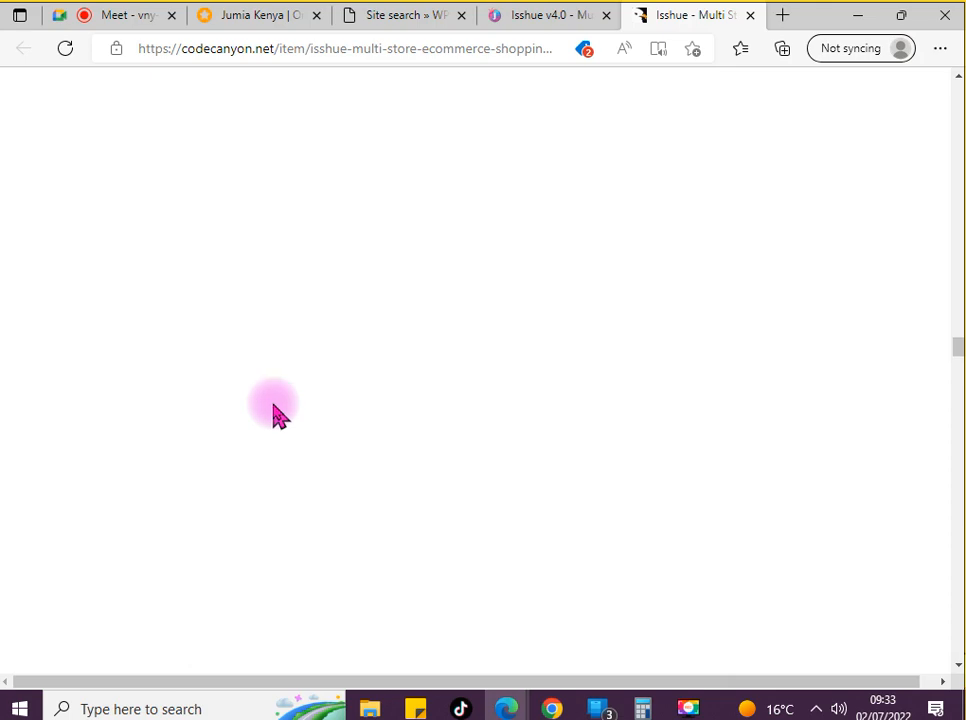
pyautogui.scroll(3, 279, 415)
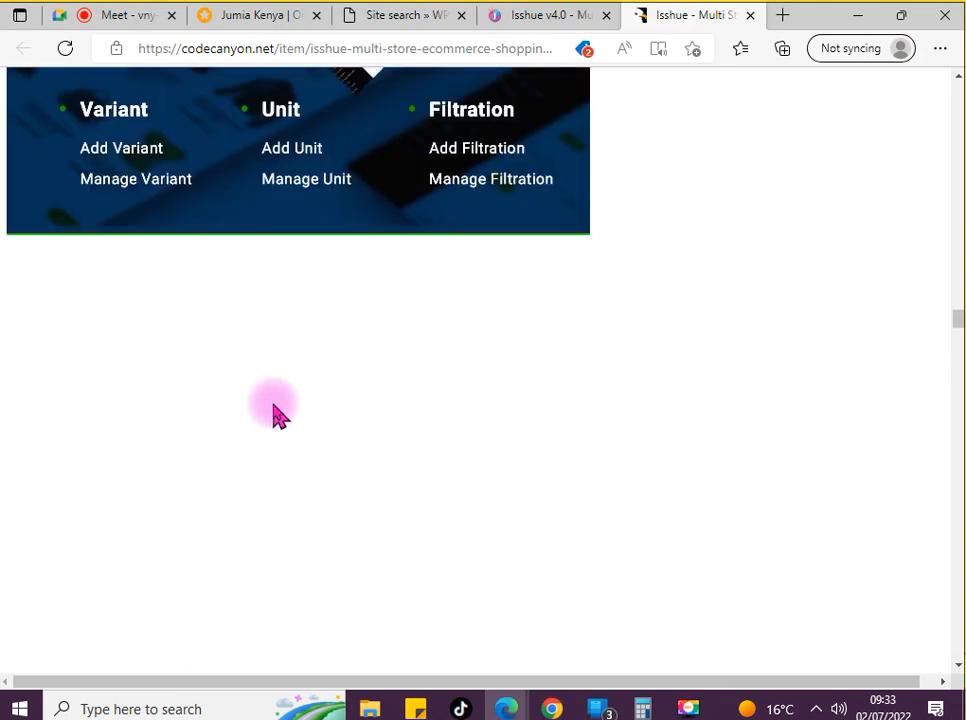
pyautogui.scroll(5, 279, 415)
pyautogui.scroll(15, 279, 415)
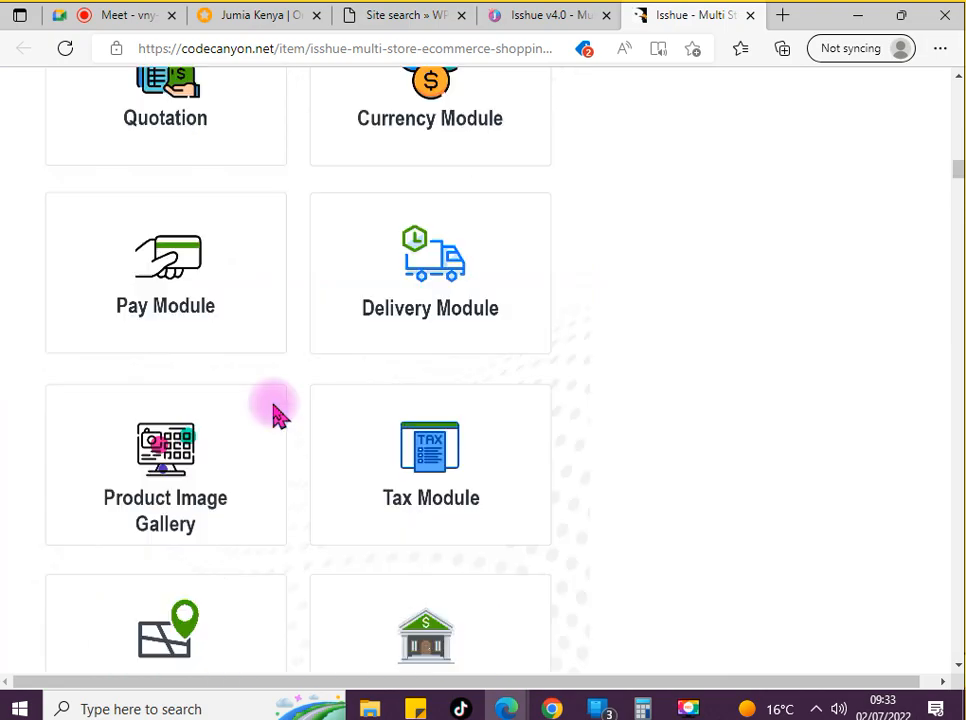
pyautogui.scroll(4, 279, 415)
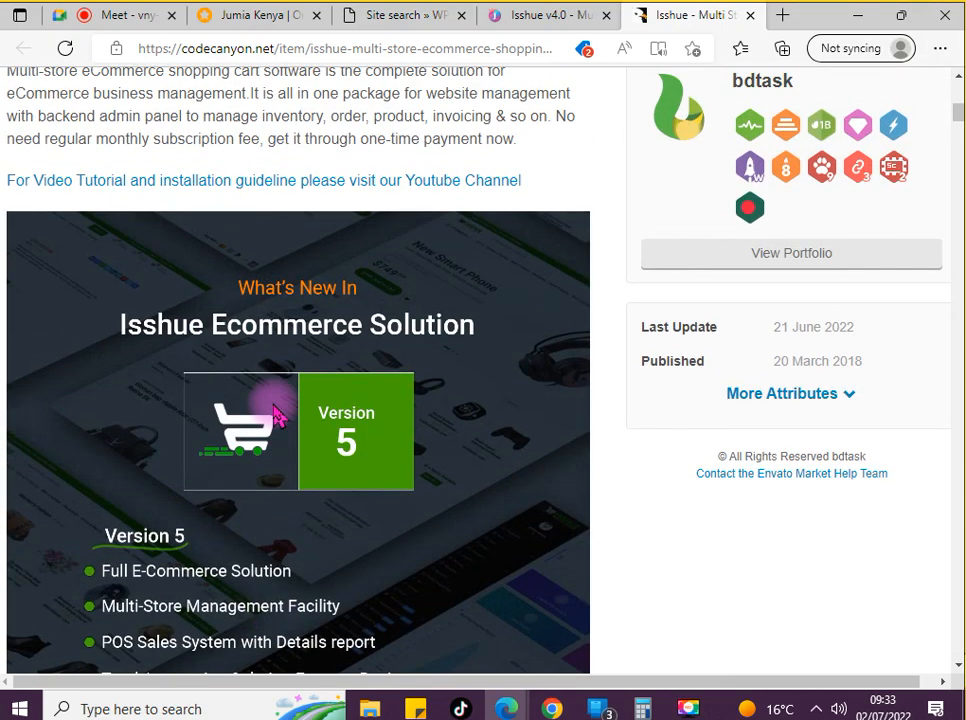
pyautogui.scroll(7, 279, 415)
pyautogui.scroll(-3, 275, 413)
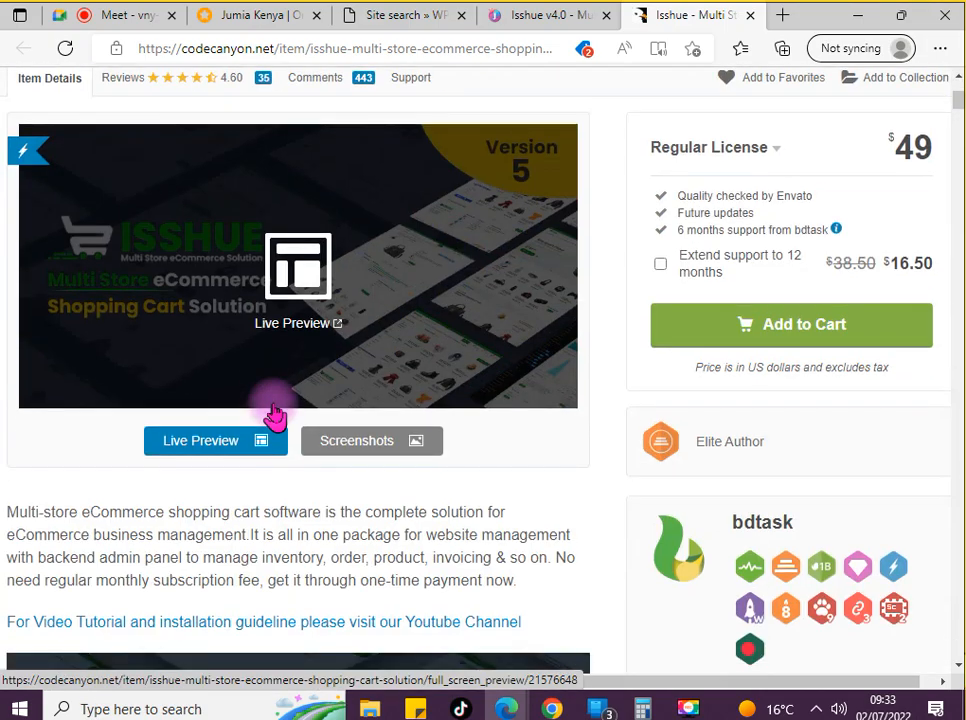
pyautogui.click(551, 20)
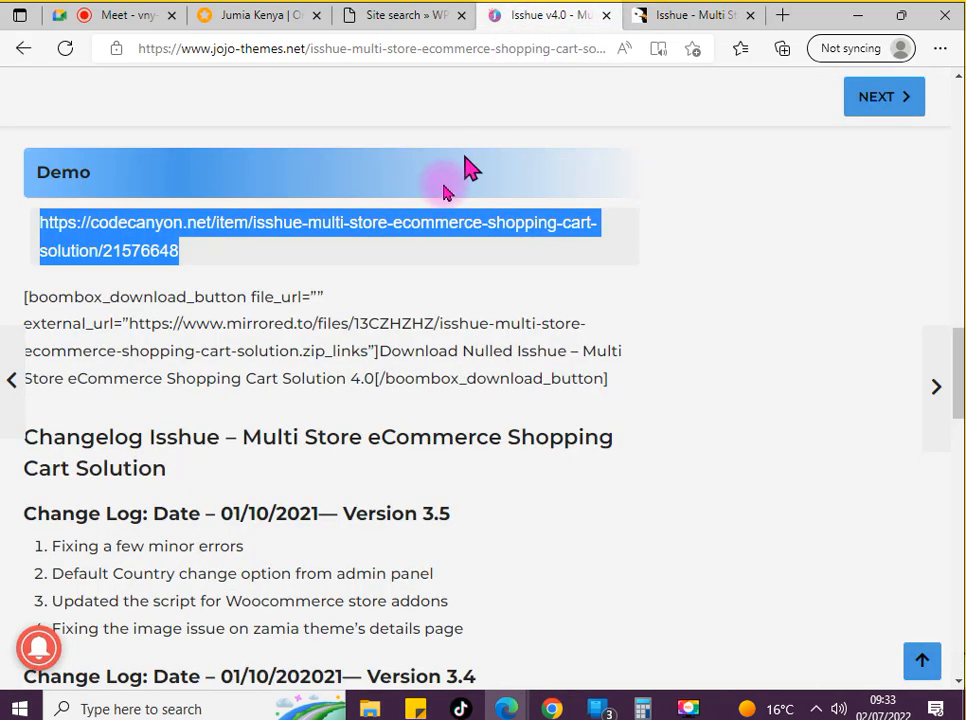
# Step: Read the JOJOThemes Isshue v4.0 article and changelog, then return to WPLocker's search results
pyautogui.scroll(-8, 300, 390)
pyautogui.scroll(-2, 286, 388)
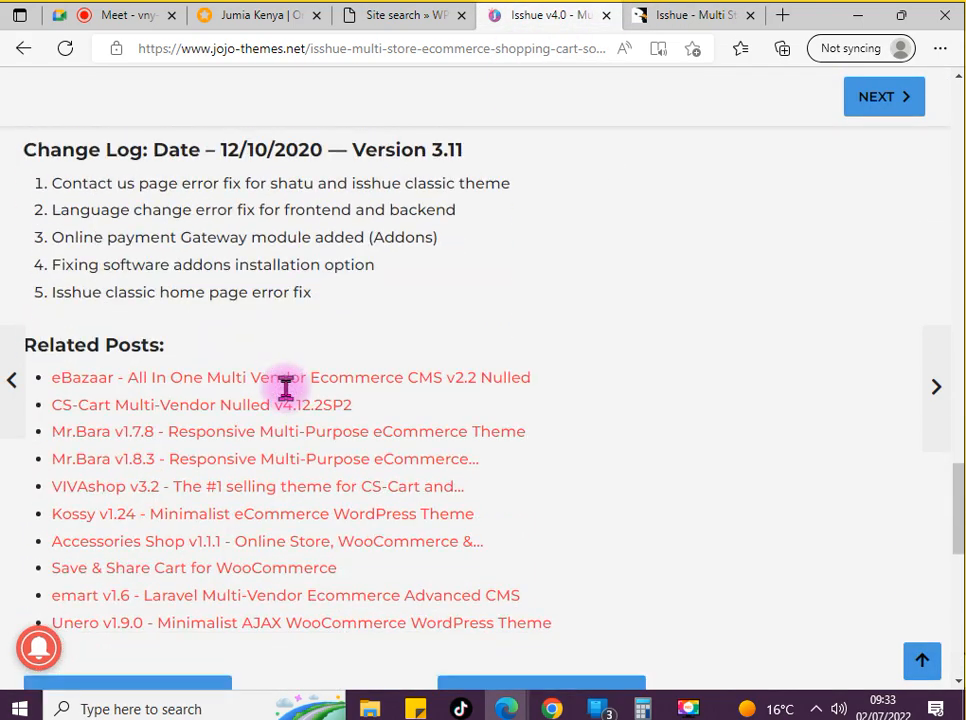
pyautogui.scroll(-9, 286, 397)
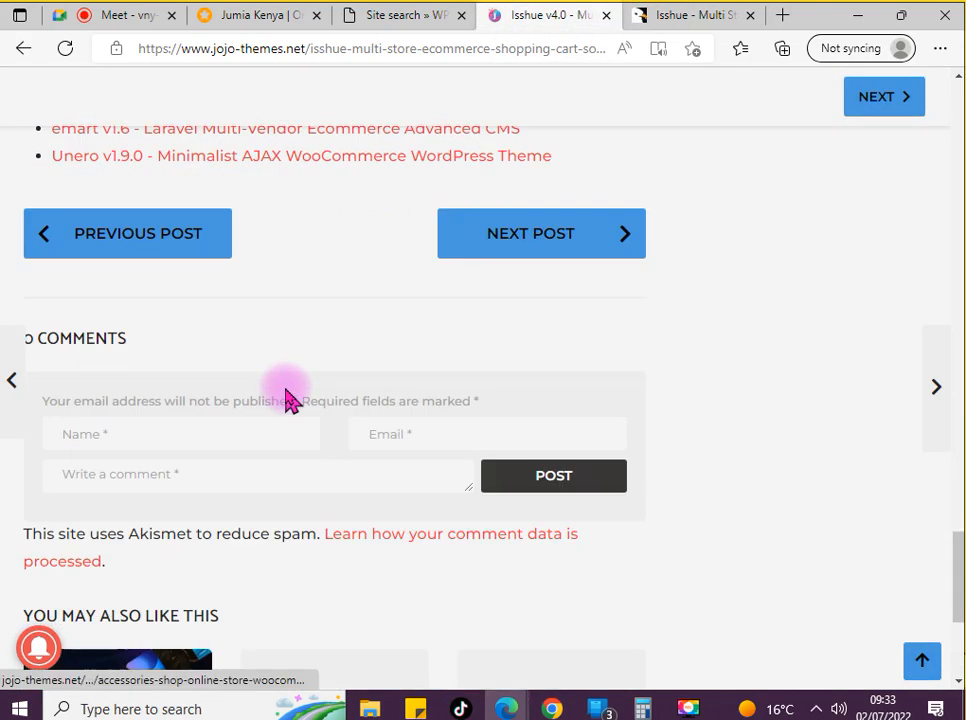
pyautogui.scroll(15, 286, 397)
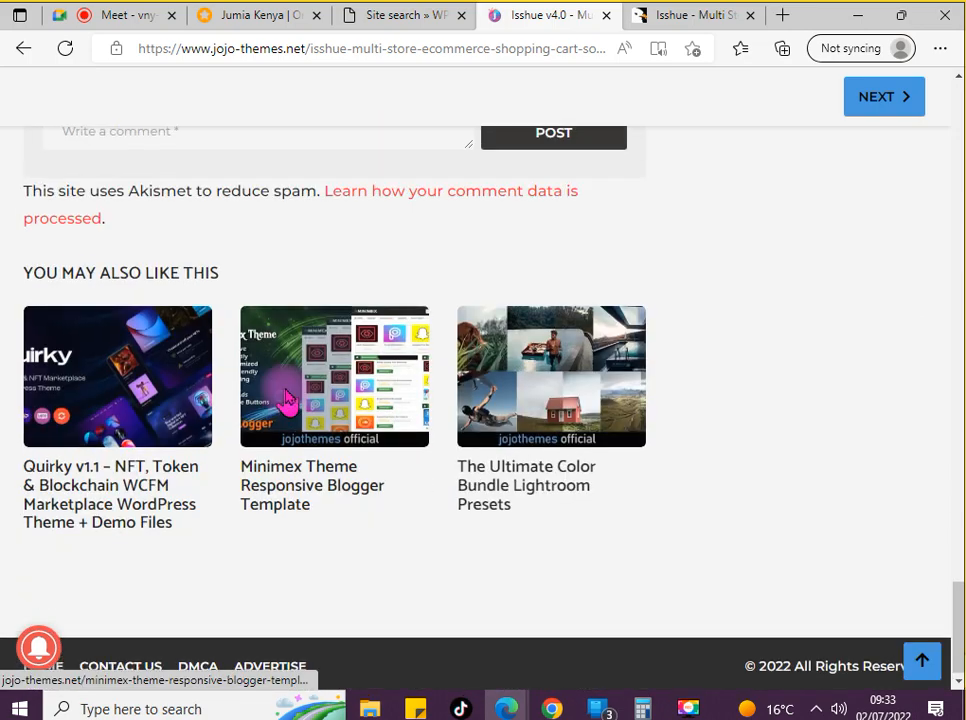
pyautogui.scroll(3, 286, 397)
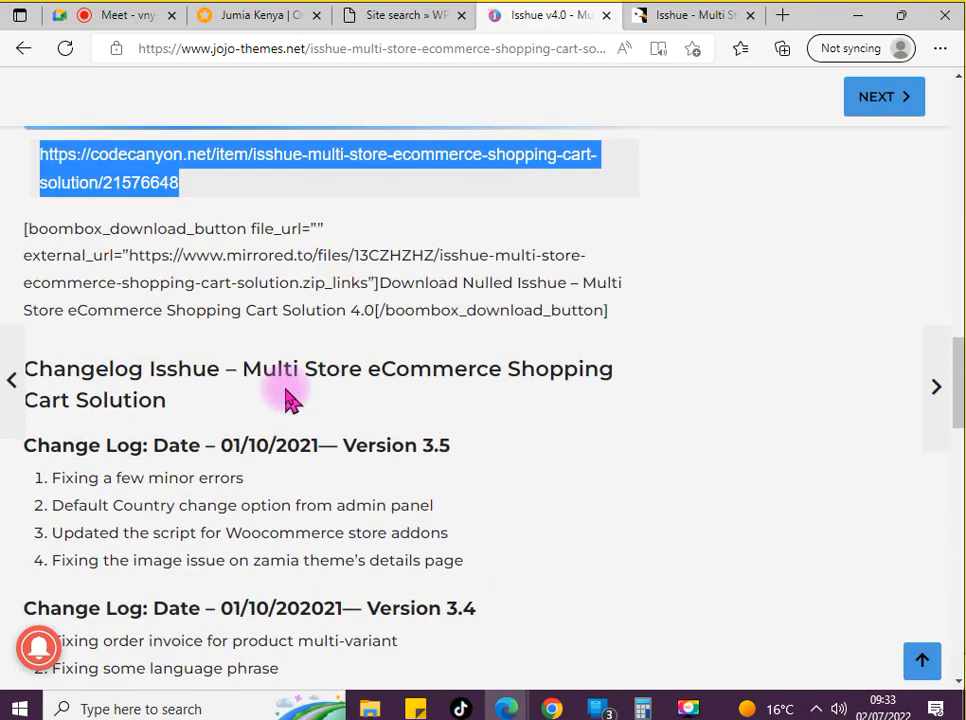
pyautogui.scroll(13, 286, 397)
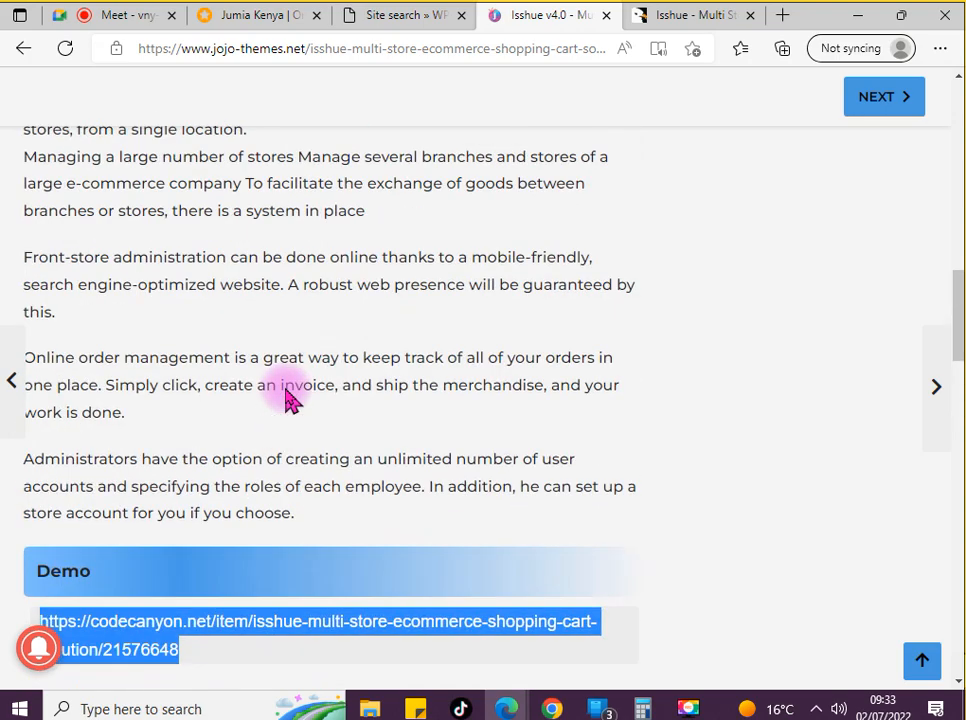
pyautogui.scroll(5, 286, 397)
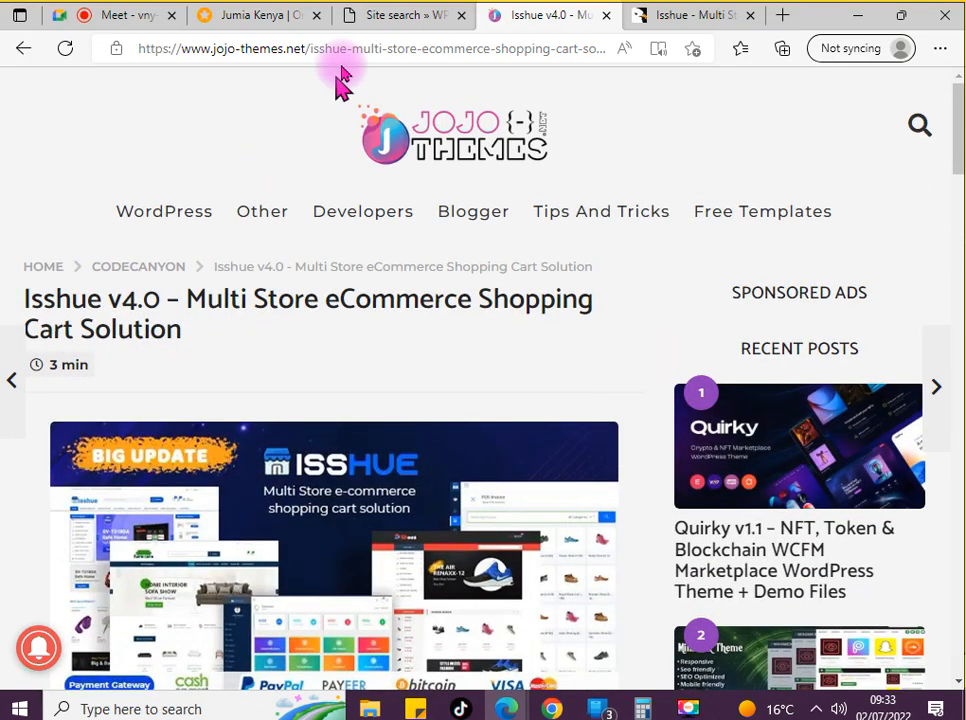
pyautogui.click(396, 18)
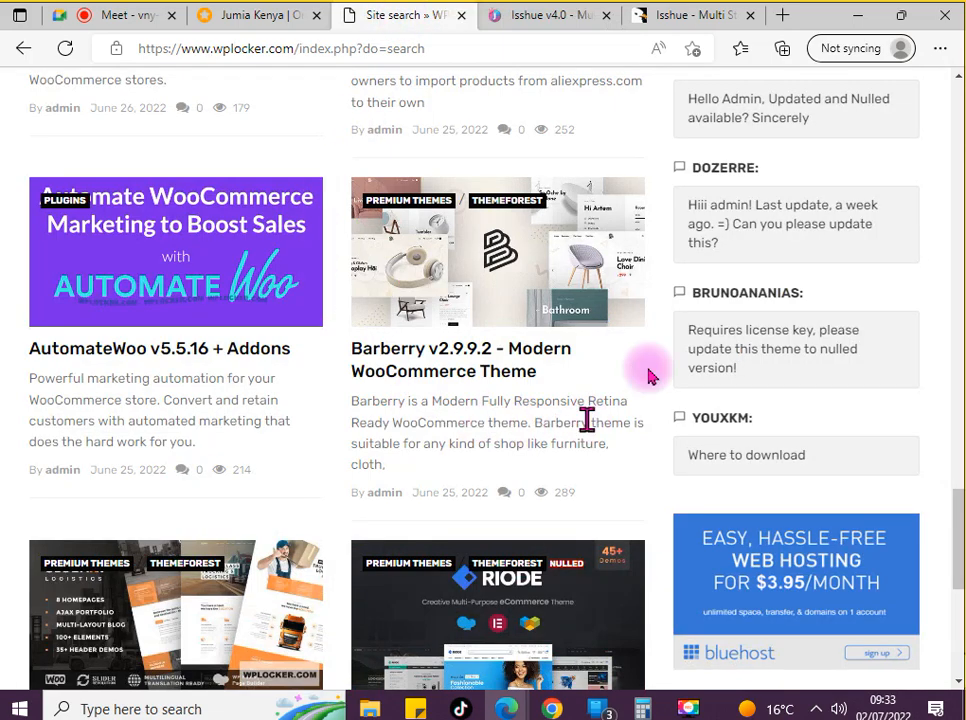
# Step: Search WPLocker for 'isshue', which finds nothing, then go back to the CodeCanyon Isshue listing
pyautogui.scroll(15, 662, 319)
pyautogui.scroll(5, 662, 319)
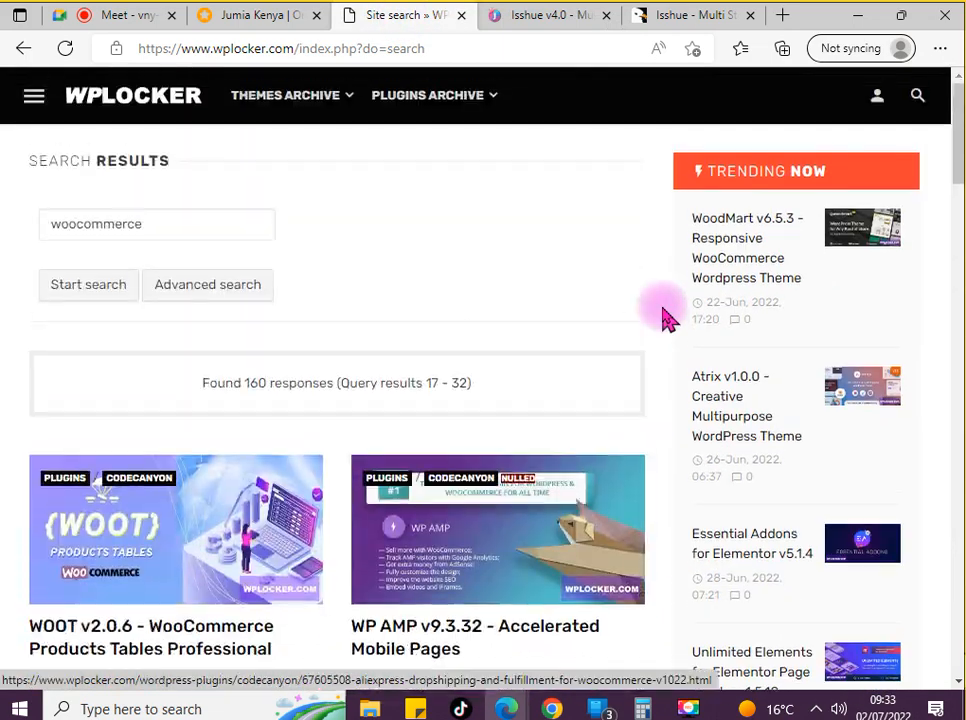
pyautogui.moveTo(169, 224); pyautogui.dragTo(3, 222)
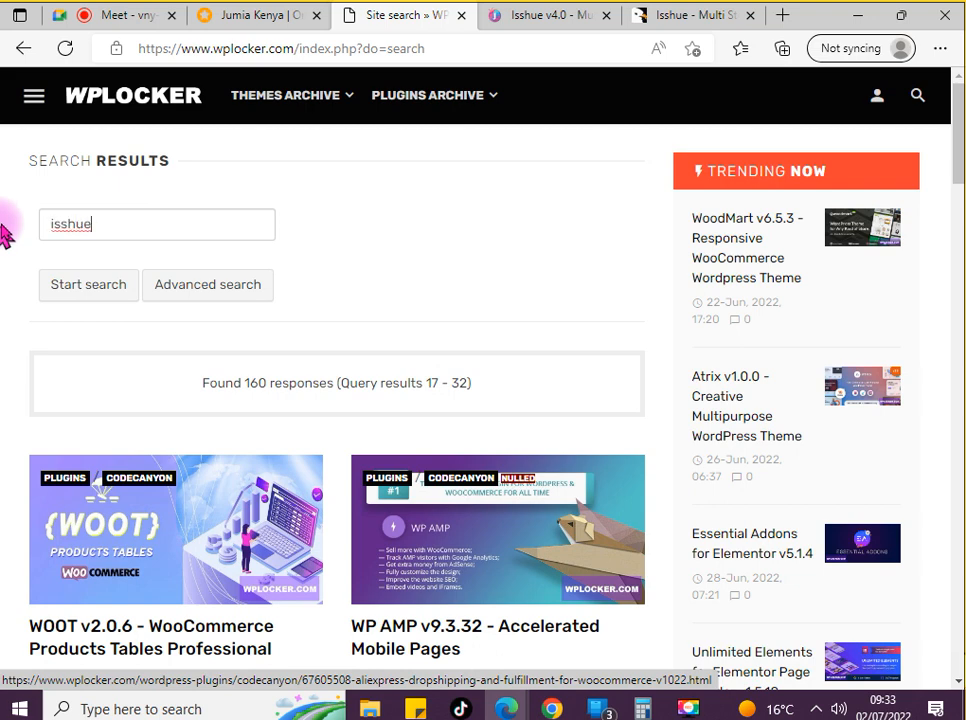
pyautogui.press('Return')
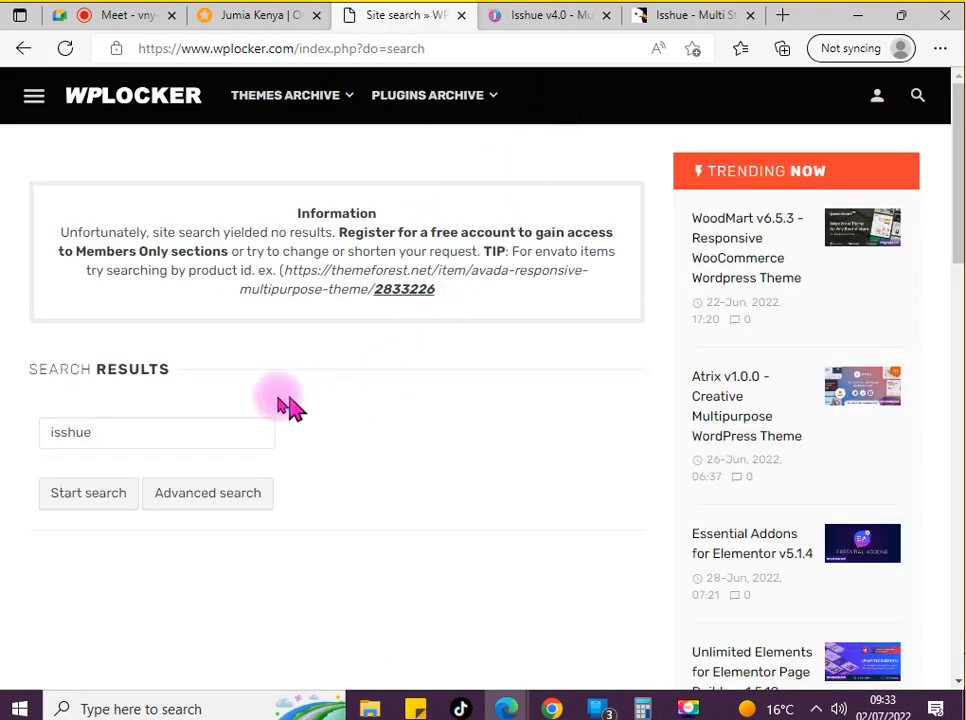
pyautogui.scroll(-1, 280, 406)
pyautogui.scroll(-1, 258, 406)
pyautogui.scroll(2, 250, 400)
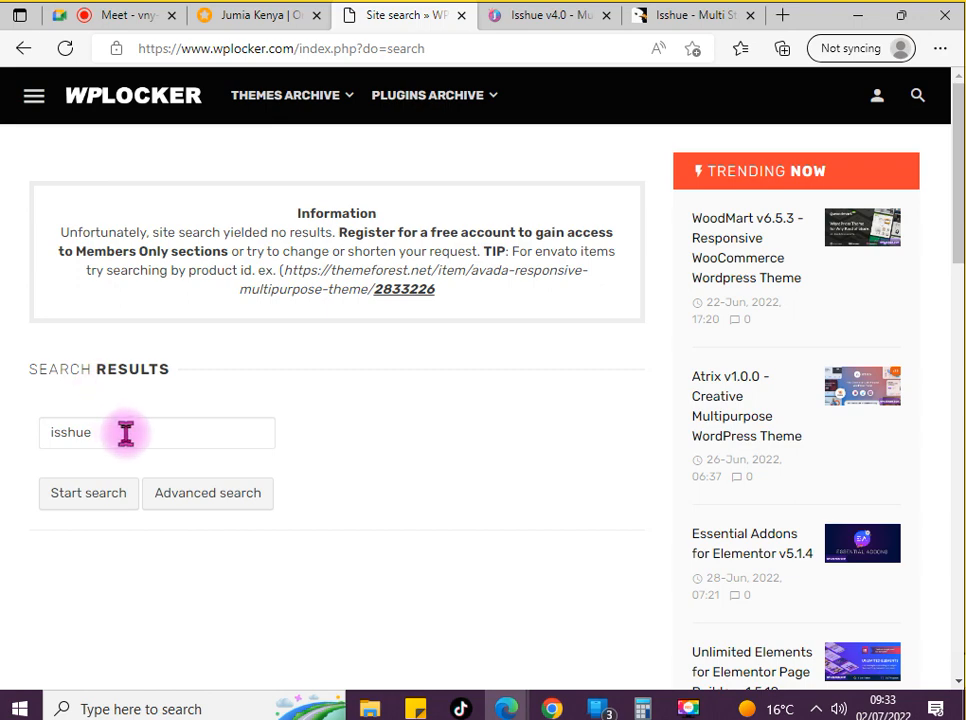
pyautogui.click(100, 493)
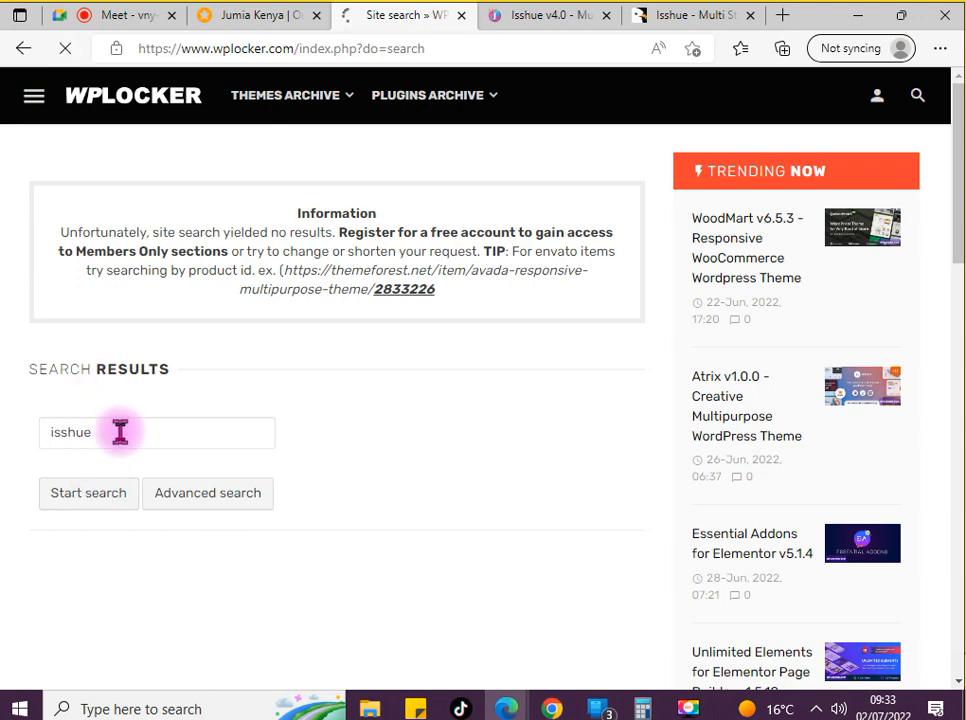
pyautogui.click(711, 14)
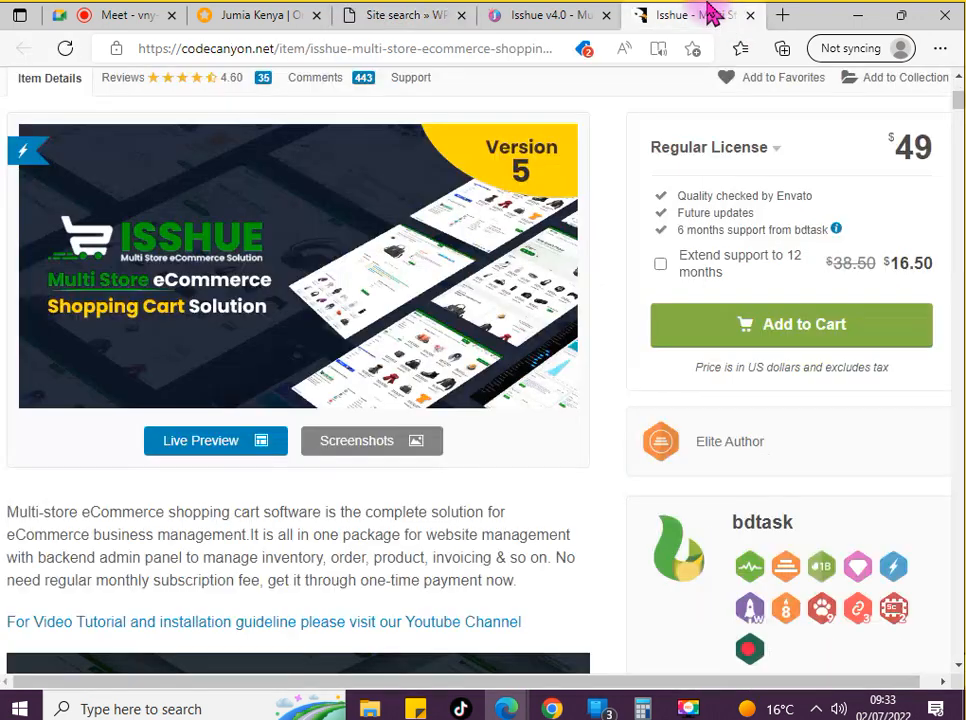
# Step: Scroll the Isshue listing through its report screenshots, reviews, five modules and changelog to Version 5.0
pyautogui.scroll(-3, 465, 312)
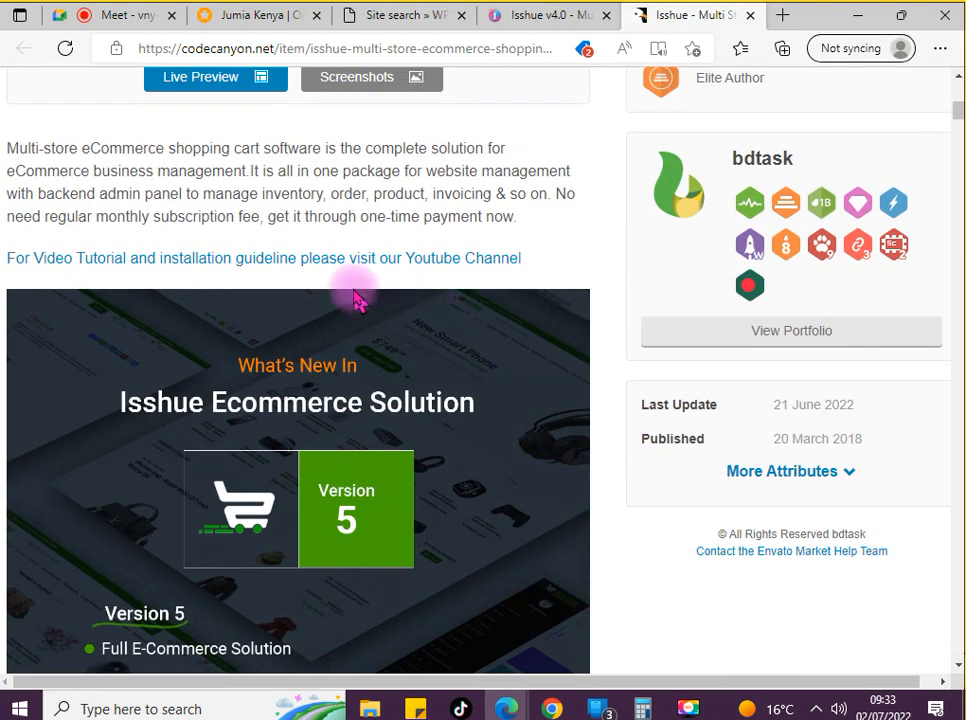
pyautogui.scroll(-10, 358, 298)
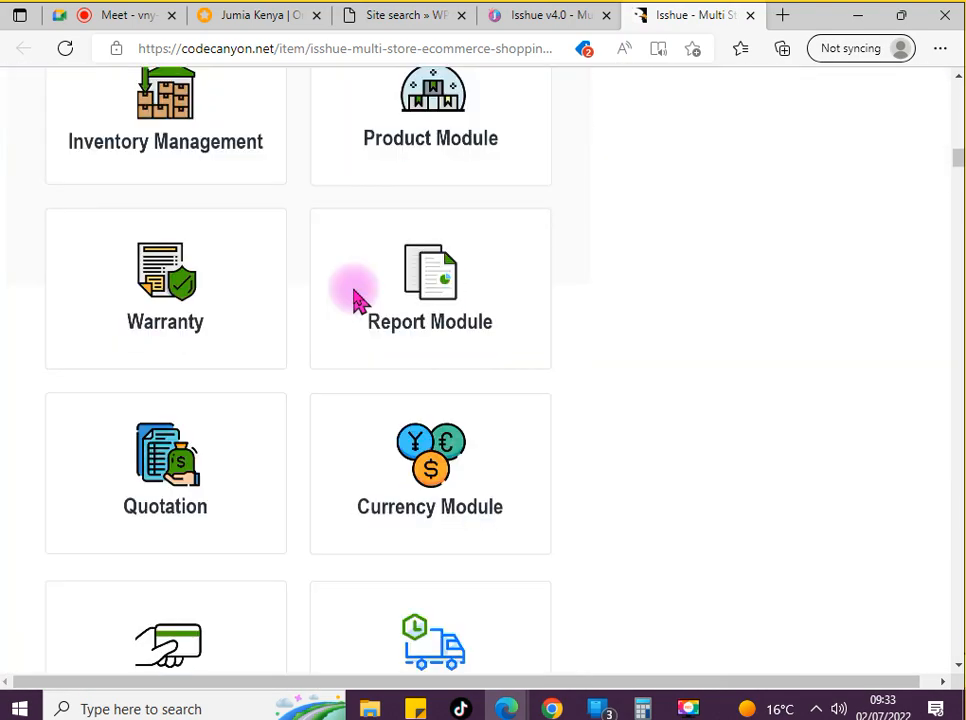
pyautogui.scroll(-15, 353, 292)
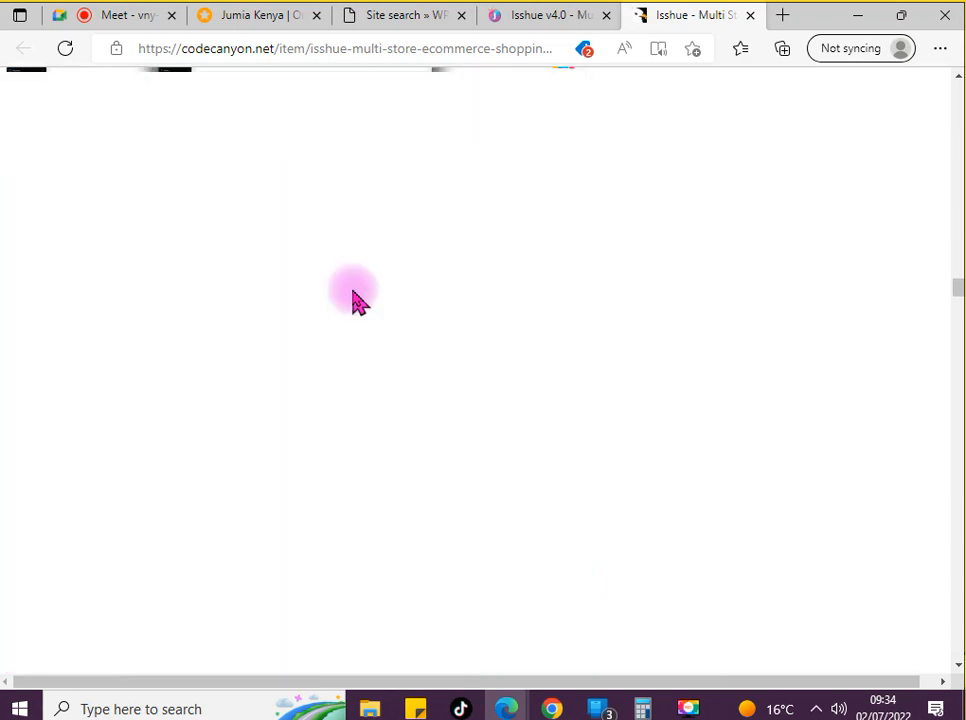
pyautogui.scroll(-15, 358, 298)
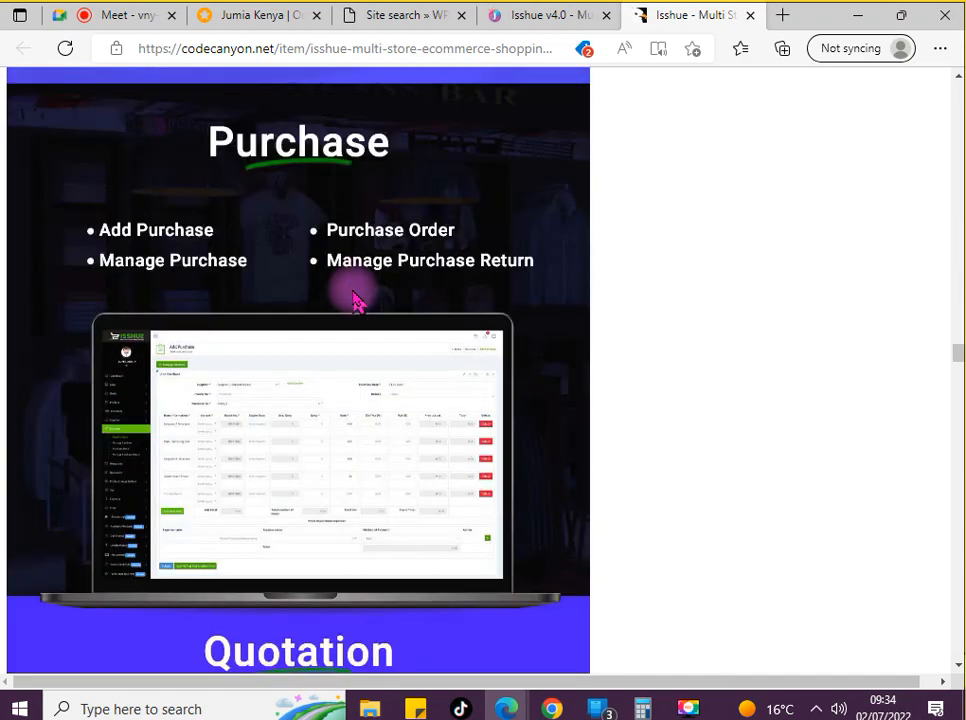
pyautogui.scroll(-15, 358, 298)
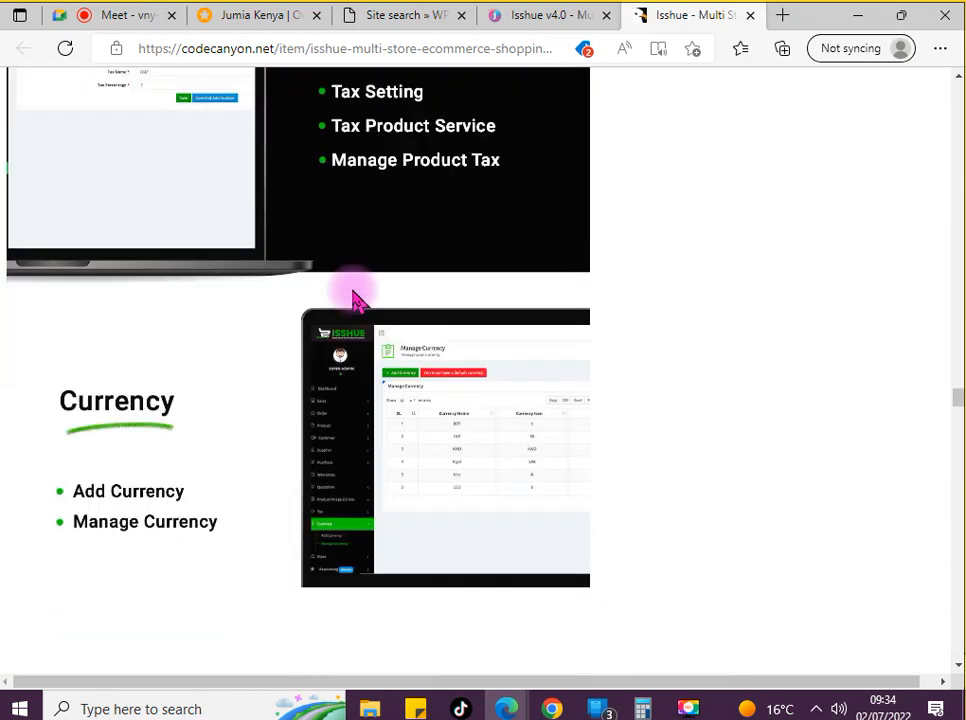
pyautogui.scroll(-4, 358, 298)
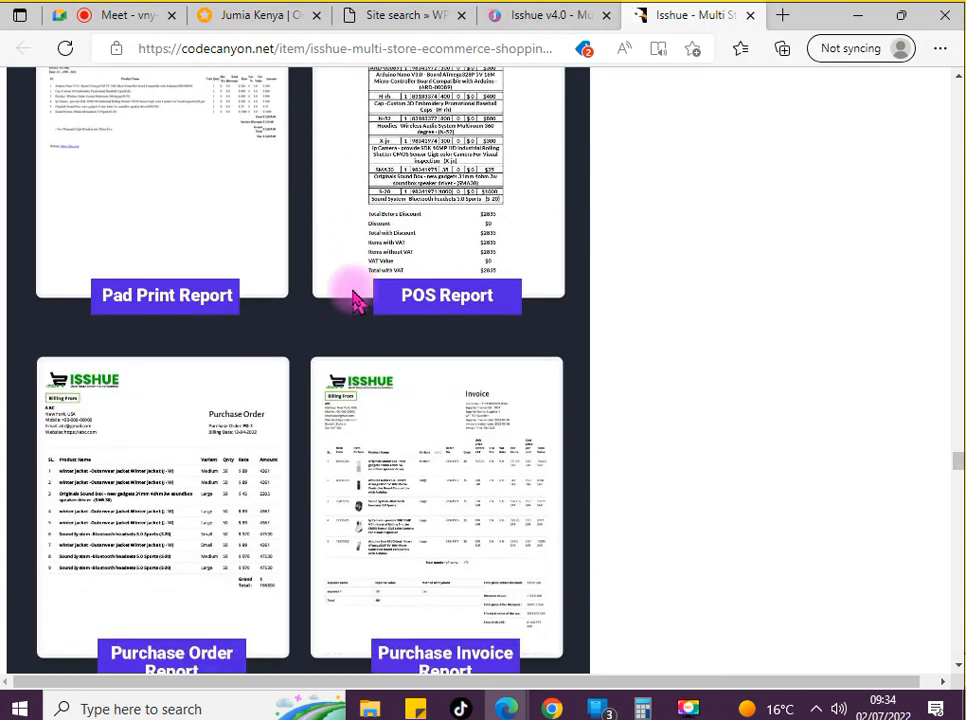
pyautogui.scroll(-11, 358, 298)
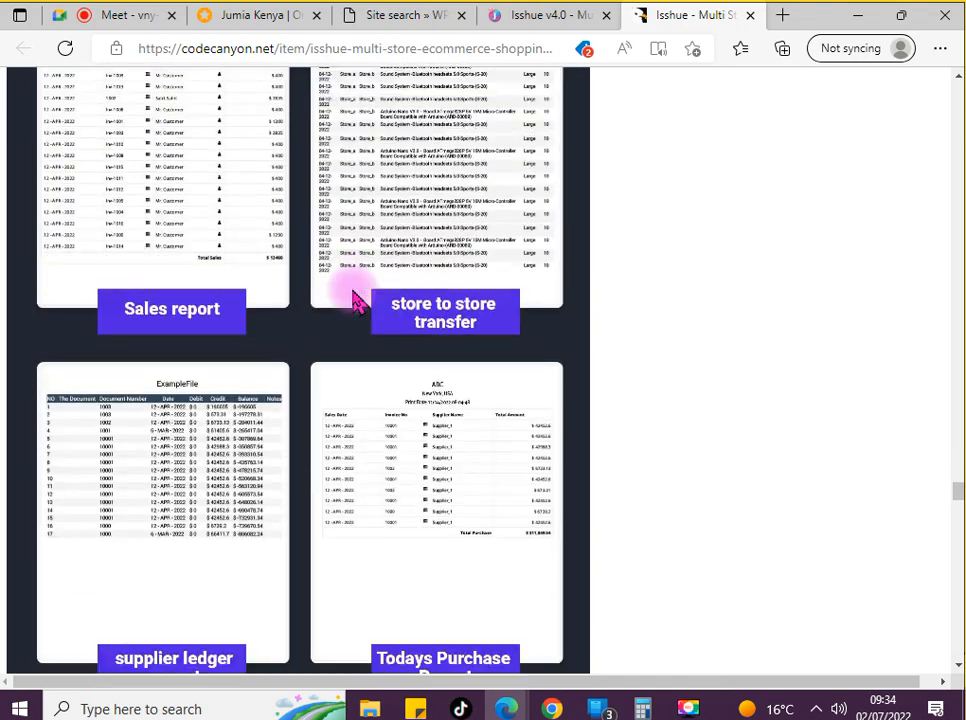
pyautogui.scroll(-18, 358, 298)
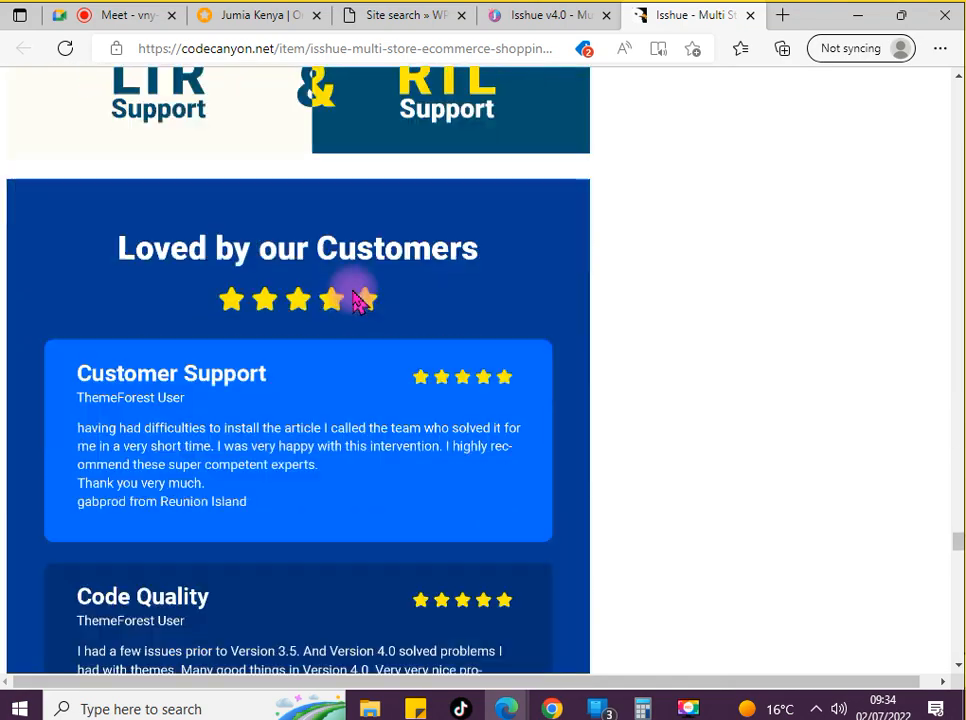
pyautogui.scroll(-18, 358, 298)
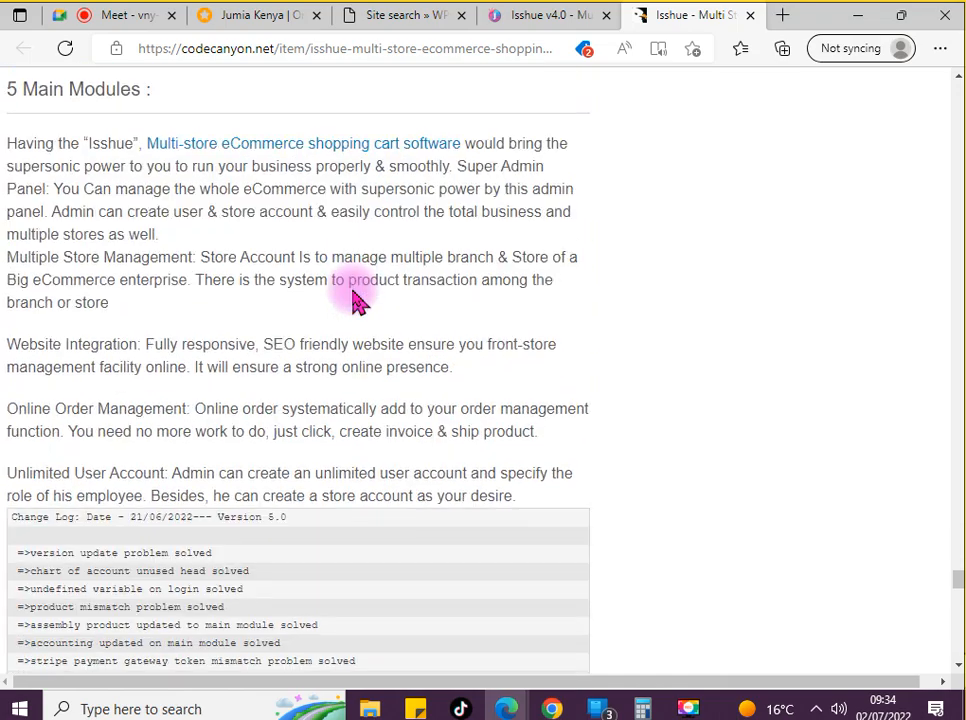
pyautogui.scroll(-20, 358, 298)
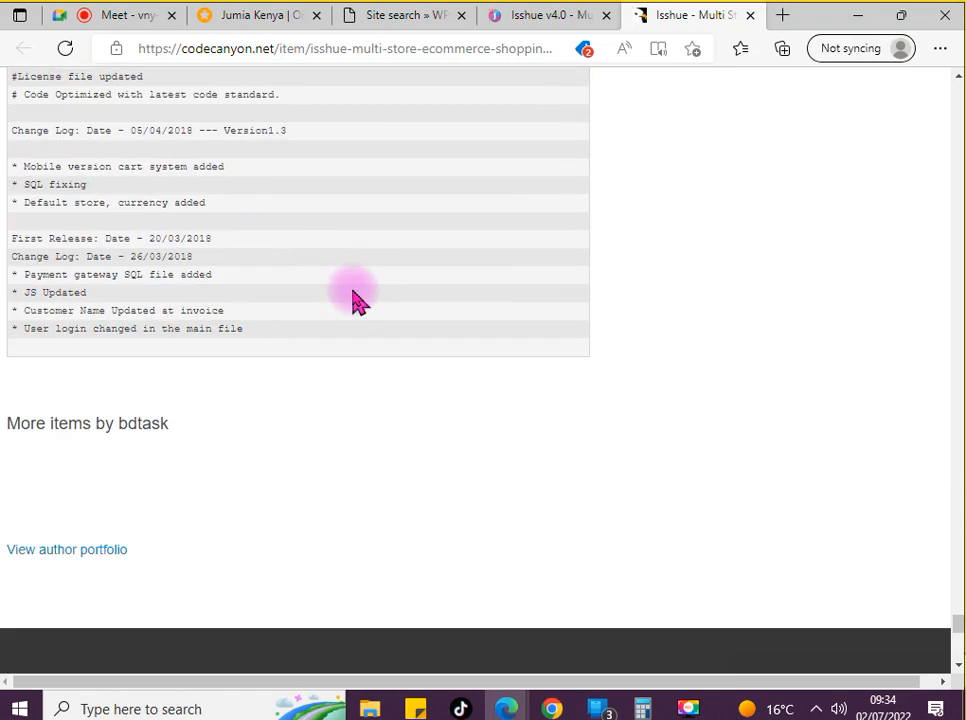
pyautogui.scroll(5, 358, 298)
pyautogui.scroll(-5, 358, 298)
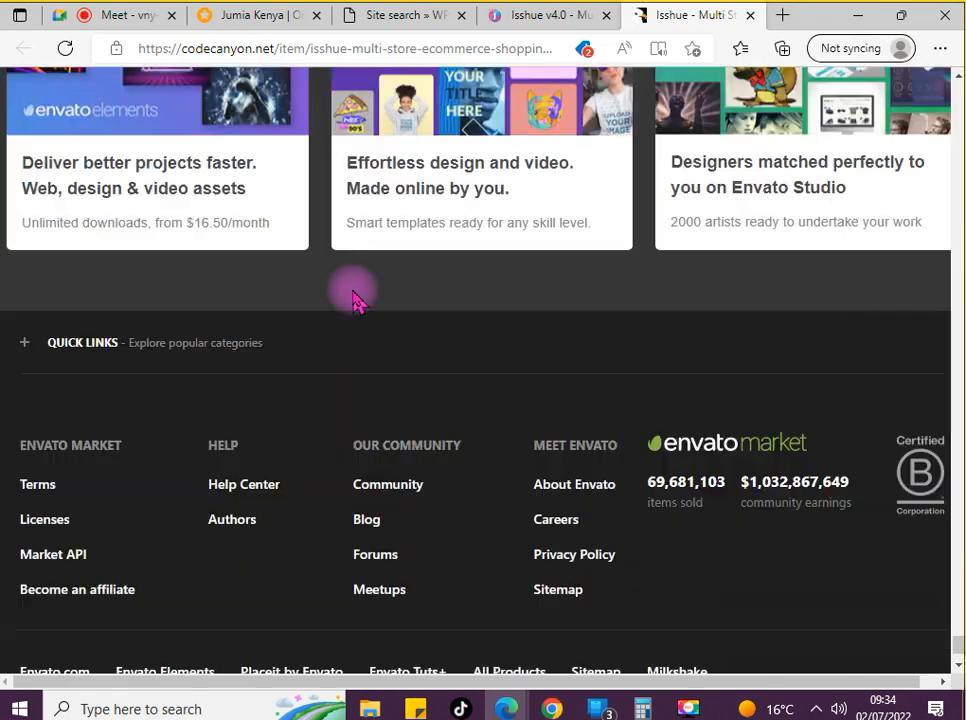
pyautogui.scroll(20, 358, 298)
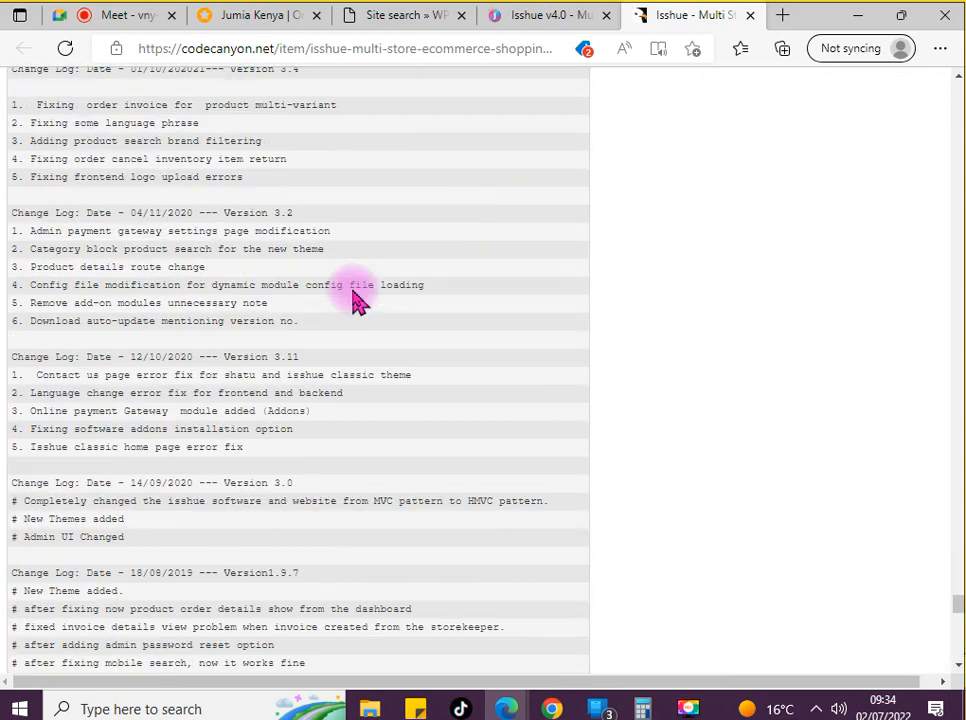
pyautogui.scroll(15, 358, 298)
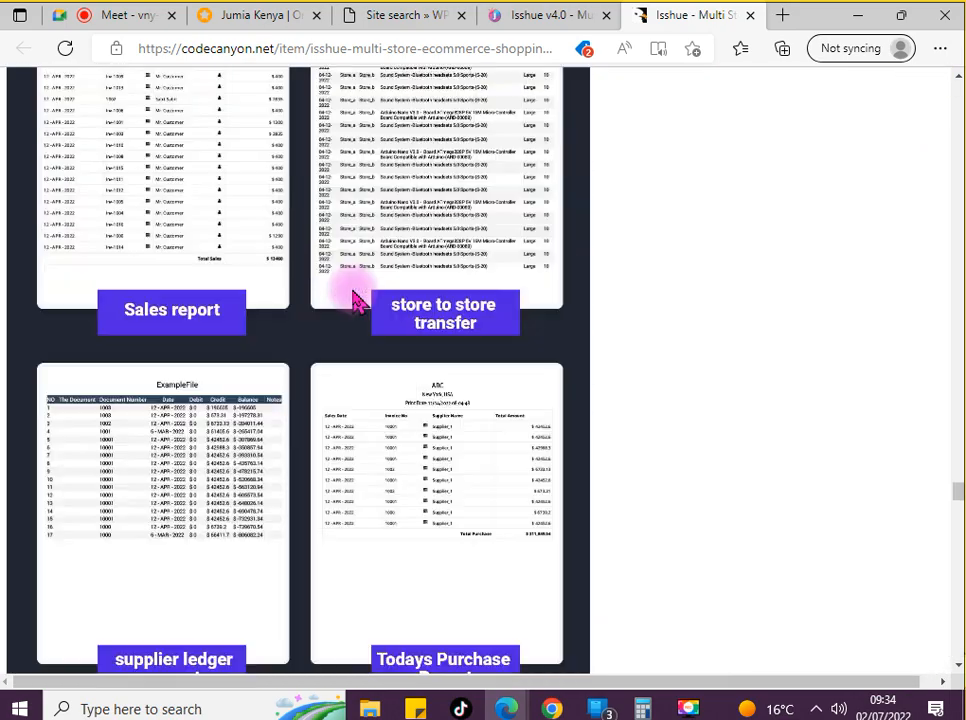
pyautogui.scroll(15, 358, 298)
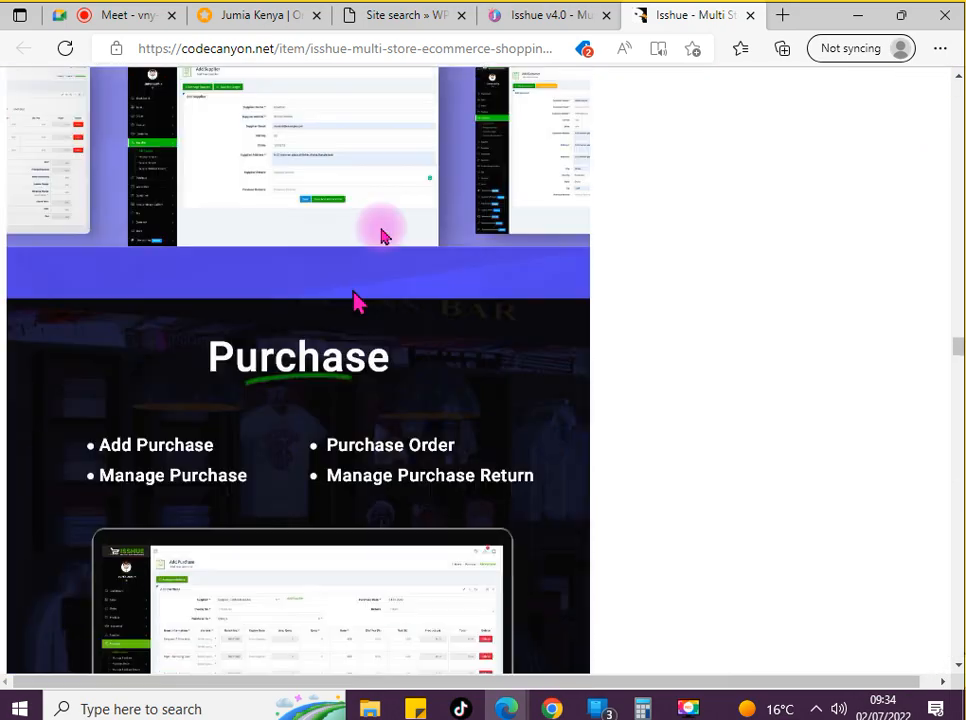
# Step: Switch to the JOJOThemes Isshue v4.0 post and scroll through it
pyautogui.click(578, 24)
pyautogui.scroll(-15, 287, 345)
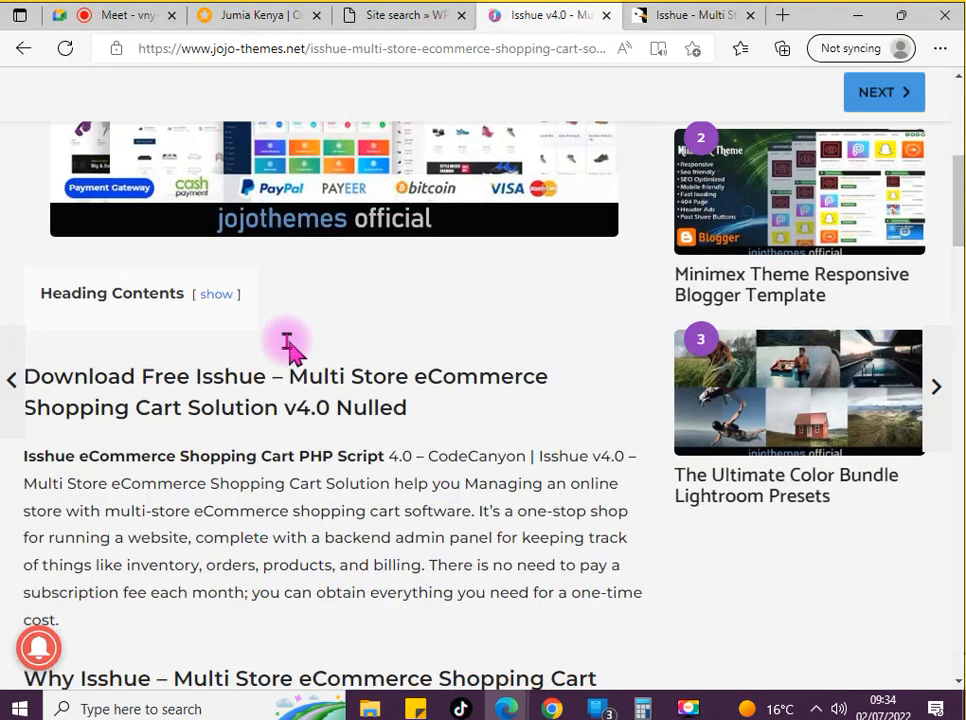
pyautogui.scroll(-15, 290, 352)
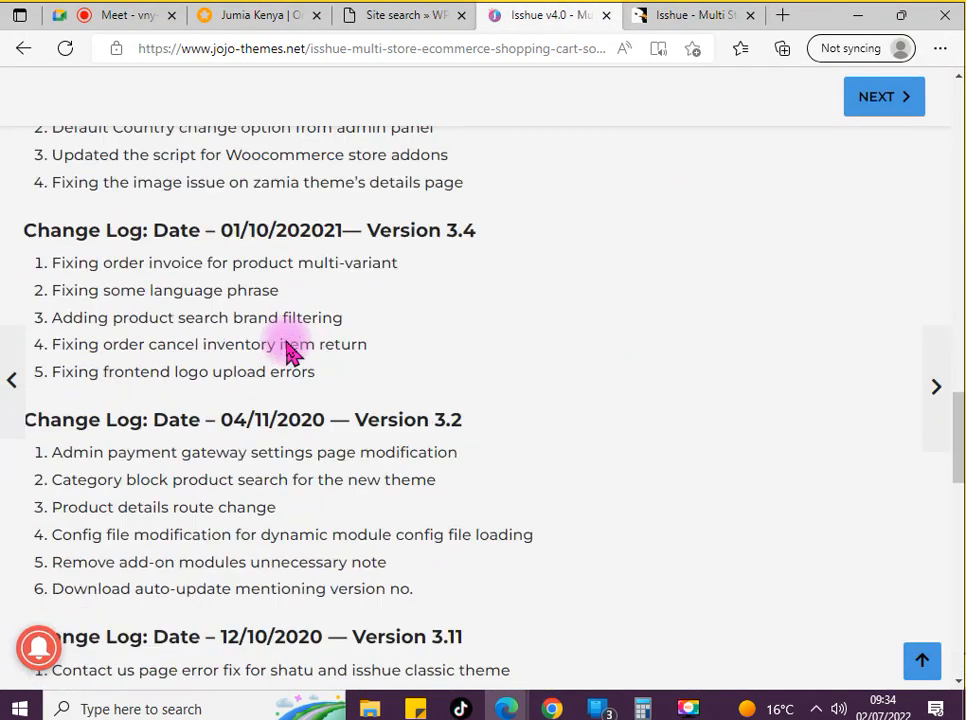
pyautogui.scroll(2, 287, 350)
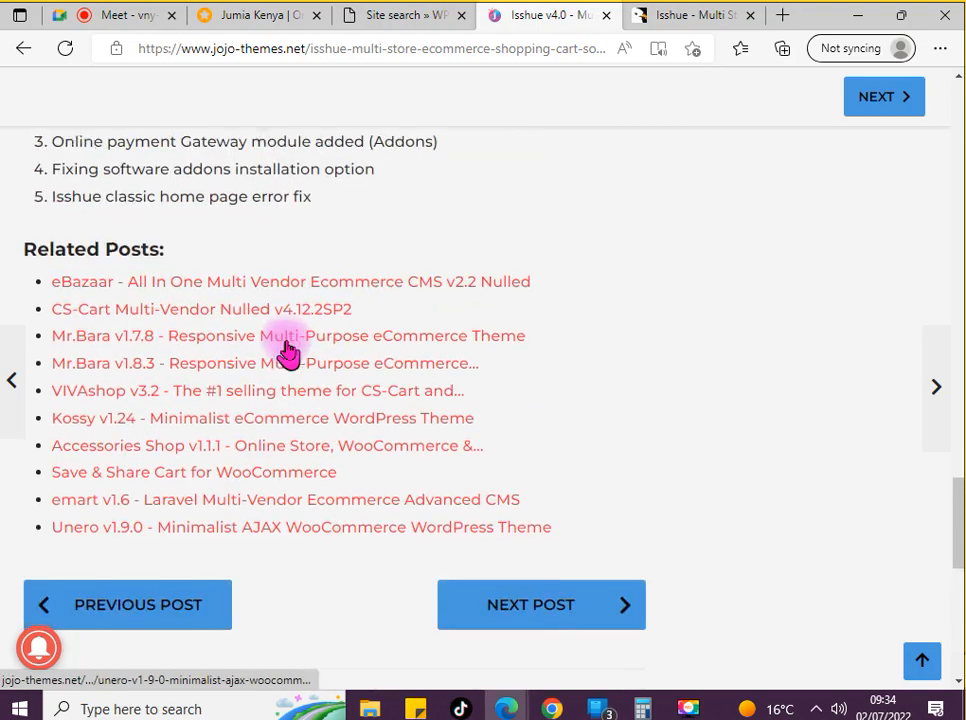
pyautogui.scroll(-8, 287, 350)
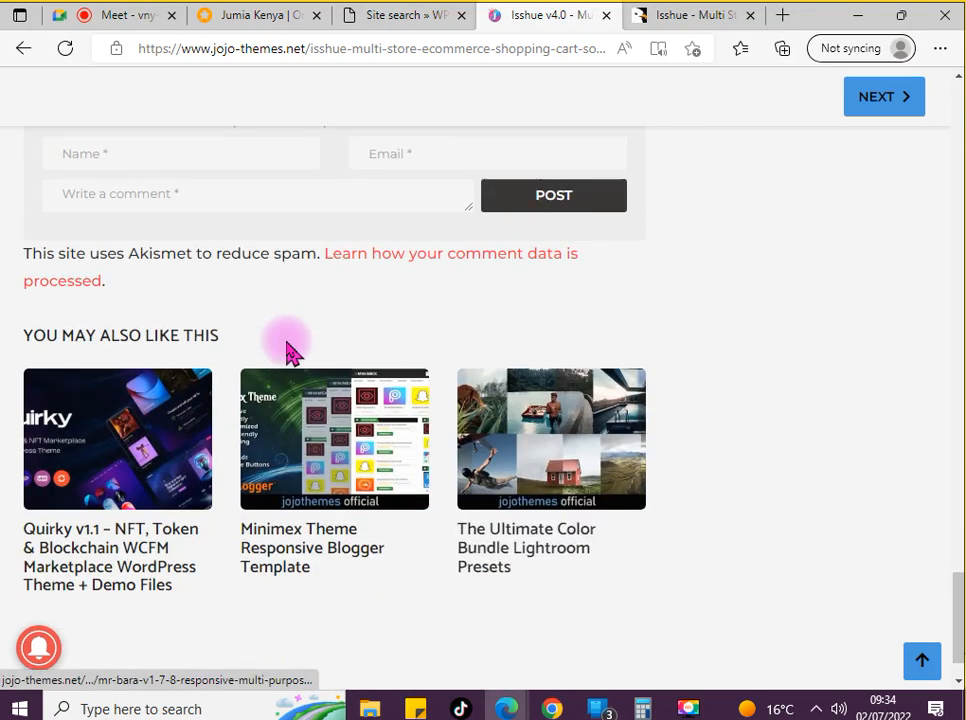
pyautogui.scroll(3, 290, 352)
pyautogui.scroll(20, 287, 350)
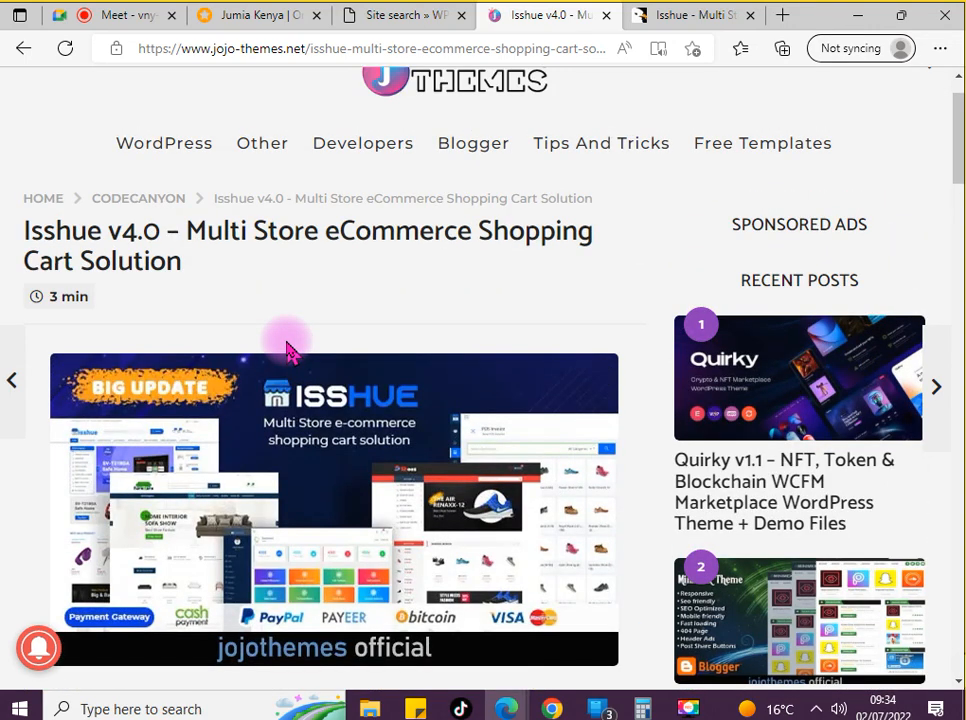
# Step: Open and read the previous post, Pilo Painting Services Elementor Template Kit, then return to WPLocker
pyautogui.click(14, 382)
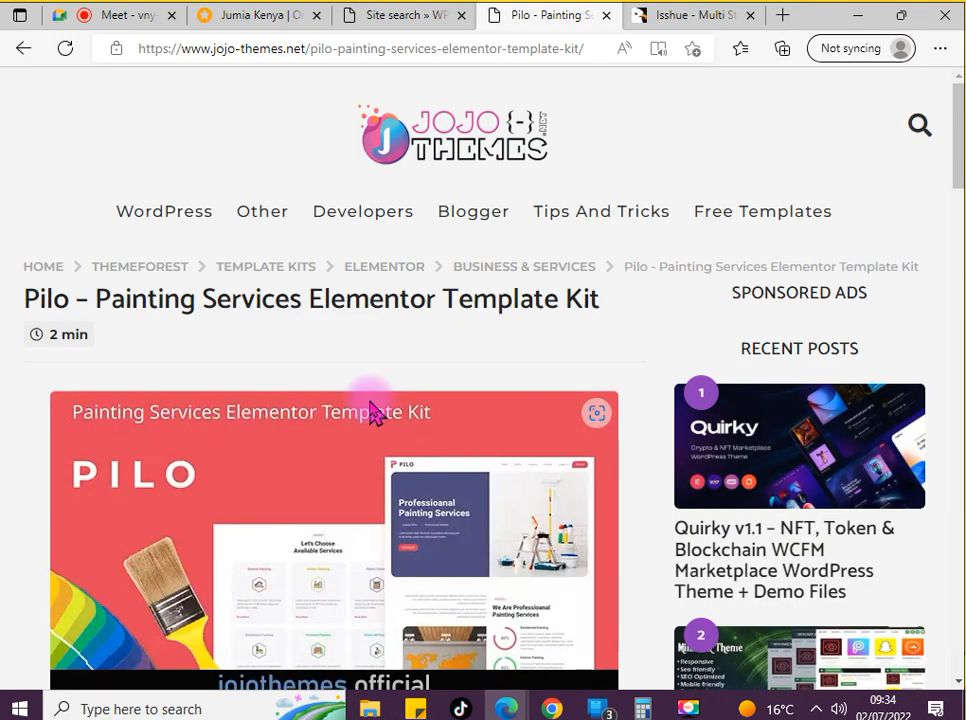
pyautogui.scroll(-4, 345, 415)
pyautogui.scroll(-1, 334, 410)
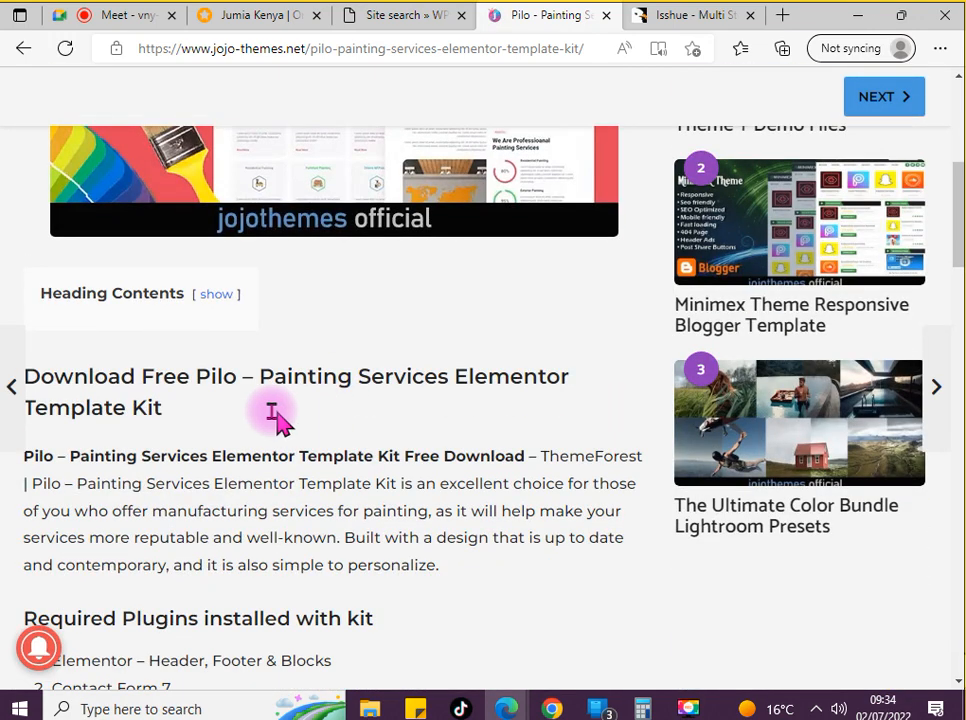
pyautogui.scroll(-3, 276, 416)
pyautogui.scroll(-8, 275, 420)
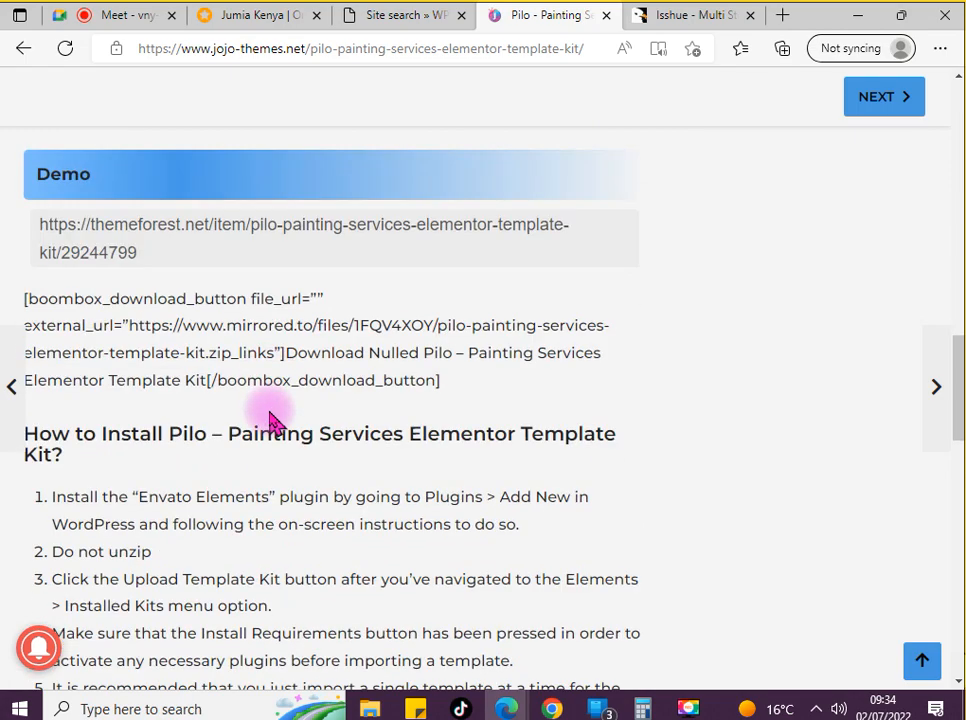
pyautogui.scroll(-3, 270, 418)
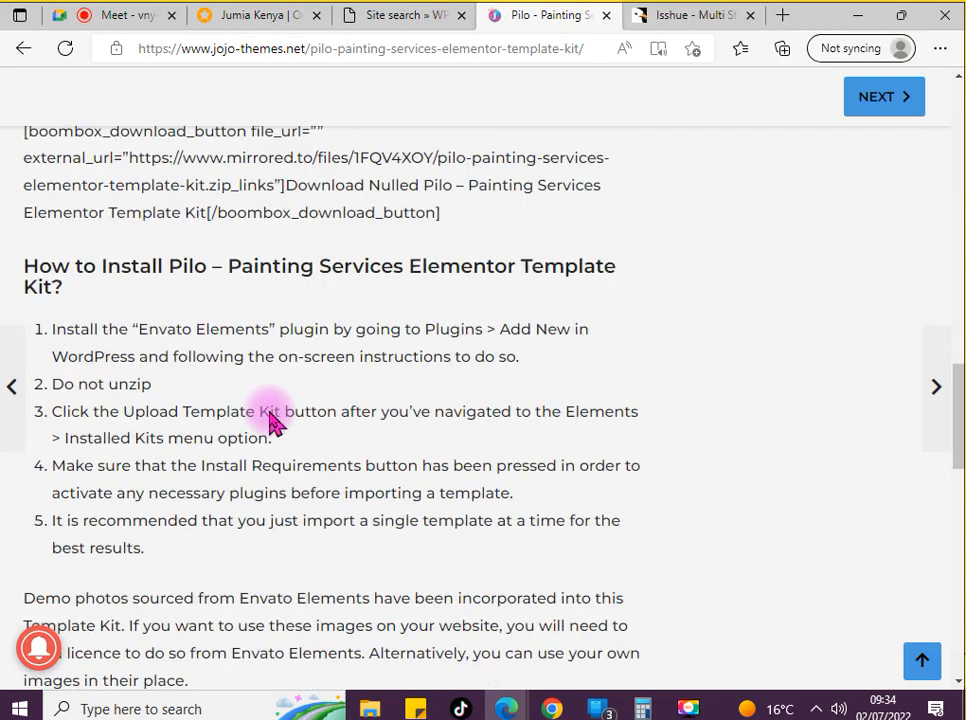
pyautogui.scroll(-5, 269, 410)
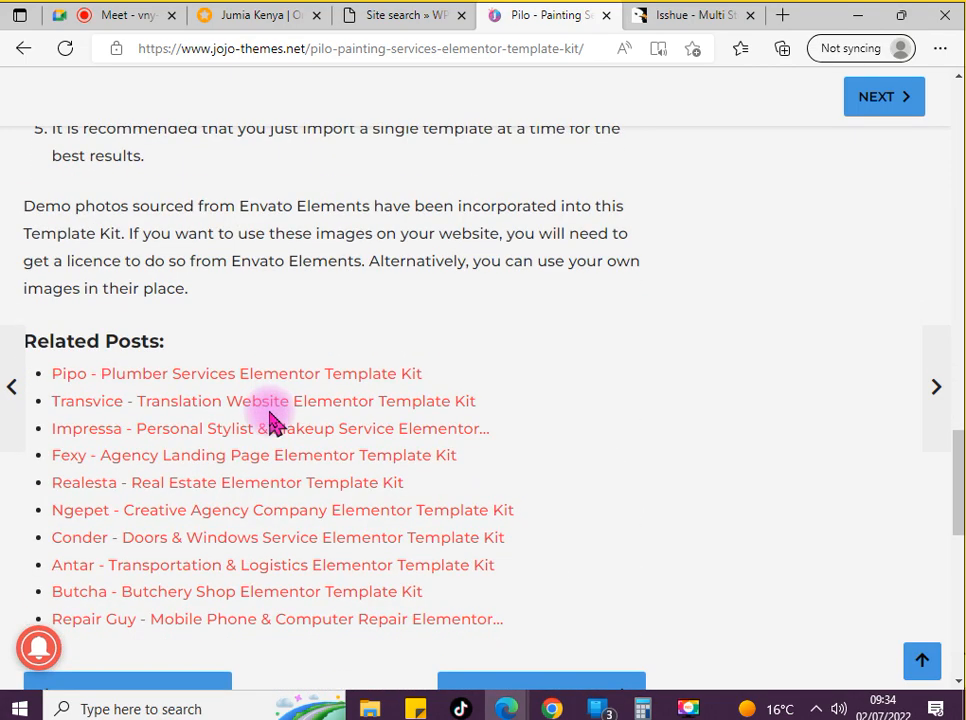
pyautogui.click(410, 16)
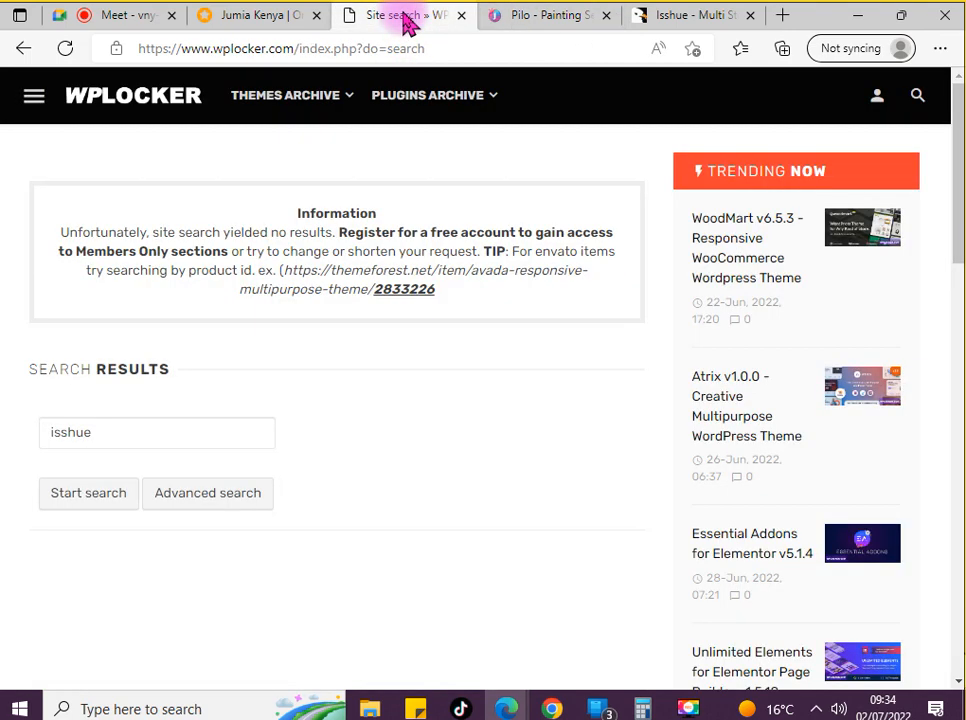
# Step: Search WPLocker for 'ecommerce' (160 results) and open the ShopMagic WooCommerce Marketing Automation + Addons post
pyautogui.moveTo(129, 429); pyautogui.dragTo(5, 432)
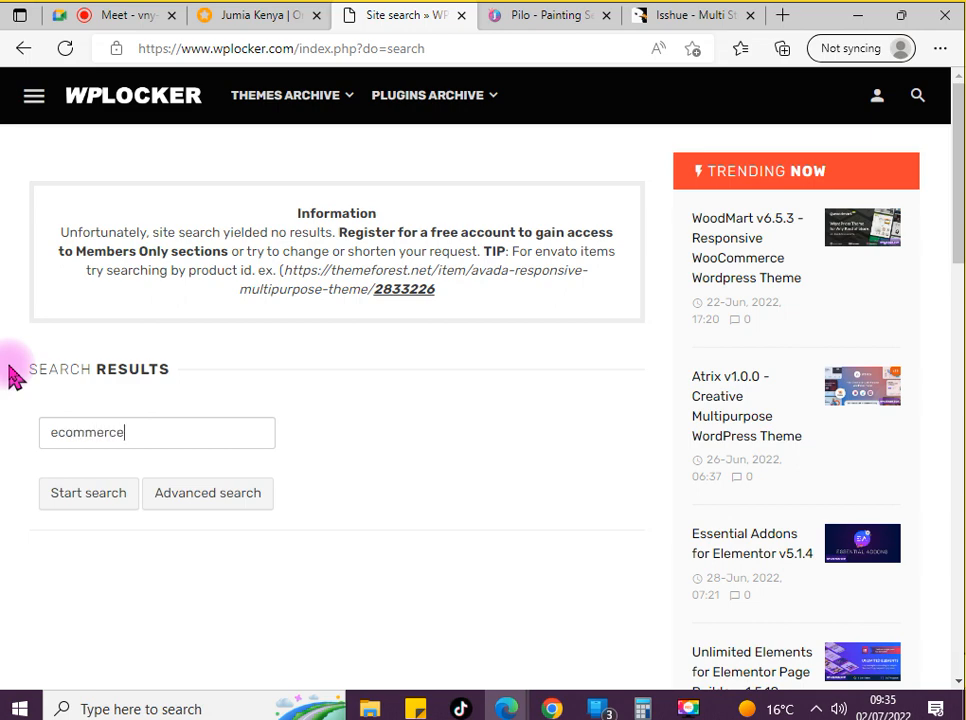
pyautogui.press('Return')
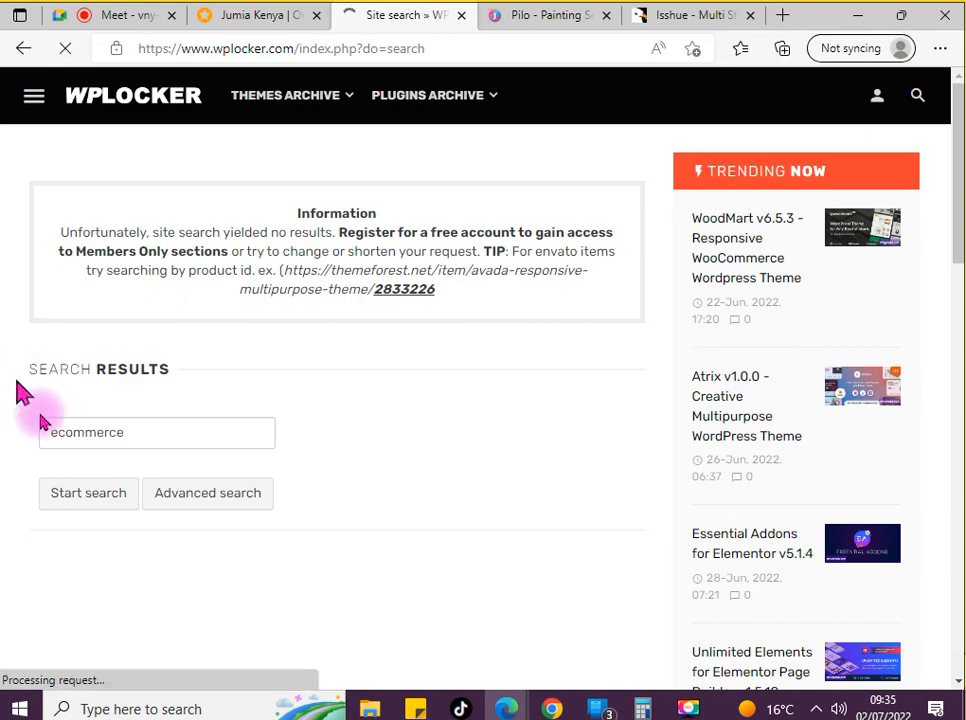
pyautogui.scroll(-1, 330, 390)
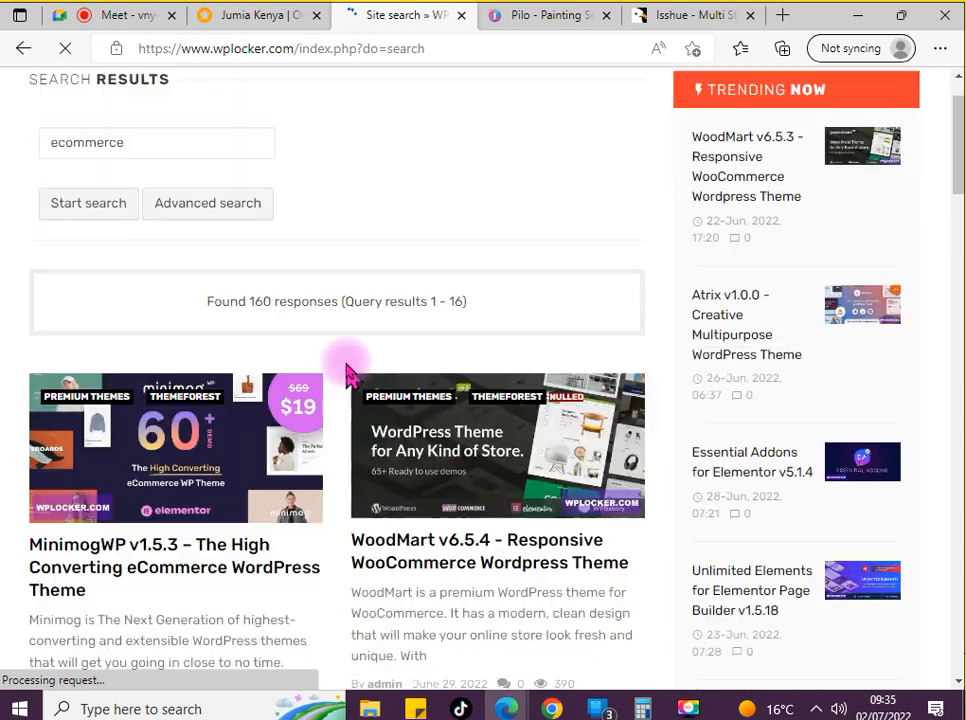
pyautogui.scroll(-3, 345, 373)
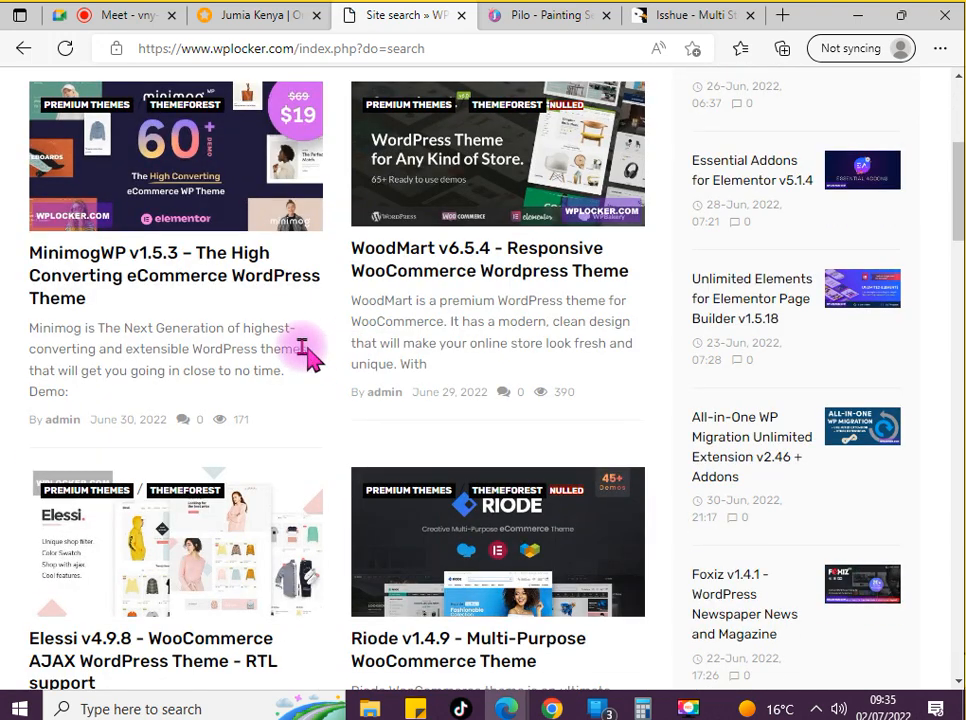
pyautogui.scroll(-1, 269, 362)
pyautogui.scroll(-2, 272, 373)
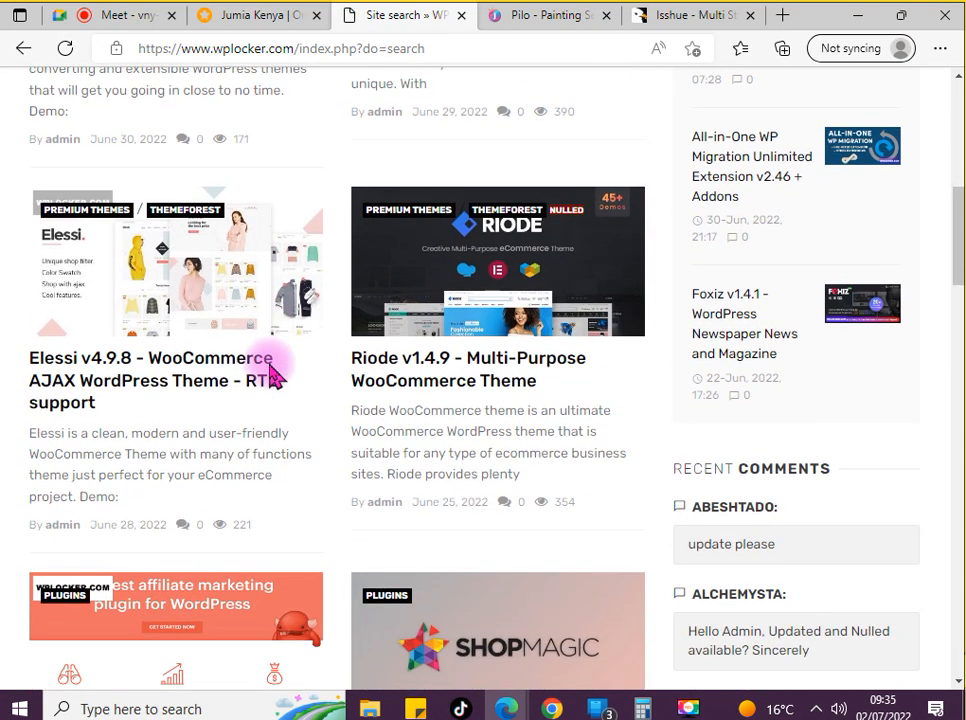
pyautogui.scroll(-3, 272, 373)
pyautogui.scroll(-1, 276, 375)
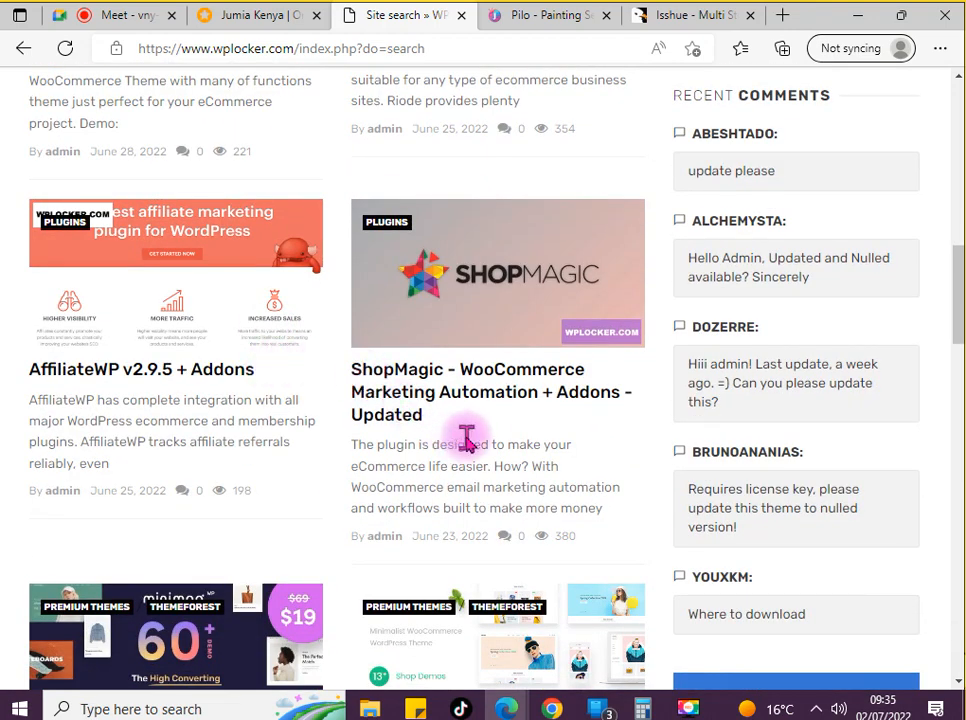
pyautogui.scroll(-1, 467, 437)
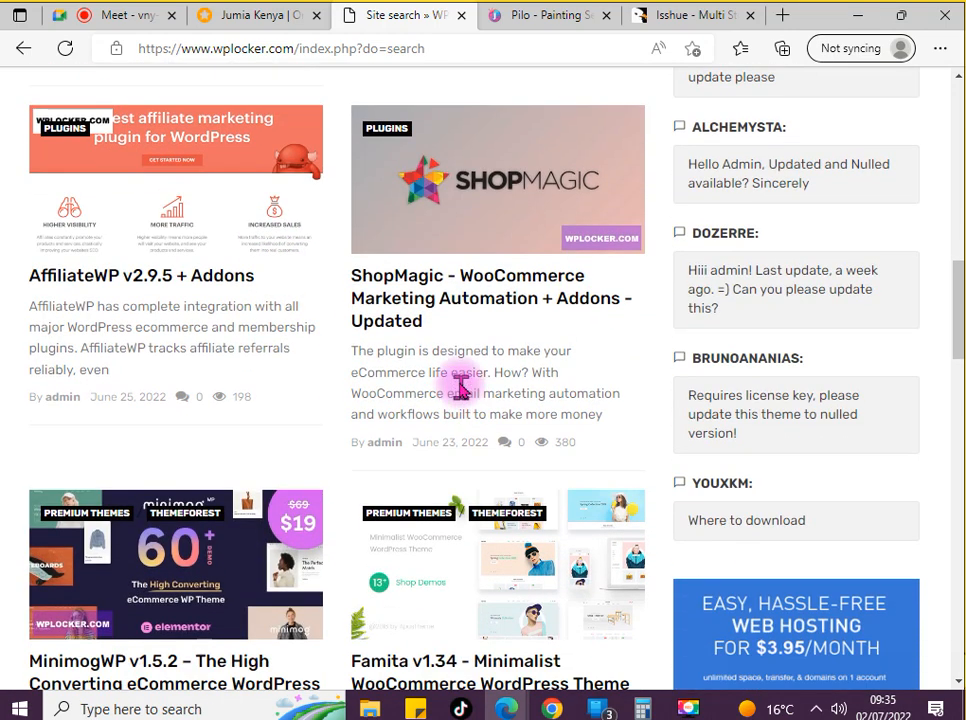
pyautogui.click(437, 290)
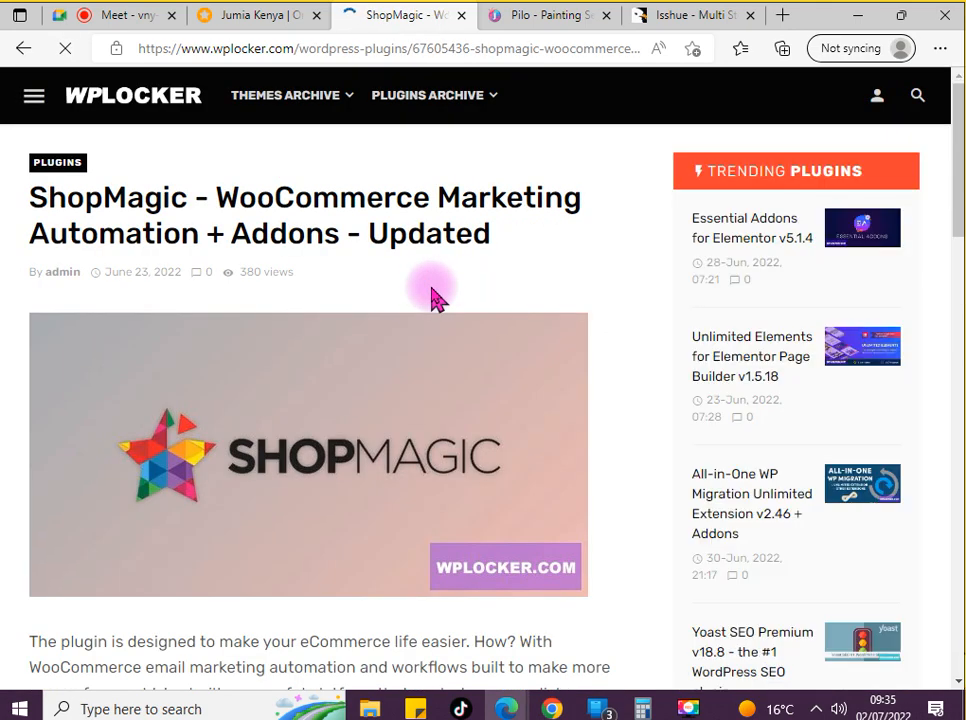
# Step: Open the ShopMagic post's Demo link in a new tab
pyautogui.scroll(-4, 400, 440)
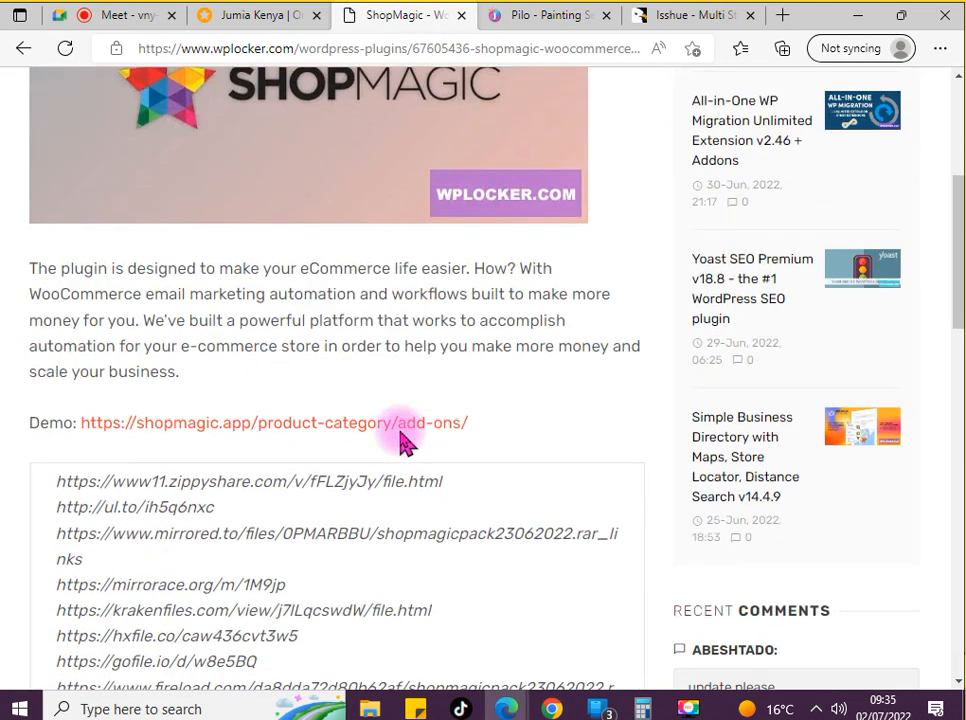
pyautogui.rightClick(270, 436)
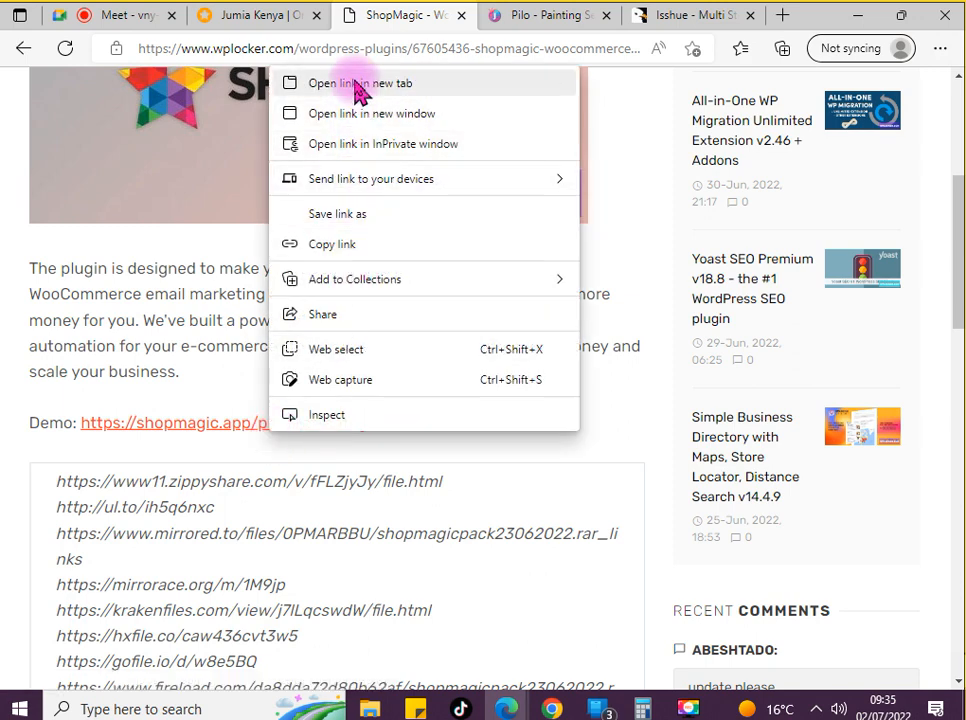
pyautogui.click(350, 84)
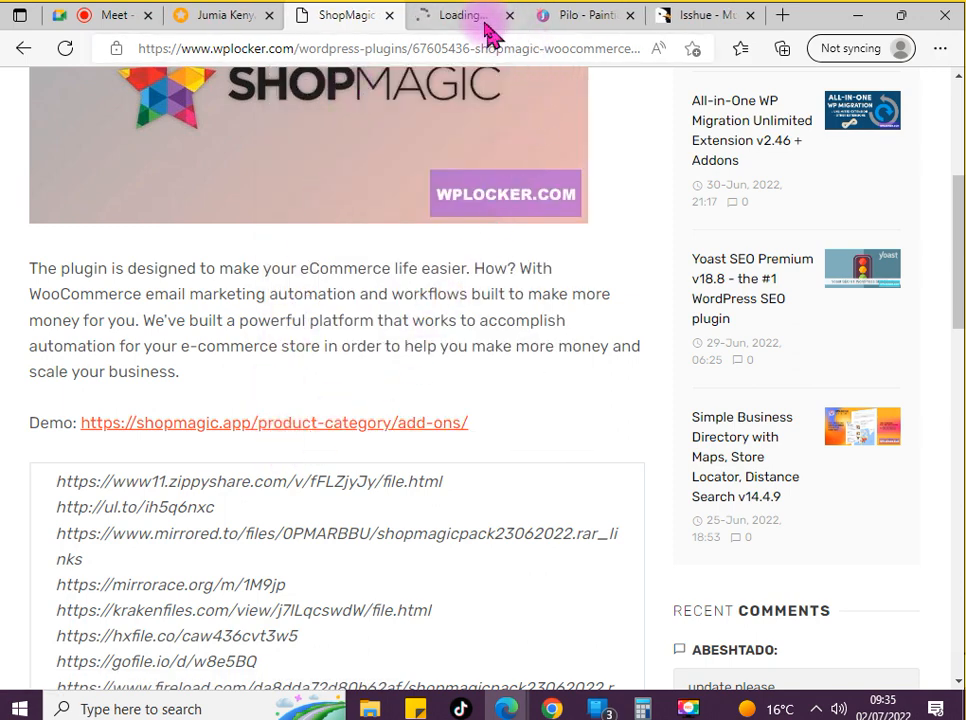
# Step: Close the Pilo and CodeCanyon Isshue tabs and return to the ShopMagic post
pyautogui.click(580, 20)
pyautogui.click(630, 16)
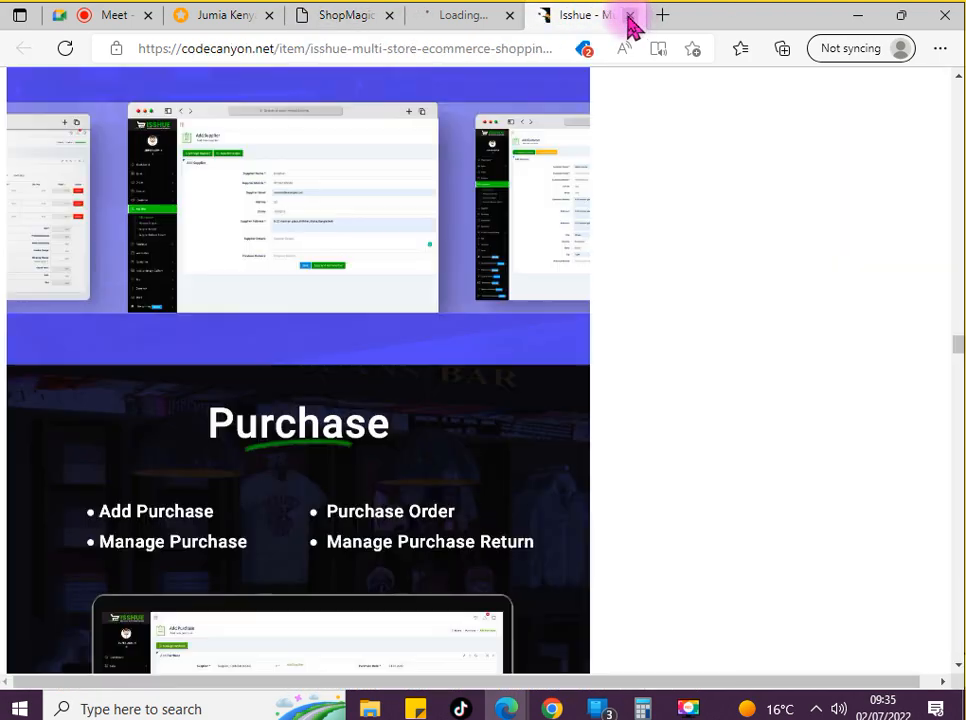
pyautogui.click(630, 16)
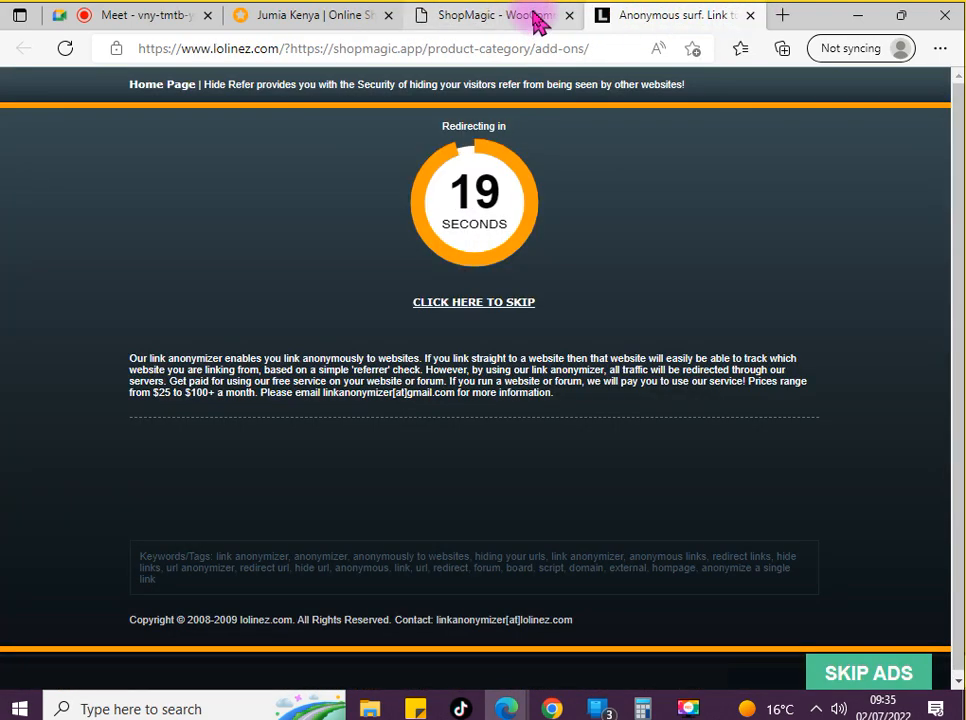
pyautogui.click(535, 17)
# Step: Check the demo redirect tab, then scroll the ShopMagic post down to its download links
pyautogui.scroll(2, 470, 190)
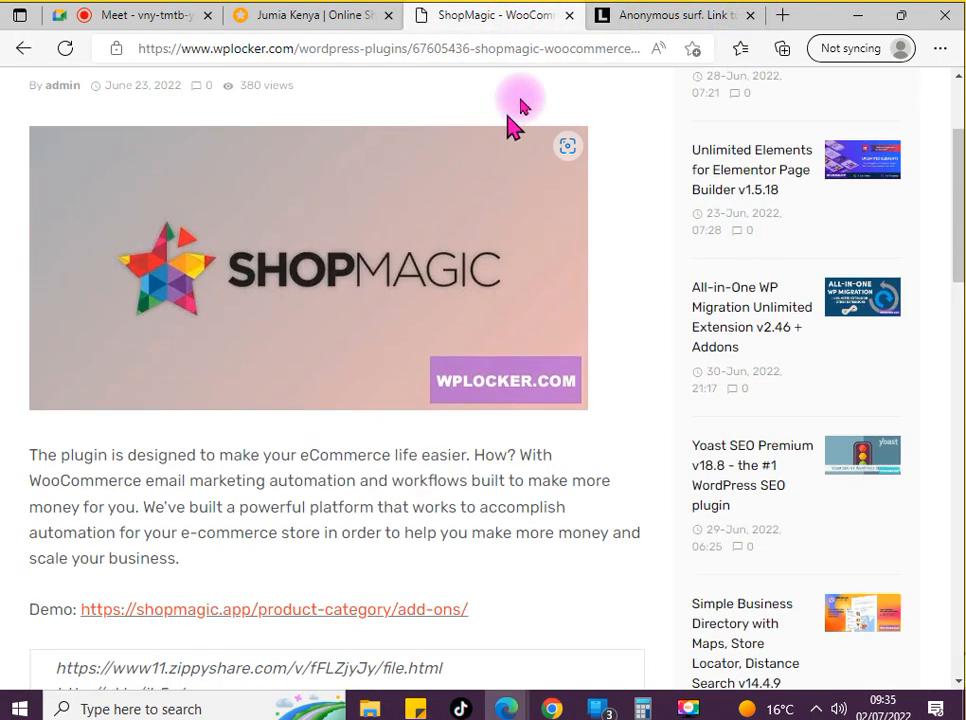
pyautogui.click(660, 16)
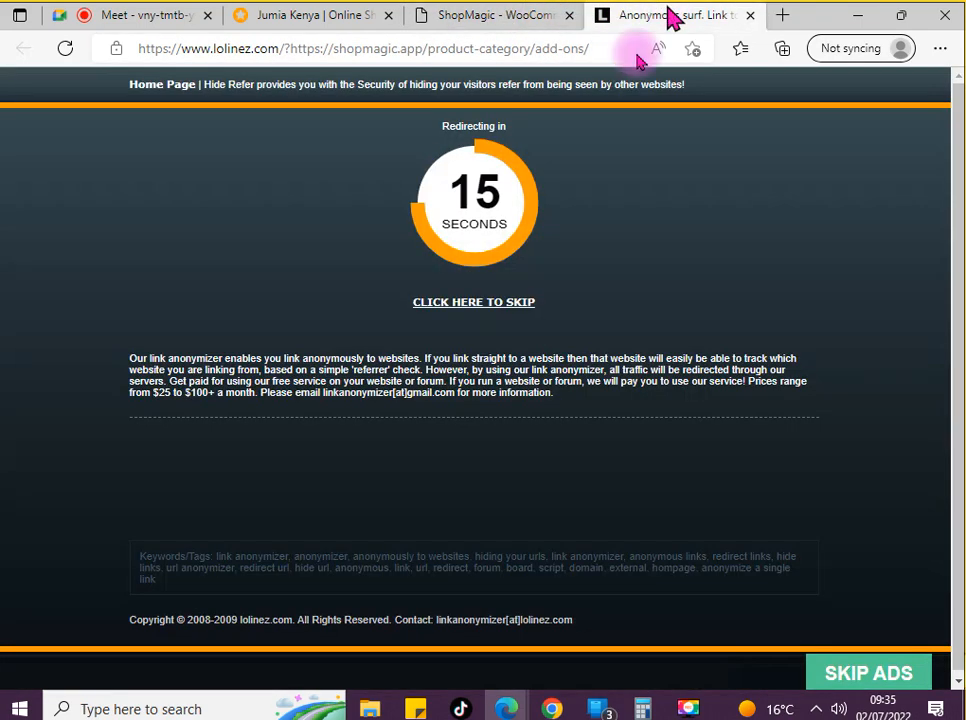
pyautogui.click(492, 17)
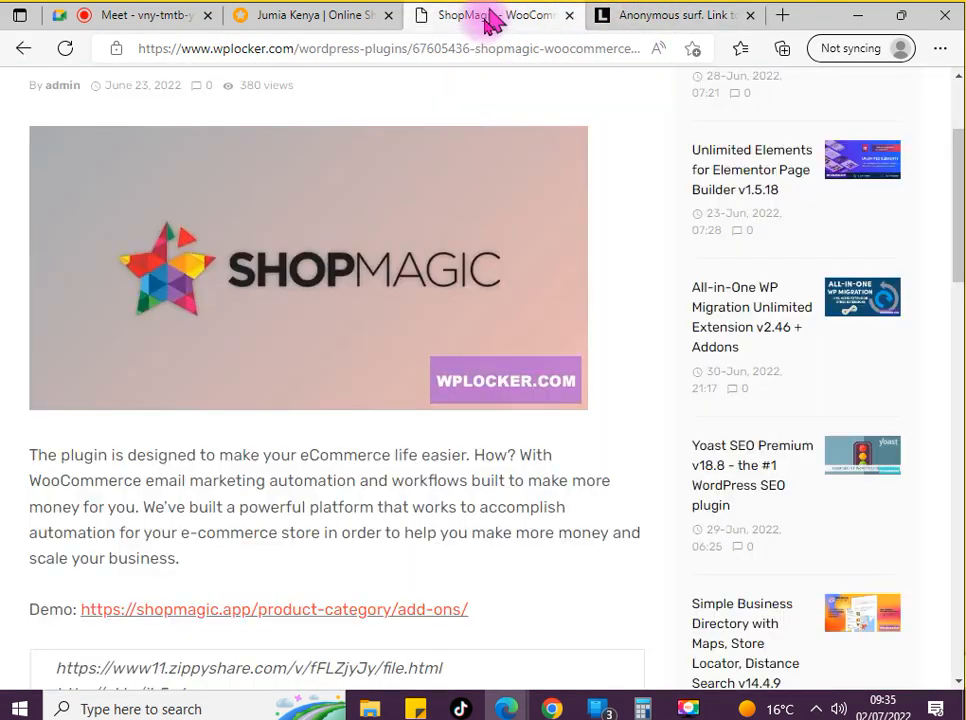
pyautogui.scroll(-3, 250, 600)
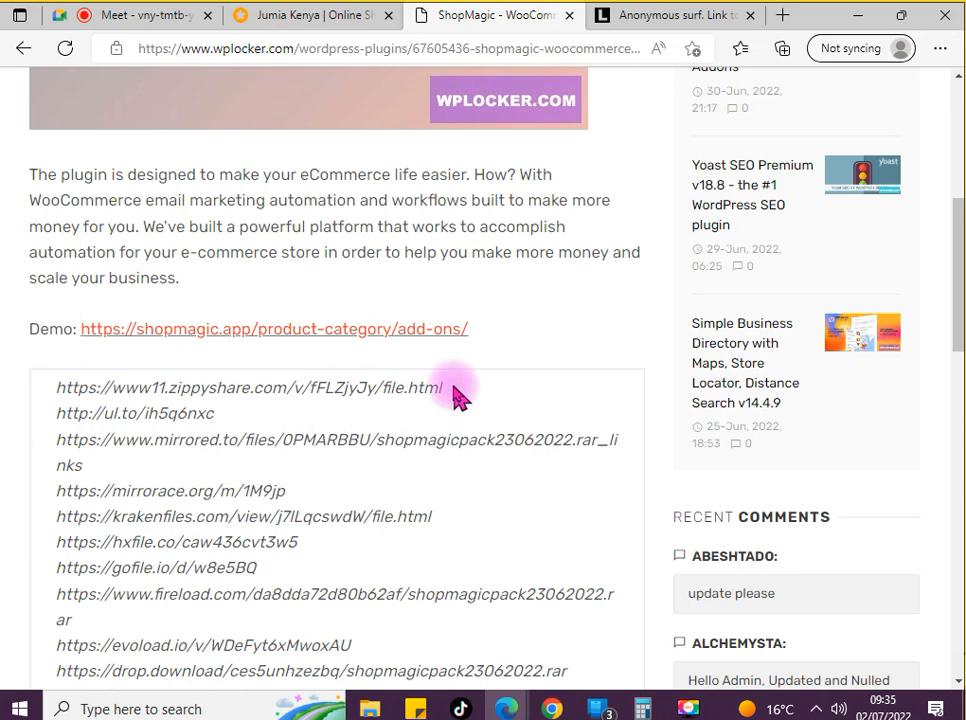
# Step: Search the first Zippyshare download link in the Bing sidebar and open the result in a new tab
pyautogui.moveTo(450, 388); pyautogui.dragTo(47, 378)
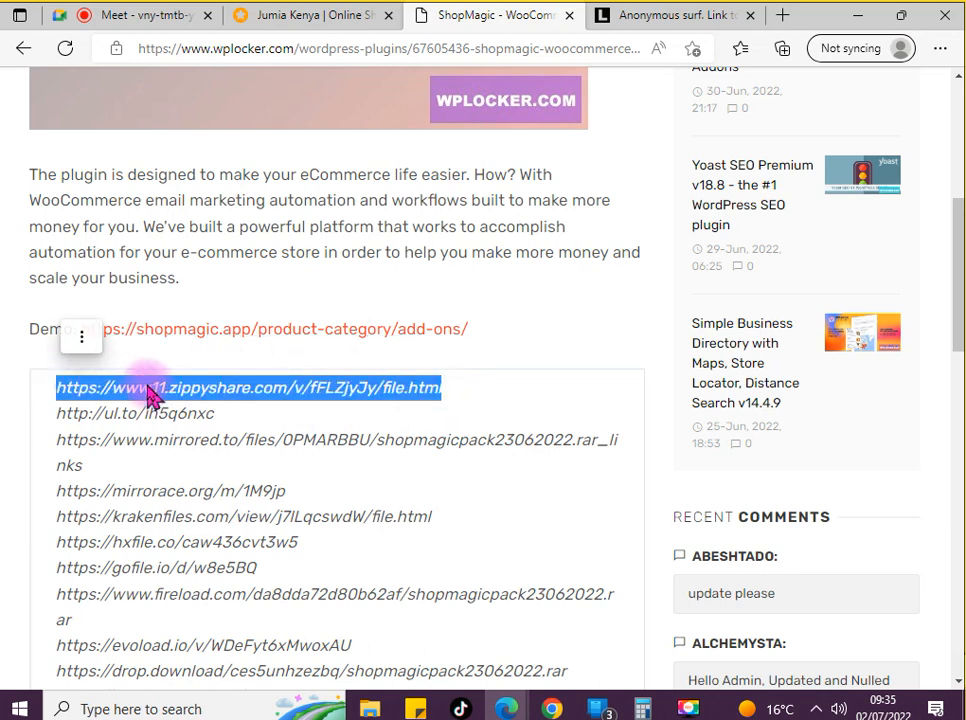
pyautogui.rightClick(149, 396)
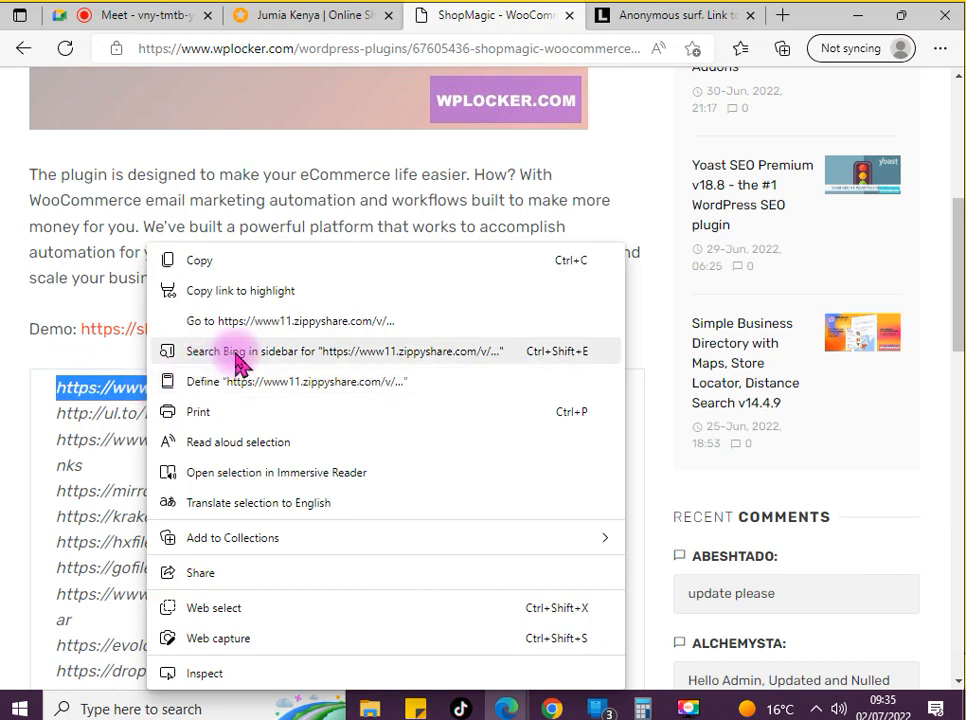
pyautogui.click(237, 353)
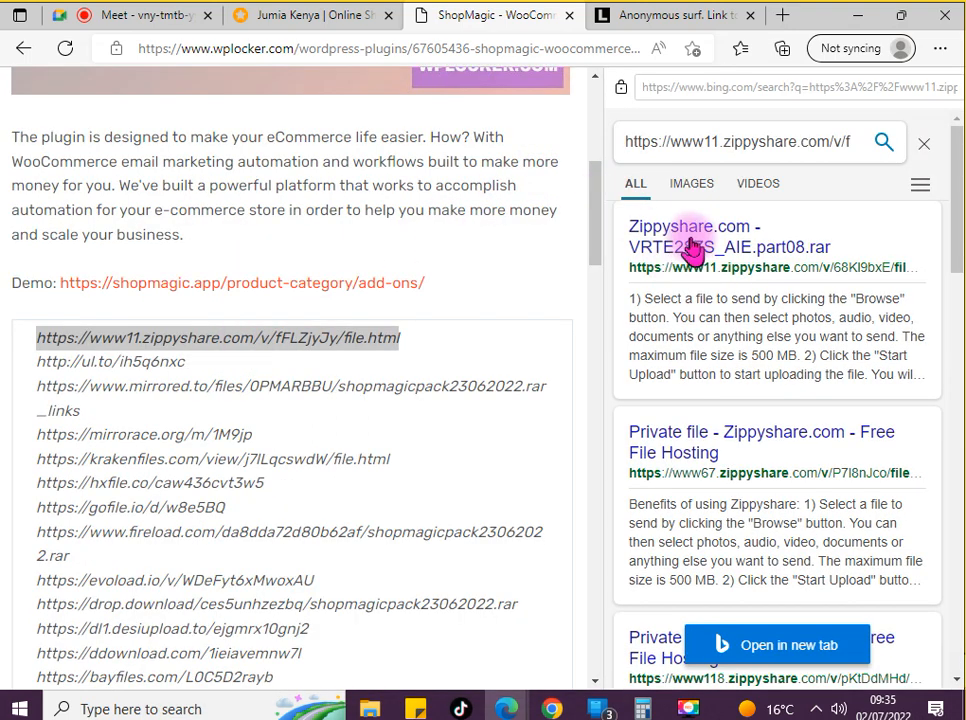
pyautogui.click(692, 250)
pyautogui.click(668, 22)
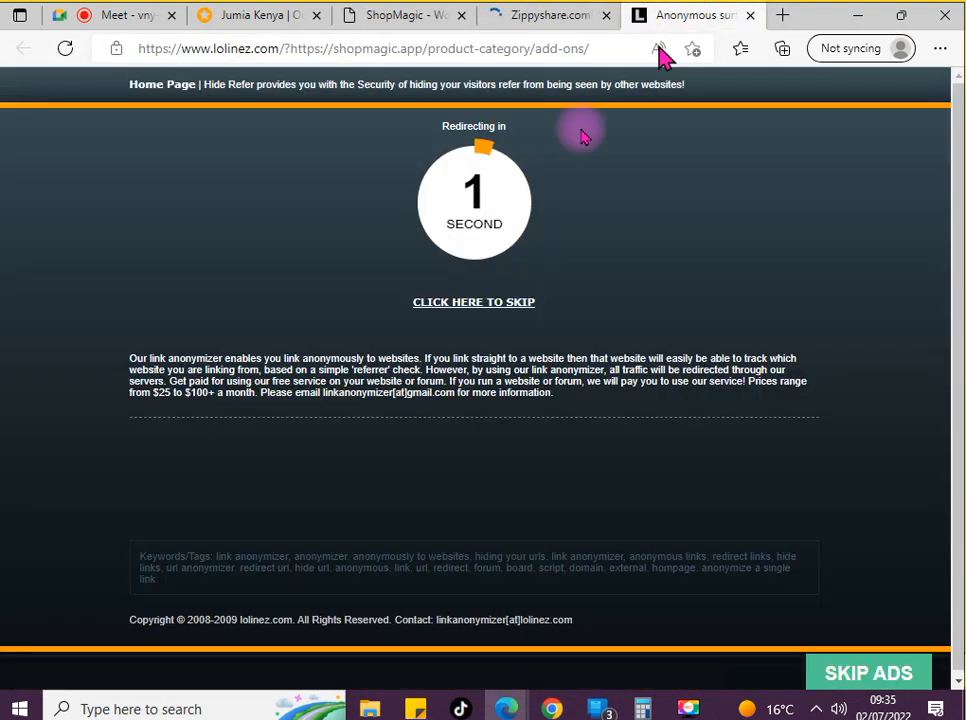
# Step: On the 500 MB VRTE28ZS_AIE.part08.rar Zippyshare page, dismiss the ad popup and start the download
pyautogui.click(553, 20)
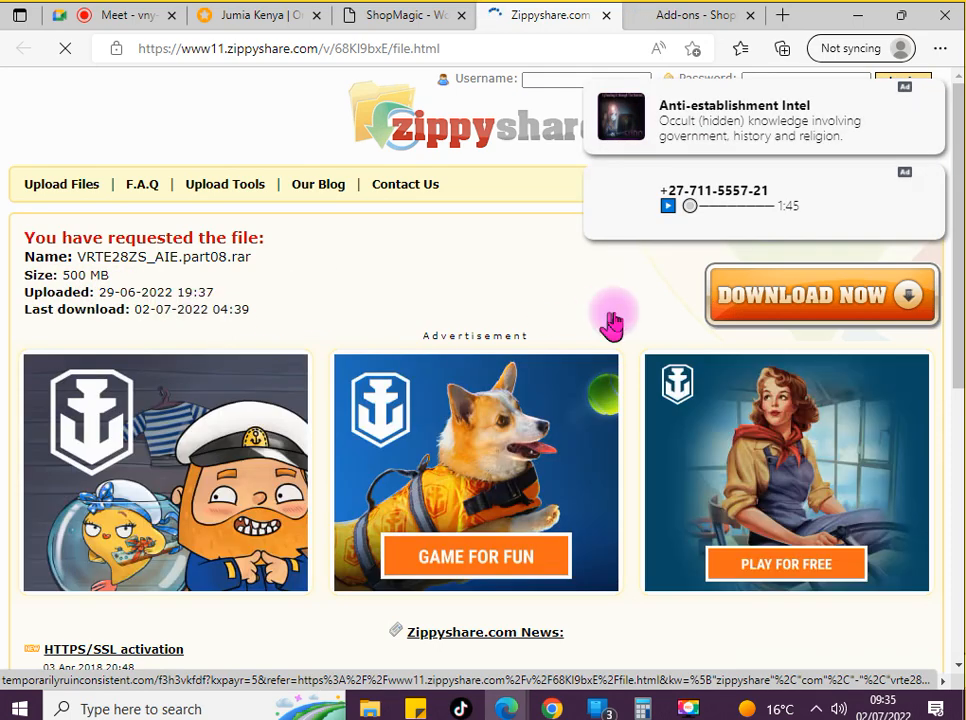
pyautogui.click(929, 202)
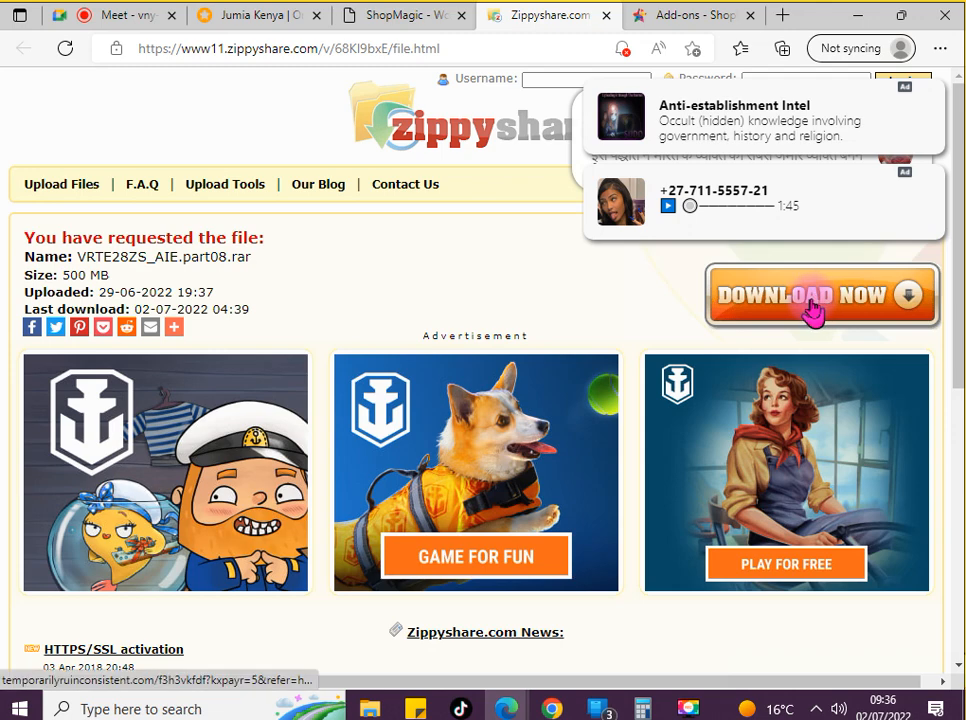
pyautogui.click(815, 306)
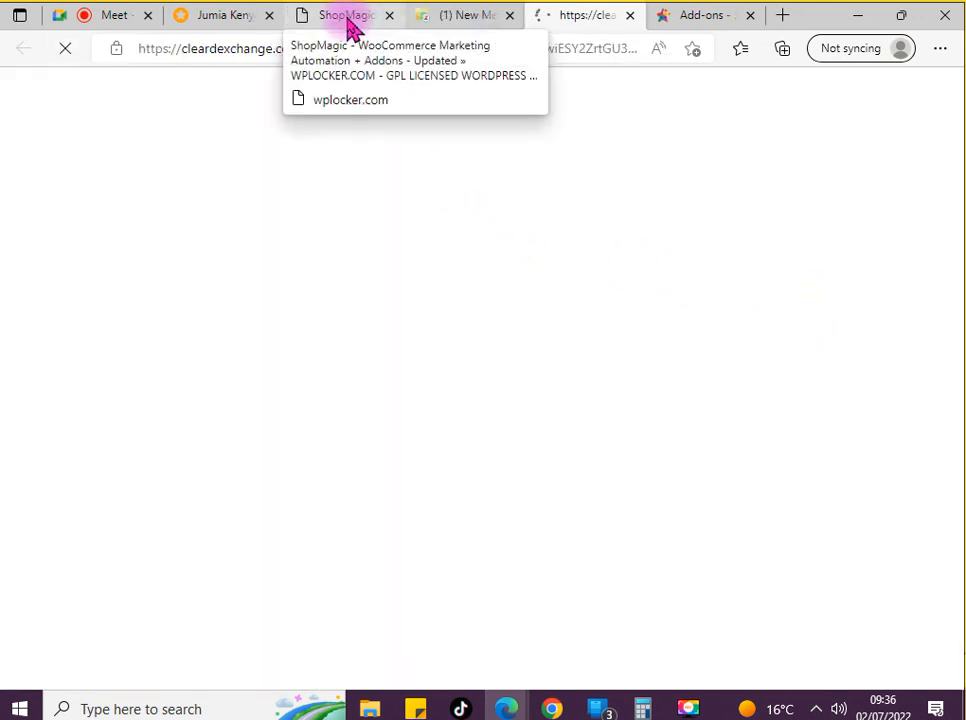
# Step: Retry the VRTE28ZS_AIE.part08.rar download three times, closing the Betika and redirect ad tabs it spawns
pyautogui.click(350, 27)
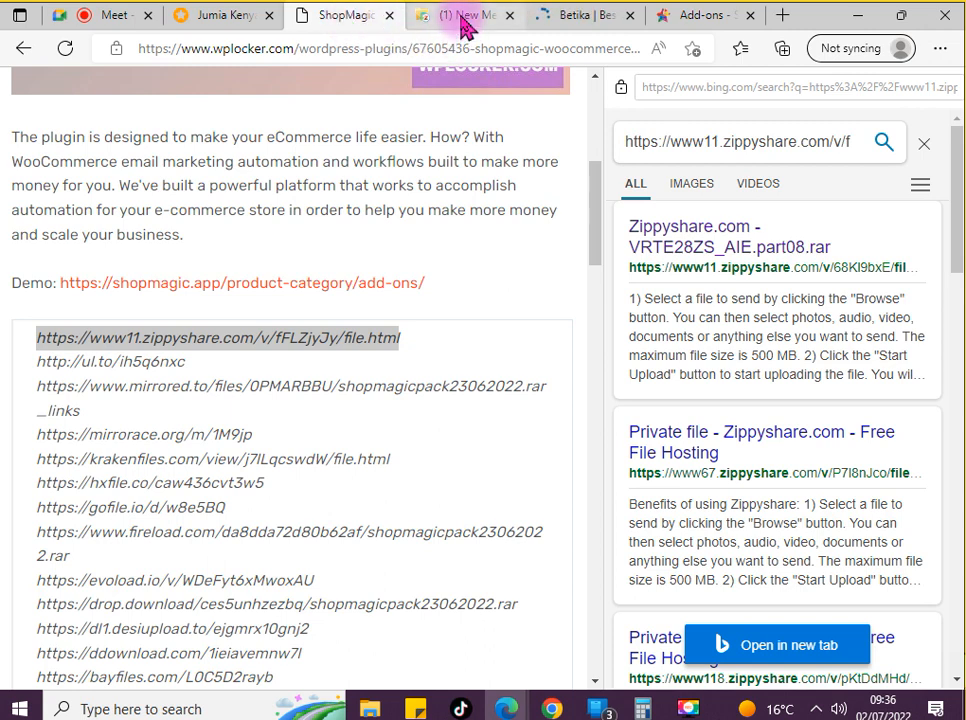
pyautogui.click(575, 17)
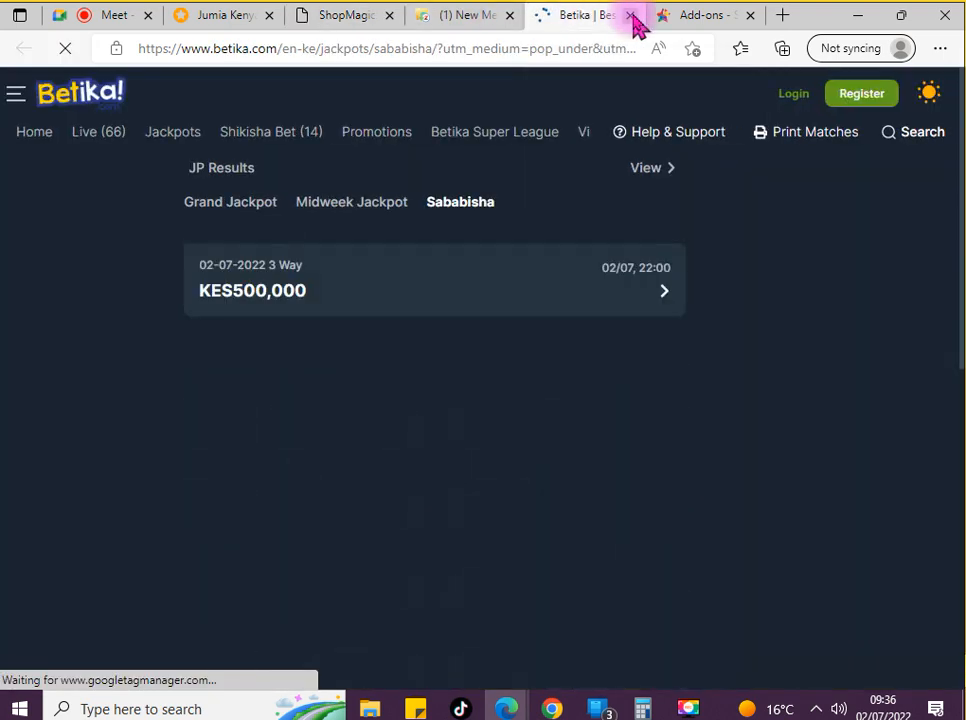
pyautogui.click(630, 16)
pyautogui.click(827, 306)
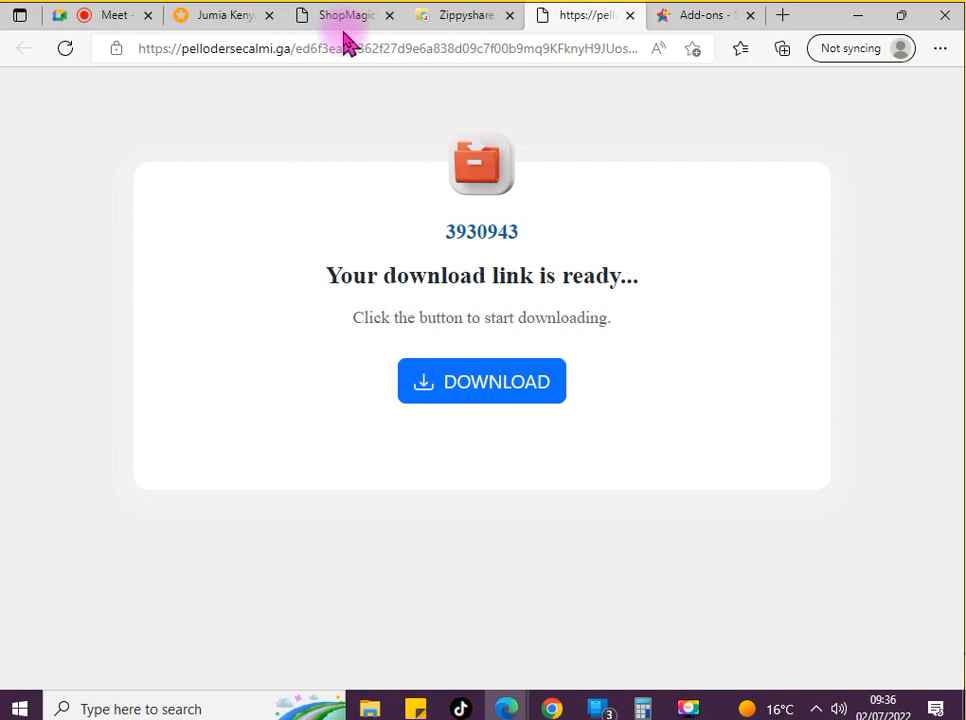
pyautogui.click(631, 15)
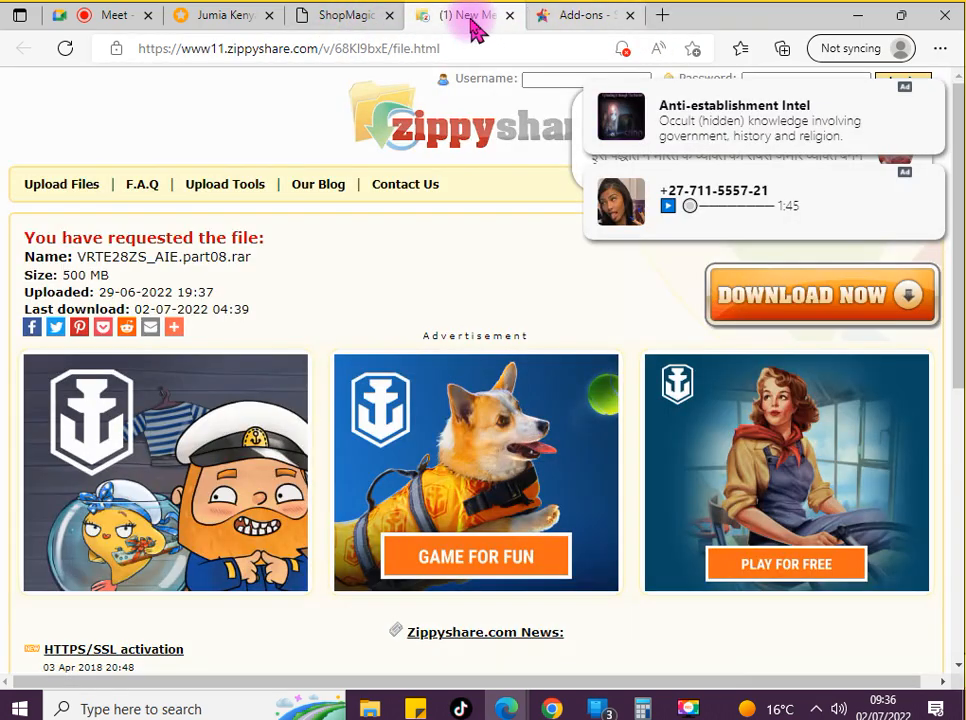
pyautogui.click(781, 311)
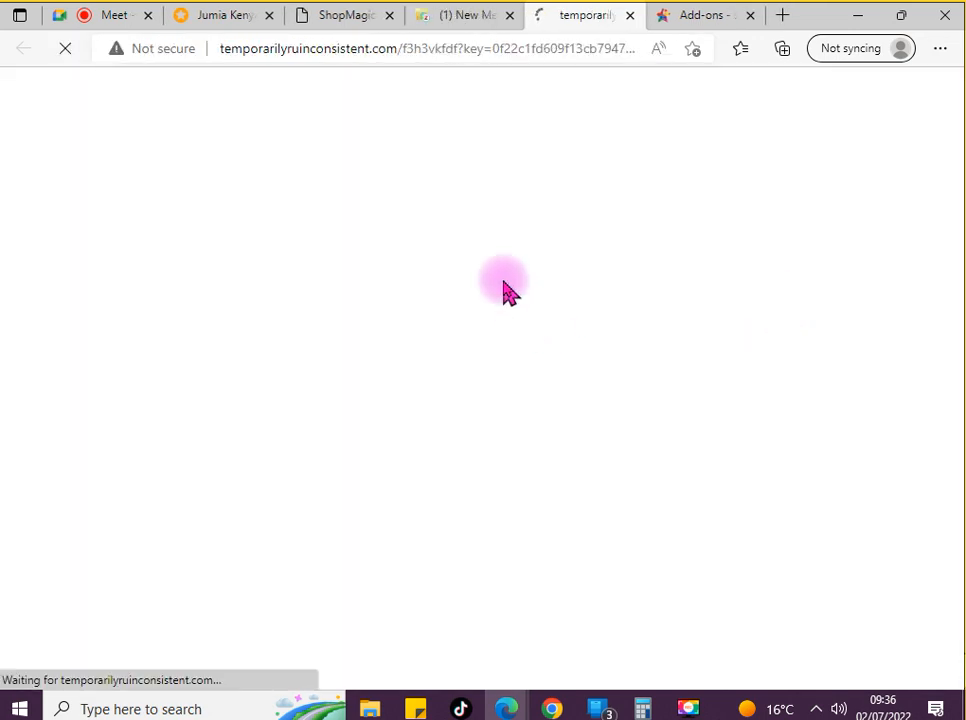
pyautogui.click(630, 15)
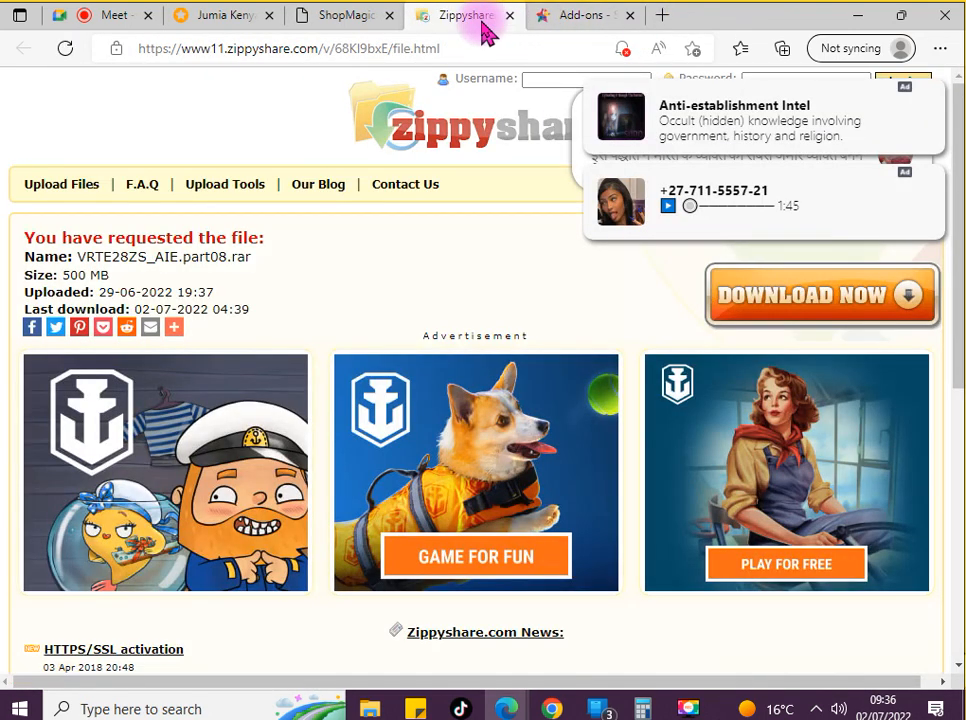
pyautogui.click(795, 302)
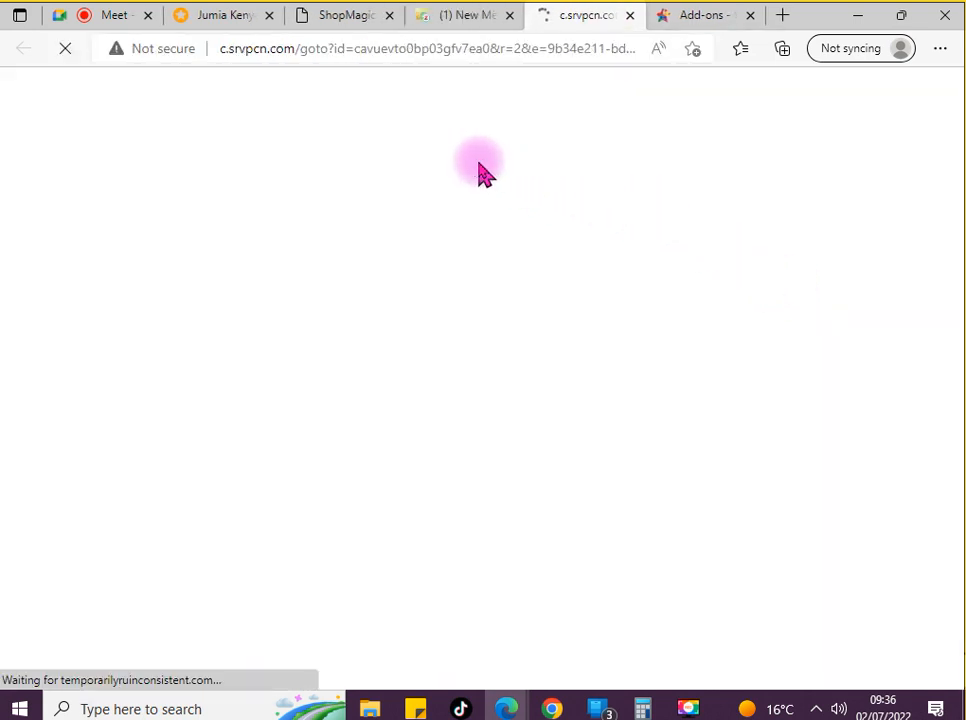
# Step: Look over the Jumia Kenya tab, retry the Zippyshare download, and close the Sahara Games ad tab
pyautogui.click(216, 15)
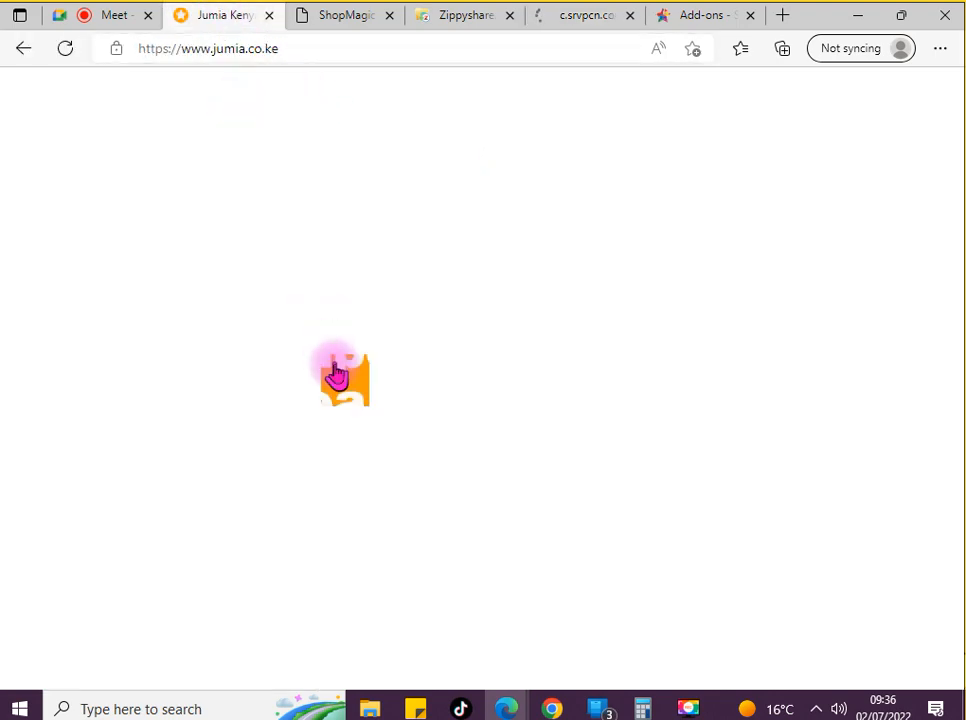
pyautogui.scroll(-2, 300, 385)
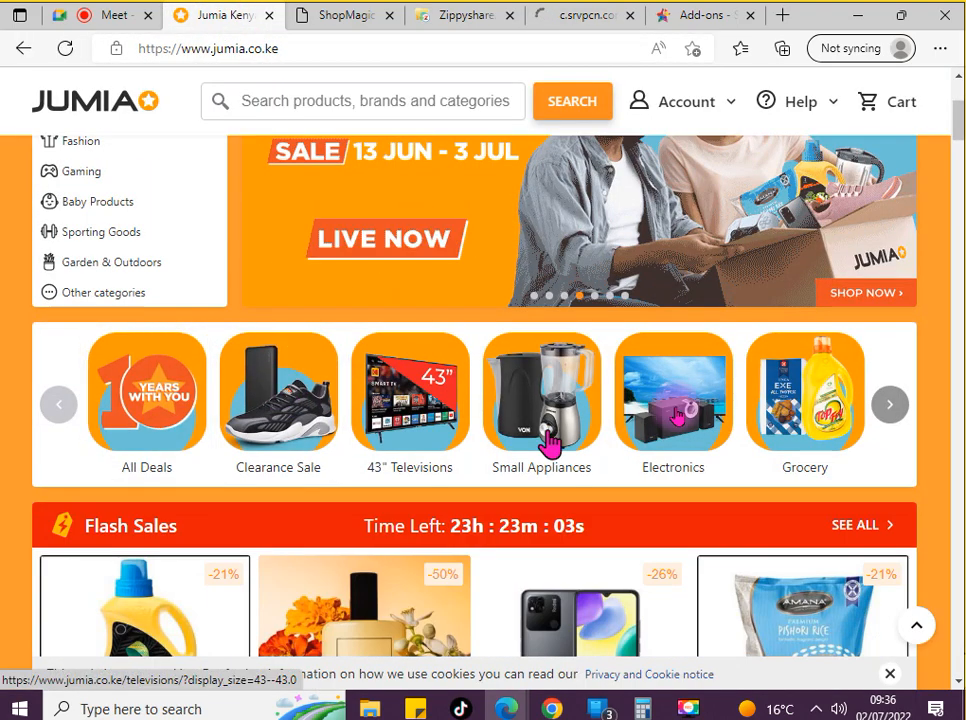
pyautogui.scroll(-2, 549, 440)
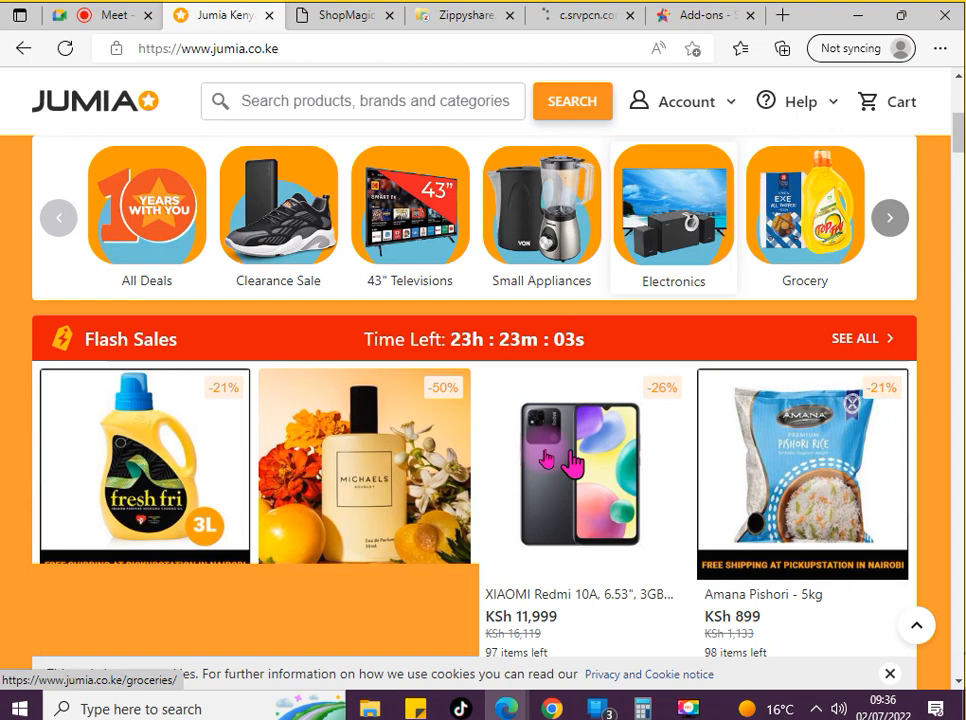
pyautogui.scroll(-5, 572, 462)
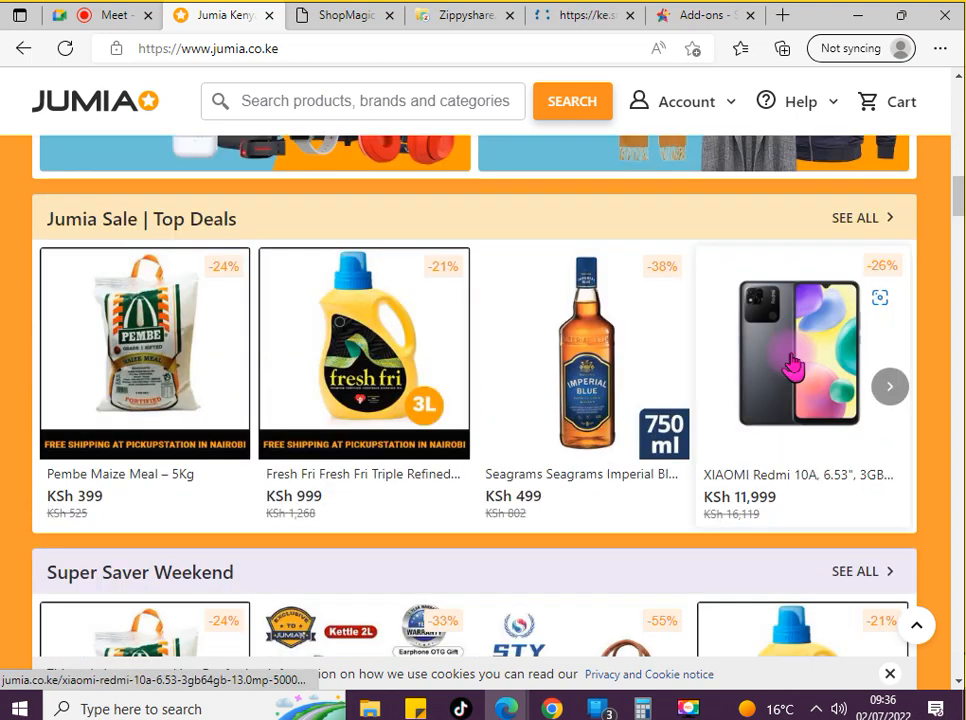
pyautogui.scroll(-3, 790, 370)
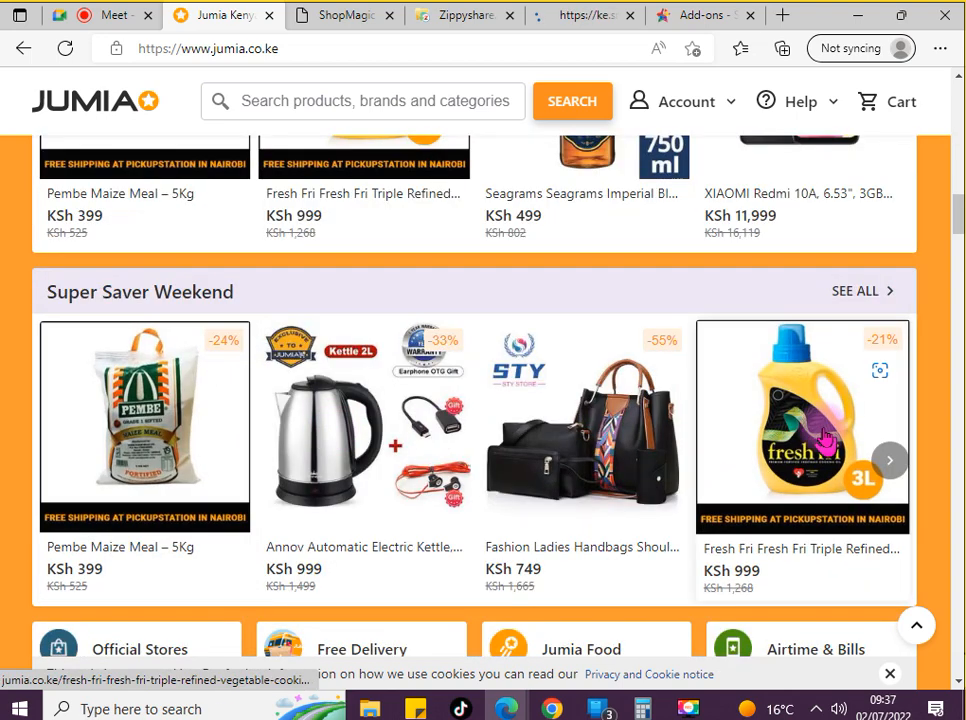
pyautogui.scroll(-2, 780, 384)
pyautogui.click(580, 17)
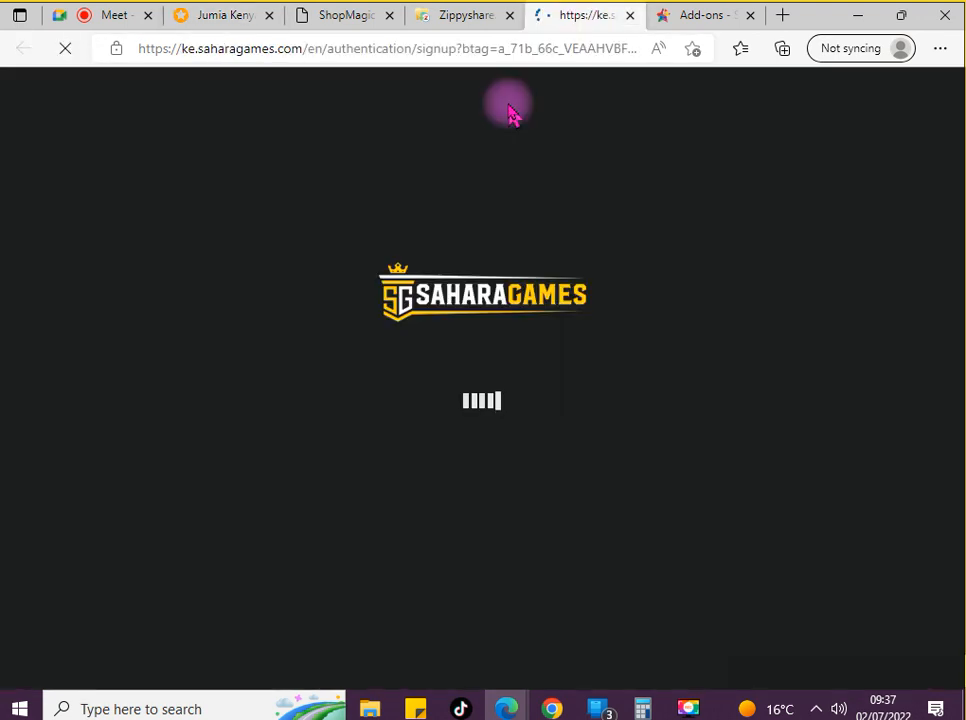
pyautogui.click(468, 18)
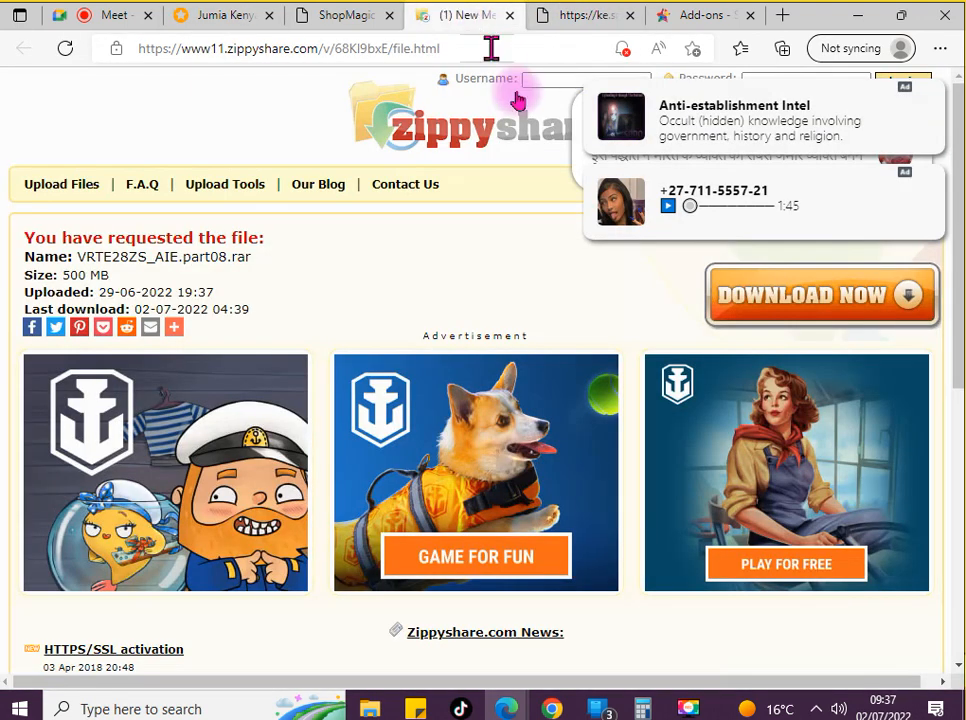
pyautogui.click(815, 316)
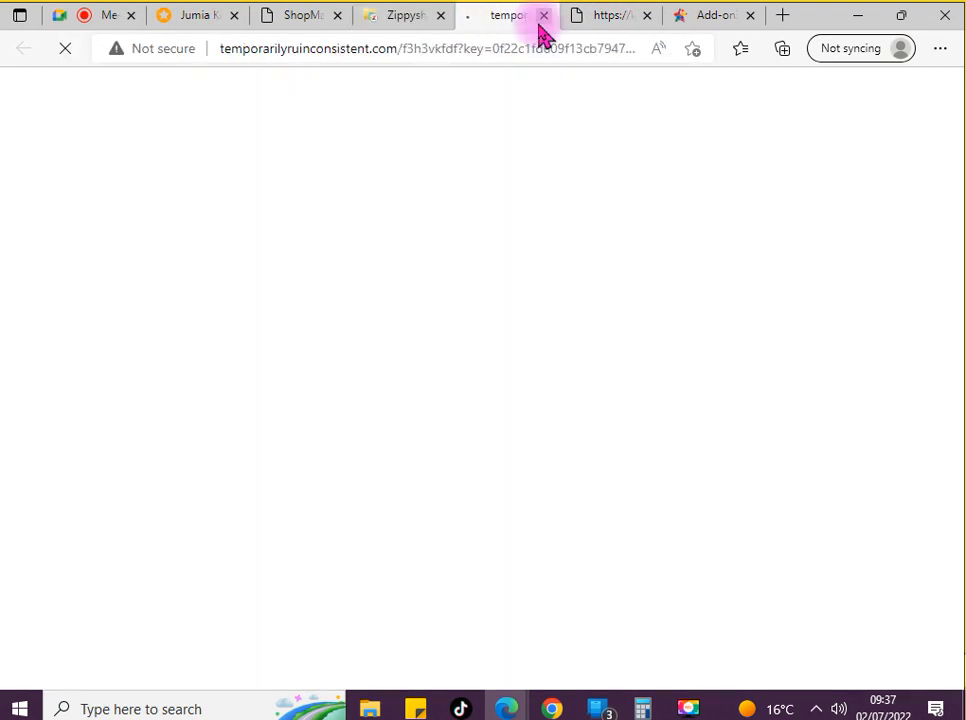
pyautogui.click(610, 18)
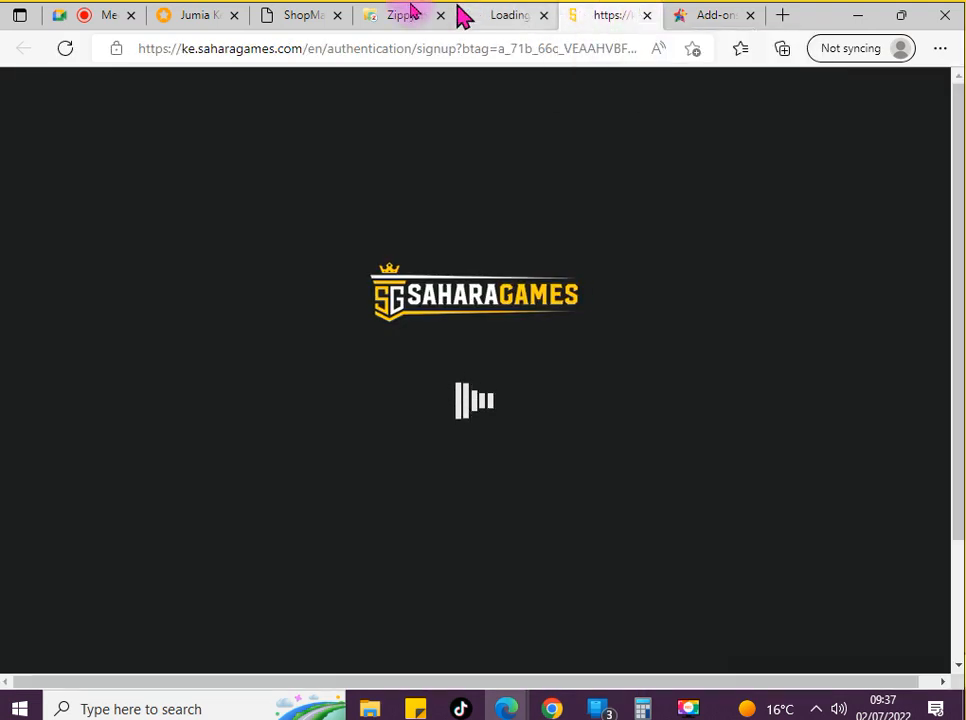
pyautogui.hotkey('ctrl', 'w')
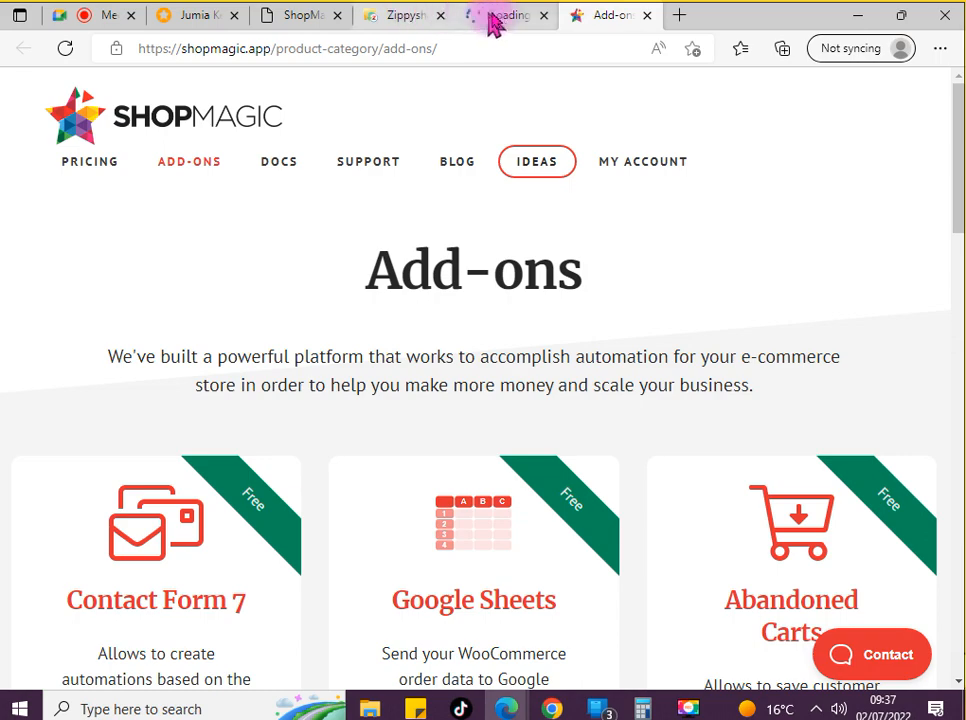
# Step: Scroll through the ShopMagic add-ons list to look them over
pyautogui.scroll(-5, 467, 334)
pyautogui.scroll(-10, 467, 334)
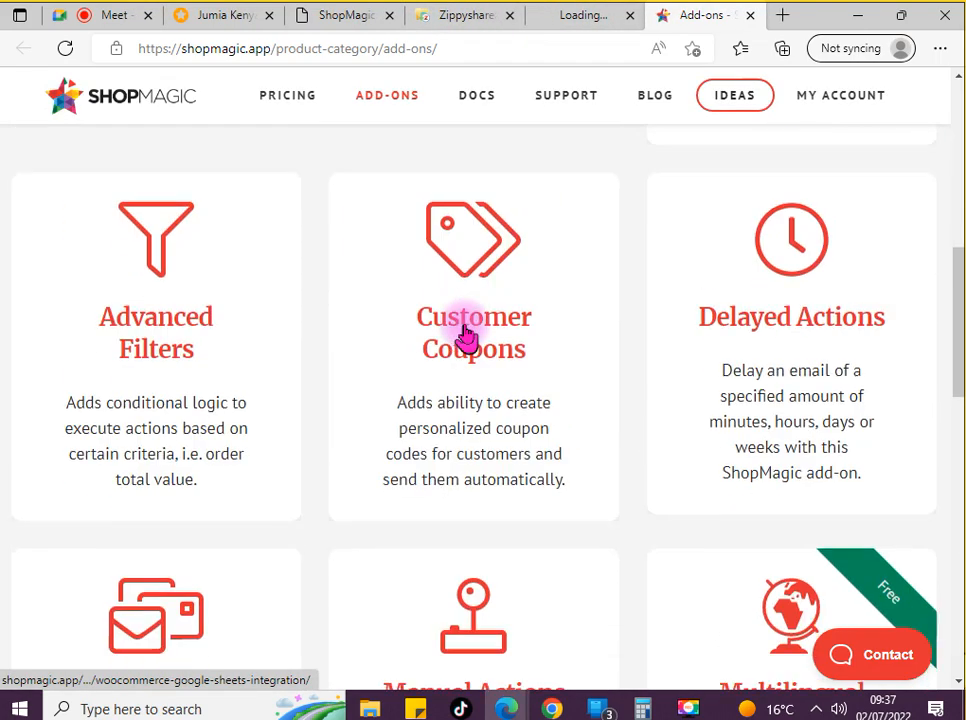
pyautogui.scroll(-5, 467, 334)
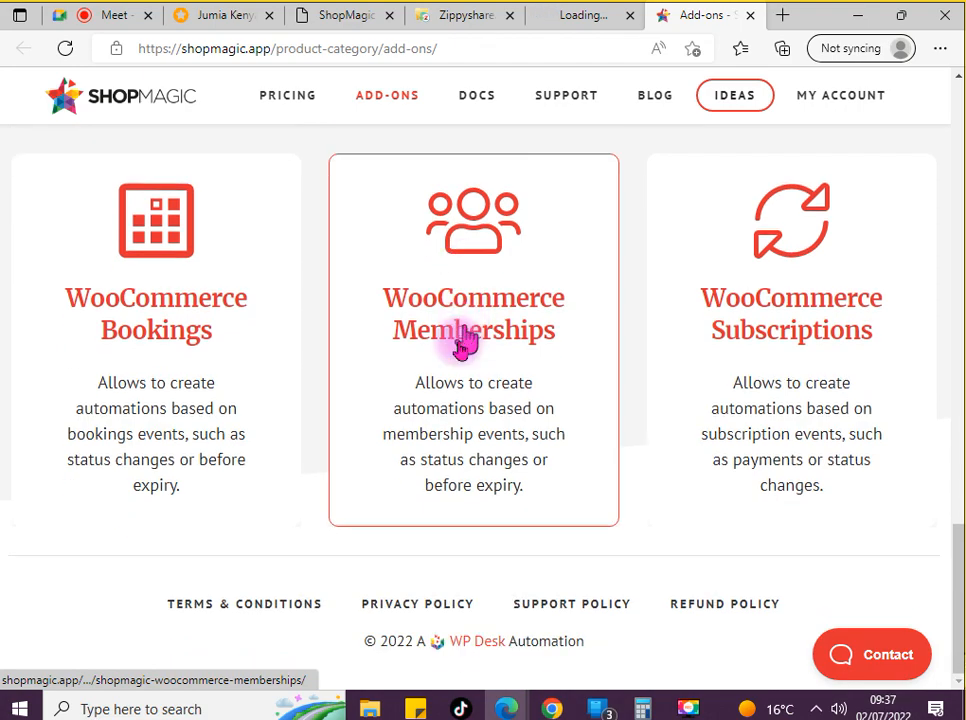
pyautogui.scroll(5, 175, 400)
pyautogui.scroll(8, 175, 400)
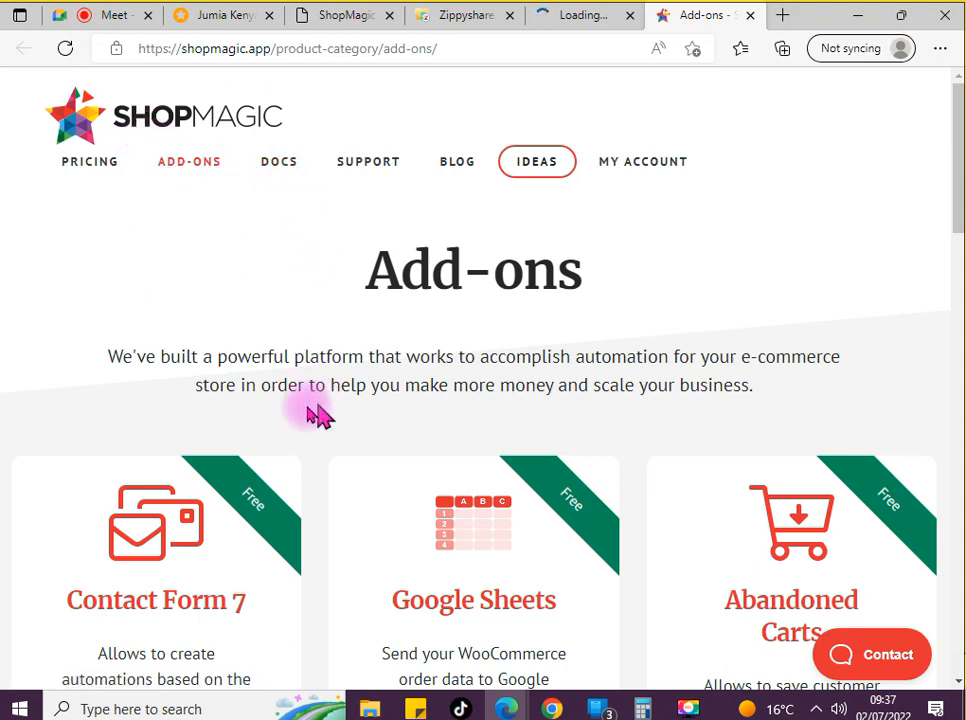
pyautogui.scroll(-3, 244, 457)
pyautogui.scroll(-2, 810, 334)
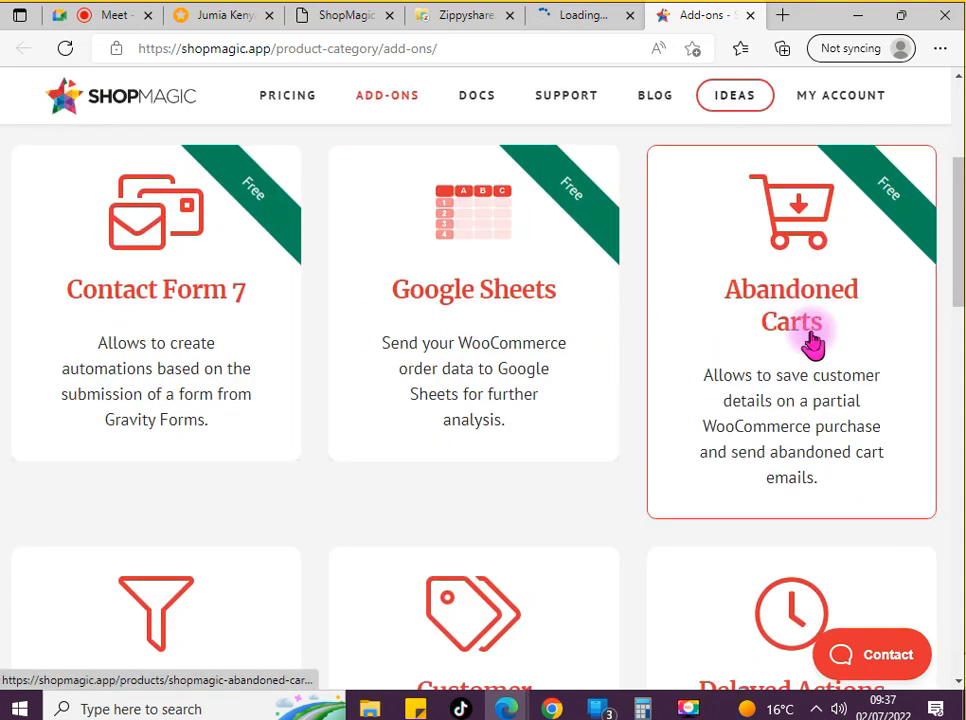
pyautogui.scroll(-3, 824, 295)
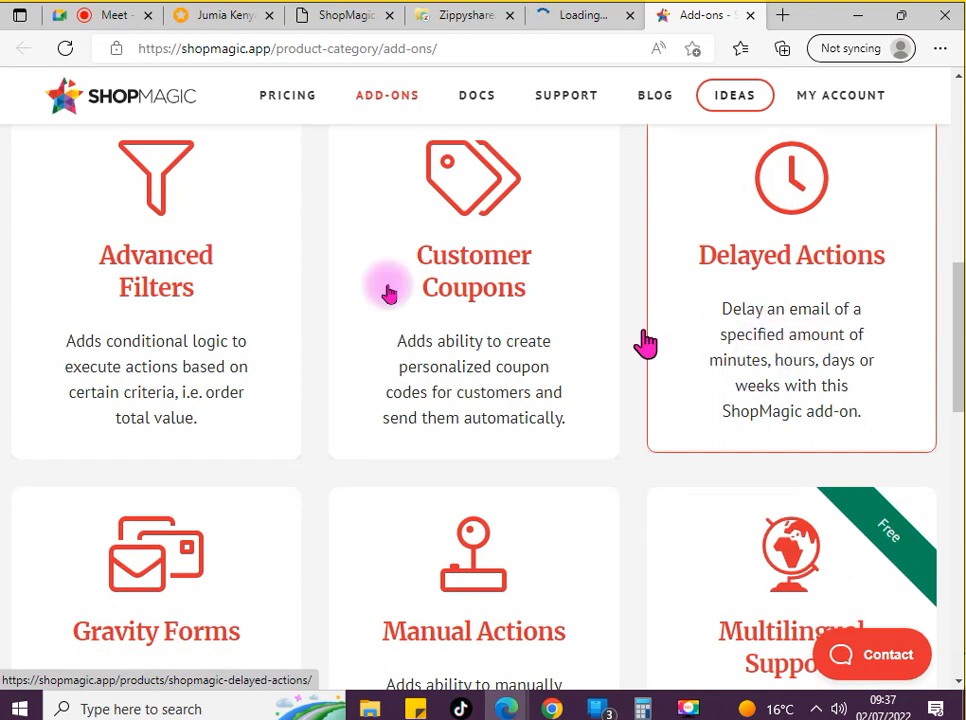
pyautogui.scroll(-5, 630, 360)
pyautogui.scroll(3, 665, 220)
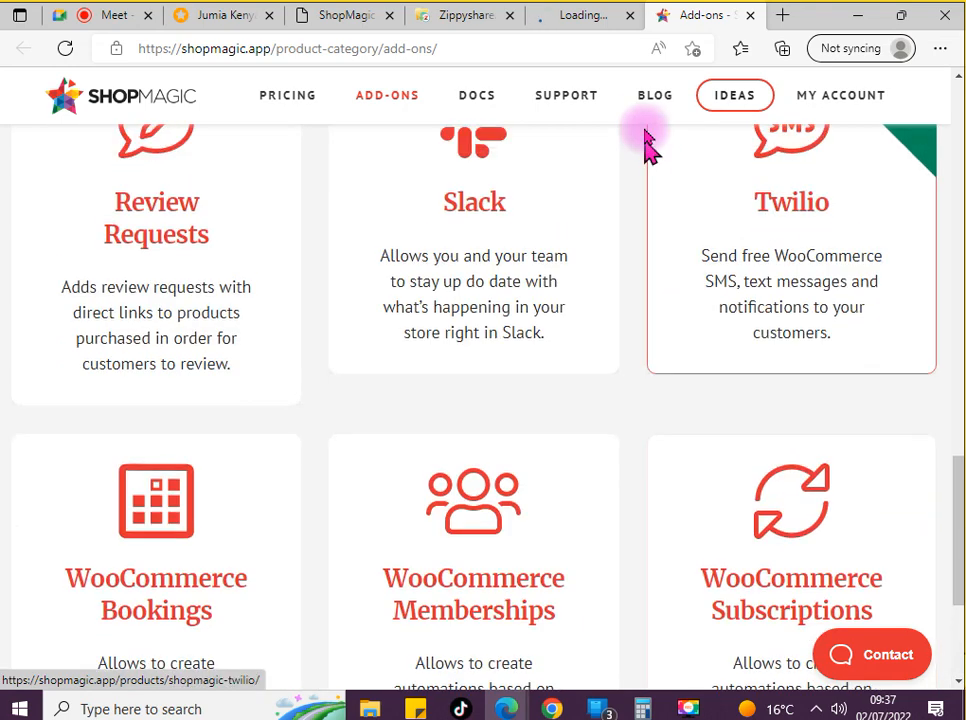
# Step: Open ShopMagic's Pricing page, then return to the VRTE28ZS_AIE.part08.rar Zippyshare page
pyautogui.click(350, 95)
pyautogui.scroll(4, 535, 235)
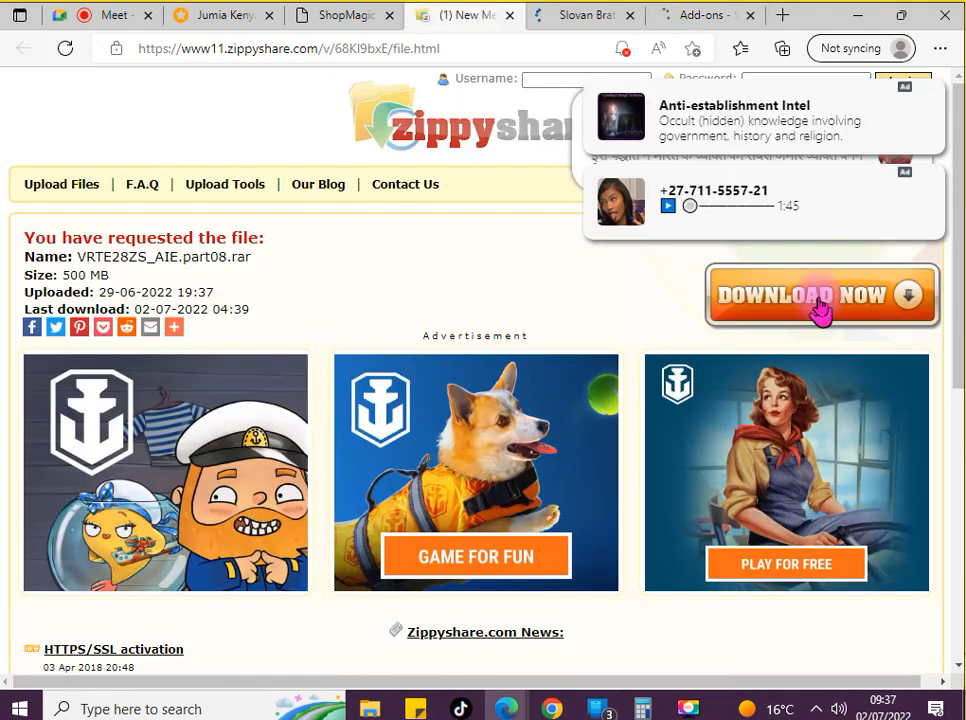
pyautogui.click(819, 300)
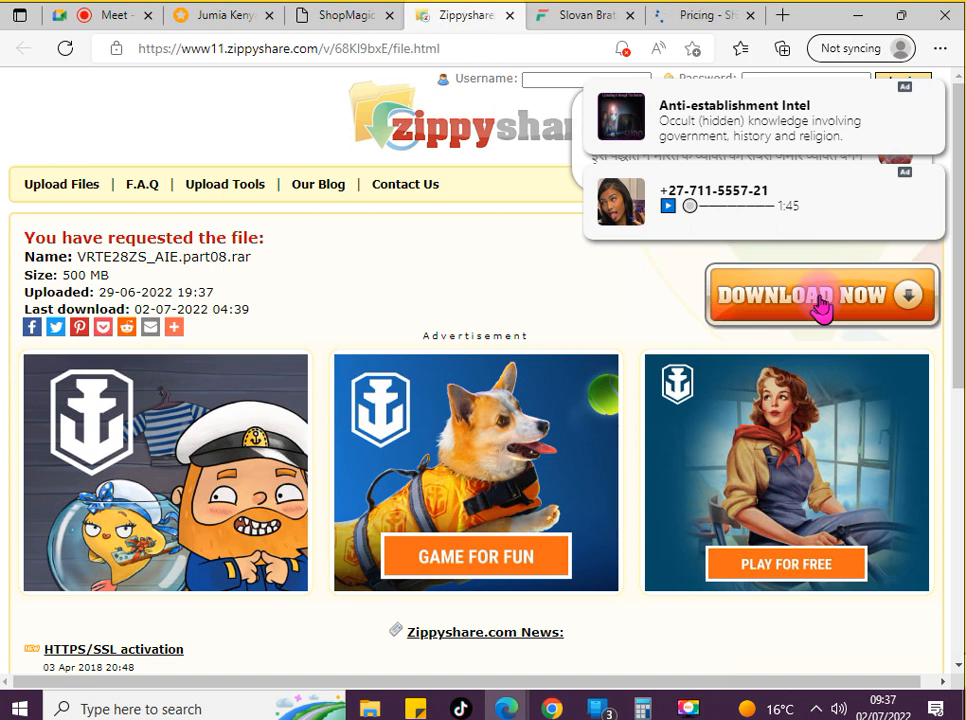
# Step: Retry the VRTE28ZS_AIE.part08.rar download and close the livescore ad tab it spawned
pyautogui.click(819, 300)
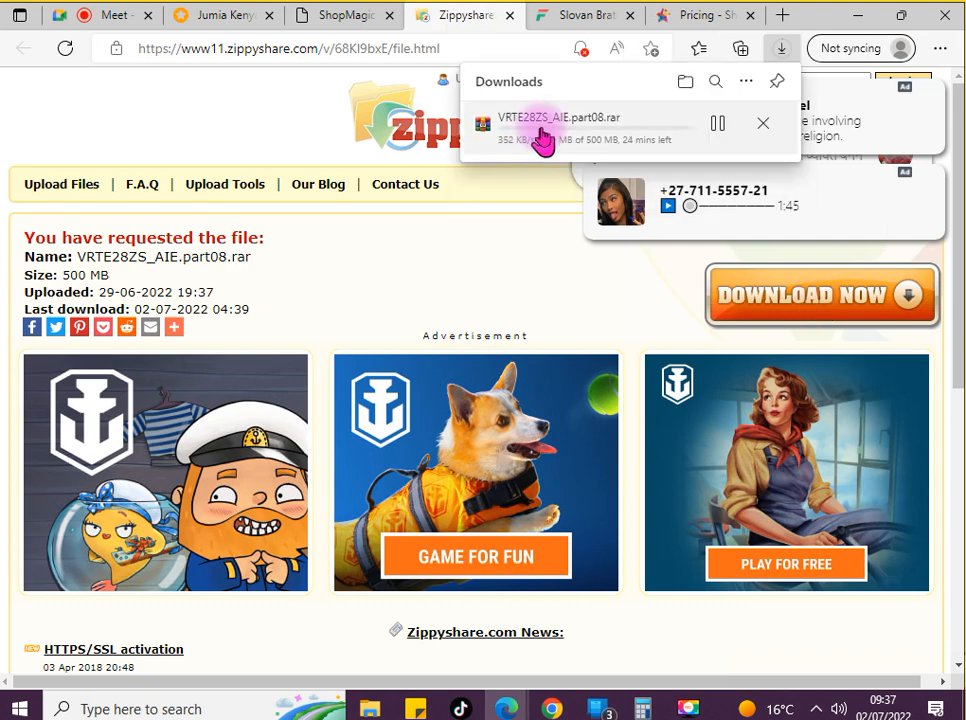
pyautogui.click(582, 17)
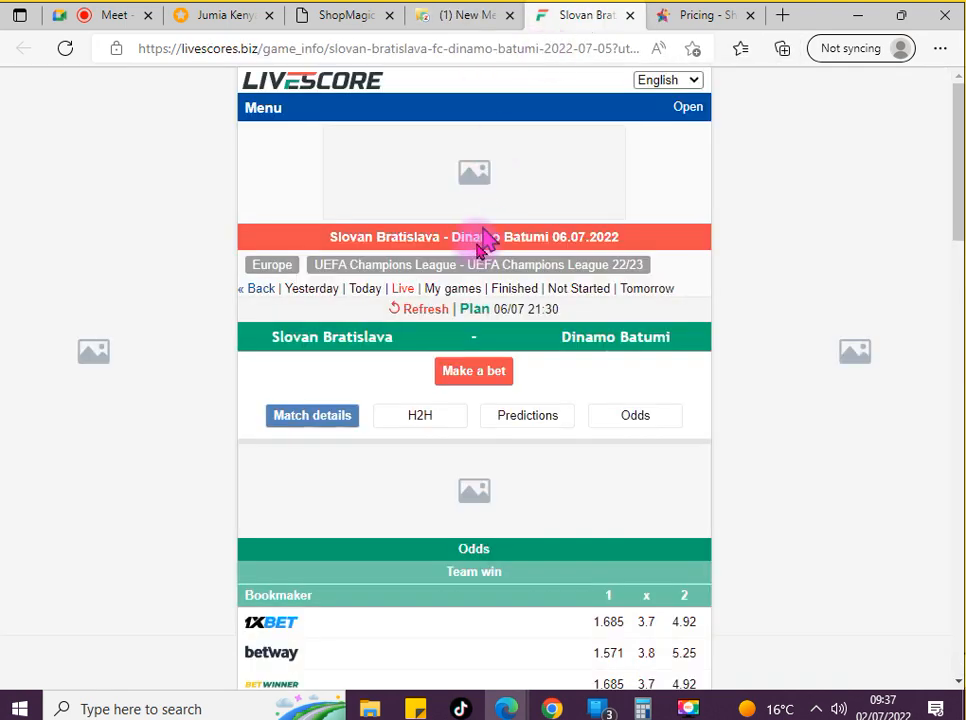
pyautogui.scroll(-3, 510, 255)
pyautogui.scroll(1, 524, 263)
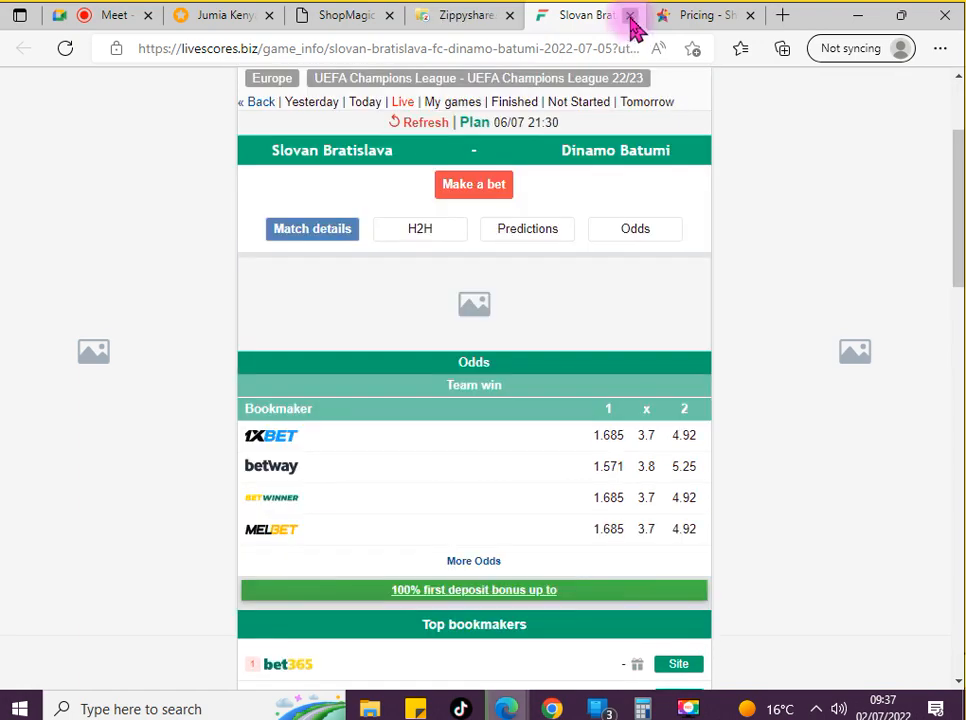
pyautogui.click(630, 16)
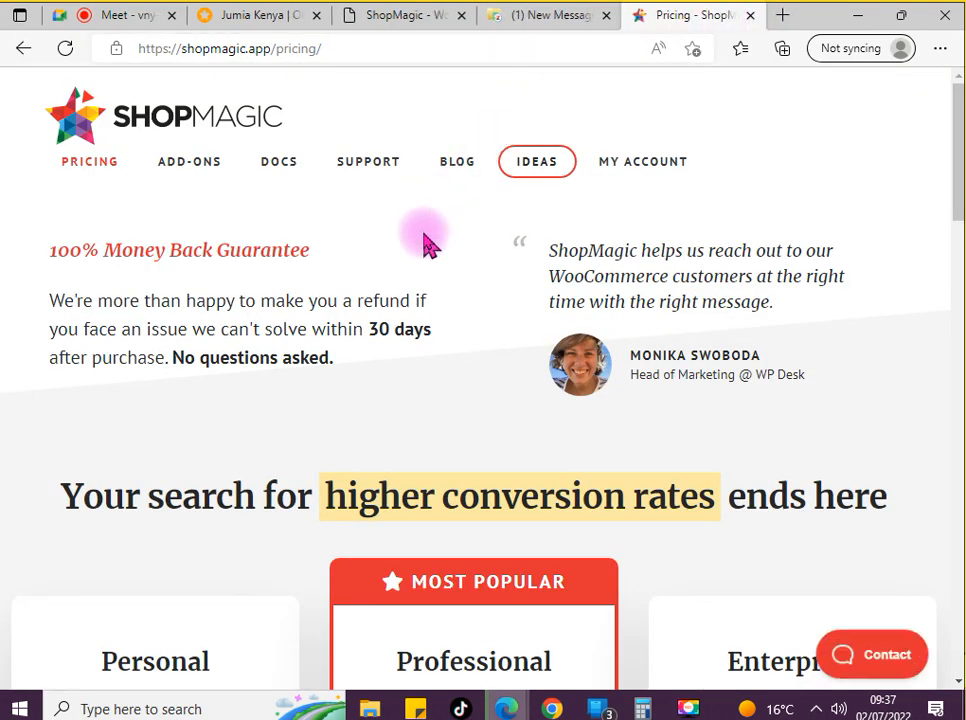
# Step: Close the ShopMagic Pricing tab and return to WPLocker's ShopMagic post
pyautogui.scroll(-7, 425, 243)
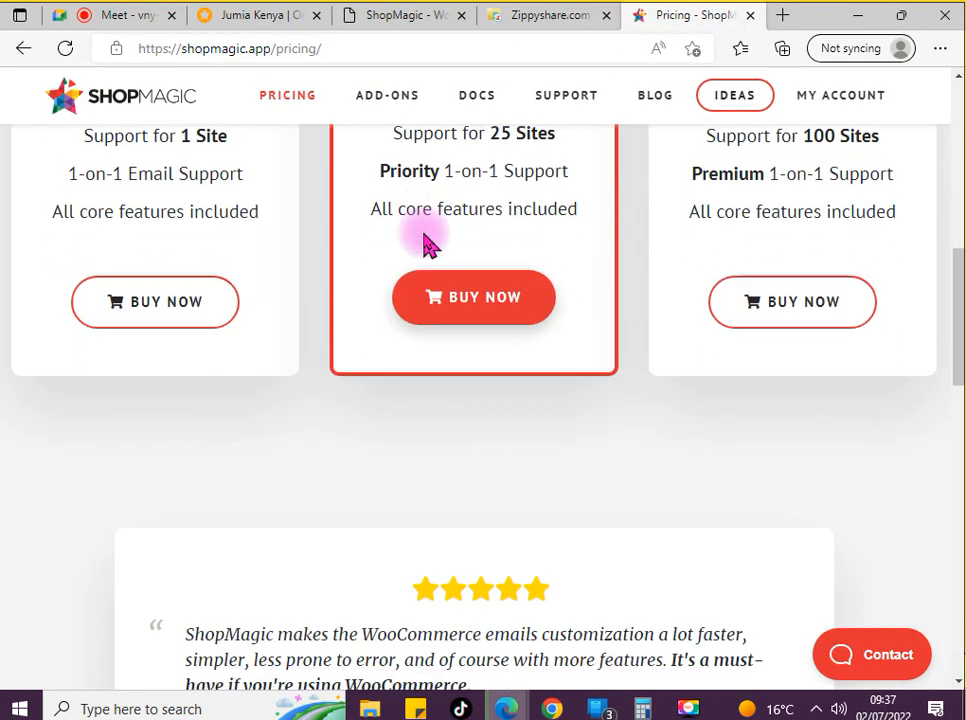
pyautogui.scroll(8, 425, 243)
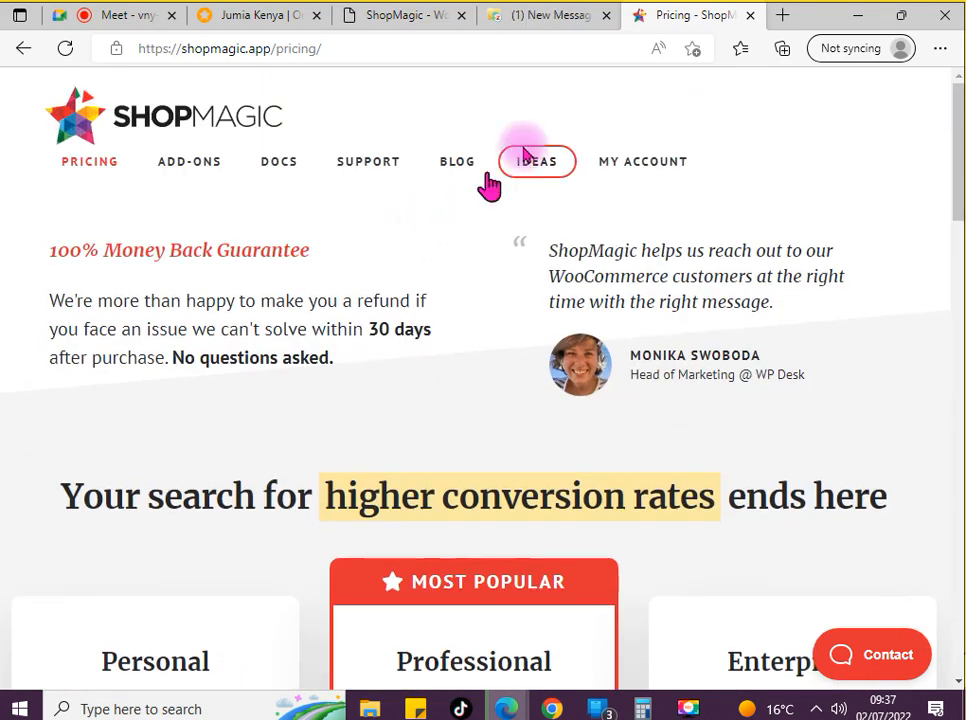
pyautogui.click(750, 16)
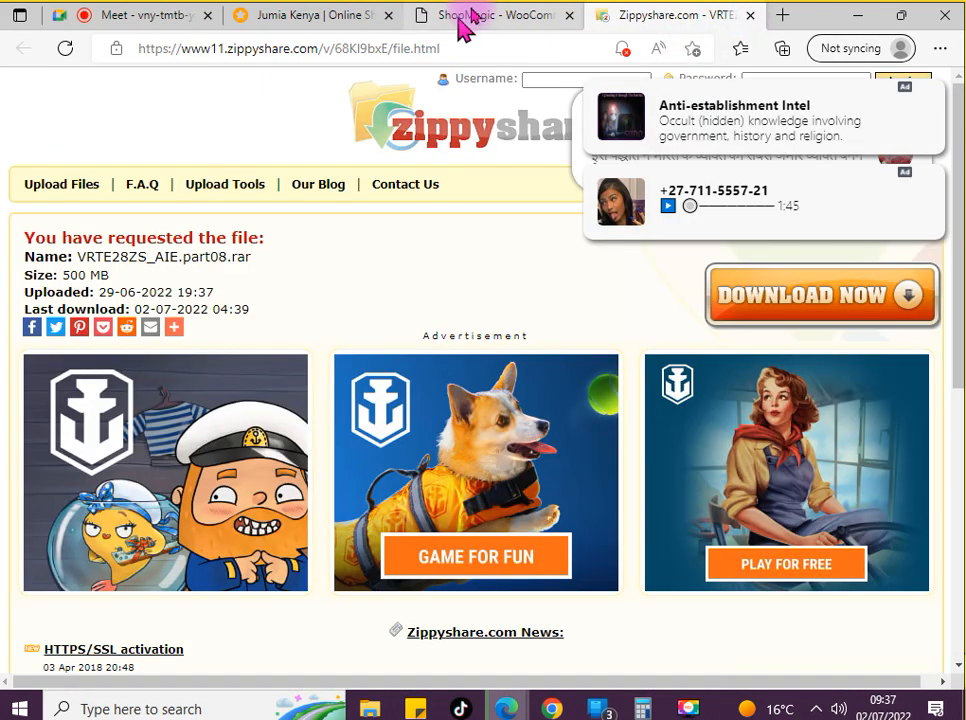
pyautogui.click(459, 18)
pyautogui.scroll(5, 328, 245)
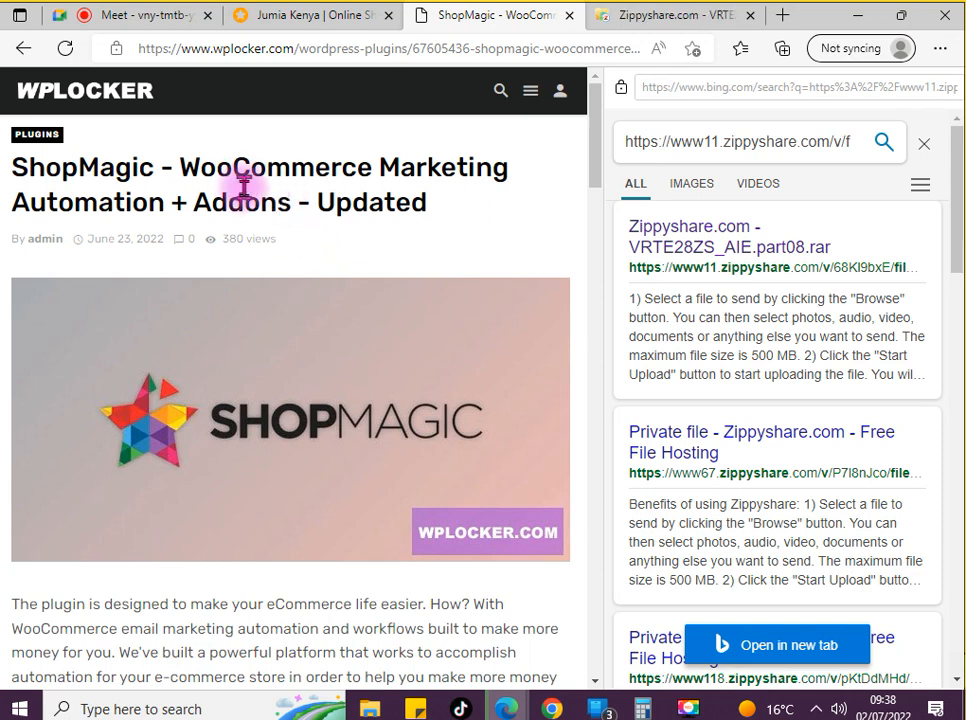
# Step: Try going back from the resubmit-form error page, then return to the WPLocker tab
pyautogui.click(22, 50)
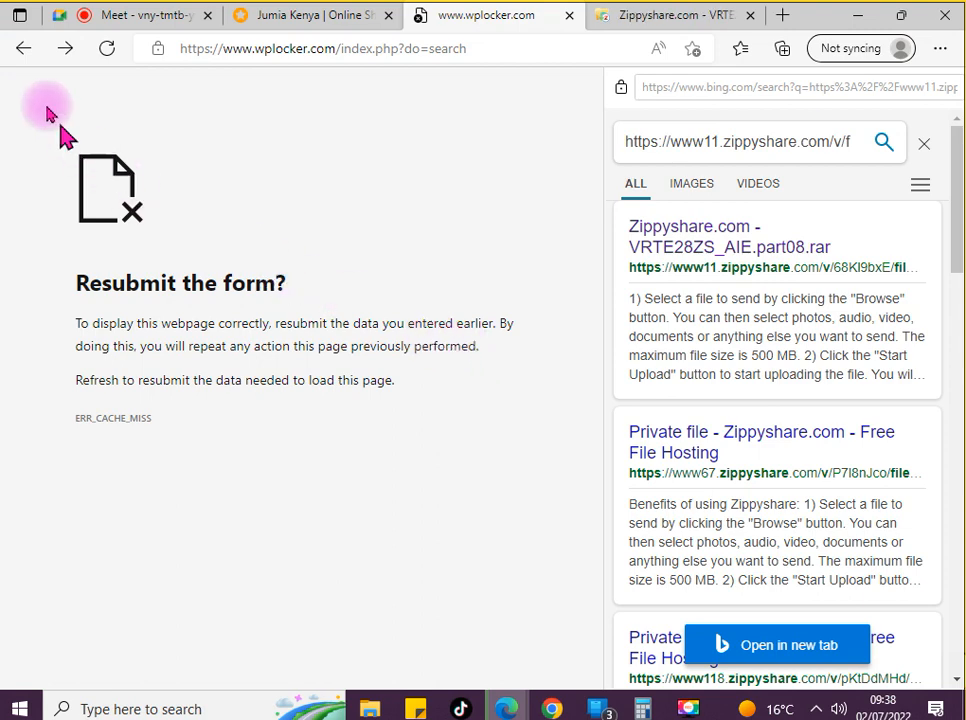
pyautogui.click(24, 50)
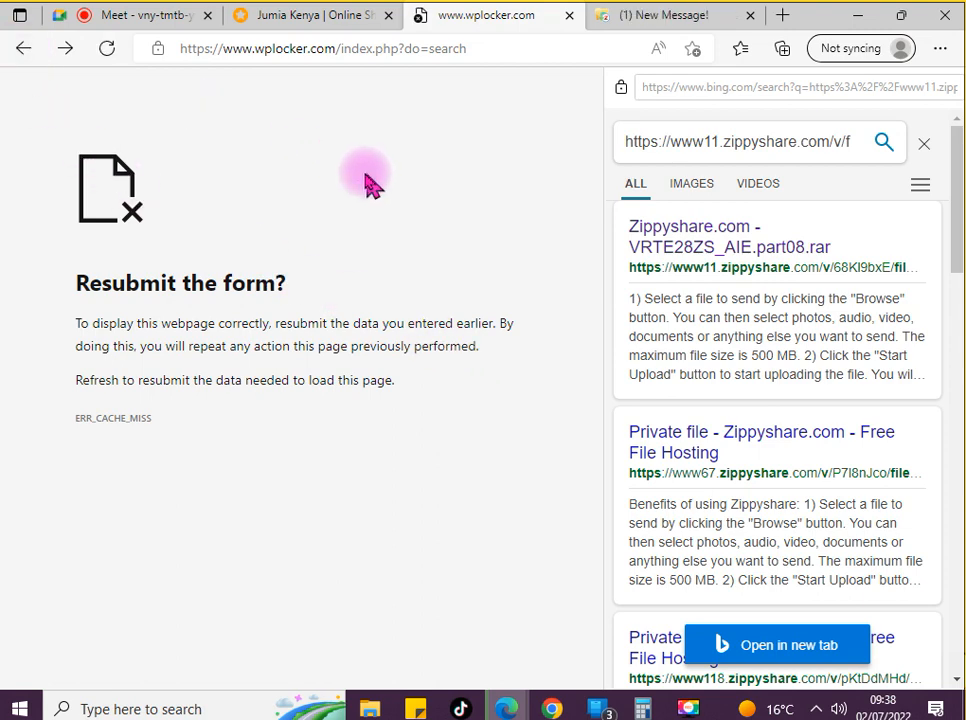
pyautogui.click(22, 52)
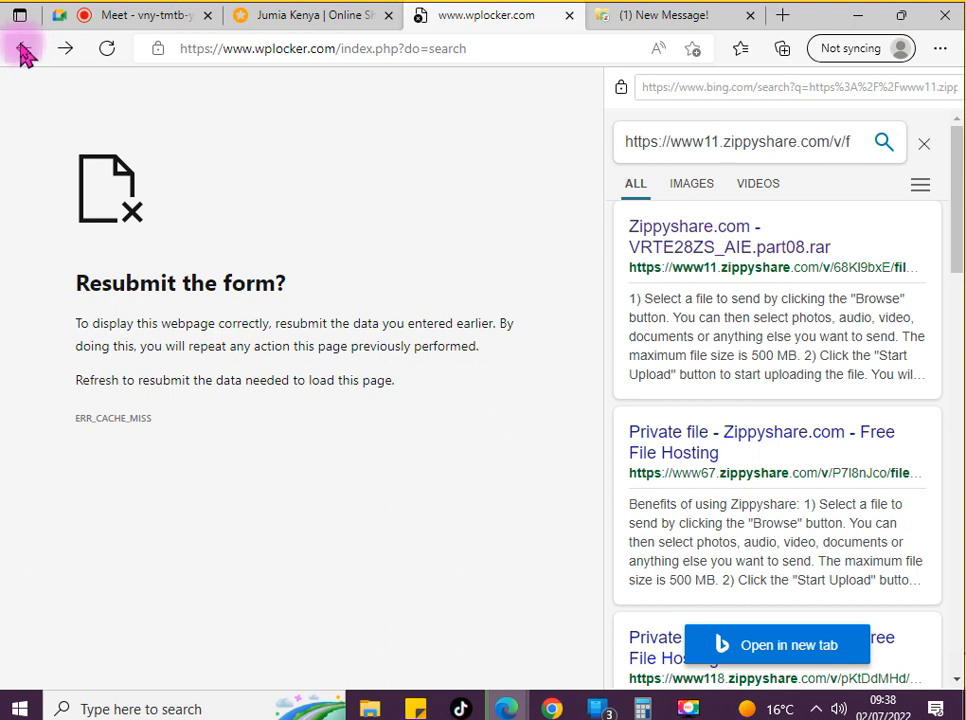
pyautogui.click(133, 17)
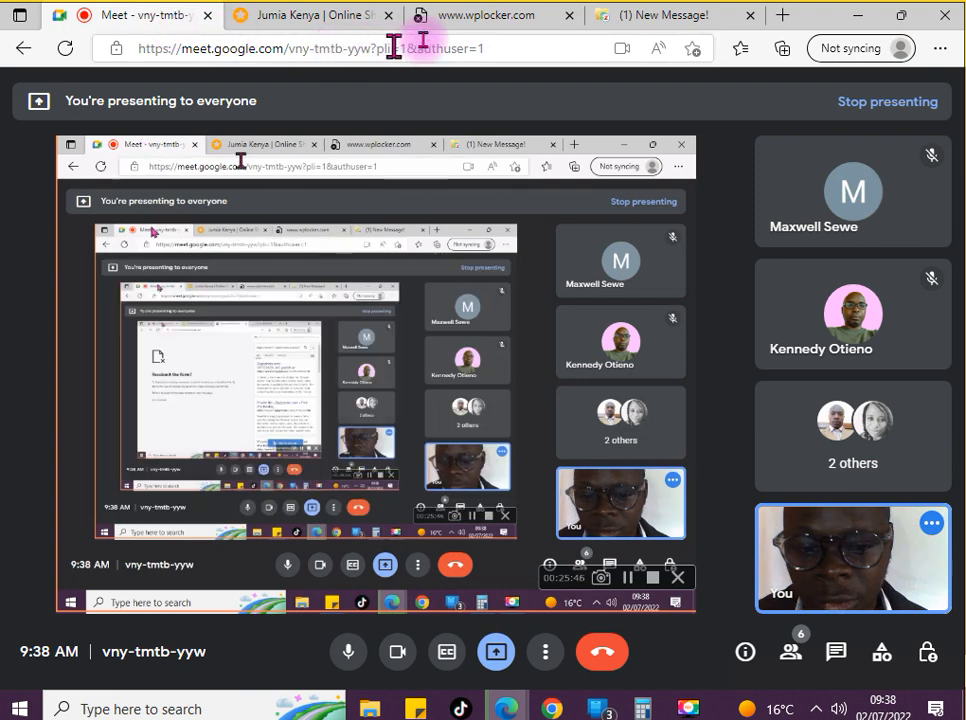
pyautogui.click(470, 18)
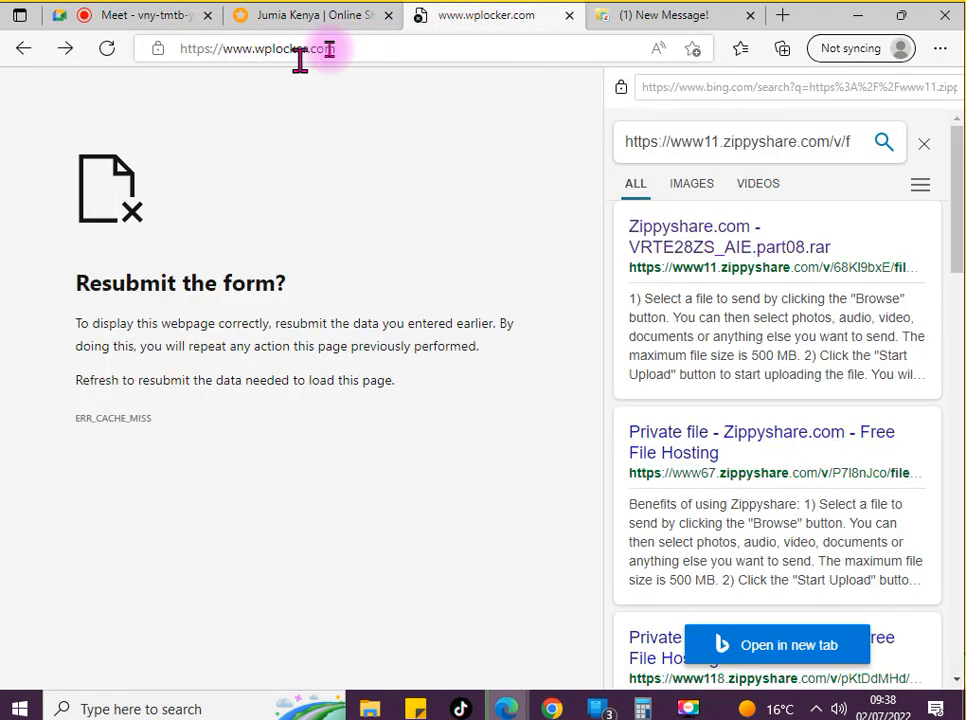
# Step: Reload the wplocker.com home page and close the Bing search sidebar
pyautogui.click(383, 47)
pyautogui.press('Return')
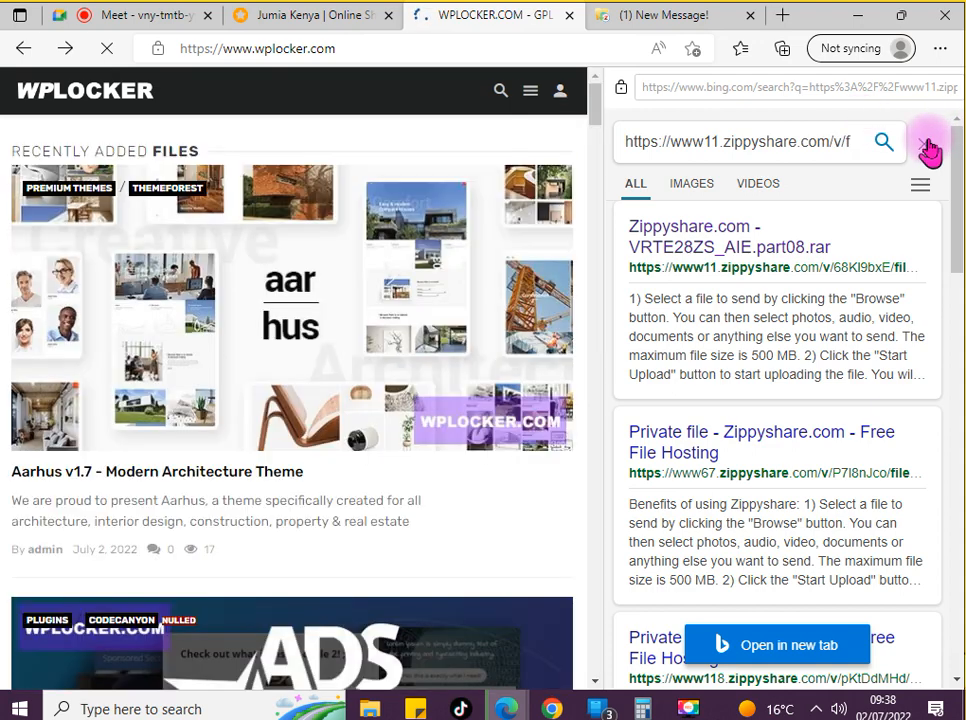
pyautogui.click(924, 143)
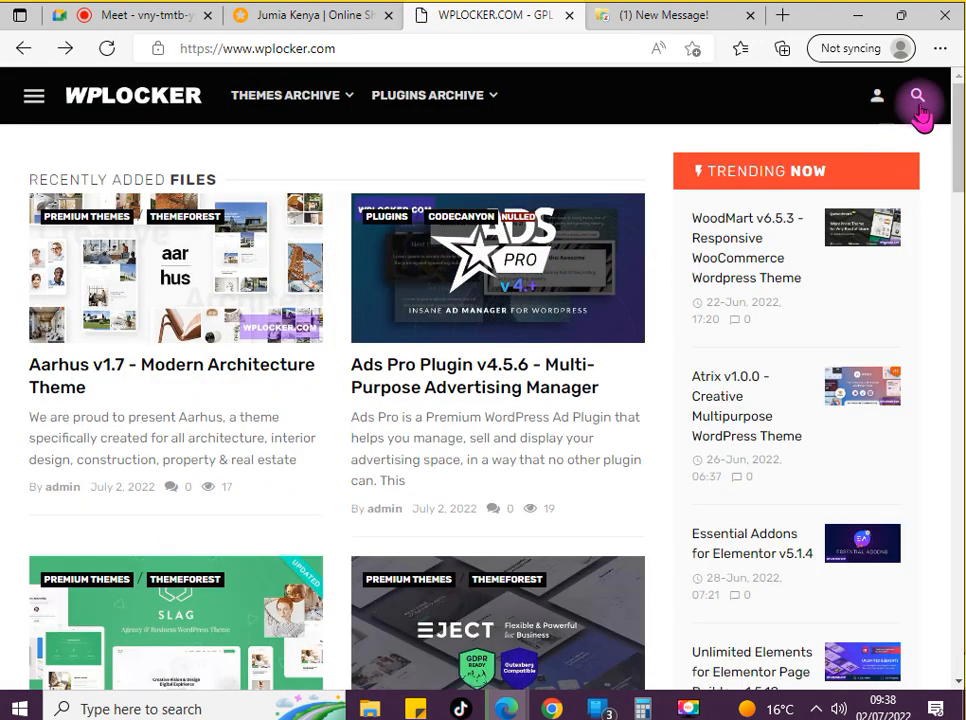
# Step: Search WPLocker for 'ecommerce' and open the WoodMart v6.5.4 Responsive WooCommerce theme post
pyautogui.click(917, 96)
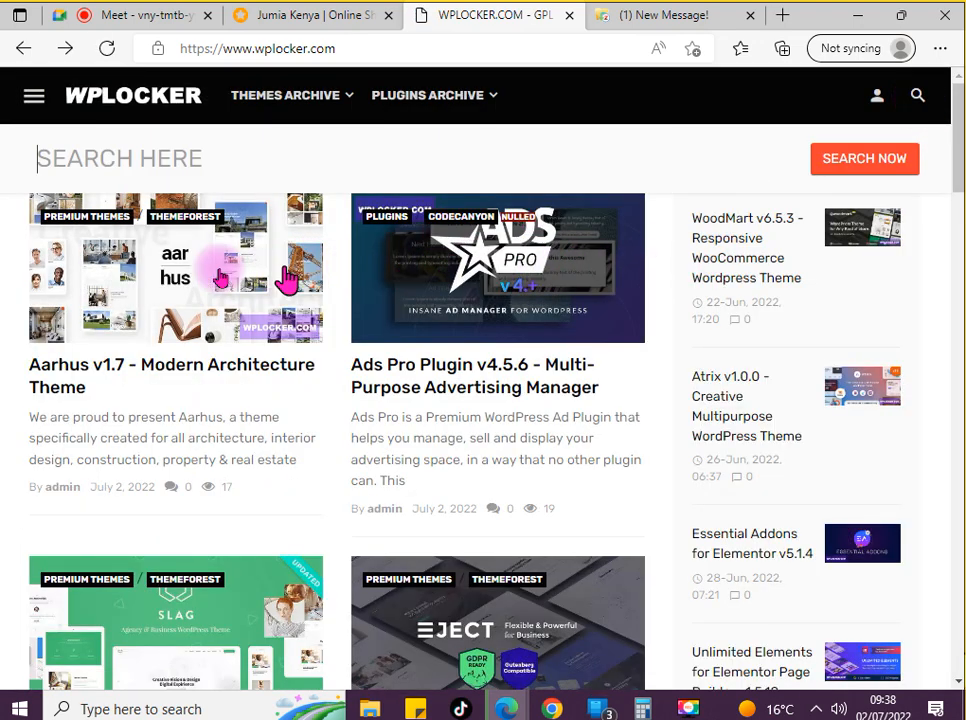
pyautogui.click(117, 155)
pyautogui.write('ecomm')
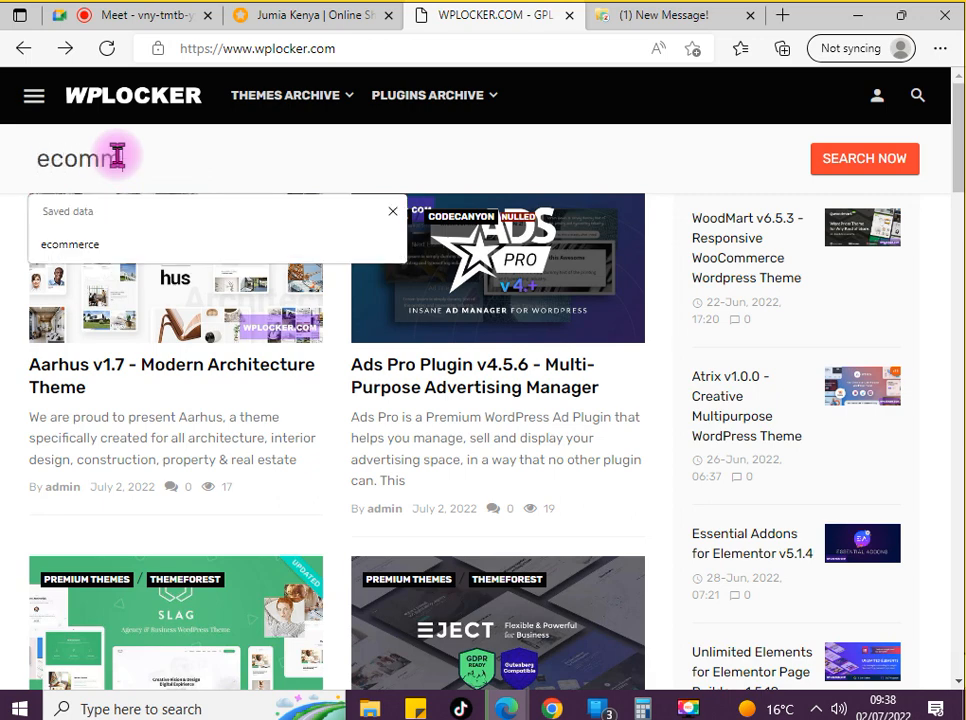
pyautogui.write('erce')
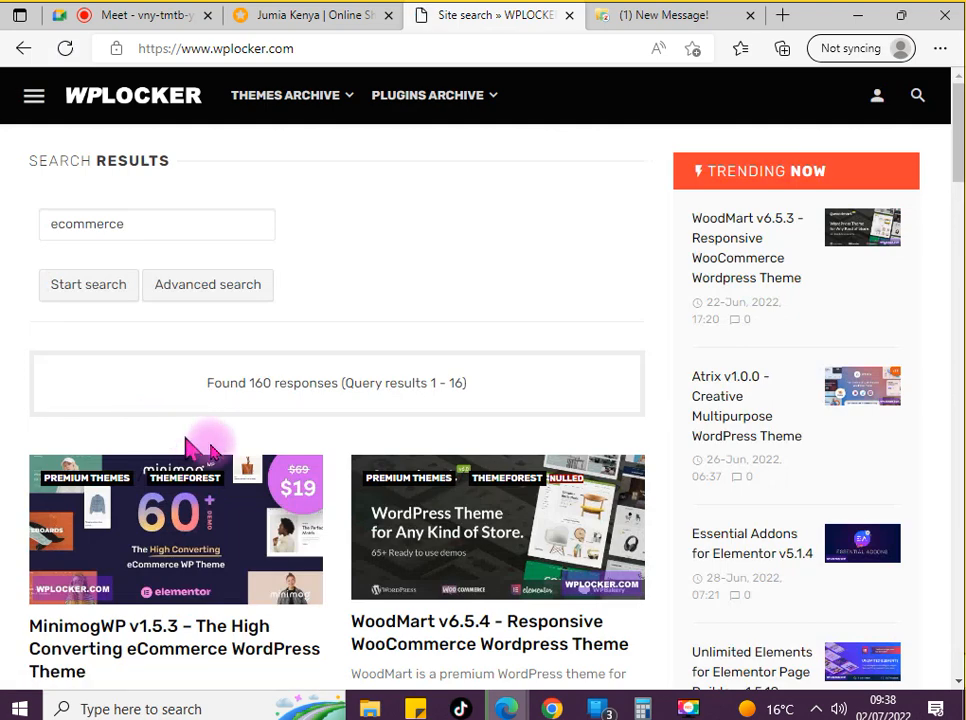
pyautogui.scroll(-3, 300, 435)
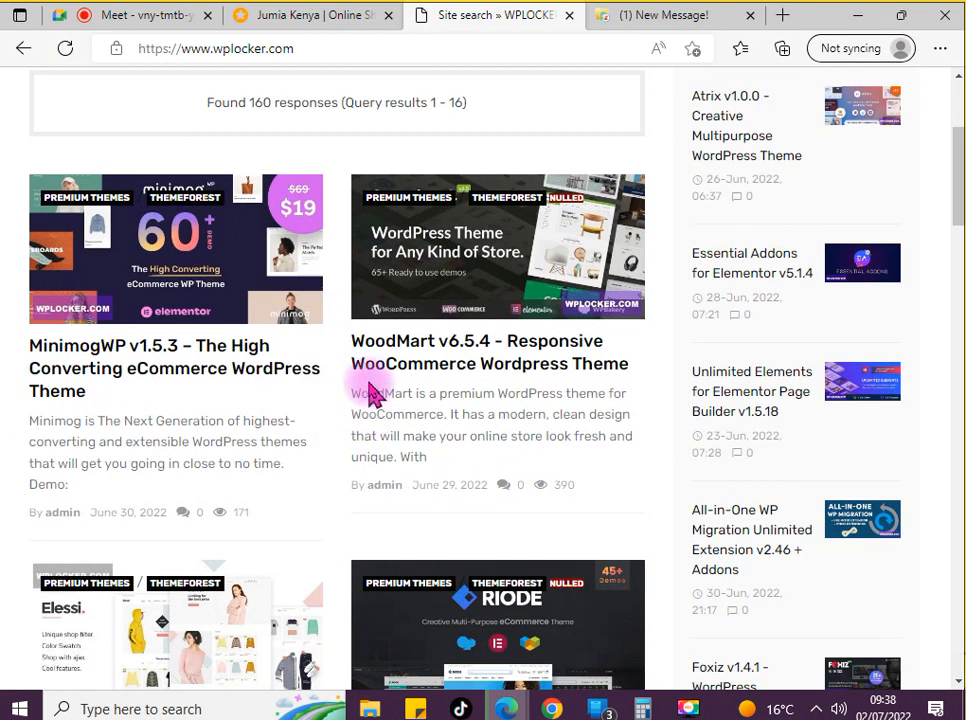
pyautogui.scroll(-1, 372, 395)
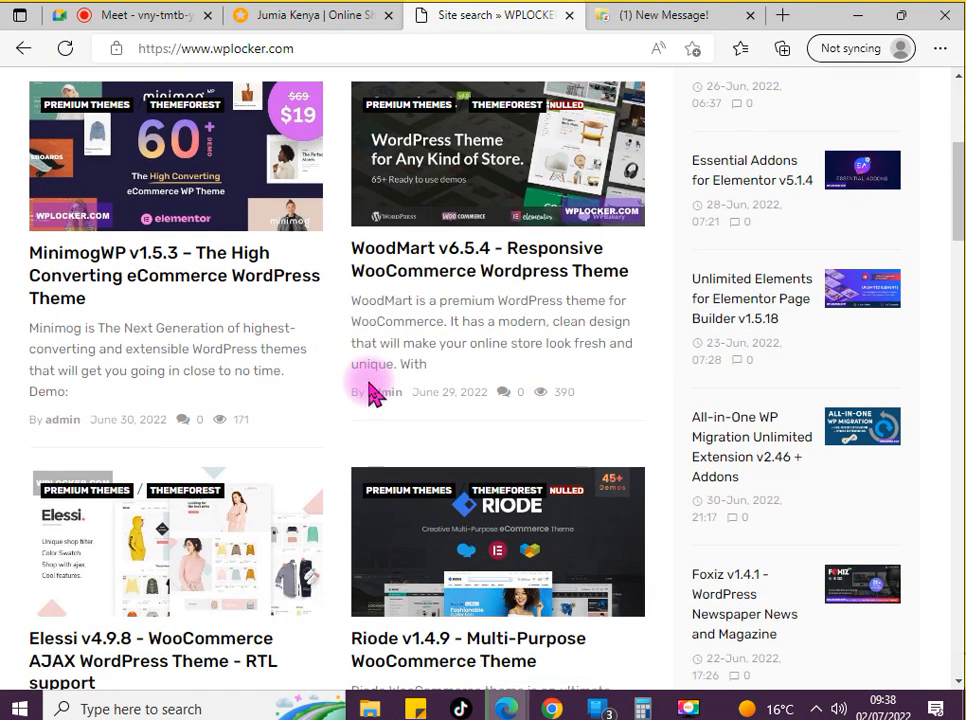
pyautogui.click(485, 276)
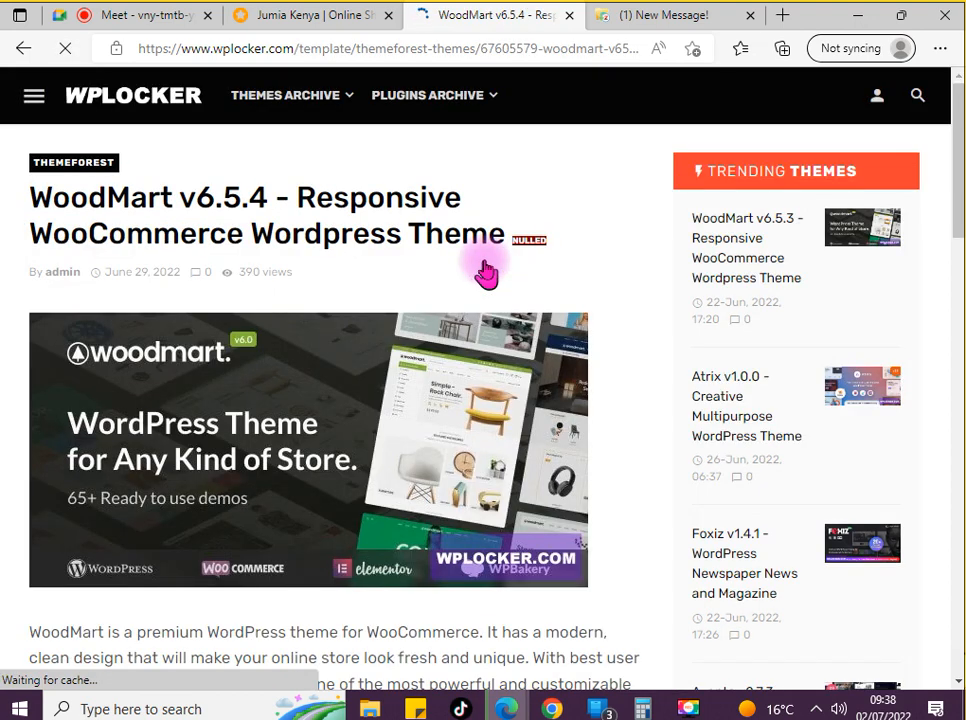
pyautogui.scroll(-6, 384, 334)
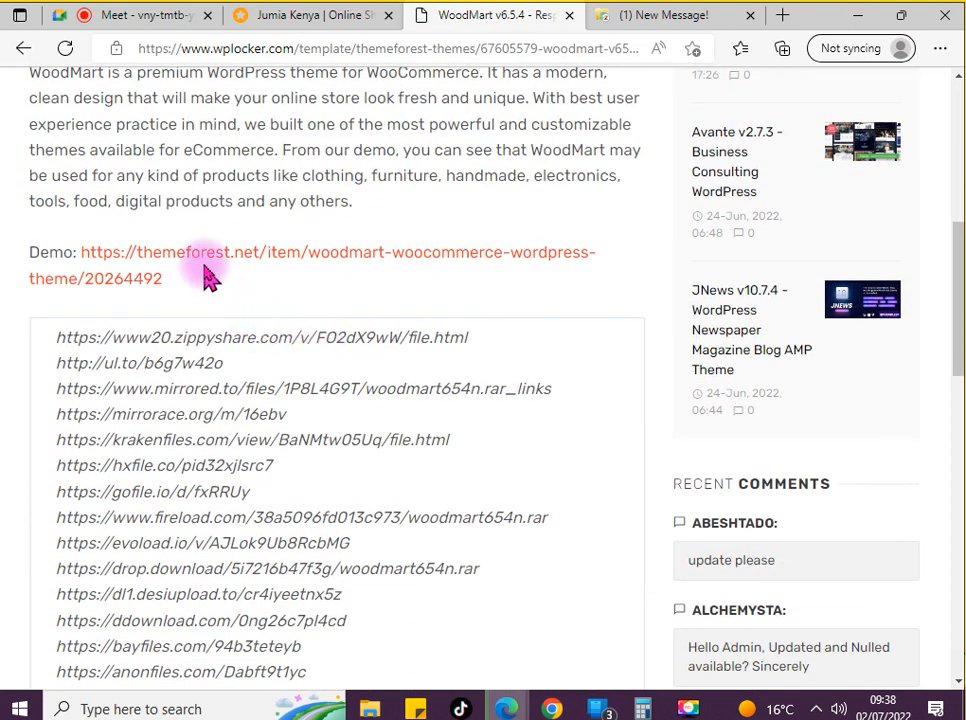
# Step: Check WoodMart's ThemeForest demo link, then Bing-search the selected Zippyshare download link
pyautogui.click(200, 258)
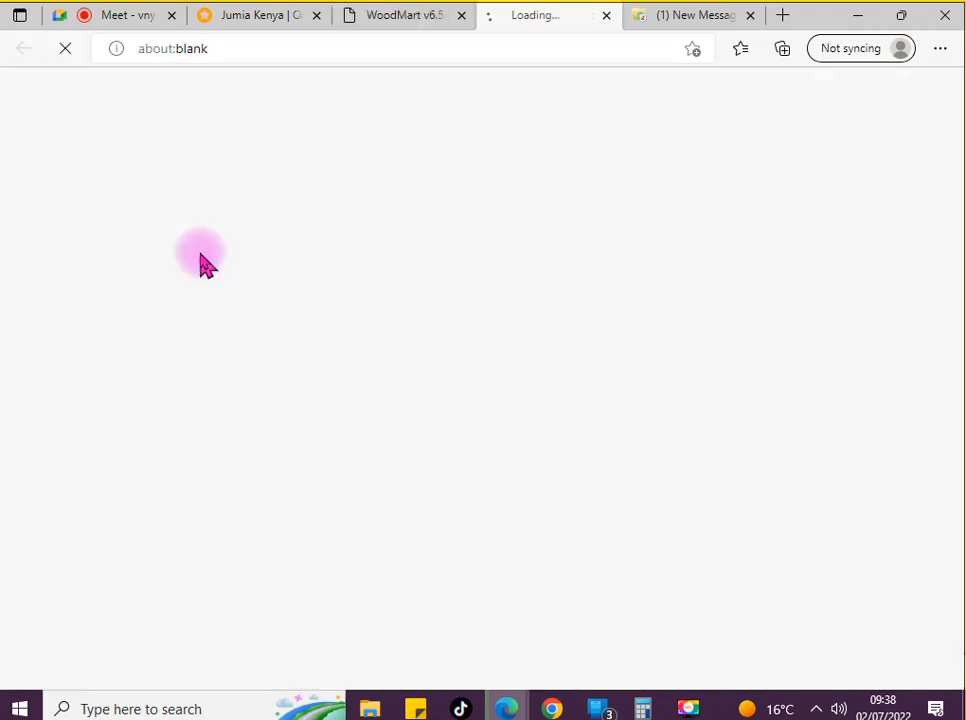
pyautogui.click(440, 18)
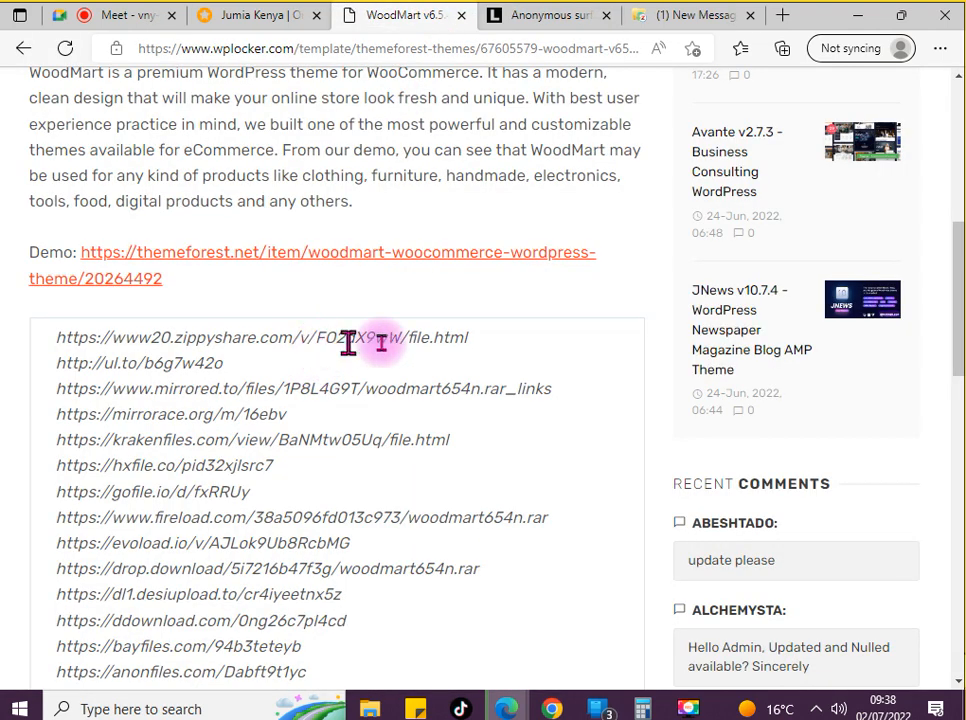
pyautogui.moveTo(470, 338); pyautogui.dragTo(26, 350)
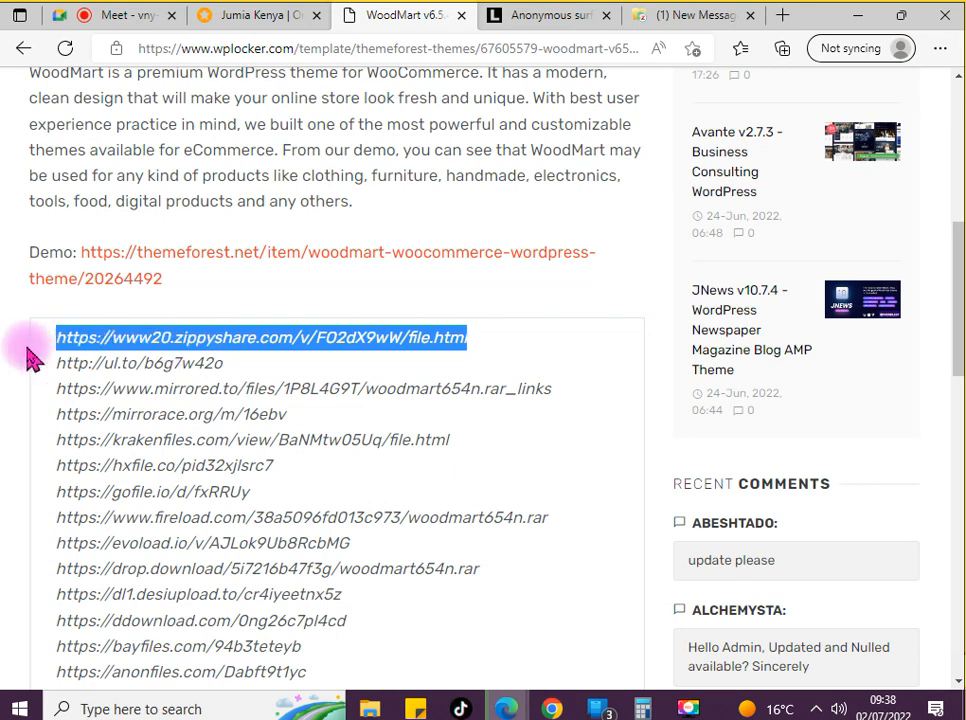
pyautogui.rightClick(118, 340)
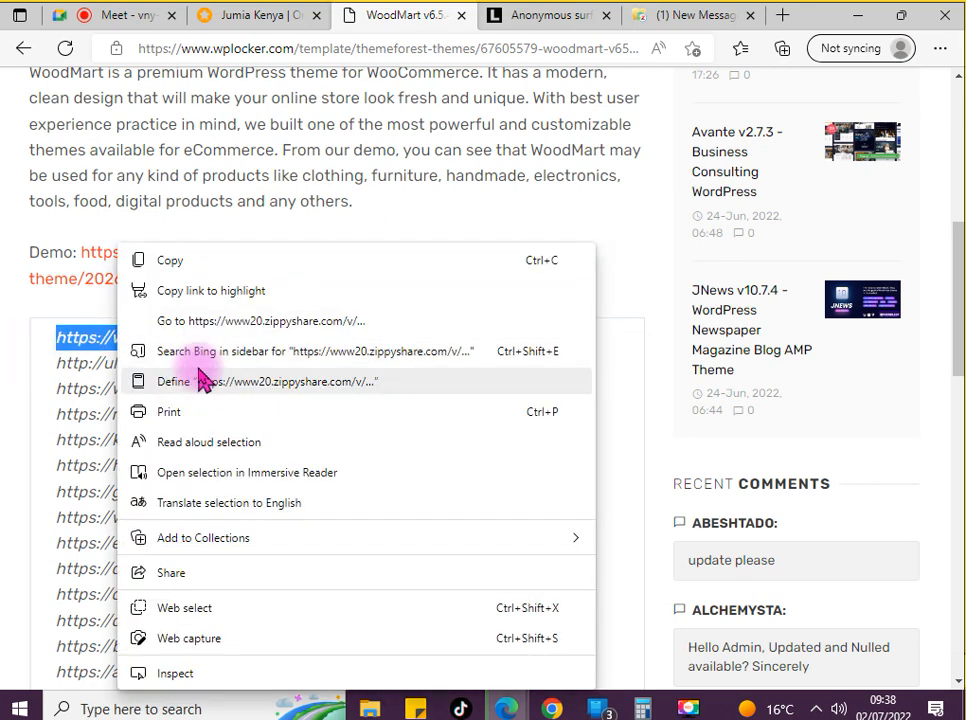
pyautogui.click(248, 355)
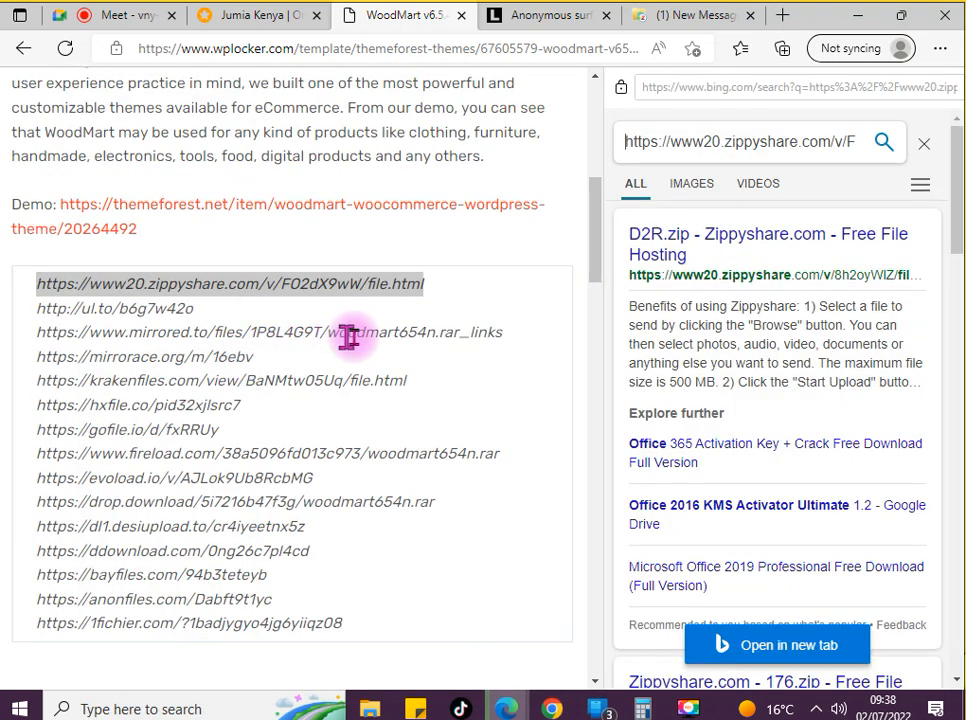
# Step: Open the D2R.zip Zippyshare result in a new tab and switch to it
pyautogui.click(737, 242)
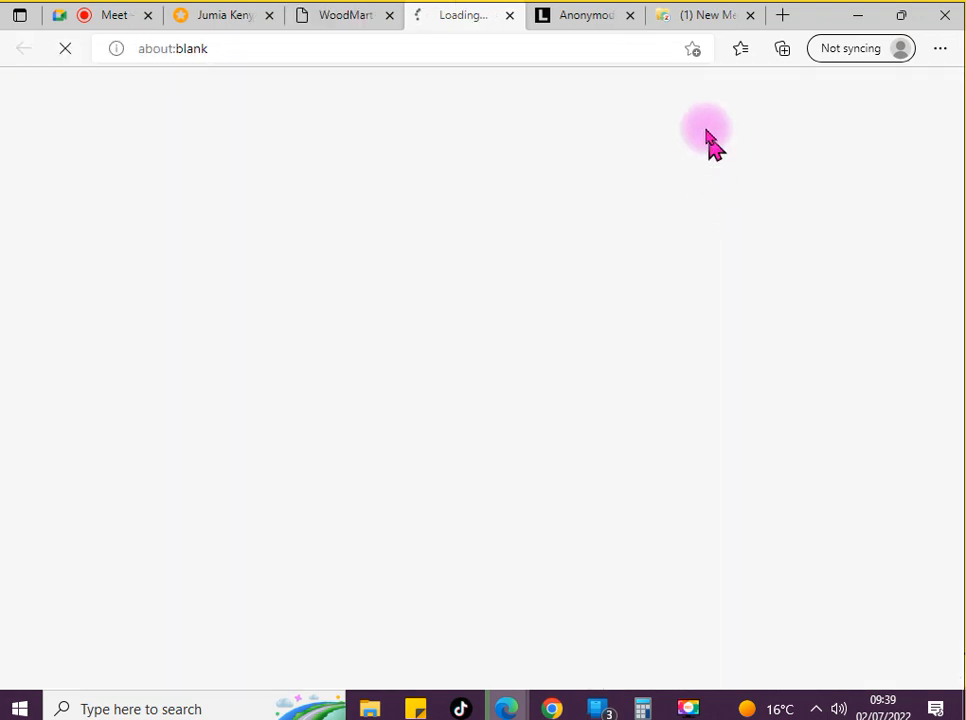
pyautogui.click(586, 15)
pyautogui.click(494, 50)
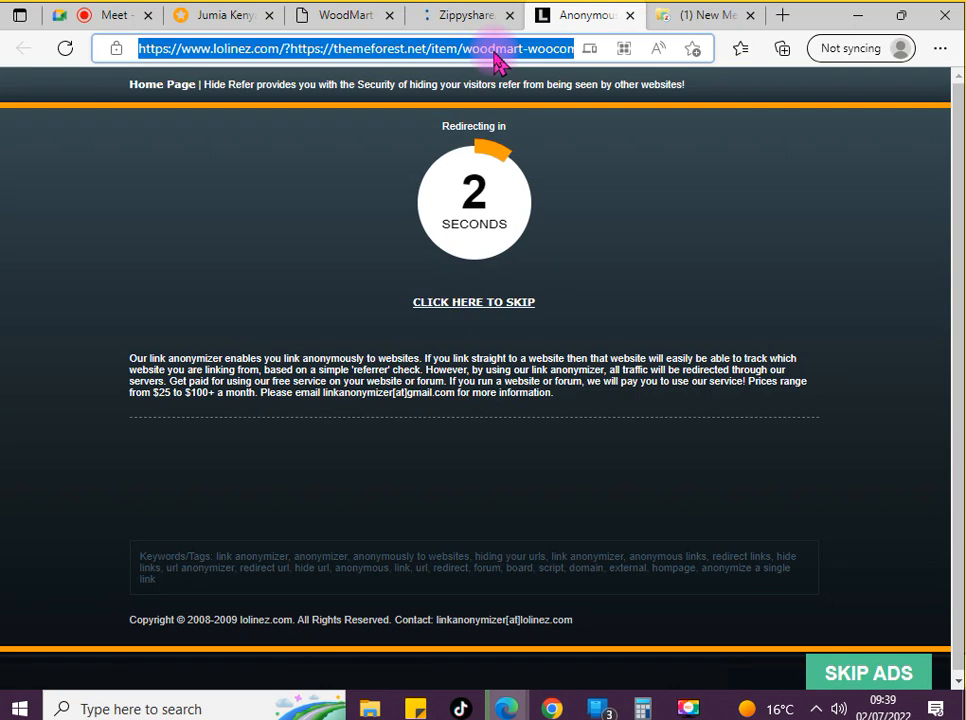
pyautogui.click(706, 15)
pyautogui.click(421, 55)
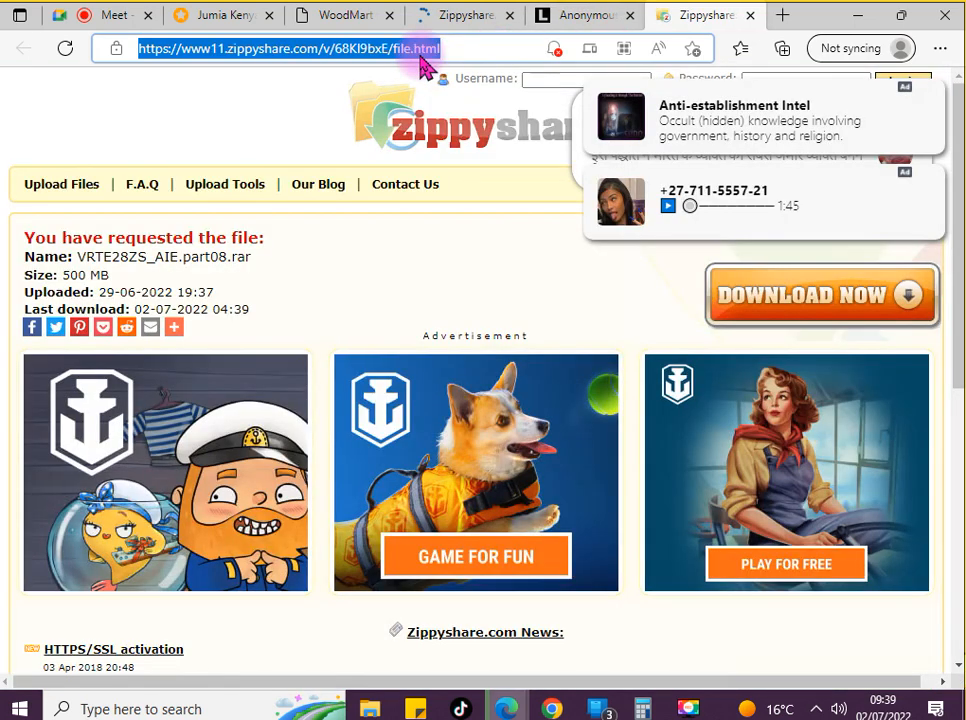
# Step: Find ThemeForest via a web search and browse its 'ecommerce' theme results
pyautogui.write('themef')
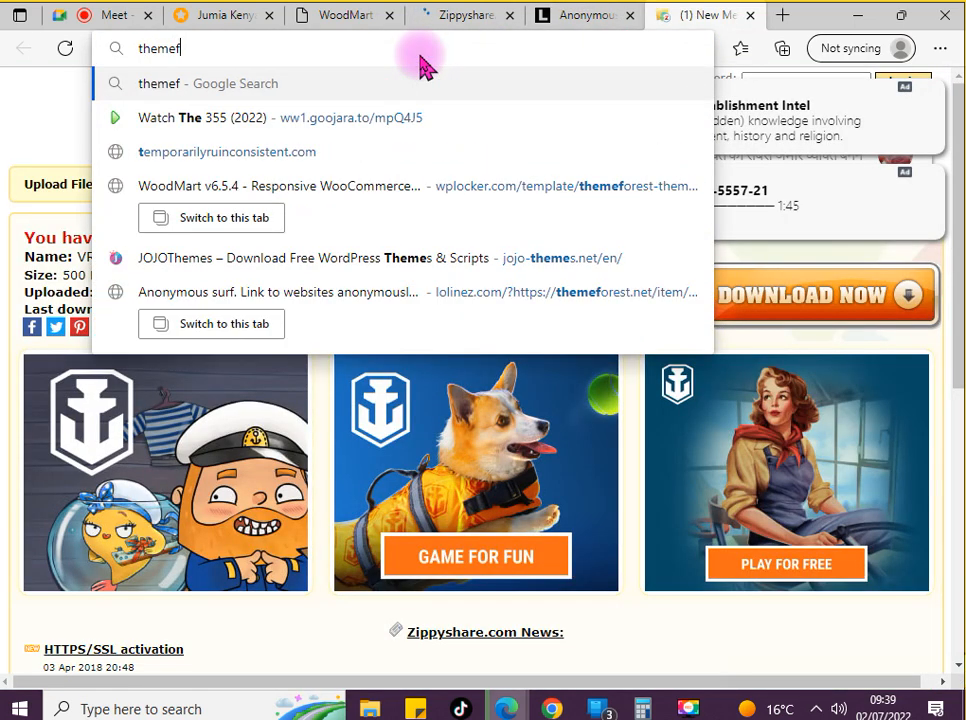
pyautogui.write('ores')
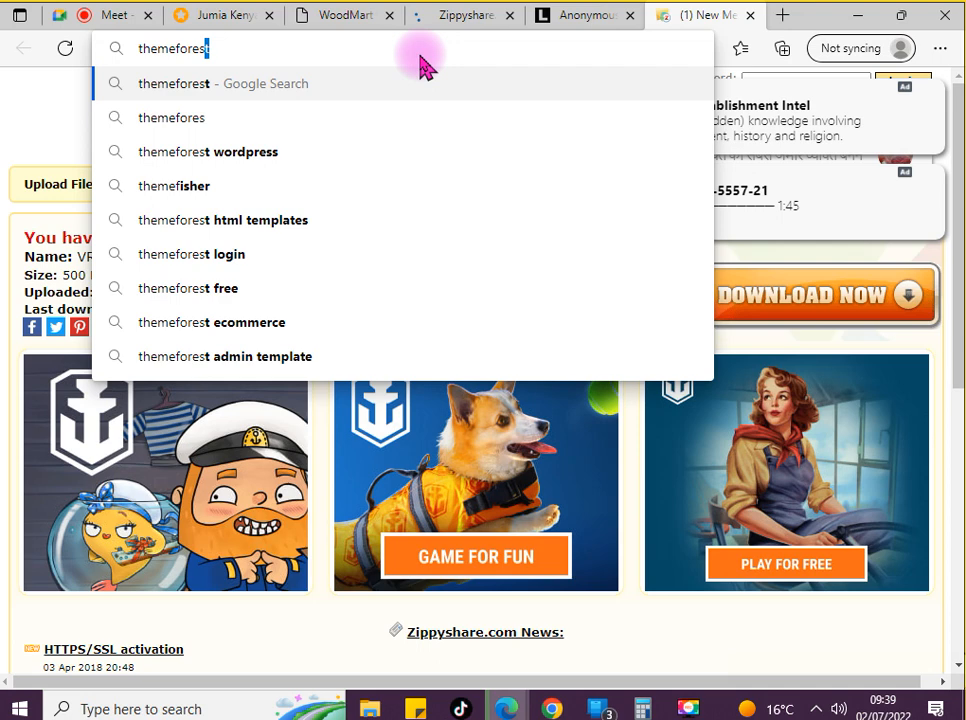
pyautogui.write('t')
pyautogui.press('Return')
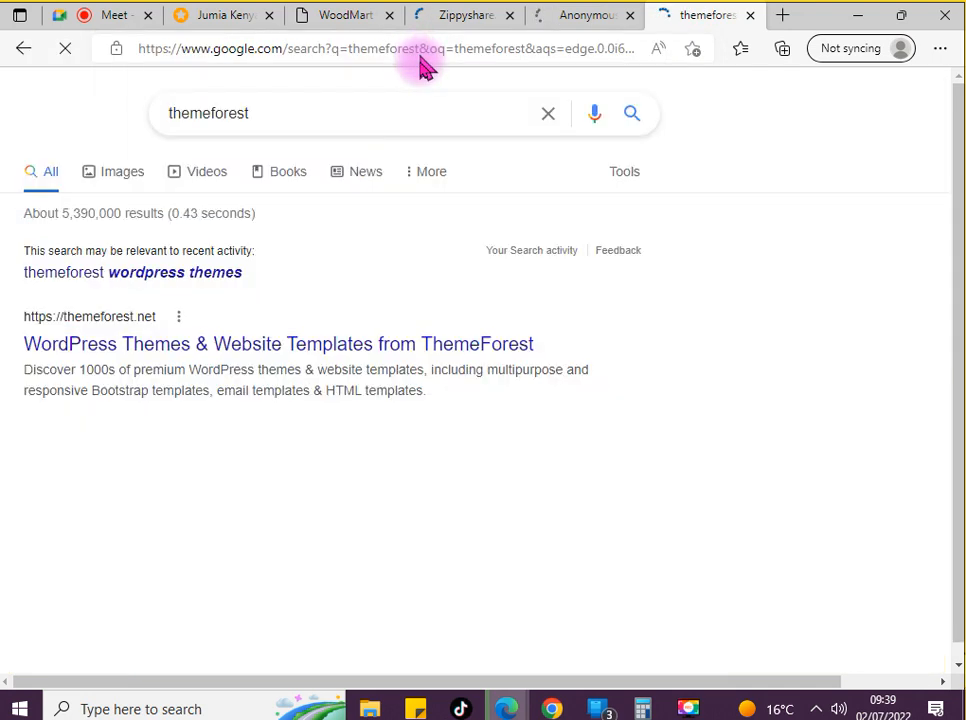
pyautogui.click(171, 346)
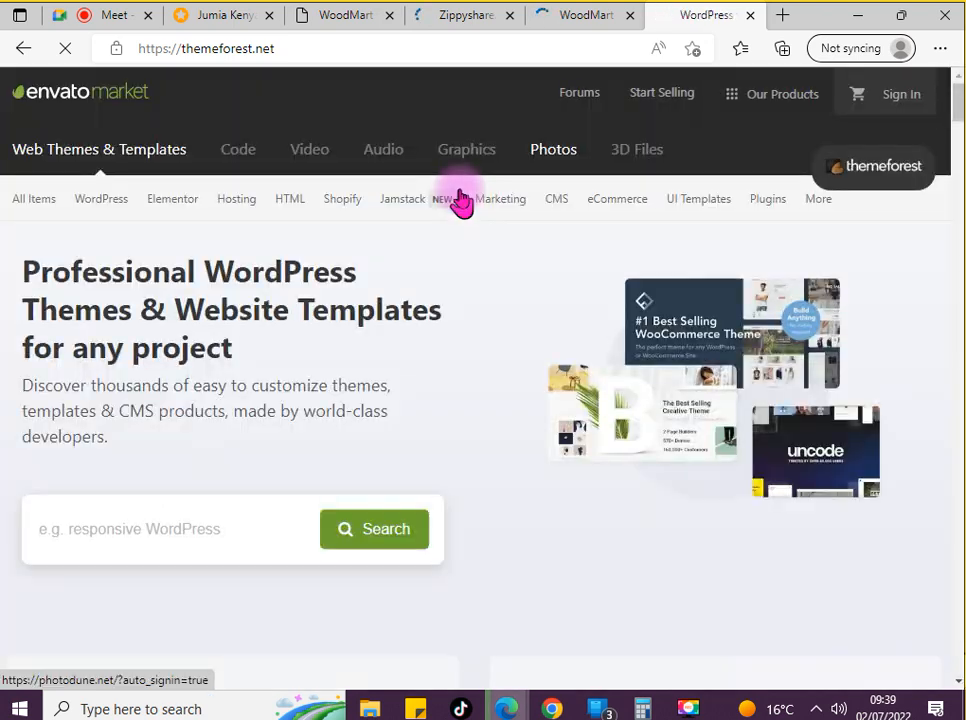
pyautogui.click(119, 521)
pyautogui.write('ec')
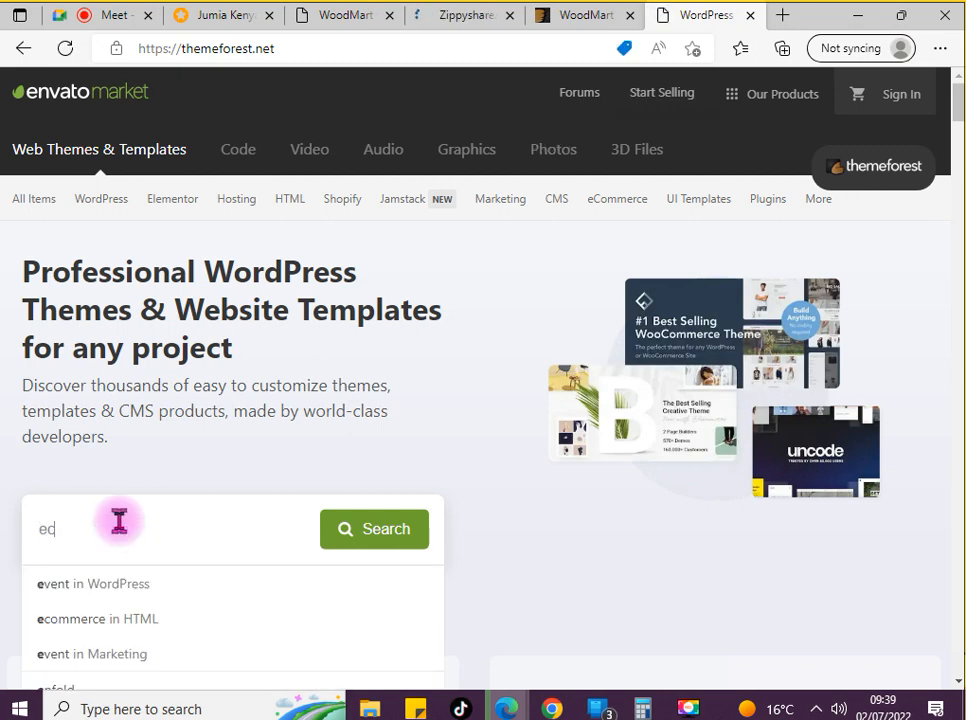
pyautogui.write('ommerce')
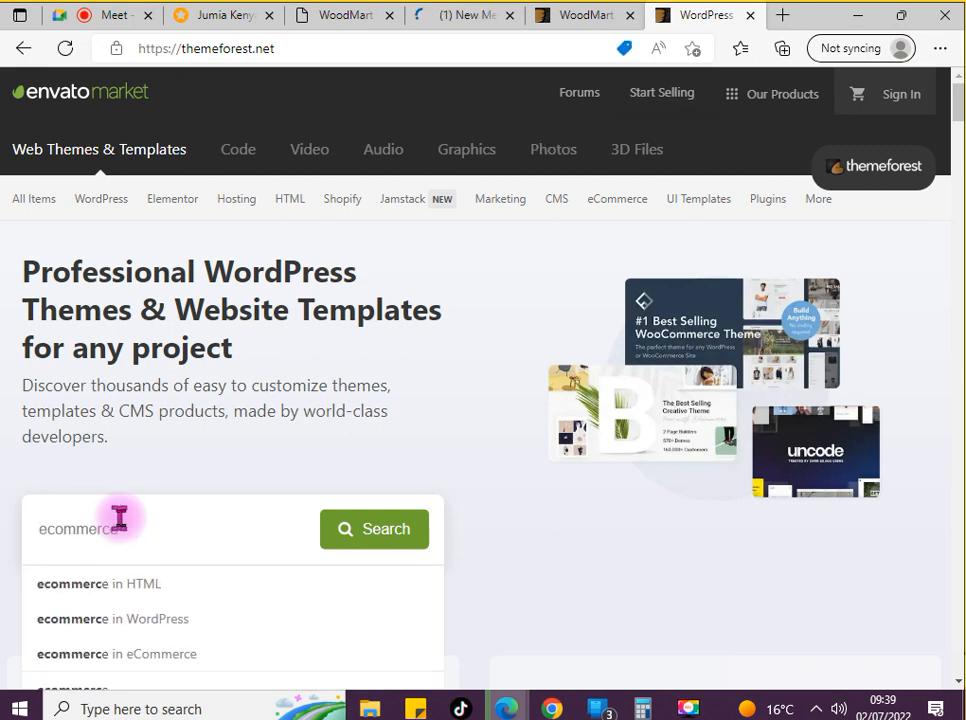
pyautogui.click(372, 543)
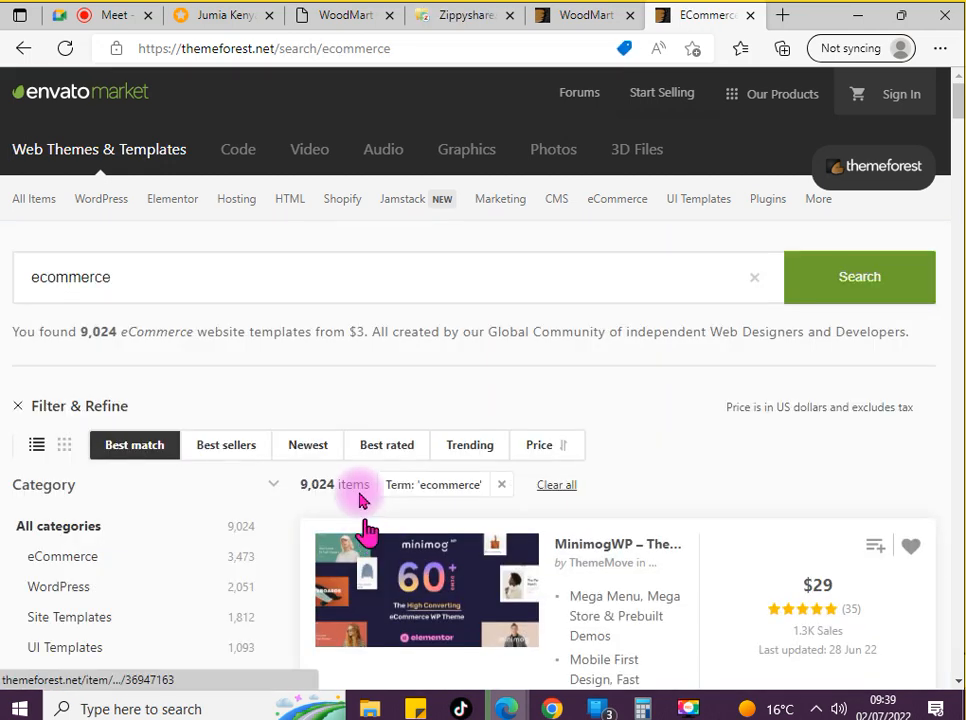
pyautogui.scroll(-3, 363, 500)
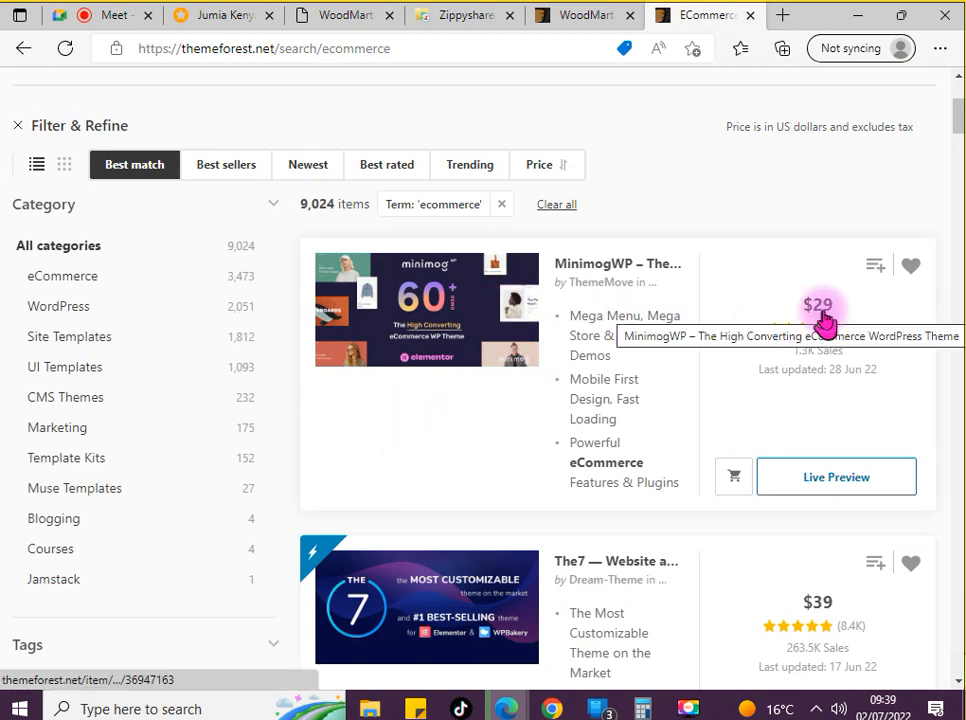
pyautogui.scroll(-1, 522, 384)
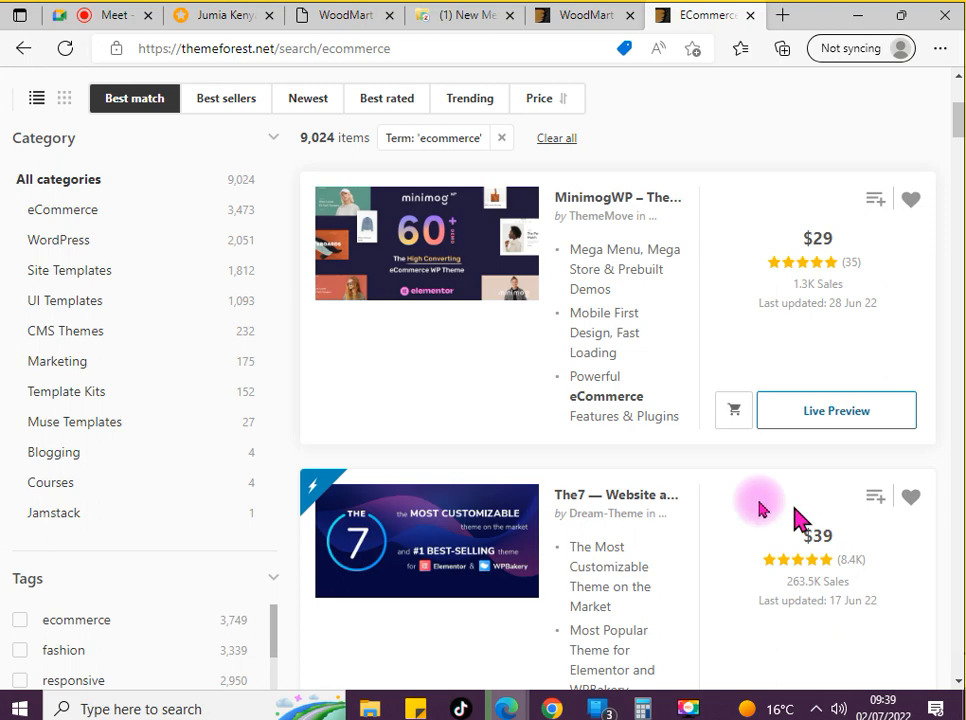
pyautogui.scroll(-5, 797, 517)
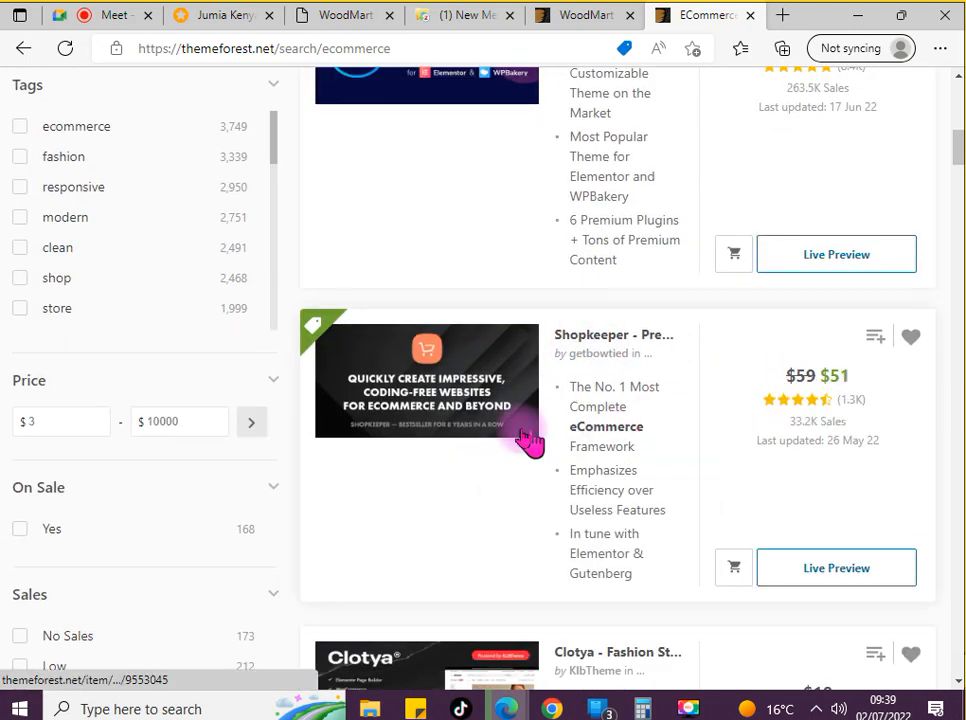
# Step: Review the WoodMart Multipurpose WooCommerce Theme page: 45,163 sales, $59 Regular License
pyautogui.hotkey('ctrl', 'shift', 'Tab')
pyautogui.scroll(-2, 248, 387)
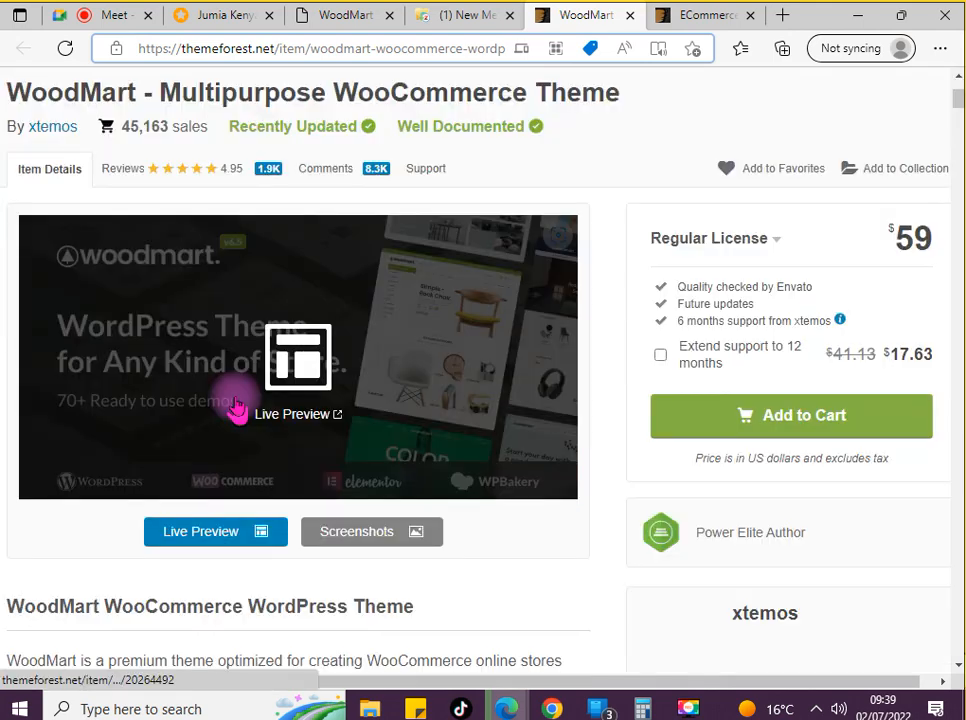
pyautogui.scroll(-12, 395, 497)
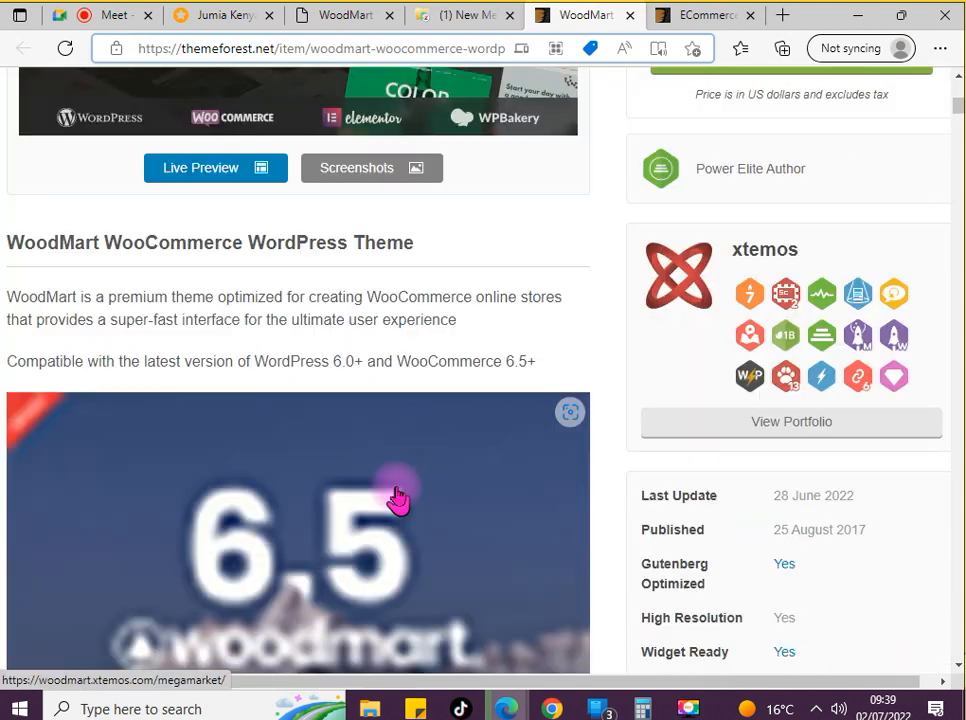
pyautogui.scroll(-9, 397, 497)
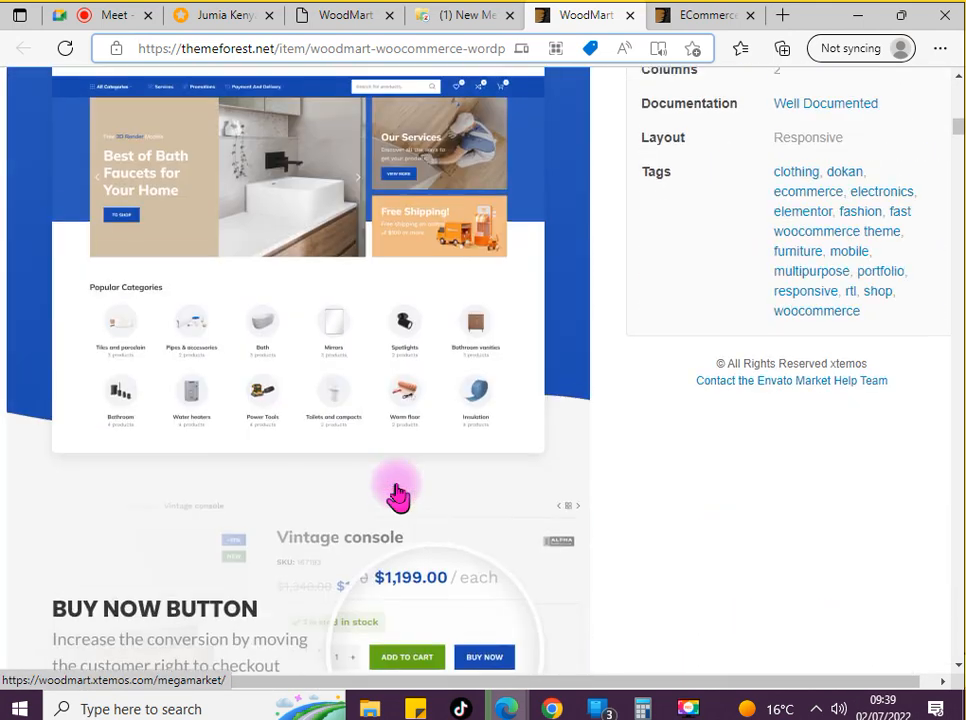
pyautogui.scroll(-15, 398, 497)
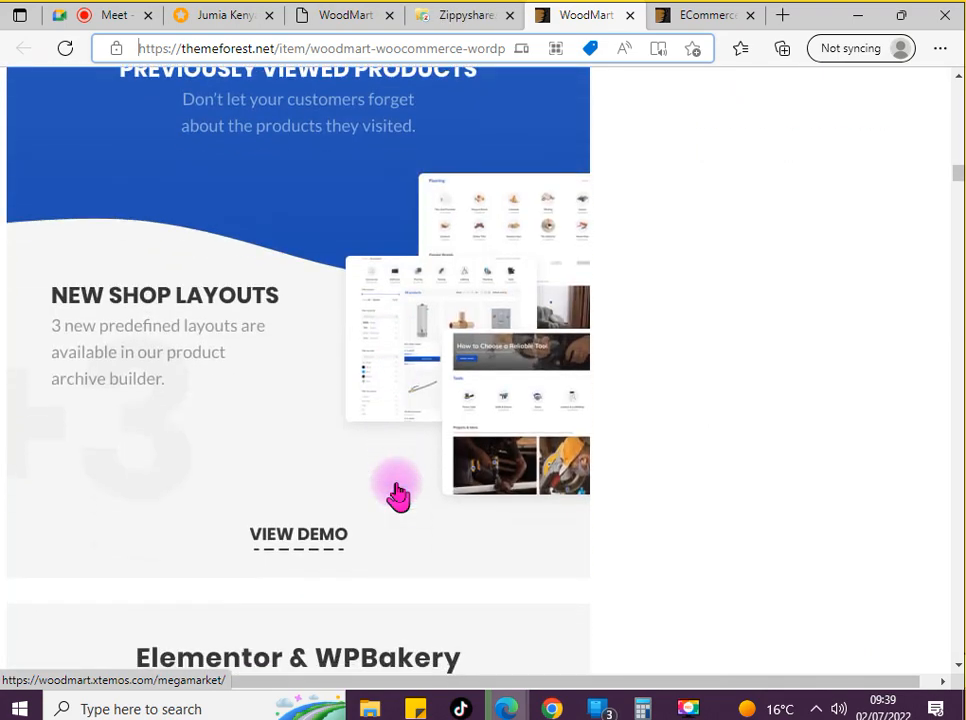
pyautogui.scroll(-3, 398, 494)
pyautogui.scroll(20, 396, 410)
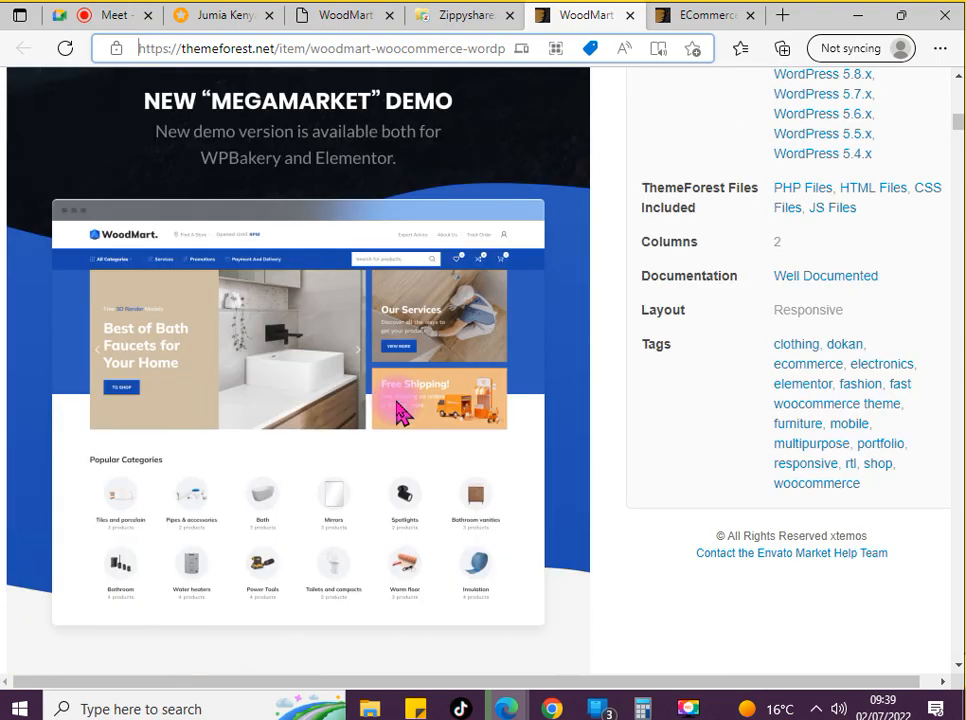
pyautogui.scroll(12, 397, 413)
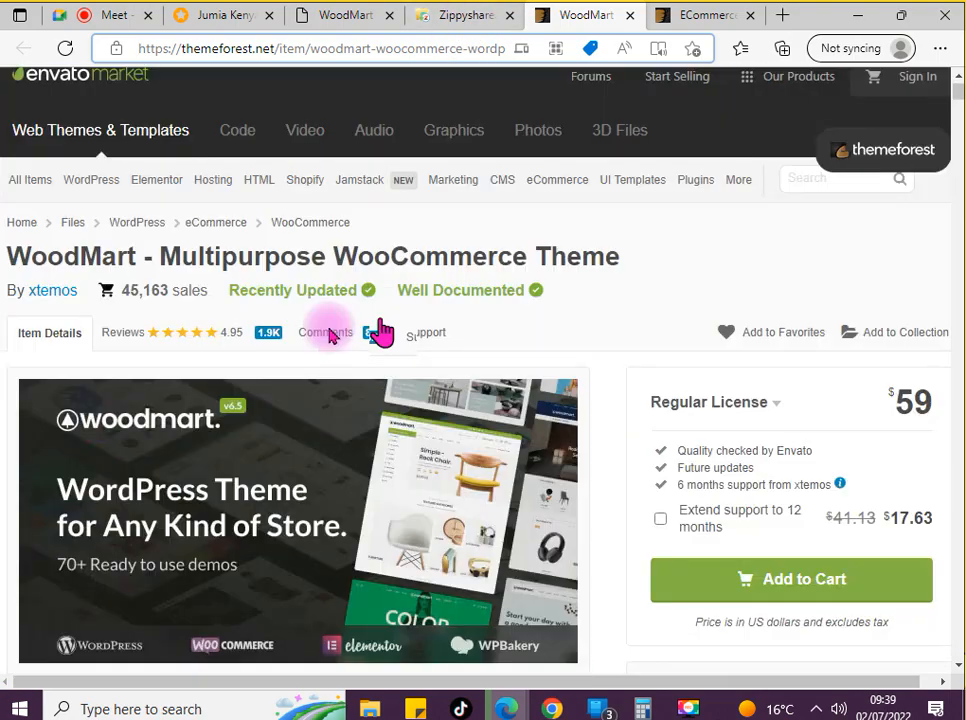
pyautogui.scroll(1, 330, 333)
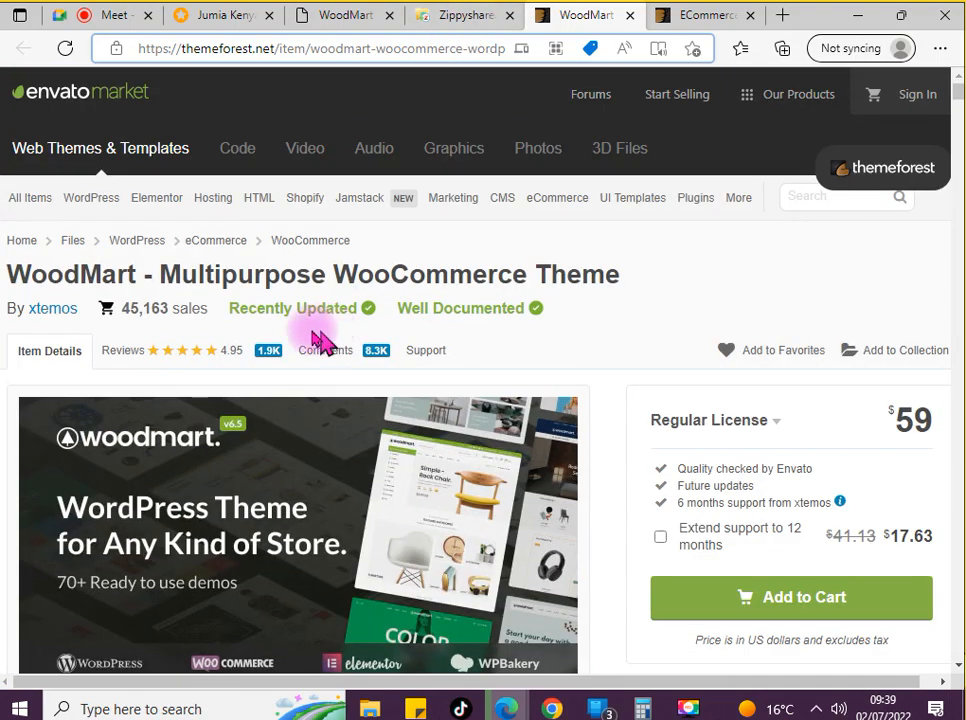
# Step: Start the D2R.zip download on Zippyshare, closing the ad and WoodMart tabs
pyautogui.click(472, 18)
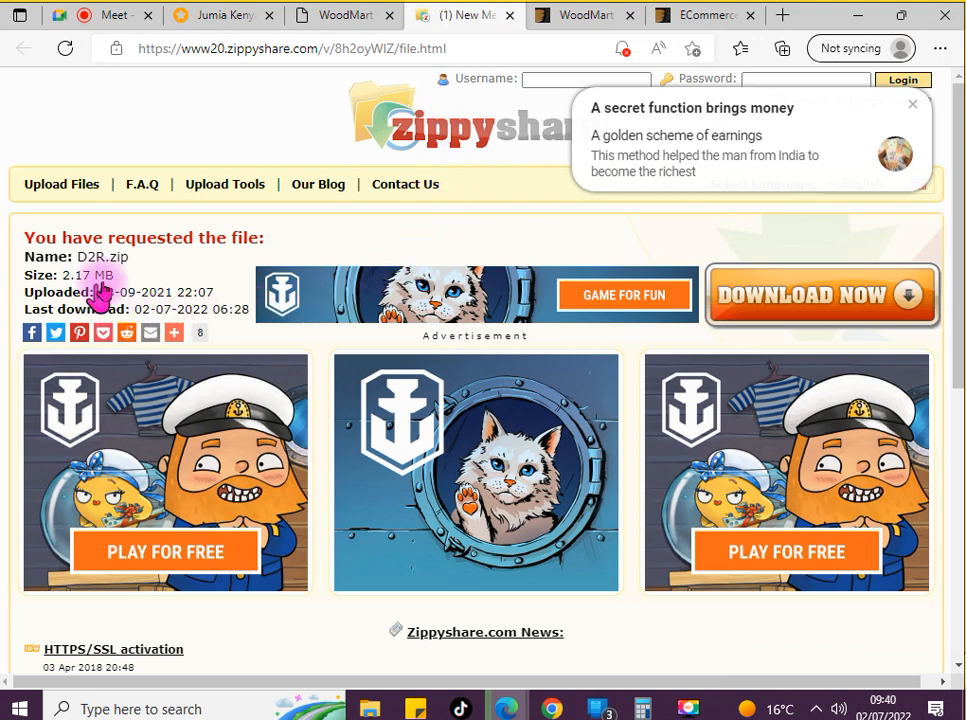
pyautogui.click(811, 306)
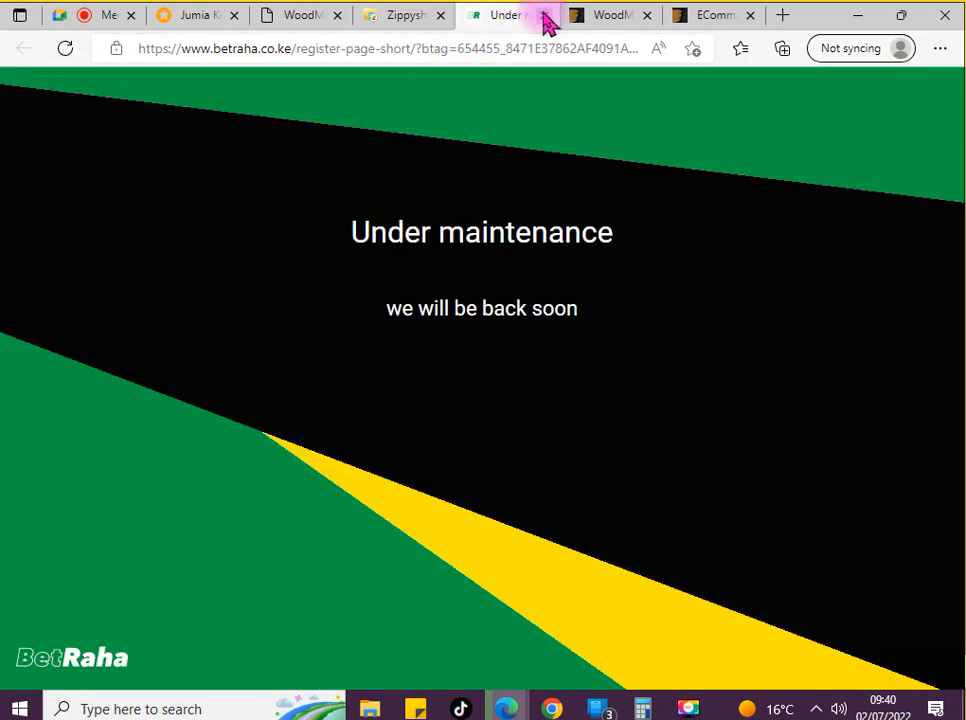
pyautogui.click(545, 16)
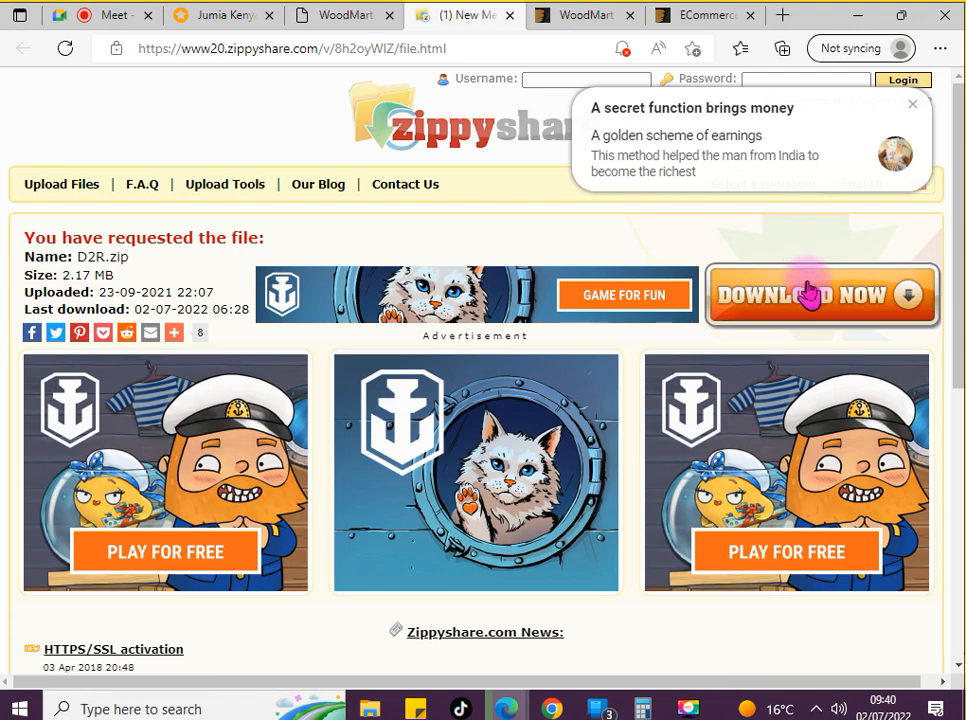
pyautogui.click(810, 293)
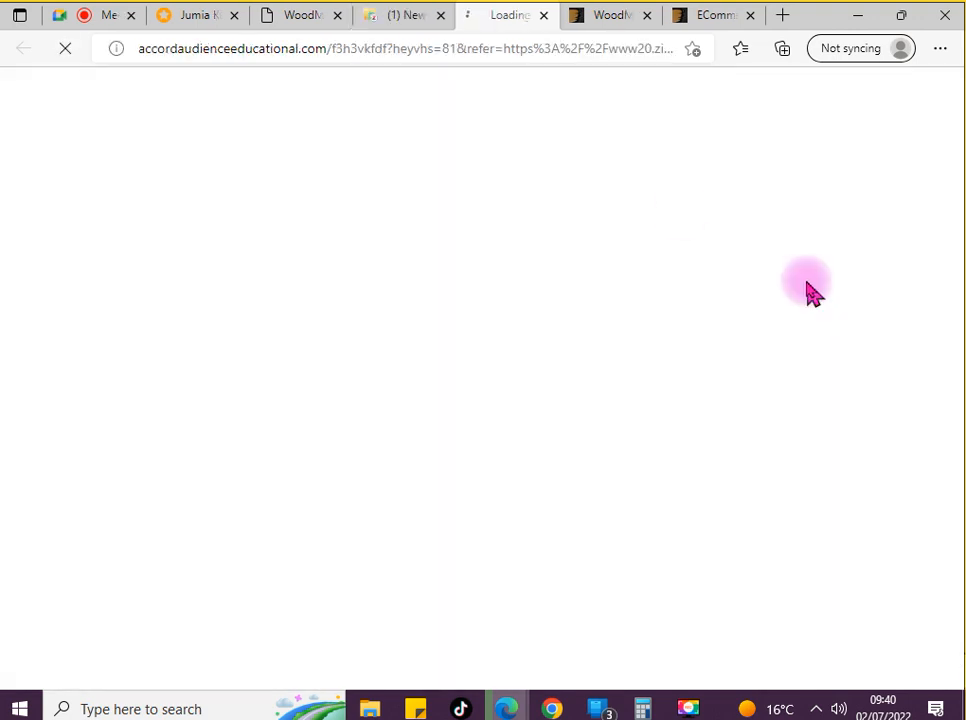
pyautogui.click(544, 15)
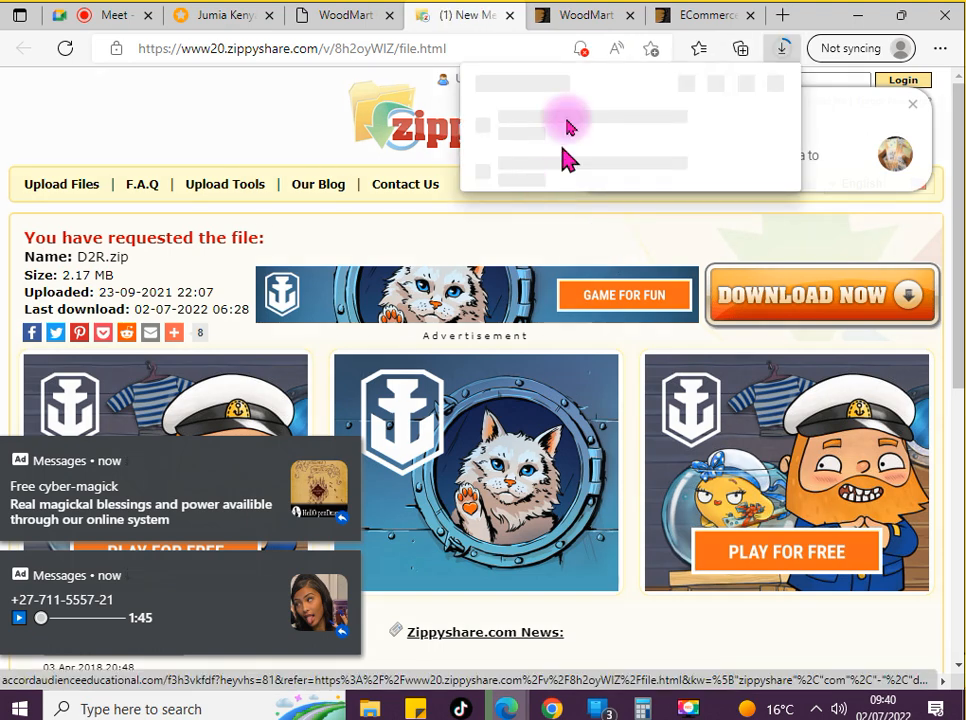
pyautogui.click(601, 14)
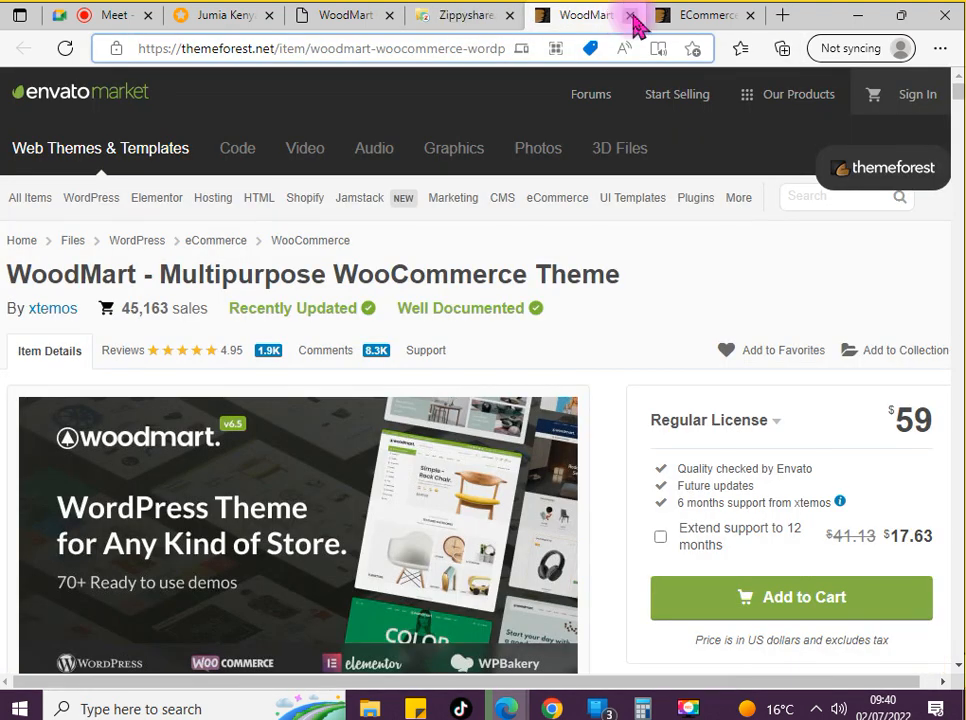
pyautogui.click(629, 15)
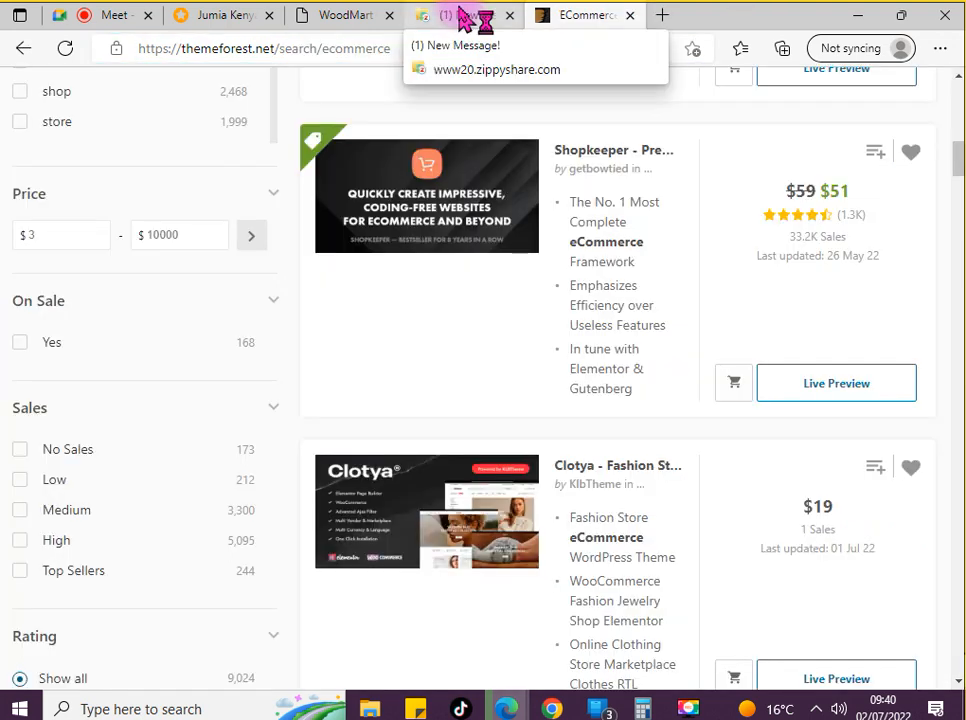
pyautogui.click(463, 15)
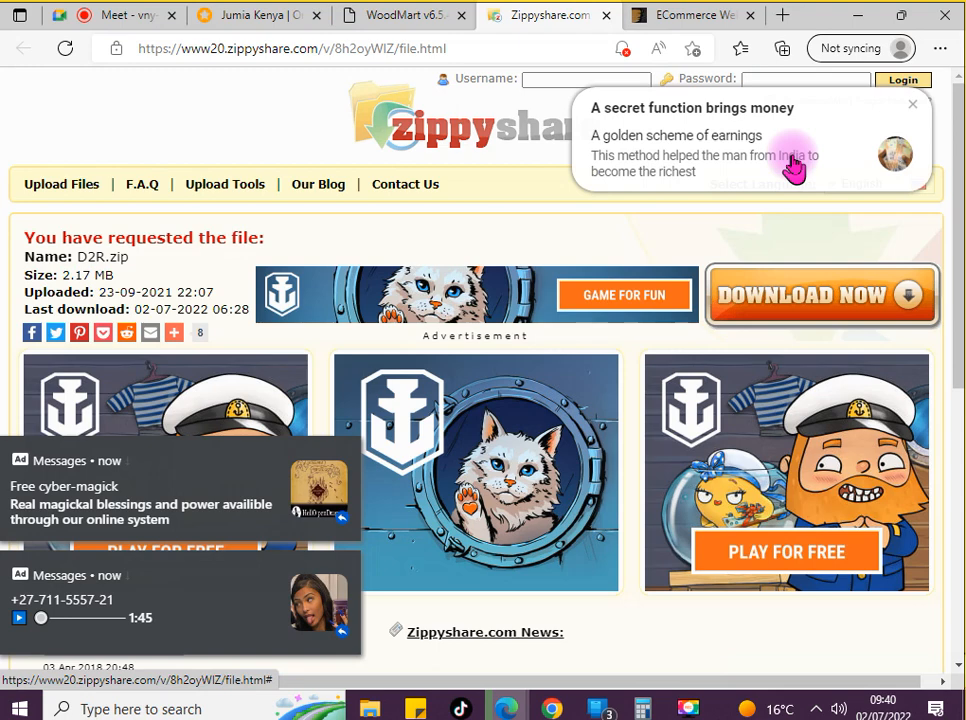
# Step: Dismiss the pop-up ad and show D2R.zip in its Downloads folder via Edge's Downloads
pyautogui.click(912, 104)
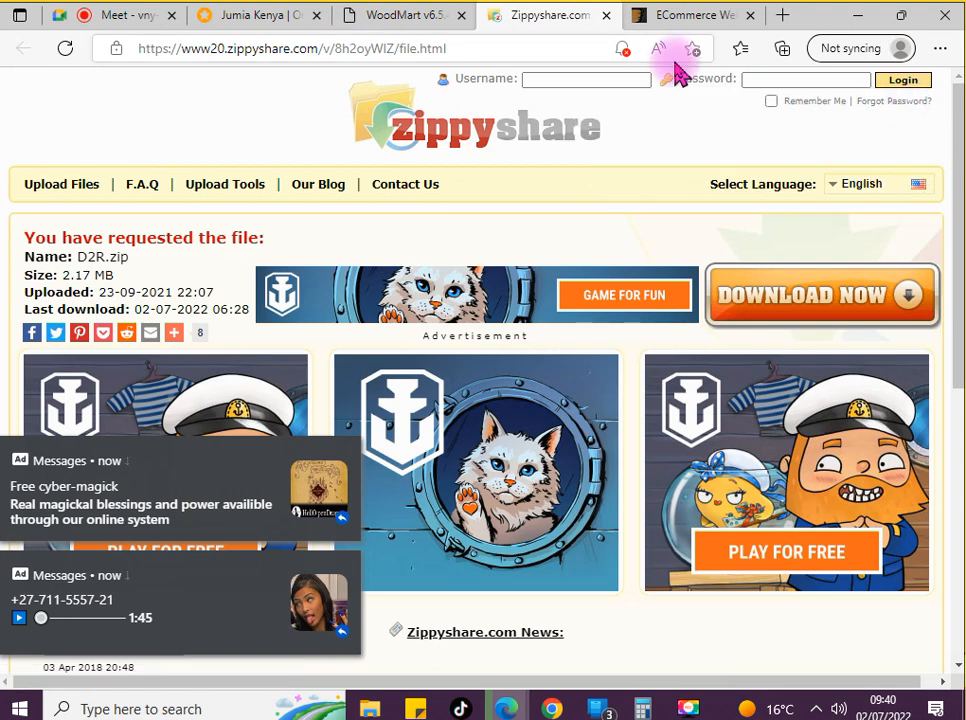
pyautogui.click(939, 48)
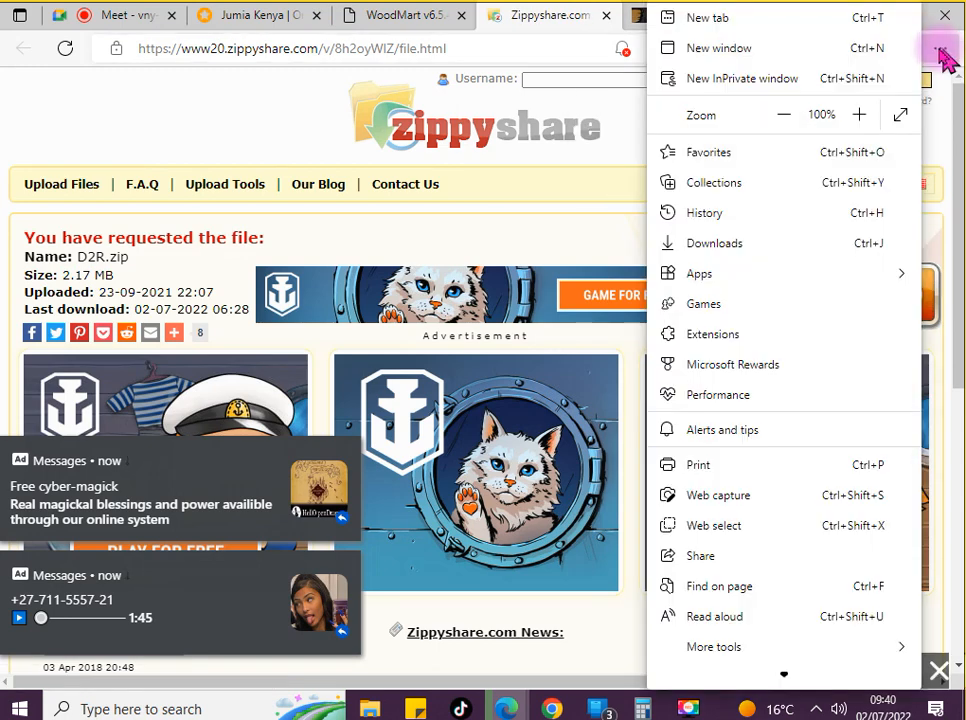
pyautogui.click(714, 243)
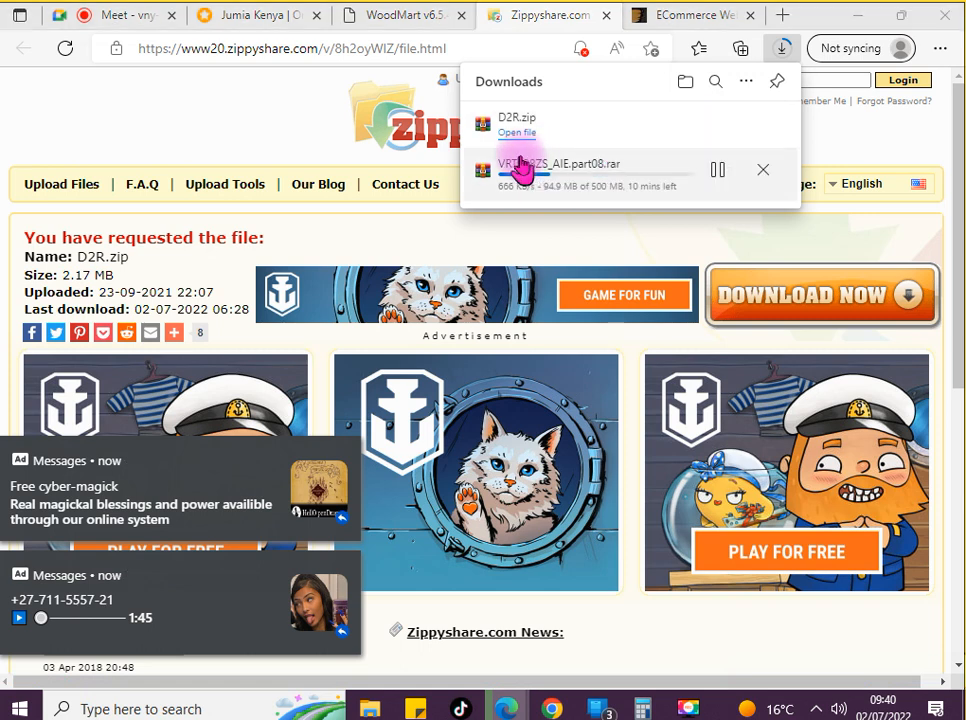
pyautogui.click(519, 163)
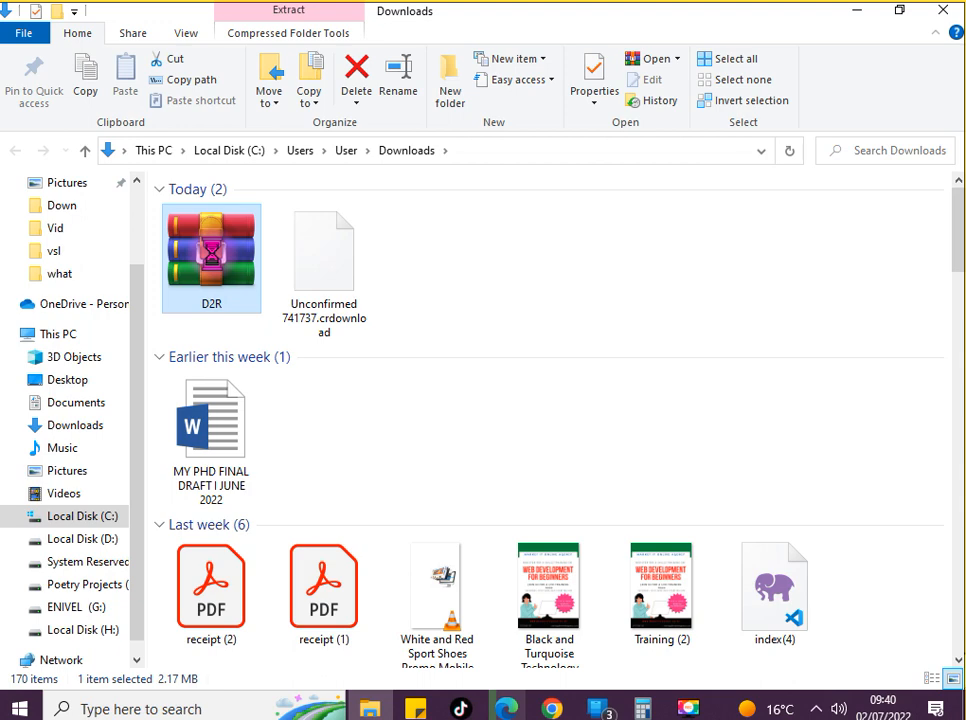
# Step: Copy the D2R archive from Downloads and paste it onto the Desktop
pyautogui.rightClick(211, 252)
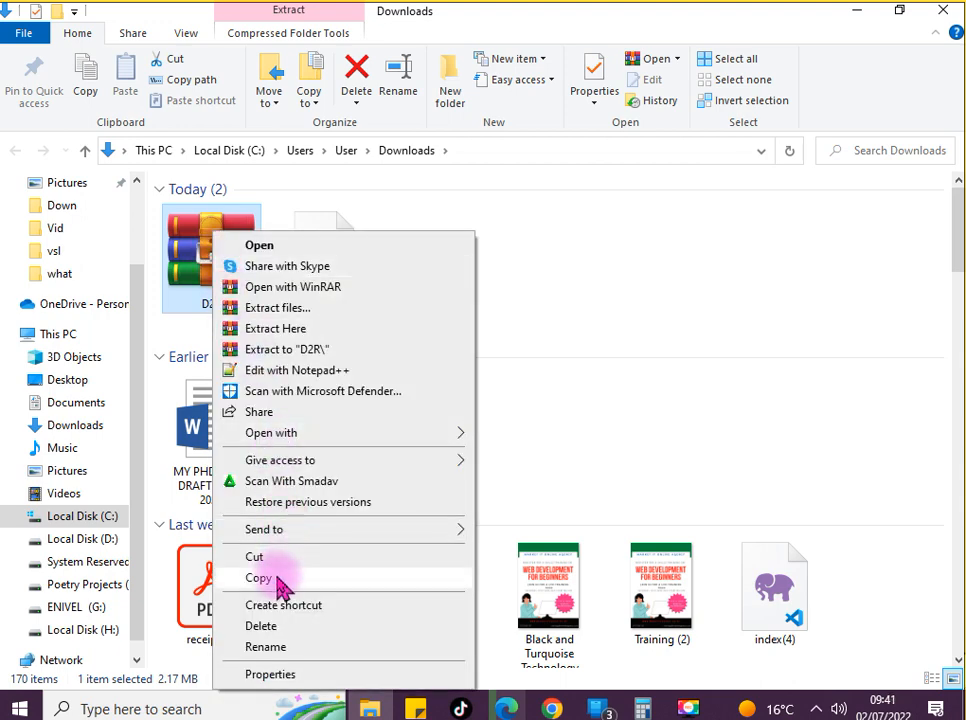
pyautogui.click(278, 580)
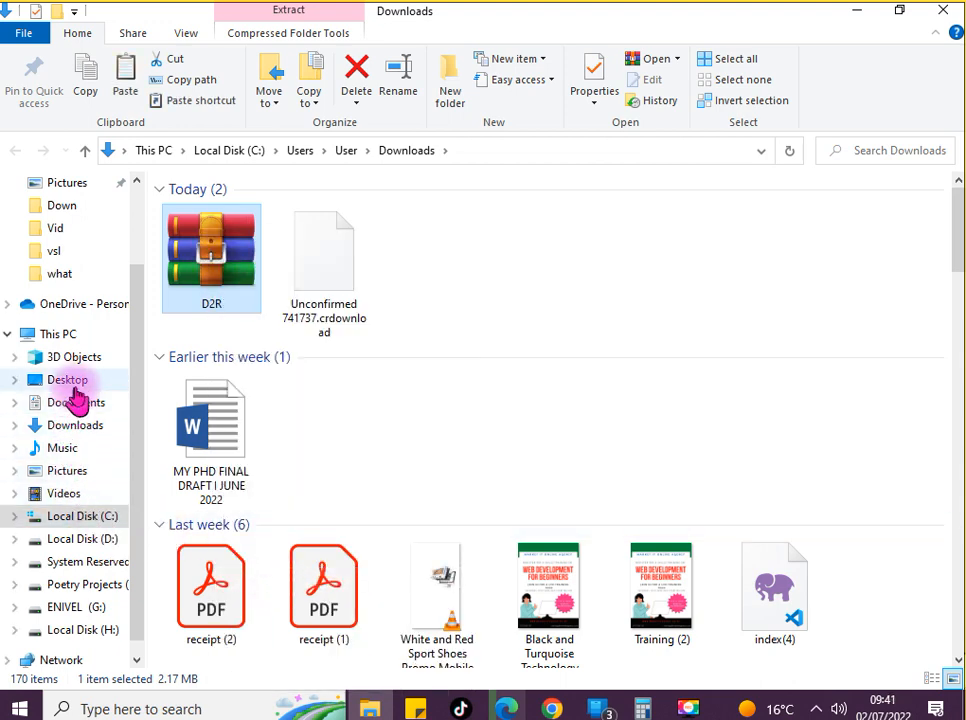
pyautogui.click(75, 386)
pyautogui.rightClick(350, 284)
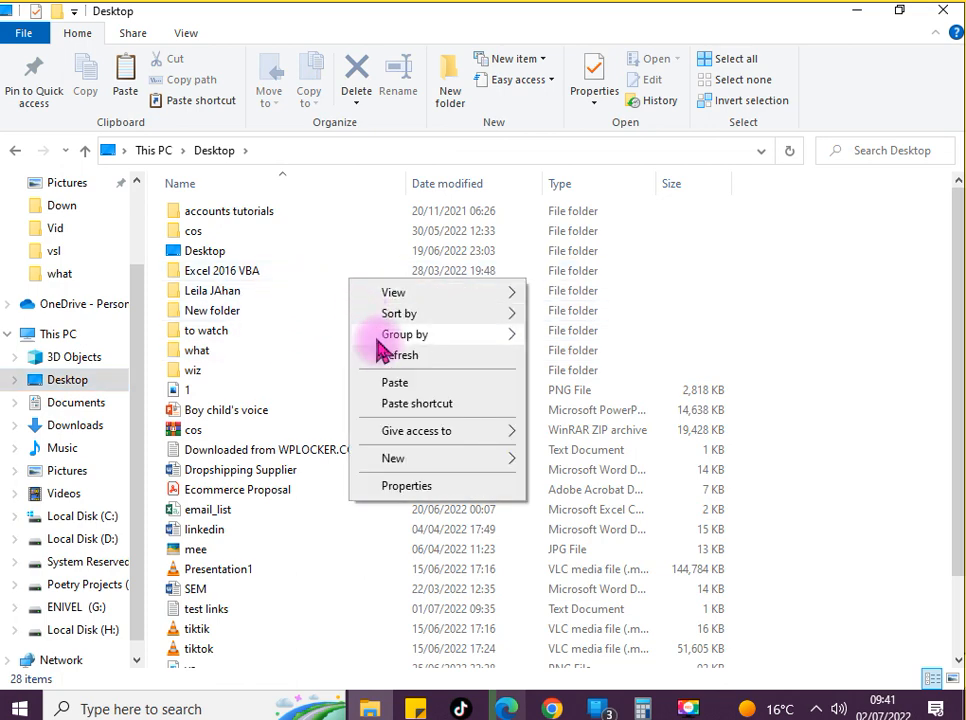
pyautogui.click(395, 384)
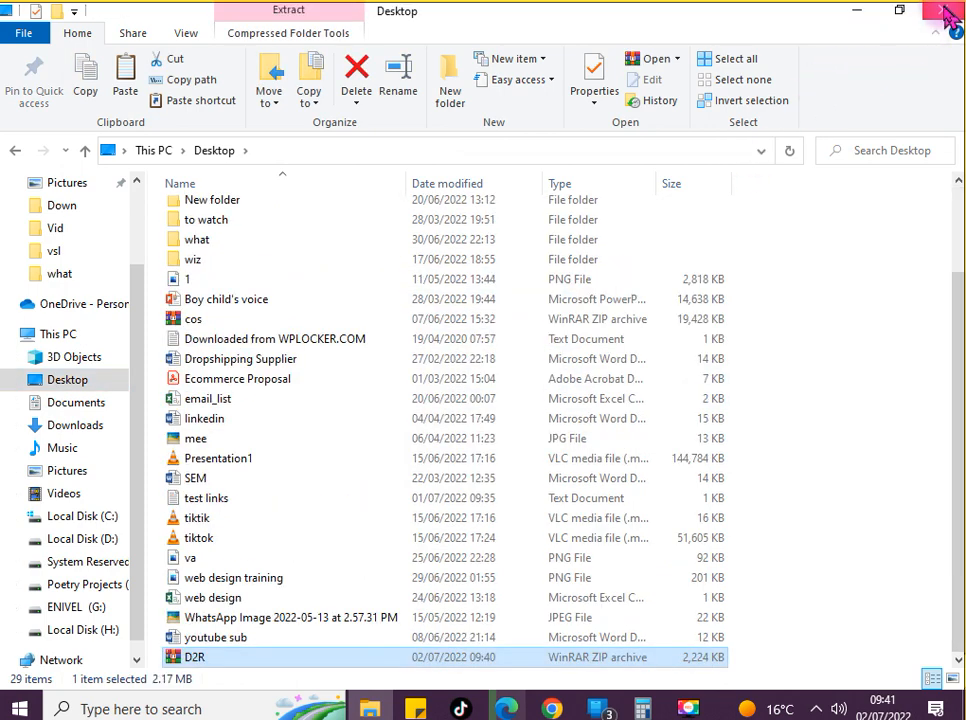
pyautogui.click(950, 17)
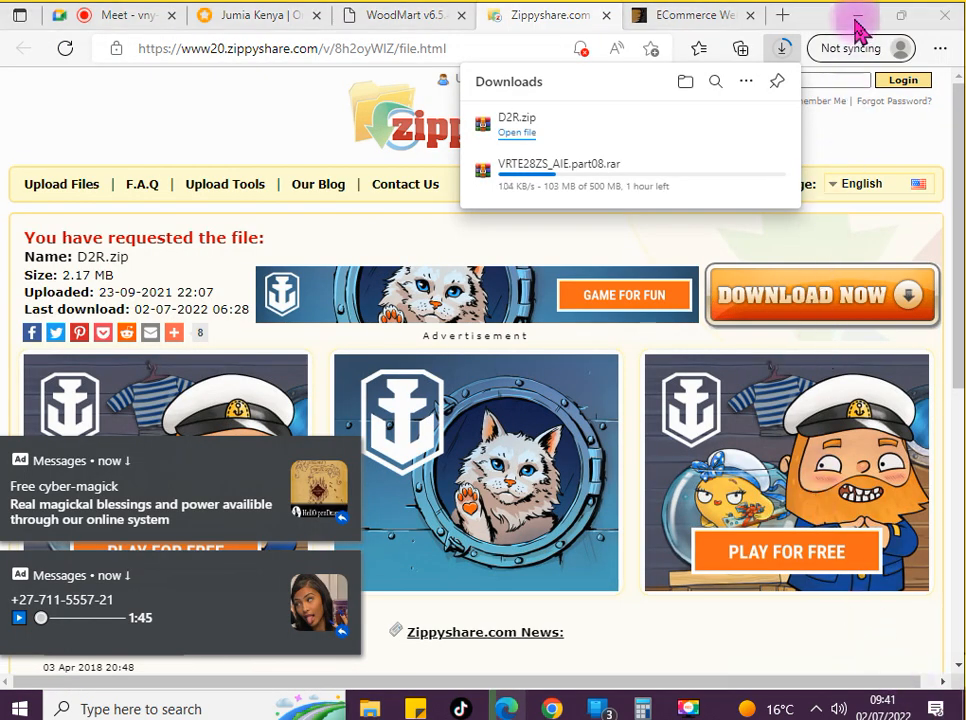
# Step: Extract D2R on the desktop, adding .build.info and a Diablo II Resurrected shortcut
pyautogui.click(857, 17)
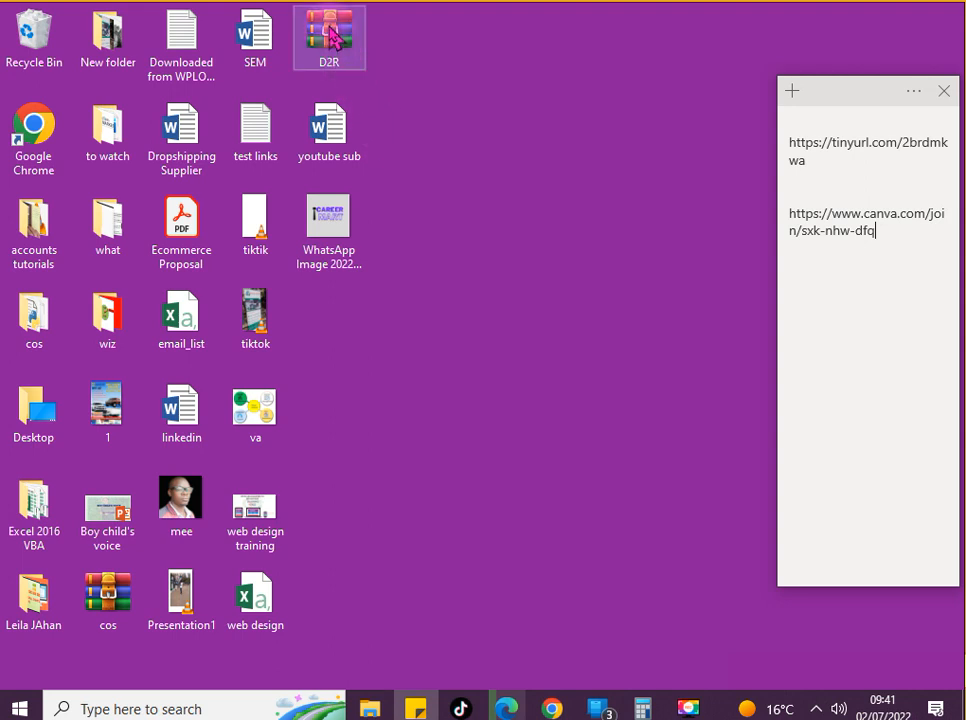
pyautogui.rightClick(331, 36)
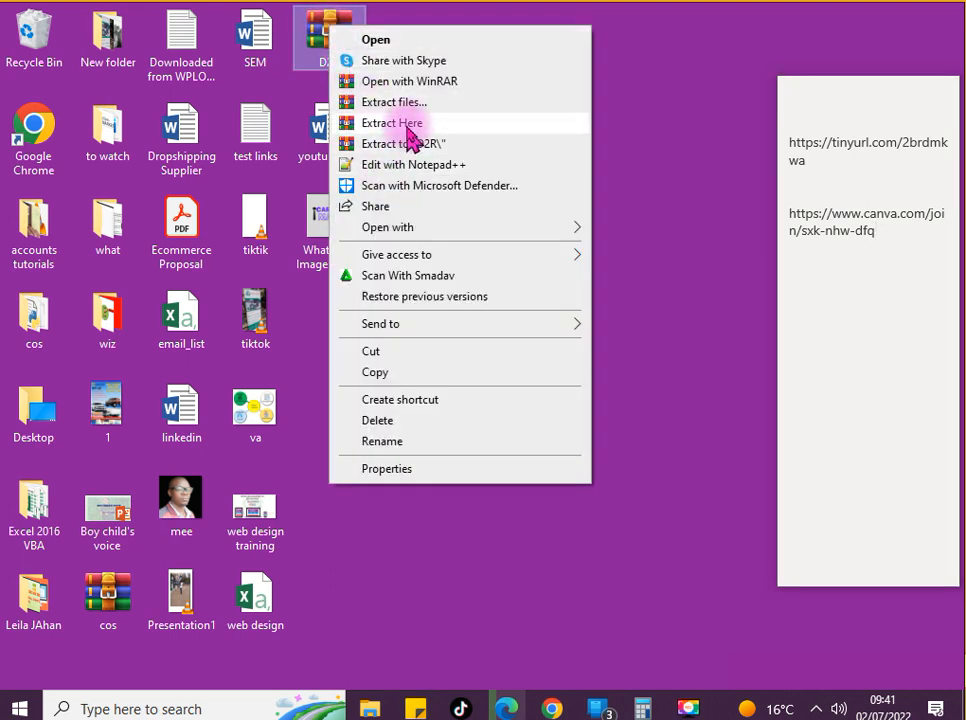
pyautogui.click(410, 124)
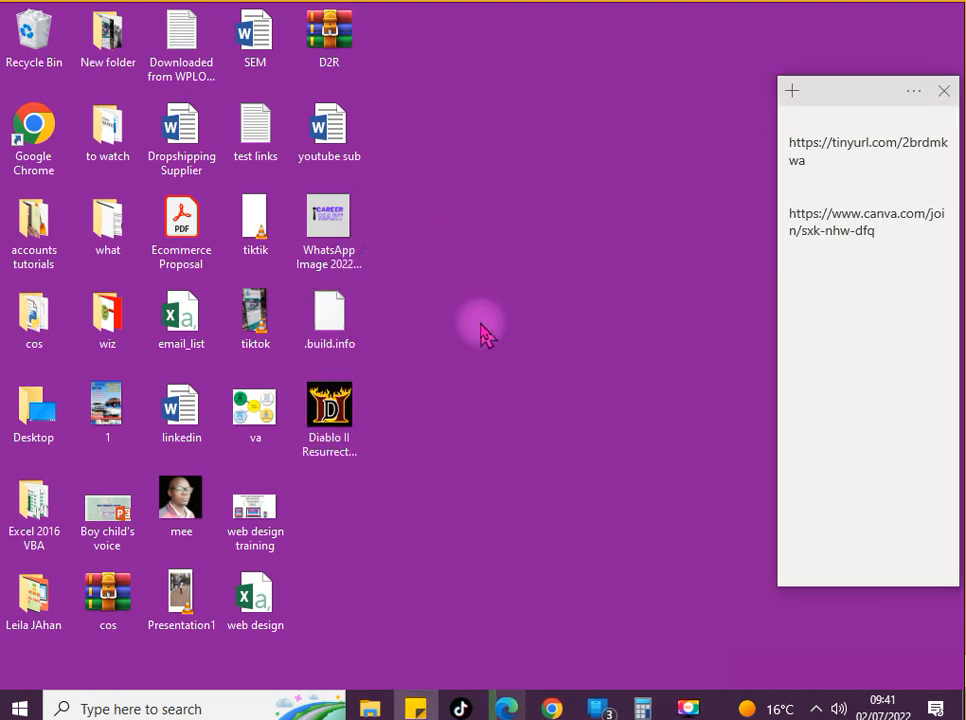
pyautogui.click(482, 335)
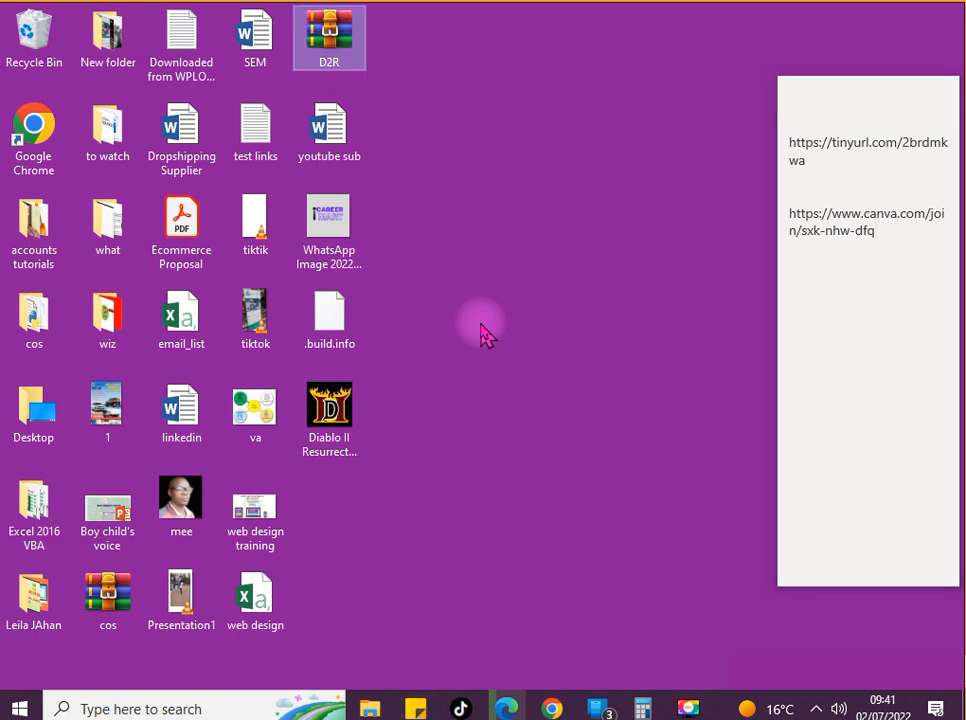
pyautogui.click(330, 44)
pyautogui.rightClick(330, 44)
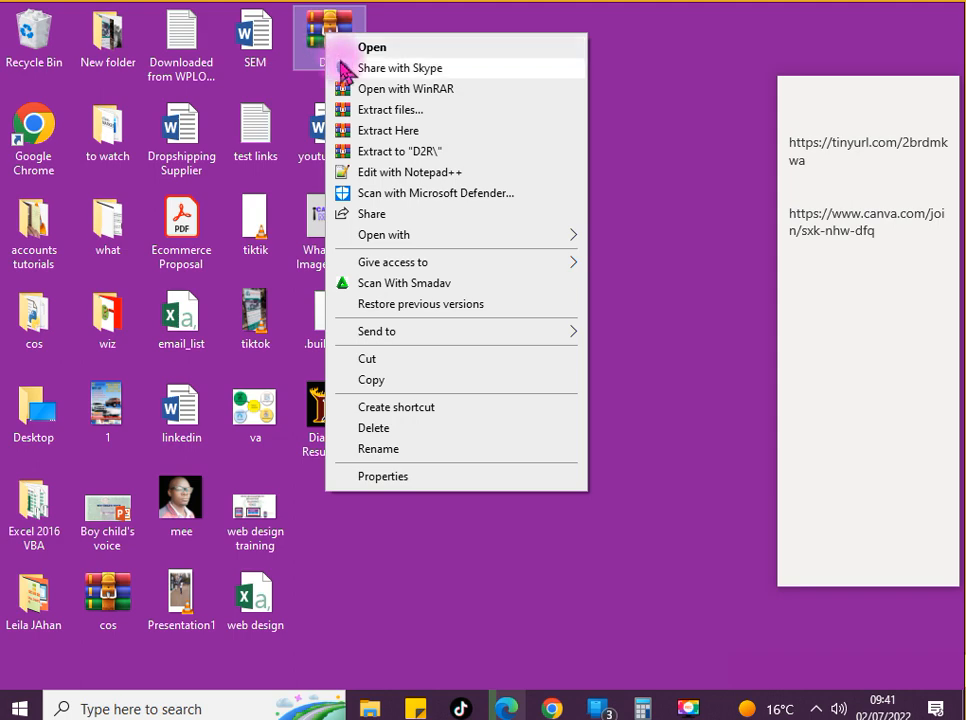
# Step: Re-extract D2R, replace .build.info once, cancel the rest, then refresh the desktop
pyautogui.click(412, 132)
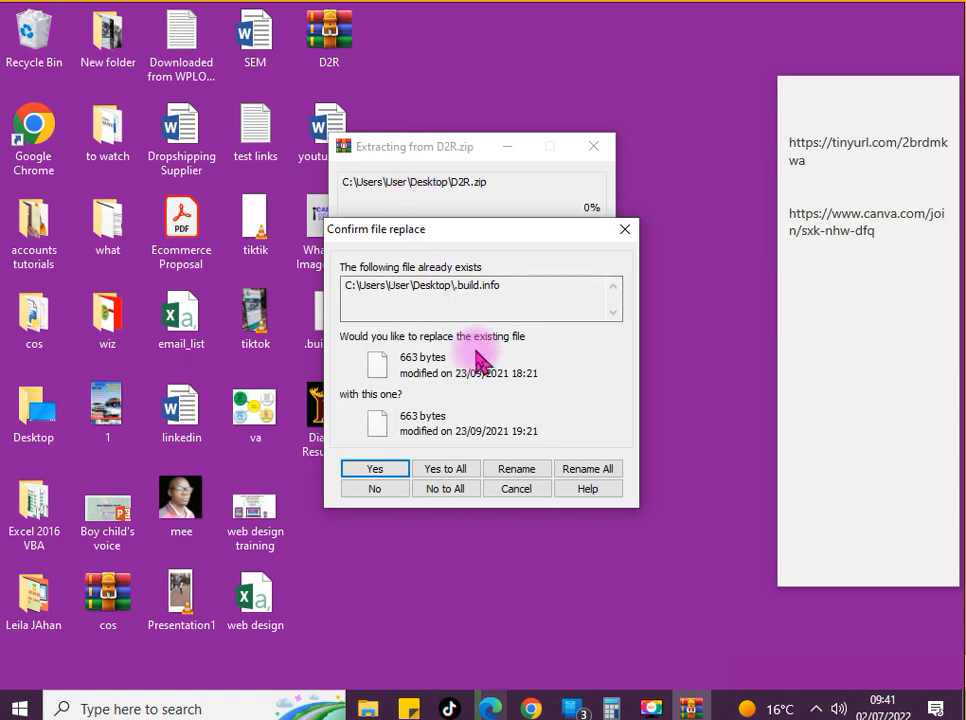
pyautogui.click(392, 476)
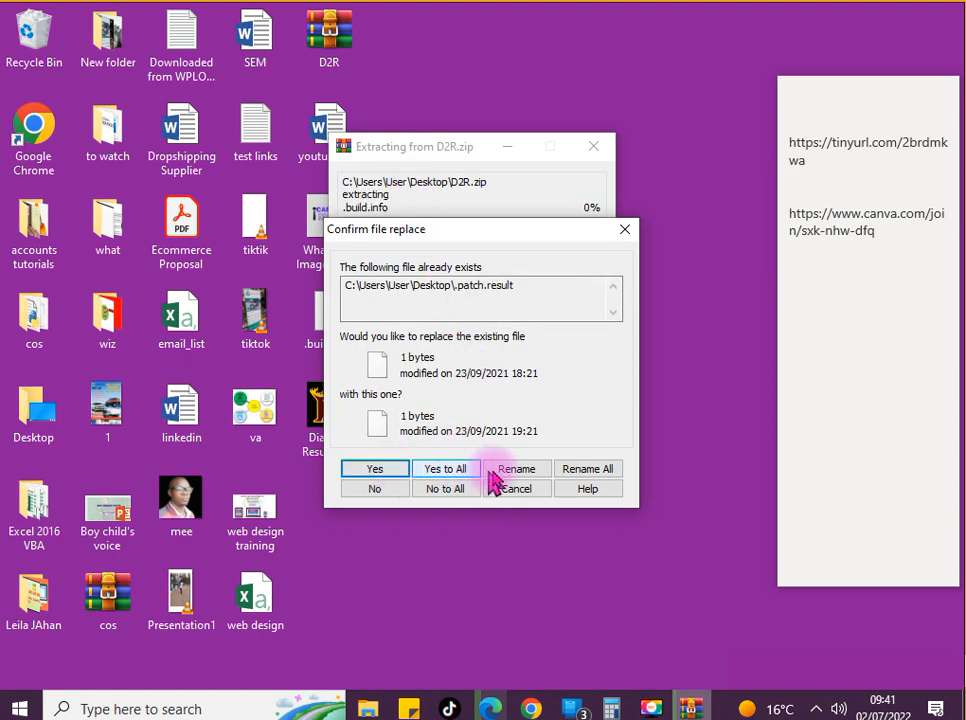
pyautogui.click(514, 490)
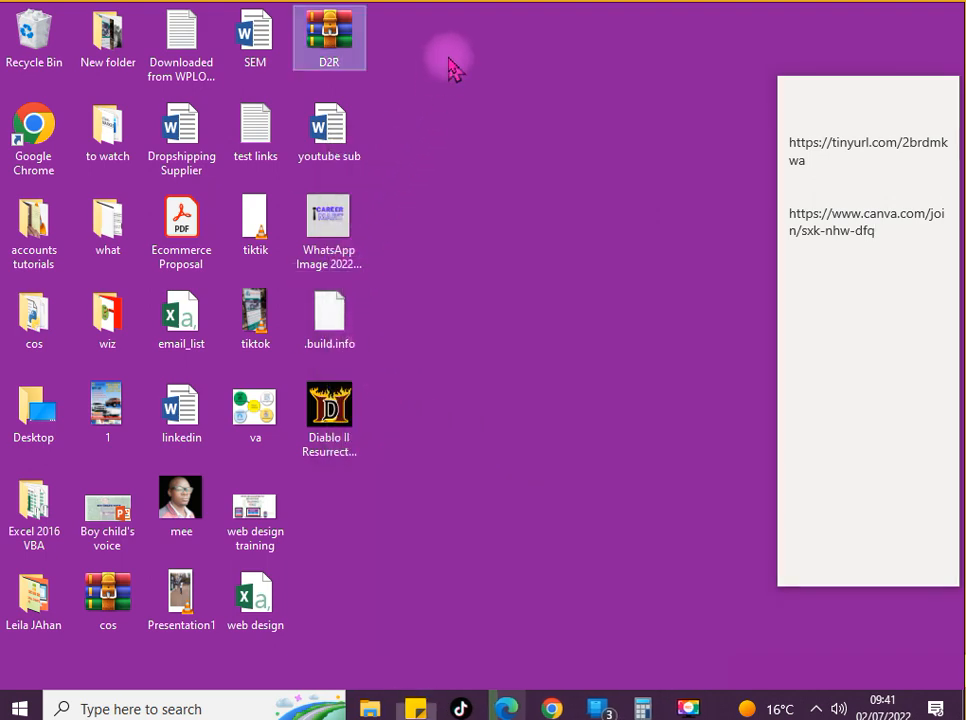
pyautogui.rightClick(449, 60)
pyautogui.click(494, 113)
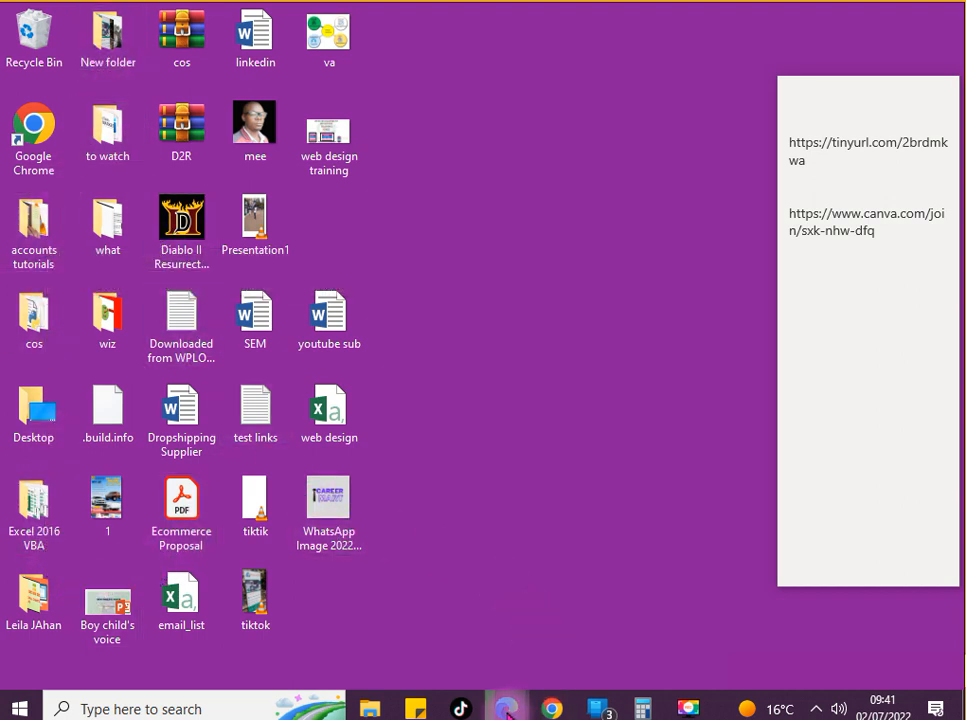
# Step: Restore Edge, go back from the WoodMart tab and reload the wplocker.com home page
pyautogui.moveTo(503, 706)
pyautogui.click(418, 605)
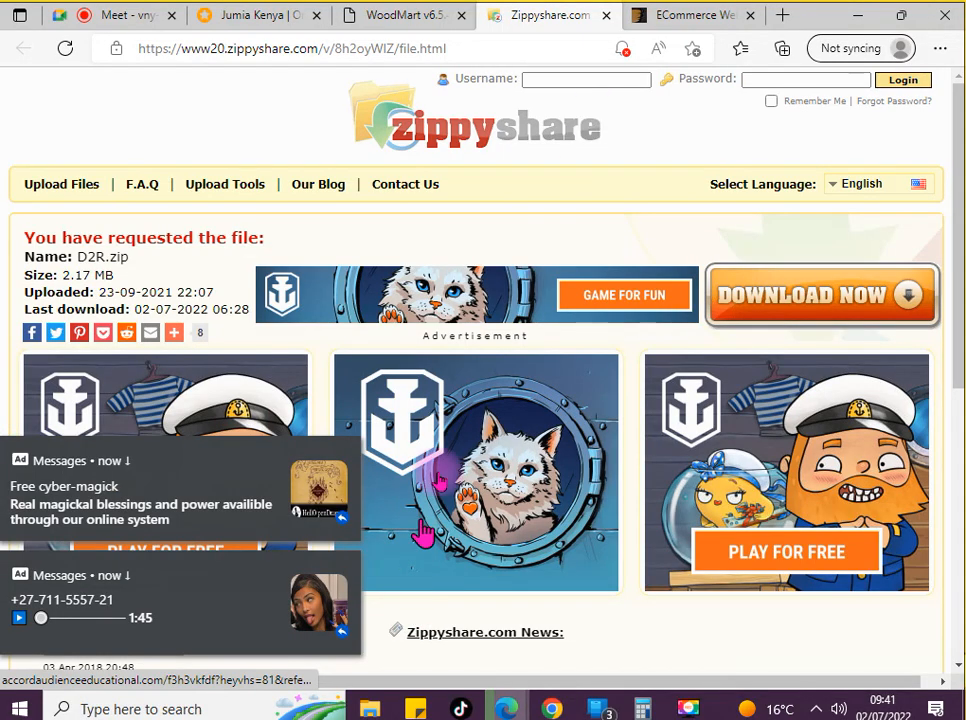
pyautogui.click(940, 48)
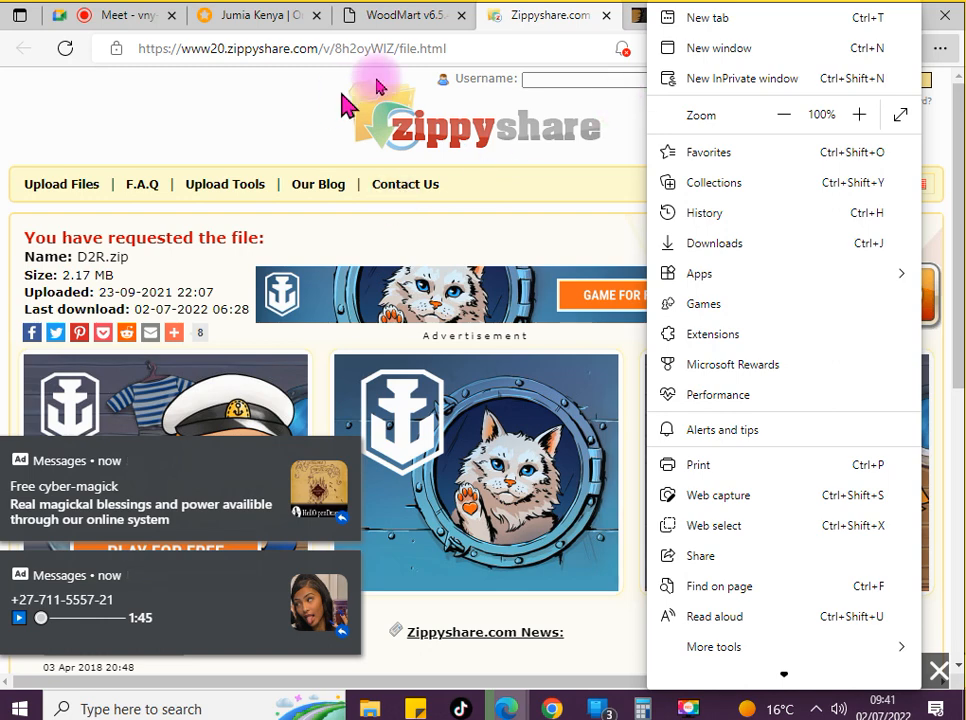
pyautogui.click(384, 14)
pyautogui.scroll(5, 22, 168)
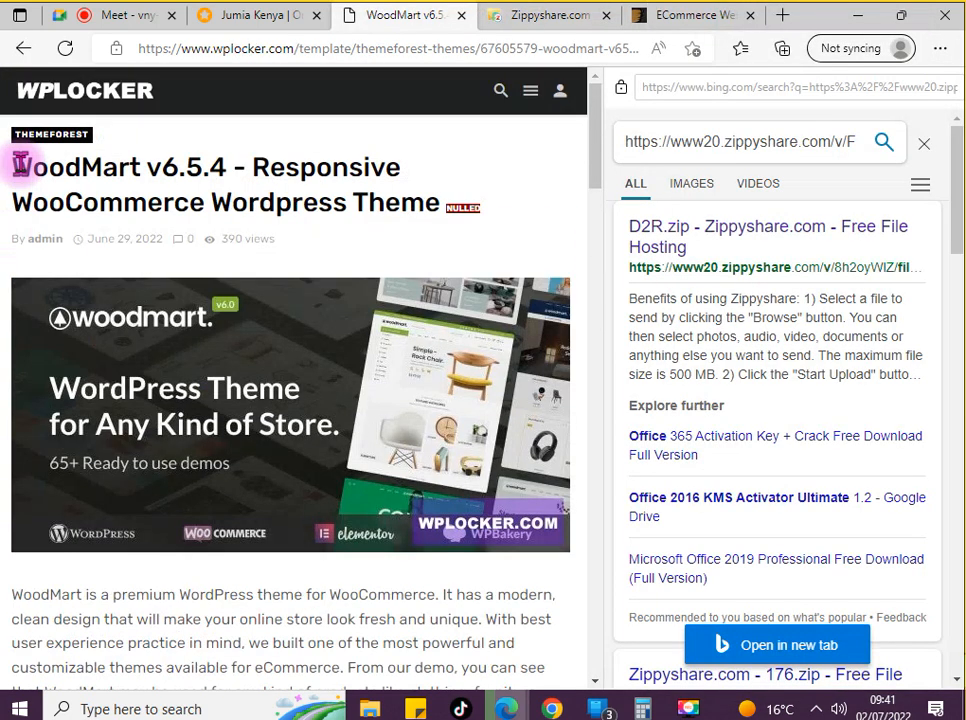
pyautogui.click(24, 48)
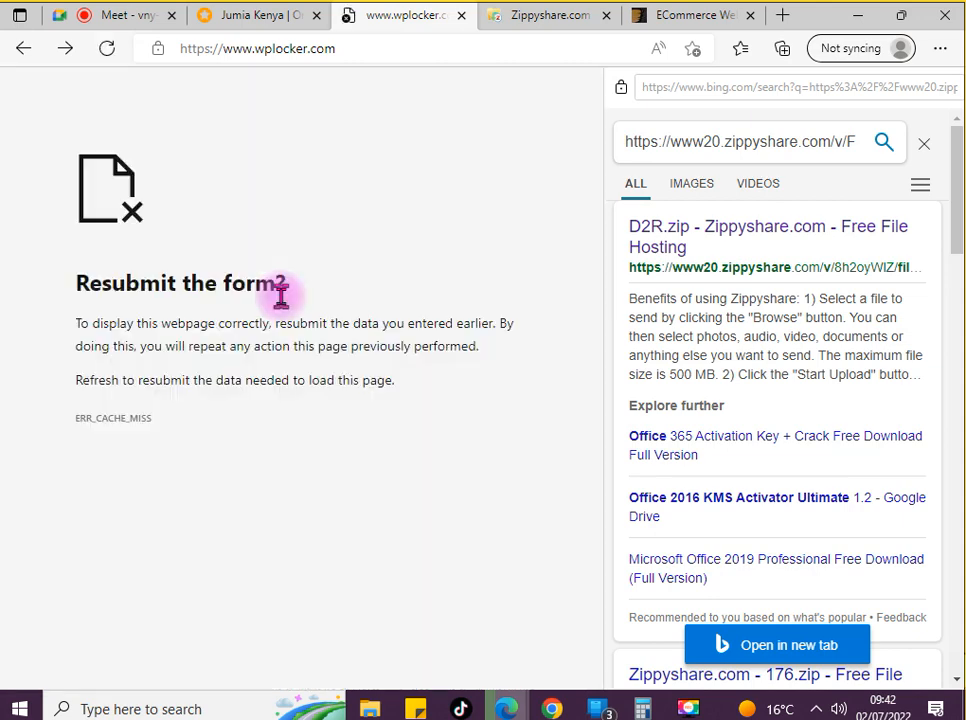
pyautogui.click(362, 48)
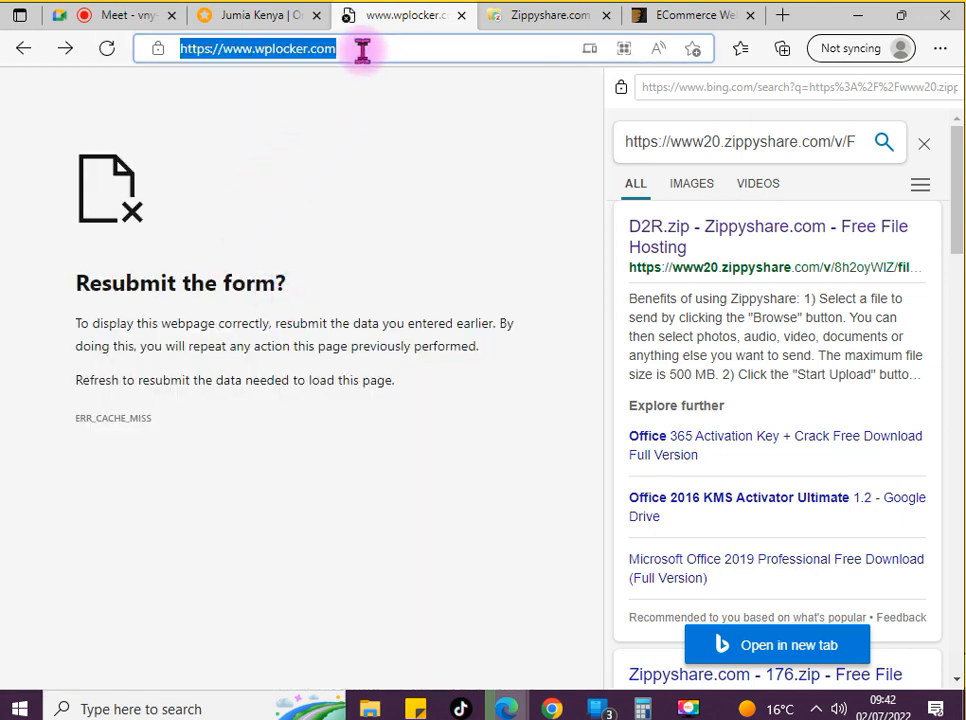
pyautogui.press('Return')
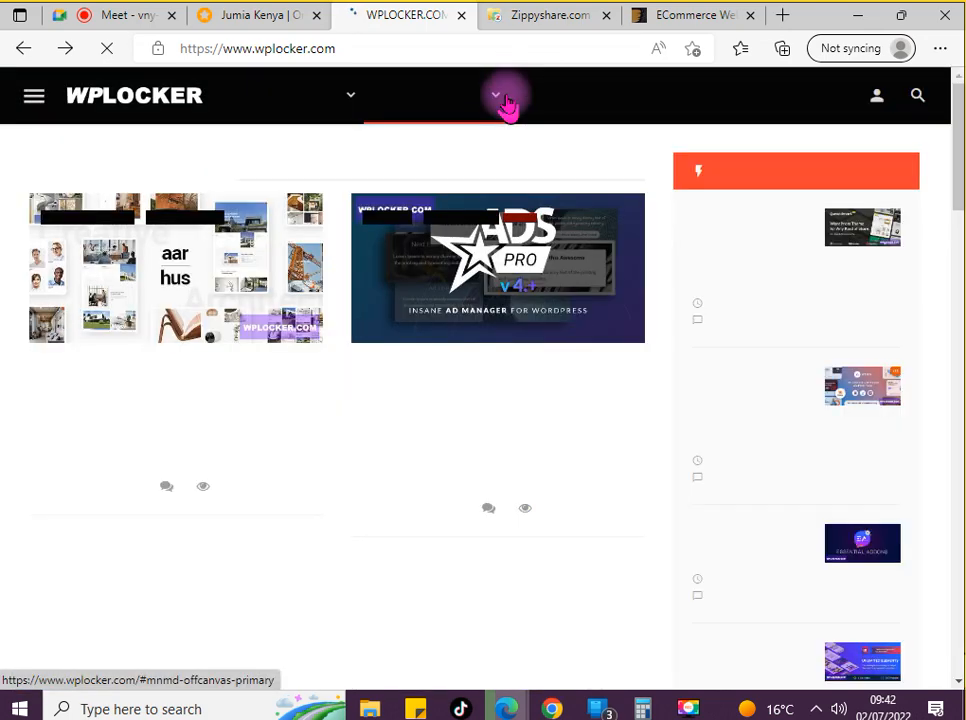
# Step: Glance at ThemeForest's ecommerce results showing Shopkeeper at $51, then return to WPLocker
pyautogui.moveTo(505, 100)
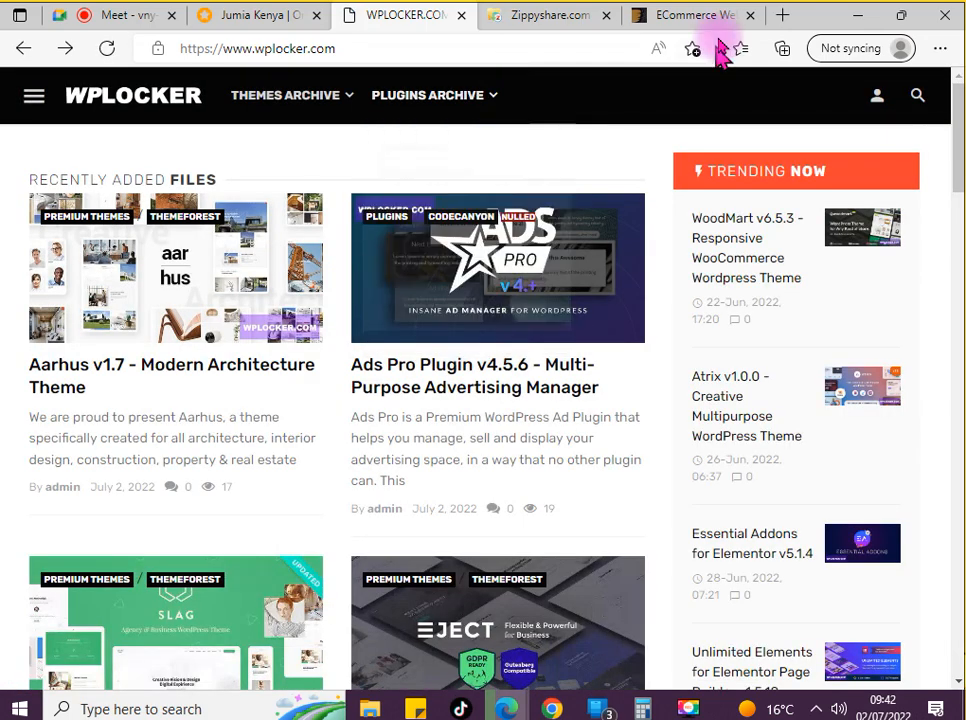
pyautogui.click(695, 15)
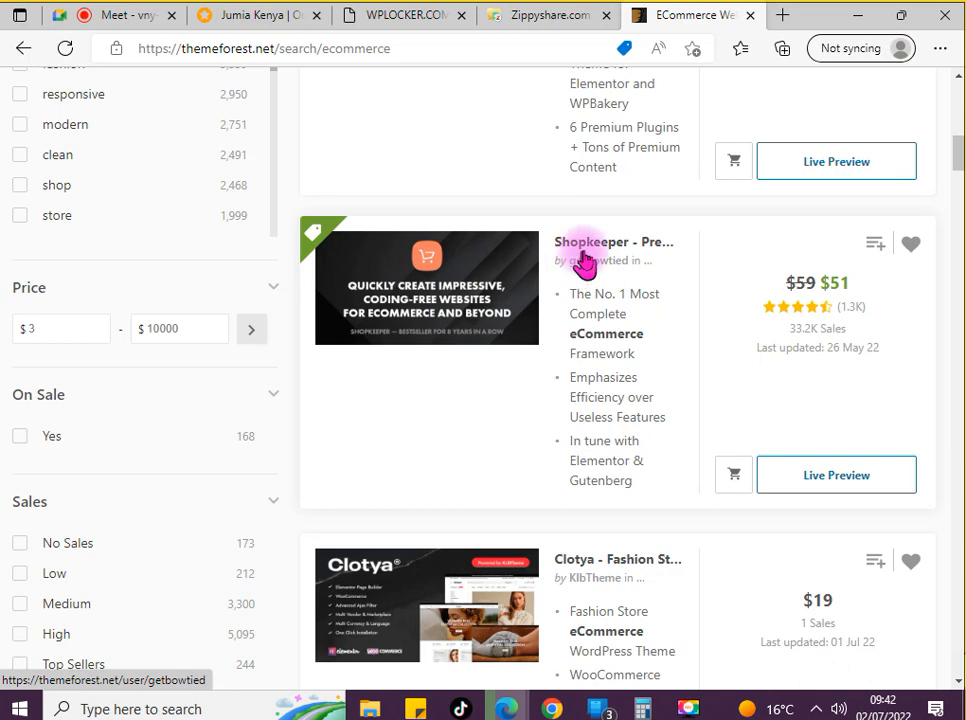
pyautogui.click(393, 16)
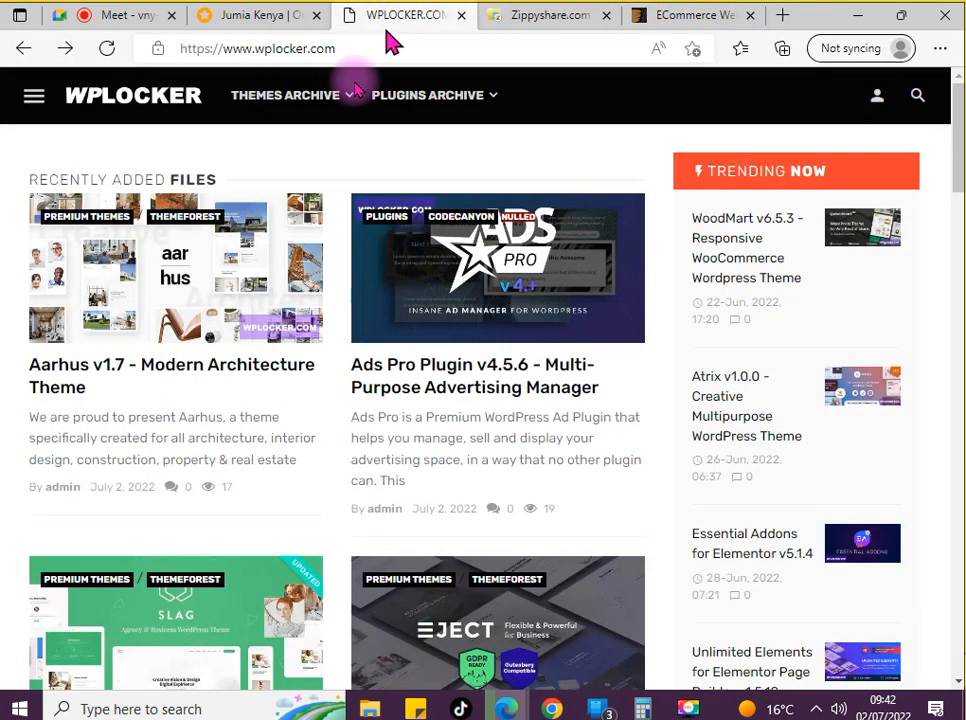
# Step: Search WPLocker for 'shopkeeper' and open the Shopkeeper v2.9.5 Responsive WordPress Theme post
pyautogui.click(917, 110)
pyautogui.click(170, 156)
pyautogui.write('s')
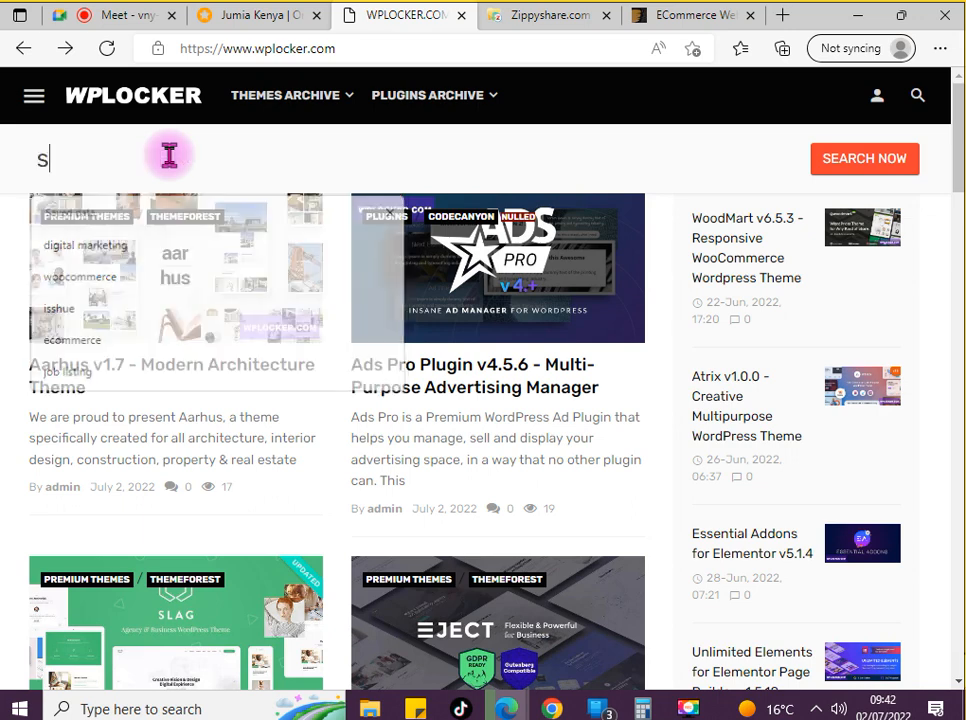
pyautogui.write('hopkeeper')
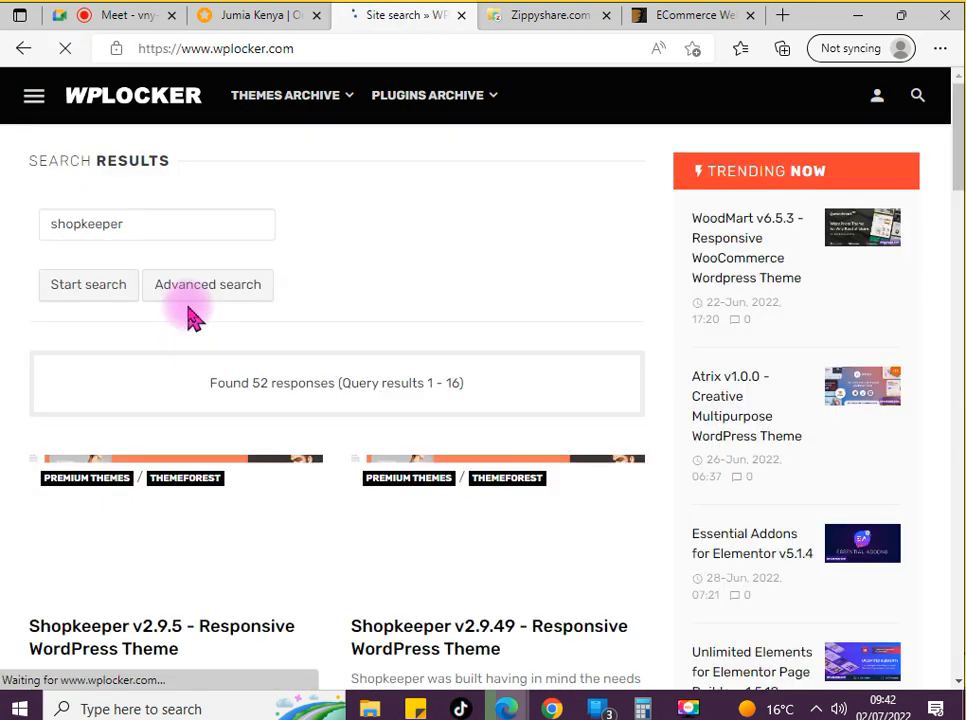
pyautogui.scroll(-1, 194, 330)
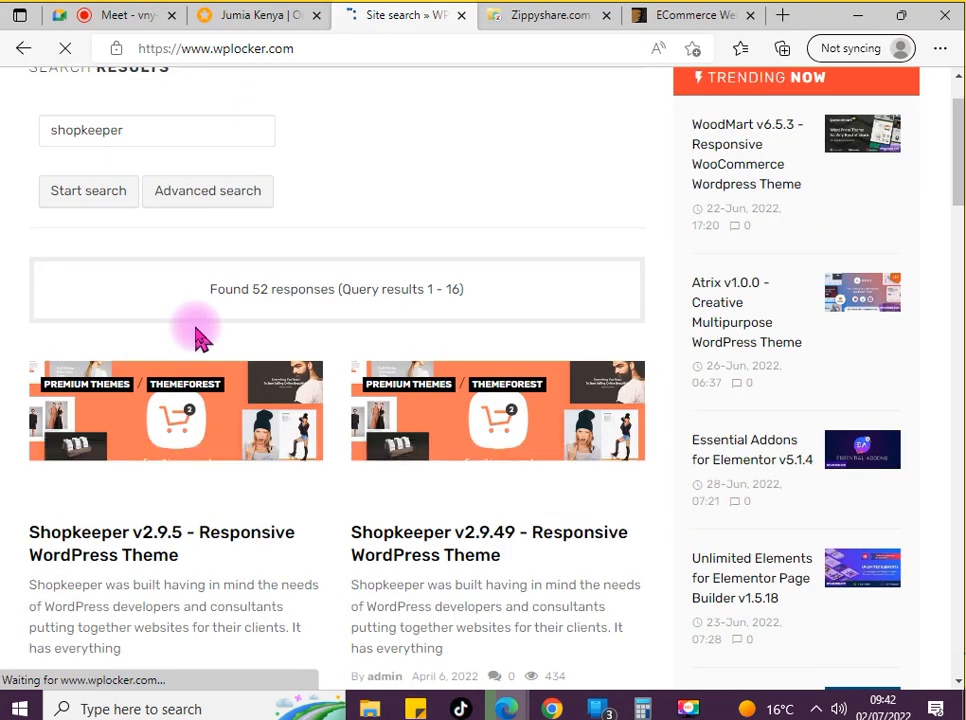
pyautogui.scroll(-3, 194, 330)
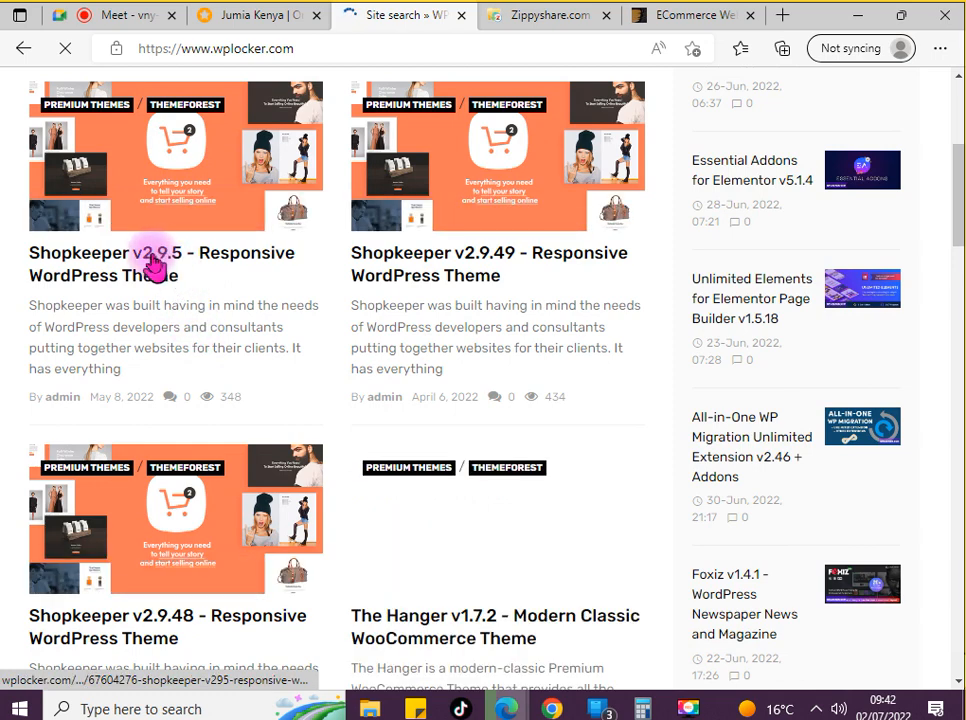
pyautogui.click(150, 263)
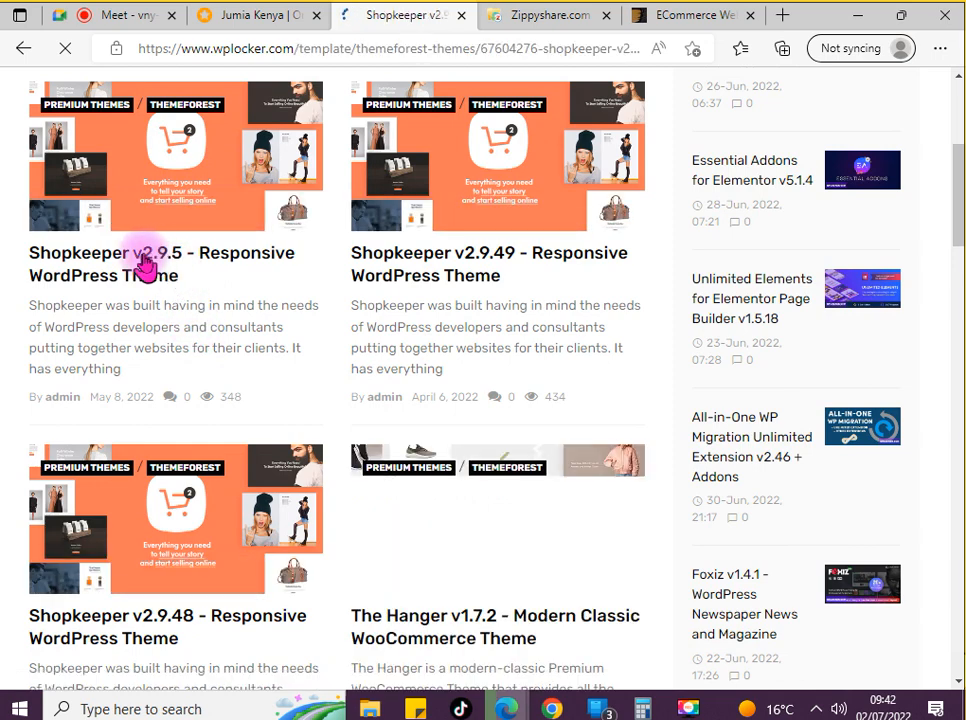
# Step: Open the first Zippyshare download link from the Shopkeeper post in a new tab
pyautogui.scroll(-3, 455, 196)
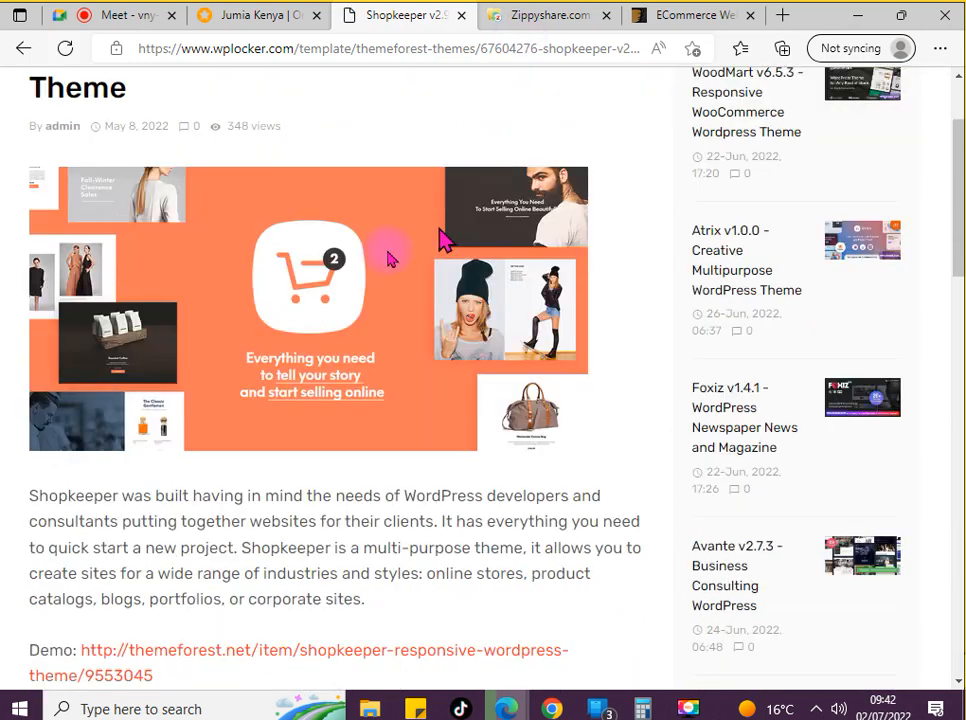
pyautogui.scroll(-4, 376, 263)
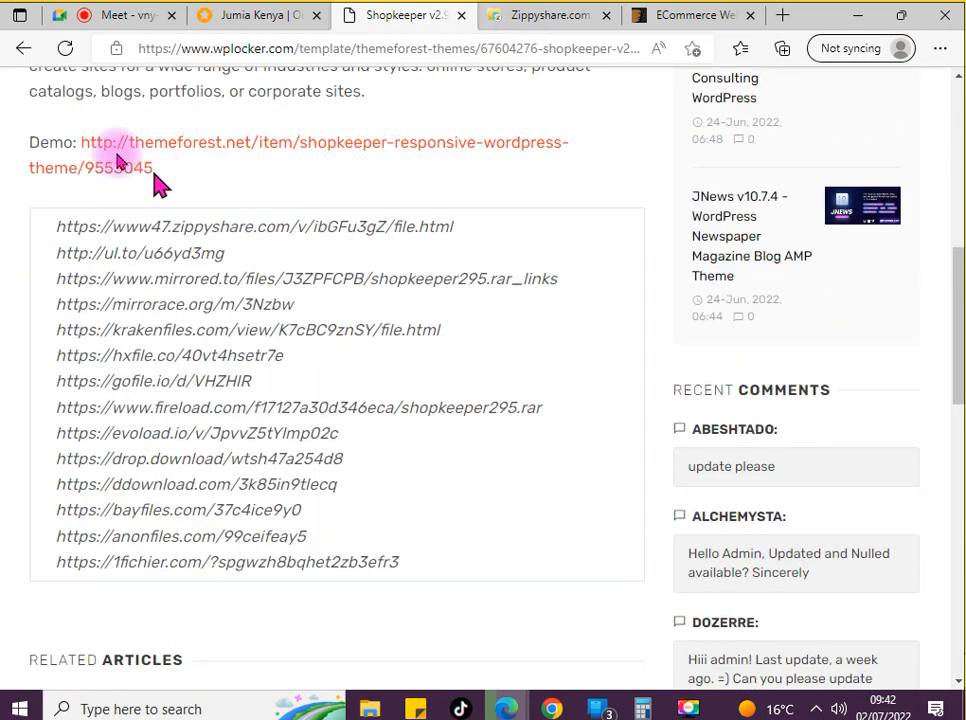
pyautogui.moveTo(153, 170); pyautogui.dragTo(73, 145)
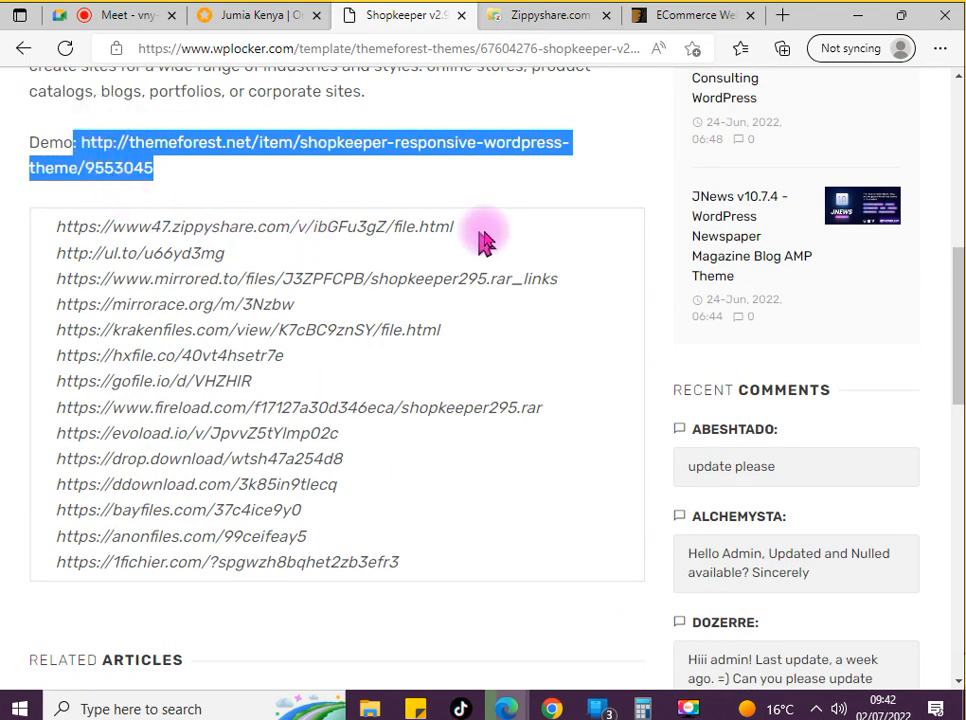
pyautogui.moveTo(457, 230); pyautogui.dragTo(35, 235)
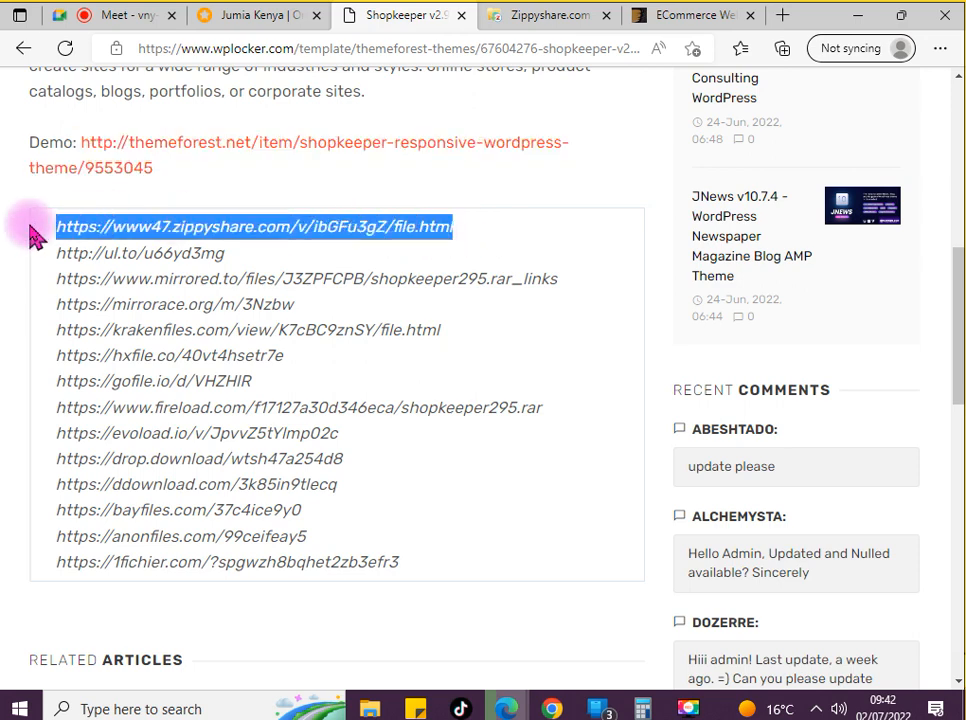
pyautogui.rightClick(168, 228)
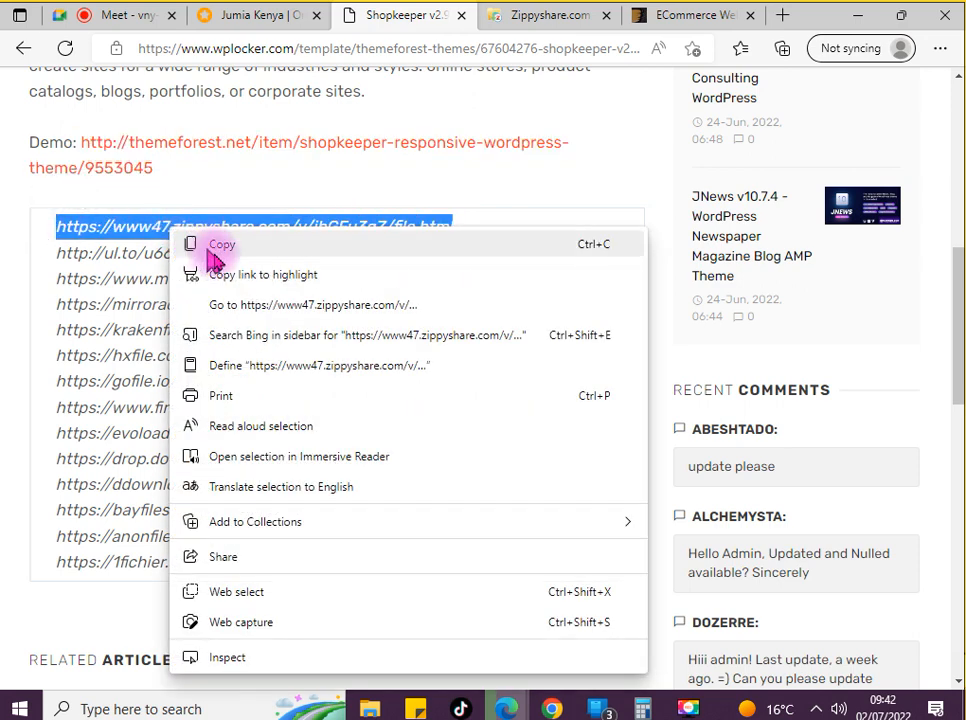
pyautogui.click(297, 305)
# Step: Close the older Zippyshare tab and go back to the Shopkeeper theme post
pyautogui.click(629, 15)
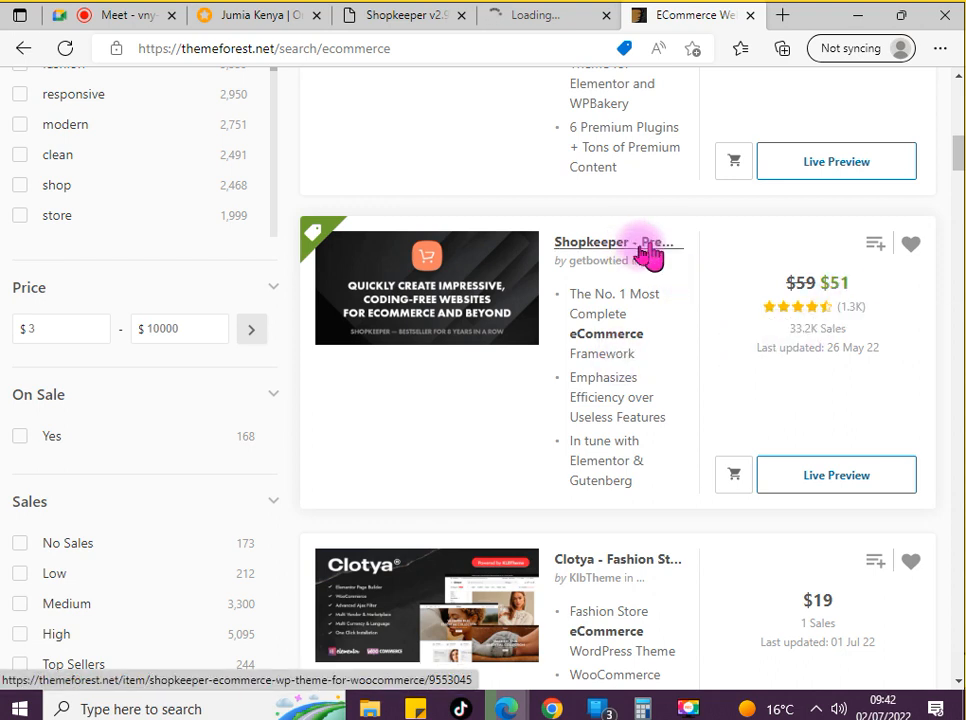
pyautogui.scroll(-2, 420, 308)
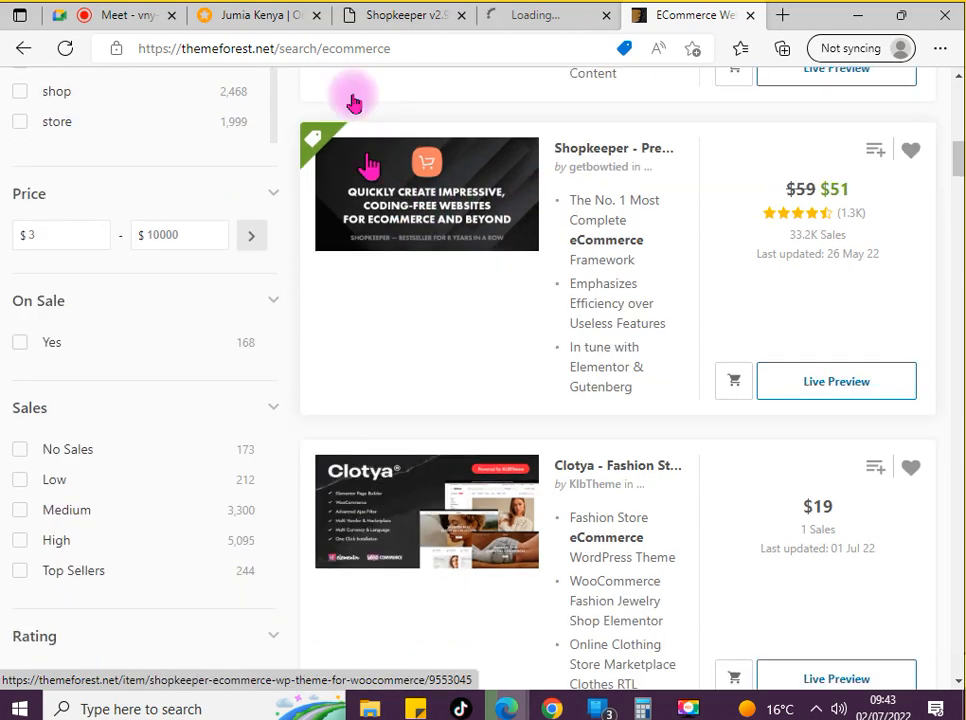
pyautogui.hotkey('ctrl', '3')
pyautogui.scroll(6, 254, 271)
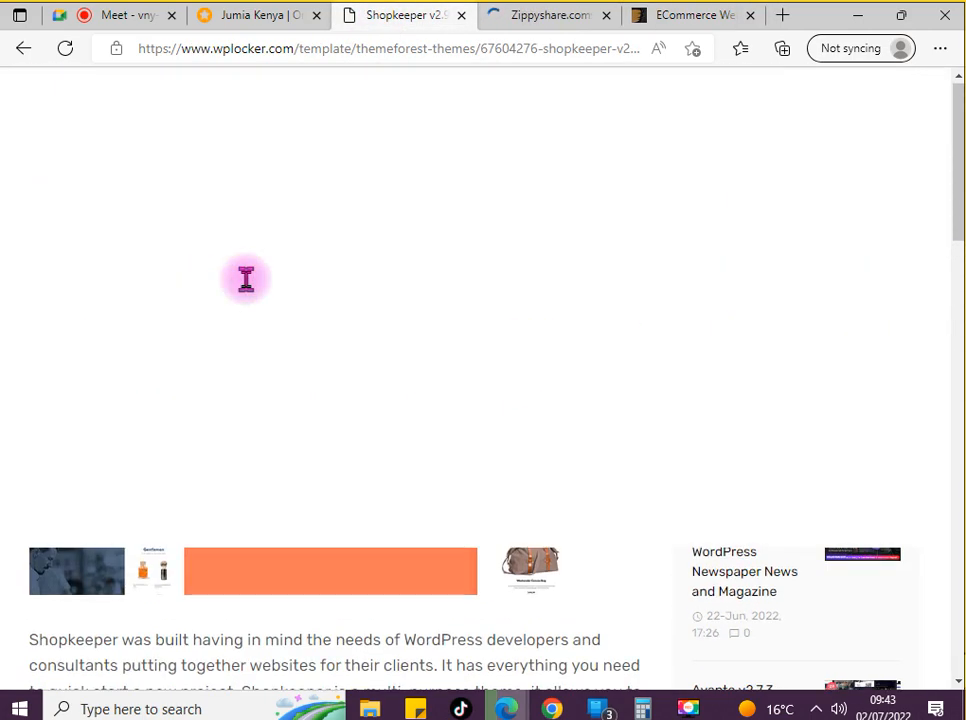
# Step: On Zippyshare, dismiss the ad pop-ups and start downloading shopkeeper295.rar (23.4 MB)
pyautogui.click(554, 17)
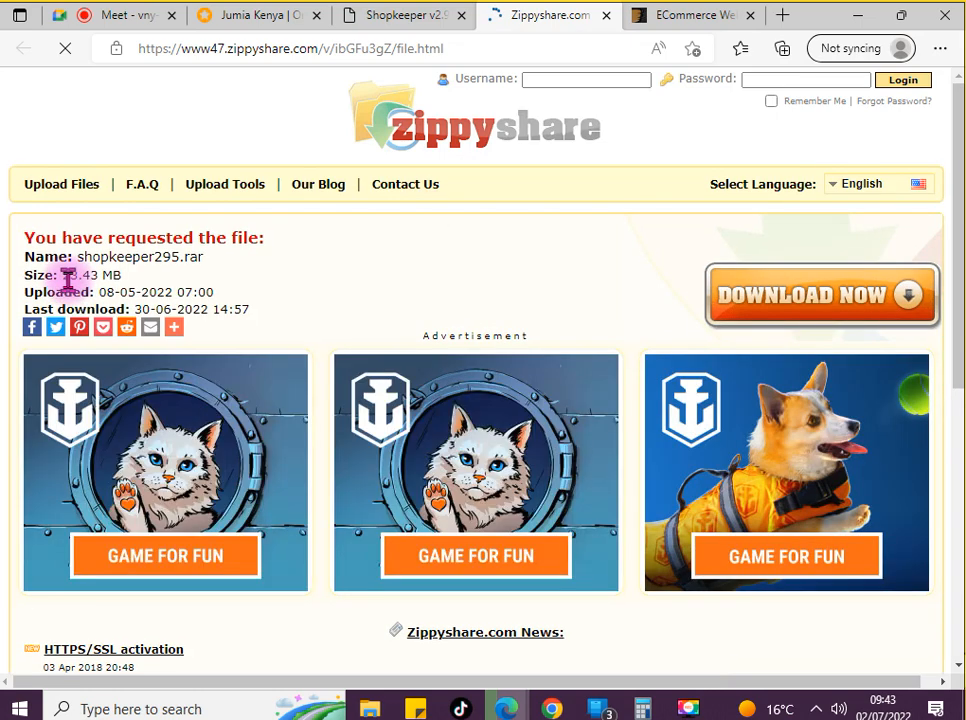
pyautogui.scroll(-1, 210, 287)
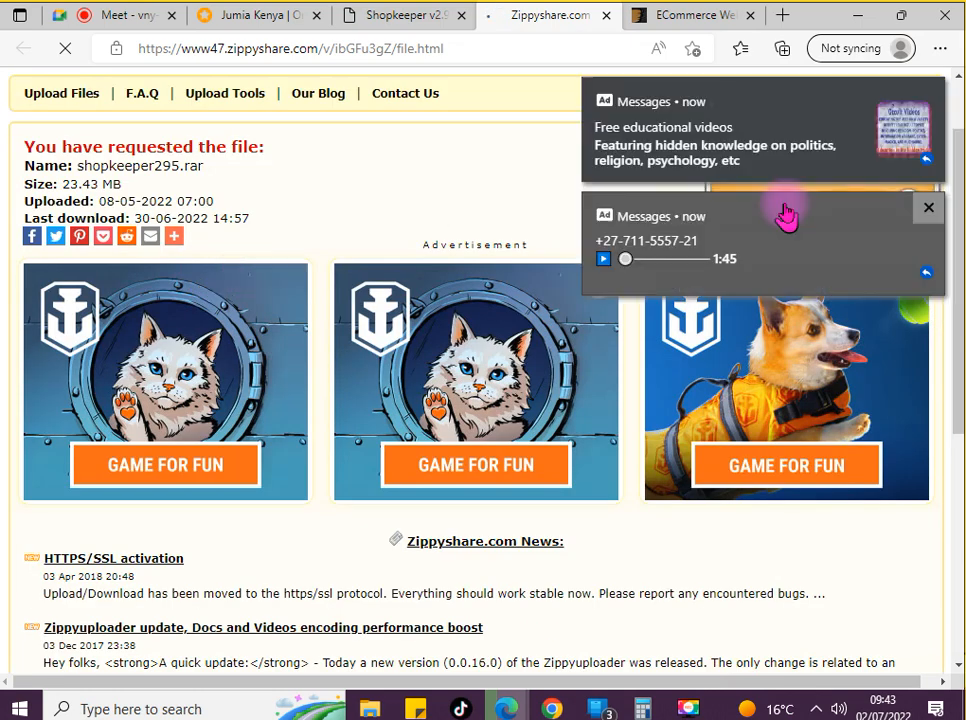
pyautogui.click(930, 210)
pyautogui.click(931, 101)
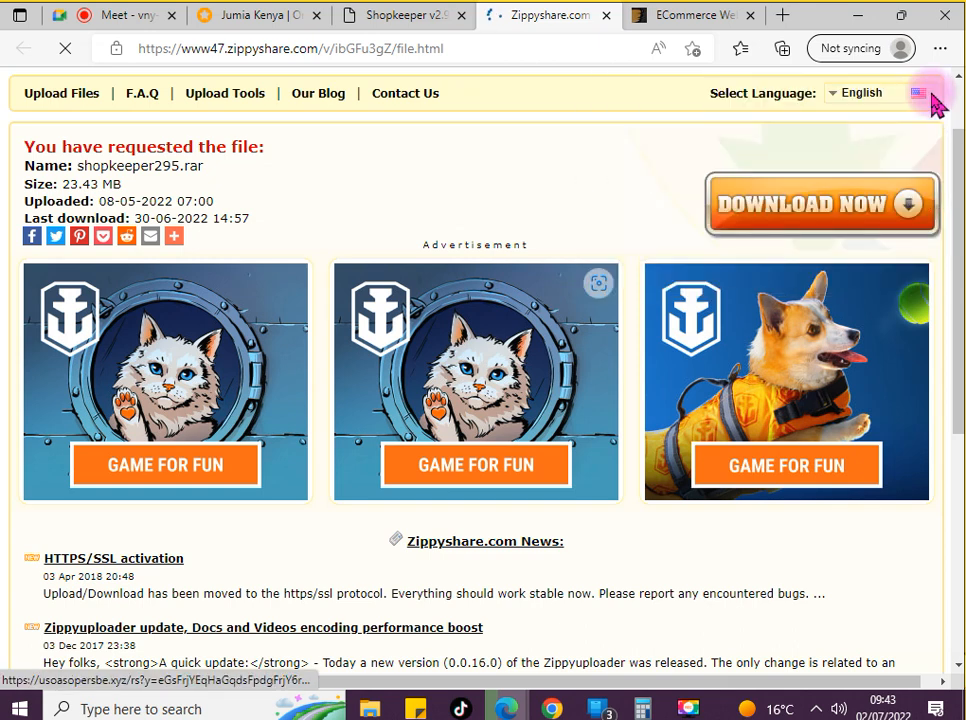
pyautogui.click(813, 213)
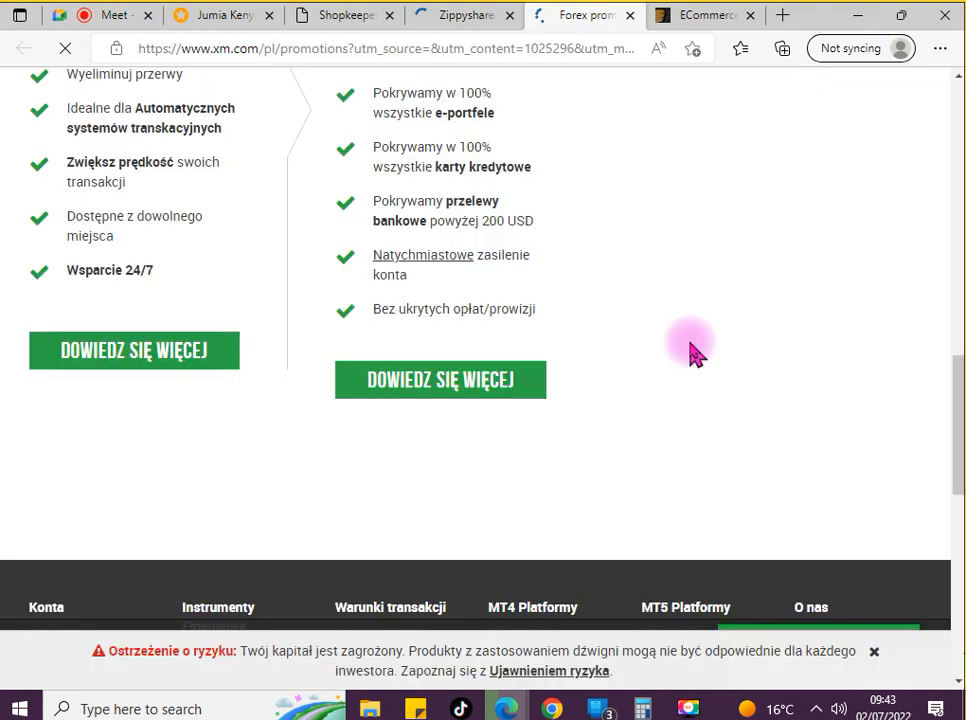
pyautogui.middleClick(575, 28)
pyautogui.click(928, 217)
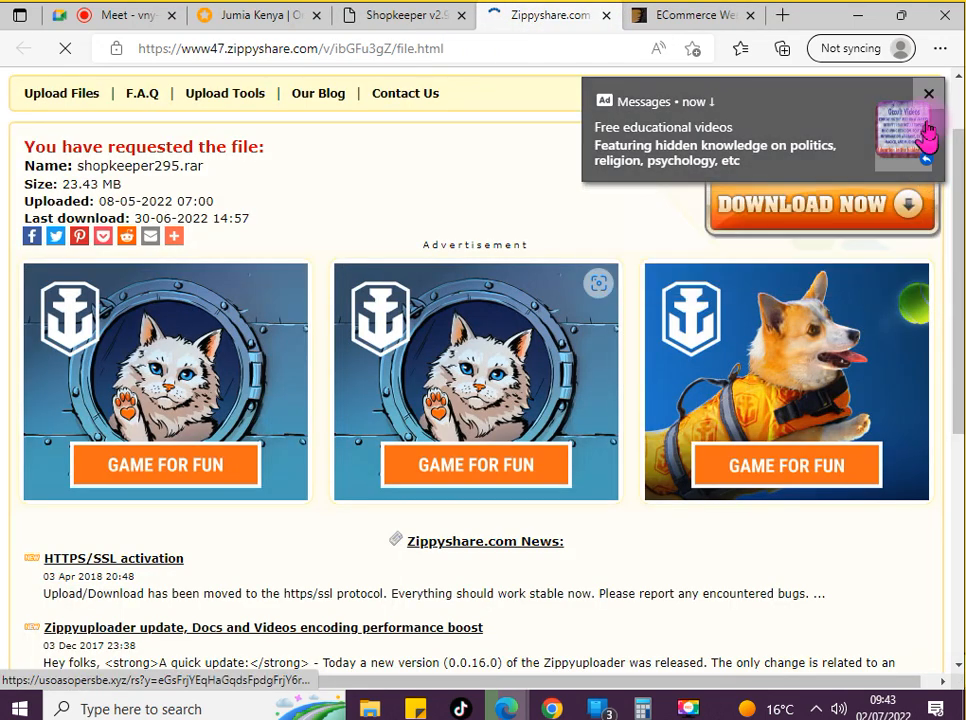
pyautogui.click(930, 100)
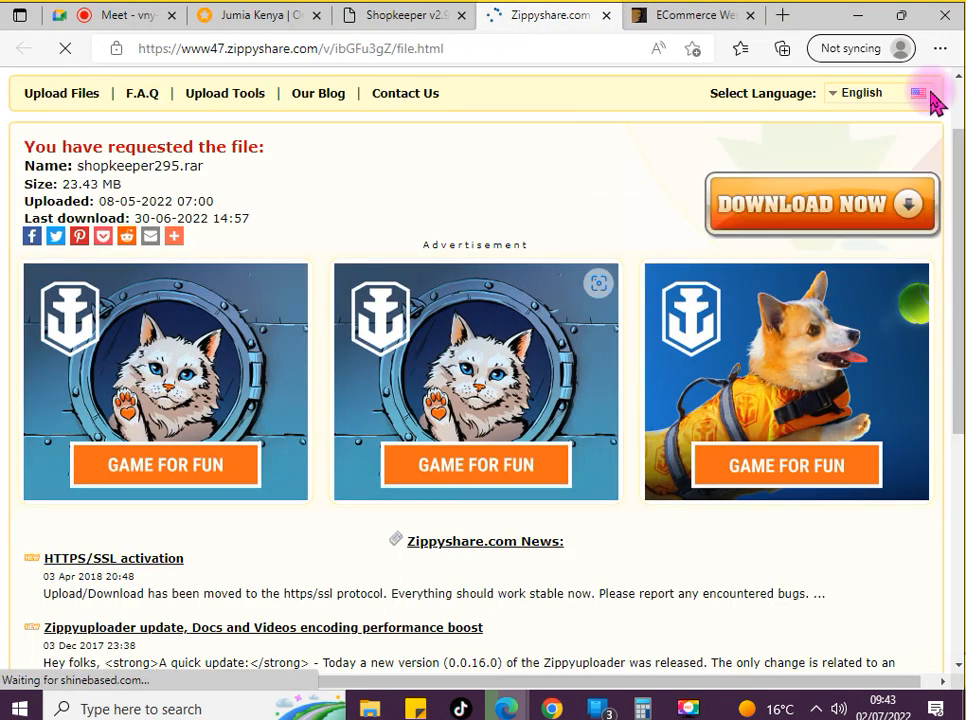
pyautogui.click(793, 207)
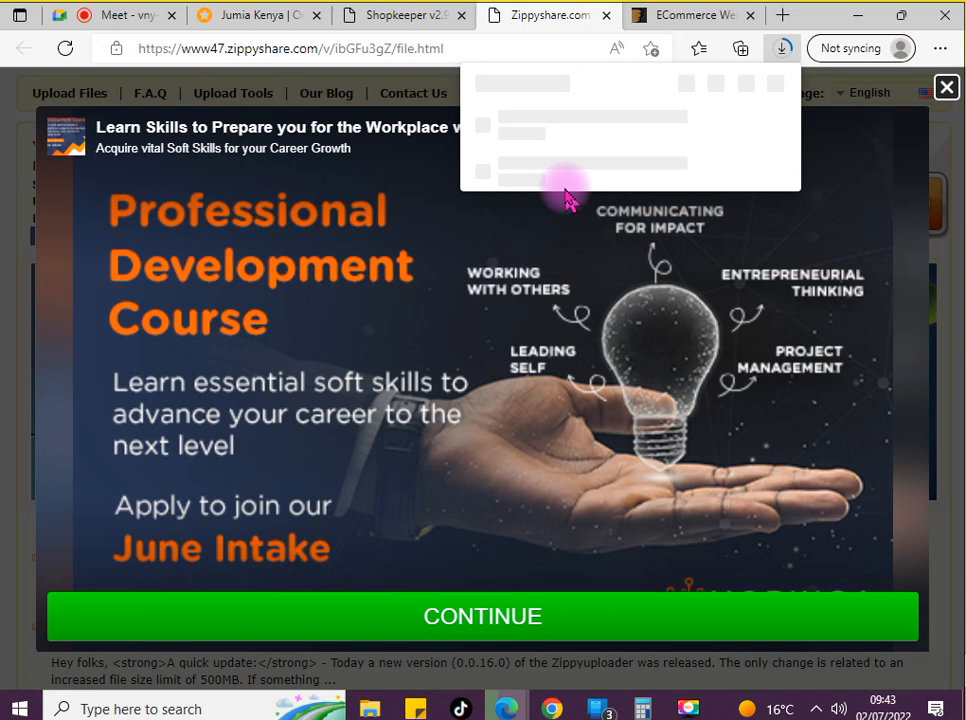
# Step: Cancel the VRTE28ZS_AIE download and remove D2R.zip from the downloads list
pyautogui.moveTo(680, 218)
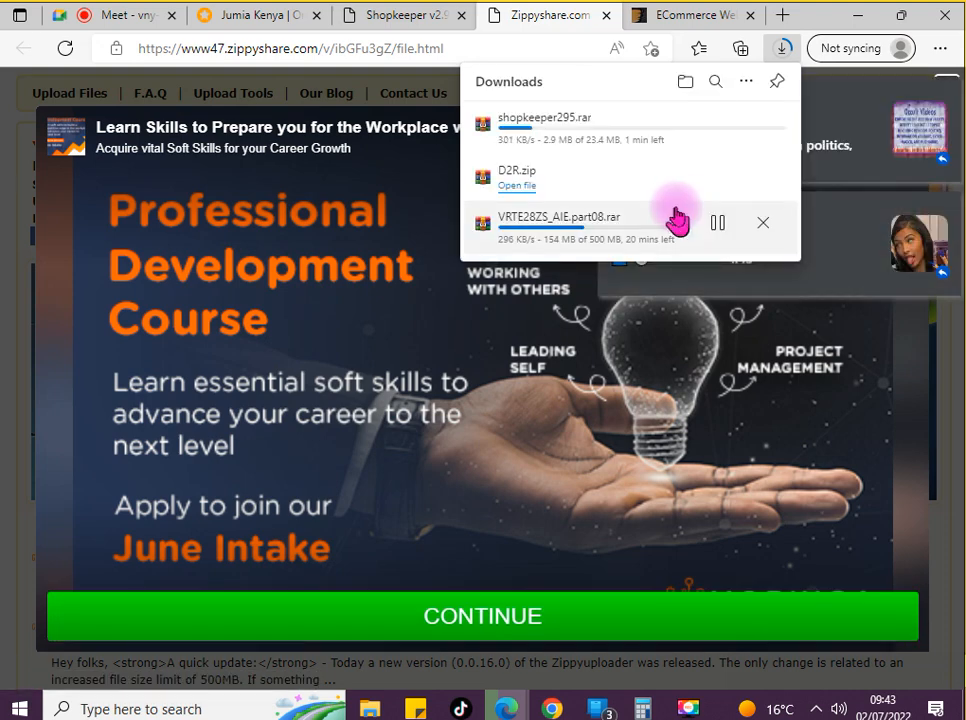
pyautogui.click(763, 229)
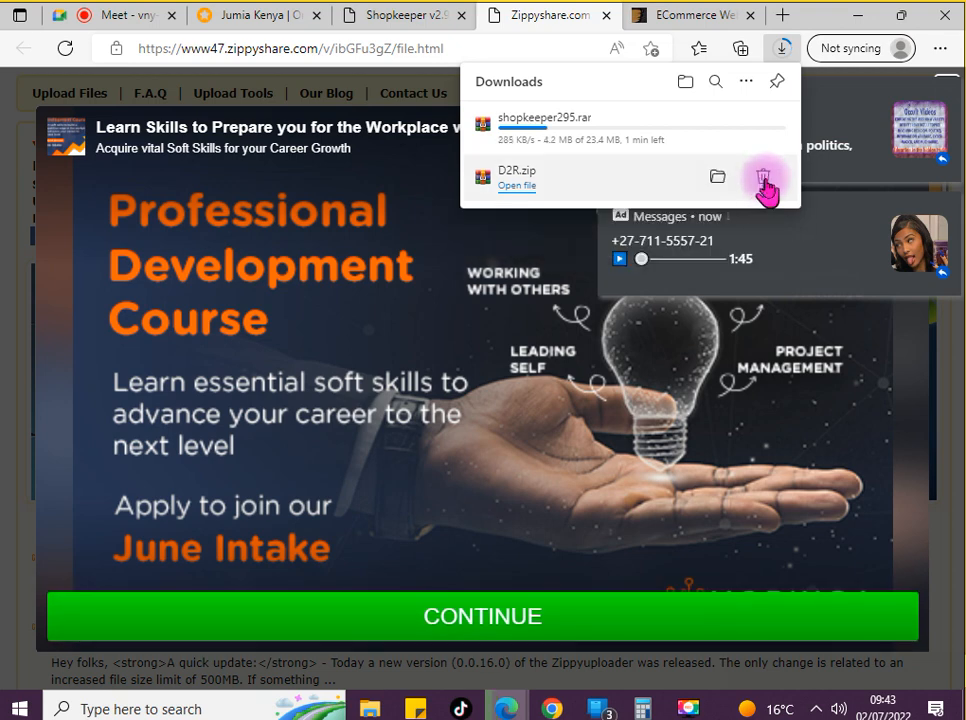
pyautogui.click(768, 190)
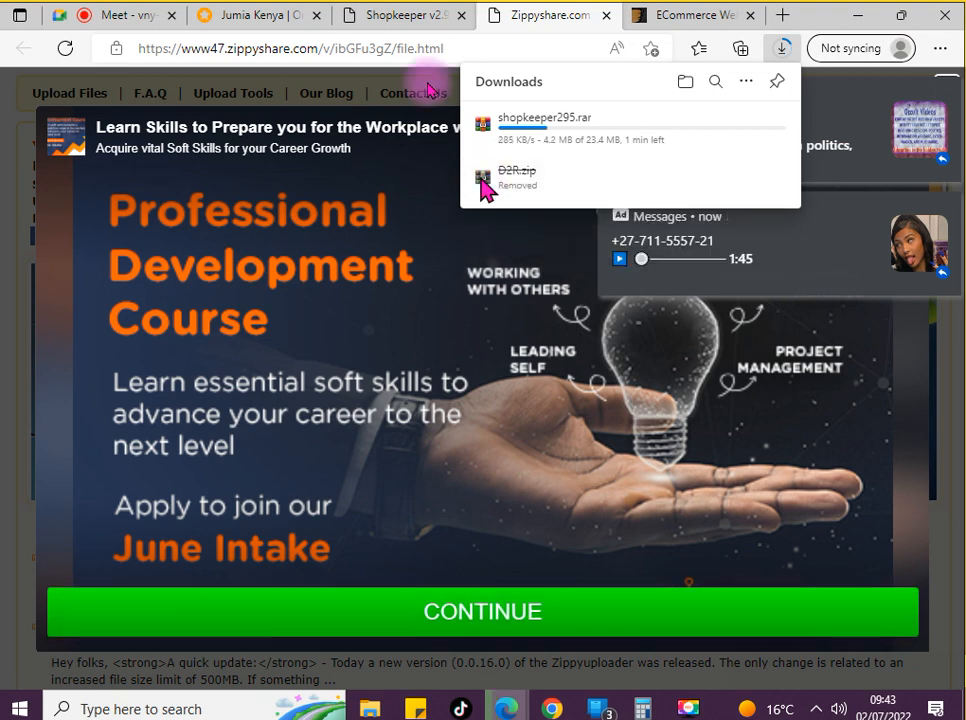
pyautogui.hotkey('ctrl', 'shift', 'Tab')
# Step: Follow the Shopkeeper post's ThemeForest demo link
pyautogui.scroll(-5, 350, 370)
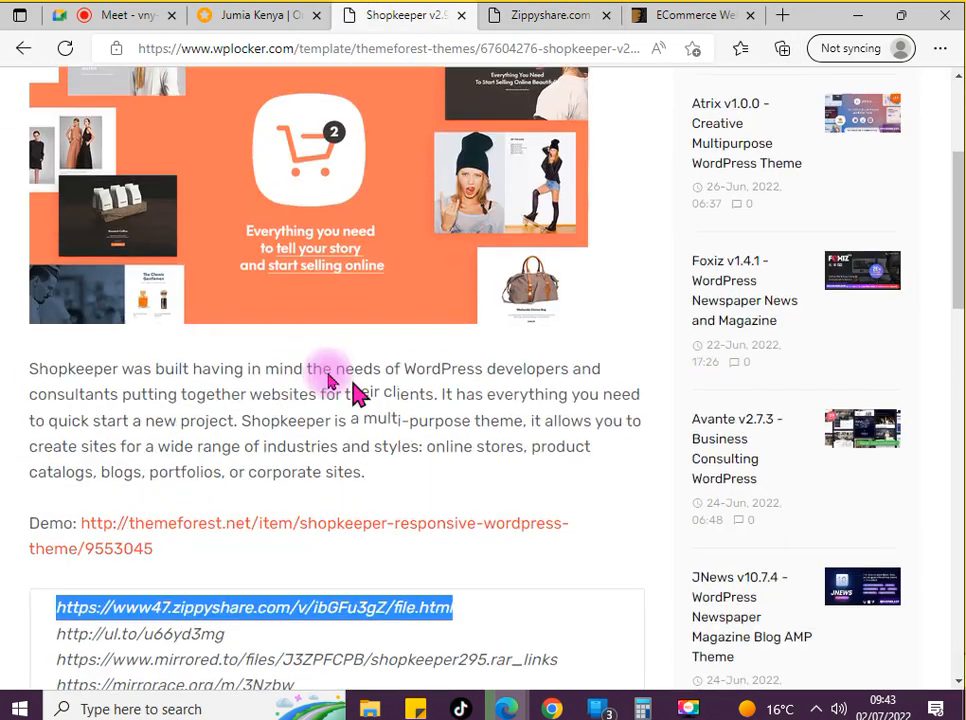
pyautogui.scroll(-1, 300, 380)
pyautogui.click(267, 441)
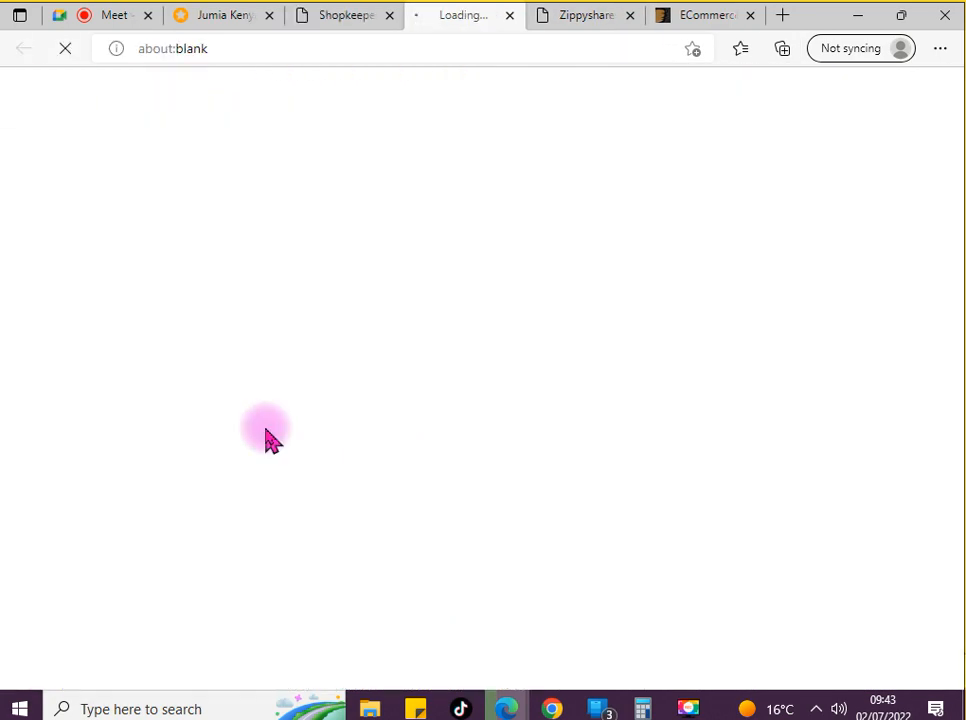
# Step: Close the ThemeForest ecommerce results tab and the Zippyshare tab
pyautogui.click(600, 18)
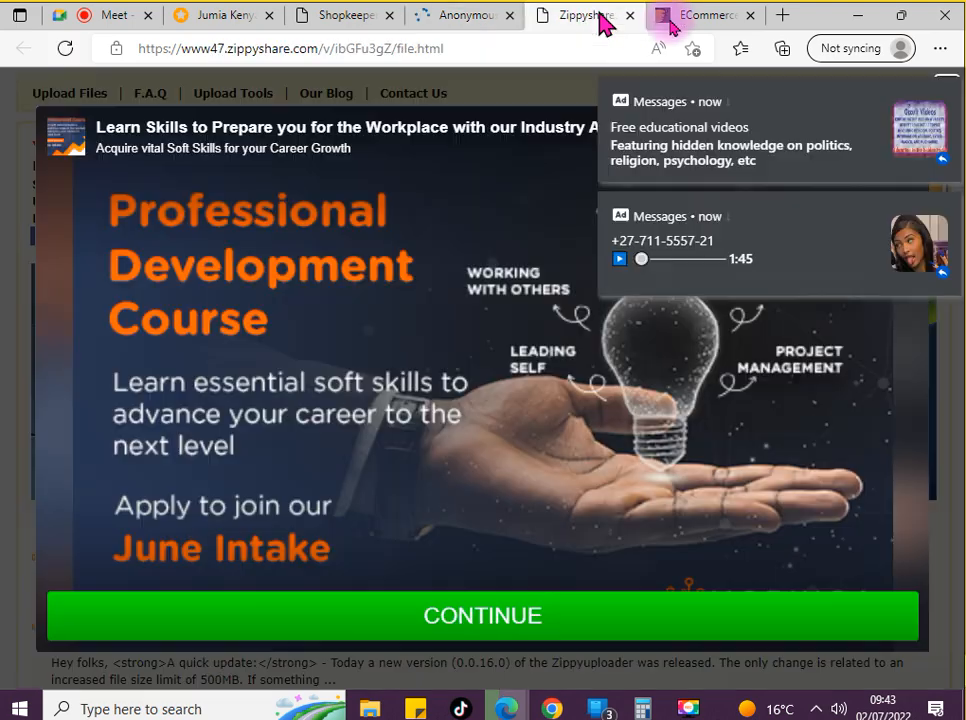
pyautogui.click(675, 22)
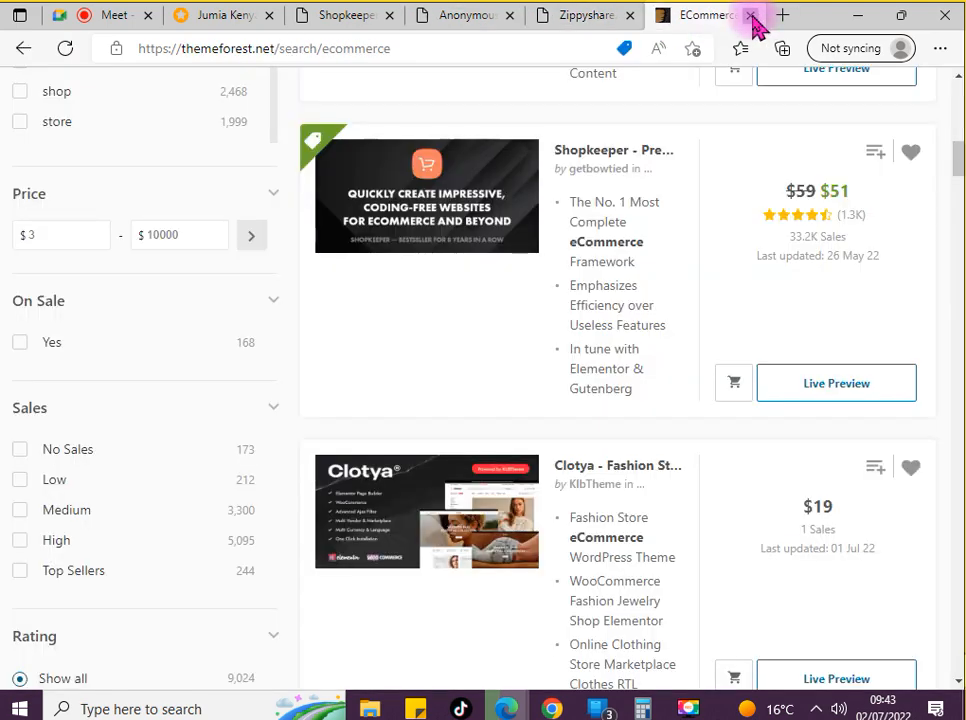
pyautogui.click(751, 16)
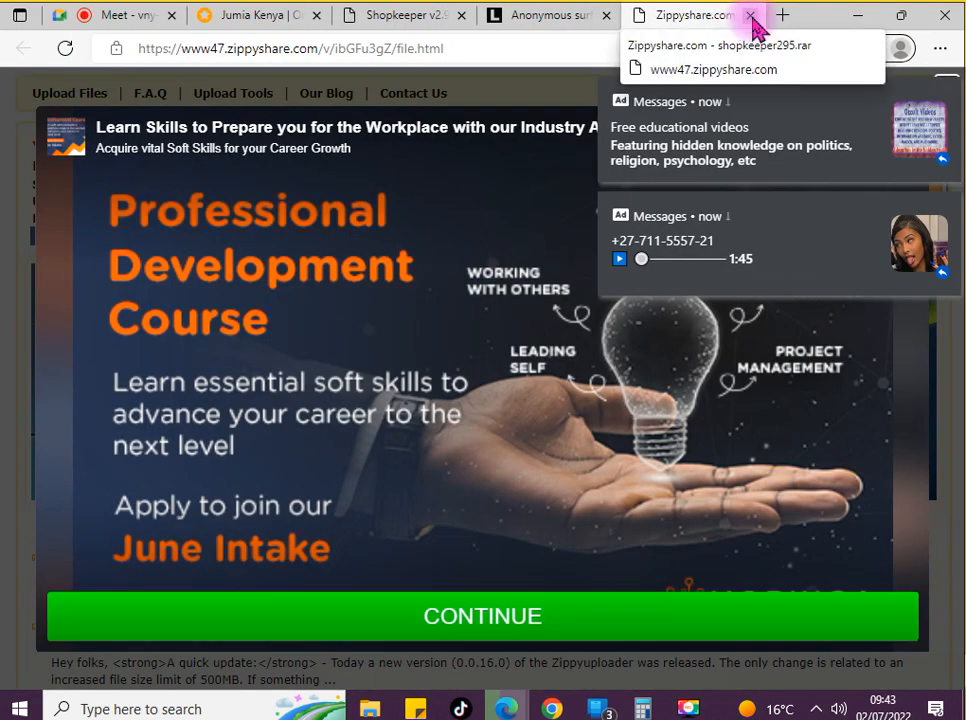
pyautogui.click(751, 16)
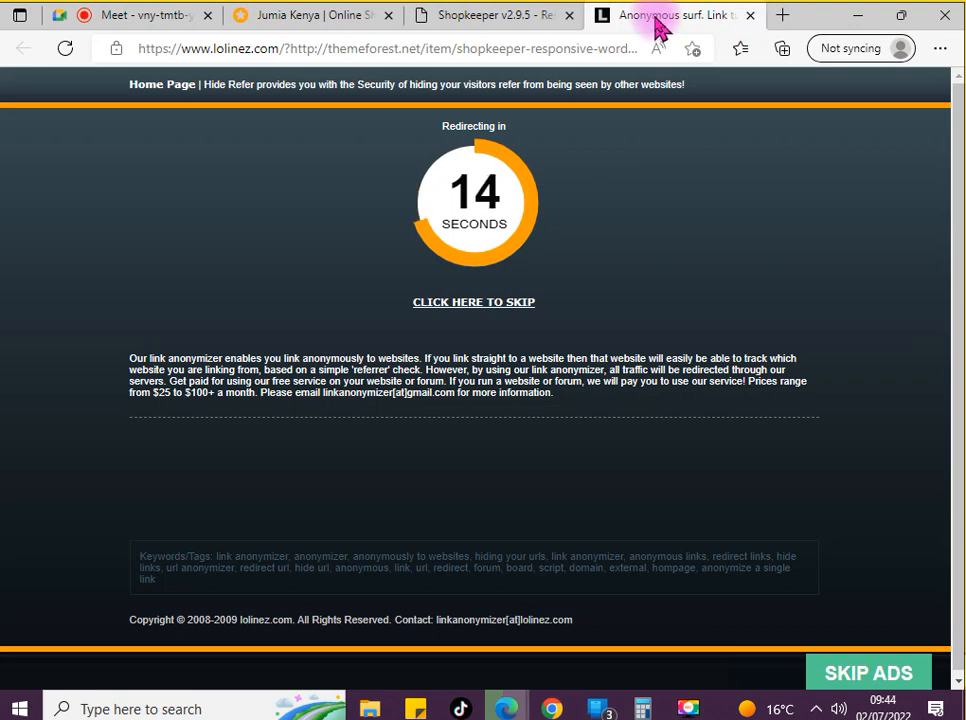
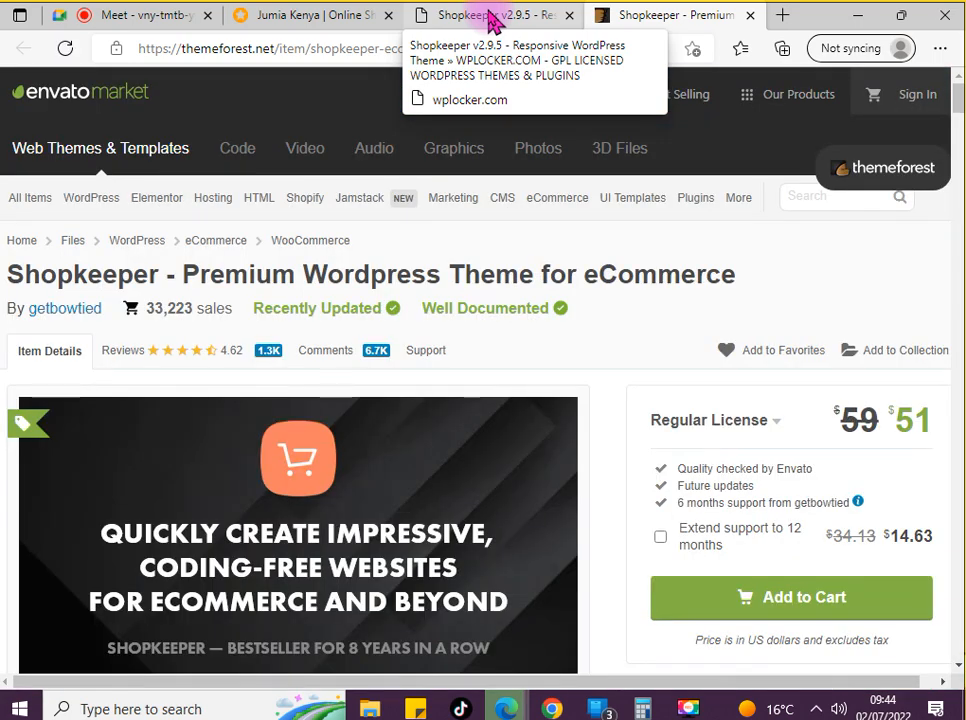
# Step: Compare the ThemeForest Shopkeeper listing with the wplocker Shopkeeper v2.9.5 page
pyautogui.scroll(-3, 442, 545)
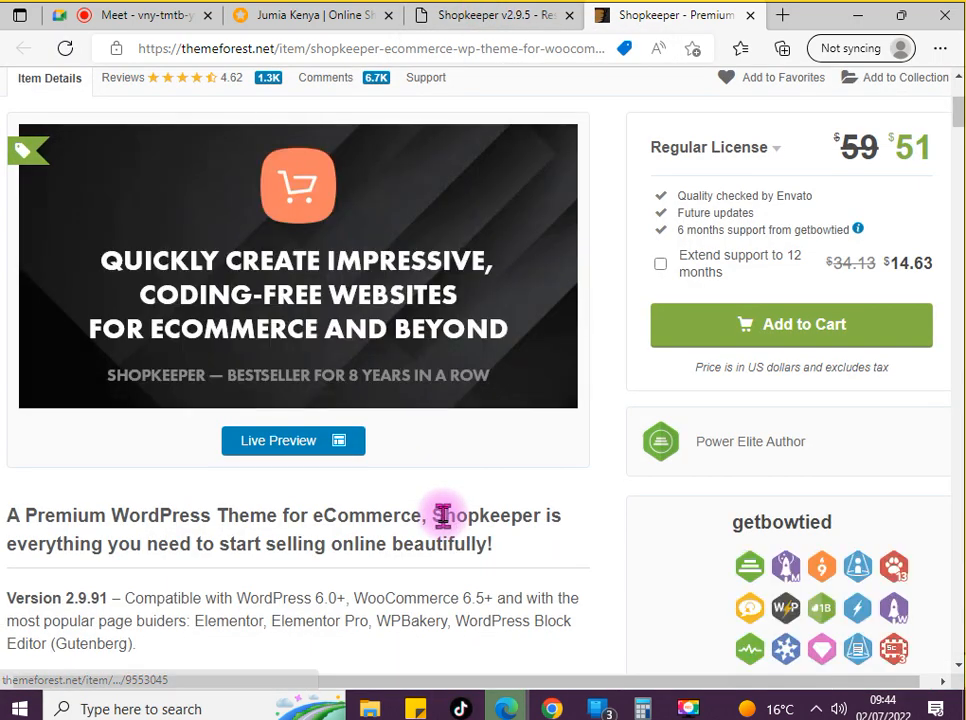
pyautogui.moveTo(416, 371)
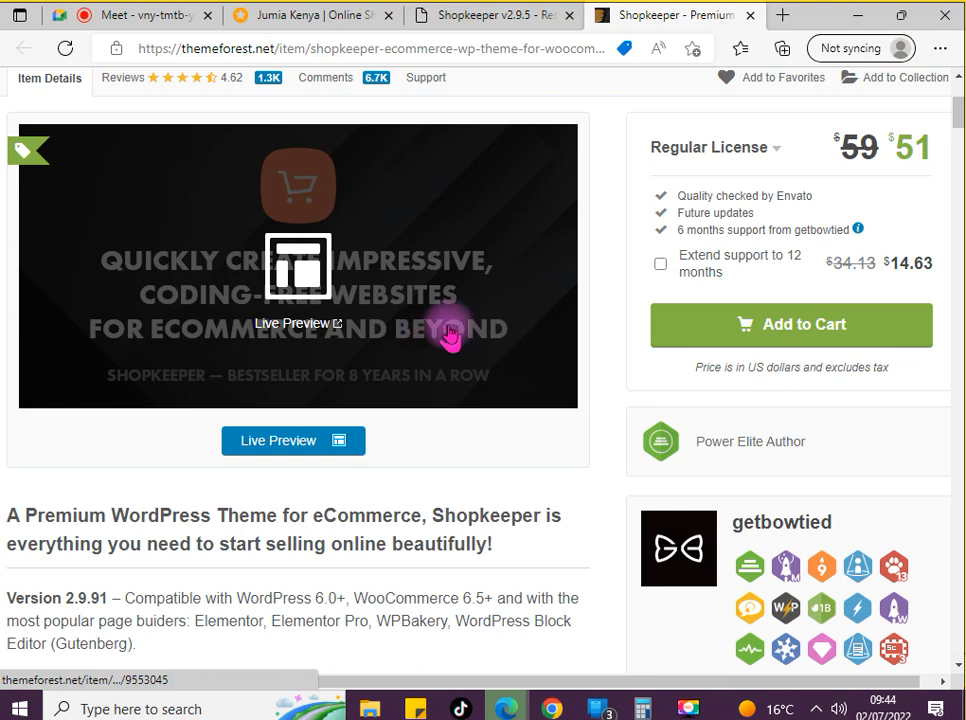
pyautogui.scroll(-2, 449, 337)
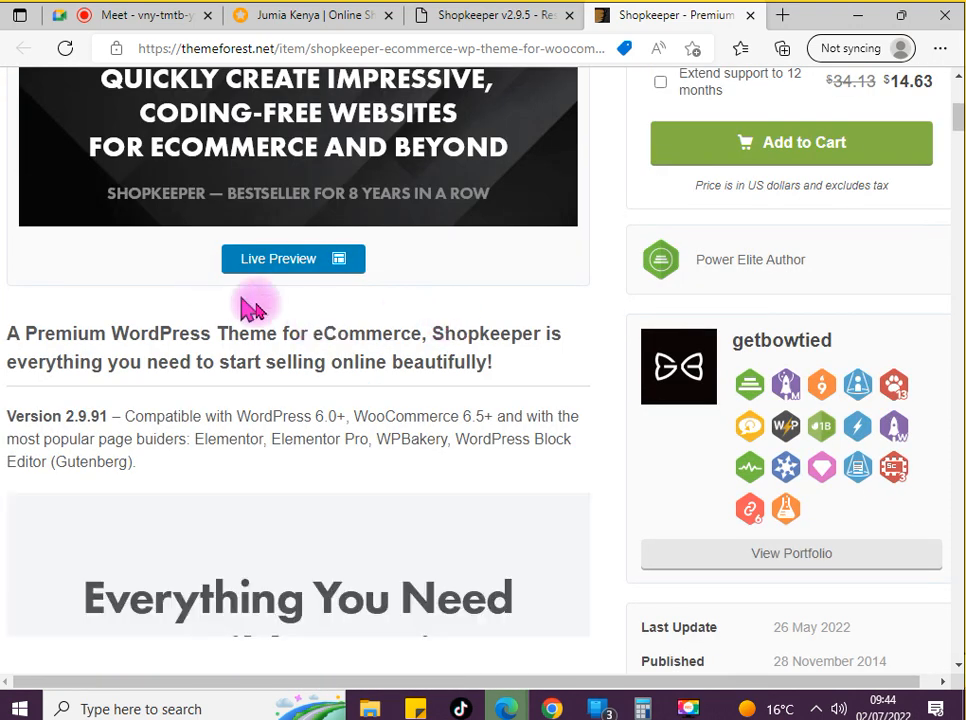
pyautogui.click(507, 20)
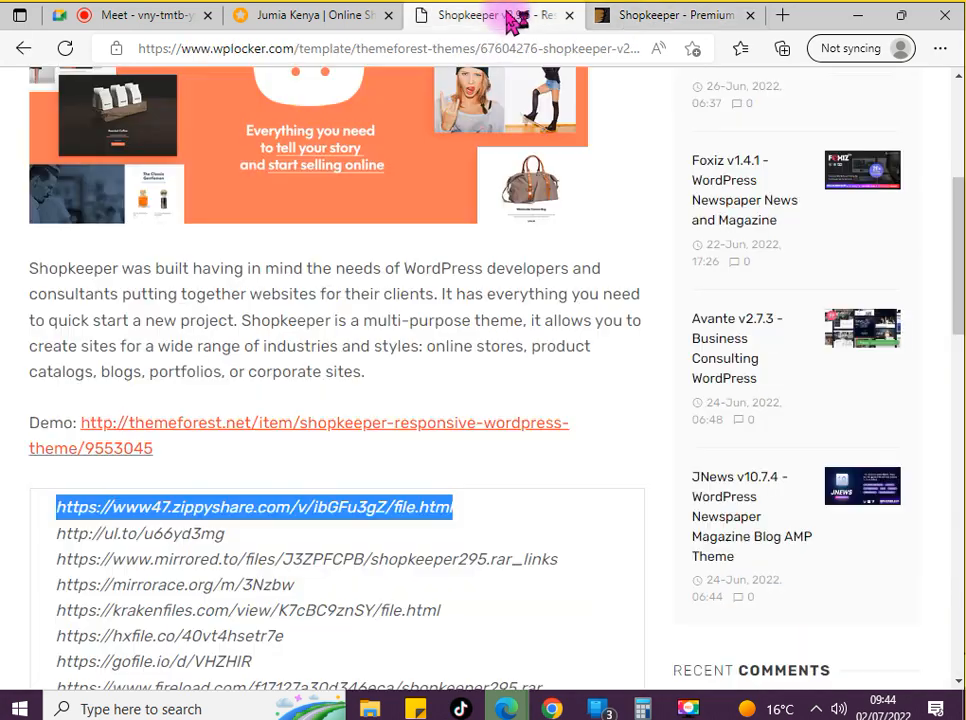
pyautogui.scroll(-1, 390, 203)
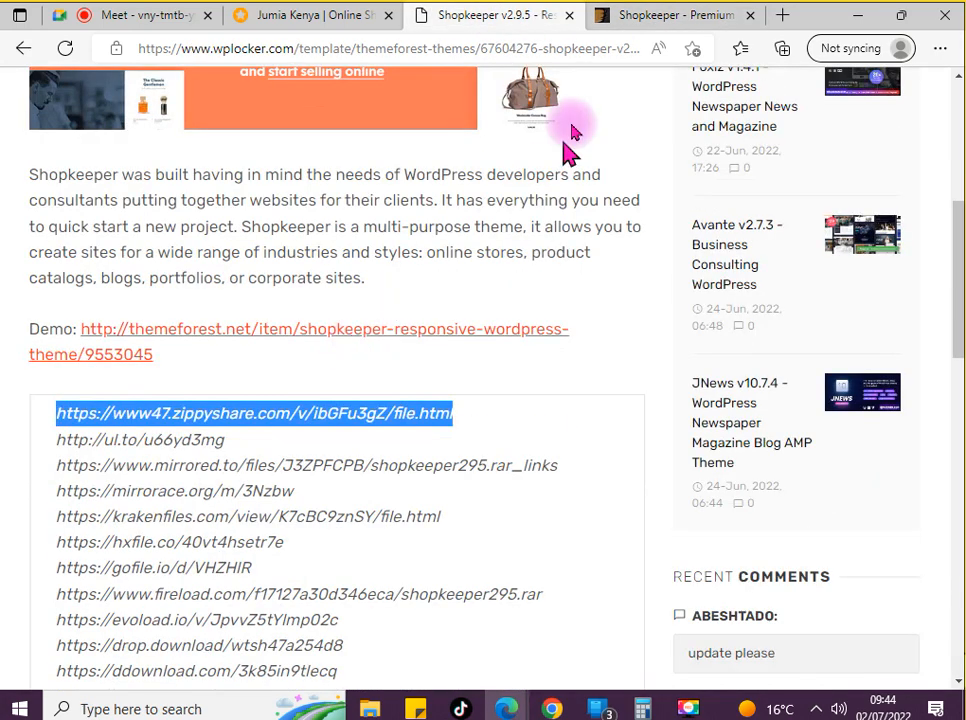
pyautogui.click(640, 22)
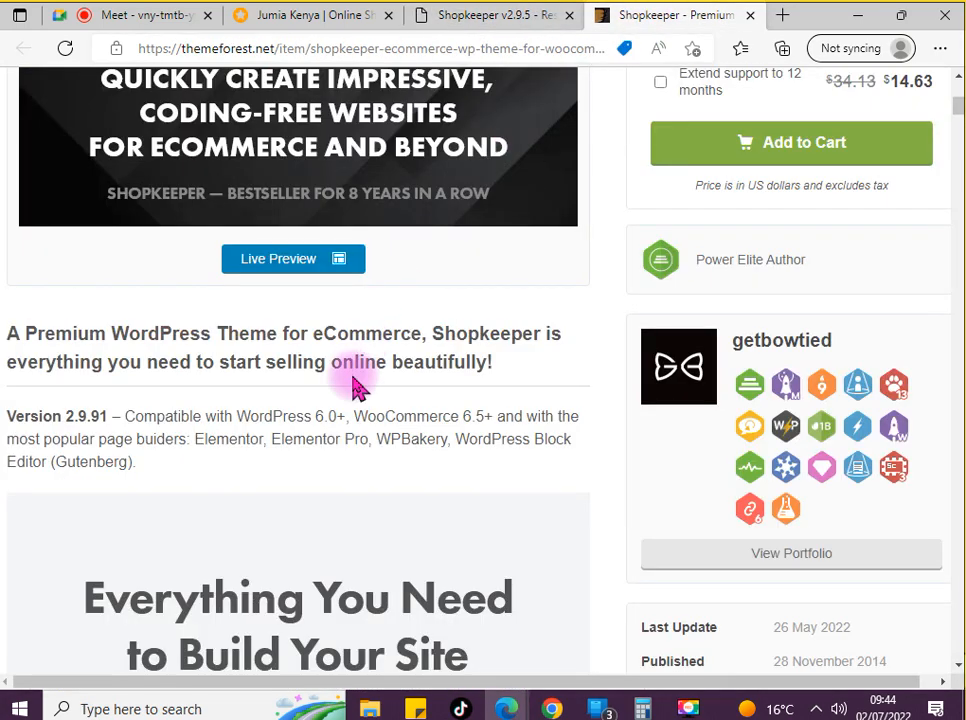
pyautogui.scroll(4, 356, 384)
pyautogui.scroll(-1, 353, 385)
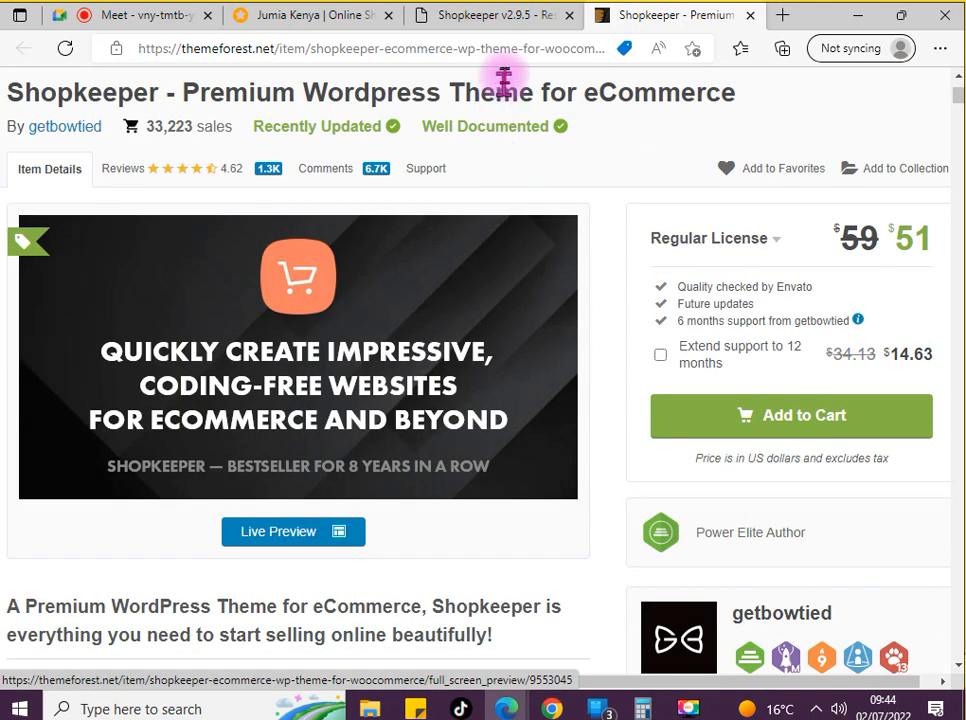
pyautogui.click(517, 18)
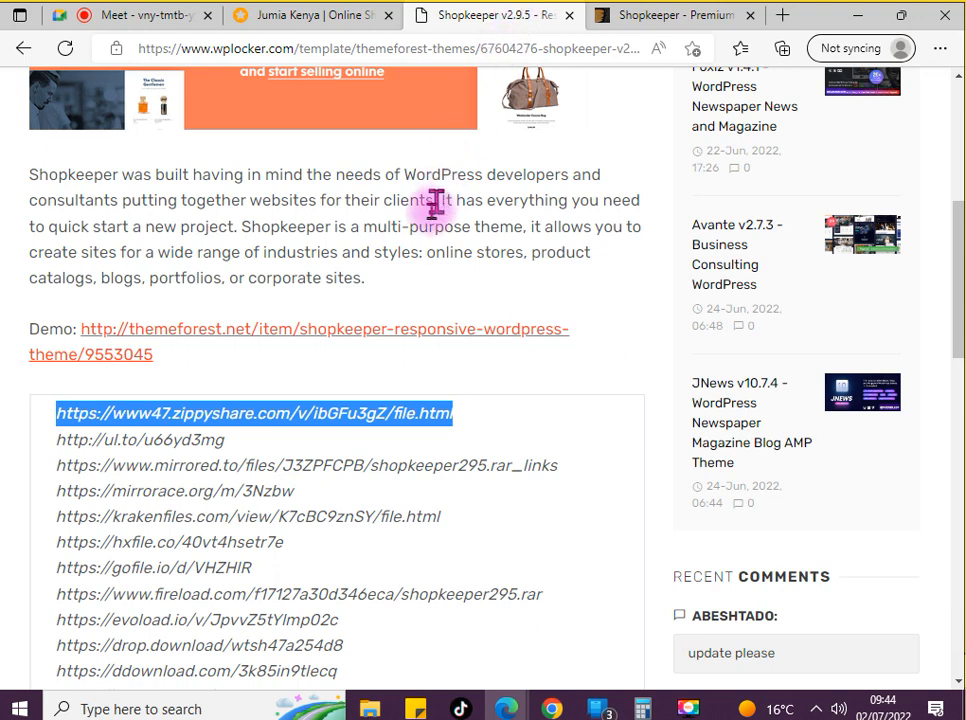
# Step: Admit the waiting person to the Meet call, then return to the wplocker Shopkeeper page
pyautogui.click(136, 18)
pyautogui.click(680, 182)
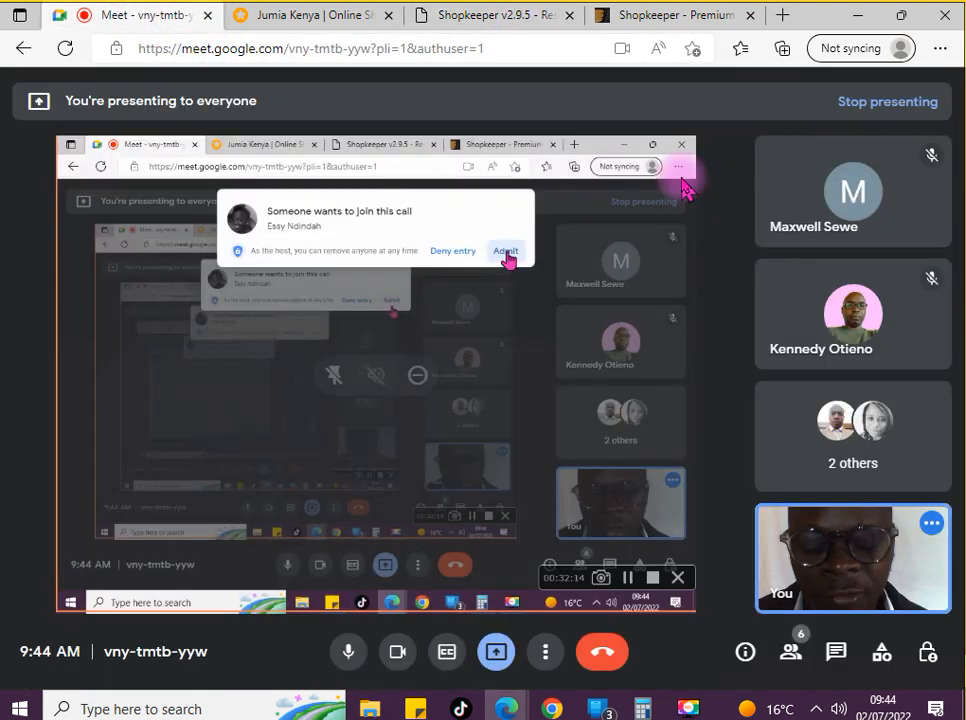
pyautogui.click(518, 17)
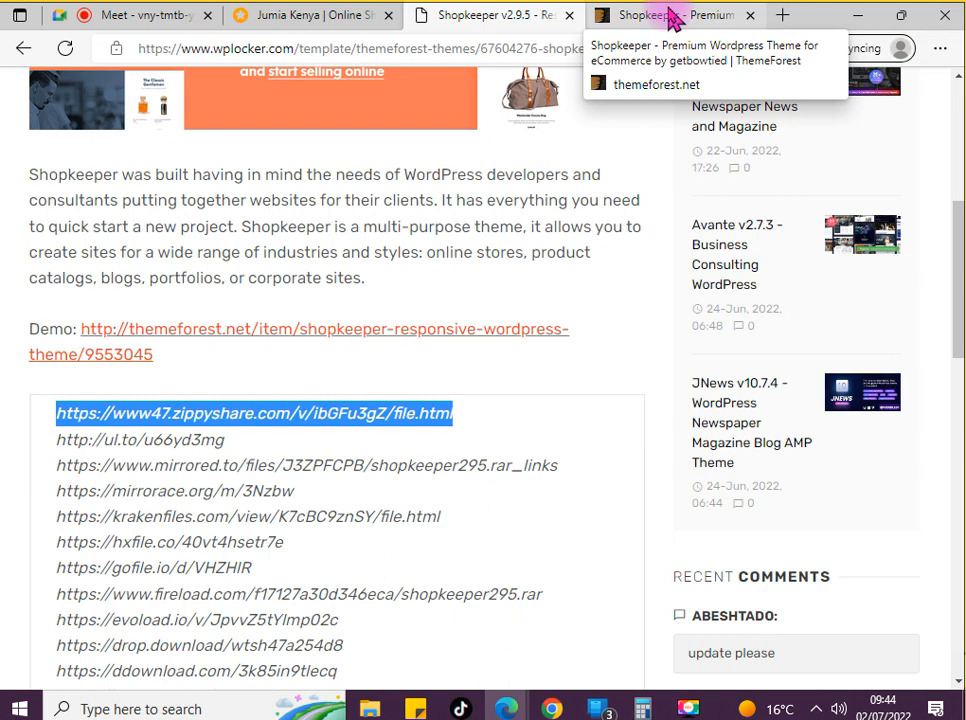
pyautogui.click(940, 48)
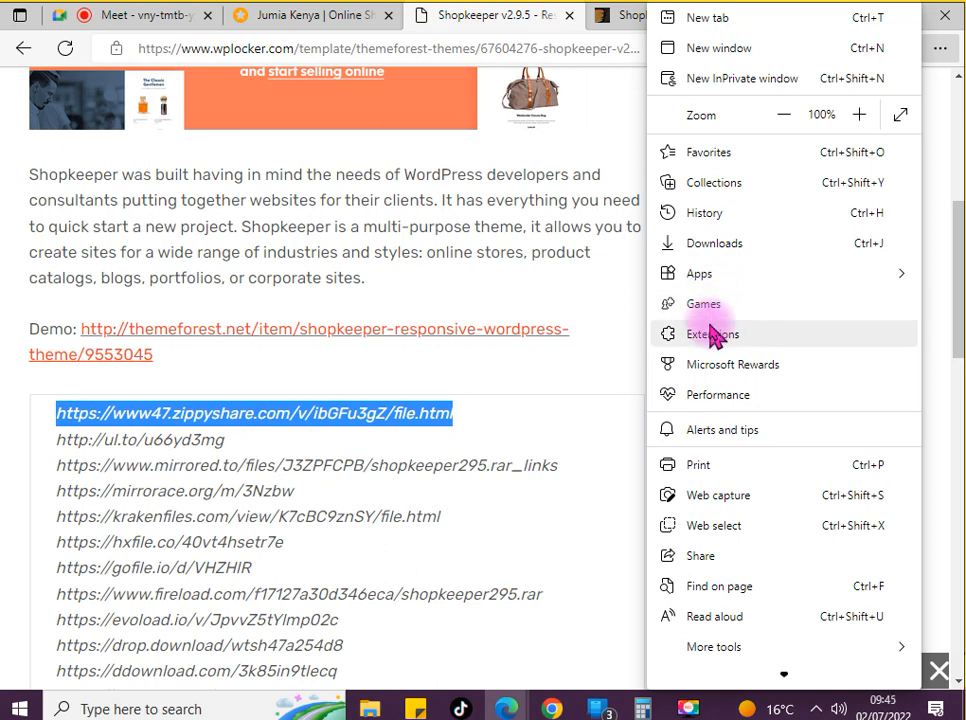
# Step: Show Edge's Downloads list to confirm shopkeeper295.rar finished at 23.4 MB
pyautogui.click(698, 243)
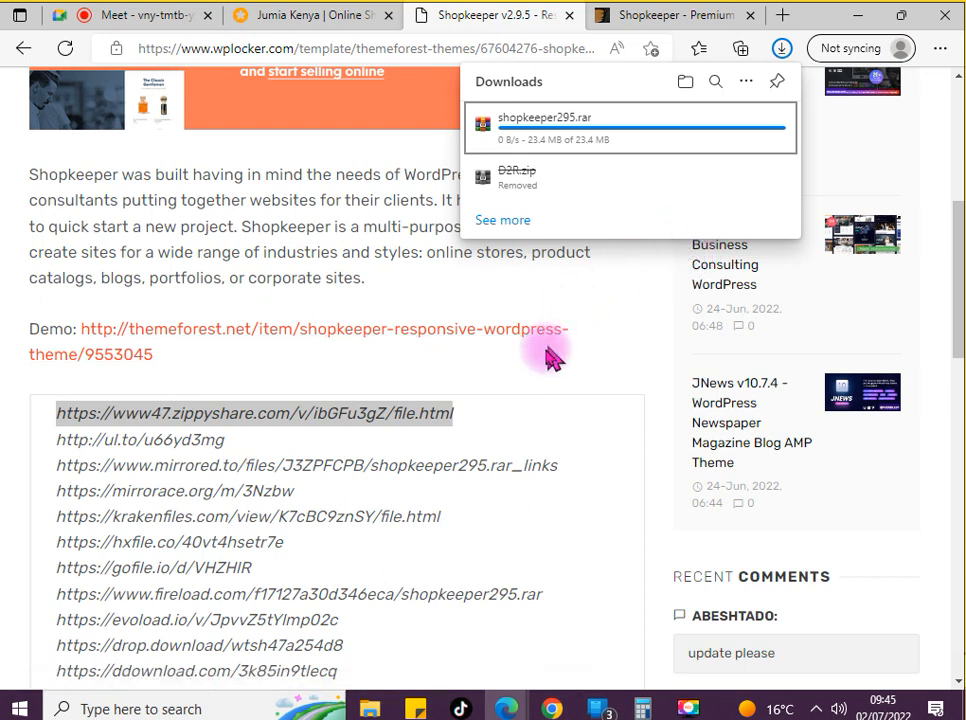
pyautogui.scroll(1, 655, 293)
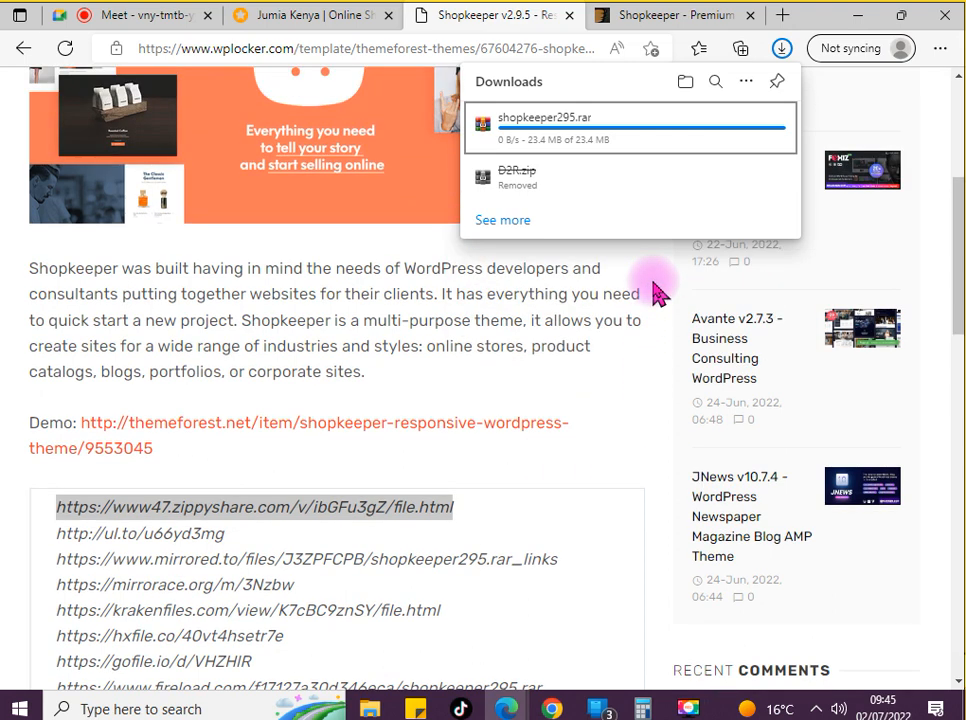
pyautogui.scroll(3, 655, 293)
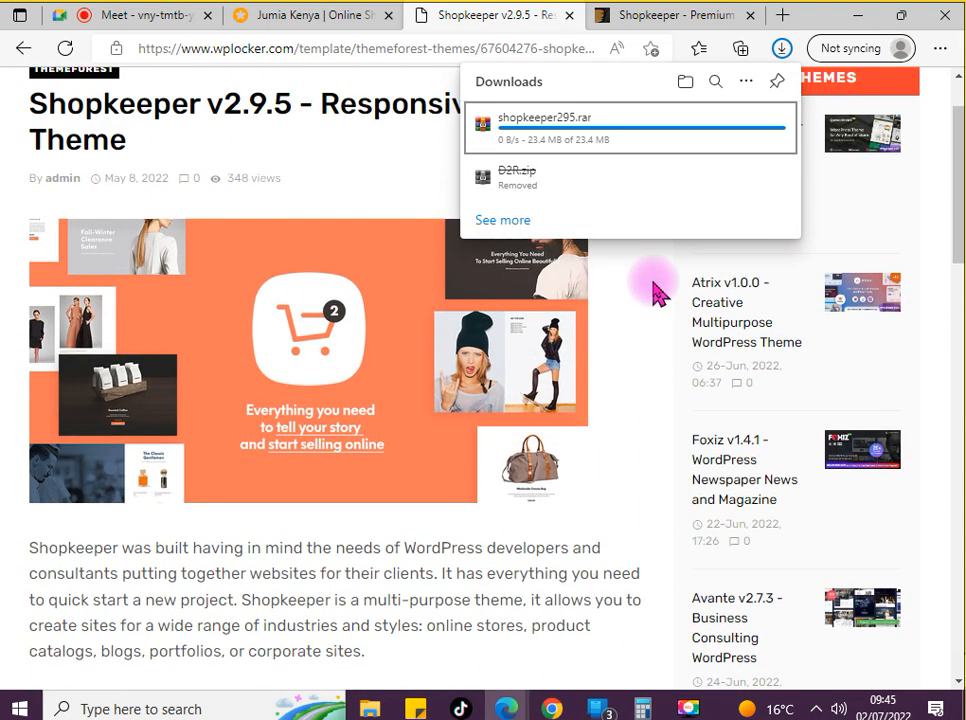
pyautogui.scroll(1, 655, 293)
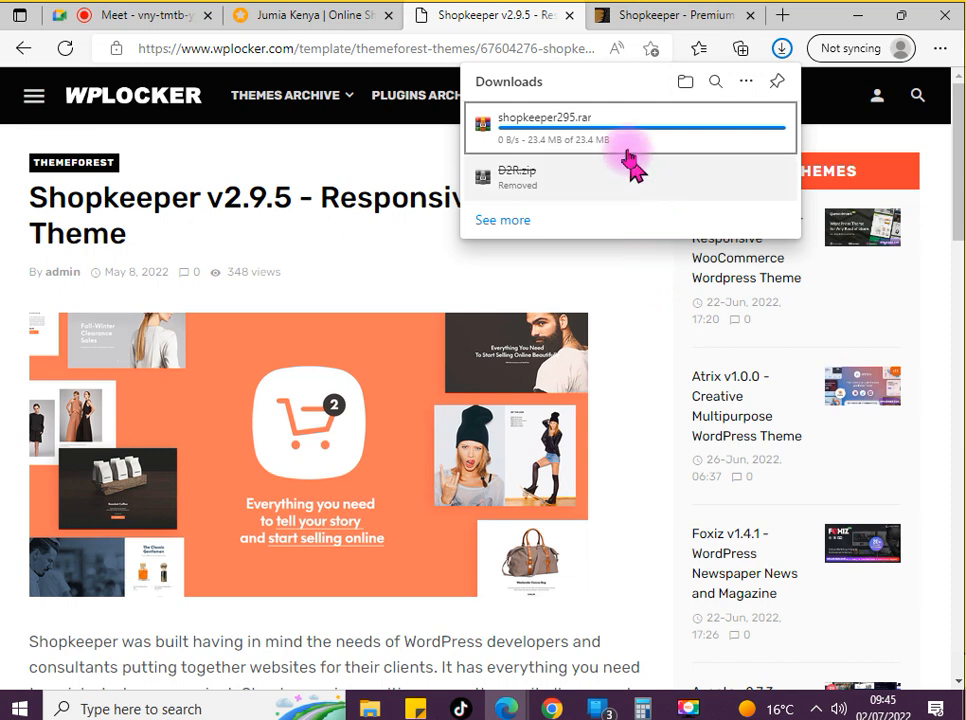
pyautogui.moveTo(627, 136)
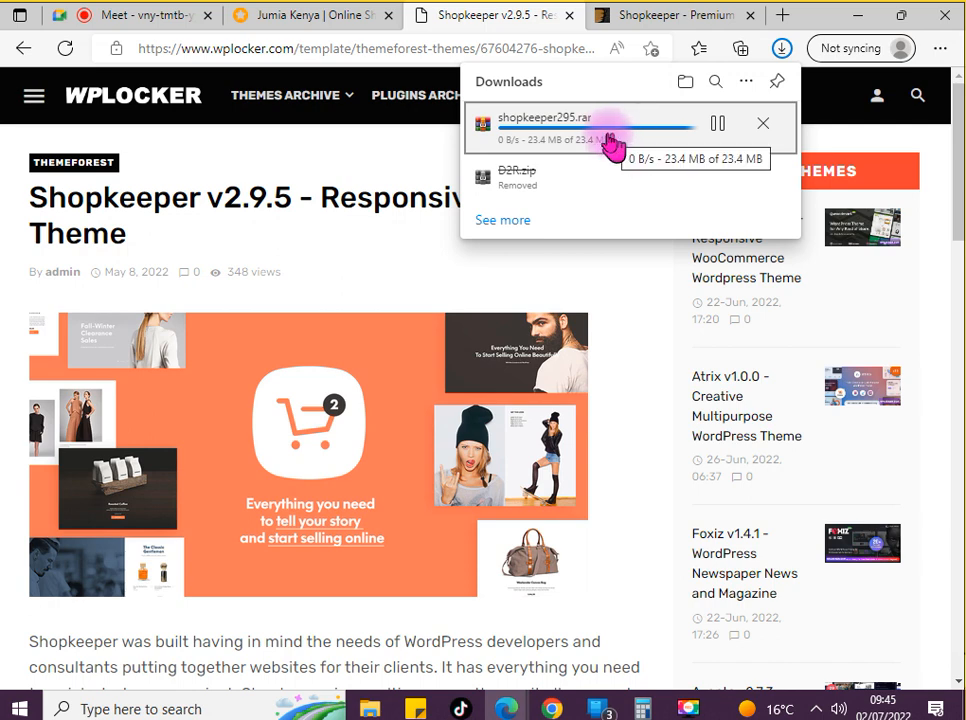
# Step: Search for 'odoo' in a new tab and open the official odoo.com site
pyautogui.click(784, 16)
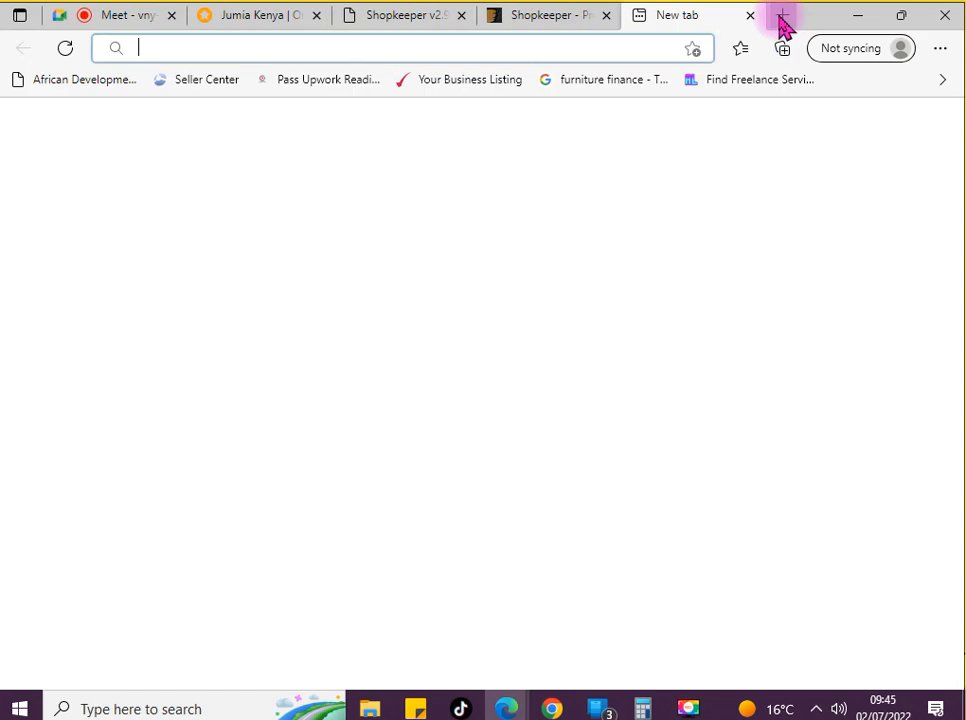
pyautogui.write('odoo')
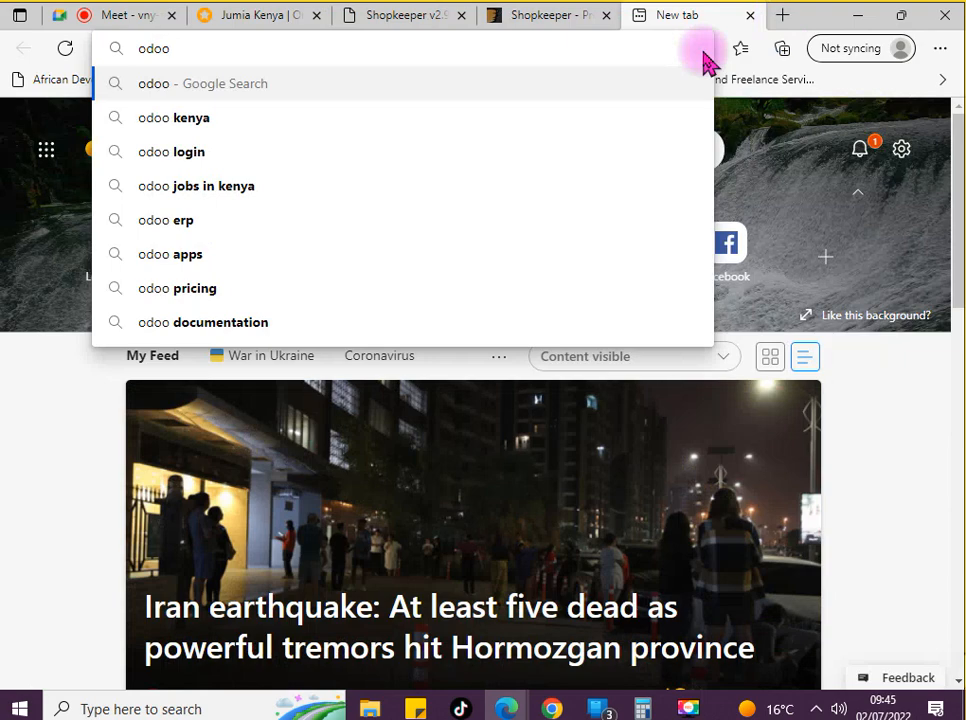
pyautogui.press('Return')
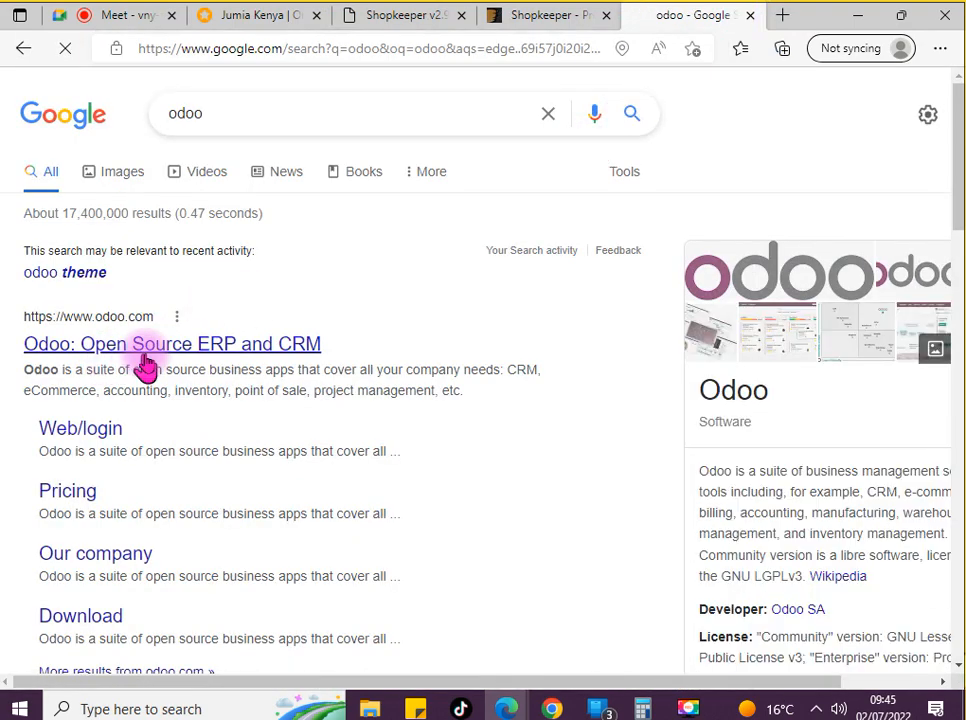
pyautogui.click(147, 363)
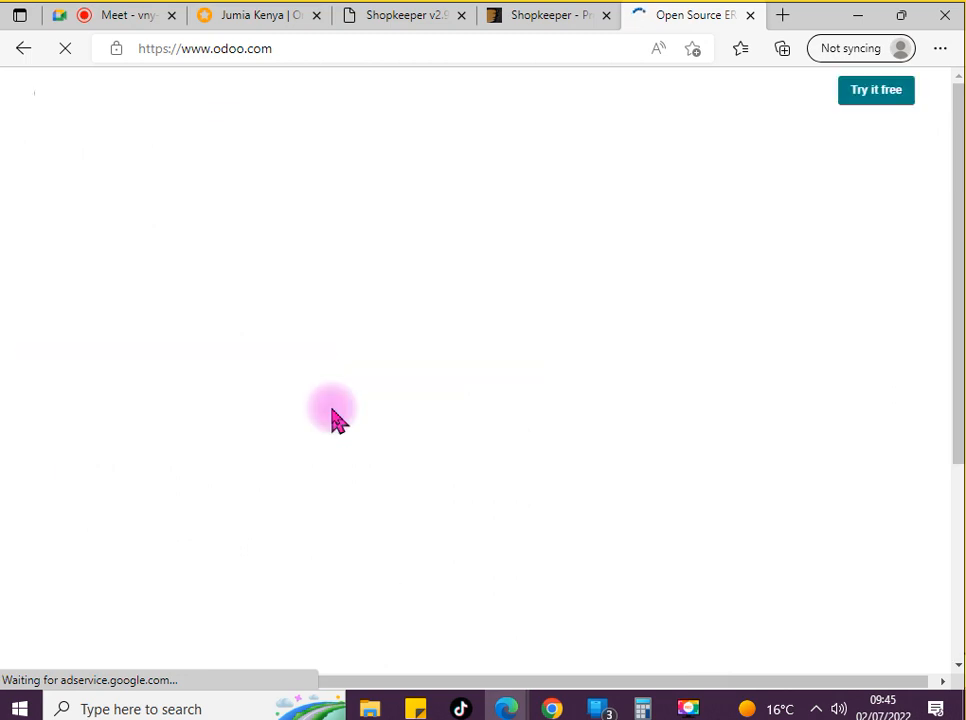
# Step: Scroll down to Odoo's app grid and open the eCommerce app page
pyautogui.scroll(-1, 334, 415)
pyautogui.scroll(-2, 335, 415)
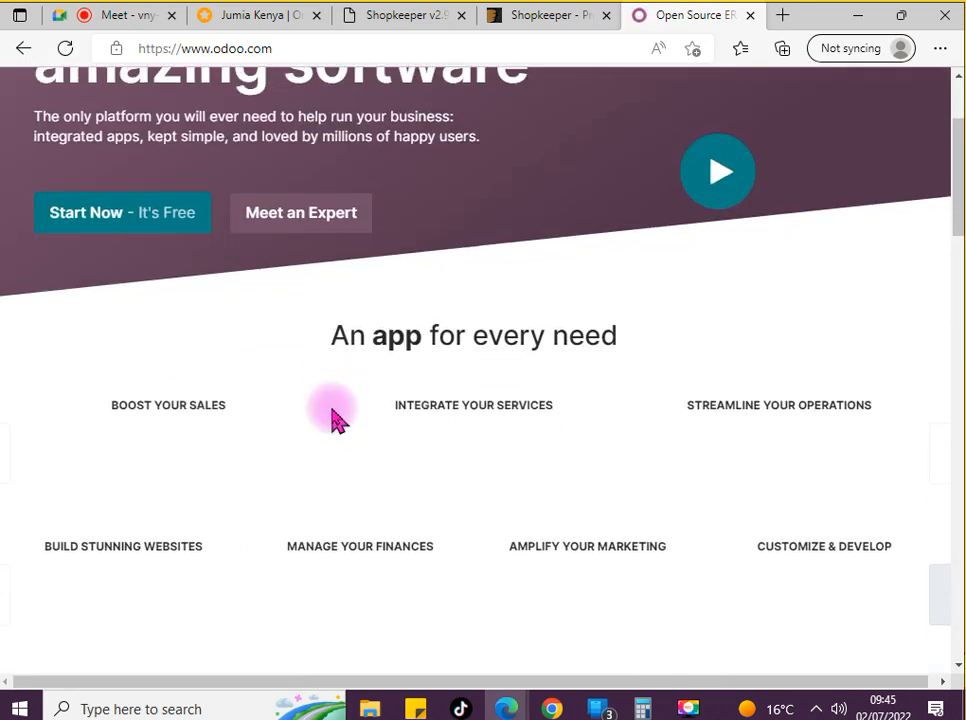
pyautogui.scroll(-3, 335, 415)
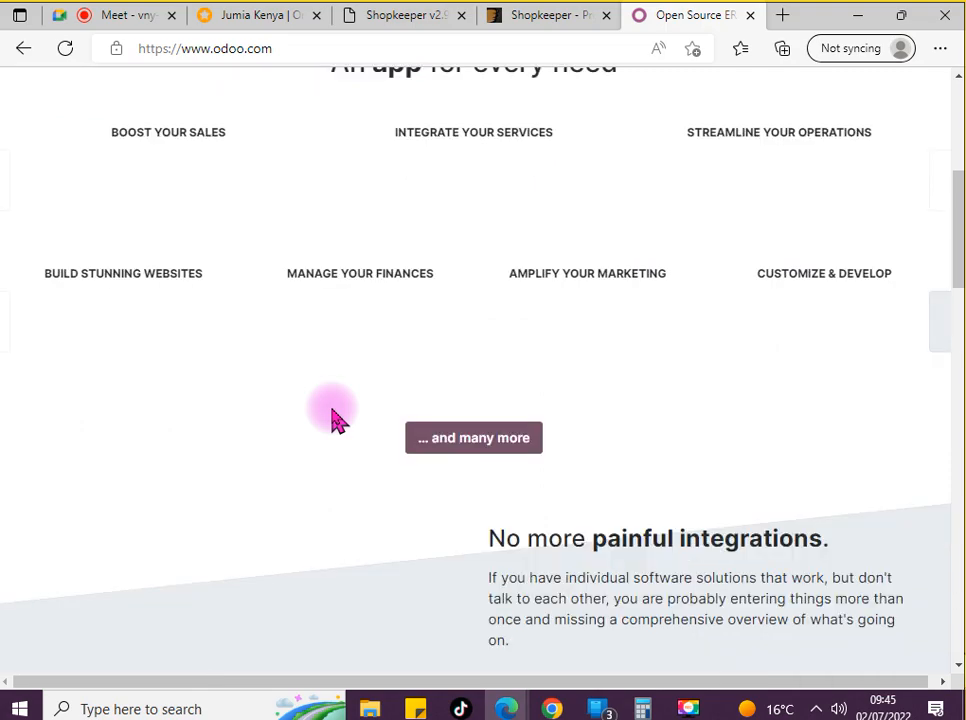
pyautogui.scroll(-5, 335, 415)
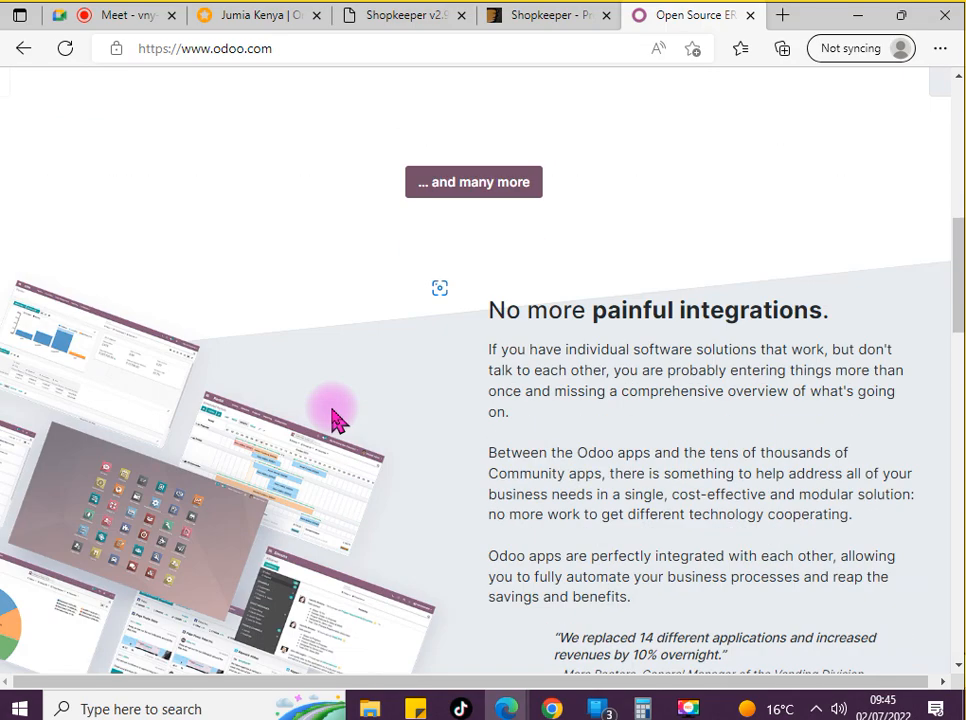
pyautogui.scroll(-2, 335, 418)
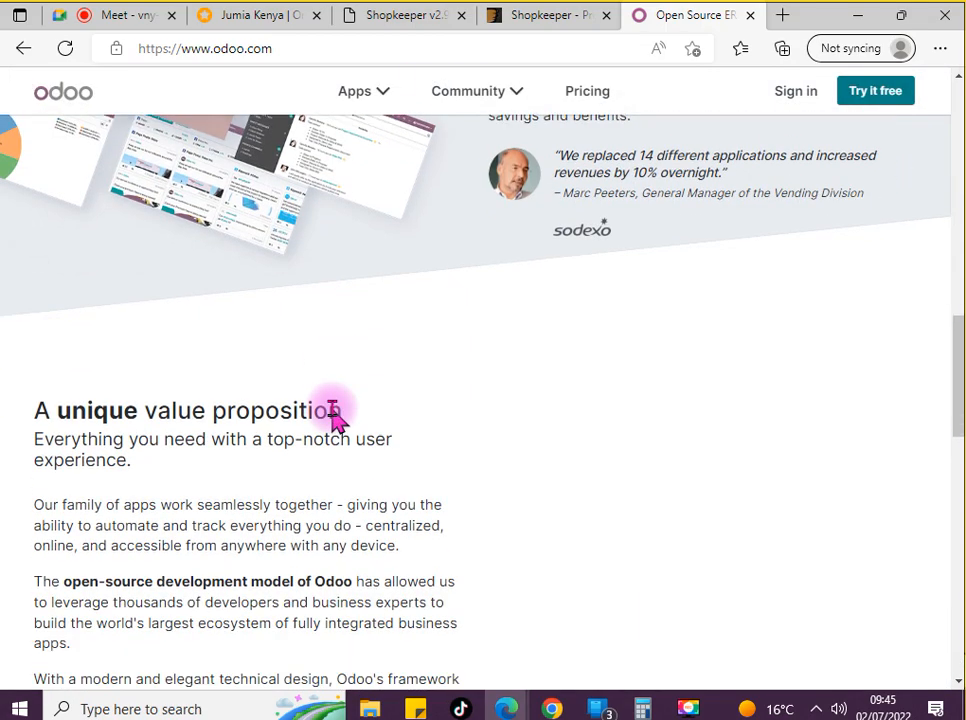
pyautogui.scroll(-2, 335, 418)
pyautogui.scroll(15, 335, 418)
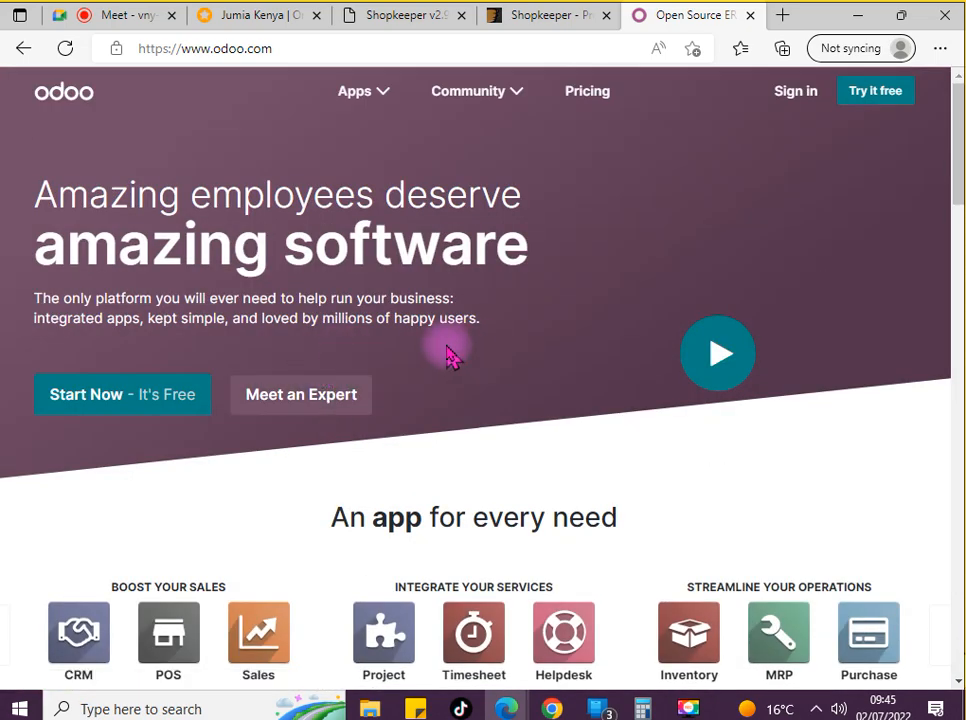
pyautogui.scroll(-2, 440, 352)
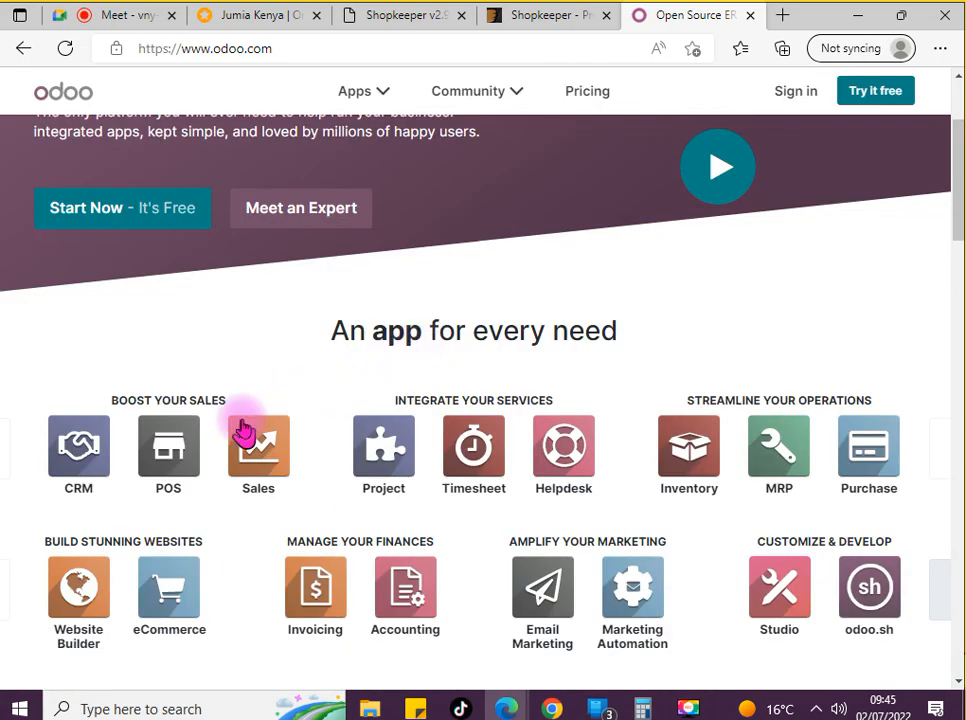
pyautogui.scroll(-1, 244, 430)
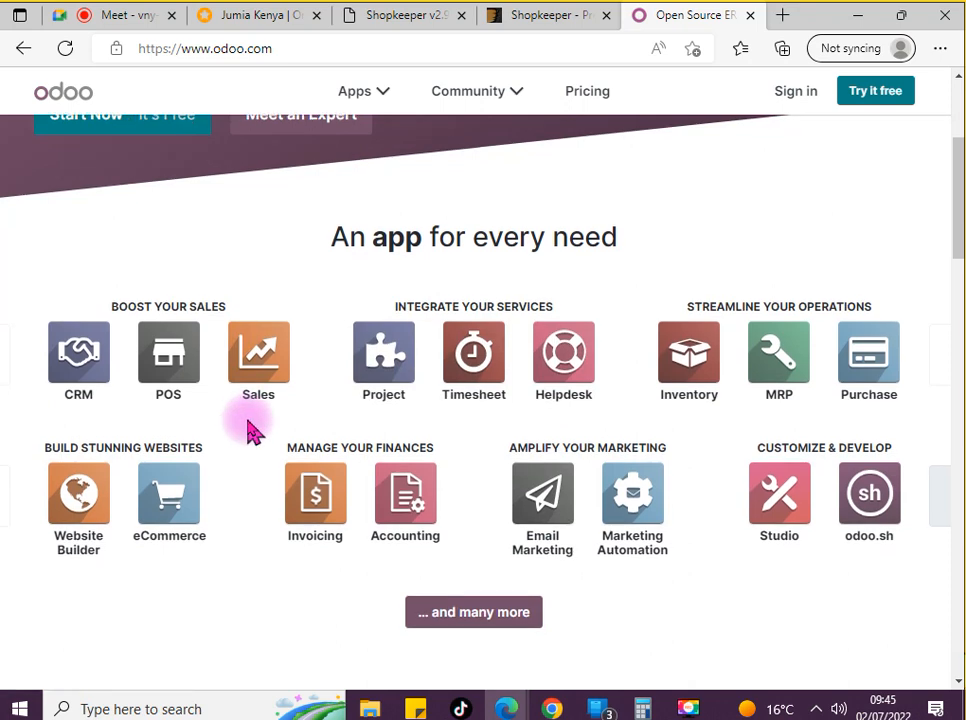
pyautogui.scroll(-1, 455, 430)
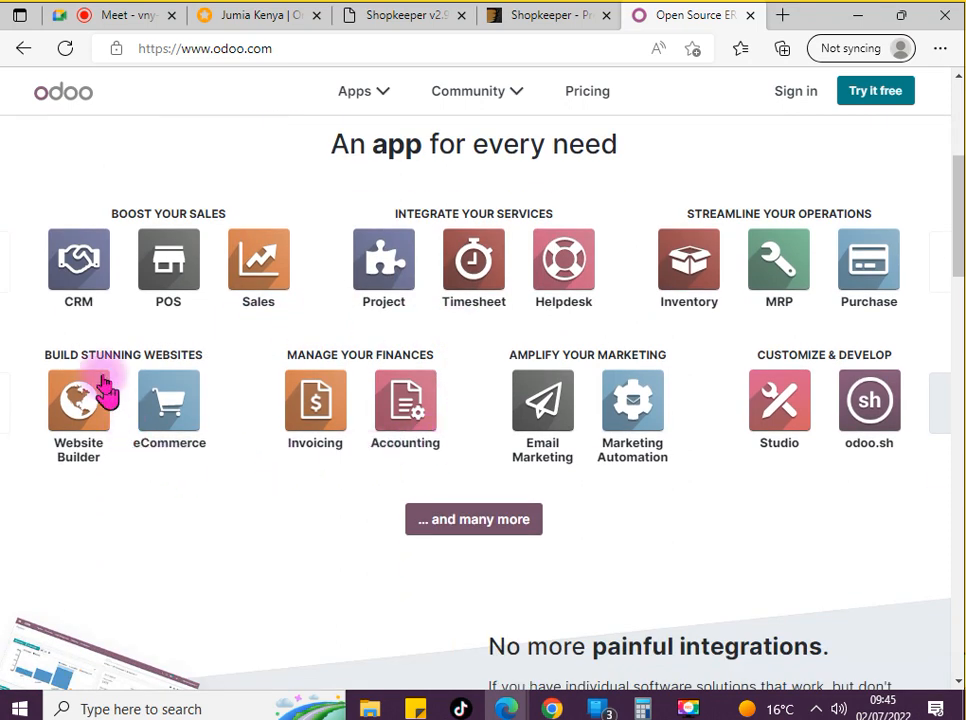
pyautogui.click(185, 425)
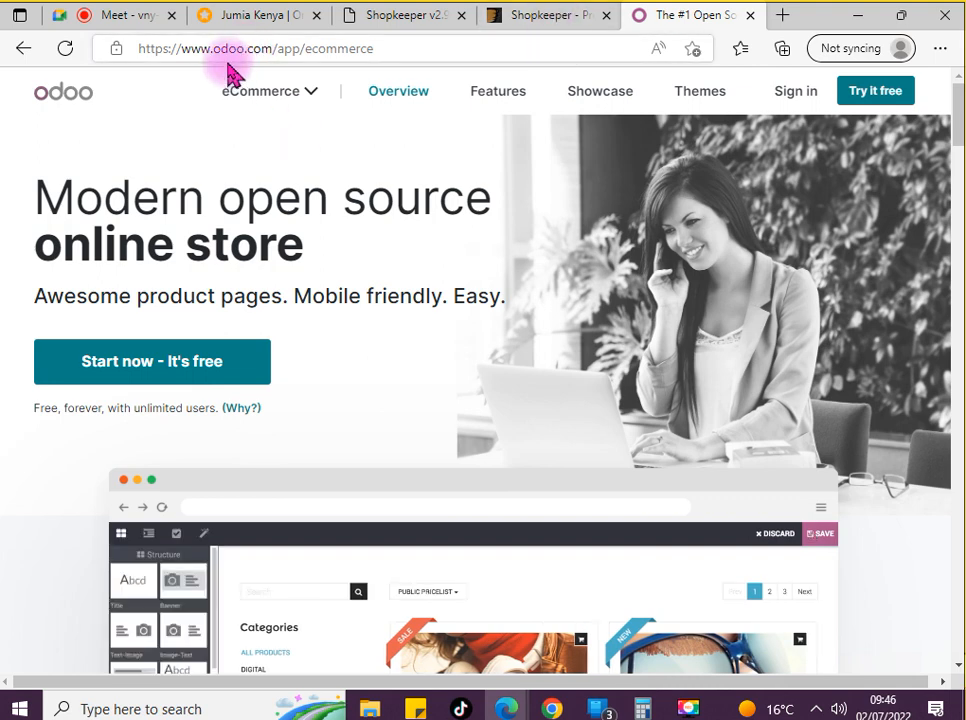
# Step: From the wplocker Shopkeeper page, open Edge's Downloads list to check progress
pyautogui.click(557, 16)
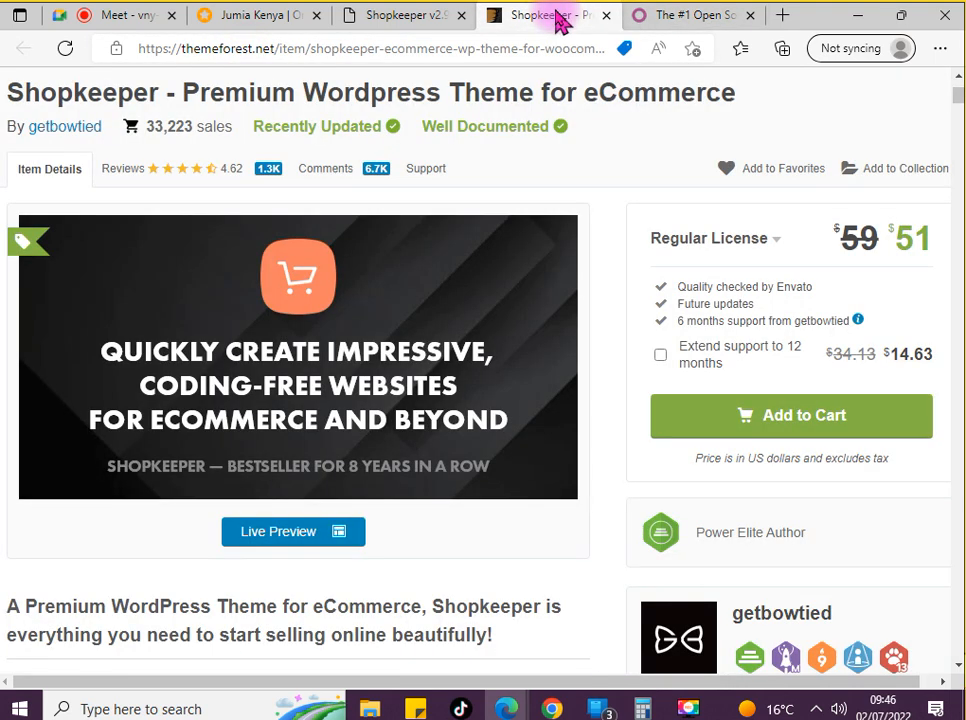
pyautogui.click(410, 17)
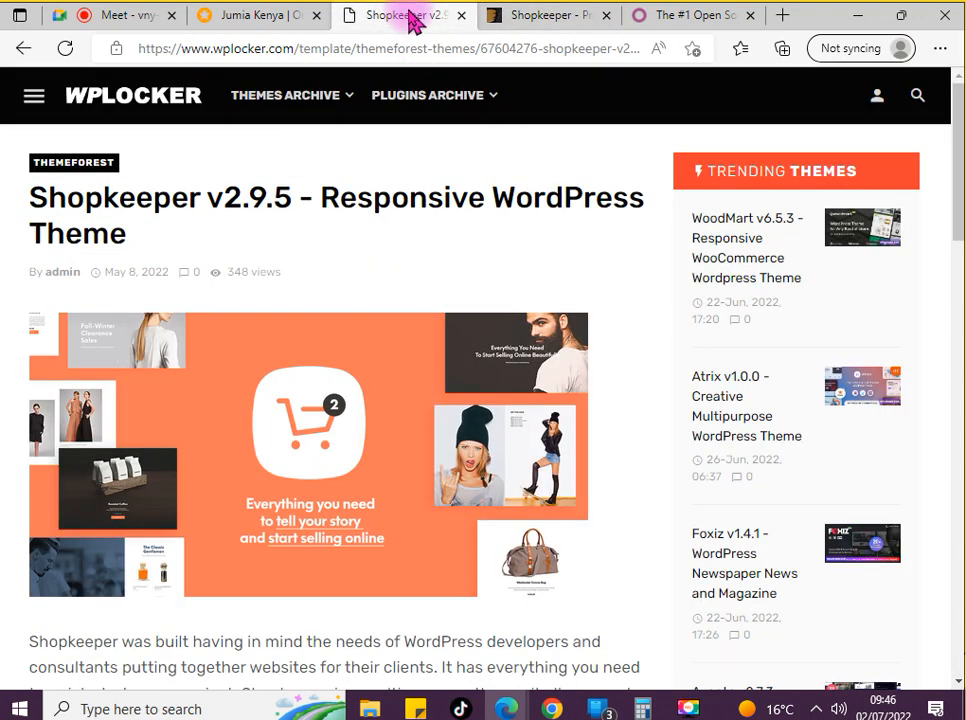
pyautogui.click(940, 48)
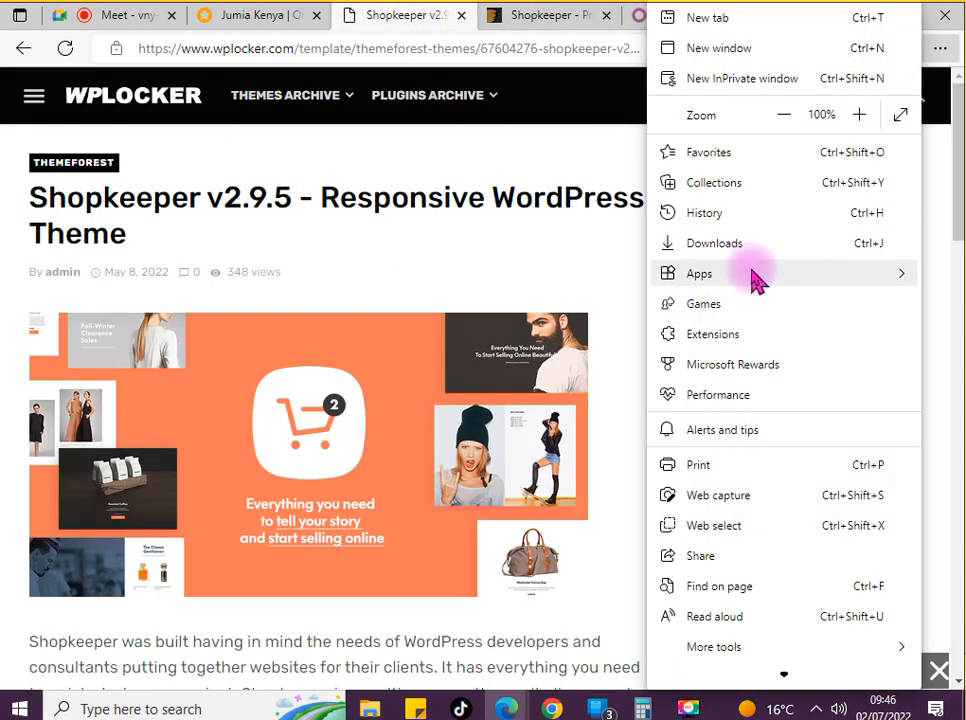
pyautogui.click(730, 247)
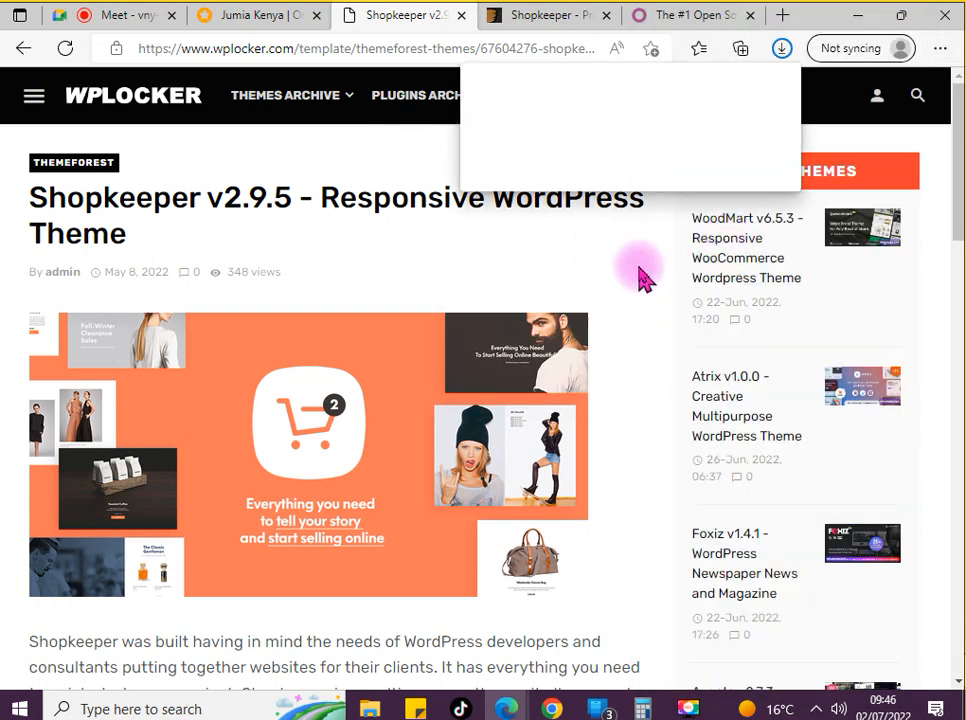
pyautogui.scroll(-2, 640, 276)
pyautogui.scroll(2, 642, 276)
# Step: Look over the ThemeForest Shopkeeper listing and the wplocker page again
pyautogui.click(558, 22)
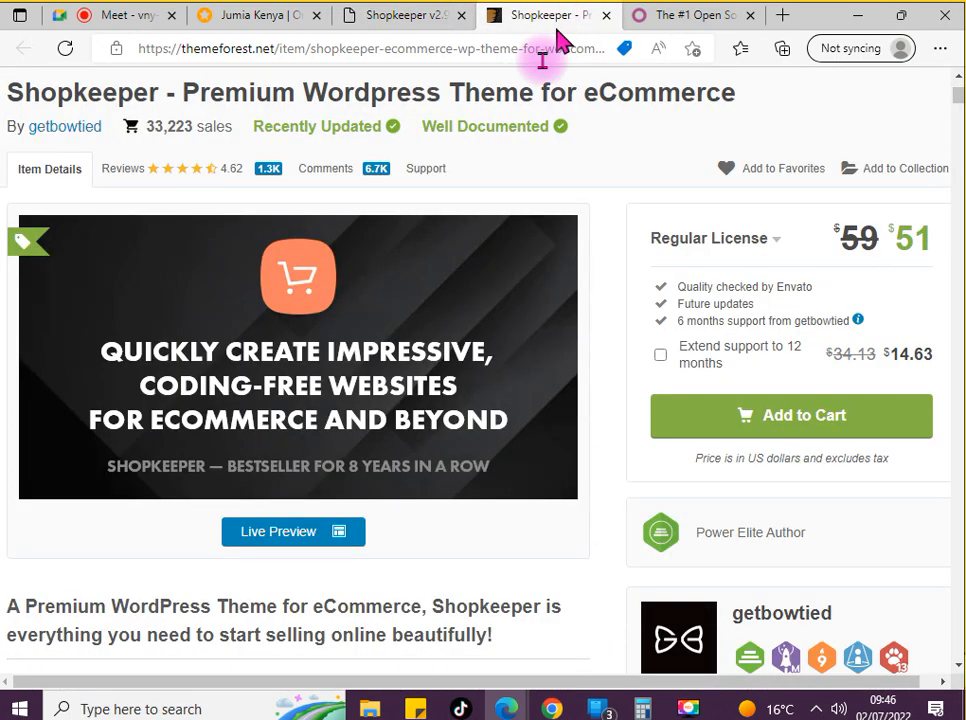
pyautogui.click(370, 708)
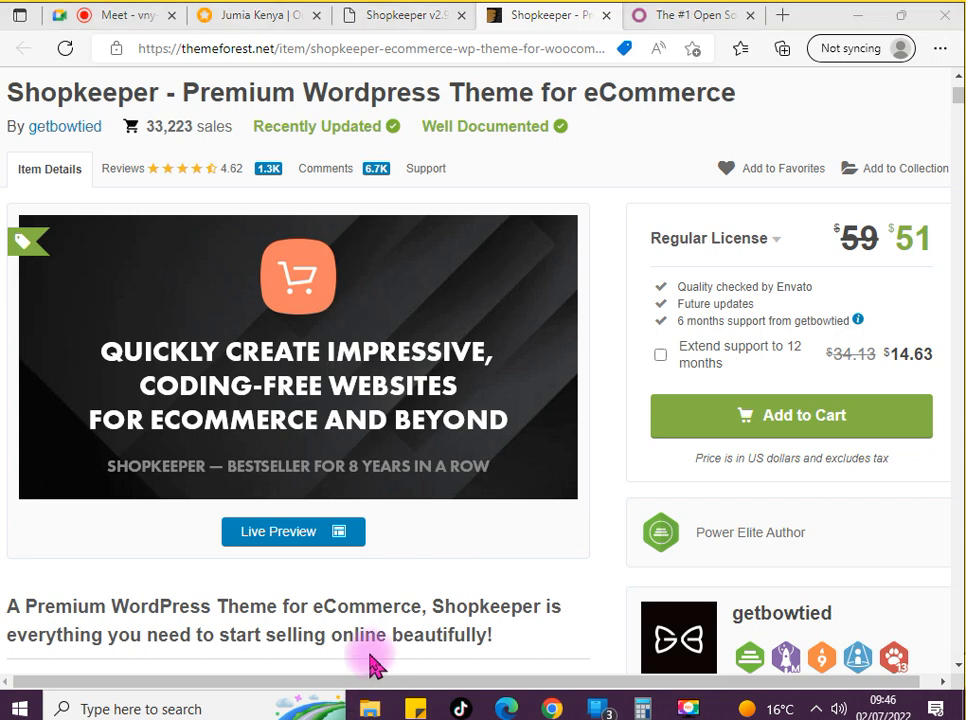
pyautogui.scroll(2, 340, 383)
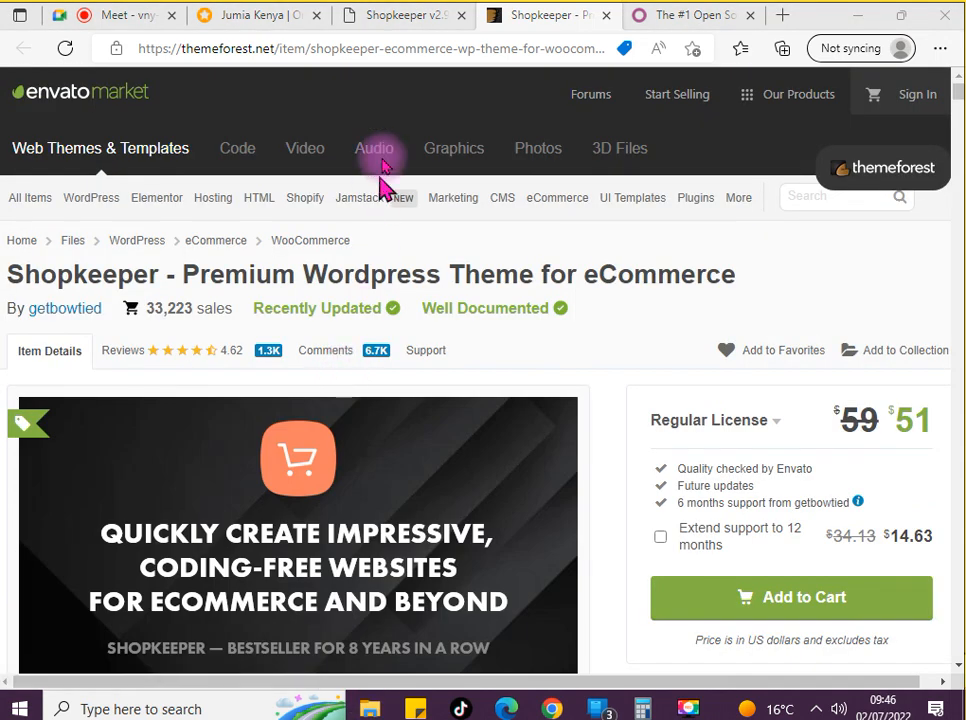
pyautogui.click(418, 20)
pyautogui.scroll(-3, 287, 420)
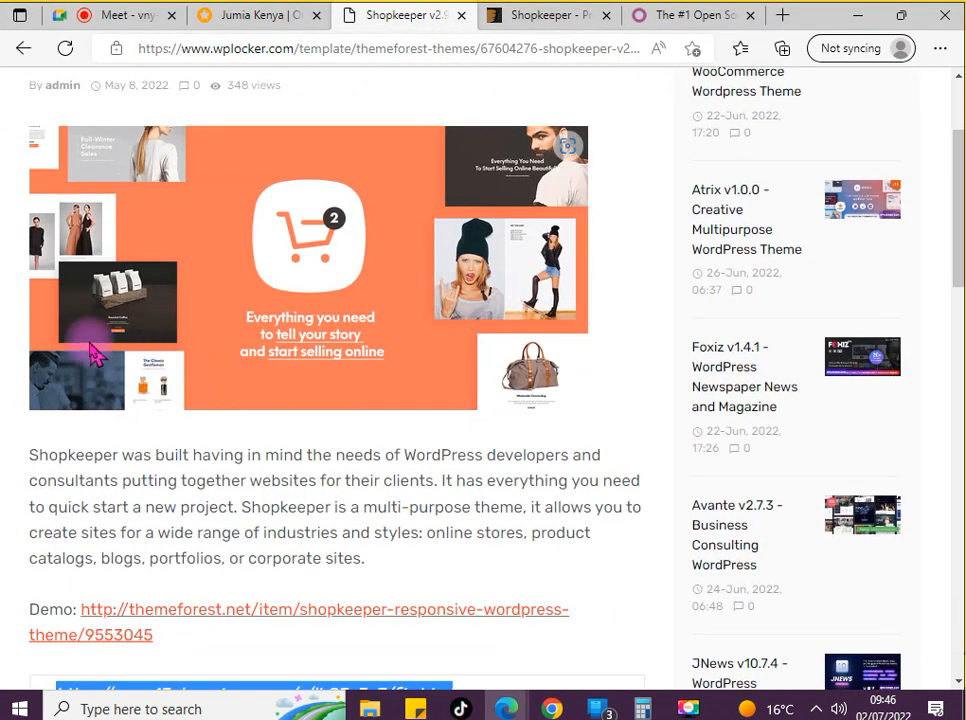
pyautogui.scroll(2, 365, 355)
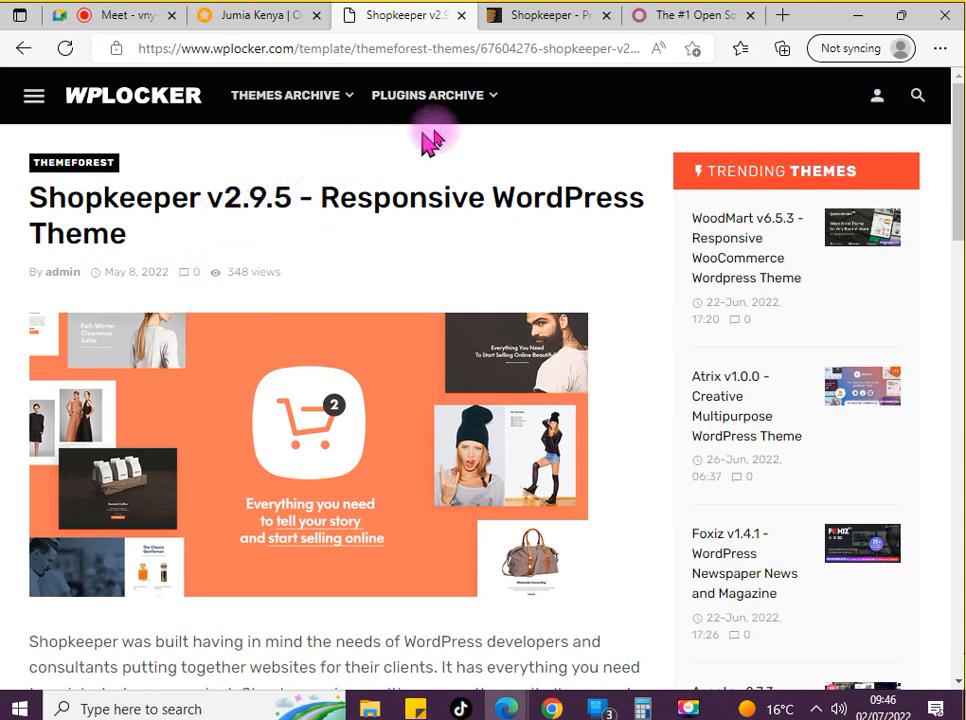
# Step: Close the Odoo tab and open the Downloads folder holding shopkeeper295.rar
pyautogui.click(714, 18)
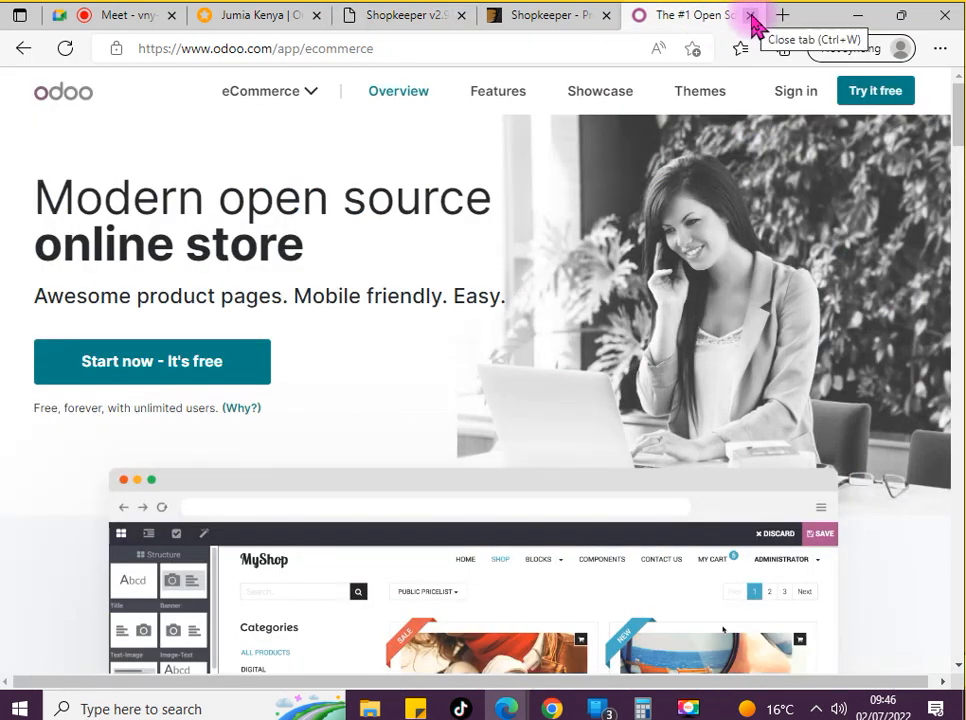
pyautogui.click(750, 16)
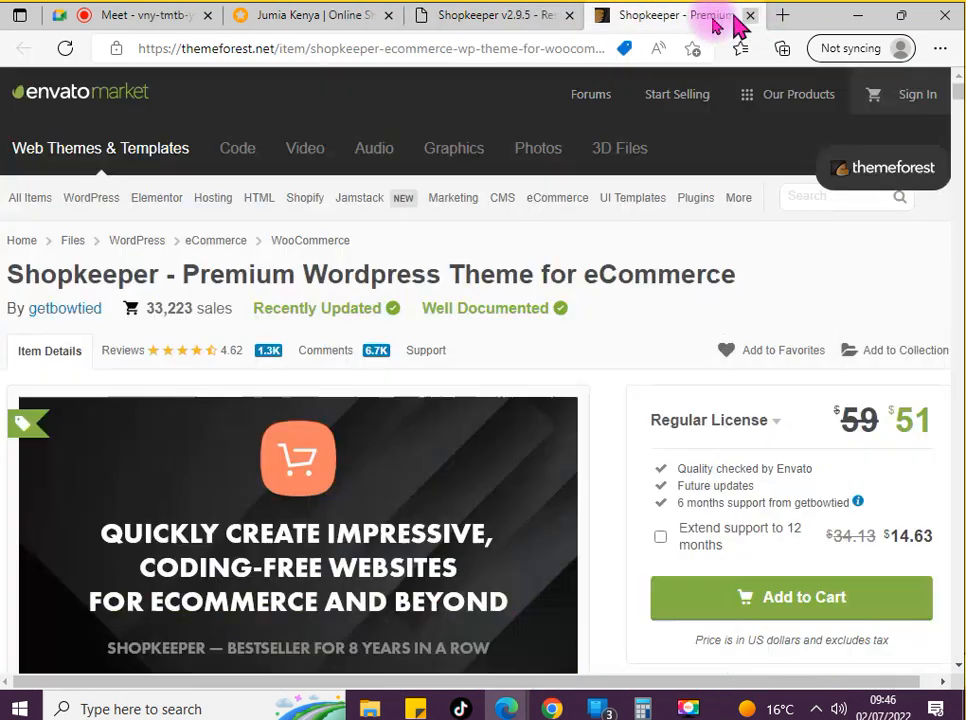
pyautogui.click(503, 22)
pyautogui.click(625, 27)
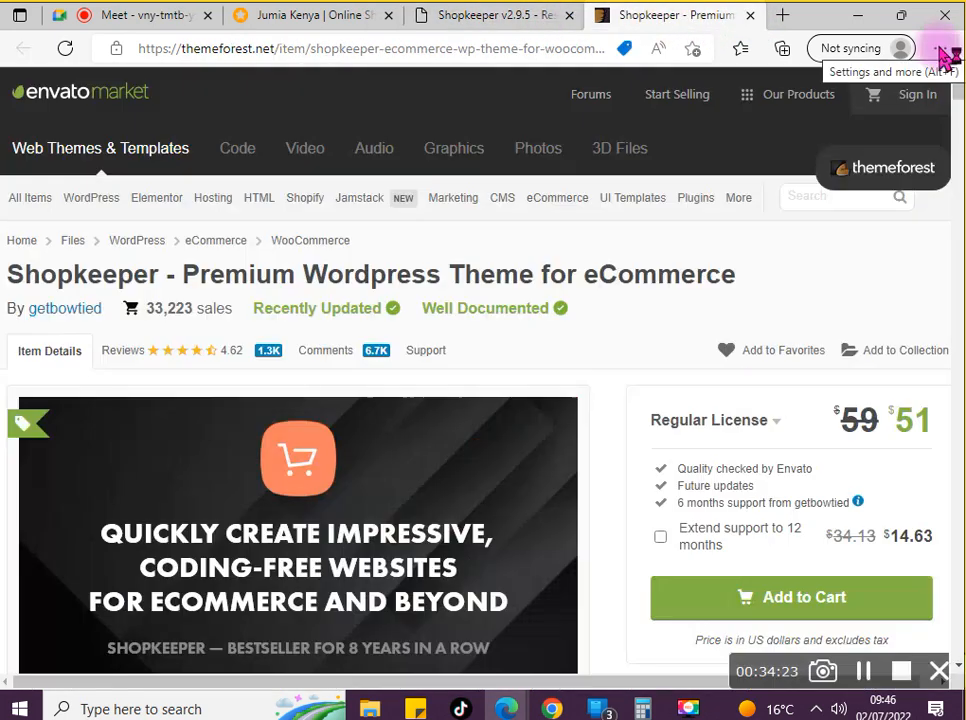
pyautogui.click(940, 48)
pyautogui.click(728, 248)
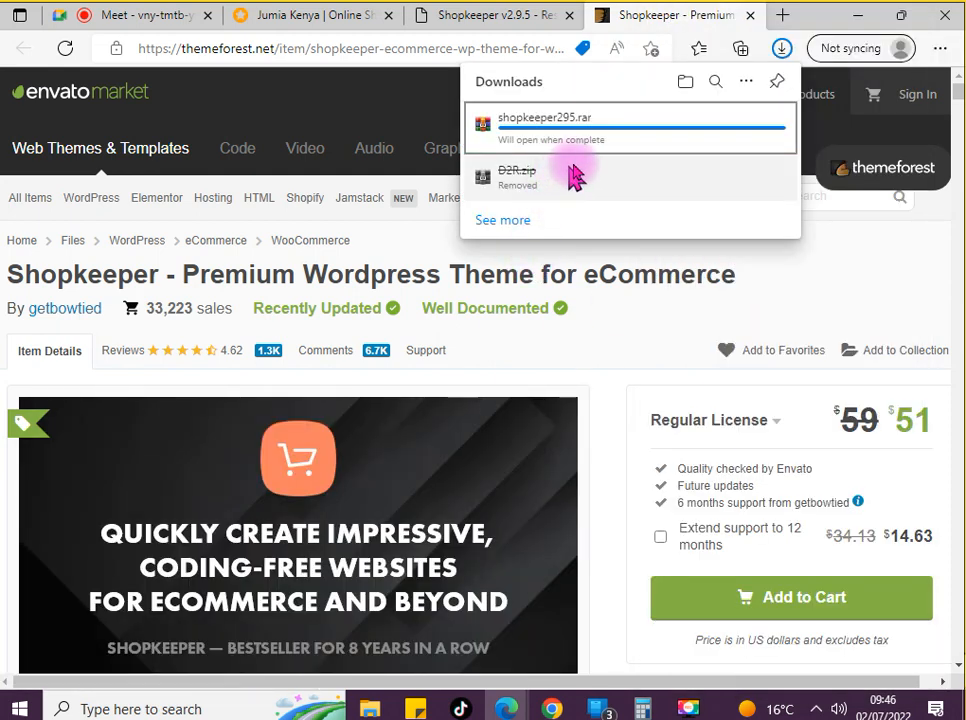
pyautogui.moveTo(720, 128)
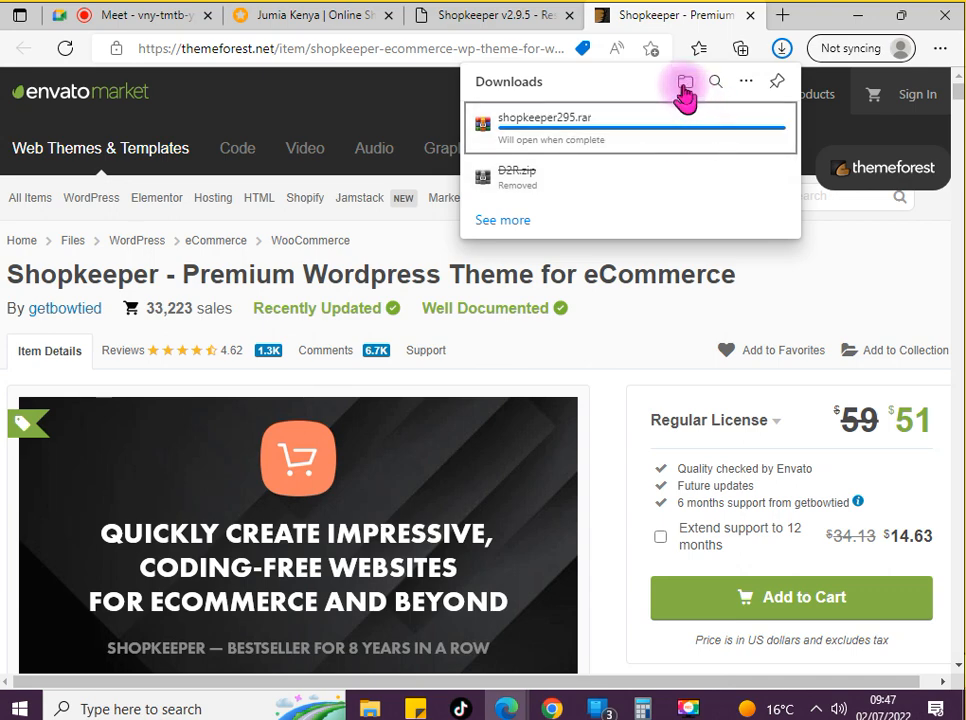
pyautogui.click(684, 84)
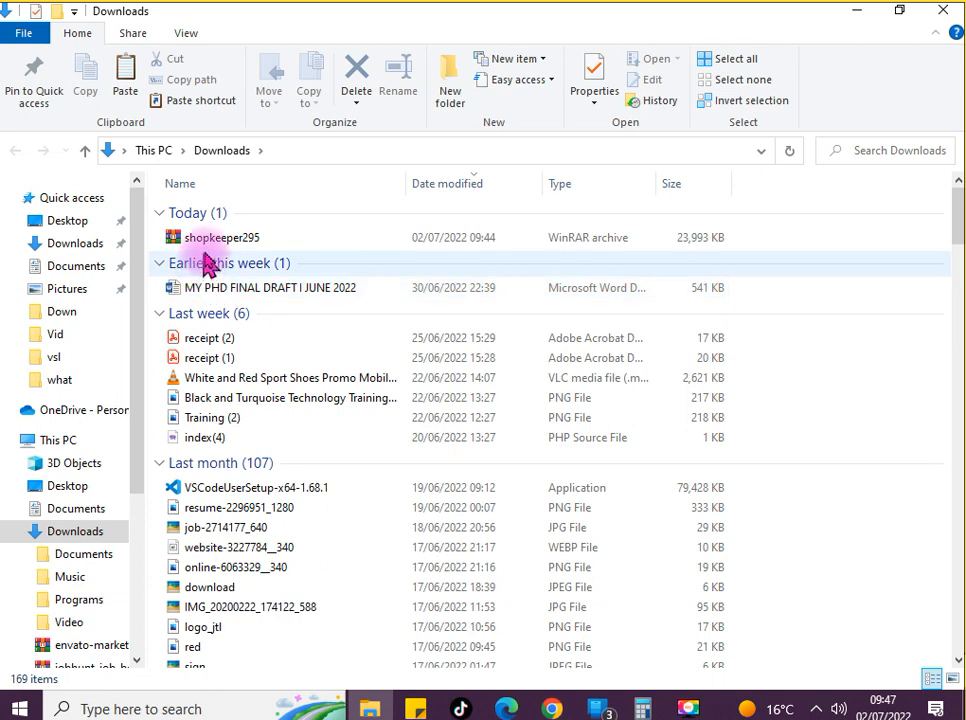
# Step: Extract the shopkeeper295 archive to the Desktop, replacing all existing files
pyautogui.doubleClick(203, 238)
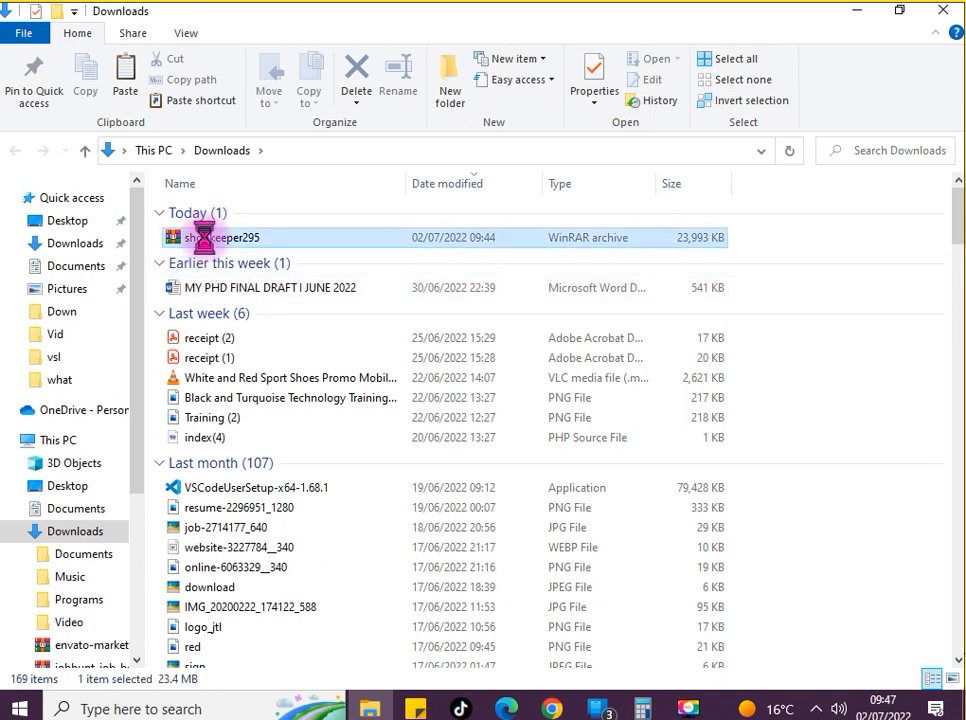
pyautogui.rightClick(210, 246)
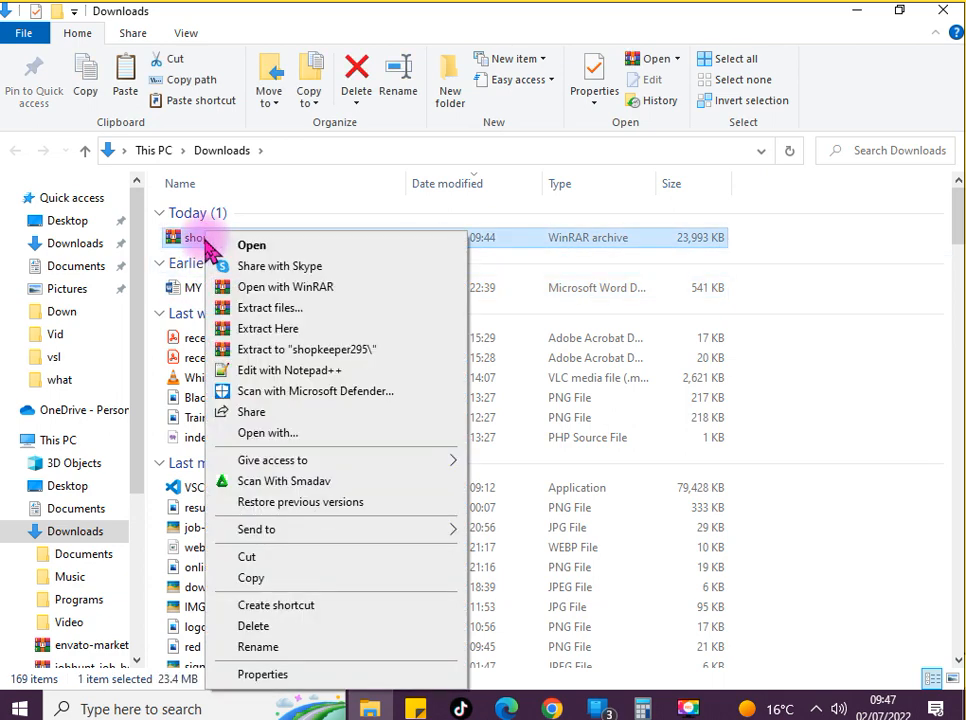
pyautogui.click(266, 308)
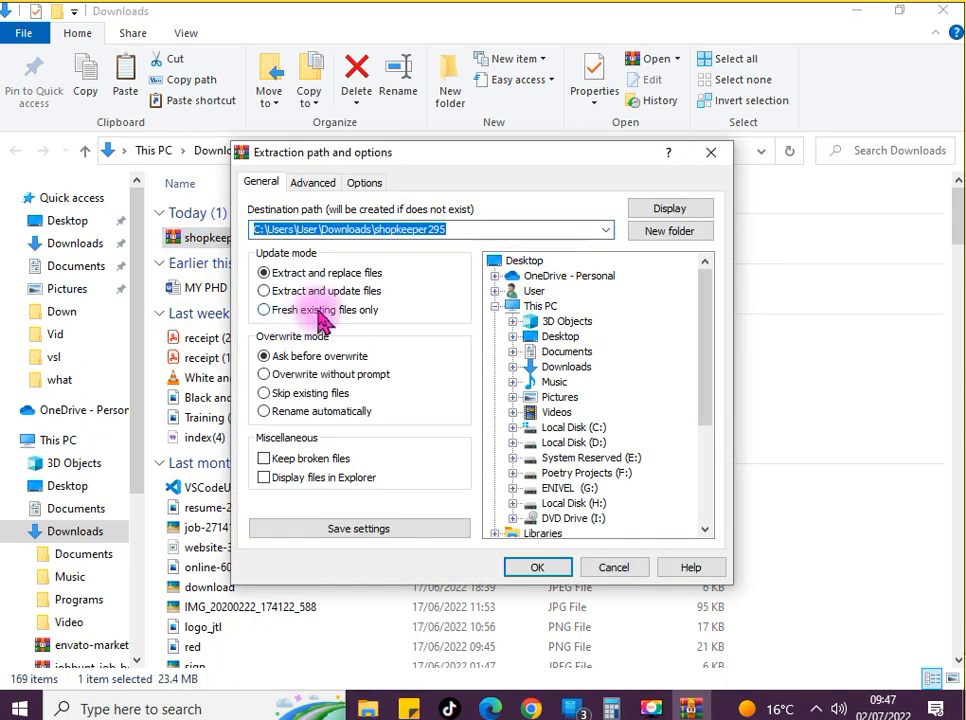
pyautogui.click(502, 261)
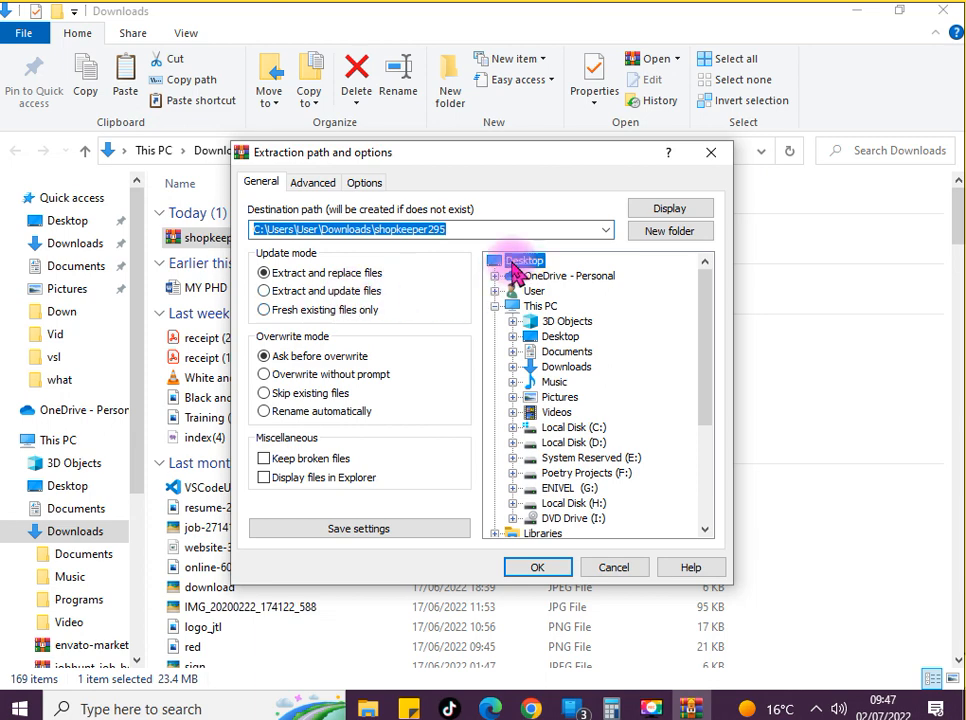
pyautogui.click(540, 567)
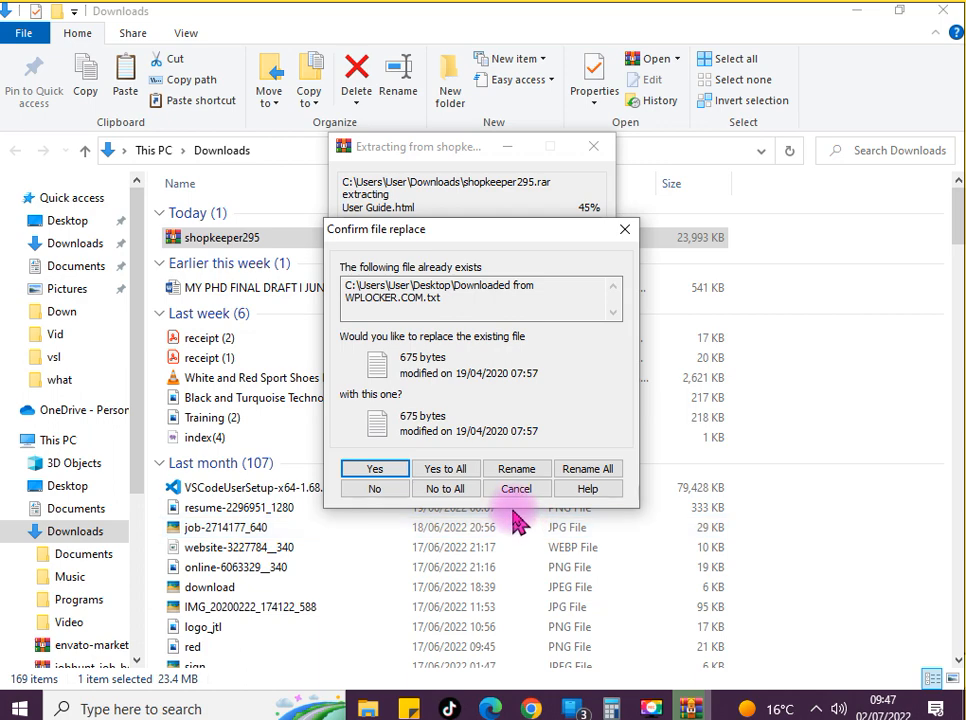
pyautogui.click(455, 469)
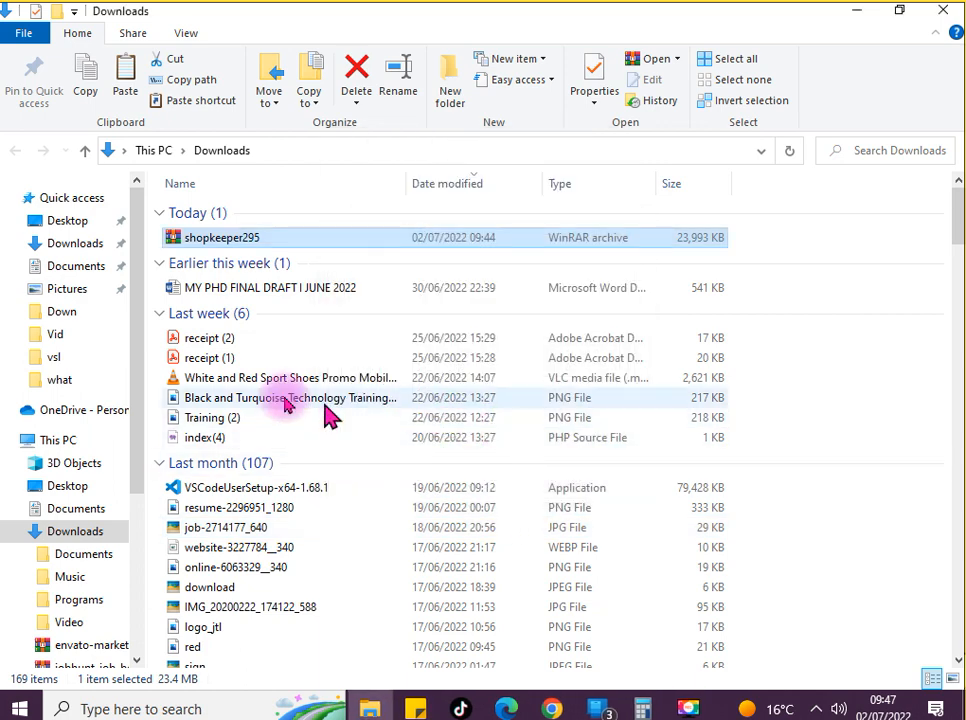
# Step: Check the extracted files on the Desktop, close File Explorer and minimize Edge
pyautogui.click(72, 220)
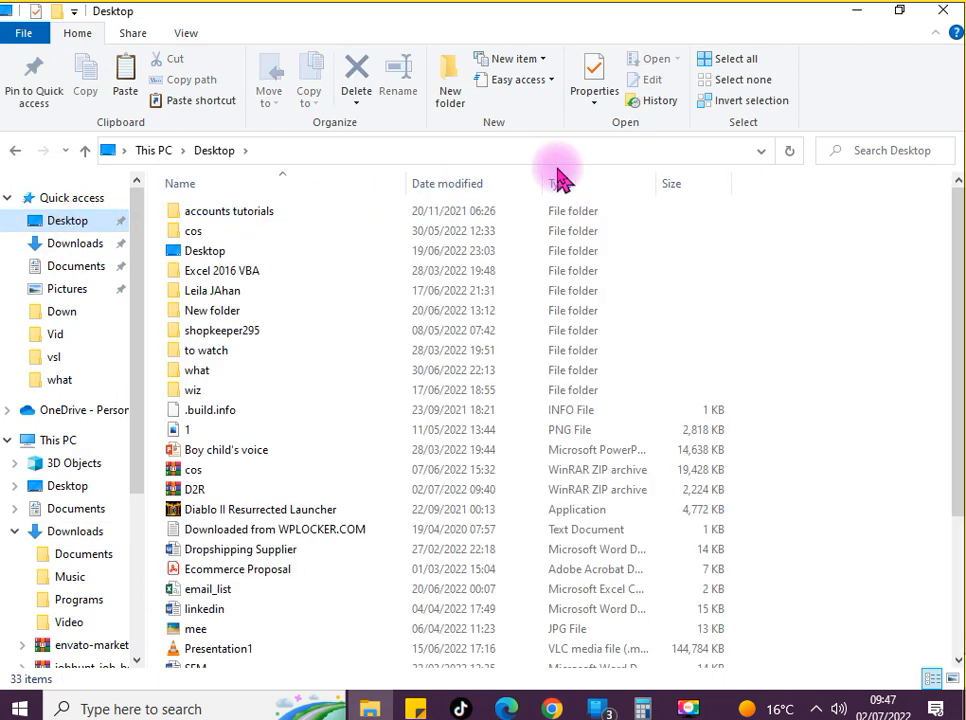
pyautogui.scroll(-3, 280, 448)
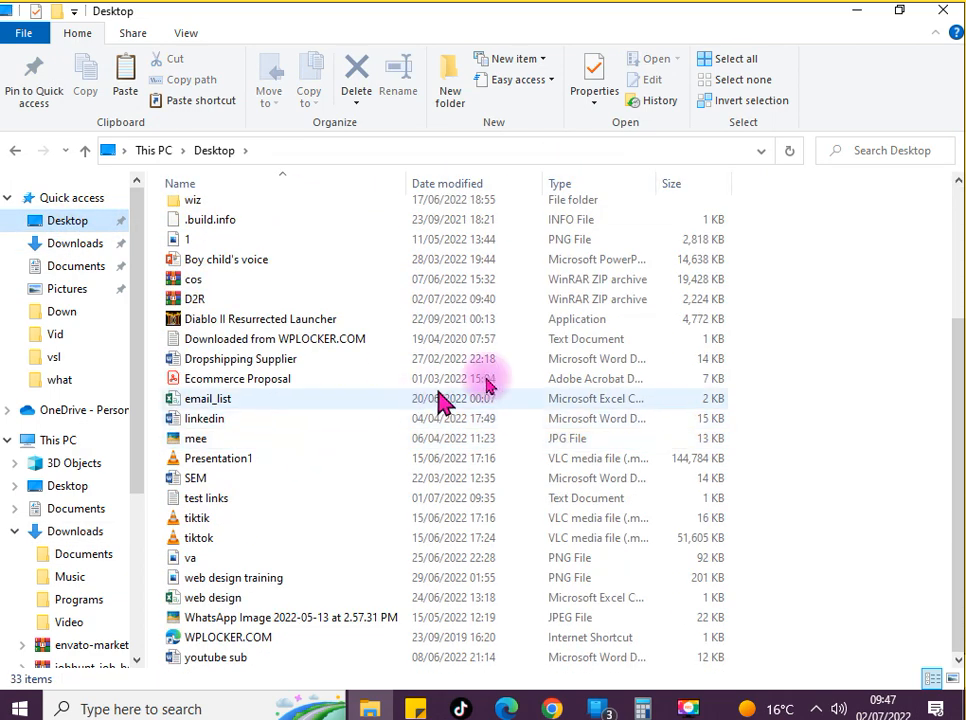
pyautogui.click(948, 16)
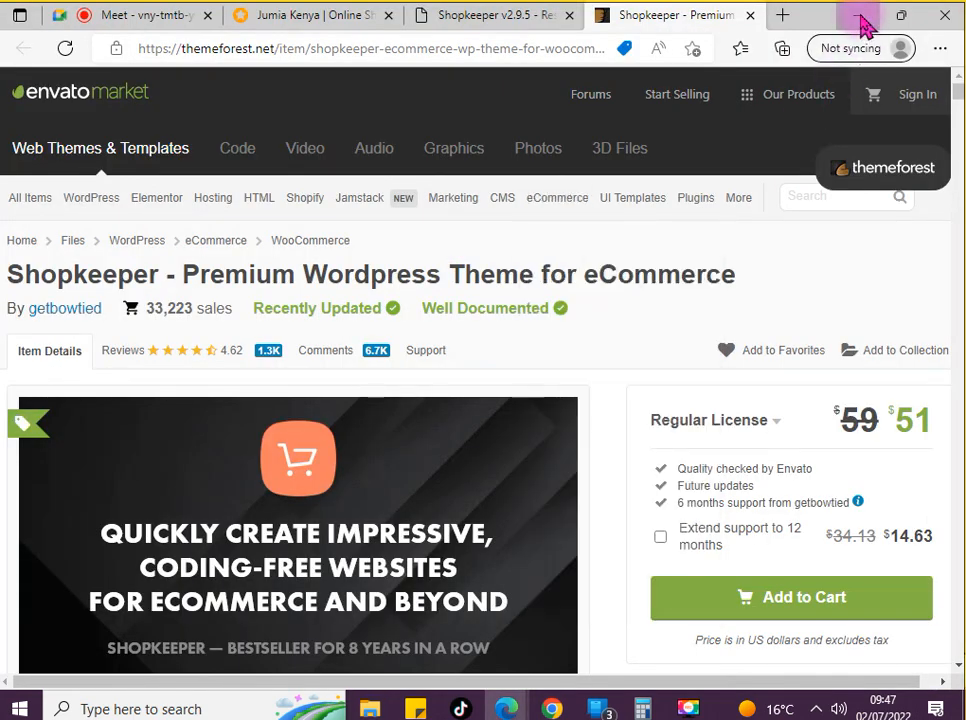
pyautogui.click(860, 18)
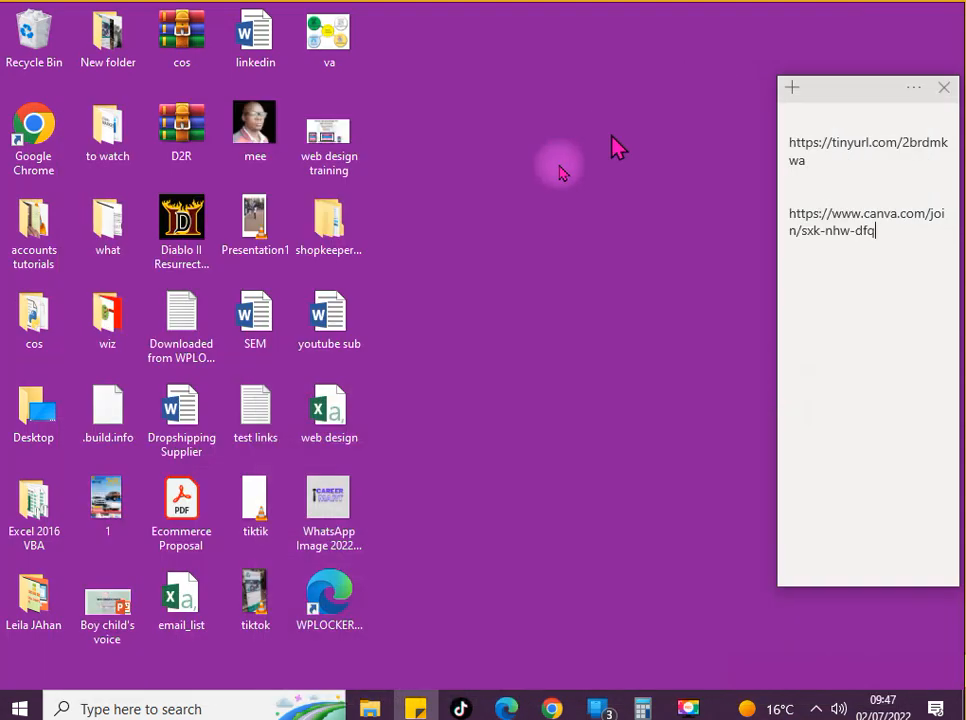
# Step: Extract shopkeeper.zip in place inside shopkeeper295 > Shopkeeper 2.9.5 > Theme Files
pyautogui.doubleClick(333, 232)
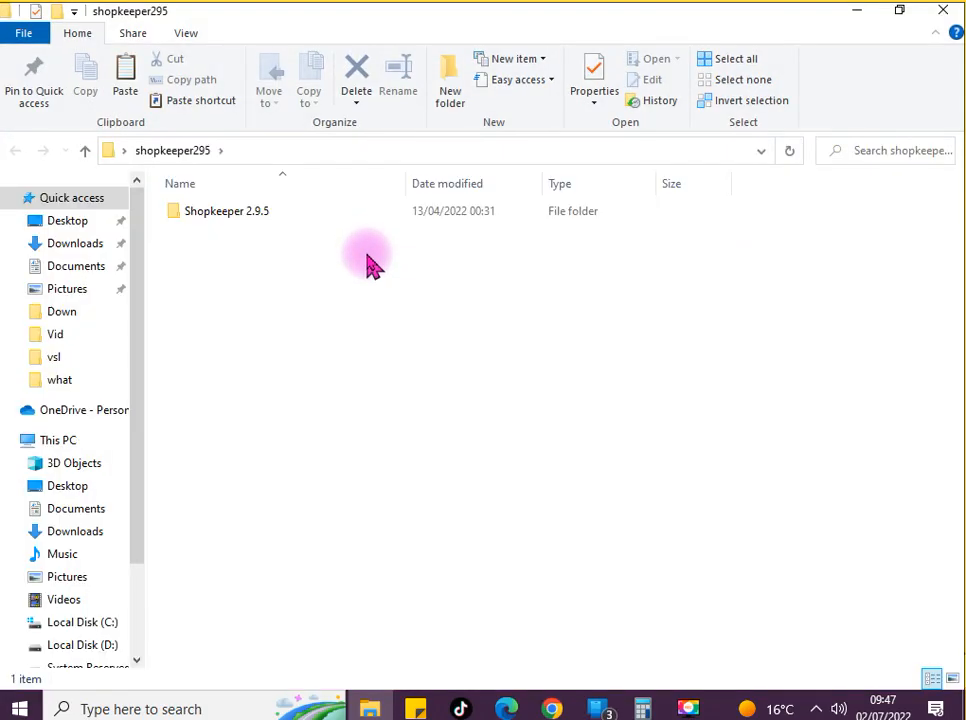
pyautogui.doubleClick(222, 213)
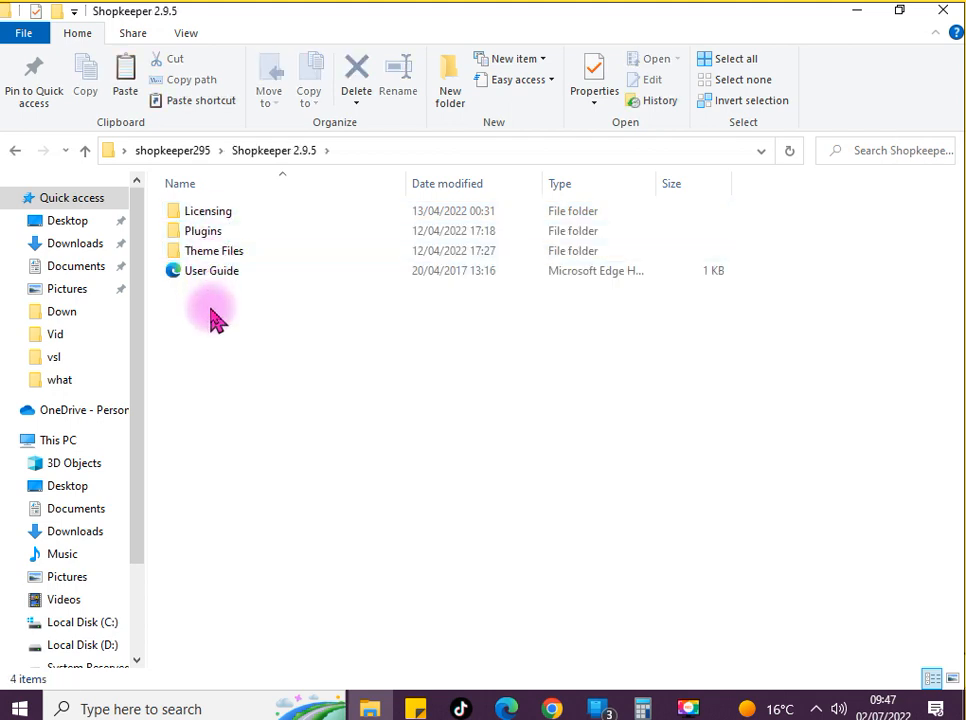
pyautogui.doubleClick(201, 253)
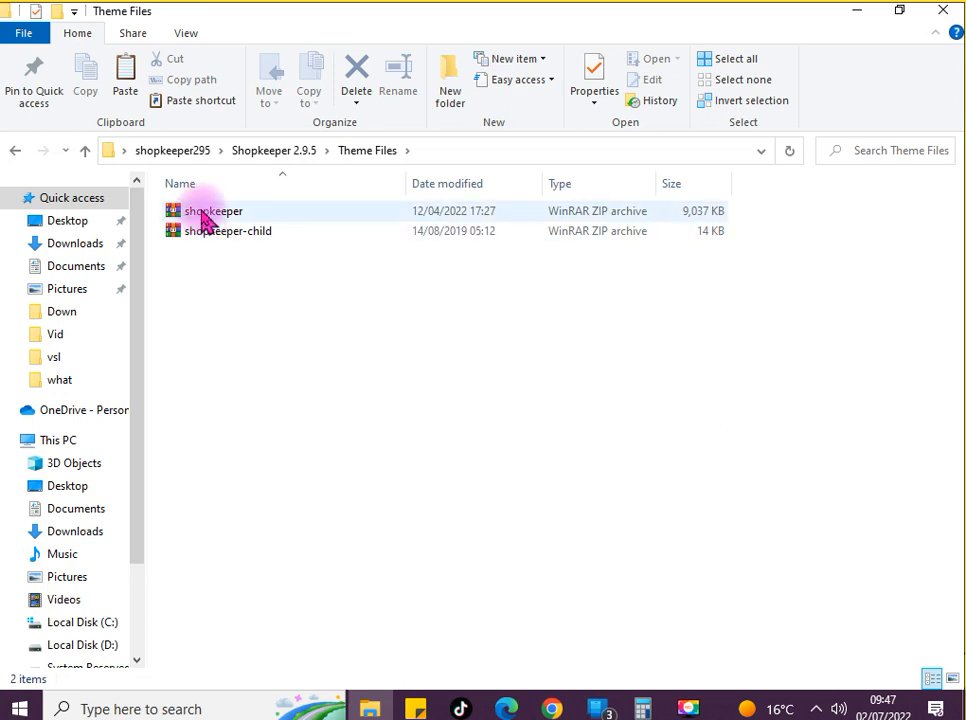
pyautogui.click(205, 218)
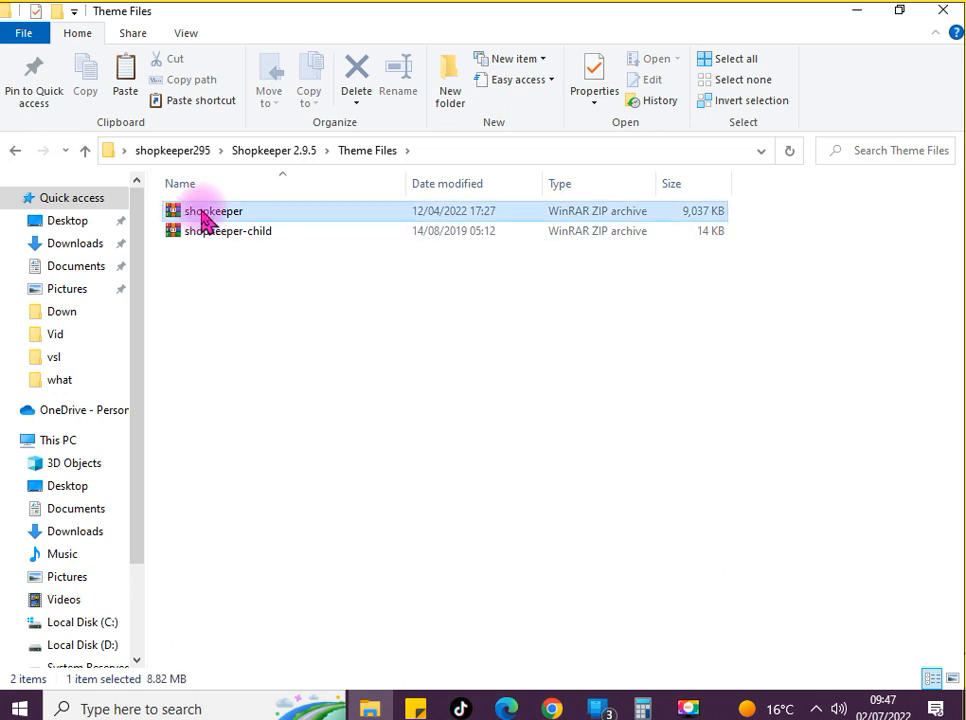
pyautogui.rightClick(206, 218)
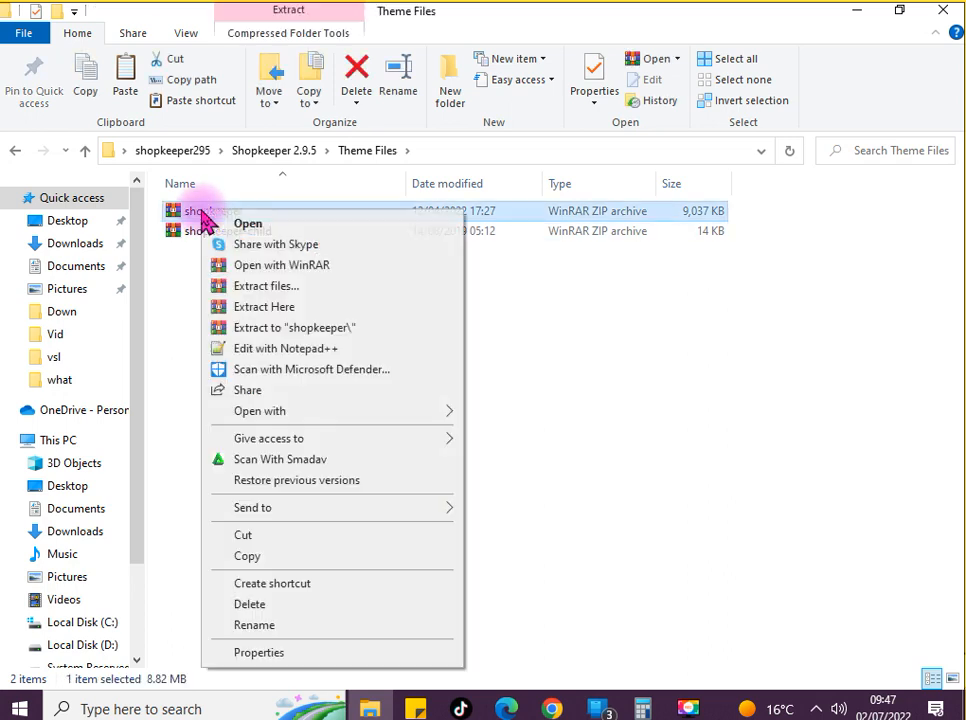
pyautogui.click(283, 307)
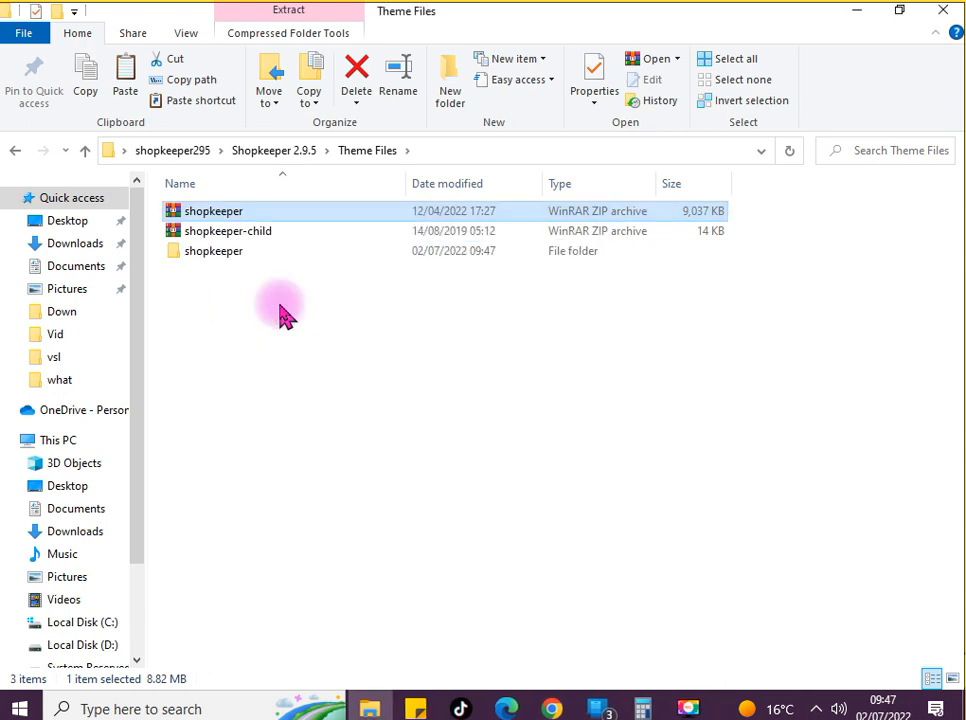
# Step: Open the extracted shopkeeper folder and browse its theme files, such as index
pyautogui.click(214, 213)
pyautogui.doubleClick(214, 213)
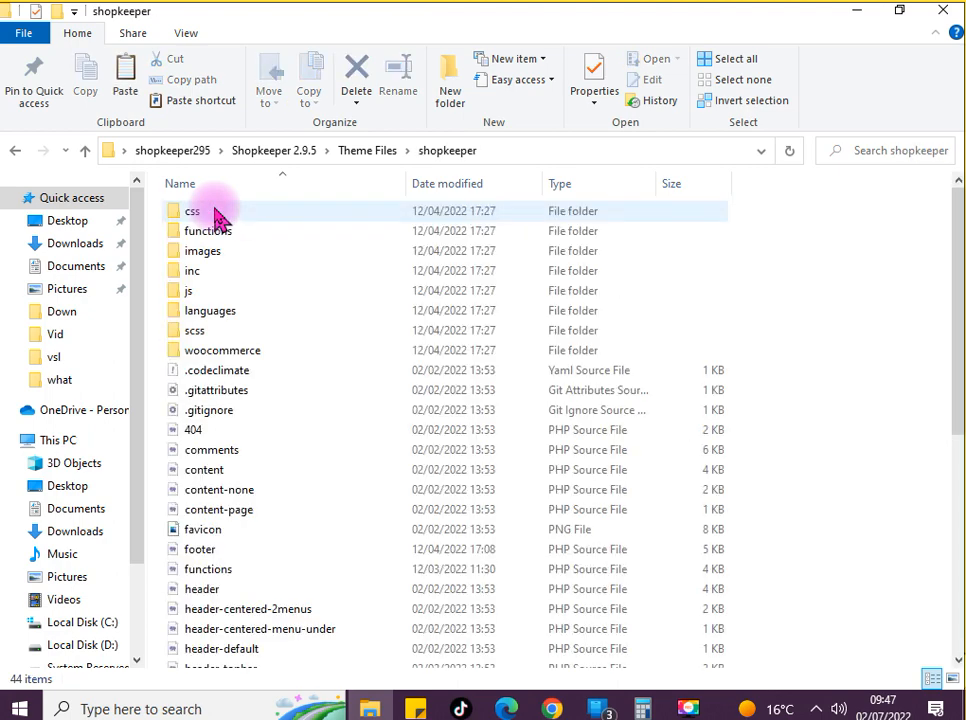
pyautogui.scroll(-3, 258, 387)
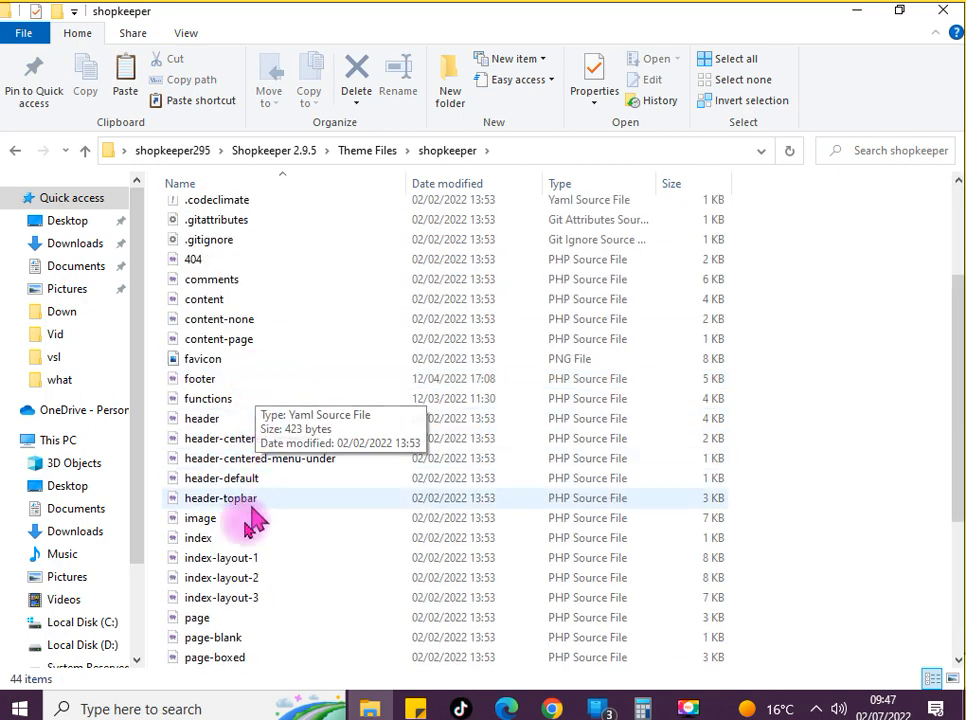
pyautogui.click(198, 541)
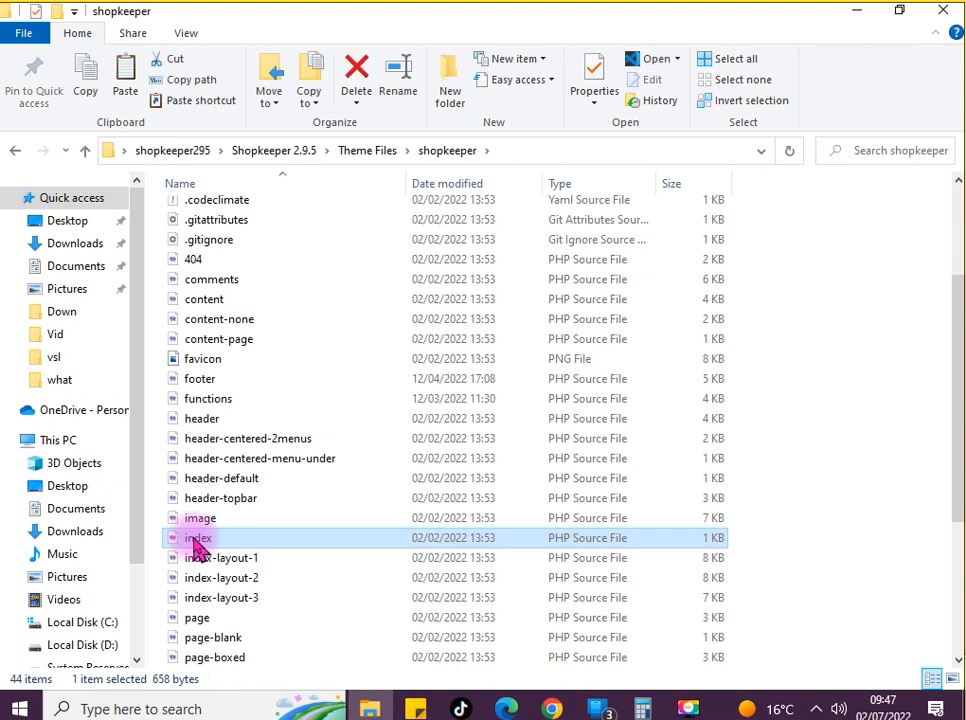
pyautogui.scroll(-4, 302, 454)
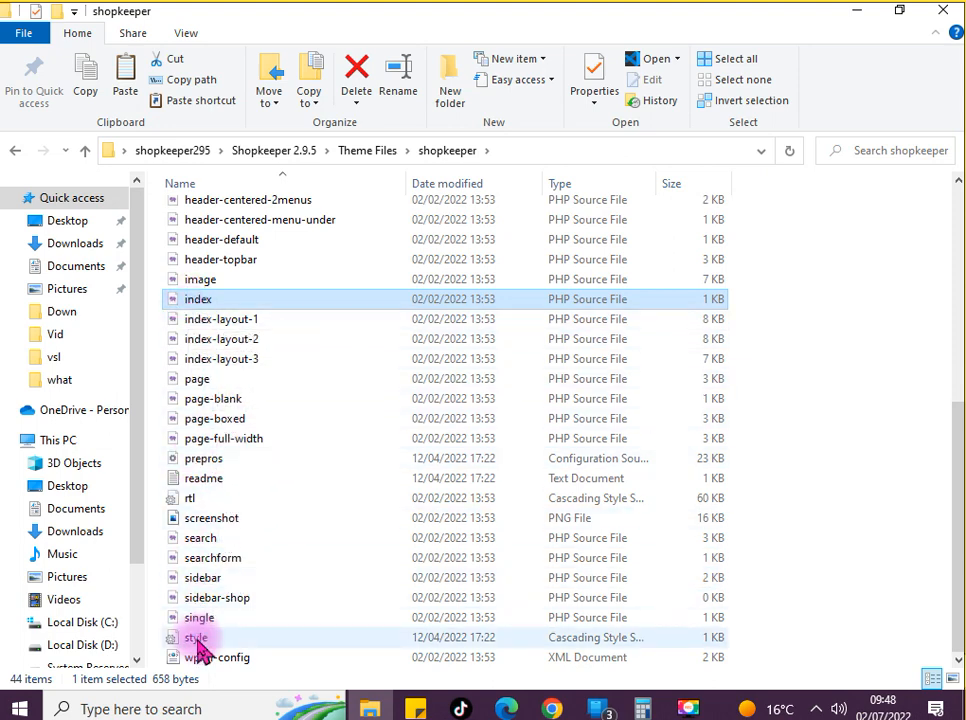
# Step: Close File Explorer and load marketitagency.co.ke/cpanel in Edge's Jumia Kenya tab
pyautogui.click(943, 20)
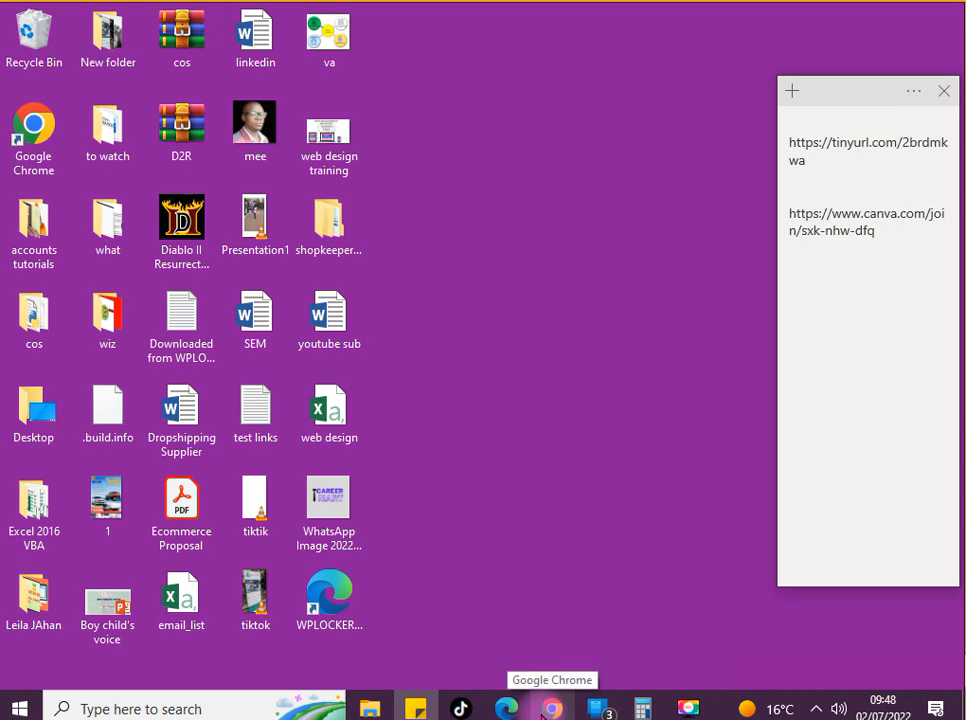
pyautogui.moveTo(500, 707)
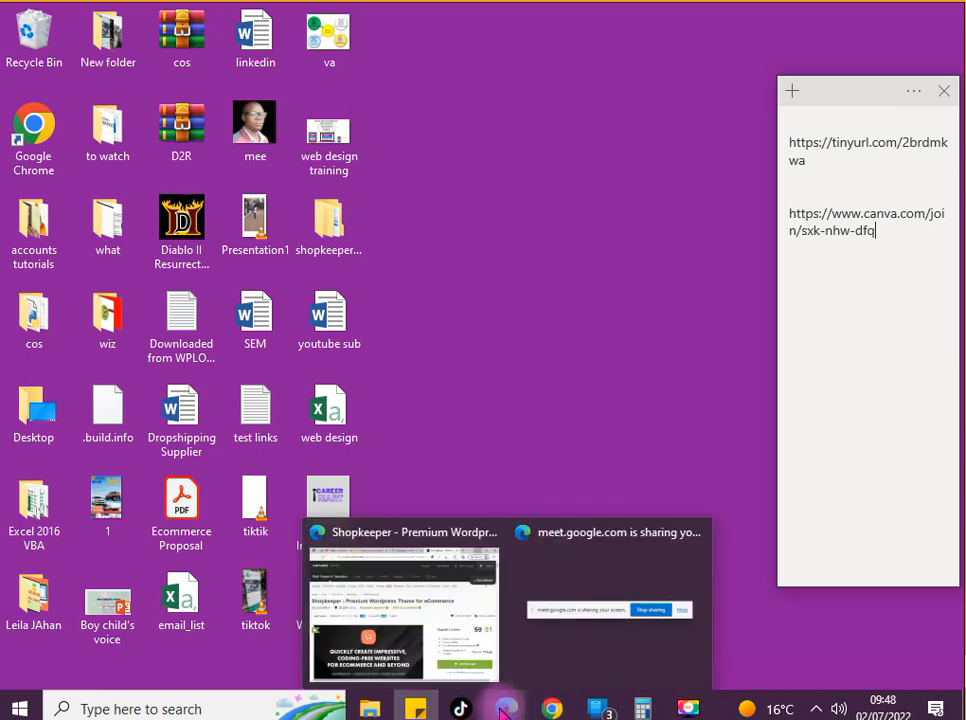
pyautogui.click(415, 583)
pyautogui.click(300, 15)
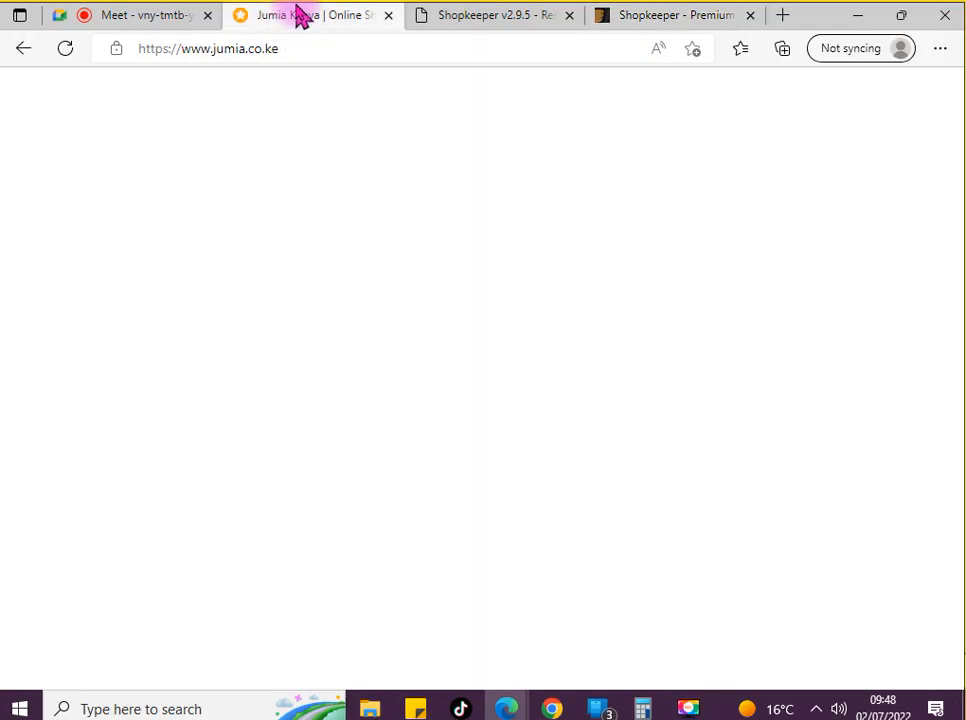
pyautogui.click(288, 49)
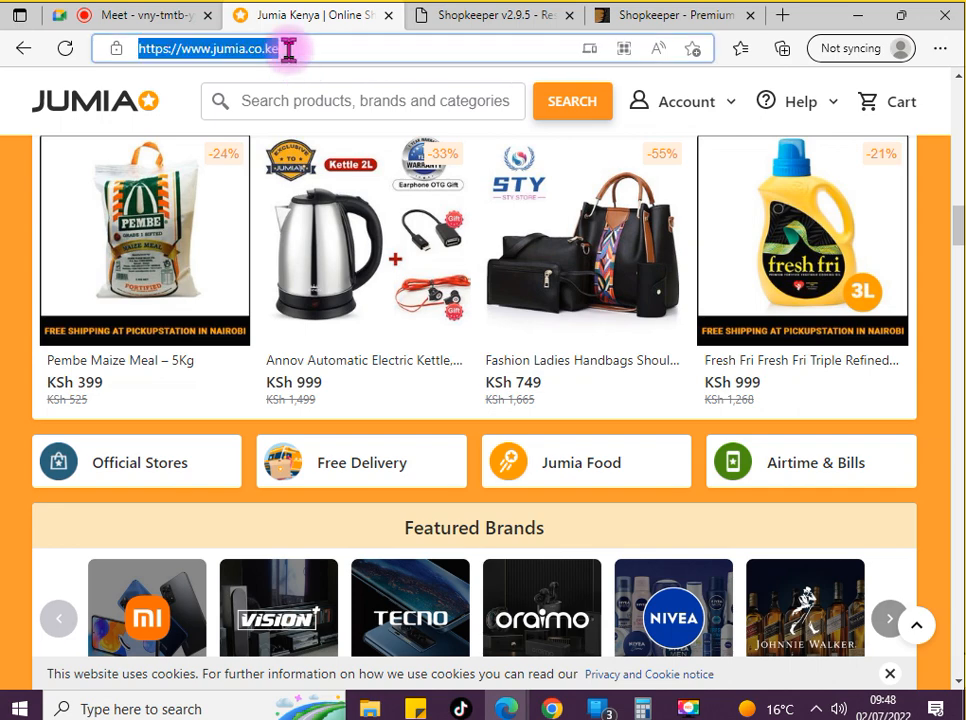
pyautogui.write('market')
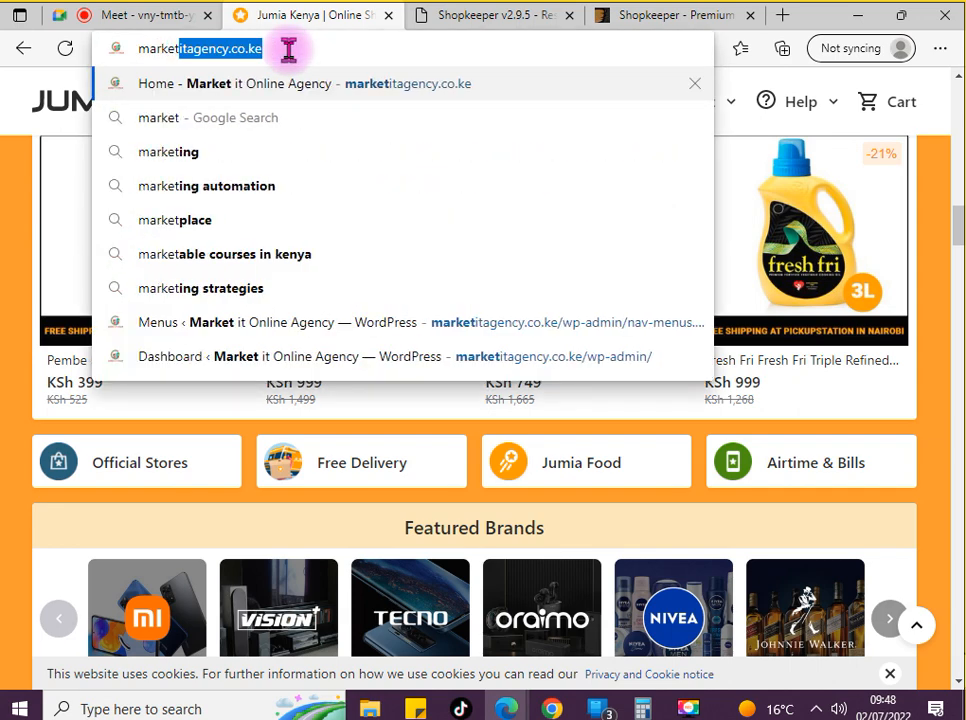
pyautogui.press('End')
pyautogui.write('/')
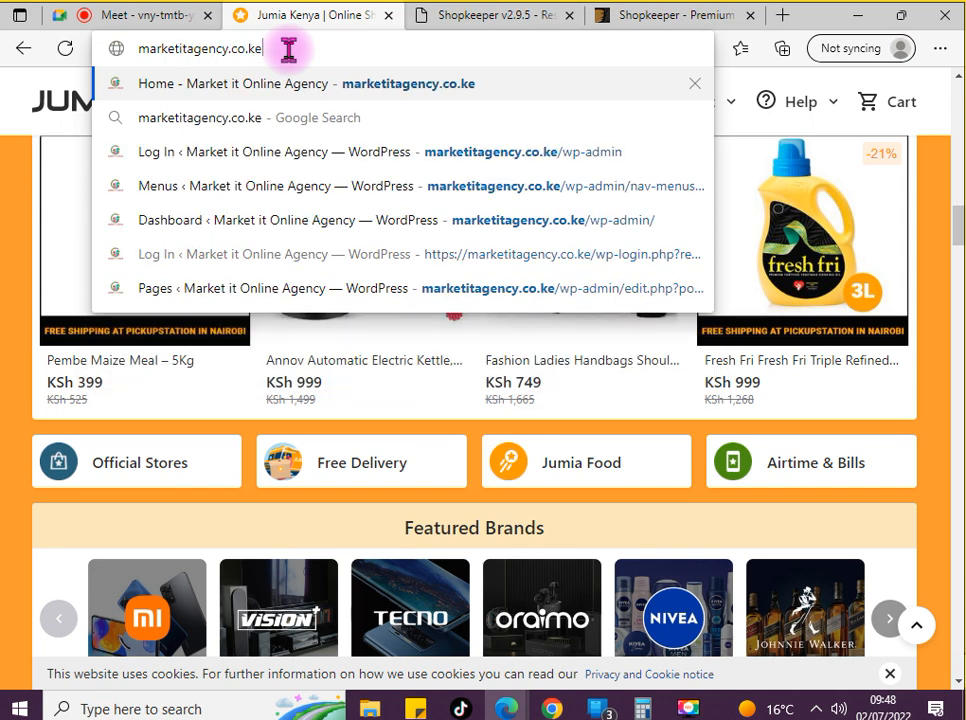
pyautogui.write('cpanel')
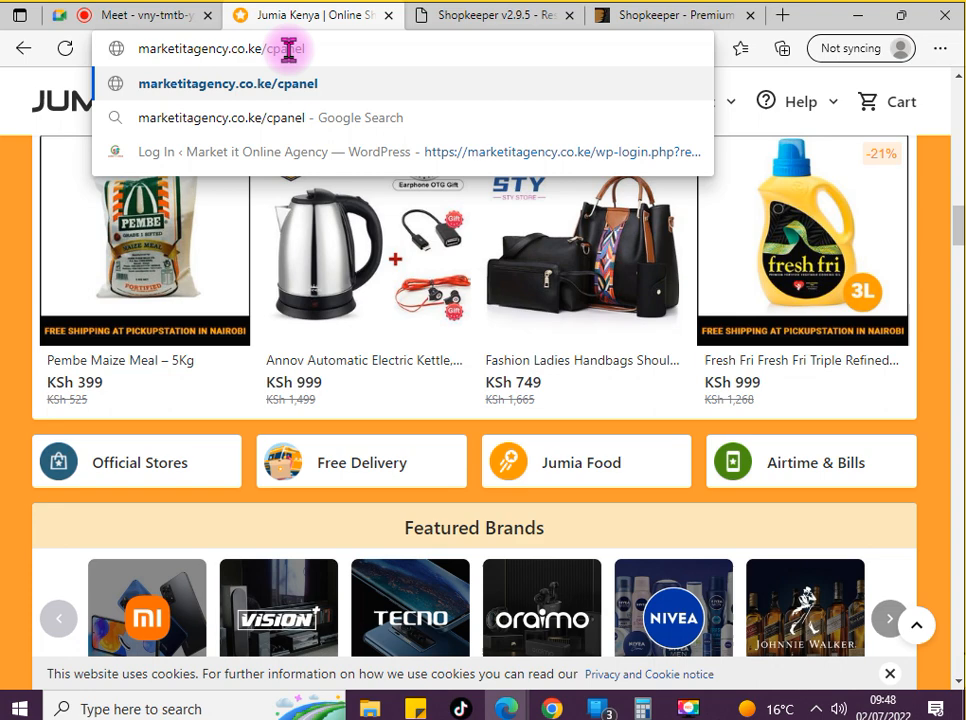
pyautogui.press('Return')
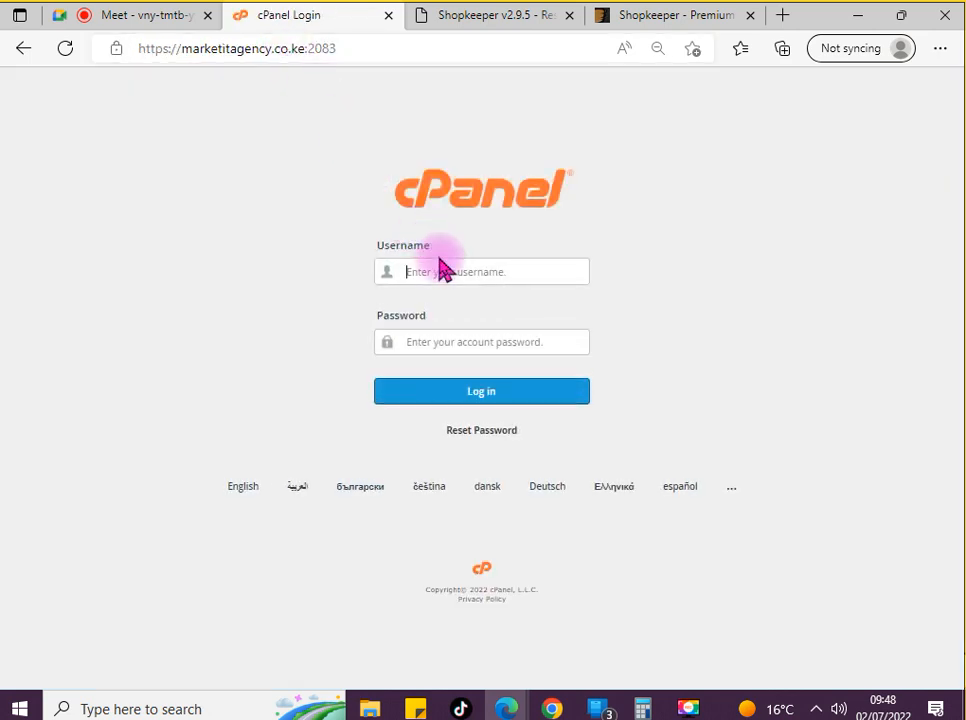
# Step: Log in to cPanel with the account username and password, then collapse the Email section
pyautogui.click(448, 270)
pyautogui.write('careerma')
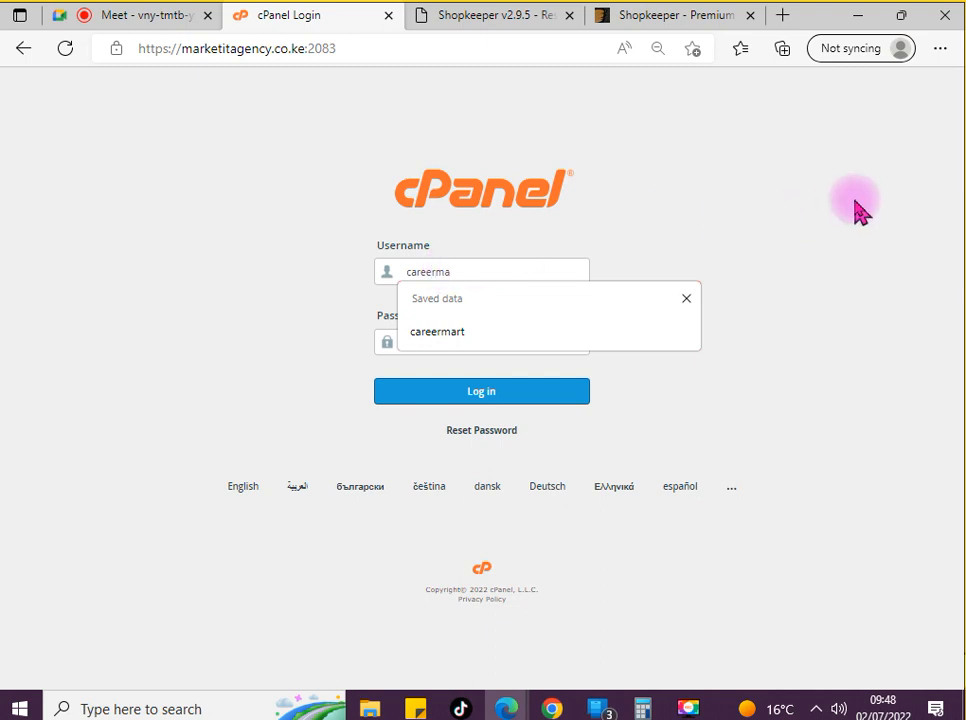
pyautogui.click(769, 214)
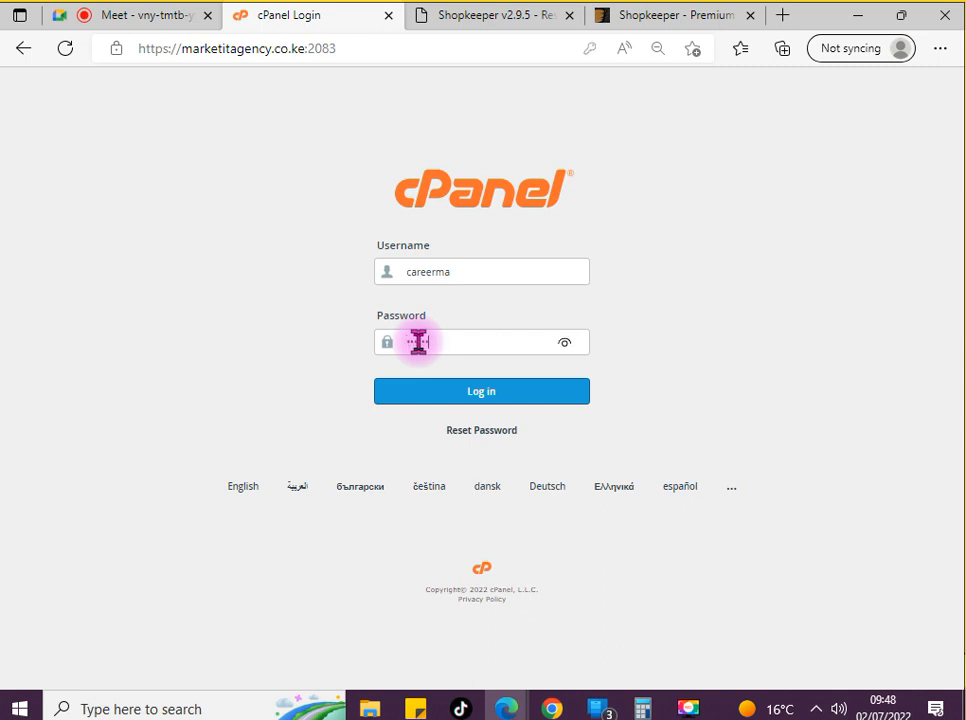
pyautogui.click(483, 398)
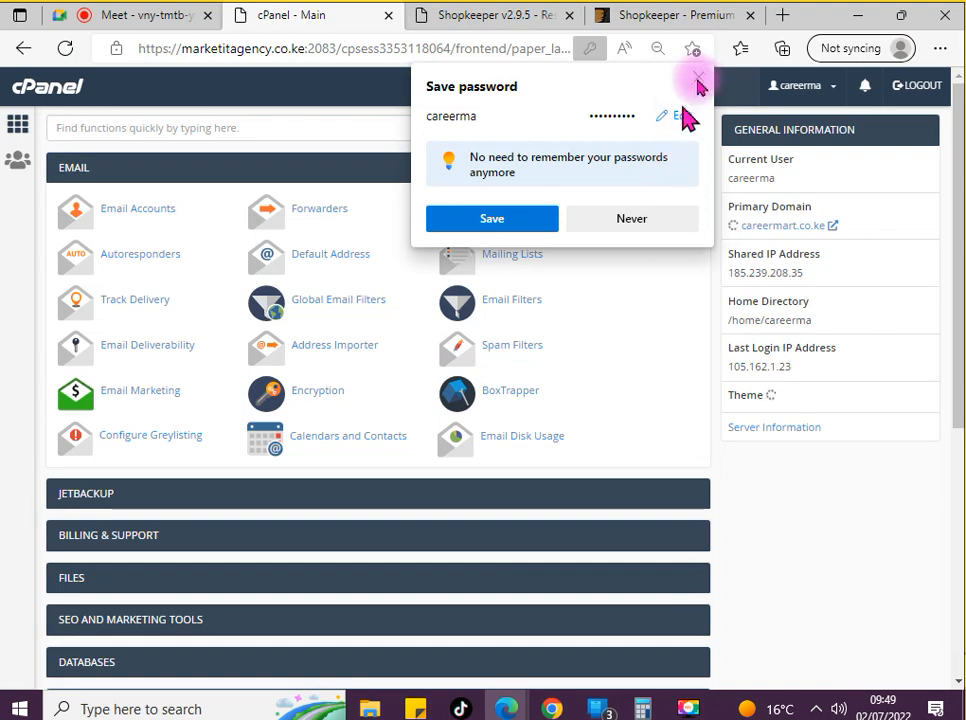
pyautogui.click(698, 77)
pyautogui.click(692, 175)
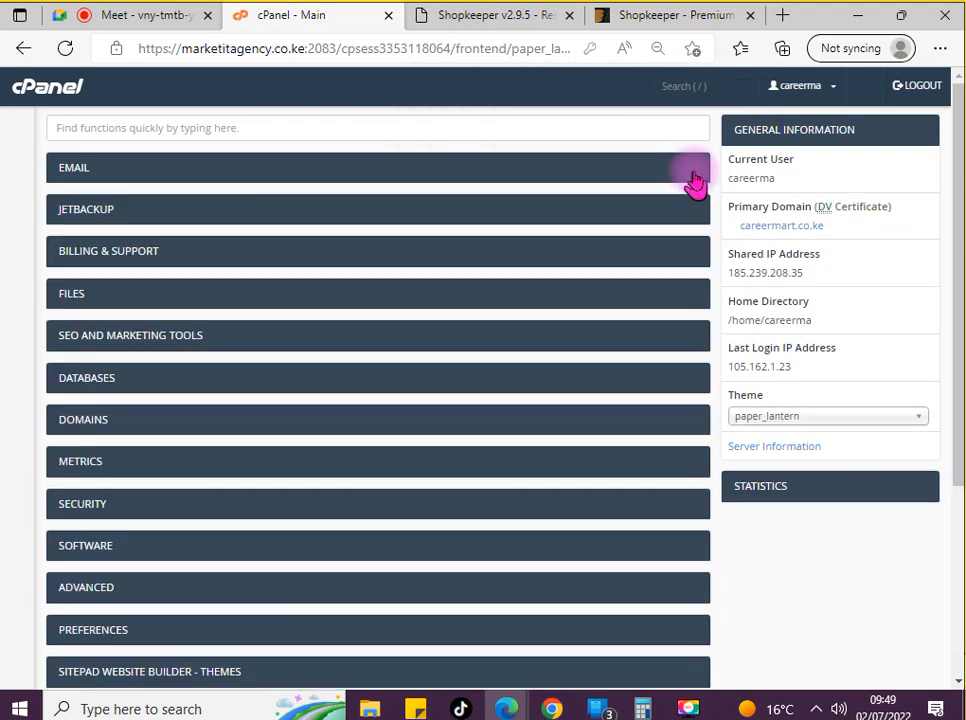
# Step: Remove the marketitagency.co.ke/blog WordPress installation in Softaculous and confirm with OK
pyautogui.scroll(-4, 114, 405)
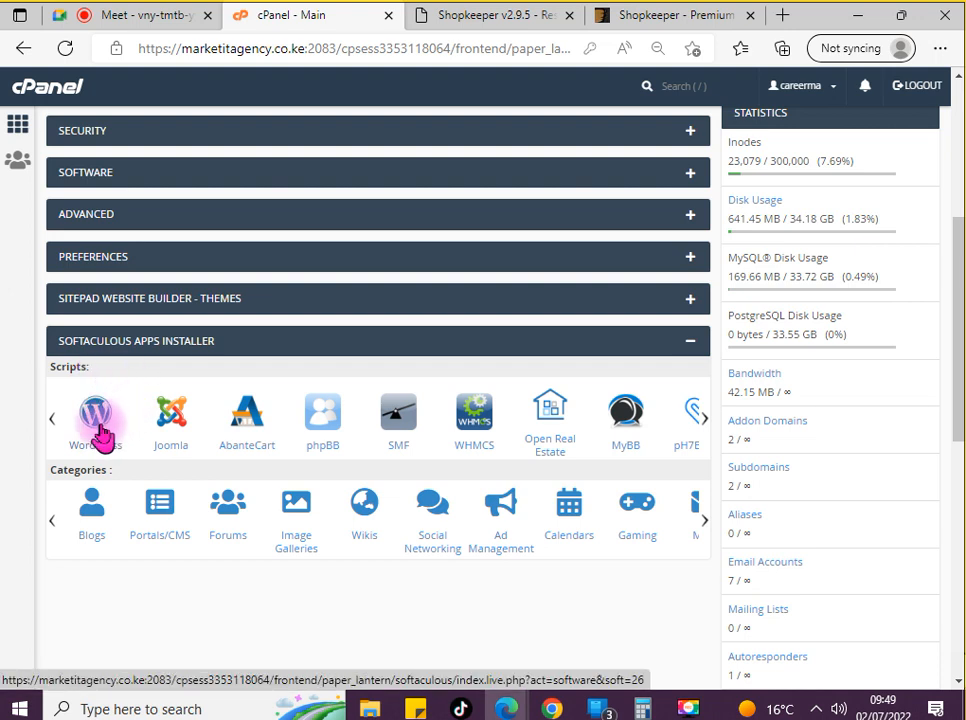
pyautogui.click(96, 420)
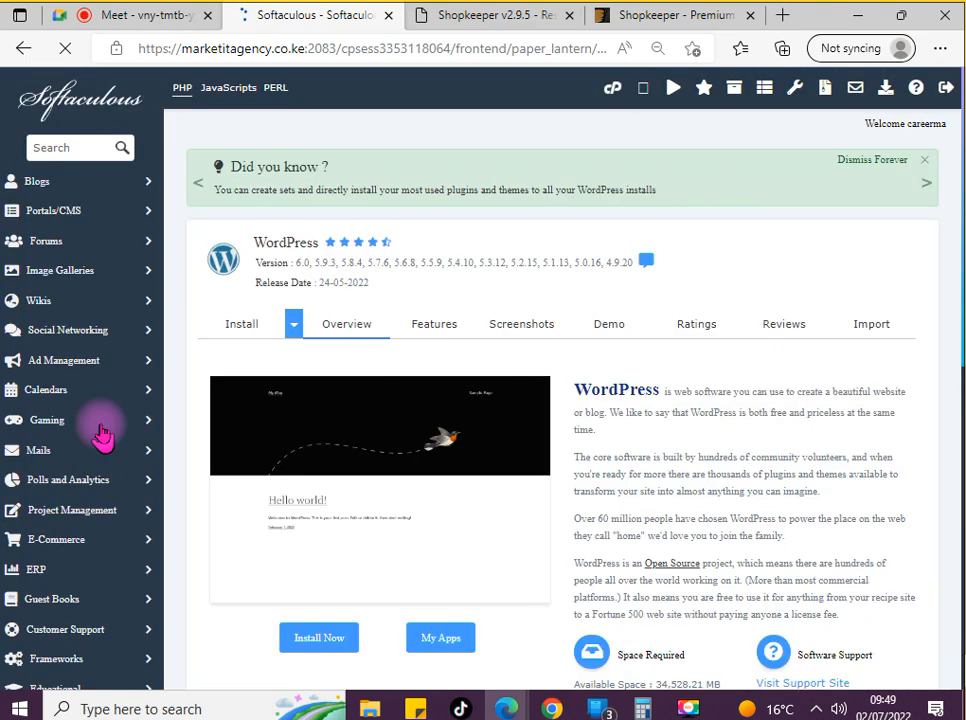
pyautogui.scroll(-6, 190, 420)
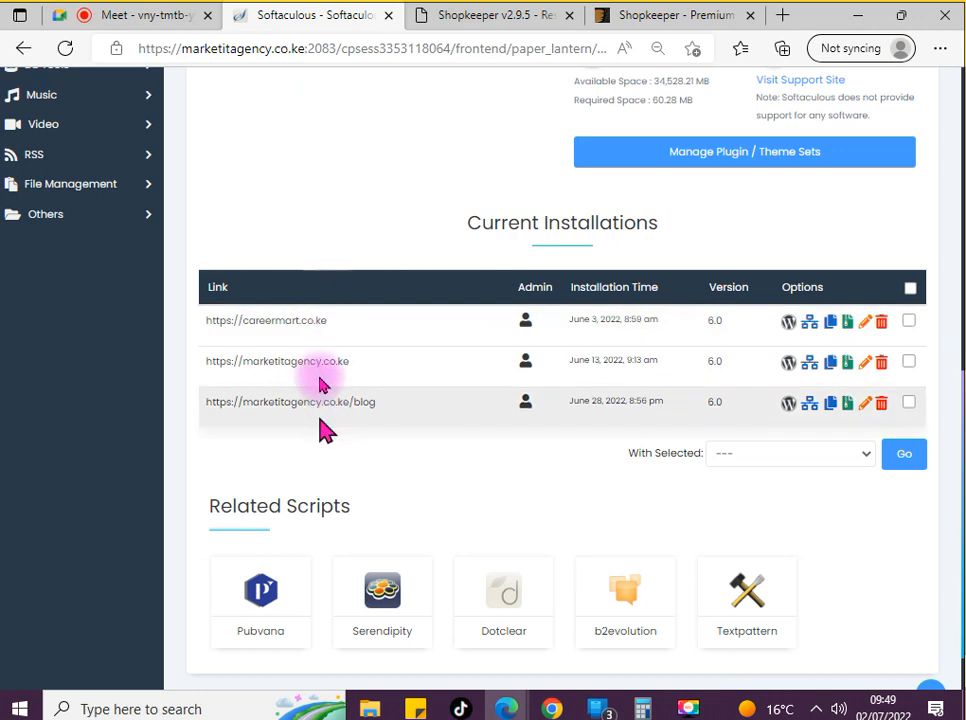
pyautogui.click(883, 406)
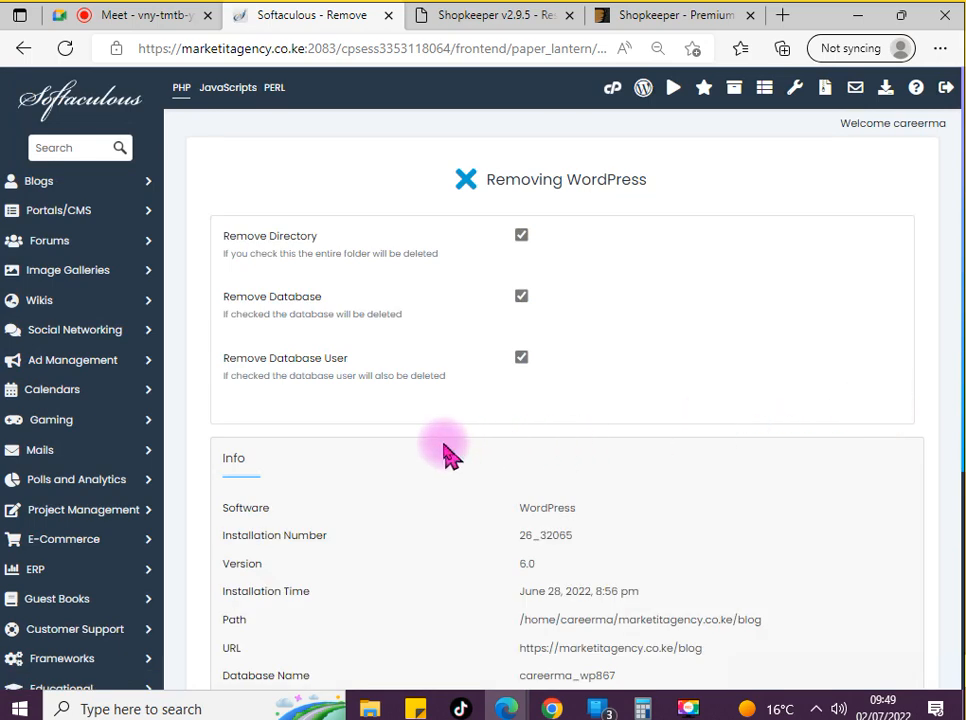
pyautogui.scroll(-3, 530, 290)
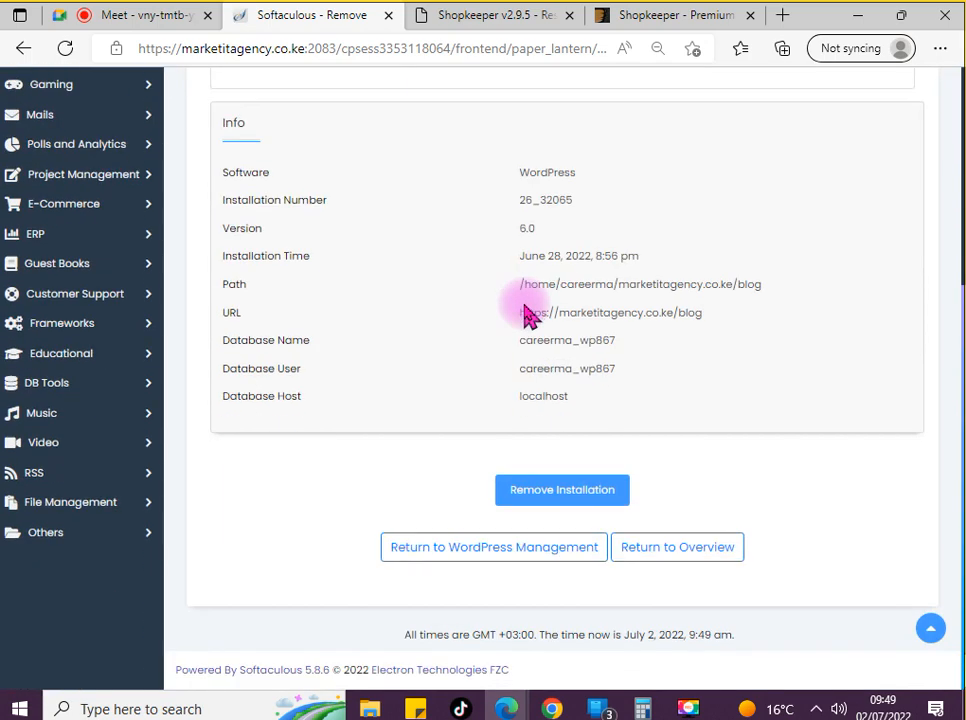
pyautogui.click(553, 495)
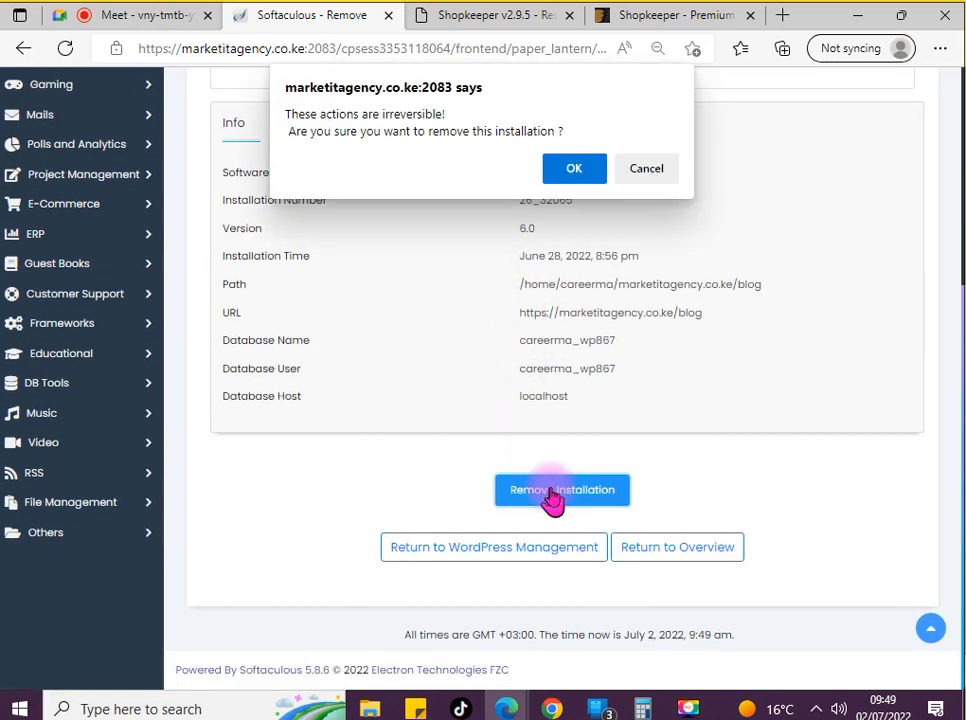
pyautogui.click(573, 172)
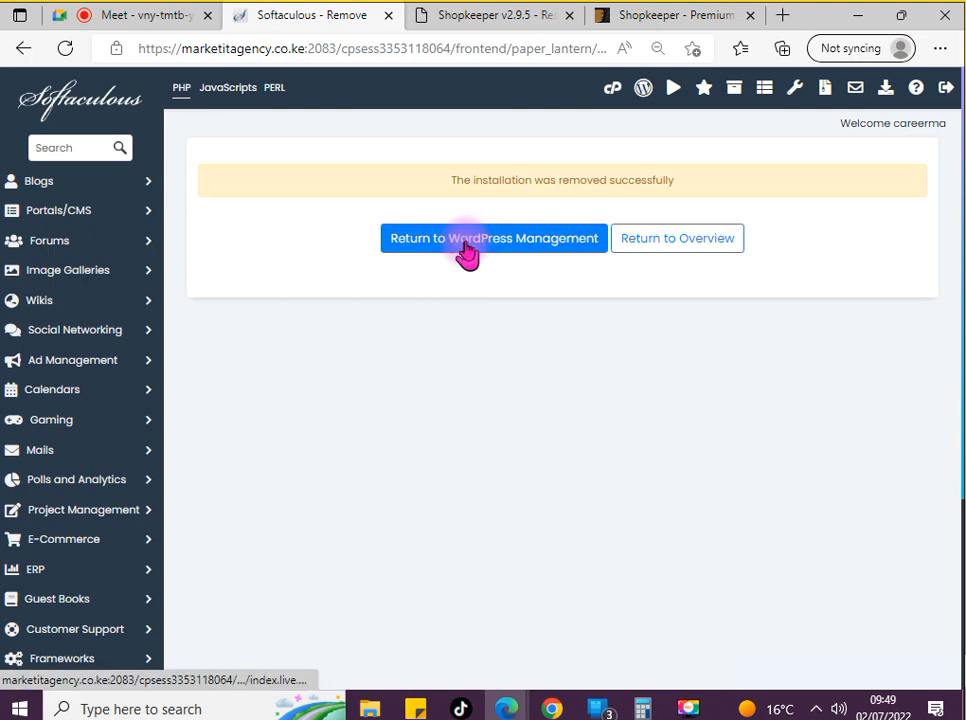
pyautogui.click(467, 250)
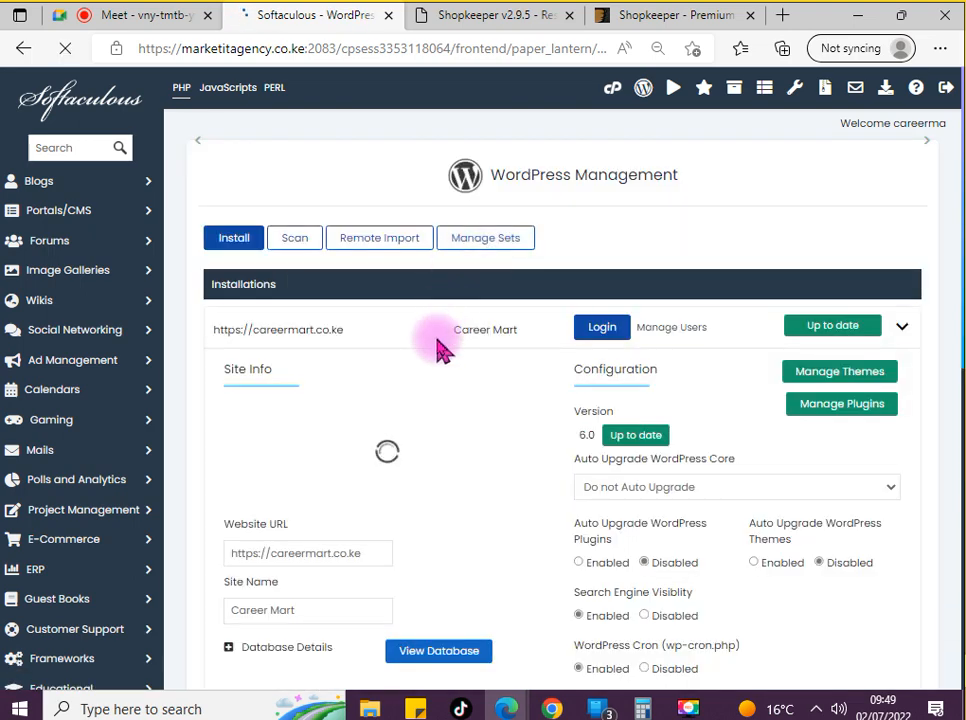
# Step: Start a new WordPress install on marketitagency.co.ke and edit the install directory
pyautogui.scroll(-3, 443, 348)
pyautogui.scroll(3, 429, 347)
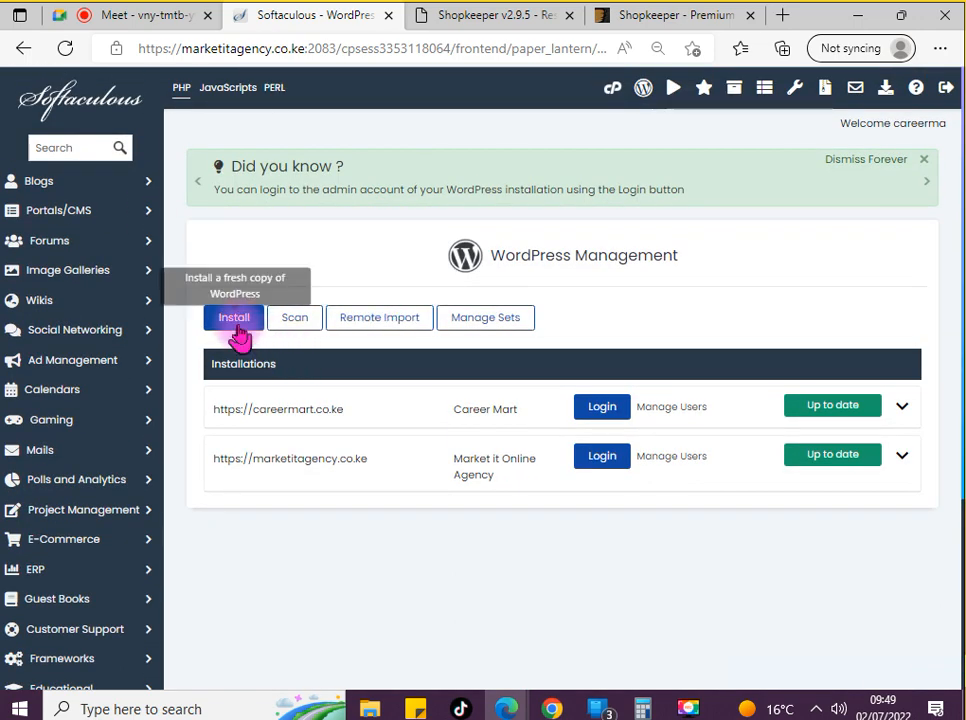
pyautogui.click(237, 318)
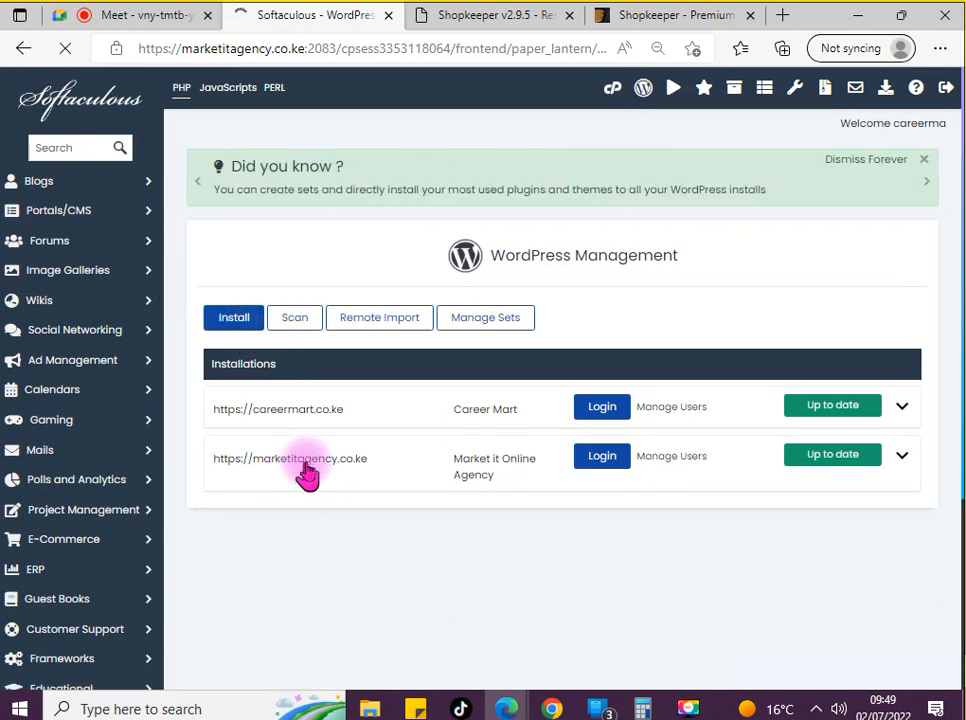
pyautogui.scroll(-3, 340, 472)
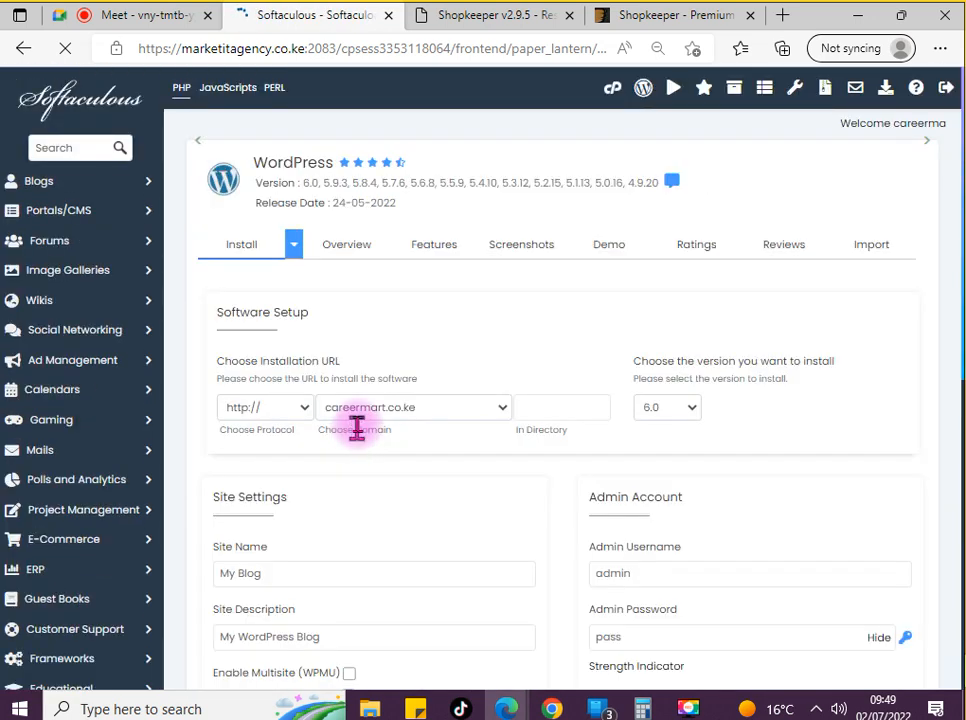
pyautogui.scroll(-1, 356, 423)
pyautogui.click(429, 298)
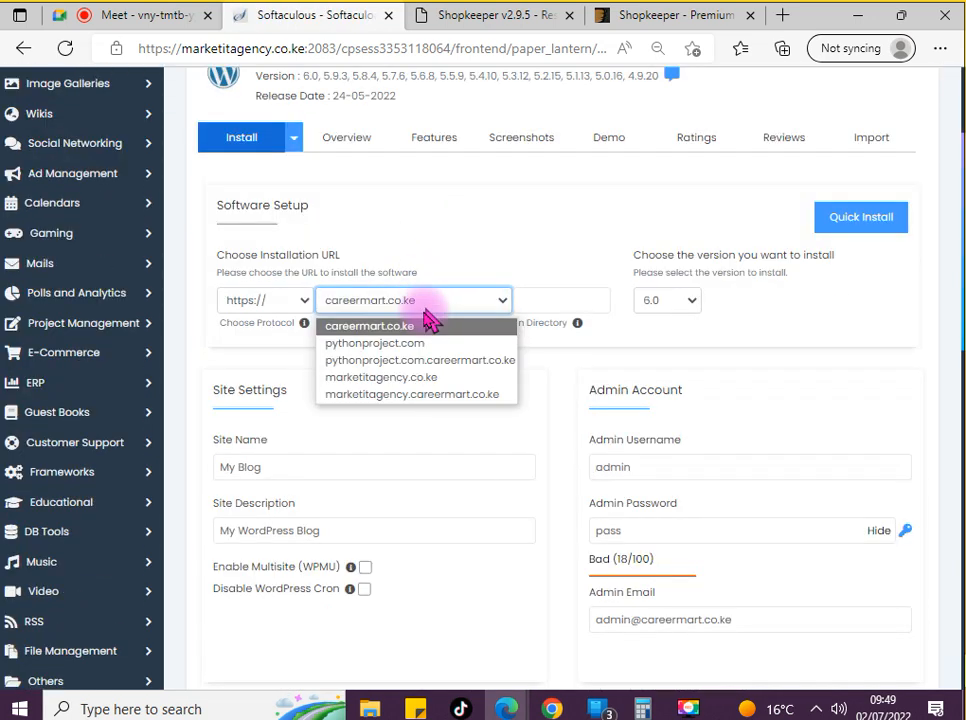
pyautogui.click(410, 385)
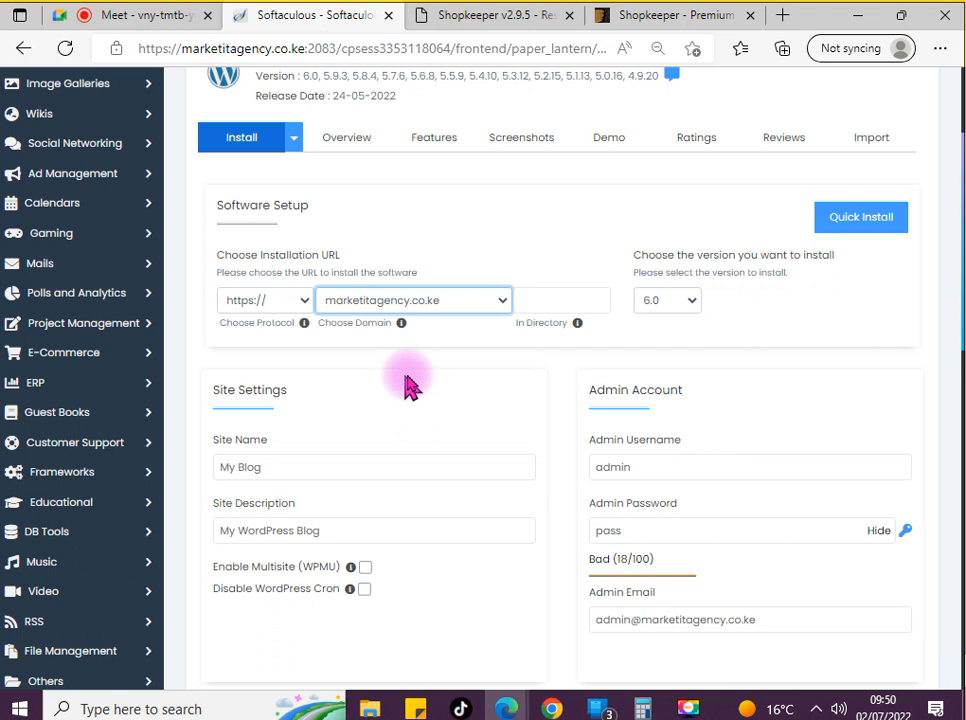
pyautogui.click(533, 299)
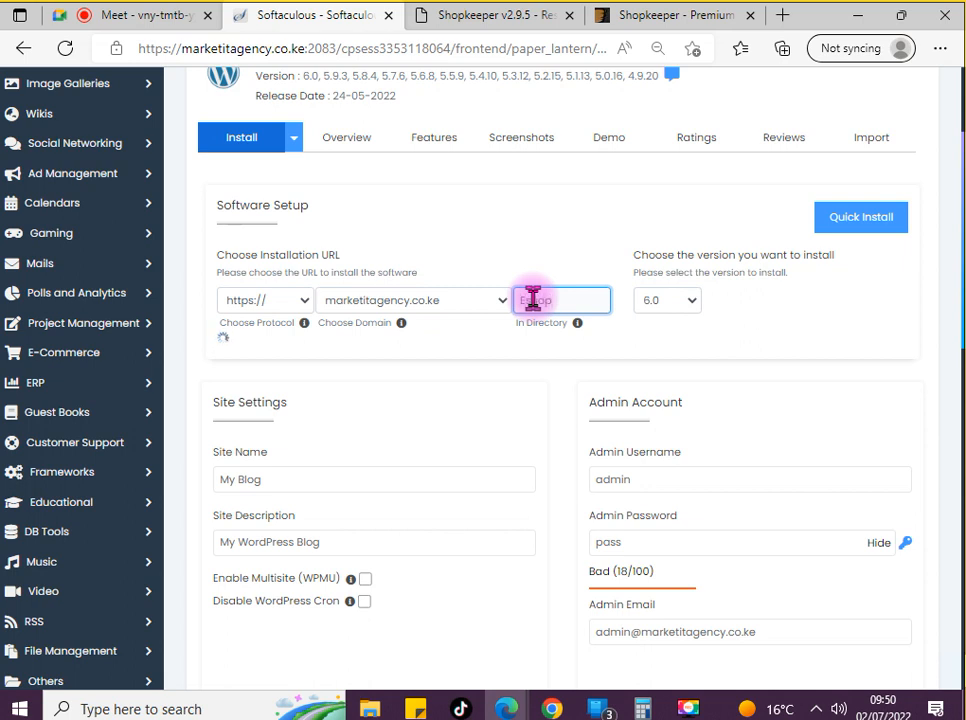
# Step: Replace the default site name and description for the Online Duka site
pyautogui.scroll(-1, 400, 340)
pyautogui.moveTo(280, 382); pyautogui.dragTo(90, 377)
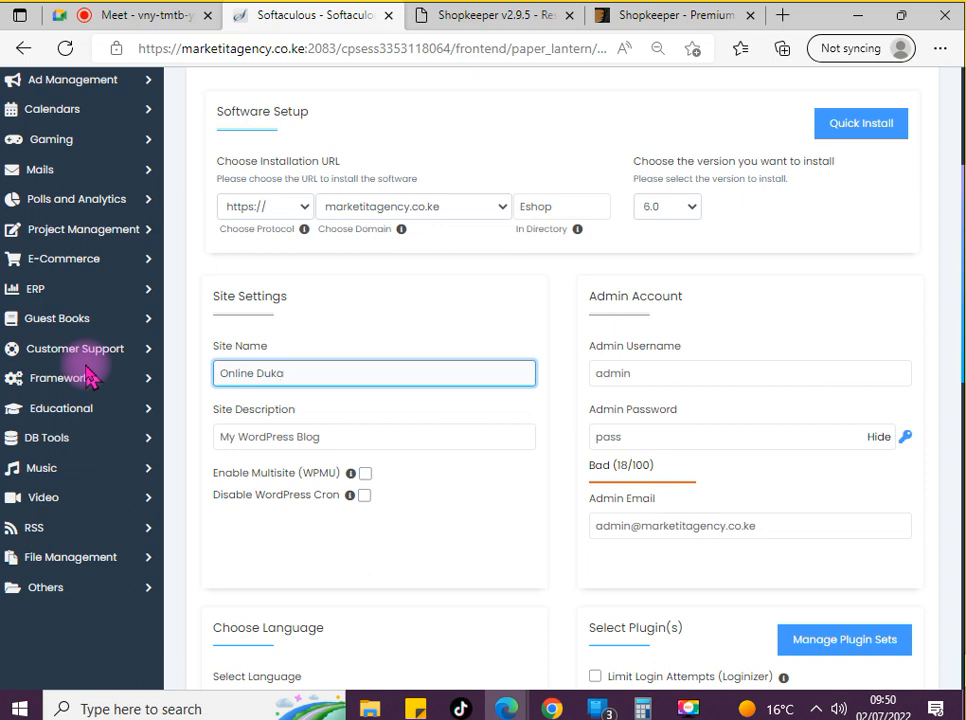
pyautogui.moveTo(338, 440); pyautogui.dragTo(142, 435)
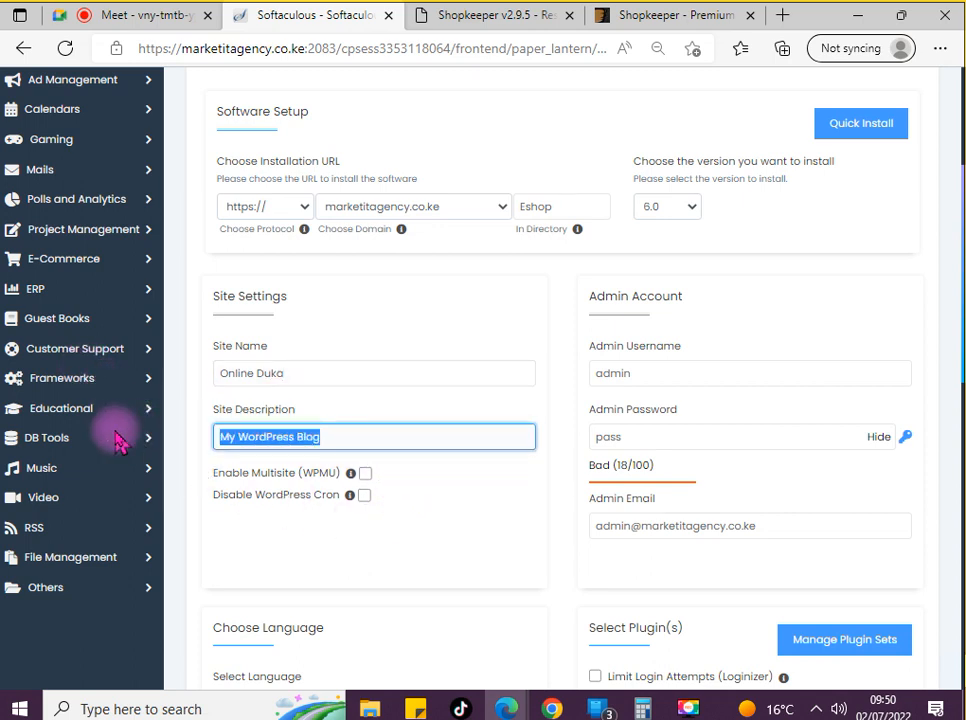
pyautogui.write('Unique Items')
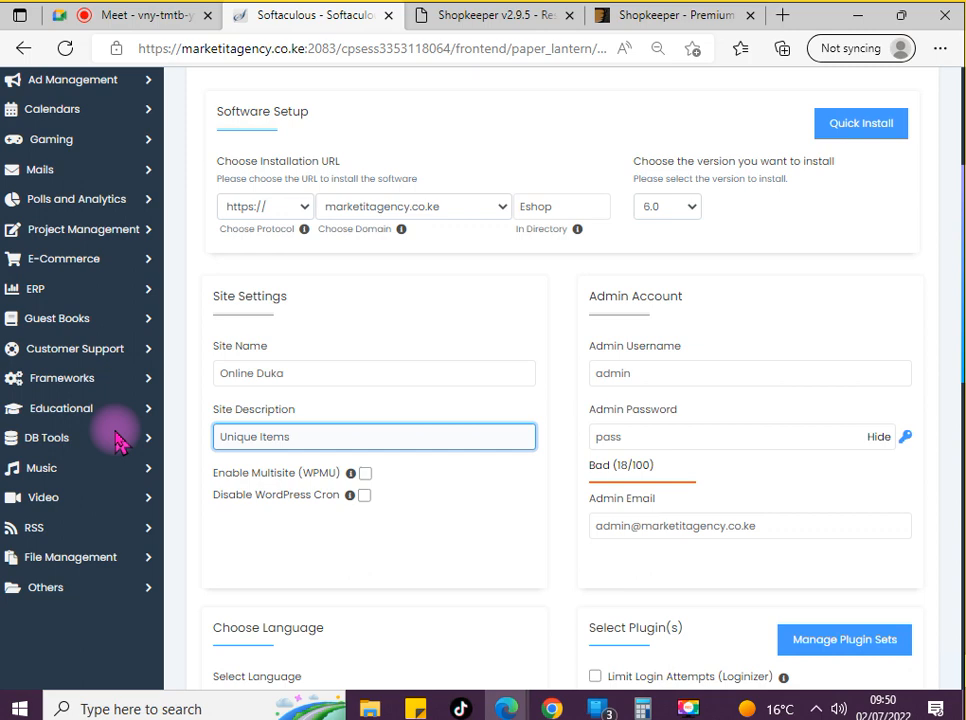
# Step: Enter a stronger admin password, check the admin e-mail, and launch the installation
pyautogui.scroll(-2, 118, 440)
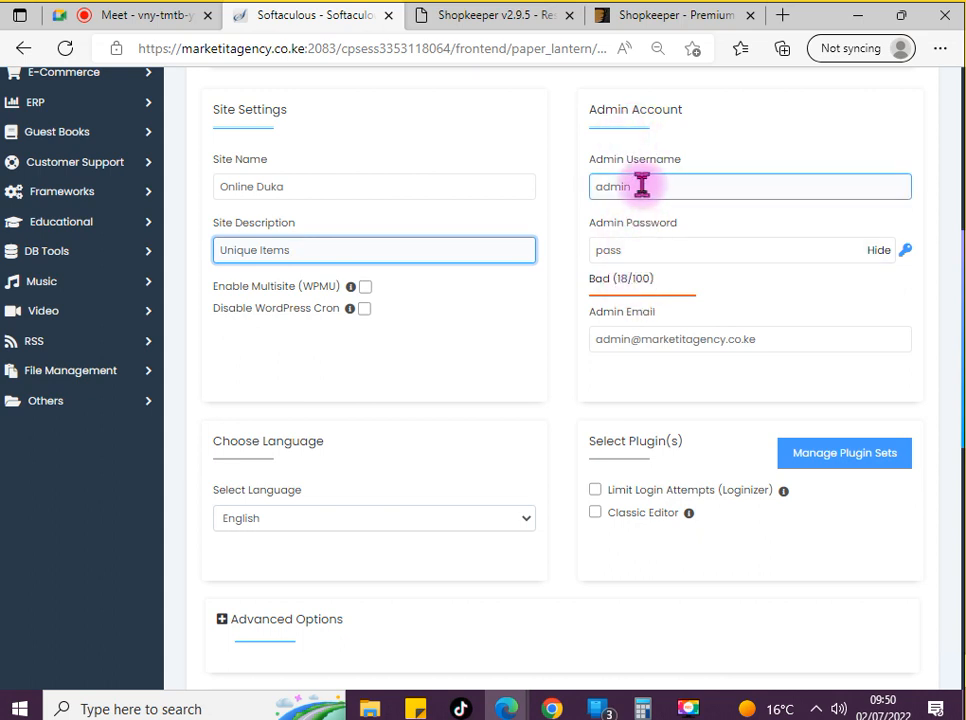
pyautogui.doubleClick(645, 249)
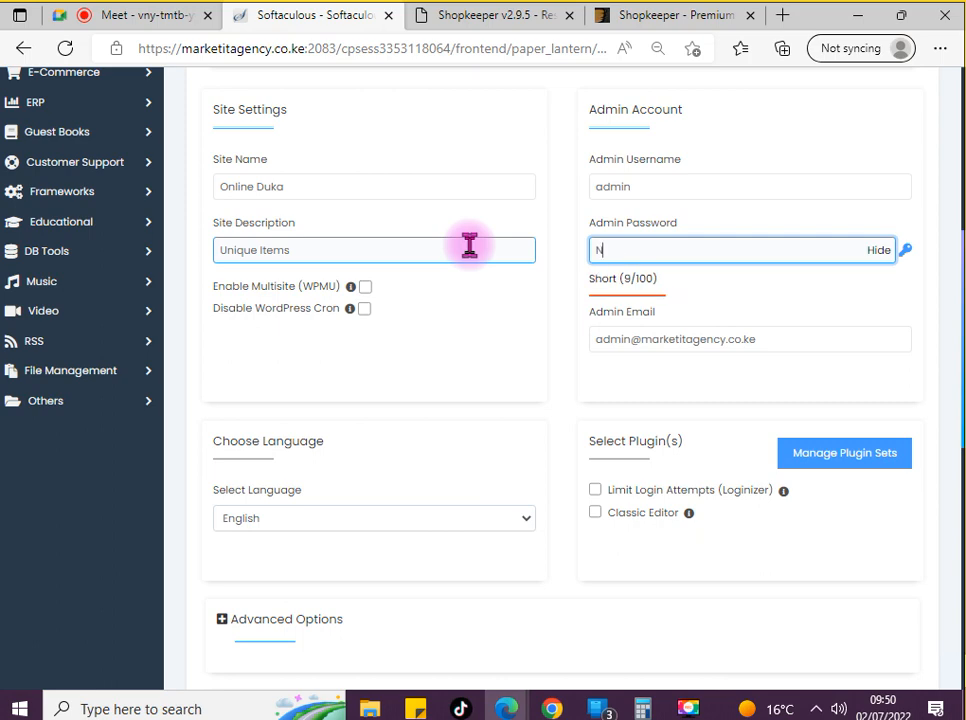
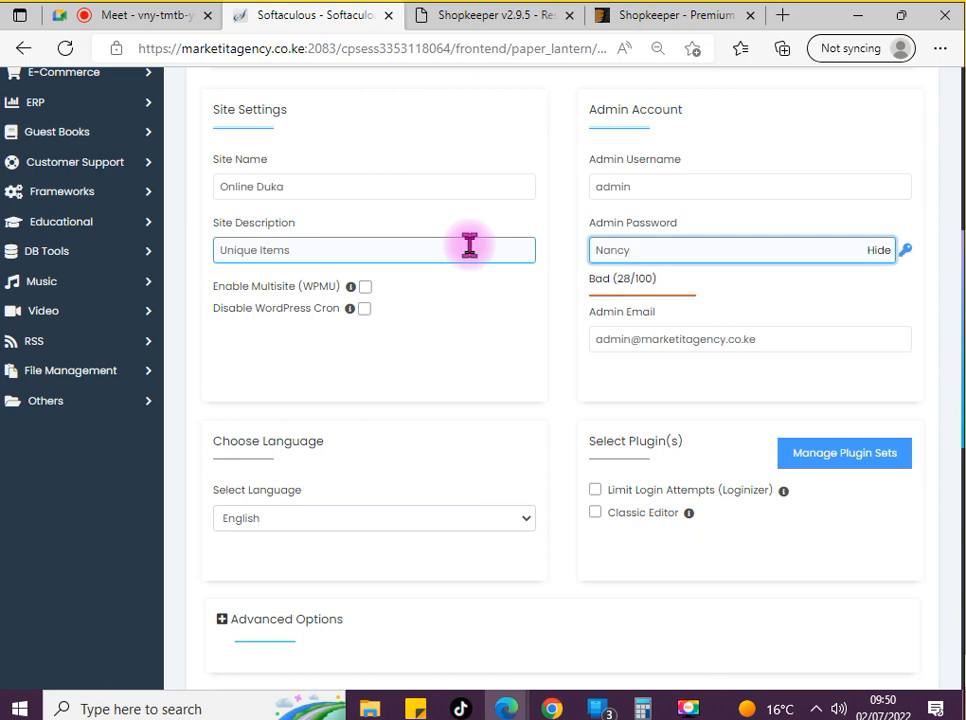
pyautogui.scroll(-2, 690, 300)
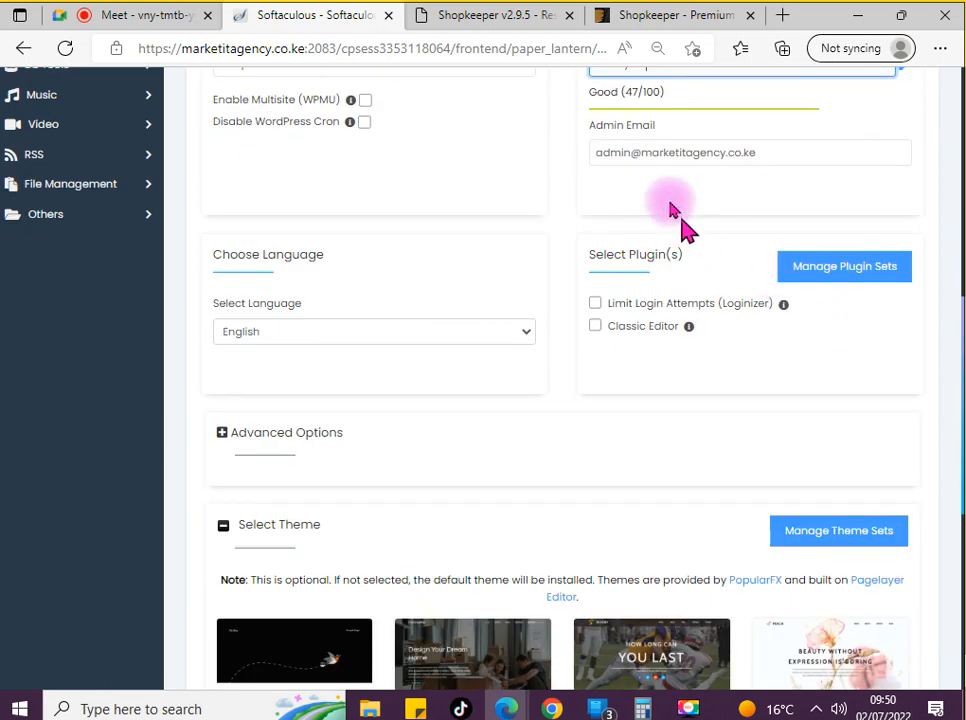
pyautogui.click(623, 155)
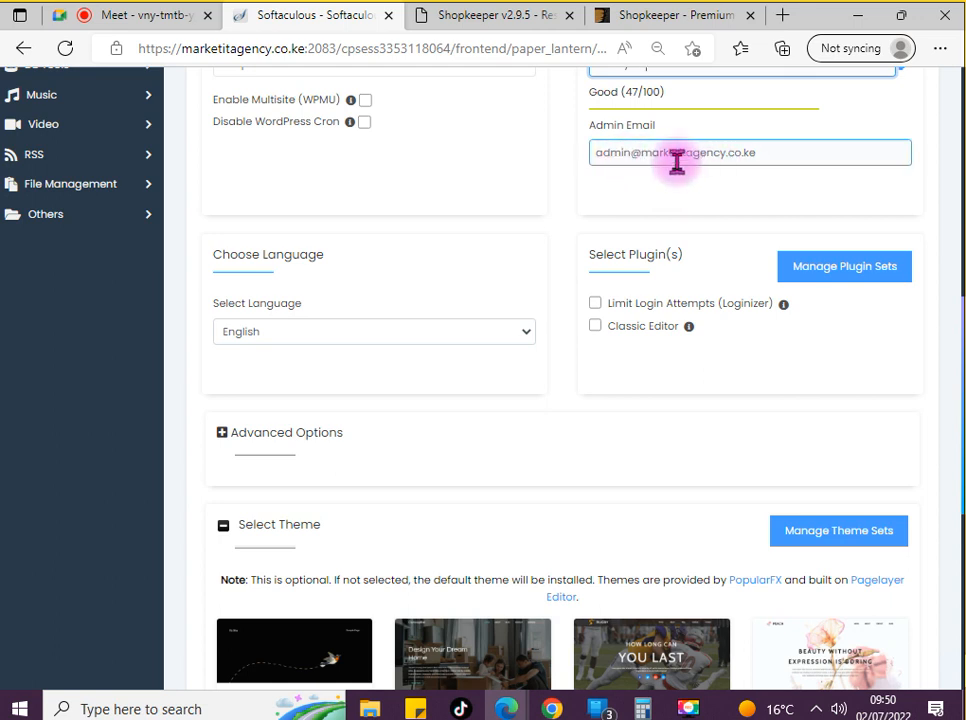
pyautogui.click(657, 180)
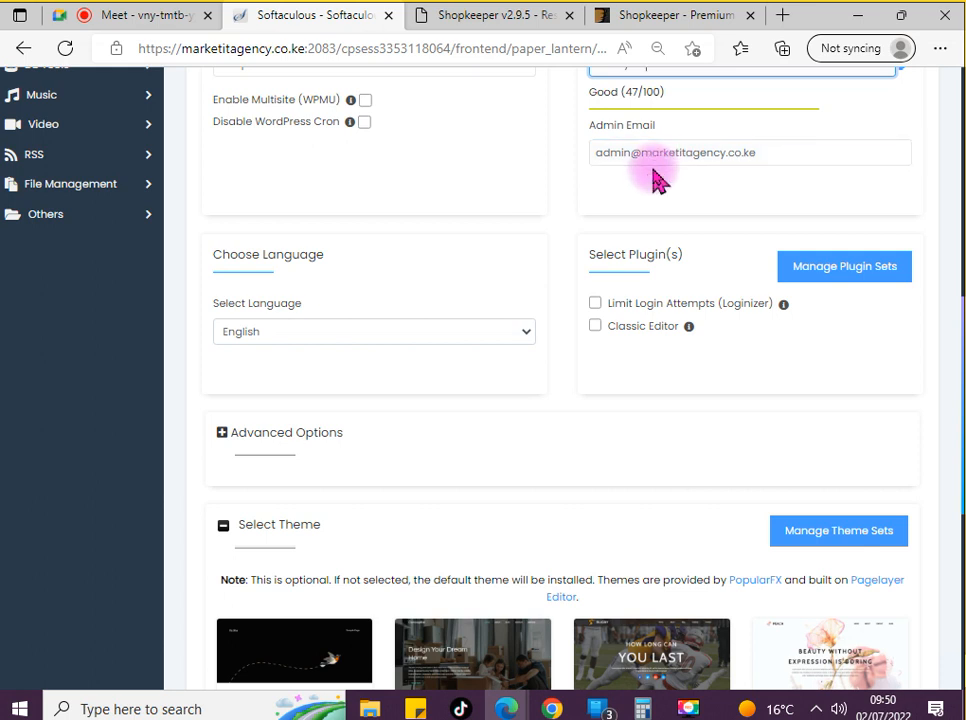
pyautogui.click(619, 158)
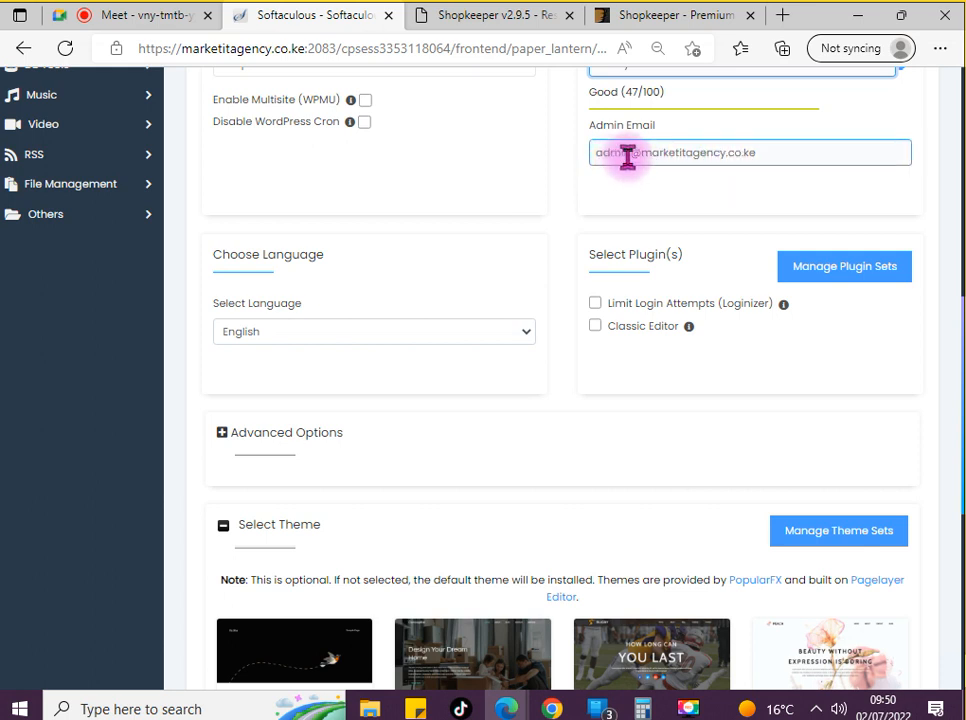
pyautogui.scroll(-5, 668, 323)
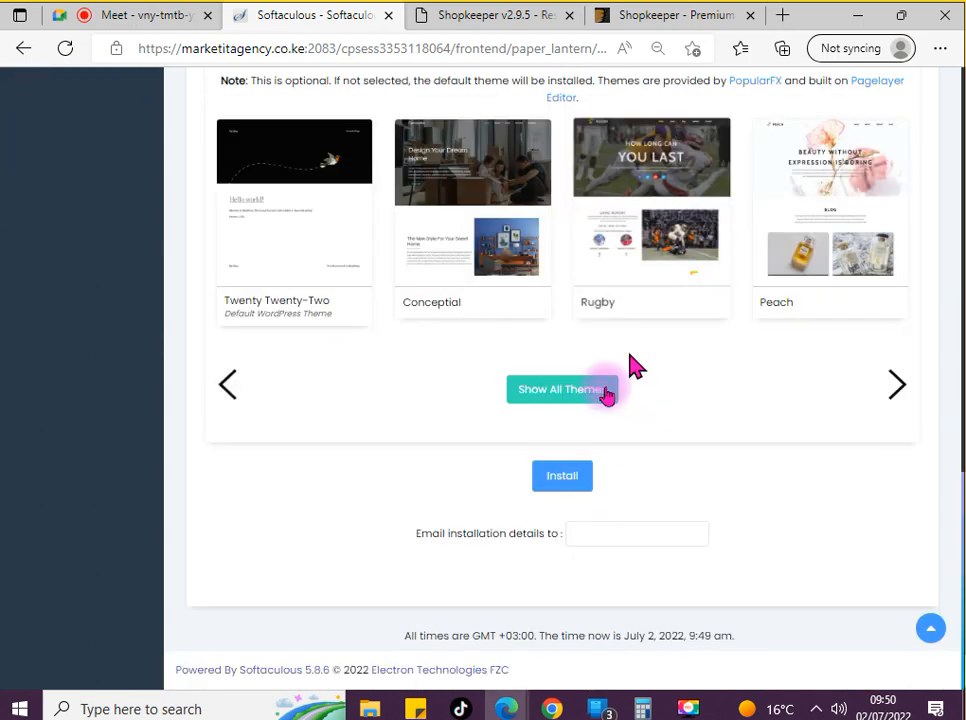
pyautogui.click(560, 478)
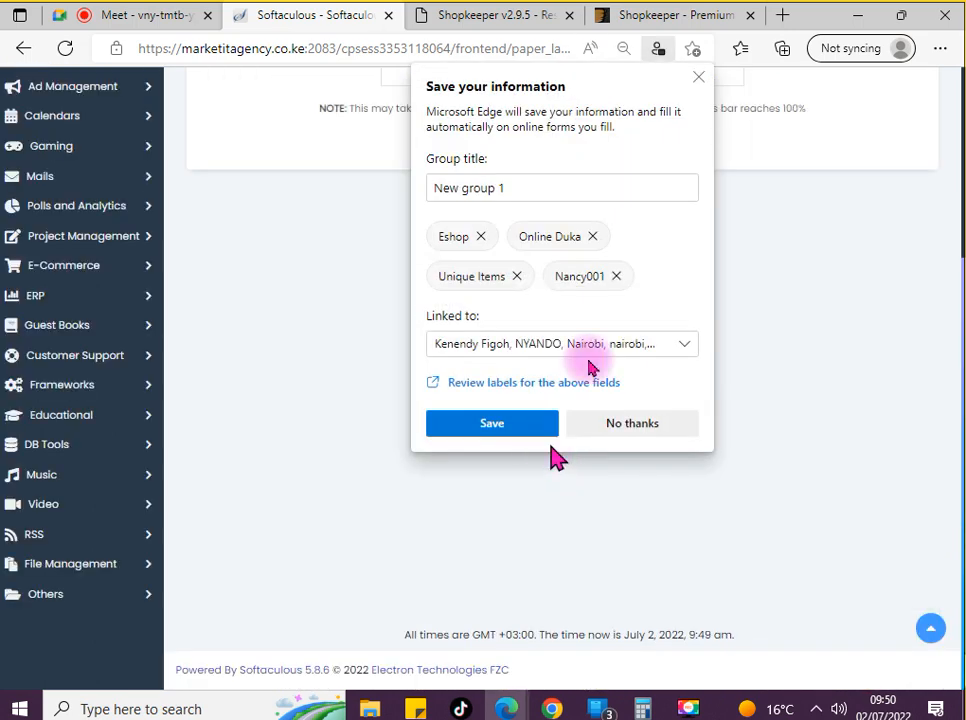
# Step: Decline Edge's offer to save form data and scroll back up to the installation progress
pyautogui.click(698, 78)
pyautogui.scroll(3, 588, 284)
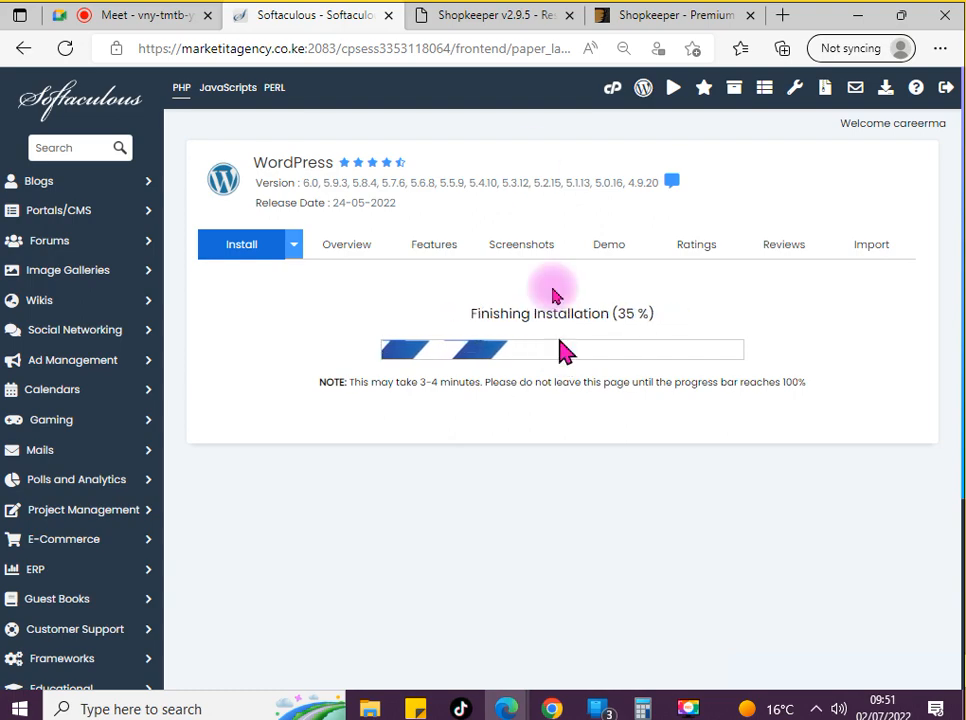
# Step: Look over the Shopkeeper download page and the ThemeForest Shopkeeper product page
pyautogui.click(492, 16)
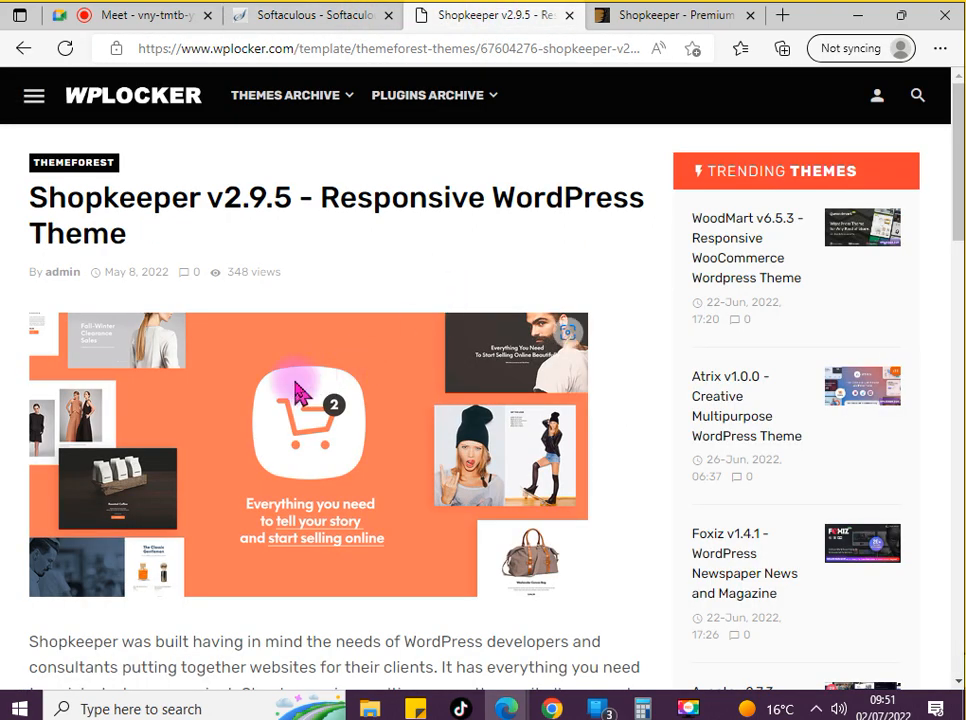
pyautogui.scroll(-5, 295, 386)
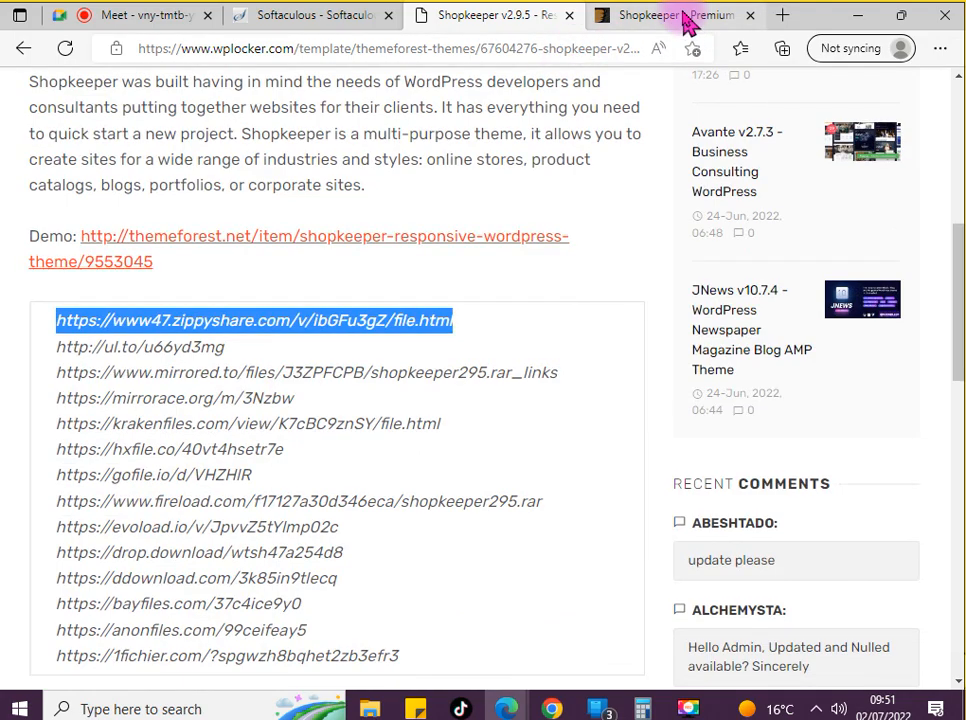
pyautogui.click(681, 15)
pyautogui.scroll(-4, 319, 414)
pyautogui.scroll(-1, 319, 400)
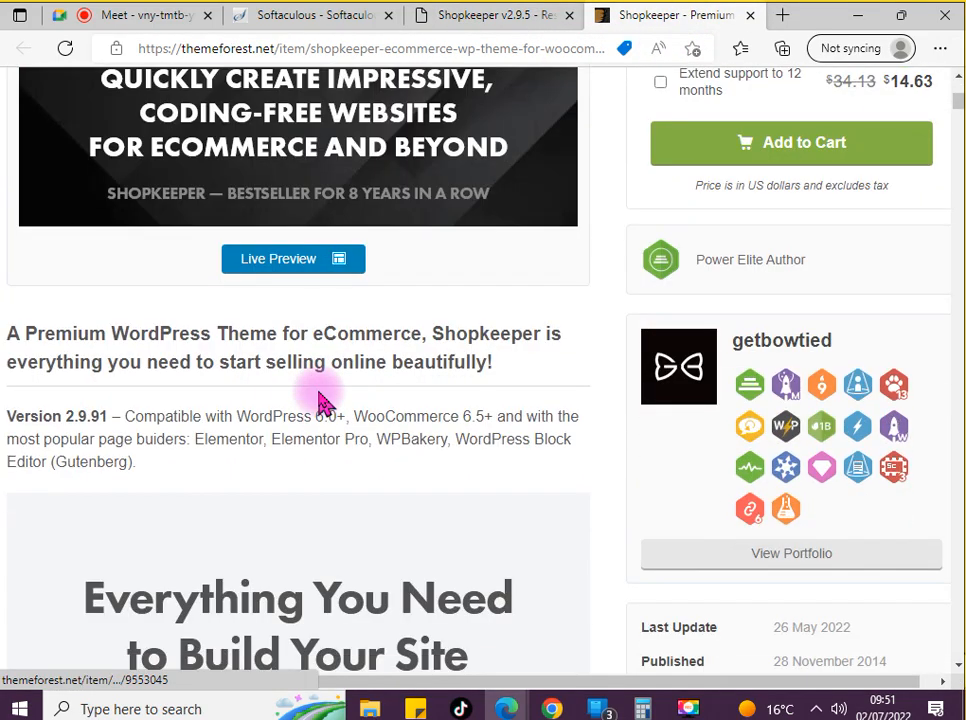
pyautogui.scroll(-6, 313, 368)
pyautogui.scroll(8, 313, 370)
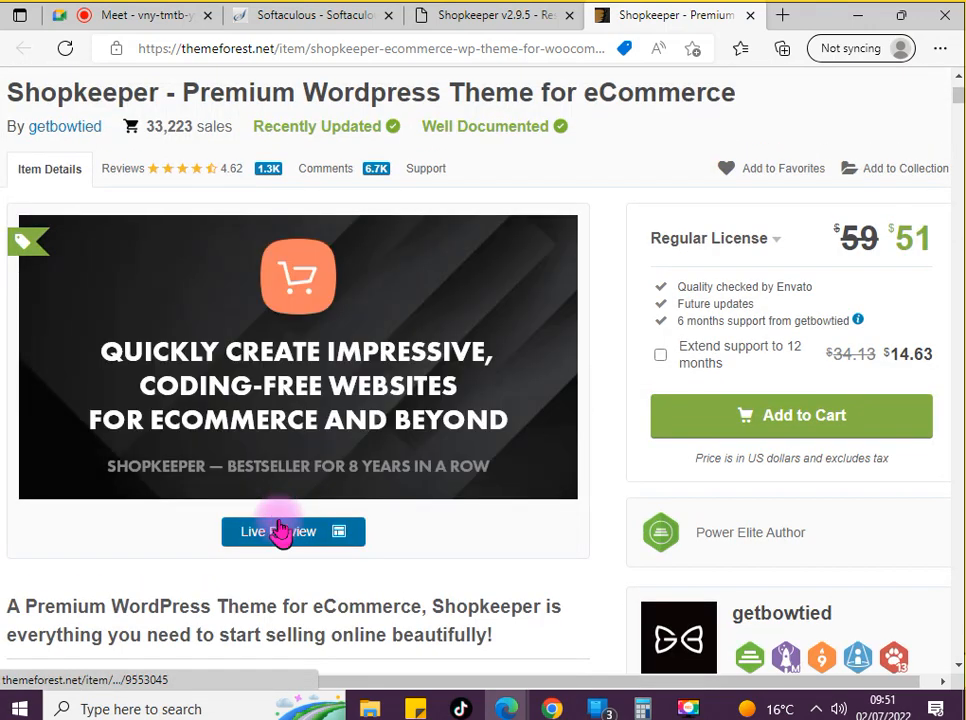
# Step: Open Shopkeeper's live preview in a new tab, browse it, then return to the download page
pyautogui.click(280, 531)
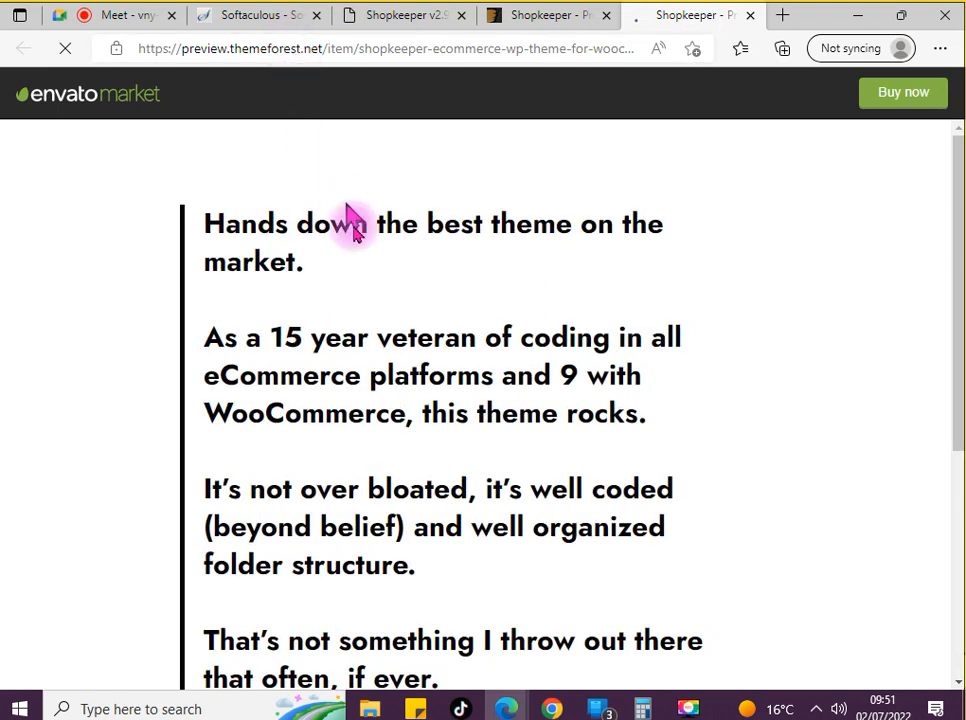
pyautogui.scroll(-4, 410, 280)
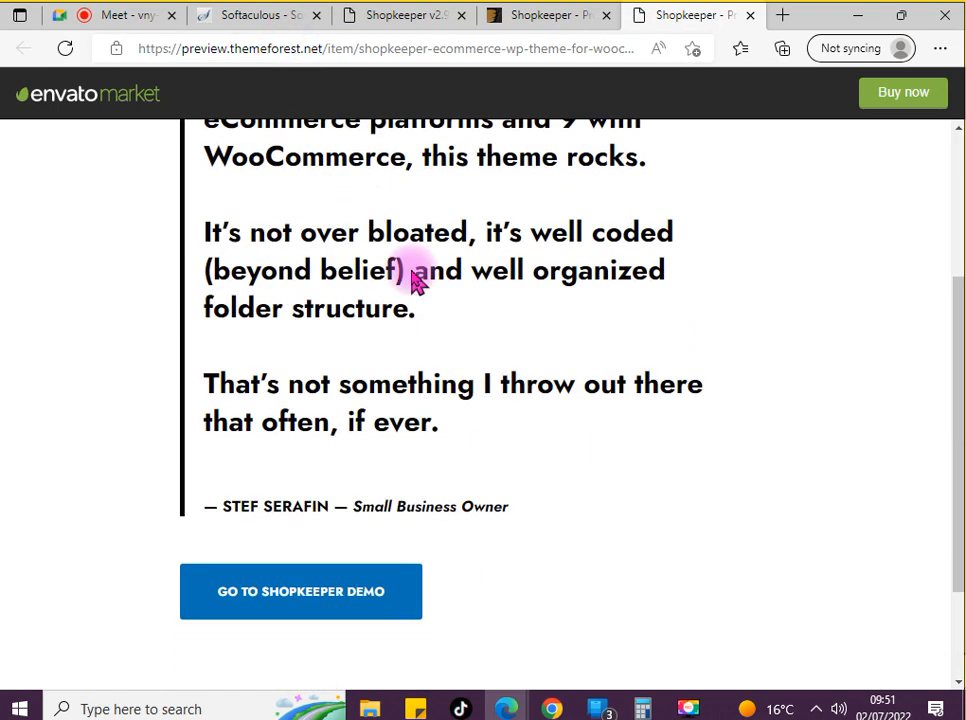
pyautogui.scroll(3, 410, 270)
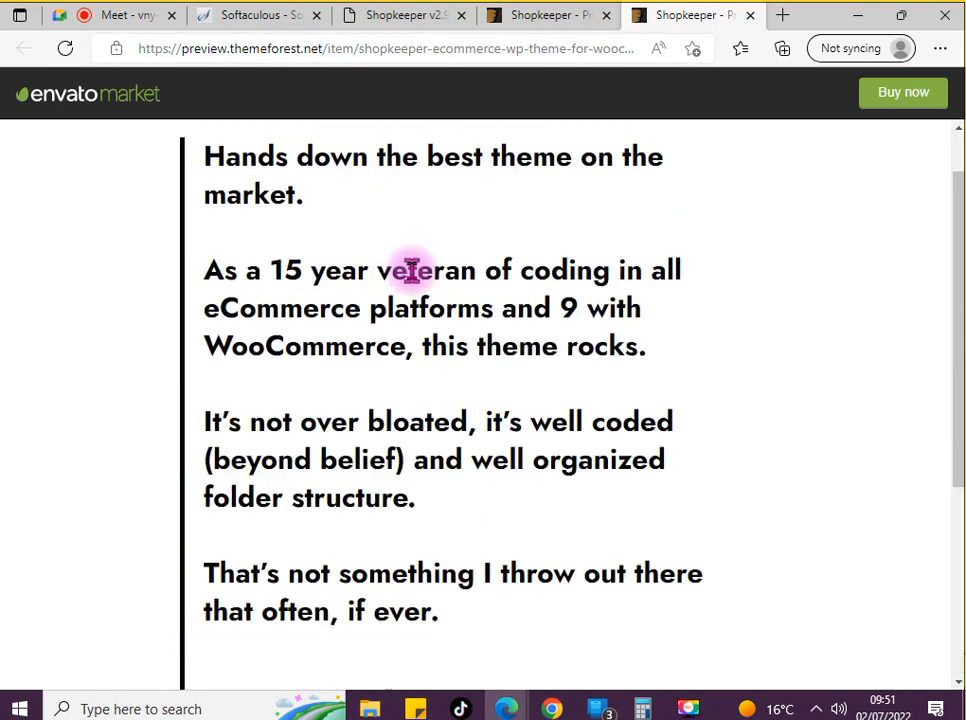
pyautogui.scroll(-3, 410, 268)
pyautogui.click(560, 17)
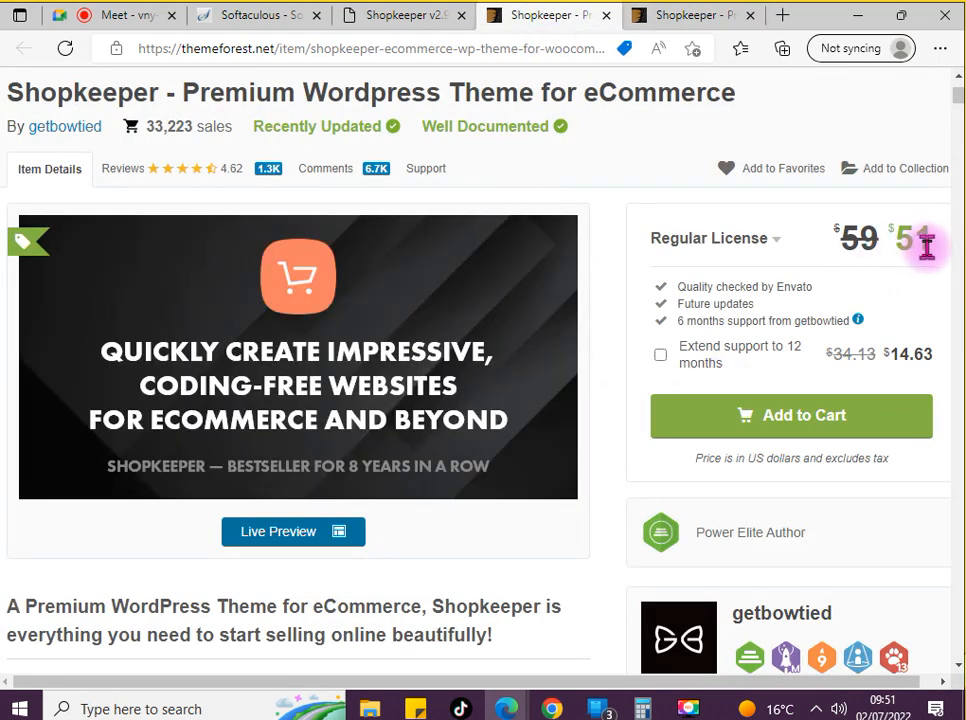
pyautogui.click(415, 22)
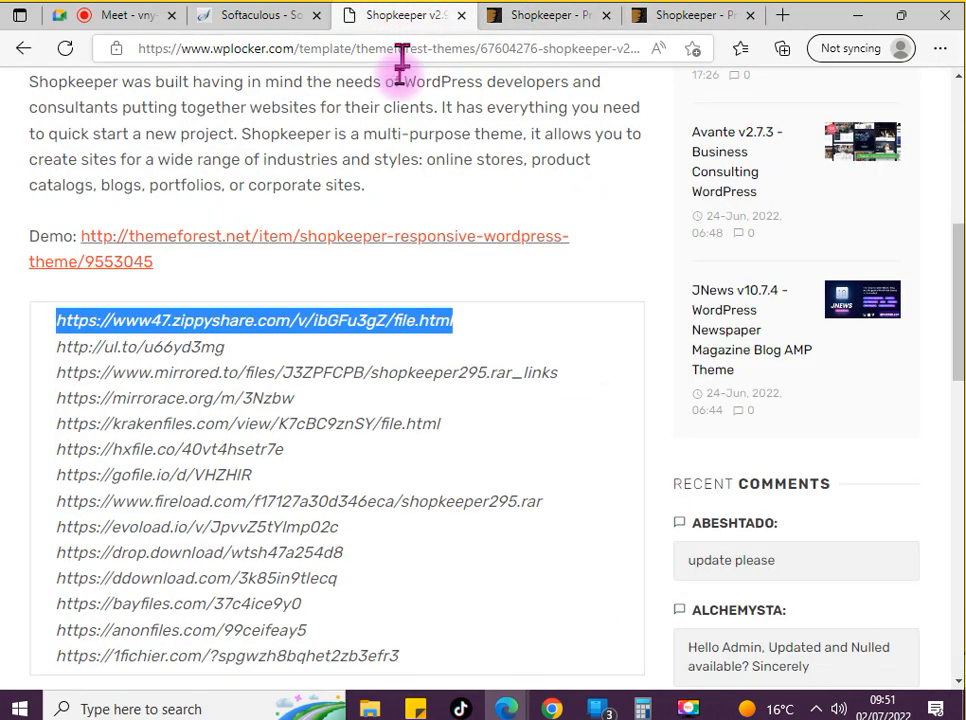
pyautogui.scroll(3, 446, 341)
# Step: Return to Softaculous and follow the Administrative URL to the Eshop wp-admin dashboard
pyautogui.click(255, 20)
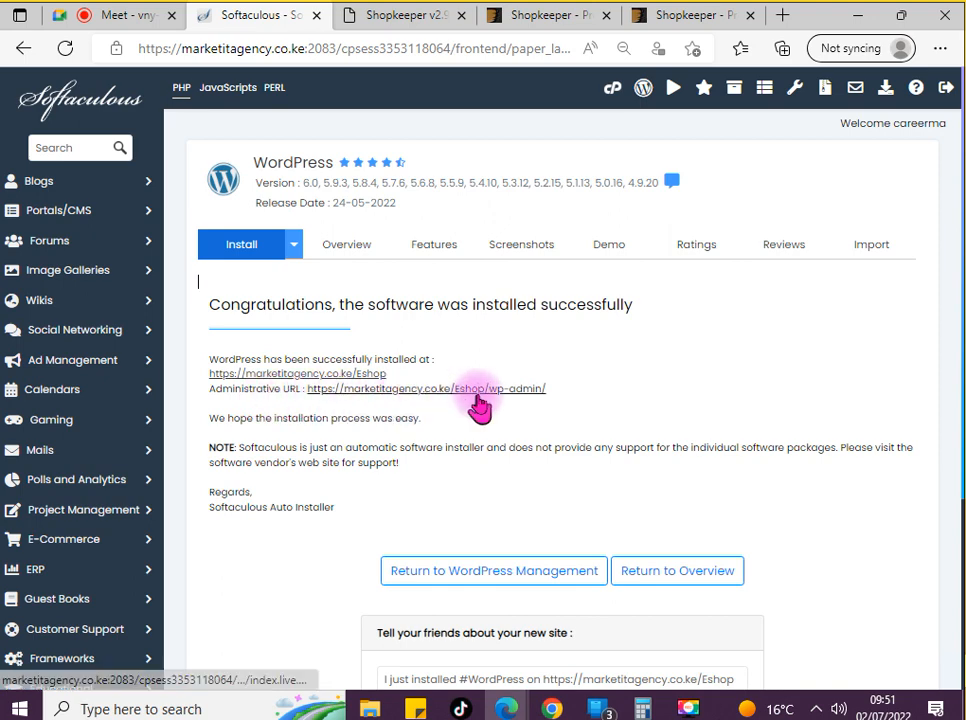
pyautogui.click(441, 393)
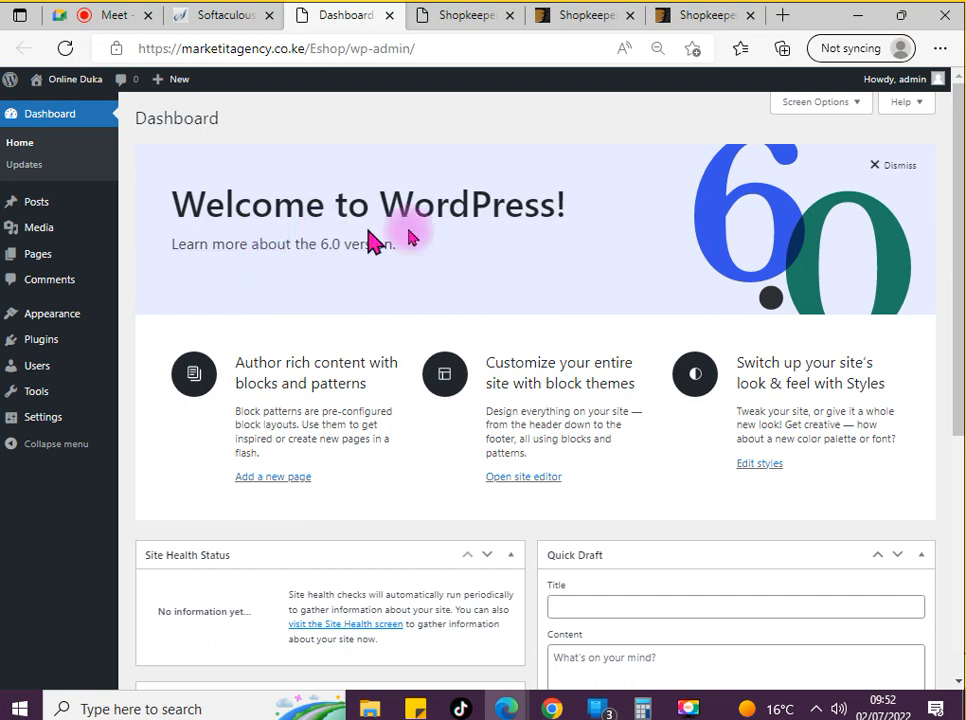
# Step: Go to Appearance > Themes and start adding a new theme
pyautogui.moveTo(30, 320)
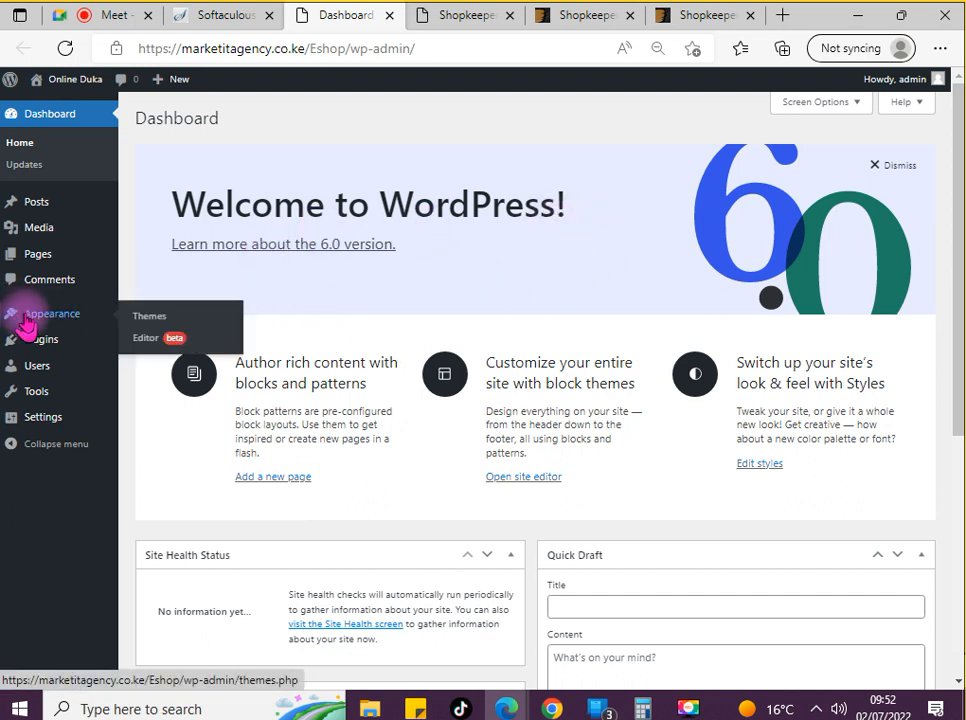
pyautogui.click(149, 318)
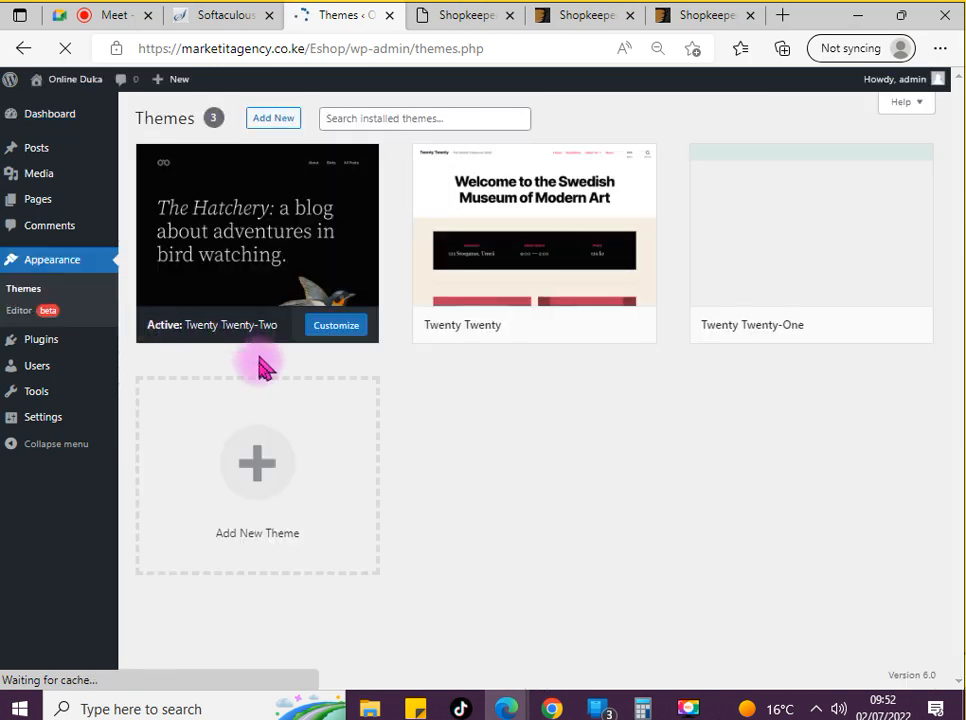
pyautogui.click(257, 466)
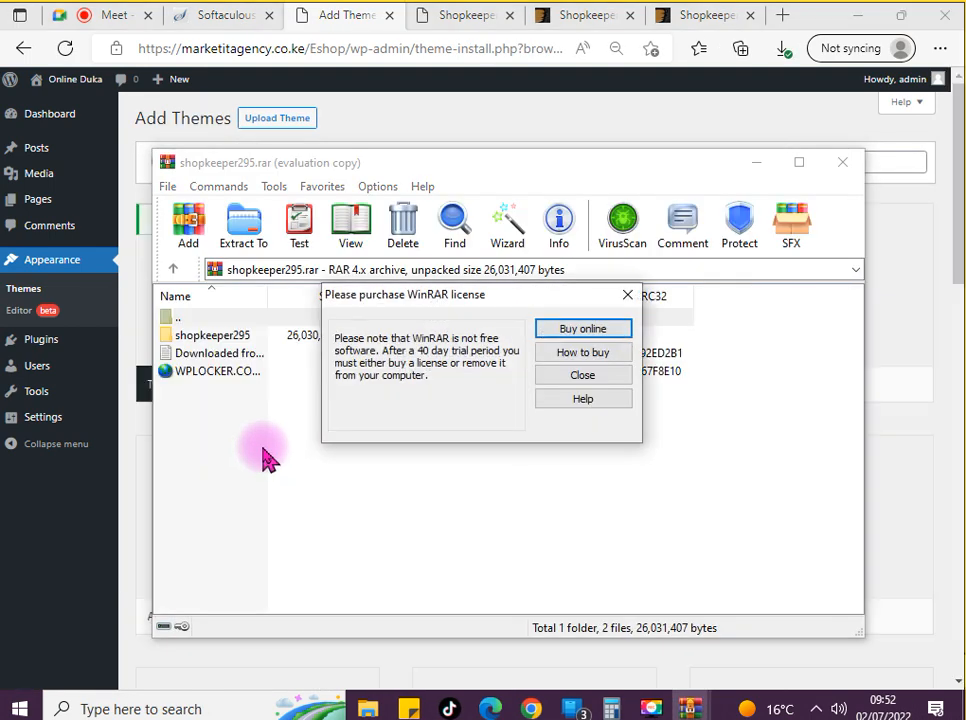
# Step: Close the WinRAR window and reveal the Upload Theme zip form
pyautogui.click(627, 294)
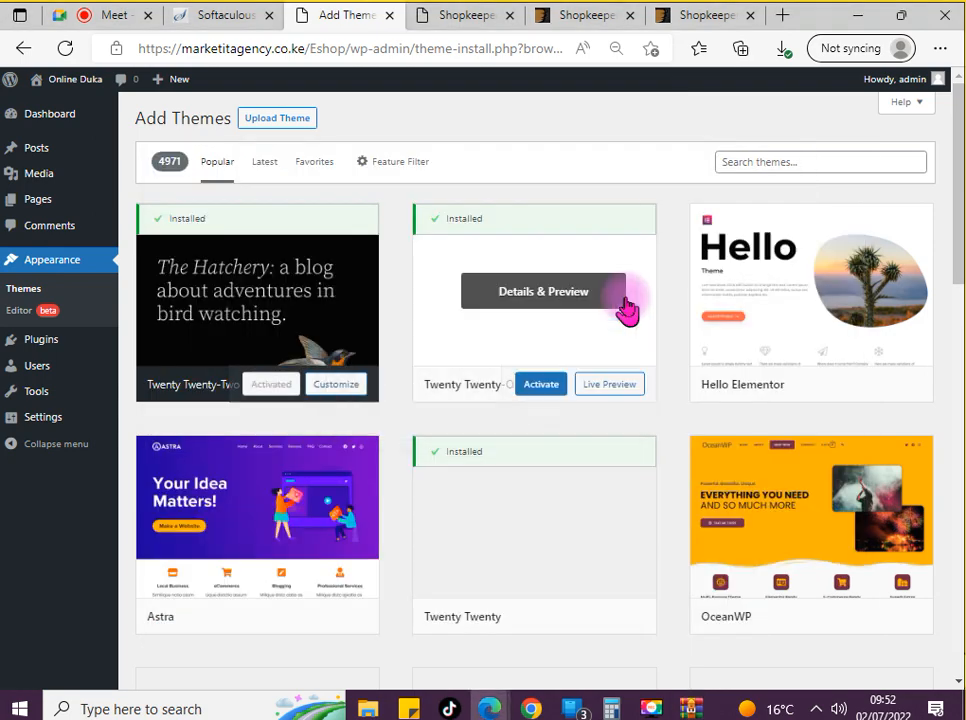
pyautogui.scroll(-3, 401, 384)
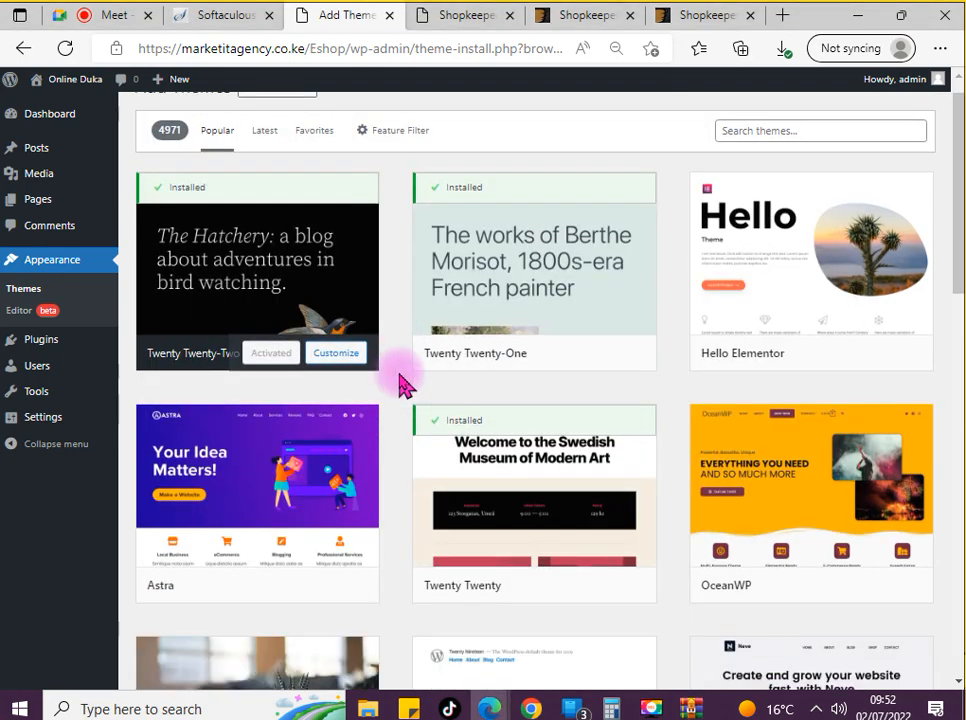
pyautogui.scroll(3, 401, 384)
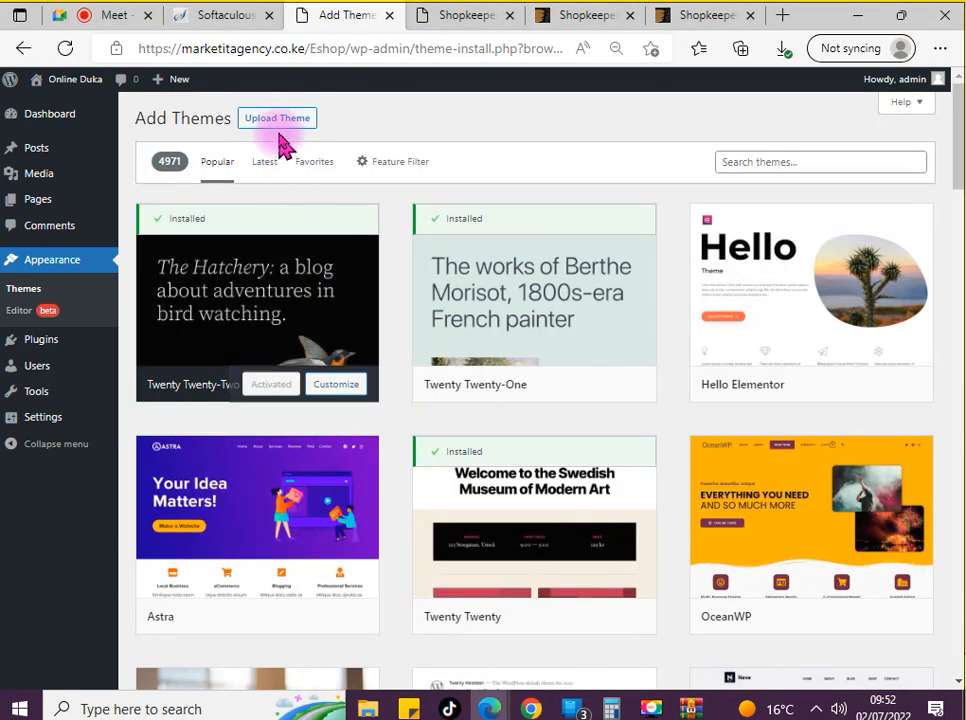
pyautogui.click(273, 125)
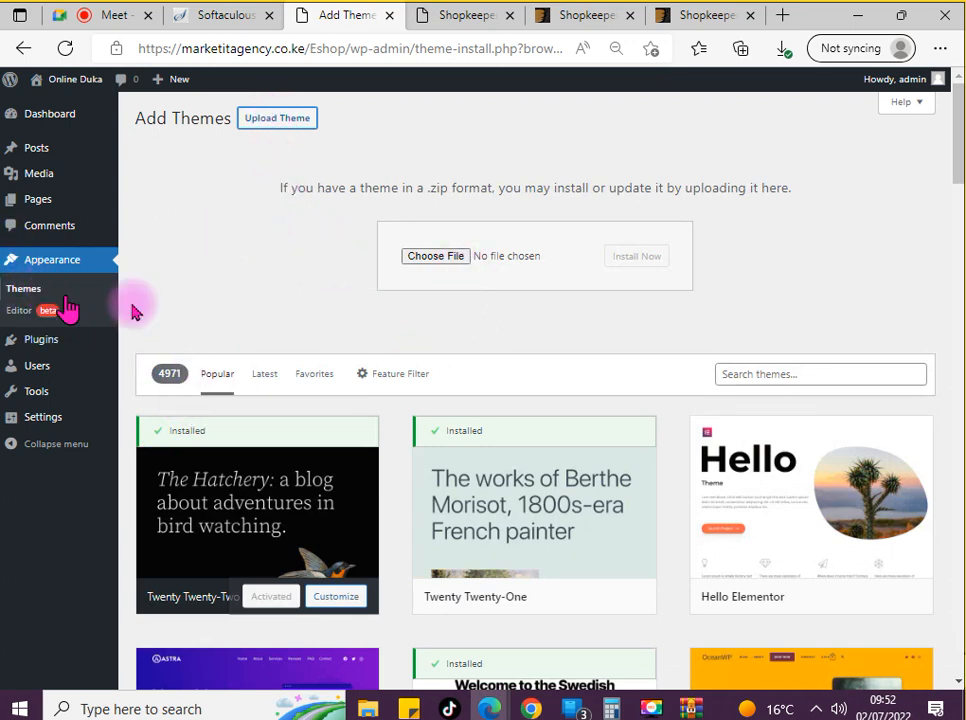
# Step: Choose shopkeeper.zip from Desktop > shopkeeper295 > Shopkeeper 2.9.5 > Theme Files for upload
pyautogui.click(440, 257)
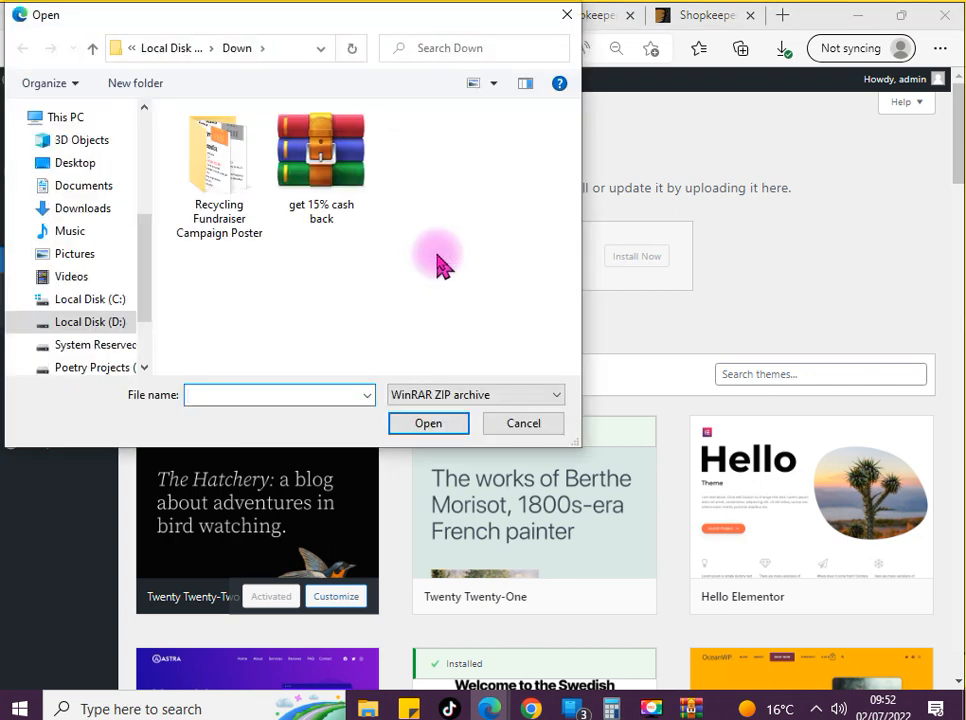
pyautogui.click(80, 165)
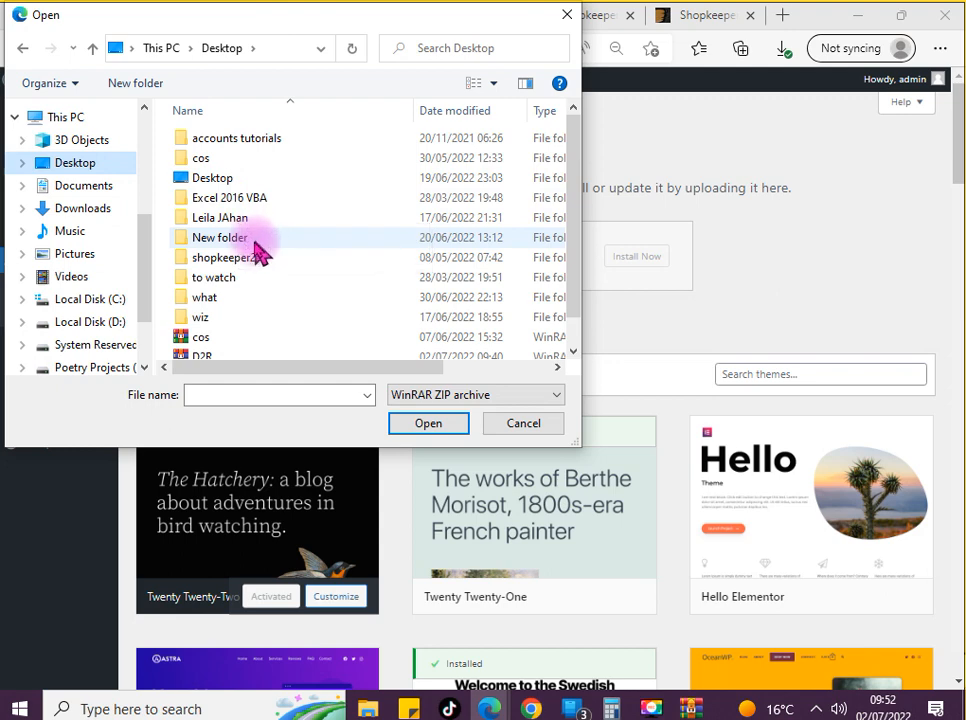
pyautogui.doubleClick(259, 258)
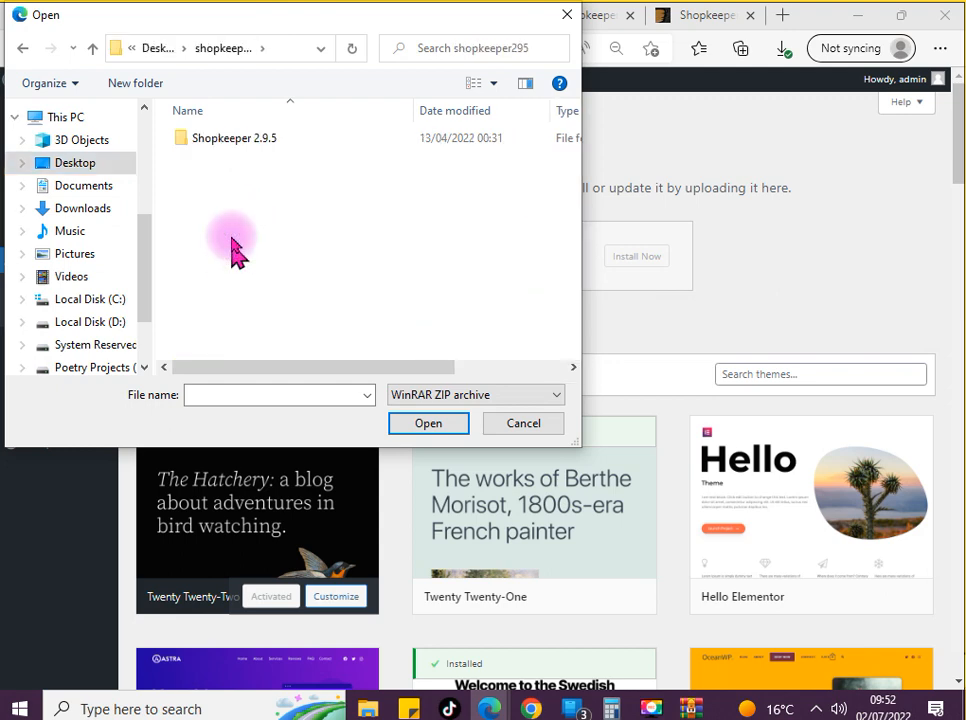
pyautogui.doubleClick(212, 139)
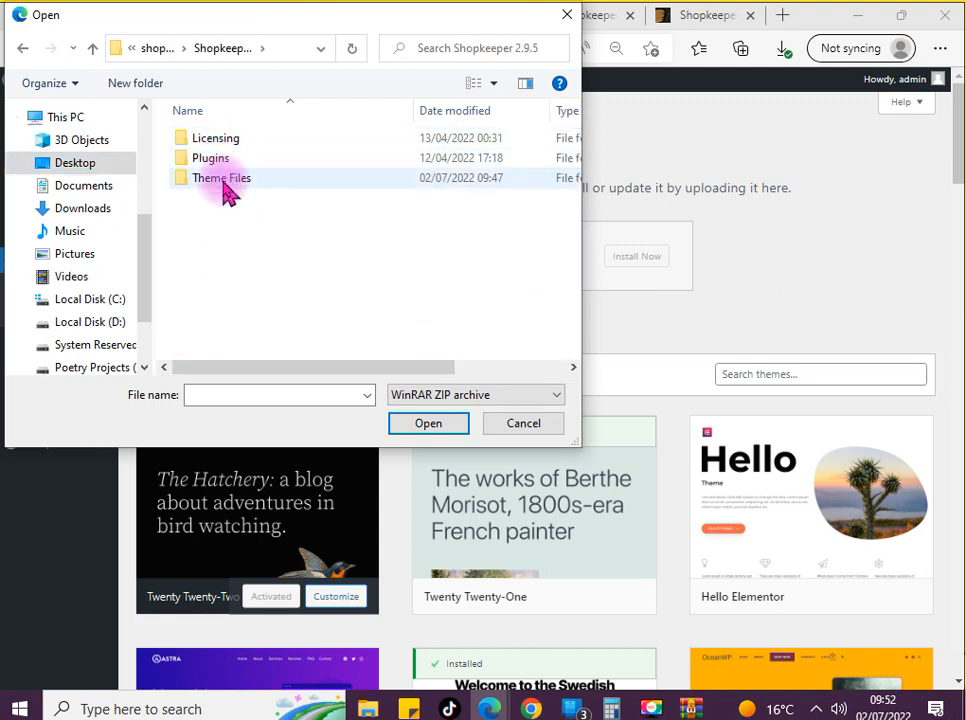
pyautogui.doubleClick(222, 180)
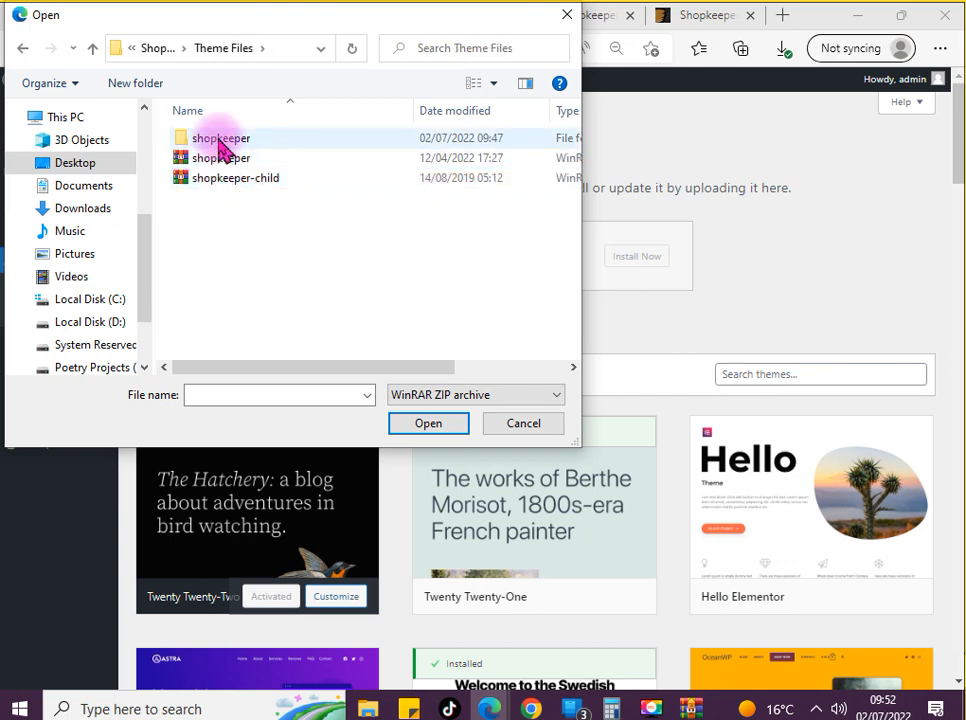
pyautogui.click(213, 166)
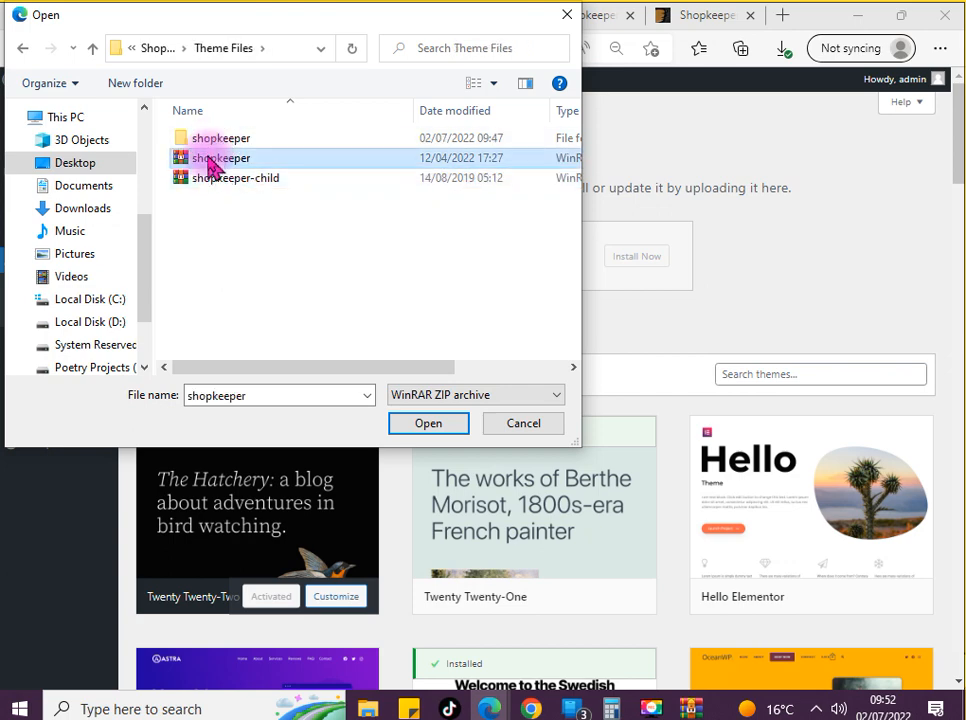
pyautogui.click(429, 428)
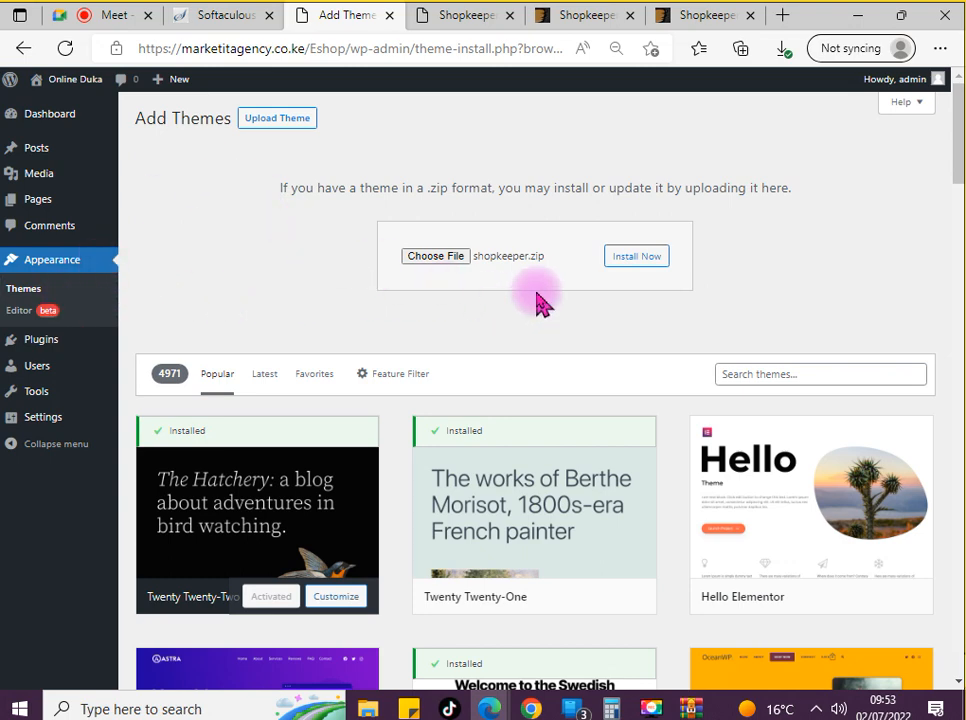
# Step: Navigate from Softaculous back to cPanel and open File Manager under FILES
pyautogui.click(230, 16)
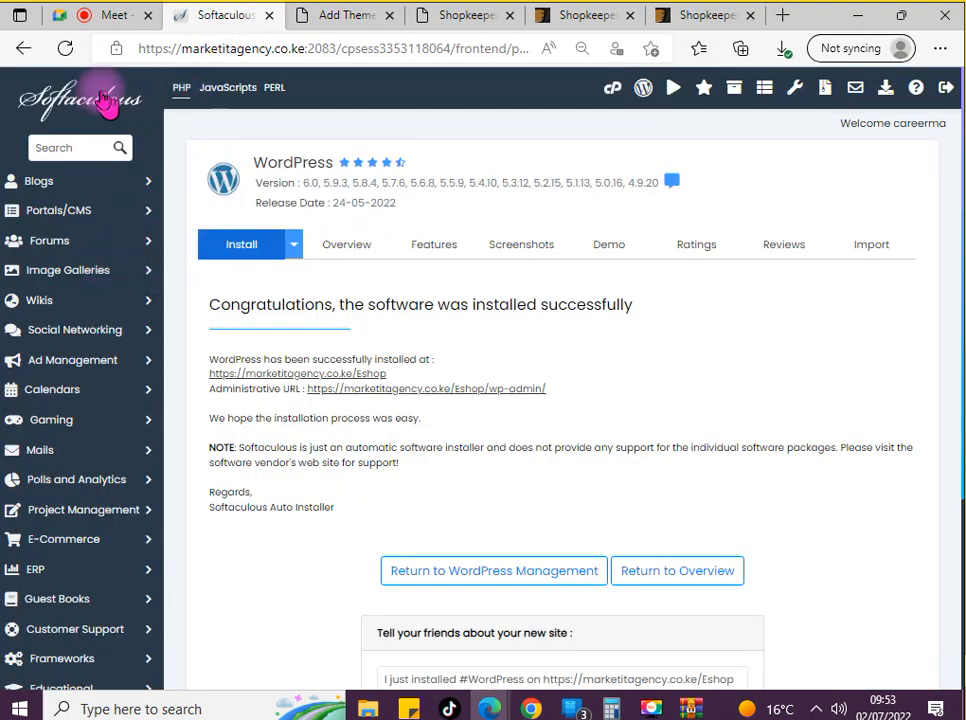
pyautogui.click(62, 80)
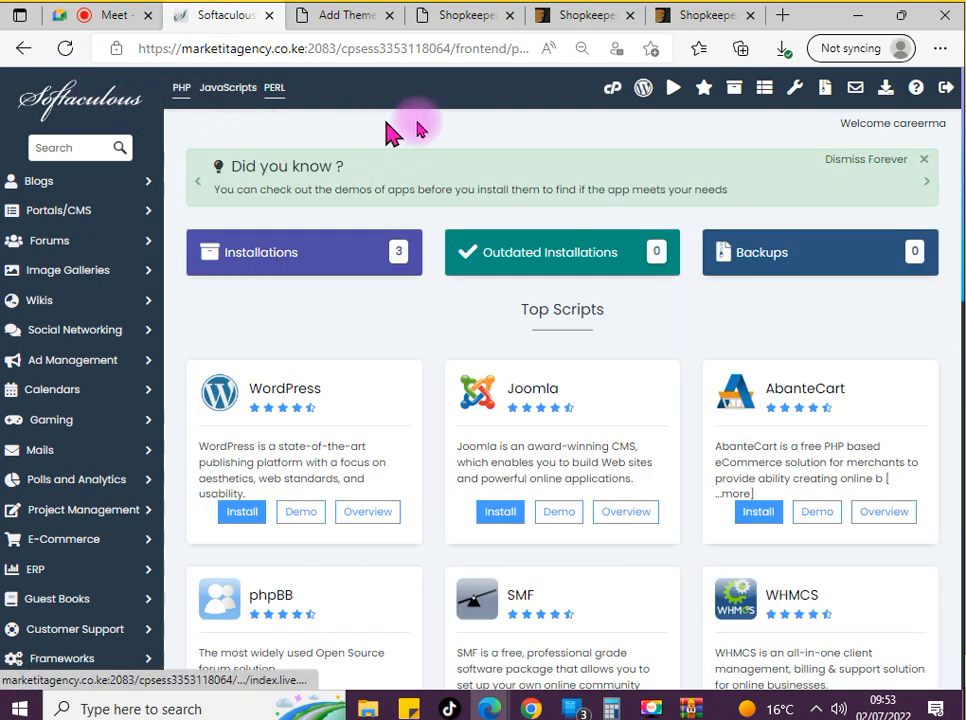
pyautogui.click(612, 90)
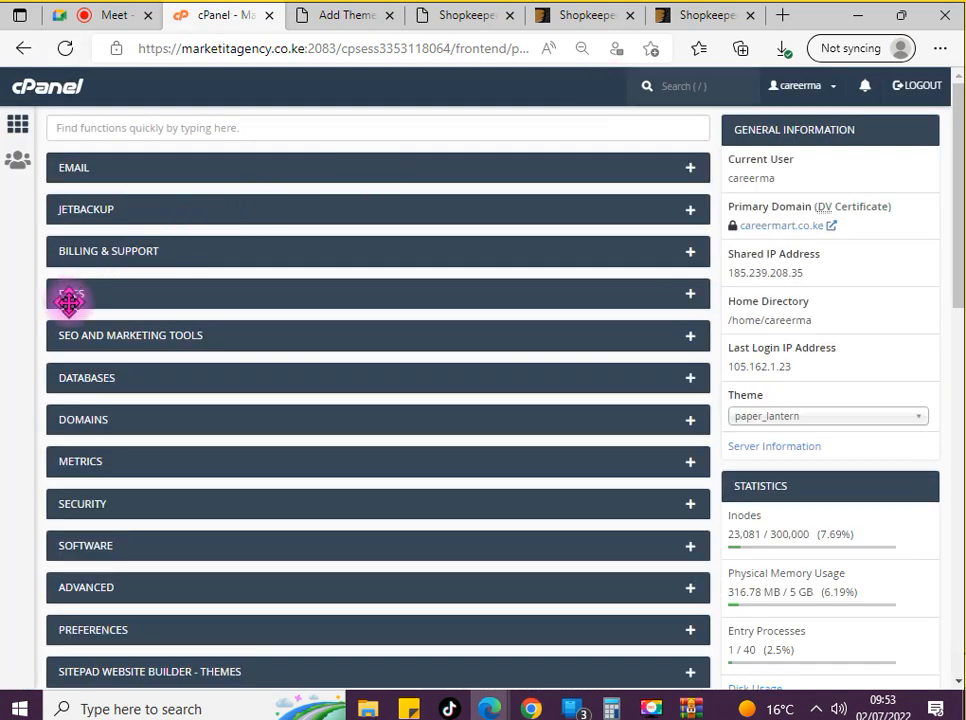
pyautogui.click(690, 300)
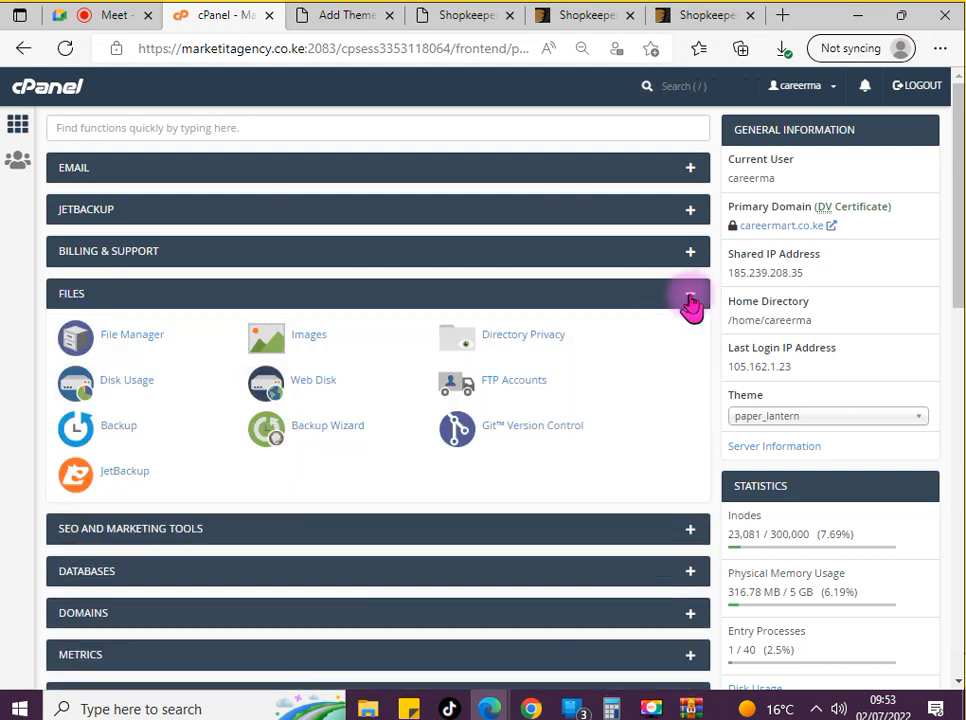
pyautogui.click(114, 341)
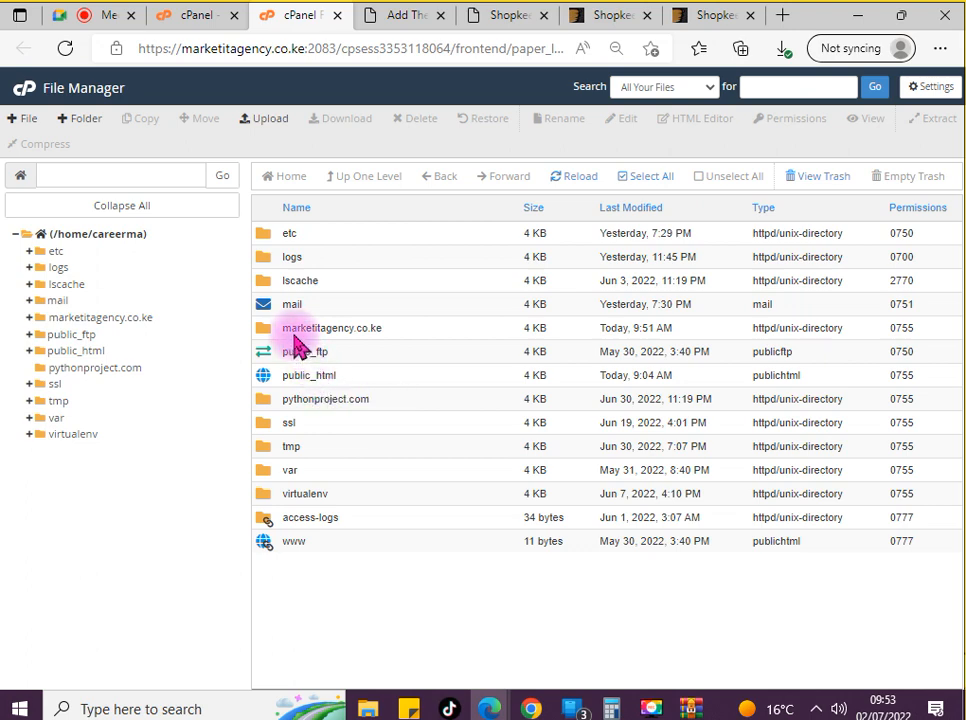
# Step: Open marketitagency.co.ke, then Eshop, to list its wp-admin, wp-content and wp-includes folders
pyautogui.click(349, 330)
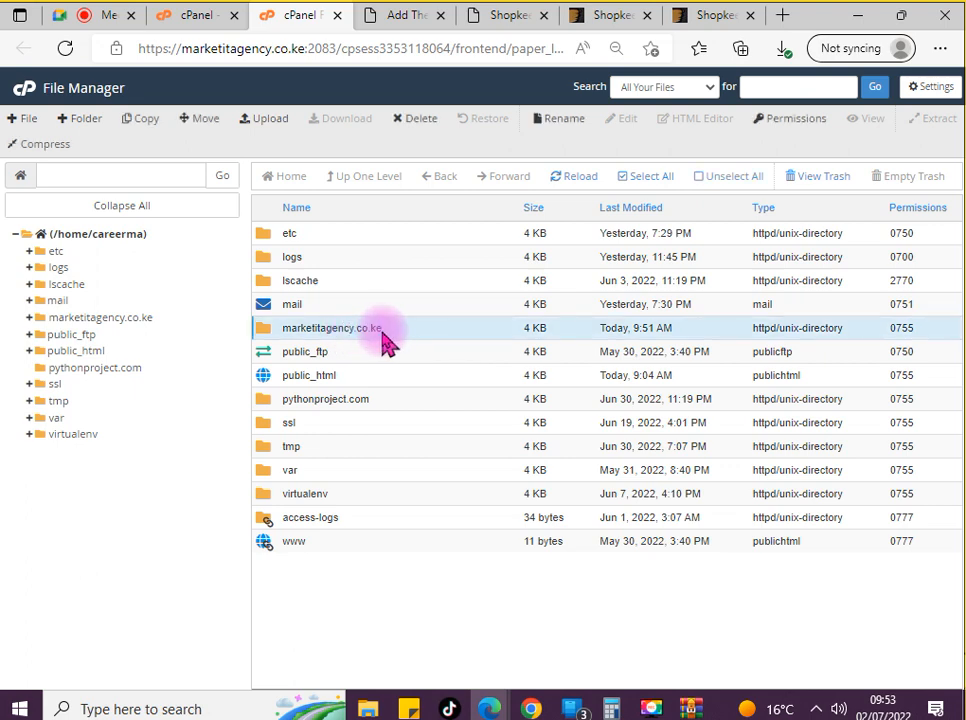
pyautogui.doubleClick(264, 330)
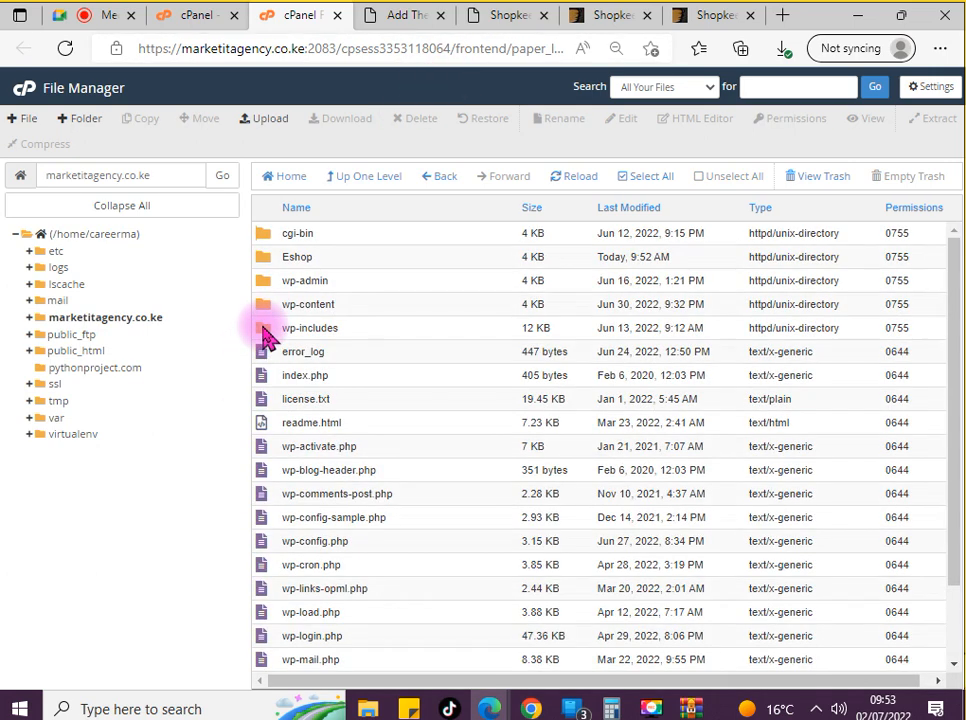
pyautogui.doubleClick(265, 259)
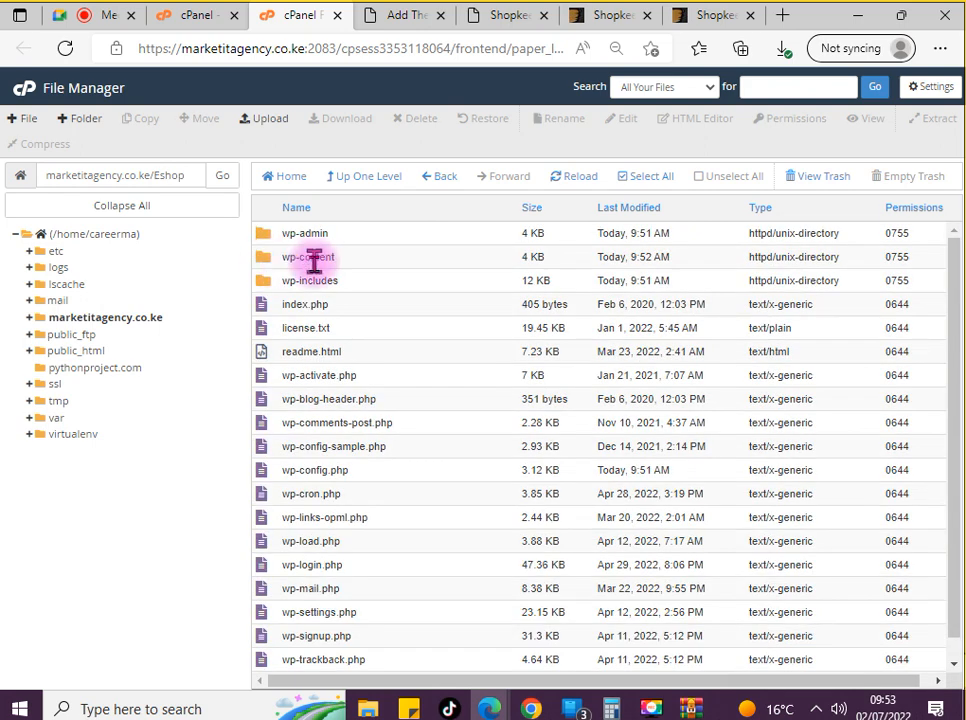
pyautogui.scroll(-1, 313, 382)
pyautogui.scroll(1, 313, 397)
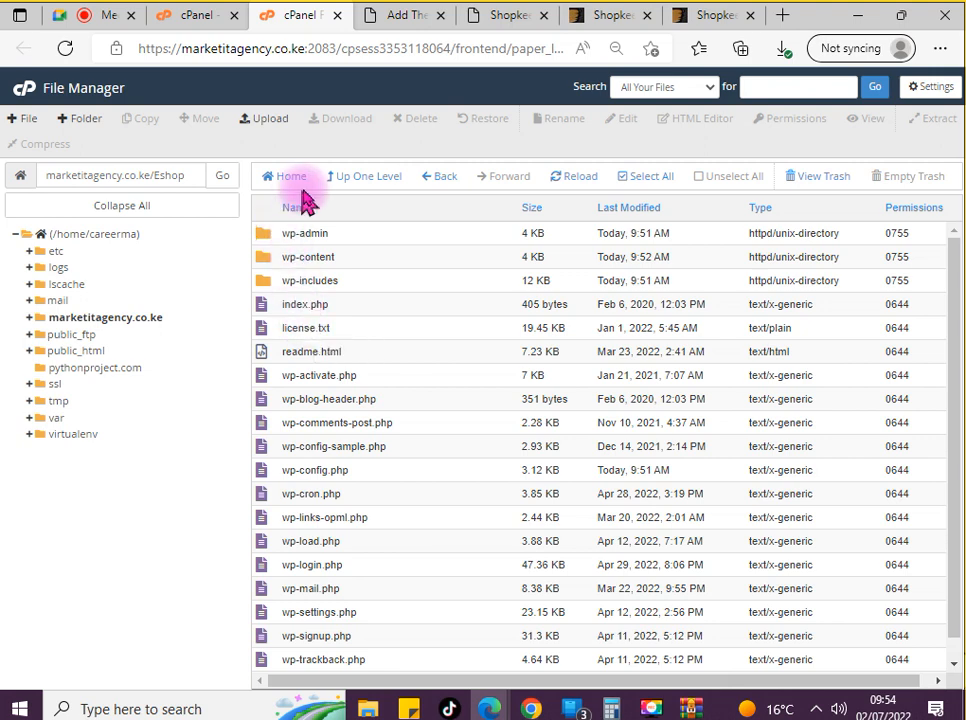
# Step: Install the chosen shopkeeper.zip theme and close the File Manager tab
pyautogui.click(400, 15)
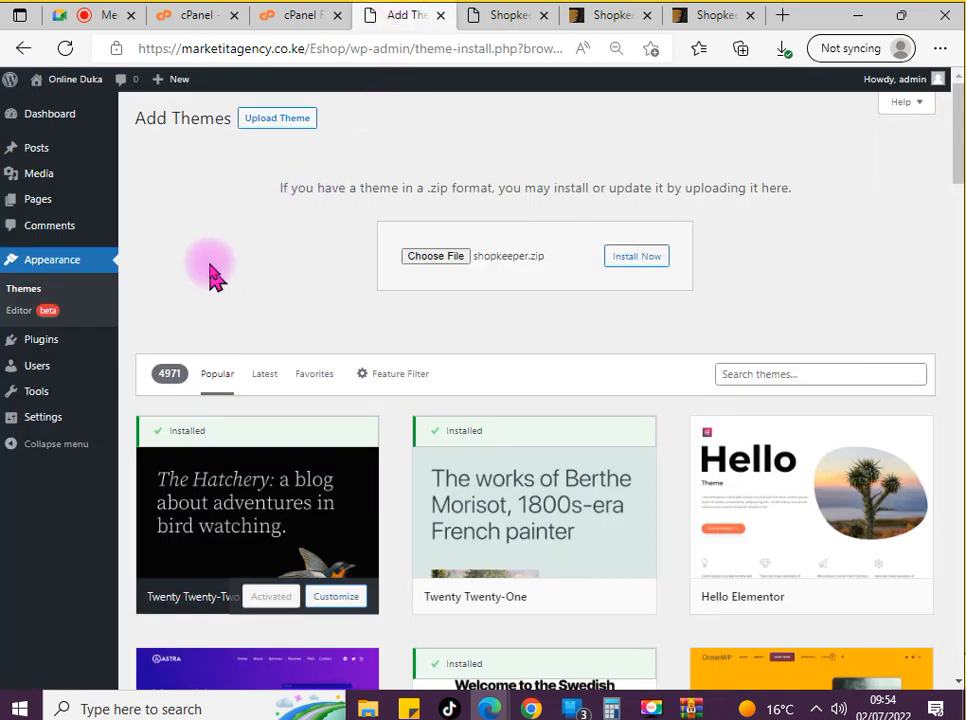
pyautogui.click(635, 262)
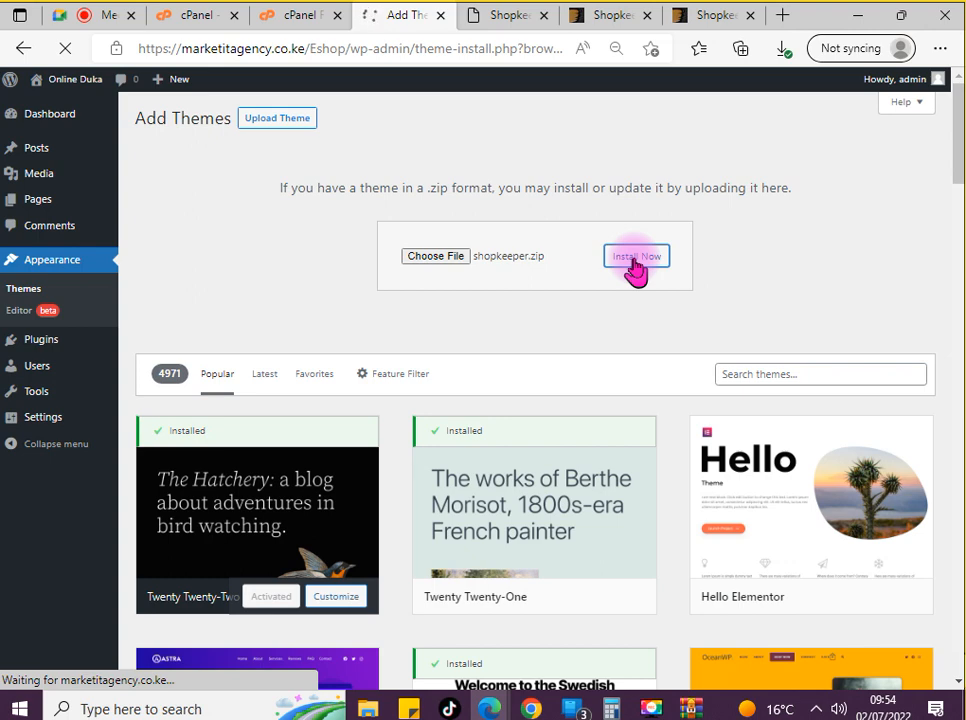
pyautogui.click(301, 17)
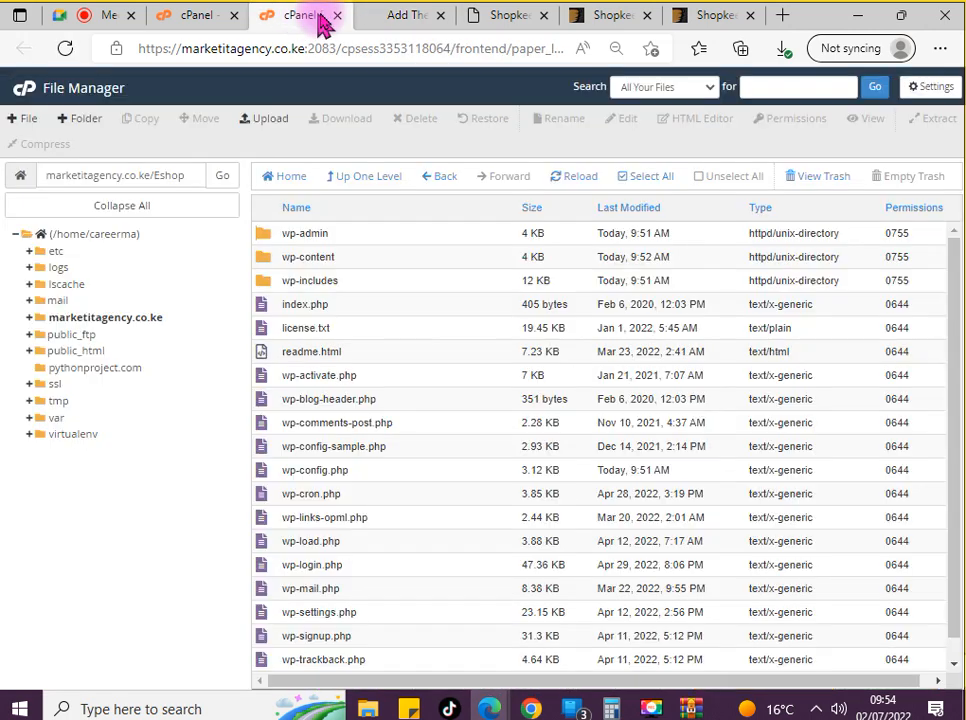
pyautogui.click(338, 16)
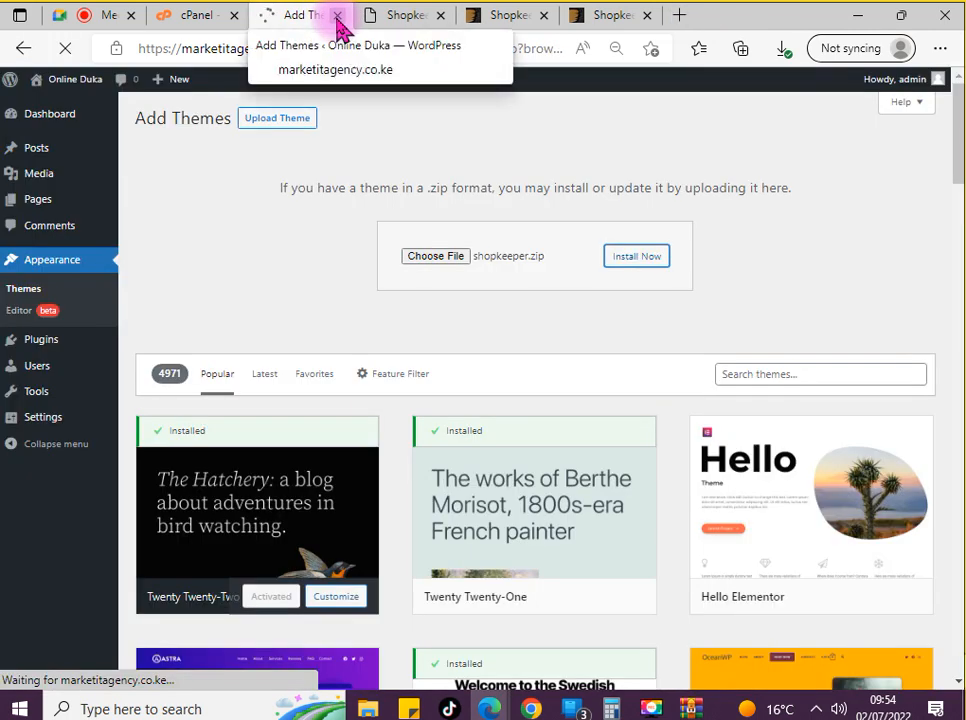
# Step: Collapse cPanel's FILES section and return to the WordPress theme upload page
pyautogui.click(190, 18)
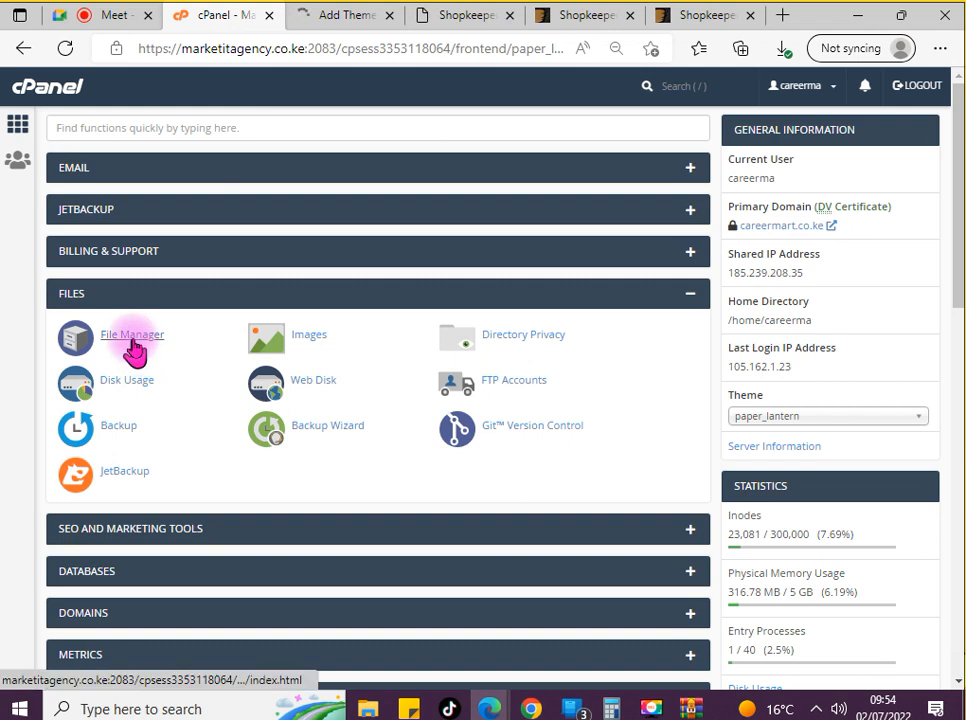
pyautogui.click(691, 296)
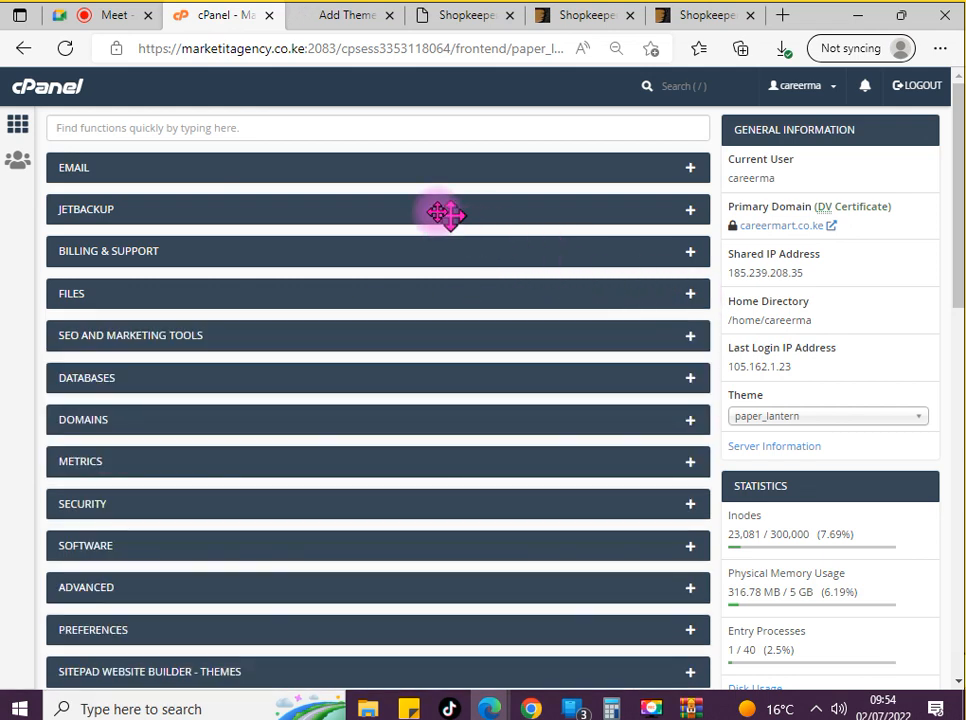
pyautogui.click(351, 17)
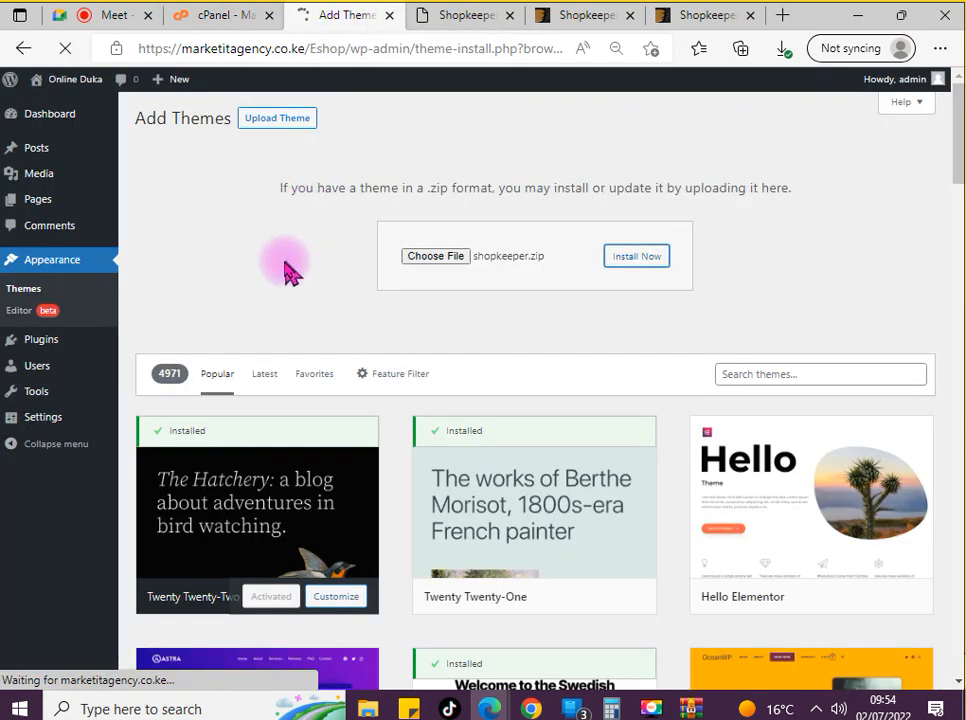
pyautogui.moveTo(80, 352)
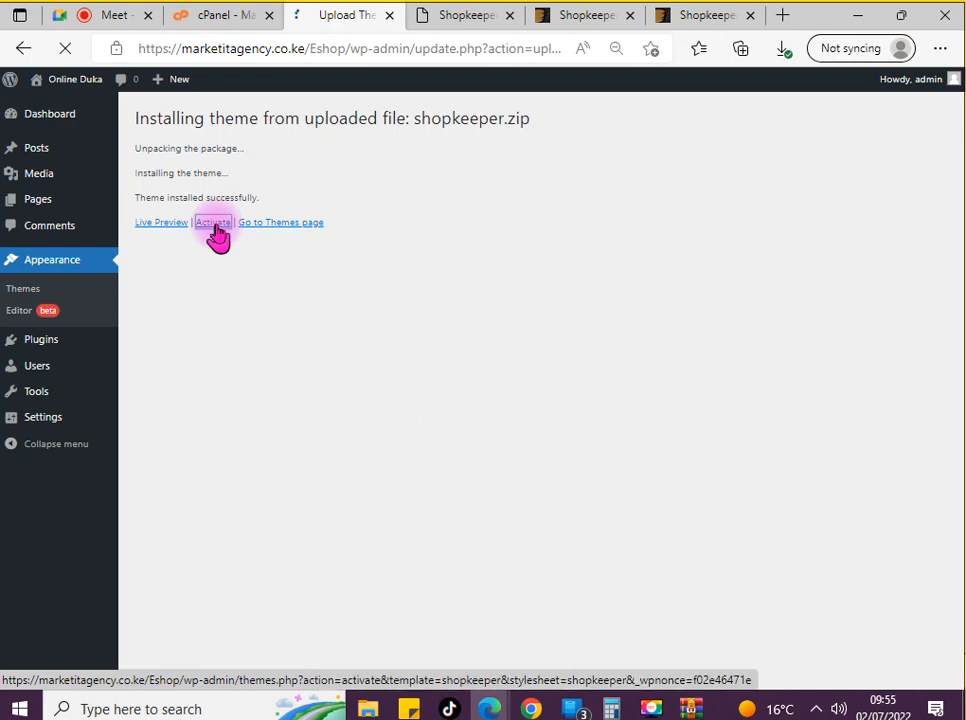
# Step: Close the duplicate Shopkeeper tab, then go back from the setup wizard to Add Themes via 'Please try again.'
pyautogui.click(470, 20)
pyautogui.click(511, 17)
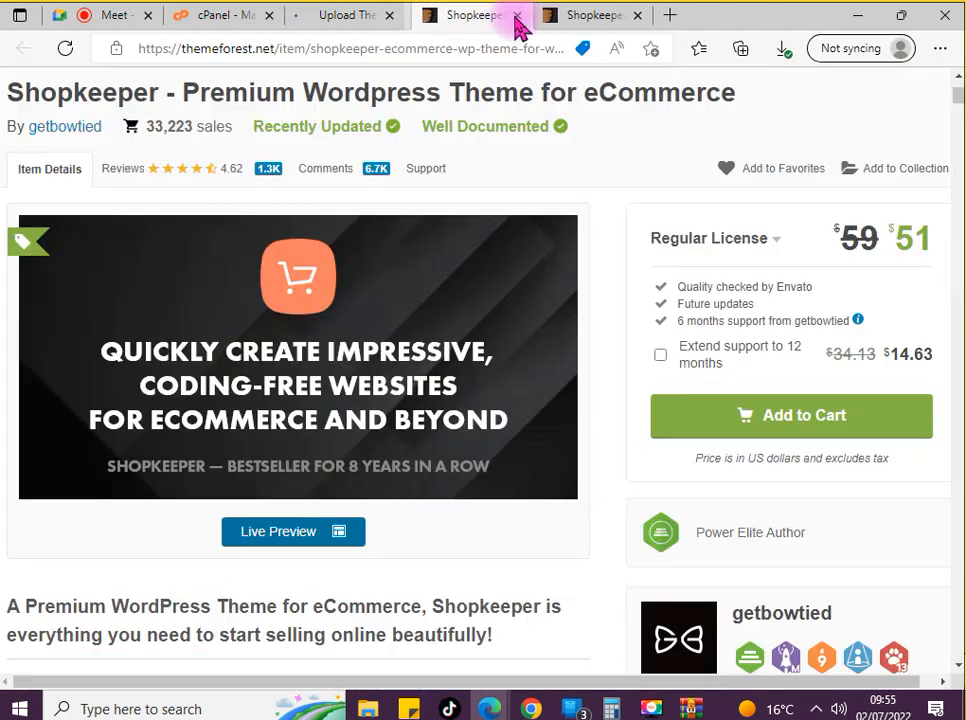
pyautogui.click(340, 22)
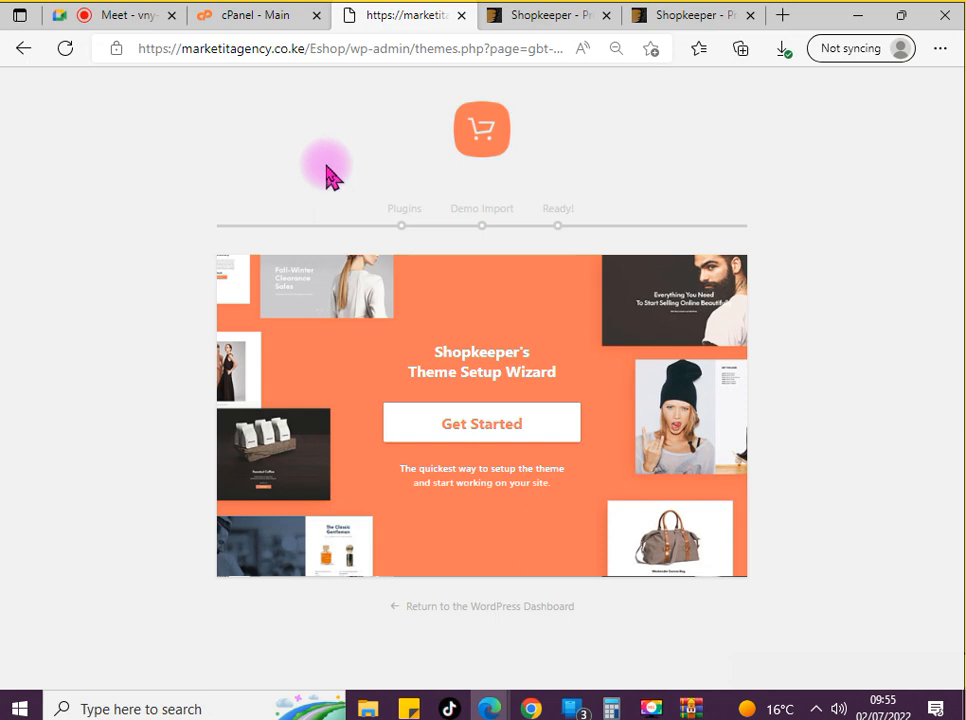
pyautogui.click(66, 49)
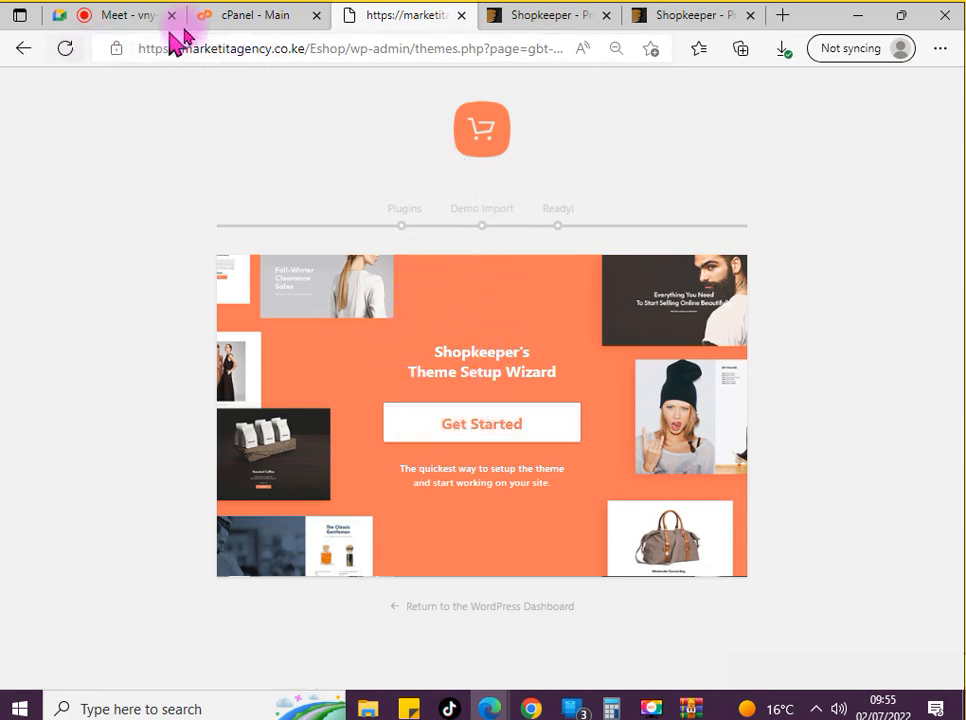
pyautogui.click(24, 49)
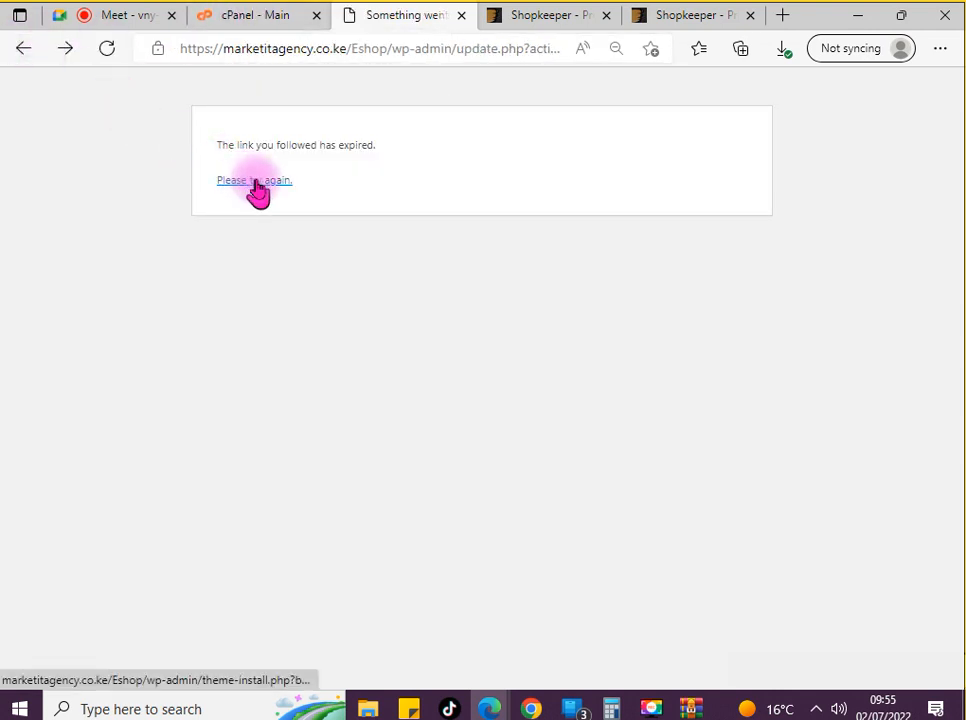
pyautogui.click(256, 182)
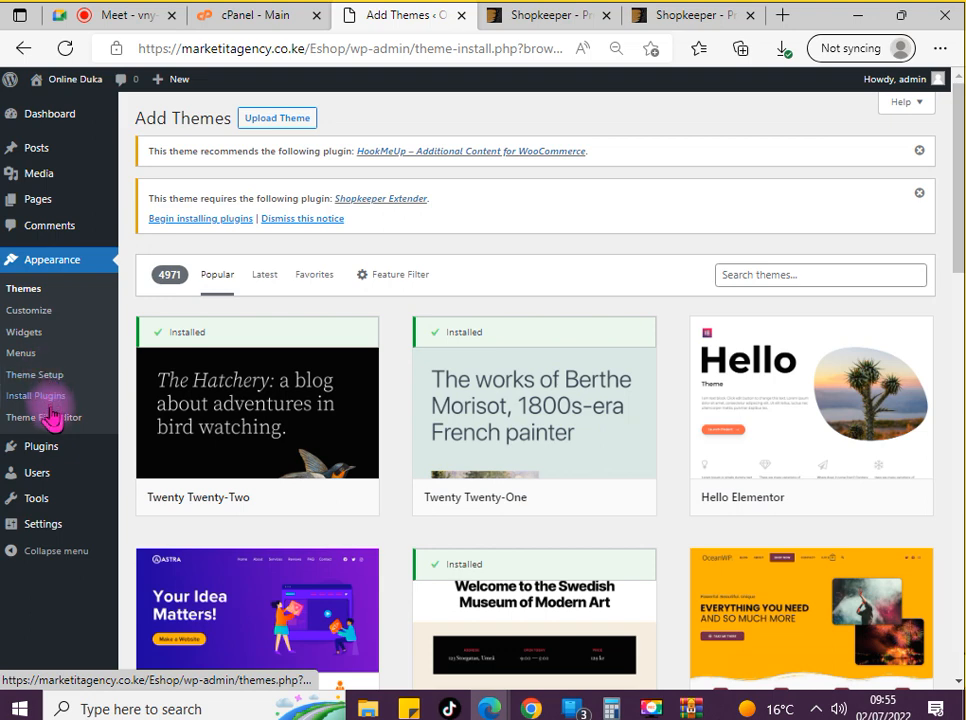
# Step: Open Plugins > Installed Plugins and close the ThemeForest and Shopkeeper preview tabs
pyautogui.moveTo(50, 455)
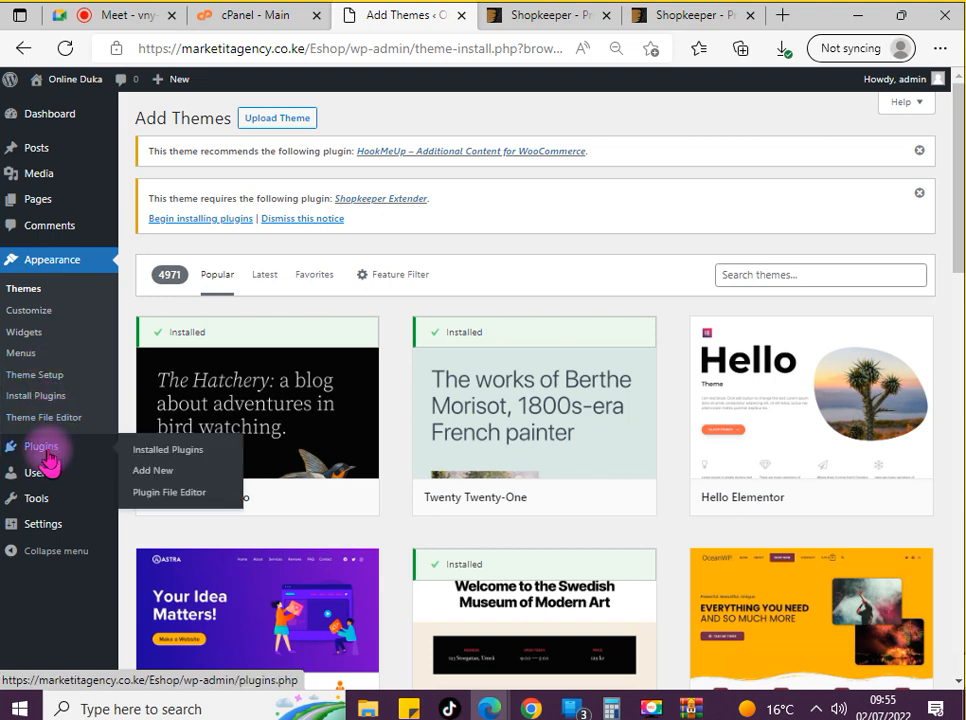
pyautogui.click(176, 455)
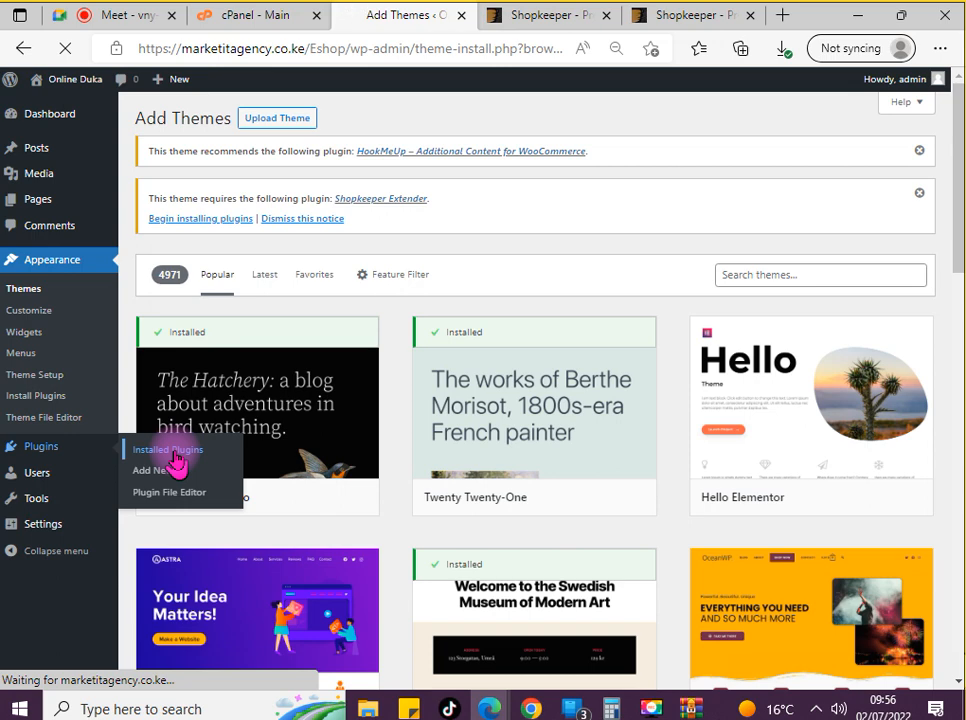
pyautogui.click(566, 17)
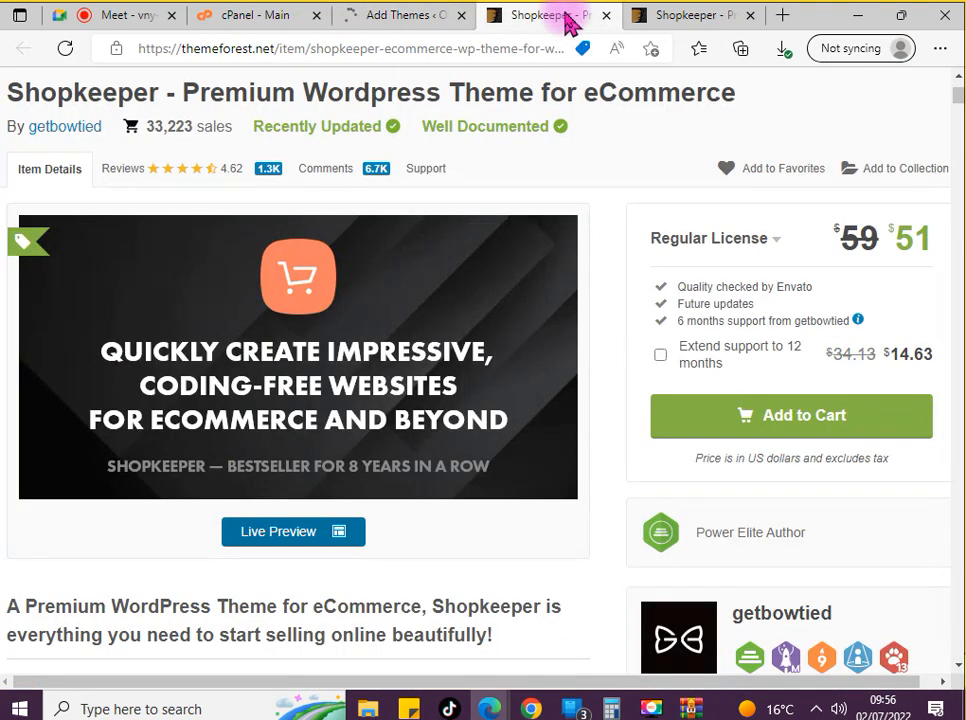
pyautogui.click(606, 16)
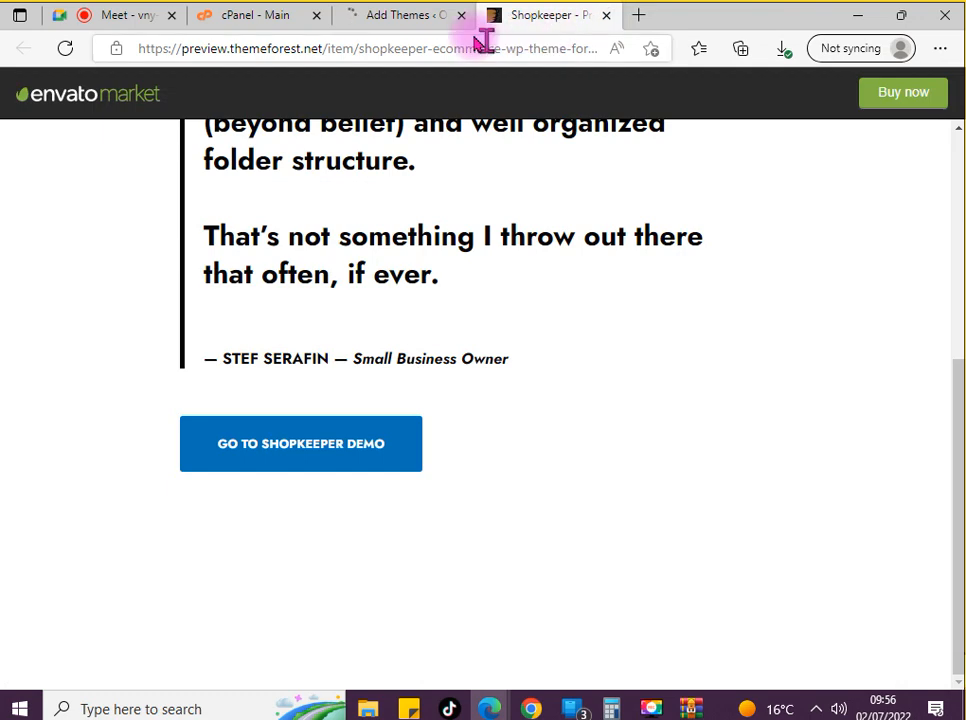
pyautogui.click(422, 17)
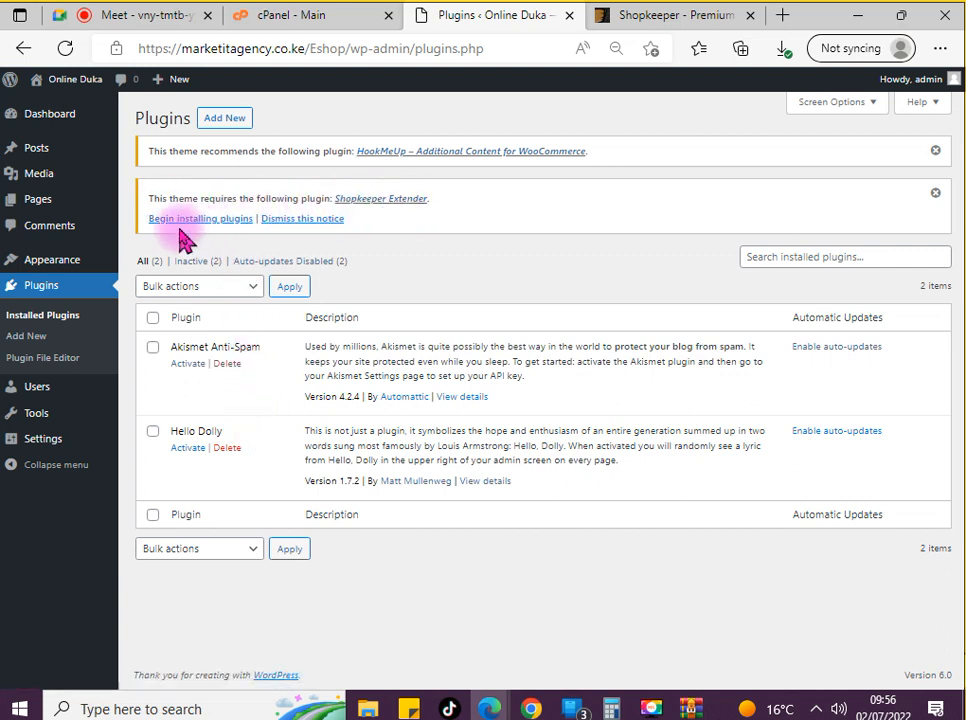
# Step: Open the Shopkeeper Extender plugin's GitHub repository from the plugins list
pyautogui.click(384, 204)
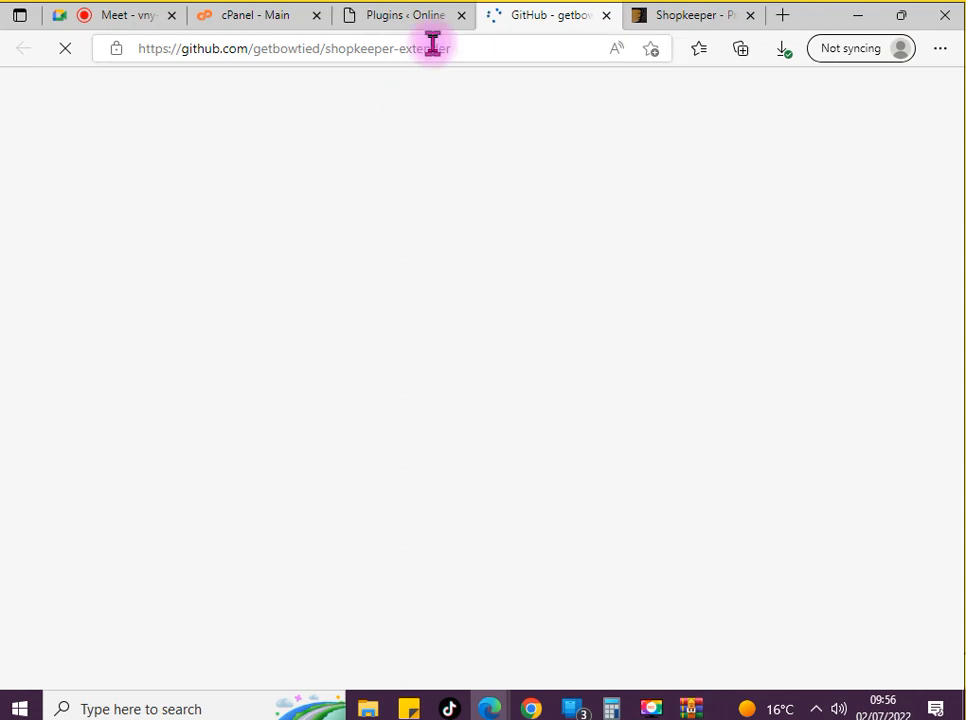
pyautogui.click(425, 15)
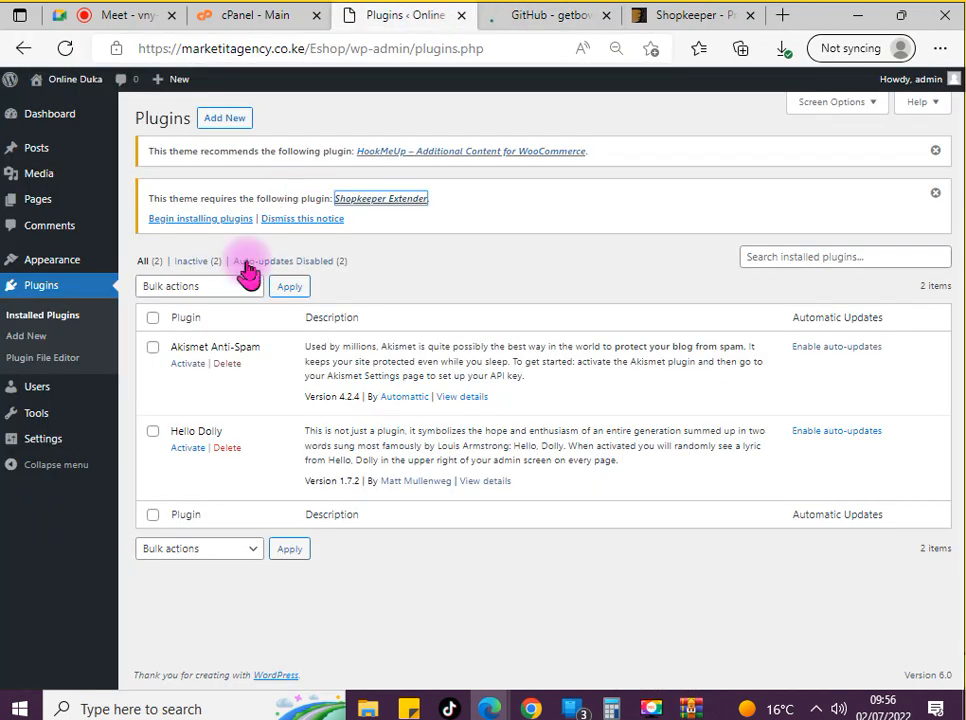
pyautogui.click(545, 17)
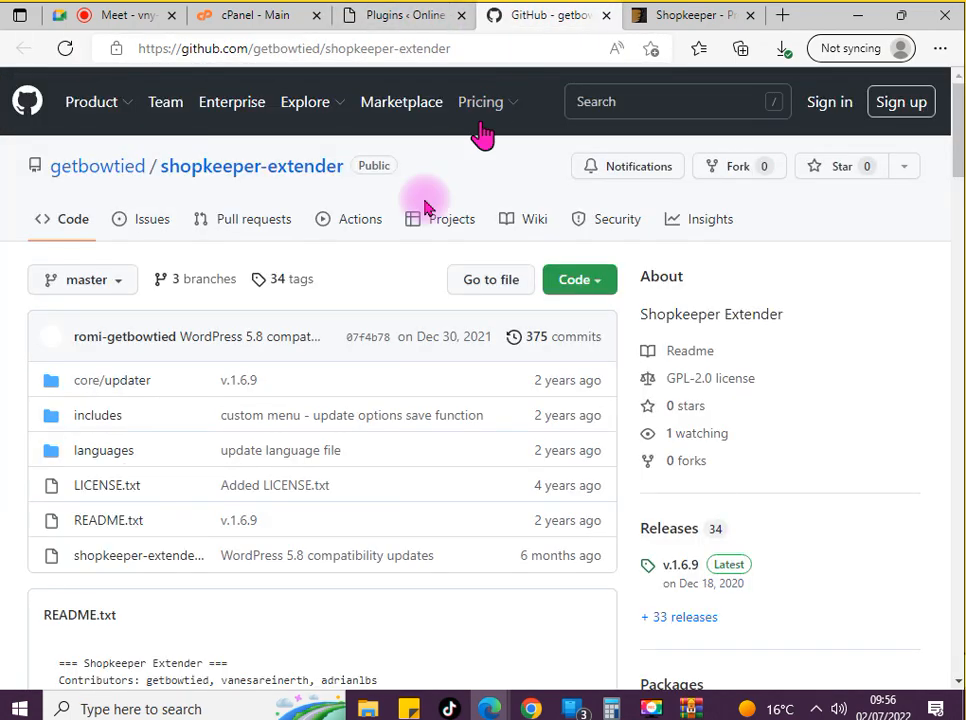
pyautogui.scroll(-1, 280, 350)
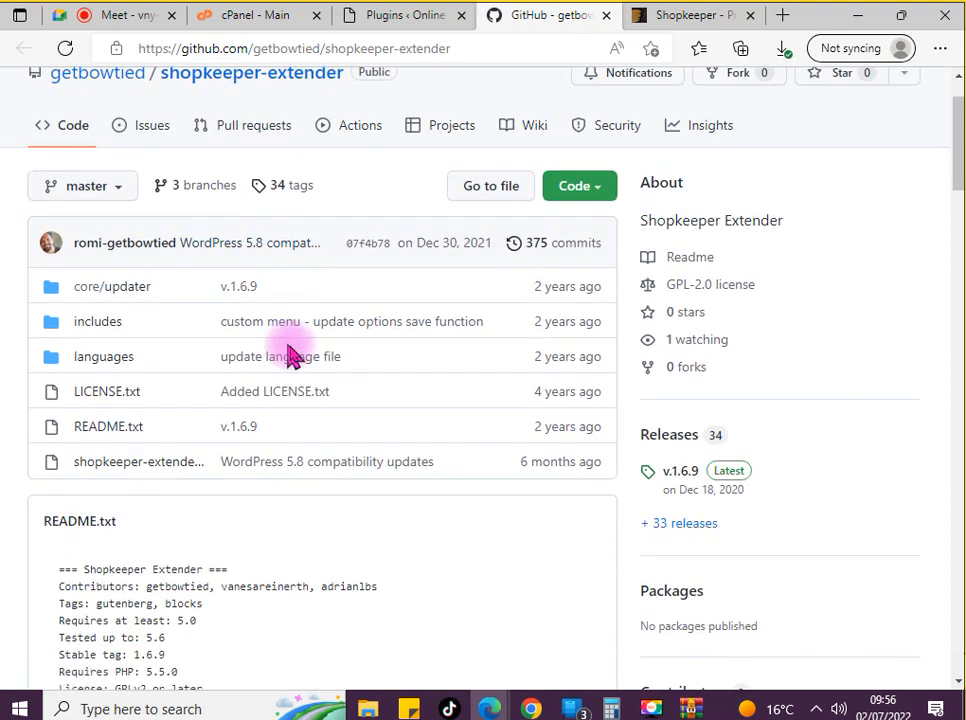
# Step: Browse the shopkeeper-extender repository's full file list, then return to the installed plugins page
pyautogui.click(489, 188)
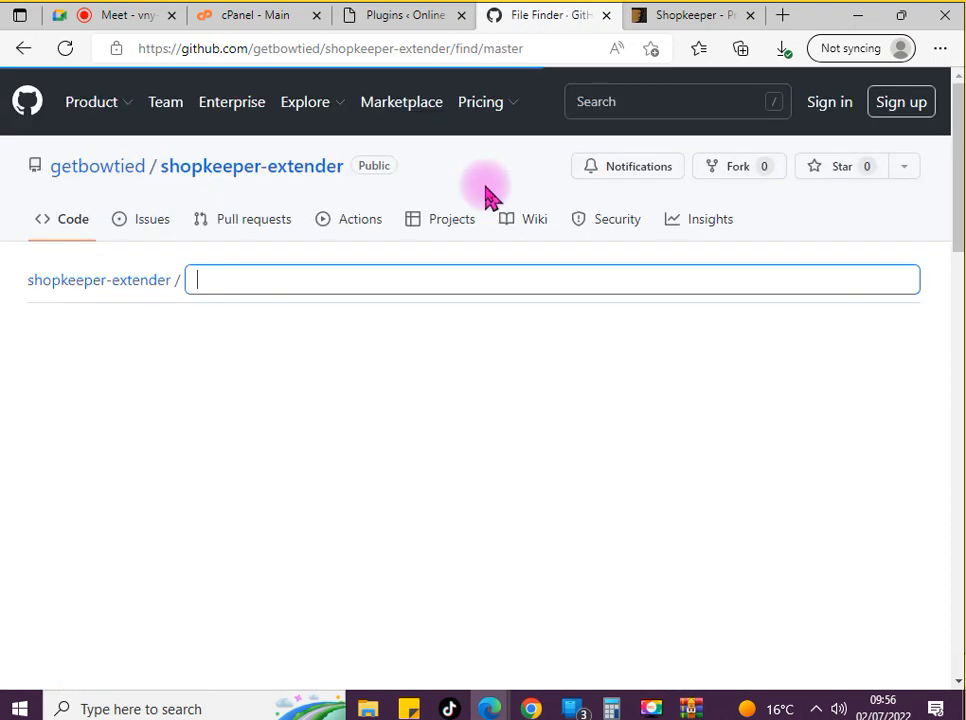
pyautogui.scroll(-6, 350, 320)
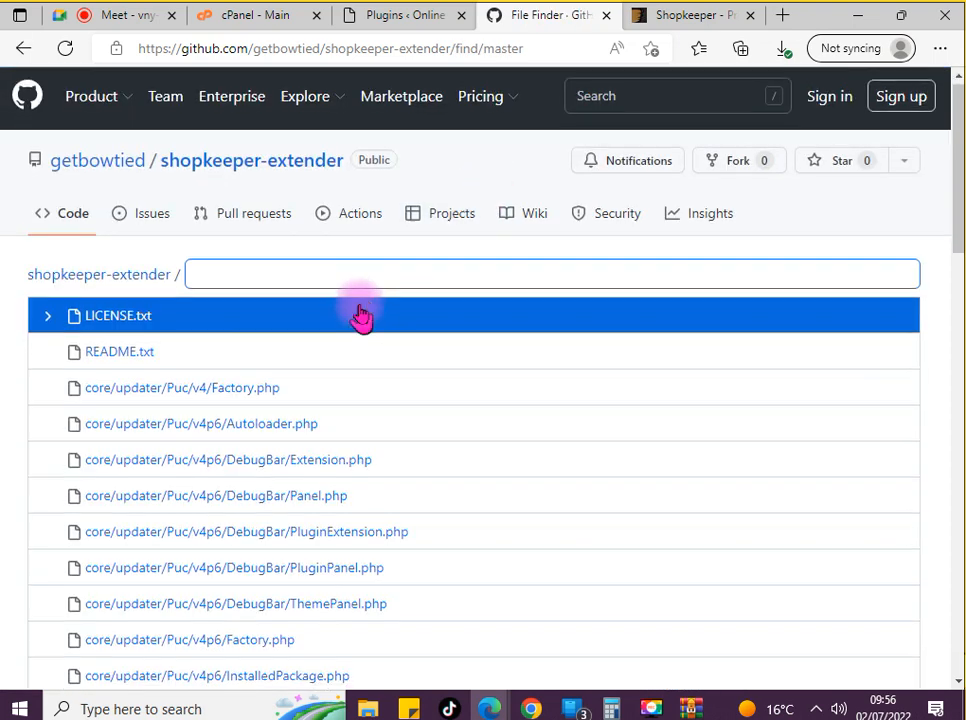
pyautogui.scroll(-9, 335, 322)
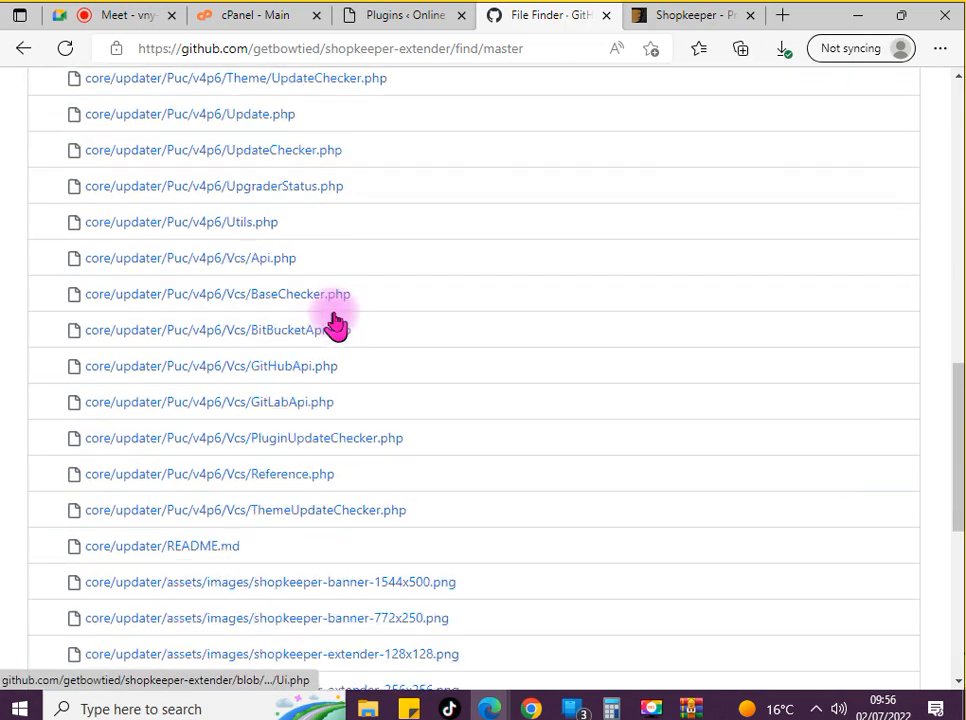
pyautogui.scroll(15, 335, 322)
pyautogui.scroll(1, 335, 322)
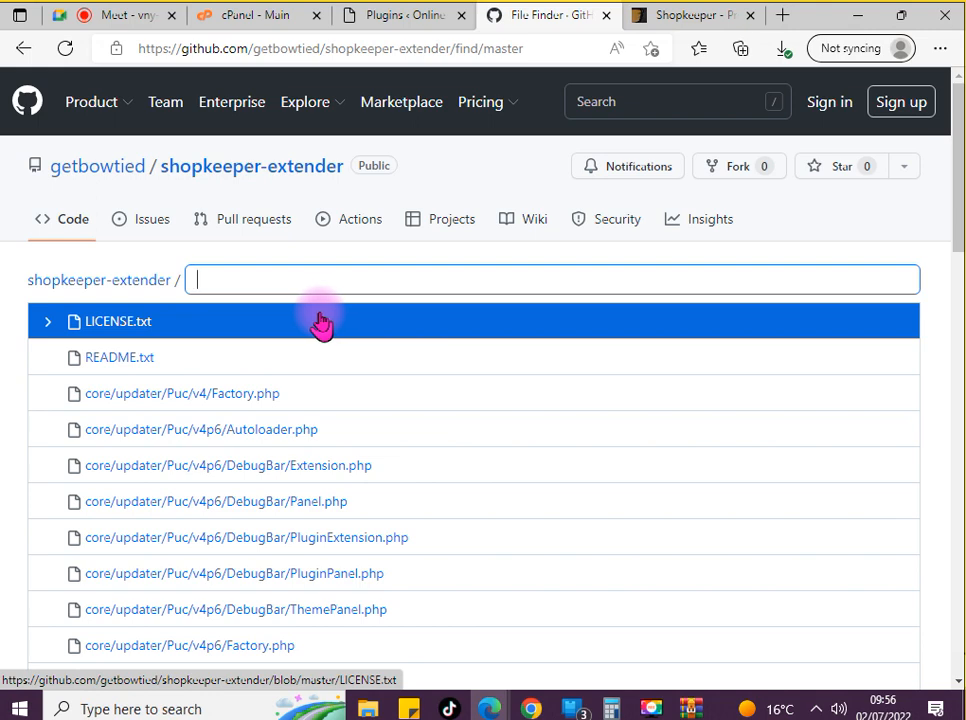
pyautogui.scroll(-2, 320, 325)
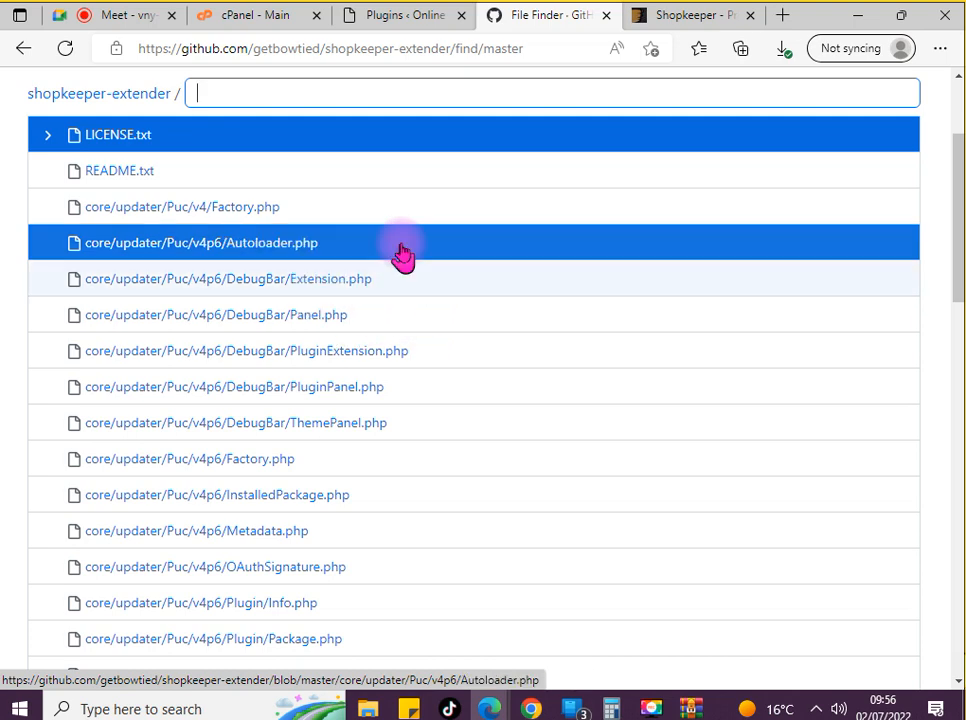
pyautogui.scroll(2, 402, 255)
pyautogui.click(371, 15)
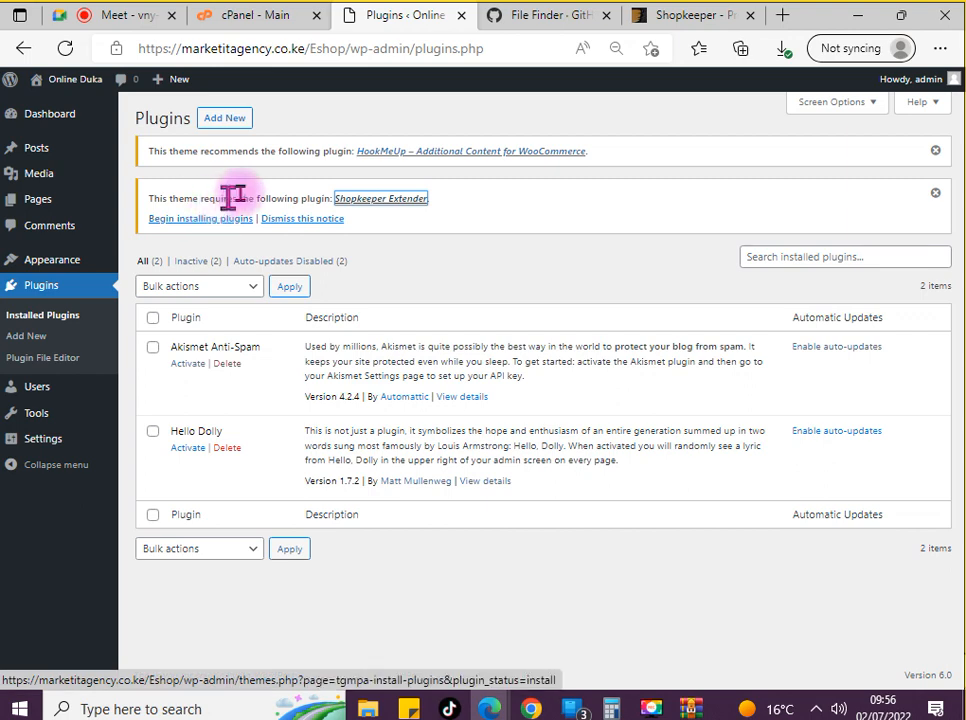
# Step: Get the HookMeUp plugin as hookmeup.1.3.5.zip and locate it in the Downloads folder
pyautogui.click(393, 152)
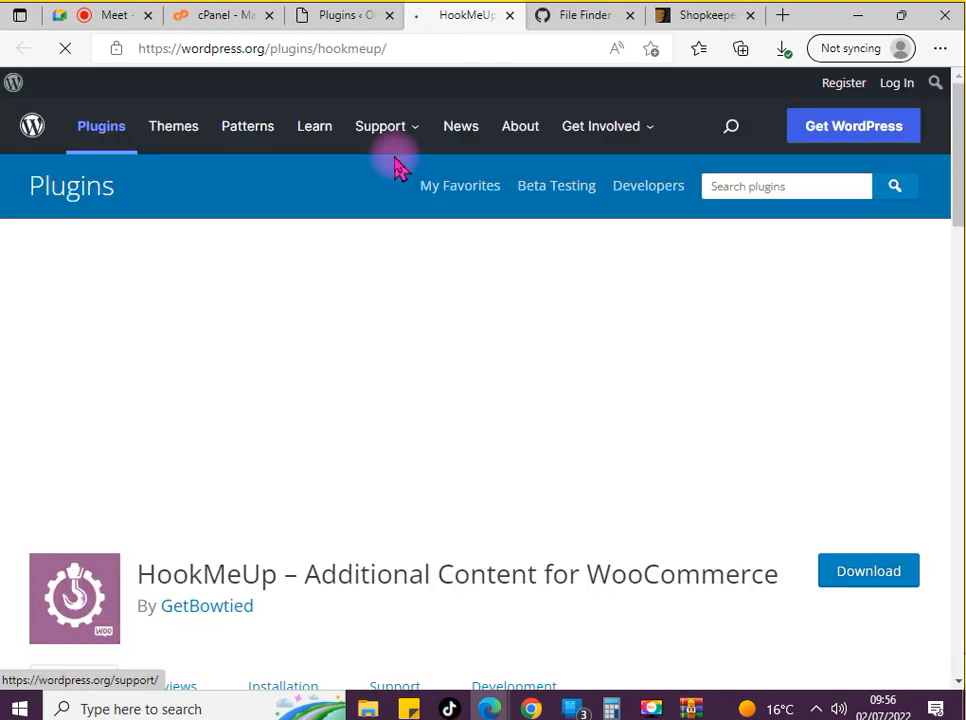
pyautogui.scroll(-3, 395, 168)
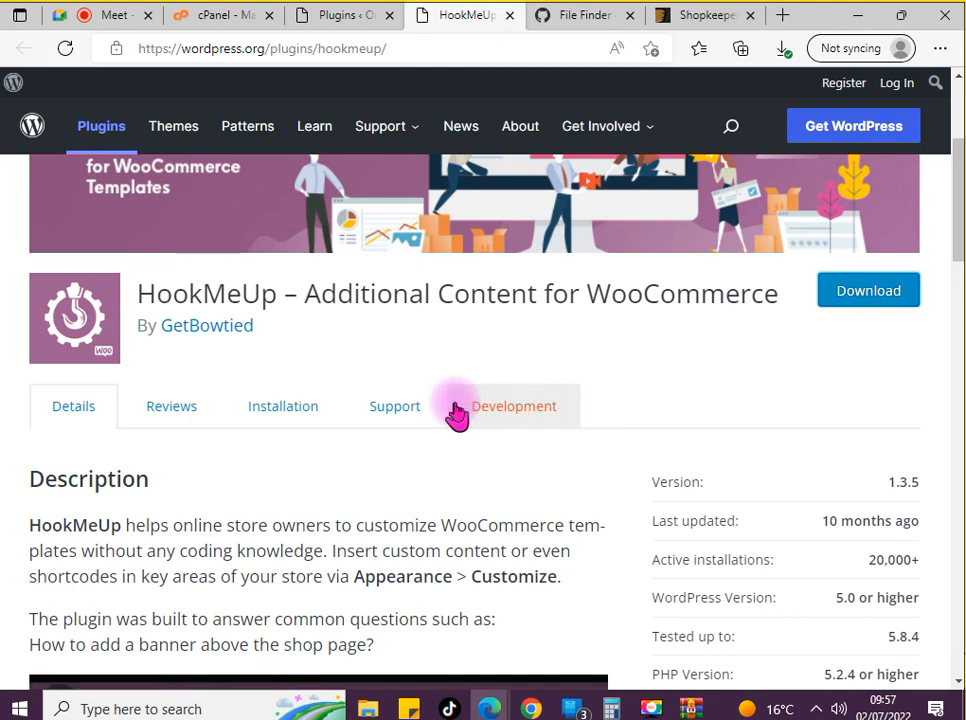
pyautogui.hotkey('ctrl', 'j')
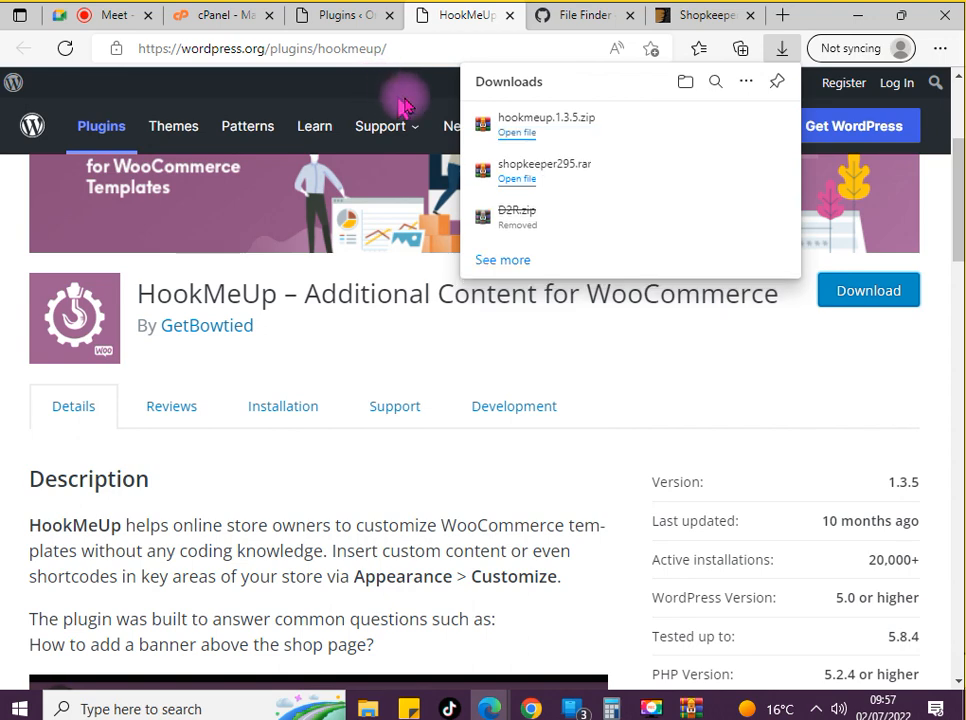
pyautogui.moveTo(713, 148)
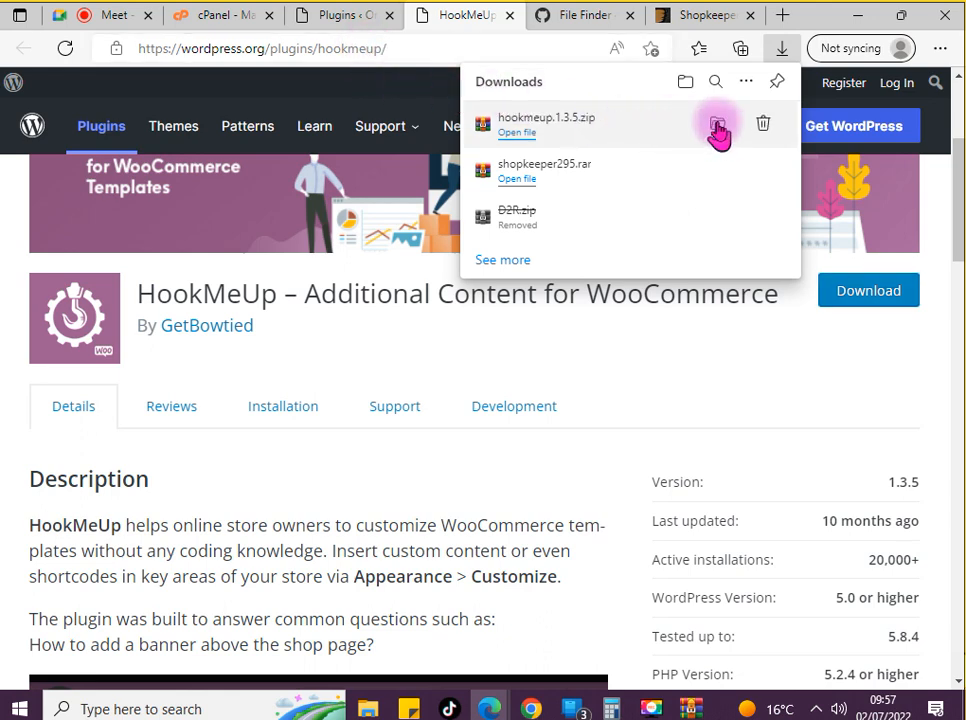
pyautogui.click(718, 125)
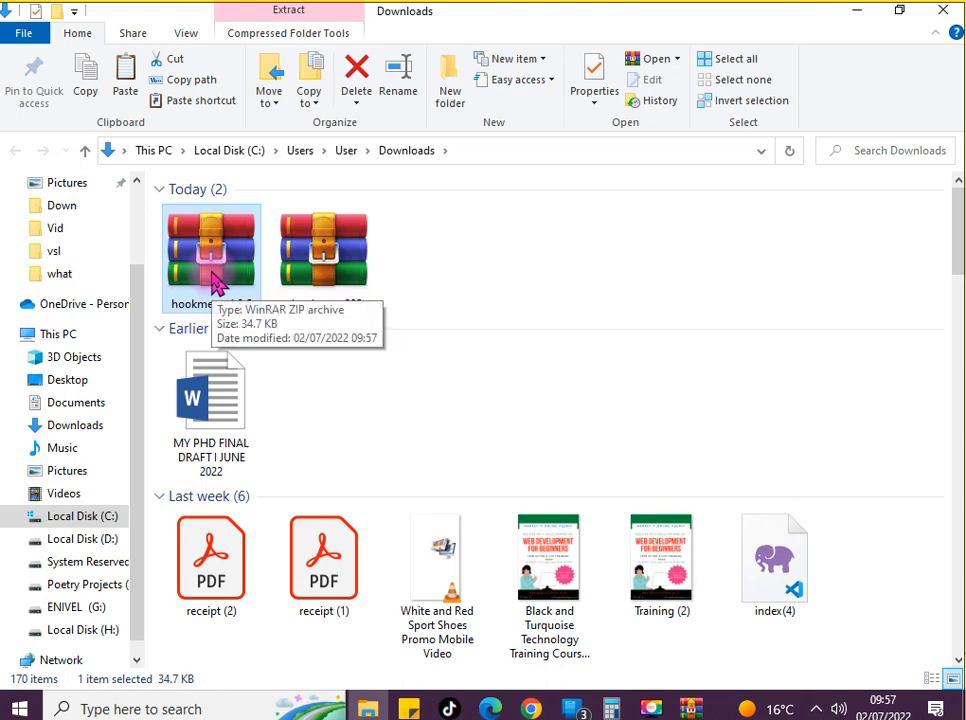
pyautogui.click(858, 22)
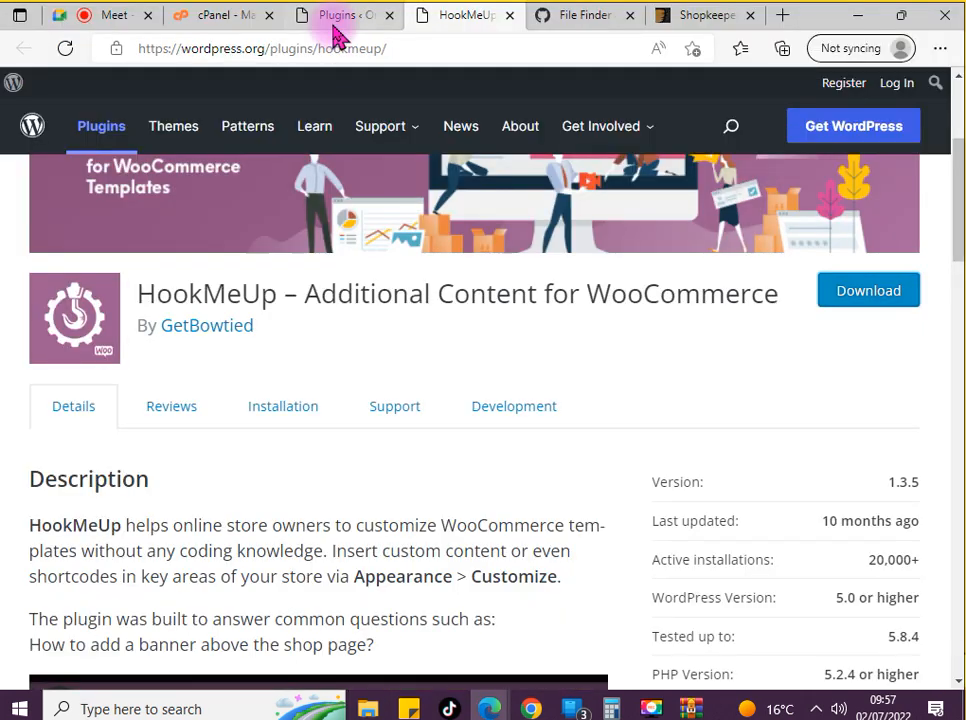
pyautogui.click(336, 18)
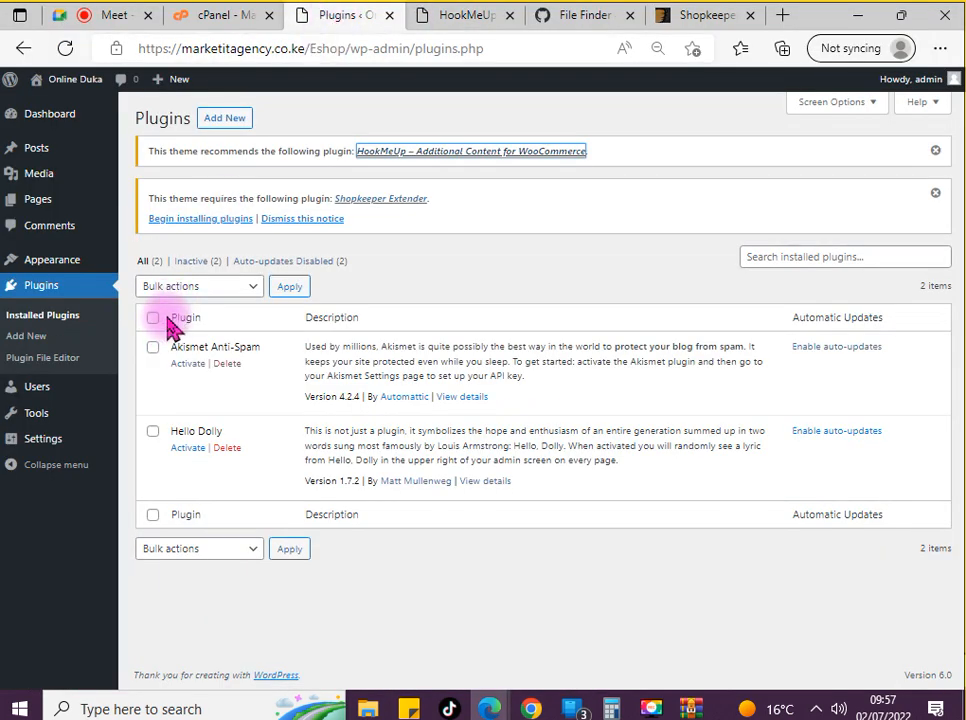
# Step: Upload and install HookMeUp from hookmeup.1.3.5.zip in the Downloads folder
pyautogui.click(223, 120)
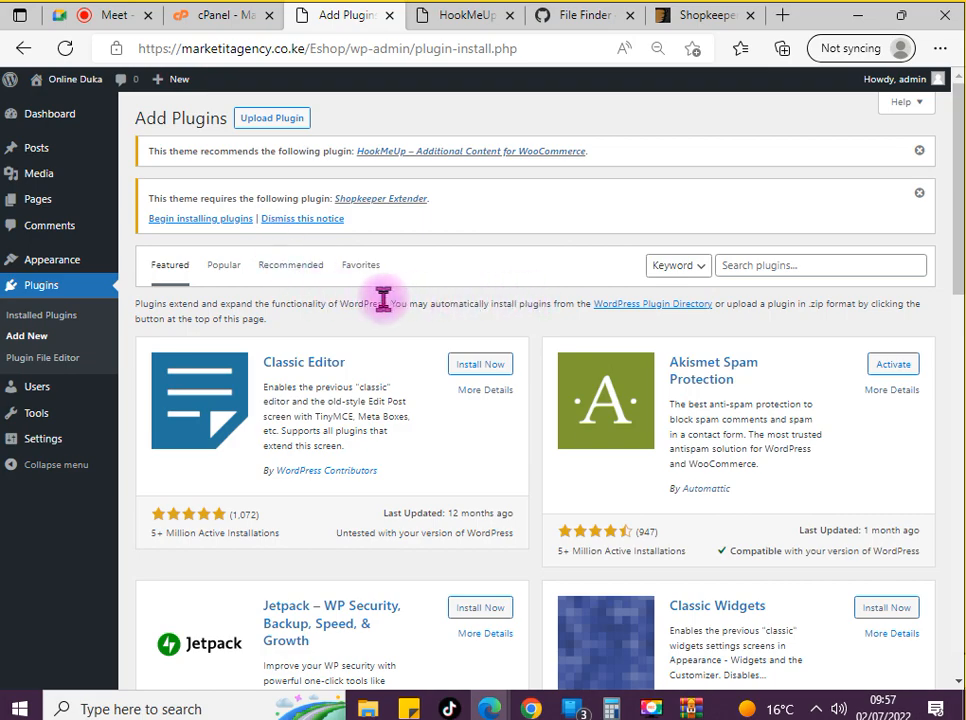
pyautogui.scroll(-10, 383, 300)
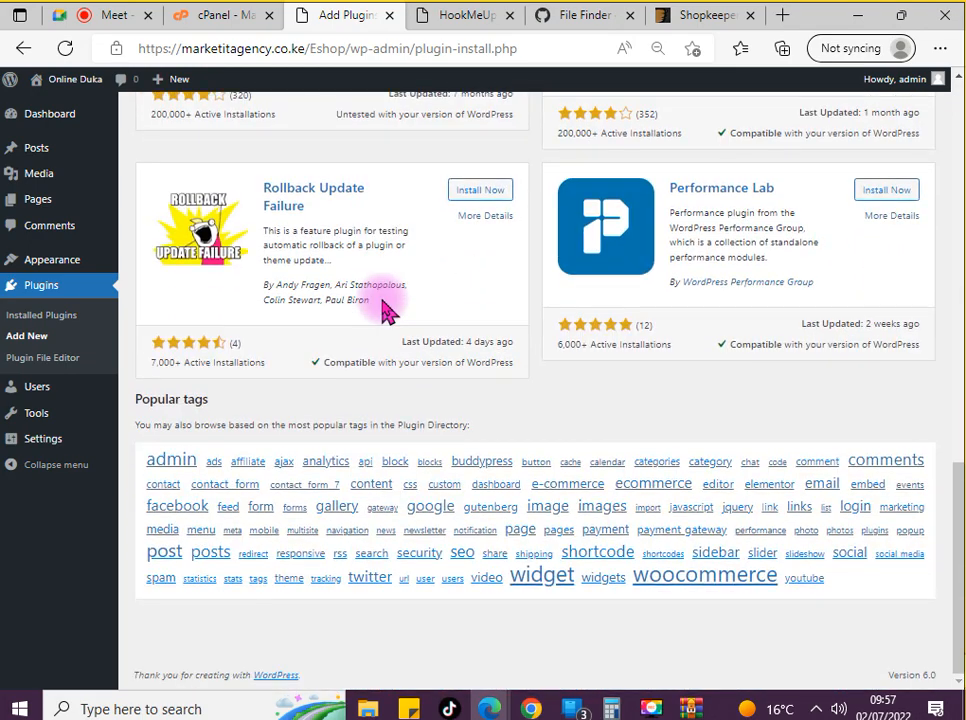
pyautogui.scroll(10, 385, 306)
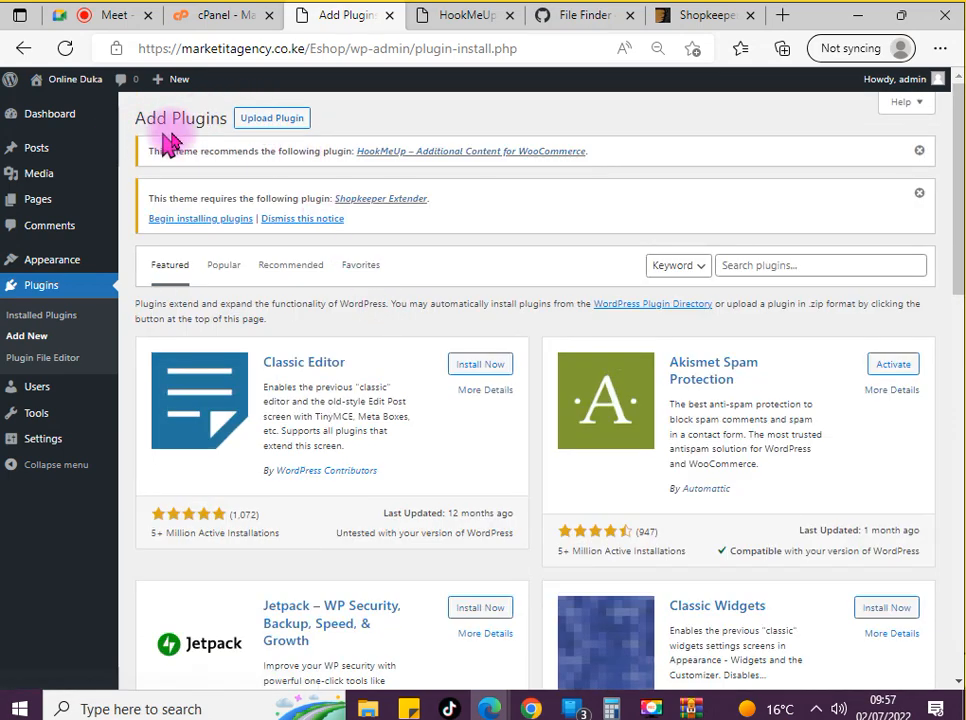
pyautogui.click(271, 121)
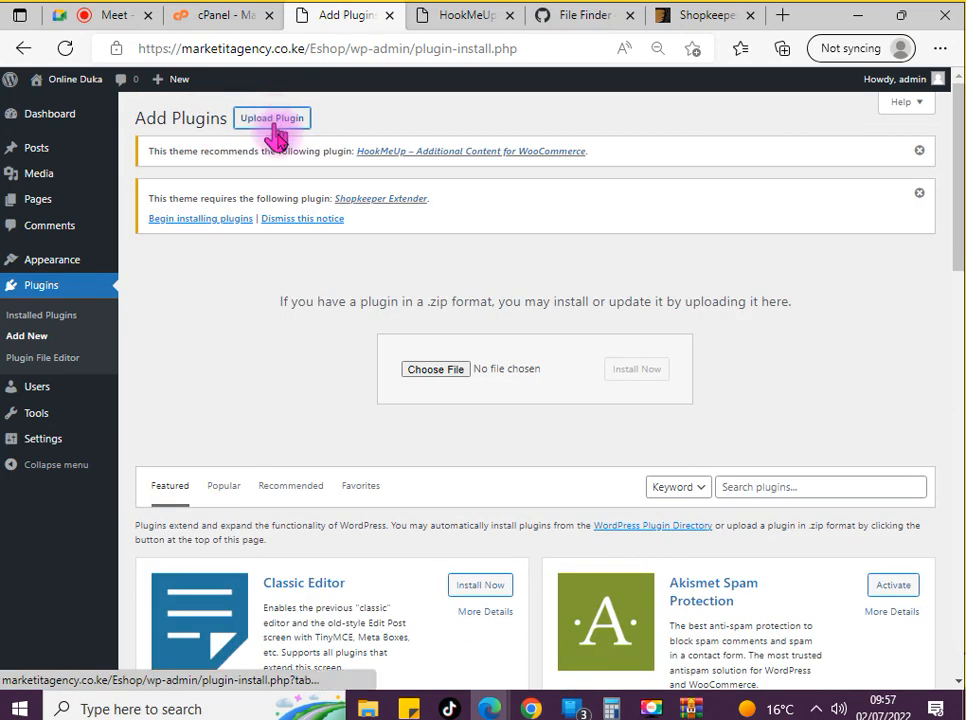
pyautogui.click(449, 380)
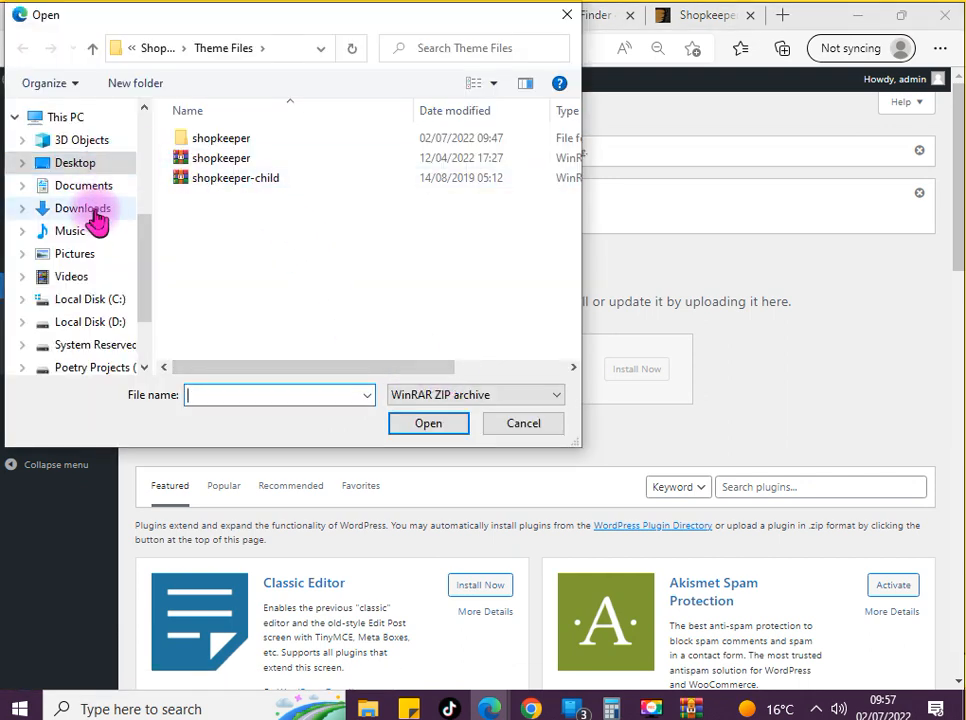
pyautogui.click(95, 214)
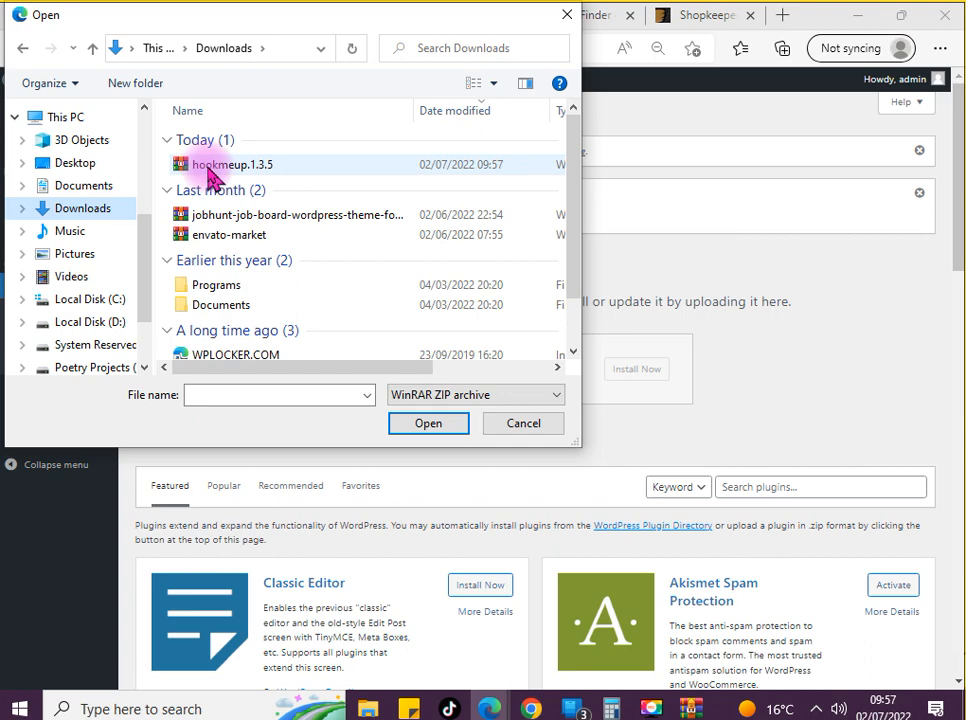
pyautogui.click(210, 175)
pyautogui.click(424, 430)
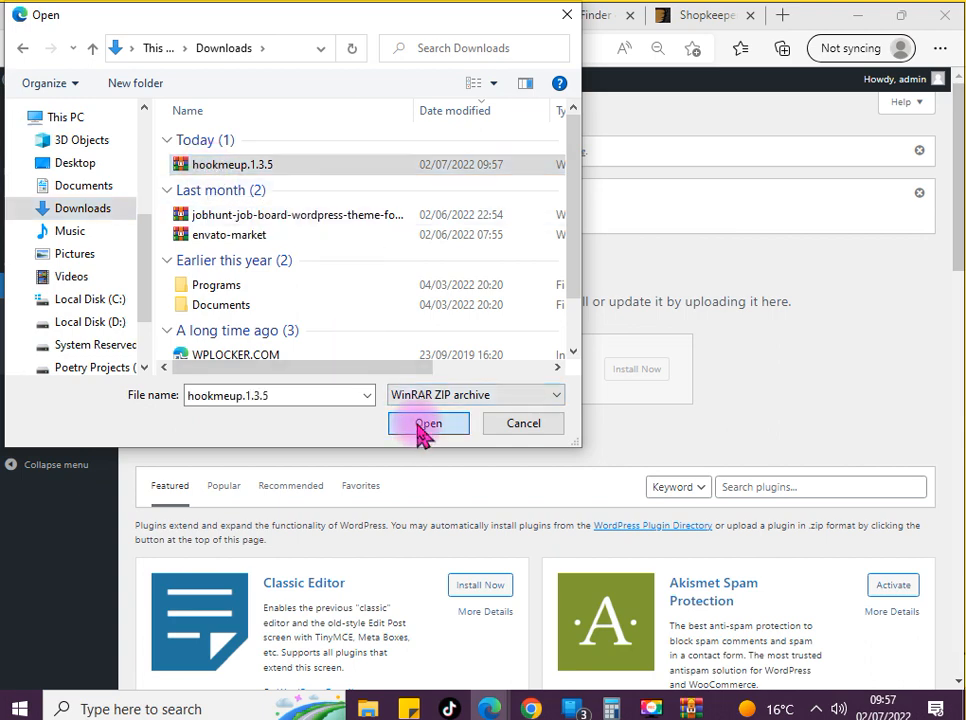
pyautogui.click(641, 372)
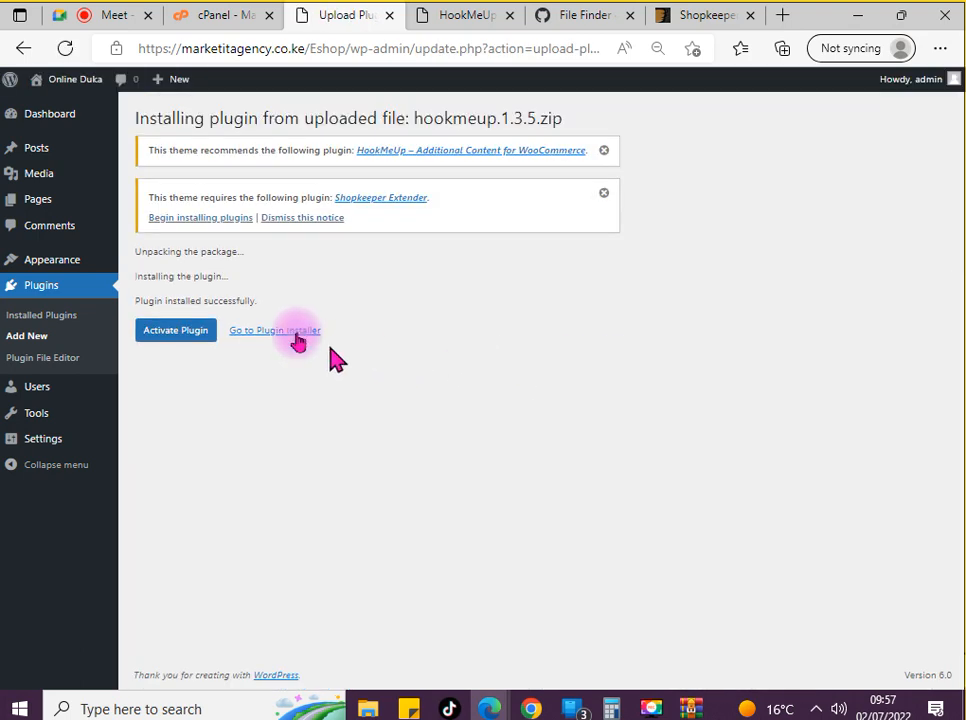
# Step: Activate HookMeUp, then open the required Shopkeeper Extender plugin's page
pyautogui.click(177, 339)
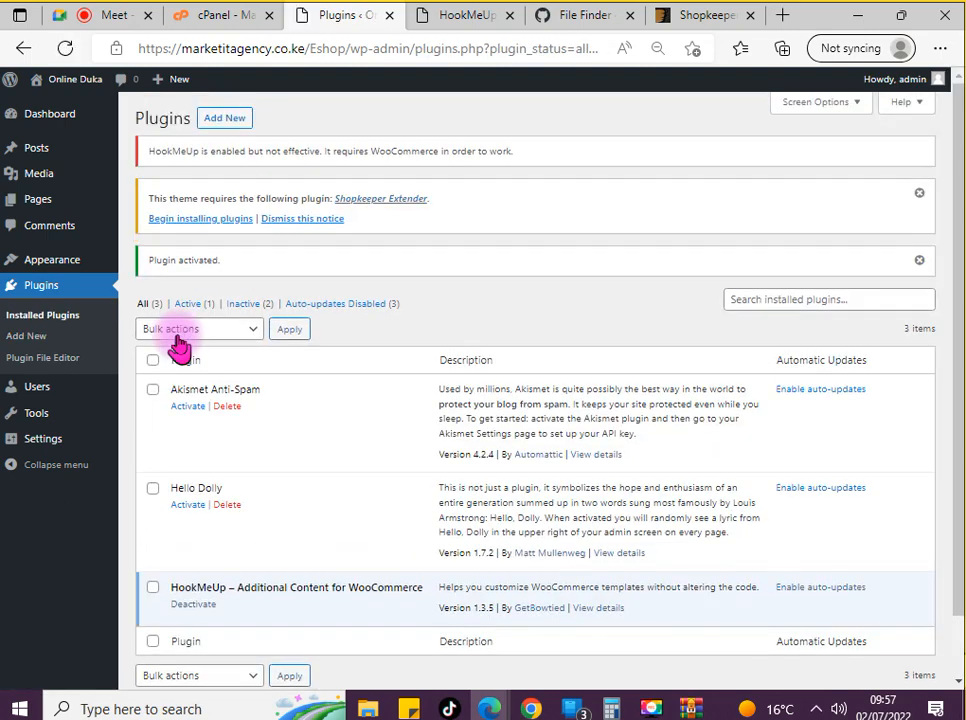
pyautogui.scroll(-1, 180, 345)
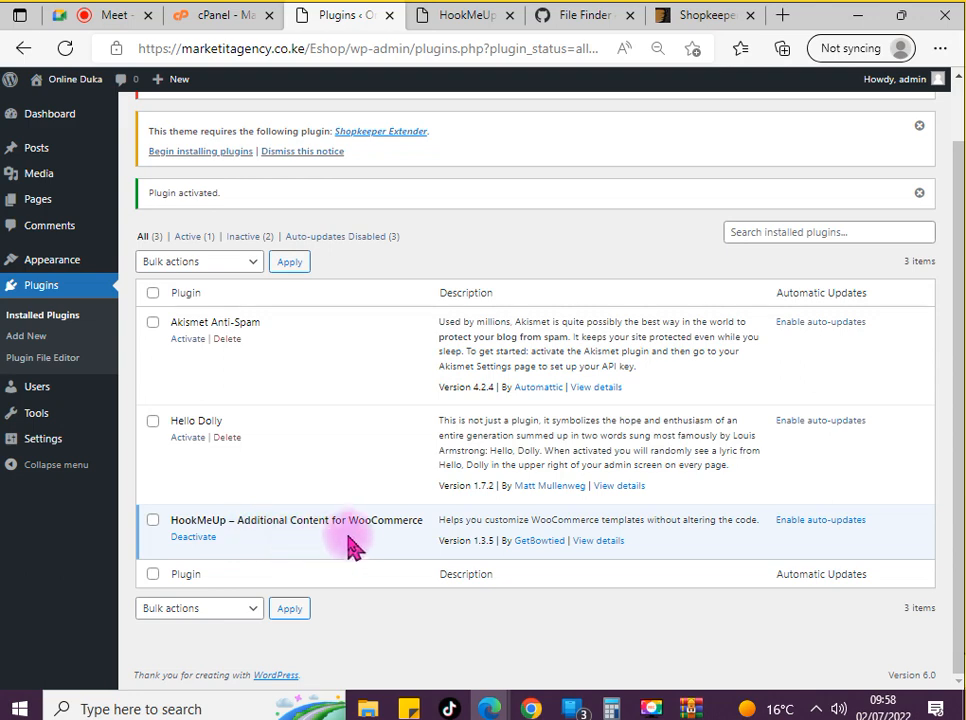
pyautogui.scroll(1, 350, 494)
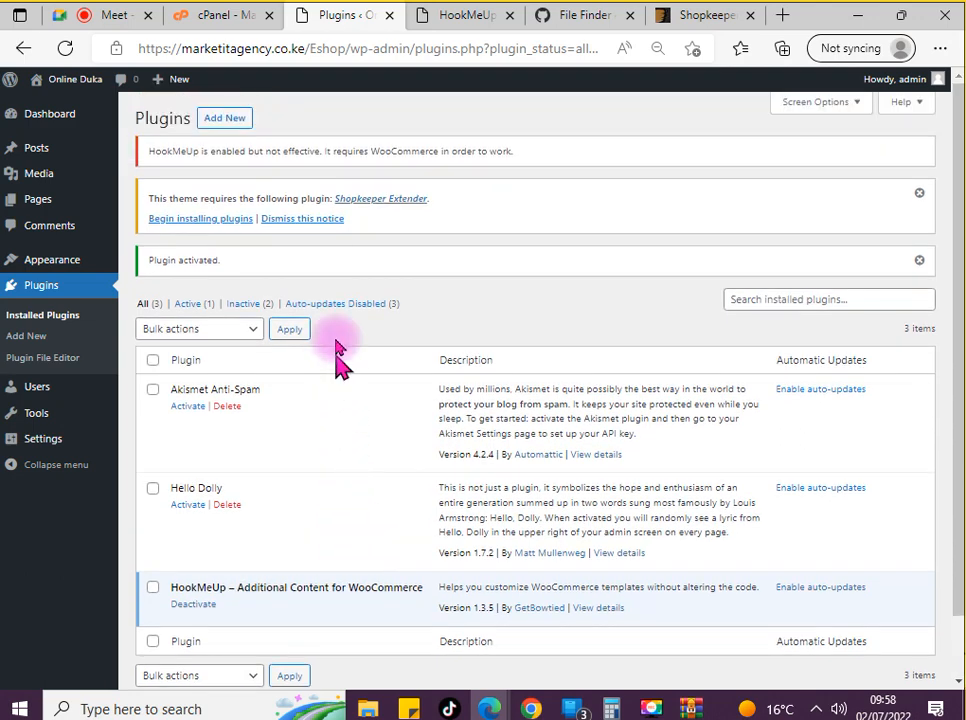
pyautogui.click(379, 200)
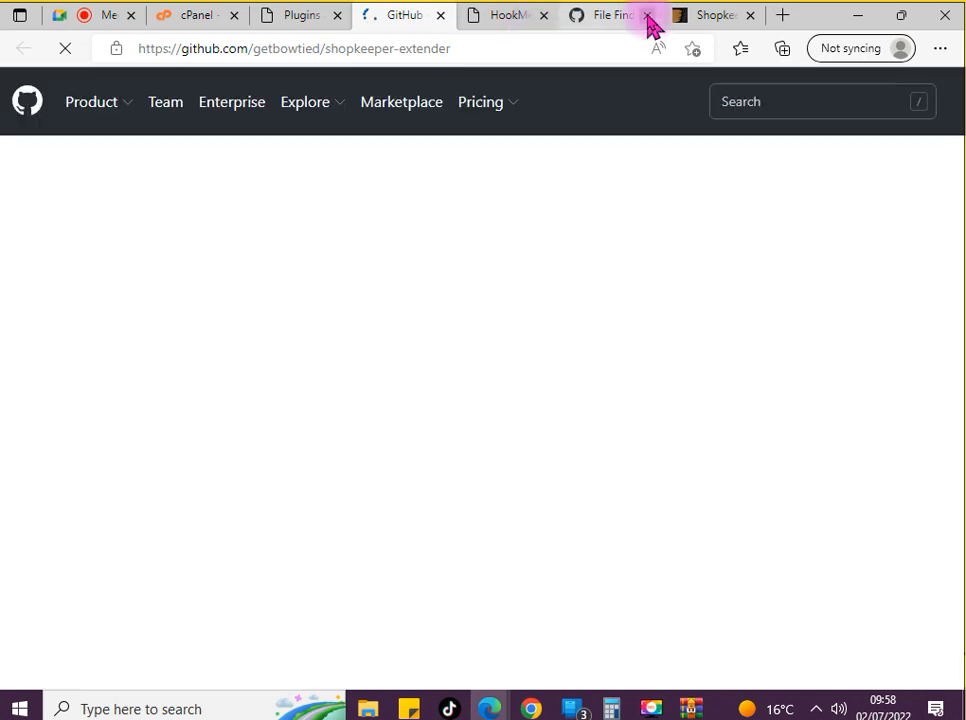
# Step: Close the File Finder tab, read the shopkeeper-extender README, and go back to Plugins
pyautogui.click(647, 15)
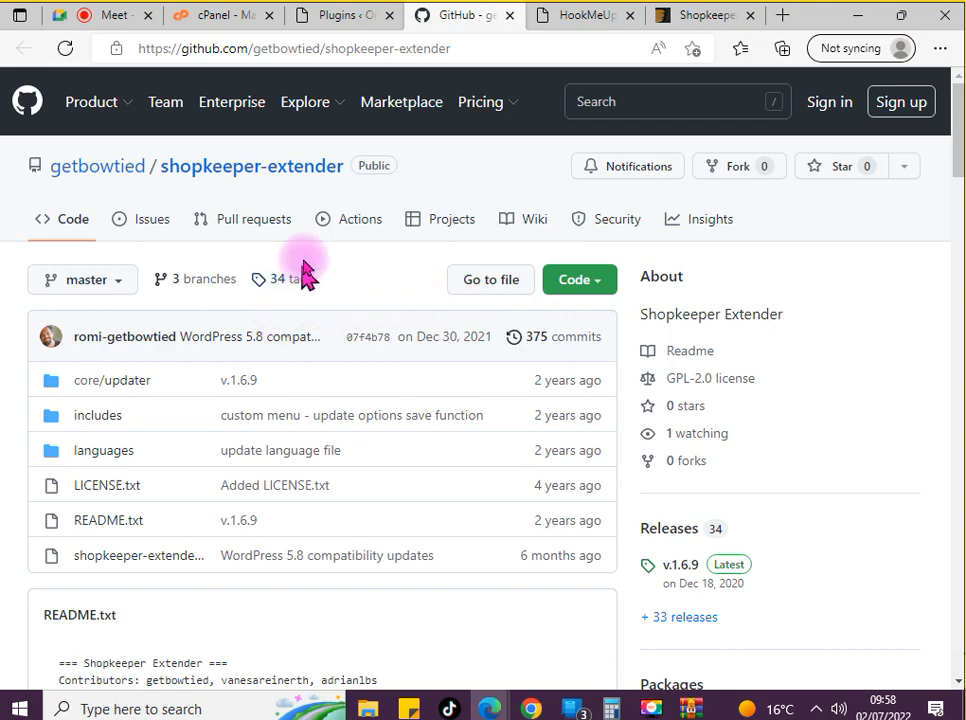
pyautogui.scroll(-3, 505, 339)
pyautogui.scroll(-15, 491, 341)
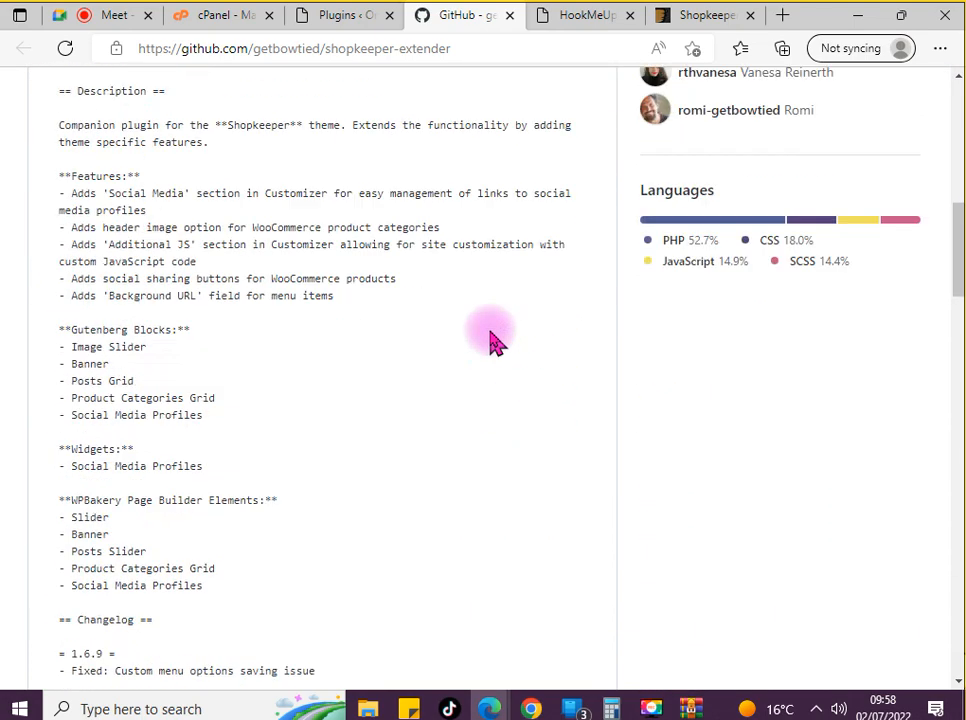
pyautogui.scroll(-13, 481, 345)
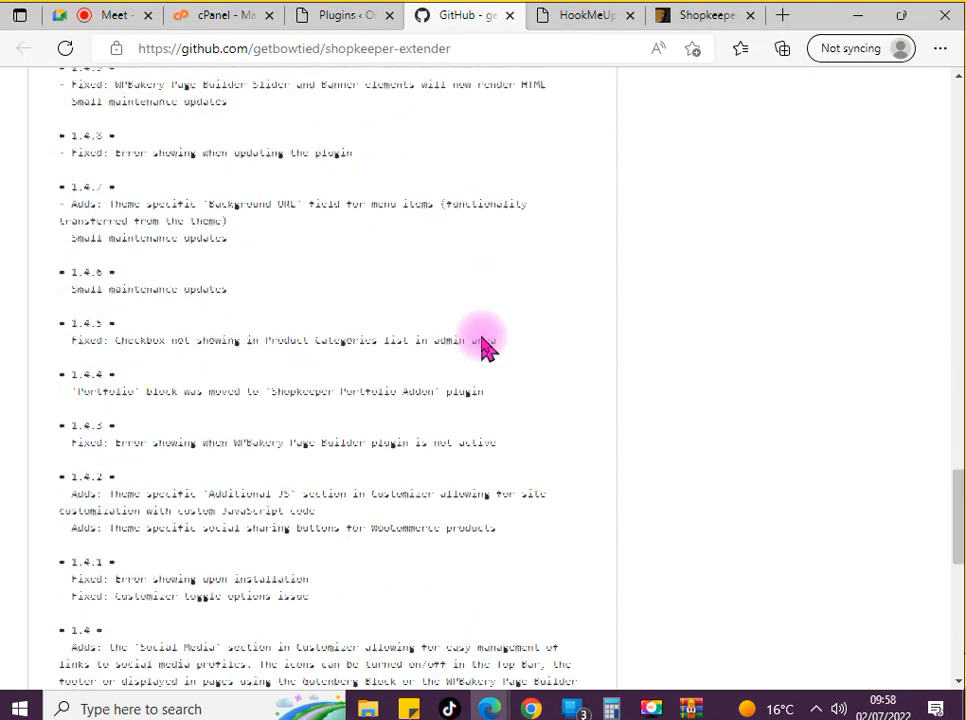
pyautogui.scroll(5, 481, 345)
pyautogui.scroll(20, 481, 345)
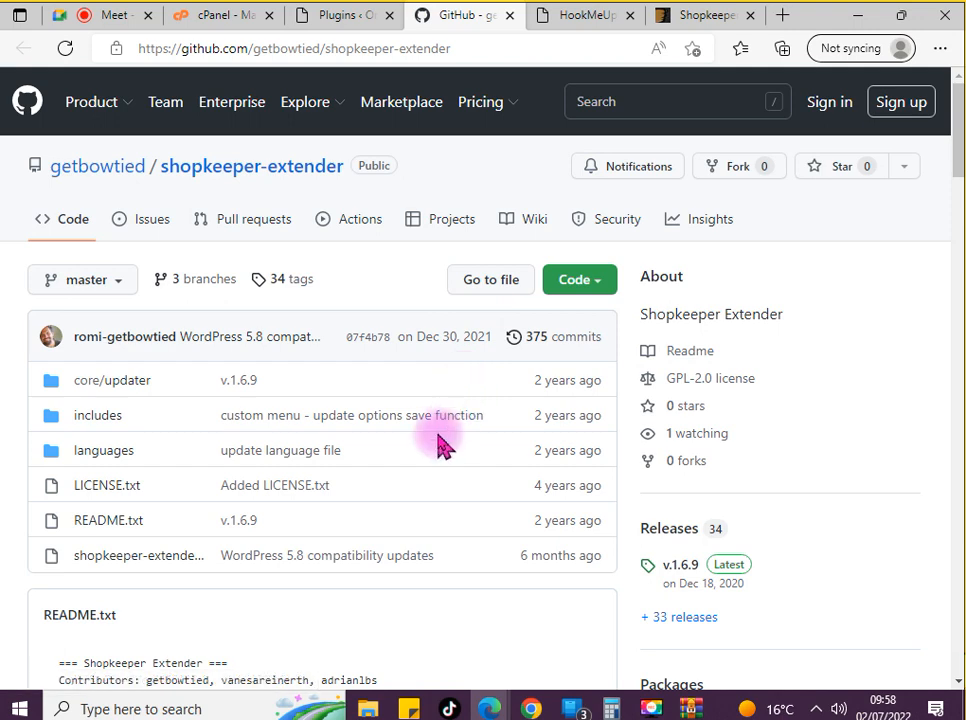
pyautogui.scroll(-1, 444, 446)
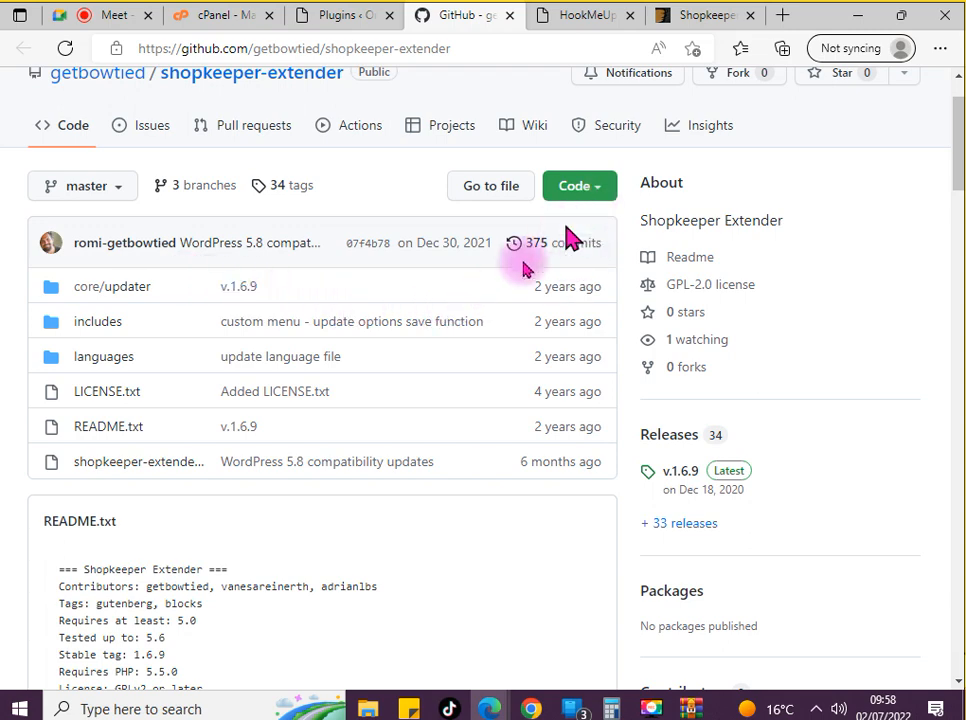
pyautogui.scroll(1, 490, 311)
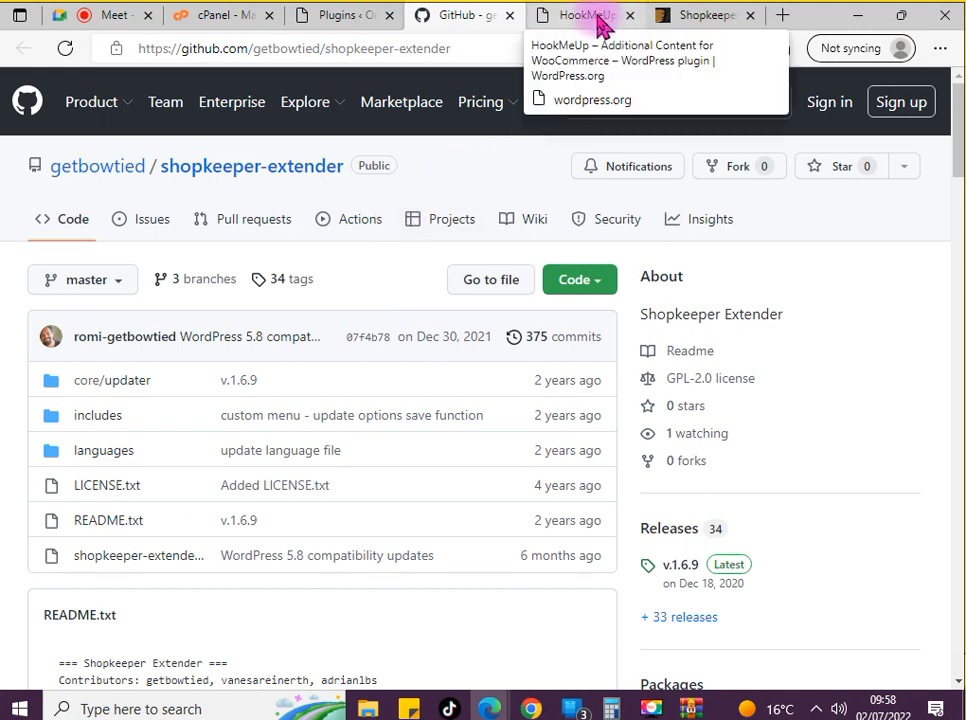
pyautogui.click(345, 17)
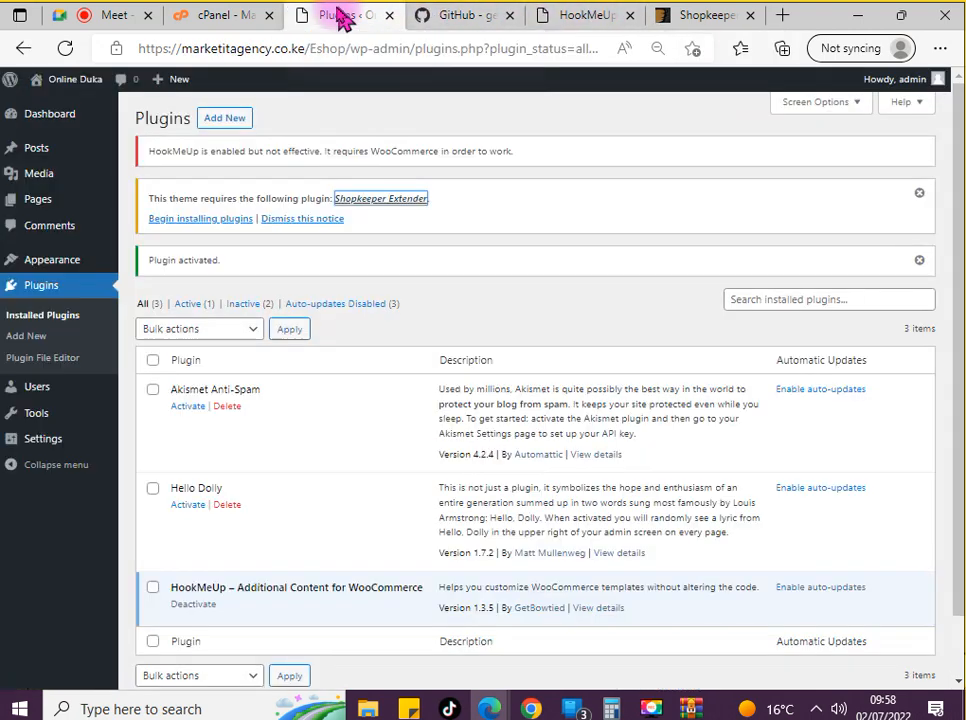
# Step: Open Appearance > Customize for the Online Duka site's Shopkeeper theme
pyautogui.scroll(-1, 250, 440)
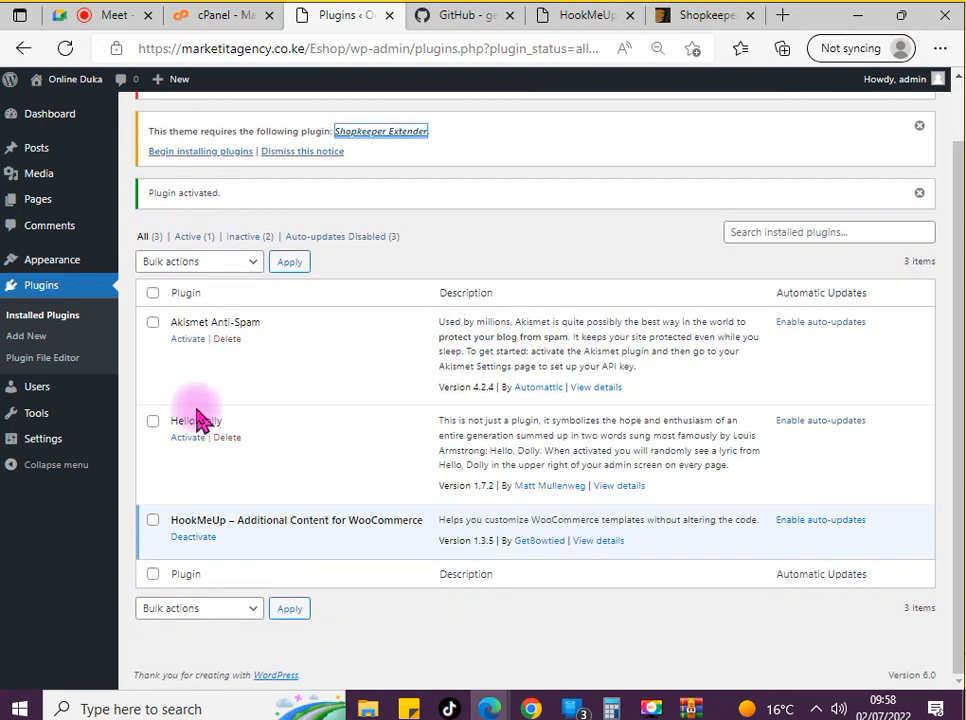
pyautogui.scroll(1, 180, 408)
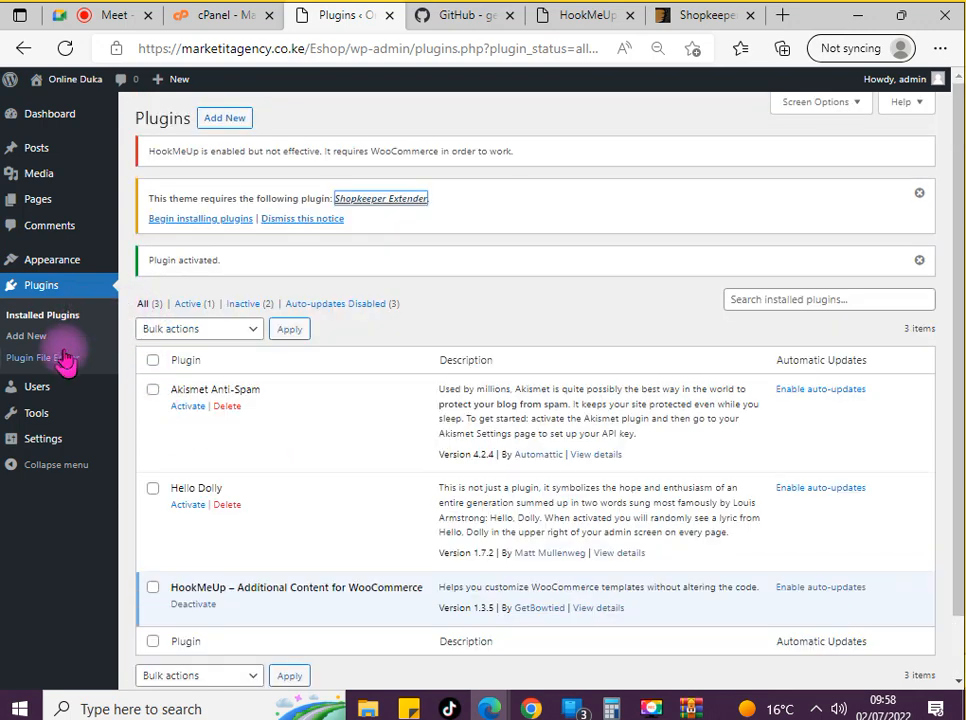
pyautogui.moveTo(62, 268)
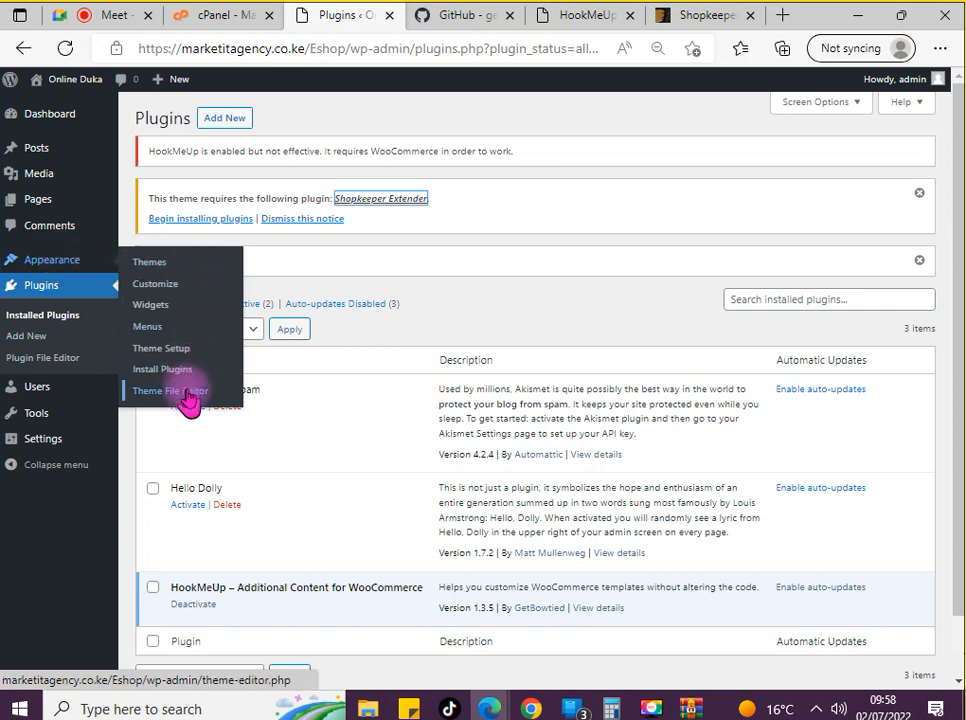
pyautogui.click(157, 286)
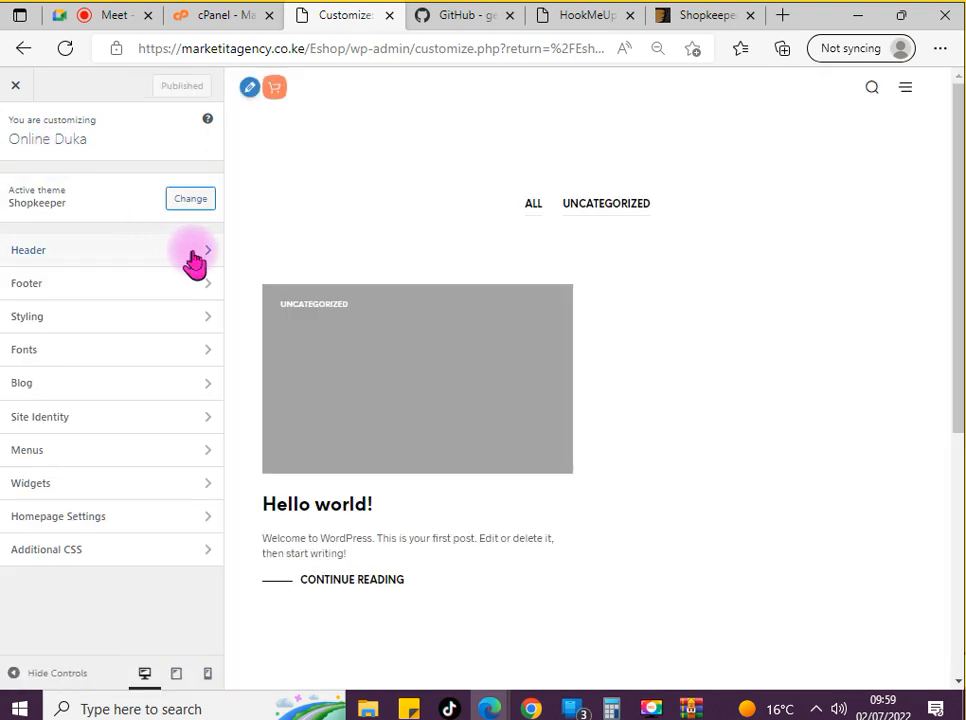
# Step: Review the Header > Logo and Top Bar settings, then close the Customizer back to Plugins
pyautogui.click(195, 259)
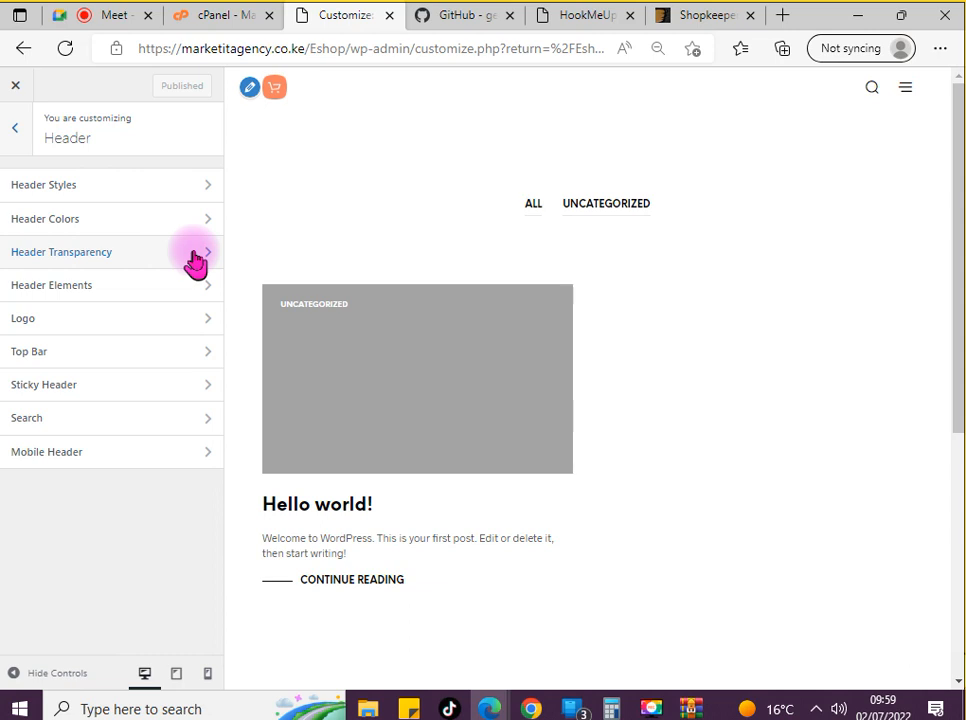
pyautogui.click(106, 326)
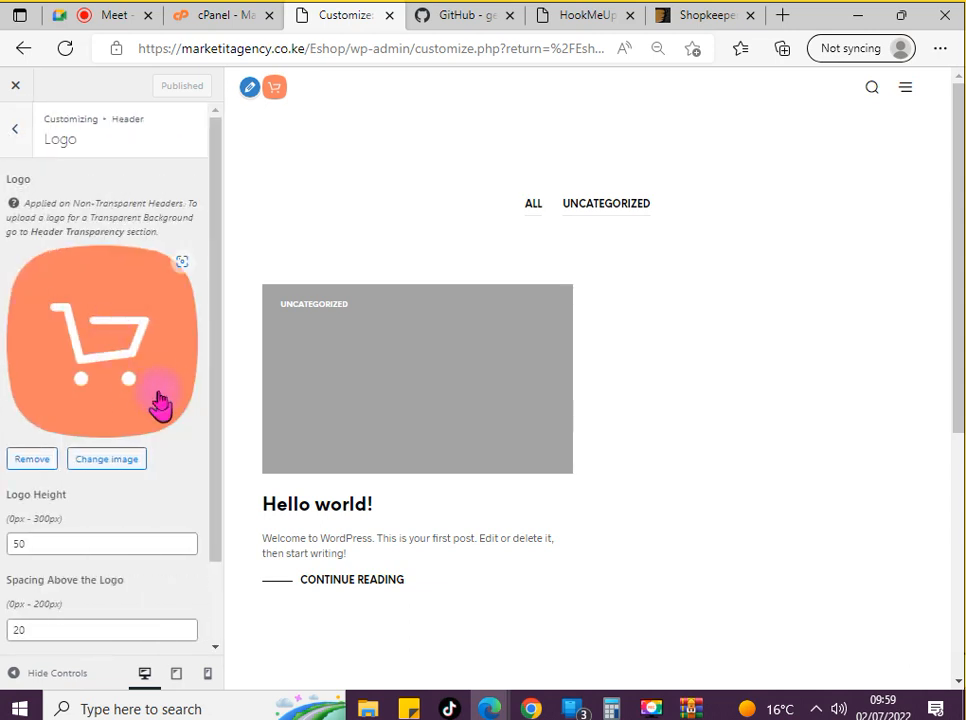
pyautogui.scroll(-1, 145, 345)
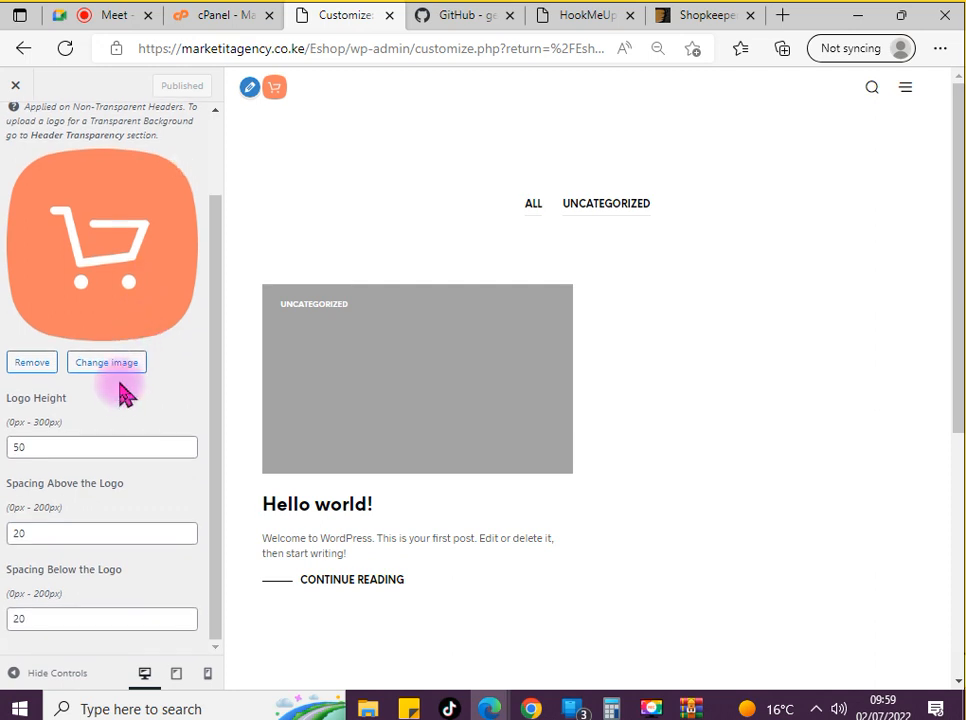
pyautogui.scroll(1, 60, 365)
pyautogui.scroll(2, 57, 352)
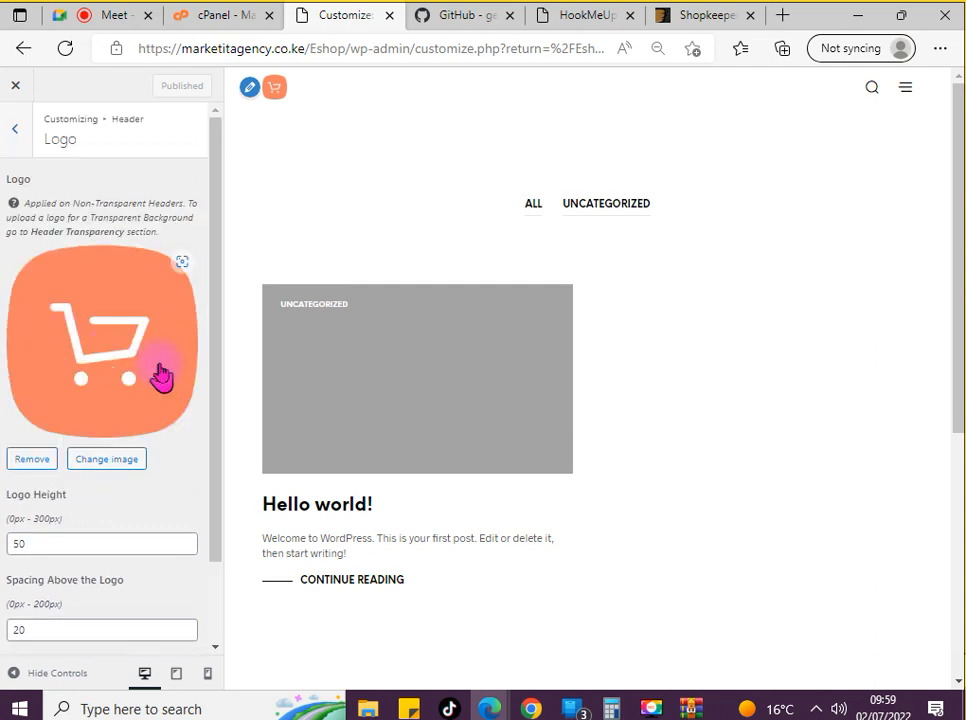
pyautogui.click(14, 134)
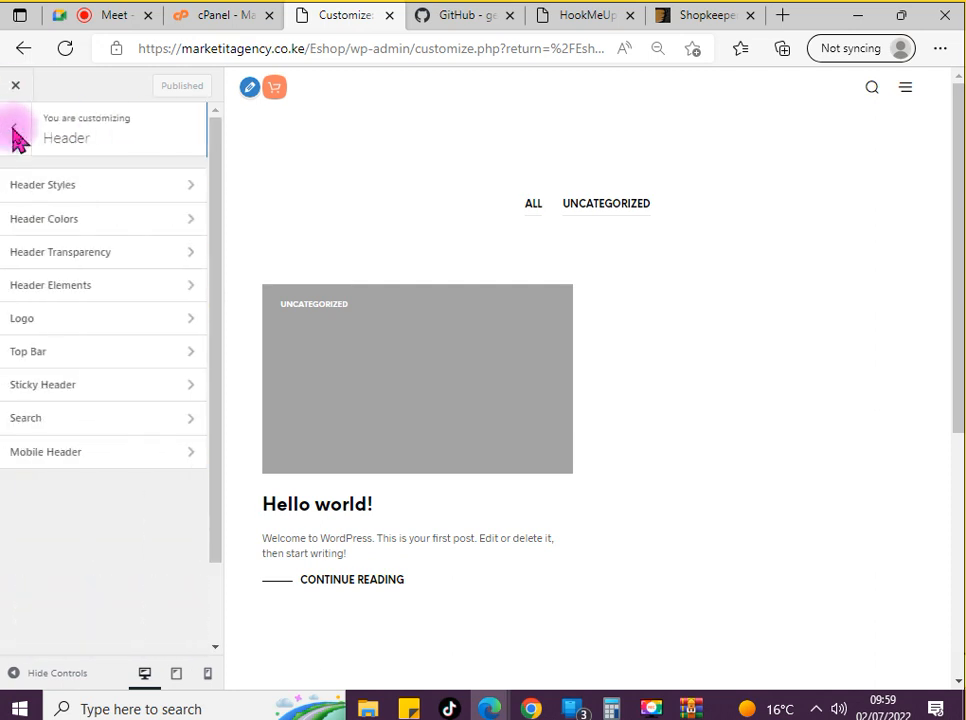
pyautogui.click(100, 362)
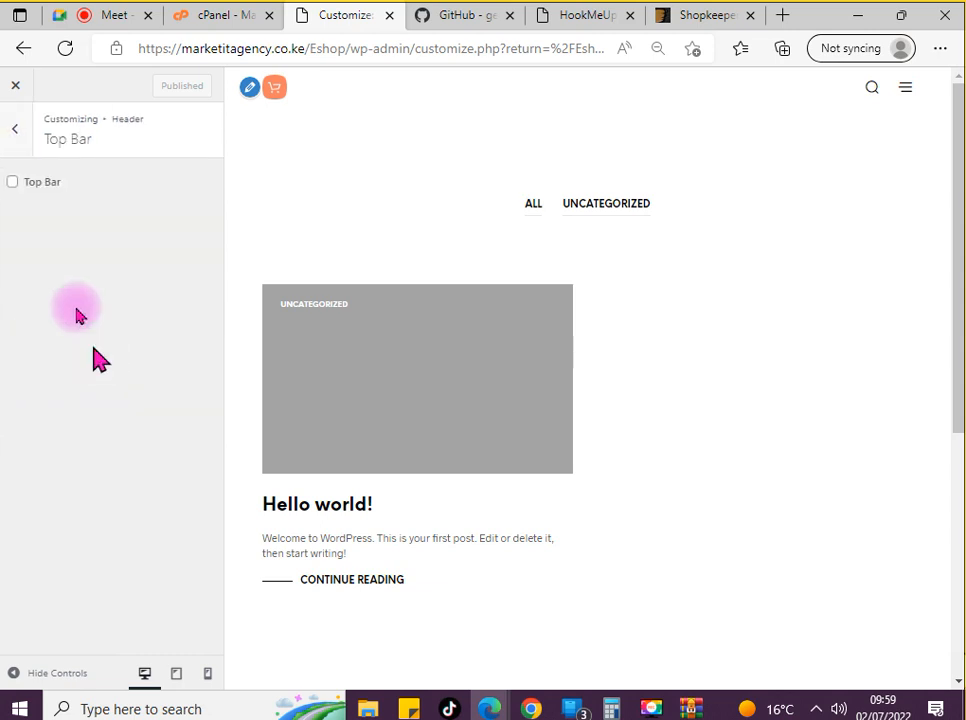
pyautogui.click(15, 128)
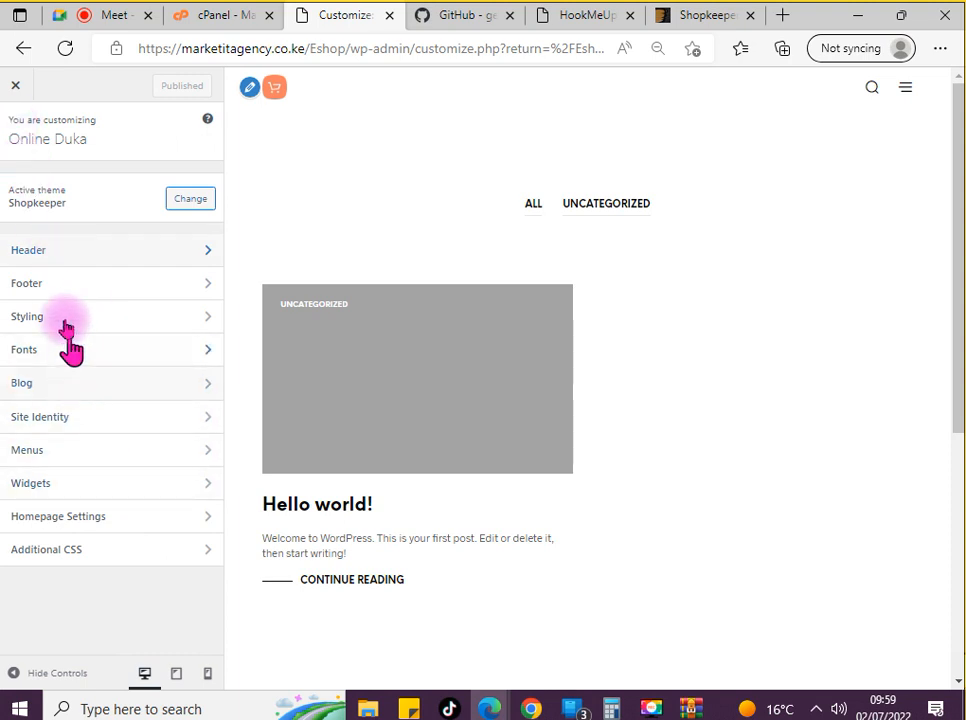
pyautogui.click(15, 88)
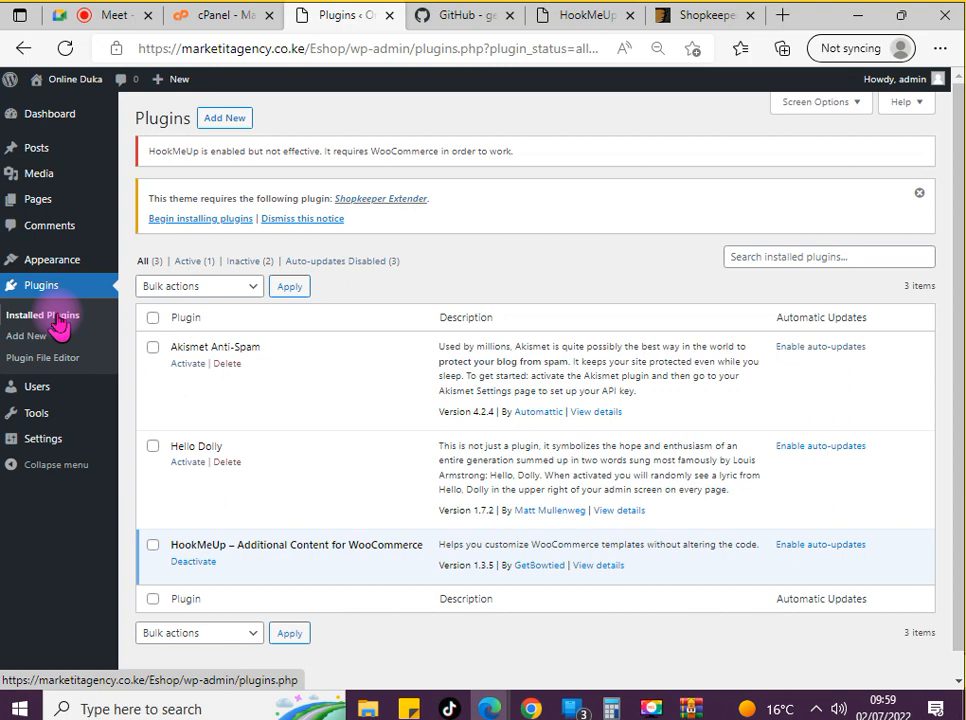
# Step: Open the theme's required plugins installer and install Shopkeeper Extender
pyautogui.click(206, 220)
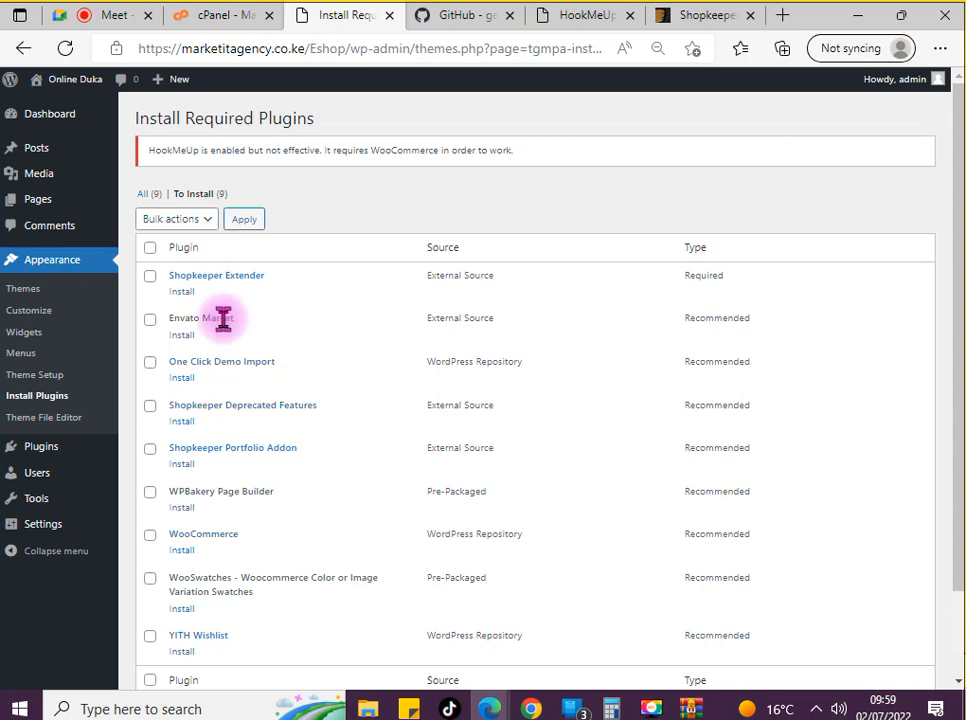
pyautogui.scroll(-2, 224, 322)
pyautogui.scroll(2, 226, 328)
pyautogui.scroll(-2, 206, 310)
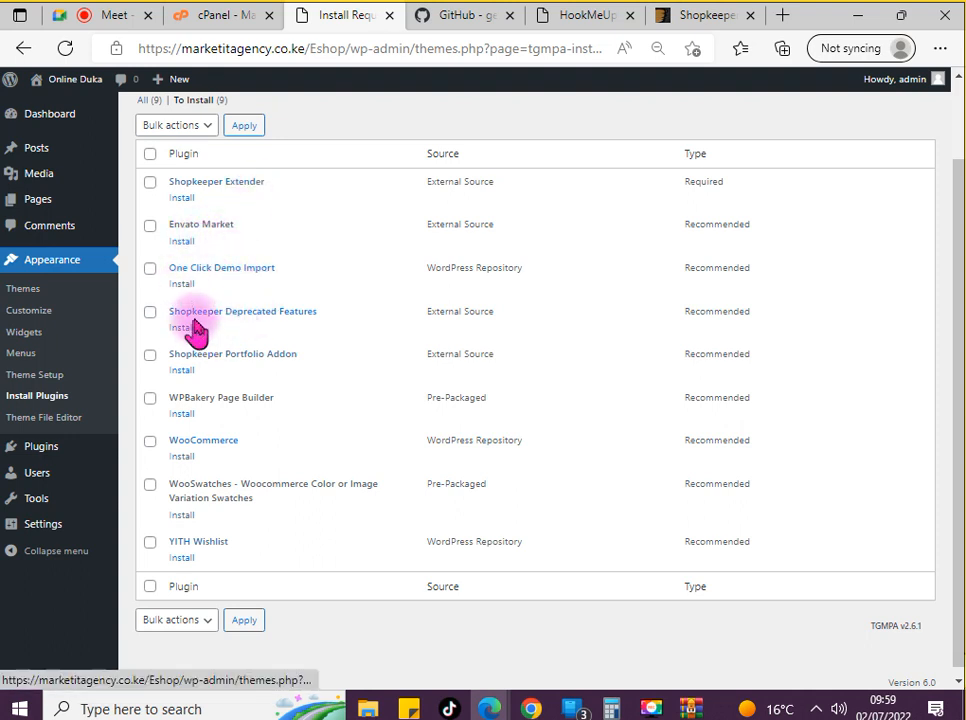
pyautogui.scroll(2, 263, 328)
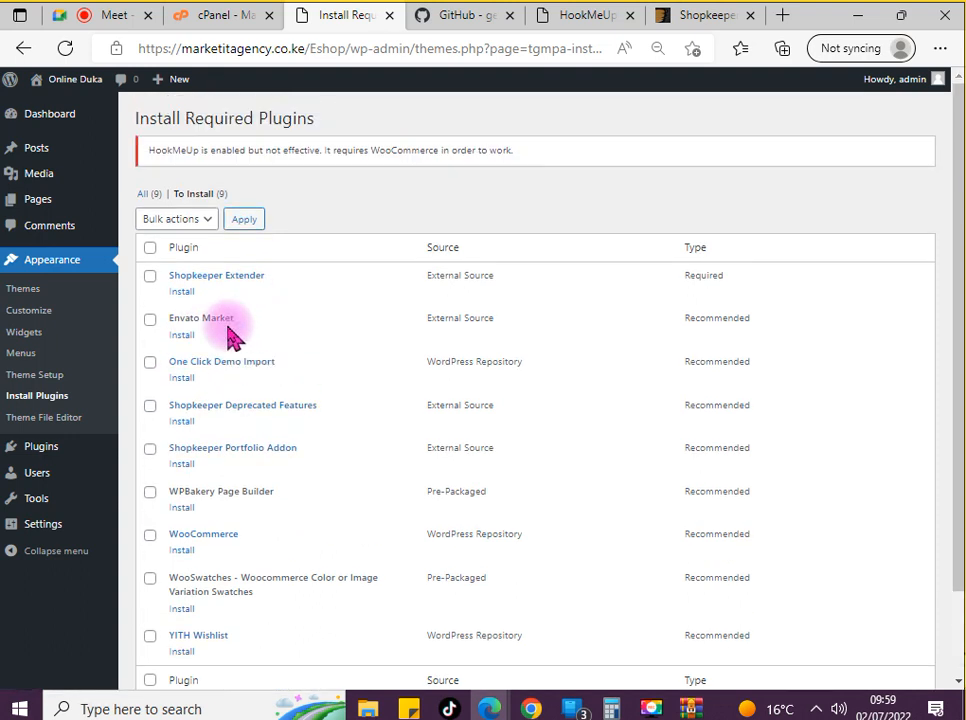
pyautogui.click(183, 291)
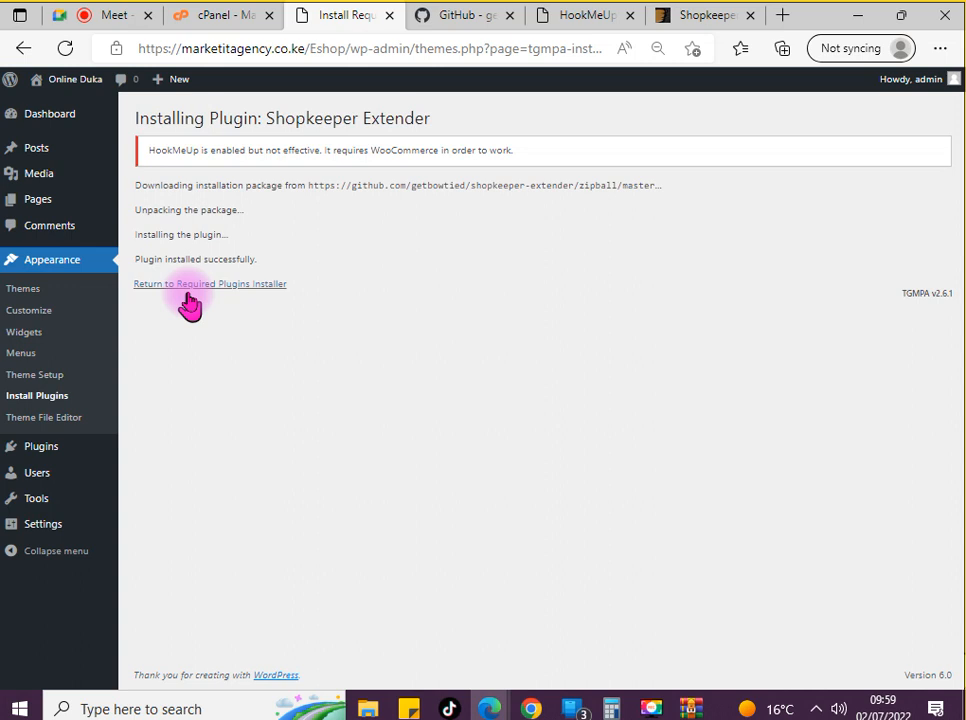
pyautogui.click(163, 284)
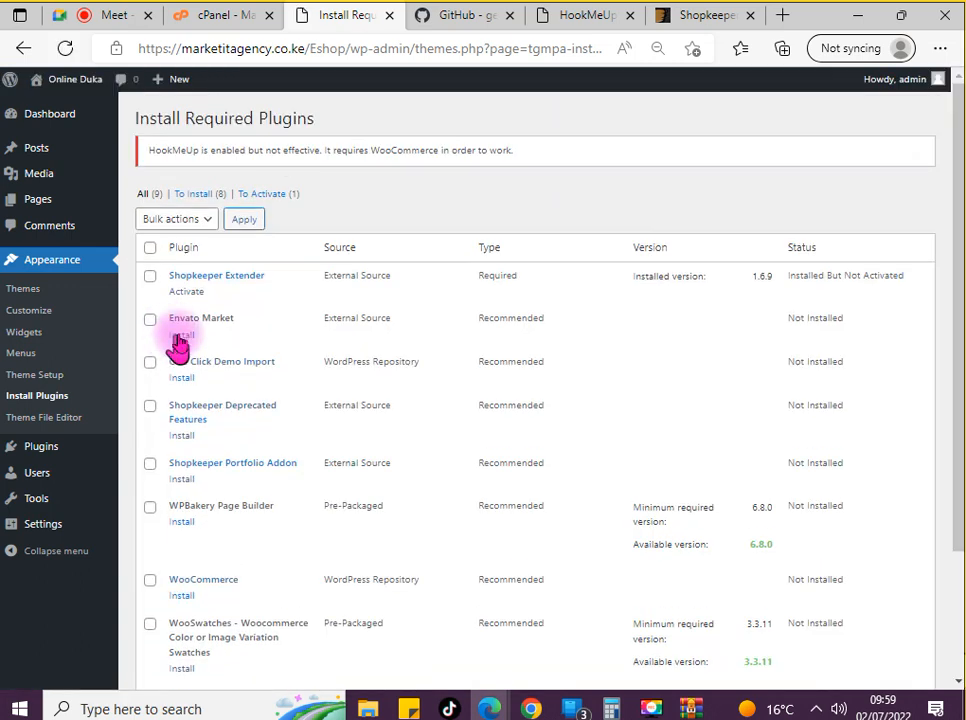
# Step: Install Envato Market, One Click Demo Import and Shopkeeper Deprecated Features
pyautogui.click(177, 338)
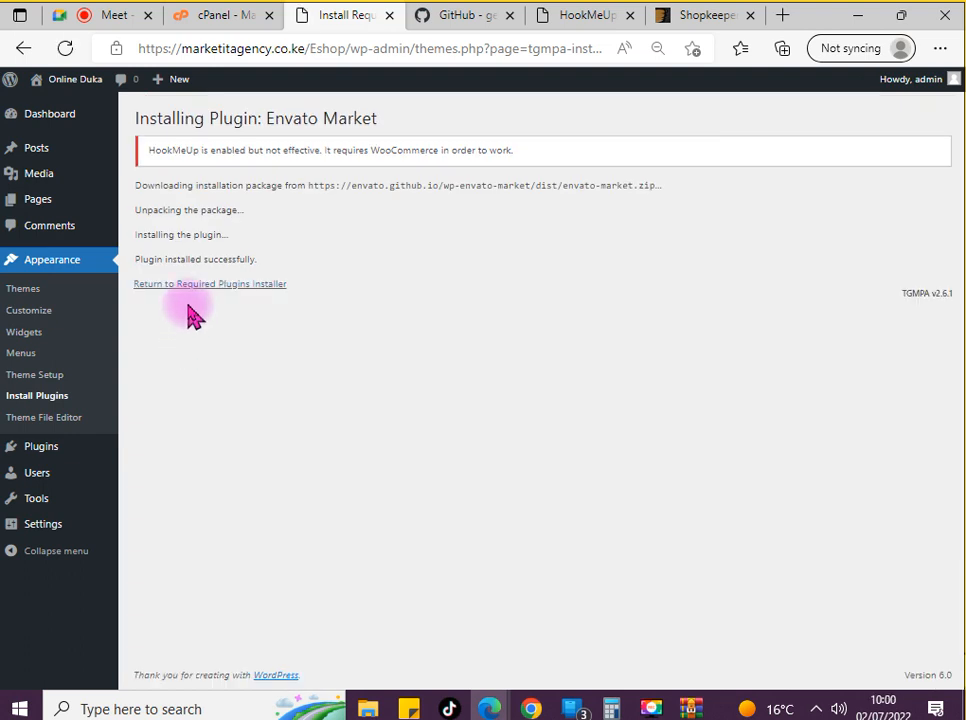
pyautogui.click(187, 286)
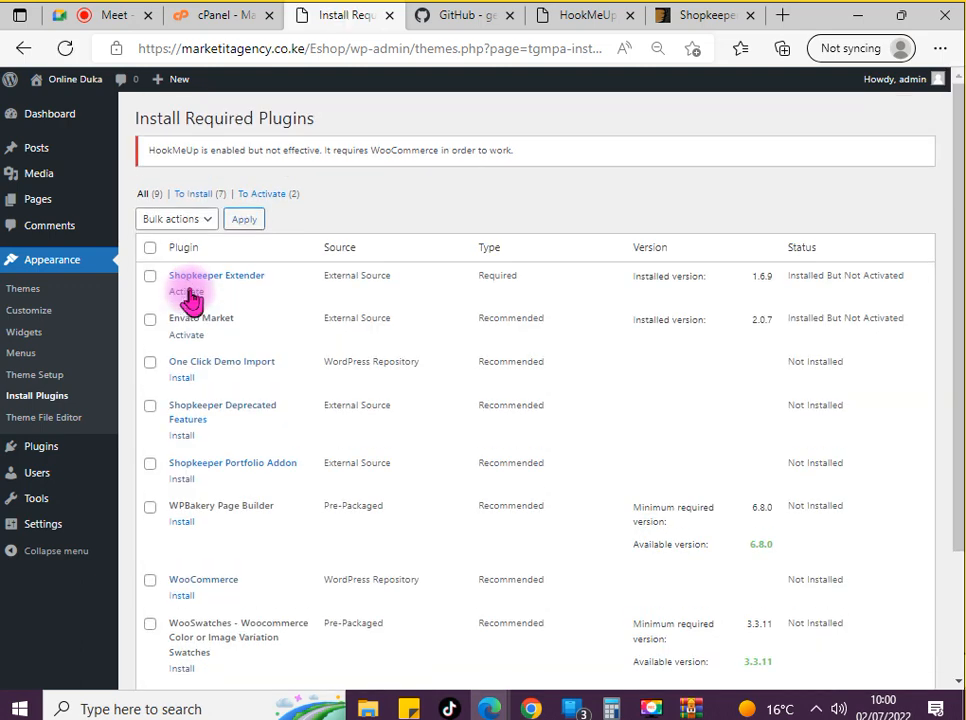
pyautogui.scroll(-2, 190, 300)
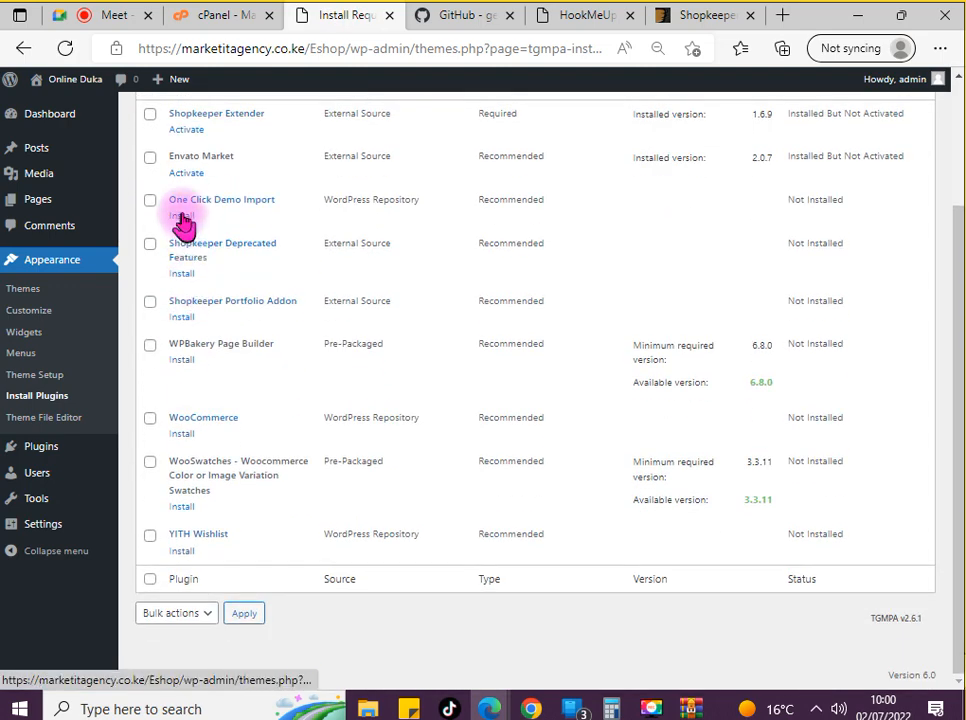
pyautogui.click(182, 216)
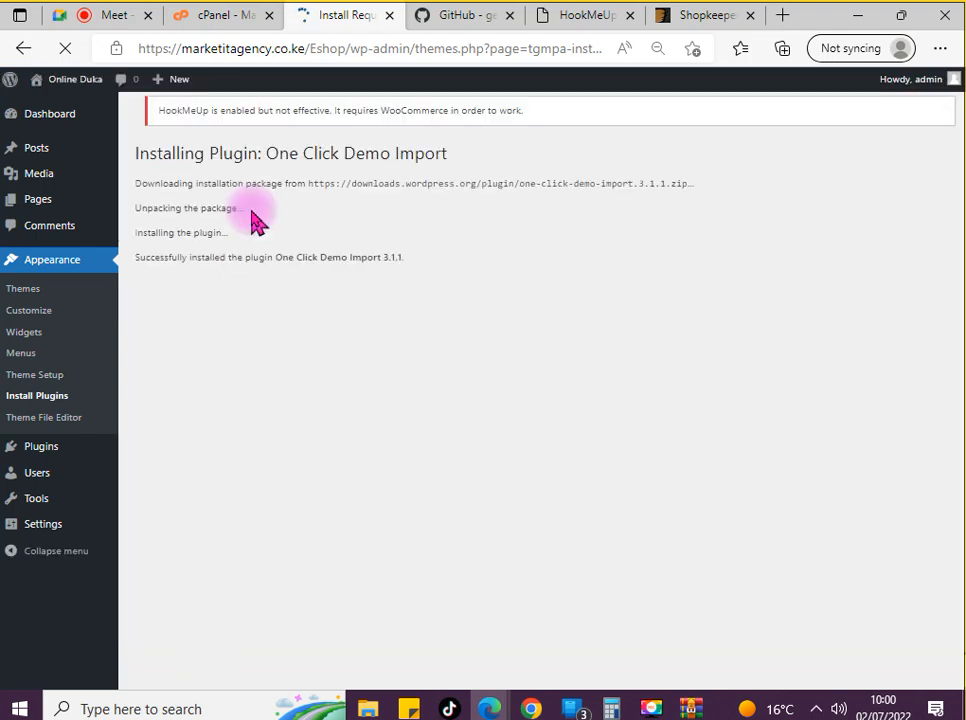
pyautogui.click(212, 284)
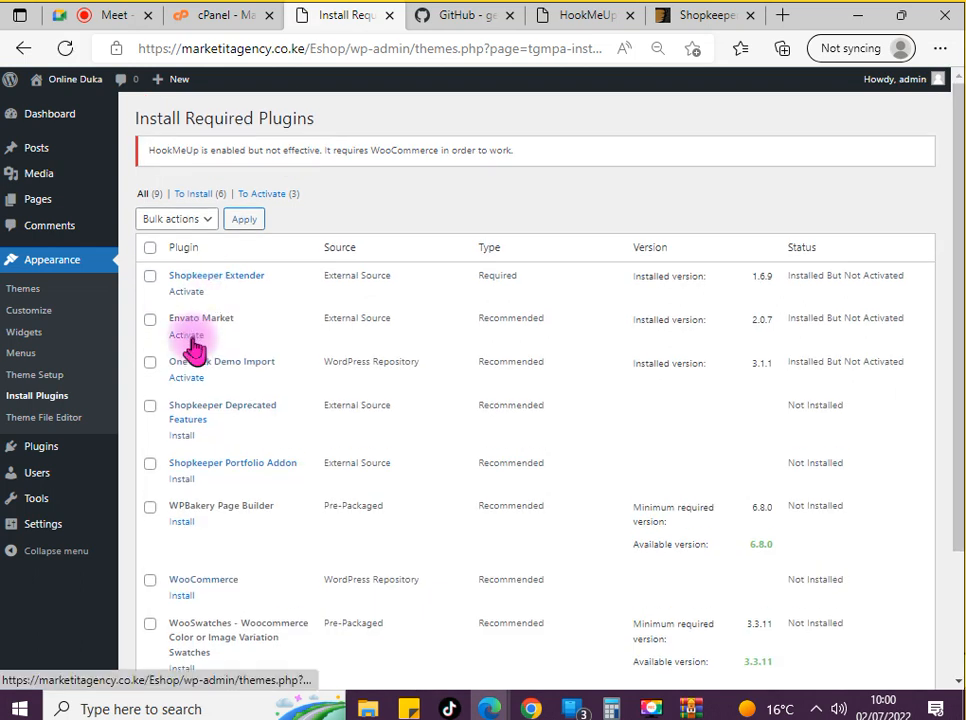
pyautogui.click(183, 438)
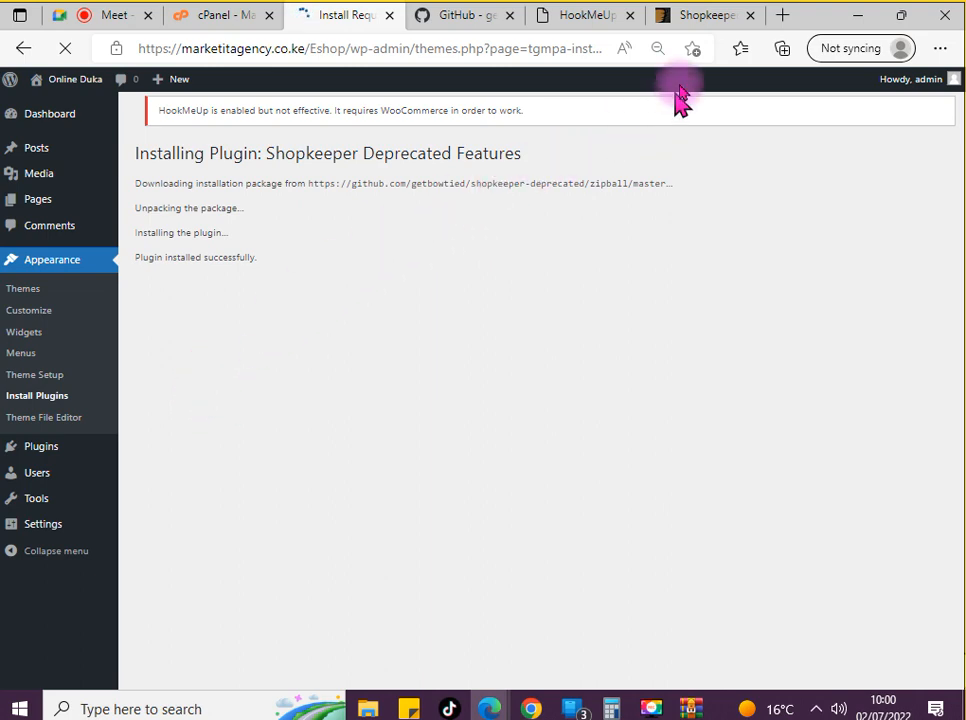
pyautogui.click(700, 15)
# Step: Open the Shopkeeper demo in a new tab and go back to the required plugins list
pyautogui.scroll(3, 339, 319)
pyautogui.scroll(-3, 339, 319)
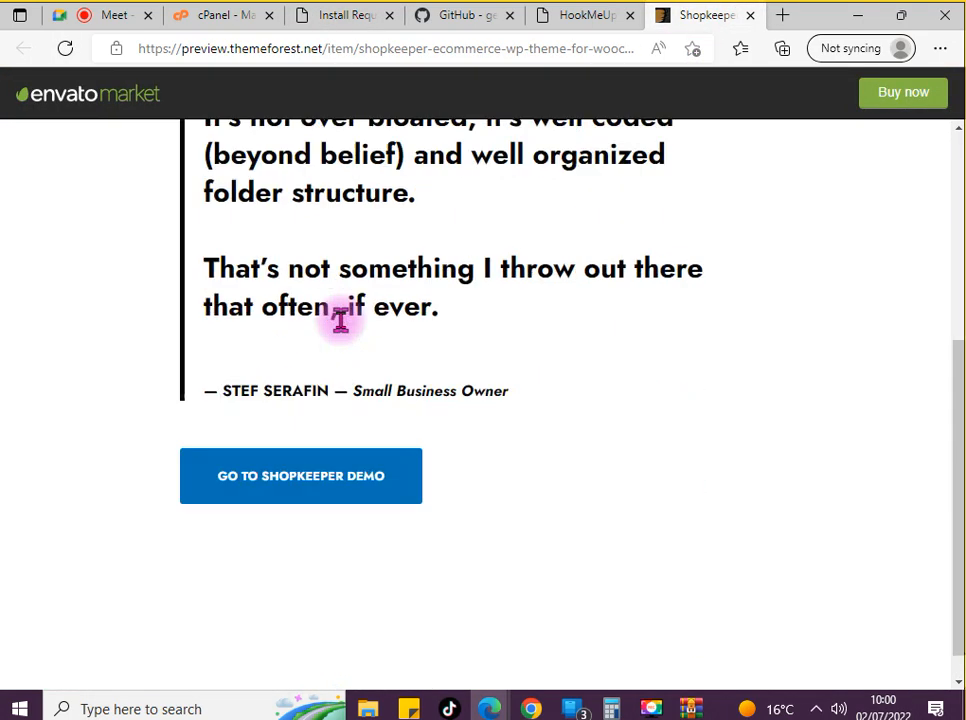
pyautogui.click(333, 453)
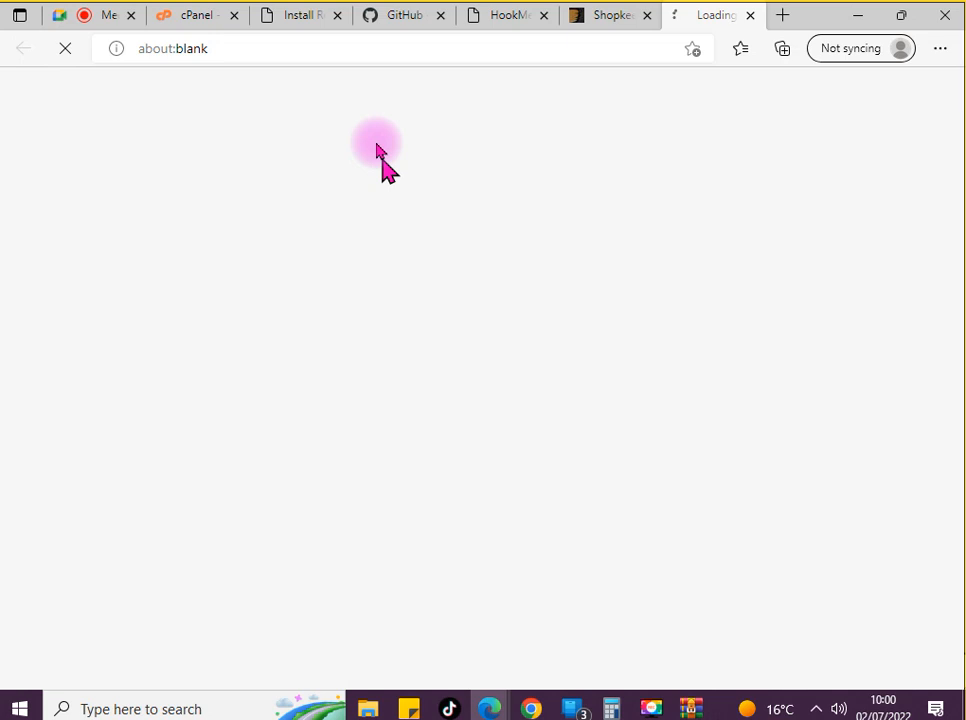
pyautogui.click(315, 17)
pyautogui.click(203, 285)
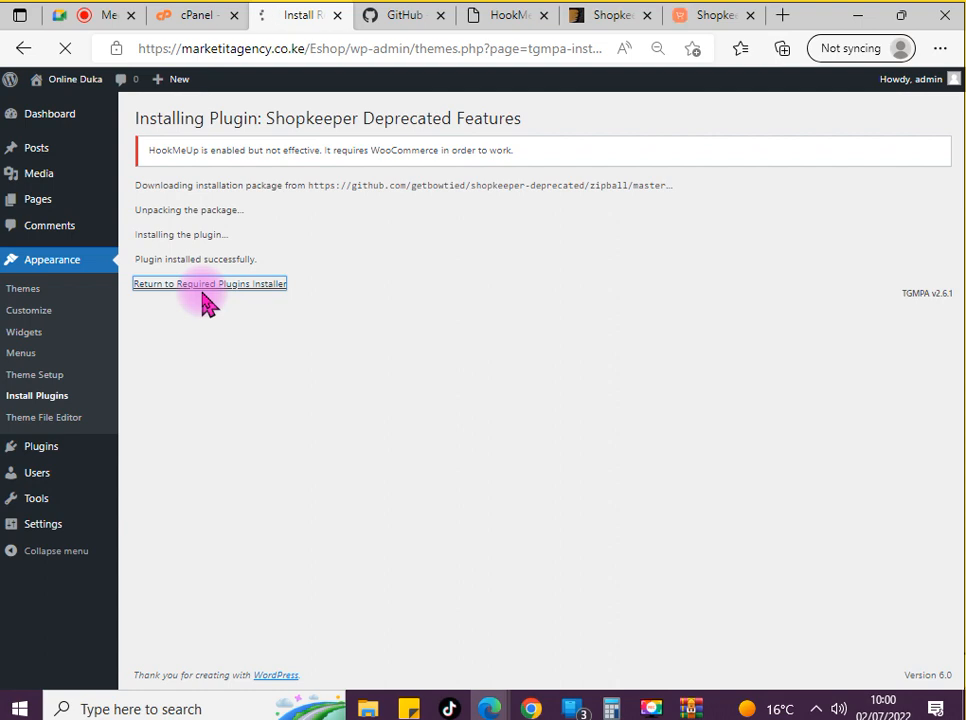
# Step: Install the Shopkeeper Portfolio Addon and return to the required plugins list
pyautogui.scroll(-3, 209, 300)
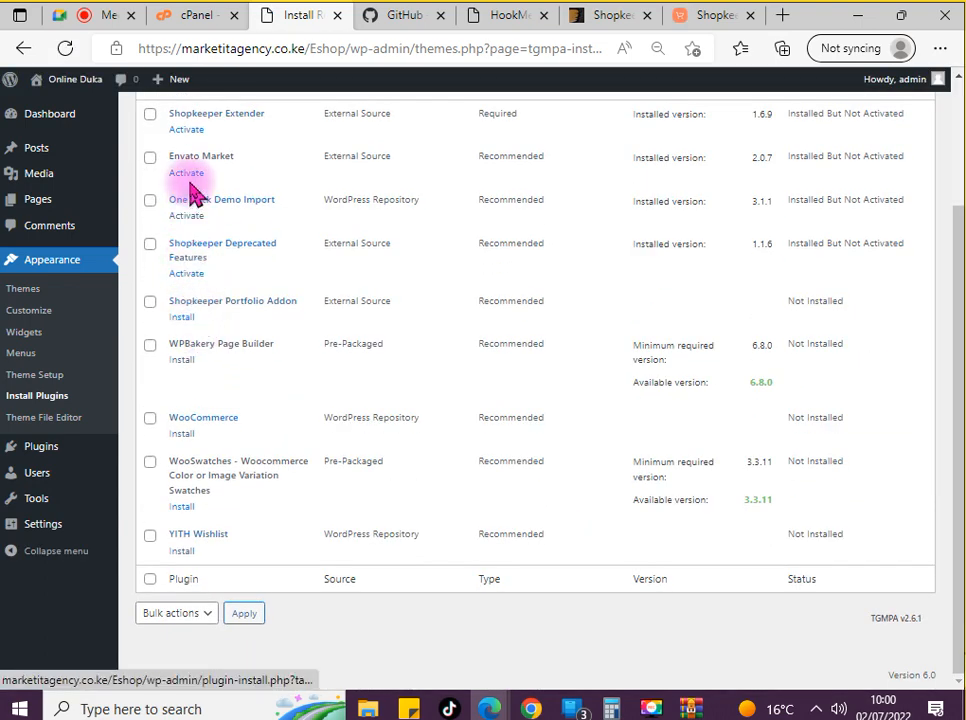
pyautogui.click(180, 318)
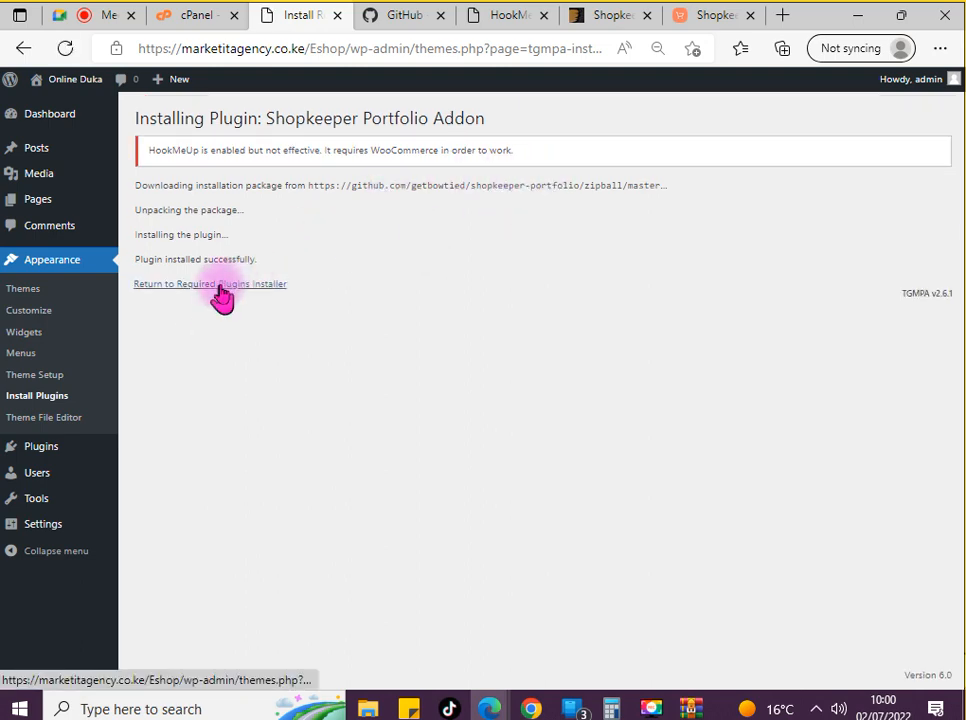
pyautogui.click(221, 288)
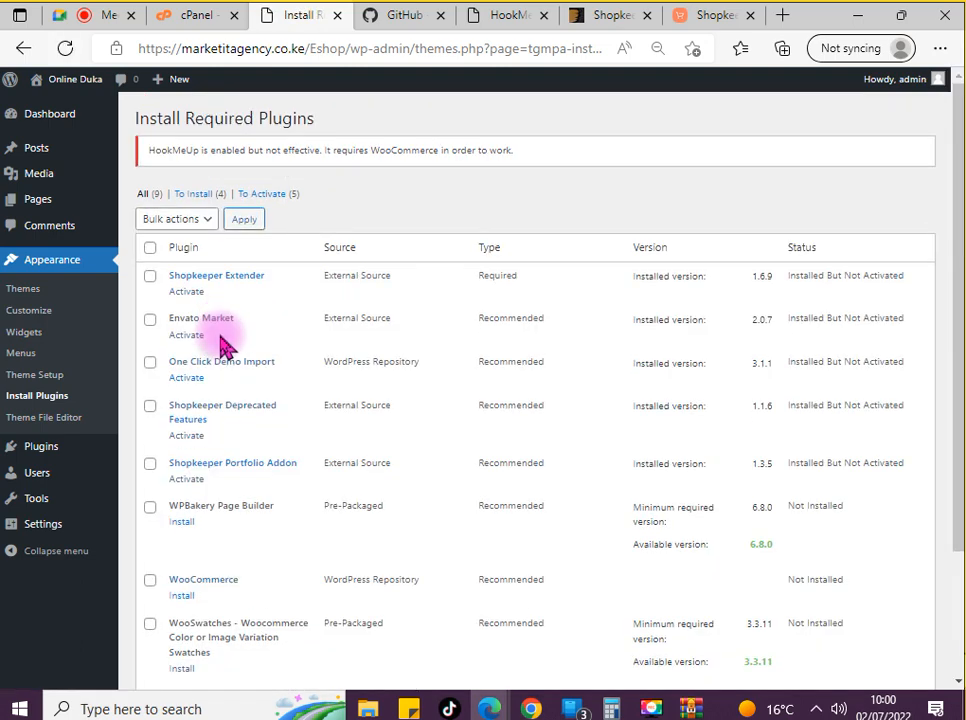
# Step: Start installing WooCommerce 6.6.1, then switch to the Google Meet call
pyautogui.scroll(-3, 222, 345)
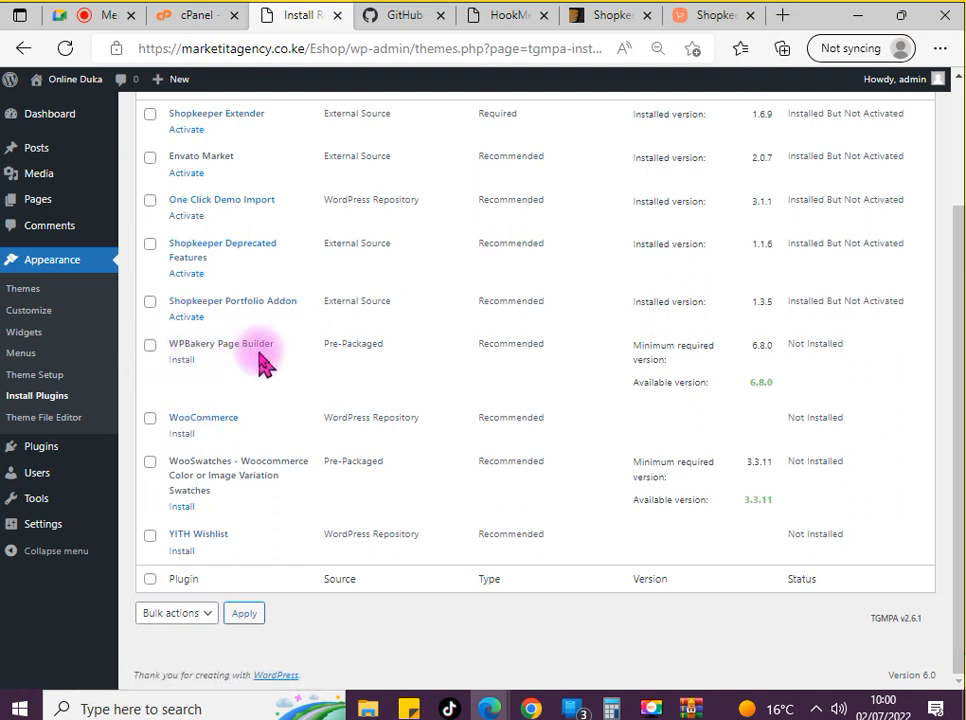
pyautogui.moveTo(66, 160)
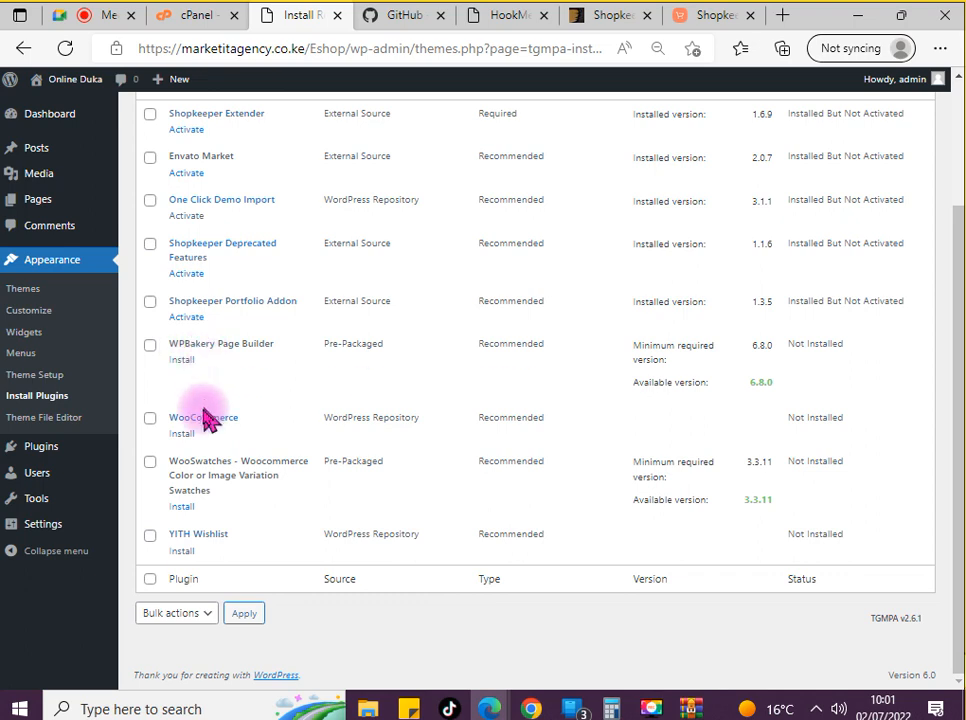
pyautogui.click(182, 436)
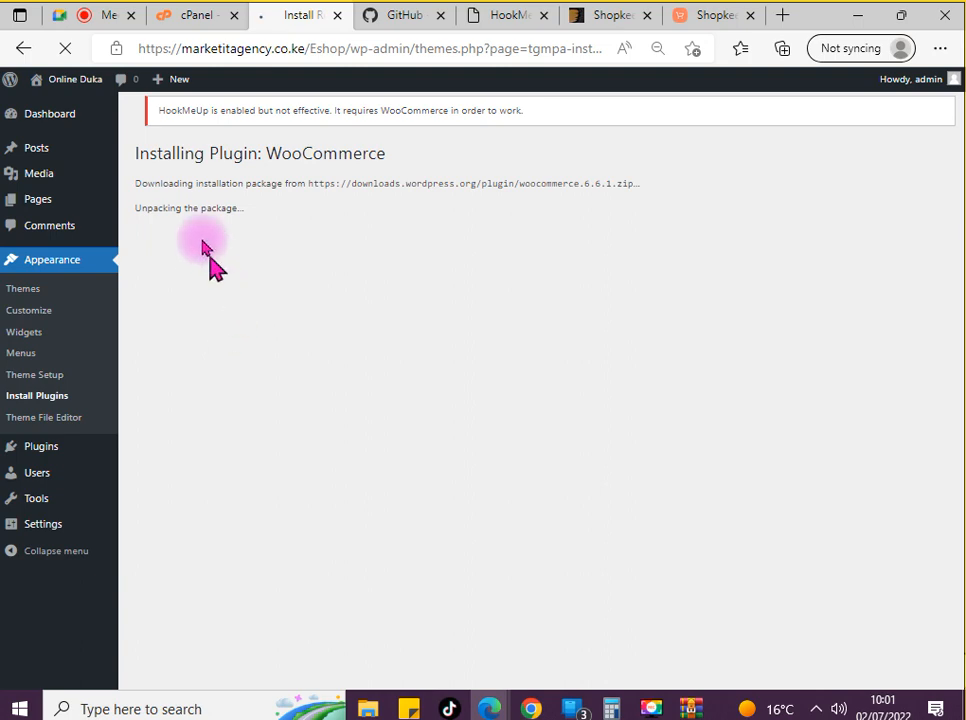
pyautogui.click(99, 18)
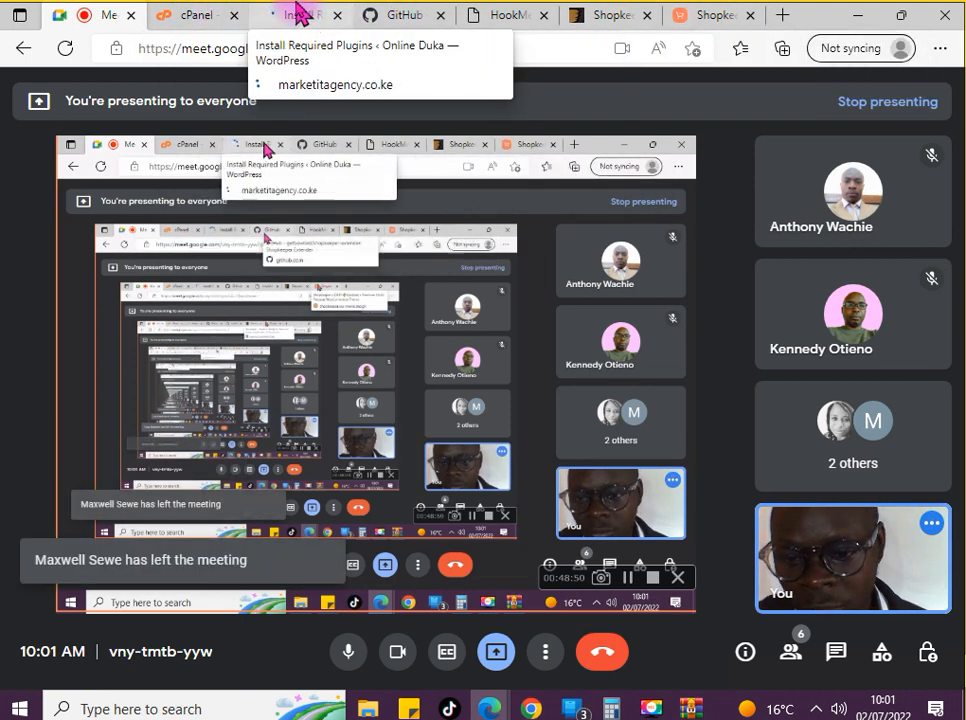
# Step: Switch from Google Meet back to the WordPress Install Required Plugins page
pyautogui.click(297, 15)
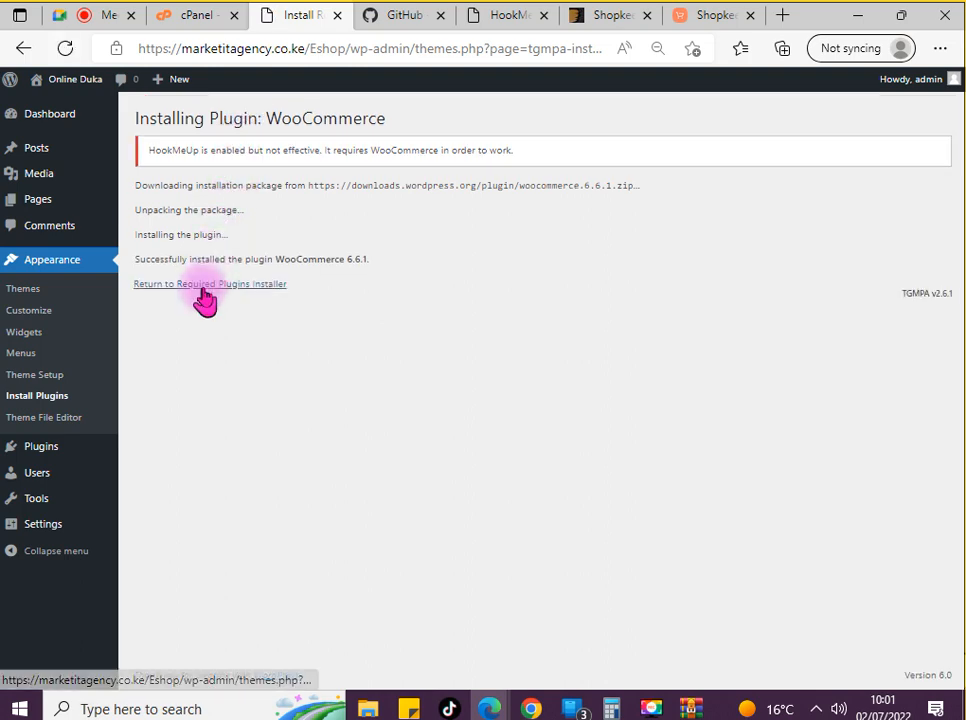
# Step: Install WooSwatches, YITH Wishlist and WPBakery Page Builder, leaving all nine plugins Installed But Not Activated
pyautogui.click(202, 285)
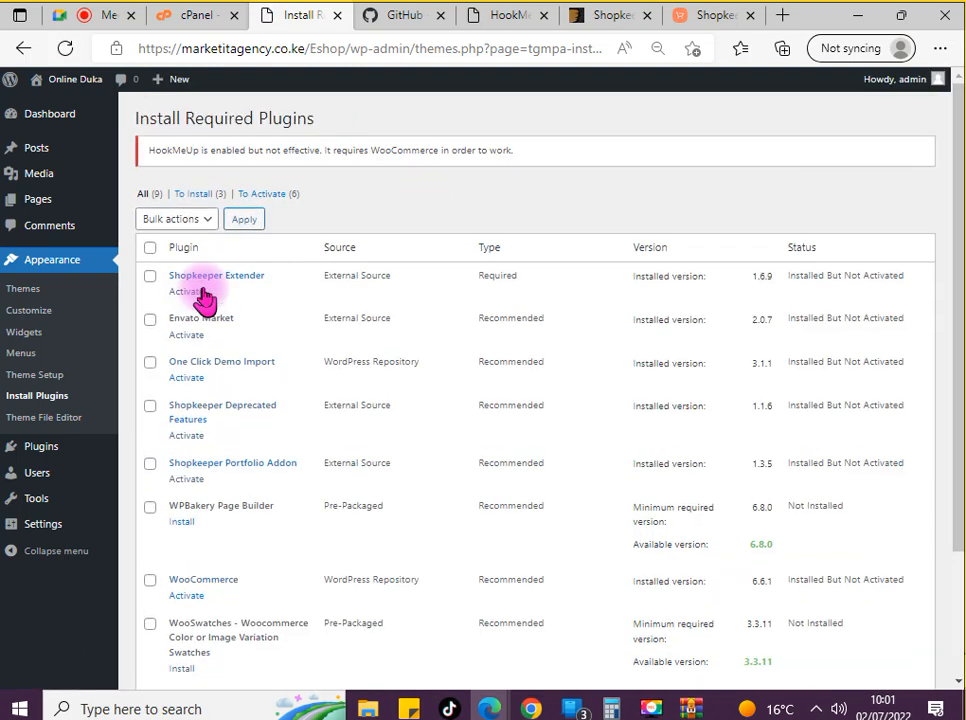
pyautogui.scroll(-2, 204, 302)
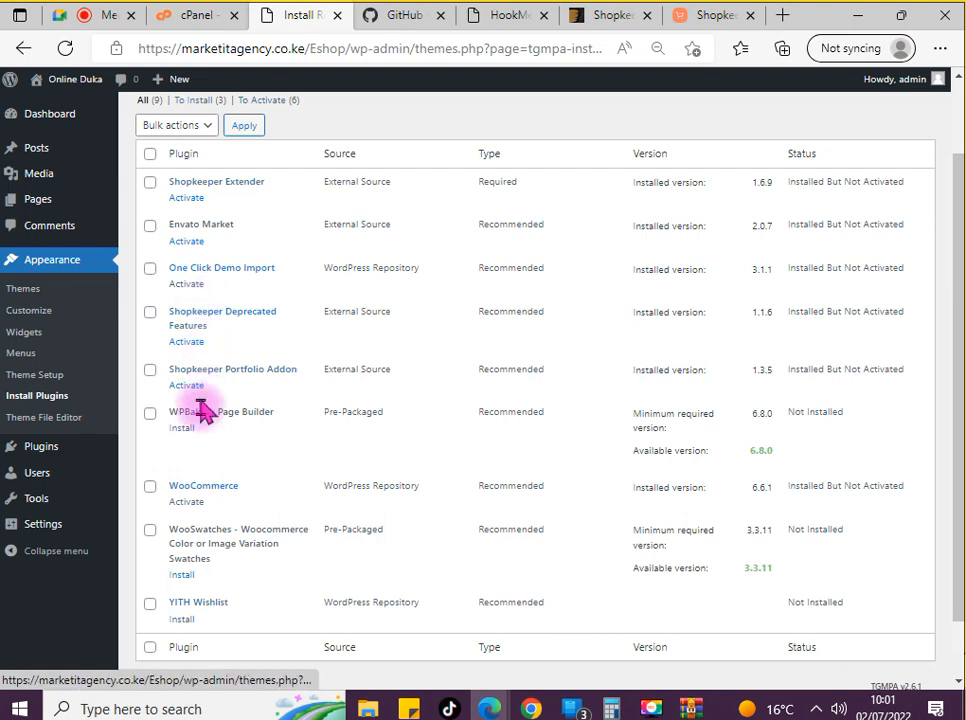
pyautogui.scroll(-2, 189, 525)
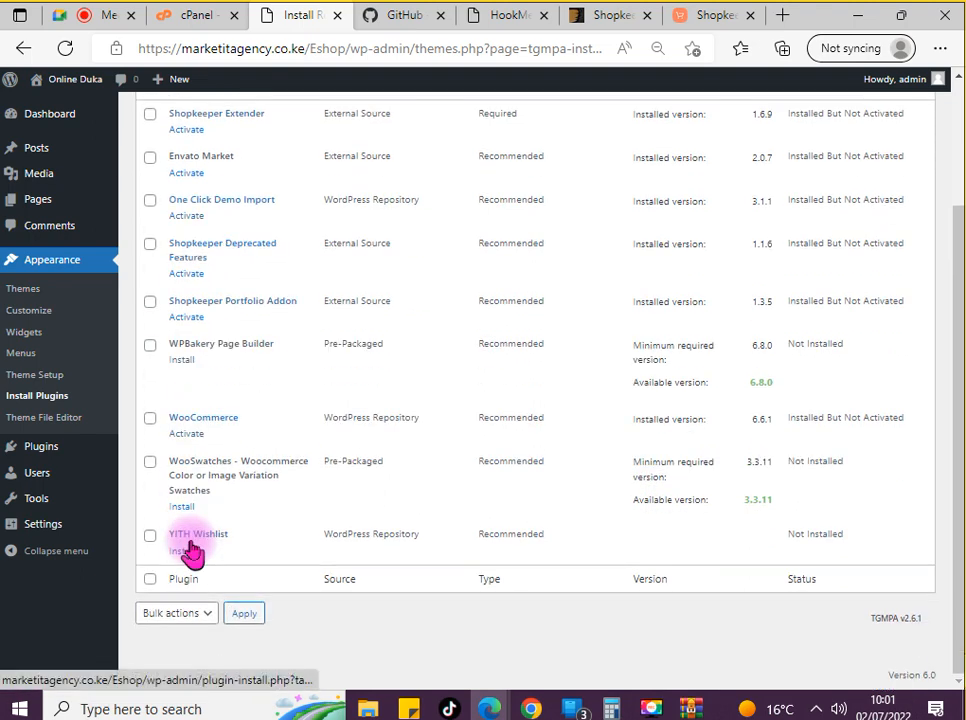
pyautogui.click(182, 508)
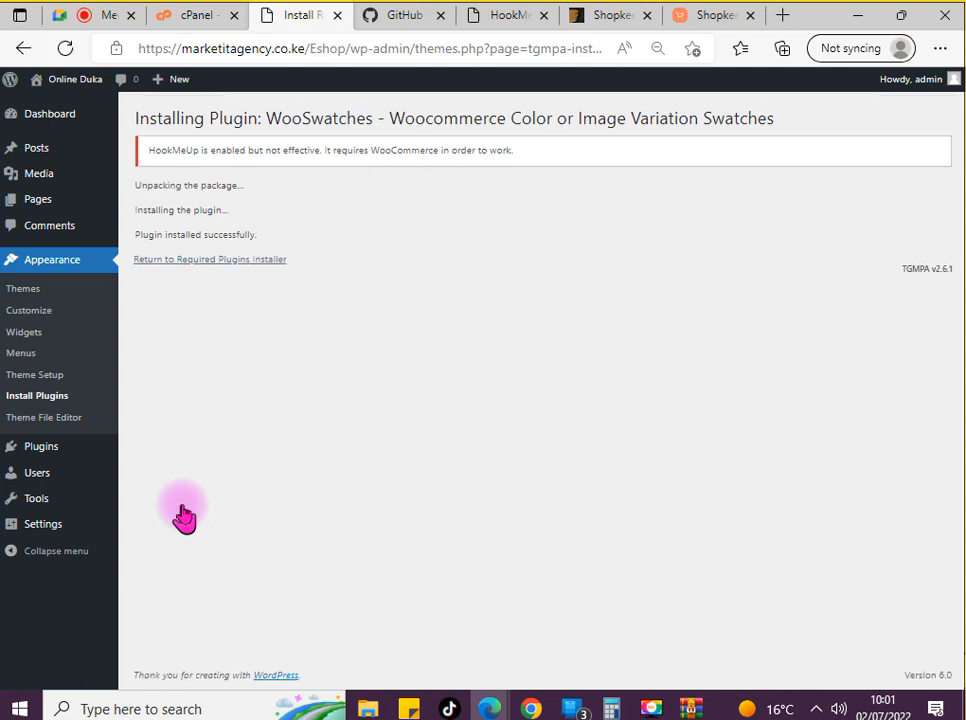
pyautogui.click(205, 260)
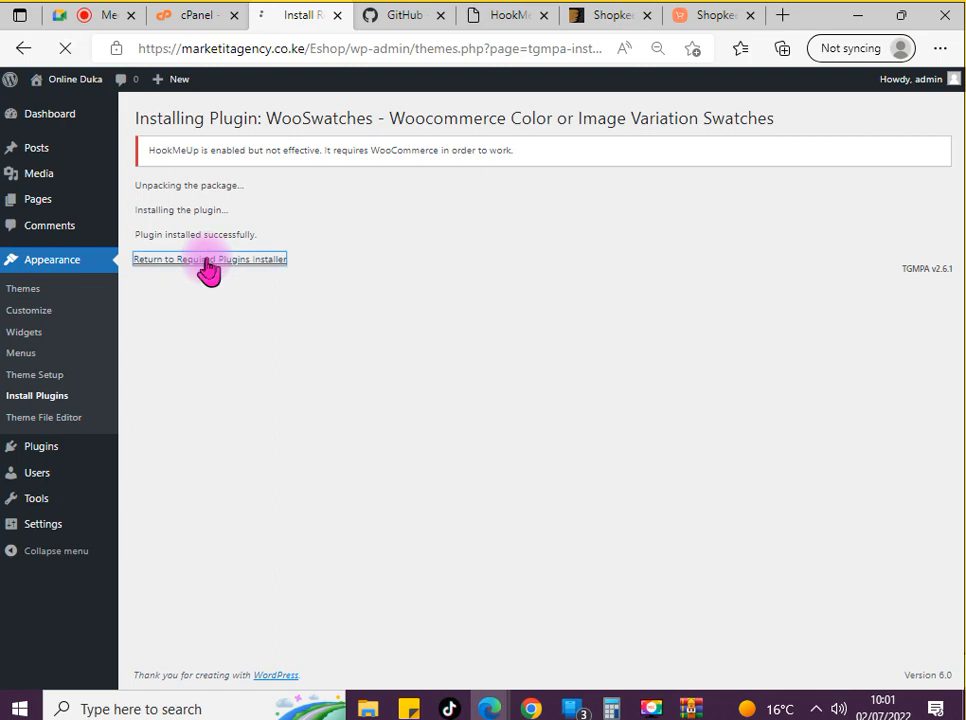
pyautogui.scroll(-3, 218, 398)
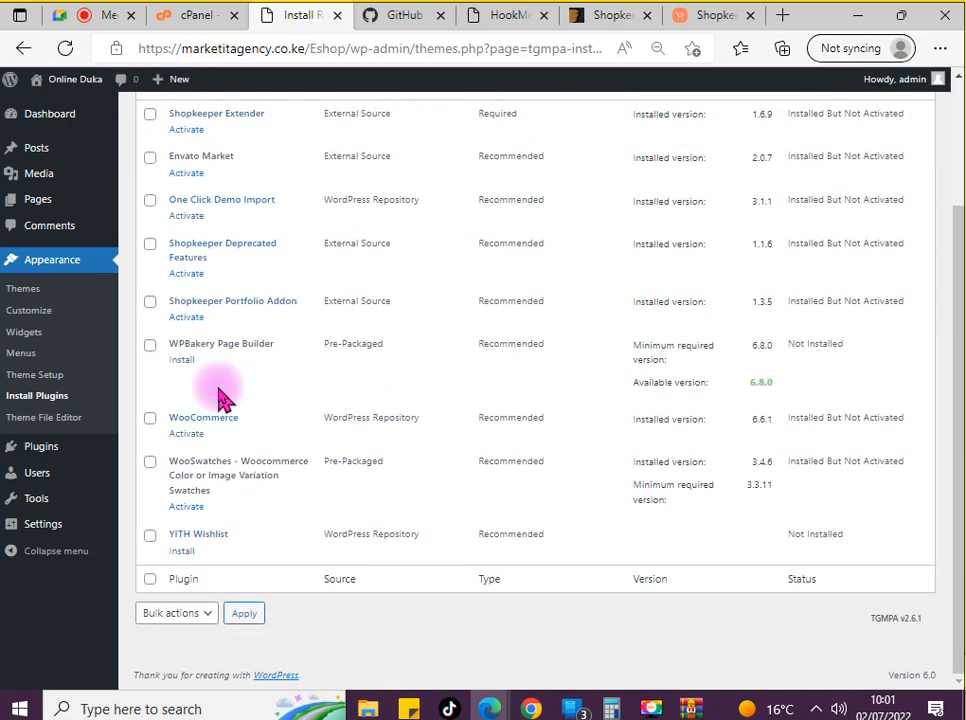
pyautogui.click(182, 552)
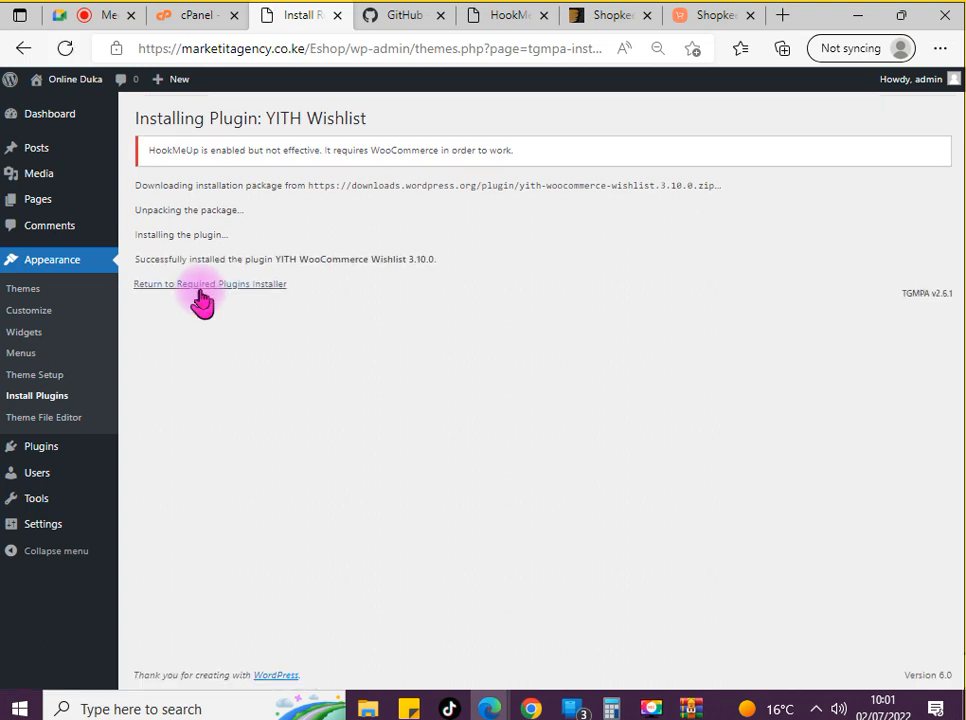
pyautogui.click(199, 286)
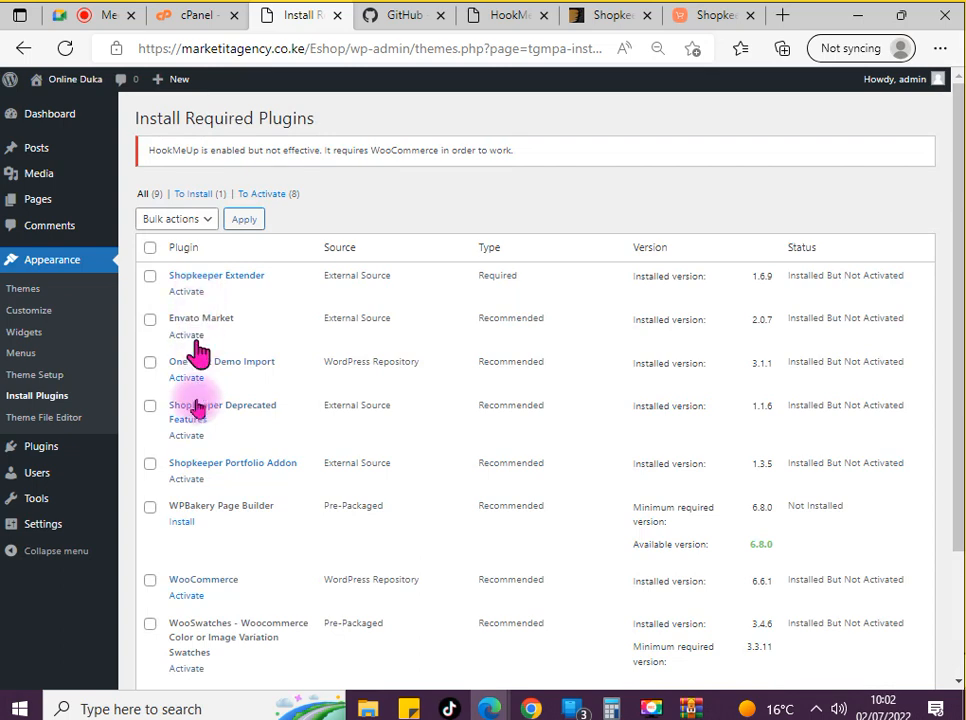
pyautogui.scroll(-3, 190, 385)
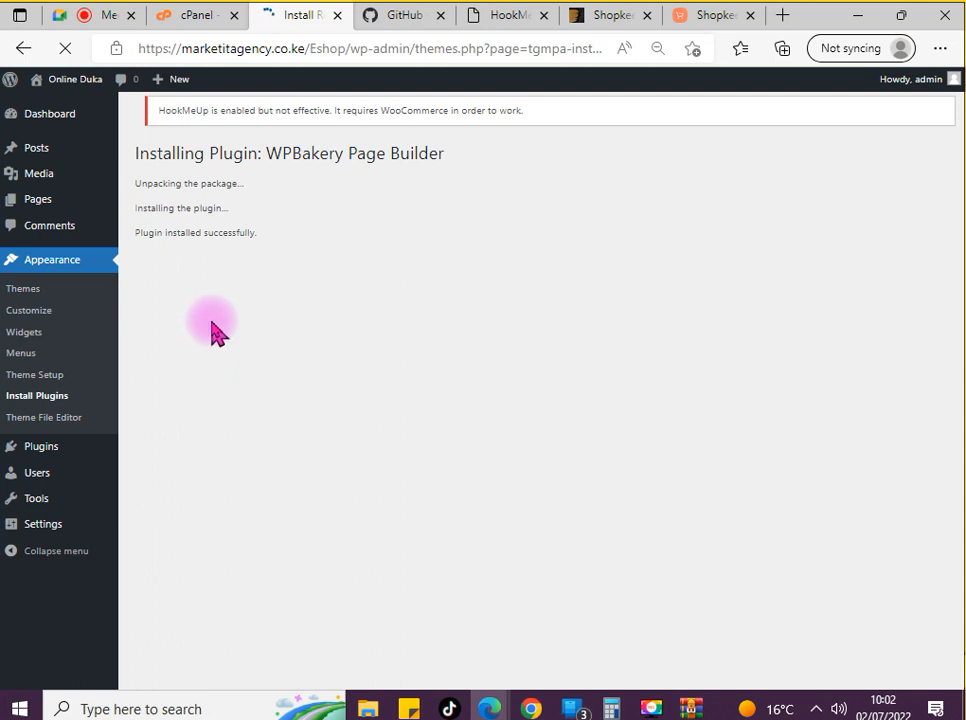
pyautogui.click(233, 263)
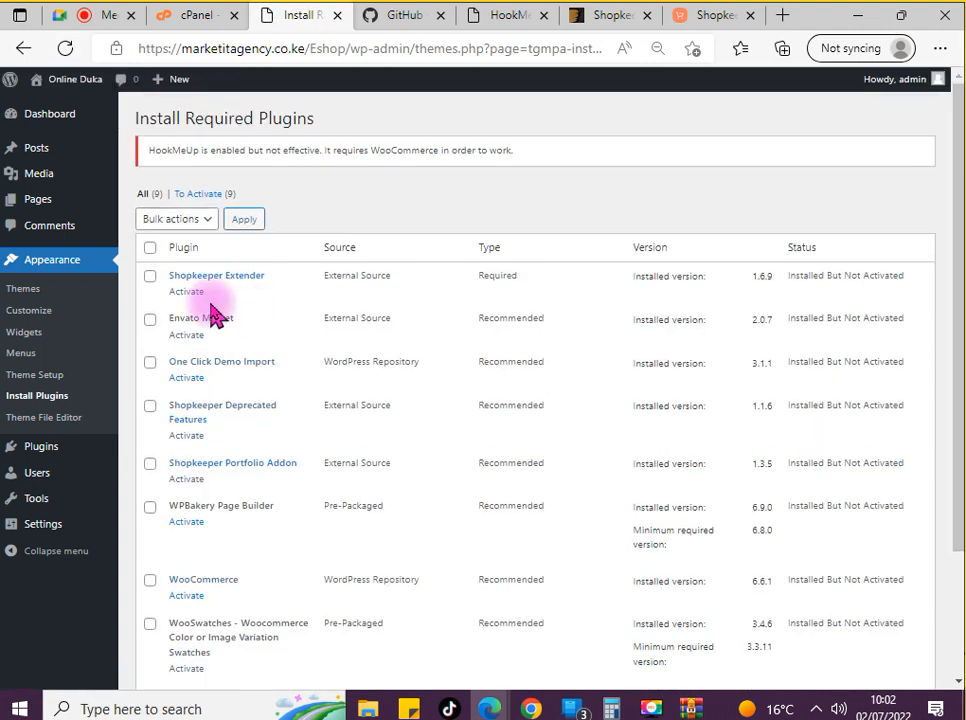
# Step: Select all nine required plugins and apply the Activate bulk action to them
pyautogui.click(149, 250)
pyautogui.scroll(-2, 200, 400)
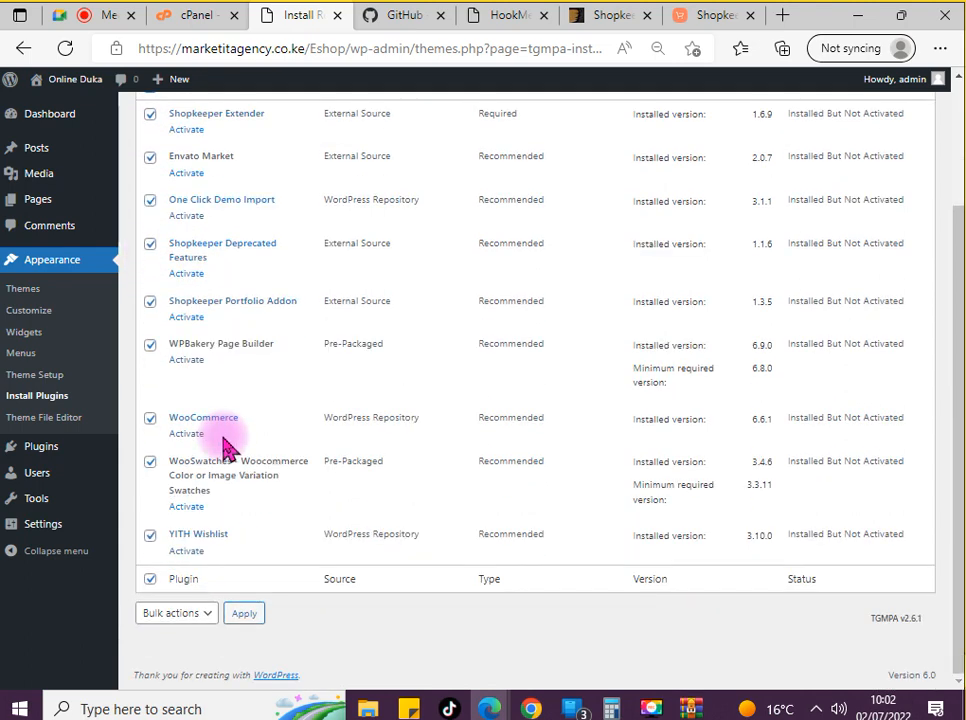
pyautogui.scroll(2, 198, 330)
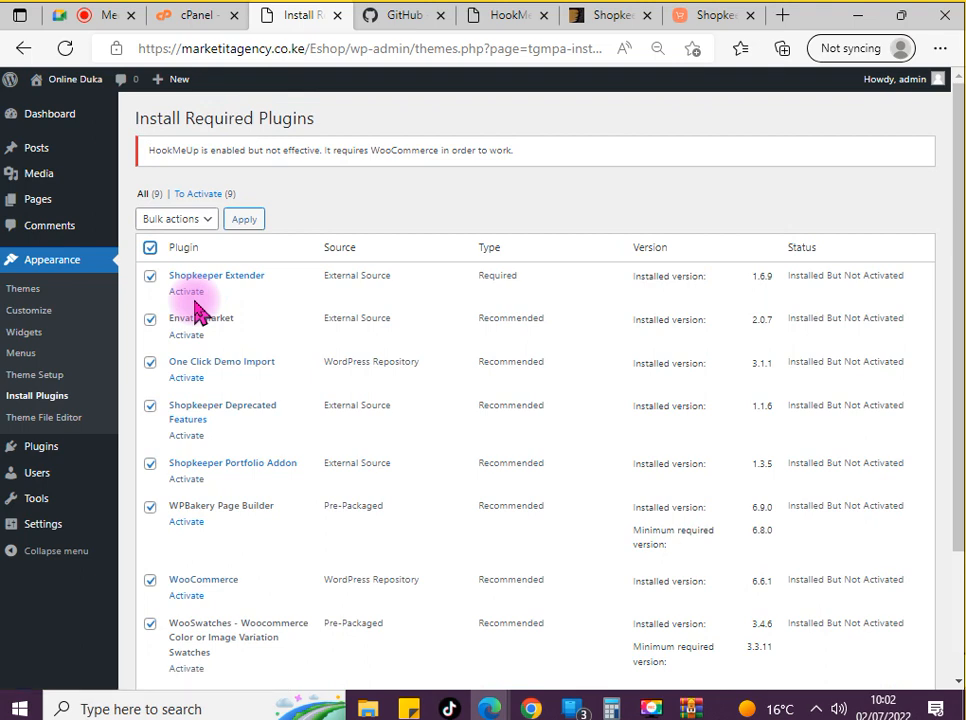
pyautogui.click(236, 221)
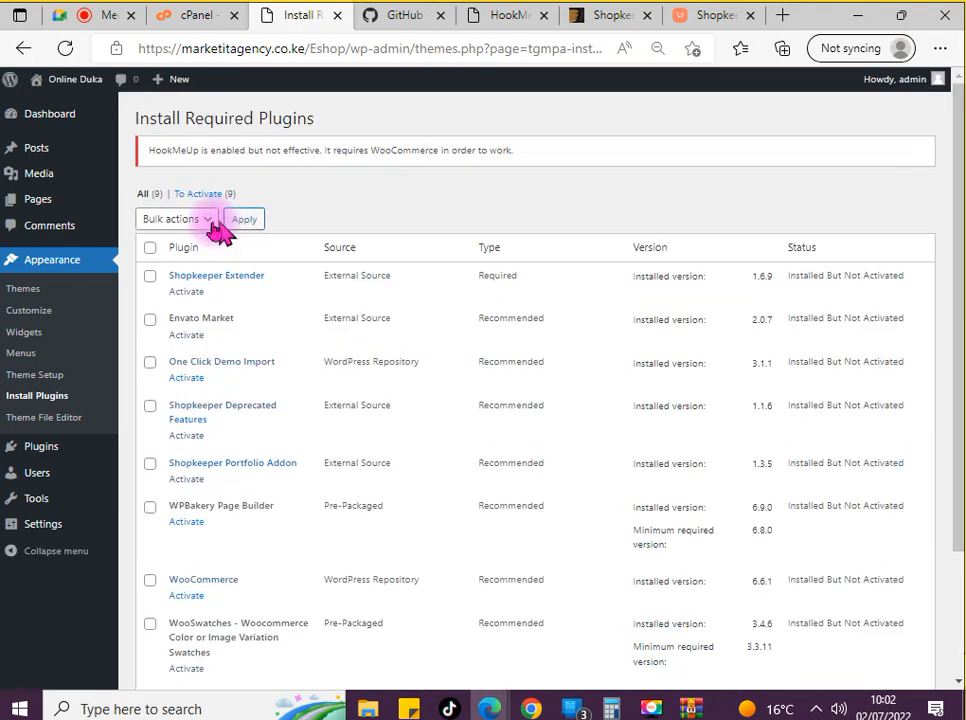
pyautogui.click(150, 247)
pyautogui.click(207, 222)
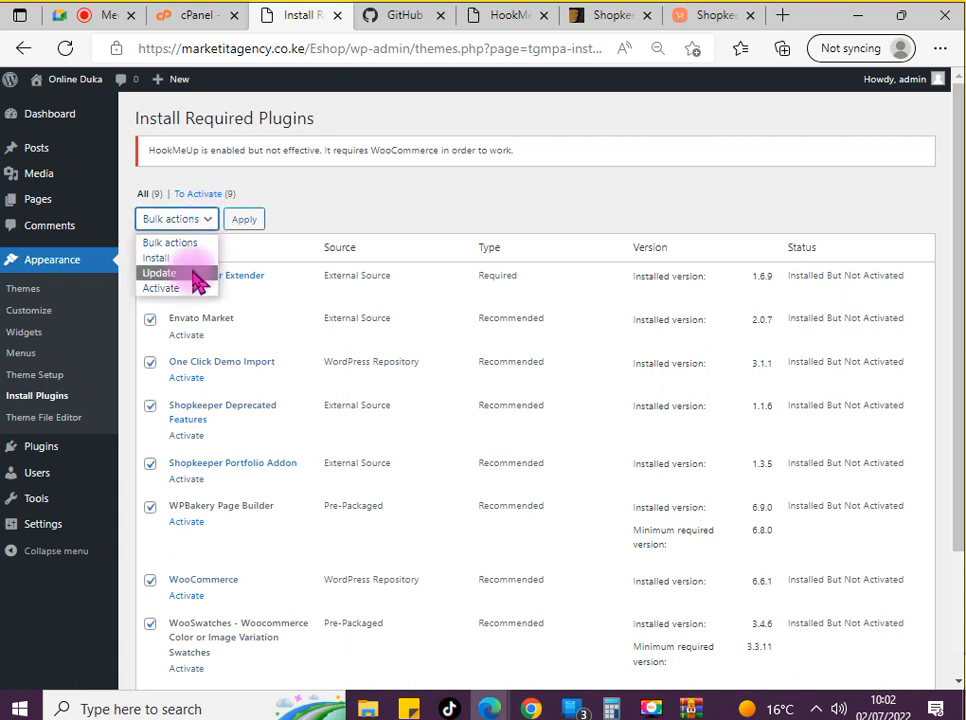
pyautogui.click(151, 287)
pyautogui.click(240, 222)
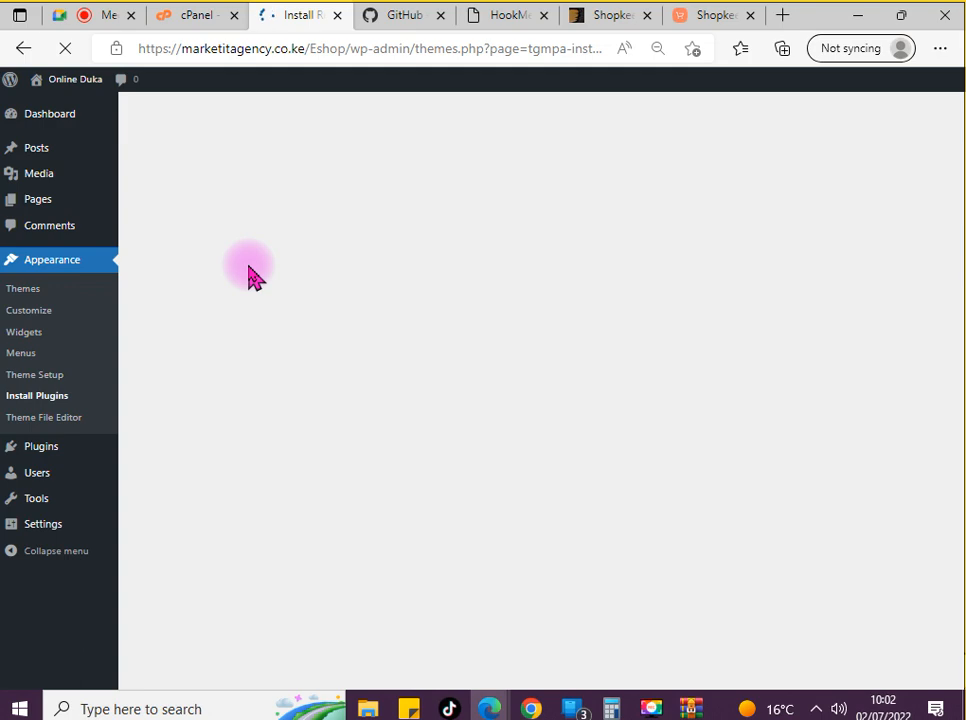
# Step: Close leftover tabs, scroll the Shopkeeper demo homepage, then return to the all-activated plugins installer
pyautogui.click(441, 16)
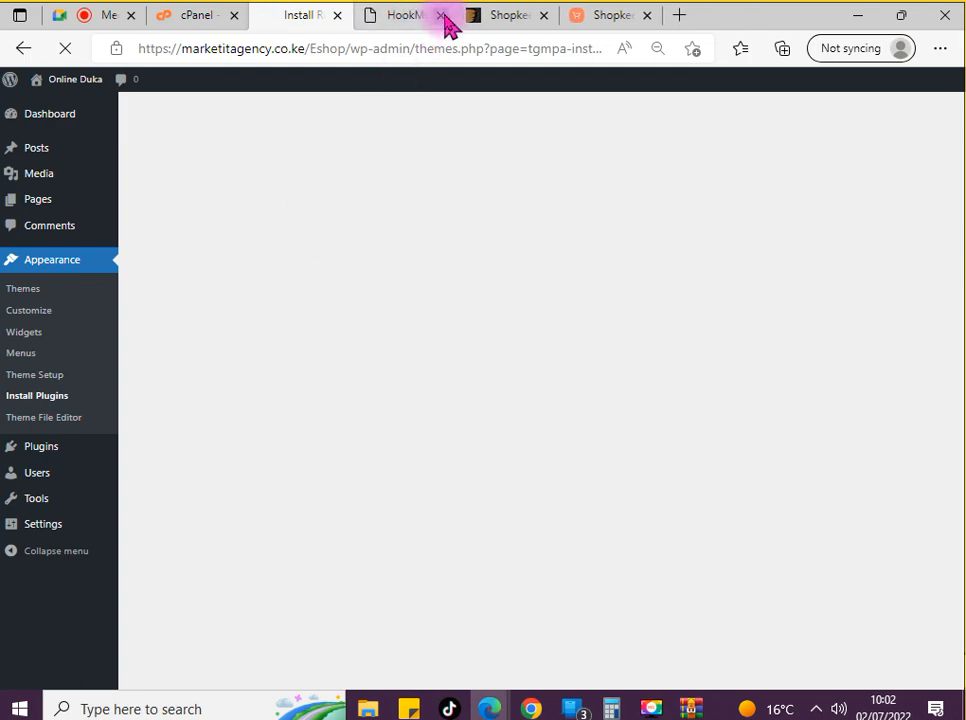
pyautogui.click(443, 16)
pyautogui.click(503, 16)
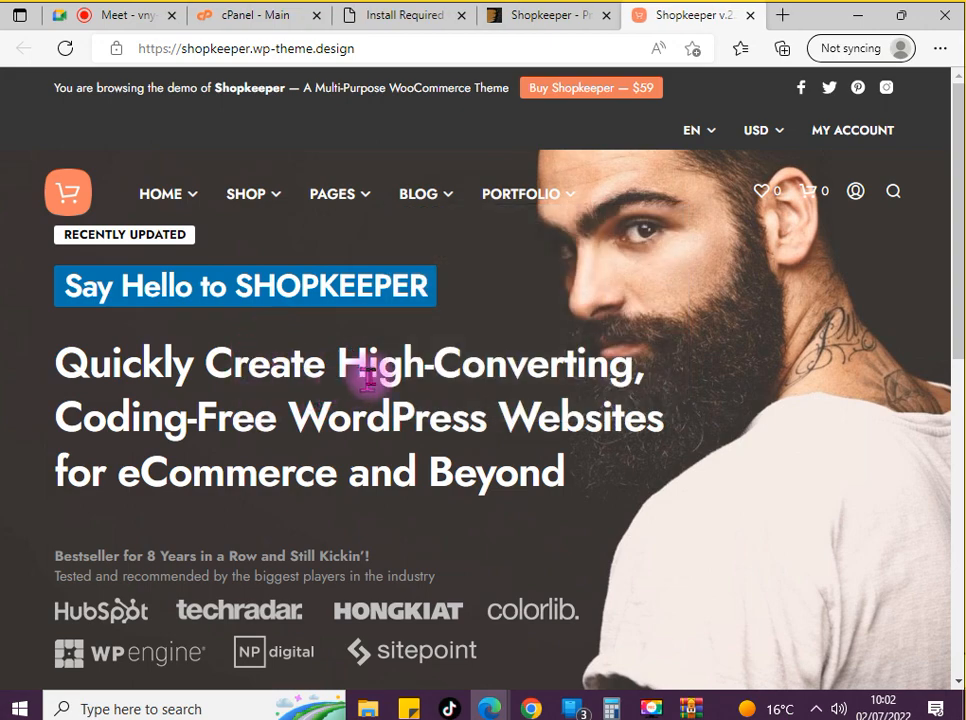
pyautogui.scroll(-2, 380, 377)
pyautogui.scroll(-5, 388, 377)
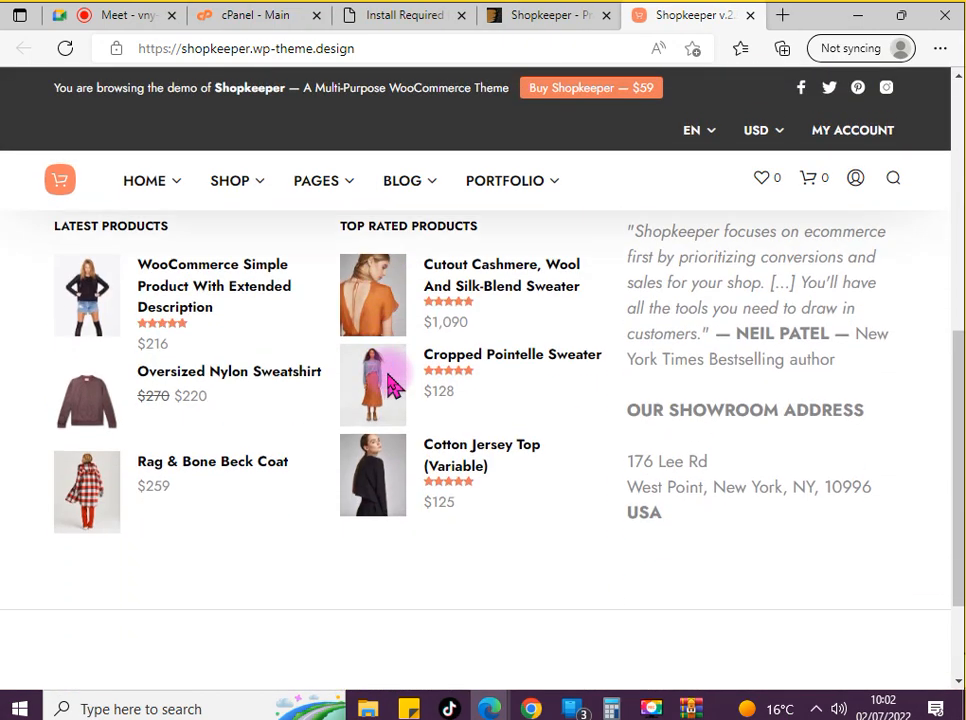
pyautogui.scroll(7, 390, 380)
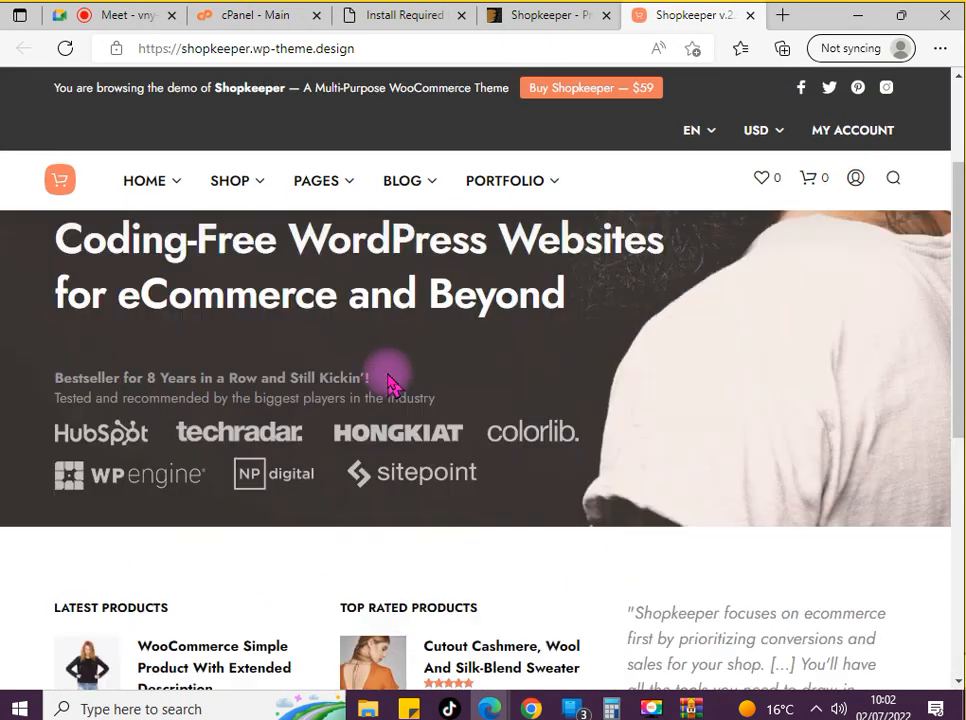
pyautogui.scroll(-3, 183, 390)
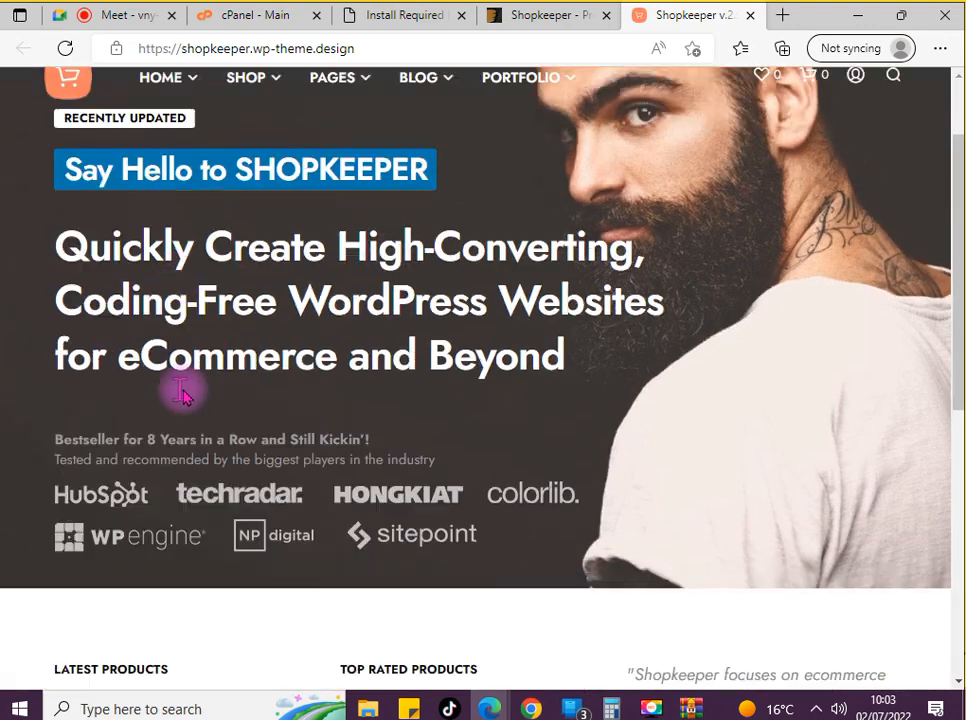
pyautogui.scroll(-4, 476, 401)
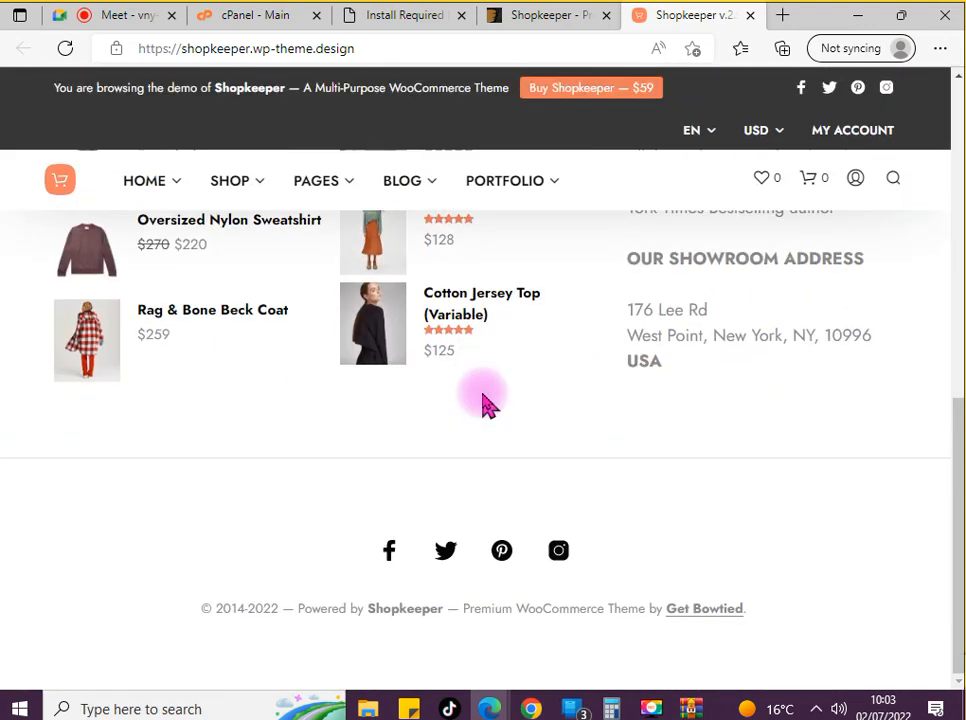
pyautogui.scroll(10, 690, 420)
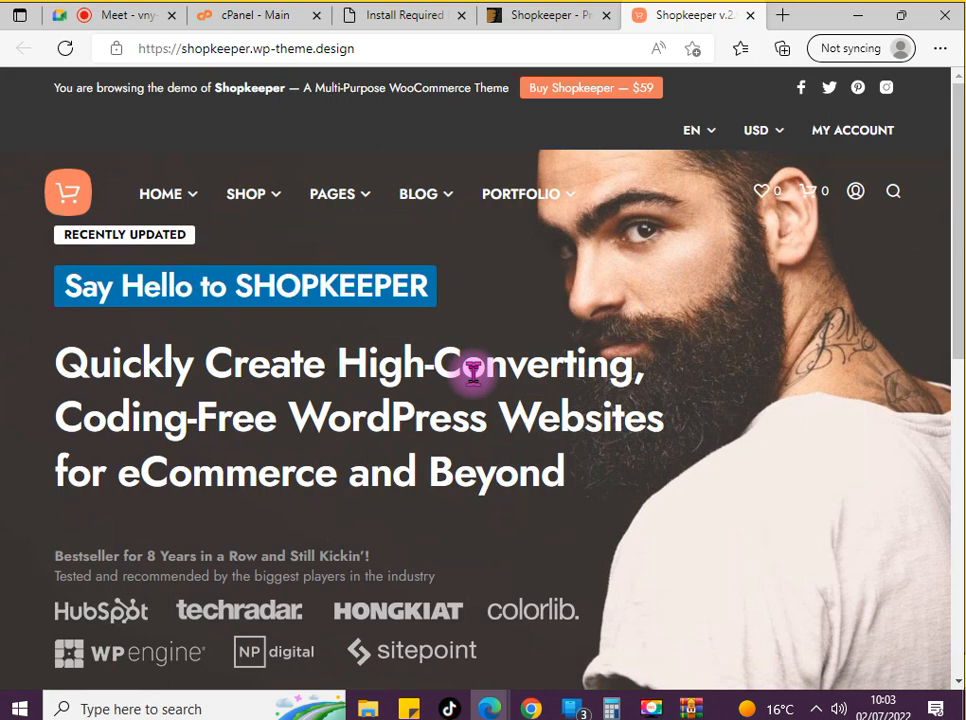
pyautogui.click(750, 15)
pyautogui.click(502, 15)
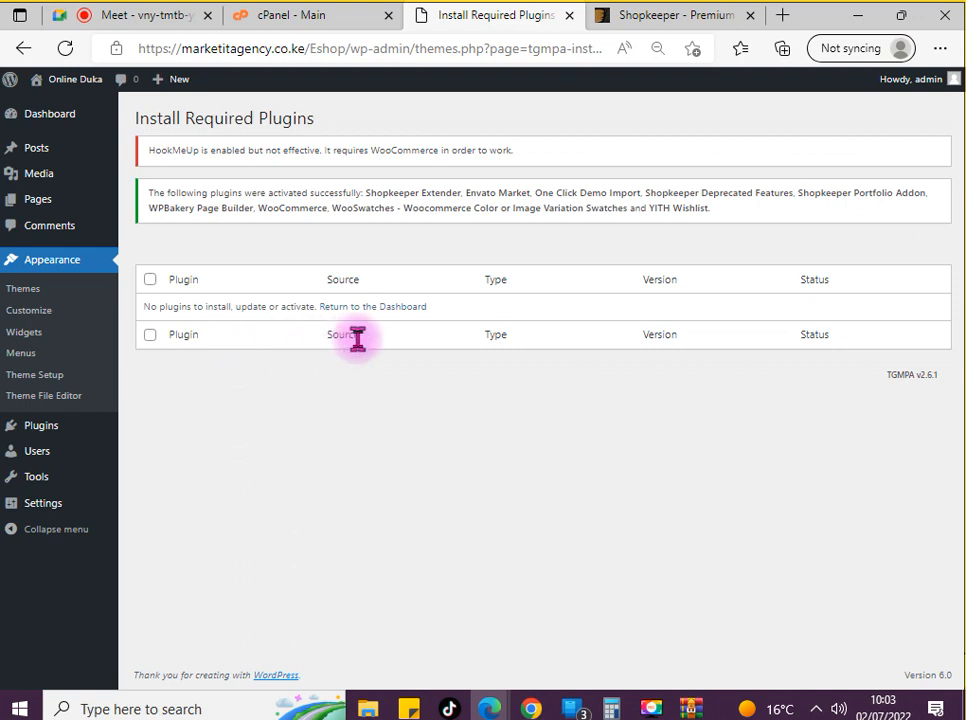
# Step: Start store setup from the dashboard and fill the address from the saved Nairobi Central entry
pyautogui.click(54, 116)
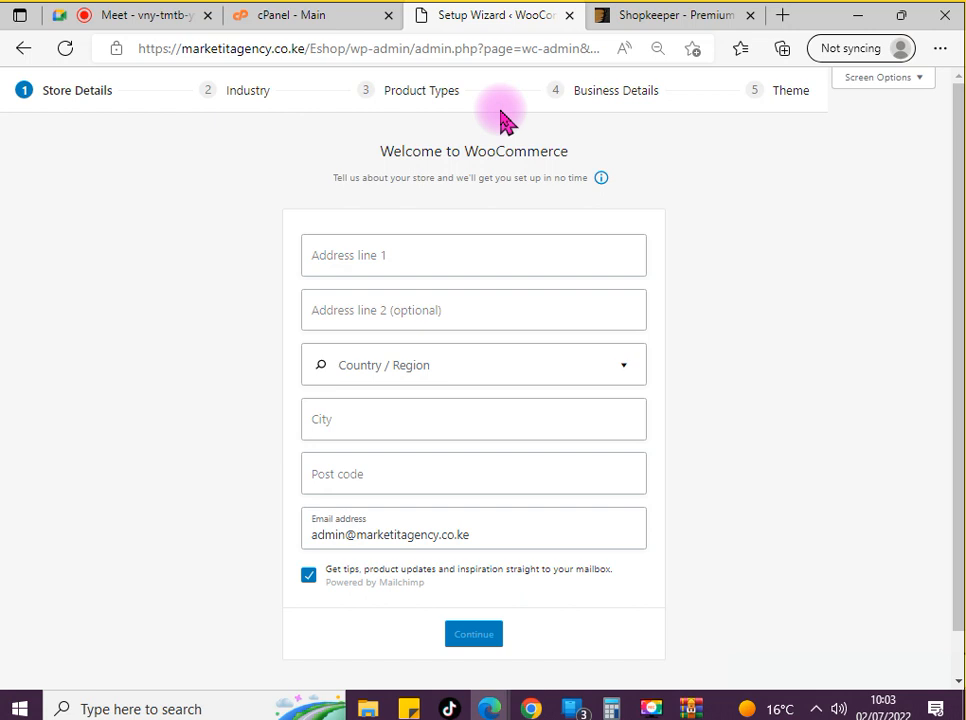
pyautogui.click(409, 252)
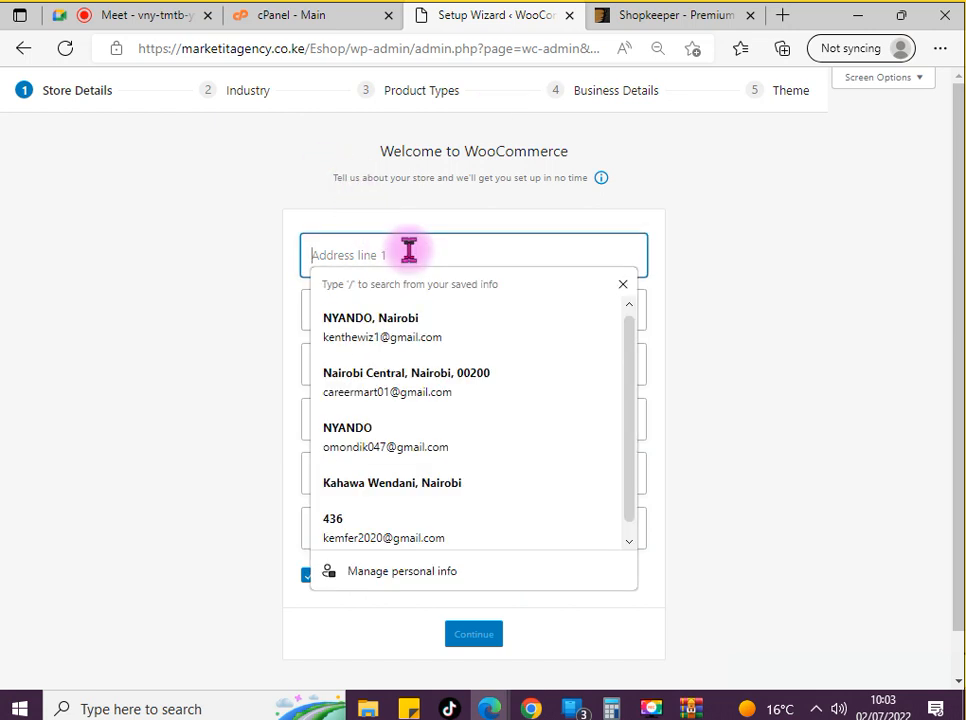
pyautogui.click(378, 384)
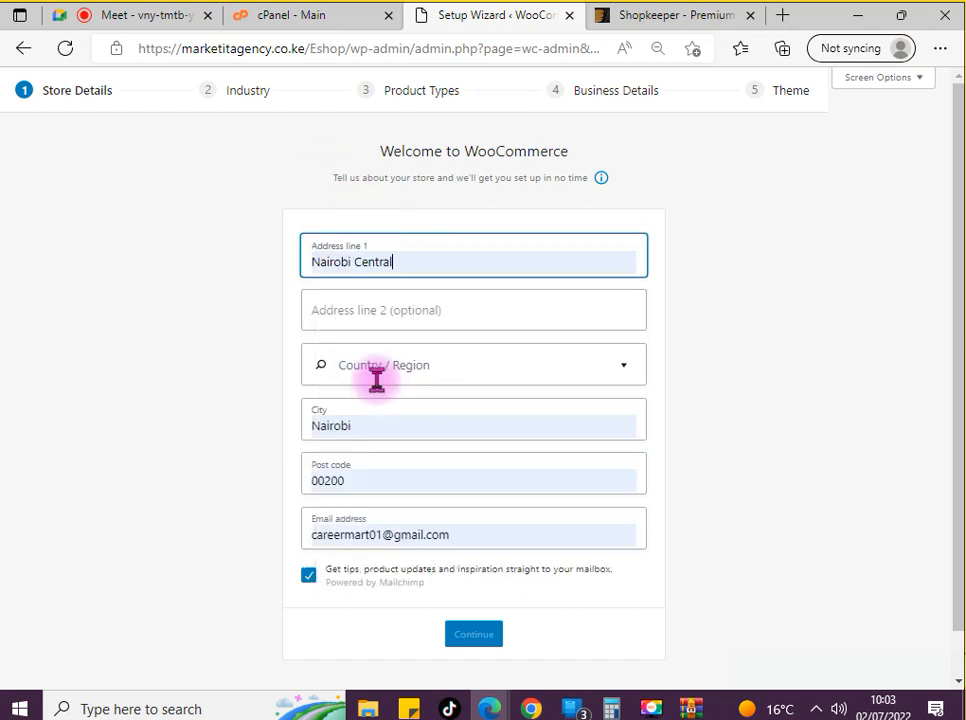
pyautogui.scroll(-1, 377, 380)
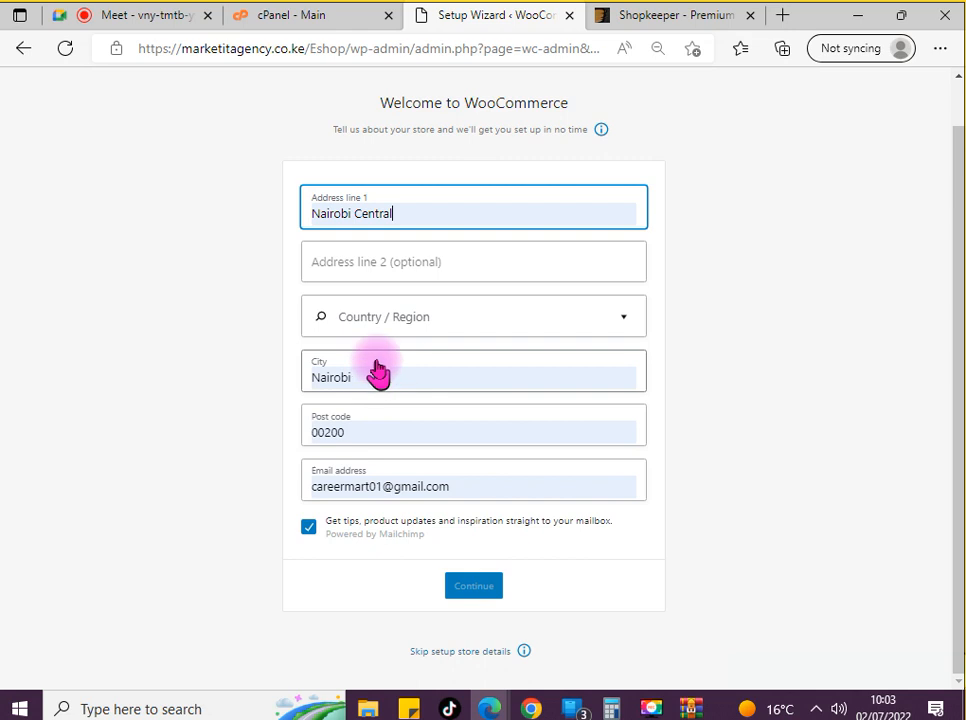
# Step: Choose Kenya — Nairobi County as the store's country/region
pyautogui.click(460, 320)
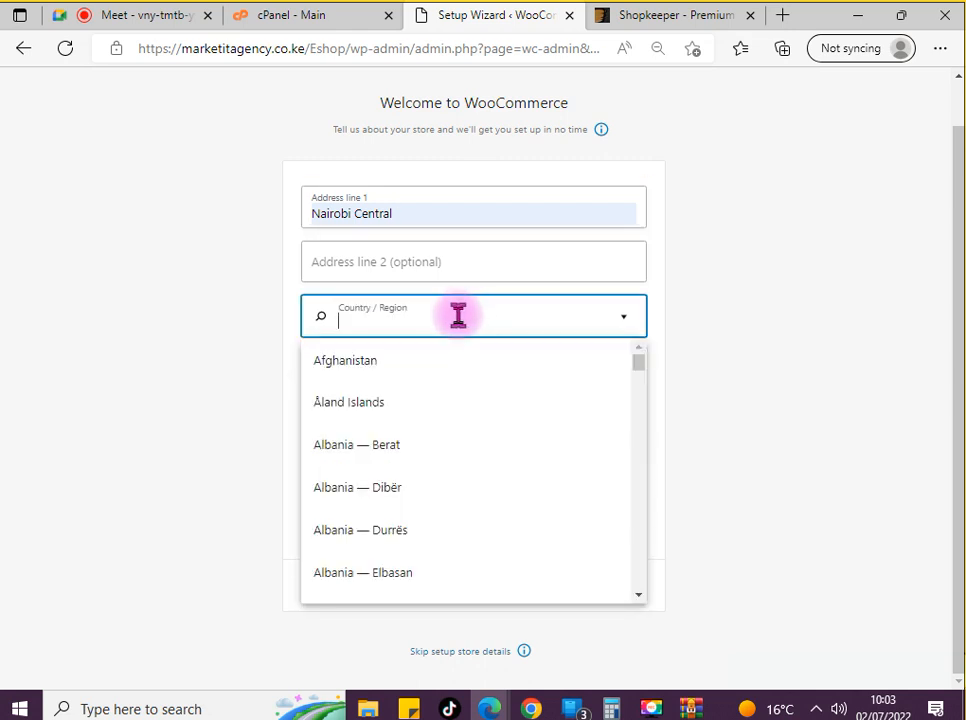
pyautogui.write('ke')
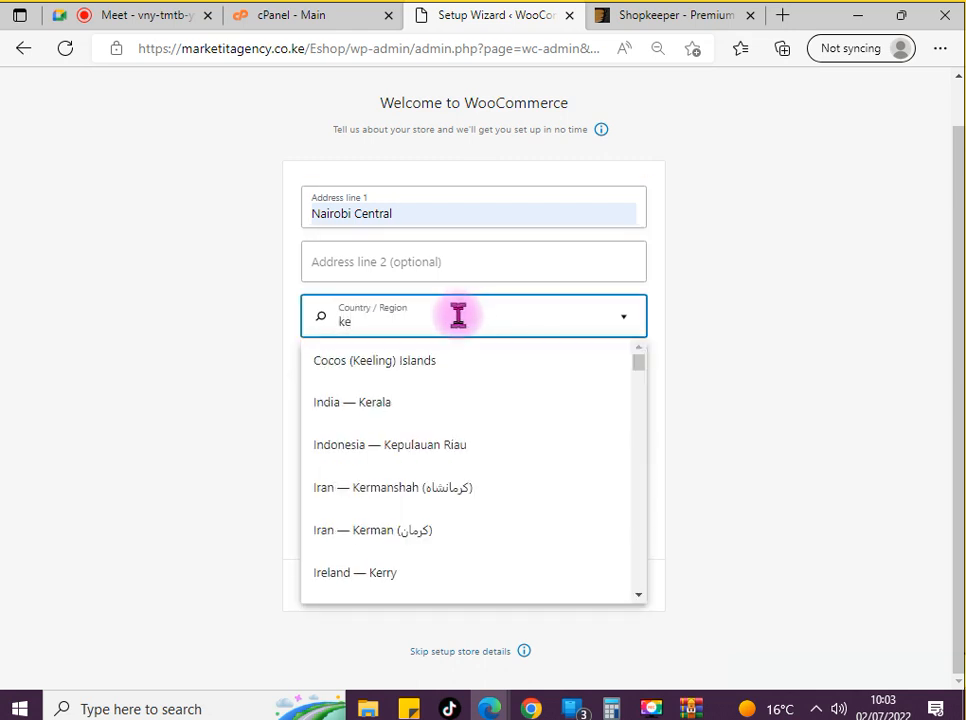
pyautogui.press('BackSpace')
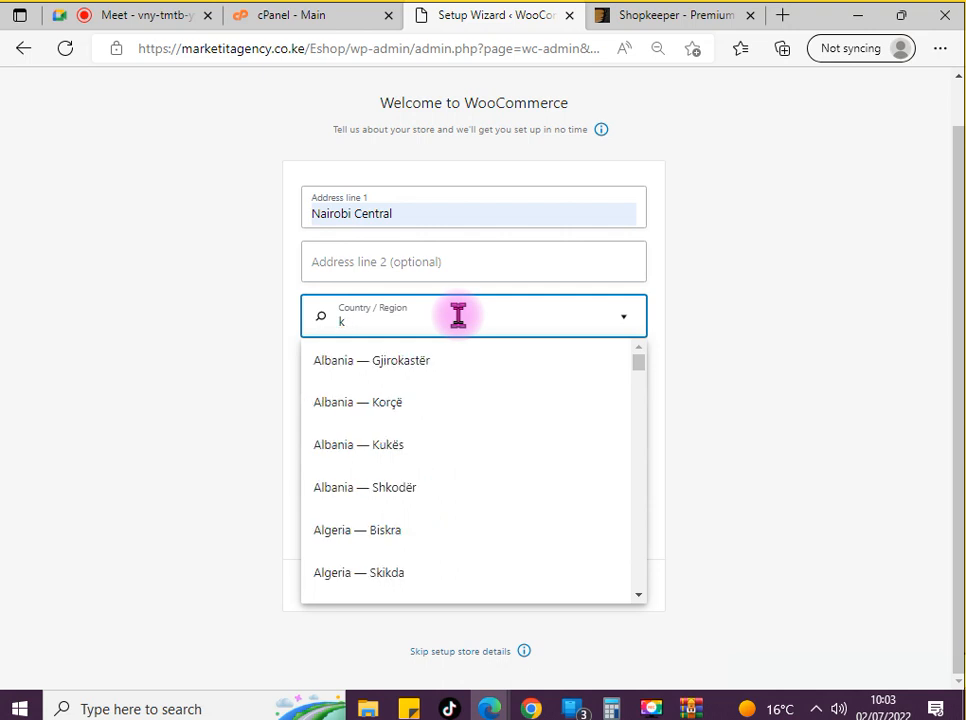
pyautogui.press('BackSpace')
pyautogui.write('Kenya')
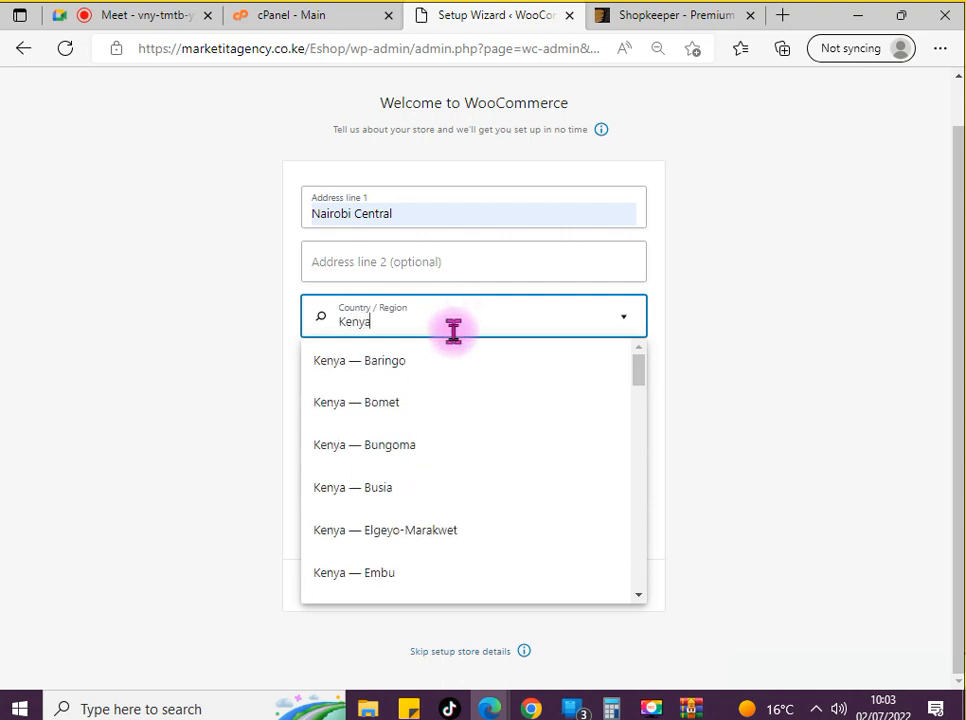
pyautogui.scroll(-1, 404, 420)
pyautogui.scroll(-6, 404, 425)
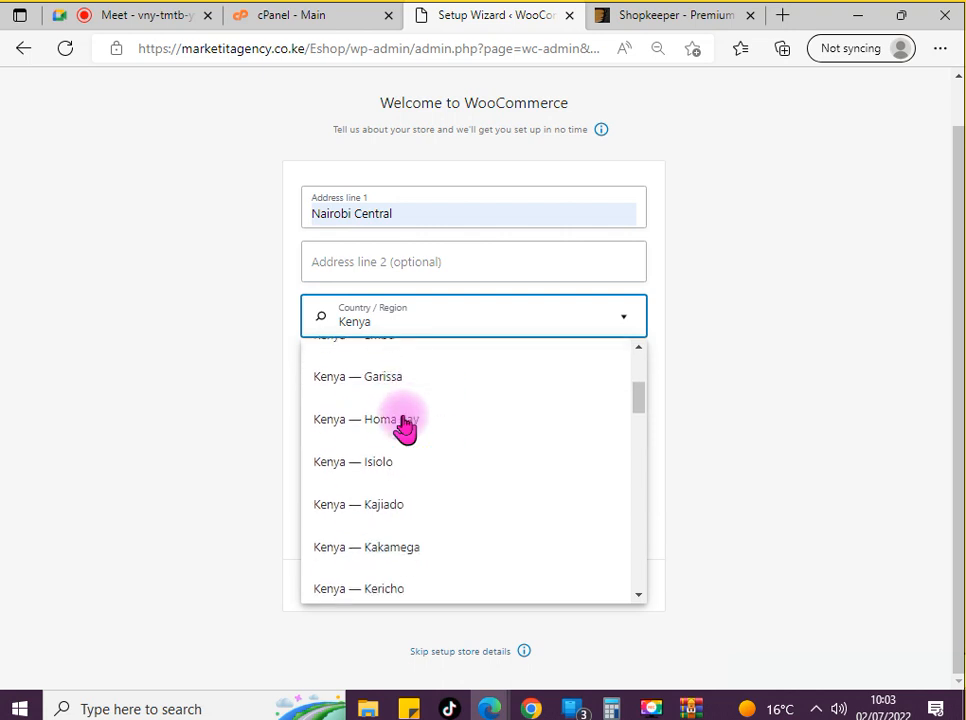
pyautogui.scroll(-4, 404, 427)
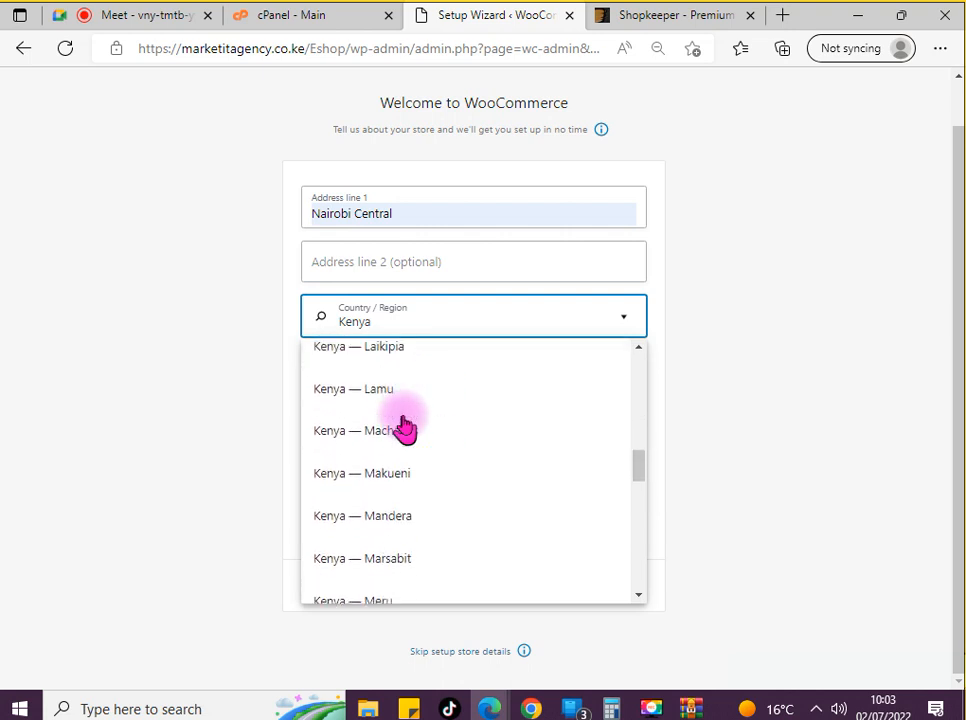
pyautogui.scroll(-5, 404, 430)
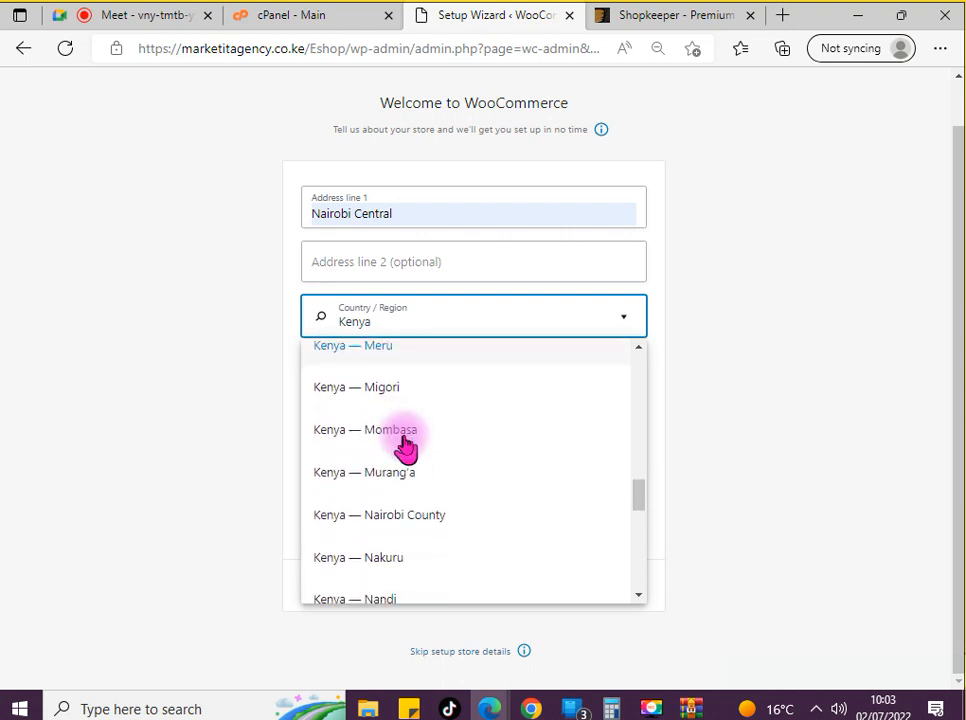
pyautogui.click(410, 400)
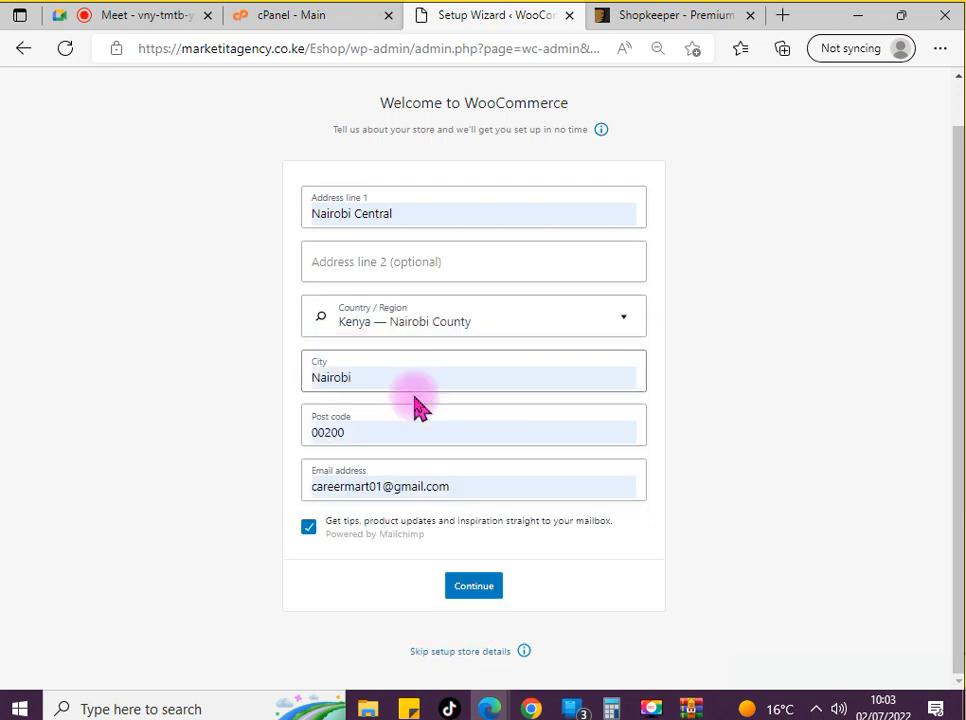
# Step: Replace the autofilled store e-mail with the business e-mail address
pyautogui.moveTo(477, 492); pyautogui.dragTo(180, 478)
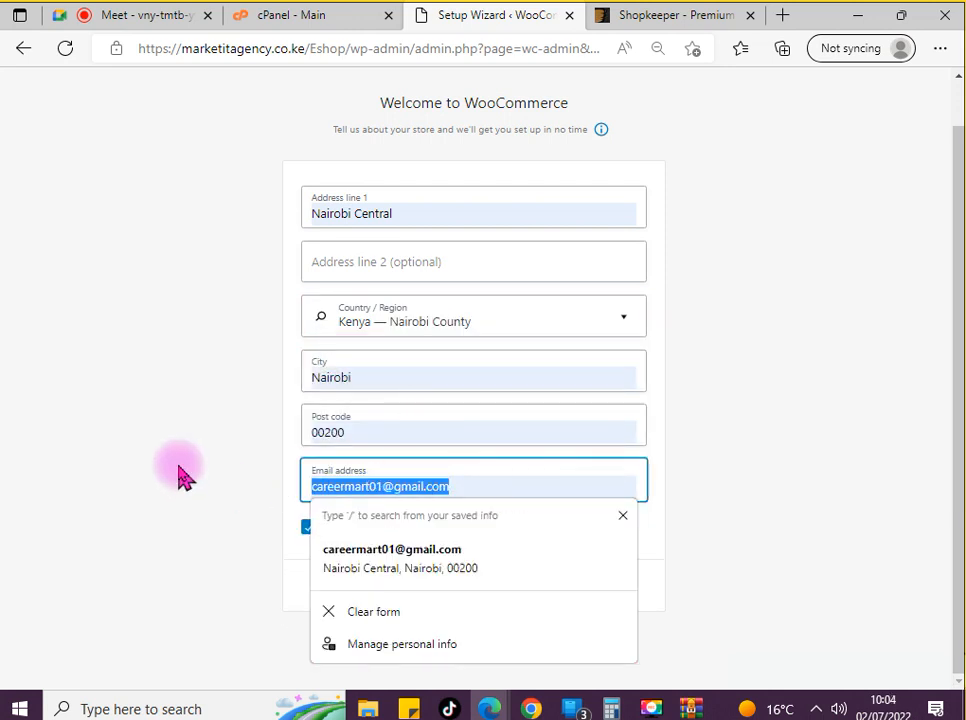
pyautogui.press('BackSpace')
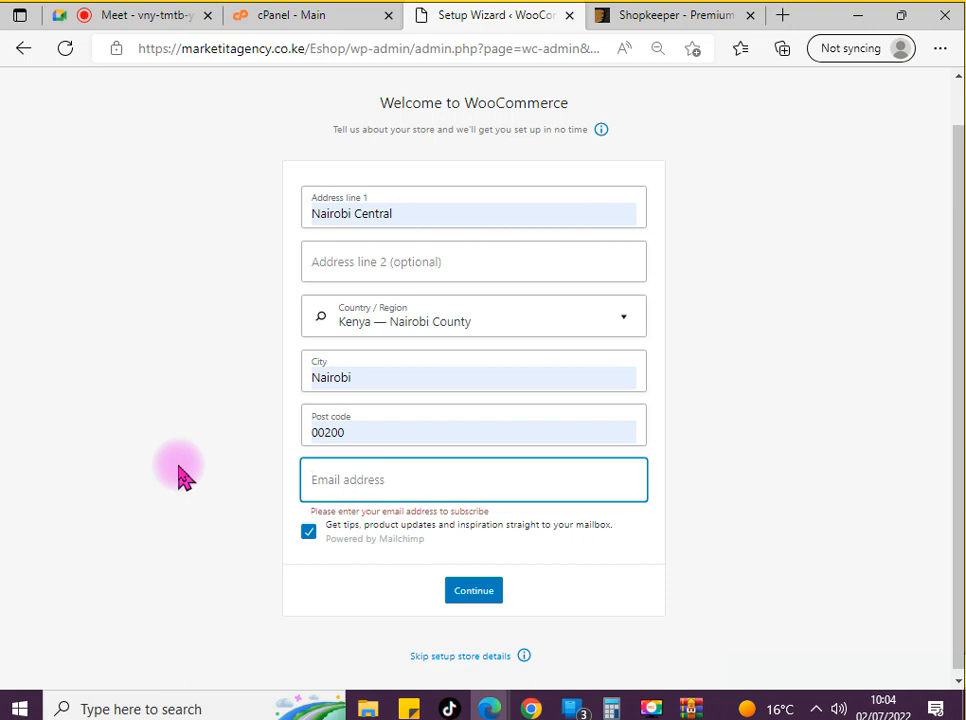
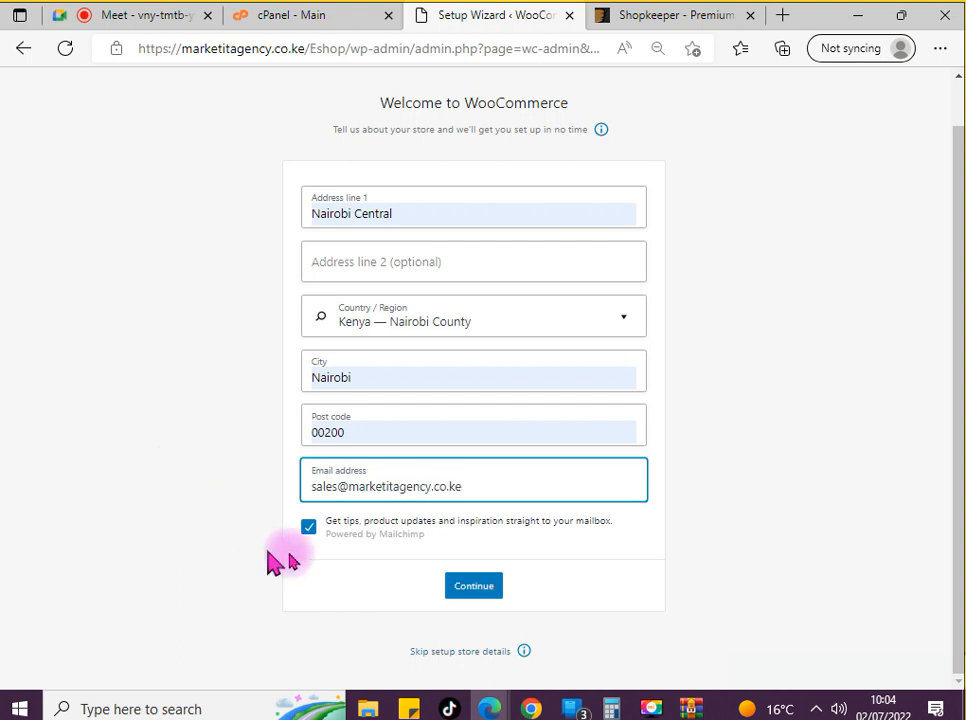
# Step: Opt out of Mailchimp tips, submit the store details and dismiss the usage-tracking prompt
pyautogui.click(308, 527)
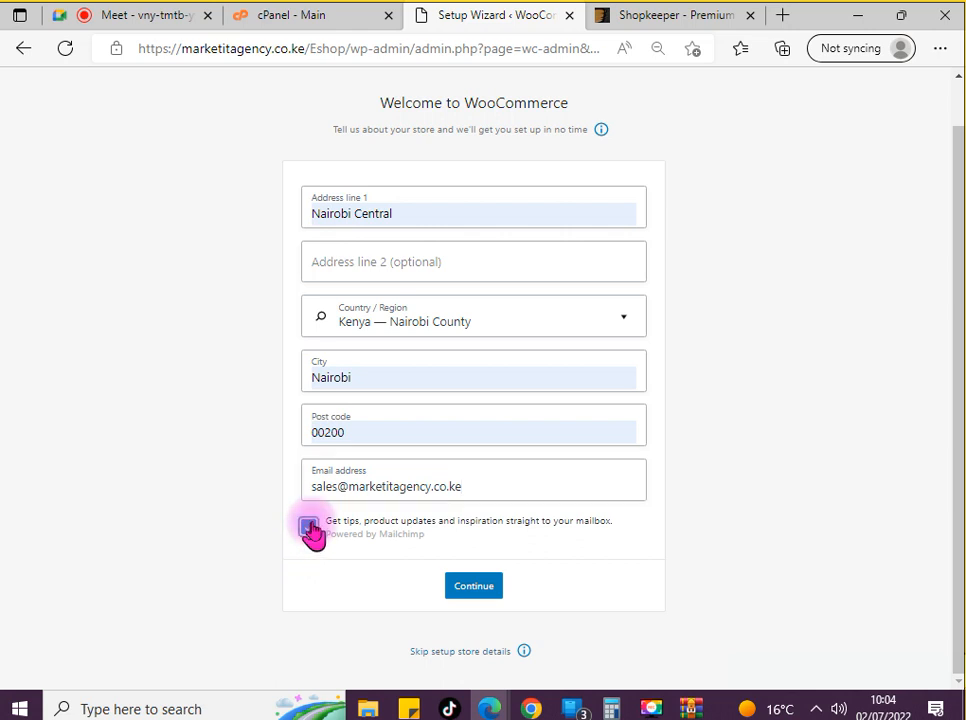
pyautogui.click(497, 588)
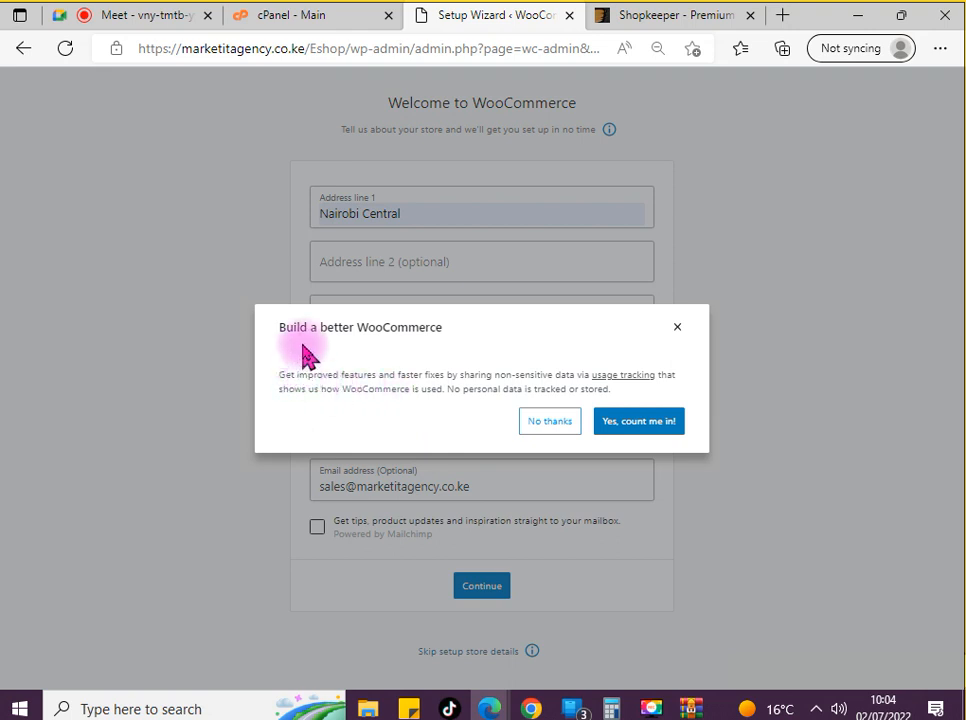
pyautogui.click(640, 425)
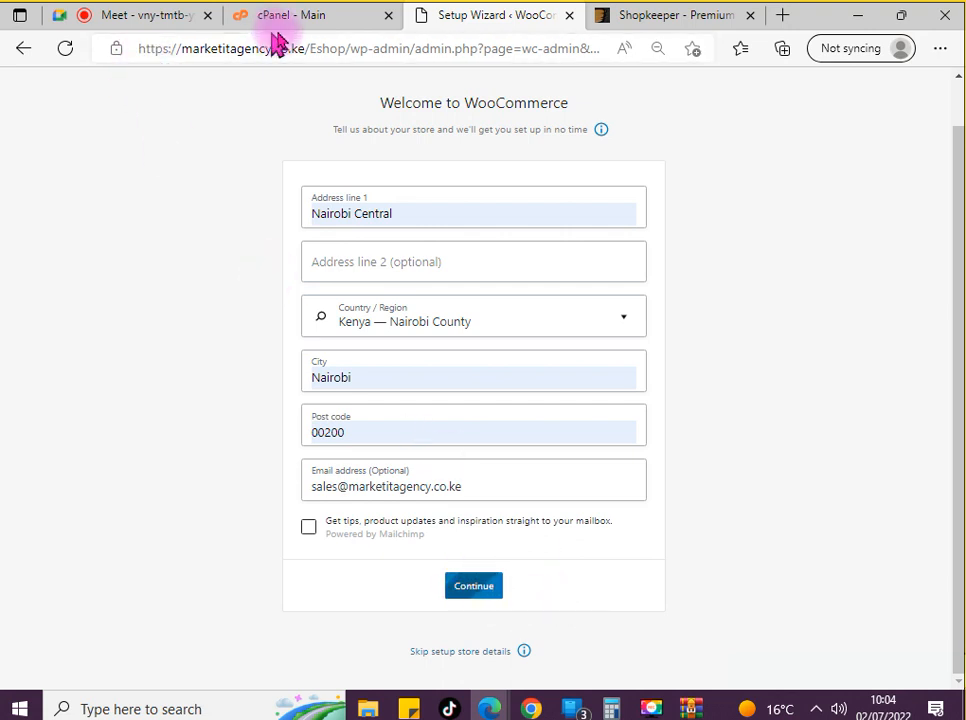
# Step: Search the web for jumia from the Shopkeeper tab's address bar
pyautogui.click(716, 17)
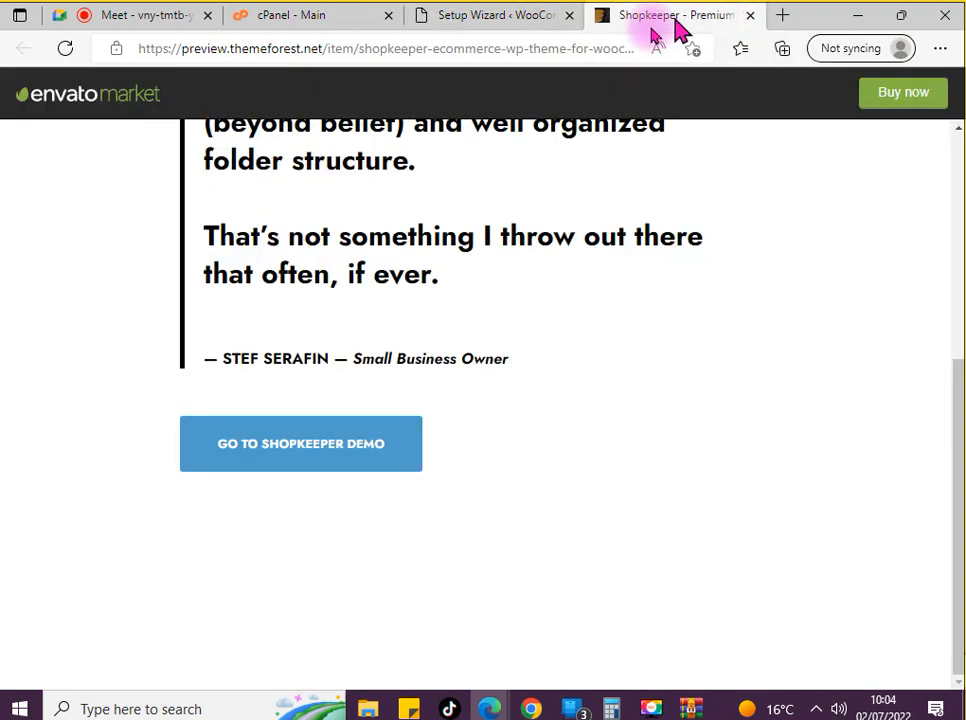
pyautogui.click(489, 55)
pyautogui.write('jumia')
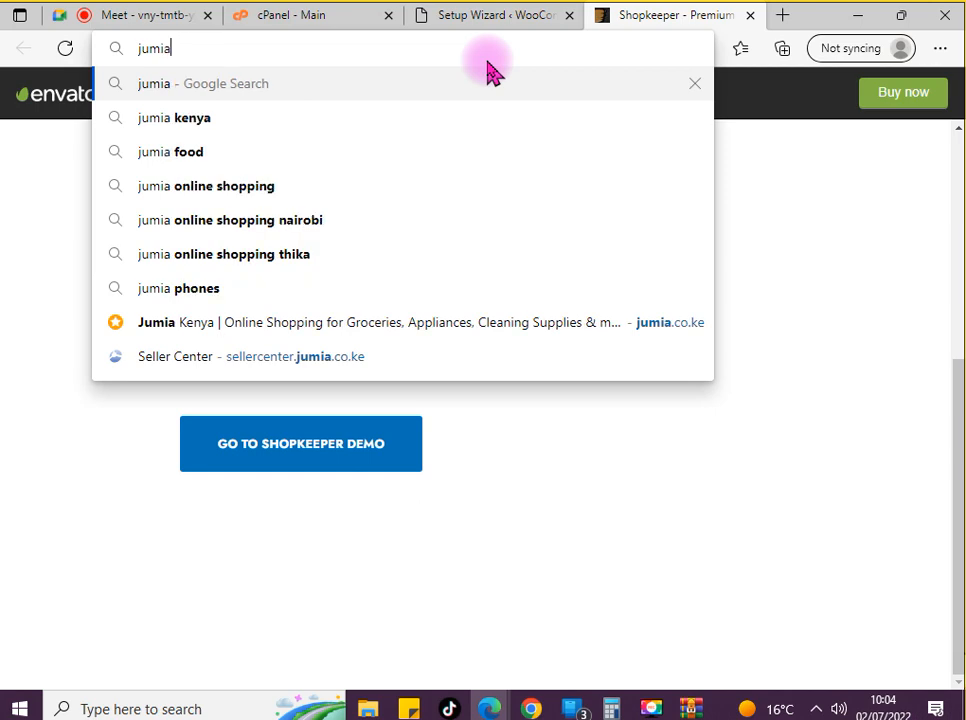
pyautogui.press('Return')
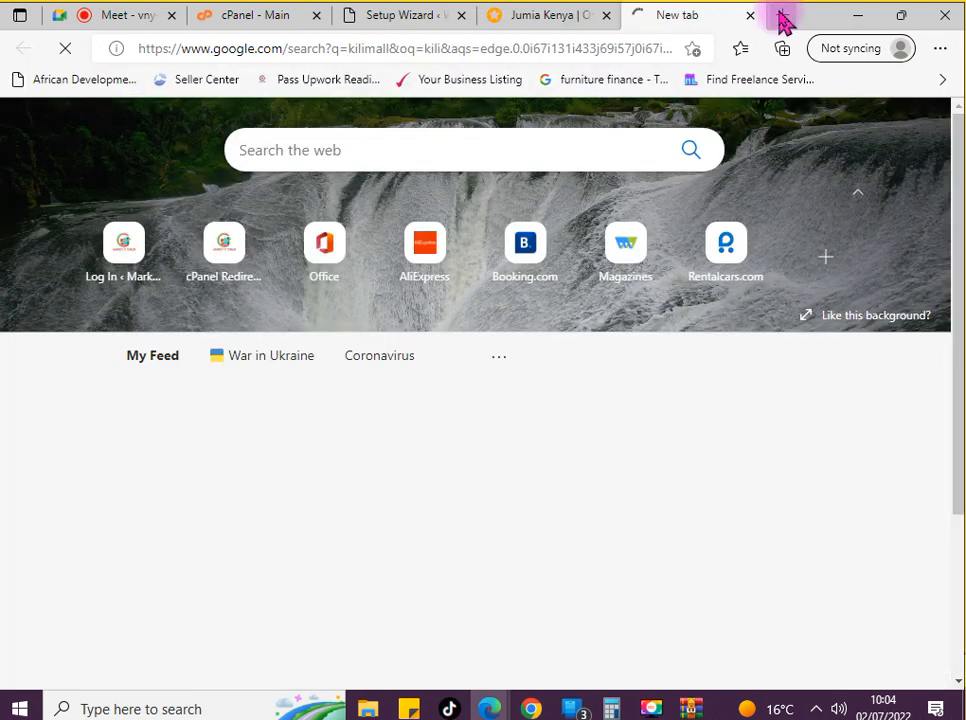
# Step: Open AliExpress in a new tab, dismiss its coupon popup, and return to the Setup Wizard
pyautogui.click(782, 16)
pyautogui.write('aliexpress.com')
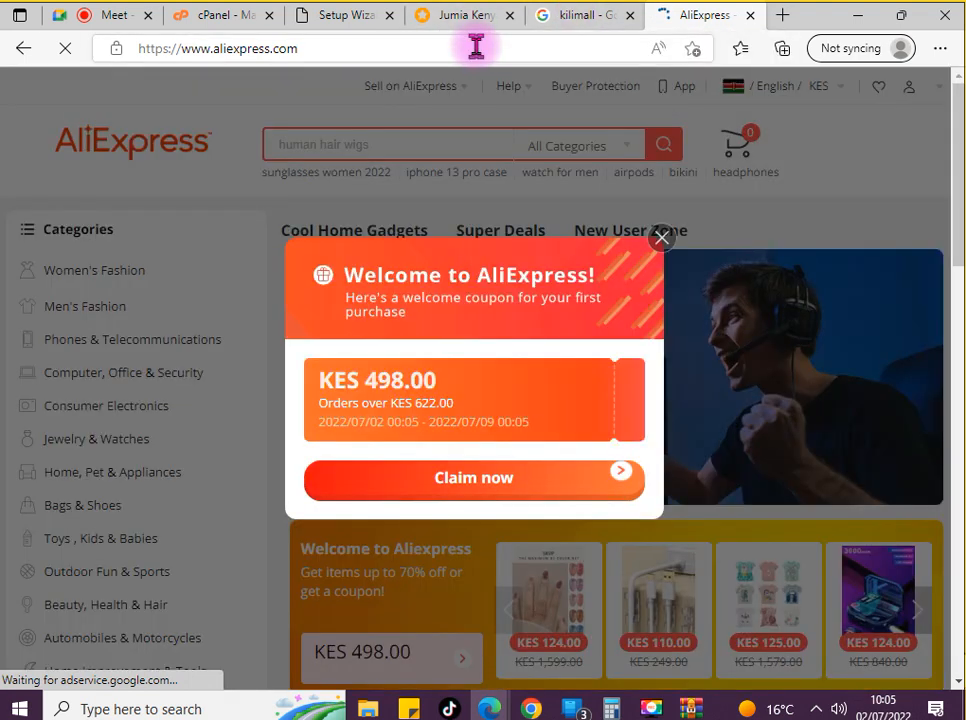
pyautogui.click(663, 244)
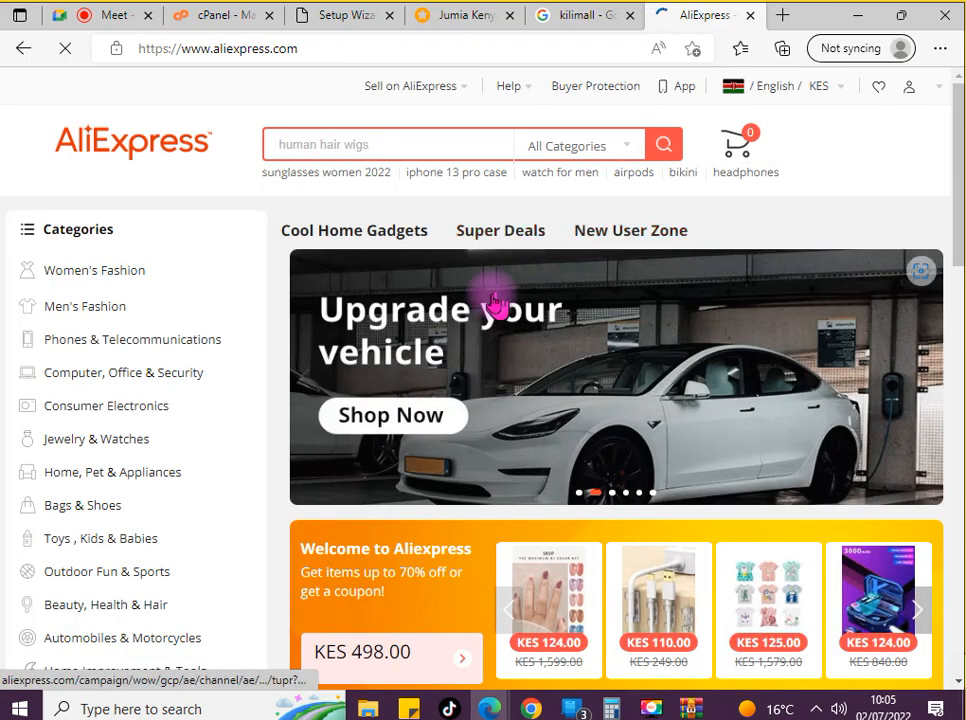
pyautogui.scroll(-3, 492, 302)
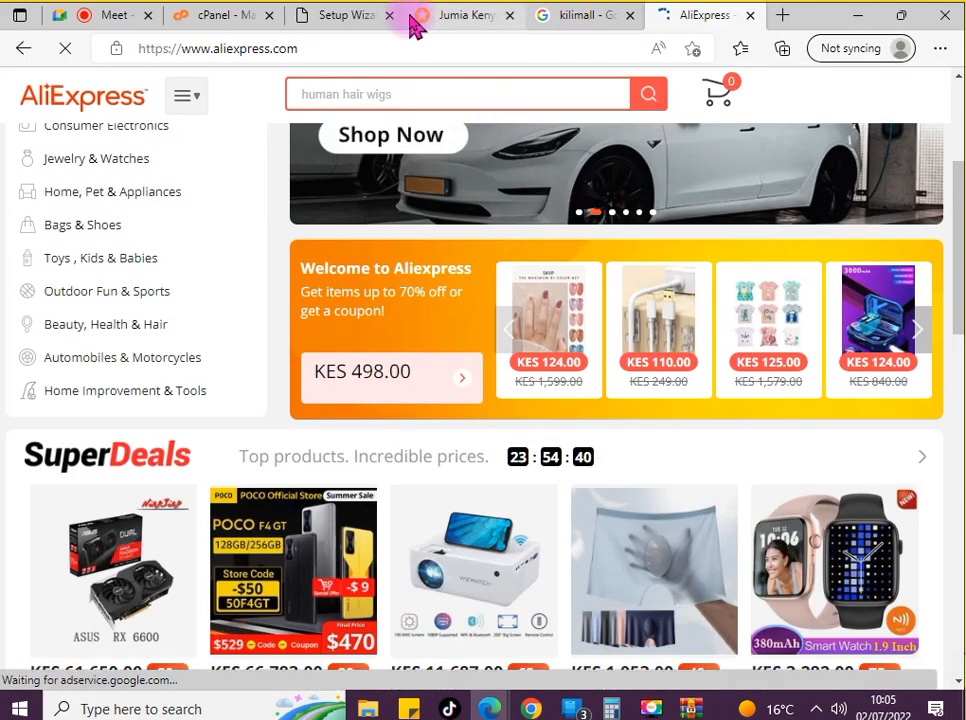
pyautogui.click(349, 20)
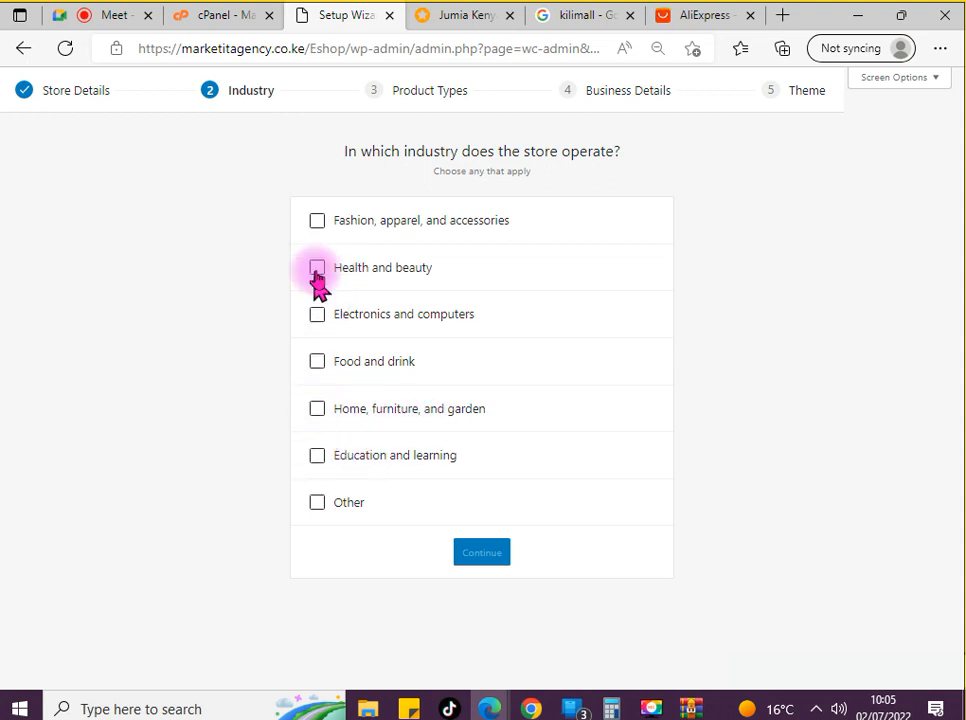
# Step: Choose Home, furniture, and garden as the industry and Physical products as the product type
pyautogui.click(317, 409)
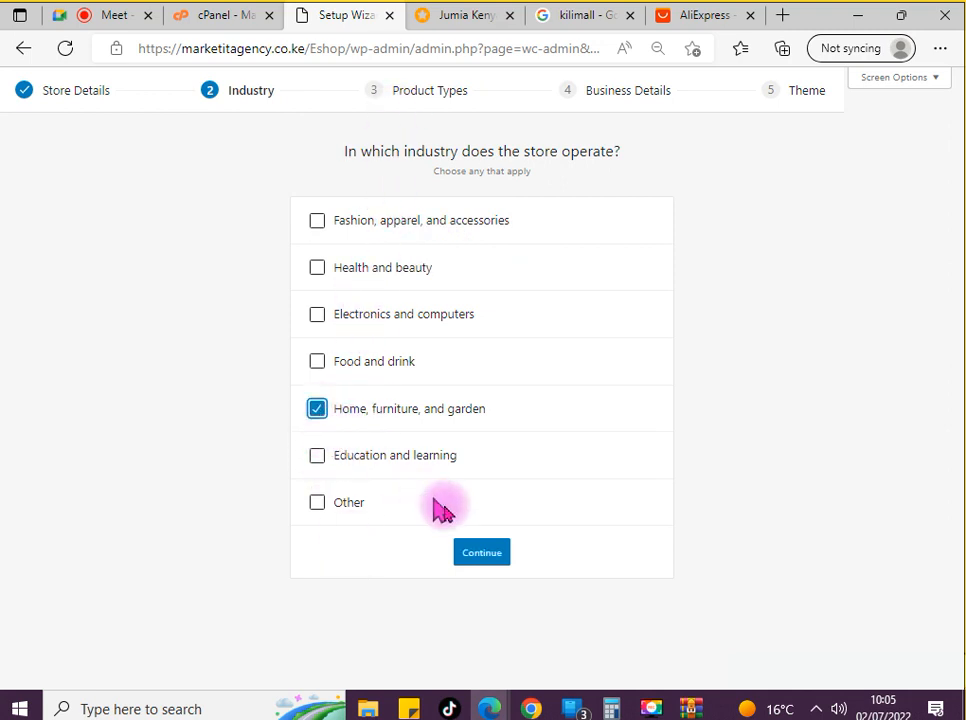
pyautogui.click(497, 560)
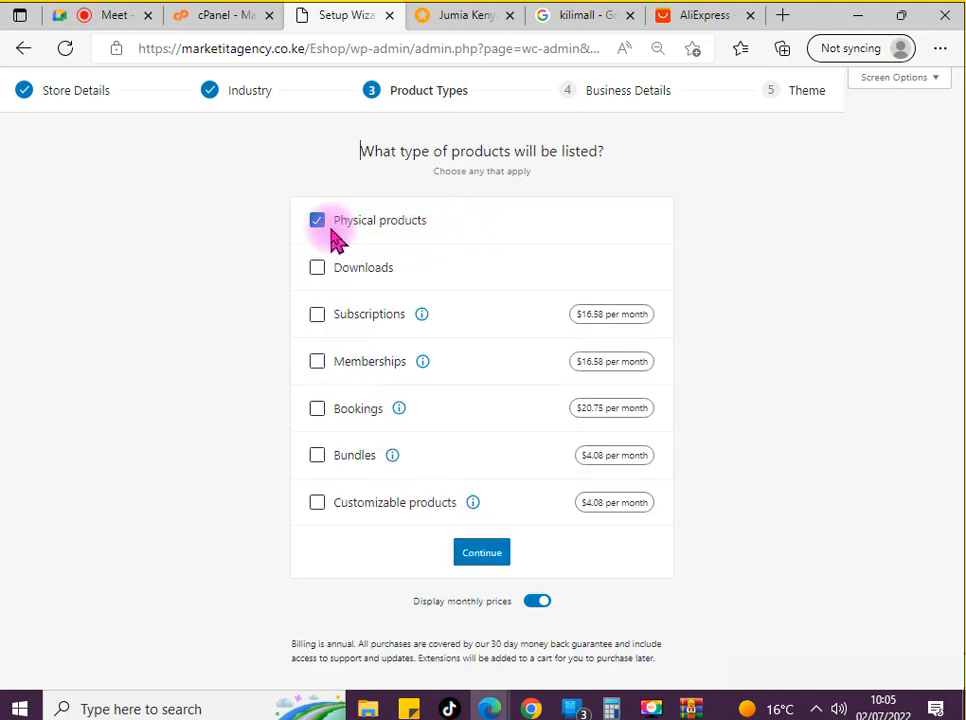
pyautogui.click(480, 556)
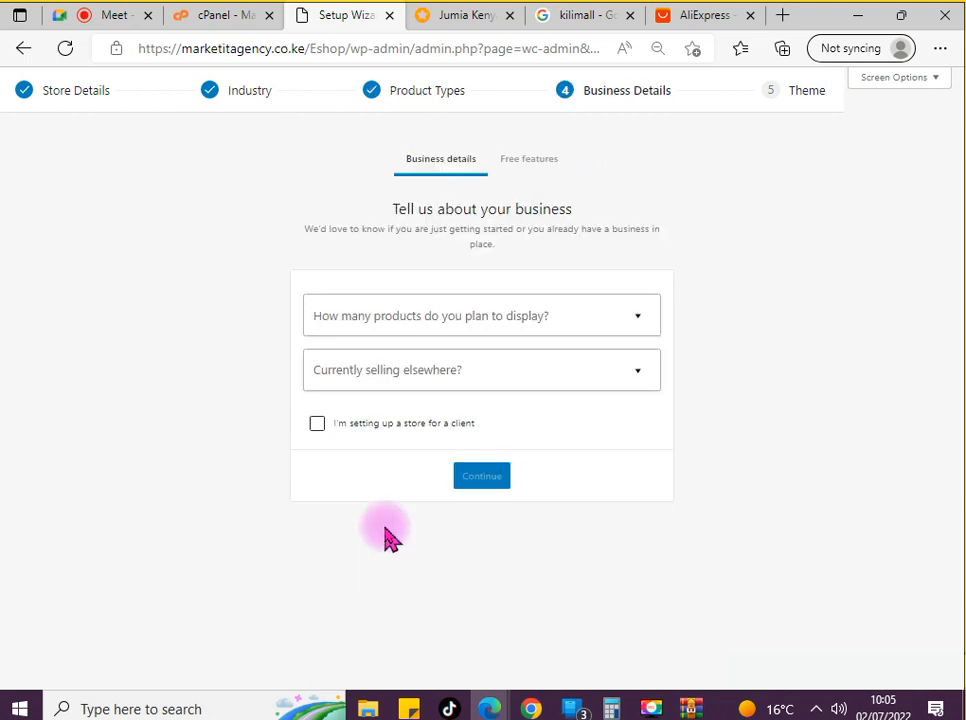
# Step: Set business details to 11 - 100 products, not selling elsewhere, with recommended features kept
pyautogui.click(500, 318)
pyautogui.click(366, 452)
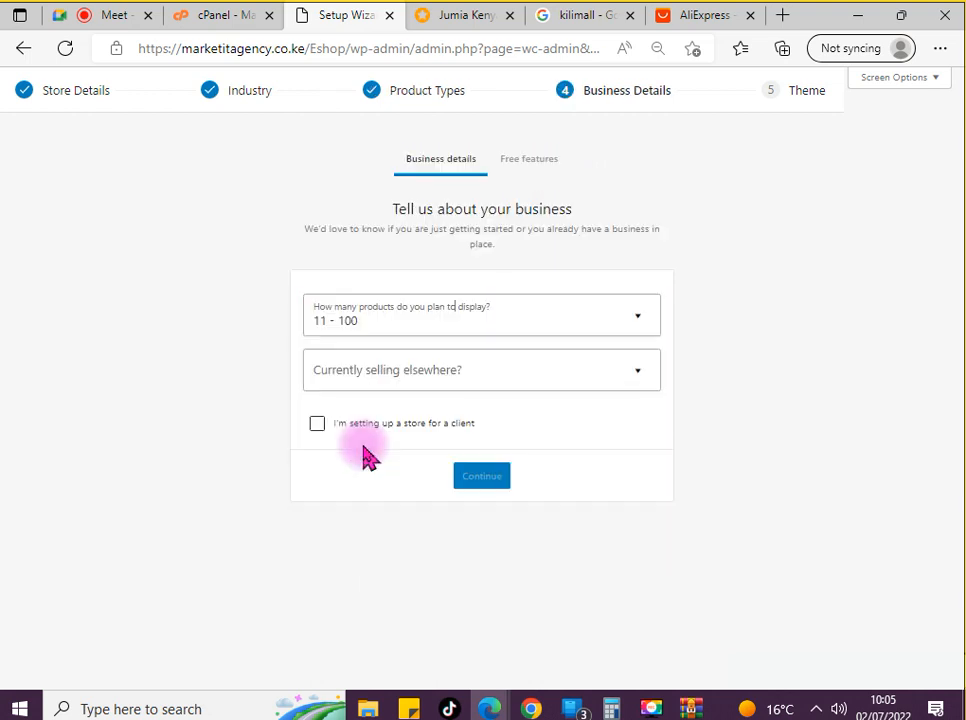
pyautogui.click(527, 380)
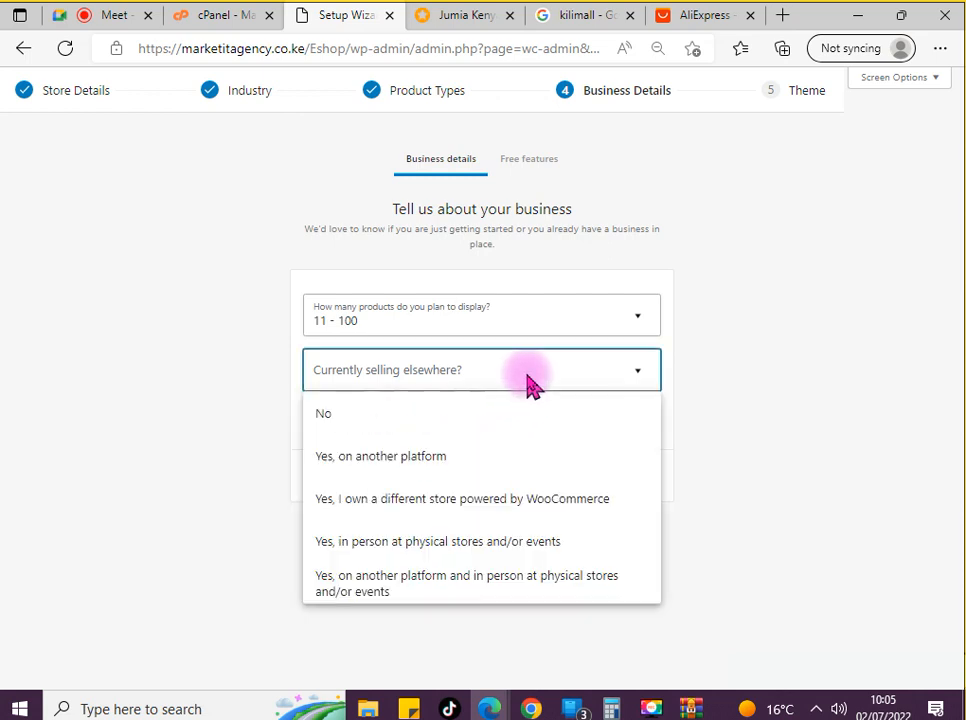
pyautogui.click(330, 415)
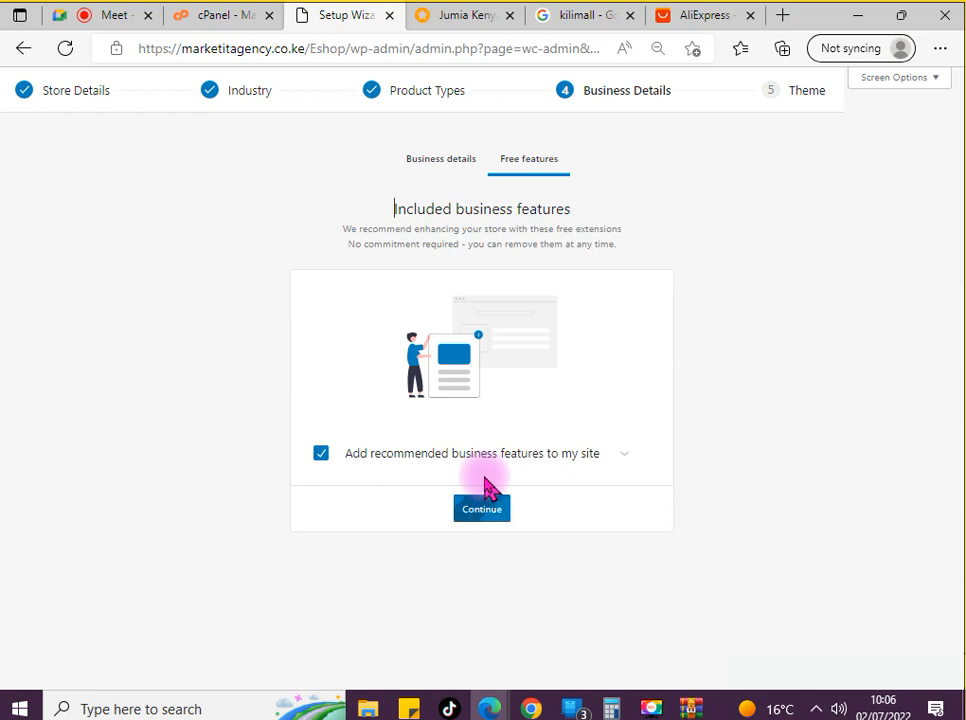
pyautogui.click(460, 516)
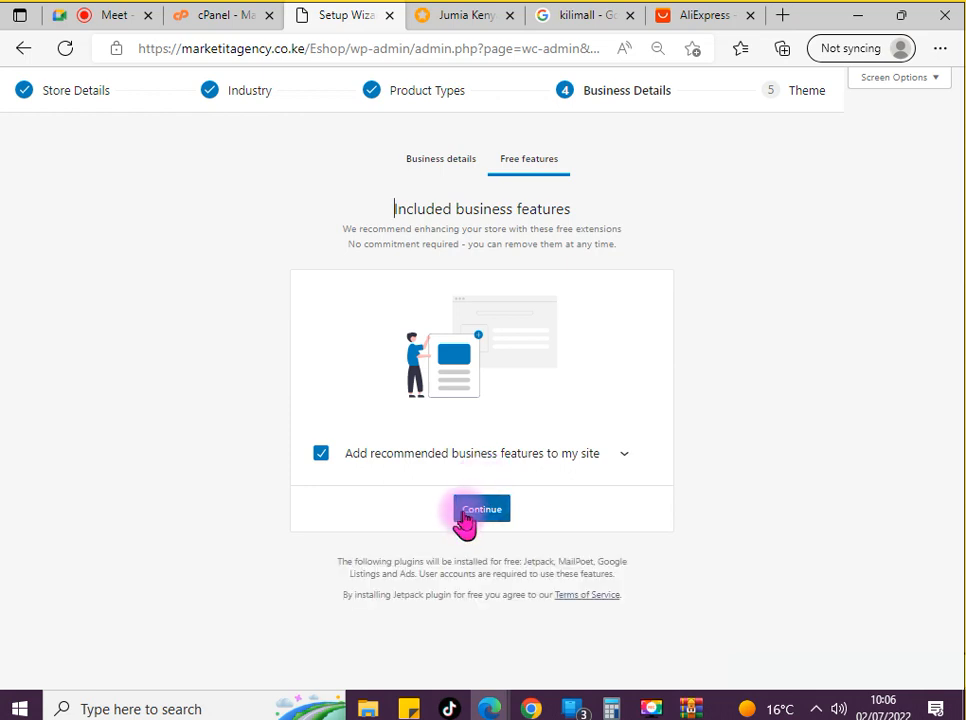
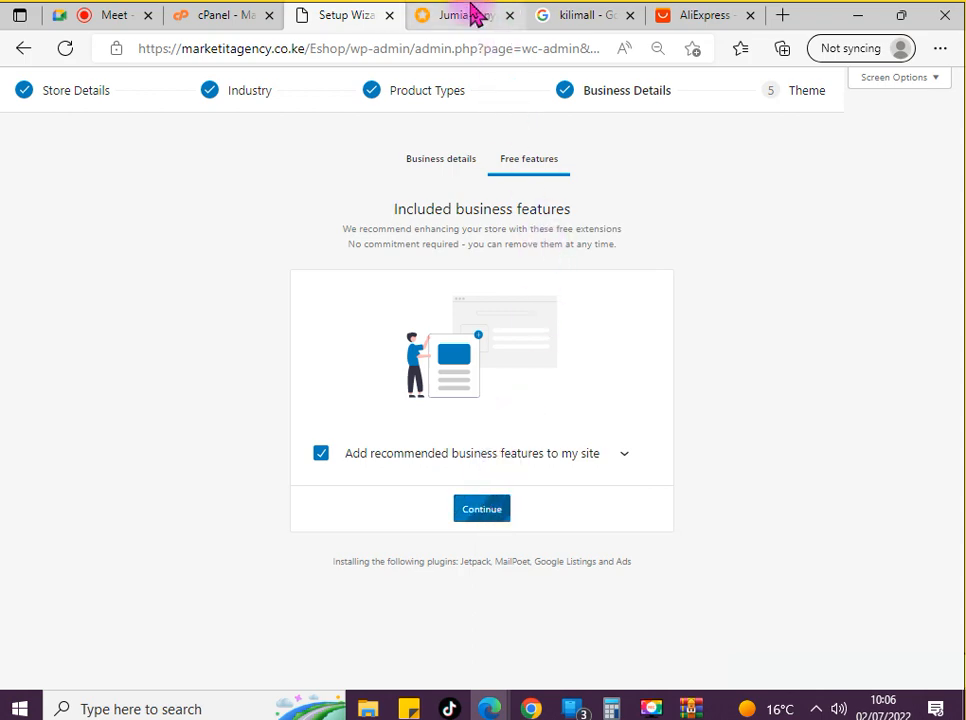
# Step: Scroll through the Jumia storefront, then open Kilimall from the Google results for kilimall
pyautogui.click(476, 17)
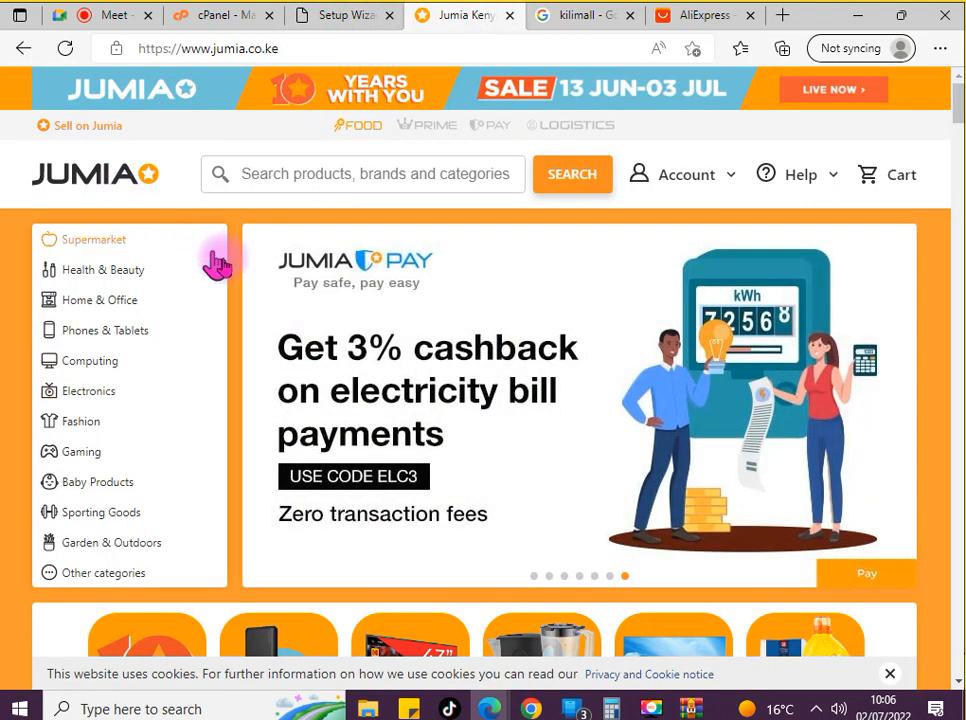
pyautogui.scroll(-2, 392, 431)
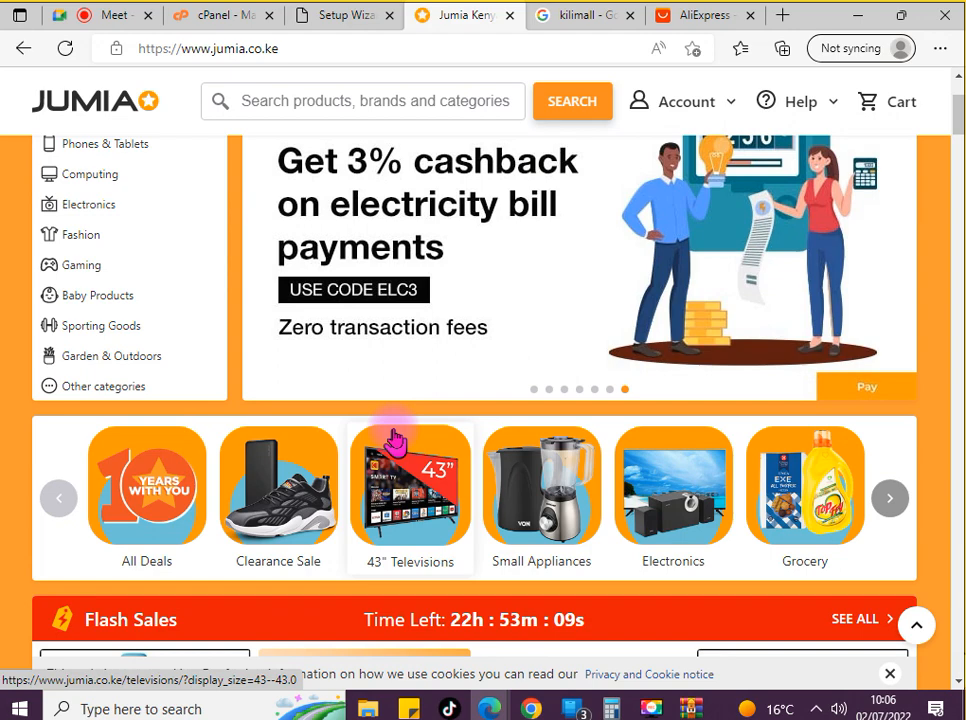
pyautogui.scroll(-1, 394, 440)
pyautogui.scroll(3, 395, 430)
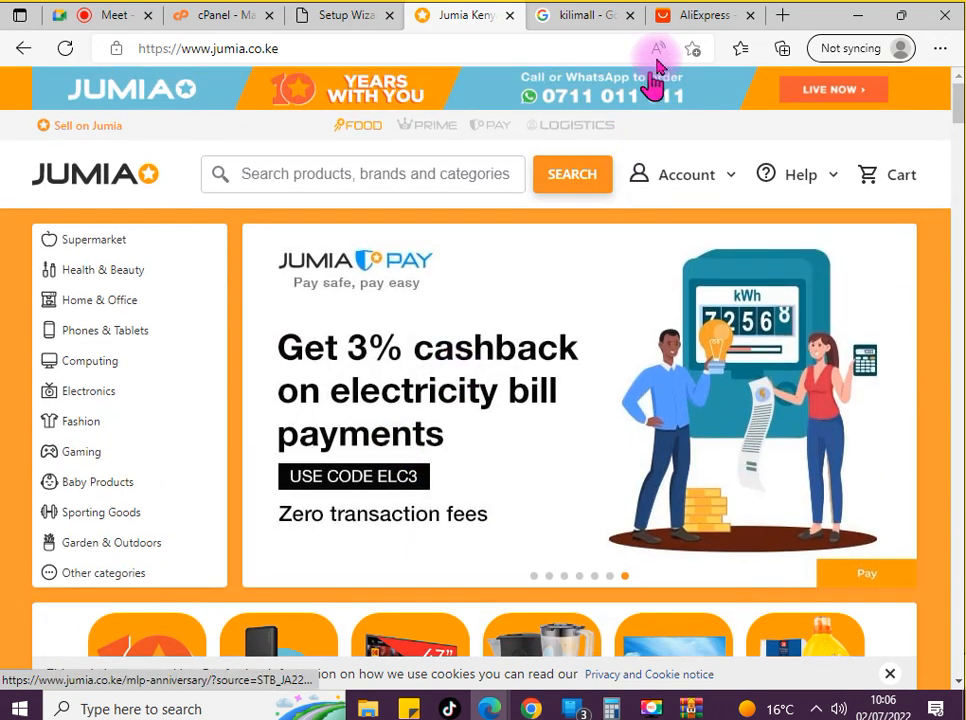
pyautogui.click(596, 17)
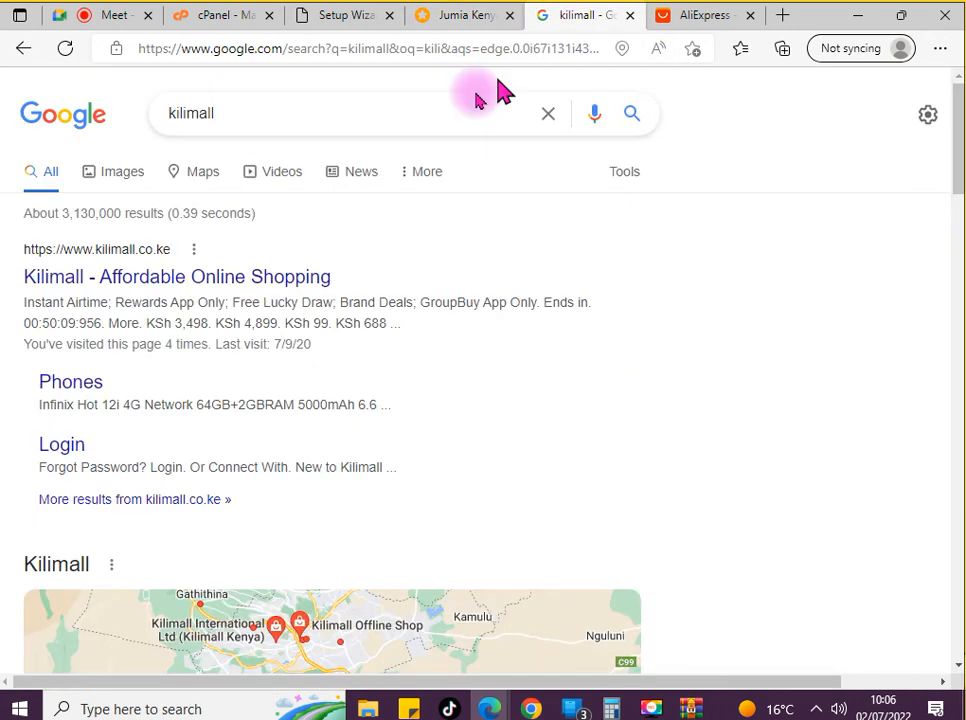
pyautogui.click(203, 285)
# Step: Browse the AliExpress deals, then go back to the Jumia homepage
pyautogui.click(705, 15)
pyautogui.scroll(3, 319, 399)
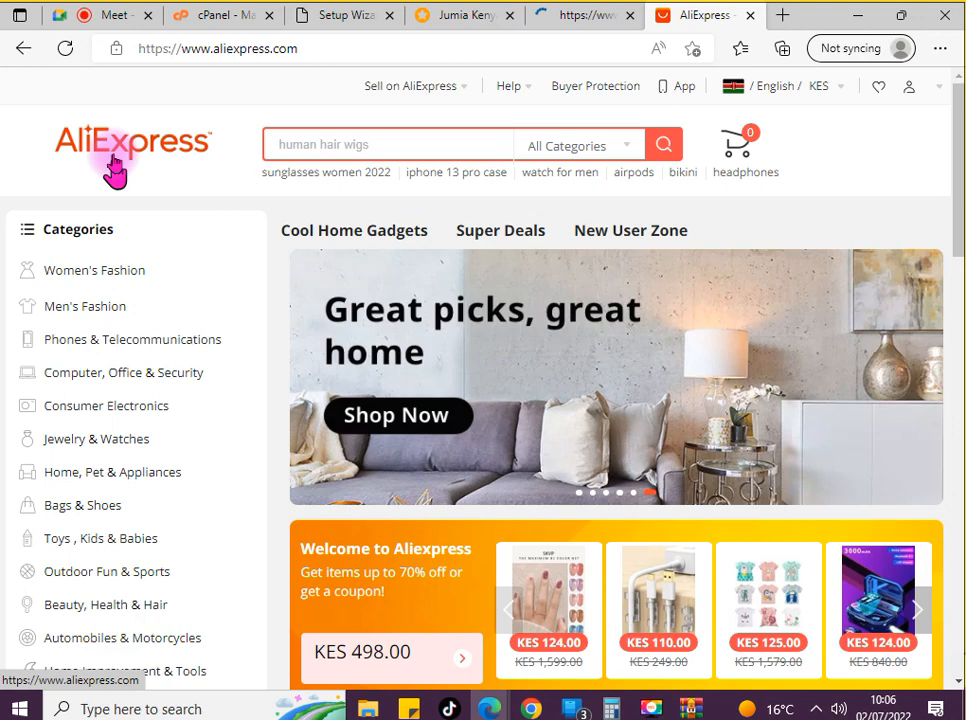
pyautogui.scroll(-1, 330, 334)
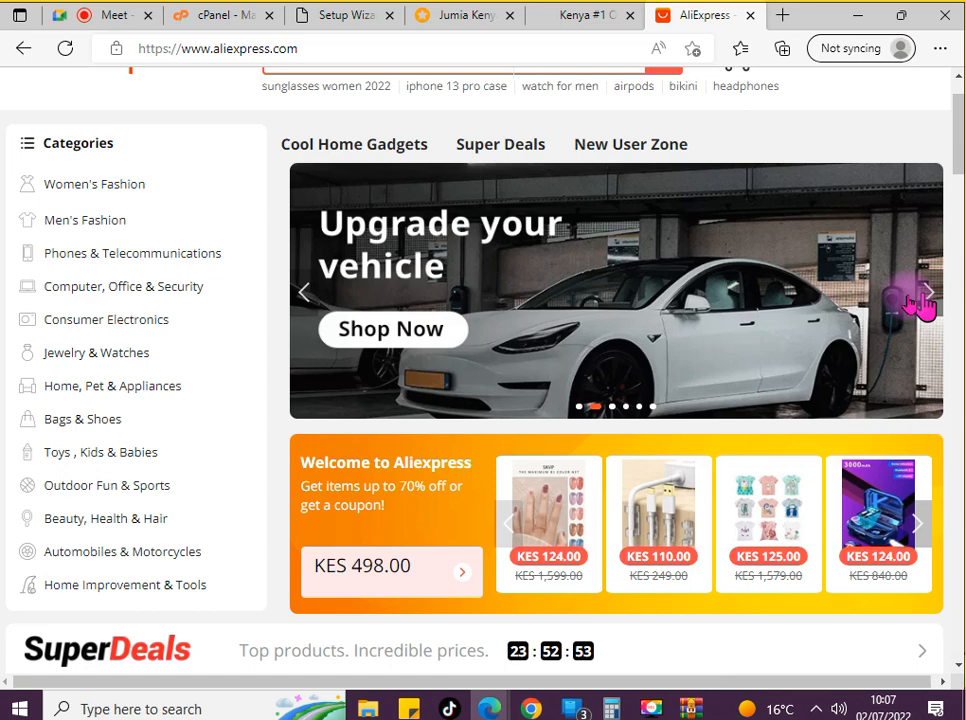
pyautogui.scroll(-5, 905, 250)
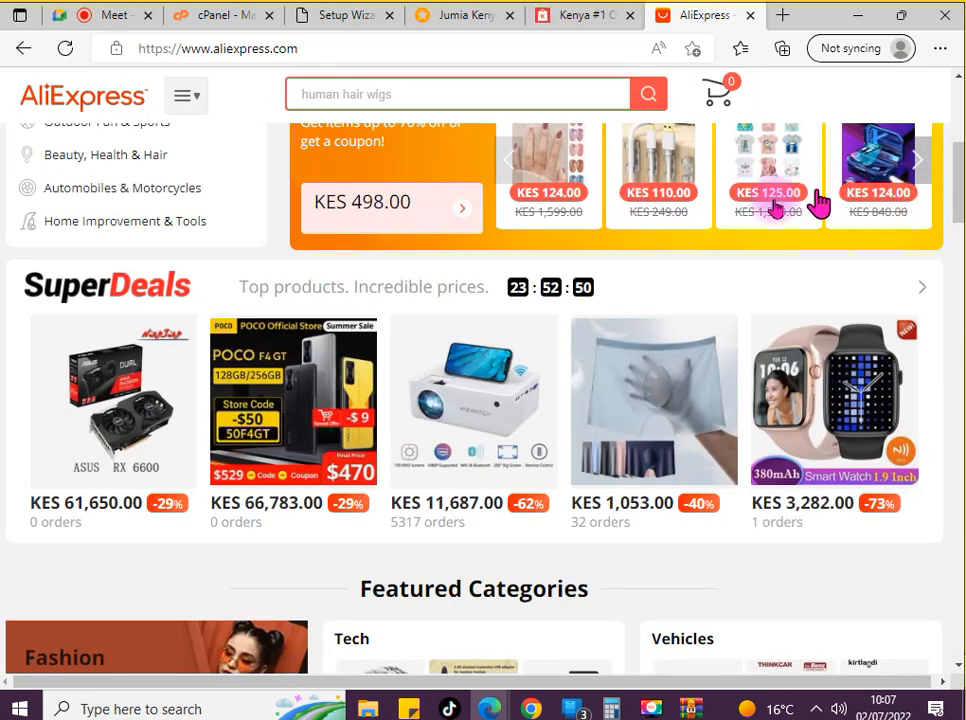
pyautogui.scroll(2, 700, 240)
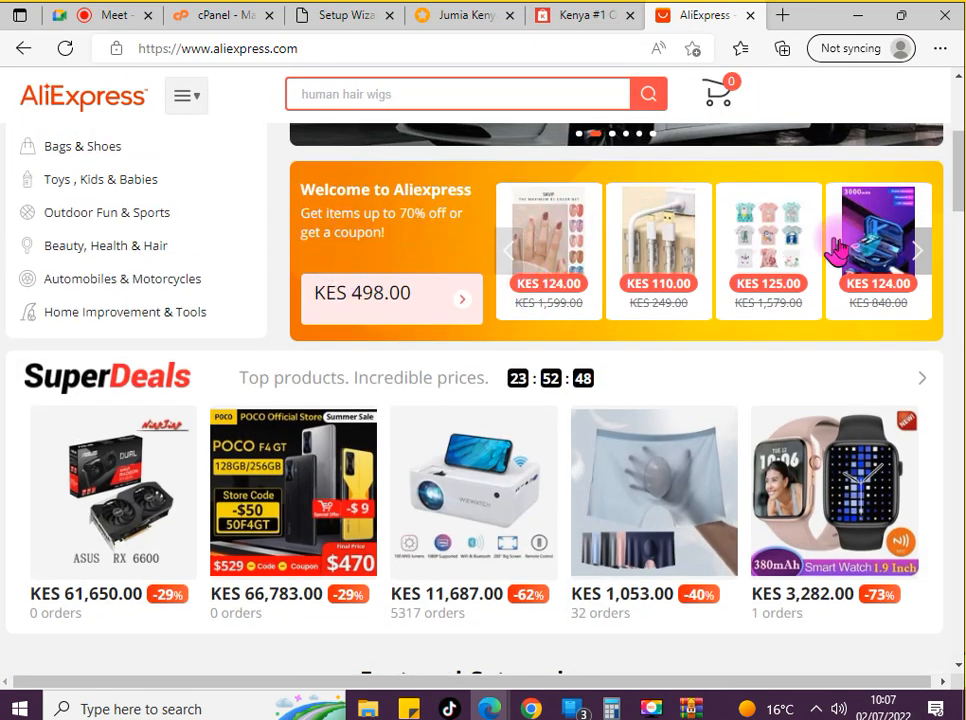
pyautogui.scroll(-3, 416, 431)
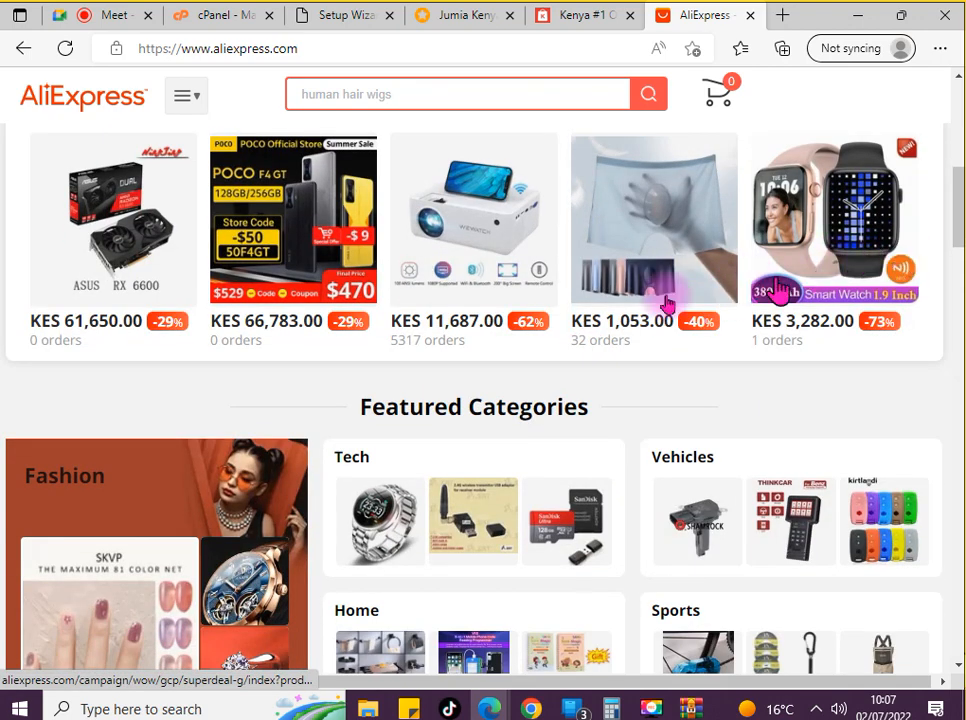
pyautogui.scroll(-6, 400, 385)
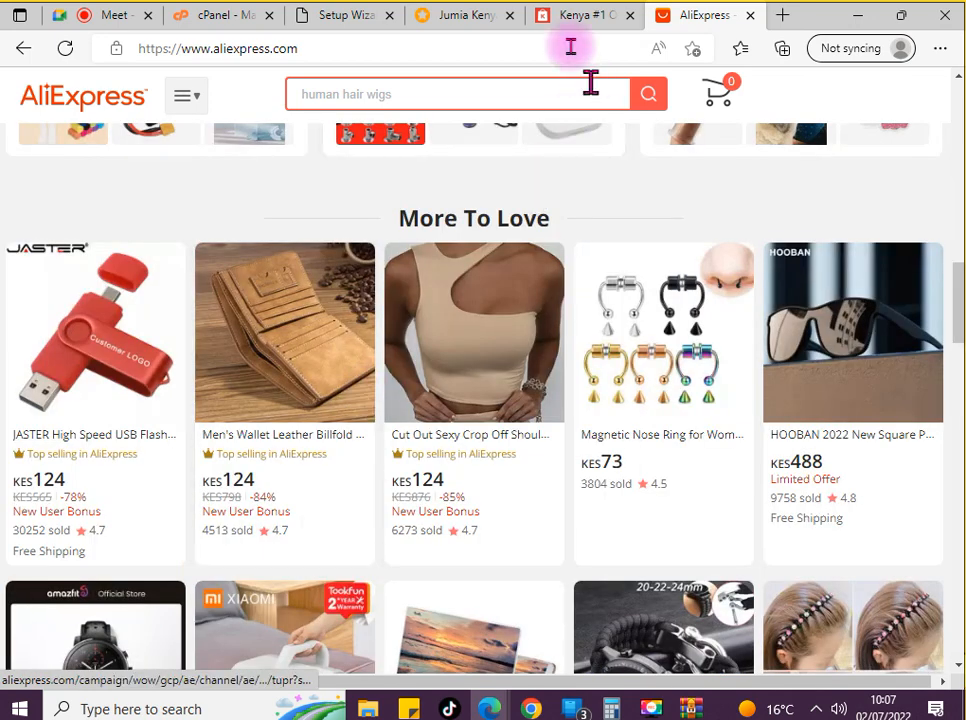
pyautogui.click(462, 15)
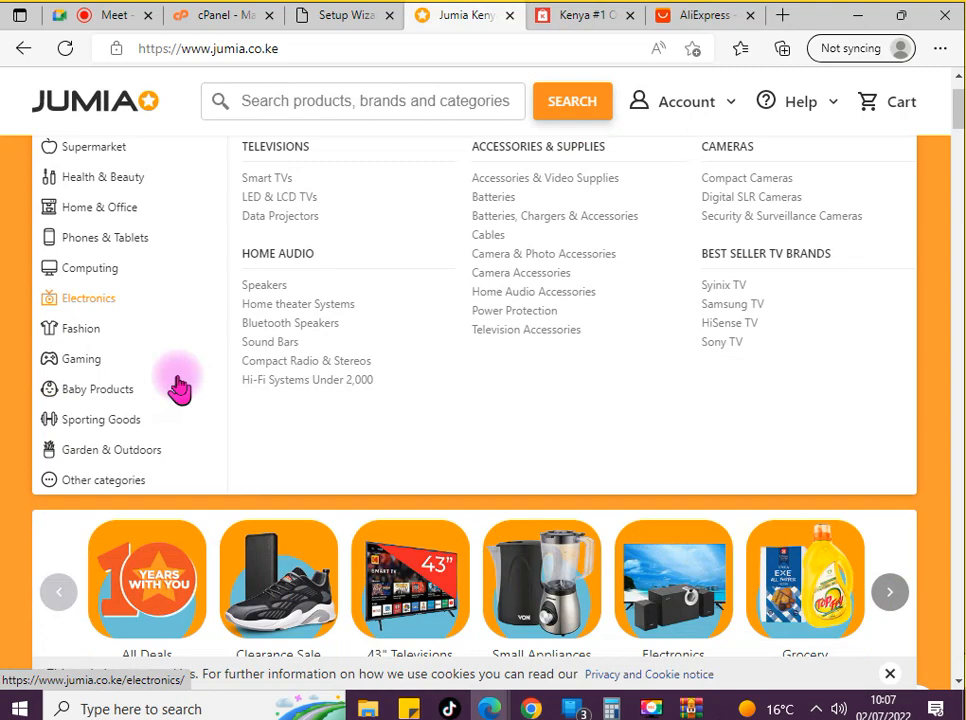
# Step: Scroll down Jumia's homepage through its flash sales and deals
pyautogui.scroll(1, 343, 578)
pyautogui.scroll(-2, 343, 578)
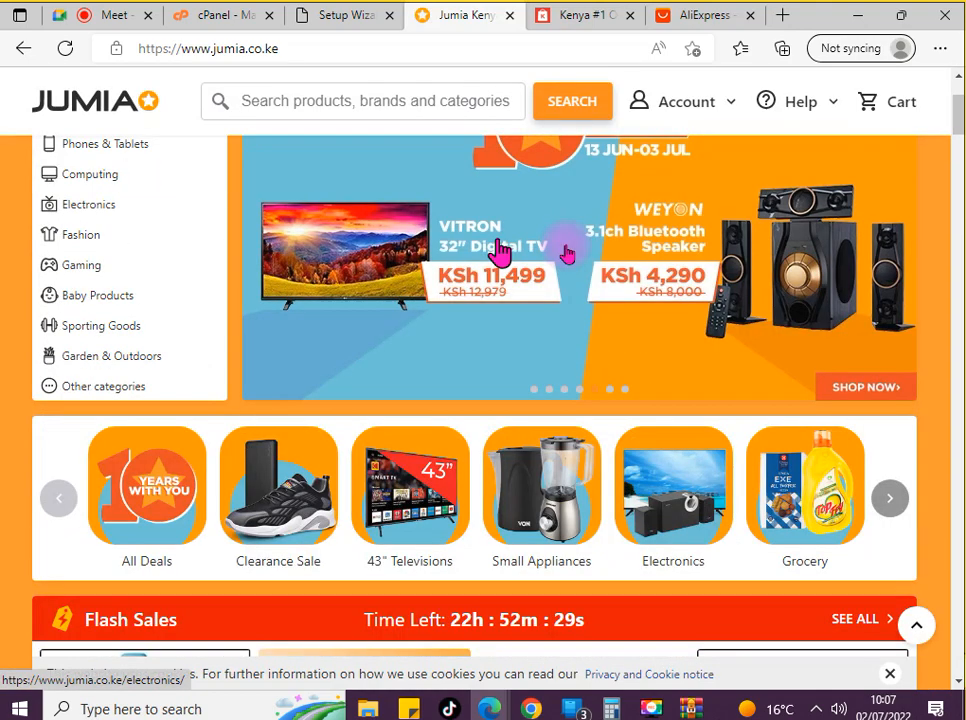
pyautogui.scroll(-3, 625, 392)
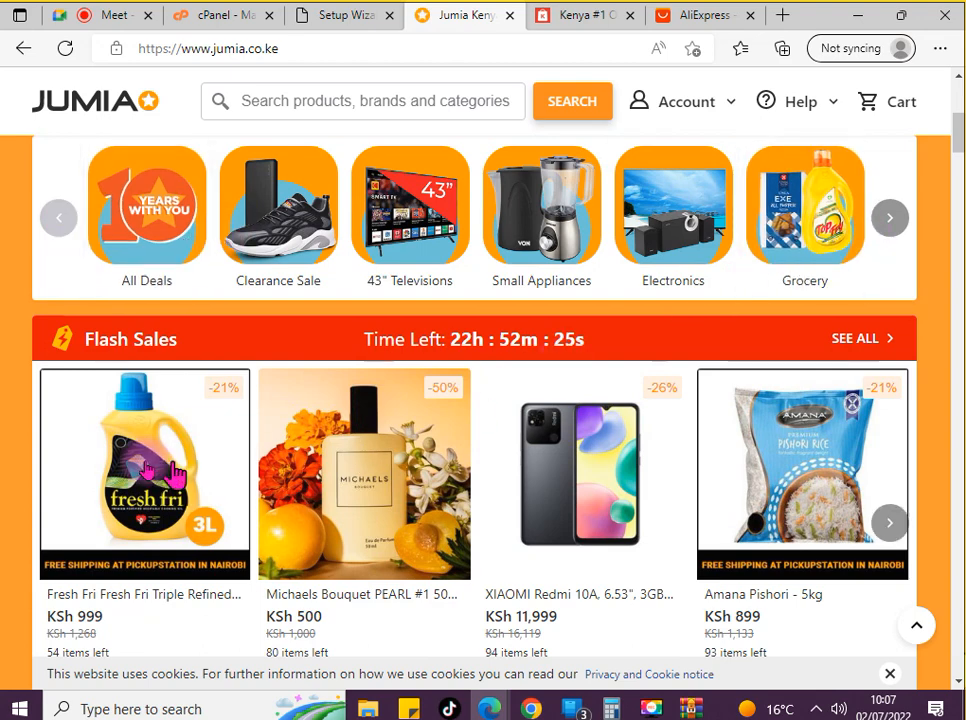
pyautogui.scroll(-1, 688, 383)
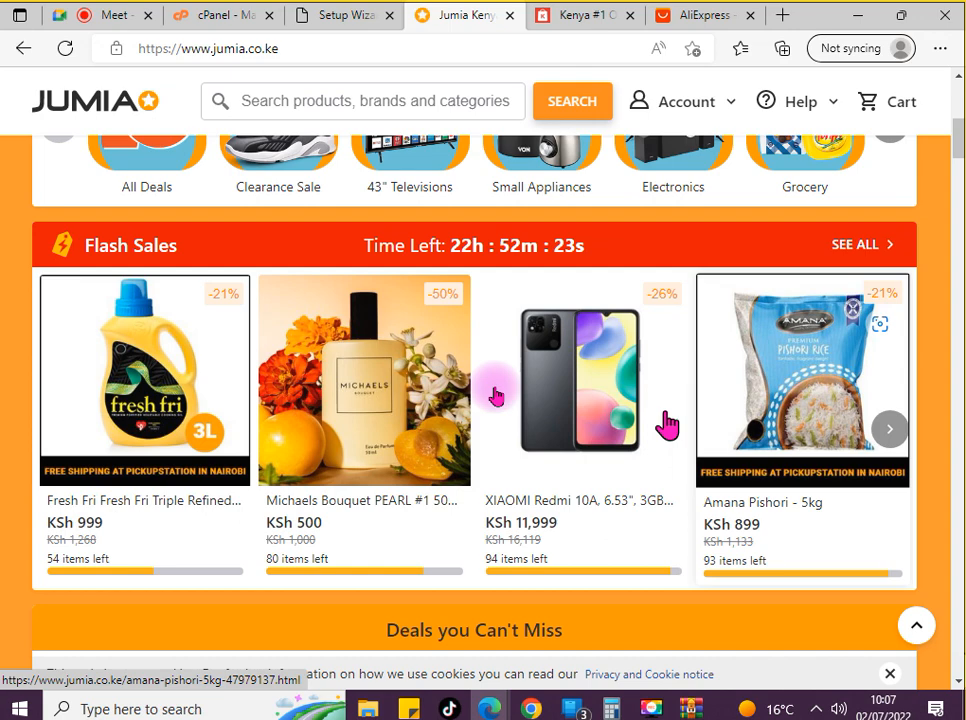
pyautogui.scroll(-4, 495, 396)
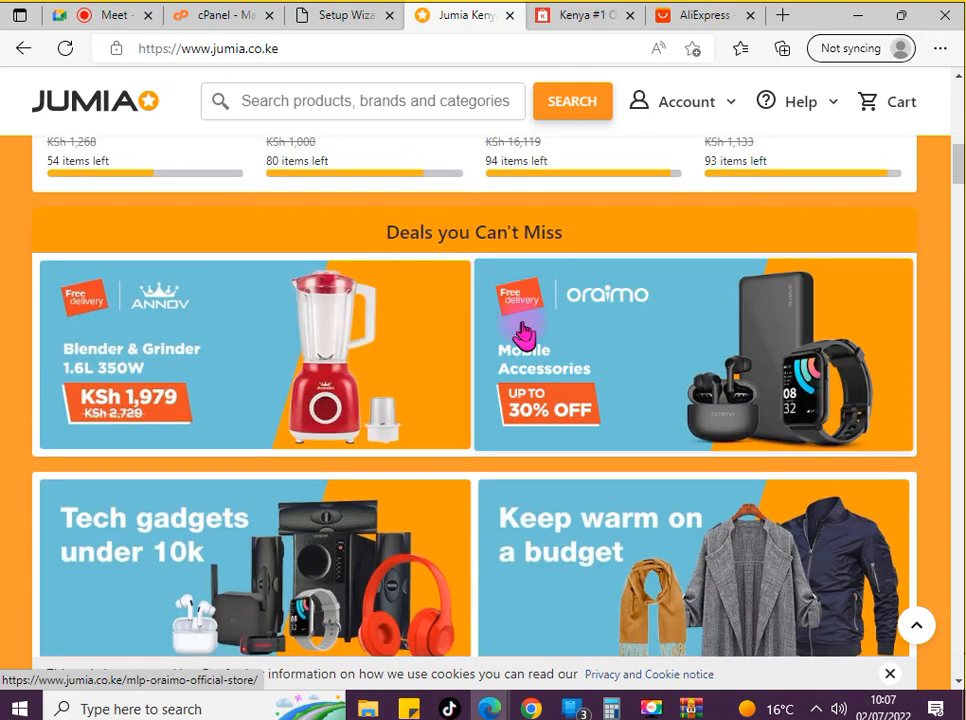
pyautogui.scroll(-5, 523, 333)
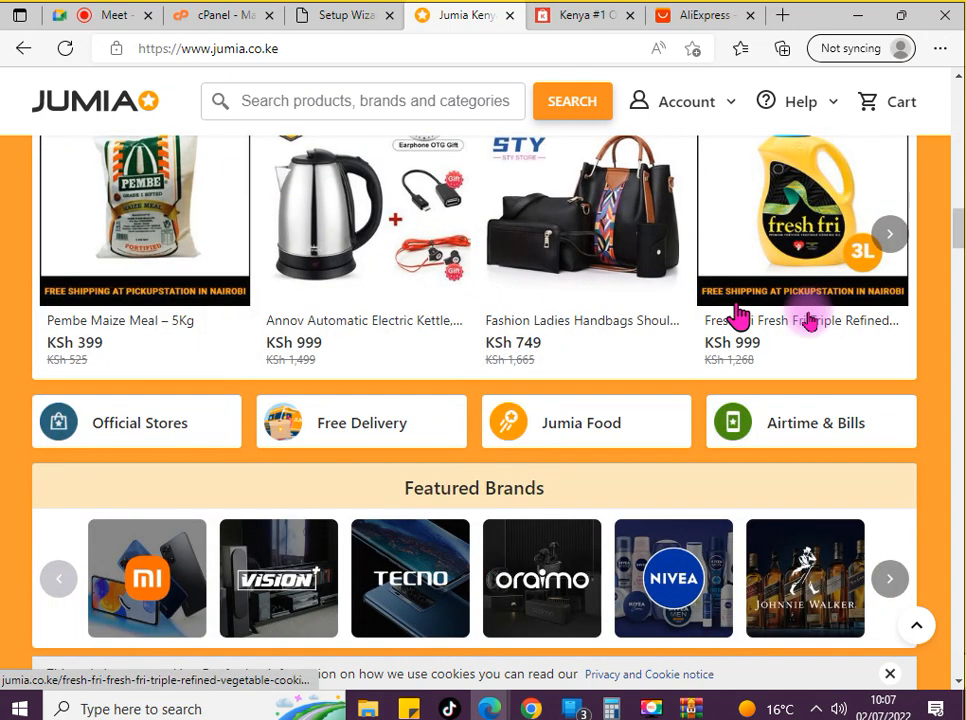
pyautogui.scroll(-1, 740, 317)
pyautogui.scroll(-3, 350, 397)
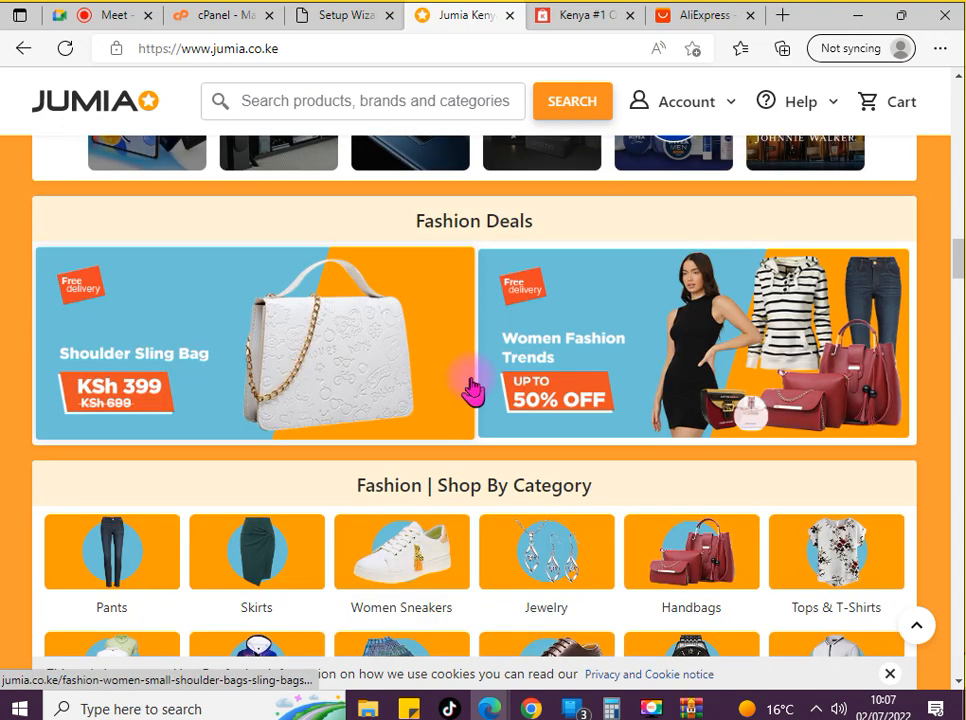
# Step: Look over AliExpress's product grid, then bring up the Kilimall homepage
pyautogui.click(712, 16)
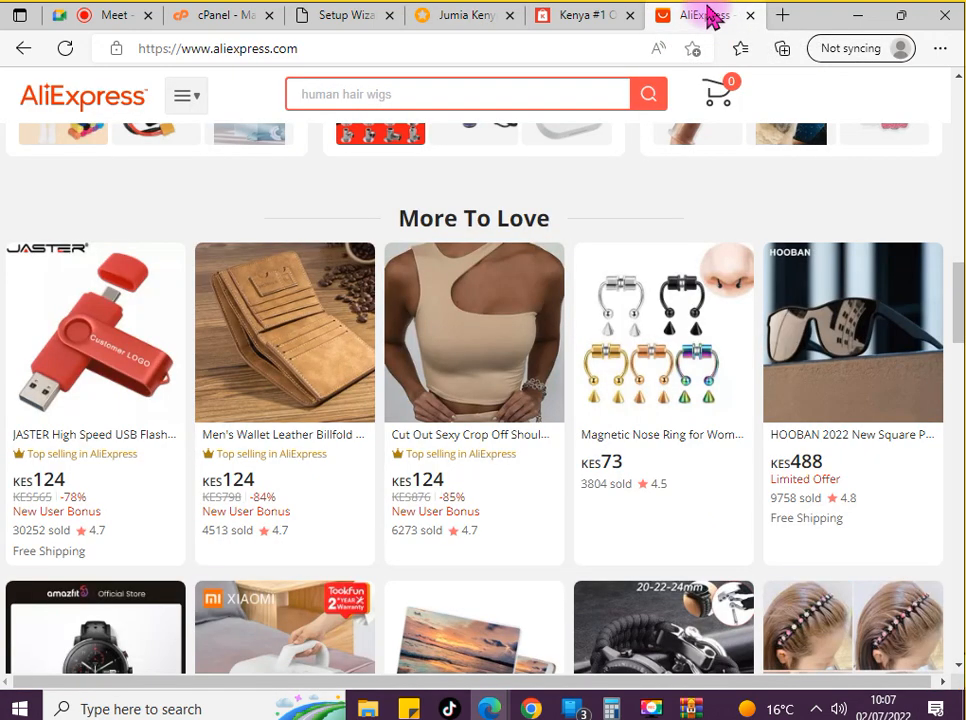
pyautogui.scroll(-15, 237, 345)
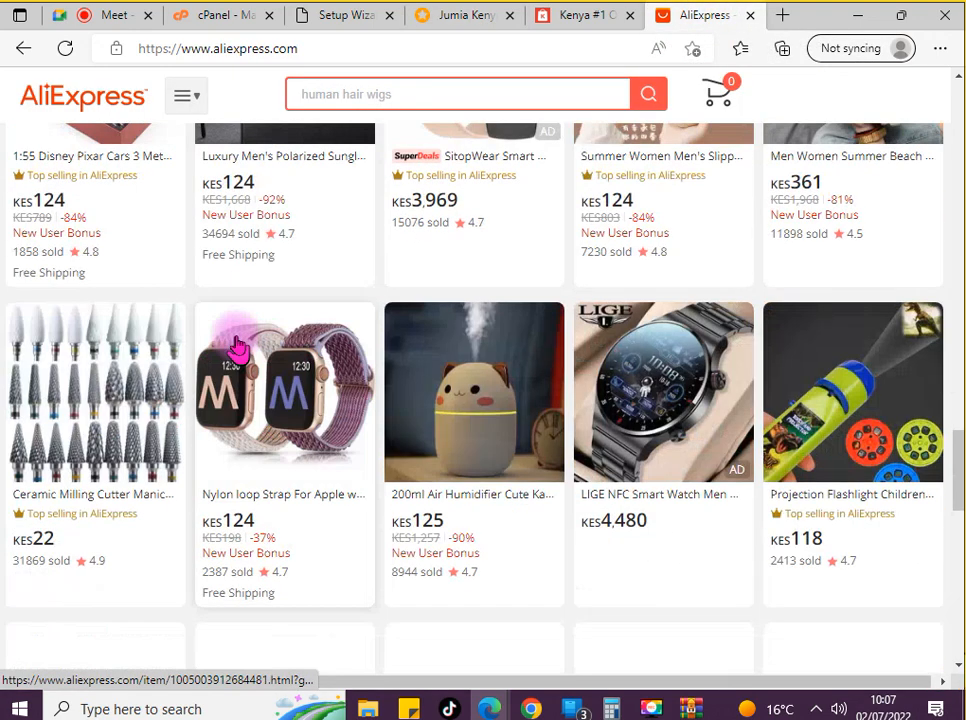
pyautogui.scroll(1, 522, 362)
pyautogui.click(578, 16)
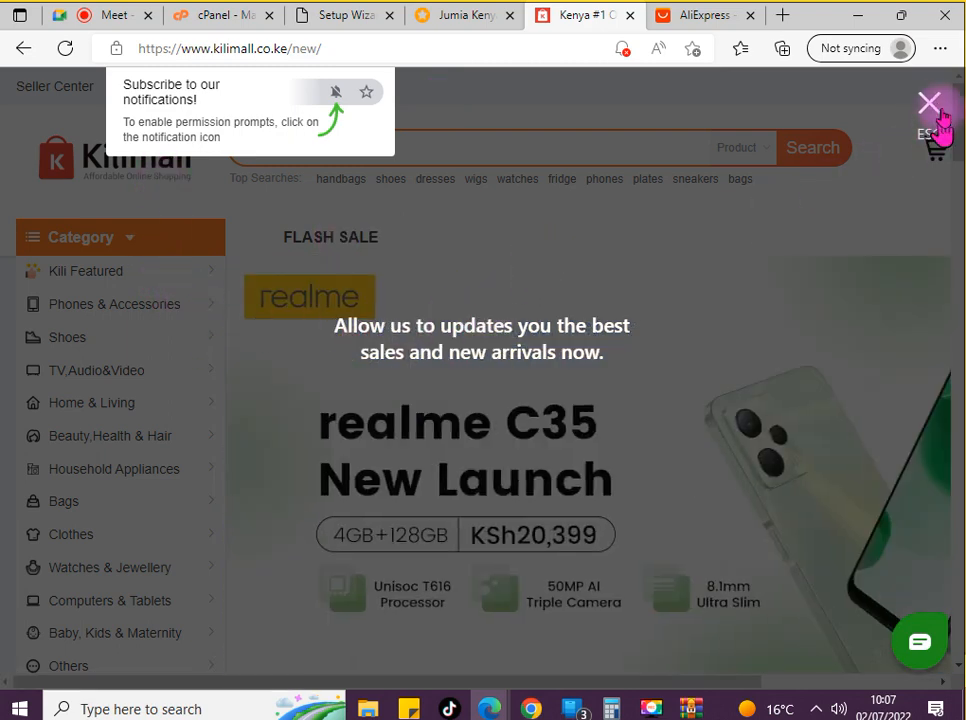
# Step: Close Kilimall's notification prompt and scroll past New User Area to Flash Sale and Hot Categories
pyautogui.click(938, 112)
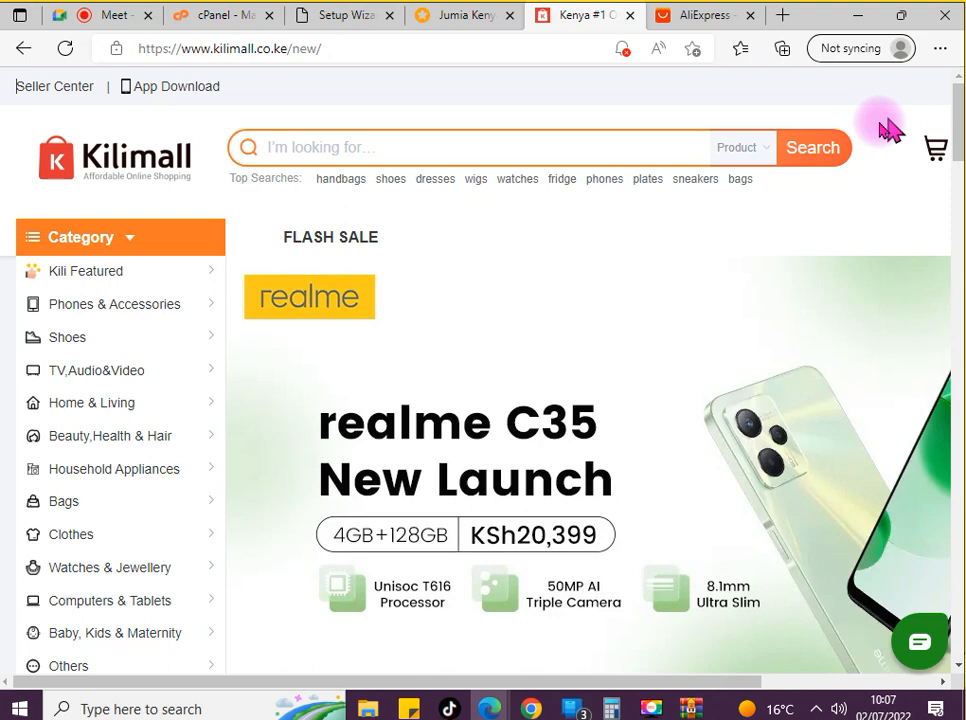
pyautogui.moveTo(145, 318)
pyautogui.scroll(-1, 145, 318)
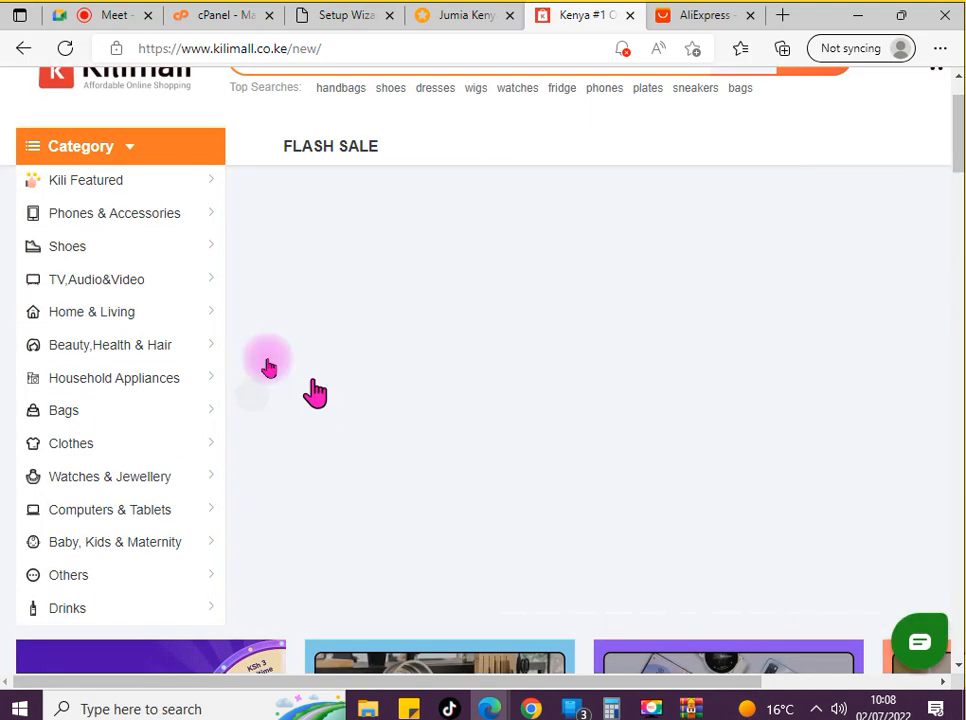
pyautogui.scroll(-2, 800, 357)
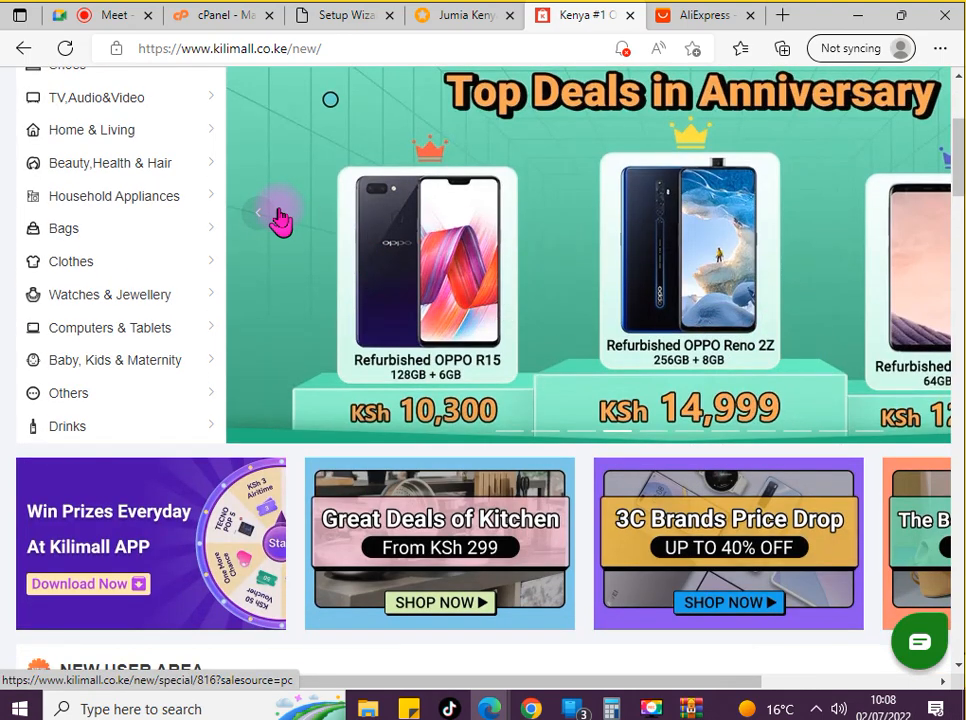
pyautogui.scroll(-3, 593, 267)
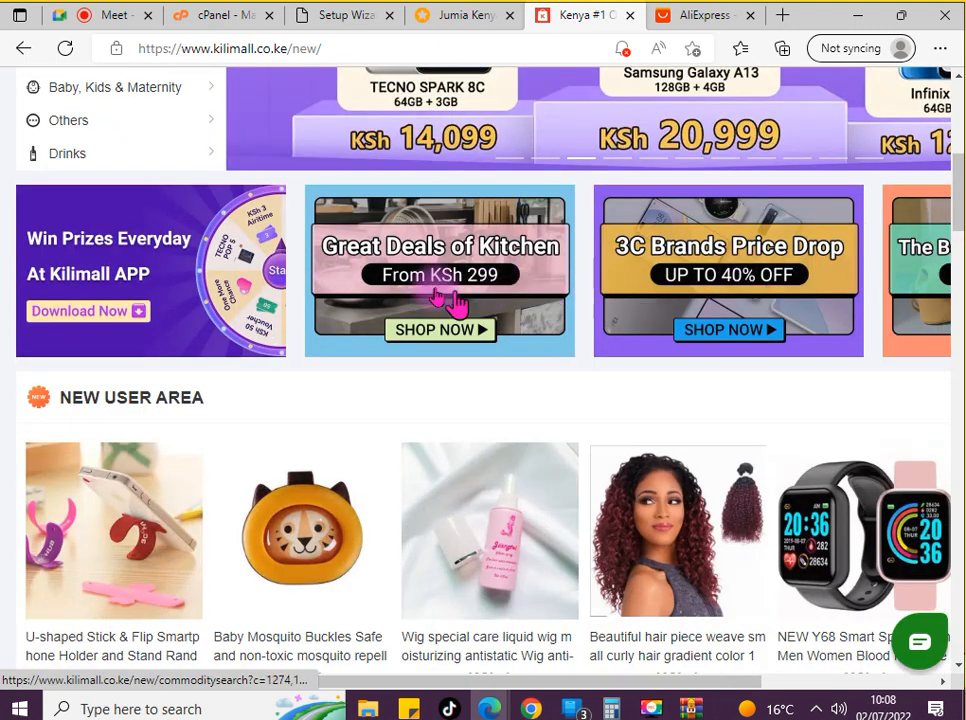
pyautogui.scroll(-3, 351, 285)
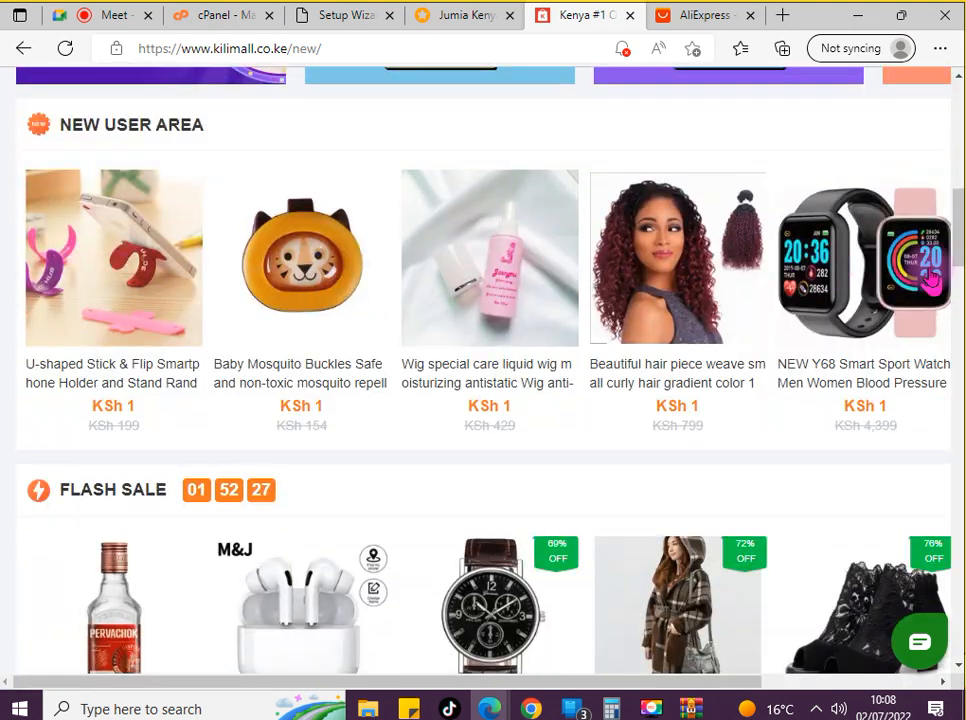
pyautogui.scroll(-2, 707, 322)
pyautogui.scroll(-2, 748, 384)
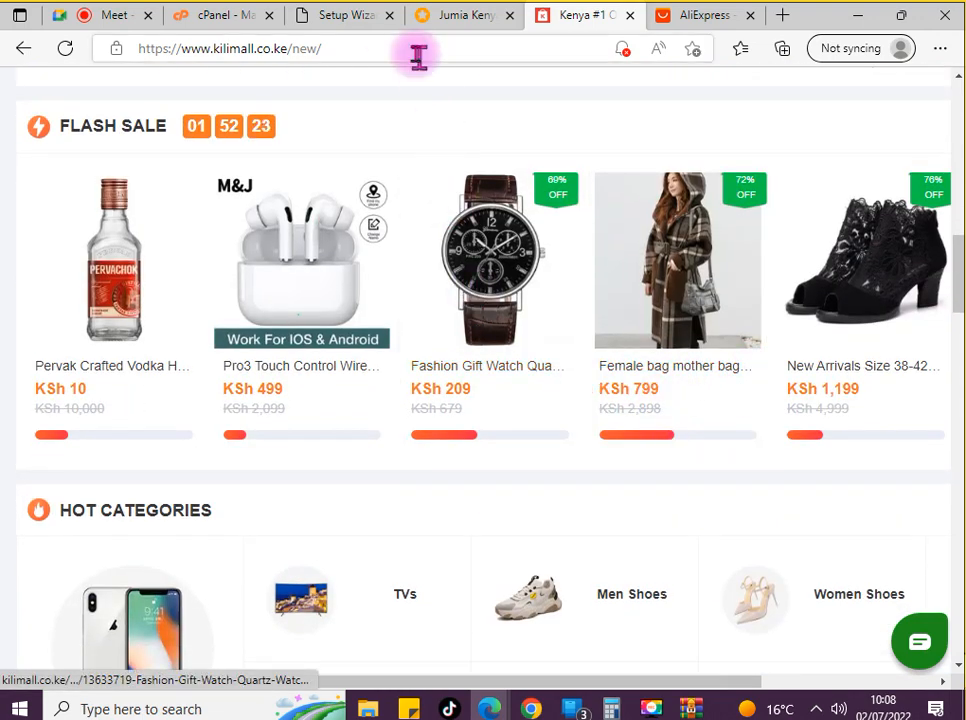
pyautogui.click(349, 16)
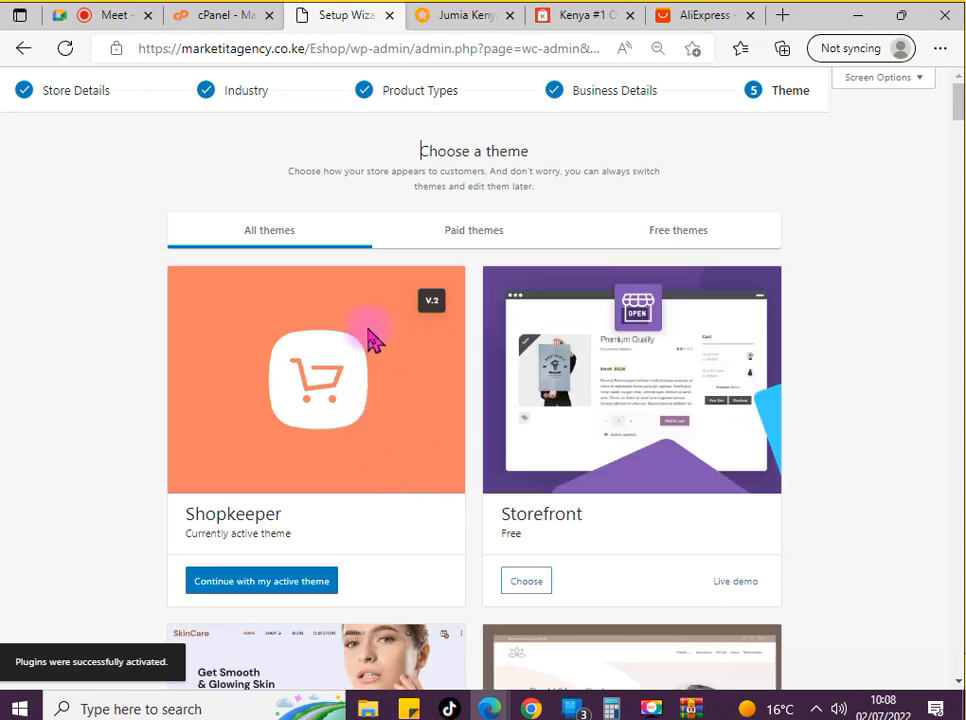
# Step: Scroll through the Choose a theme options in the WooCommerce setup wizard, keeping Shopkeeper active
pyautogui.scroll(-4, 370, 340)
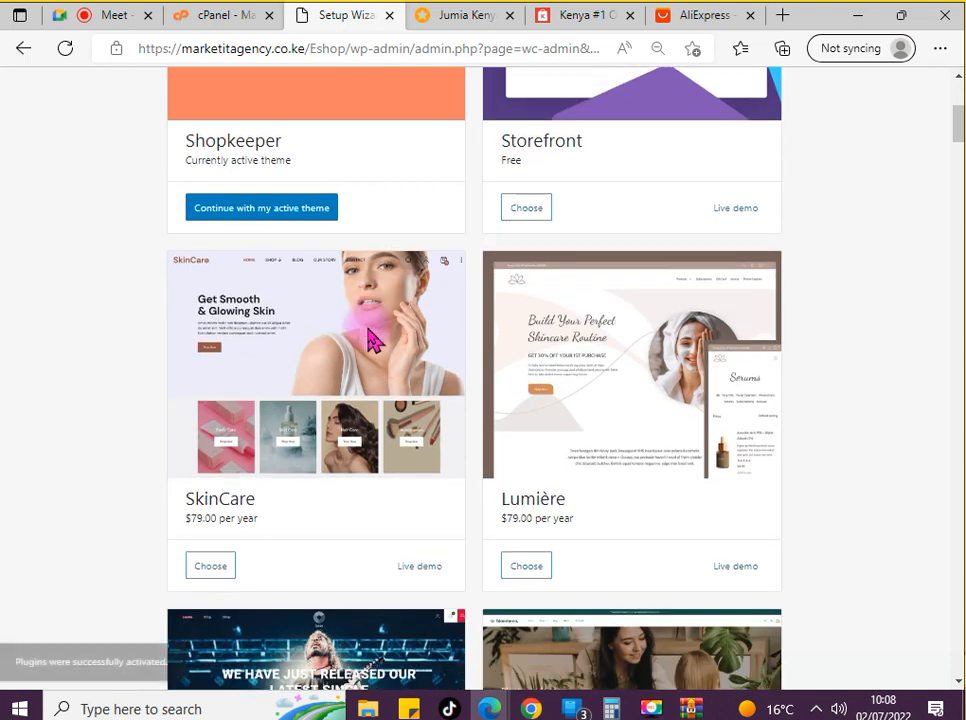
pyautogui.scroll(-2, 306, 305)
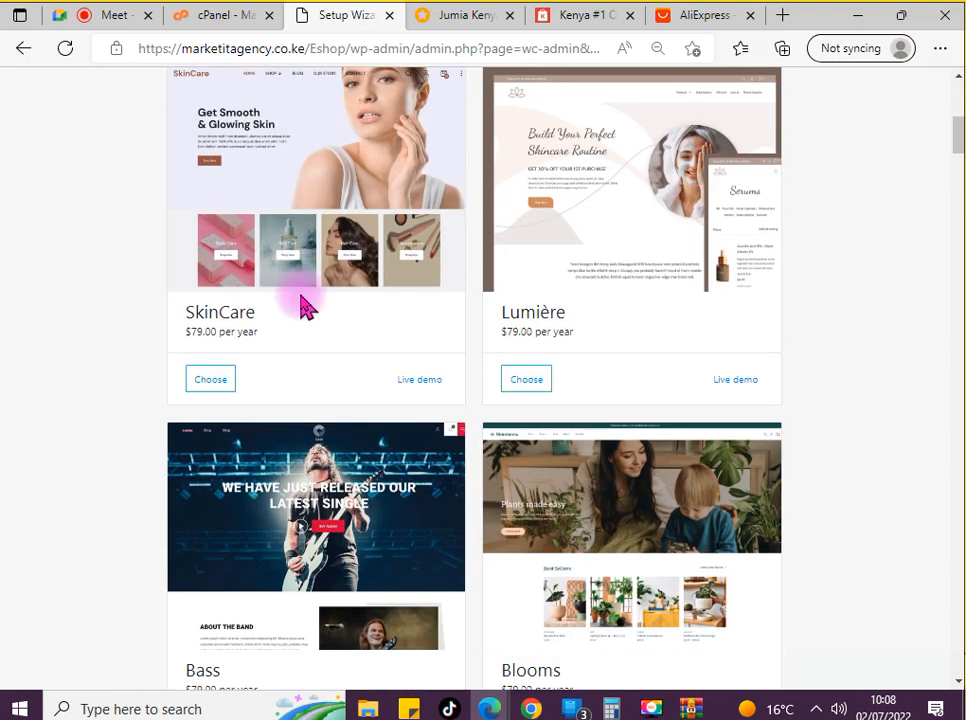
pyautogui.scroll(3, 305, 308)
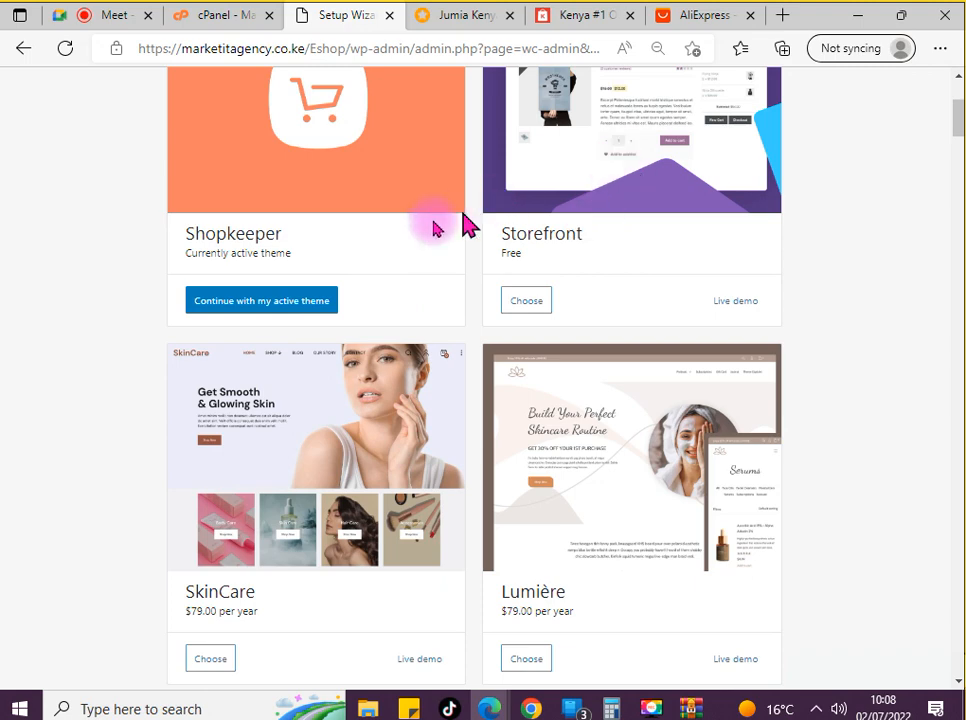
pyautogui.scroll(2, 297, 254)
pyautogui.scroll(-1, 566, 222)
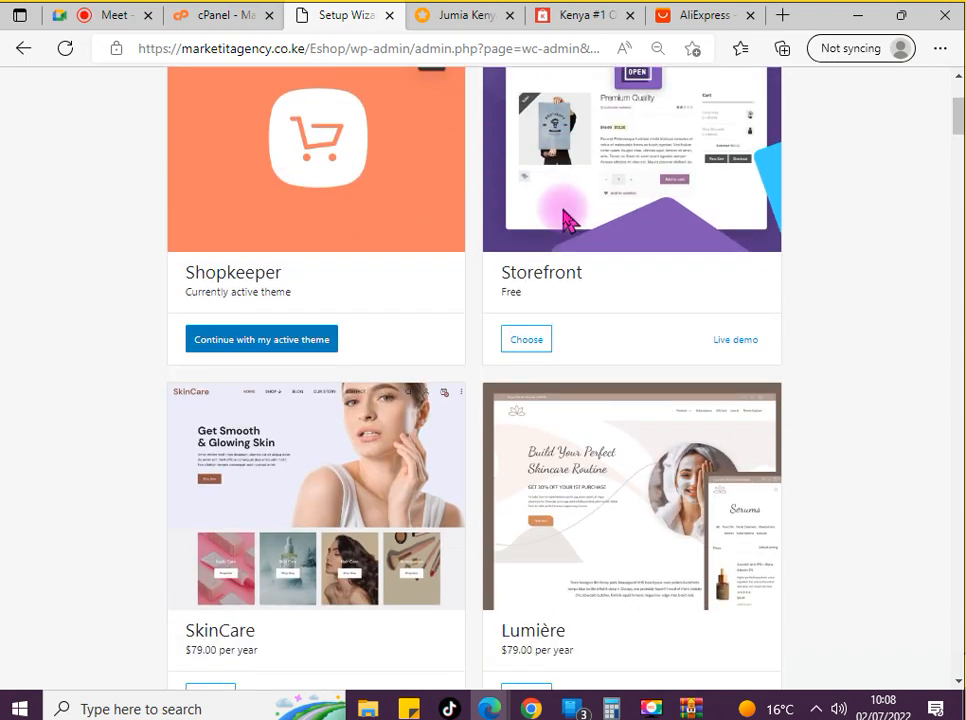
pyautogui.scroll(-2, 566, 222)
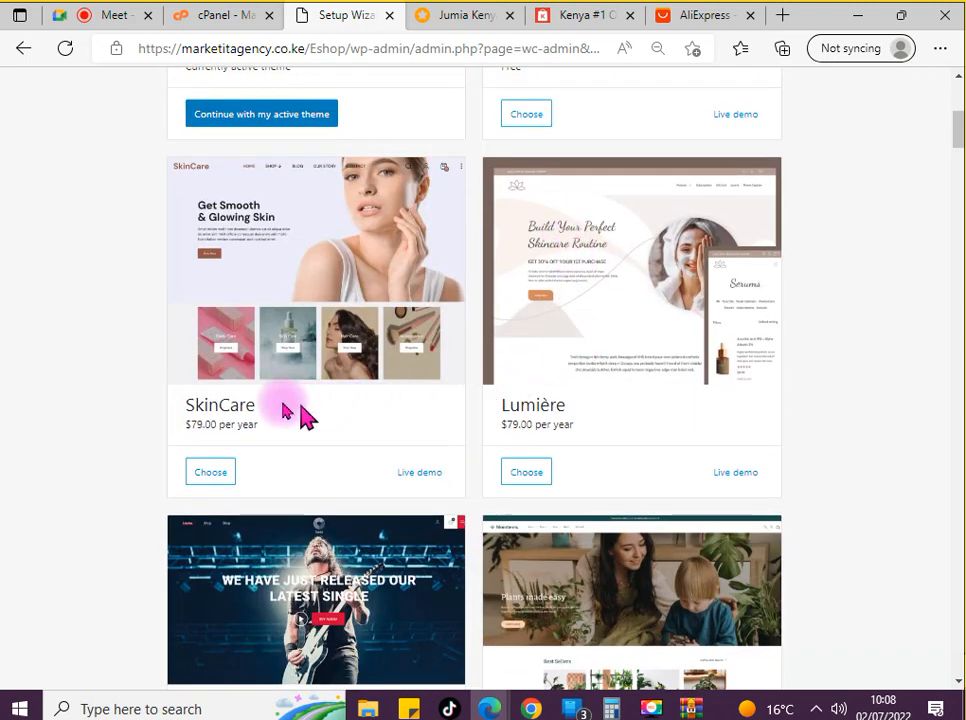
pyautogui.scroll(-3, 265, 390)
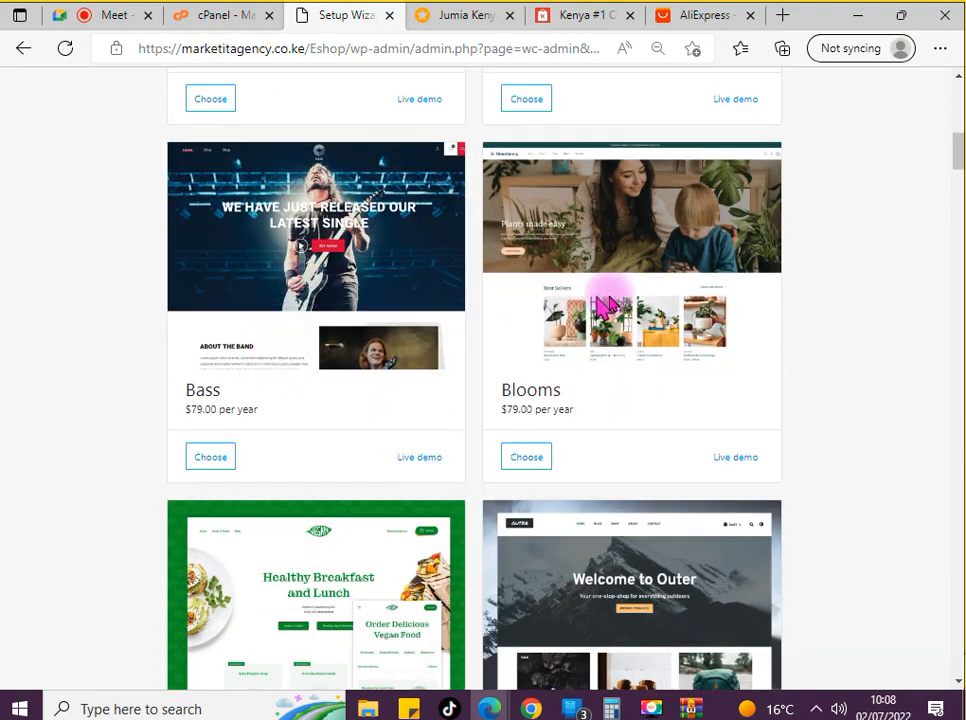
pyautogui.scroll(-3, 624, 300)
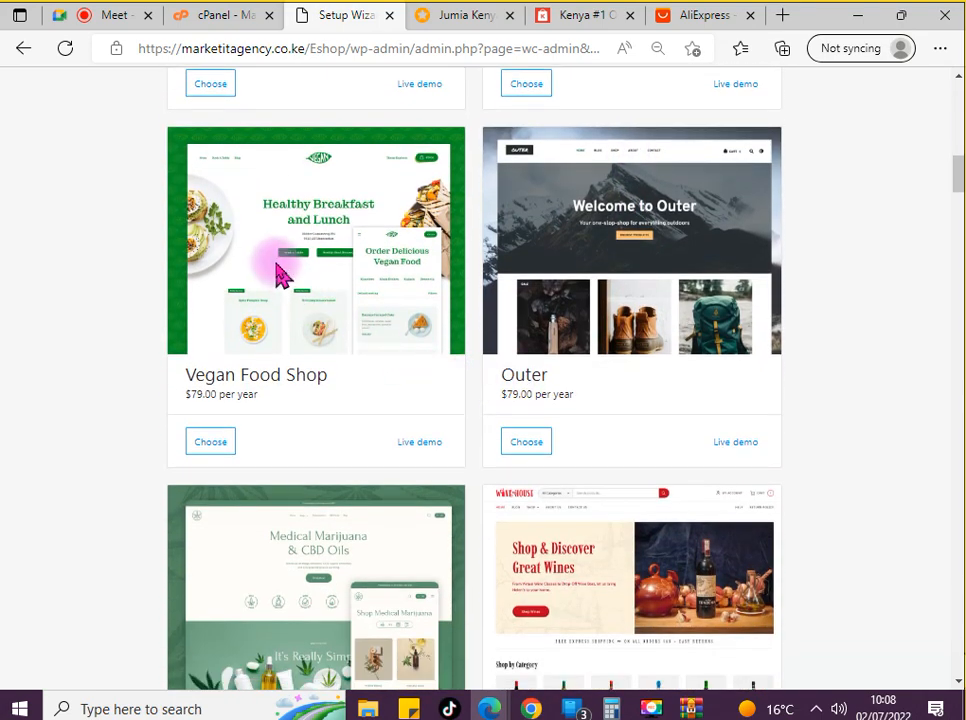
pyautogui.scroll(-1, 285, 500)
pyautogui.scroll(-1, 287, 510)
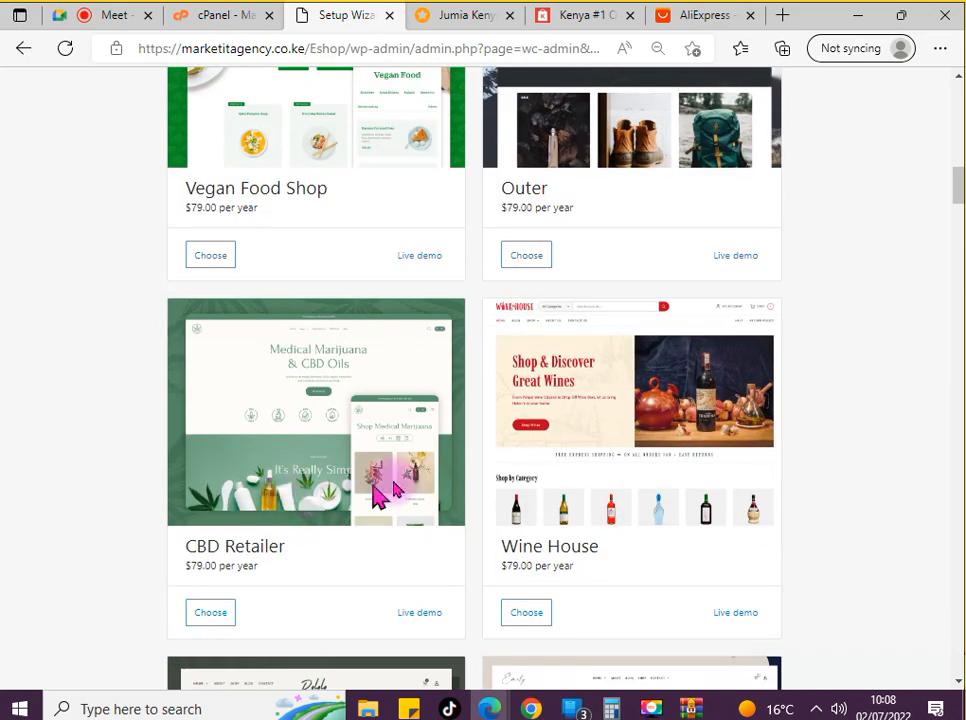
pyautogui.scroll(-2, 621, 431)
pyautogui.scroll(-2, 437, 433)
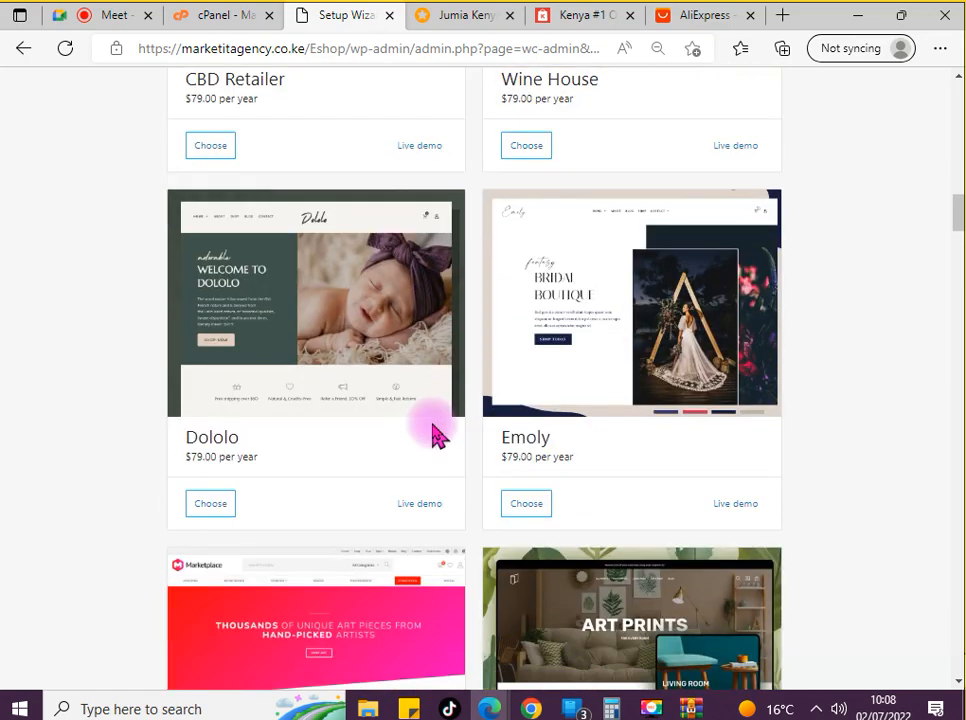
pyautogui.scroll(-1, 436, 432)
pyautogui.scroll(12, 435, 432)
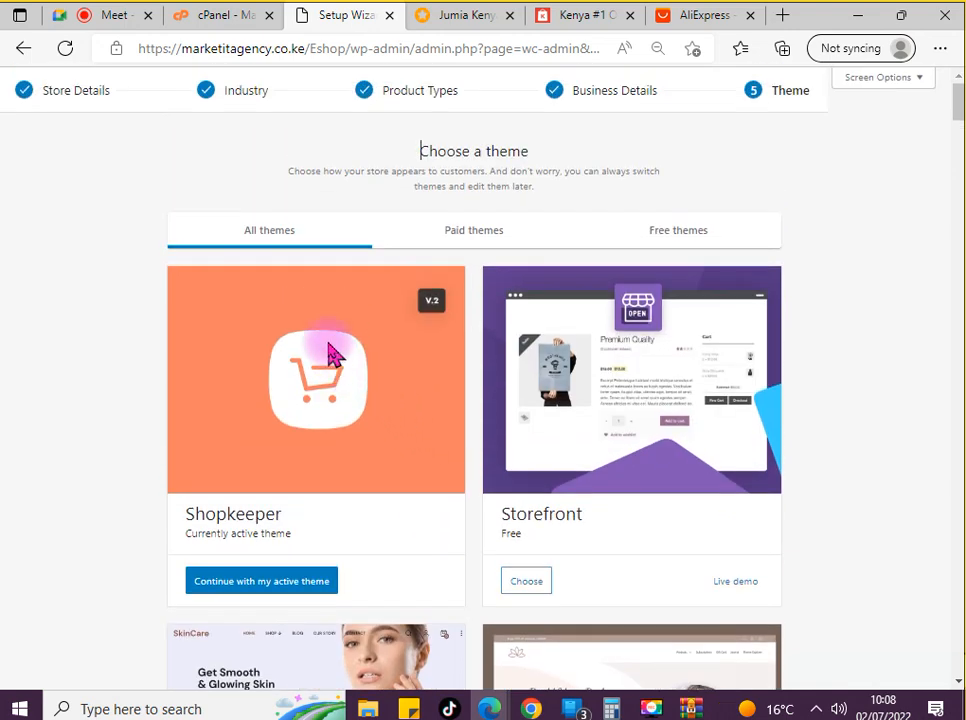
pyautogui.scroll(-2, 332, 351)
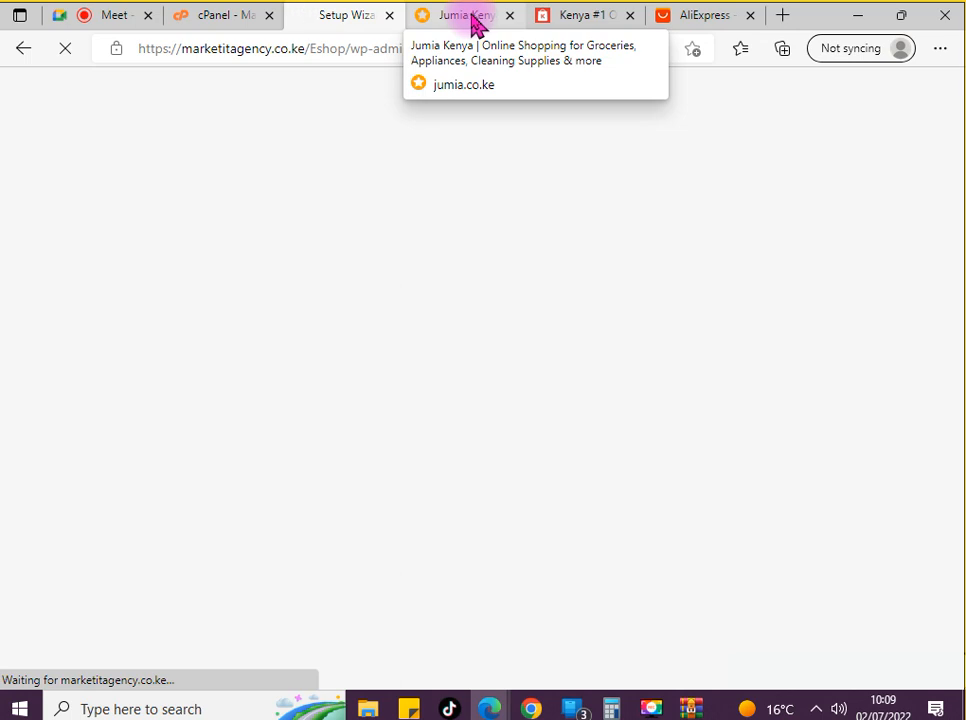
# Step: Close the AliExpress tab and start a new blank browser tab
pyautogui.click(750, 16)
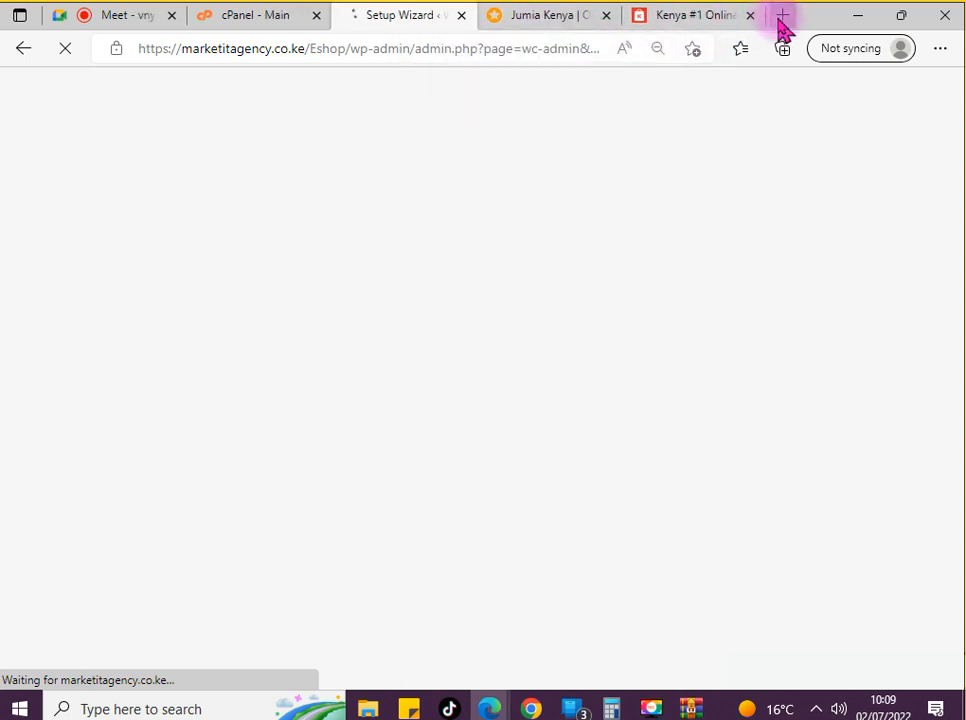
pyautogui.click(780, 22)
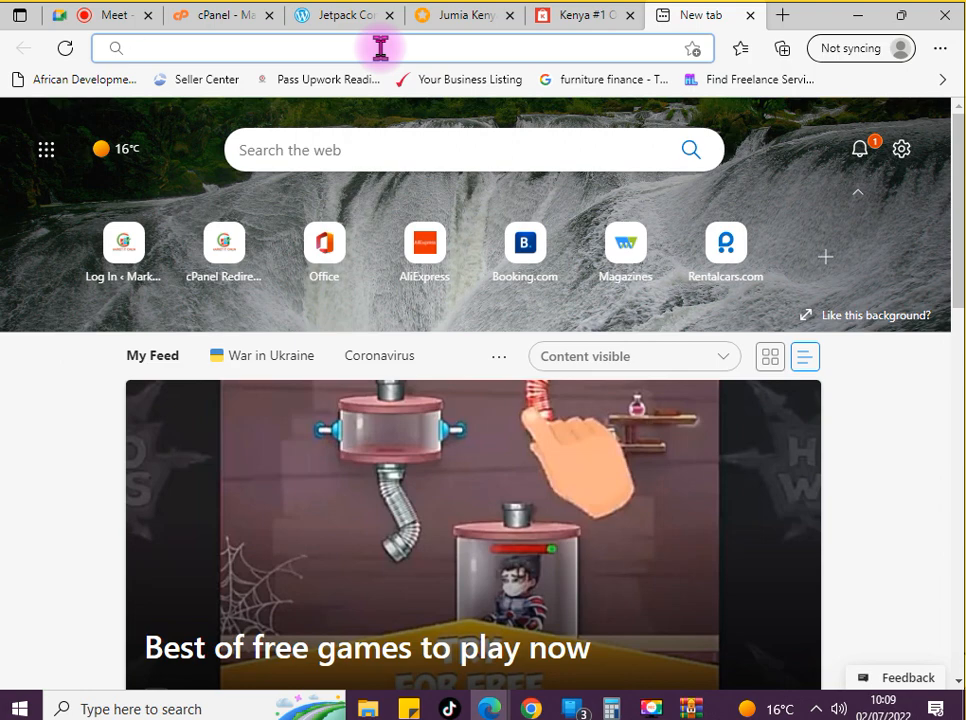
# Step: Search Google for 'avechi kenya' and open the avechi.co.ke shop
pyautogui.write('ave')
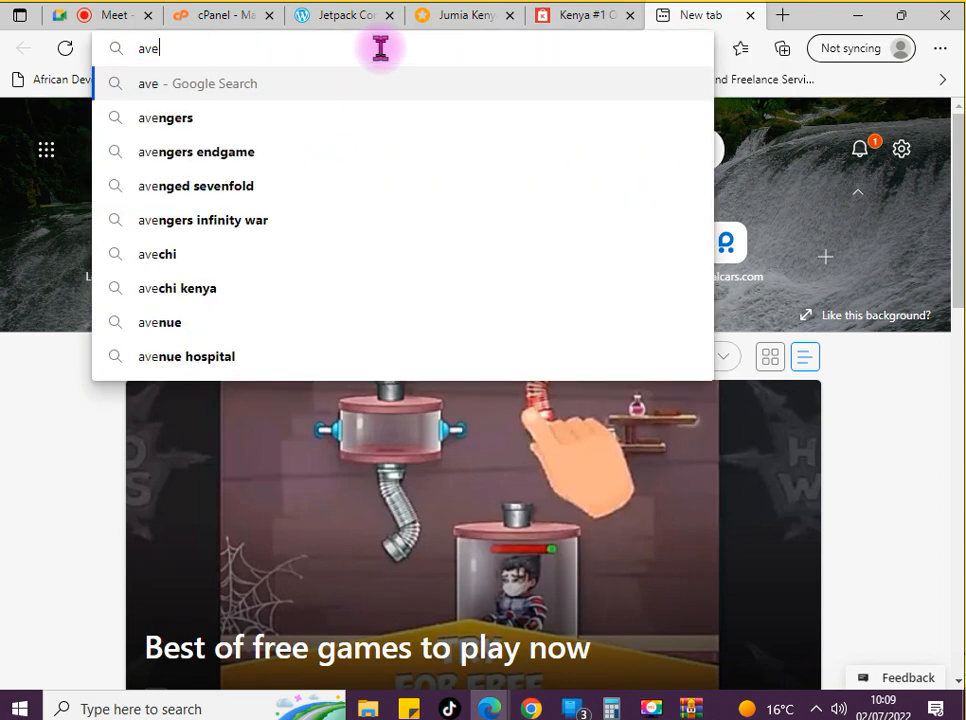
pyautogui.write('chi')
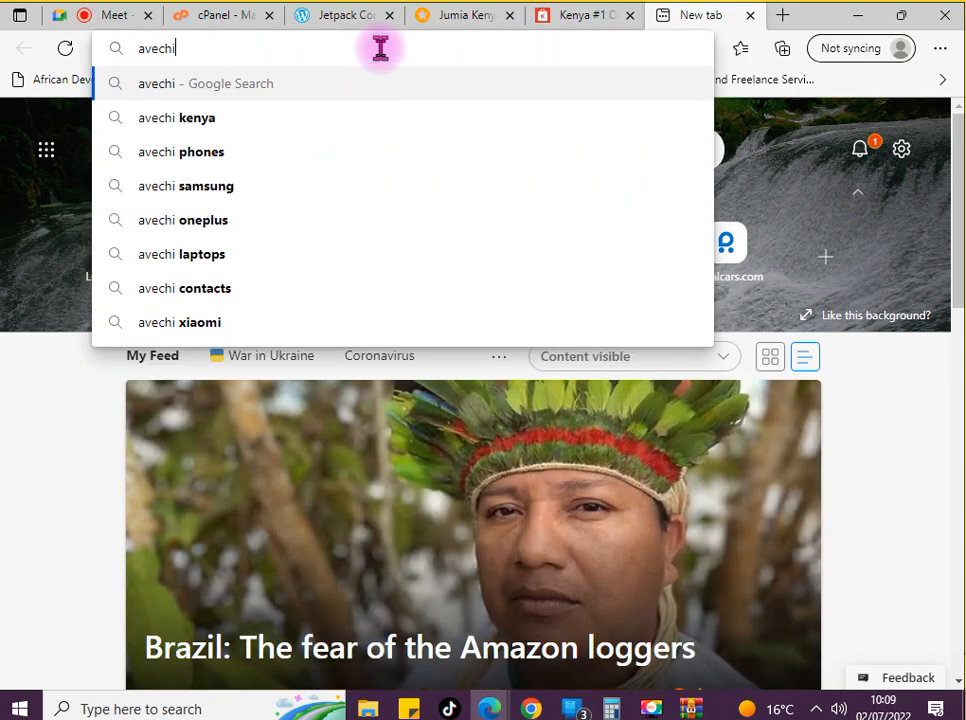
pyautogui.click(250, 120)
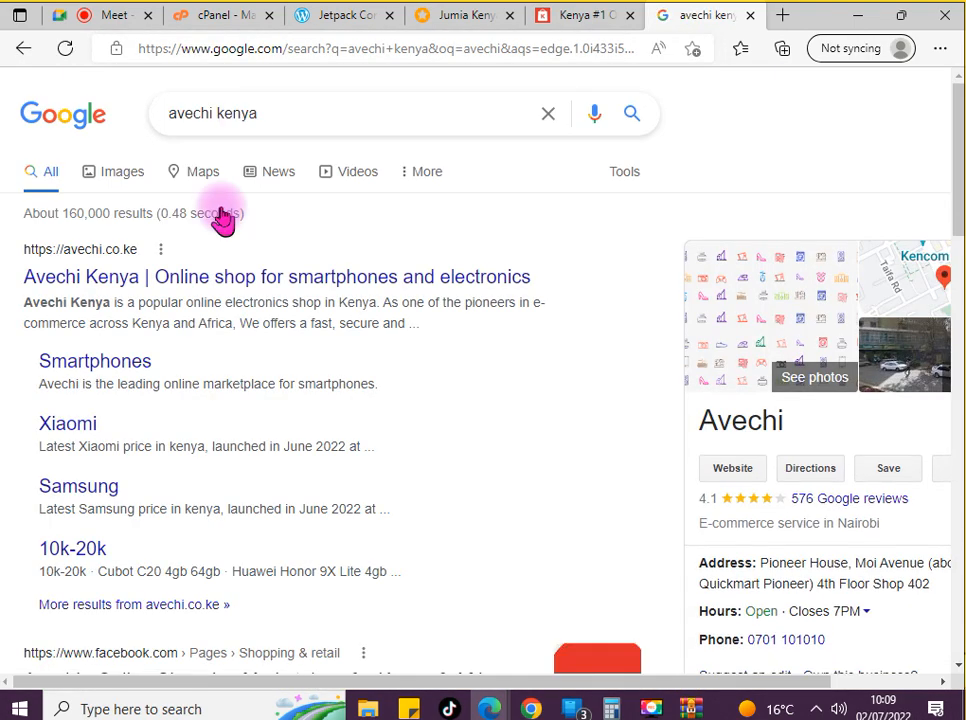
pyautogui.click(130, 289)
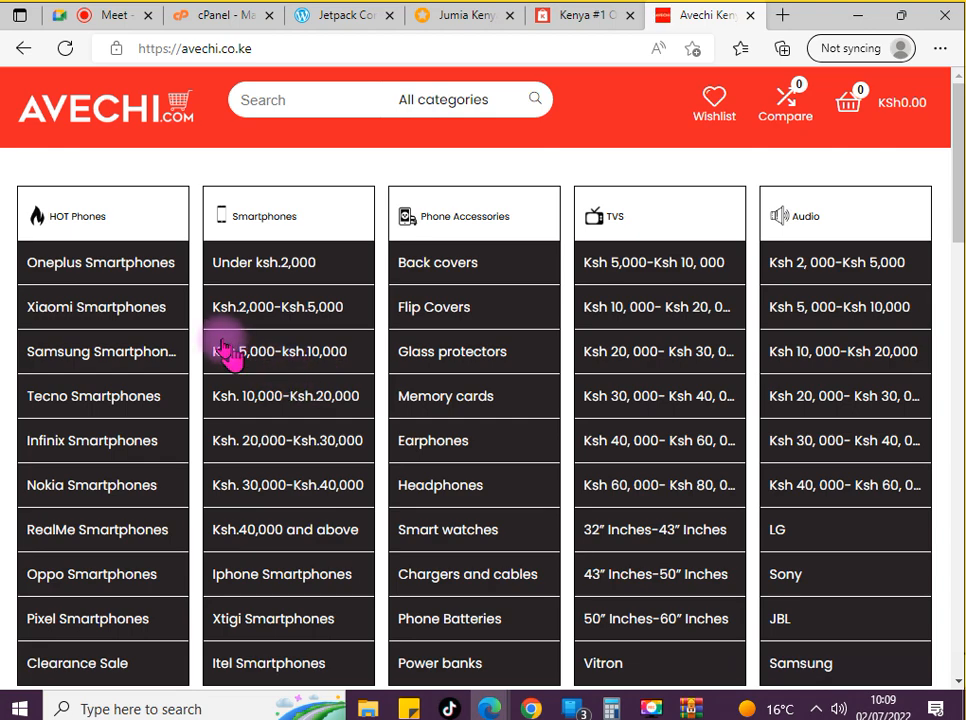
# Step: Open Avechi's Infinix Smartphones category and browse its 25 listed phones
pyautogui.scroll(-10, 250, 190)
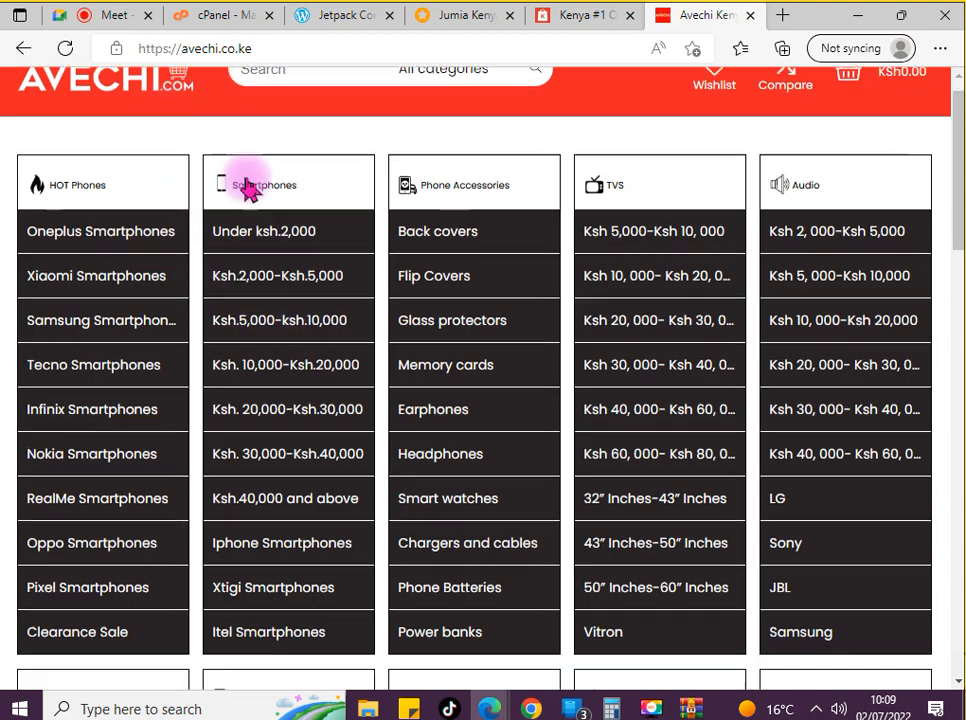
pyautogui.scroll(-3, 265, 245)
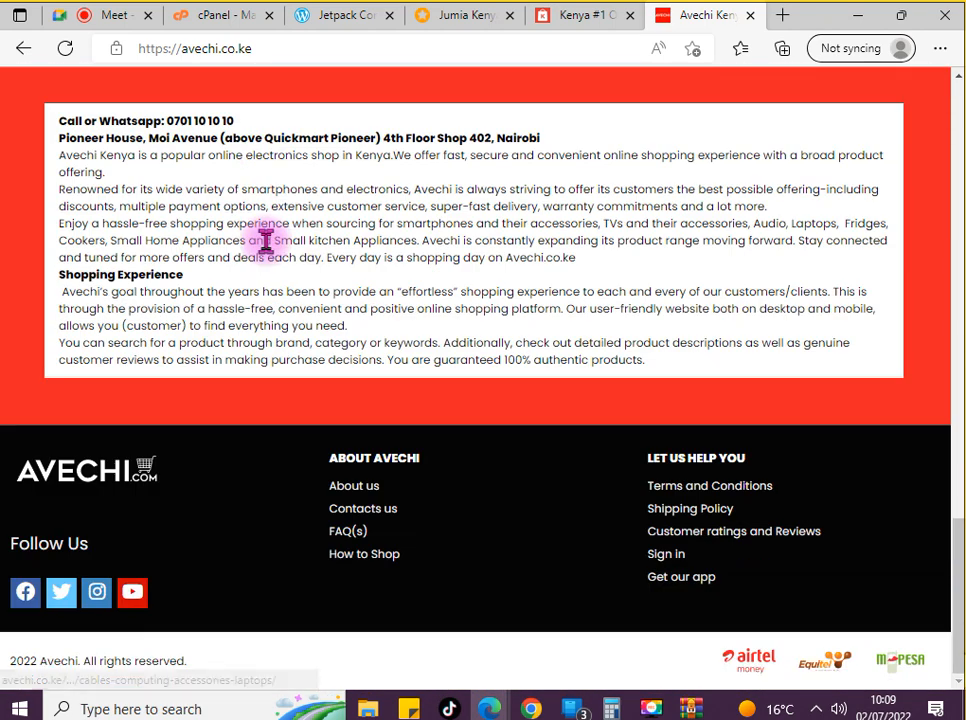
pyautogui.scroll(8, 265, 245)
pyautogui.scroll(5, 265, 250)
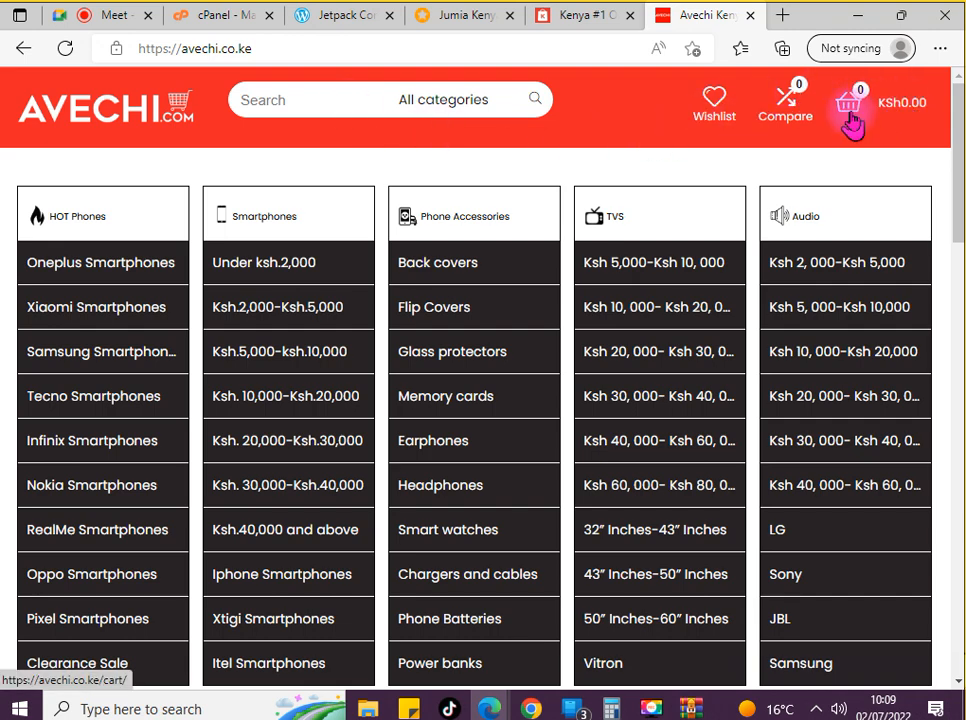
pyautogui.scroll(-2, 138, 320)
pyautogui.click(105, 256)
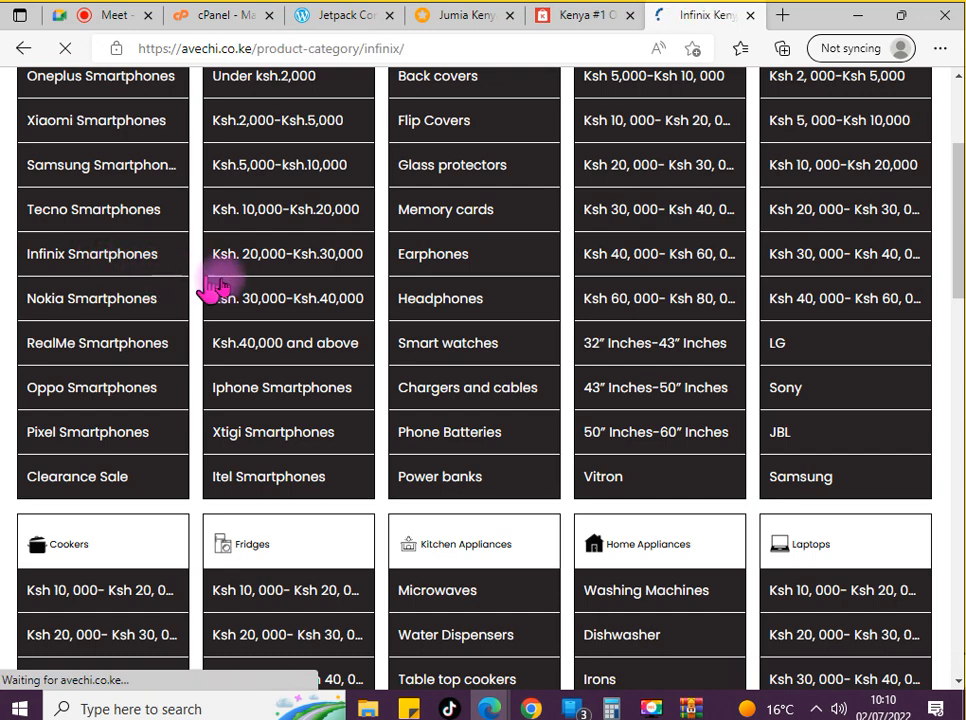
pyautogui.scroll(-1, 150, 380)
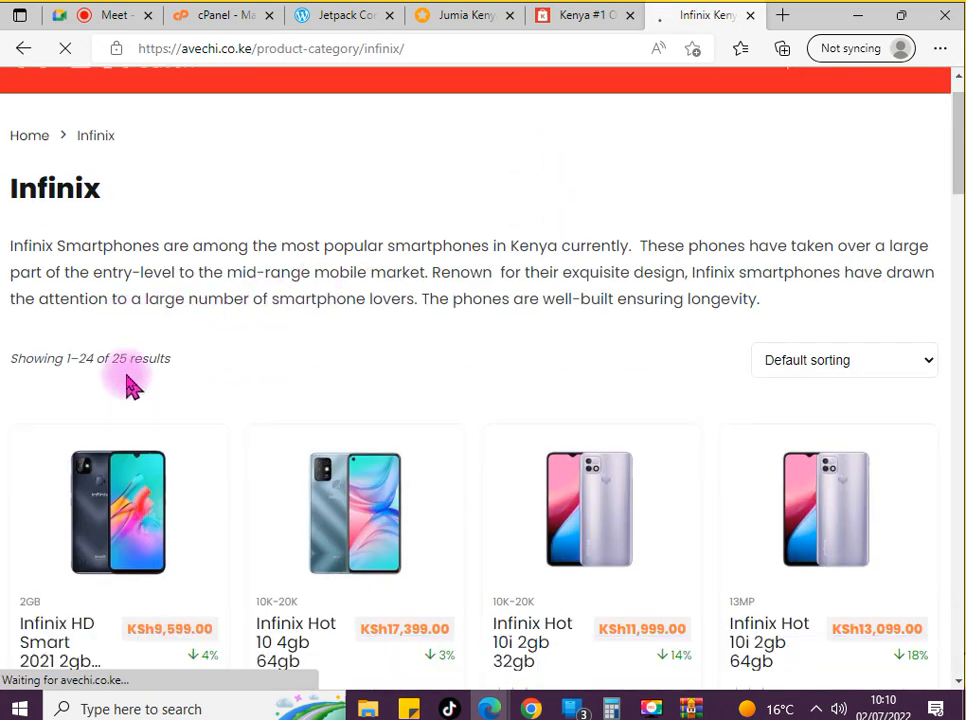
pyautogui.scroll(-2, 127, 381)
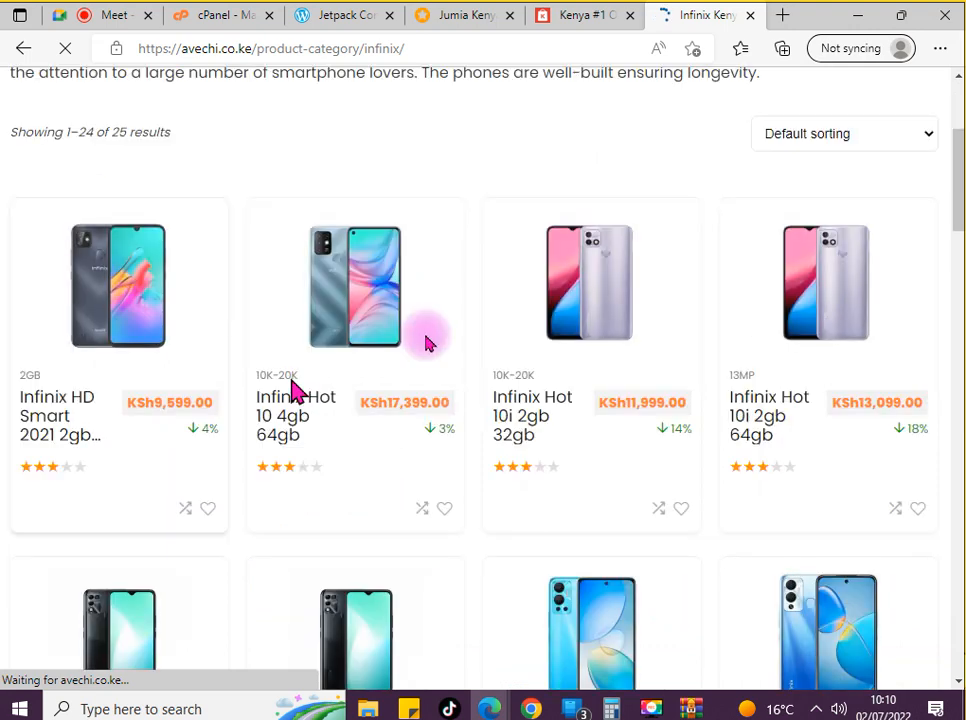
# Step: In a new tab, search for 'purfume world' and open the Perfume World Kenya website
pyautogui.hotkey('ctrl', 't')
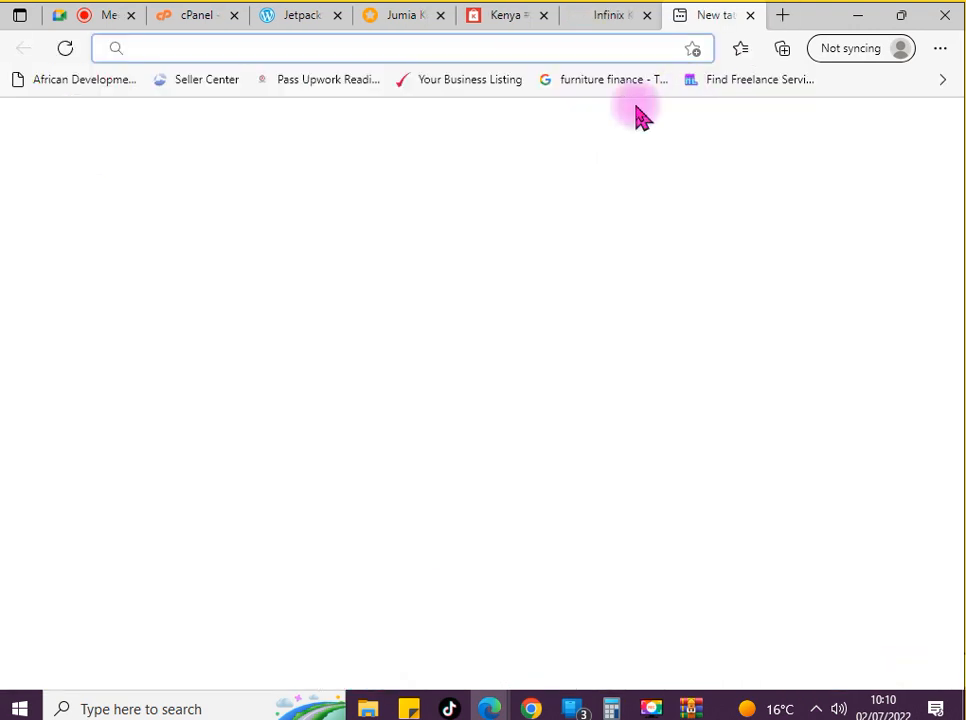
pyautogui.write('pur')
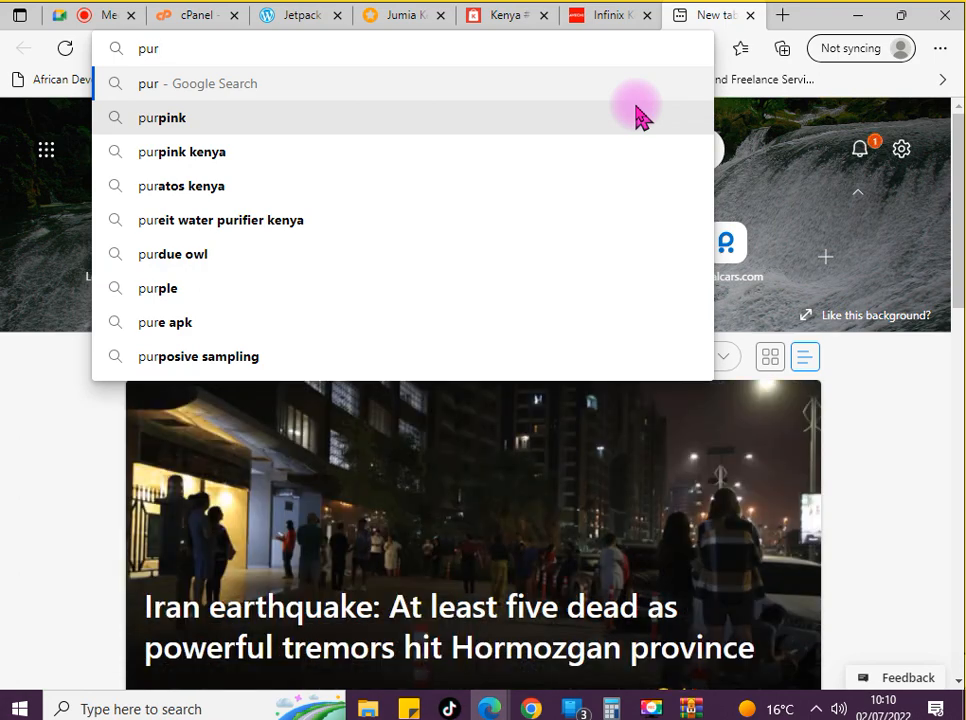
pyautogui.write('fu,')
pyautogui.press('BackSpace')
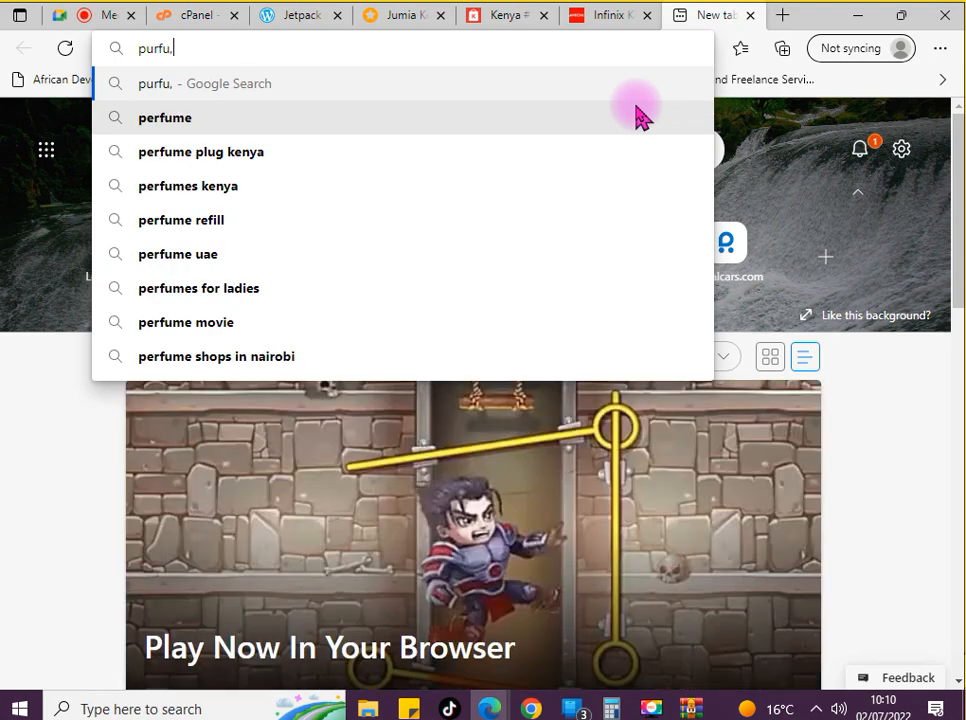
pyautogui.write('m')
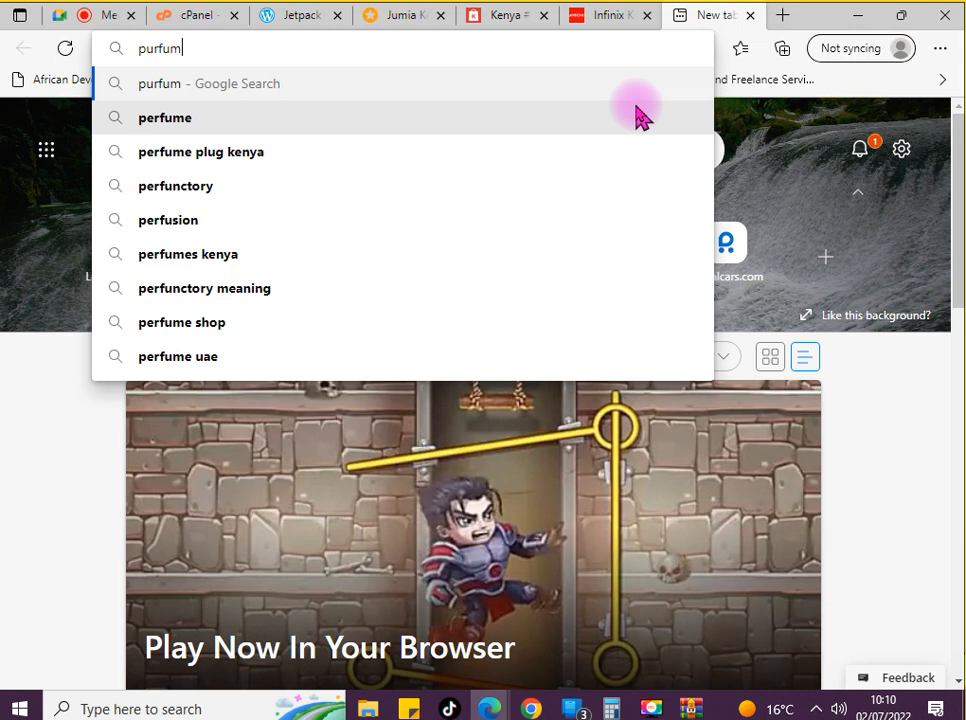
pyautogui.write('e')
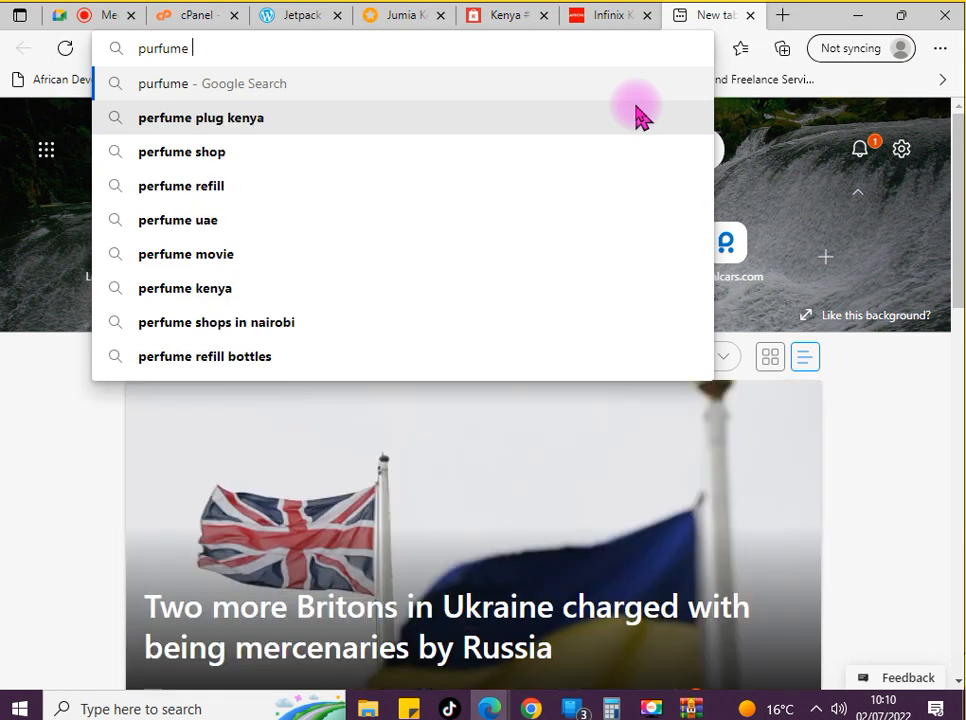
pyautogui.write(' world')
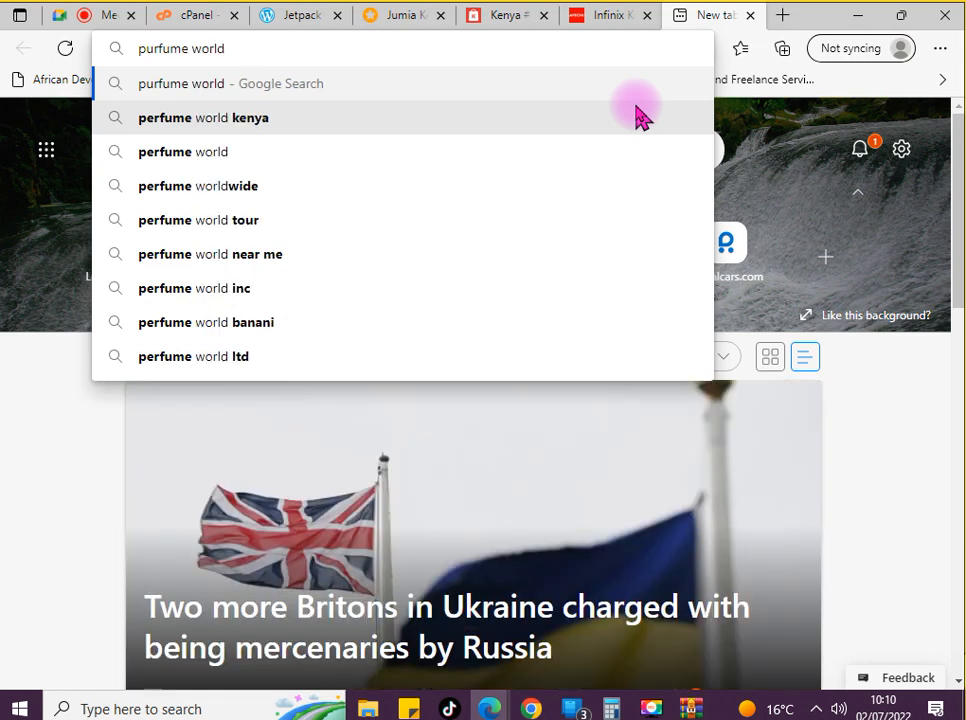
pyautogui.press('Return')
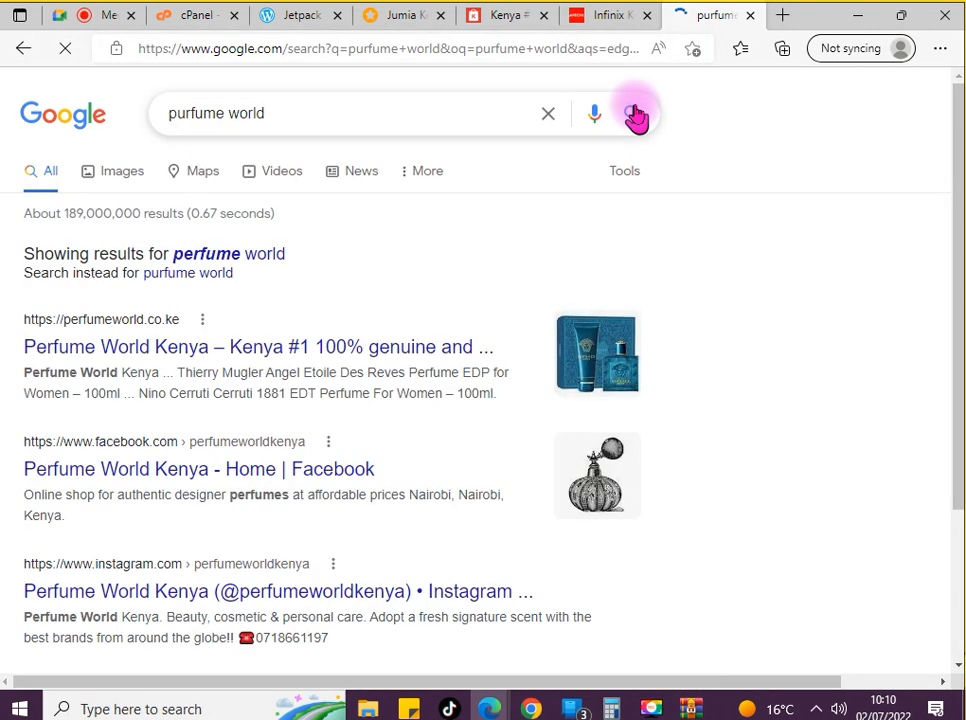
pyautogui.click(210, 360)
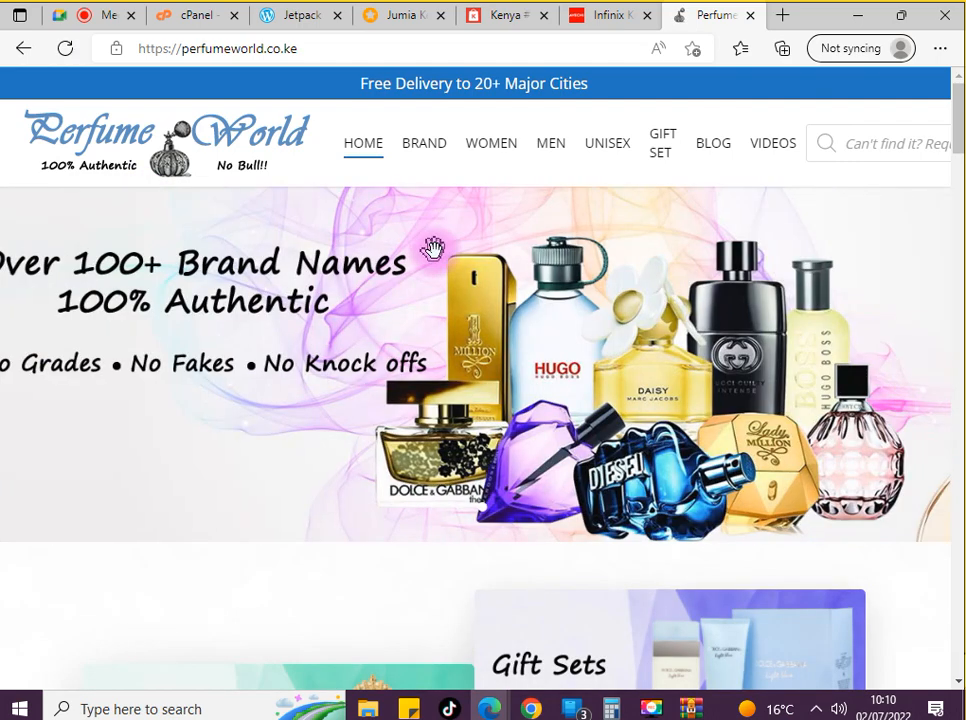
# Step: Browse Perfume World's category tiles and best sellers, then return to the Jetpack sign-up page
pyautogui.scroll(-2, 432, 248)
pyautogui.scroll(-1, 432, 248)
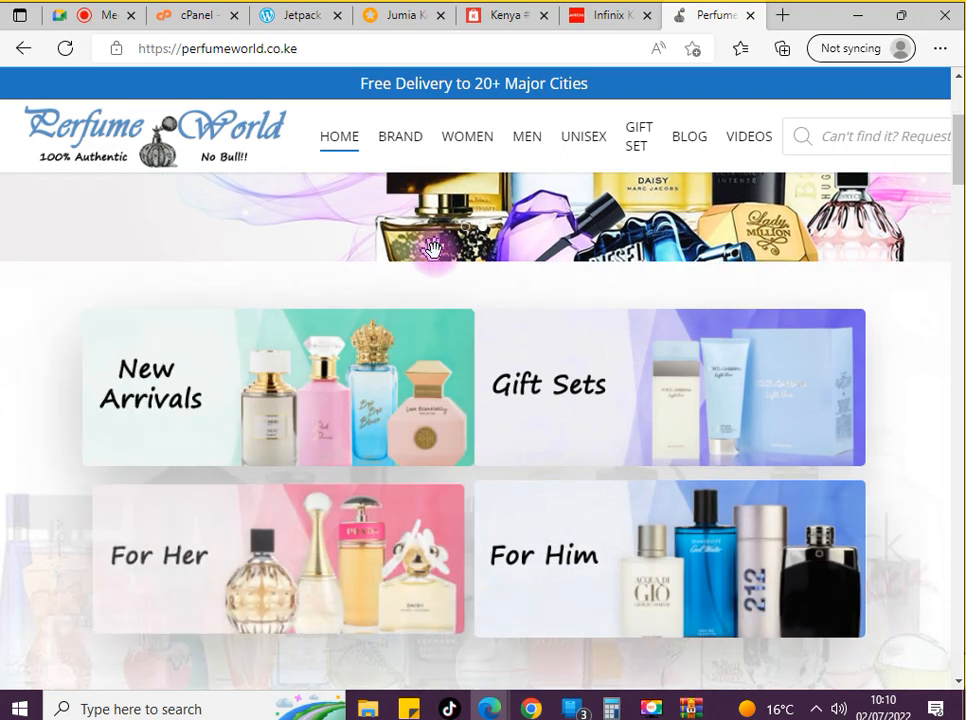
pyautogui.scroll(-2, 432, 248)
pyautogui.scroll(-1, 432, 252)
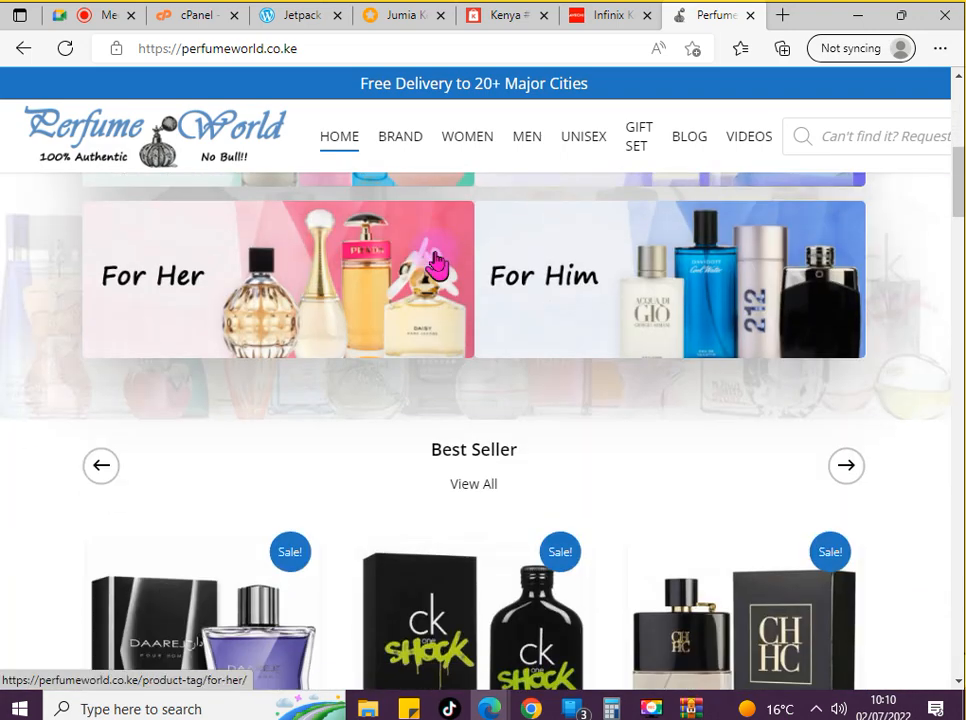
pyautogui.click(304, 22)
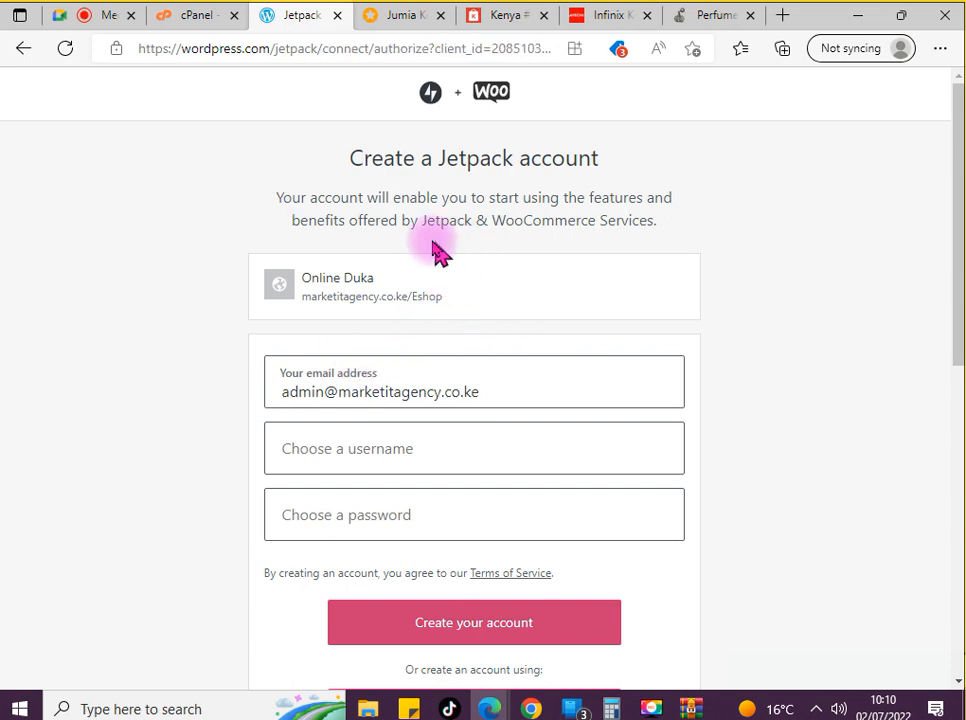
pyautogui.scroll(-4, 418, 248)
pyautogui.scroll(-3, 418, 258)
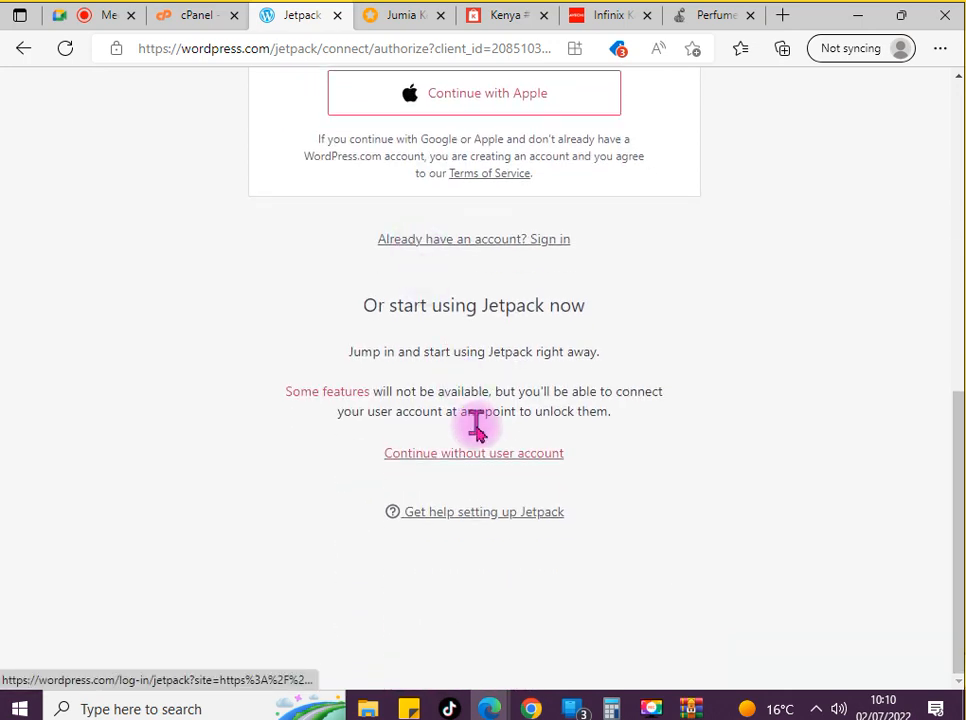
pyautogui.click(485, 462)
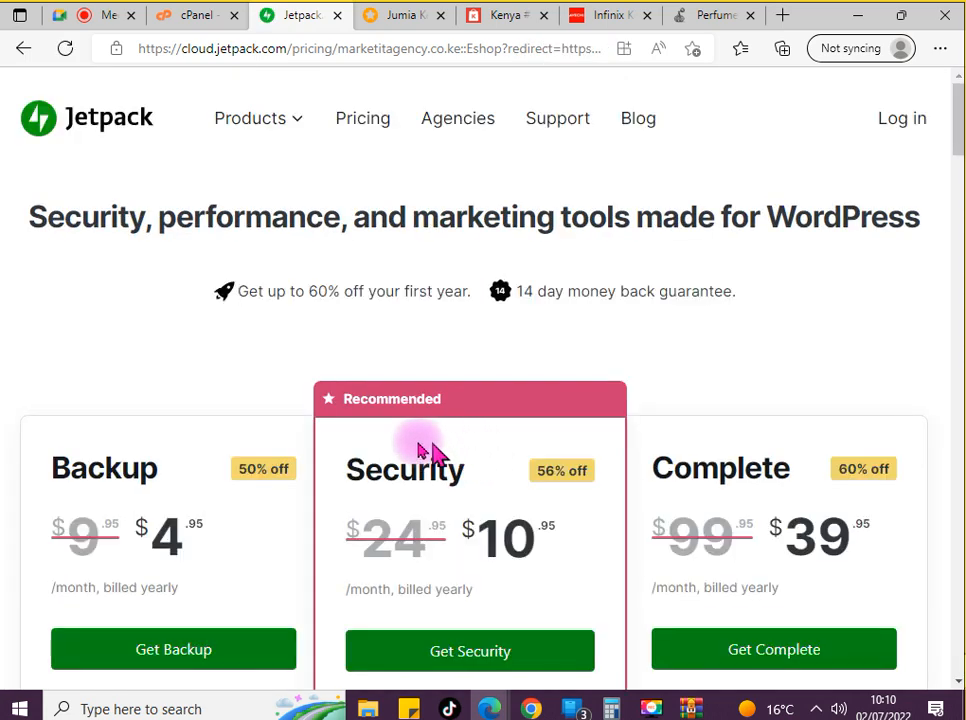
pyautogui.scroll(-10, 287, 431)
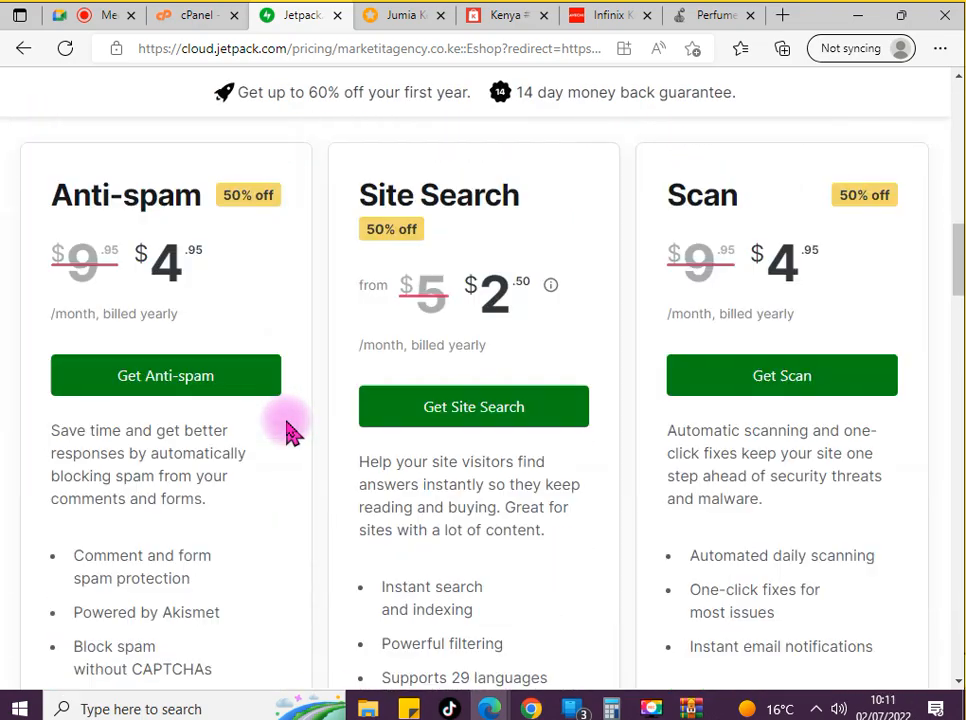
pyautogui.scroll(-5, 287, 431)
pyautogui.scroll(10, 157, 380)
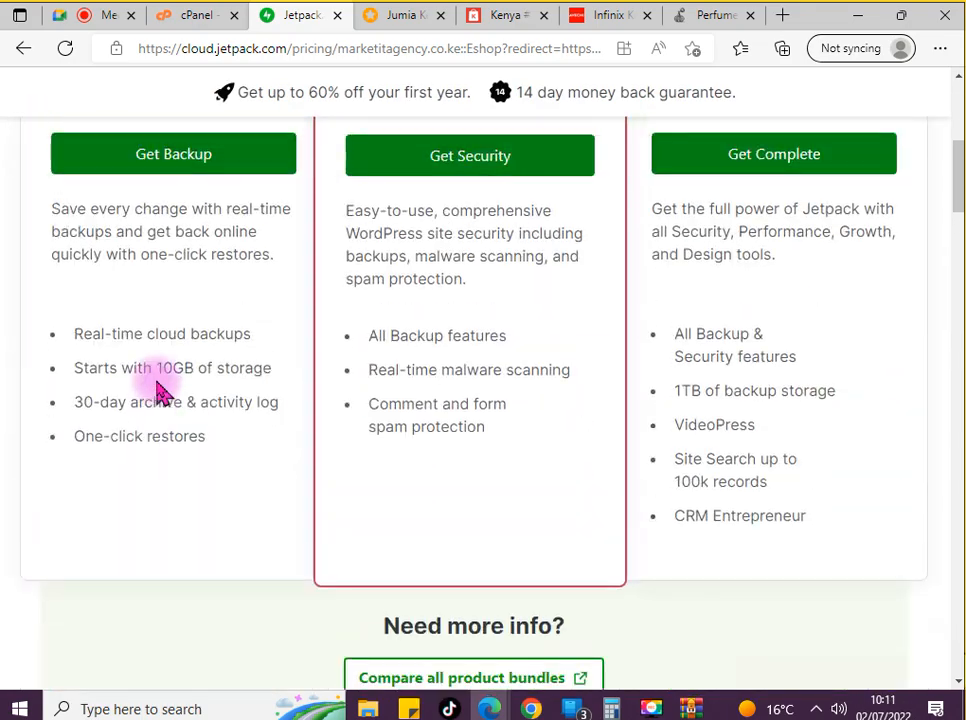
pyautogui.scroll(5, 157, 390)
pyautogui.scroll(-4, 155, 390)
pyautogui.scroll(4, 180, 340)
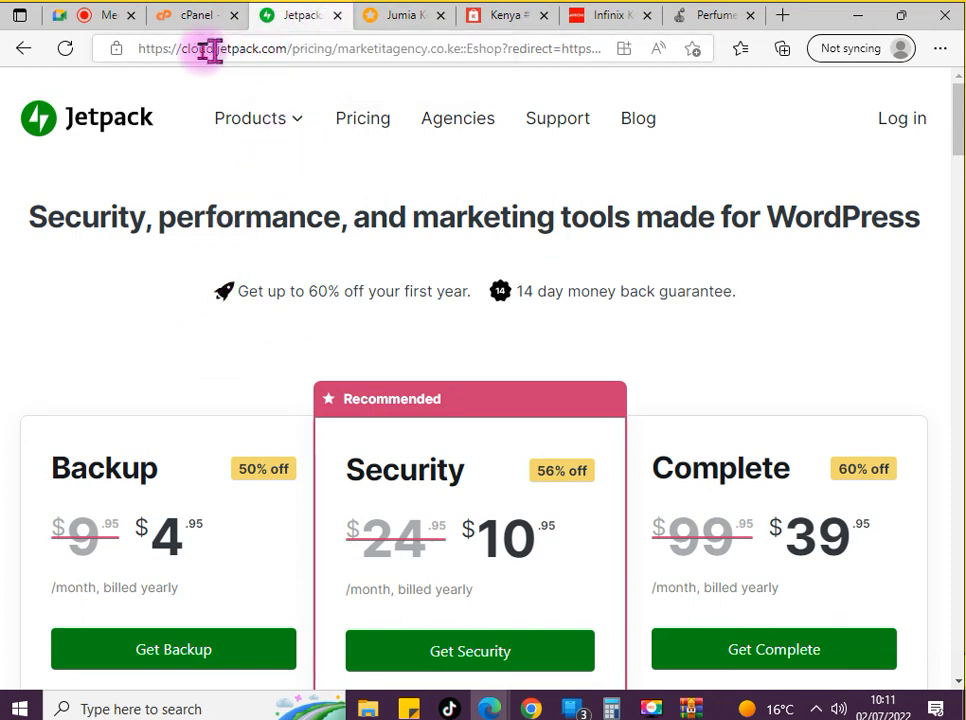
pyautogui.click(23, 49)
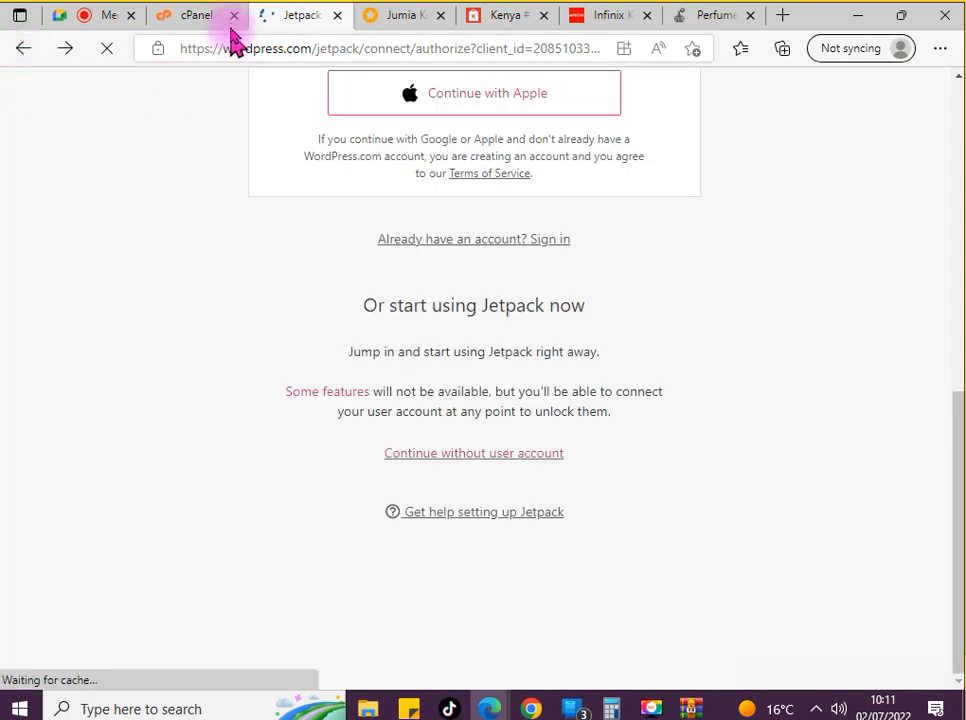
# Step: Open cPanel's File Manager and browse into marketitagency.co.ke/Eshop to view its WordPress files
pyautogui.click(197, 20)
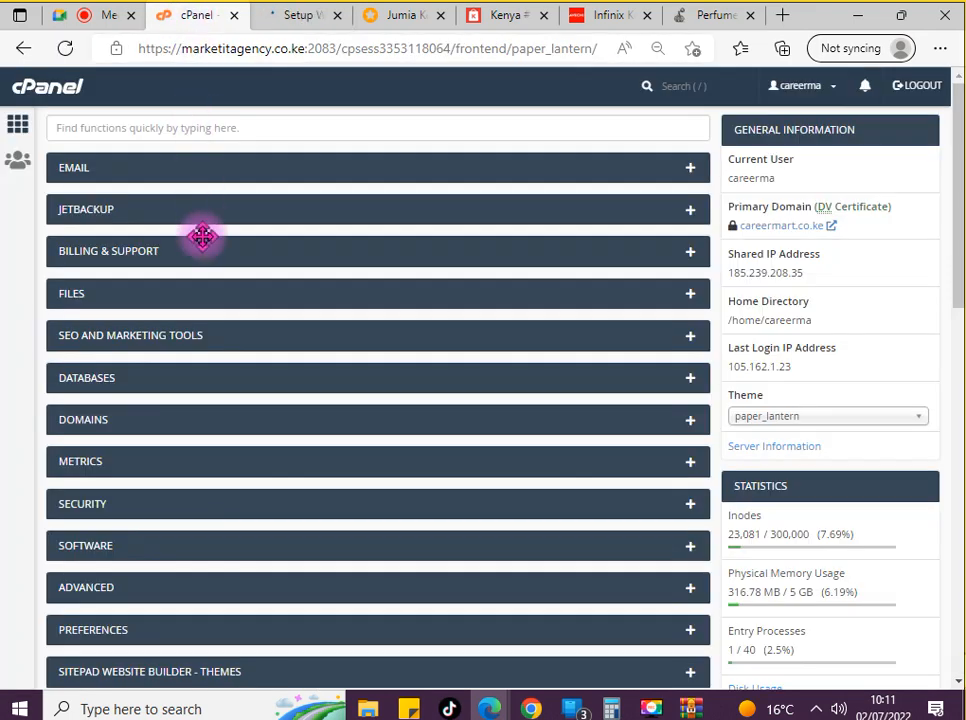
pyautogui.click(640, 300)
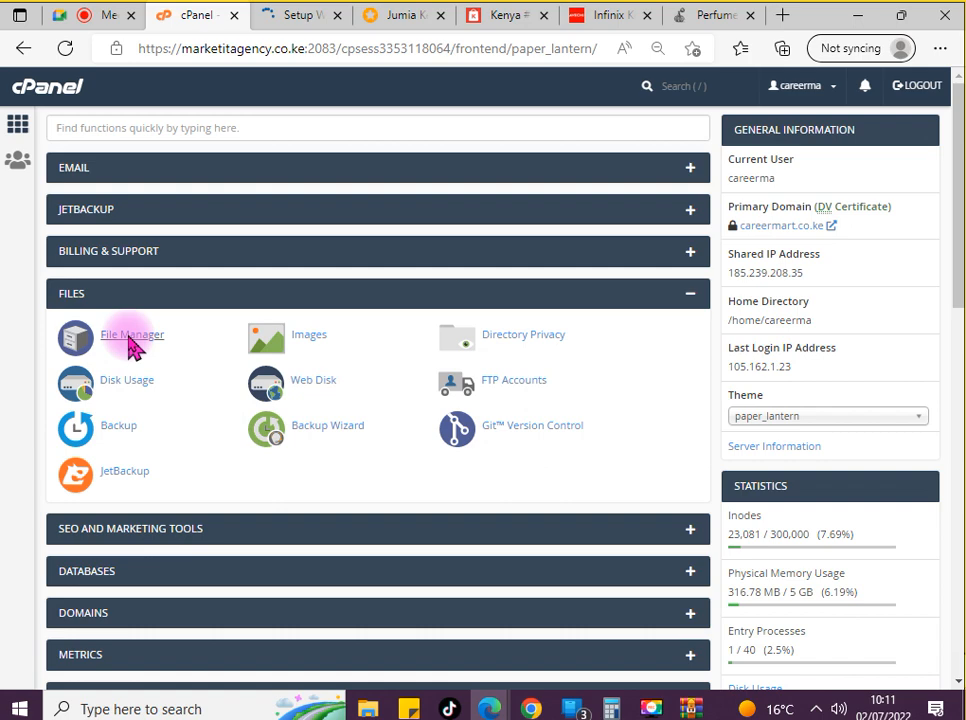
pyautogui.click(130, 340)
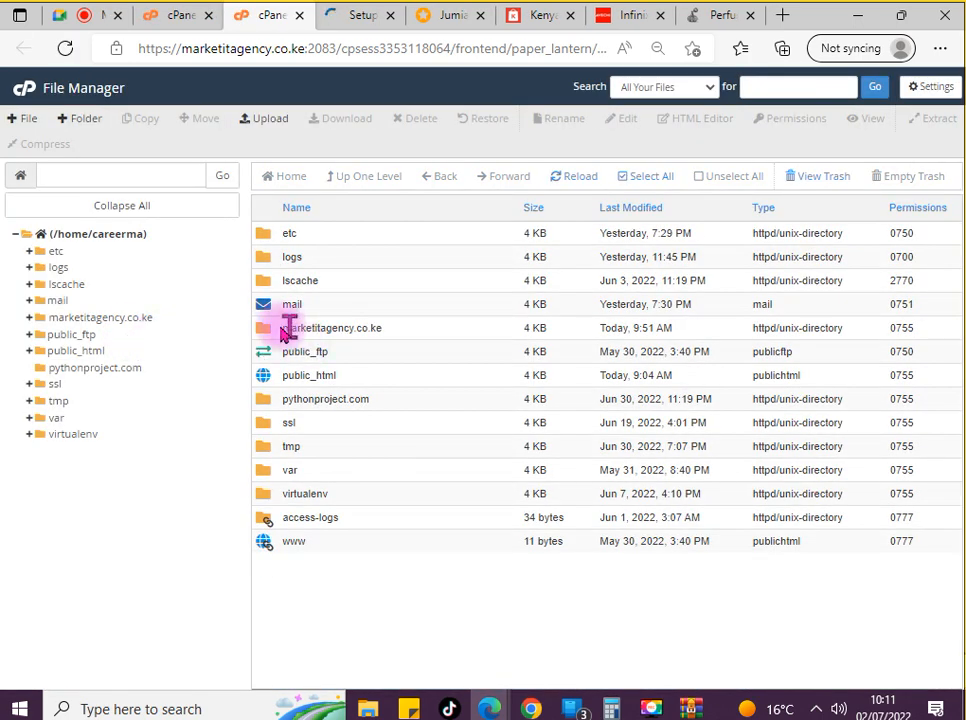
pyautogui.doubleClick(288, 330)
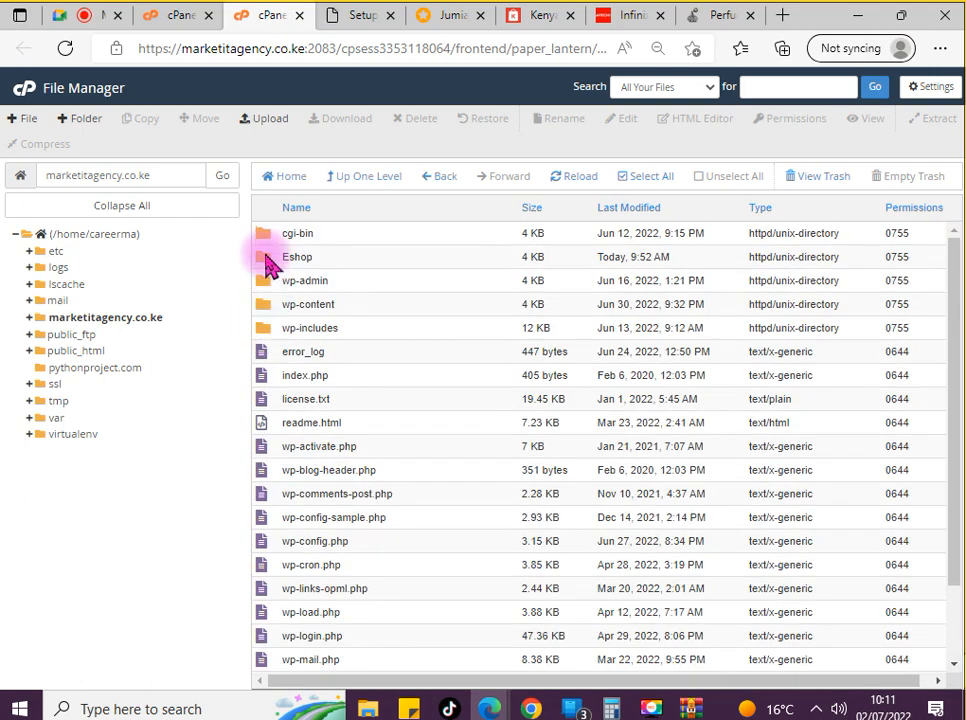
pyautogui.doubleClick(270, 260)
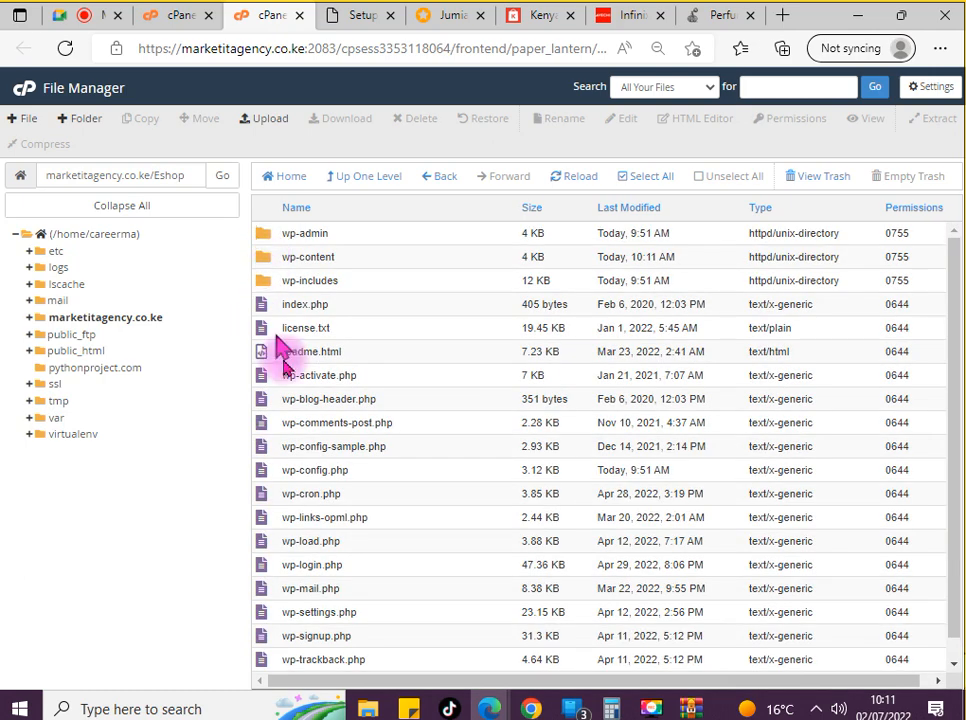
pyautogui.scroll(-1, 306, 392)
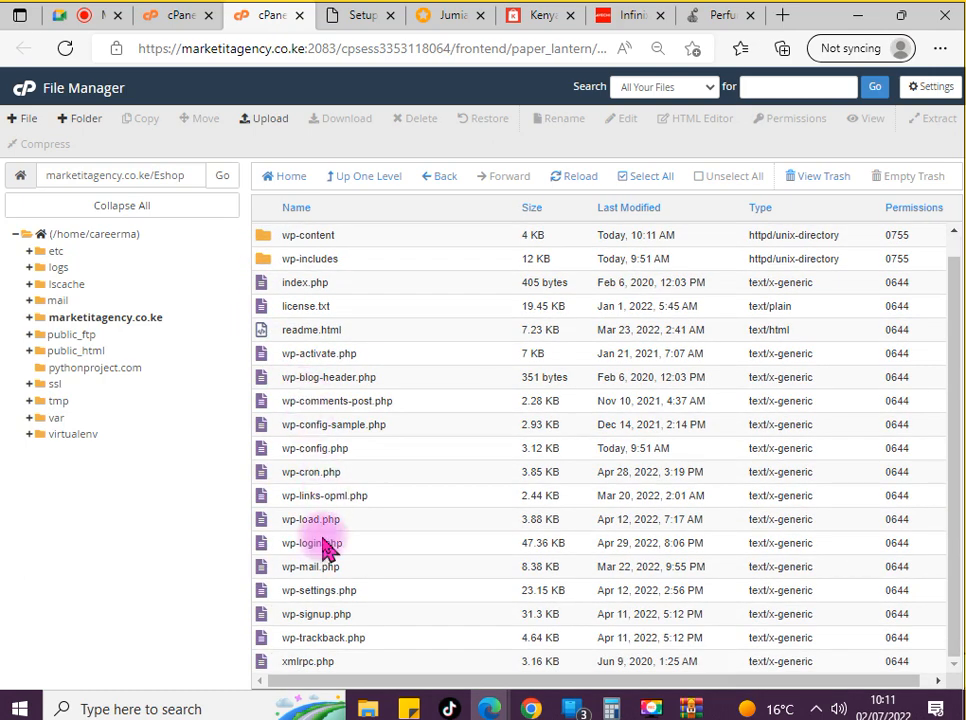
pyautogui.scroll(1, 328, 543)
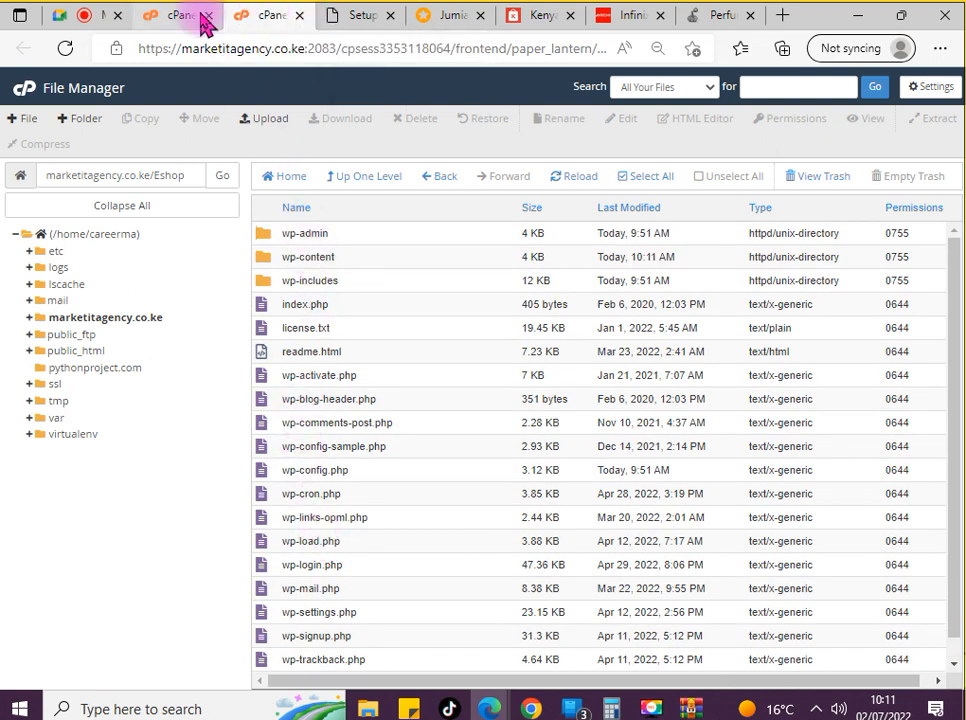
# Step: Trim the setup wizard address to /Eshop/wp-admin/ and load the WordPress dashboard
pyautogui.click(358, 16)
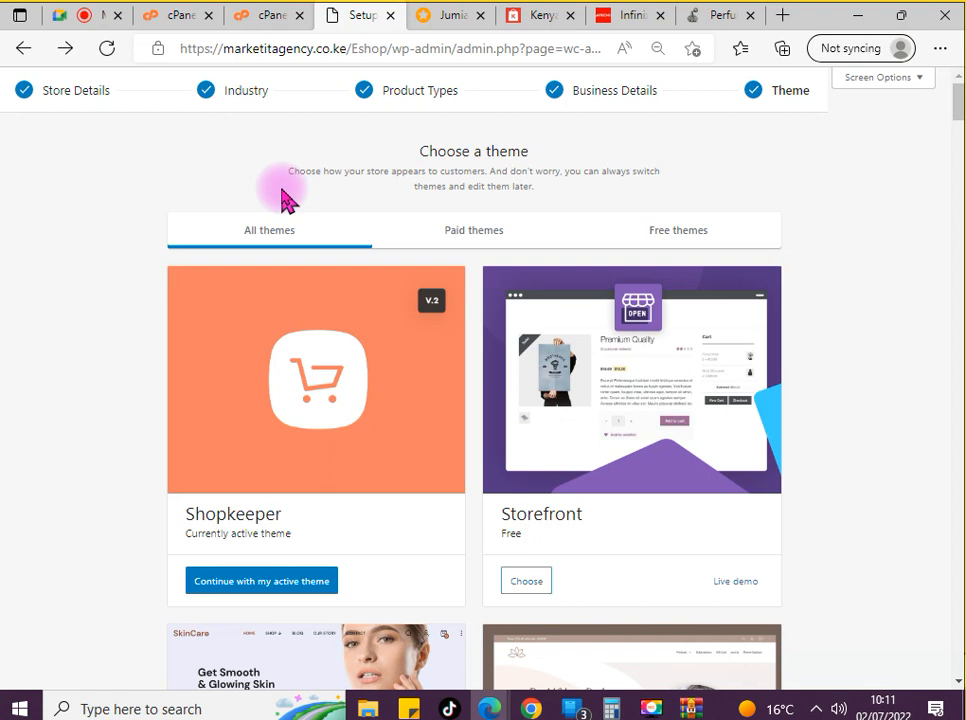
pyautogui.click(457, 48)
pyautogui.moveTo(457, 48); pyautogui.dragTo(690, 58)
pyautogui.press('BackSpace')
pyautogui.press('Return')
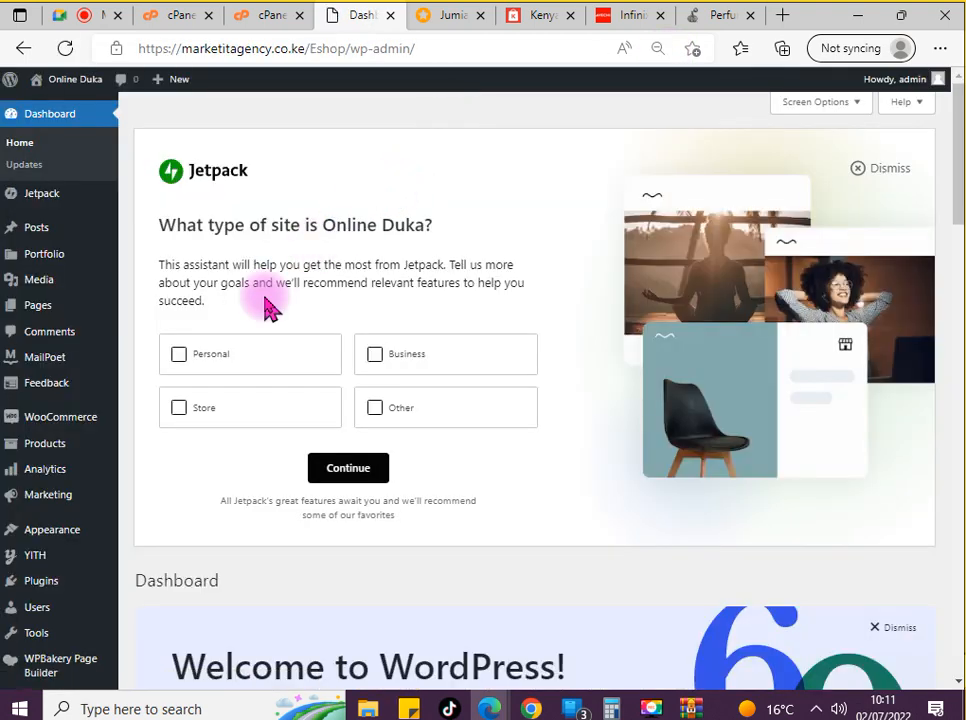
# Step: Open the Online Duka storefront in a new tab, view its Hello world post, then return to Dashboard
pyautogui.scroll(-3, 268, 310)
pyautogui.scroll(3, 172, 288)
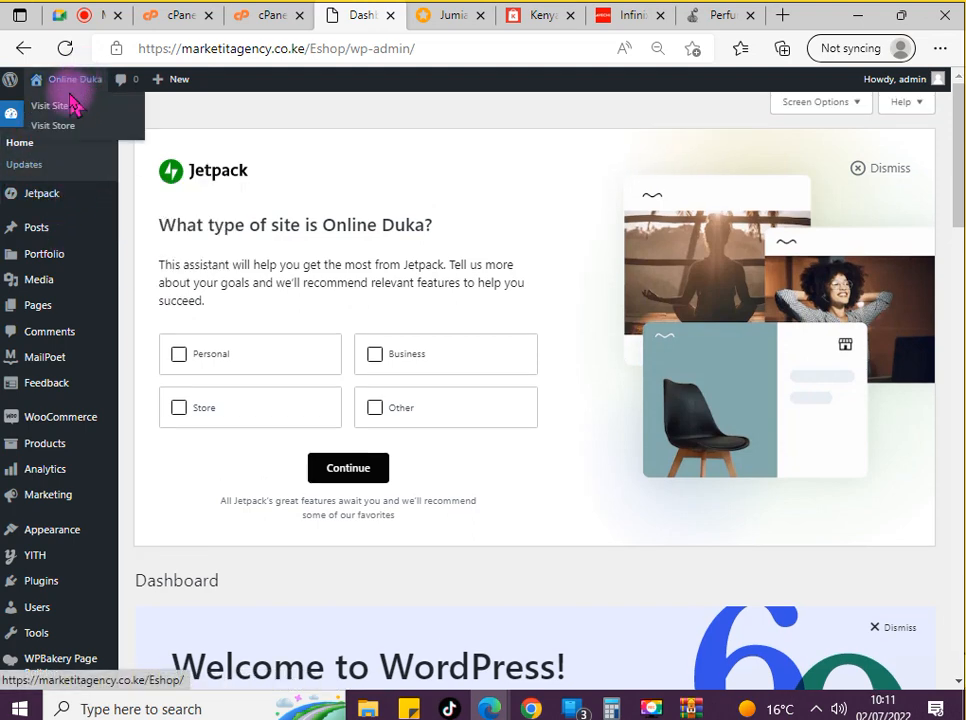
pyautogui.rightClick(72, 89)
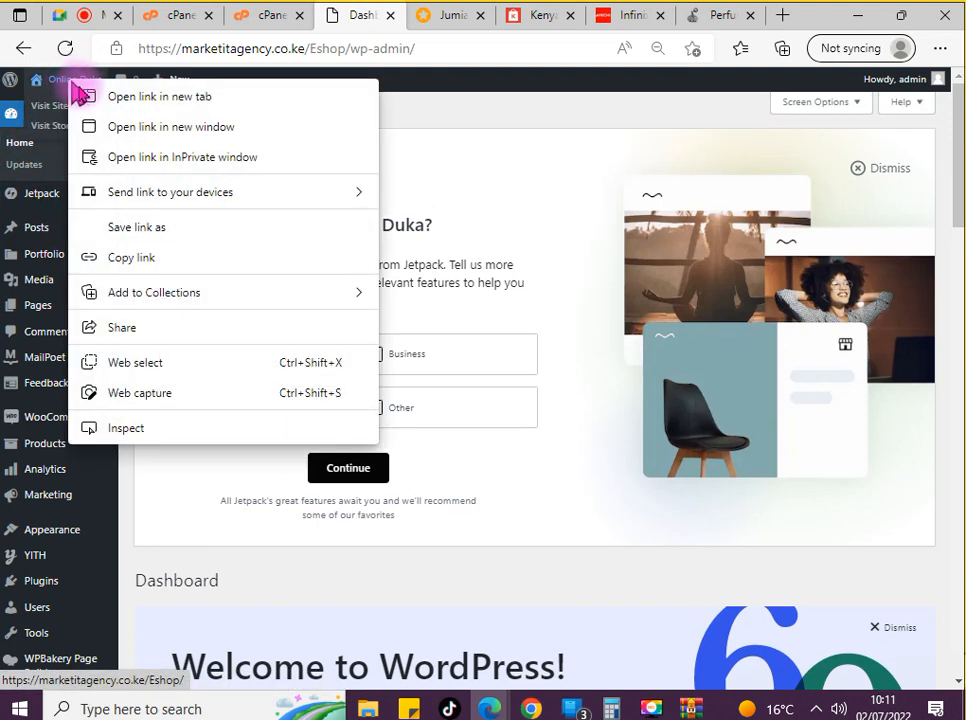
pyautogui.click(140, 98)
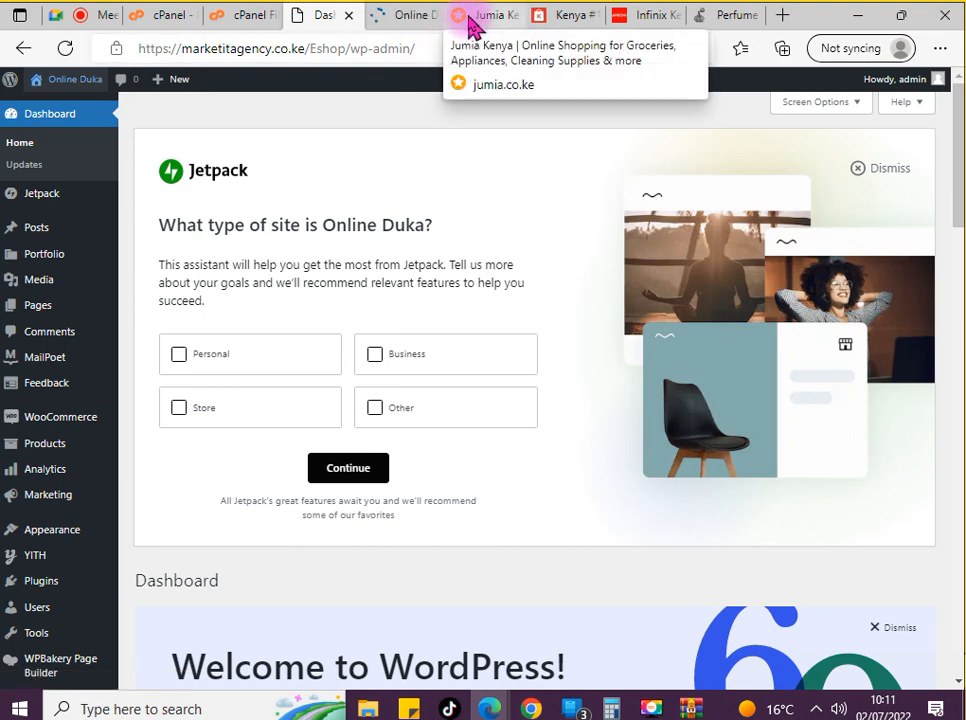
pyautogui.click(412, 15)
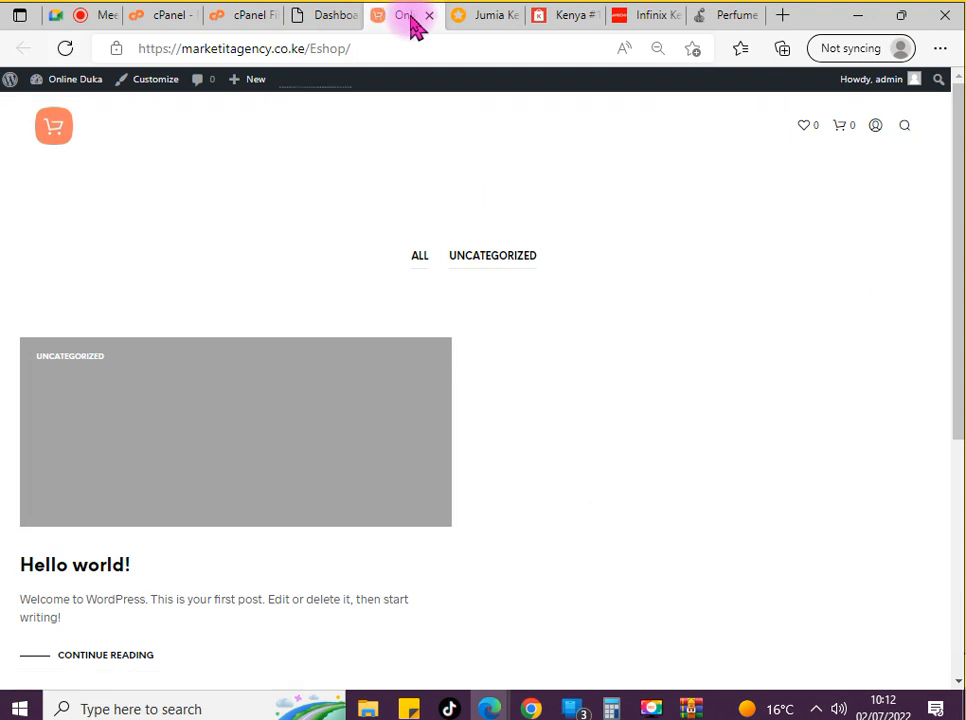
pyautogui.scroll(-5, 365, 280)
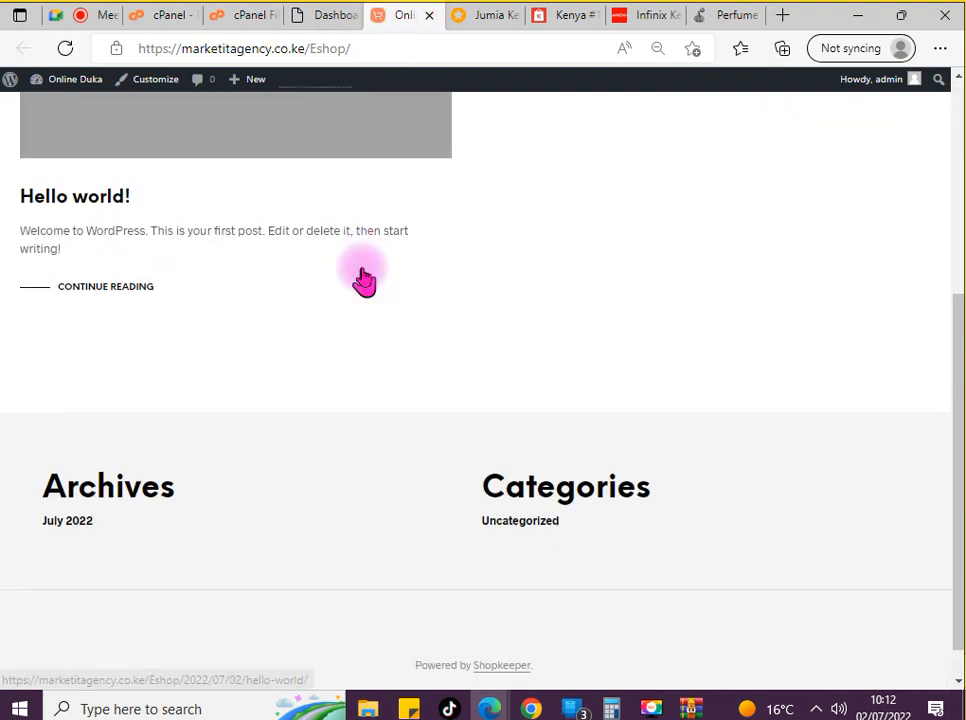
pyautogui.scroll(5, 362, 280)
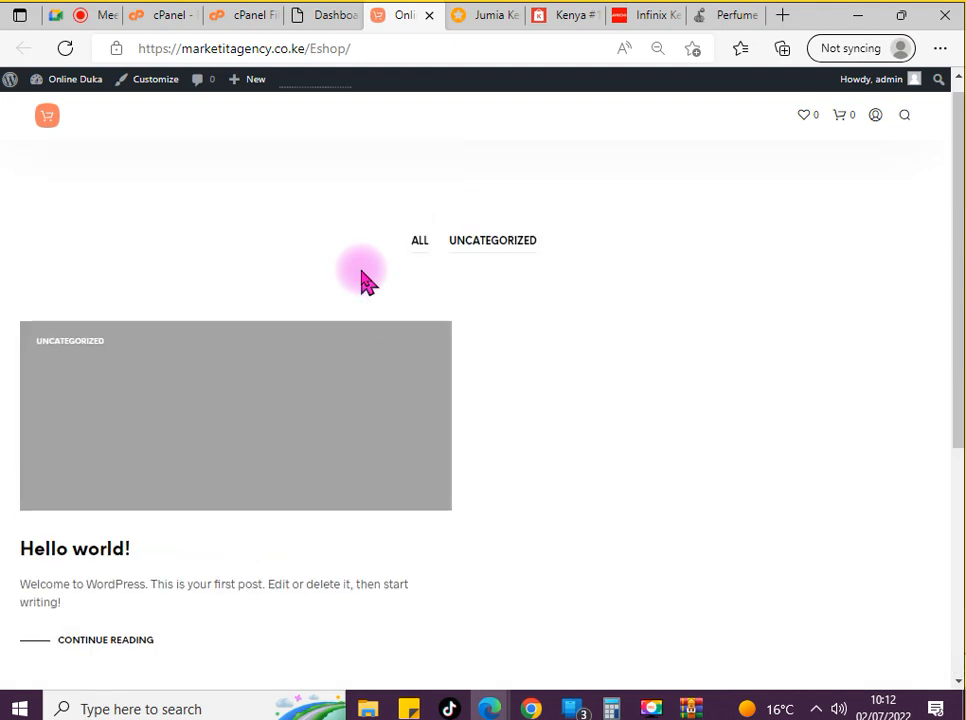
pyautogui.click(330, 20)
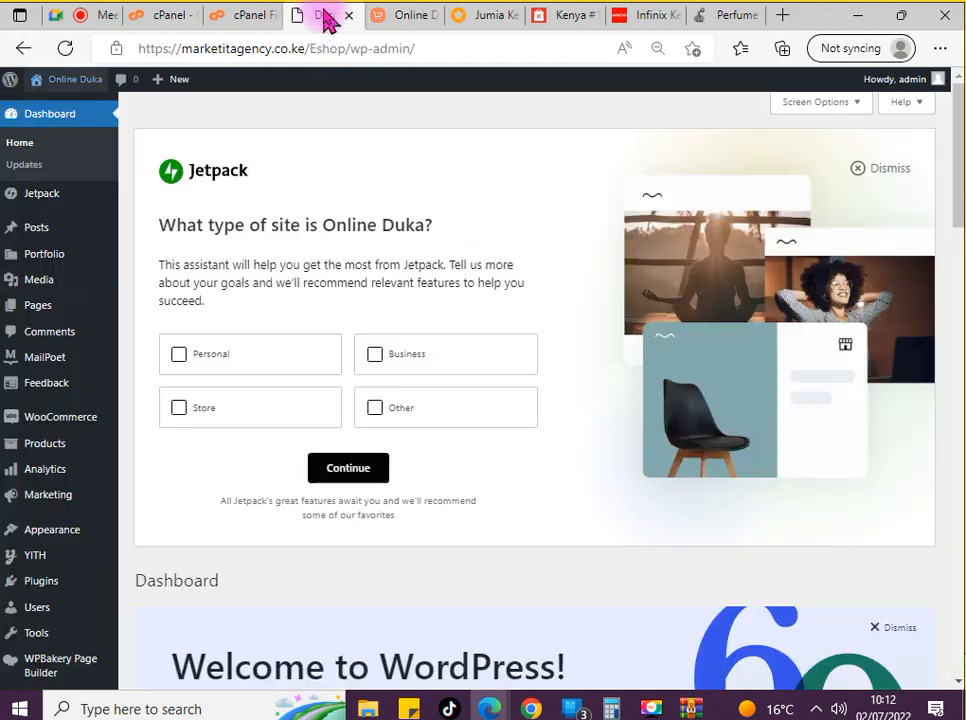
# Step: Open the Shopkeeper theme's Import Demo Data page from the admin menu
pyautogui.scroll(-1, 36, 412)
pyautogui.scroll(-1, 36, 412)
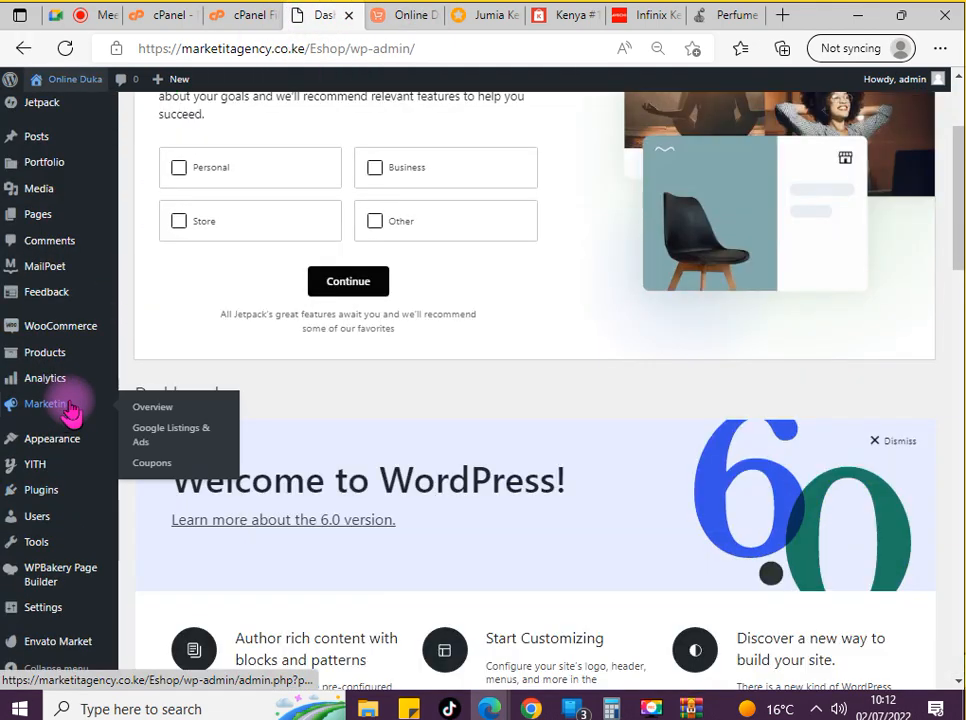
pyautogui.moveTo(100, 370)
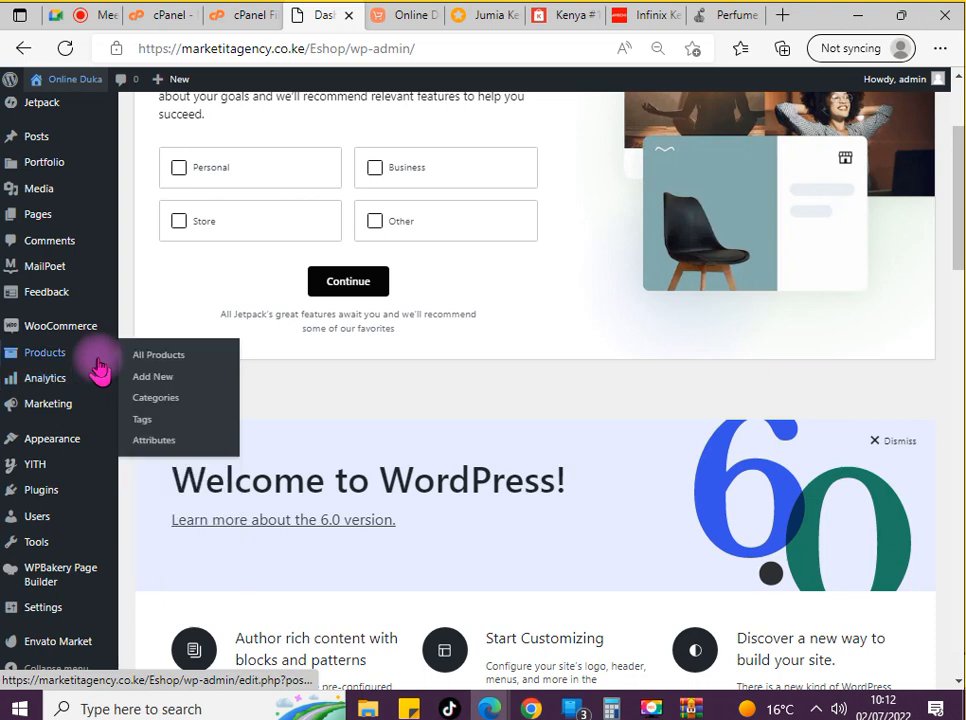
pyautogui.moveTo(65, 442)
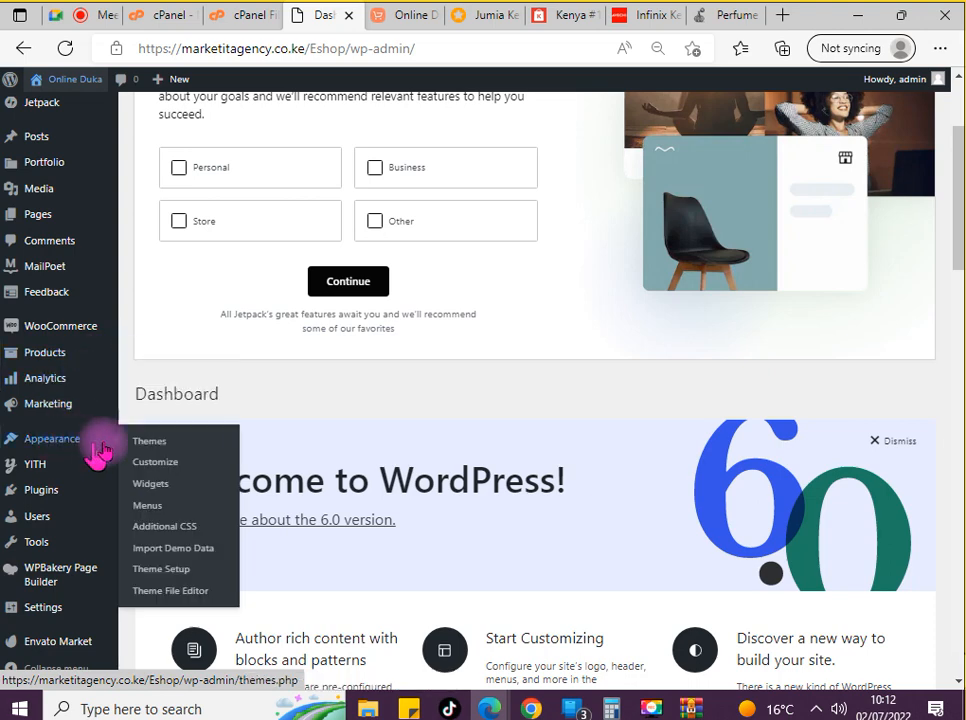
pyautogui.click(184, 556)
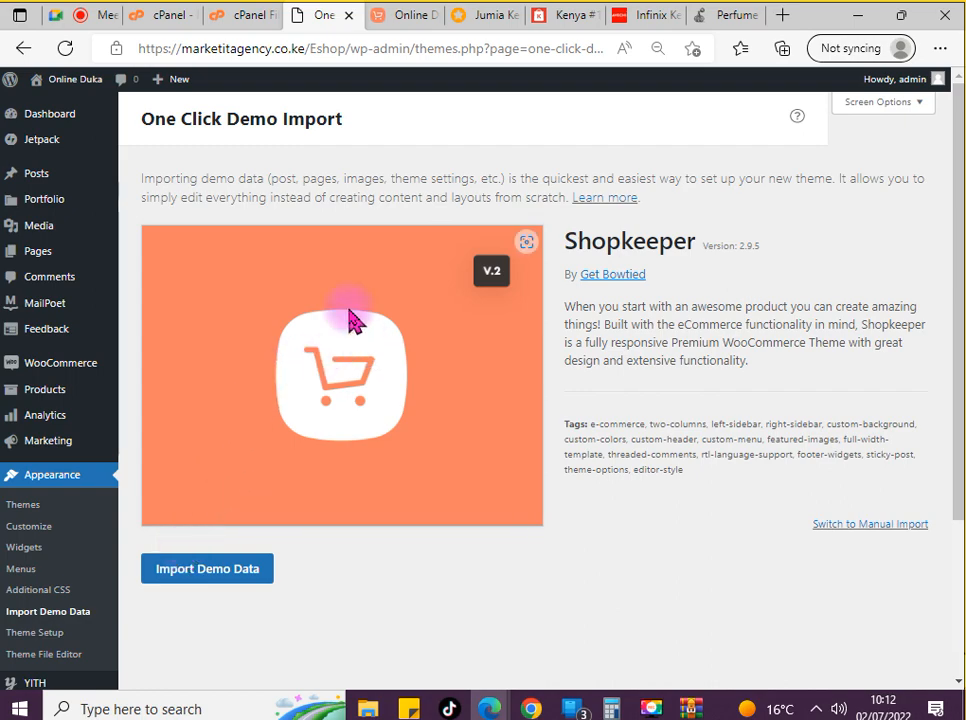
# Step: Start the One Click Demo Import of the Default demo with Continue & Import
pyautogui.scroll(-2, 352, 320)
pyautogui.scroll(2, 318, 325)
pyautogui.scroll(-2, 310, 330)
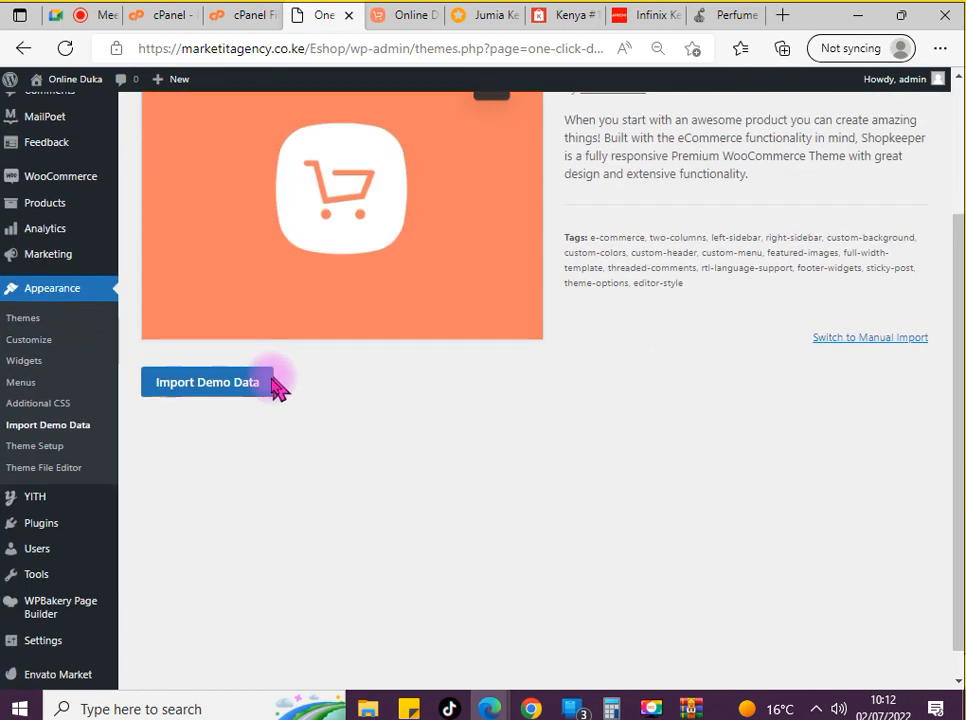
pyautogui.click(216, 386)
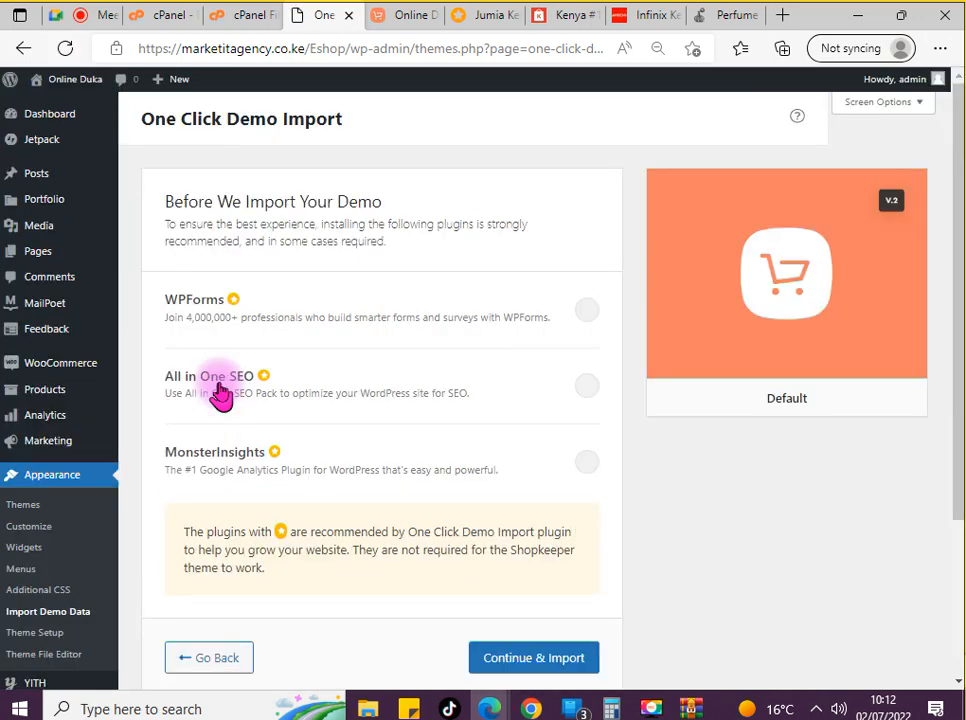
pyautogui.scroll(-2, 218, 400)
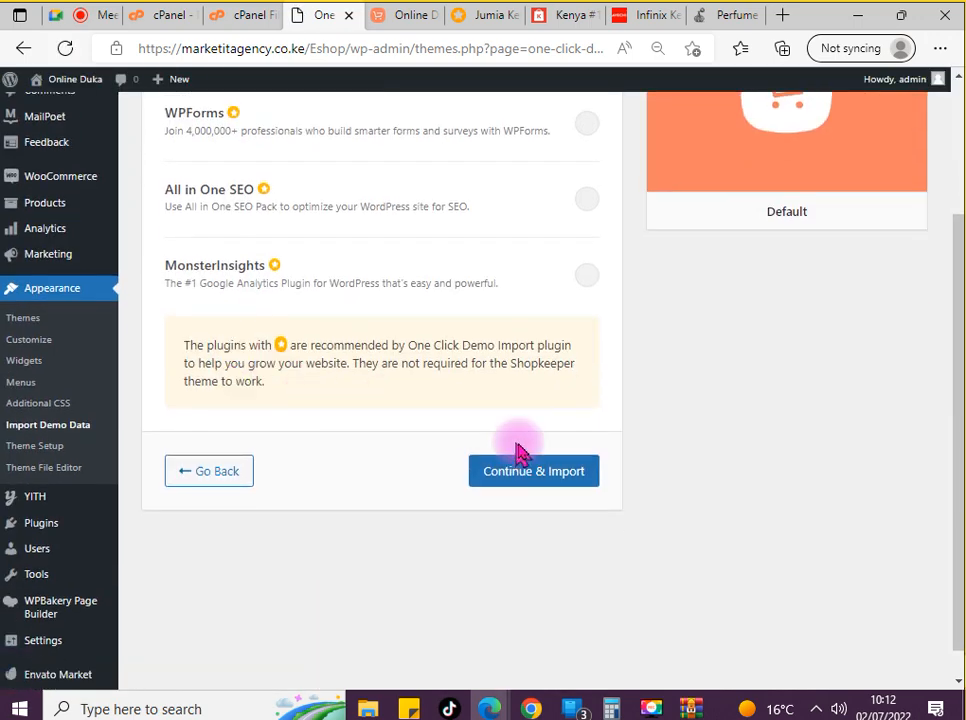
pyautogui.click(535, 475)
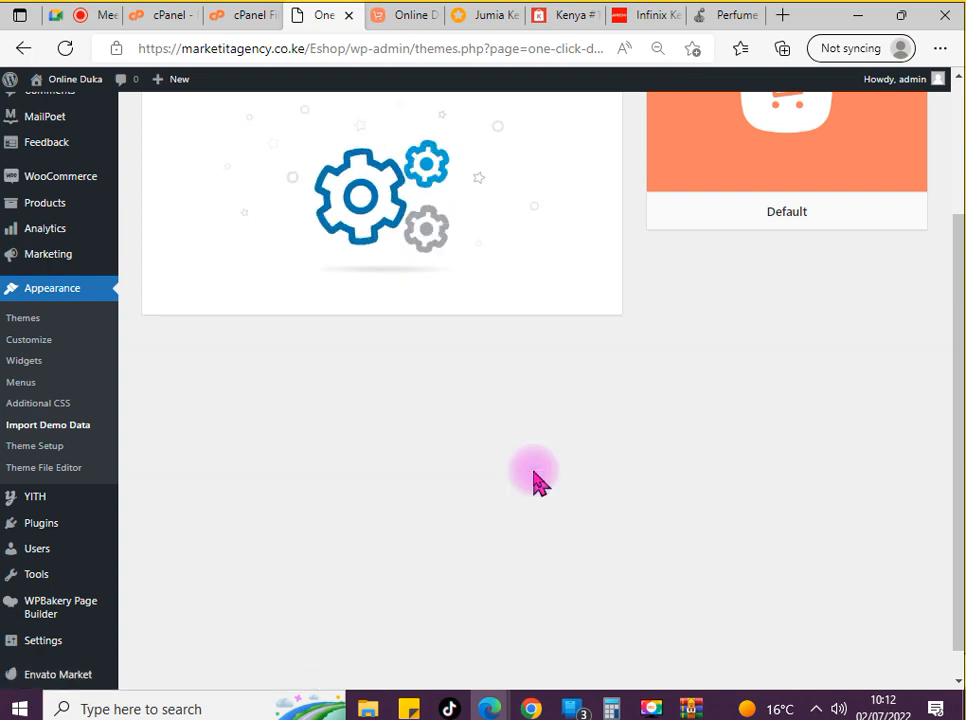
pyautogui.scroll(1, 535, 482)
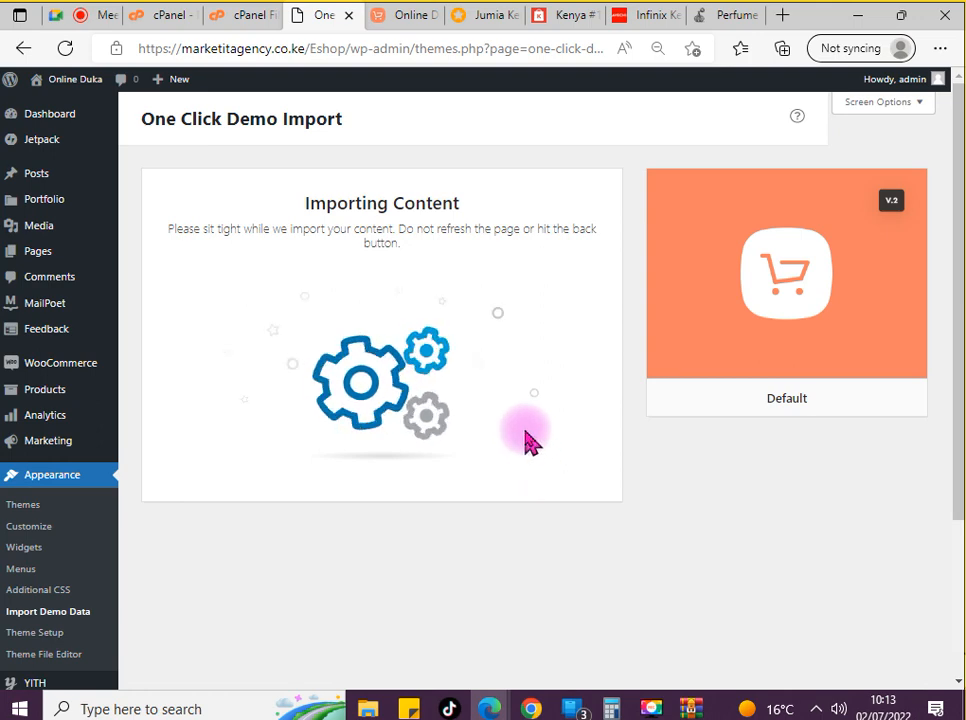
# Step: Close the cPanel File Manager and cPanel tabs, then bring up the Online Duka storefront
pyautogui.click(242, 16)
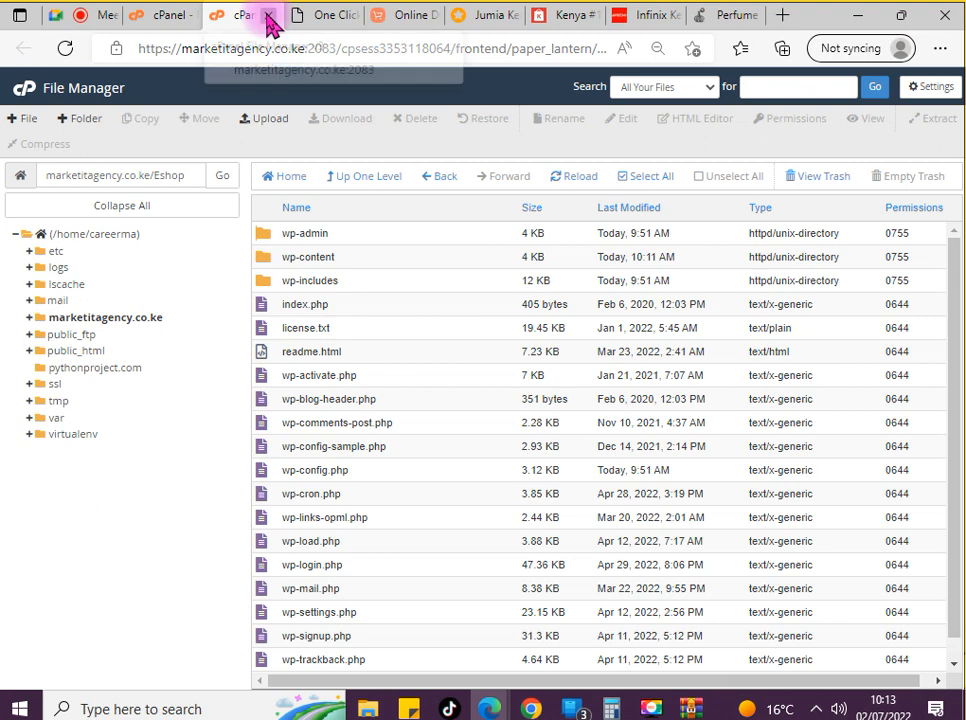
pyautogui.click(271, 16)
pyautogui.click(163, 22)
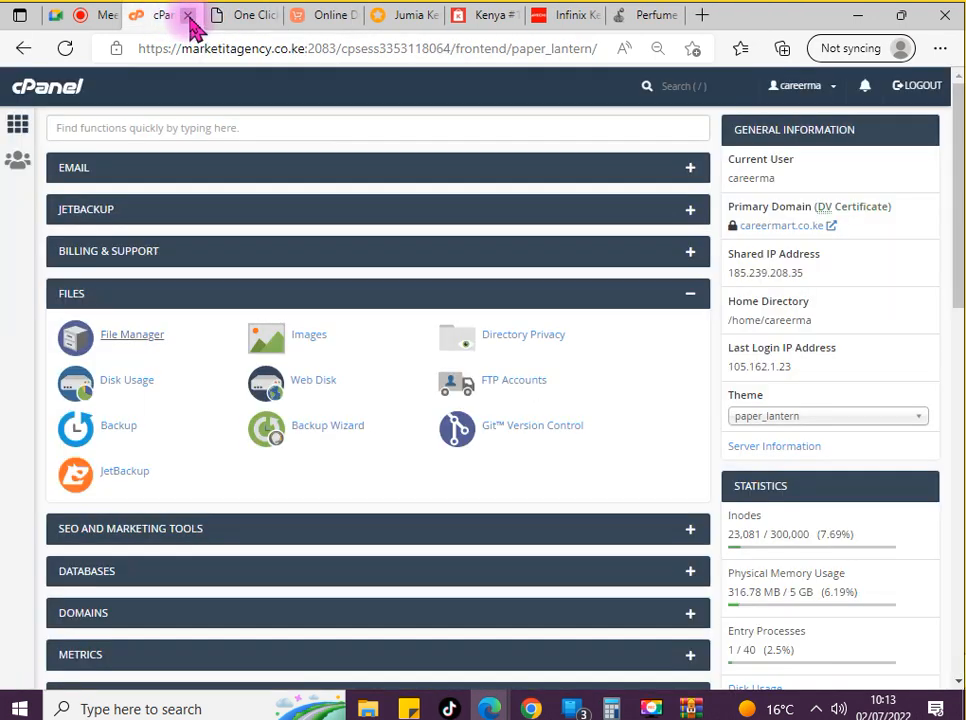
pyautogui.click(188, 17)
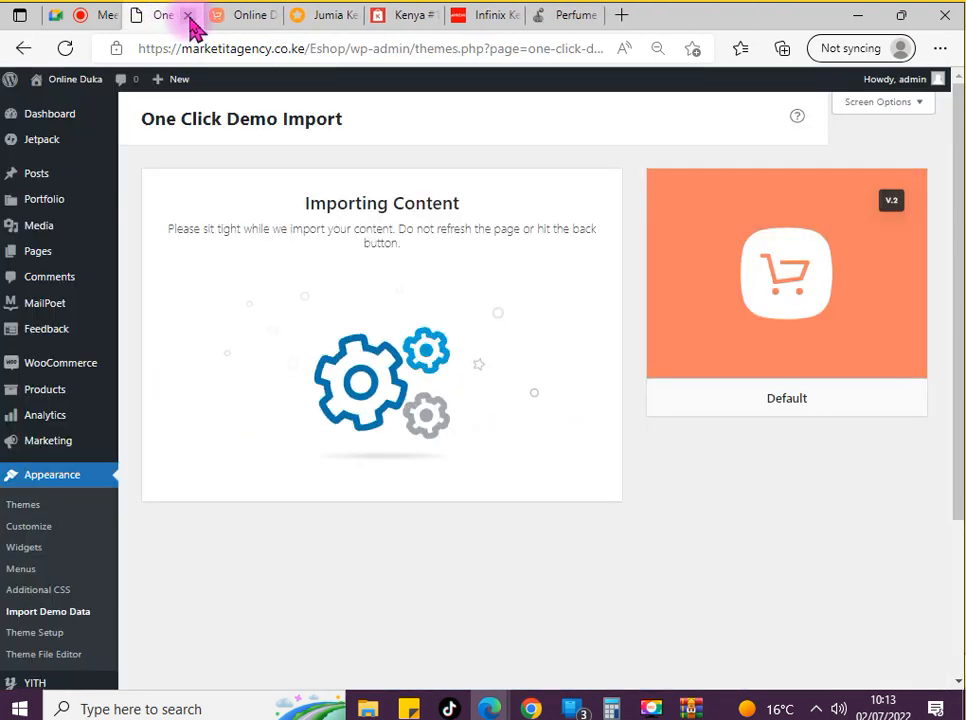
pyautogui.click(85, 24)
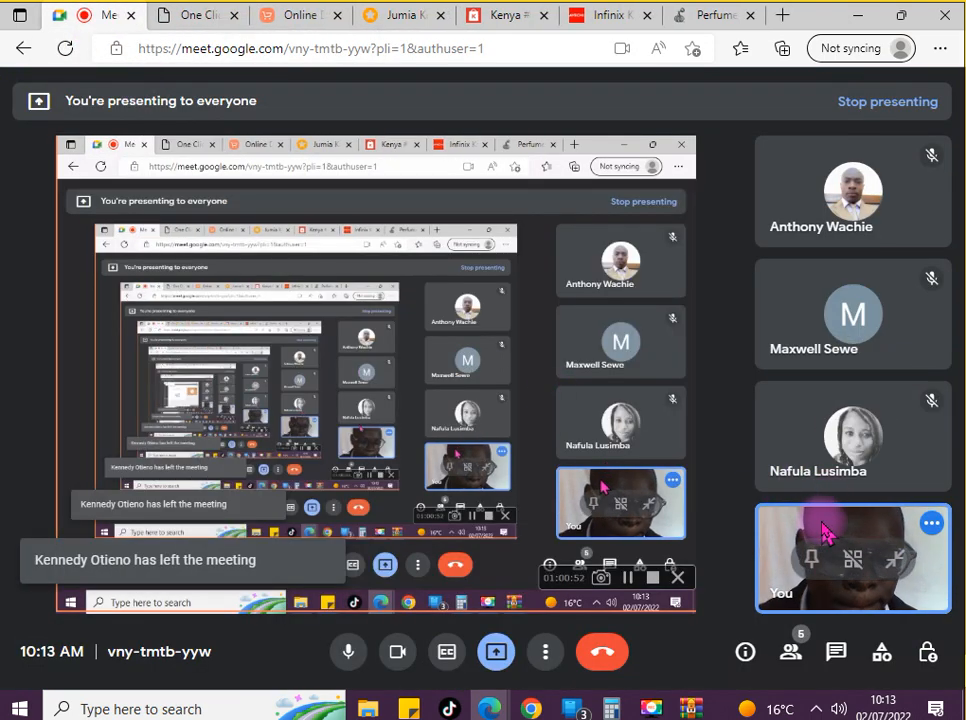
pyautogui.click(289, 20)
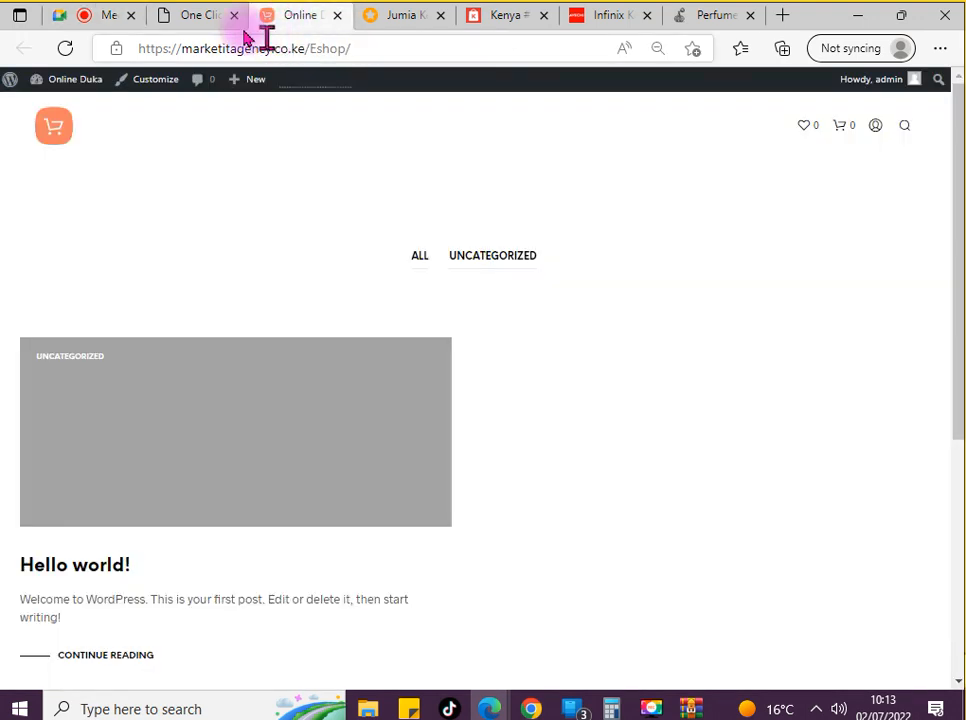
pyautogui.click(192, 21)
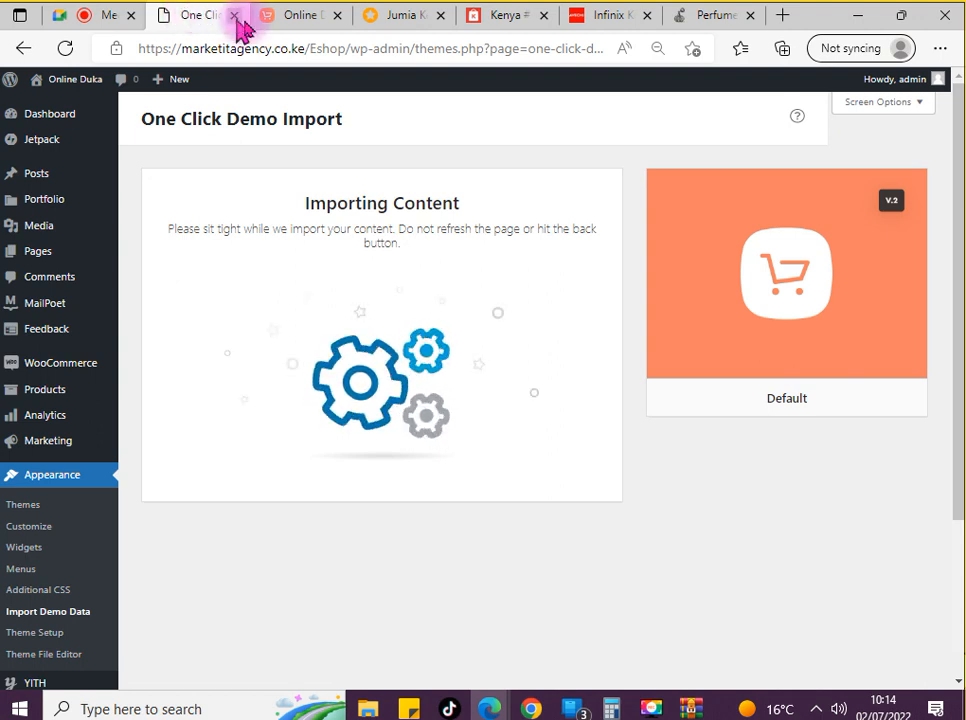
pyautogui.click(287, 22)
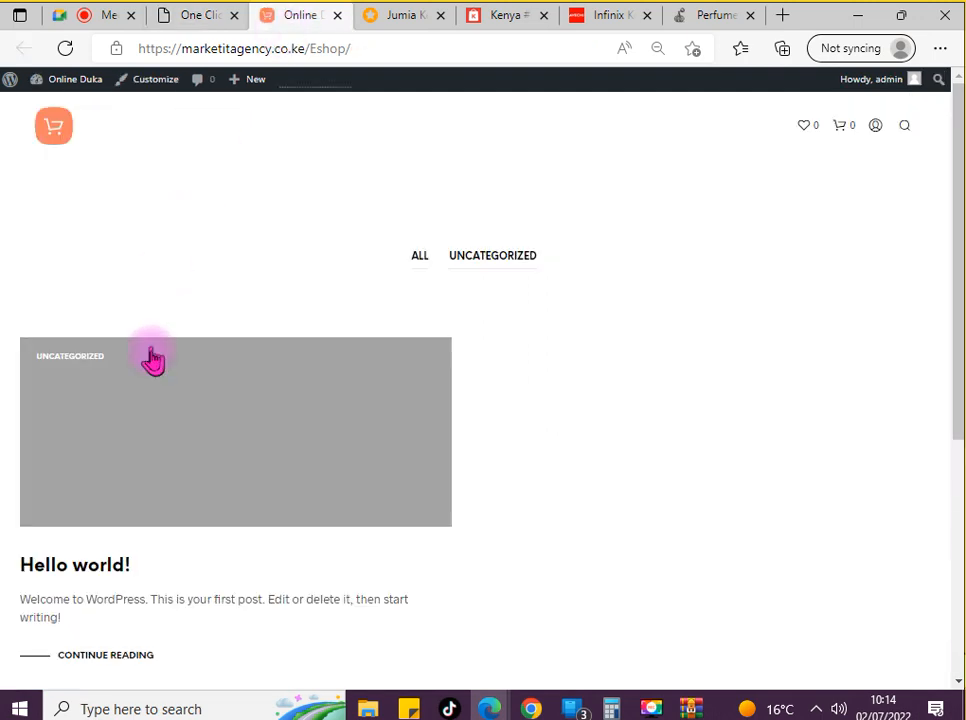
pyautogui.scroll(-4, 155, 365)
pyautogui.scroll(4, 155, 367)
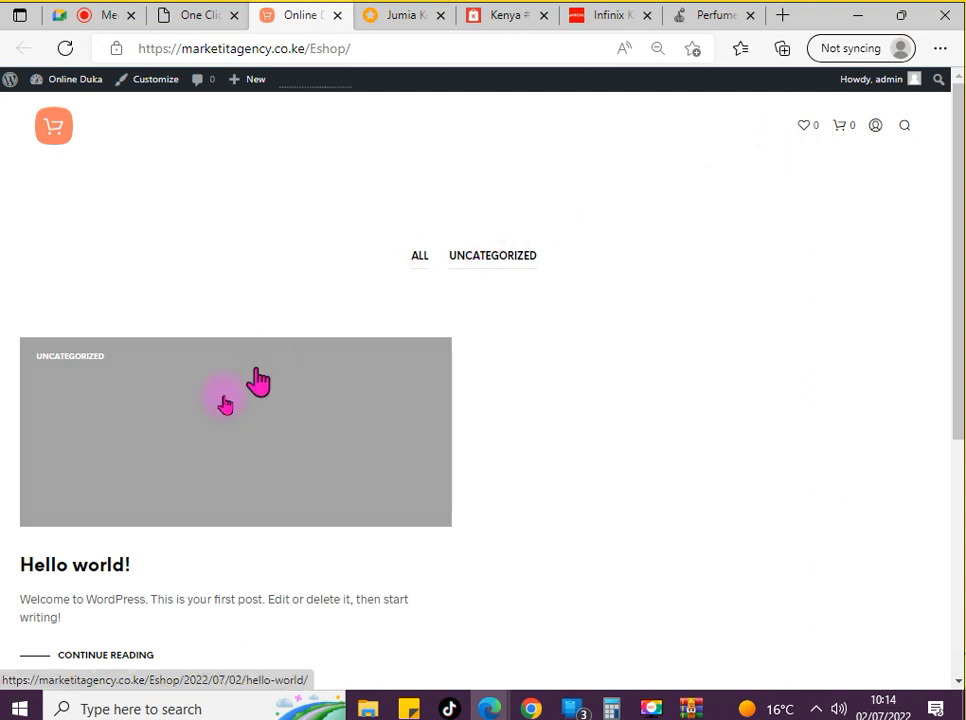
pyautogui.scroll(-1, 155, 521)
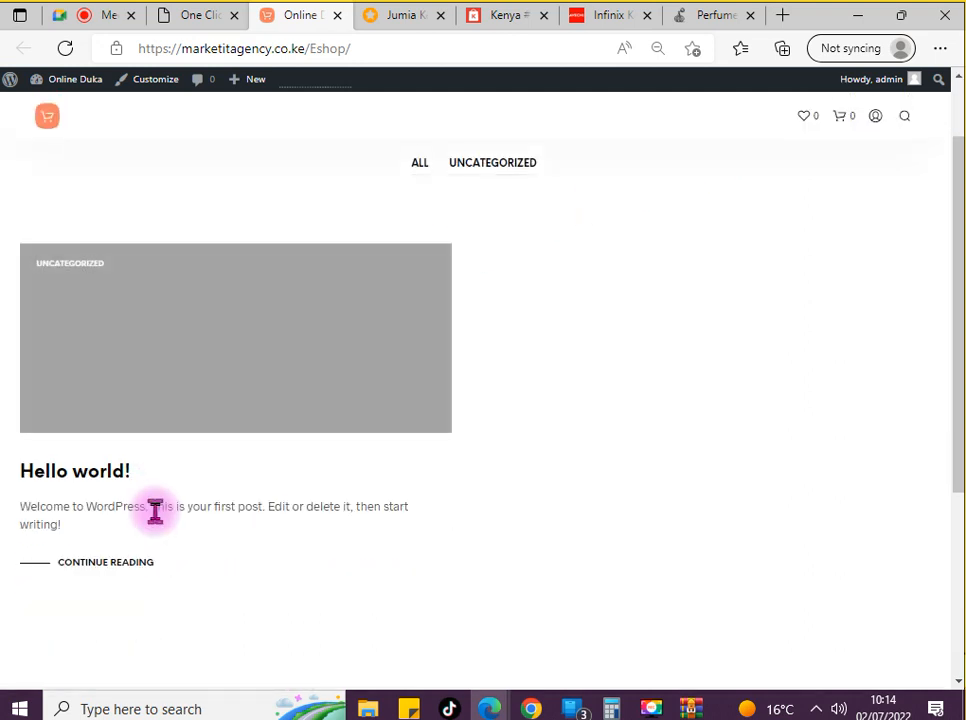
# Step: Glance at Jumia's homepage, then check the Online Duka storefront and the demo import progress
pyautogui.click(400, 20)
pyautogui.scroll(3, 477, 318)
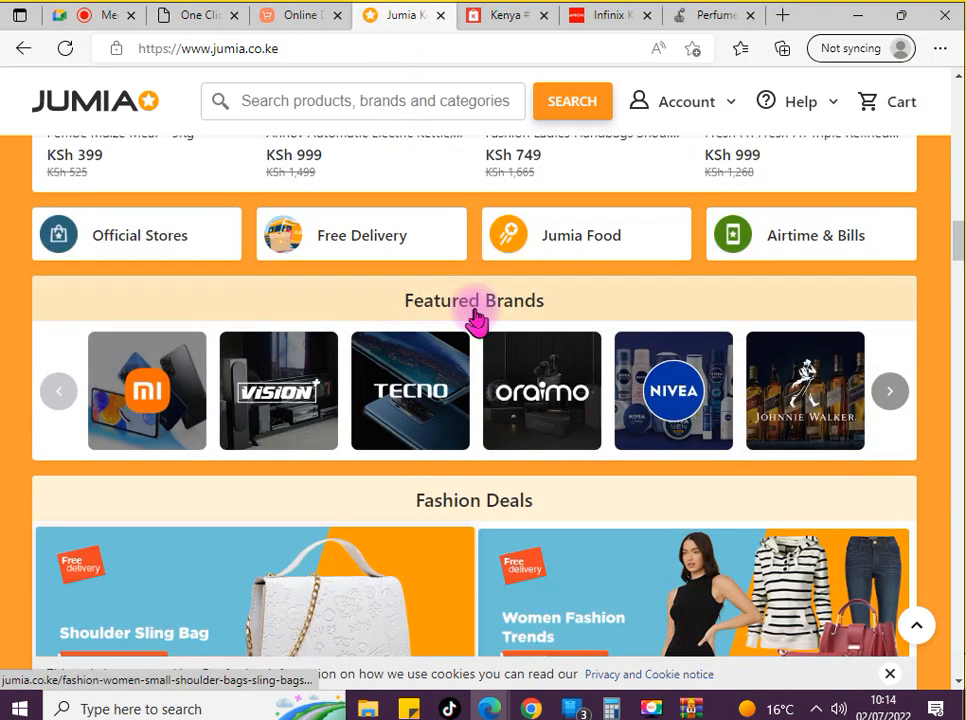
pyautogui.click(295, 16)
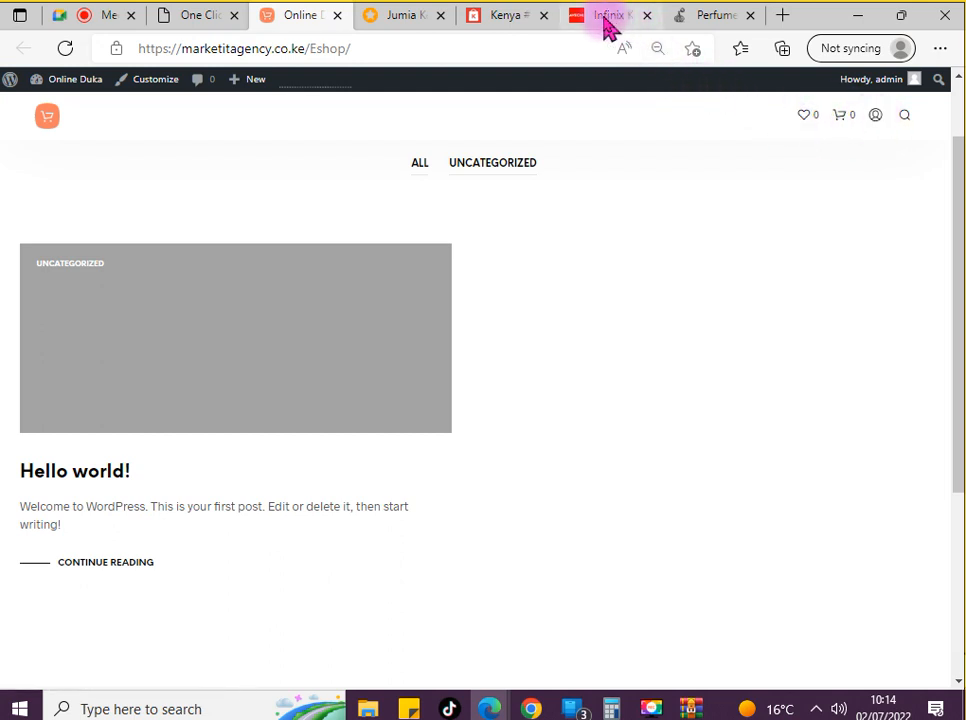
pyautogui.click(192, 16)
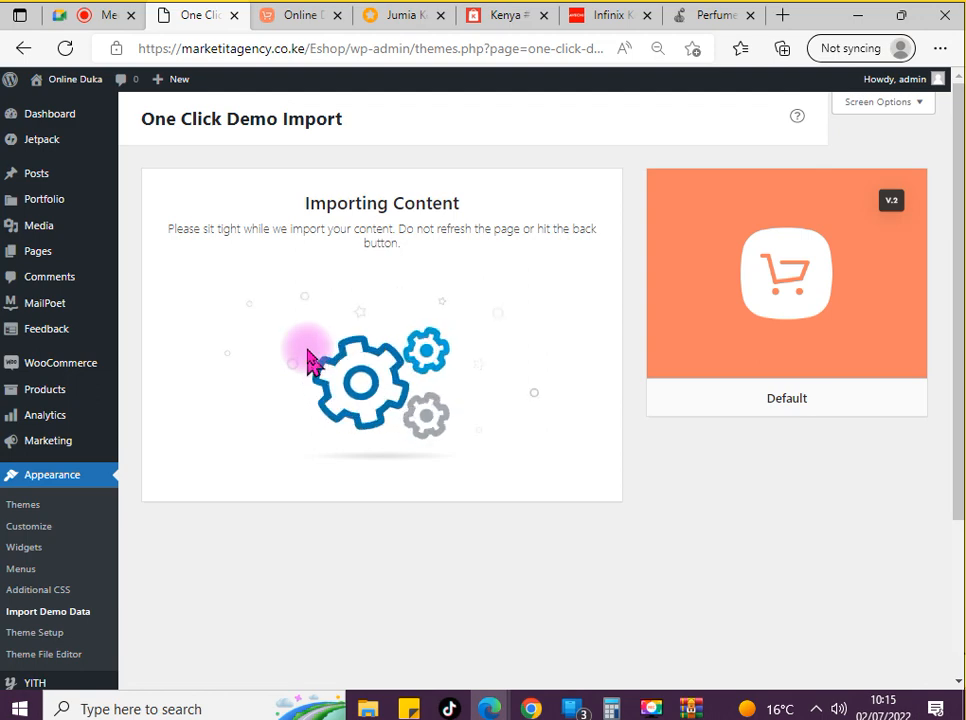
# Step: Browse Jumia's homepage and Mens Shoes, then open the Garden & Outdoors category
pyautogui.click(398, 20)
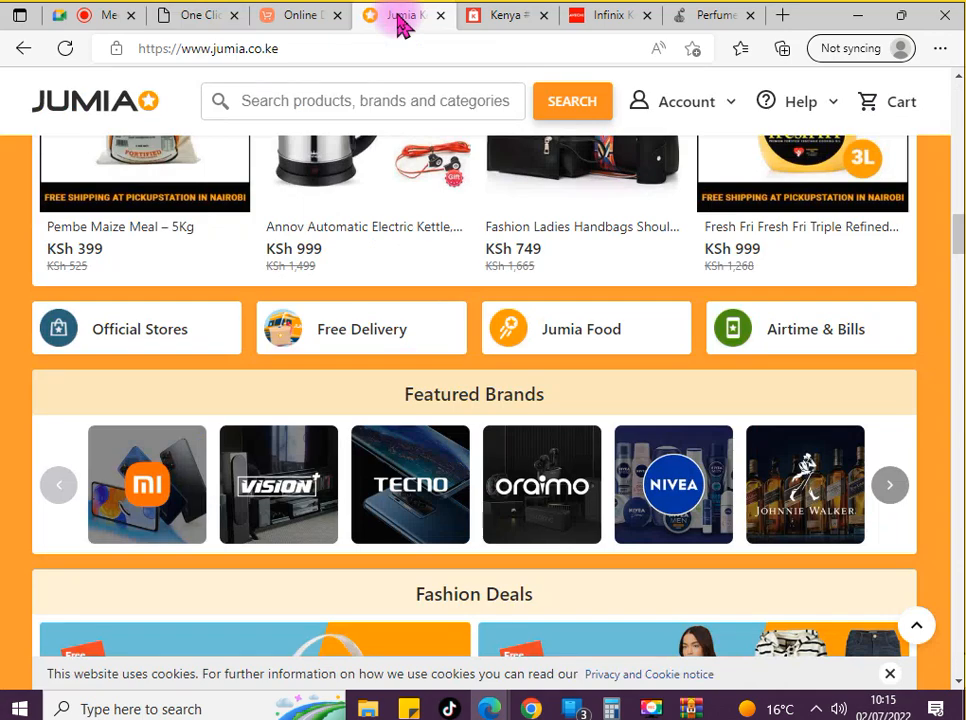
pyautogui.scroll(-5, 285, 325)
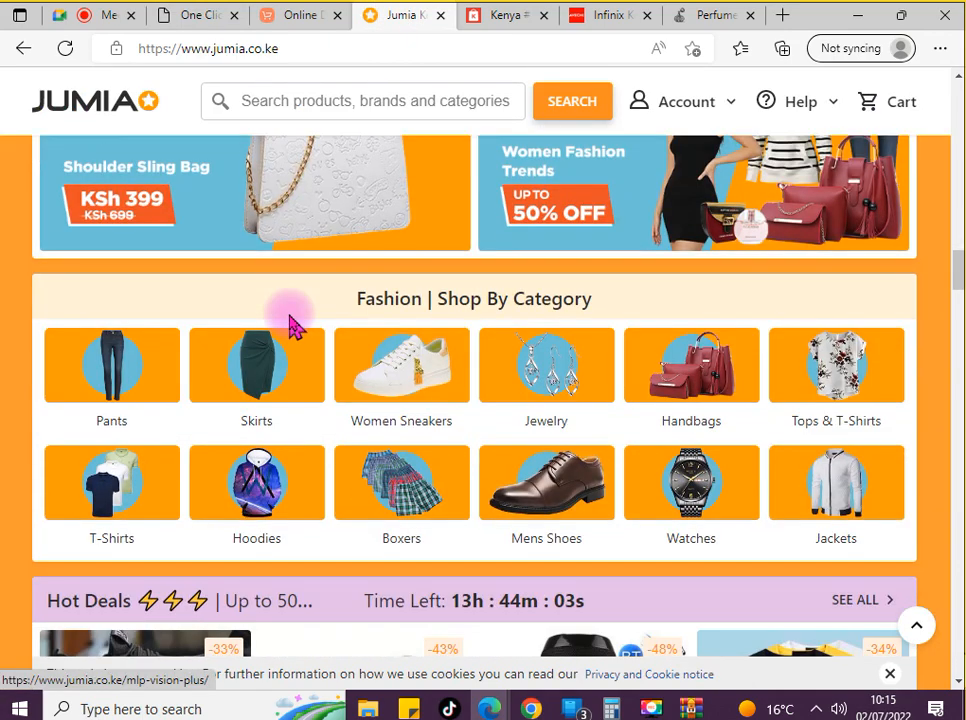
pyautogui.scroll(-6, 290, 325)
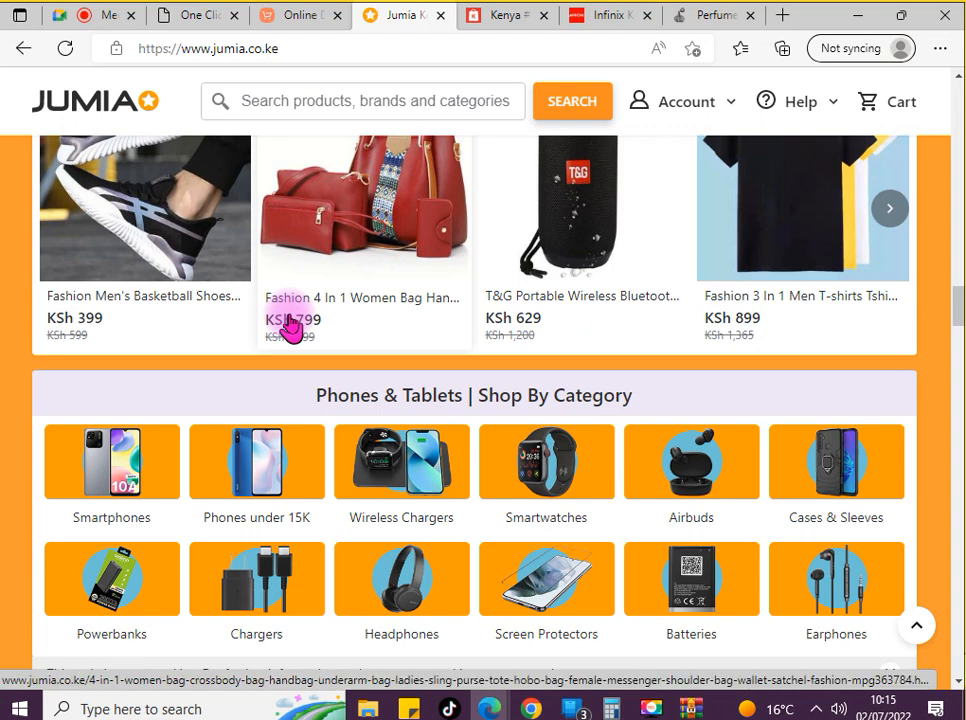
pyautogui.scroll(2, 289, 327)
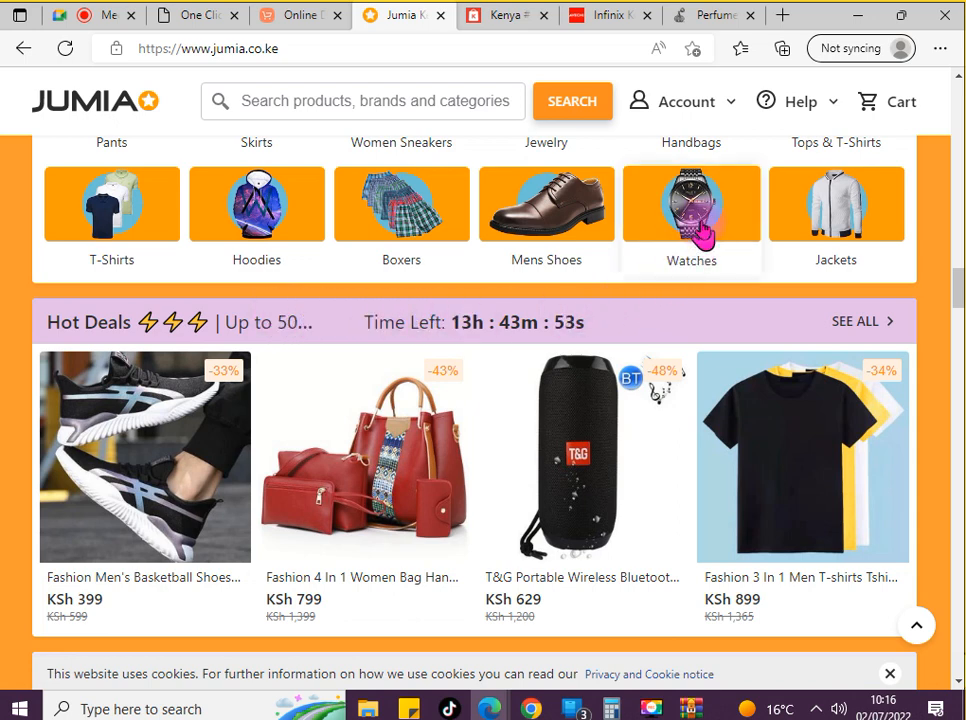
pyautogui.click(557, 236)
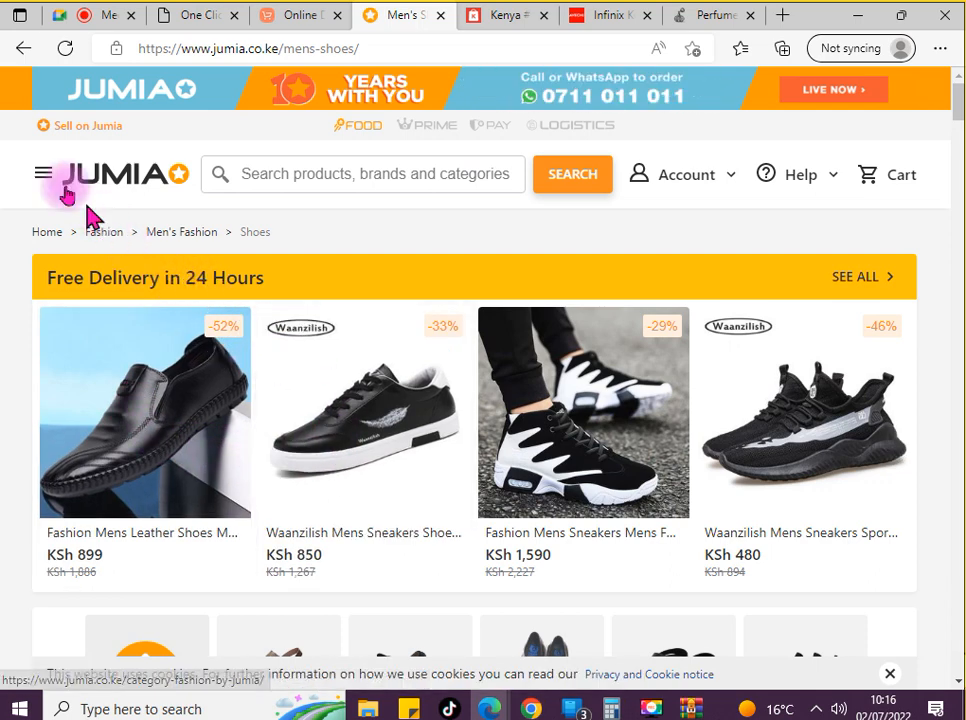
pyautogui.click(43, 174)
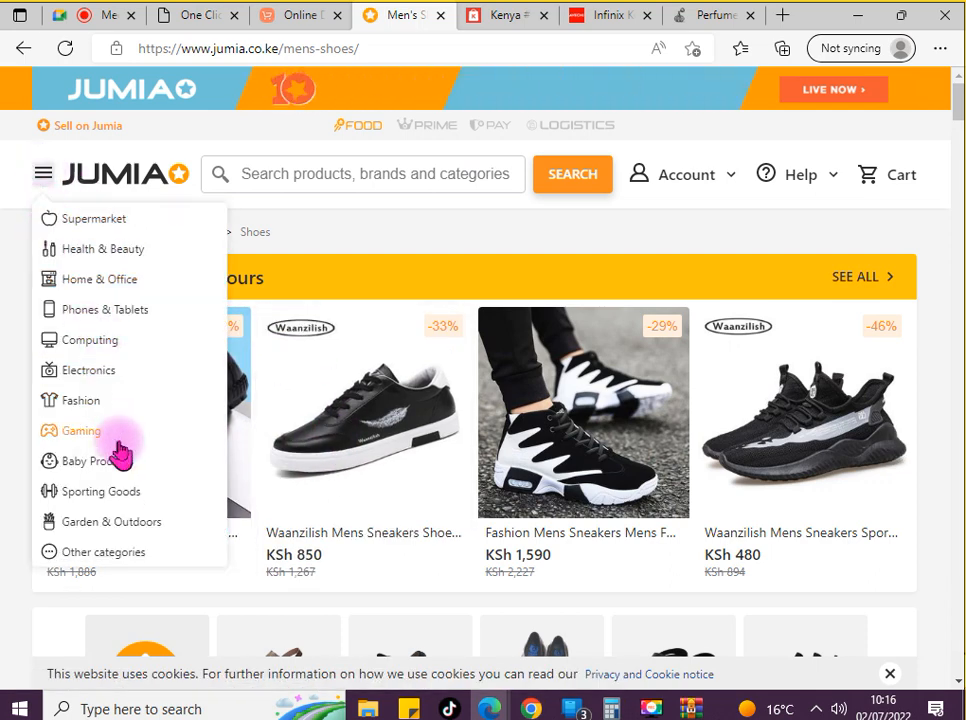
pyautogui.moveTo(120, 452)
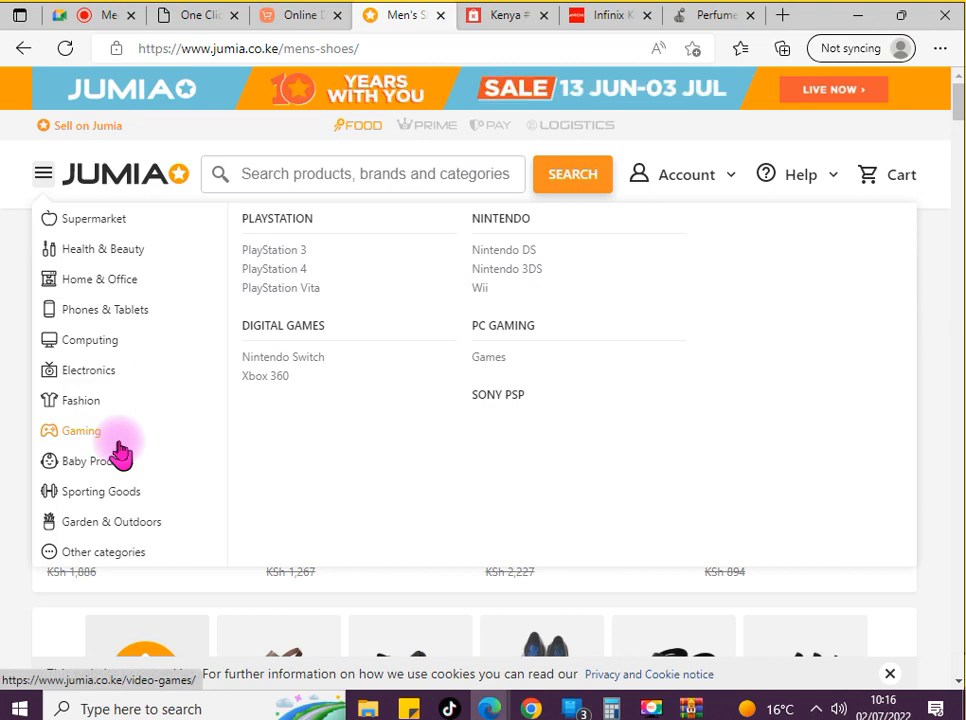
pyautogui.click(116, 535)
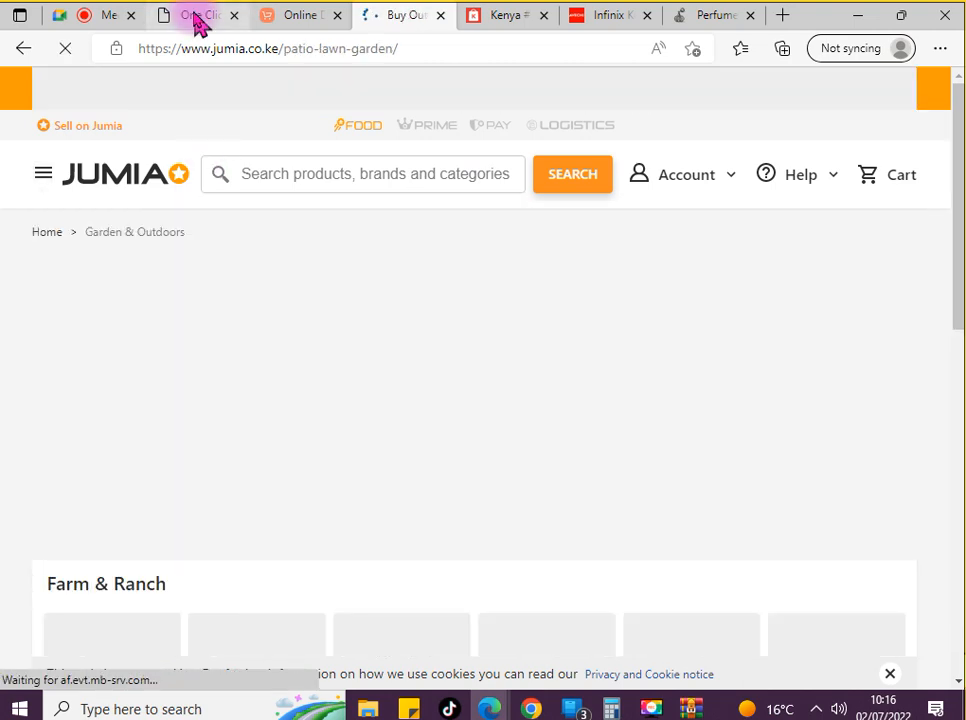
# Step: After checking the import and storefront, open Jumia's Outdoor Tables under Patio Furniture
pyautogui.click(197, 18)
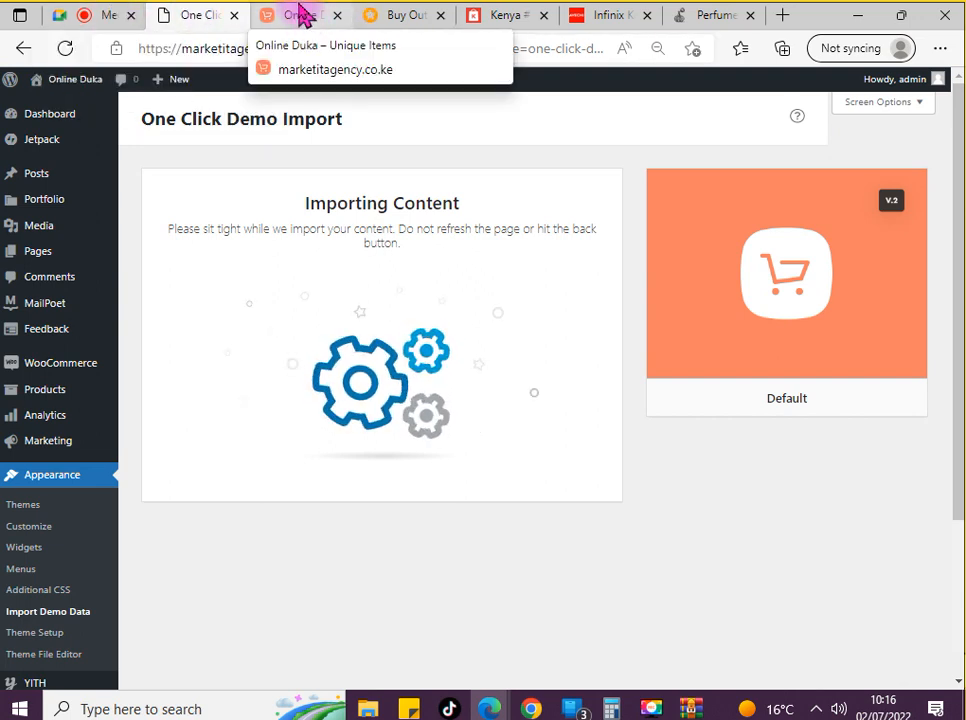
pyautogui.click(295, 17)
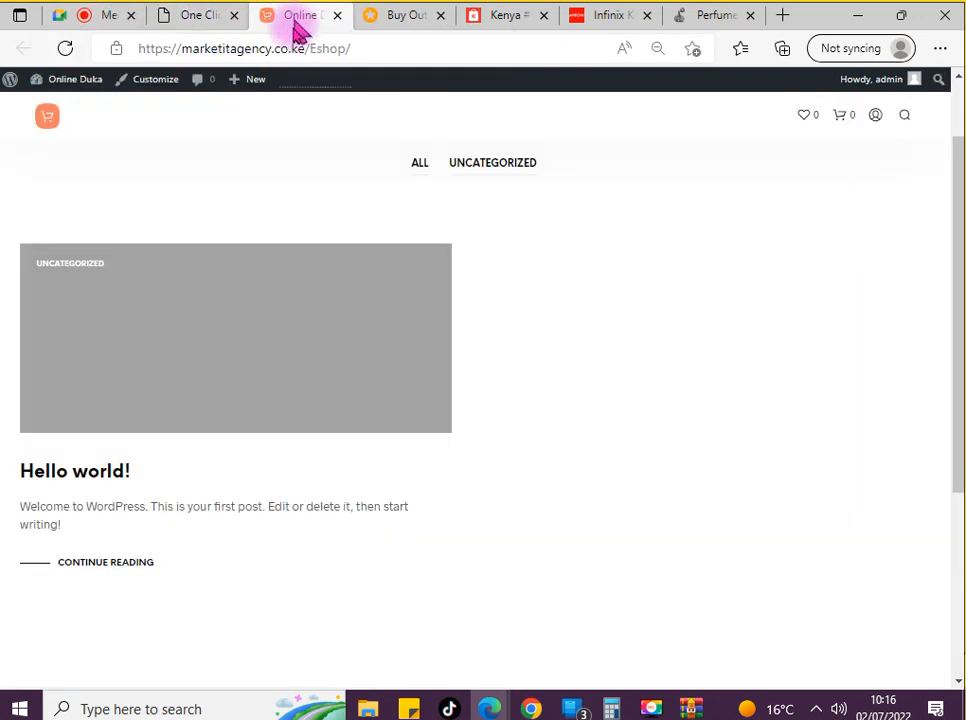
pyautogui.click(403, 17)
pyautogui.scroll(-3, 319, 377)
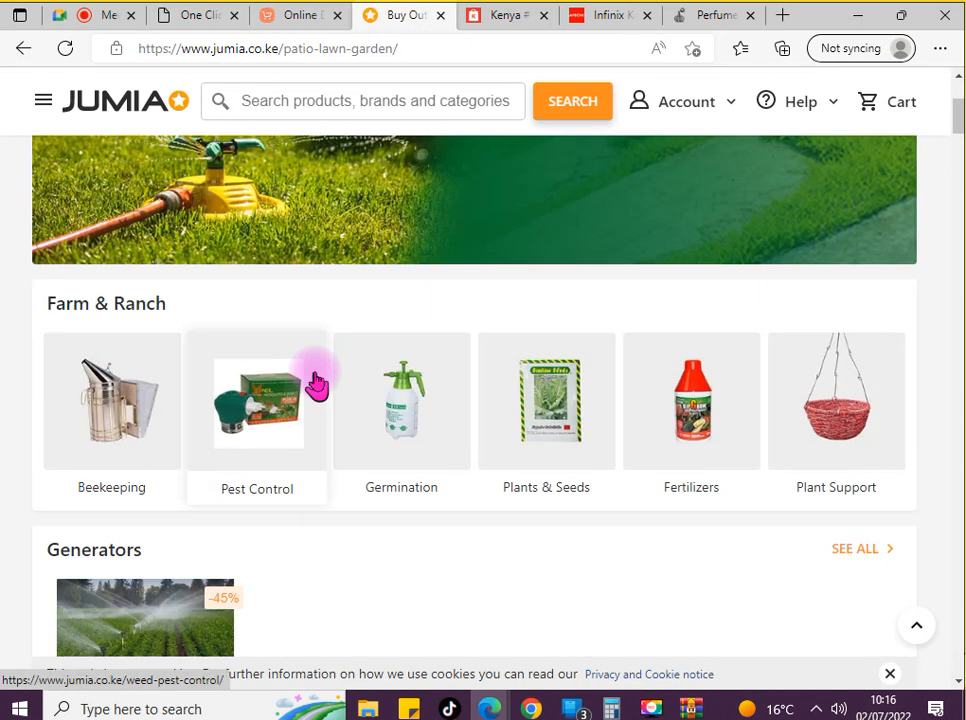
pyautogui.scroll(-5, 316, 383)
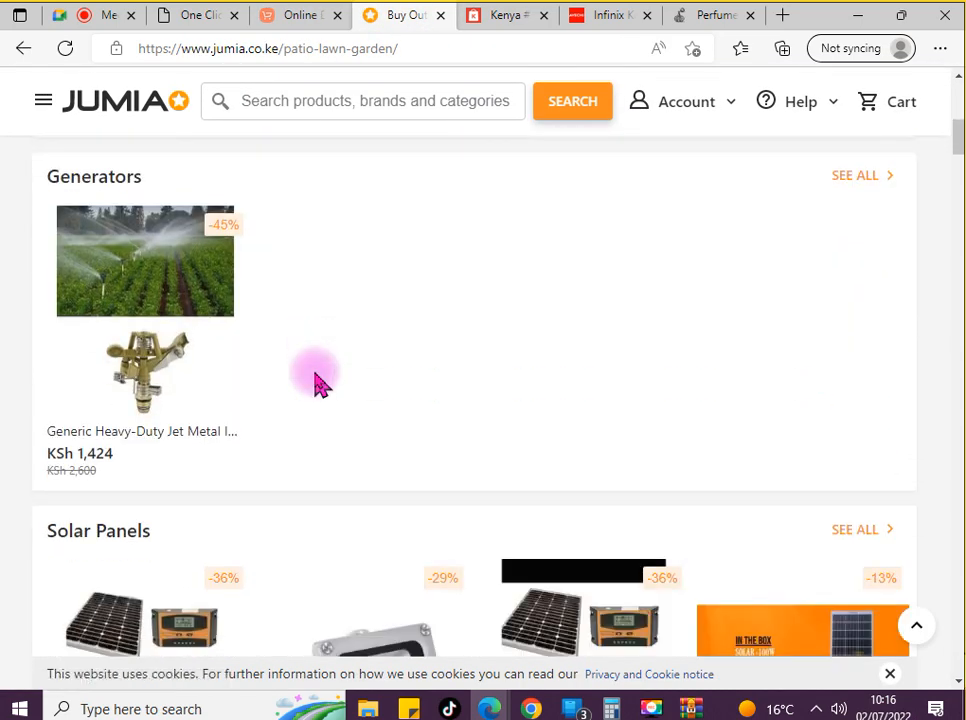
pyautogui.scroll(1, 316, 383)
pyautogui.scroll(-2, 316, 383)
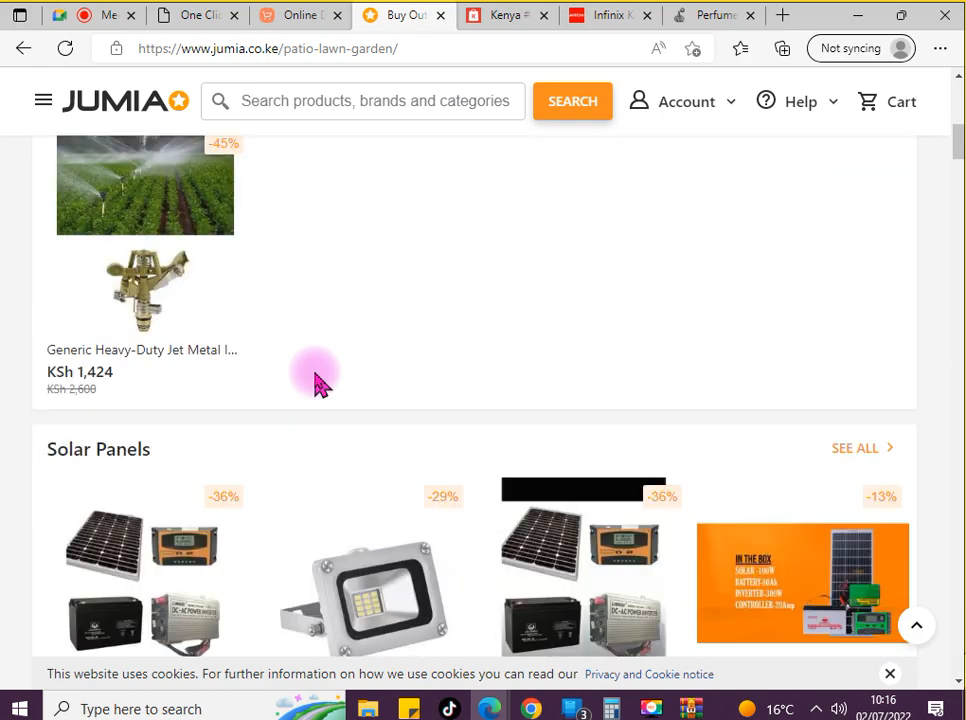
pyautogui.scroll(-2, 318, 385)
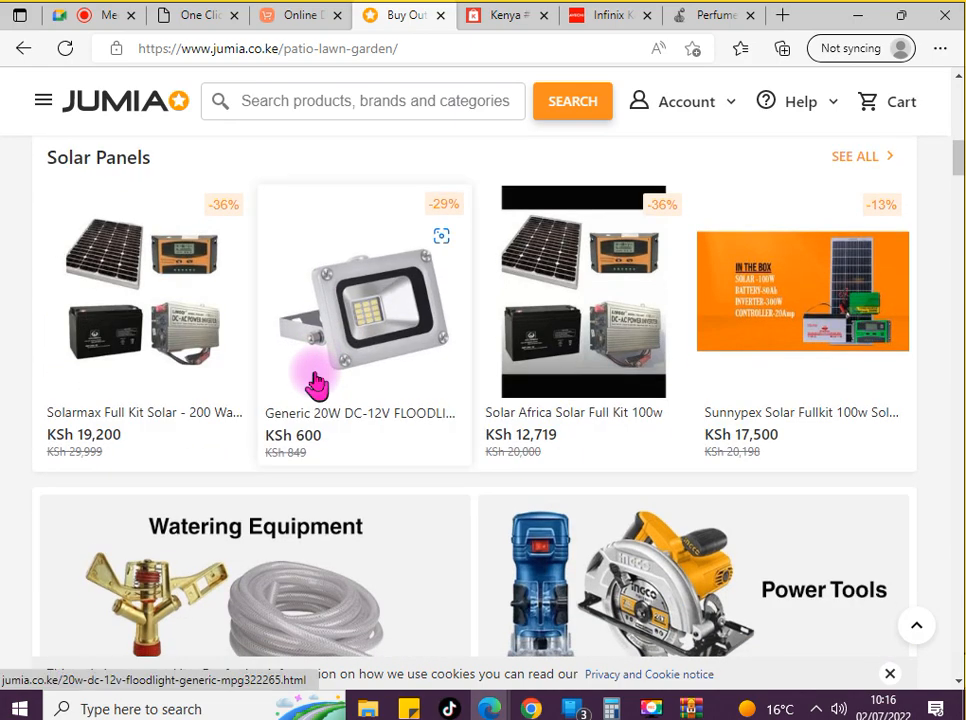
pyautogui.scroll(-5, 316, 383)
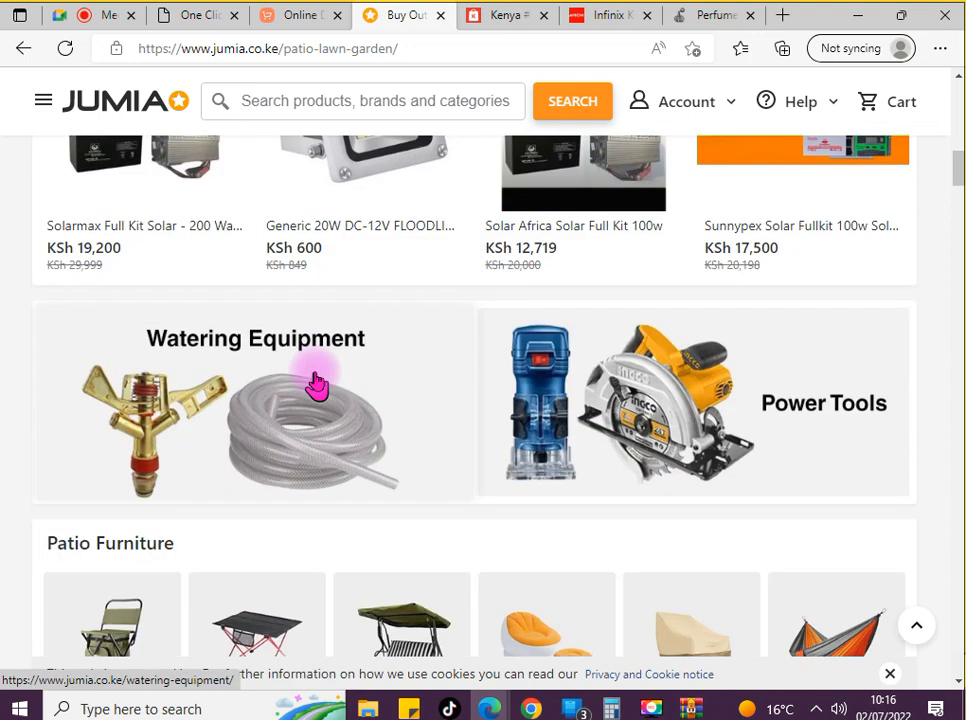
pyautogui.scroll(-1, 317, 386)
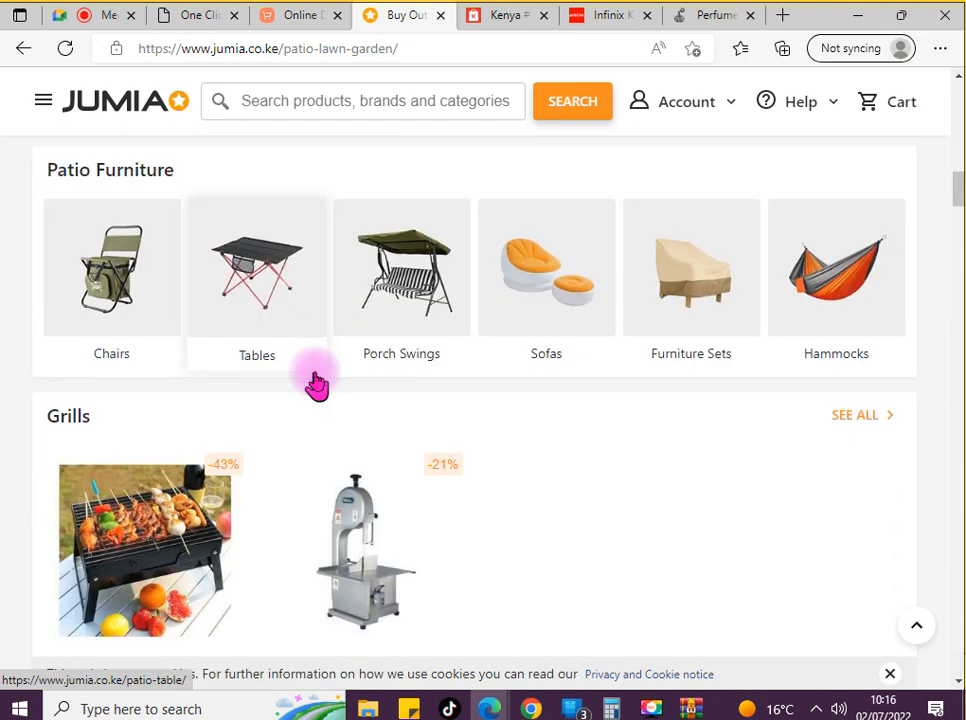
pyautogui.click(257, 275)
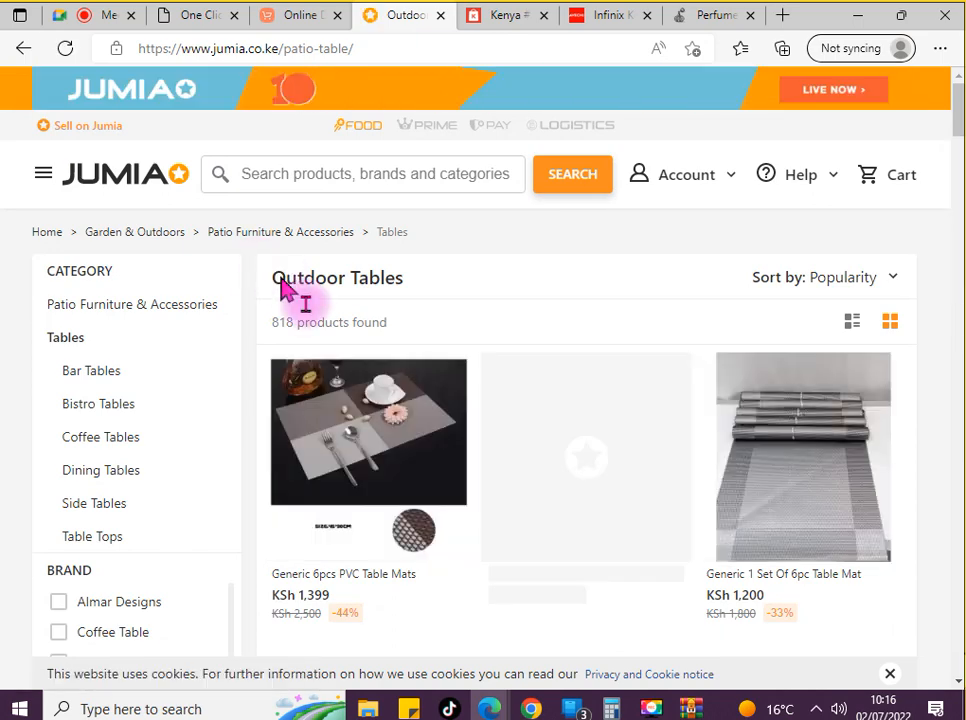
# Step: Open Jumia's Generic 6pcs PVC Table Mats product page
pyautogui.scroll(-2, 280, 286)
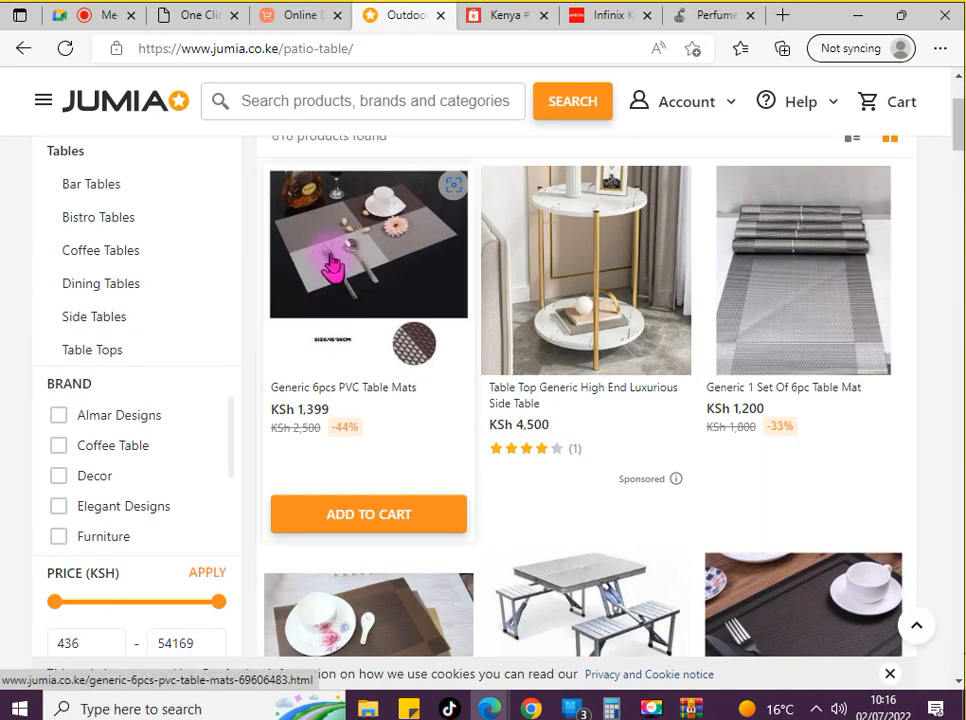
pyautogui.click(333, 258)
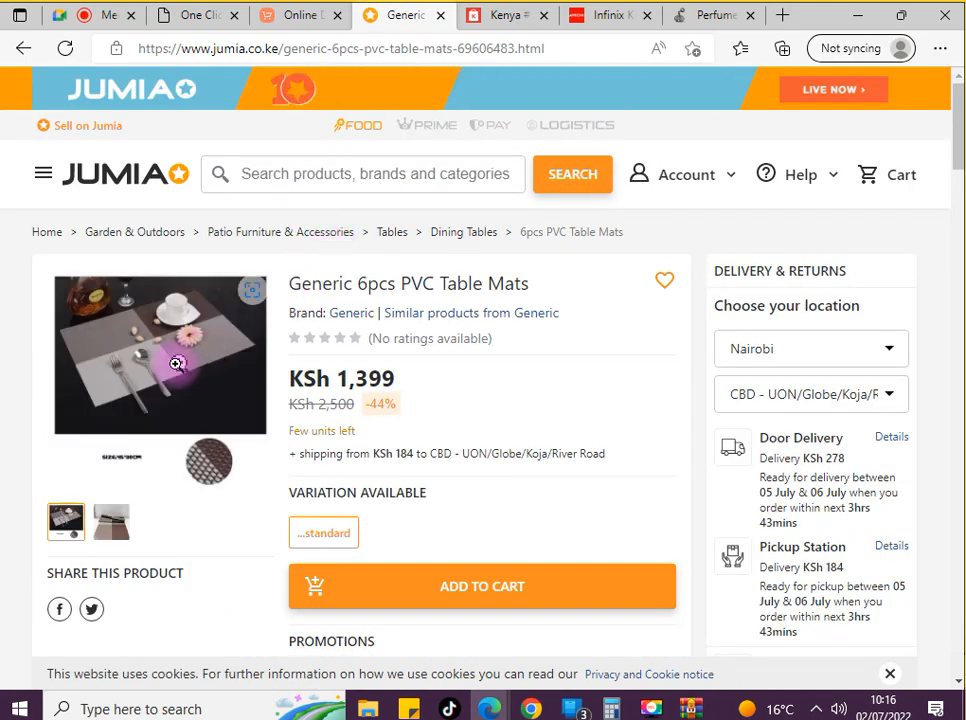
pyautogui.scroll(-2, 168, 364)
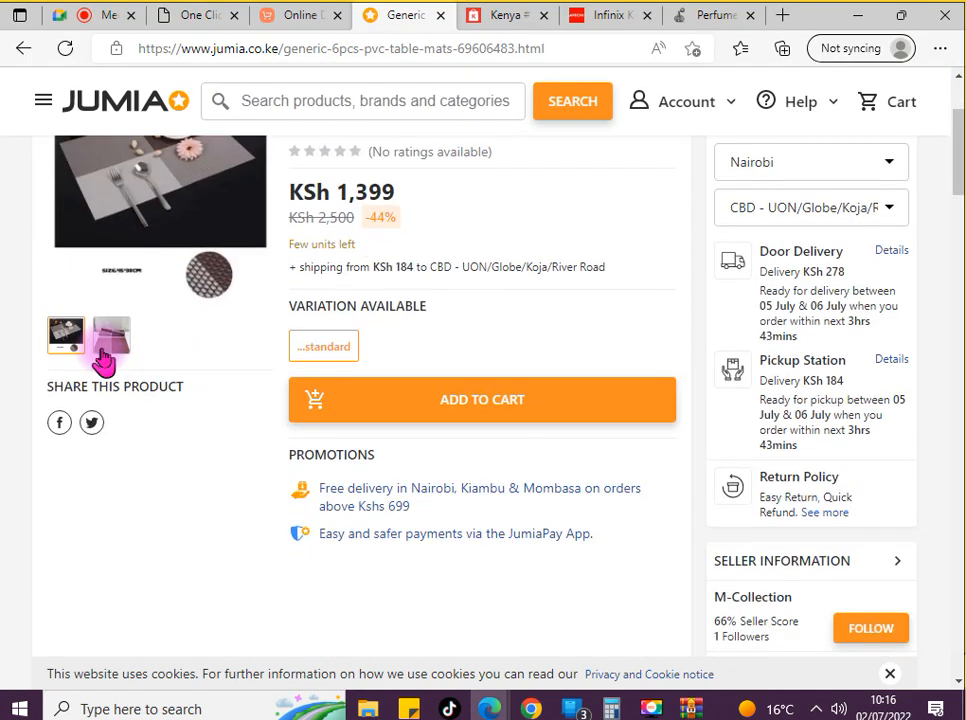
pyautogui.scroll(1, 125, 350)
pyautogui.click(110, 20)
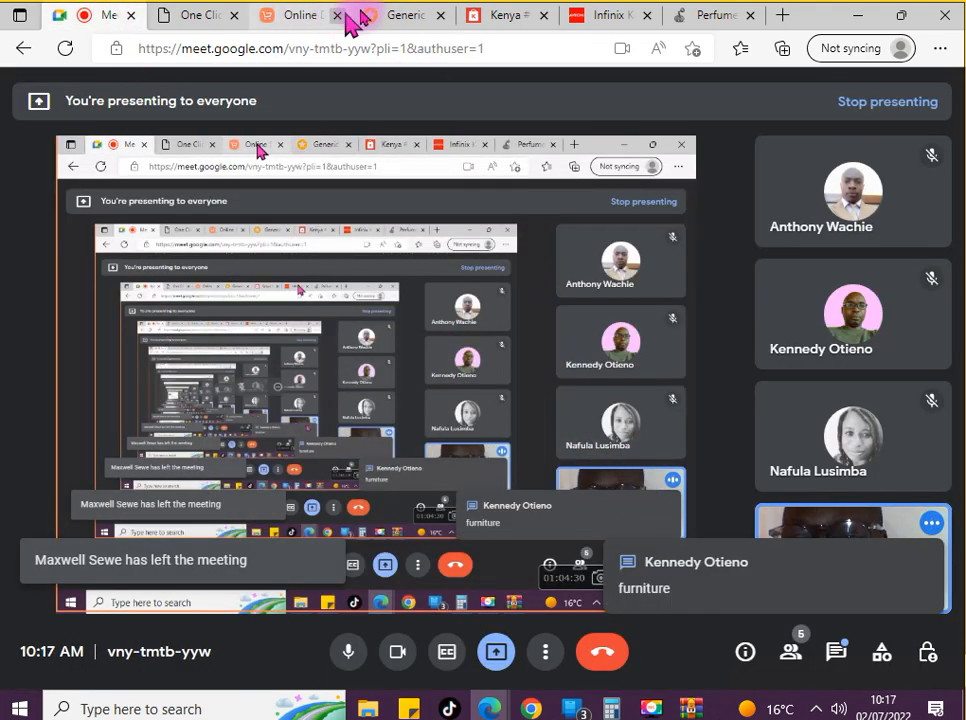
pyautogui.click(397, 18)
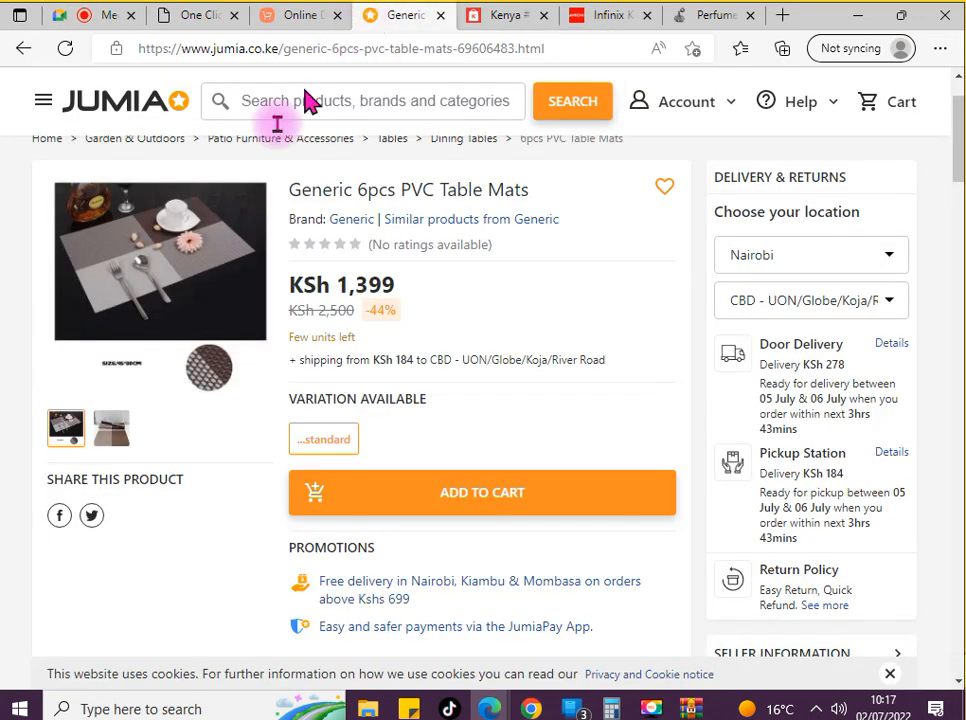
# Step: Open both table mat product photos in new tabs and view the first one
pyautogui.rightClick(148, 282)
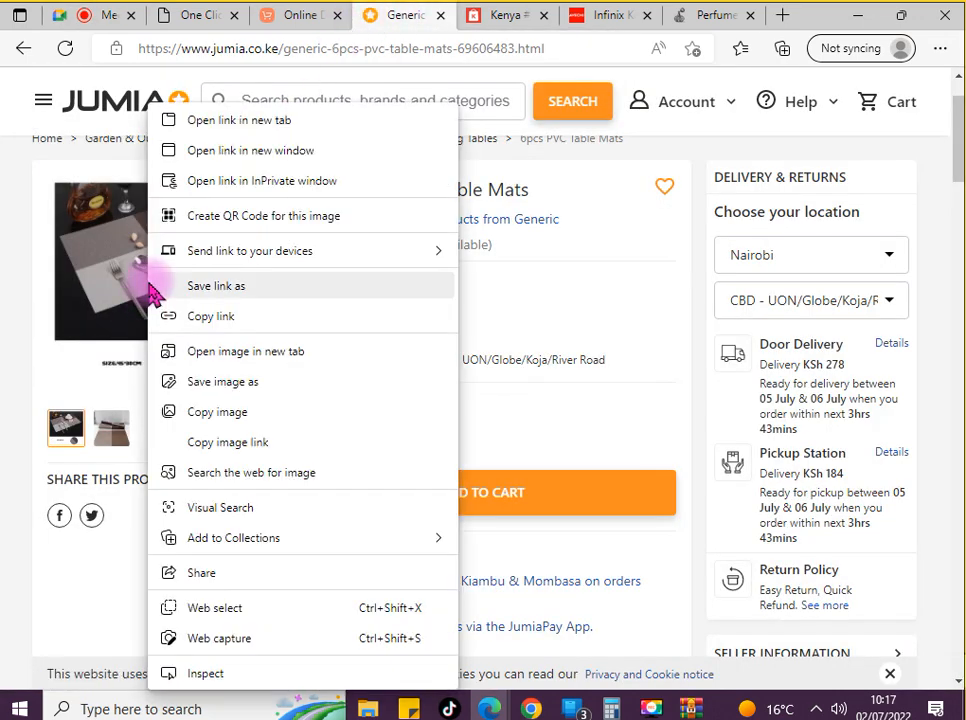
pyautogui.click(210, 352)
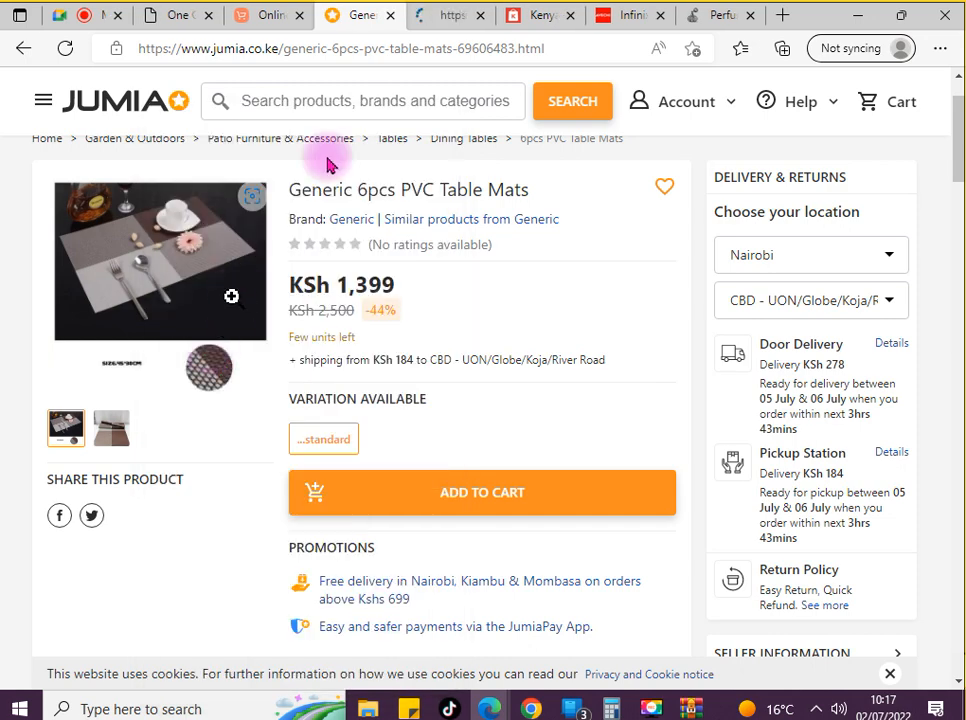
pyautogui.click(118, 422)
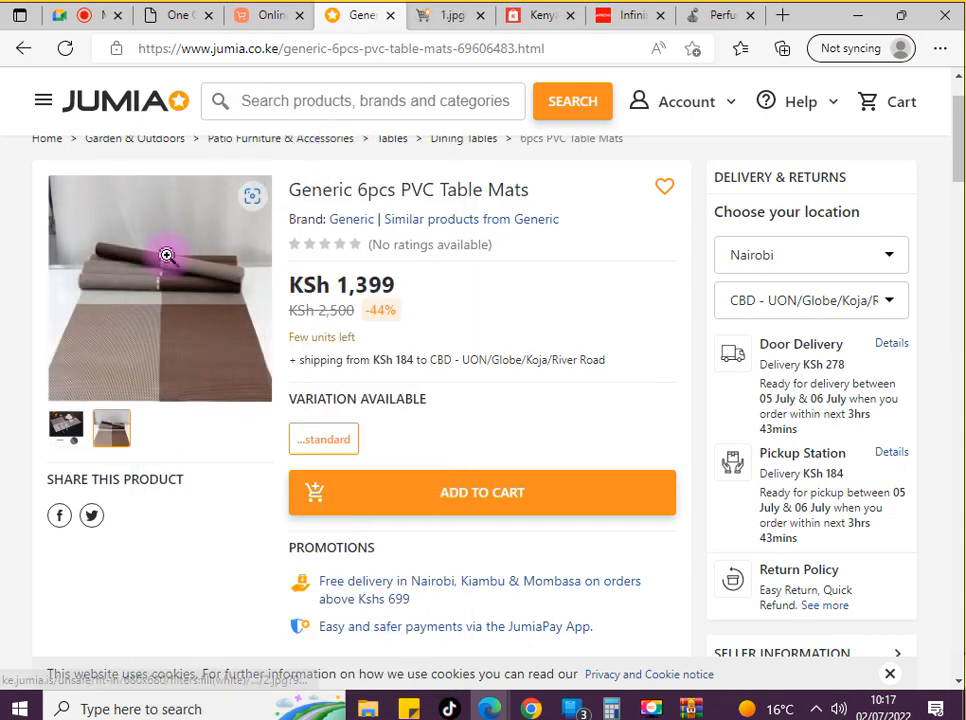
pyautogui.rightClick(166, 254)
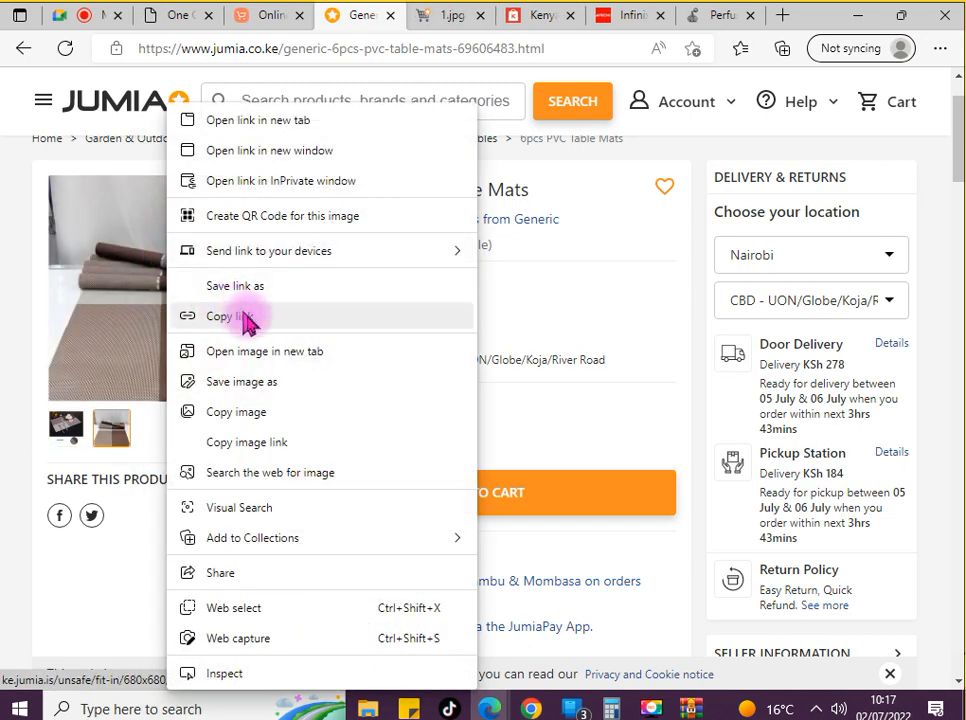
pyautogui.click(268, 355)
pyautogui.click(399, 30)
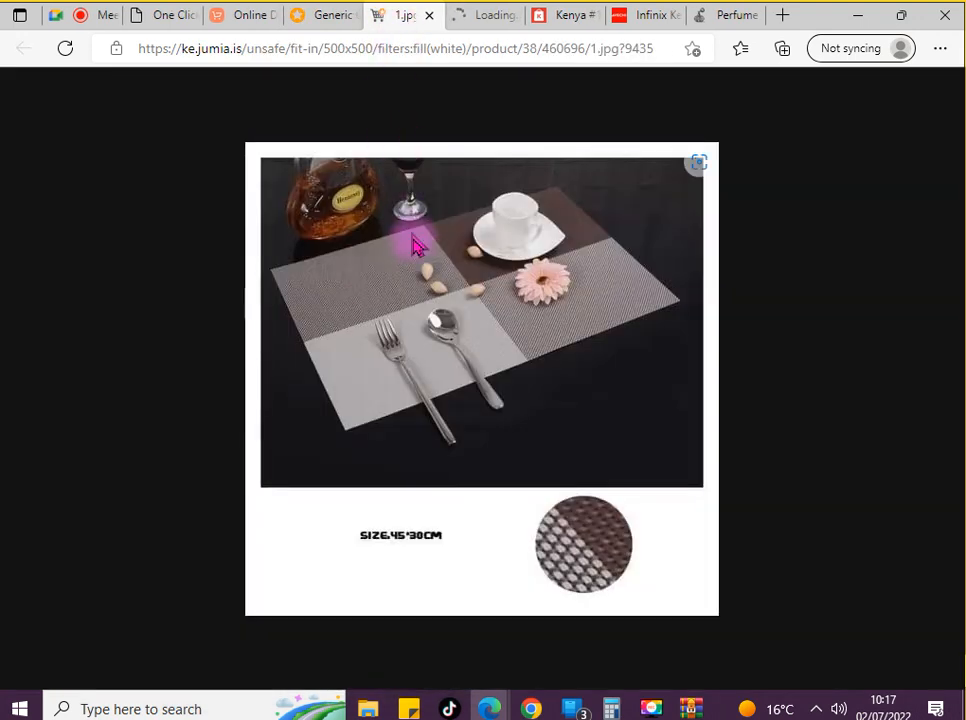
# Step: Save the first table mat photo into a new Desktop folder named wshop
pyautogui.rightClick(422, 292)
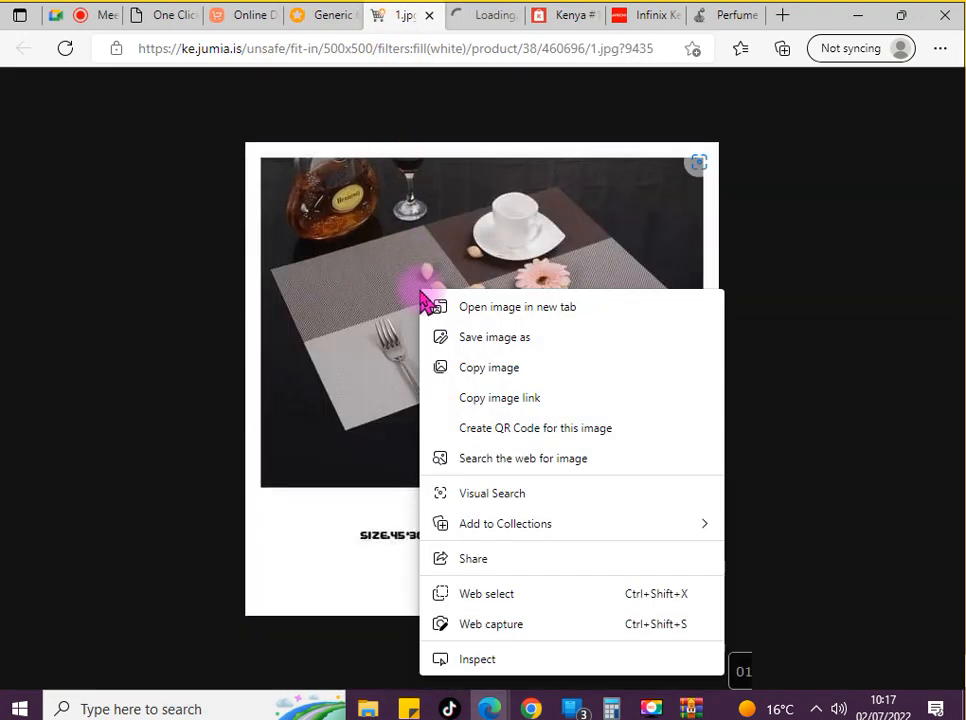
pyautogui.click(495, 340)
pyautogui.click(74, 163)
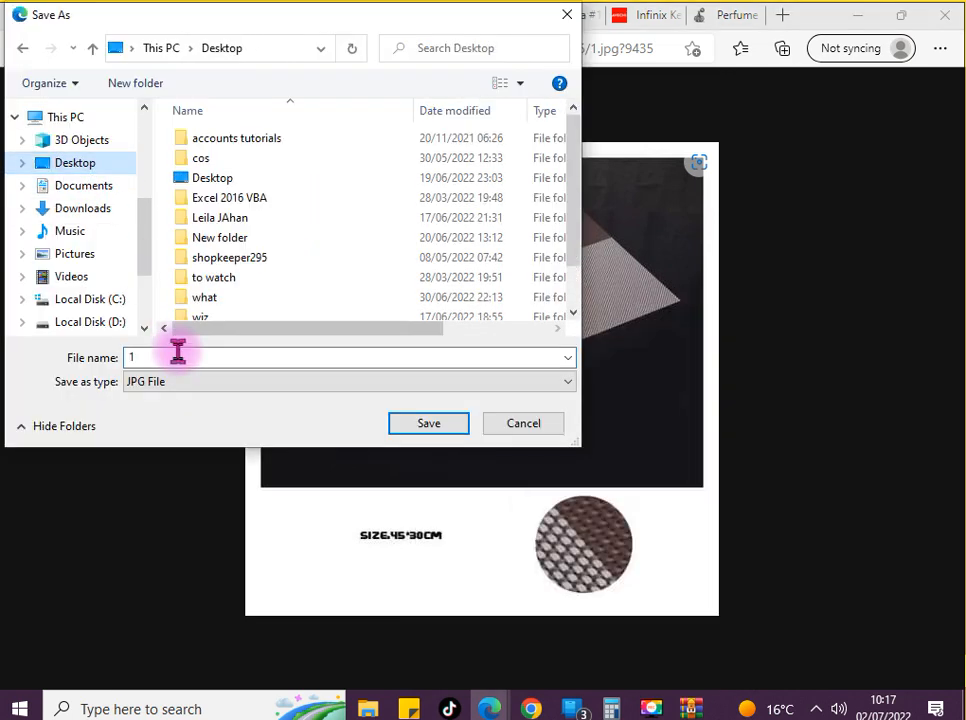
pyautogui.doubleClick(155, 357)
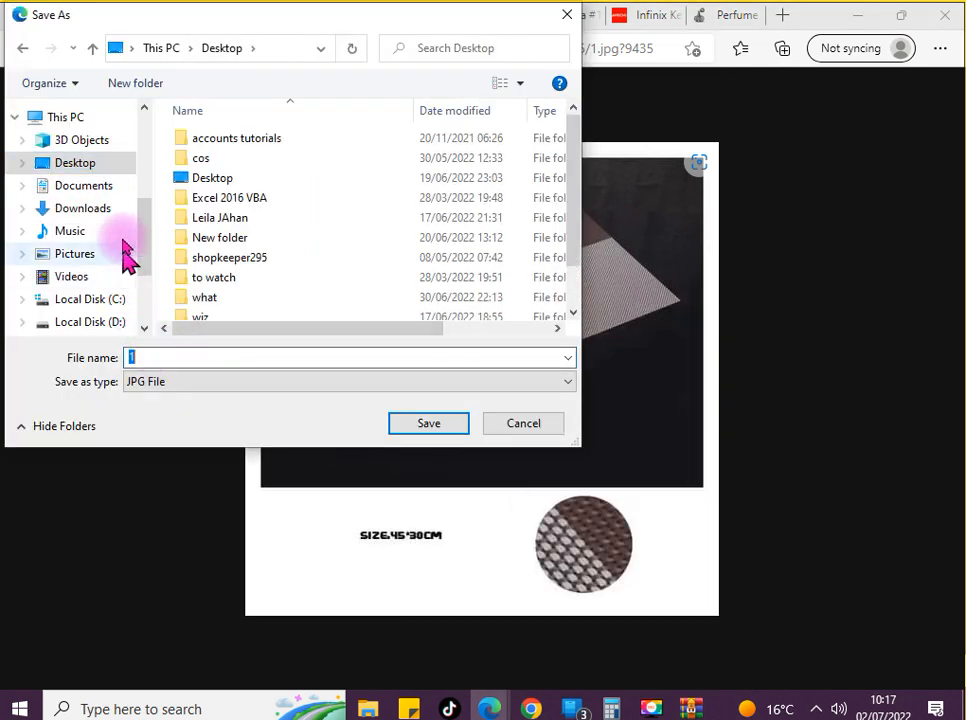
pyautogui.click(137, 85)
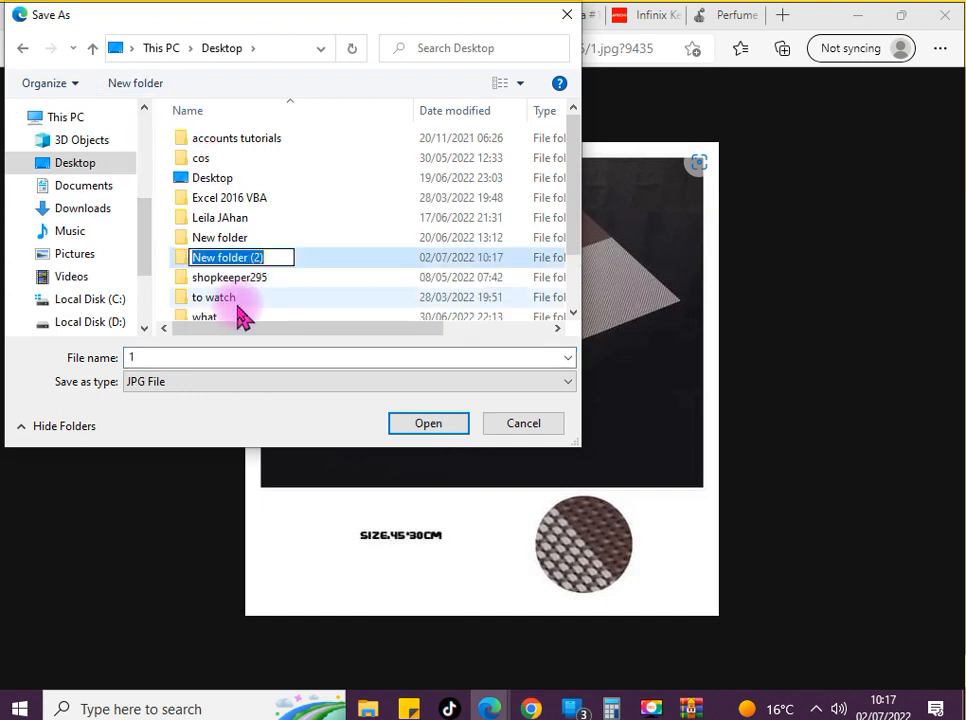
pyautogui.write('wsh')
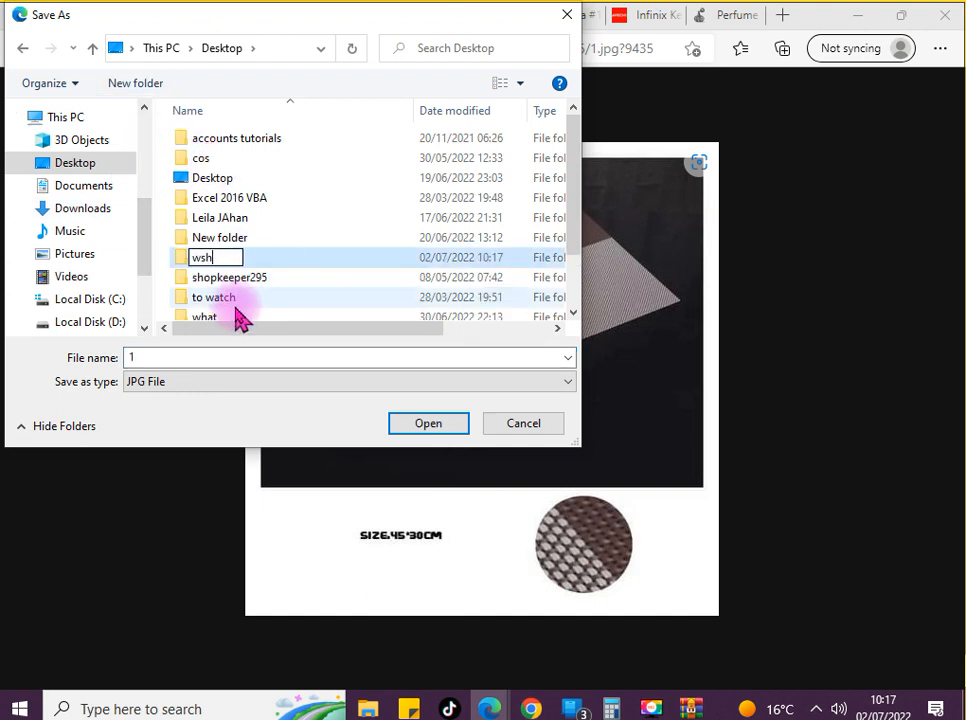
pyautogui.write('op')
pyautogui.press('Return')
pyautogui.doubleClick(238, 316)
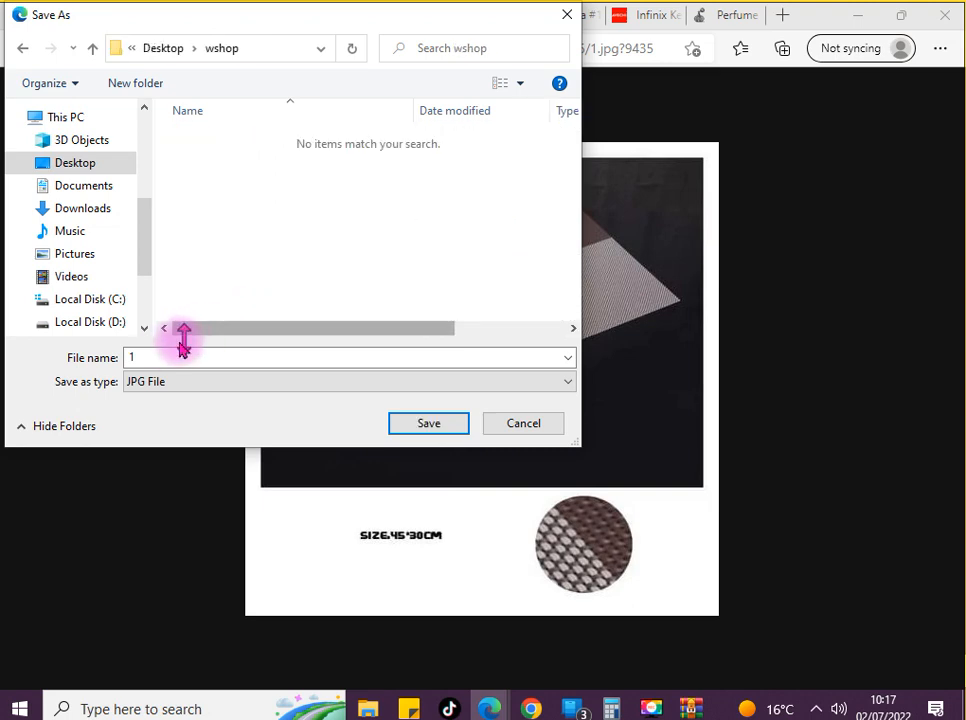
pyautogui.click(428, 424)
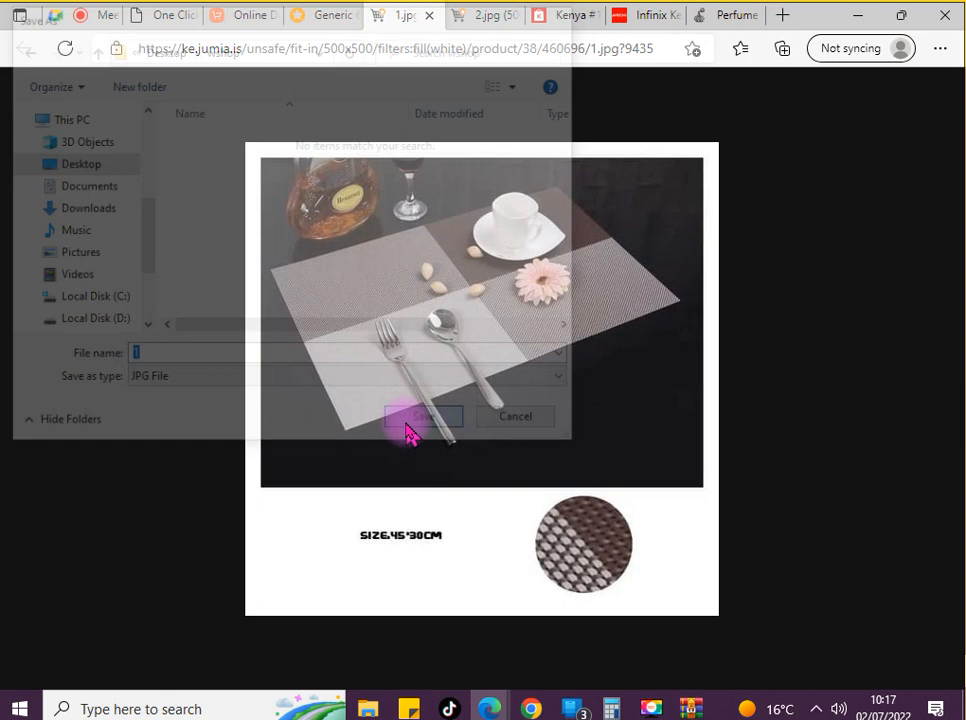
# Step: Close the second photo's tab and the Avechi Infinix phones page
pyautogui.click(488, 16)
pyautogui.rightClick(403, 269)
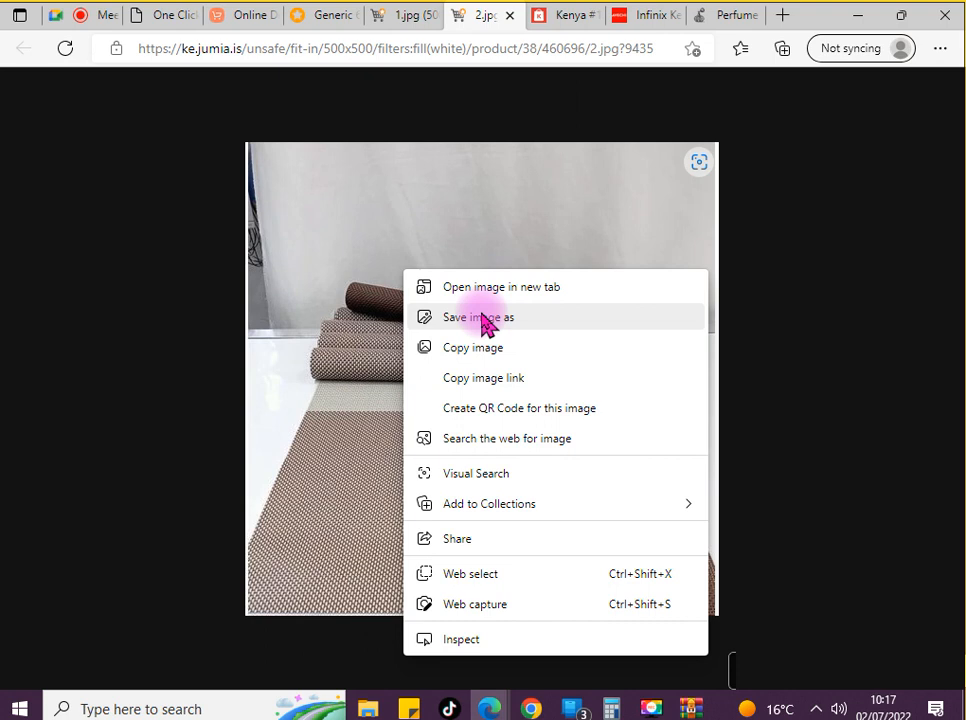
pyautogui.click(483, 316)
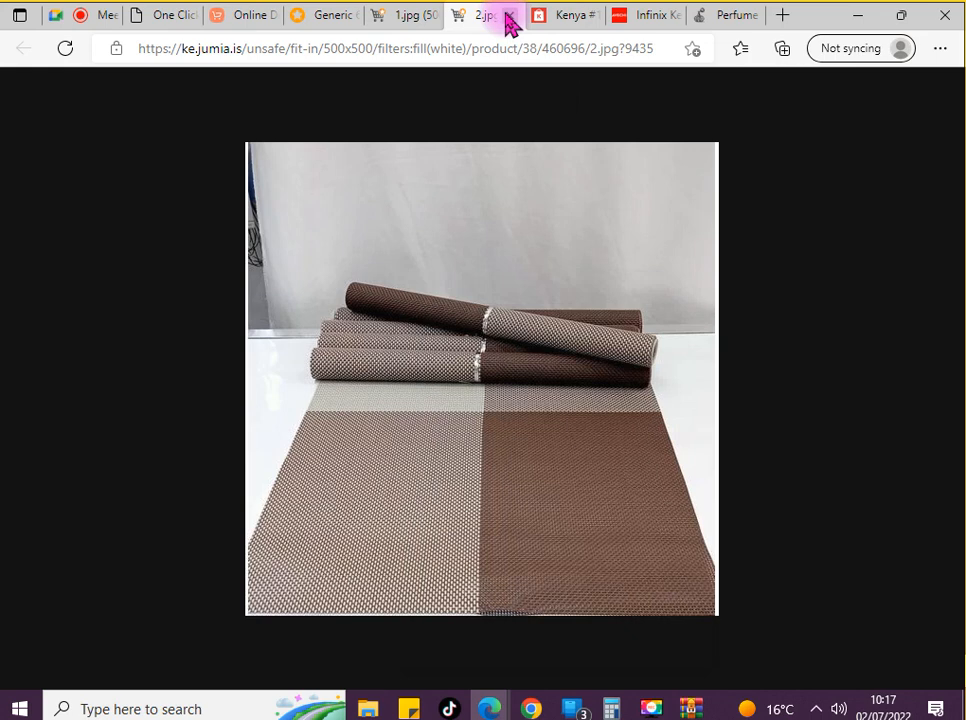
pyautogui.click(508, 17)
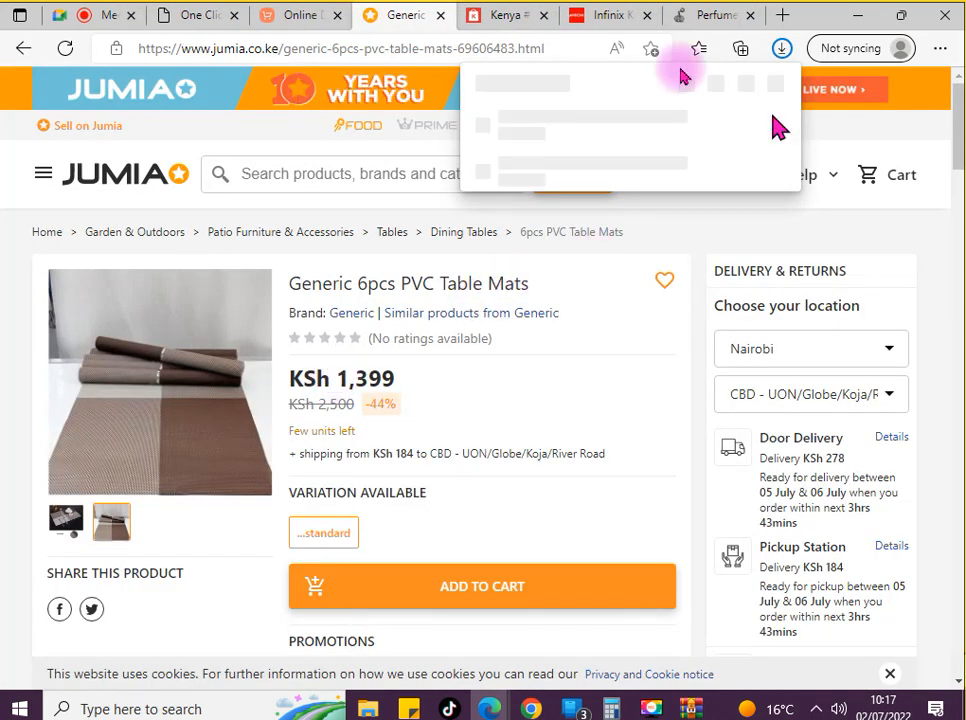
pyautogui.click(617, 18)
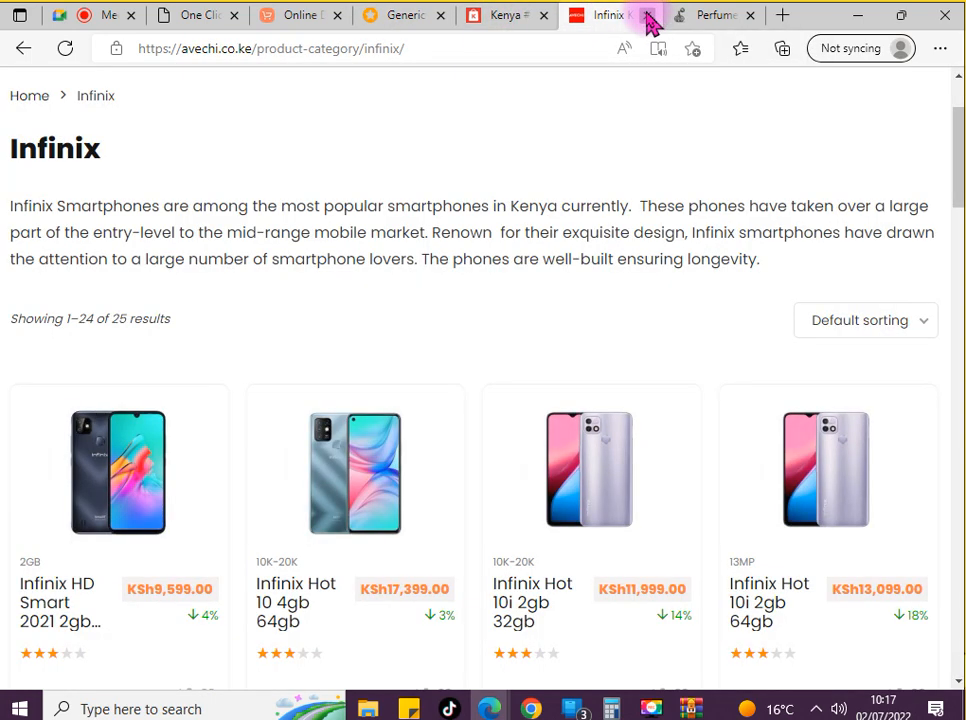
pyautogui.click(647, 16)
# Step: Search the web for aliexpress from the address bar
pyautogui.click(405, 48)
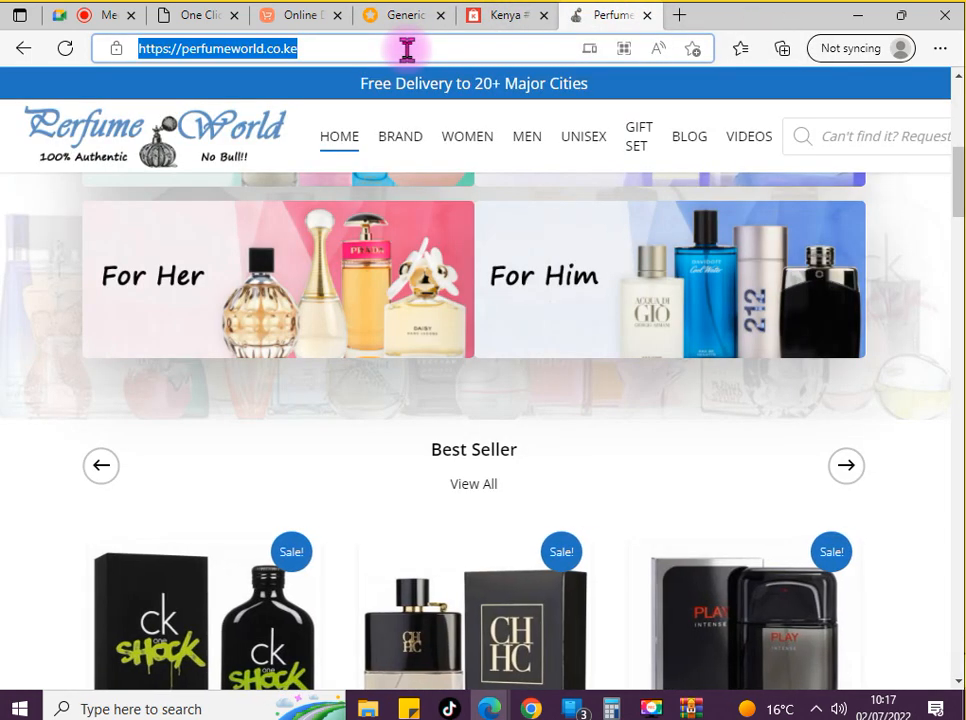
pyautogui.write('aliexpress')
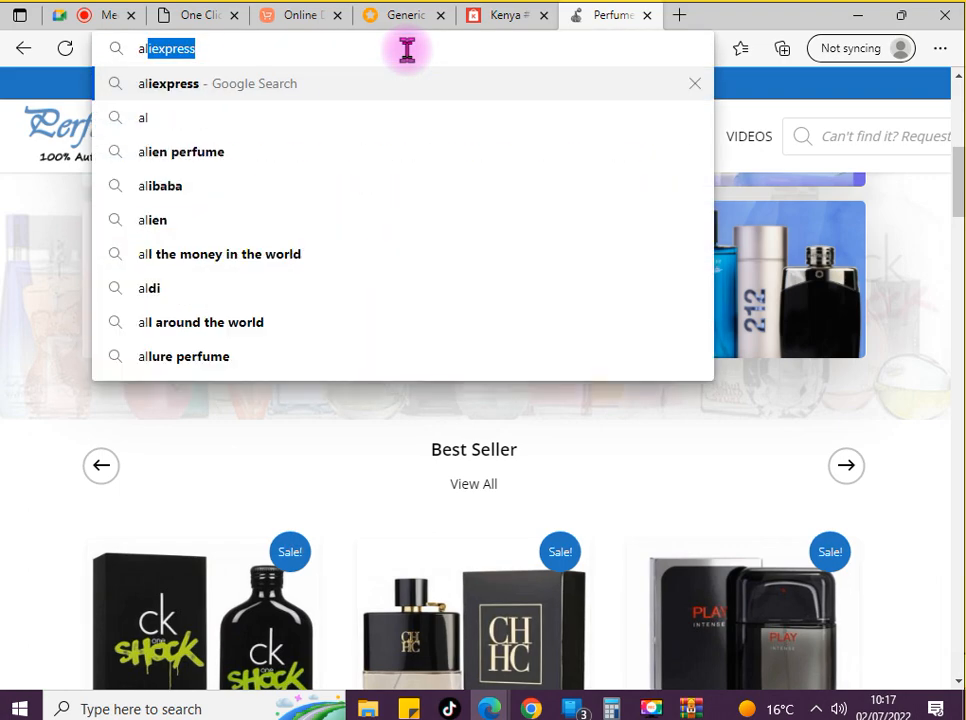
pyautogui.press('Return')
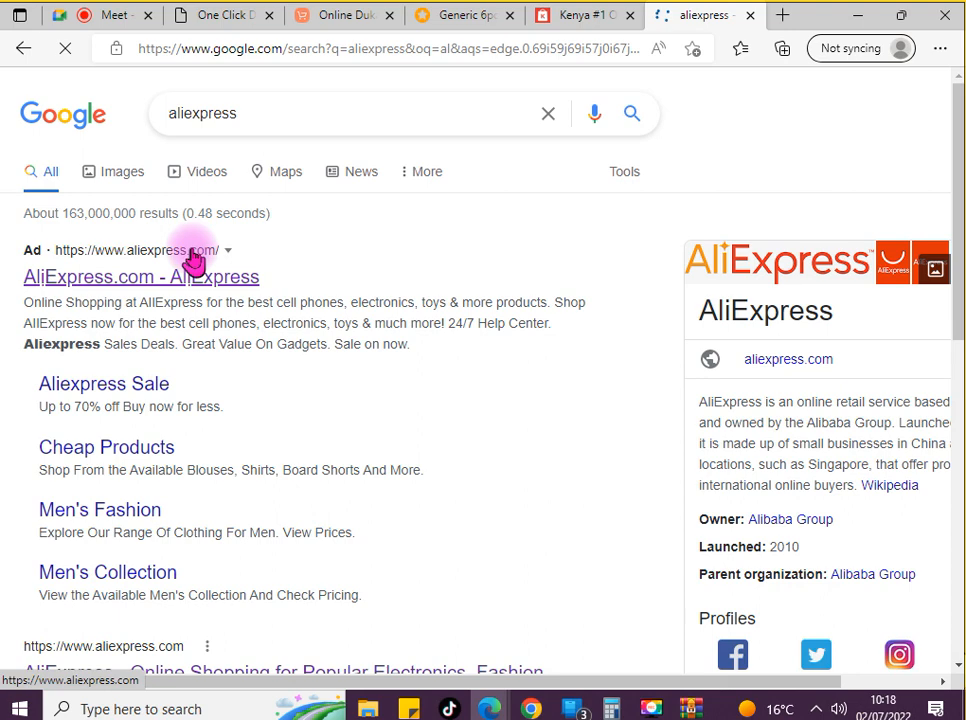
# Step: Browse AliExpress's Home Improvement listings down to the 5PCS USB Male Connector at KES 68
pyautogui.scroll(-2, 193, 260)
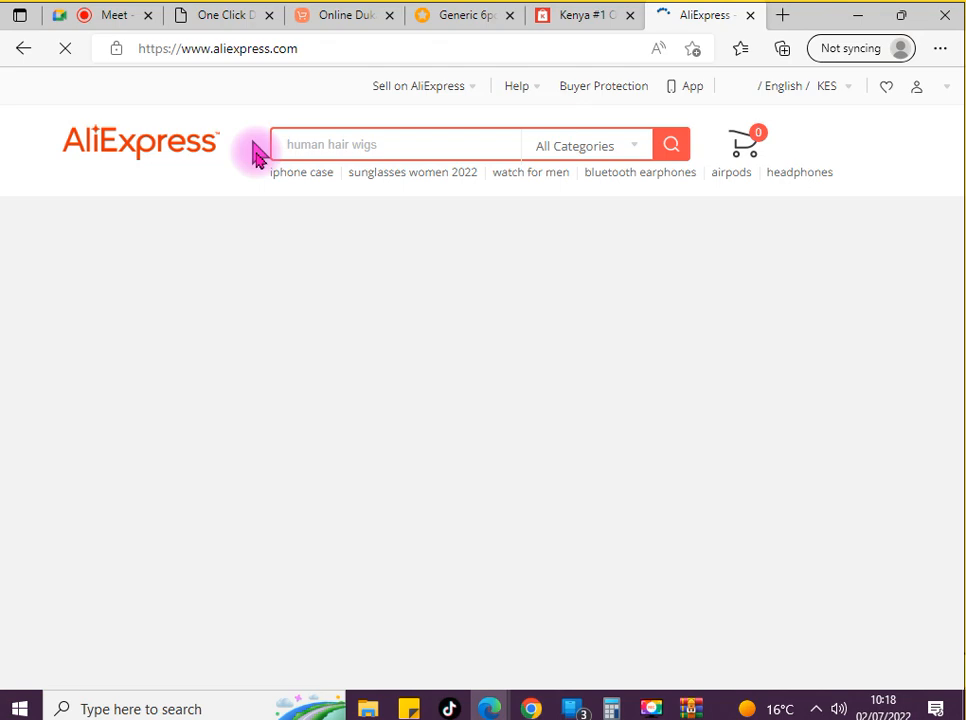
pyautogui.scroll(-1, 113, 435)
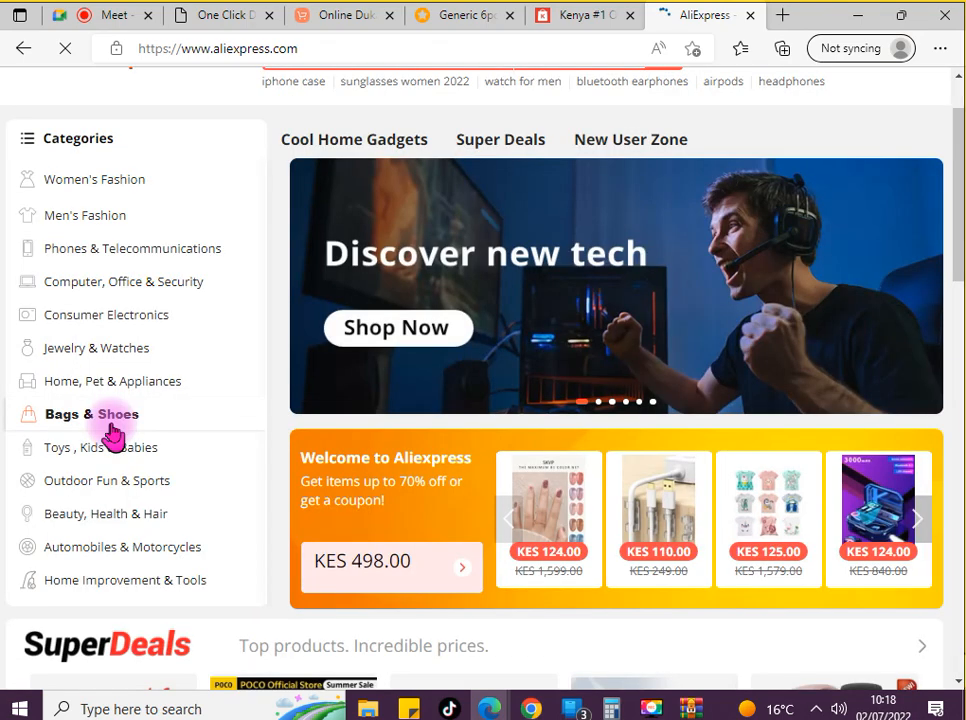
pyautogui.scroll(-2, 113, 435)
pyautogui.moveTo(110, 409)
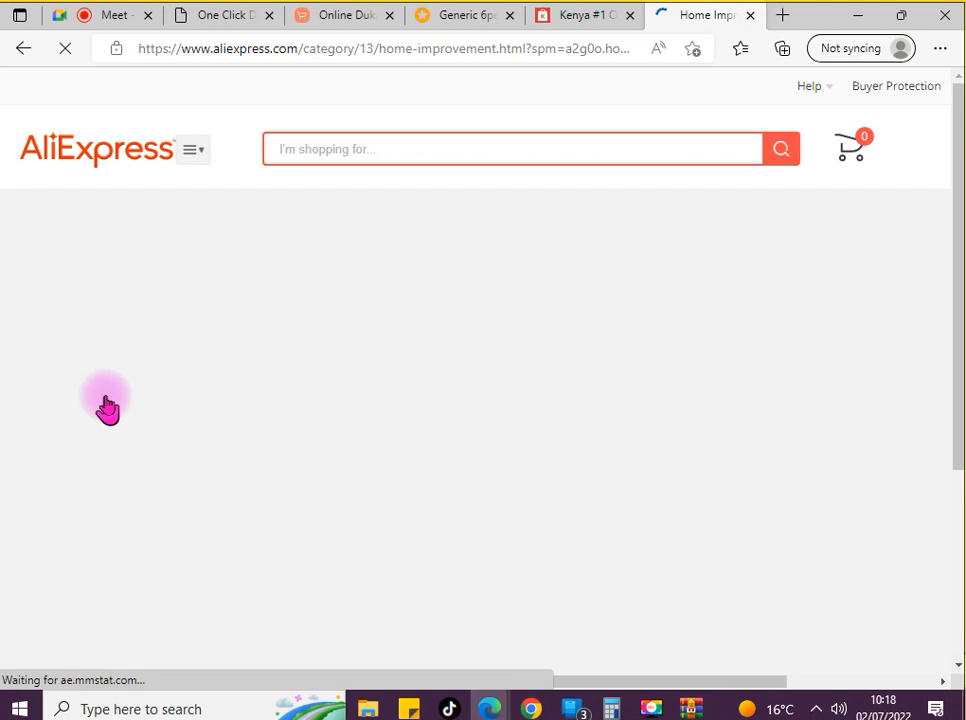
pyautogui.scroll(-2, 120, 410)
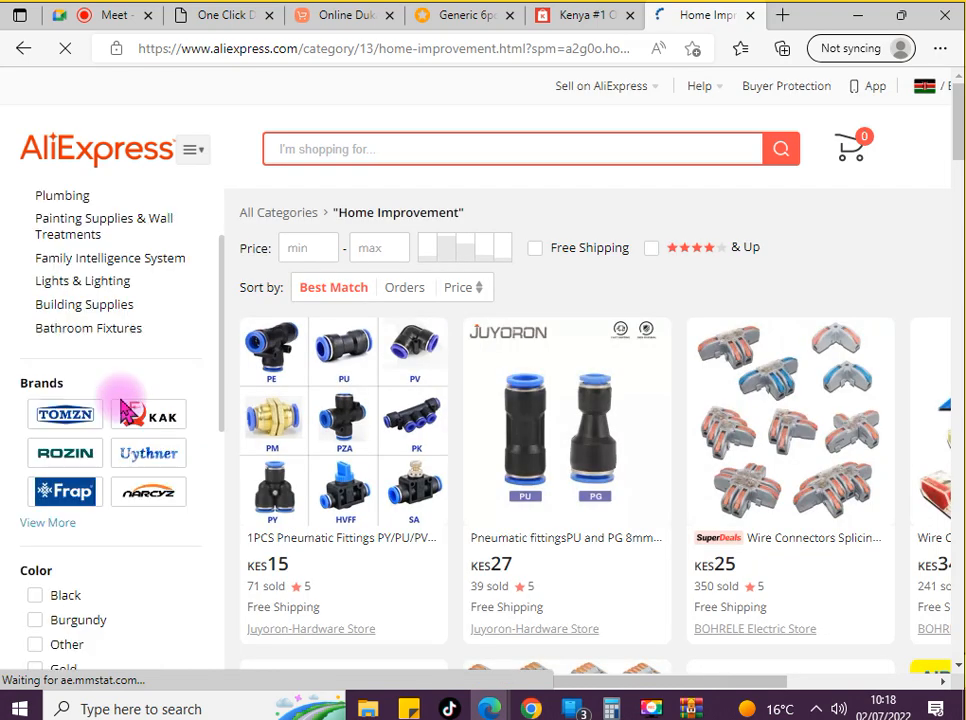
pyautogui.scroll(-3, 470, 438)
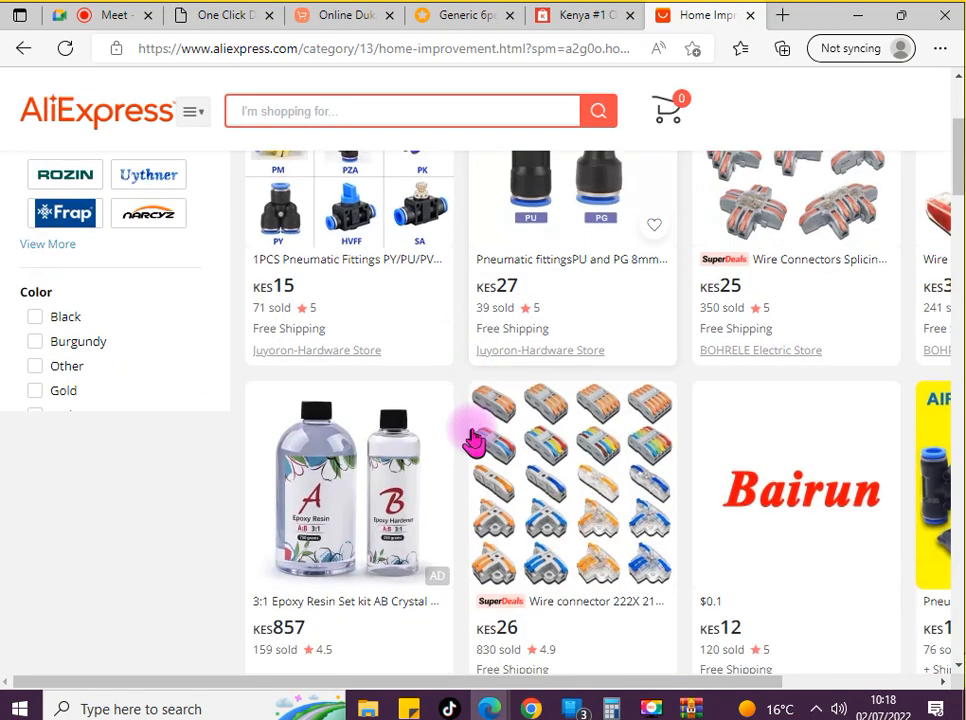
pyautogui.scroll(-1, 470, 438)
pyautogui.scroll(-2, 503, 420)
pyautogui.scroll(-2, 503, 420)
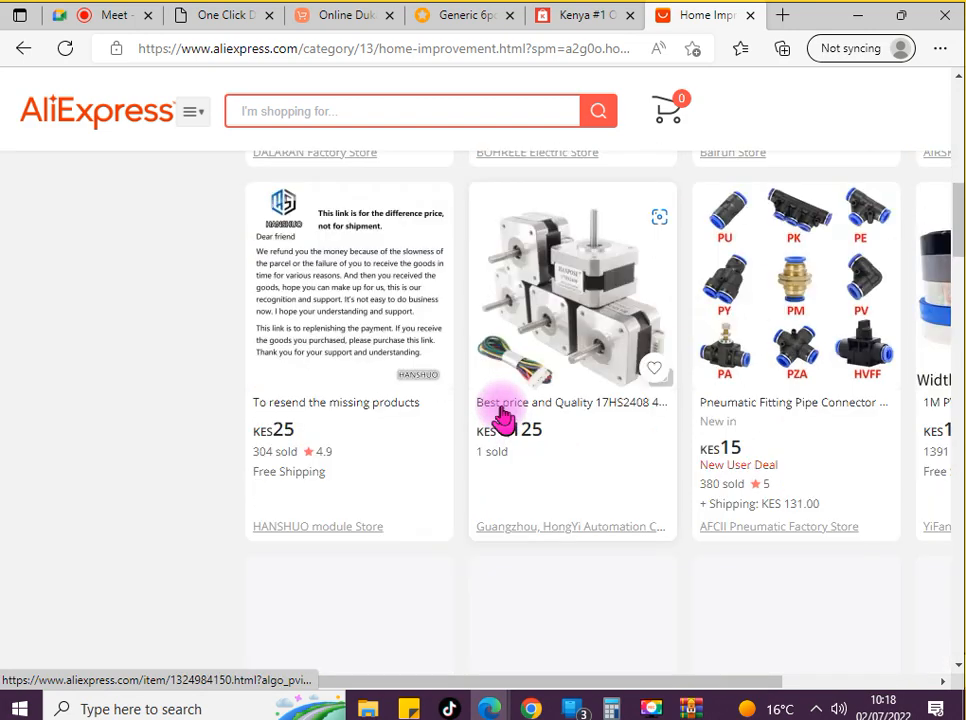
pyautogui.scroll(-5, 503, 416)
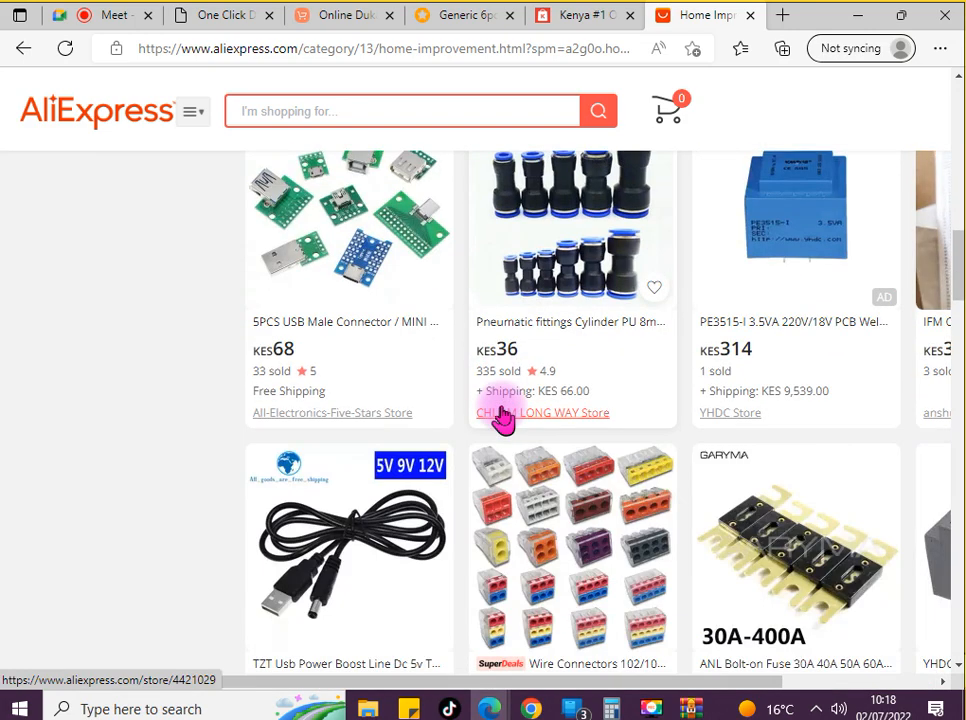
# Step: Open the 5PCS USB connector image on its own tab, after checking the import
pyautogui.rightClick(344, 216)
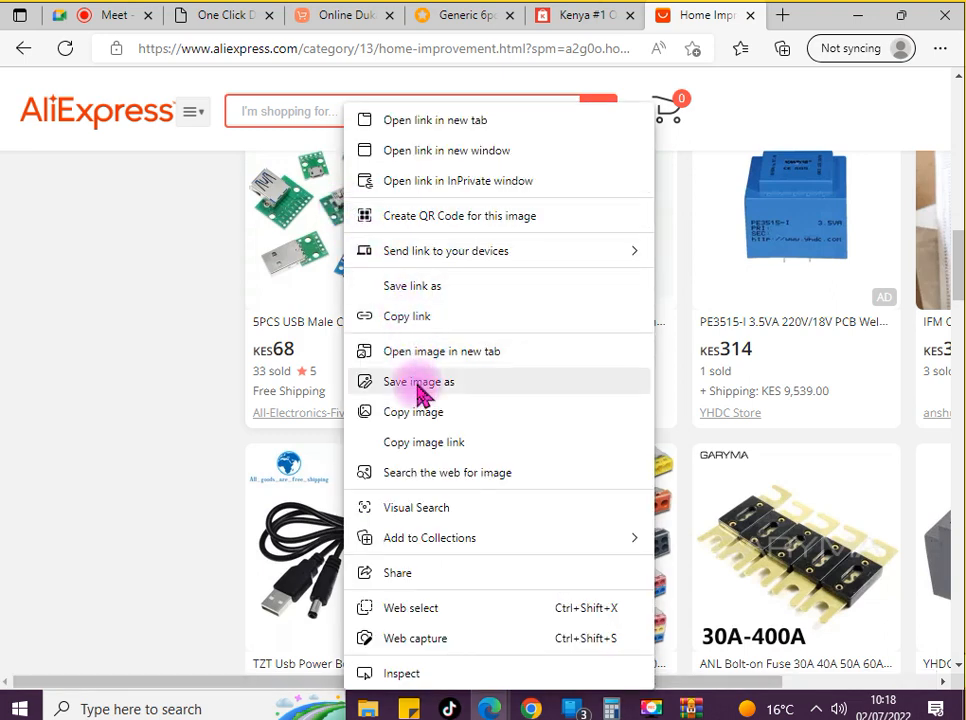
pyautogui.click(429, 355)
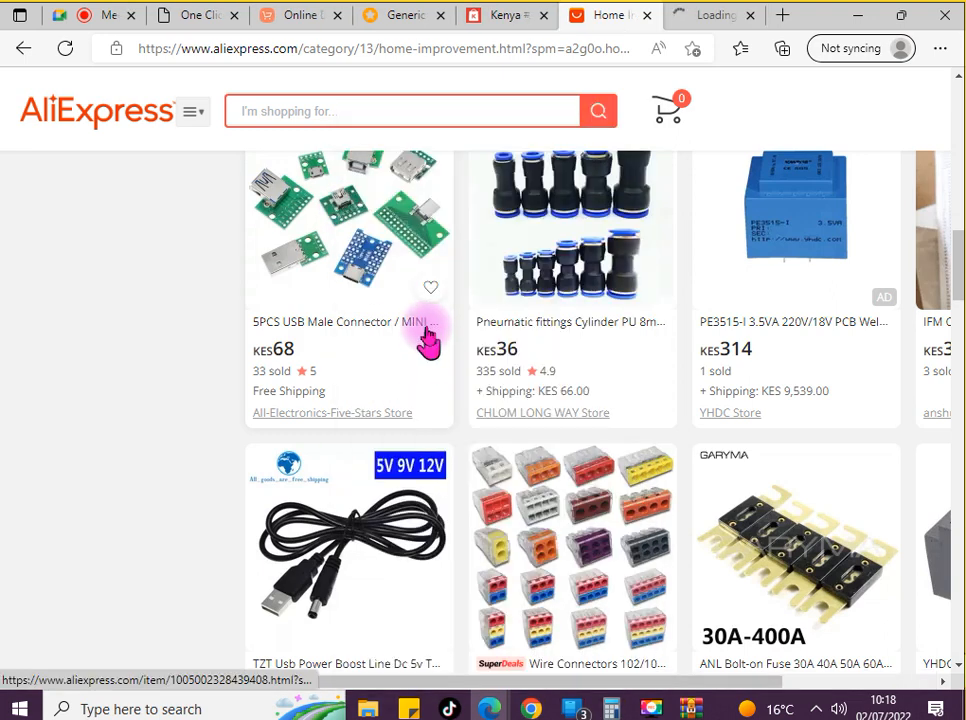
pyautogui.click(207, 17)
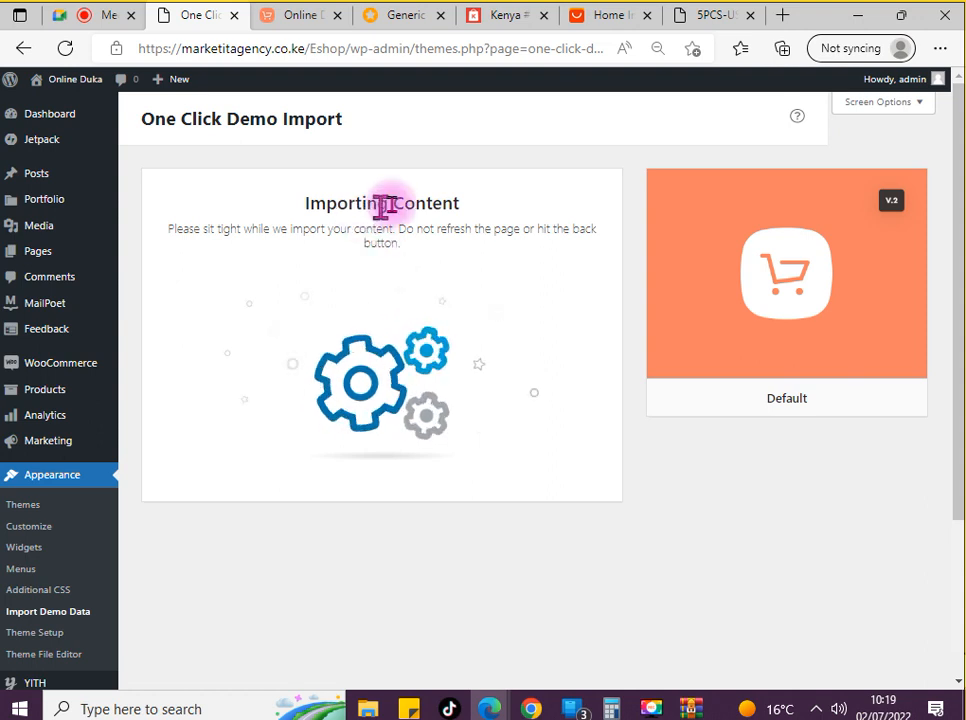
pyautogui.click(729, 28)
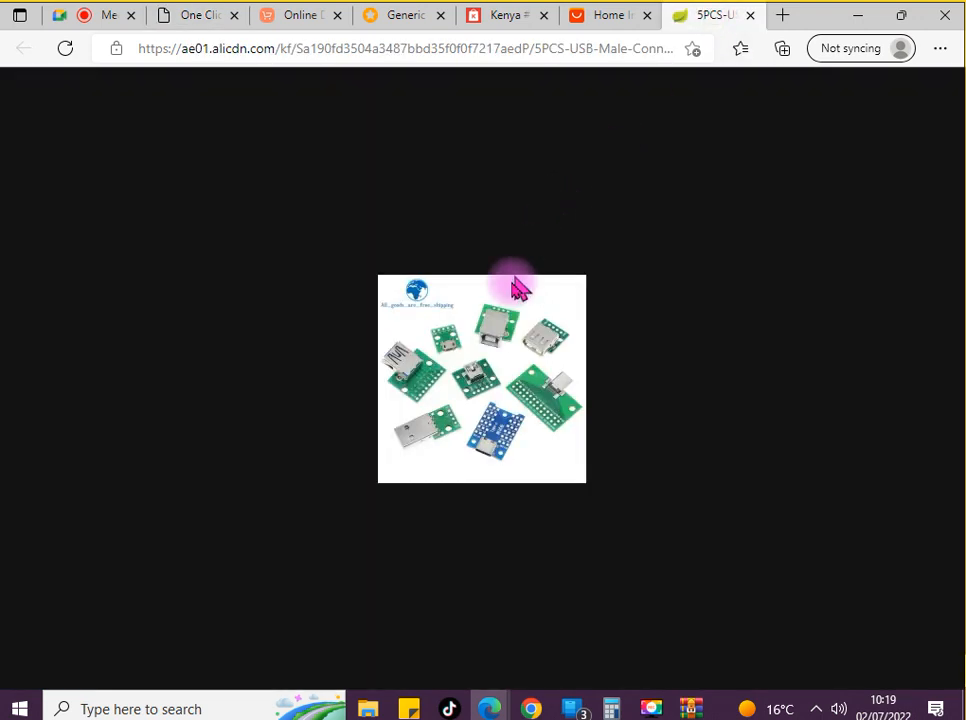
# Step: Save the connector image as WEBP named 1.1 in wshop, then return to the listing
pyautogui.rightClick(477, 382)
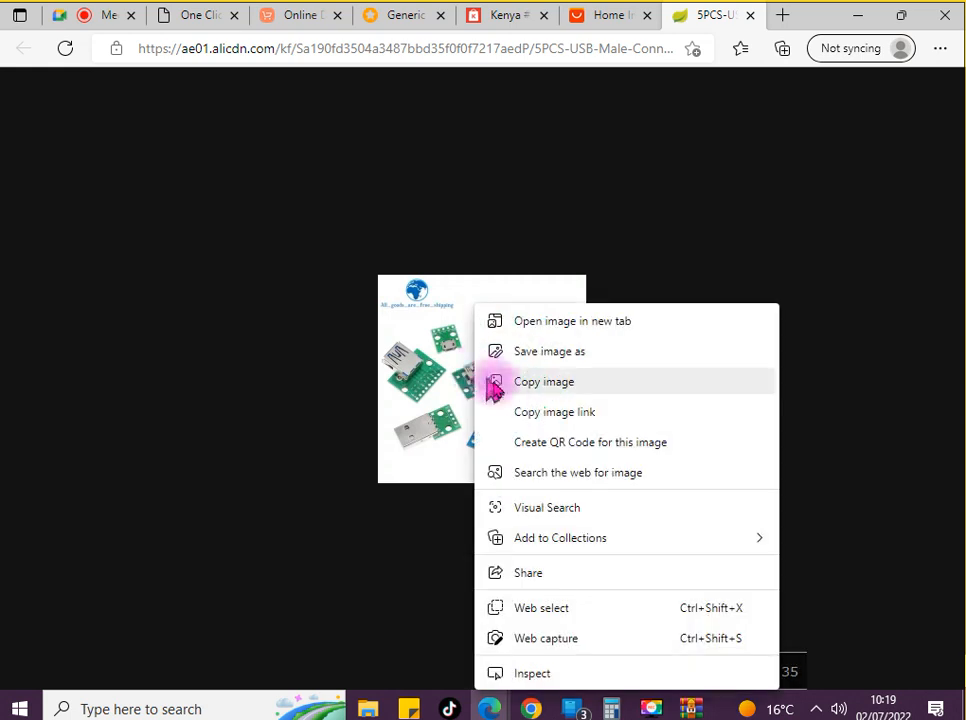
pyautogui.click(550, 351)
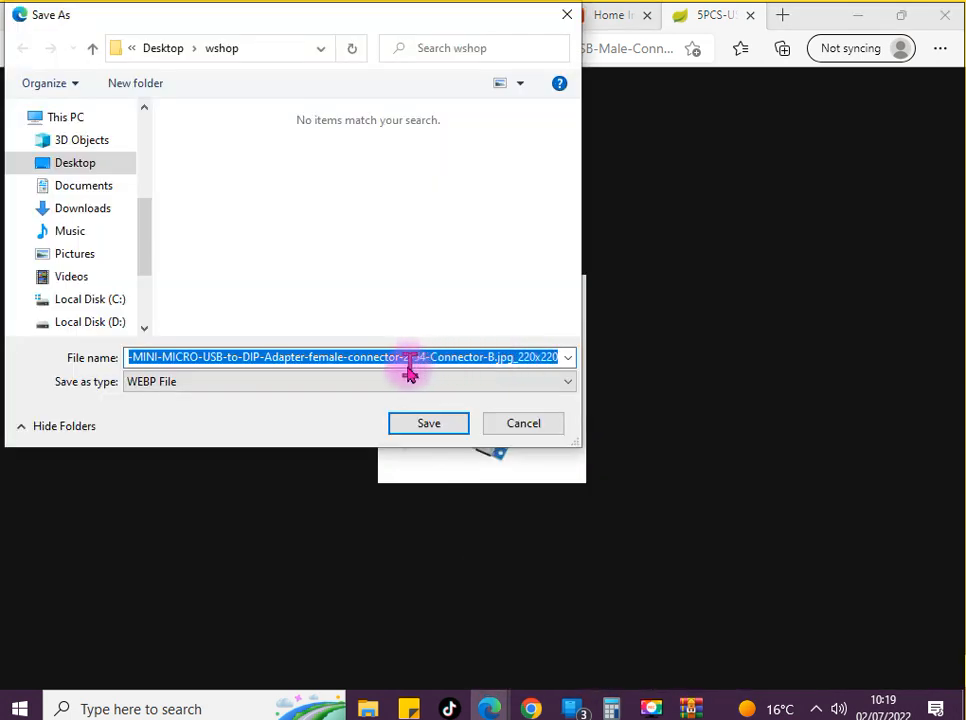
pyautogui.click(278, 383)
pyautogui.click(278, 383)
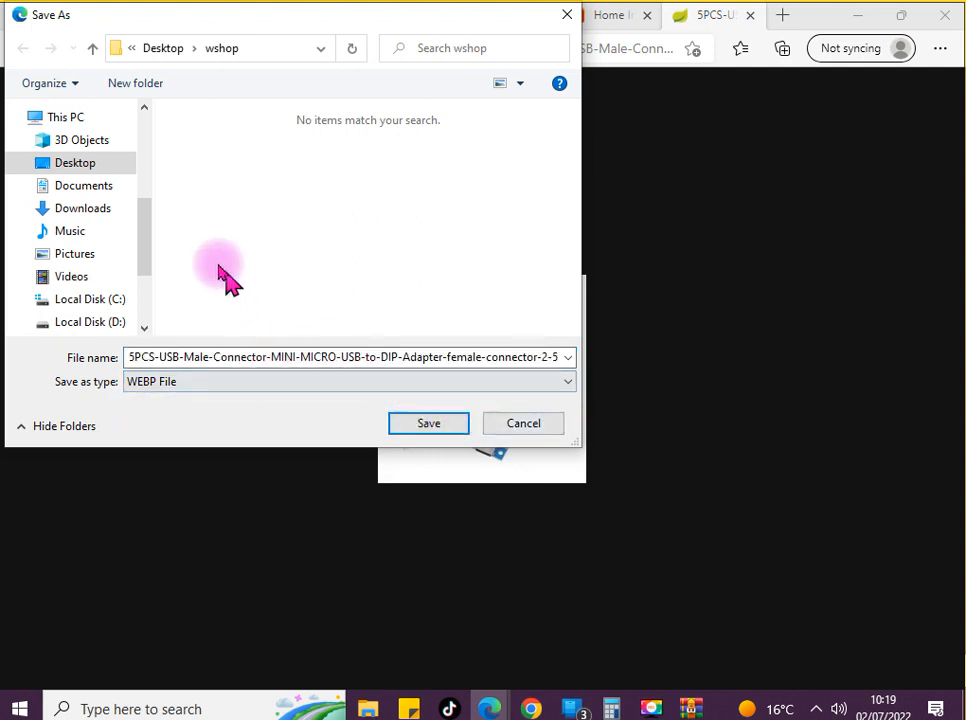
pyautogui.click(234, 357)
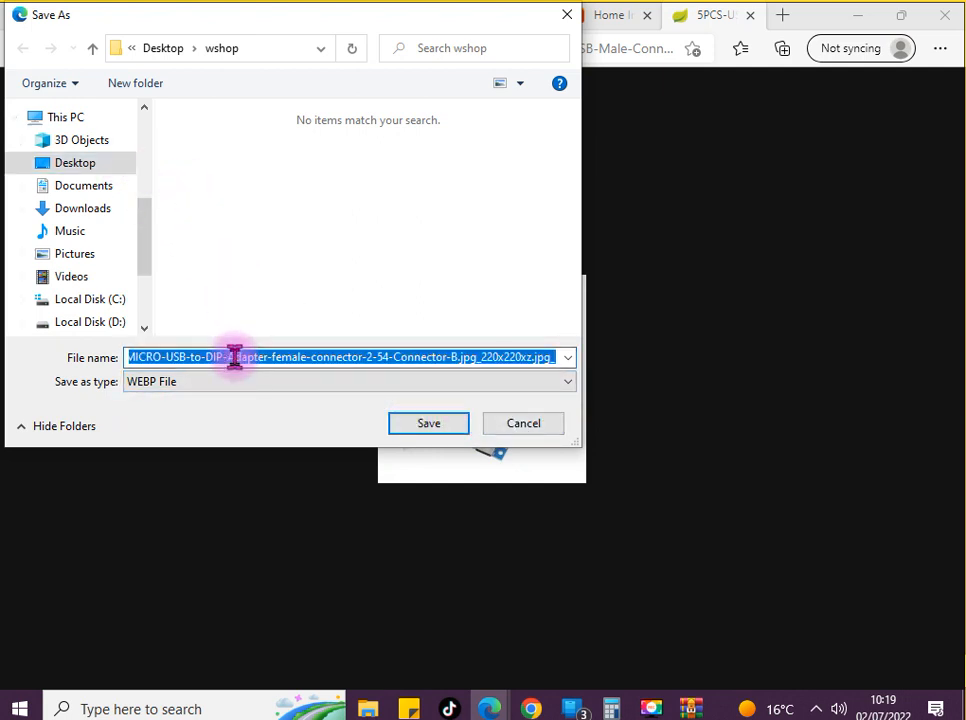
pyautogui.write('i')
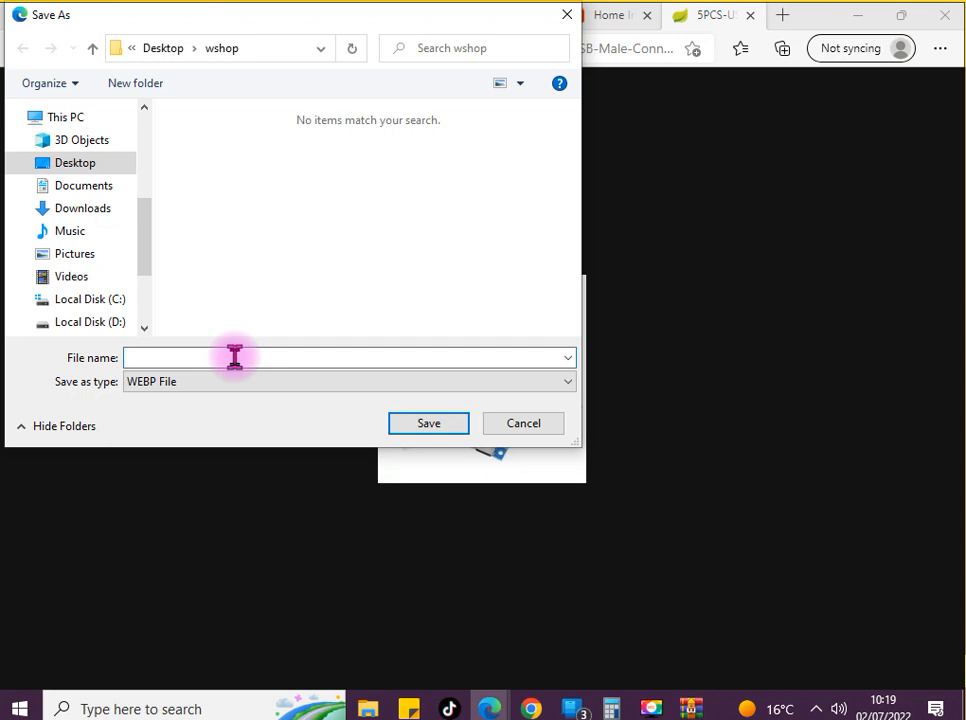
pyautogui.write('1.1')
pyautogui.press('Return')
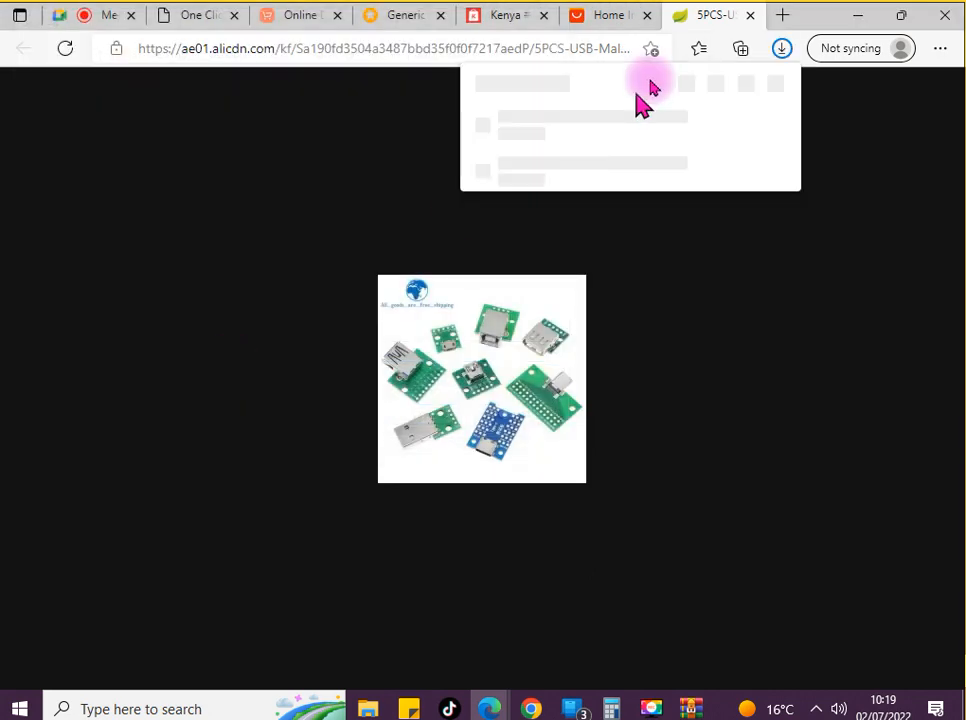
pyautogui.click(613, 16)
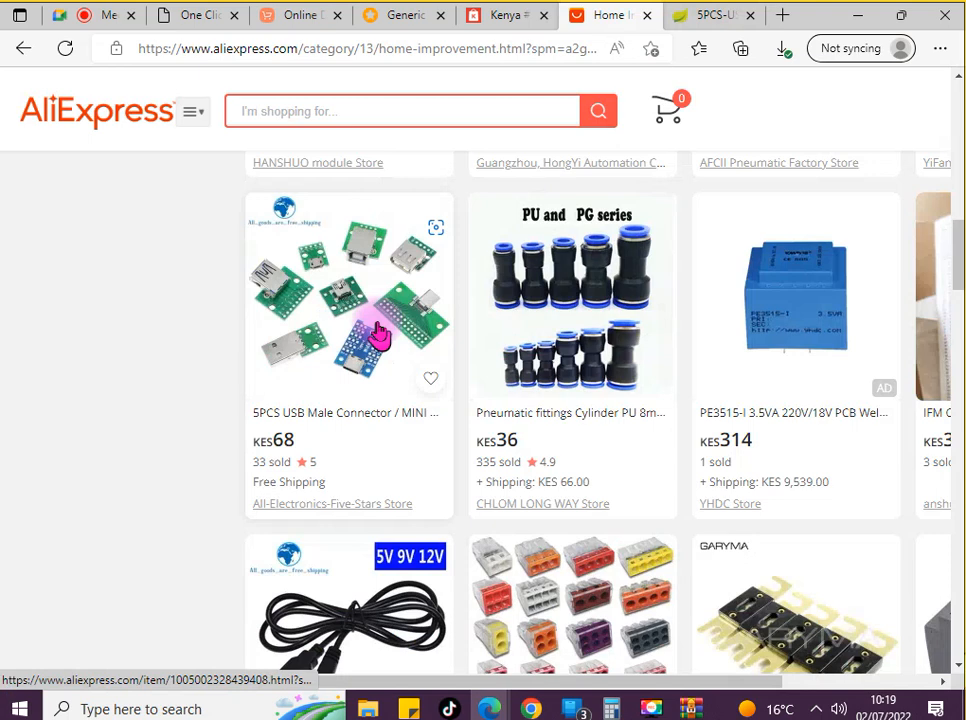
# Step: Save the USB connector product page's gallery photo as 1.2, then return to Online Duka
pyautogui.click(378, 335)
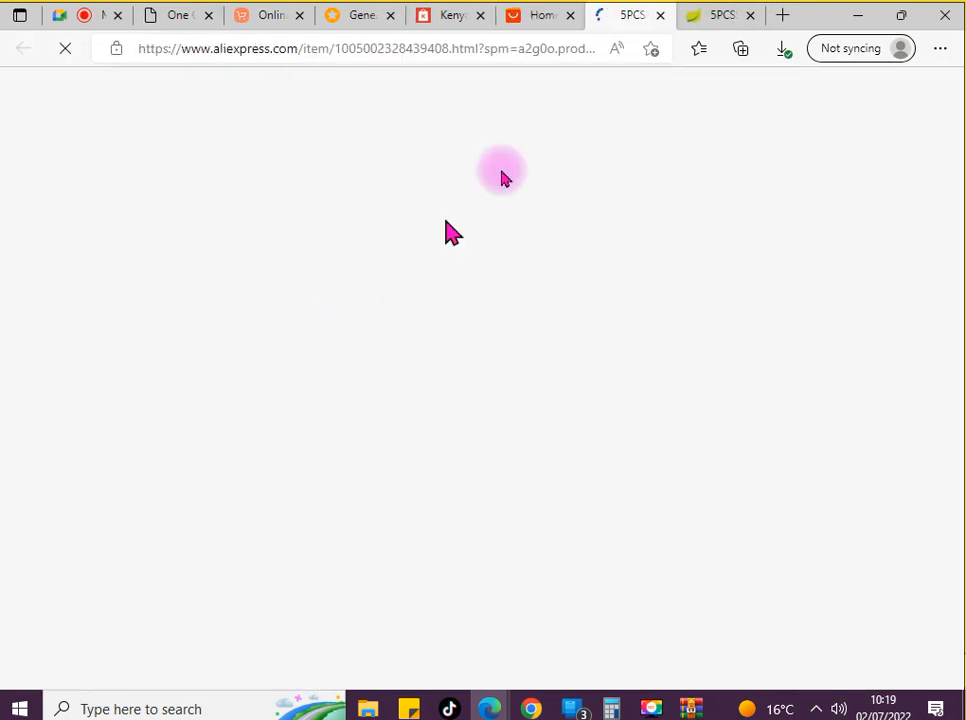
pyautogui.click(750, 15)
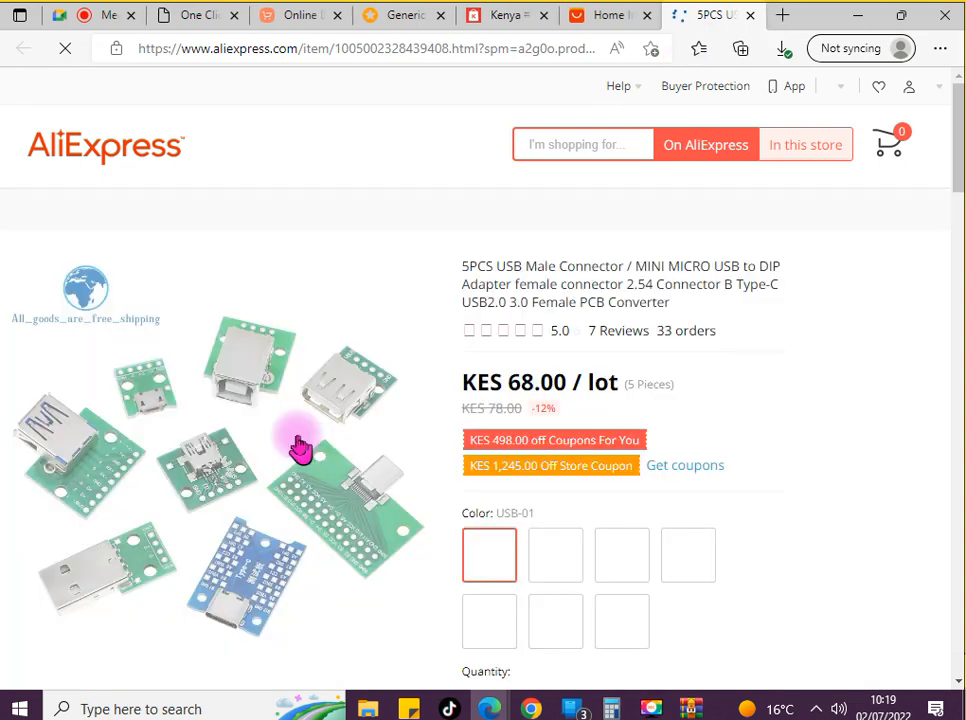
pyautogui.scroll(-3, 300, 450)
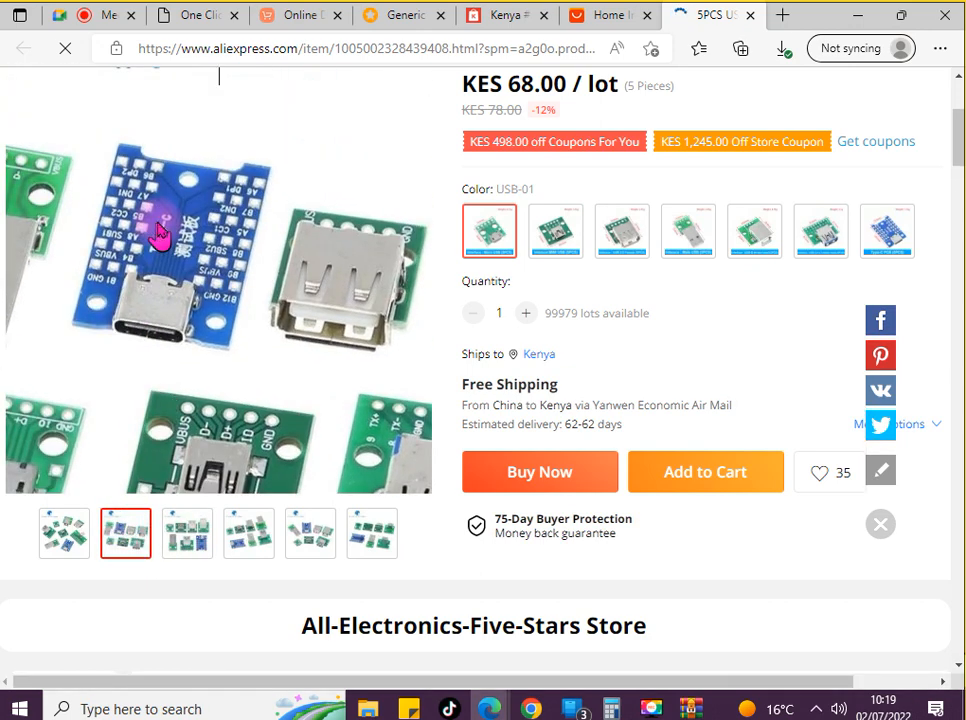
pyautogui.rightClick(158, 226)
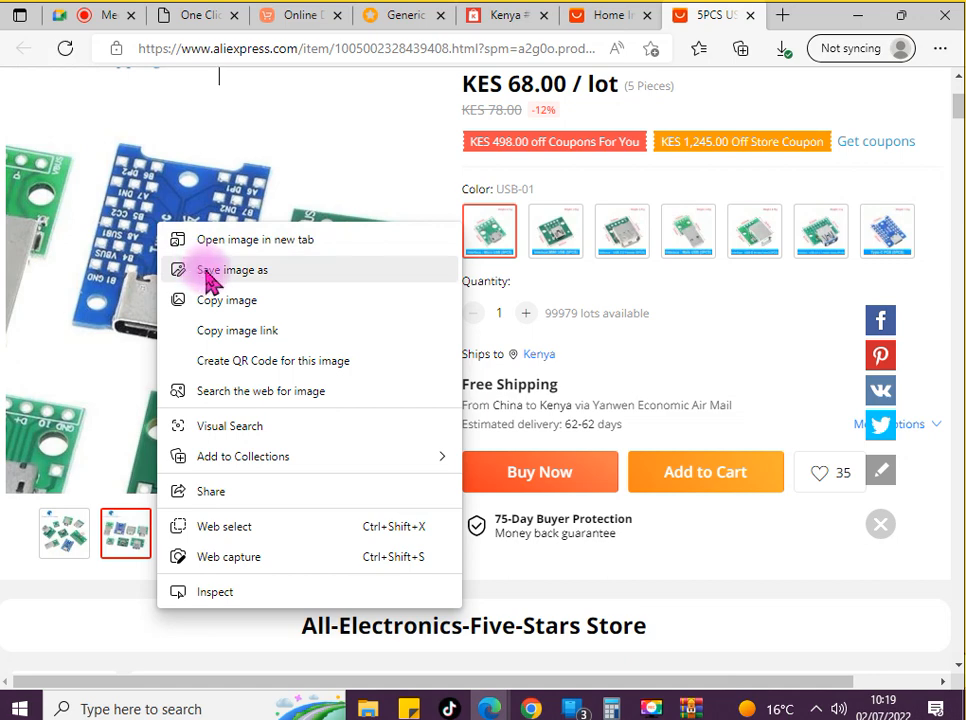
pyautogui.click(208, 280)
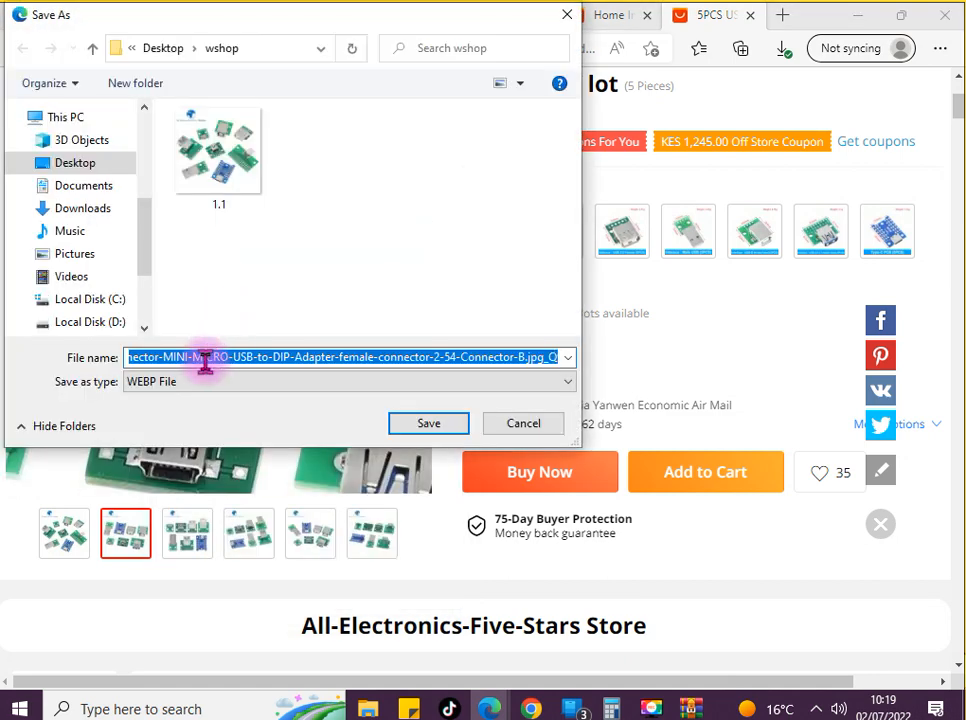
pyautogui.write('1.2')
pyautogui.press('Return')
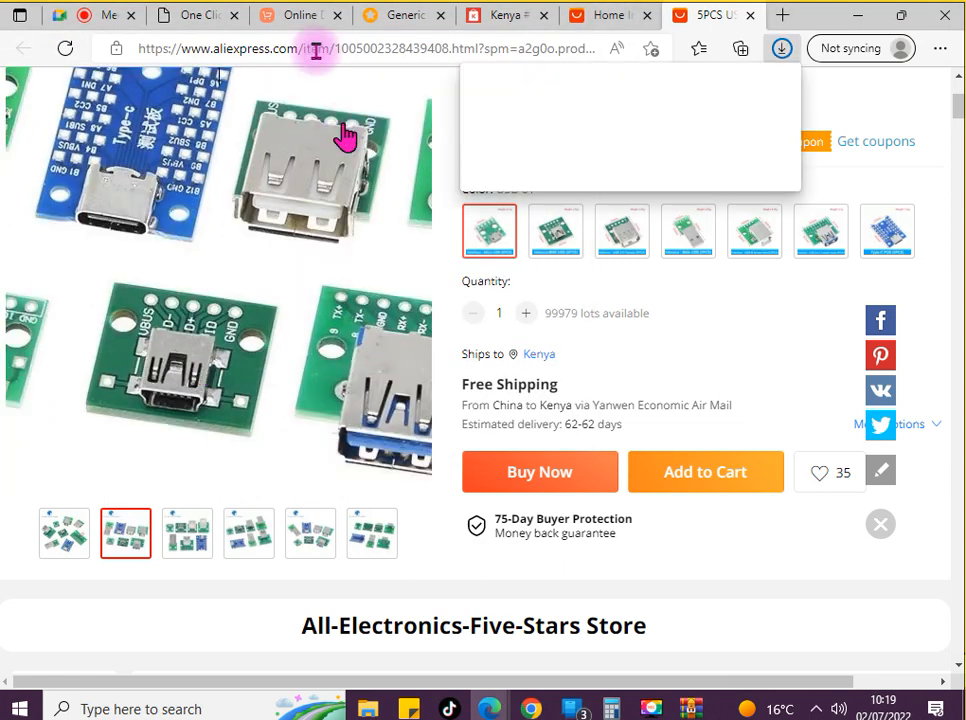
pyautogui.click(296, 15)
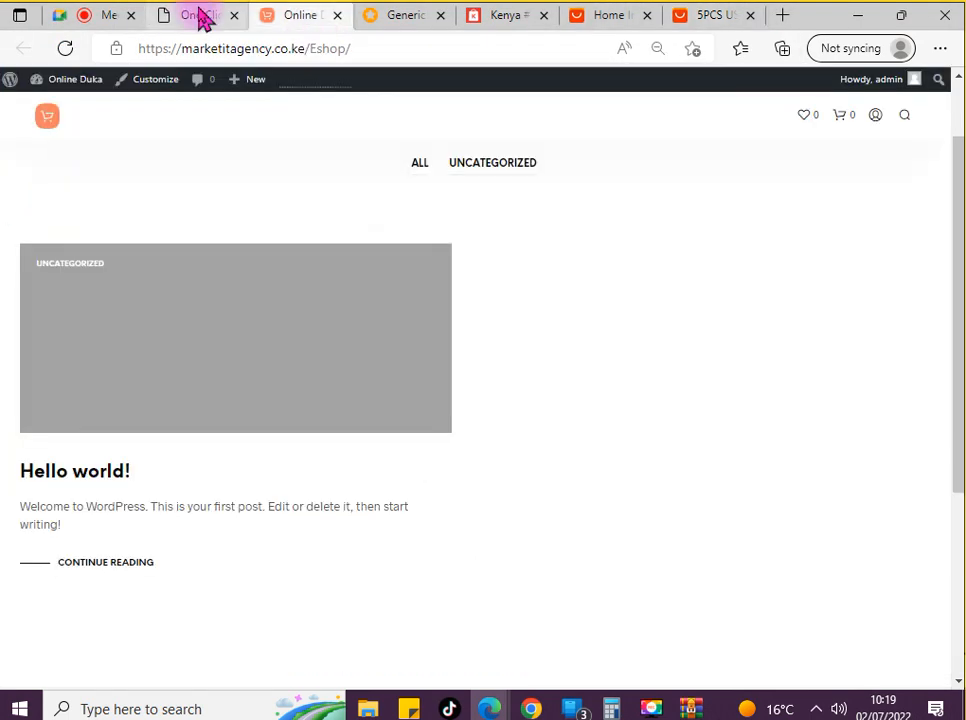
# Step: Check the storefront still shows only Hello world, ending on the still-running Default demo import
pyautogui.click(203, 18)
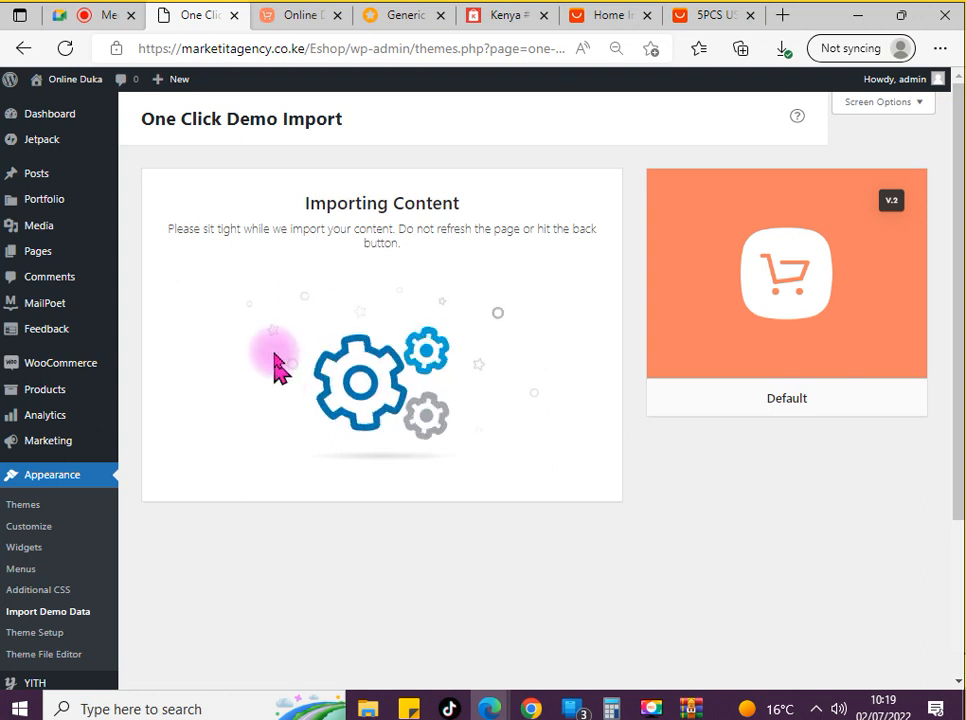
pyautogui.click(296, 16)
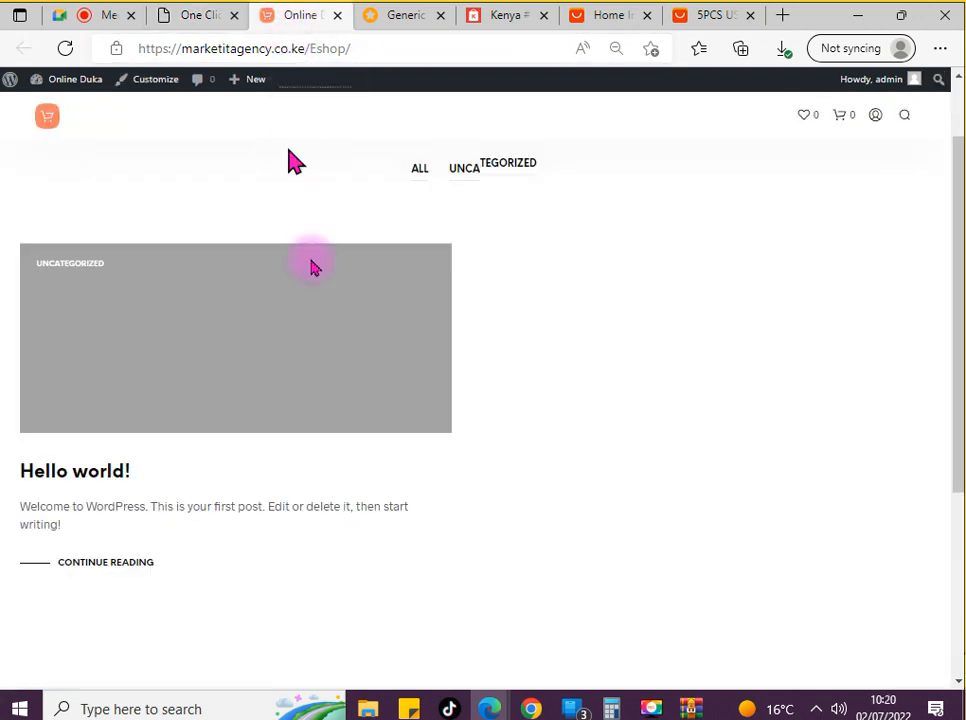
pyautogui.scroll(-4, 312, 272)
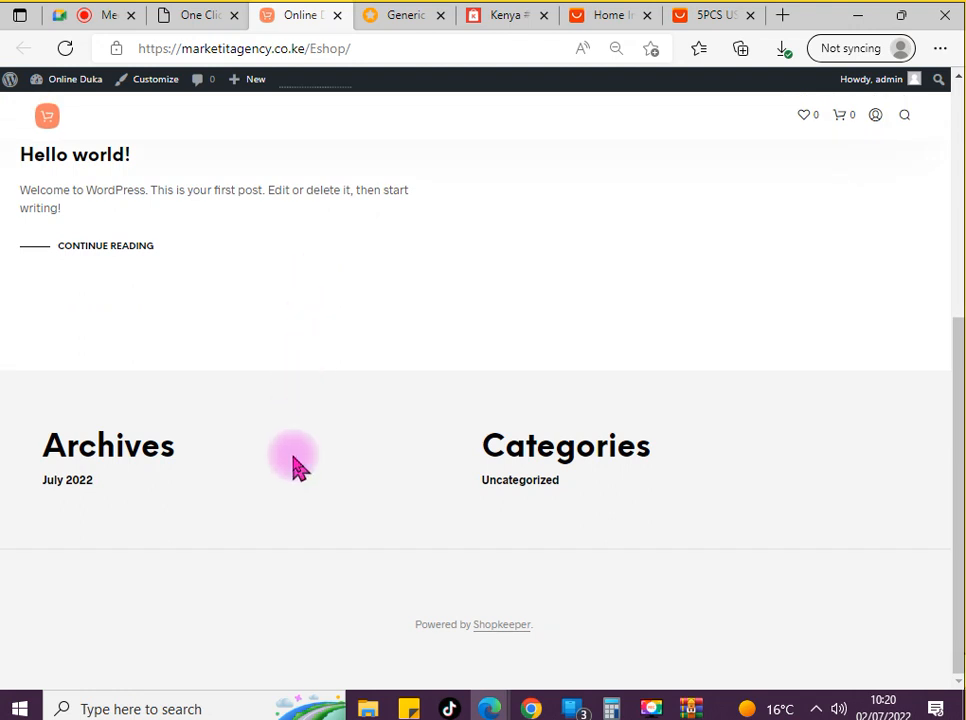
pyautogui.scroll(4, 356, 474)
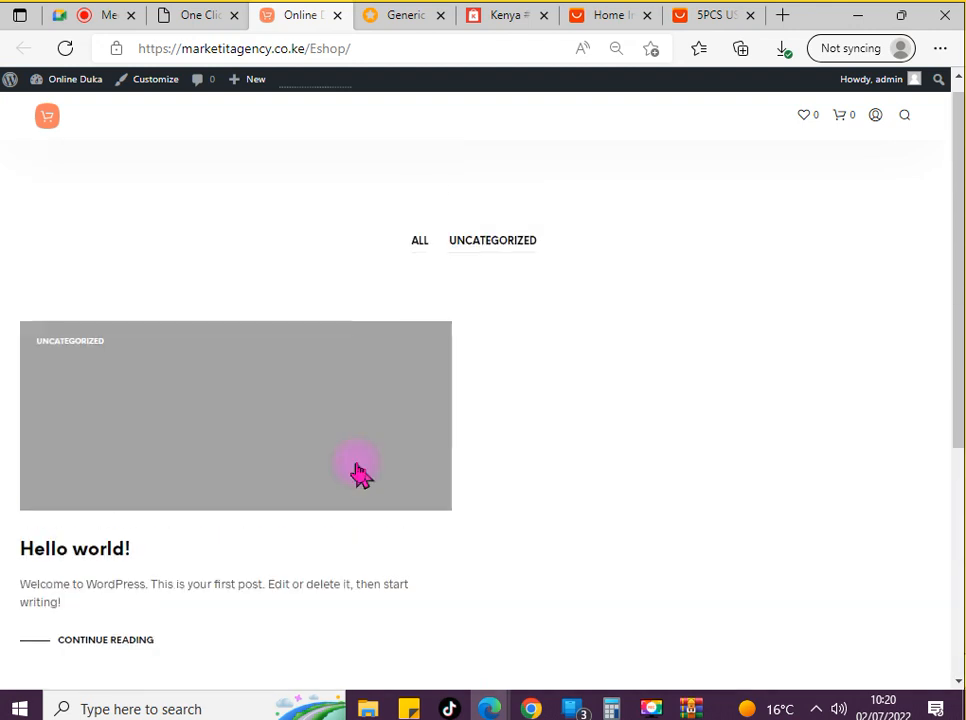
pyautogui.click(209, 16)
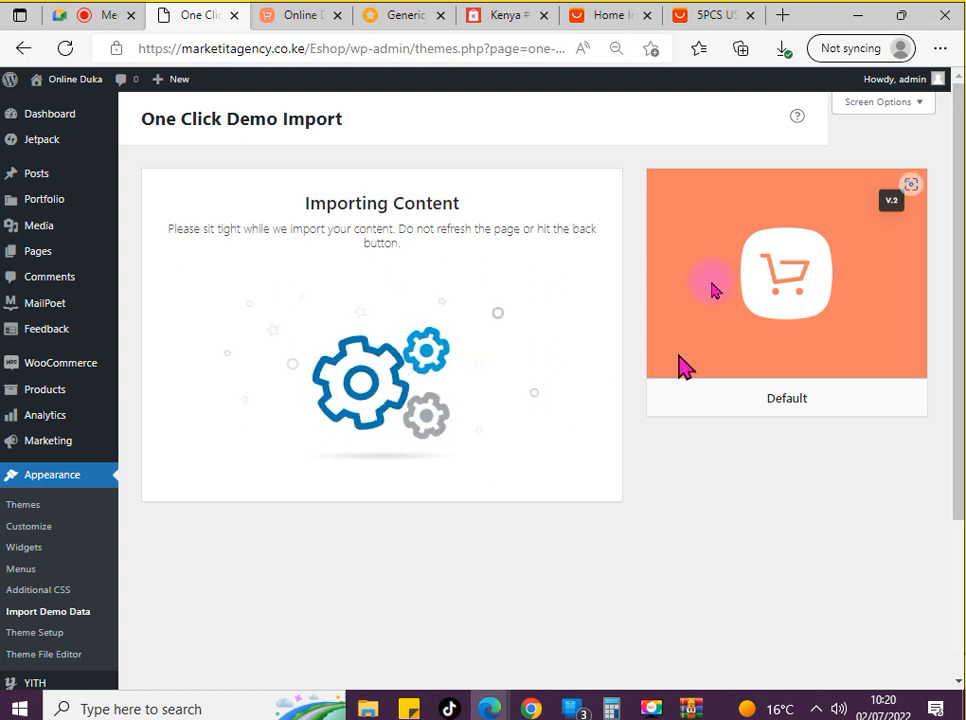
# Step: Search Google for 'shopify' in a new tab and scroll through the results
pyautogui.click(783, 16)
pyautogui.write('cm')
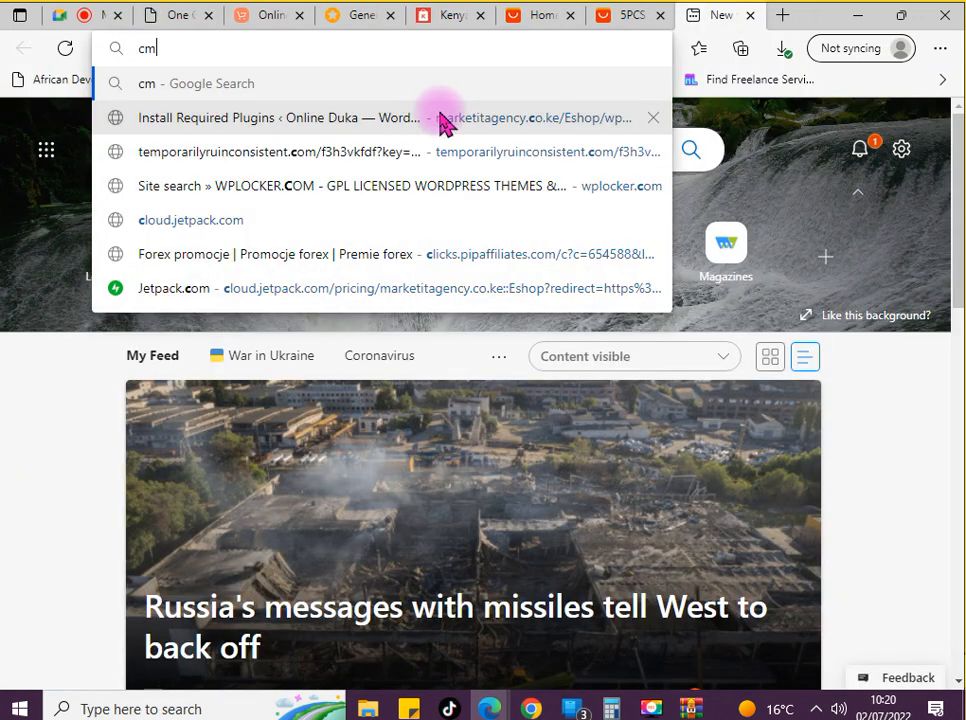
pyautogui.press('BackSpace')
pyautogui.press('BackSpace')
pyautogui.write('sh')
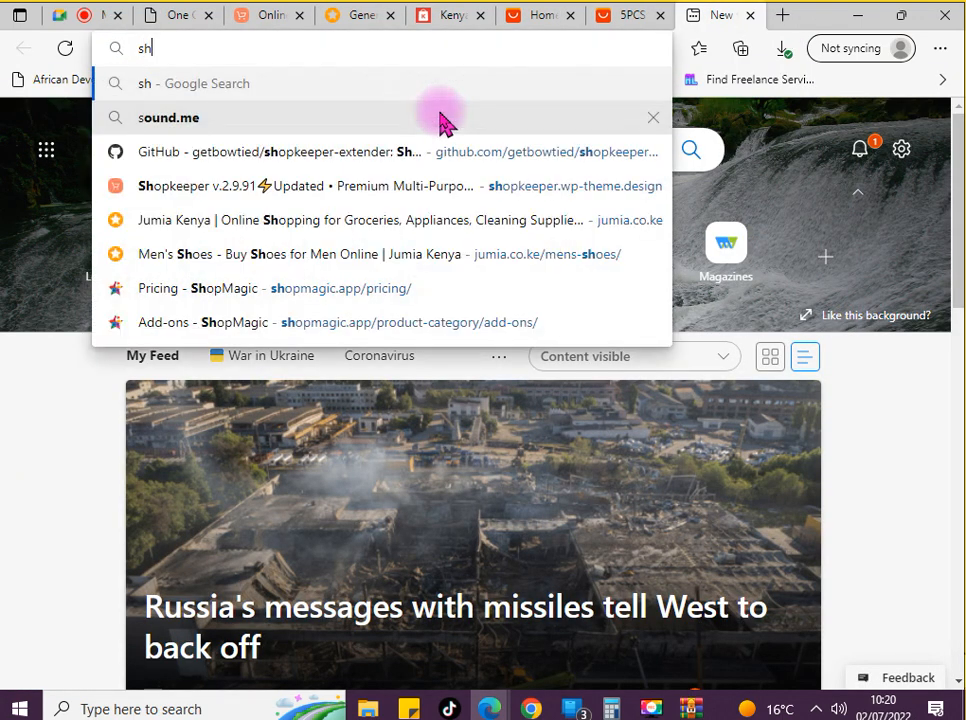
pyautogui.write('opify')
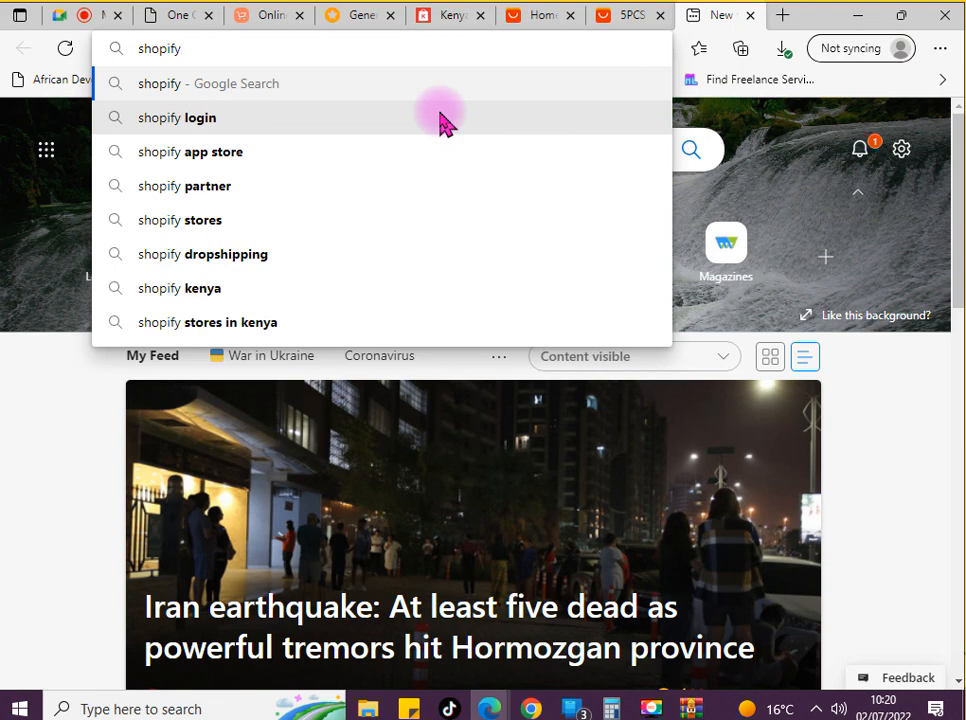
pyautogui.press('Return')
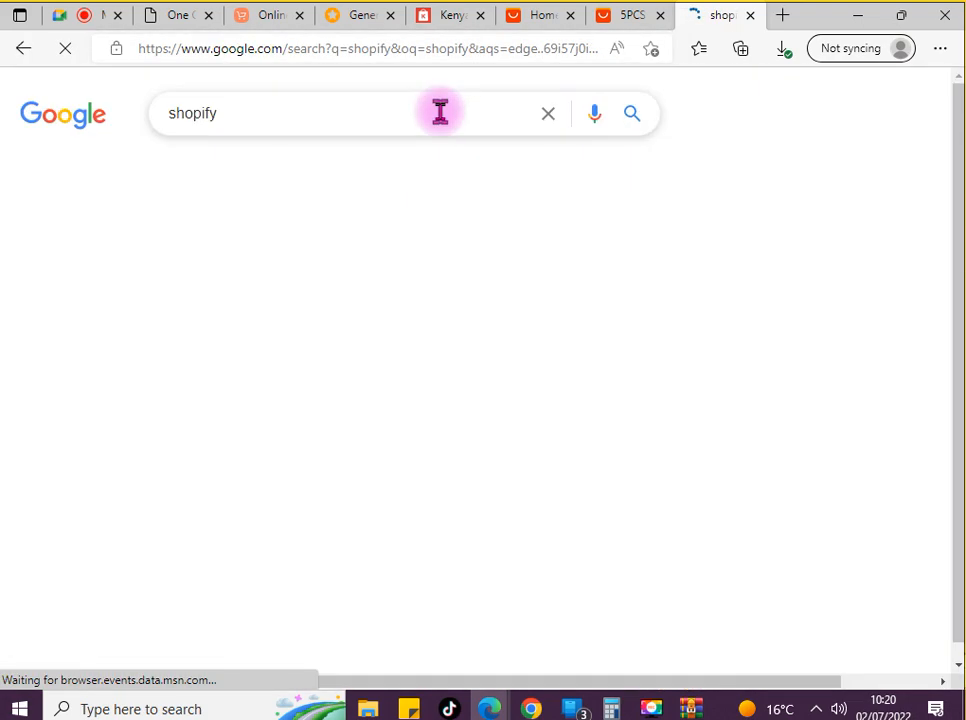
pyautogui.scroll(-1, 348, 266)
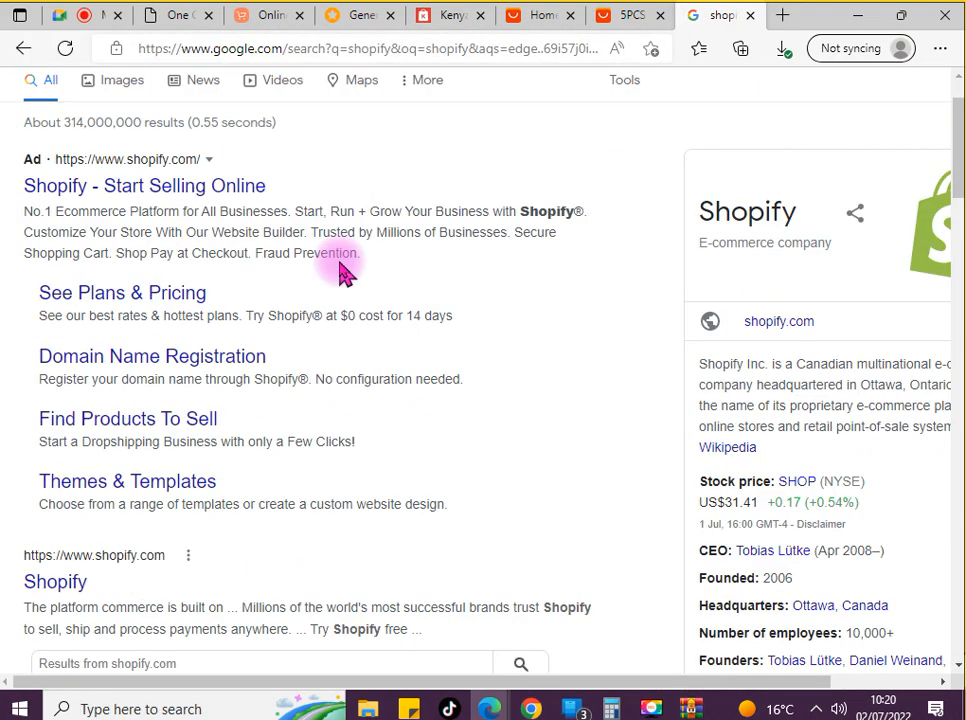
pyautogui.scroll(-1, 340, 272)
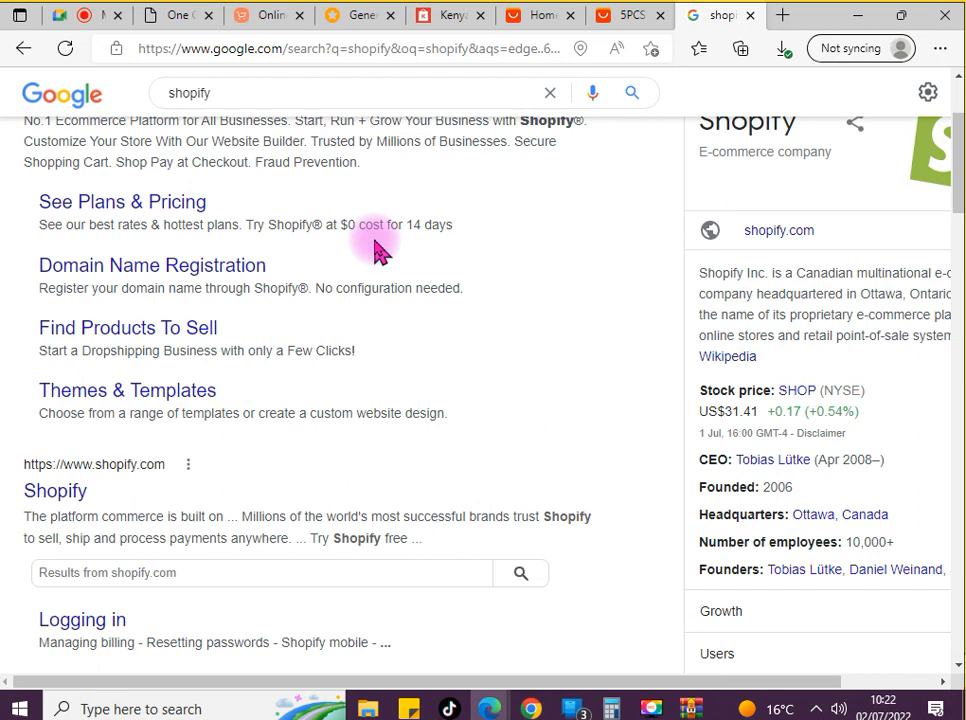
pyautogui.scroll(2, 367, 341)
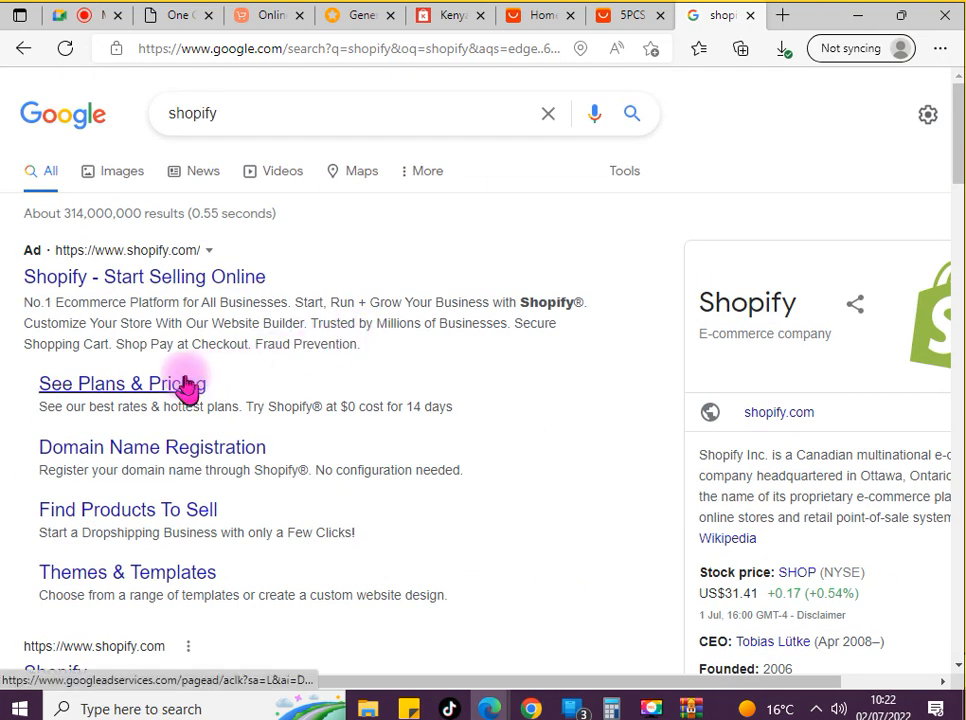
pyautogui.scroll(-1, 186, 386)
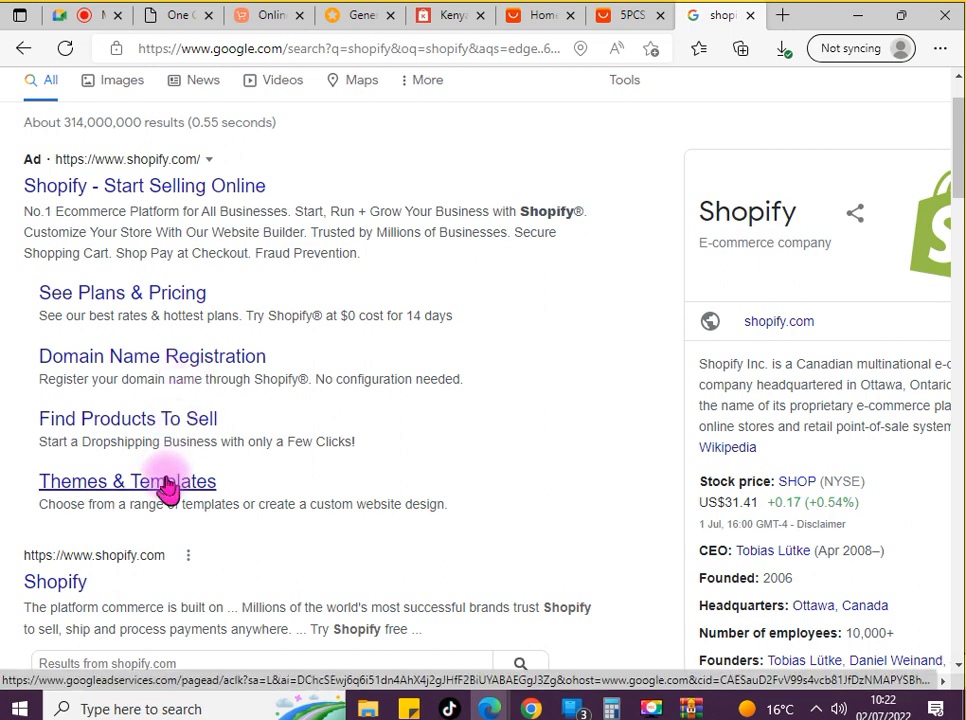
# Step: Open shopify.com, dismiss the Editions announcement, and select the free-trial email field
pyautogui.scroll(-2, 166, 470)
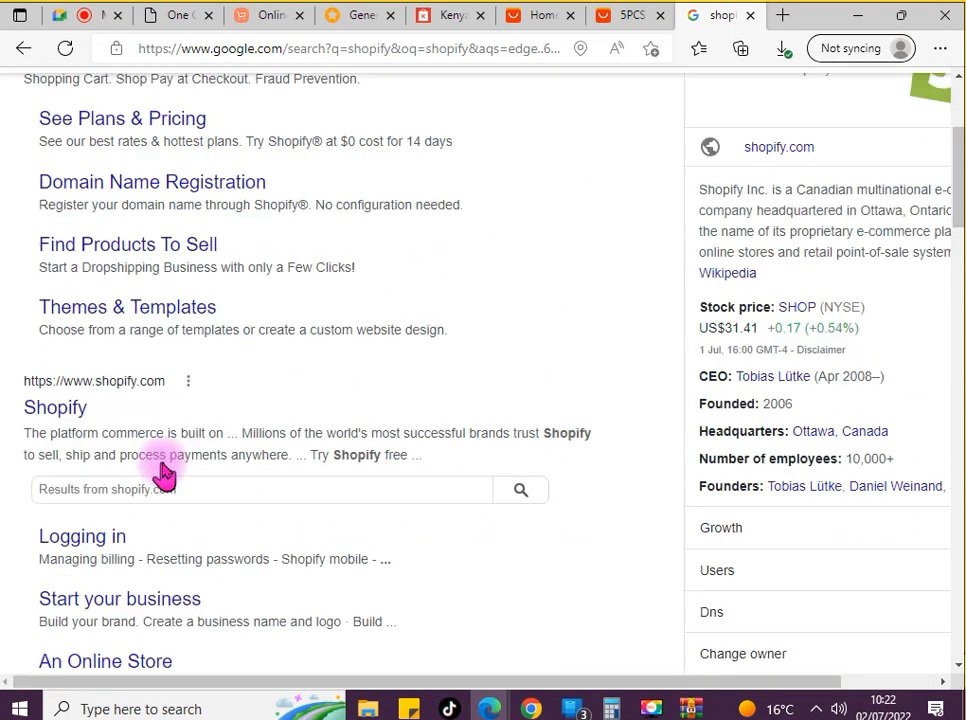
pyautogui.click(69, 411)
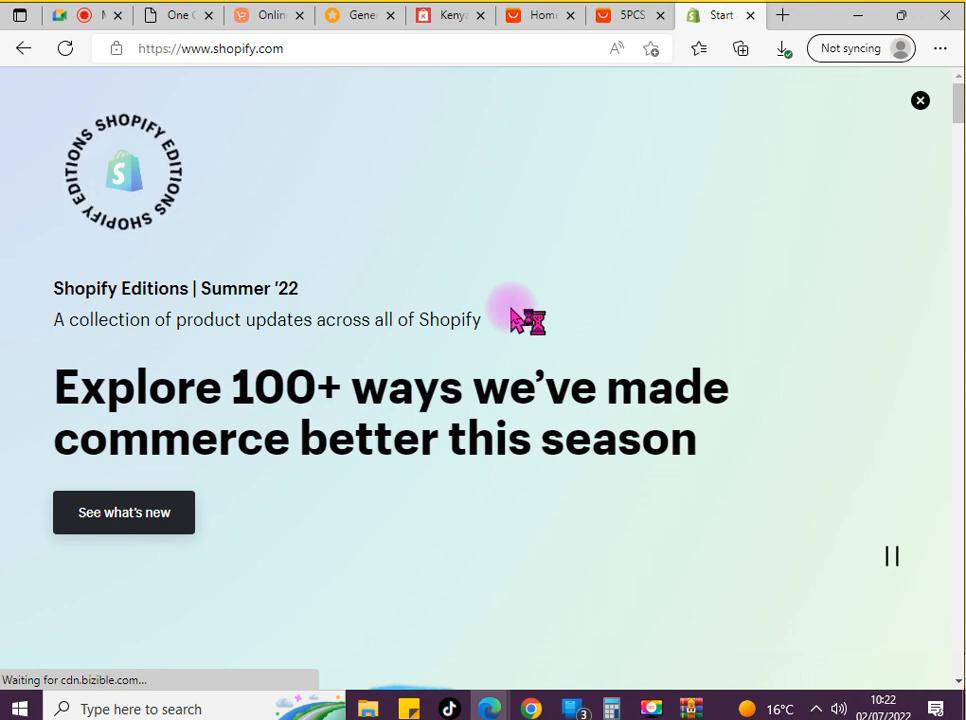
pyautogui.scroll(-2, 512, 318)
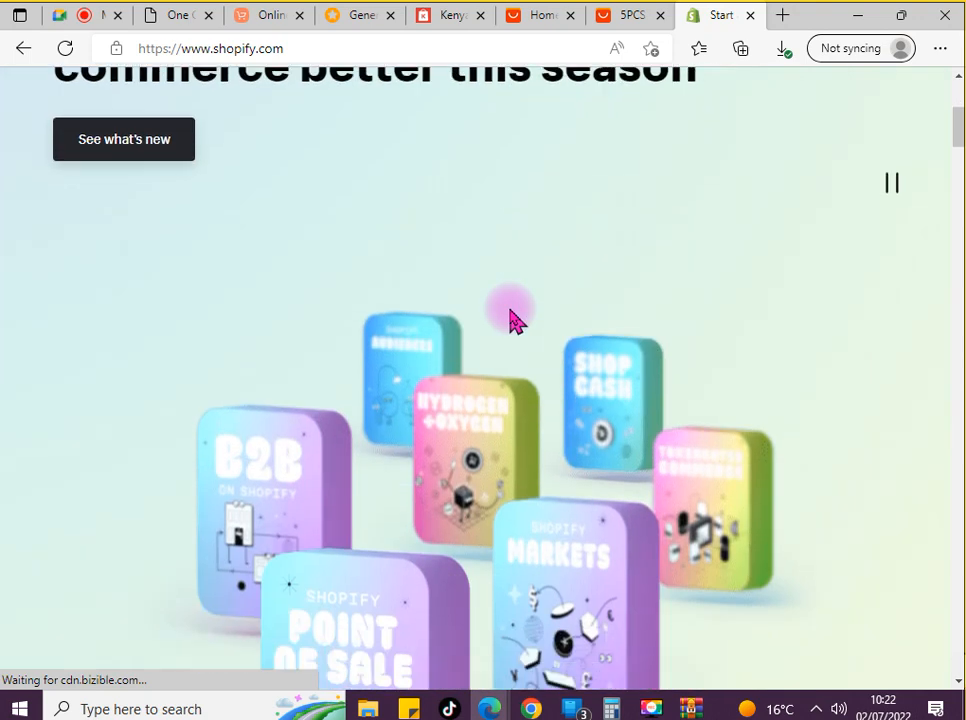
pyautogui.scroll(4, 511, 318)
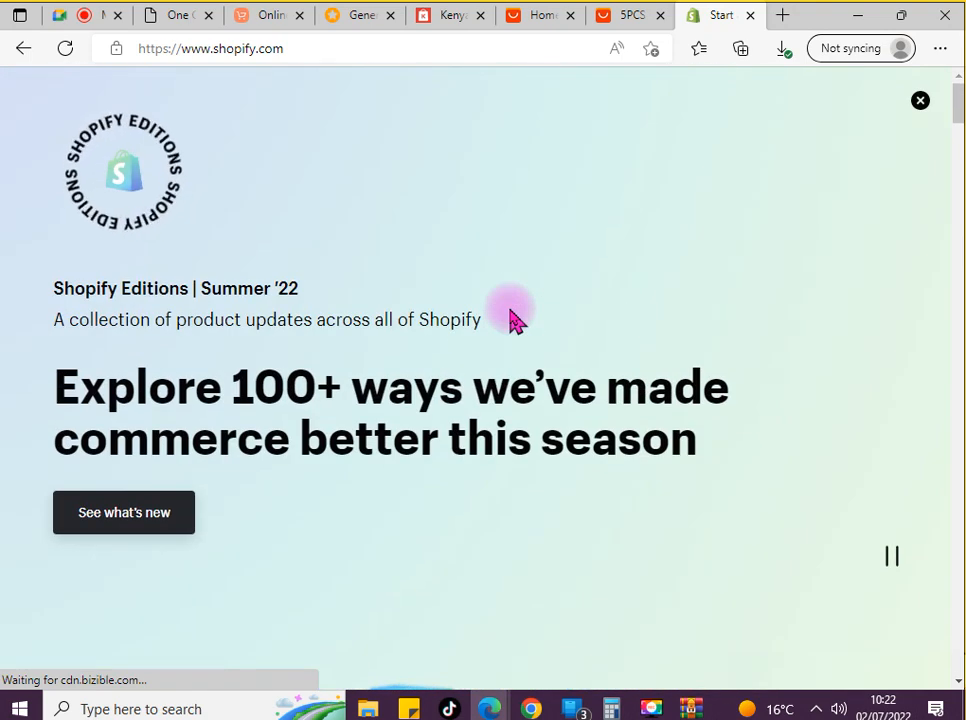
pyautogui.click(920, 101)
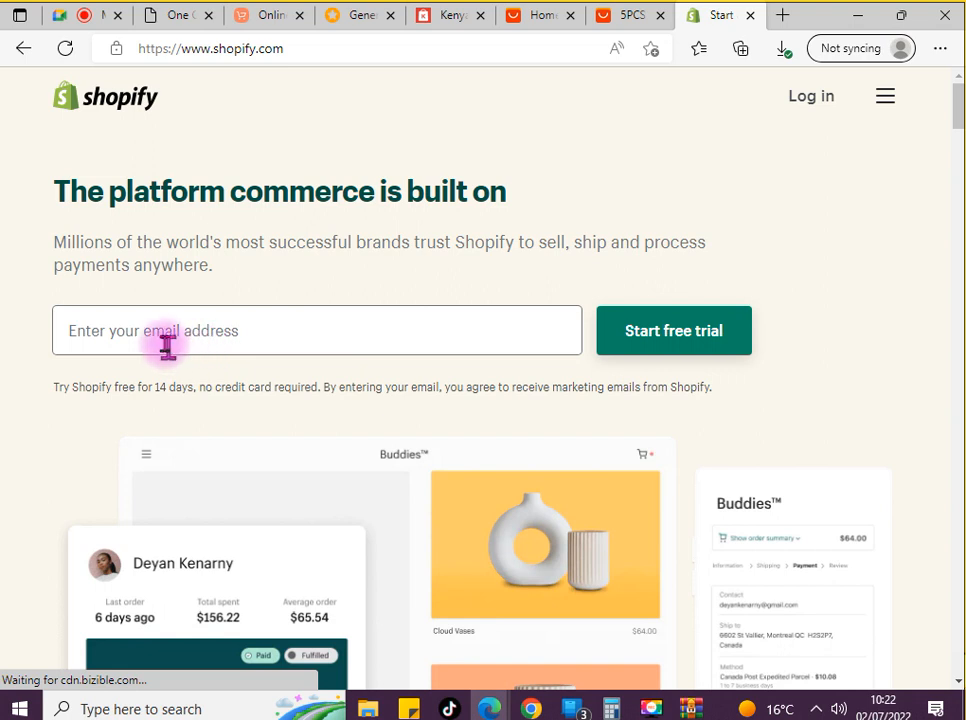
pyautogui.click(218, 323)
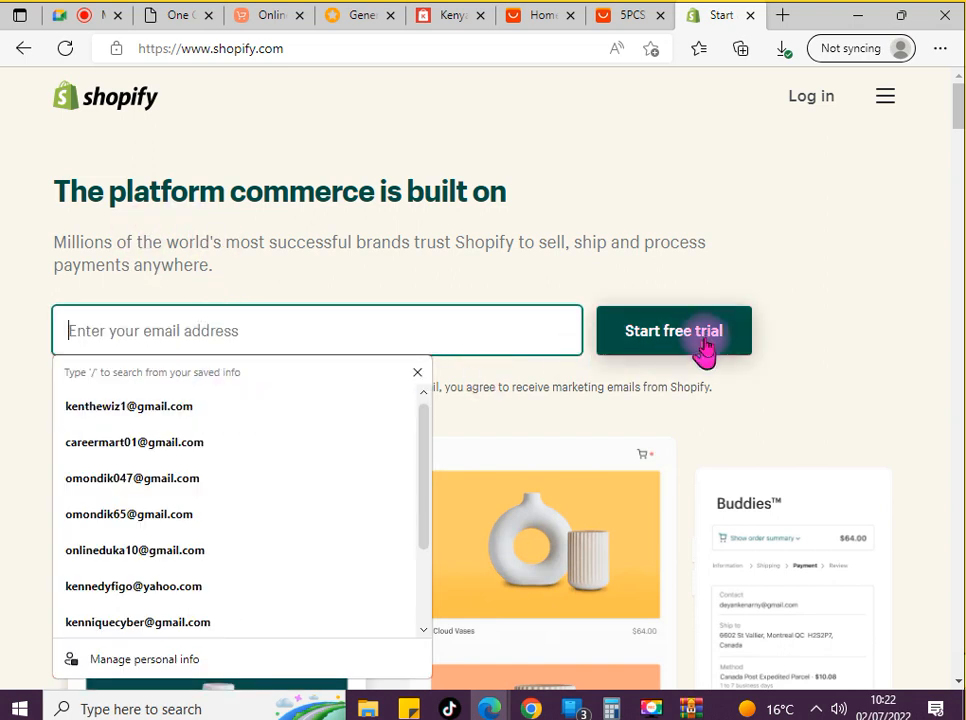
# Step: Glance at the Shopify homepage again, ending on the still-importing One Click Demo Import
pyautogui.click(181, 18)
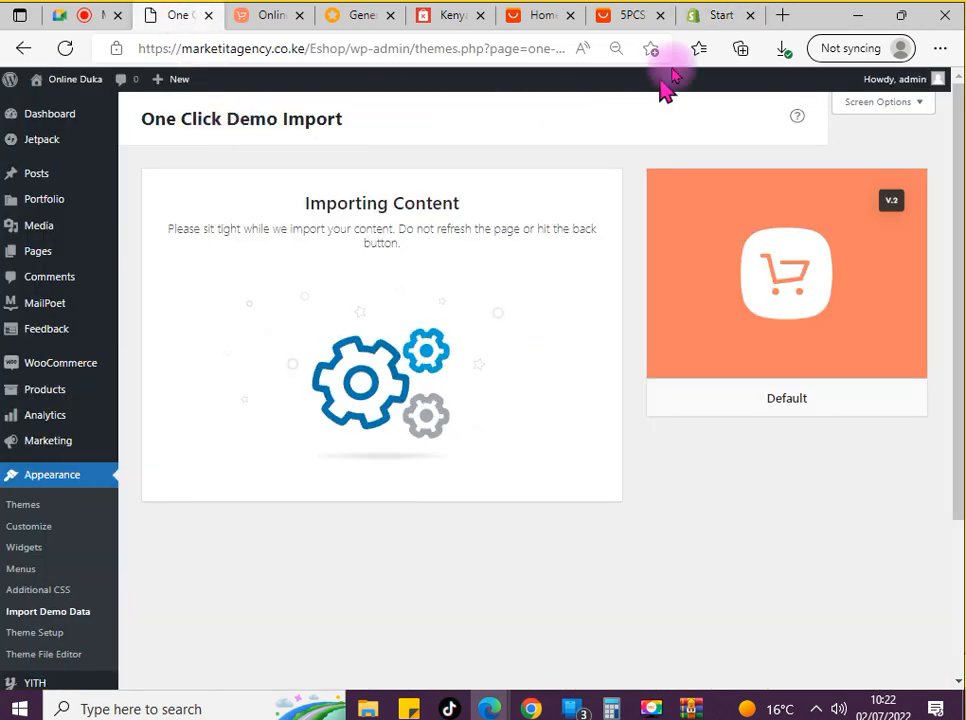
pyautogui.click(720, 18)
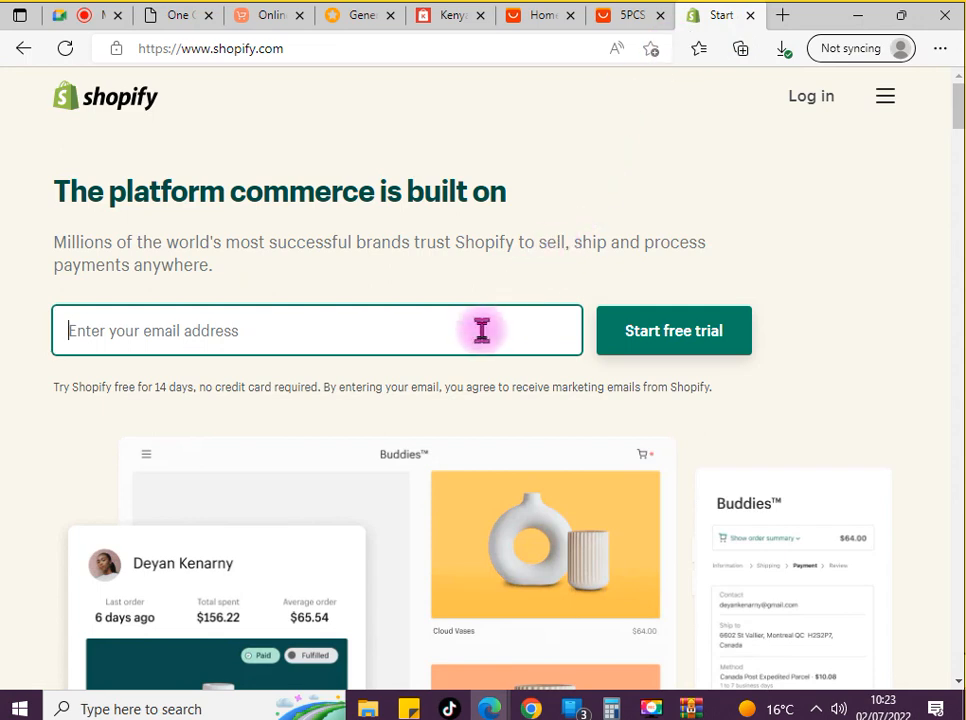
pyautogui.scroll(-2, 481, 330)
pyautogui.scroll(2, 483, 338)
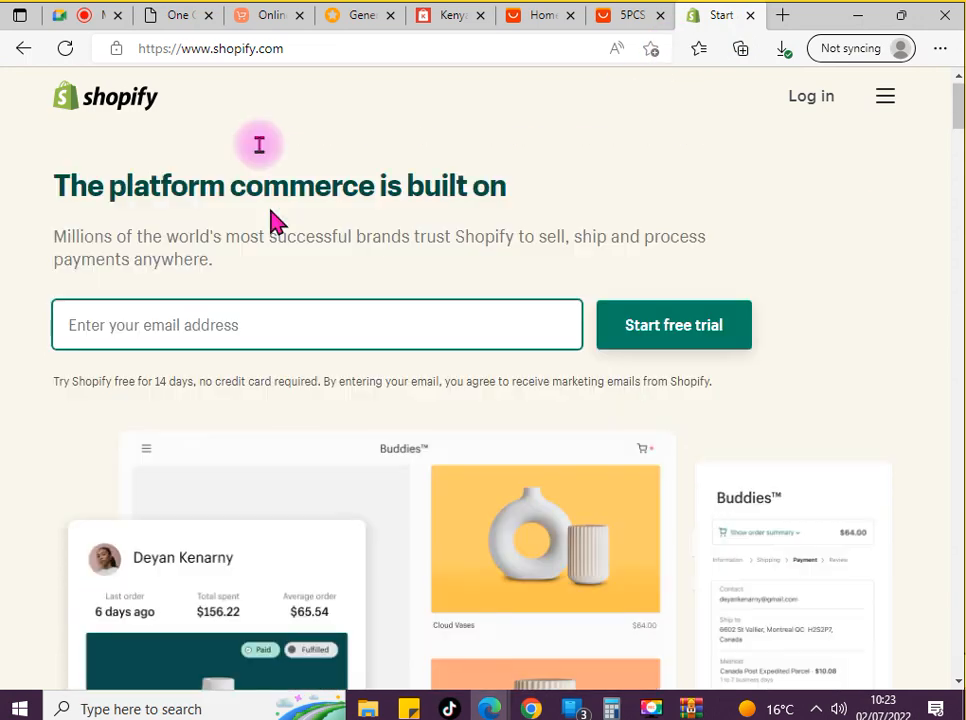
pyautogui.click(181, 14)
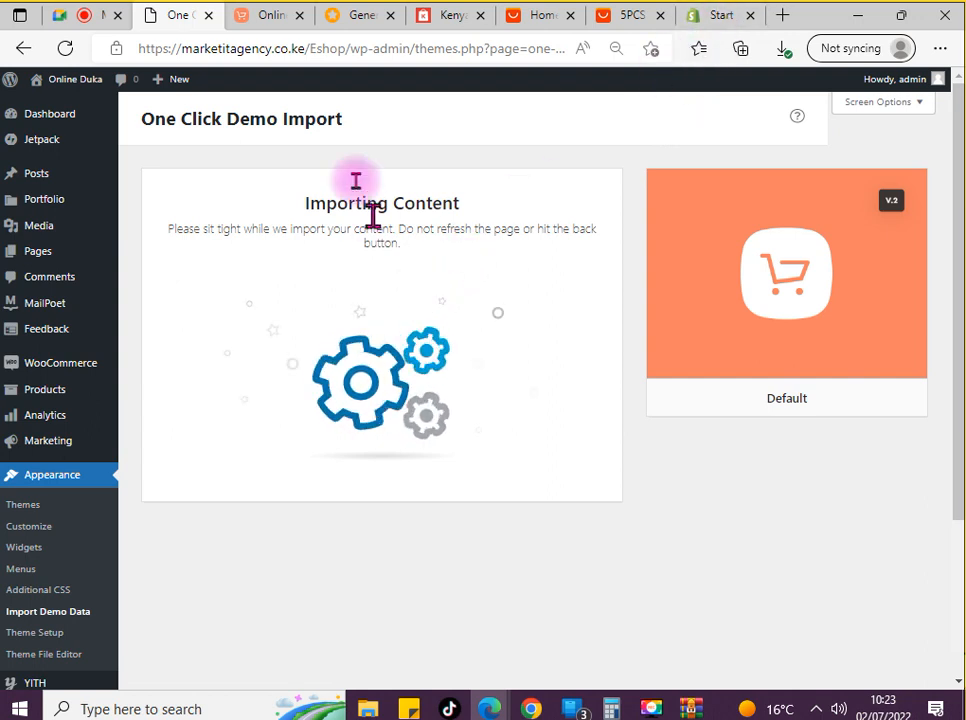
# Step: Browse the Online Duka shop page, recheck the demo import, then bring up Jumia's PVC table mats page
pyautogui.click(265, 14)
pyautogui.scroll(-3, 272, 338)
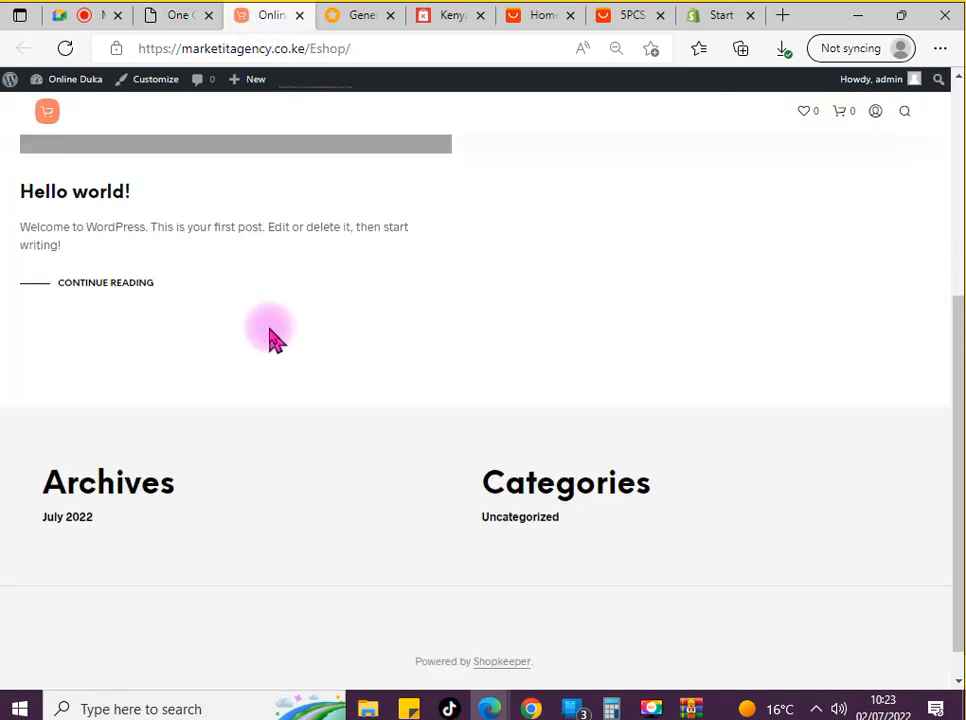
pyautogui.scroll(-1, 272, 338)
pyautogui.scroll(3, 272, 338)
pyautogui.scroll(1, 268, 330)
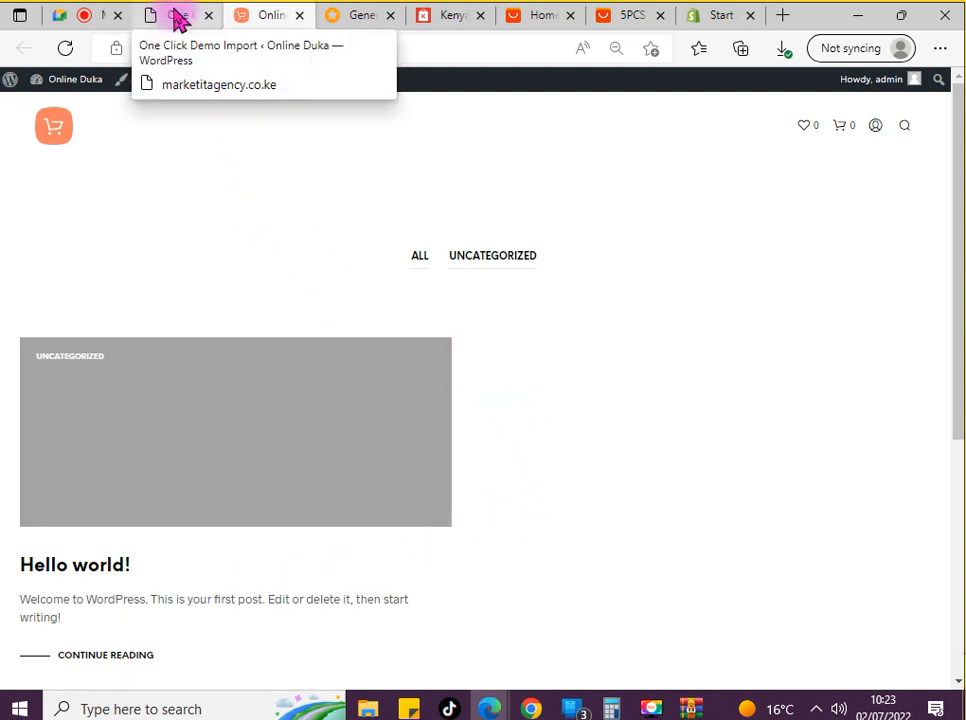
pyautogui.click(178, 18)
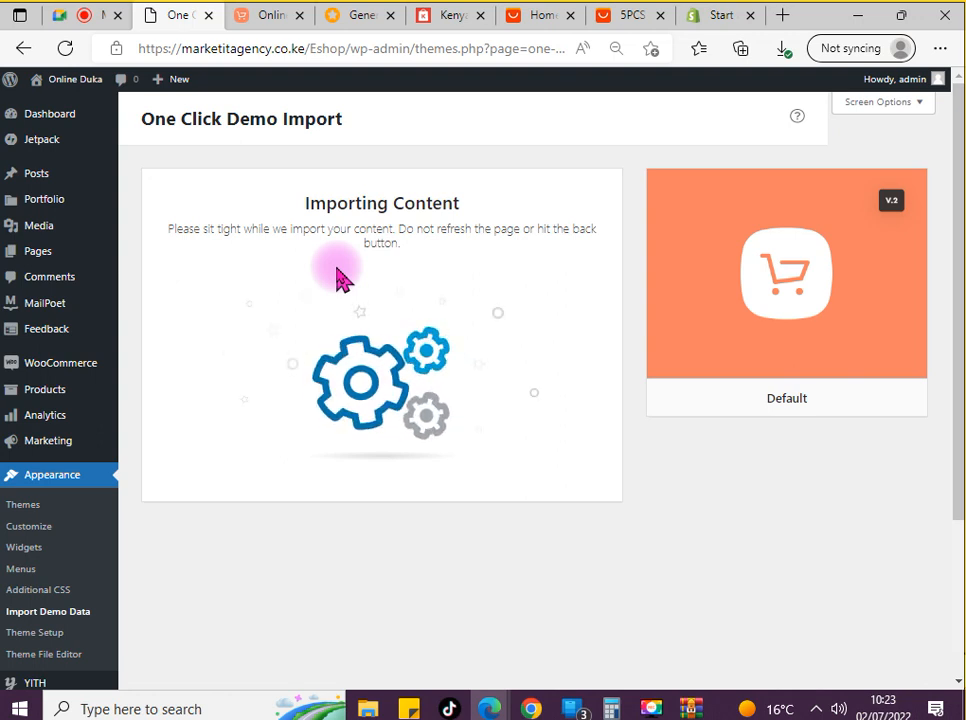
pyautogui.click(360, 20)
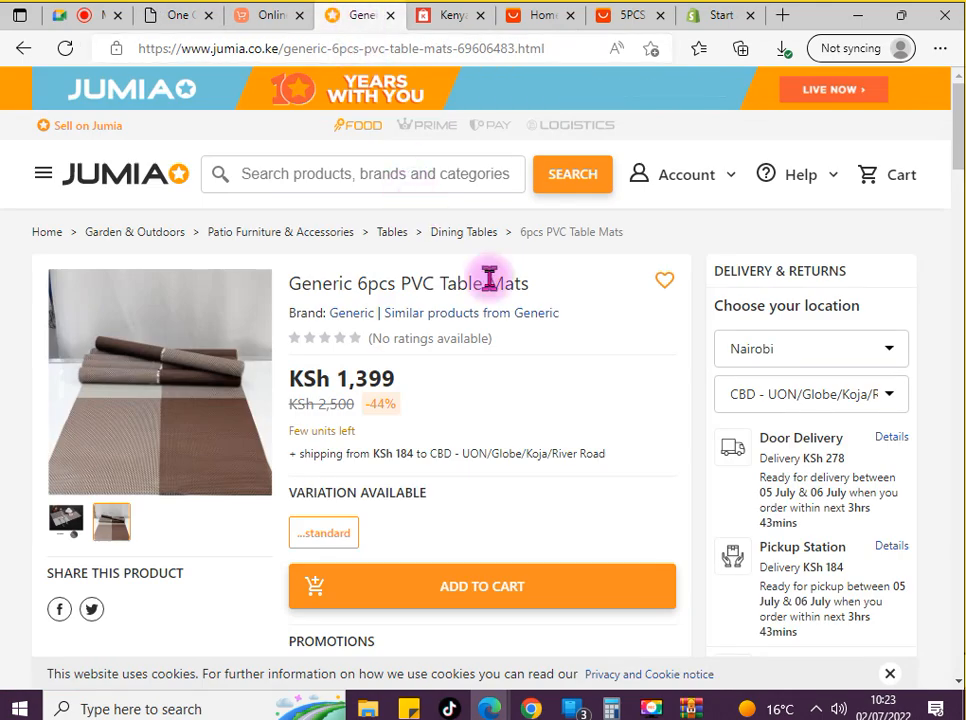
# Step: Scroll through Jumia's Generic 6pcs PVC Table Mats page priced KSh 1,399
pyautogui.scroll(-6, 492, 278)
pyautogui.scroll(-15, 492, 297)
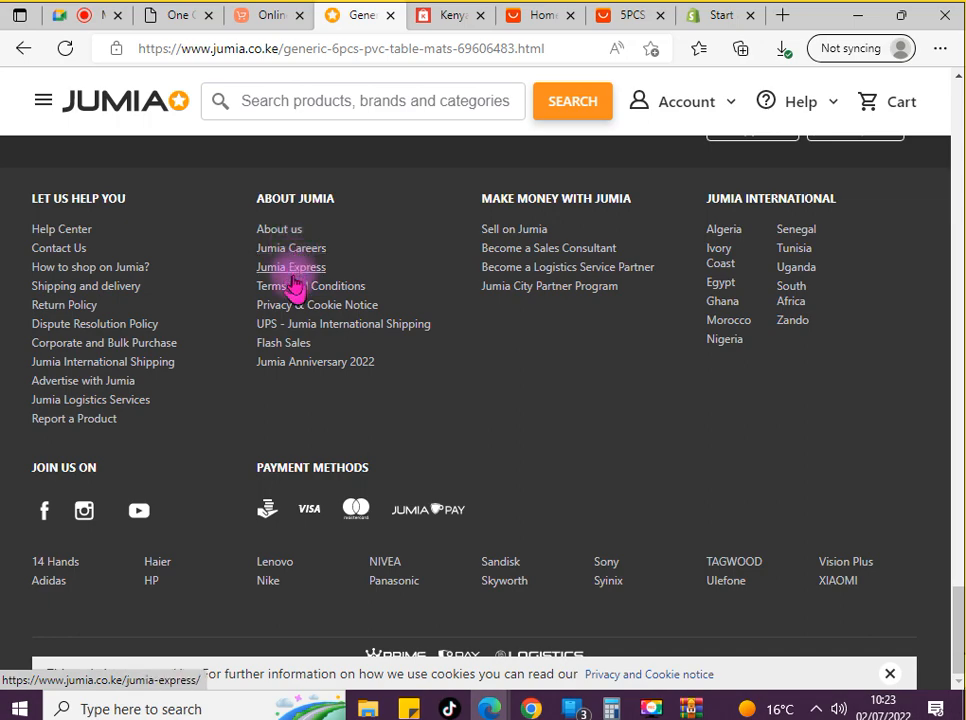
pyautogui.scroll(4, 367, 345)
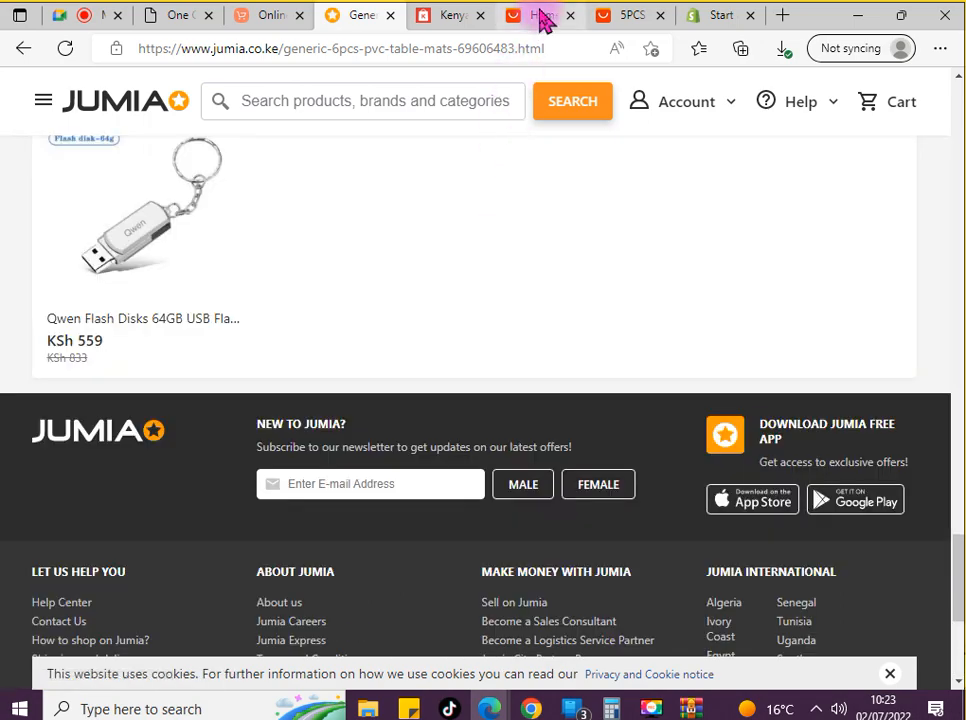
# Step: Browse AliExpress home-improvement listings, then bring up the 5PCS USB connector product page
pyautogui.click(540, 16)
pyautogui.scroll(-10, 459, 401)
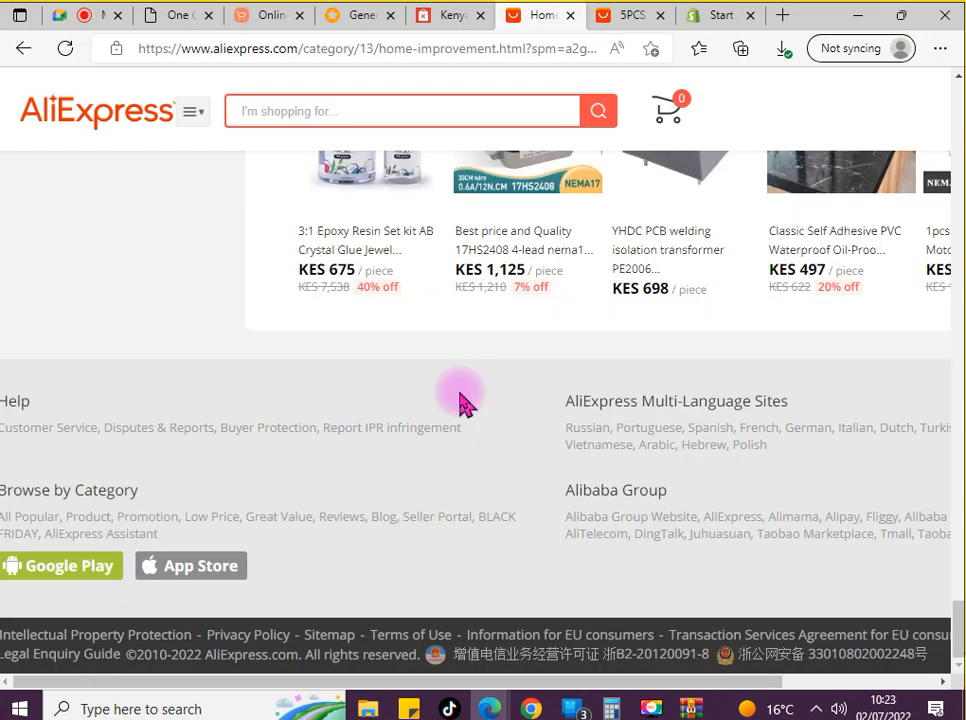
pyautogui.scroll(10, 459, 403)
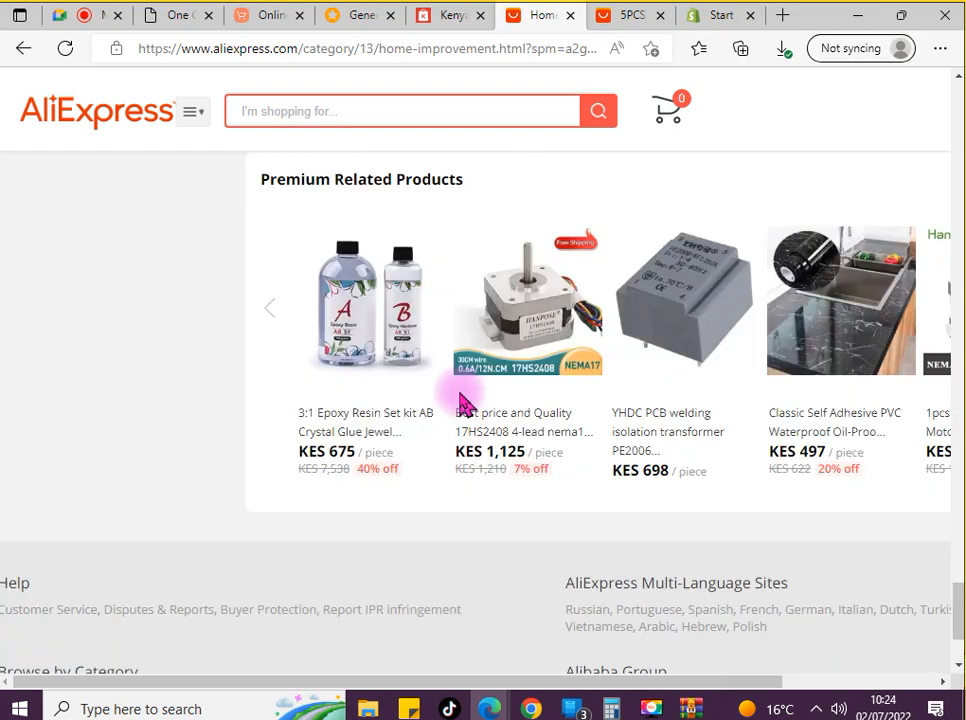
pyautogui.scroll(3, 459, 401)
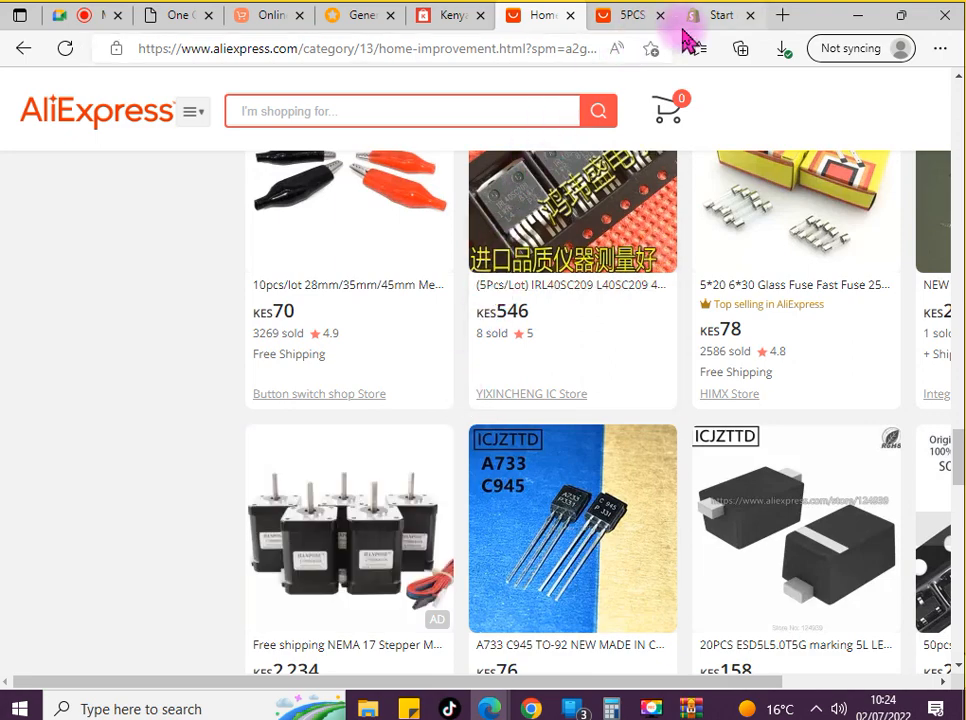
pyautogui.click(625, 17)
pyautogui.click(424, 45)
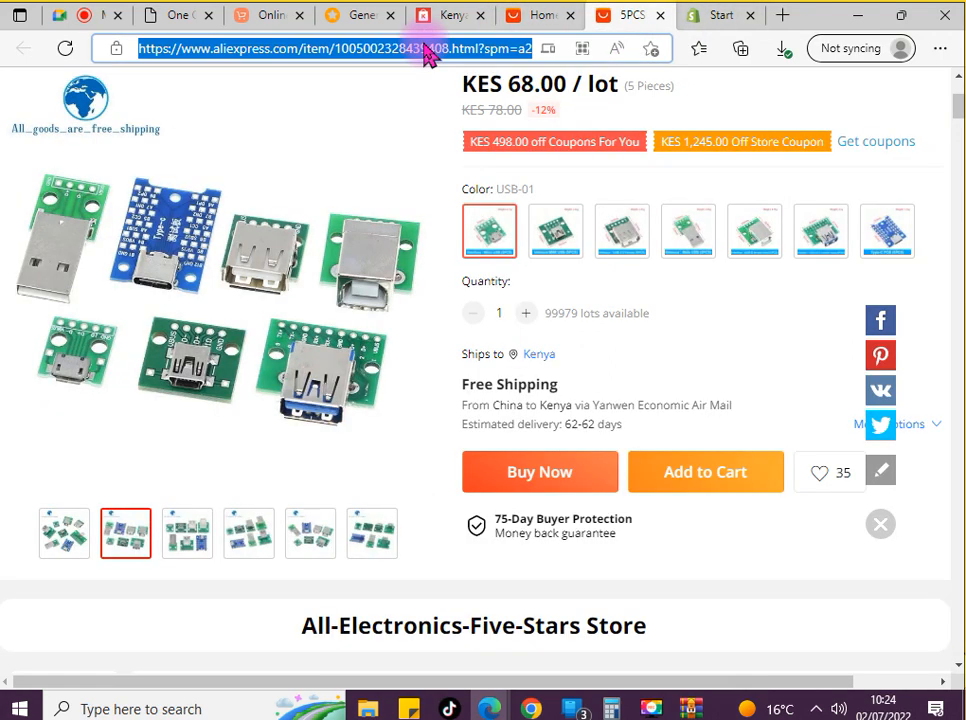
# Step: Search the web for 'avechi kenya' and open the Avechi Kenya online shop
pyautogui.write('ave')
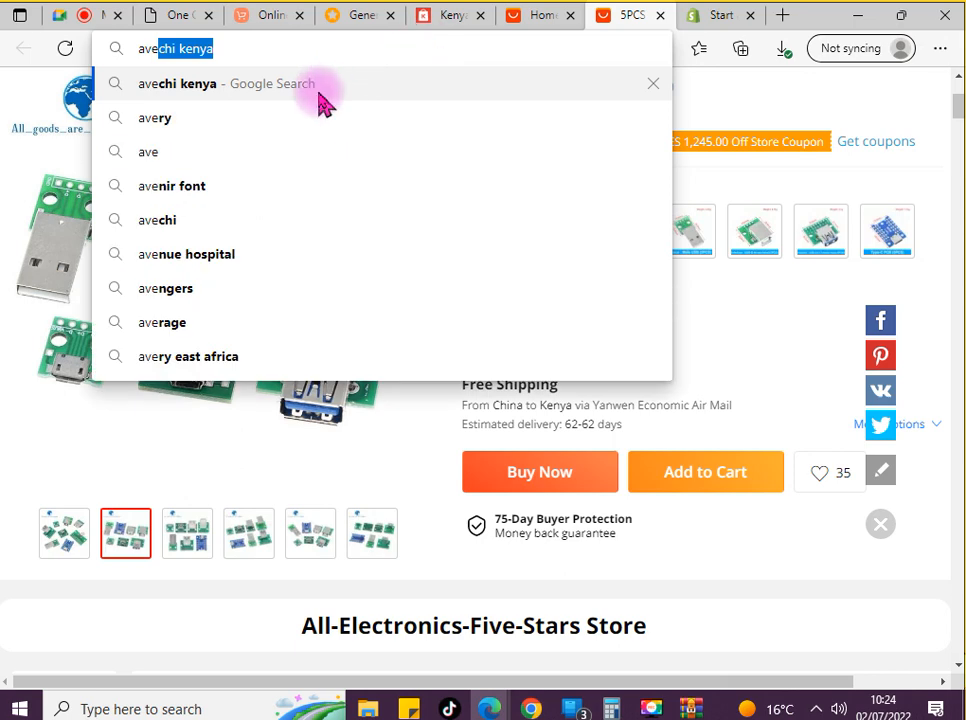
pyautogui.click(288, 88)
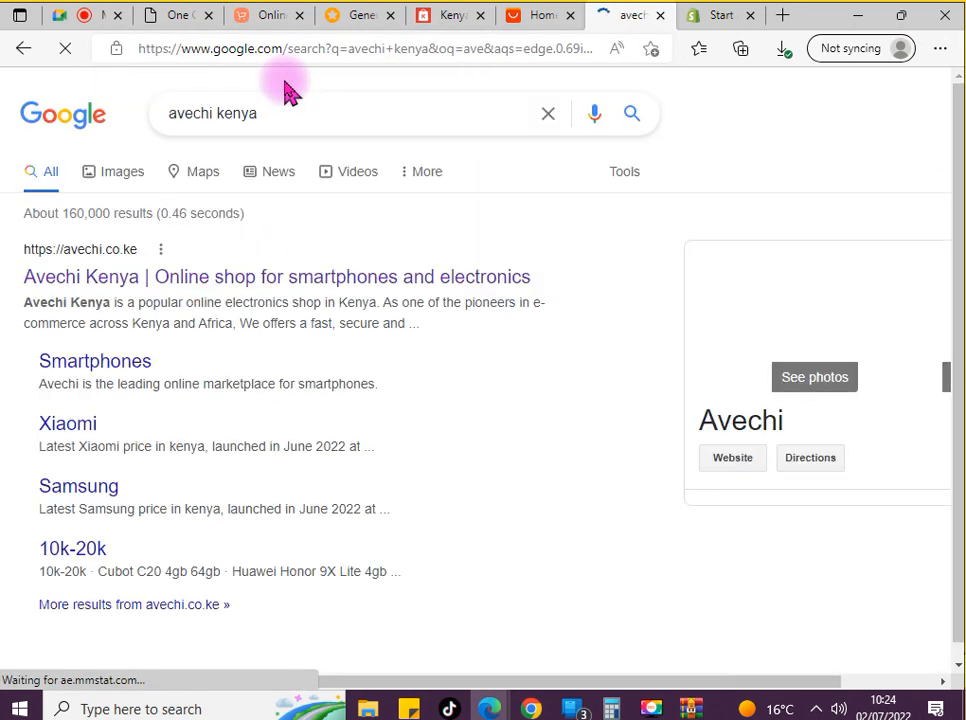
pyautogui.click(257, 287)
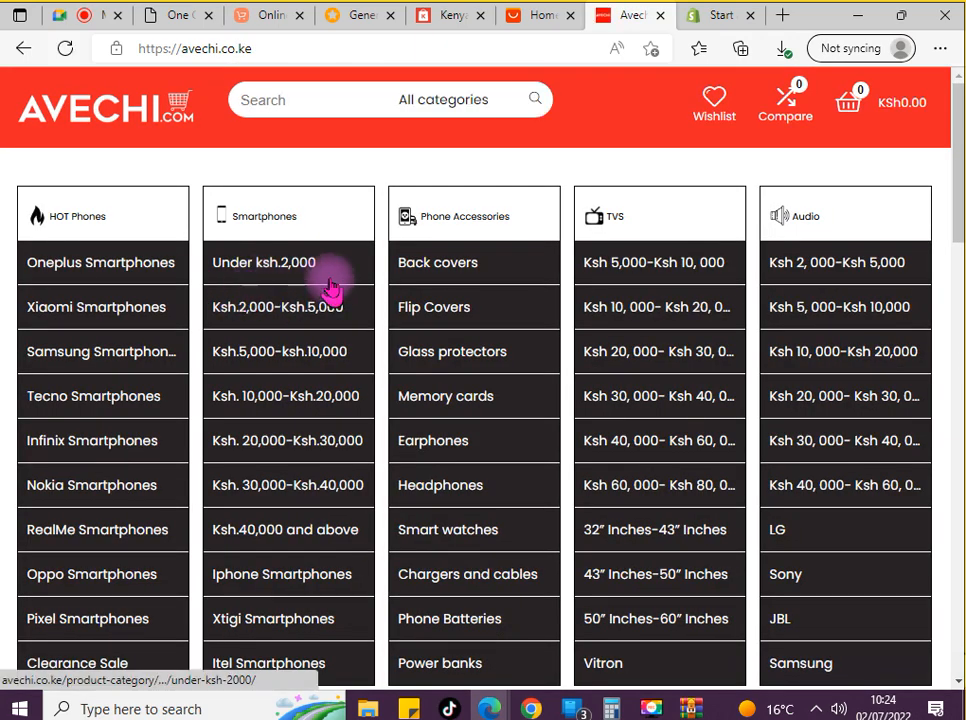
# Step: Scroll through Avechi's homepage, then go back to the WordPress demo import page
pyautogui.scroll(-3, 403, 287)
pyautogui.scroll(-12, 406, 290)
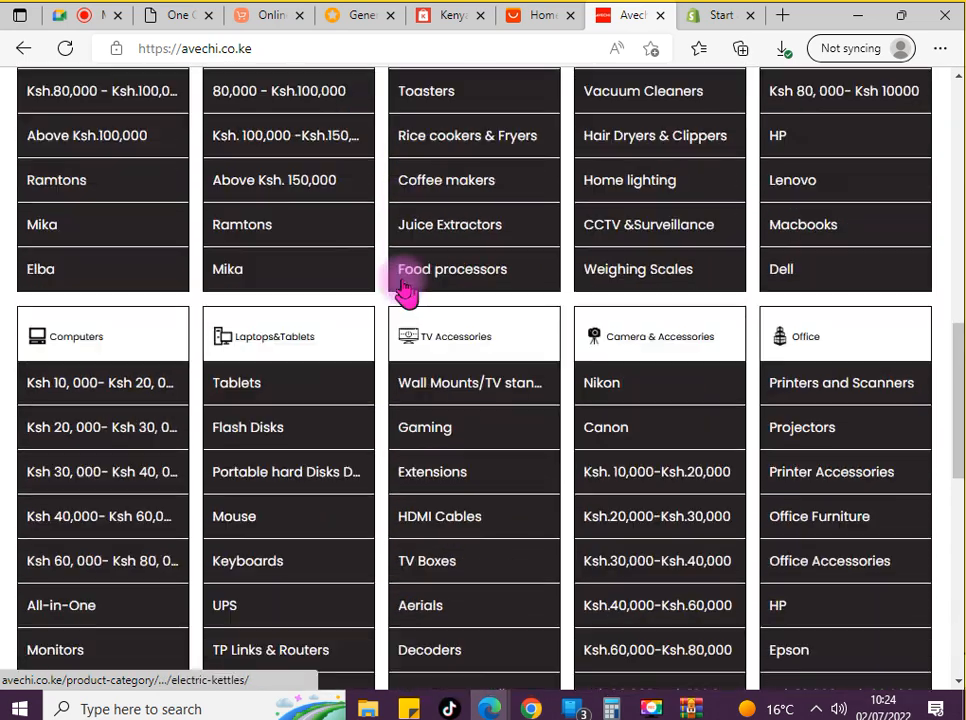
pyautogui.scroll(-3, 403, 290)
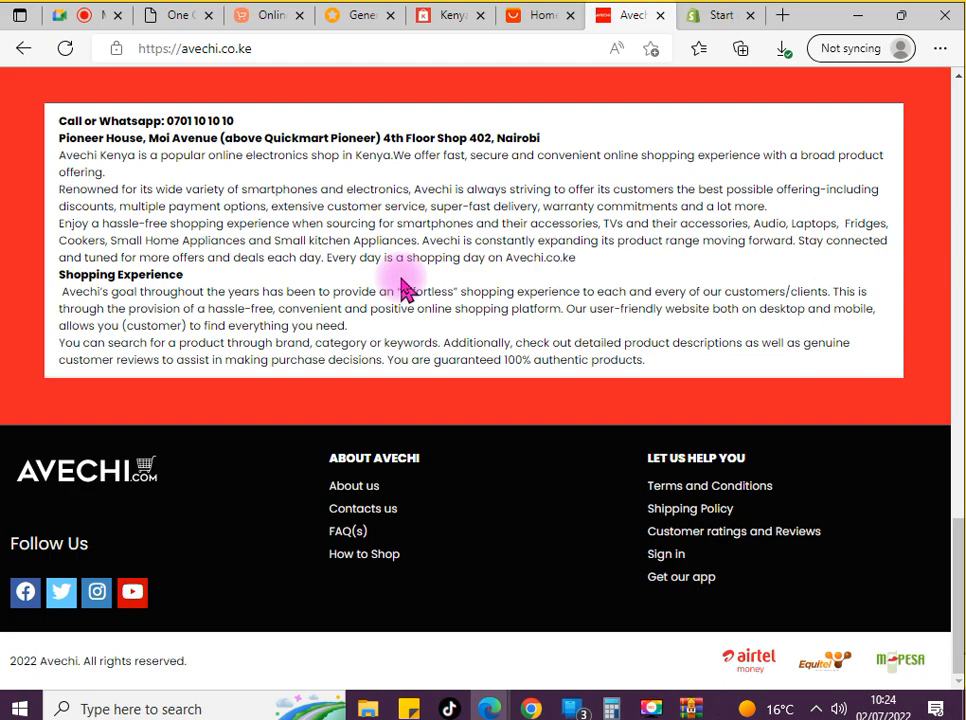
pyautogui.scroll(20, 403, 287)
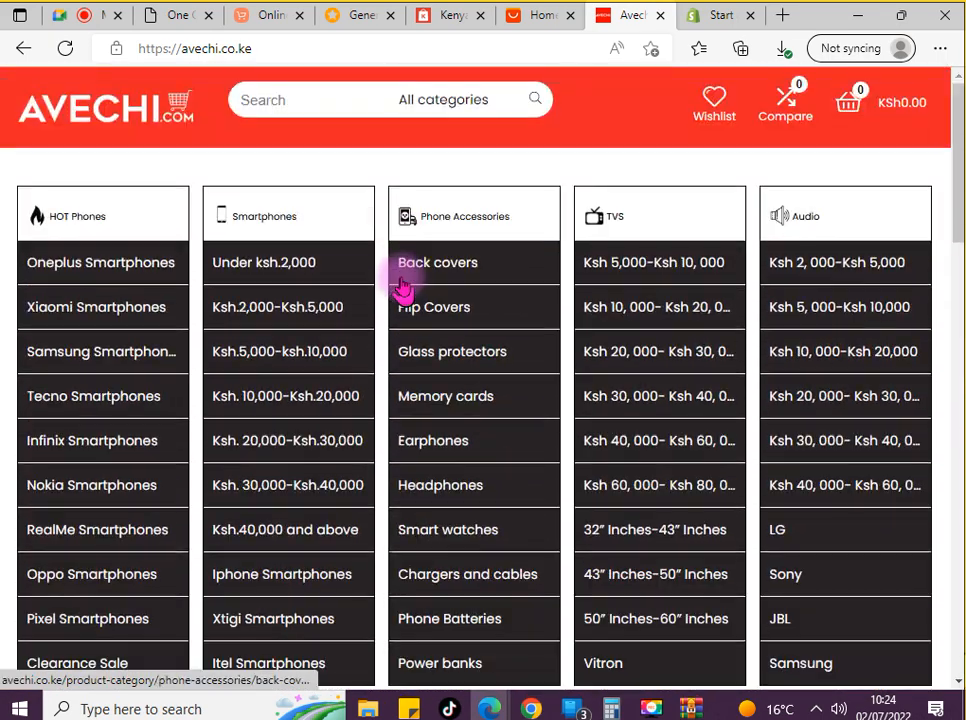
pyautogui.click(186, 16)
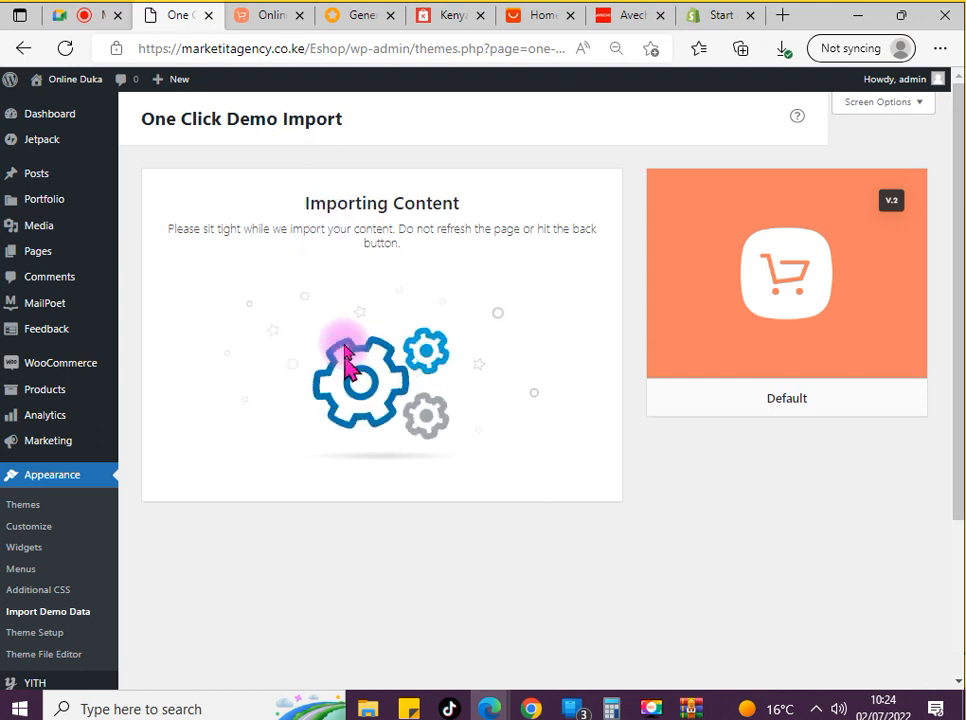
# Step: Open the marketitagency.co.ke homepage in a new browser tab
pyautogui.click(783, 16)
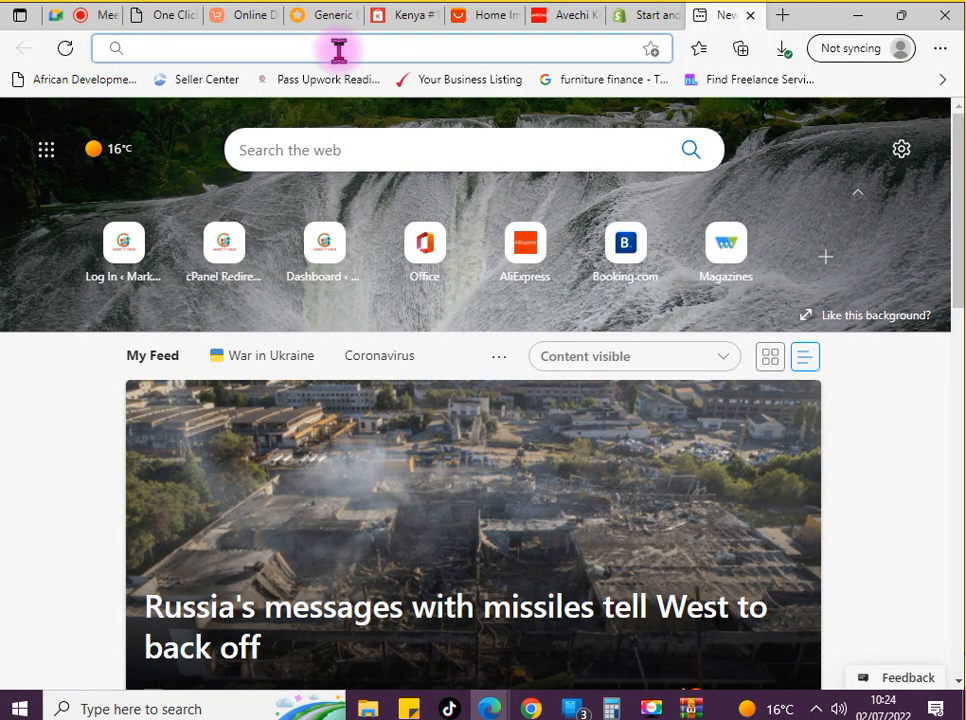
pyautogui.write('mar')
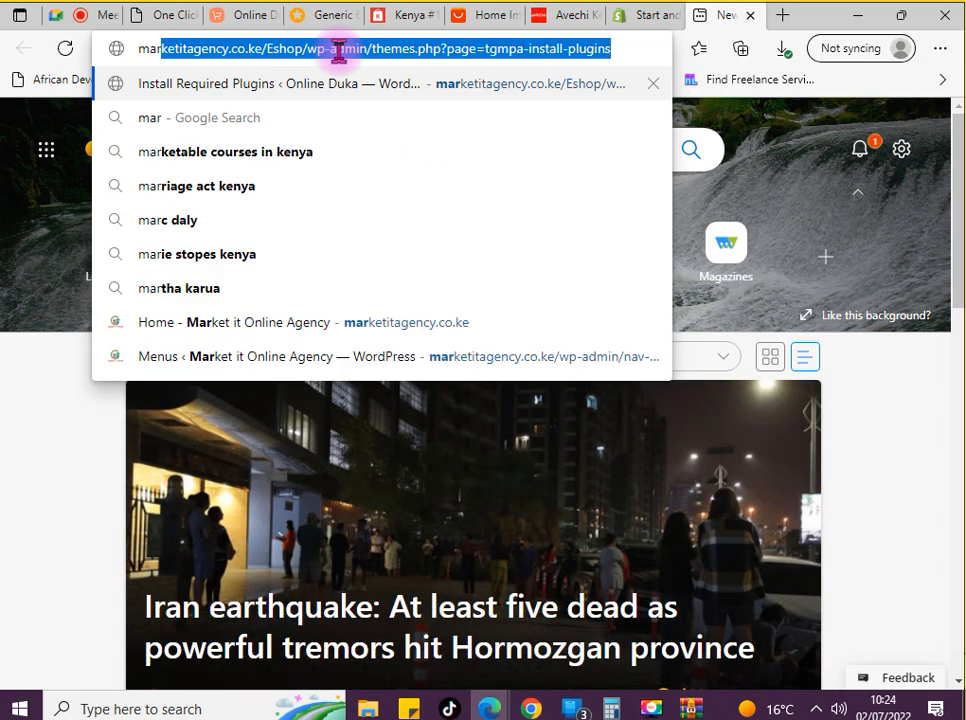
pyautogui.click(312, 323)
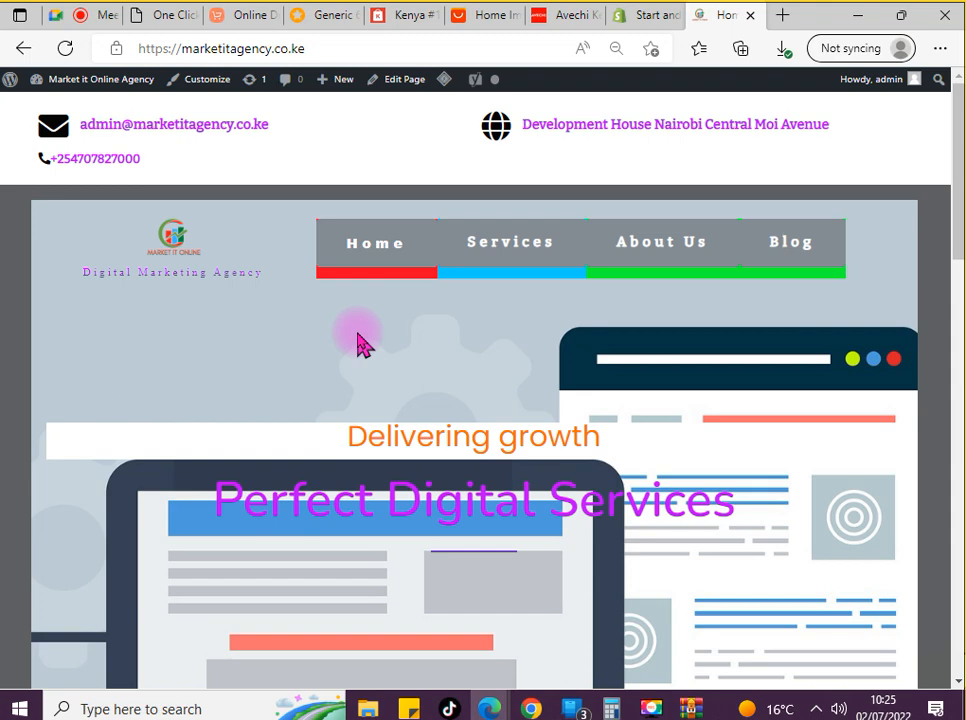
# Step: Scroll the Market it Online Agency homepage, then check the demo import now shows Import Complete
pyautogui.scroll(-5, 362, 343)
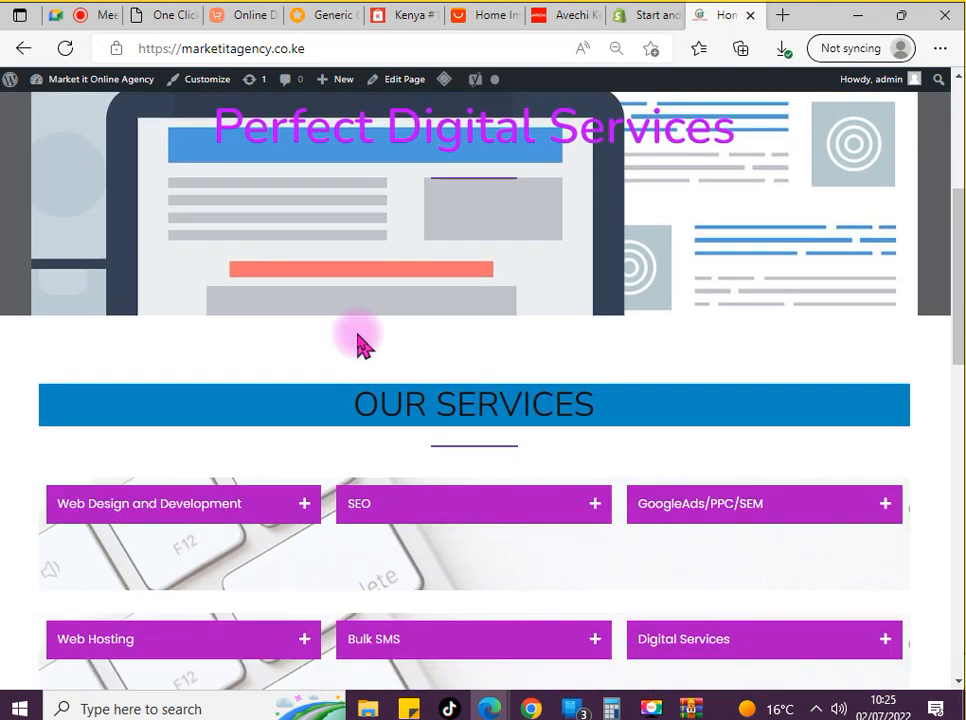
pyautogui.scroll(-3, 362, 343)
pyautogui.scroll(3, 362, 343)
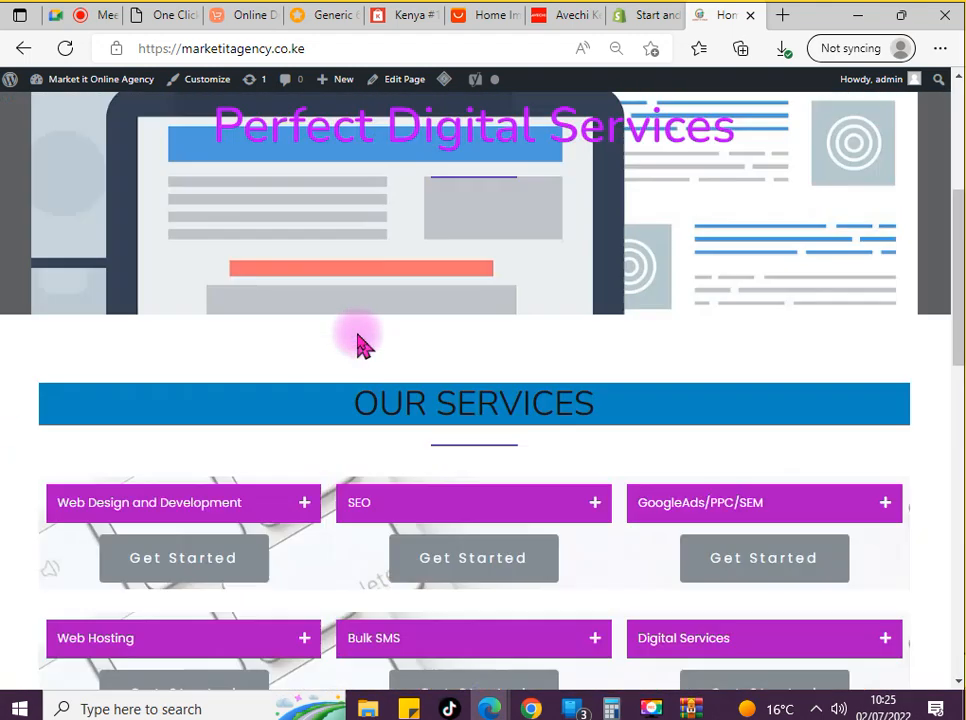
pyautogui.scroll(4, 362, 343)
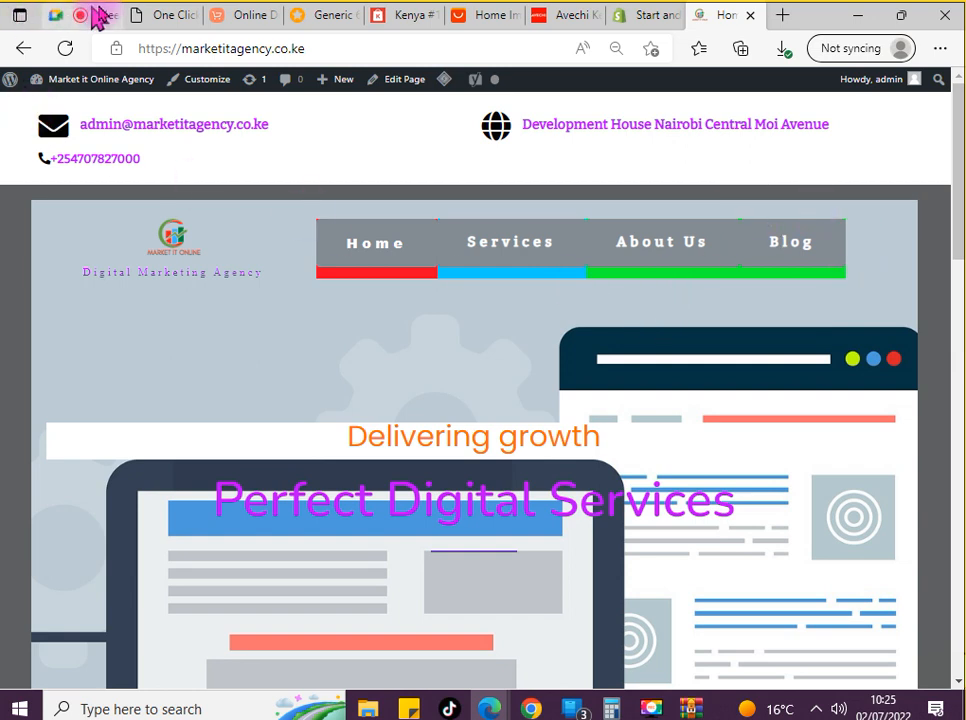
pyautogui.click(171, 17)
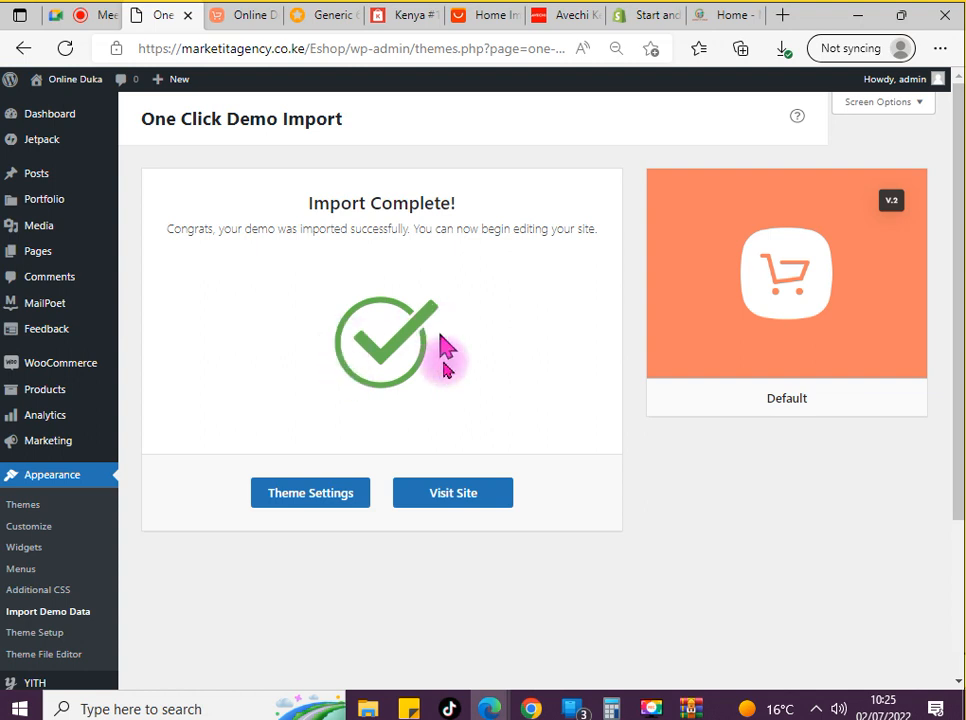
# Step: Visit the imported Shopkeeper demo storefront, then launch the Customizer from the admin bar
pyautogui.click(452, 510)
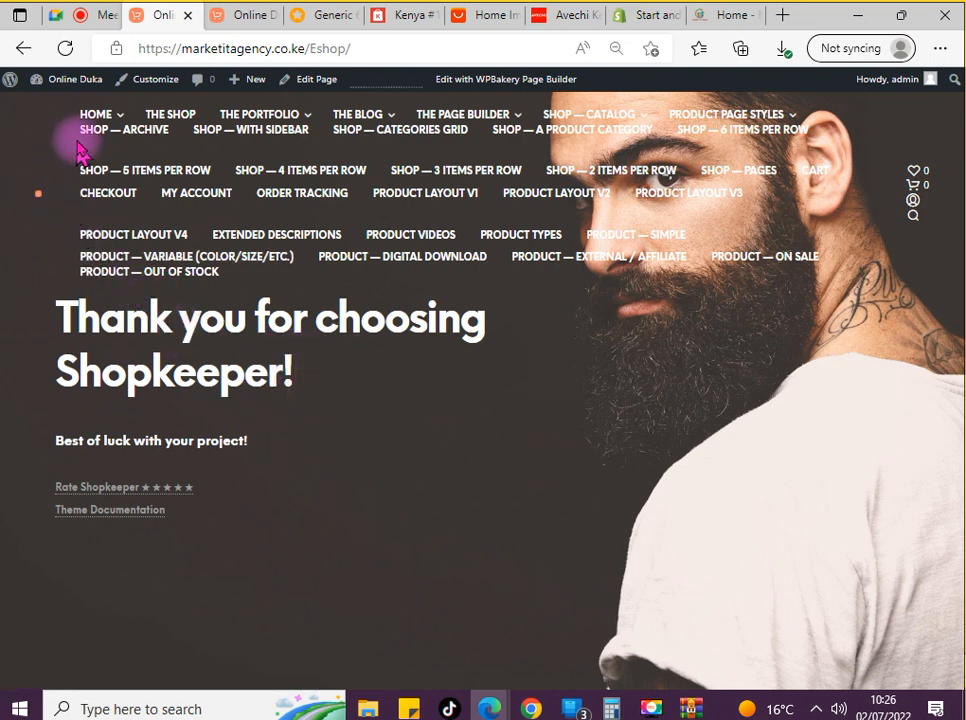
pyautogui.moveTo(72, 82)
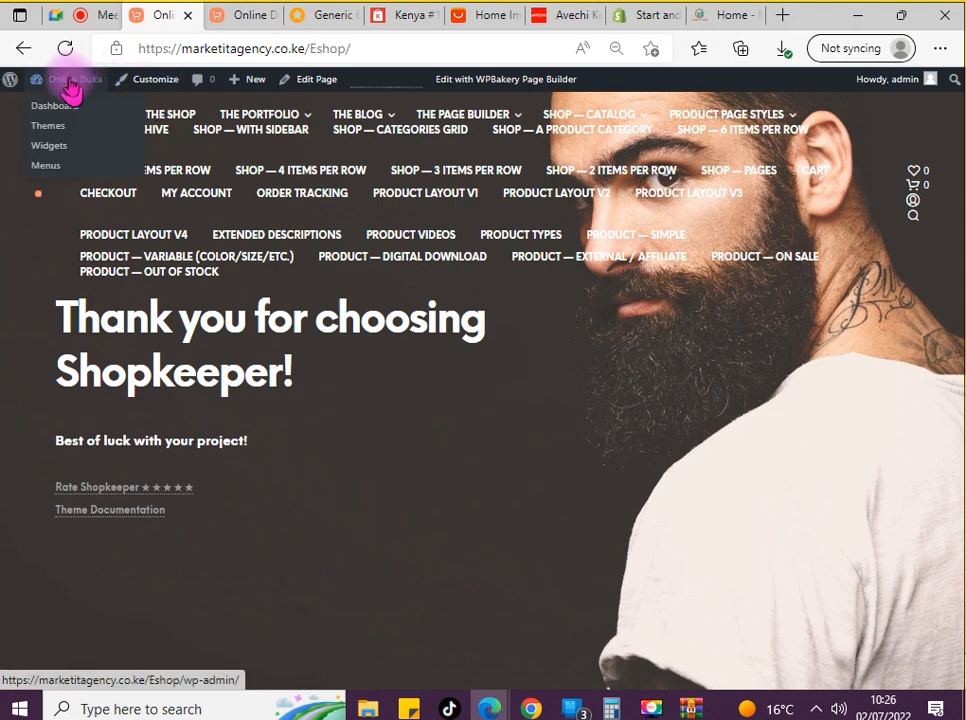
pyautogui.click(141, 85)
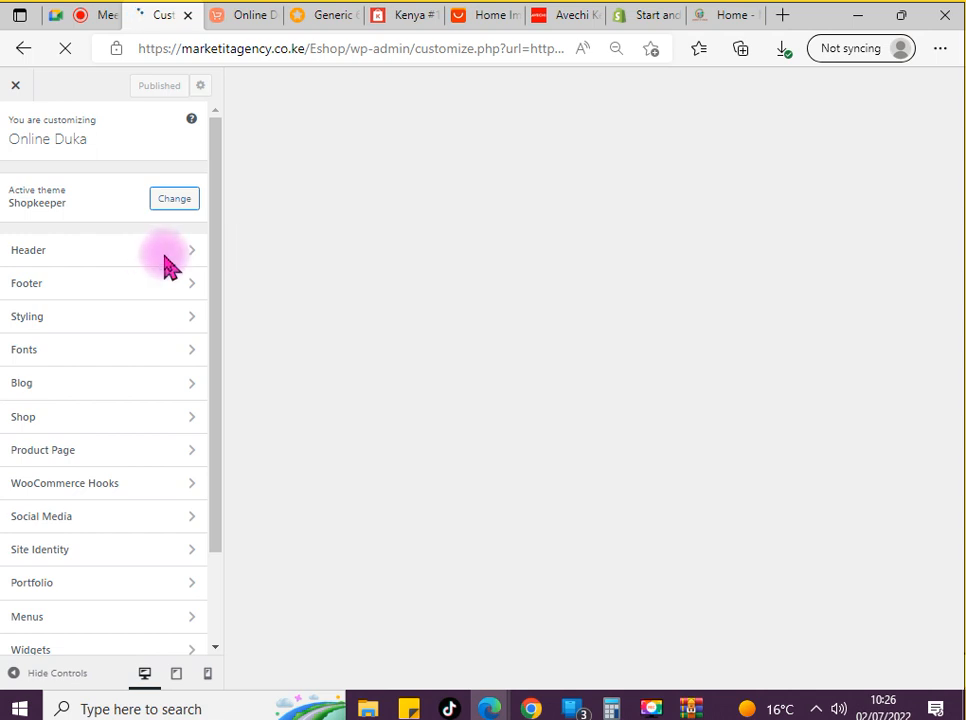
# Step: Glance at the Jumia table mats and Kilimall flash sale pages, then return to the Online Duka Customizer
pyautogui.hotkey('ctrl', 'Tab')
pyautogui.hotkey('ctrl', 'Tab')
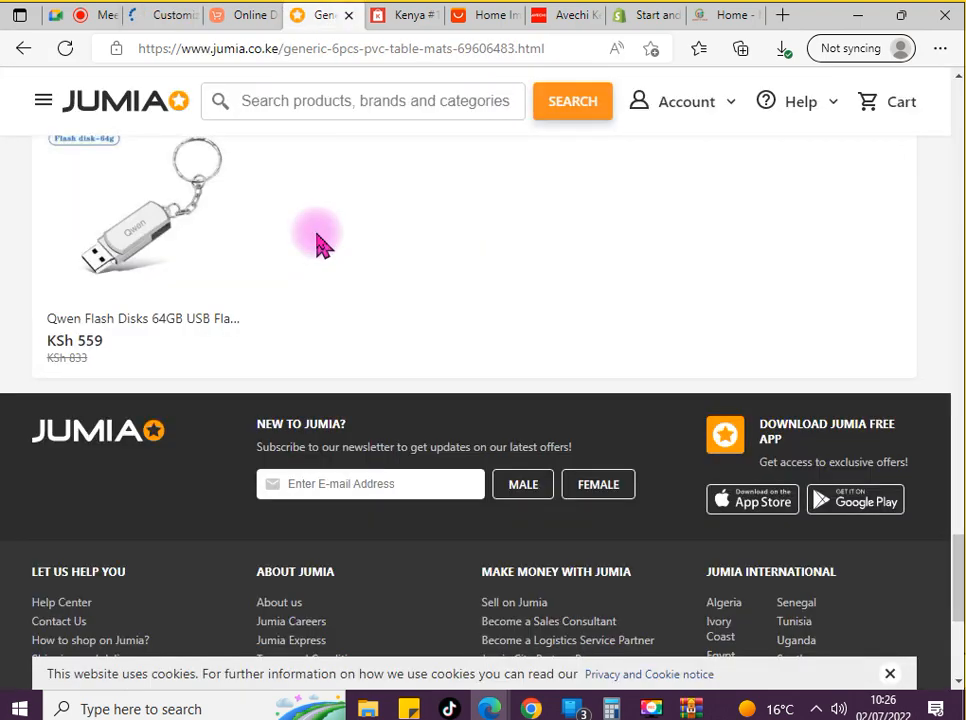
pyautogui.press('Home')
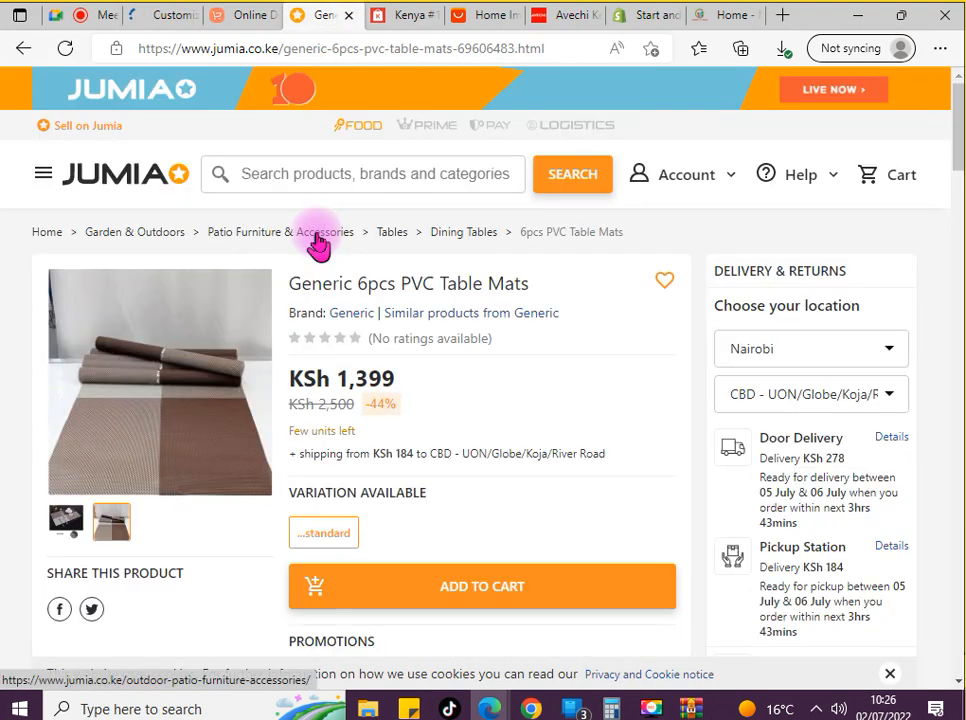
pyautogui.click(408, 22)
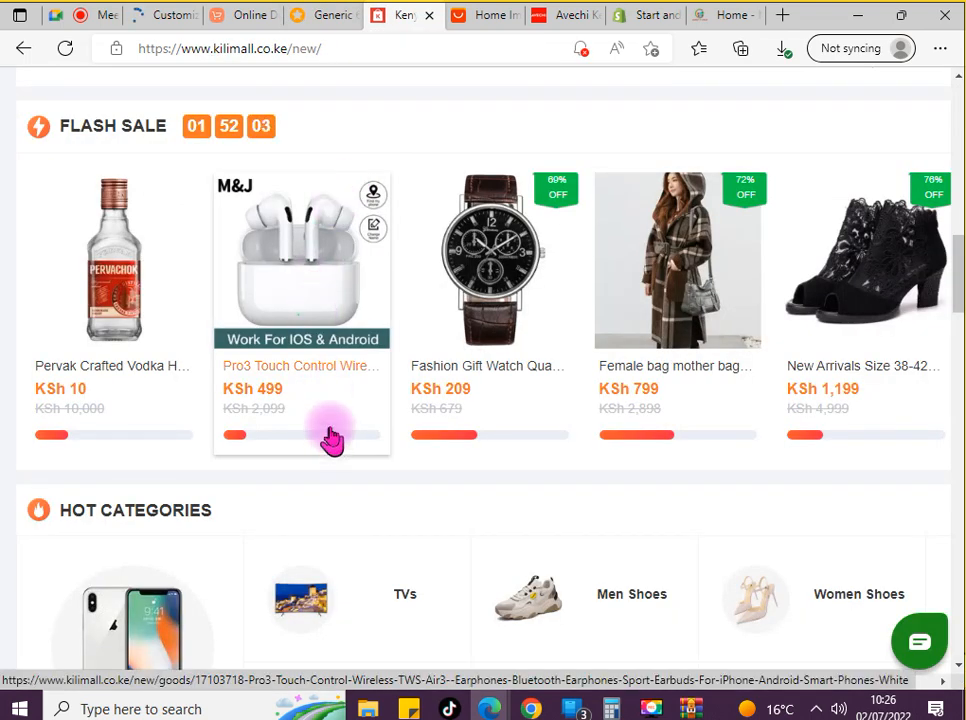
pyautogui.scroll(1, 332, 440)
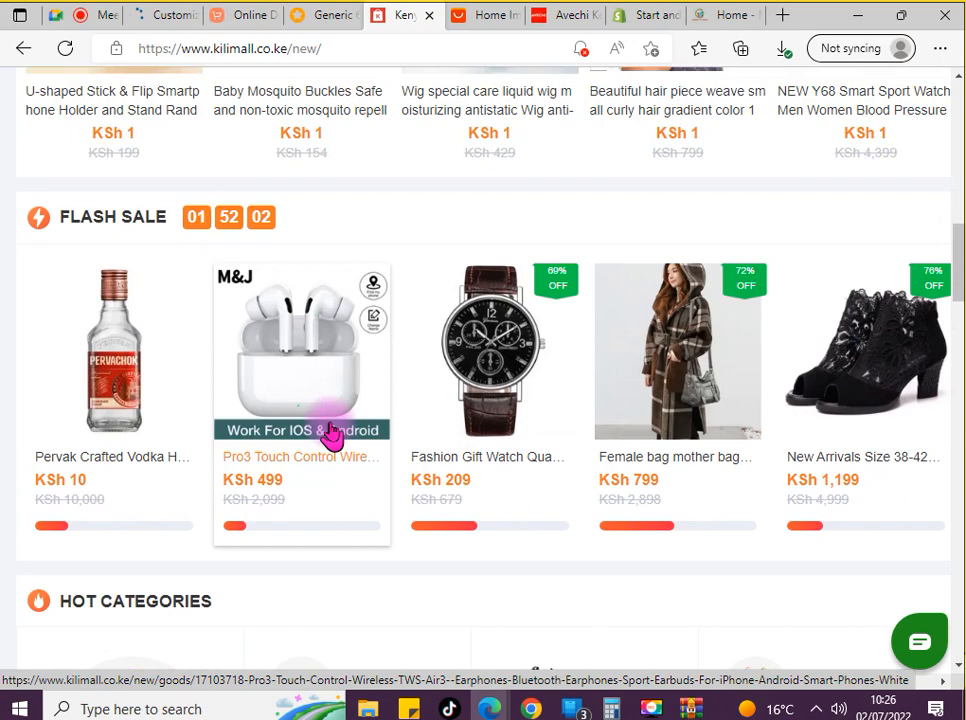
pyautogui.scroll(4, 332, 432)
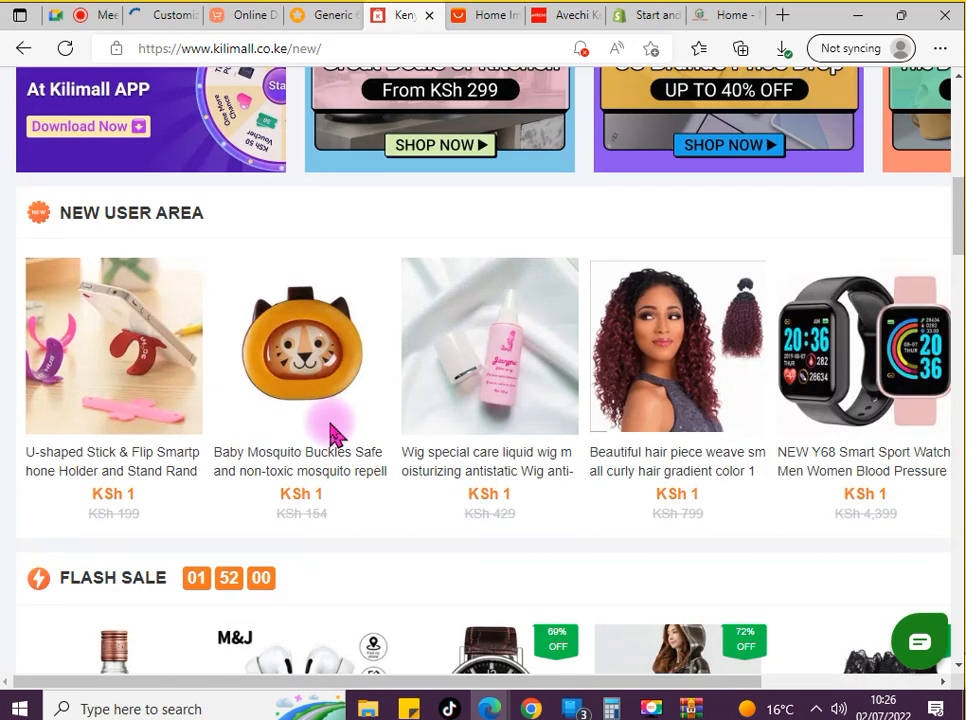
pyautogui.scroll(8, 332, 432)
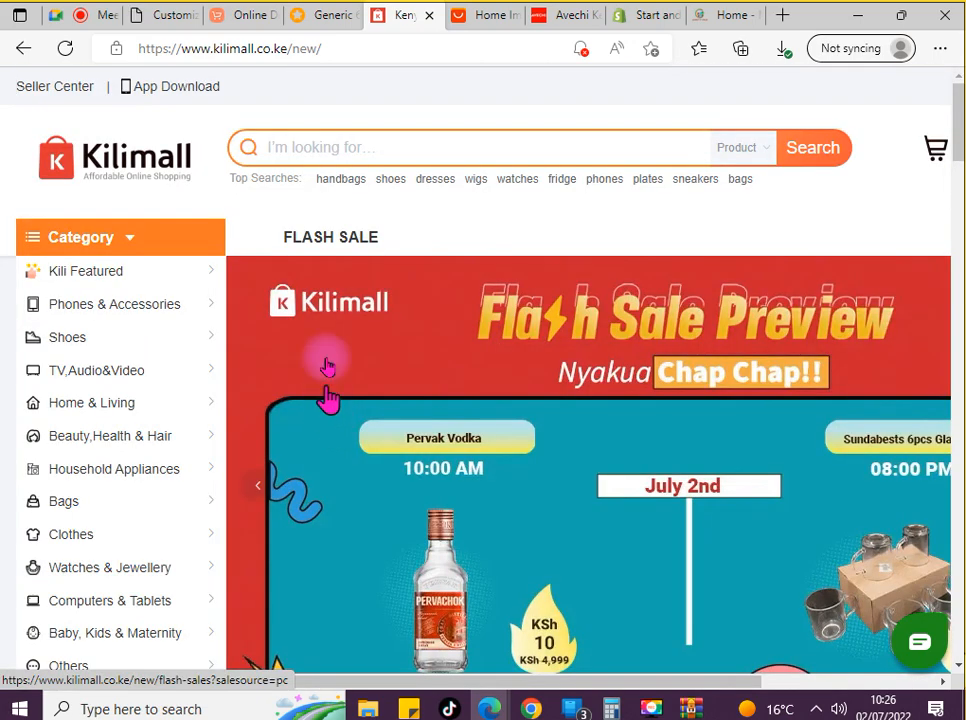
pyautogui.click(170, 18)
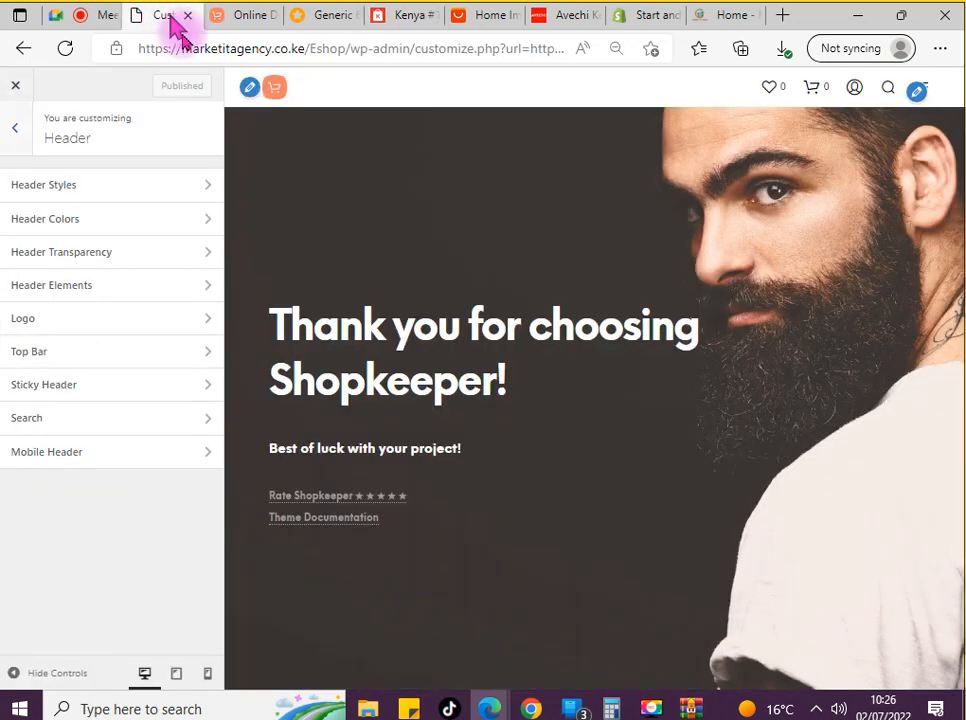
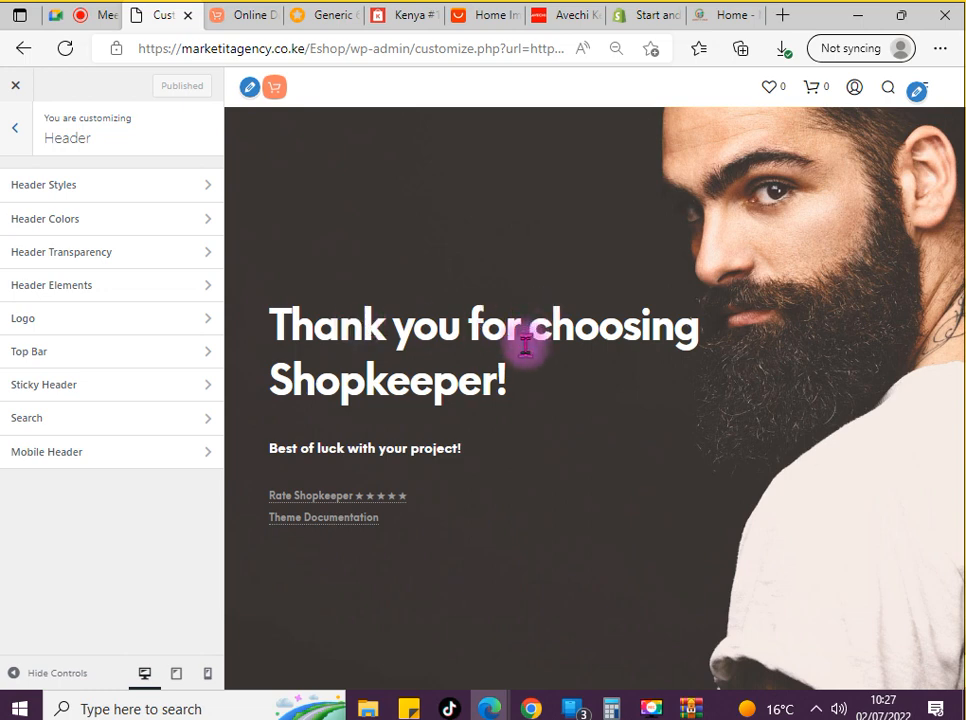
# Step: Peek at Mobile Header, then show Header Styles: Layout 1, 13 px navigation font, 1680 px max width
pyautogui.click(249, 89)
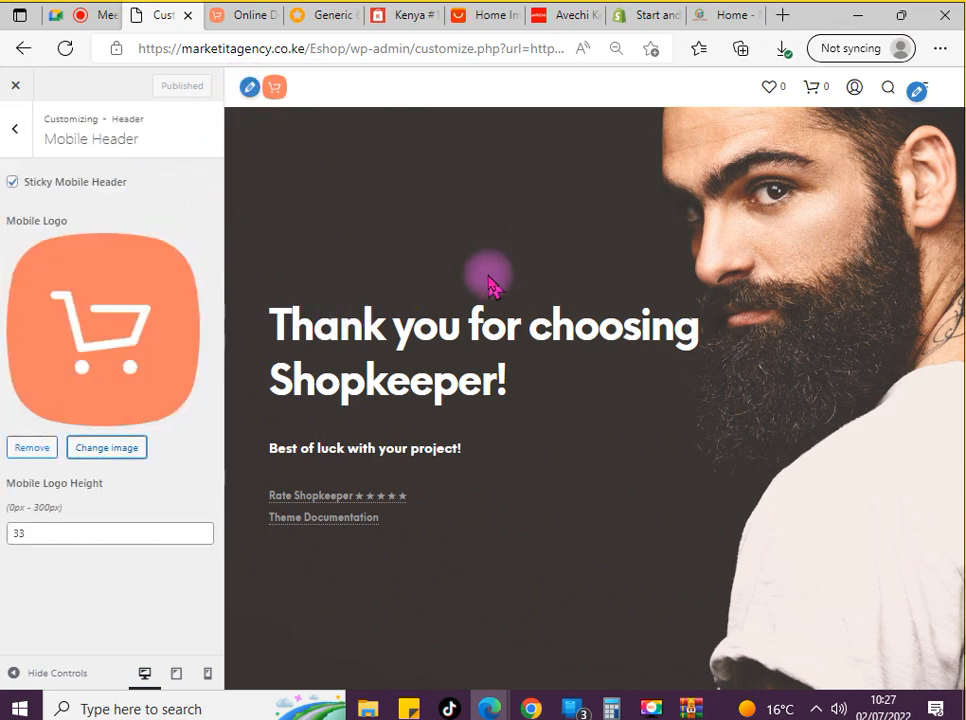
pyautogui.click(16, 138)
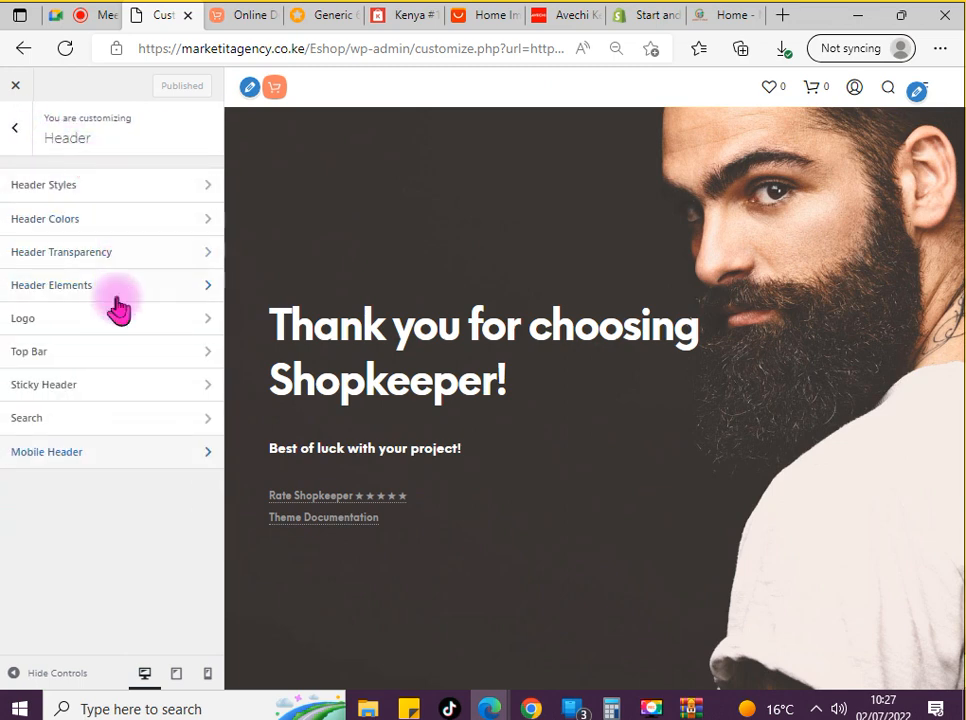
pyautogui.click(92, 187)
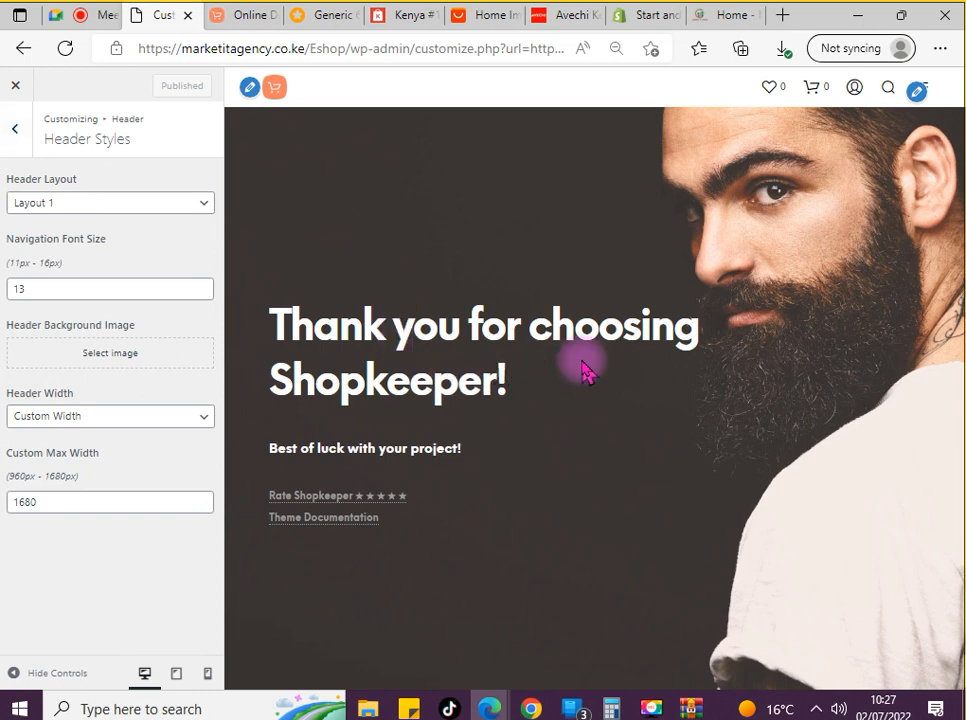
pyautogui.moveTo(497, 385); pyautogui.dragTo(341, 340)
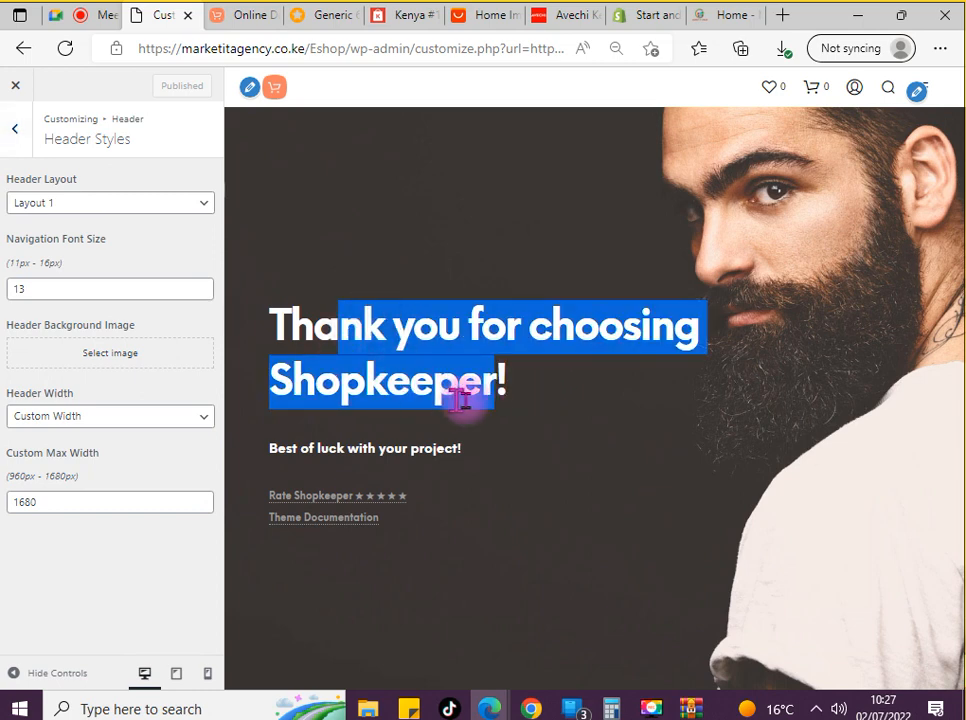
pyautogui.click(560, 435)
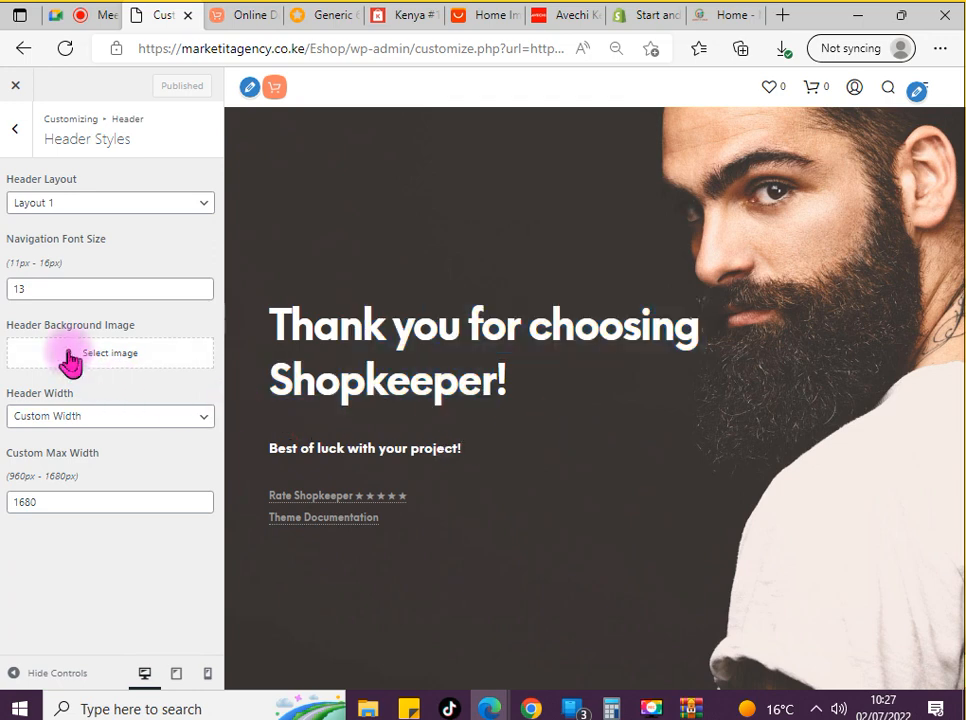
# Step: Search Google for pixabay in a new Edge tab and open the Pixabay site
pyautogui.click(784, 16)
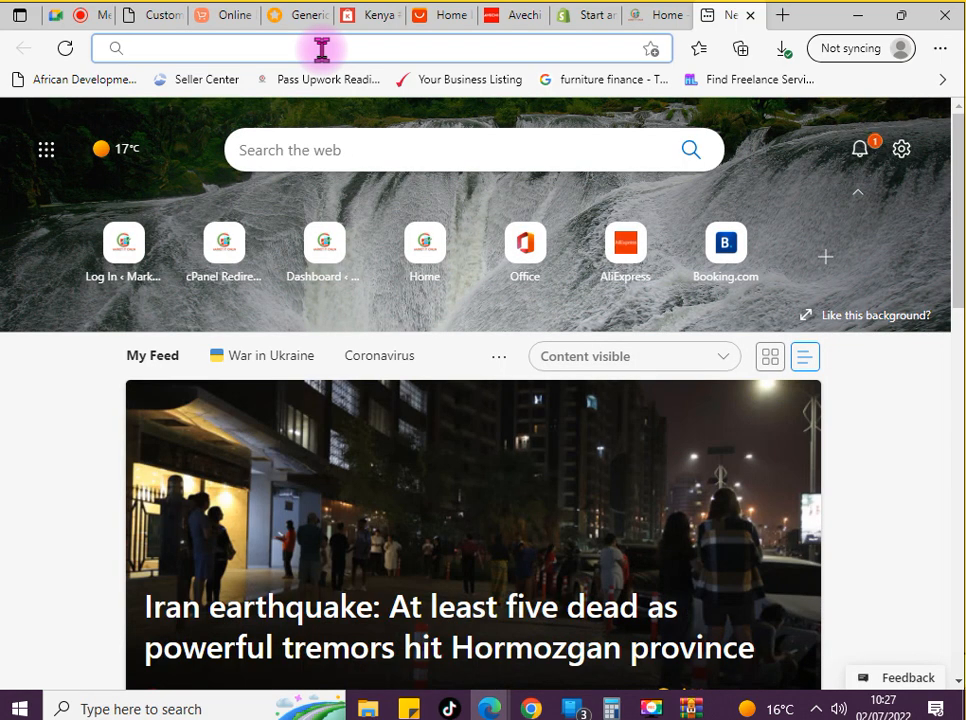
pyautogui.write('p')
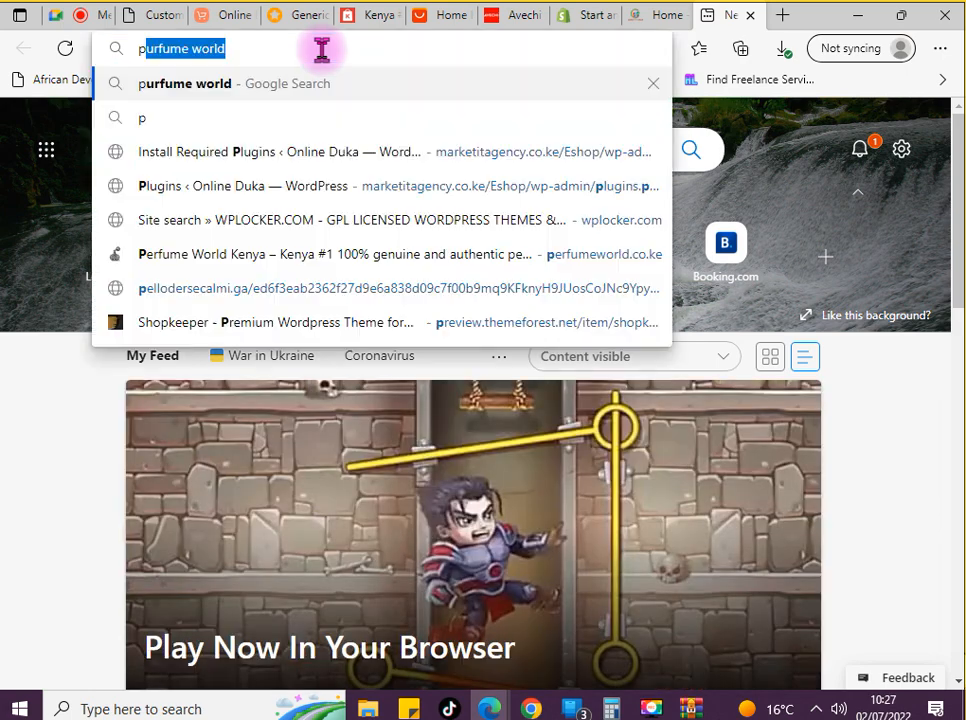
pyautogui.write('ica')
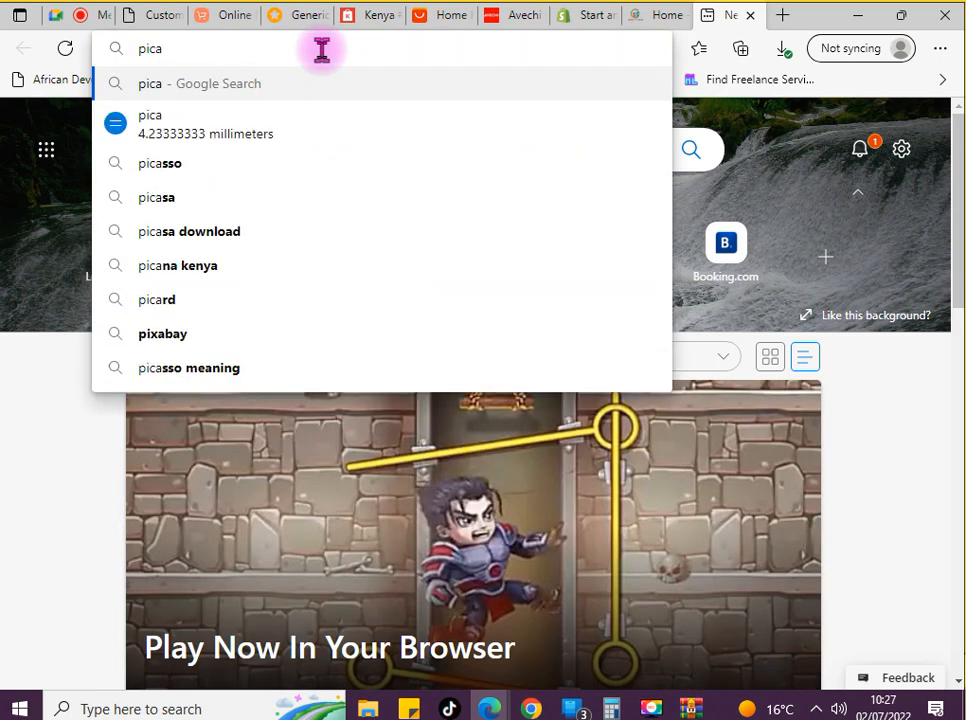
pyautogui.press('BackSpace')
pyautogui.press('BackSpace')
pyautogui.write('xabay')
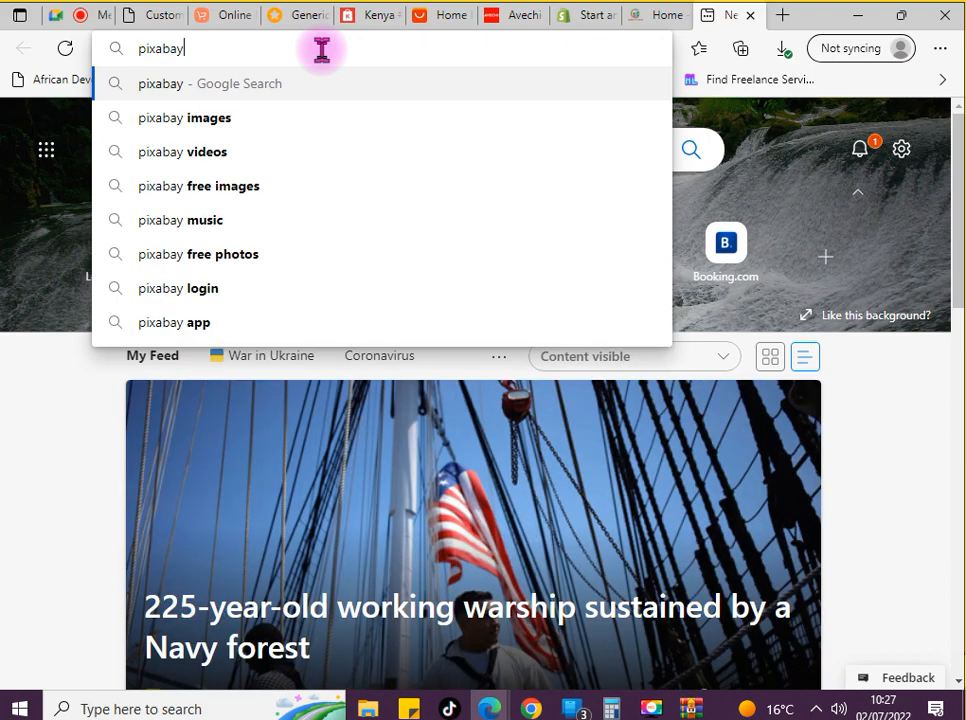
pyautogui.press('Return')
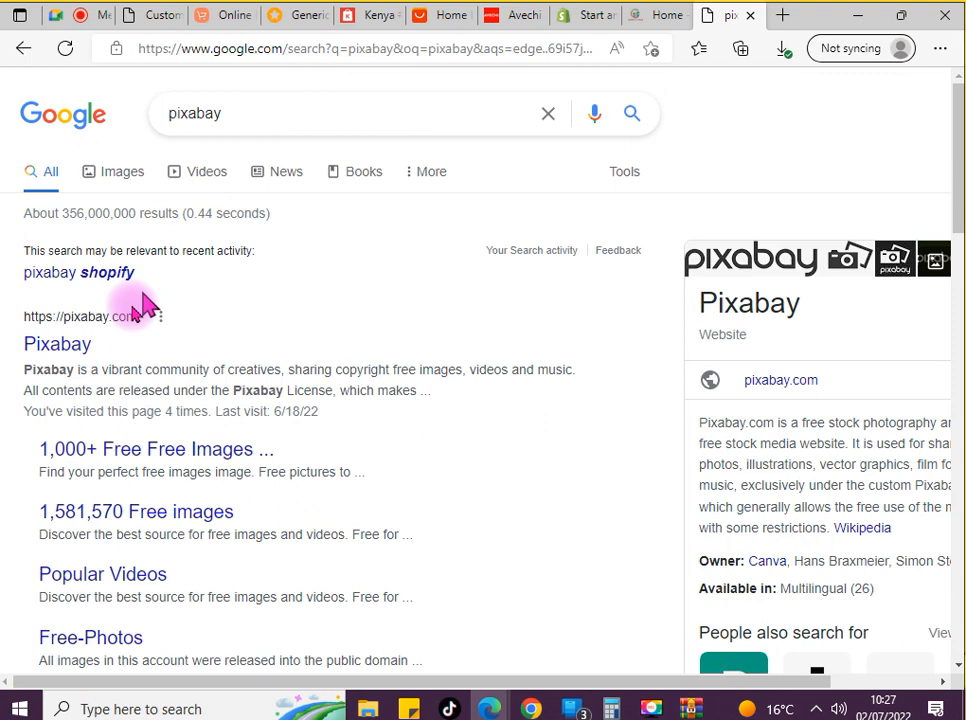
pyautogui.click(65, 346)
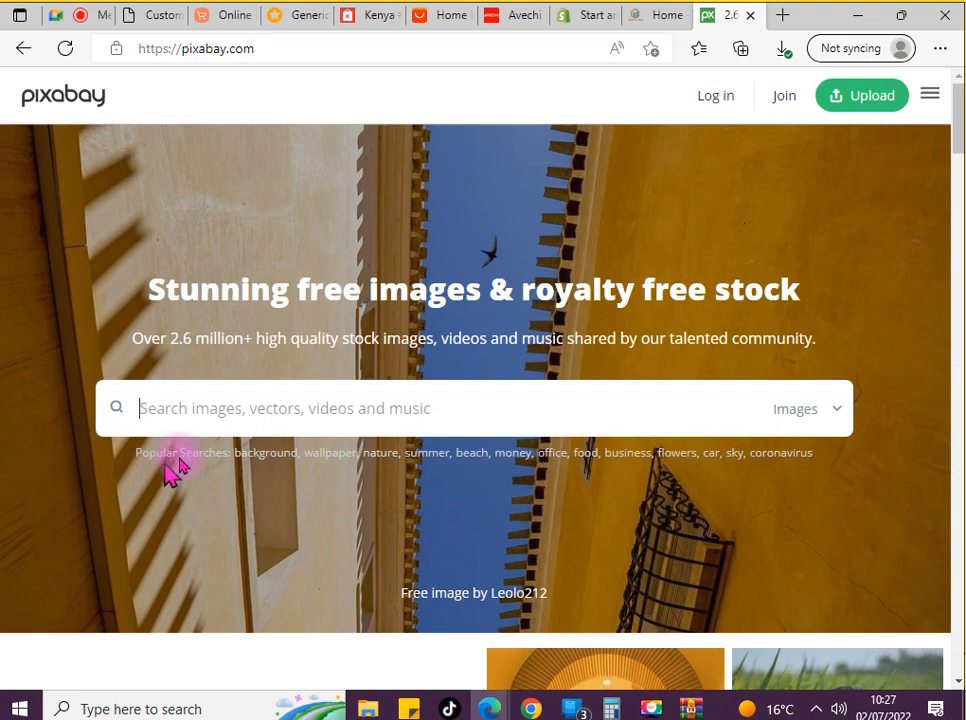
# Step: Scroll the Pixabay homepage and focus its image search box
pyautogui.scroll(-3, 280, 453)
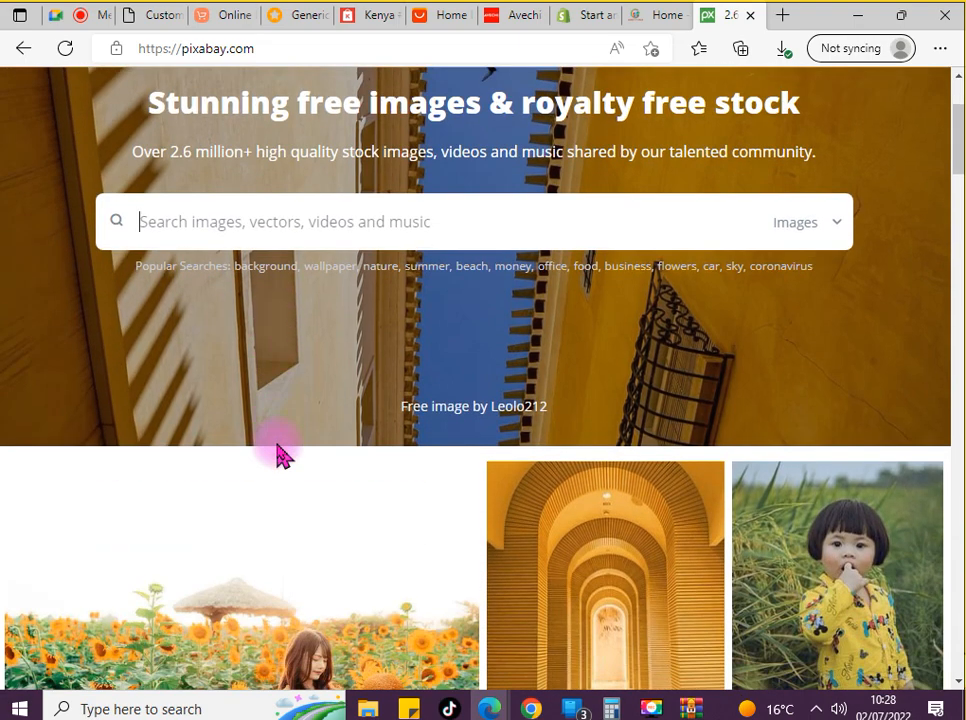
pyautogui.scroll(1, 278, 453)
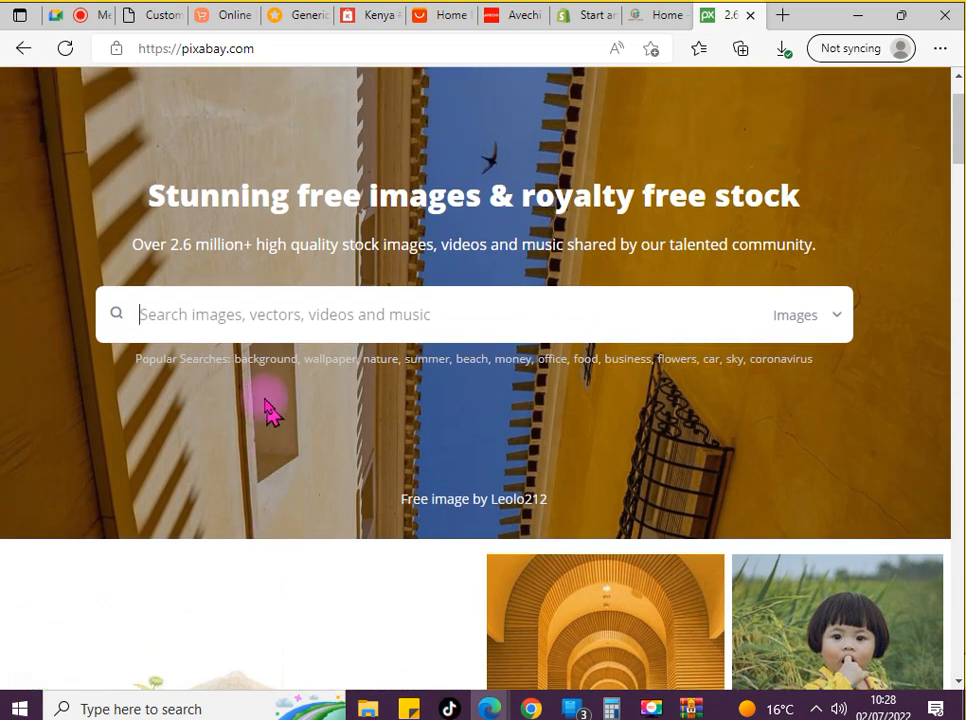
pyautogui.click(166, 316)
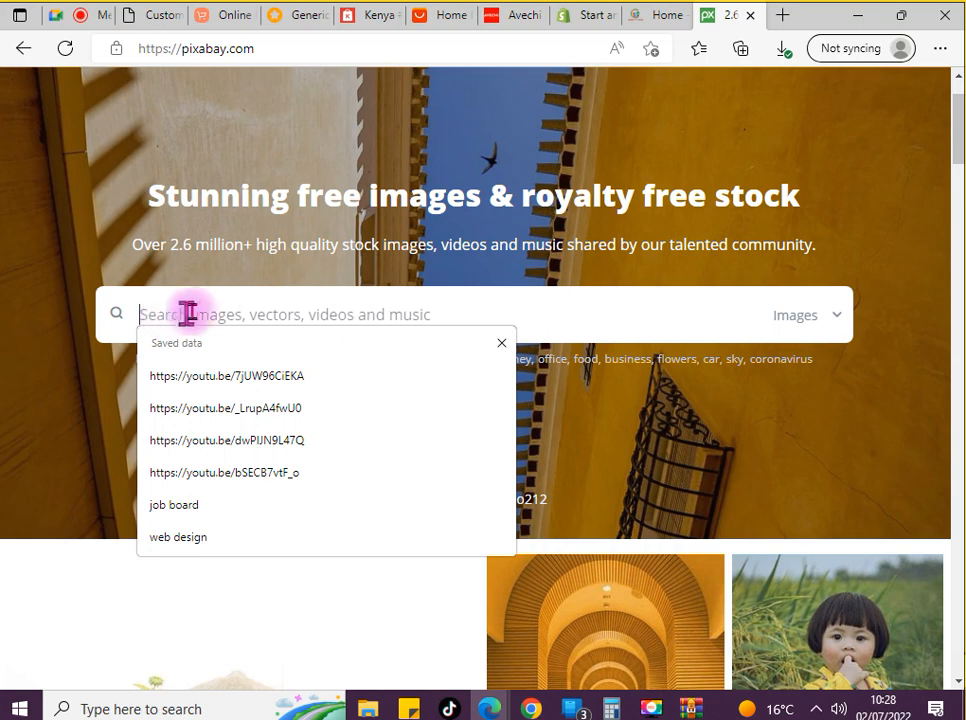
pyautogui.click(540, 313)
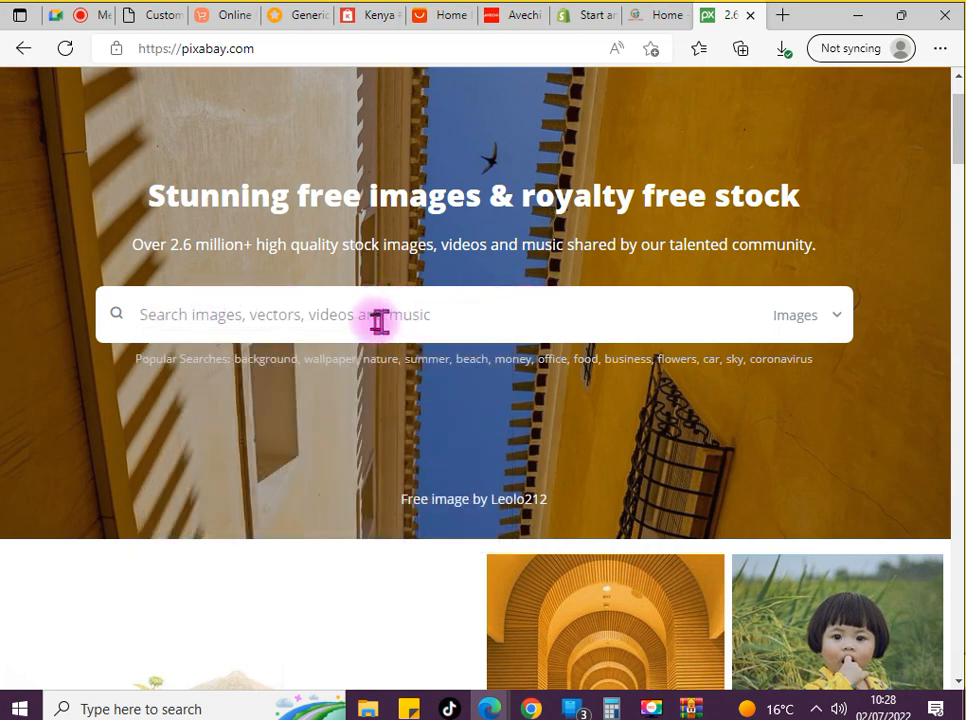
pyautogui.click(150, 316)
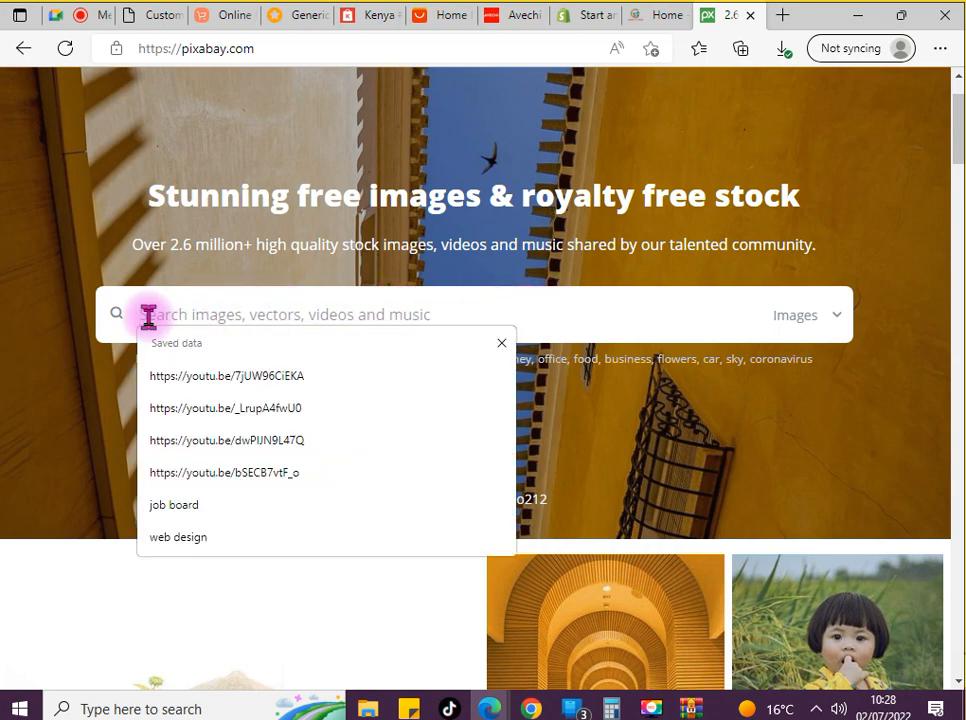
pyautogui.scroll(-5, 150, 320)
pyautogui.scroll(2, 151, 325)
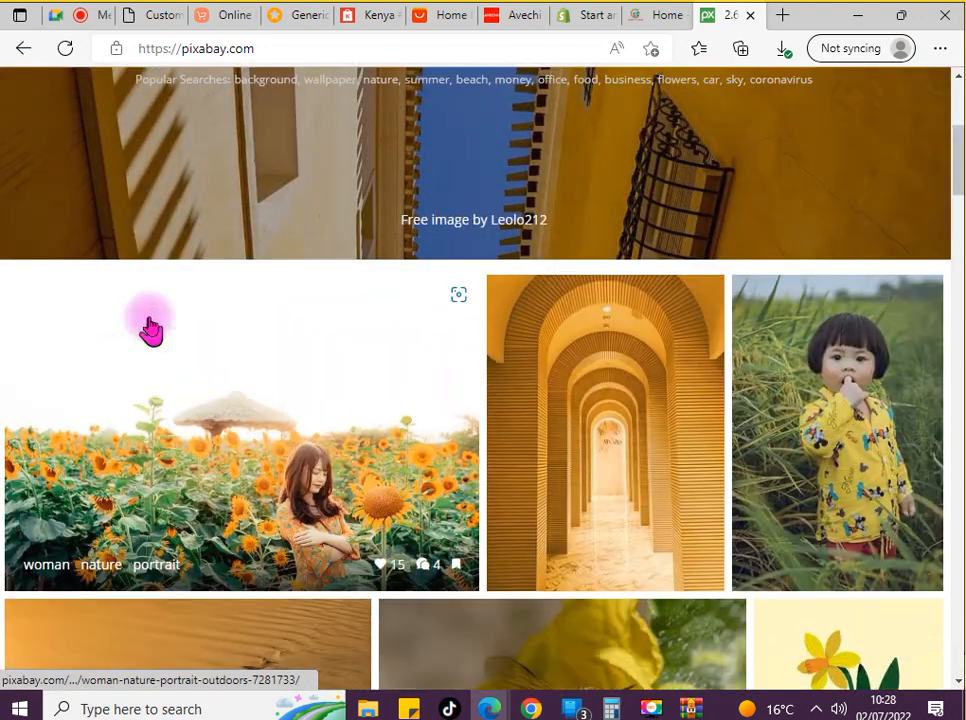
# Step: Search Pixabay for eshop and open a sponsored online-shopping stock photo
pyautogui.write('eshop')
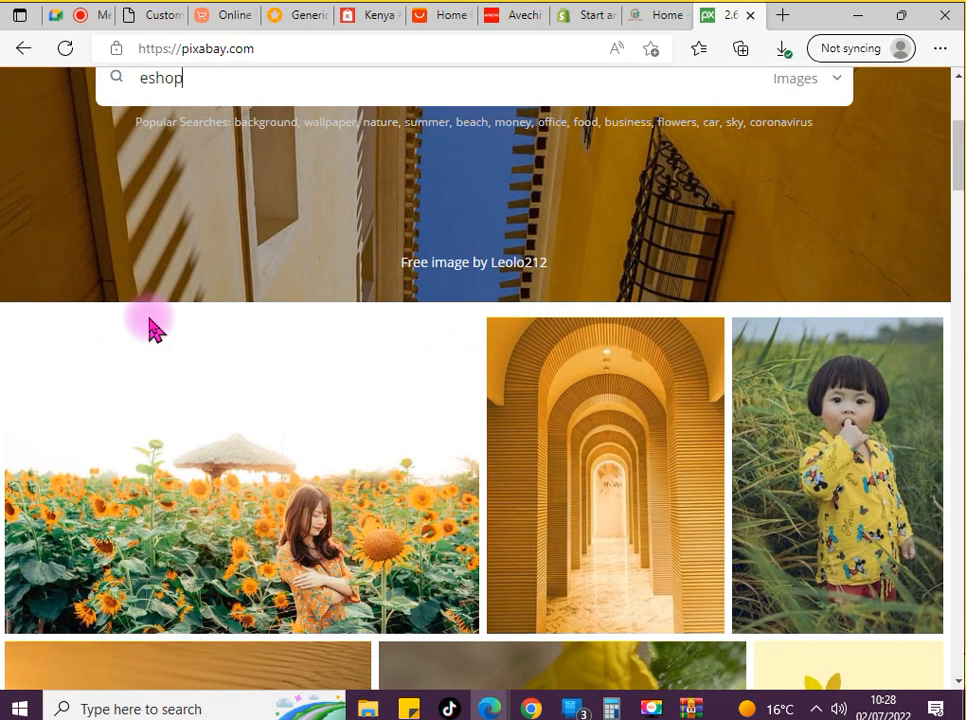
pyautogui.press('Return')
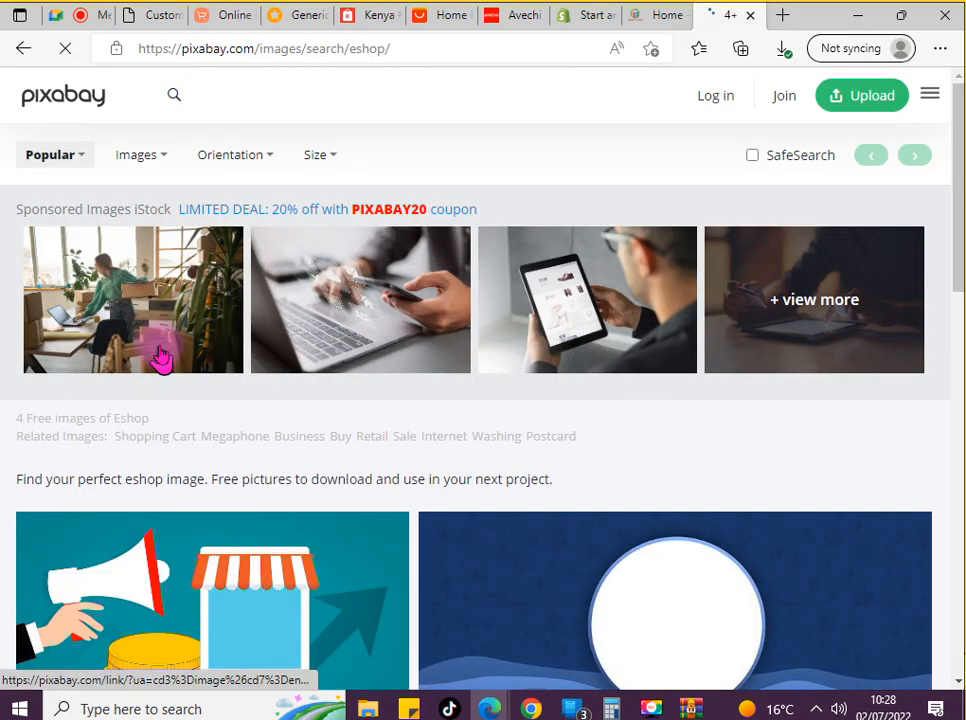
pyautogui.scroll(-6, 340, 380)
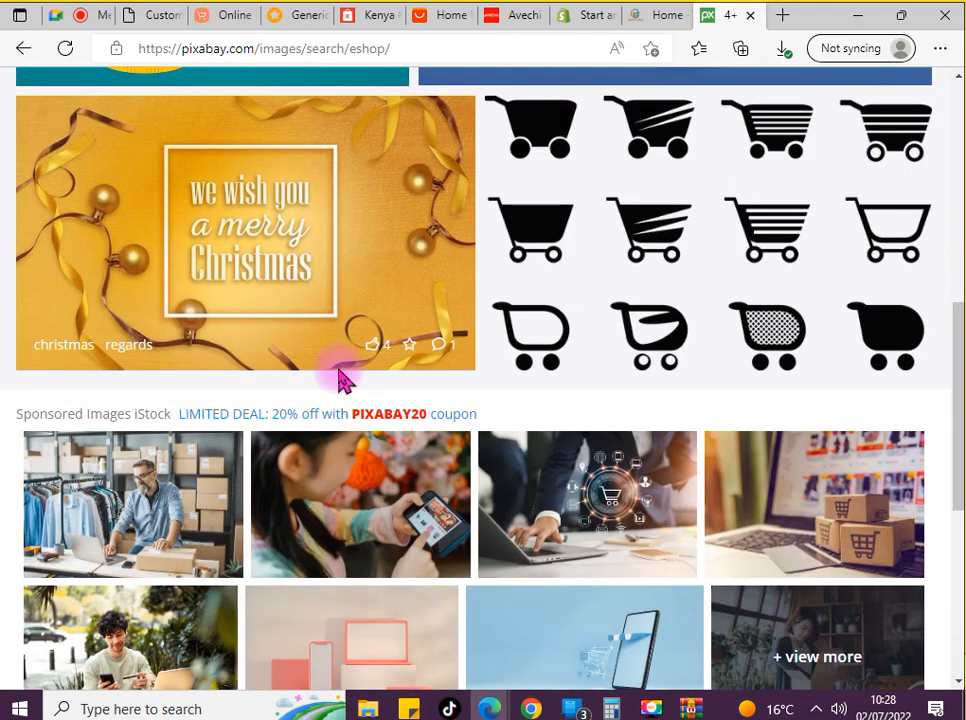
pyautogui.scroll(-3, 340, 380)
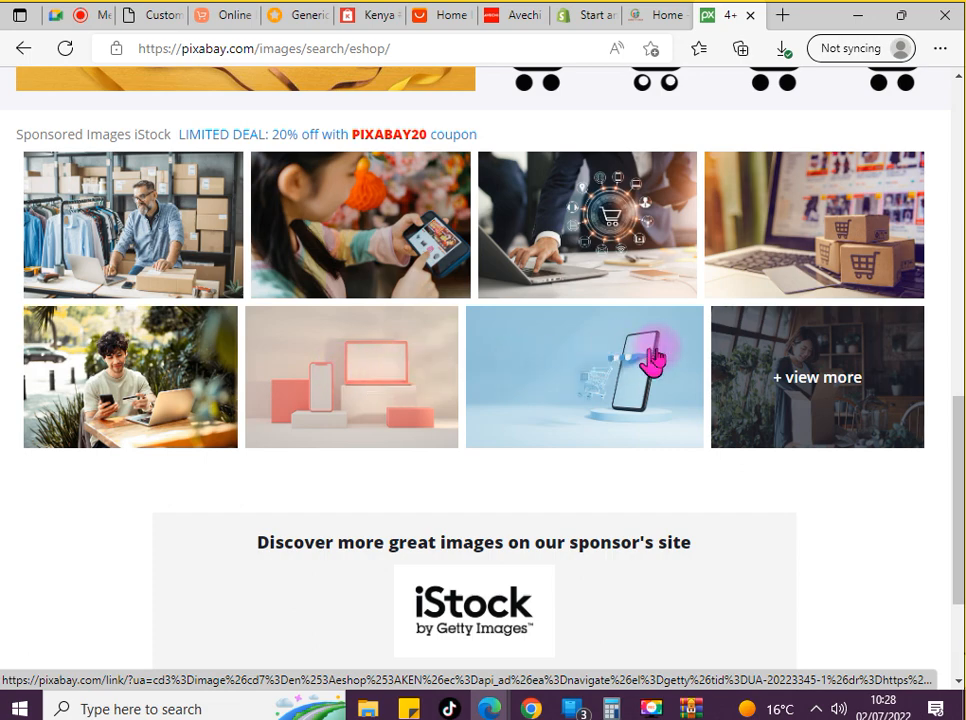
pyautogui.click(805, 219)
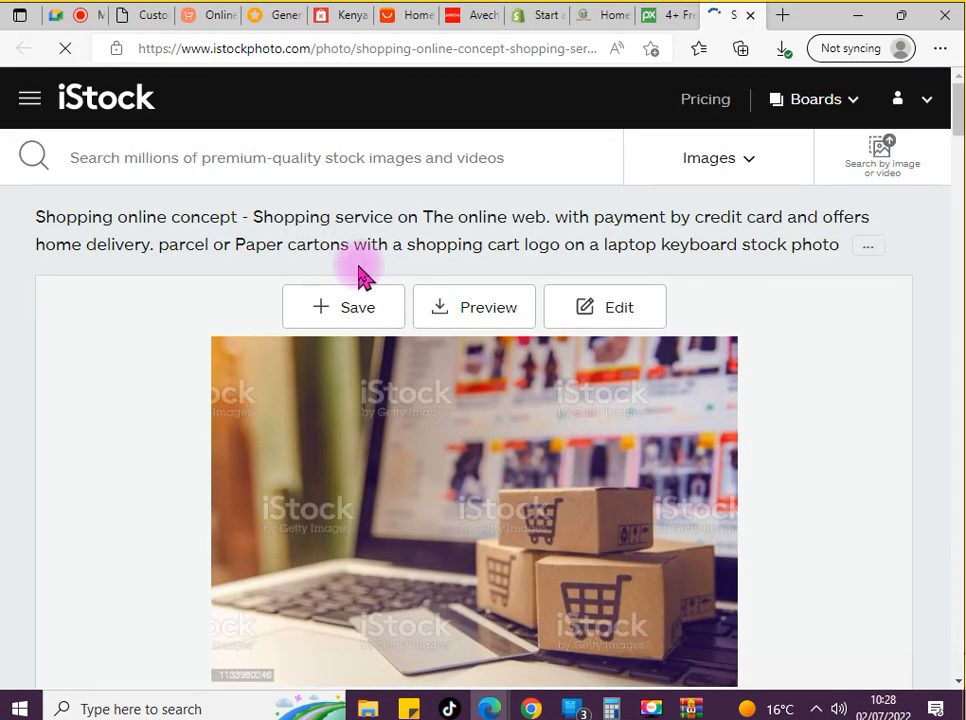
# Step: Browse the iStock photo, then open more sponsored eshop images on iStock from Pixabay
pyautogui.scroll(-2, 358, 305)
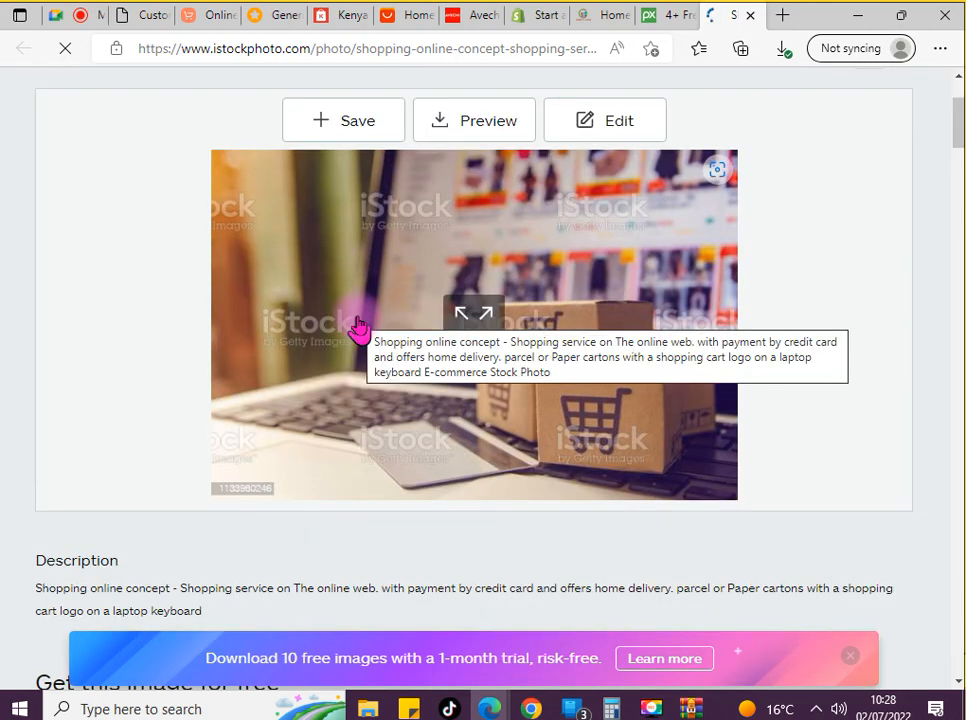
pyautogui.scroll(2, 358, 325)
pyautogui.moveTo(358, 325)
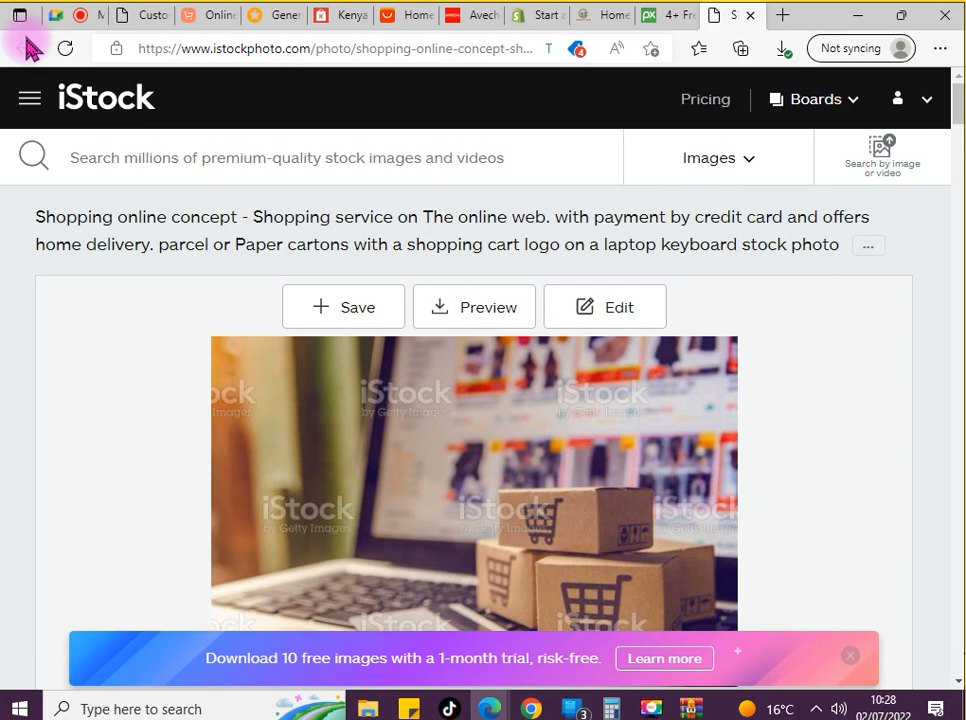
pyautogui.scroll(-7, 259, 474)
pyautogui.scroll(1, 134, 538)
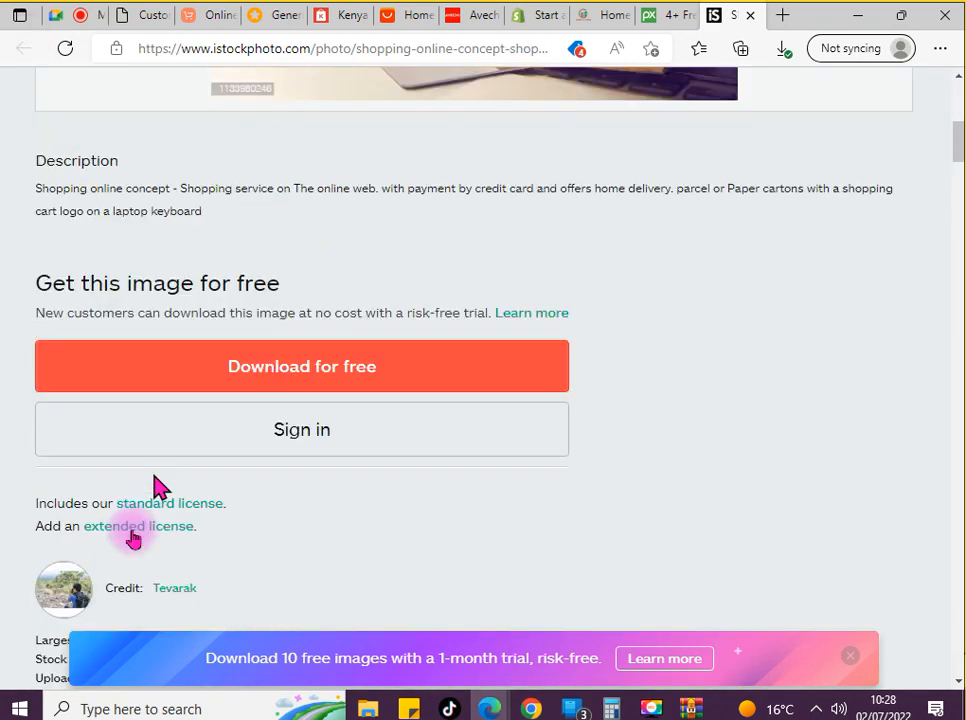
pyautogui.scroll(7, 134, 538)
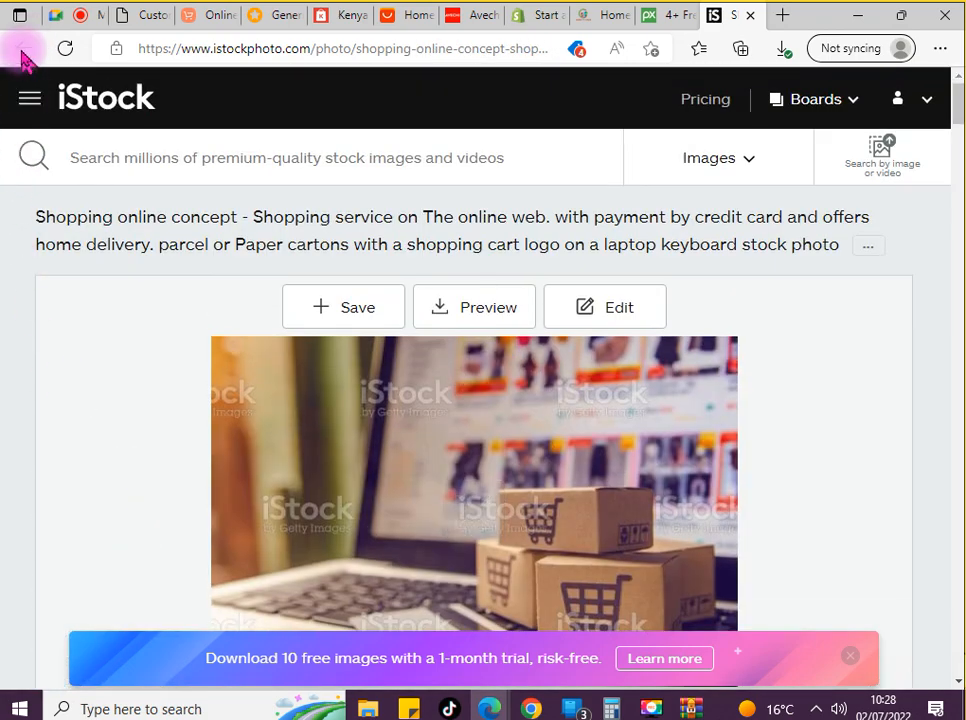
pyautogui.click(675, 14)
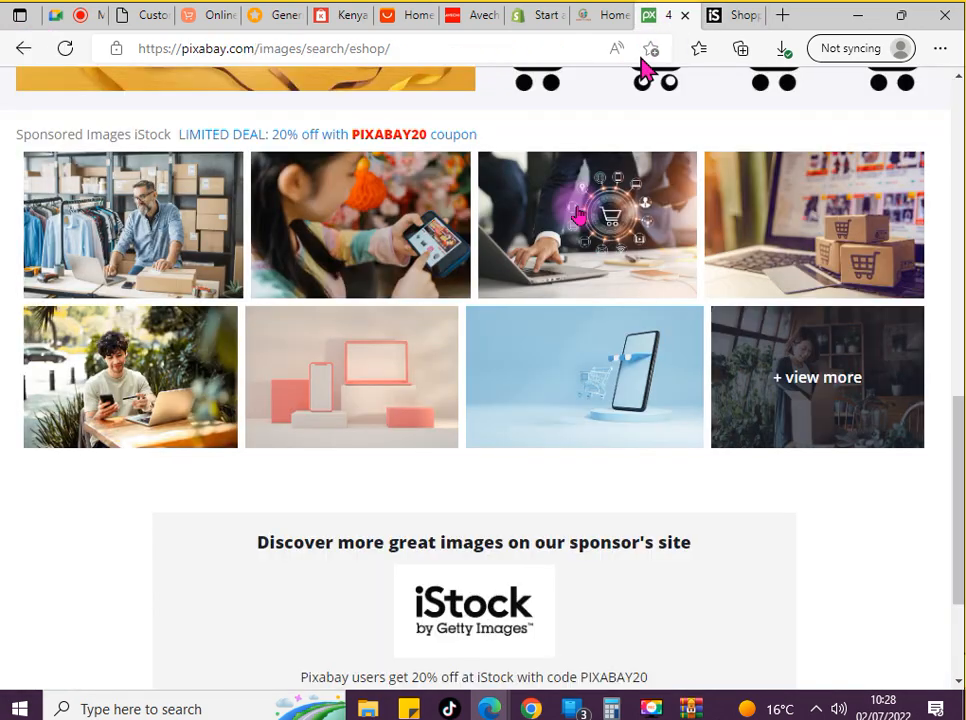
pyautogui.scroll(-2, 647, 377)
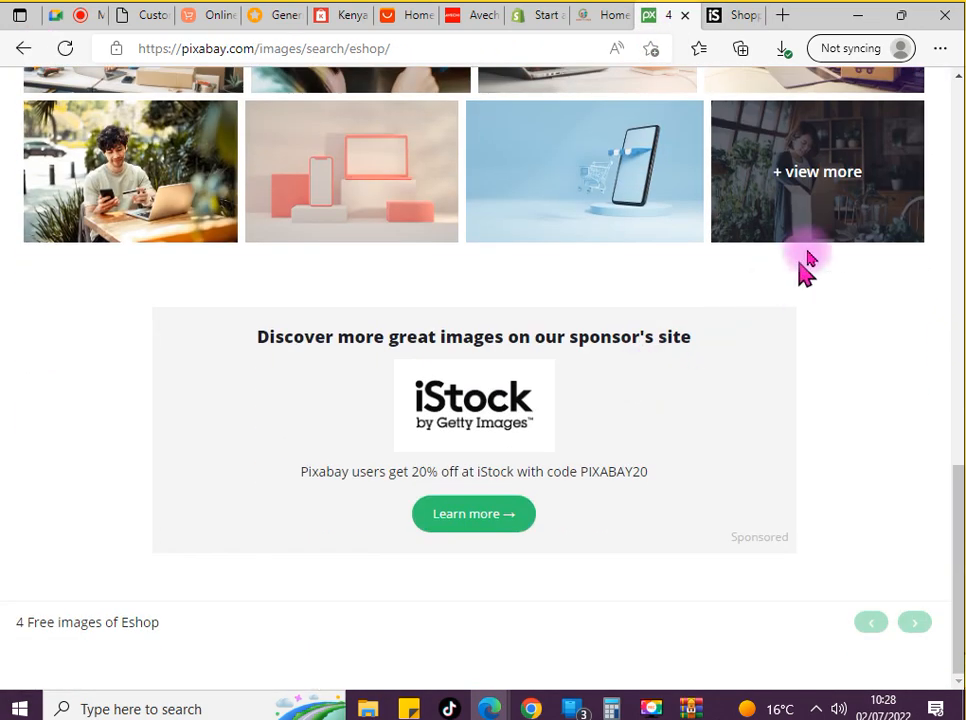
pyautogui.click(819, 181)
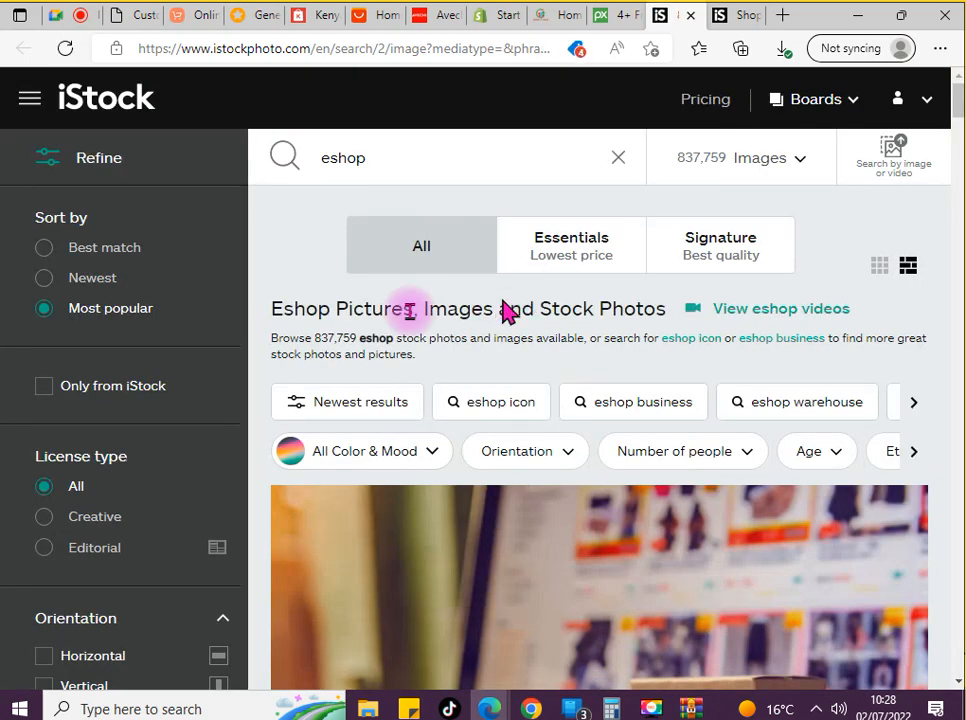
# Step: Save the iStock eshop results page as a complete webpage into the Desktop wshop folder
pyautogui.scroll(-2, 134, 351)
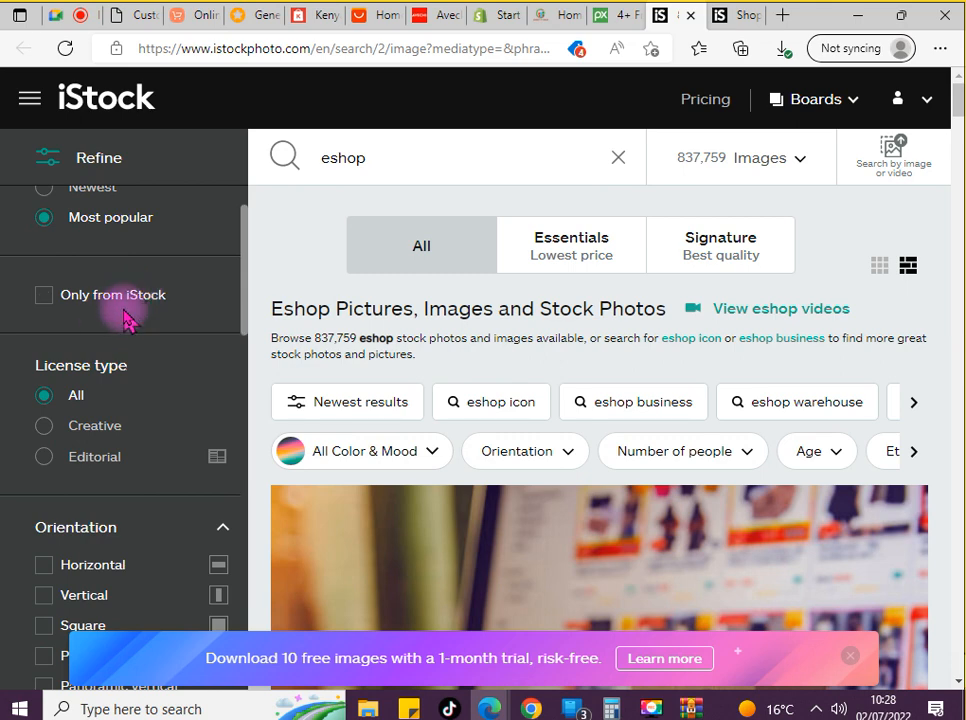
pyautogui.scroll(2, 124, 316)
pyautogui.scroll(-7, 112, 306)
pyautogui.scroll(-10, 112, 306)
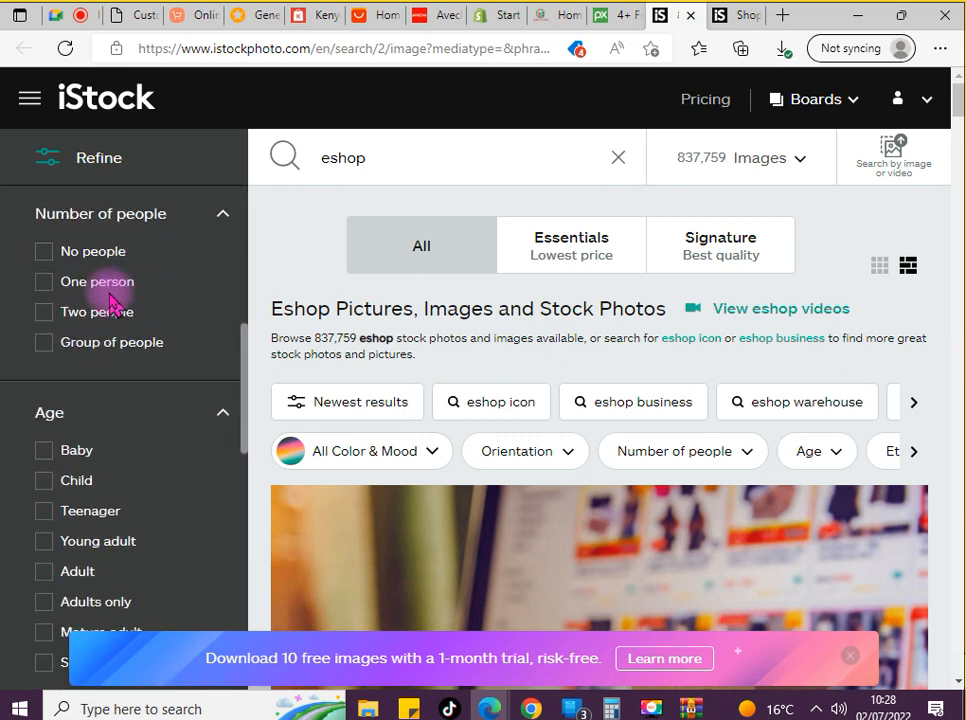
pyautogui.scroll(-3, 112, 306)
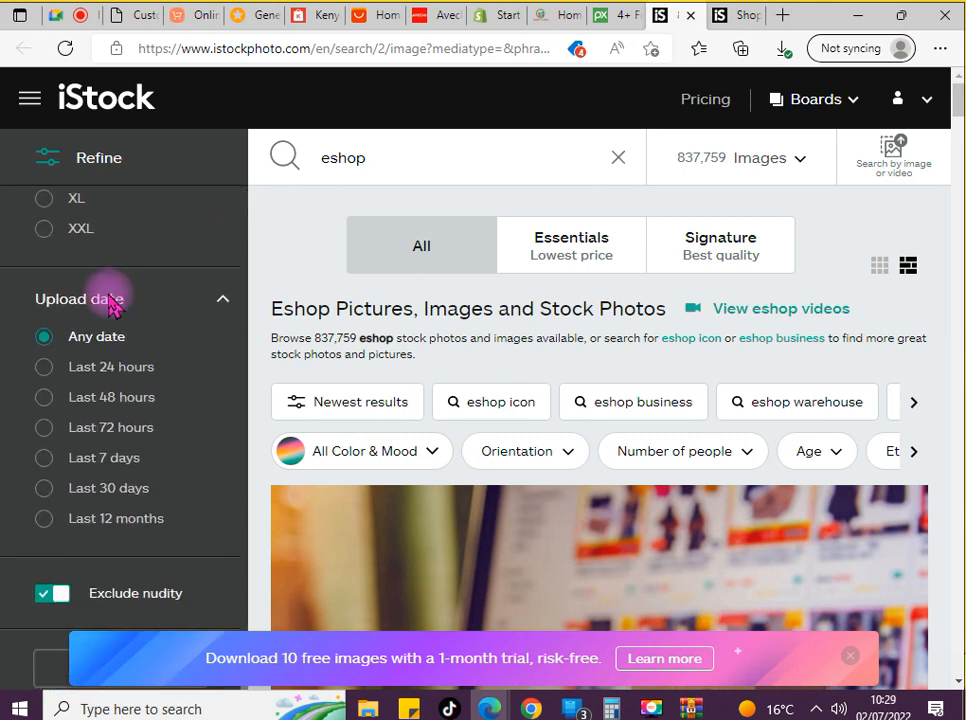
pyautogui.scroll(10, 112, 306)
pyautogui.scroll(5, 112, 306)
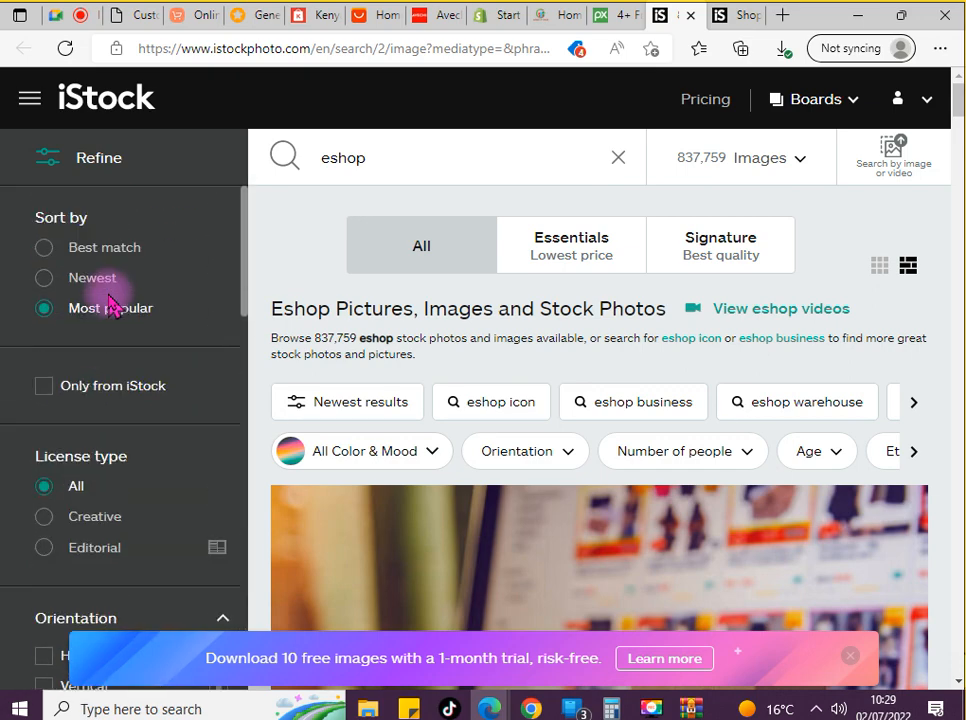
pyautogui.scroll(-8, 457, 310)
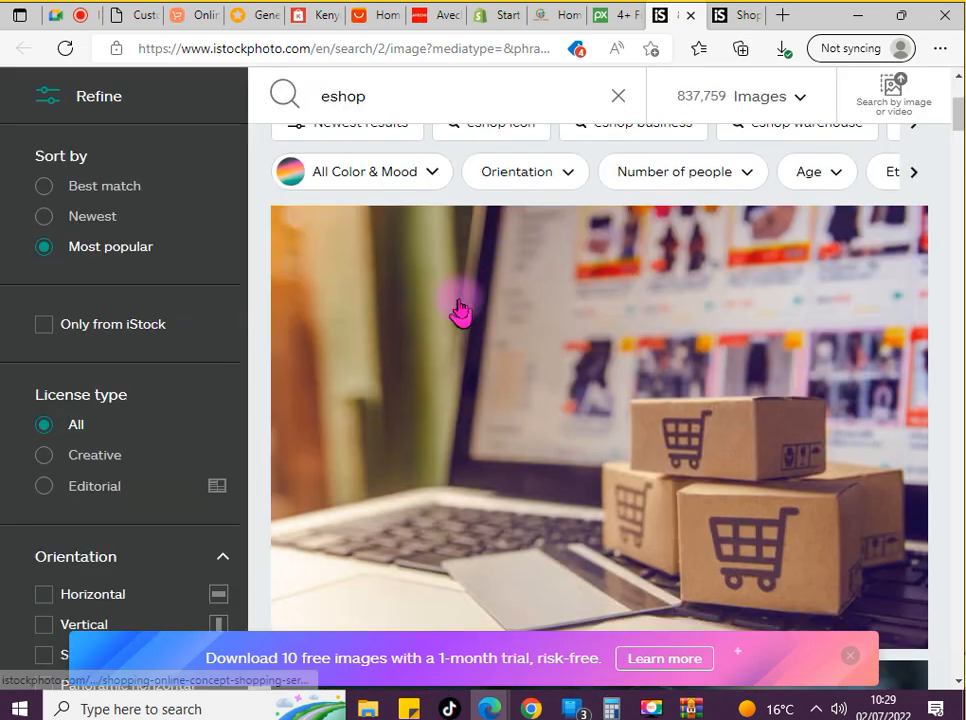
pyautogui.scroll(-3, 463, 313)
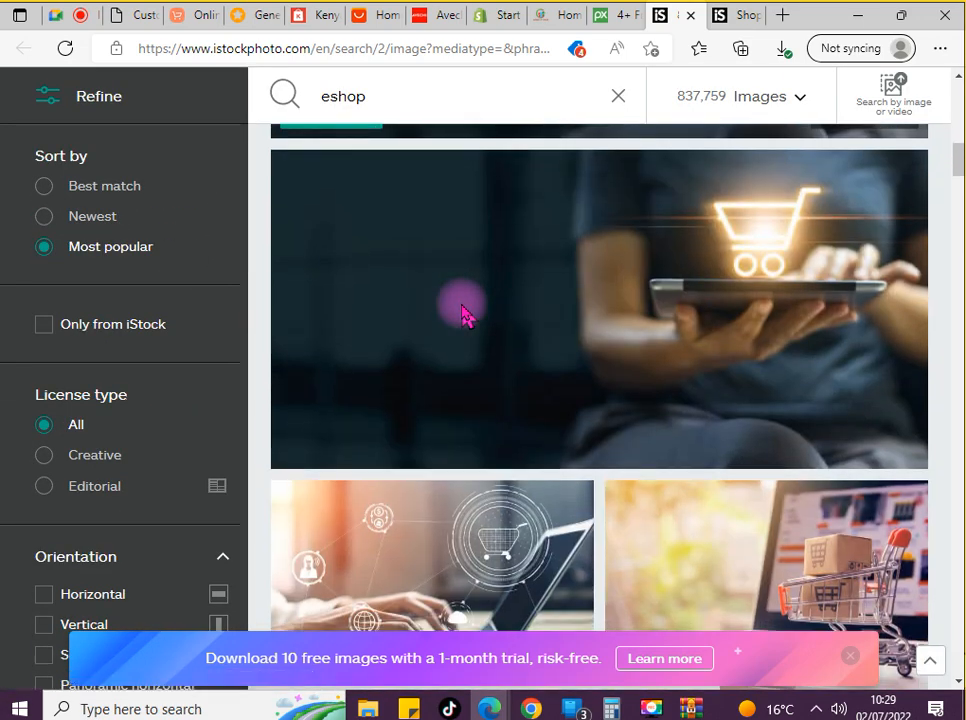
pyautogui.scroll(-2, 463, 313)
pyautogui.scroll(2, 462, 313)
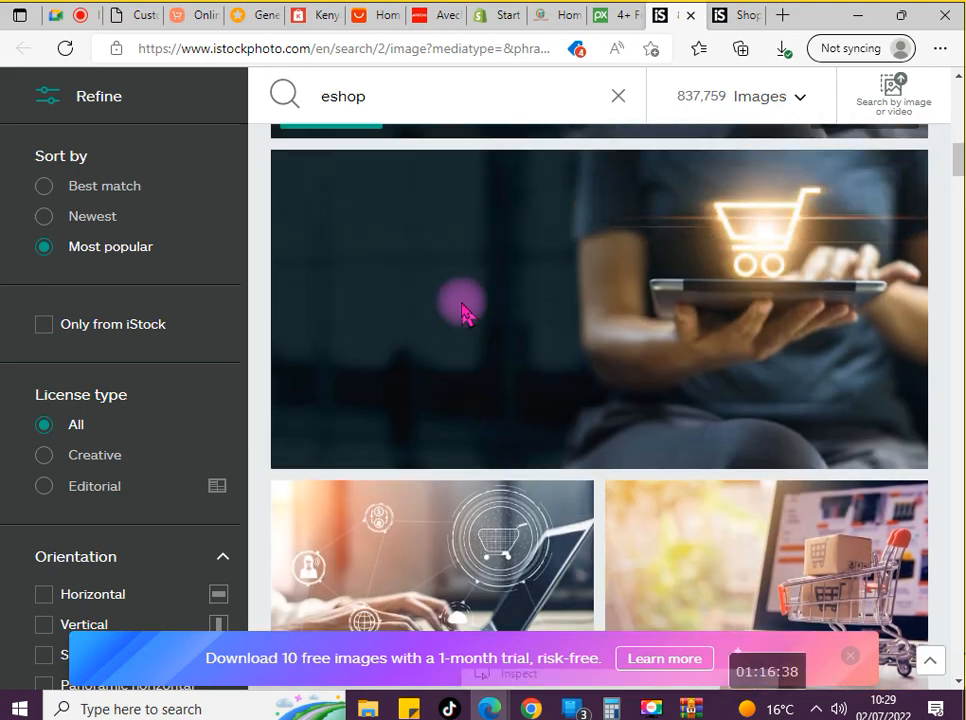
pyautogui.rightClick(461, 313)
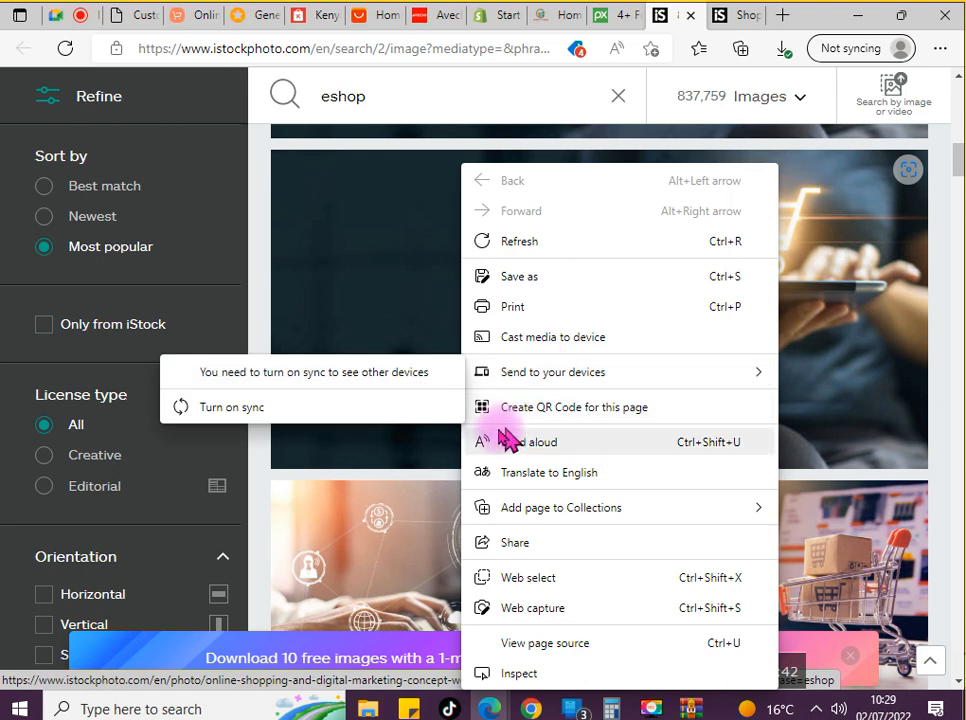
pyautogui.click(538, 280)
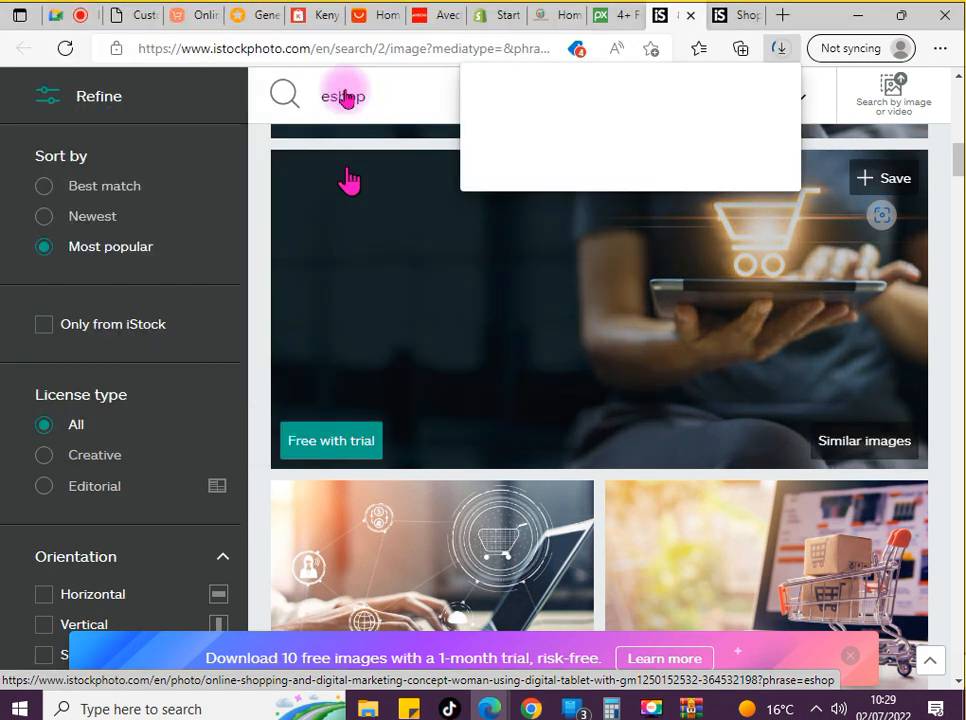
pyautogui.click(193, 16)
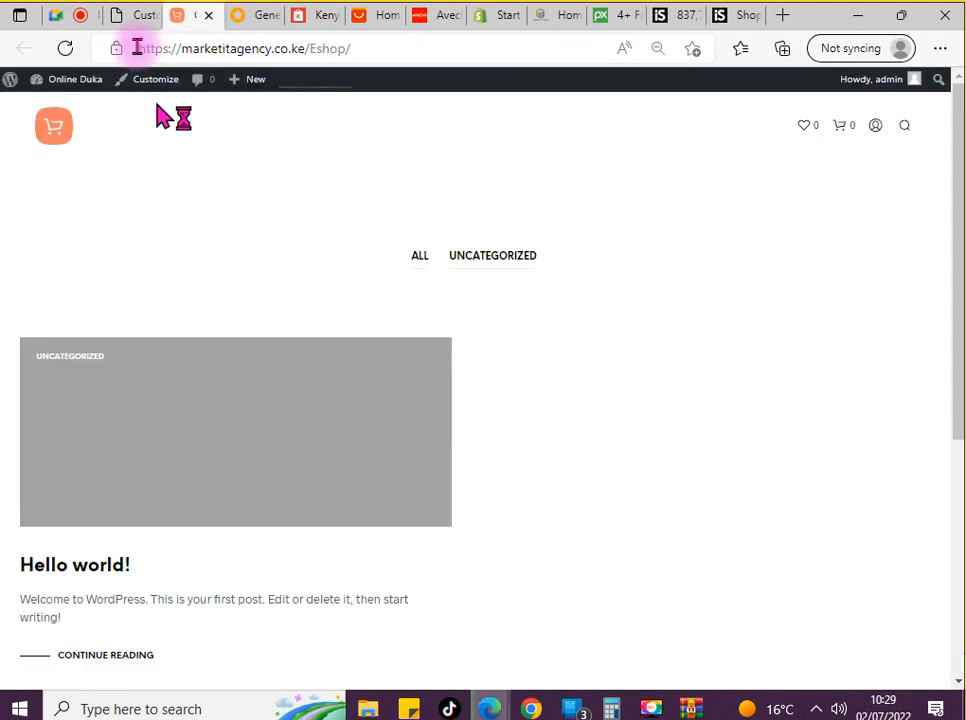
# Step: In the Customizer's Select image dialog, browse the Media Library photos, then switch to Upload files
pyautogui.click(140, 16)
pyautogui.click(88, 364)
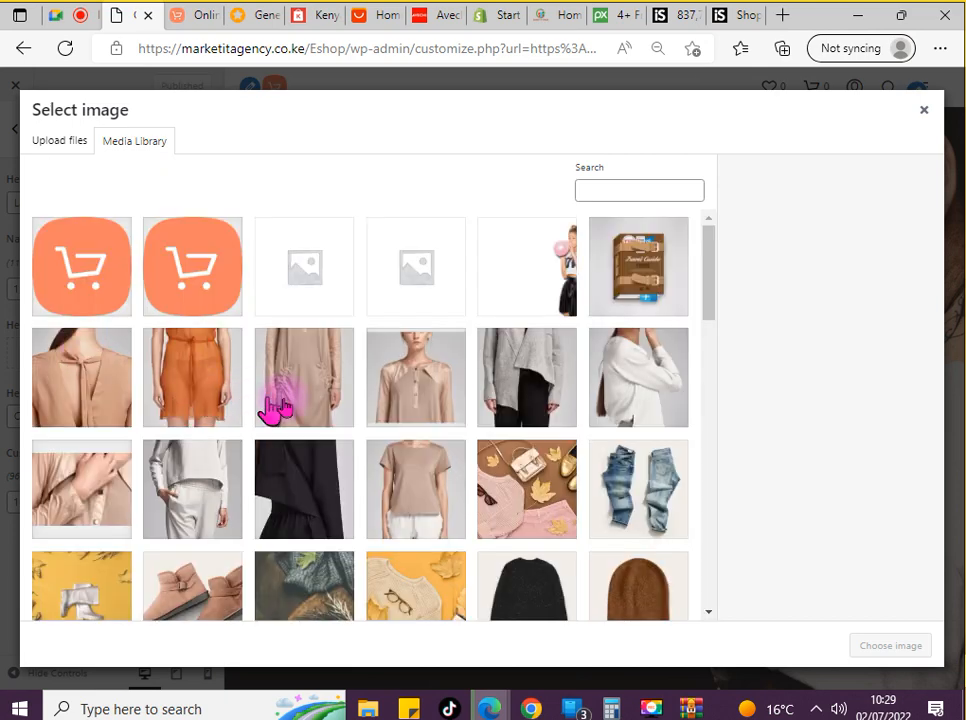
pyautogui.scroll(-2, 318, 414)
pyautogui.scroll(-1, 318, 414)
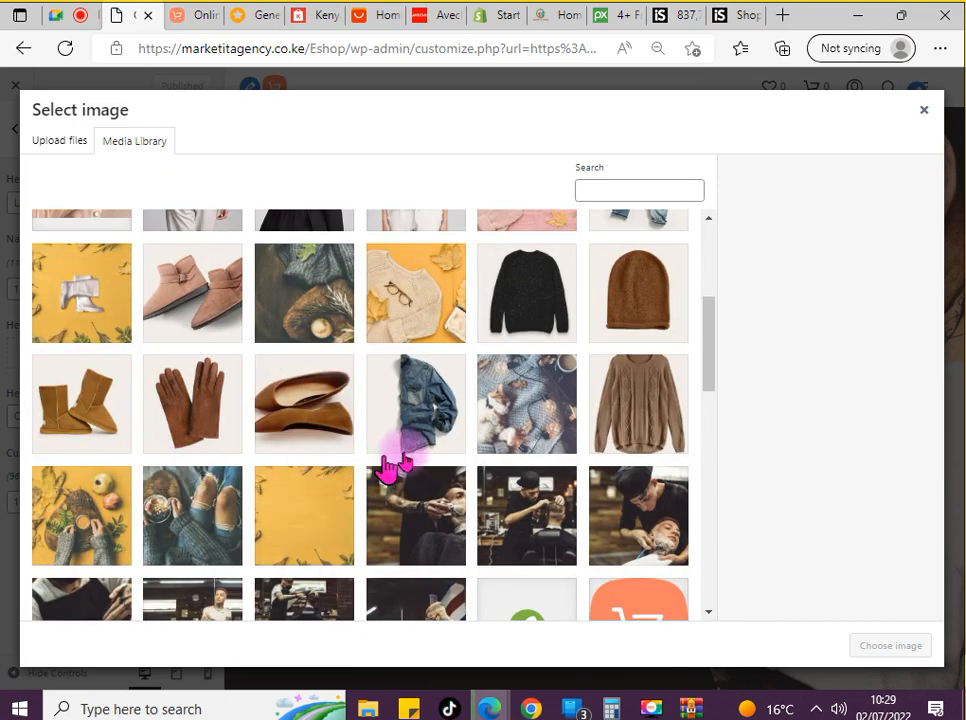
pyautogui.scroll(-2, 470, 455)
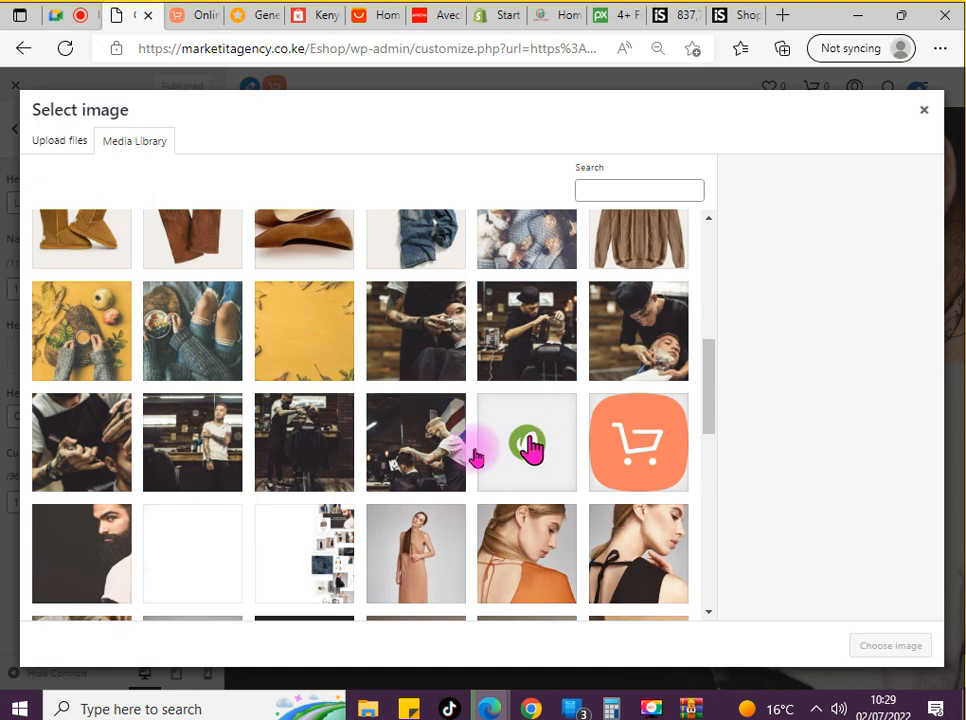
pyautogui.scroll(-2, 91, 370)
pyautogui.scroll(-1, 638, 448)
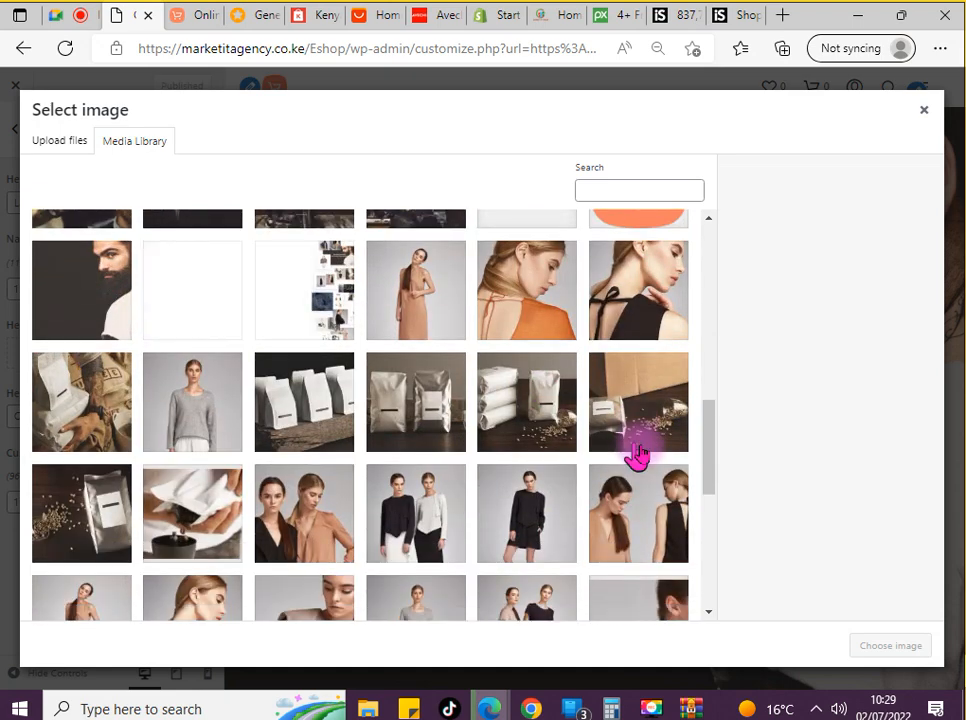
pyautogui.scroll(-2, 200, 420)
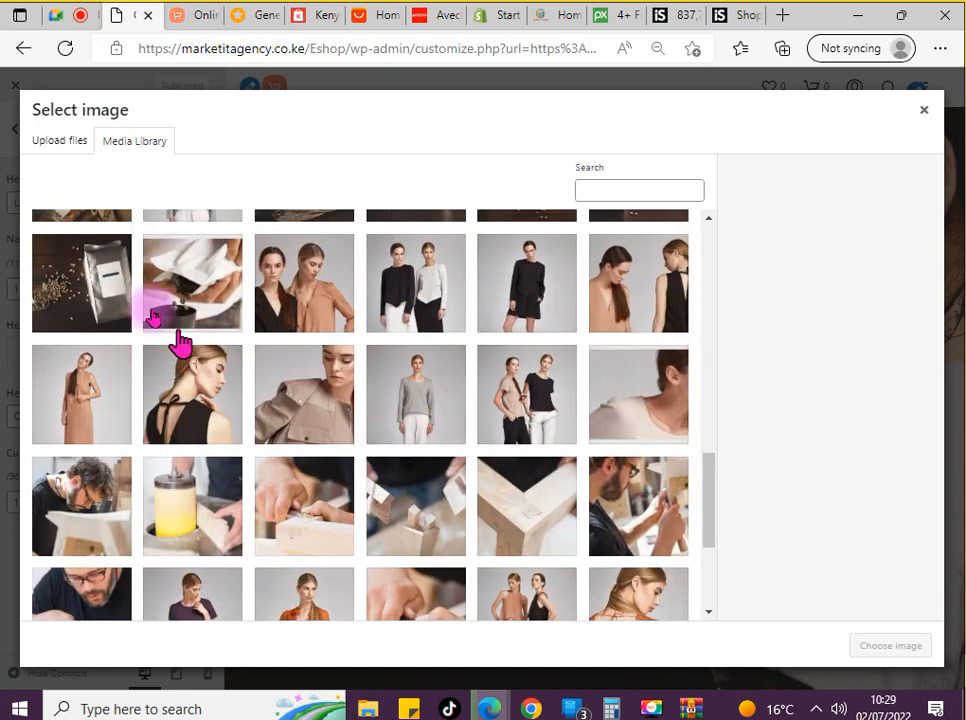
pyautogui.click(70, 142)
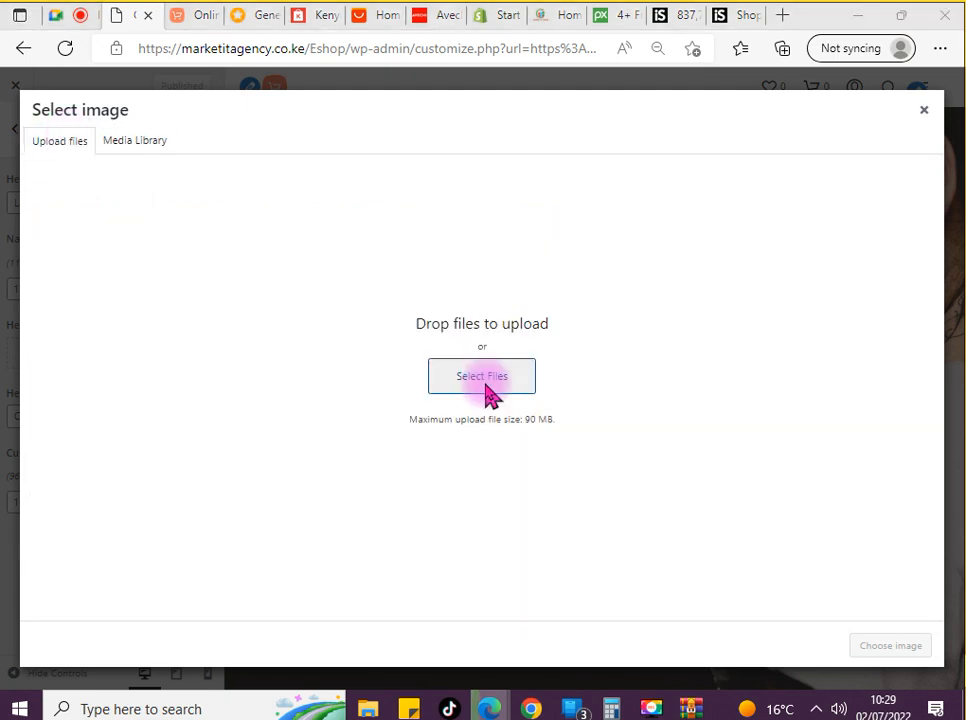
# Step: Browse Desktop > wshop for an upload image, close the picker unused, and return to iStock
pyautogui.click(490, 390)
pyautogui.click(88, 198)
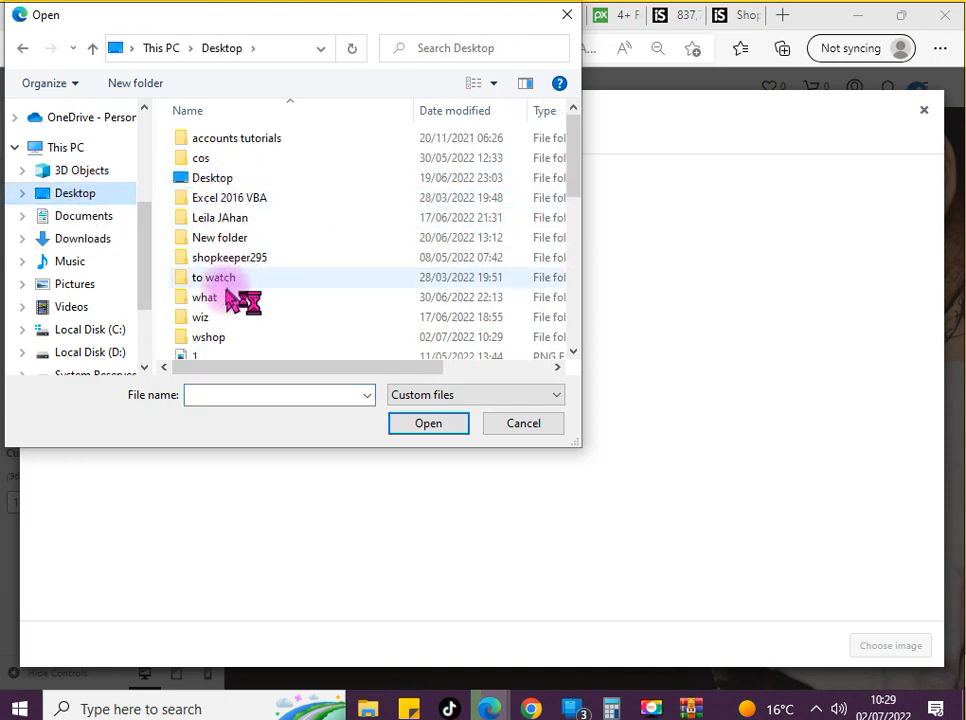
pyautogui.doubleClick(208, 337)
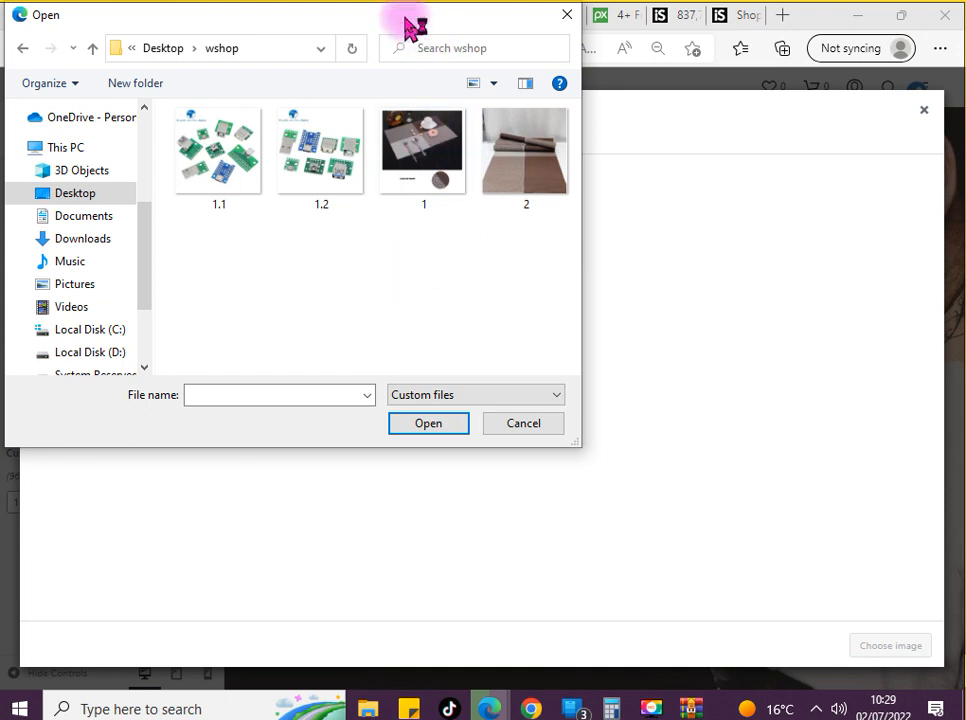
pyautogui.moveTo(408, 23); pyautogui.dragTo(425, 240)
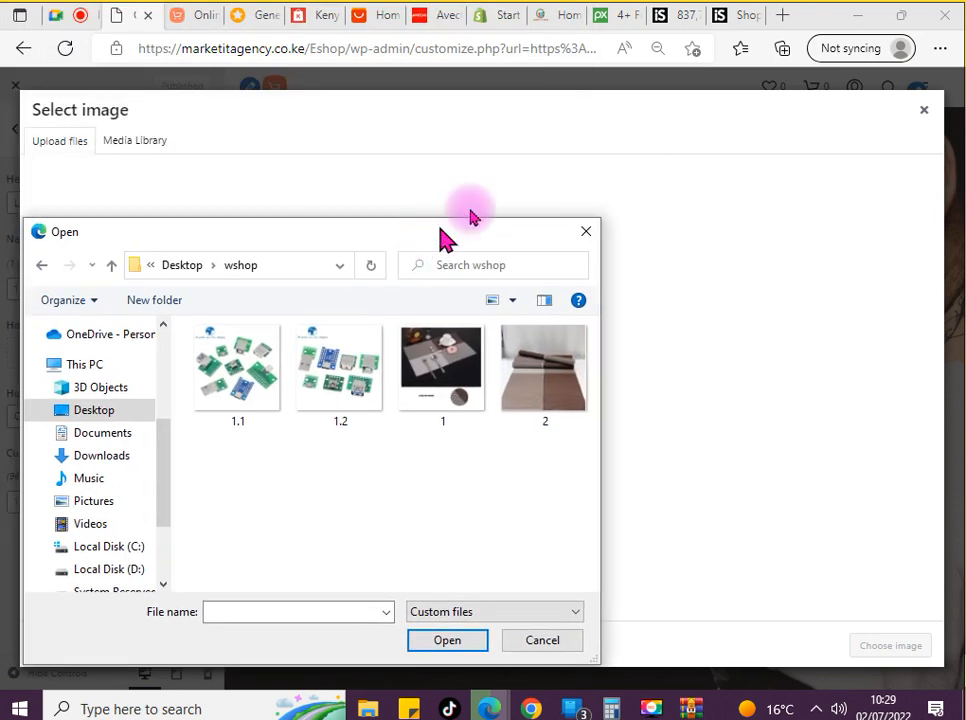
pyautogui.click(588, 240)
pyautogui.click(700, 18)
pyautogui.click(740, 16)
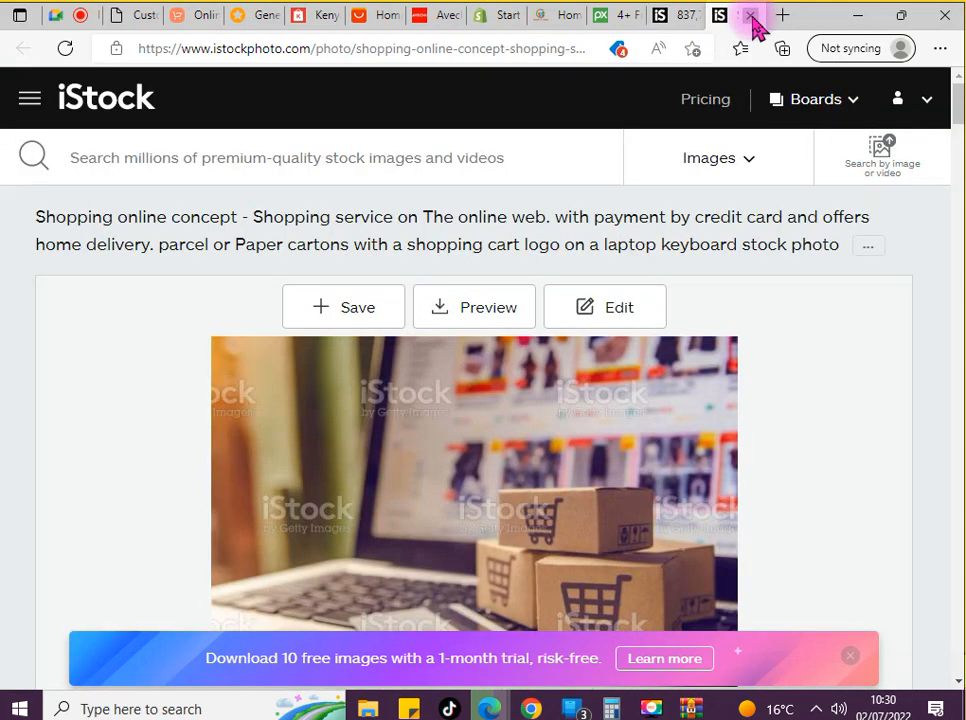
# Step: Close the iStock Shop tab and search Google for freepik in a new tab
pyautogui.click(756, 16)
pyautogui.click(676, 18)
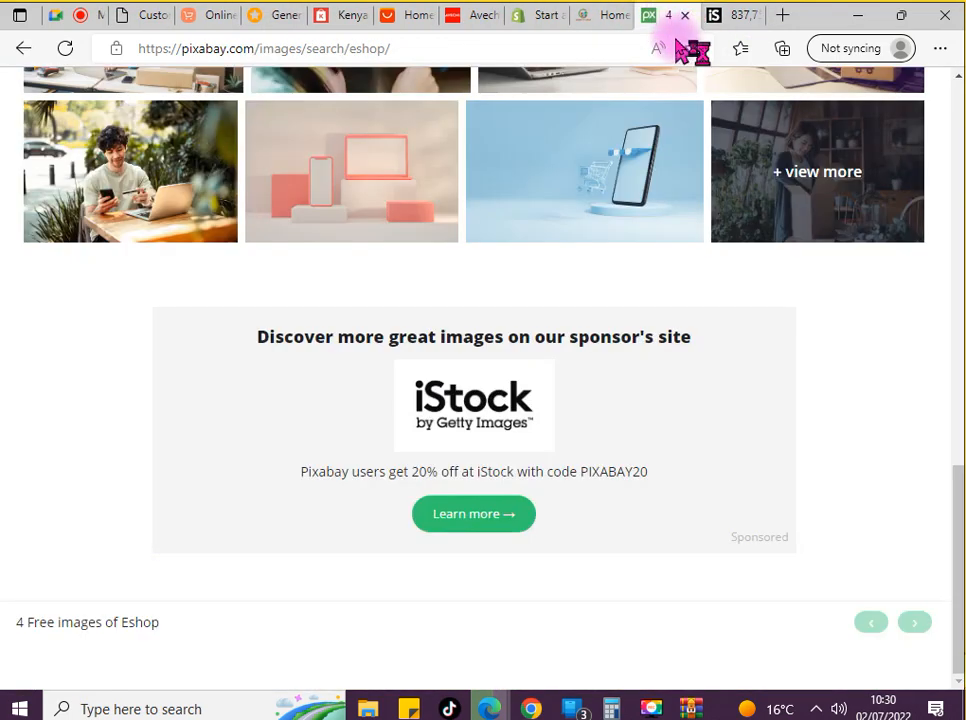
pyautogui.click(783, 16)
pyautogui.write('free')
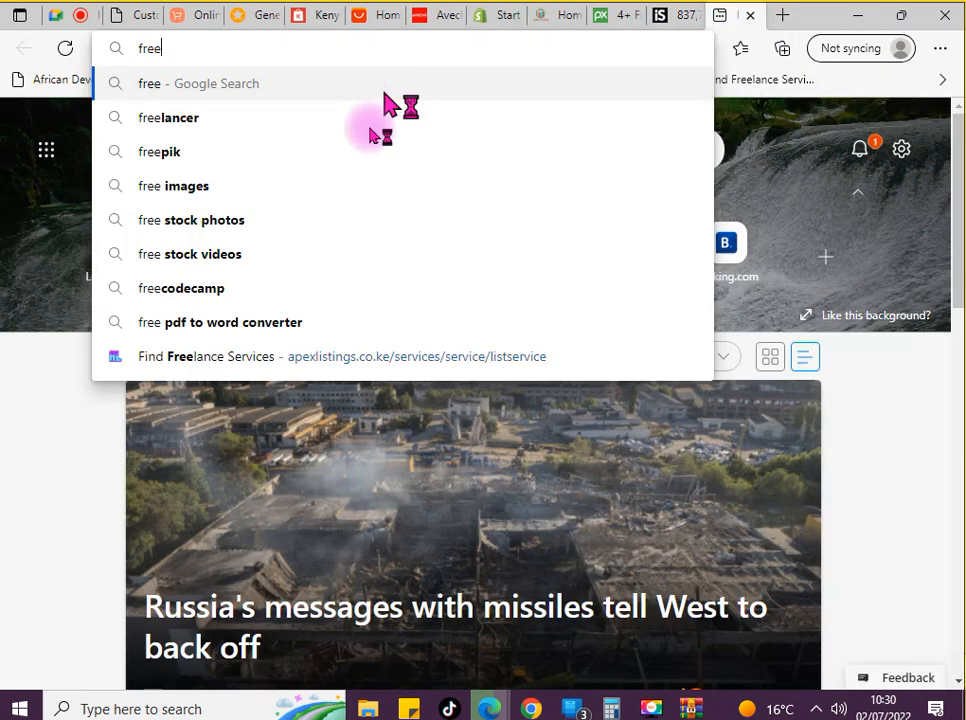
pyautogui.click(360, 151)
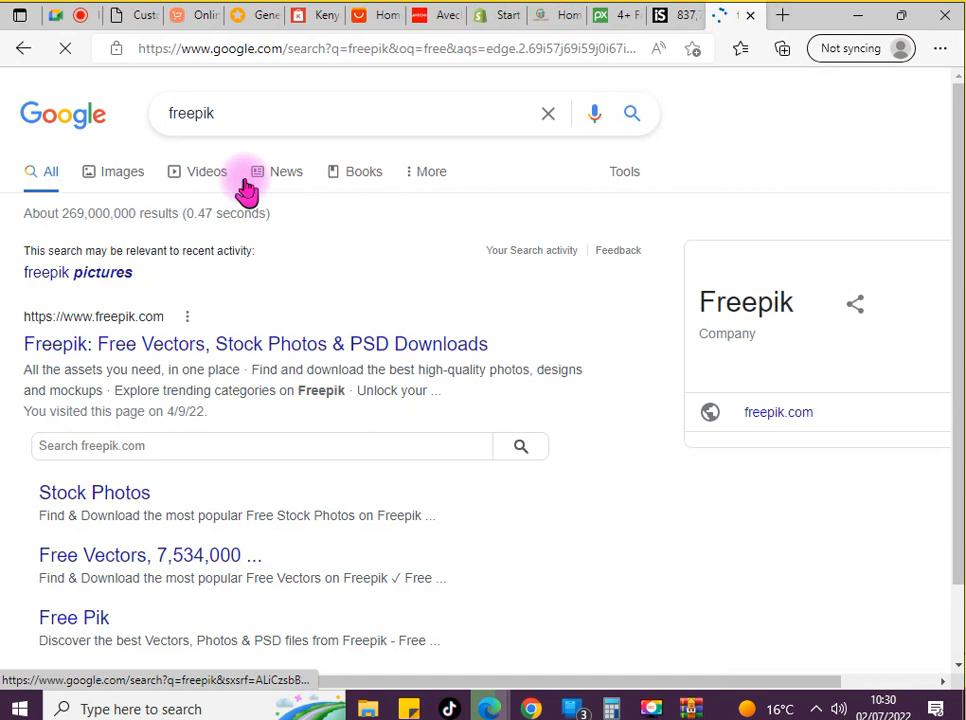
# Step: Open Freepik from the Google results and search its images for eshop
pyautogui.click(345, 346)
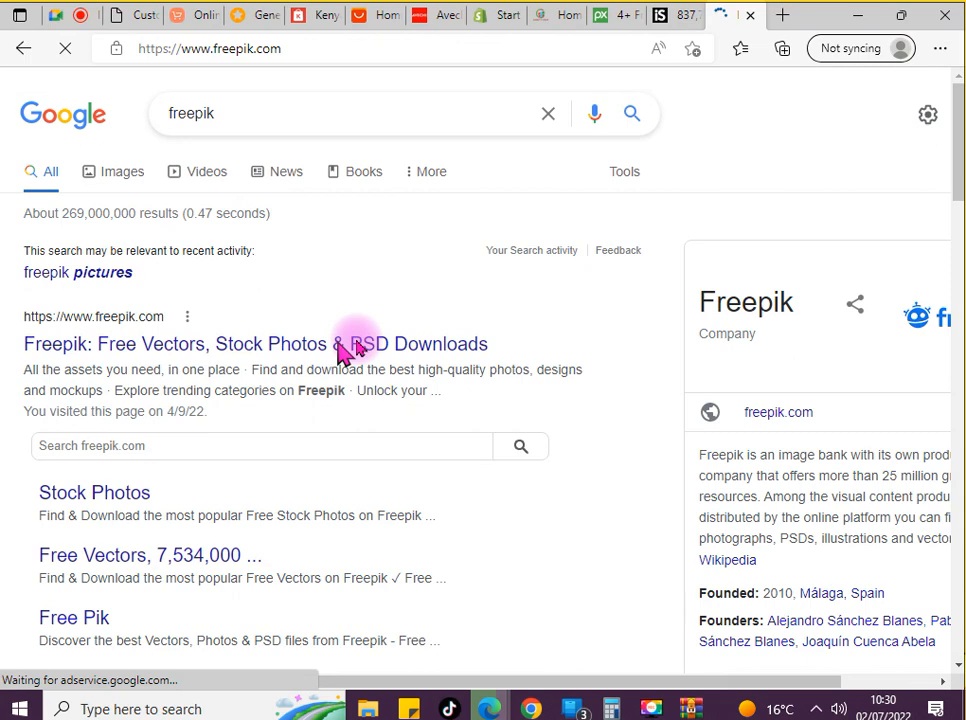
pyautogui.scroll(-6, 388, 303)
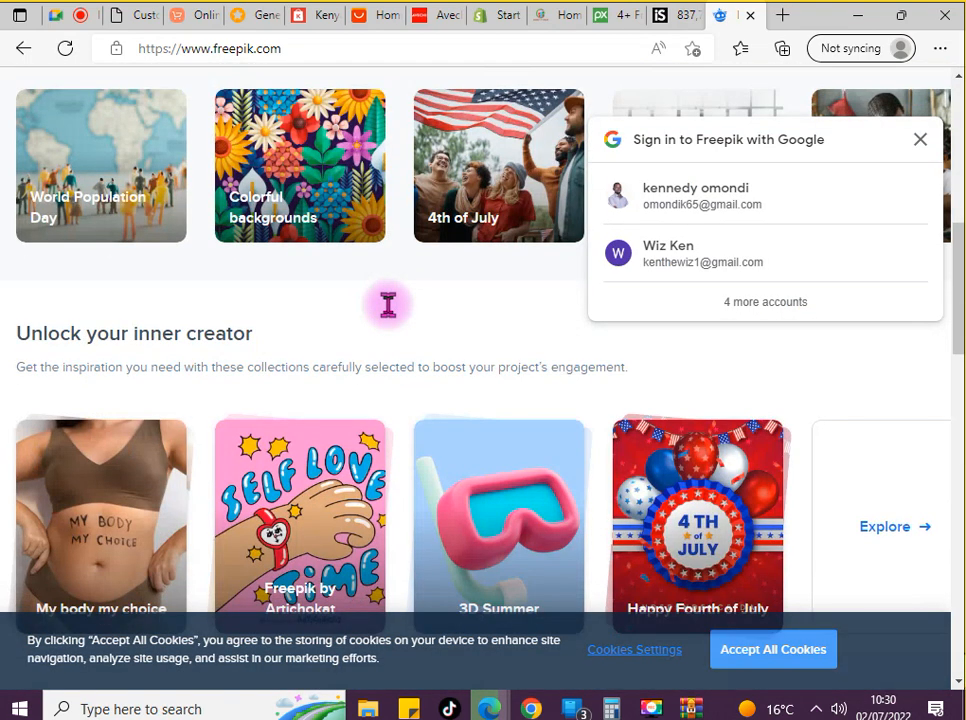
pyautogui.scroll(-2, 388, 303)
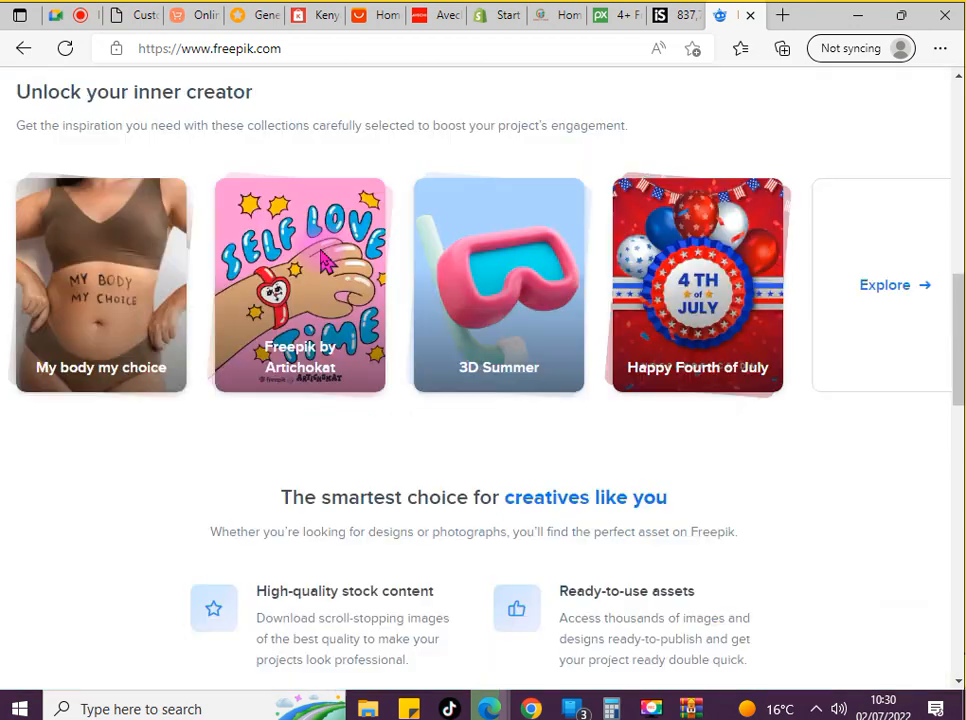
pyautogui.scroll(5, 334, 259)
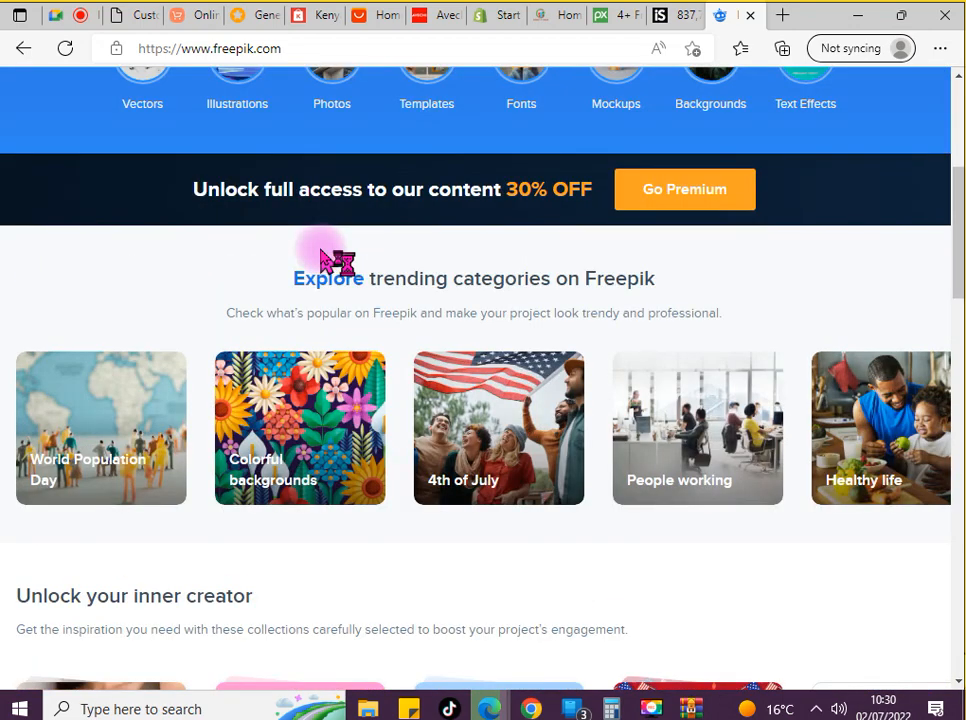
pyautogui.scroll(4, 337, 262)
pyautogui.click(313, 304)
pyautogui.write('es')
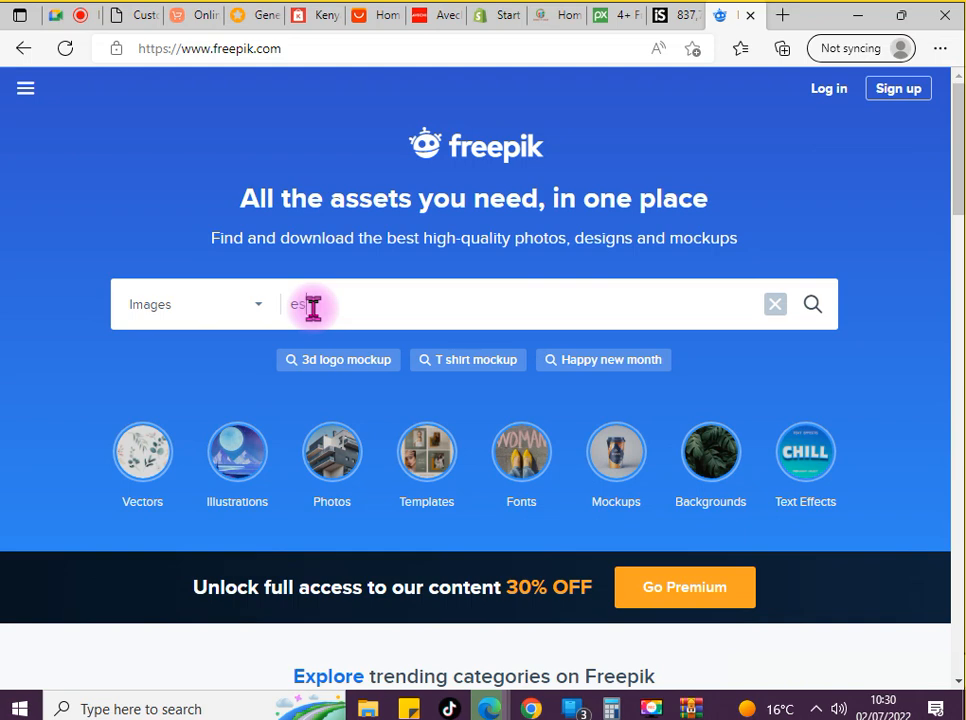
pyautogui.write('hop')
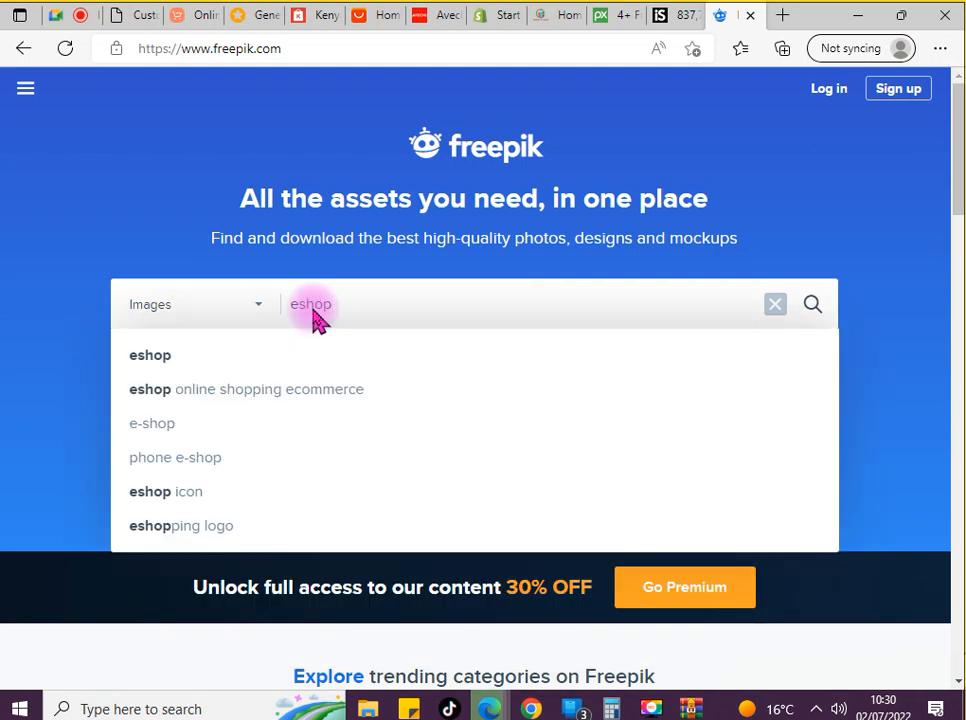
pyautogui.press('Return')
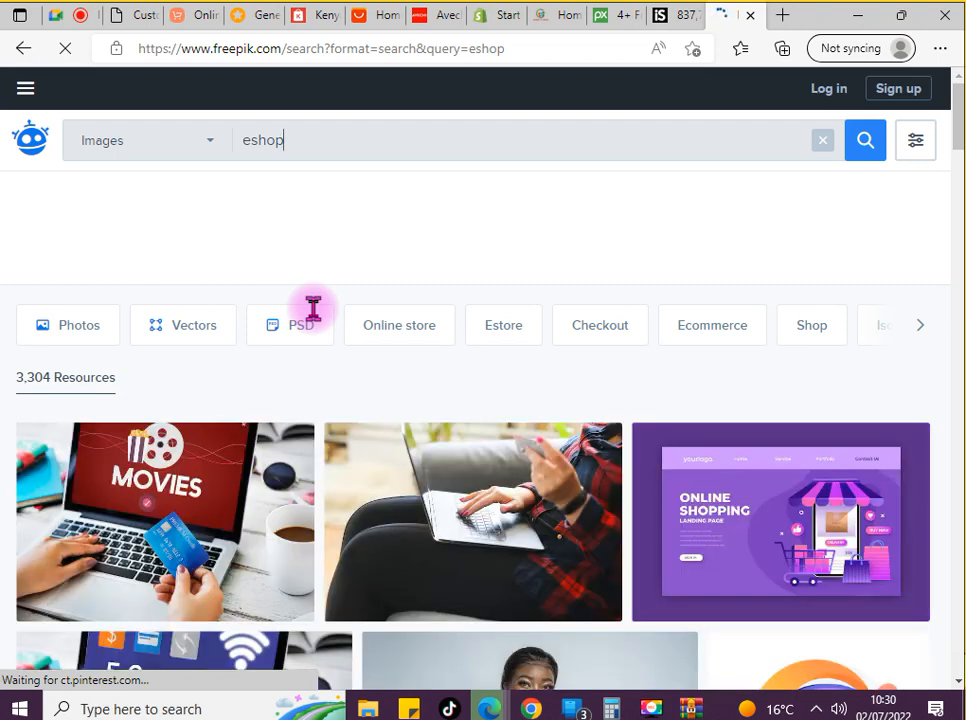
pyautogui.scroll(-3, 345, 334)
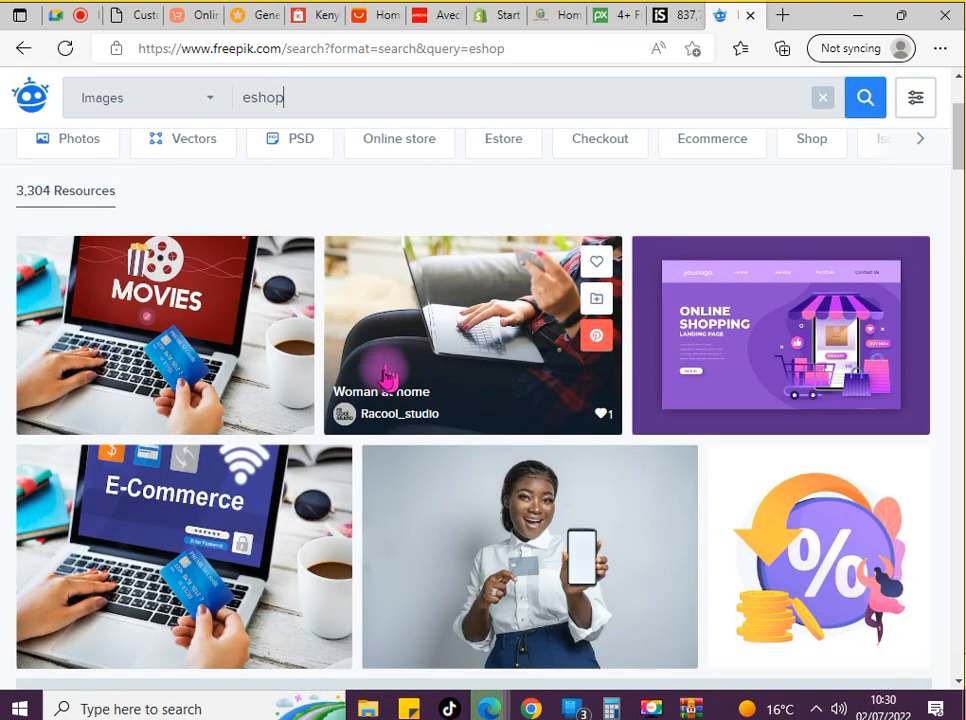
pyautogui.scroll(-3, 463, 380)
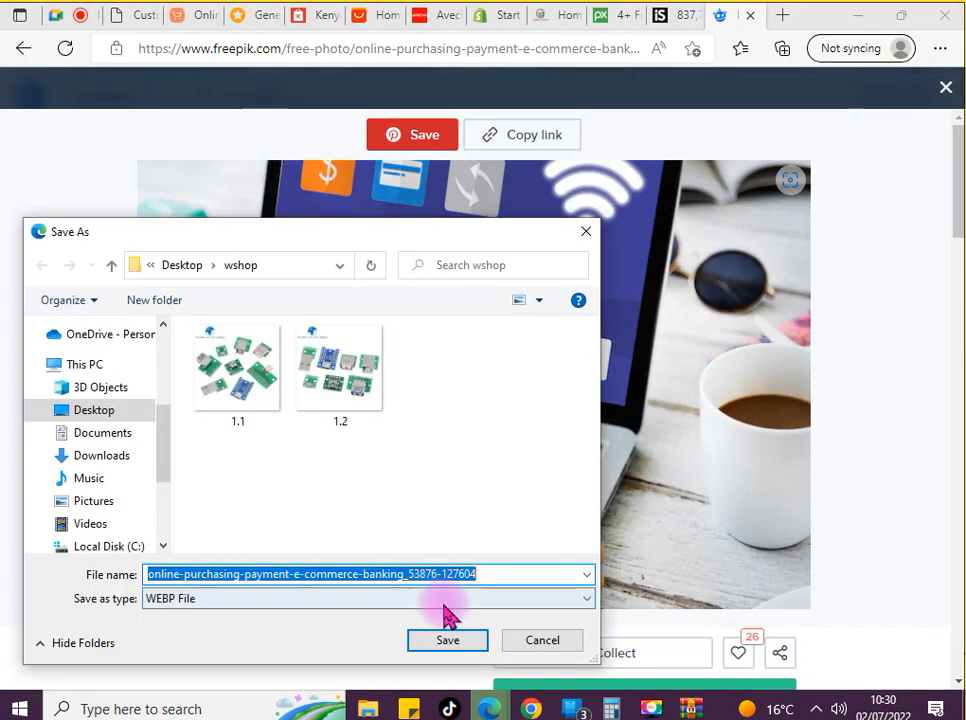
# Step: Save the E-Commerce photo into the wshop folder, then open WordPress's upload file picker
pyautogui.click(437, 603)
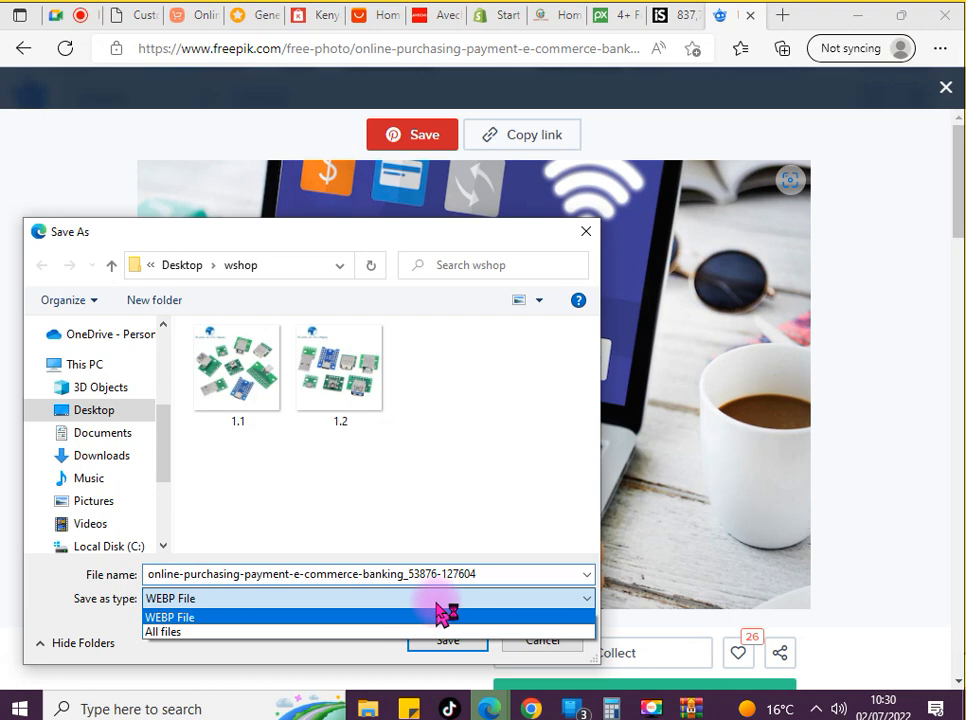
pyautogui.click(447, 642)
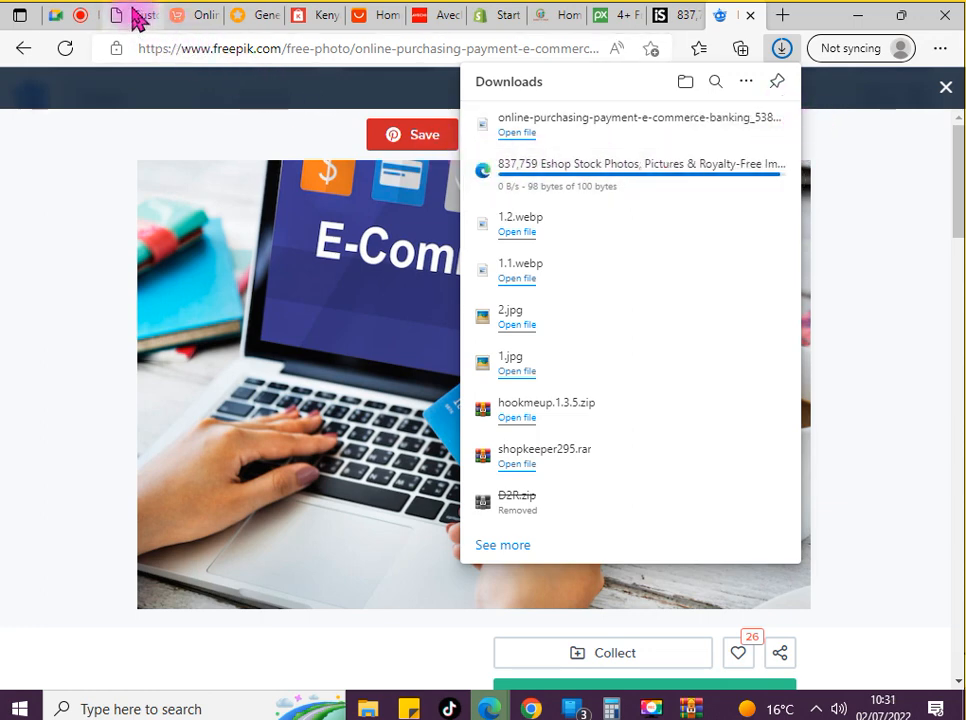
pyautogui.click(137, 20)
pyautogui.click(460, 381)
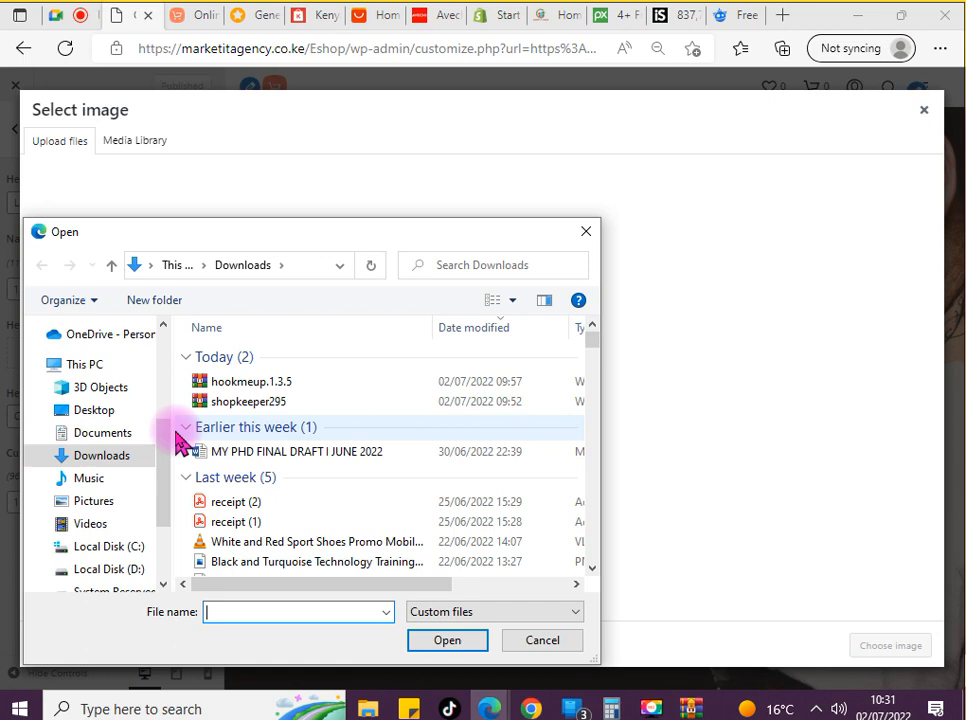
# Step: Browse Desktop > wshop in the file picker, cancel unused, and return to the Freepik E-Commerce photo
pyautogui.click(96, 410)
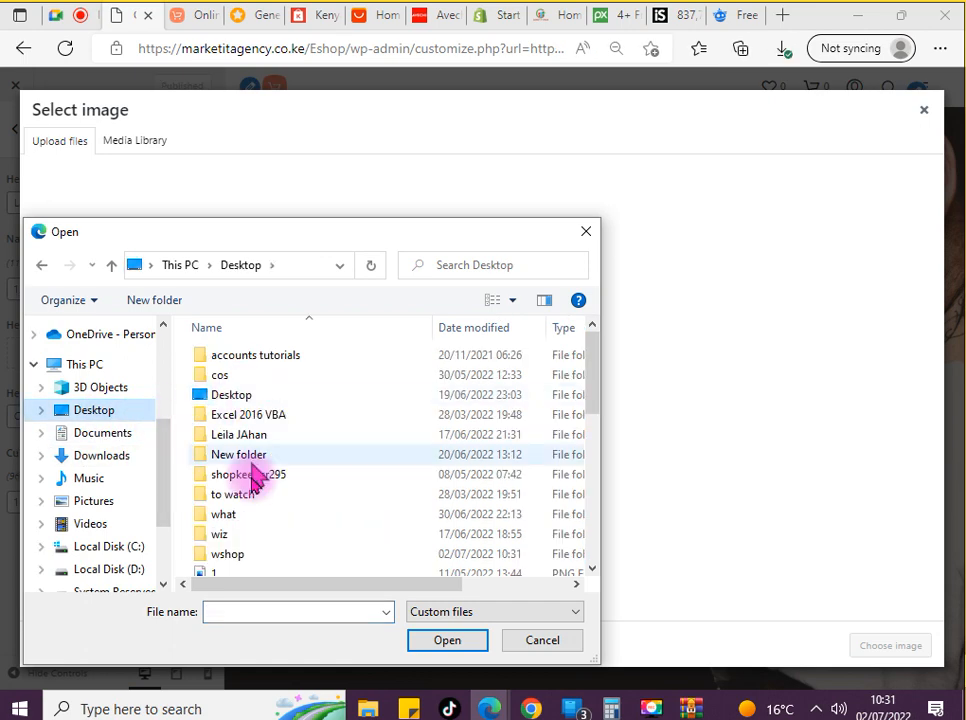
pyautogui.doubleClick(229, 555)
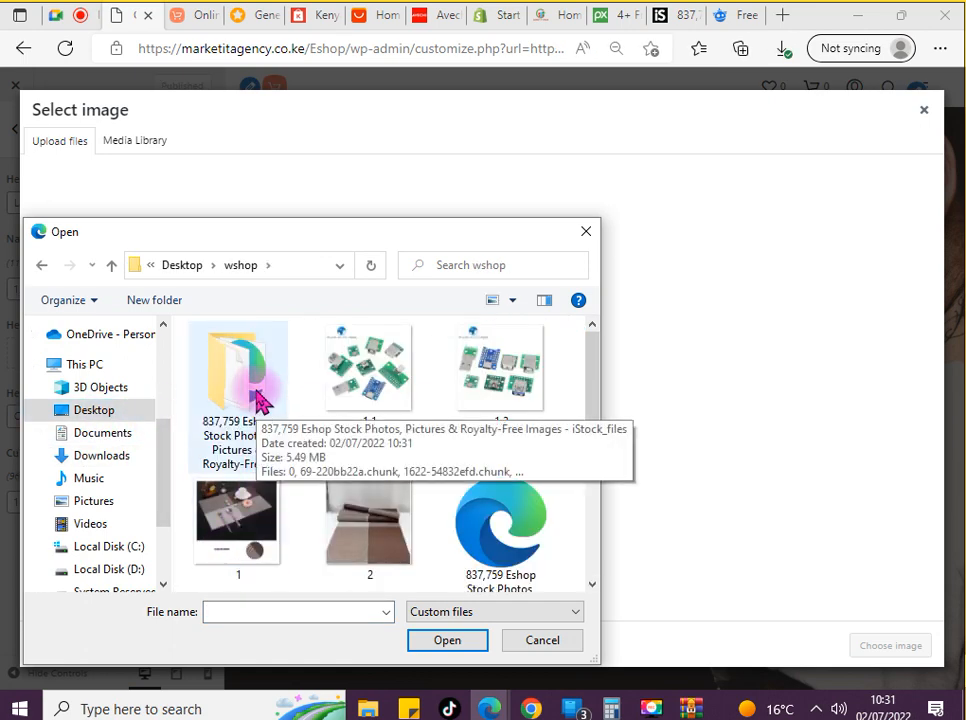
pyautogui.scroll(-1, 345, 425)
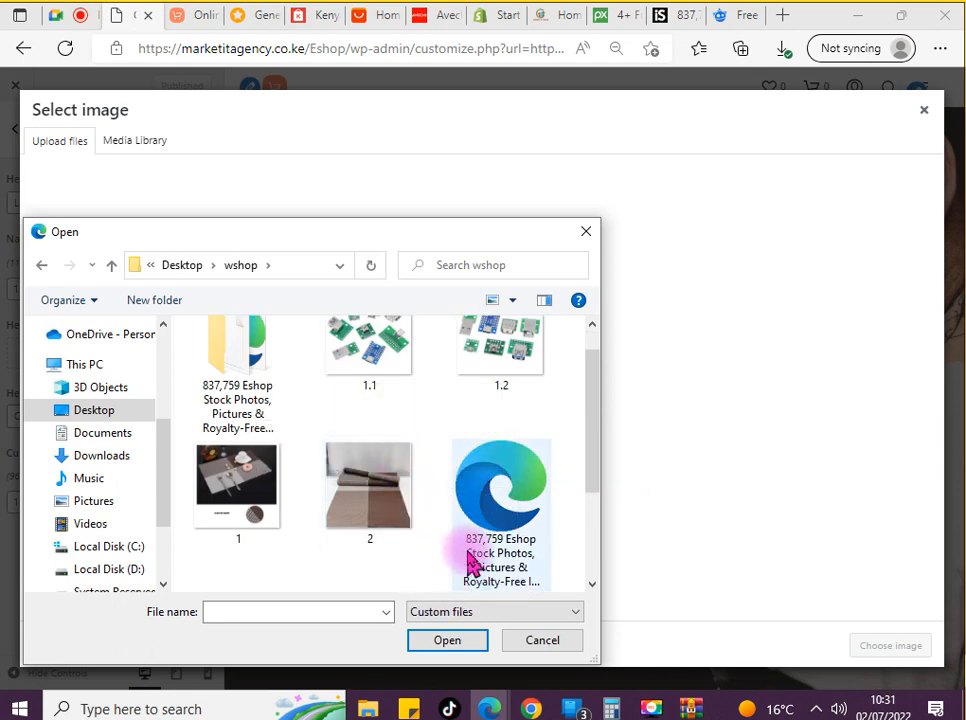
pyautogui.click(539, 641)
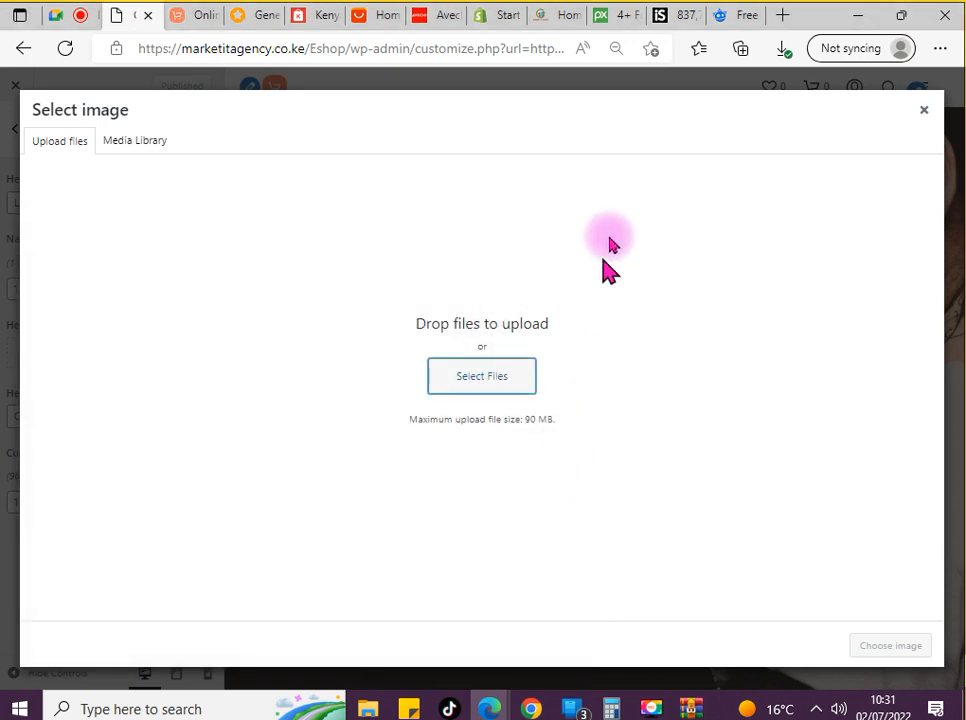
pyautogui.click(729, 21)
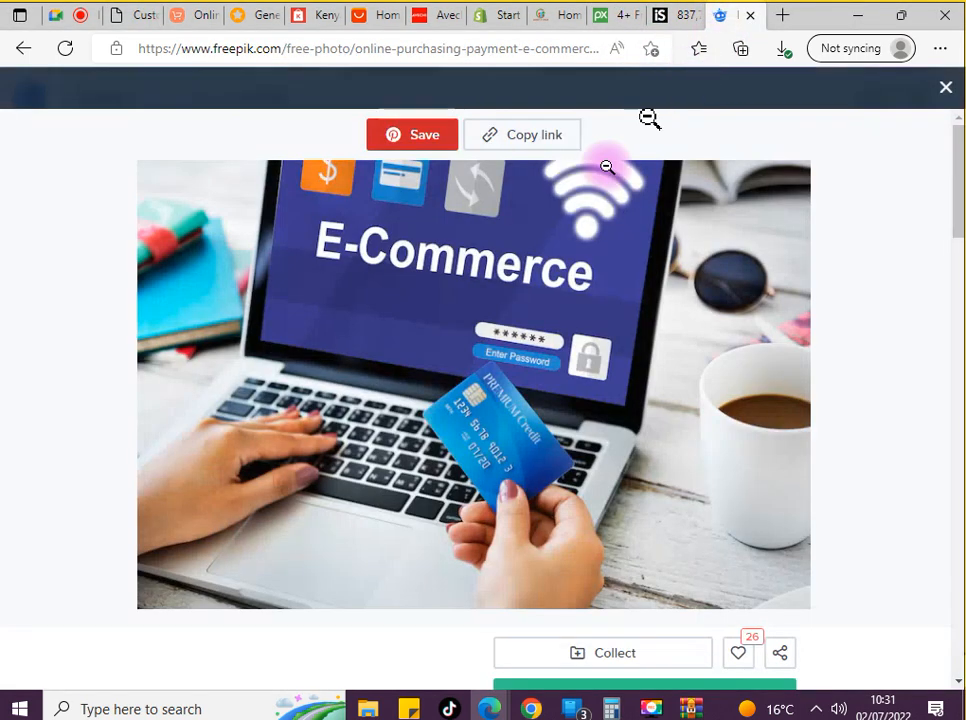
# Step: Download the E-Commerce laptop-and-card photo free from Freepik, then return to the WordPress Customizer
pyautogui.scroll(-3, 445, 330)
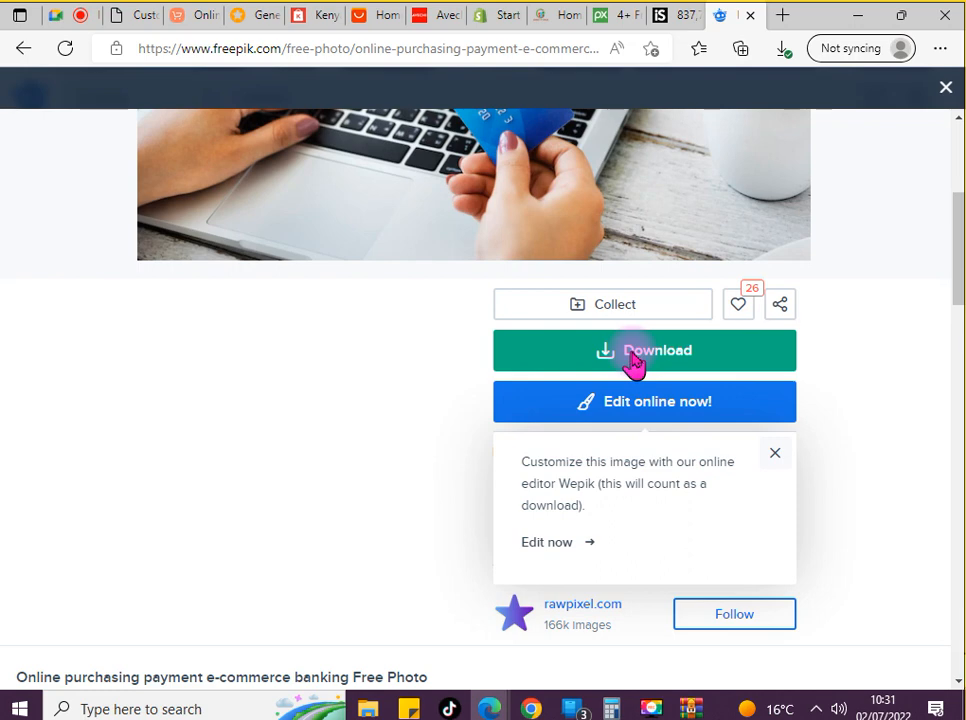
pyautogui.click(633, 366)
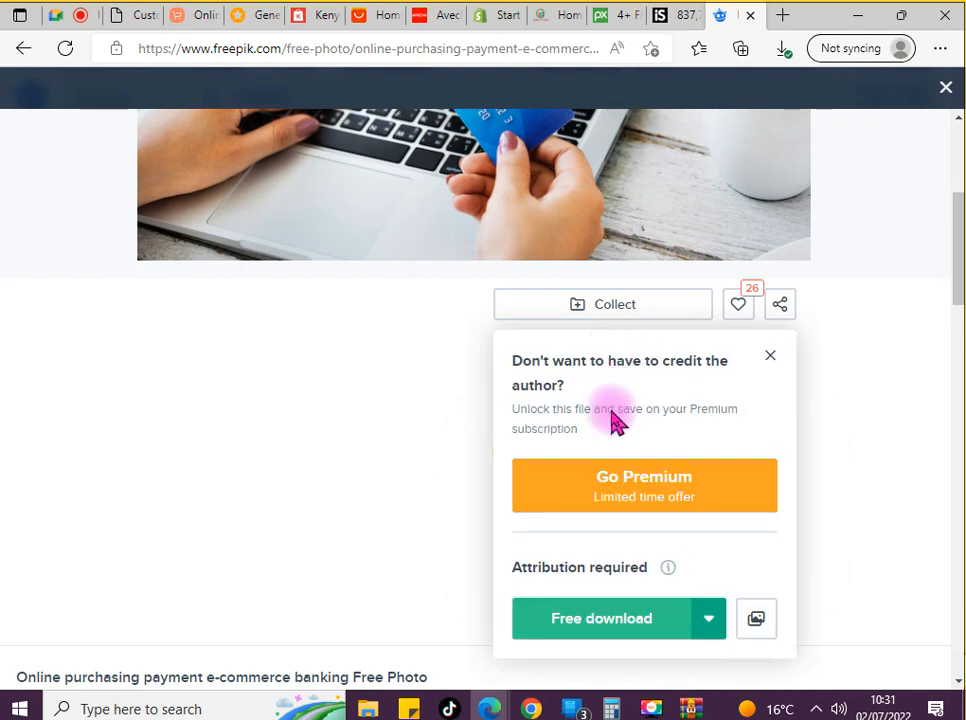
pyautogui.scroll(-2, 617, 410)
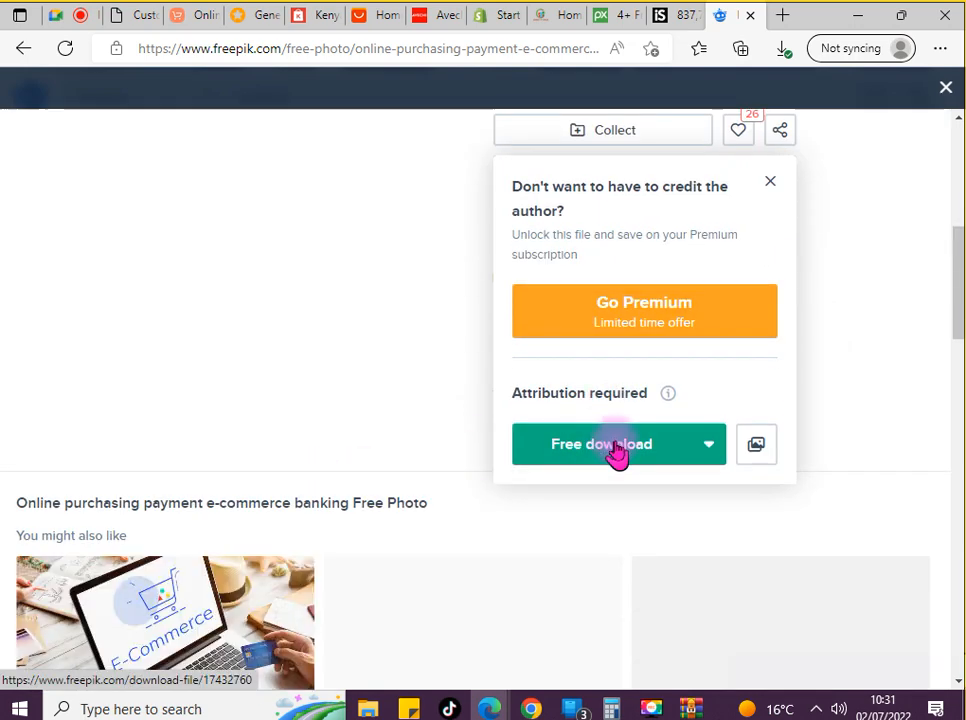
pyautogui.click(617, 452)
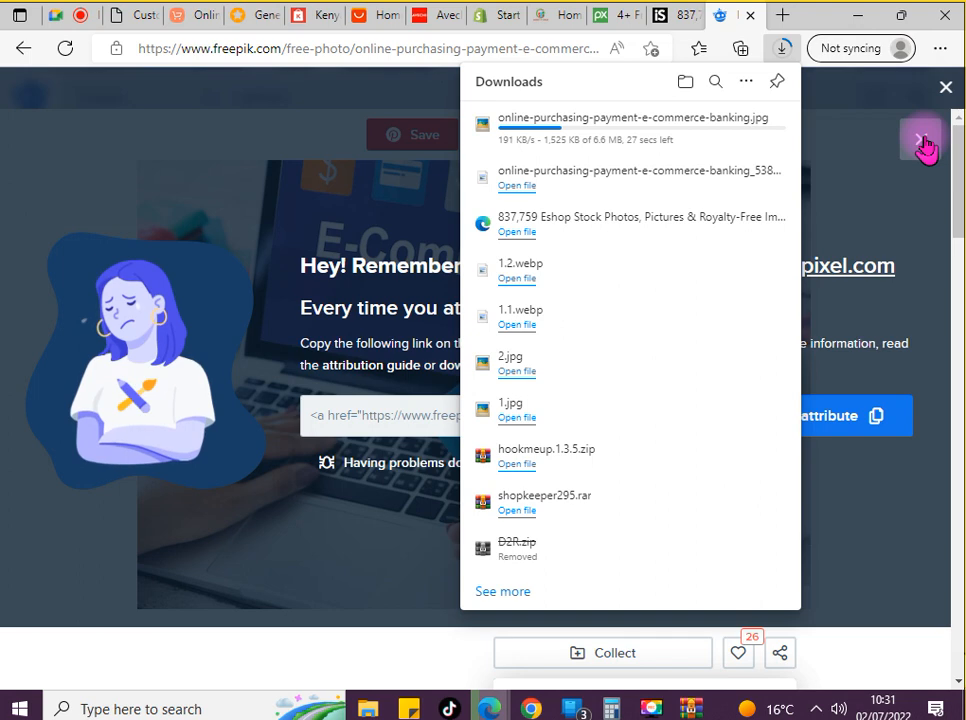
pyautogui.click(924, 147)
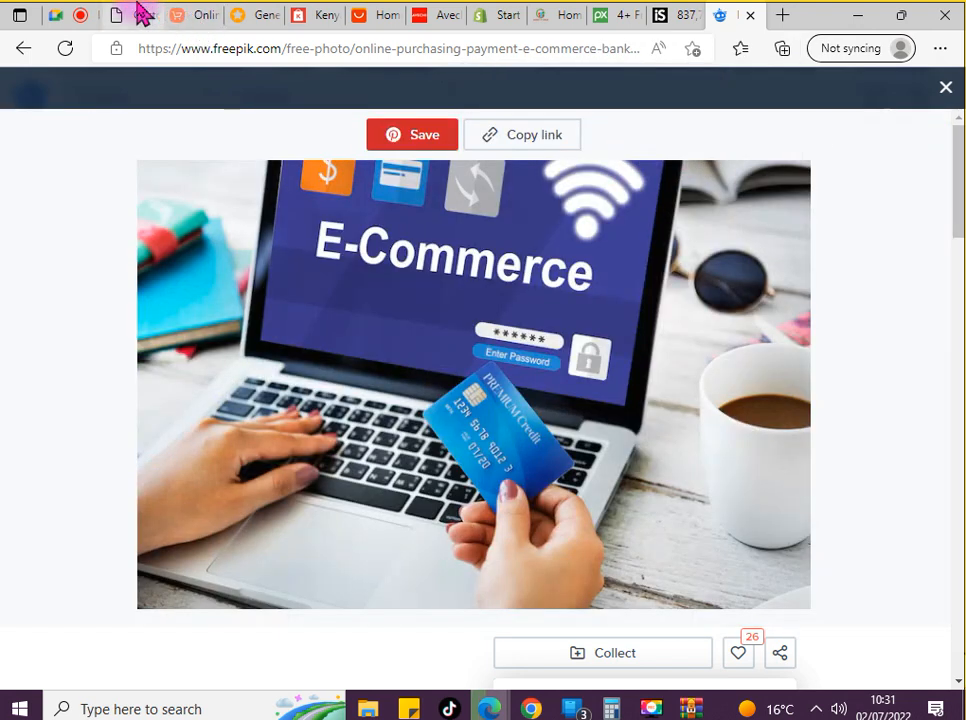
pyautogui.click(140, 12)
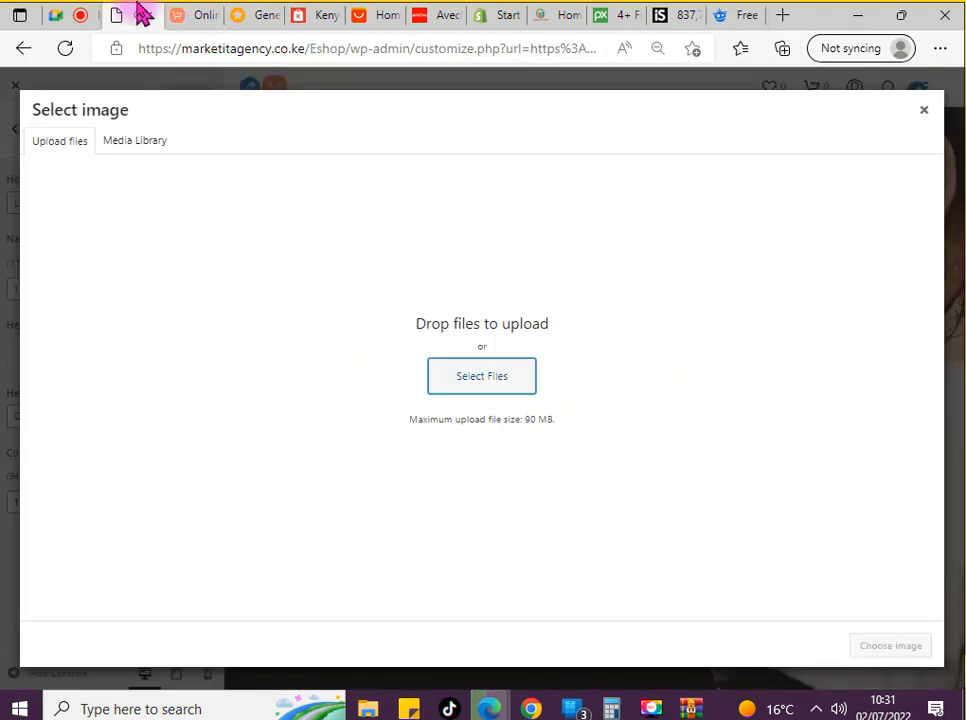
# Step: In Header Colors, set the Navigation Font Color to the orange swatch #dd9933
pyautogui.click(926, 116)
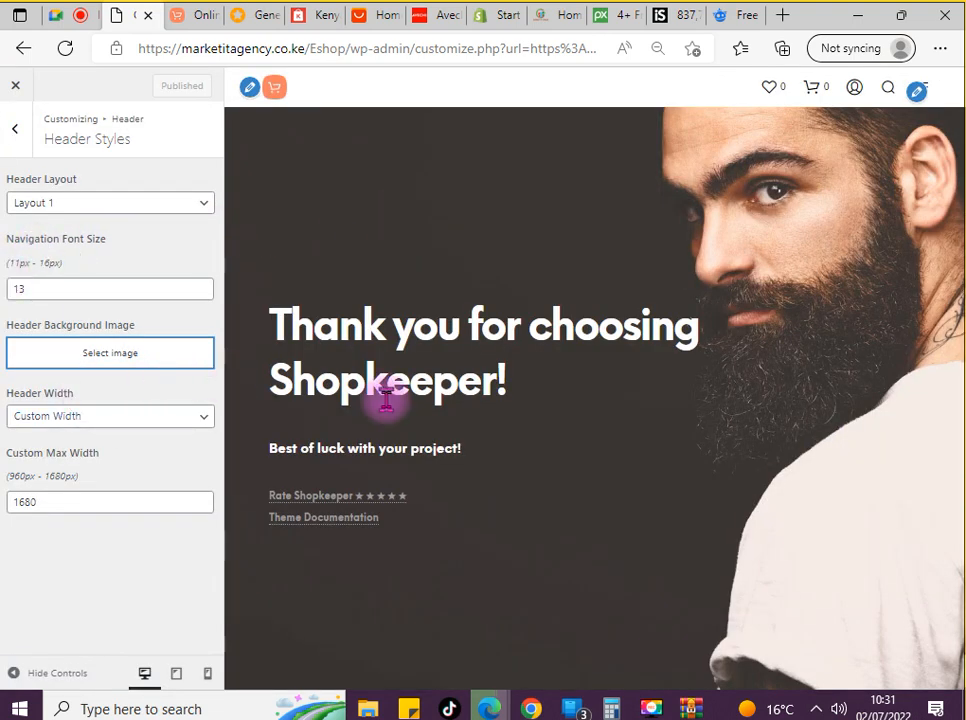
pyautogui.click(15, 128)
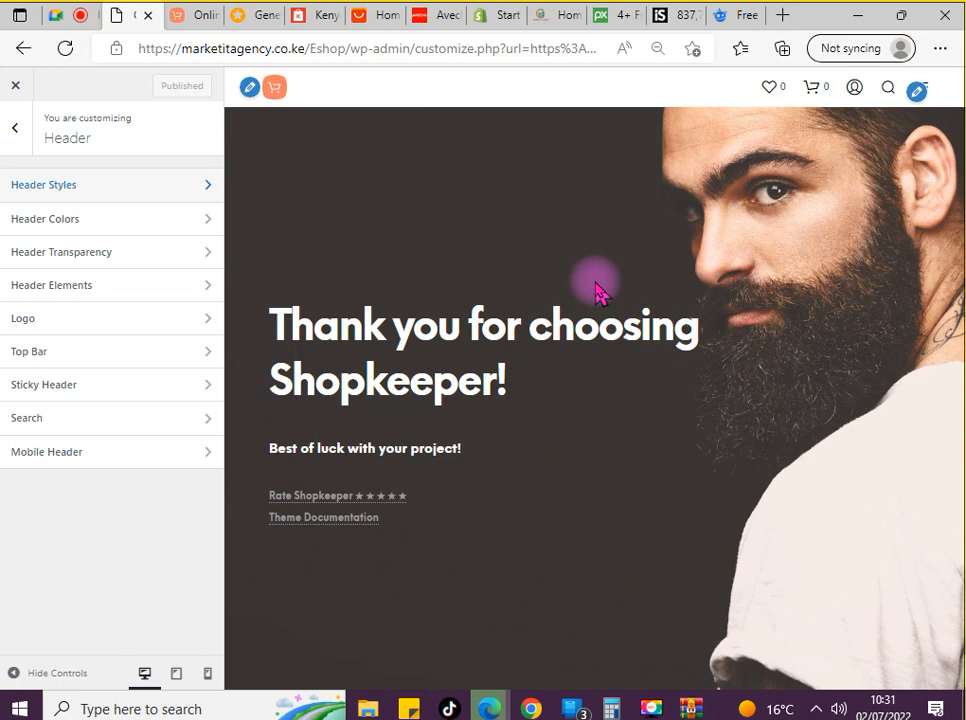
pyautogui.click(84, 224)
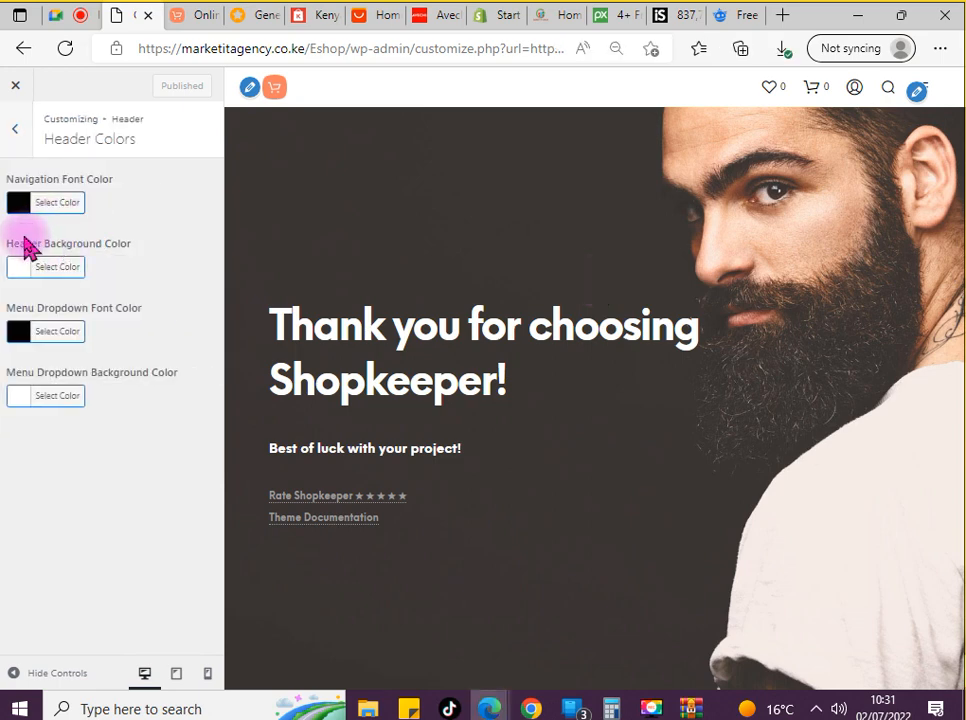
pyautogui.click(18, 206)
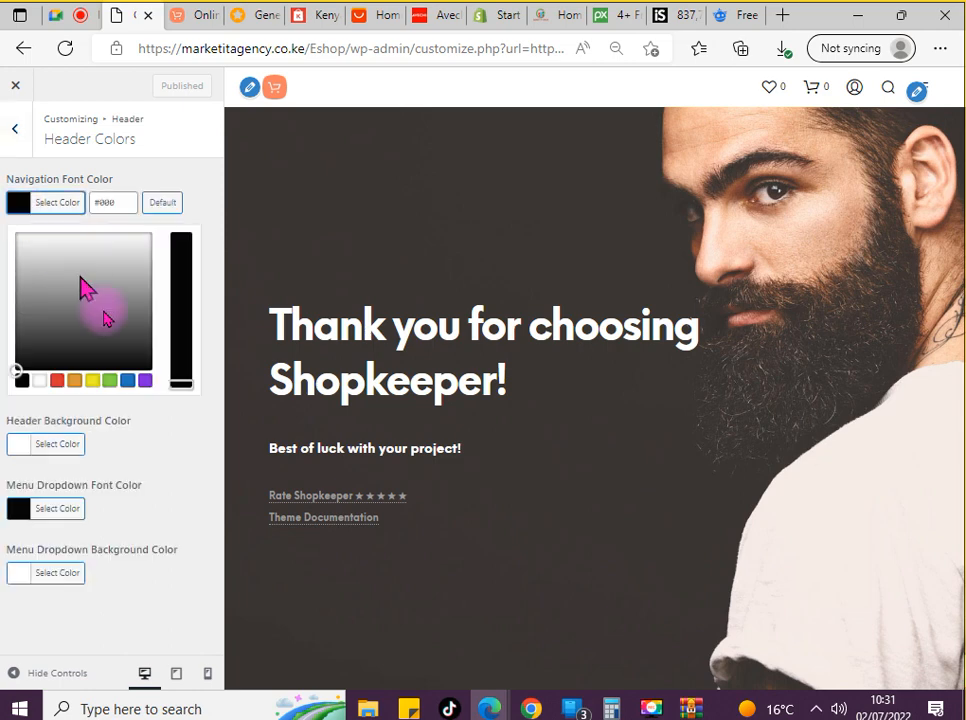
pyautogui.click(75, 382)
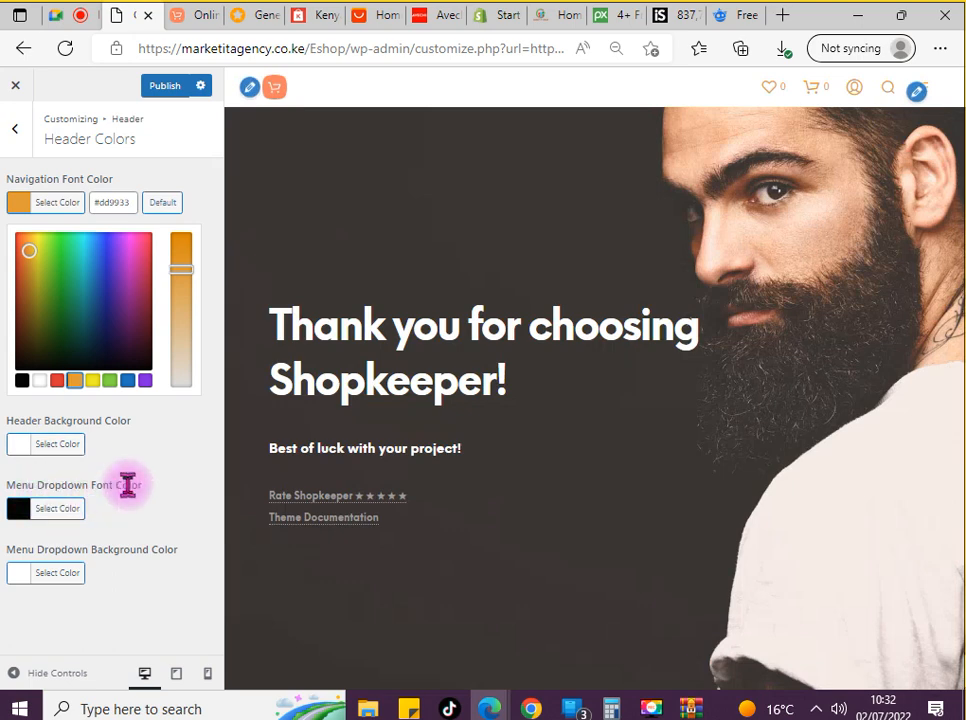
pyautogui.click(190, 434)
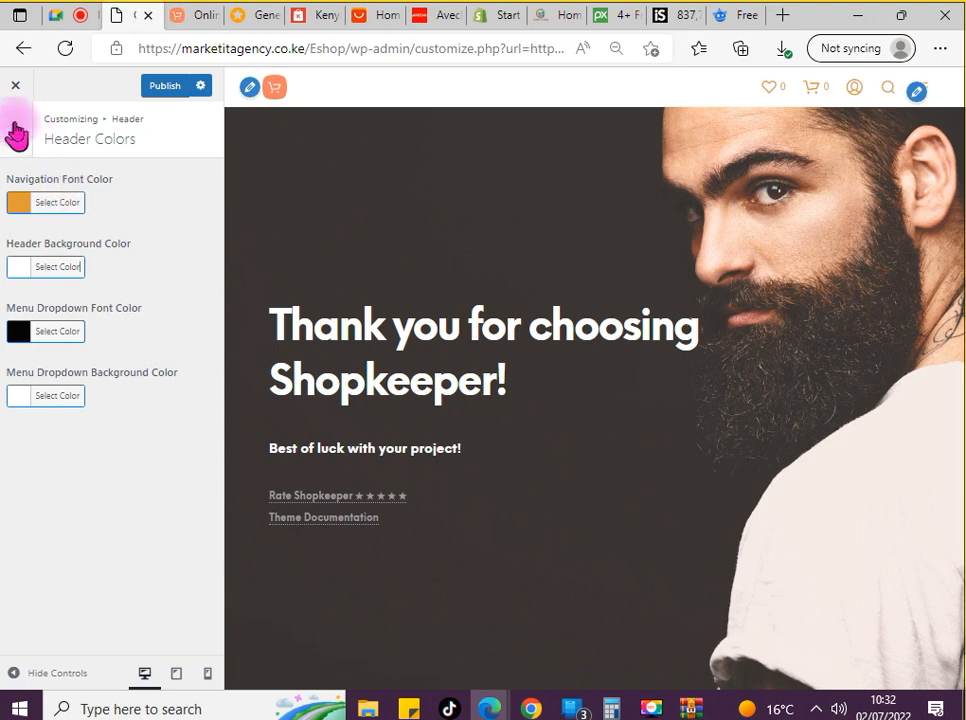
pyautogui.click(16, 135)
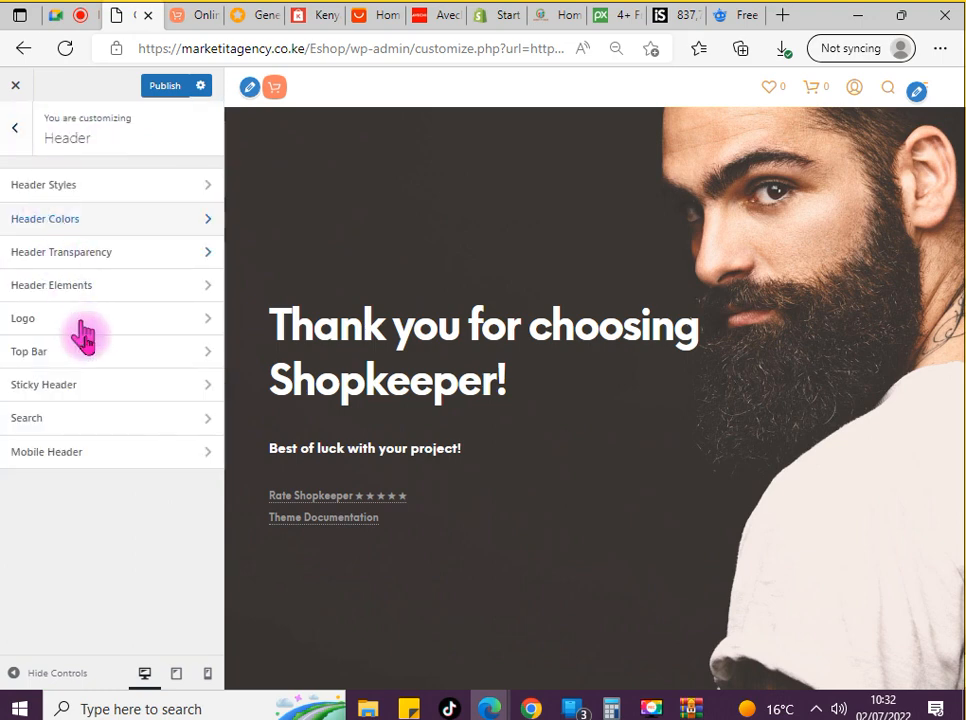
# Step: Review Header Elements: Wishlist, Shopping Cart, My Account and Search icons enabled, Mini Cart on click
pyautogui.click(113, 295)
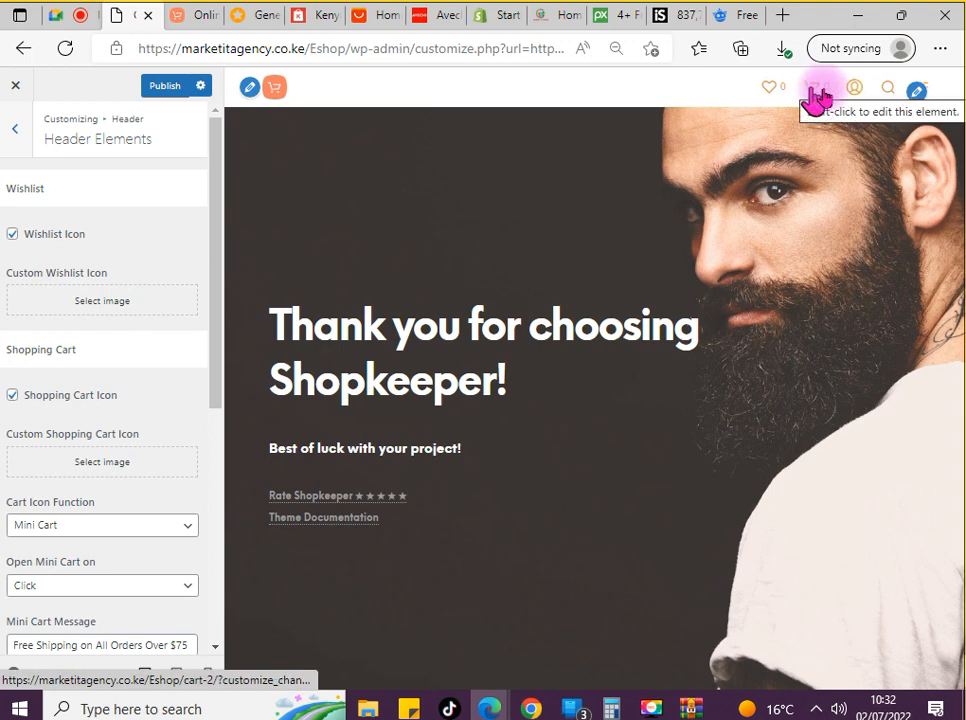
pyautogui.scroll(-4, 140, 475)
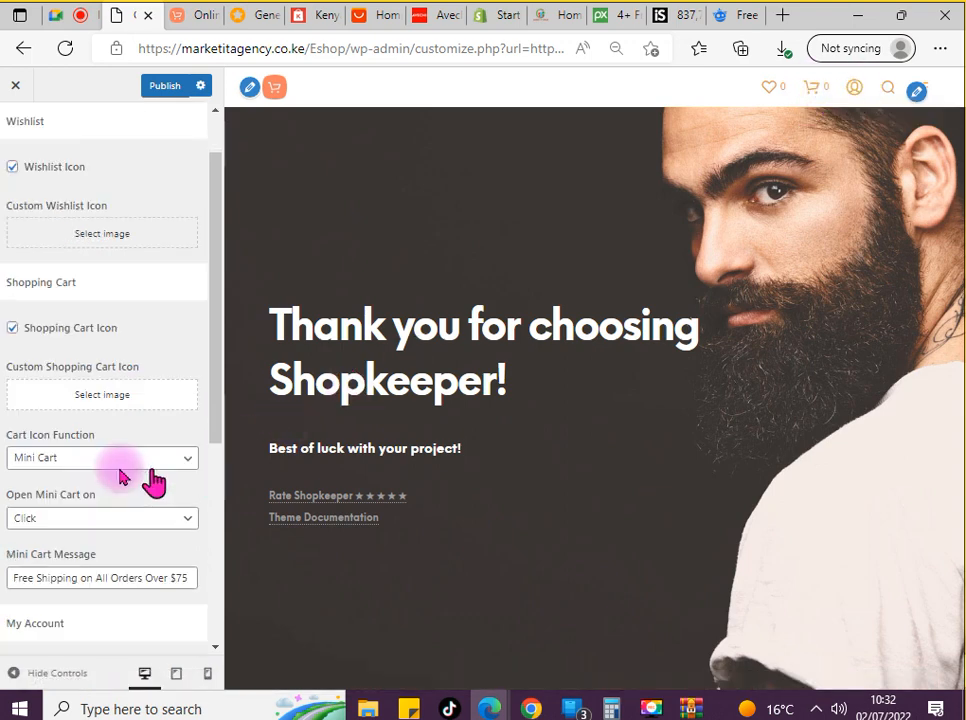
pyautogui.scroll(-2, 75, 468)
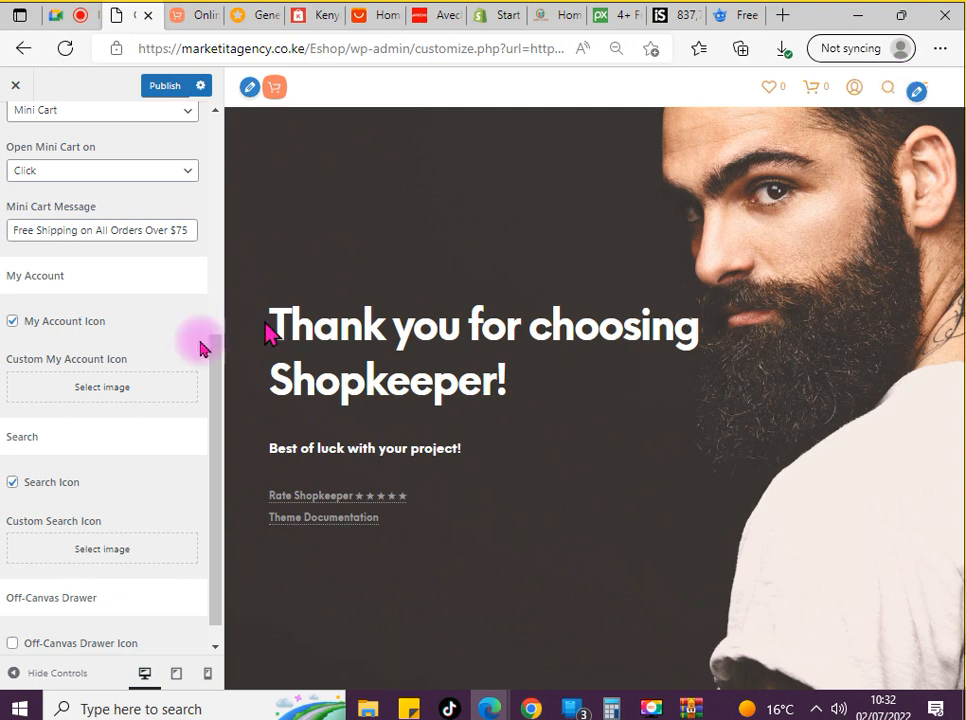
pyautogui.scroll(-1, 100, 390)
# Step: Open the header Logo settings showing the orange cart logo, 50 px height, 20 px spacing
pyautogui.scroll(5, 40, 380)
pyautogui.scroll(3, 22, 200)
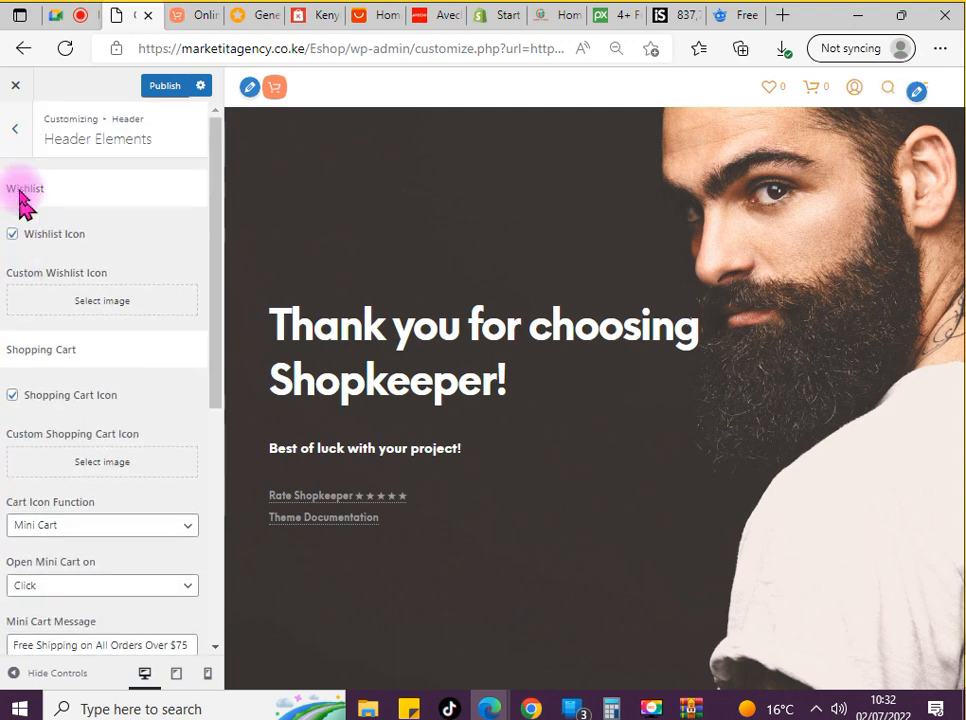
pyautogui.click(14, 130)
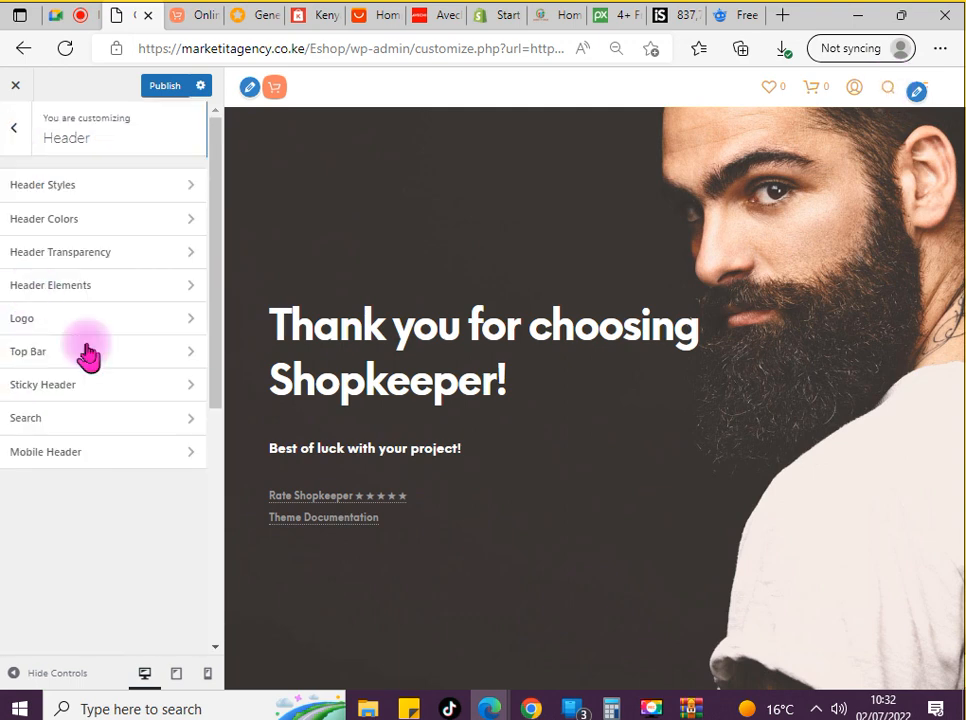
pyautogui.click(82, 325)
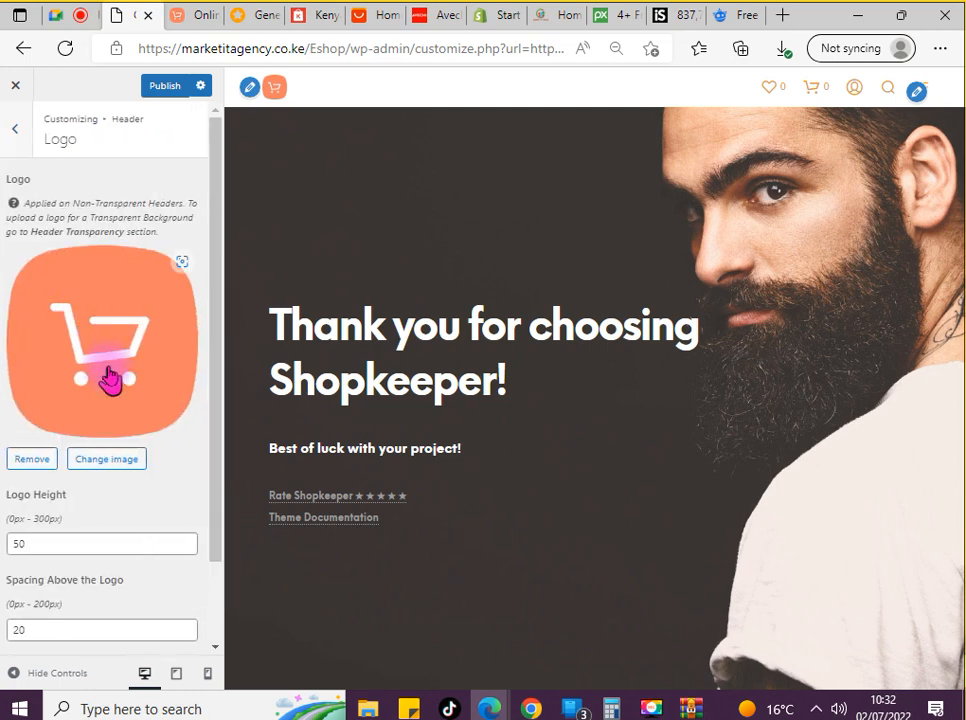
# Step: Upload download.jpg, the multicoloured shopping-cart image, from the Desktop folder and set it as the logo
pyautogui.click(107, 465)
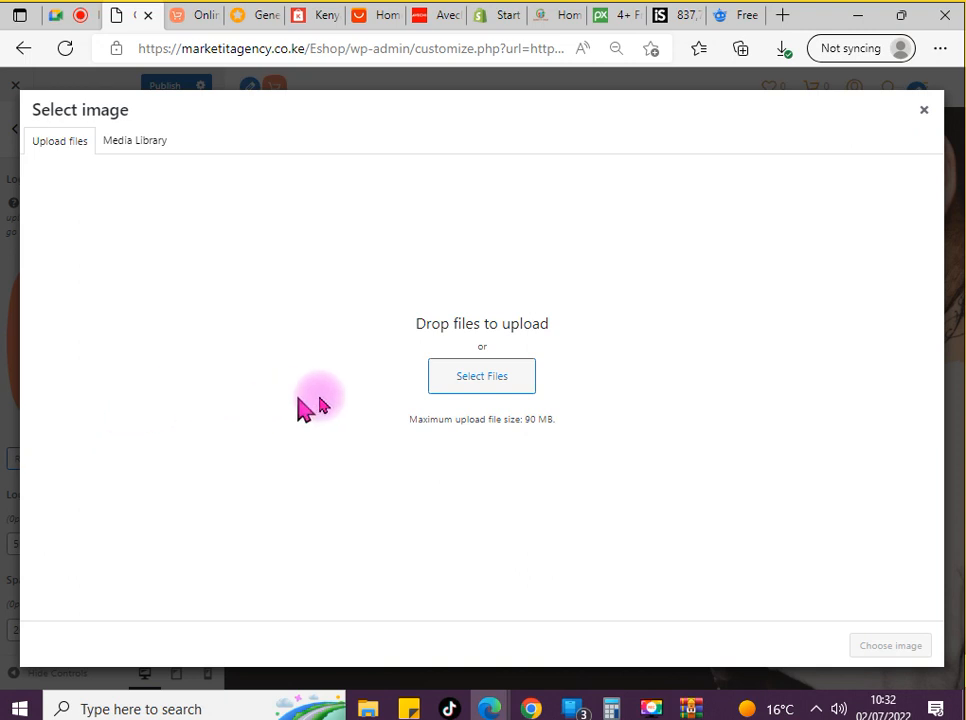
pyautogui.click(470, 390)
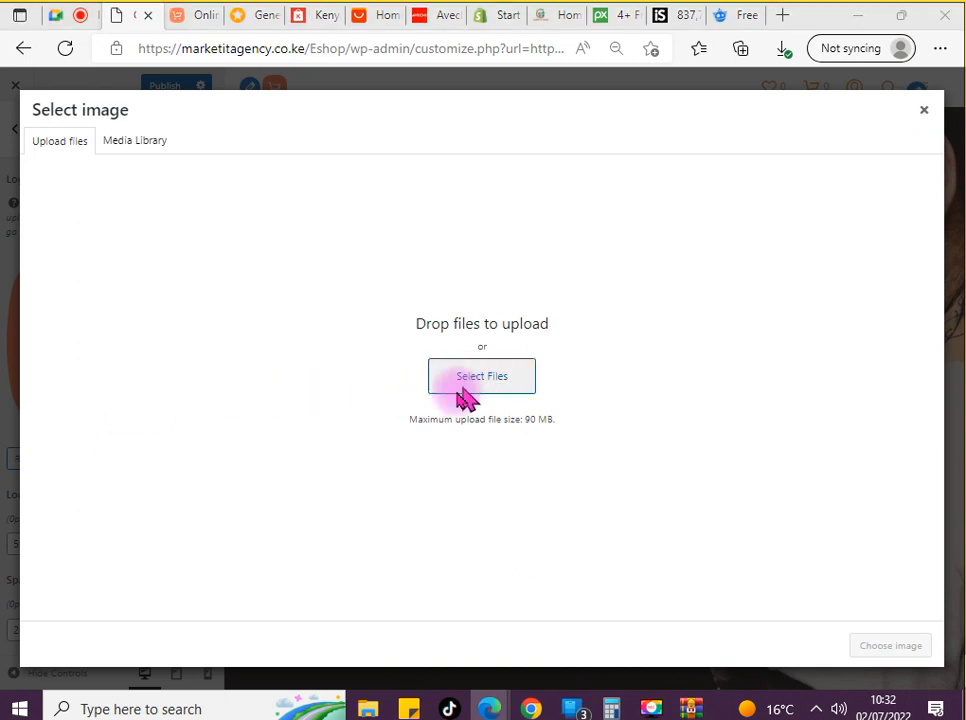
pyautogui.moveTo(303, 245); pyautogui.dragTo(455, 135)
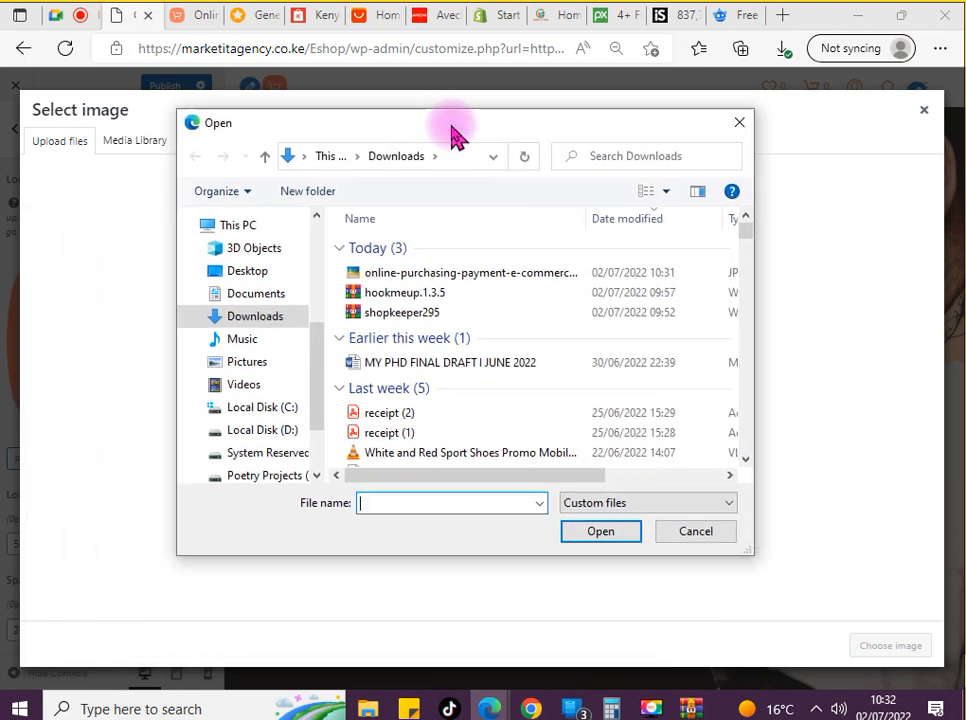
pyautogui.click(258, 276)
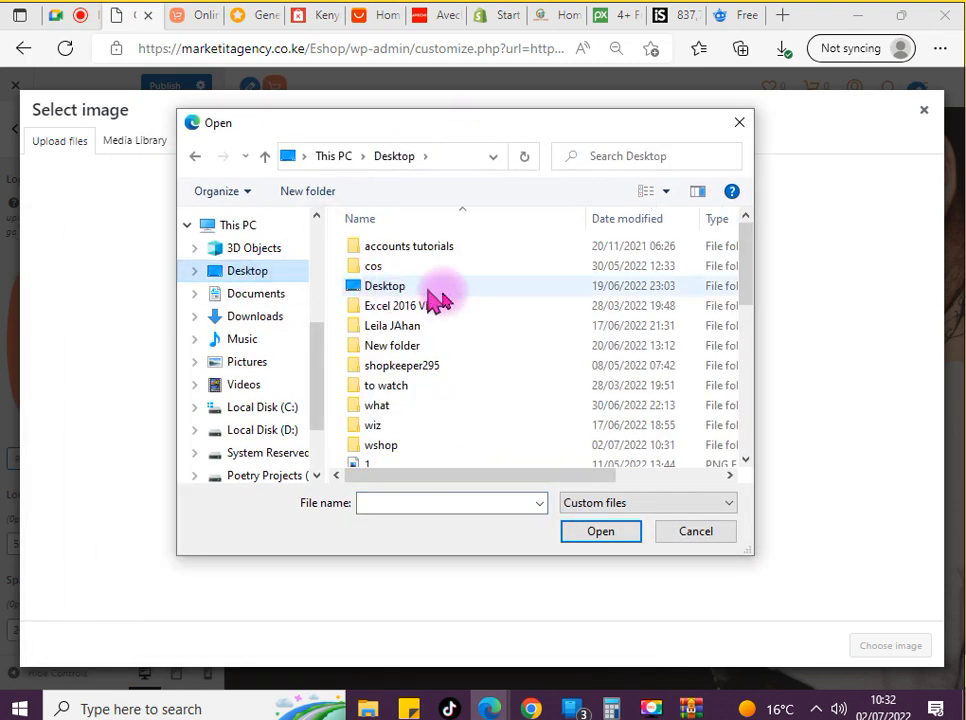
pyautogui.doubleClick(420, 333)
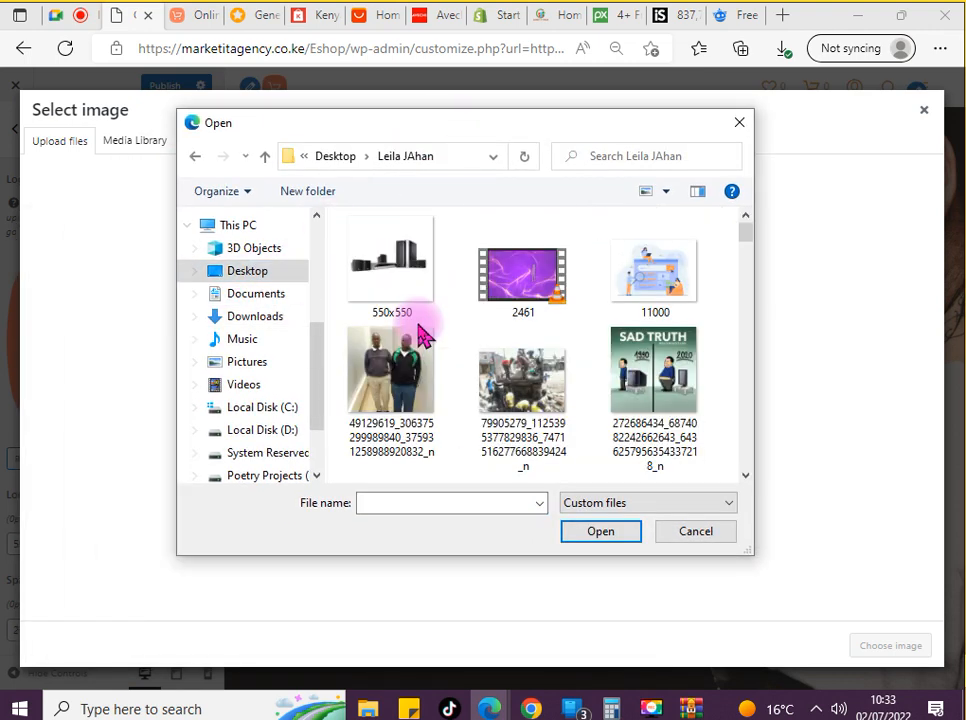
pyautogui.scroll(-3, 420, 333)
pyautogui.scroll(1, 420, 335)
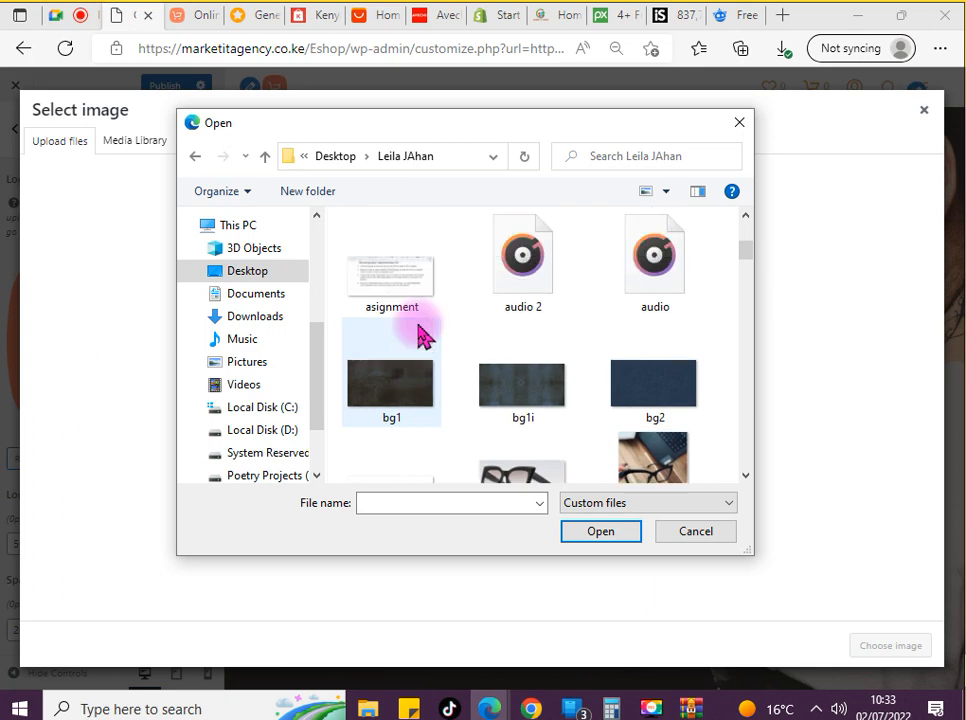
pyautogui.scroll(-10, 420, 335)
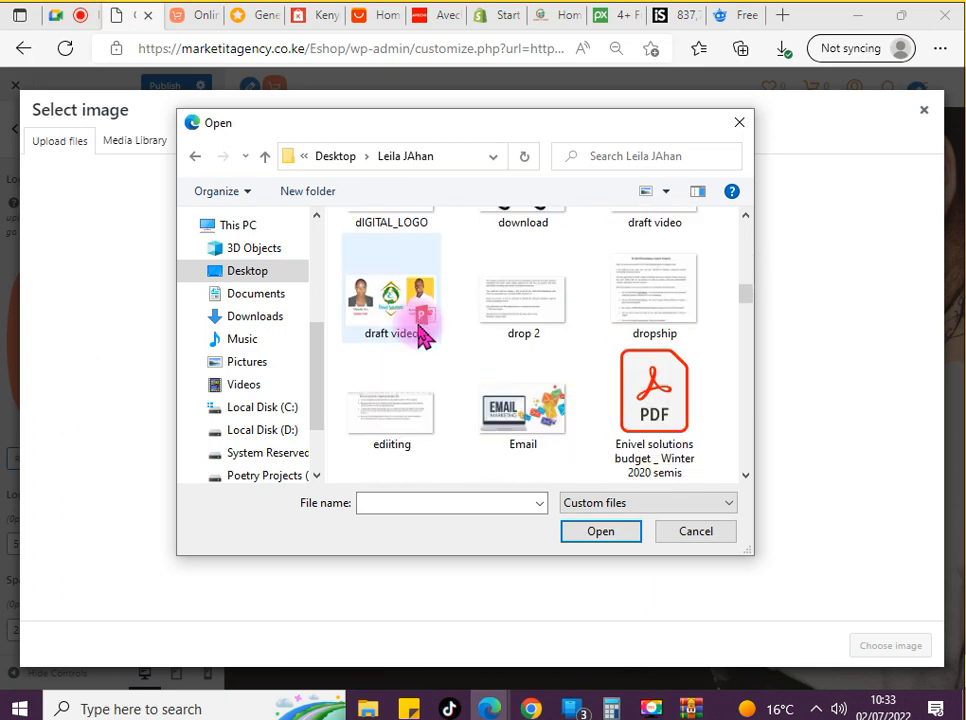
pyautogui.scroll(3, 420, 333)
pyautogui.click(533, 373)
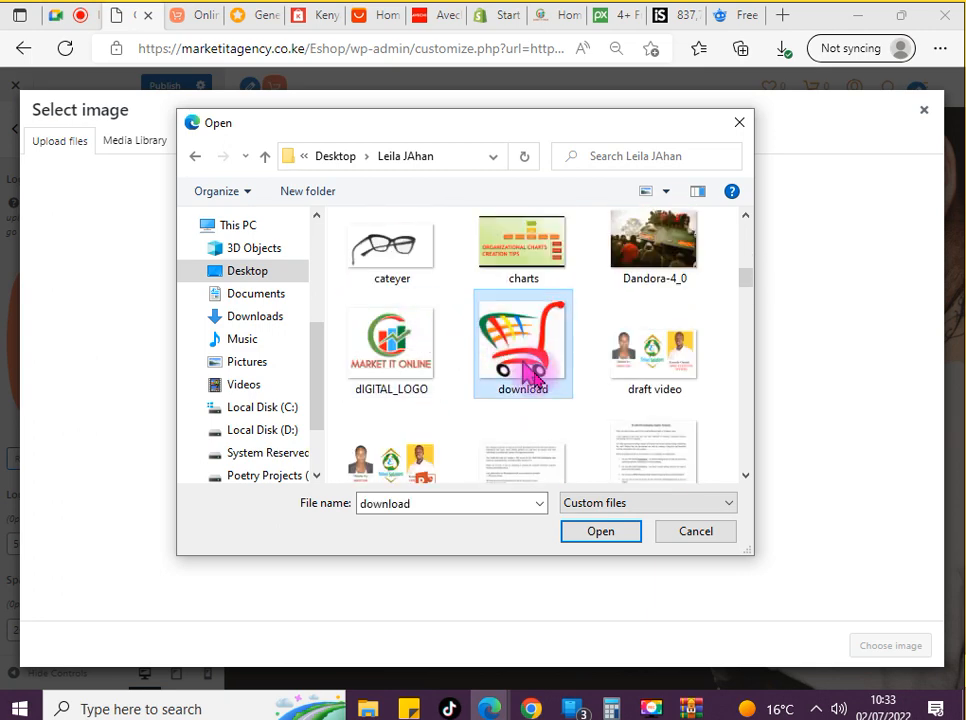
pyautogui.click(605, 531)
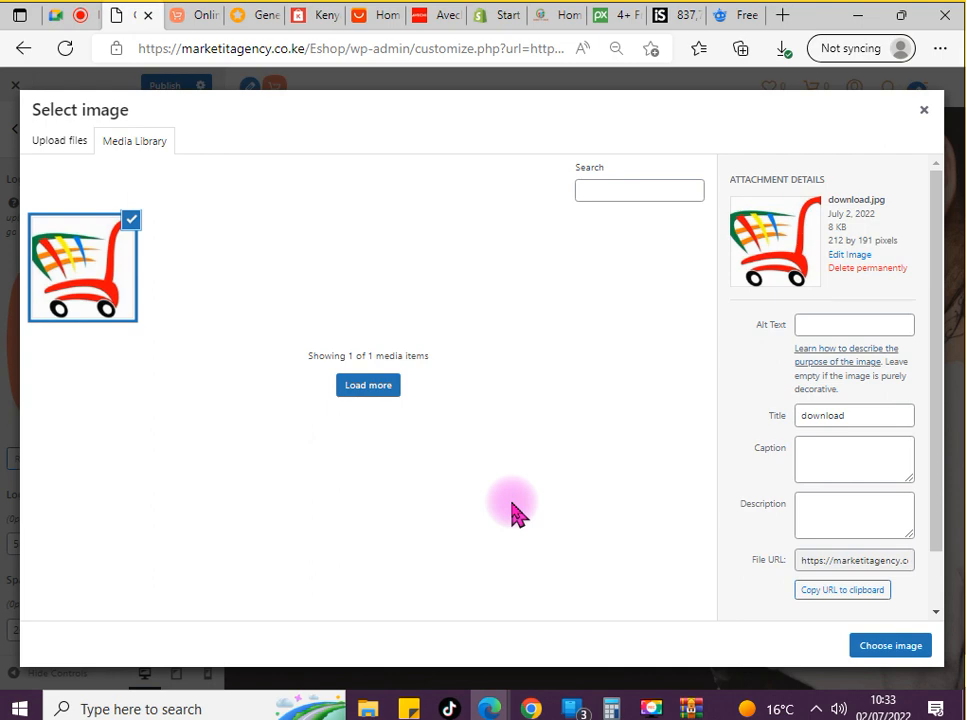
pyautogui.click(890, 646)
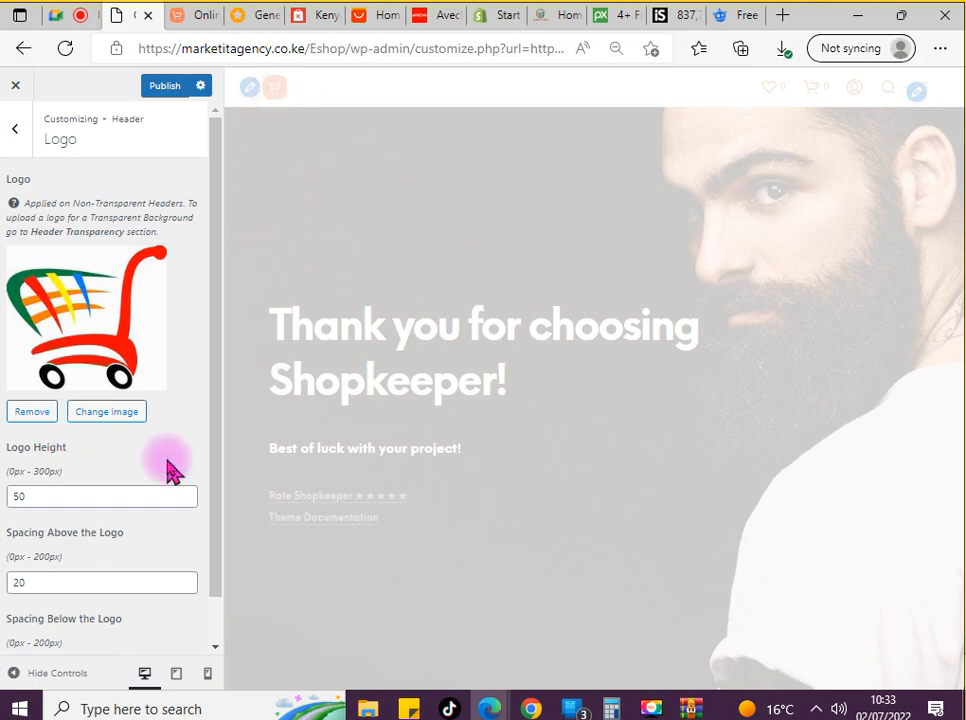
# Step: Publish the multicoloured cart logo and go back to the Header settings list
pyautogui.scroll(-1, 170, 467)
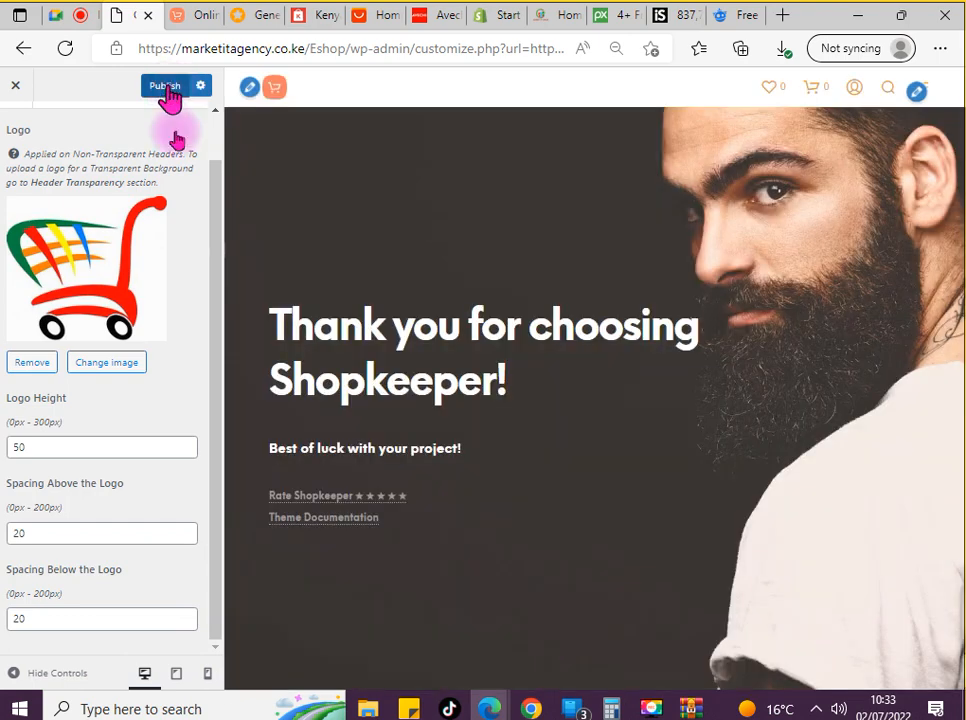
pyautogui.click(176, 90)
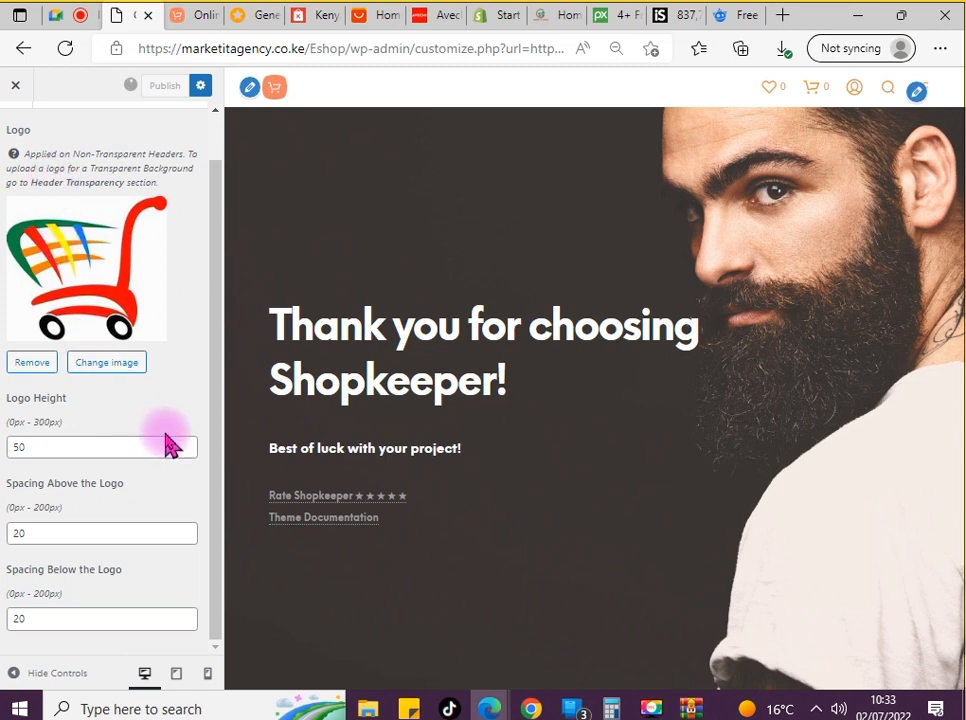
pyautogui.click(15, 86)
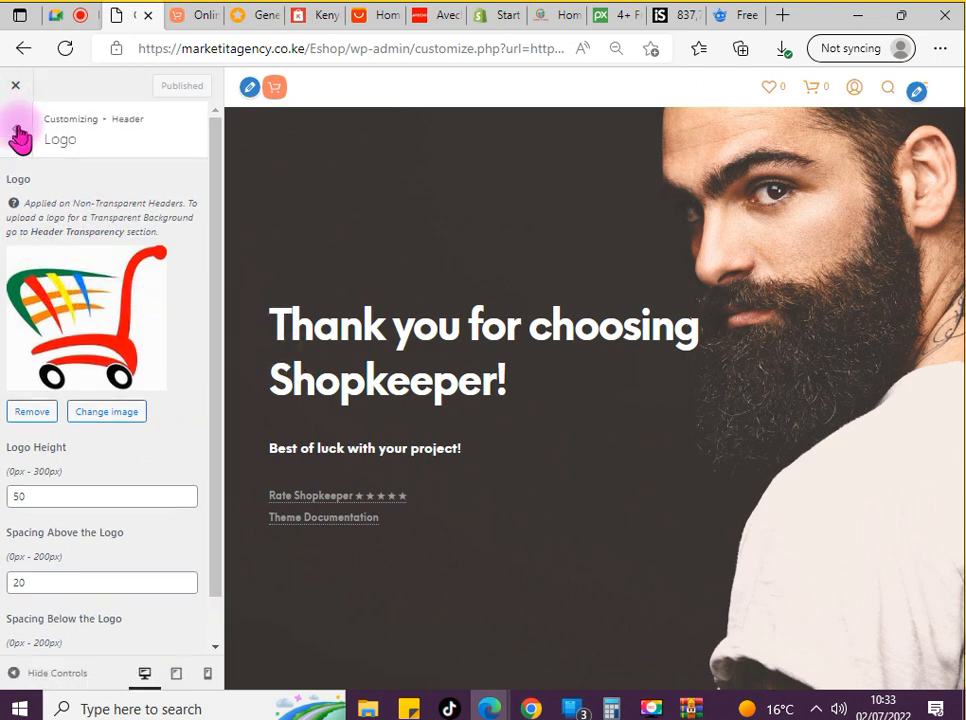
pyautogui.click(17, 131)
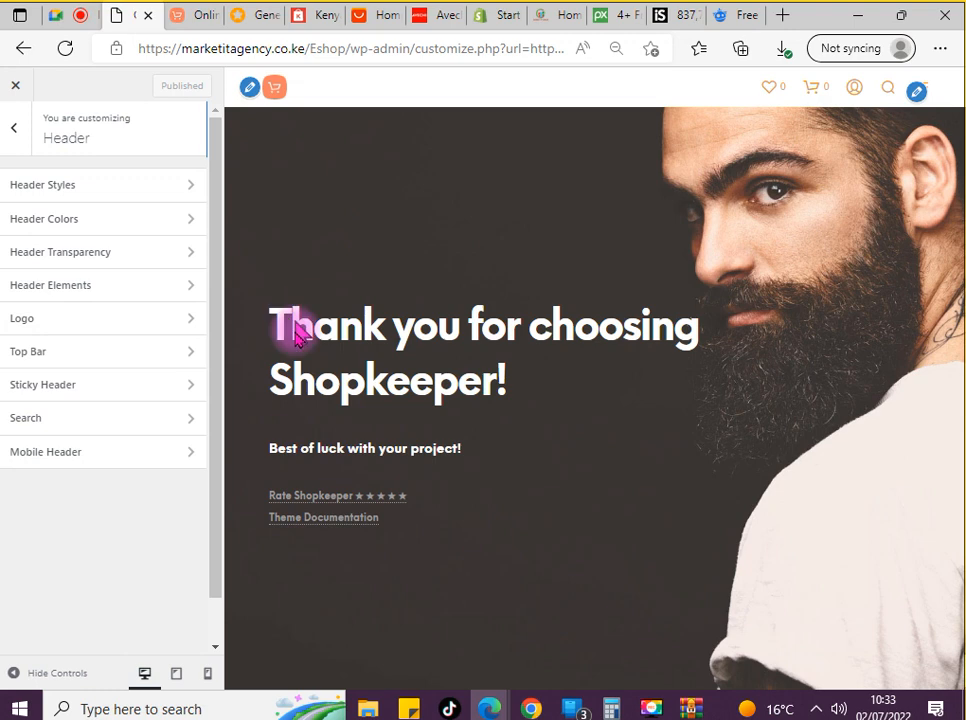
# Step: Open the Sticky Header settings from the Header list
pyautogui.click(98, 355)
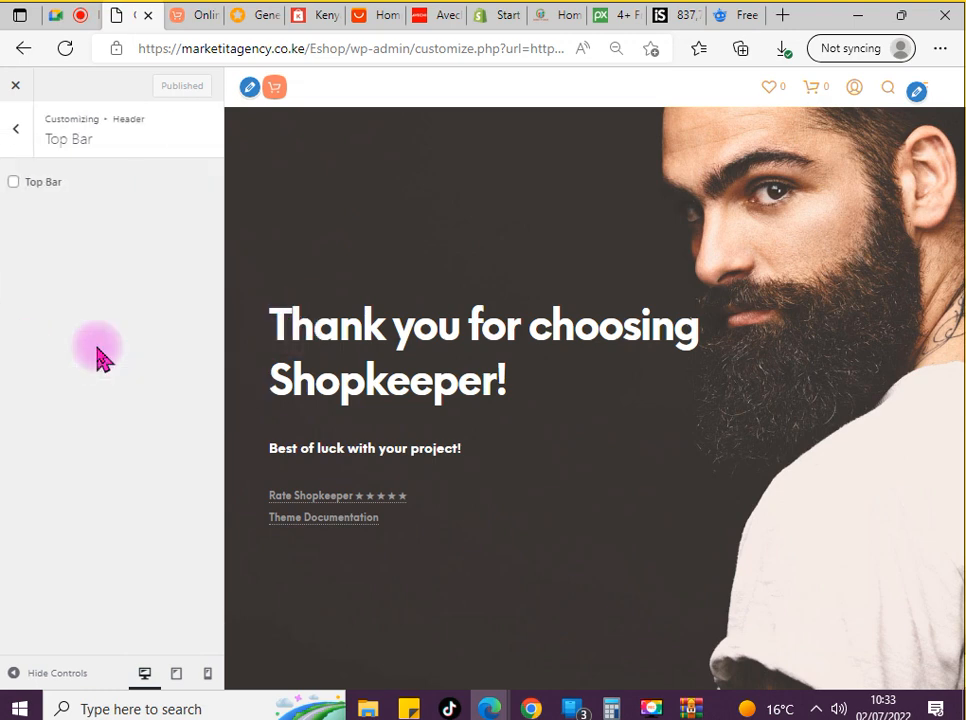
pyautogui.click(13, 128)
pyautogui.click(97, 390)
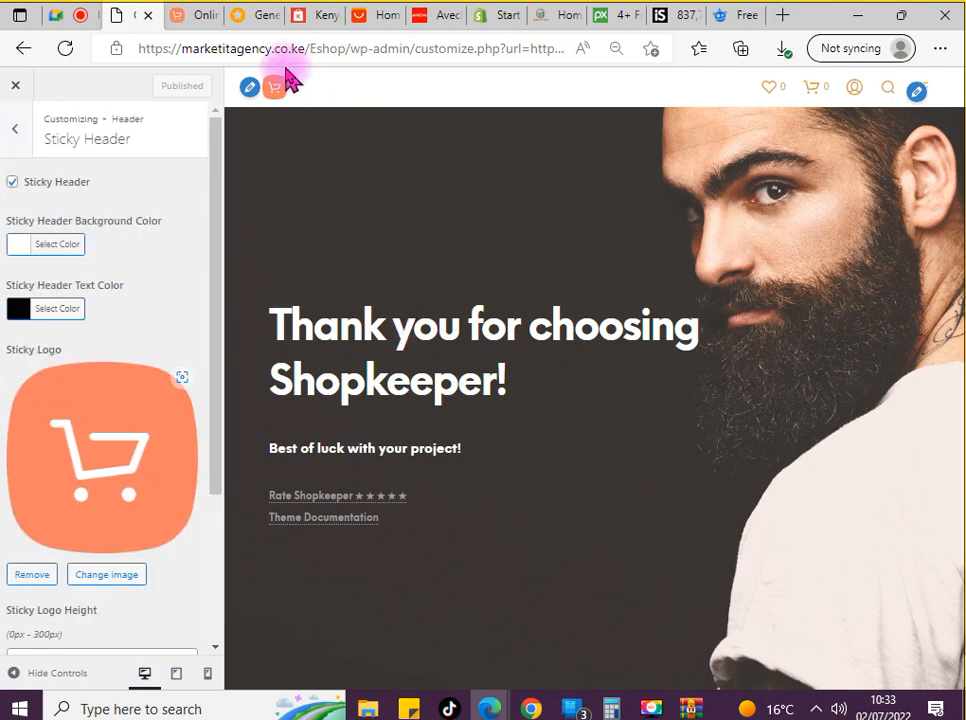
# Step: Reload the live Online Duka home page to check it, then return to the Customizer
pyautogui.click(190, 17)
pyautogui.scroll(-4, 288, 235)
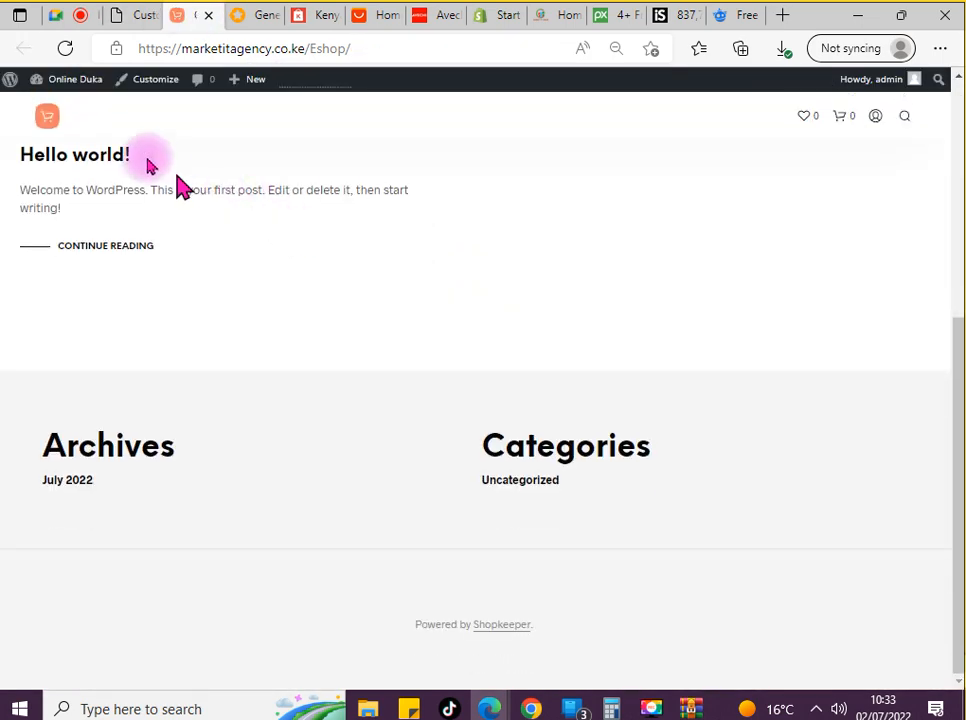
pyautogui.click(52, 125)
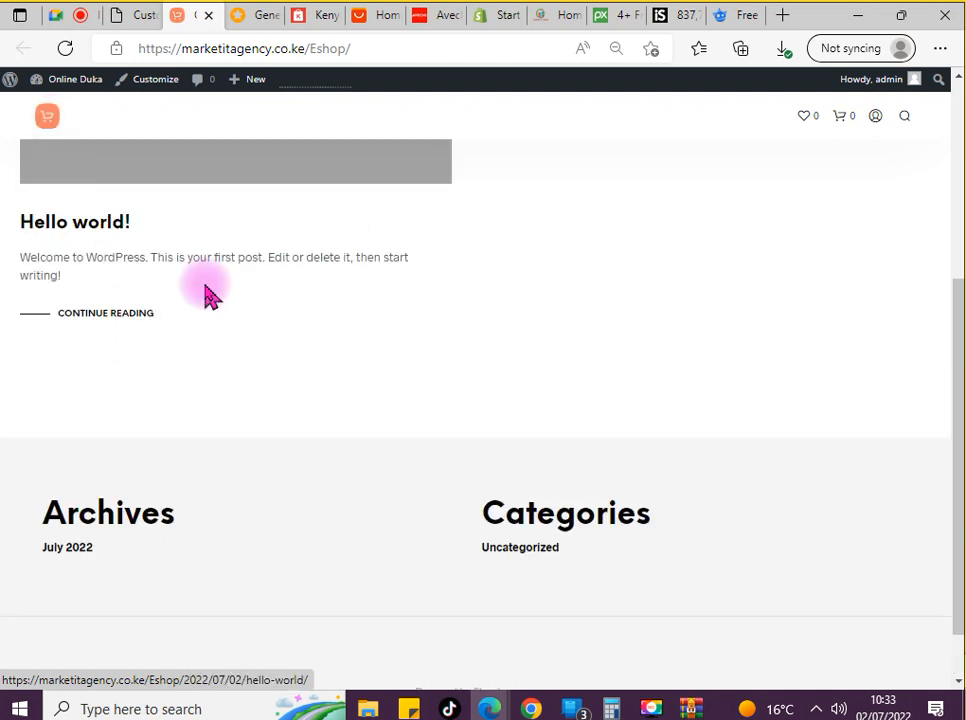
pyautogui.scroll(-1, 207, 294)
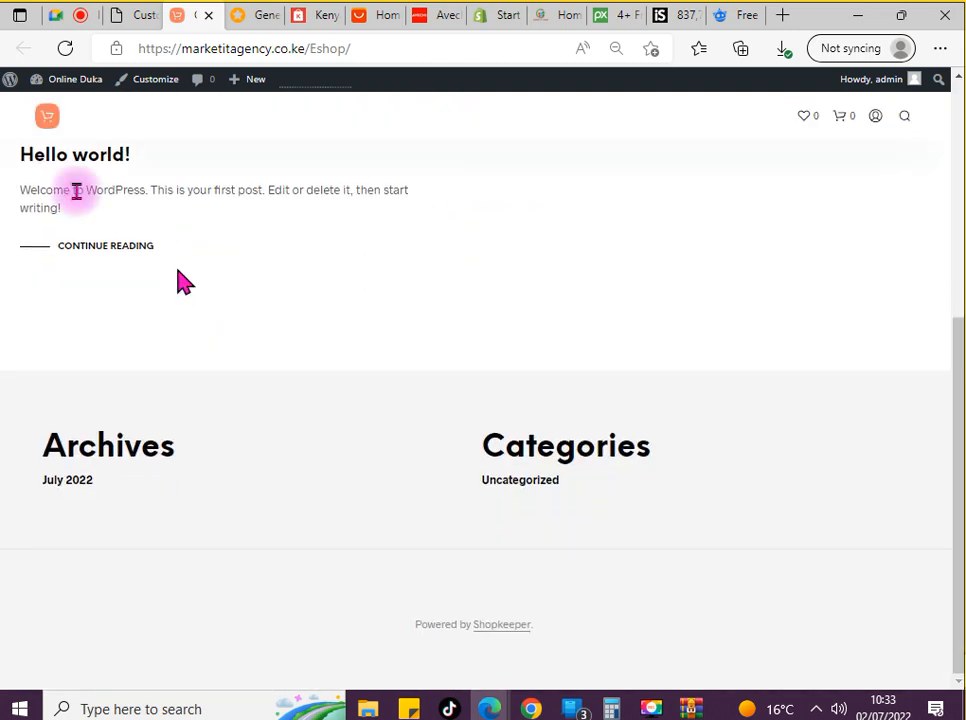
pyautogui.click(139, 18)
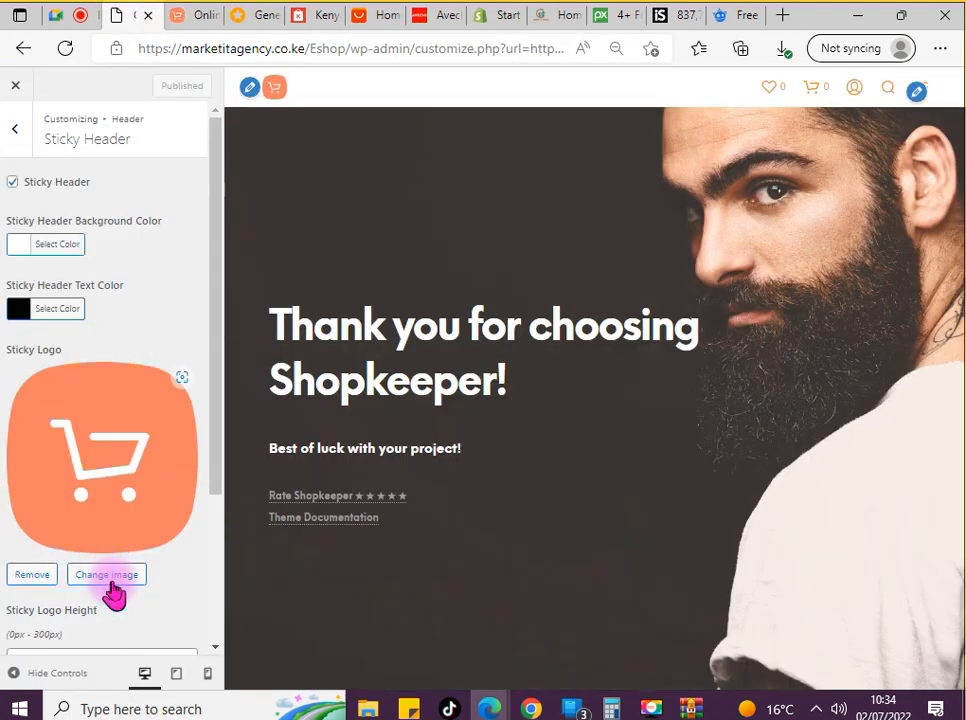
# Step: Set the colourful shopping-cart image from the Media Library as the Sticky Logo
pyautogui.click(108, 575)
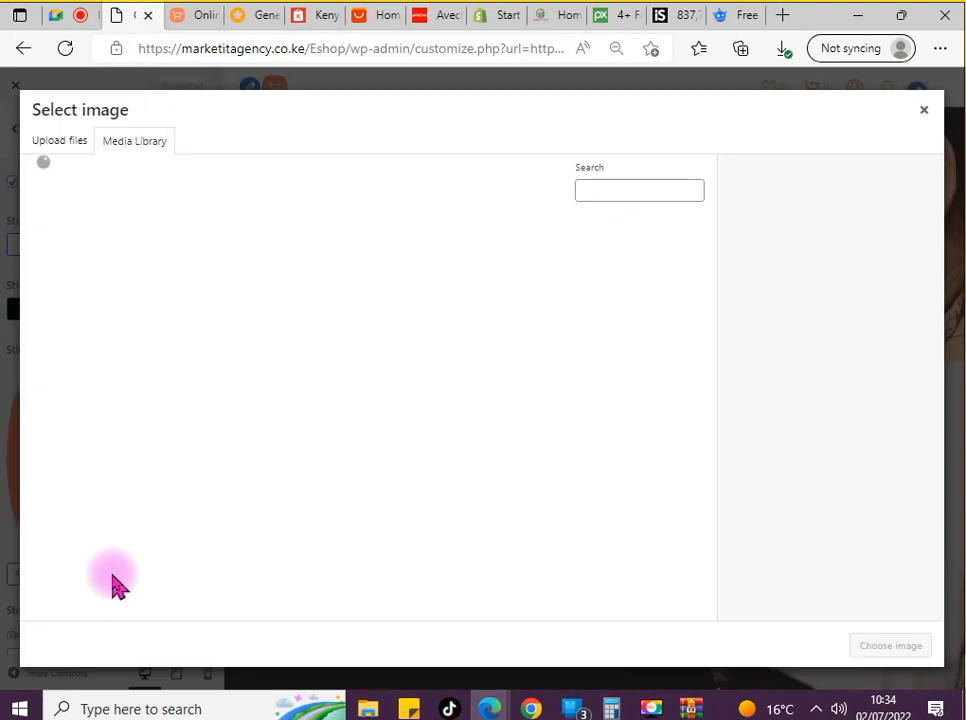
pyautogui.click(90, 215)
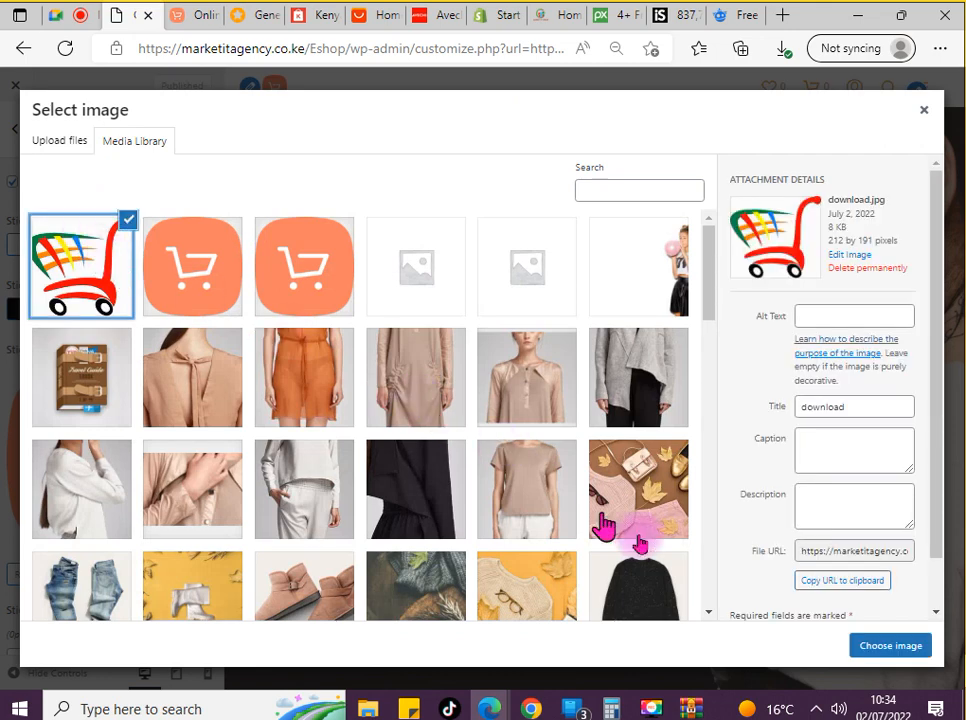
pyautogui.click(890, 646)
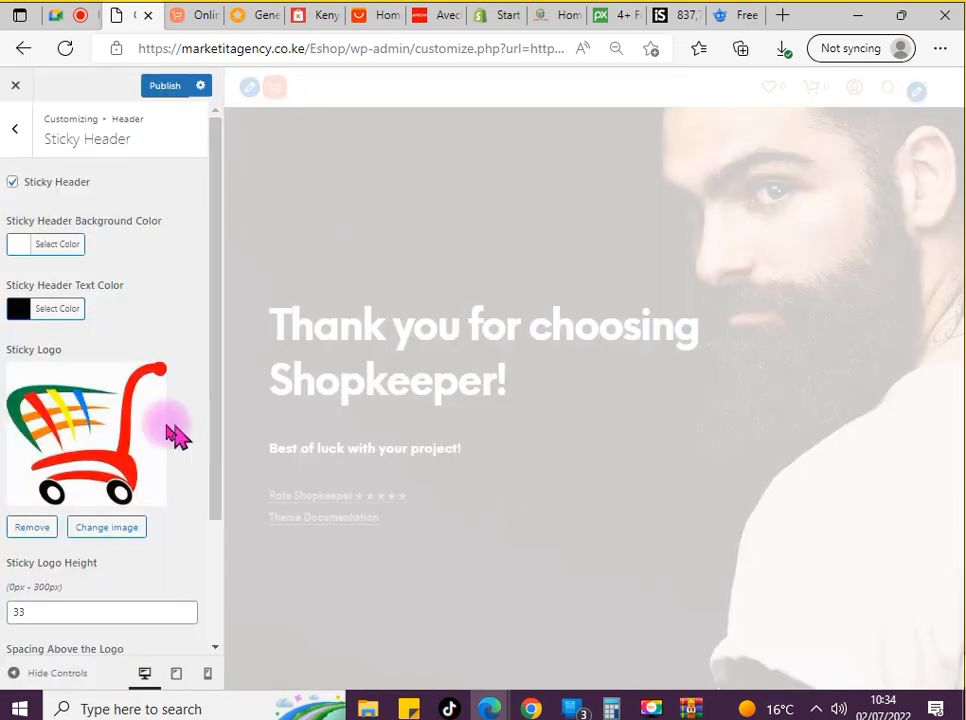
# Step: Publish the sticky logo change and return to the Header settings list
pyautogui.scroll(-1, 150, 430)
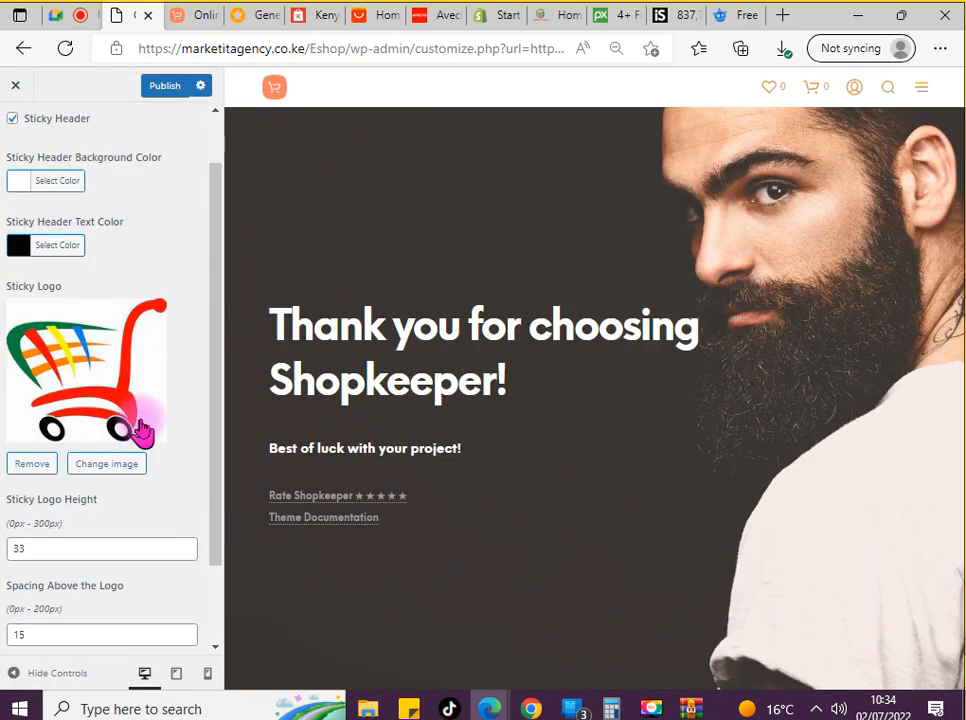
pyautogui.scroll(-2, 143, 428)
pyautogui.click(168, 88)
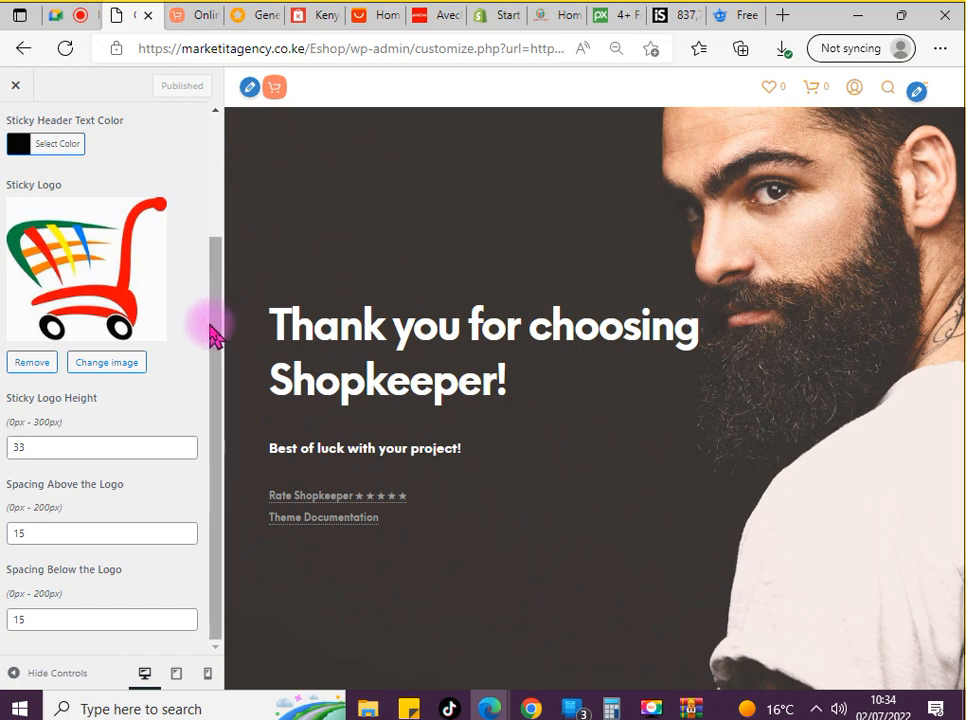
pyautogui.moveTo(220, 338); pyautogui.dragTo(207, 190)
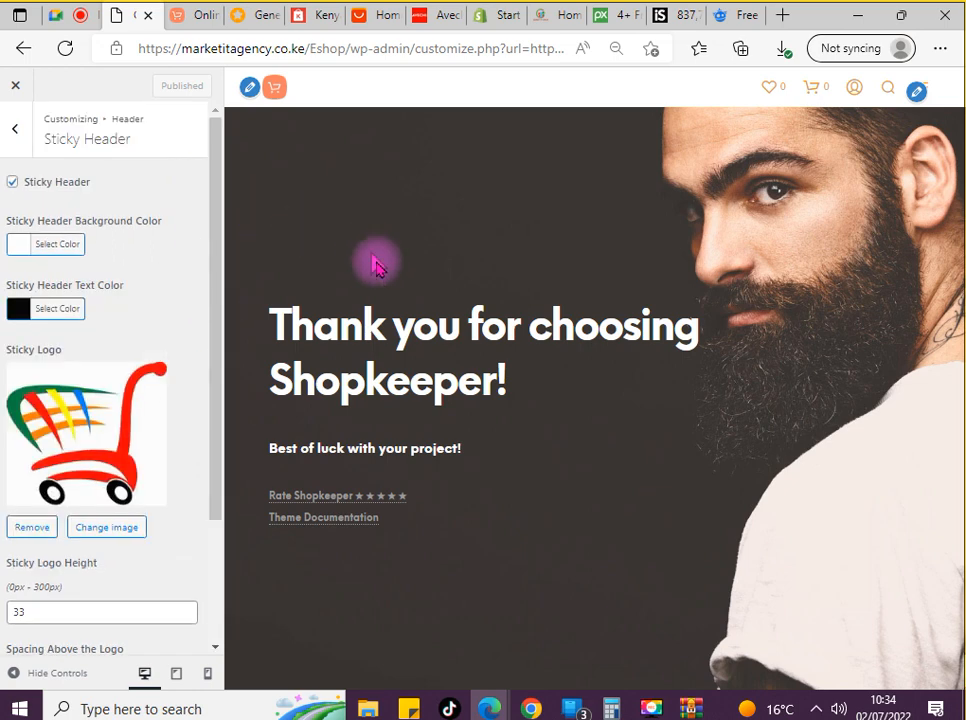
pyautogui.click(14, 138)
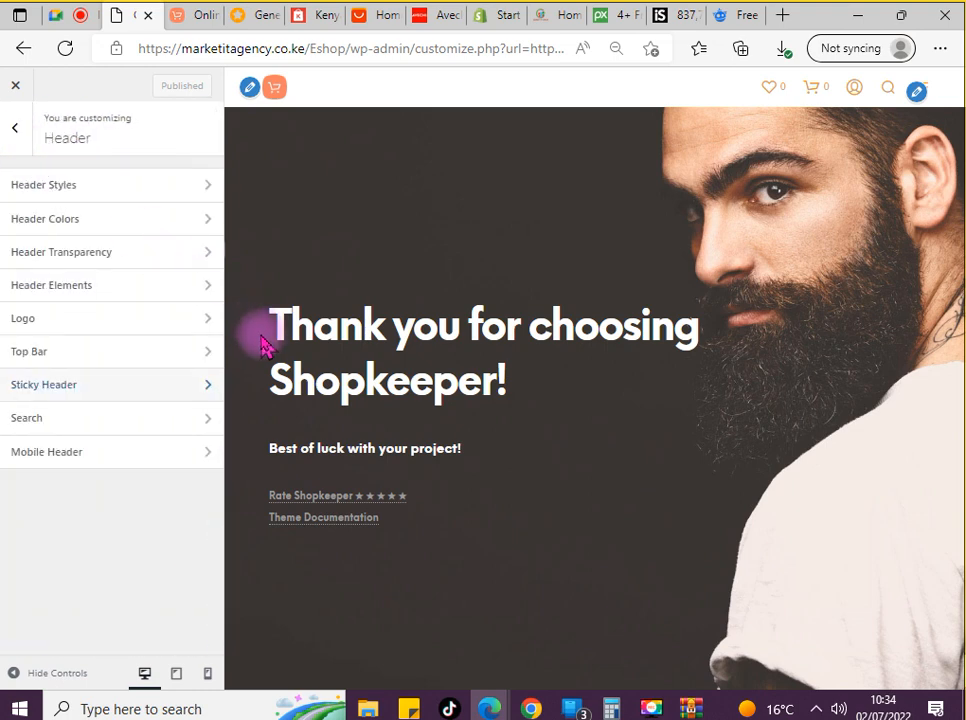
# Step: Set the colourful cart image as the Mobile Header logo and publish it
pyautogui.click(175, 452)
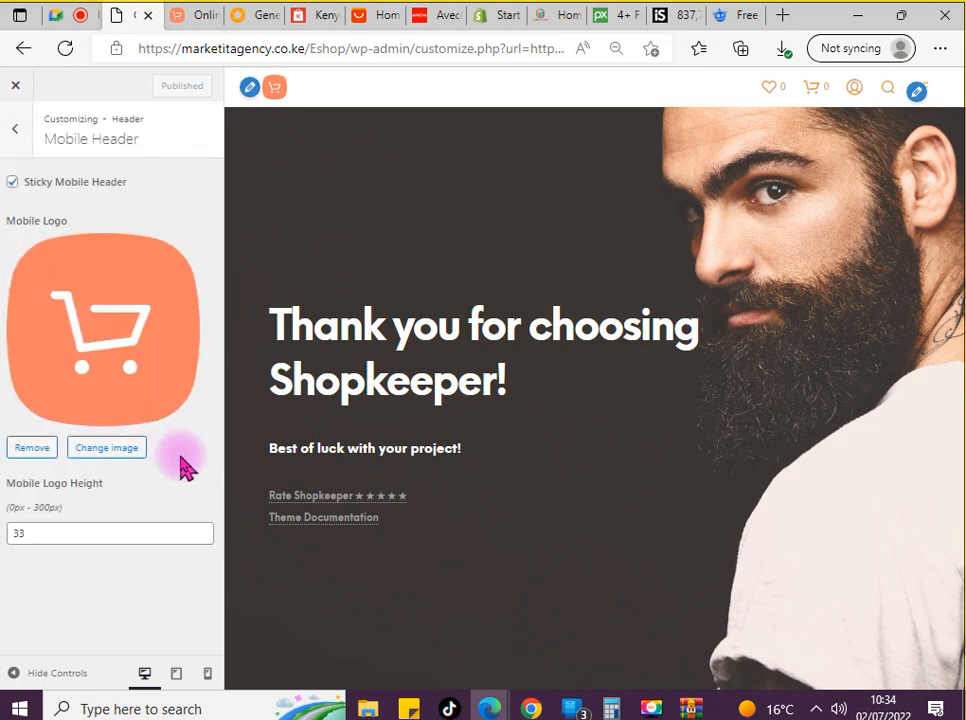
pyautogui.click(107, 448)
pyautogui.click(72, 272)
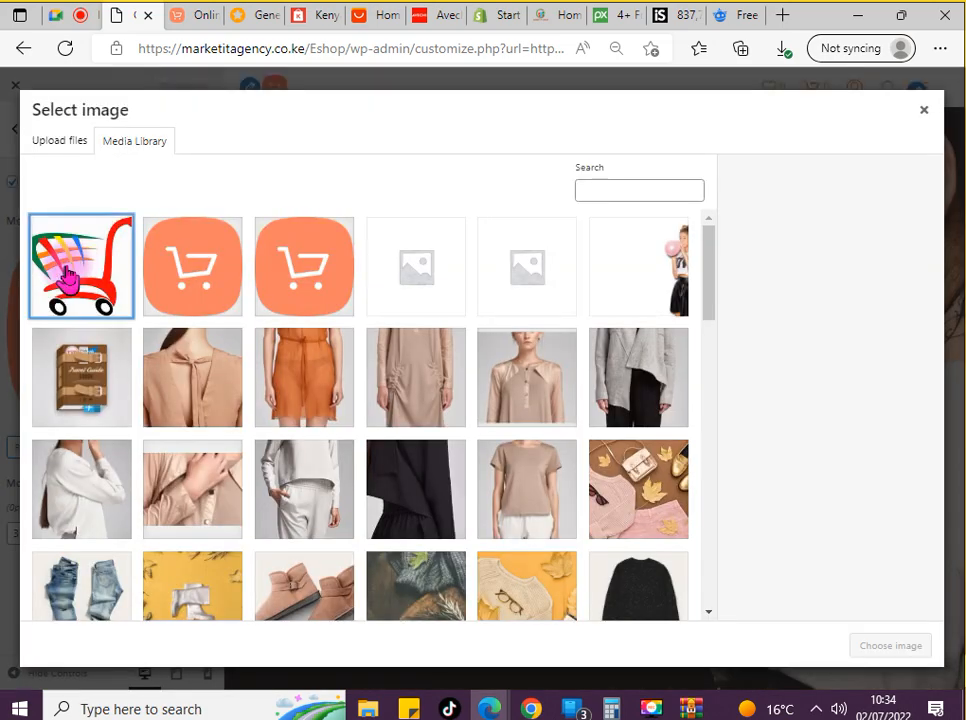
pyautogui.click(886, 648)
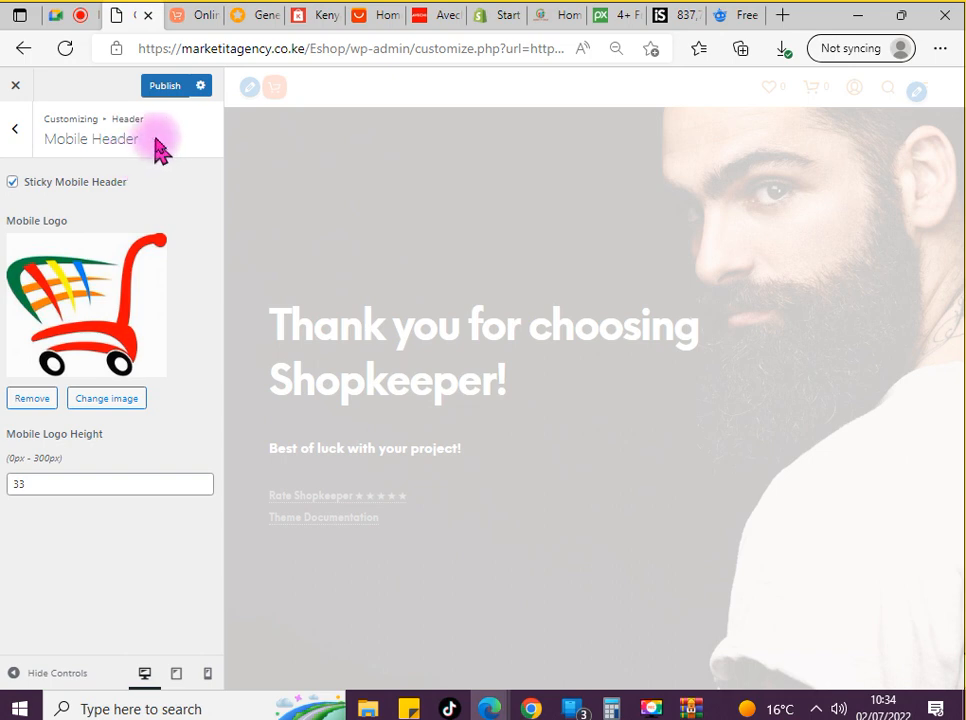
pyautogui.click(166, 88)
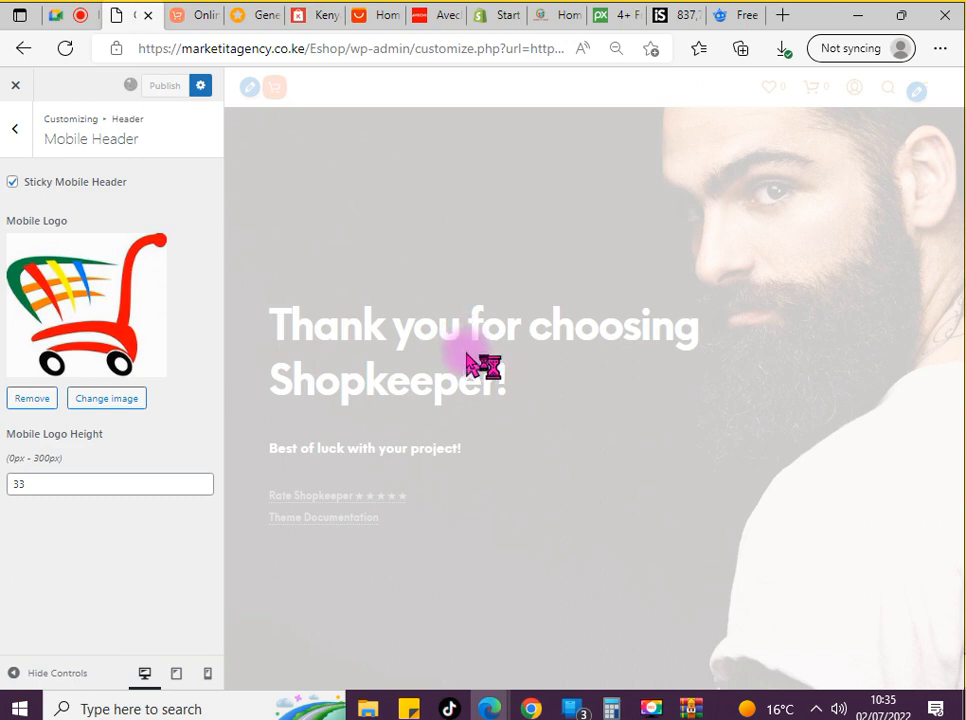
pyautogui.click(205, 22)
pyautogui.scroll(3, 241, 245)
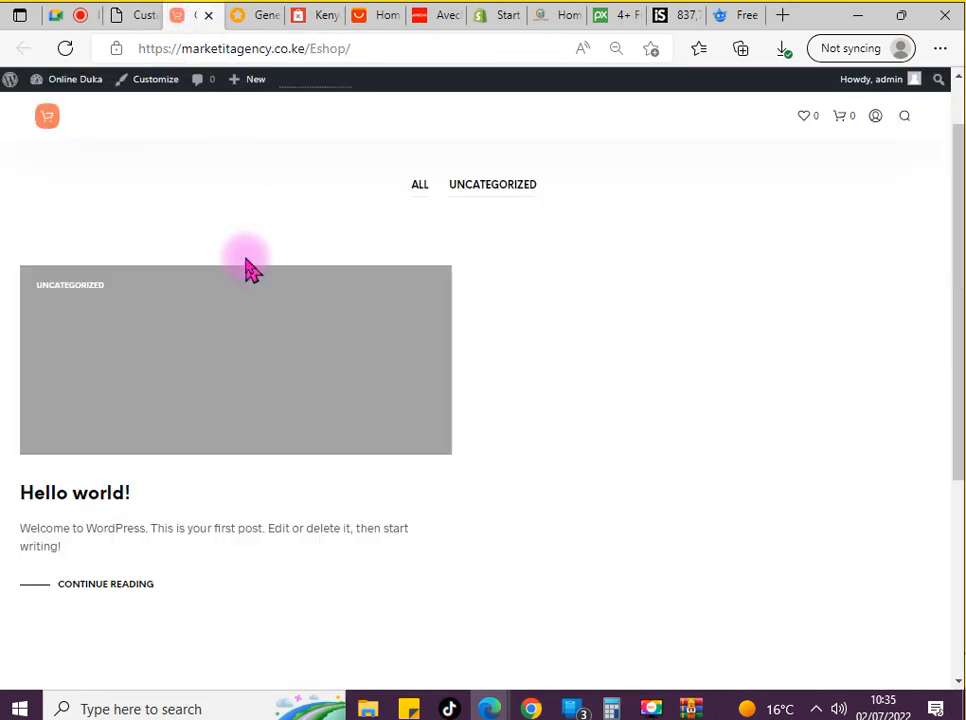
pyautogui.scroll(1, 246, 260)
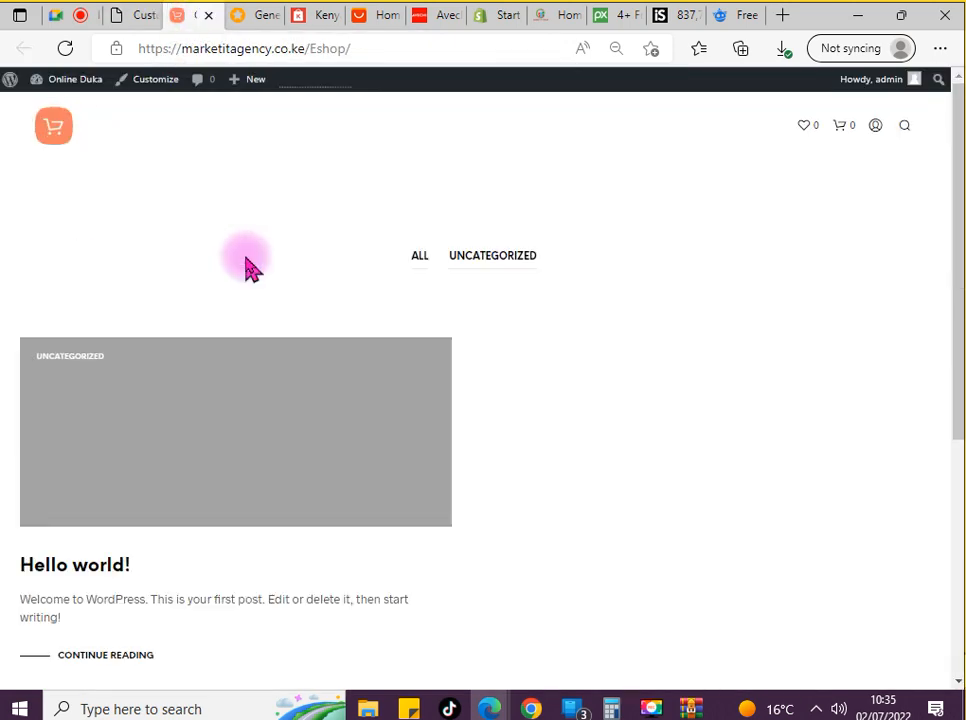
pyautogui.click(66, 49)
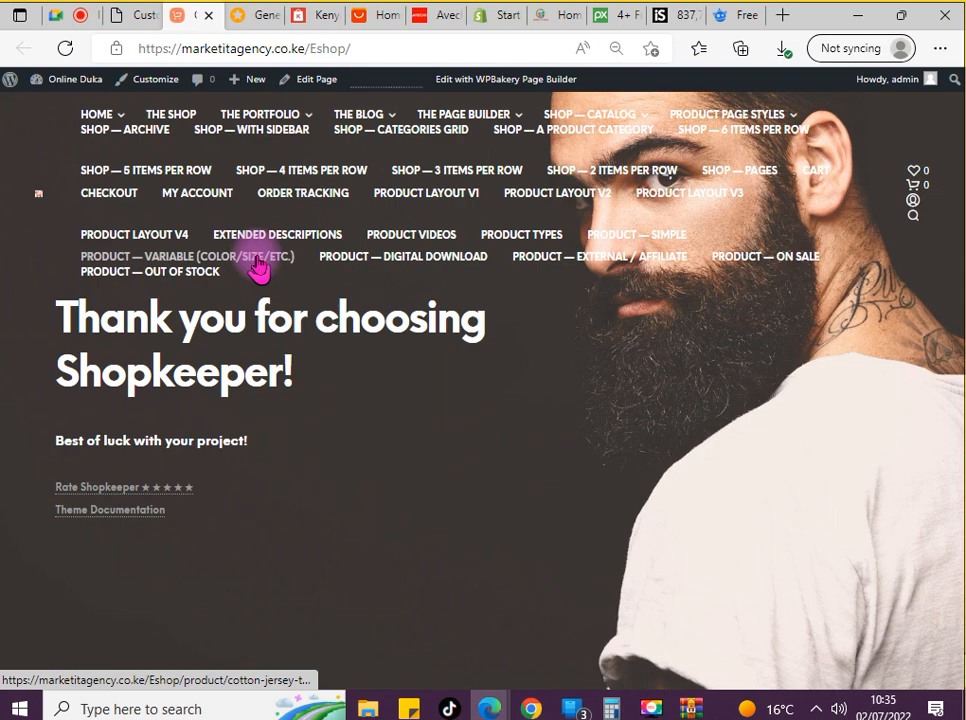
pyautogui.click(134, 16)
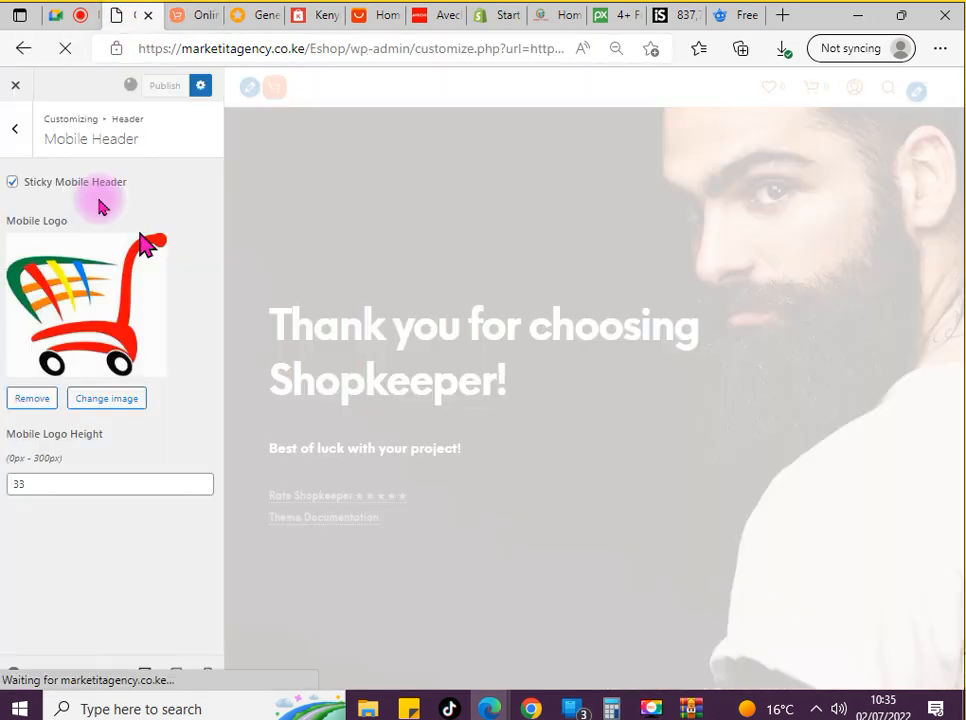
# Step: Go back to the main Customizer sections and open Site Identity
pyautogui.click(15, 130)
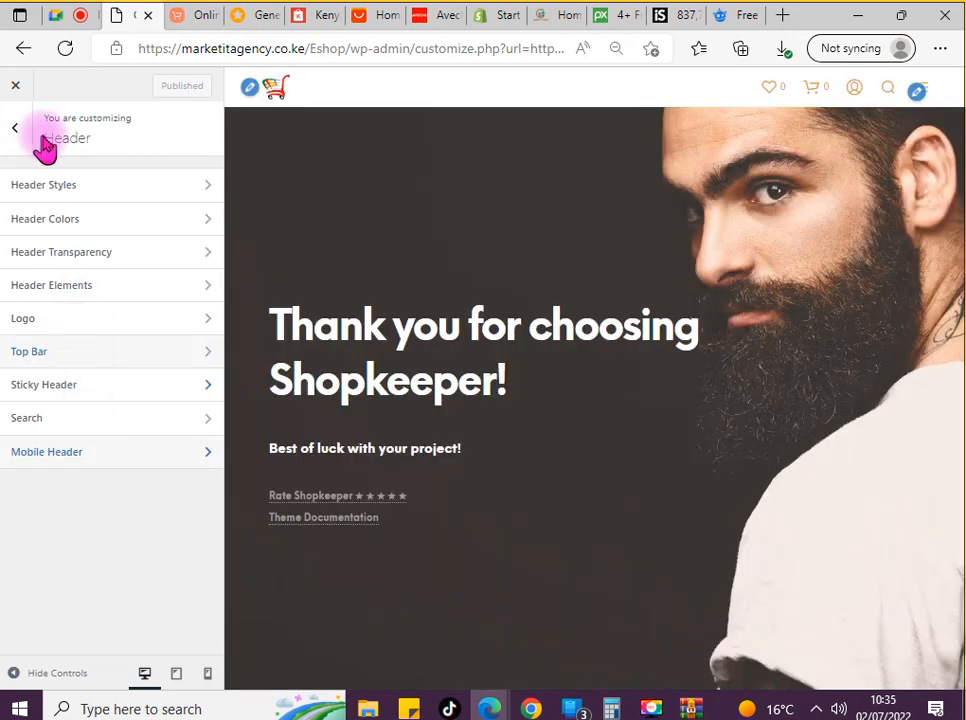
pyautogui.click(14, 133)
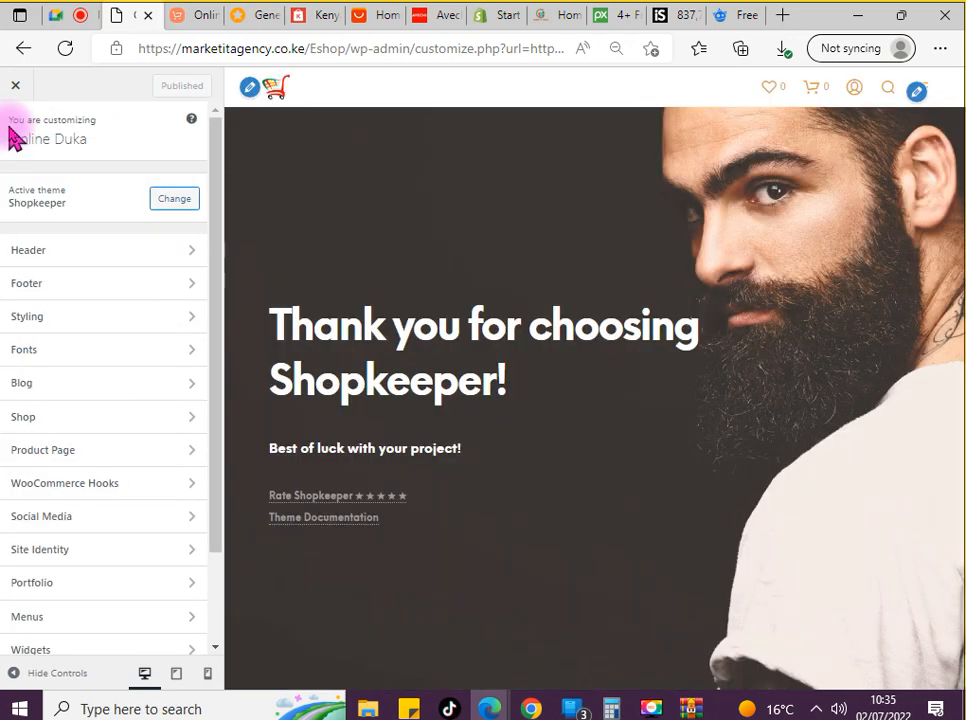
pyautogui.scroll(-2, 80, 388)
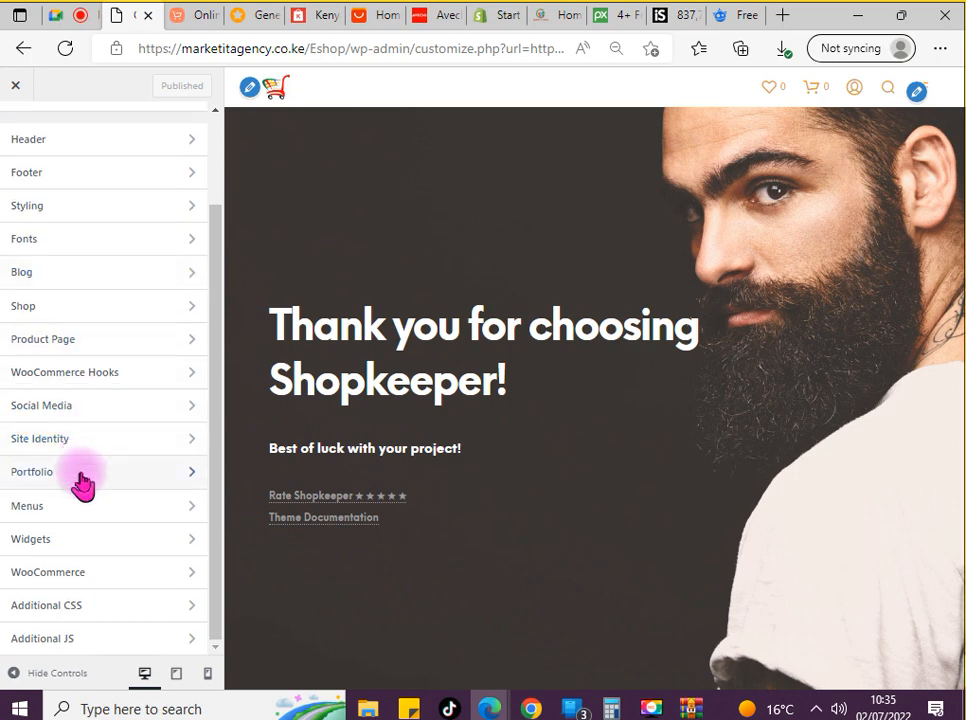
pyautogui.click(88, 440)
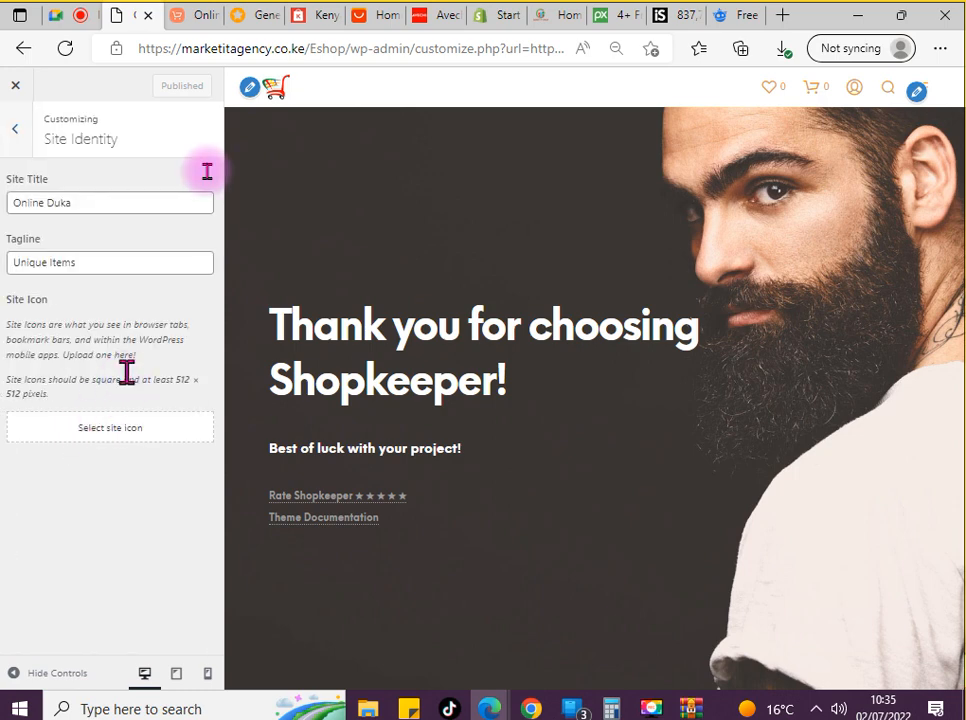
# Step: Set download.jpg as the site icon without cropping and publish
pyautogui.click(130, 430)
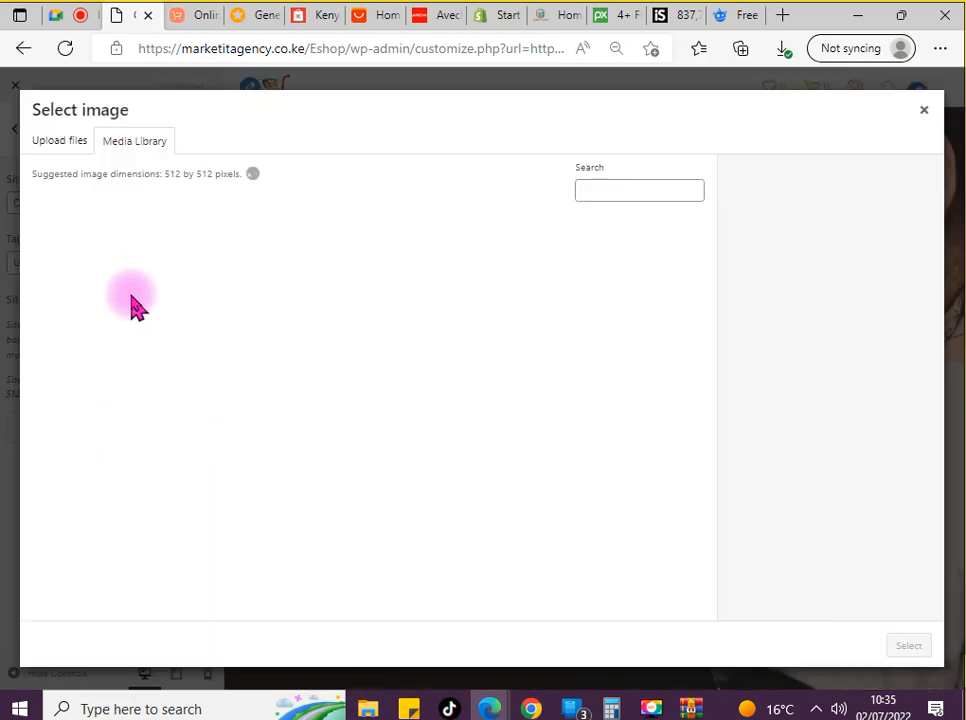
pyautogui.click(80, 235)
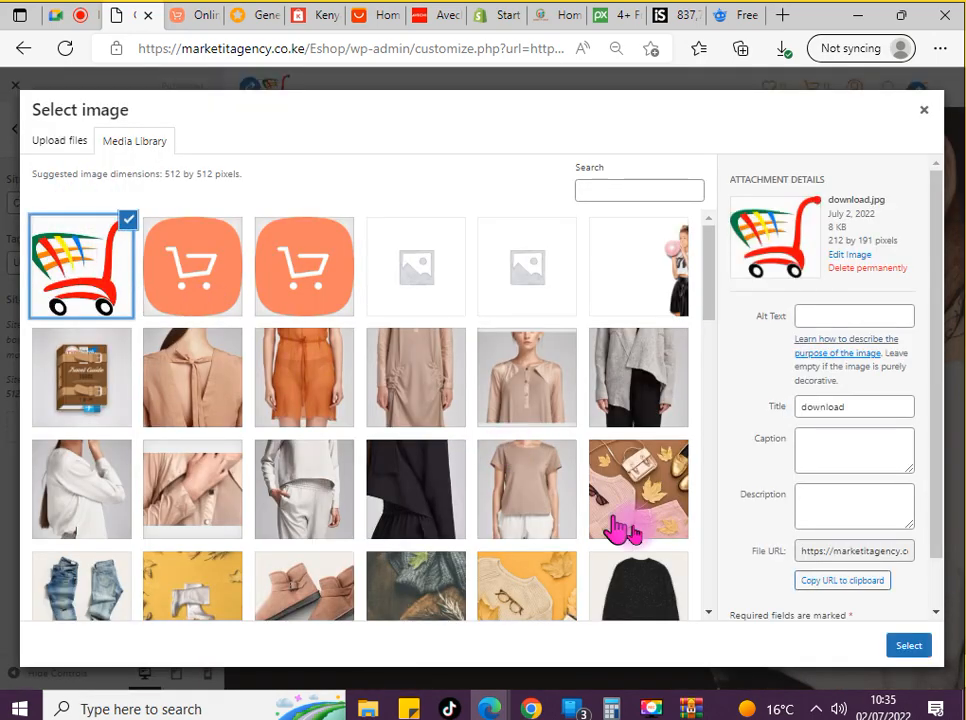
pyautogui.click(912, 646)
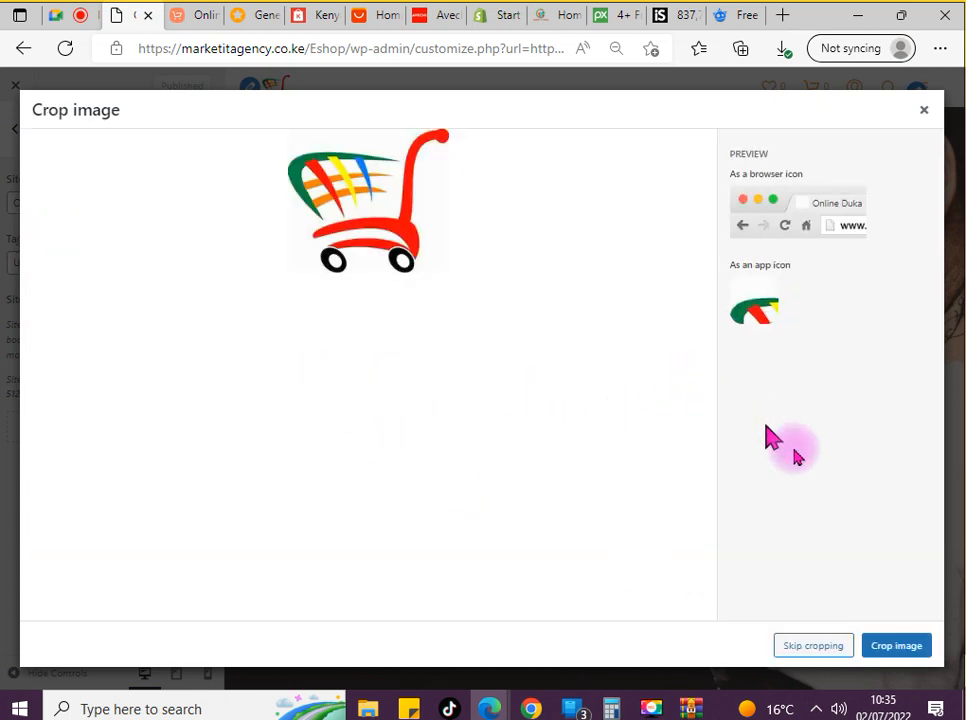
pyautogui.click(845, 646)
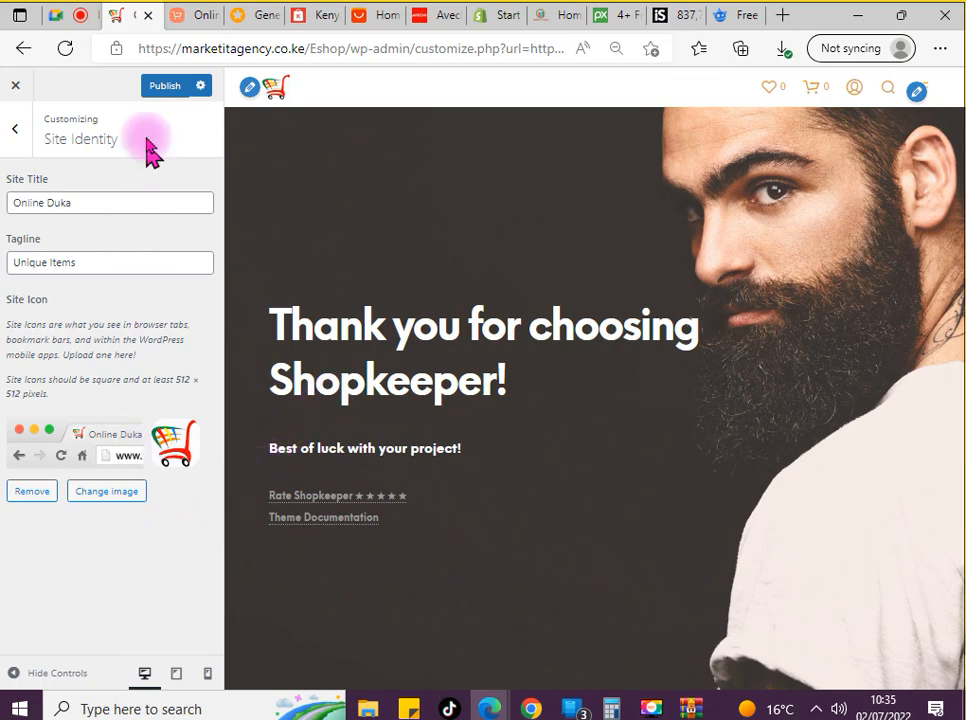
pyautogui.click(158, 87)
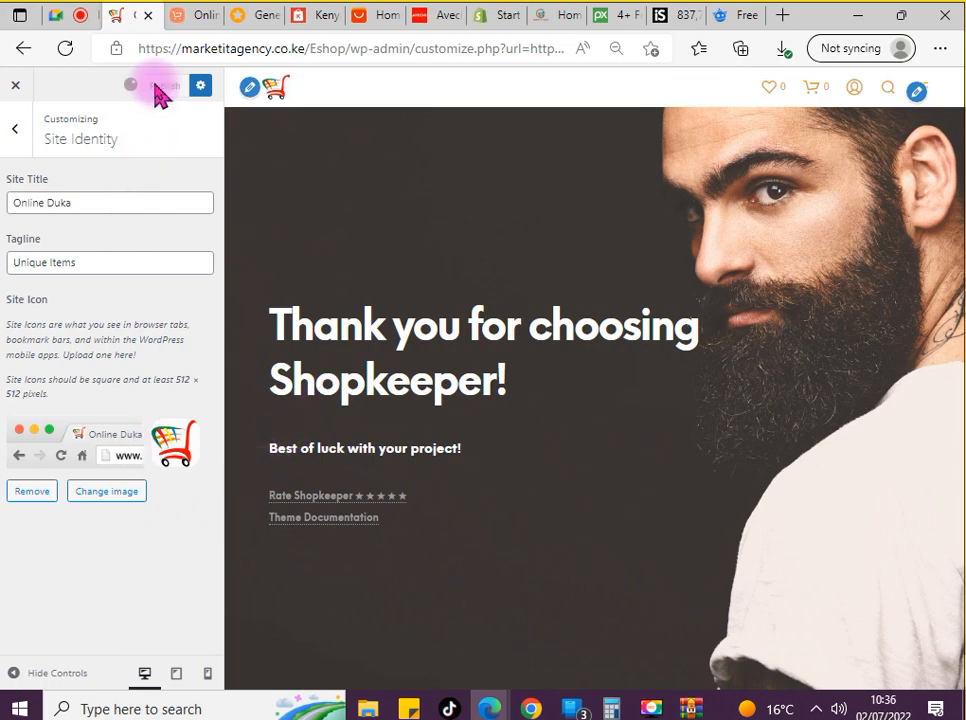
pyautogui.hotkey('ctrl', 'Tab')
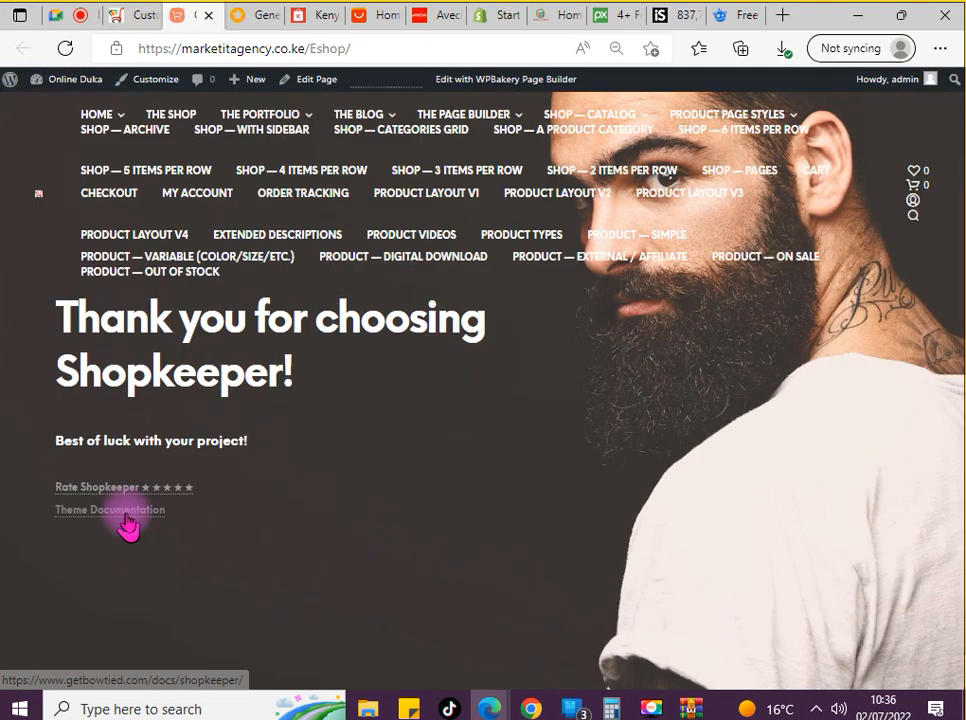
pyautogui.click(129, 520)
pyautogui.click(190, 16)
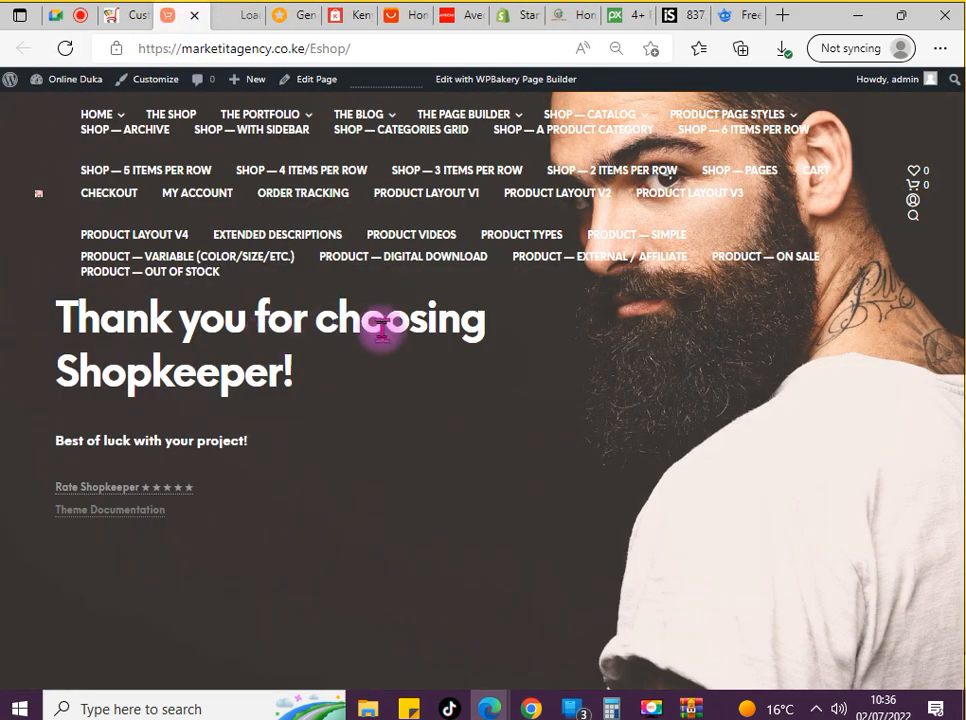
pyautogui.click(40, 208)
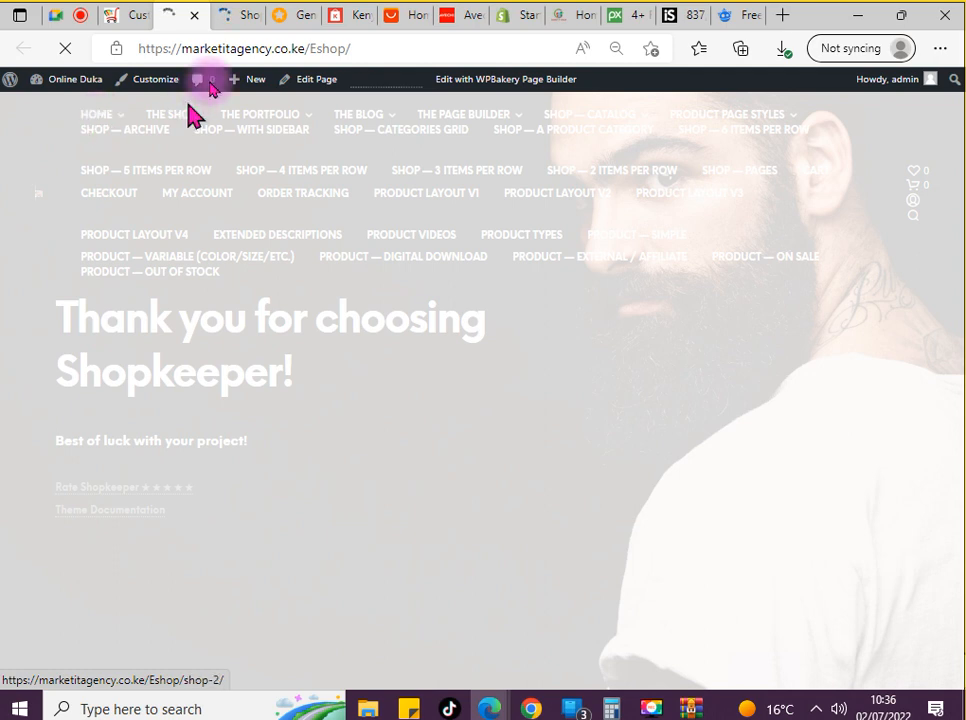
pyautogui.click(237, 21)
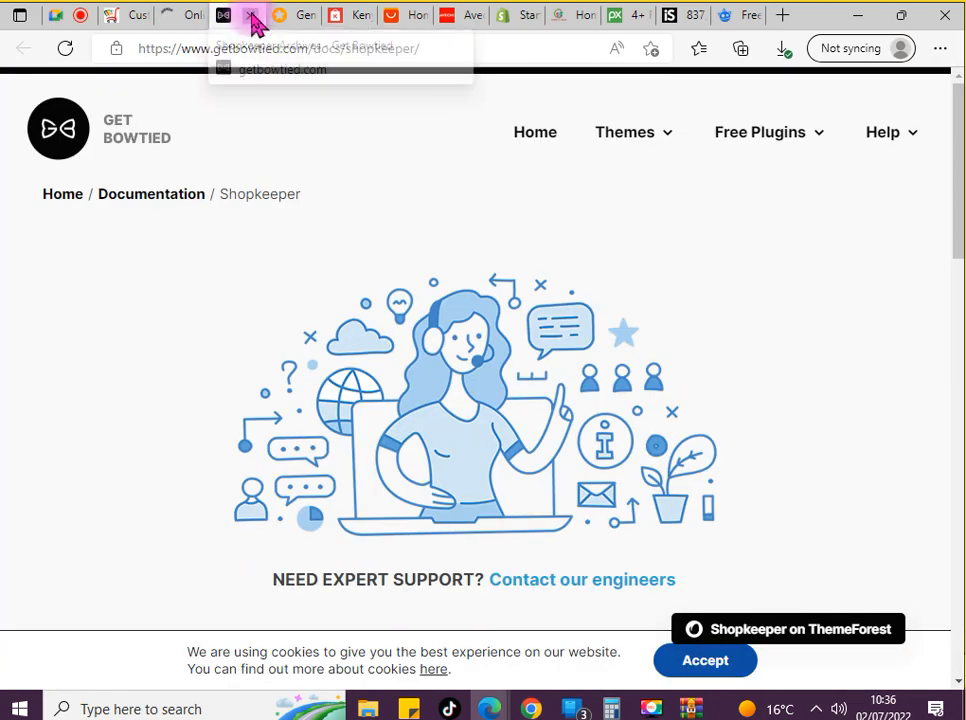
pyautogui.click(252, 18)
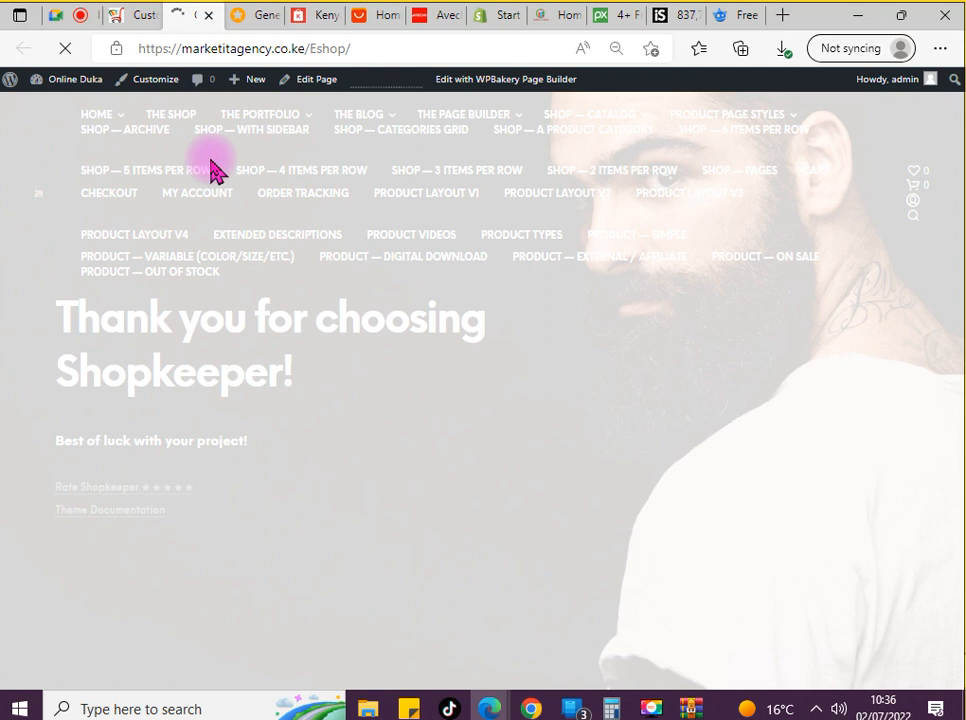
pyautogui.click(139, 20)
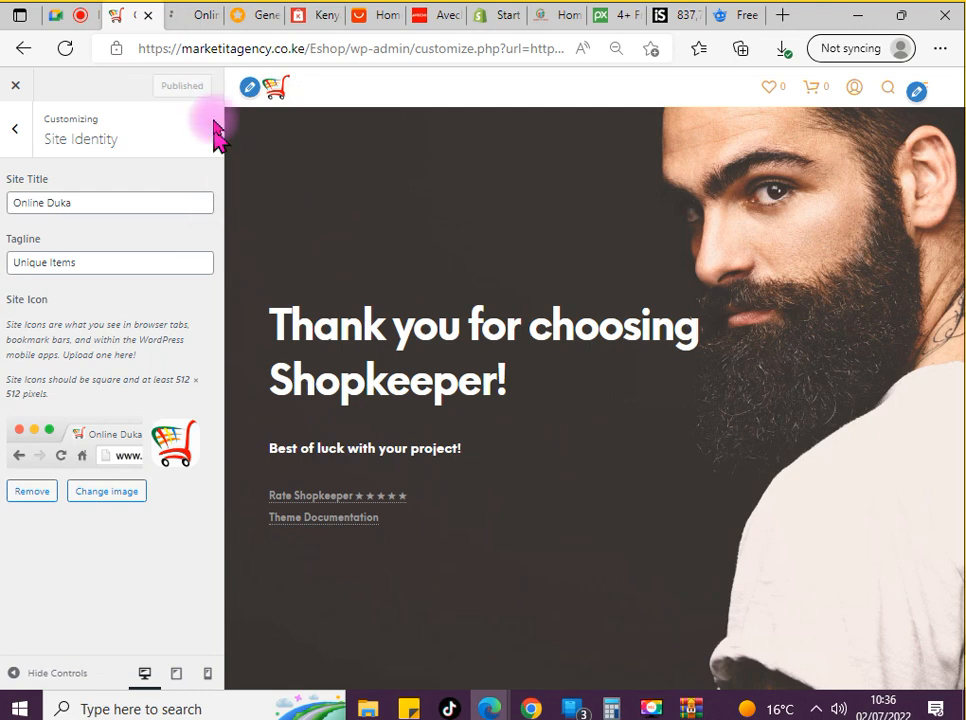
pyautogui.click(197, 20)
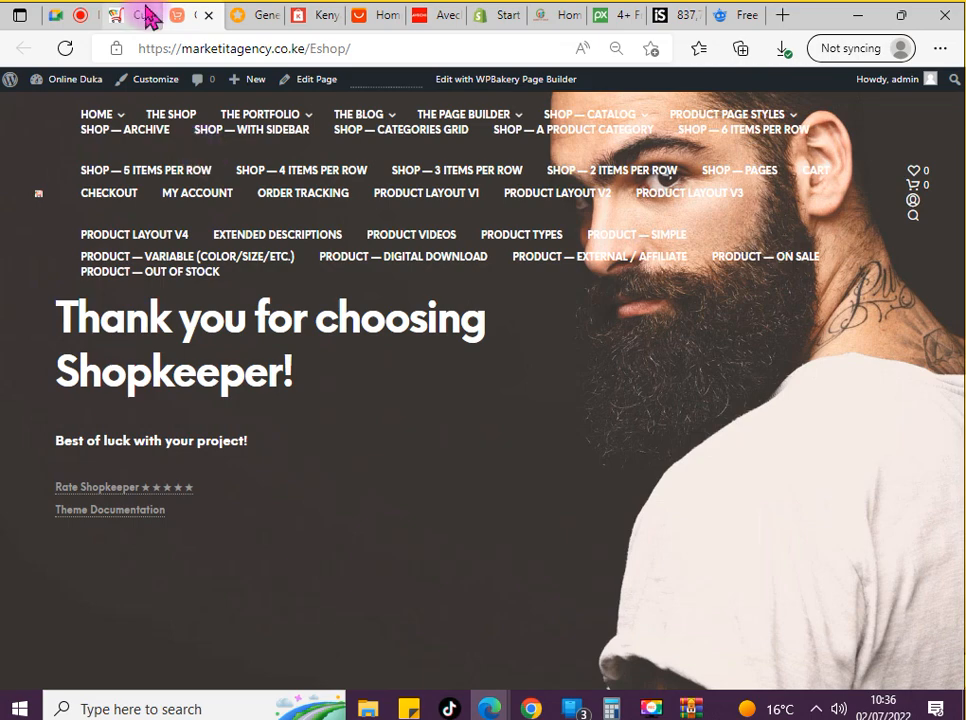
pyautogui.click(146, 10)
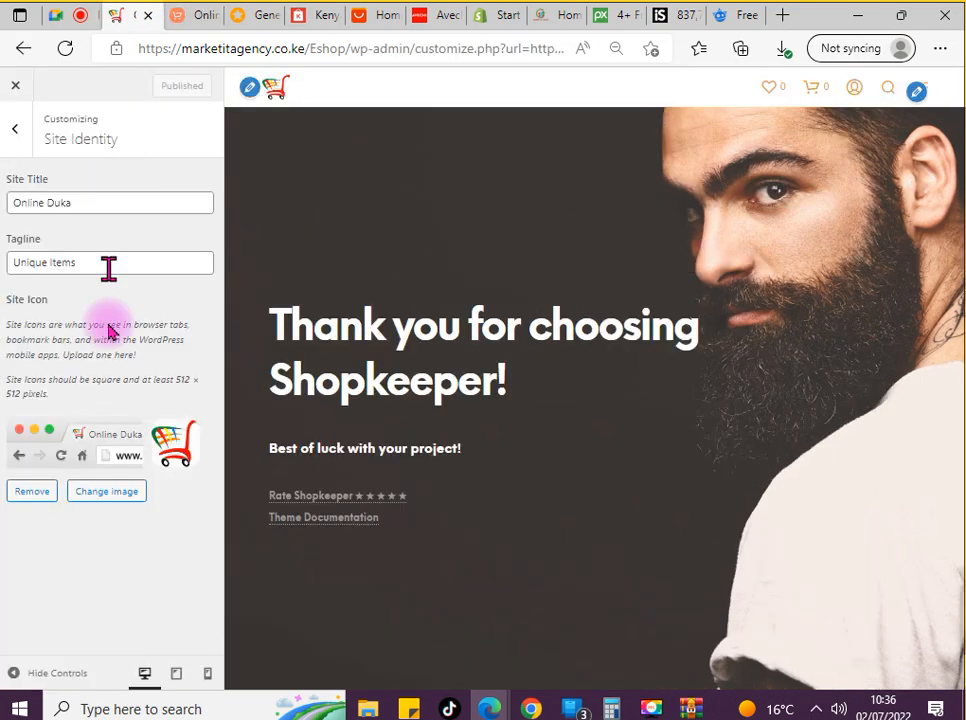
# Step: Review the Product Page settings, scrolling the preview down to Related Products
pyautogui.click(16, 138)
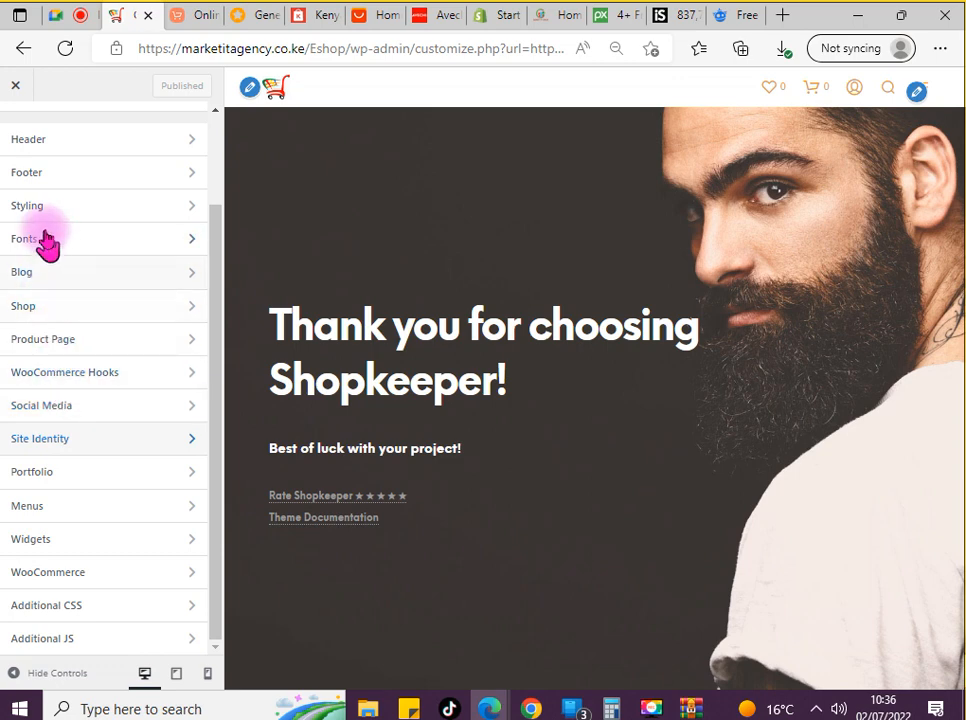
pyautogui.click(66, 339)
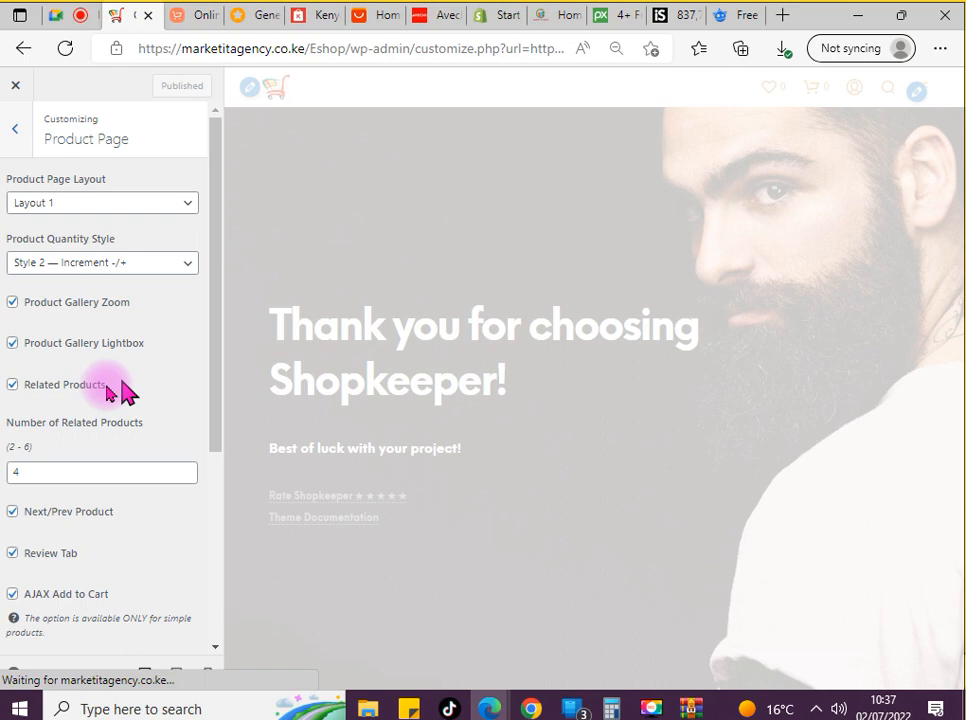
pyautogui.scroll(-1, 110, 390)
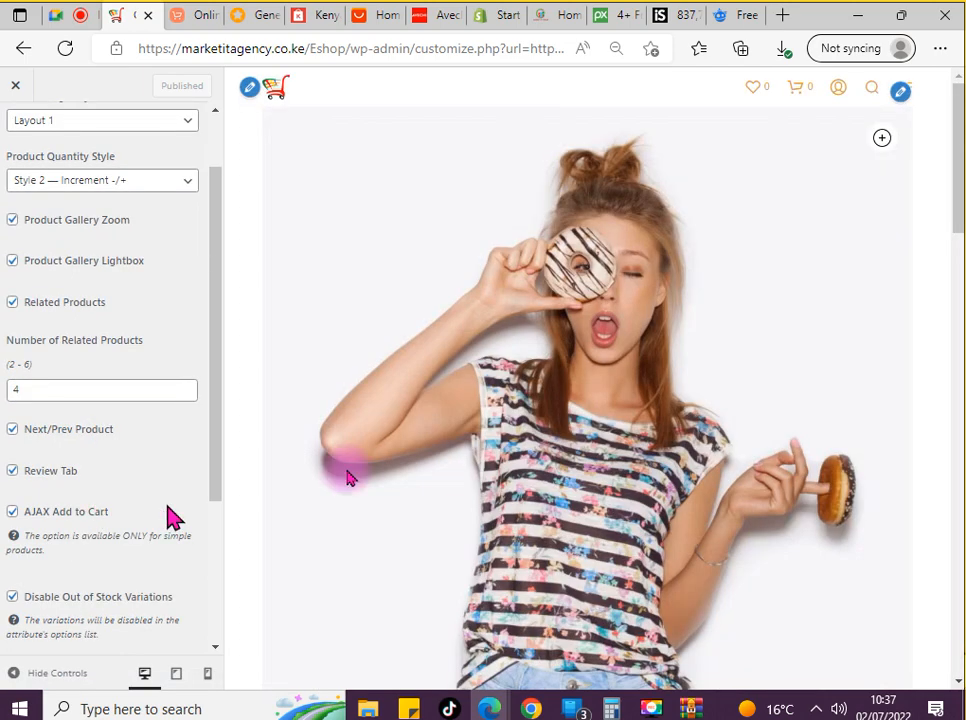
pyautogui.scroll(-2, 552, 445)
pyautogui.scroll(-2, 552, 445)
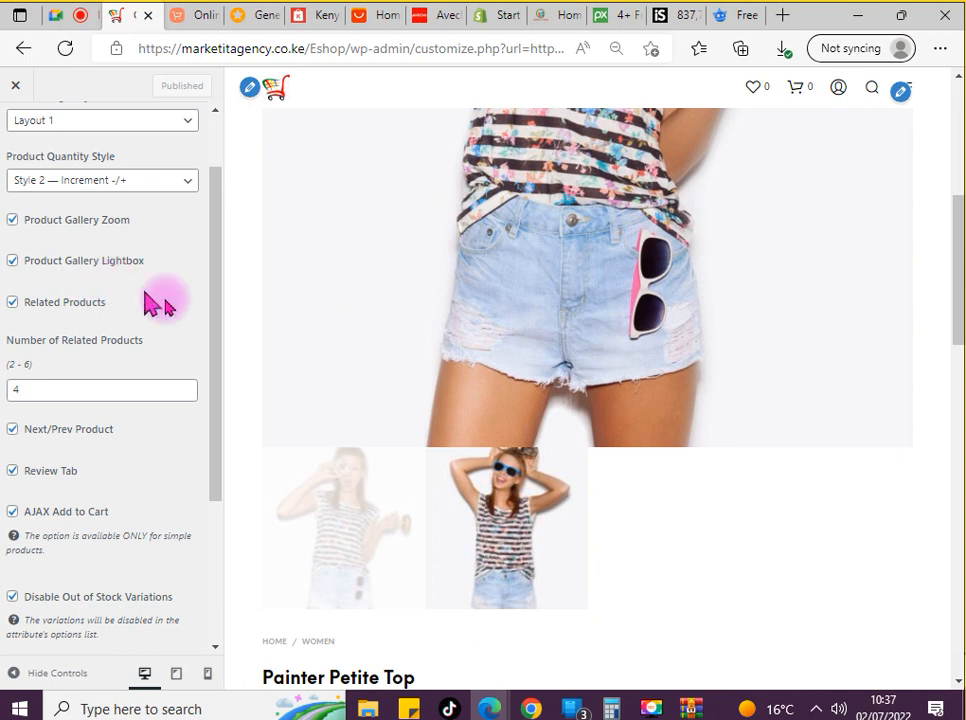
pyautogui.scroll(-4, 453, 474)
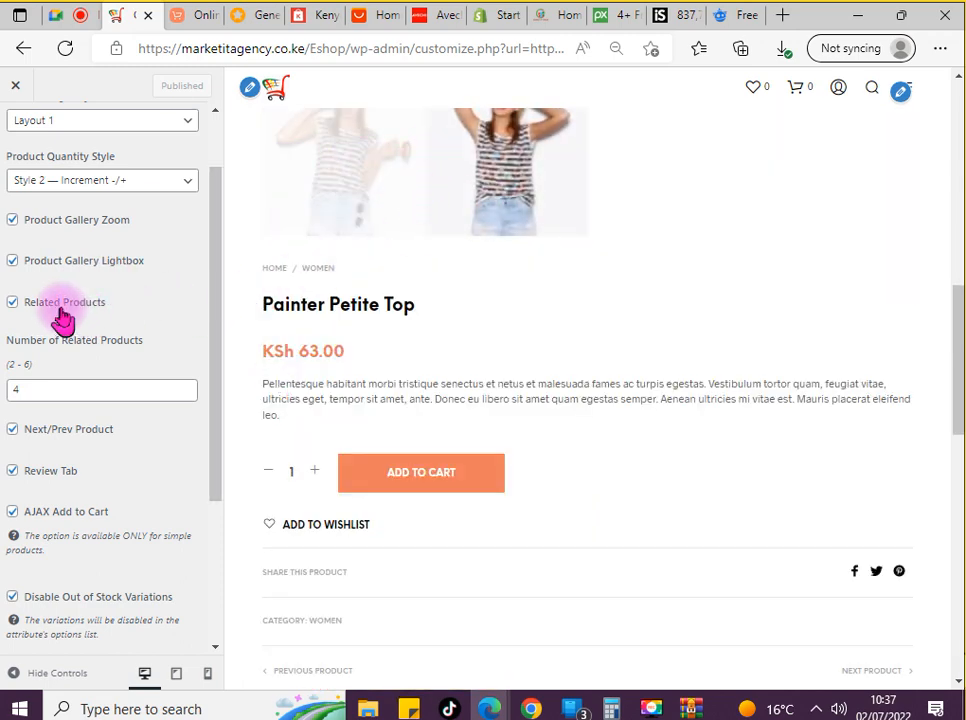
pyautogui.scroll(-3, 530, 415)
pyautogui.scroll(-3, 535, 405)
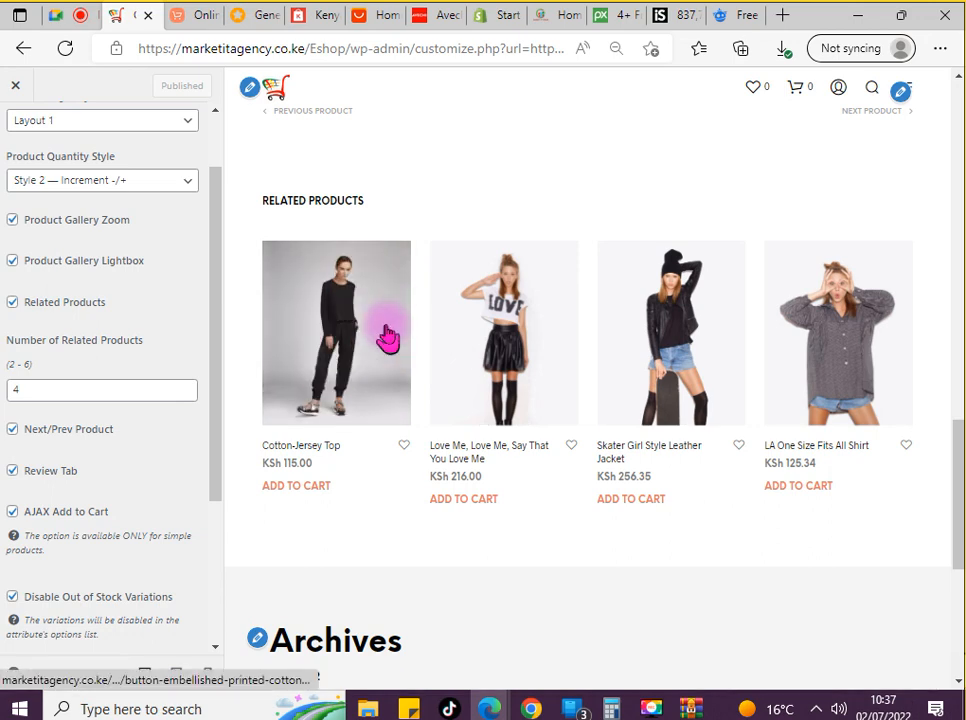
pyautogui.scroll(2, 388, 338)
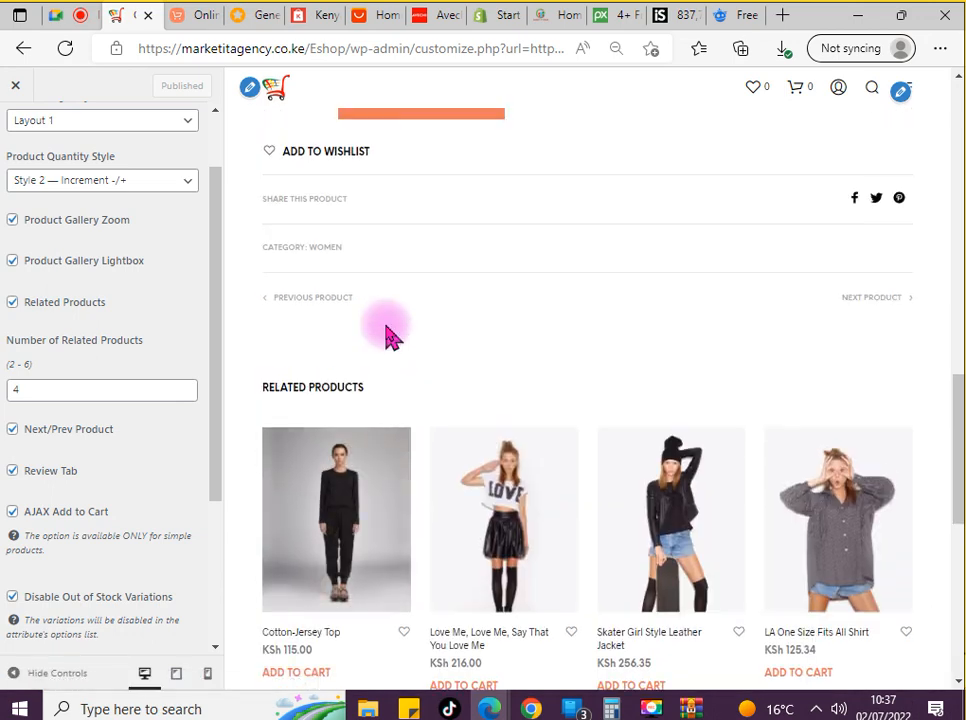
pyautogui.scroll(2, 390, 338)
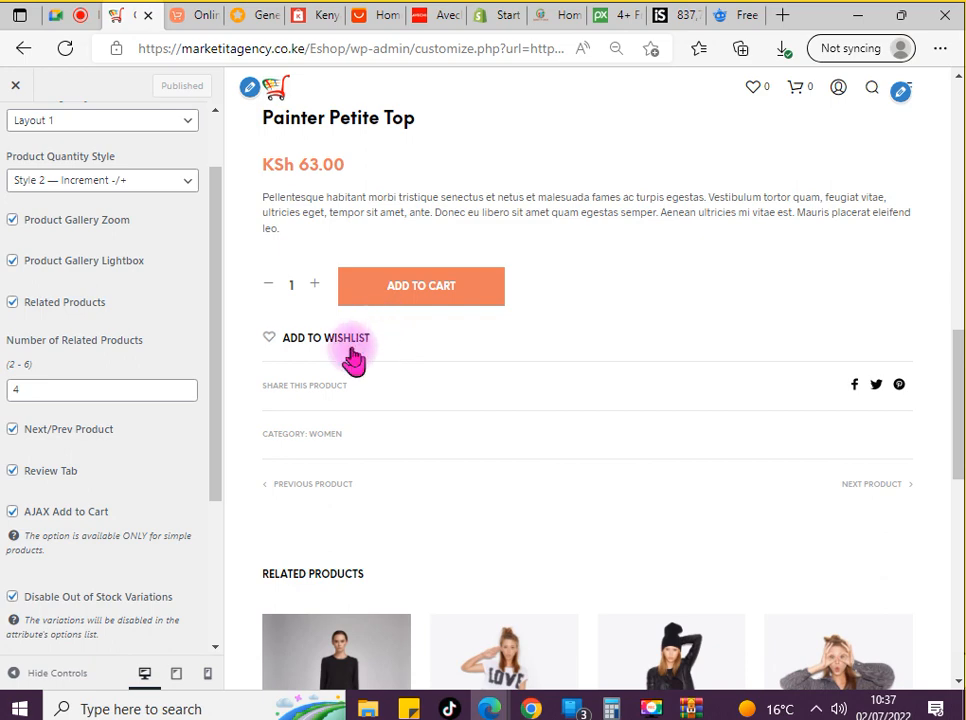
pyautogui.scroll(-8, 355, 360)
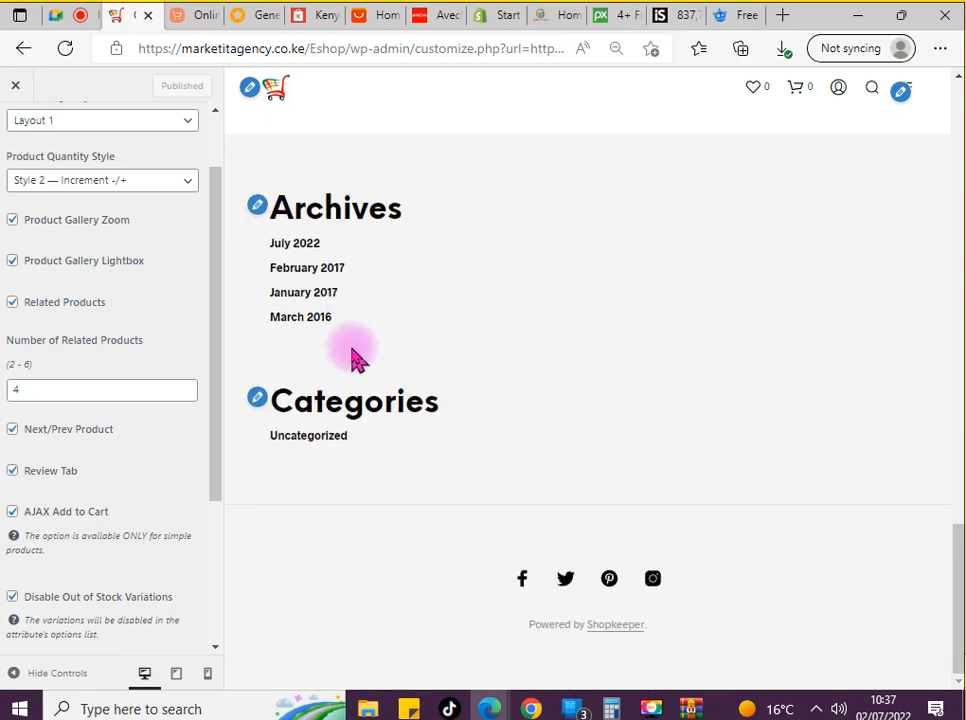
# Step: Exit the Customizer and scroll through the live Eshop front page
pyautogui.click(17, 88)
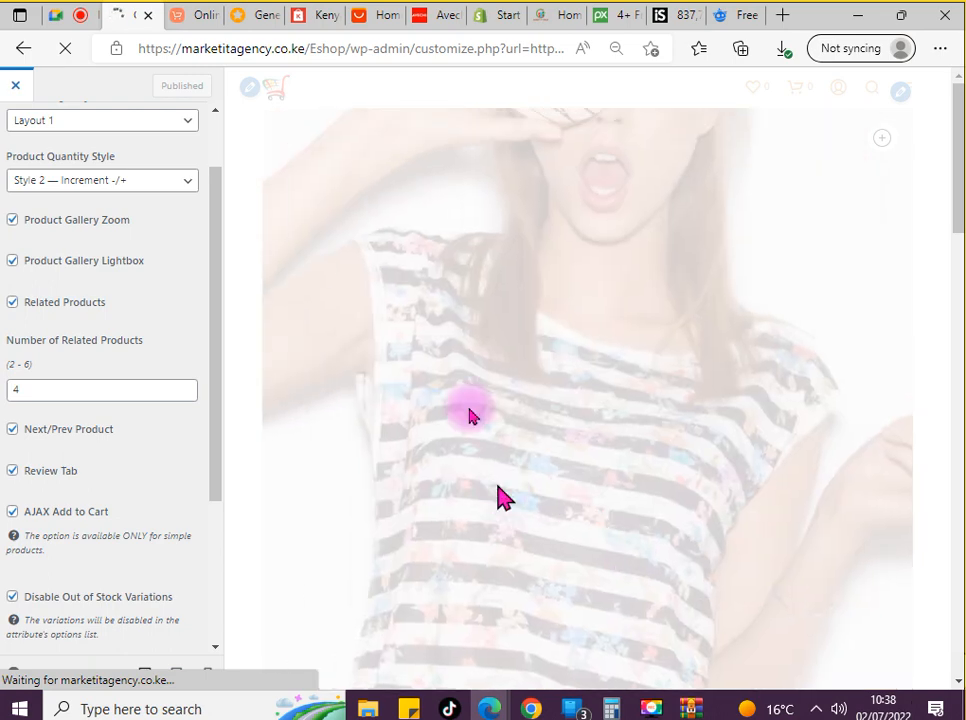
pyautogui.scroll(-5, 447, 438)
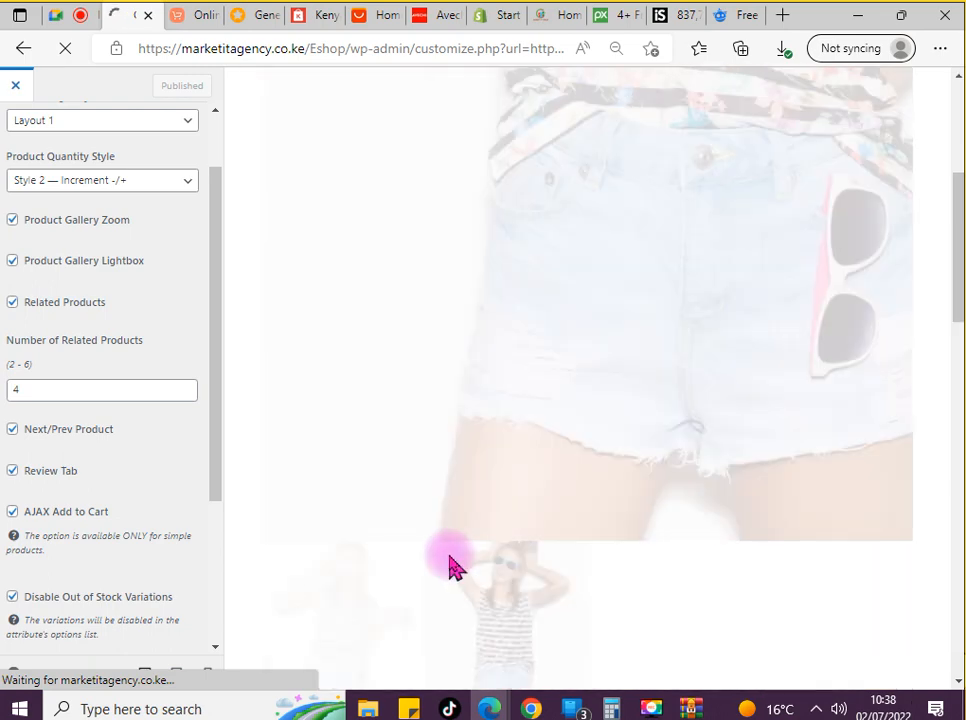
pyautogui.scroll(-3, 405, 570)
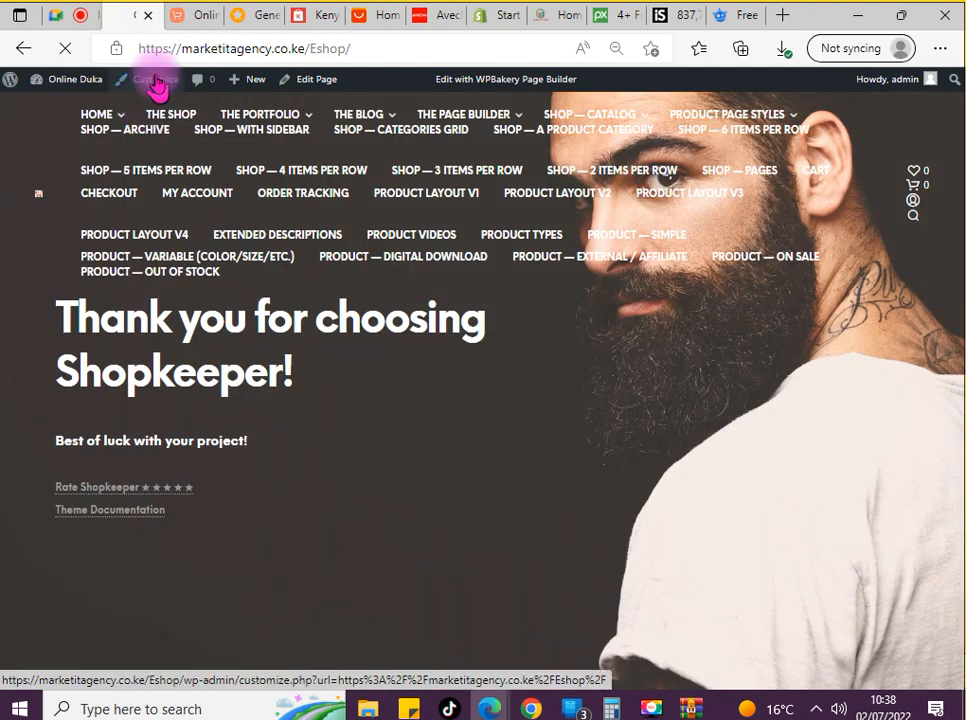
# Step: Browse themeforest.net's WordPress eCommerce templates in a new page, then close it
pyautogui.click(195, 15)
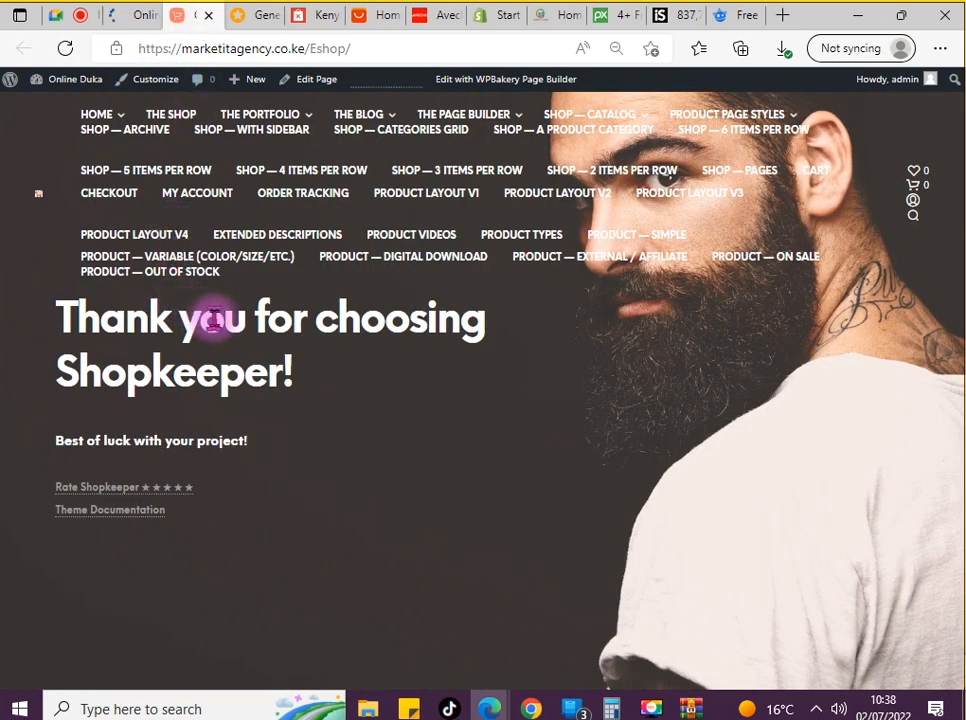
pyautogui.click(132, 493)
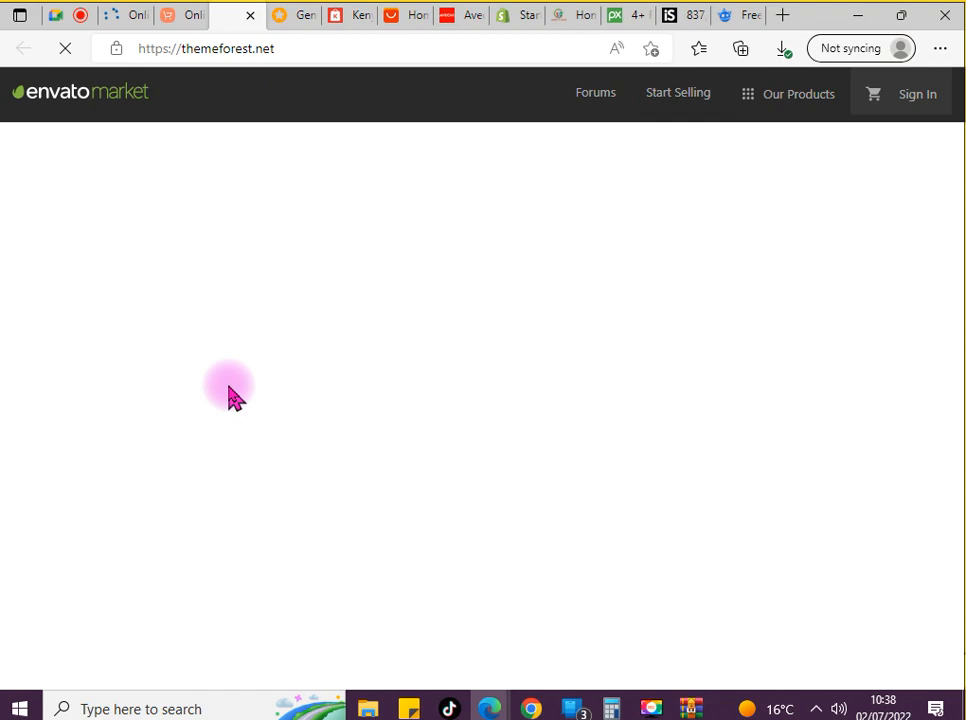
pyautogui.scroll(-5, 430, 325)
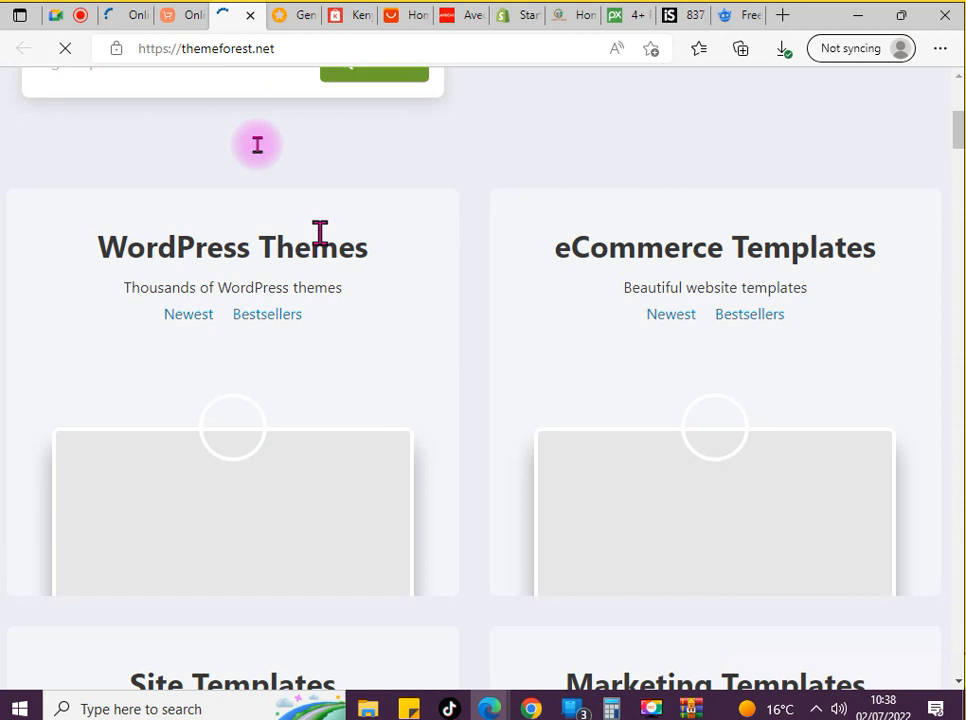
pyautogui.hotkey('ctrl', 'w')
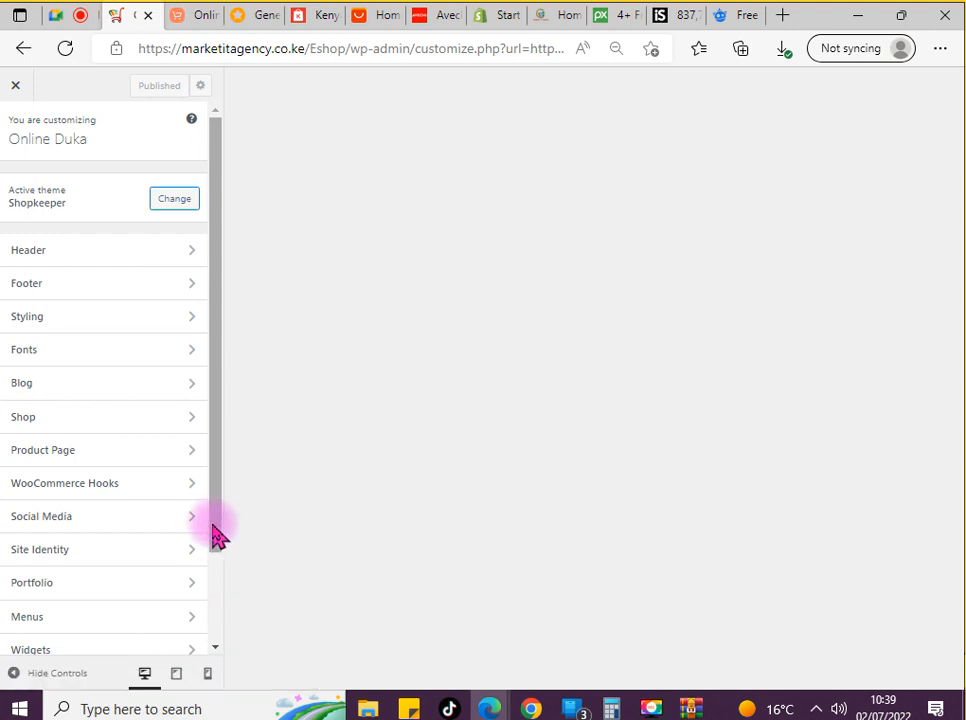
# Step: Leave the Customizer for the live Online Duka home page and select its web address
pyautogui.scroll(-2, 113, 595)
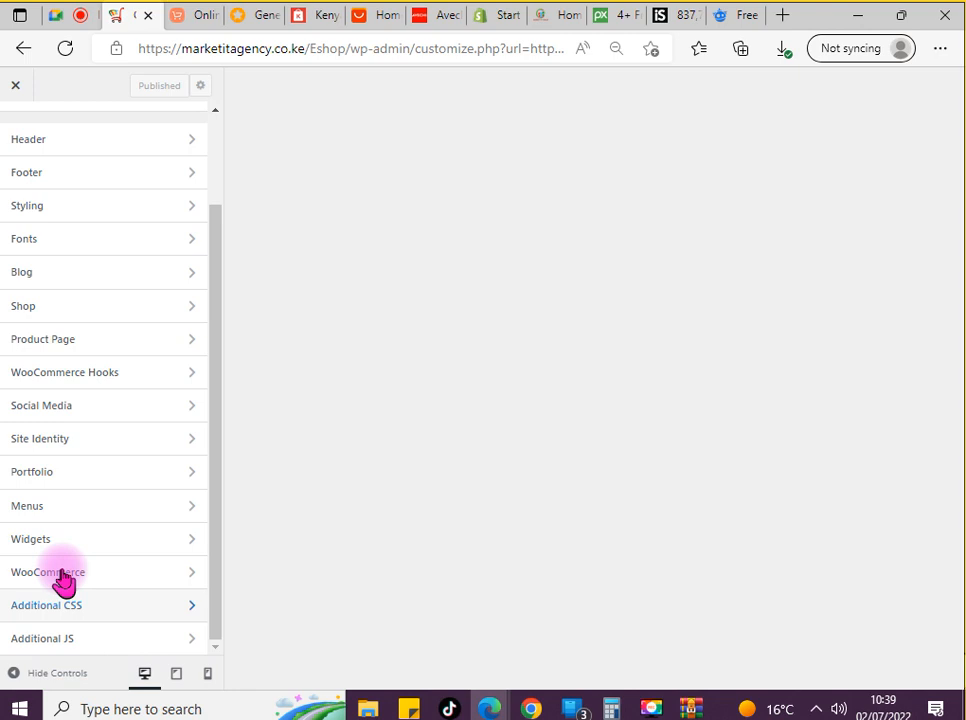
pyautogui.scroll(2, 40, 340)
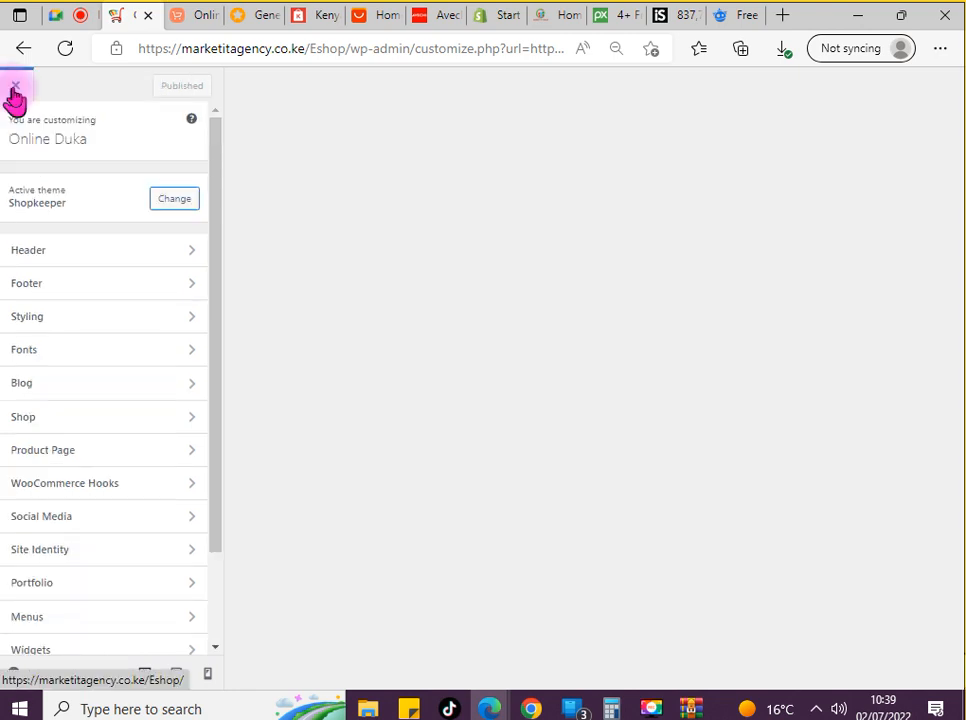
pyautogui.click(14, 88)
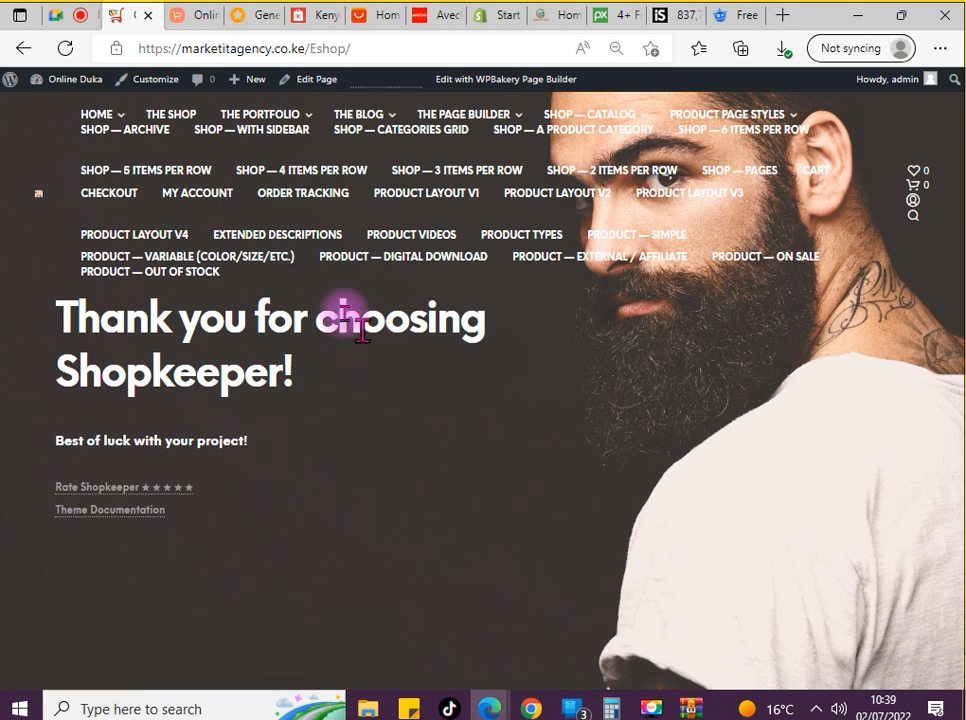
pyautogui.click(373, 48)
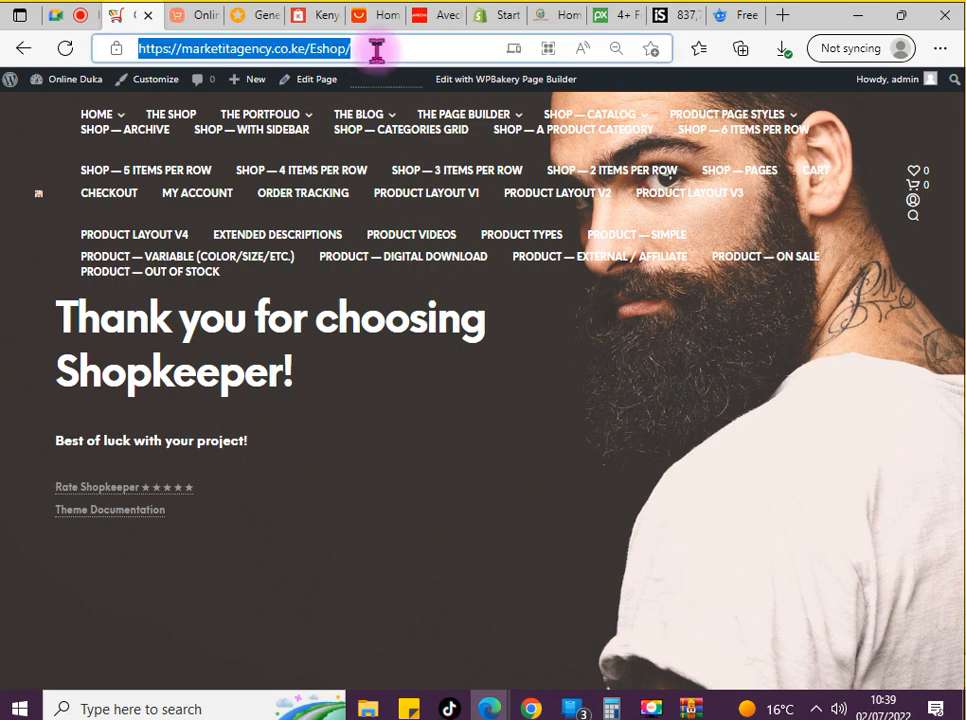
# Step: Edit the home page and delete the Rate Shopkeeper links text block
pyautogui.click(316, 82)
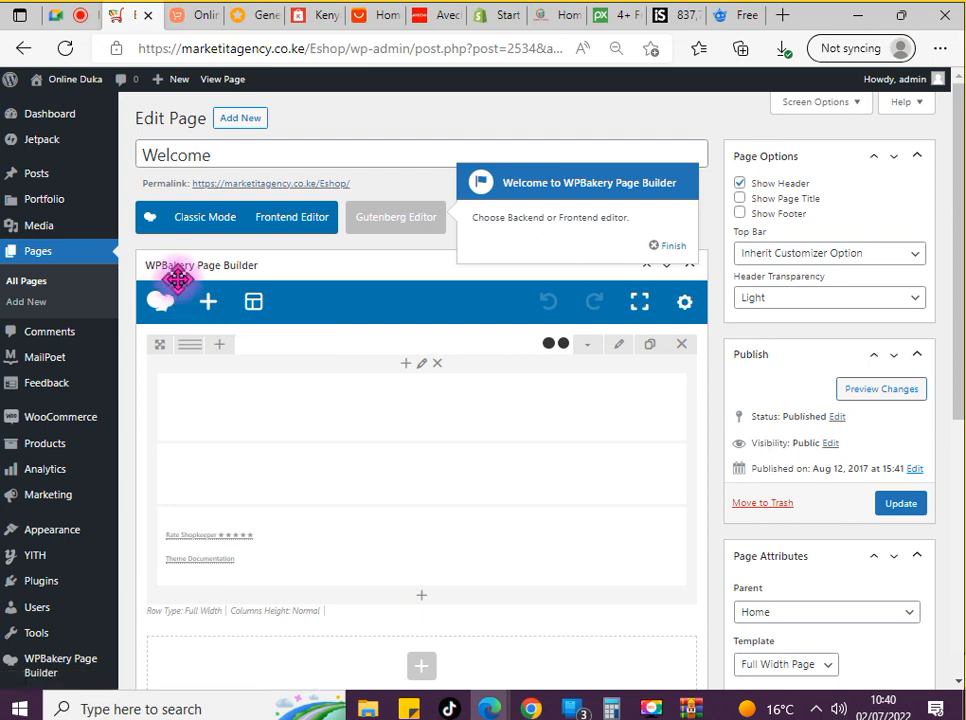
pyautogui.moveTo(399, 442)
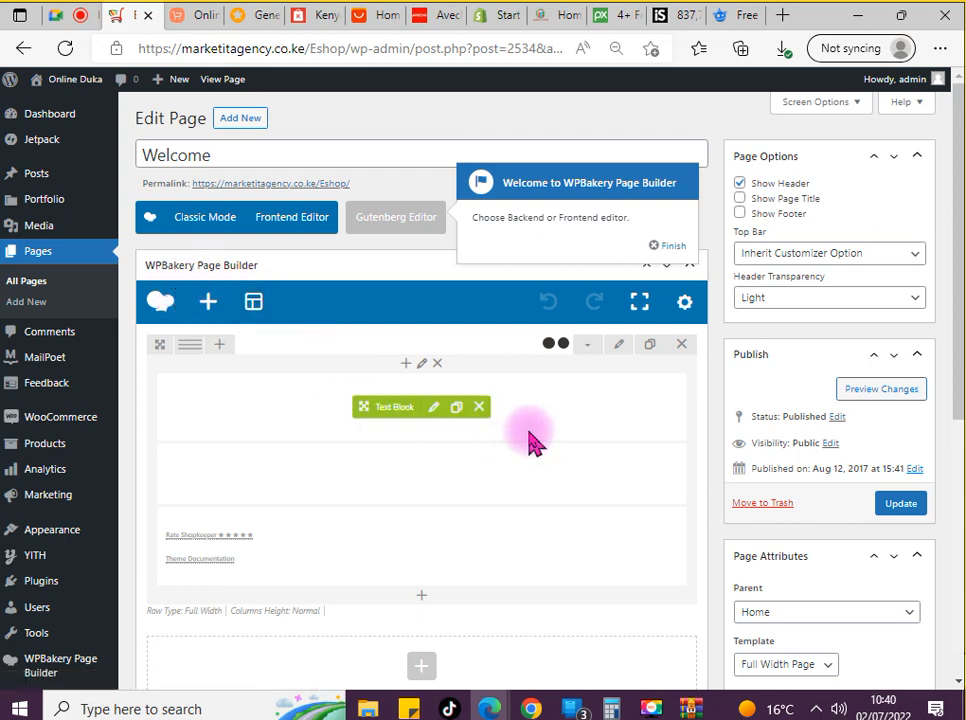
pyautogui.scroll(-3, 530, 440)
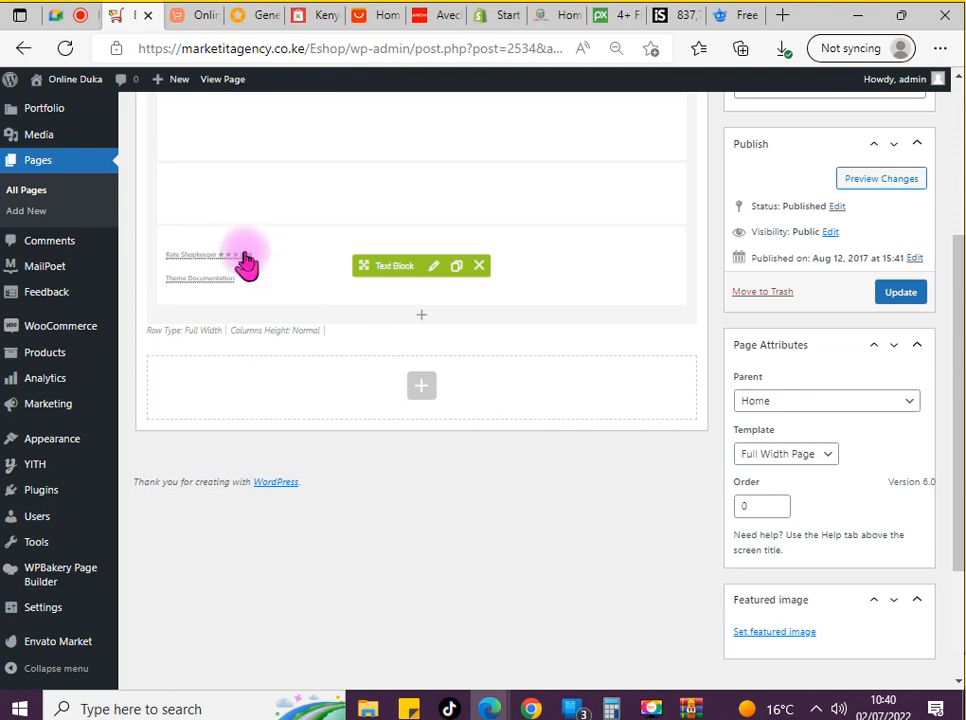
pyautogui.click(479, 265)
pyautogui.scroll(4, 371, 259)
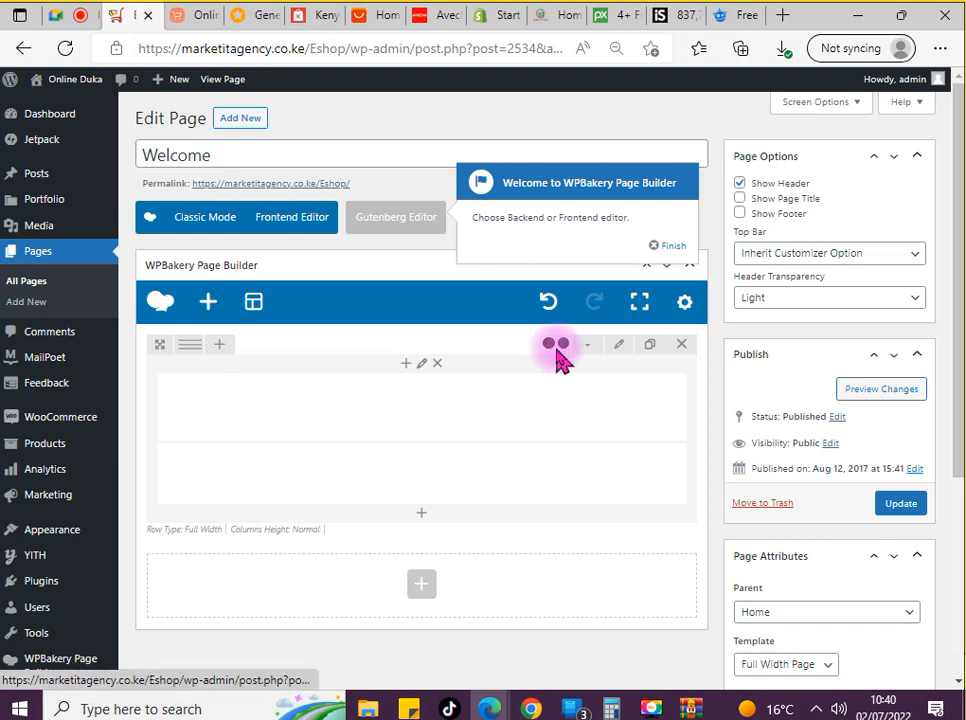
# Step: Remove the top row's background image in Design Options and save the row
pyautogui.click(619, 346)
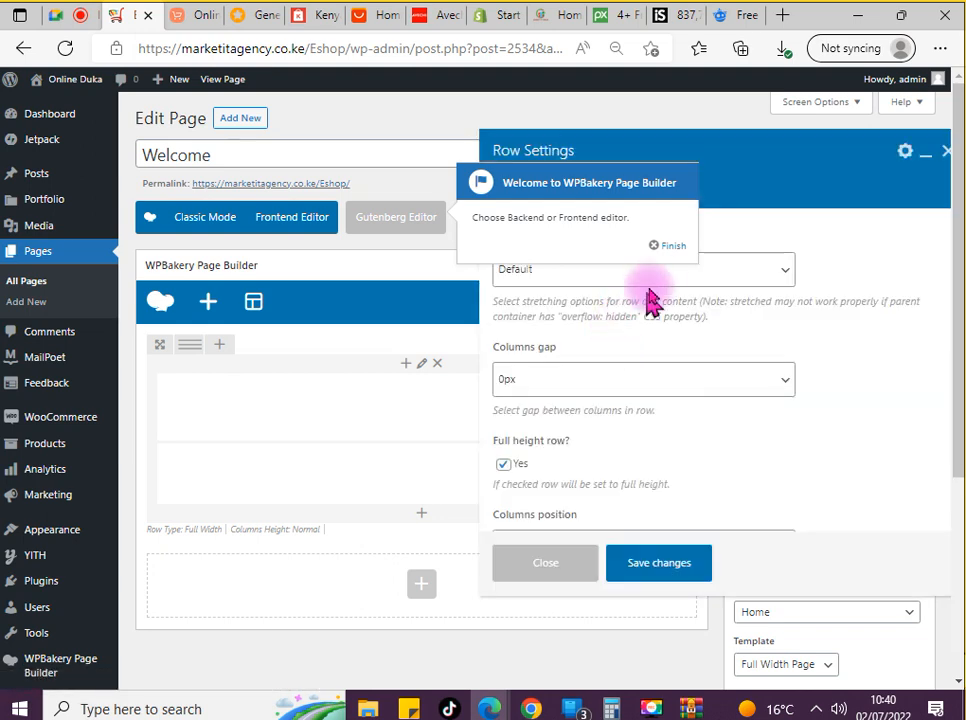
pyautogui.click(664, 252)
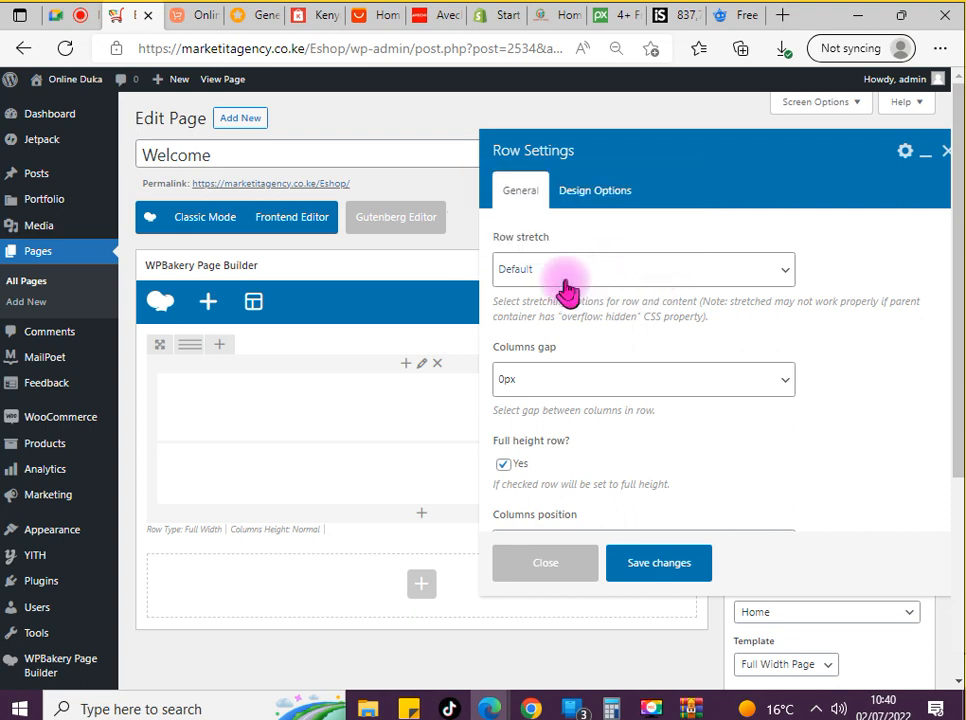
pyautogui.scroll(-1, 567, 295)
pyautogui.scroll(-1, 567, 305)
pyautogui.click(580, 190)
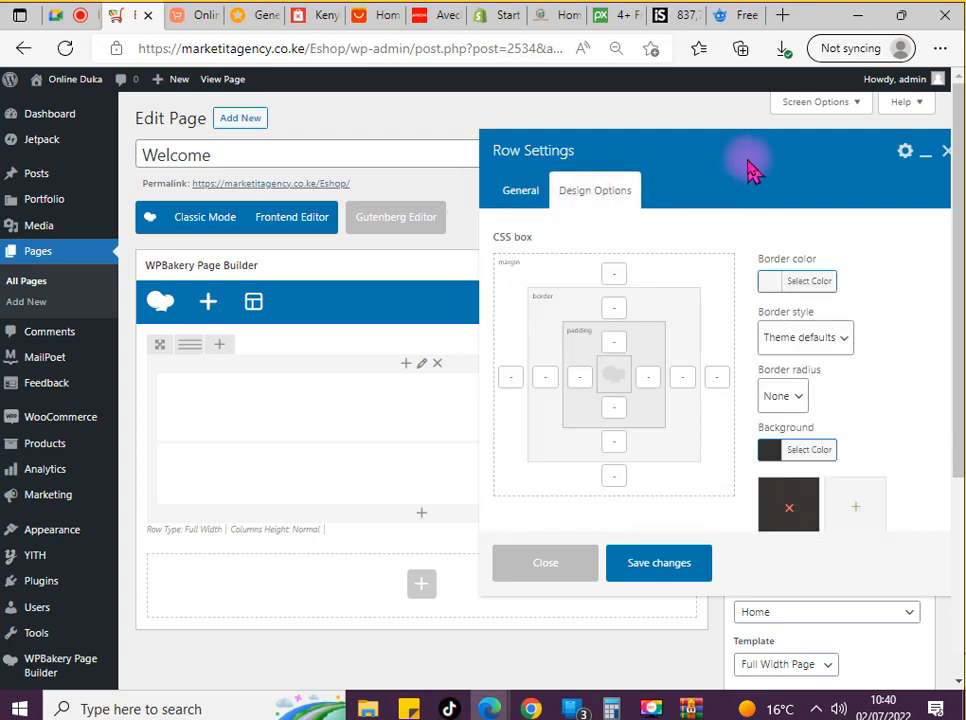
pyautogui.moveTo(708, 164); pyautogui.dragTo(387, 128)
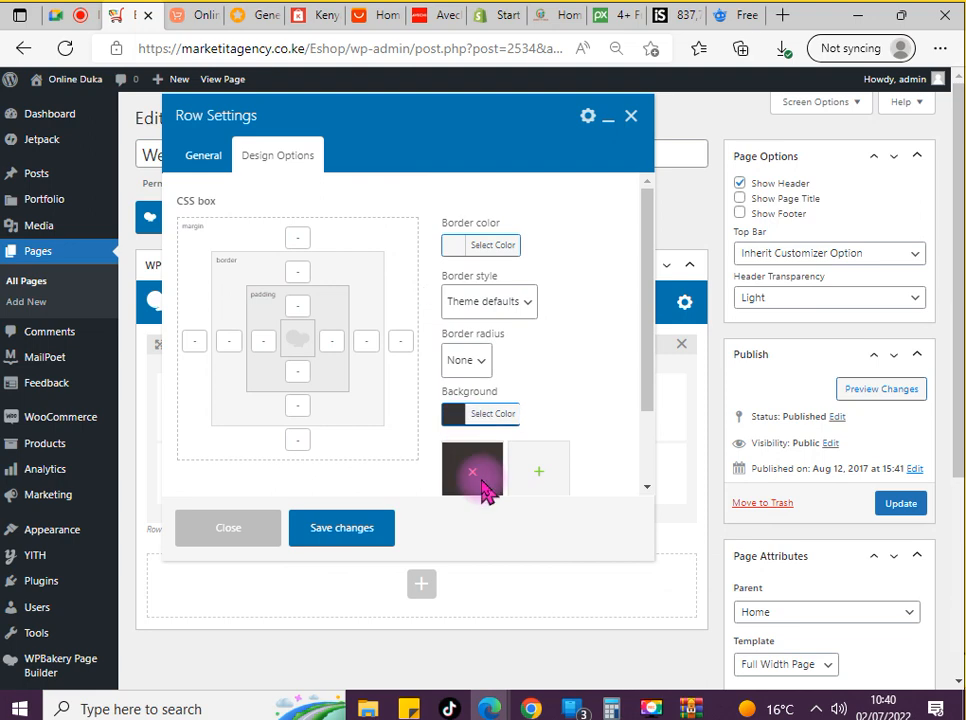
pyautogui.scroll(-2, 480, 393)
pyautogui.click(474, 380)
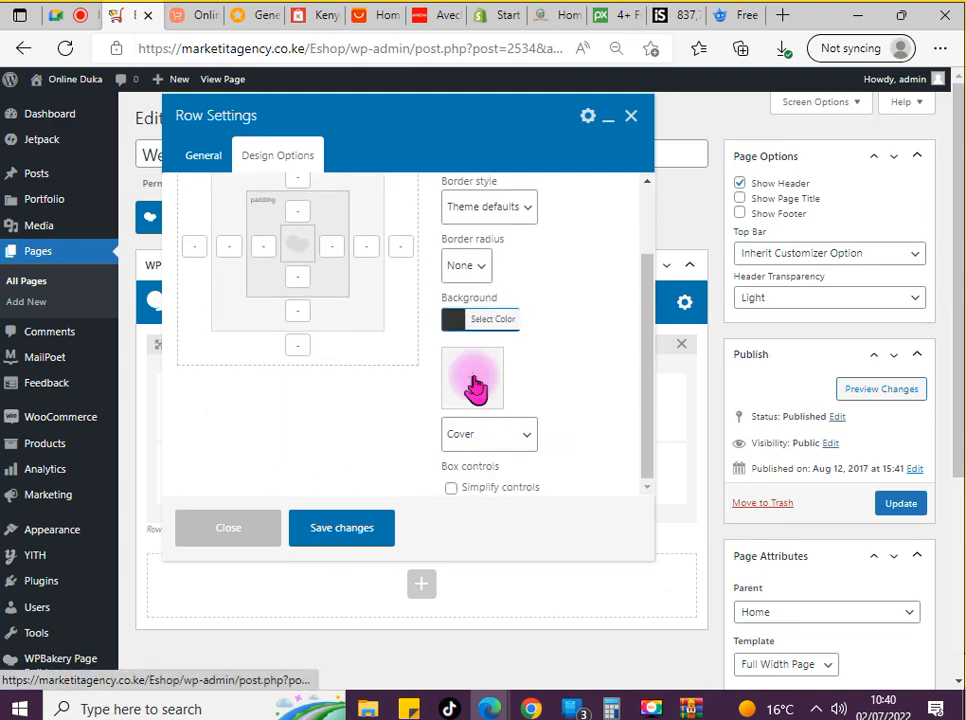
pyautogui.click(346, 536)
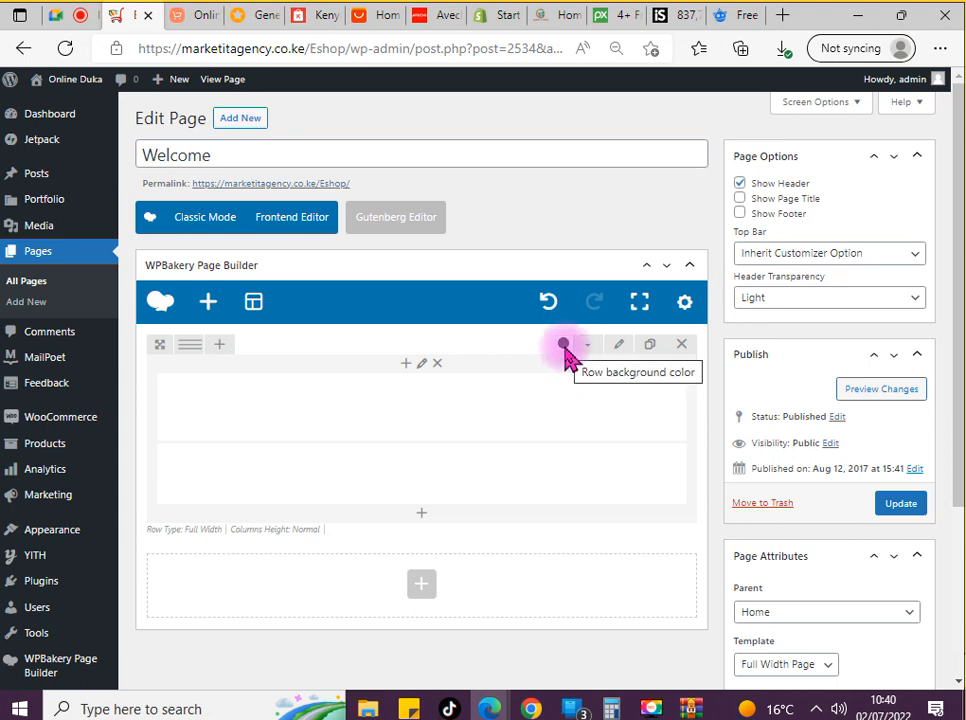
# Step: Clear the row's dark #303030 background colour and save the row settings
pyautogui.click(617, 346)
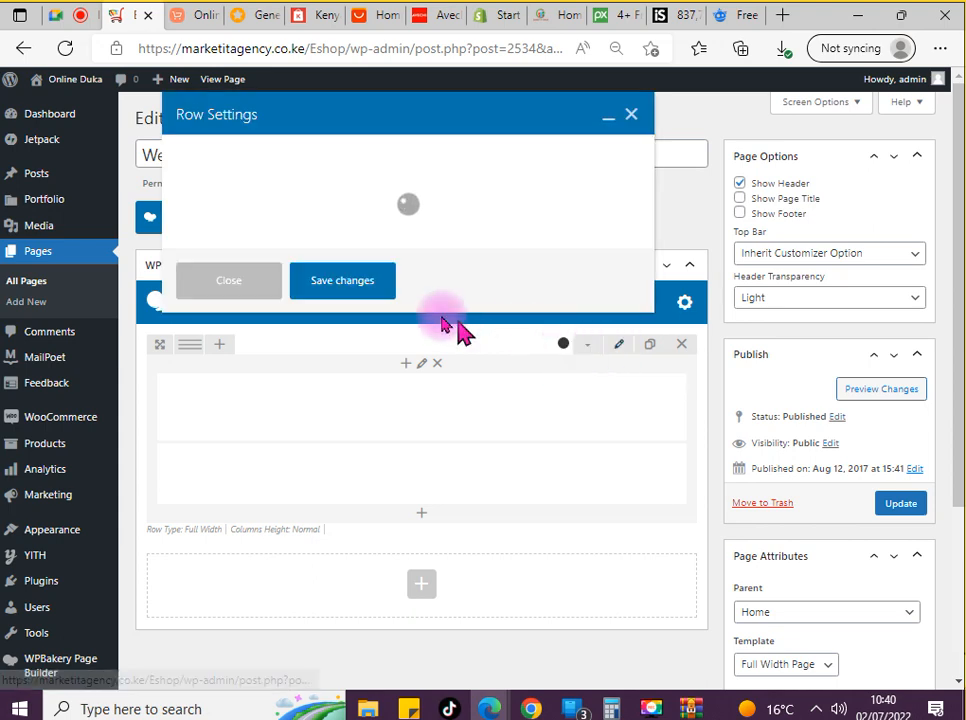
pyautogui.click(274, 157)
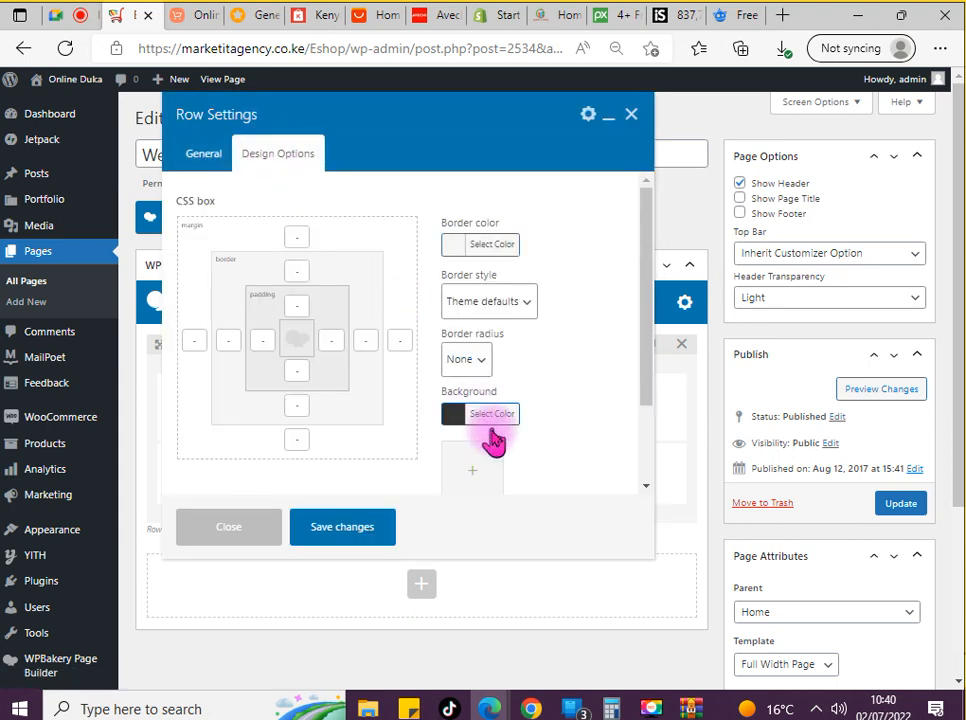
pyautogui.scroll(-1, 493, 418)
pyautogui.scroll(-1, 493, 418)
pyautogui.click(488, 318)
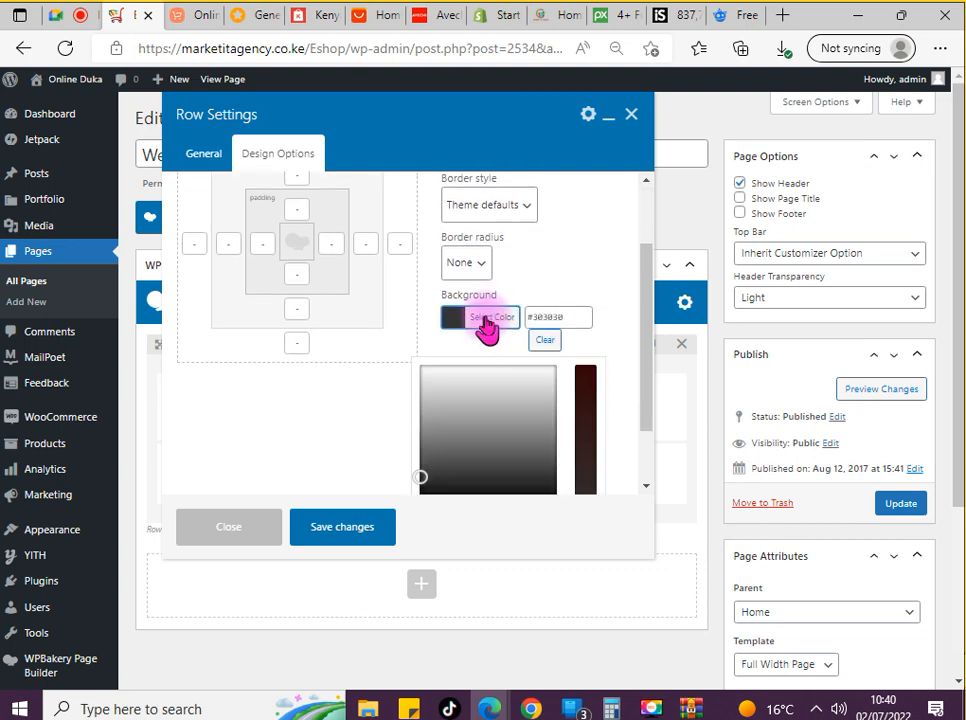
pyautogui.click(548, 342)
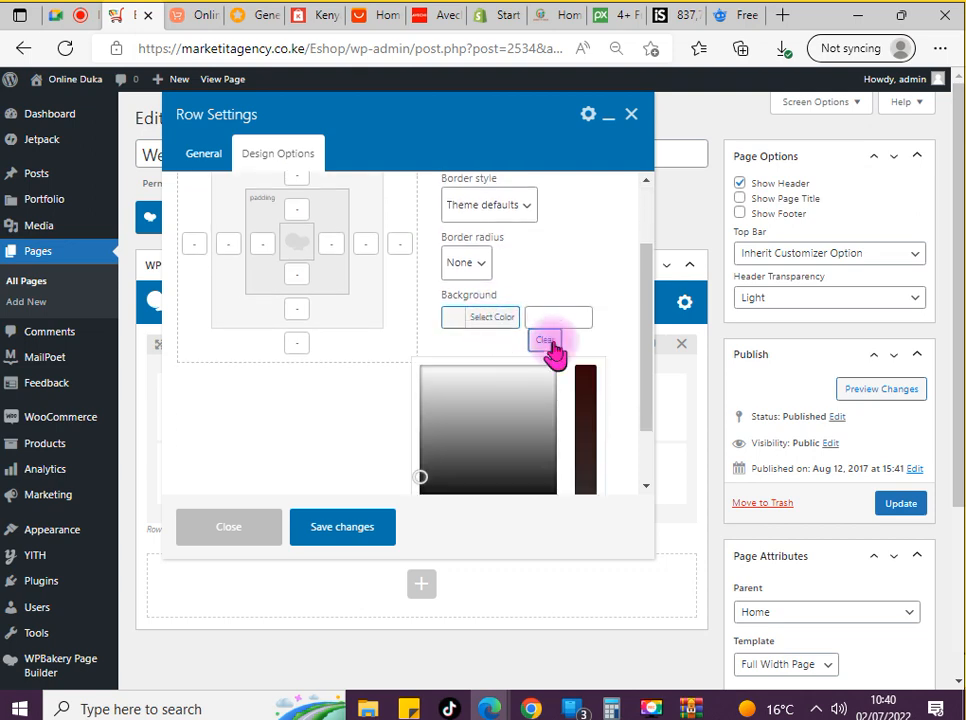
pyautogui.click(360, 527)
pyautogui.scroll(-3, 450, 450)
pyautogui.scroll(3, 380, 350)
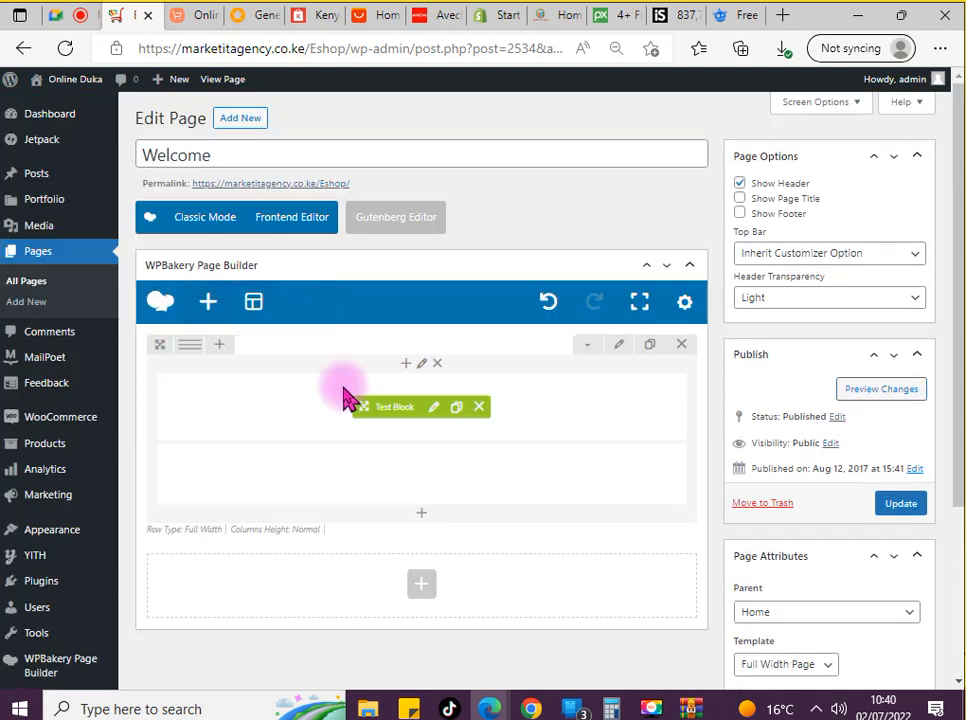
pyautogui.scroll(-3, 343, 395)
pyautogui.scroll(3, 453, 399)
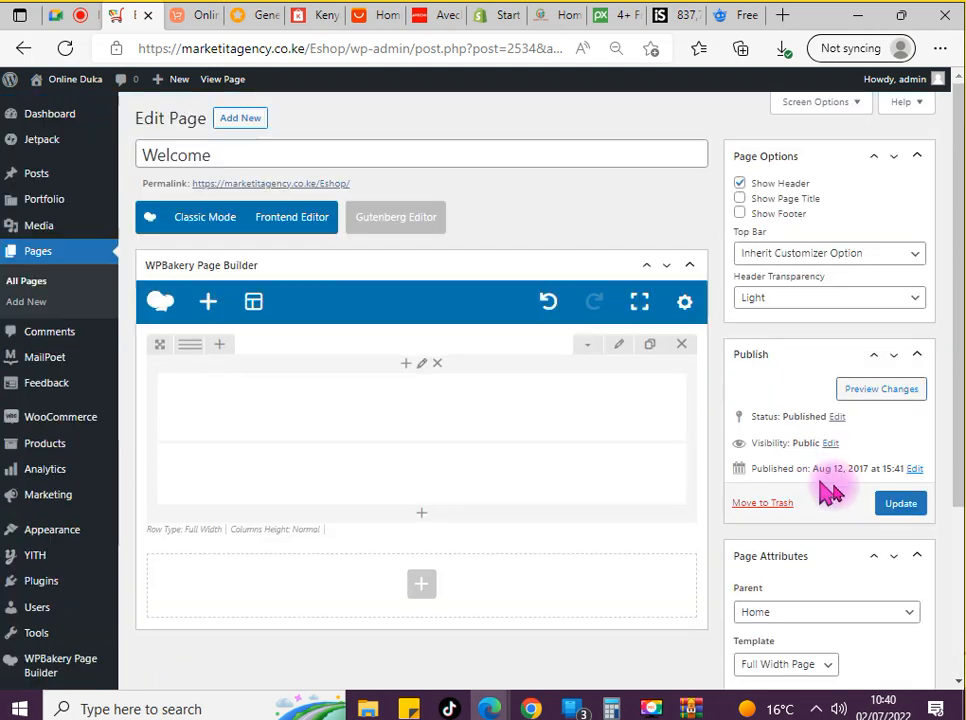
# Step: Update the Welcome page, then reopen the top row's Row Settings in the editor
pyautogui.click(896, 505)
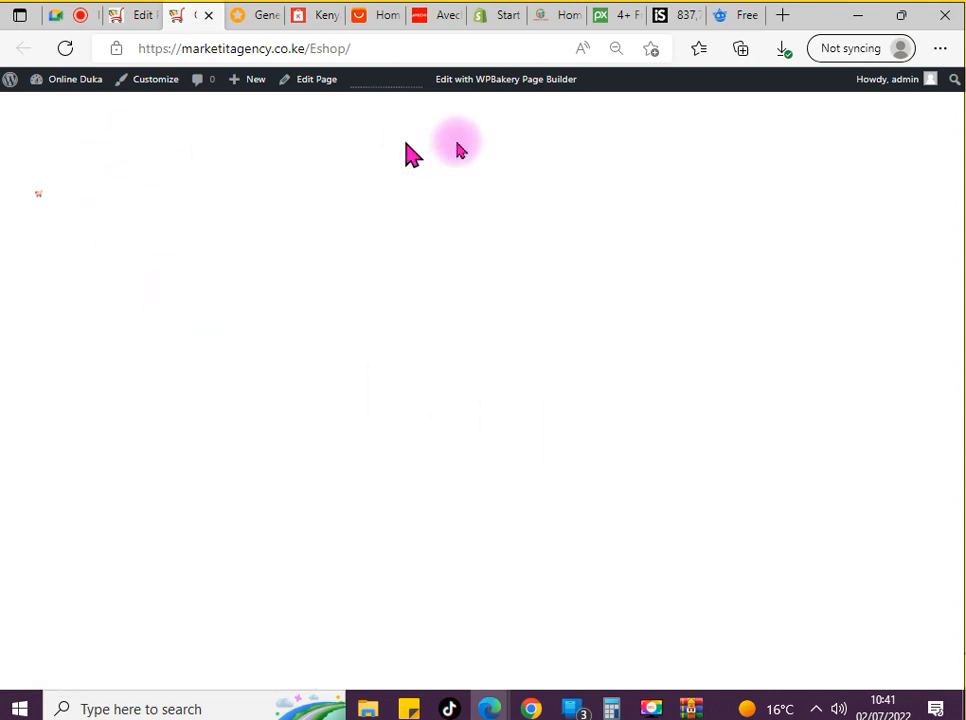
pyautogui.click(135, 18)
pyautogui.scroll(-2, 570, 355)
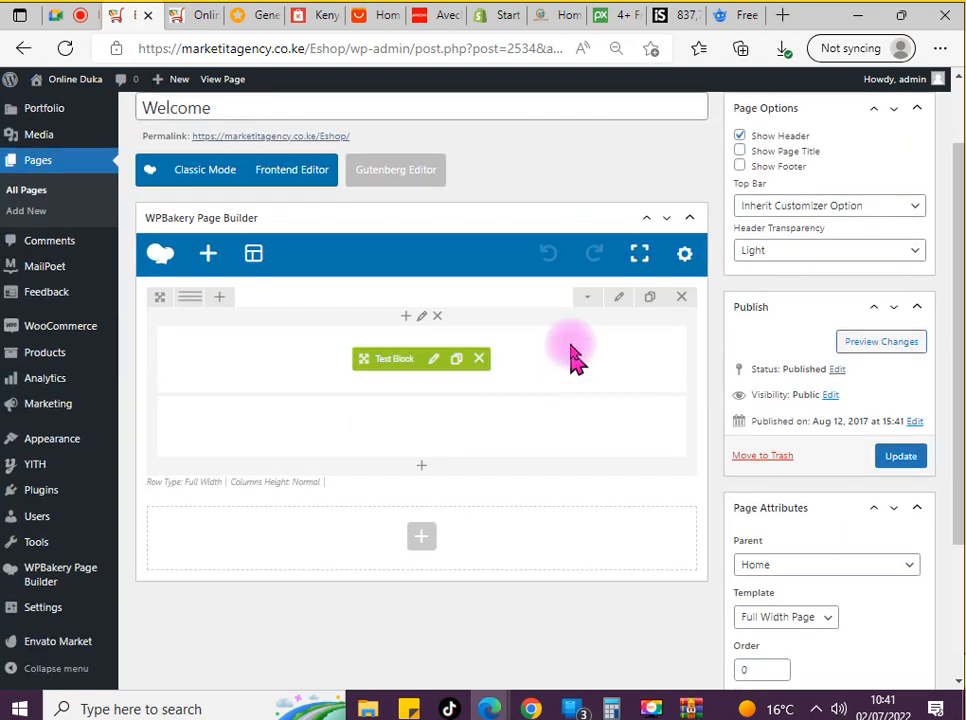
pyautogui.click(618, 306)
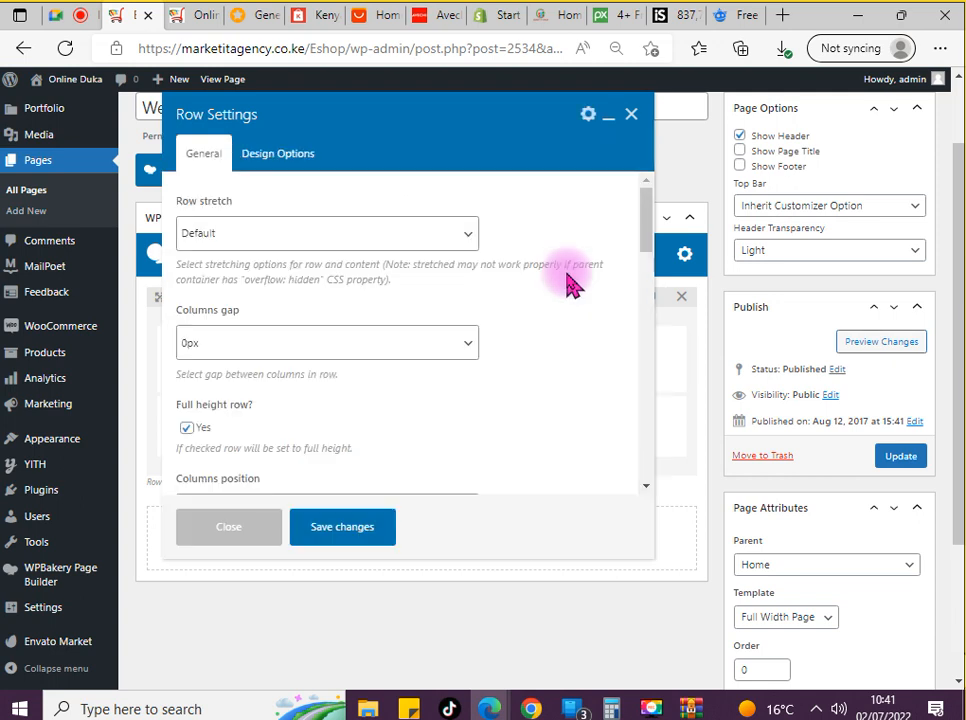
# Step: Upload the e-commerce online purchasing photo from the Desktop wshop folder for the row
pyautogui.click(295, 158)
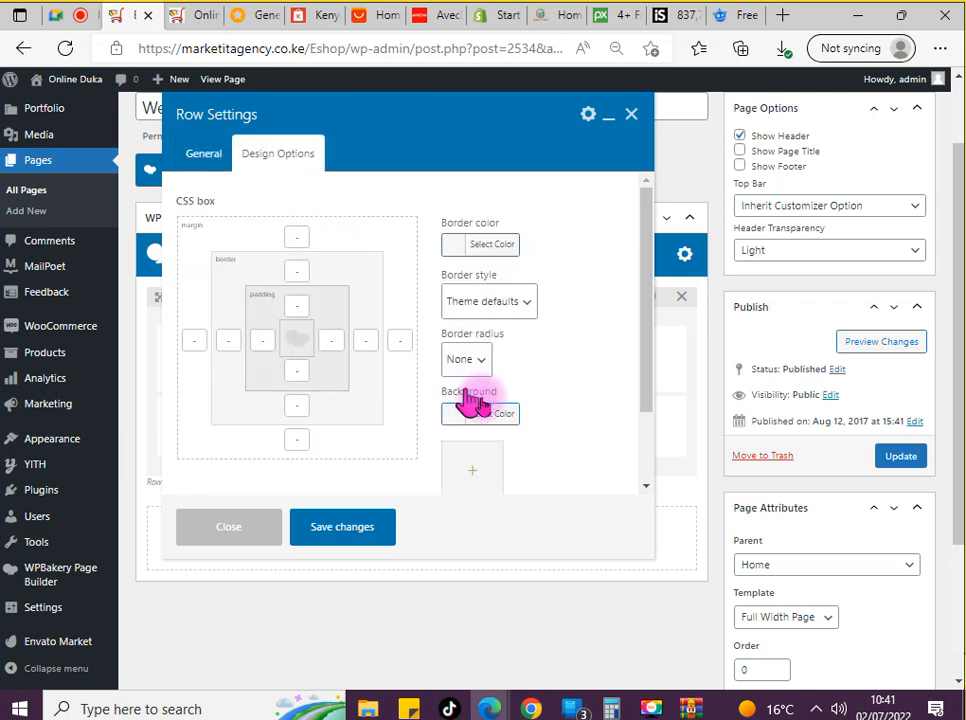
pyautogui.scroll(-3, 480, 405)
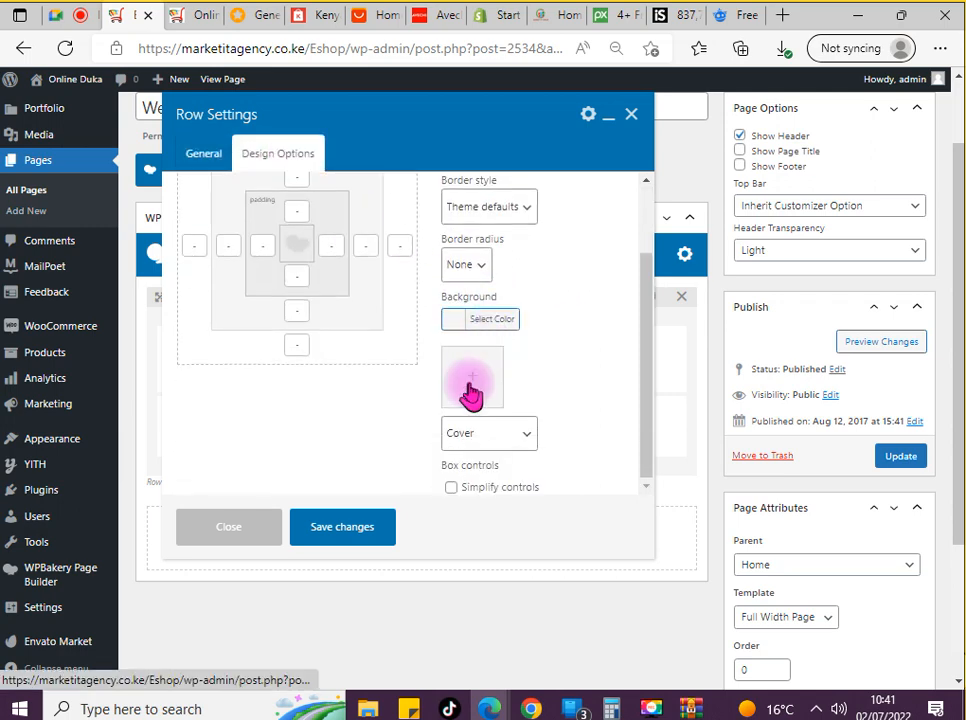
pyautogui.click(468, 385)
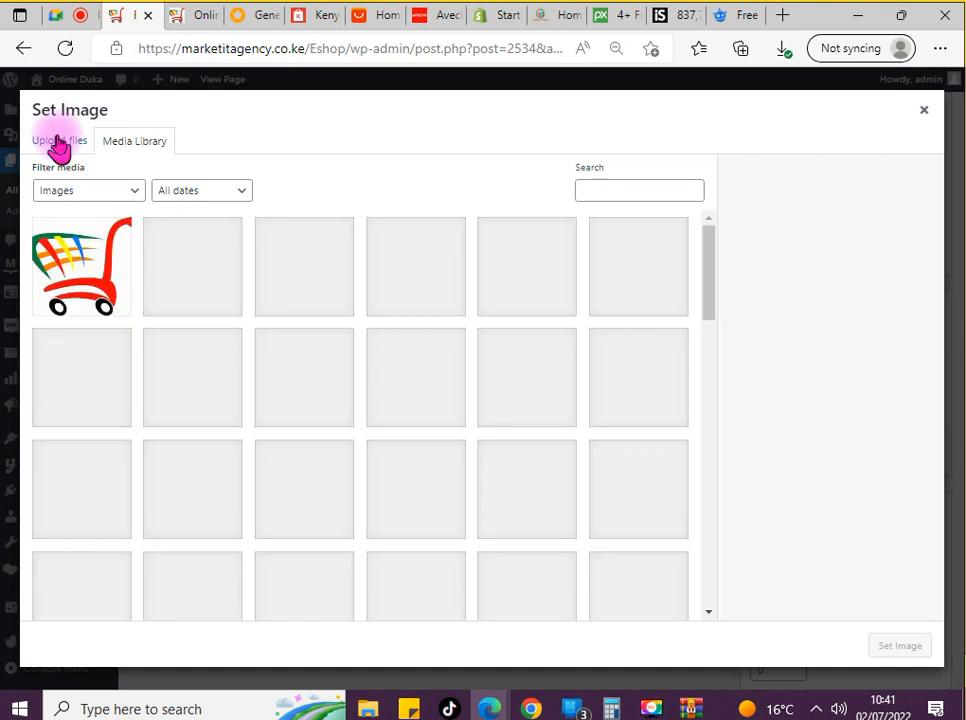
pyautogui.click(58, 143)
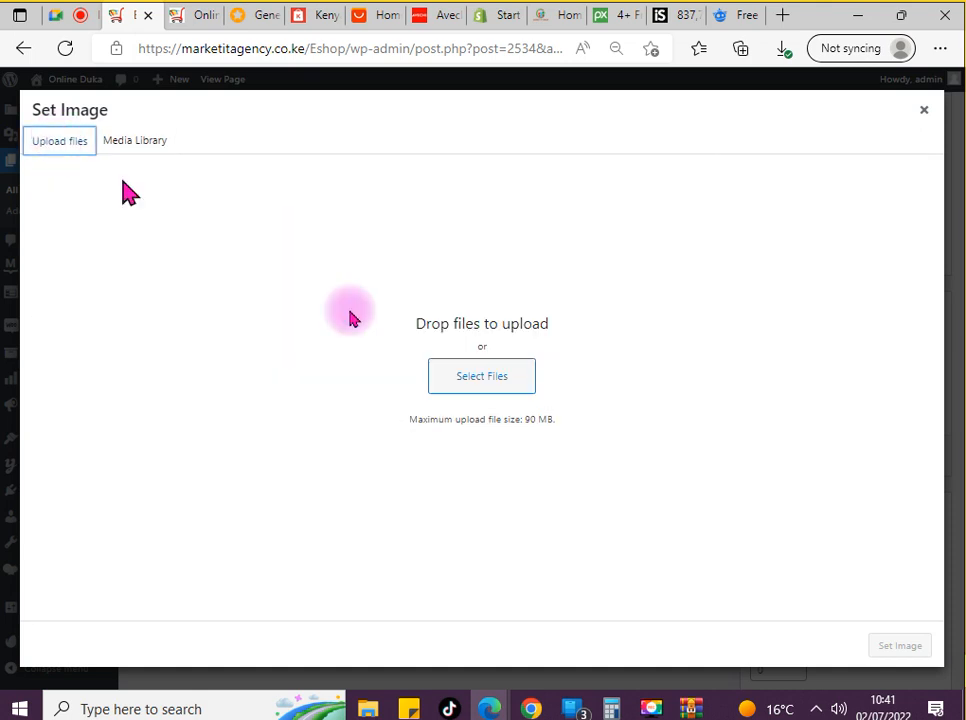
pyautogui.click(476, 375)
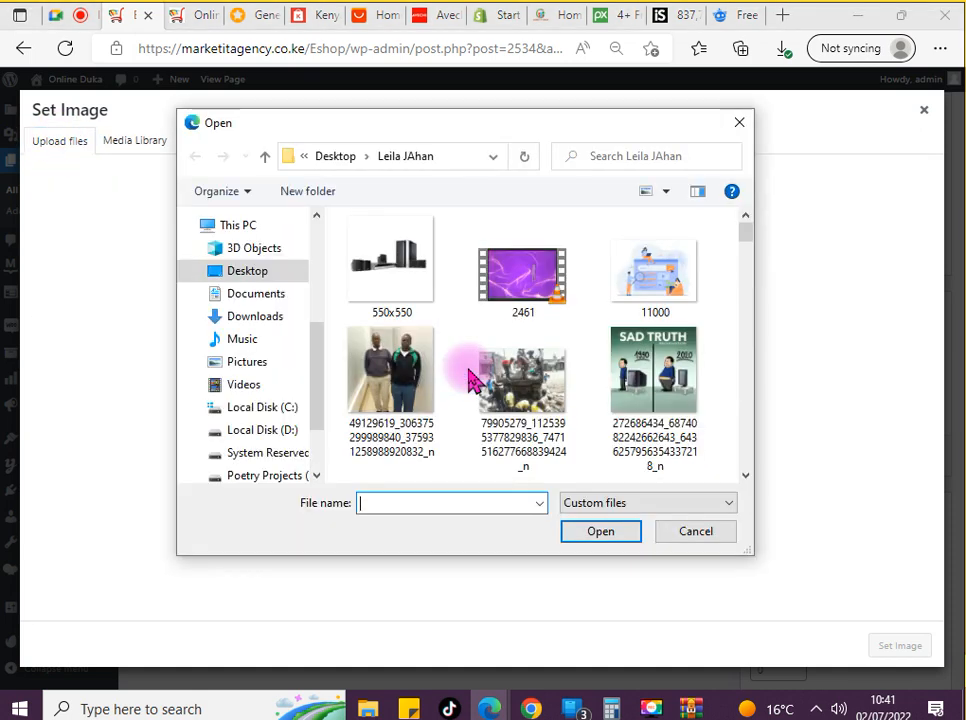
pyautogui.click(270, 273)
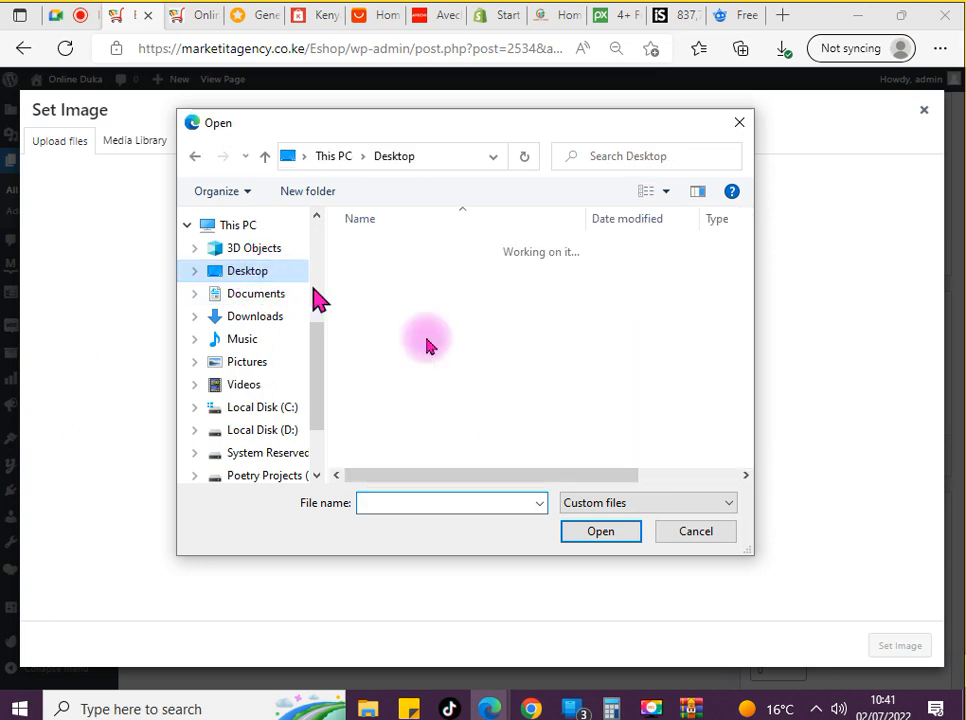
pyautogui.scroll(-1, 442, 352)
pyautogui.click(390, 338)
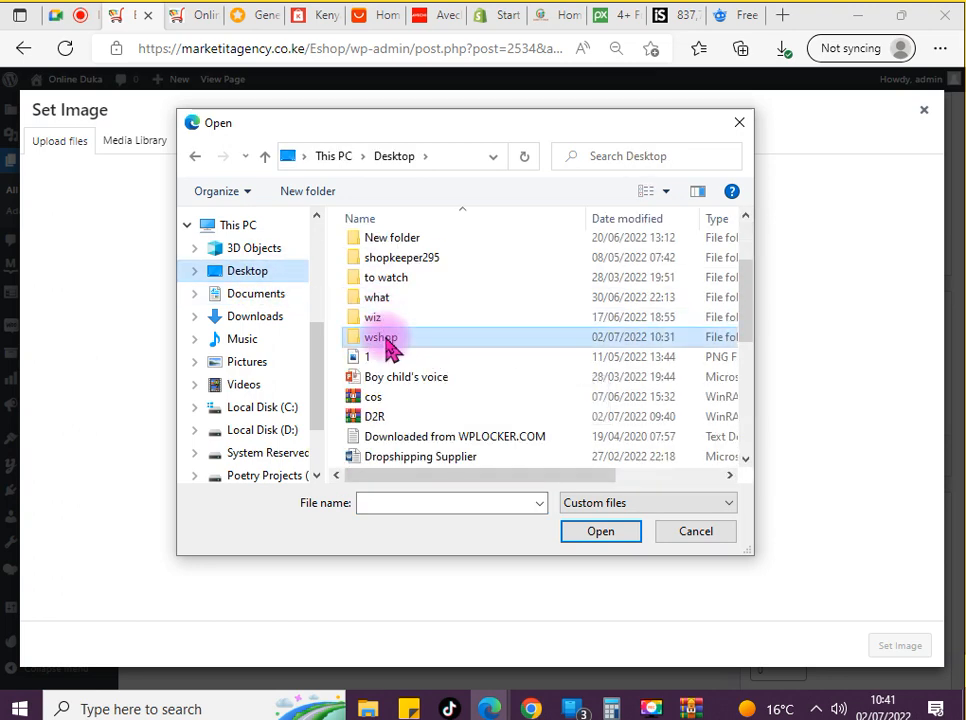
pyautogui.doubleClick(390, 338)
pyautogui.scroll(-2, 437, 336)
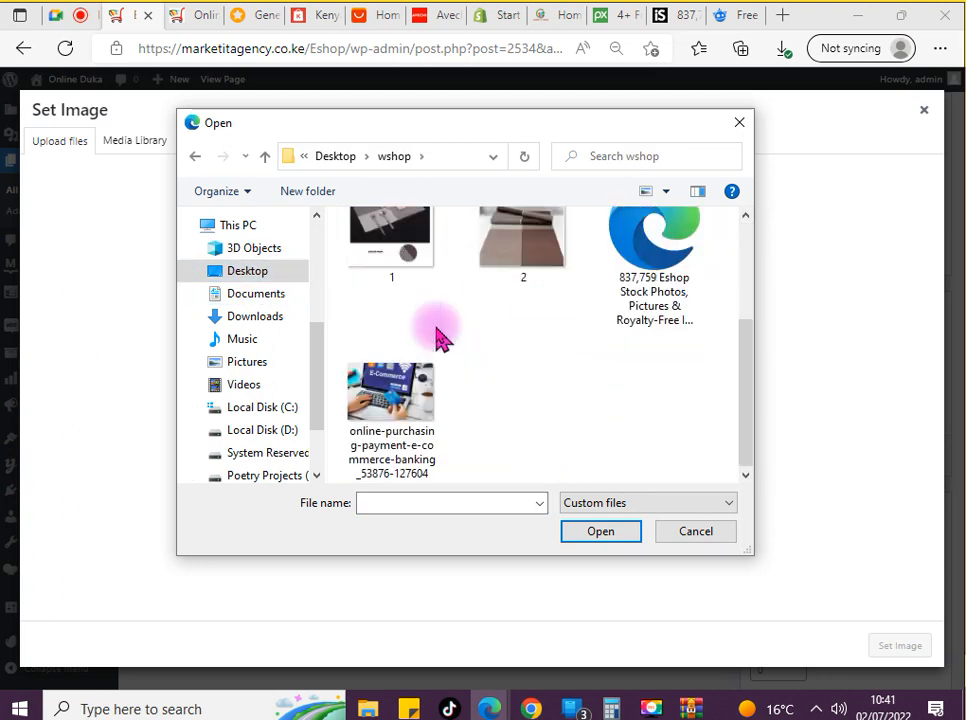
pyautogui.click(390, 392)
pyautogui.click(612, 537)
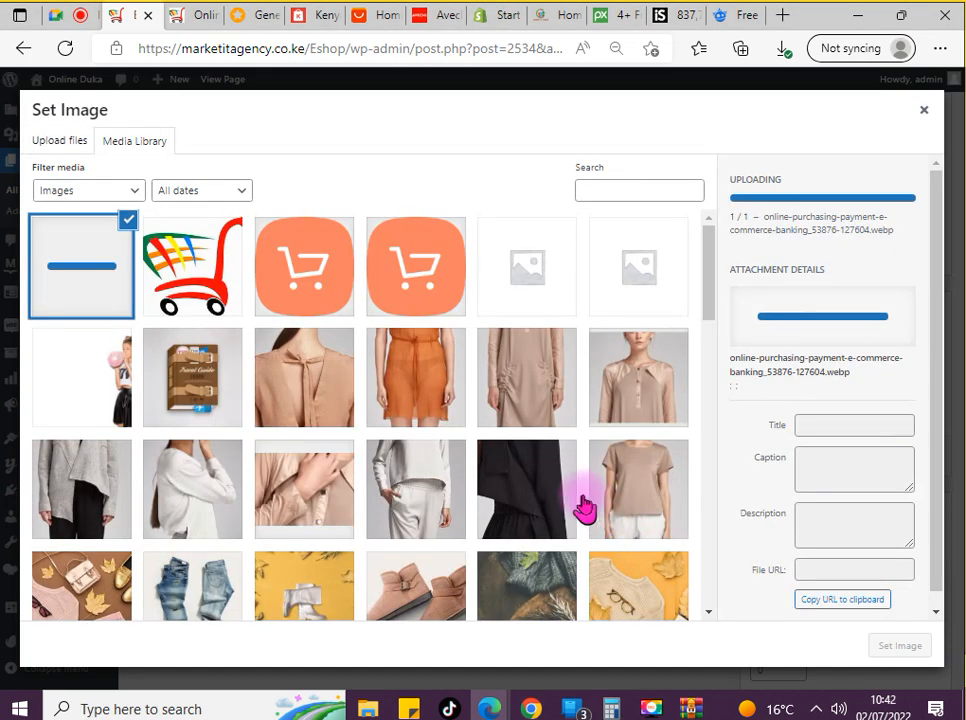
# Step: Set the E-Commerce photo as the row background with Cover sizing
pyautogui.scroll(-1, 798, 511)
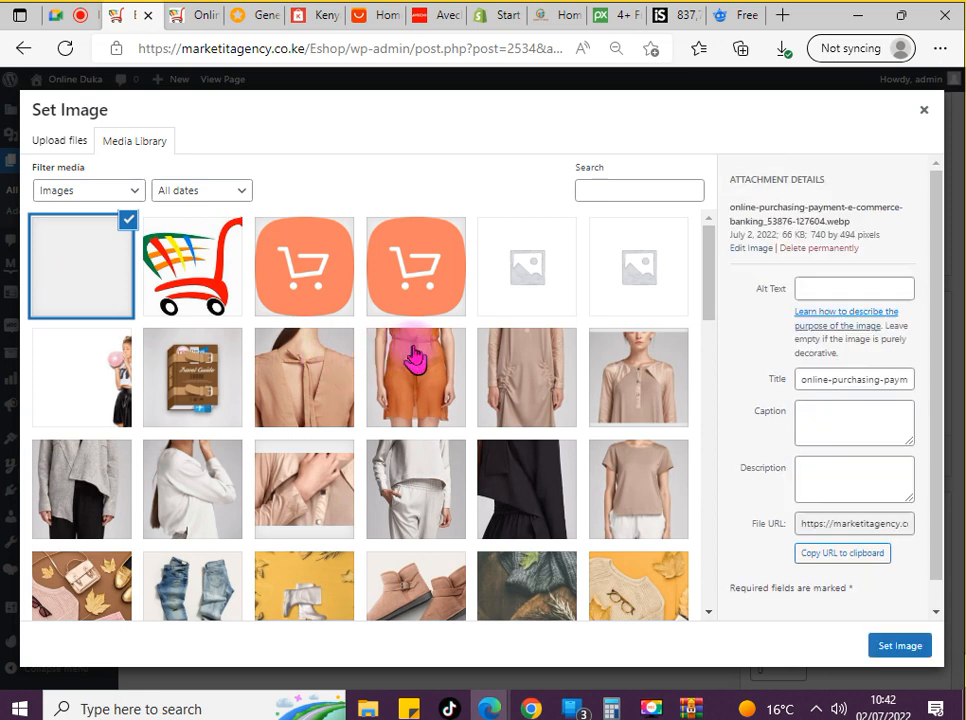
pyautogui.scroll(-1, 600, 450)
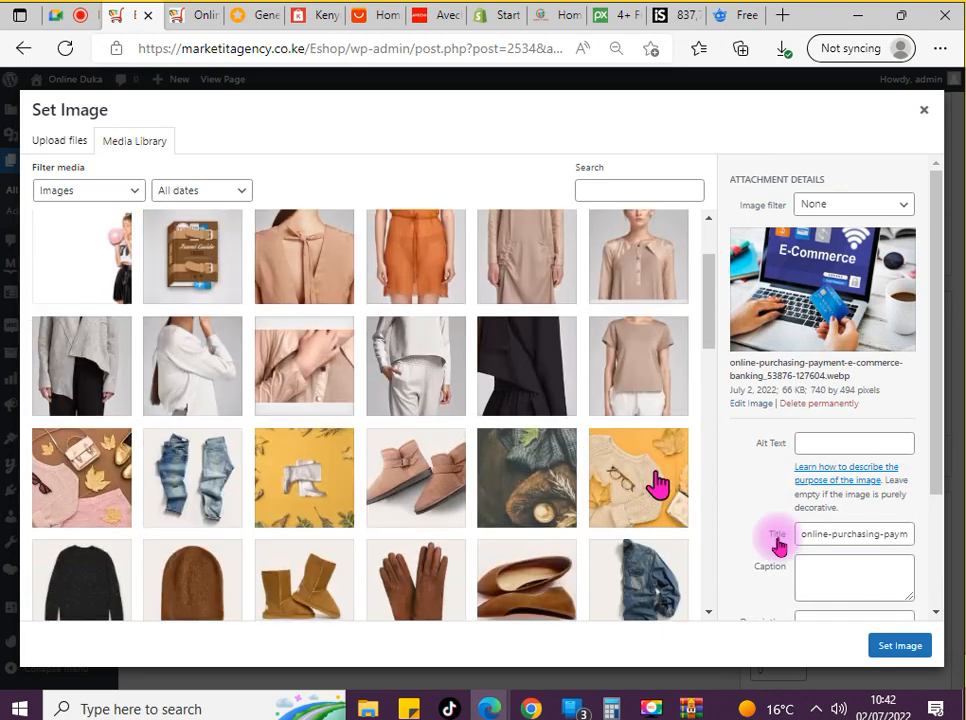
pyautogui.click(898, 645)
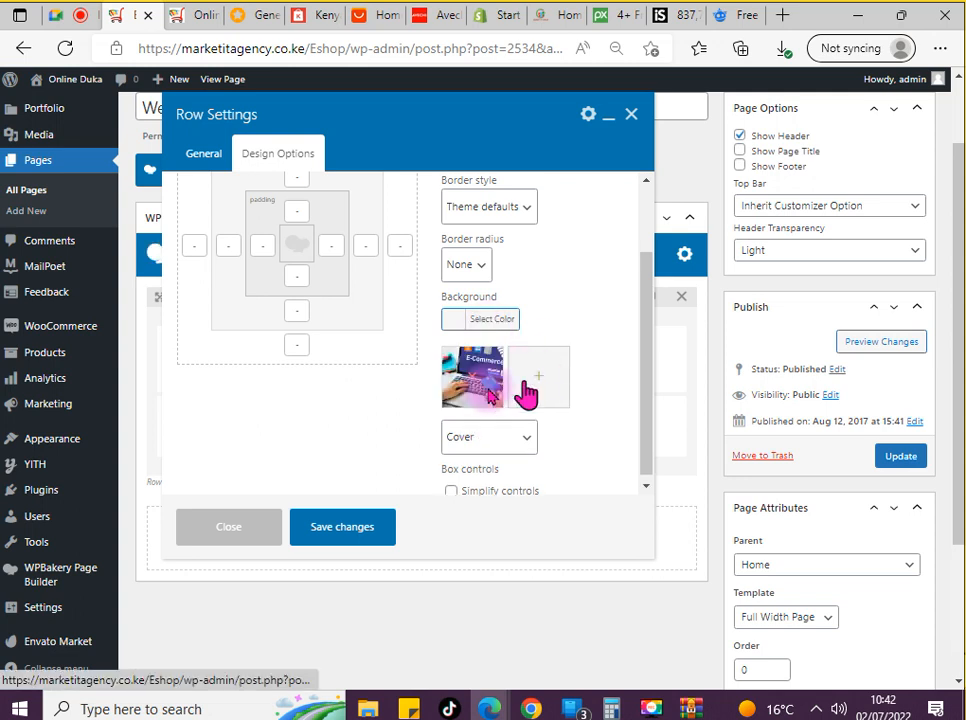
pyautogui.click(490, 445)
pyautogui.click(460, 482)
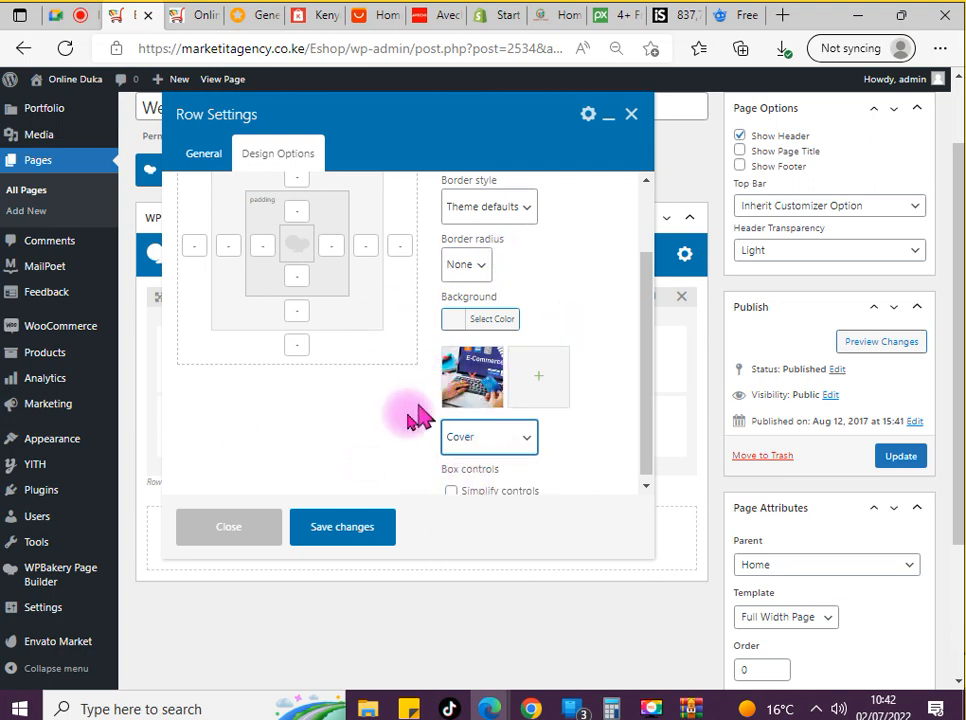
# Step: Save the row's new background and Update the Welcome page
pyautogui.click(341, 536)
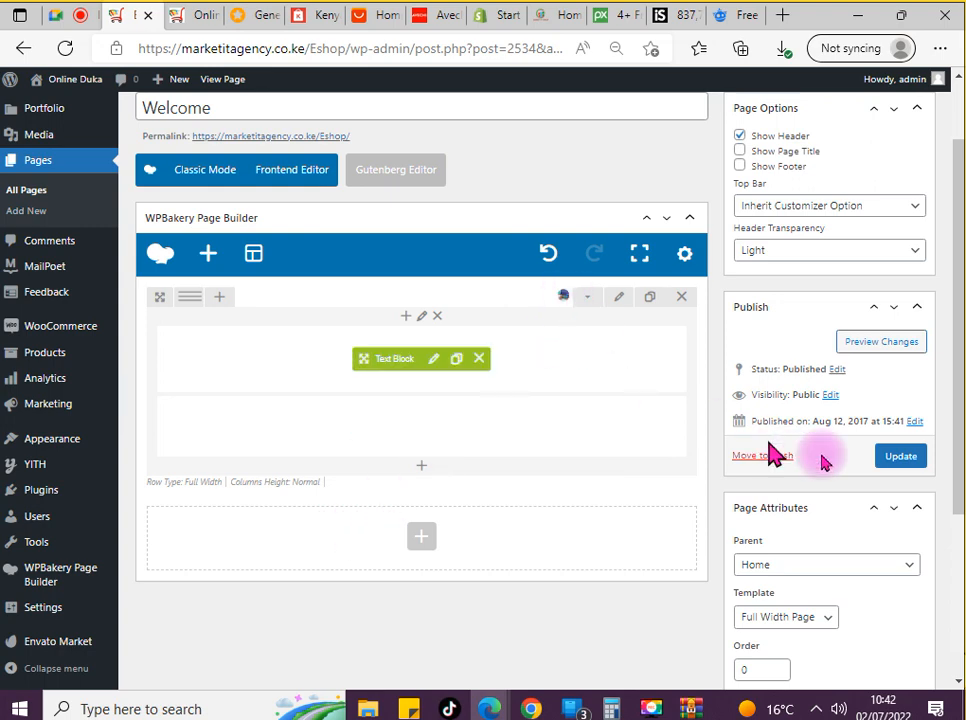
pyautogui.click(901, 459)
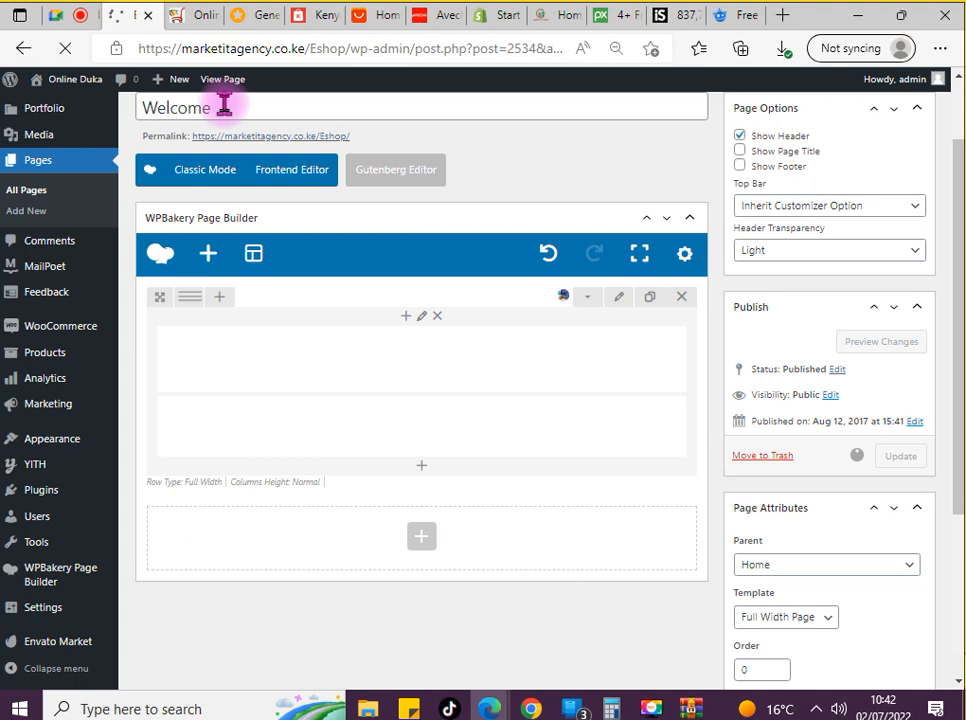
pyautogui.hotkey('ctrl', '7')
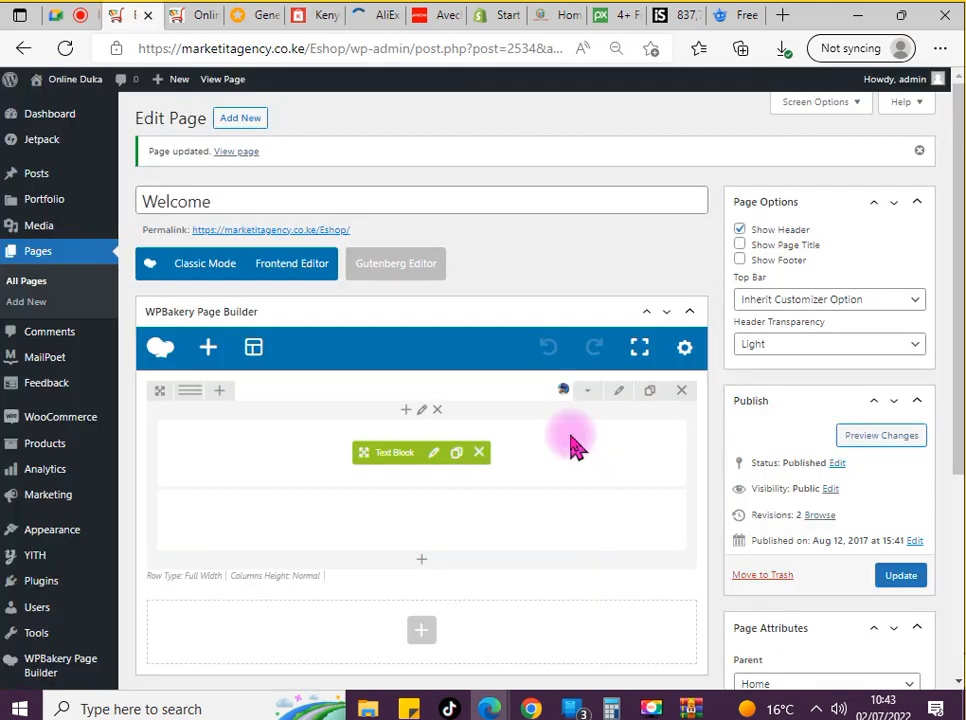
pyautogui.click(194, 15)
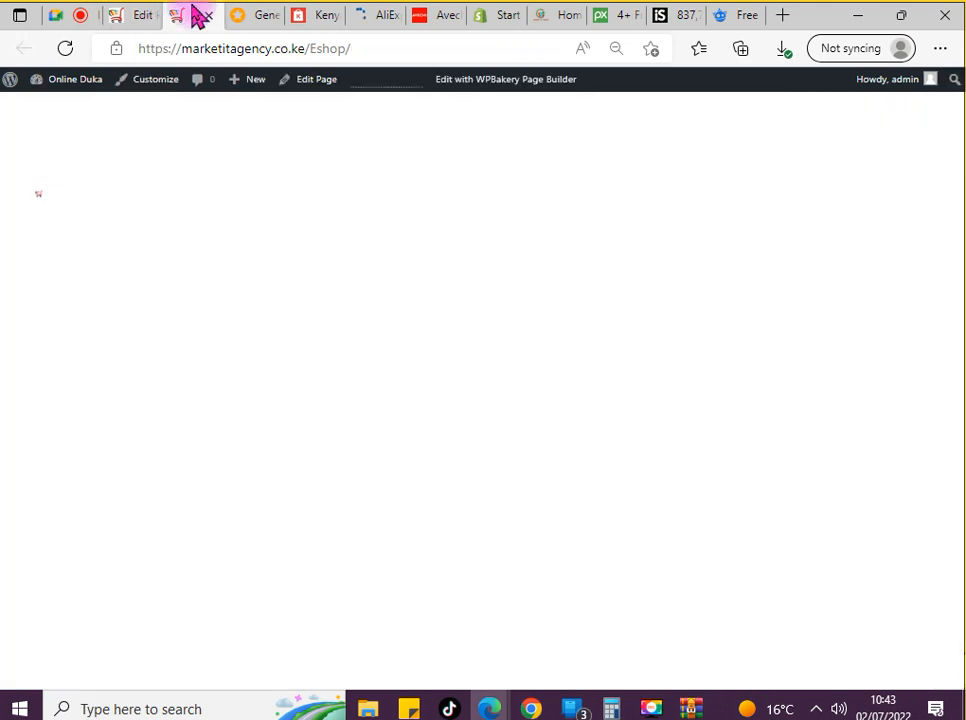
pyautogui.click(66, 49)
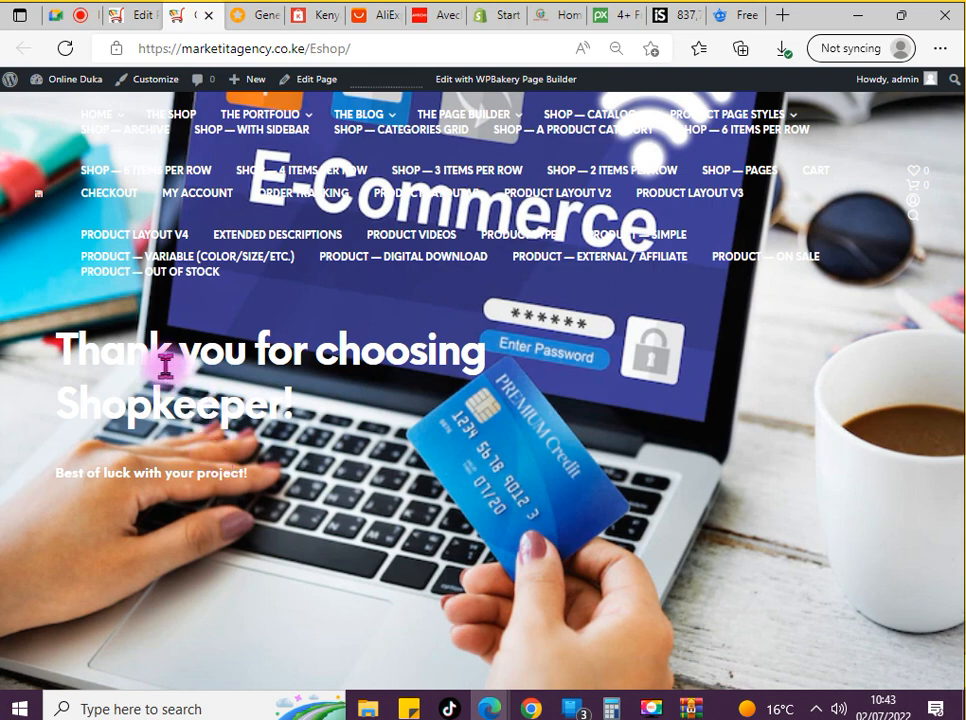
pyautogui.click(132, 15)
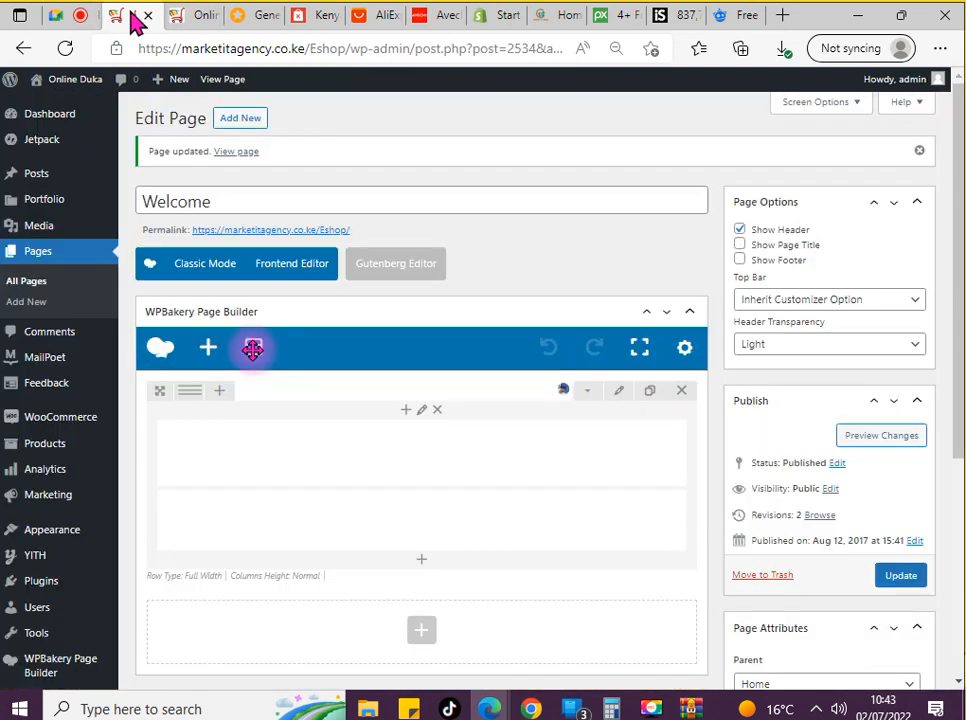
# Step: Select the white welcome heading in its text block and colour it Red
pyautogui.moveTo(356, 474)
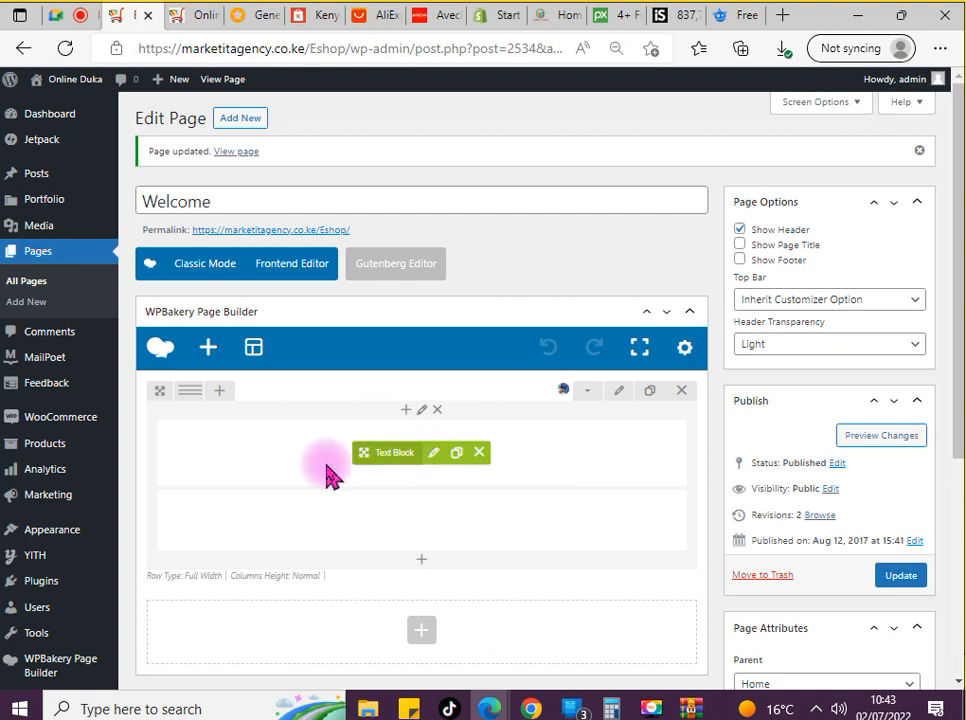
pyautogui.click(433, 462)
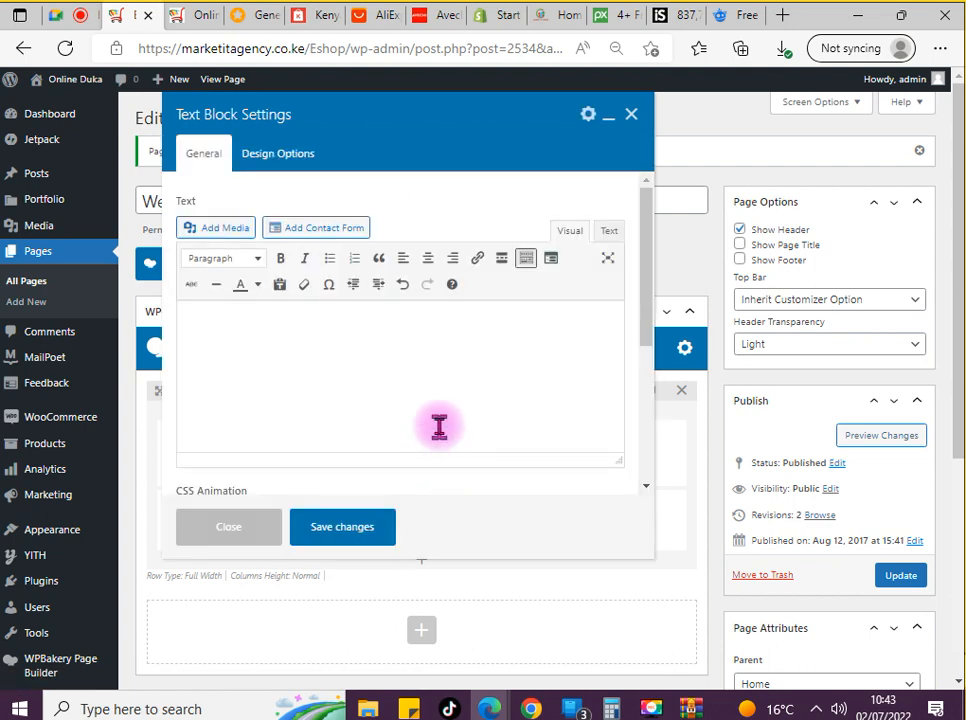
pyautogui.click(277, 158)
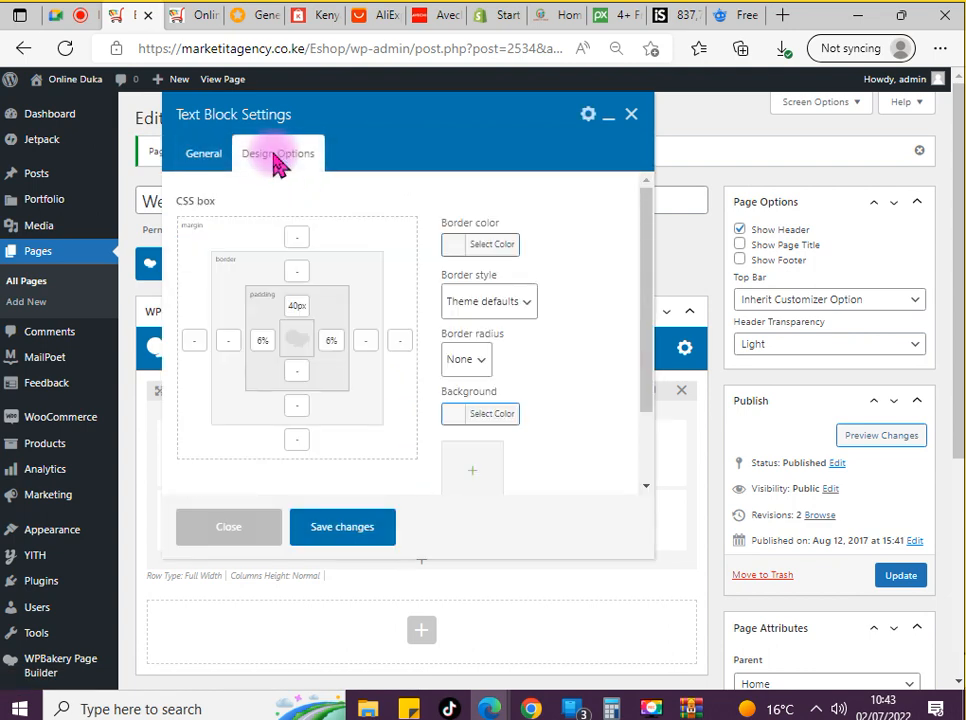
pyautogui.scroll(-1, 487, 410)
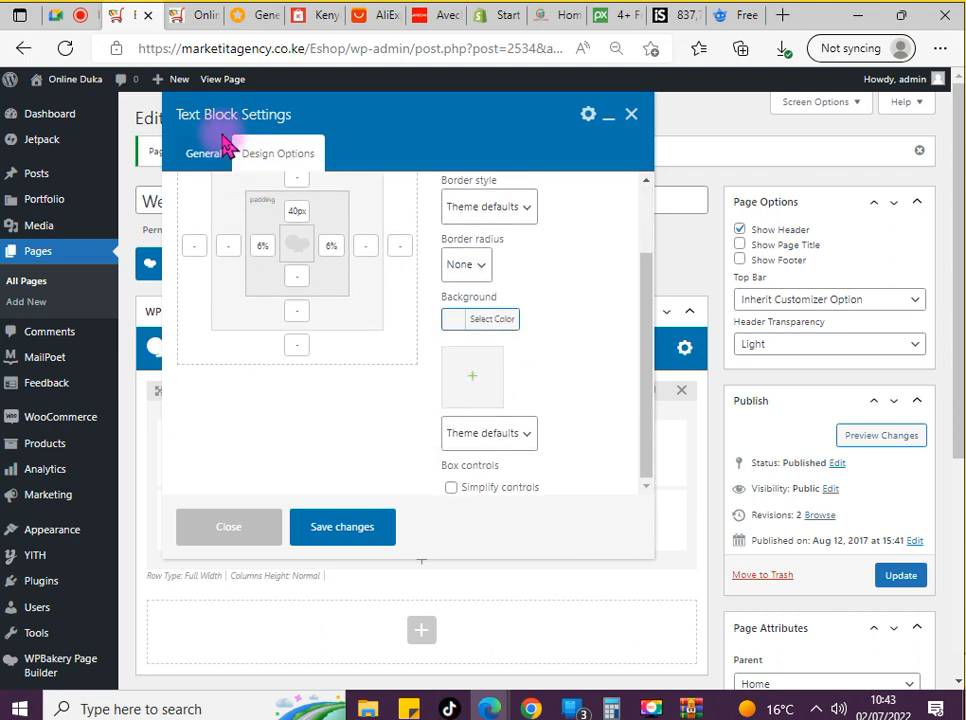
pyautogui.click(212, 150)
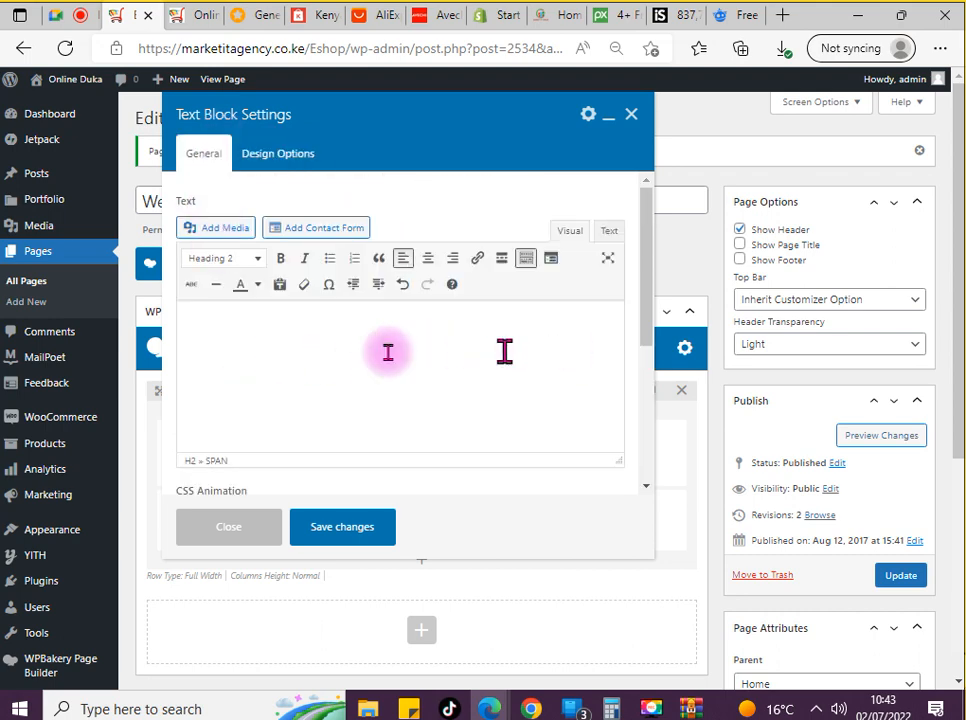
pyautogui.moveTo(388, 351); pyautogui.dragTo(78, 317)
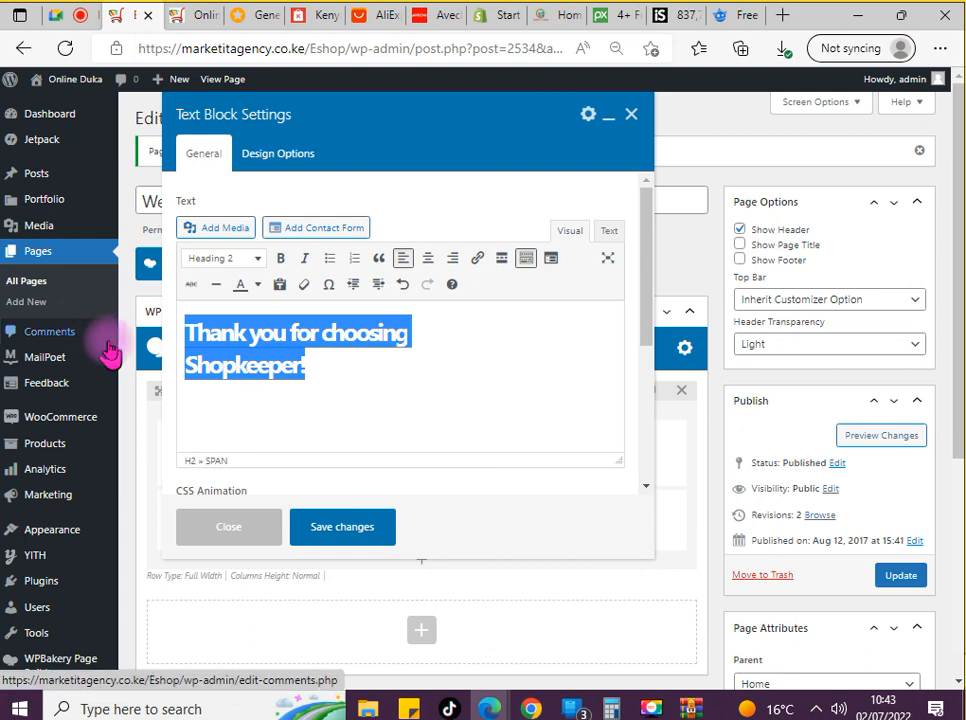
pyautogui.click(197, 18)
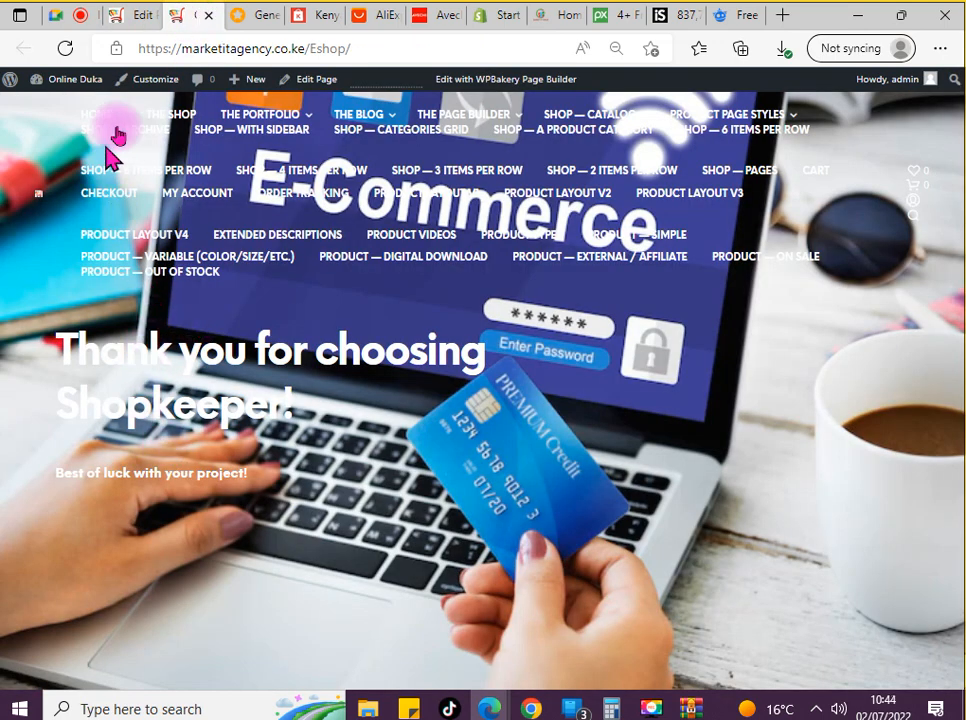
pyautogui.click(145, 18)
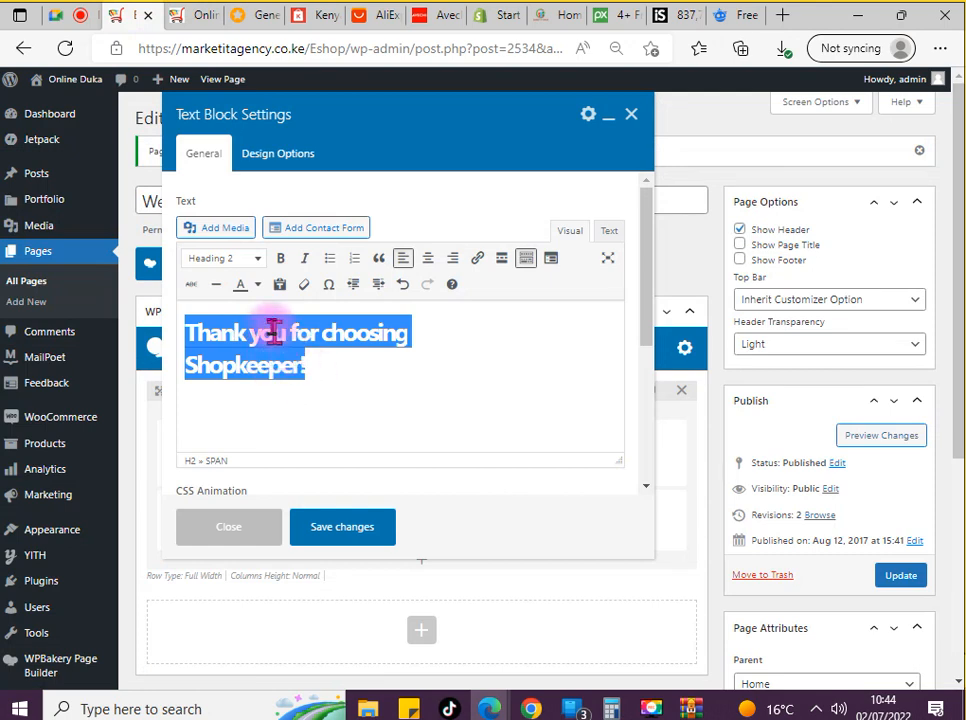
pyautogui.click(257, 284)
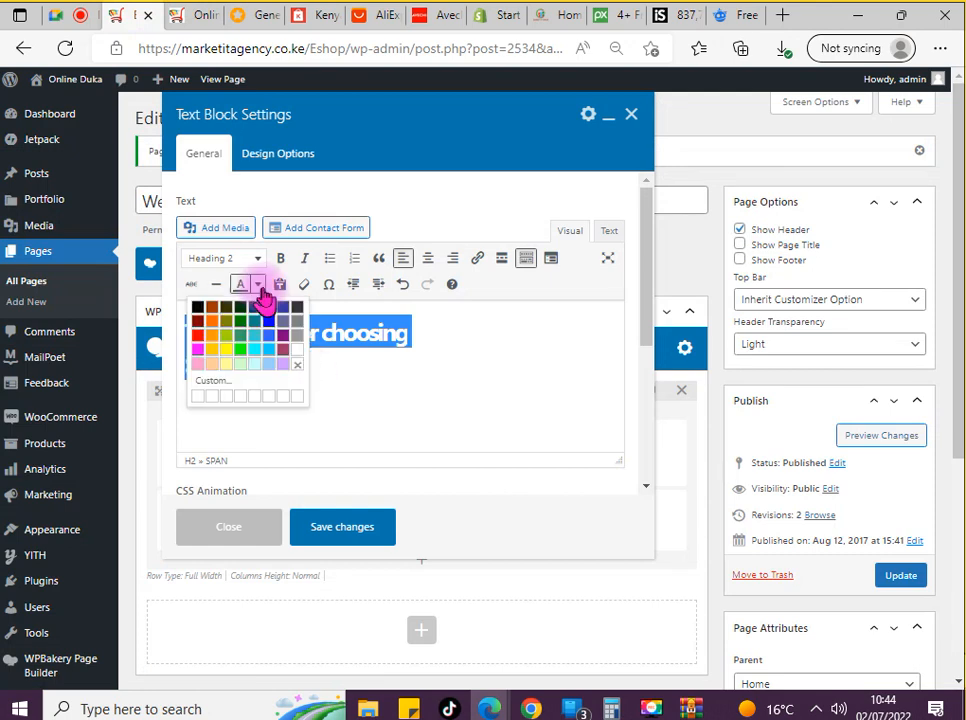
pyautogui.click(197, 343)
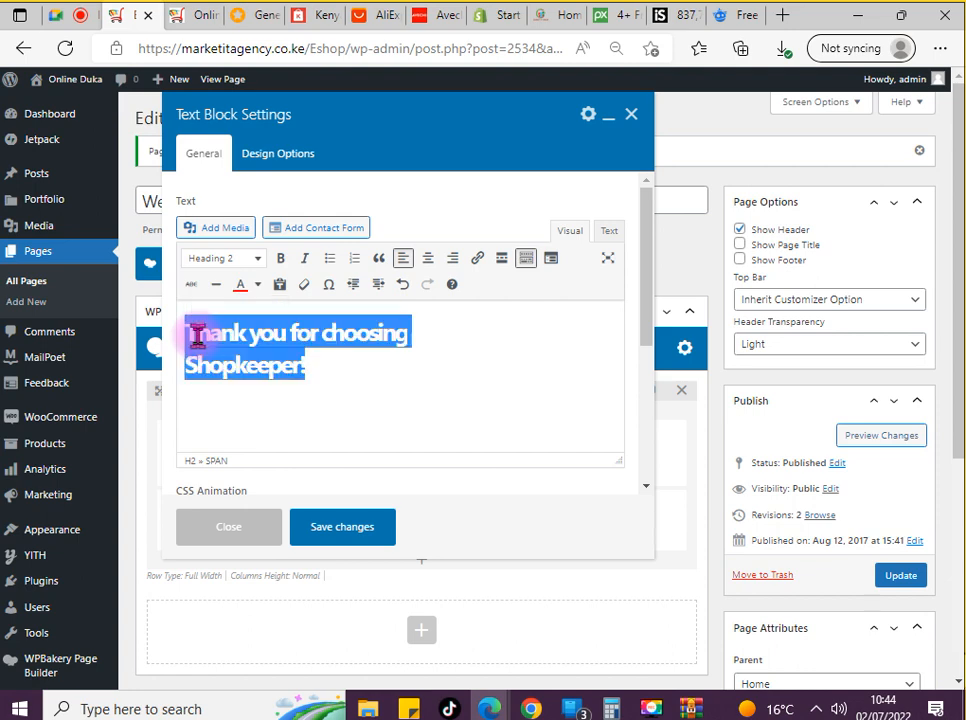
pyautogui.click(337, 370)
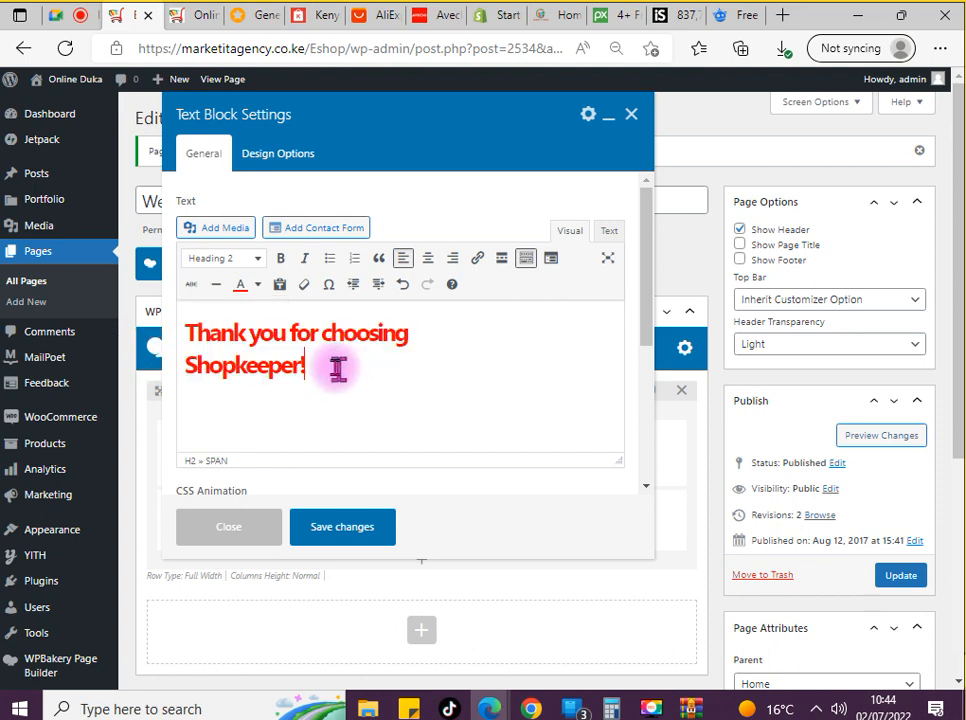
# Step: Replace 'Shopkeeper!' in the heading with 'Online Duka'
pyautogui.moveTo(337, 370); pyautogui.dragTo(180, 367)
pyautogui.write('on')
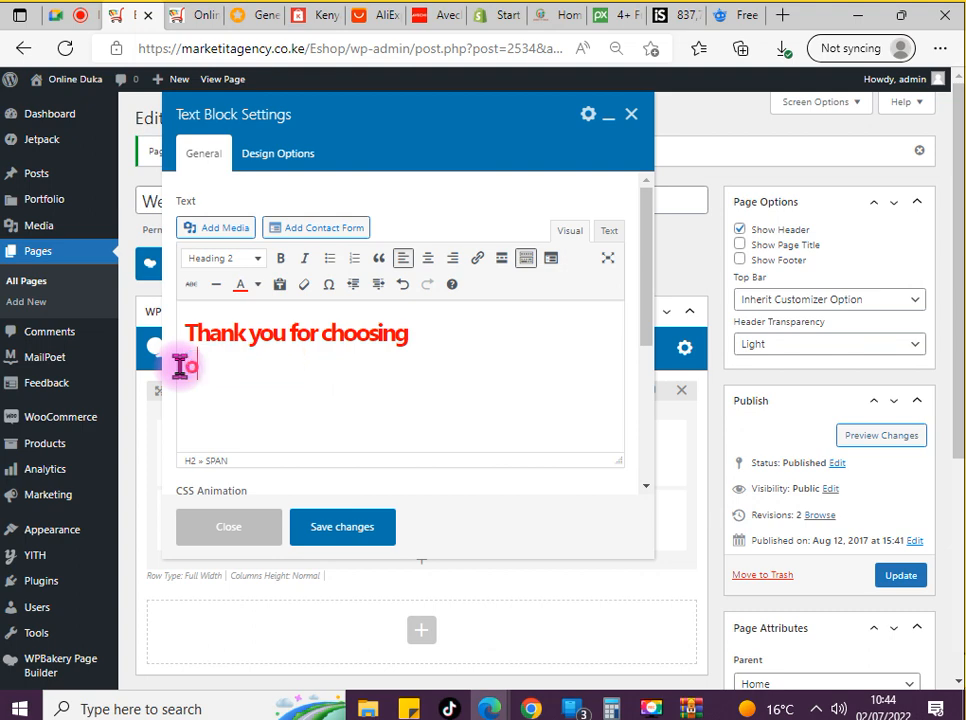
pyautogui.press('BackSpace')
pyautogui.press('BackSpace')
pyautogui.write('Onlin')
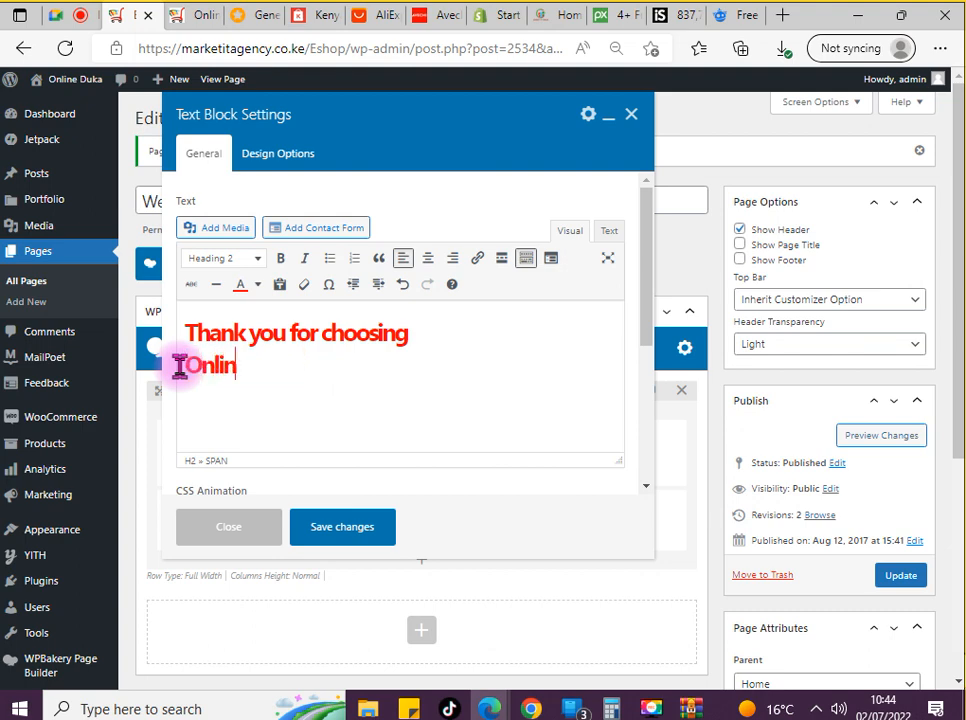
pyautogui.write('e Duka')
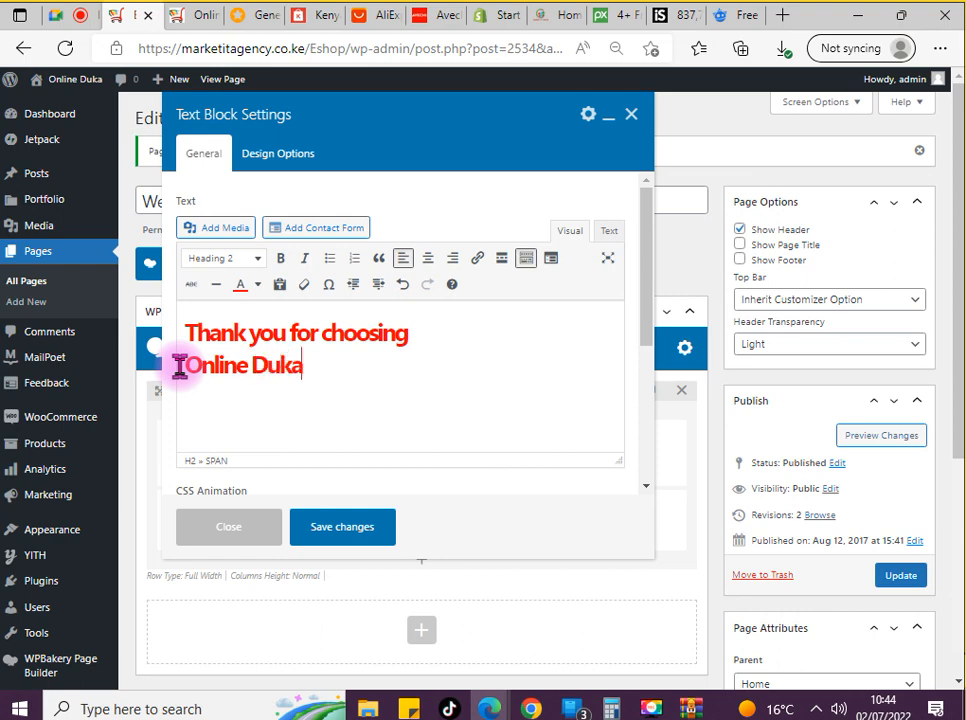
# Step: Save the heading text block, Update the page, and switch to the live shop tab
pyautogui.click(324, 541)
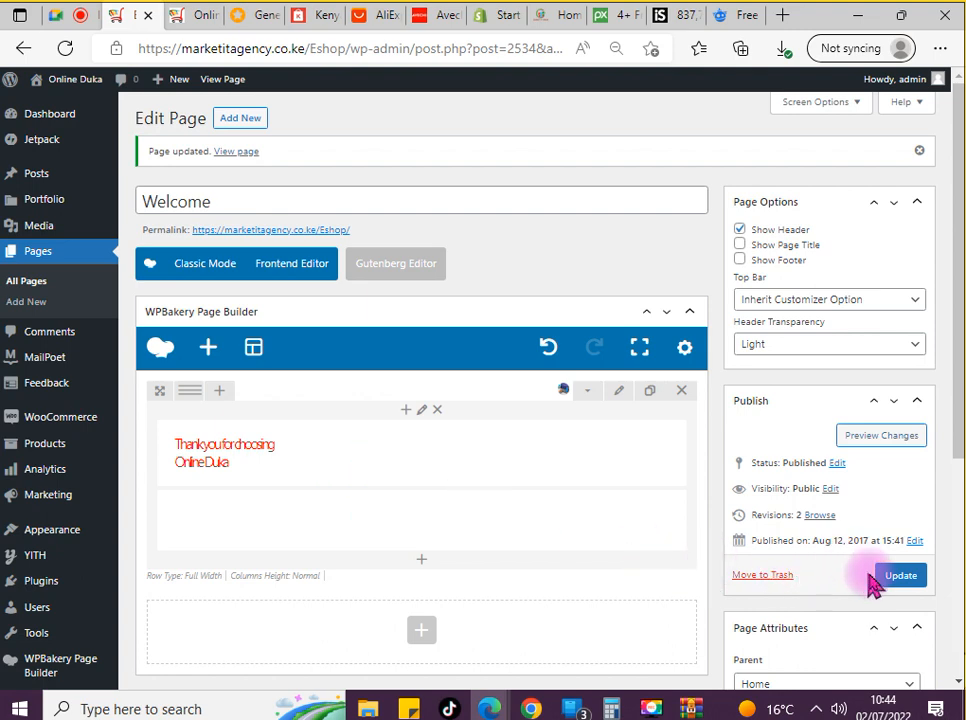
pyautogui.click(902, 578)
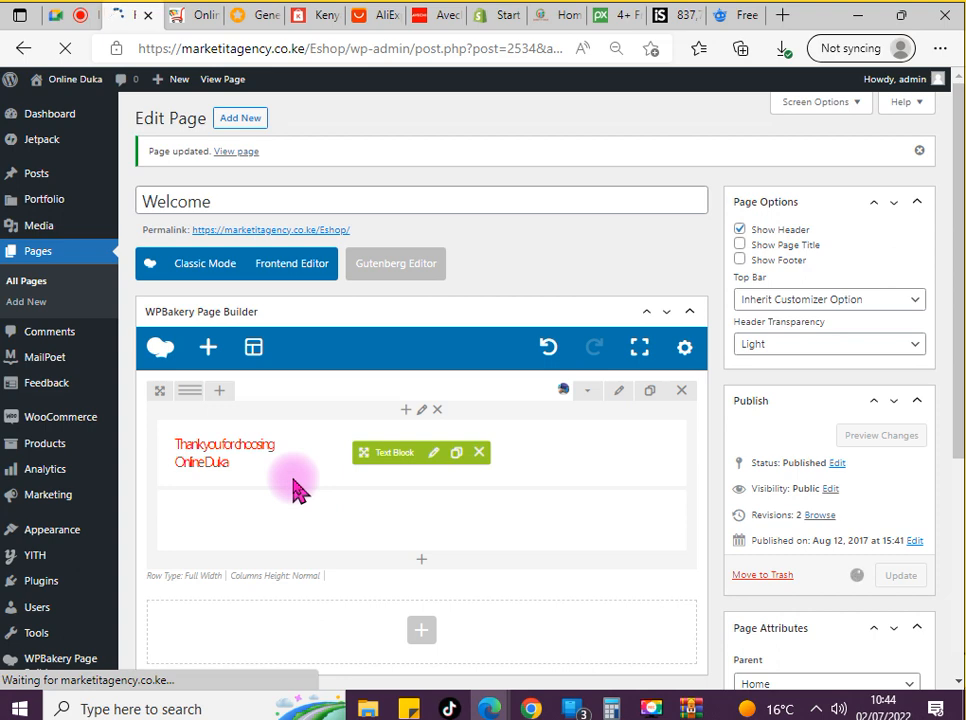
pyautogui.hotkey('ctrl', 'Tab')
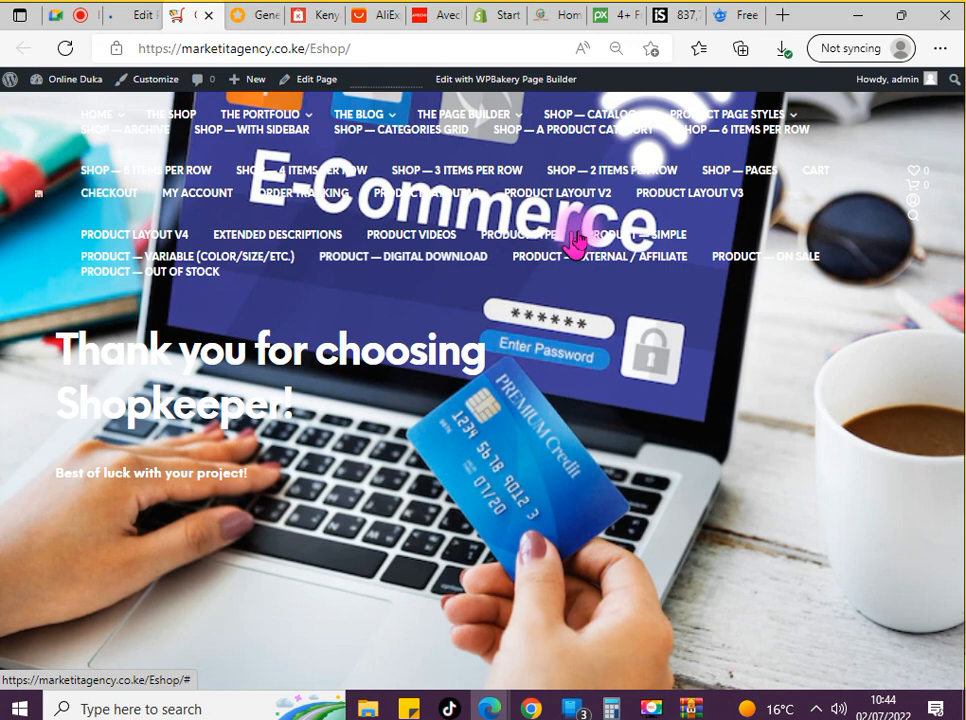
# Step: Reload the live shop to see the red 'Thank you for choosing Online Duka' heading, then return to the editor
pyautogui.click(142, 20)
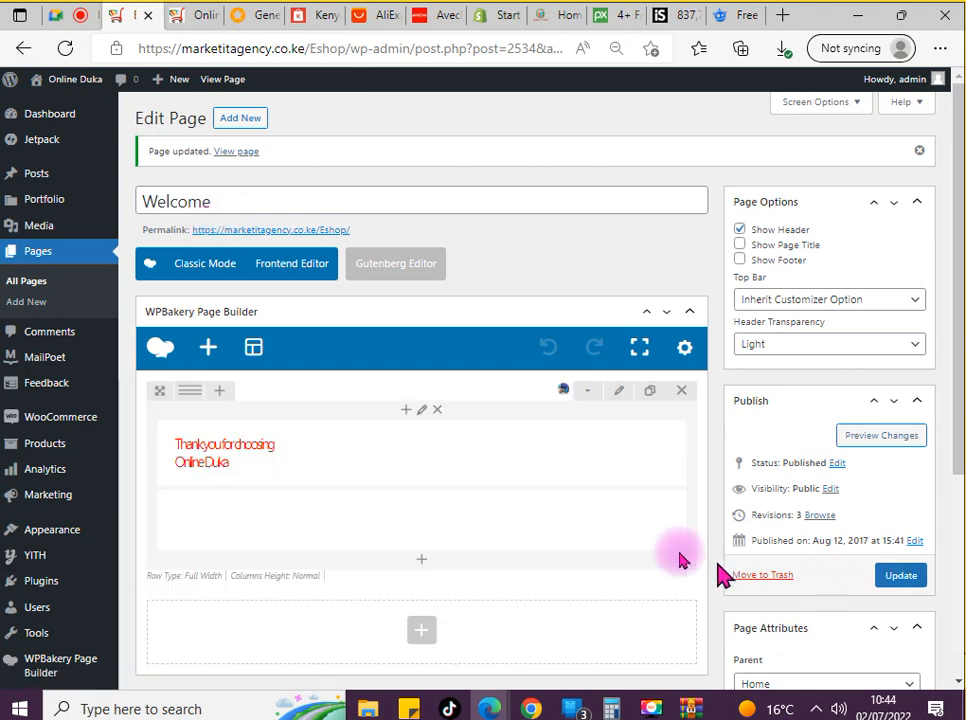
pyautogui.click(203, 16)
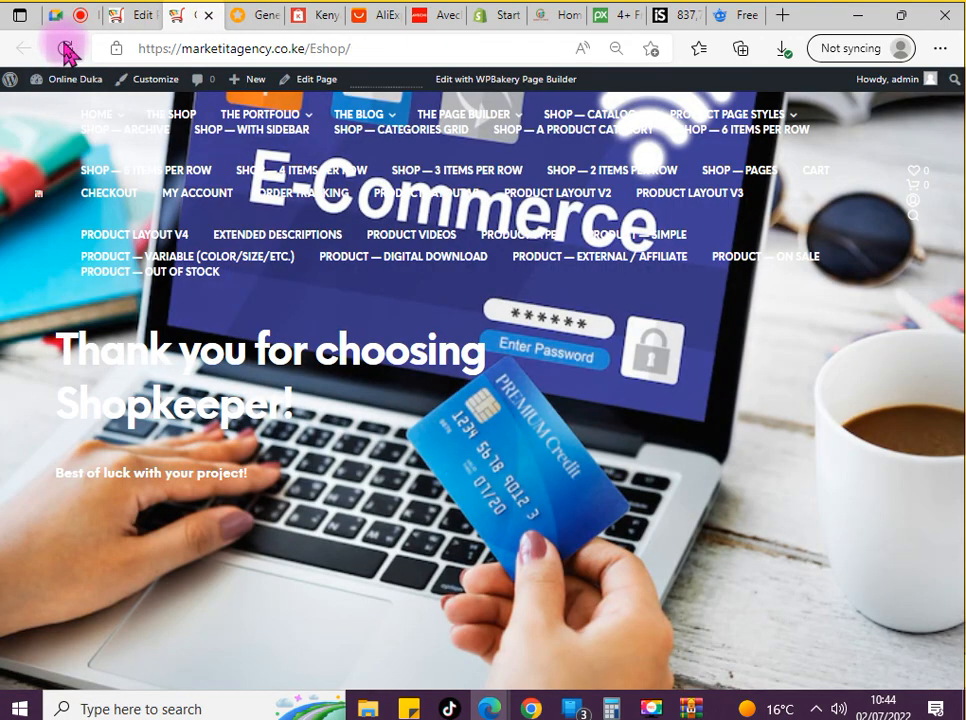
pyautogui.click(66, 50)
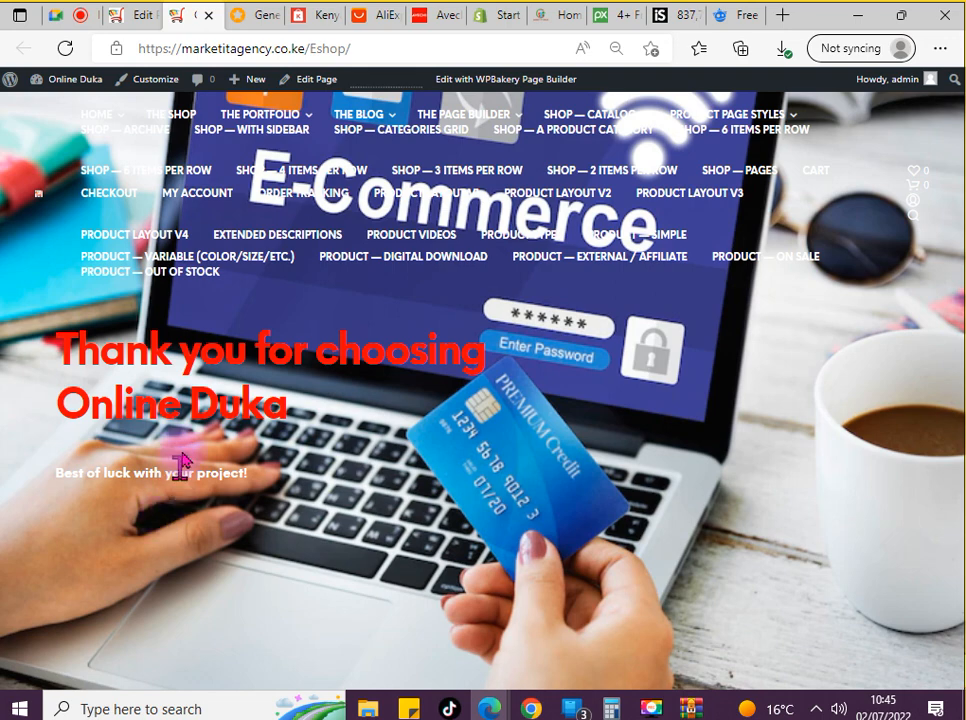
pyautogui.click(135, 18)
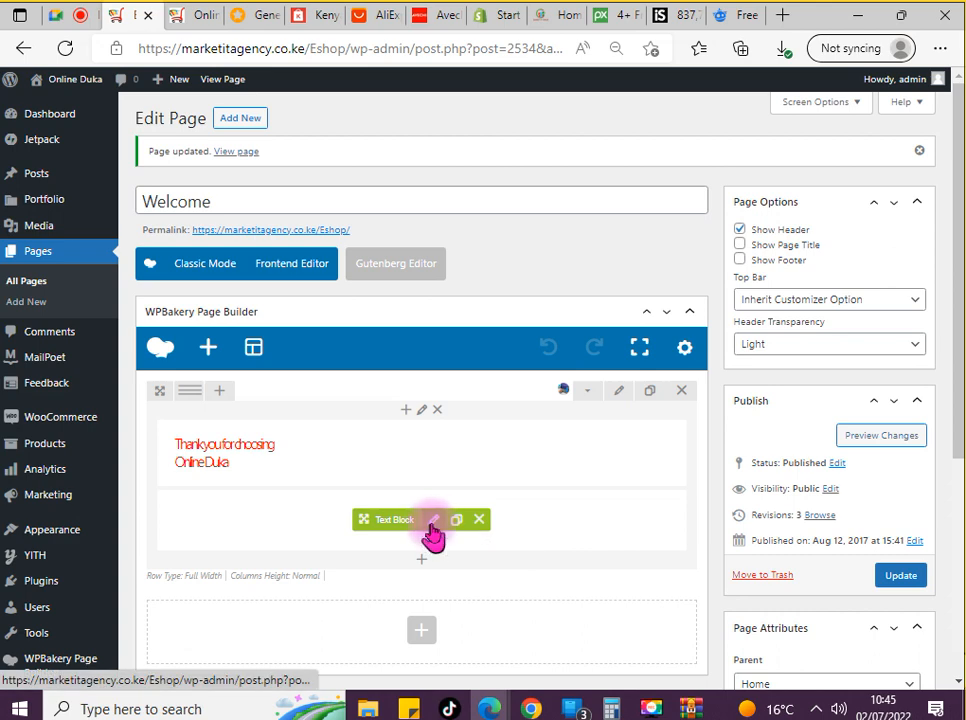
# Step: Delete the 'Best of luck with your project!' line and remove its empty text block from the row
pyautogui.click(433, 533)
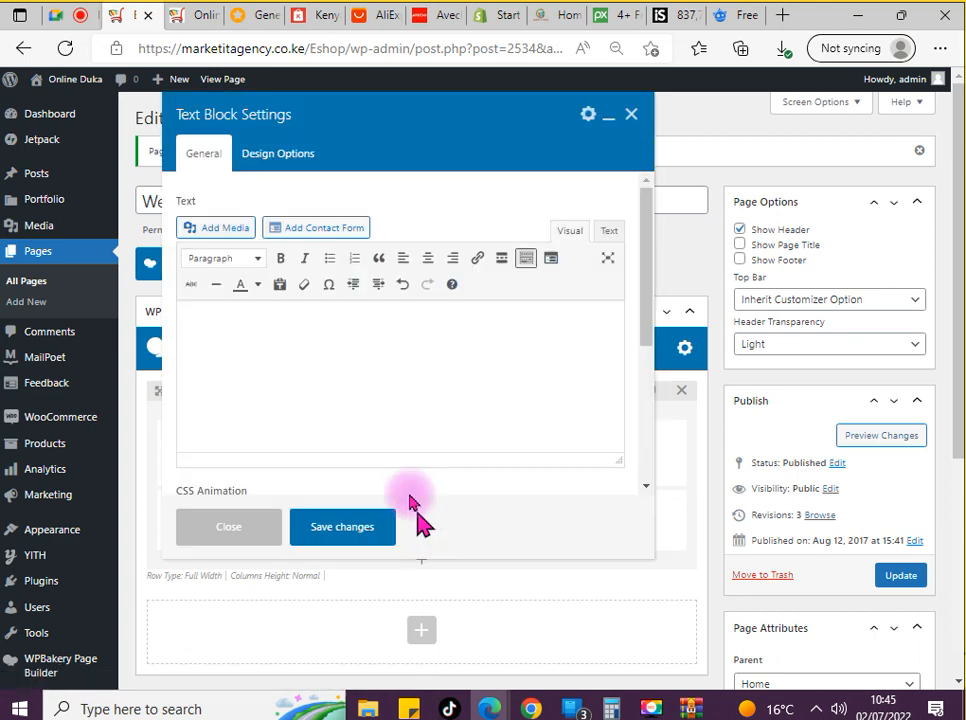
pyautogui.tripleClick(300, 358)
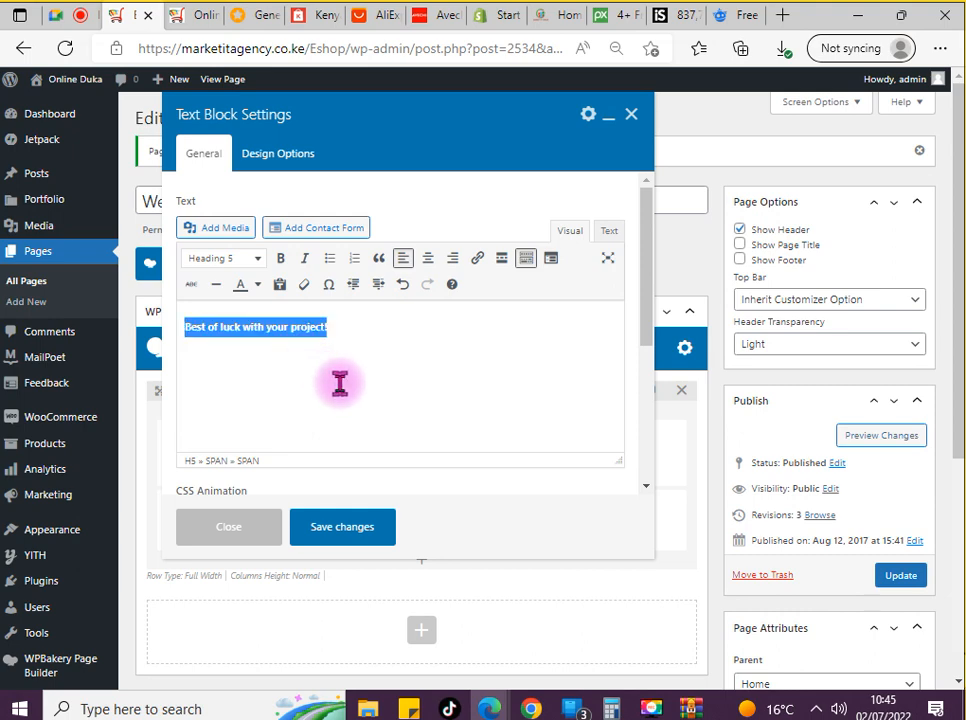
pyautogui.press('BackSpace')
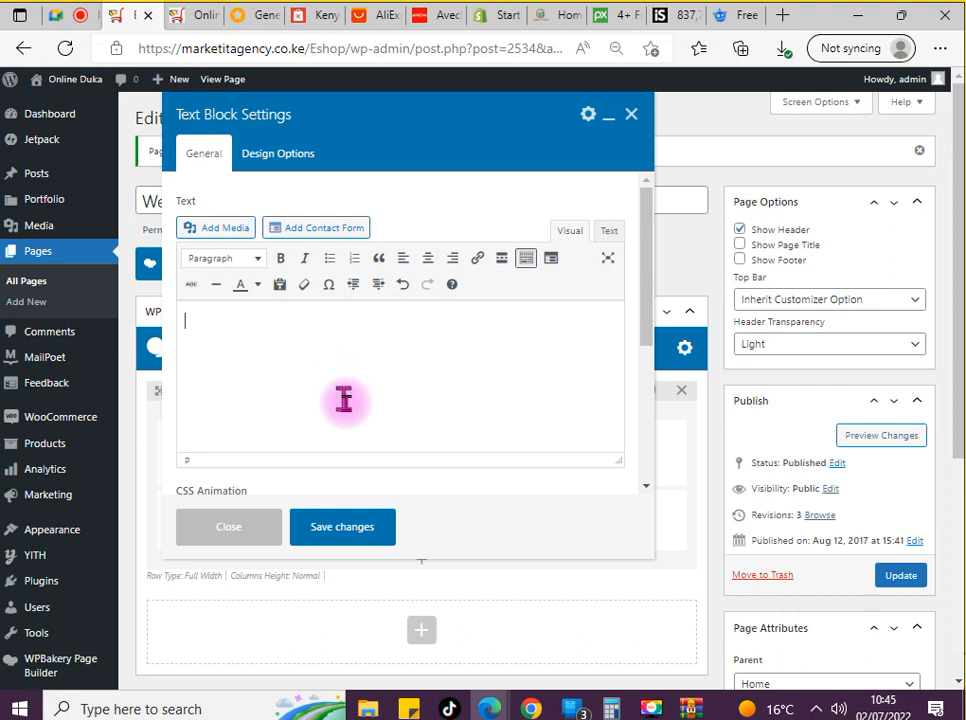
pyautogui.click(341, 527)
pyautogui.moveTo(334, 509)
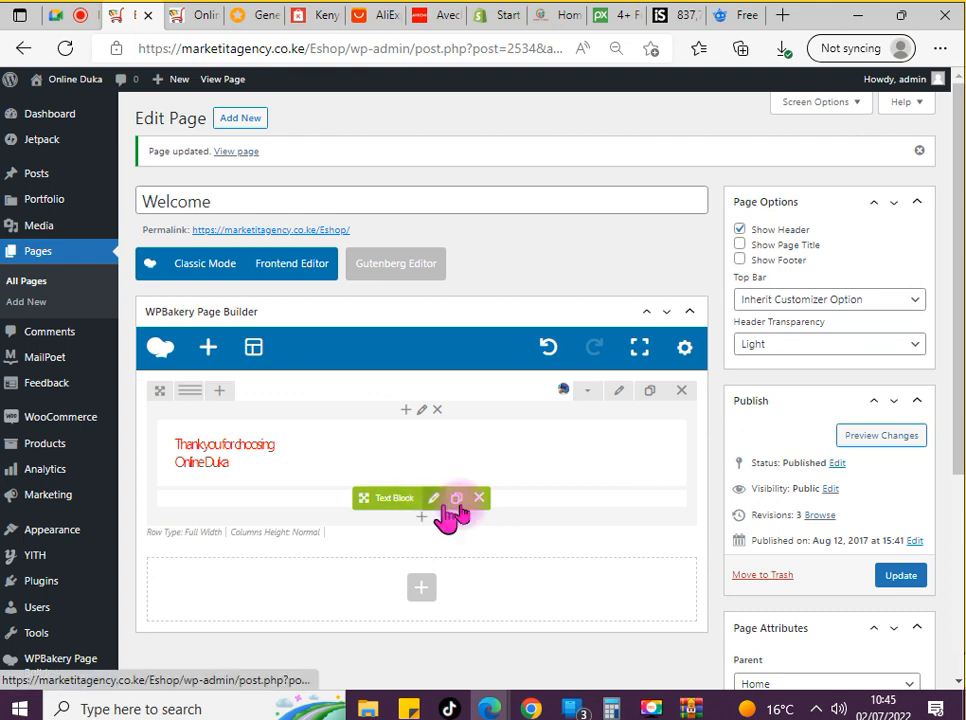
pyautogui.click(478, 499)
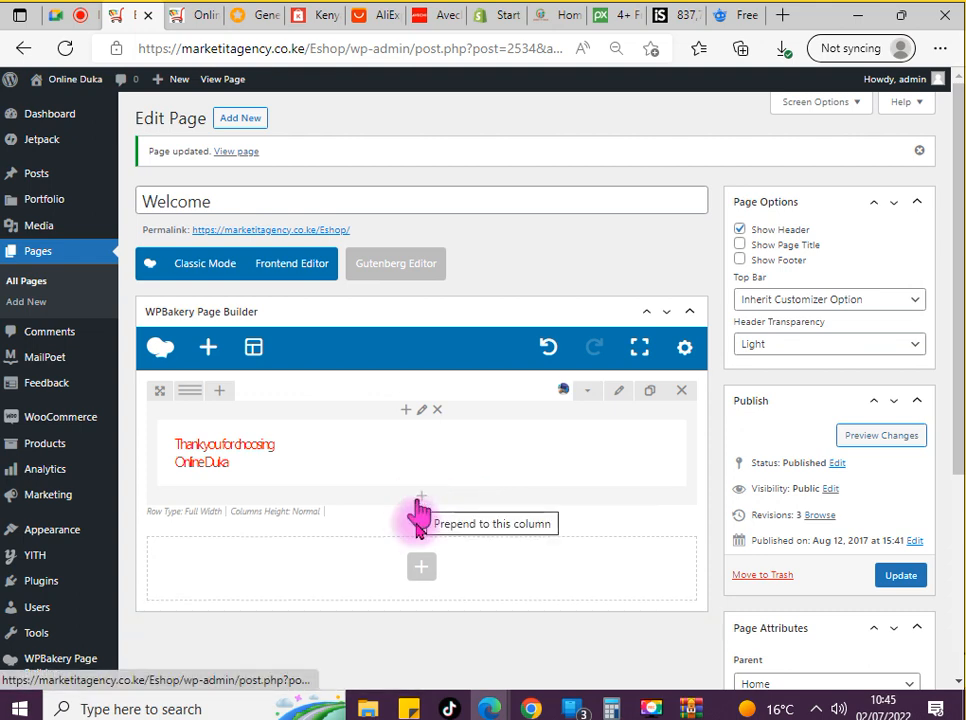
# Step: Add a WooCommerce Featured products element to the Welcome page's row
pyautogui.scroll(-1, 198, 350)
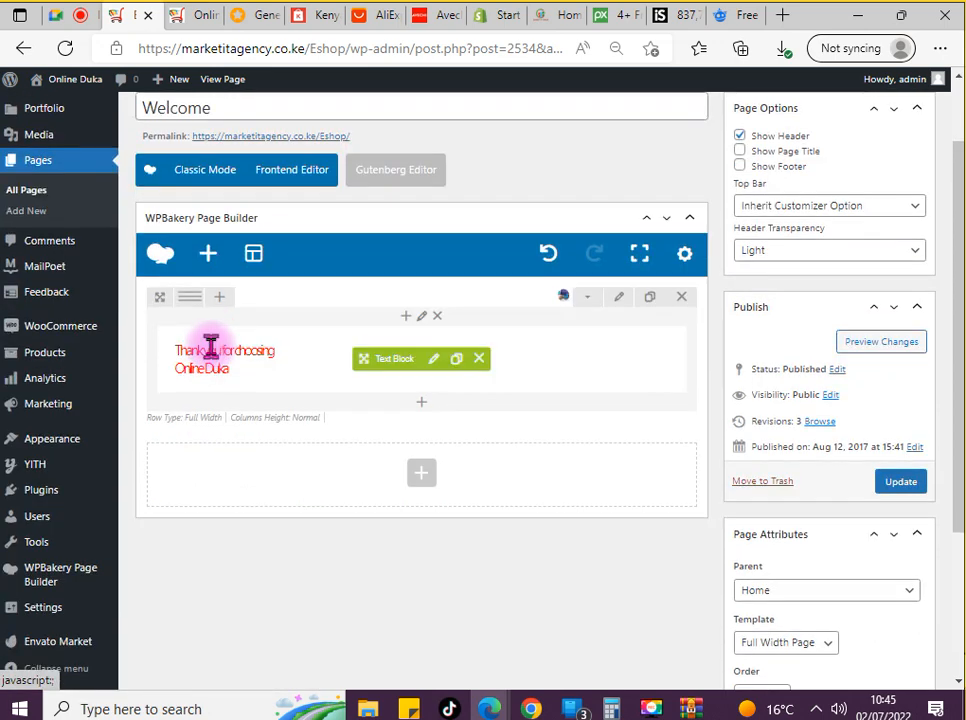
pyautogui.click(421, 484)
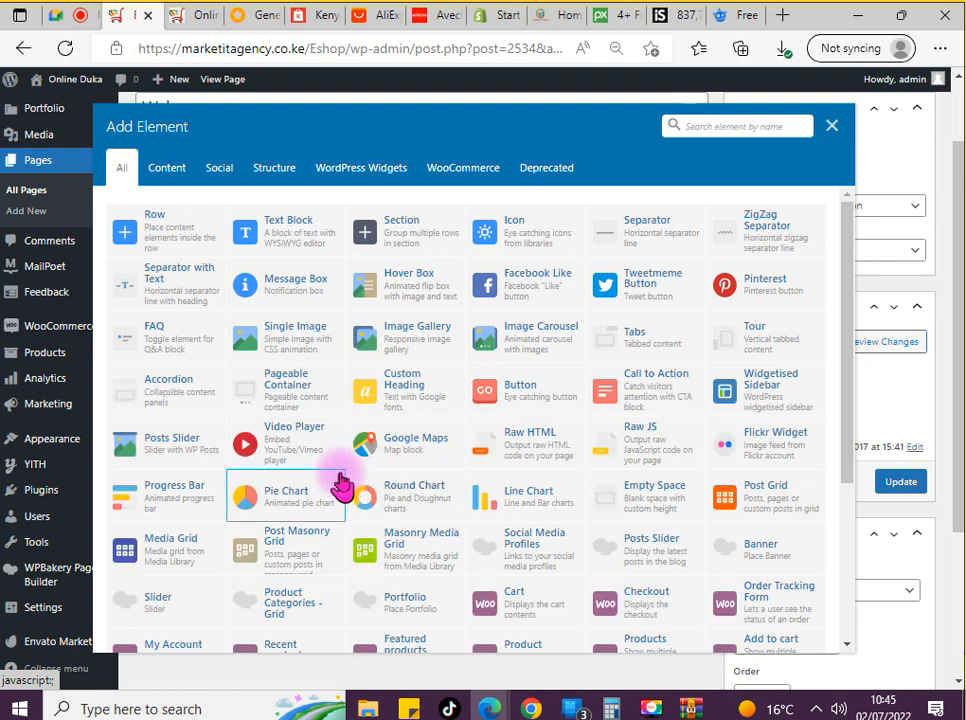
pyautogui.scroll(-3, 349, 463)
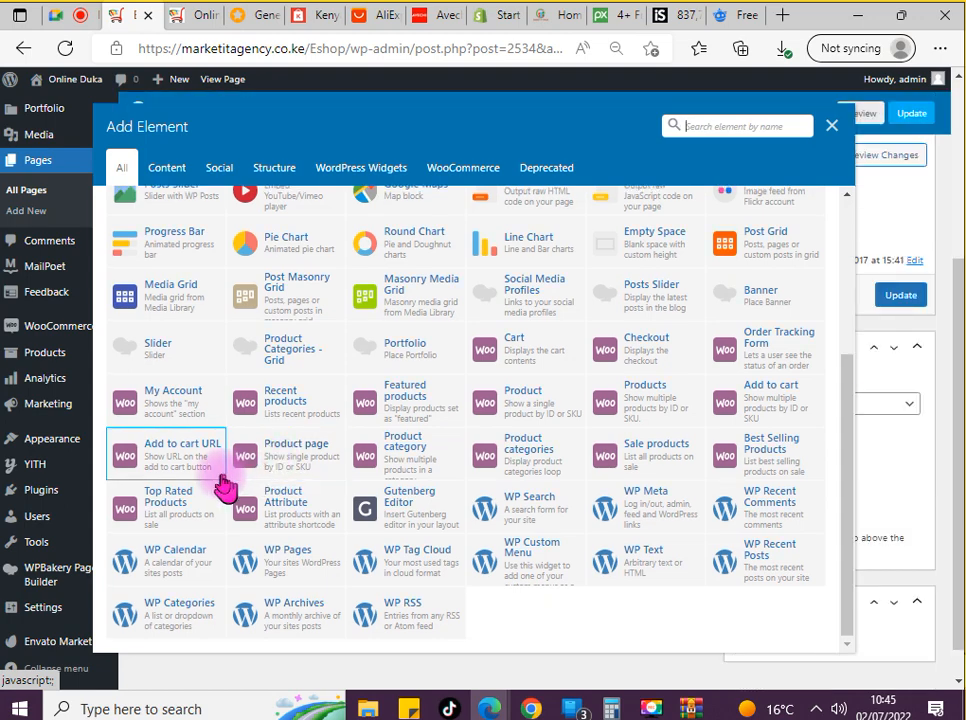
pyautogui.scroll(5, 168, 608)
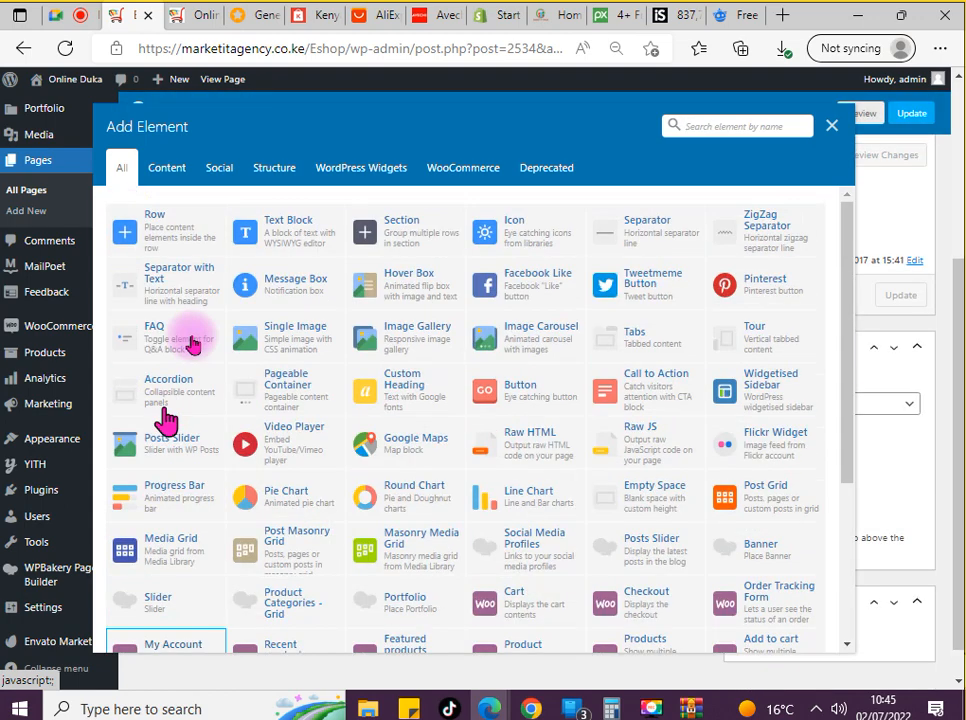
pyautogui.click(170, 172)
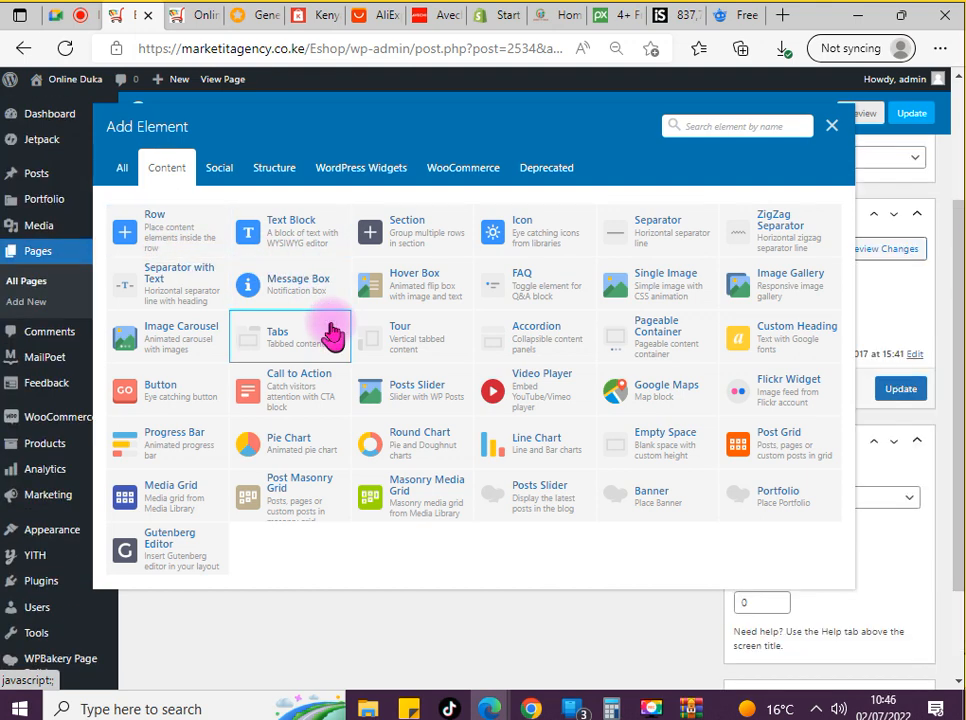
pyautogui.click(123, 191)
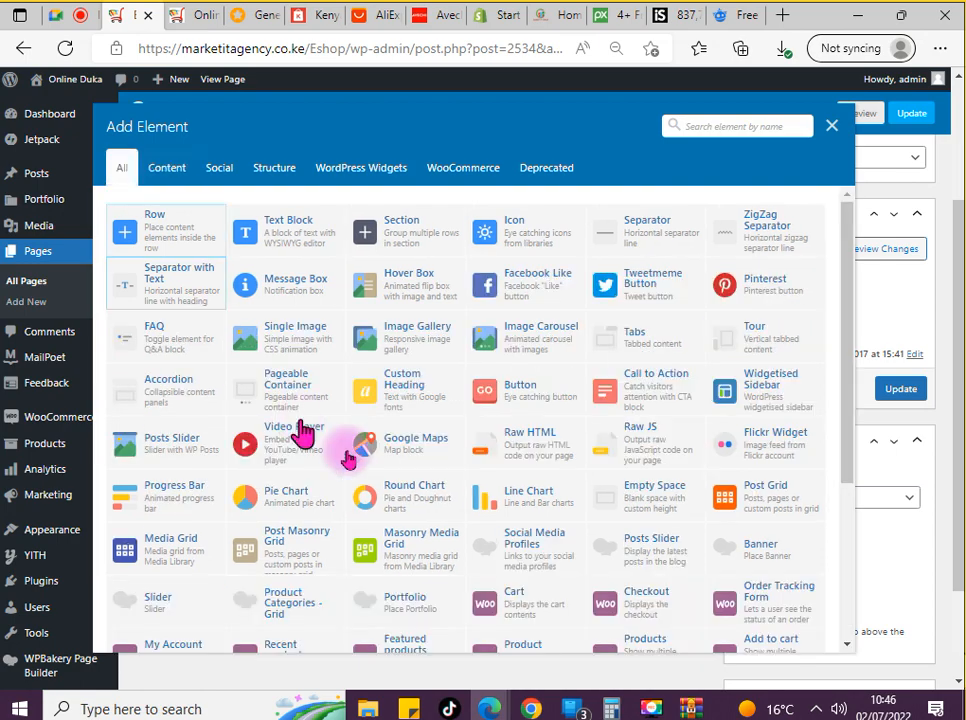
pyautogui.scroll(-5, 436, 488)
pyautogui.scroll(-1, 436, 488)
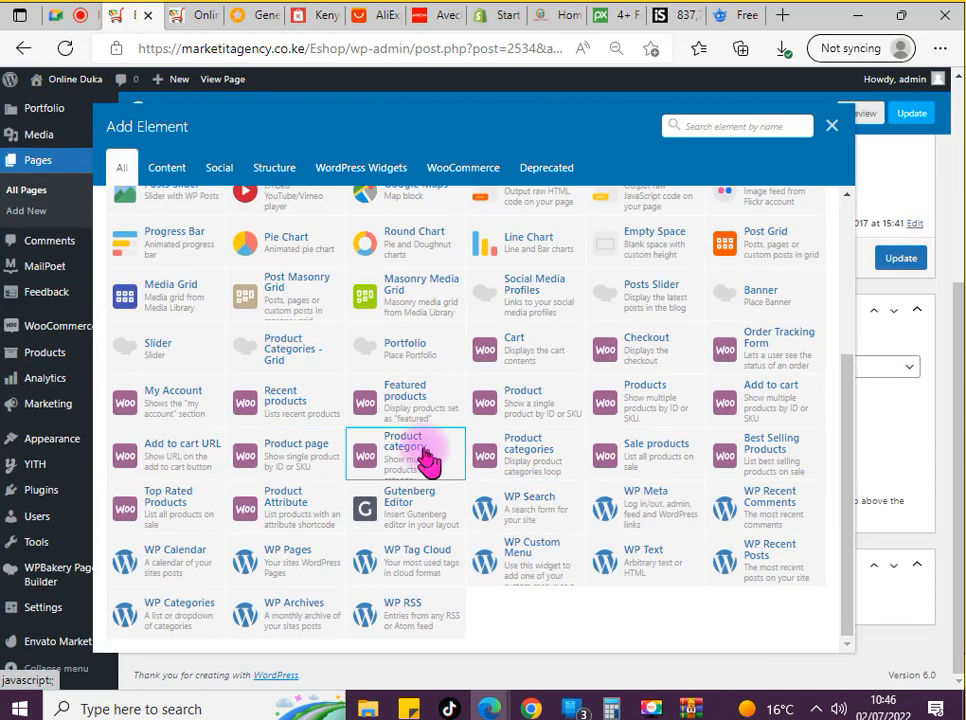
pyautogui.click(405, 410)
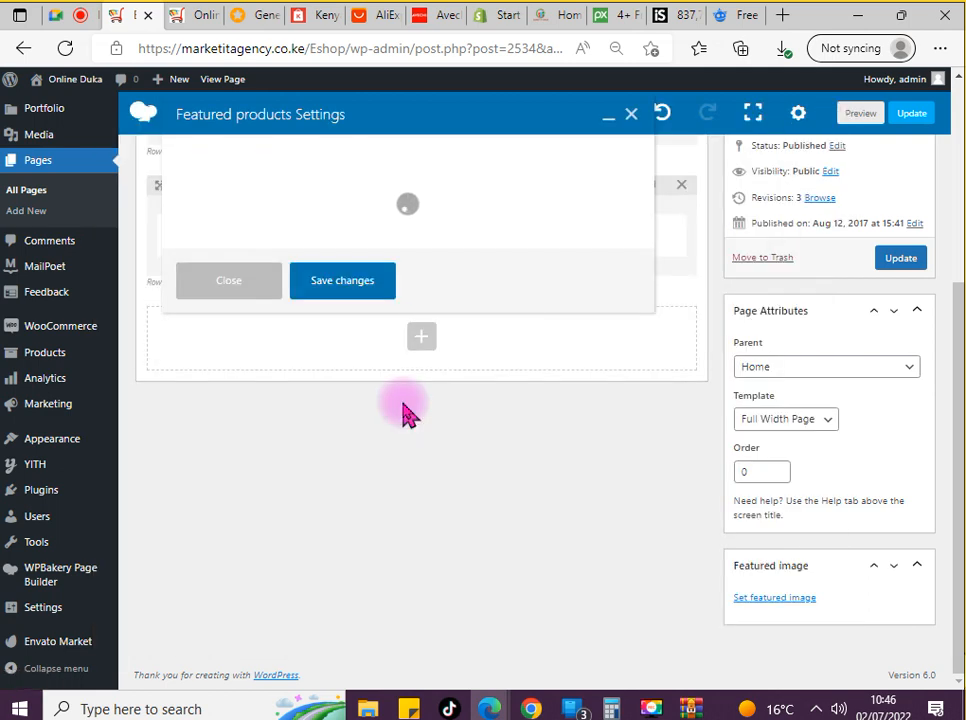
pyautogui.moveTo(73, 393)
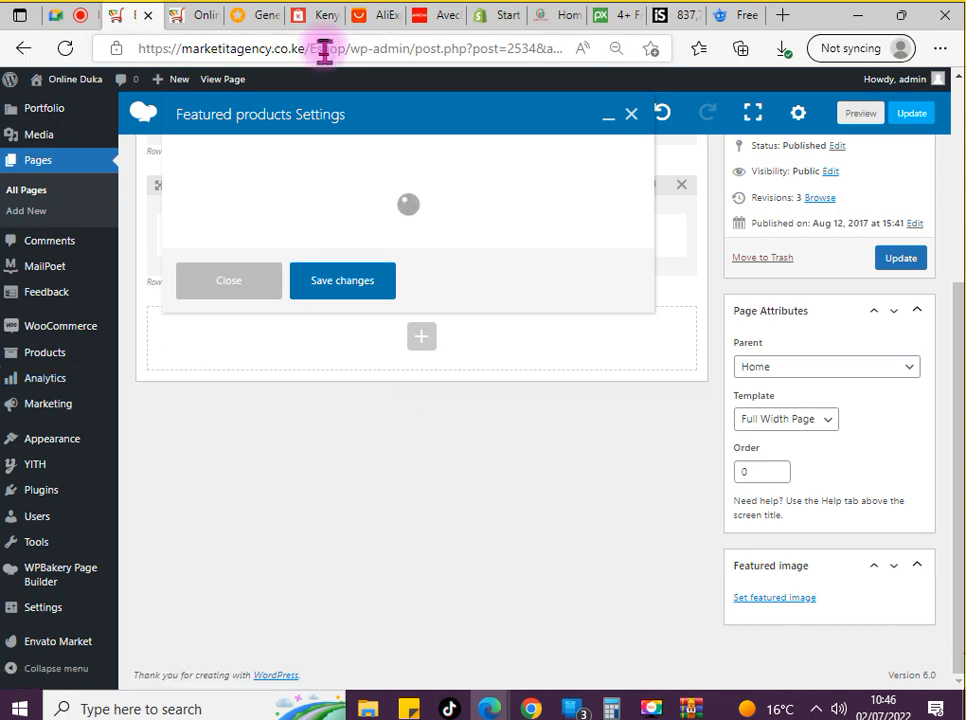
# Step: Browse AliExpress's SuperDeals and More To Love listings, then close the AliExpress tab
pyautogui.click(368, 15)
pyautogui.scroll(-5, 341, 398)
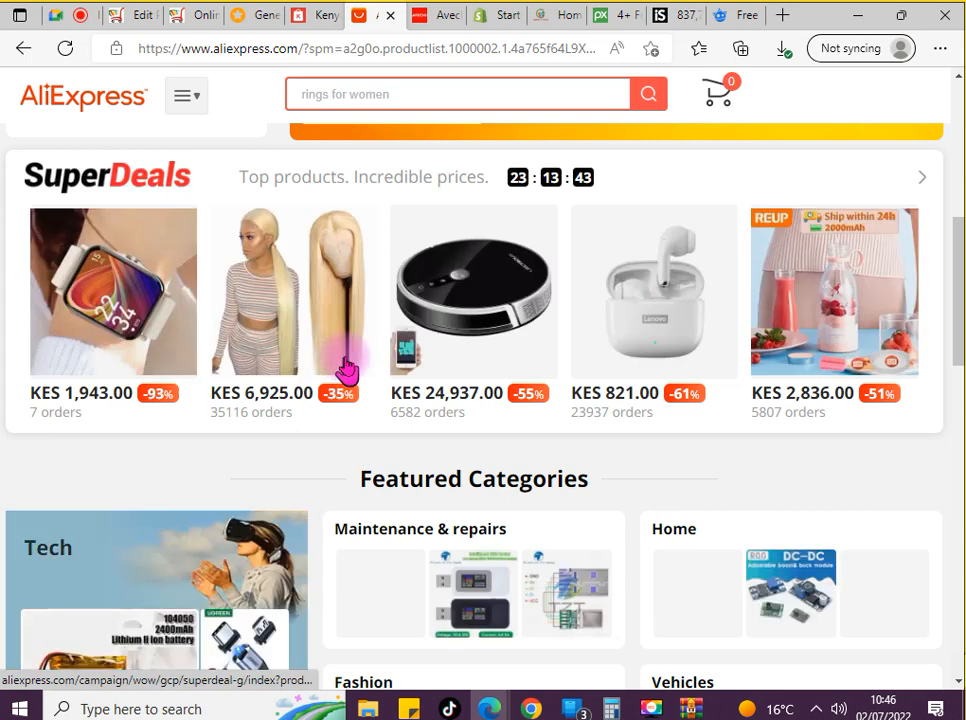
pyautogui.scroll(1, 345, 370)
pyautogui.scroll(-1, 345, 368)
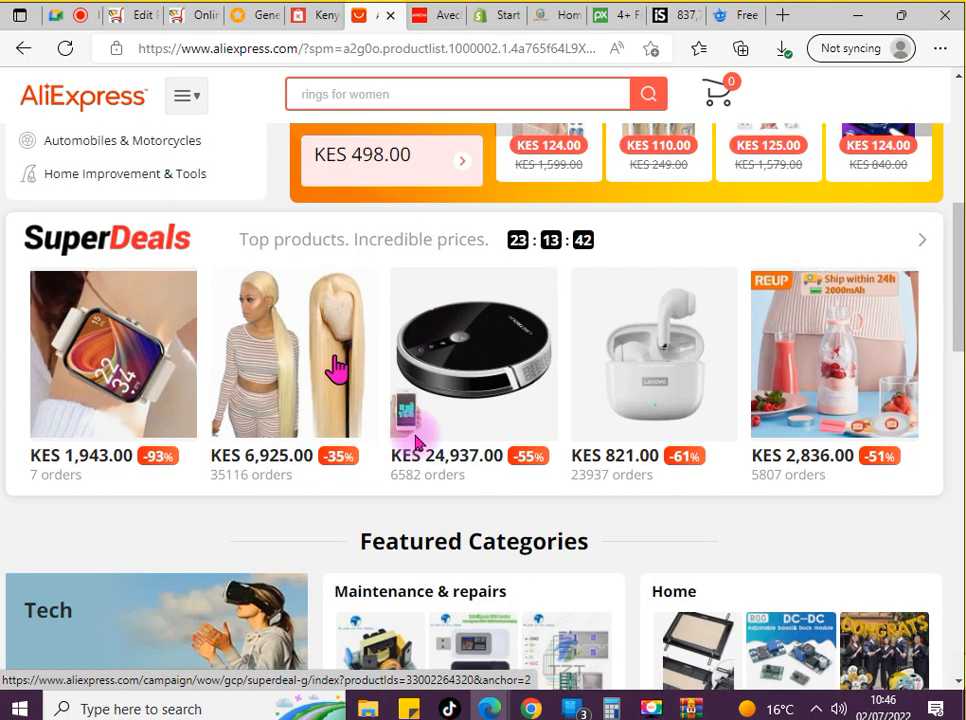
pyautogui.scroll(-2, 412, 442)
pyautogui.scroll(-3, 488, 400)
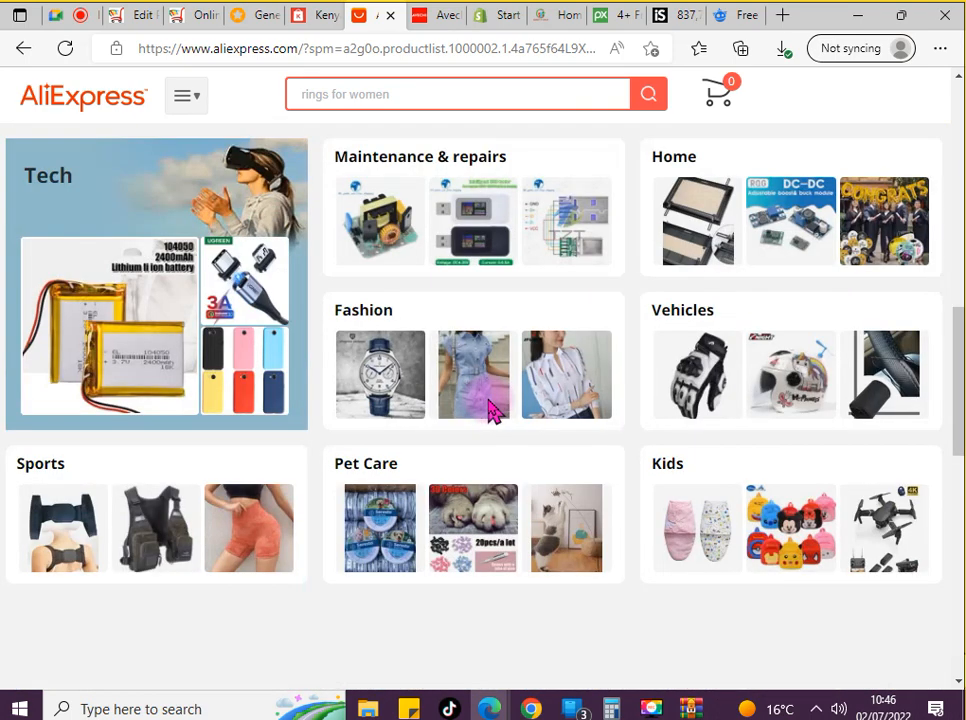
pyautogui.scroll(-5, 490, 410)
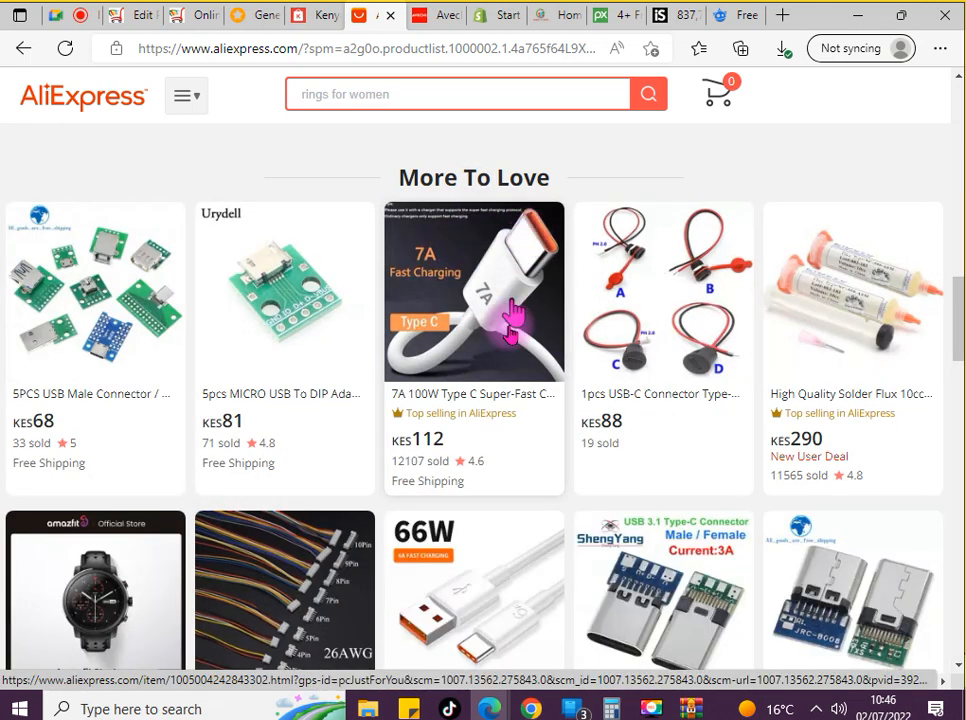
pyautogui.scroll(-5, 511, 318)
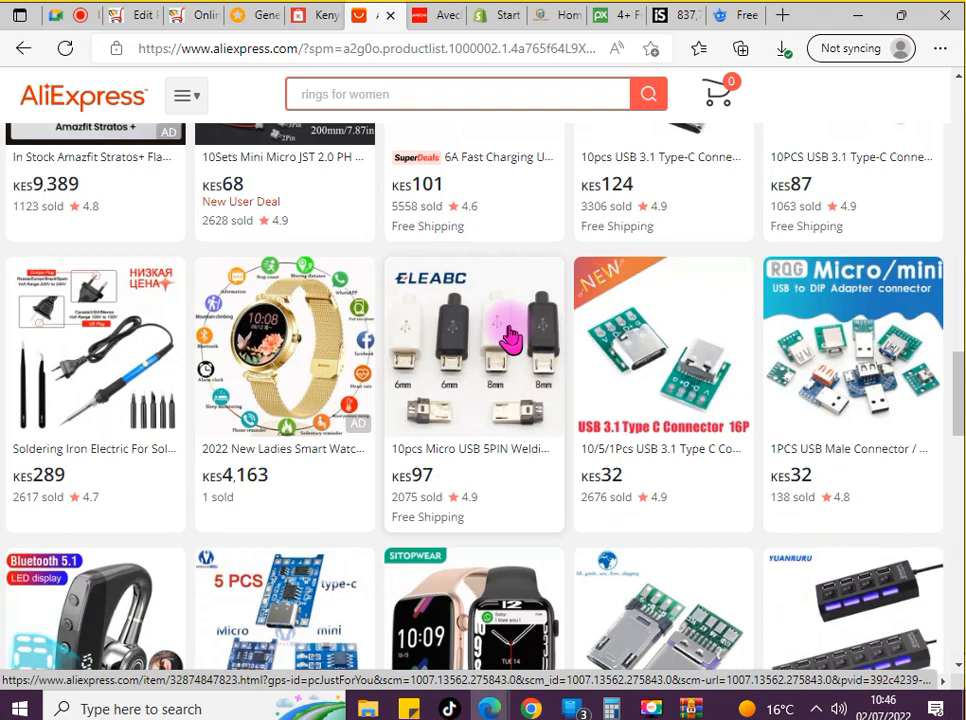
pyautogui.scroll(-5, 480, 350)
pyautogui.scroll(-4, 315, 396)
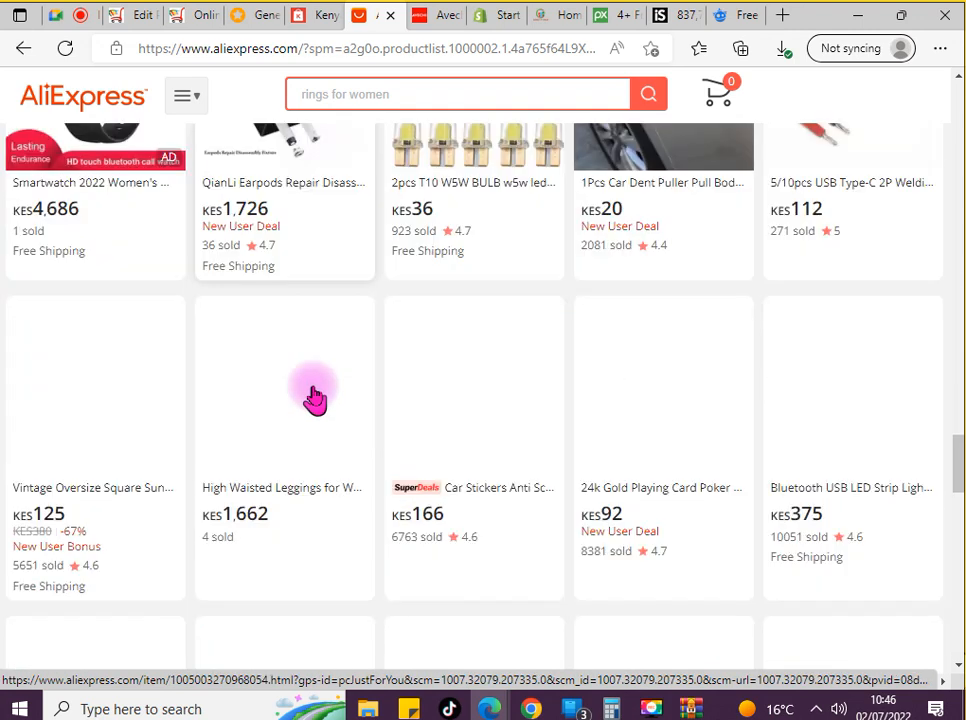
pyautogui.scroll(4, 315, 396)
pyautogui.click(390, 15)
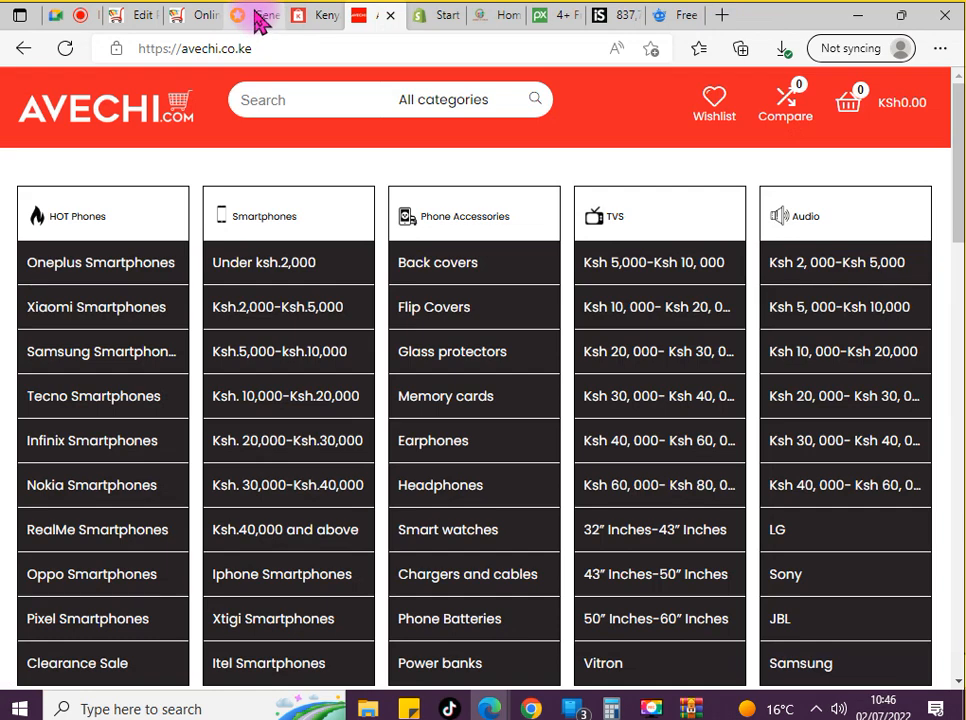
# Step: Go to Jumia Kenya's homepage and browse Flash Sales, Top Deals, Featured Brands and Fashion Deals
pyautogui.click(258, 16)
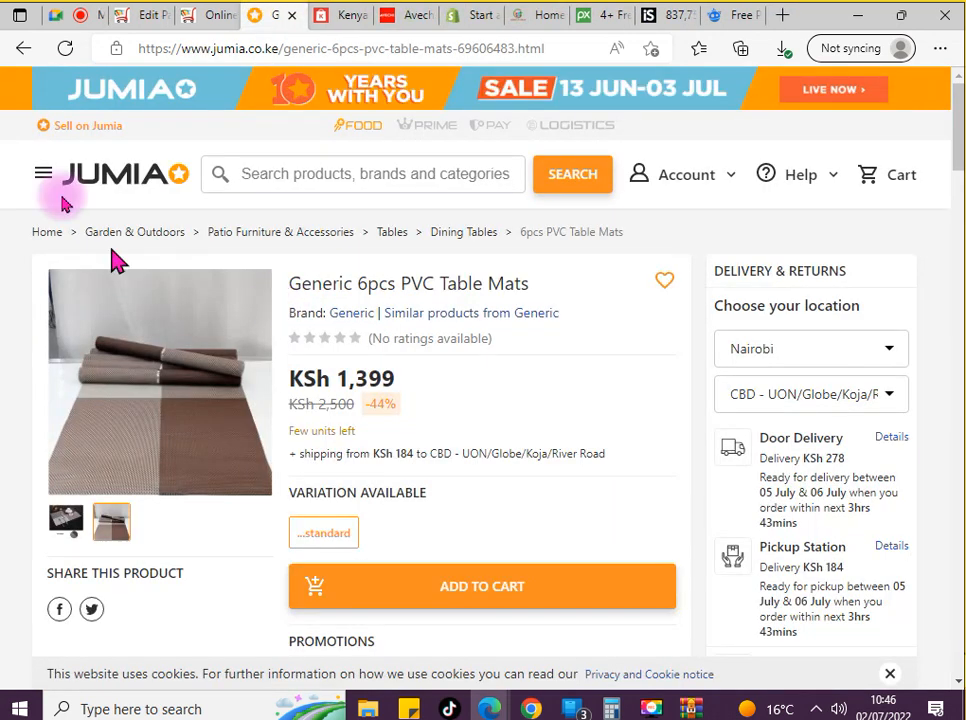
pyautogui.click(140, 175)
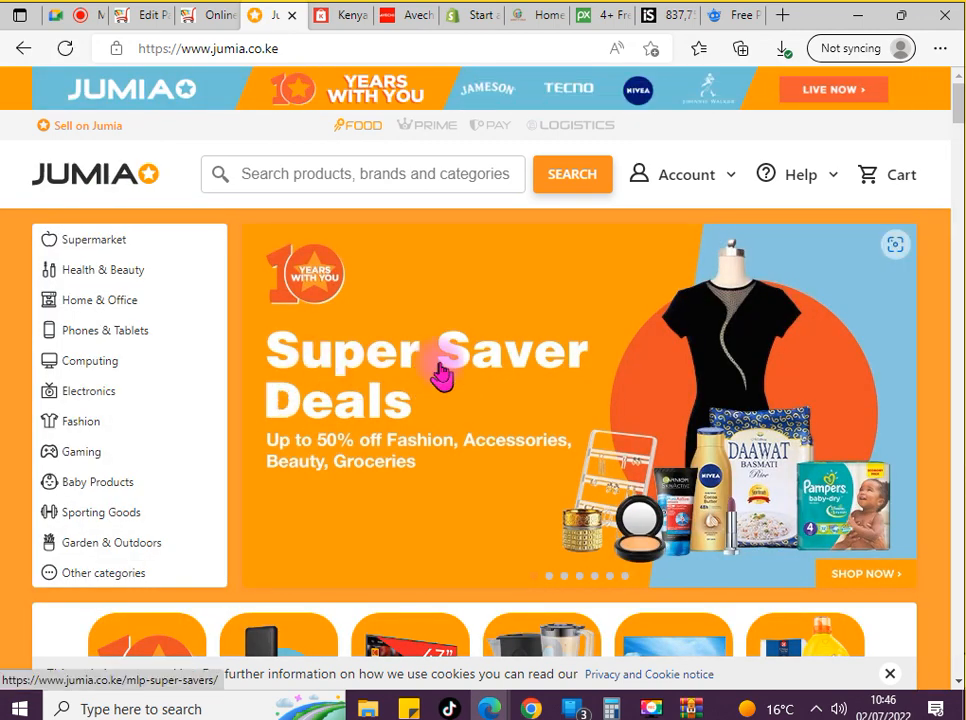
pyautogui.scroll(-3, 442, 373)
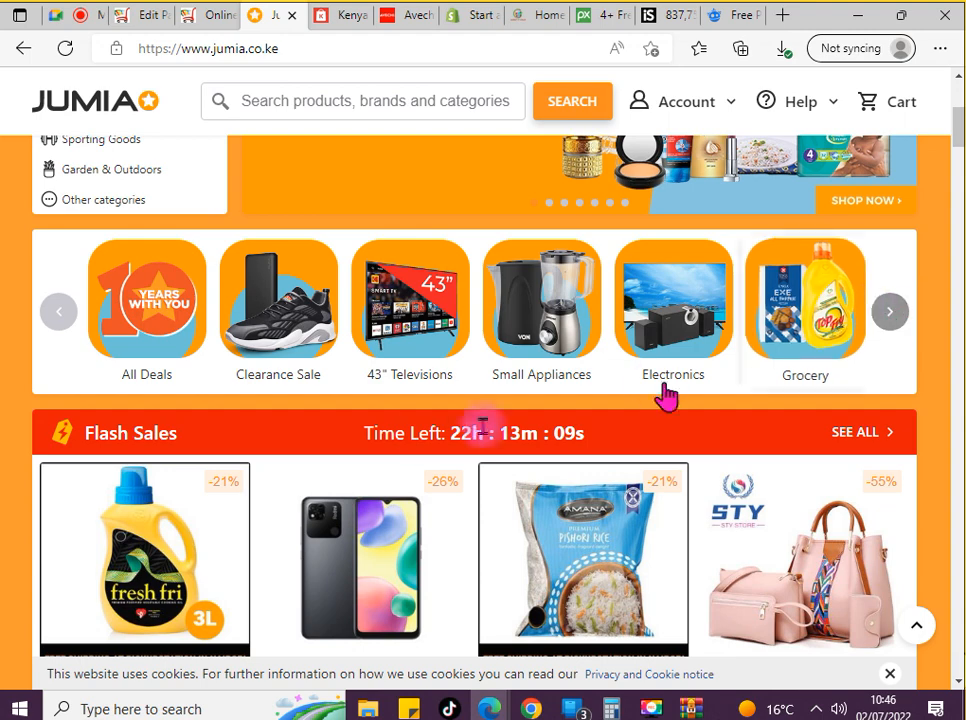
pyautogui.scroll(-2, 263, 455)
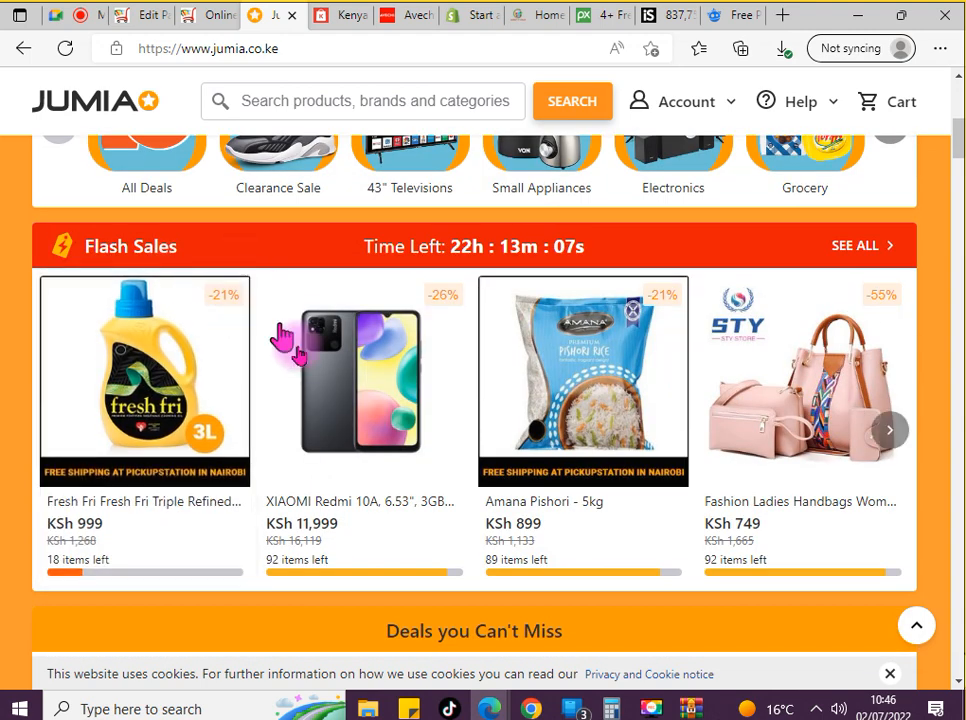
pyautogui.scroll(-4, 290, 350)
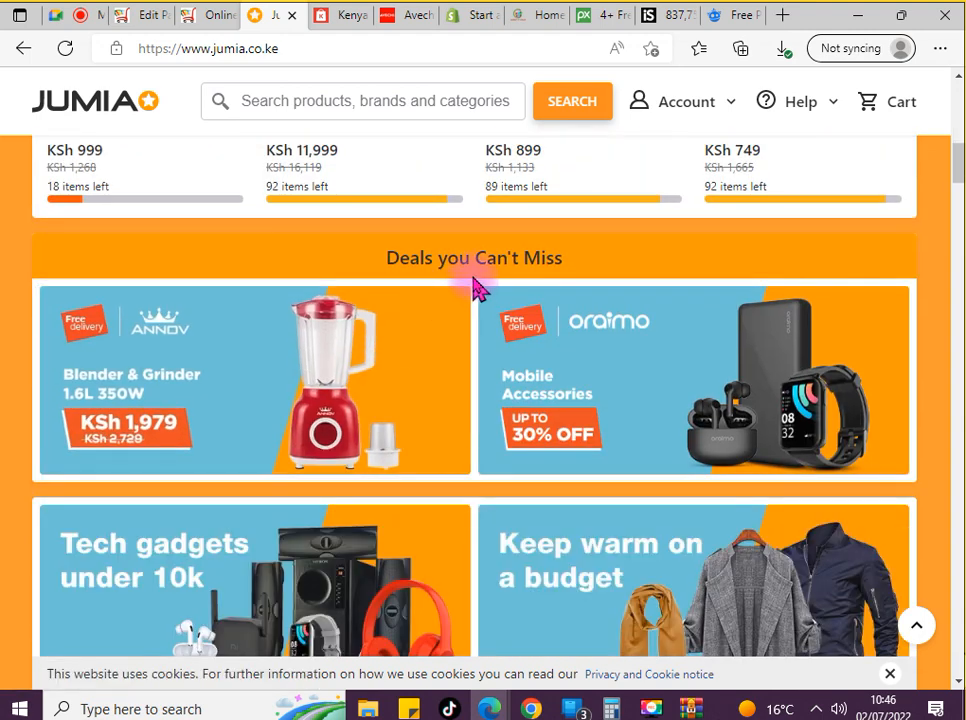
pyautogui.scroll(-5, 500, 330)
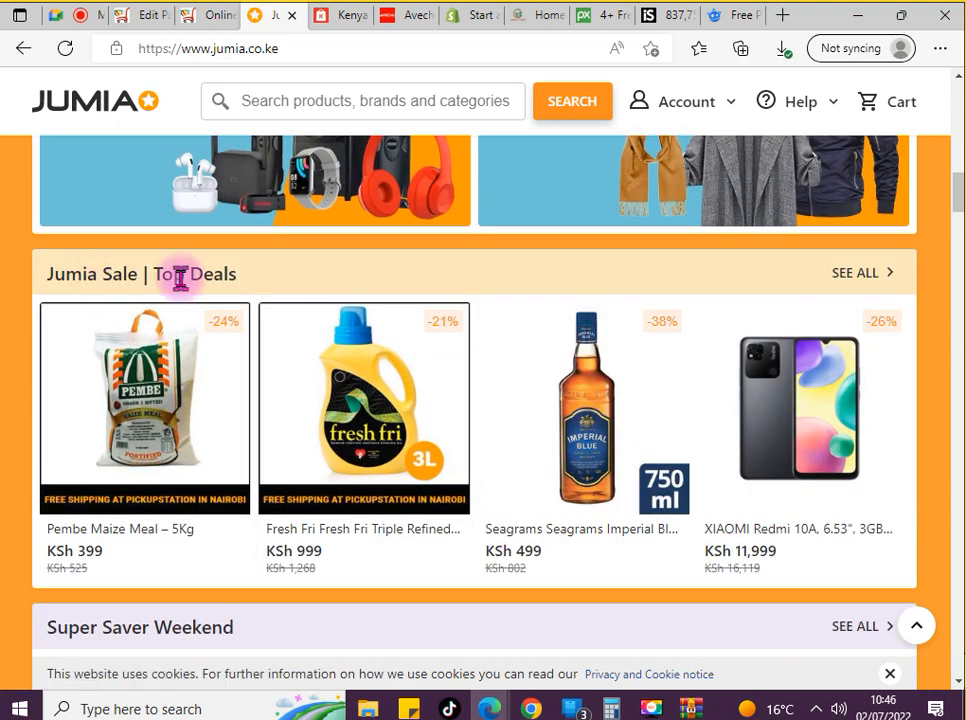
pyautogui.scroll(-4, 345, 310)
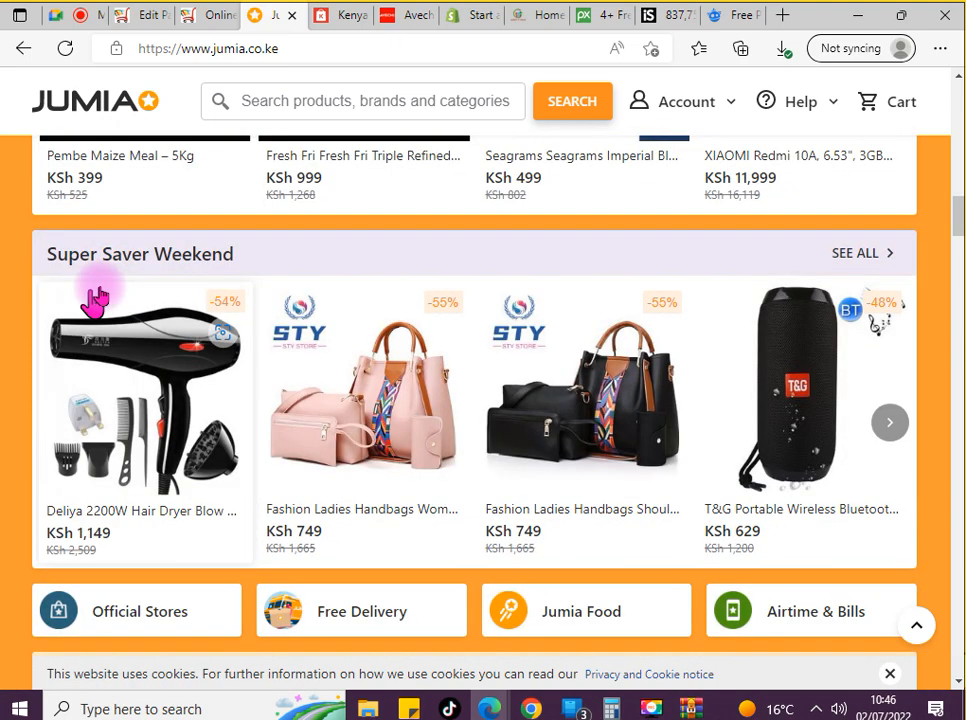
pyautogui.scroll(-3, 657, 363)
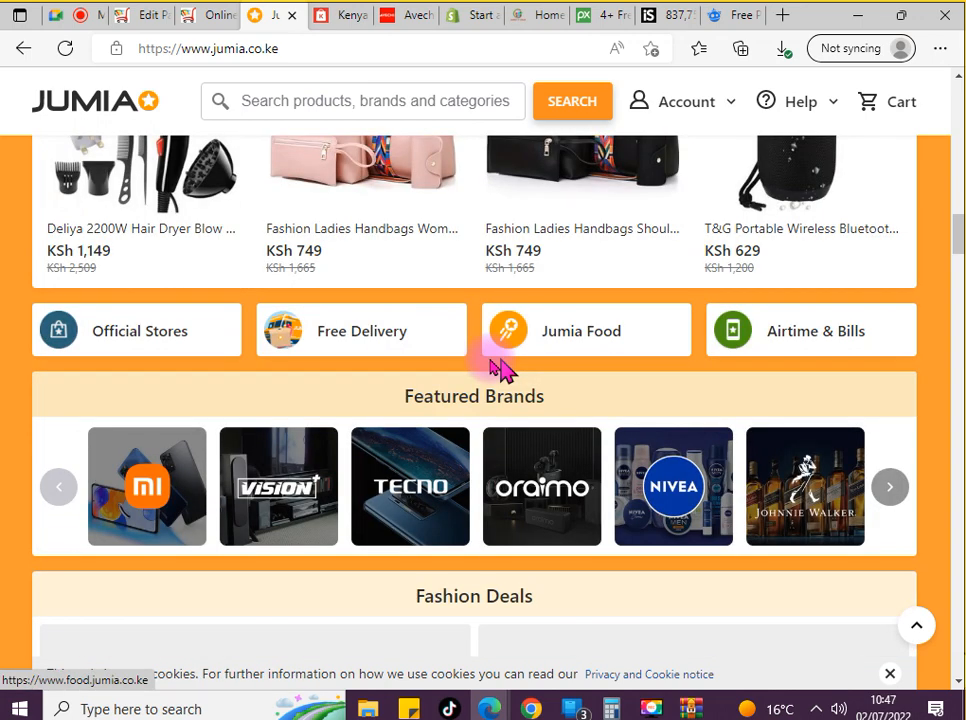
pyautogui.scroll(-2, 500, 368)
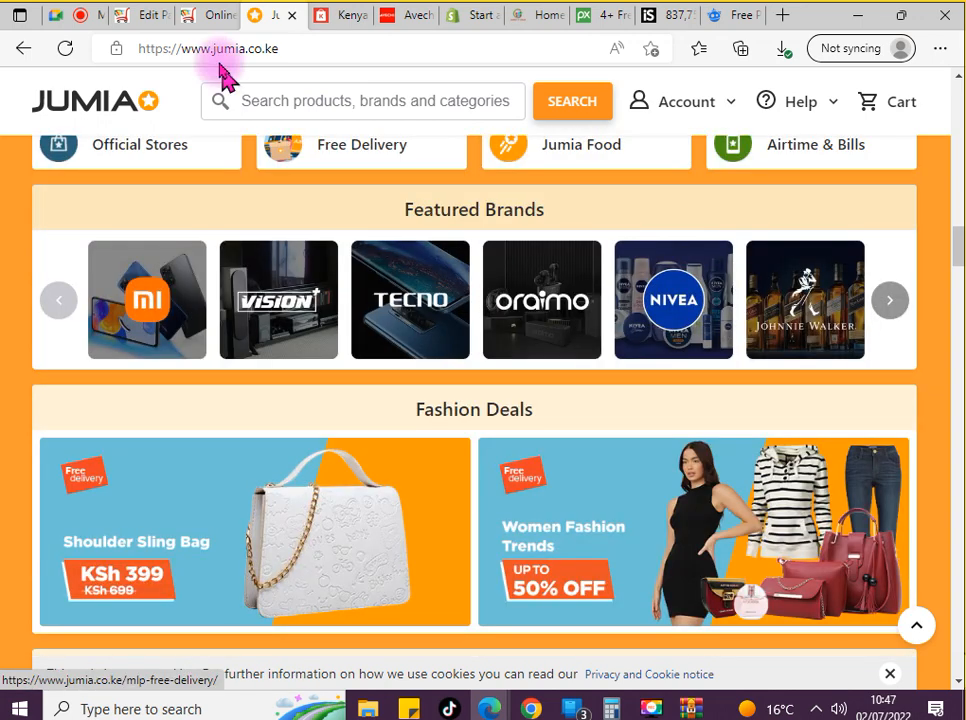
# Step: Set the Featured products element to 3 columns, save it, and reopen Add Element
pyautogui.click(145, 18)
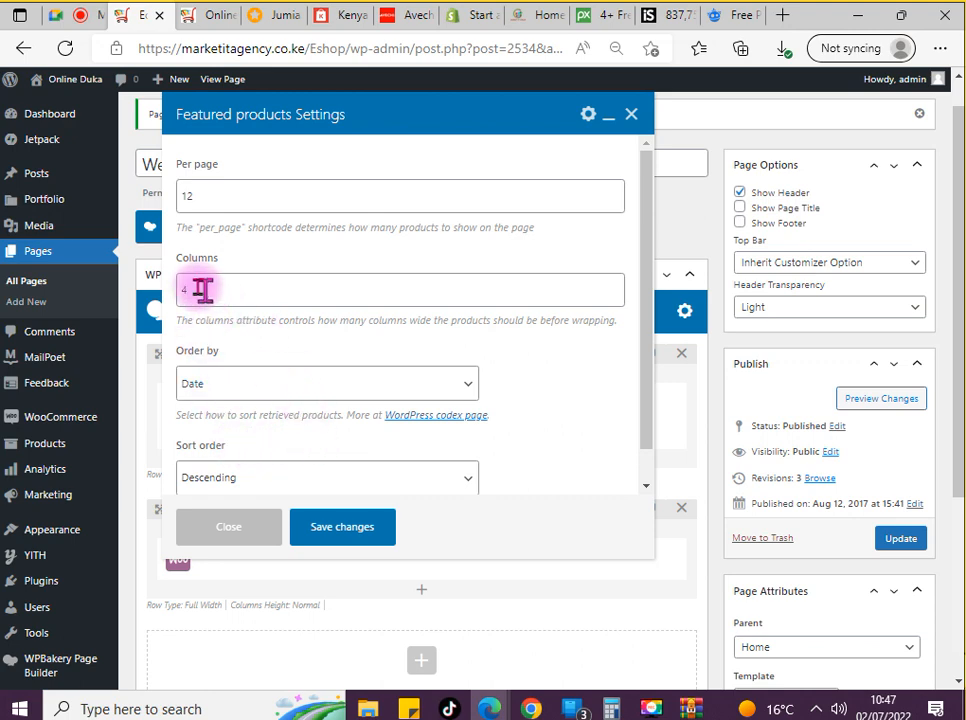
pyautogui.moveTo(202, 290); pyautogui.dragTo(141, 279)
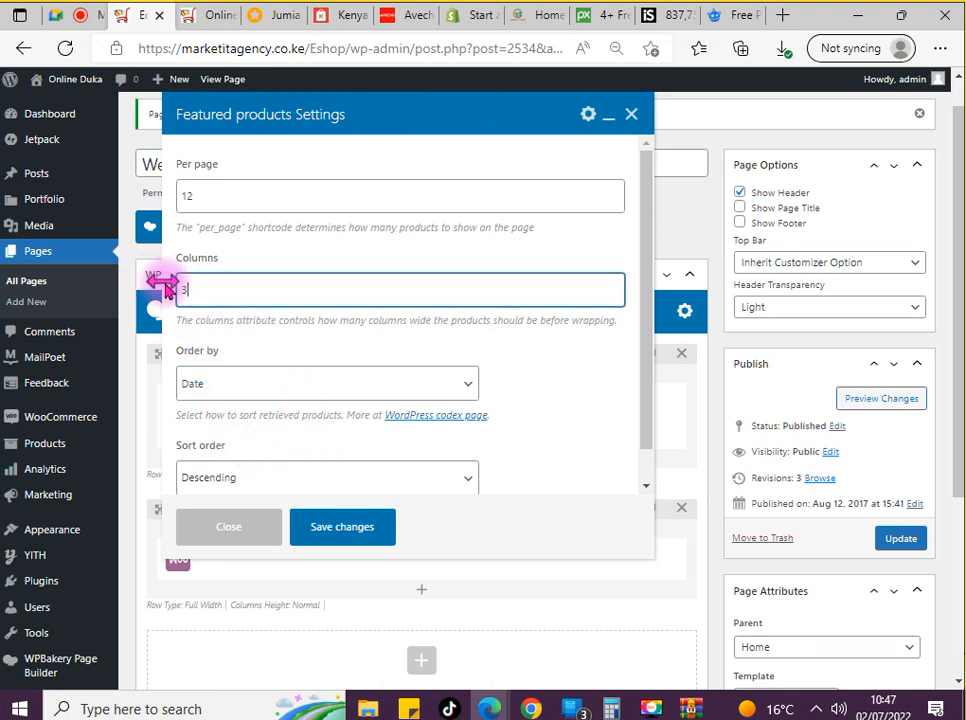
pyautogui.click(342, 527)
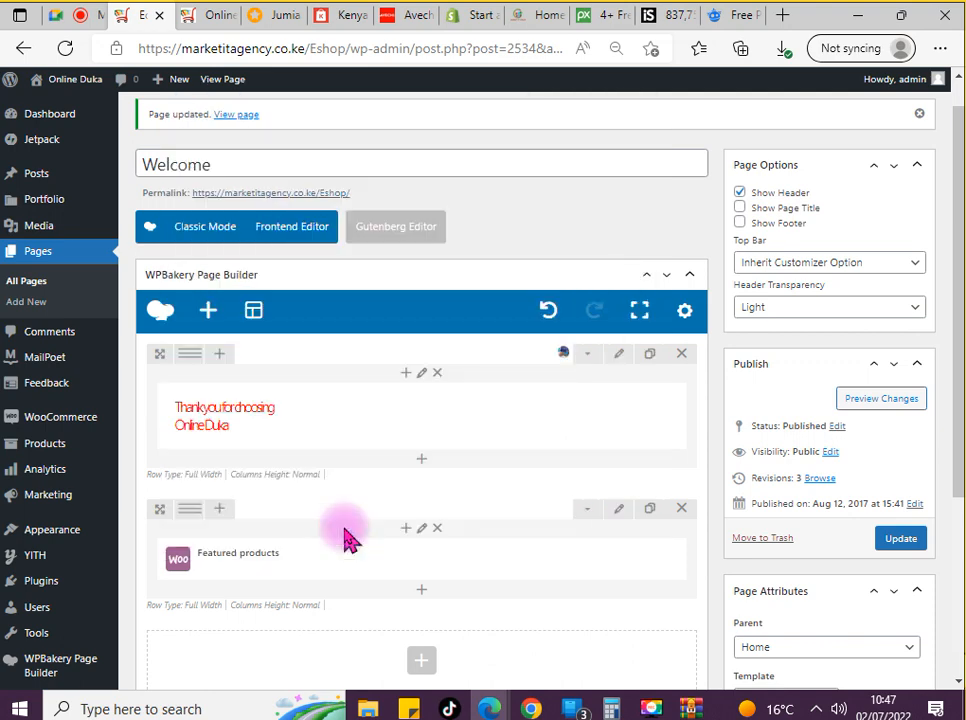
pyautogui.scroll(-5, 343, 538)
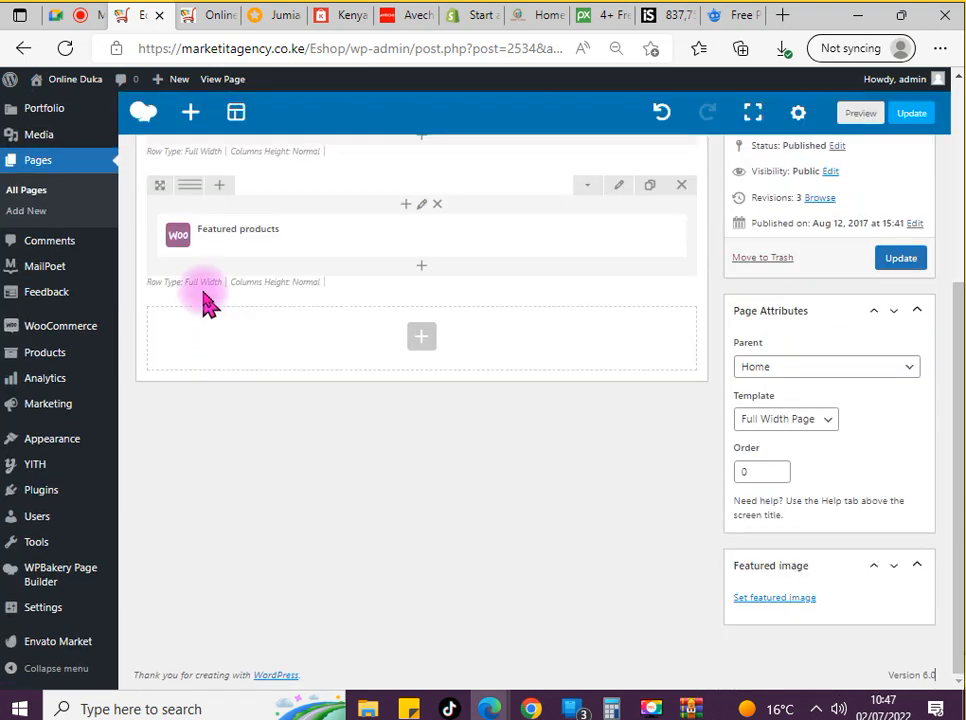
pyautogui.click(420, 270)
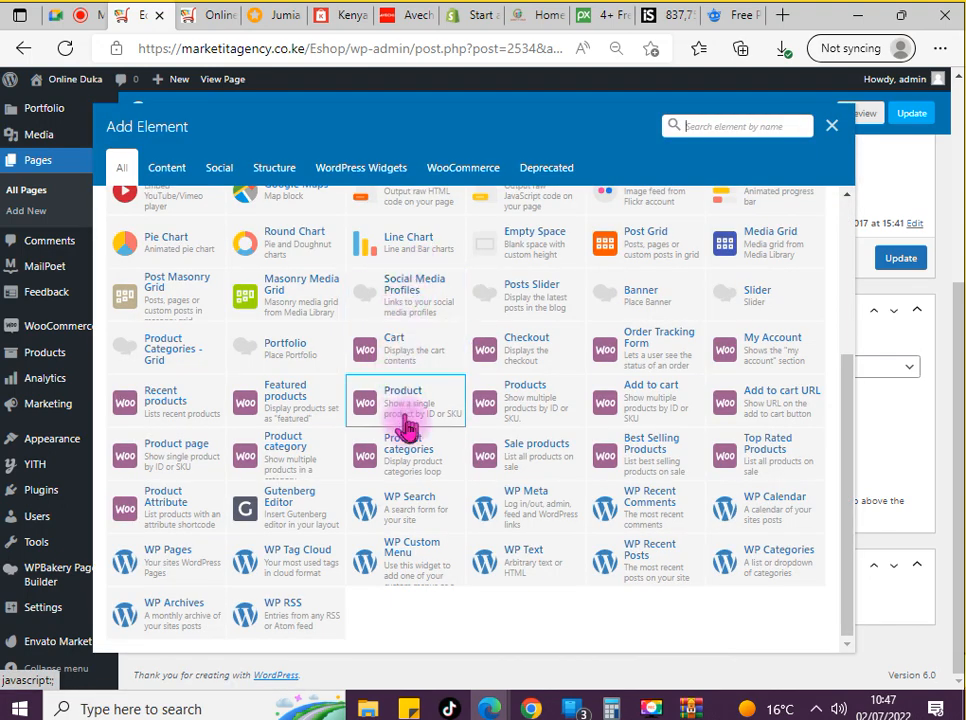
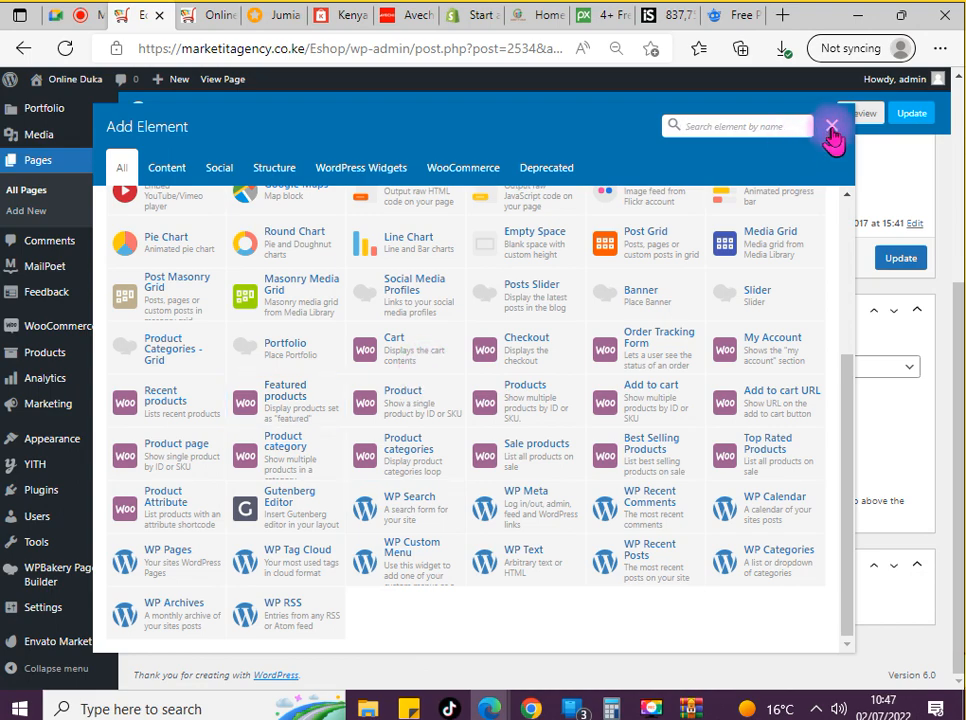
# Step: Add a Product Categories – Grid element to the Welcome page's first row
pyautogui.click(831, 126)
pyautogui.scroll(3, 330, 355)
pyautogui.scroll(2, 313, 360)
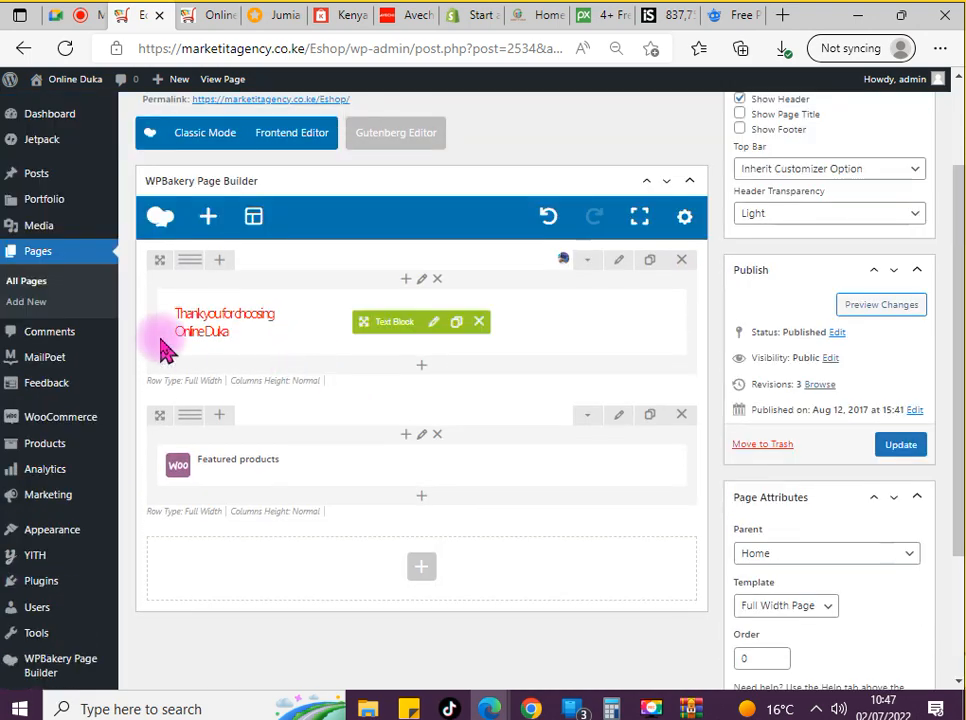
pyautogui.click(425, 372)
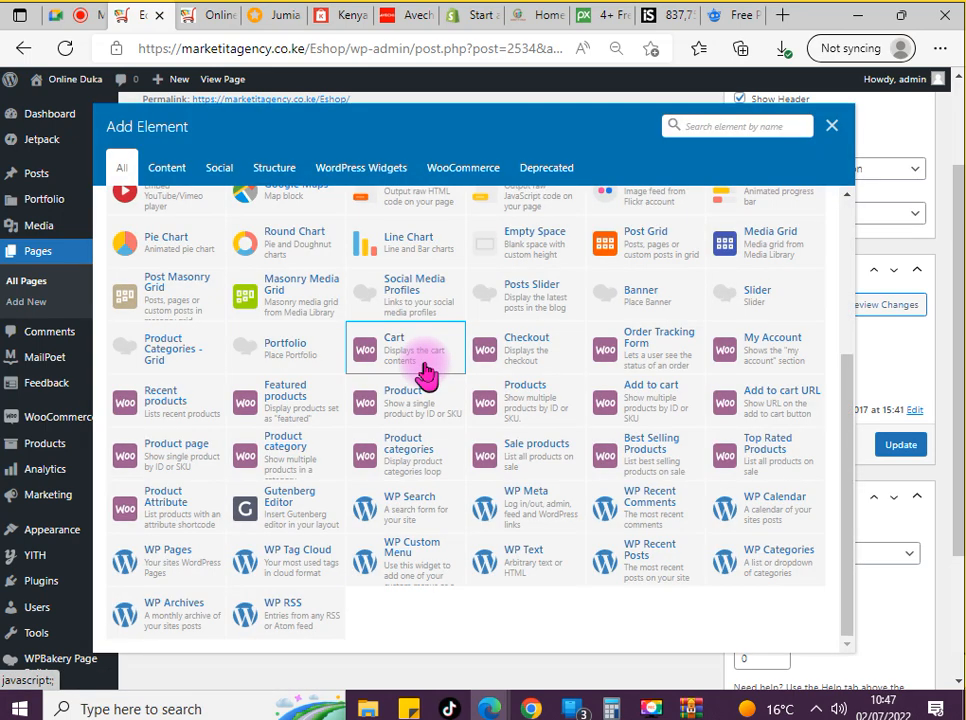
pyautogui.click(176, 358)
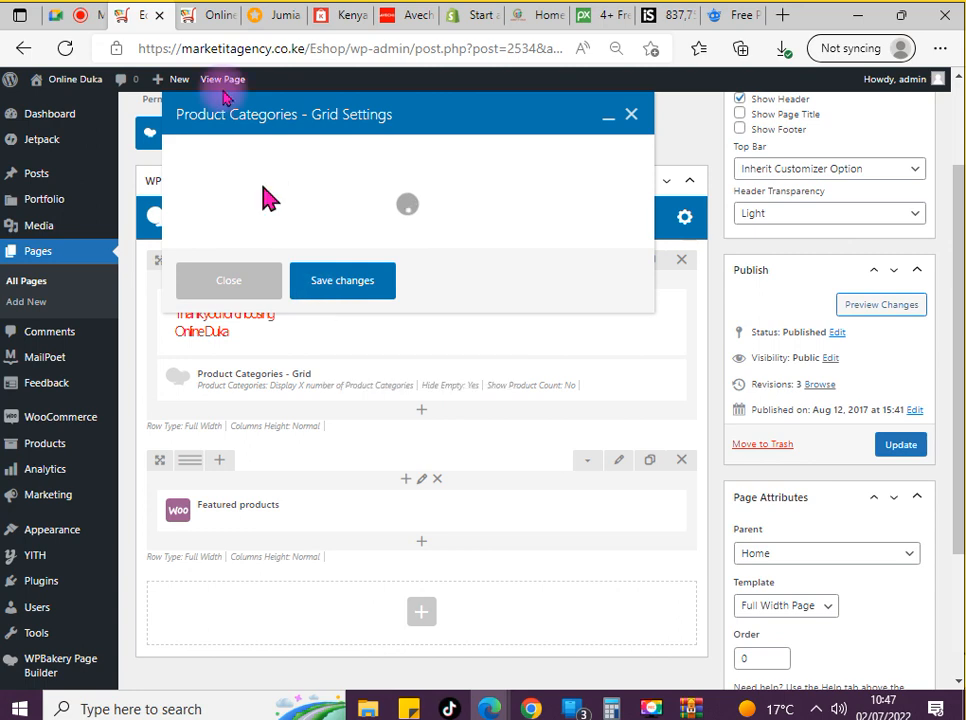
pyautogui.click(216, 16)
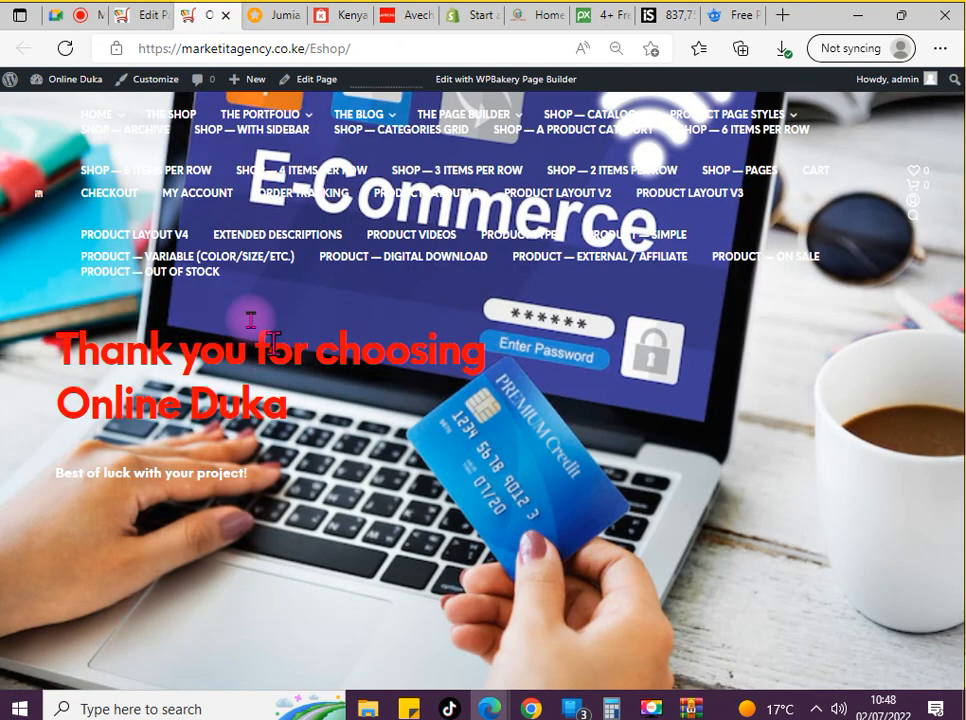
pyautogui.click(150, 18)
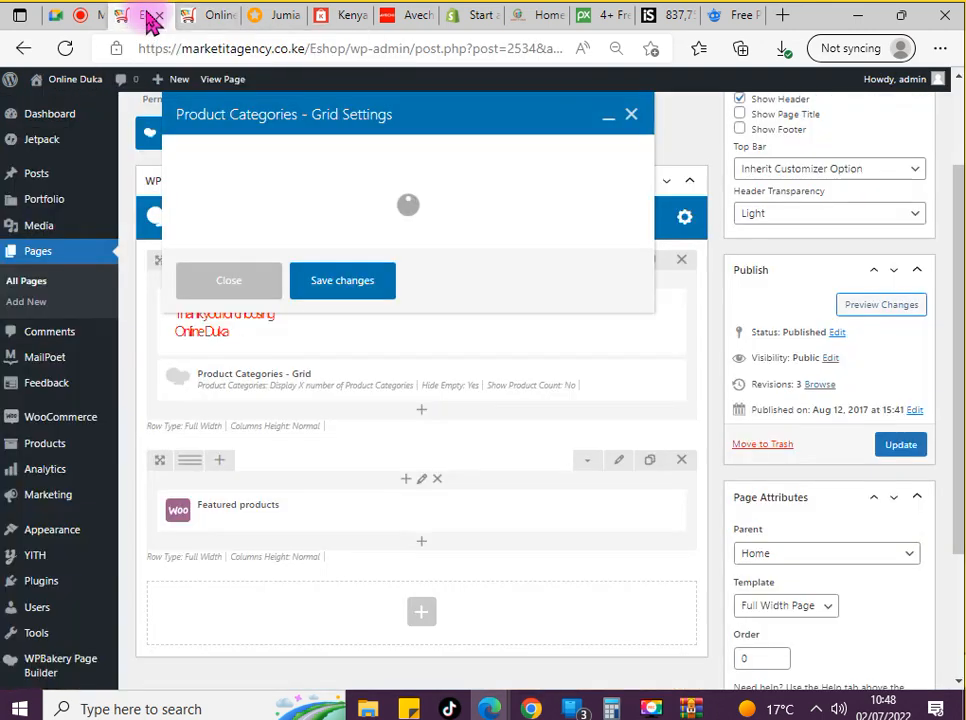
# Step: Set the grid to show 5 parent categories only and save its settings
pyautogui.click(252, 280)
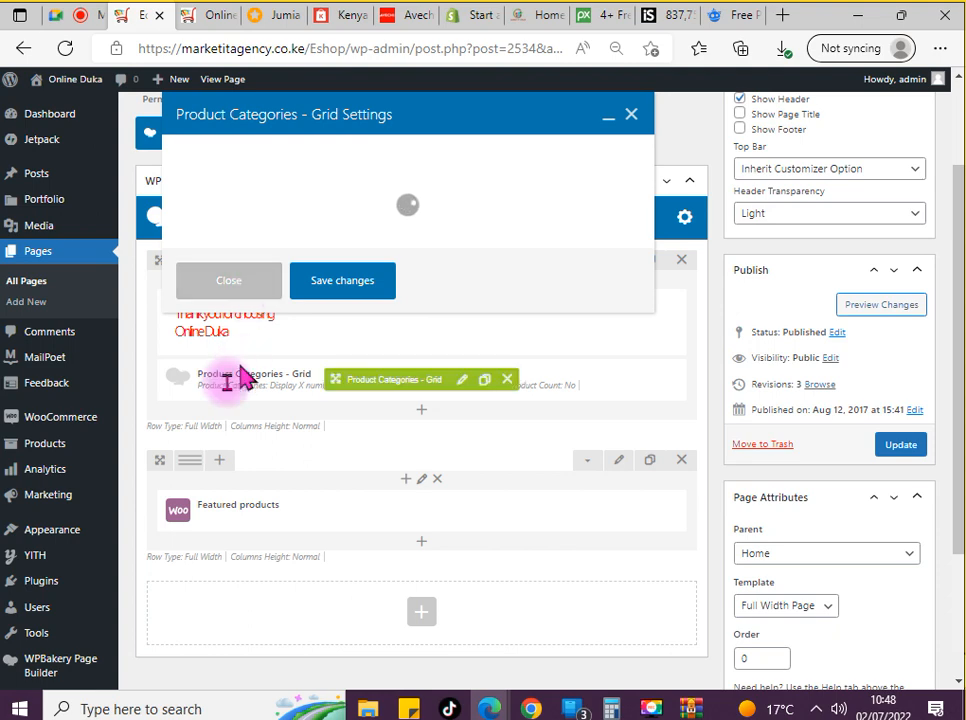
pyautogui.scroll(2, 264, 348)
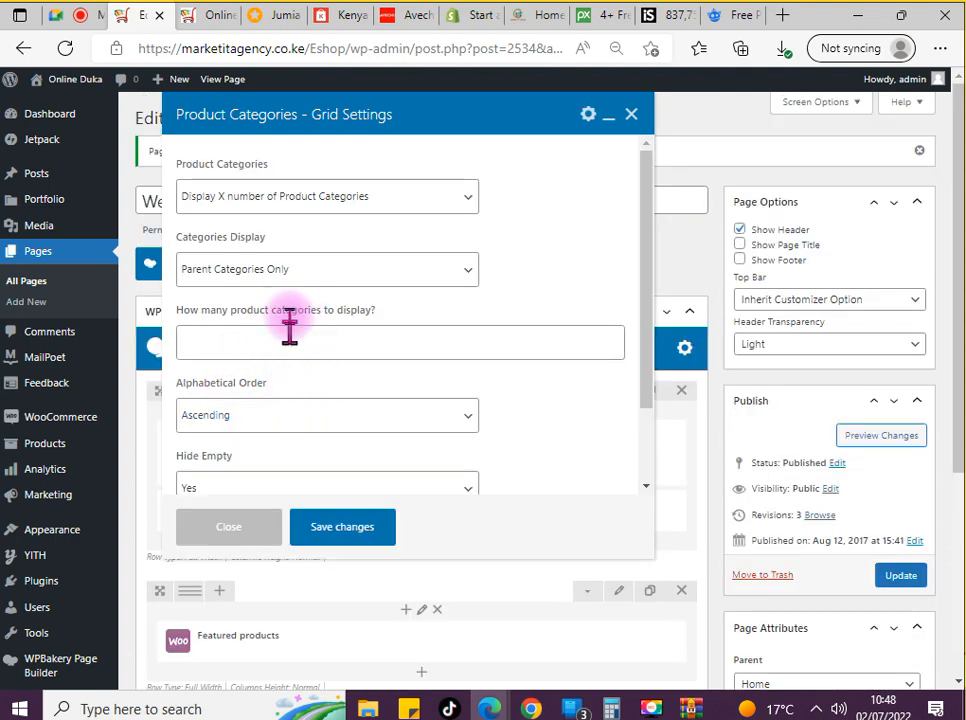
pyautogui.click(290, 276)
pyautogui.click(290, 276)
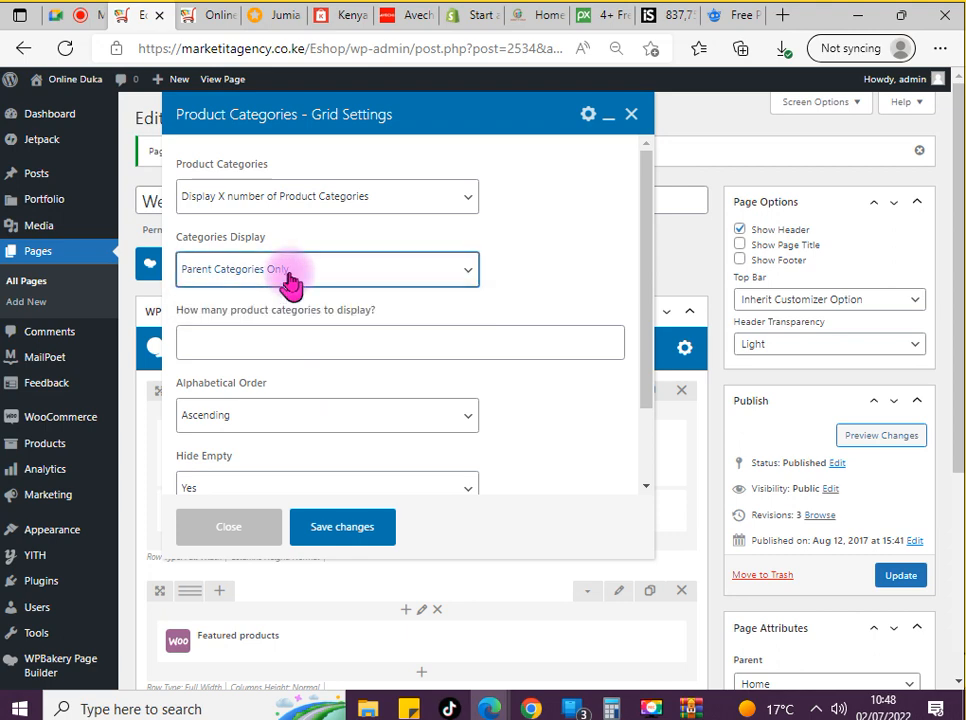
pyautogui.click(263, 205)
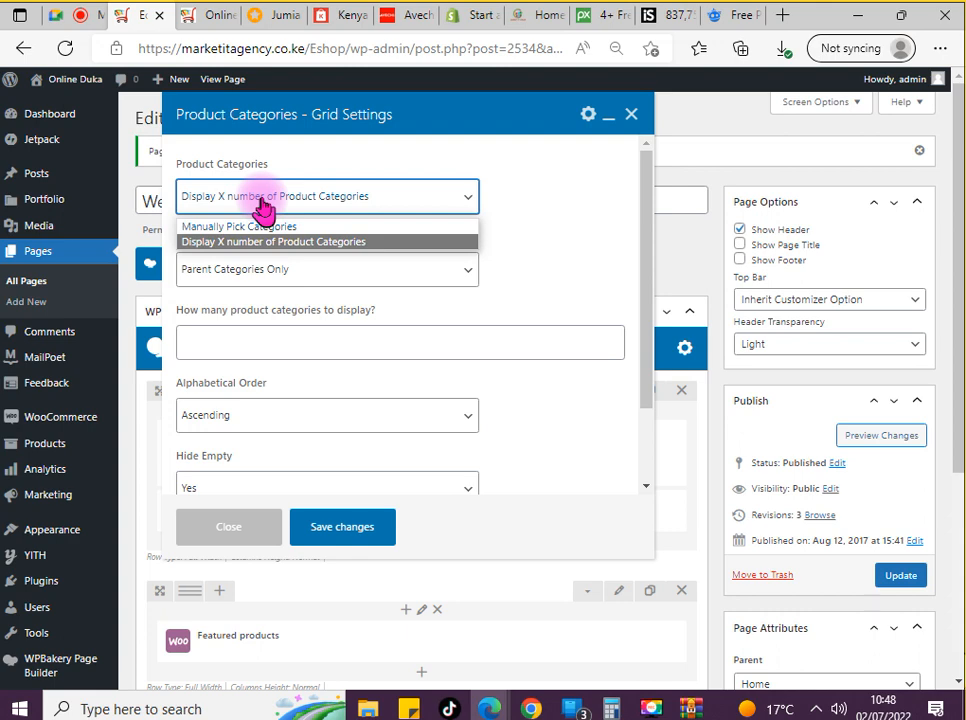
pyautogui.click(263, 205)
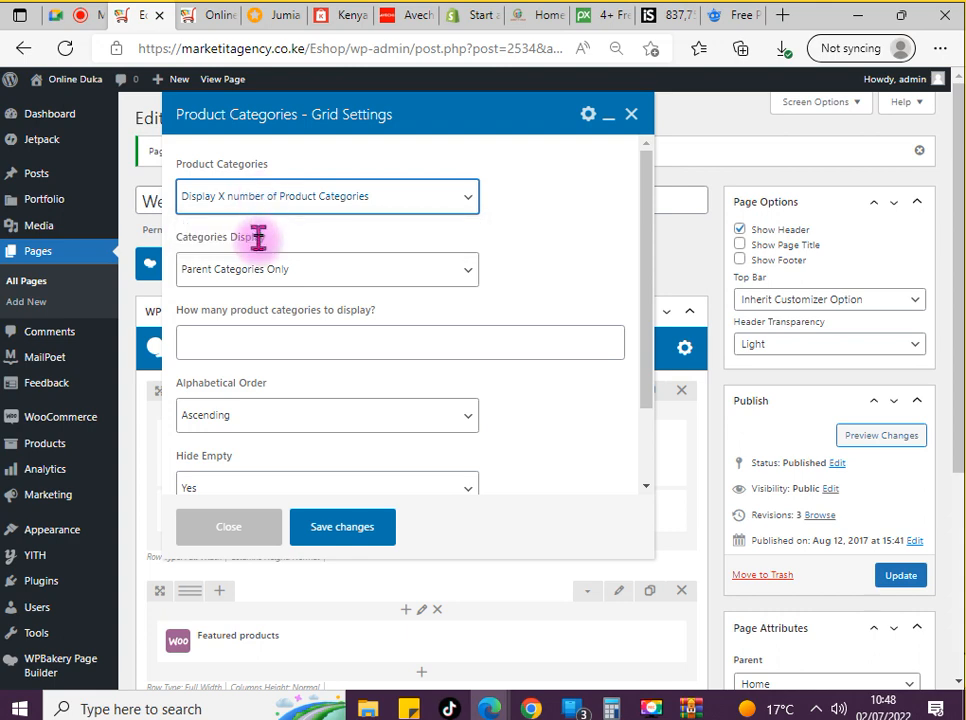
pyautogui.click(226, 341)
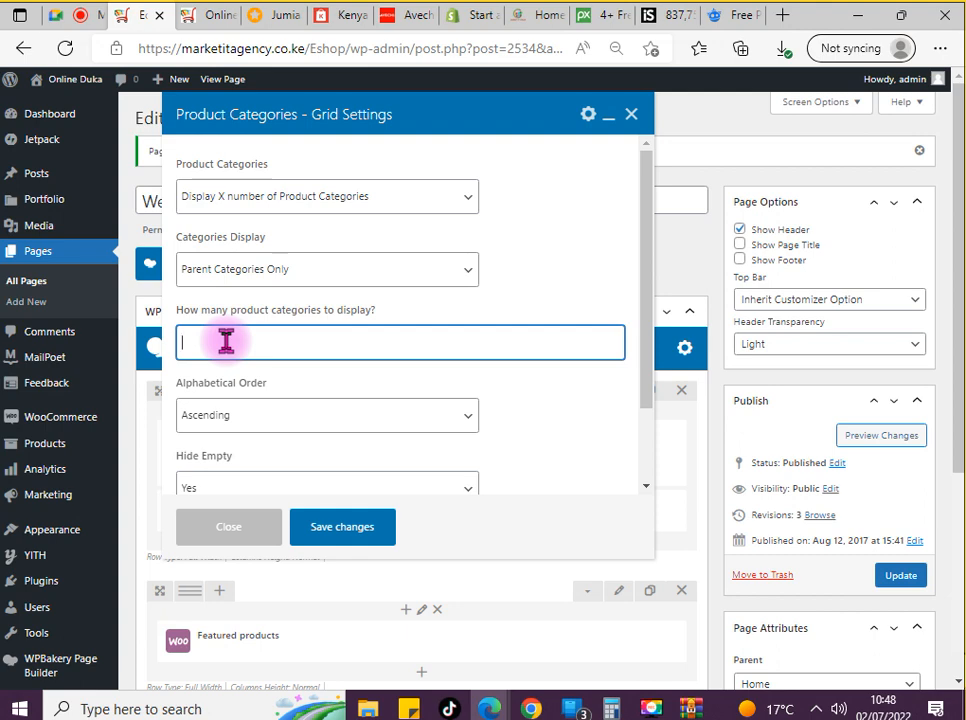
pyautogui.scroll(-1, 229, 341)
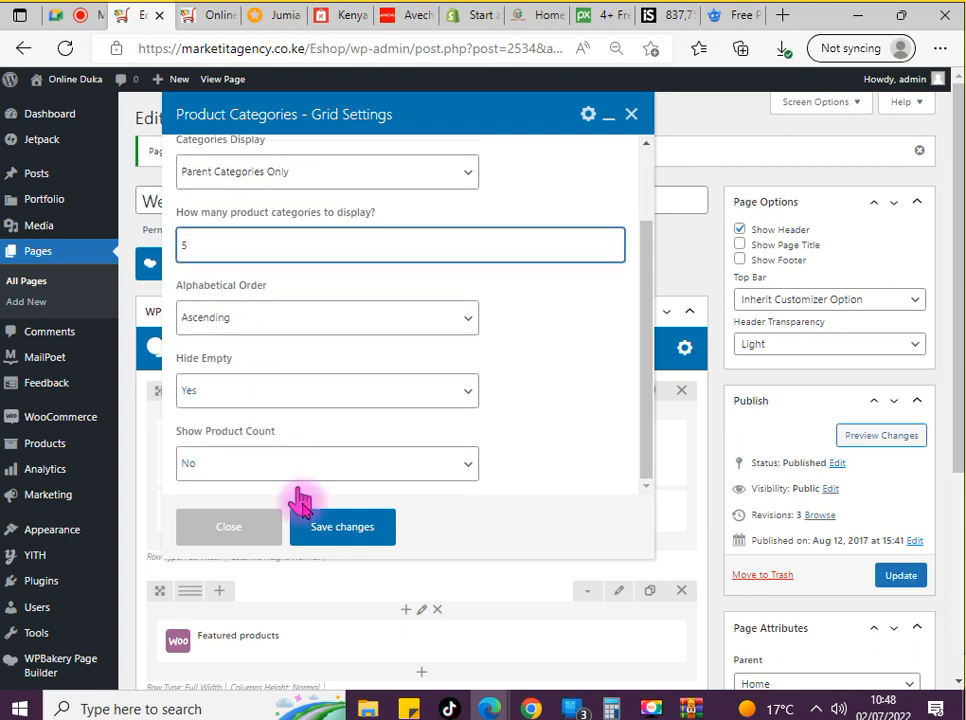
pyautogui.click(340, 532)
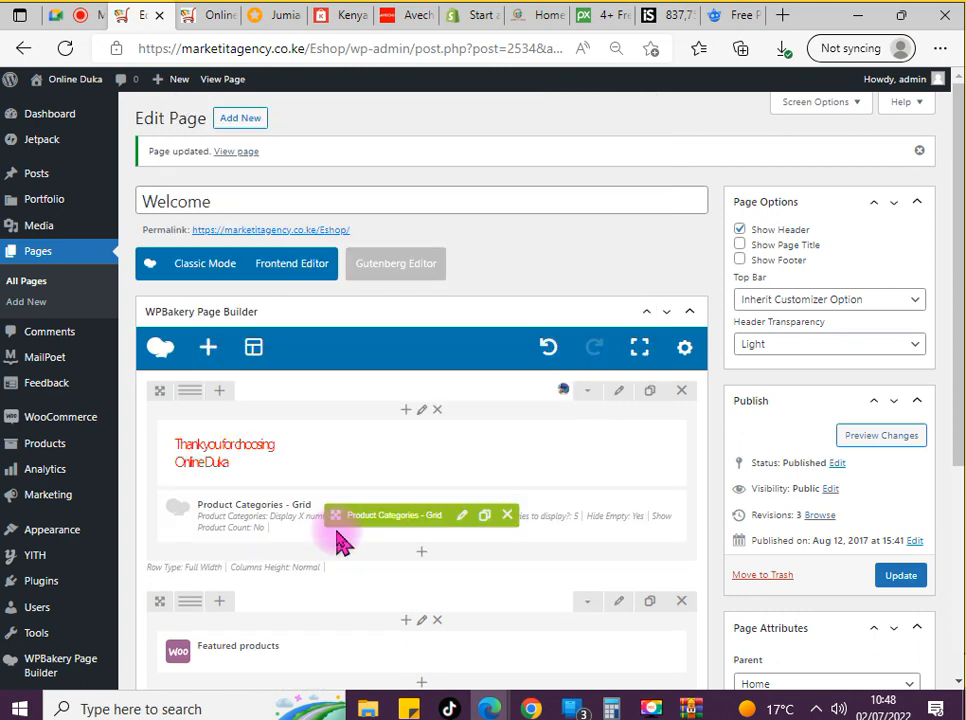
# Step: Update the Welcome page to save the new category grid
pyautogui.scroll(-2, 340, 540)
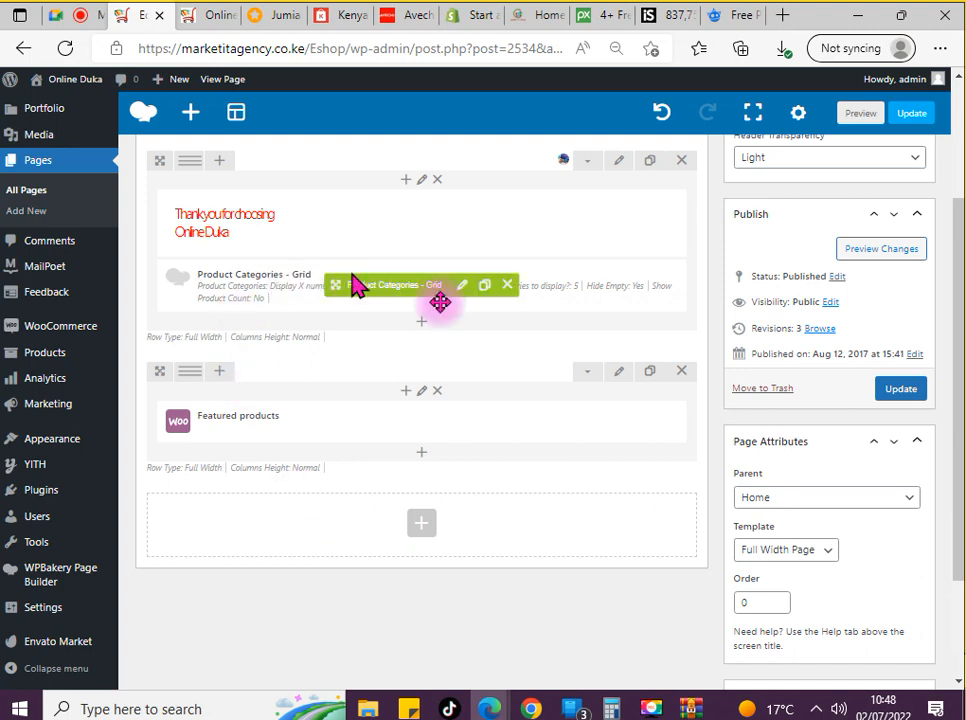
pyautogui.scroll(2, 658, 371)
pyautogui.scroll(-3, 890, 450)
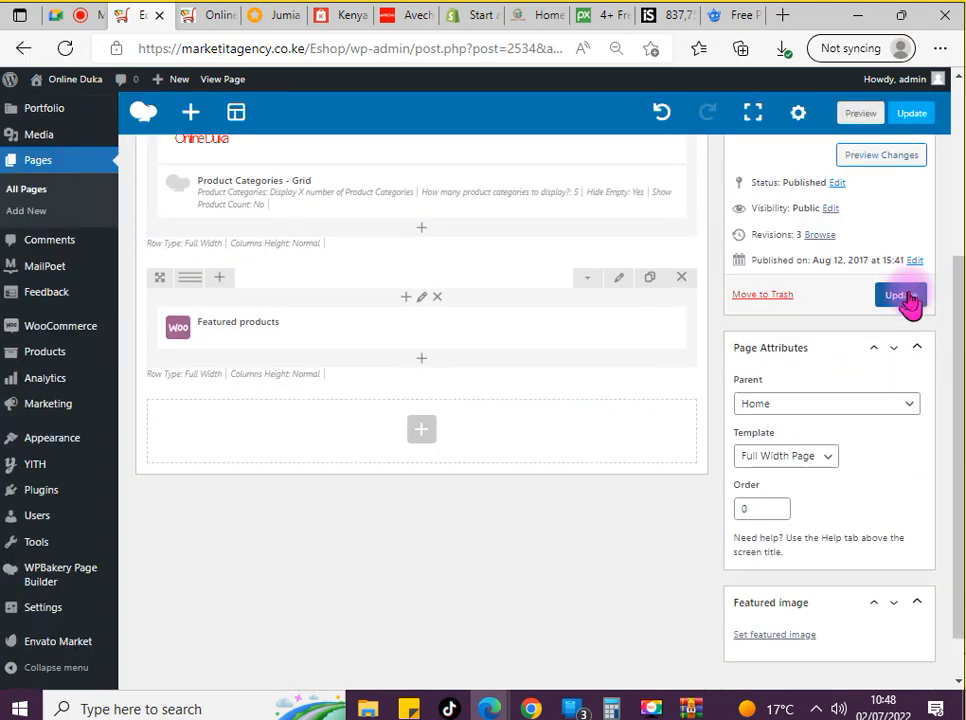
pyautogui.click(905, 296)
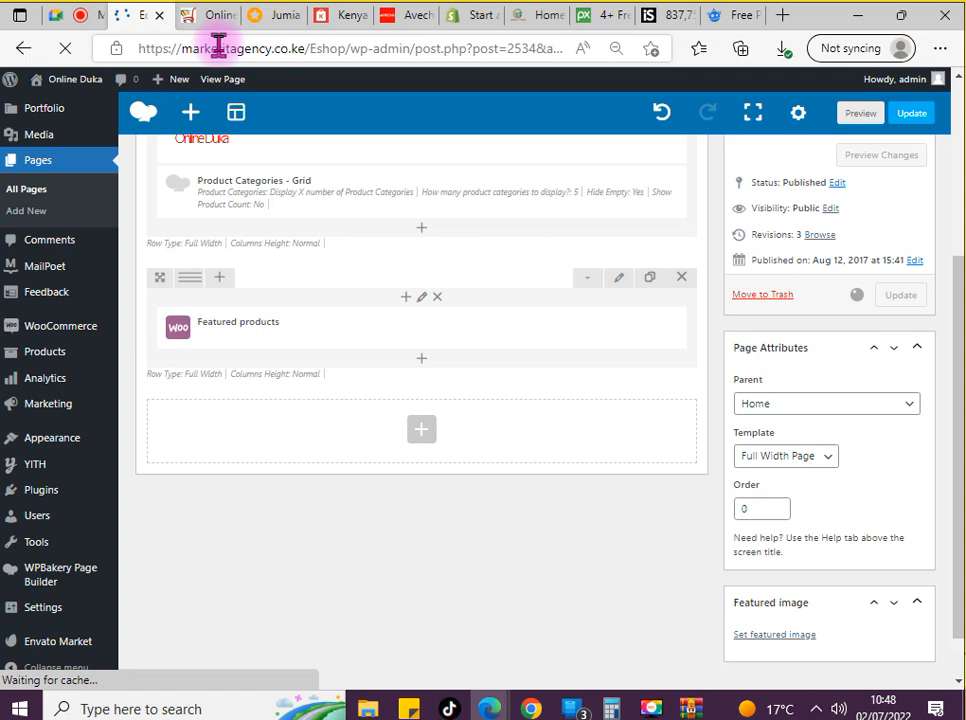
# Step: Review the Categories Grid, Gifts and Women tiles on the live Online Duka shop, then return
pyautogui.click(214, 15)
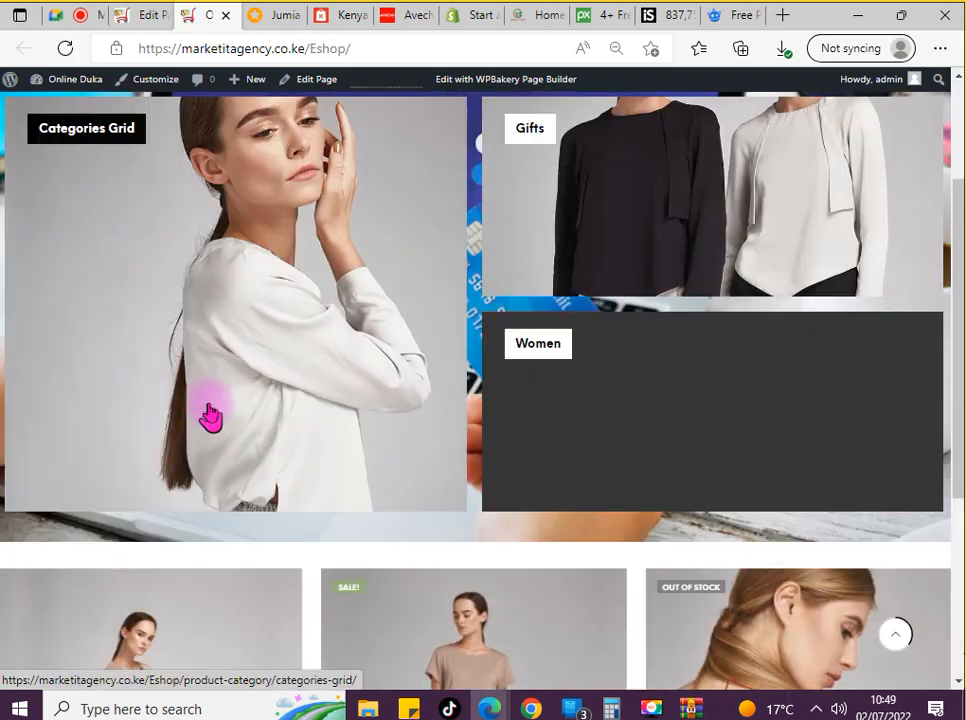
pyautogui.scroll(2, 213, 410)
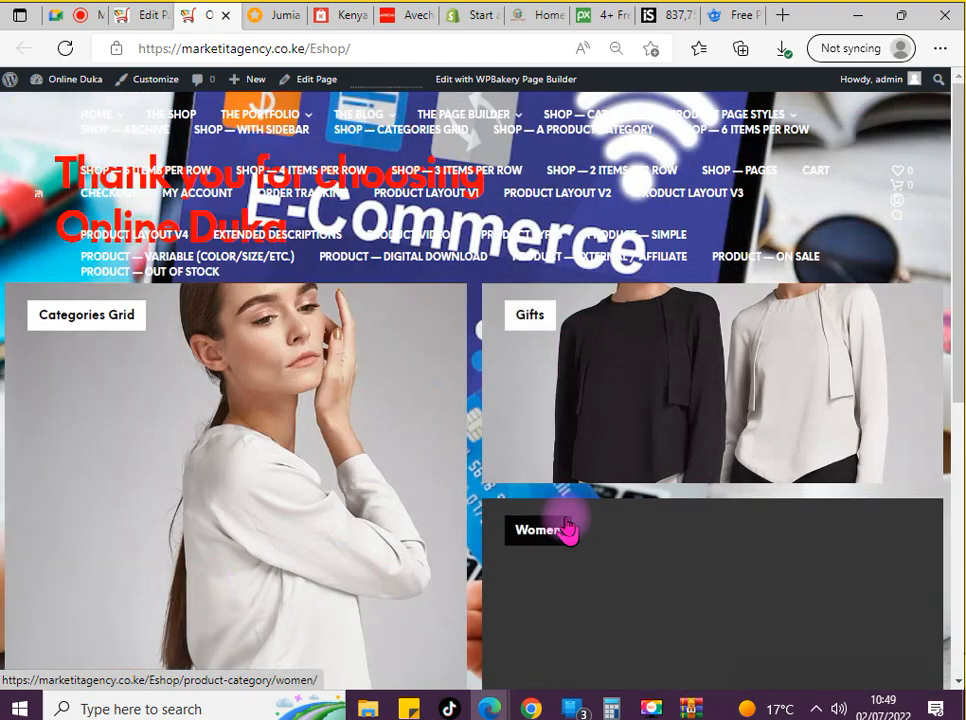
pyautogui.scroll(-4, 566, 528)
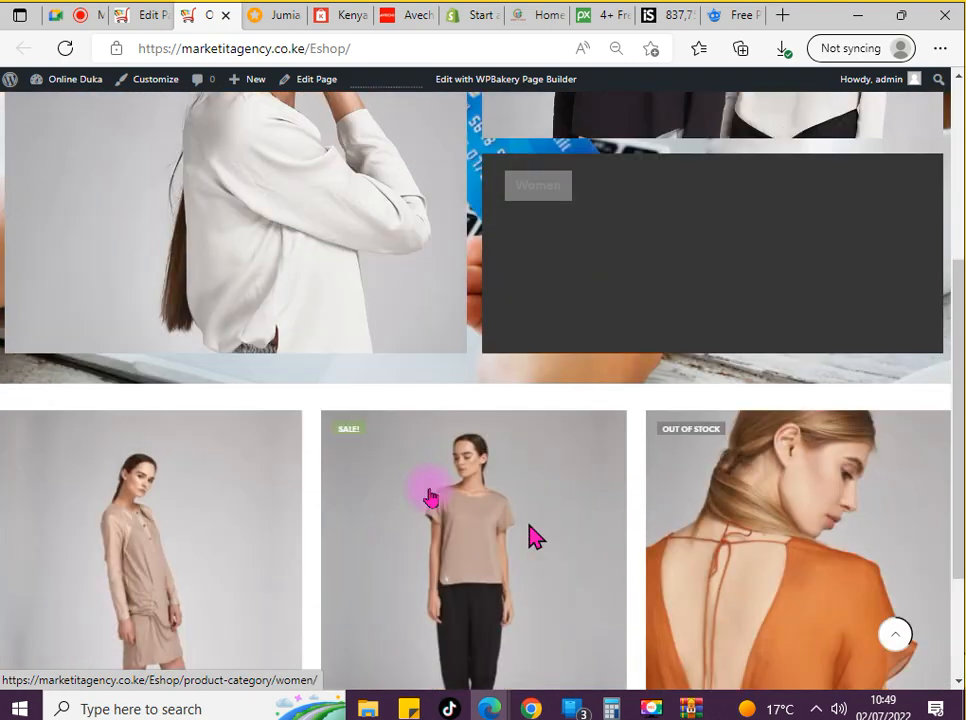
pyautogui.scroll(-2, 430, 497)
pyautogui.scroll(-1, 186, 412)
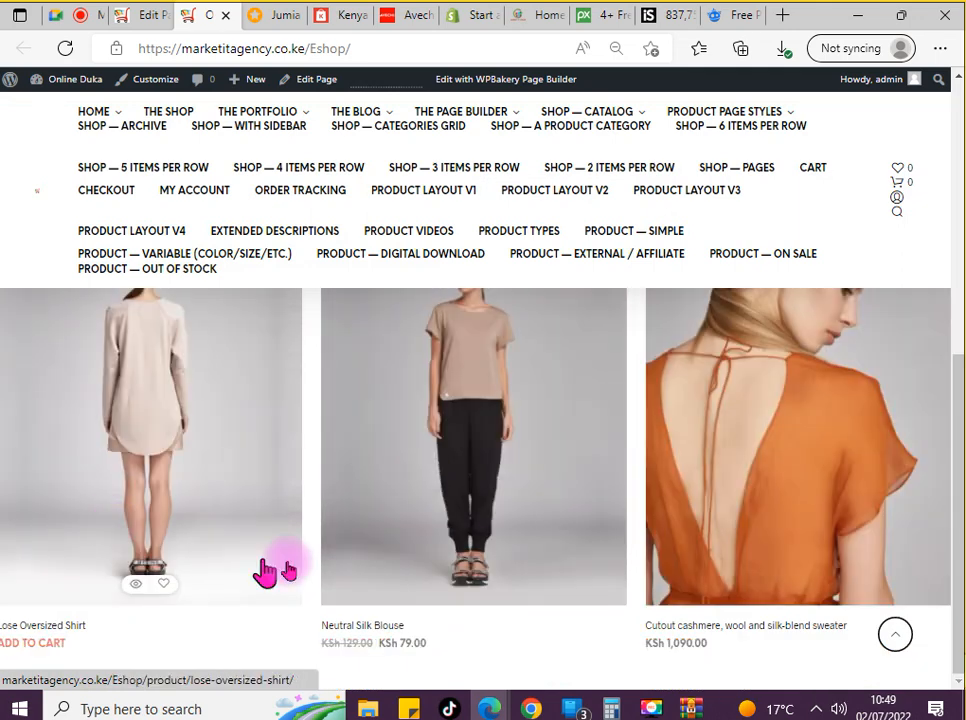
pyautogui.scroll(3, 845, 520)
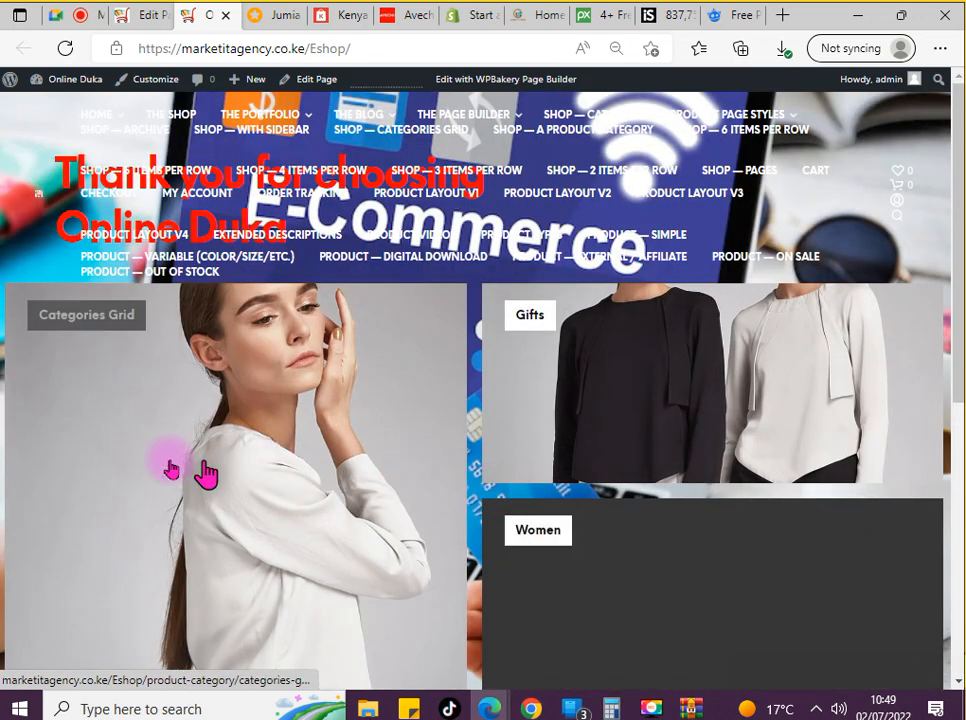
pyautogui.scroll(-2, 165, 470)
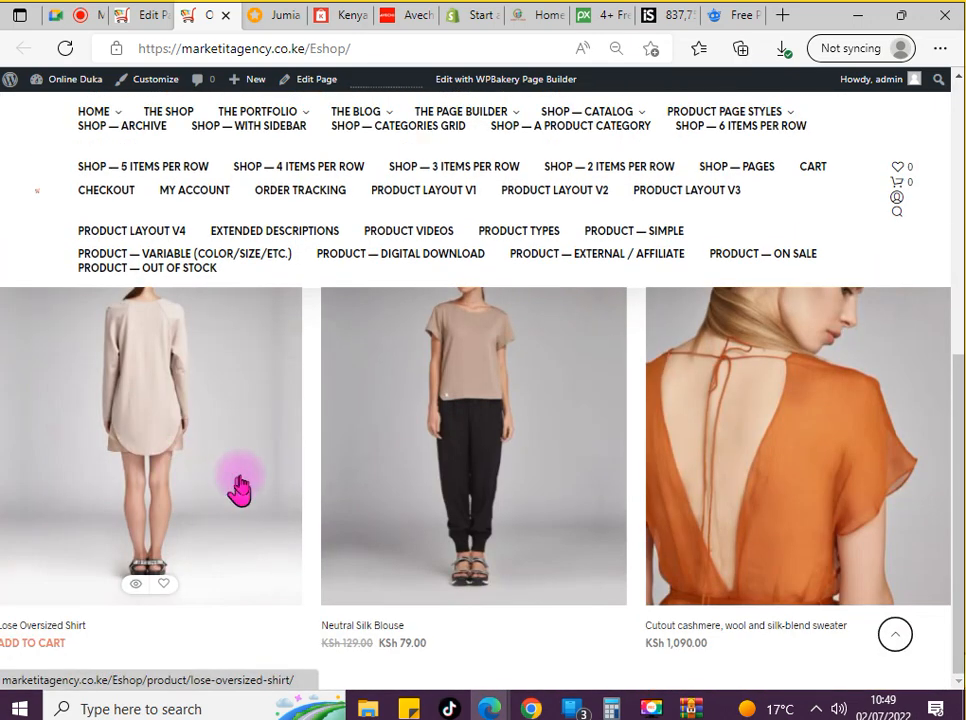
pyautogui.hotkey('ctrl', 'shift', 'Tab')
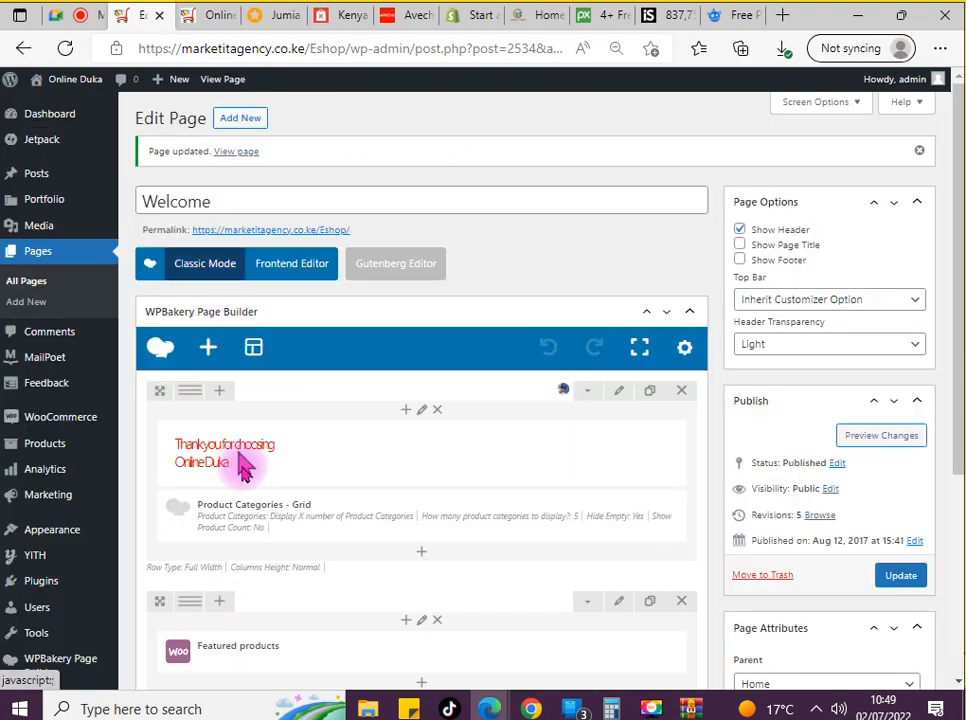
# Step: Add a WP Search element to the Welcome page's empty row, then bring up the Jumia tab
pyautogui.scroll(-3, 240, 455)
pyautogui.click(421, 437)
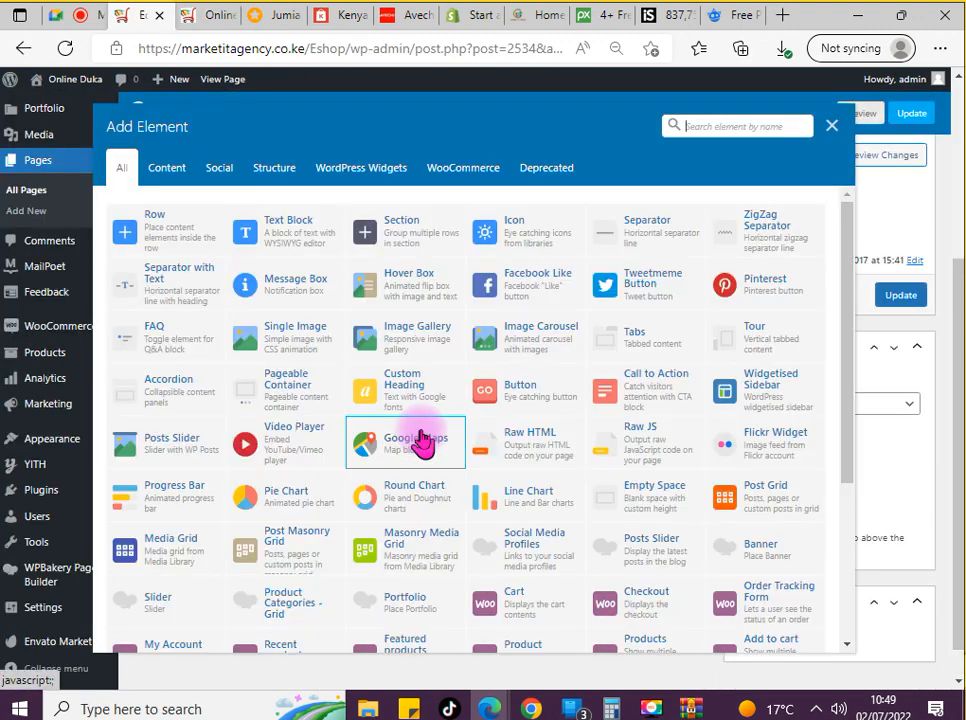
pyautogui.scroll(-3, 380, 495)
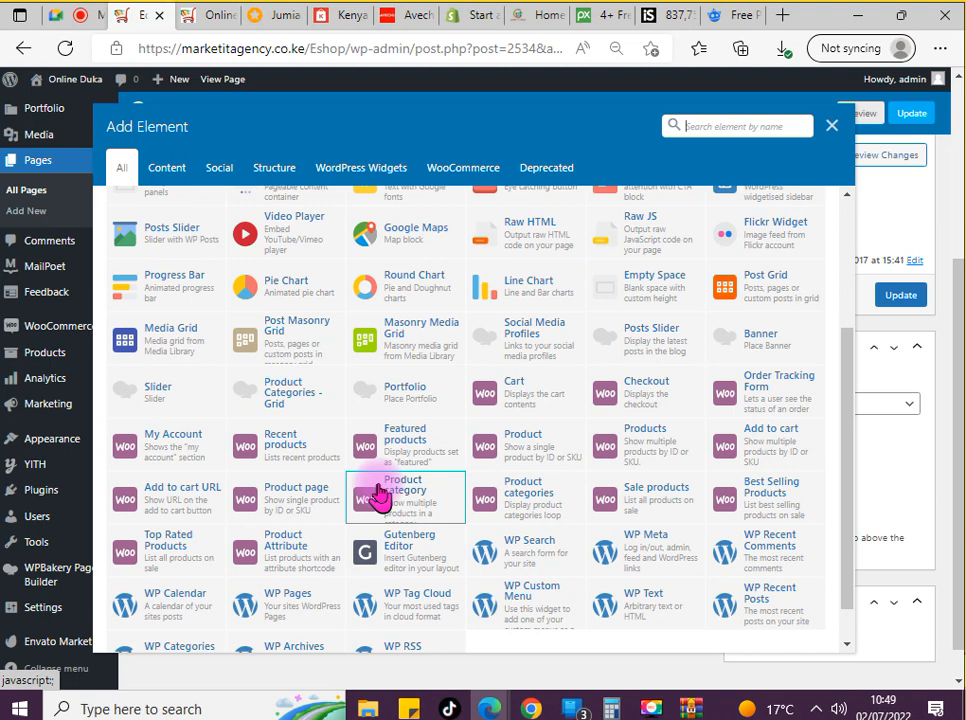
pyautogui.scroll(-1, 420, 500)
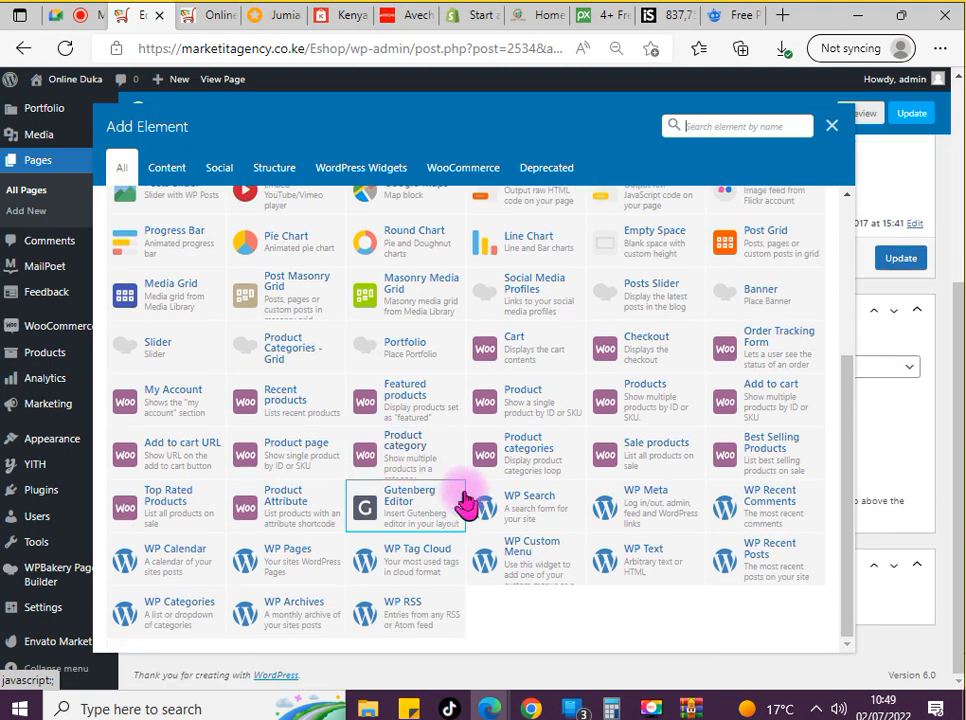
pyautogui.click(530, 510)
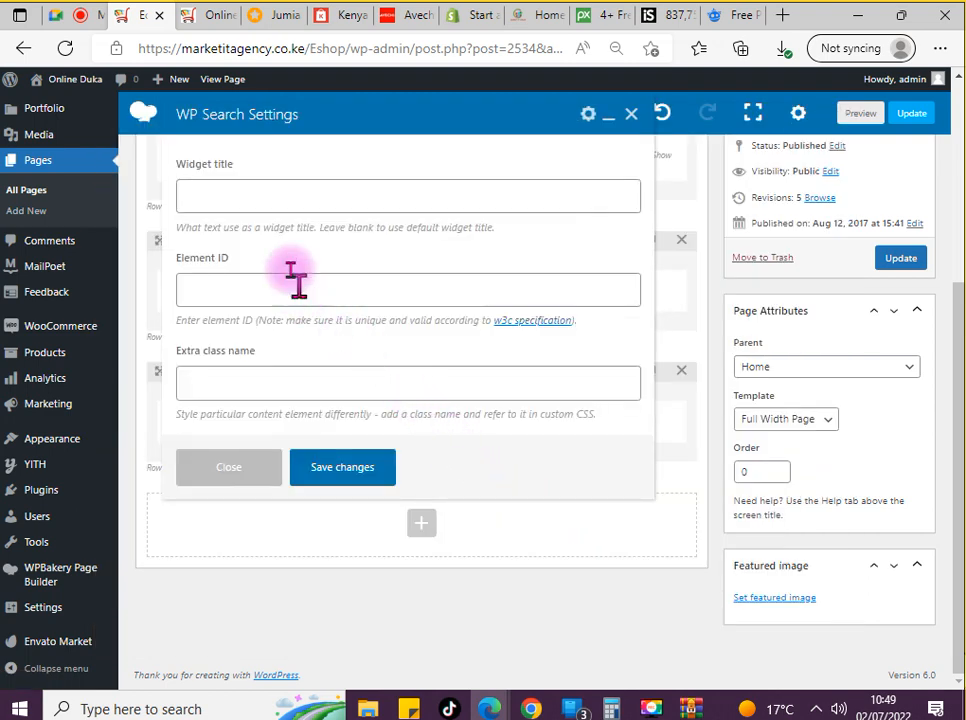
pyautogui.click(216, 196)
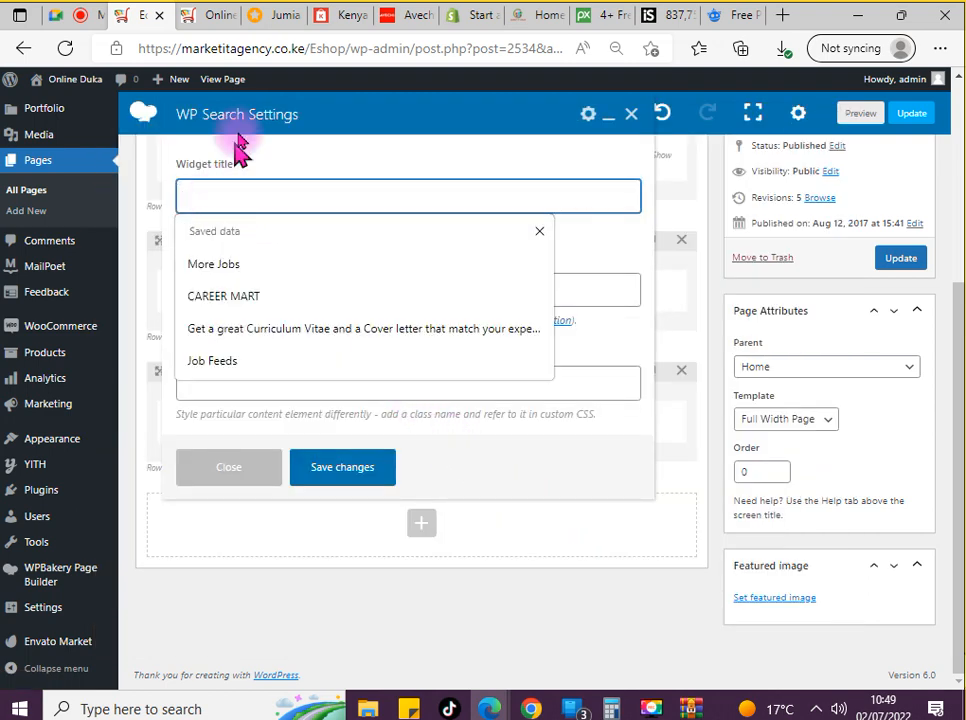
pyautogui.click(270, 18)
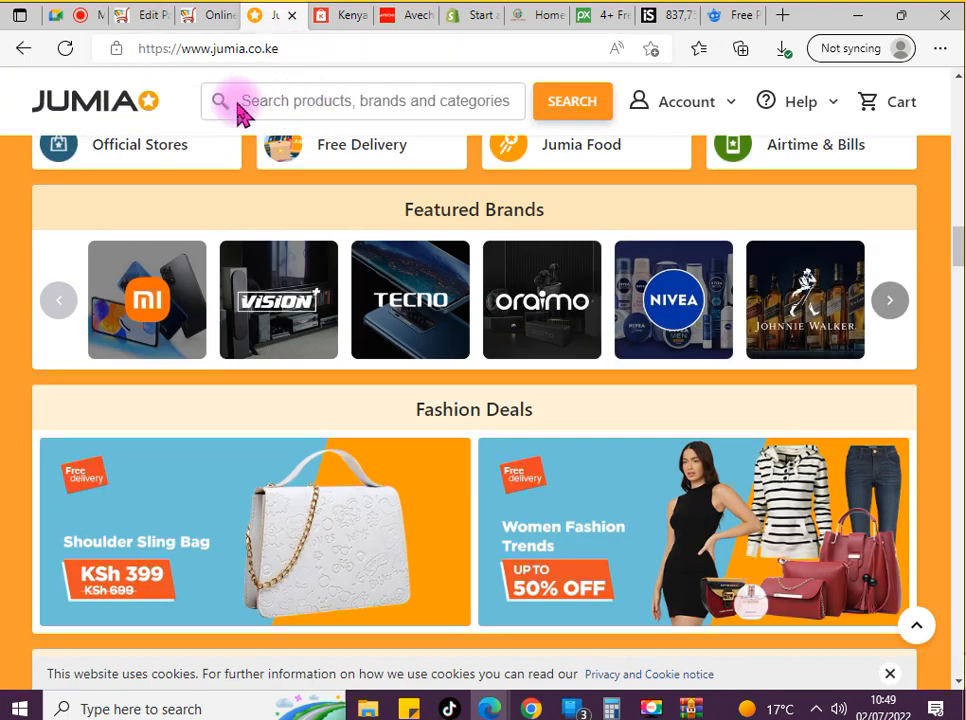
# Step: Check Jumia's product search box, then go back to the WP Search settings dialog
pyautogui.click(500, 108)
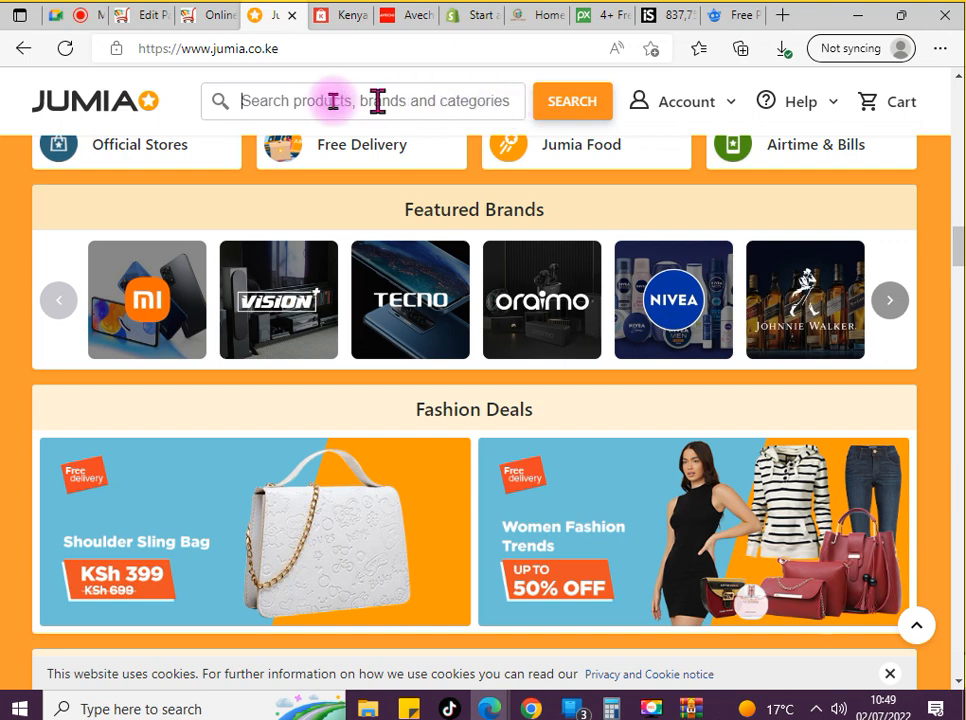
pyautogui.click(212, 24)
pyautogui.click(152, 24)
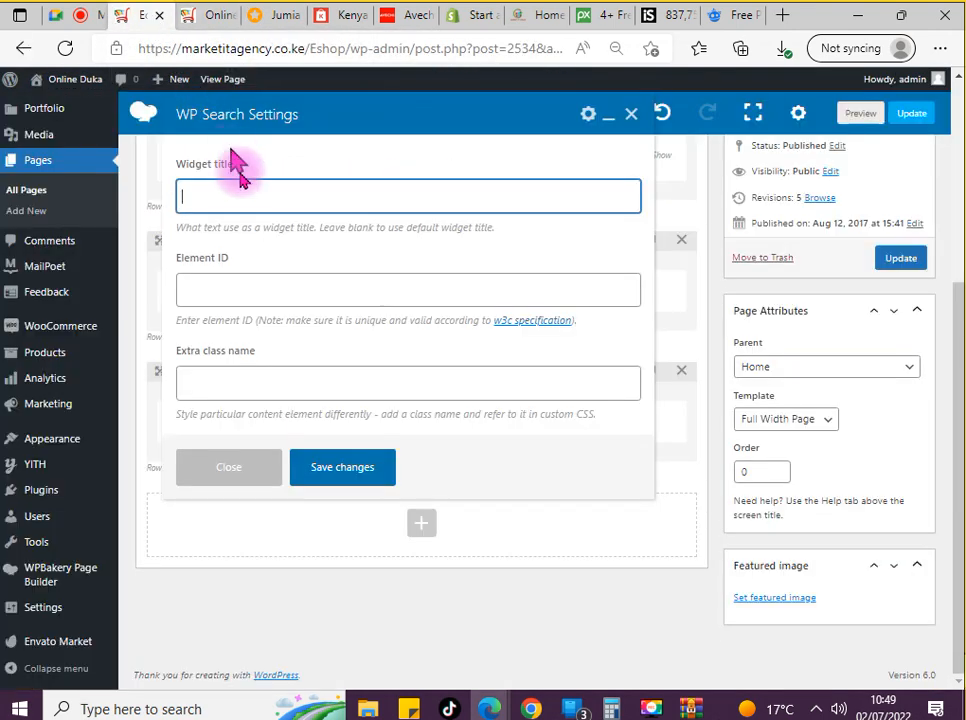
# Step: Title the WP Search widget 'Search for Product Easily' and save it
pyautogui.click(217, 187)
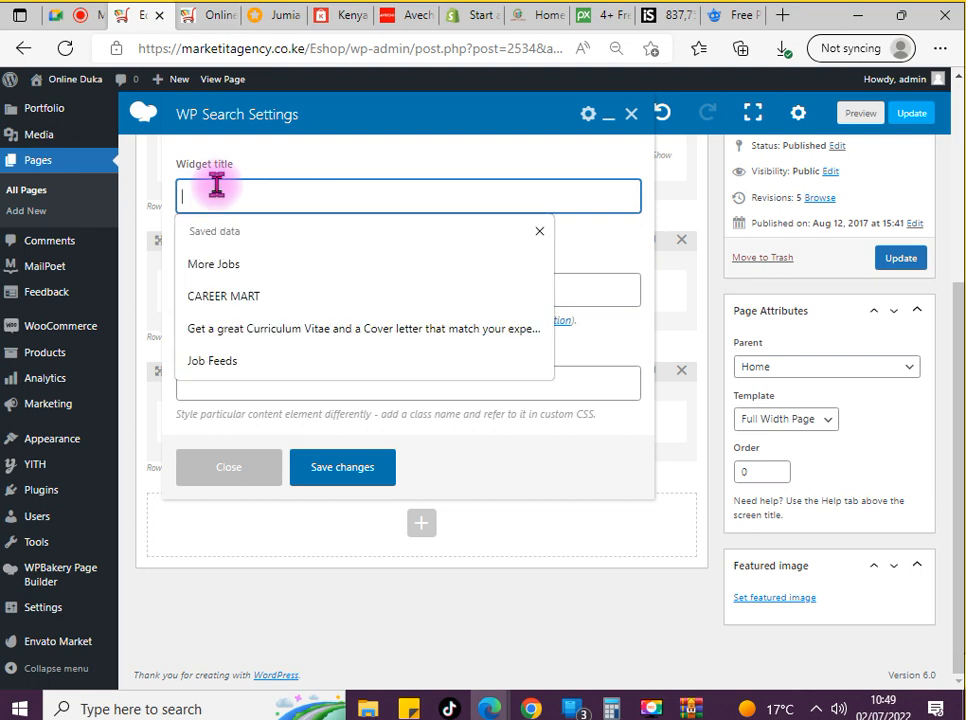
pyautogui.write('Searc')
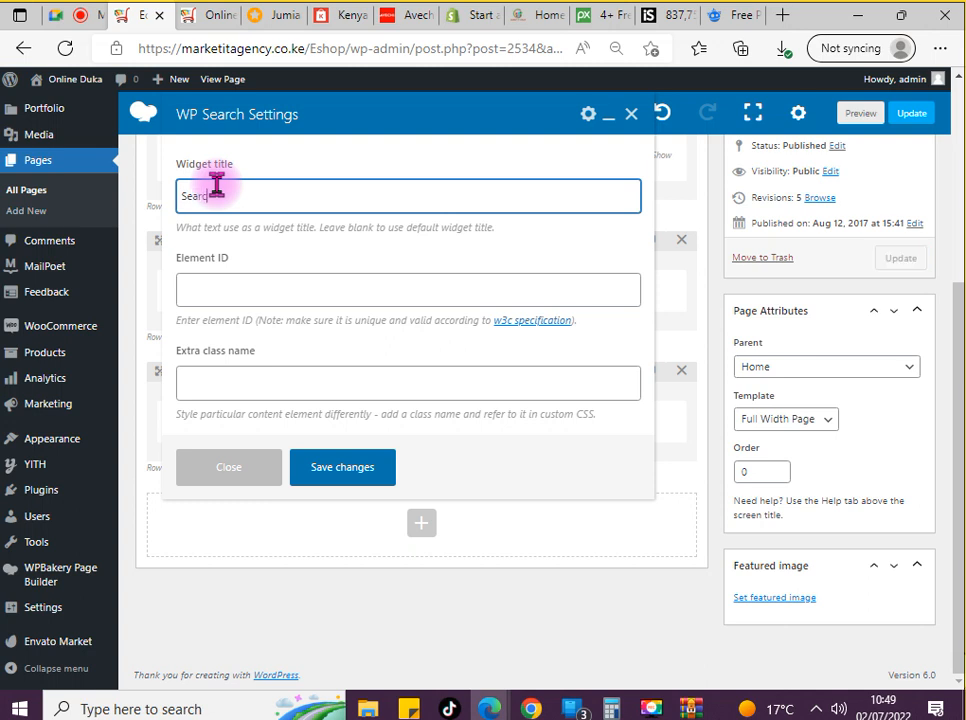
pyautogui.write('h for Product Easily')
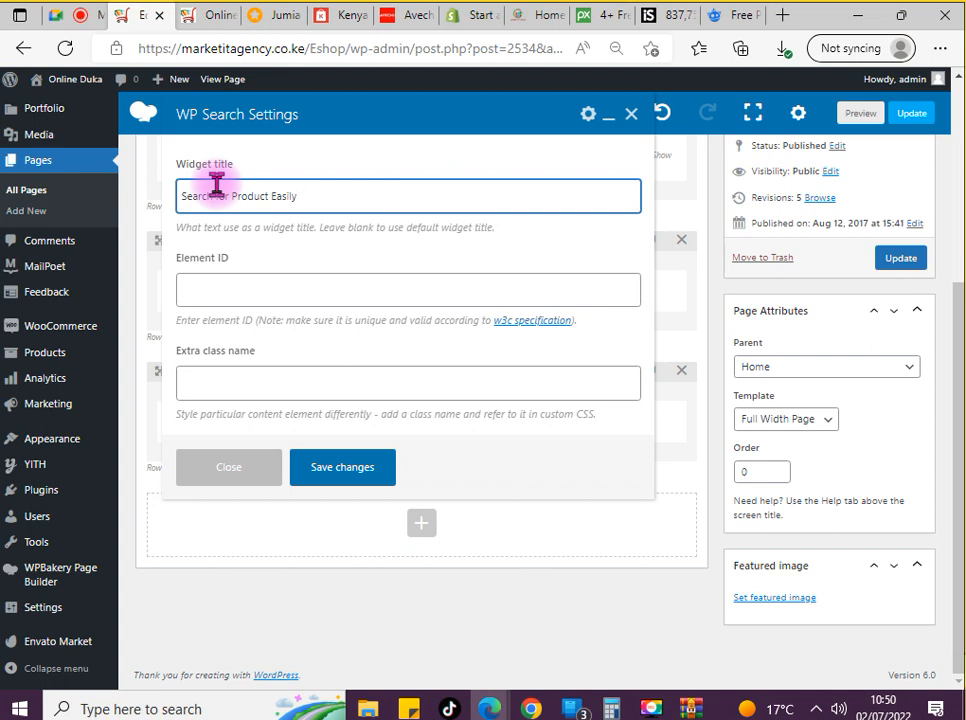
pyautogui.click(349, 472)
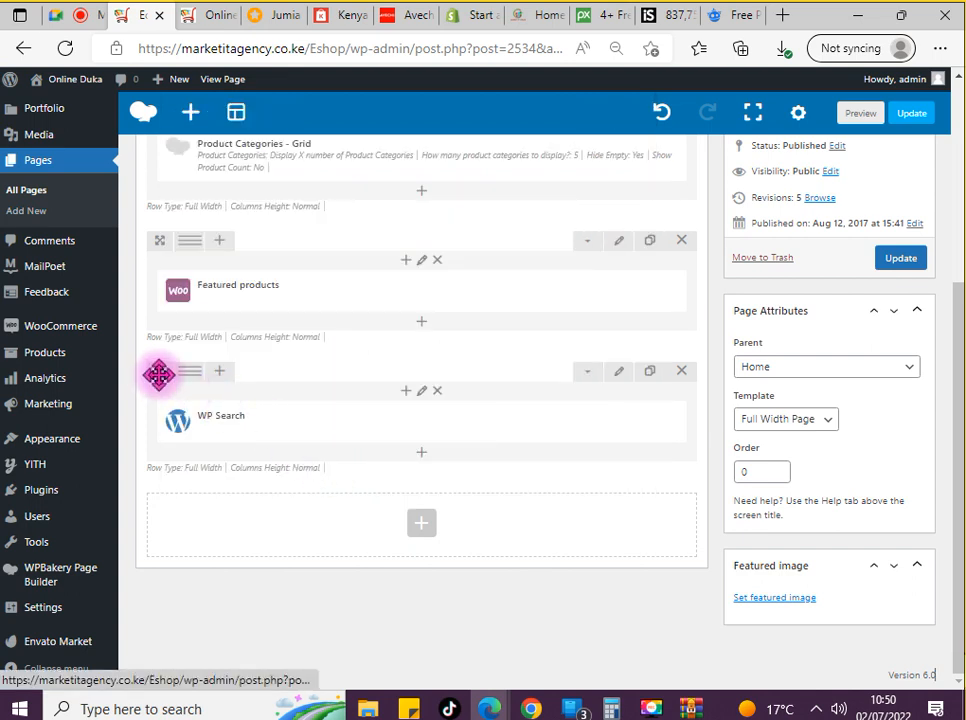
# Step: Drag the WP Search row to the top of the Welcome page
pyautogui.moveTo(159, 375); pyautogui.dragTo(168, 185)
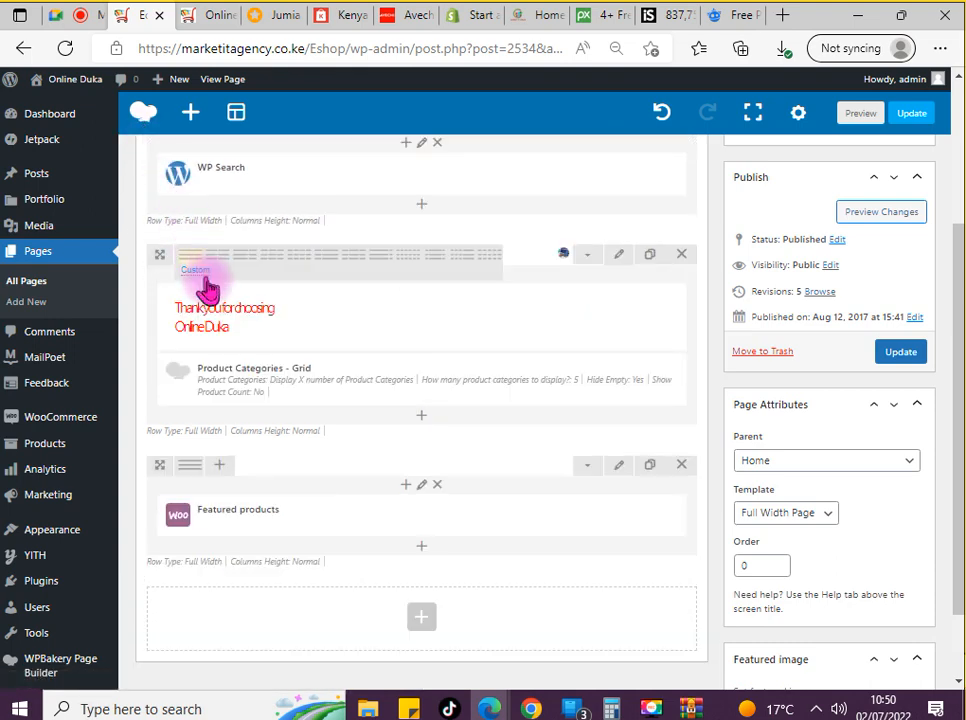
pyautogui.scroll(3, 215, 300)
pyautogui.scroll(-1, 455, 352)
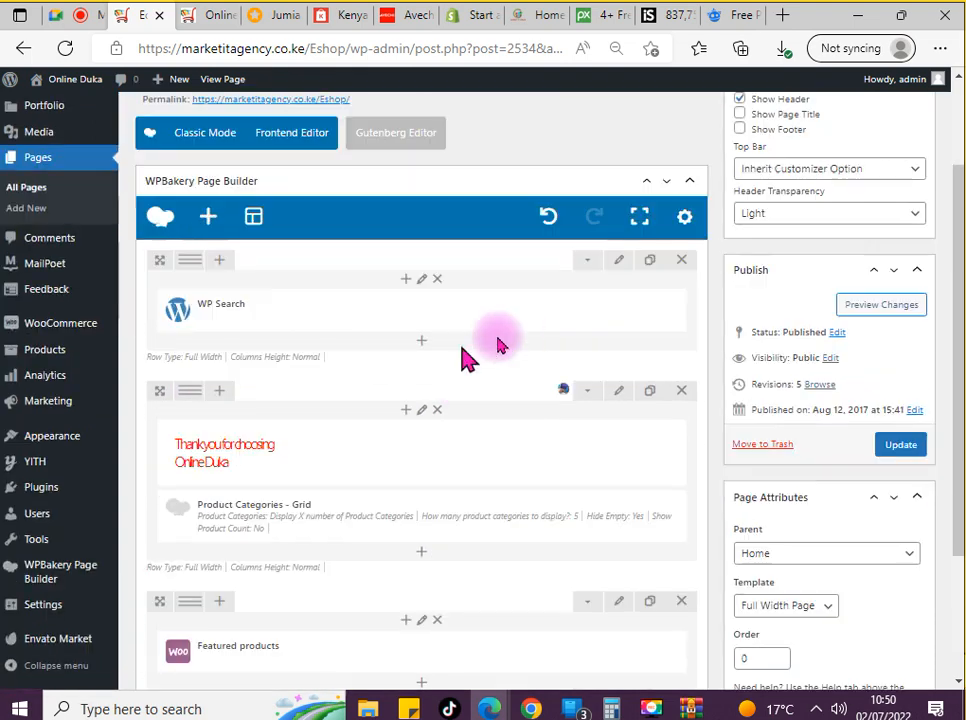
# Step: Give the row a magenta #e30ef2 background in Design Options and update the page
pyautogui.click(619, 266)
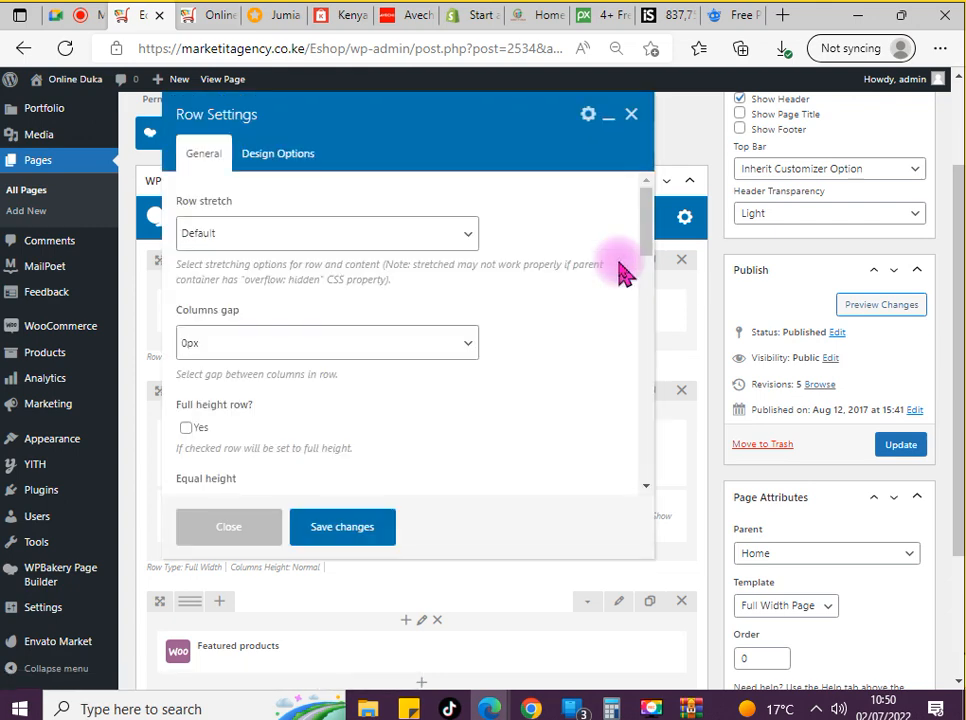
pyautogui.click(270, 157)
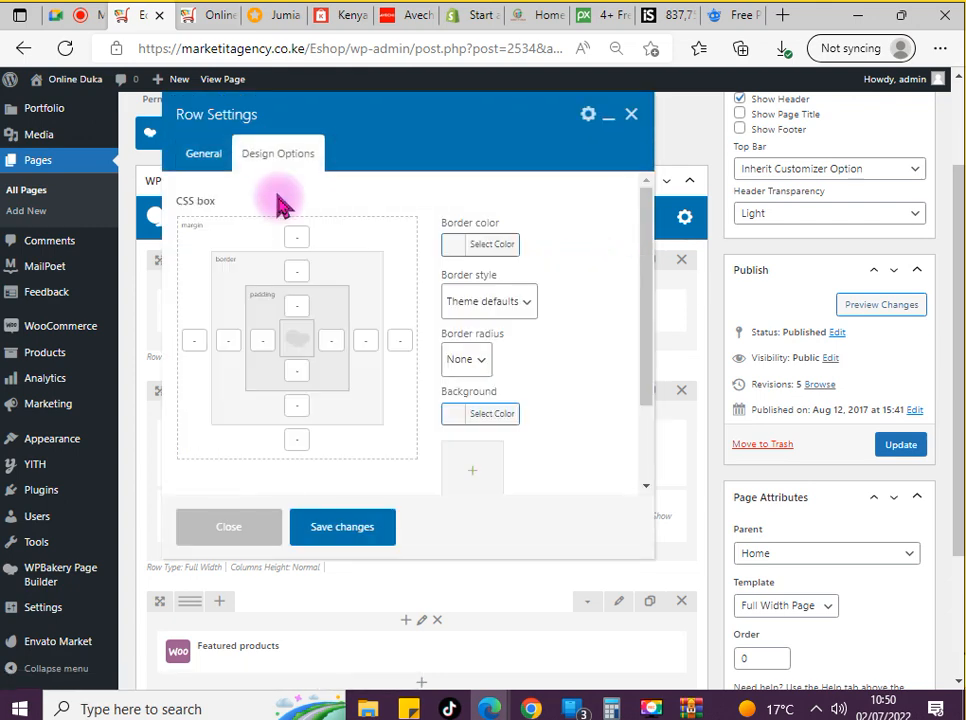
pyautogui.click(487, 414)
pyautogui.scroll(-1, 487, 425)
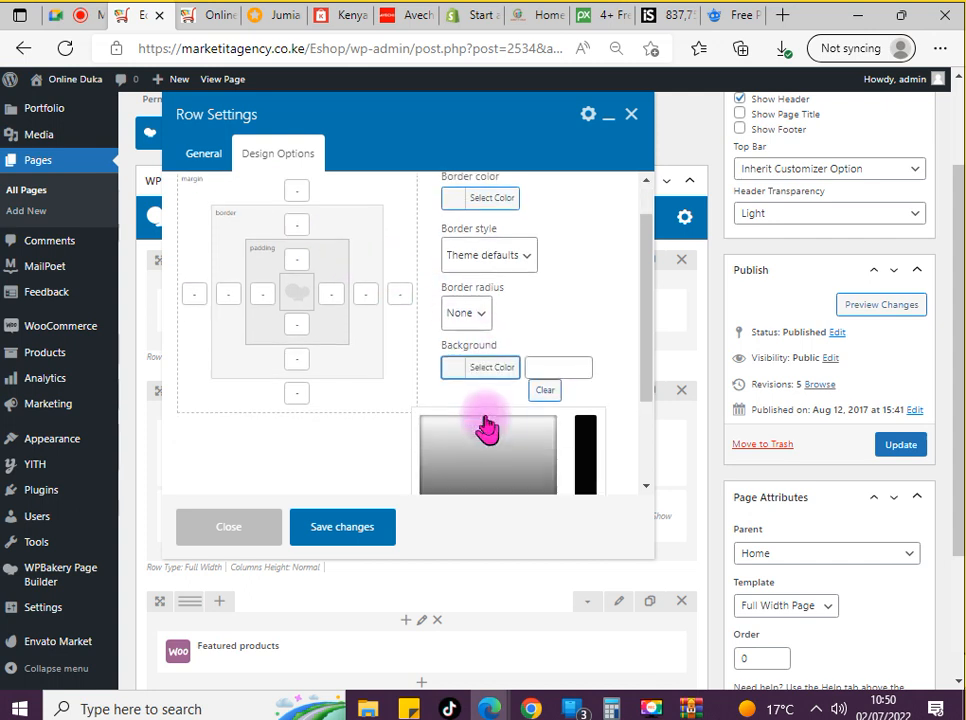
pyautogui.scroll(-3, 487, 428)
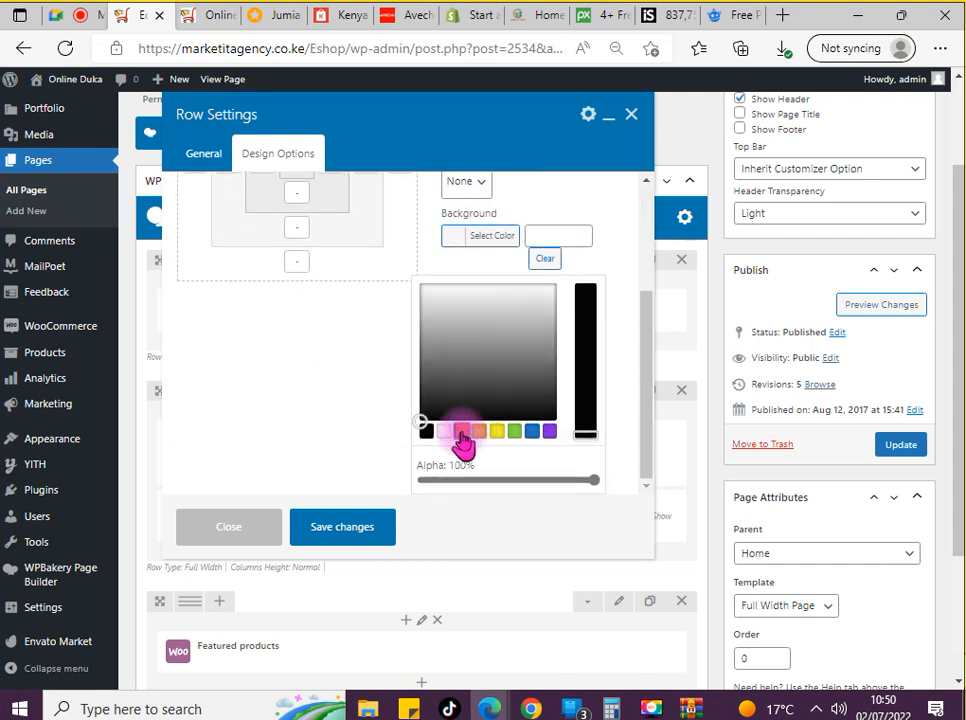
pyautogui.click(462, 433)
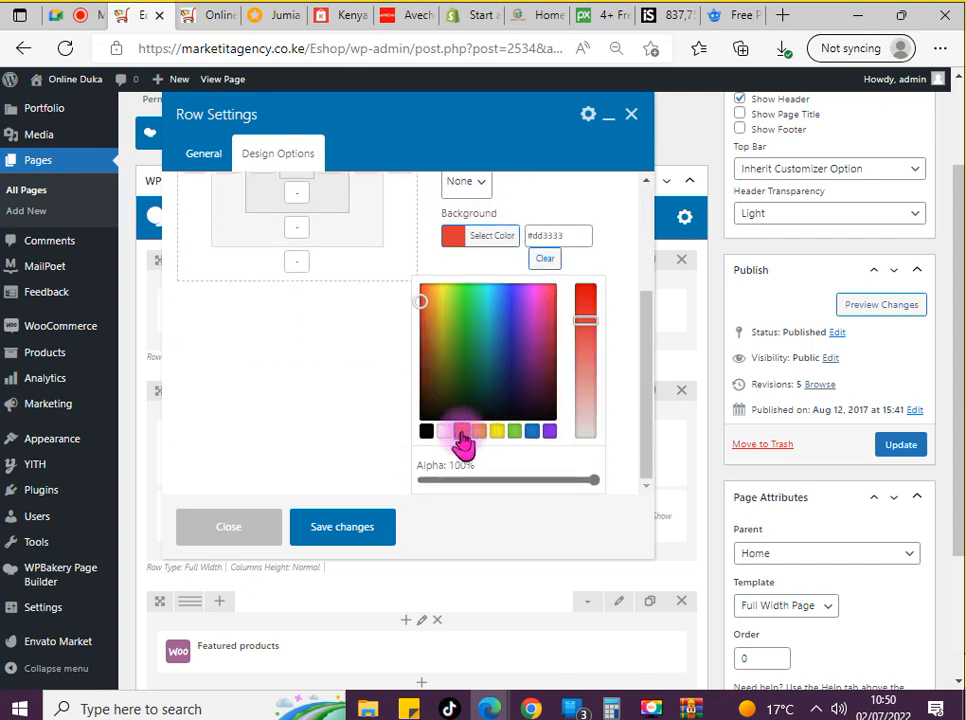
pyautogui.click(533, 291)
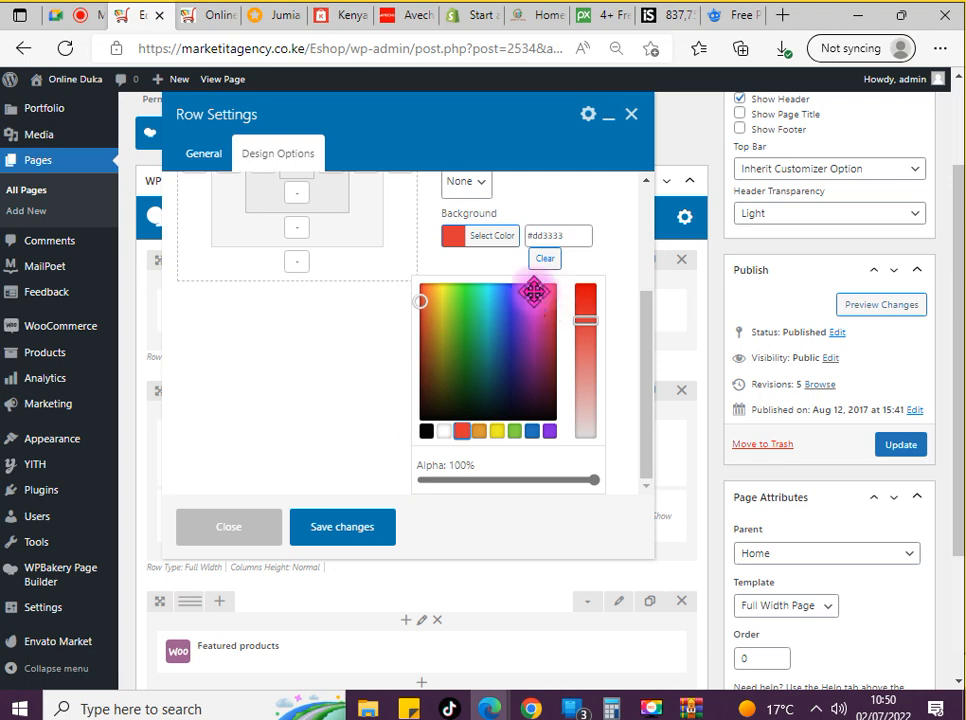
pyautogui.moveTo(587, 316); pyautogui.dragTo(584, 295)
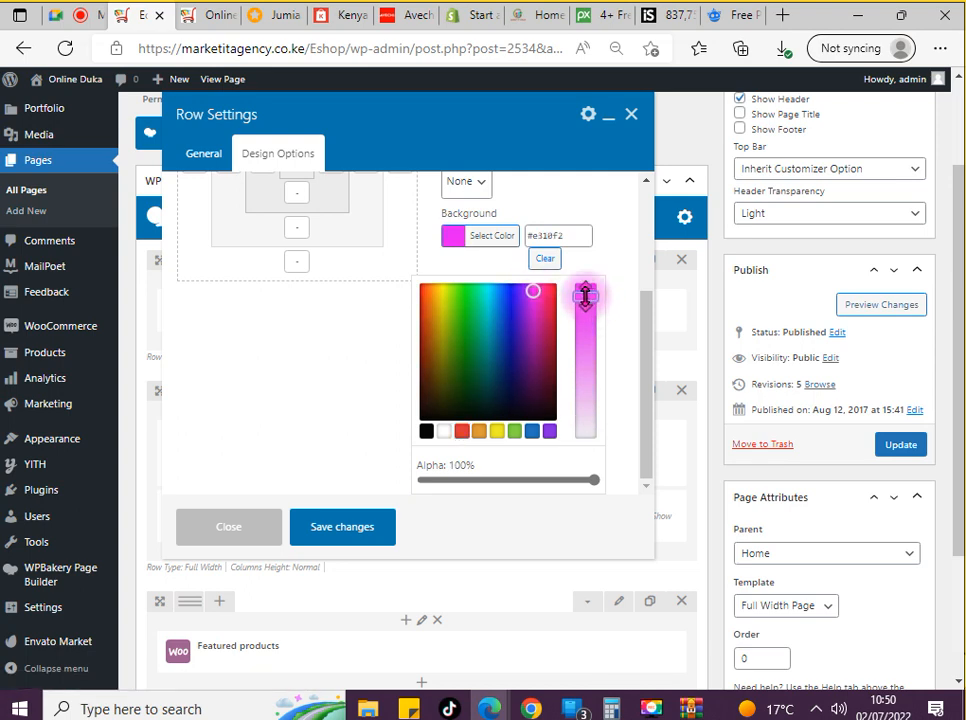
pyautogui.click(345, 528)
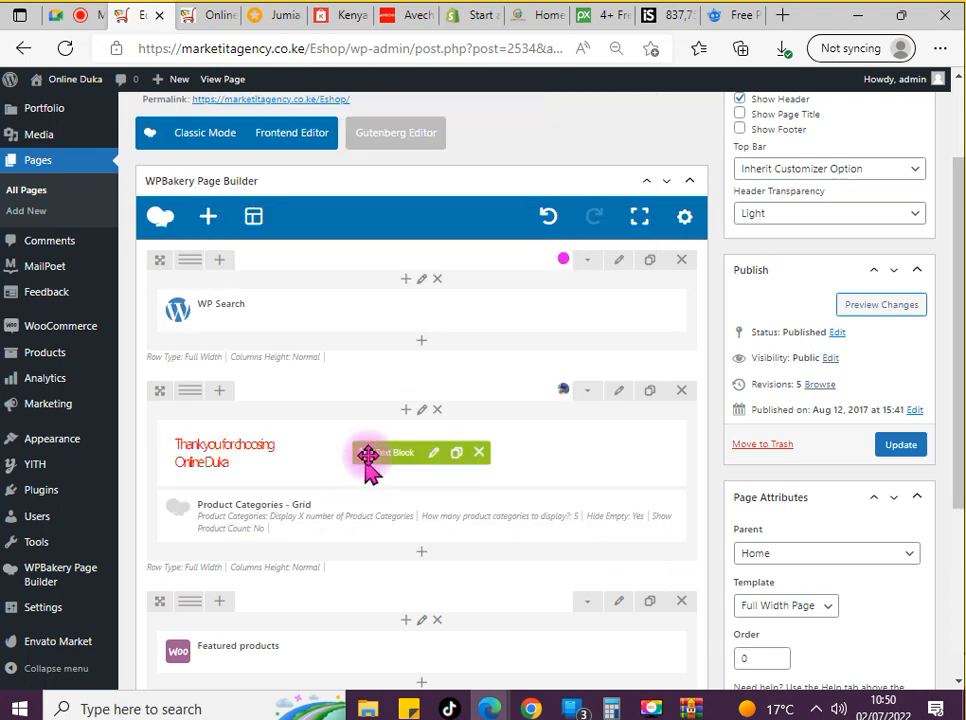
pyautogui.click(899, 445)
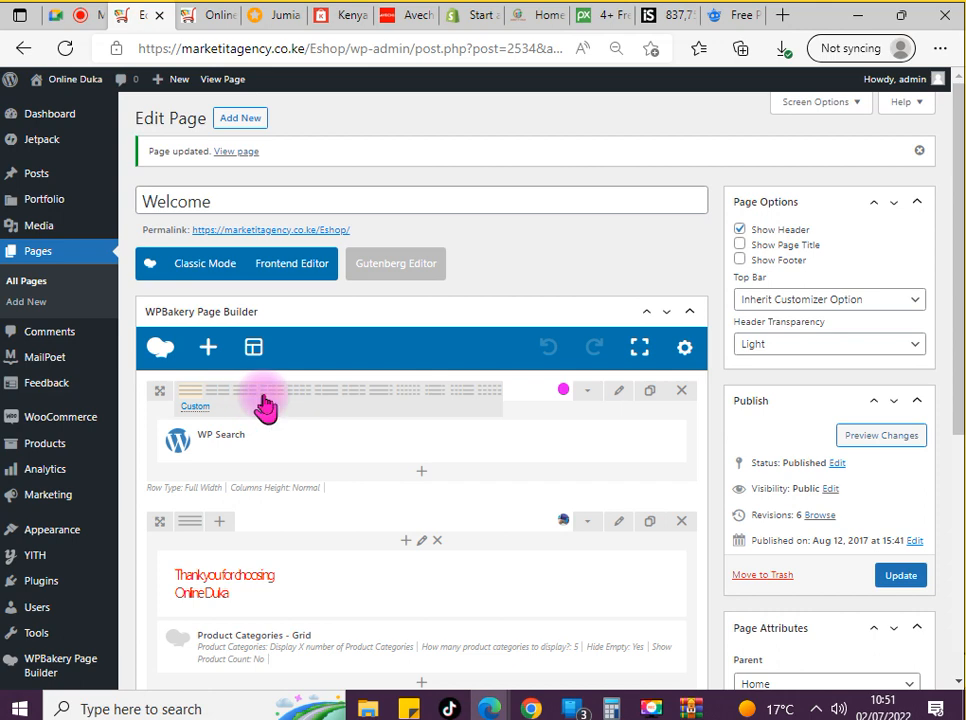
# Step: Split the top row into 2/3 + 1/3 columns and add a Checkout element on the right
pyautogui.click(251, 400)
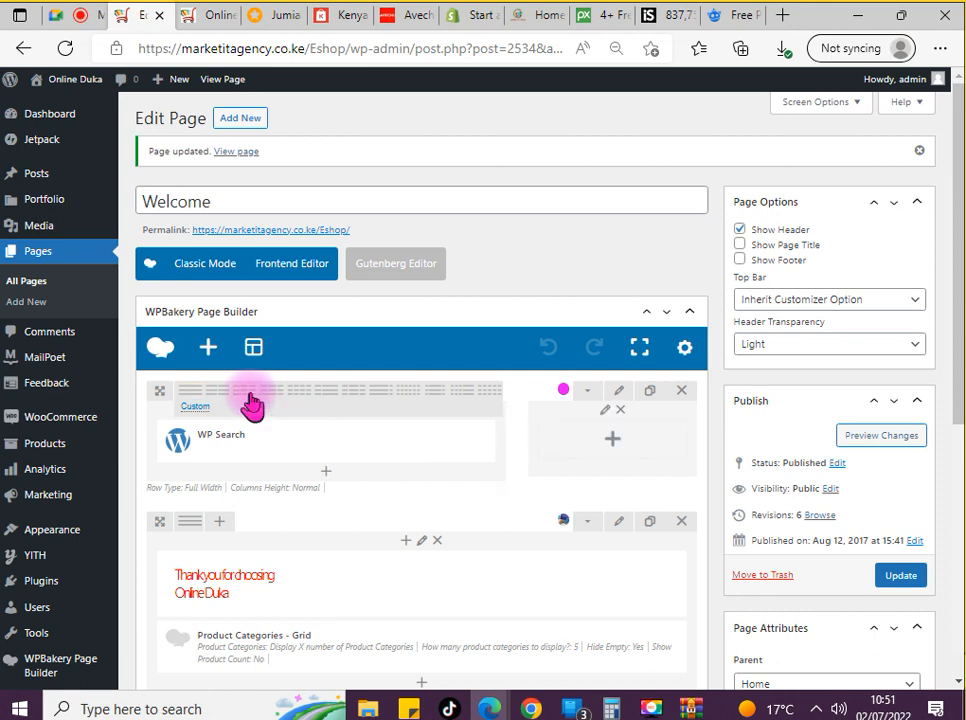
pyautogui.click(615, 442)
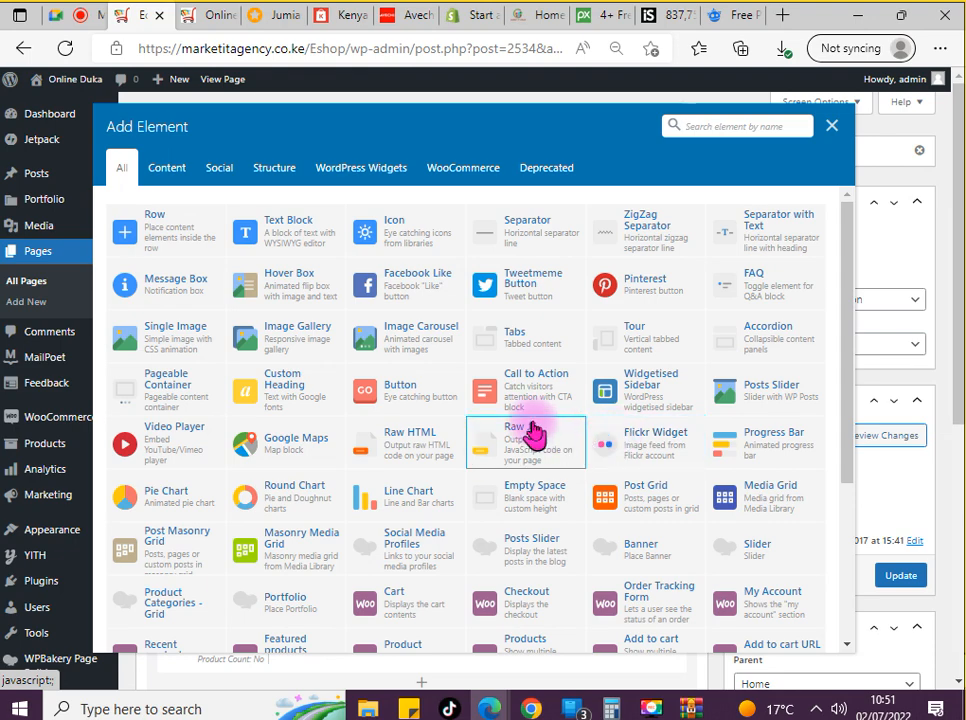
pyautogui.scroll(-1, 532, 431)
pyautogui.scroll(-3, 532, 431)
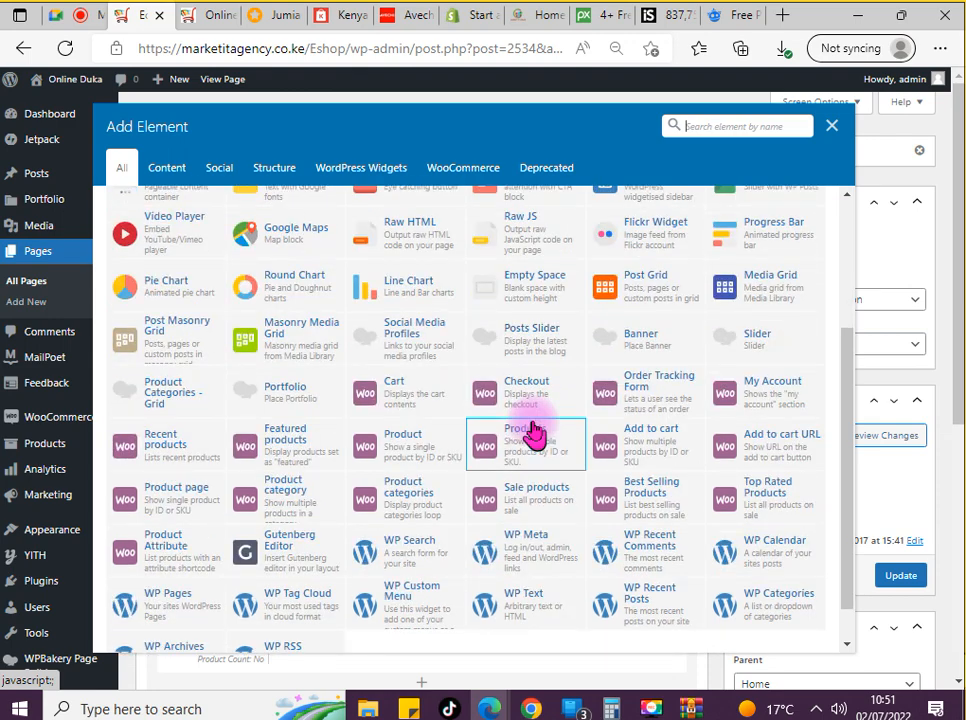
pyautogui.scroll(-1, 532, 431)
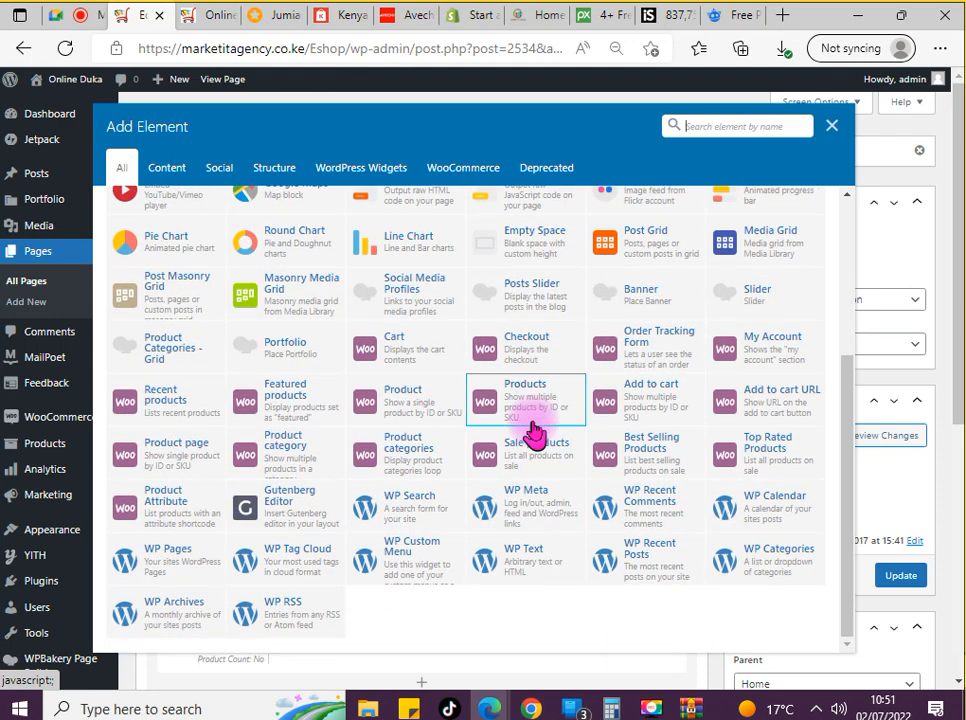
pyautogui.scroll(-1, 532, 431)
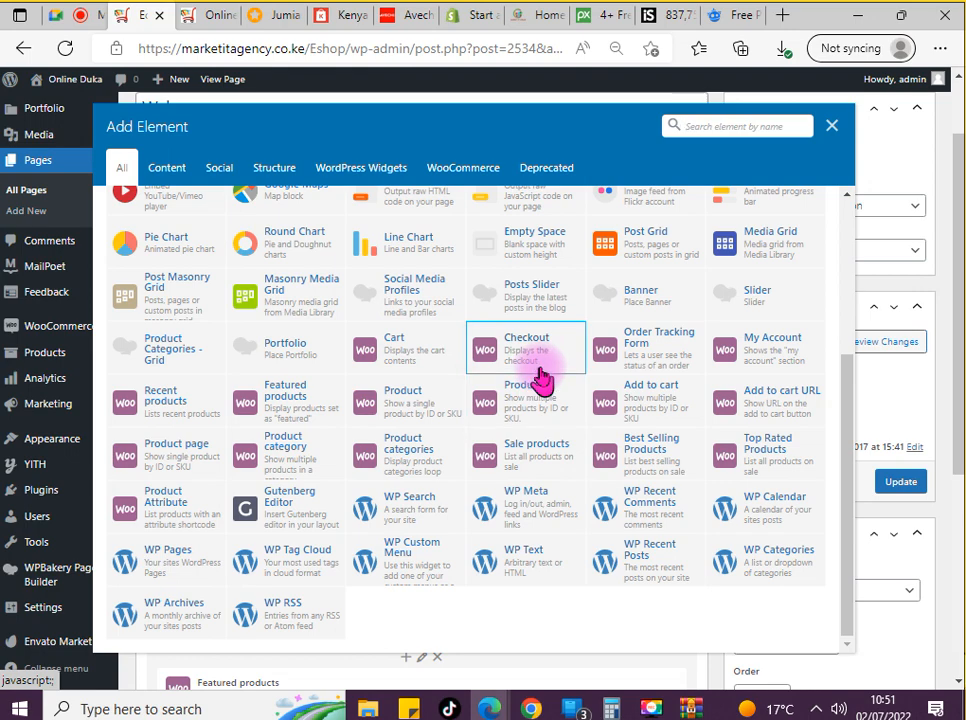
pyautogui.scroll(1, 541, 378)
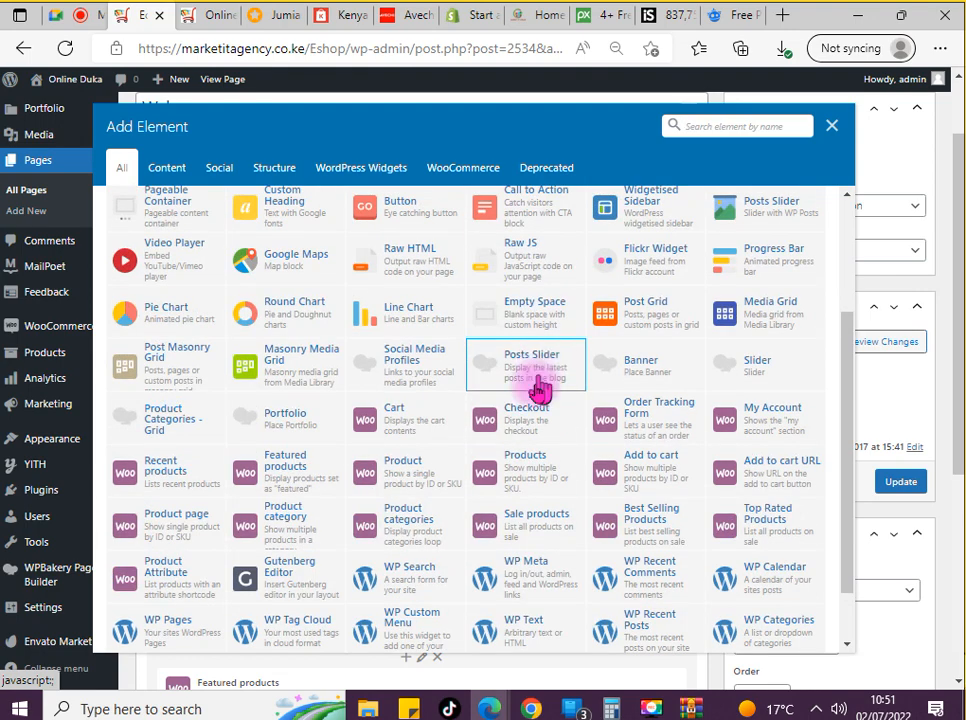
pyautogui.click(528, 421)
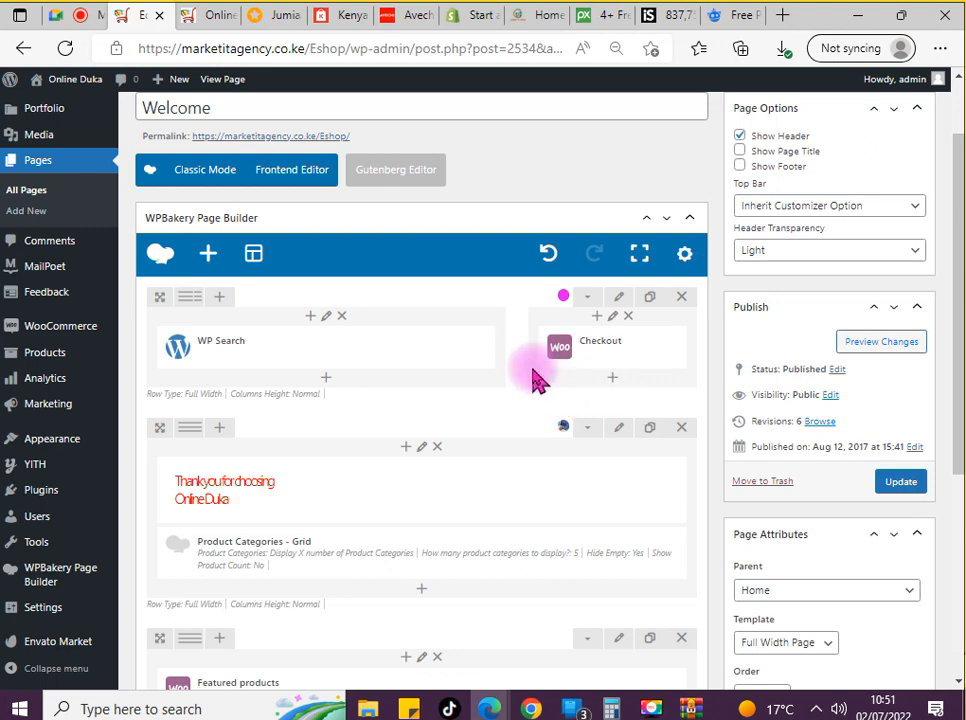
# Step: Update the page and check the magenta search bar on the live shop page
pyautogui.click(906, 486)
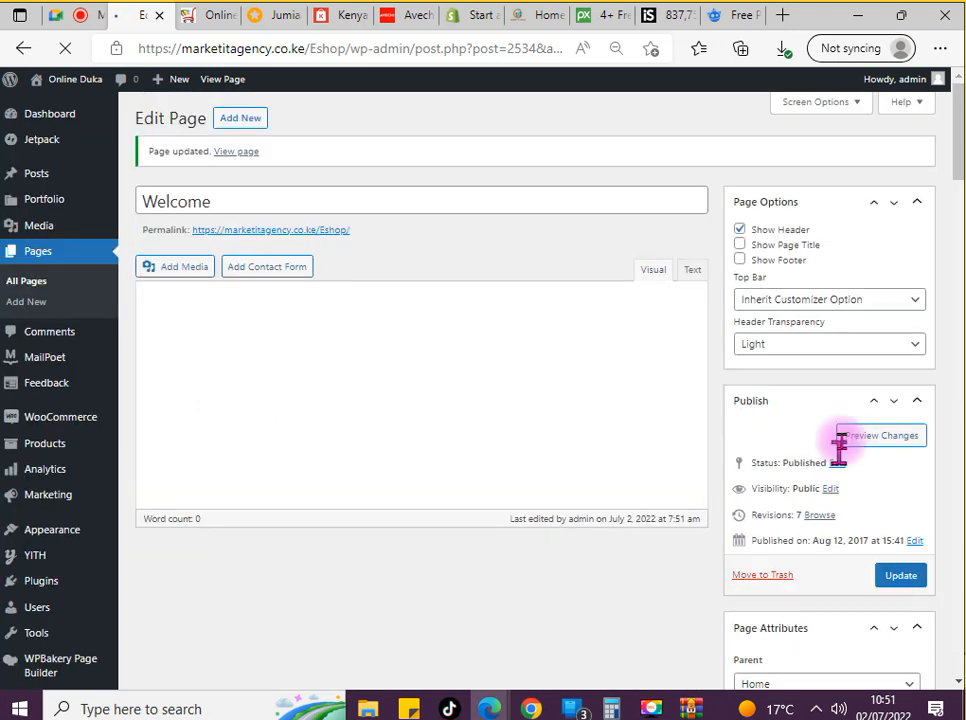
pyautogui.click(842, 438)
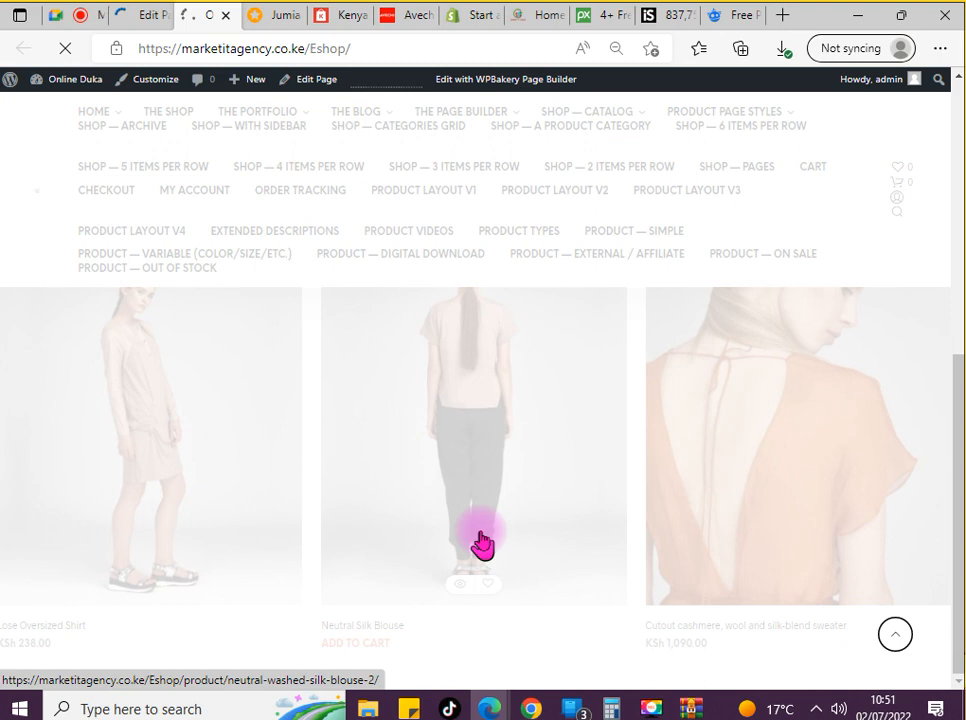
pyautogui.scroll(2, 277, 410)
pyautogui.scroll(-2, 200, 400)
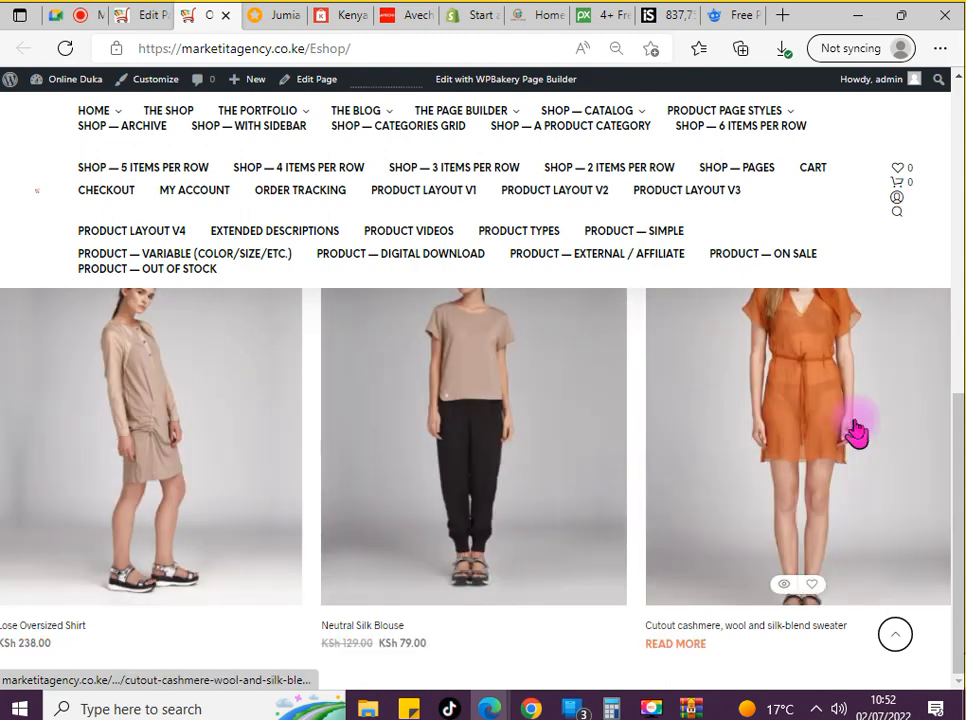
pyautogui.scroll(10, 856, 430)
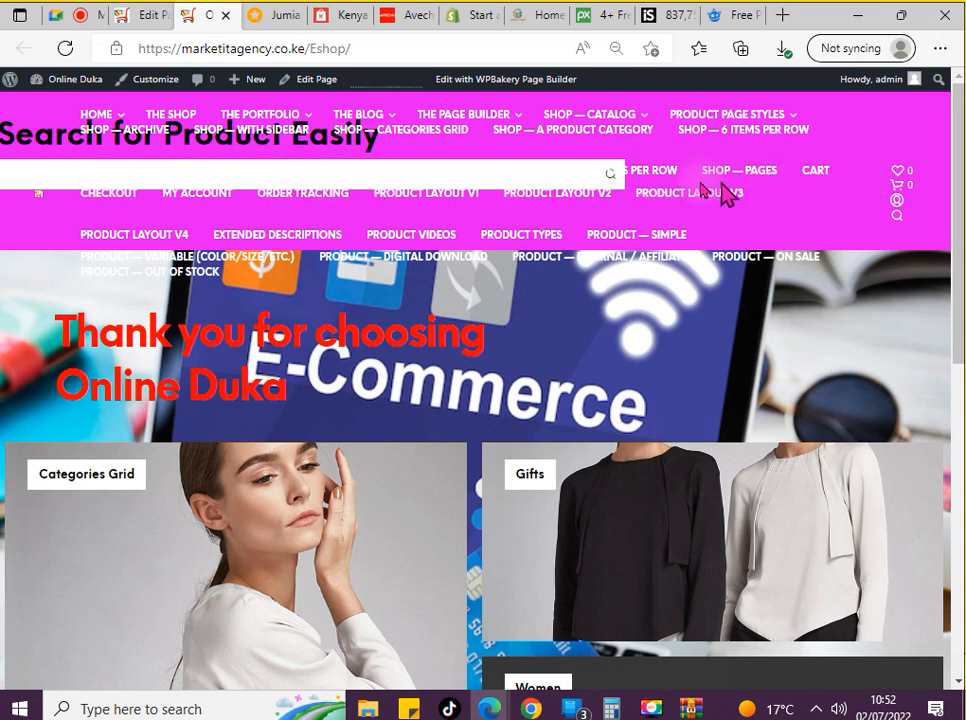
pyautogui.click(141, 20)
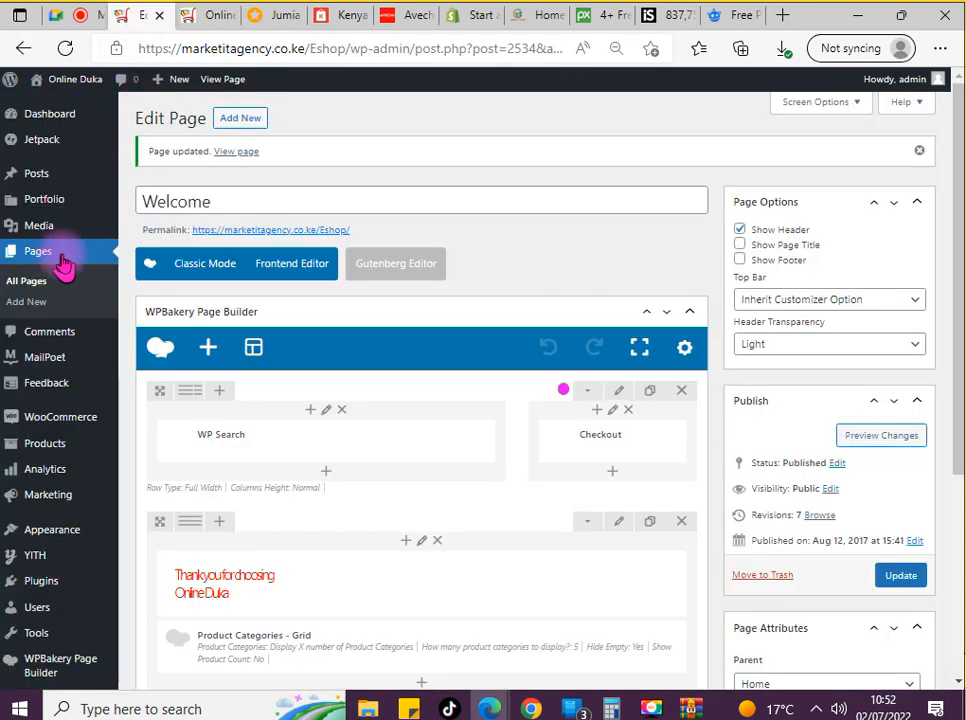
# Step: Go to Appearance > Menus from the admin sidebar
pyautogui.moveTo(50, 375)
pyautogui.scroll(-2, 50, 375)
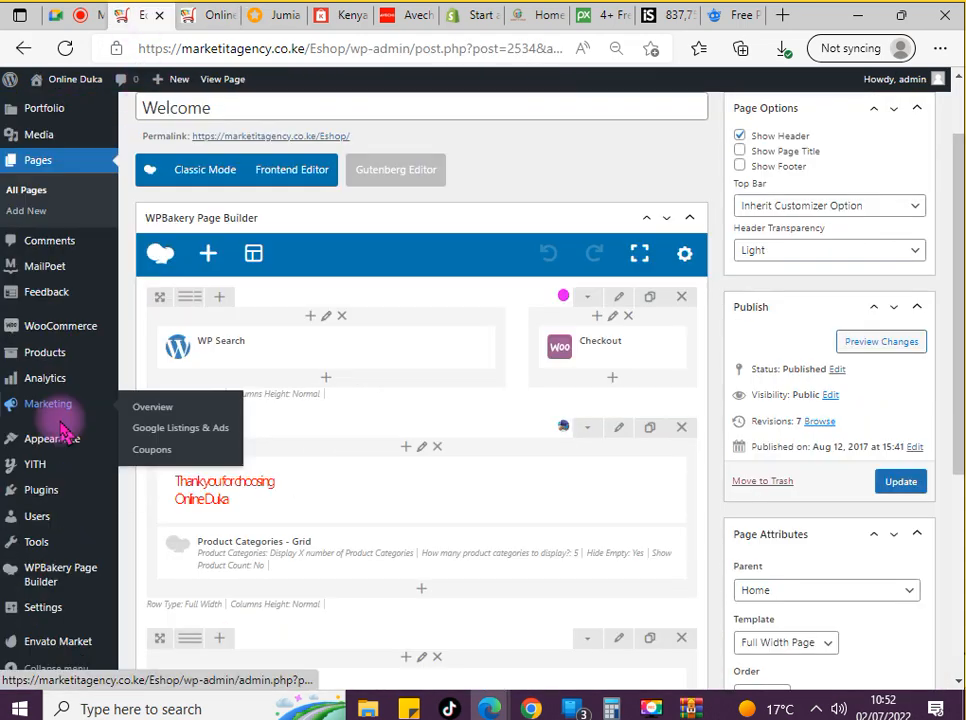
pyautogui.scroll(-1, 58, 548)
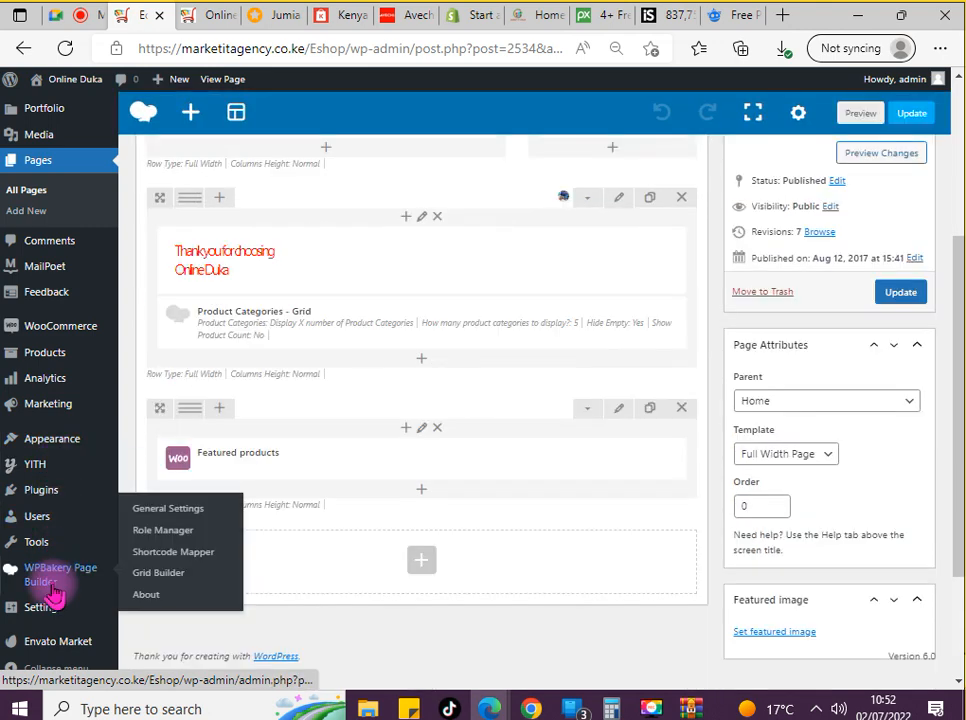
pyautogui.moveTo(58, 402)
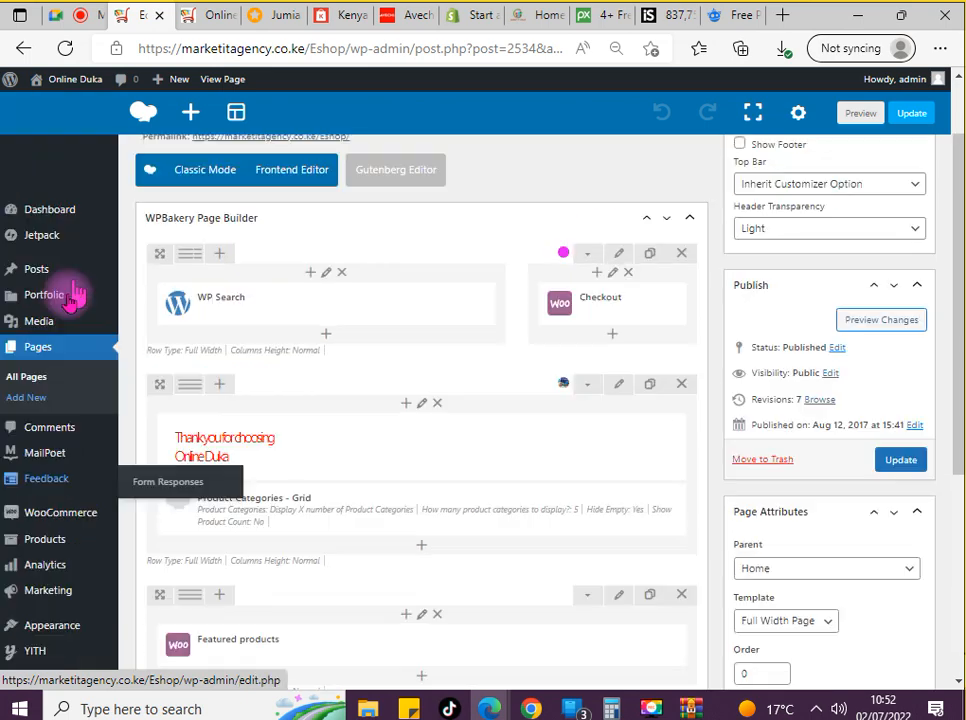
pyautogui.scroll(3, 70, 290)
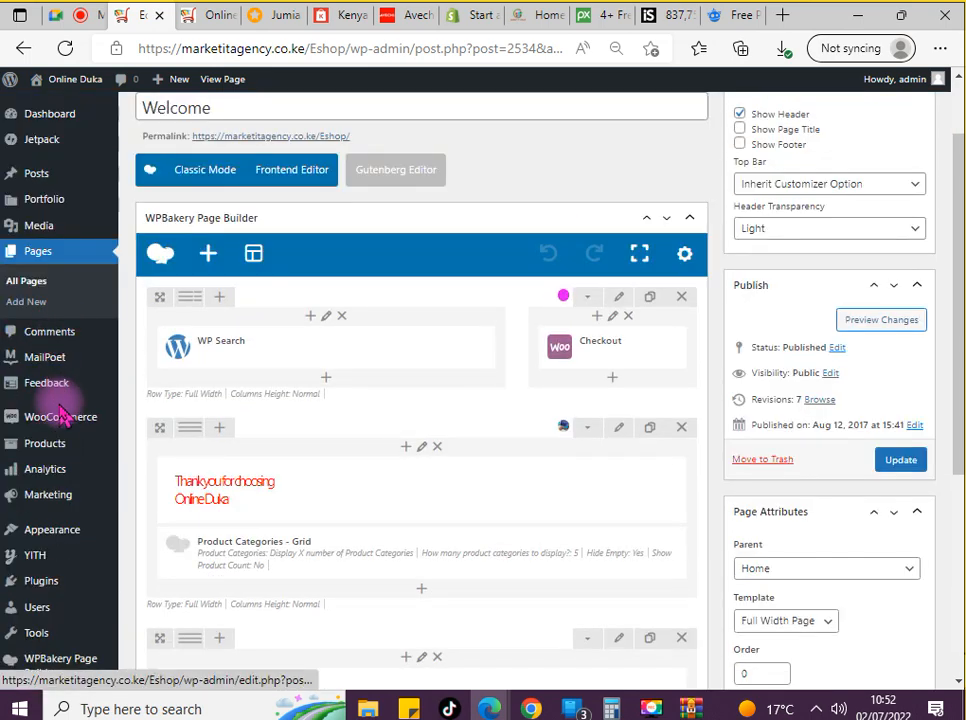
pyautogui.moveTo(60, 424)
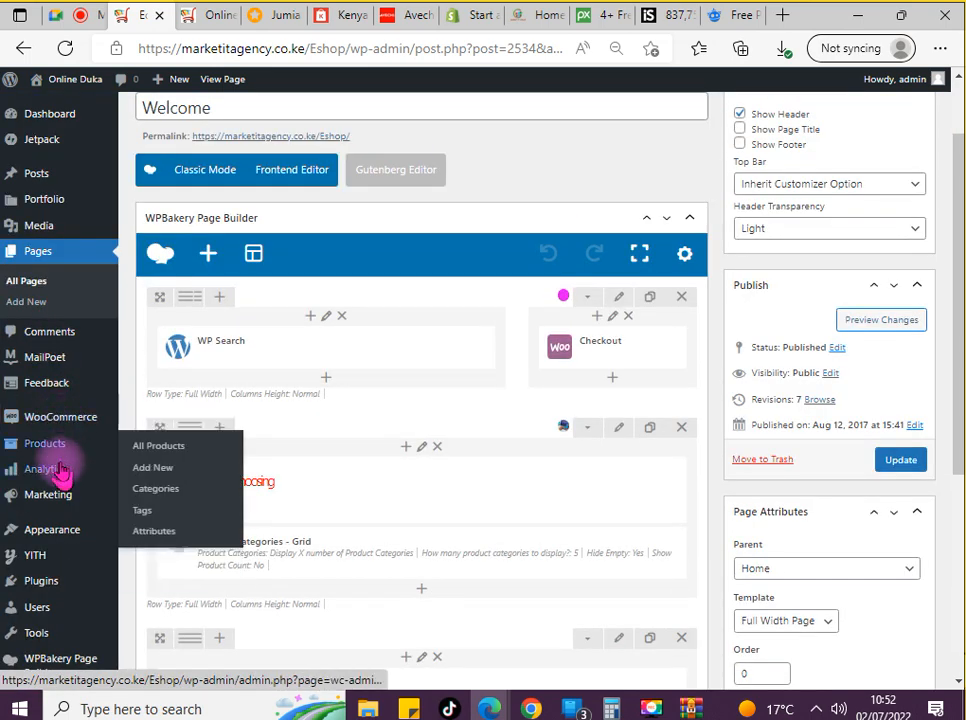
pyautogui.moveTo(65, 539)
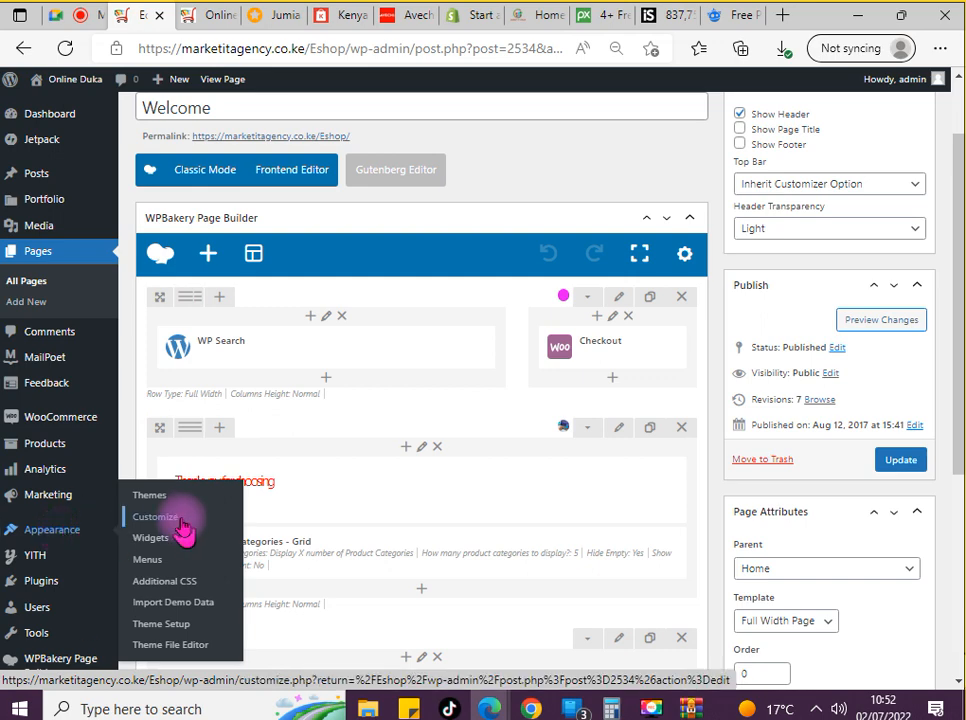
pyautogui.click(151, 563)
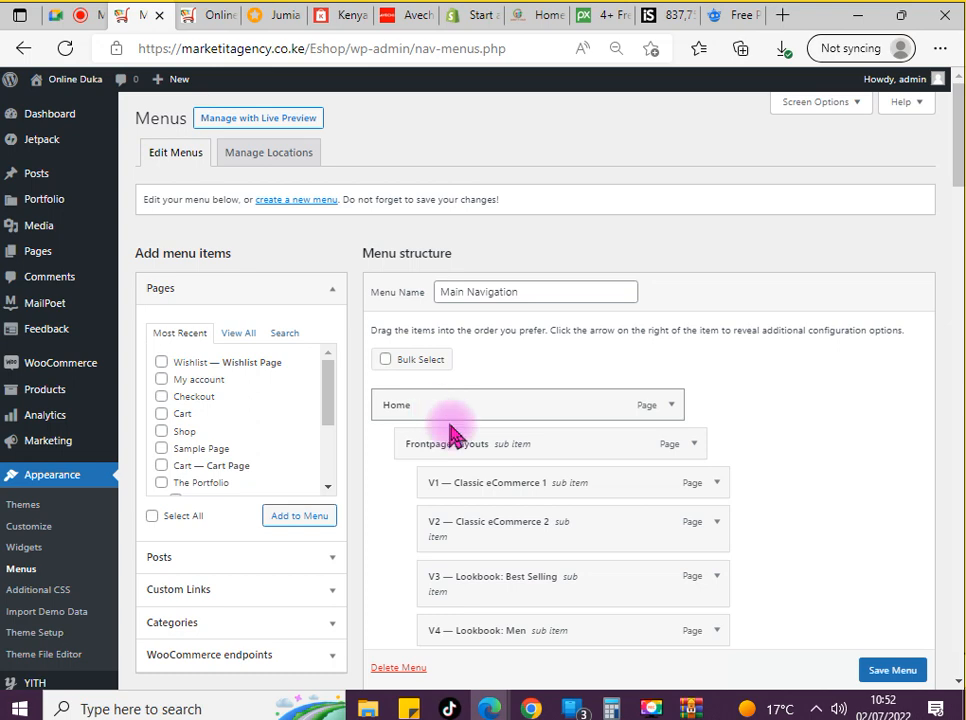
# Step: Review the Main Navigation items, including Frontpage Layouts V1–V6 under Home, against the live shop header
pyautogui.scroll(-3, 451, 437)
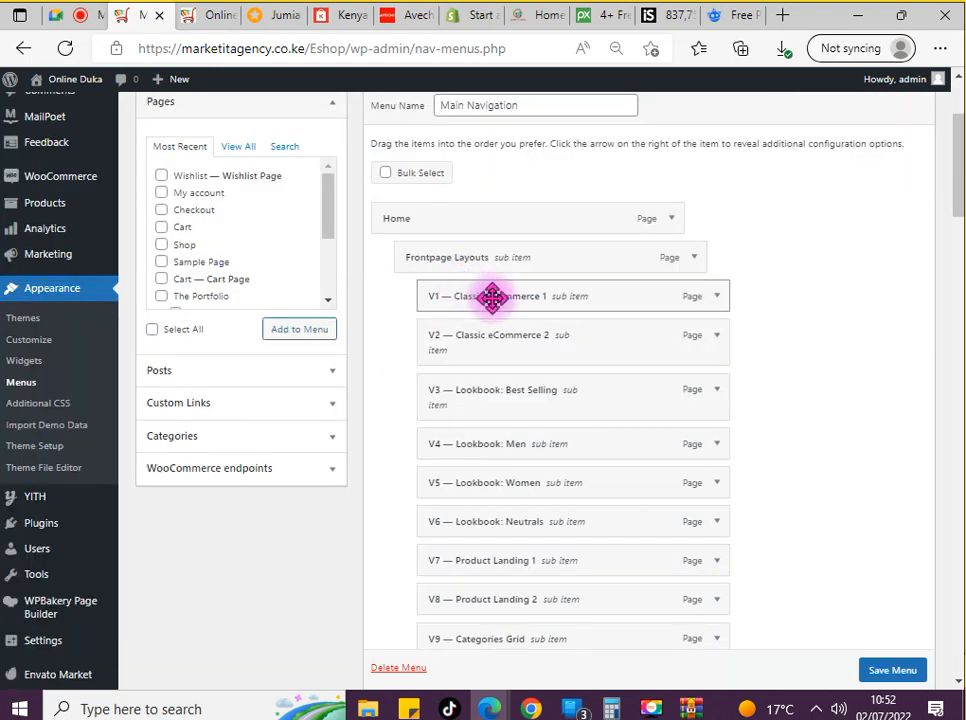
pyautogui.scroll(-6, 511, 445)
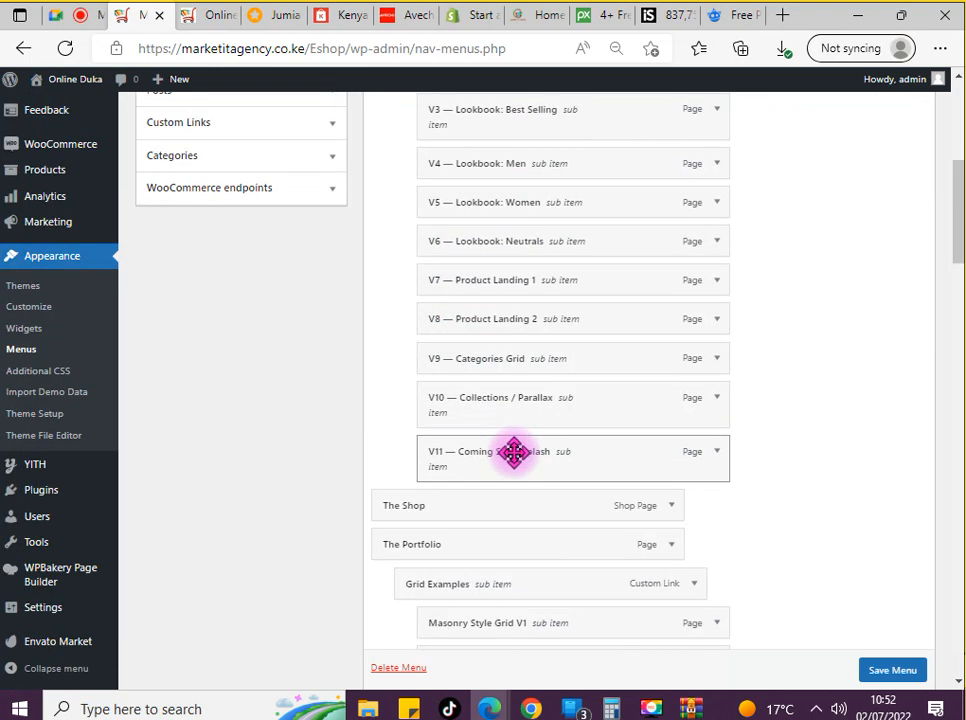
pyautogui.scroll(-5, 509, 362)
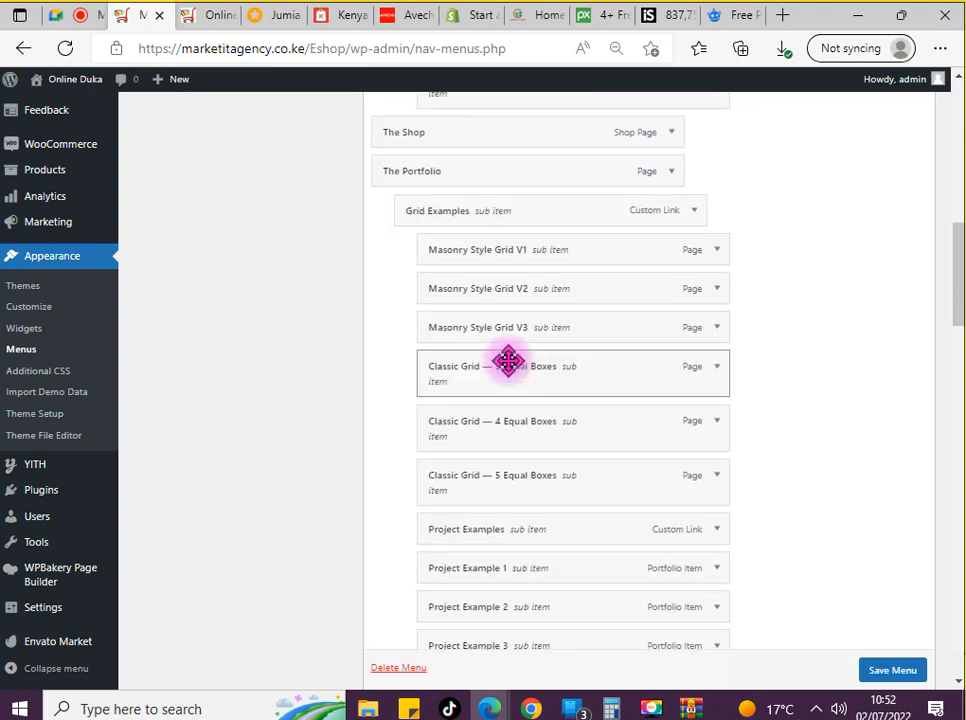
pyautogui.scroll(-12, 508, 361)
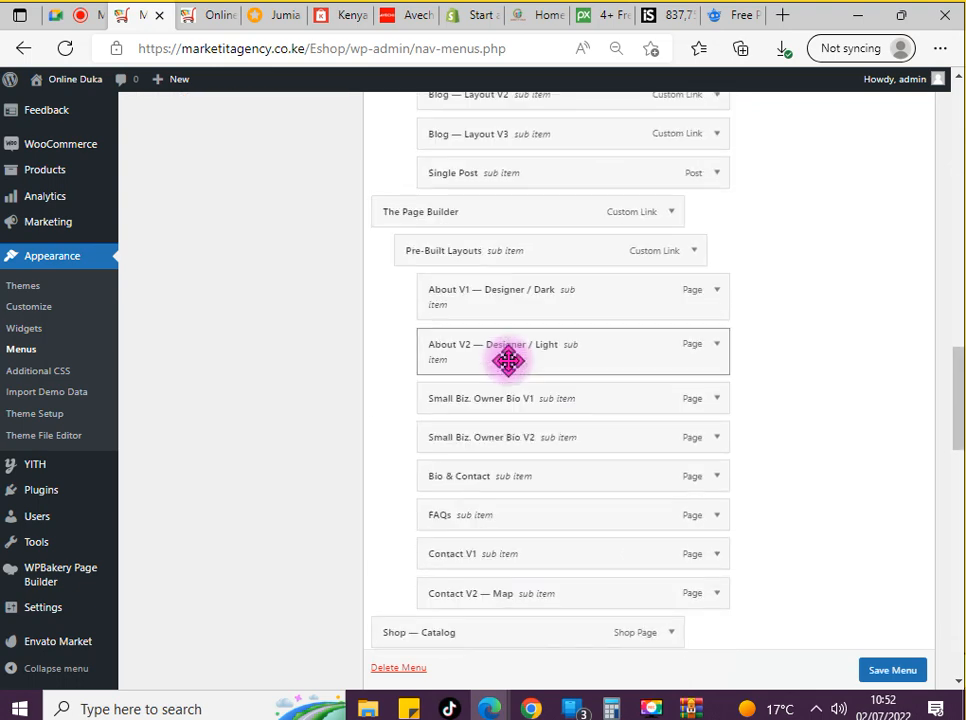
pyautogui.scroll(-6, 508, 361)
pyautogui.scroll(-3, 508, 361)
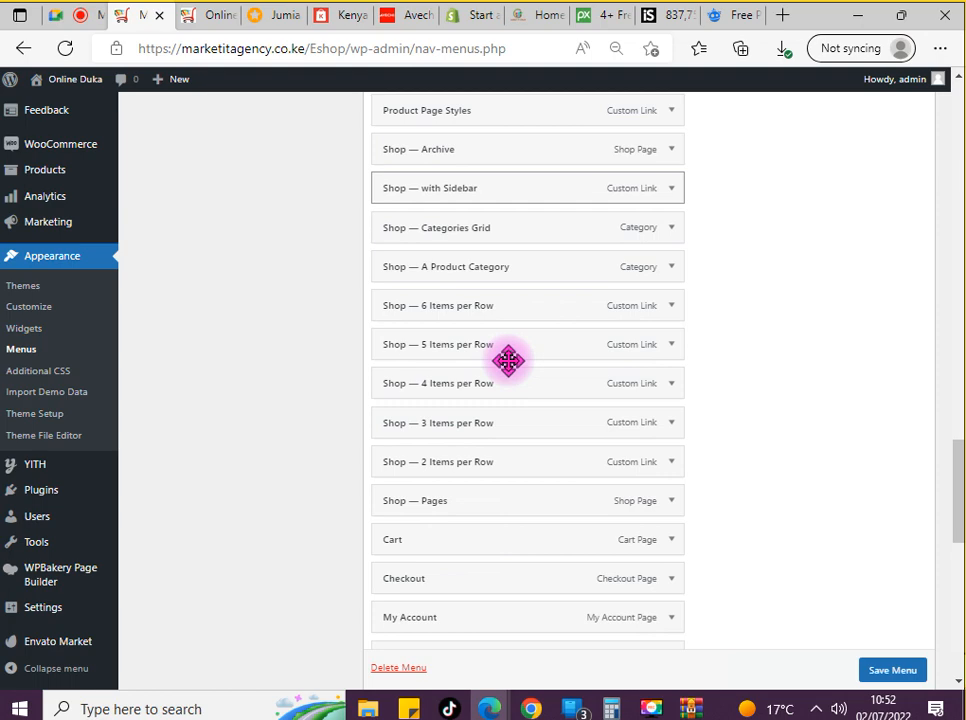
pyautogui.scroll(20, 508, 361)
pyautogui.click(210, 16)
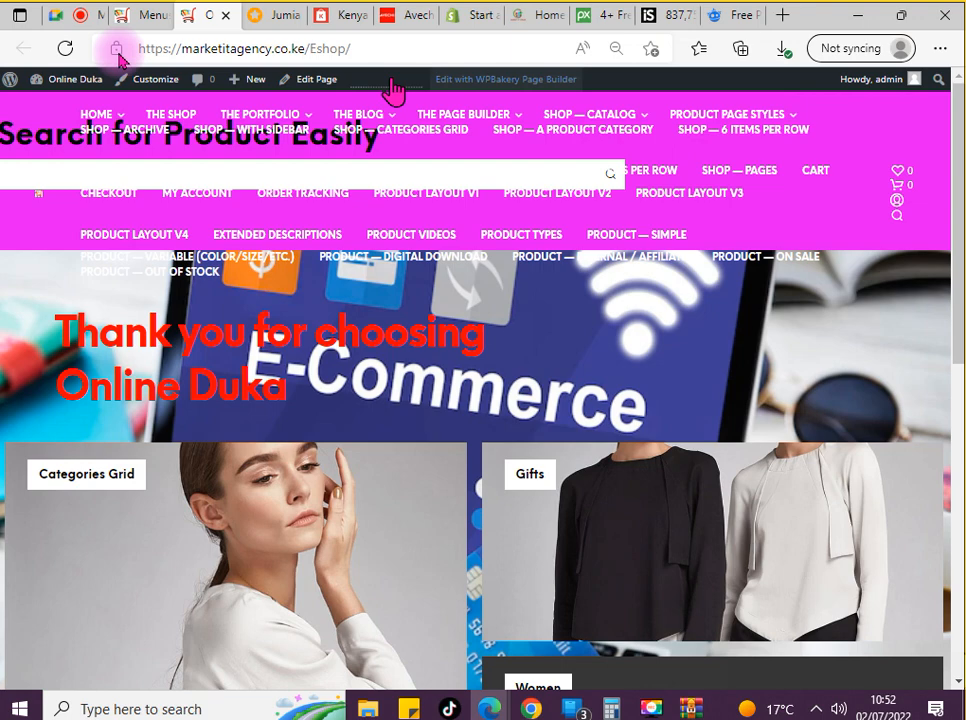
pyautogui.click(141, 17)
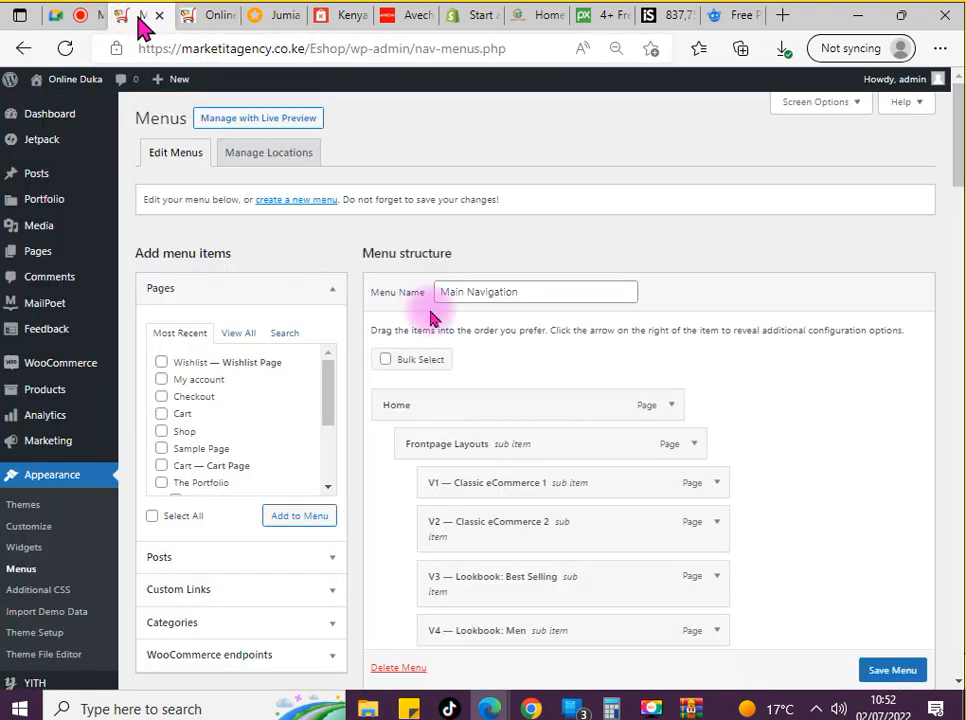
pyautogui.scroll(-2, 642, 403)
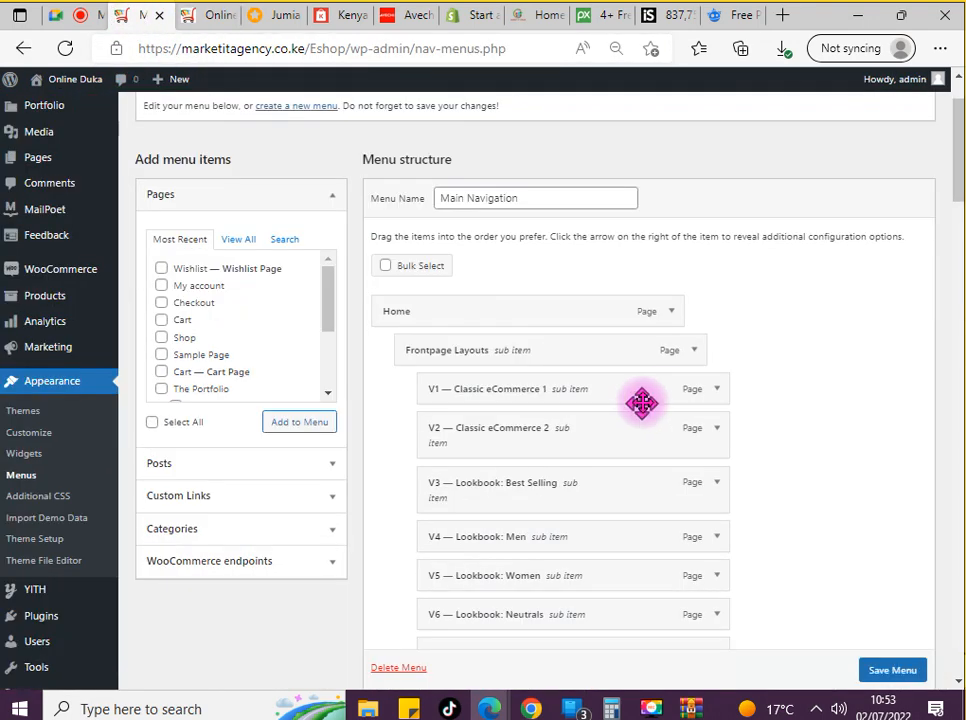
# Step: Remove V1, Frontpage Layouts, V2, V3, V11 and V10 from under Home in Main Navigation
pyautogui.click(714, 392)
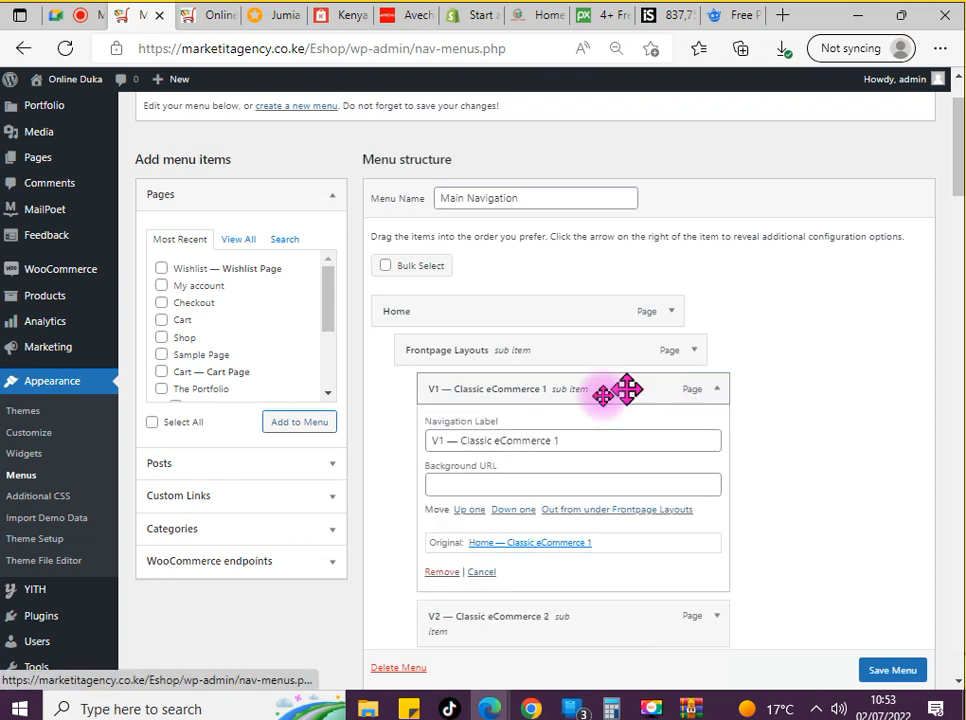
pyautogui.click(443, 572)
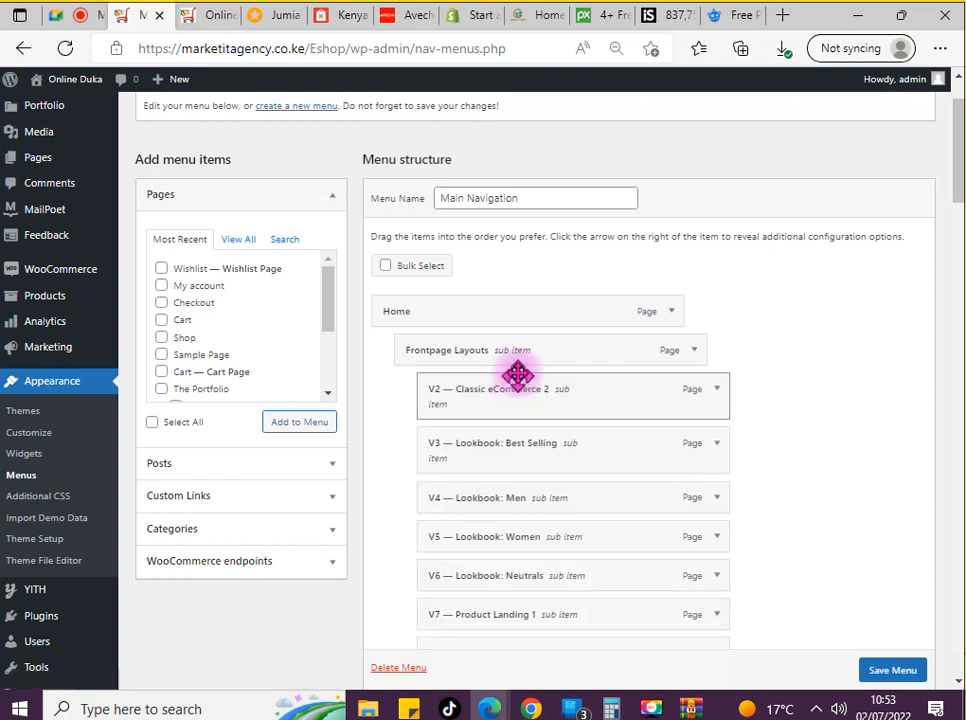
pyautogui.click(692, 352)
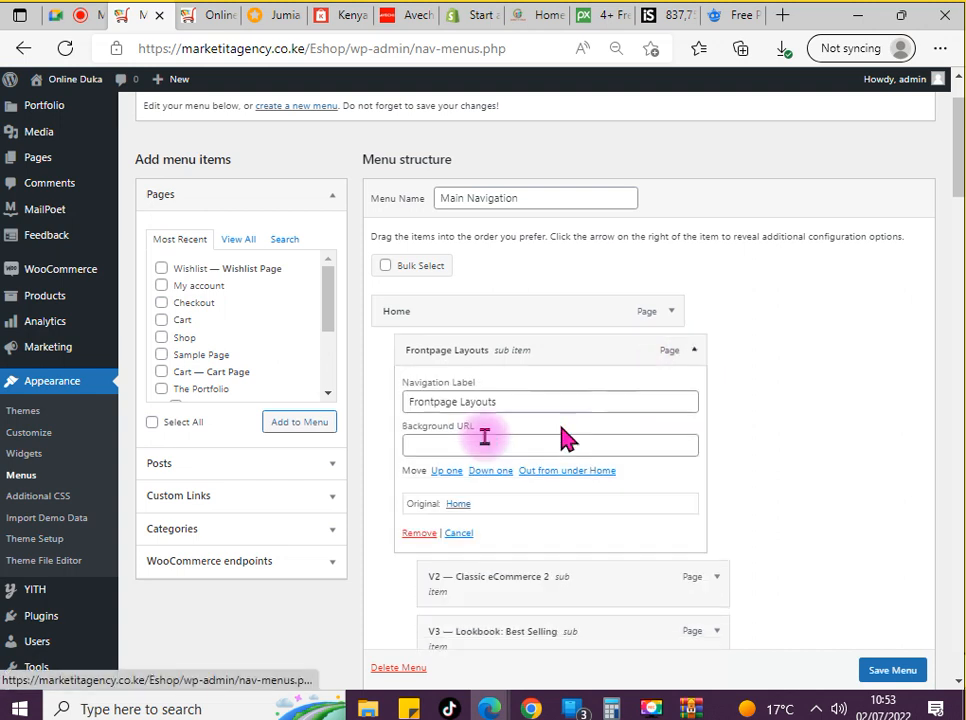
pyautogui.click(419, 534)
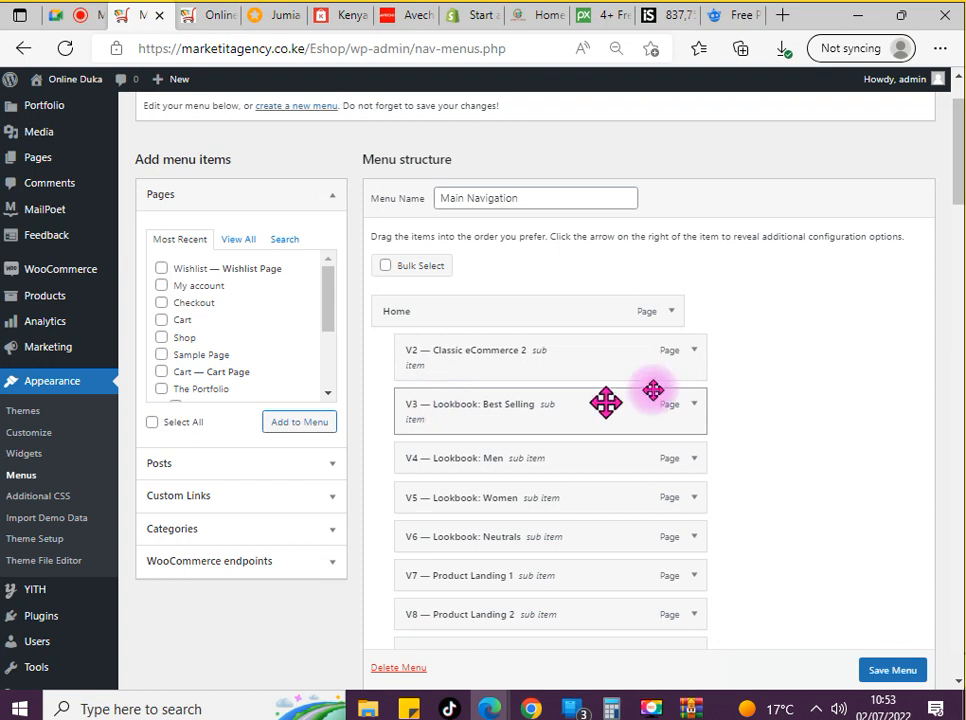
pyautogui.click(693, 352)
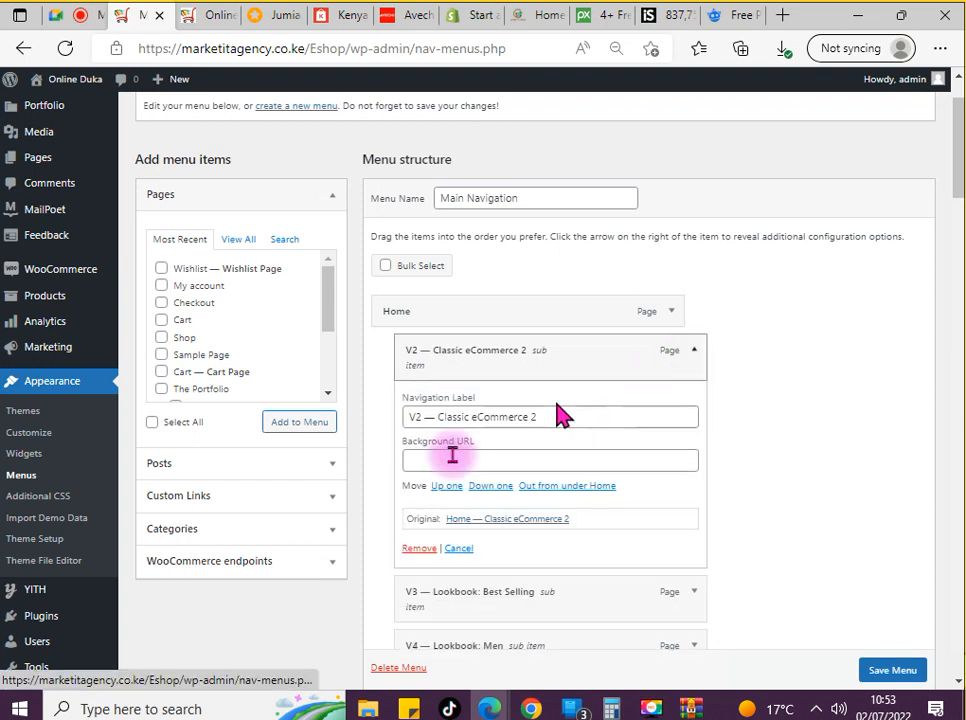
pyautogui.click(418, 549)
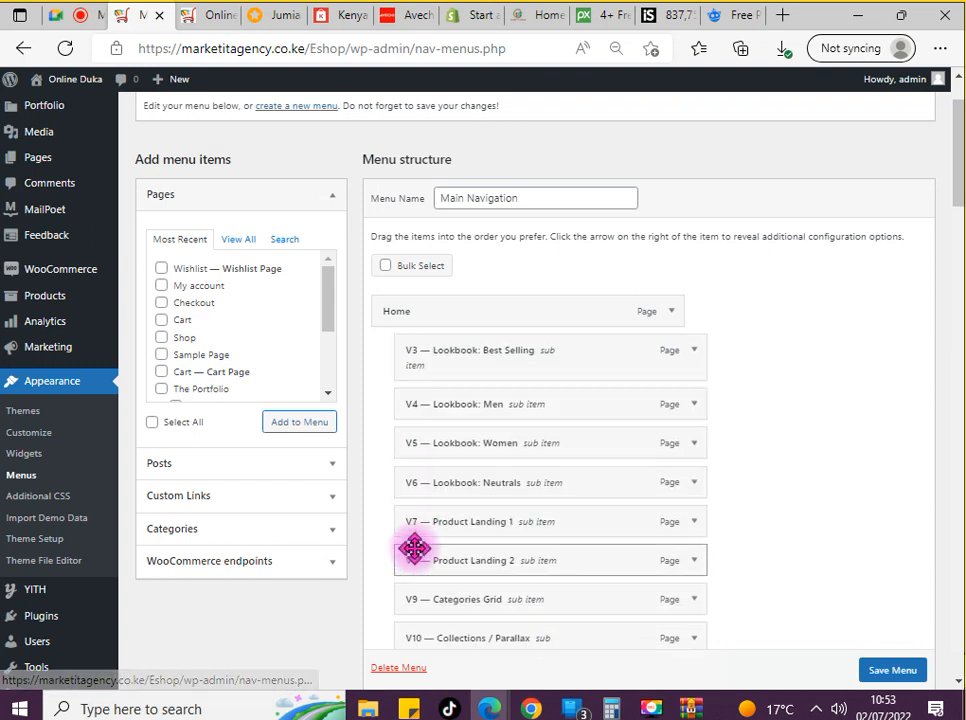
pyautogui.click(691, 352)
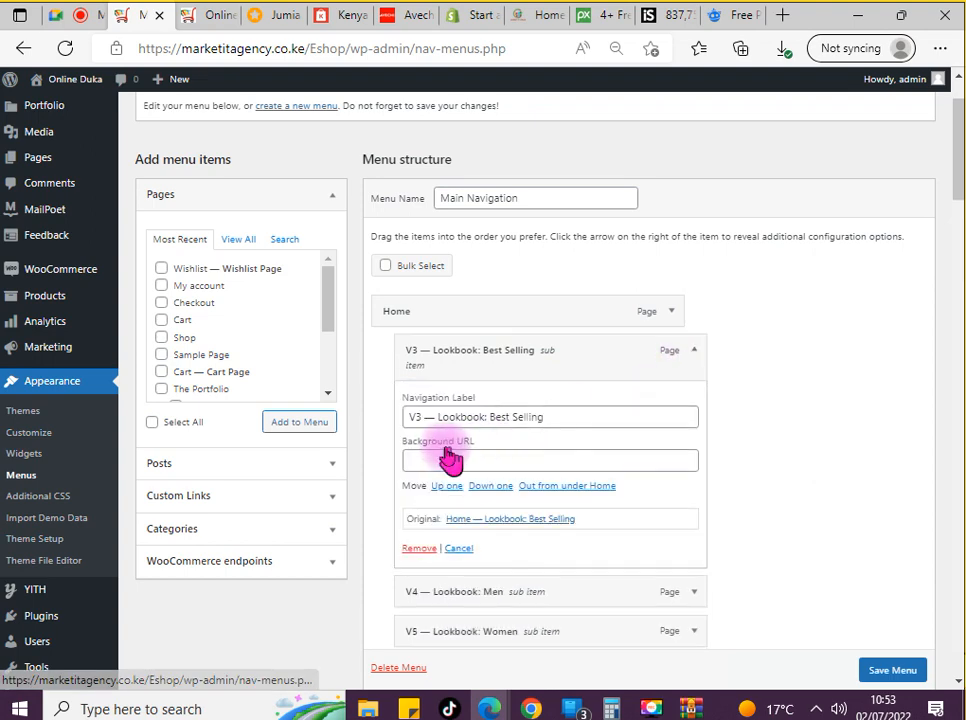
pyautogui.click(418, 549)
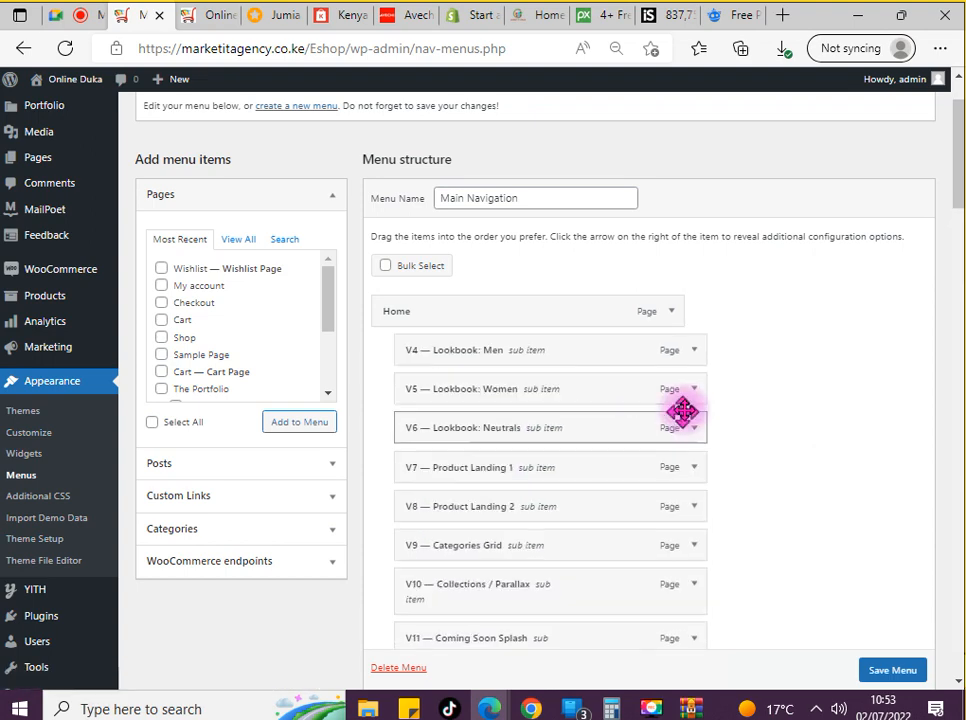
pyautogui.scroll(-2, 686, 384)
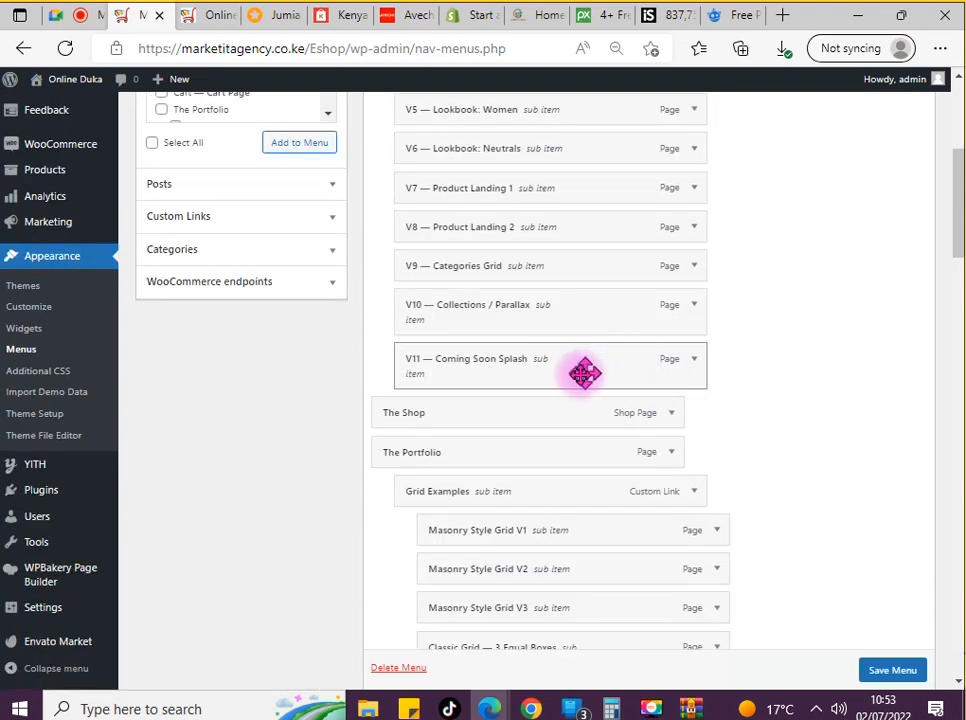
pyautogui.click(694, 366)
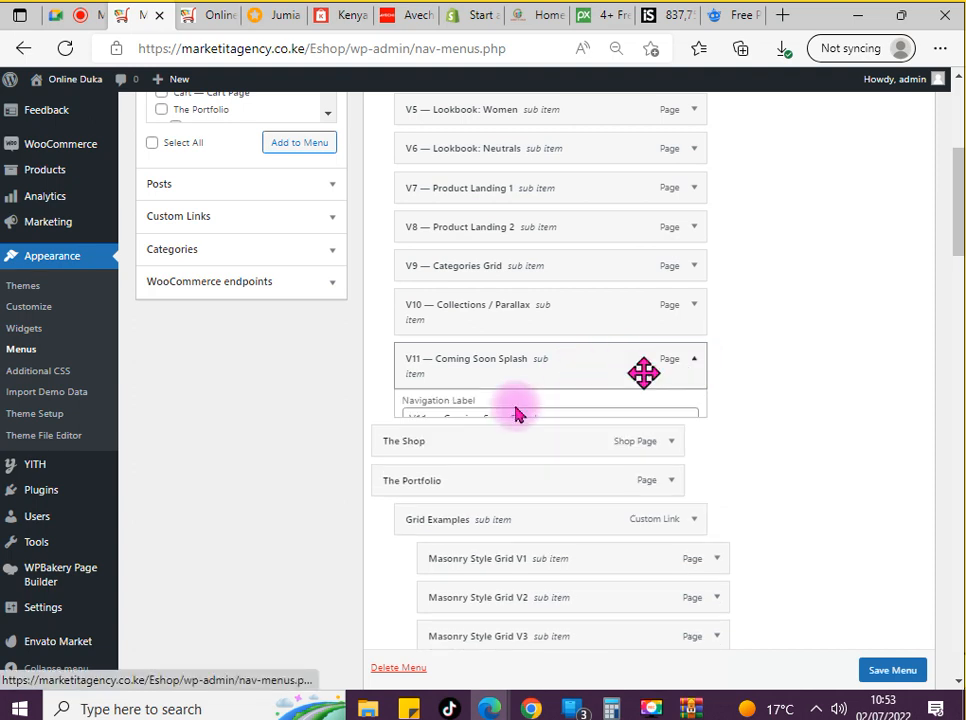
pyautogui.click(418, 572)
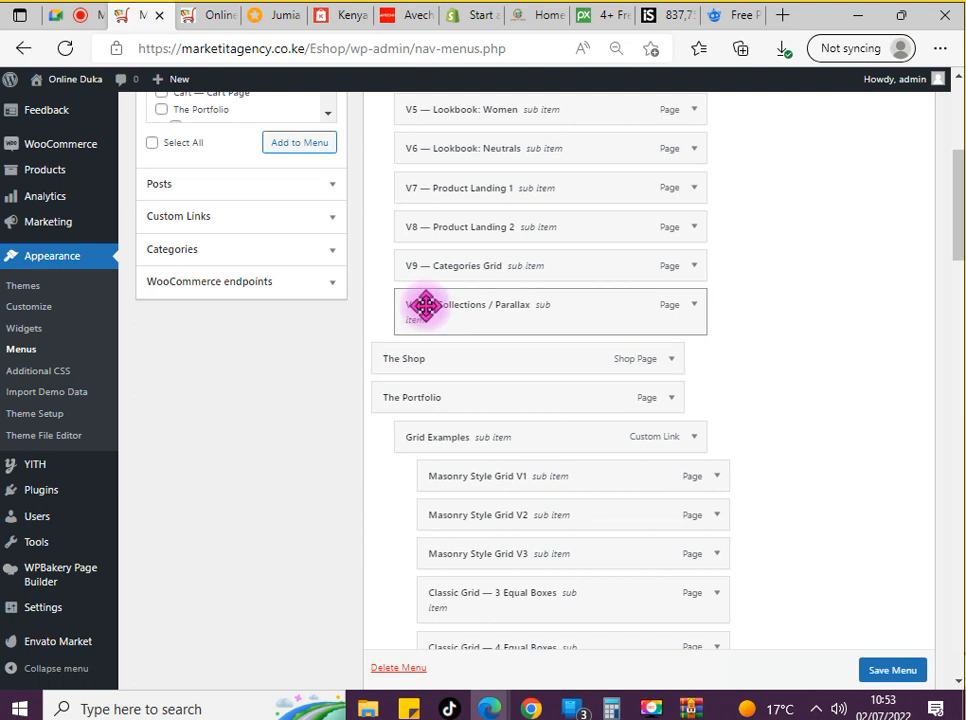
pyautogui.click(694, 305)
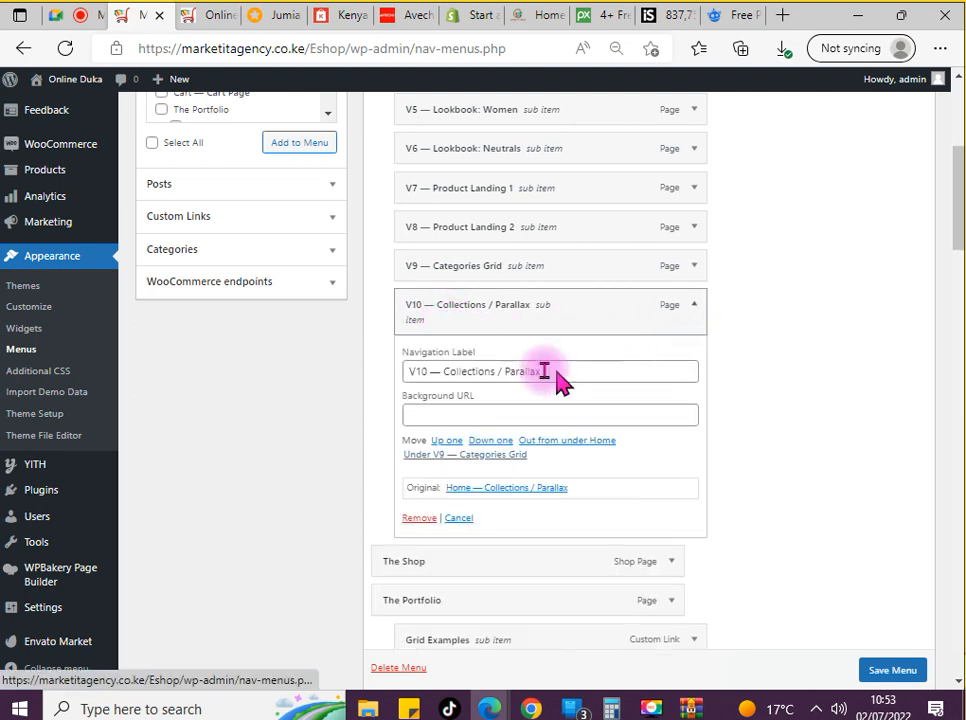
pyautogui.click(416, 518)
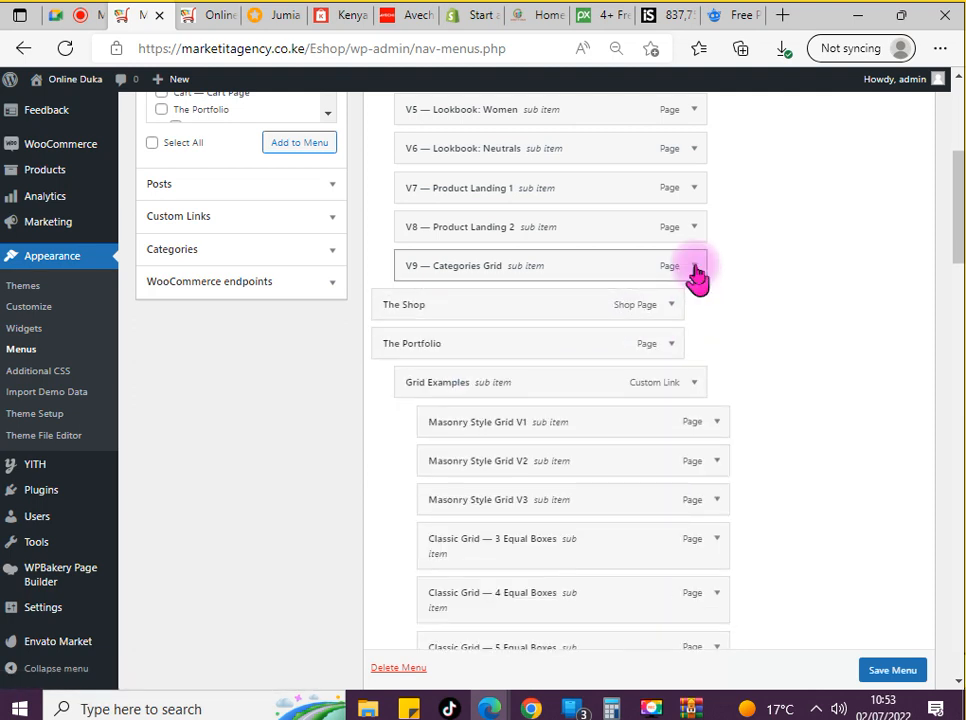
# Step: Remove the remaining Home sub-items V9 through V4 (Categories Grid, Product Landing, Lookbook pages)
pyautogui.click(694, 267)
pyautogui.click(412, 459)
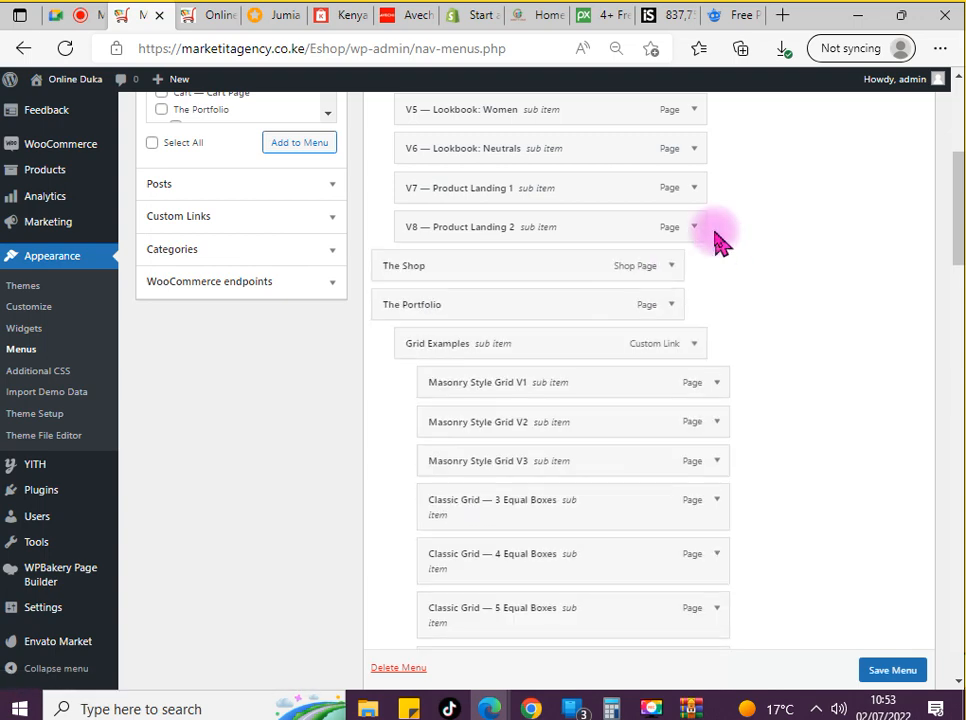
pyautogui.click(692, 229)
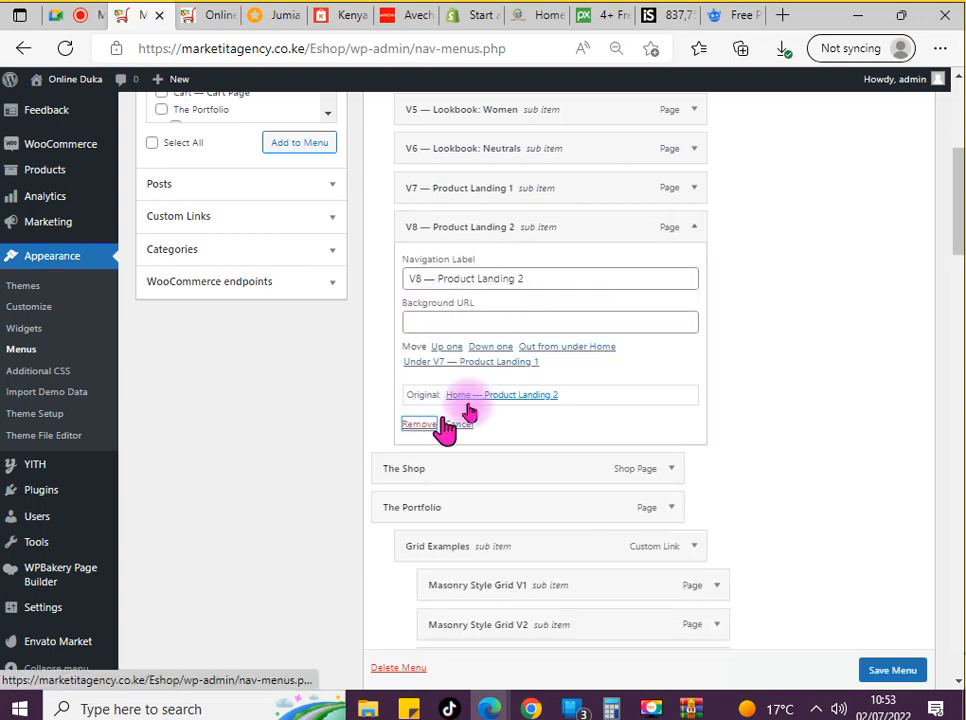
pyautogui.click(412, 419)
pyautogui.click(693, 193)
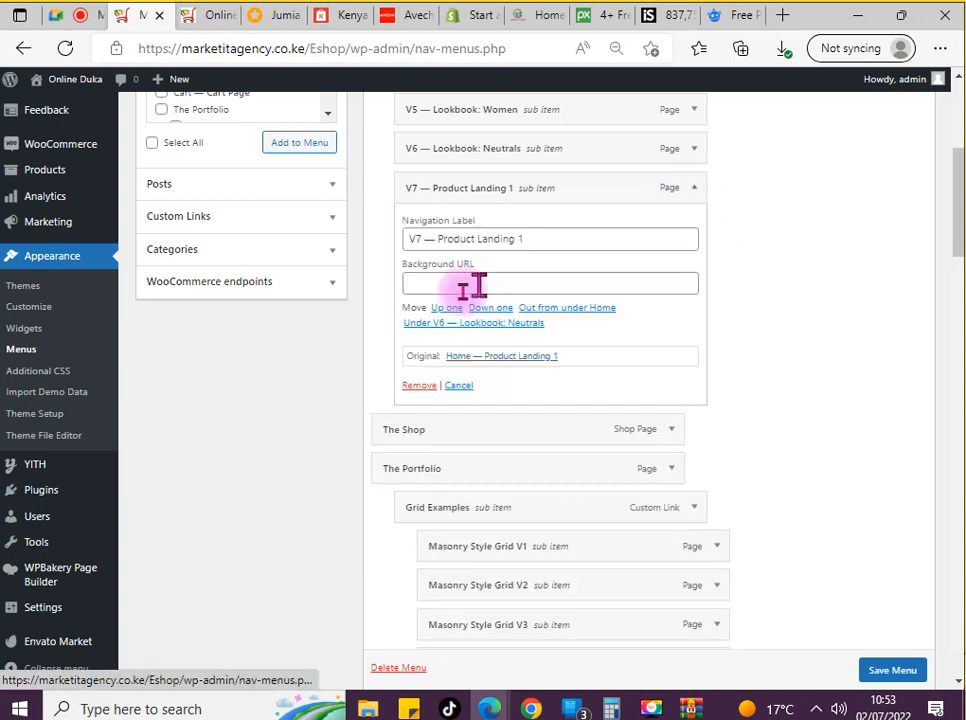
pyautogui.click(418, 387)
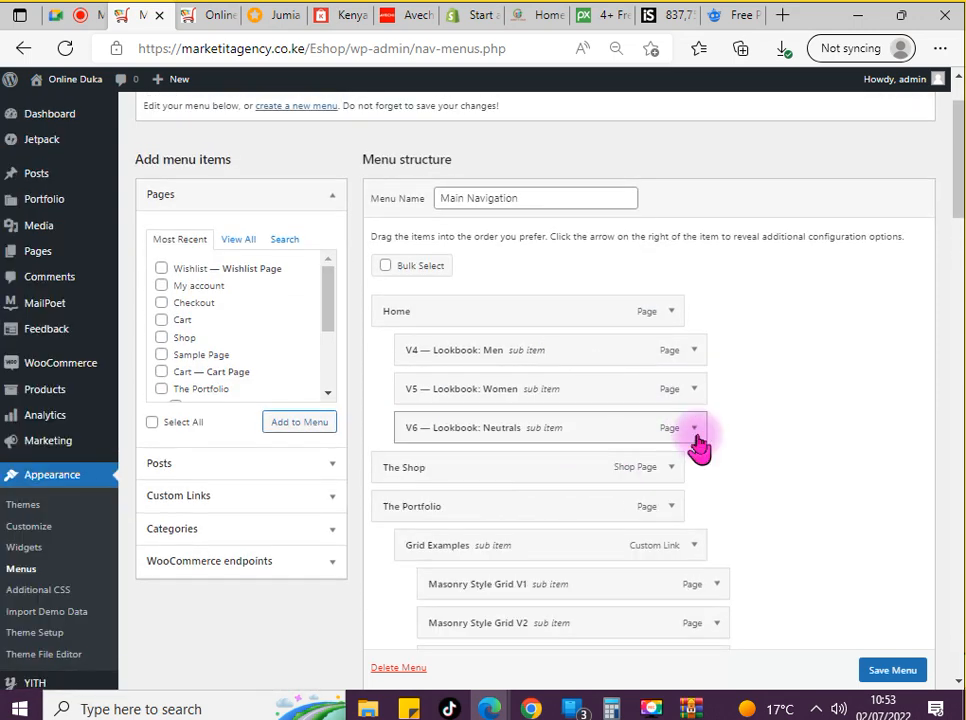
pyautogui.click(694, 428)
pyautogui.click(422, 624)
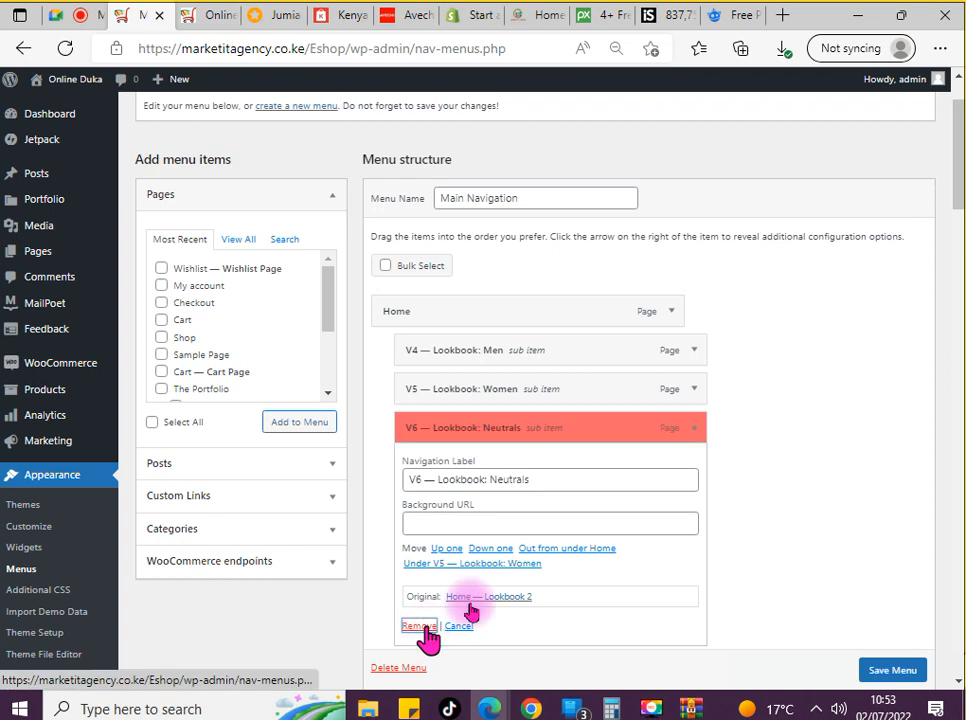
pyautogui.click(694, 390)
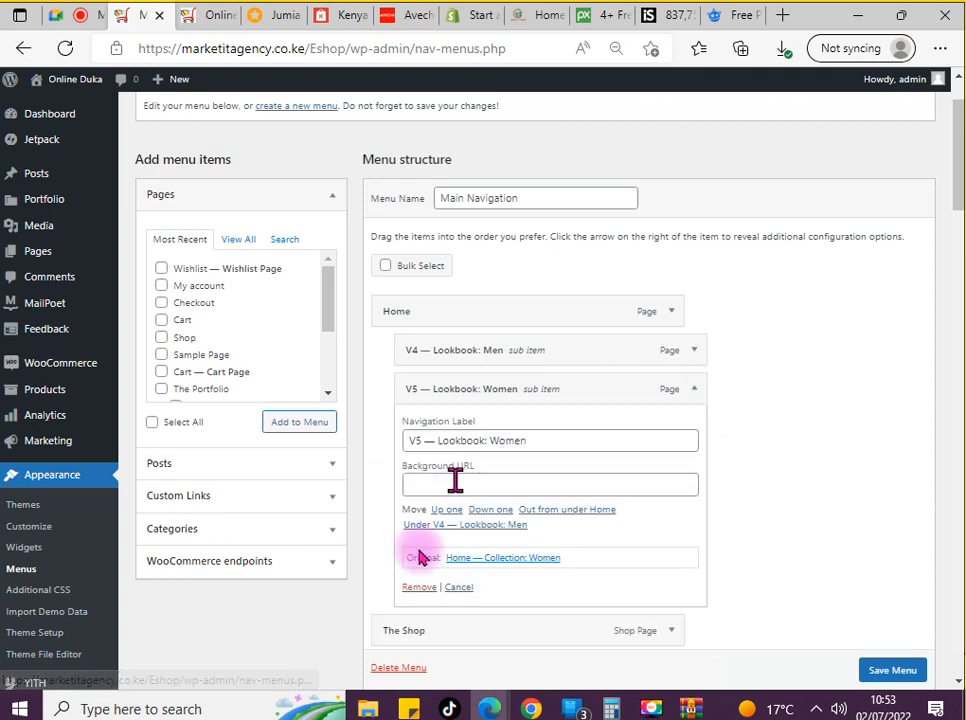
pyautogui.click(419, 588)
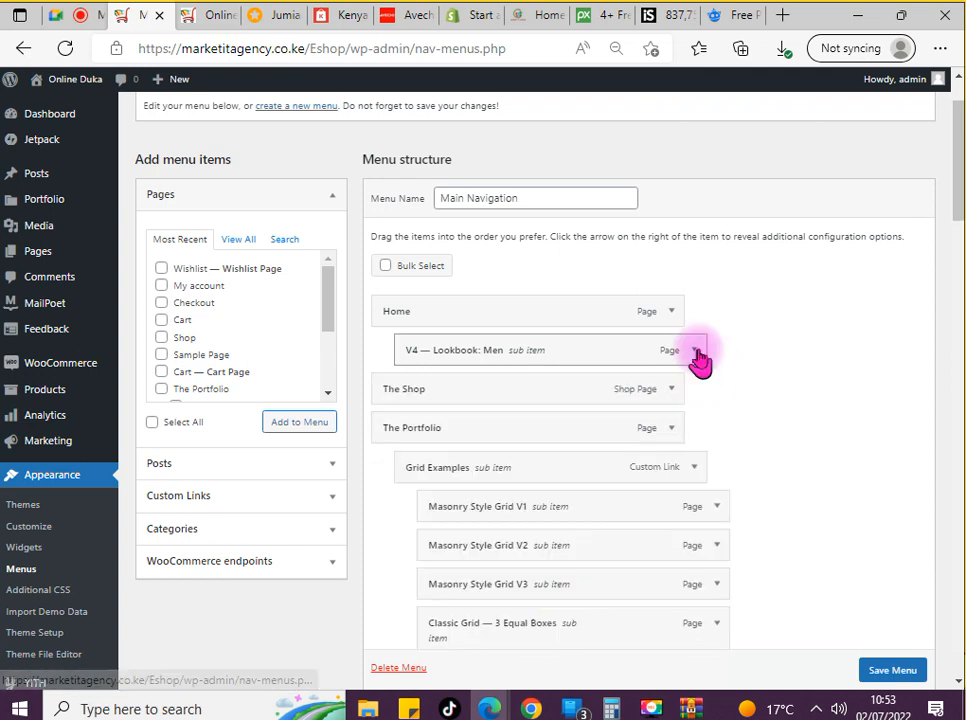
pyautogui.click(694, 352)
pyautogui.click(414, 532)
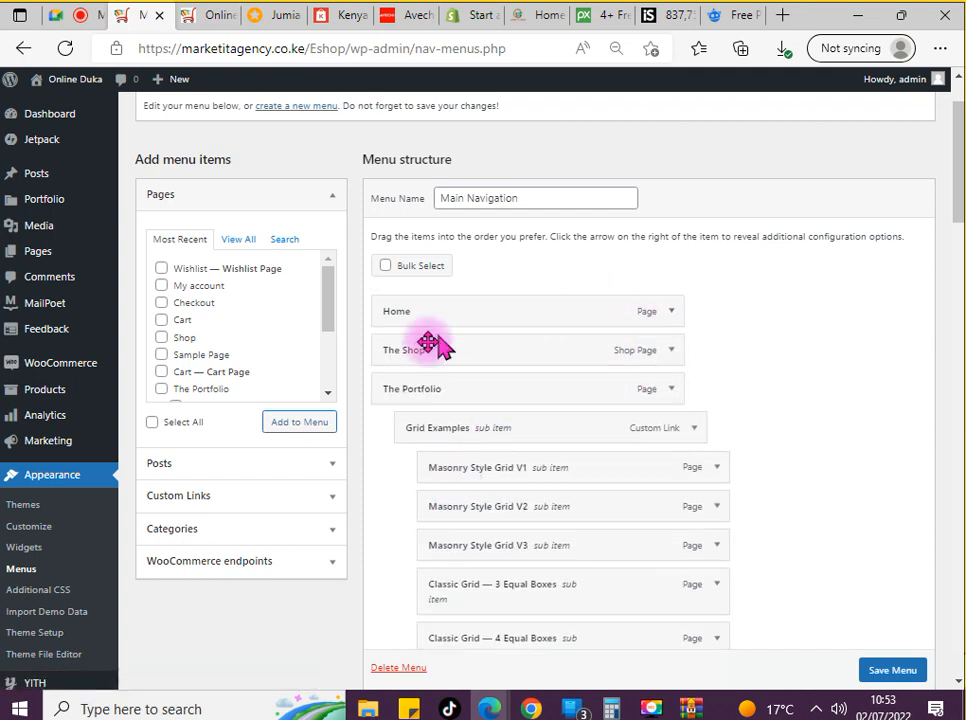
# Step: Remove The Portfolio, Masonry Style Grid V1 and Masonry Style Grid V3 from the menu
pyautogui.scroll(-2, 630, 370)
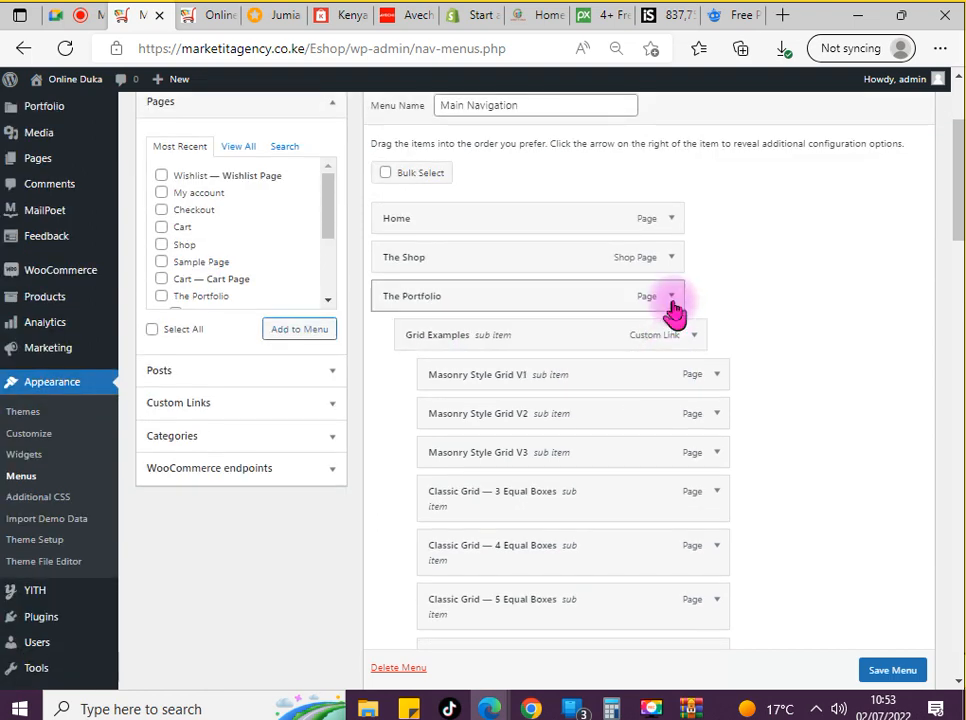
pyautogui.click(670, 298)
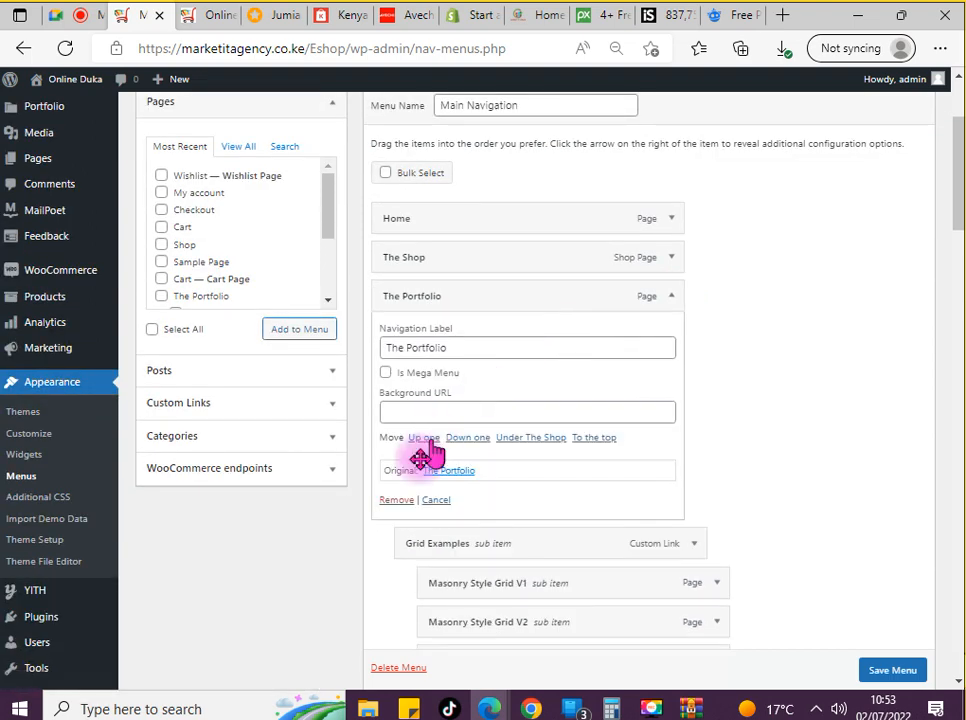
pyautogui.scroll(-4, 425, 453)
pyautogui.click(395, 314)
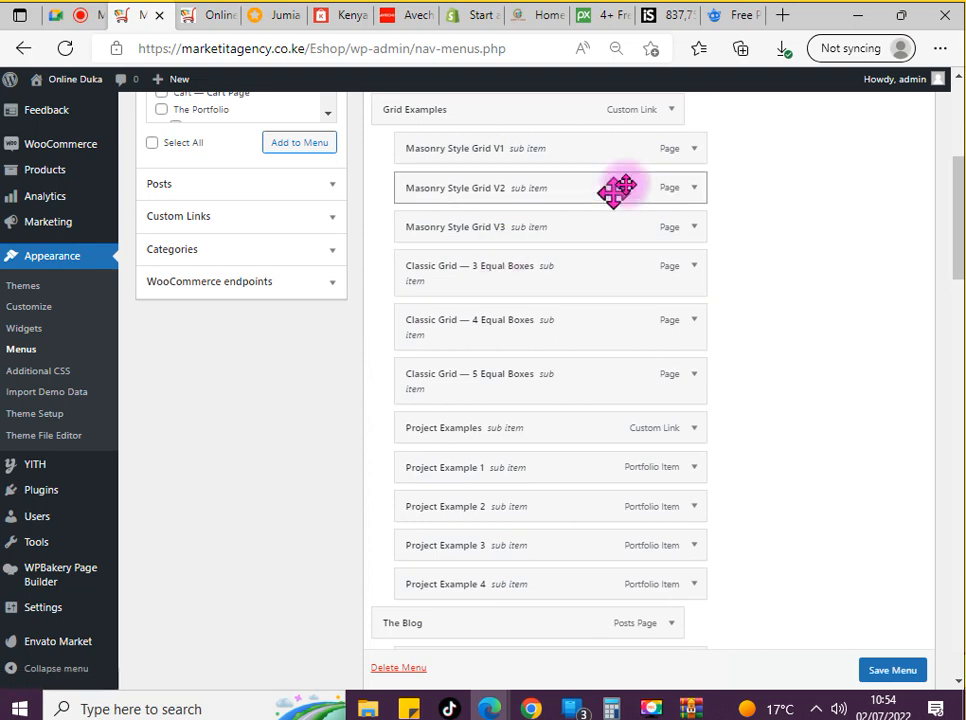
pyautogui.click(693, 158)
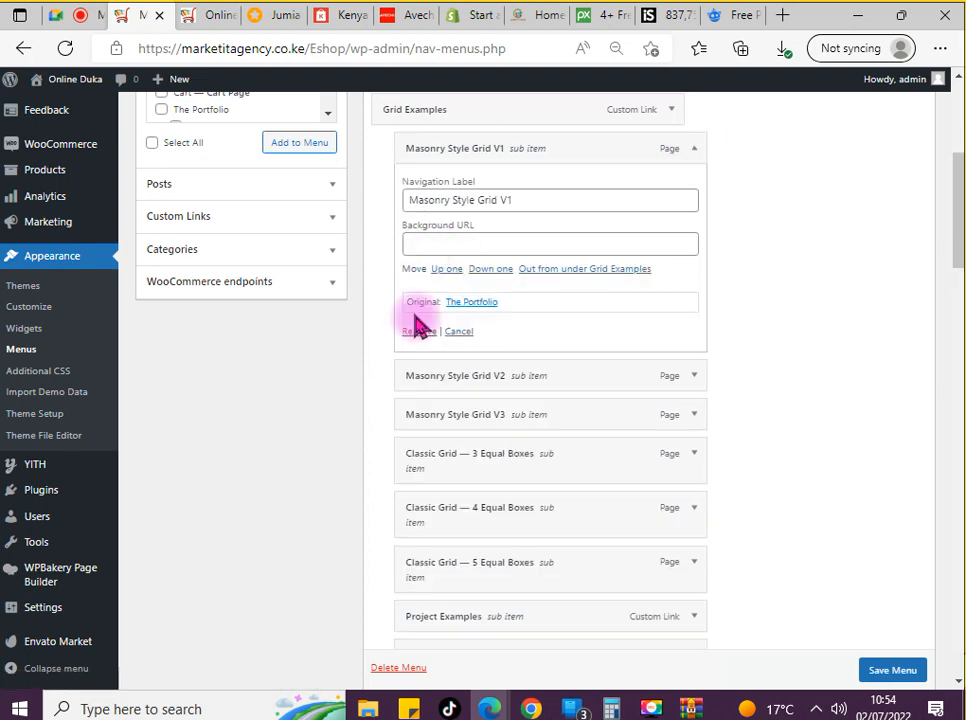
pyautogui.click(419, 332)
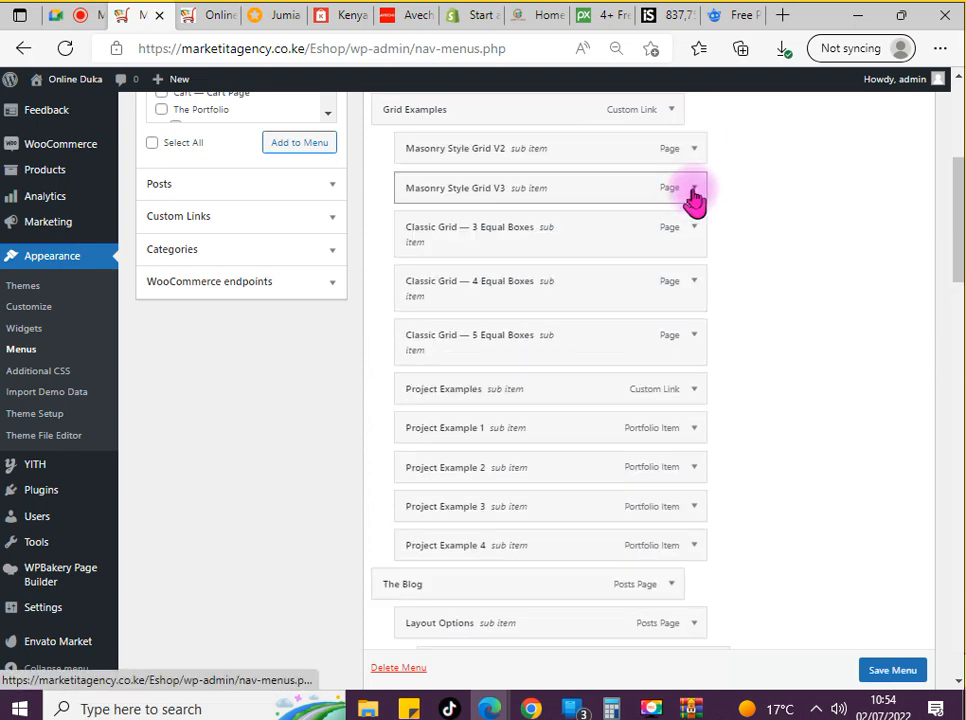
pyautogui.click(692, 189)
pyautogui.click(419, 386)
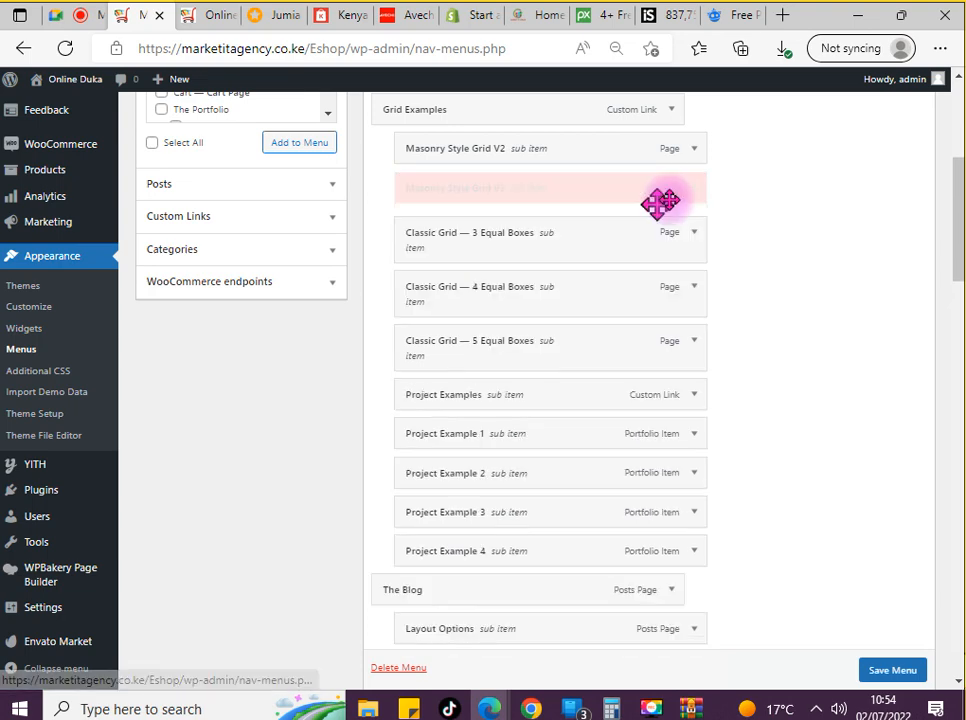
# Step: Remove Classic Grid — 3, 4 and 5 Equal Boxes and Masonry Style Grid V2
pyautogui.click(694, 188)
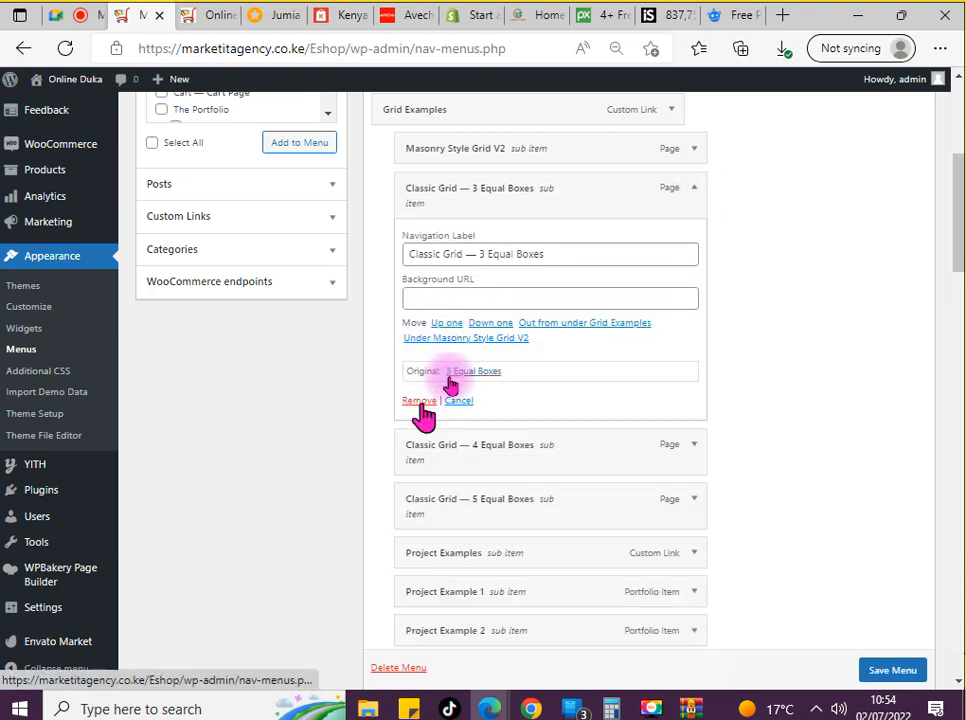
pyautogui.click(418, 400)
pyautogui.click(692, 190)
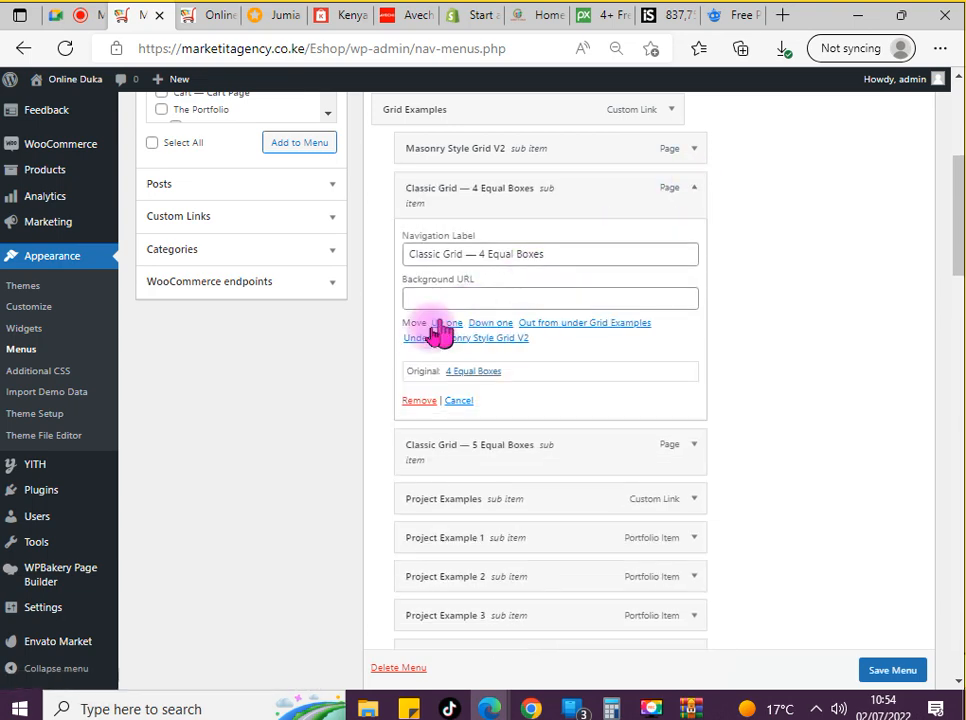
pyautogui.click(419, 401)
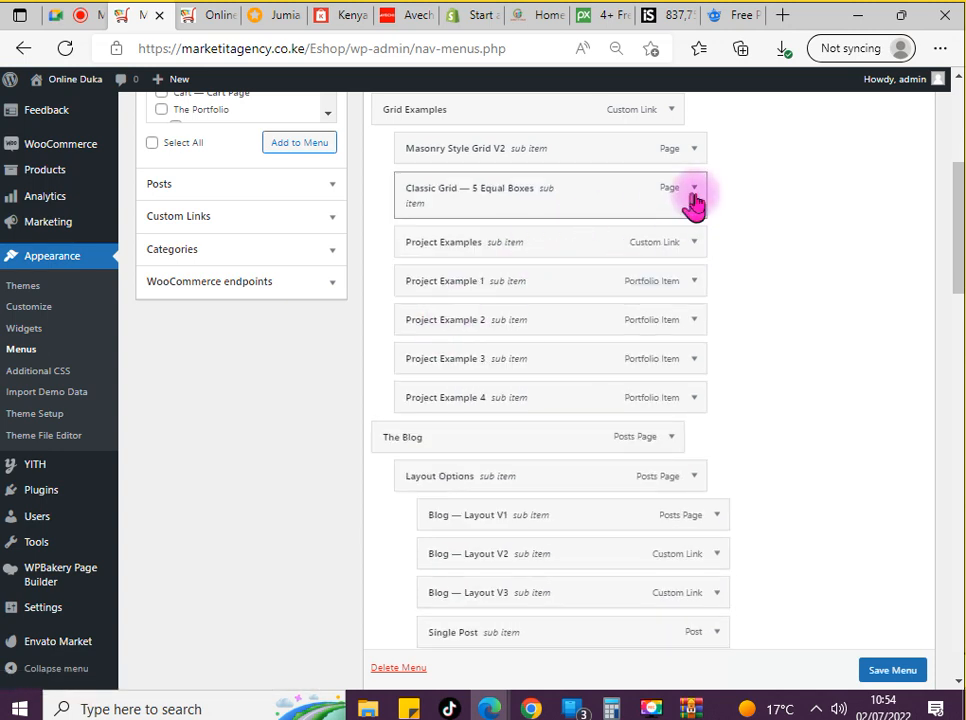
pyautogui.click(692, 192)
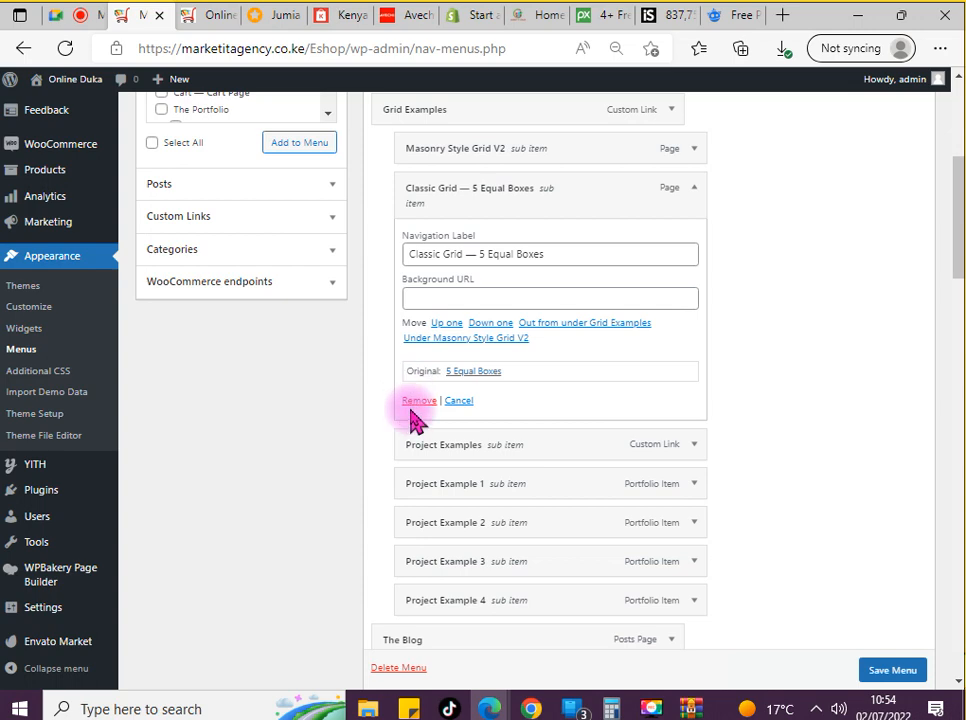
pyautogui.click(418, 402)
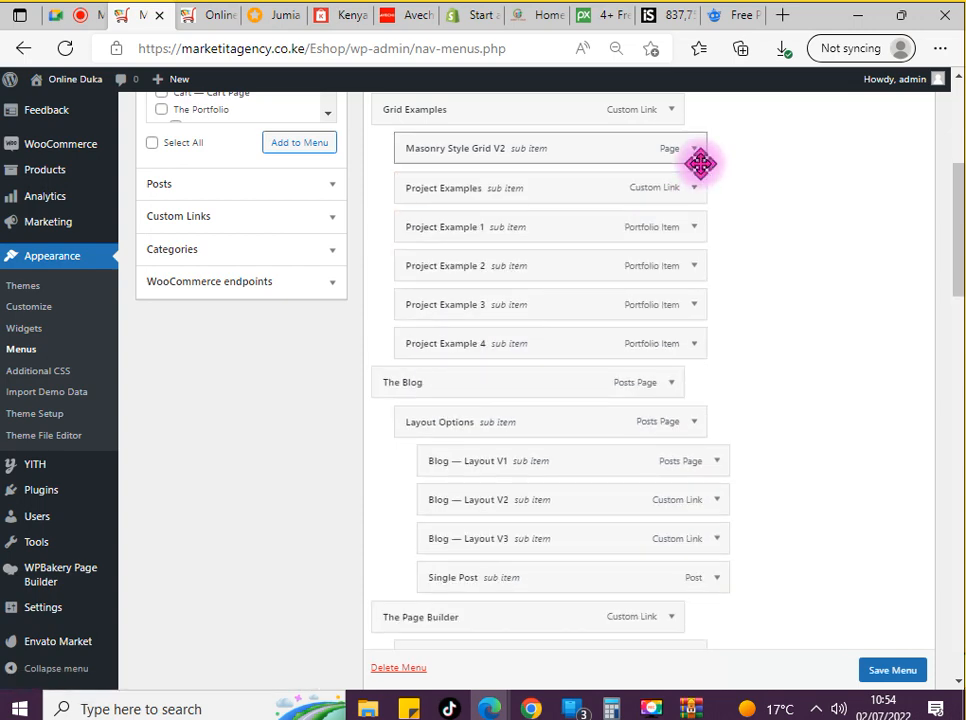
pyautogui.click(695, 155)
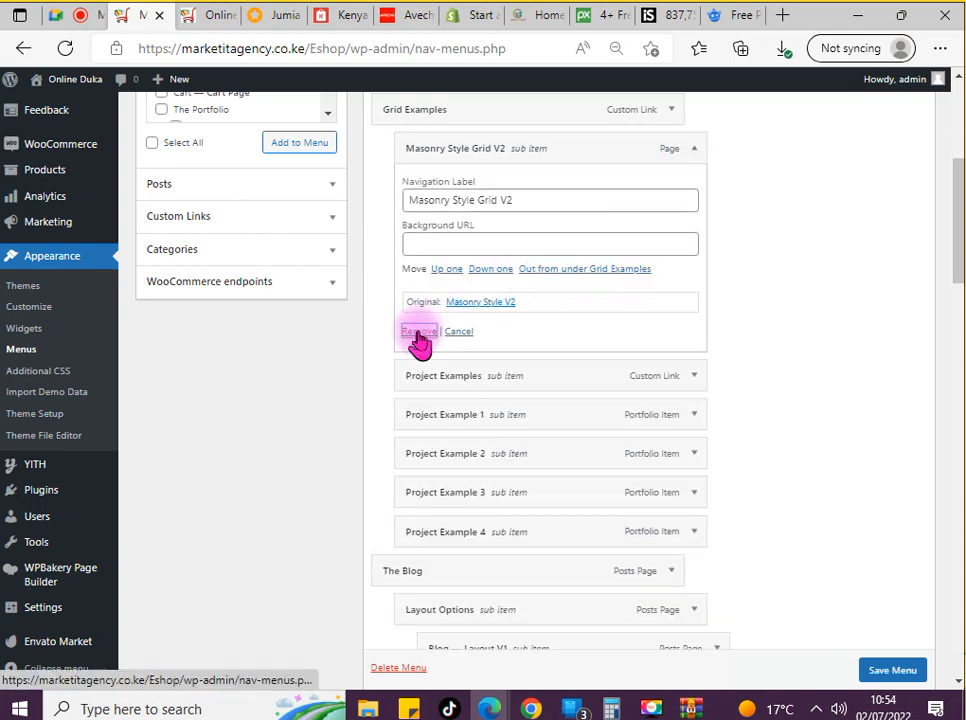
pyautogui.click(418, 331)
# Step: Remove Project Examples and Project Example 1 through 4 from Grid Examples
pyautogui.click(694, 152)
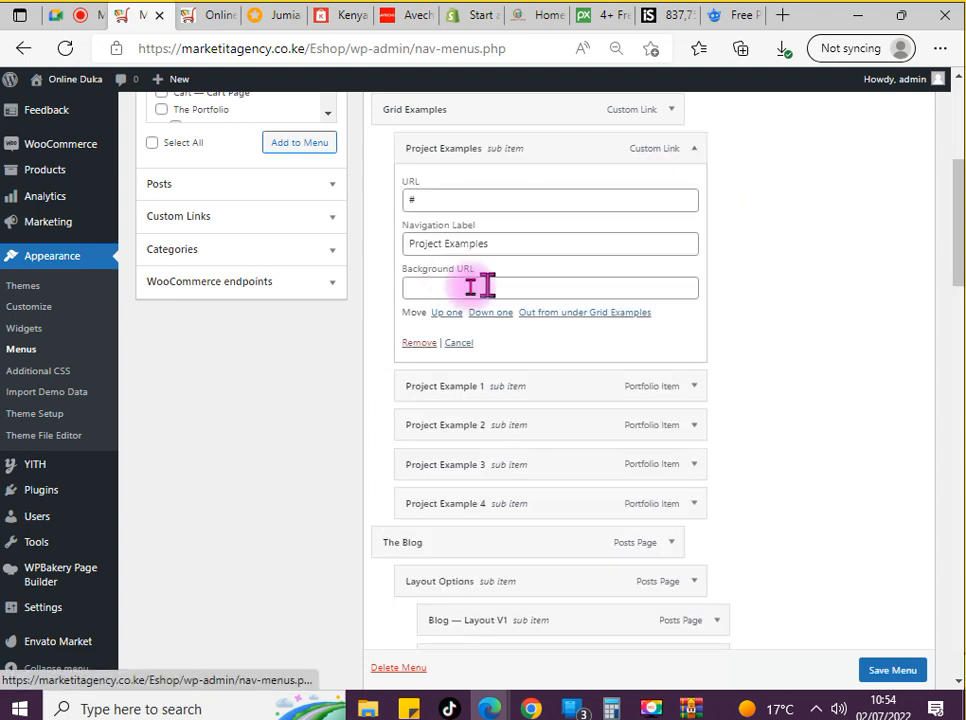
pyautogui.click(420, 342)
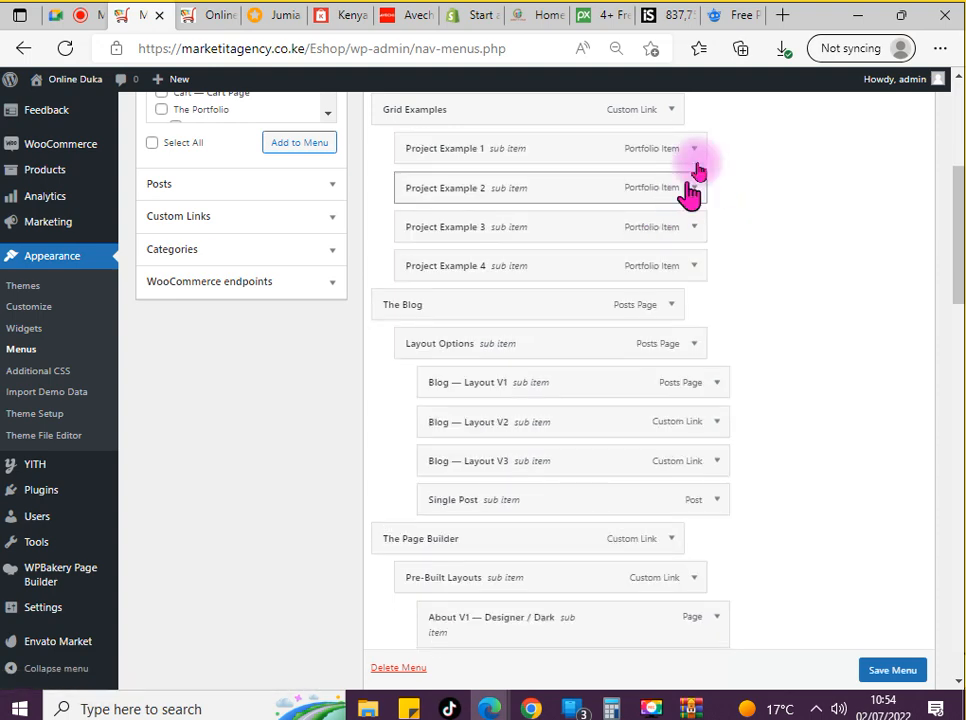
pyautogui.click(694, 149)
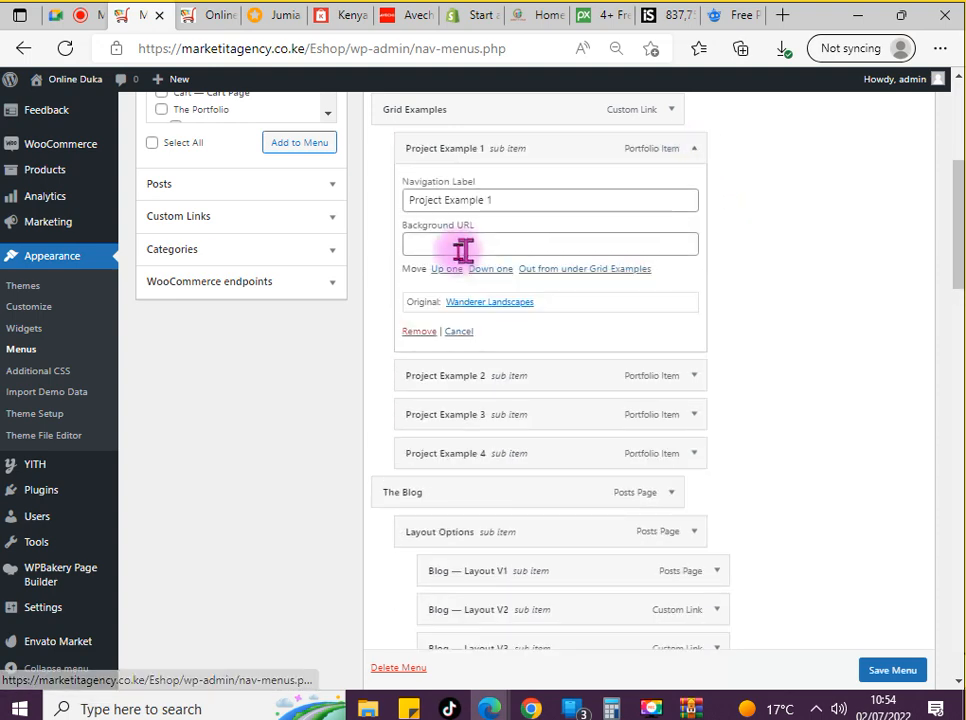
pyautogui.click(420, 332)
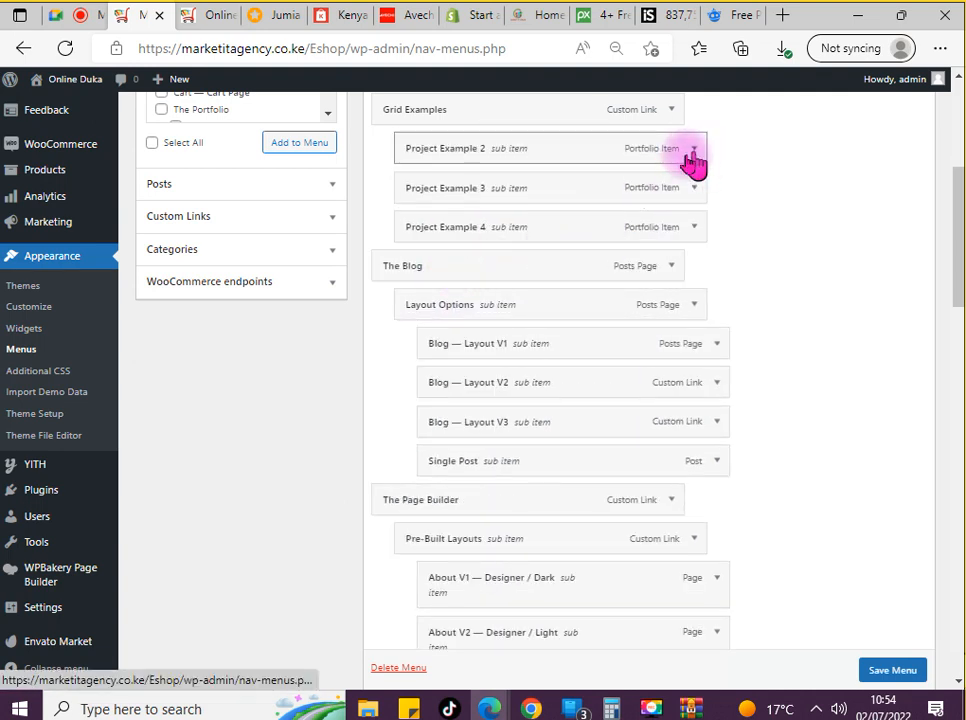
pyautogui.click(694, 150)
pyautogui.click(416, 333)
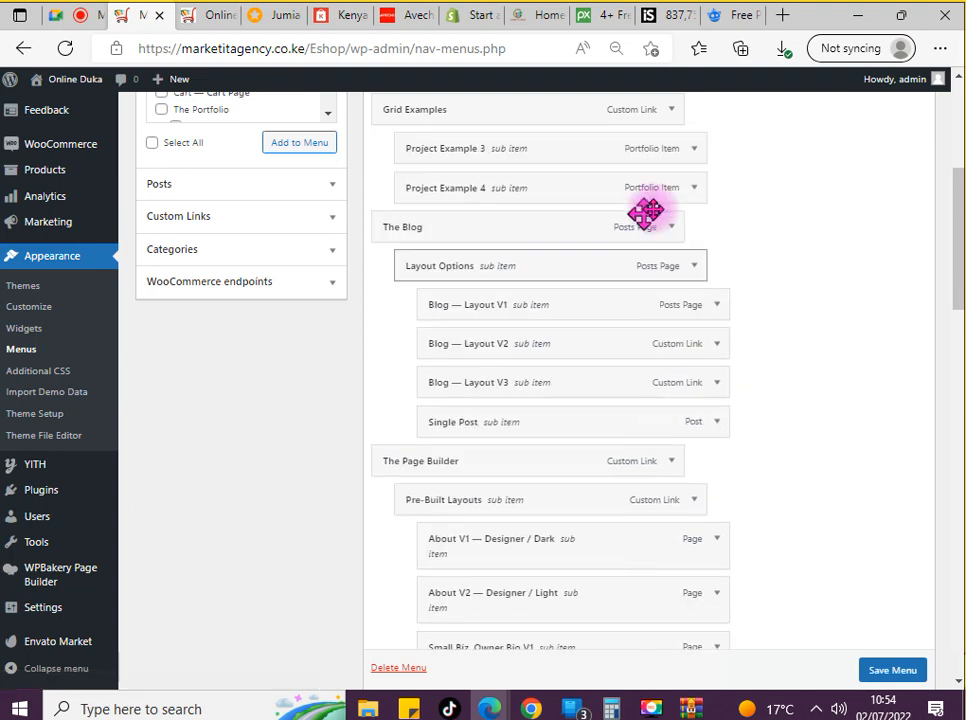
pyautogui.click(694, 152)
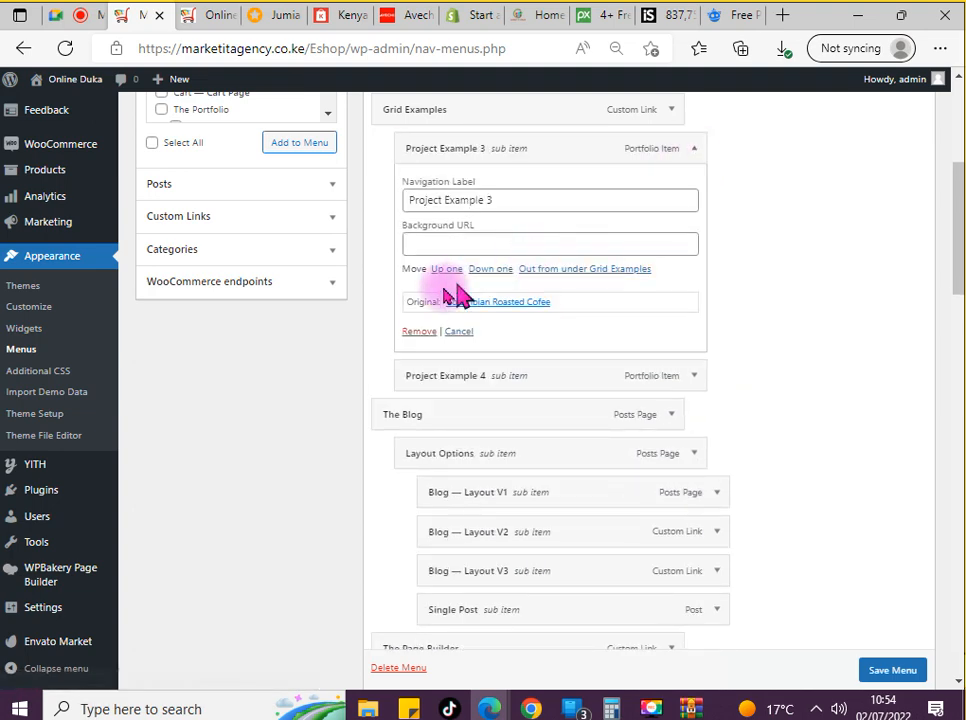
pyautogui.click(416, 333)
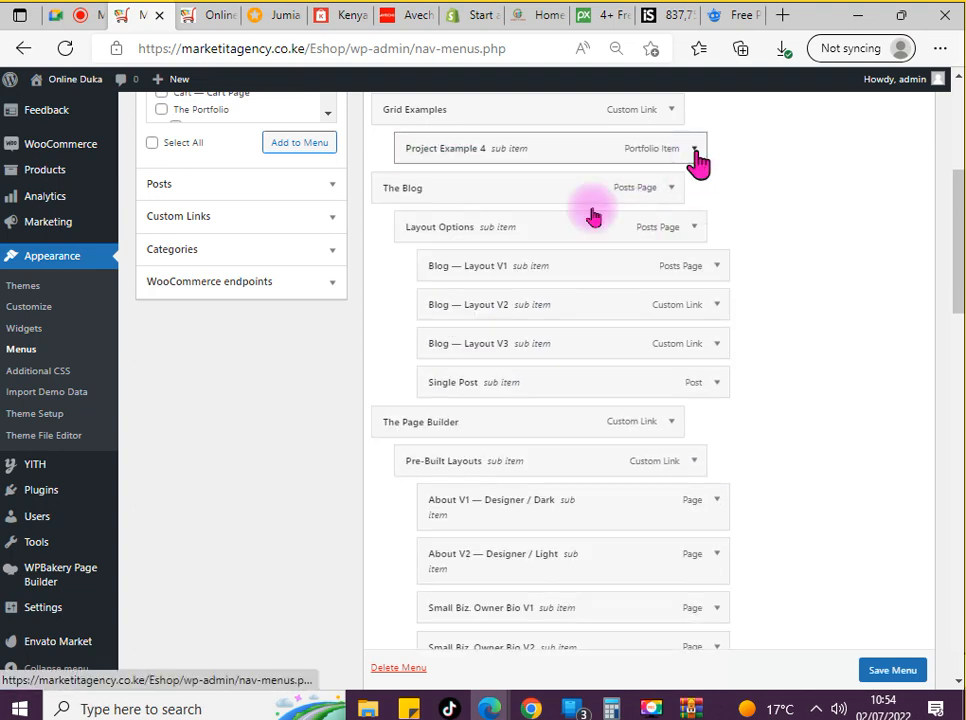
pyautogui.click(694, 150)
pyautogui.click(416, 333)
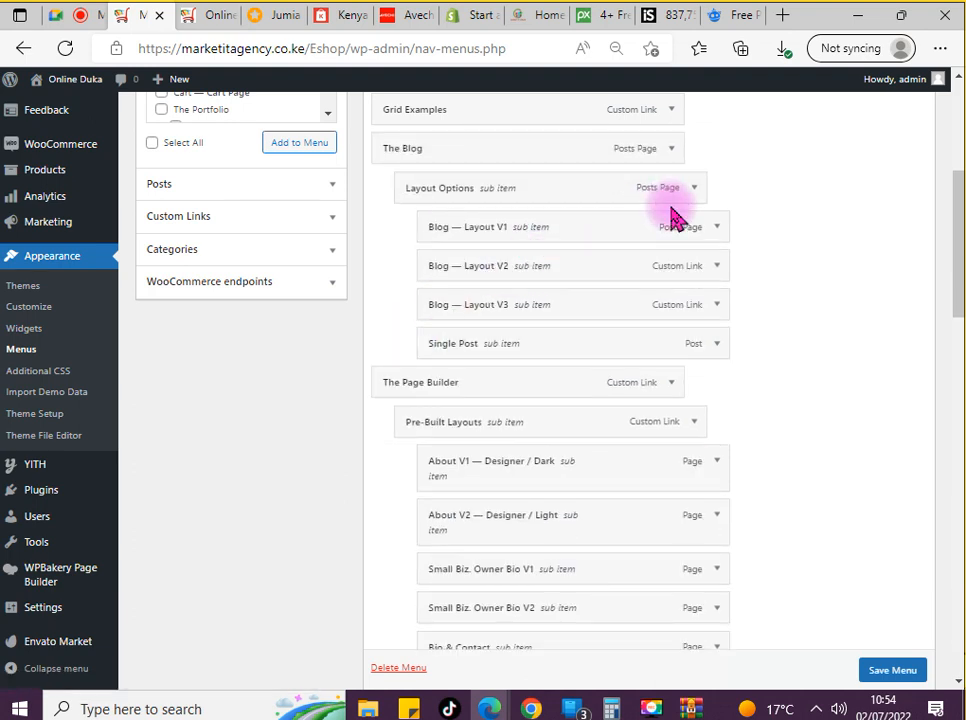
# Step: Remove The Blog, Layout Options, Blog — Layout V1, Blog — Layout V2 and The Page Builder
pyautogui.click(671, 150)
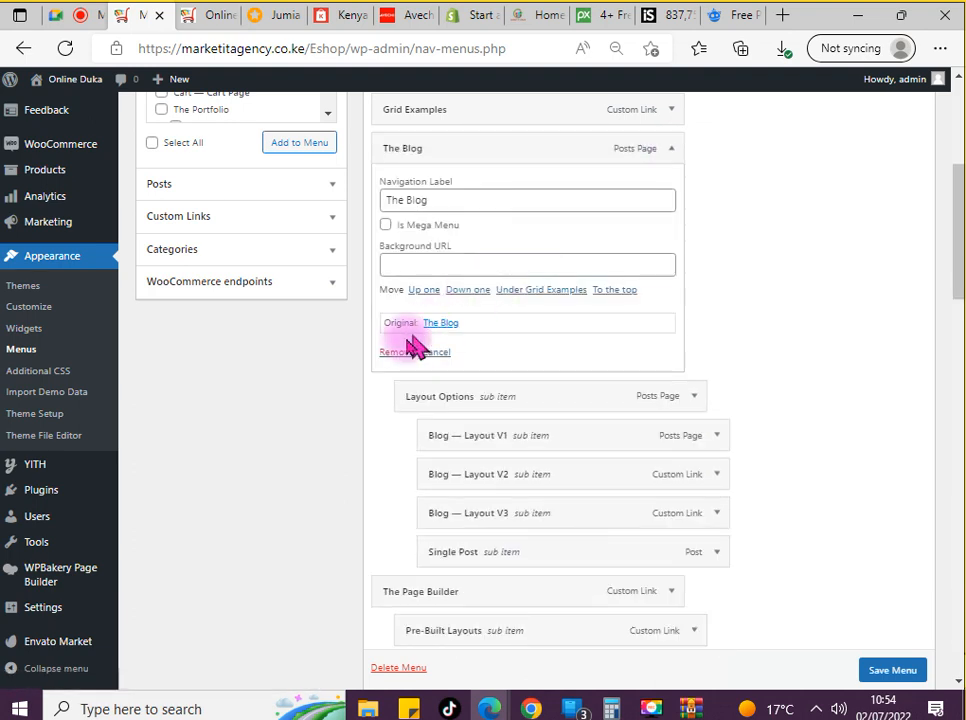
pyautogui.click(394, 352)
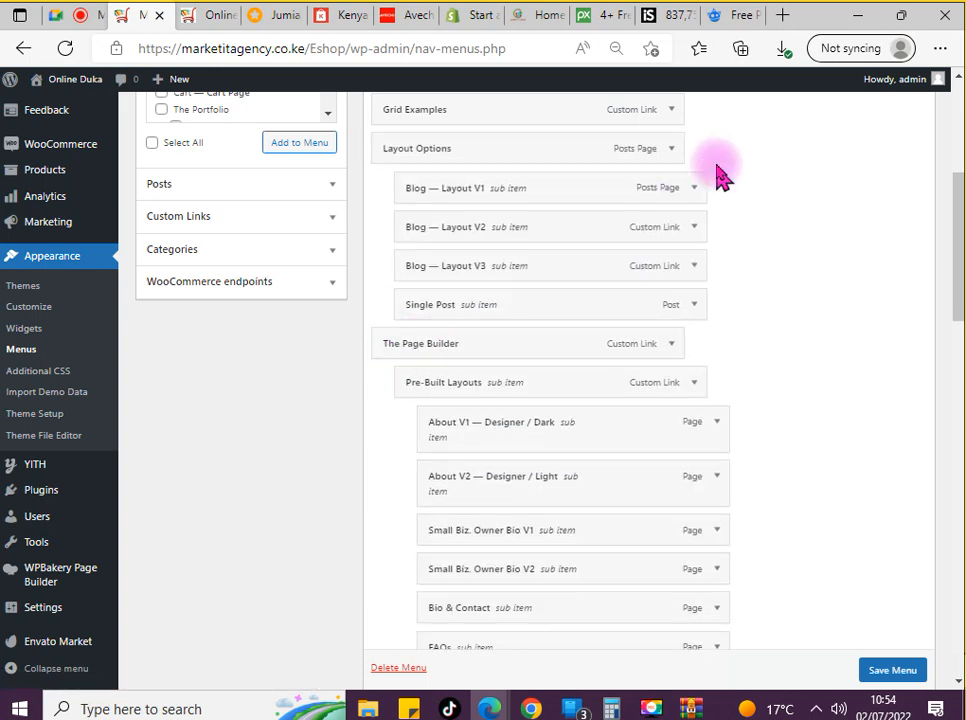
pyautogui.click(668, 150)
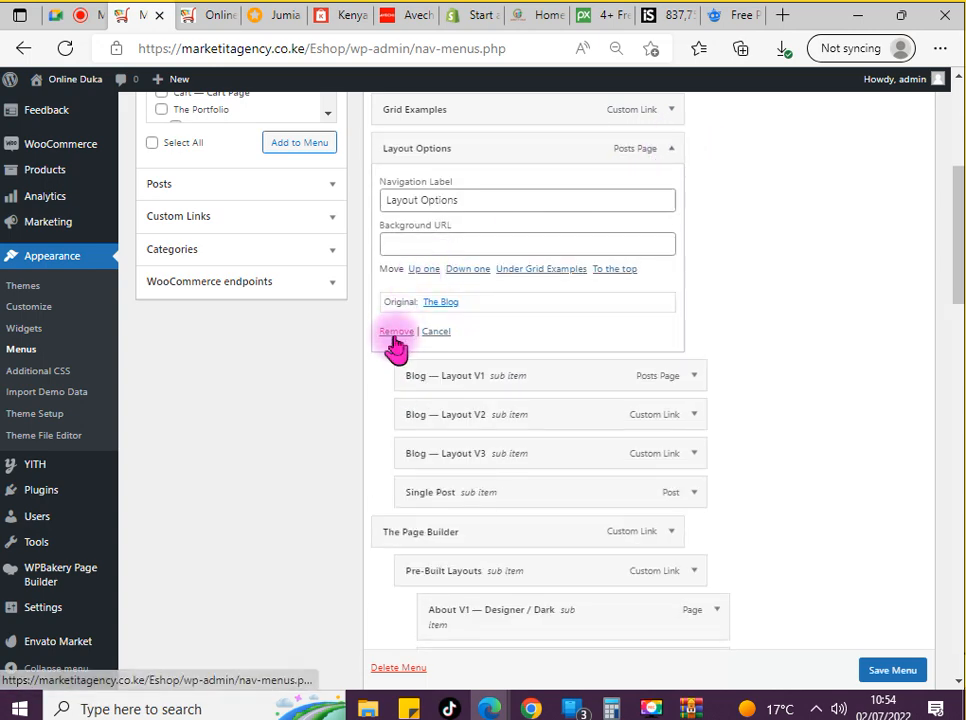
pyautogui.click(394, 331)
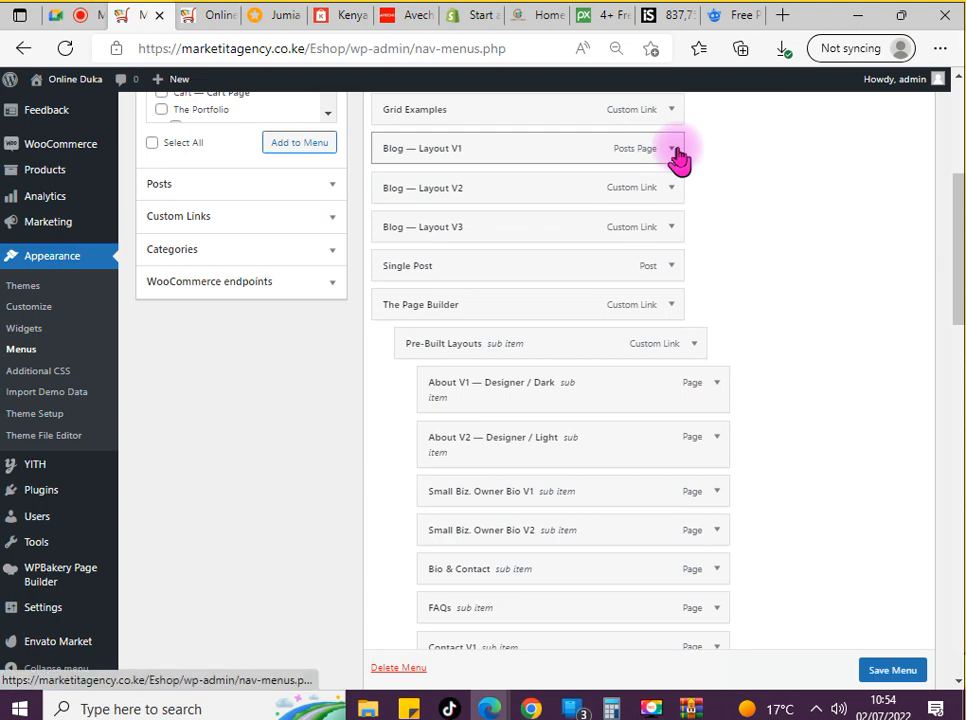
pyautogui.click(677, 152)
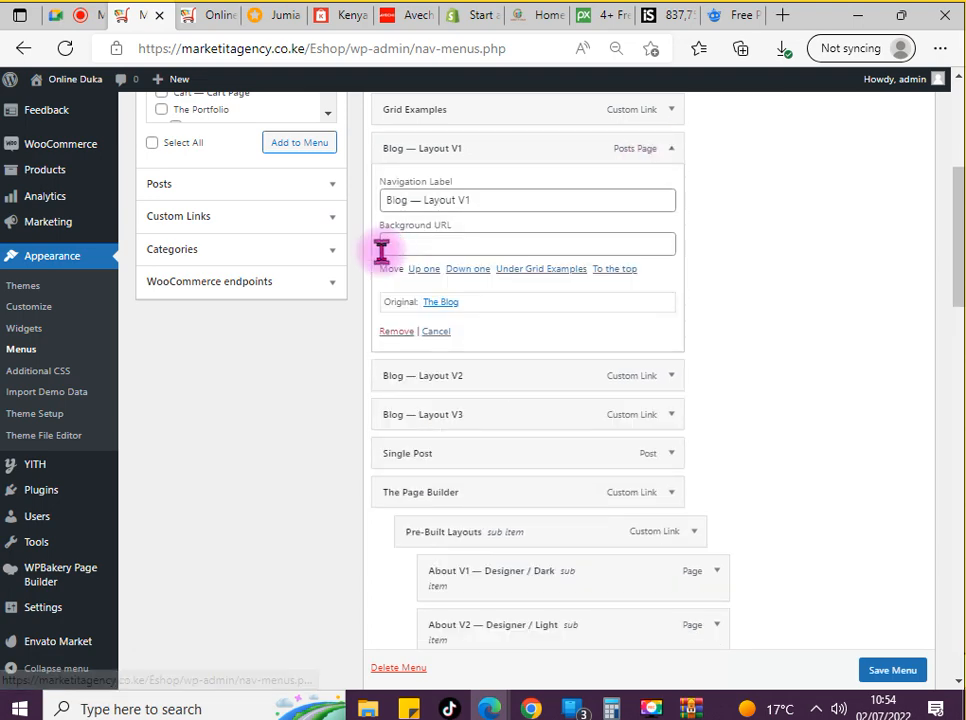
pyautogui.click(396, 332)
pyautogui.click(671, 150)
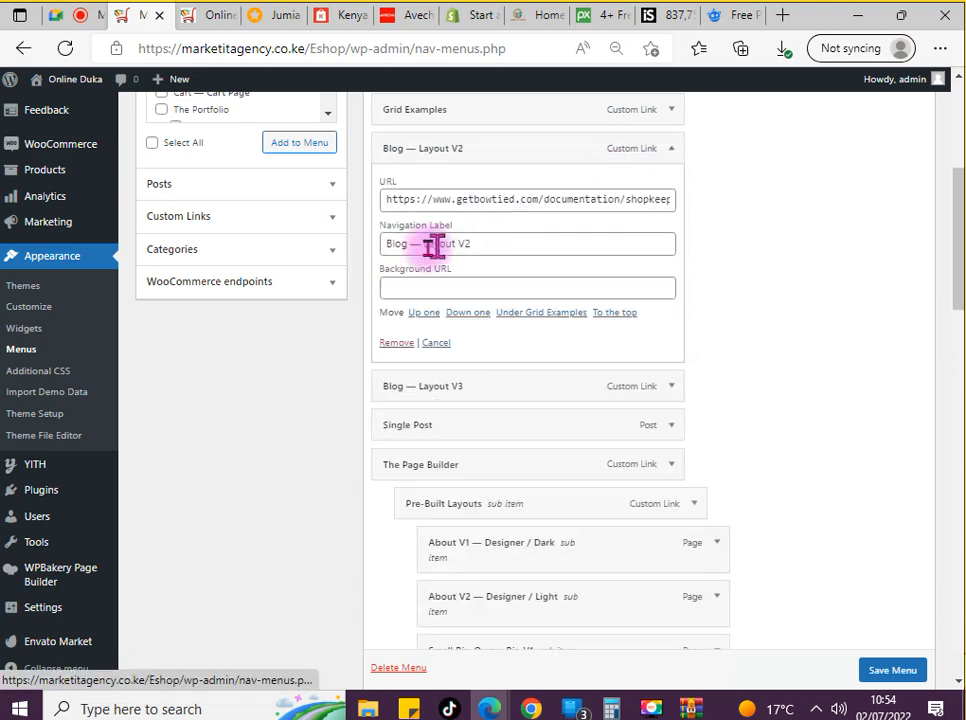
pyautogui.click(396, 344)
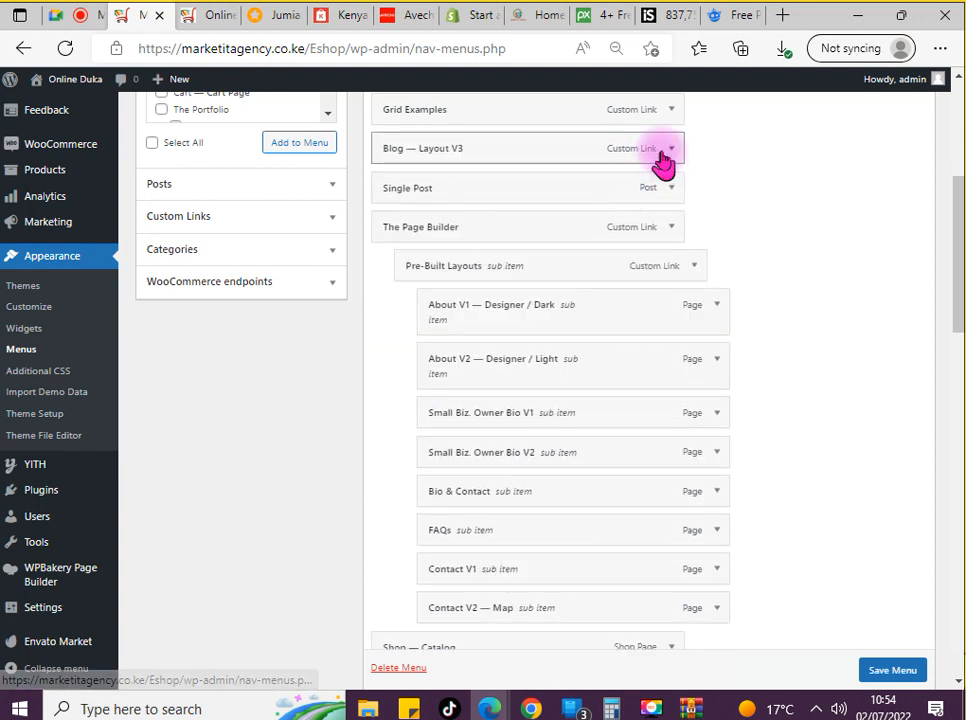
pyautogui.click(671, 228)
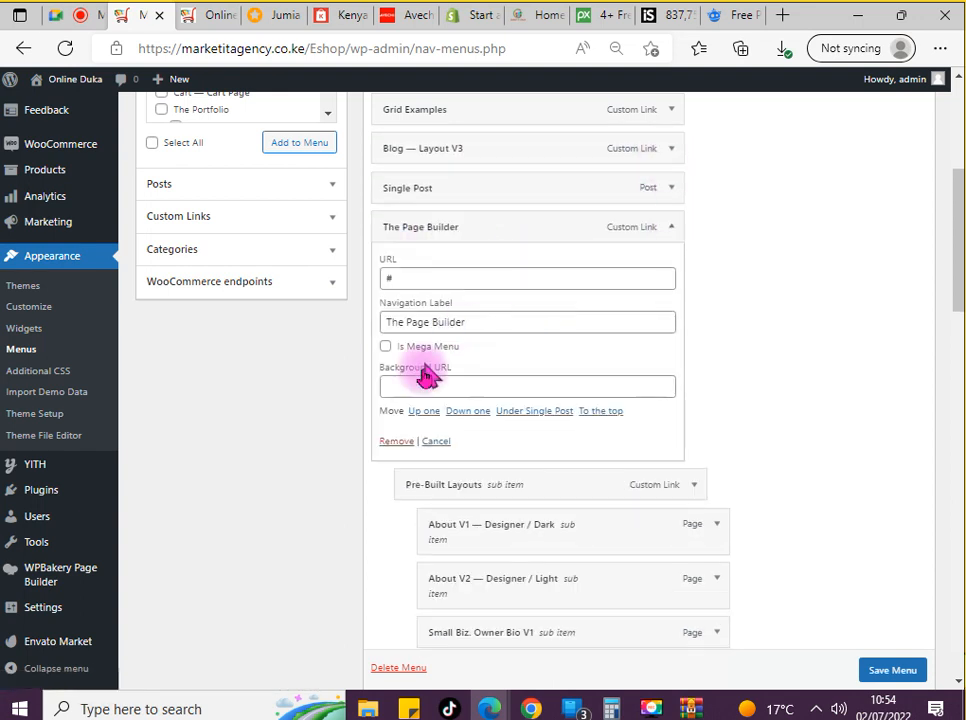
pyautogui.click(396, 441)
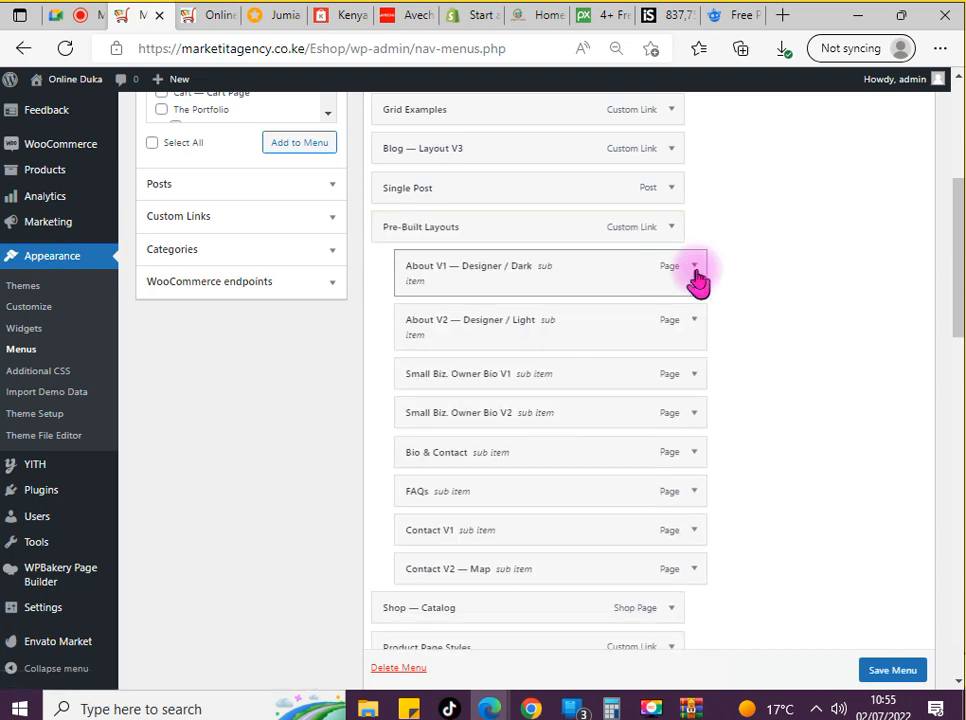
# Step: Remove About V1, About V2 and Small Biz. Owner Bio V1 and V2 from the menu
pyautogui.click(694, 268)
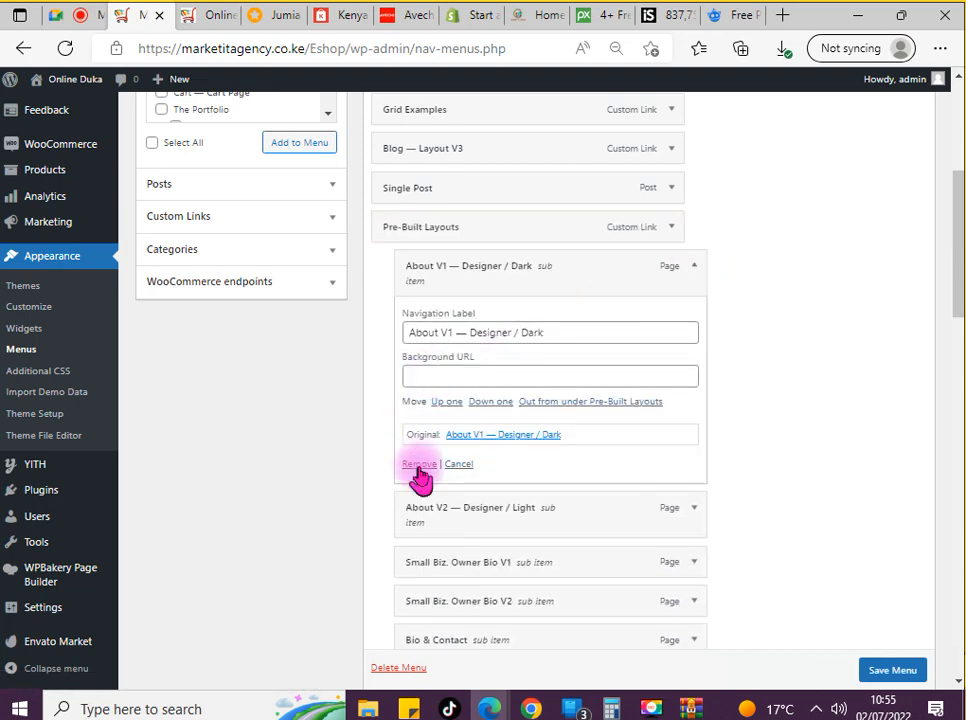
pyautogui.click(419, 468)
pyautogui.click(695, 272)
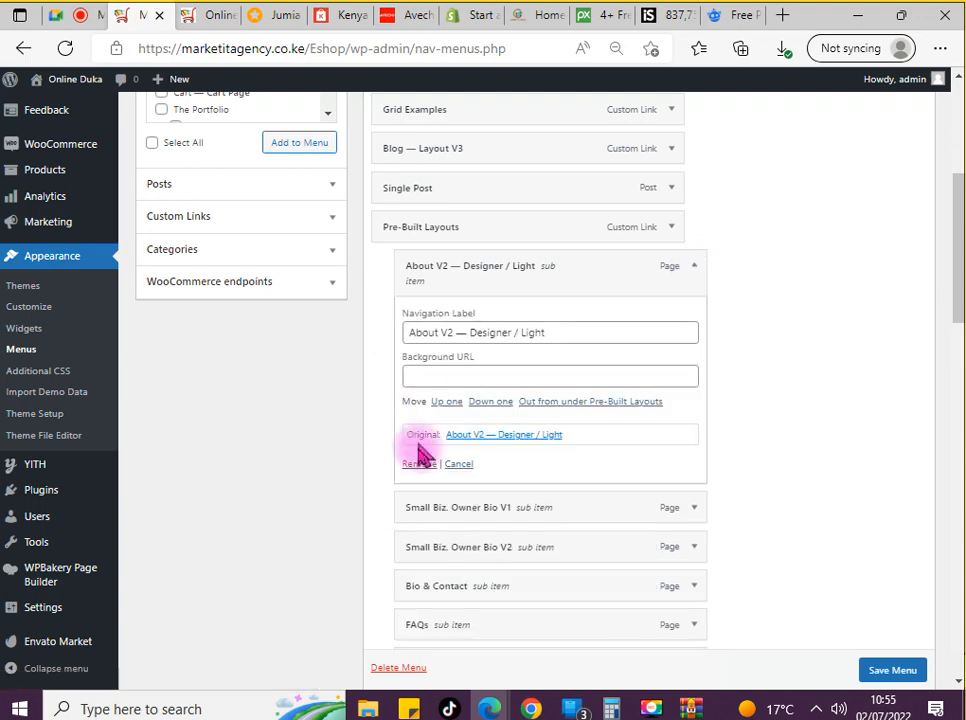
pyautogui.click(419, 466)
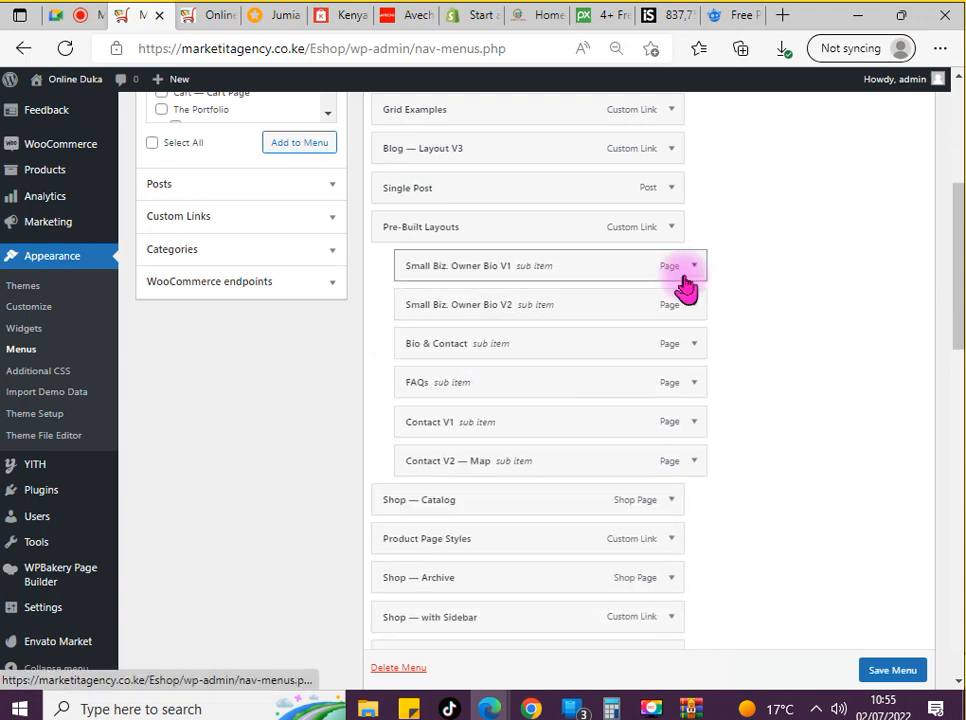
pyautogui.click(690, 268)
pyautogui.click(418, 456)
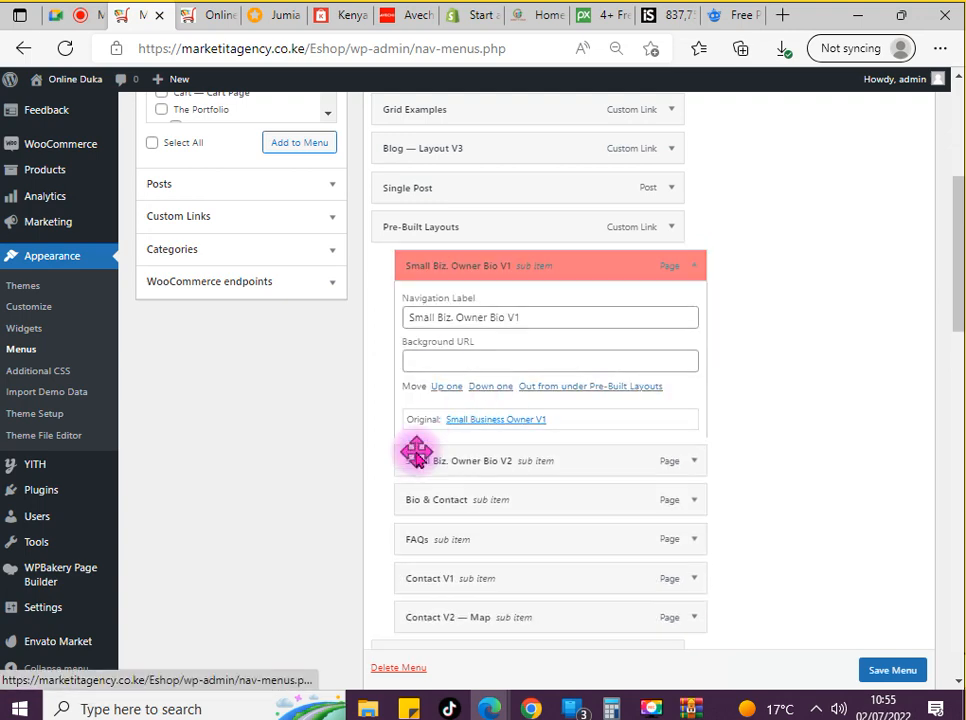
pyautogui.click(694, 268)
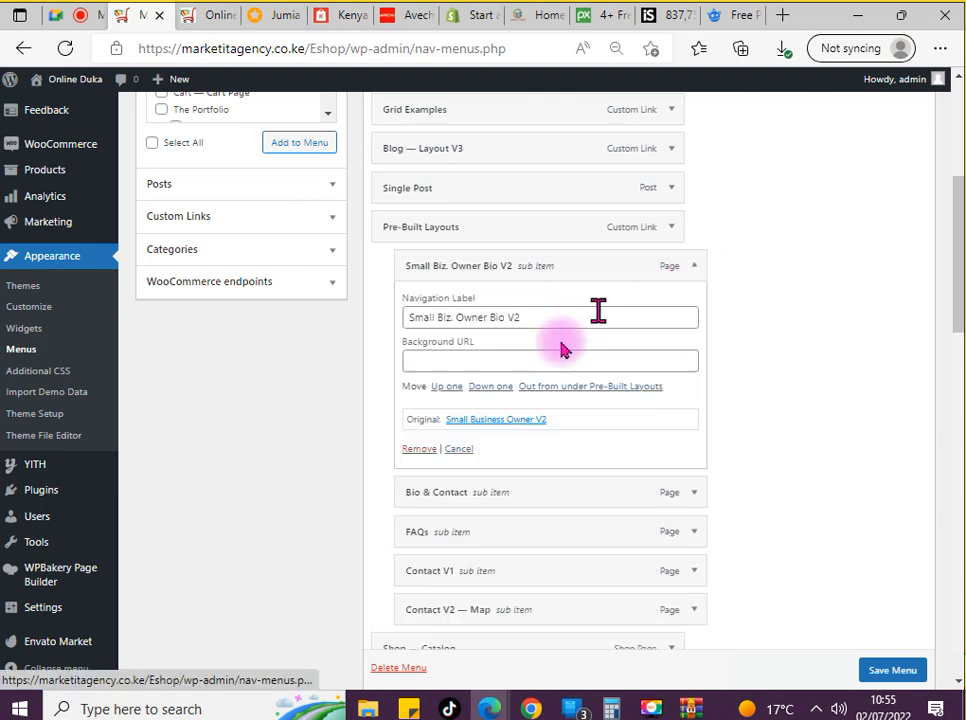
pyautogui.click(418, 456)
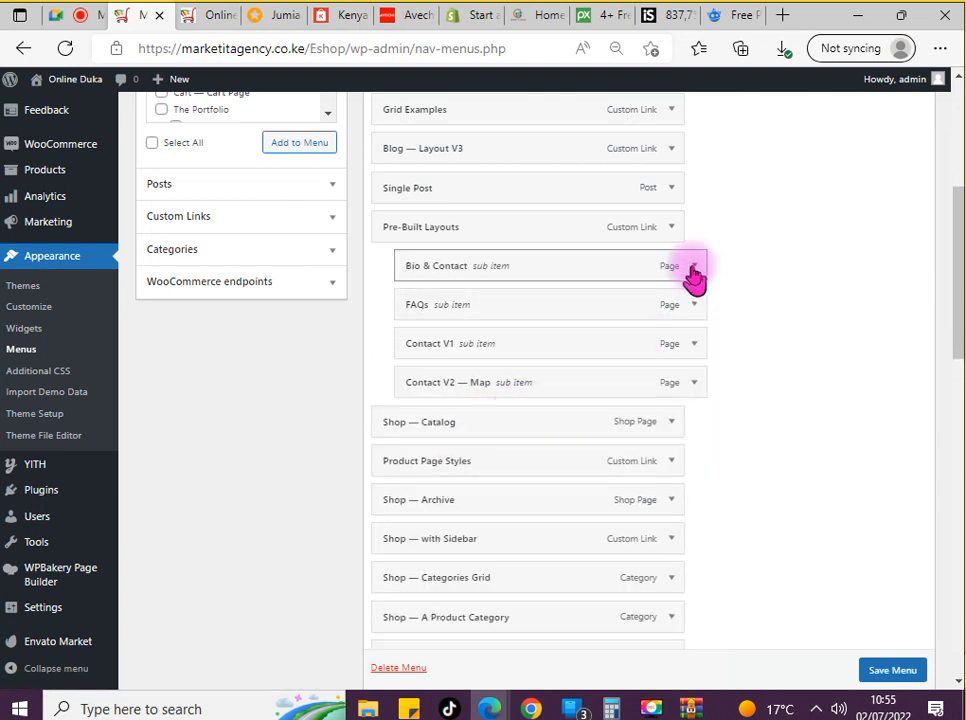
# Step: Remove Bio & Contact, FAQs, Contact V1 and Contact V2 — Map from the menu
pyautogui.click(694, 268)
pyautogui.click(420, 451)
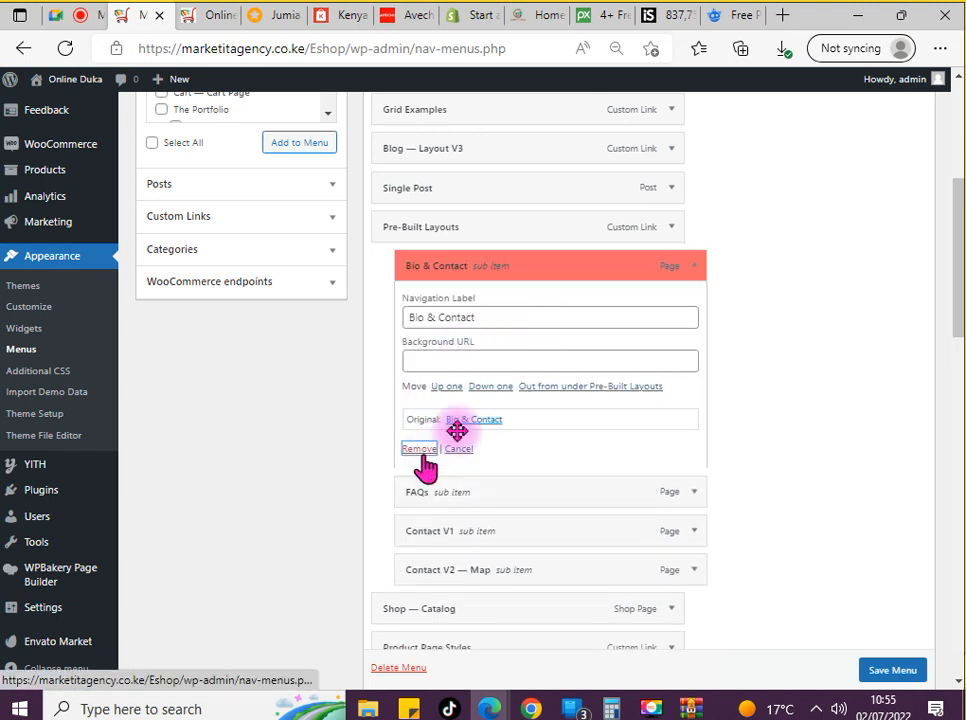
pyautogui.click(695, 270)
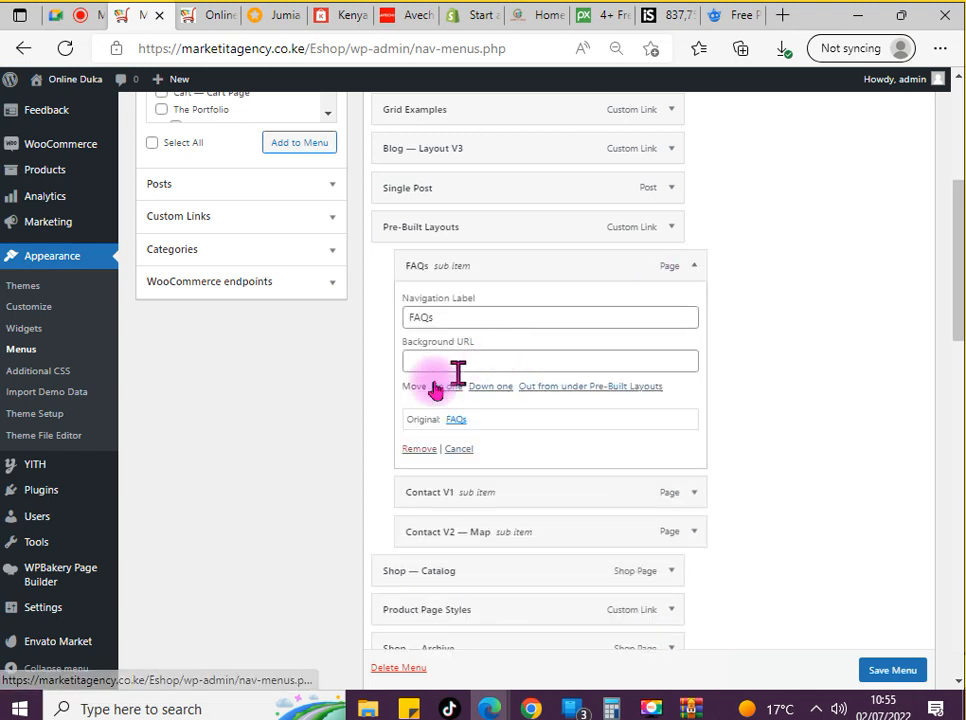
pyautogui.click(418, 448)
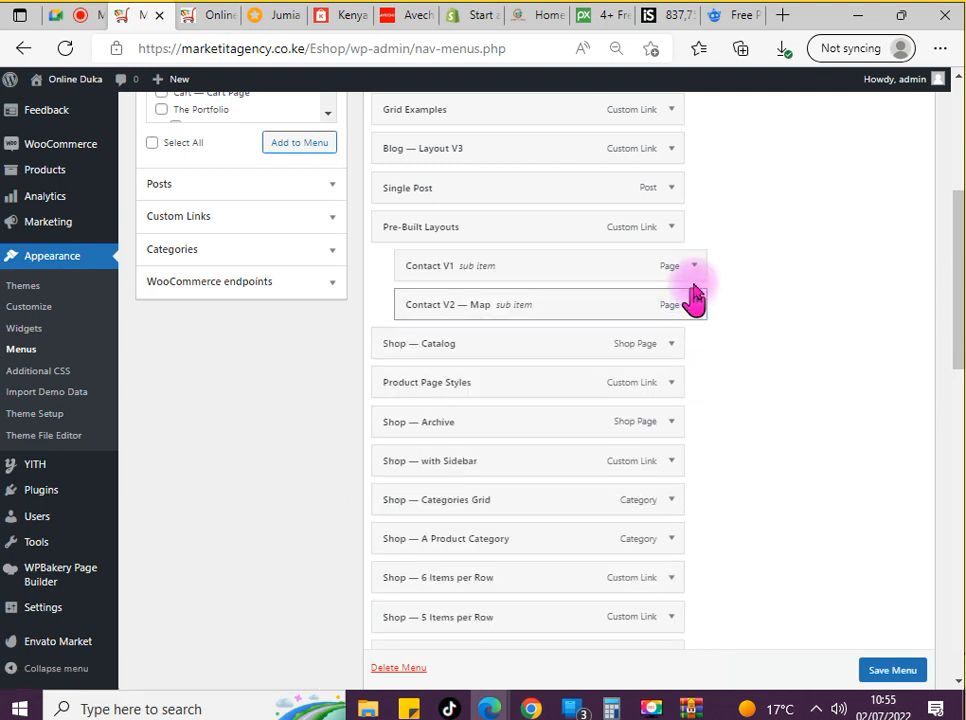
pyautogui.click(696, 266)
pyautogui.click(419, 449)
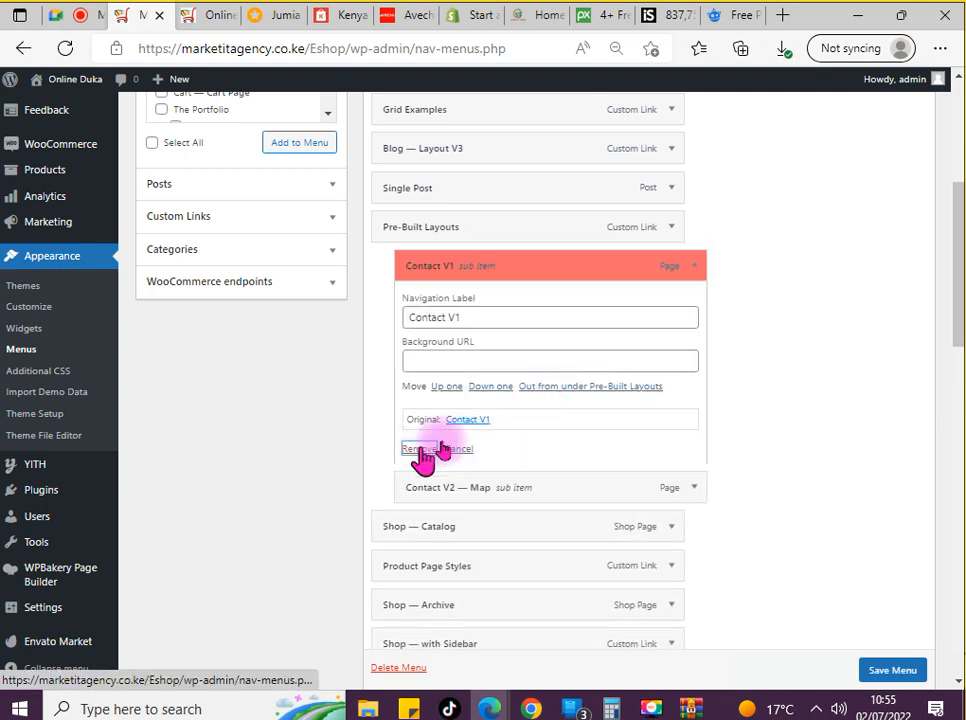
pyautogui.click(695, 270)
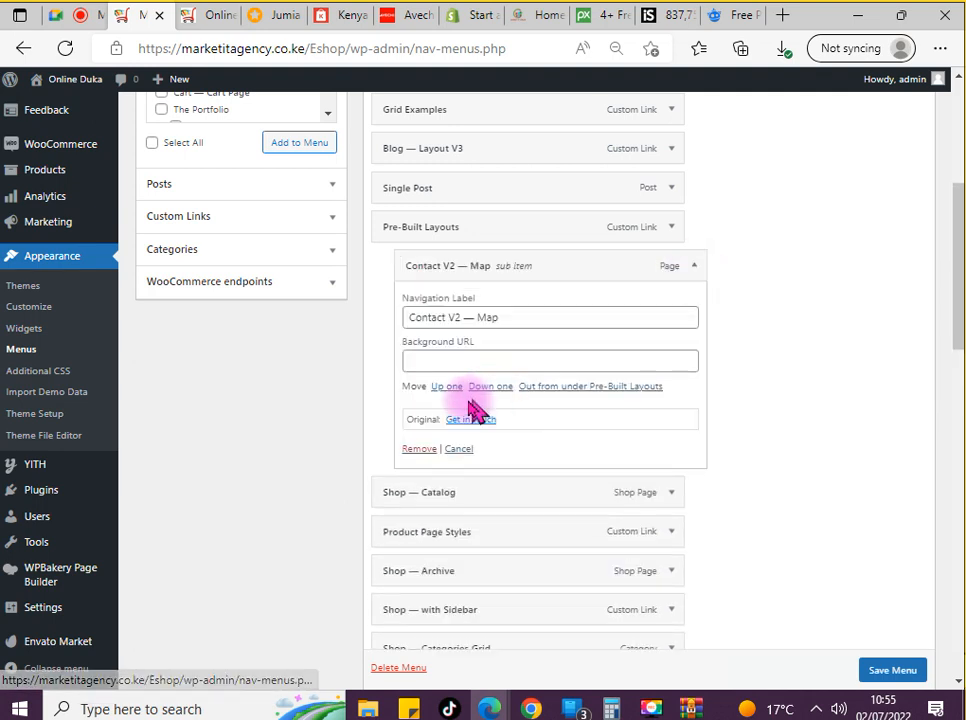
pyautogui.click(418, 449)
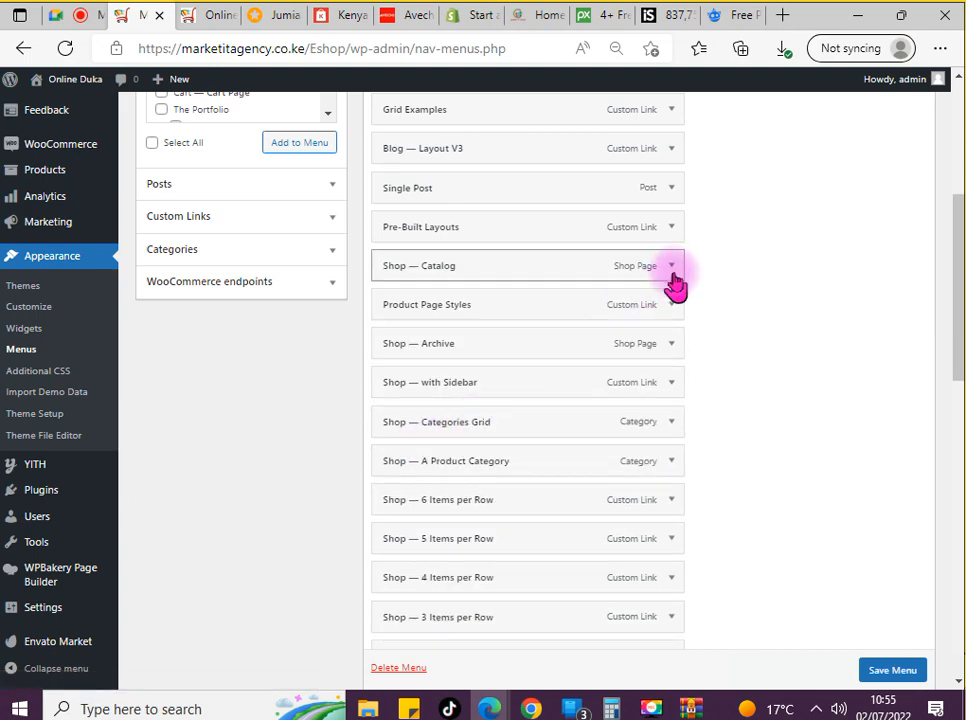
# Step: Remove Shop — Catalog, Pre-Built Layouts, Product Page Styles, Shop — Archive and Shop — with Sidebar
pyautogui.click(671, 268)
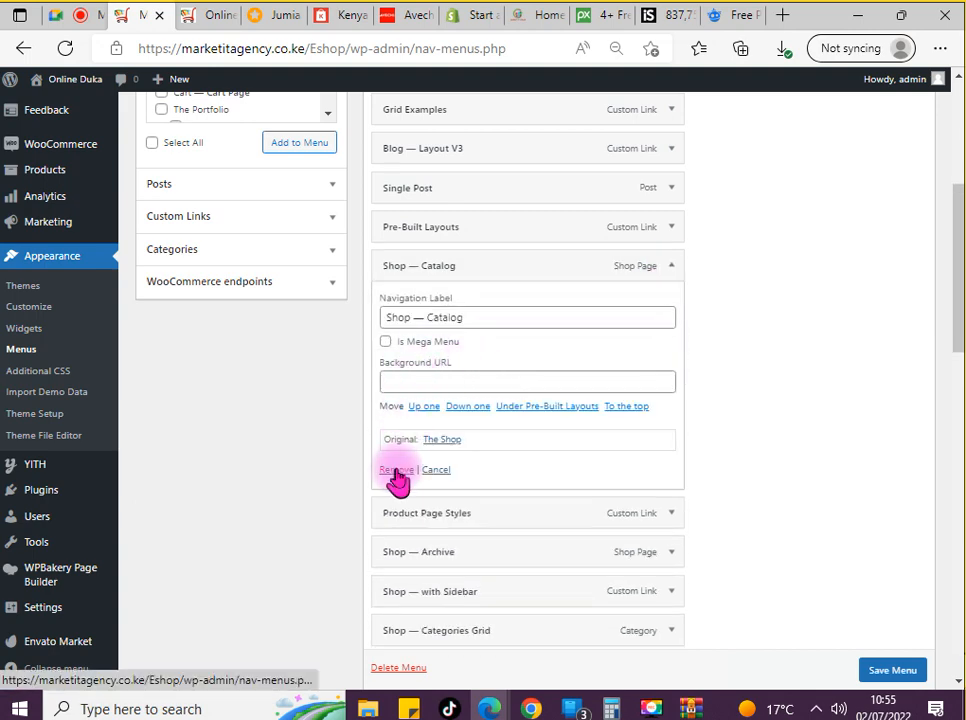
pyautogui.click(395, 470)
pyautogui.scroll(4, 431, 345)
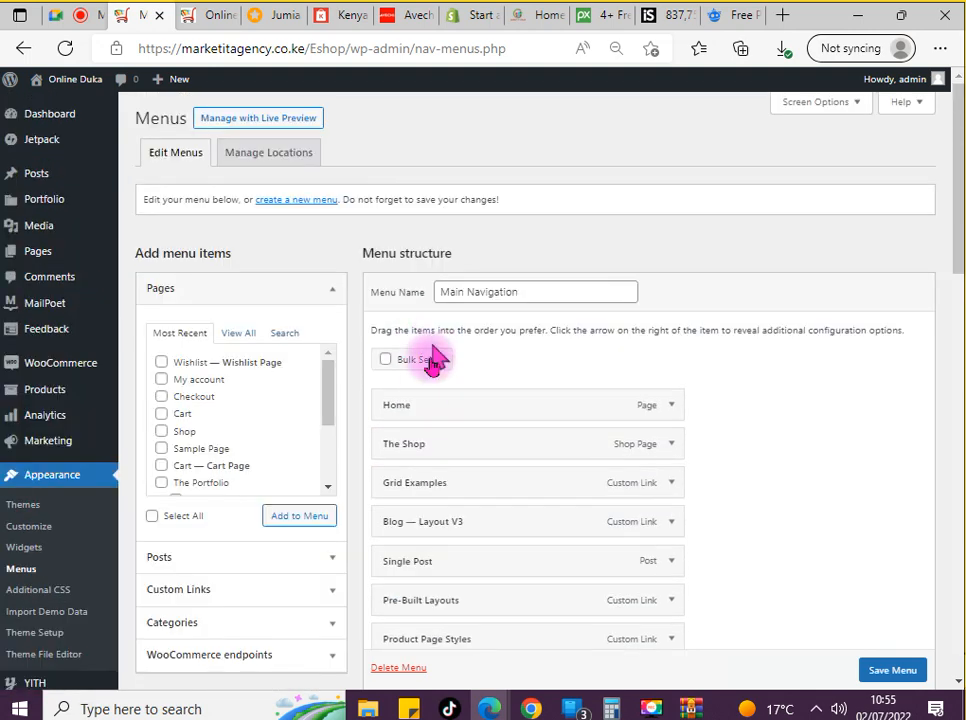
pyautogui.scroll(-3, 427, 413)
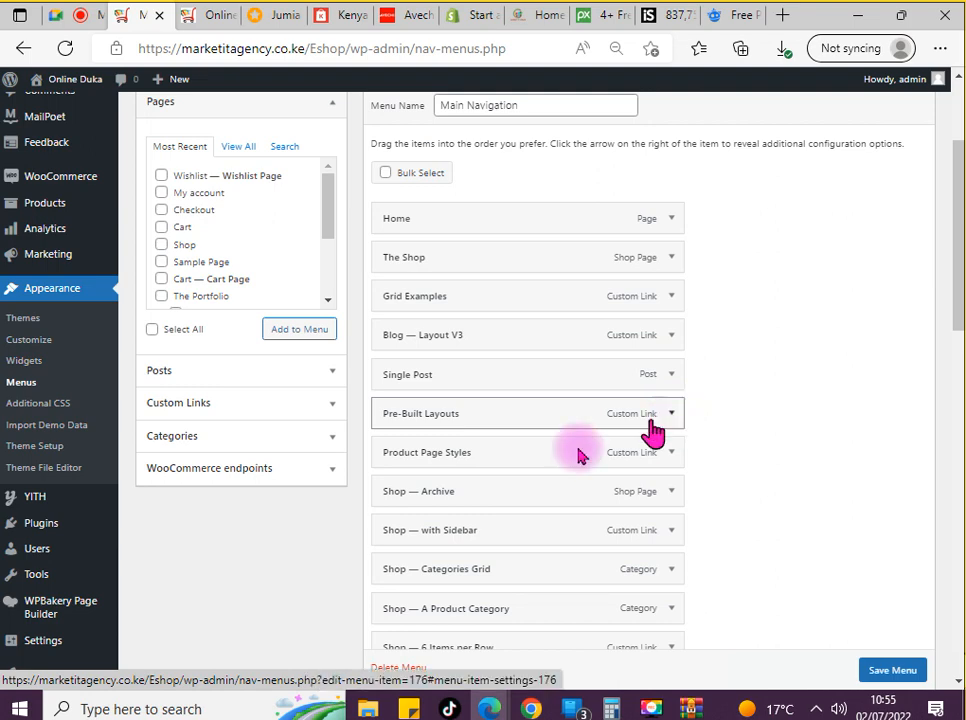
pyautogui.click(672, 414)
pyautogui.scroll(-5, 412, 350)
pyautogui.click(395, 327)
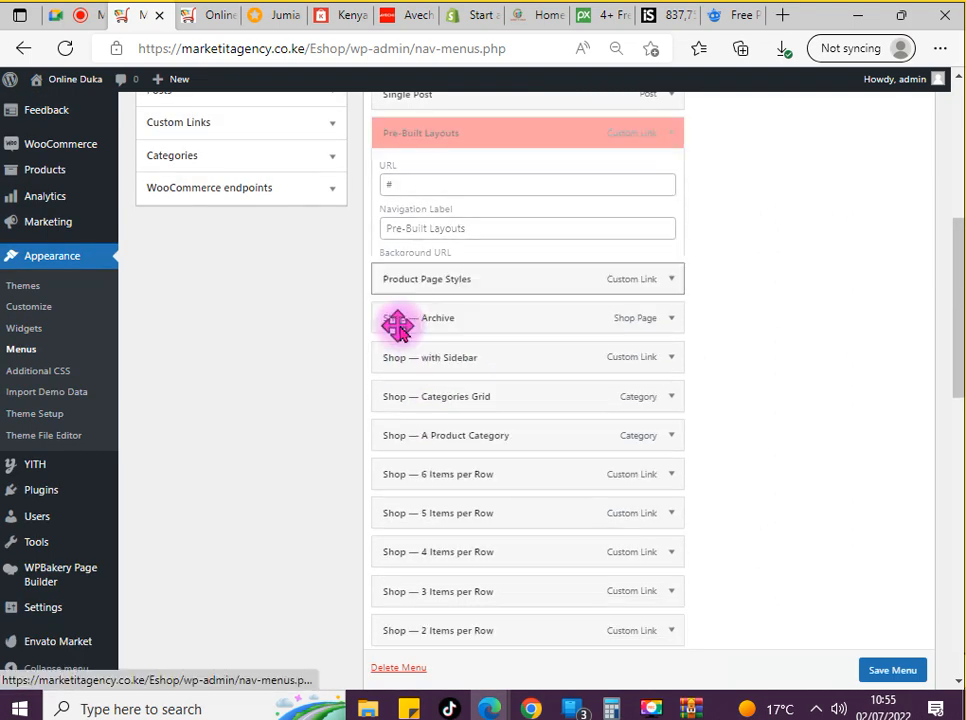
pyautogui.click(666, 145)
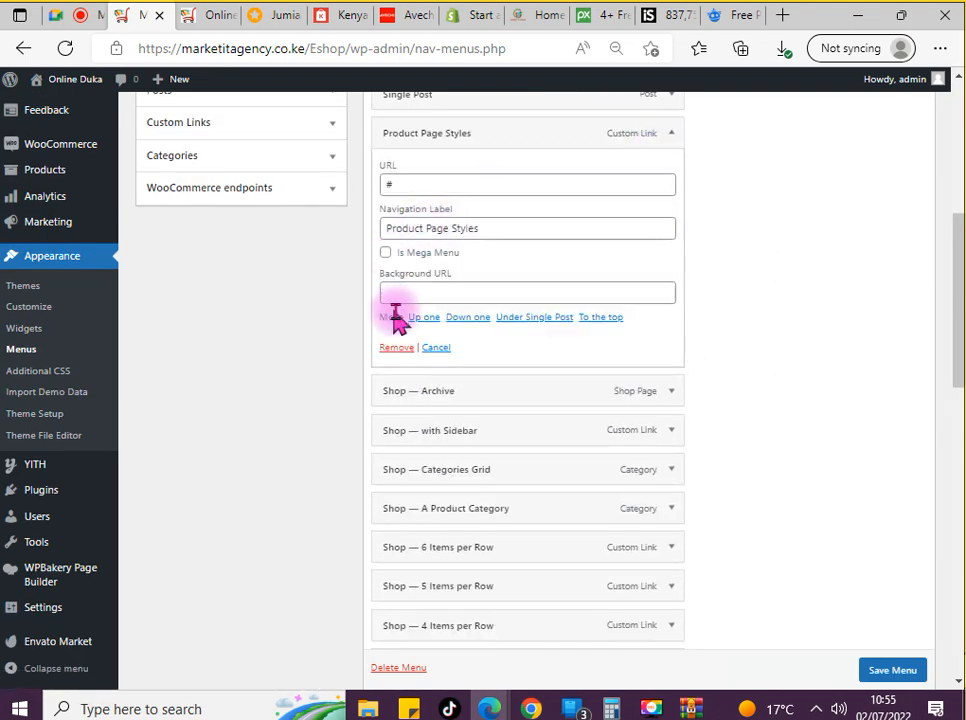
pyautogui.click(398, 347)
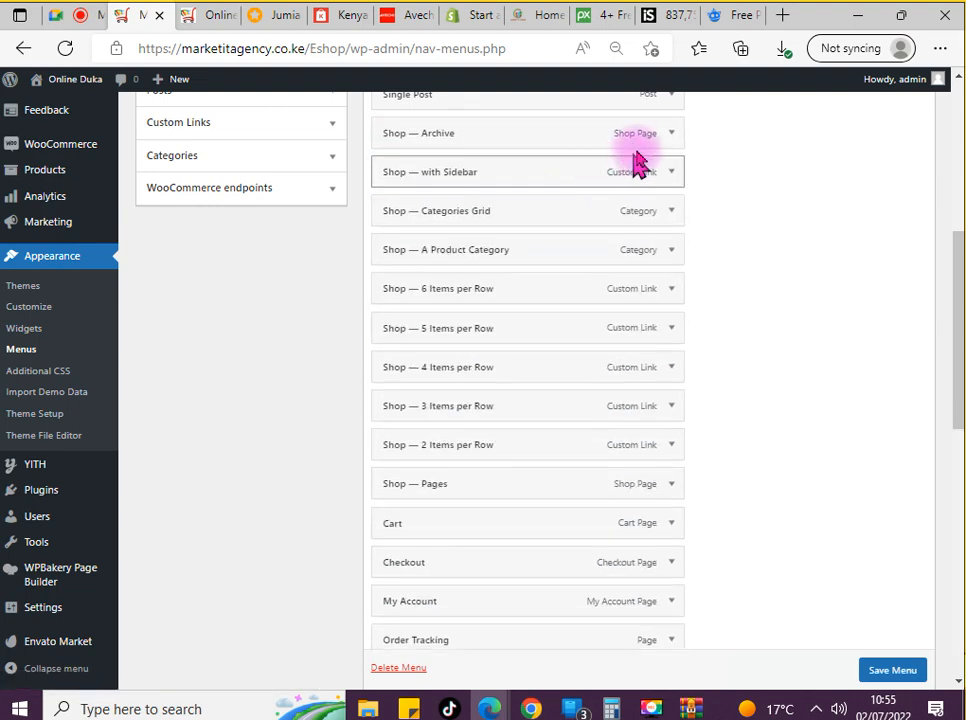
pyautogui.click(673, 142)
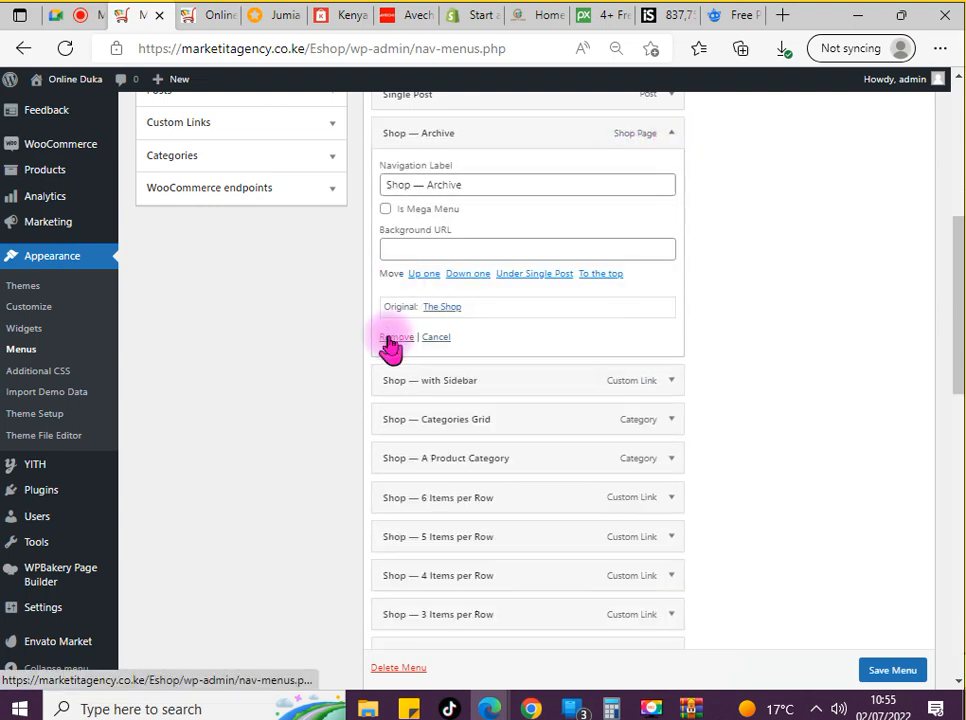
pyautogui.click(392, 337)
pyautogui.click(672, 135)
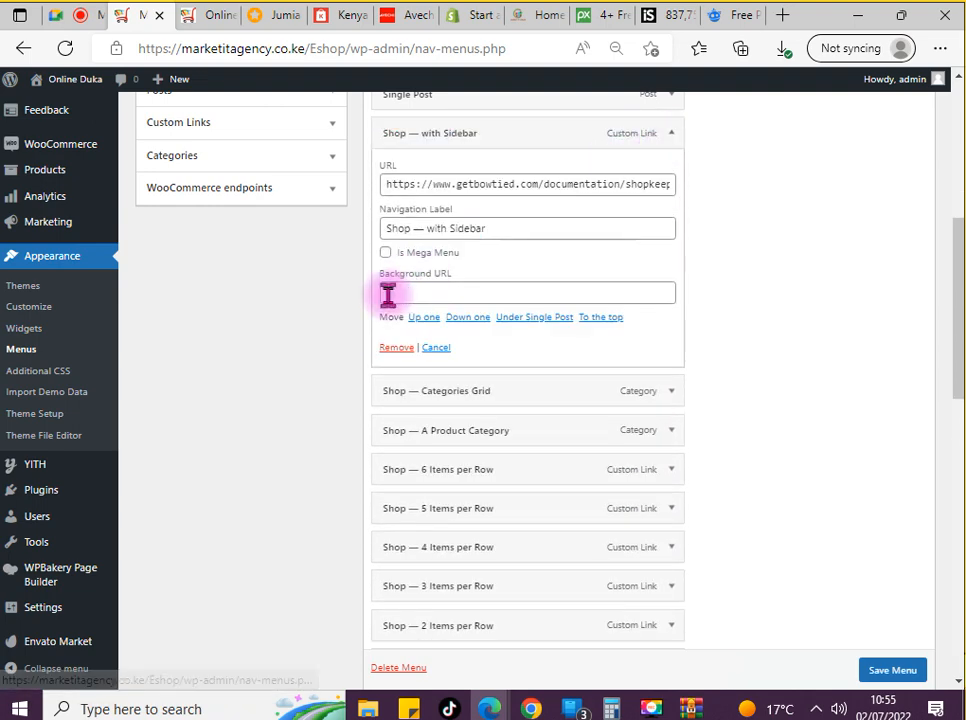
pyautogui.click(396, 349)
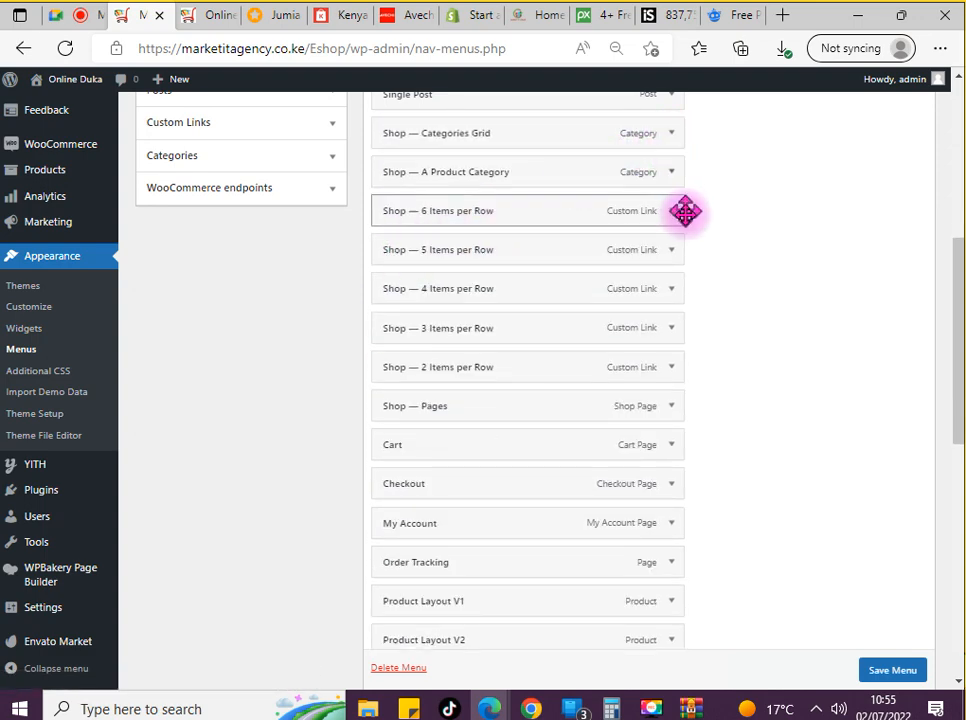
# Step: Remove Single Post, Shop — Categories Grid and Shop — A Product Category from the menu
pyautogui.scroll(1, 683, 213)
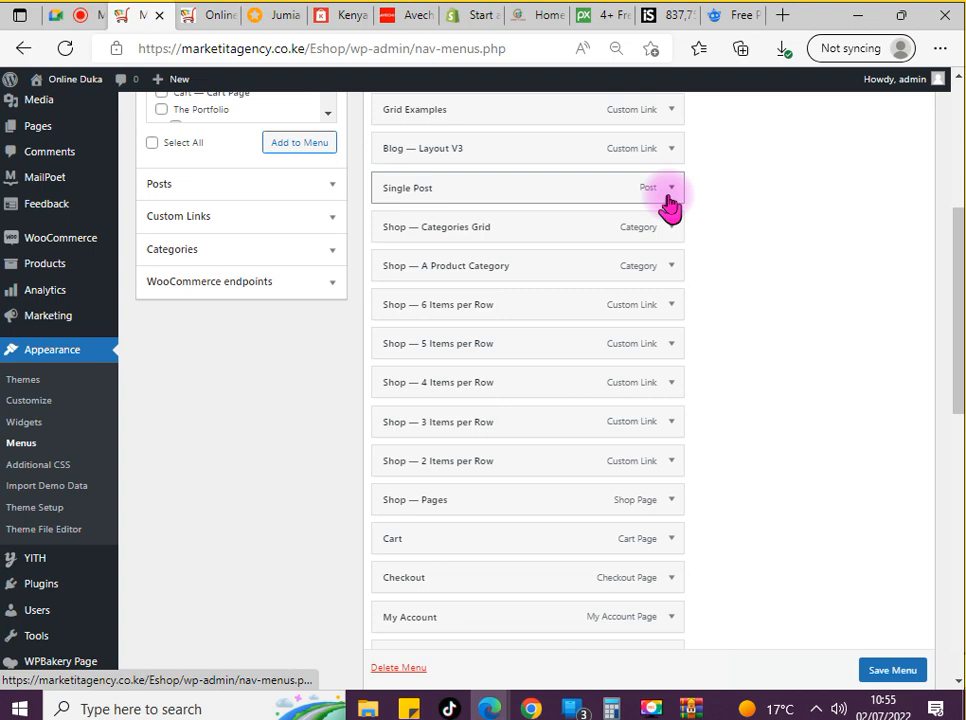
pyautogui.click(670, 190)
pyautogui.click(388, 371)
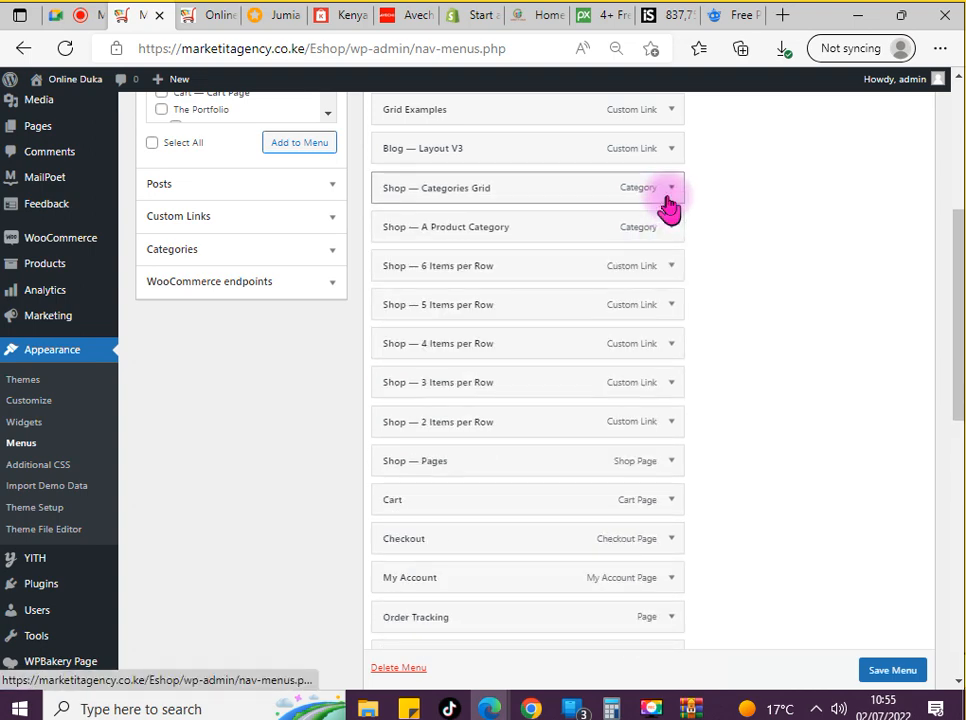
pyautogui.click(668, 195)
pyautogui.click(395, 391)
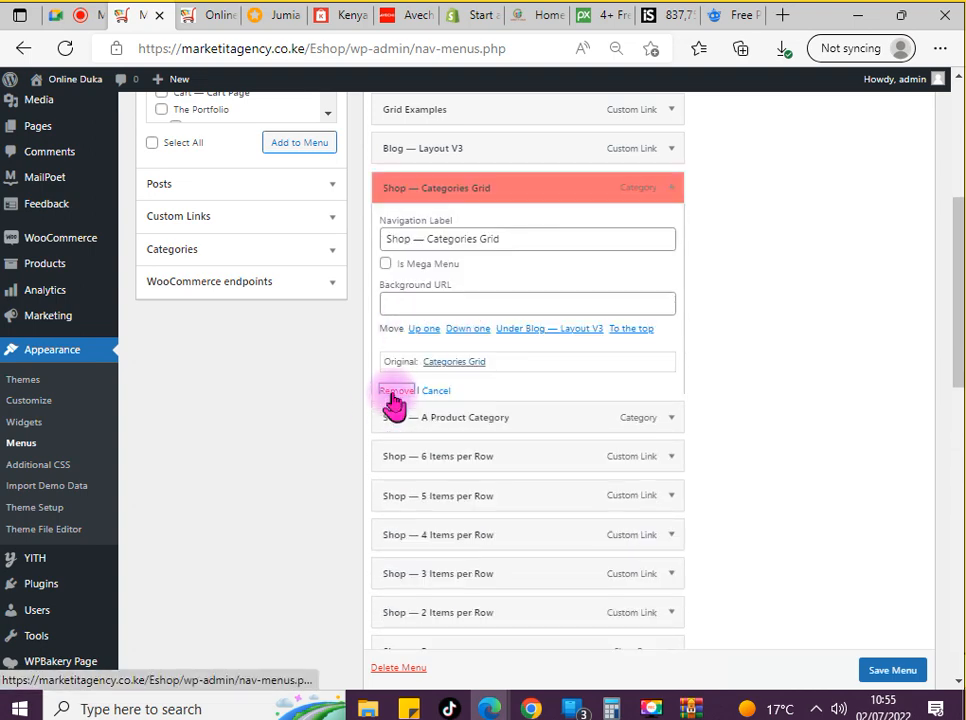
pyautogui.click(672, 195)
pyautogui.click(395, 391)
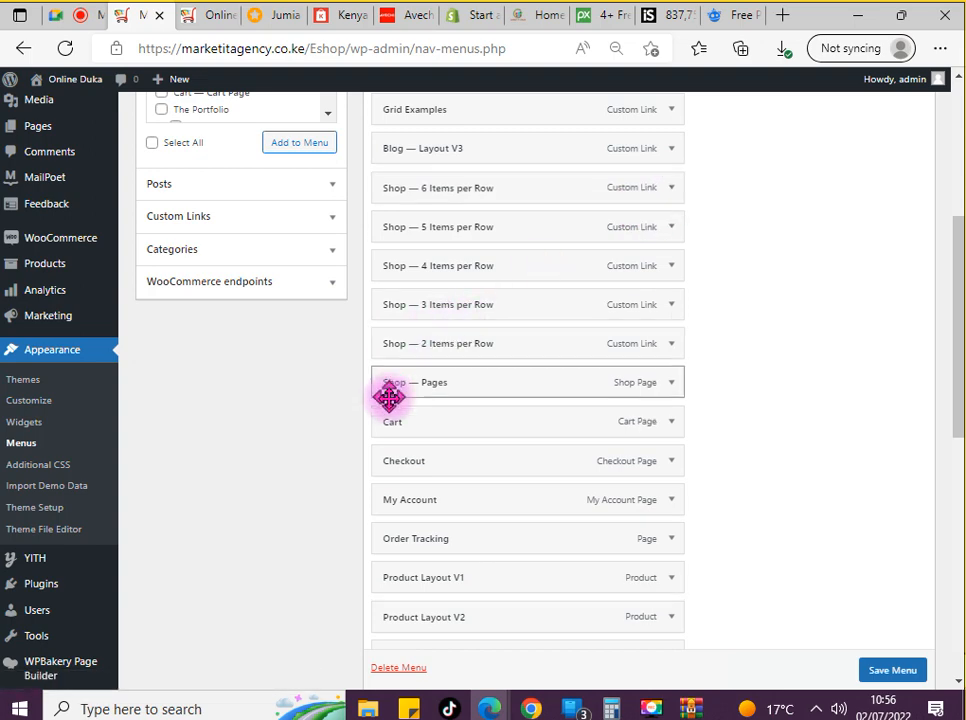
pyautogui.scroll(-5, 392, 416)
# Step: Remove Product — Simple, Product Types, Product Videos, Product — Variable, Extended Descriptions, Digital Download and Layout V4
pyautogui.scroll(-2, 423, 431)
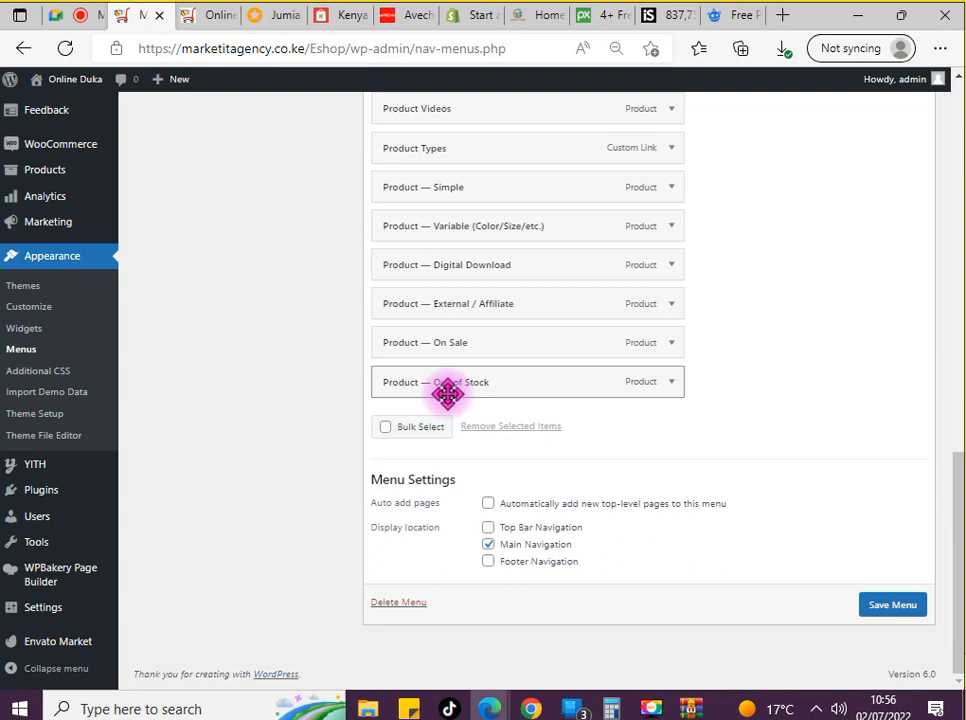
pyautogui.scroll(2, 453, 375)
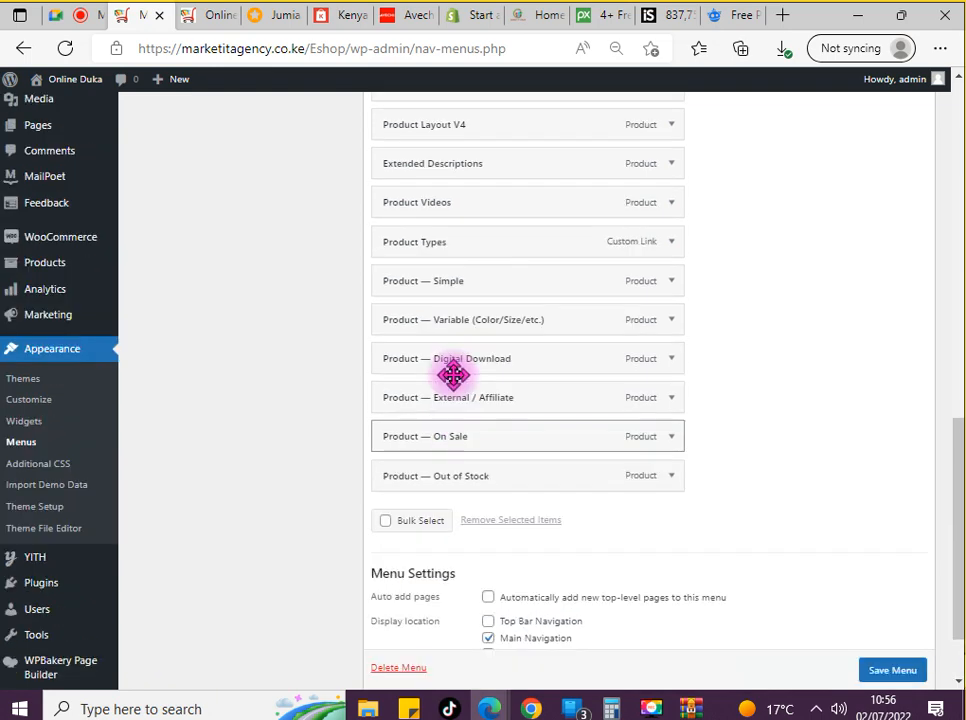
pyautogui.scroll(-1, 480, 385)
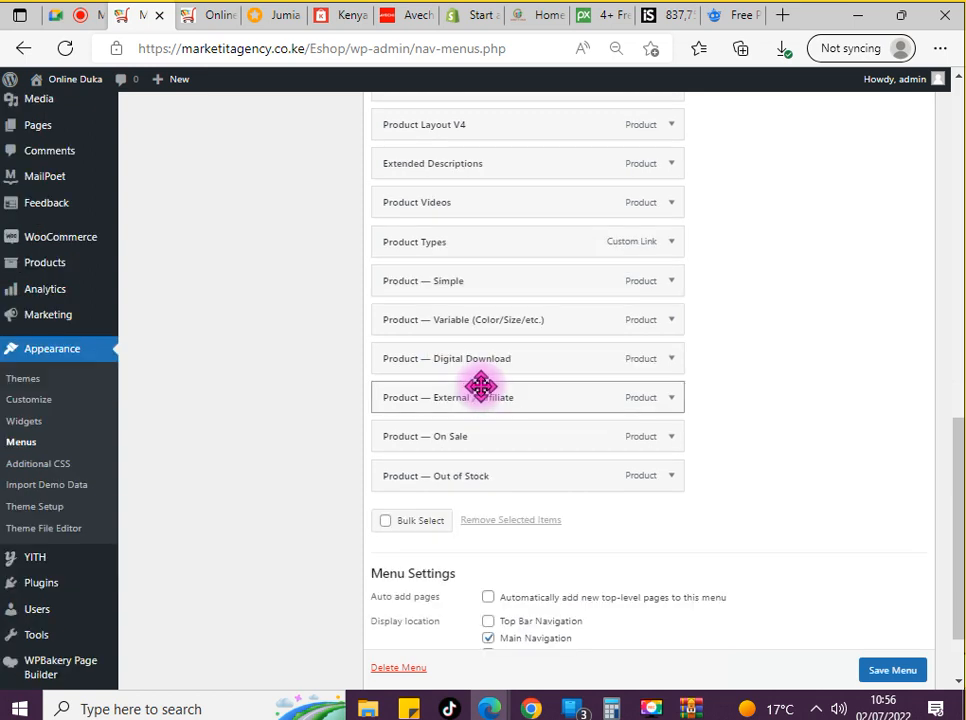
pyautogui.click(670, 283)
pyautogui.click(396, 486)
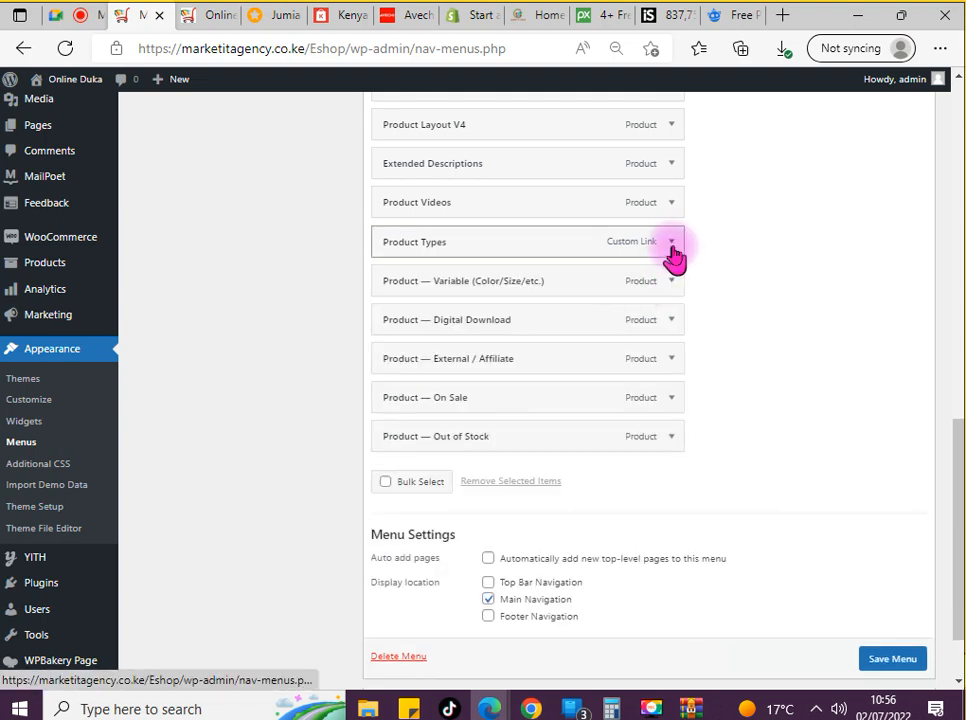
pyautogui.click(670, 244)
pyautogui.click(396, 457)
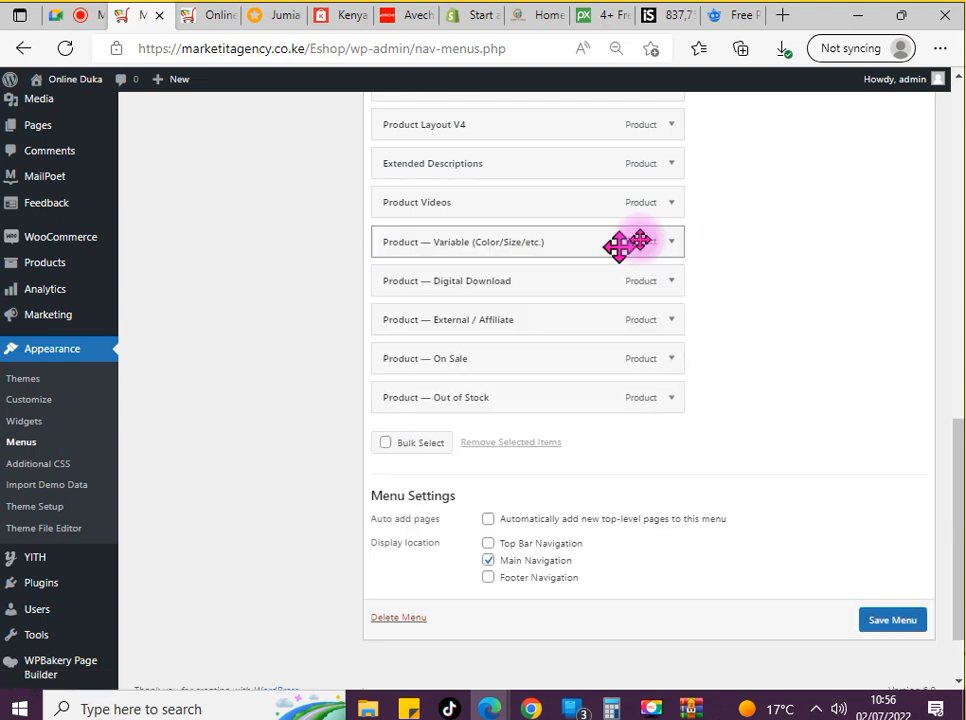
pyautogui.click(671, 203)
pyautogui.click(396, 406)
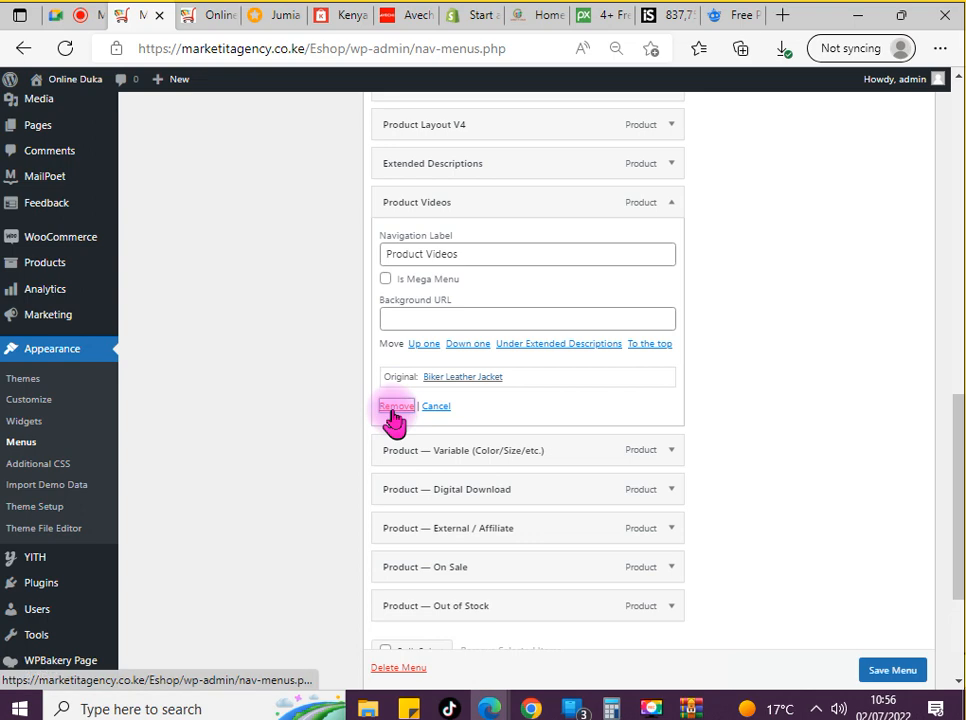
pyautogui.click(671, 203)
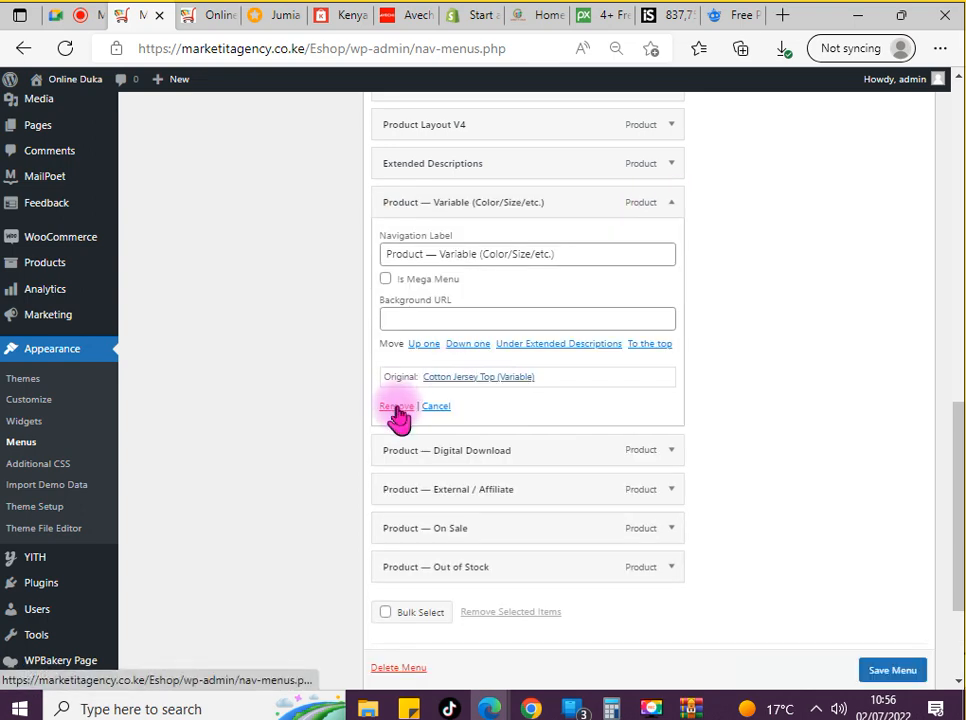
pyautogui.click(397, 404)
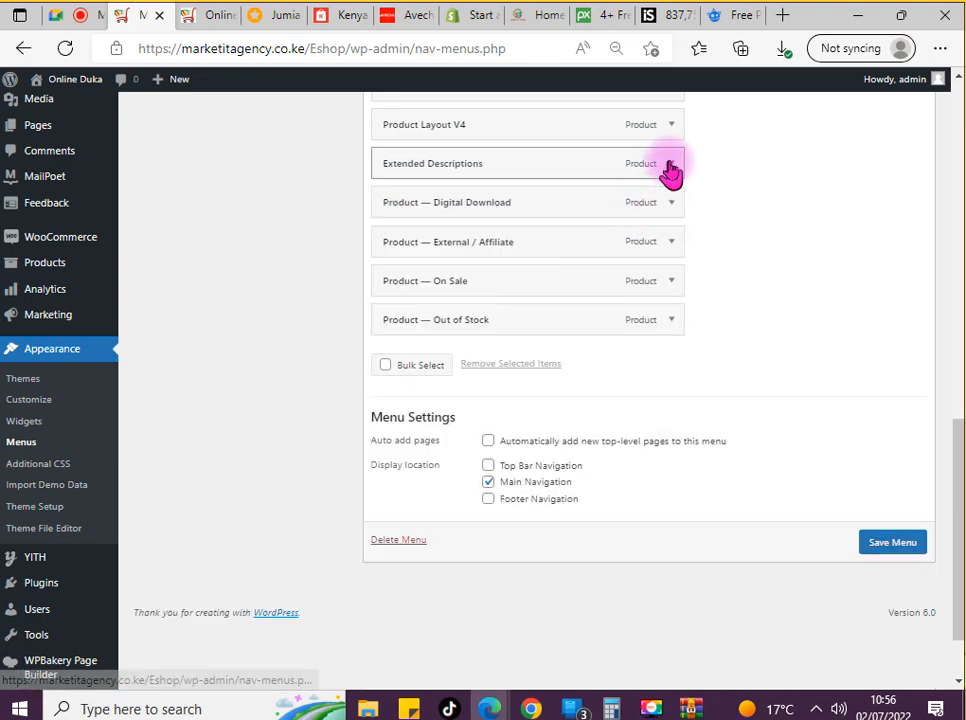
pyautogui.click(671, 163)
pyautogui.click(396, 369)
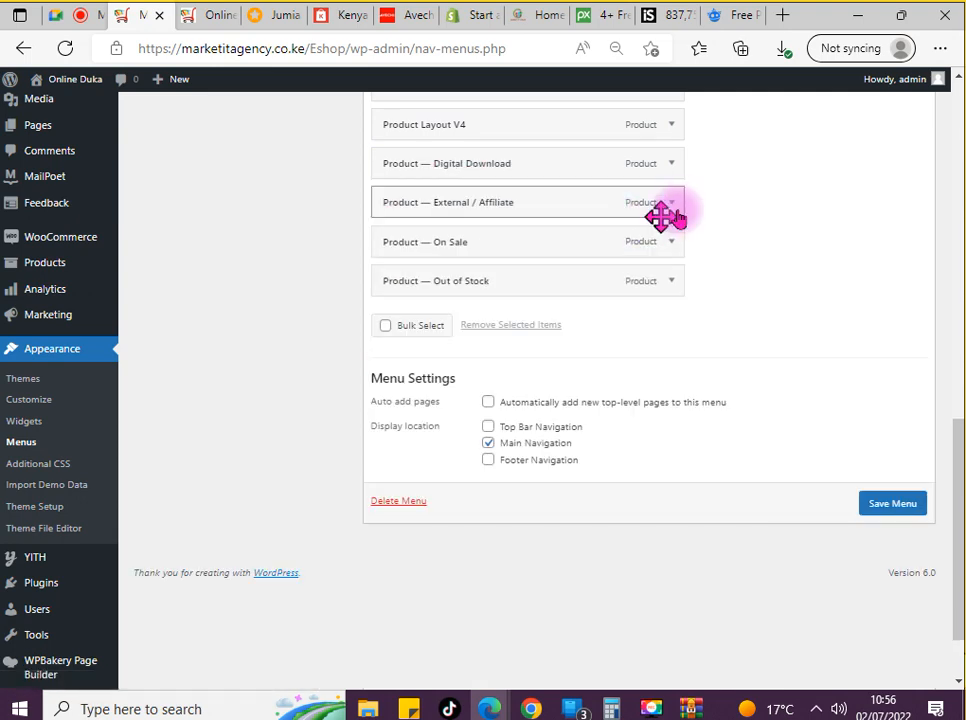
pyautogui.click(671, 165)
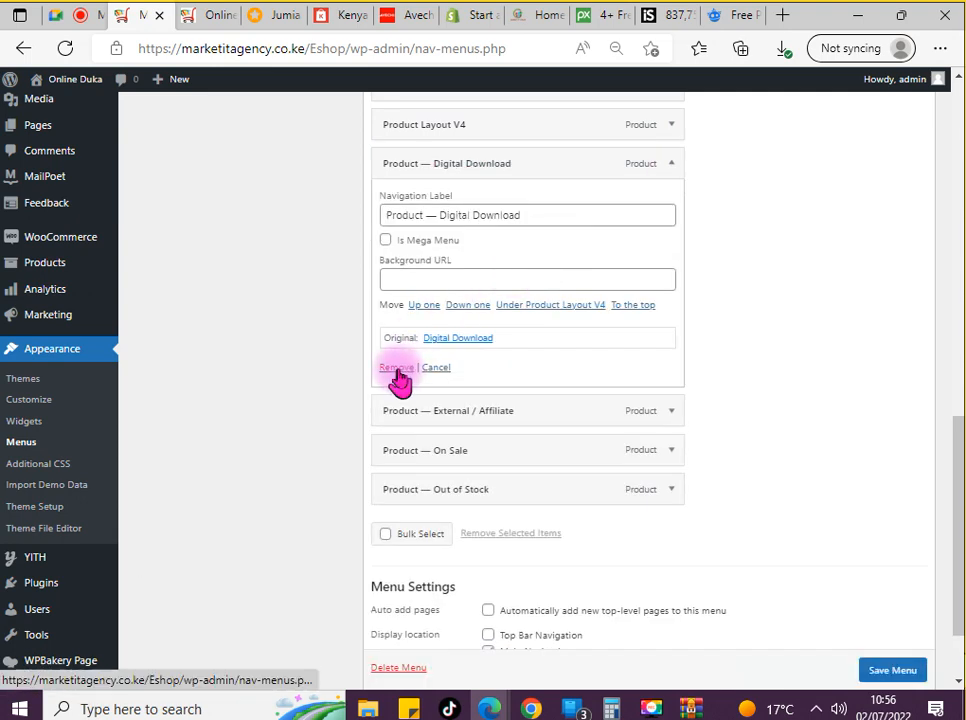
pyautogui.click(394, 368)
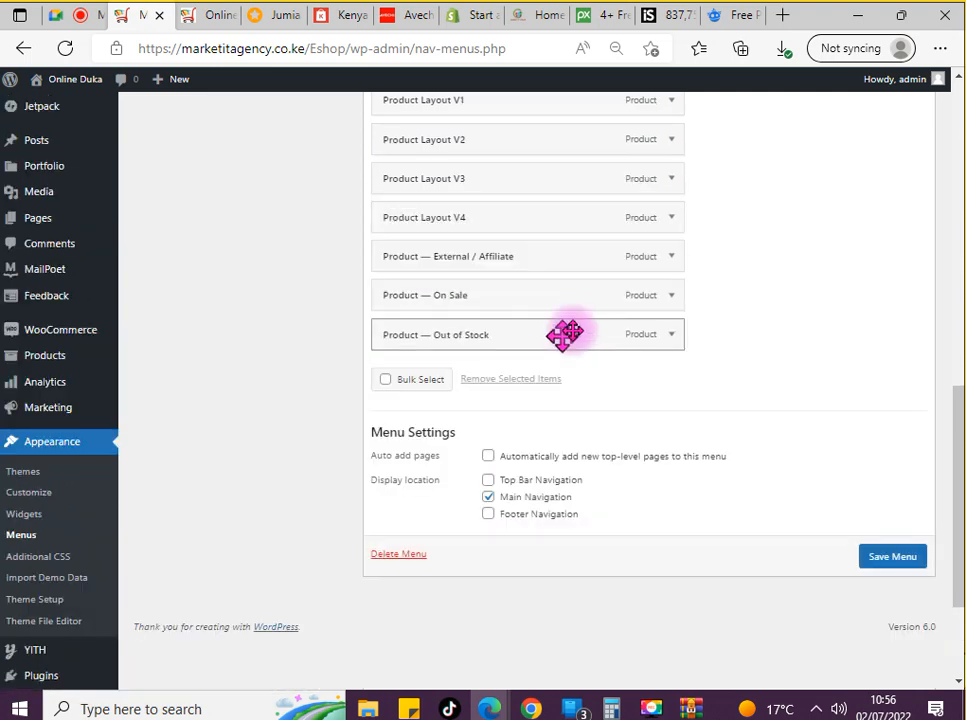
pyautogui.click(671, 218)
pyautogui.click(395, 420)
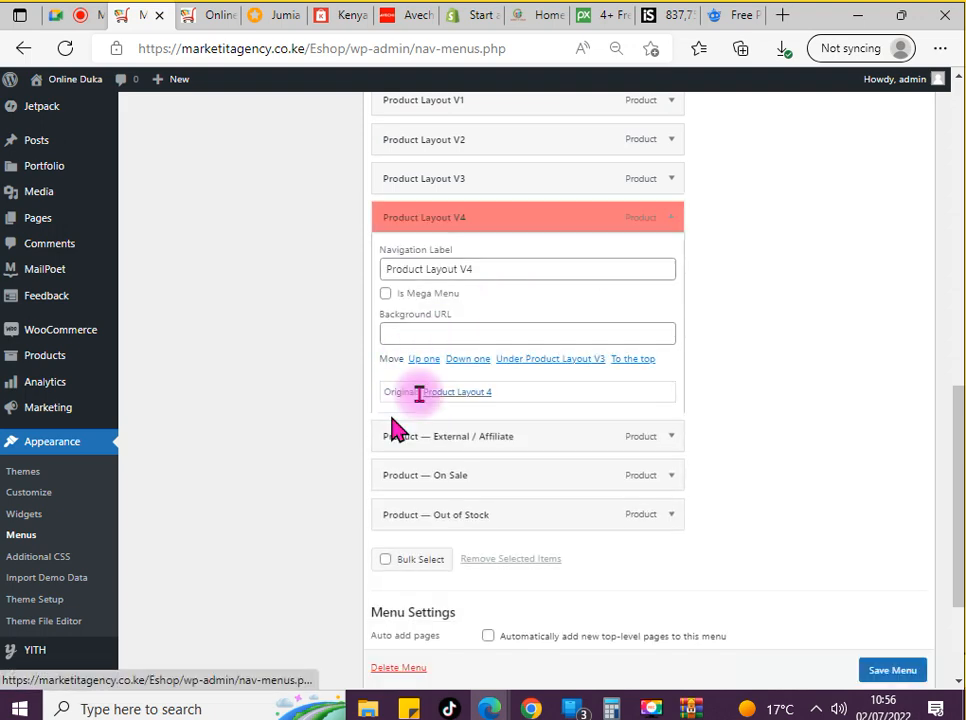
# Step: Remove Product Layout V3, V1, V2, Order Tracking, My Account, External, On Sale, Out of Stock and Checkout
pyautogui.click(671, 182)
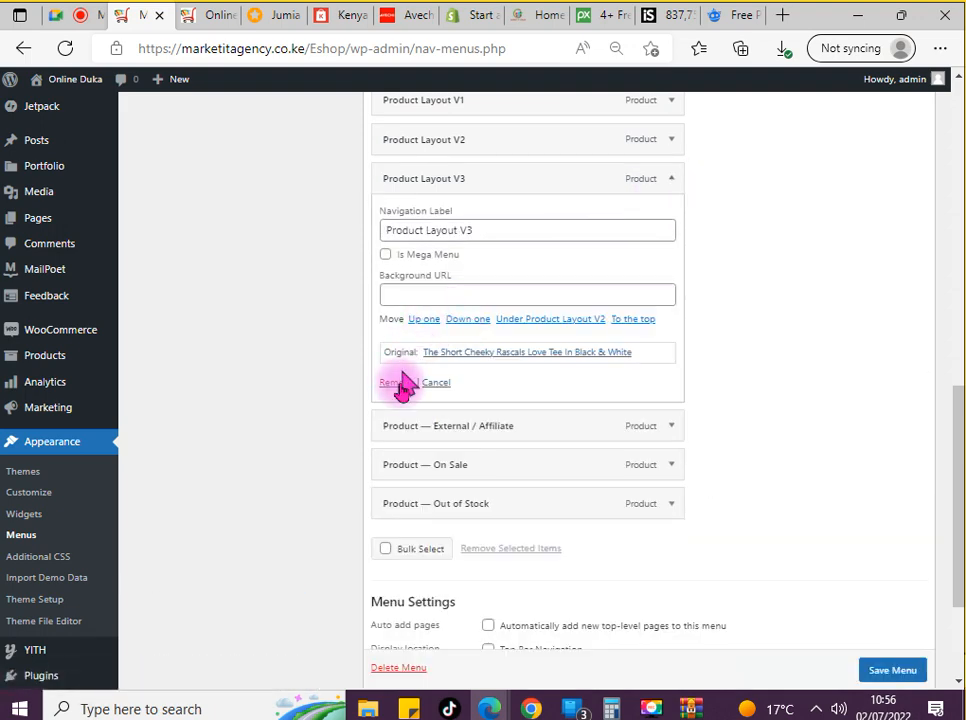
pyautogui.click(396, 383)
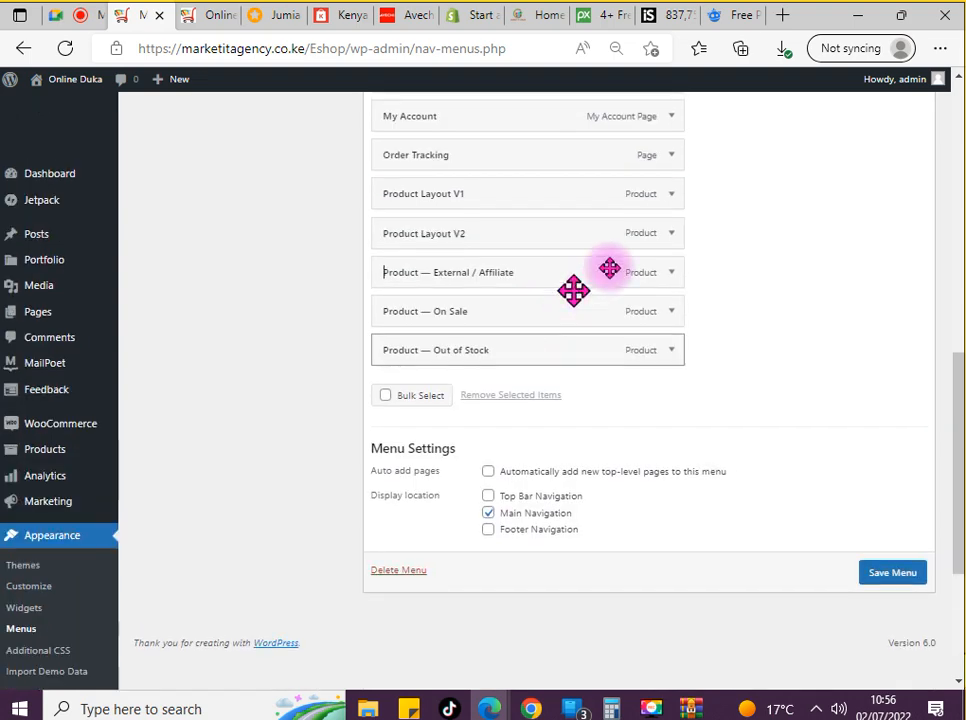
pyautogui.click(671, 247)
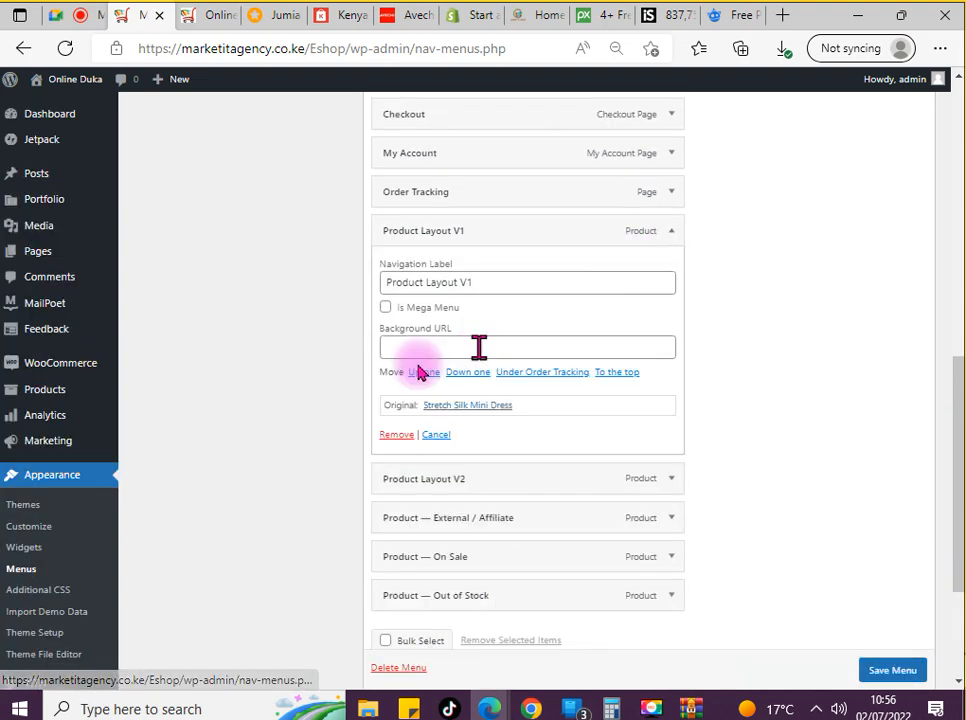
pyautogui.click(394, 434)
pyautogui.click(671, 226)
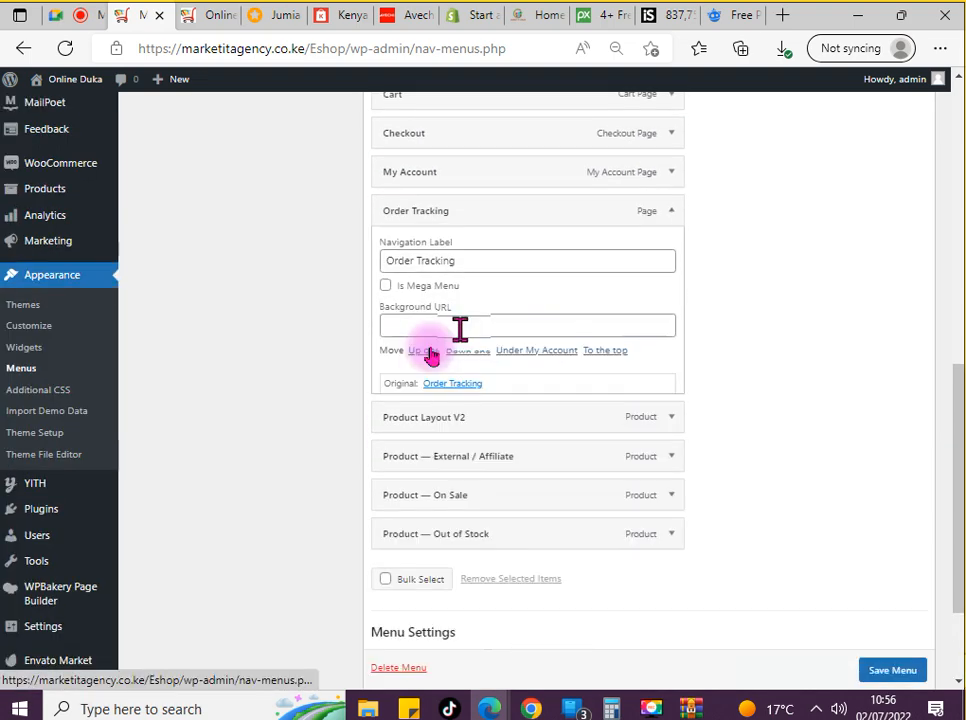
pyautogui.click(396, 414)
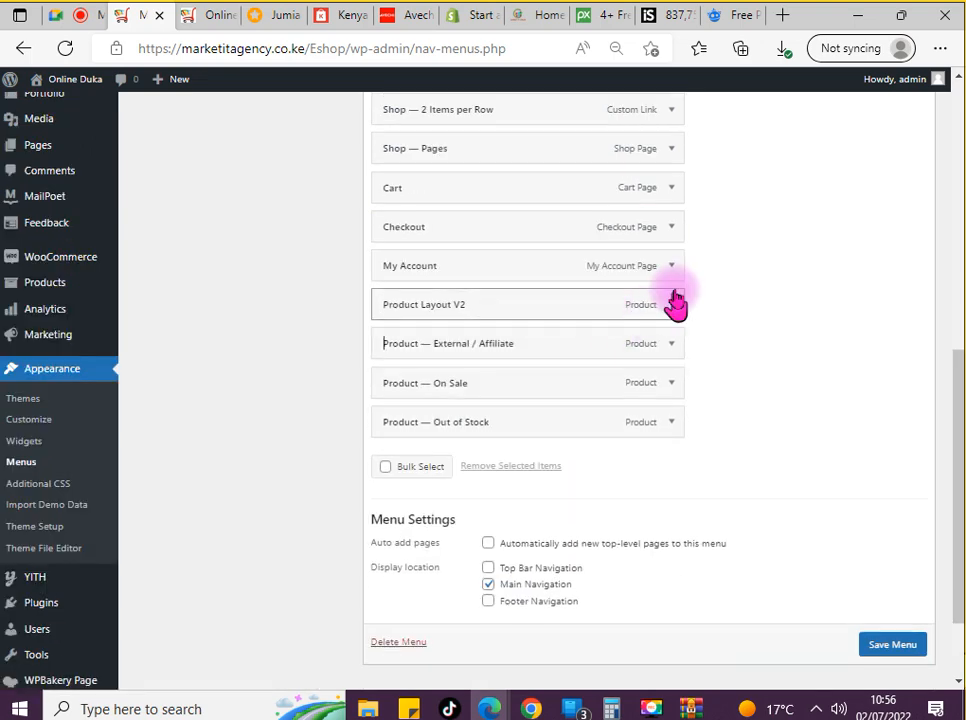
pyautogui.click(673, 270)
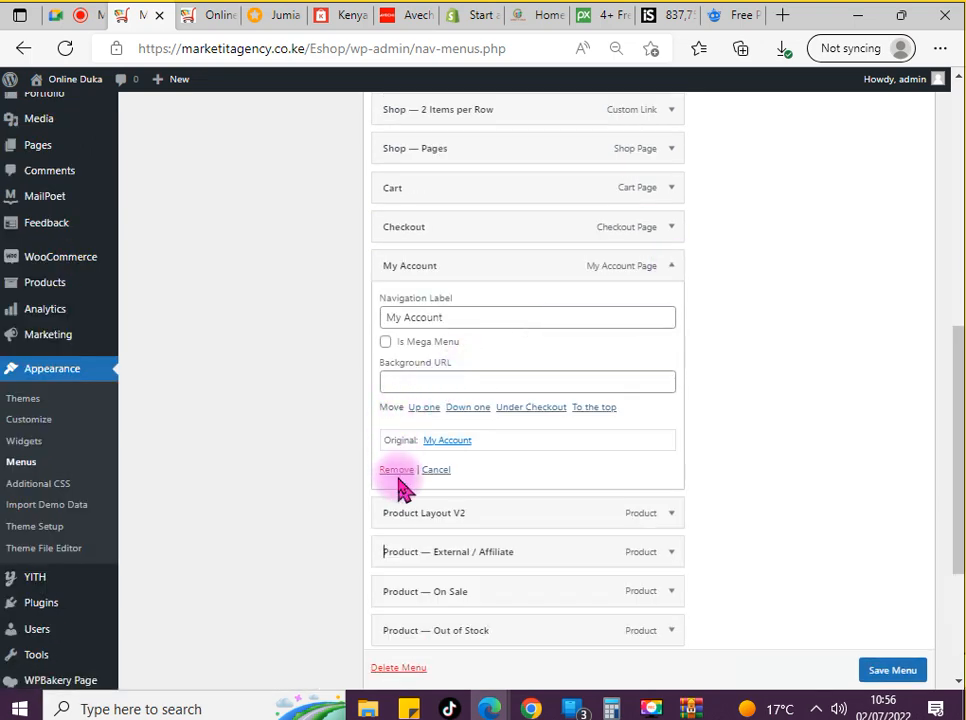
pyautogui.click(395, 471)
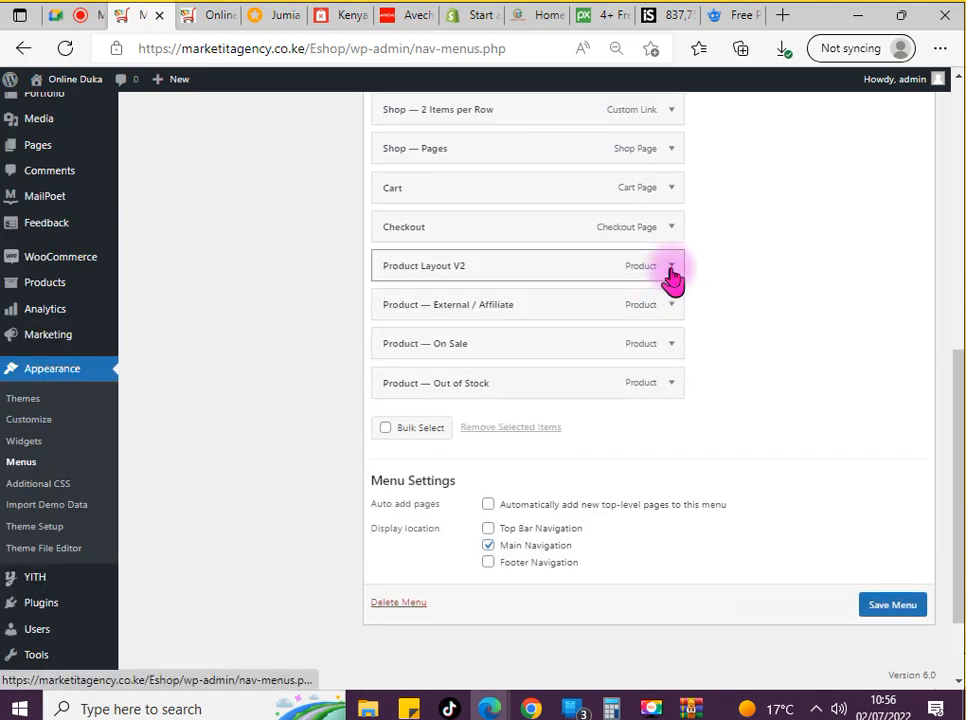
pyautogui.click(671, 268)
pyautogui.click(396, 470)
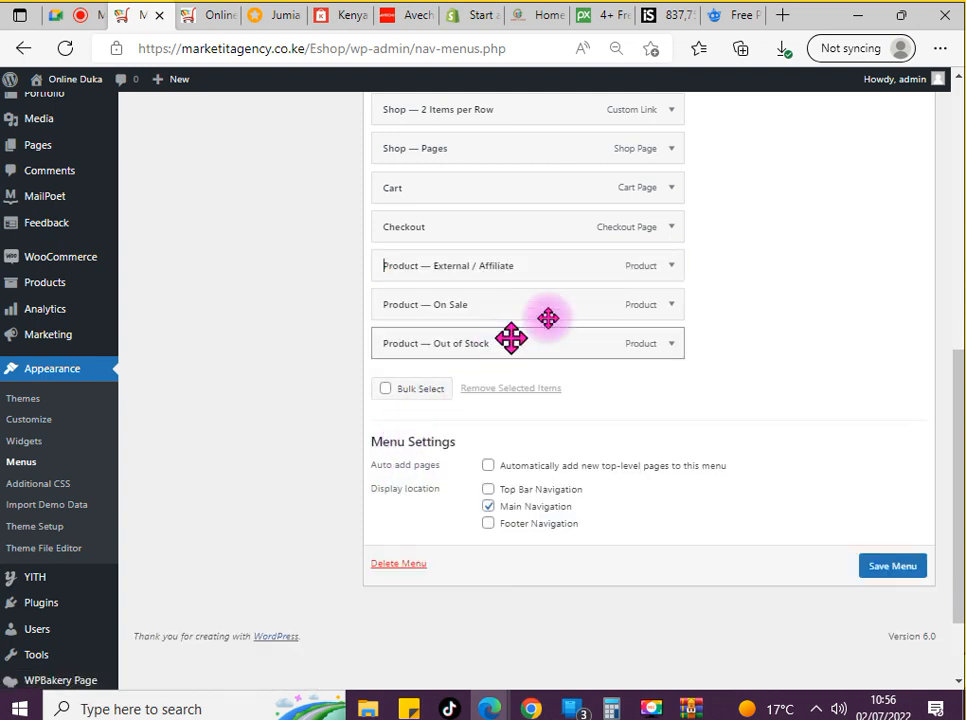
pyautogui.click(671, 266)
pyautogui.click(396, 470)
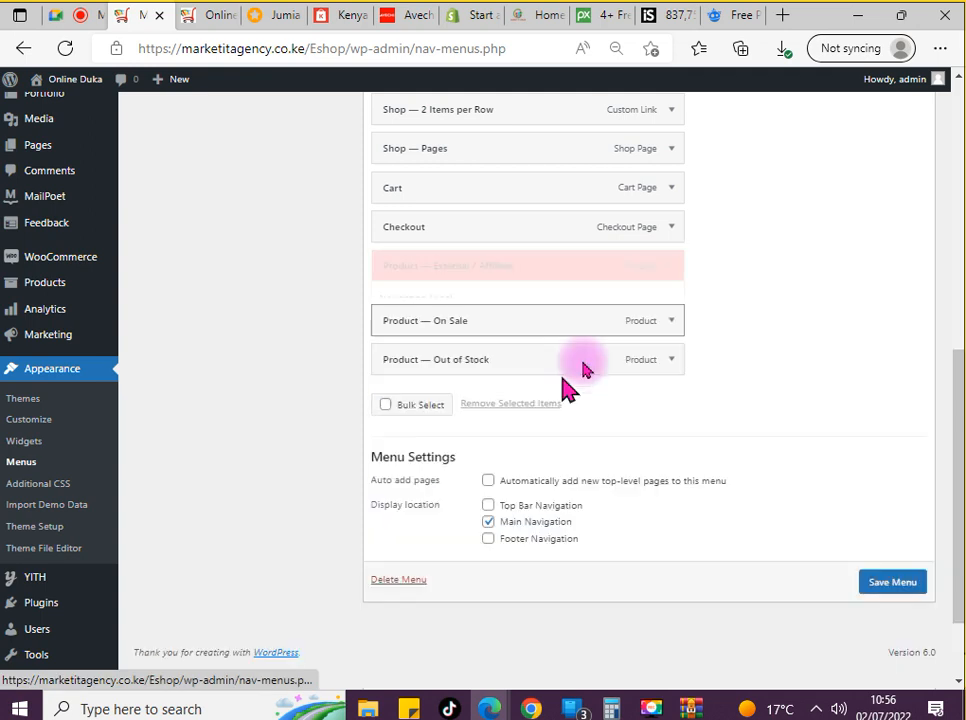
pyautogui.click(671, 266)
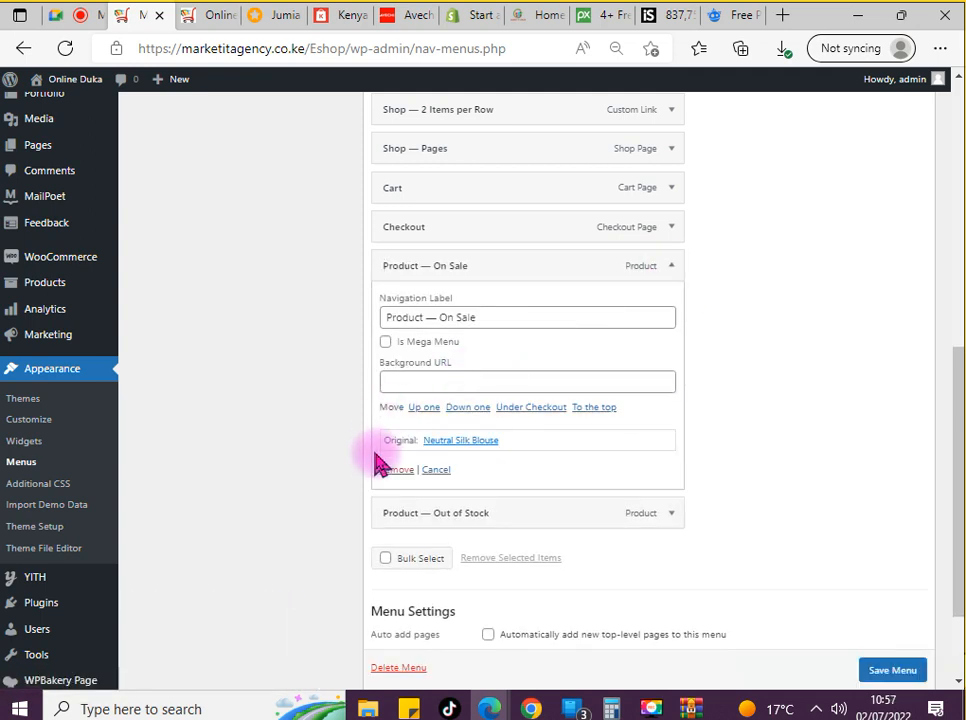
pyautogui.click(396, 470)
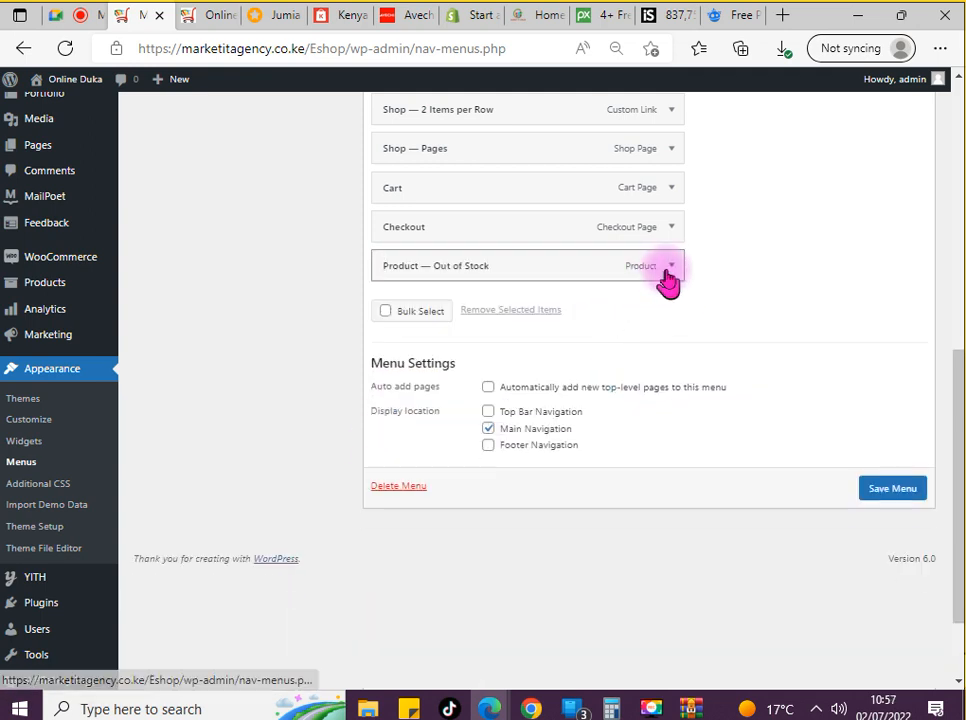
pyautogui.click(671, 266)
pyautogui.click(395, 471)
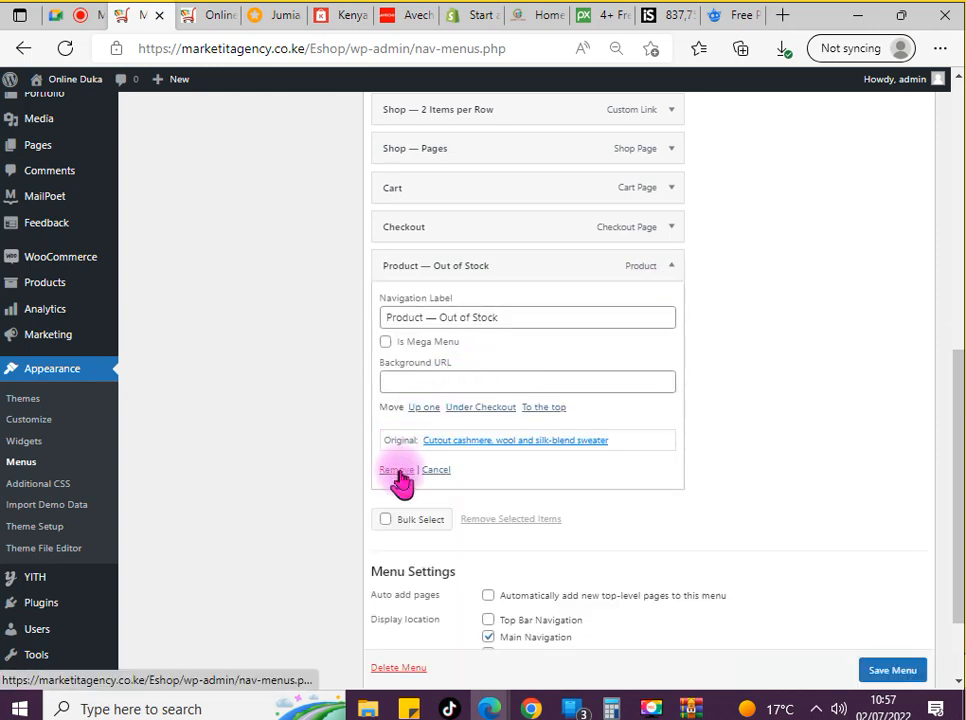
pyautogui.click(671, 320)
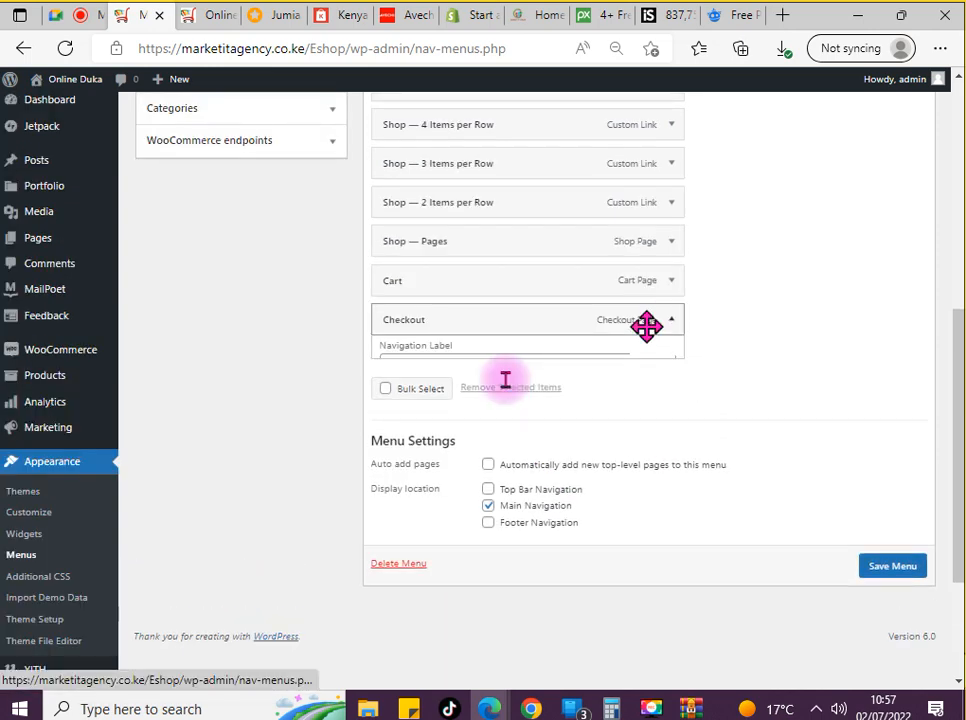
pyautogui.click(396, 524)
# Step: Remove Shop — Pages, Shop — 2 to 6 Items per Row, Blog — Layout V3 and Grid Examples
pyautogui.scroll(2, 560, 420)
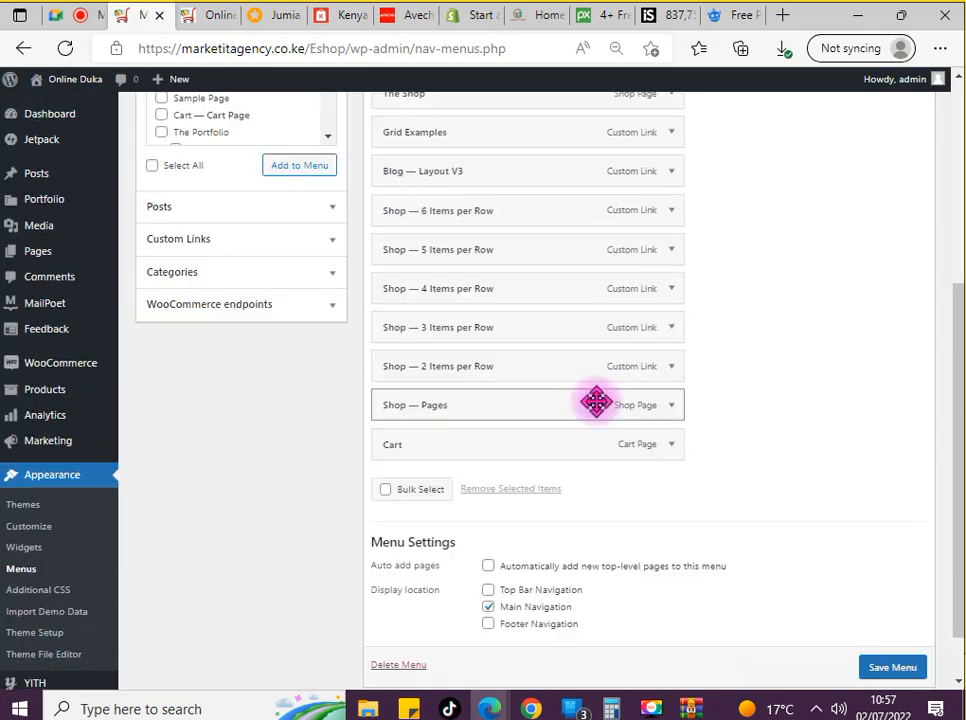
pyautogui.click(670, 408)
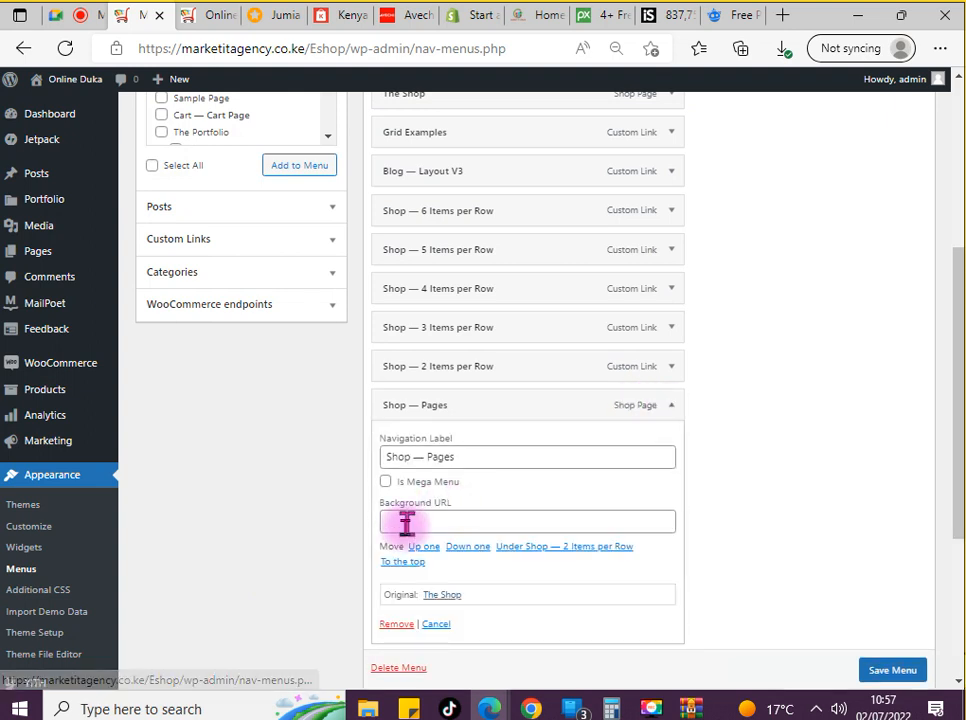
pyautogui.click(396, 624)
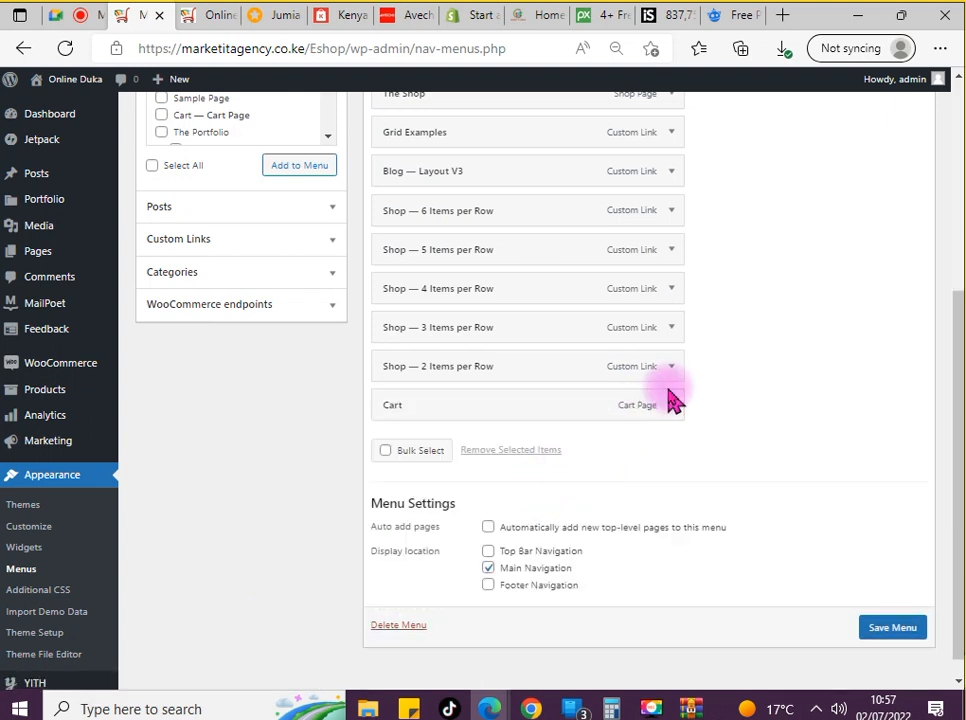
pyautogui.click(669, 368)
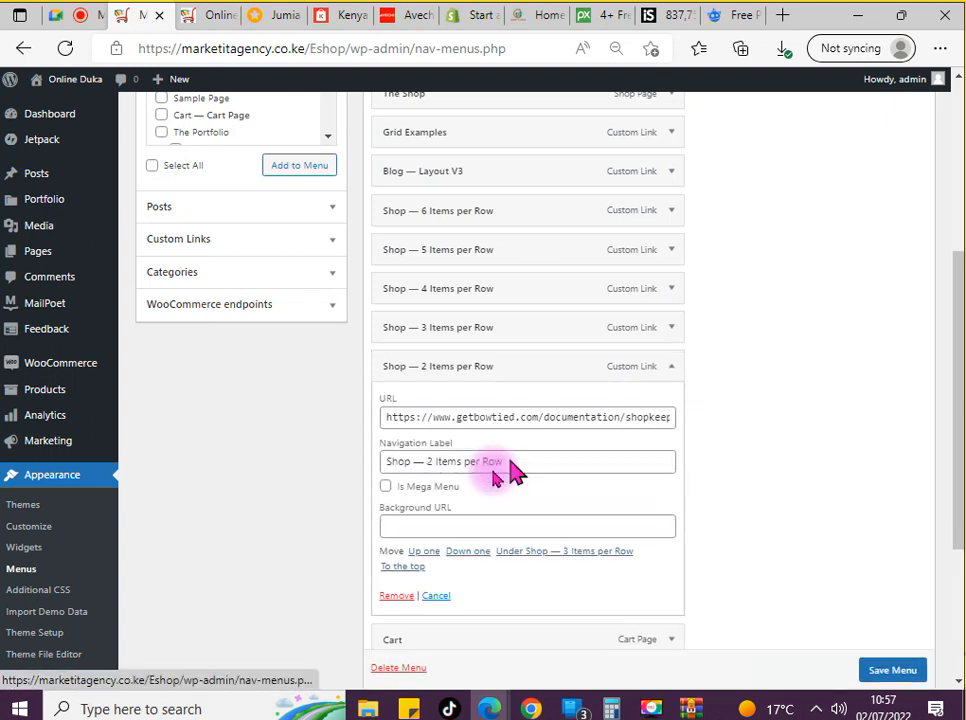
pyautogui.click(392, 595)
pyautogui.click(669, 384)
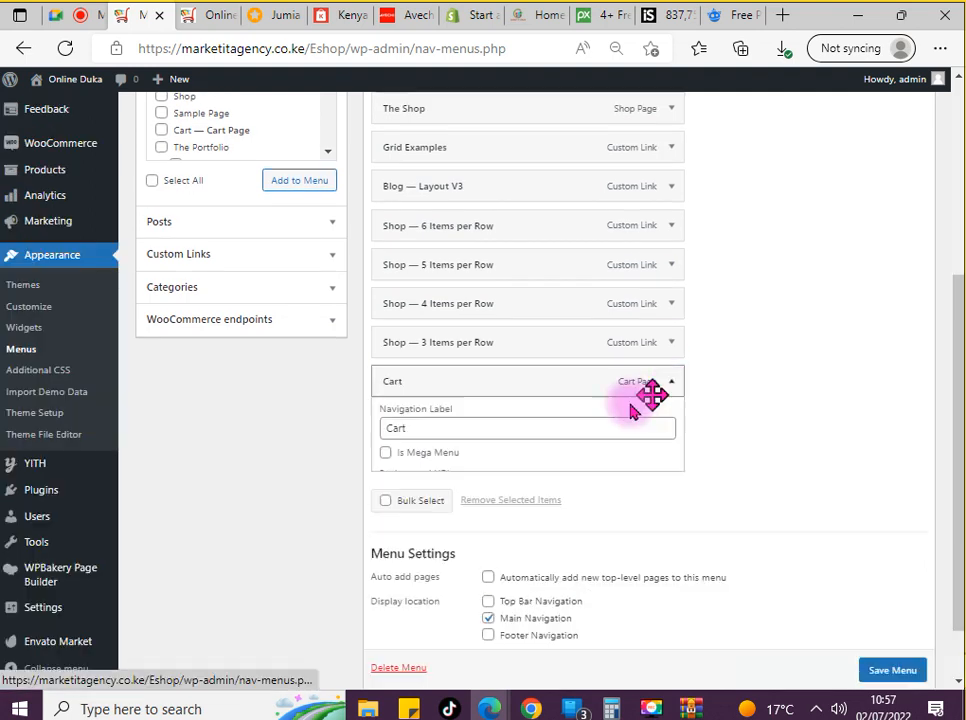
pyautogui.click(670, 384)
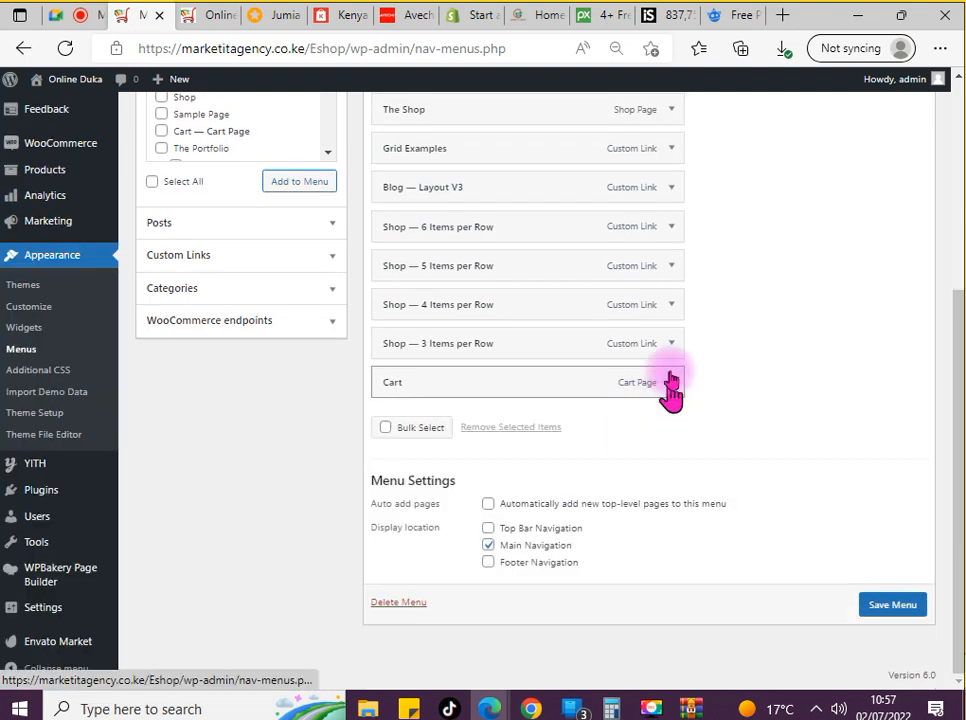
pyautogui.click(670, 343)
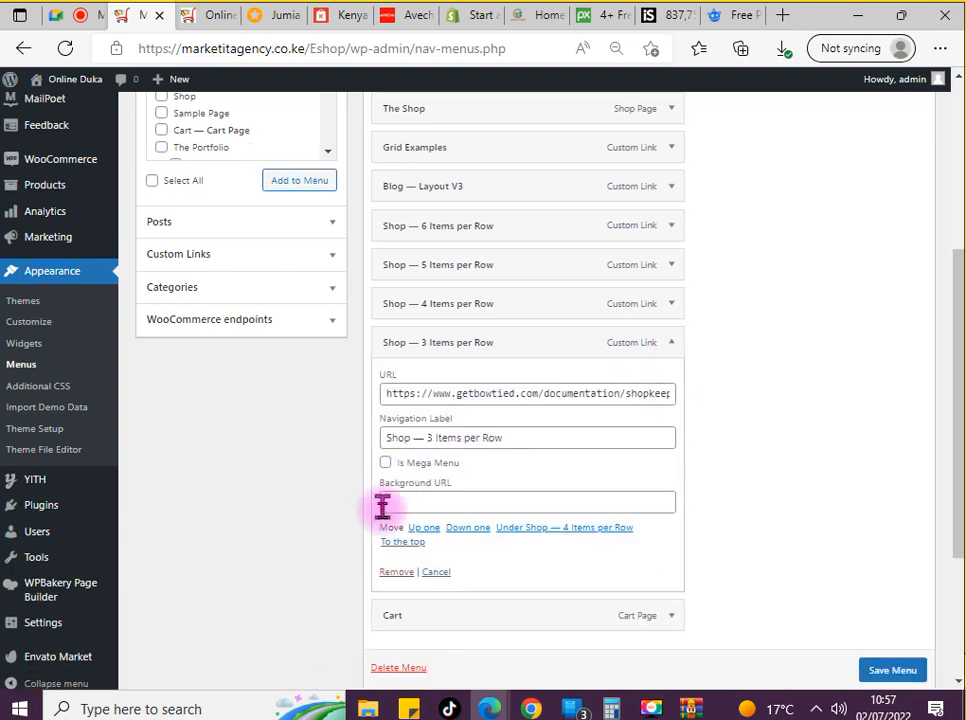
pyautogui.click(396, 571)
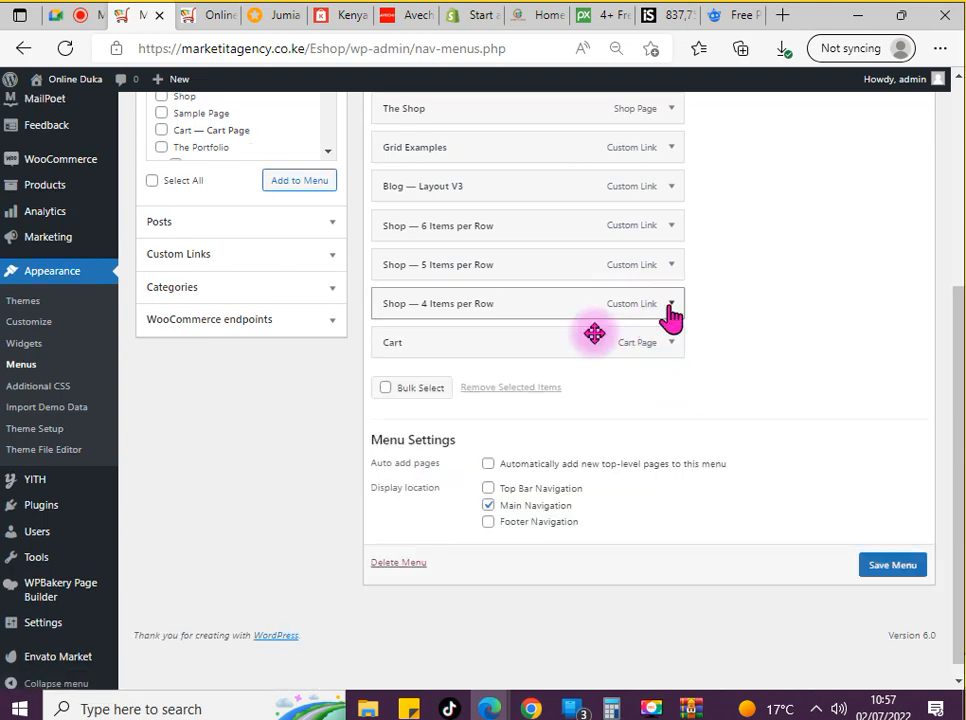
pyautogui.click(671, 306)
pyautogui.click(392, 533)
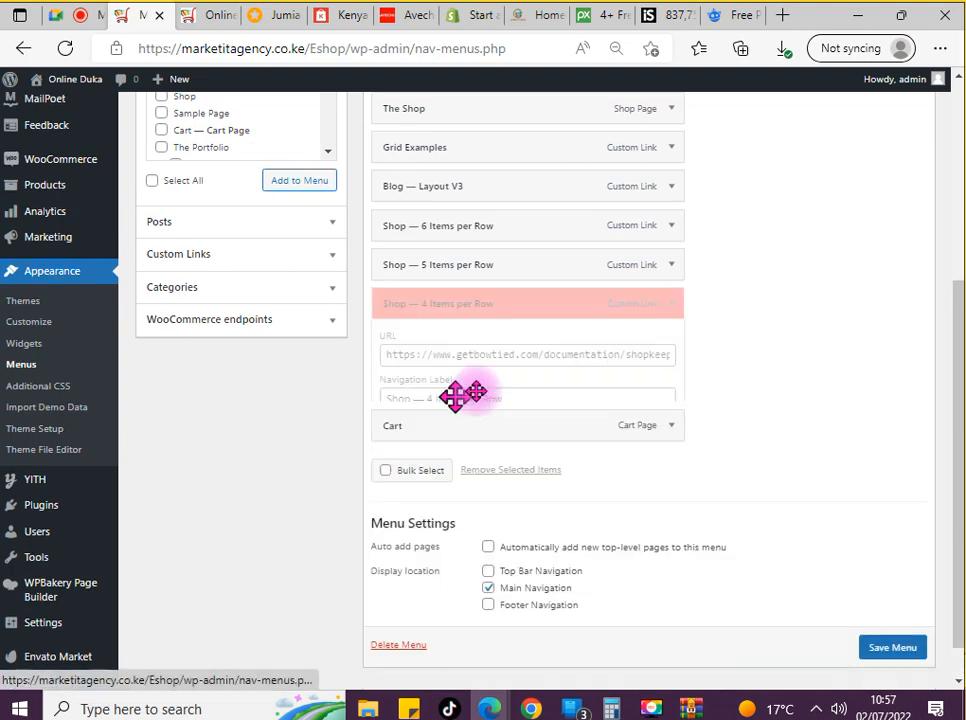
pyautogui.click(670, 360)
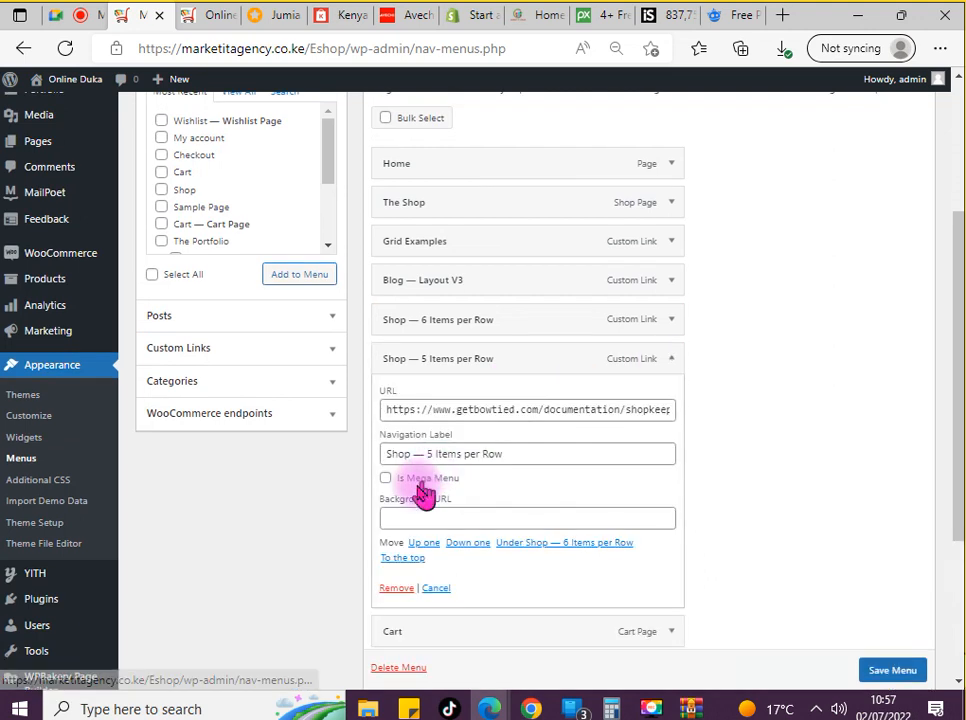
pyautogui.click(392, 589)
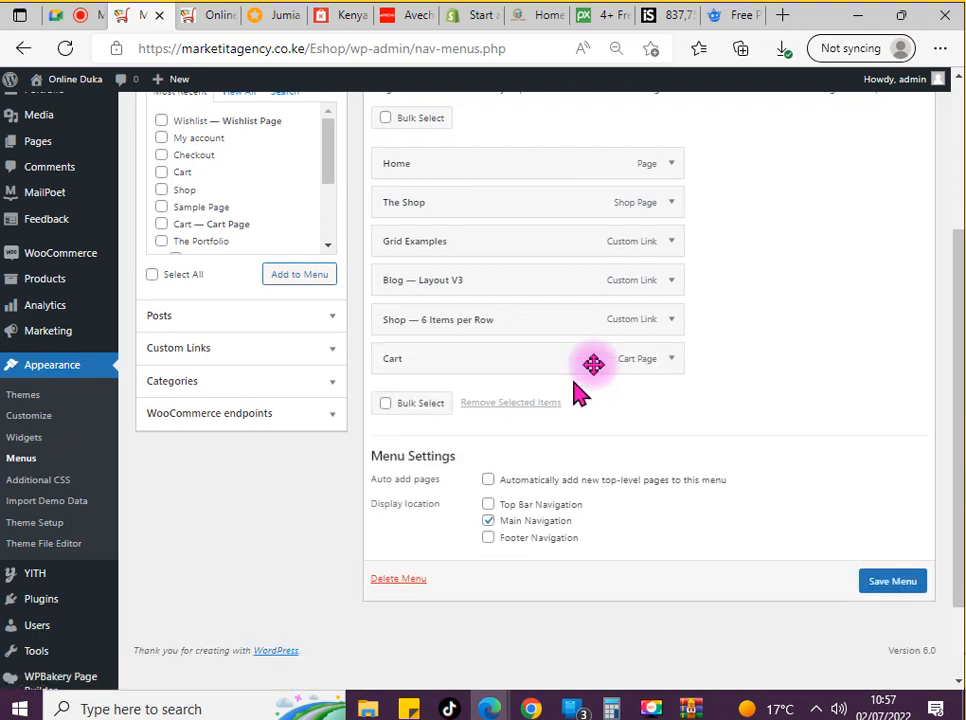
pyautogui.click(671, 322)
pyautogui.click(393, 534)
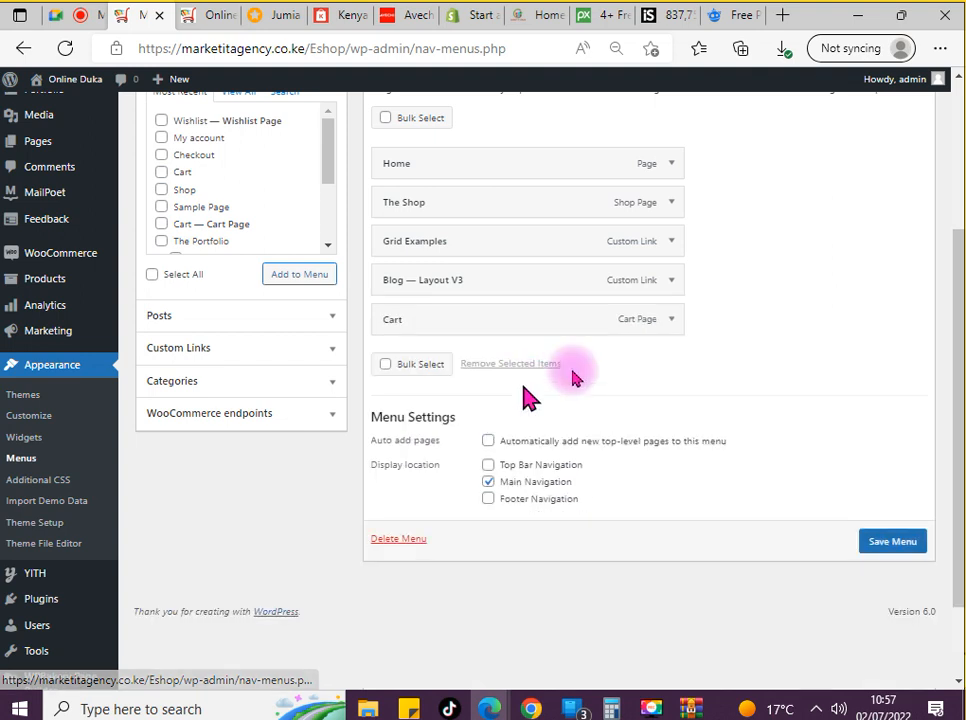
pyautogui.click(671, 281)
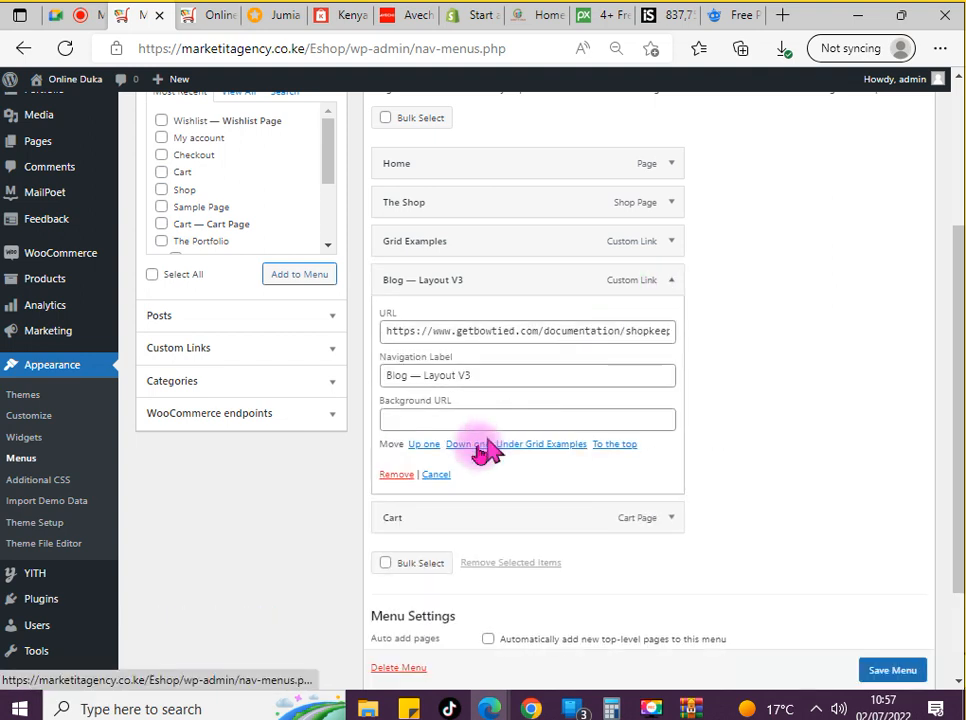
pyautogui.click(395, 476)
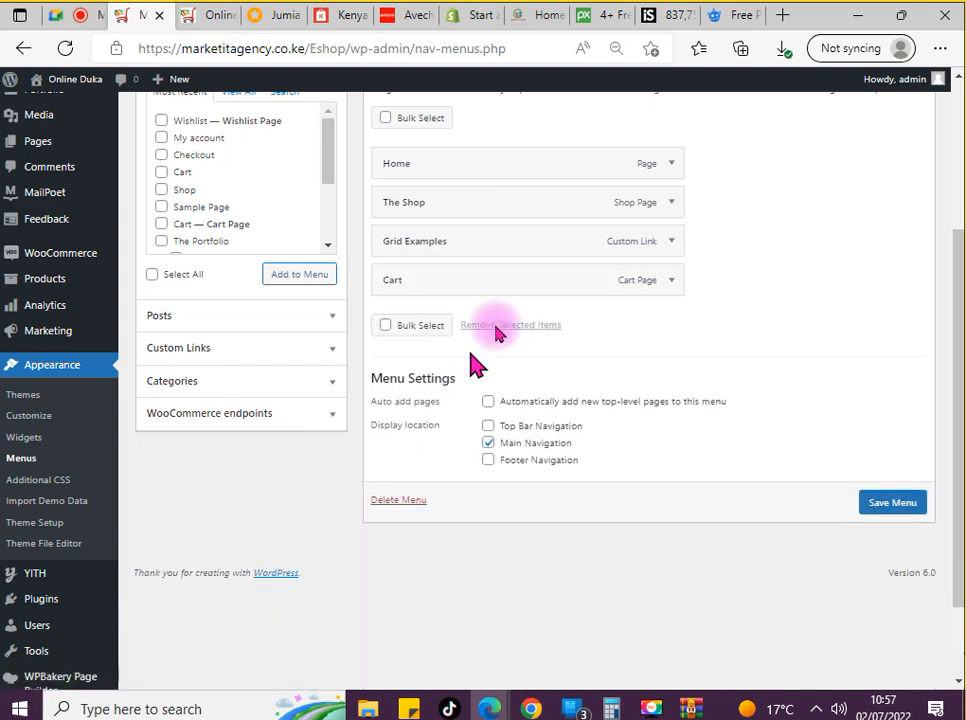
pyautogui.click(671, 243)
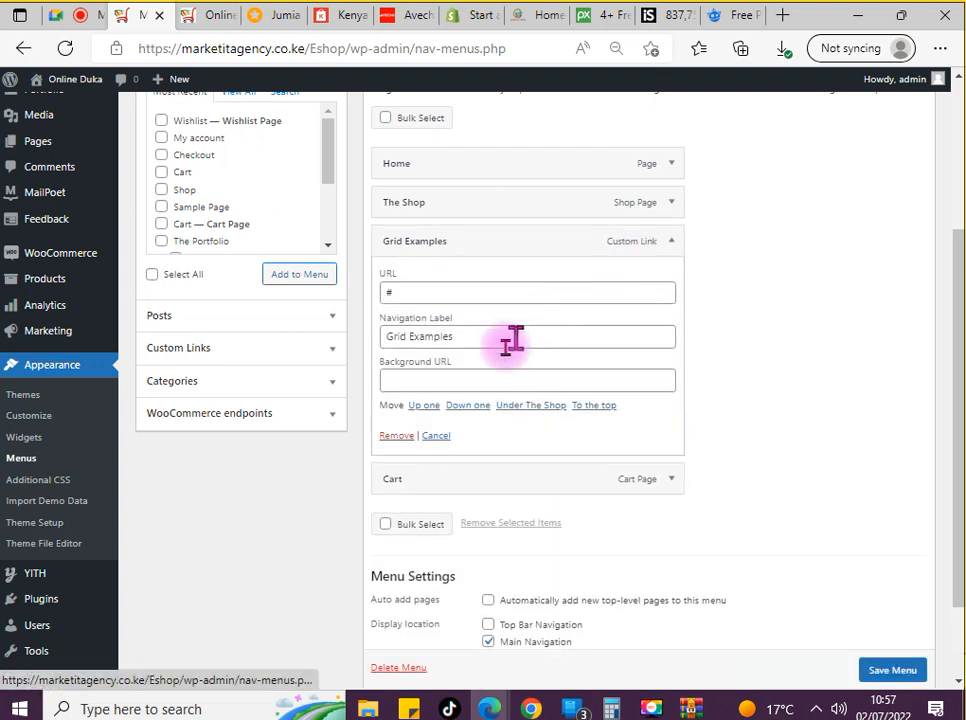
pyautogui.click(396, 436)
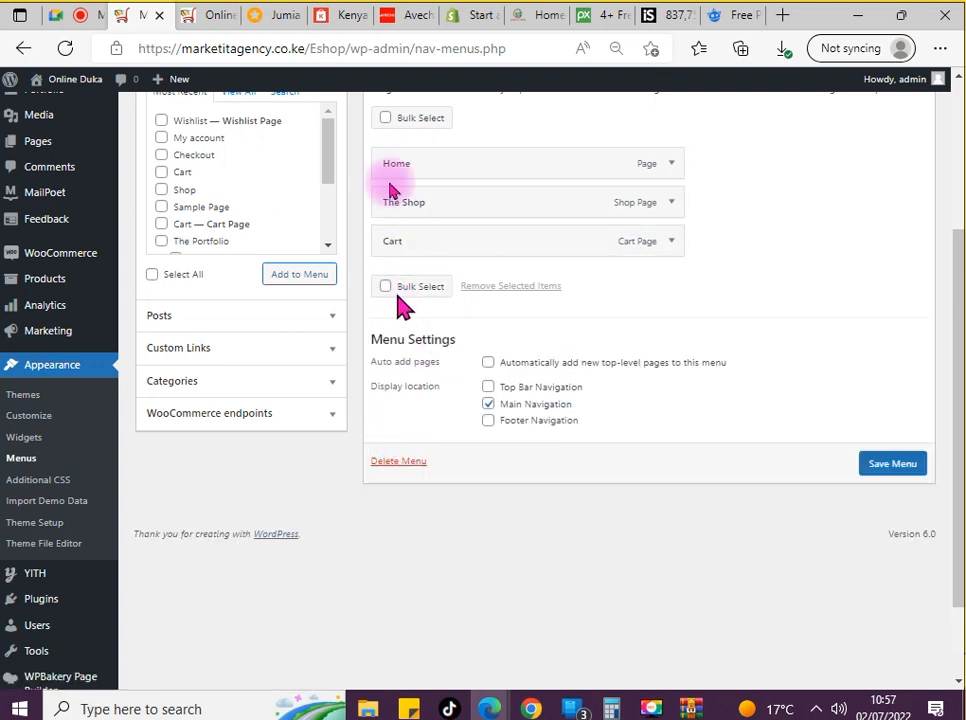
# Step: Save the Main Navigation menu, now holding only Home, The Shop and Cart
pyautogui.scroll(2, 416, 200)
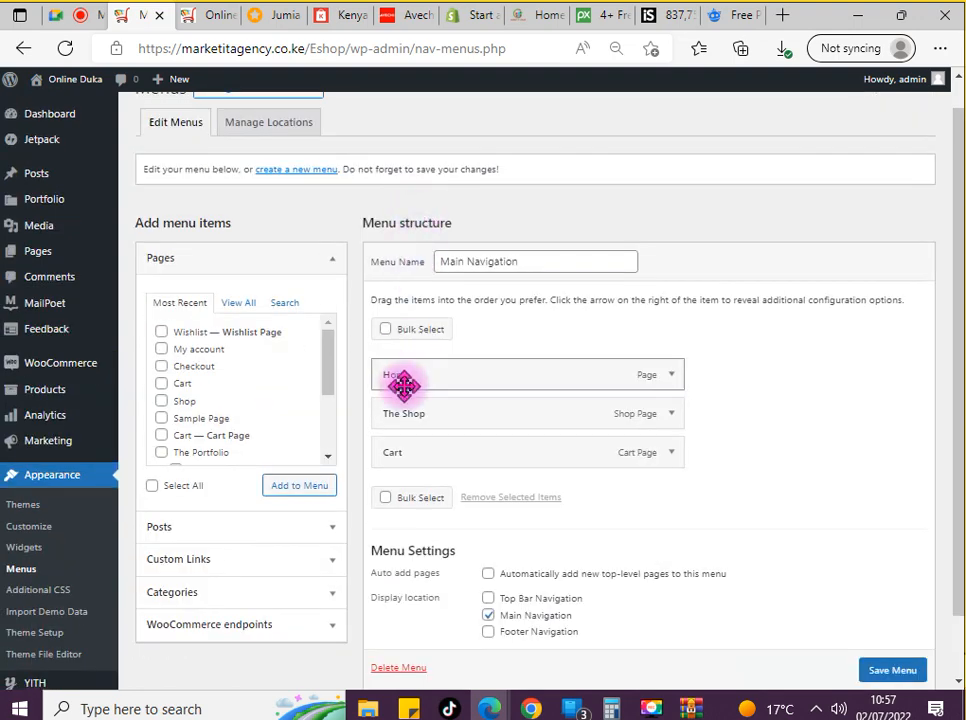
pyautogui.scroll(-2, 620, 440)
pyautogui.click(886, 515)
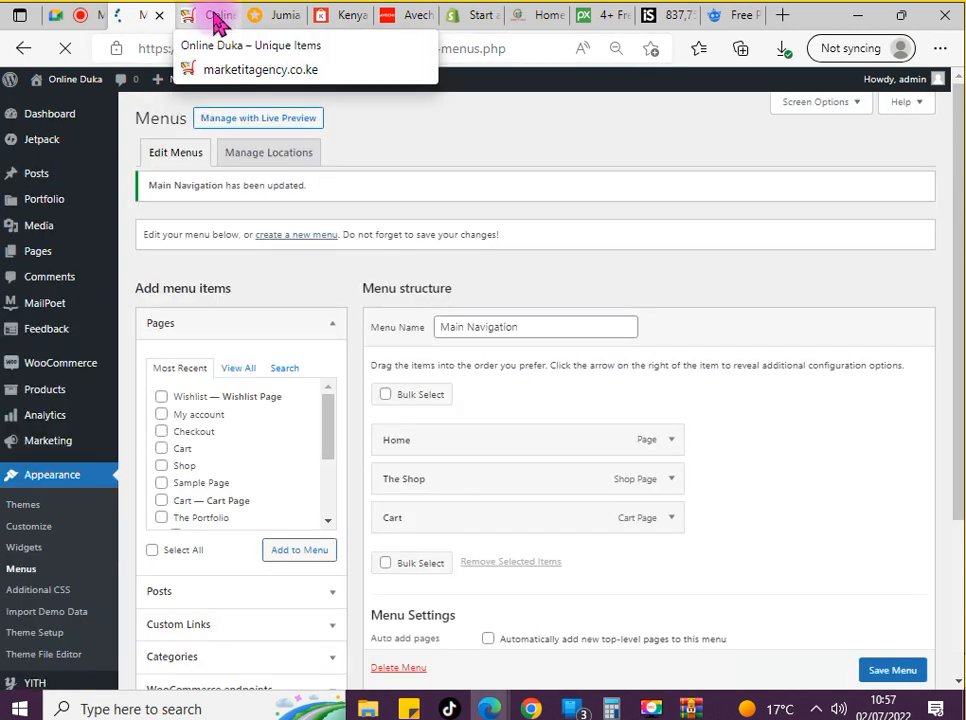
# Step: Reload the Online Duka storefront and confirm its header lists only Home, The Shop and Cart
pyautogui.click(216, 18)
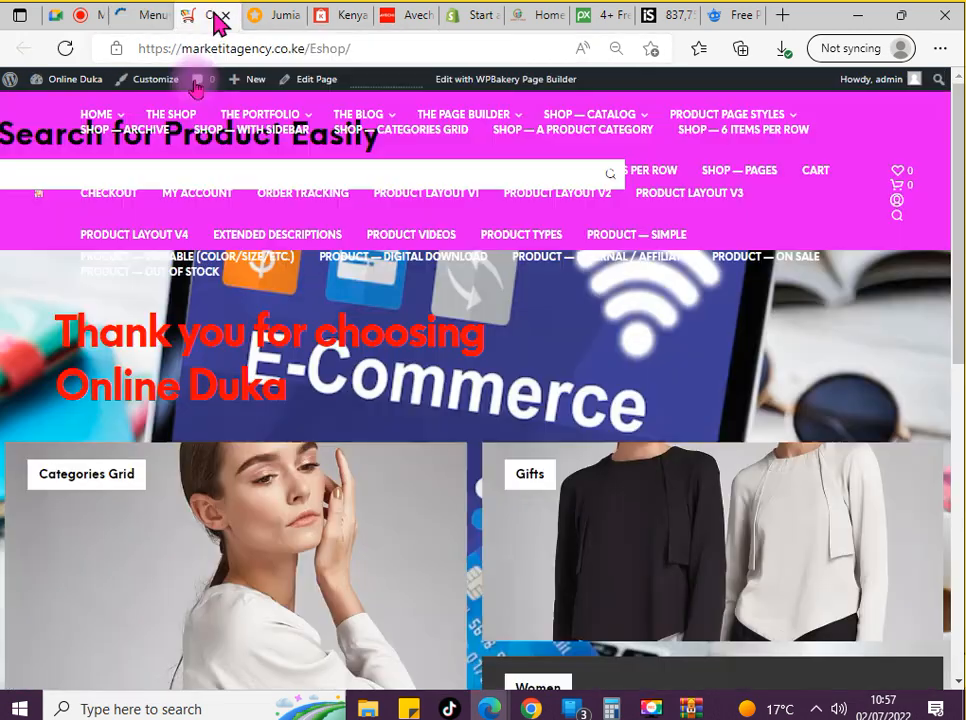
pyautogui.click(65, 49)
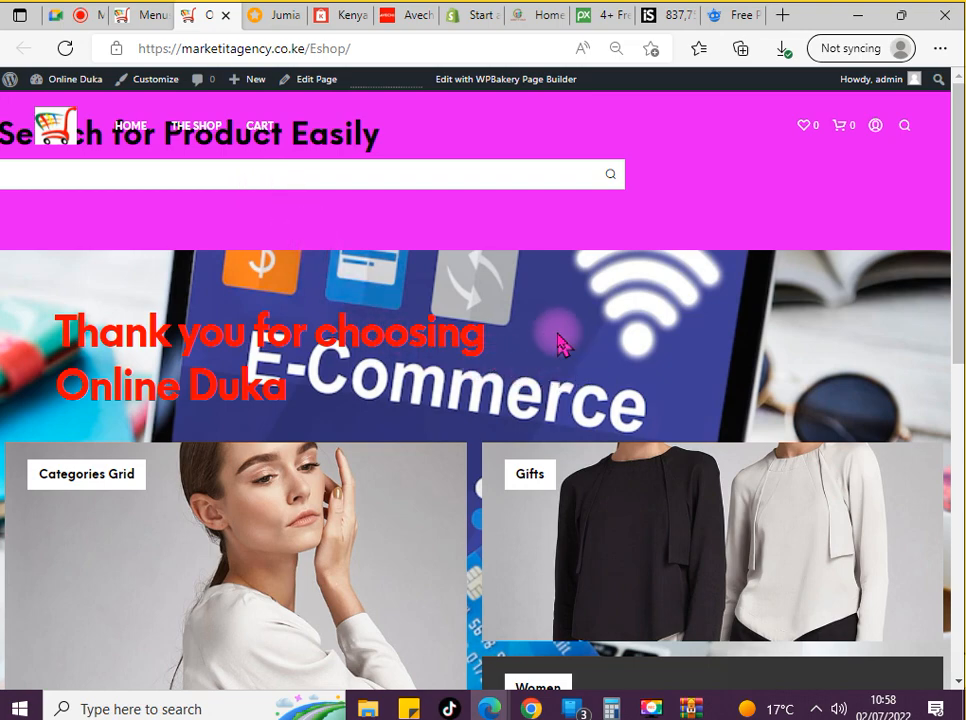
pyautogui.scroll(-3, 559, 343)
pyautogui.scroll(3, 351, 308)
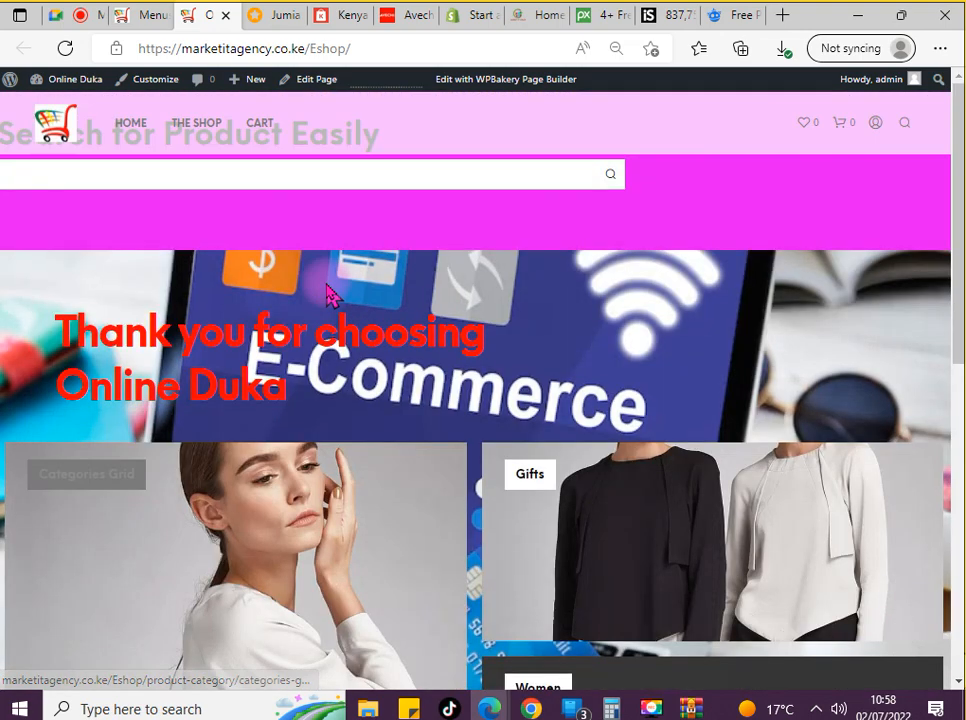
pyautogui.scroll(-2, 290, 290)
pyautogui.scroll(2, 112, 237)
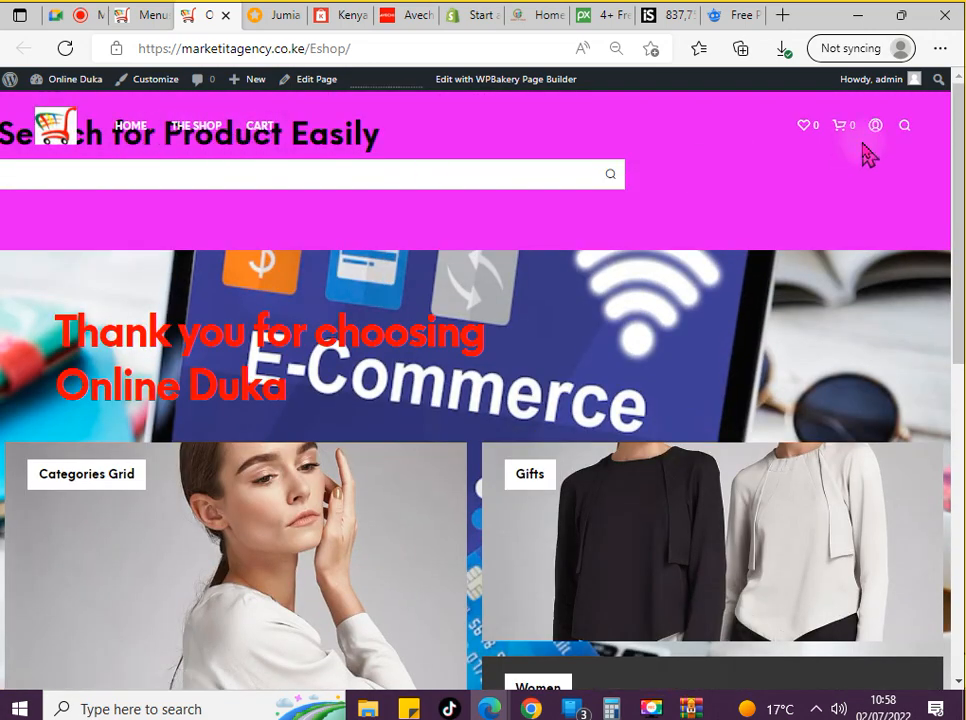
pyautogui.scroll(-8, 868, 155)
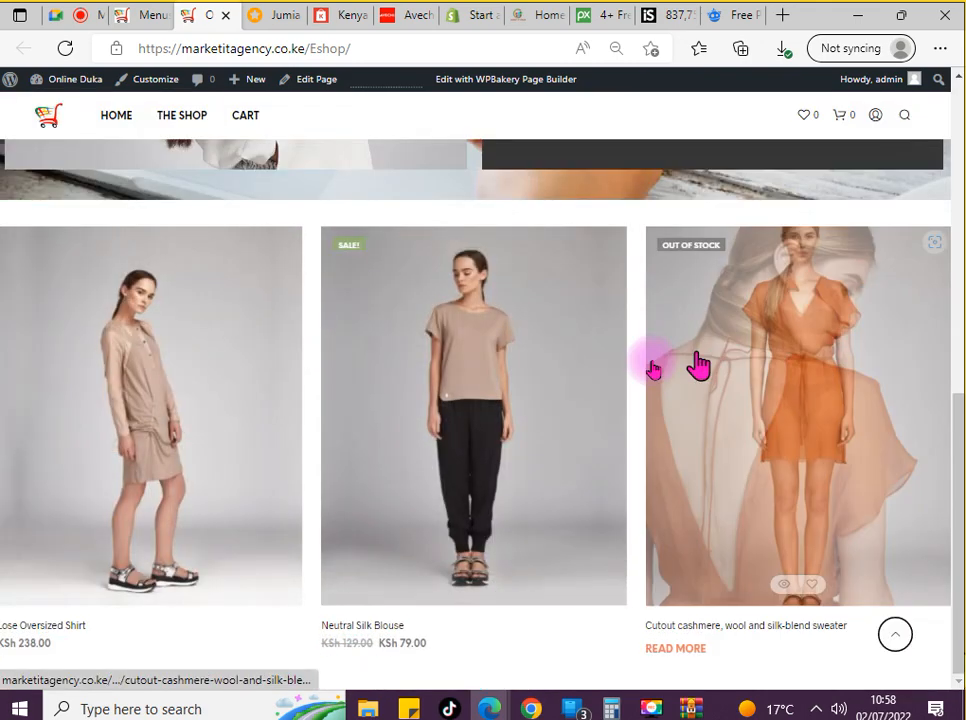
pyautogui.scroll(6, 698, 366)
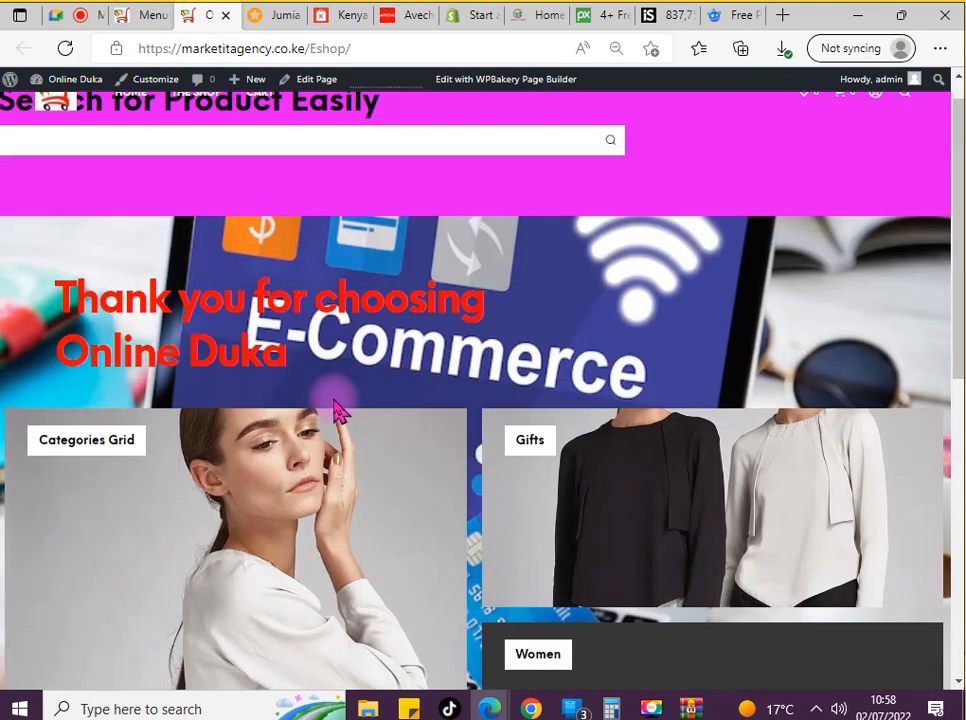
pyautogui.scroll(-3, 338, 410)
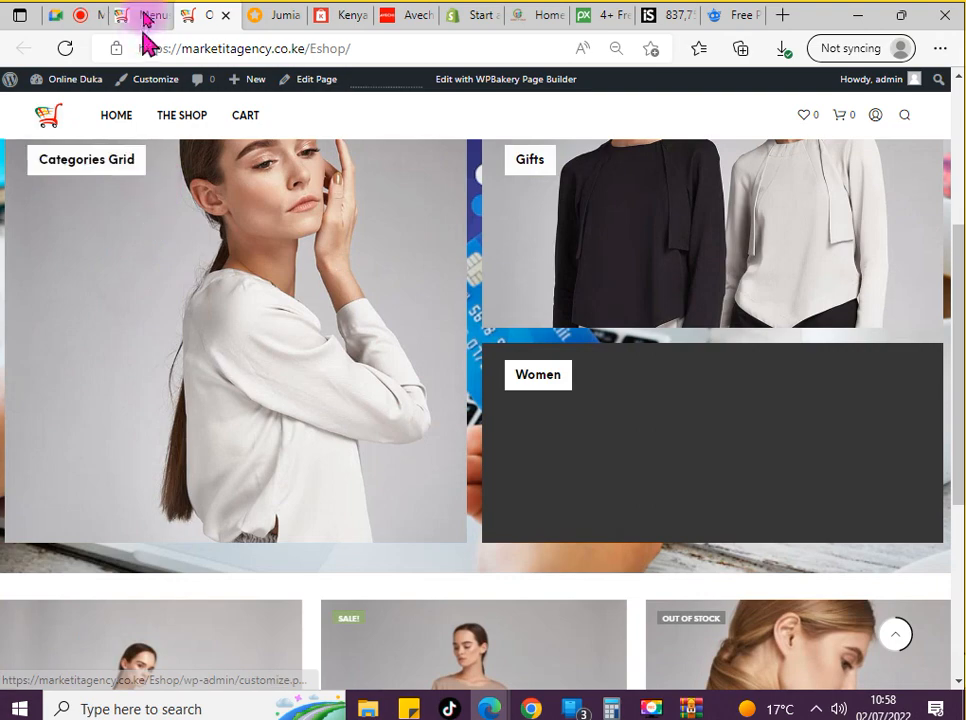
pyautogui.click(147, 17)
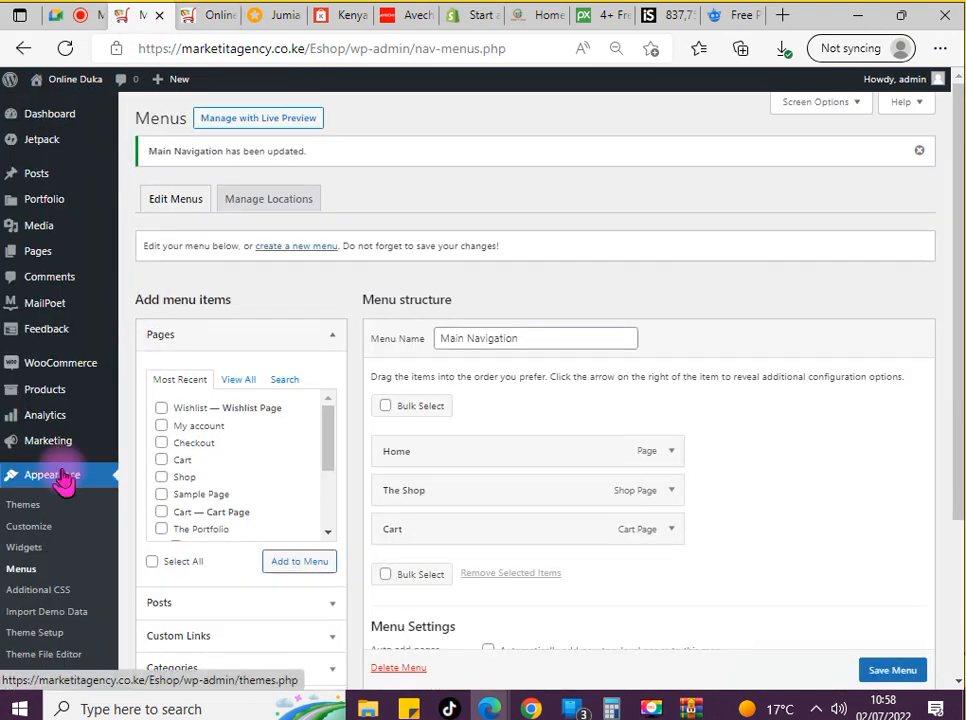
# Step: Expand the Categories panel in the menu editor and view all post categories
pyautogui.scroll(-2, 130, 465)
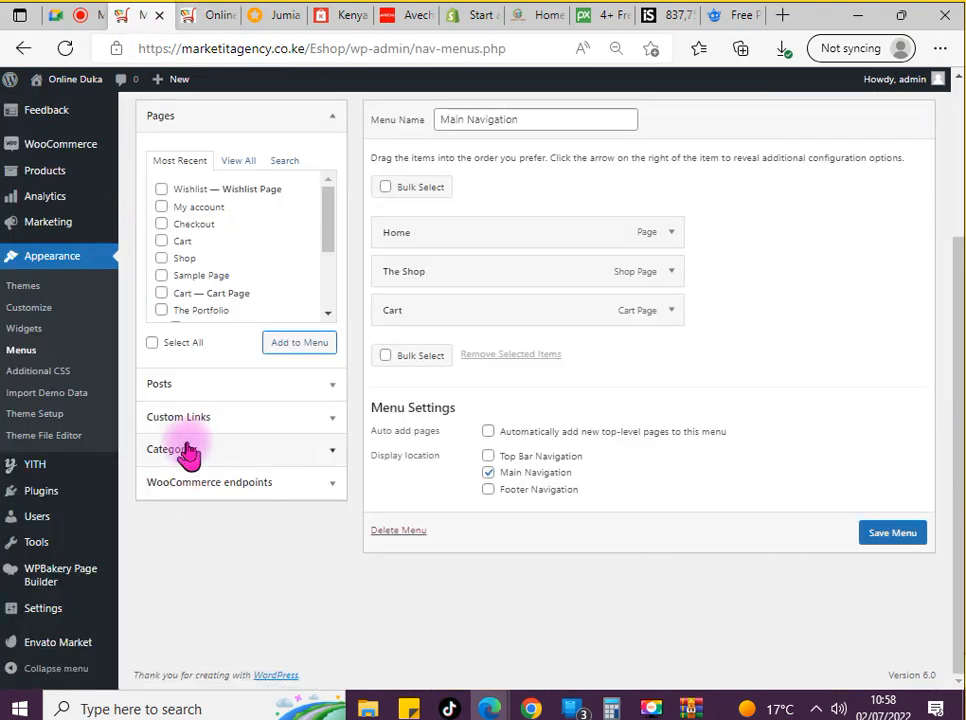
pyautogui.click(188, 452)
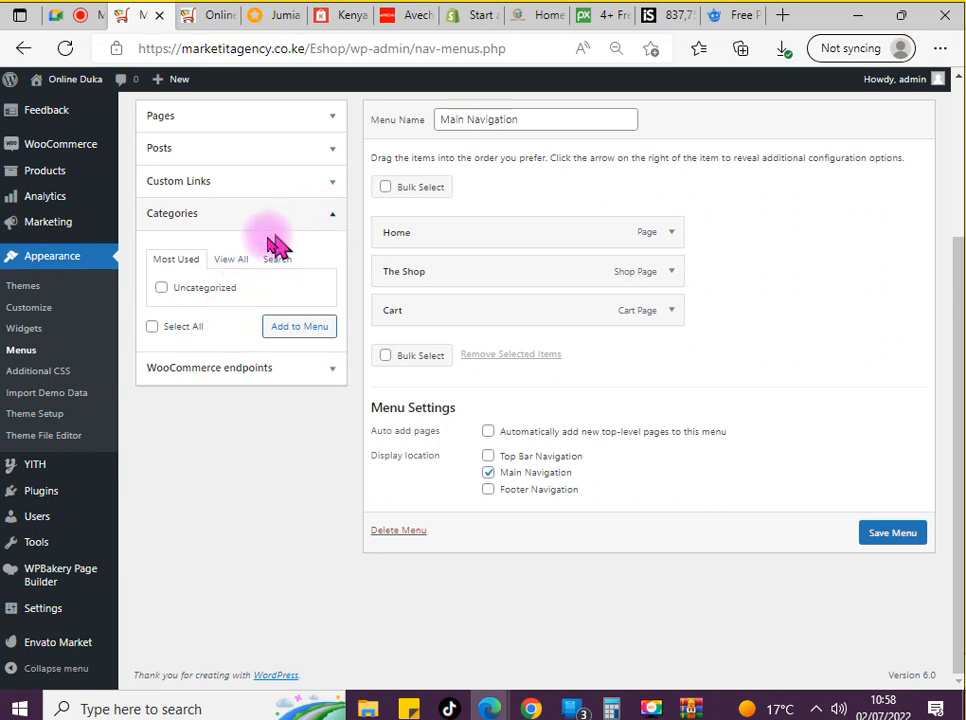
pyautogui.click(231, 260)
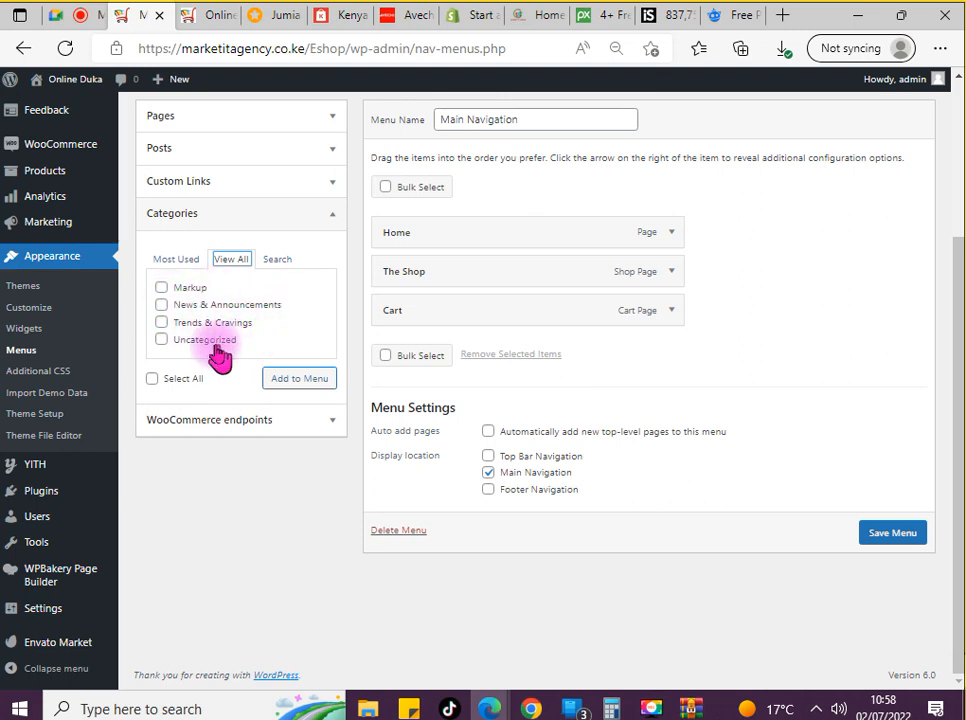
# Step: Open the Categories Grid category page from the Online Duka shop page
pyautogui.click(218, 27)
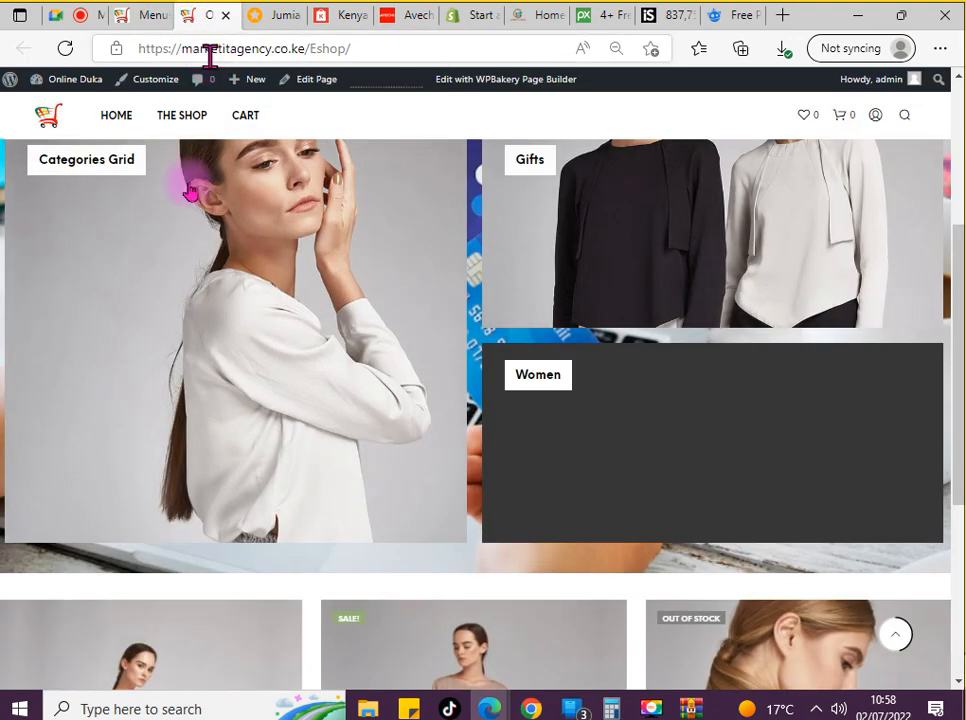
pyautogui.scroll(-5, 188, 300)
pyautogui.scroll(5, 188, 300)
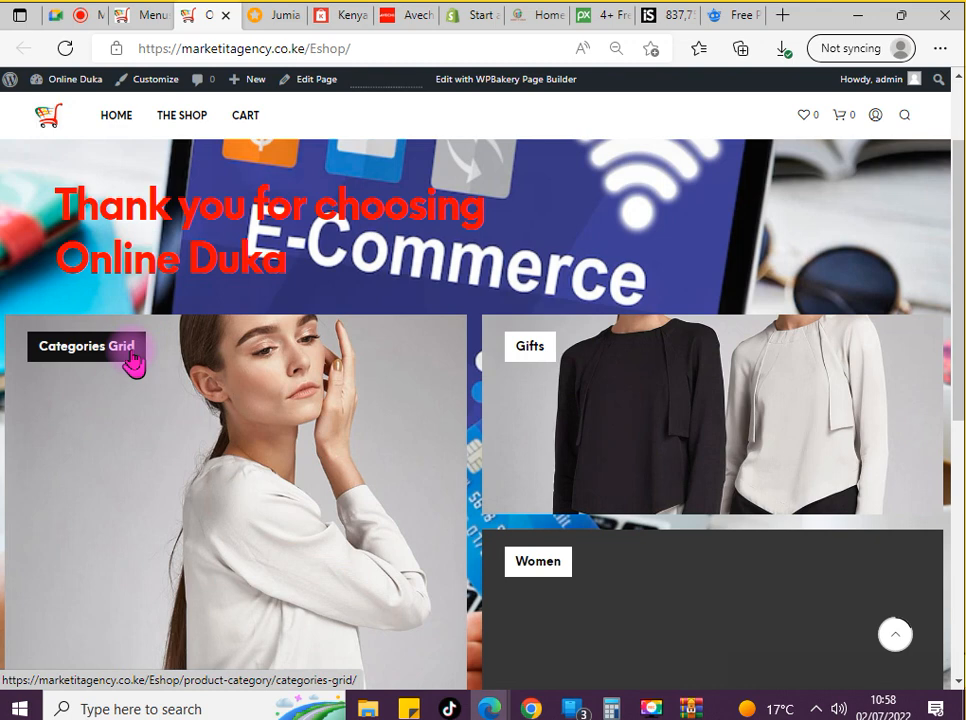
pyautogui.click(132, 362)
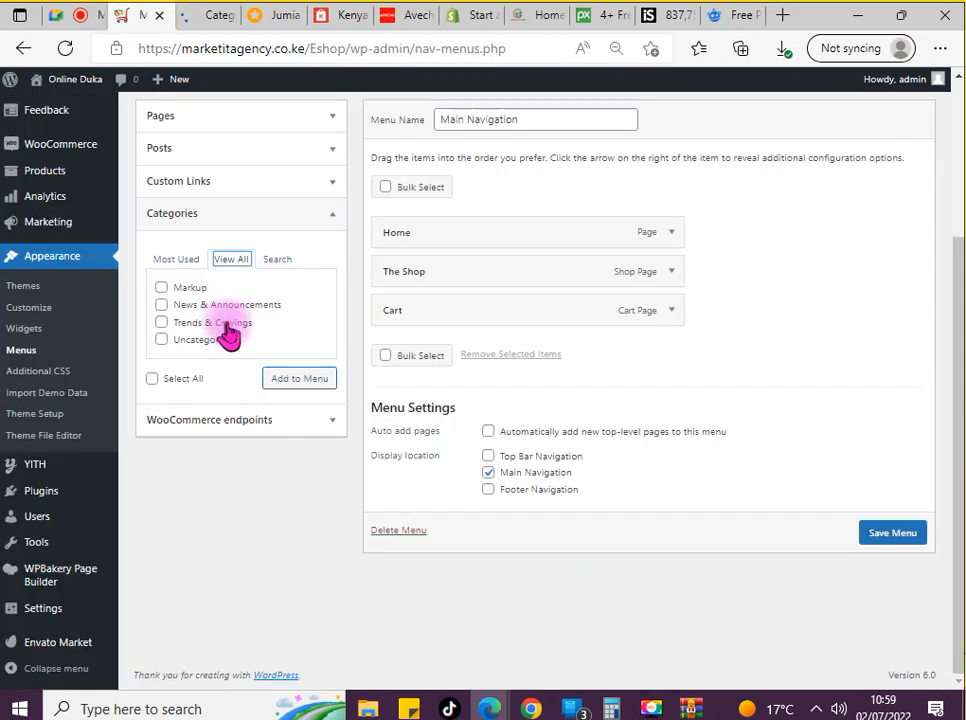
# Step: Back in the admin, launch the site Customizer from Appearance
pyautogui.scroll(3, 450, 315)
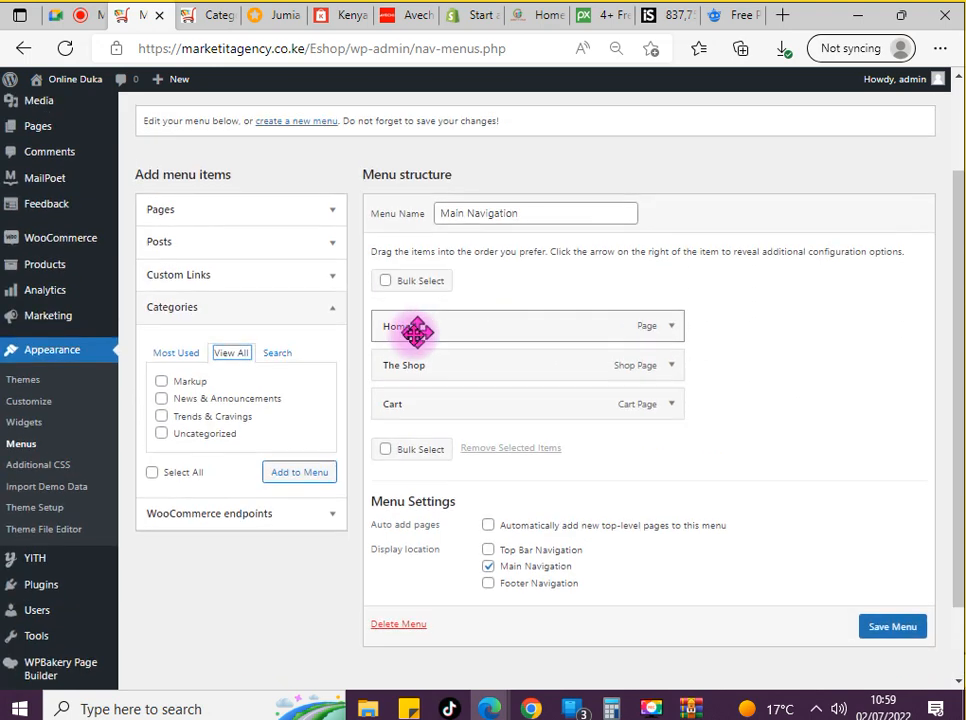
pyautogui.scroll(1, 260, 377)
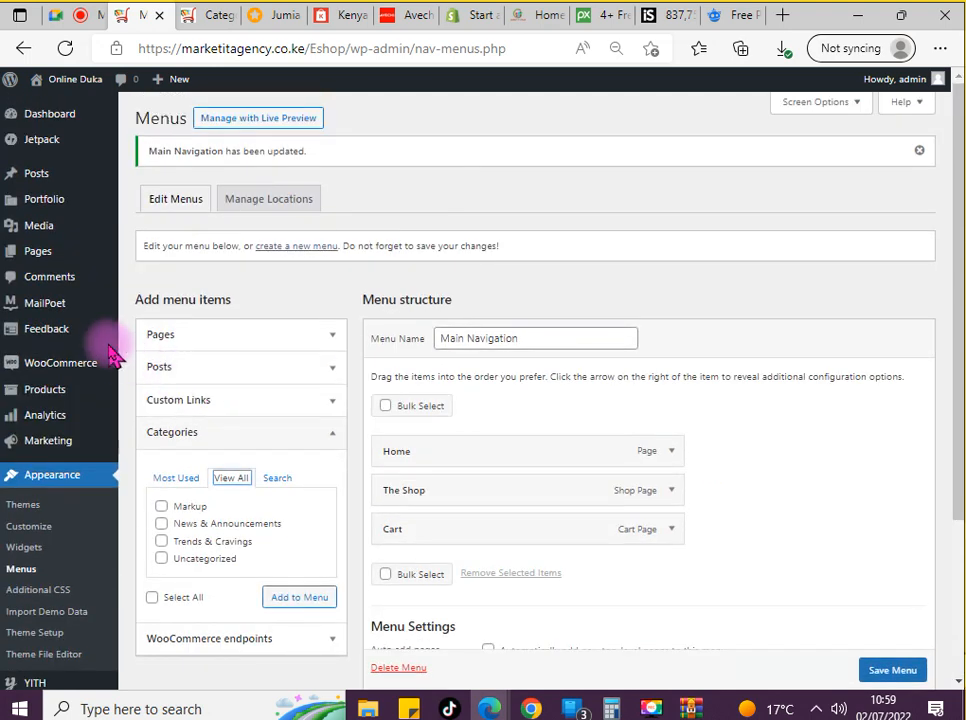
pyautogui.scroll(-3, 108, 352)
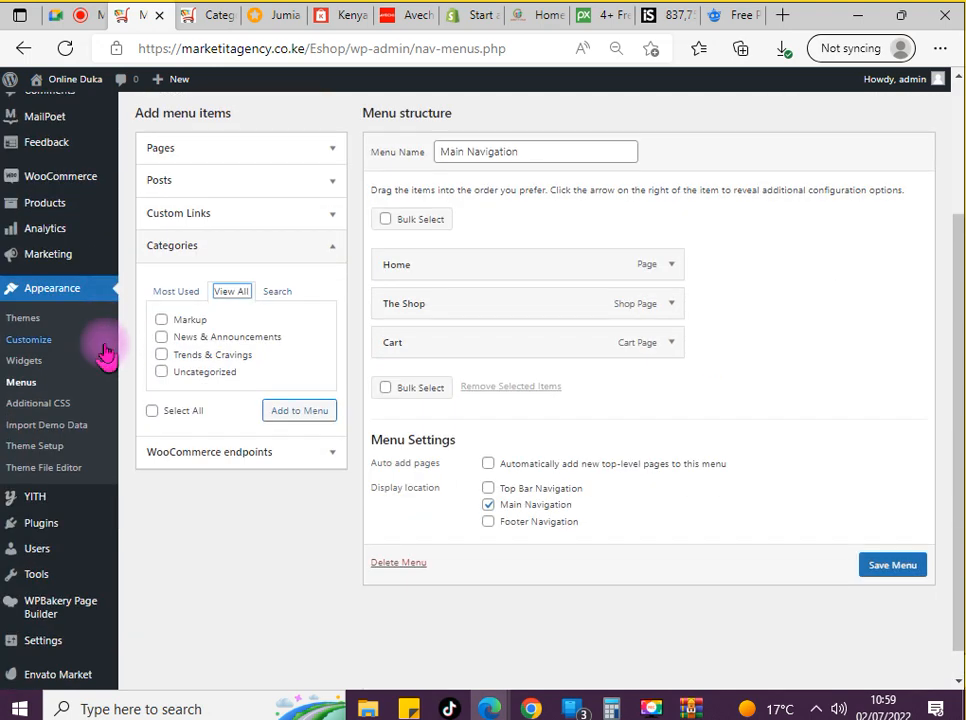
pyautogui.click(30, 340)
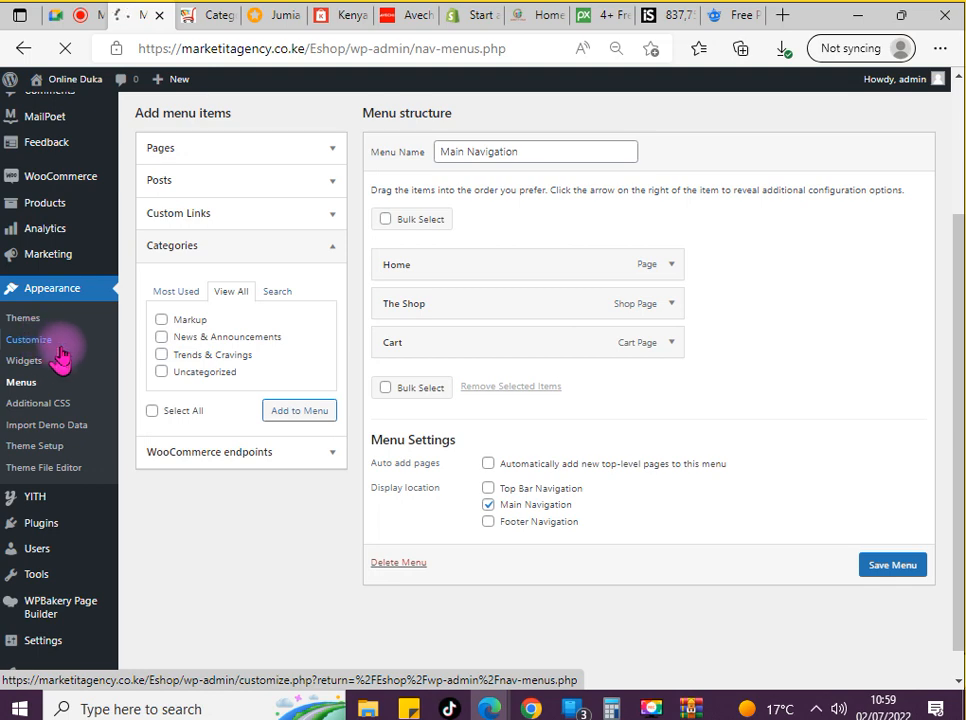
# Step: Scroll through the Categories Grid page's category tiles, then return to the Customizer tab
pyautogui.click(214, 22)
pyautogui.scroll(-6, 302, 270)
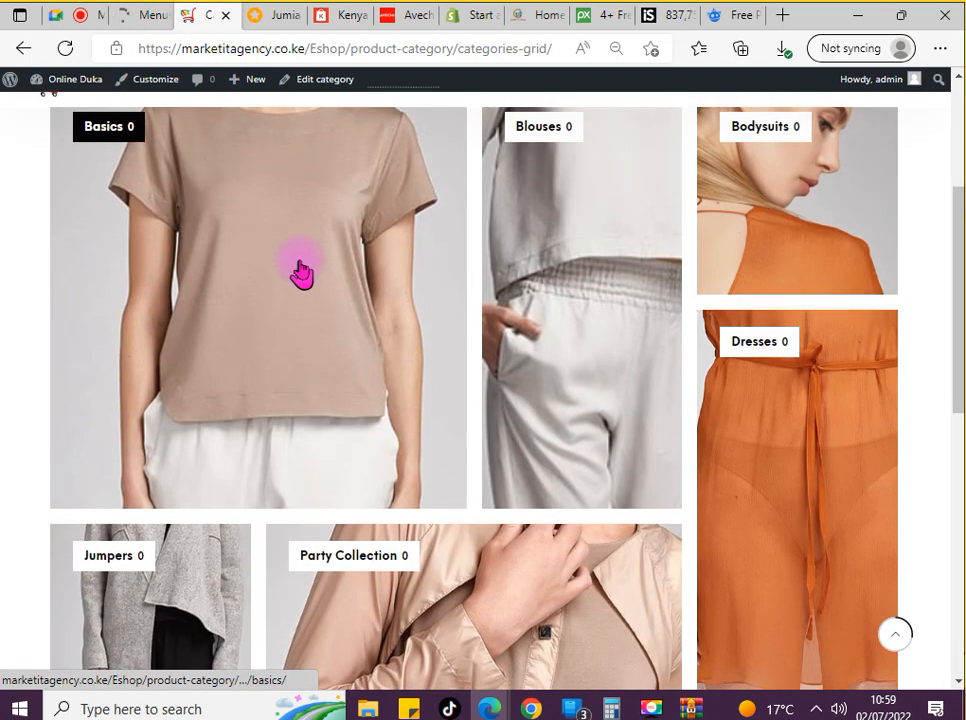
pyautogui.scroll(4, 209, 228)
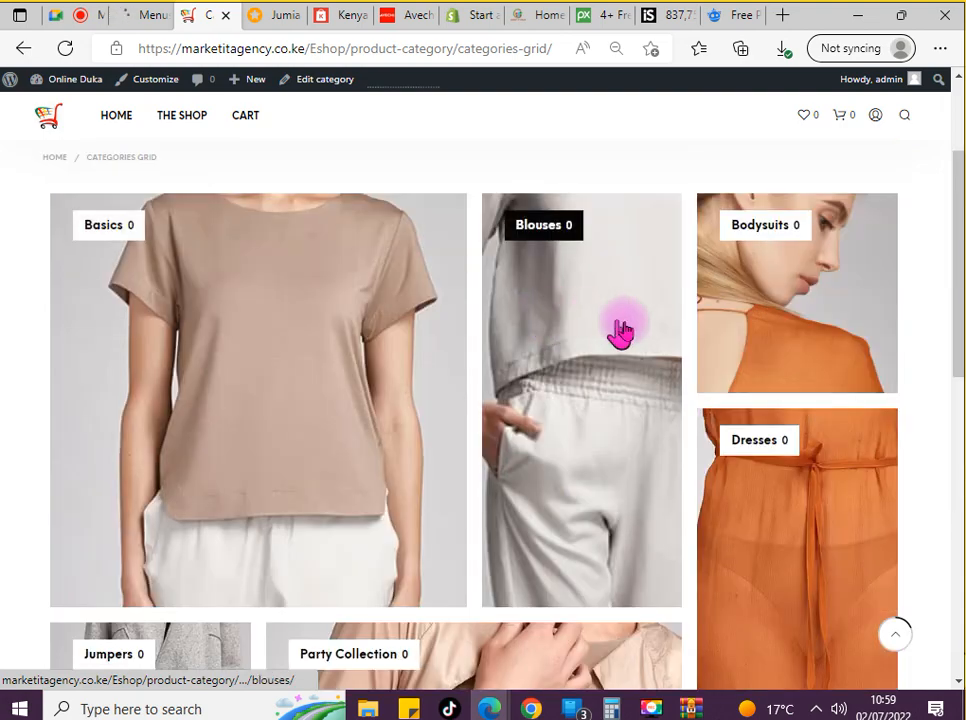
pyautogui.scroll(-4, 784, 318)
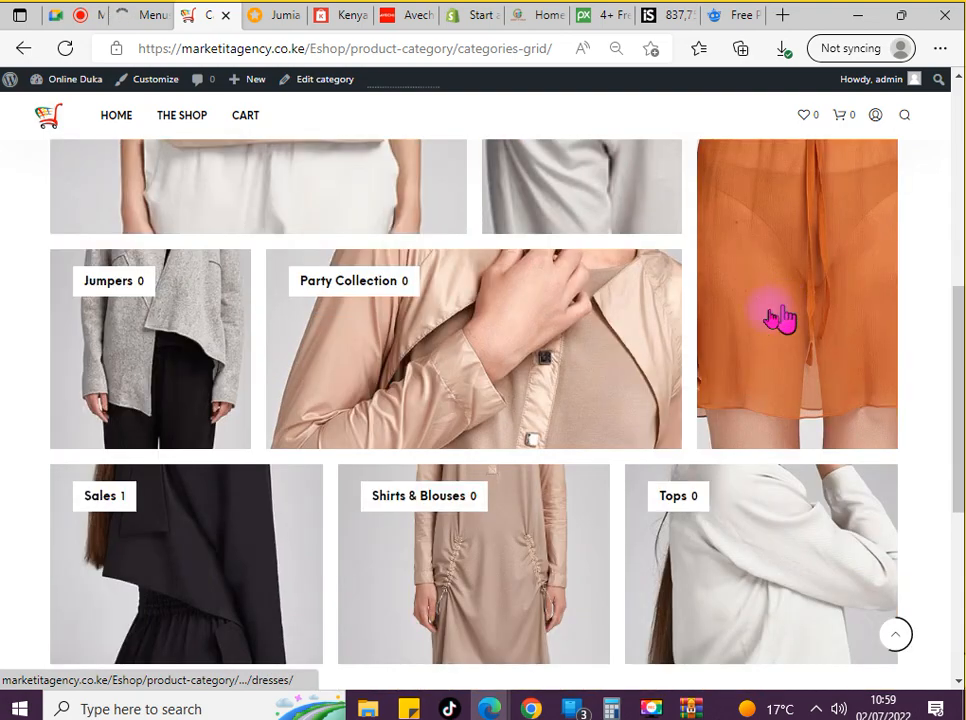
pyautogui.scroll(-5, 205, 345)
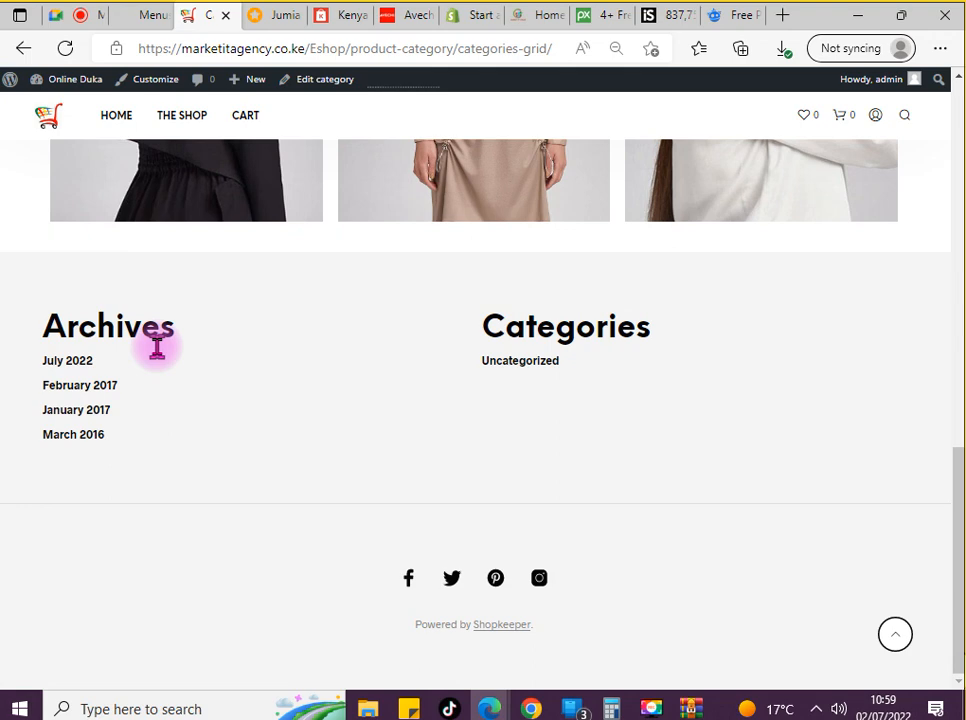
pyautogui.click(138, 15)
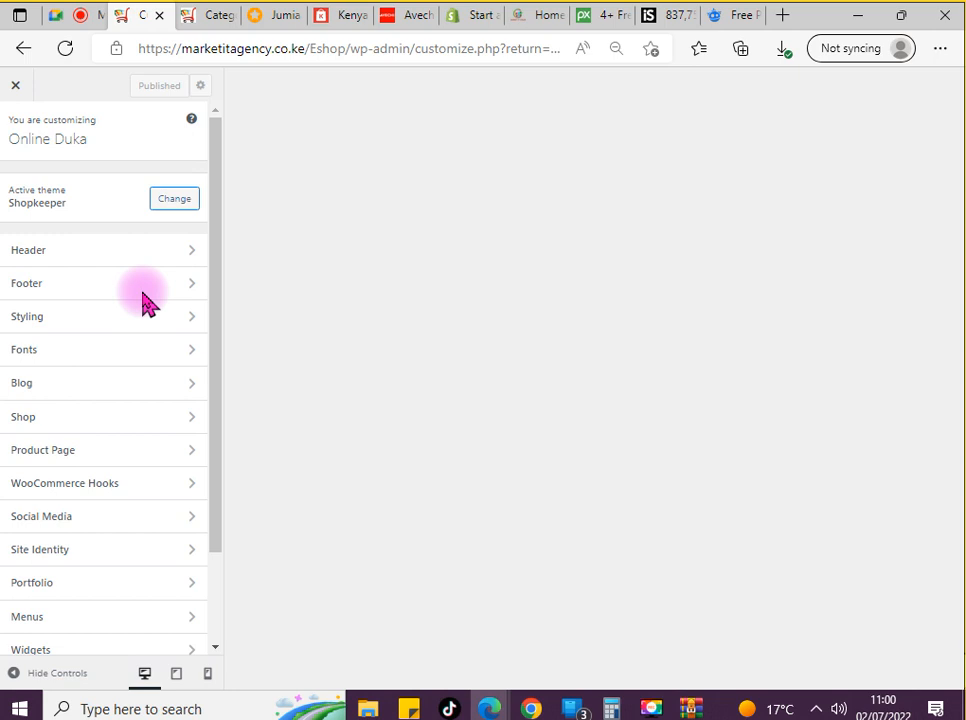
# Step: Check Header Styles, leave the header background image unset, and open the Sticky Header settings
pyautogui.click(130, 251)
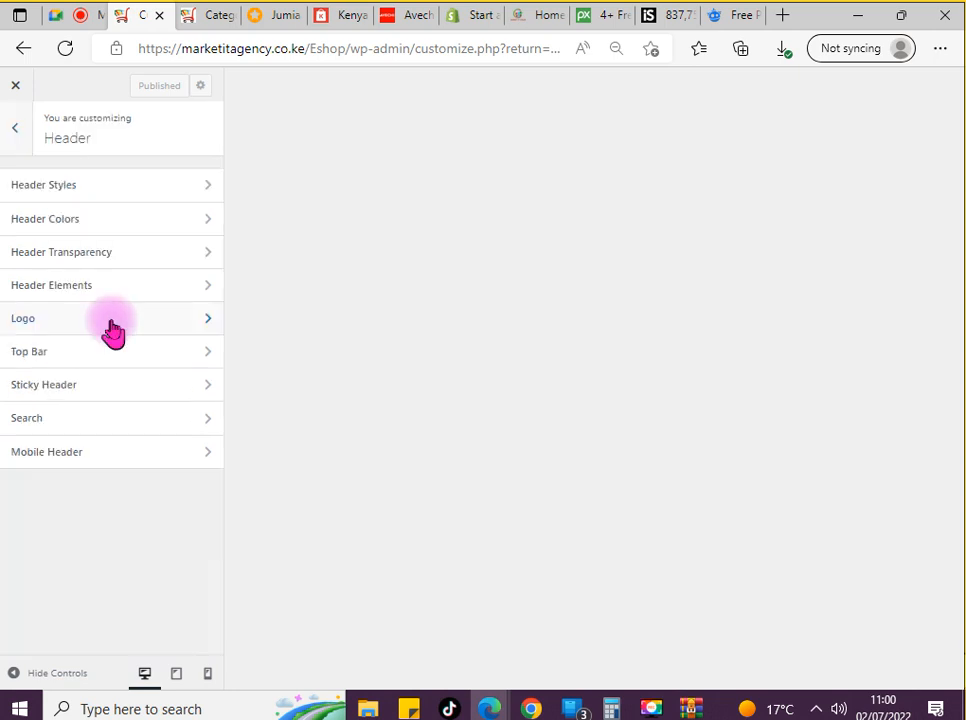
pyautogui.click(116, 196)
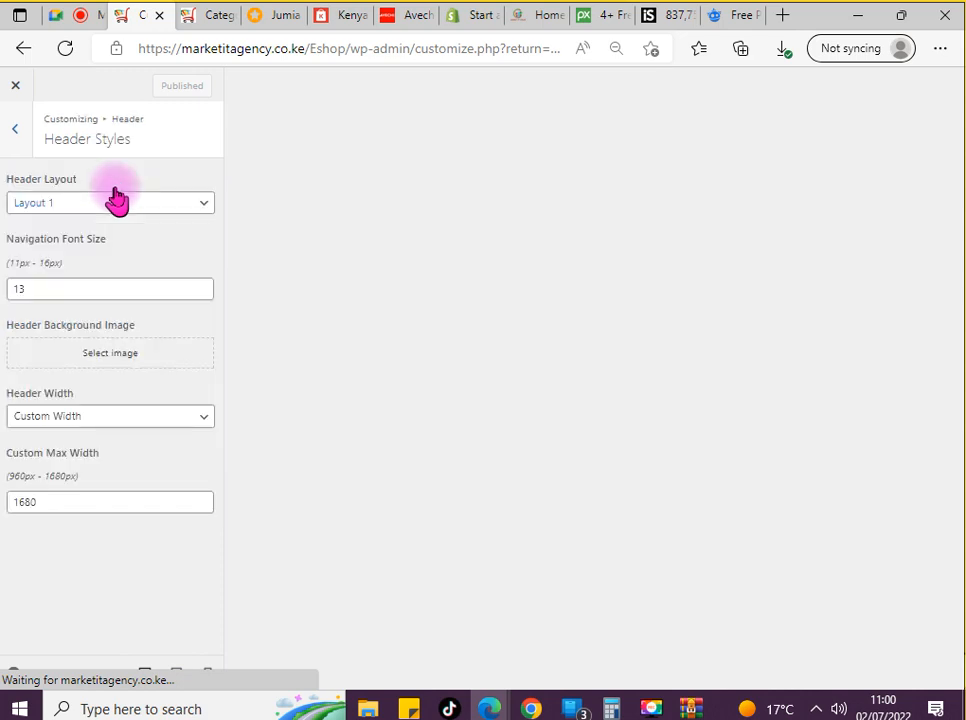
pyautogui.click(116, 356)
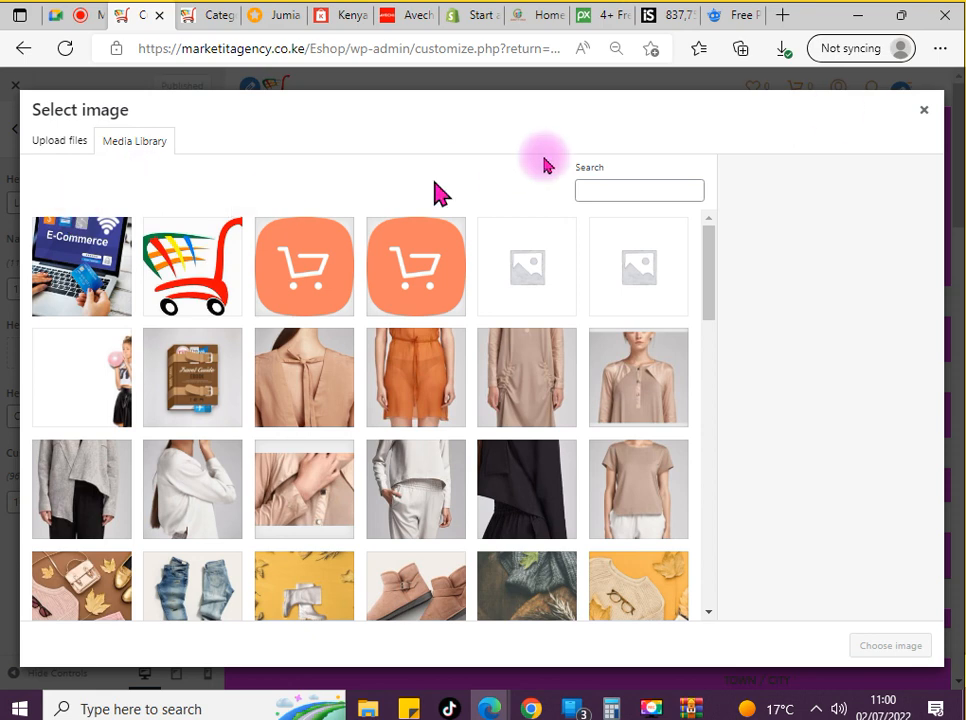
pyautogui.click(924, 112)
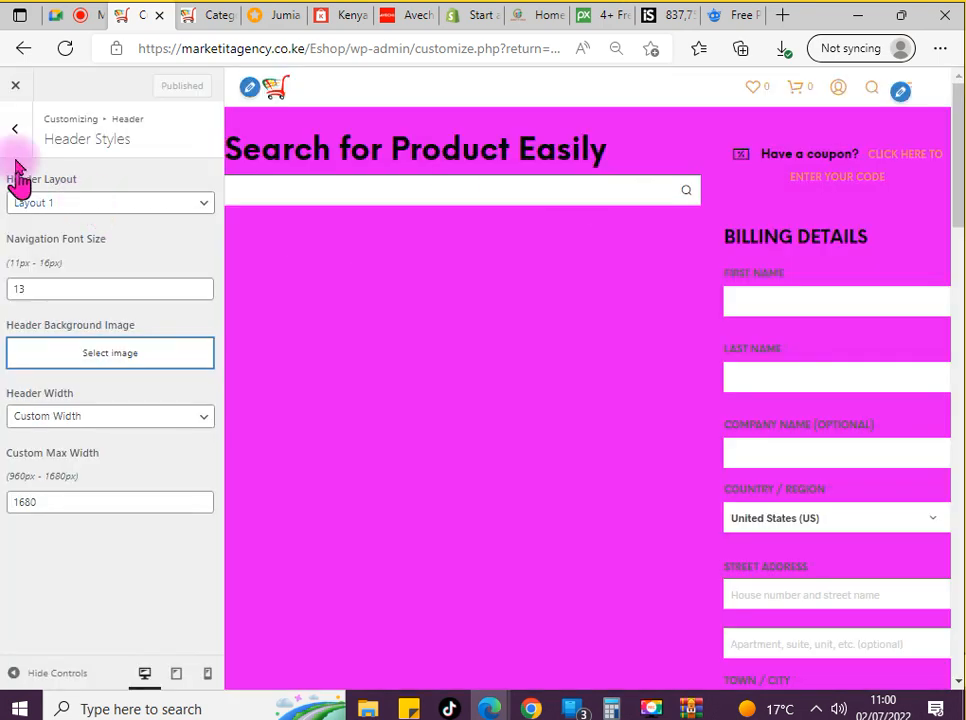
pyautogui.click(15, 128)
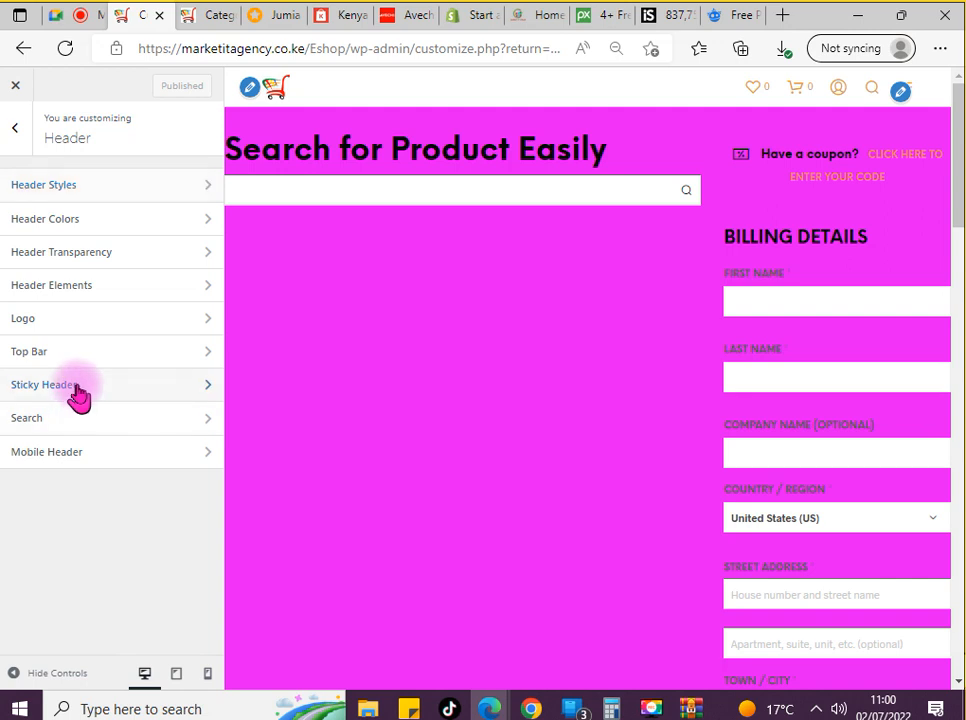
pyautogui.click(76, 392)
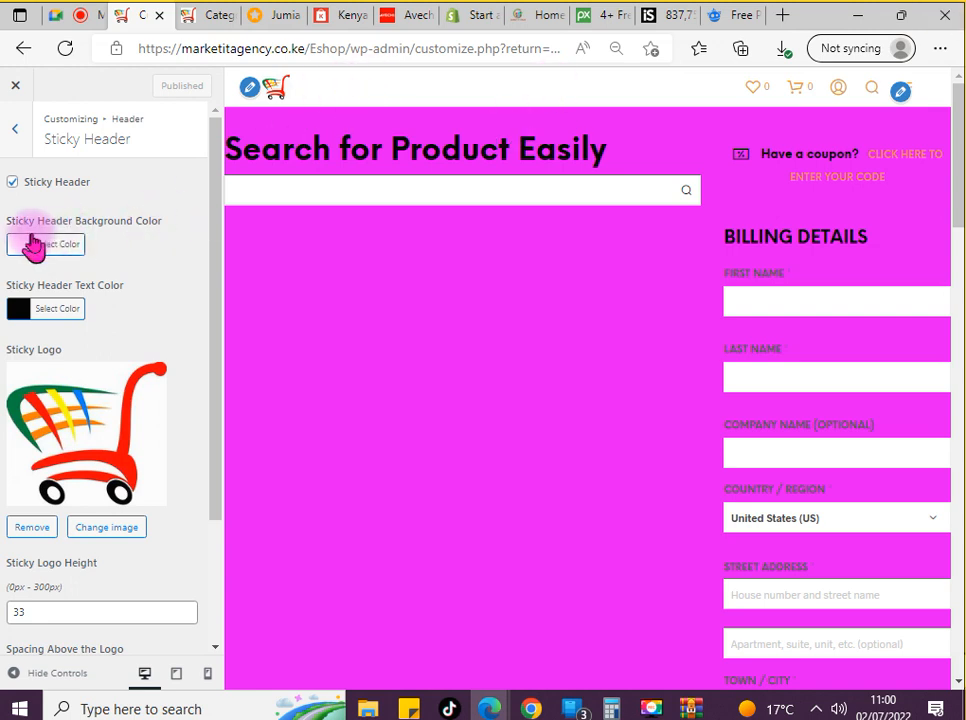
# Step: Set the Sticky Header Background Color to orange #c9742e and publish it
pyautogui.click(28, 245)
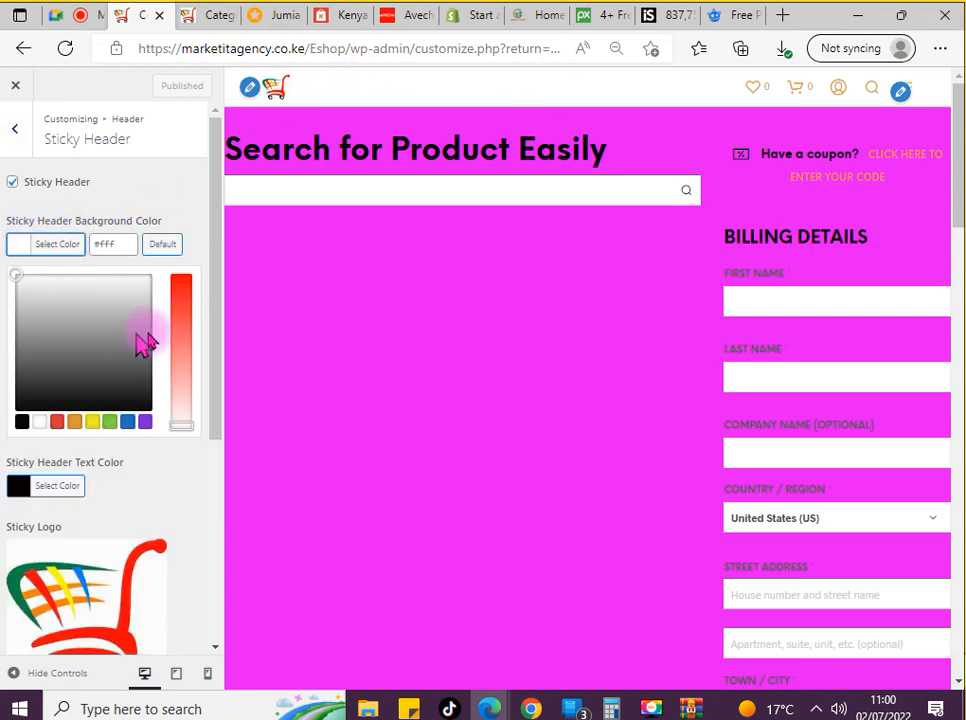
pyautogui.click(184, 280)
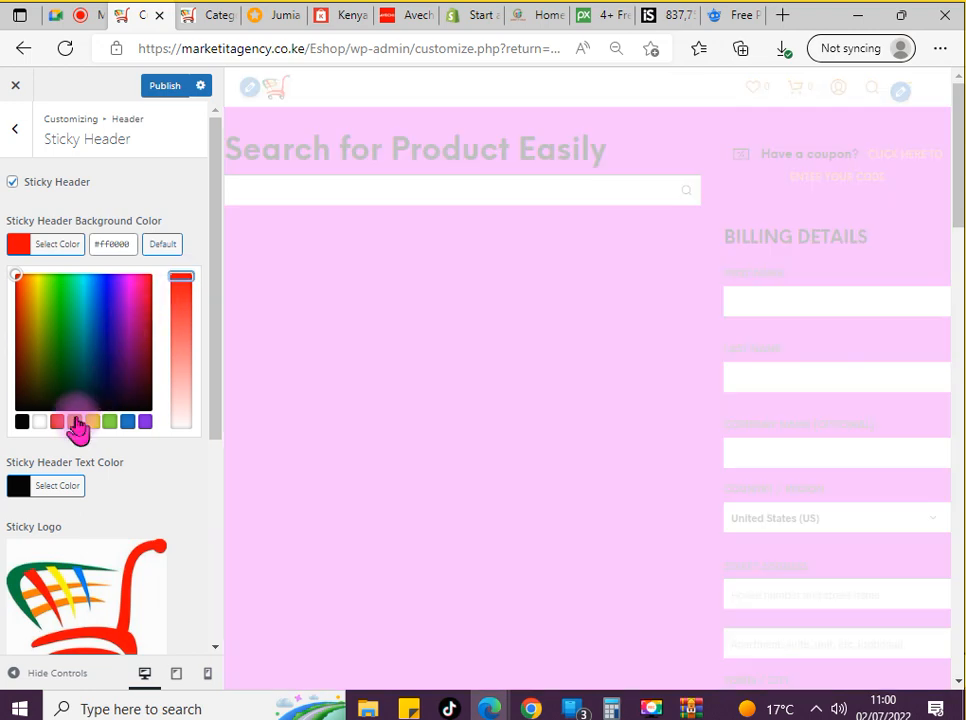
pyautogui.click(76, 423)
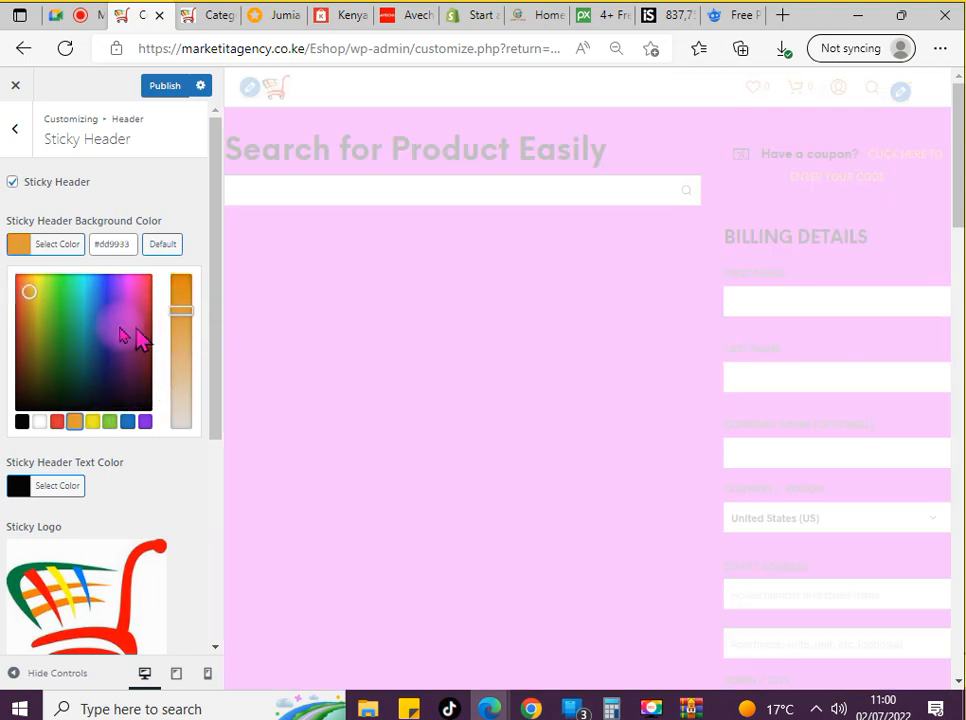
pyautogui.click(25, 304)
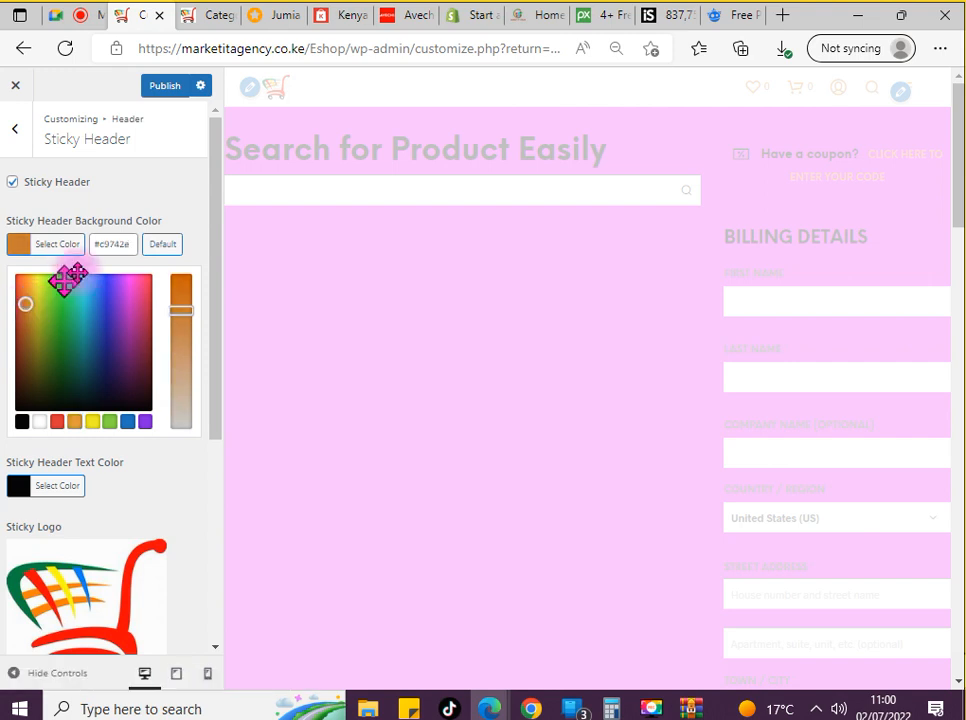
pyautogui.click(172, 225)
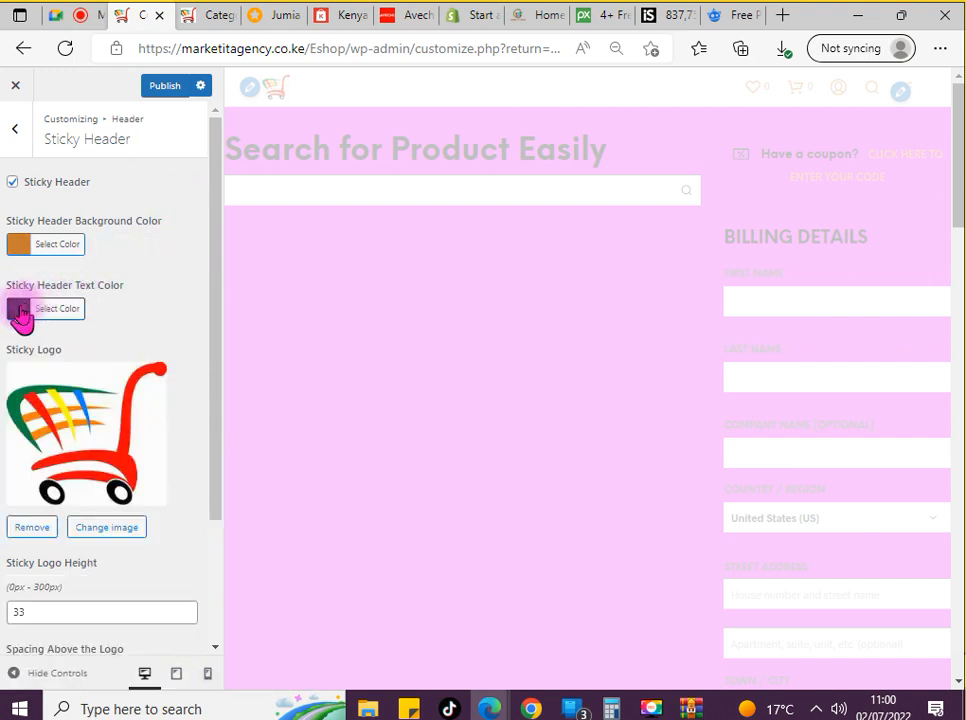
pyautogui.scroll(-3, 78, 328)
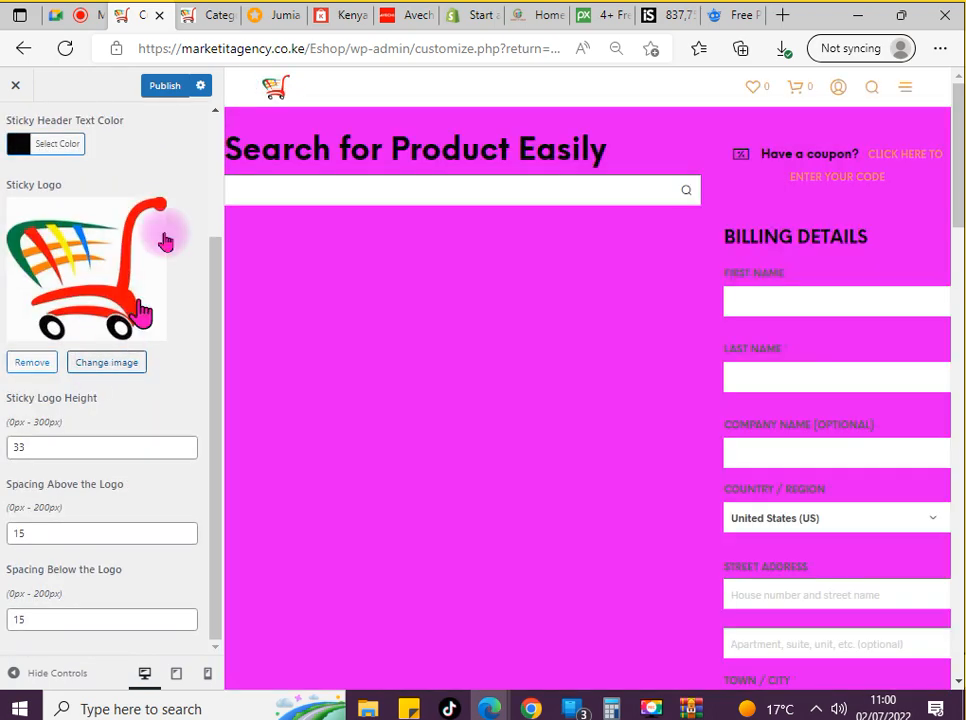
pyautogui.click(163, 88)
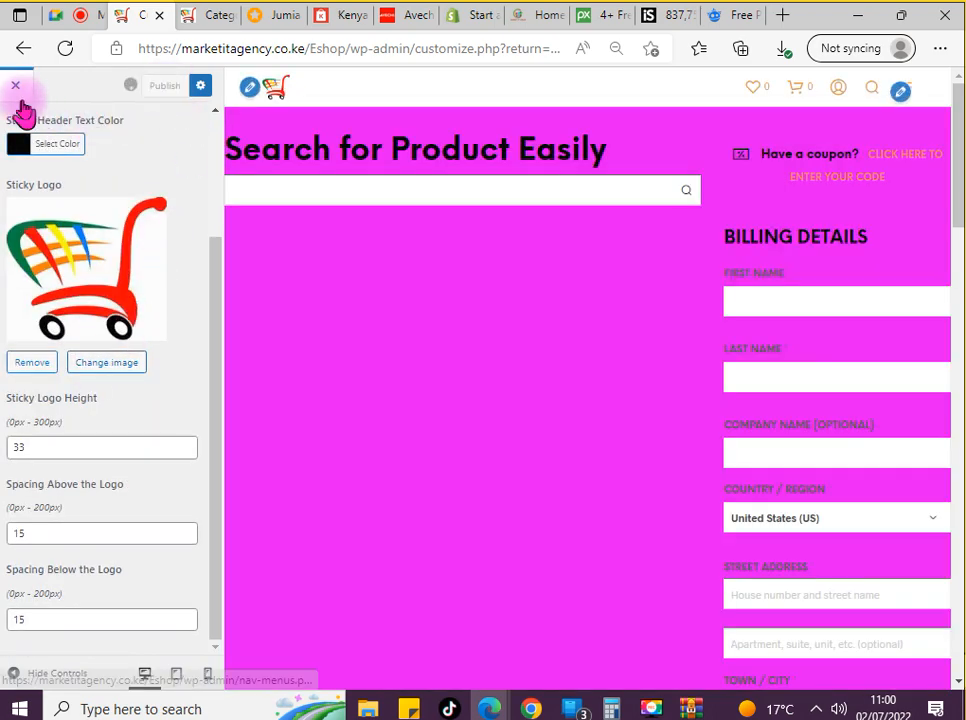
pyautogui.scroll(3, 100, 280)
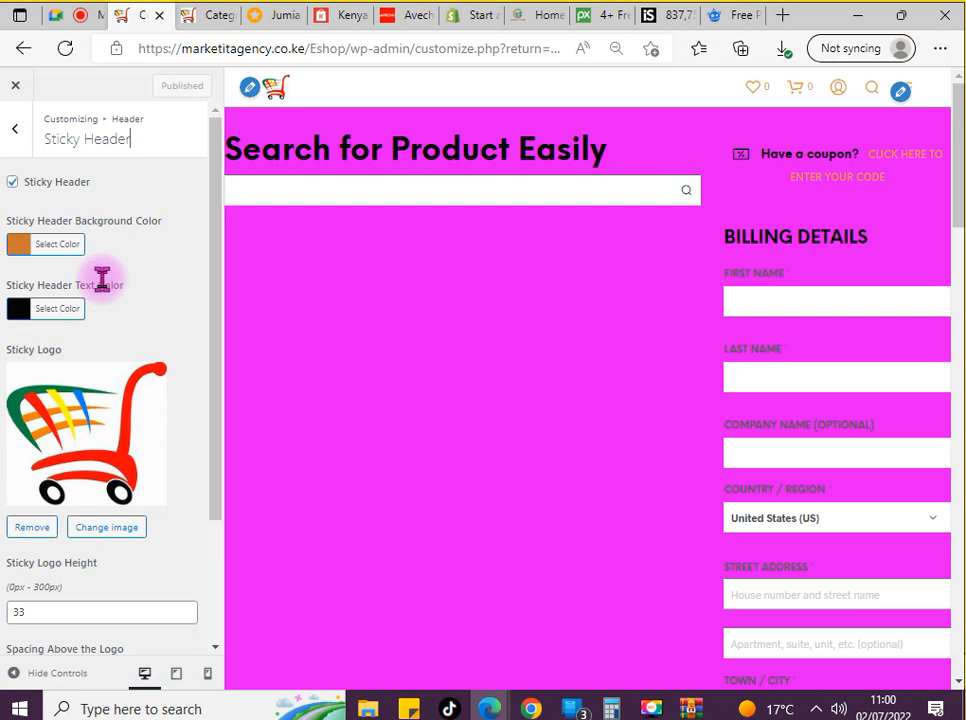
pyautogui.click(15, 132)
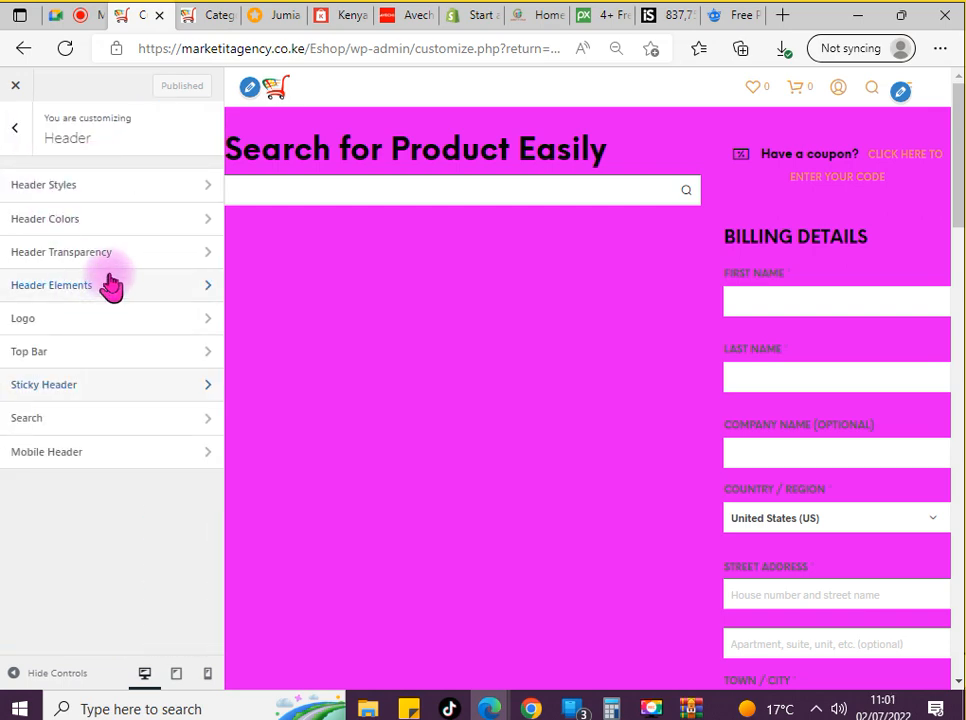
# Step: Uncheck Predictive Search in the Header's Search settings and publish the change
pyautogui.click(111, 285)
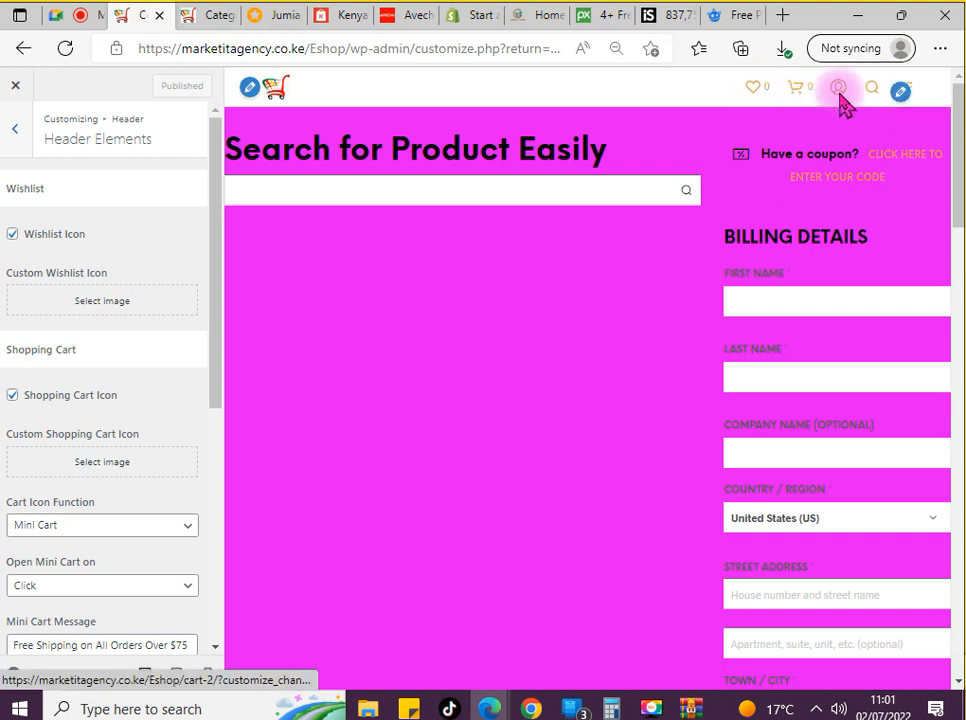
pyautogui.click(16, 130)
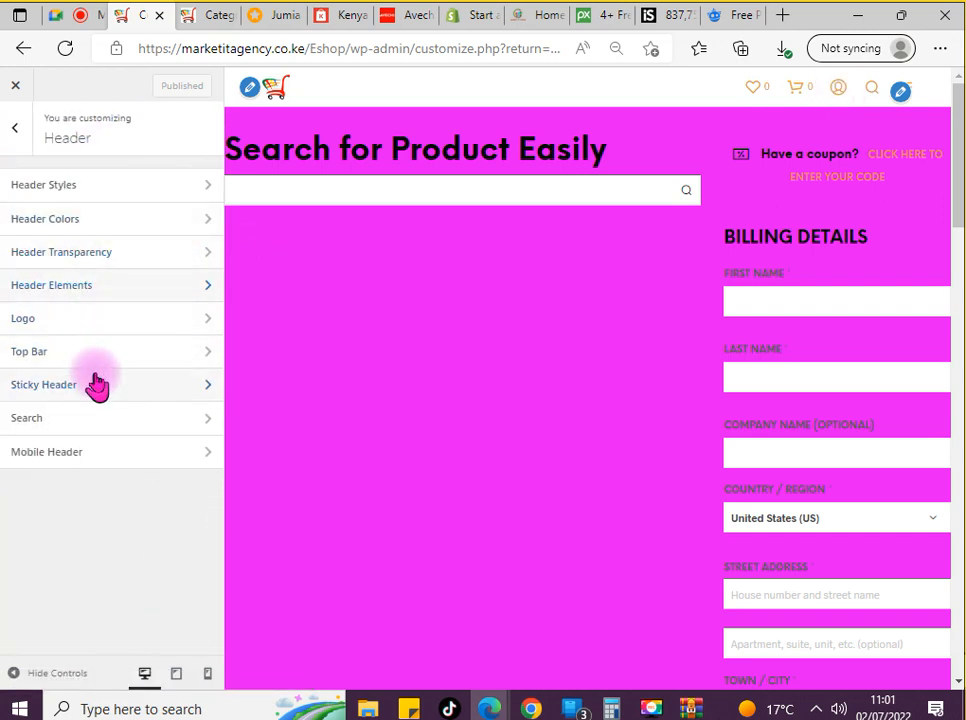
pyautogui.click(104, 421)
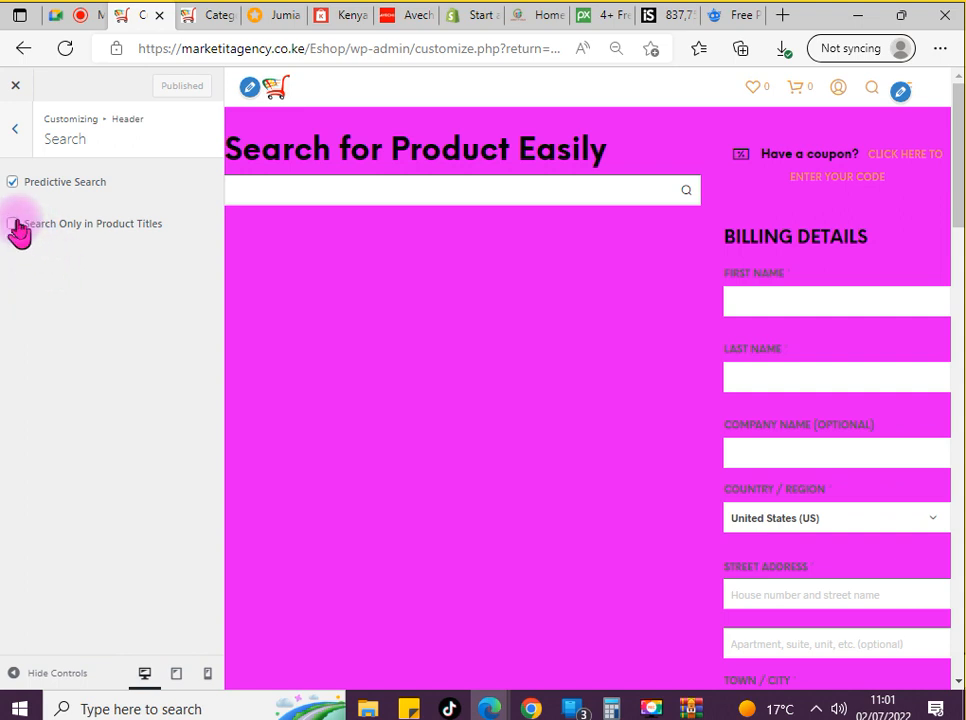
pyautogui.click(12, 184)
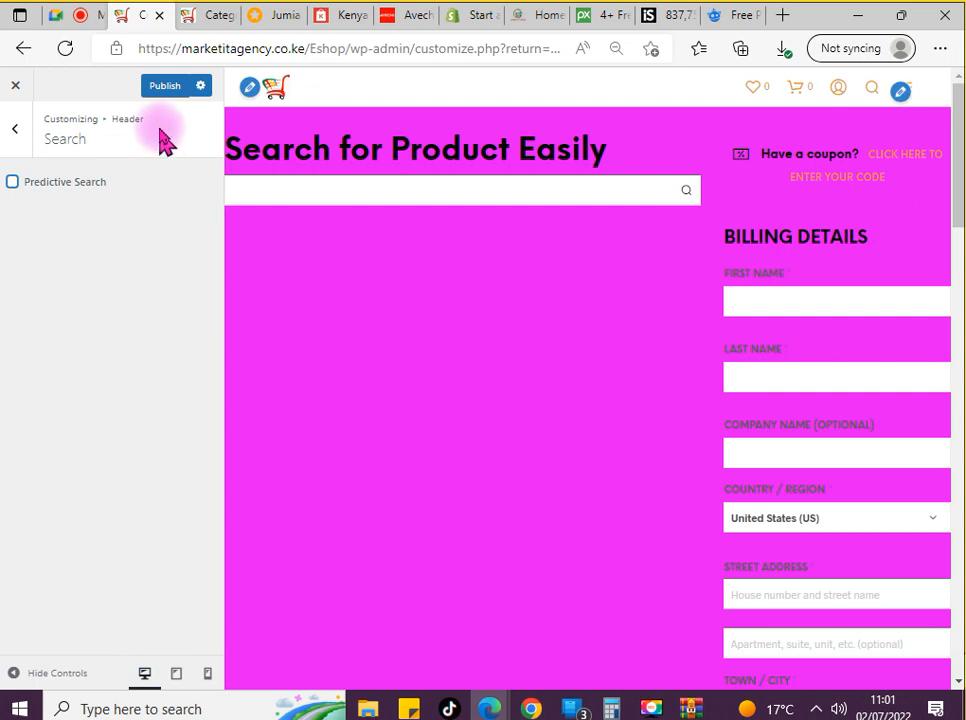
pyautogui.click(162, 90)
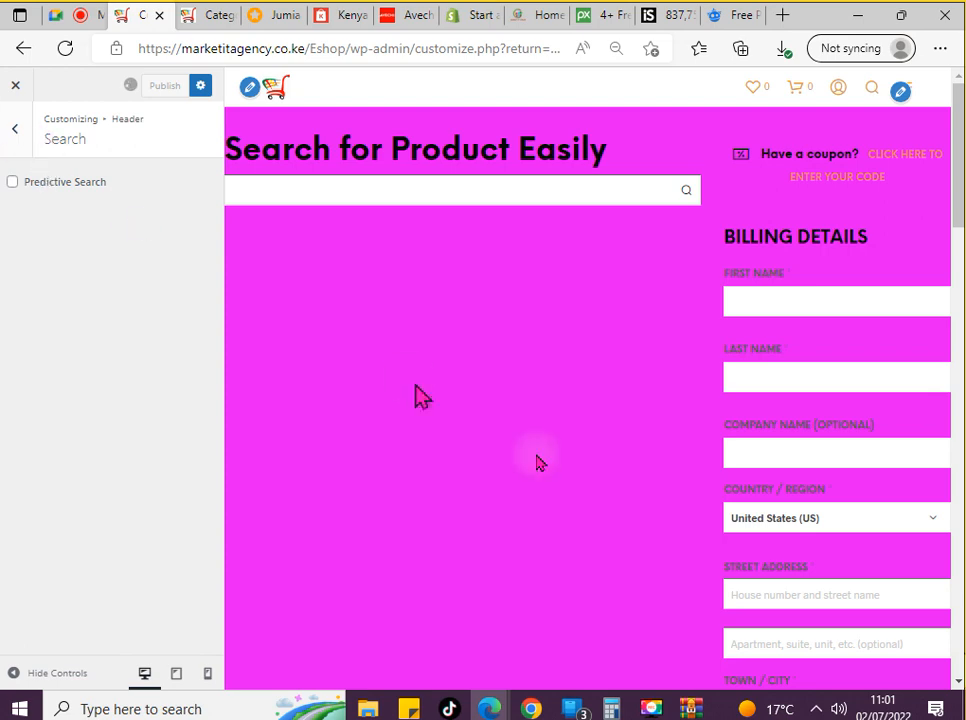
pyautogui.scroll(-8, 537, 455)
pyautogui.scroll(10, 535, 453)
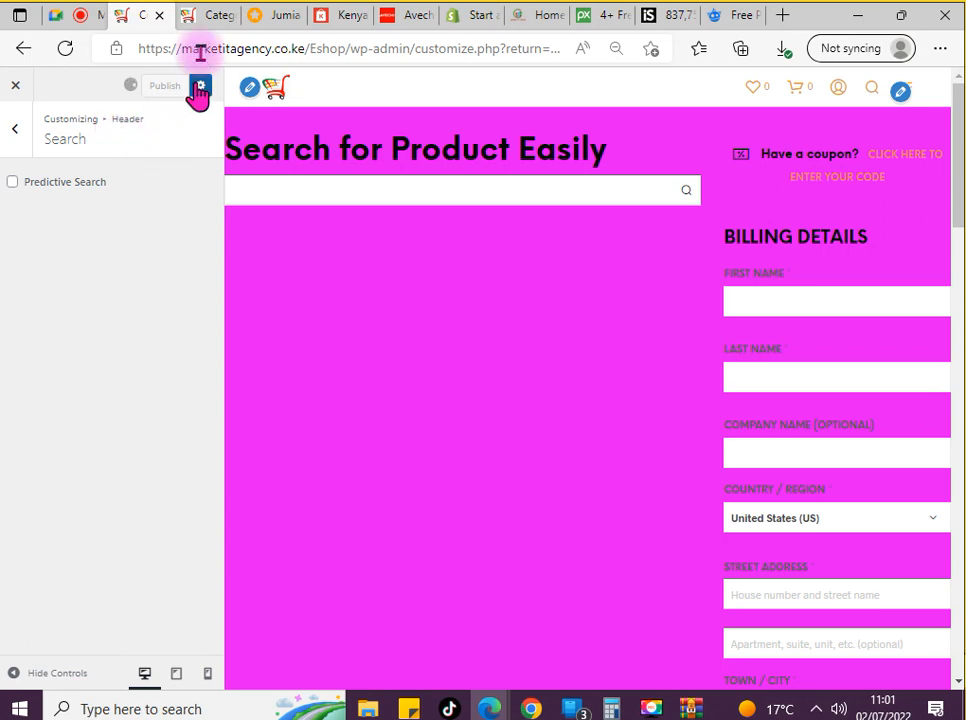
pyautogui.click(211, 16)
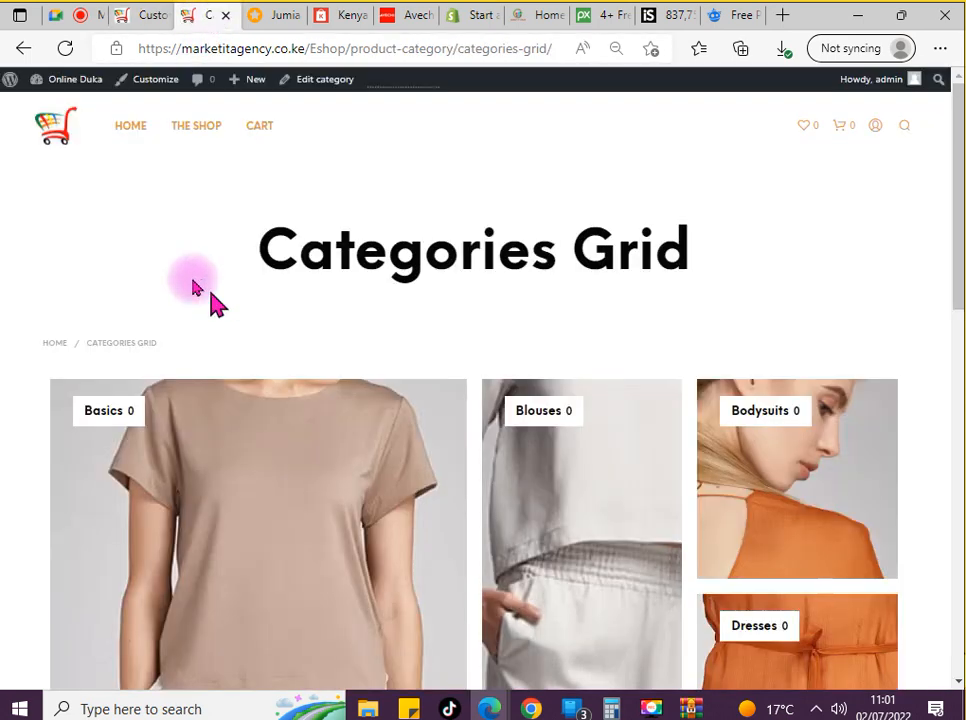
pyautogui.click(130, 133)
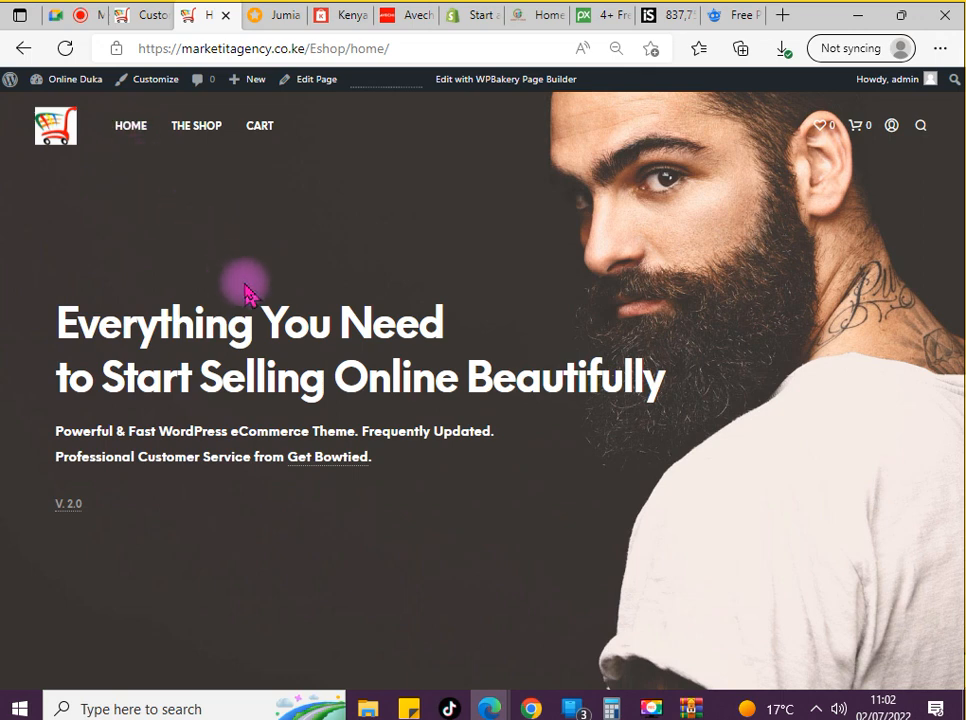
pyautogui.click(195, 135)
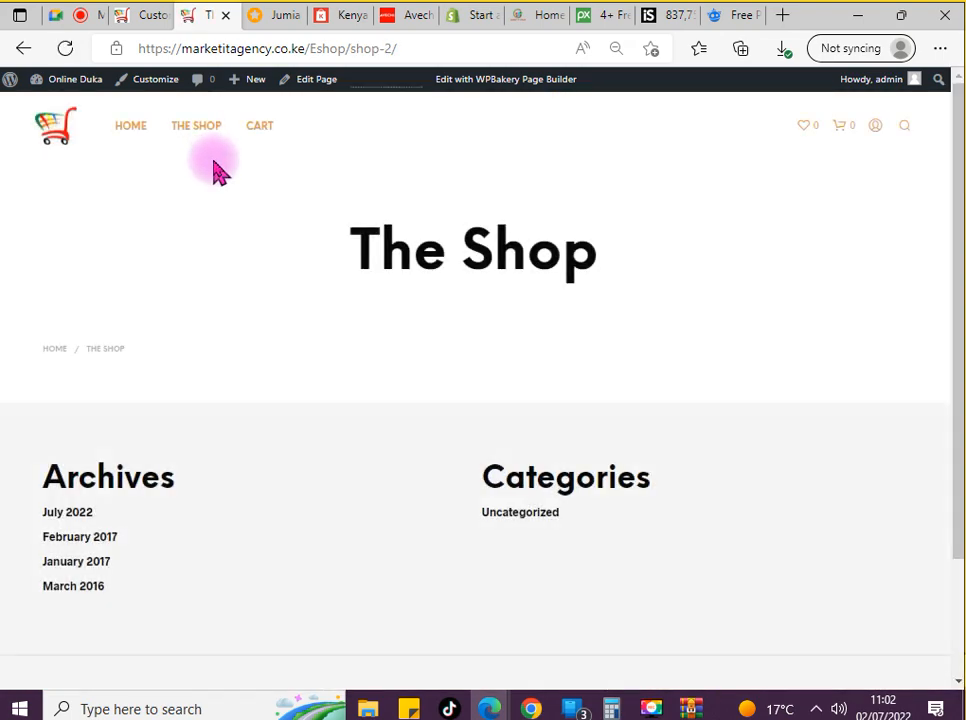
pyautogui.click(261, 138)
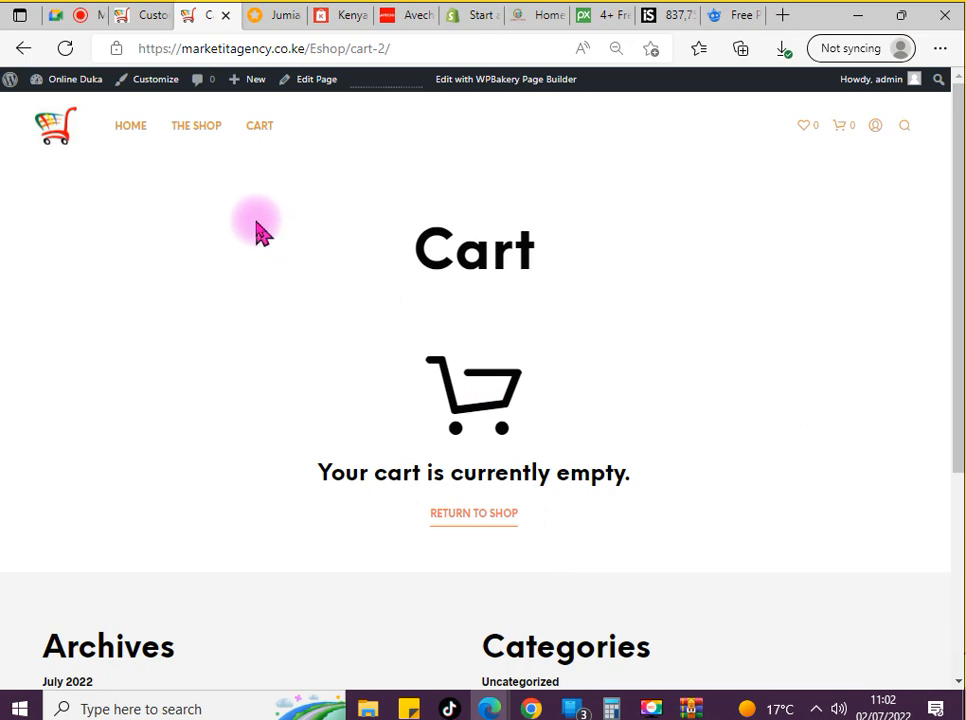
pyautogui.click(131, 128)
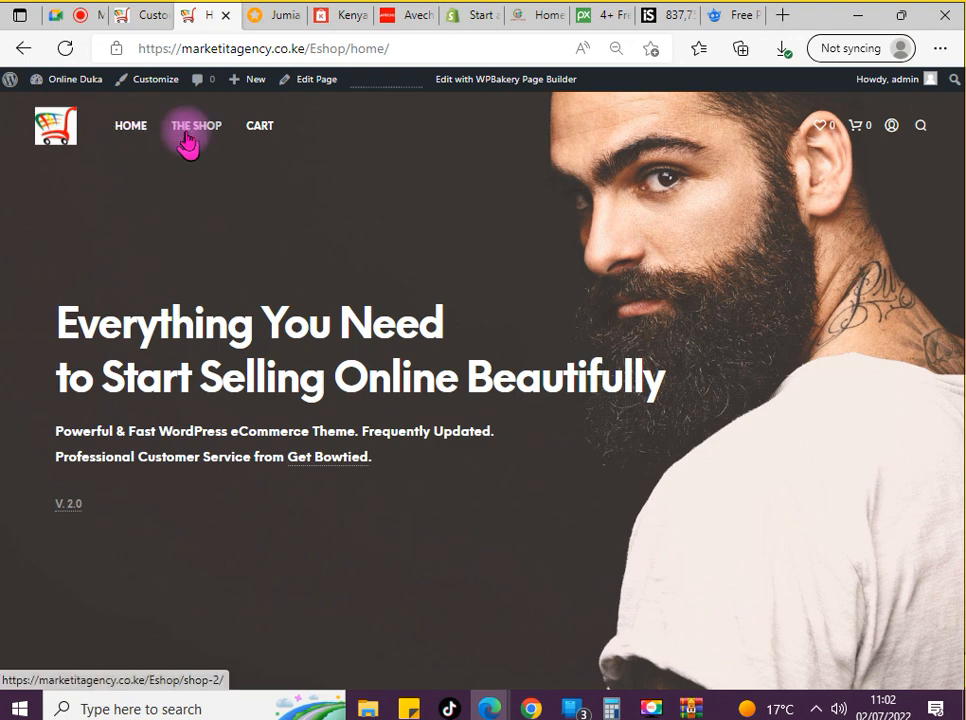
pyautogui.click(56, 137)
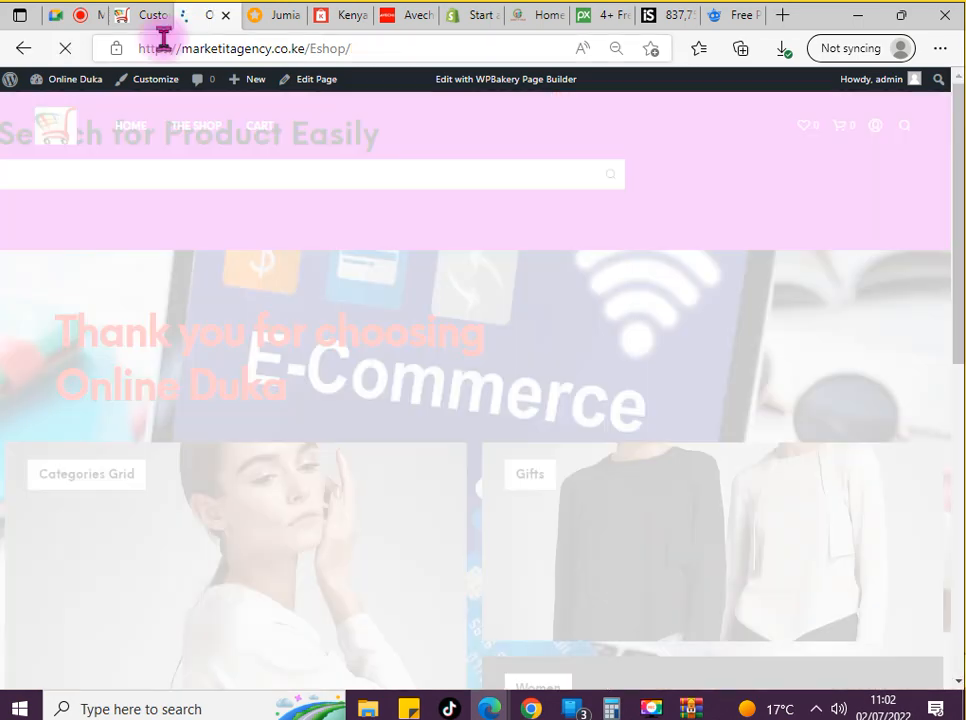
pyautogui.hotkey('ctrl', 'shift', 'Tab')
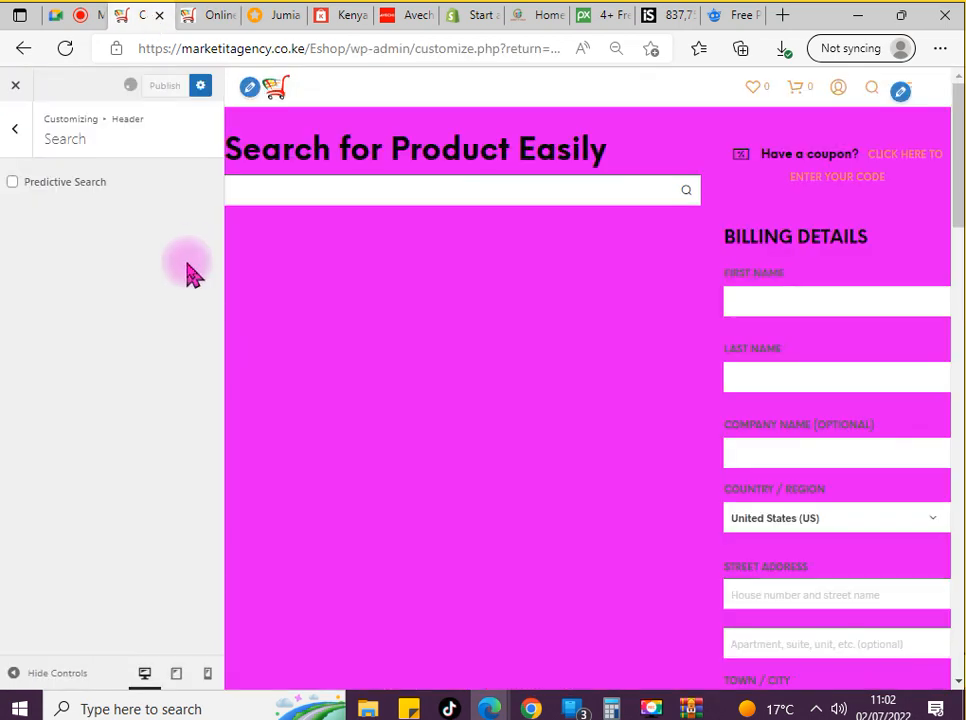
# Step: Review Header Transparency (Transparent Header off, Light Transparency), then exit the Customizer
pyautogui.click(14, 128)
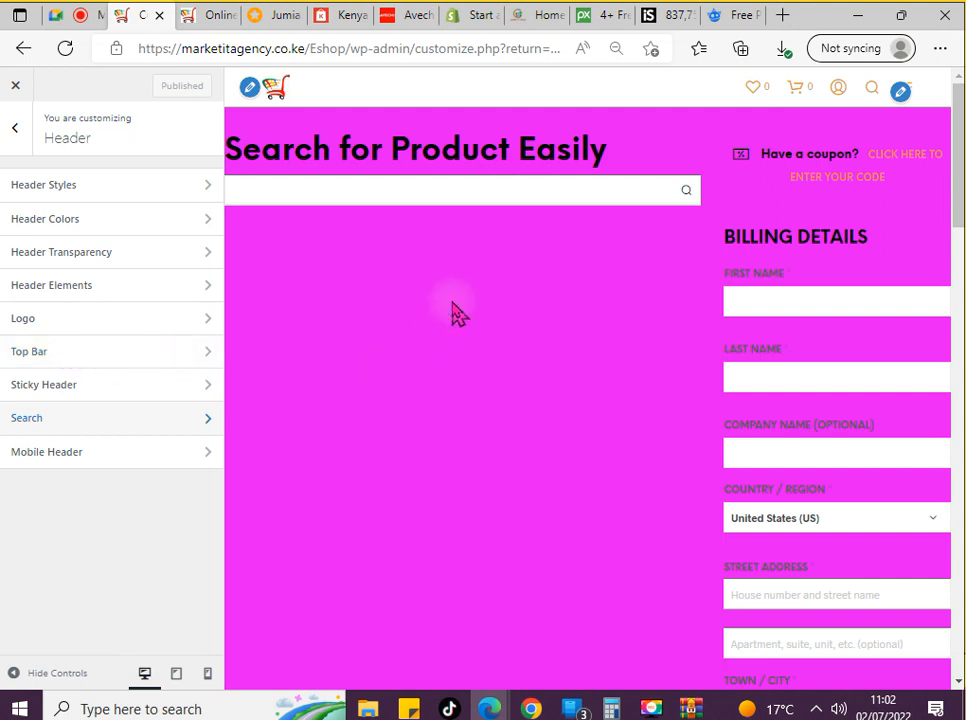
pyautogui.click(118, 262)
pyautogui.scroll(-3, 120, 303)
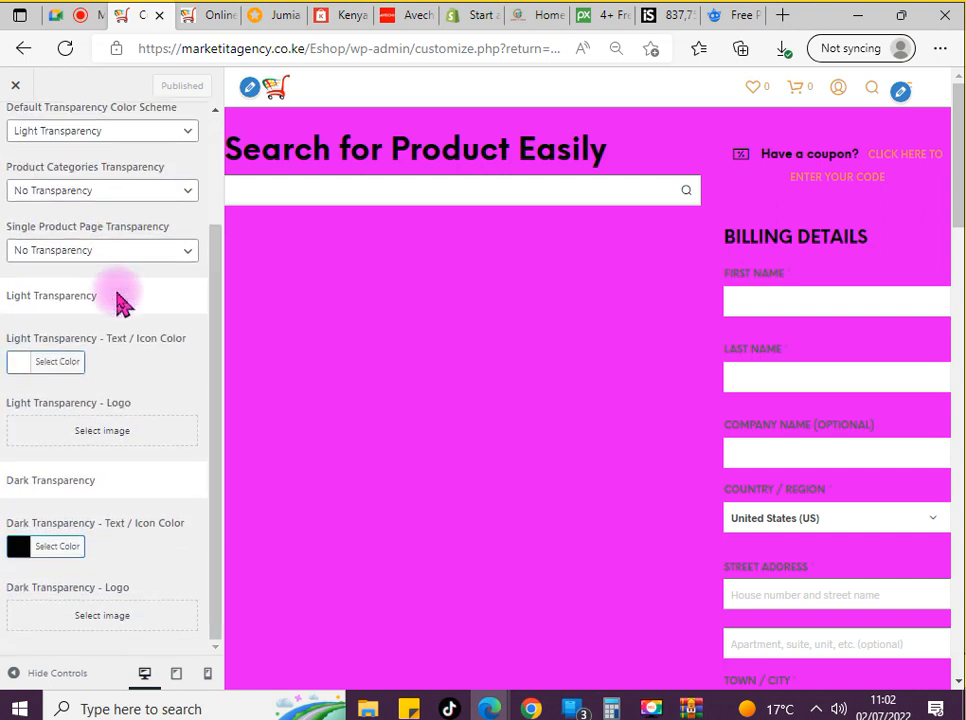
pyautogui.click(15, 86)
pyautogui.scroll(3, 40, 290)
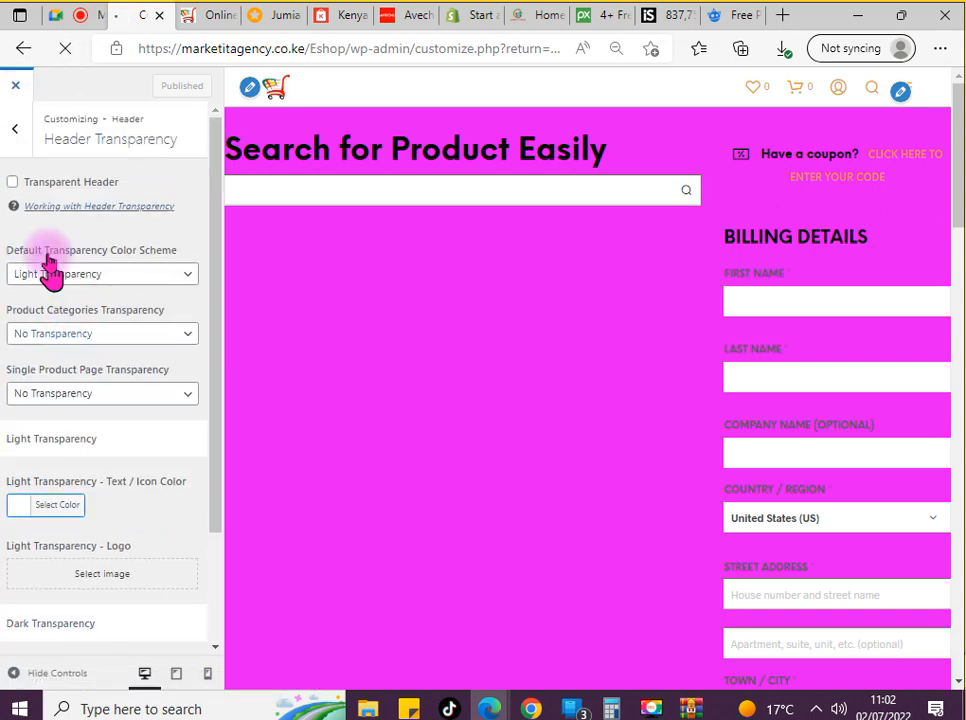
pyautogui.click(16, 132)
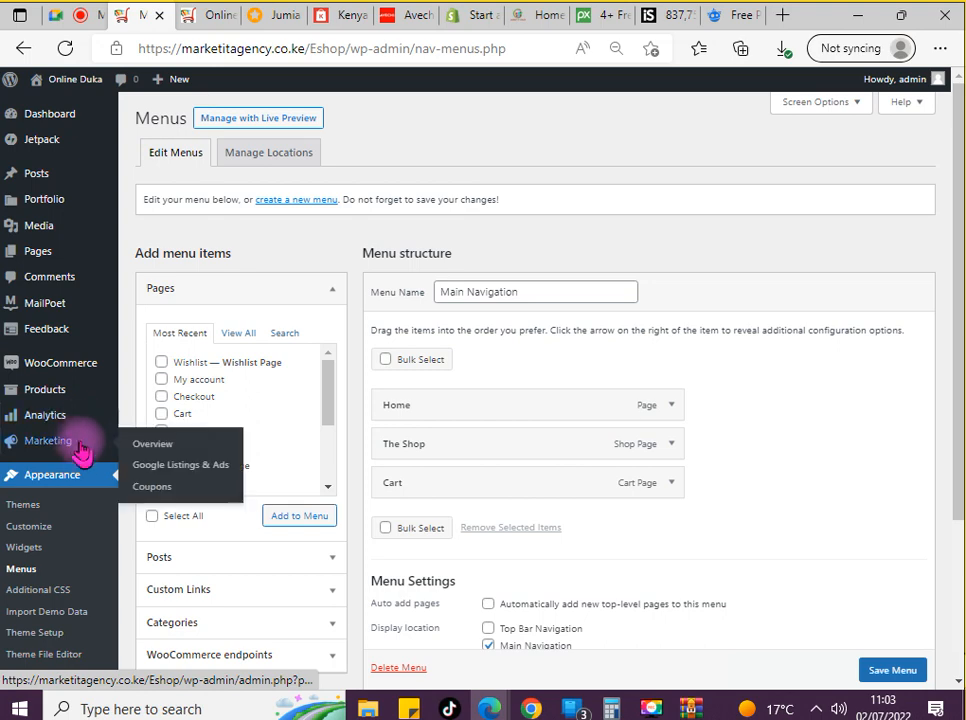
# Step: Open the All Pages list from the admin sidebar's Pages menu
pyautogui.scroll(-2, 66, 495)
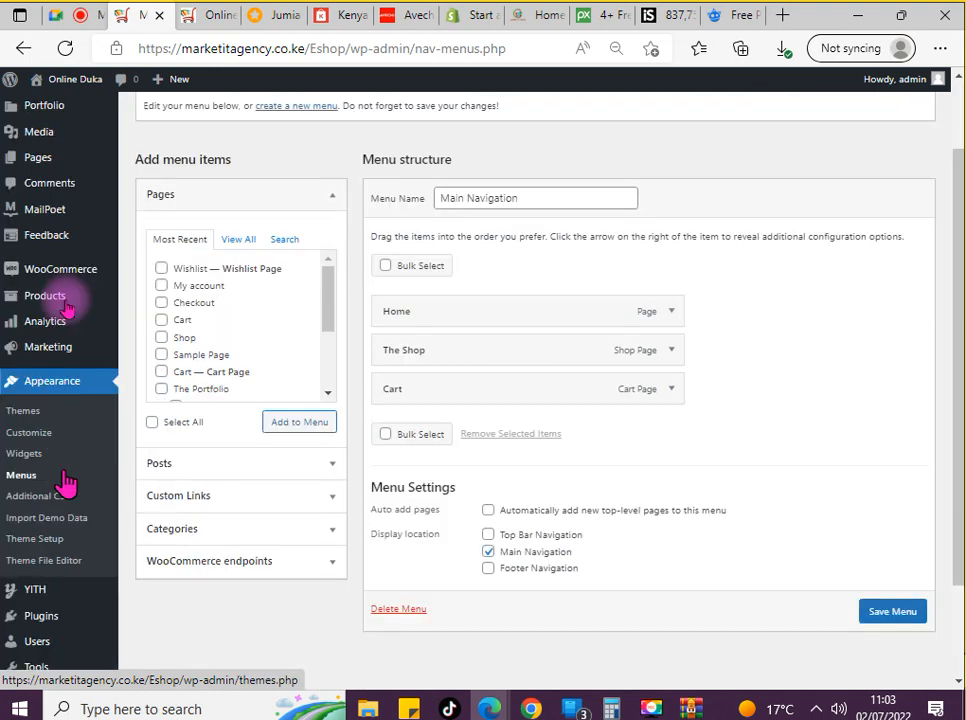
pyautogui.click(40, 165)
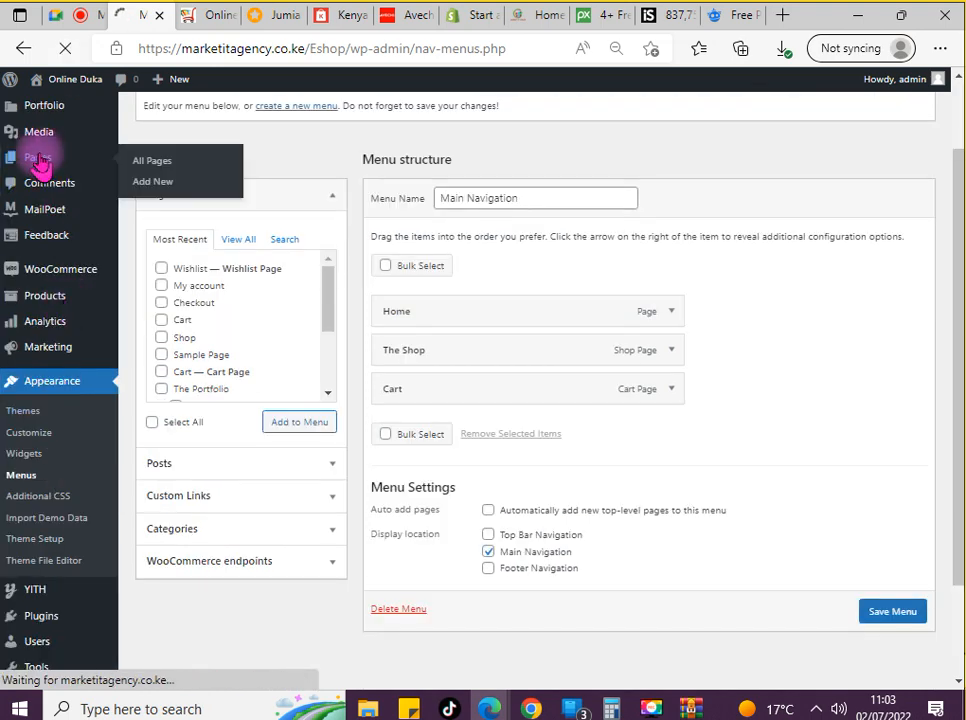
pyautogui.click(40, 165)
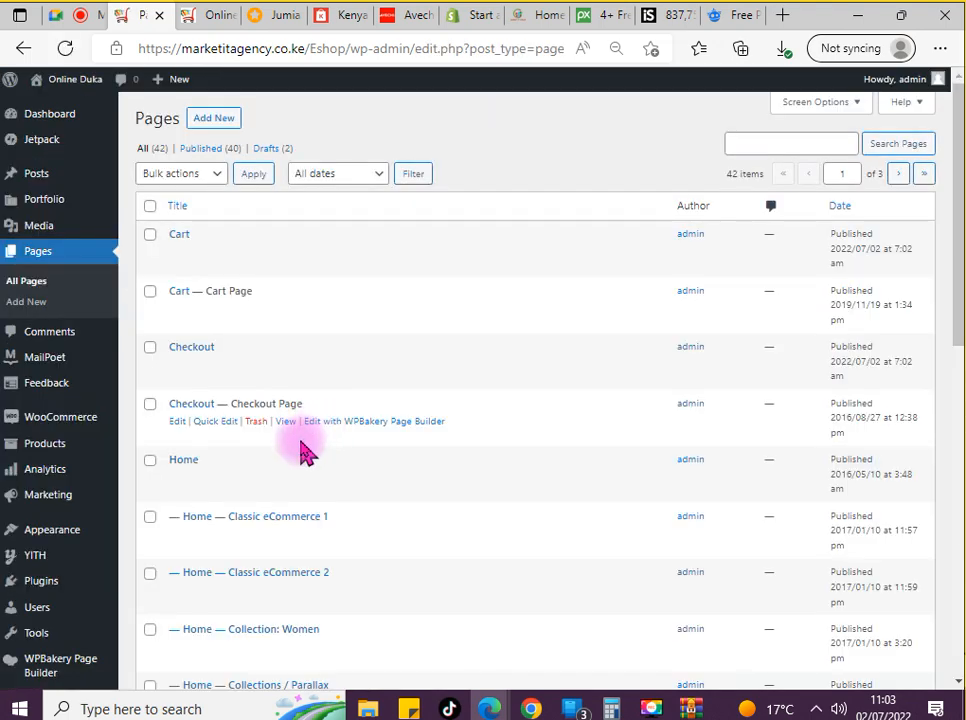
# Step: Find the published Home page in the Pages list and open it in the editor
pyautogui.scroll(-1, 305, 452)
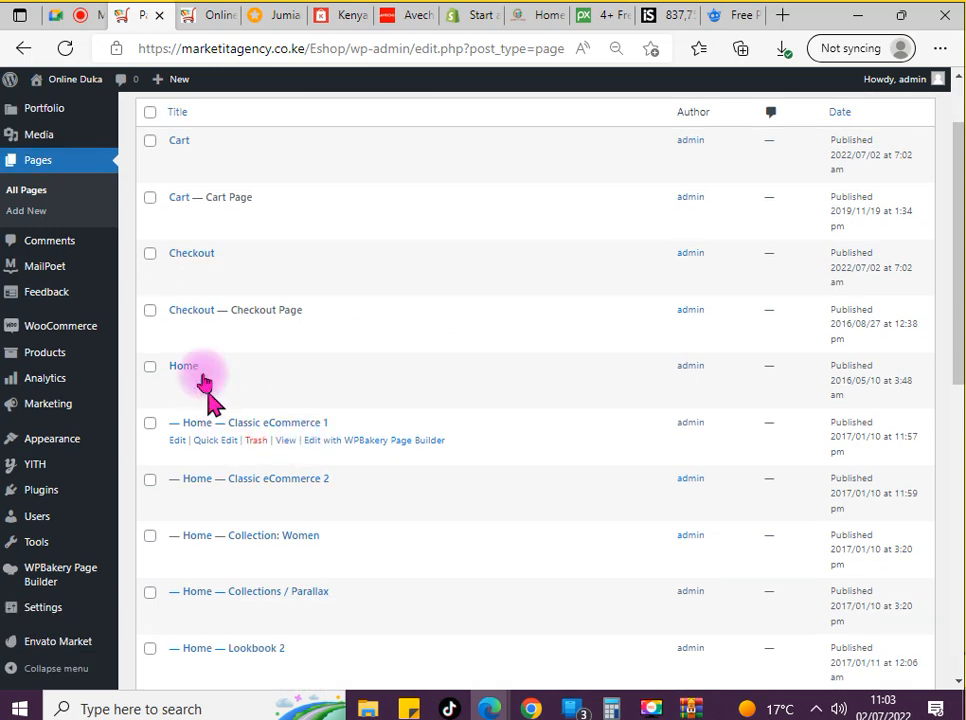
pyautogui.scroll(1, 186, 242)
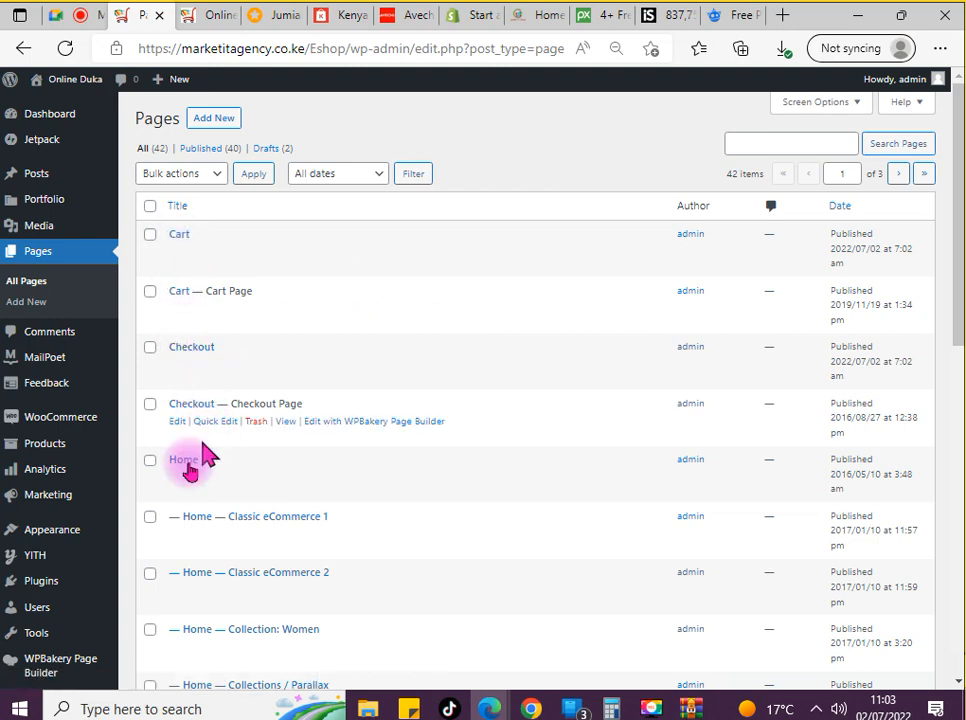
pyautogui.scroll(-6, 200, 460)
pyautogui.scroll(-3, 233, 477)
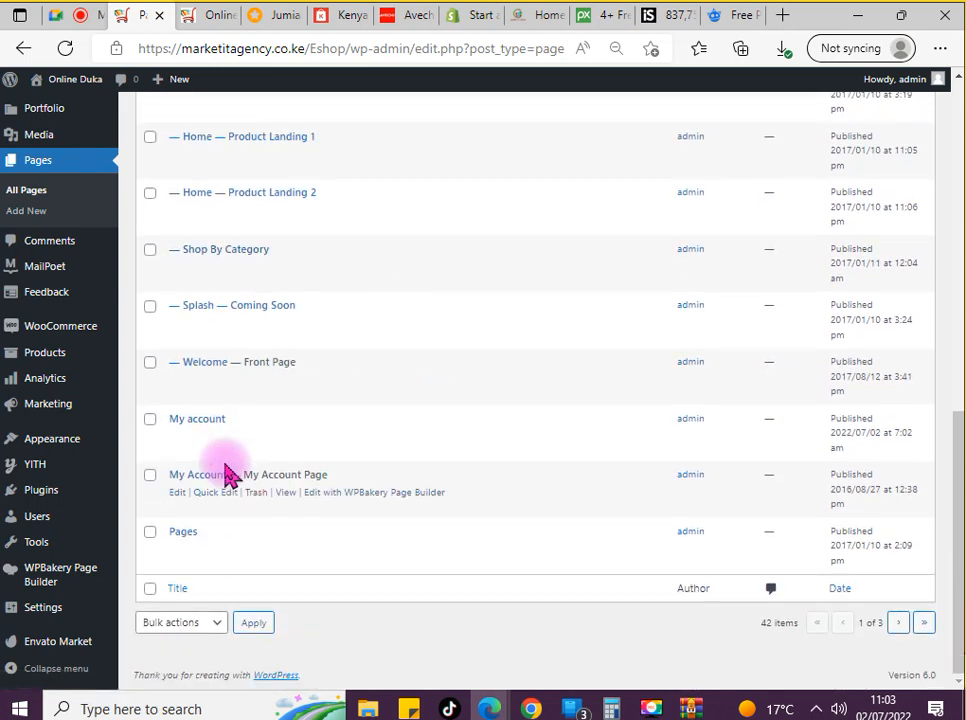
pyautogui.scroll(3, 228, 476)
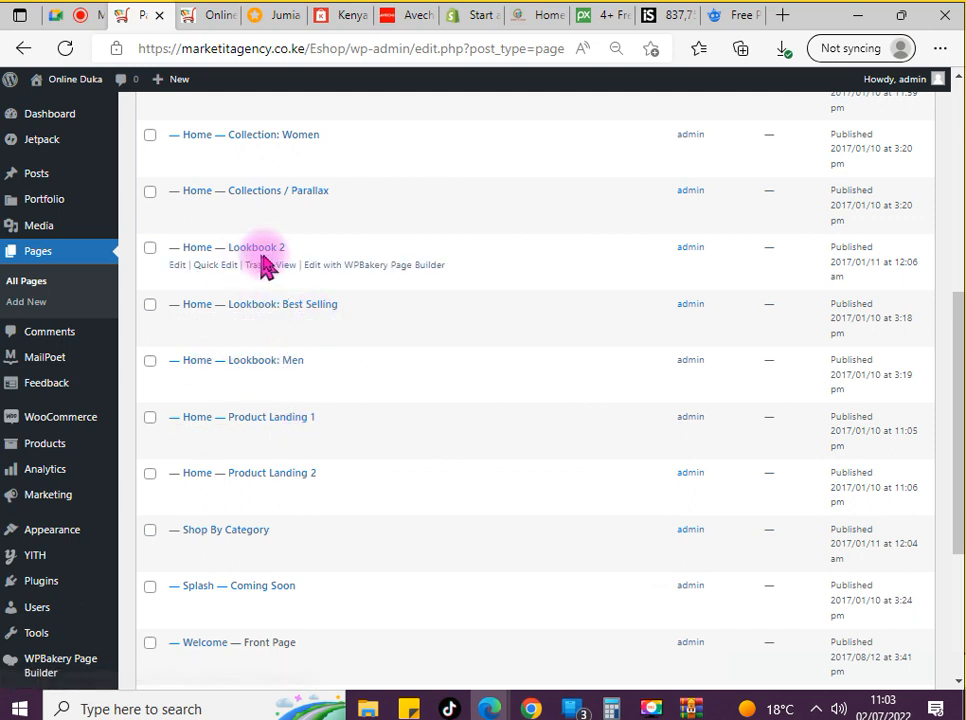
pyautogui.scroll(2, 283, 235)
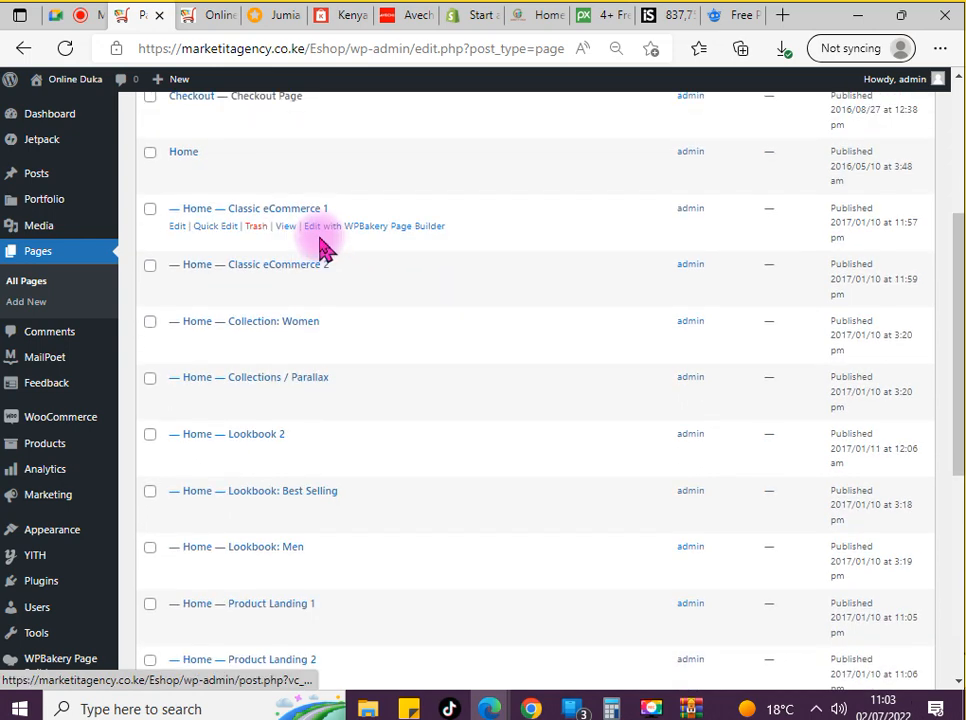
pyautogui.scroll(1, 245, 300)
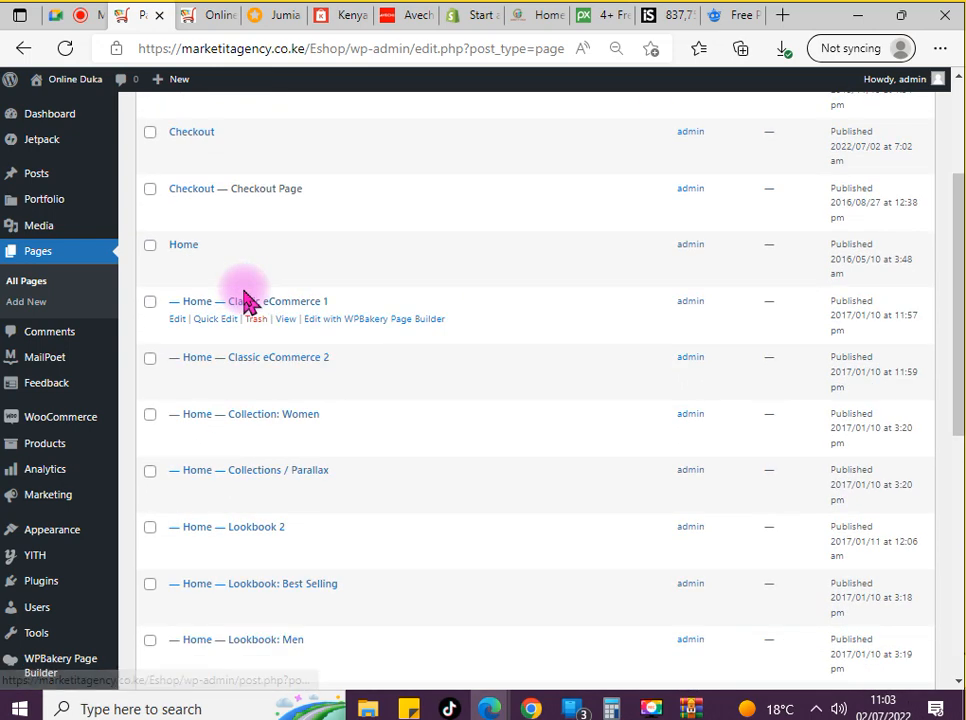
pyautogui.scroll(1, 241, 306)
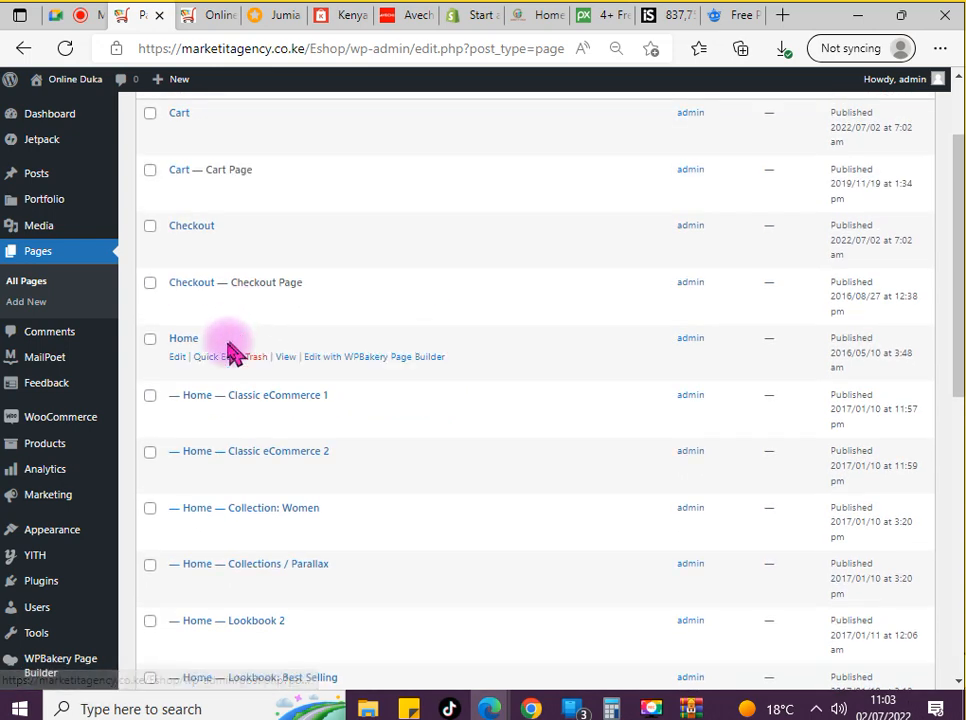
pyautogui.click(177, 358)
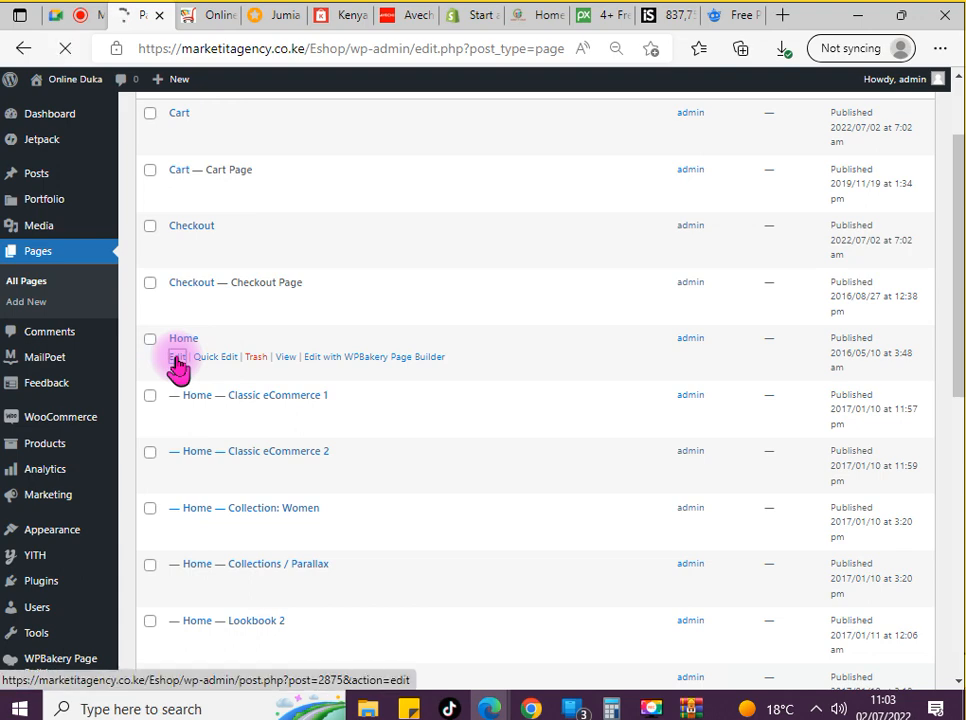
pyautogui.scroll(2, 178, 368)
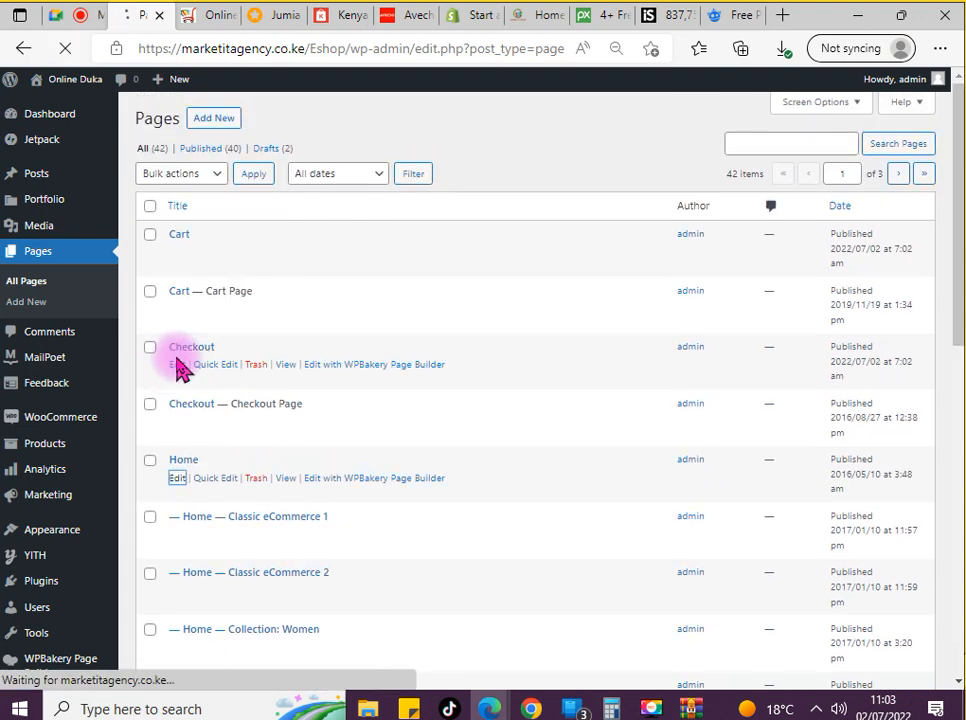
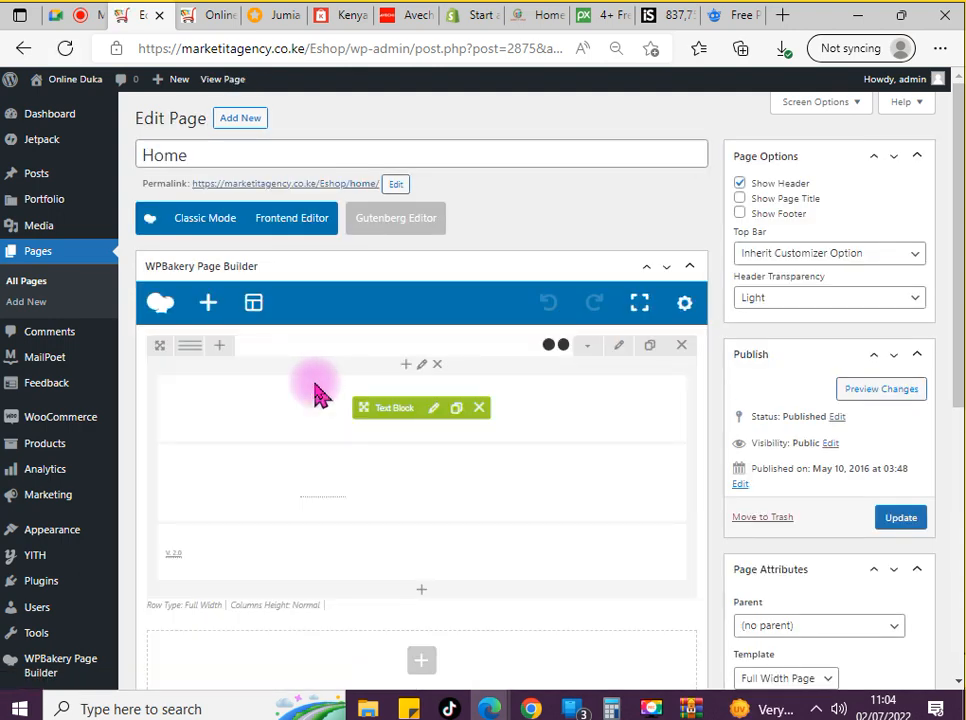
# Step: Replace the top row's background image with the E-Commerce photo from the media library
pyautogui.scroll(-3, 316, 392)
pyautogui.scroll(2, 459, 375)
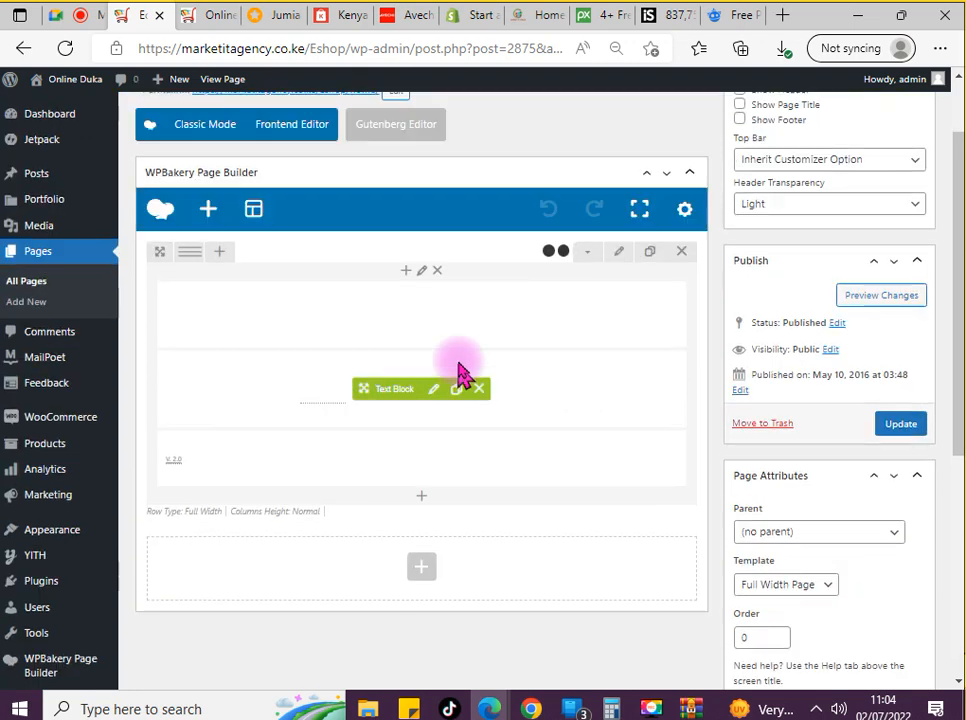
pyautogui.click(619, 256)
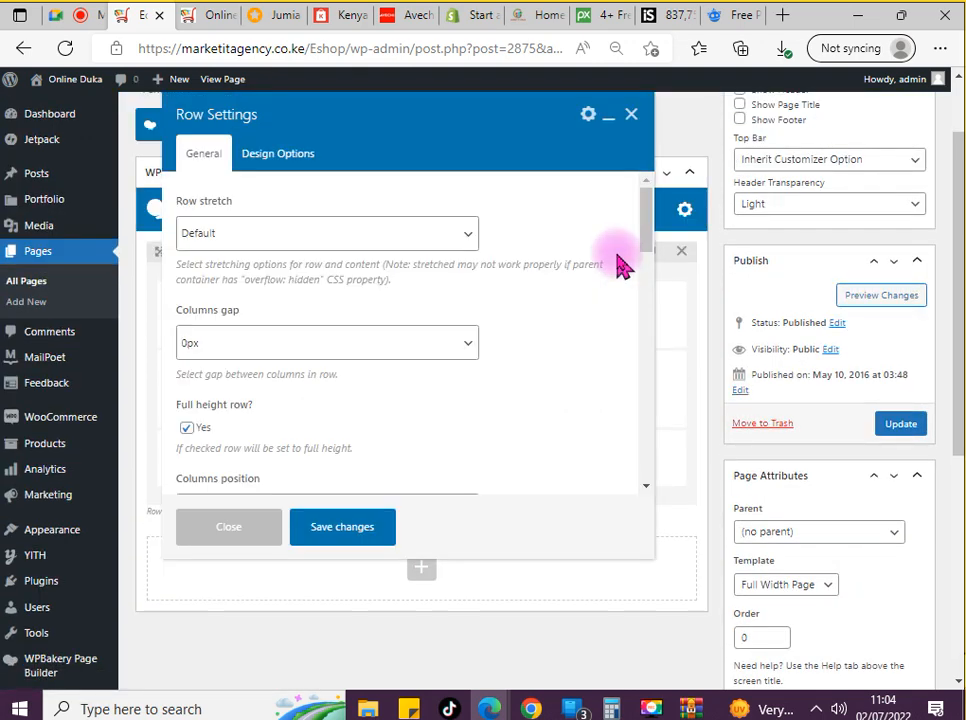
pyautogui.click(293, 157)
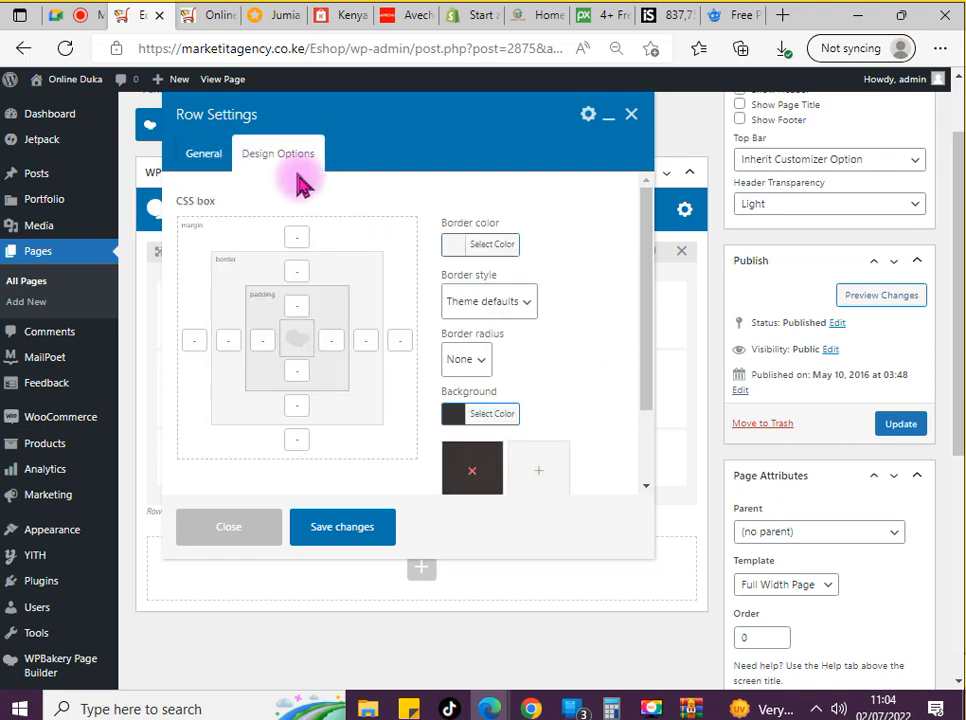
pyautogui.click(475, 478)
pyautogui.scroll(-1, 475, 455)
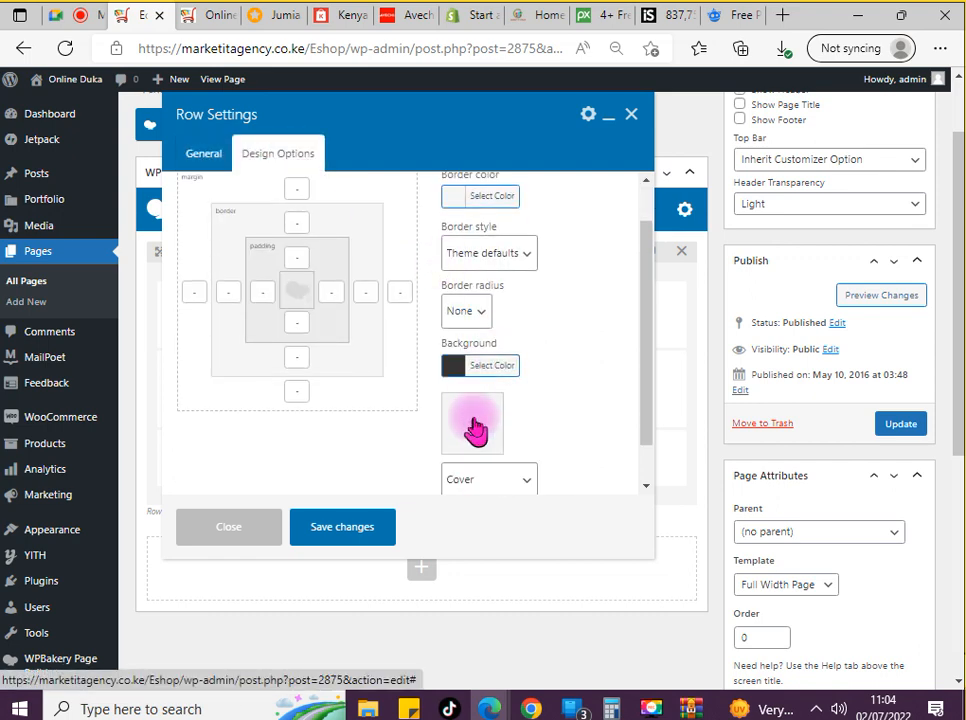
pyautogui.click(475, 430)
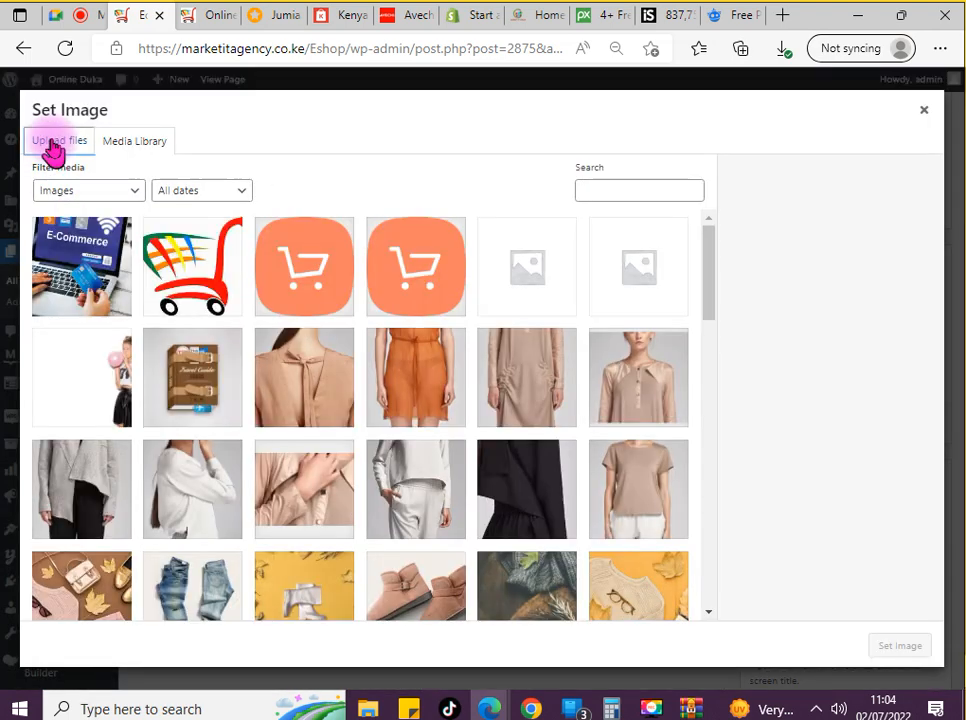
pyautogui.click(52, 148)
pyautogui.click(110, 141)
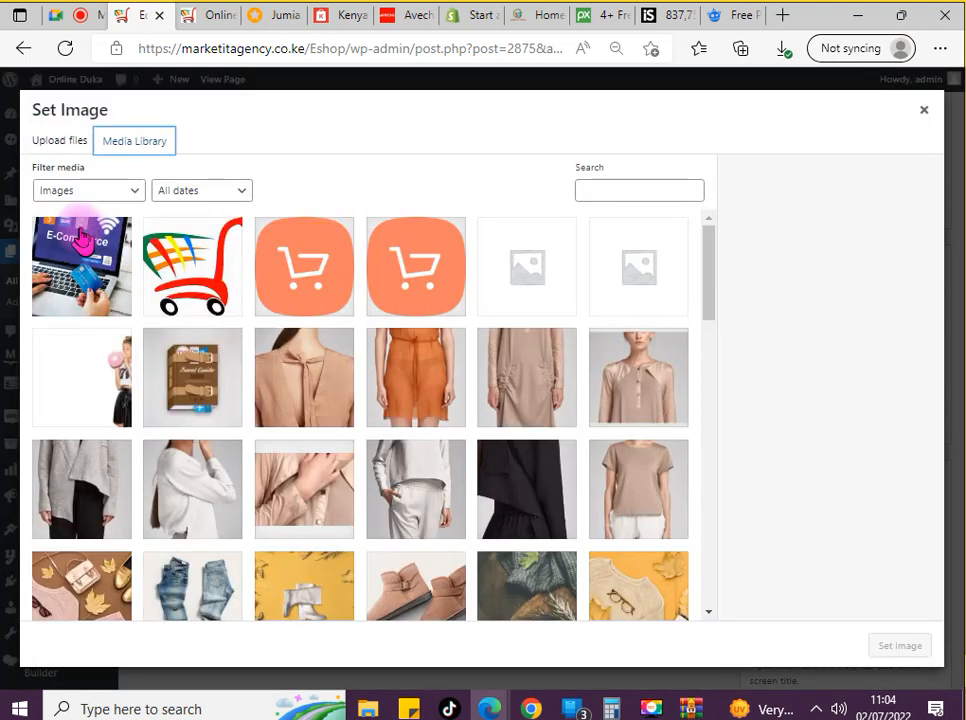
pyautogui.click(82, 238)
pyautogui.scroll(-1, 600, 505)
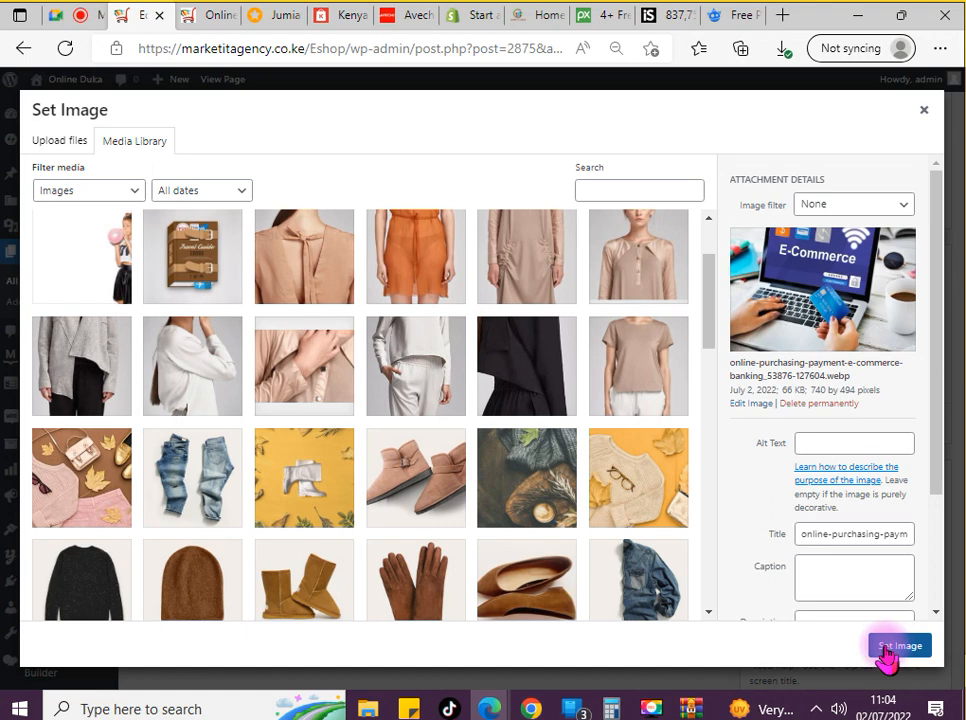
pyautogui.click(885, 647)
# Step: Clear the row's dark background colour and save the design changes
pyautogui.scroll(-1, 492, 478)
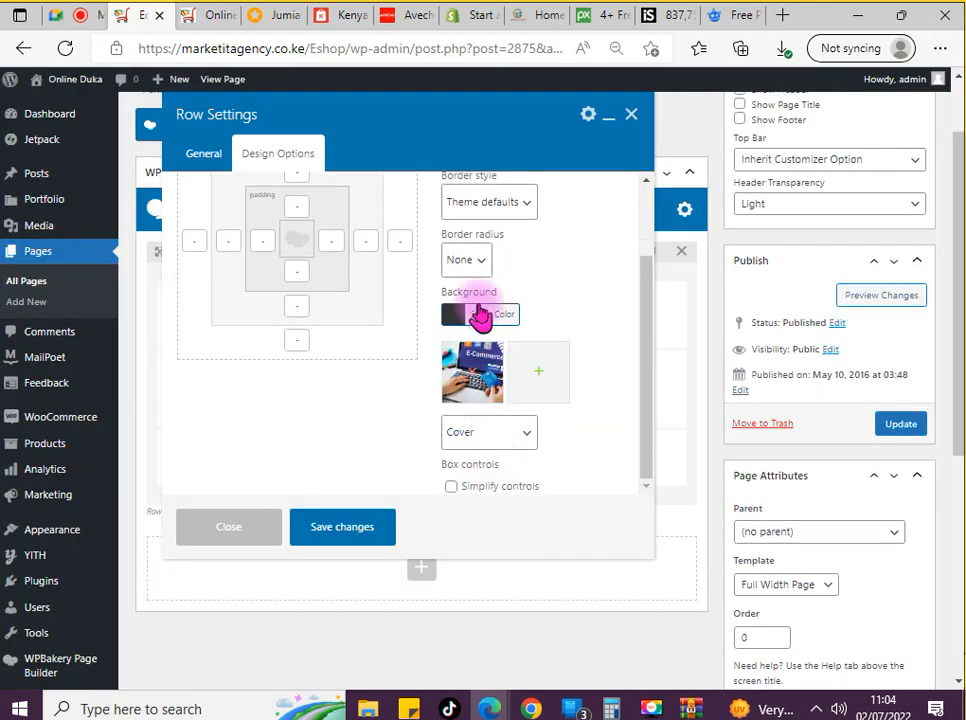
pyautogui.click(476, 316)
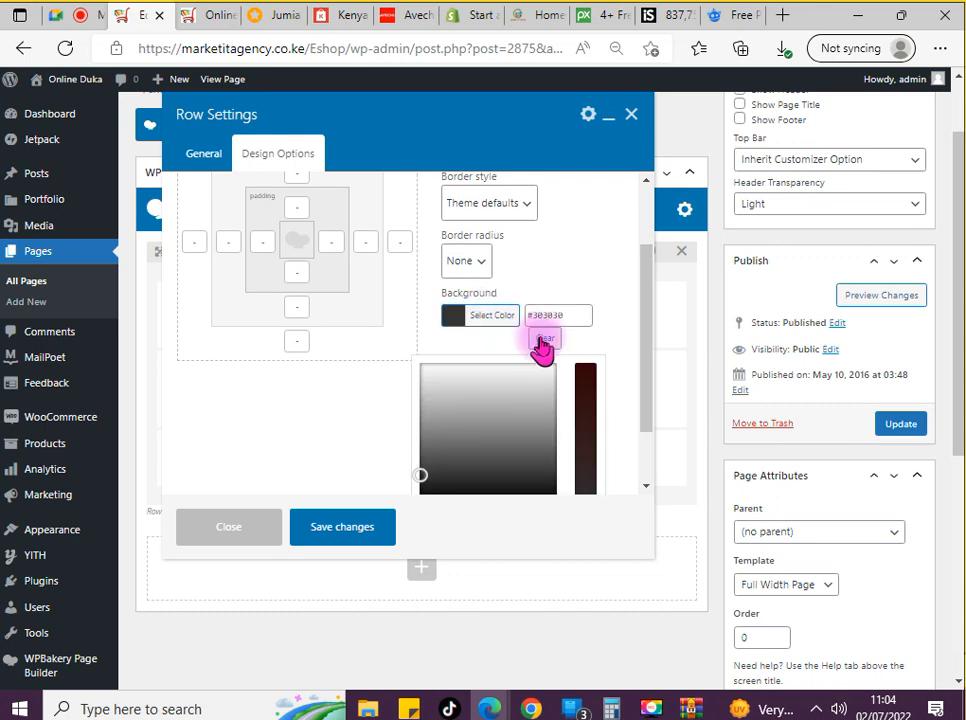
pyautogui.click(540, 342)
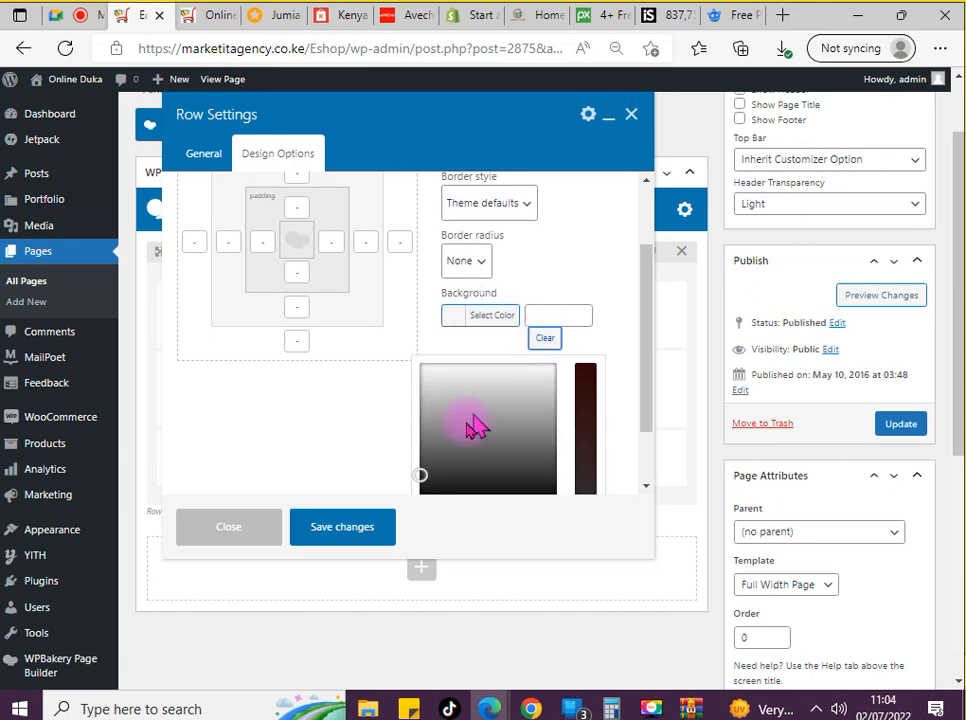
pyautogui.click(355, 528)
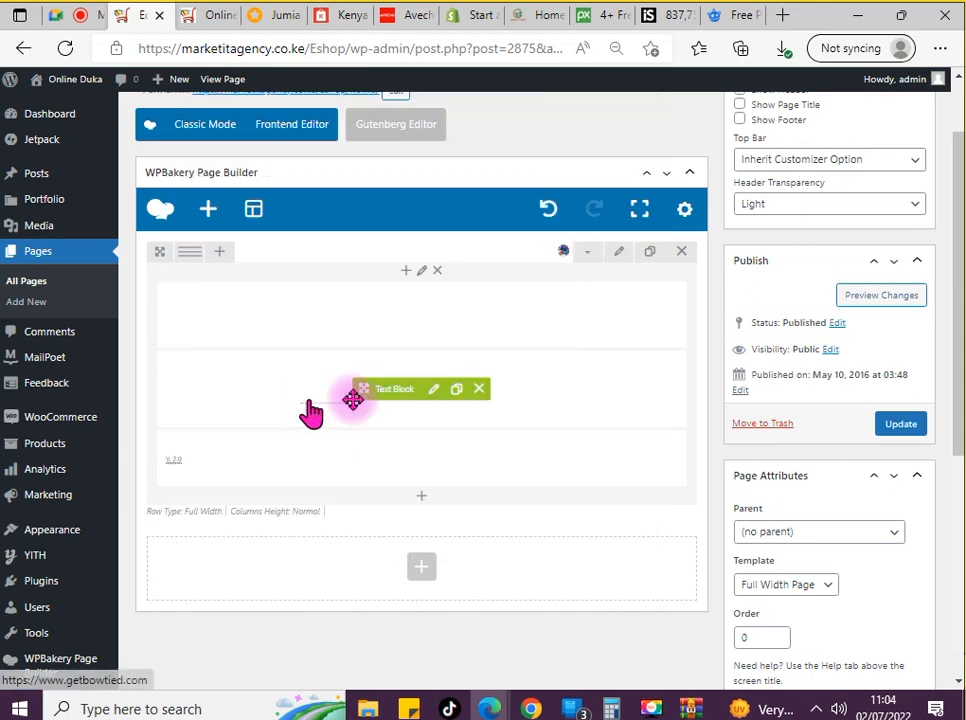
# Step: Delete the empty and V 2.0 text blocks and insert a Featured products element (12 per page, 4 columns)
pyautogui.click(479, 389)
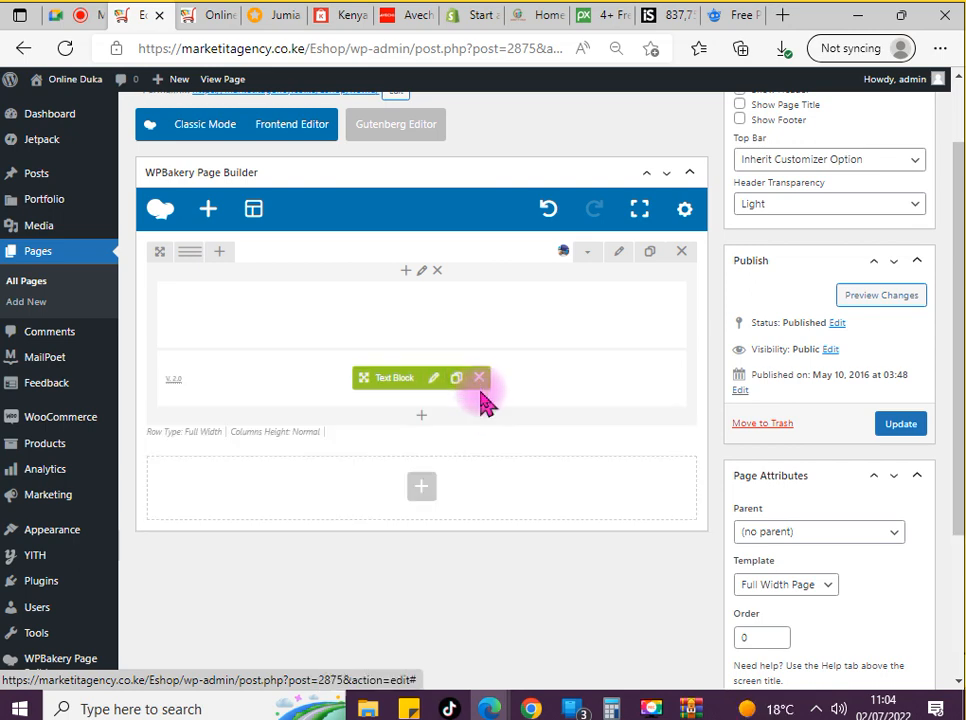
pyautogui.click(479, 380)
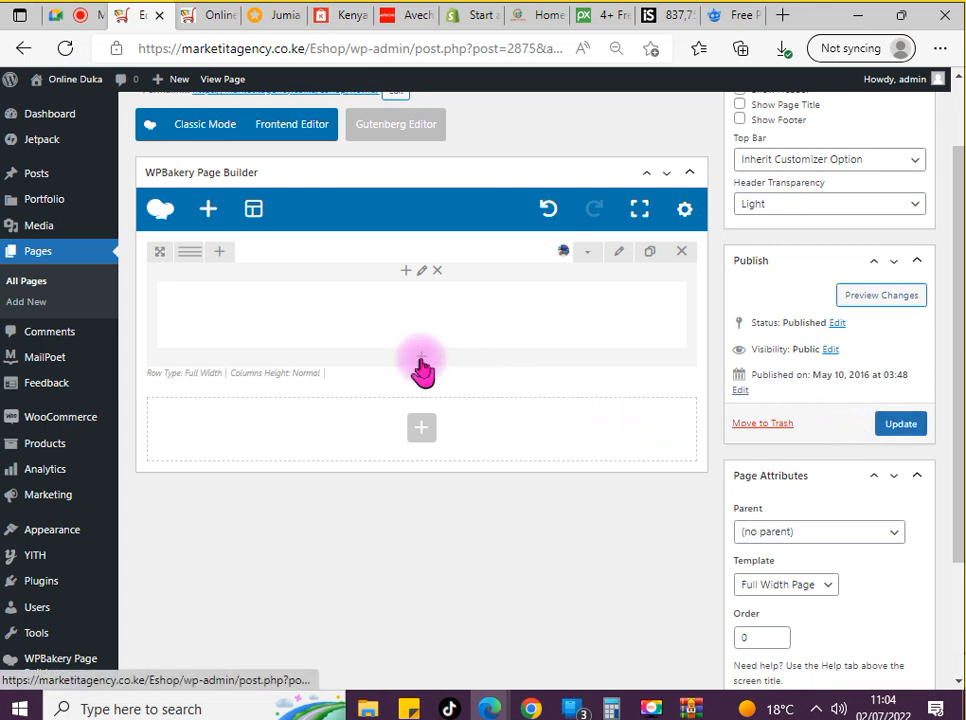
pyautogui.click(421, 360)
pyautogui.scroll(-1, 309, 410)
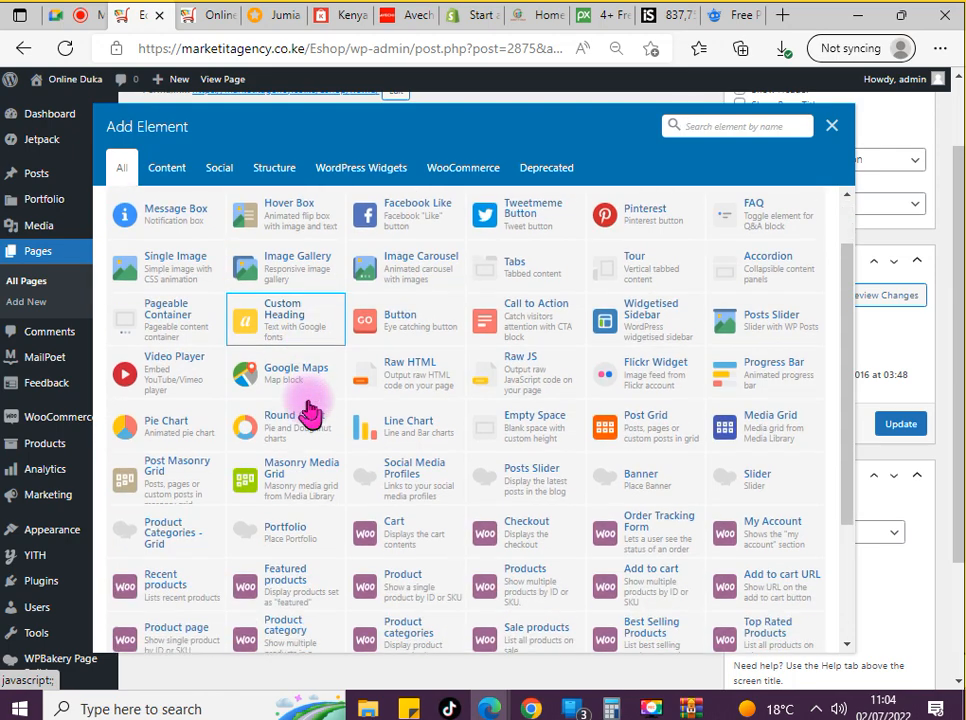
pyautogui.scroll(-3, 309, 410)
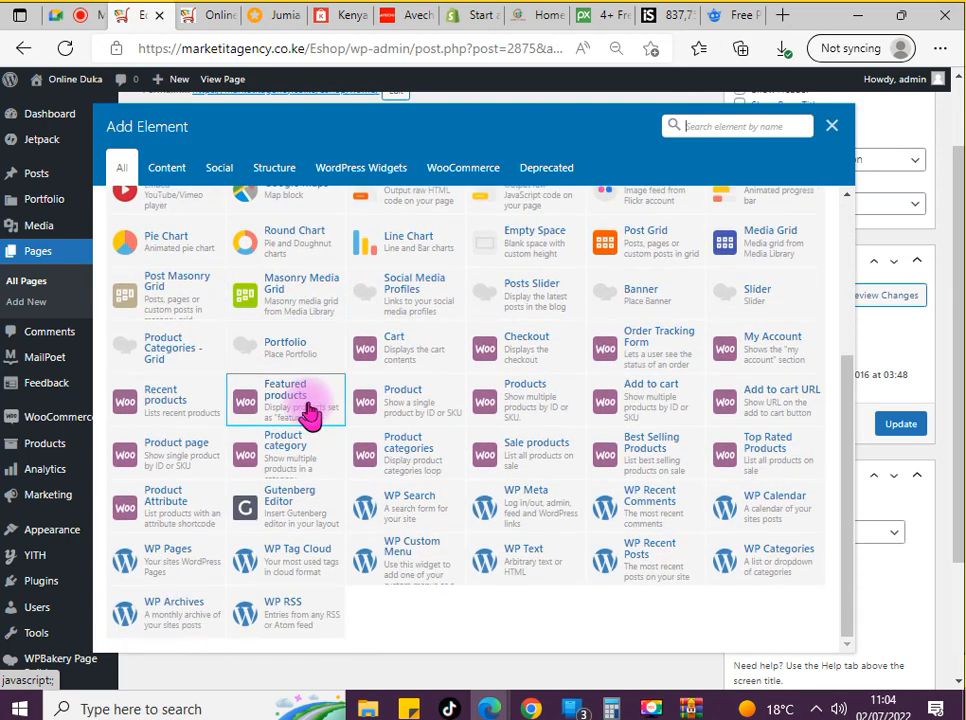
pyautogui.click(299, 401)
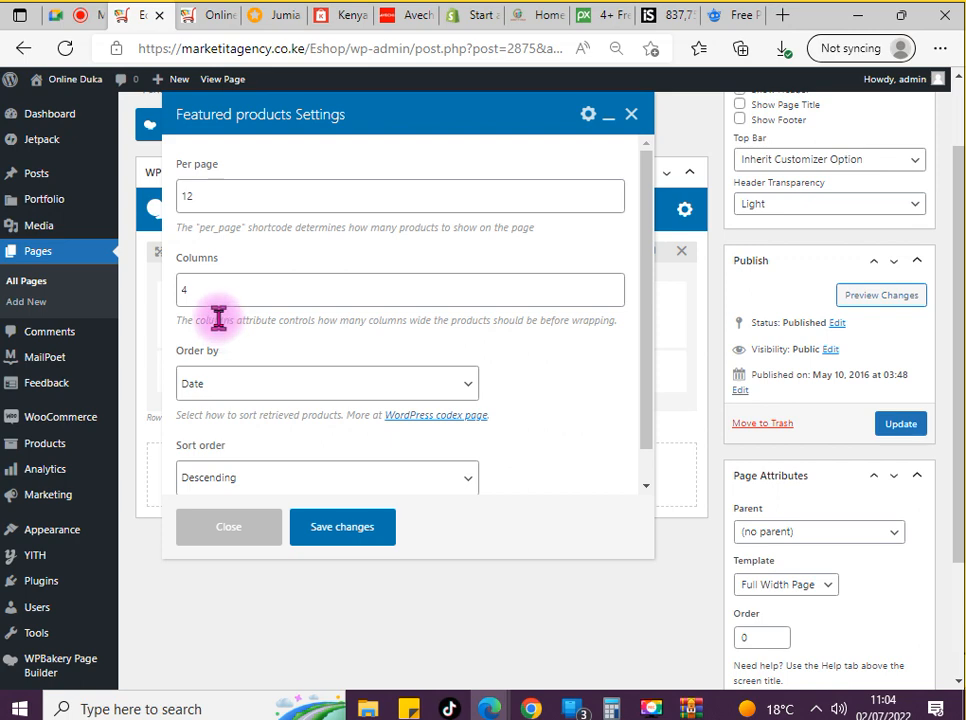
pyautogui.click(334, 530)
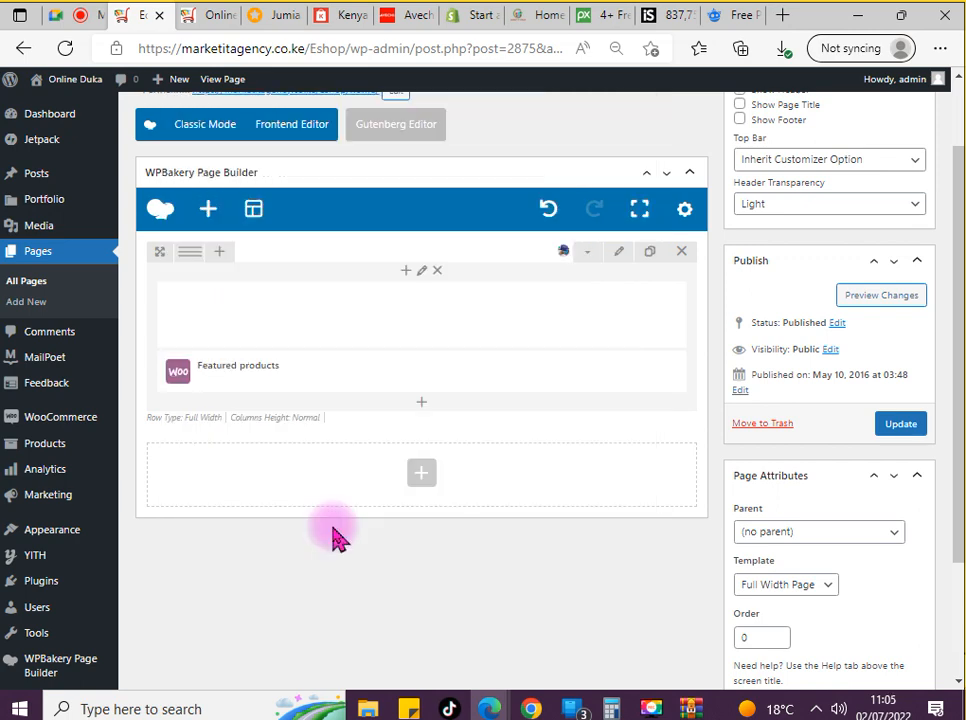
pyautogui.click(422, 404)
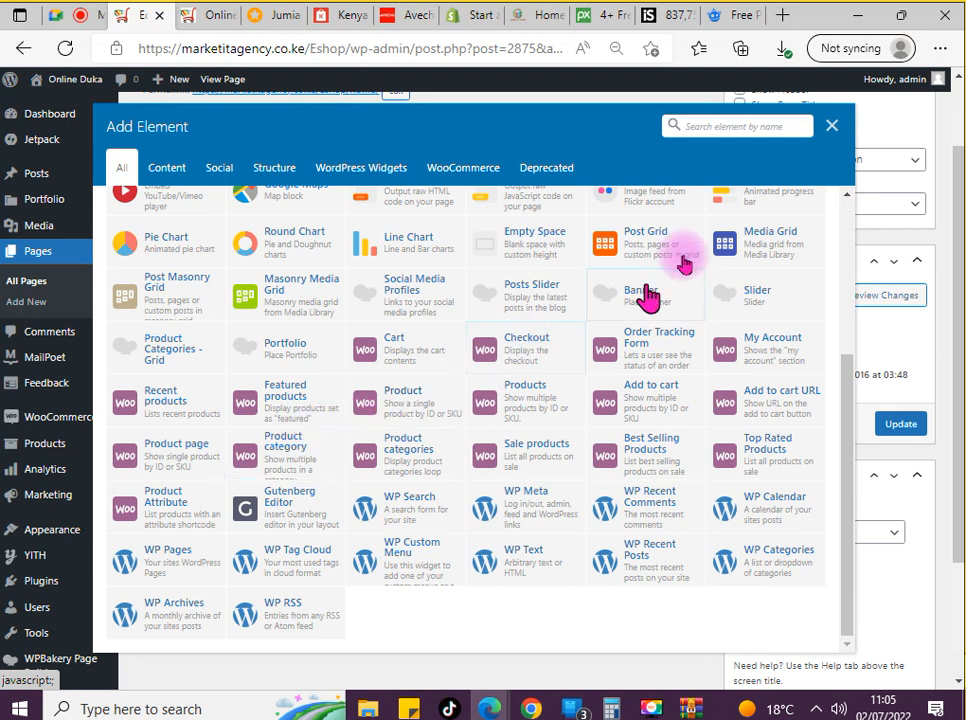
pyautogui.click(831, 126)
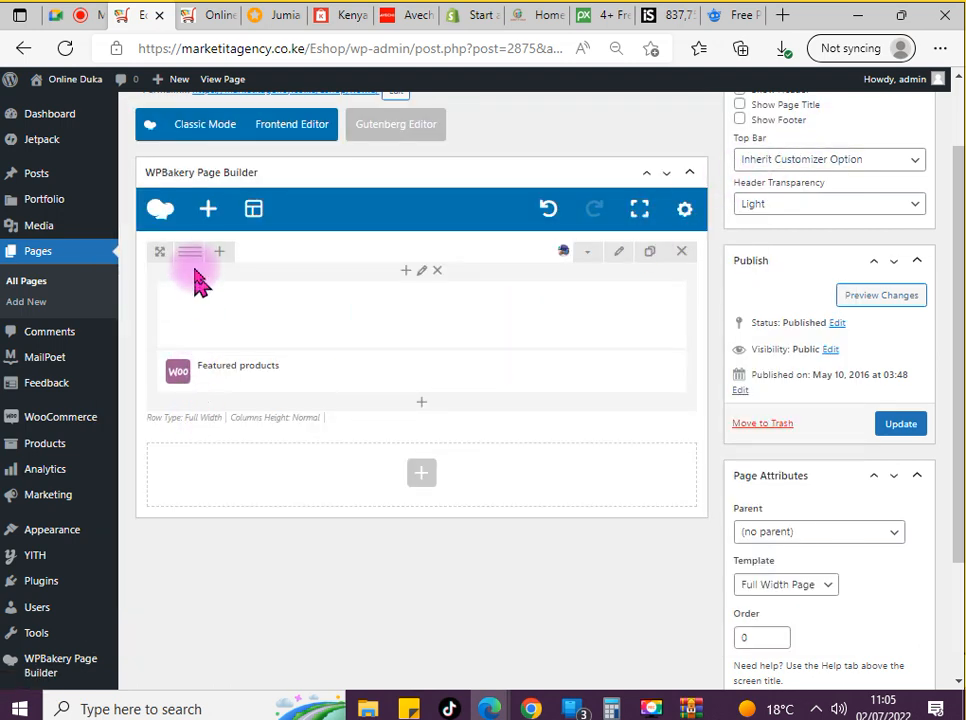
pyautogui.moveTo(194, 263)
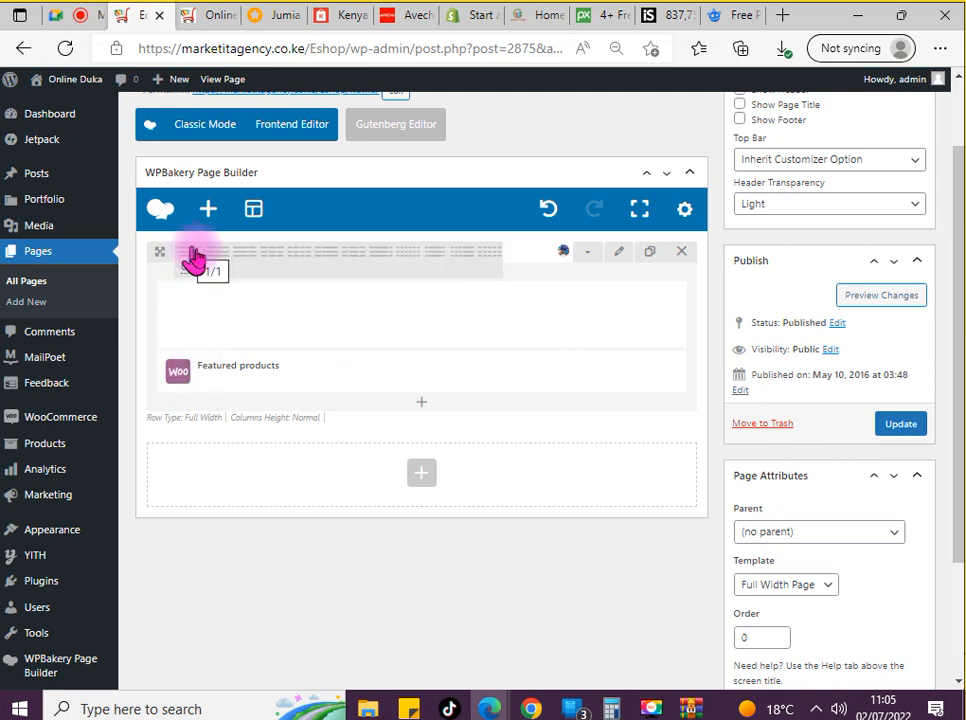
# Step: Split the row 1/2 + 1/2 and add Best Selling Products with 2 columns in the right half
pyautogui.click(222, 252)
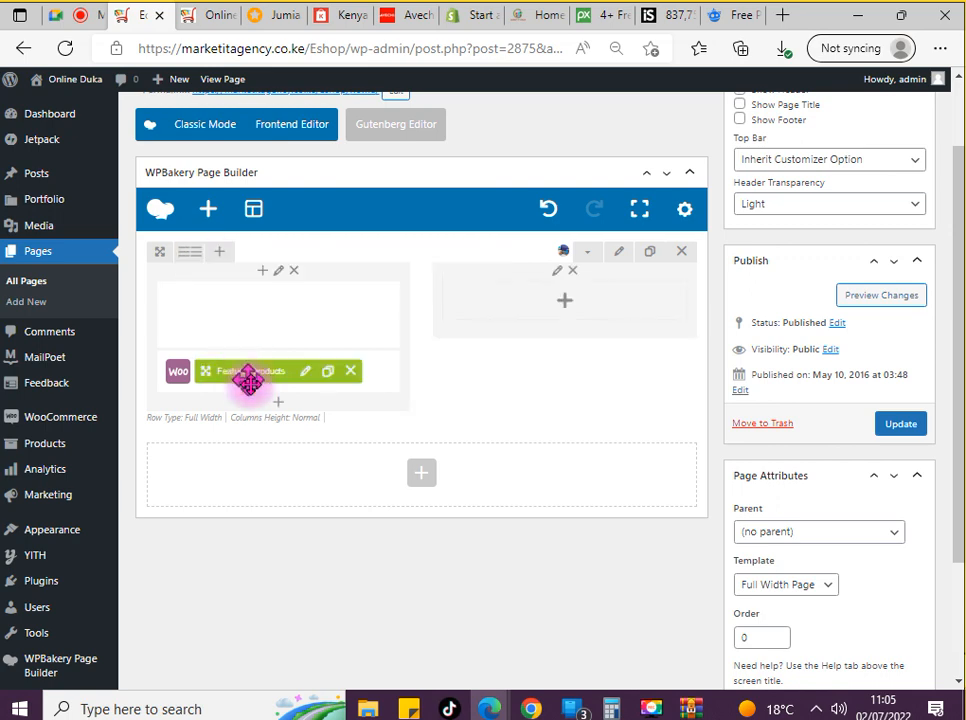
pyautogui.moveTo(266, 386); pyautogui.dragTo(253, 305)
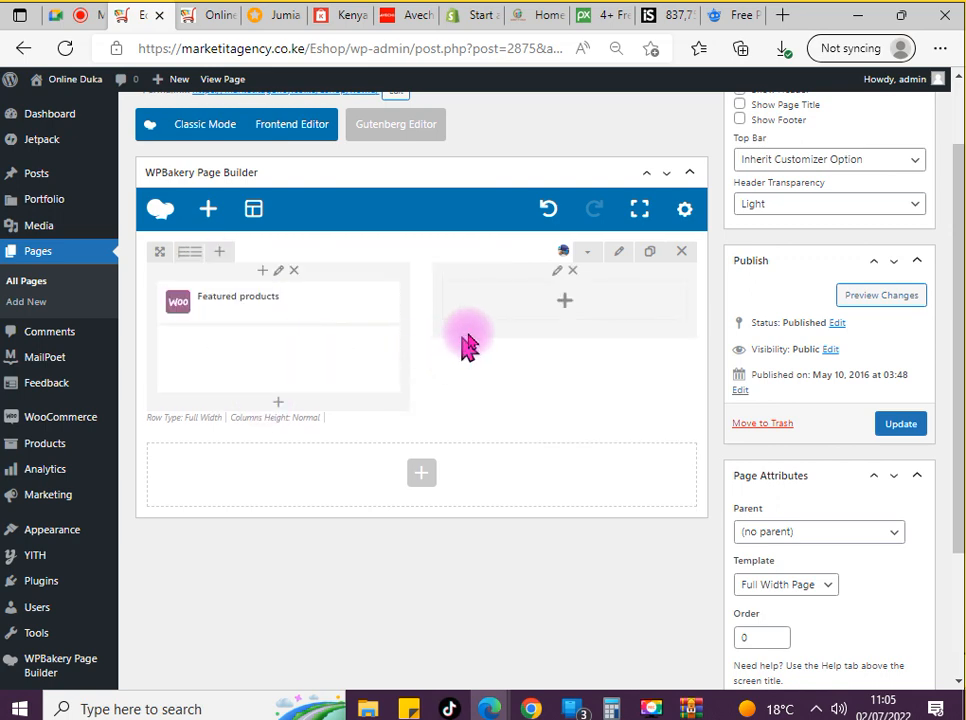
pyautogui.click(567, 301)
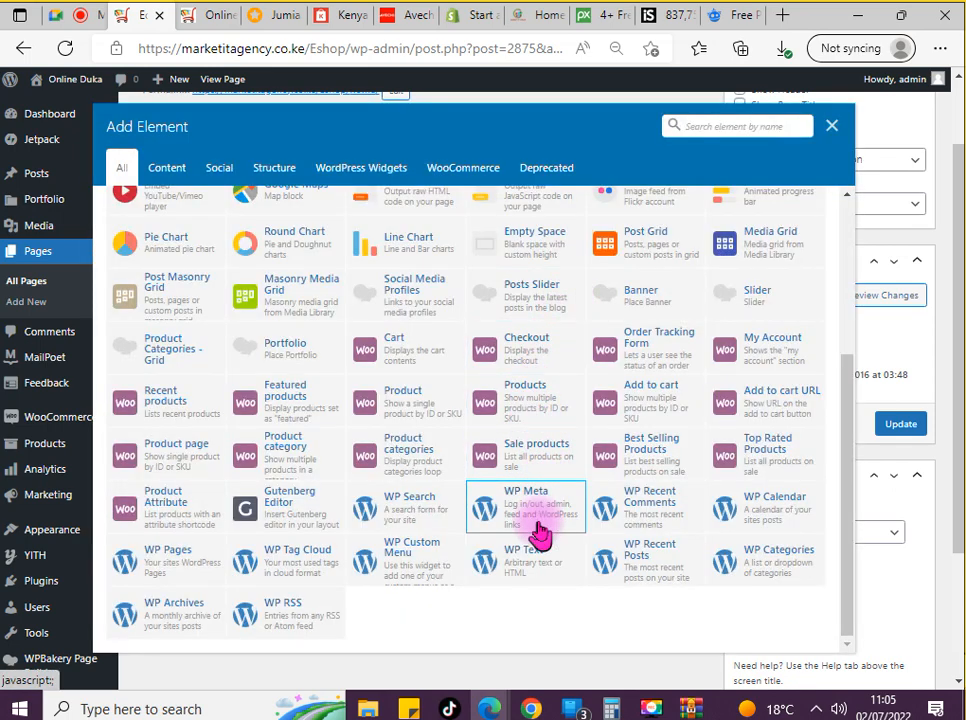
pyautogui.click(630, 446)
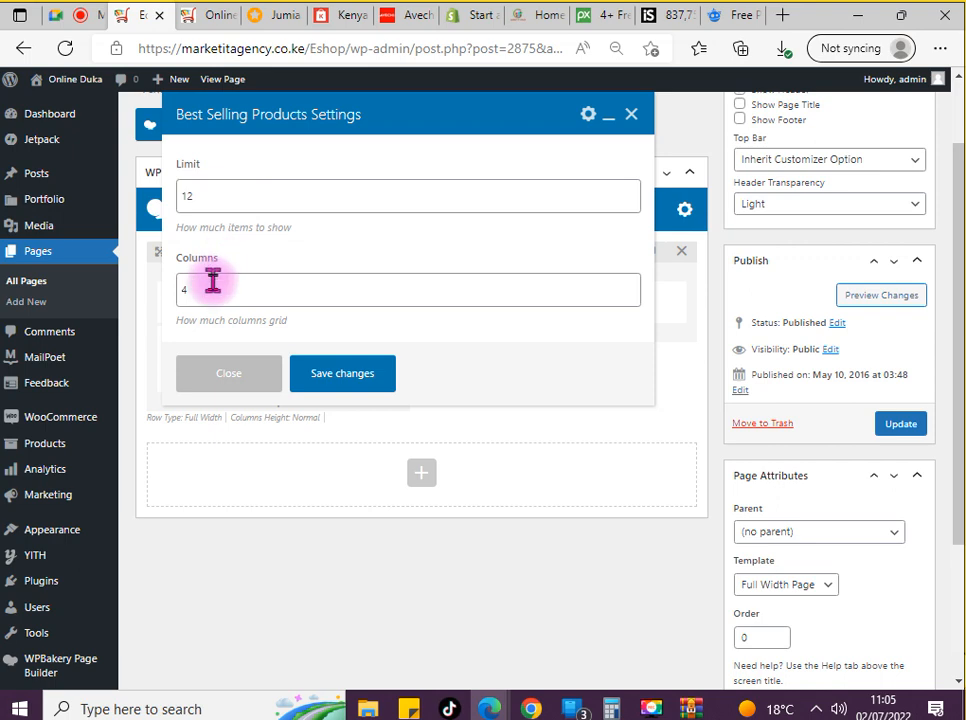
pyautogui.moveTo(211, 288); pyautogui.dragTo(152, 300)
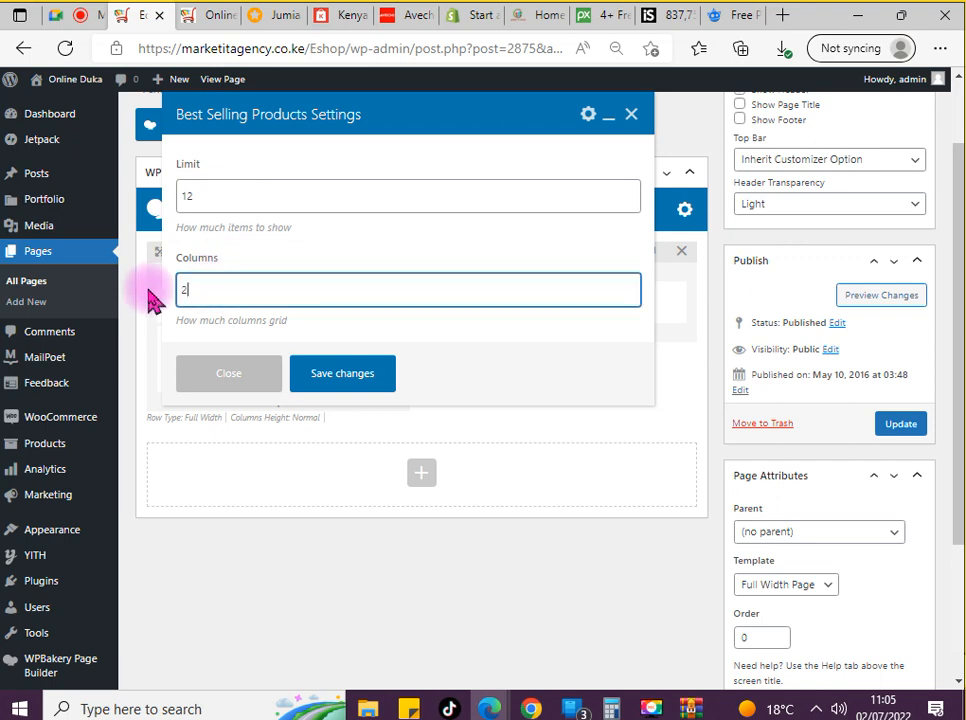
pyautogui.click(341, 375)
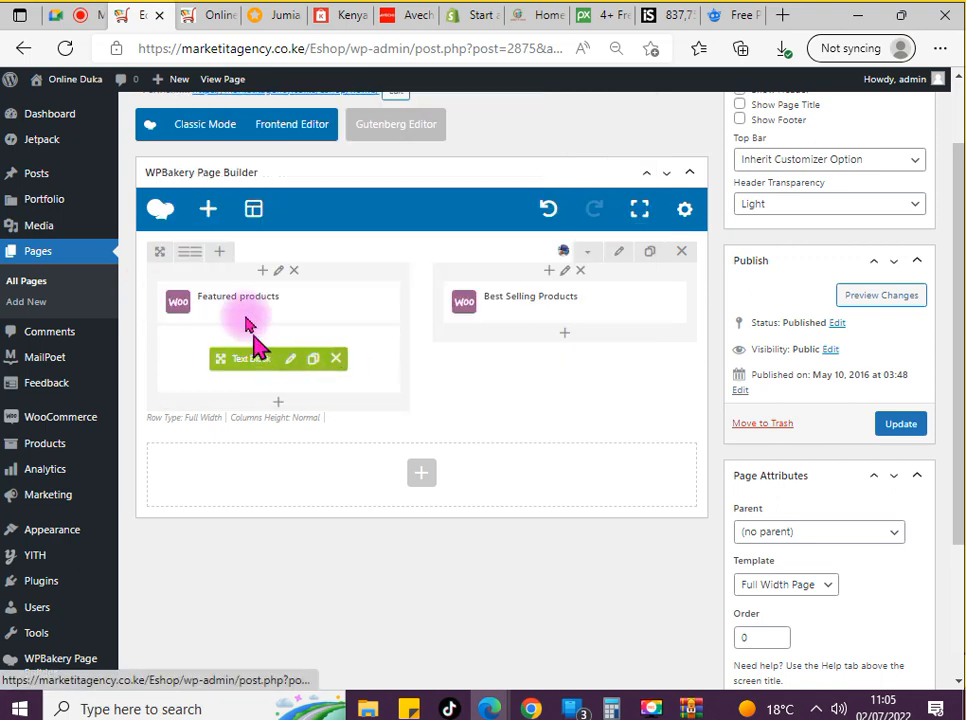
# Step: Set Featured products to 2 columns and delete the leftover text block below it
pyautogui.click(309, 310)
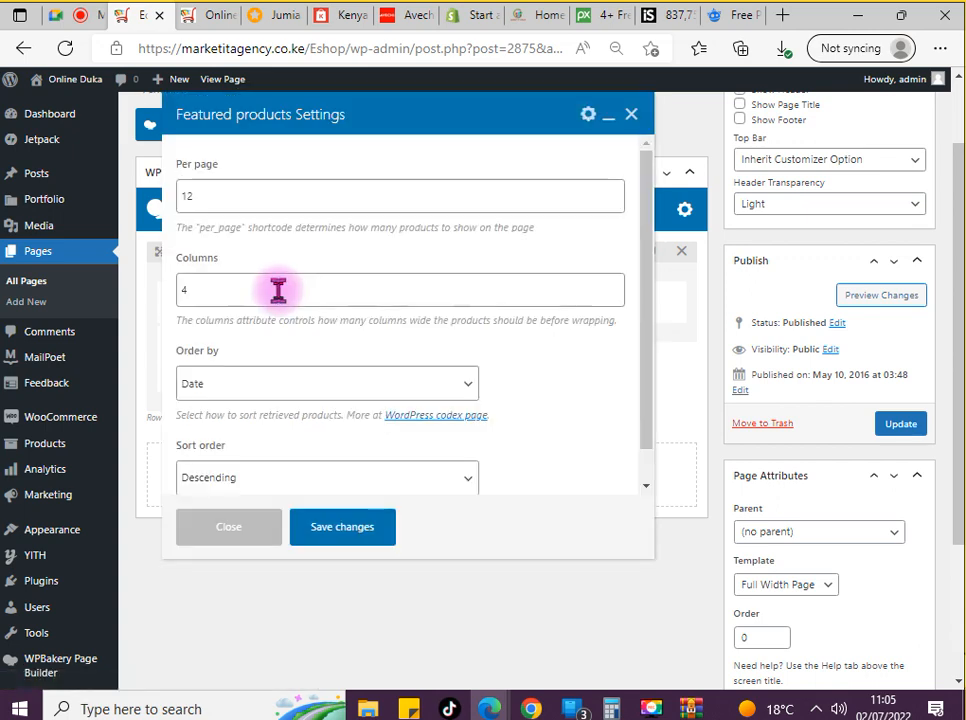
pyautogui.doubleClick(228, 291)
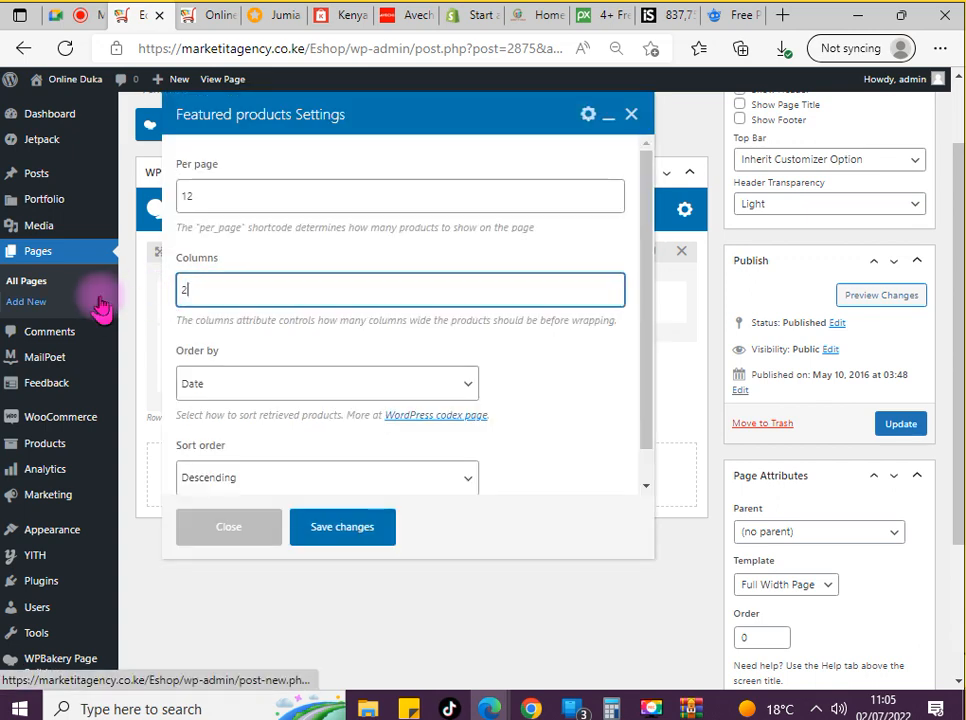
pyautogui.click(358, 532)
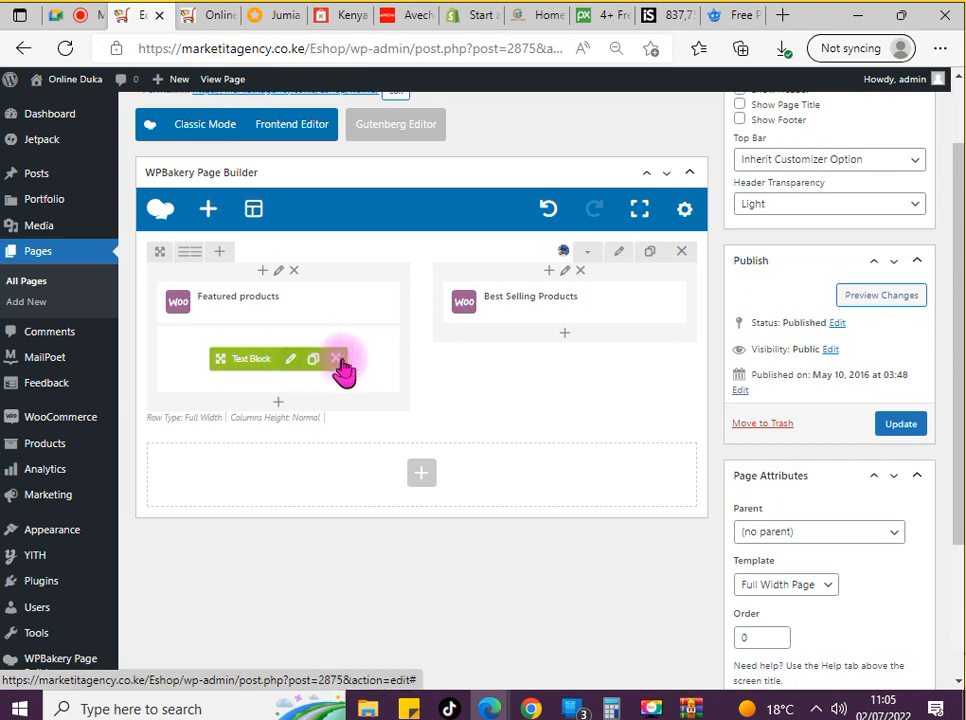
pyautogui.click(337, 362)
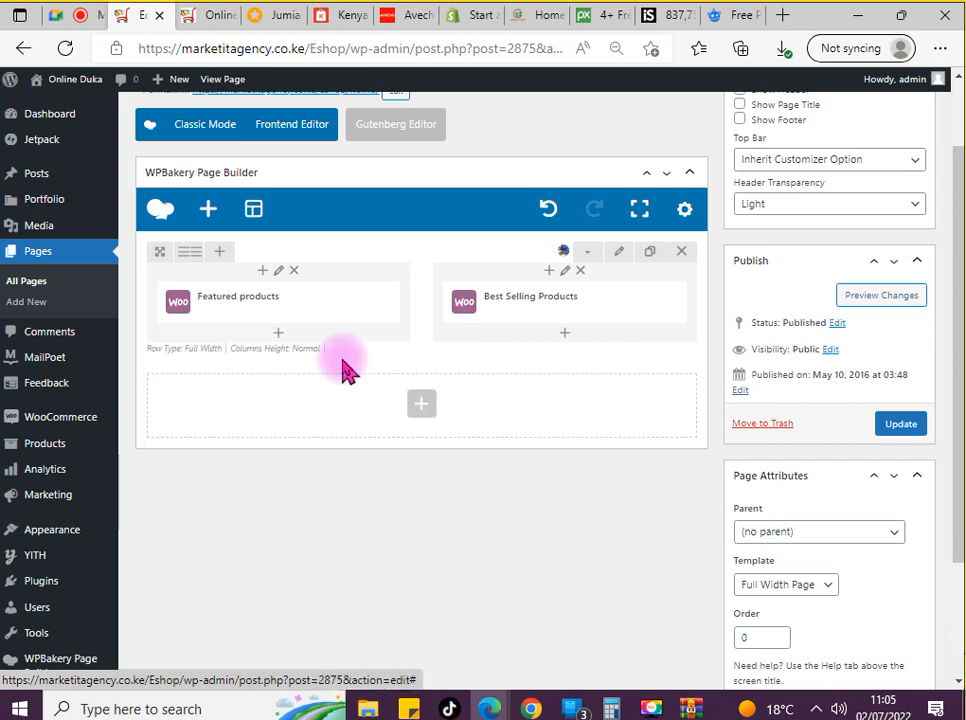
# Step: Add a WP Search element titled 'Search for product Easily'
pyautogui.click(421, 411)
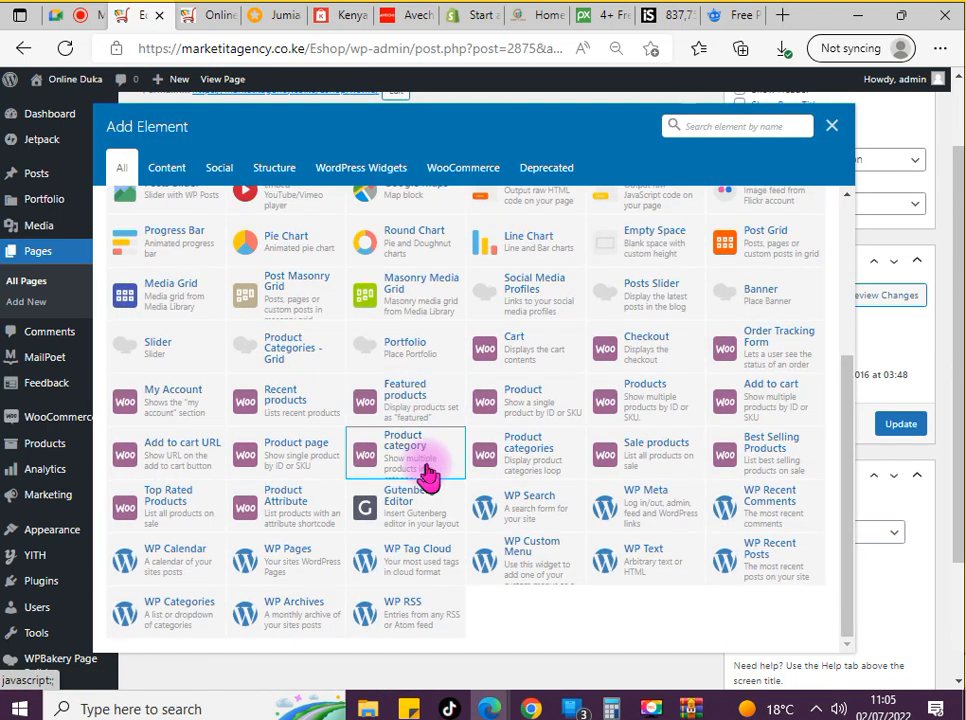
pyautogui.click(518, 519)
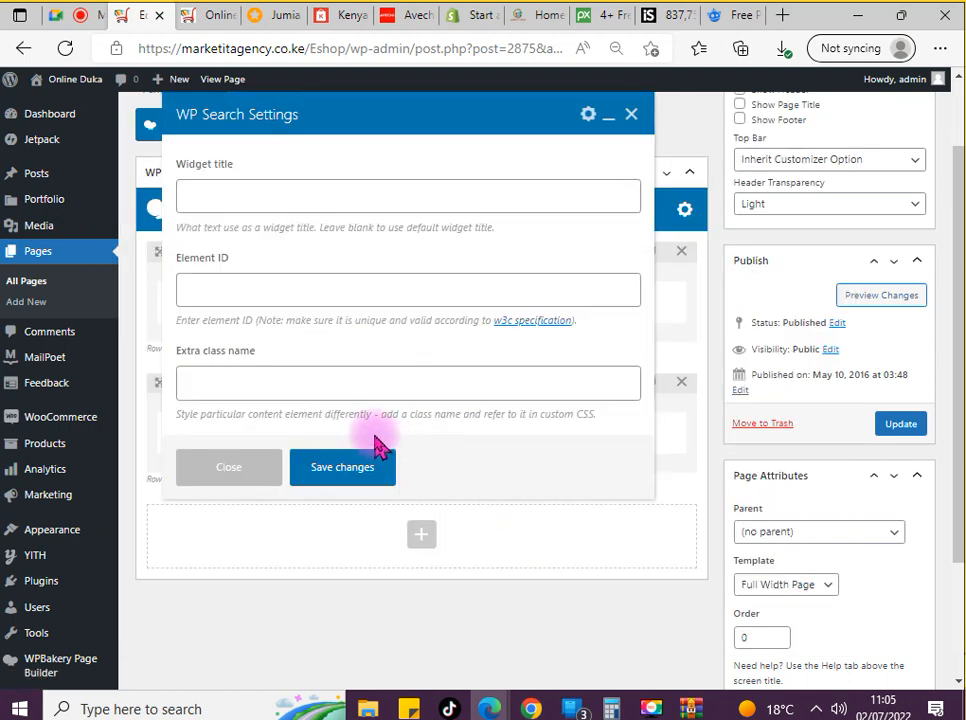
pyautogui.click(212, 197)
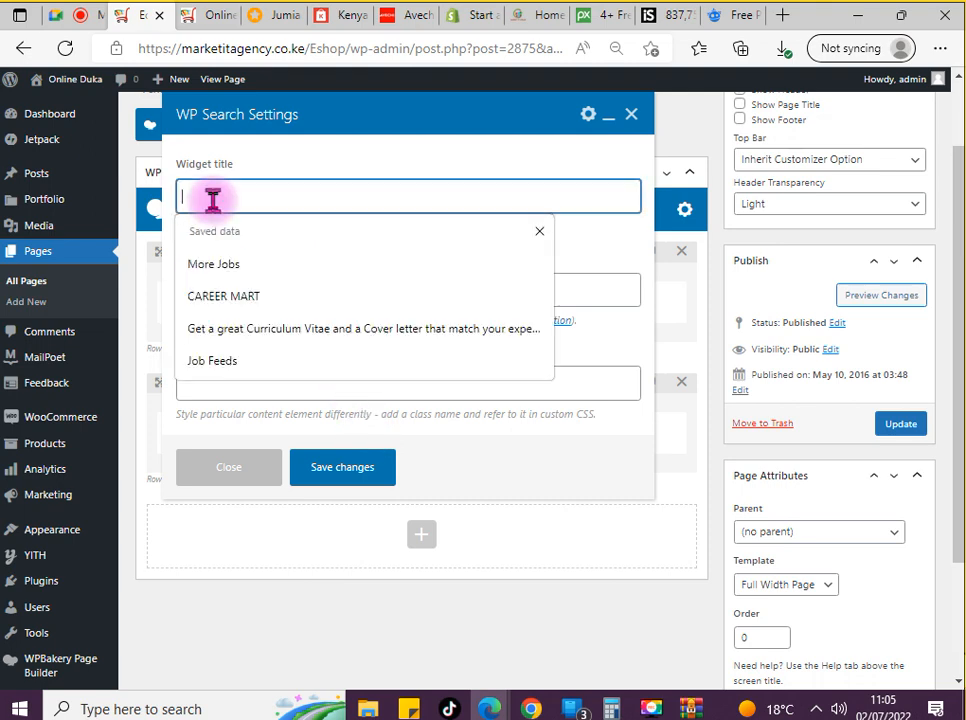
pyautogui.write('Search')
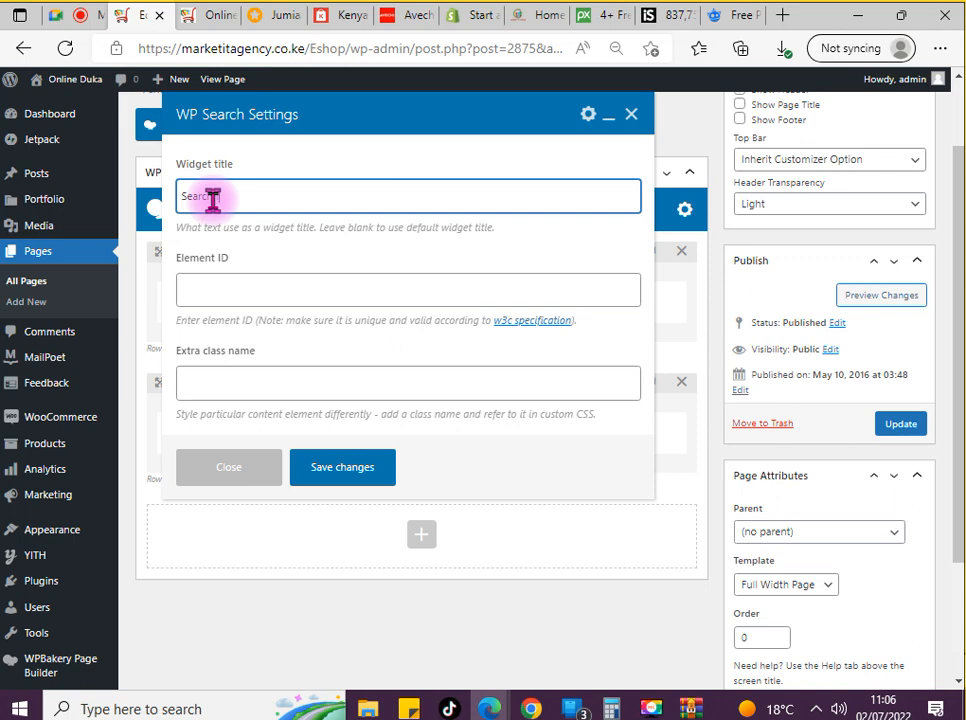
pyautogui.write('duc')
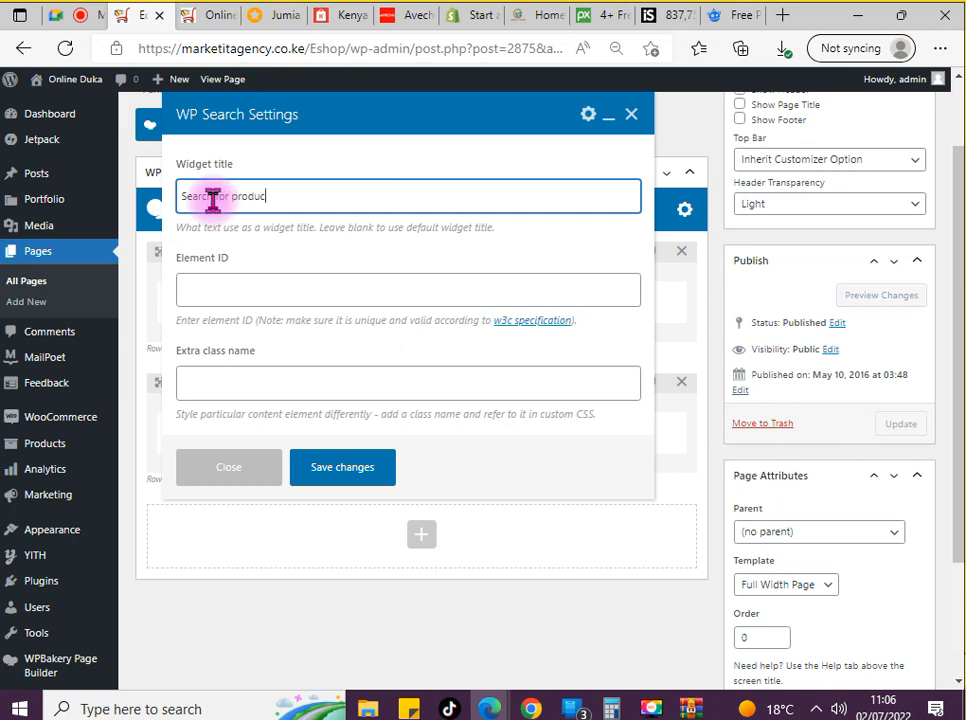
pyautogui.write('t ')
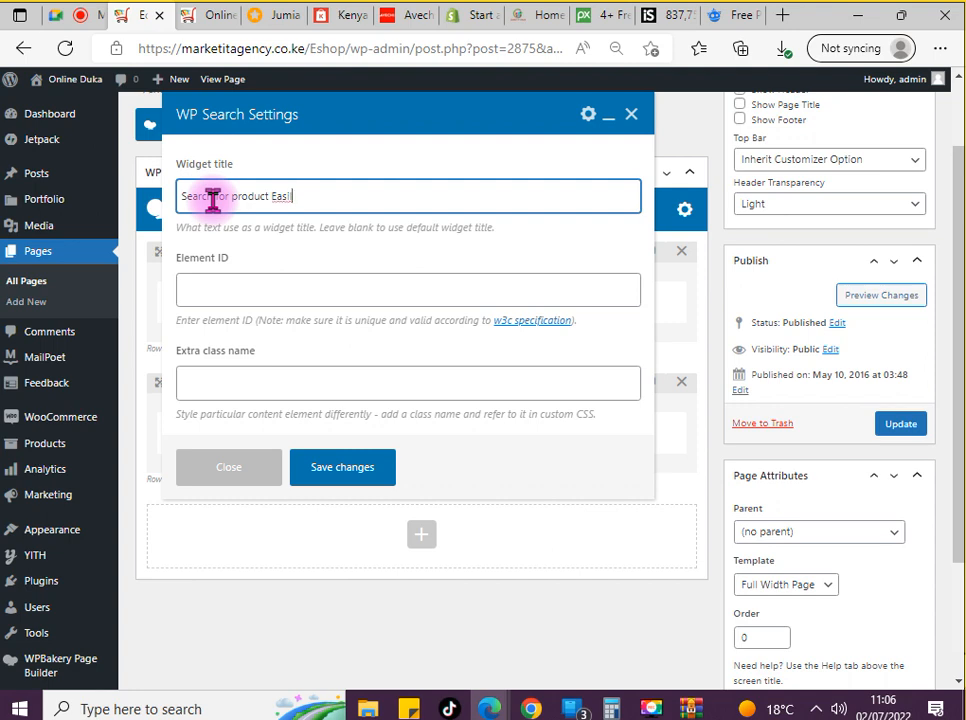
pyautogui.write('Easily')
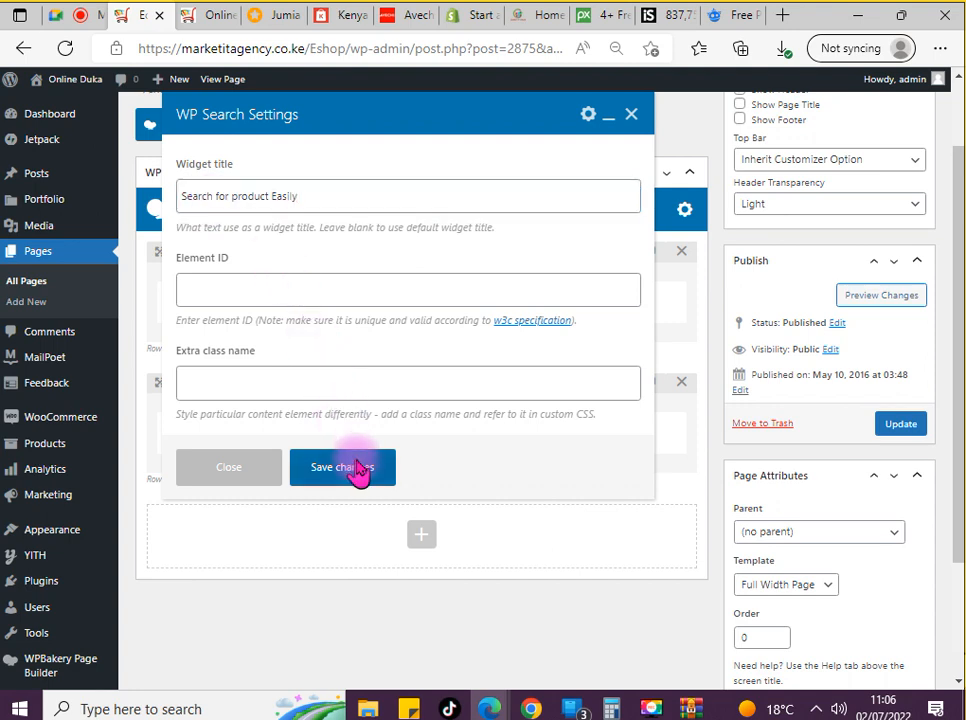
pyautogui.click(356, 469)
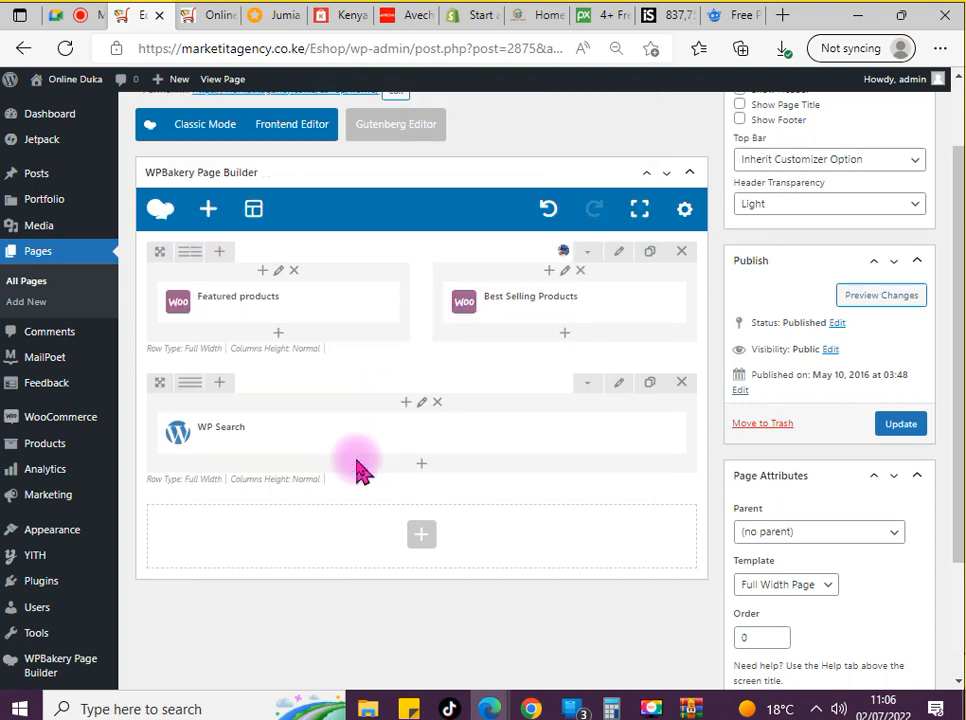
# Step: Add a Products element in a new row
pyautogui.click(422, 530)
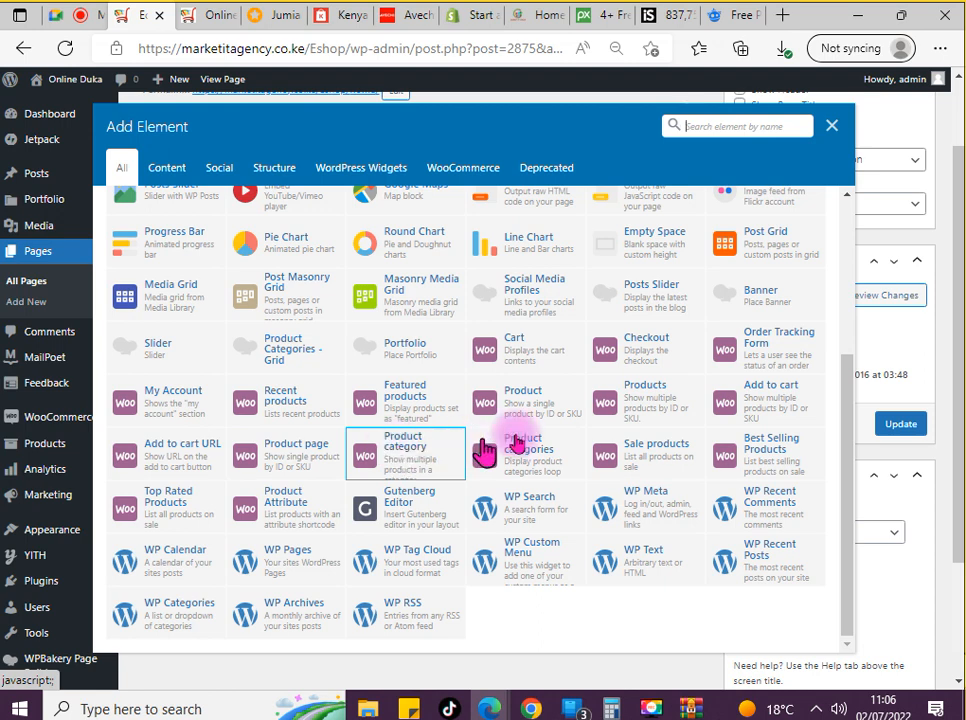
pyautogui.click(632, 410)
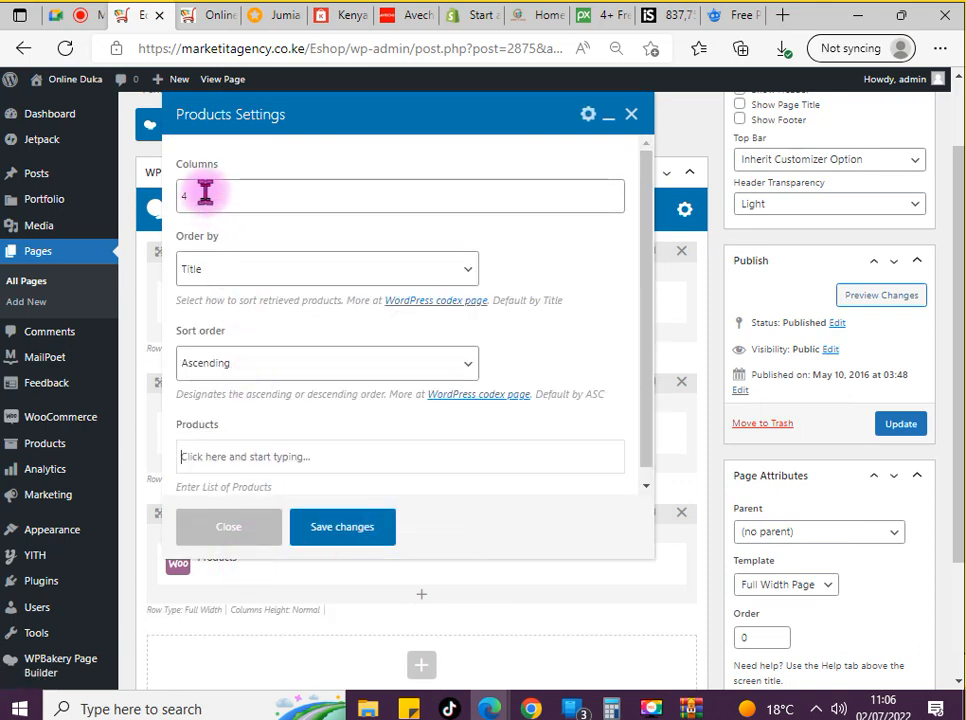
pyautogui.click(345, 535)
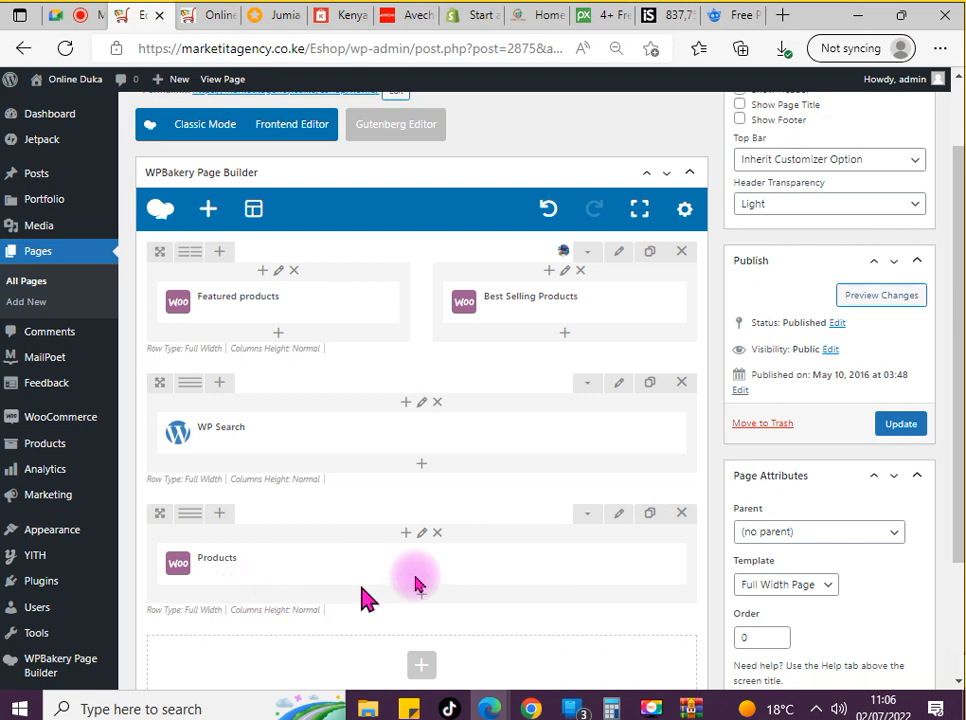
# Step: Add a Top Rated Products element (limit 12, 4 columns, title ascending) under Products
pyautogui.scroll(-3, 442, 556)
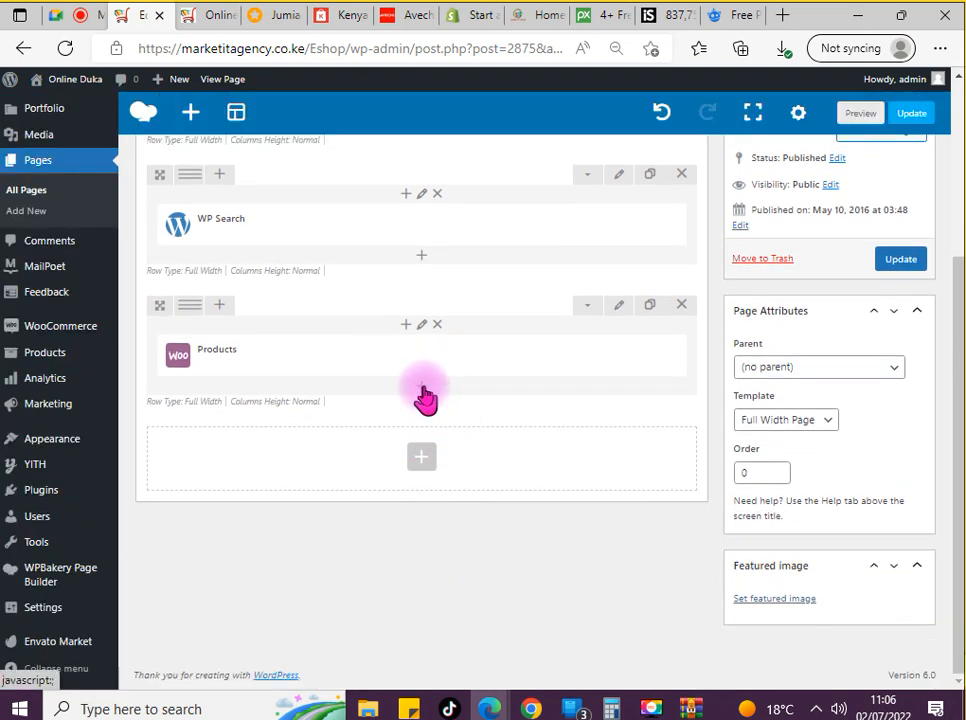
pyautogui.click(422, 387)
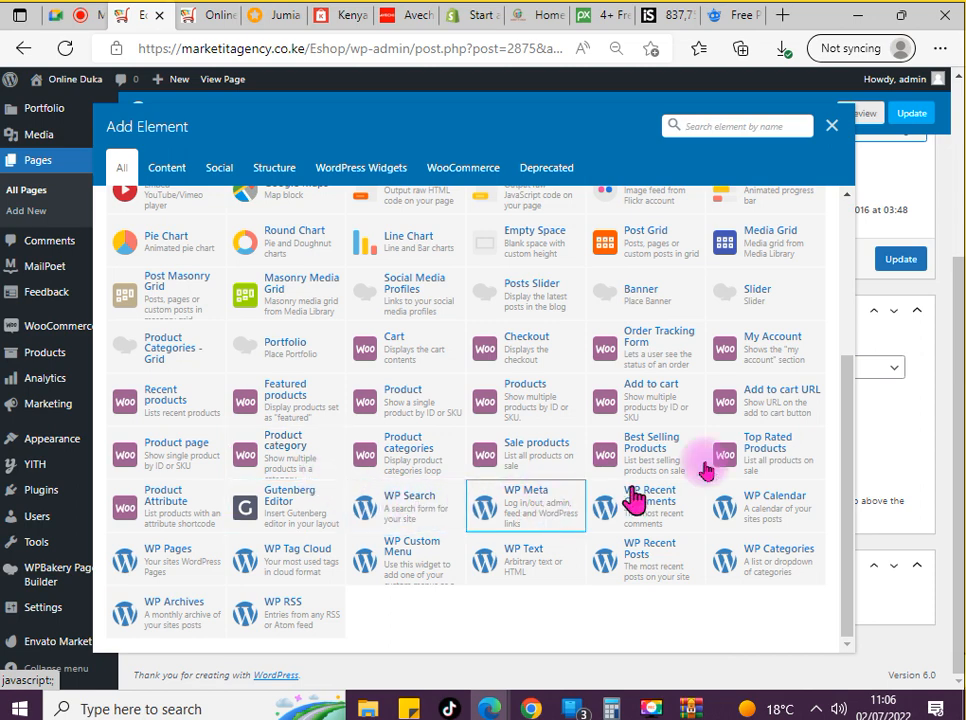
pyautogui.click(745, 455)
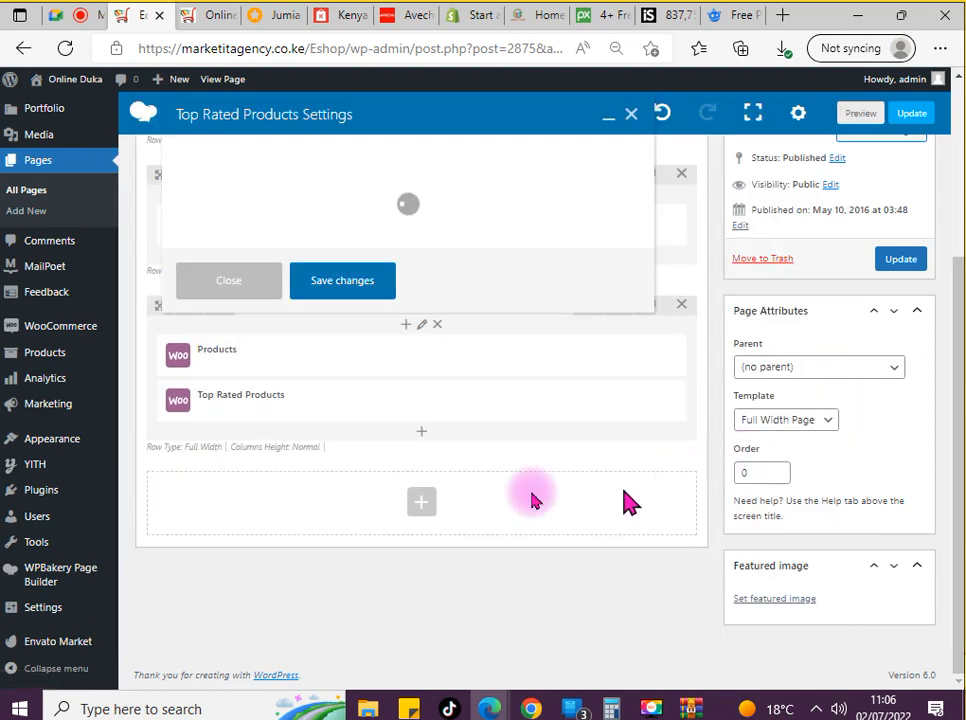
pyautogui.scroll(1, 220, 276)
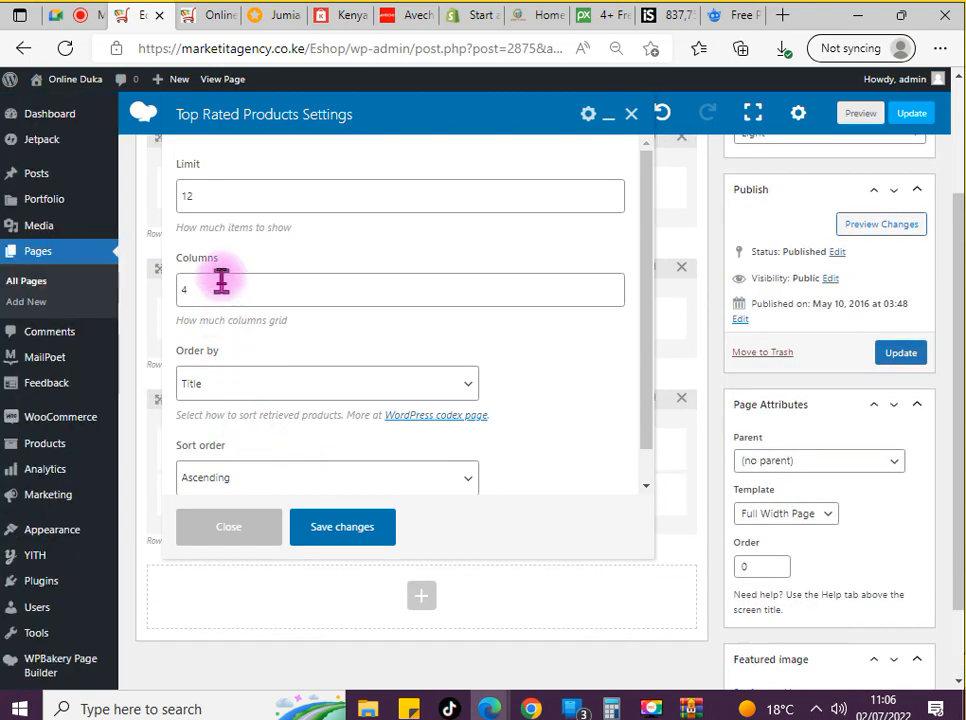
pyautogui.scroll(2, 222, 282)
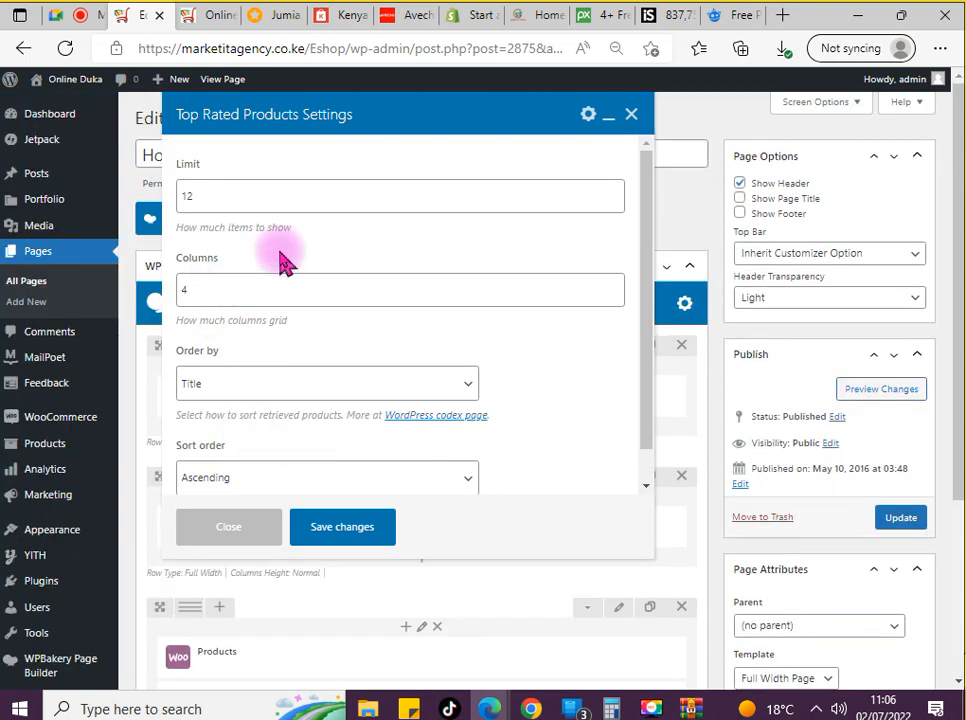
pyautogui.scroll(-1, 323, 328)
pyautogui.scroll(-1, 328, 470)
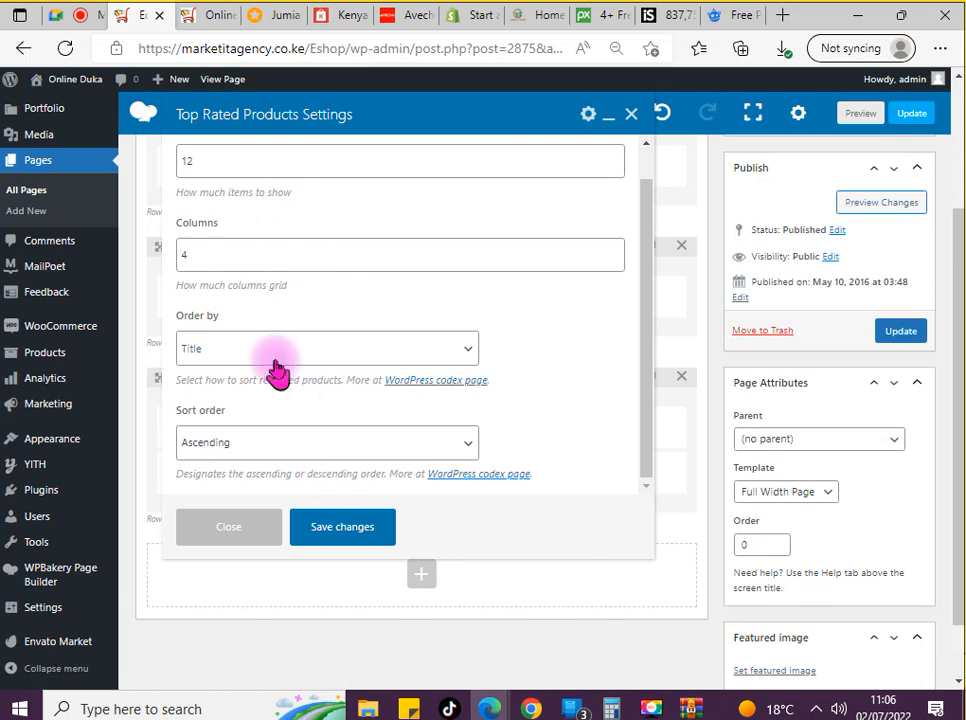
pyautogui.click(322, 527)
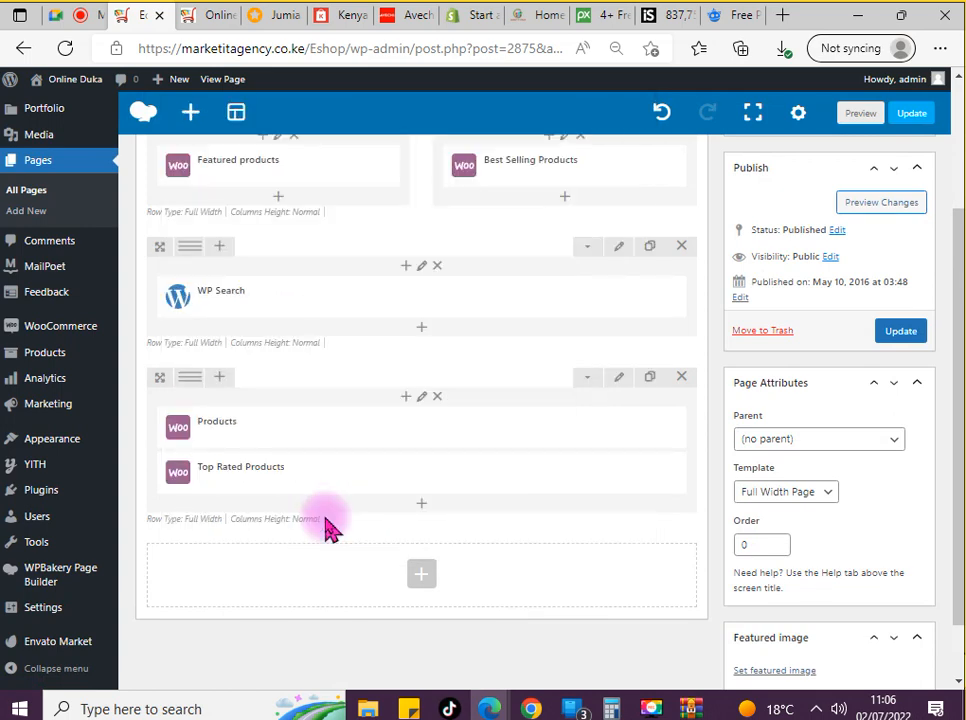
pyautogui.scroll(-1, 424, 518)
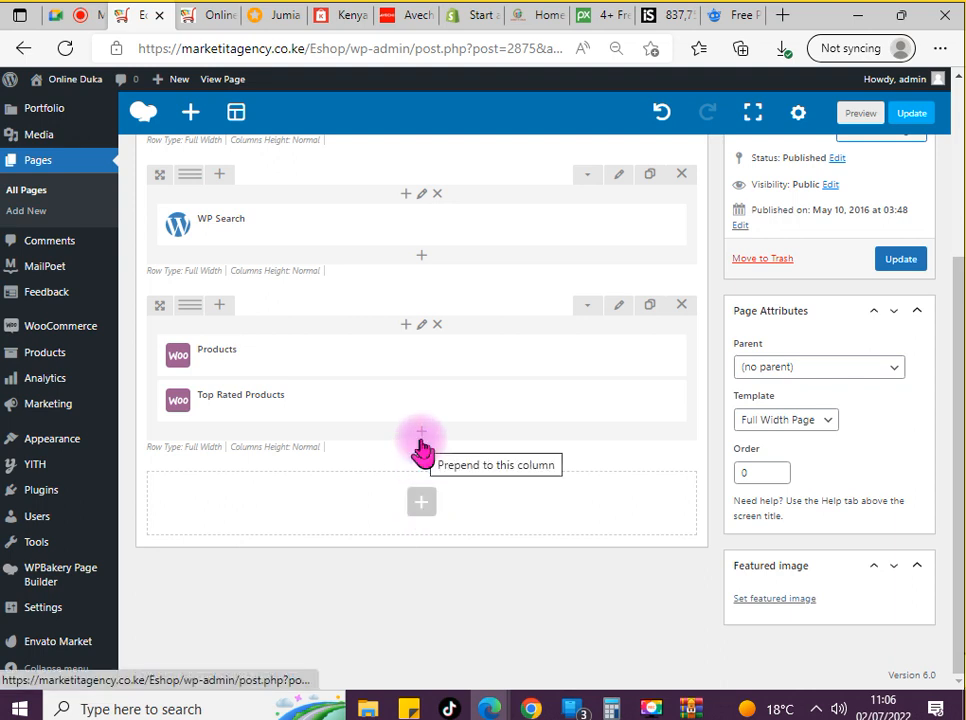
# Step: Set the Products row's Design Options background colour to green #81d742 and save
pyautogui.click(615, 308)
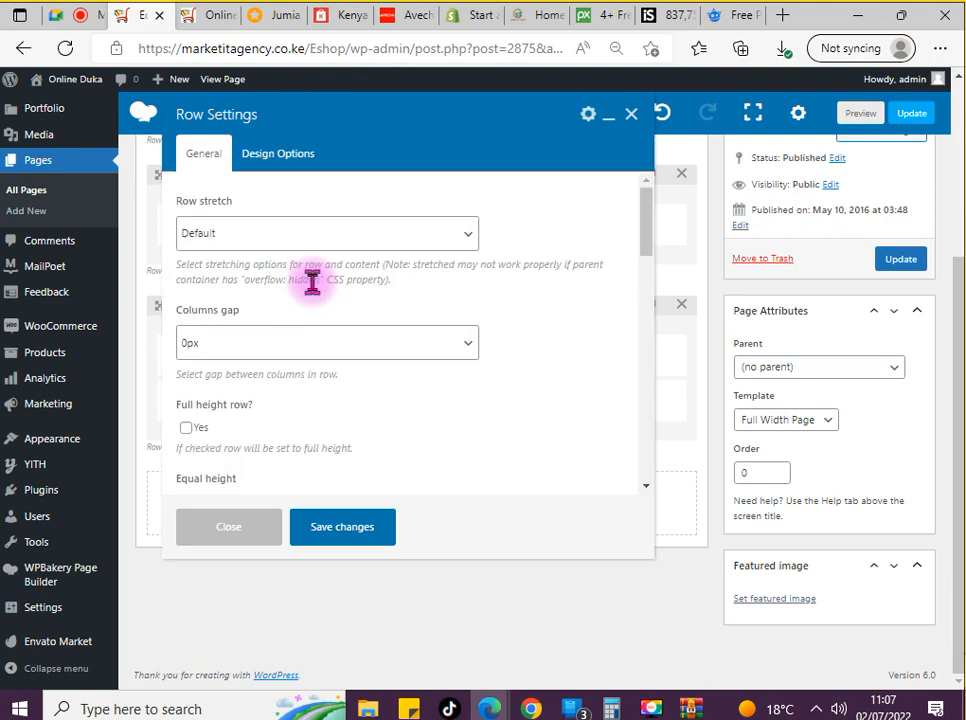
pyautogui.click(277, 156)
pyautogui.scroll(-1, 498, 390)
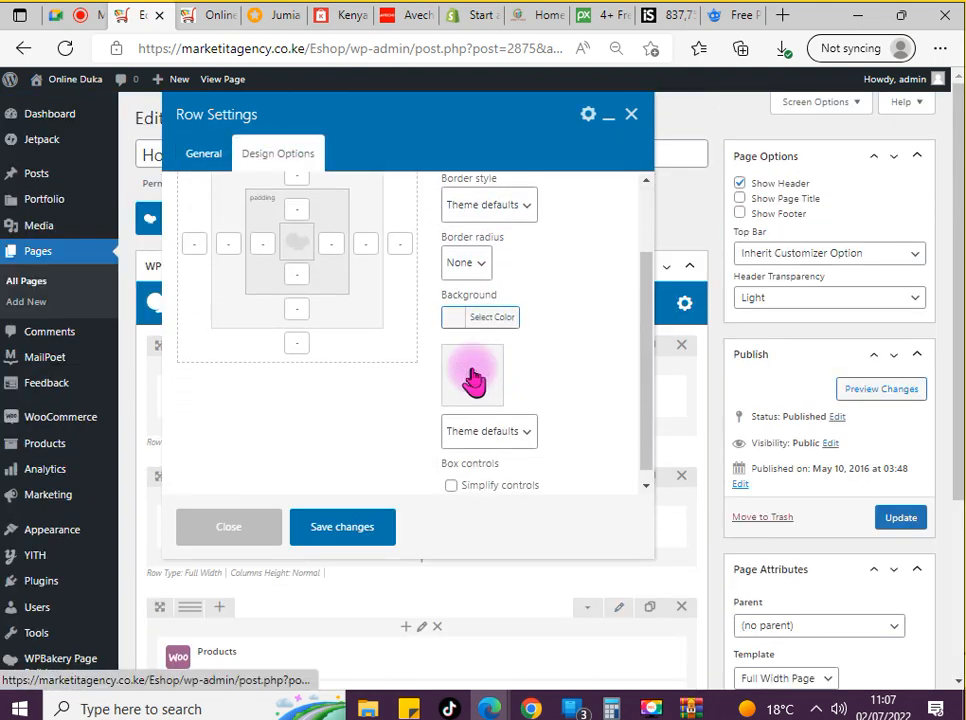
pyautogui.click(473, 378)
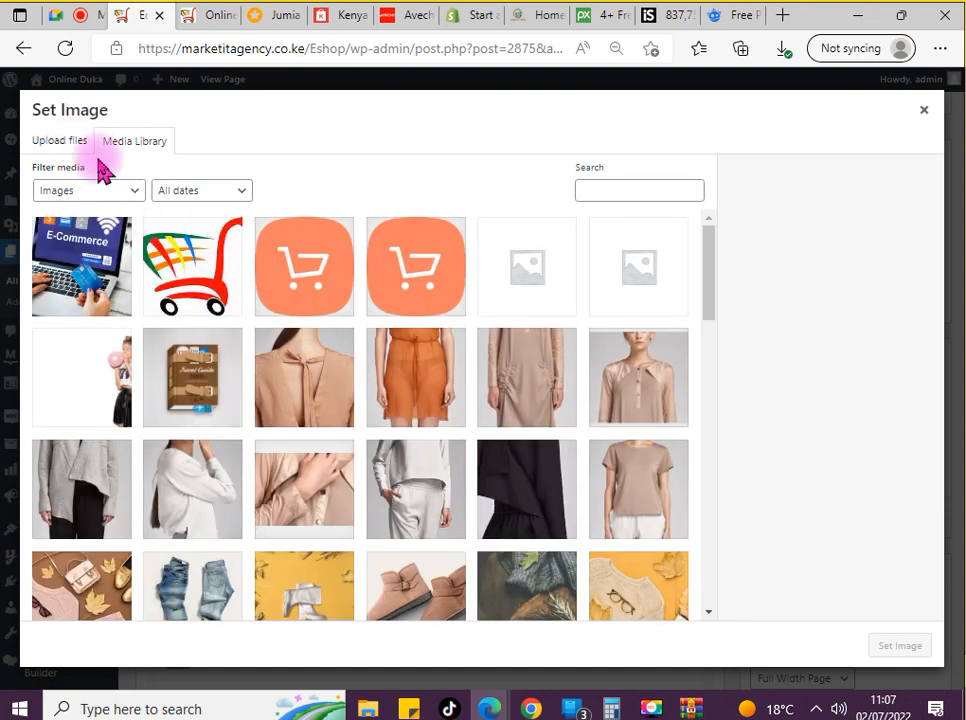
pyautogui.click(922, 111)
pyautogui.scroll(-1, 502, 449)
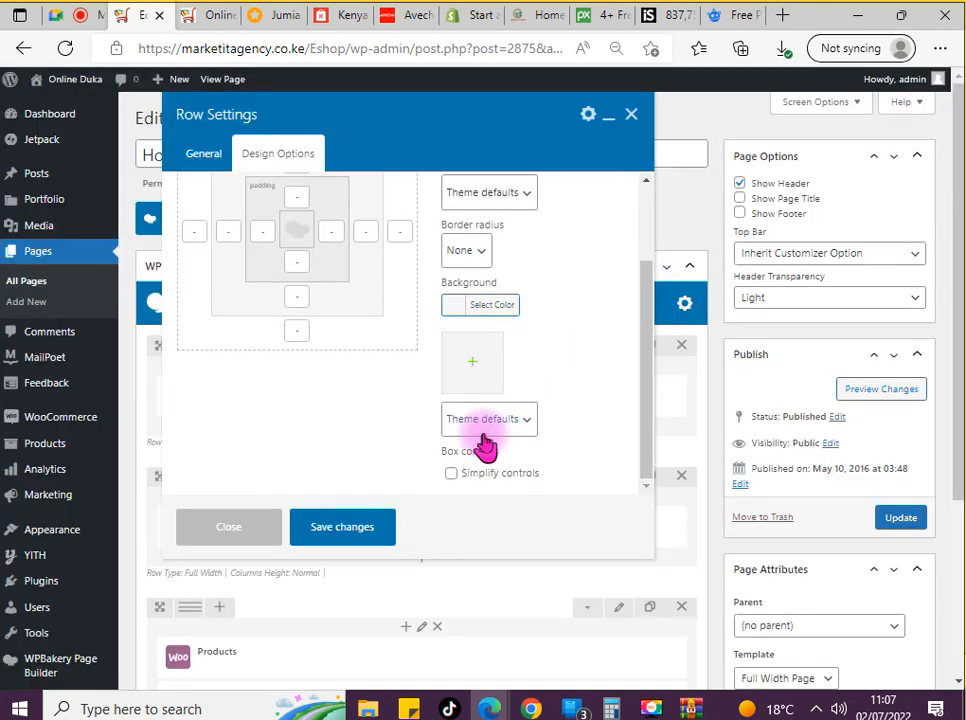
pyautogui.scroll(-1, 483, 440)
pyautogui.click(466, 306)
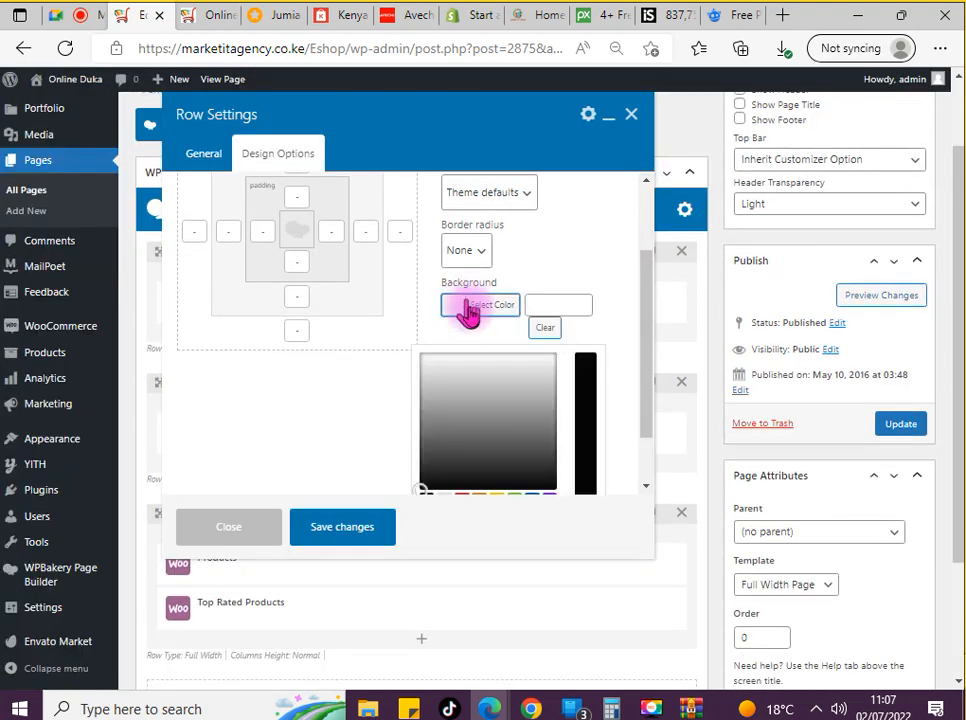
pyautogui.scroll(-1, 518, 416)
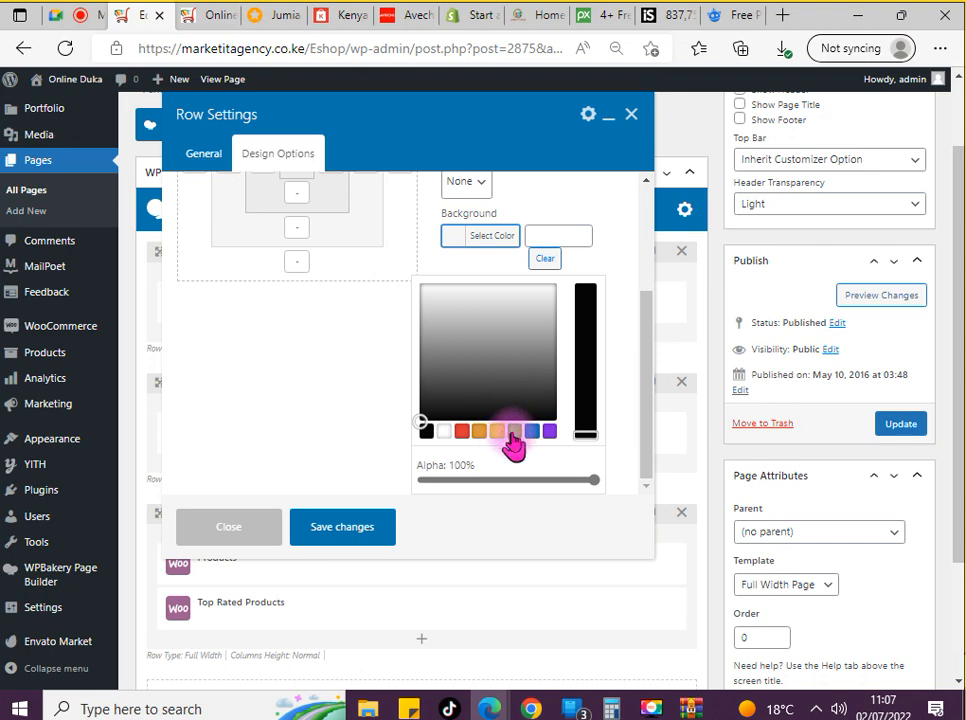
pyautogui.click(514, 432)
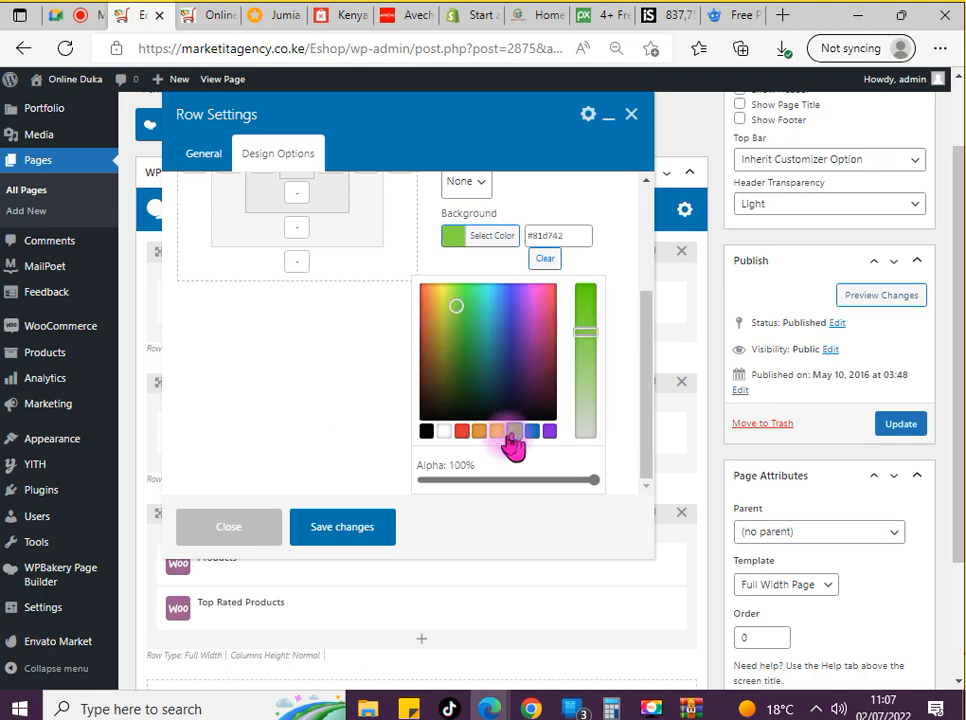
pyautogui.click(358, 528)
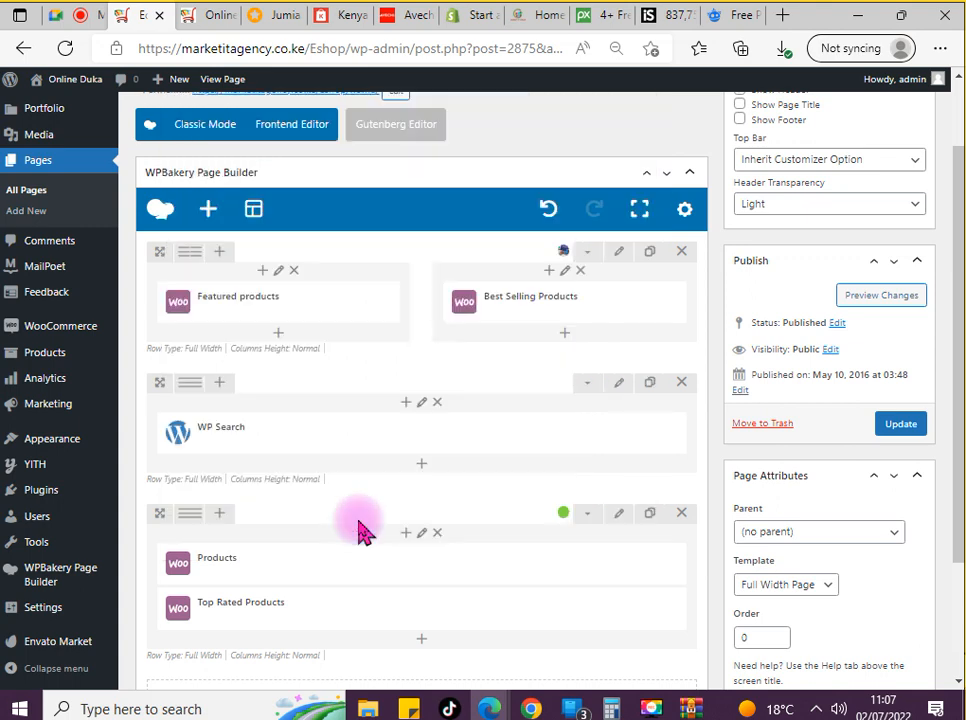
pyautogui.scroll(-2, 903, 372)
# Step: Update the Home page and load the live shop's home page
pyautogui.click(900, 356)
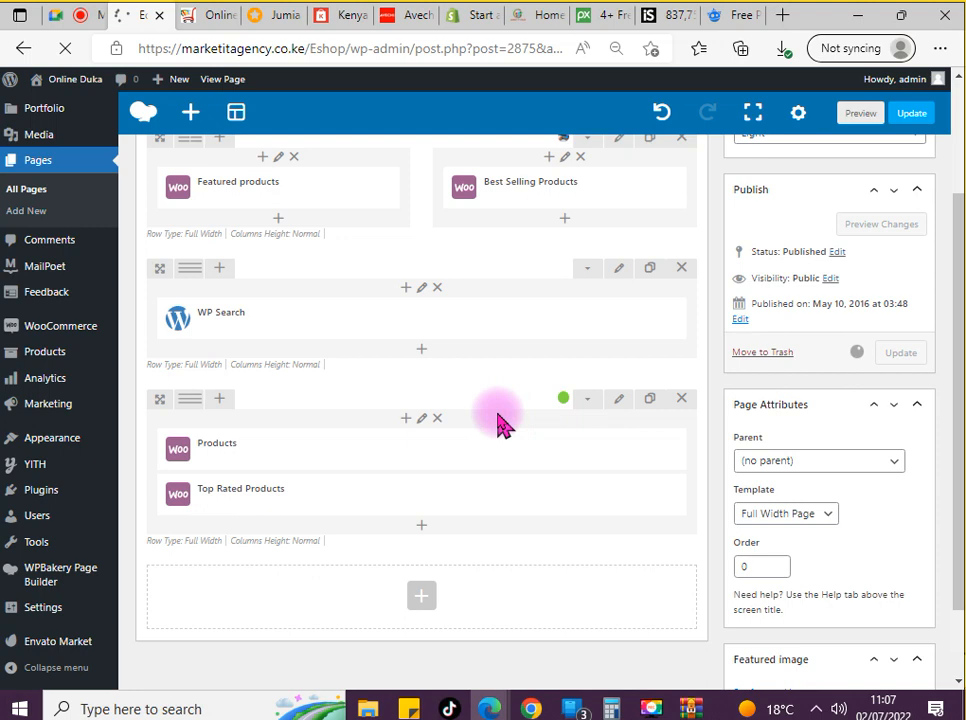
pyautogui.click(208, 15)
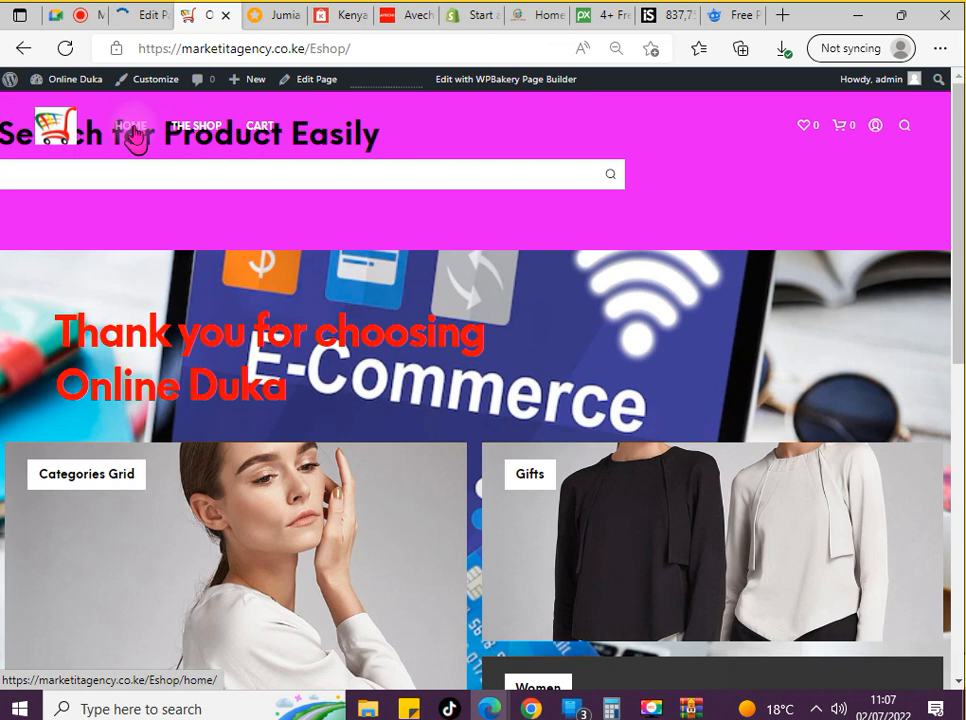
pyautogui.click(132, 127)
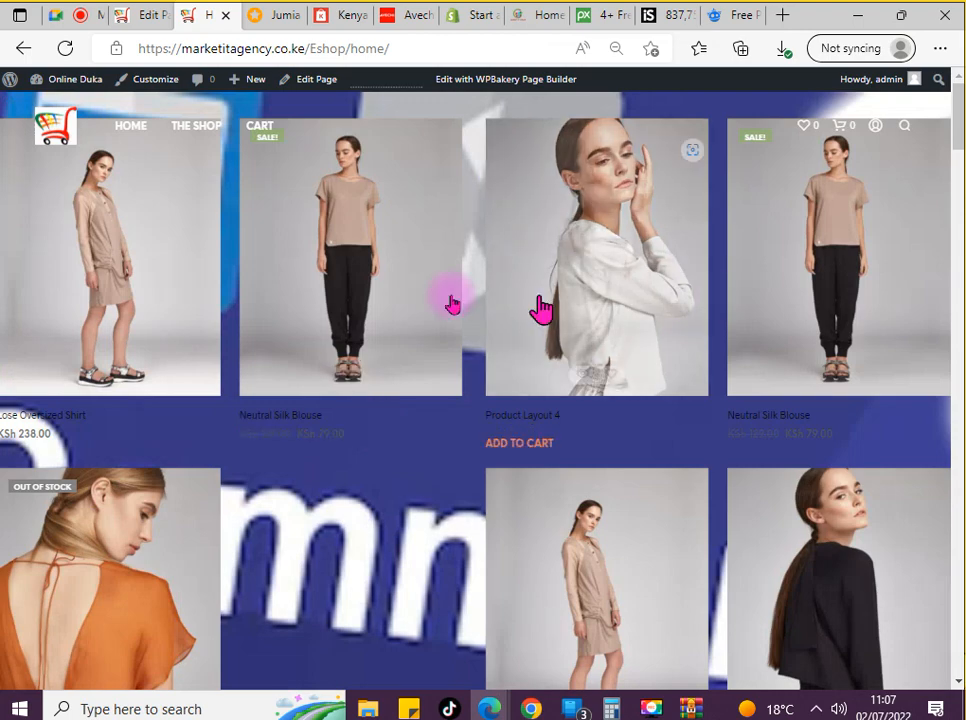
# Step: Scroll the live page down past the product grid to the search section and back up
pyautogui.scroll(-2, 540, 310)
pyautogui.scroll(-1, 490, 443)
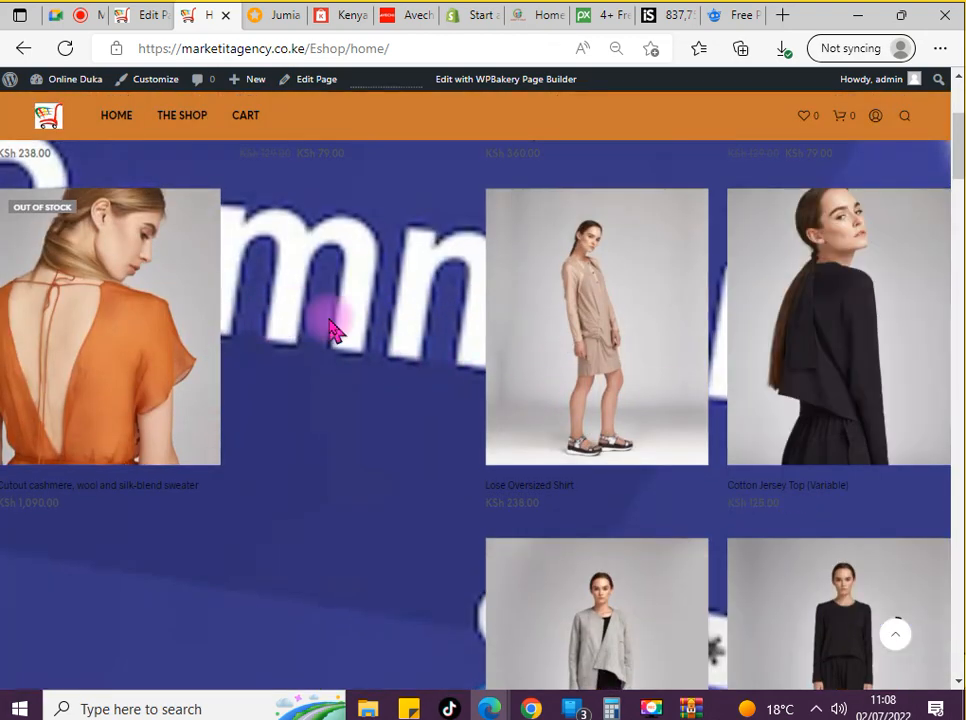
pyautogui.scroll(-3, 653, 382)
pyautogui.scroll(-4, 670, 387)
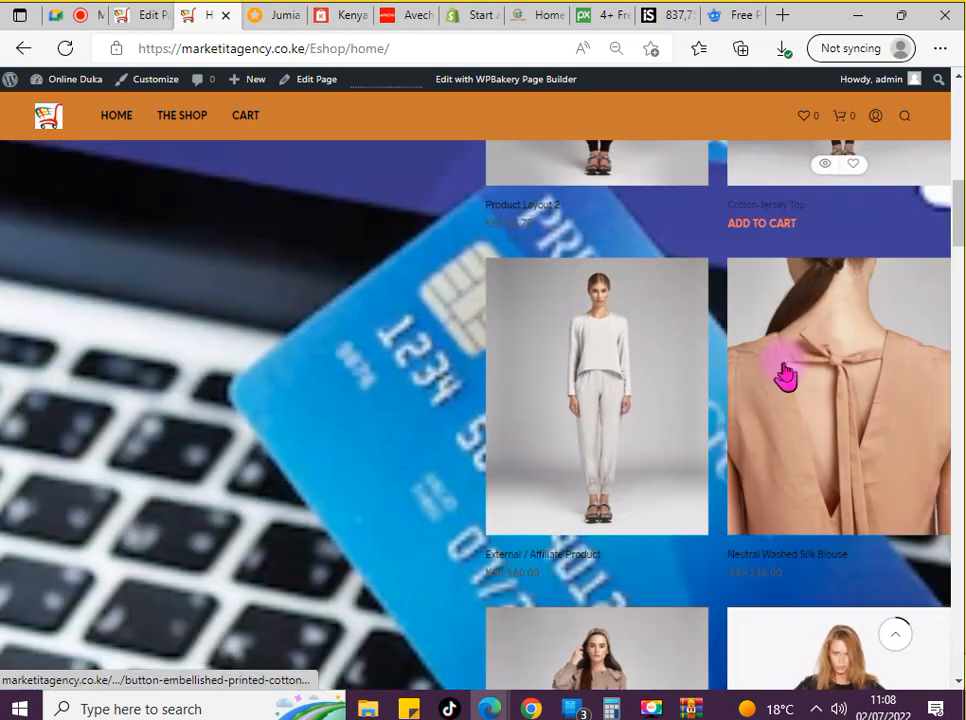
pyautogui.scroll(-6, 787, 375)
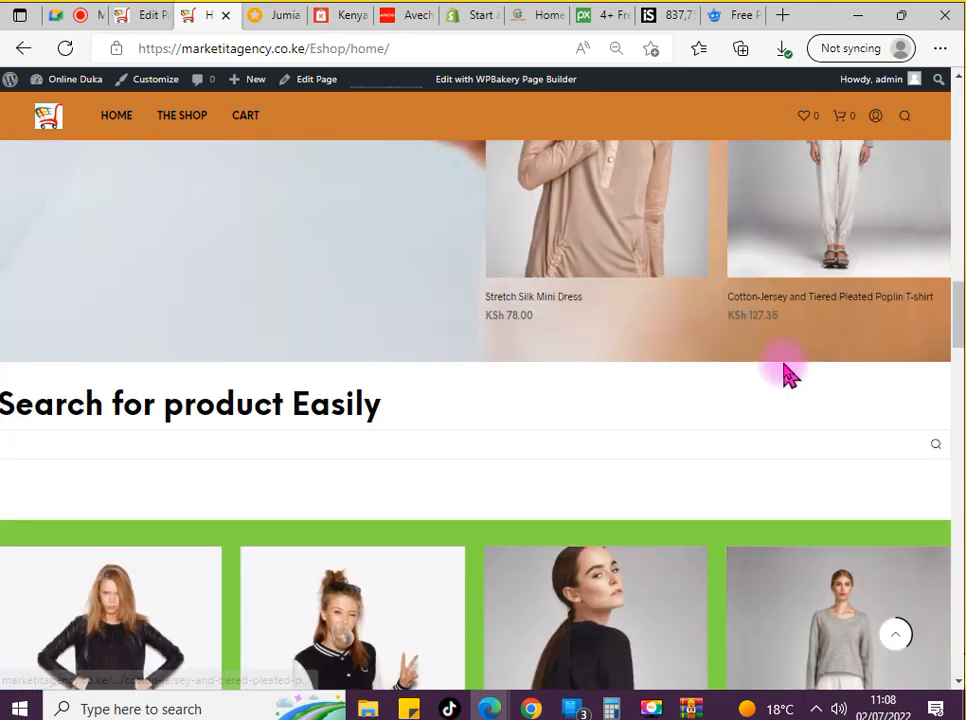
pyautogui.scroll(15, 790, 375)
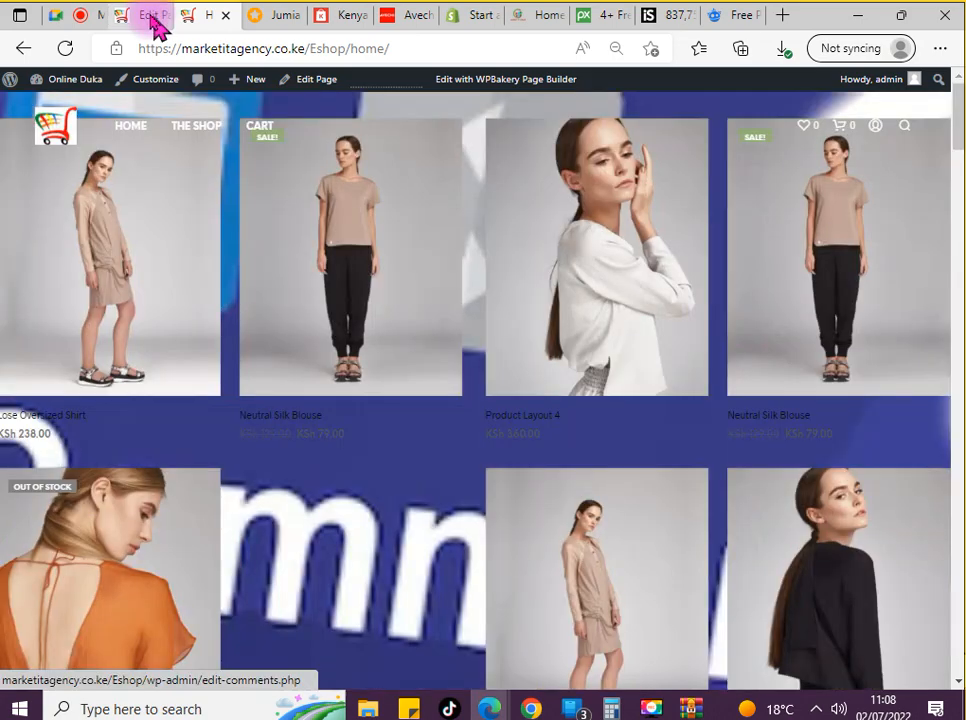
# Step: Back in the Home page editor, reposition the Featured products element
pyautogui.click(152, 17)
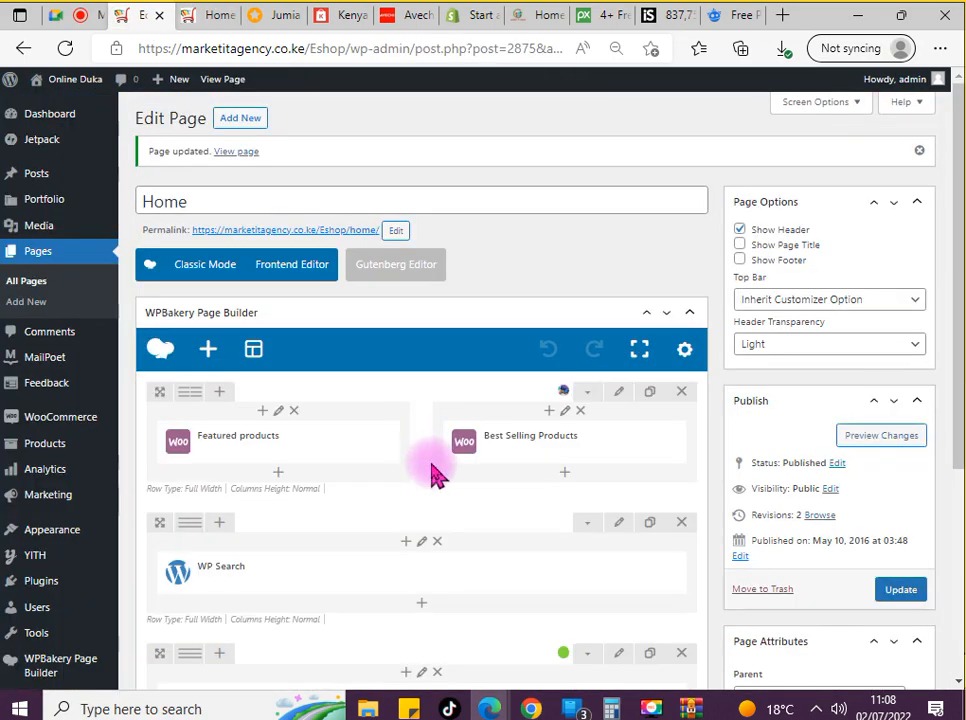
pyautogui.scroll(-2, 395, 463)
pyautogui.scroll(-1, 313, 313)
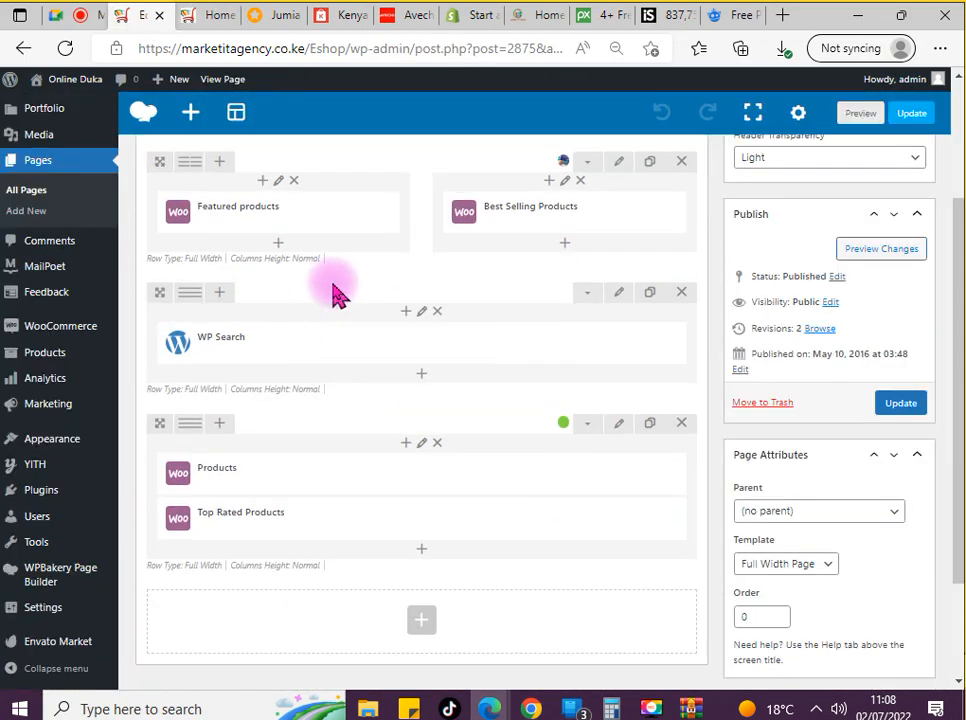
pyautogui.scroll(2, 382, 302)
pyautogui.moveTo(190, 300)
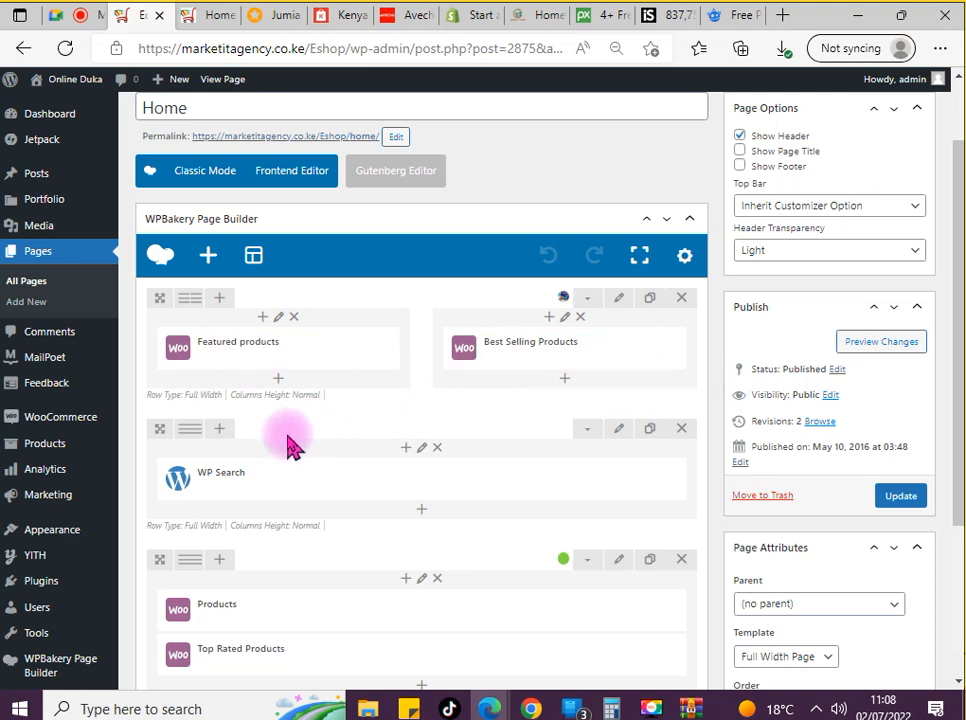
pyautogui.moveTo(224, 343); pyautogui.dragTo(193, 355)
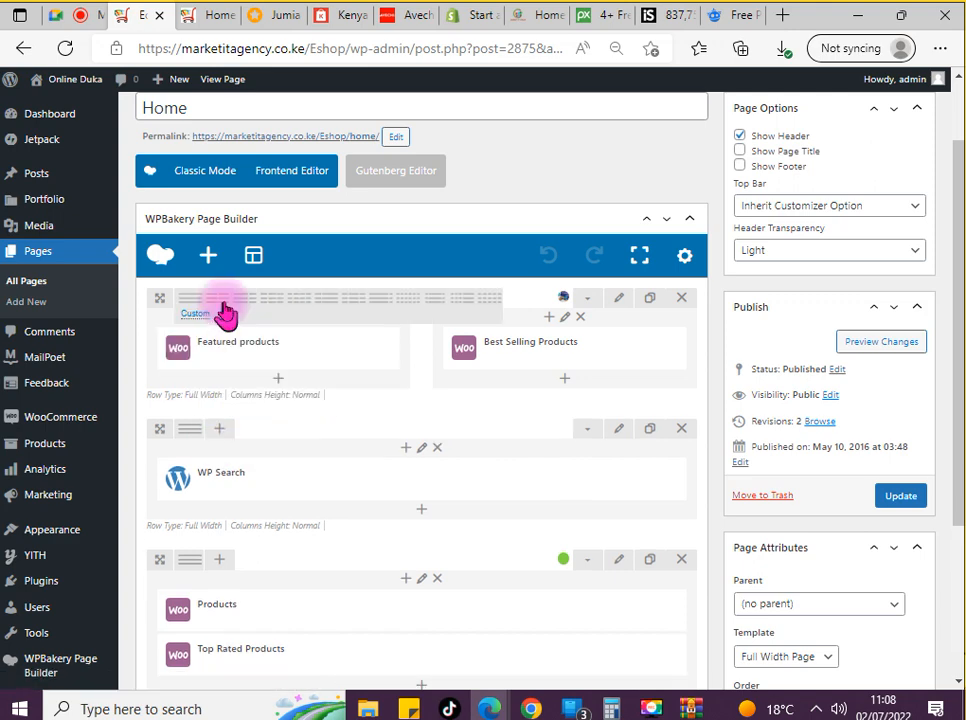
pyautogui.scroll(-3, 423, 538)
# Step: Browse the Add Element list and pick the Product page element
pyautogui.click(423, 538)
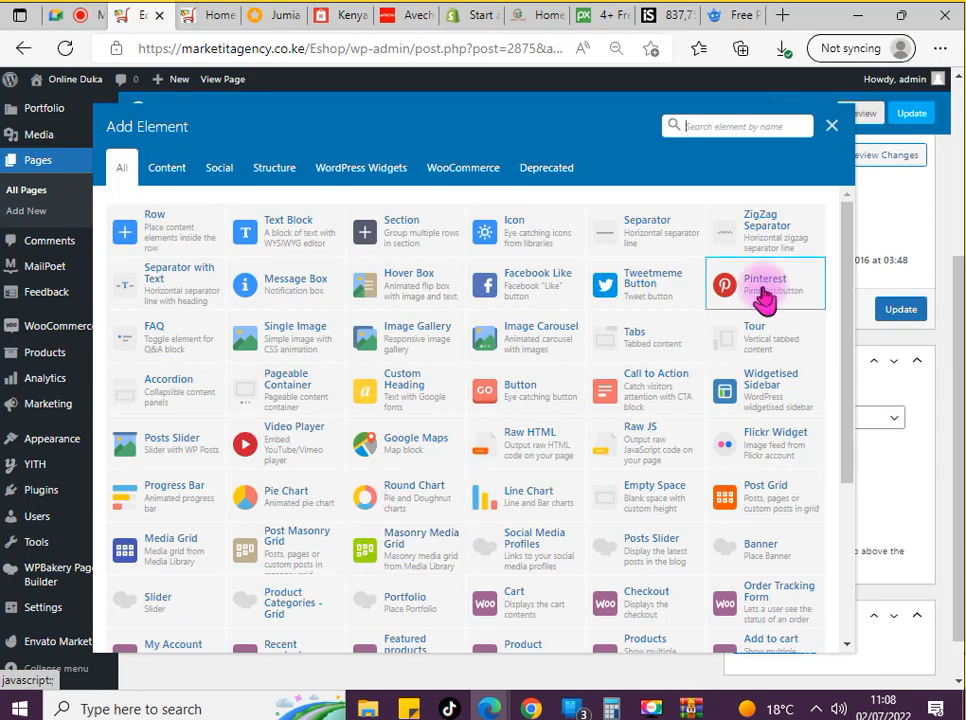
pyautogui.scroll(-3, 502, 457)
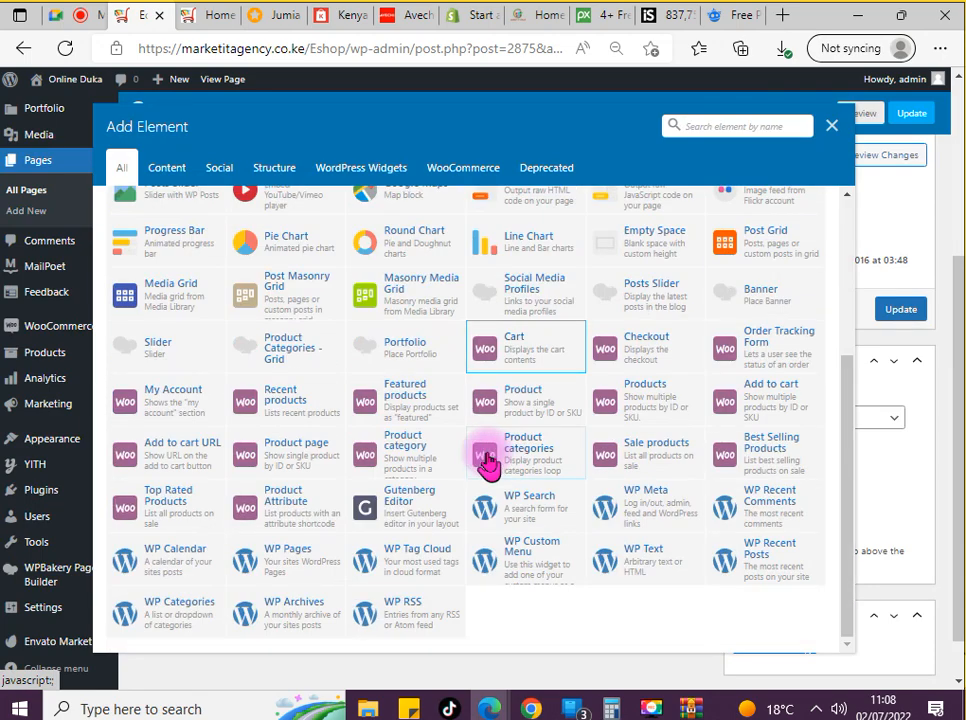
pyautogui.scroll(2, 420, 445)
pyautogui.scroll(1, 345, 425)
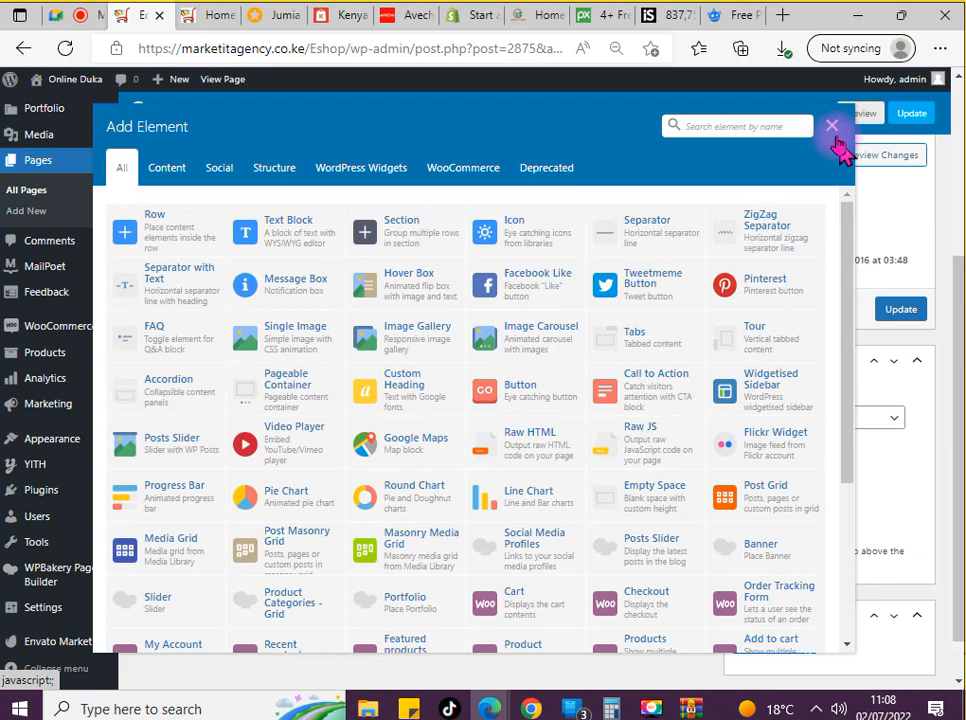
pyautogui.click(832, 127)
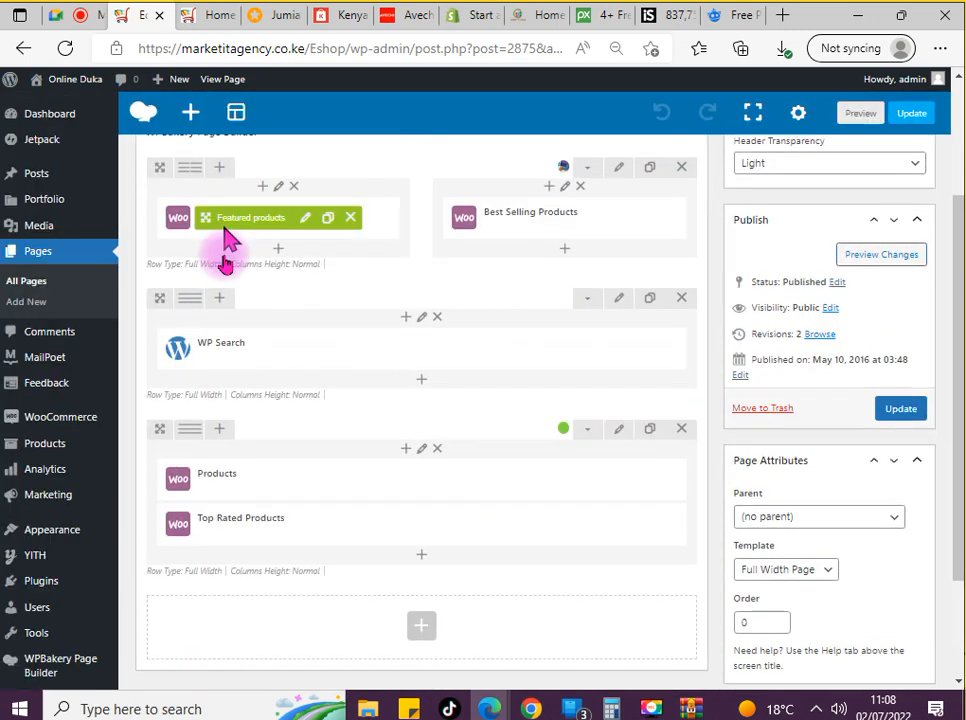
pyautogui.scroll(3, 225, 240)
pyautogui.click(208, 360)
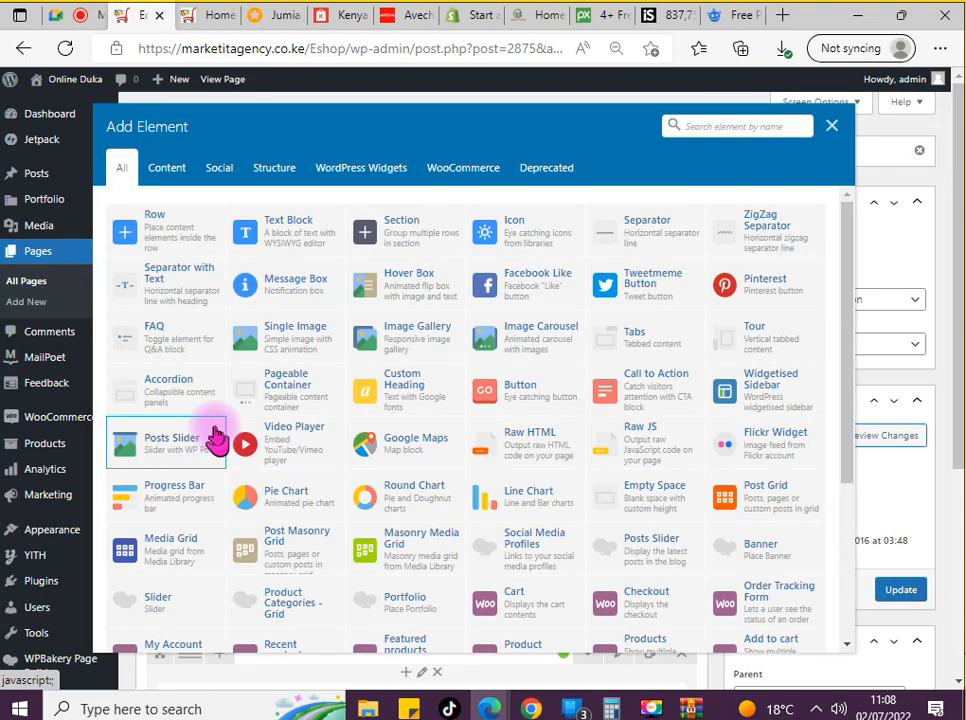
pyautogui.scroll(-2, 215, 435)
pyautogui.scroll(-1, 215, 437)
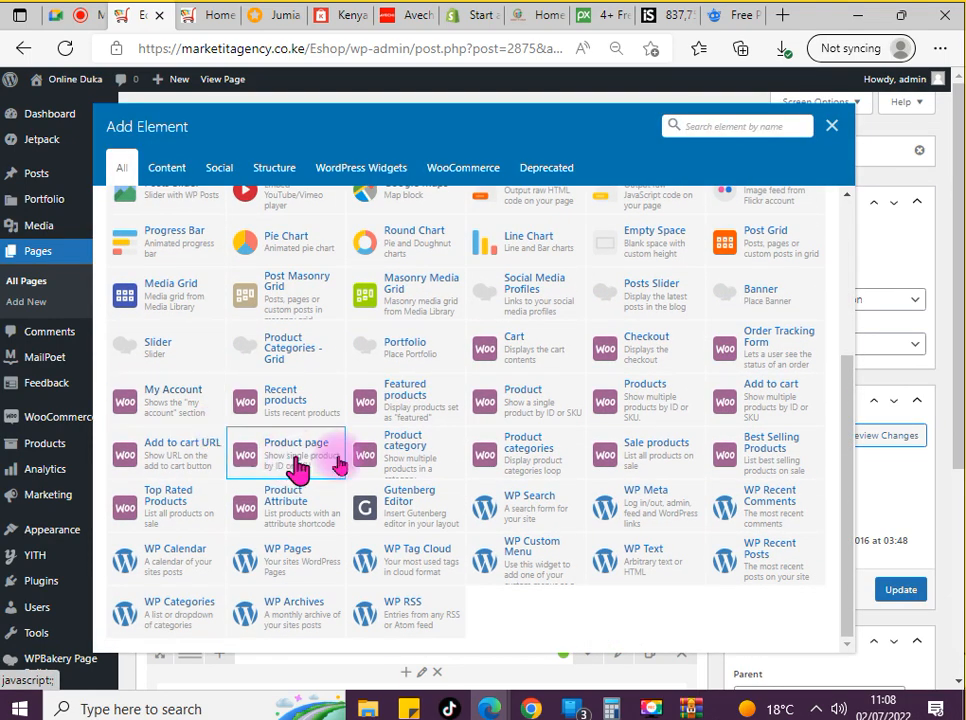
pyautogui.click(338, 462)
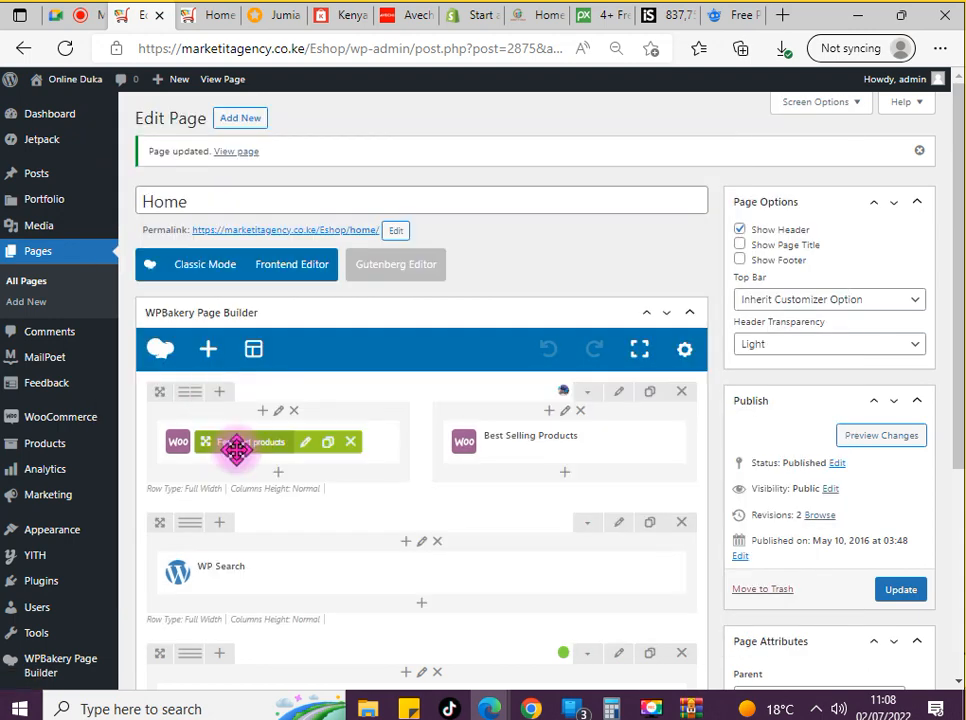
pyautogui.scroll(-3, 317, 453)
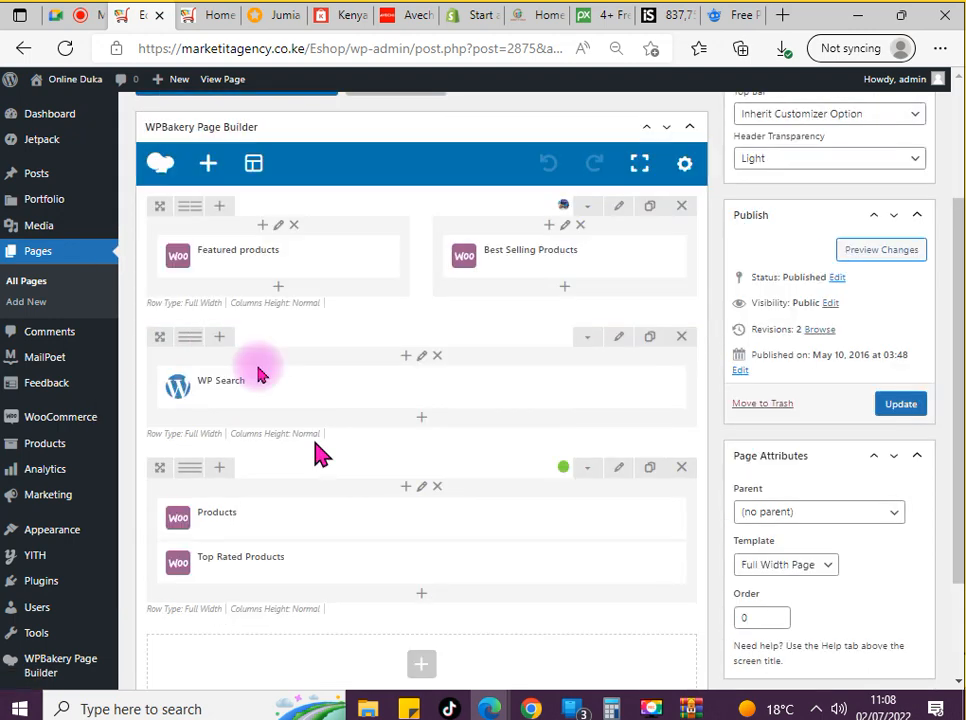
pyautogui.scroll(1, 240, 322)
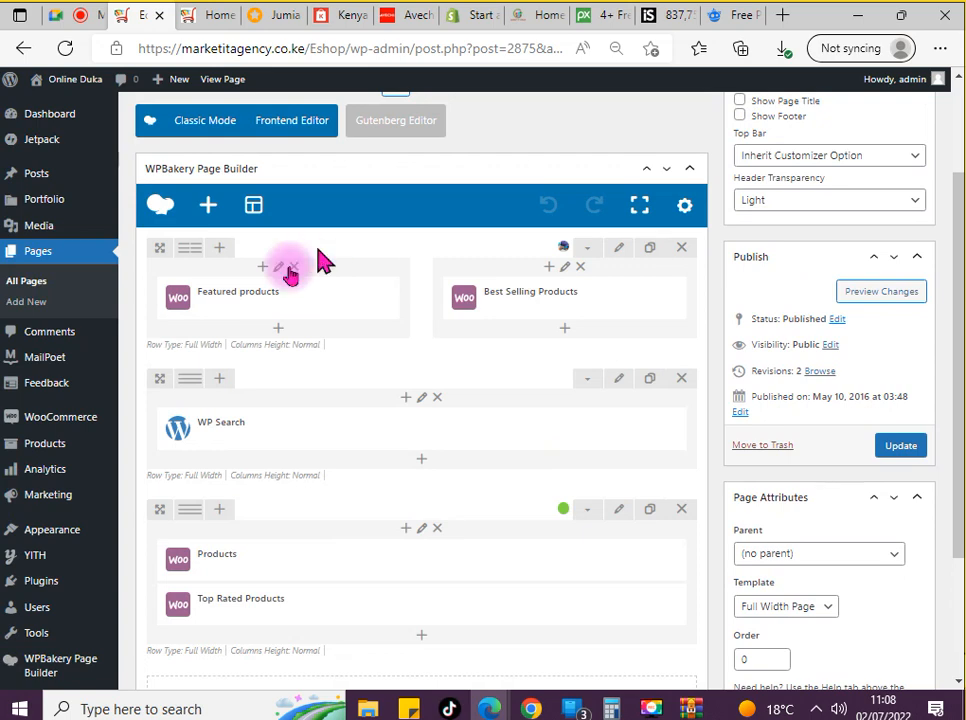
# Step: Delete Featured products and Best Selling Products, confirming each deletion
pyautogui.click(294, 267)
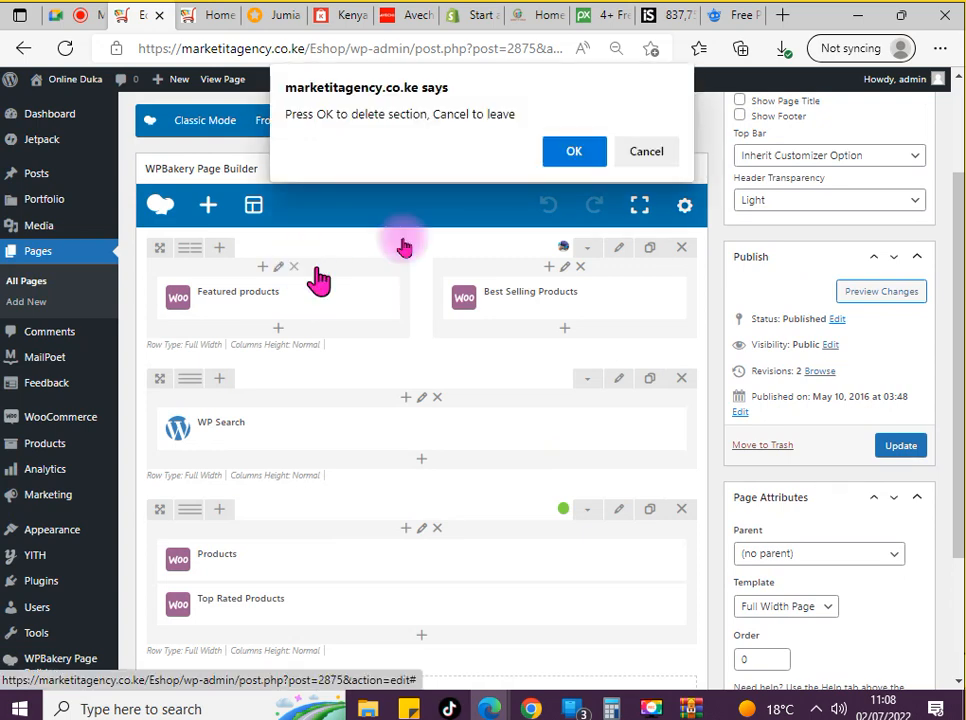
pyautogui.press('Return')
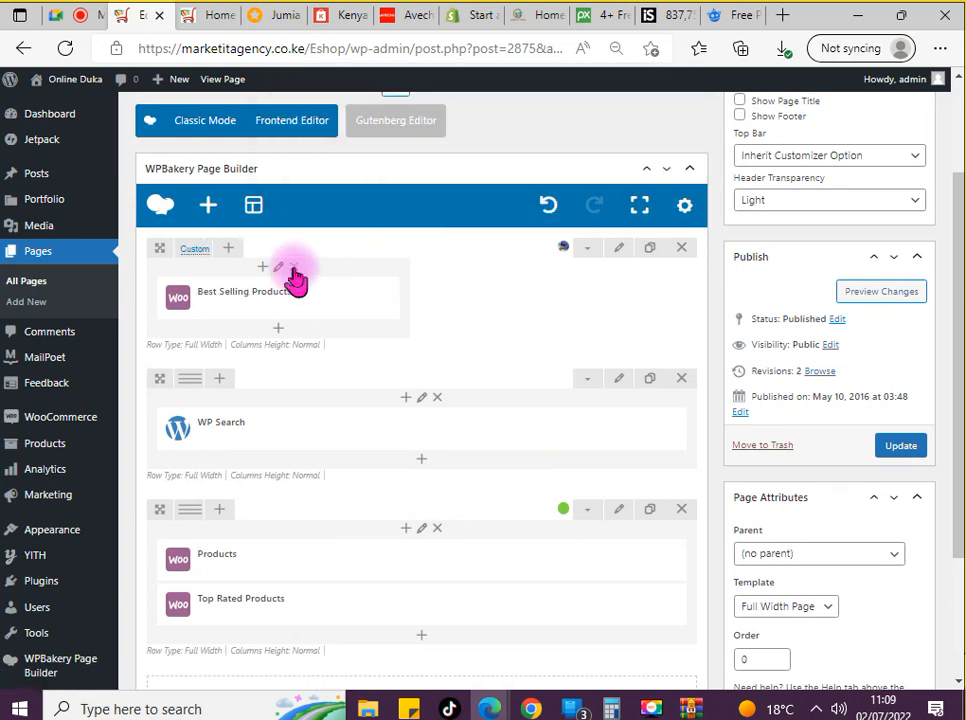
pyautogui.click(293, 267)
pyautogui.click(574, 151)
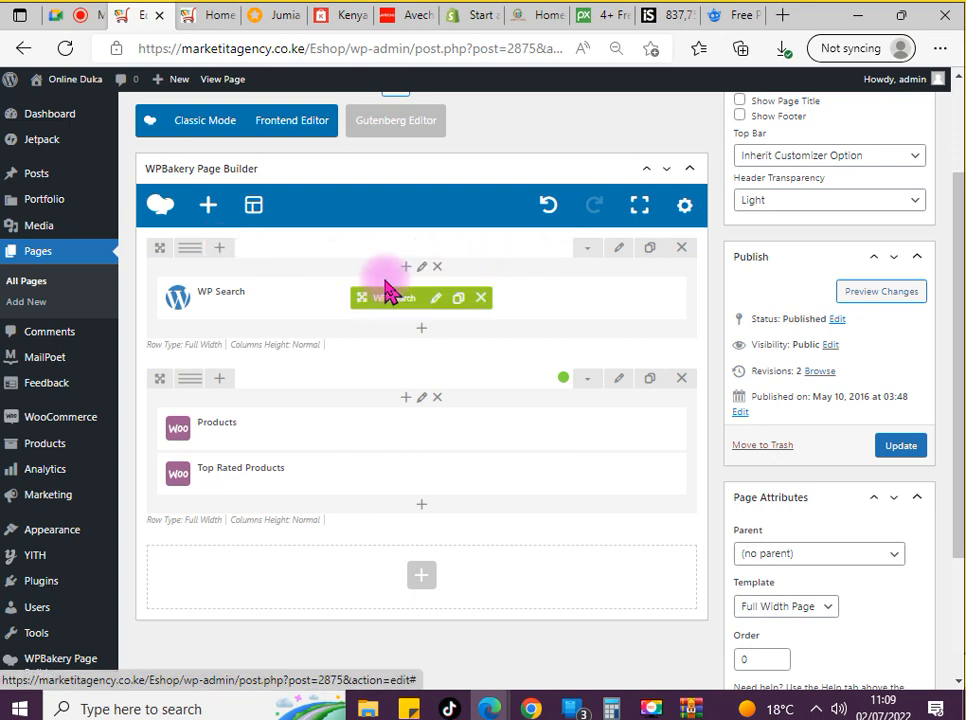
# Step: Set the WP Search row's background colour to magenta #c14ad3 and save the row
pyautogui.click(585, 251)
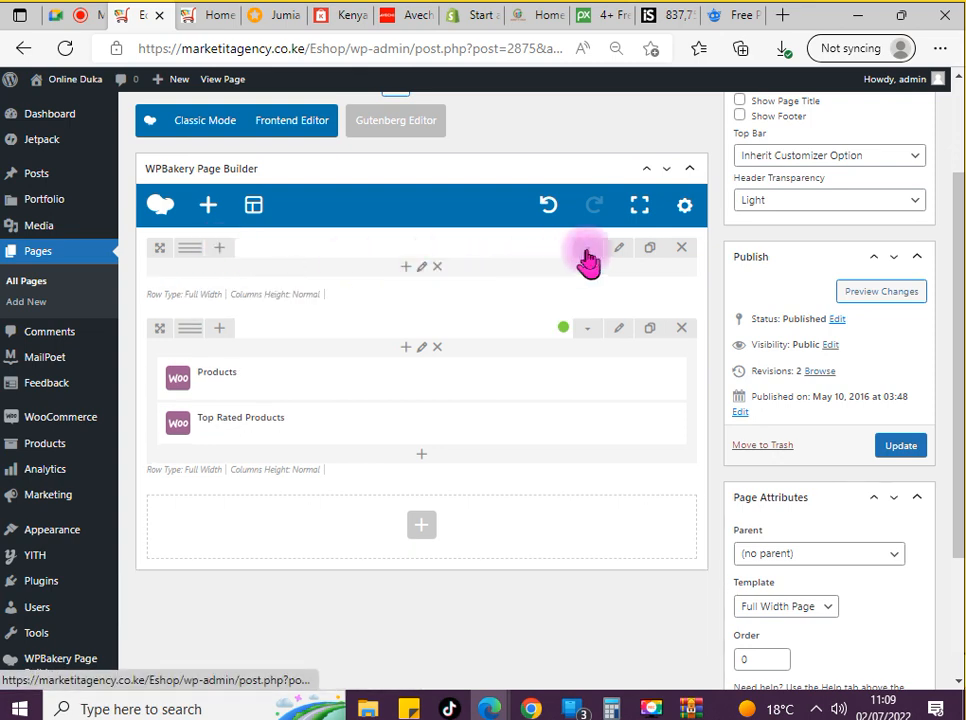
pyautogui.click(586, 254)
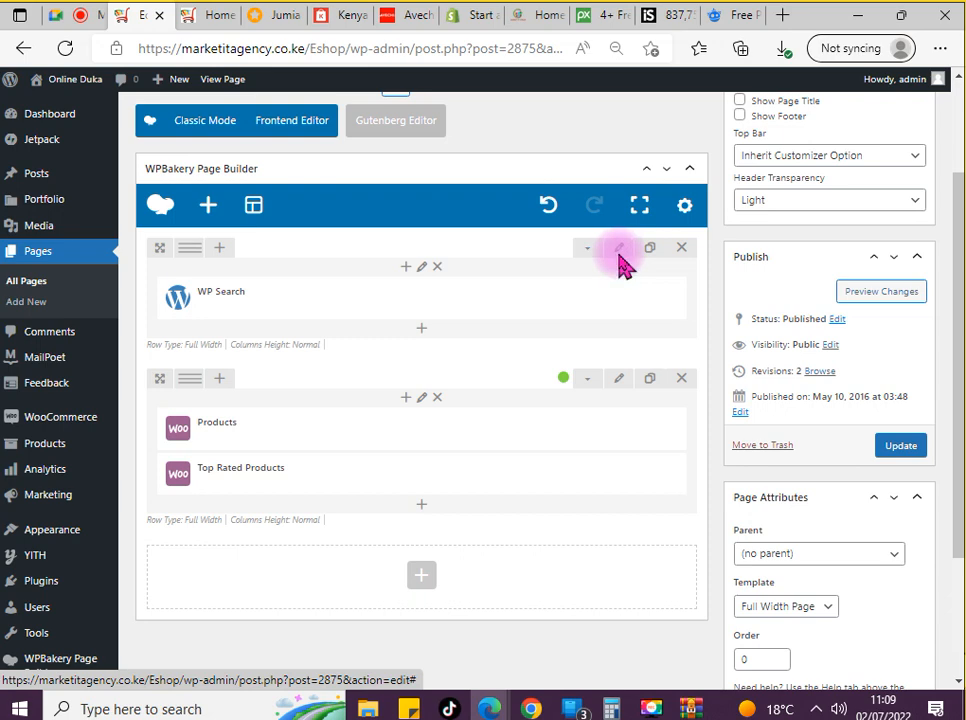
pyautogui.click(619, 250)
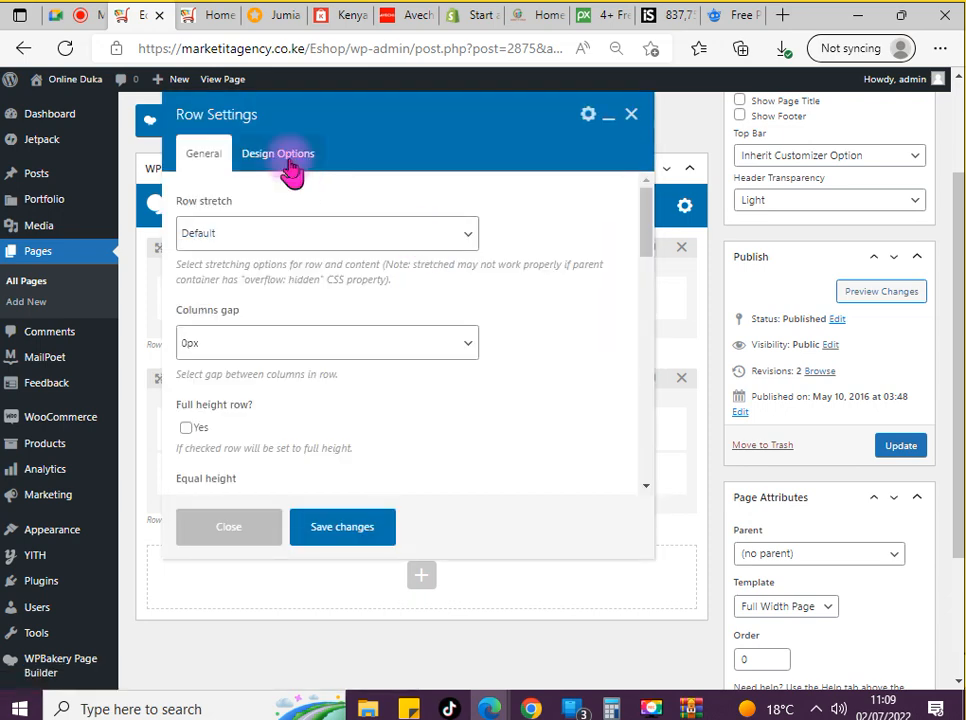
pyautogui.click(283, 160)
pyautogui.scroll(-1, 490, 405)
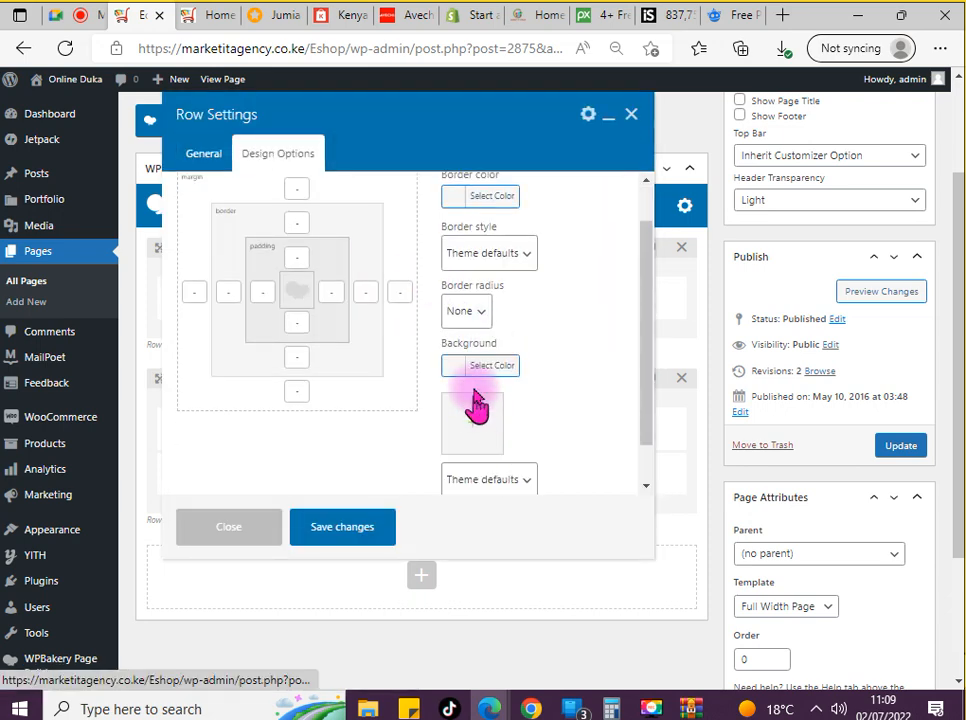
pyautogui.click(460, 369)
pyautogui.scroll(-3, 539, 414)
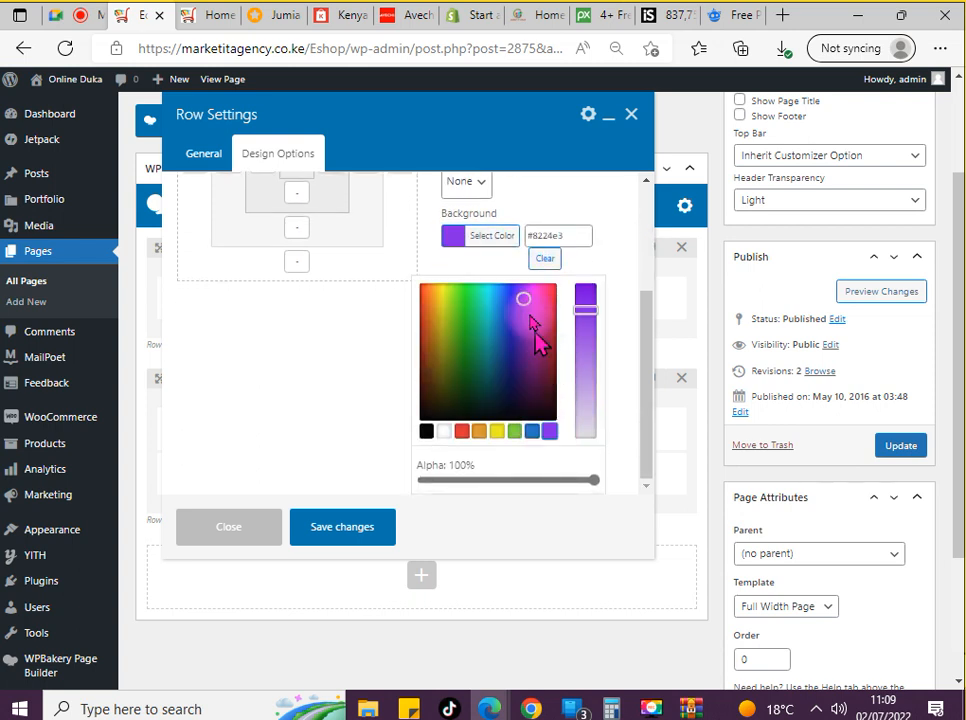
pyautogui.moveTo(542, 298)
pyautogui.mouseDown()
pyautogui.moveTo(545, 285)
pyautogui.moveTo(552, 308)
pyautogui.moveTo(532, 306)
pyautogui.moveTo(587, 341)
pyautogui.mouseUp()
pyautogui.click(585, 316)
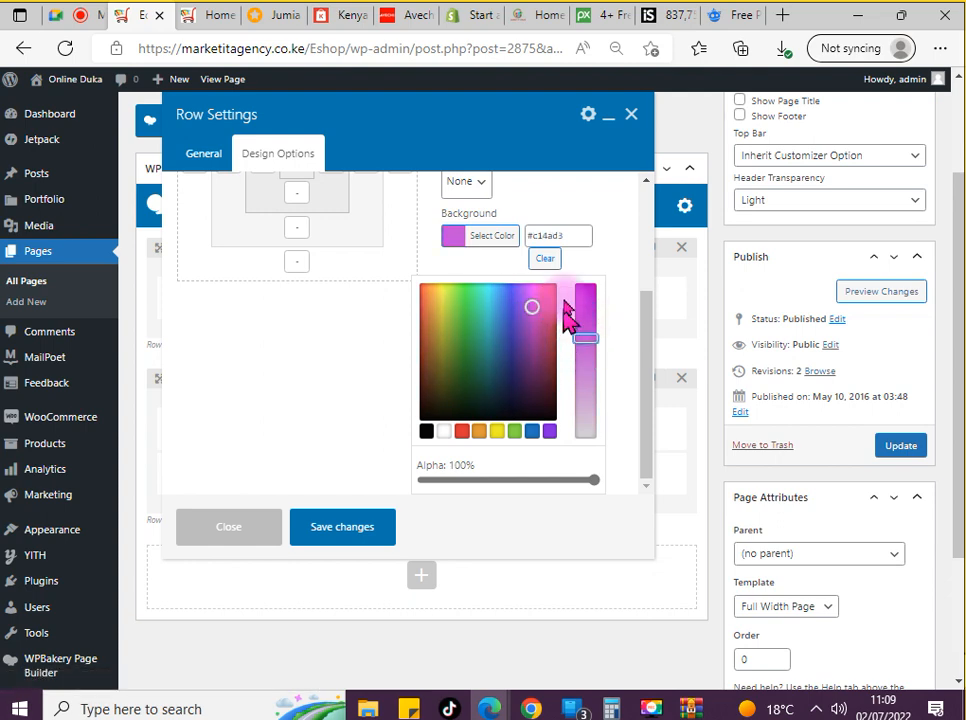
pyautogui.click(345, 527)
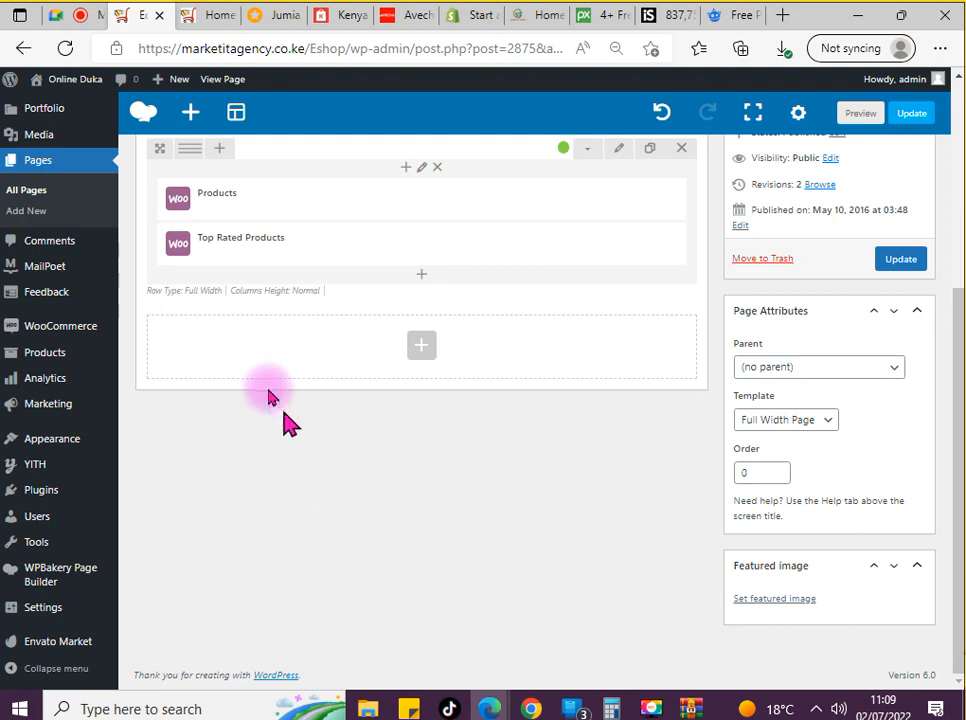
# Step: Update the Home page
pyautogui.scroll(1, 272, 398)
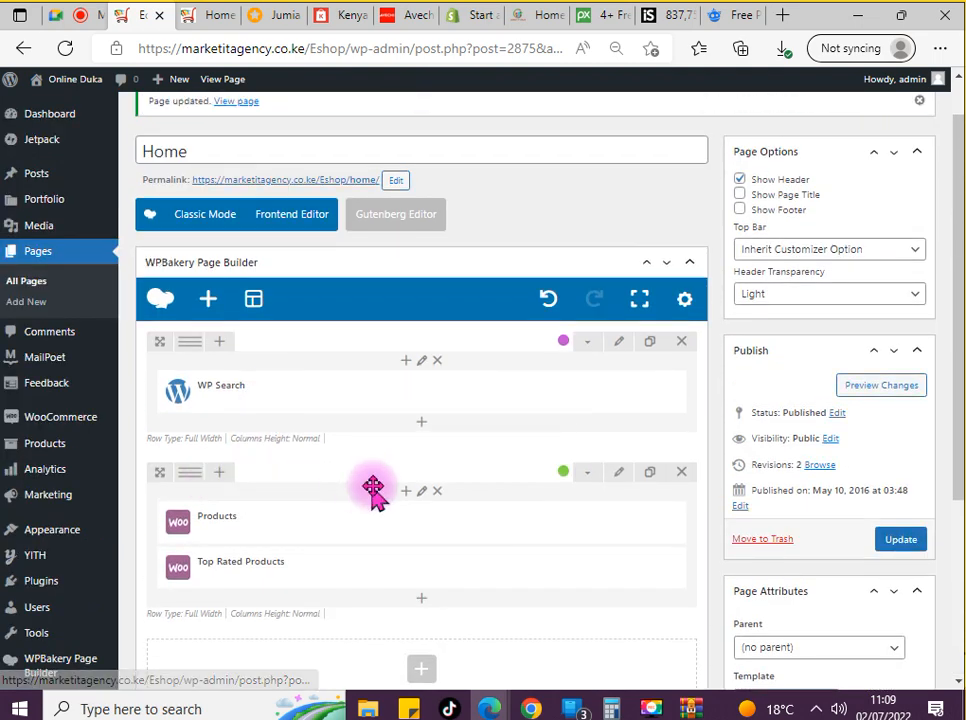
pyautogui.scroll(-2, 380, 494)
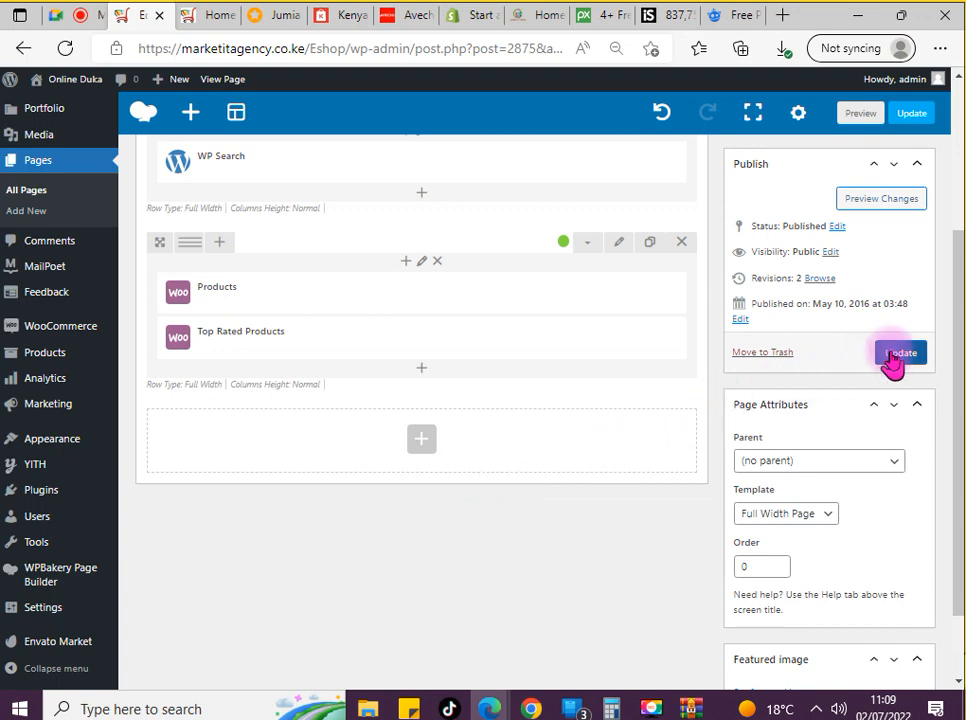
pyautogui.click(899, 355)
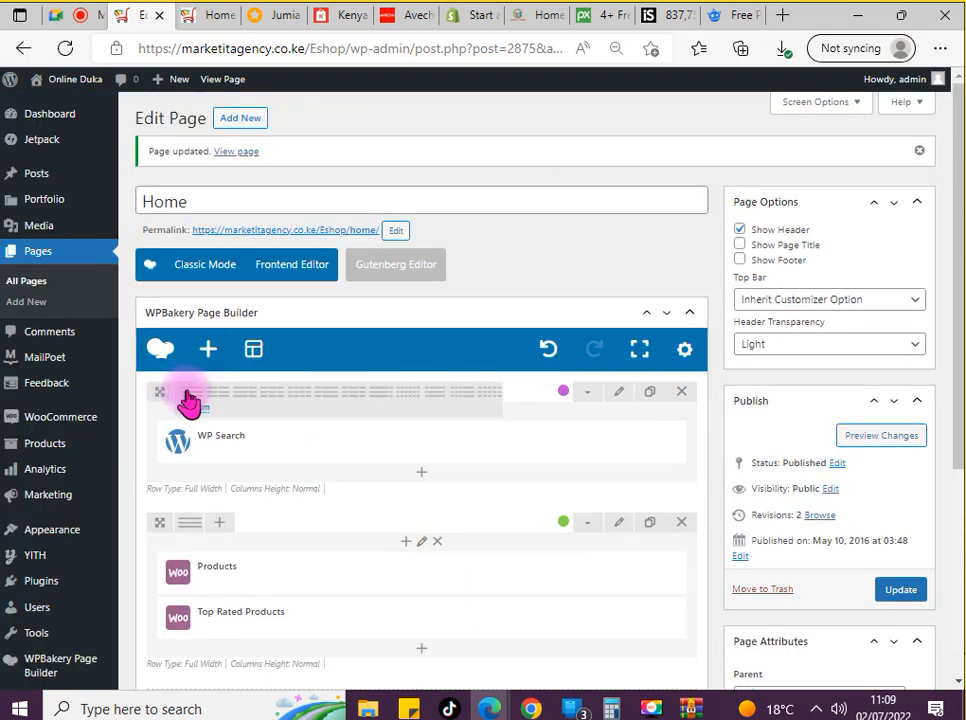
# Step: Add a Product categories element to the empty row below Products and Top Rated Products
pyautogui.scroll(-2, 411, 500)
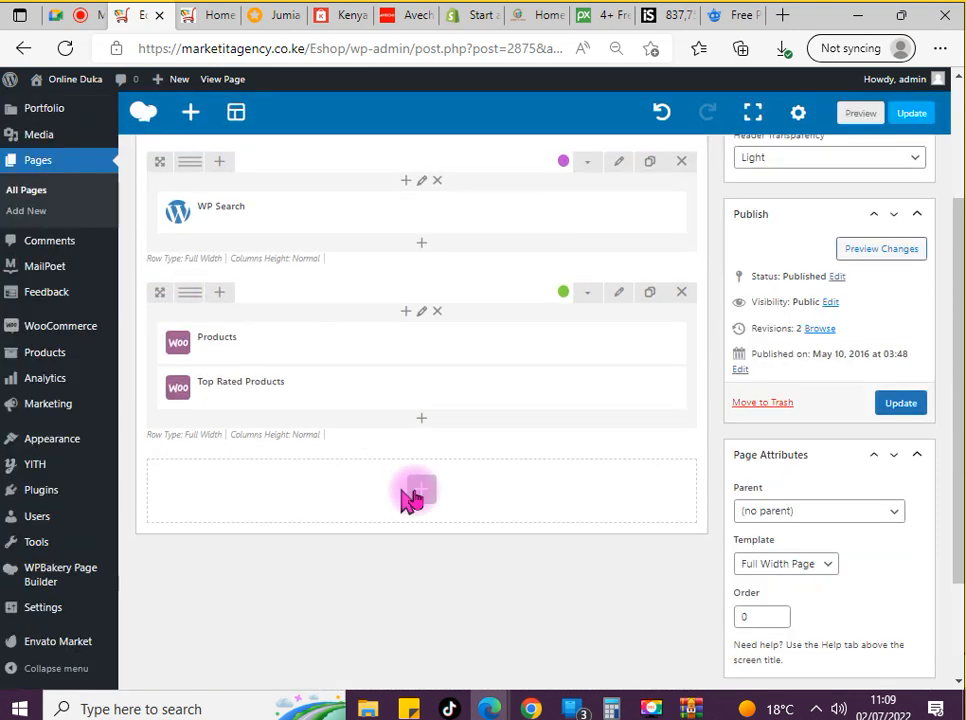
pyautogui.click(420, 496)
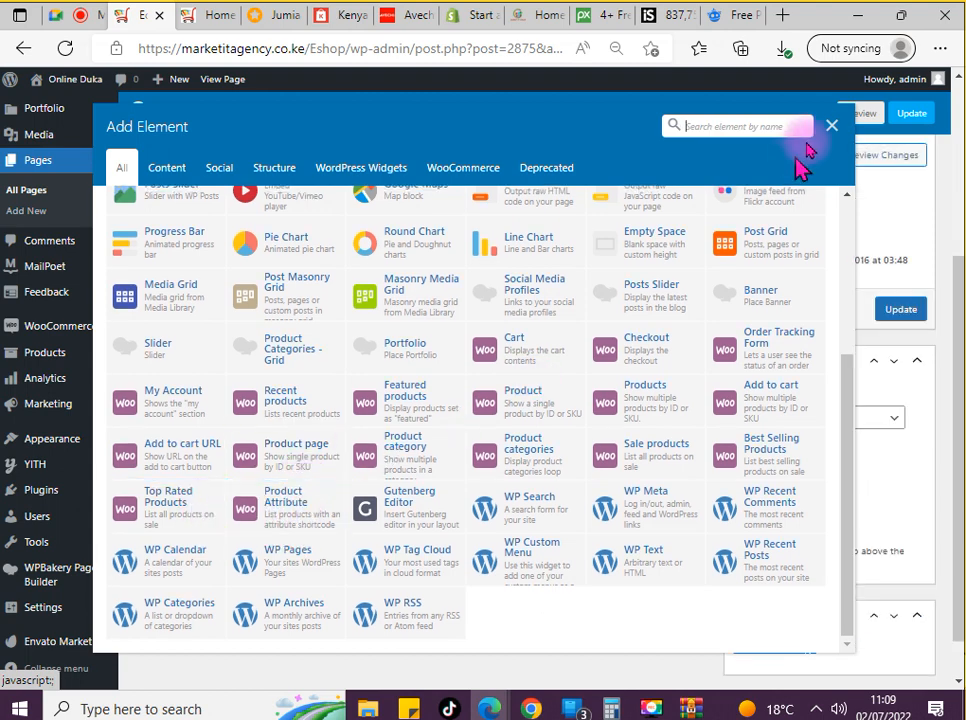
pyautogui.click(831, 125)
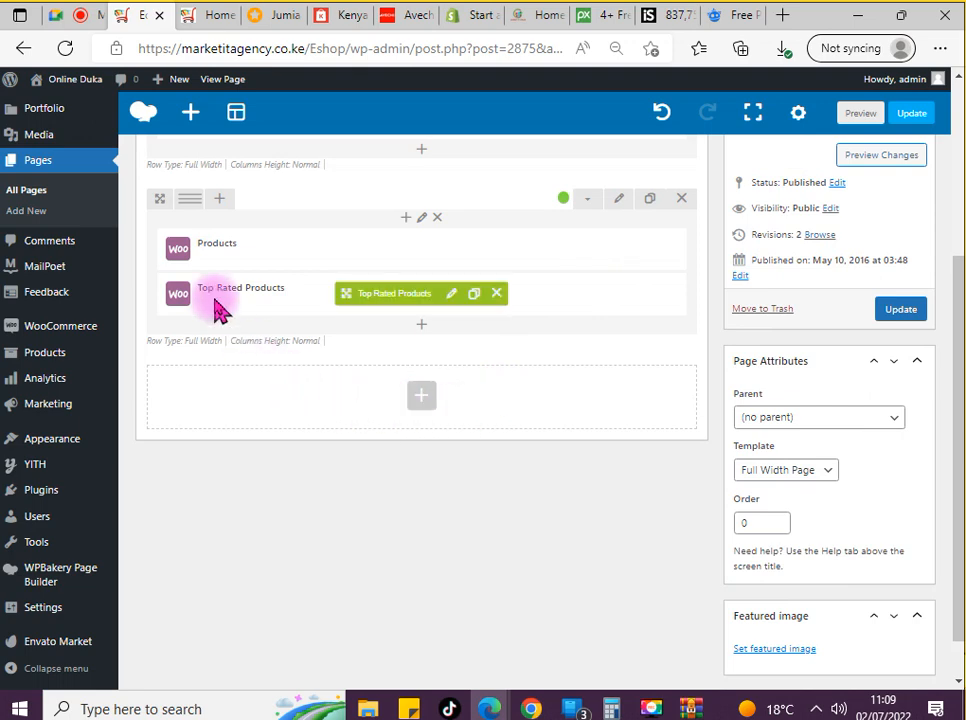
pyautogui.scroll(1, 210, 330)
pyautogui.scroll(1, 209, 337)
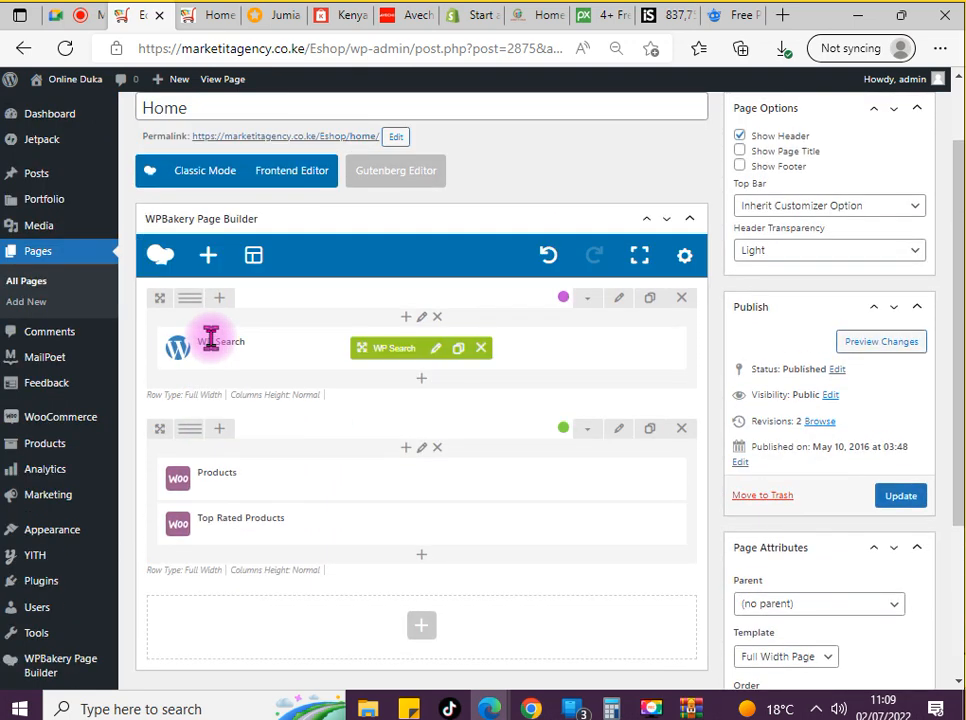
pyautogui.scroll(-2, 416, 425)
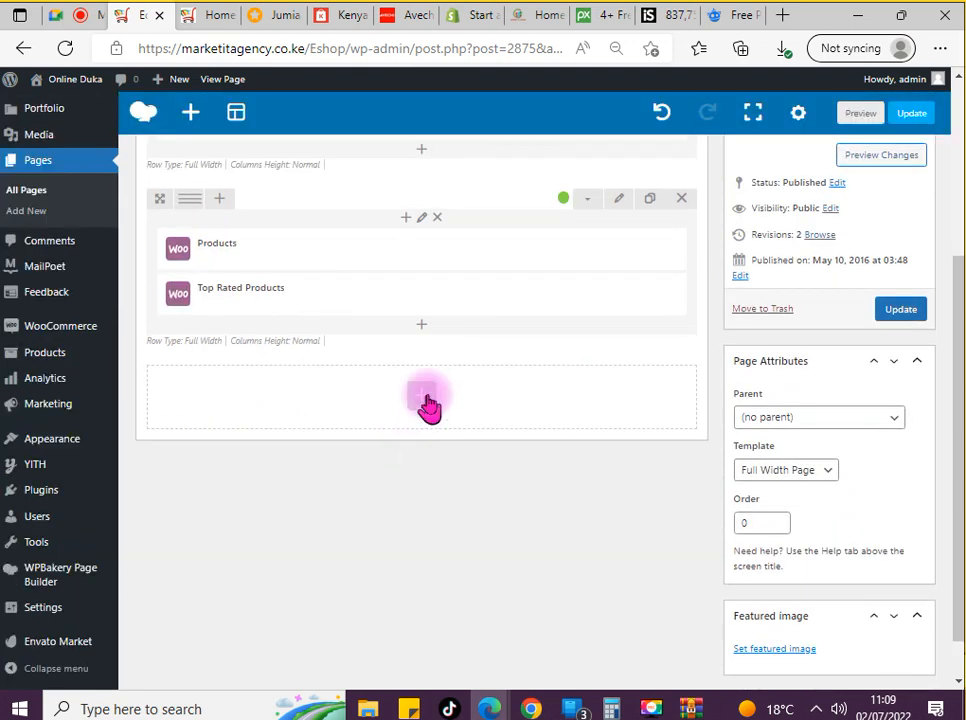
pyautogui.click(424, 398)
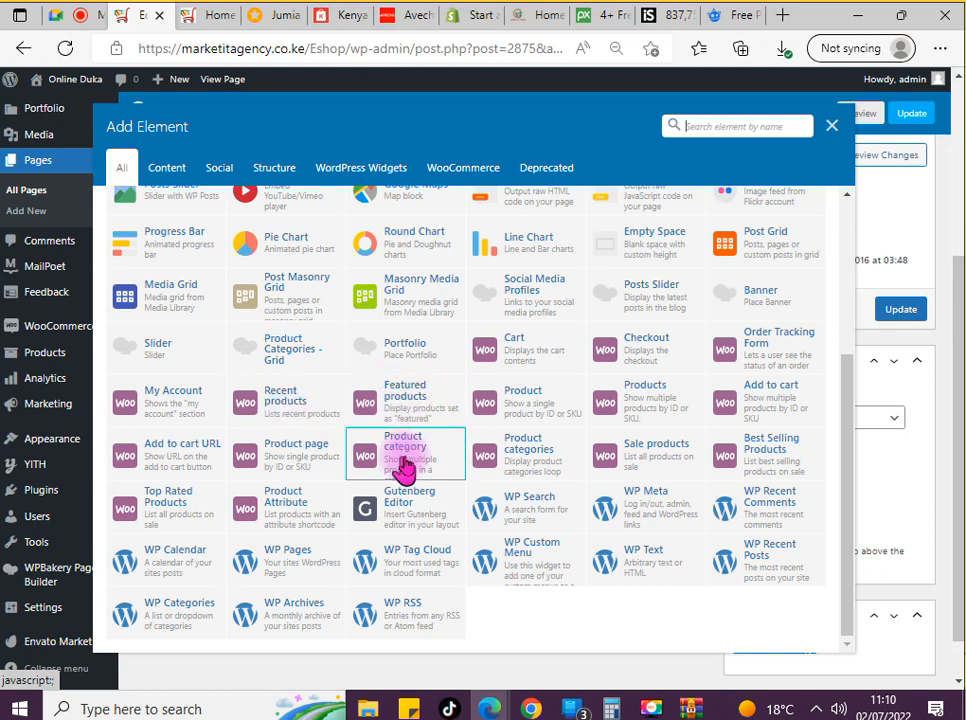
pyautogui.click(513, 457)
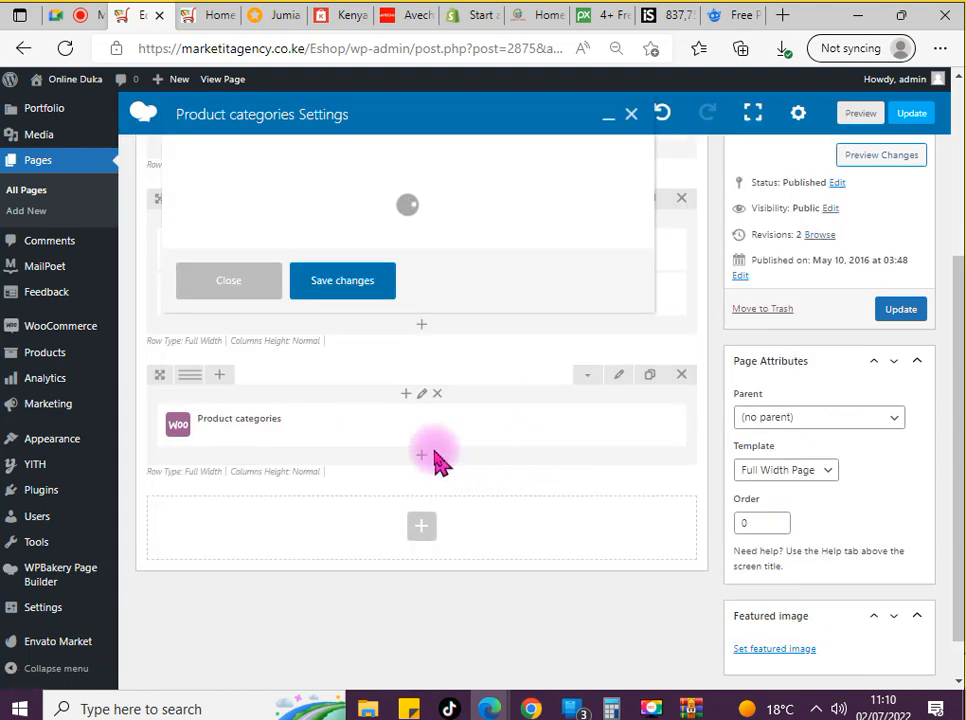
# Step: Change the Product categories columns from 4 to 2 and save
pyautogui.moveTo(433, 429)
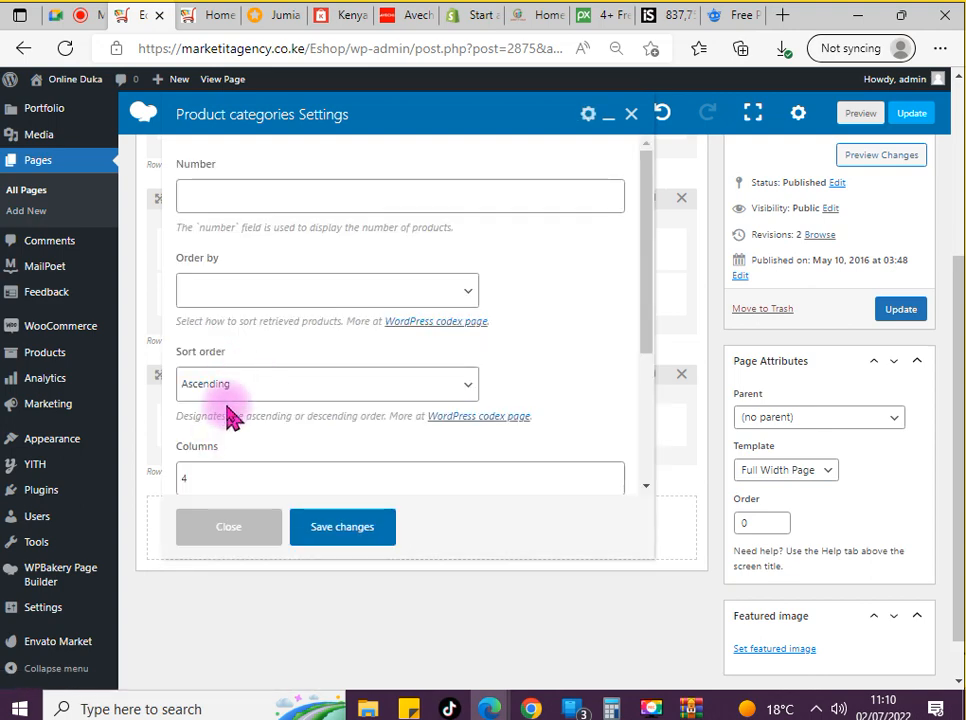
pyautogui.scroll(5, 226, 412)
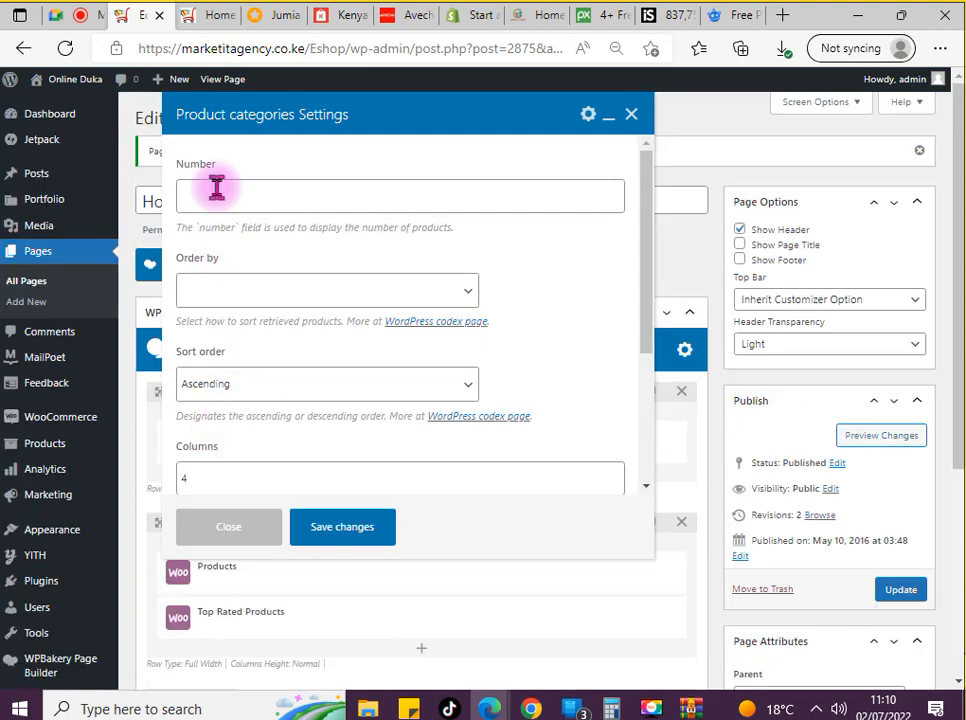
pyautogui.scroll(-5, 226, 323)
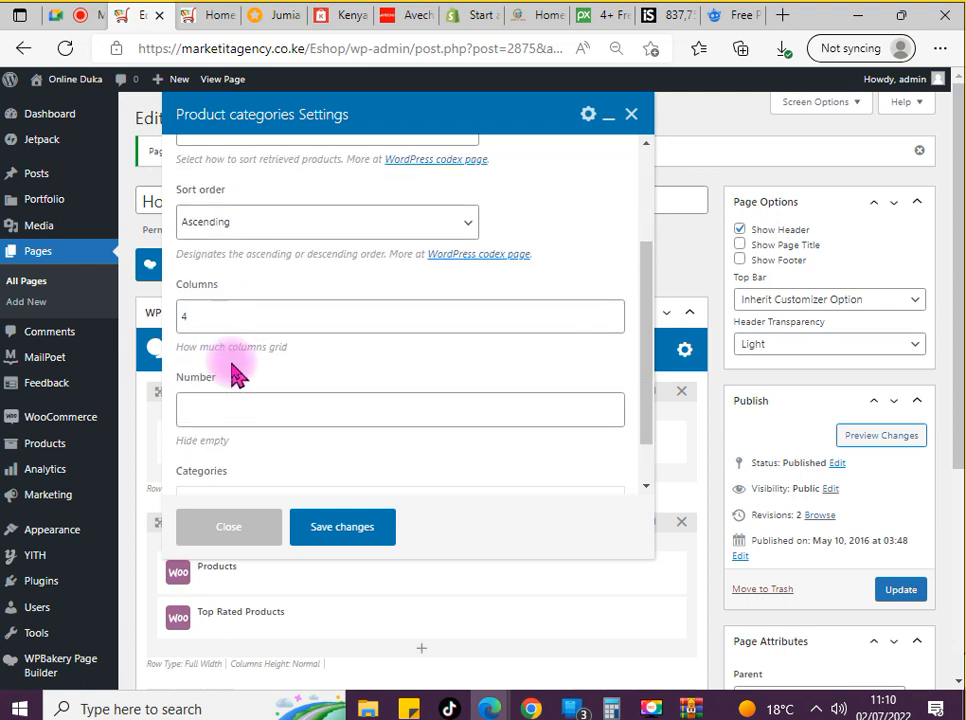
pyautogui.doubleClick(198, 256)
pyautogui.moveTo(107, 232)
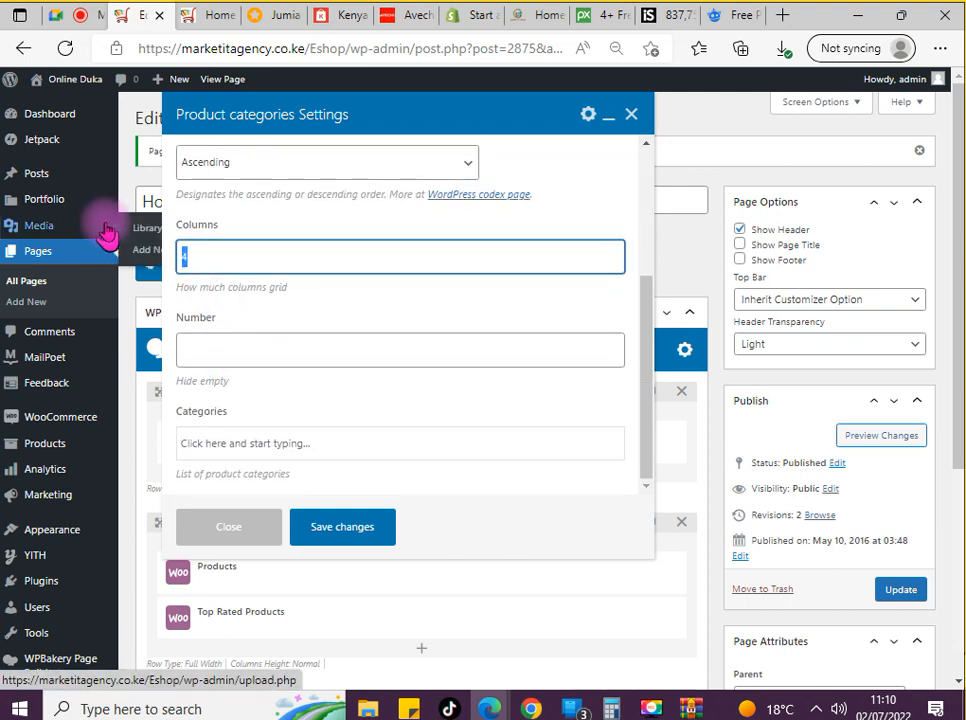
pyautogui.write('2')
pyautogui.click(355, 526)
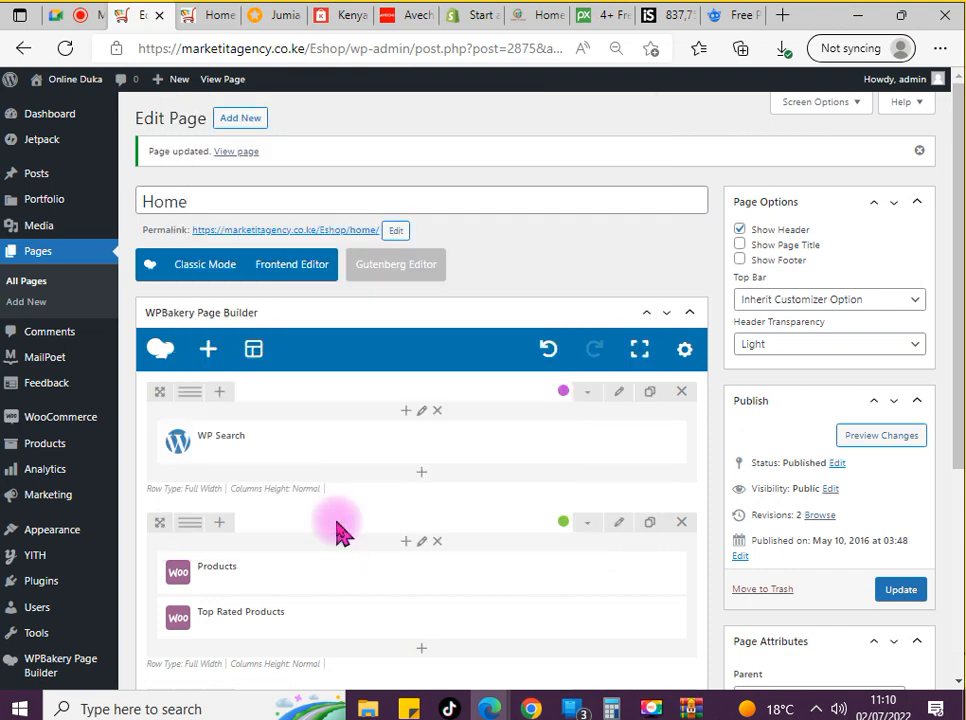
pyautogui.scroll(-2, 320, 528)
pyautogui.scroll(-4, 318, 530)
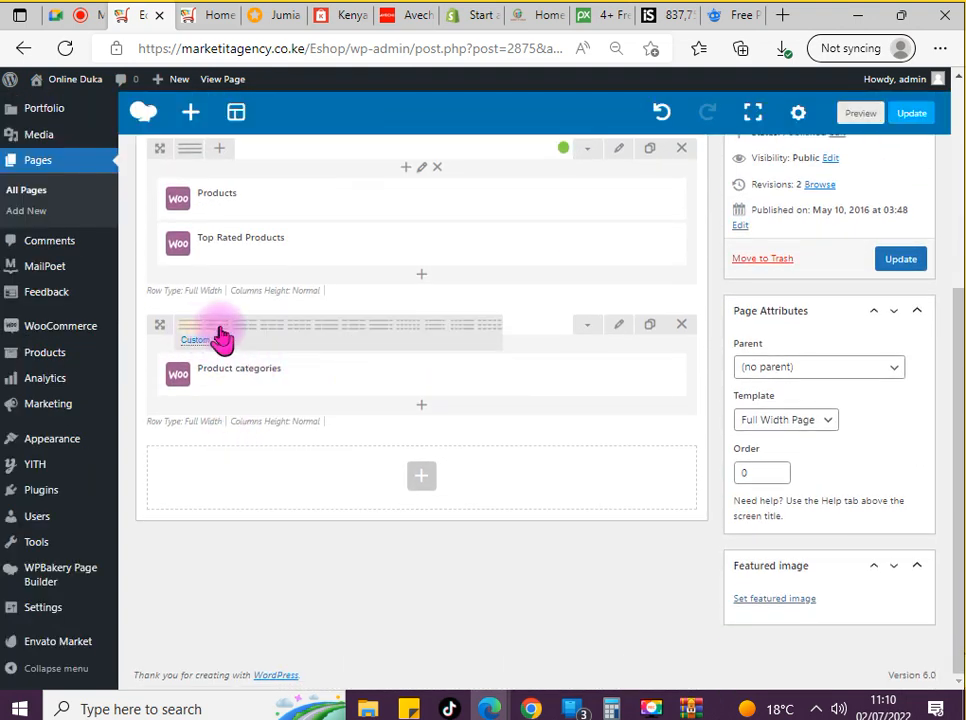
# Step: Split the Product categories row 1/2 + 1/2 and add Best Selling Products on the right
pyautogui.click(219, 330)
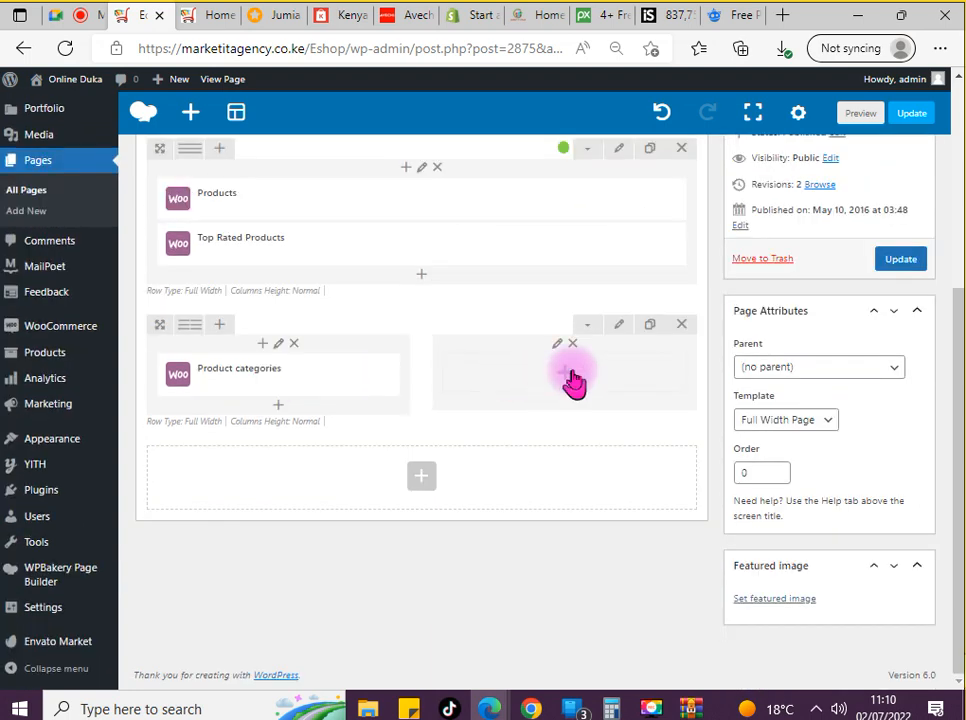
pyautogui.click(567, 376)
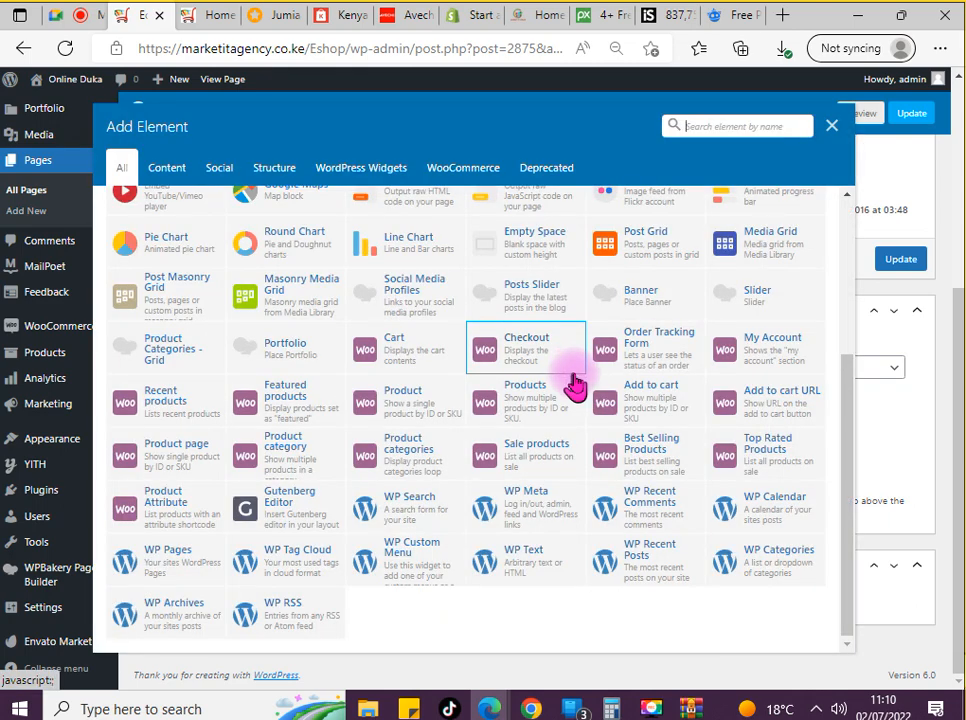
pyautogui.click(660, 455)
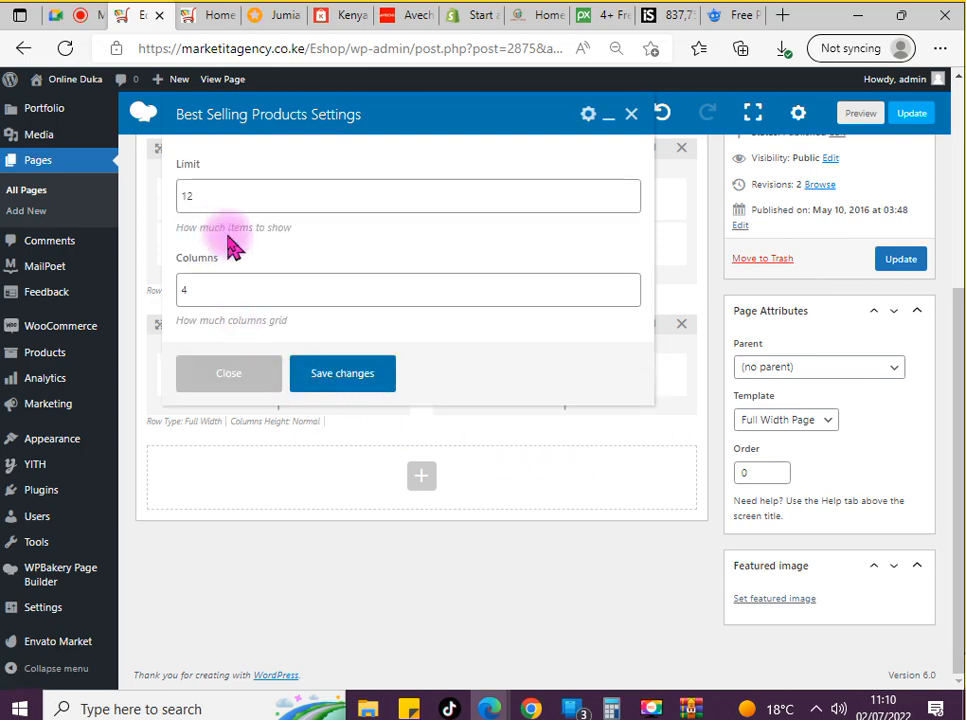
# Step: Set Best Selling Products to limit 4 and 2 columns, then save
pyautogui.click(214, 196)
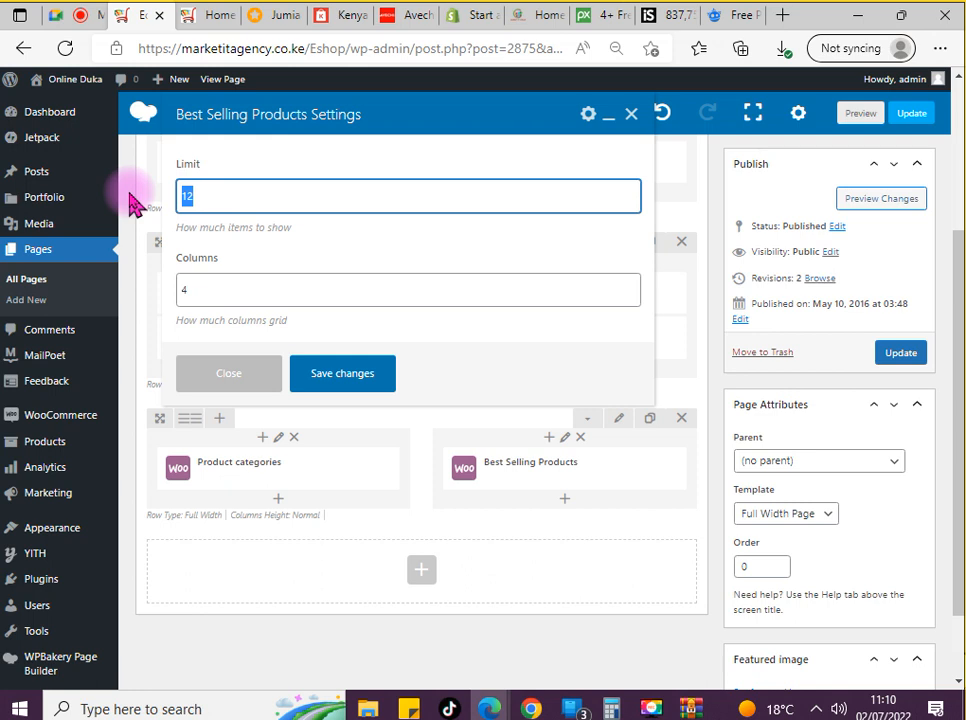
pyautogui.write('4')
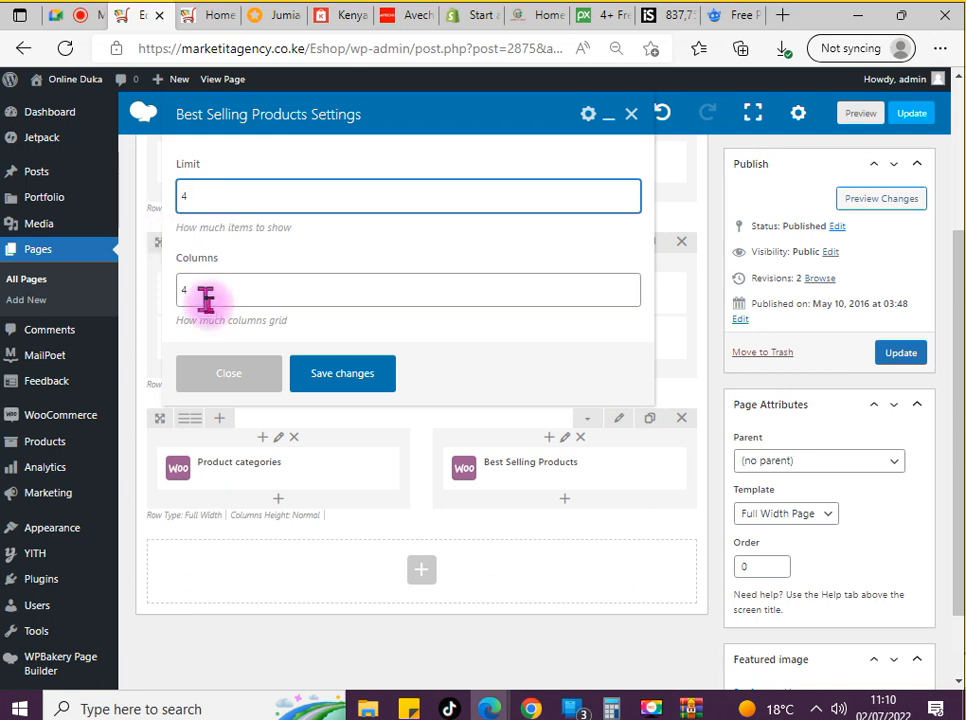
pyautogui.press('Tab')
pyautogui.write('2')
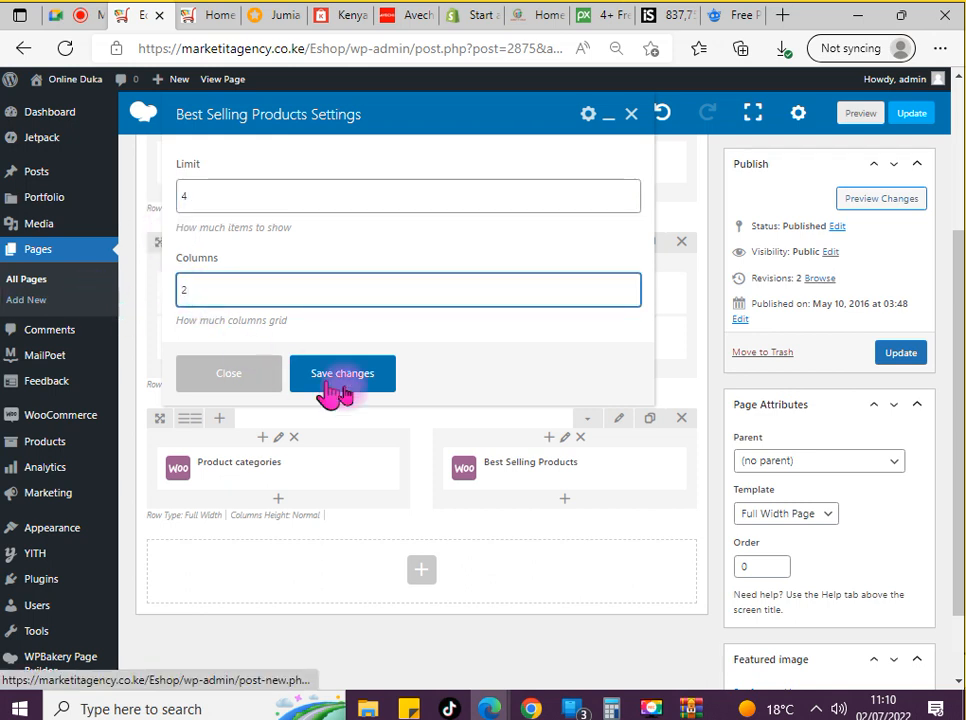
pyautogui.click(358, 381)
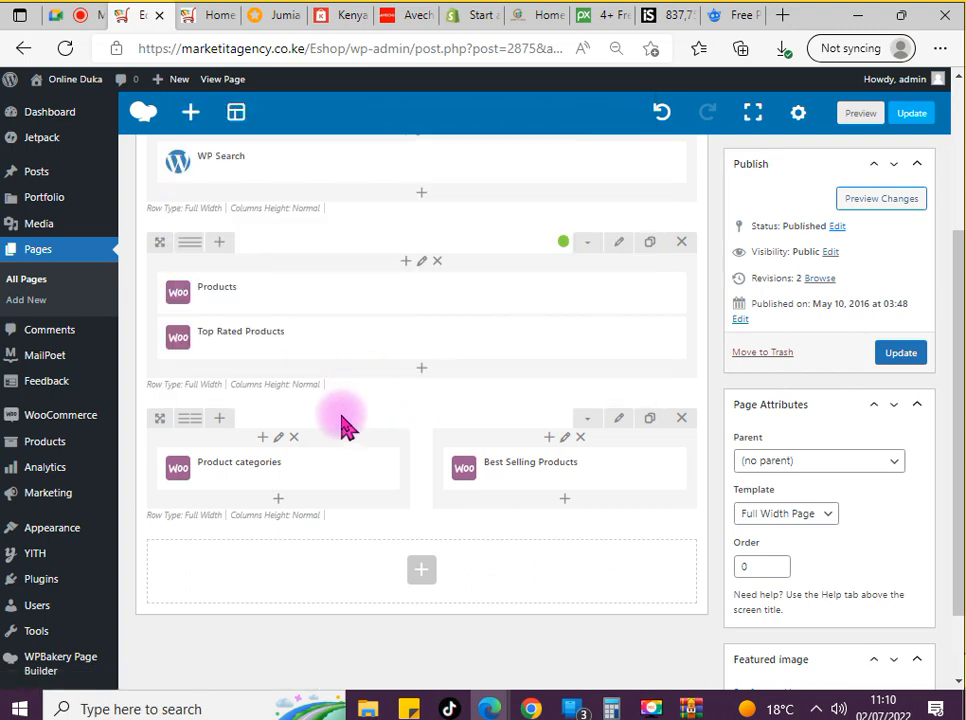
# Step: Drag the two-column Product categories / Best Selling Products row above the WP Search row
pyautogui.moveTo(160, 425)
pyautogui.mouseDown()
pyautogui.moveTo(168, 259)
pyautogui.moveTo(147, 112)
pyautogui.moveTo(153, 425)
pyautogui.moveTo(157, 410)
pyautogui.mouseUp()
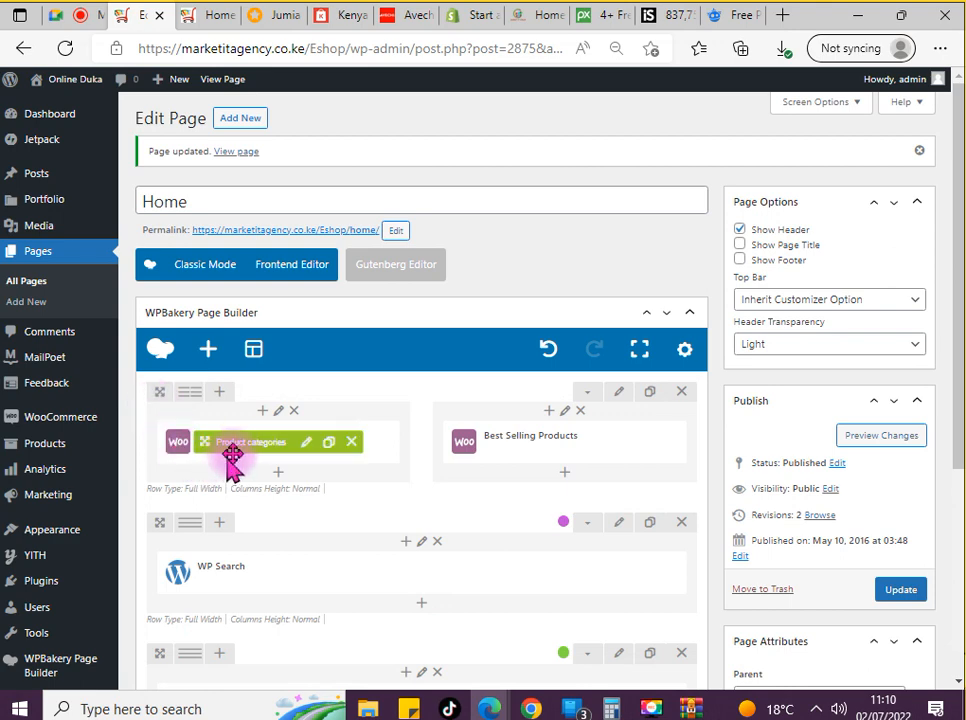
pyautogui.scroll(-3, 298, 468)
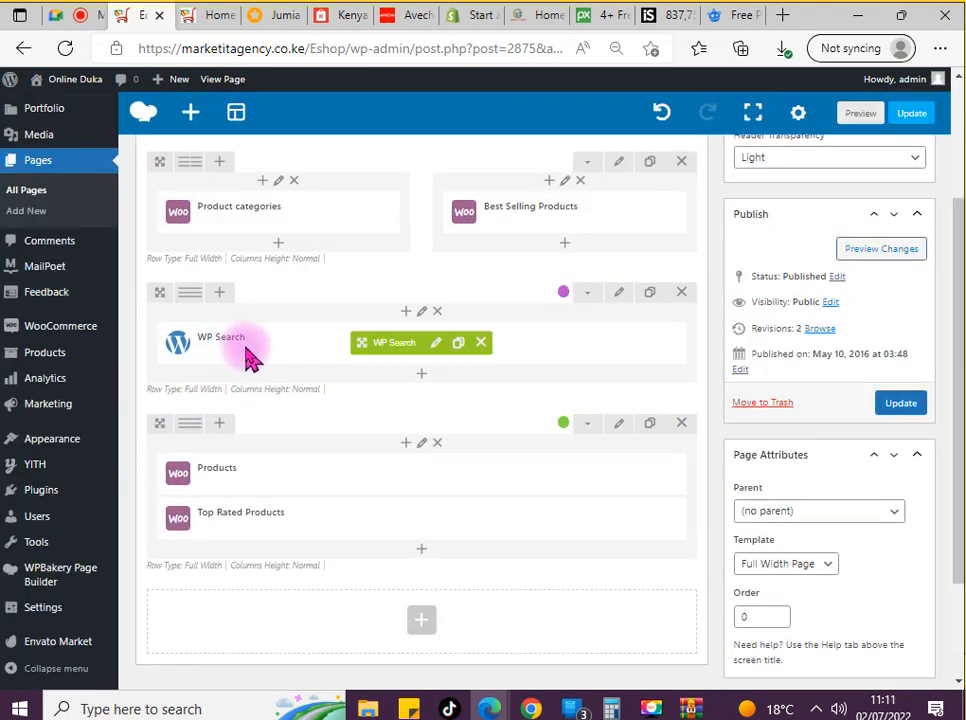
pyautogui.scroll(-1, 362, 371)
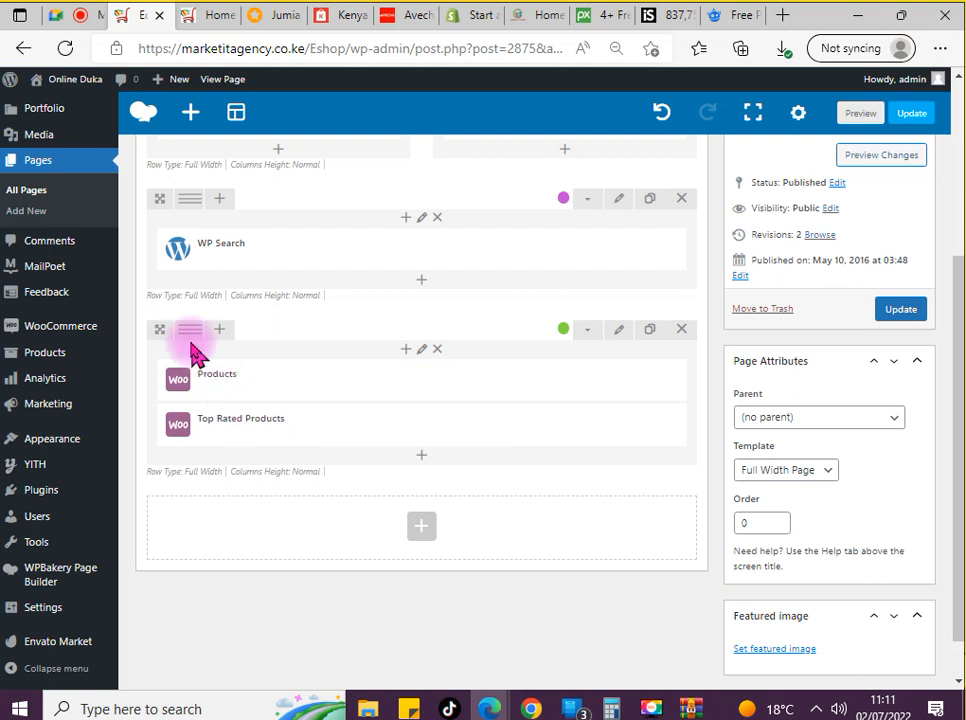
pyautogui.moveTo(190, 340)
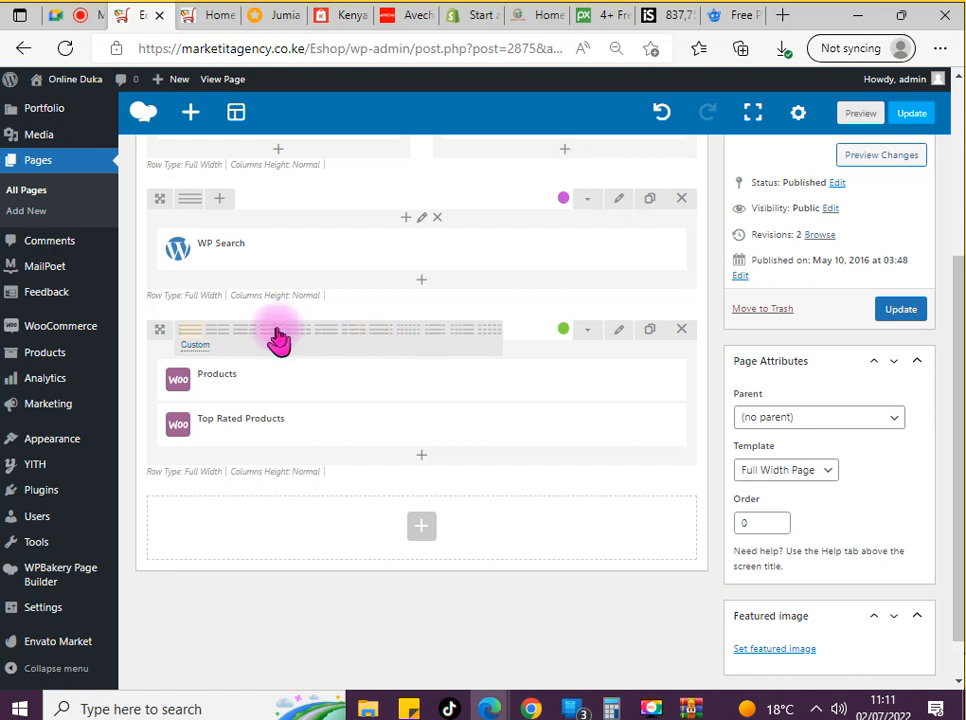
pyautogui.click(243, 338)
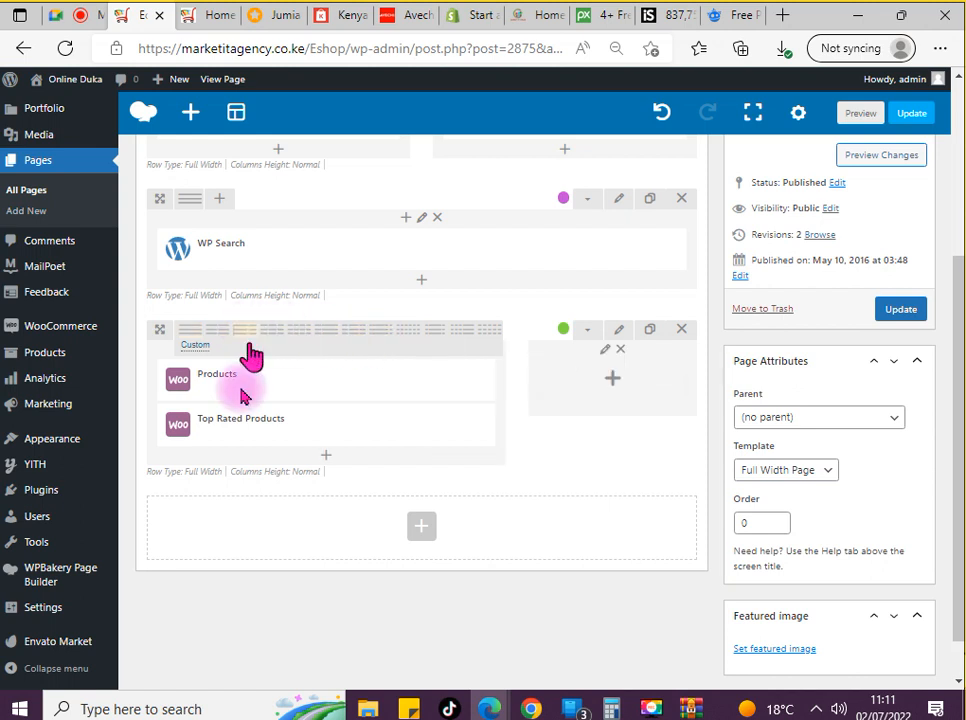
pyautogui.moveTo(239, 440)
pyautogui.moveTo(272, 425); pyautogui.dragTo(614, 377)
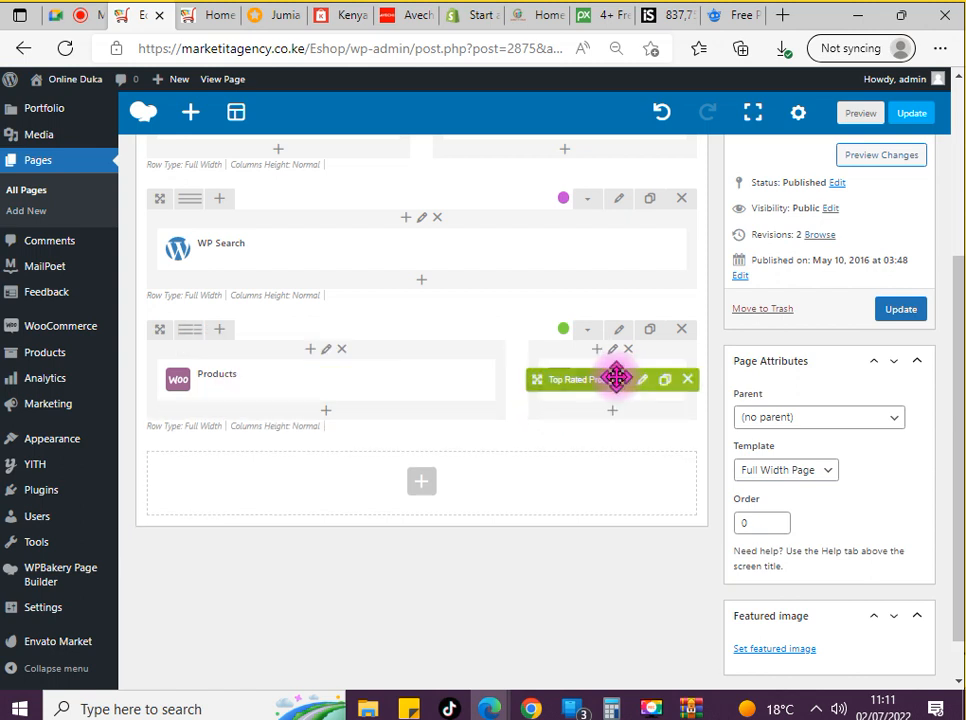
pyautogui.click(900, 311)
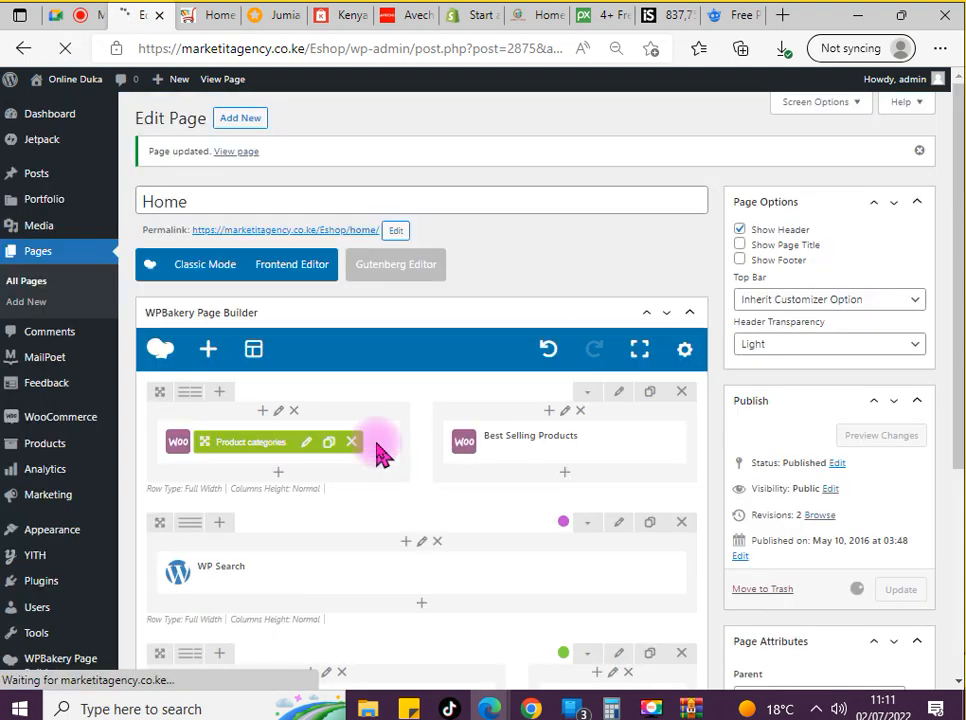
pyautogui.scroll(-2, 380, 452)
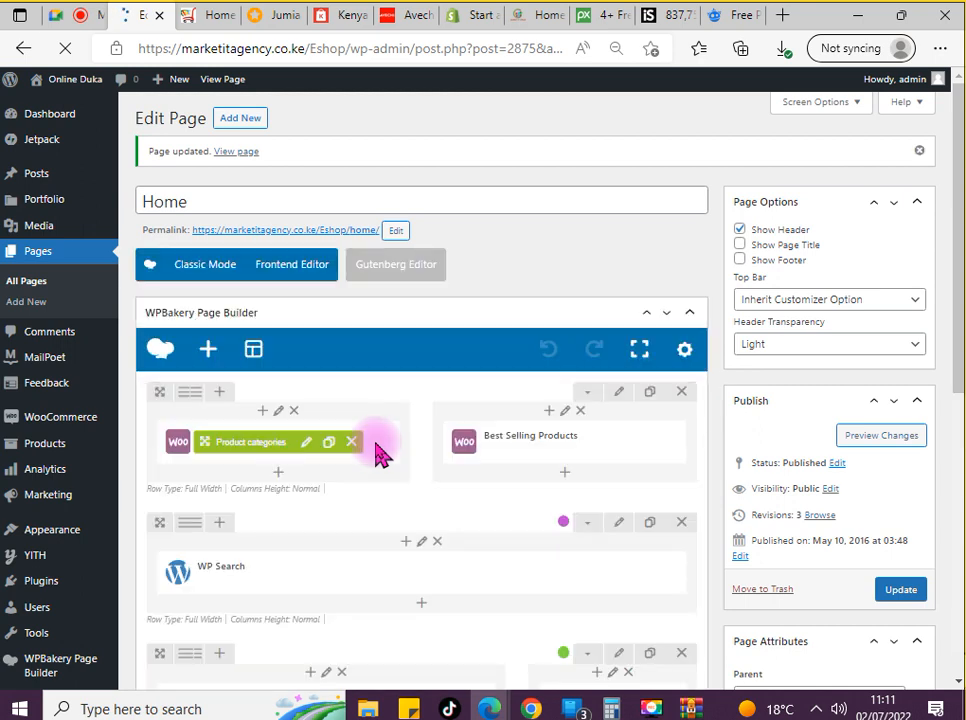
pyautogui.scroll(-2, 334, 520)
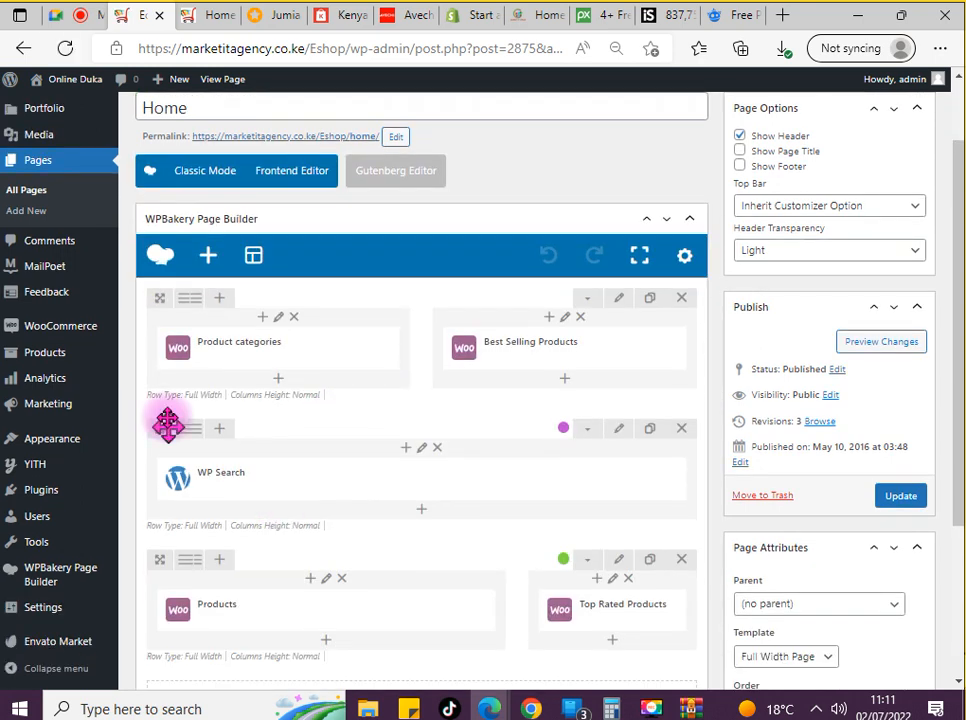
pyautogui.moveTo(230, 342); pyautogui.dragTo(227, 362)
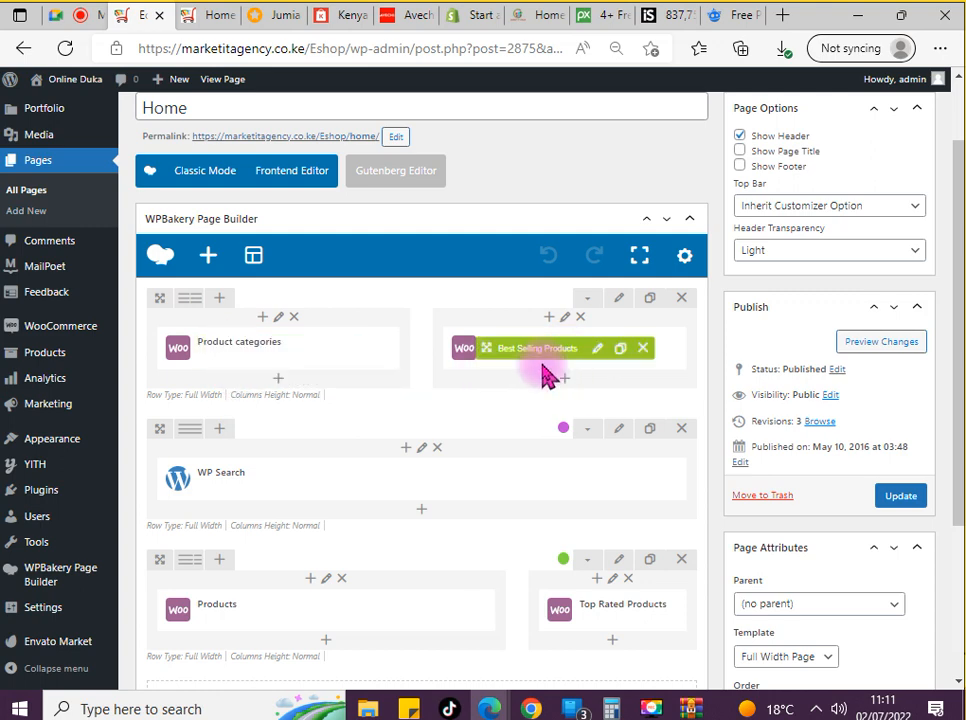
pyautogui.scroll(-2, 545, 372)
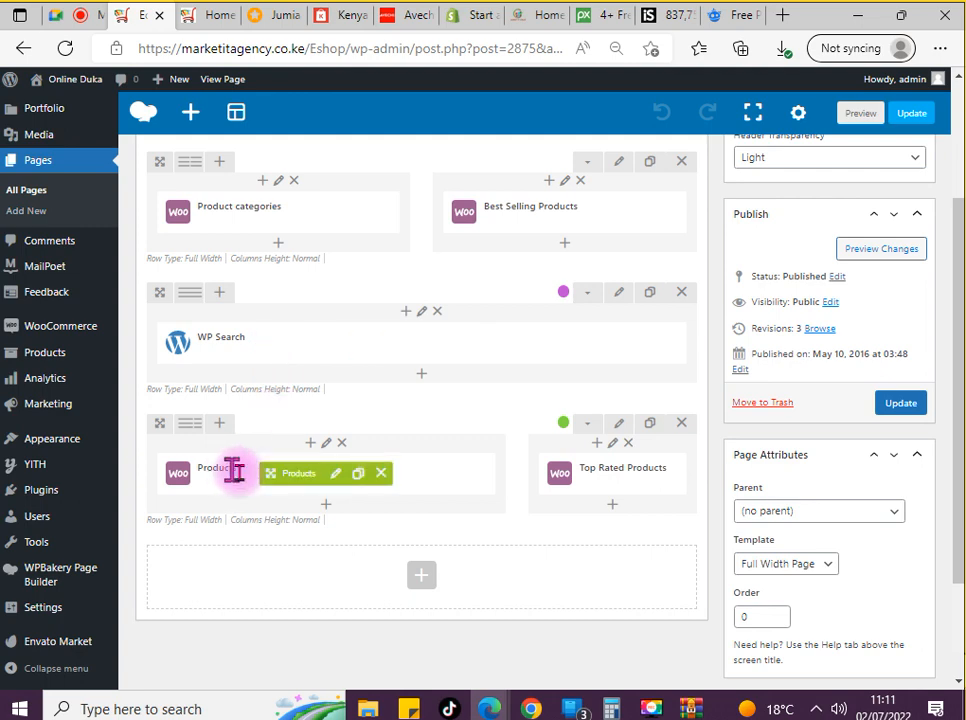
# Step: Open the Add Element list from the empty bottom row, closing it once and reopening it
pyautogui.scroll(-2, 610, 472)
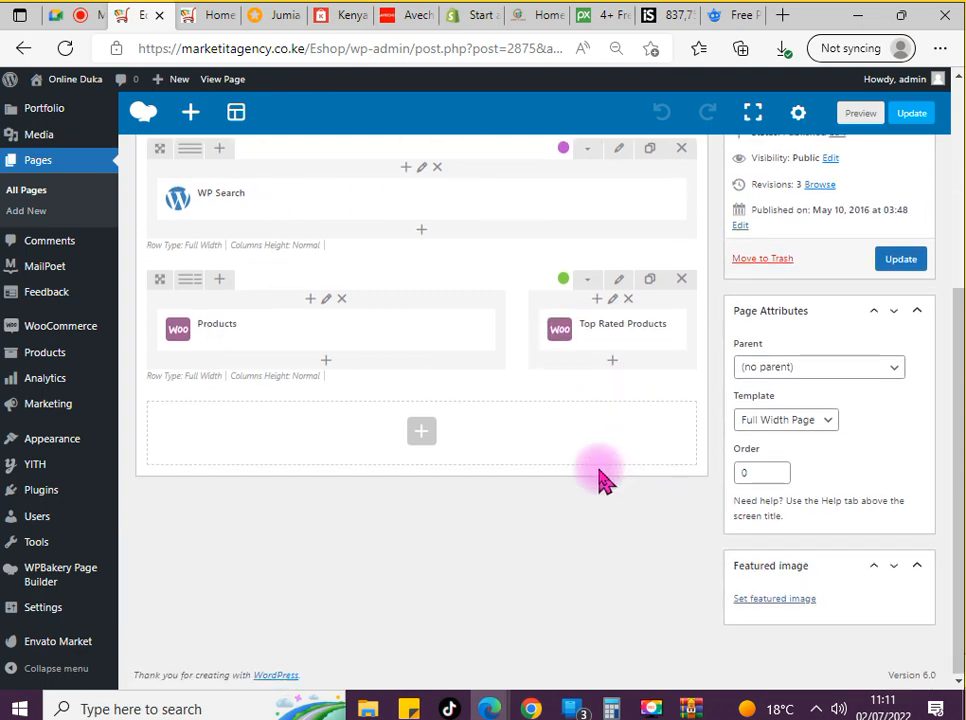
pyautogui.click(421, 430)
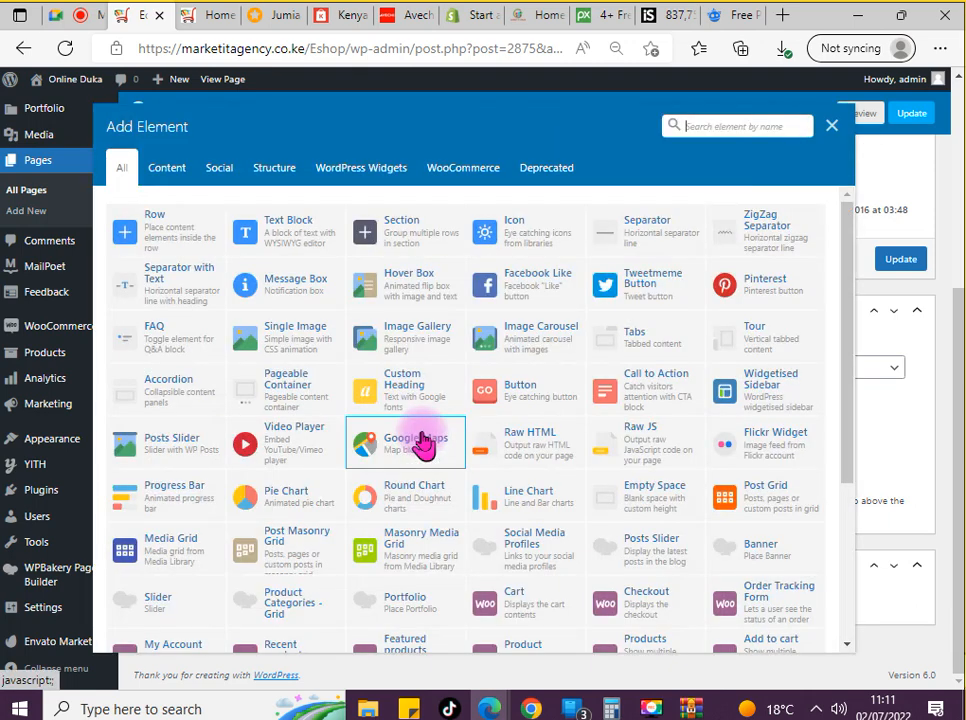
pyautogui.scroll(-1, 415, 457)
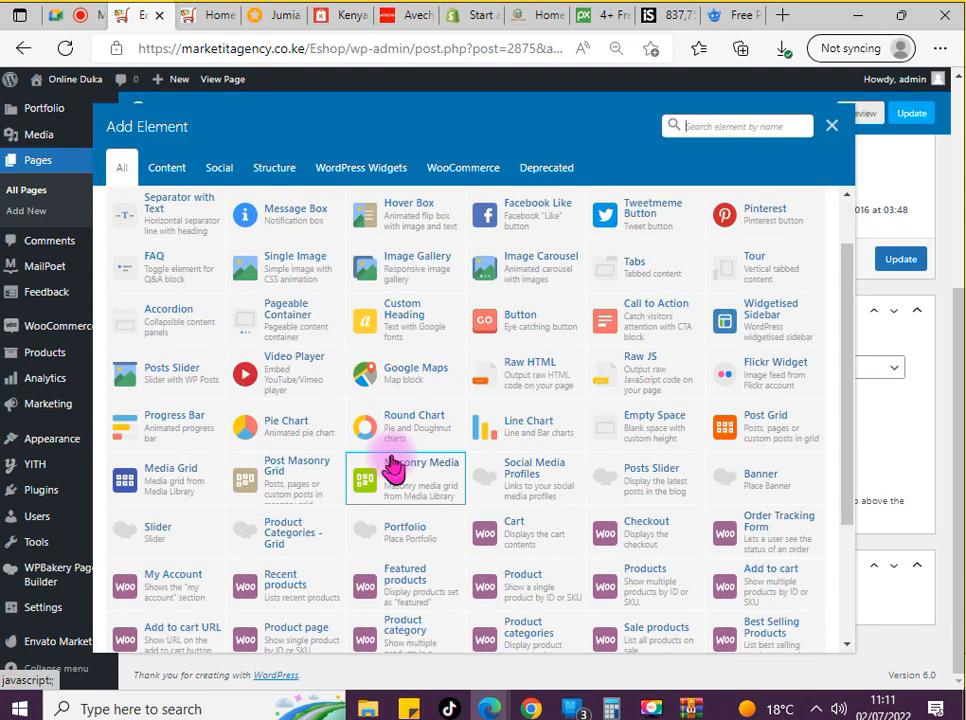
pyautogui.scroll(2, 393, 465)
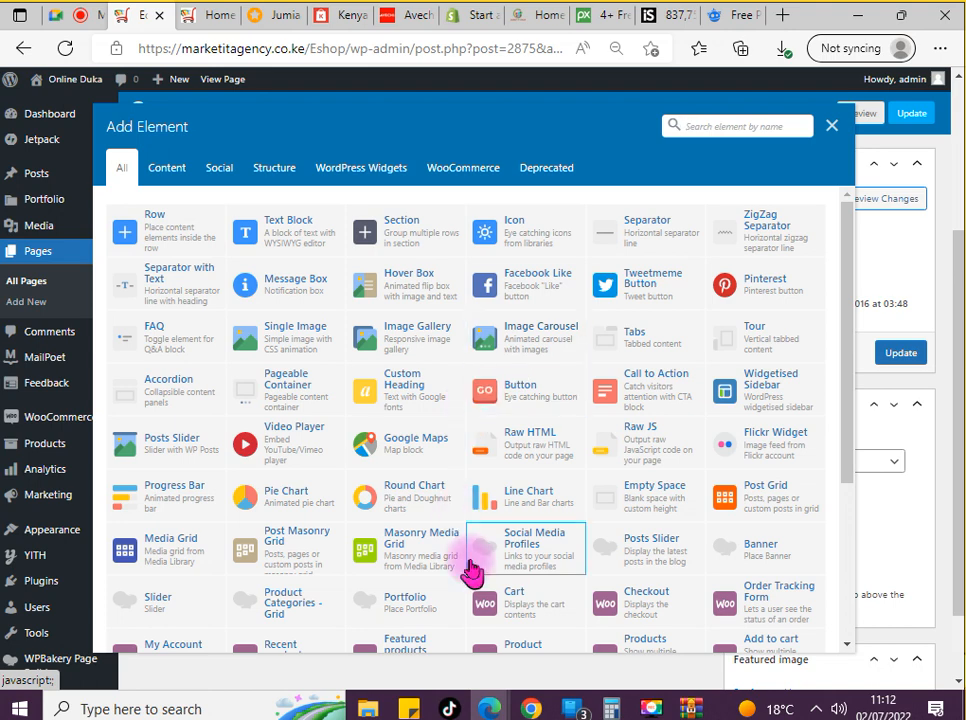
pyautogui.click(831, 128)
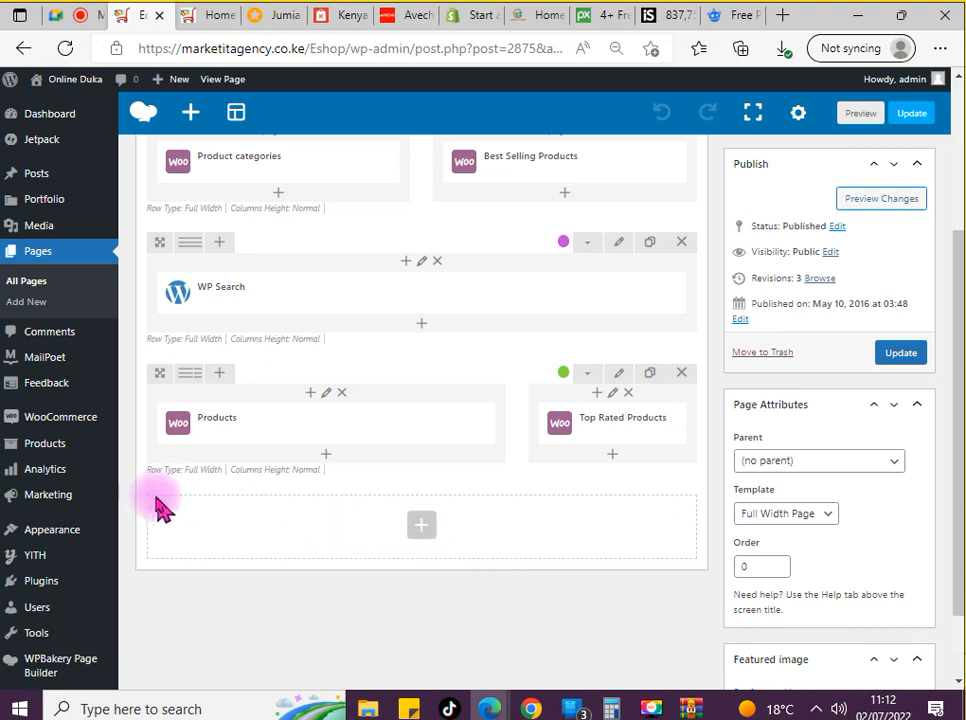
pyautogui.click(422, 528)
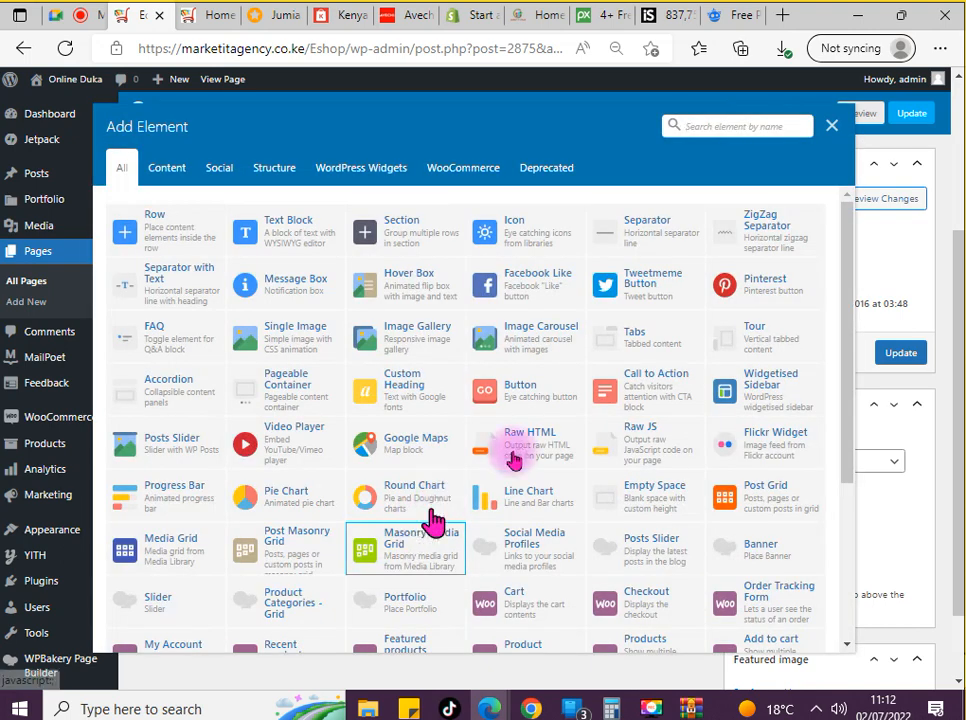
# Step: Add an Image Carousel with eight fashion photos: blouses, dresses, T-shirt, top, trousers, hand close-up
pyautogui.click(533, 343)
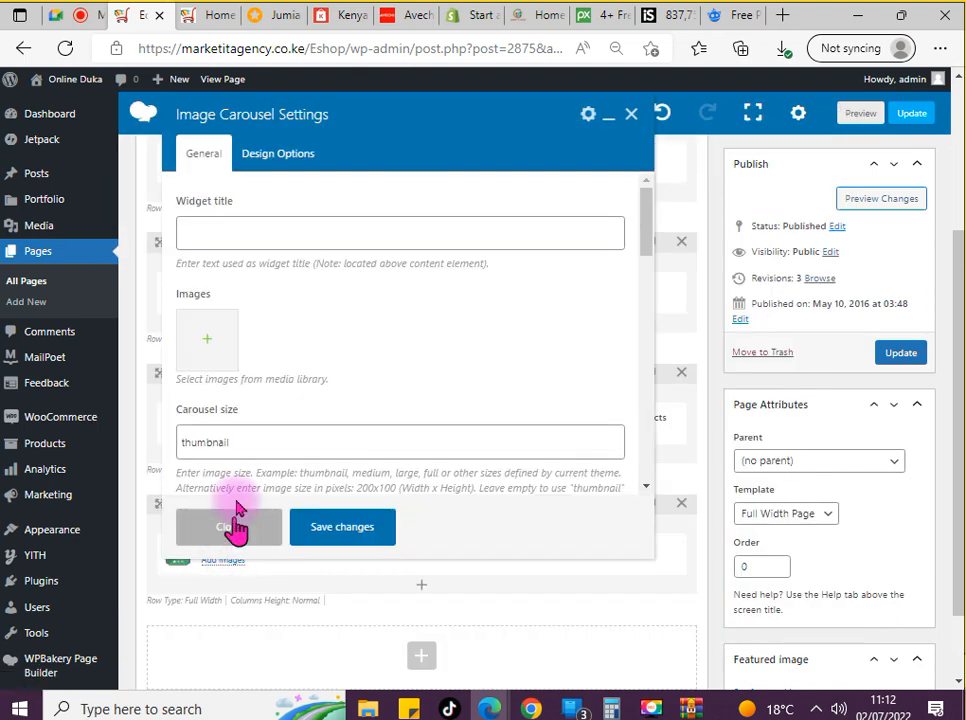
pyautogui.click(232, 368)
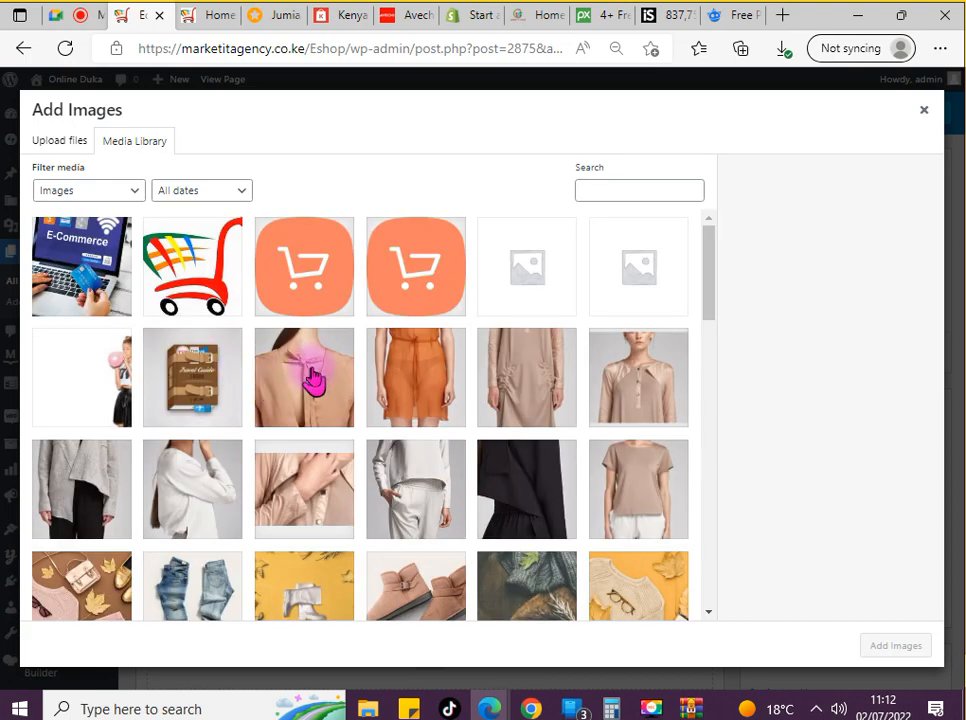
pyautogui.click(312, 378)
pyautogui.click(425, 383)
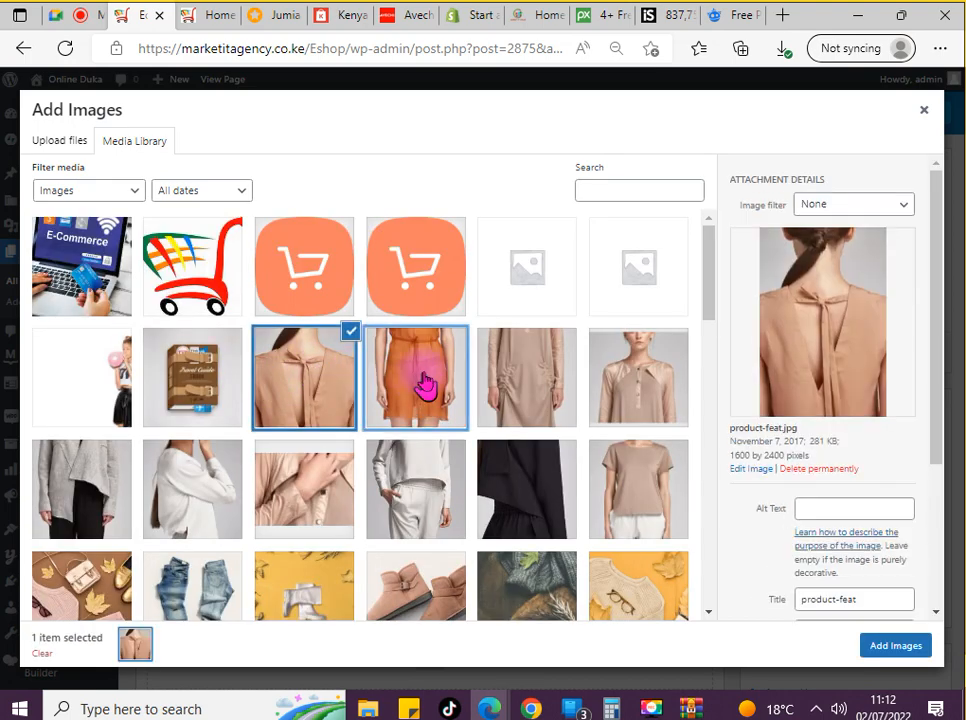
pyautogui.click(520, 367)
pyautogui.click(620, 365)
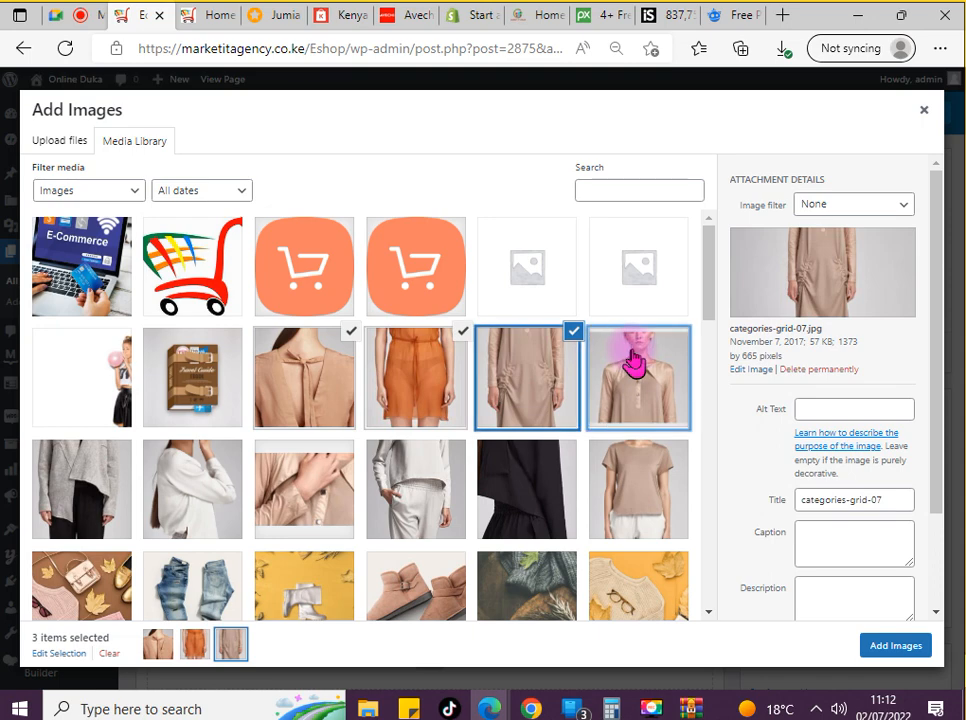
pyautogui.click(605, 473)
pyautogui.click(545, 480)
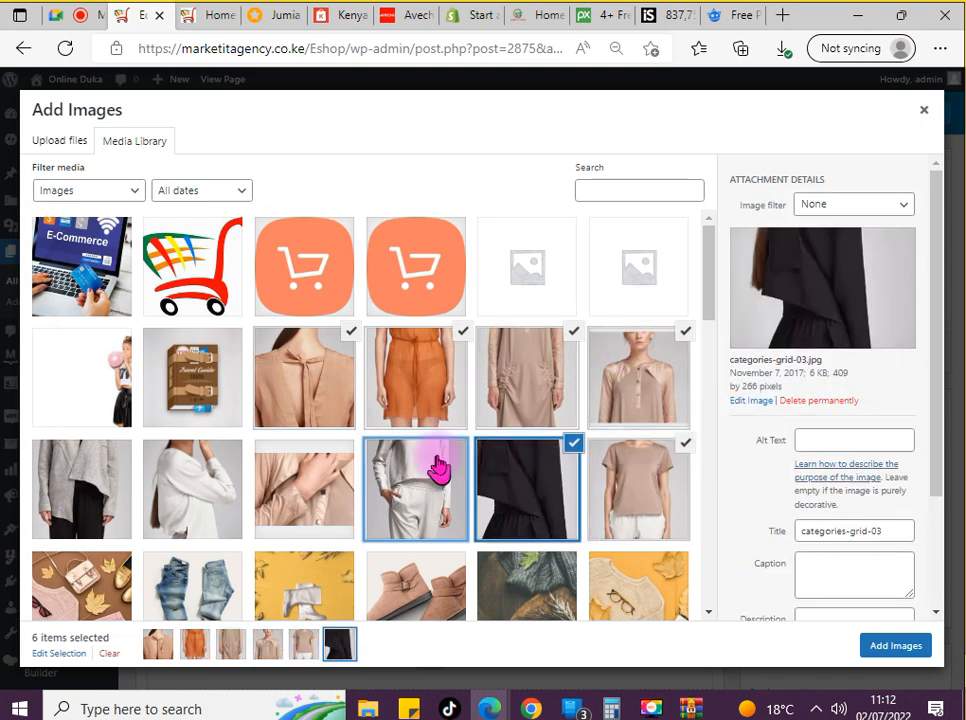
pyautogui.click(400, 468)
pyautogui.click(322, 468)
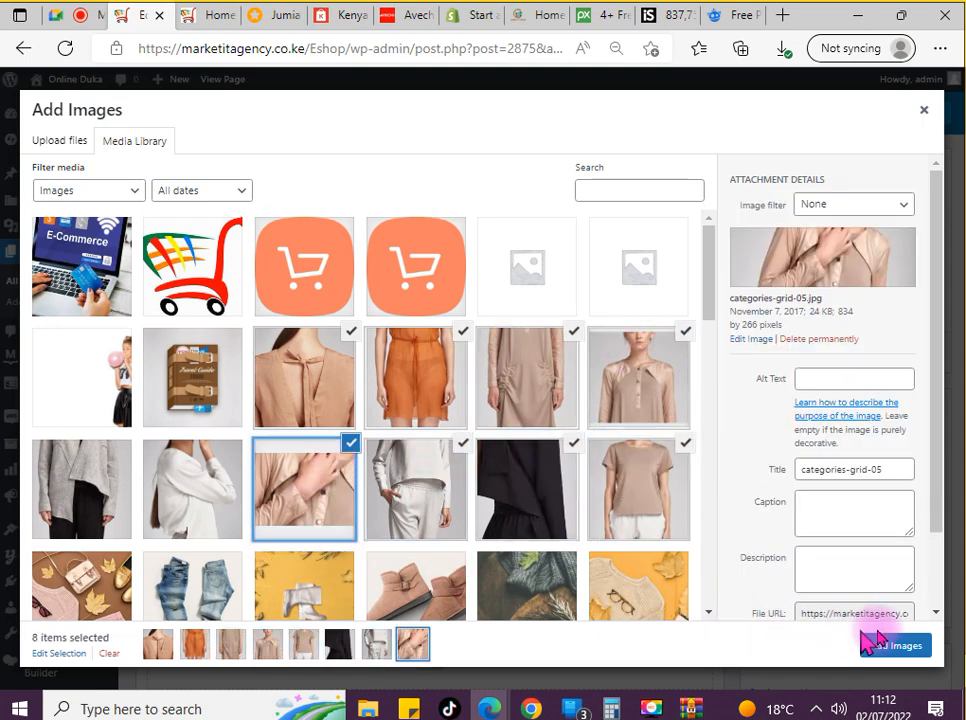
pyautogui.scroll(-1, 880, 610)
pyautogui.click(890, 646)
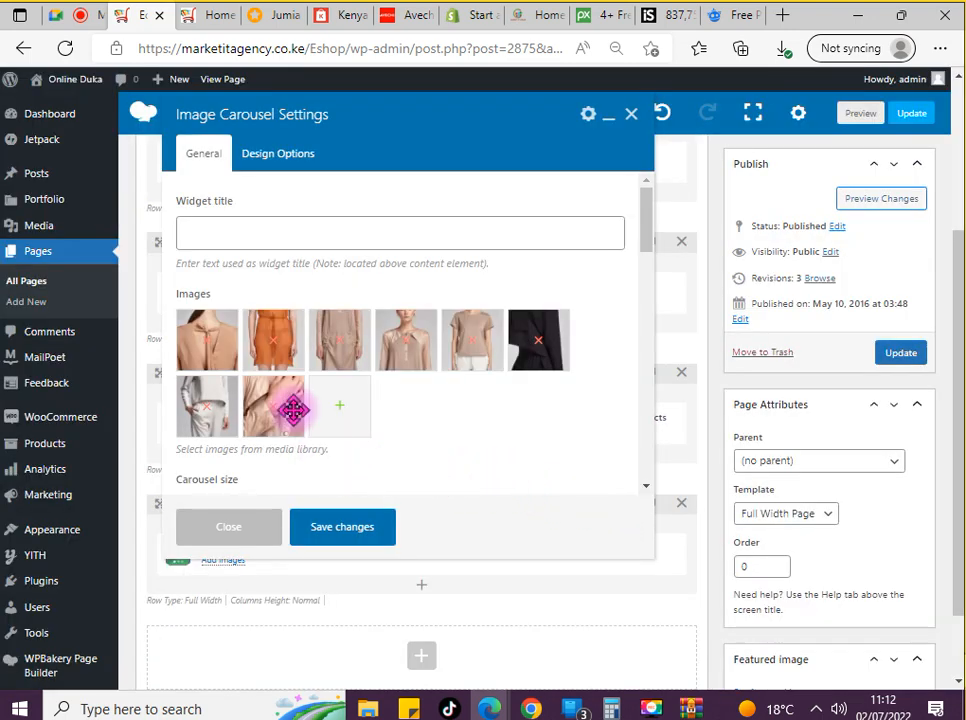
# Step: Title the carousel 'Trending Fashion Items' and save its settings
pyautogui.click(218, 230)
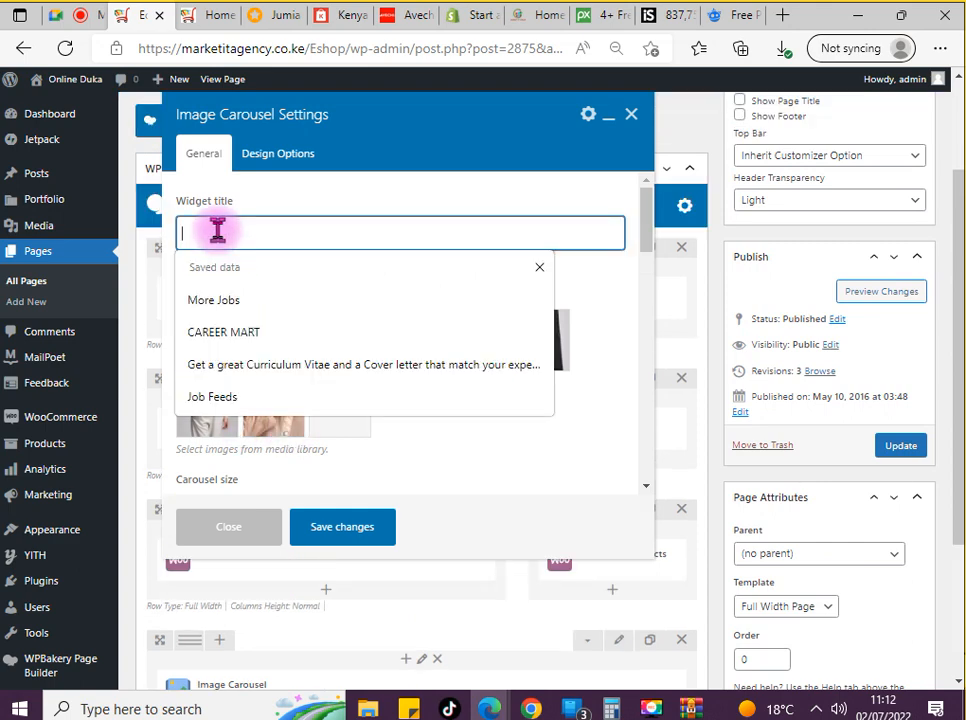
pyautogui.write('Tr')
pyautogui.write('e')
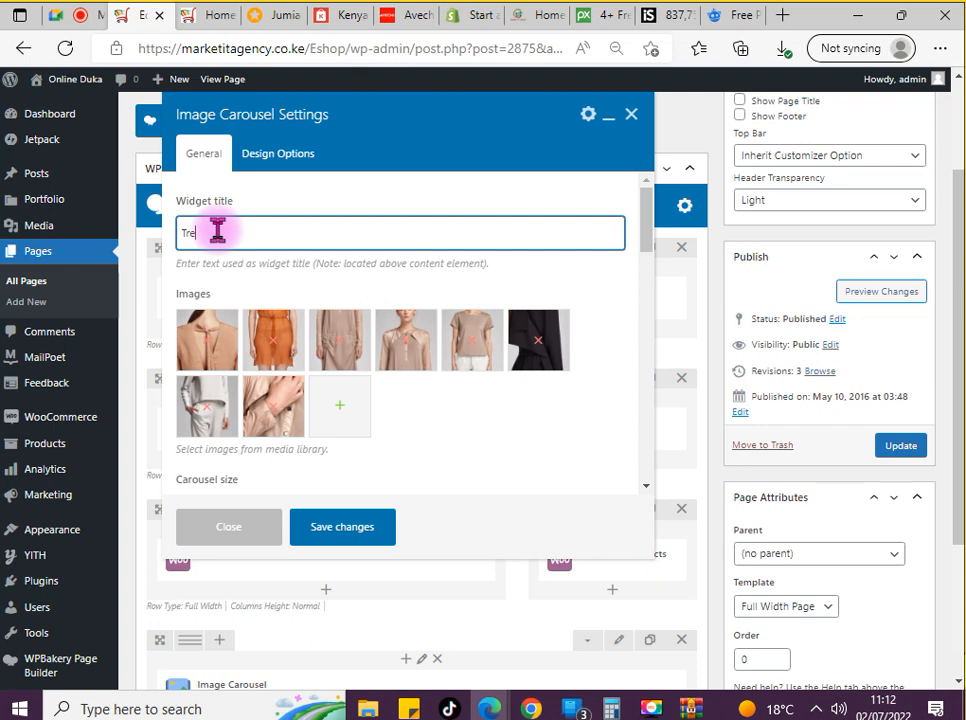
pyautogui.write('nding Fashion Items')
pyautogui.click(342, 530)
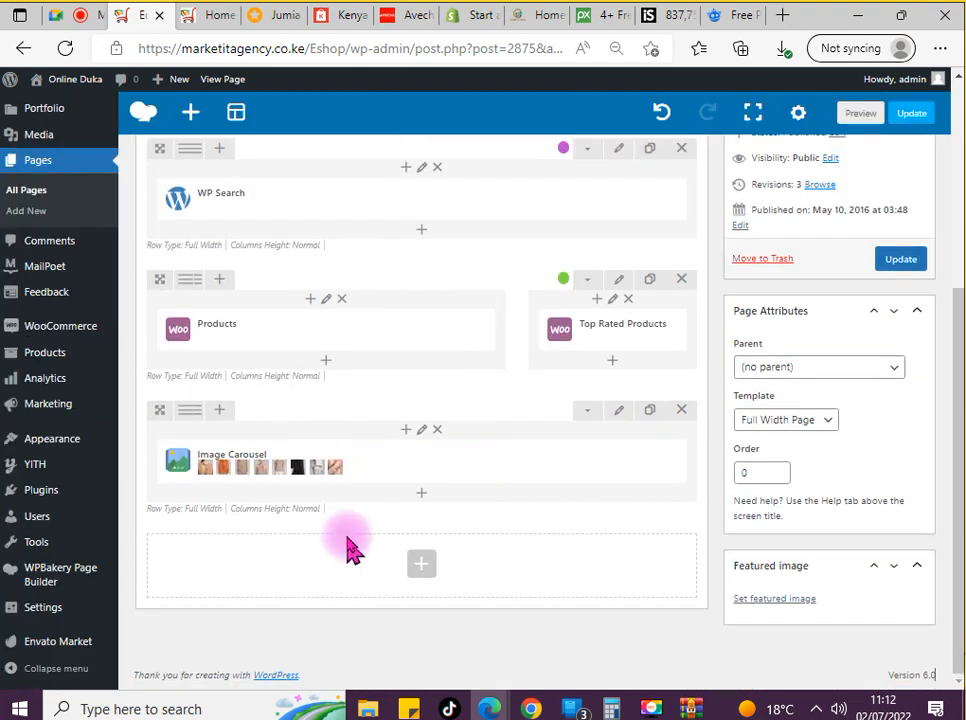
pyautogui.moveTo(352, 497)
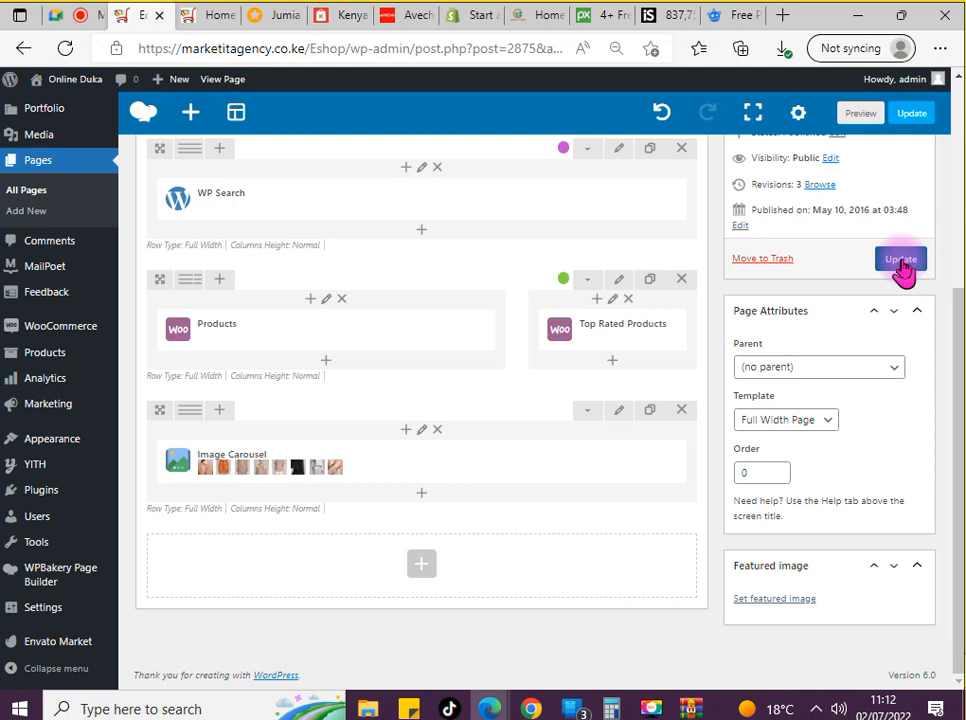
# Step: Update the Home page and reload the live homepage
pyautogui.click(210, 15)
pyautogui.click(65, 48)
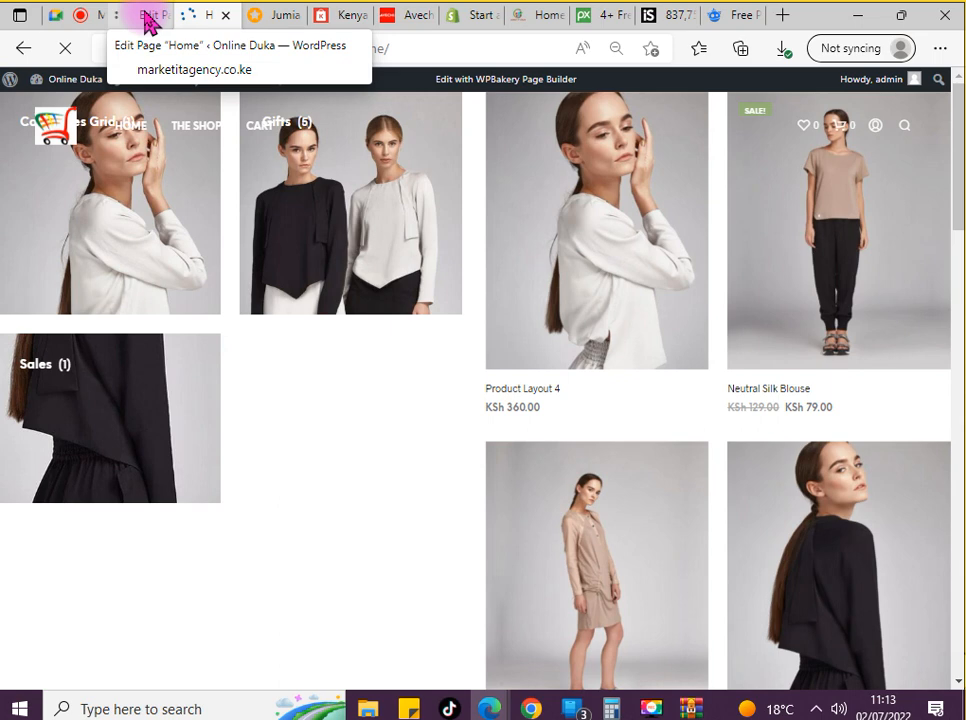
pyautogui.click(147, 20)
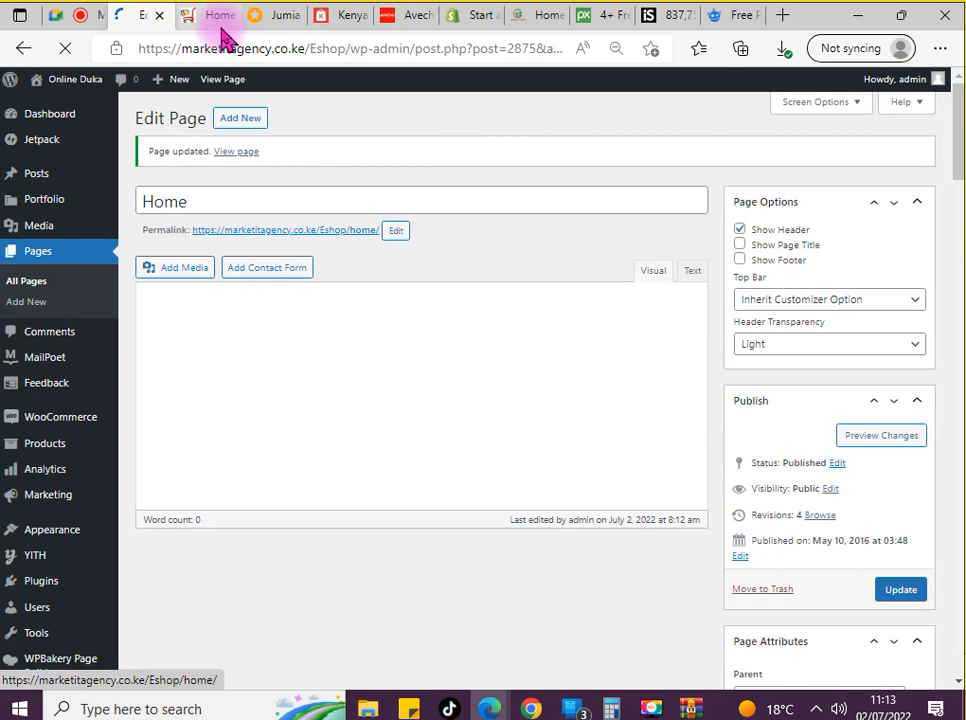
# Step: Check the Trending Fashion items carousel on the live homepage, then return to the editor
pyautogui.click(222, 28)
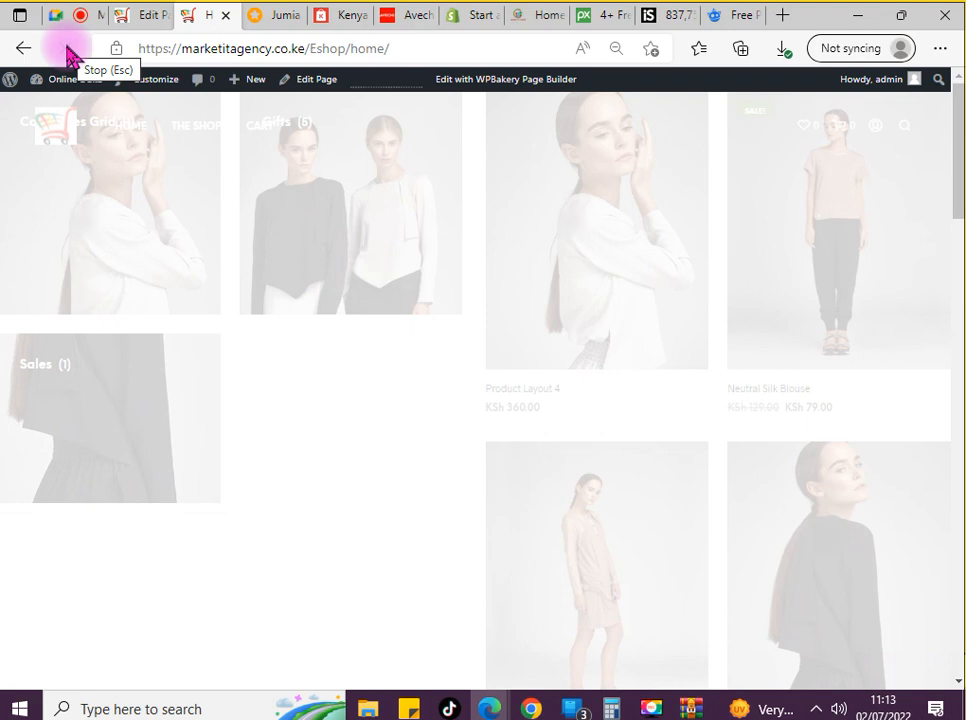
pyautogui.scroll(-5, 410, 367)
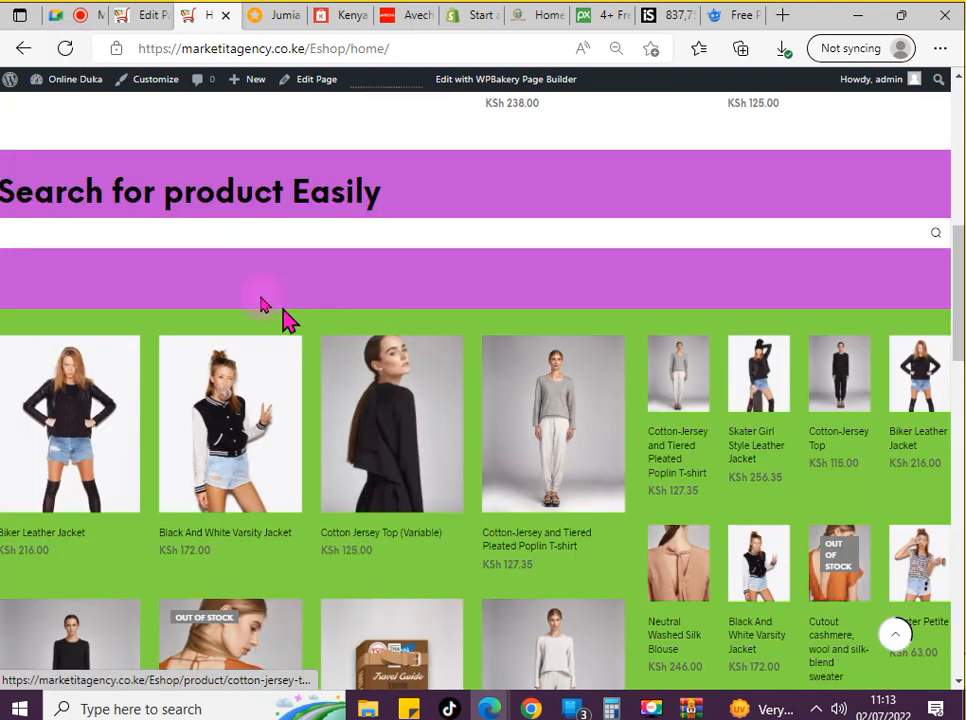
pyautogui.scroll(4, 270, 315)
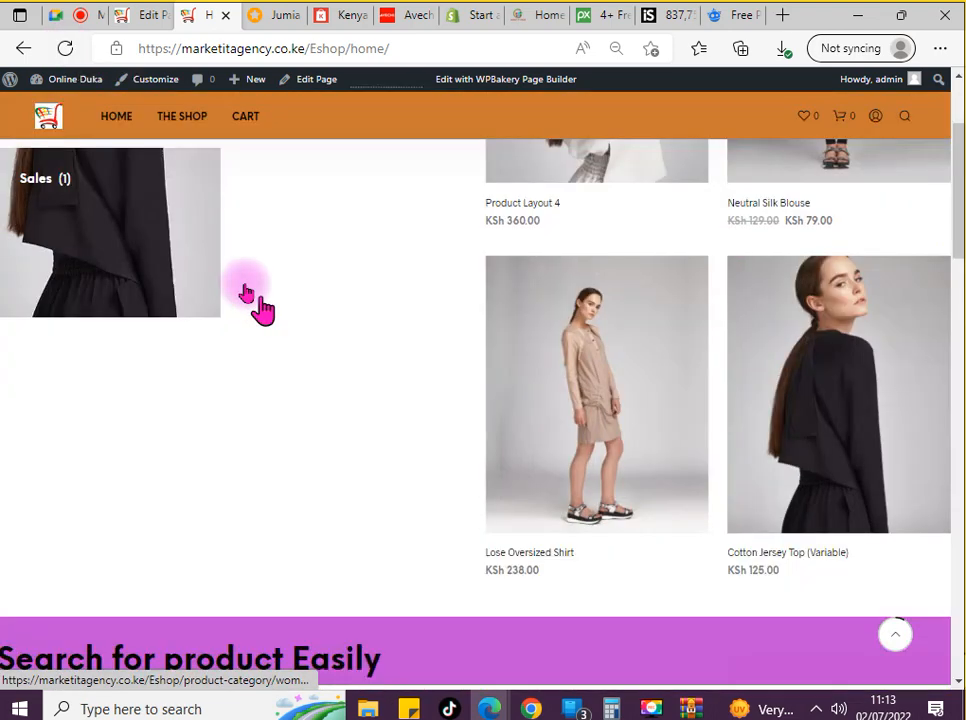
pyautogui.scroll(2, 247, 292)
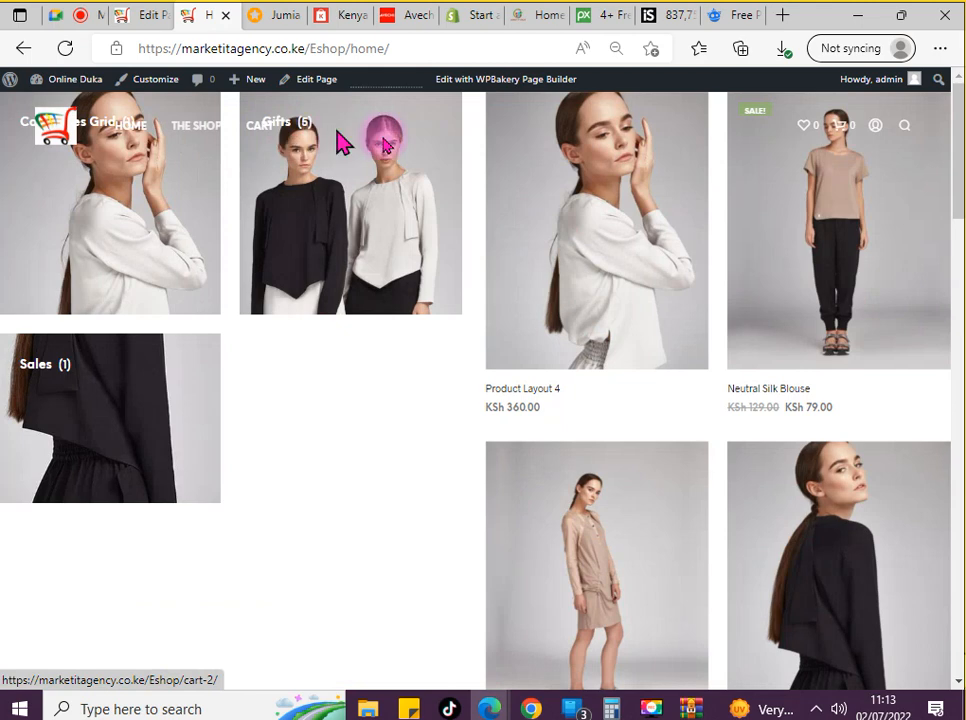
pyautogui.scroll(-6, 209, 356)
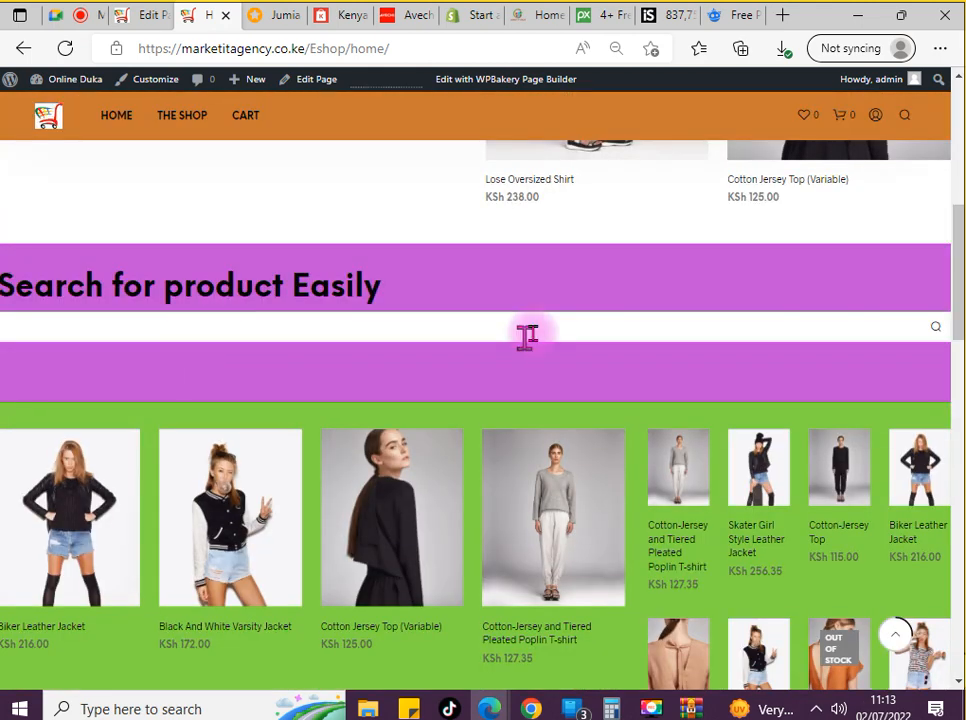
pyautogui.scroll(-5, 527, 337)
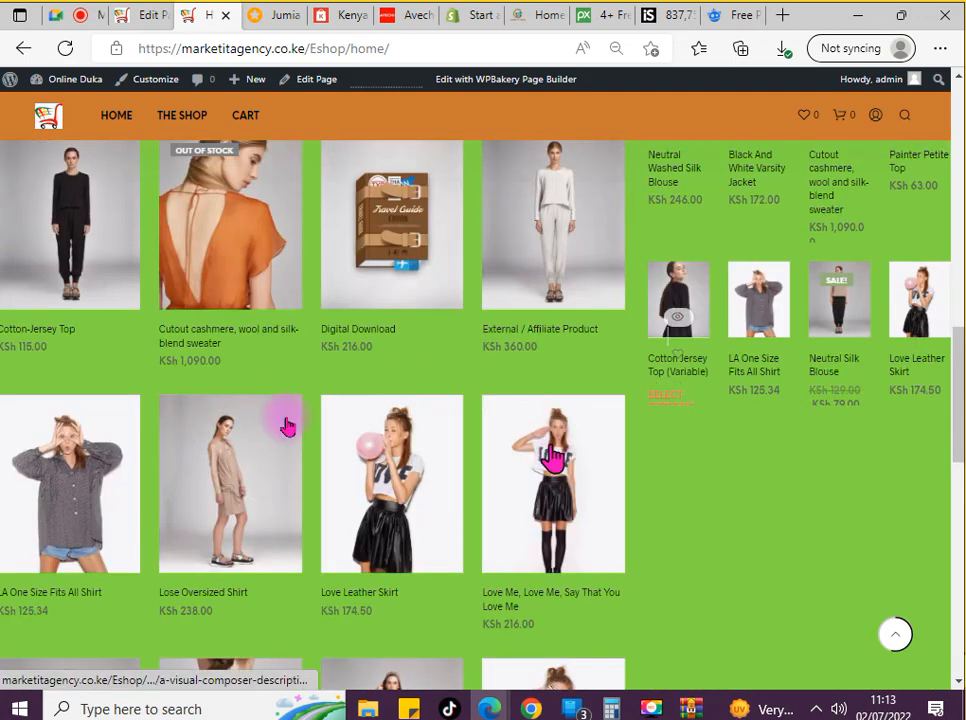
pyautogui.scroll(-10, 180, 423)
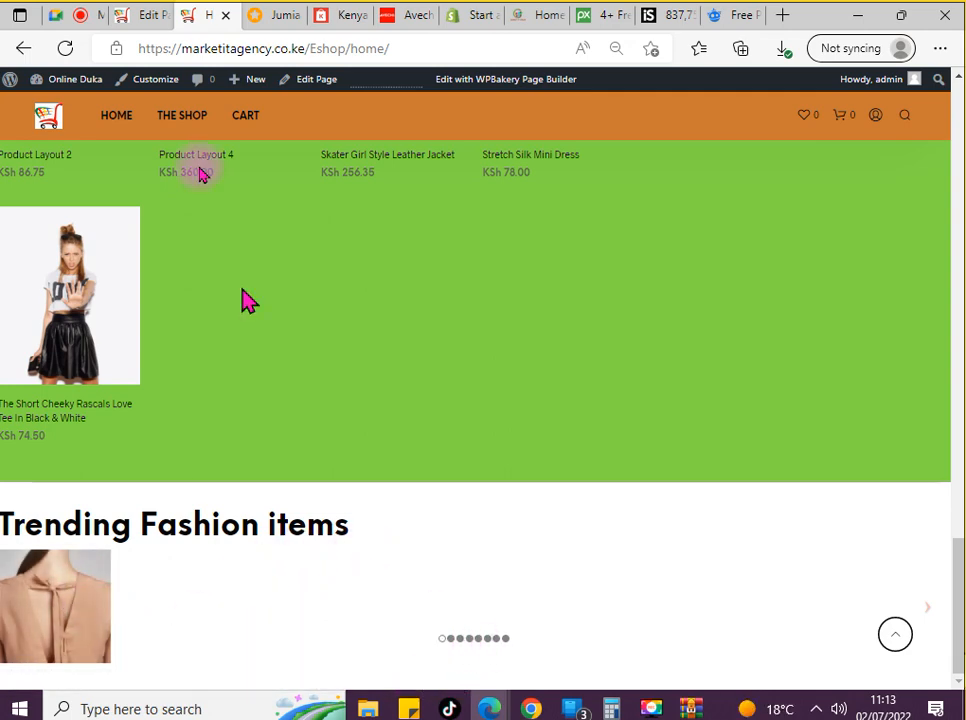
pyautogui.hotkey('ctrl', 'shift', 'Tab')
pyautogui.scroll(-1, 265, 433)
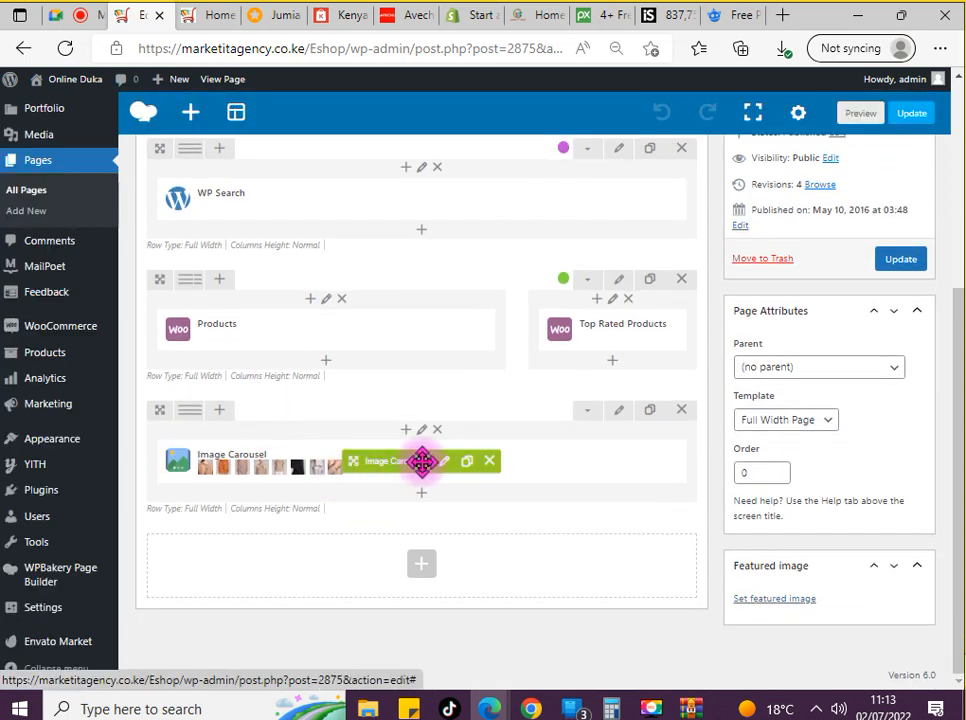
# Step: Give the Trending Fashion items carousel Fullwidth size, 3 slides per view and autoplay, then save
pyautogui.click(447, 465)
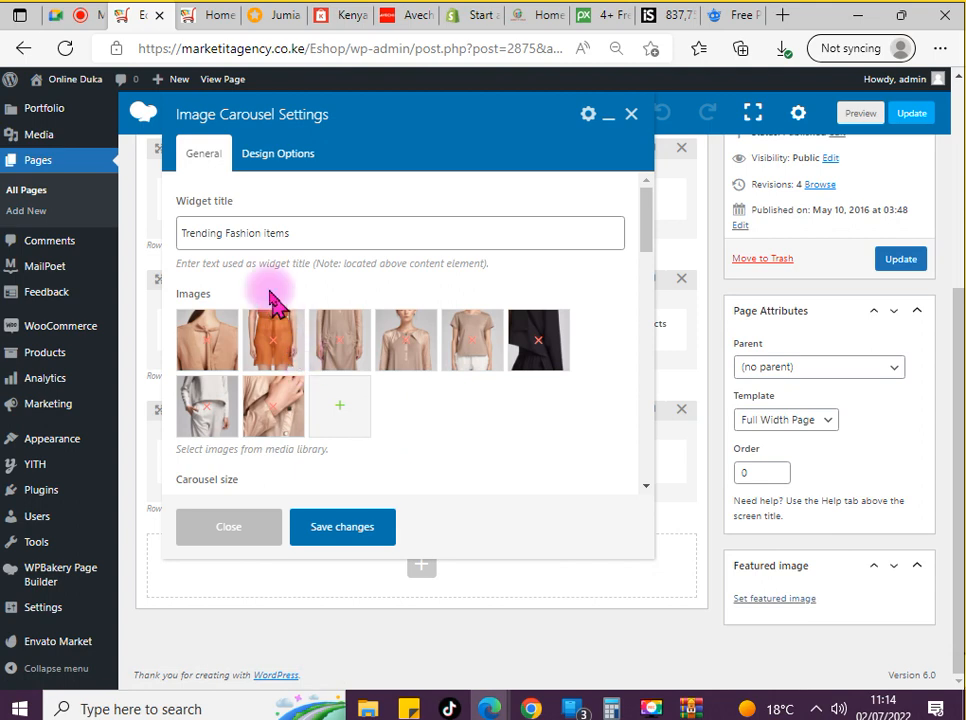
pyautogui.scroll(-3, 260, 380)
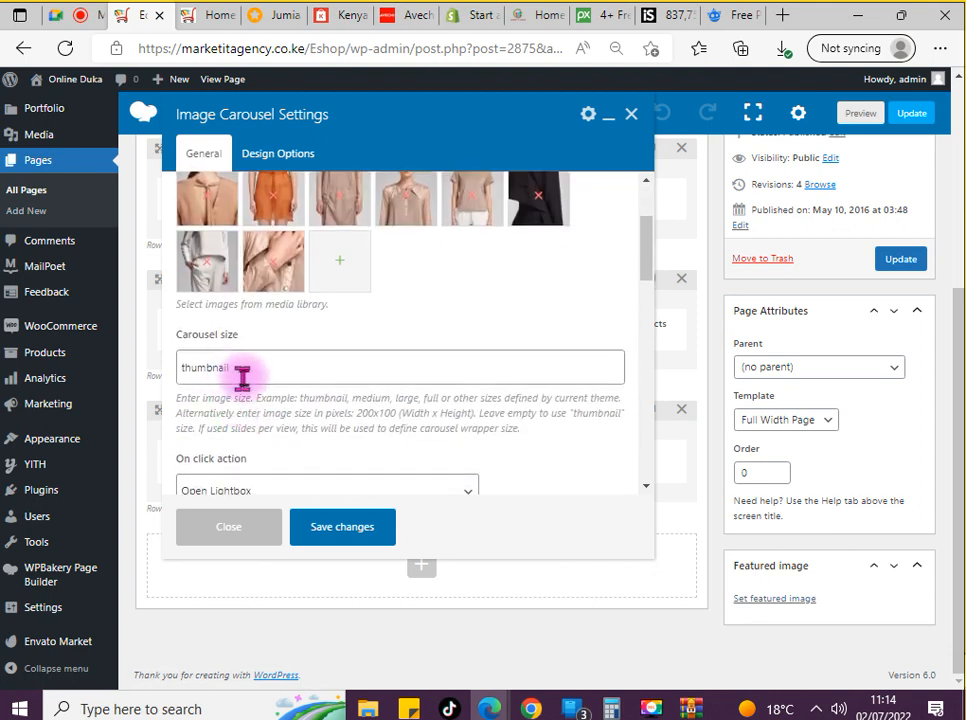
pyautogui.moveTo(242, 372); pyautogui.dragTo(177, 367)
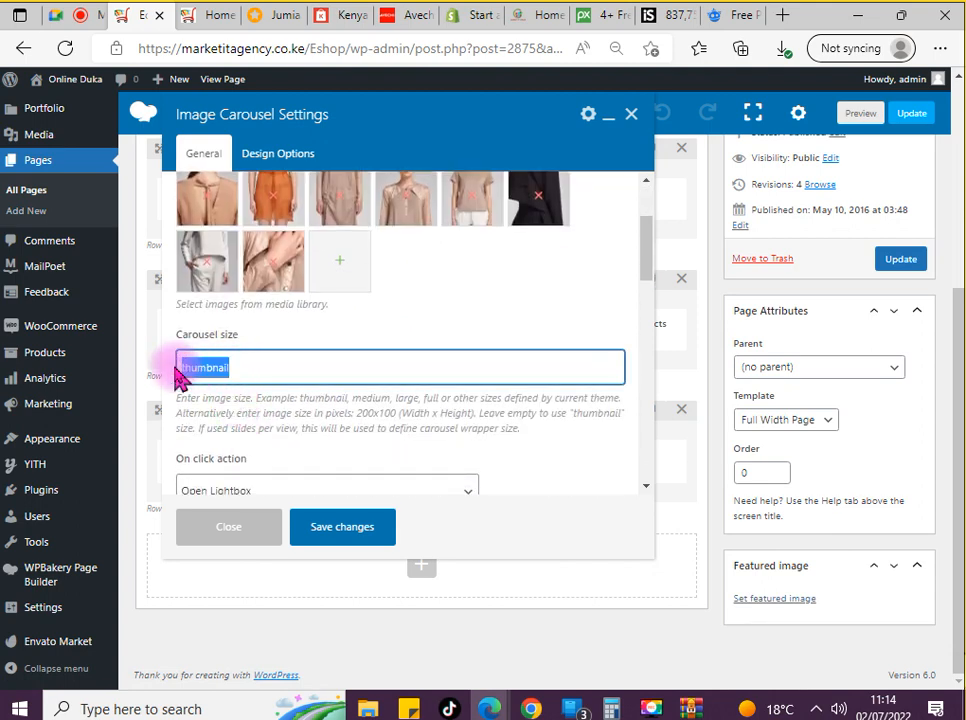
pyautogui.press('BackSpace')
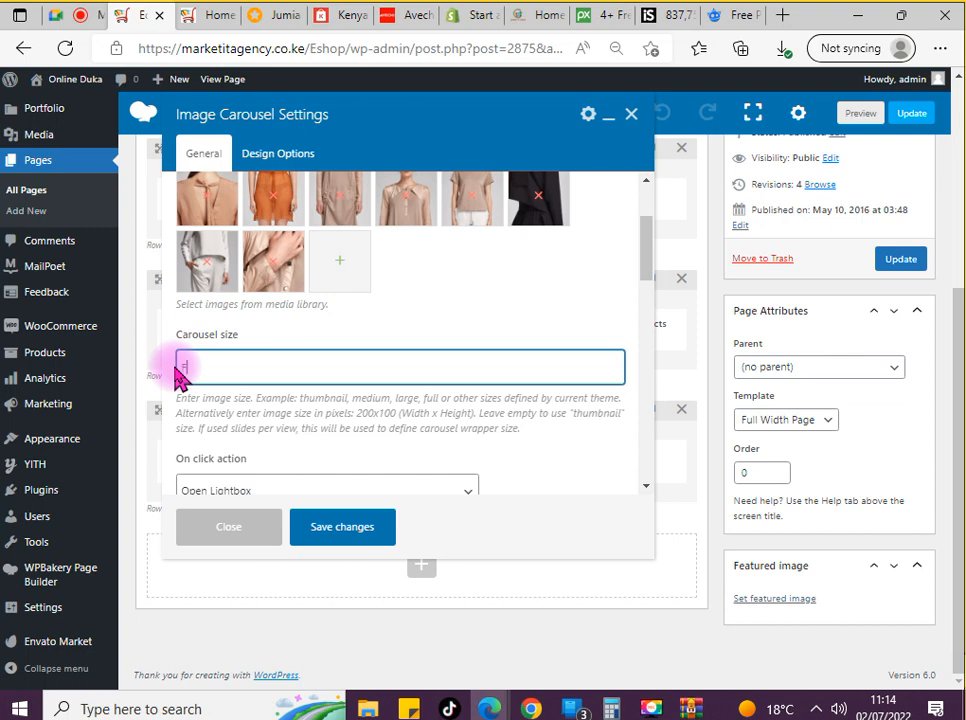
pyautogui.write('Fullwidth')
pyautogui.scroll(-2, 183, 373)
pyautogui.scroll(-2, 194, 371)
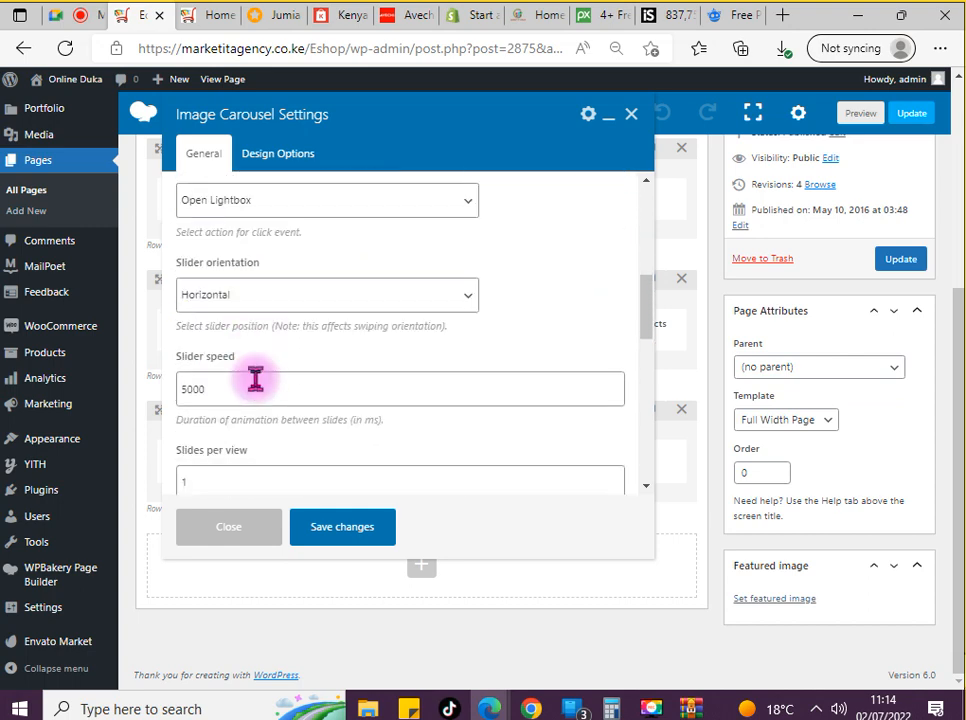
pyautogui.scroll(-3, 255, 390)
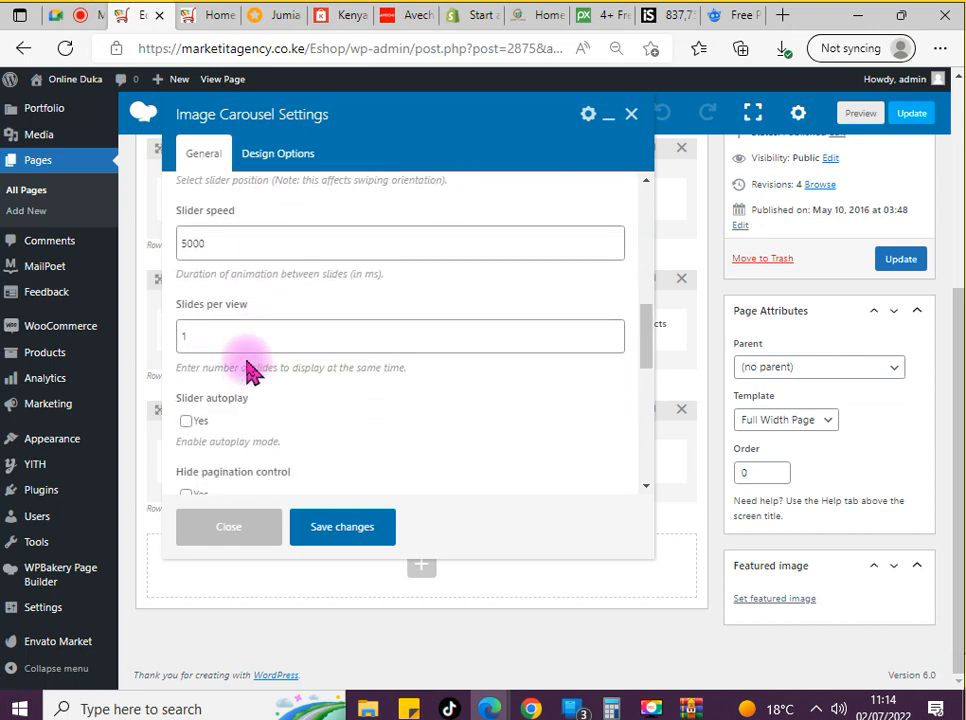
pyautogui.scroll(-1, 255, 390)
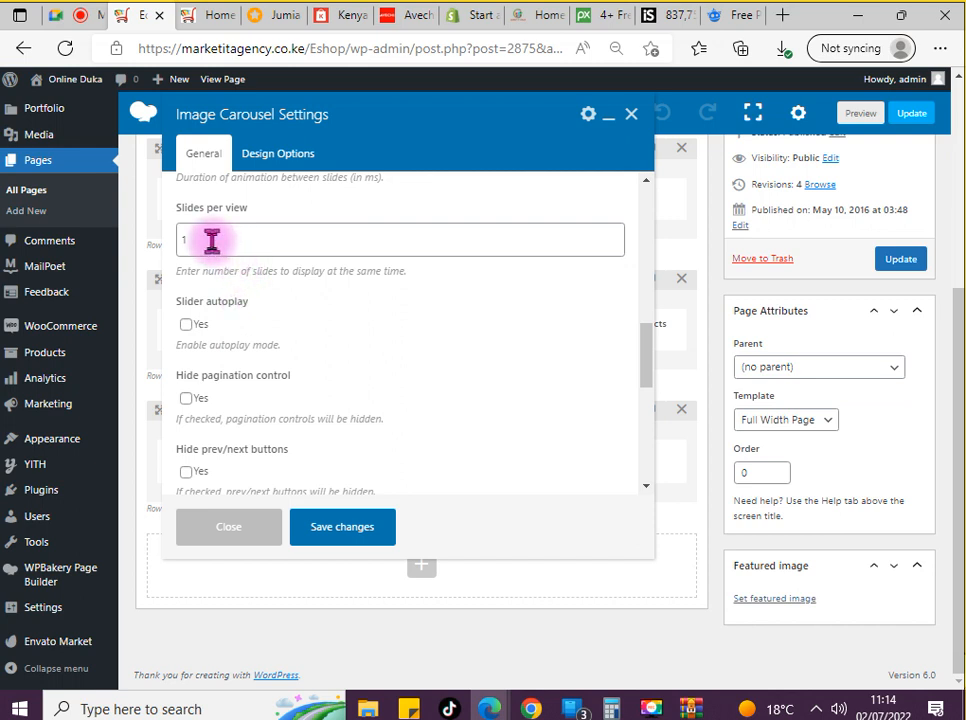
pyautogui.moveTo(205, 239); pyautogui.dragTo(172, 244)
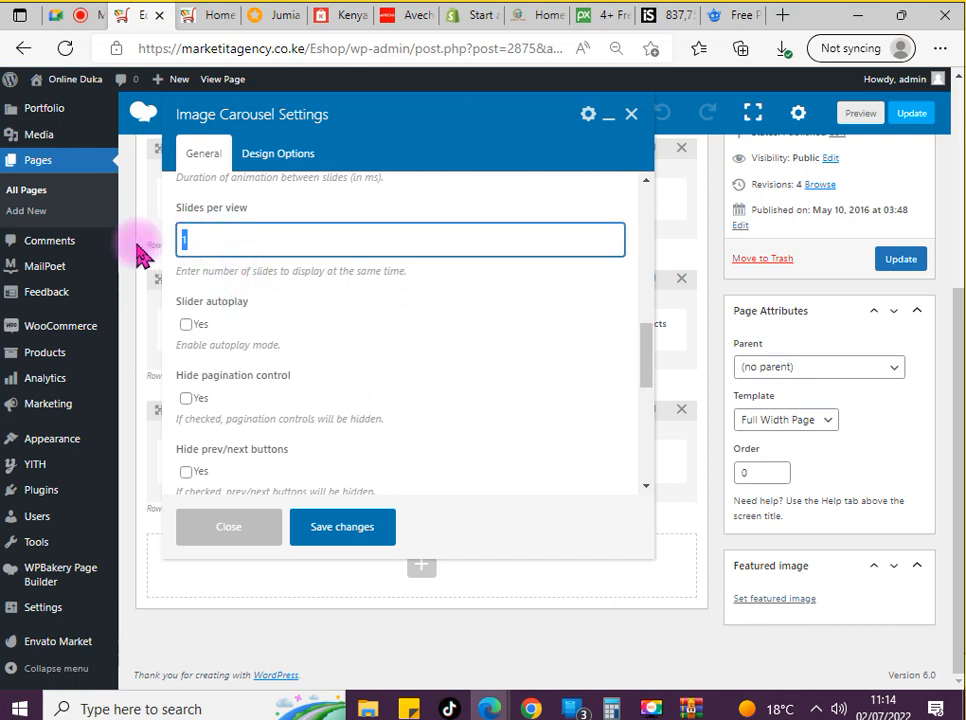
pyautogui.write('3')
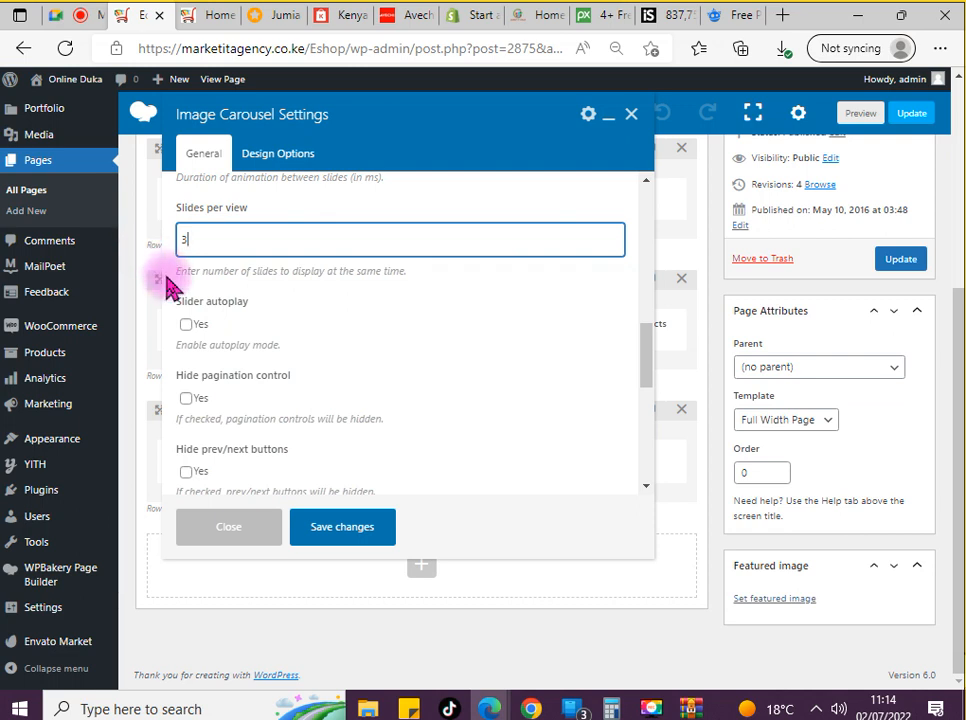
pyautogui.scroll(-1, 172, 295)
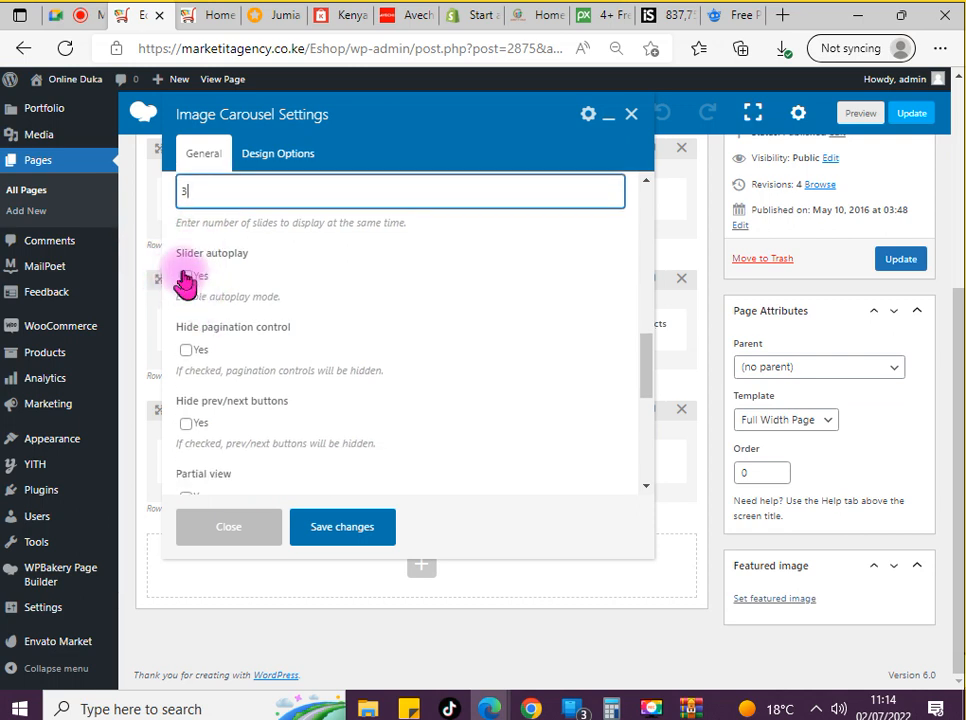
pyautogui.click(185, 279)
pyautogui.scroll(-2, 222, 317)
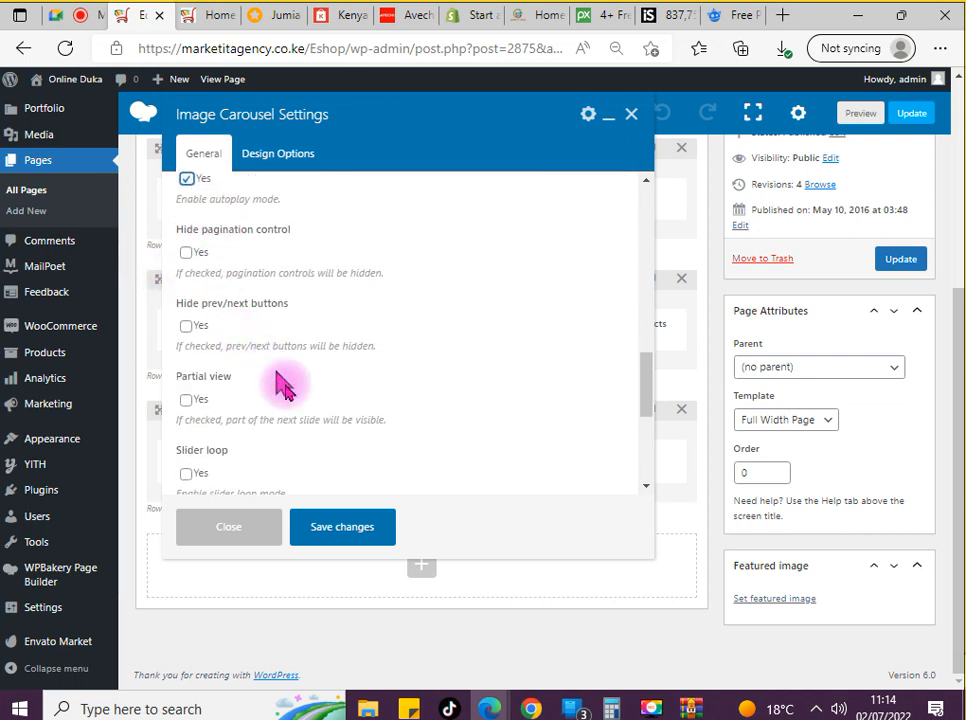
pyautogui.scroll(-1, 283, 385)
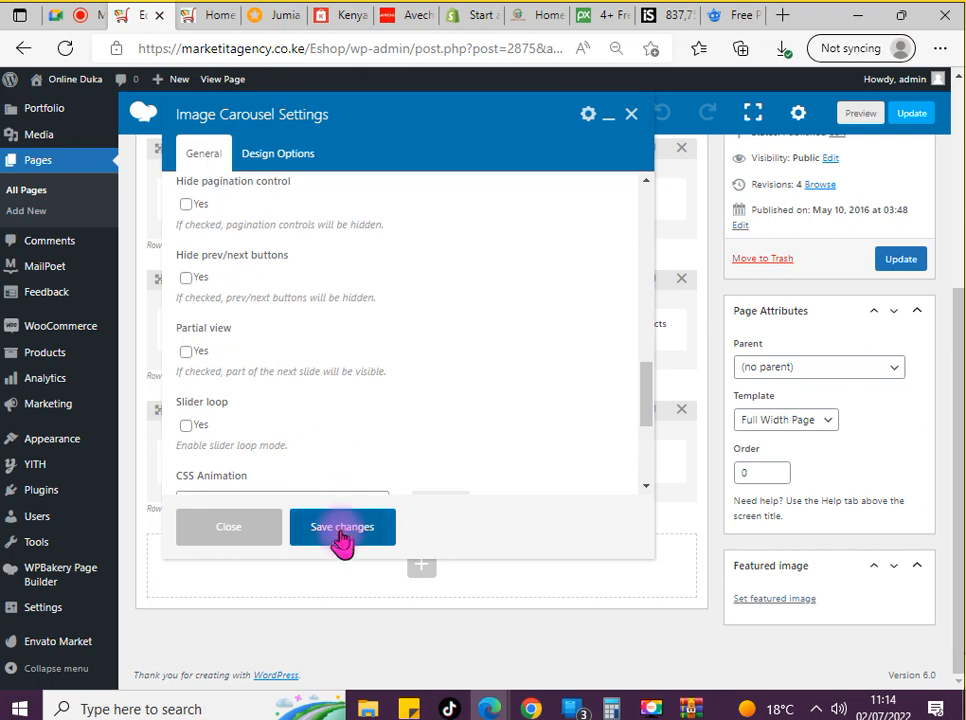
pyautogui.click(342, 530)
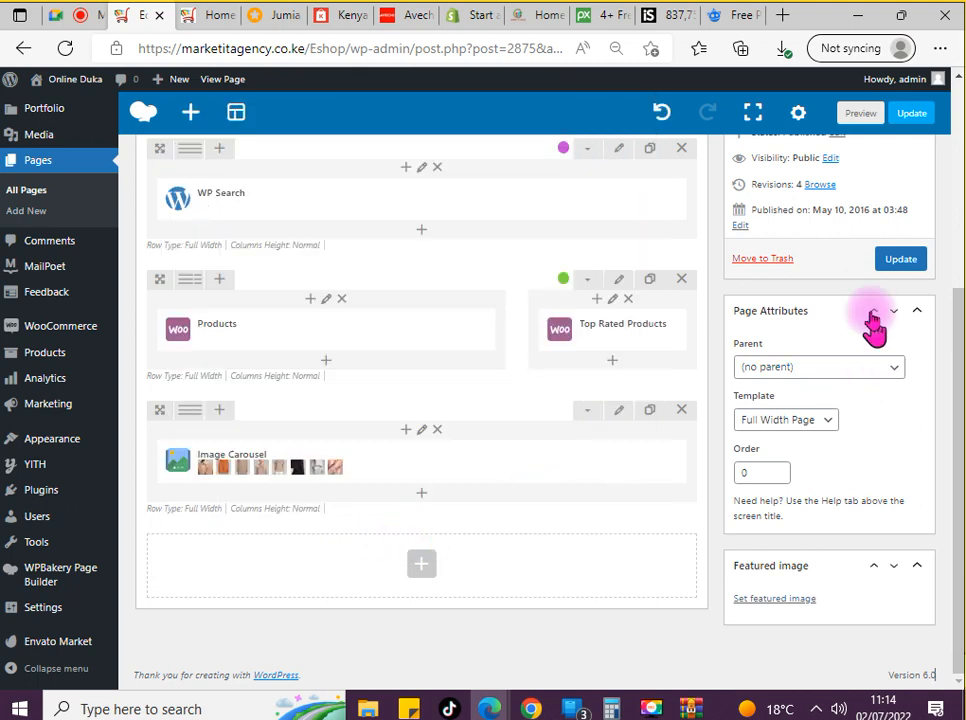
# Step: Update the Home page and add a new empty Section element at the bottom
pyautogui.click(886, 268)
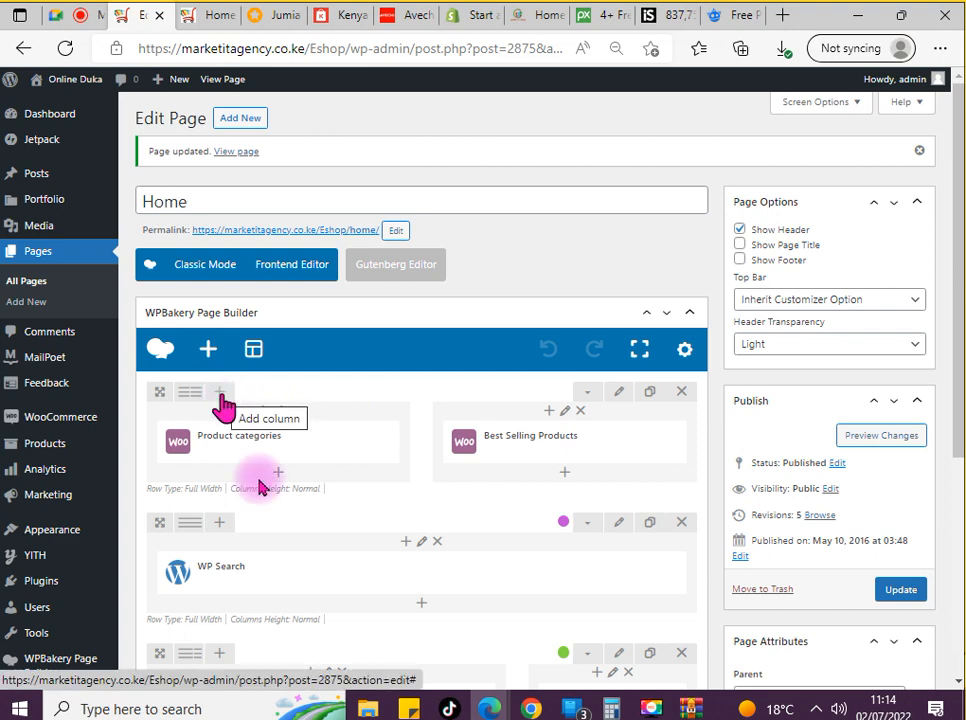
pyautogui.scroll(-4, 258, 487)
pyautogui.click(421, 571)
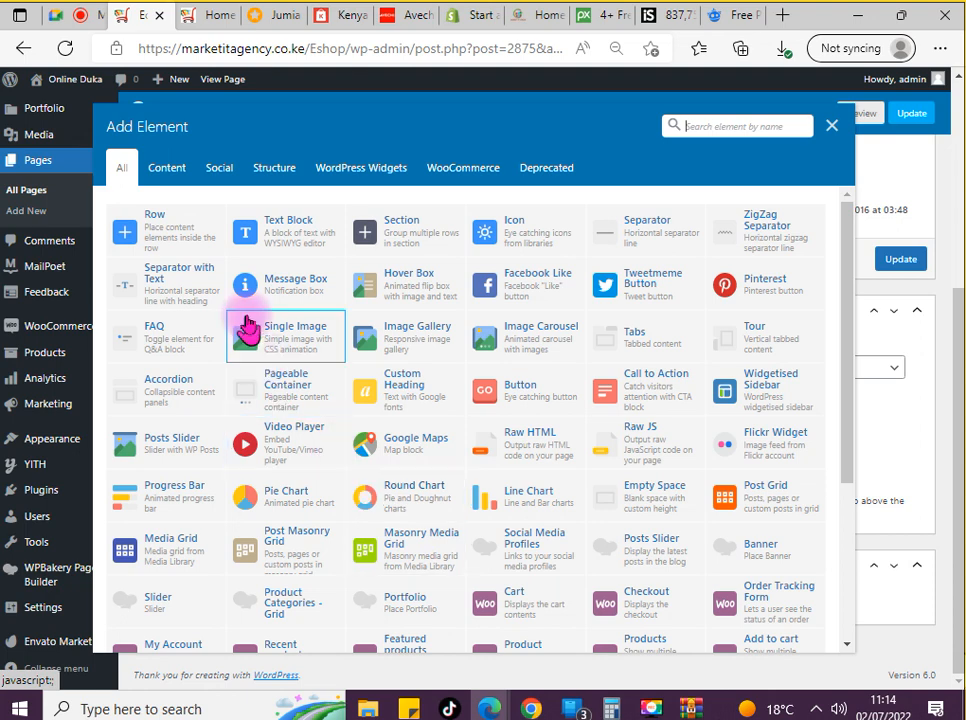
pyautogui.click(390, 237)
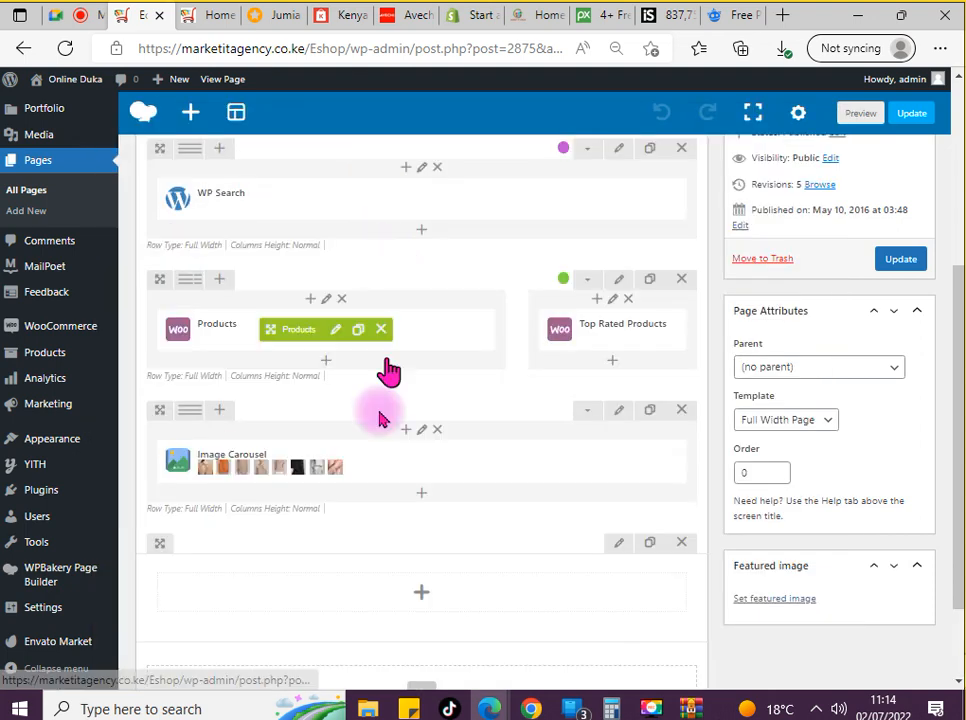
pyautogui.scroll(-1, 377, 560)
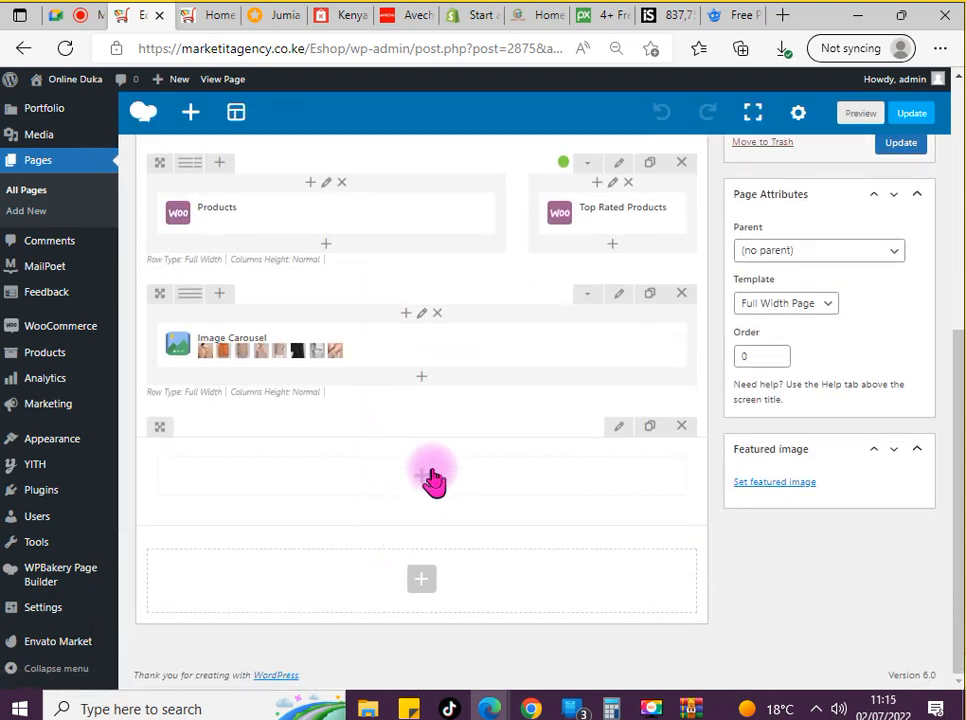
# Step: Move the empty section above the Product categories row and update the page
pyautogui.click(619, 432)
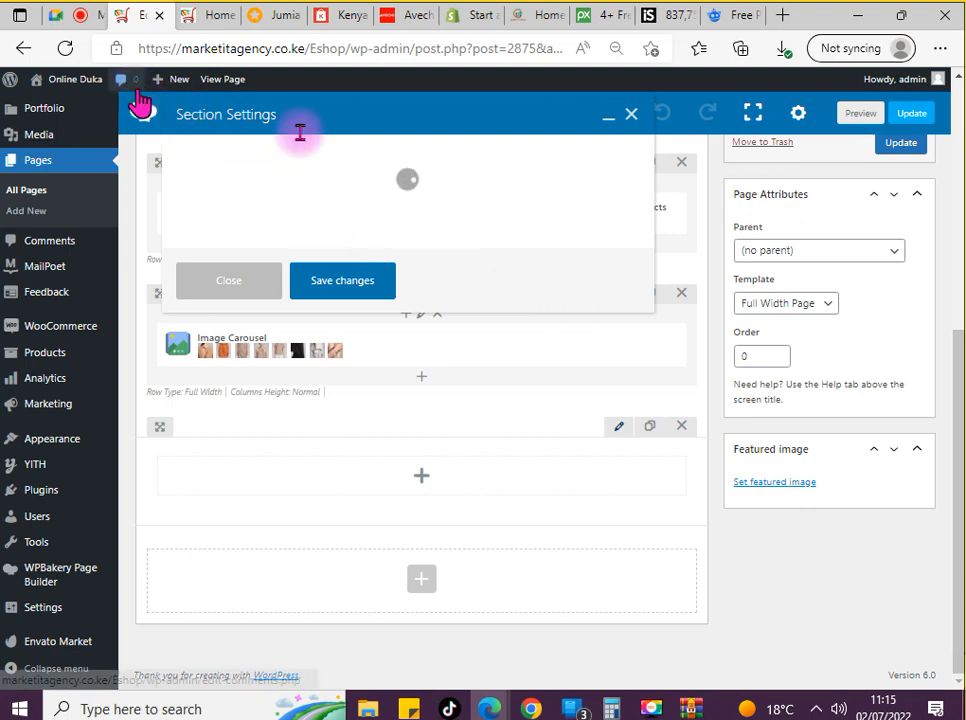
pyautogui.click(631, 116)
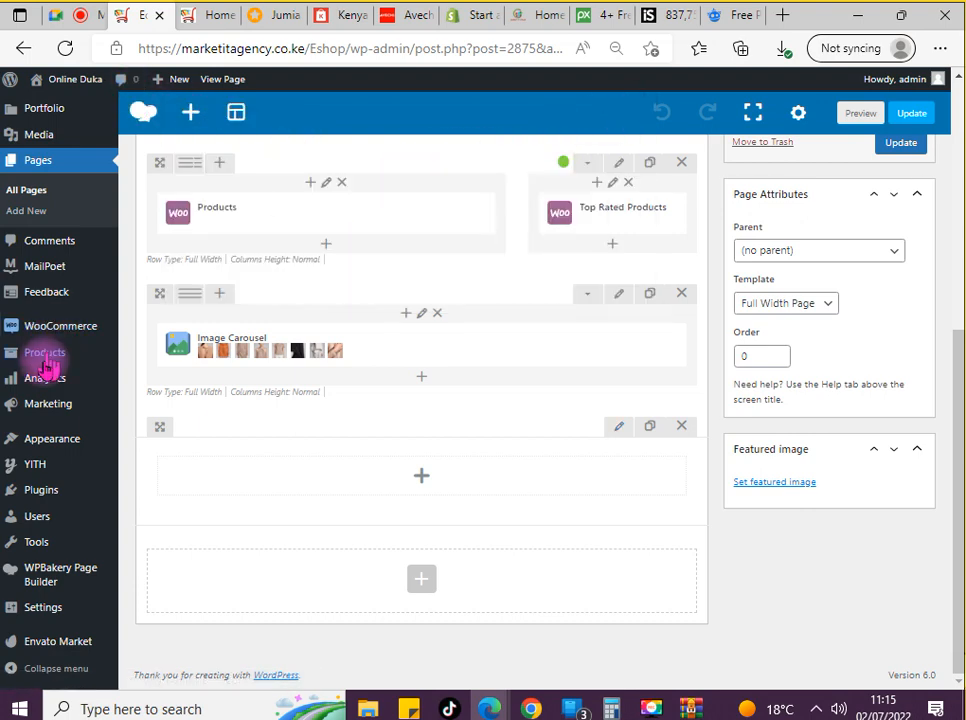
pyautogui.scroll(2, 395, 453)
pyautogui.scroll(-2, 196, 400)
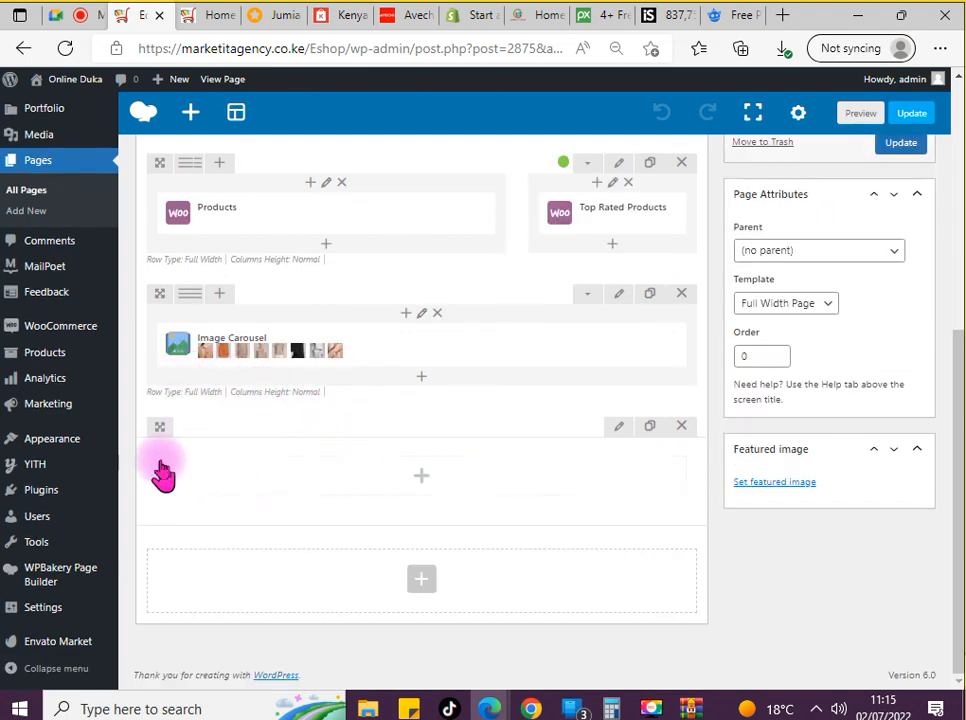
pyautogui.moveTo(155, 427); pyautogui.dragTo(155, 306)
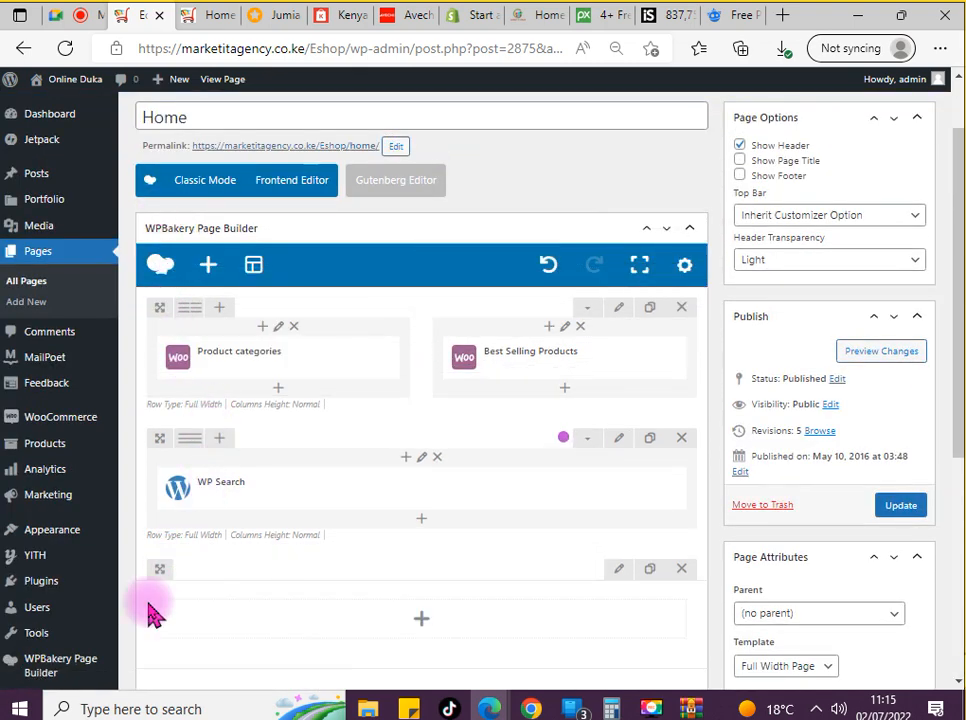
pyautogui.moveTo(160, 570); pyautogui.dragTo(155, 295)
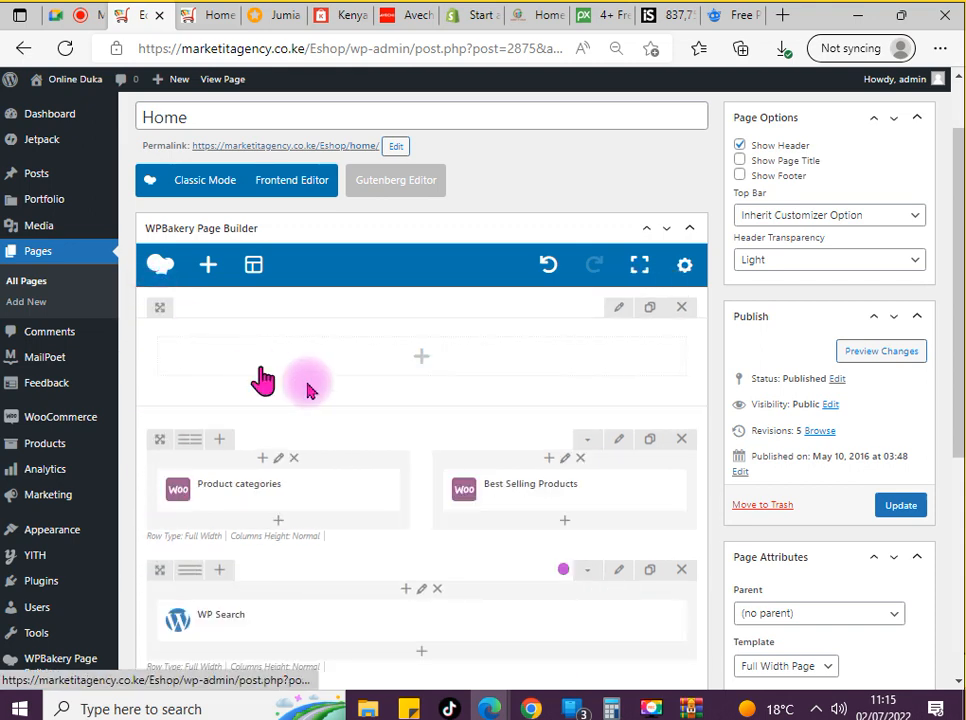
pyautogui.click(890, 508)
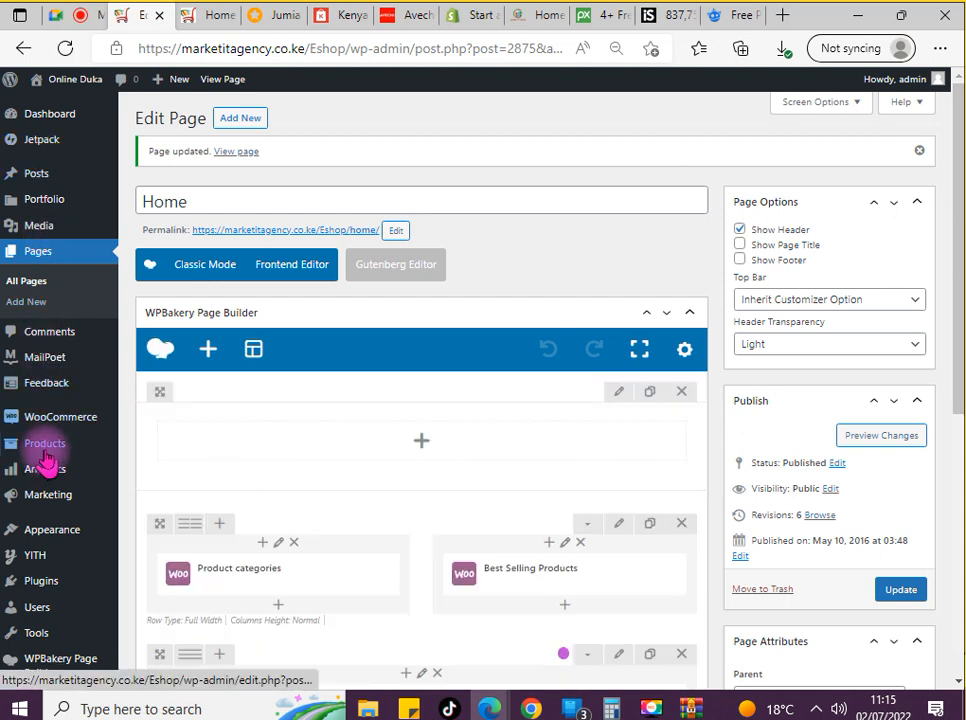
# Step: Open Lose Oversized Shirt from All Products and reach its KSh 238 price fields
pyautogui.moveTo(44, 452)
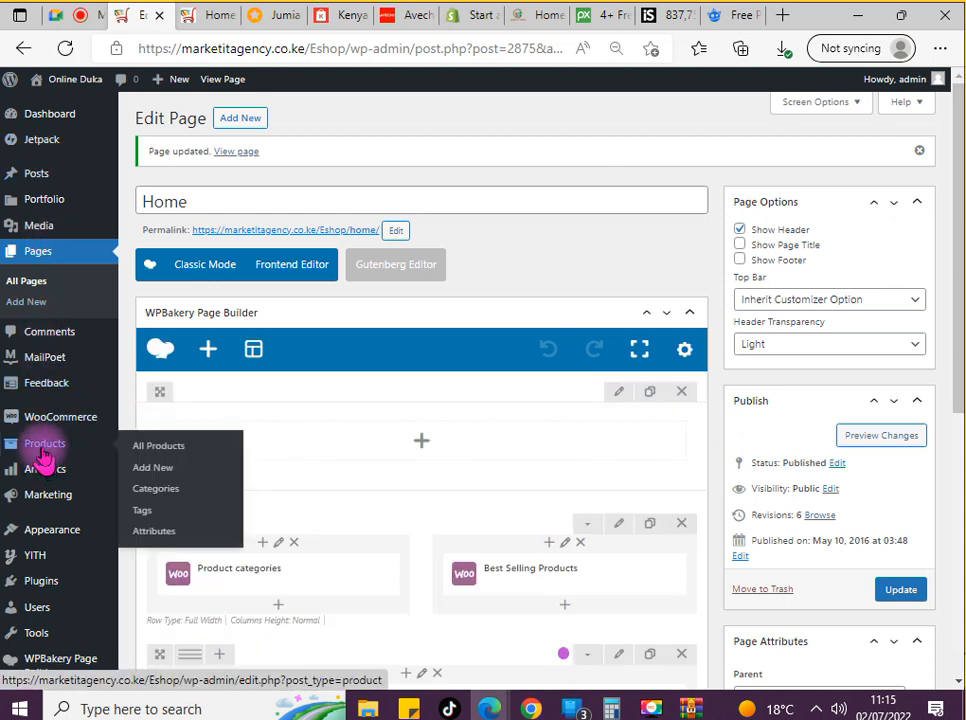
pyautogui.click(44, 455)
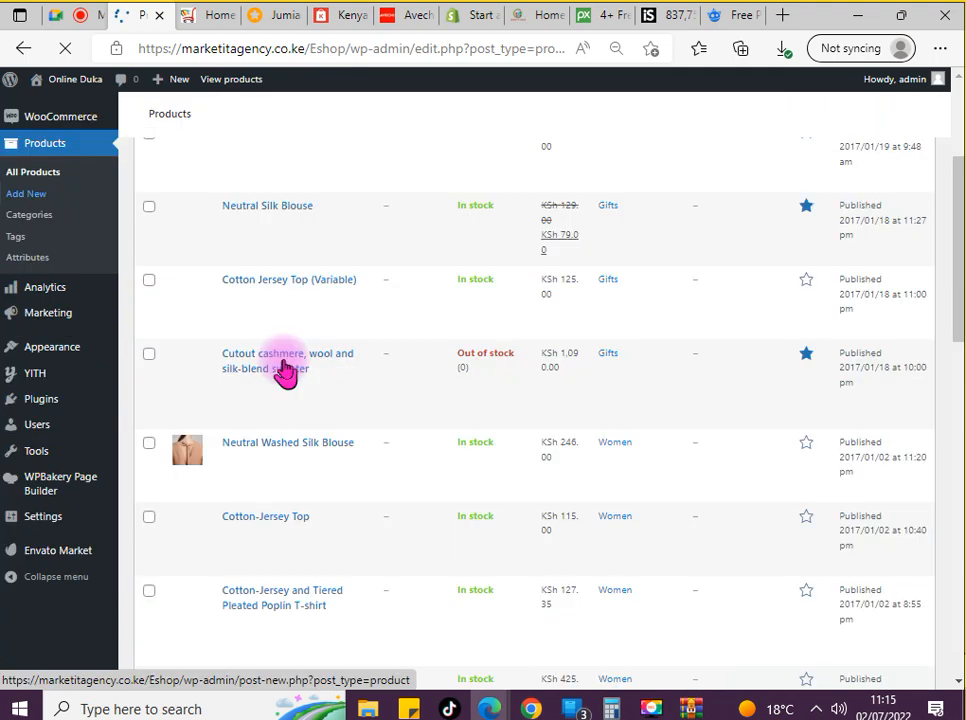
pyautogui.scroll(-5, 285, 370)
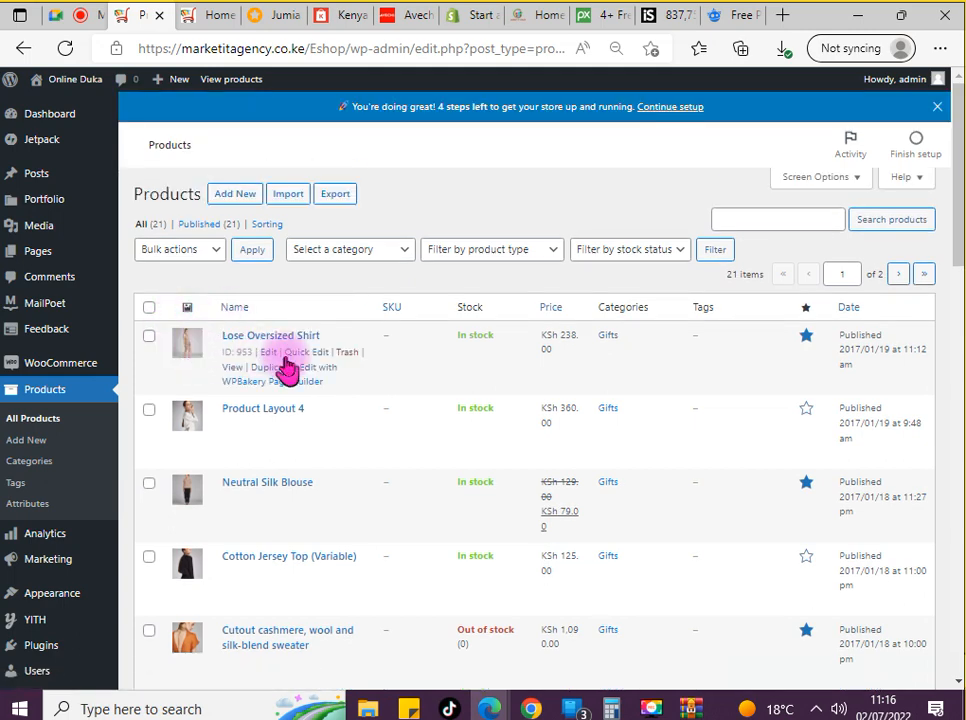
pyautogui.click(269, 353)
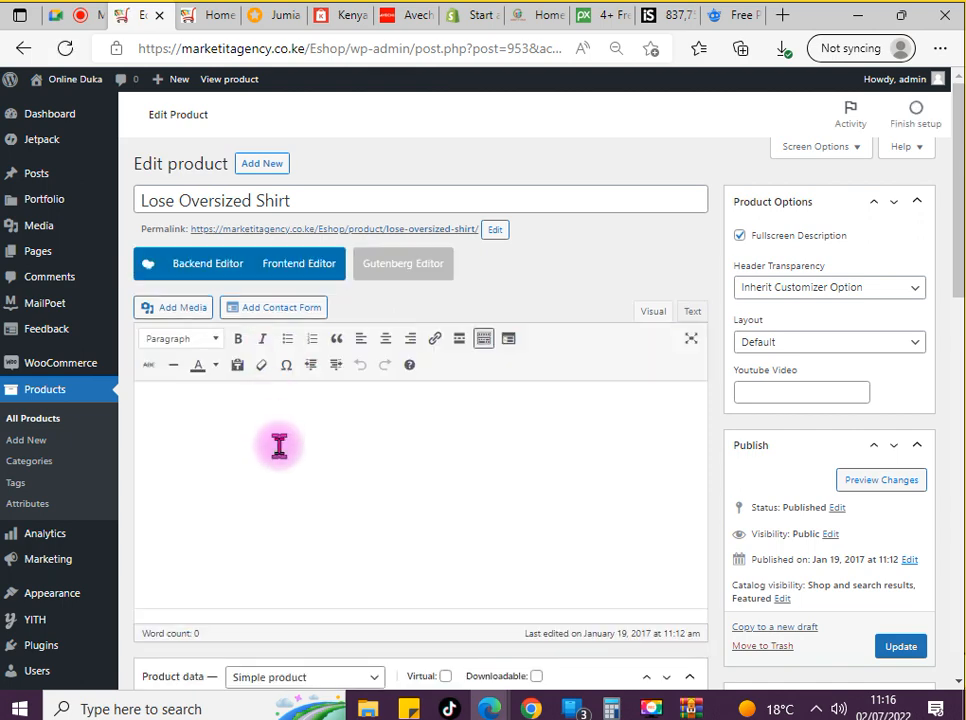
pyautogui.scroll(-1, 279, 447)
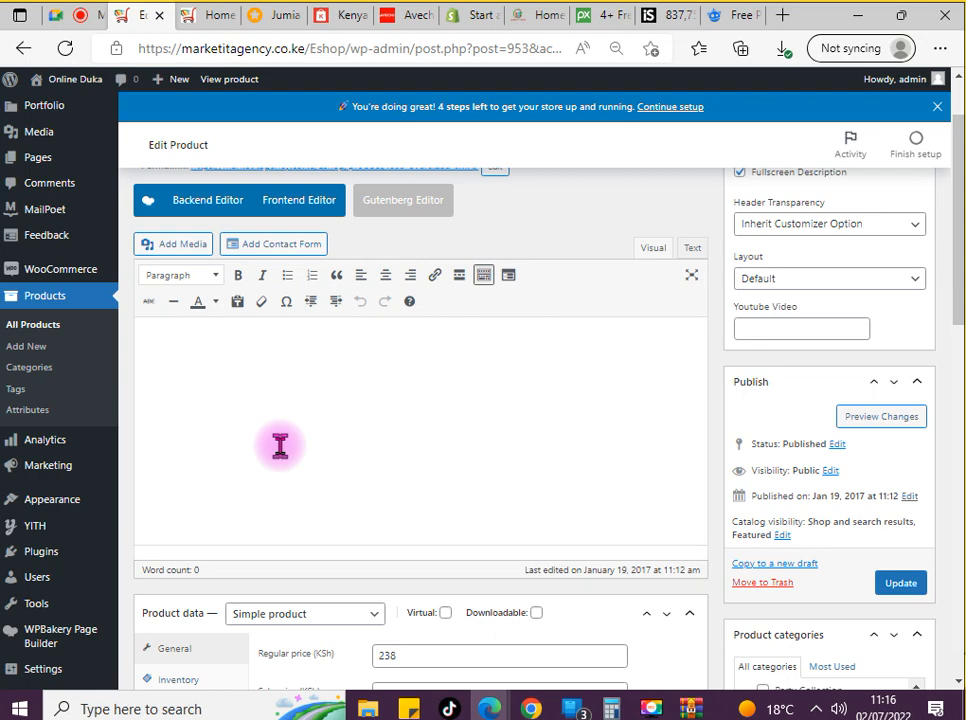
pyautogui.scroll(1, 279, 447)
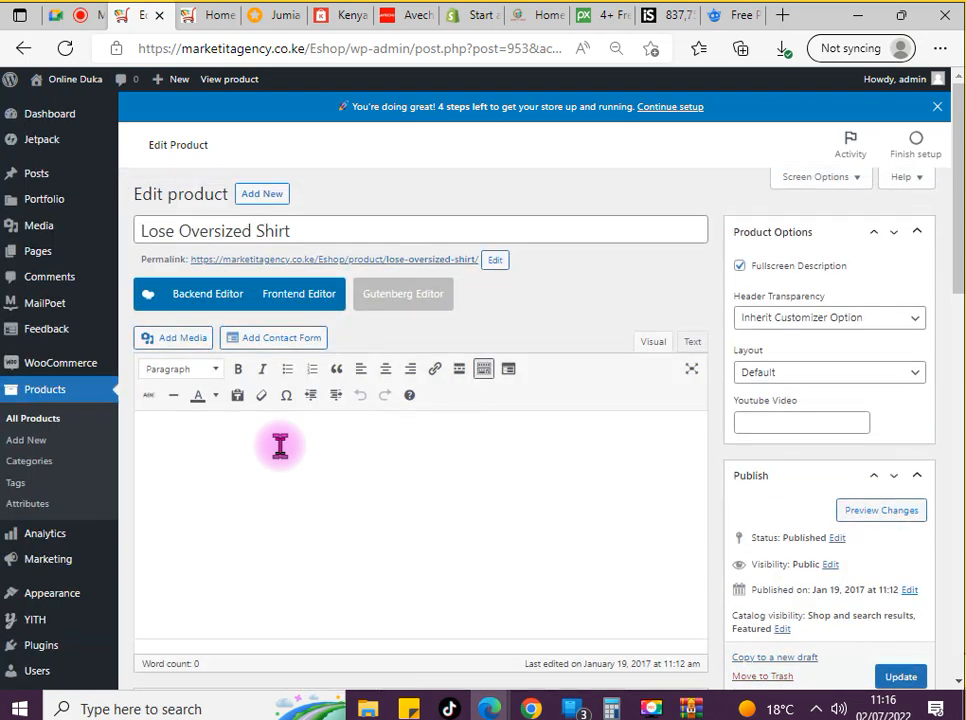
pyautogui.scroll(-6, 280, 452)
pyautogui.scroll(1, 283, 455)
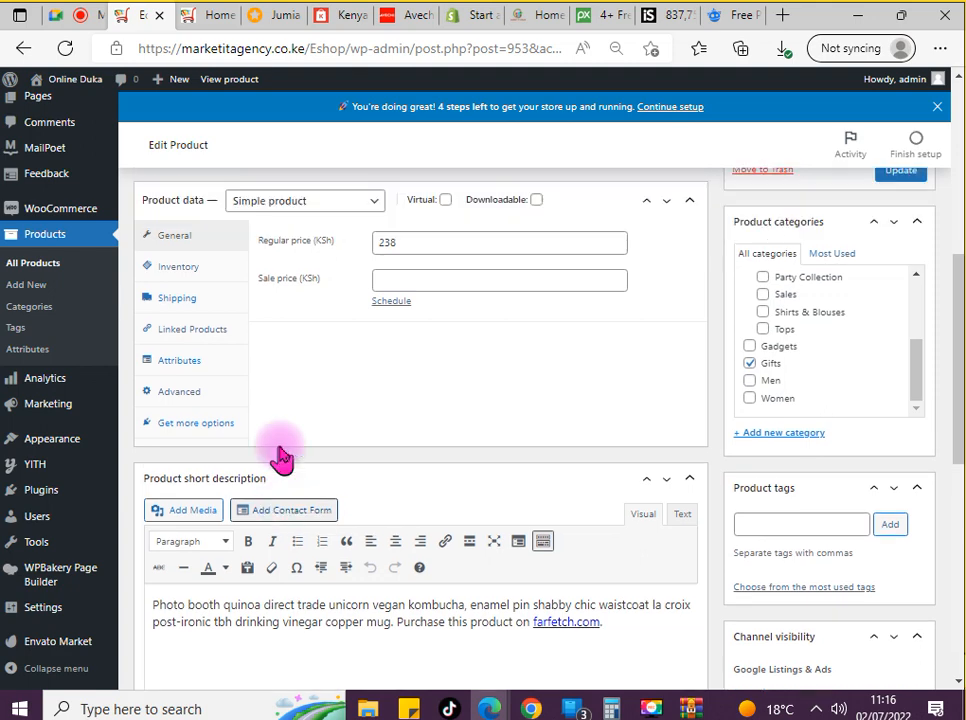
pyautogui.scroll(1, 282, 455)
pyautogui.moveTo(414, 375); pyautogui.dragTo(367, 403)
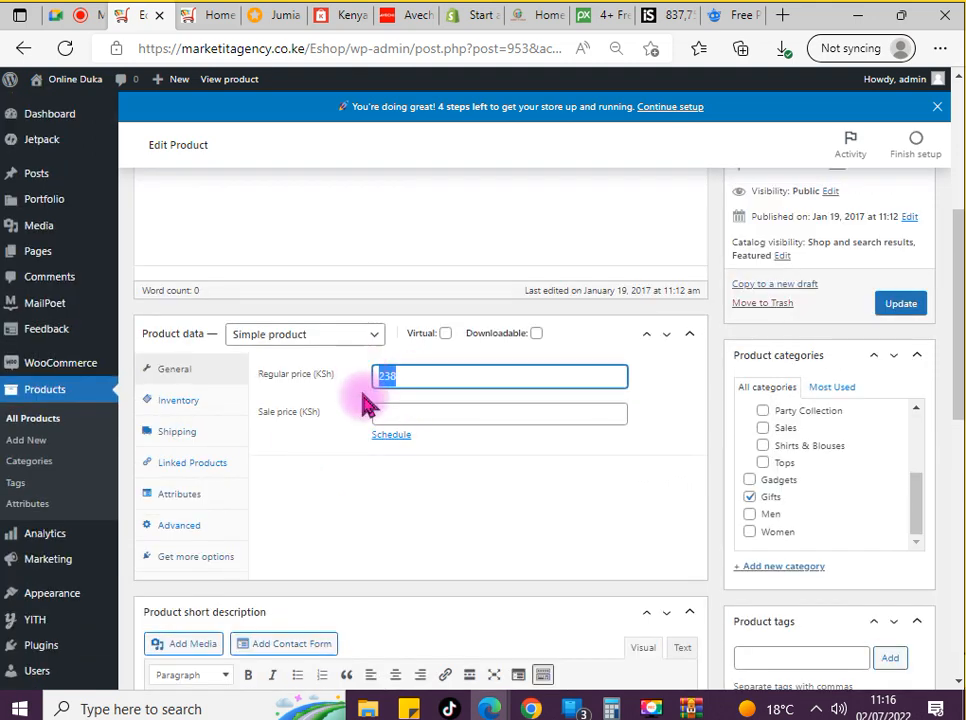
pyautogui.click(414, 416)
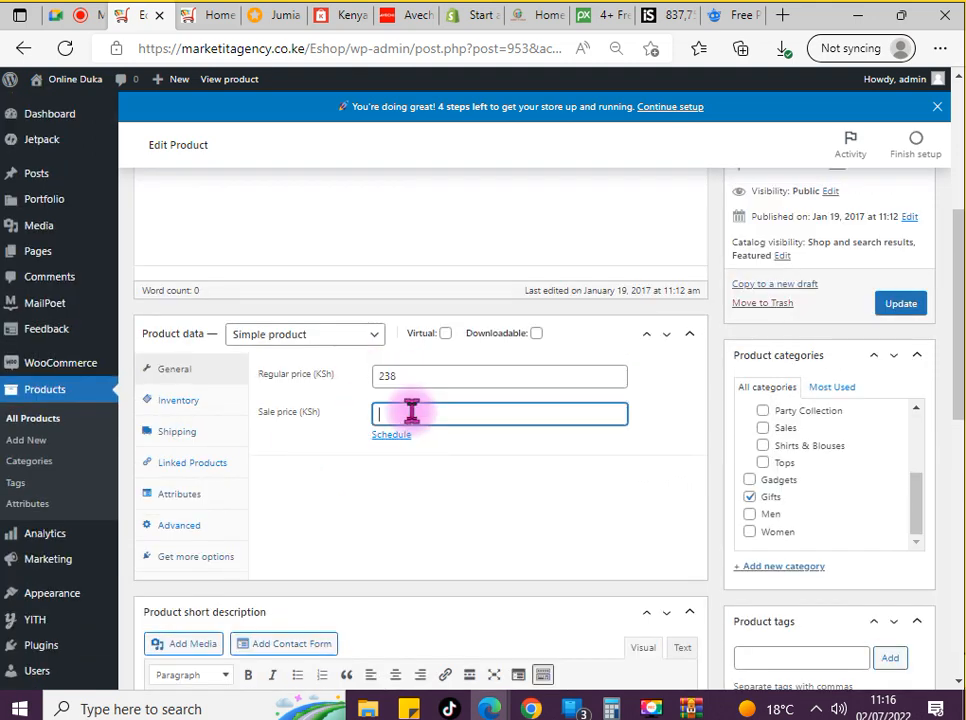
# Step: Check the Jumia 4-in-1 women's bag pricing, then select the 238 regular price to replace with 20000
pyautogui.click(281, 27)
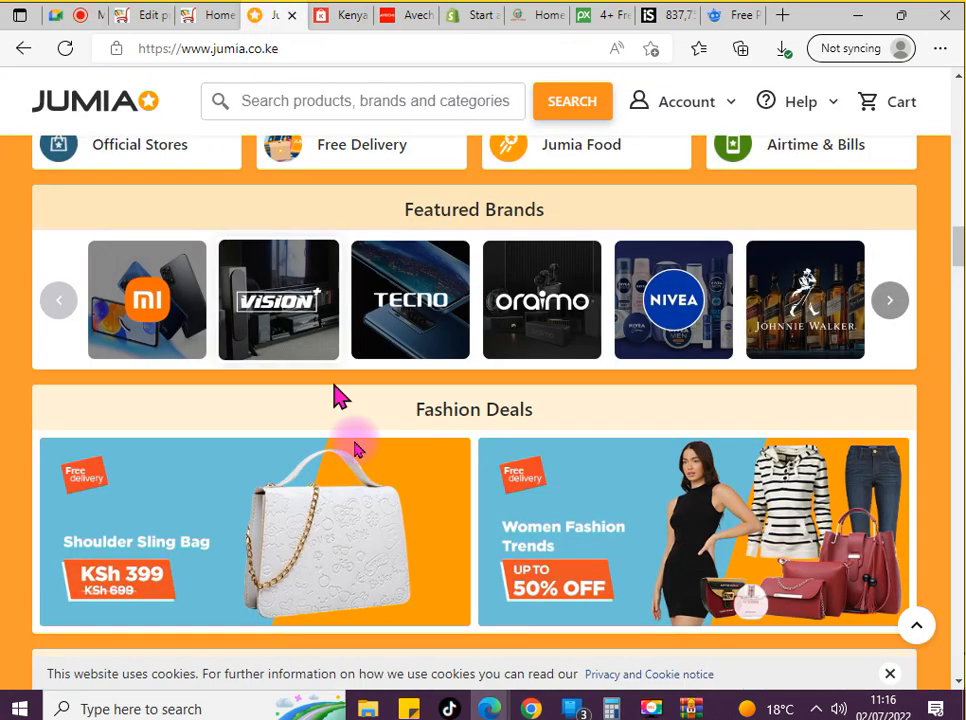
pyautogui.scroll(-5, 360, 457)
pyautogui.scroll(-3, 361, 462)
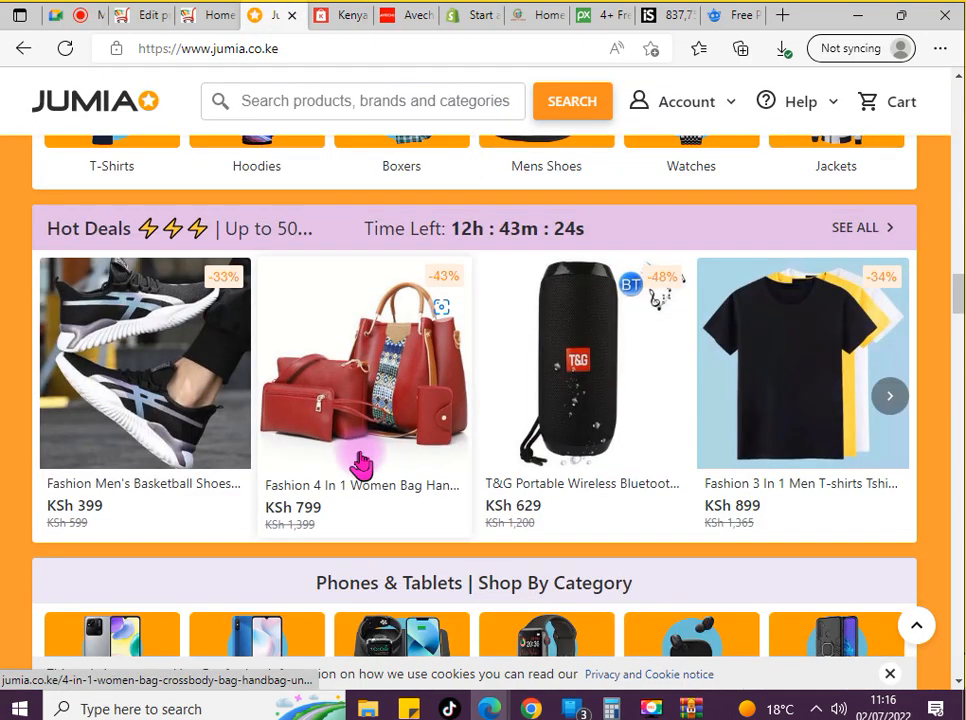
pyautogui.click(360, 378)
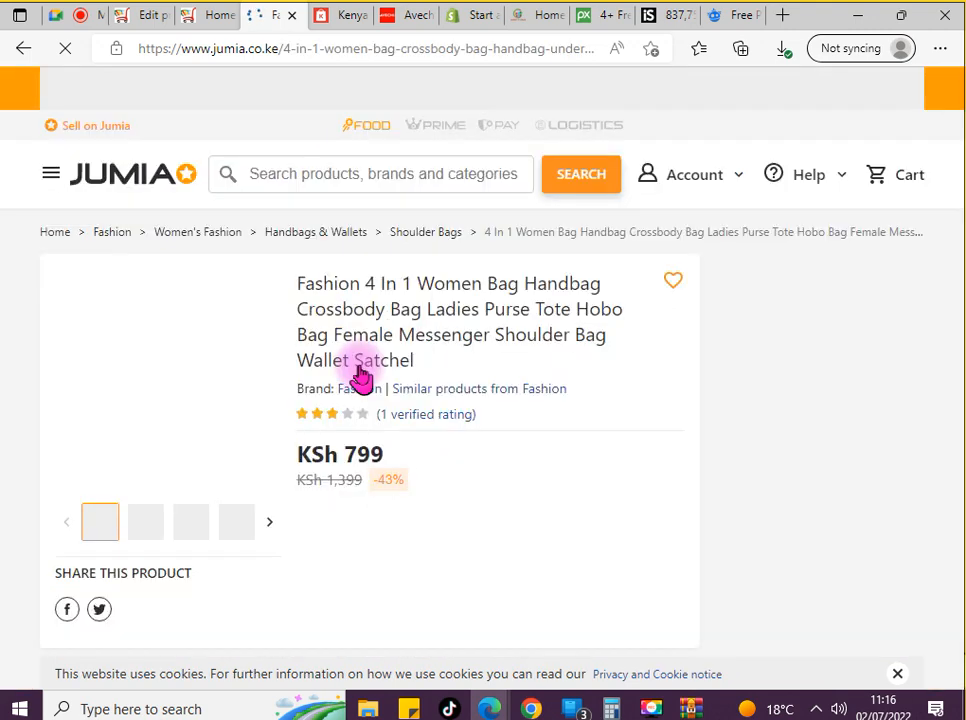
pyautogui.scroll(-2, 360, 380)
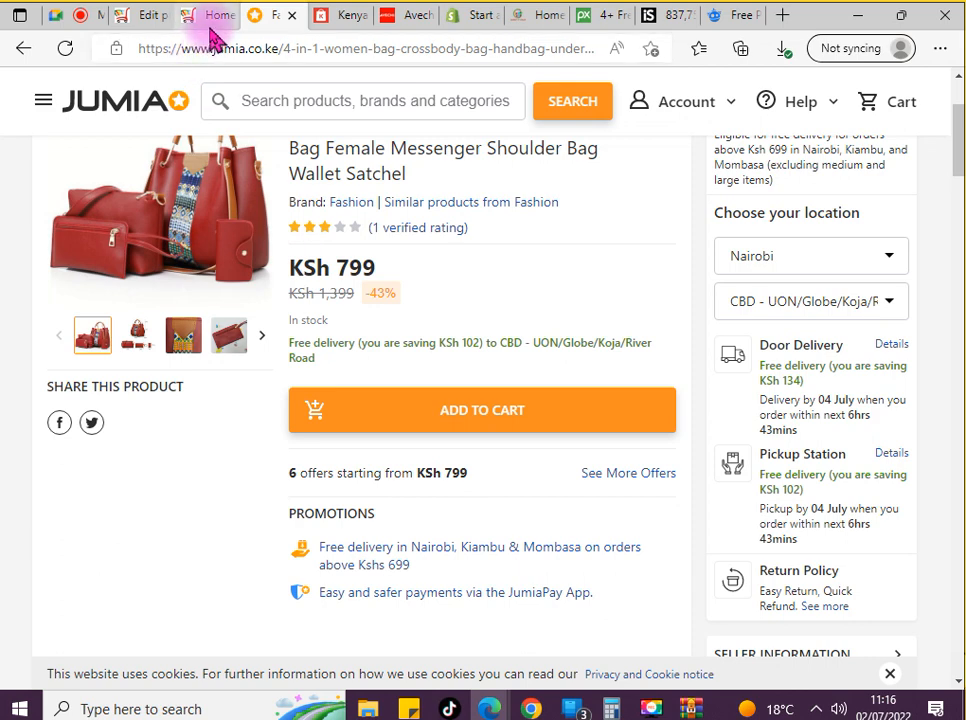
pyautogui.click(151, 16)
pyautogui.doubleClick(405, 376)
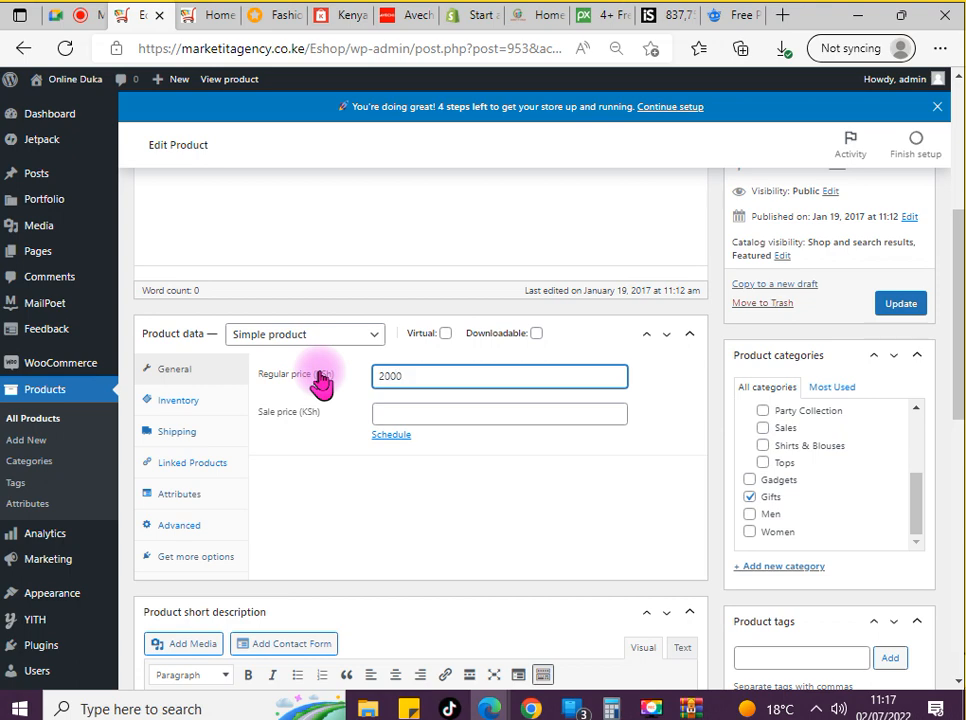
# Step: Enter a KSh 17500 sale price after rechecking the Jumia bag's prices
pyautogui.click(390, 414)
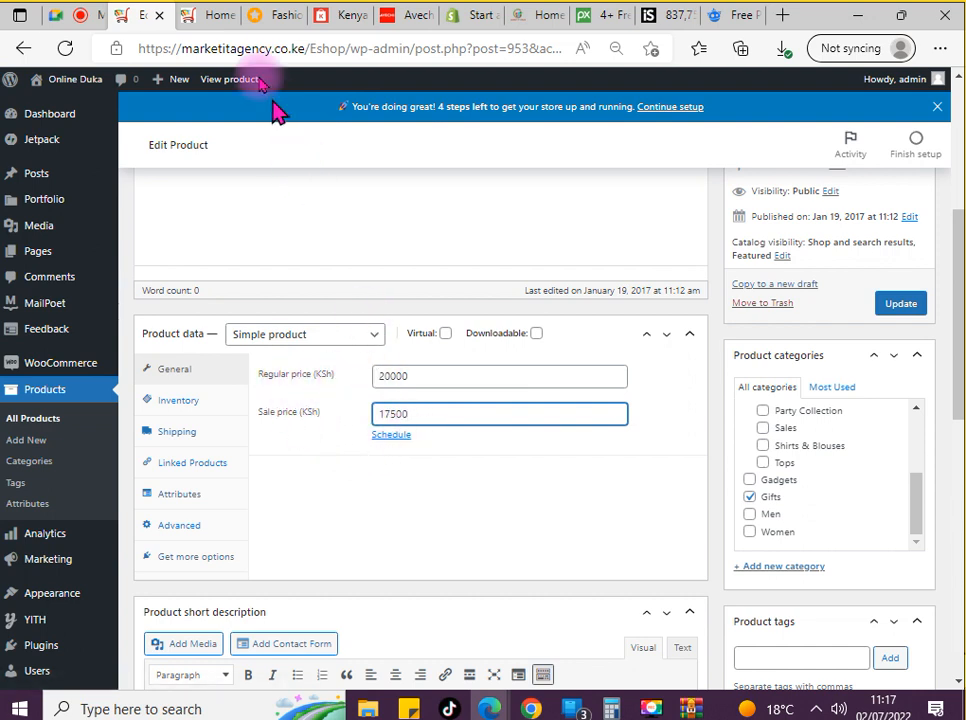
pyautogui.click(276, 15)
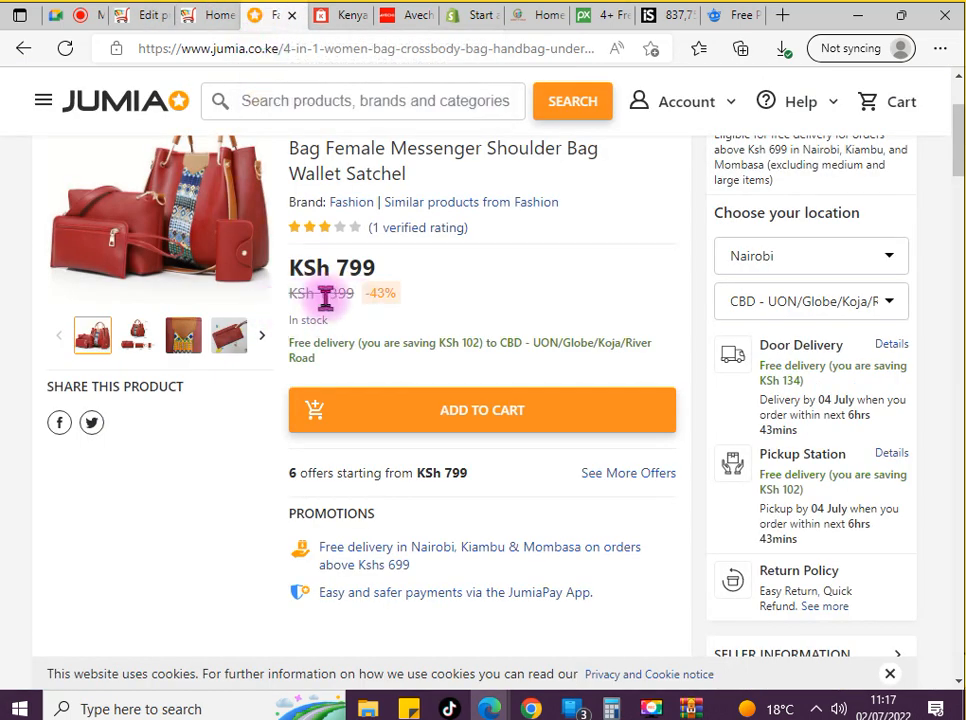
pyautogui.click(152, 17)
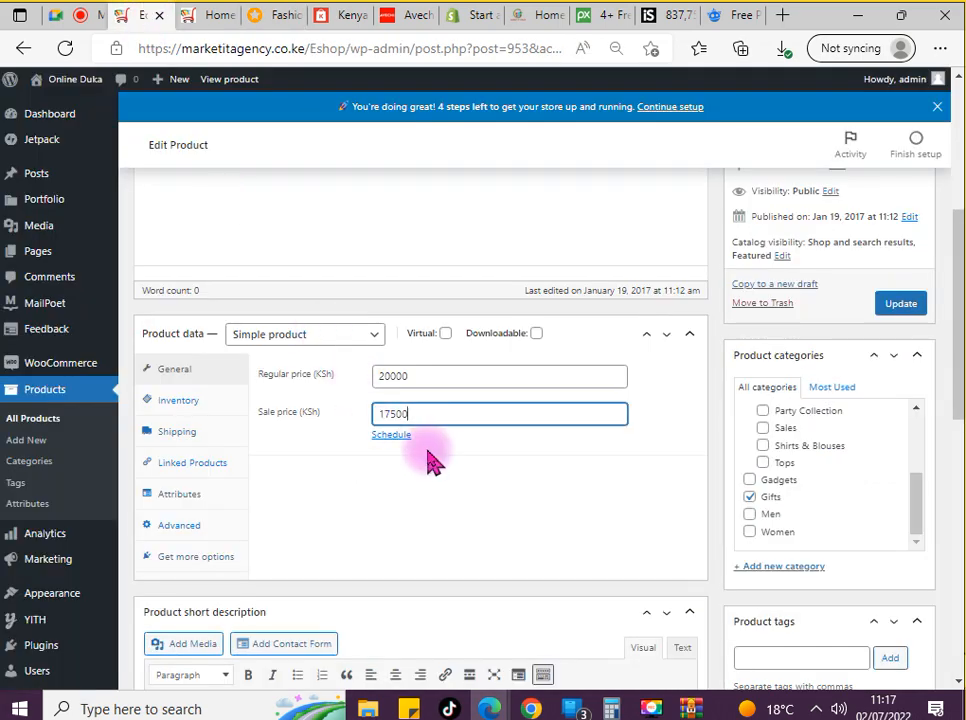
pyautogui.scroll(-2, 430, 460)
pyautogui.scroll(3, 411, 382)
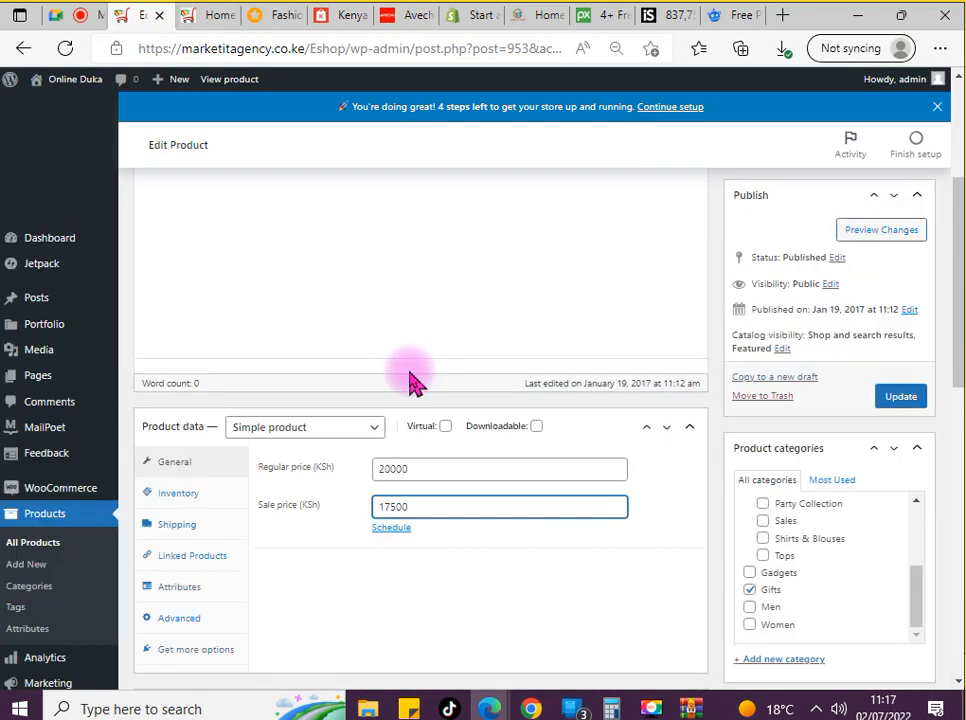
pyautogui.scroll(-5, 410, 380)
pyautogui.scroll(3, 218, 340)
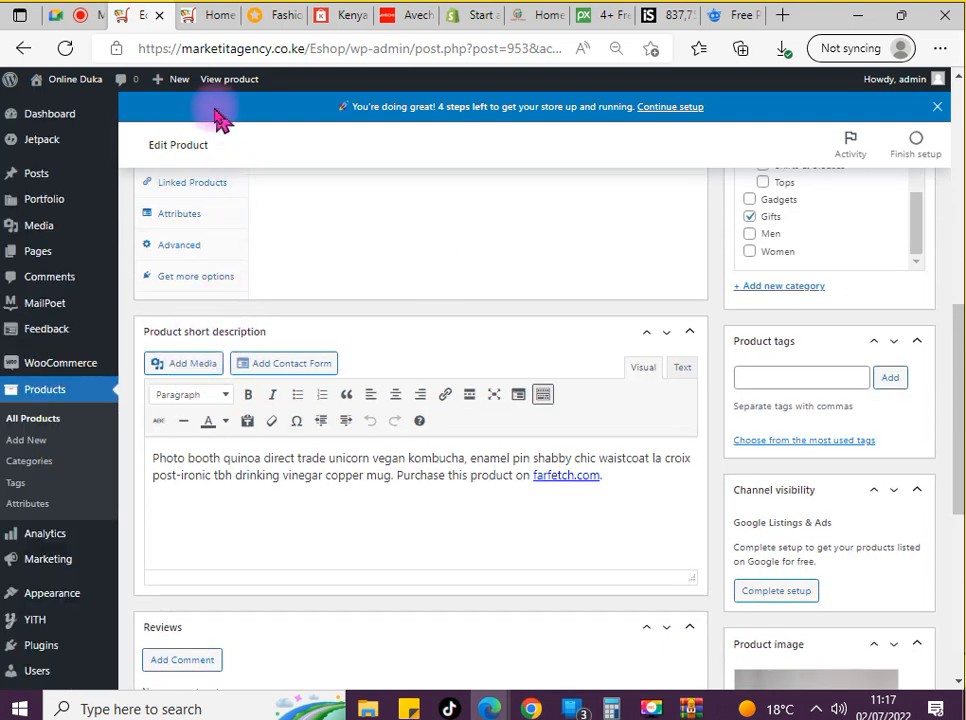
pyautogui.scroll(10, 220, 118)
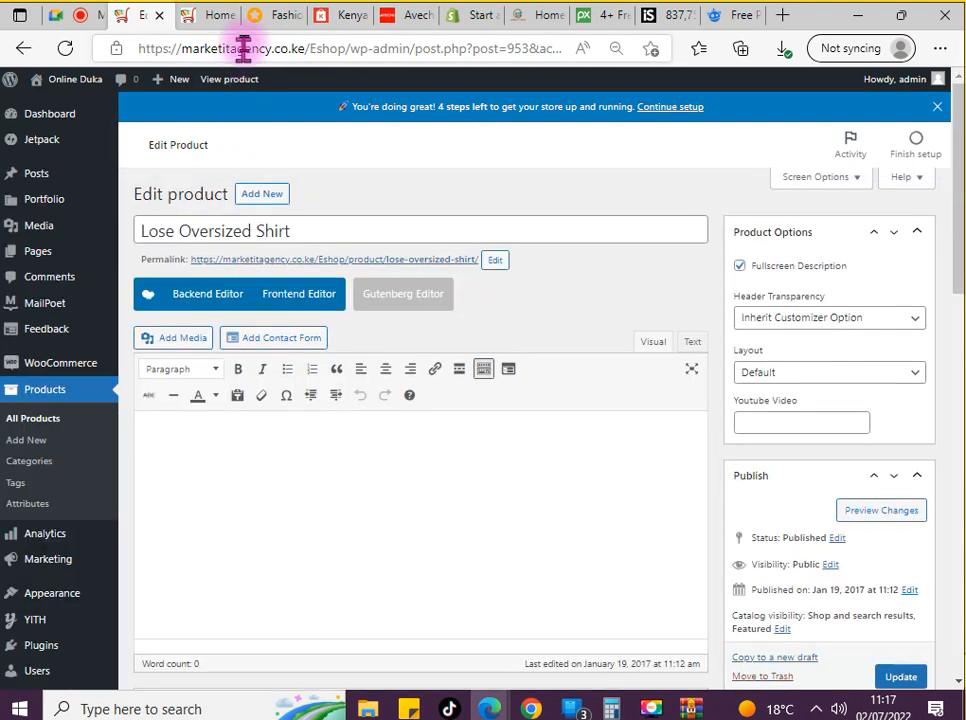
# Step: Open Jumia's Garden & Outdoors category from the store categories menu
pyautogui.click(284, 15)
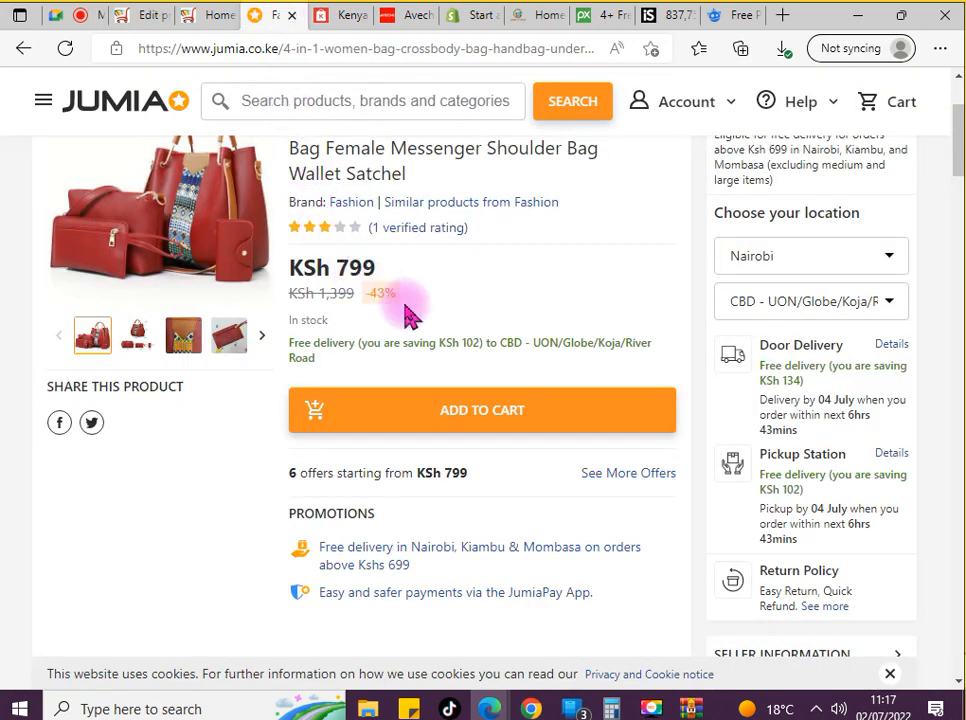
pyautogui.scroll(1, 405, 315)
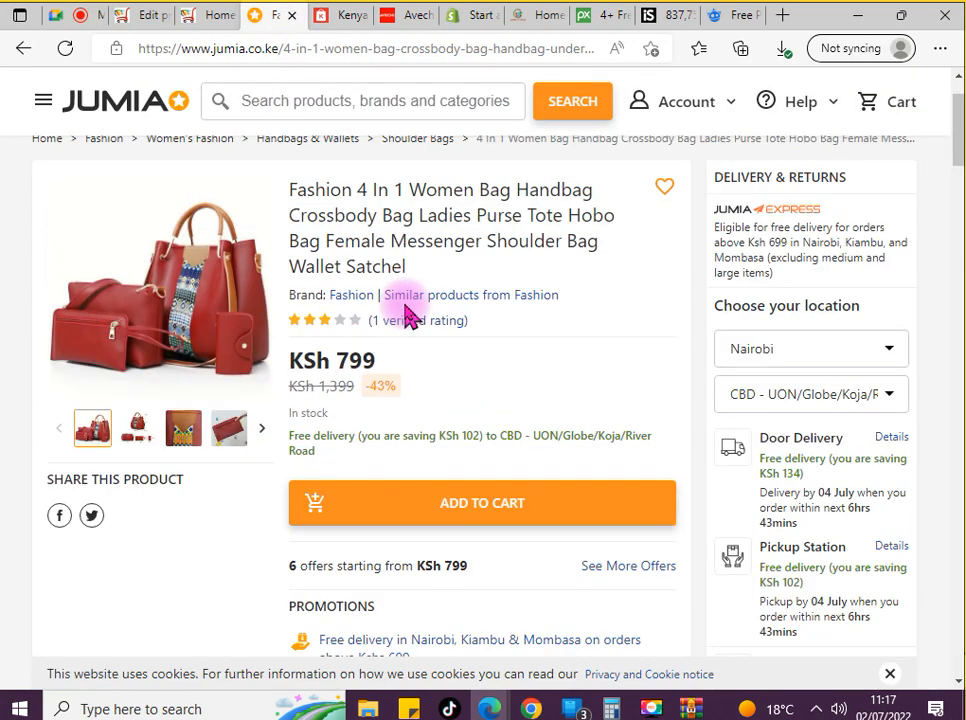
pyautogui.scroll(-1, 410, 316)
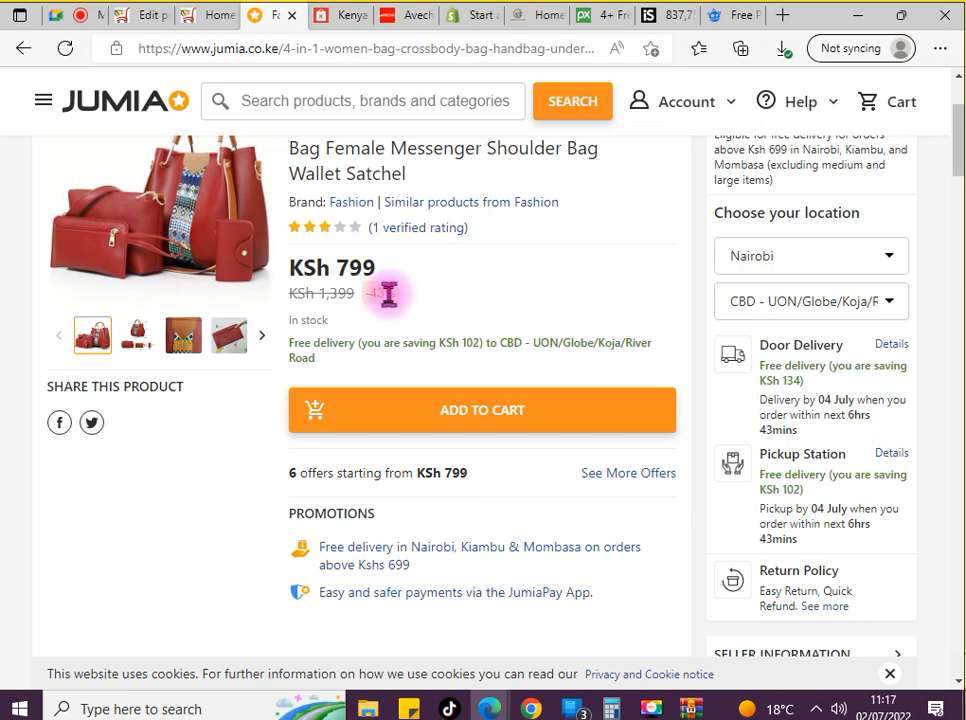
pyautogui.scroll(-5, 345, 317)
pyautogui.scroll(-4, 47, 244)
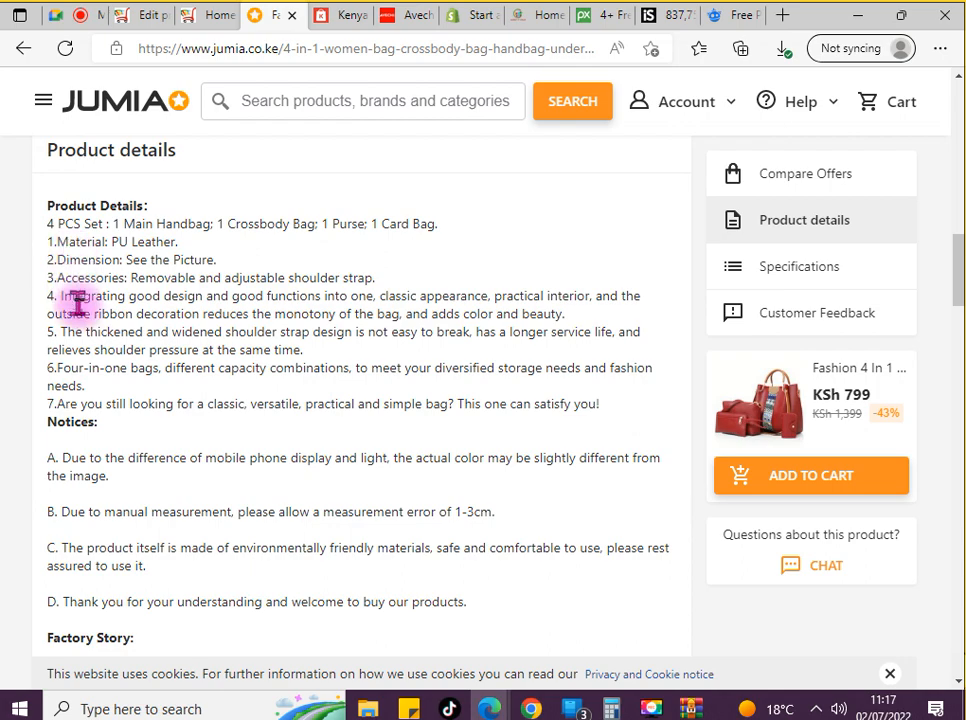
pyautogui.scroll(-3, 79, 305)
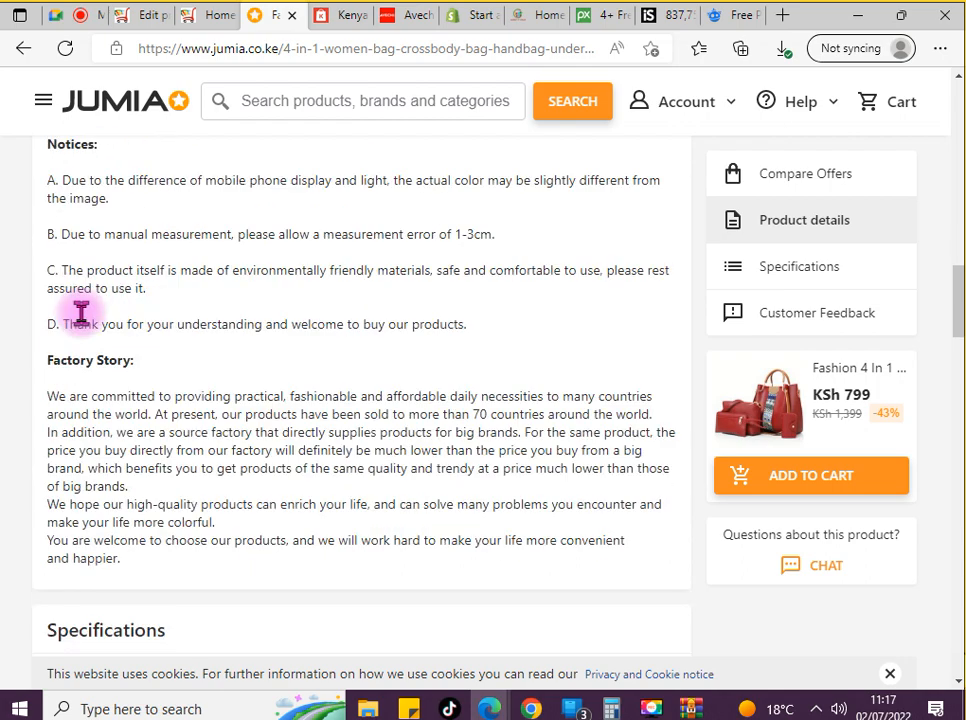
pyautogui.scroll(15, 295, 315)
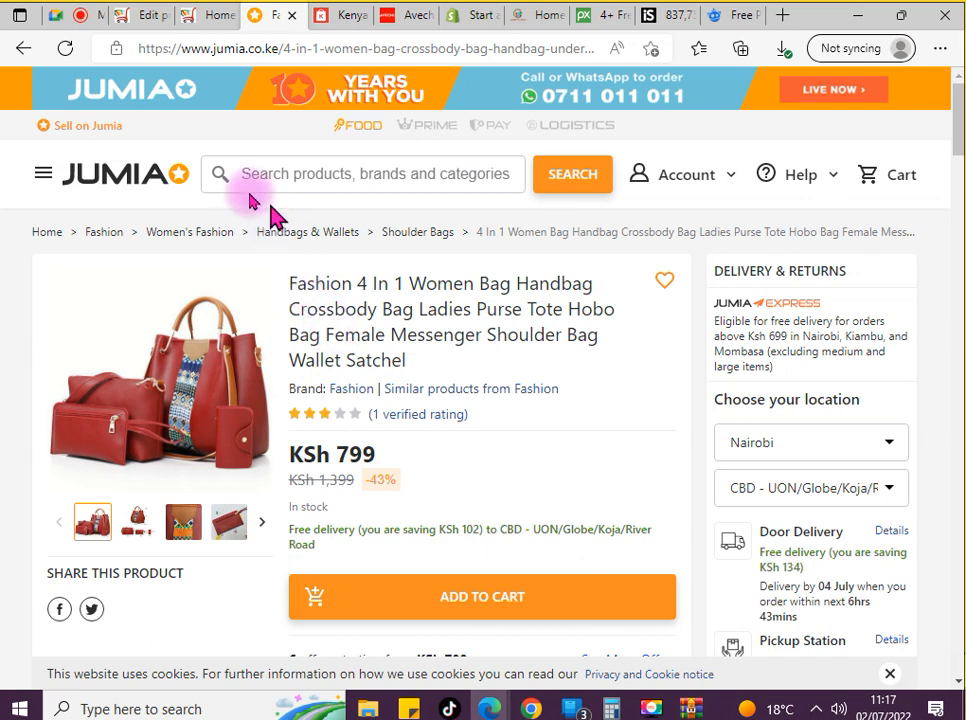
pyautogui.click(40, 180)
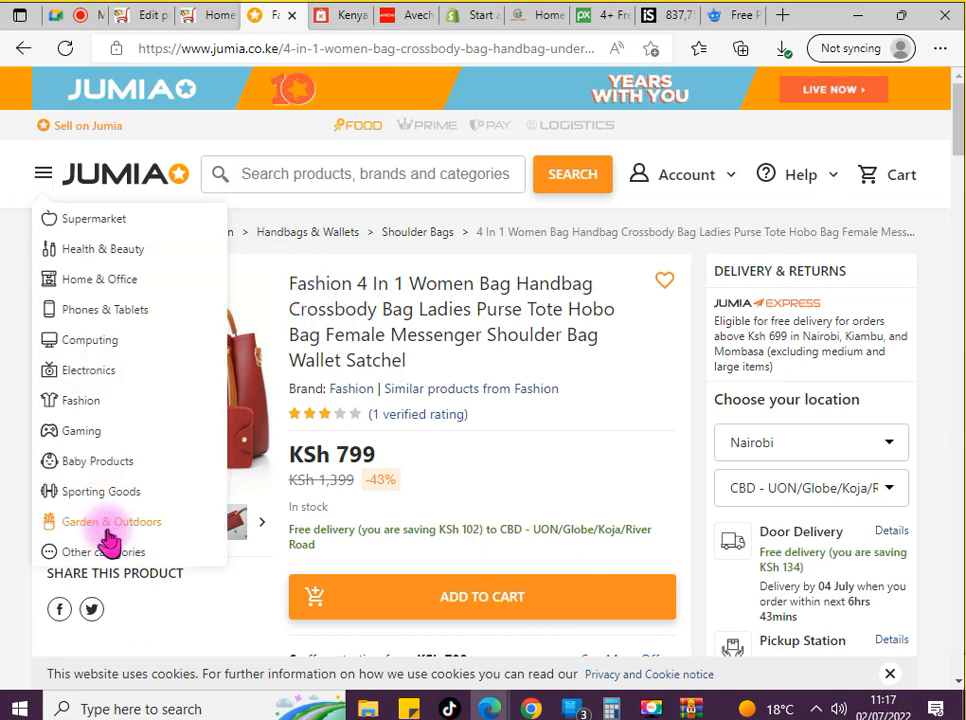
pyautogui.scroll(-1, 110, 535)
pyautogui.click(43, 101)
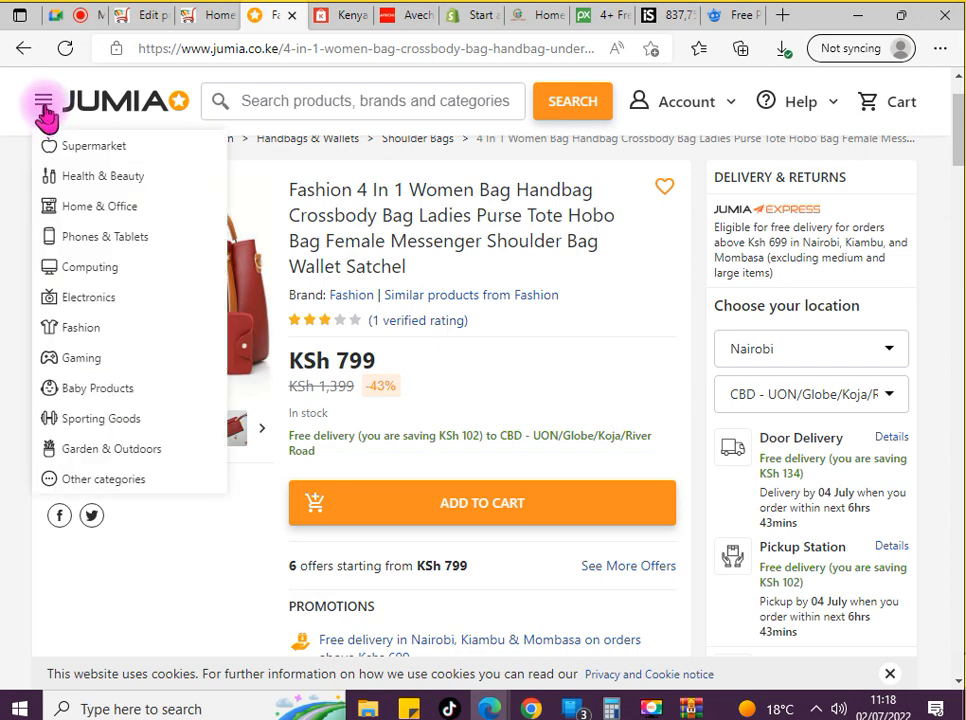
pyautogui.click(101, 457)
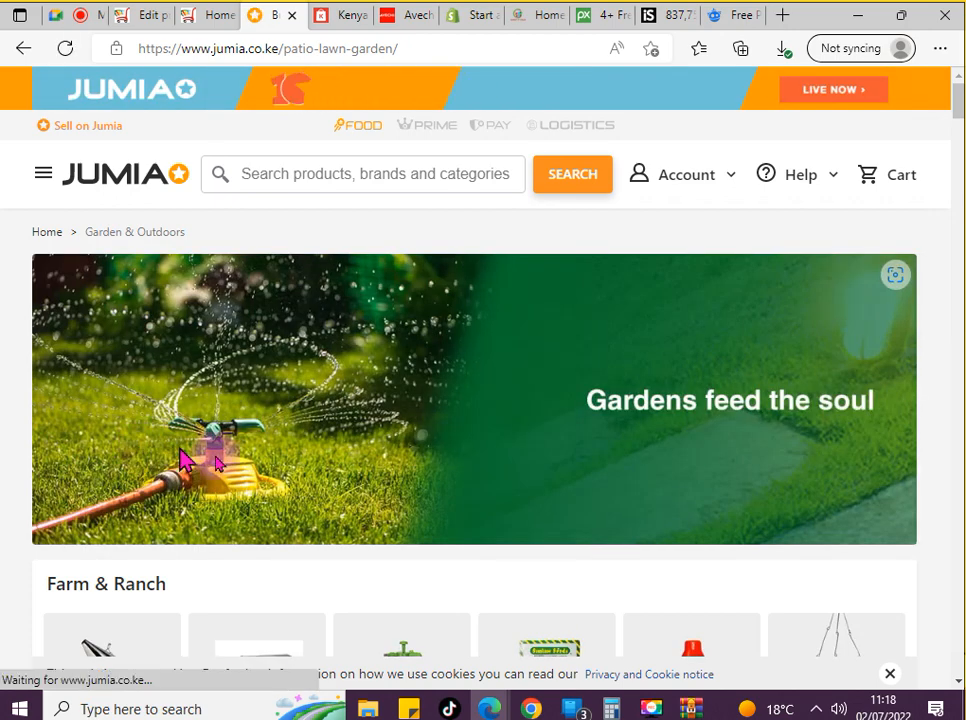
# Step: Open the Generic Heavy-Duty Jet Metal Impulse Sprinkler page and select its full title
pyautogui.scroll(-8, 215, 462)
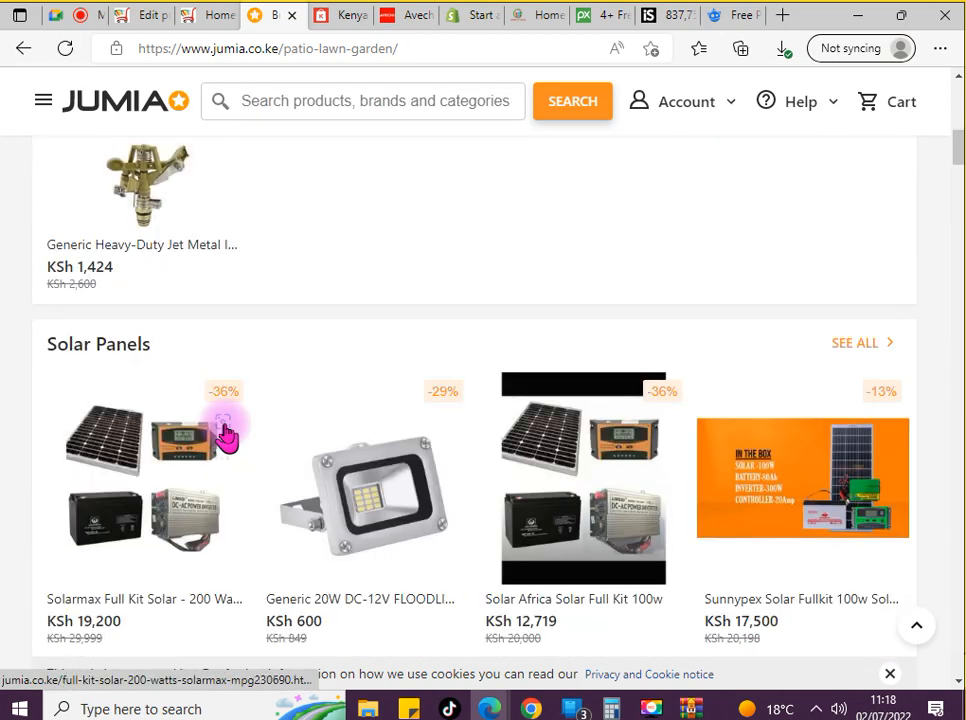
pyautogui.scroll(-1, 226, 436)
pyautogui.scroll(2, 107, 253)
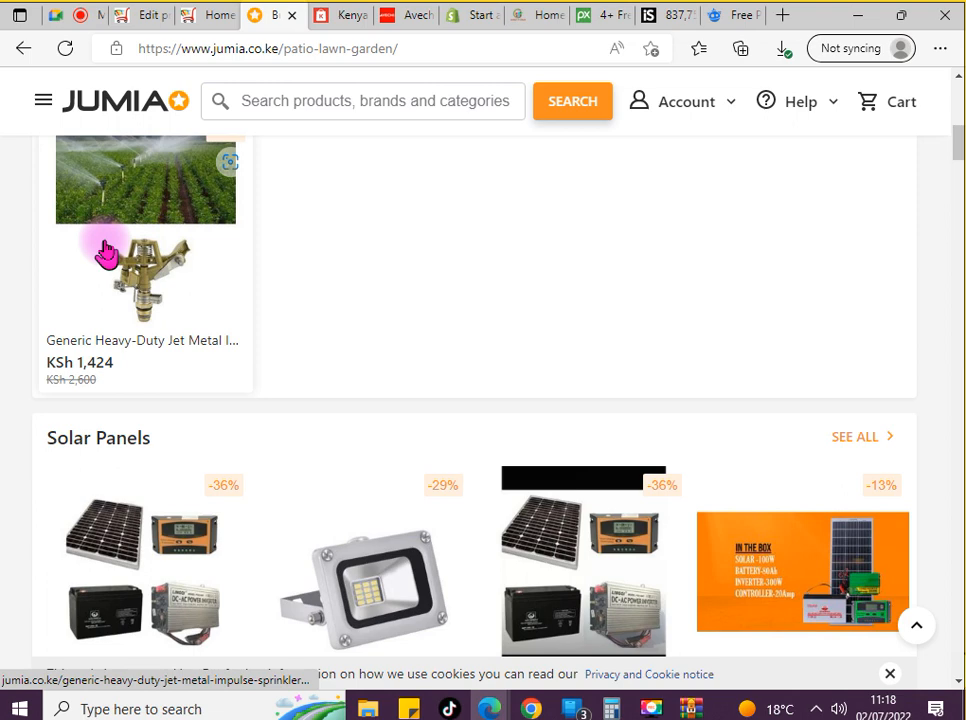
pyautogui.click(107, 253)
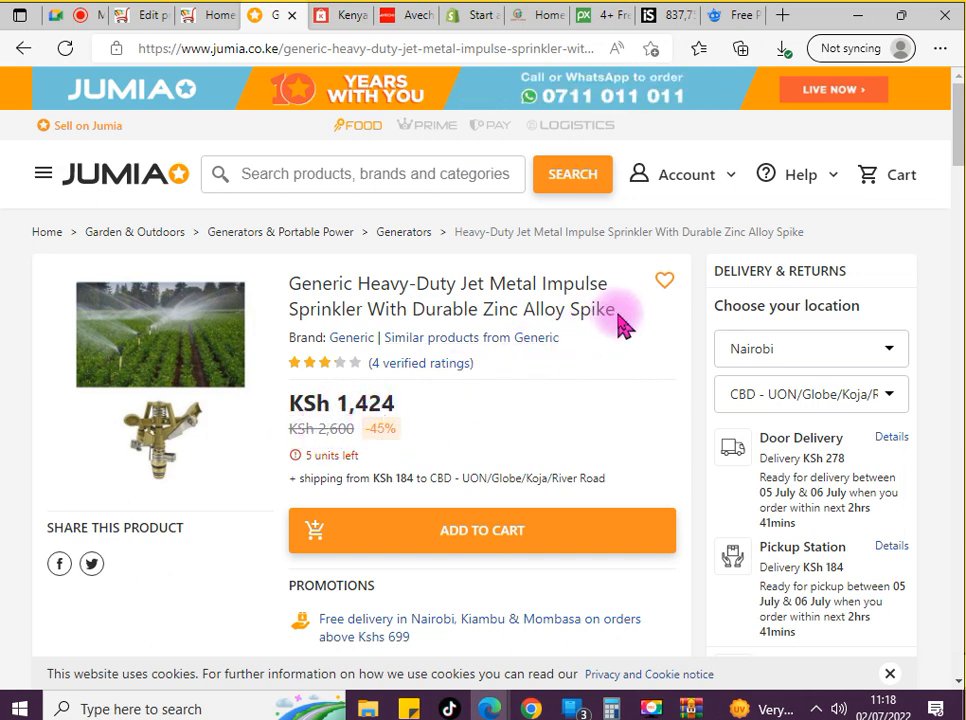
pyautogui.moveTo(620, 322); pyautogui.dragTo(281, 298)
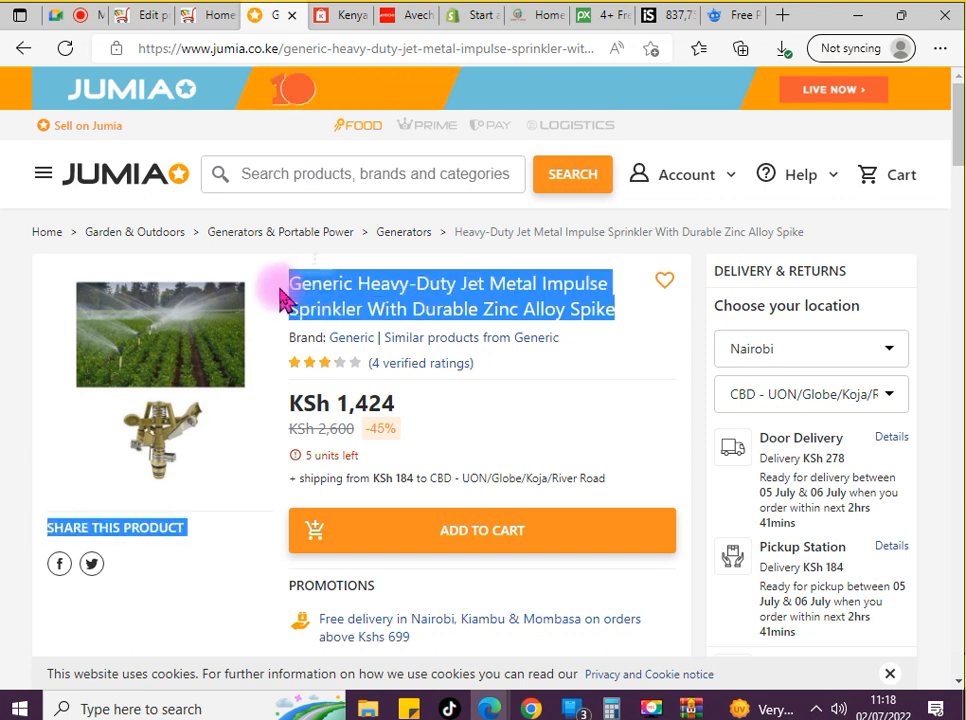
pyautogui.click(623, 323)
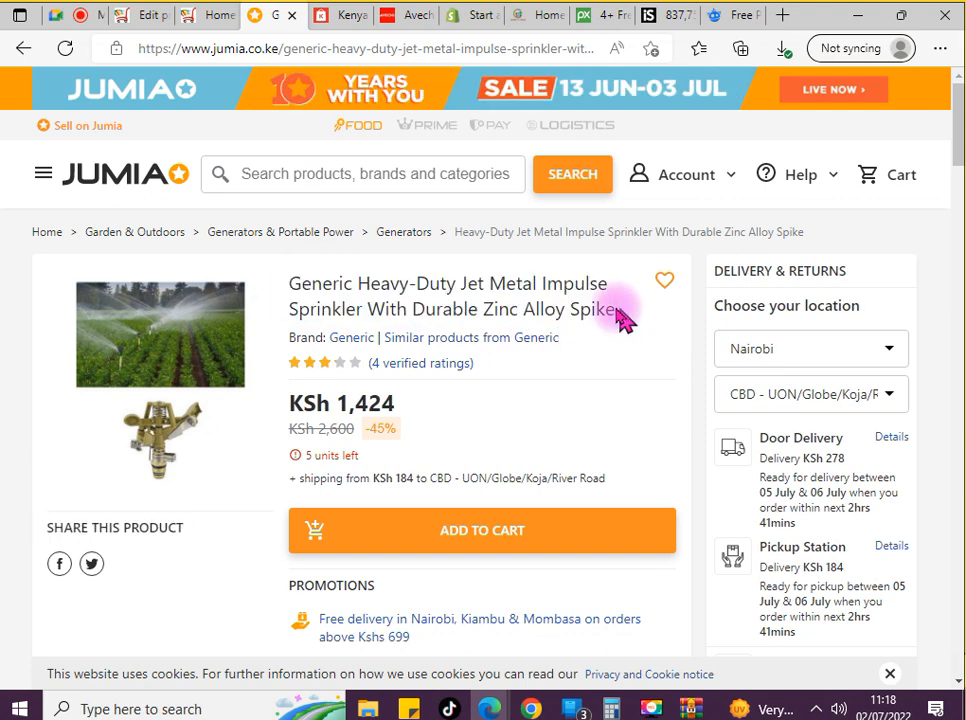
pyautogui.moveTo(616, 311); pyautogui.dragTo(286, 269)
pyautogui.hotkey('ctrl', 'c')
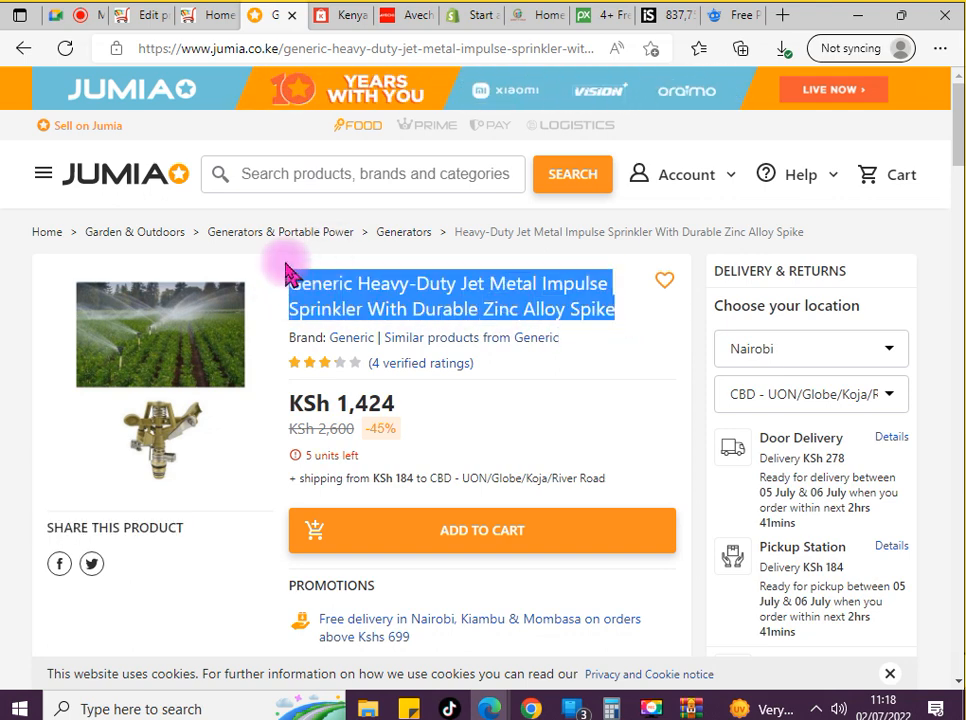
# Step: Replace the title 'Lose Oversized Shirt' with 'Generic Heavy-Duty Jet Metal Impulse Sprinkler With Durable Zinc Alloy Spike'
pyautogui.click(149, 16)
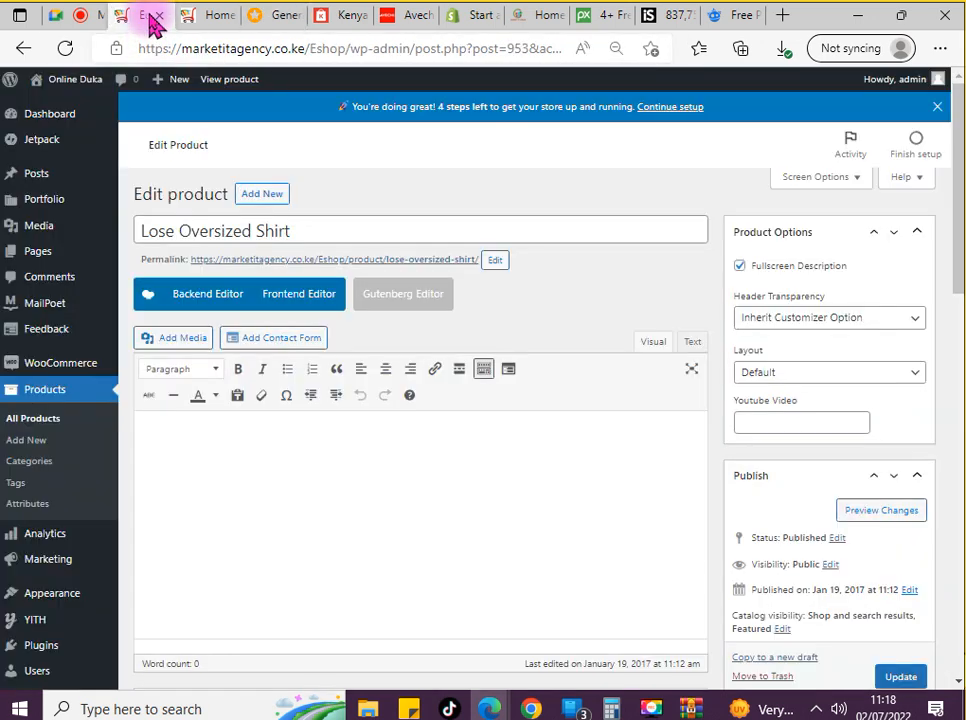
pyautogui.moveTo(312, 230); pyautogui.dragTo(45, 228)
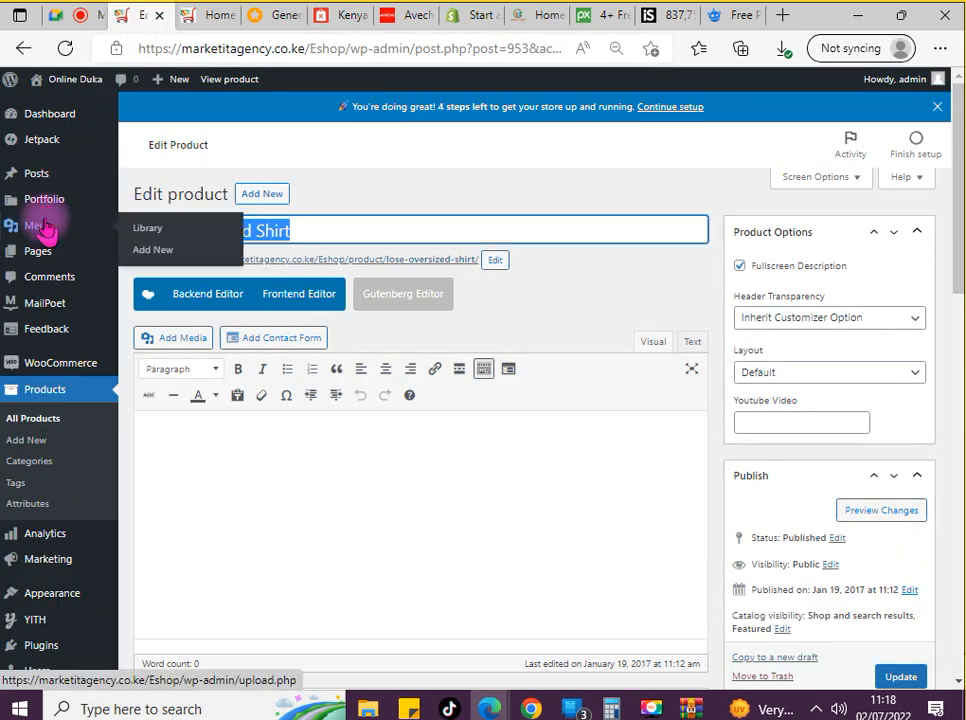
pyautogui.hotkey('ctrl', 'v')
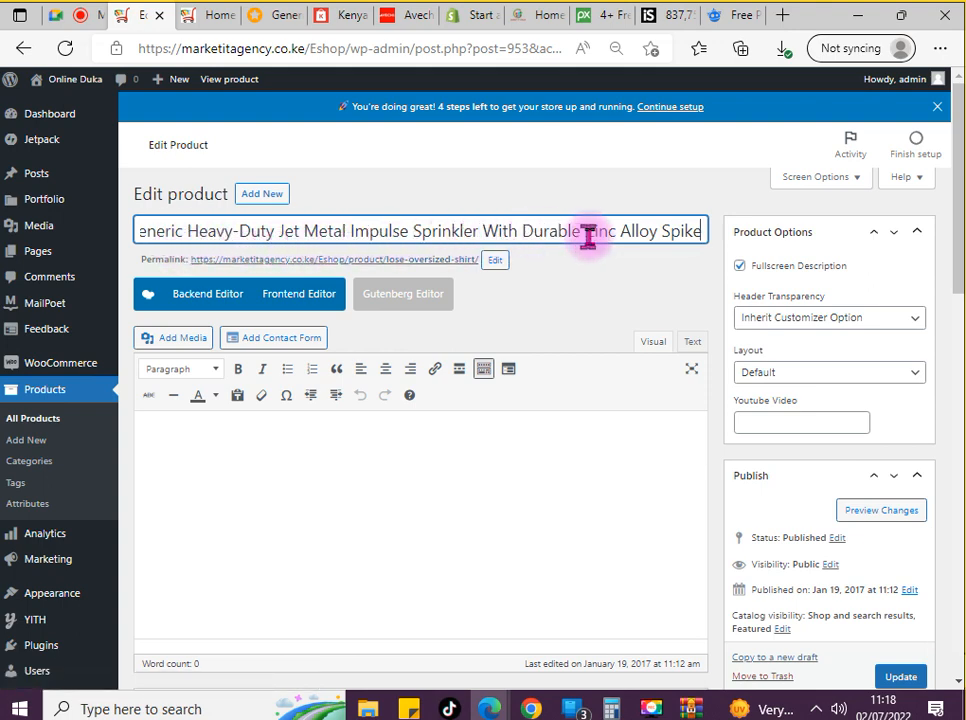
# Step: Check the empty description, the prices and the short description, then return to the Jumia sprinkler page
pyautogui.click(339, 464)
pyautogui.scroll(-1, 337, 469)
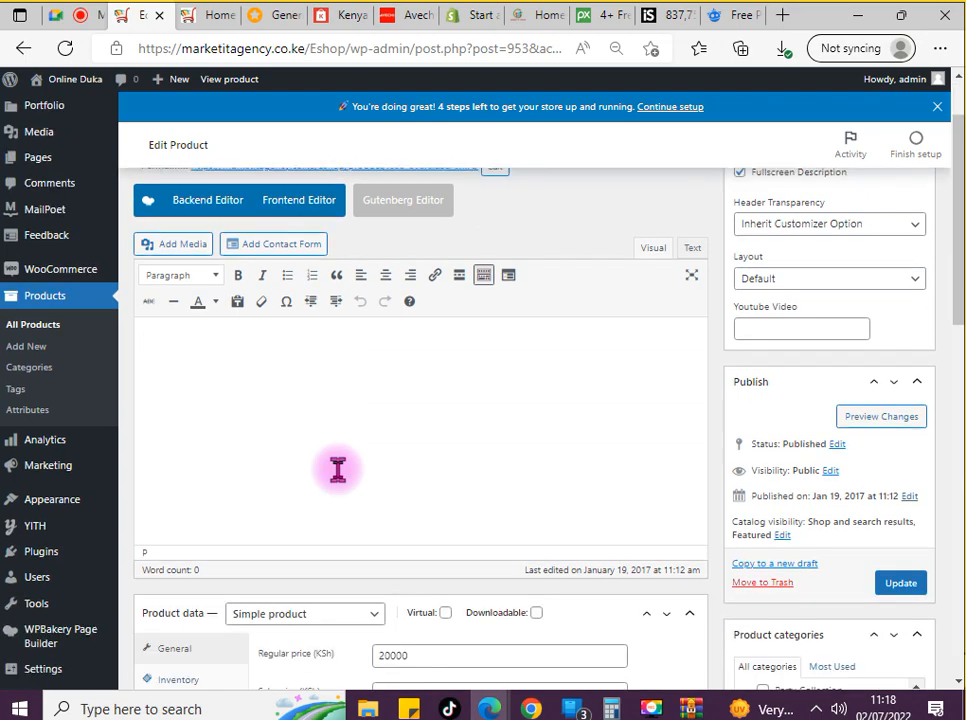
pyautogui.scroll(-6, 337, 469)
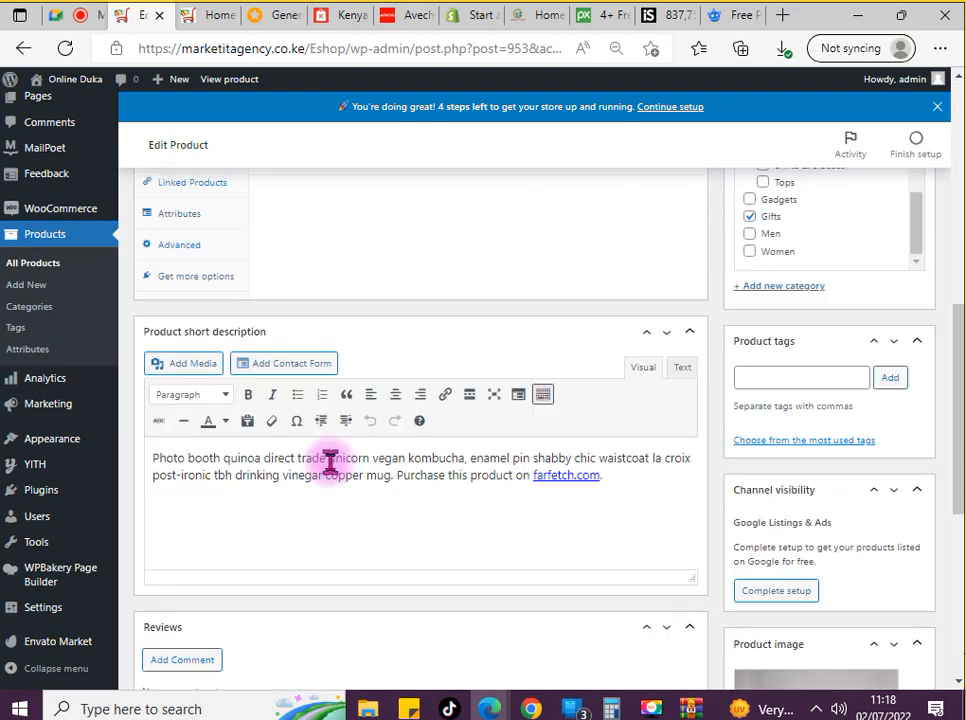
pyautogui.scroll(2, 330, 435)
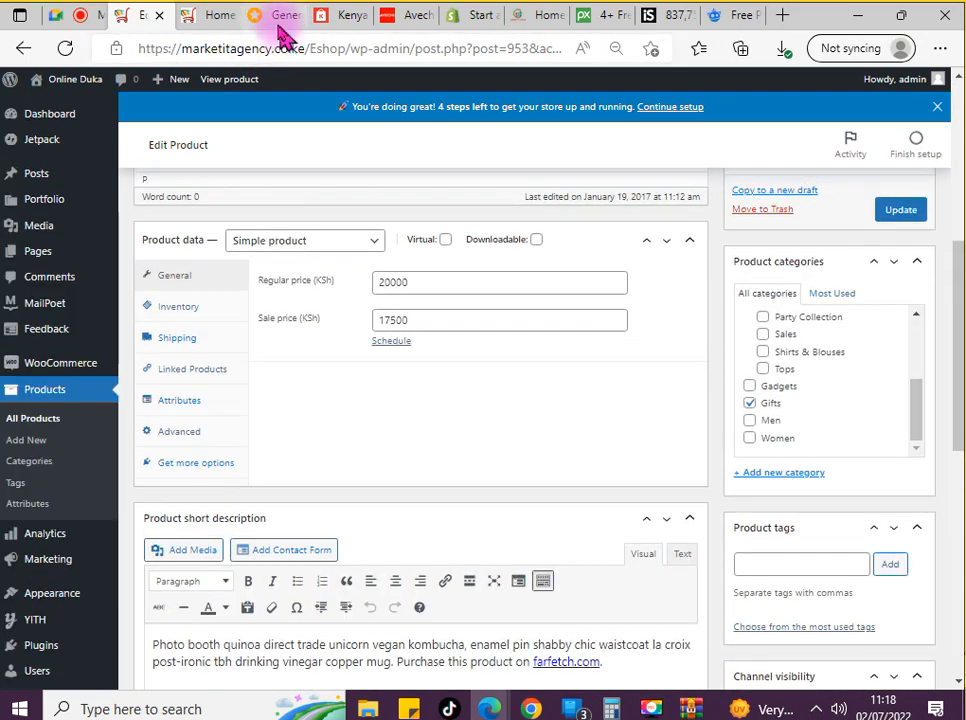
pyautogui.scroll(4, 189, 308)
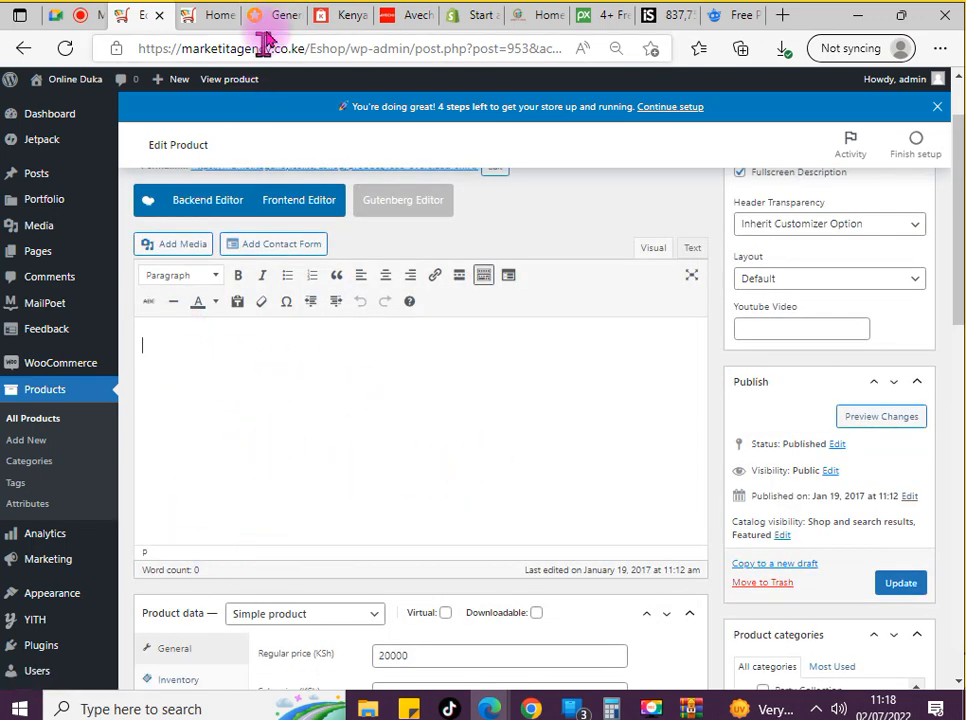
pyautogui.click(283, 16)
# Step: Copy the Jumia sprinkler's Product details through Specifications text and return to the WordPress editor
pyautogui.scroll(-7, 237, 345)
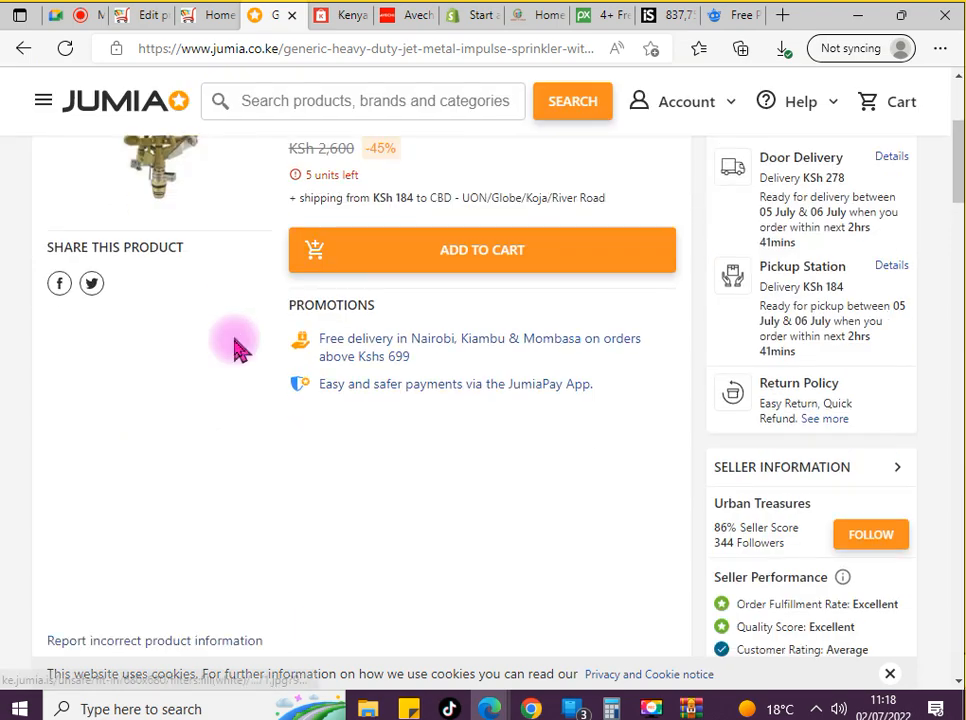
pyautogui.scroll(-2, 220, 368)
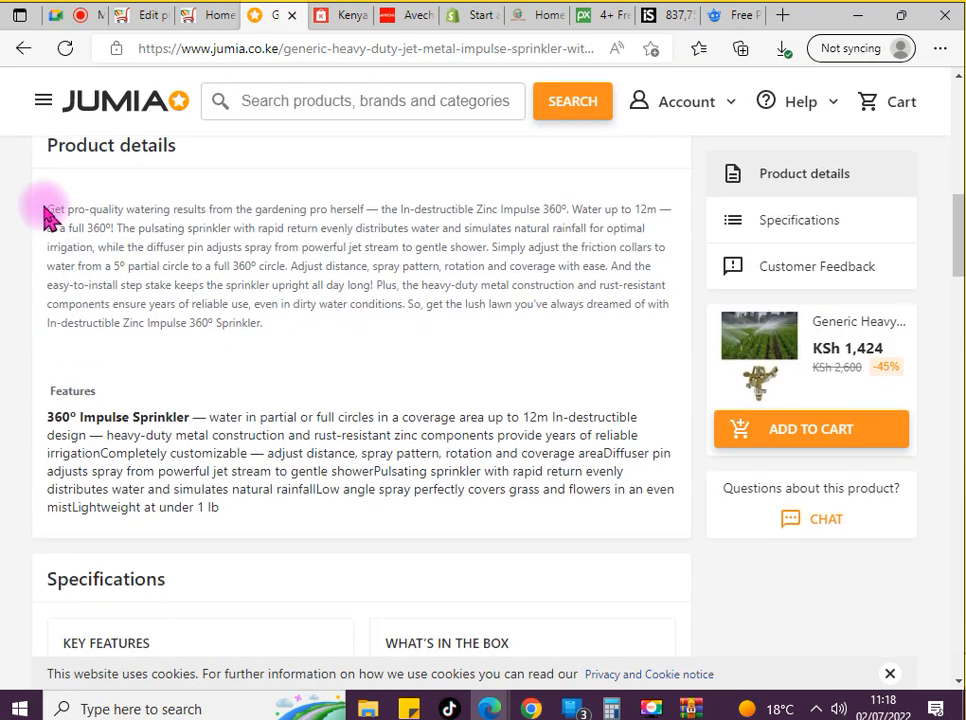
pyautogui.moveTo(47, 208); pyautogui.dragTo(263, 213)
pyautogui.scroll(-3, 130, 266)
pyautogui.scroll(-4, 313, 285)
pyautogui.scroll(-2, 317, 282)
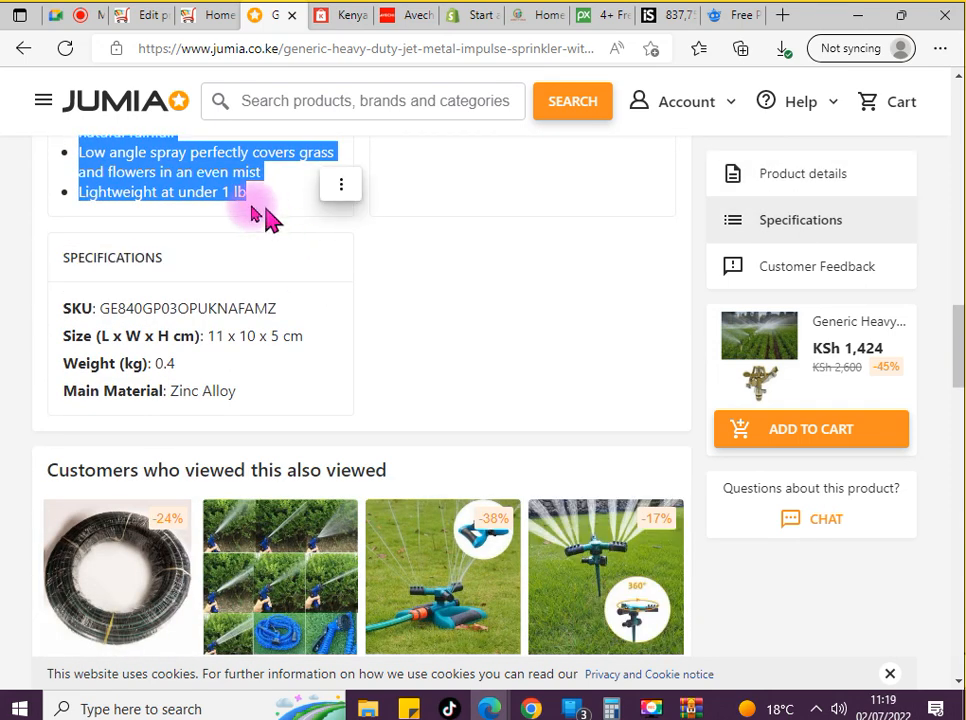
pyautogui.rightClick(190, 193)
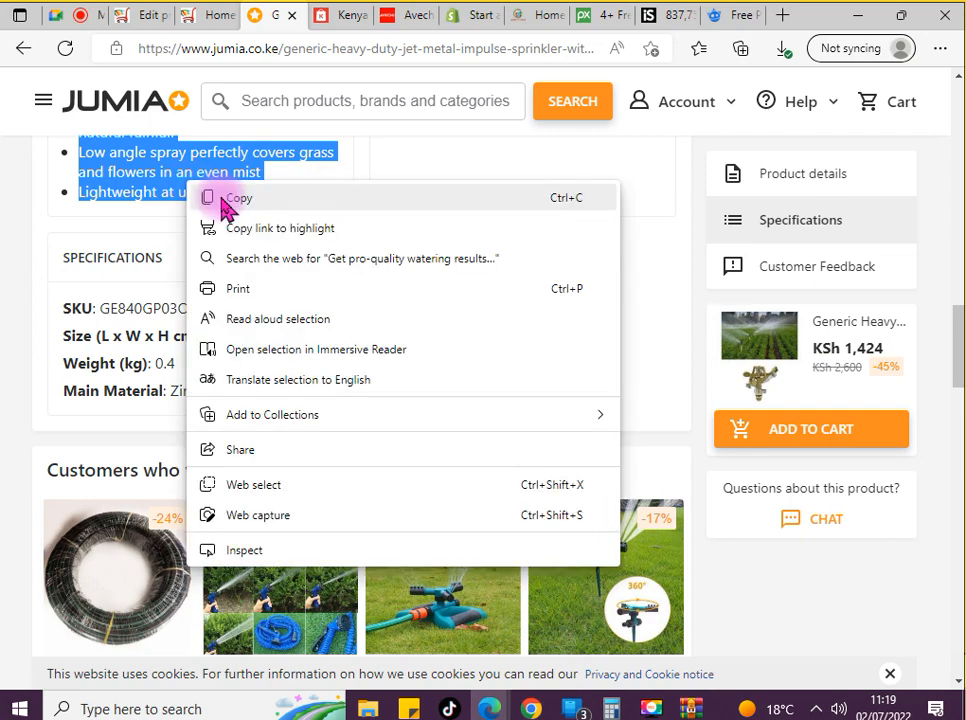
pyautogui.click(216, 200)
pyautogui.click(150, 22)
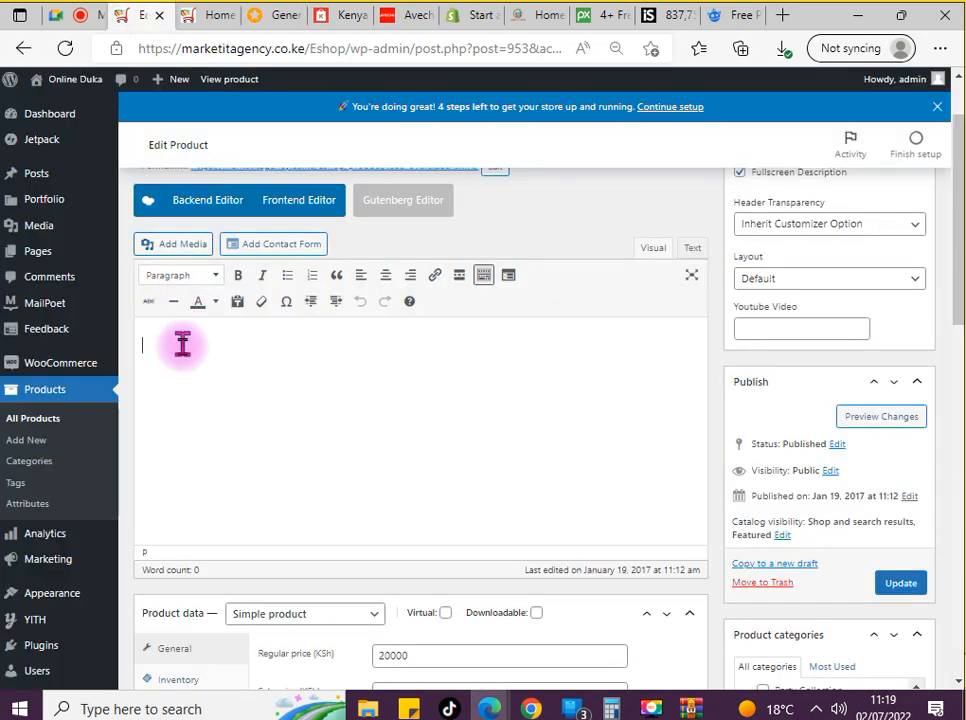
# Step: Paste the copied Jumia sprinkler details into the product description editor
pyautogui.hotkey('ctrl', 'v')
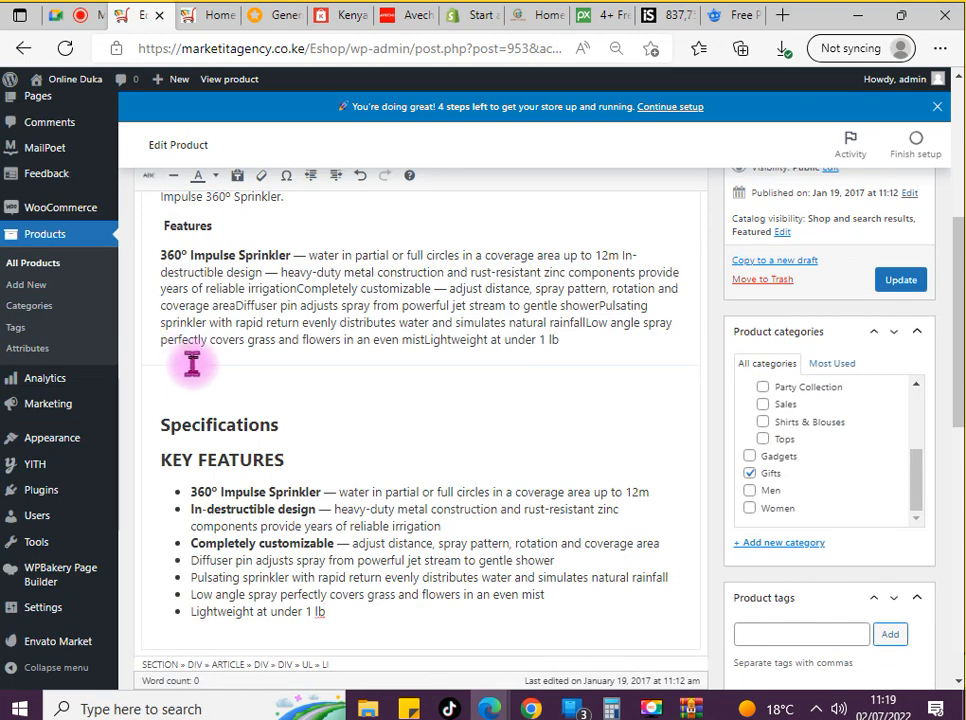
pyautogui.scroll(2, 200, 366)
pyautogui.scroll(2, 200, 370)
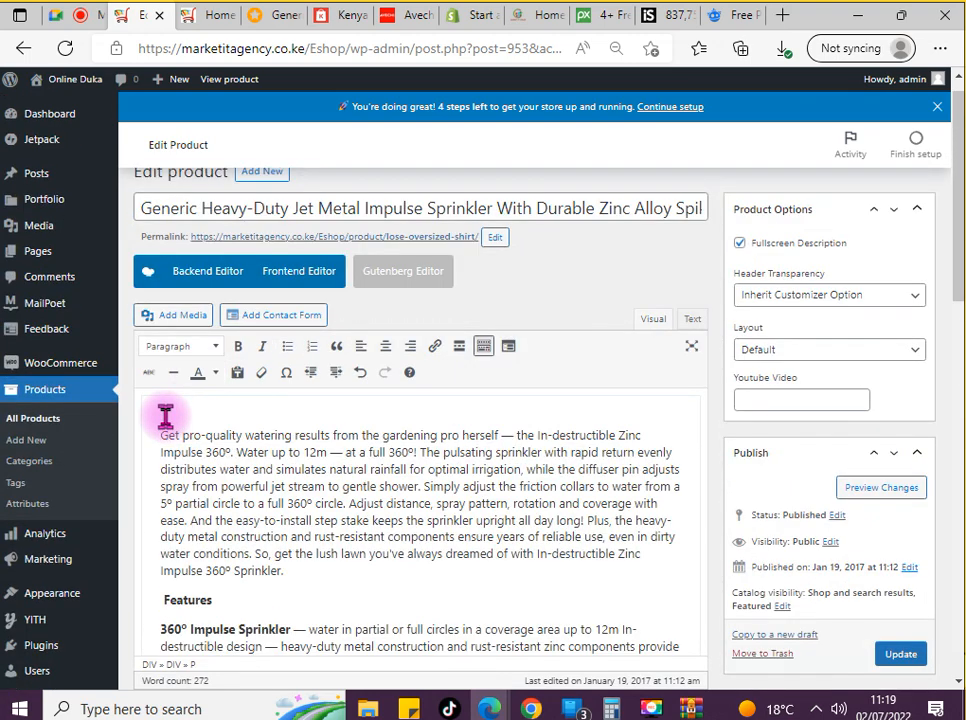
pyautogui.scroll(-1, 165, 415)
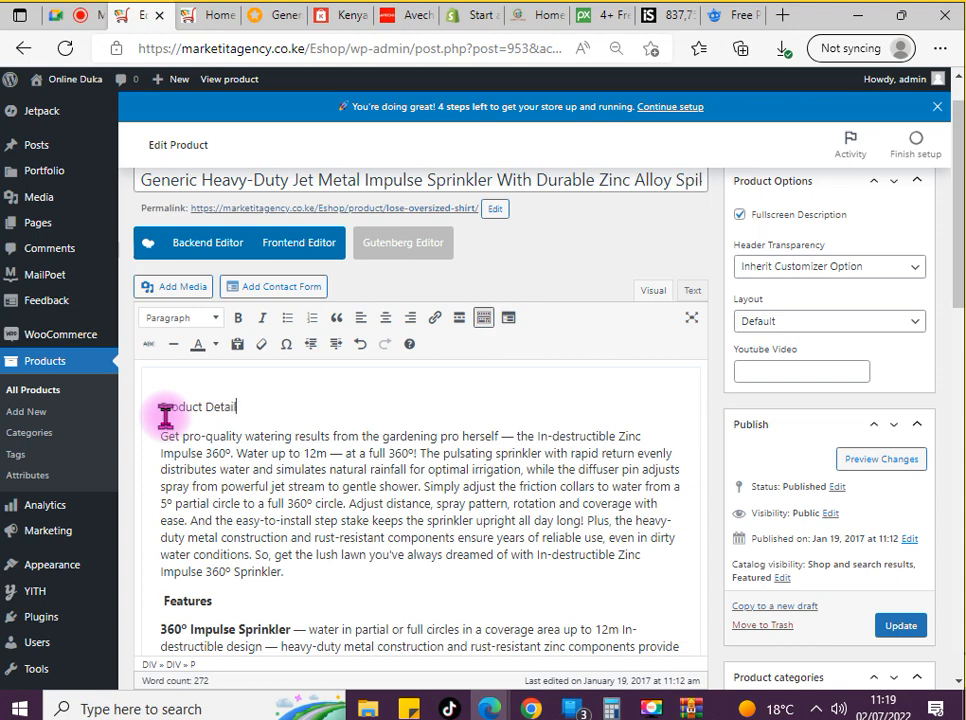
pyautogui.scroll(-8, 321, 379)
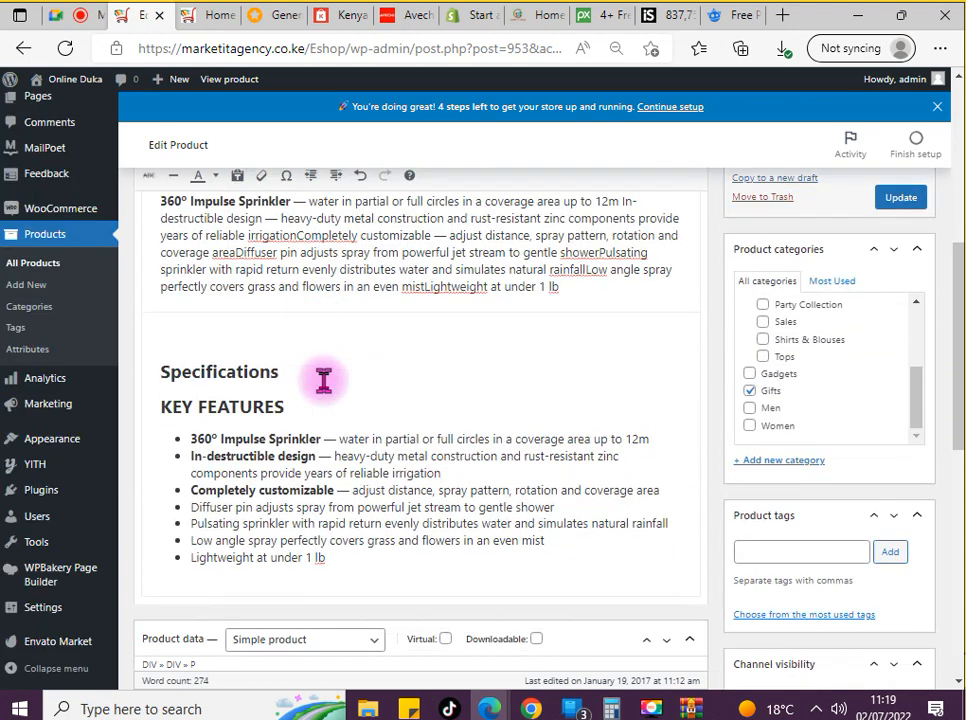
pyautogui.scroll(-3, 325, 390)
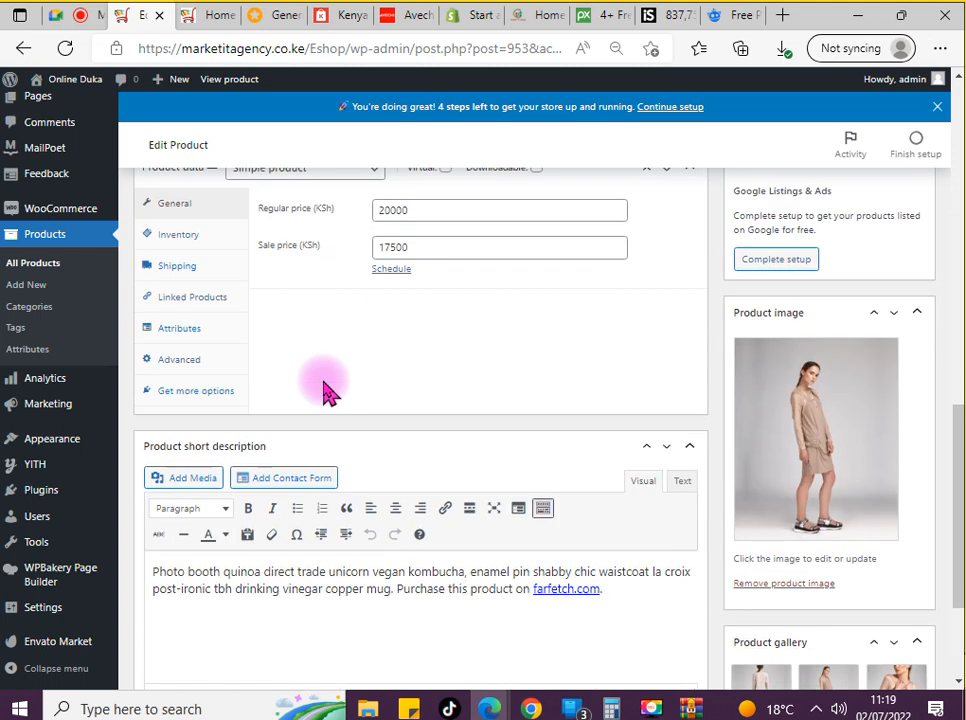
# Step: Delete the old placeholder short description, then go back to the Jumia sprinkler page
pyautogui.moveTo(602, 391); pyautogui.dragTo(153, 374)
pyautogui.press('BackSpace')
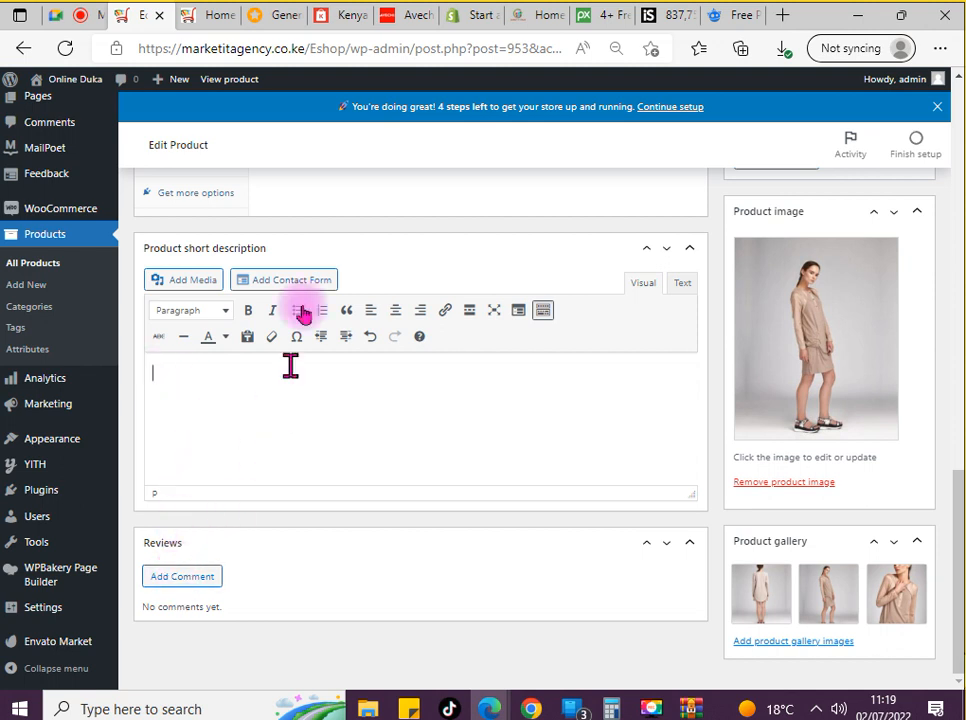
pyautogui.click(280, 16)
pyautogui.scroll(-1, 260, 340)
pyautogui.scroll(-8, 268, 384)
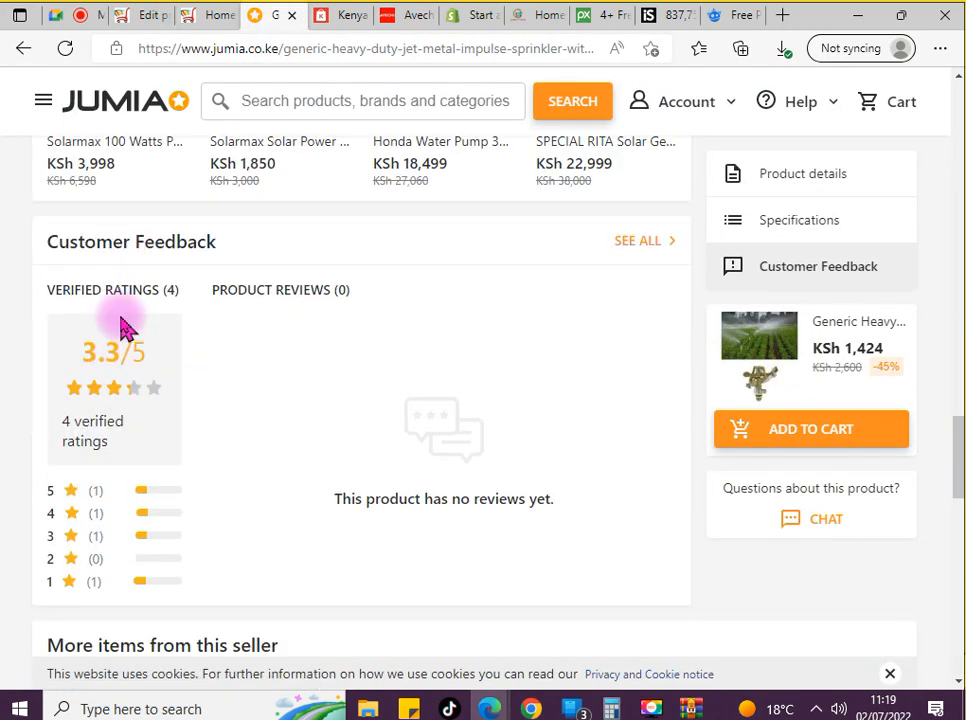
# Step: Review the product's Product categories checklist, where Gifts is currently ticked
pyautogui.scroll(-3, 123, 319)
pyautogui.scroll(3, 123, 319)
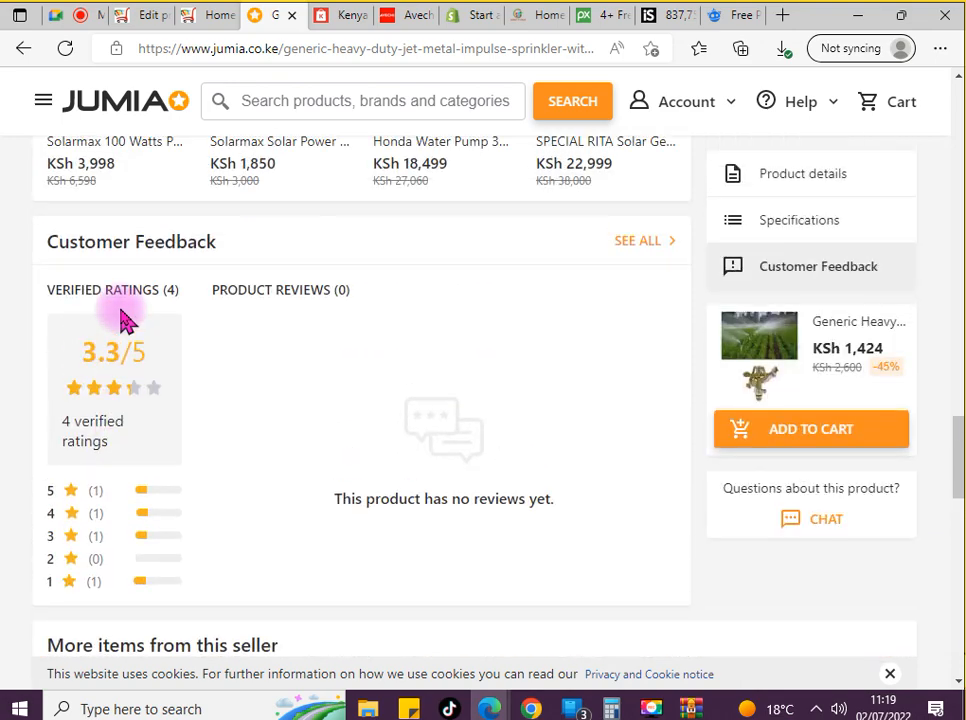
pyautogui.click(148, 22)
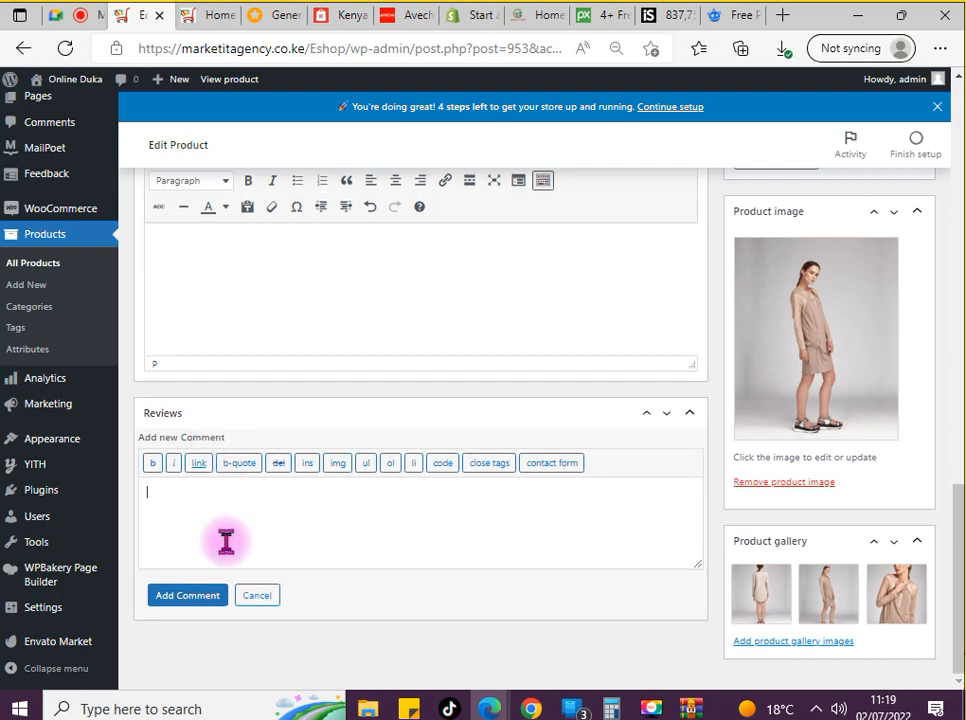
pyautogui.scroll(8, 336, 431)
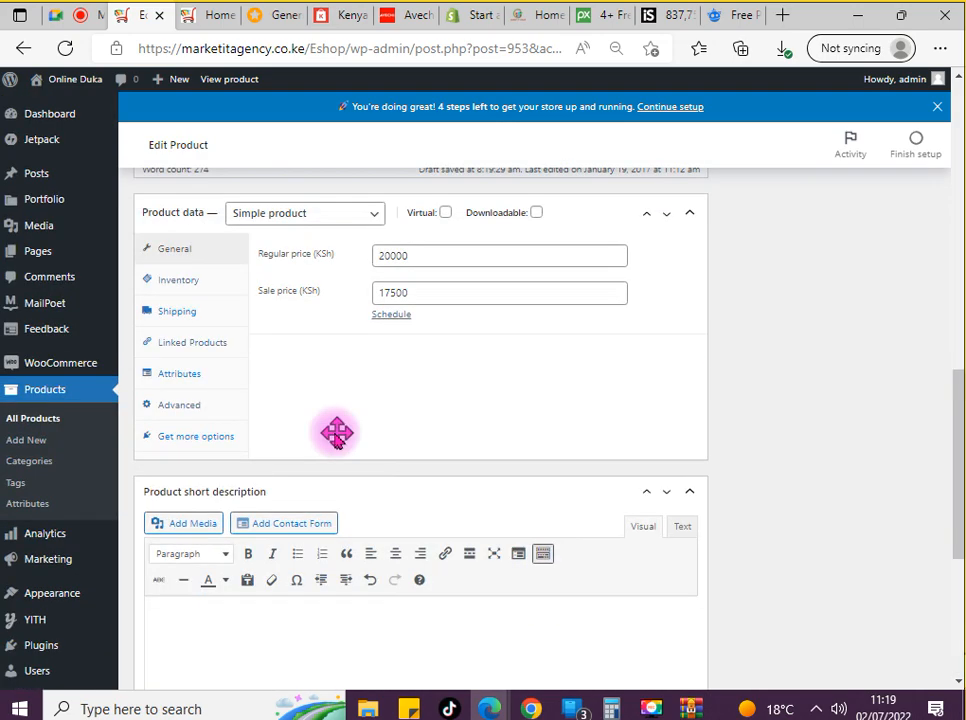
pyautogui.scroll(4, 306, 430)
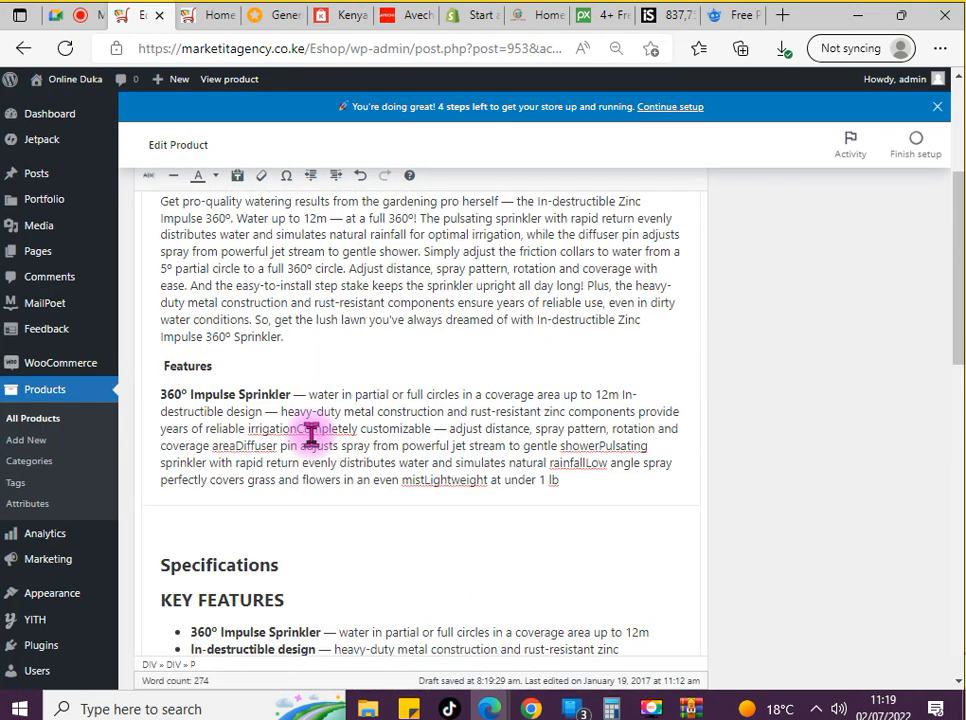
pyautogui.scroll(2, 311, 433)
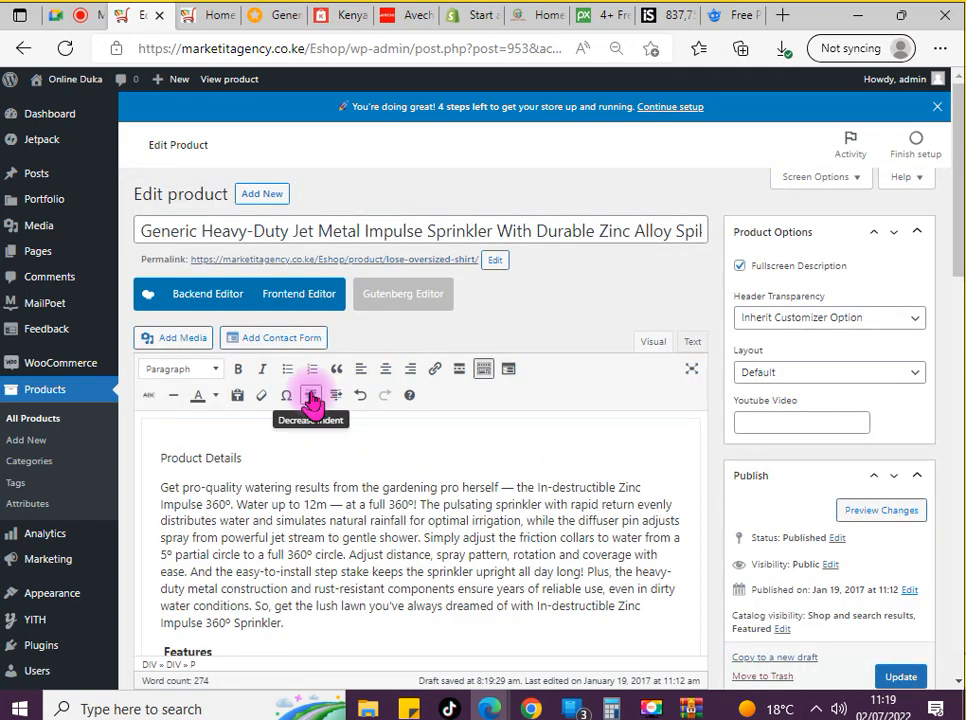
pyautogui.scroll(-4, 500, 398)
pyautogui.scroll(-2, 504, 398)
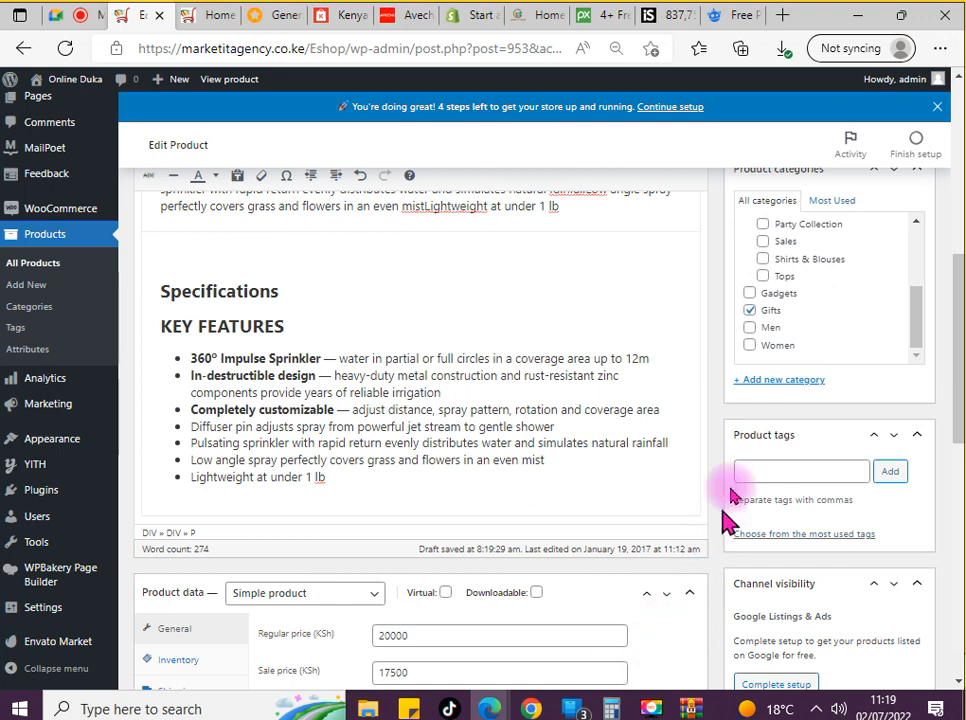
pyautogui.scroll(2, 805, 388)
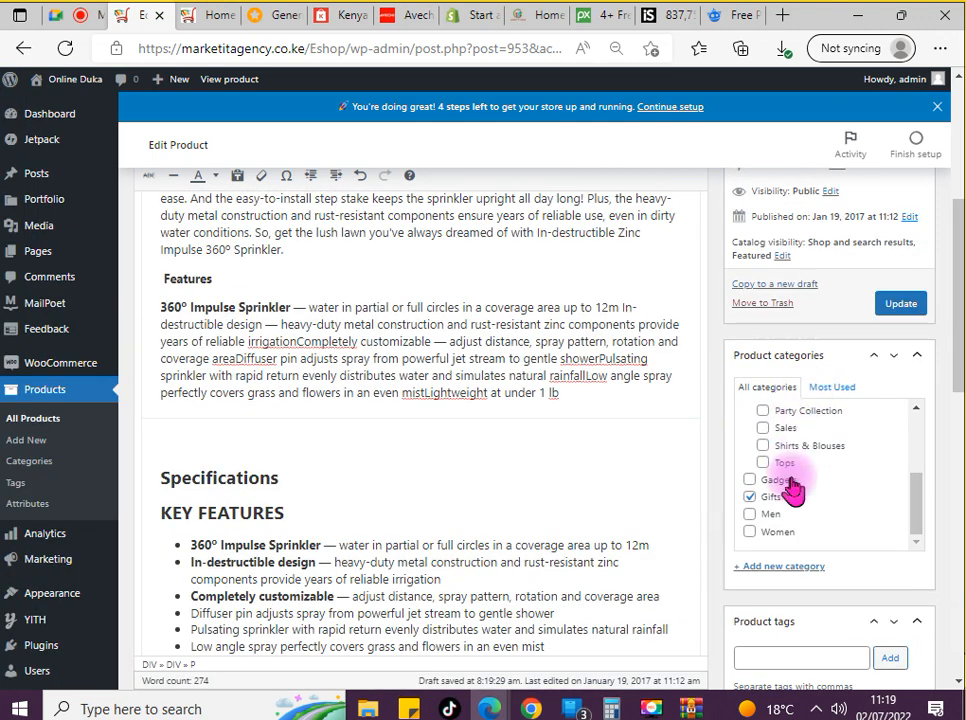
pyautogui.scroll(5, 796, 448)
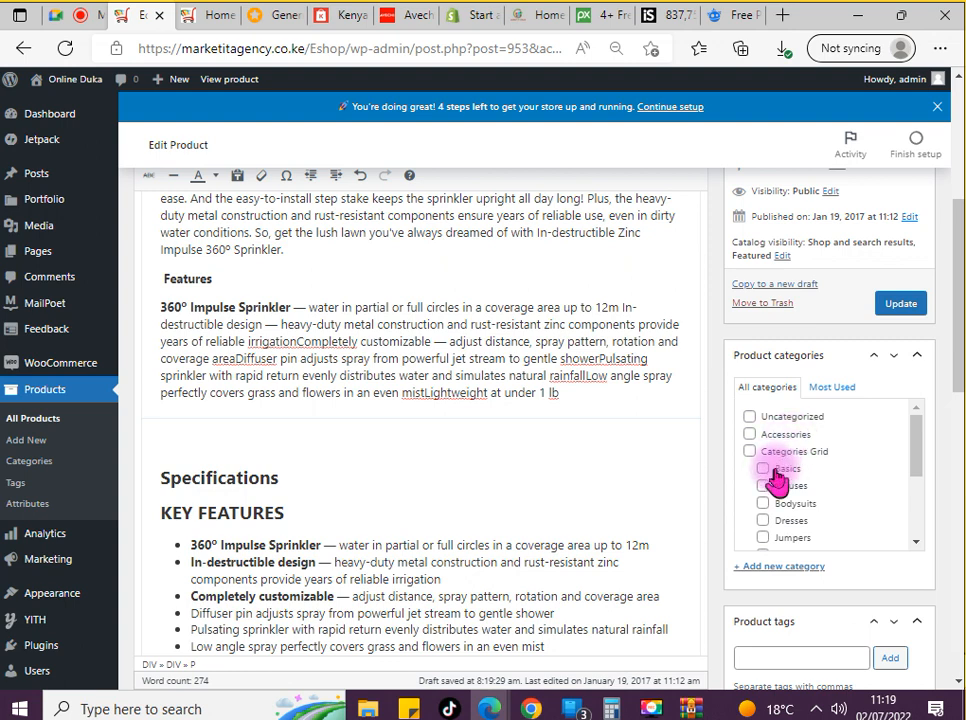
pyautogui.scroll(-2, 775, 480)
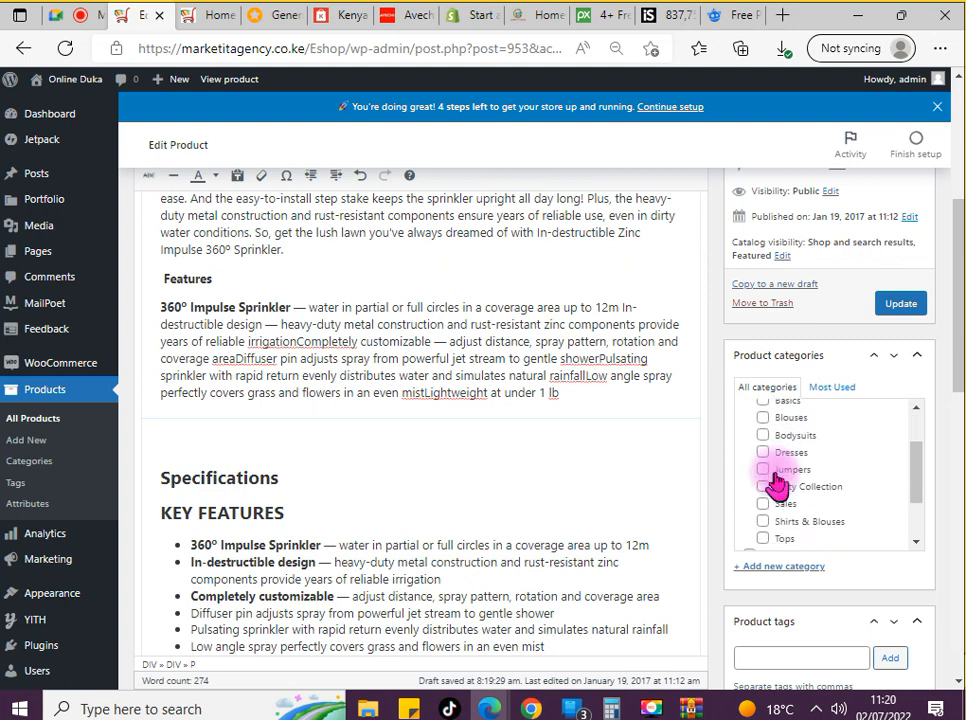
# Step: Check the Jumia sprinkler's Garden & Outdoors category, then return to the product editor
pyautogui.click(220, 15)
pyautogui.click(280, 15)
pyautogui.scroll(4, 200, 290)
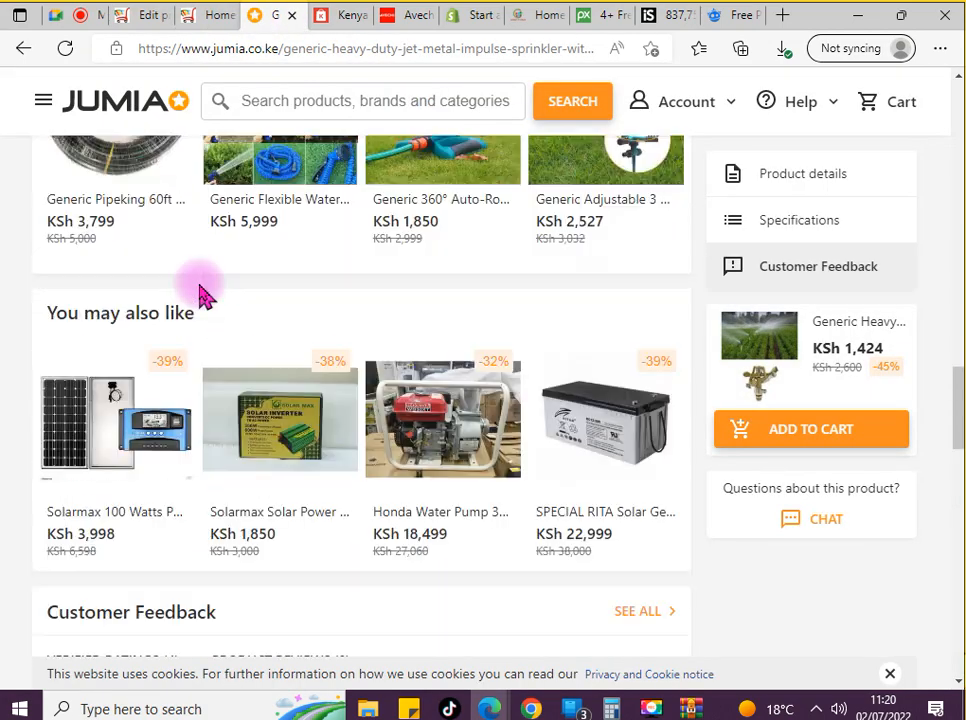
pyautogui.scroll(15, 200, 290)
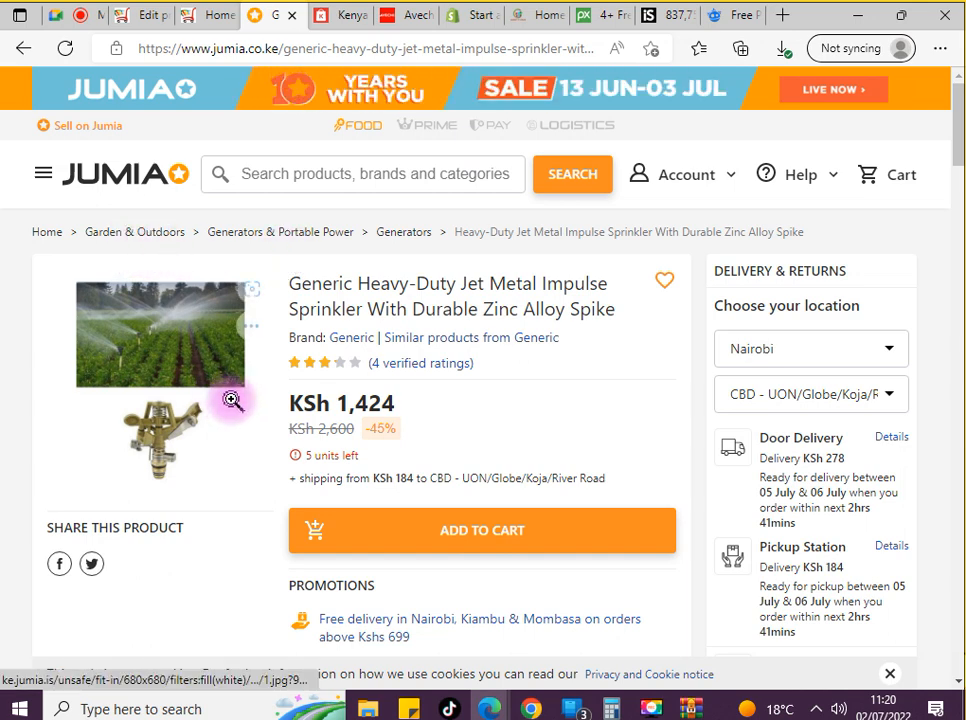
pyautogui.click(150, 15)
pyautogui.scroll(-2, 765, 420)
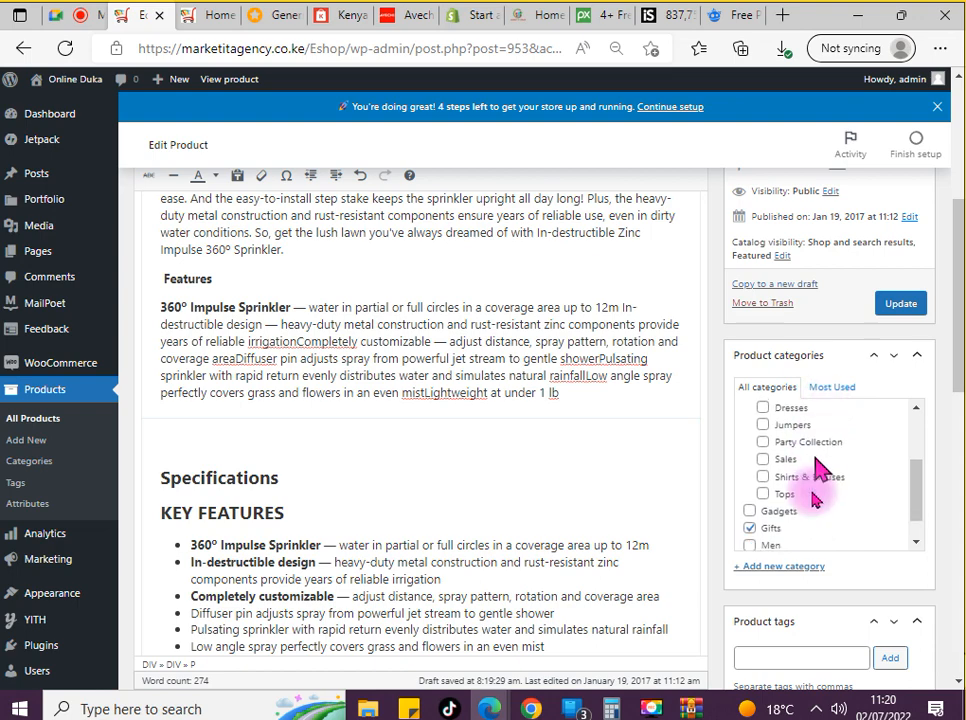
# Step: Untick Gifts and add a new 'Home and Garden' category with no parent category
pyautogui.click(749, 527)
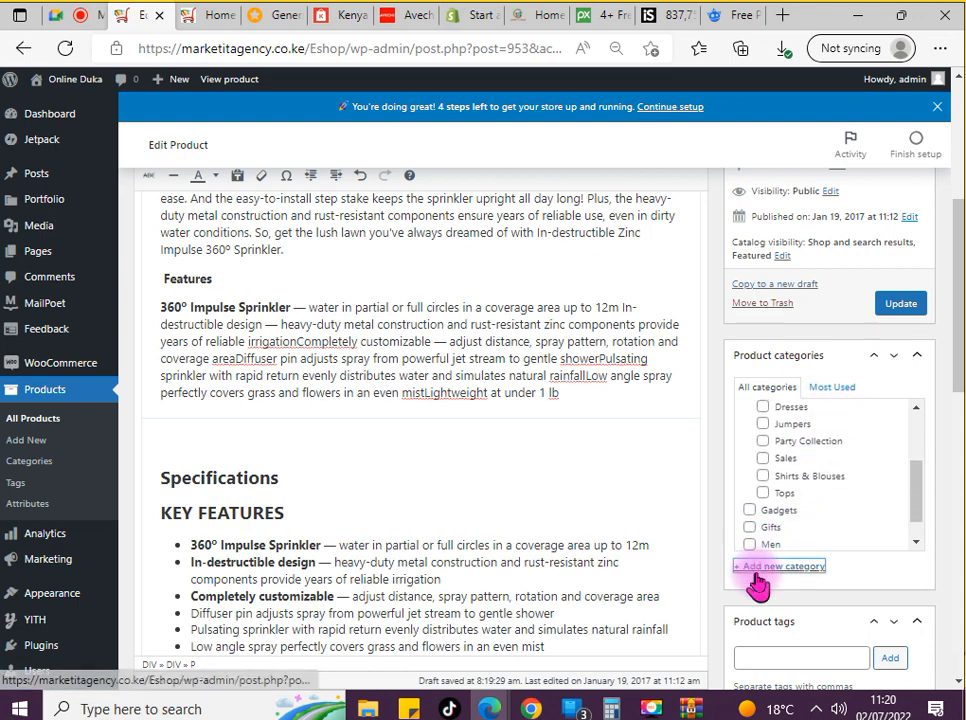
pyautogui.click(779, 566)
pyautogui.scroll(-3, 760, 587)
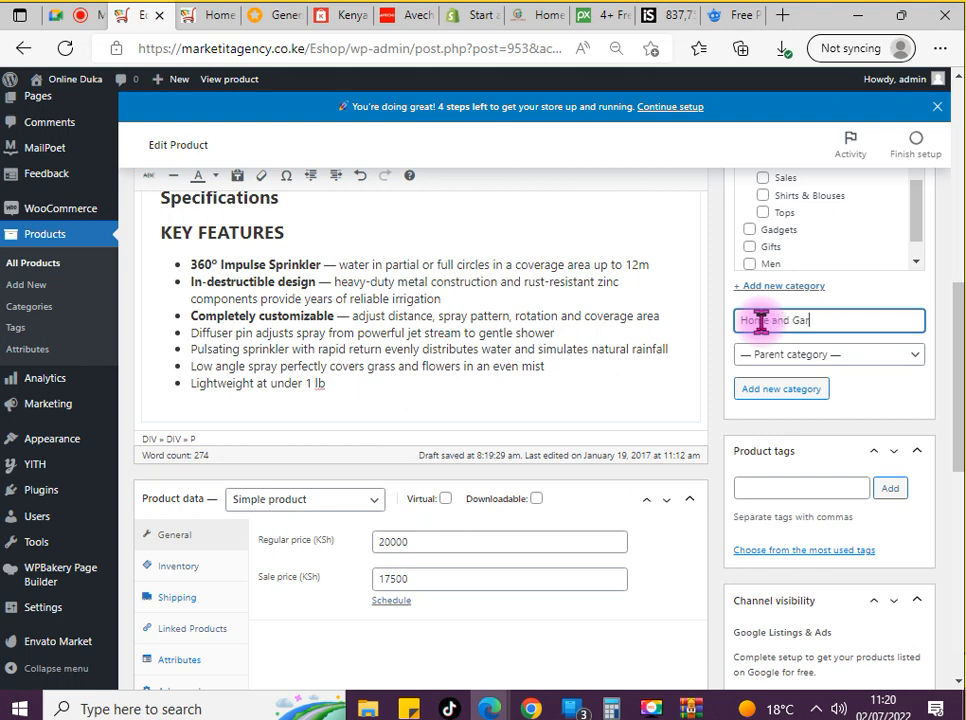
pyautogui.click(791, 360)
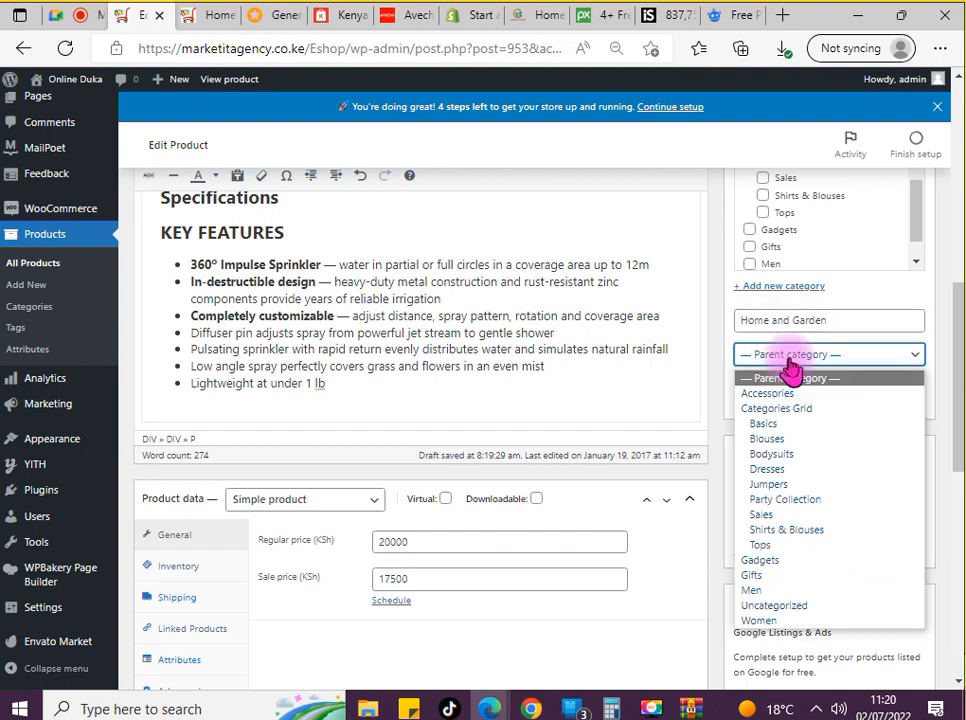
pyautogui.click(791, 370)
pyautogui.click(790, 390)
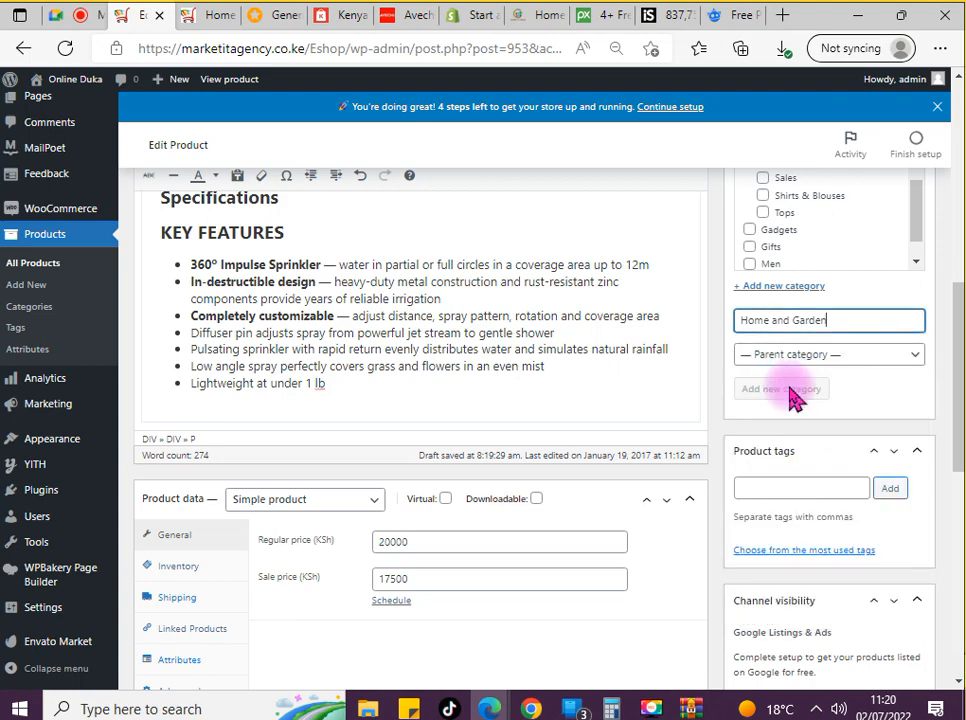
# Step: Confirm in the category list that Home and Garden is ticked and Gifts is not
pyautogui.scroll(2, 790, 396)
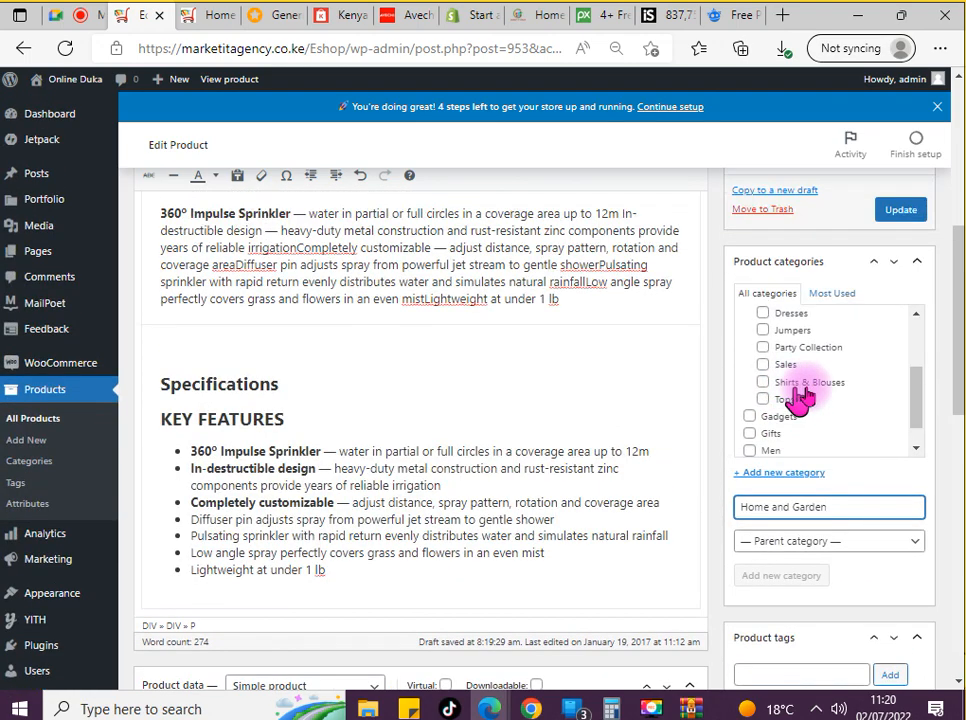
pyautogui.scroll(-1, 832, 365)
pyautogui.scroll(-2, 838, 368)
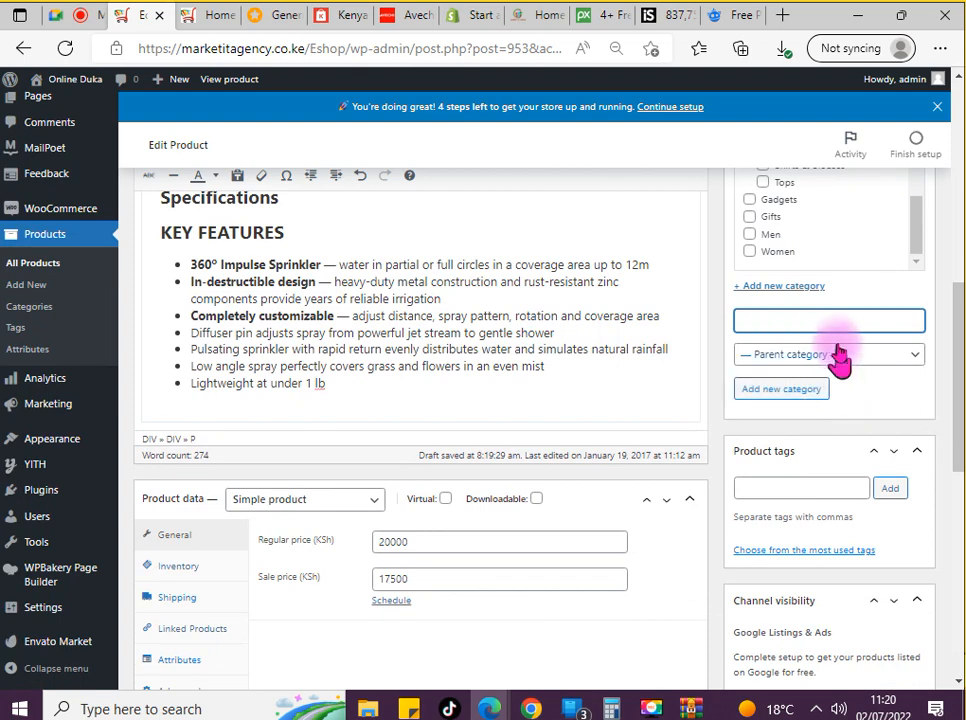
pyautogui.scroll(2, 837, 356)
pyautogui.scroll(3, 838, 348)
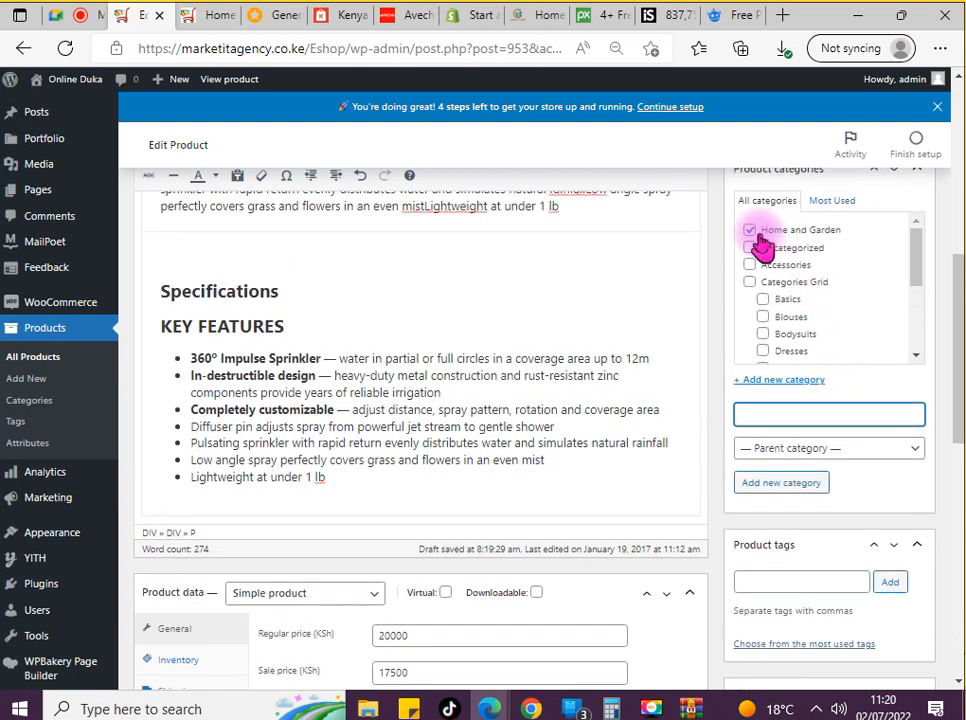
pyautogui.scroll(1, 221, 258)
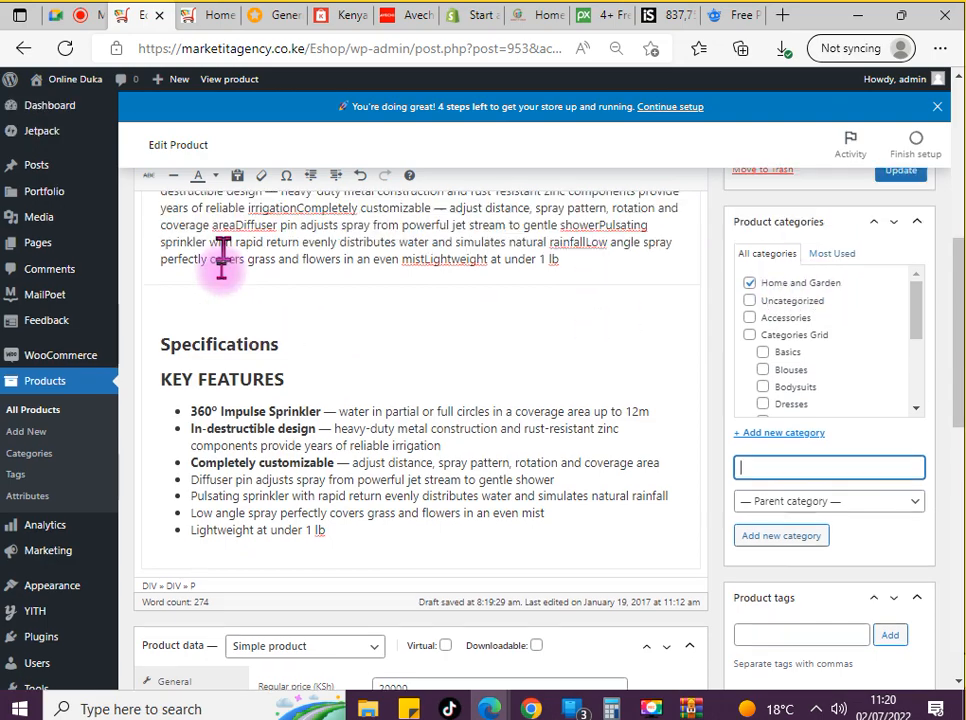
pyautogui.scroll(5, 221, 258)
pyautogui.scroll(-4, 748, 481)
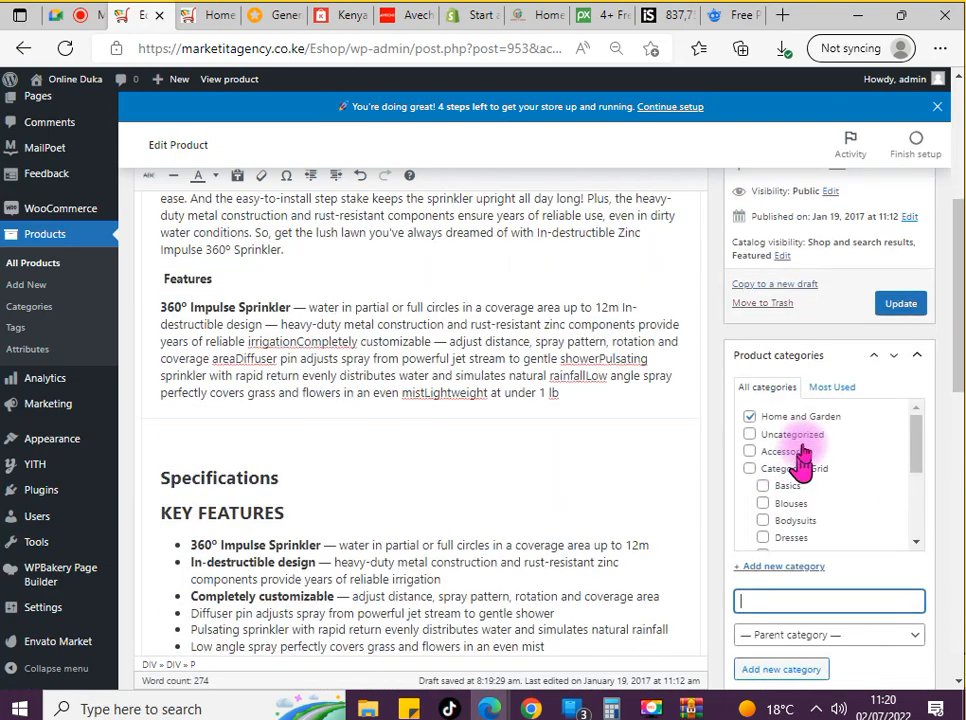
pyautogui.scroll(-6, 798, 442)
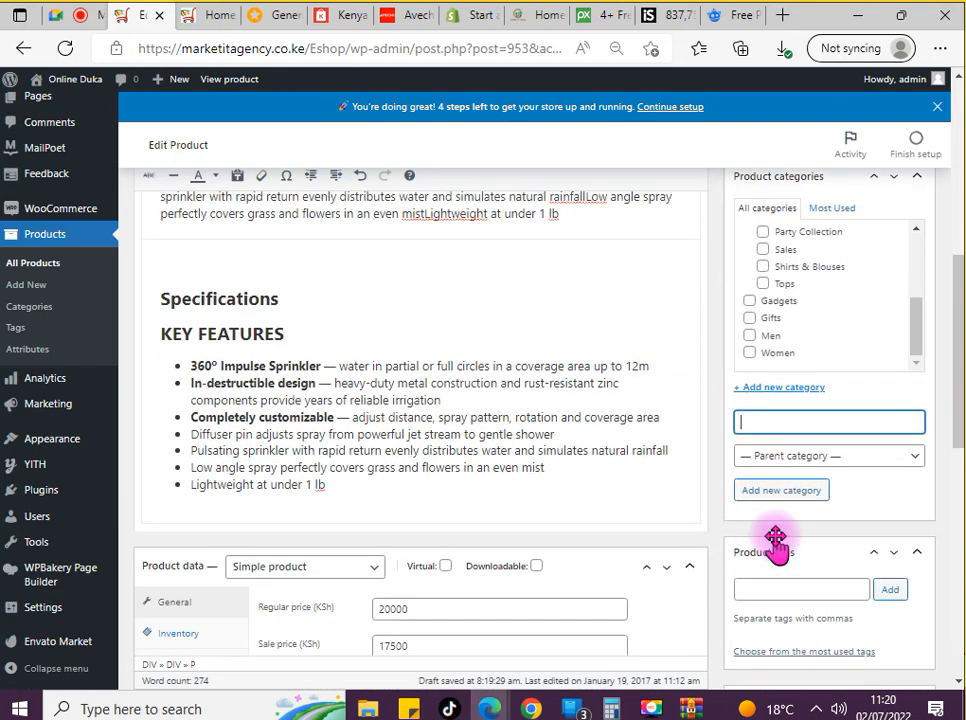
pyautogui.scroll(-10, 775, 545)
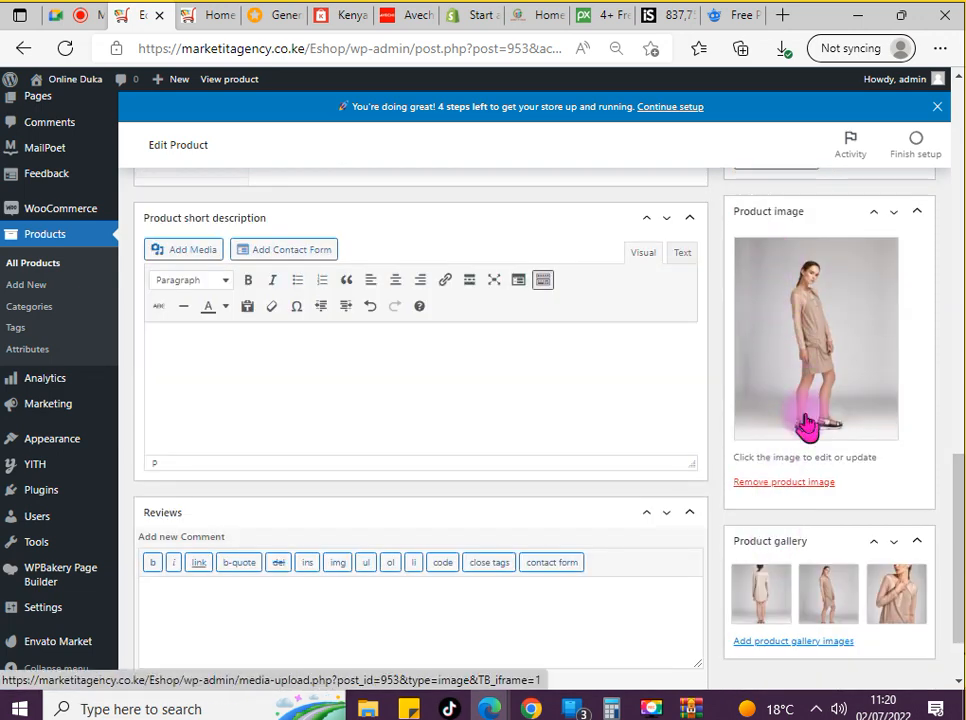
pyautogui.scroll(-1, 806, 425)
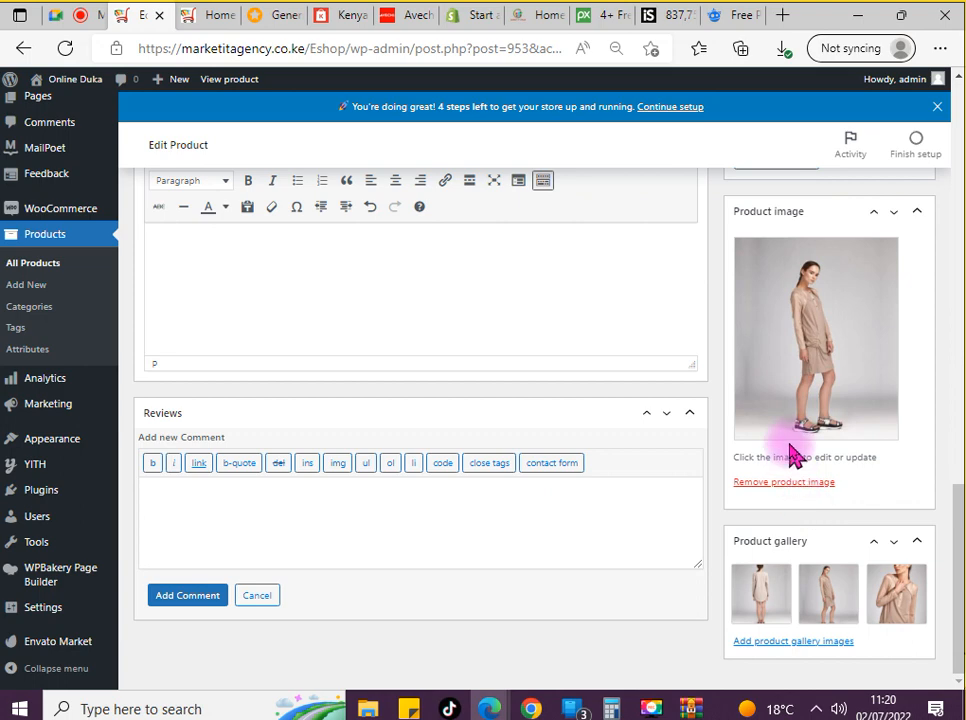
pyautogui.scroll(4, 792, 450)
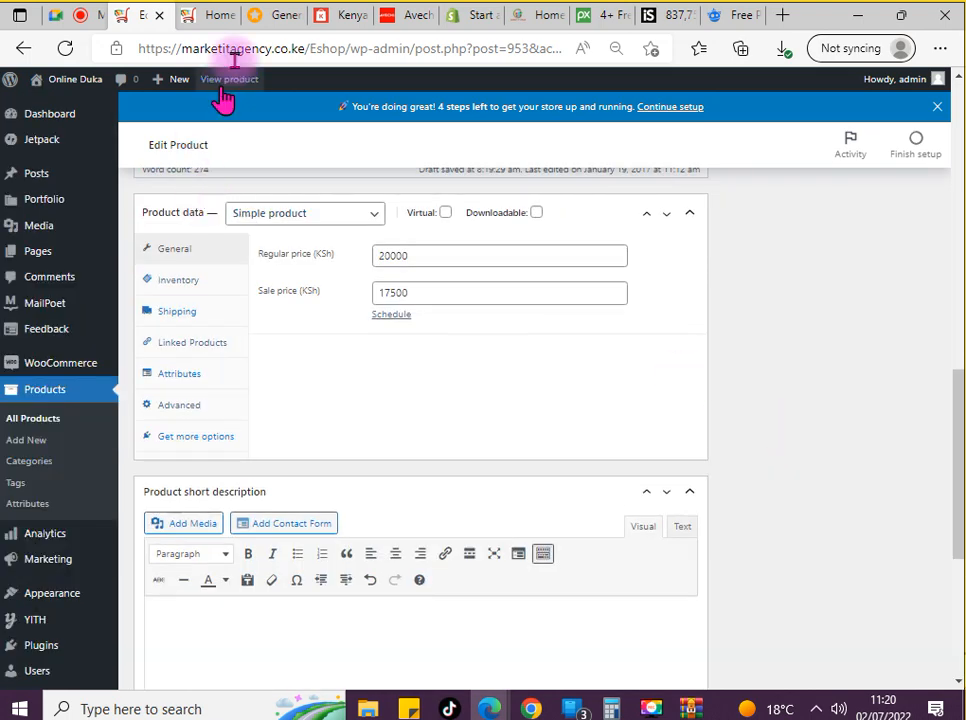
pyautogui.click(278, 16)
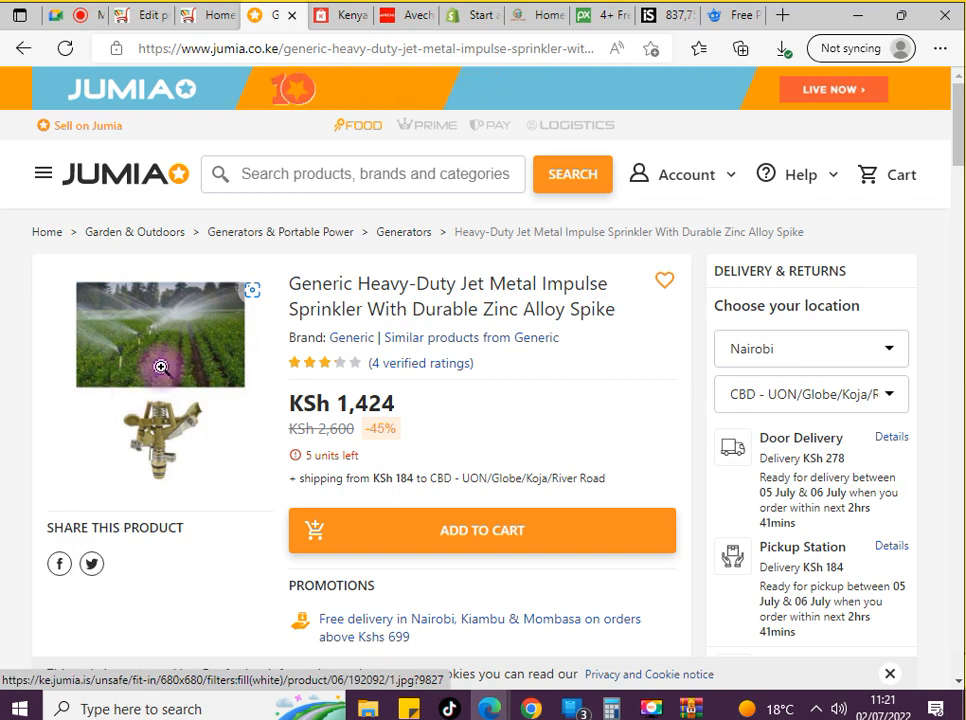
pyautogui.scroll(-6, 196, 424)
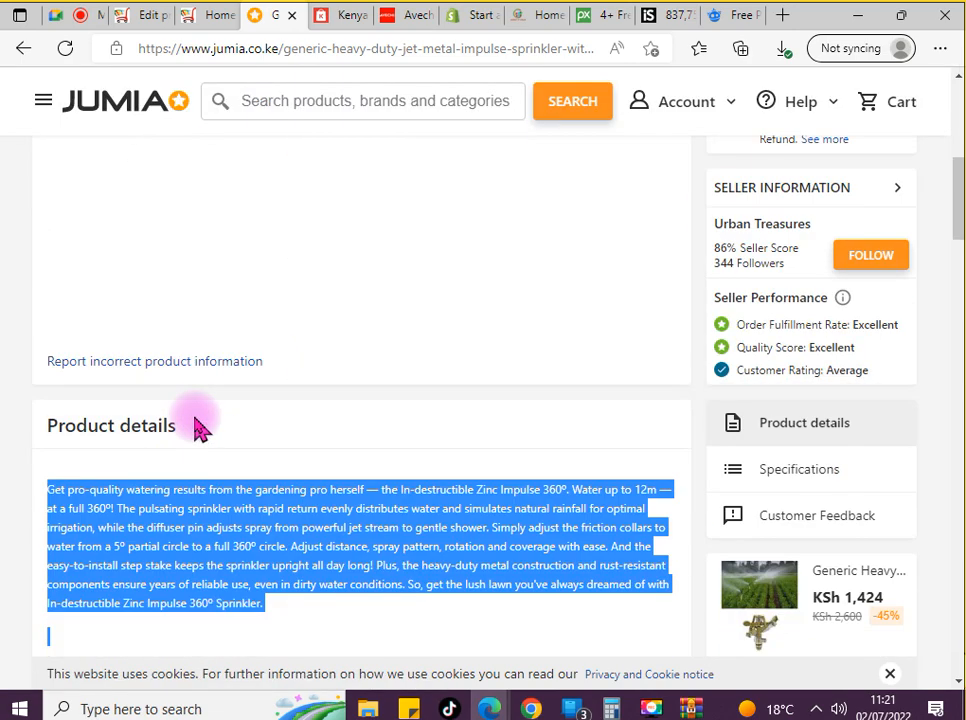
pyautogui.scroll(8, 196, 424)
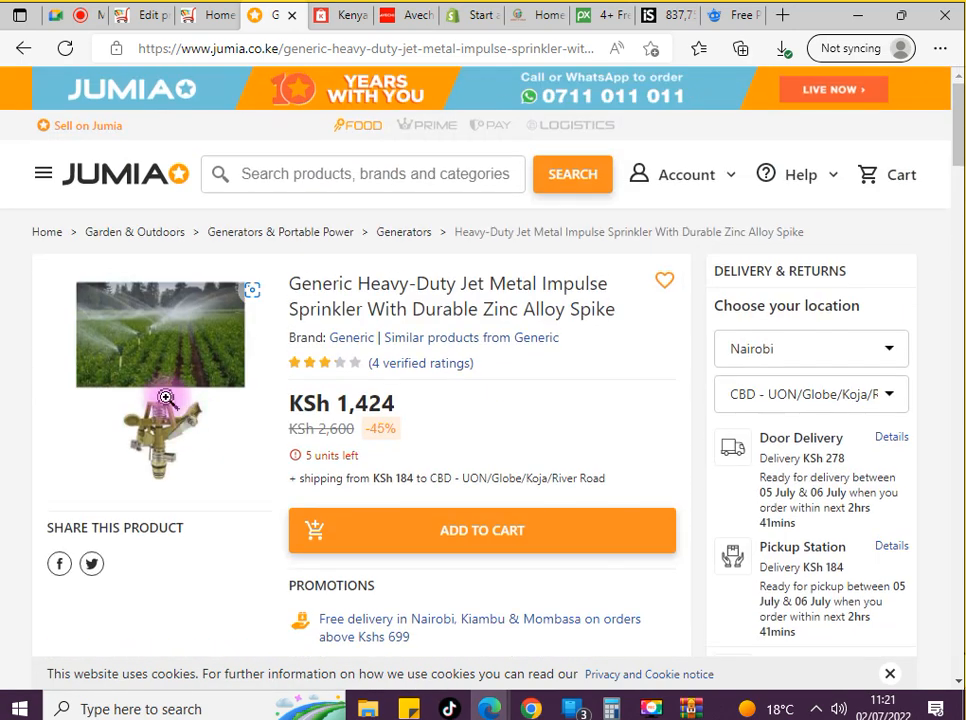
pyautogui.click(164, 358)
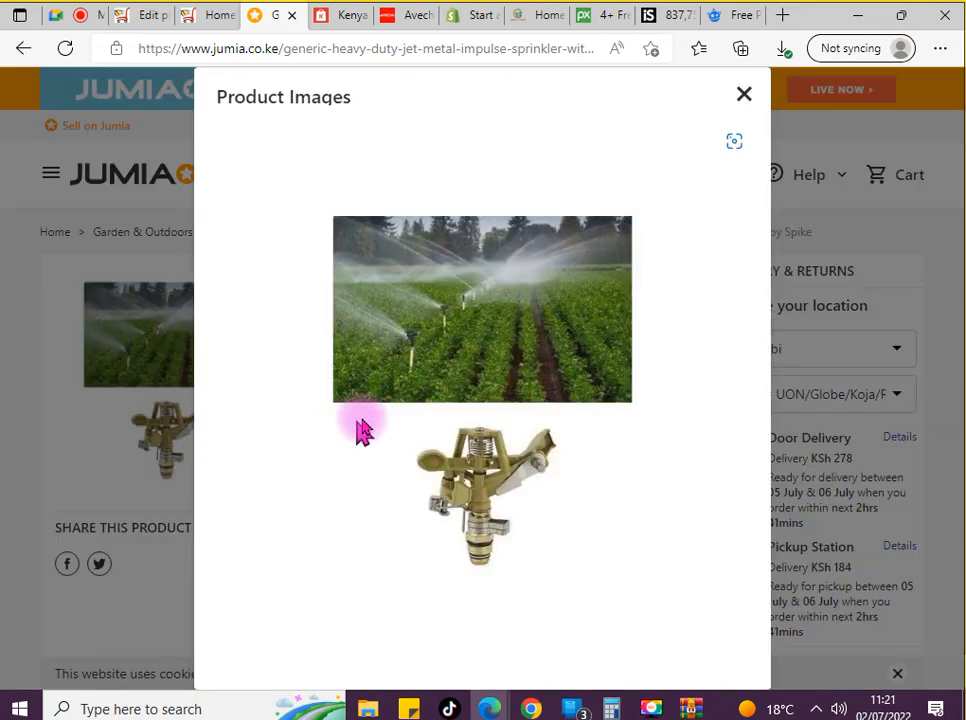
pyautogui.click(743, 97)
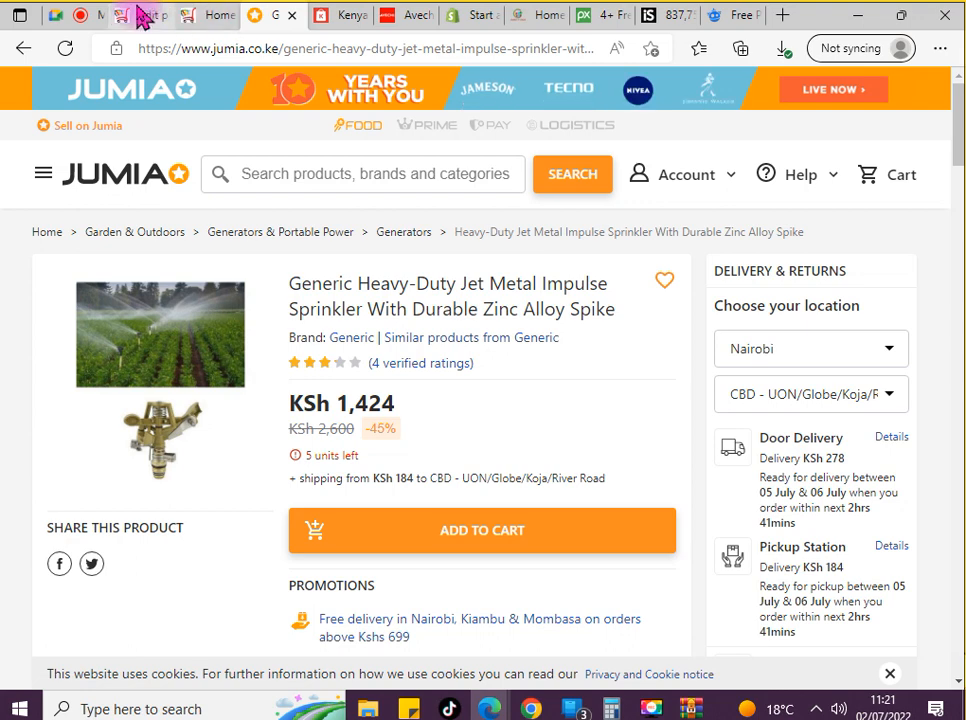
pyautogui.click(140, 17)
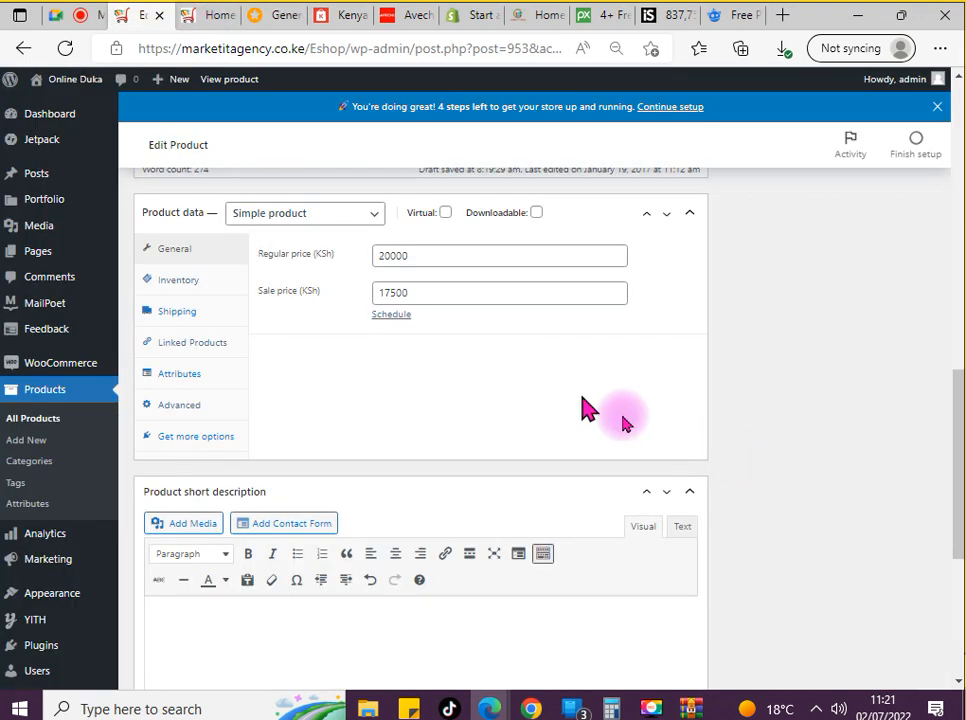
# Step: Delete all three dress photos from the Product gallery, then switch to the Jumia listing
pyautogui.scroll(-3, 806, 448)
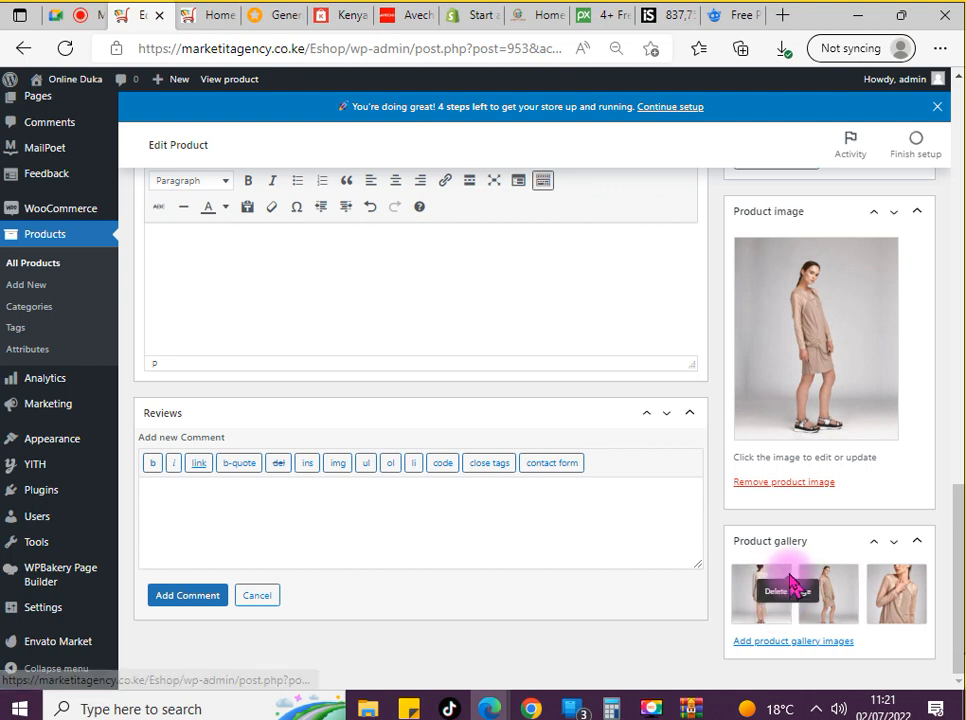
pyautogui.click(789, 569)
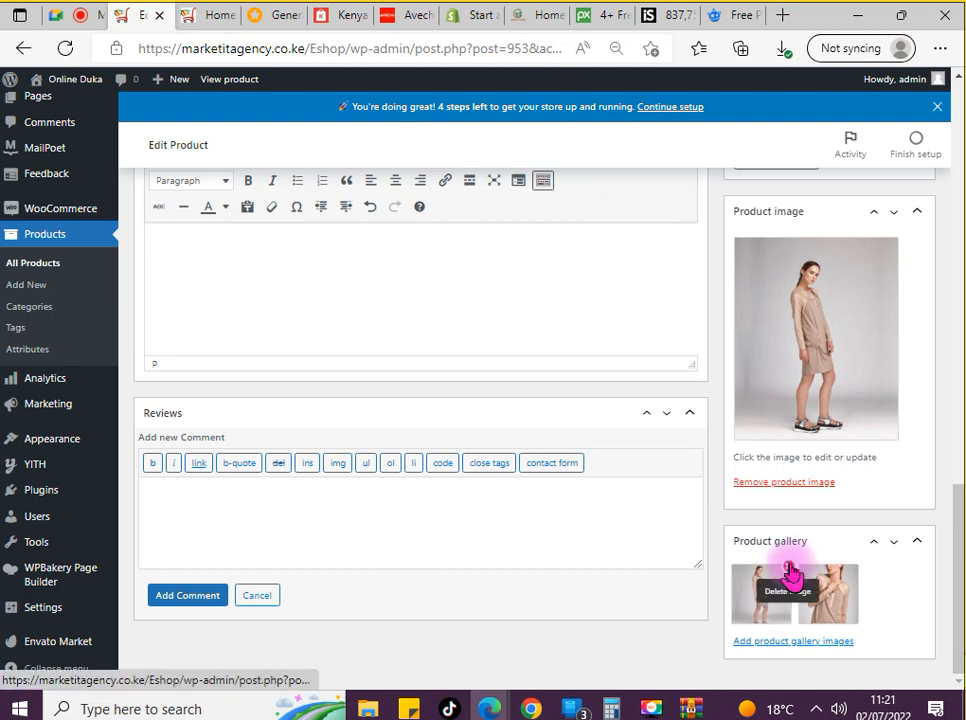
pyautogui.click(790, 571)
pyautogui.click(788, 570)
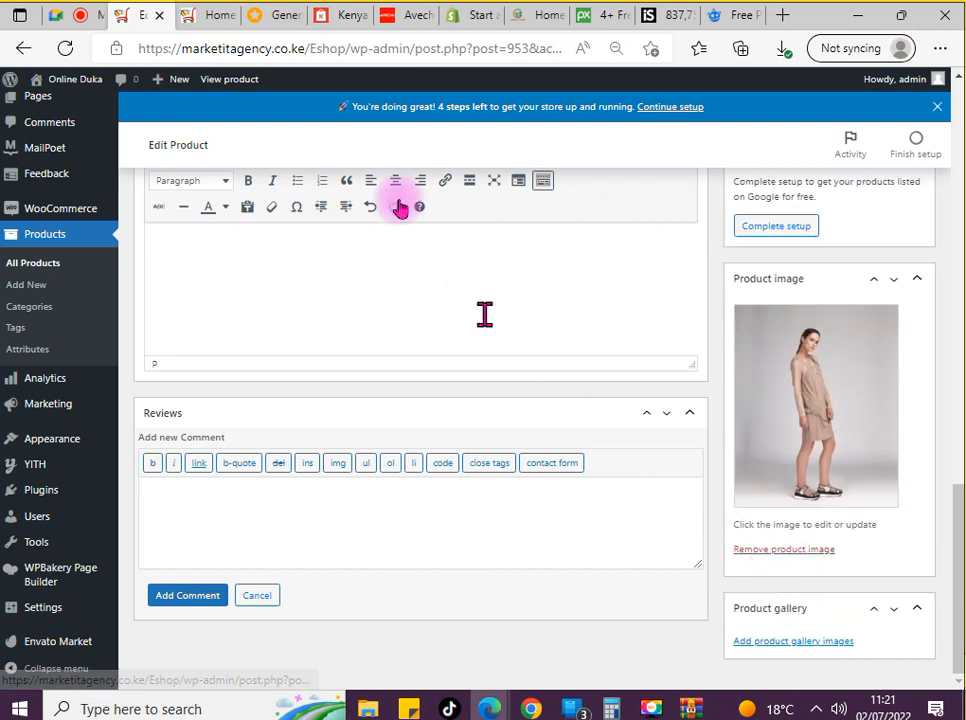
pyautogui.click(272, 15)
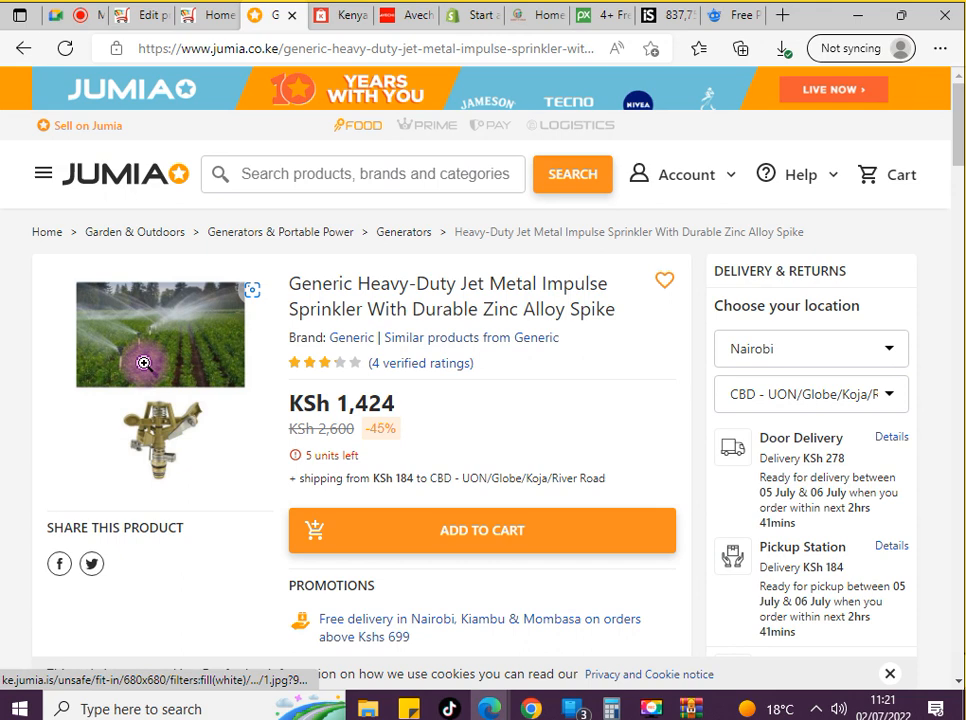
# Step: Save the Jumia sprinkler photo as 1 (1).jpg in Desktop\wshop, then open WordPress's Product image picker
pyautogui.rightClick(144, 364)
pyautogui.click(228, 354)
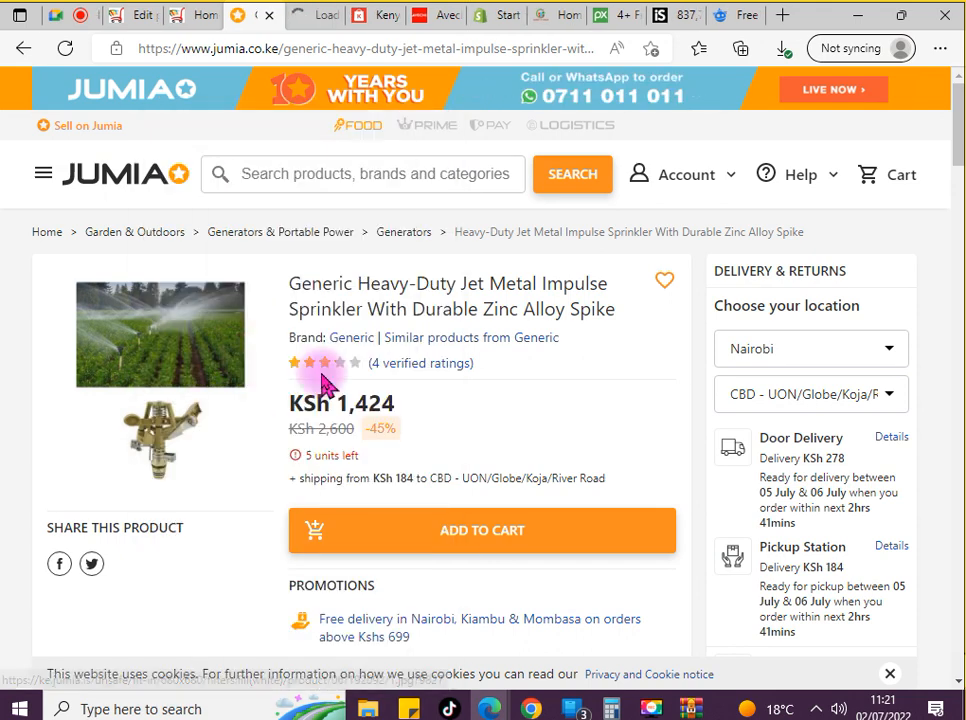
pyautogui.click(313, 20)
pyautogui.rightClick(339, 238)
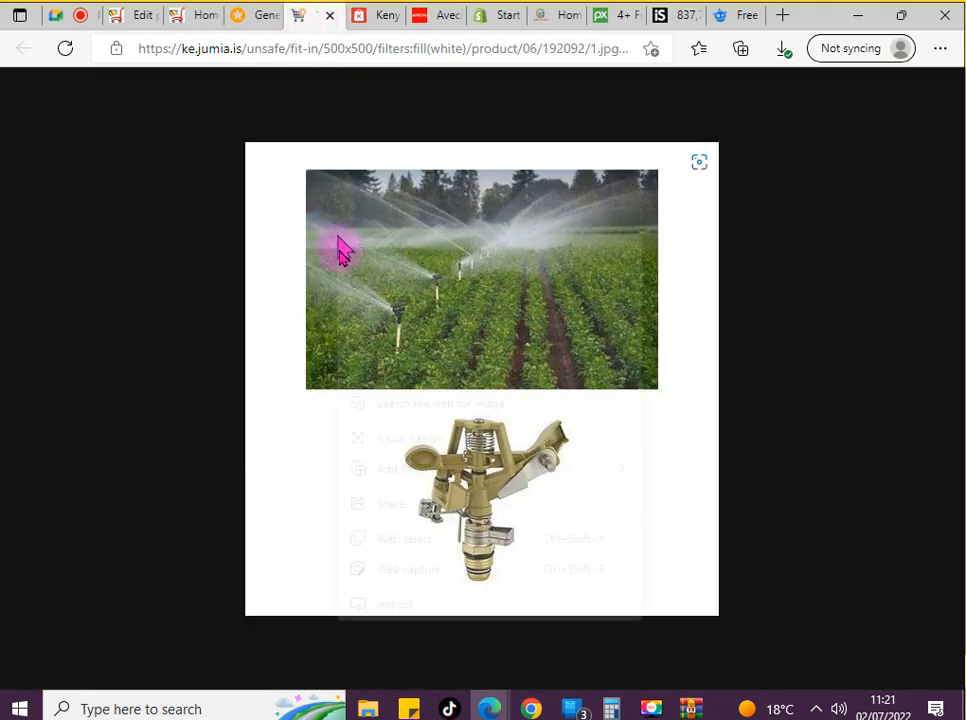
pyautogui.click(418, 313)
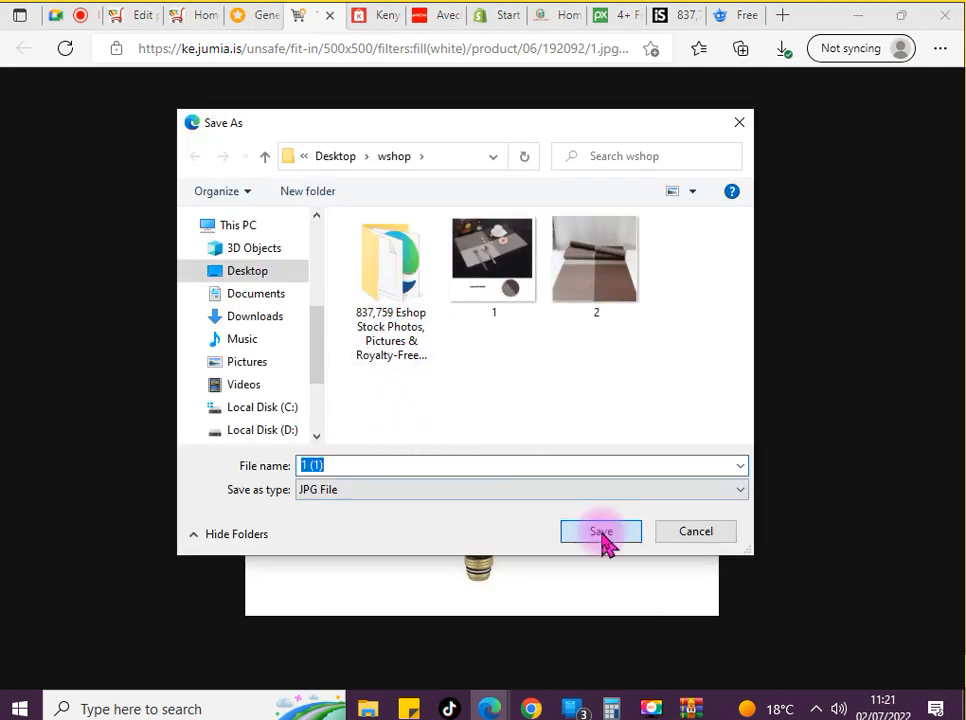
pyautogui.click(601, 533)
pyautogui.click(148, 16)
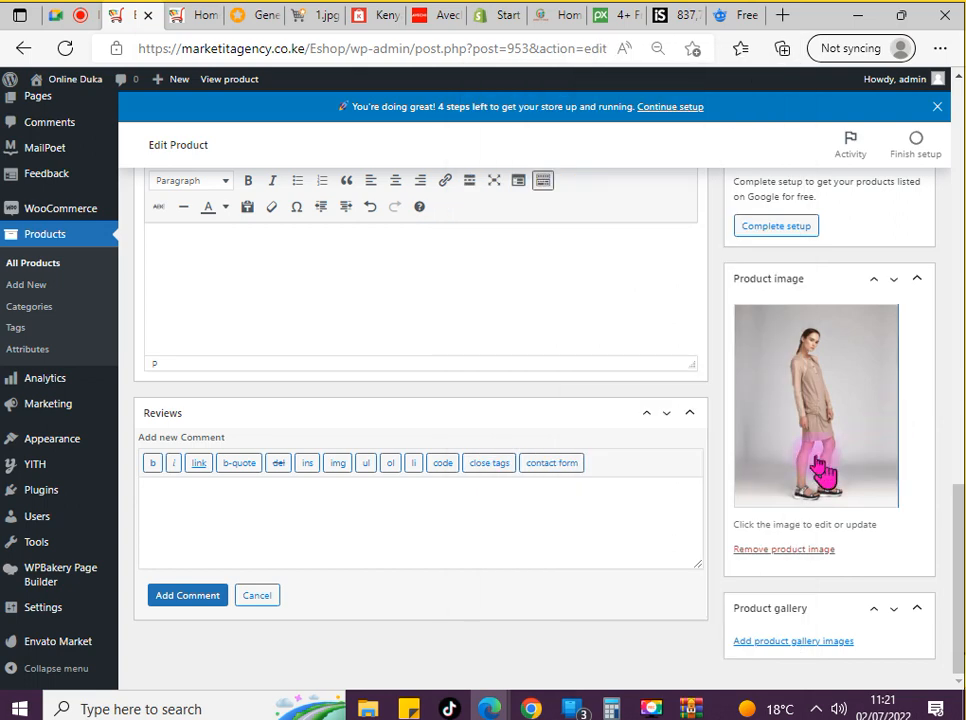
pyautogui.click(795, 428)
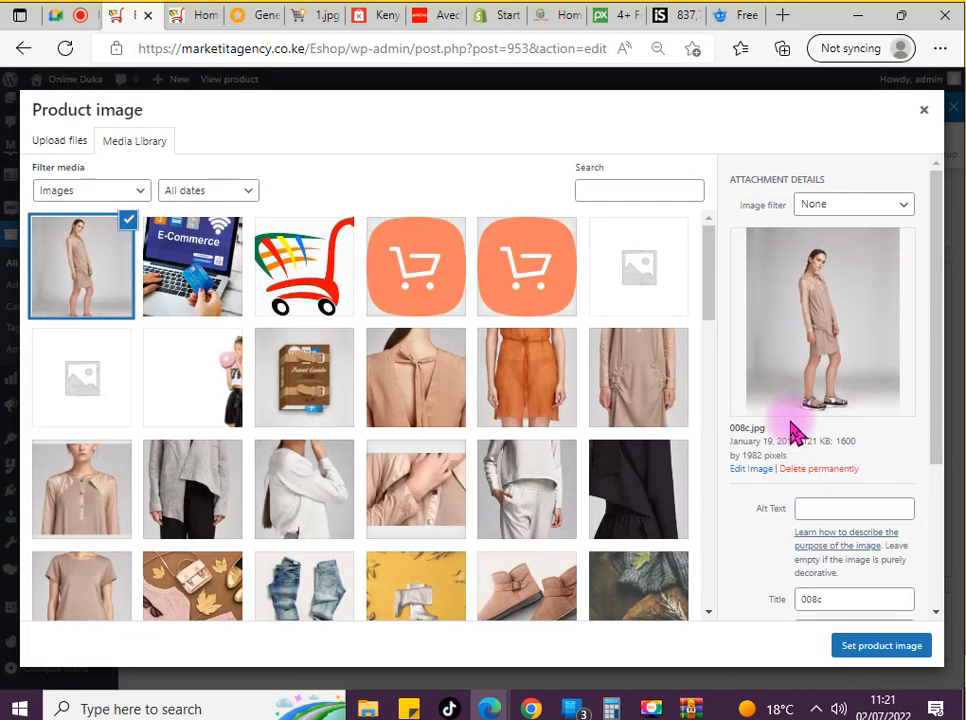
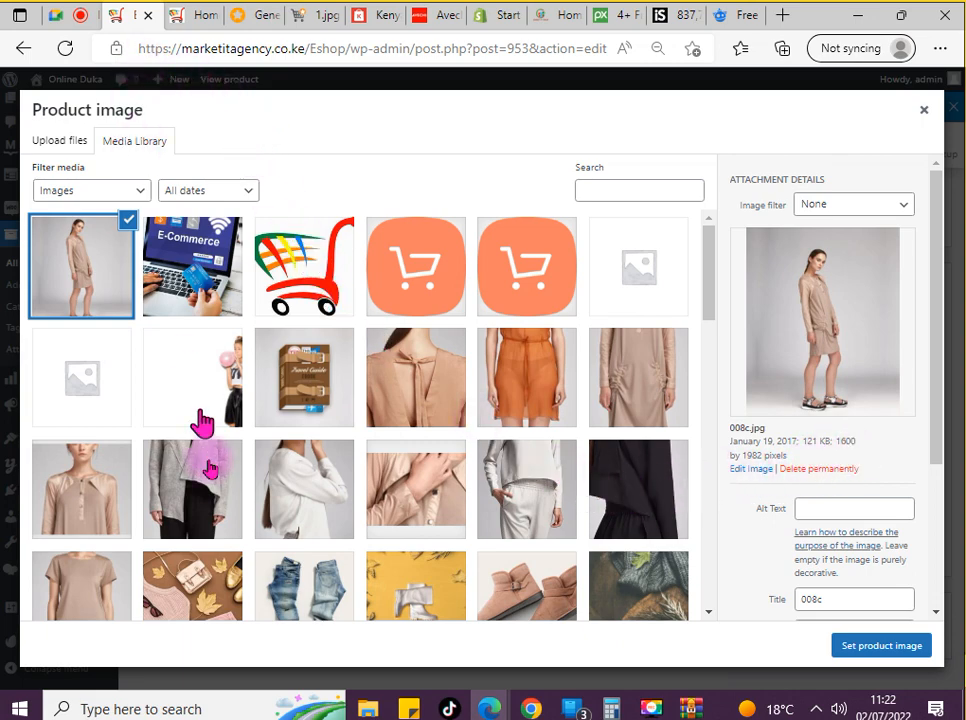
# Step: Open the sprinkler photo 1 (1) from the wshop folder to view it
pyautogui.click(370, 710)
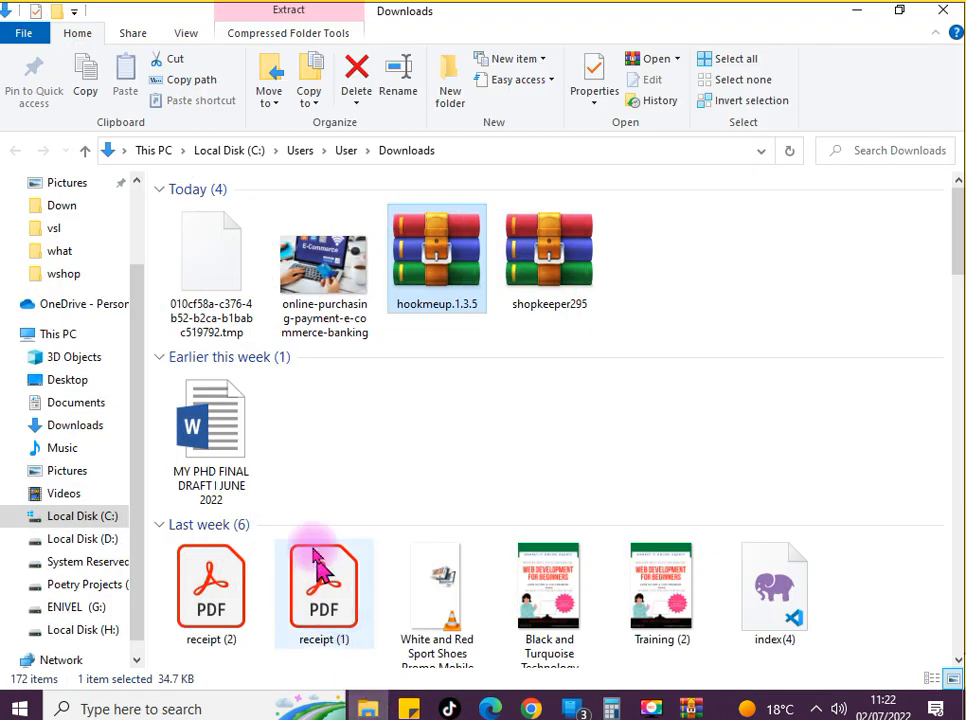
pyautogui.scroll(1, 68, 262)
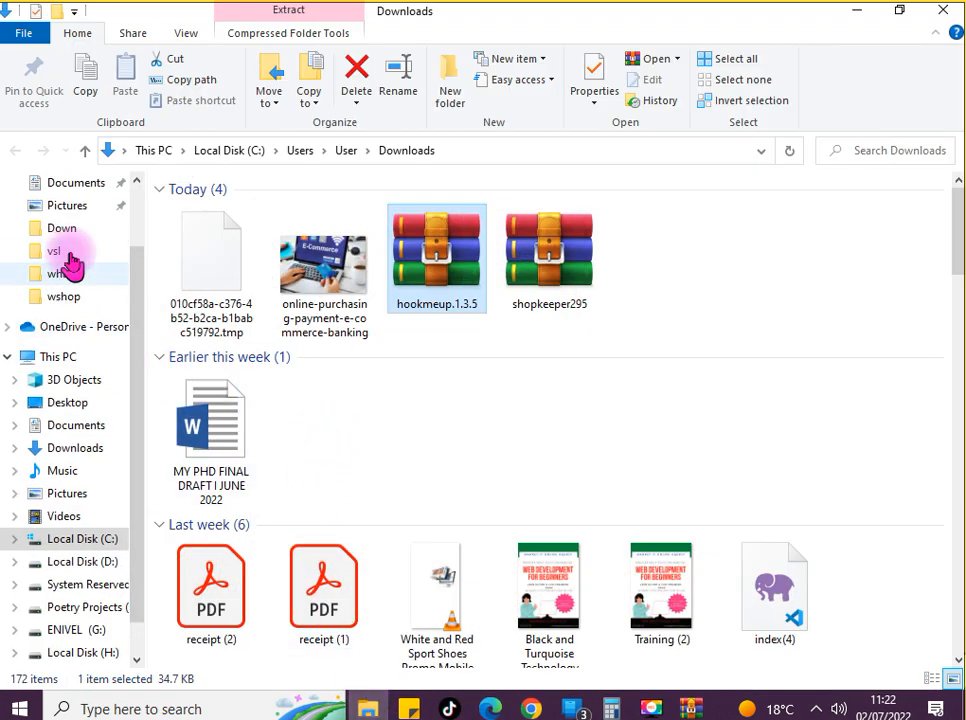
pyautogui.scroll(1, 73, 295)
pyautogui.scroll(1, 73, 310)
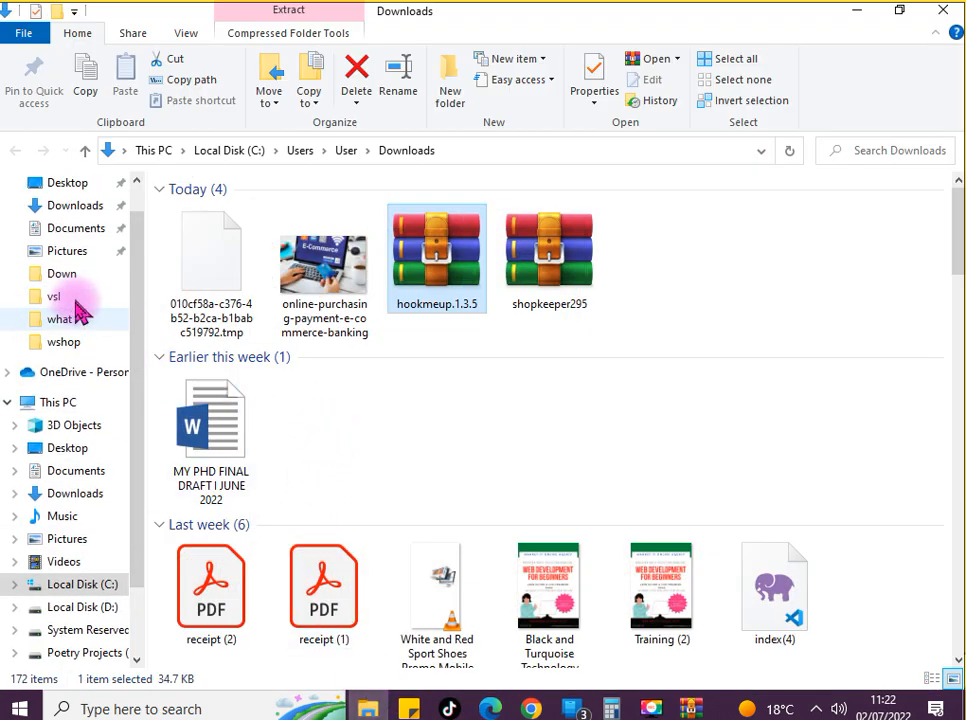
pyautogui.click(68, 342)
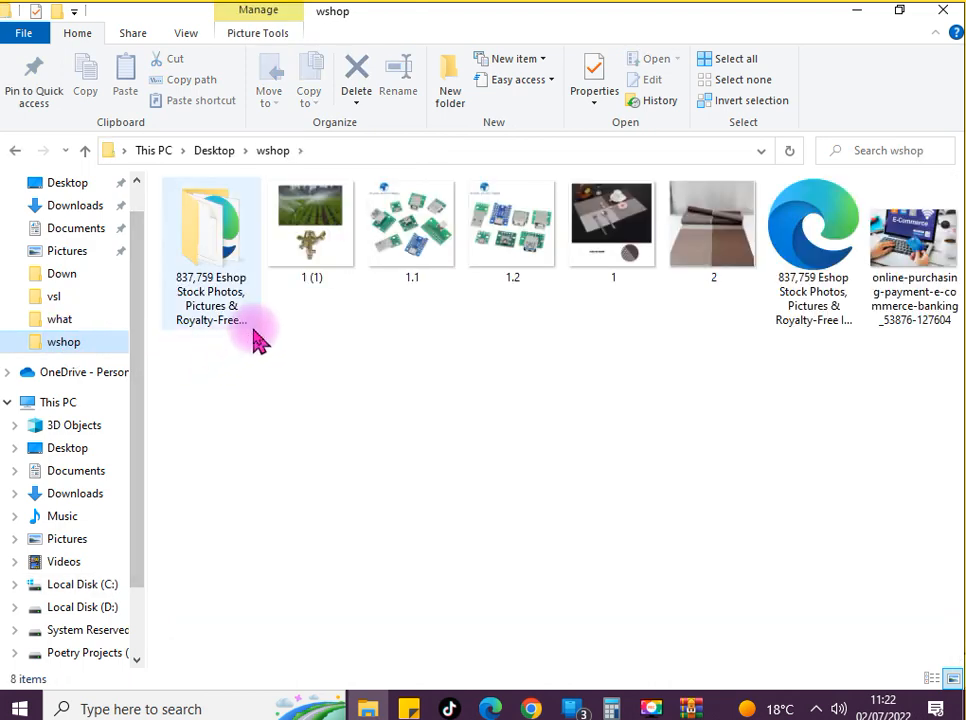
pyautogui.doubleClick(316, 232)
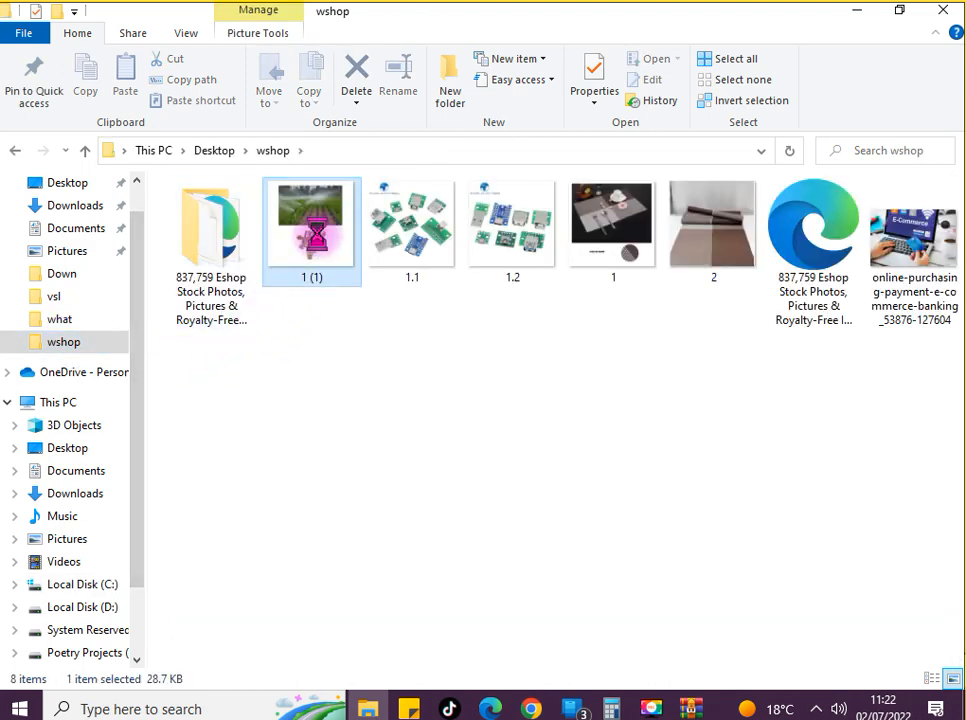
# Step: Check the dimensions of 1 (1) in its Properties details, then return to WordPress
pyautogui.rightClick(316, 232)
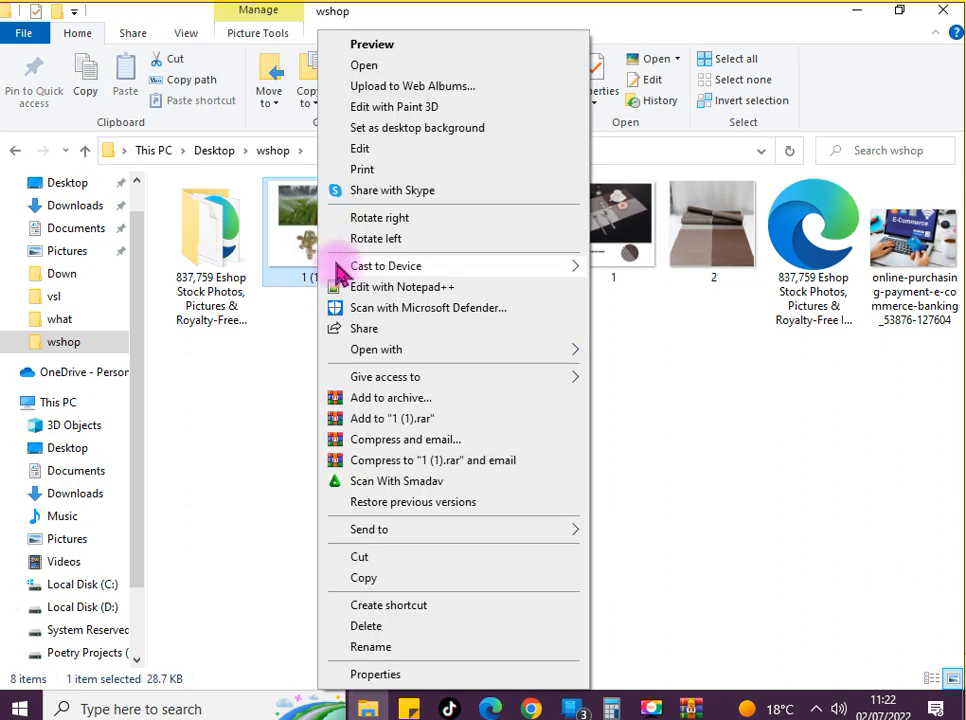
pyautogui.click(370, 674)
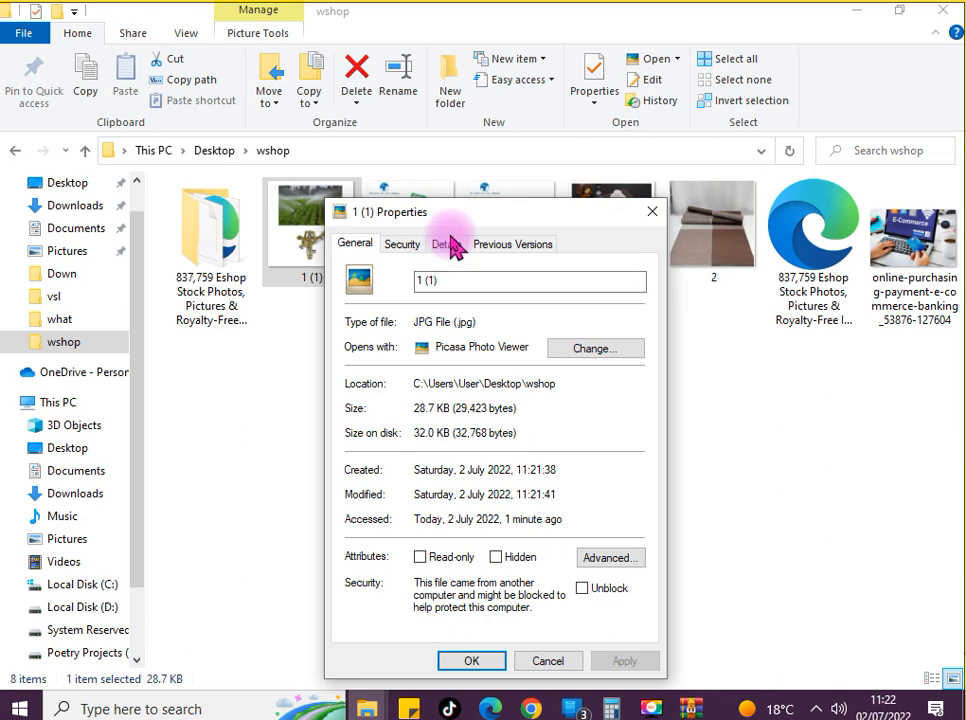
pyautogui.click(447, 248)
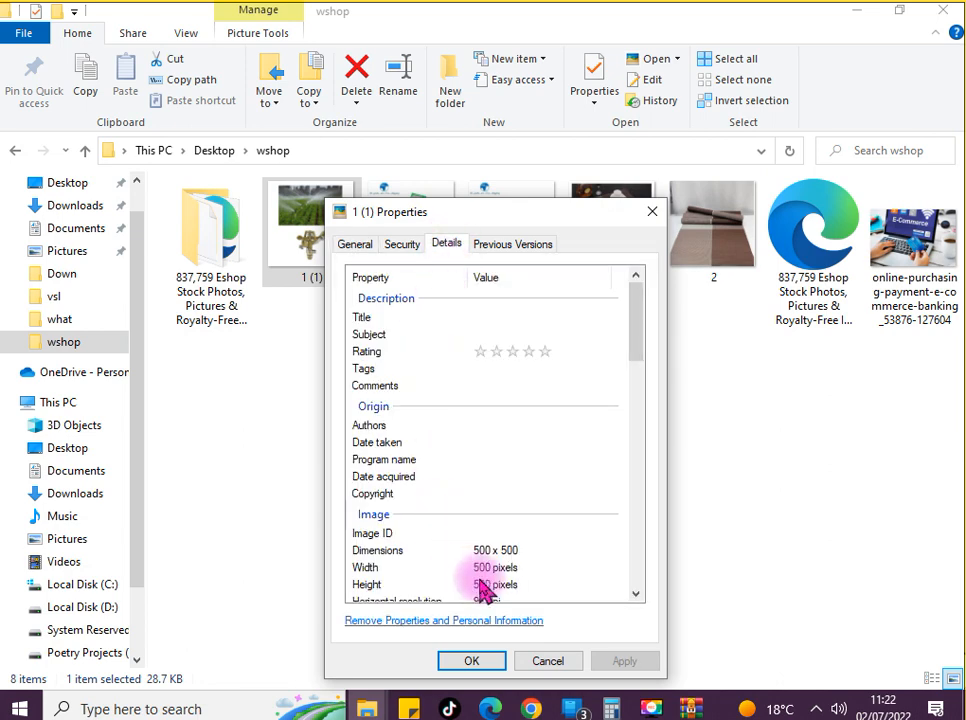
pyautogui.scroll(-1, 494, 574)
pyautogui.scroll(-1, 510, 568)
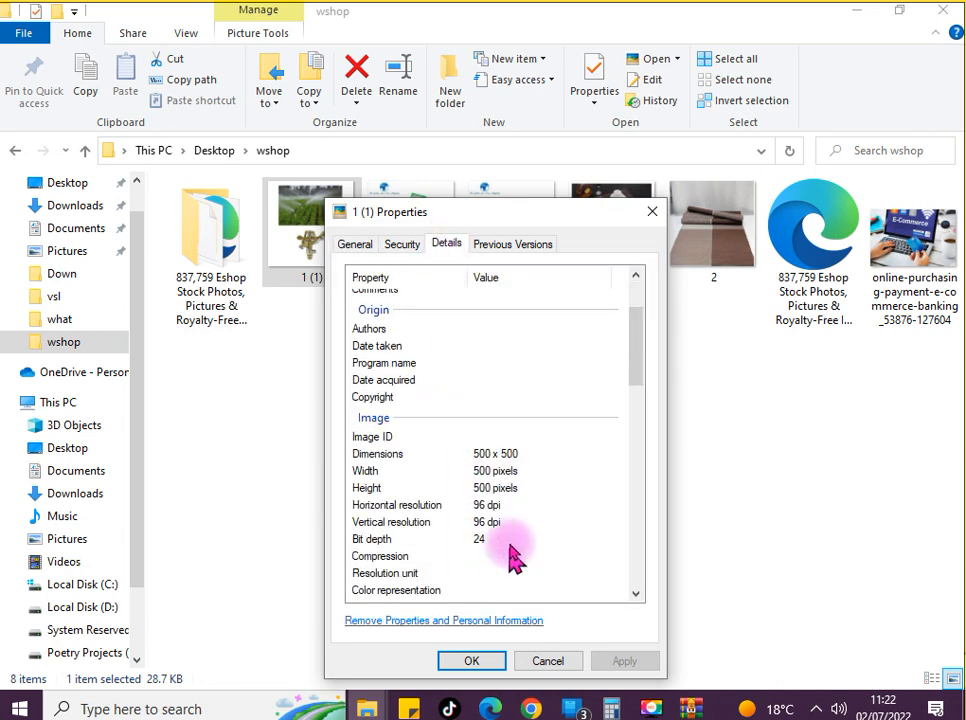
pyautogui.click(654, 214)
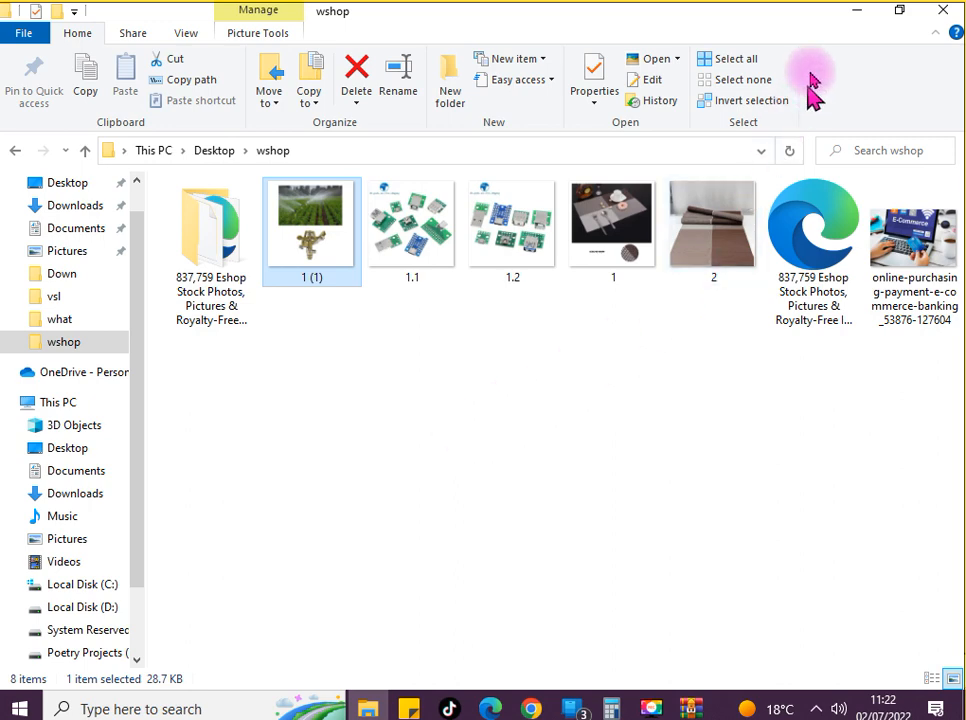
pyautogui.click(857, 14)
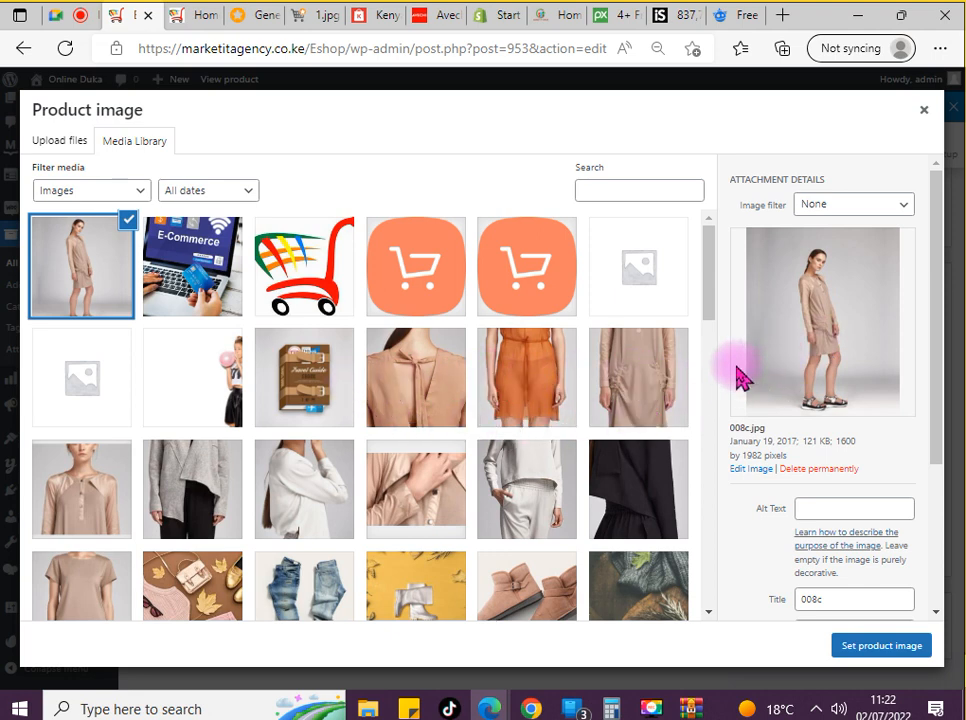
# Step: Upload 1 (1) through Upload files and set it as the product image
pyautogui.scroll(-1, 738, 376)
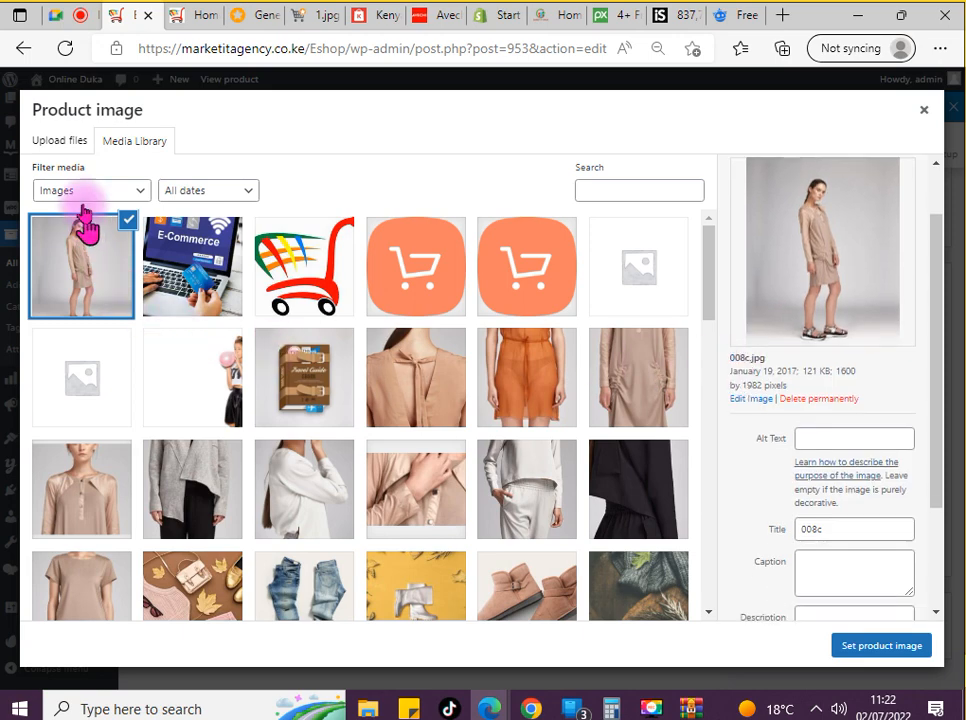
pyautogui.click(54, 150)
pyautogui.click(483, 380)
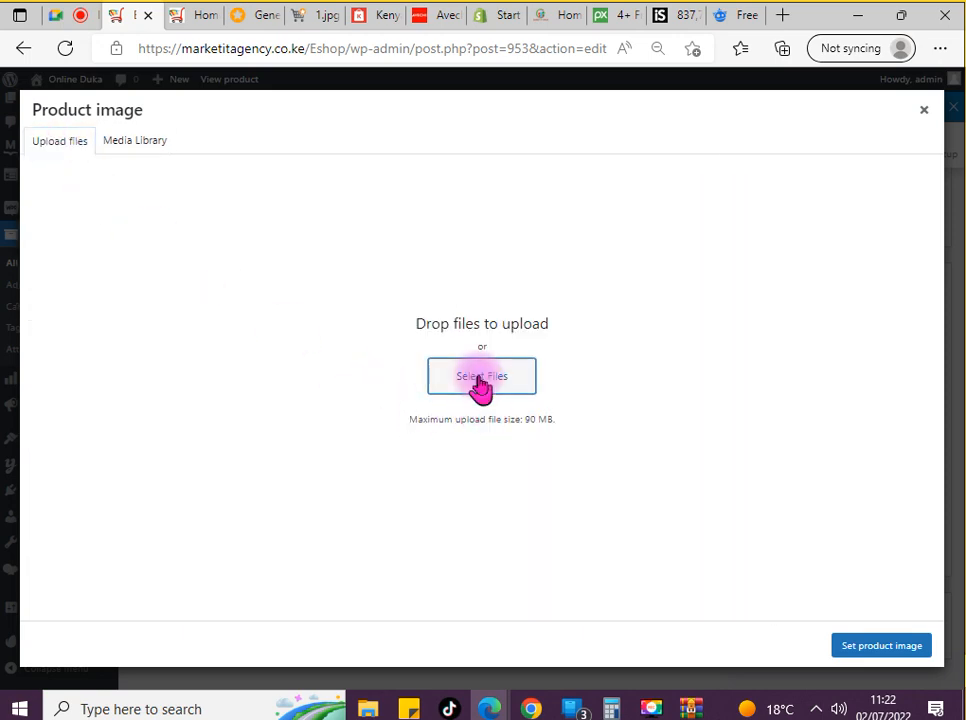
pyautogui.scroll(-2, 356, 341)
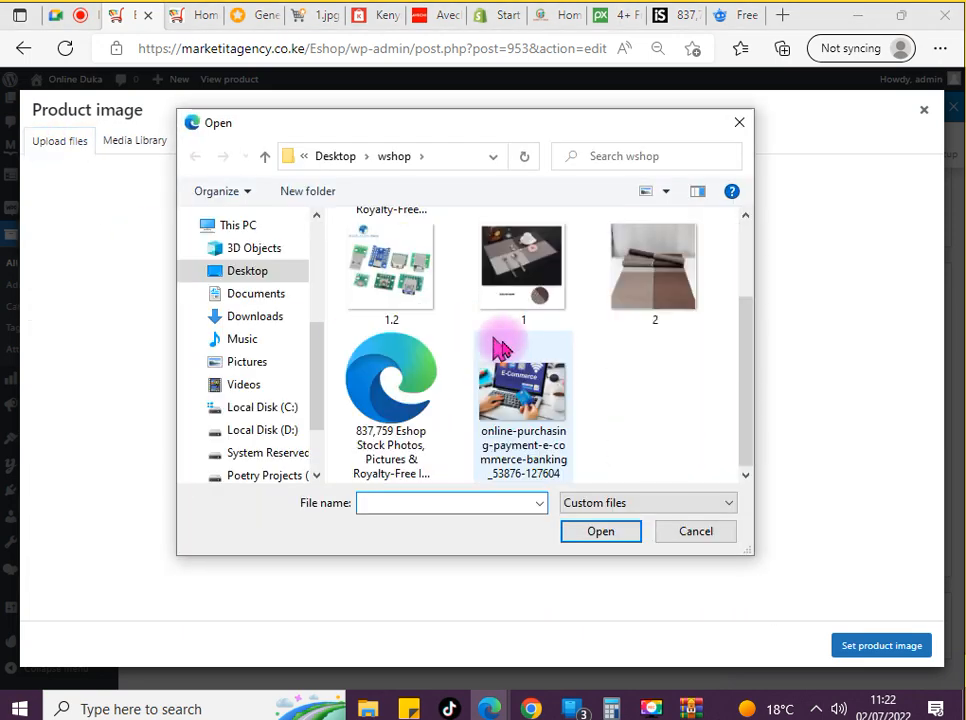
pyautogui.scroll(2, 552, 350)
pyautogui.click(524, 276)
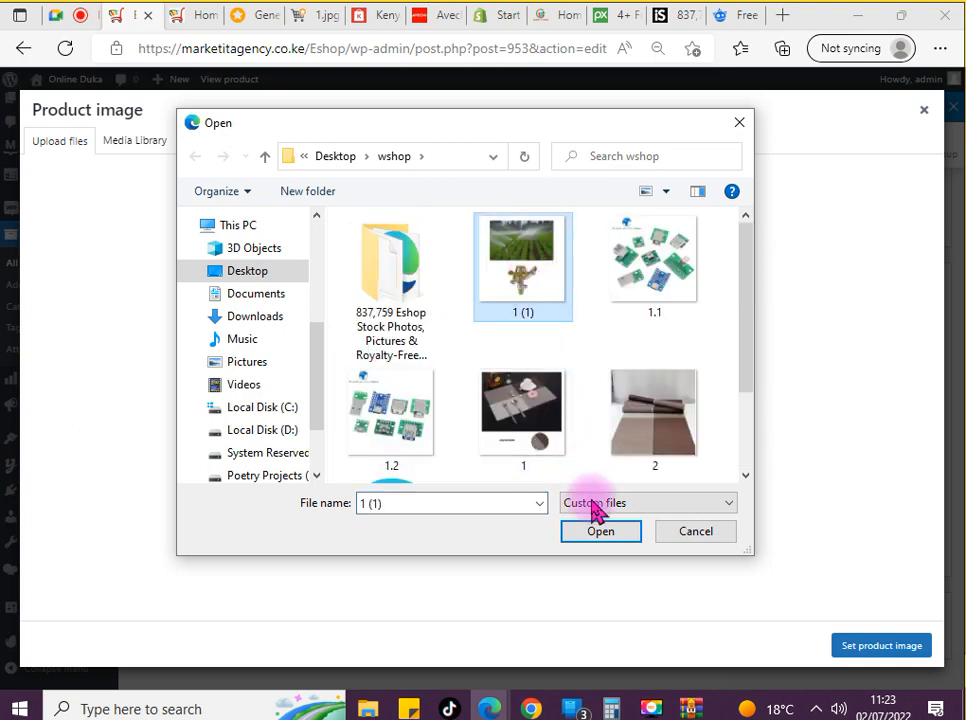
pyautogui.click(600, 533)
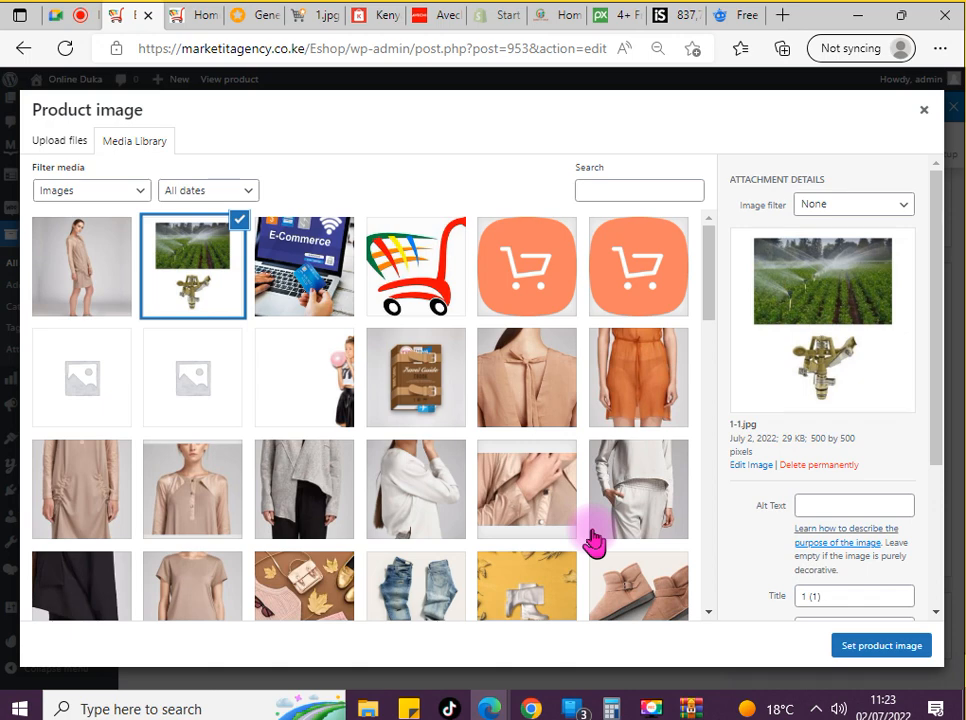
pyautogui.scroll(-2, 455, 345)
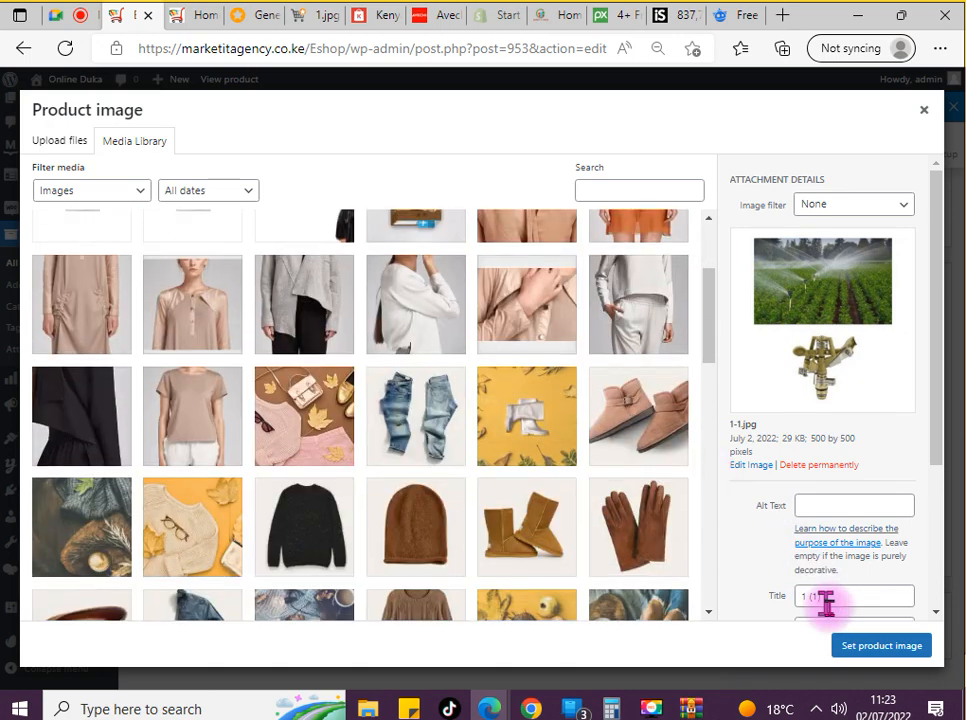
pyautogui.click(885, 646)
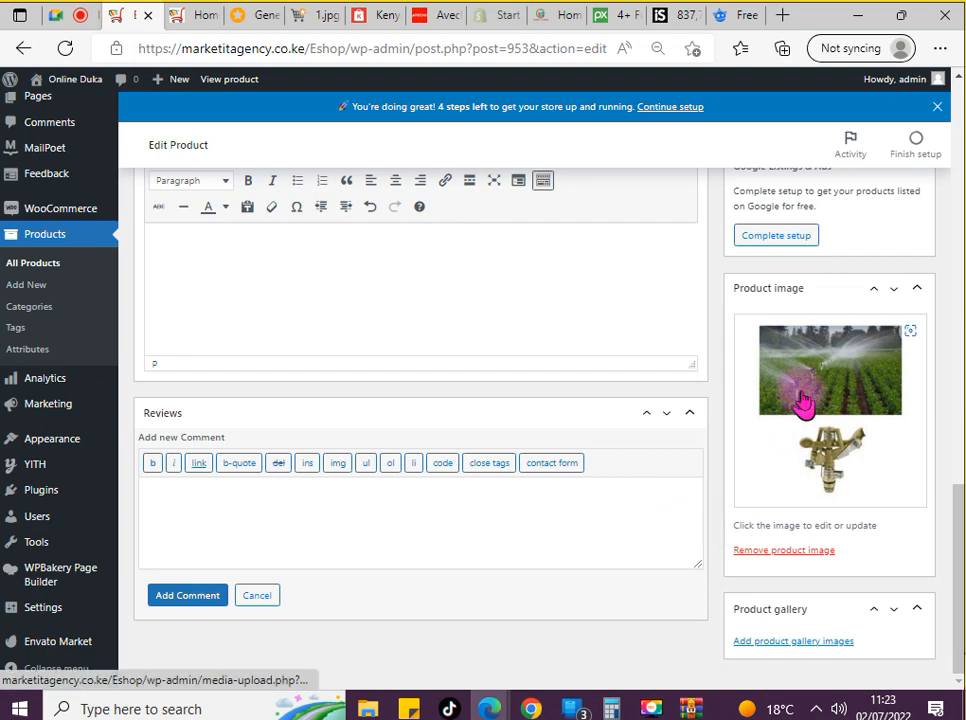
pyautogui.scroll(4, 647, 401)
pyautogui.scroll(4, 366, 392)
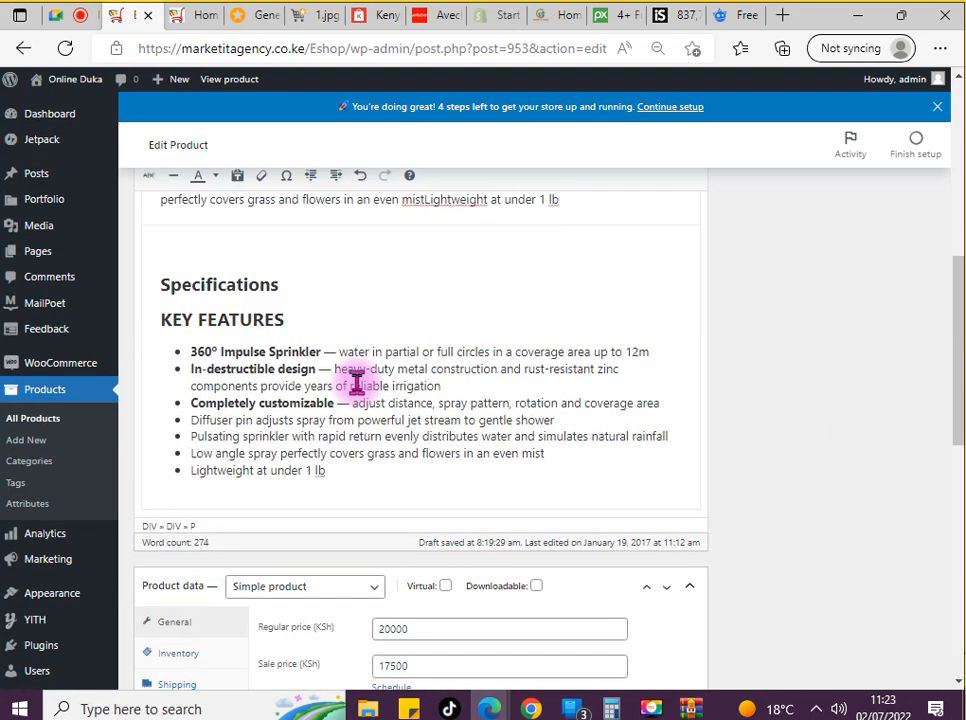
pyautogui.scroll(-3, 366, 415)
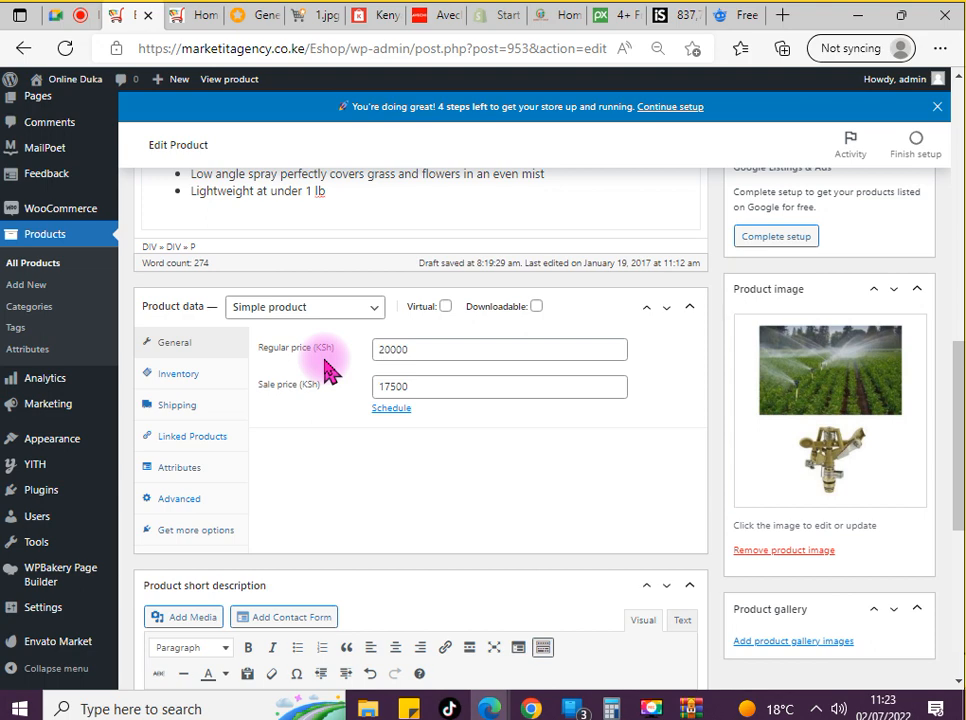
pyautogui.moveTo(65, 212)
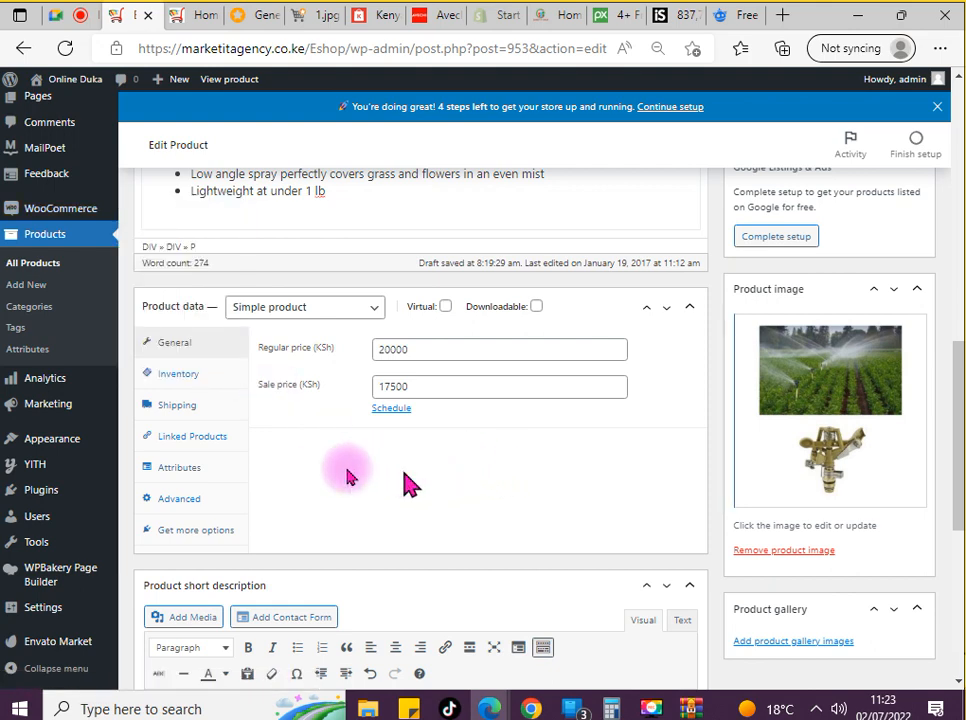
pyautogui.scroll(-3, 513, 427)
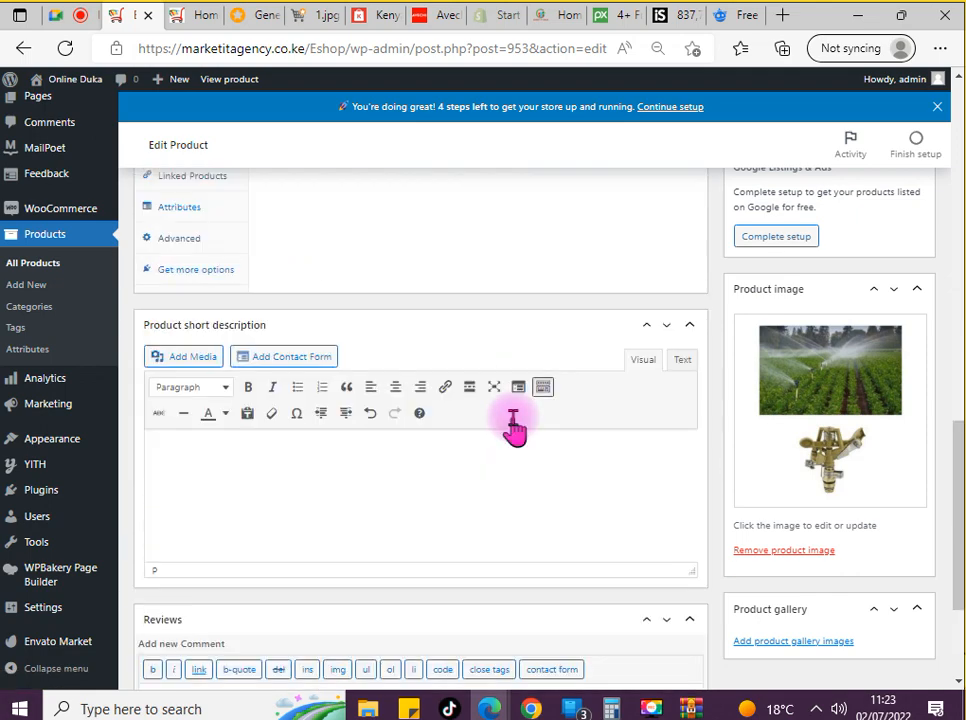
pyautogui.scroll(1, 500, 420)
pyautogui.scroll(10, 770, 340)
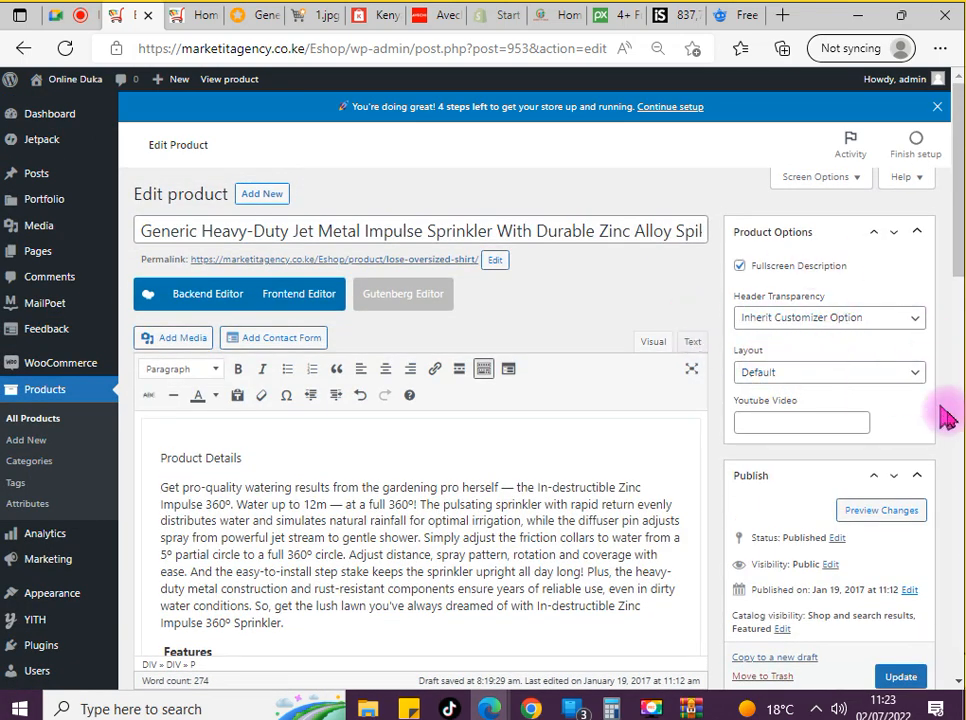
pyautogui.scroll(-5, 800, 450)
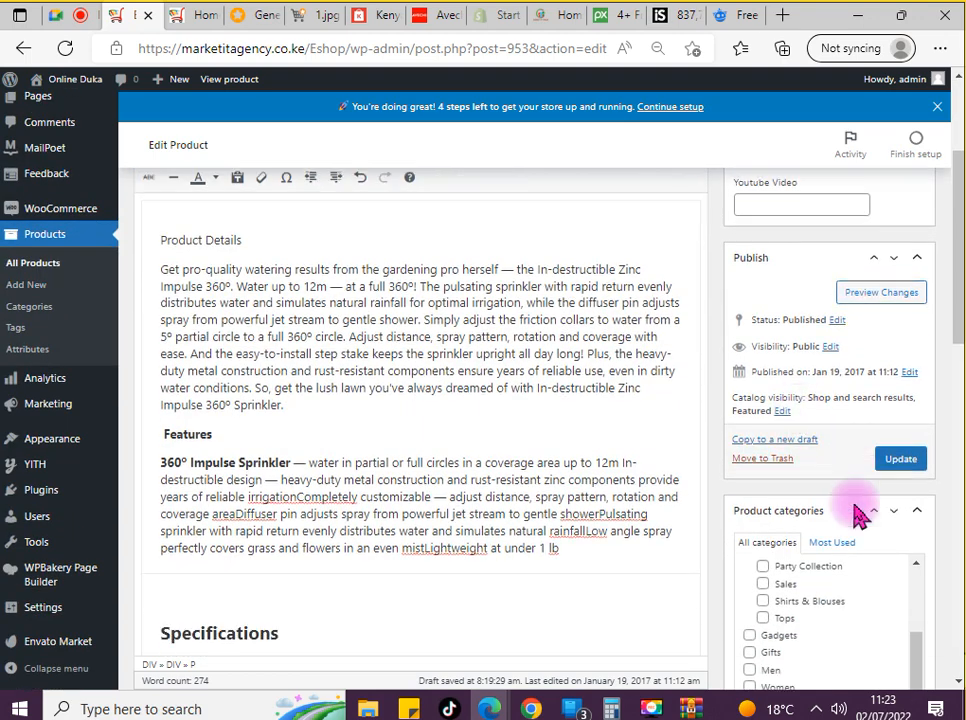
# Step: Update the sprinkler product, accepting the loss of unsaved comment changes, and check the reloaded page
pyautogui.click(903, 312)
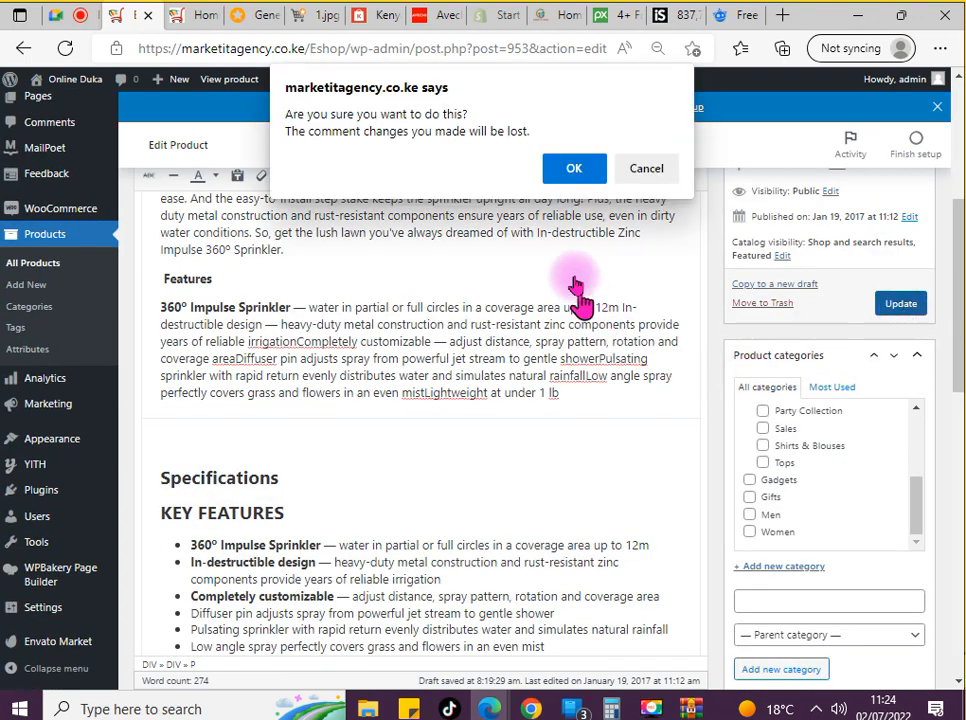
pyautogui.click(574, 170)
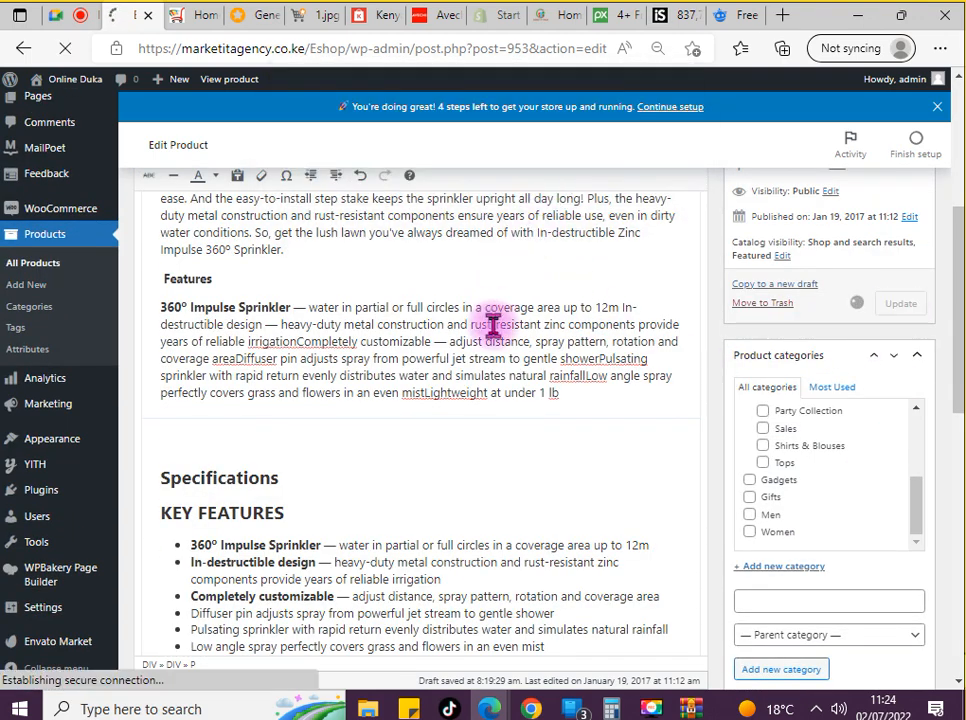
pyautogui.scroll(5, 300, 398)
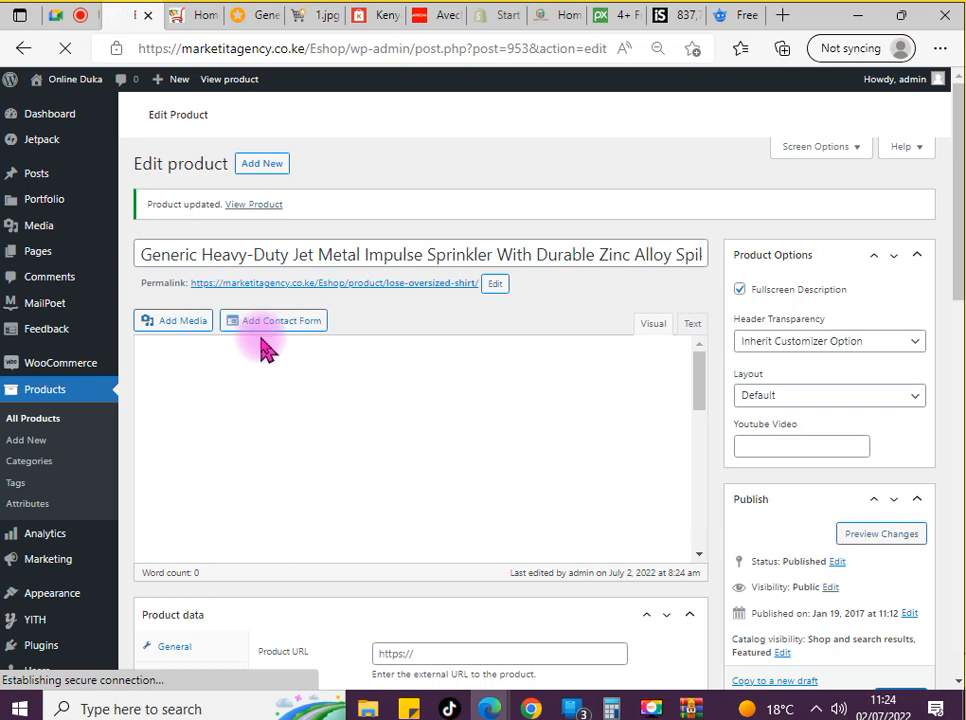
pyautogui.scroll(-2, 265, 346)
pyautogui.scroll(-4, 265, 345)
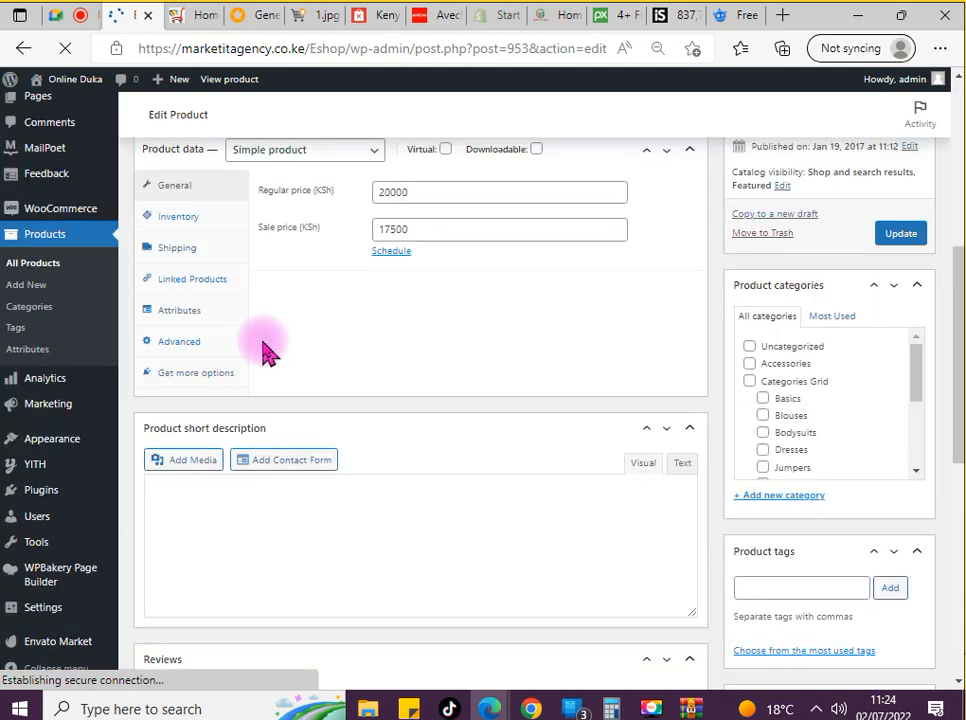
pyautogui.scroll(5, 278, 352)
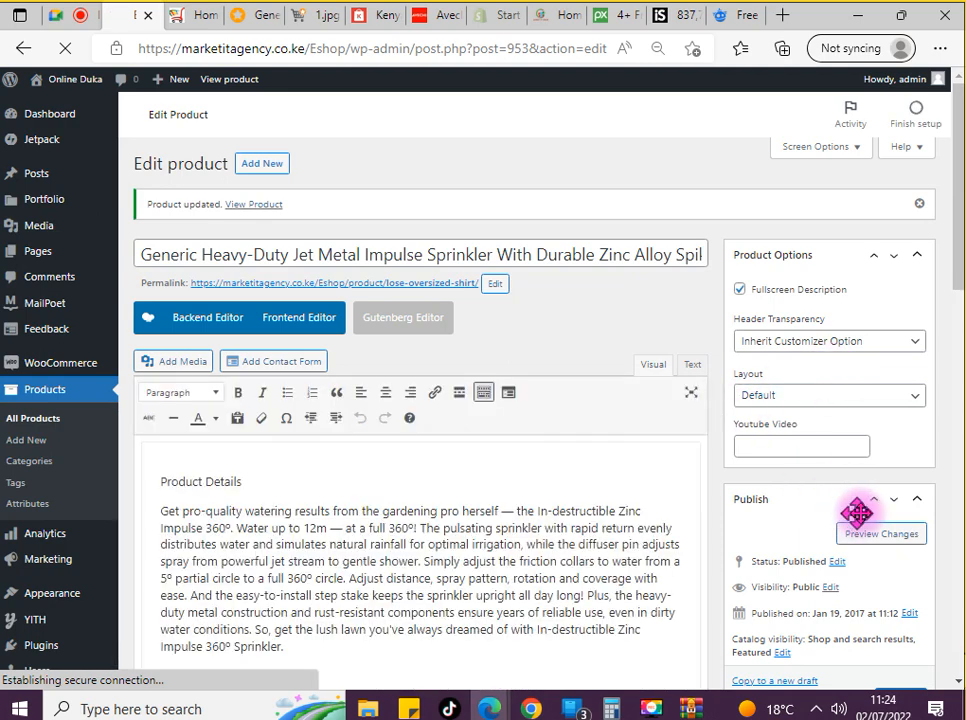
pyautogui.scroll(-2, 878, 522)
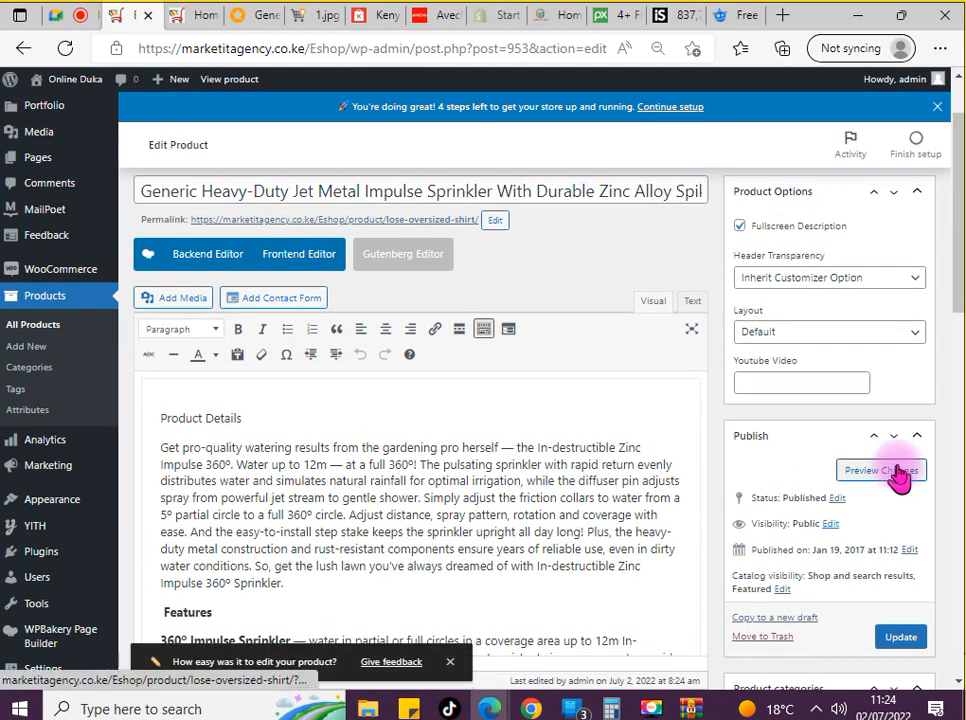
pyautogui.scroll(-2, 684, 538)
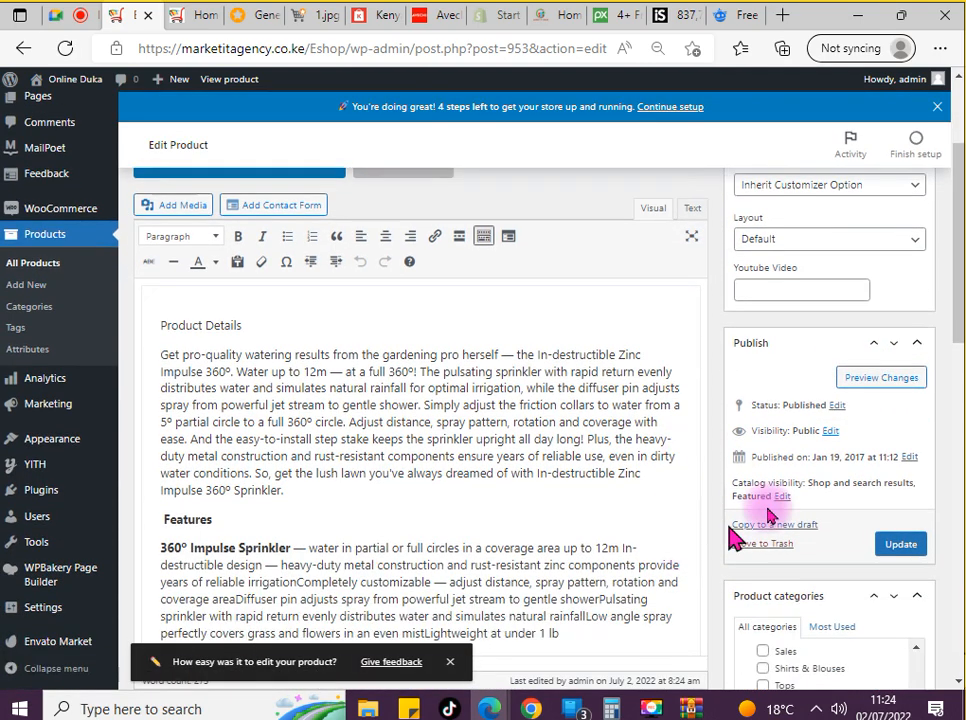
# Step: Preview the sprinkler's changes and view its storefront preview page
pyautogui.click(891, 380)
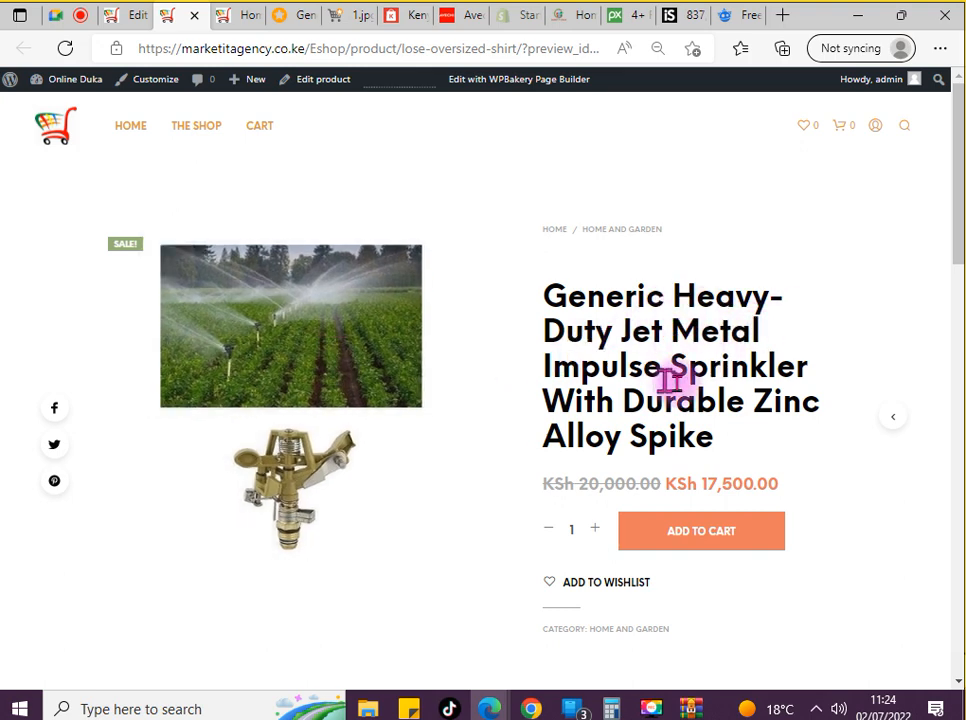
pyautogui.click(77, 20)
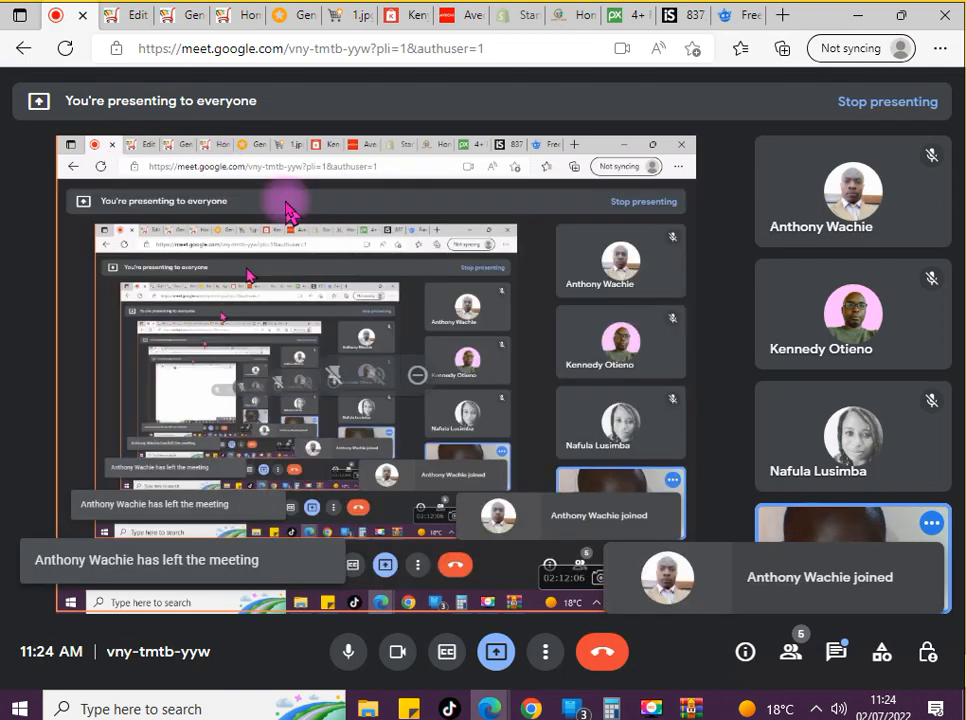
pyautogui.click(127, 14)
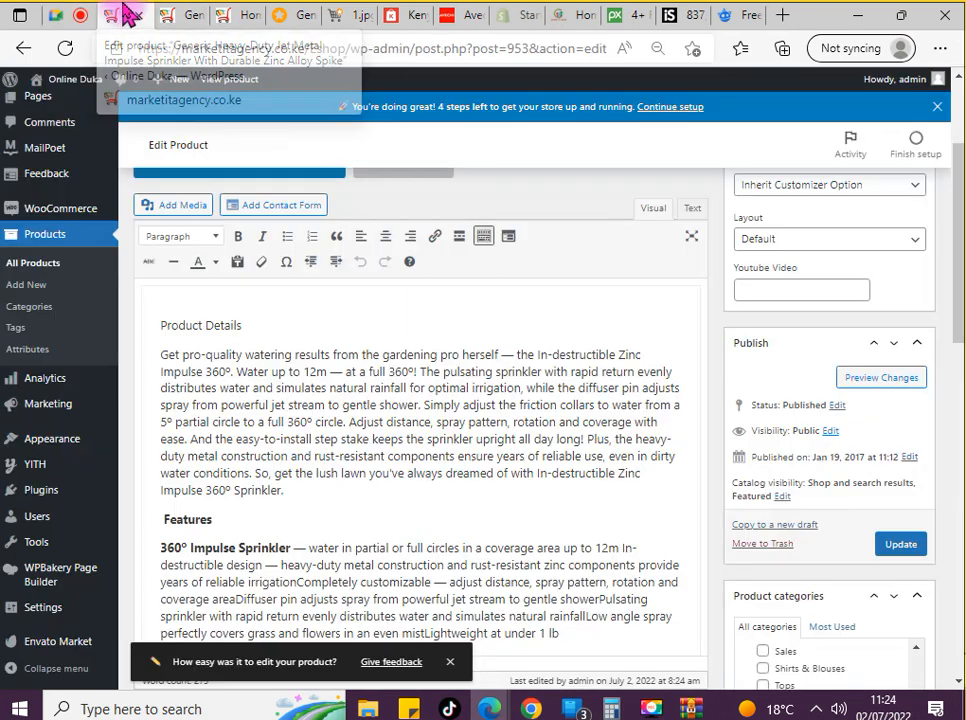
pyautogui.click(168, 14)
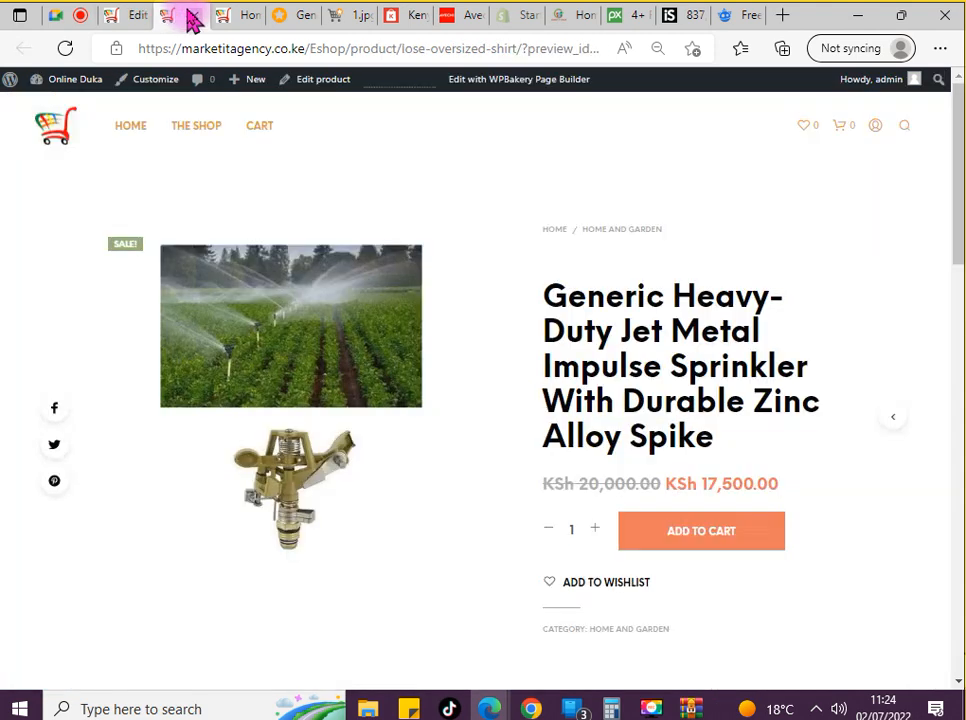
pyautogui.scroll(-2, 648, 405)
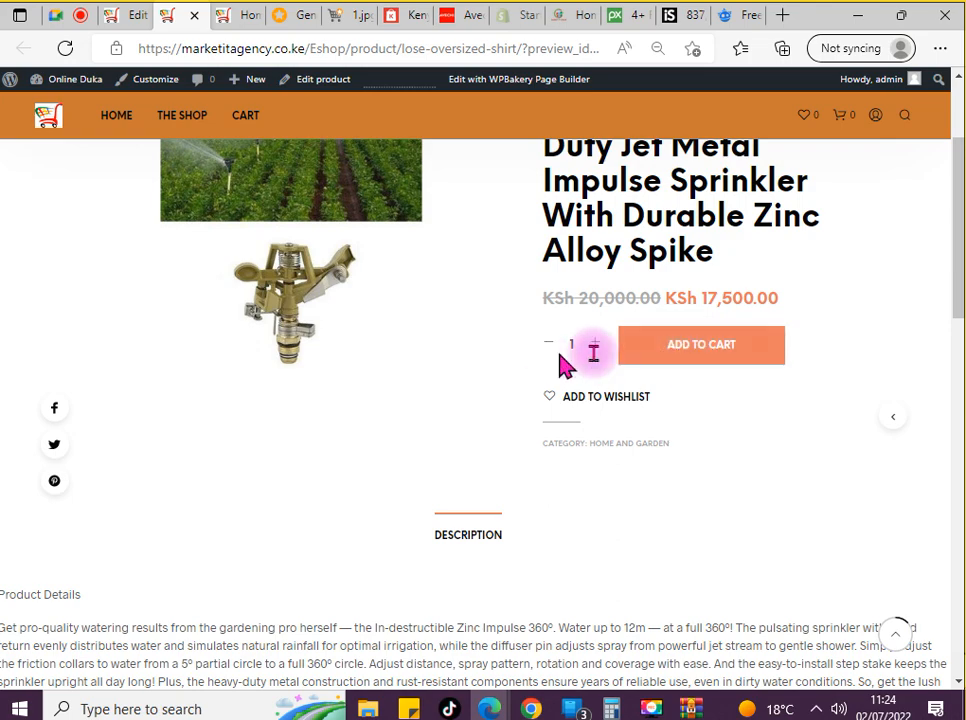
# Step: Test Add to cart on the preview and scroll through the product details
pyautogui.click(718, 362)
pyautogui.scroll(-2, 722, 371)
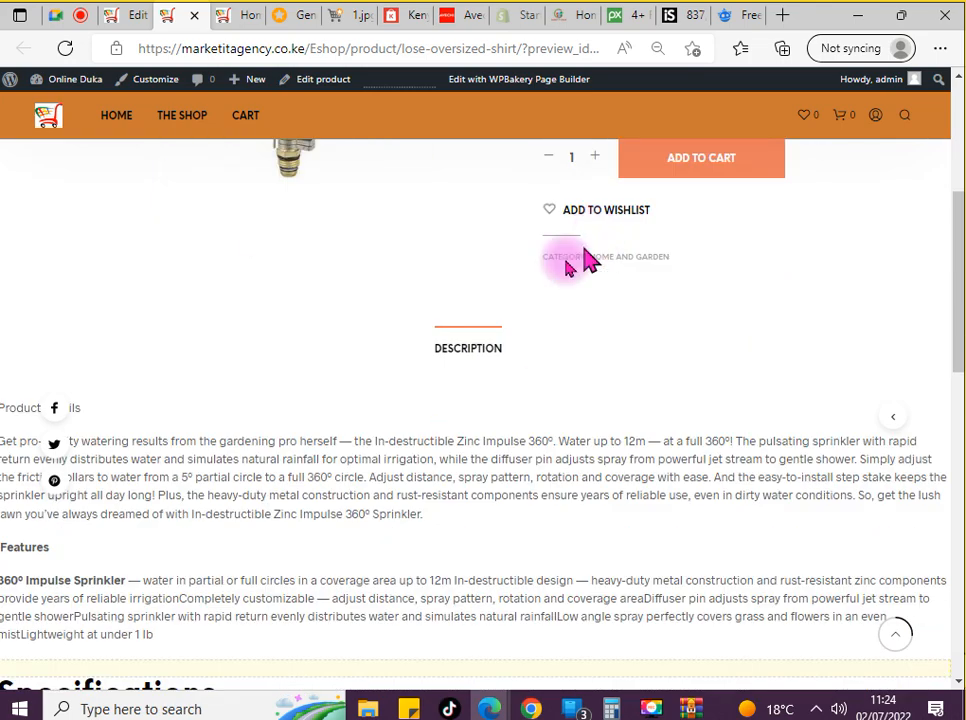
pyautogui.scroll(-2, 280, 377)
pyautogui.scroll(-1, 279, 368)
pyautogui.scroll(3, 300, 380)
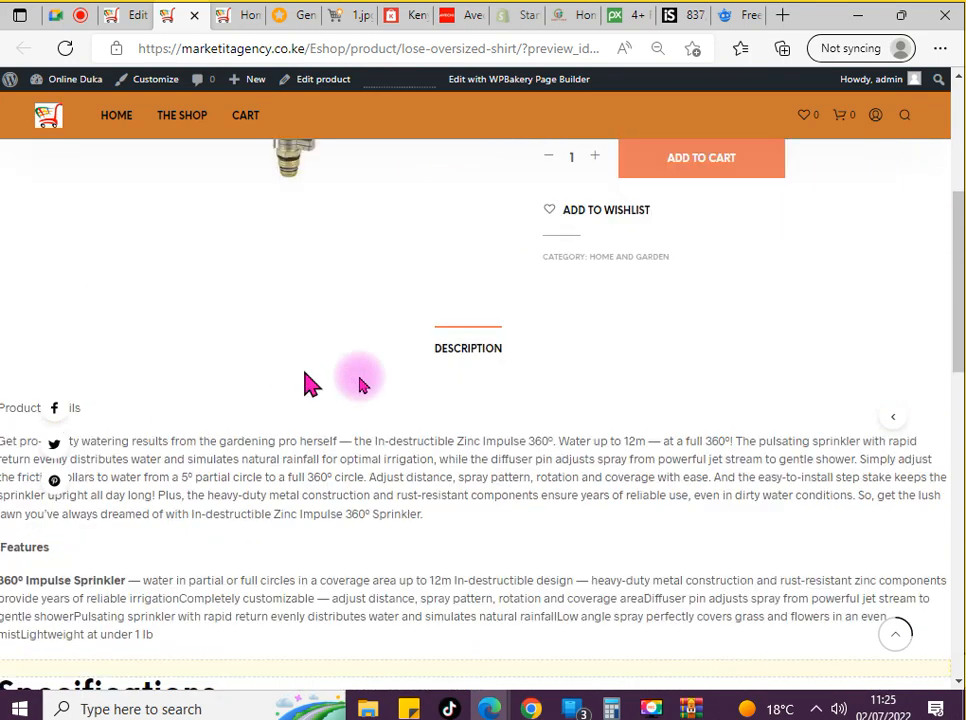
pyautogui.scroll(1, 610, 297)
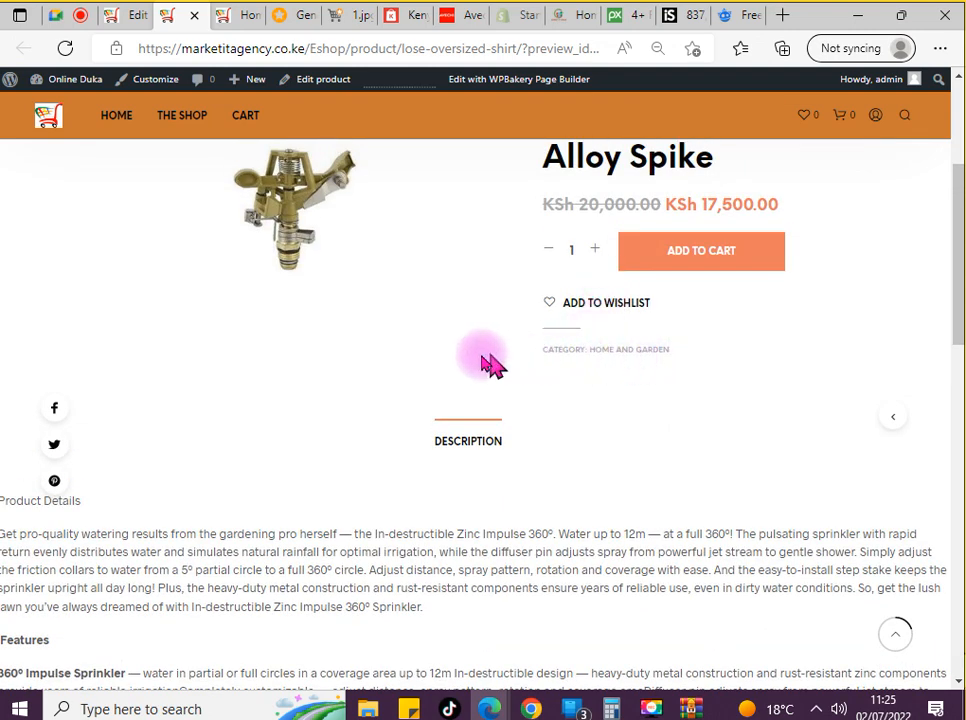
pyautogui.scroll(-4, 395, 410)
pyautogui.scroll(-7, 395, 410)
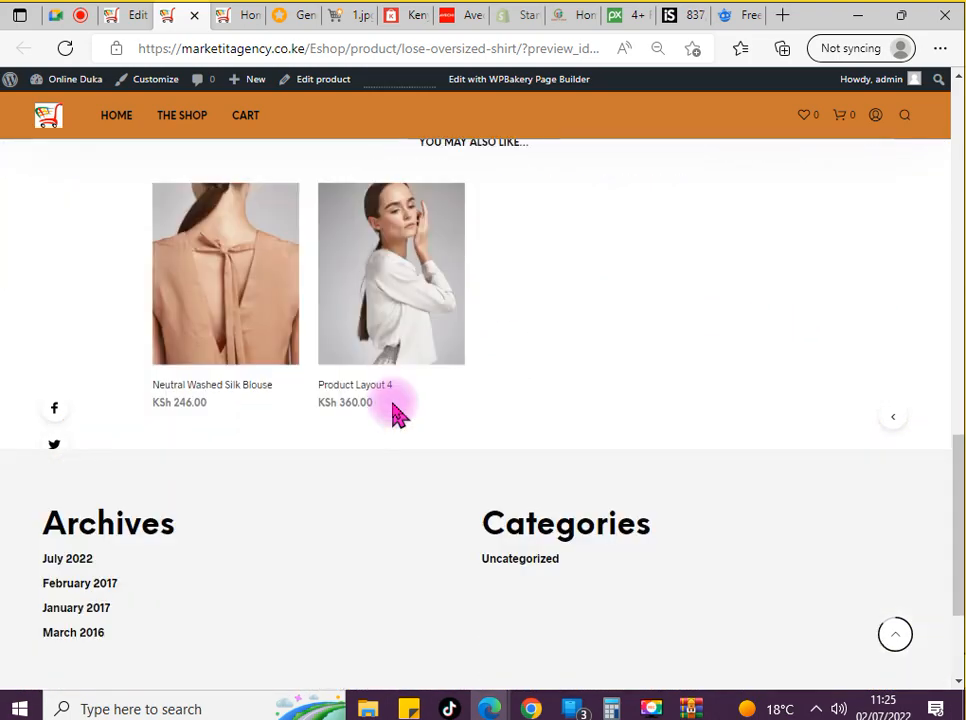
pyautogui.scroll(-1, 395, 410)
pyautogui.scroll(9, 396, 412)
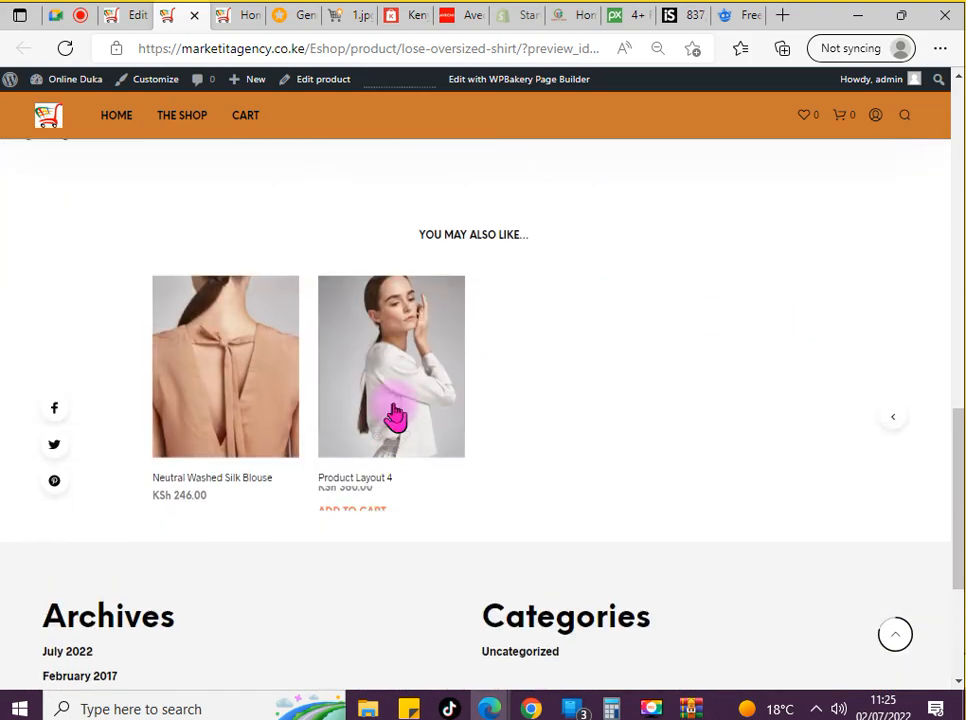
pyautogui.scroll(4, 330, 372)
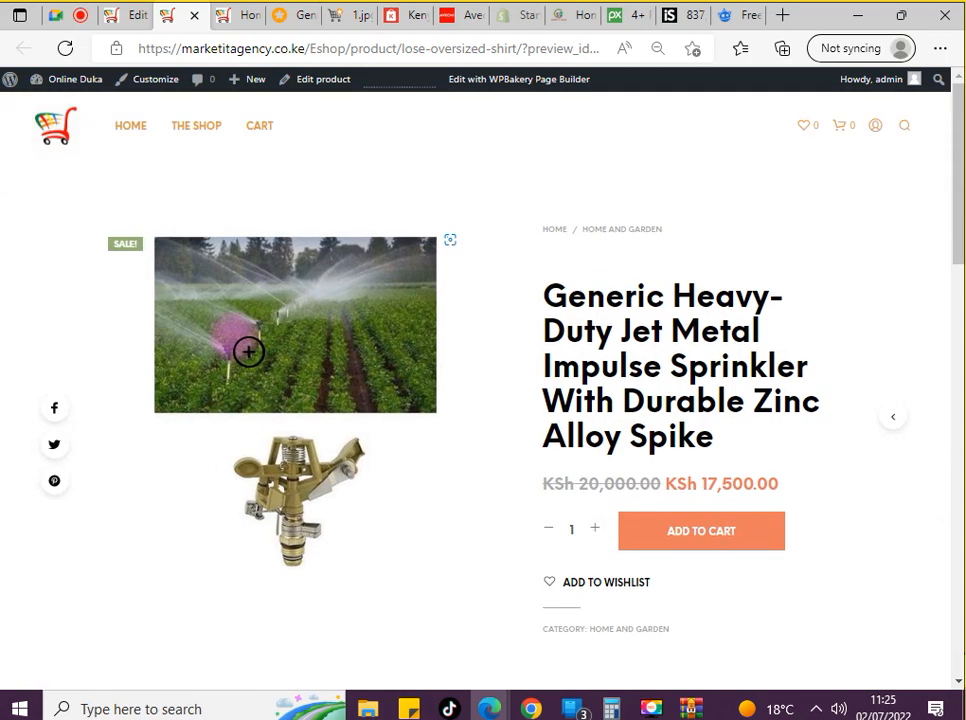
# Step: Return to the product editor and scroll to Product data showing prices 20000 and 17500
pyautogui.click(122, 24)
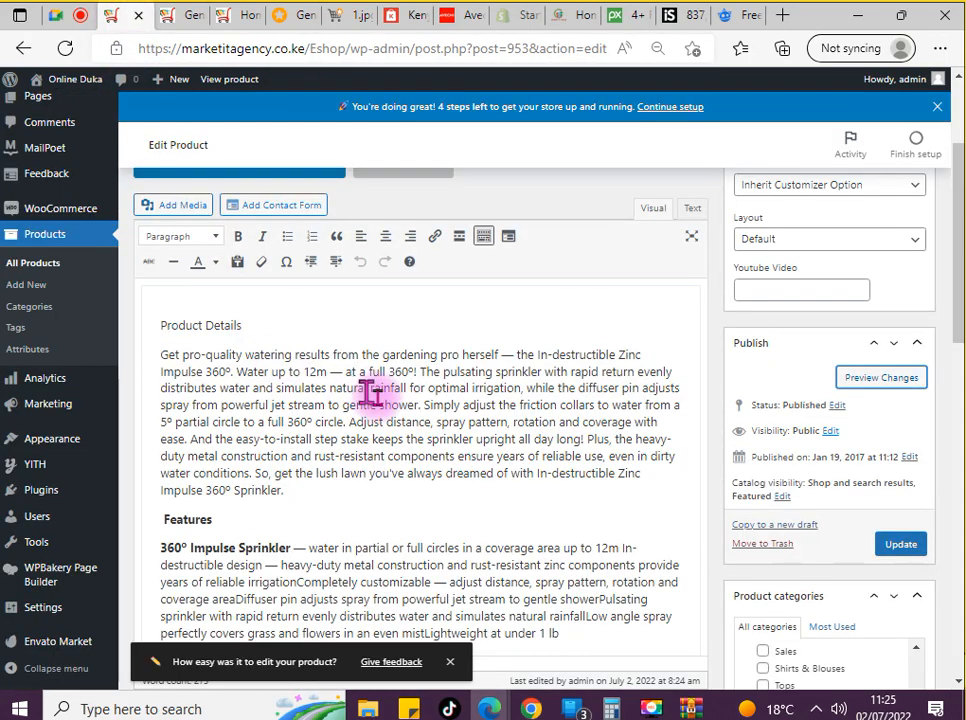
pyautogui.scroll(-3, 470, 401)
pyautogui.scroll(-2, 468, 402)
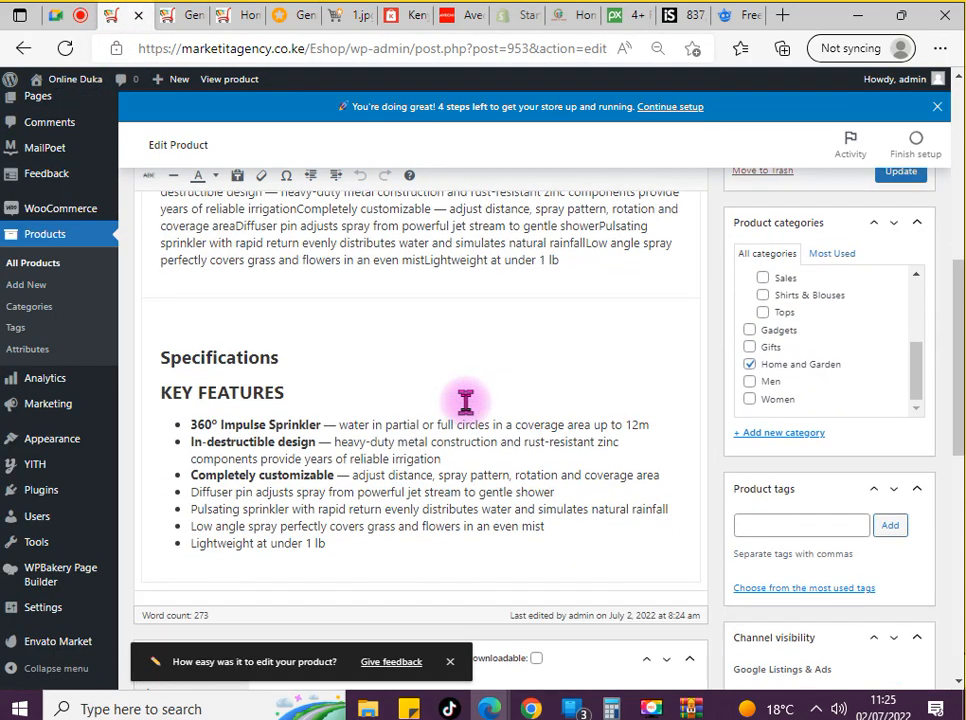
pyautogui.scroll(-4, 431, 405)
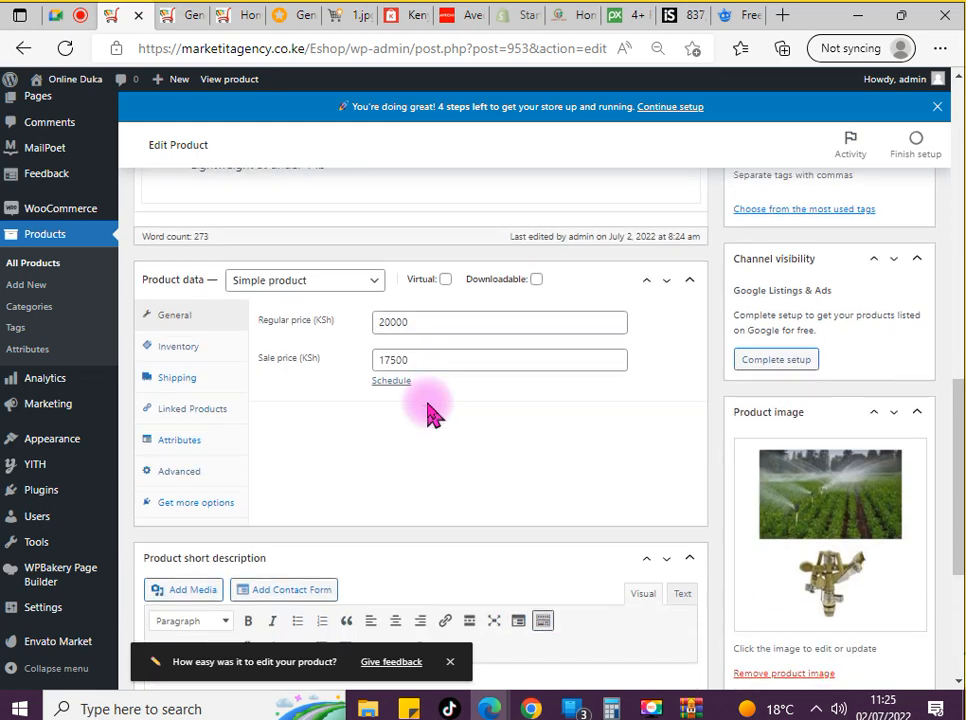
pyautogui.scroll(-3, 427, 410)
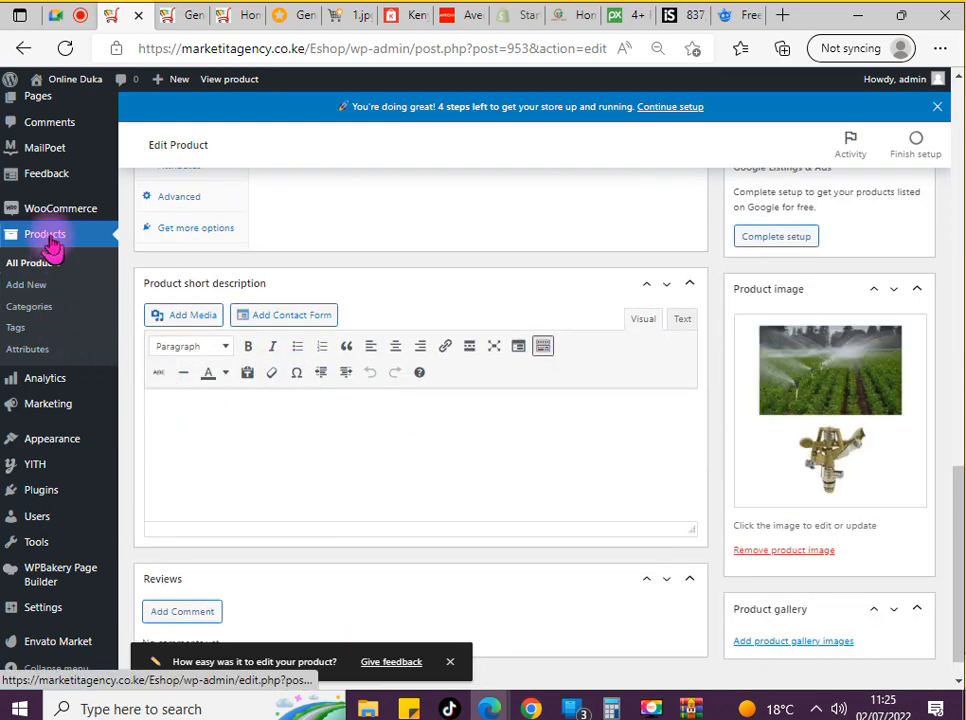
# Step: Reload the Home – Online Duka shop page, then glance back at the product editor
pyautogui.click(238, 16)
pyautogui.scroll(4, 237, 150)
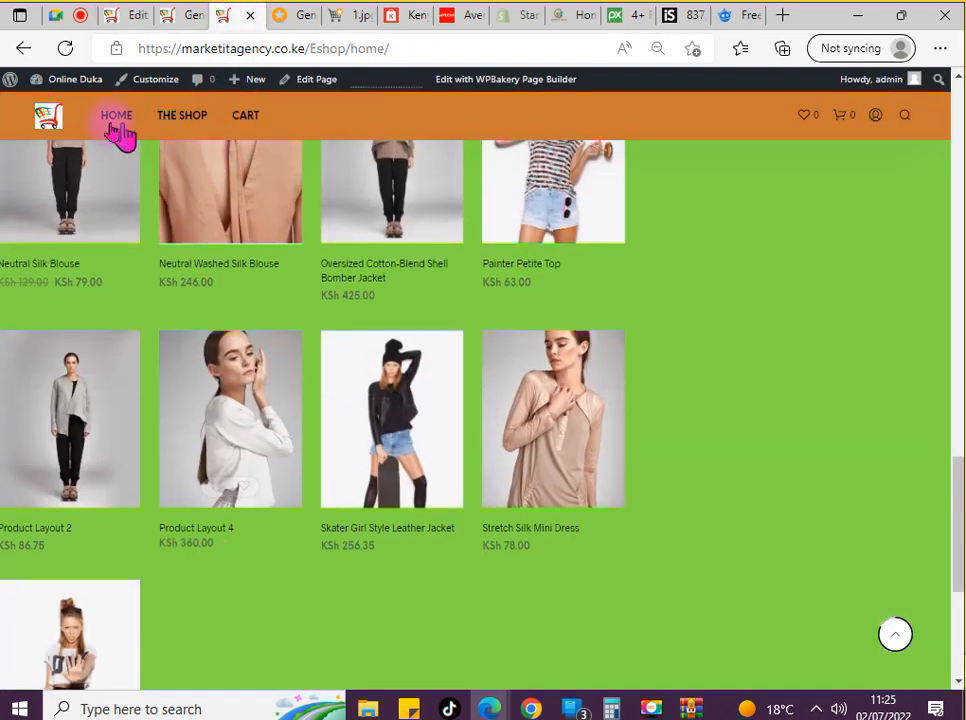
pyautogui.click(112, 118)
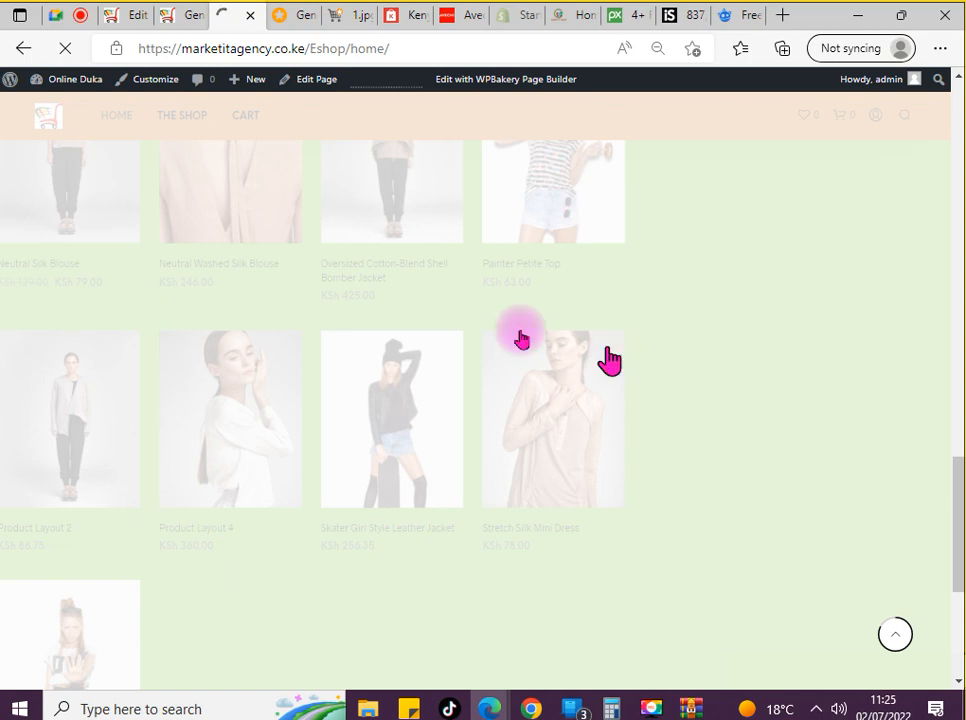
pyautogui.click(130, 15)
pyautogui.scroll(10, 619, 449)
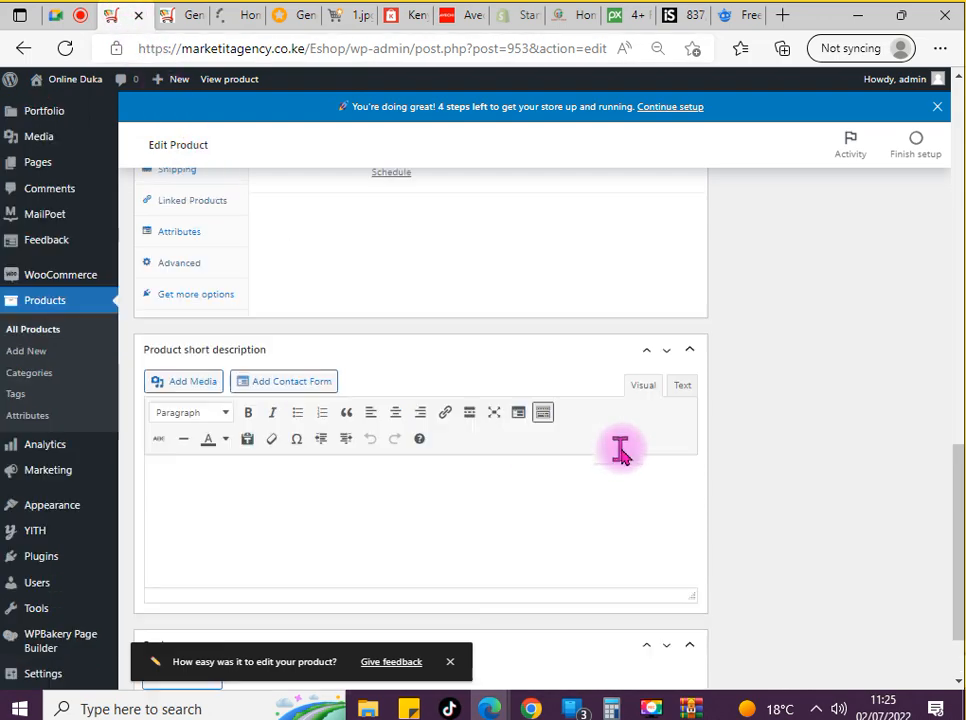
pyautogui.scroll(6, 253, 289)
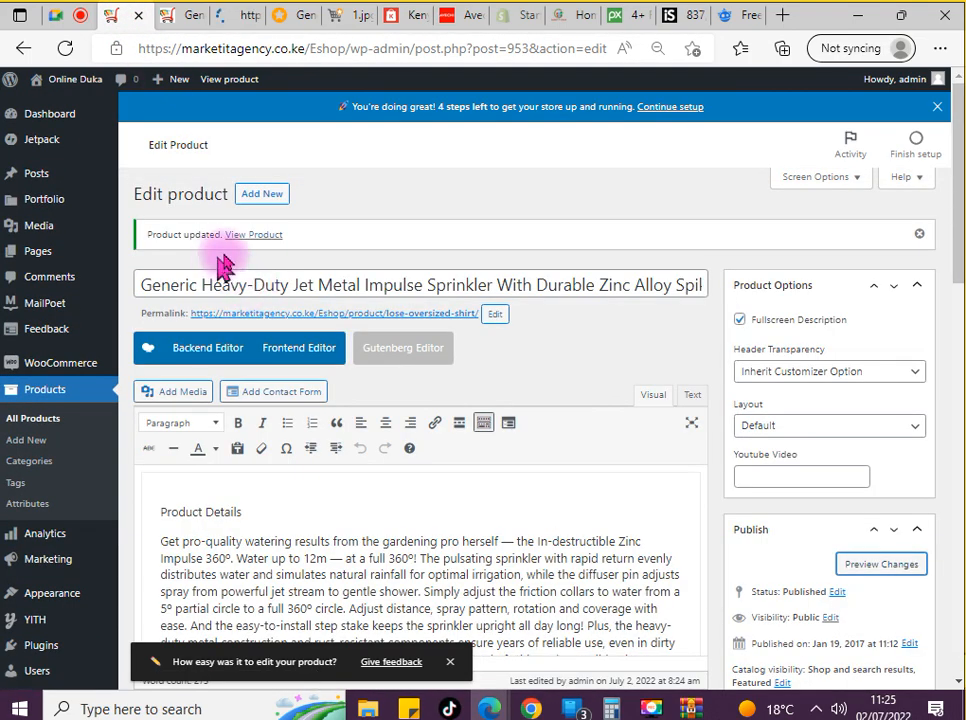
# Step: Scroll the shop home page to find the sprinkler with its SALE badge, then open its preview
pyautogui.click(243, 25)
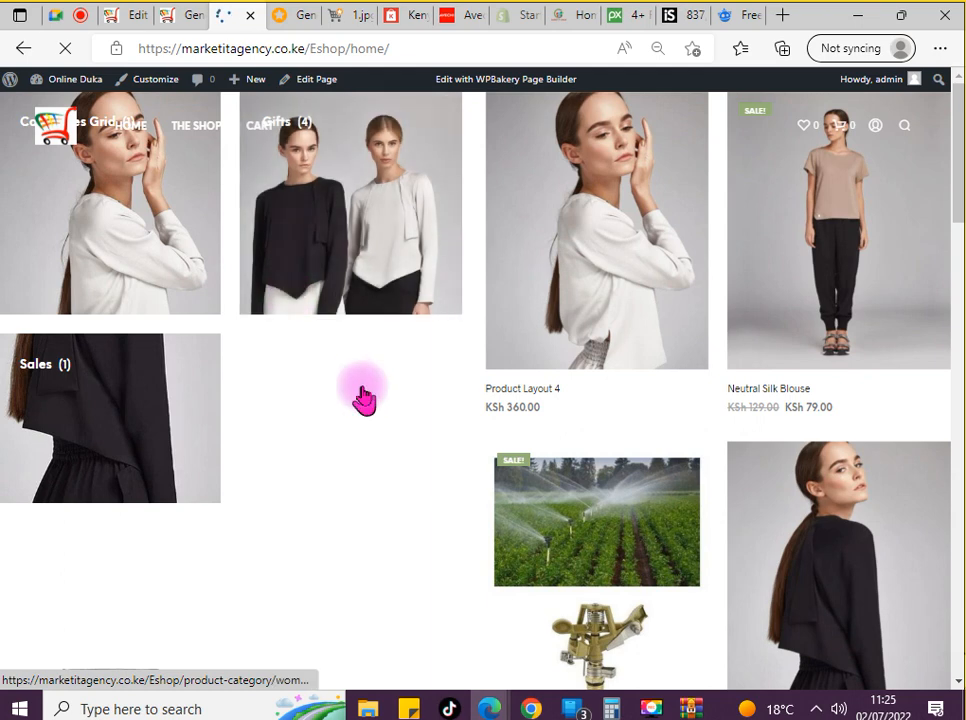
pyautogui.scroll(-2, 568, 500)
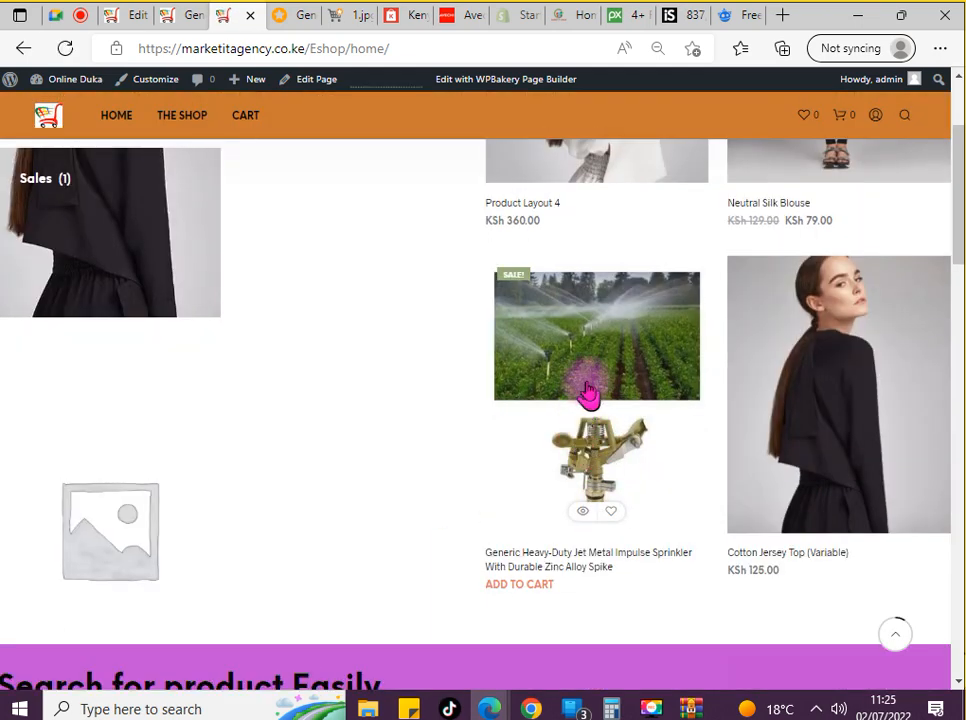
pyautogui.scroll(2, 590, 394)
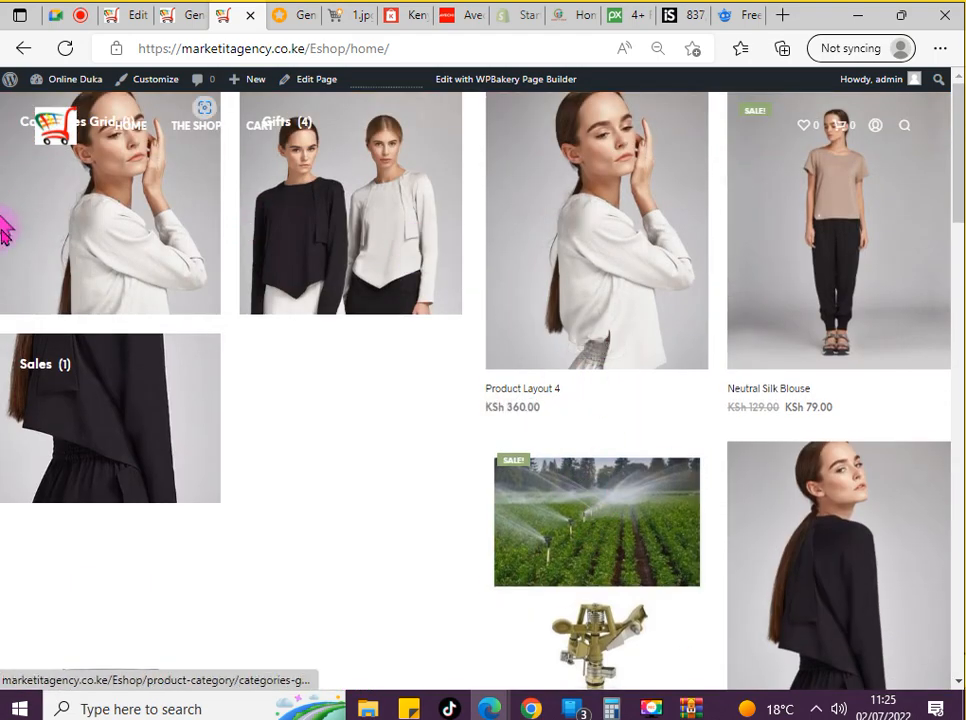
pyautogui.scroll(-10, 811, 276)
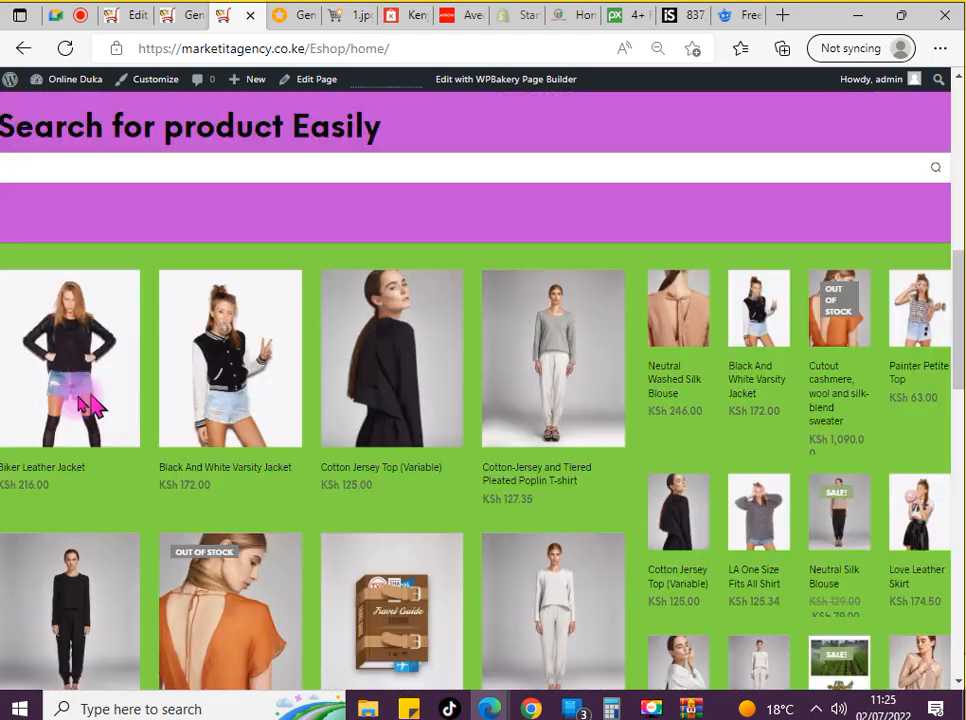
pyautogui.scroll(-10, 110, 410)
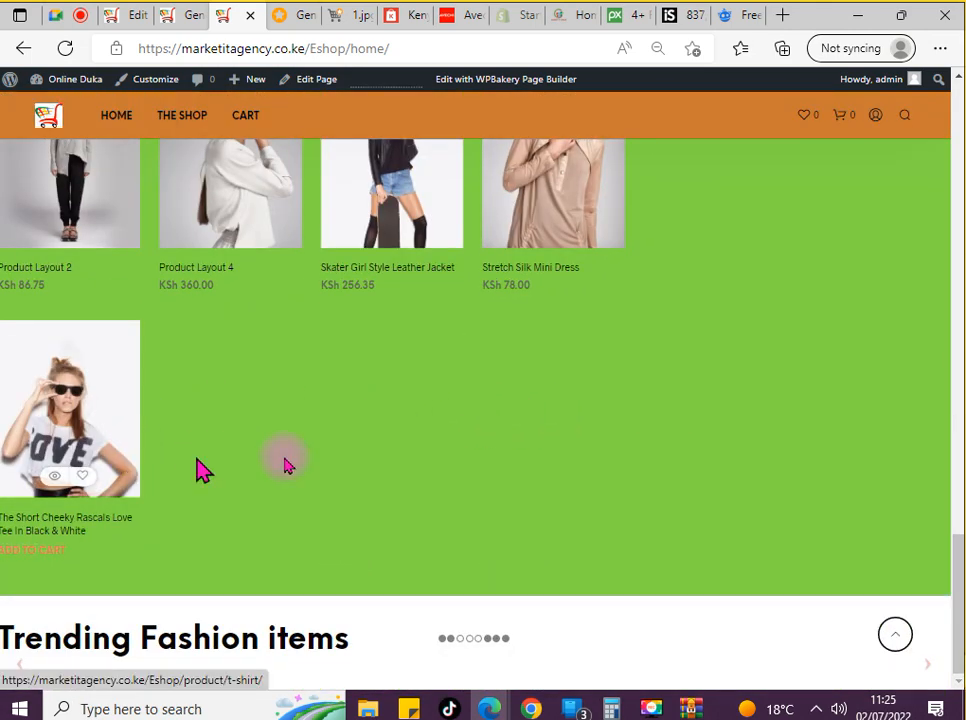
pyautogui.scroll(3, 333, 467)
pyautogui.scroll(-2, 335, 466)
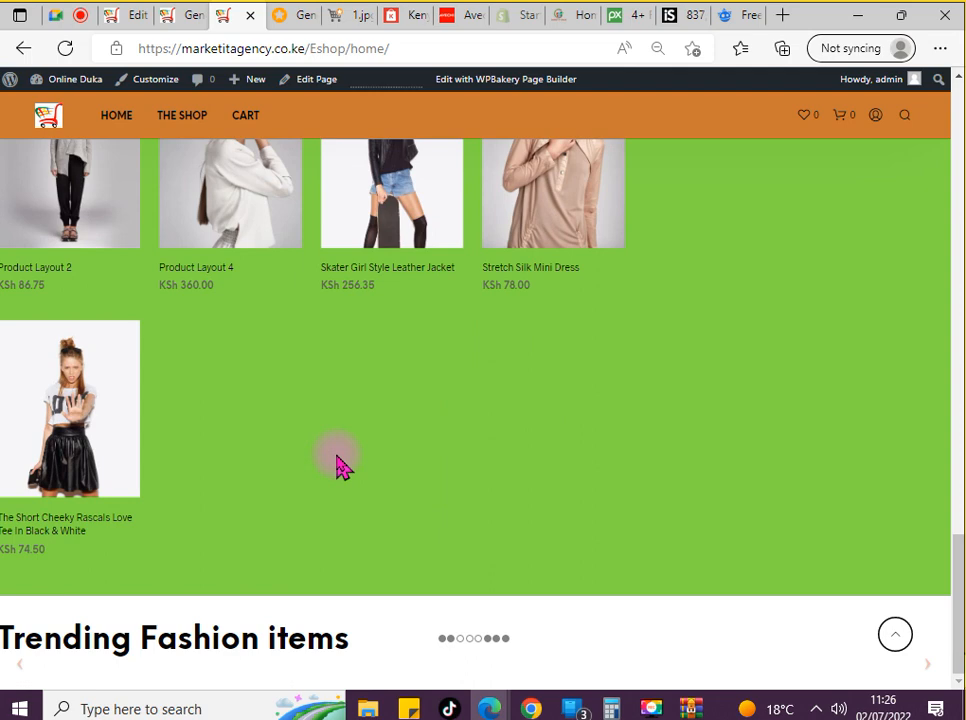
pyautogui.scroll(15, 338, 466)
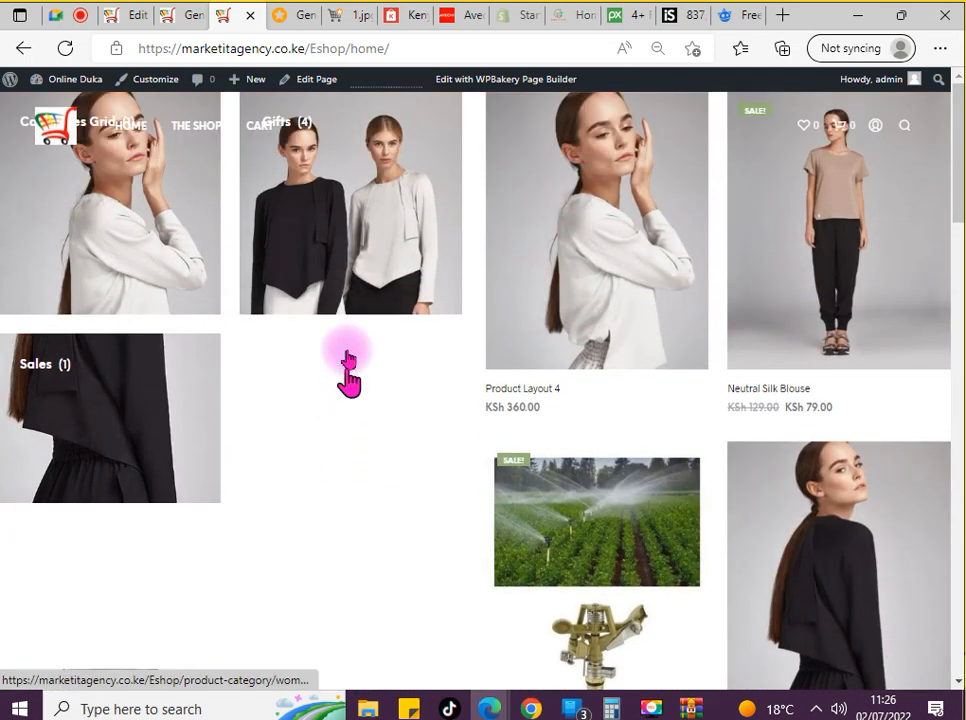
pyautogui.click(185, 18)
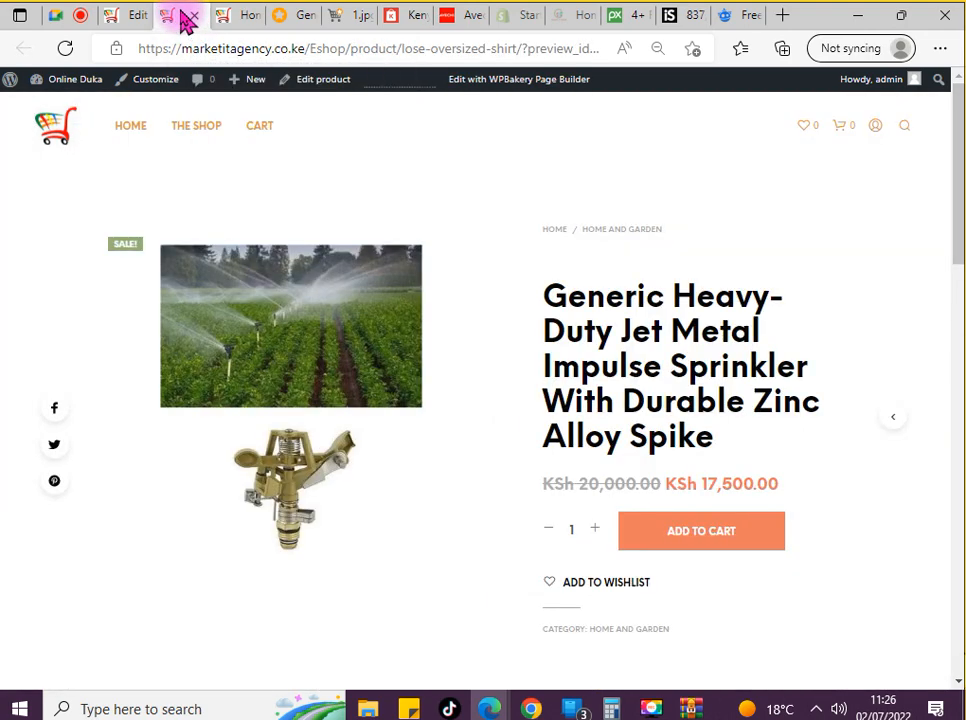
# Step: Check the sprinkler's upsells in the editor's Linked Products panel
pyautogui.scroll(-15, 210, 405)
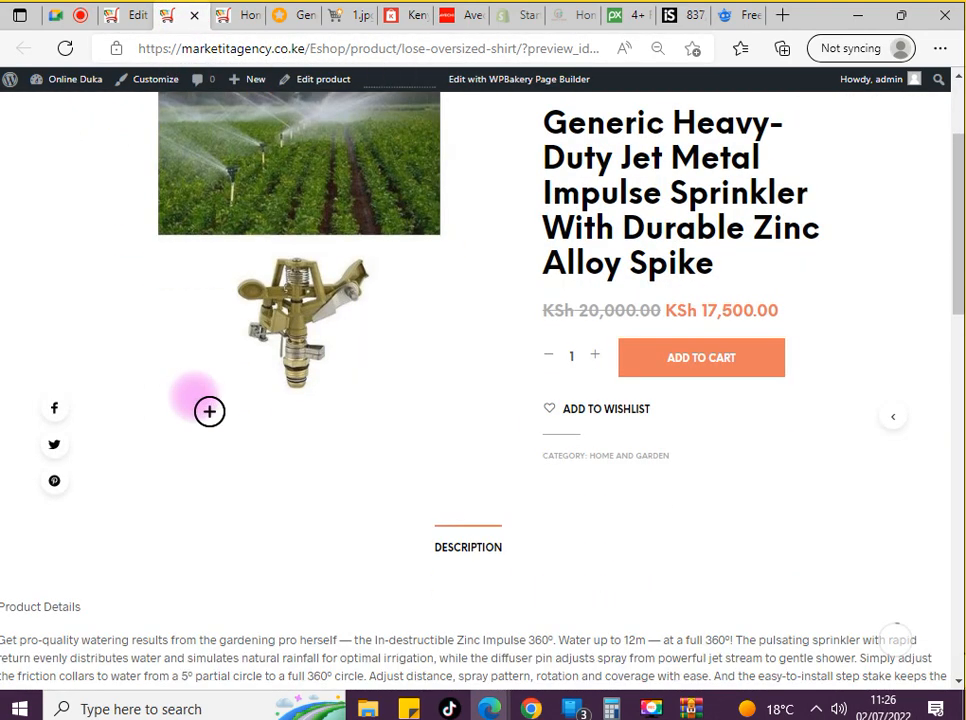
pyautogui.scroll(-5, 343, 418)
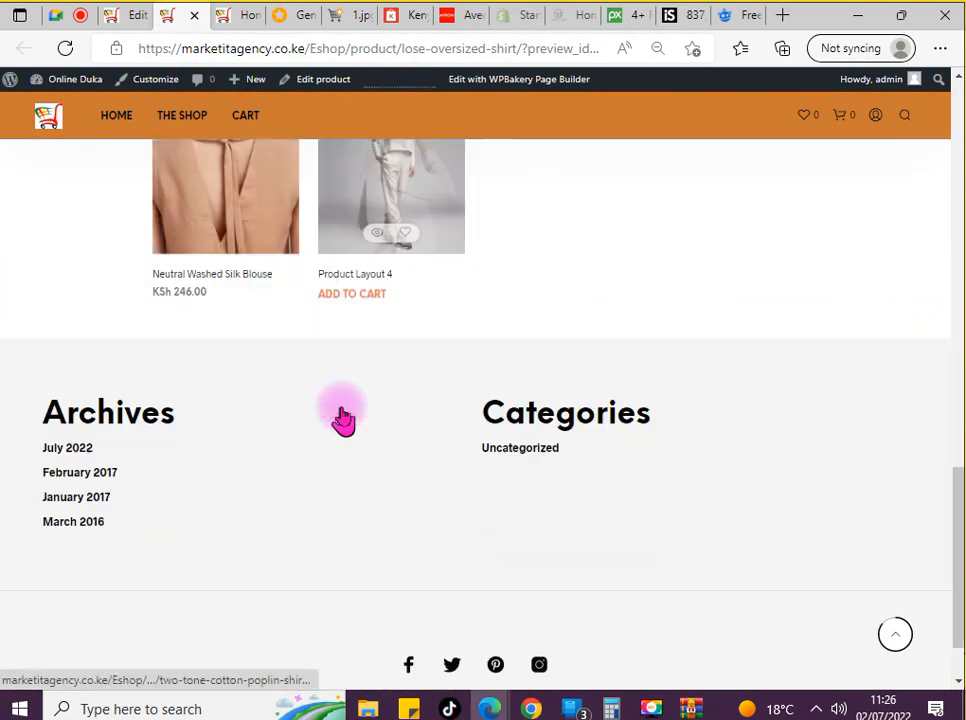
pyautogui.click(130, 18)
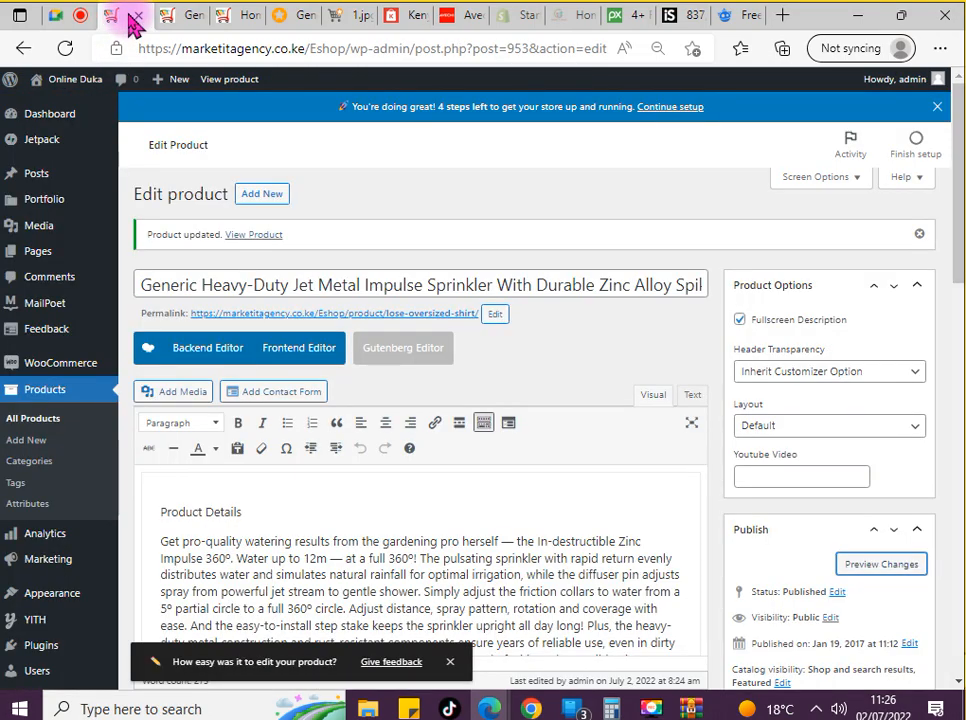
pyautogui.scroll(-15, 228, 372)
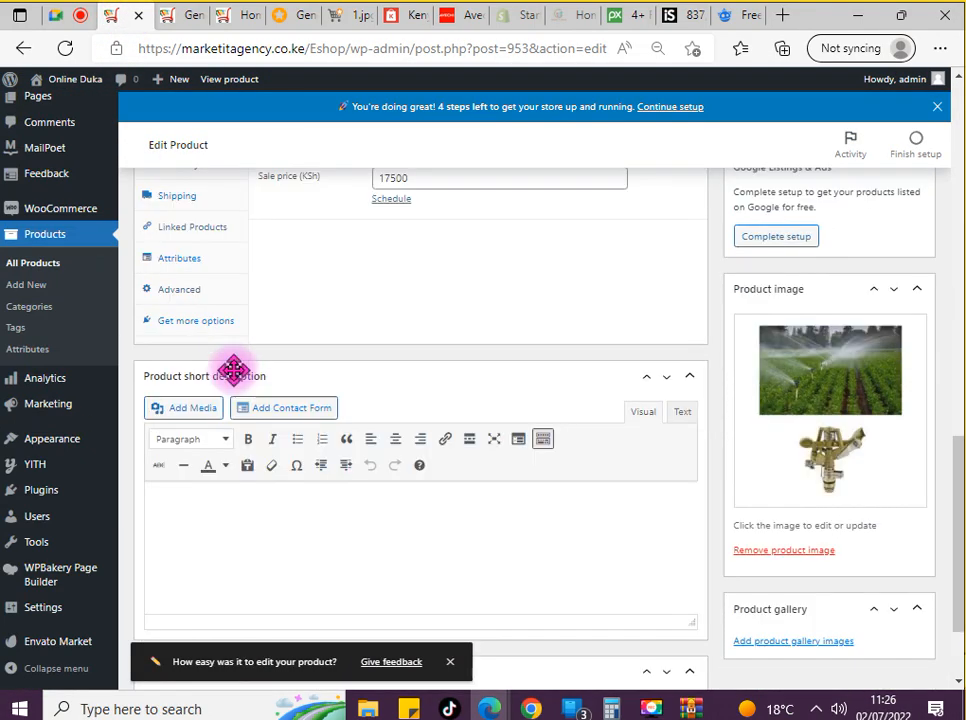
pyautogui.scroll(1, 183, 285)
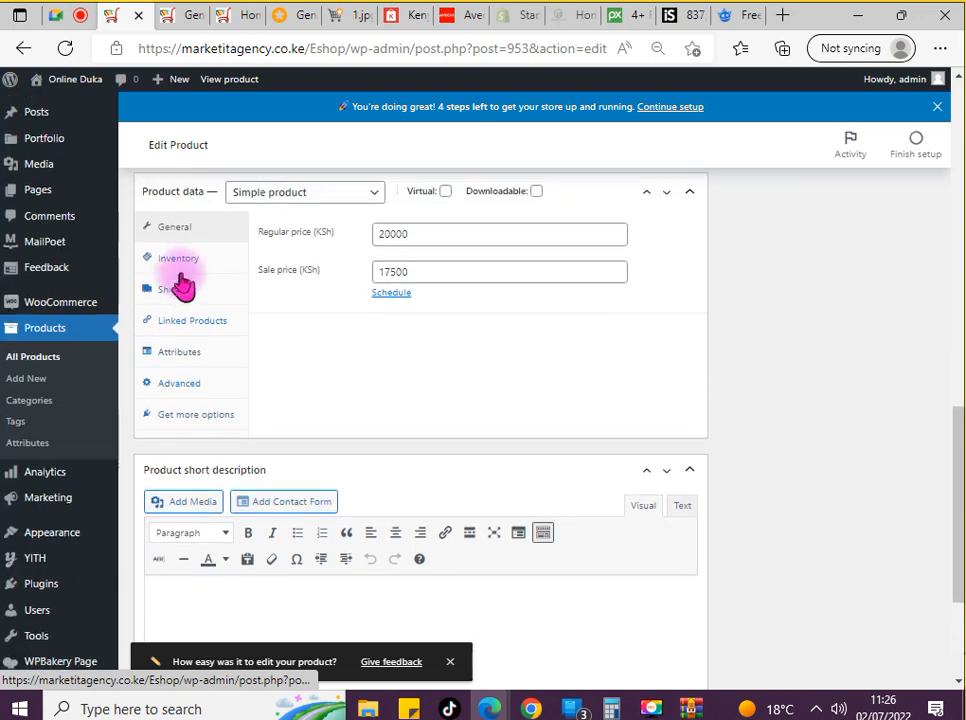
pyautogui.click(174, 330)
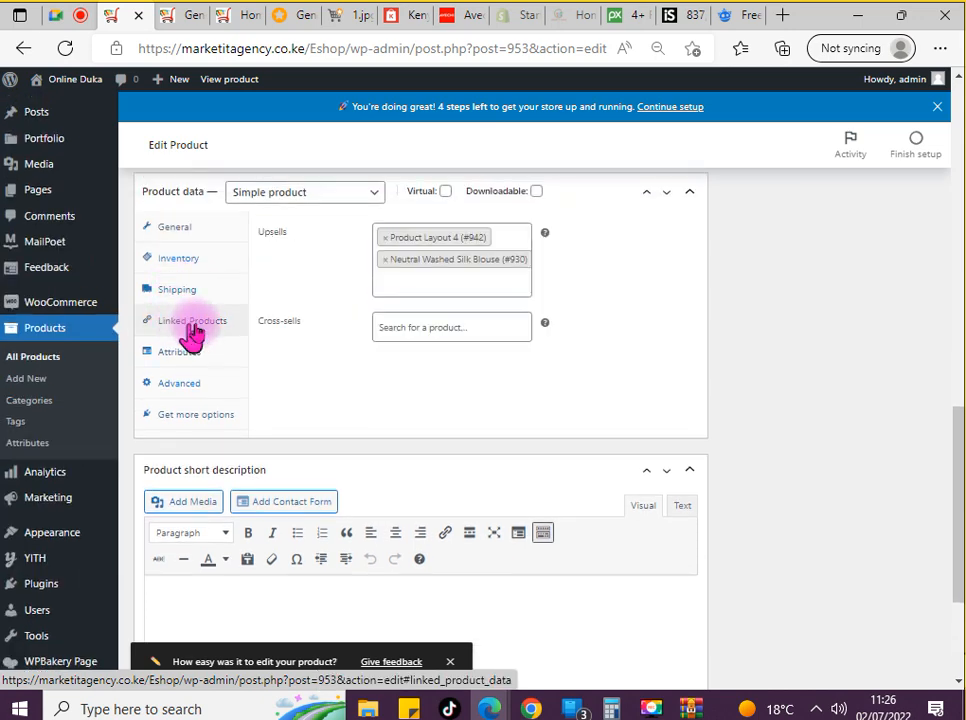
pyautogui.scroll(2, 473, 316)
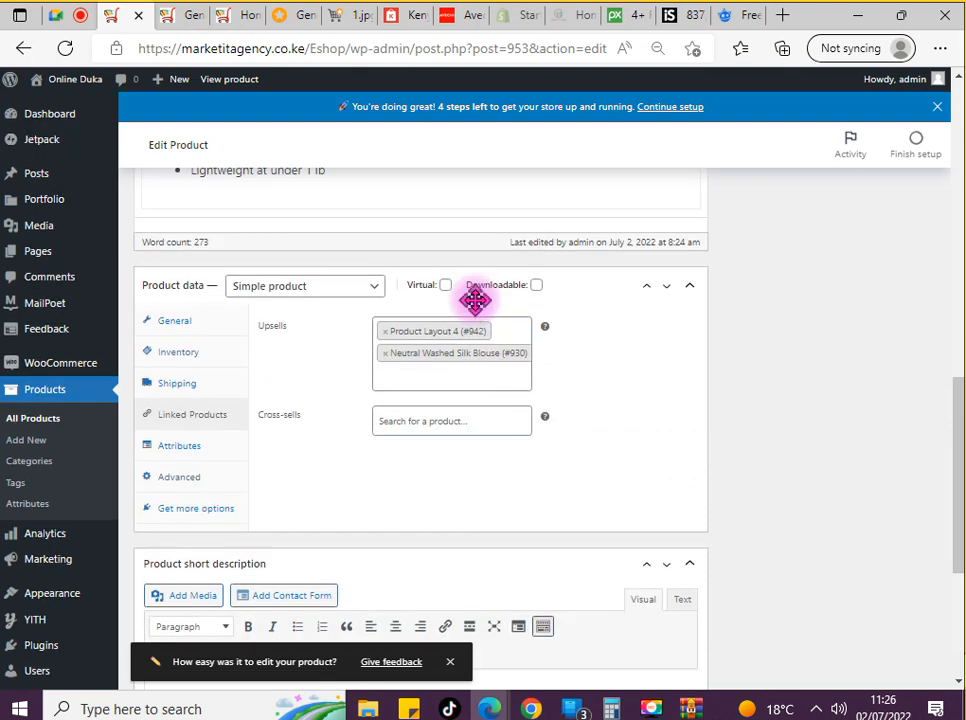
# Step: Compare with the preview's You may also like items: Neutral Washed Silk Blouse and Product Layout 4
pyautogui.click(247, 20)
pyautogui.click(185, 17)
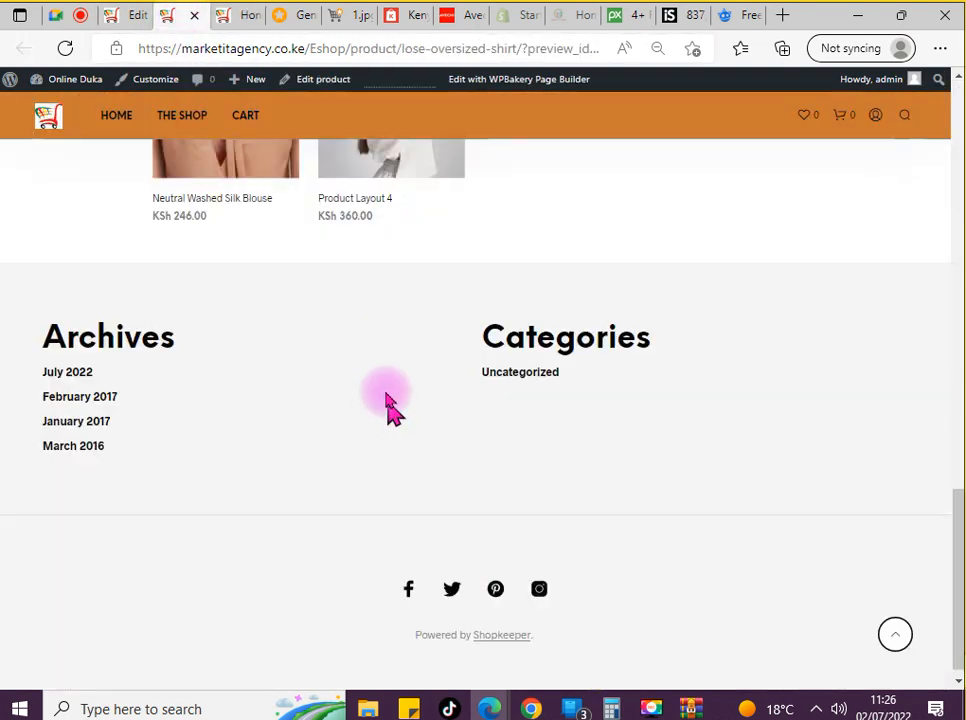
pyautogui.scroll(5, 390, 405)
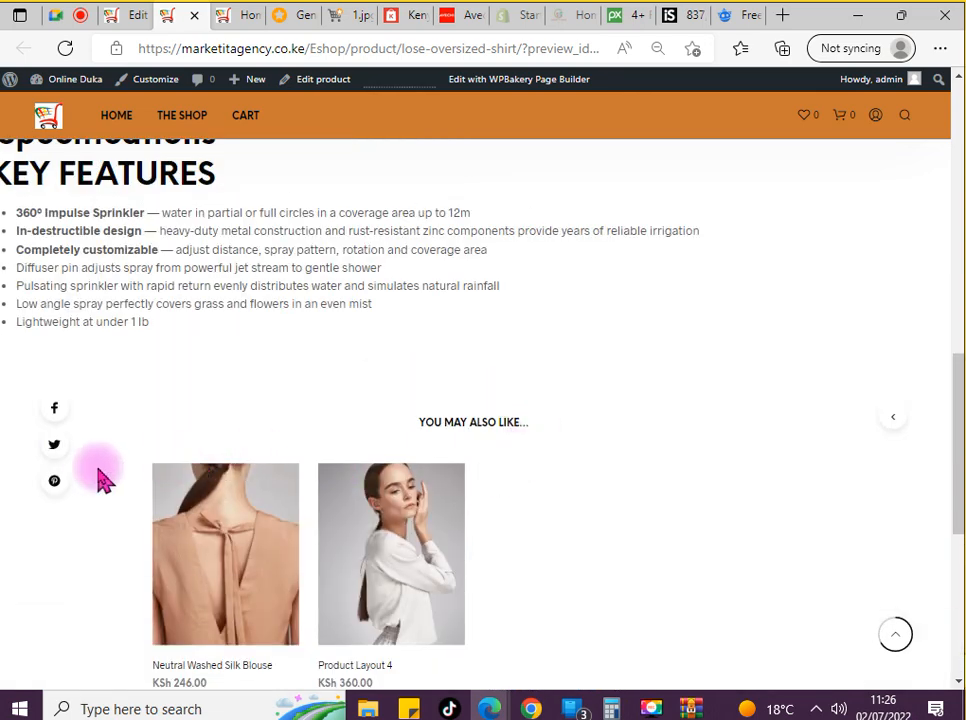
pyautogui.scroll(2, 97, 478)
pyautogui.scroll(-3, 95, 478)
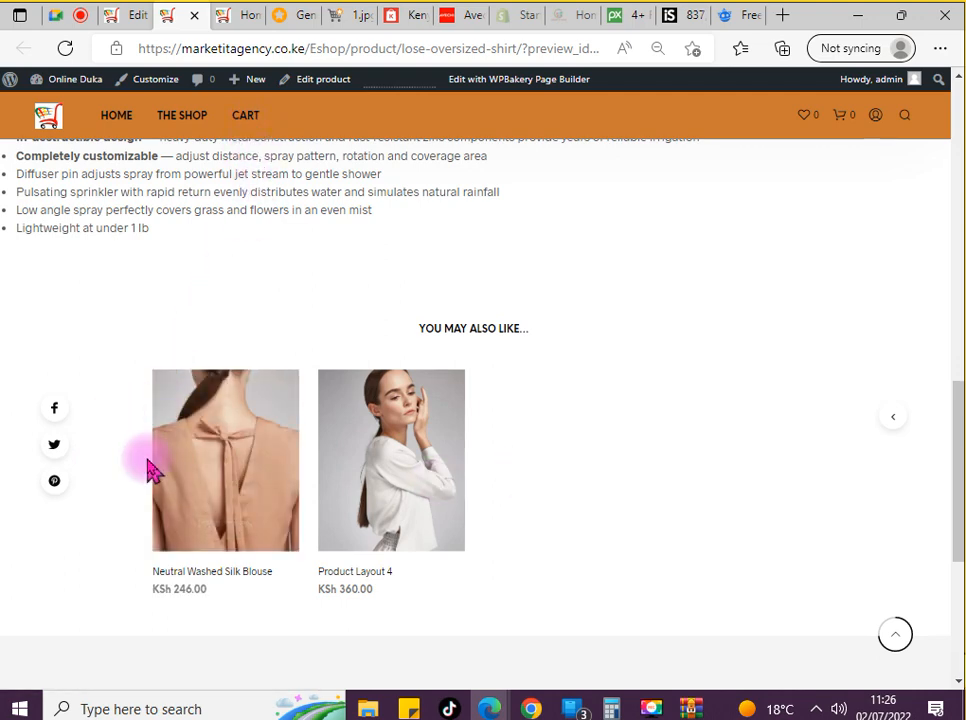
# Step: Review the Jumia Heavy-Duty Jet Metal Impulse Sprinkler's features, specs (11 x 10 x 5 cm, 0.4 kg, Zinc Alloy) and related items
pyautogui.click(300, 22)
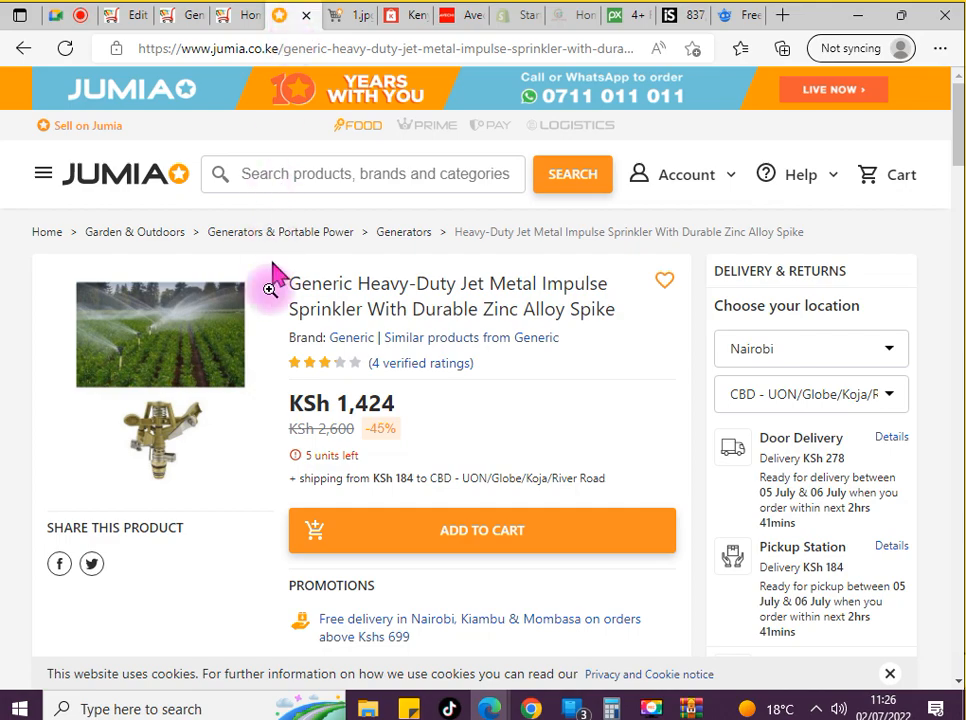
pyautogui.scroll(-8, 270, 300)
pyautogui.tripleClick(270, 318)
pyautogui.scroll(-10, 266, 310)
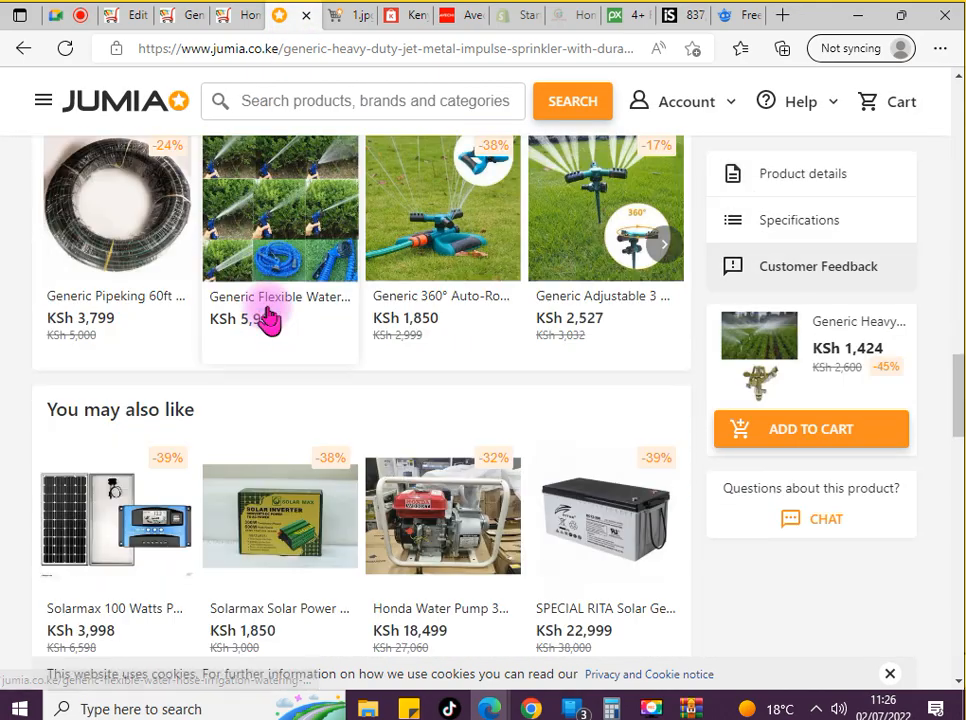
pyautogui.scroll(4, 268, 340)
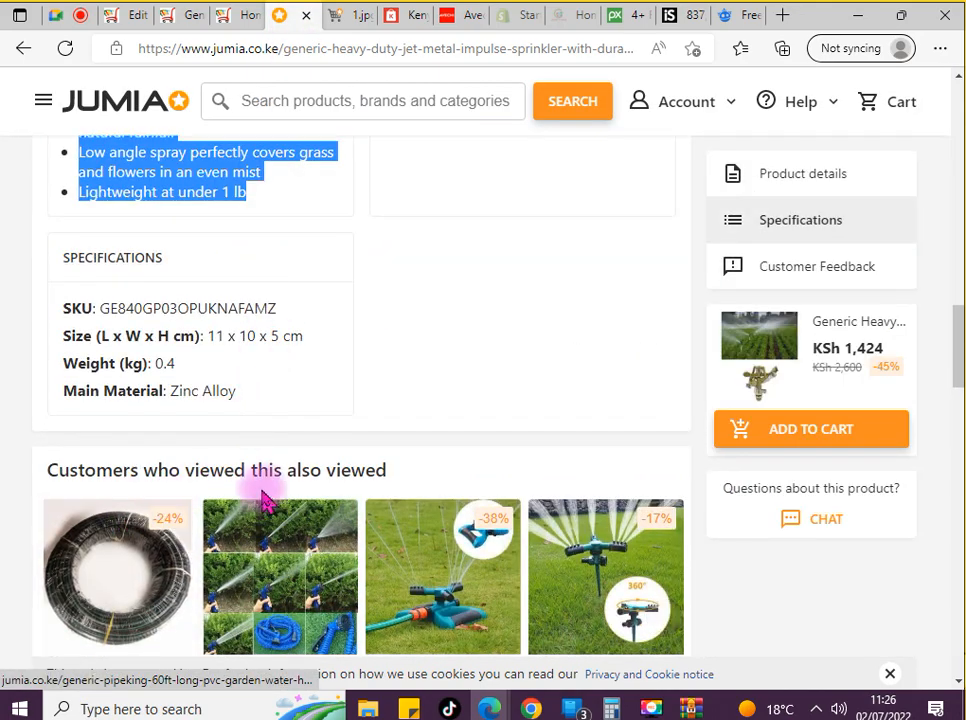
pyautogui.scroll(-1, 478, 515)
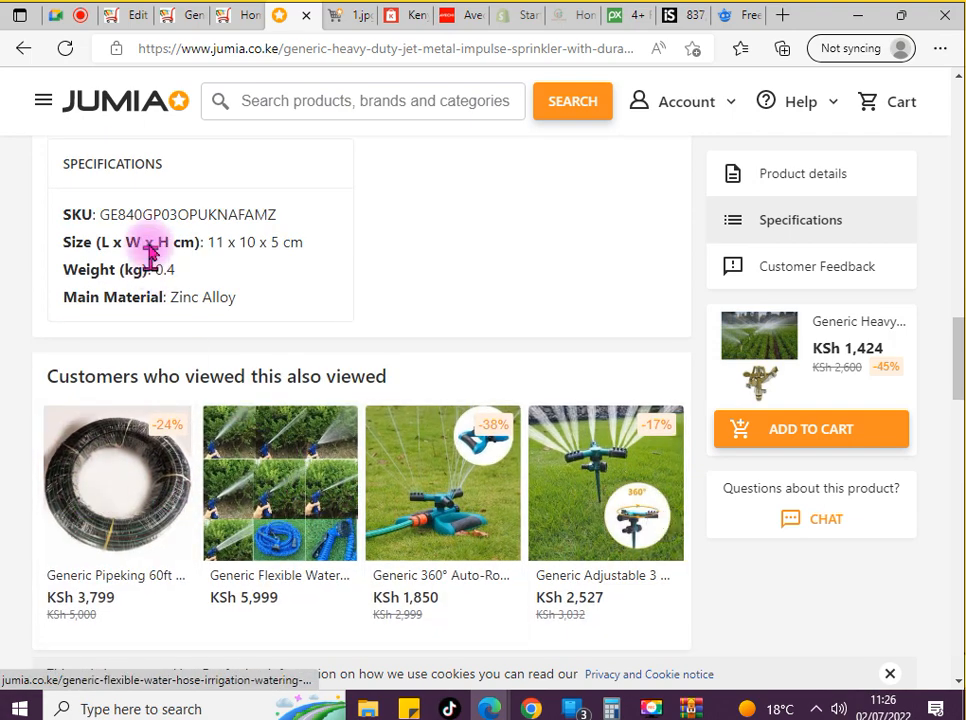
pyautogui.scroll(1, 232, 294)
pyautogui.scroll(15, 232, 294)
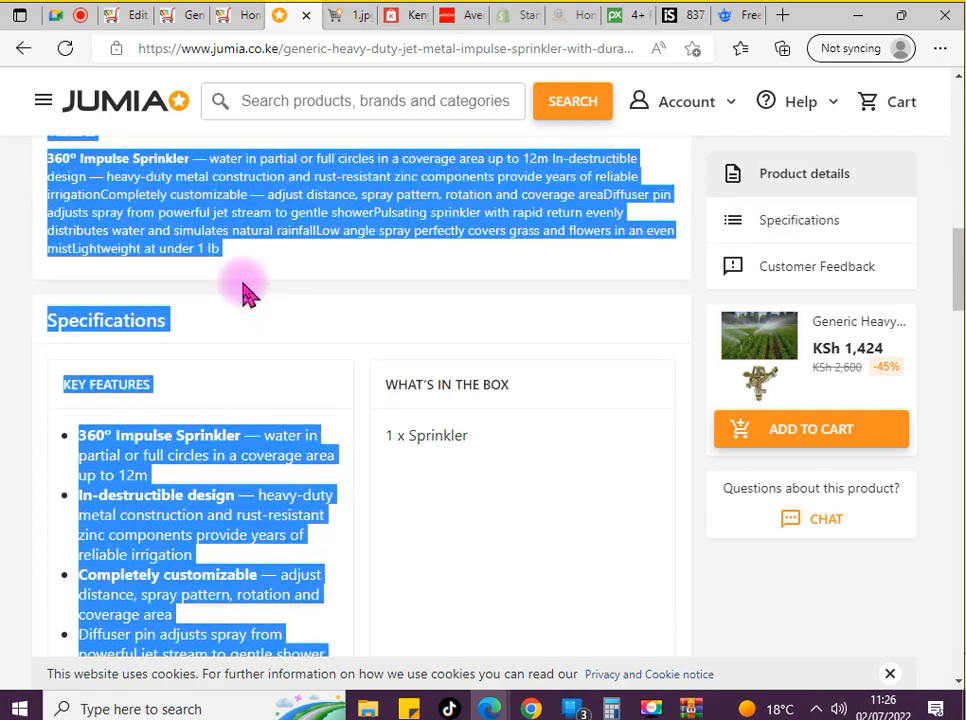
pyautogui.scroll(2, 272, 306)
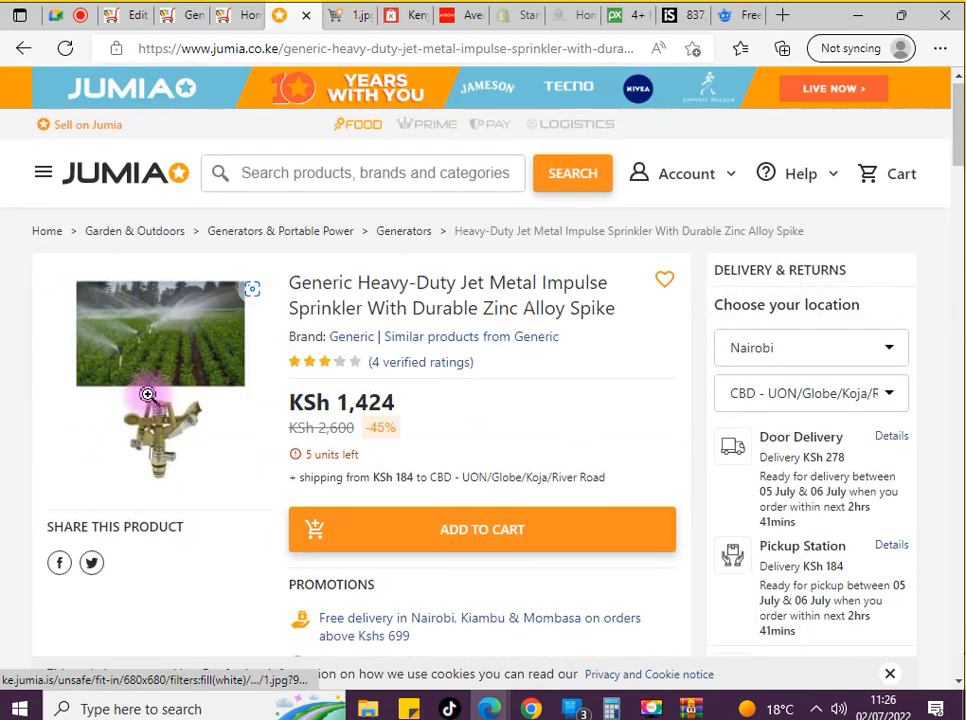
pyautogui.scroll(-4, 148, 395)
pyautogui.scroll(-15, 148, 400)
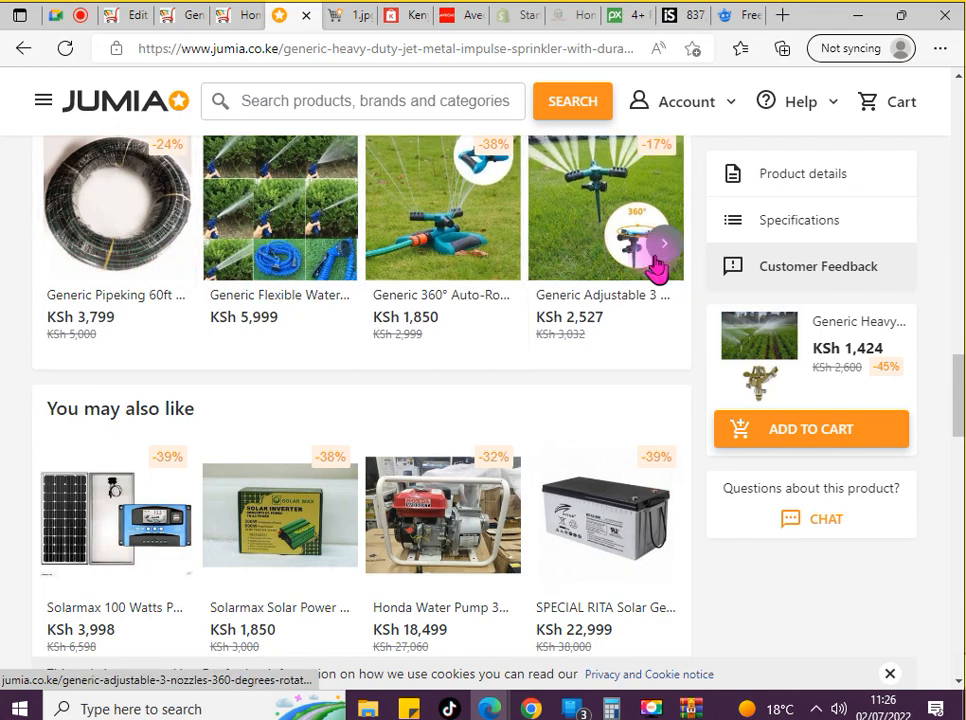
pyautogui.click(660, 250)
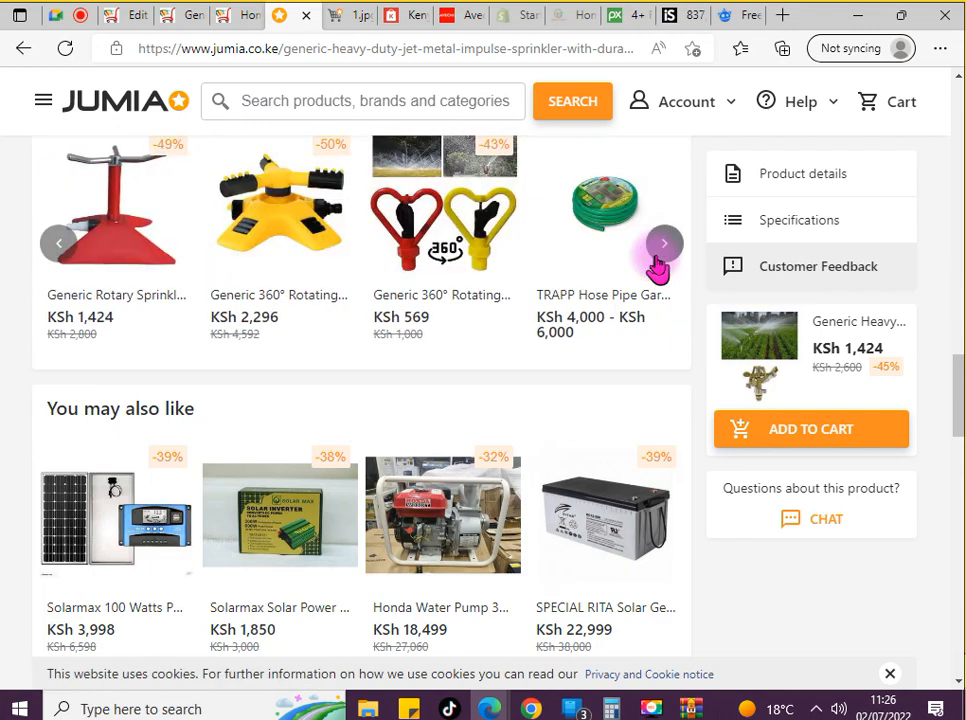
pyautogui.scroll(4, 340, 320)
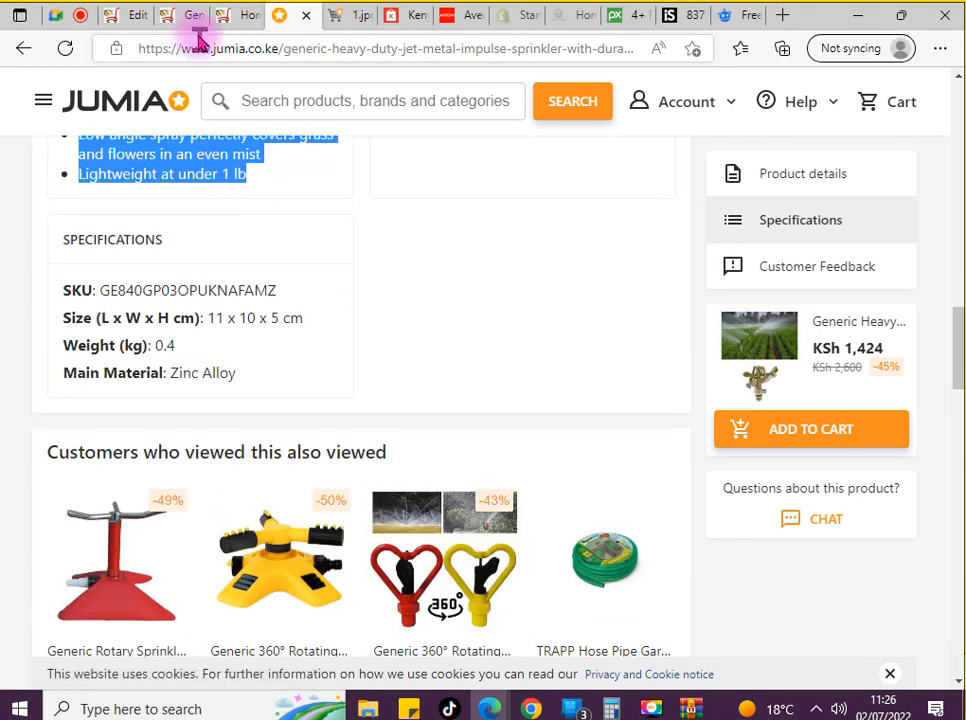
# Step: Delete Neutral Washed Silk Blouse and Product Layout 4 from the Upsells field
pyautogui.click(131, 14)
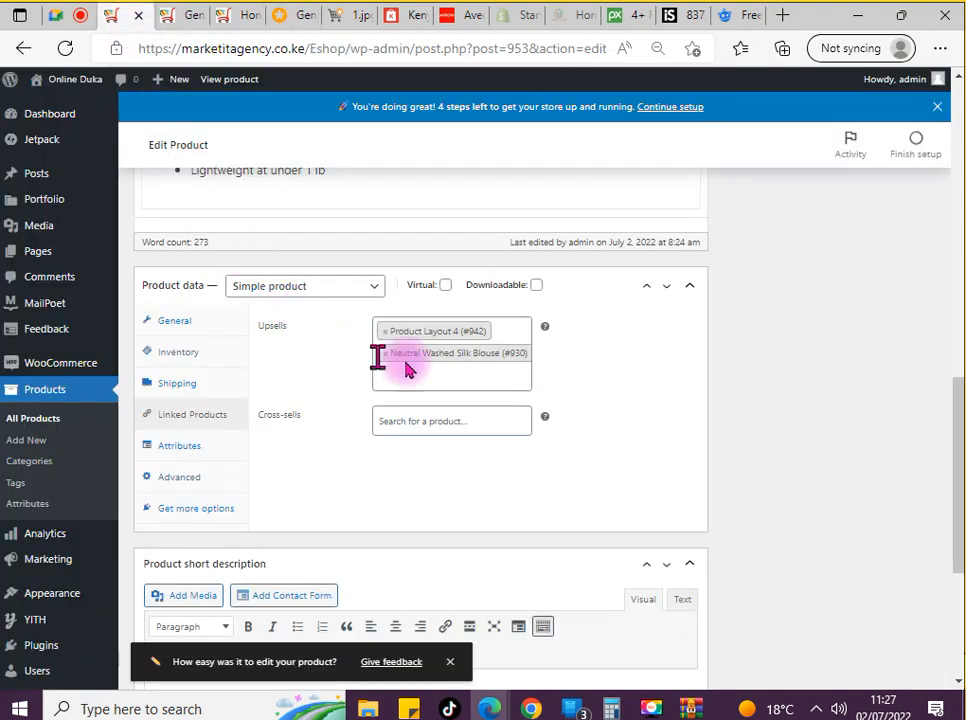
pyautogui.click(500, 327)
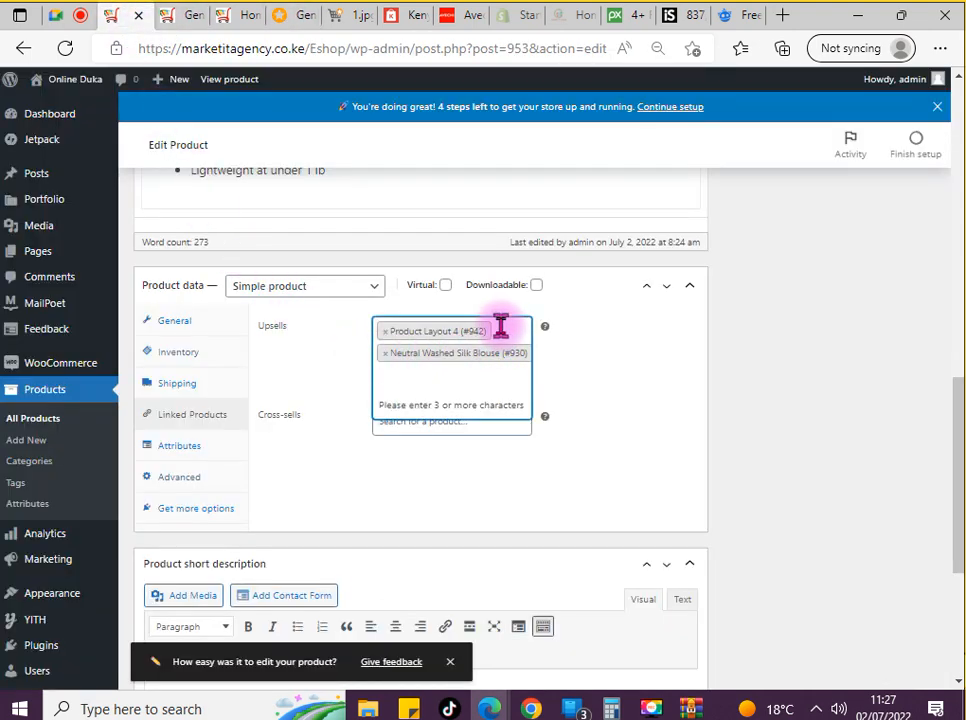
pyautogui.press('BackSpace')
pyautogui.press('BackSpace')
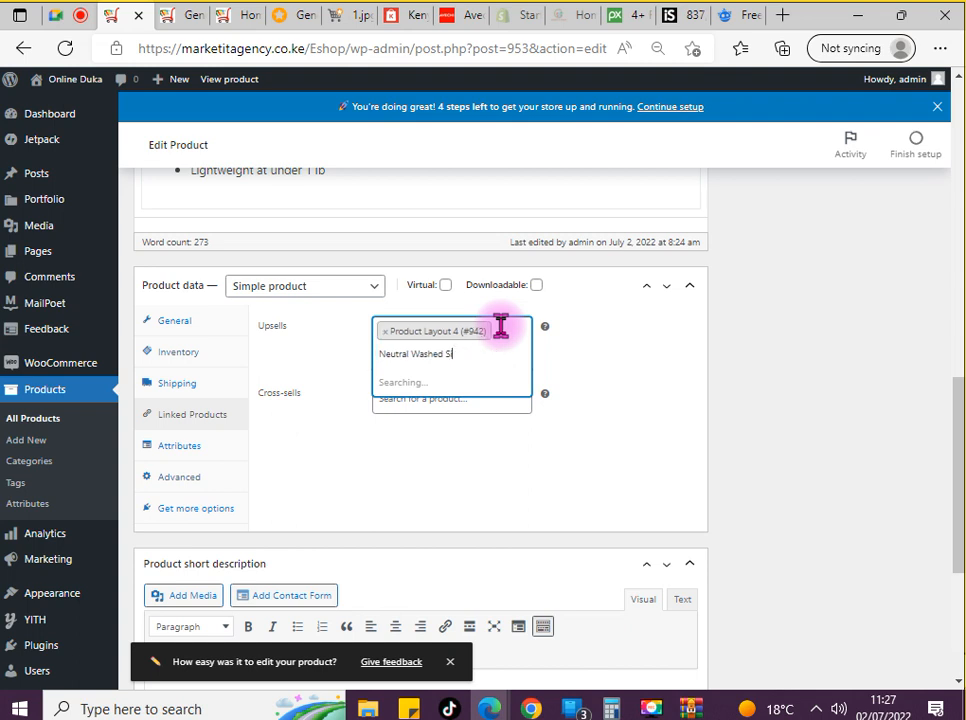
pyautogui.press('BackSpace')
pyautogui.press('BackSpace')
pyautogui.press('BackSpace')
pyautogui.press('BackSpace')
pyautogui.press('BackSpace')
pyautogui.press('BackSpace')
pyautogui.press('BackSpace')
pyautogui.press('BackSpace')
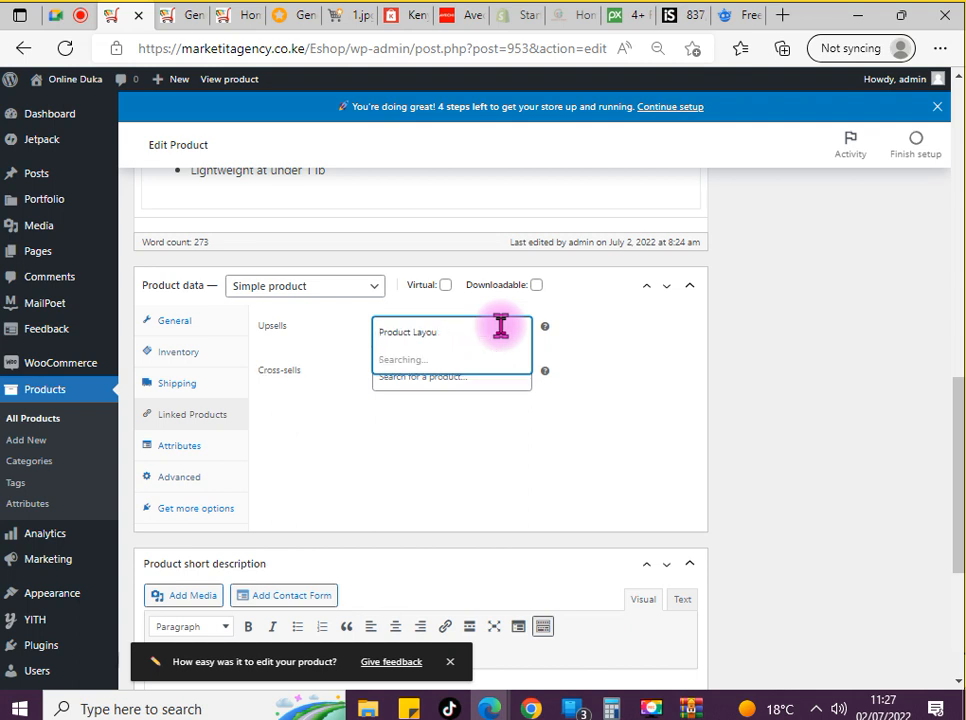
pyautogui.press('BackSpace')
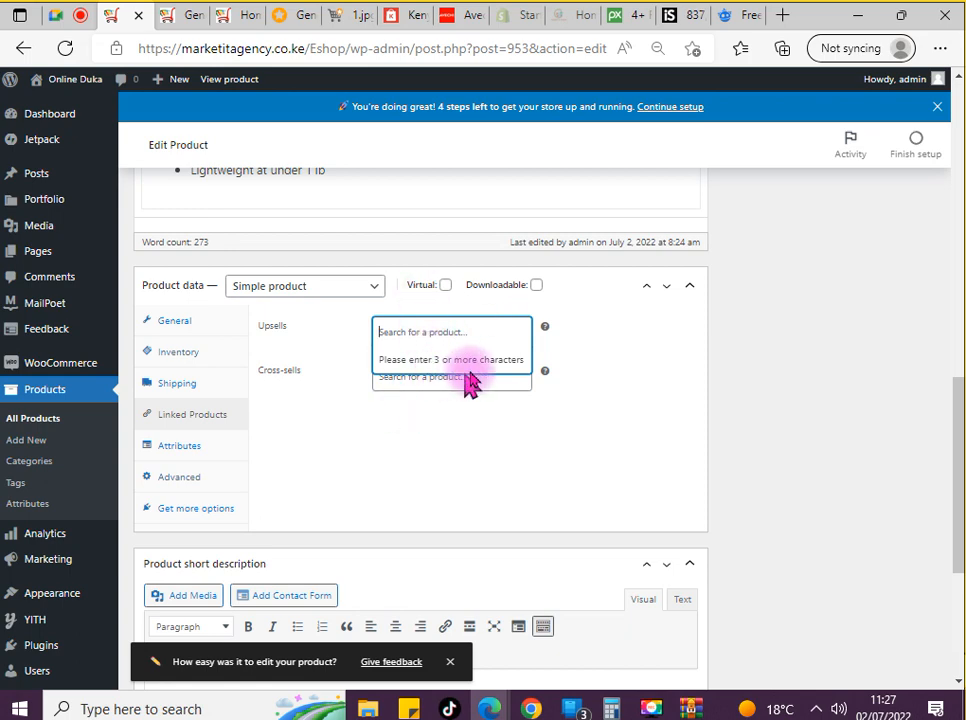
pyautogui.scroll(-3, 463, 340)
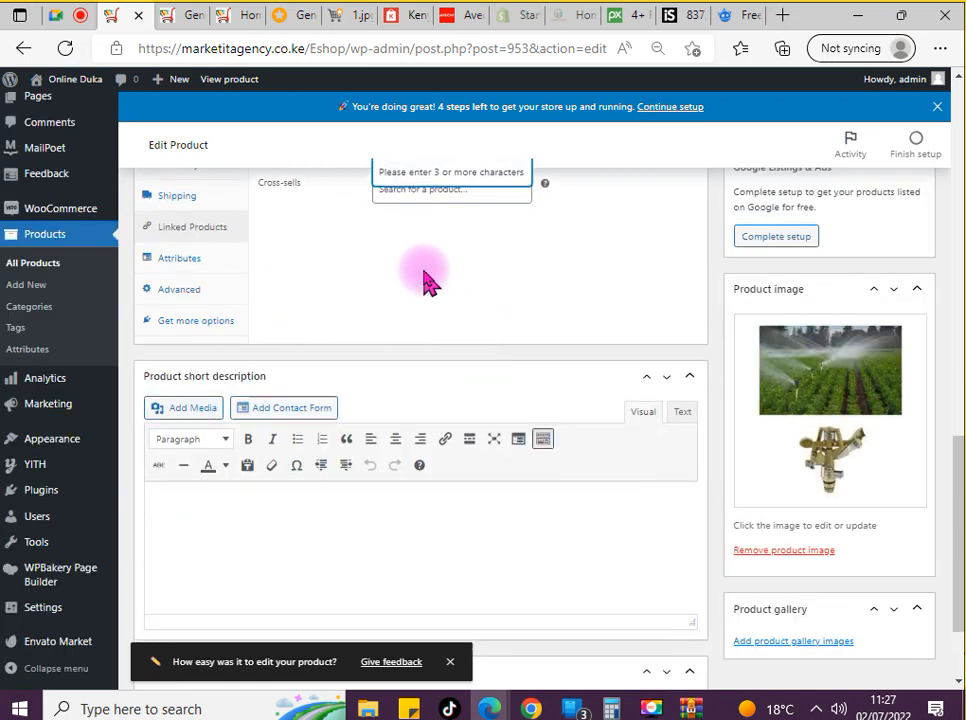
pyautogui.scroll(1, 422, 281)
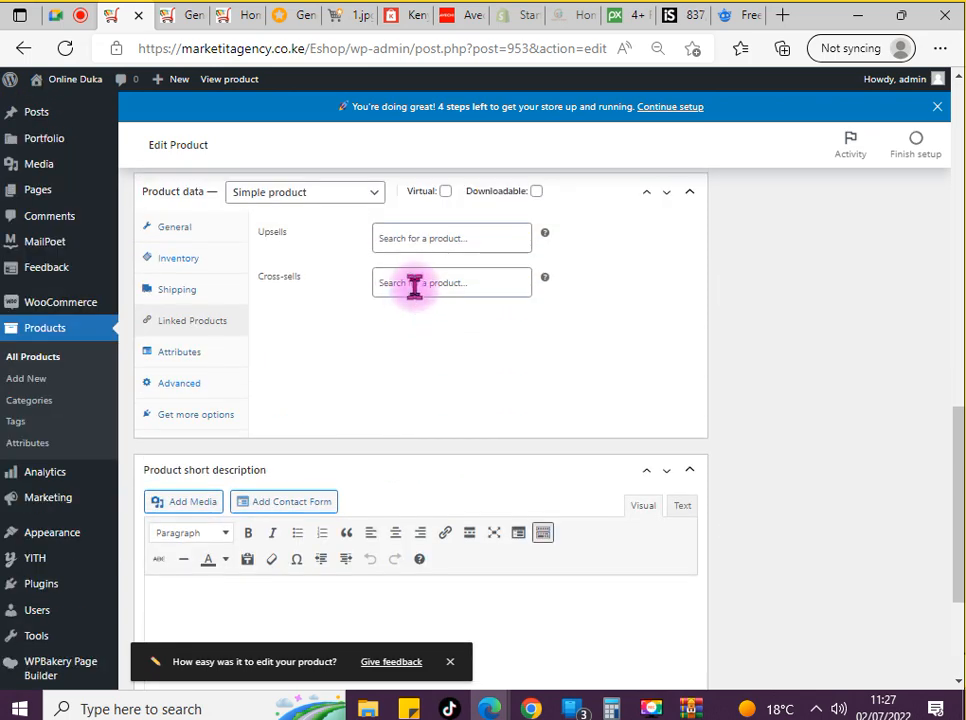
pyautogui.click(345, 348)
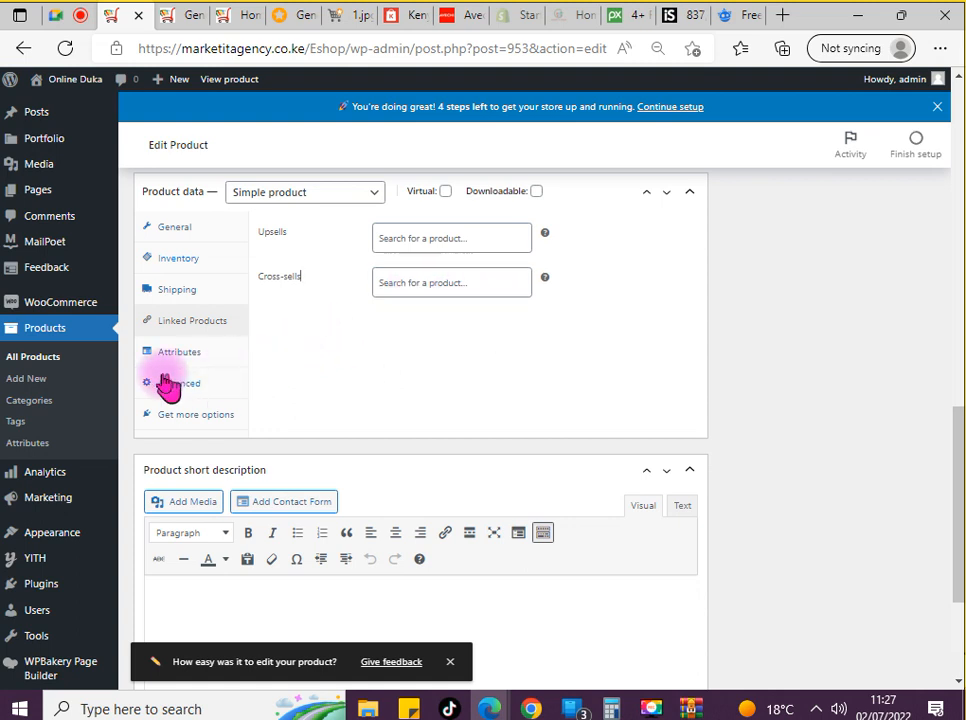
# Step: Show the Inventory fields and select the SKU value on the Jumia listing
pyautogui.click(176, 260)
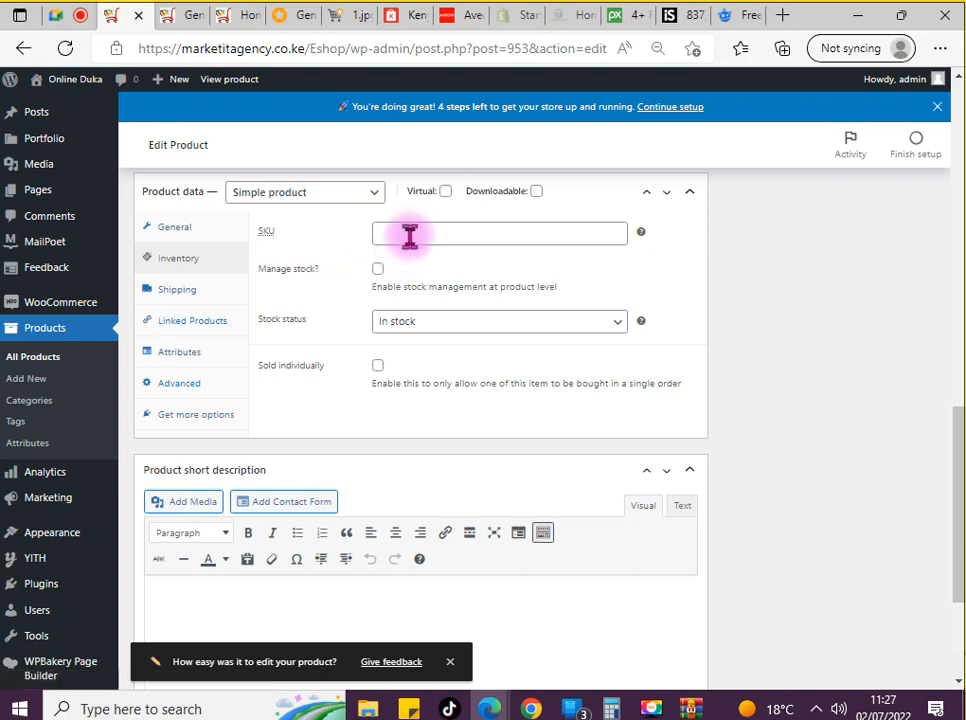
pyautogui.click(293, 25)
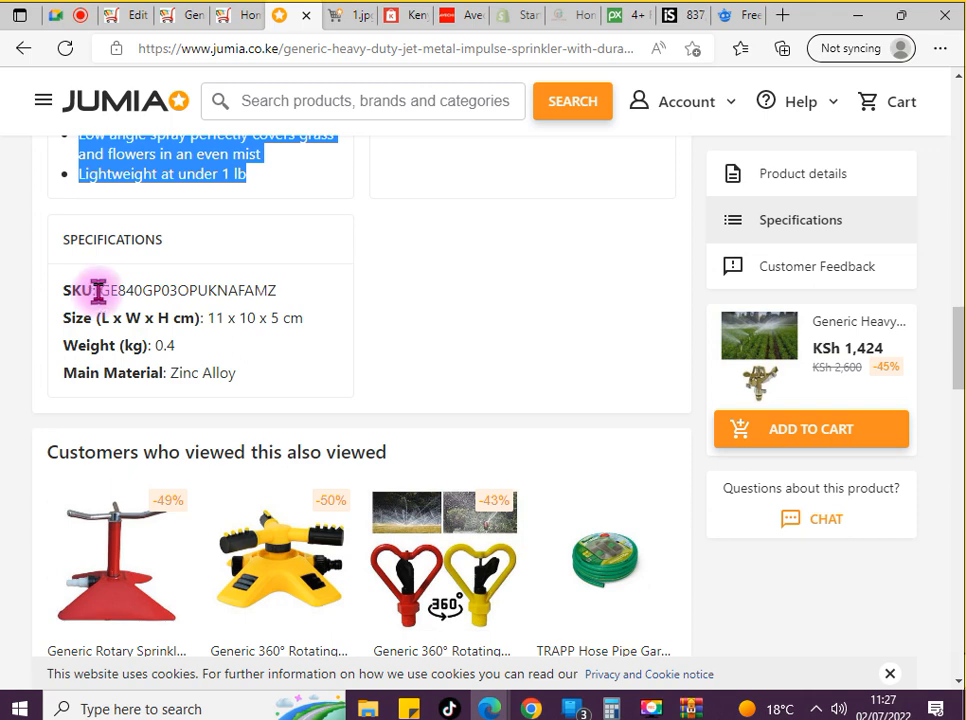
pyautogui.moveTo(98, 290); pyautogui.dragTo(262, 292)
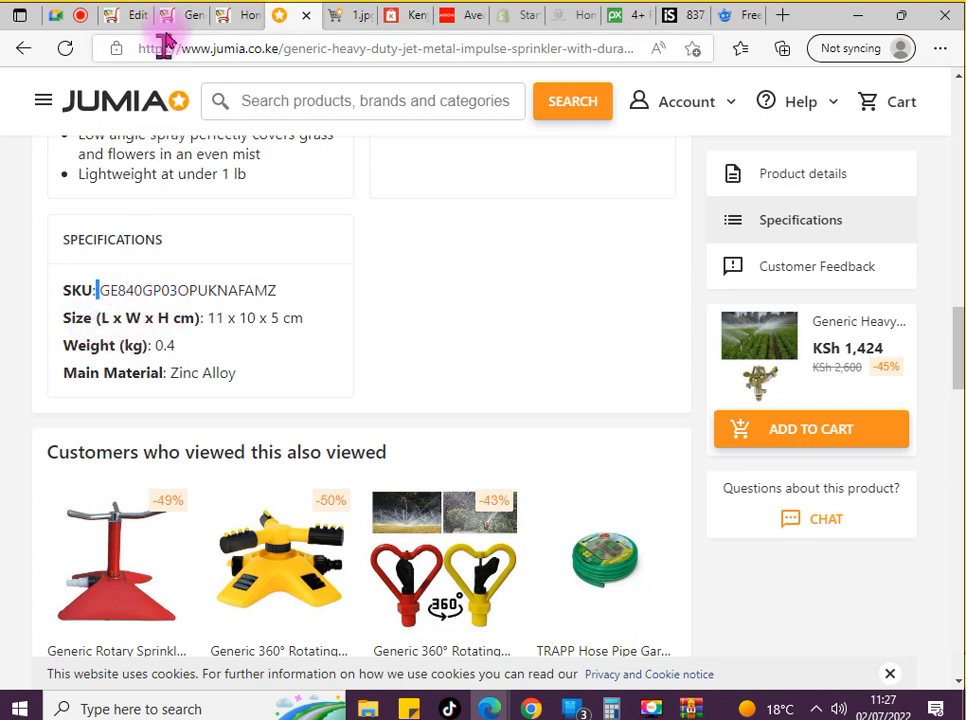
# Step: Keep the product's Stock status dropdown on In stock
pyautogui.click(244, 20)
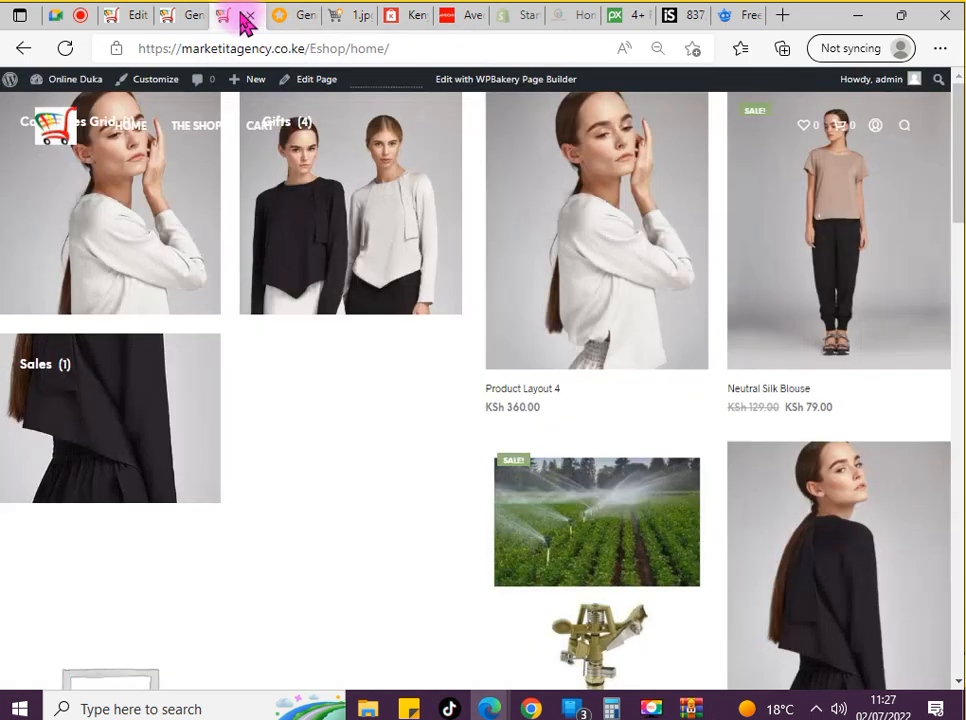
pyautogui.click(135, 20)
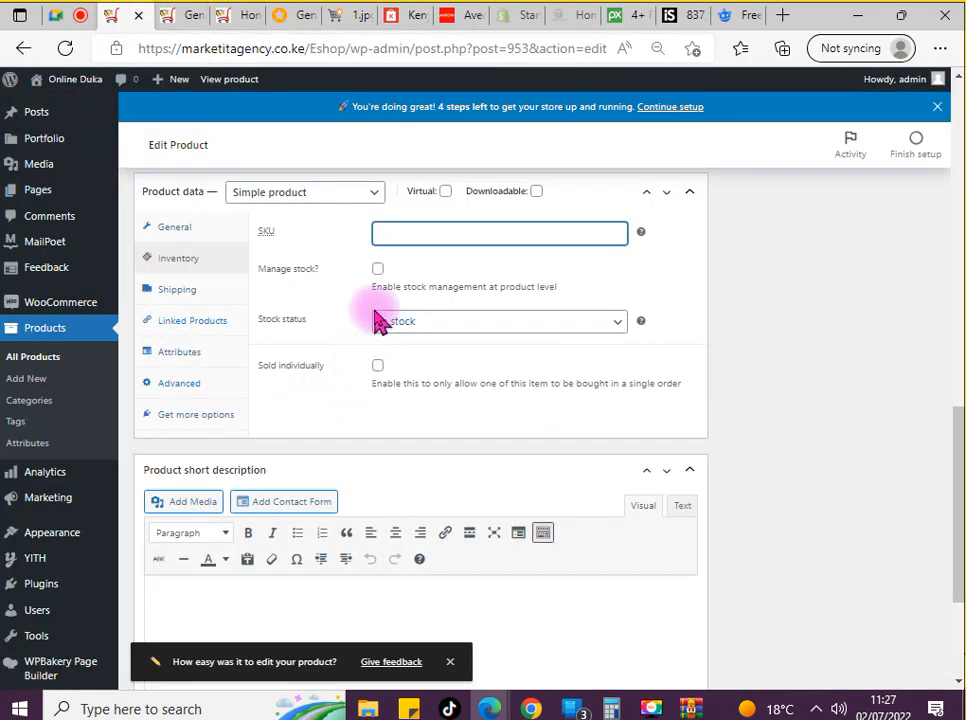
pyautogui.click(433, 325)
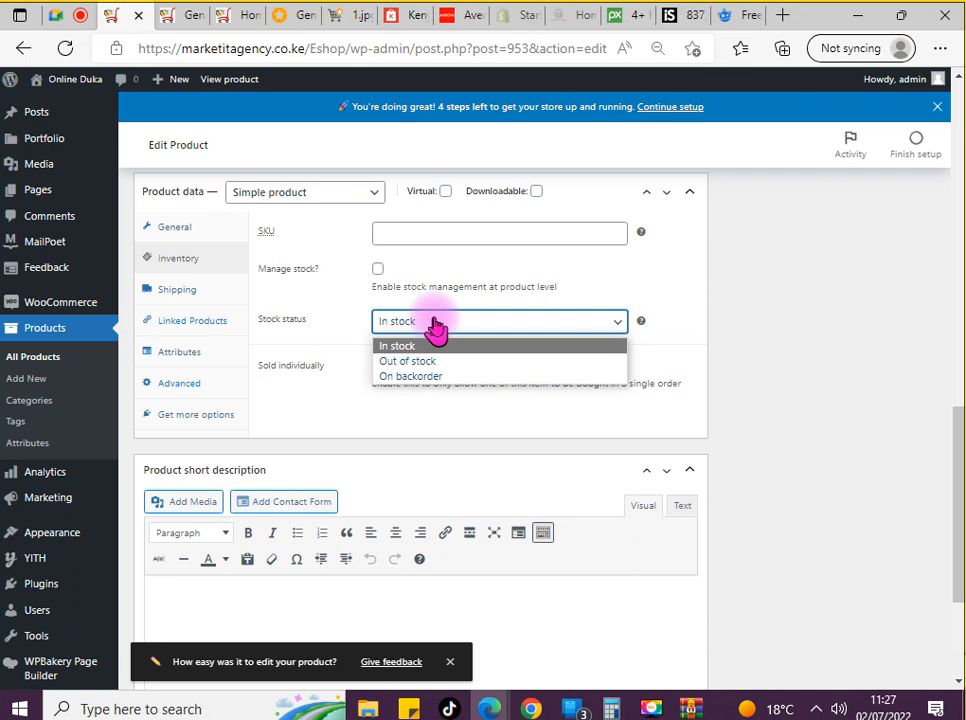
pyautogui.click(433, 325)
pyautogui.click(436, 325)
# Step: Leave stock status at In stock and review the product's Advanced settings
pyautogui.click(436, 325)
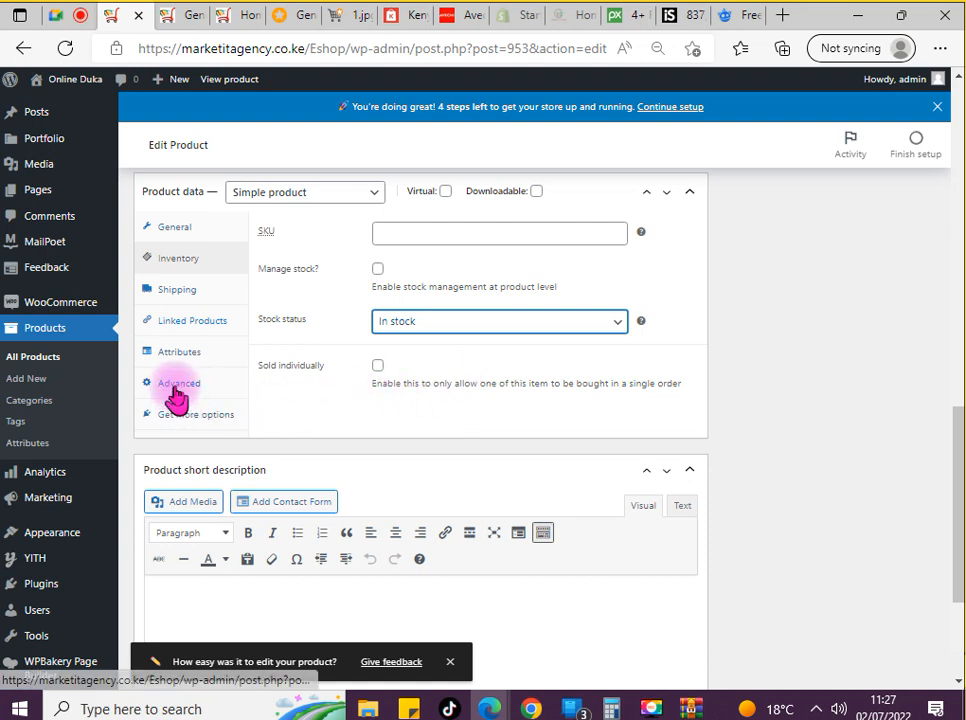
pyautogui.click(177, 390)
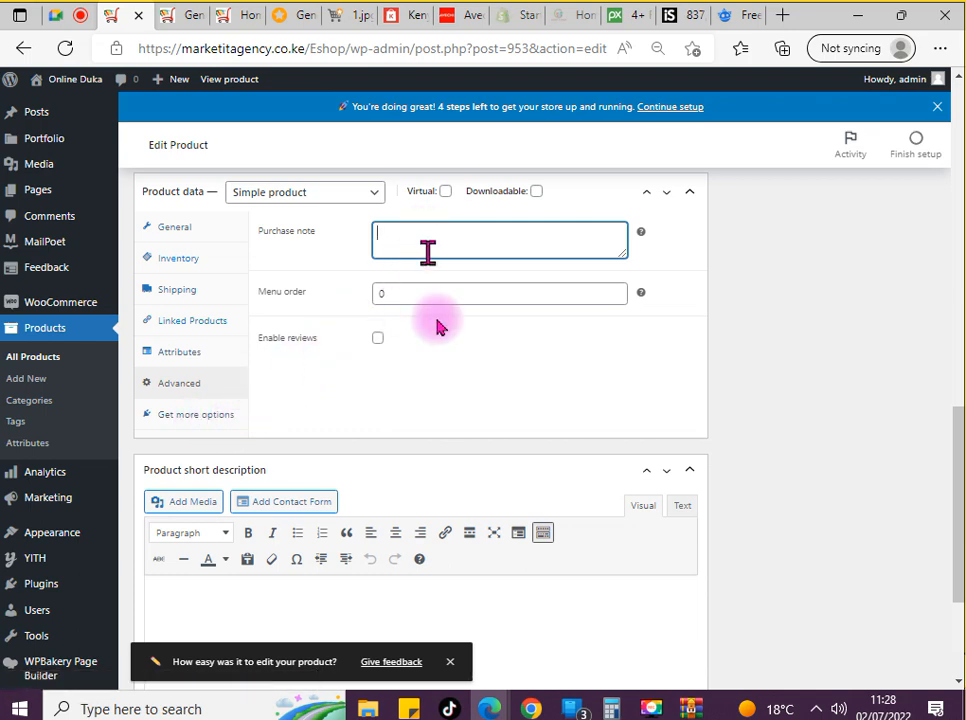
pyautogui.scroll(-1, 267, 388)
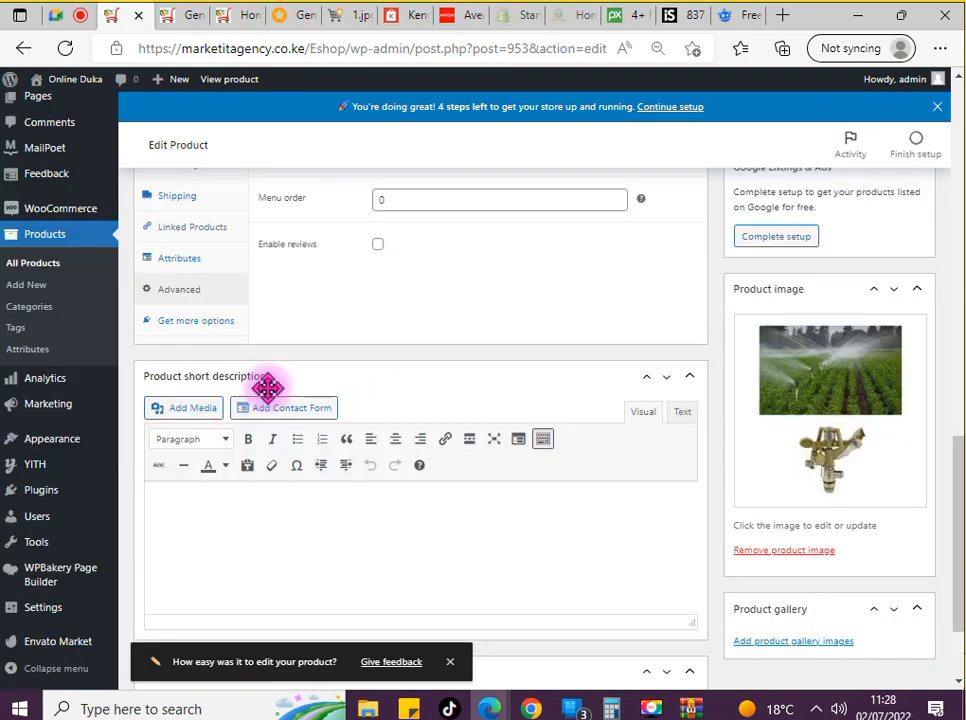
# Step: Browse the Get more options extensions, then start a new product from Products › Add New
pyautogui.click(200, 328)
pyautogui.scroll(1, 282, 308)
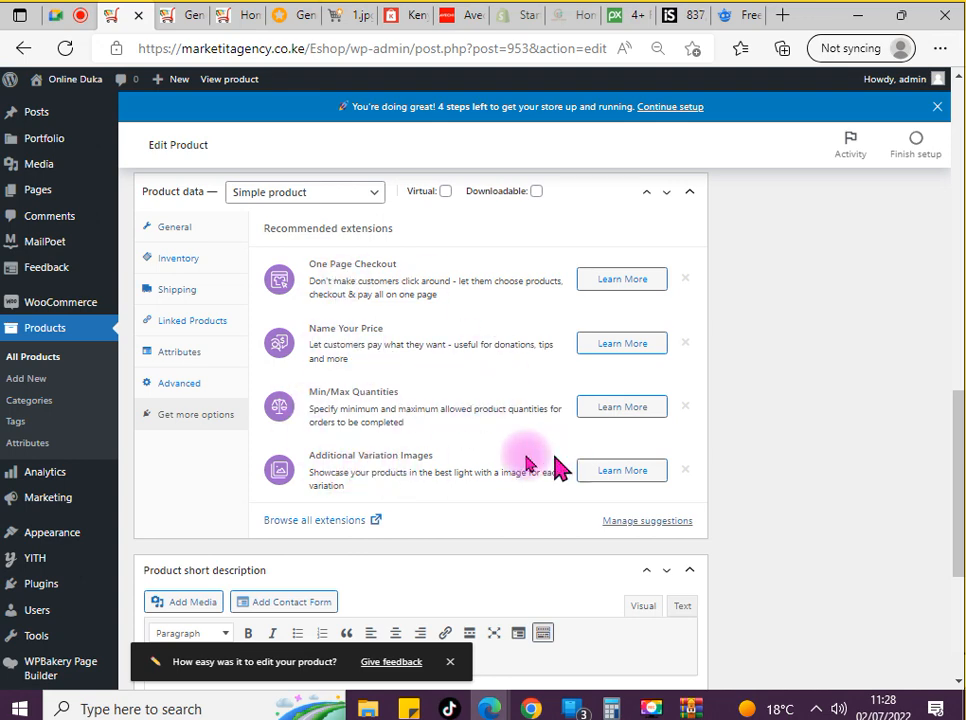
pyautogui.scroll(-3, 300, 392)
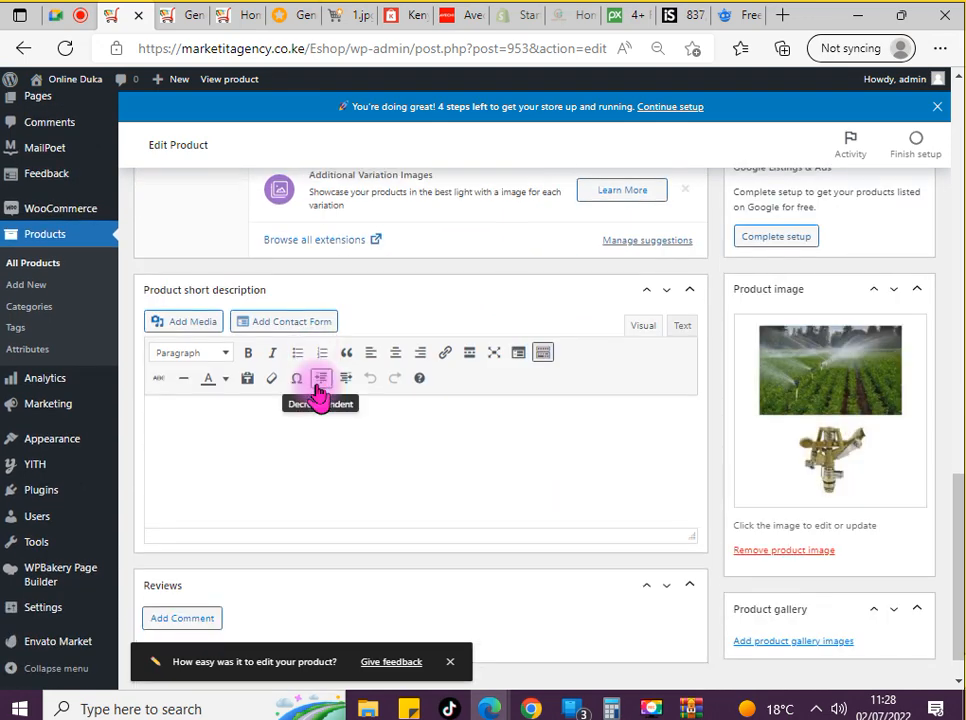
pyautogui.scroll(-1, 318, 395)
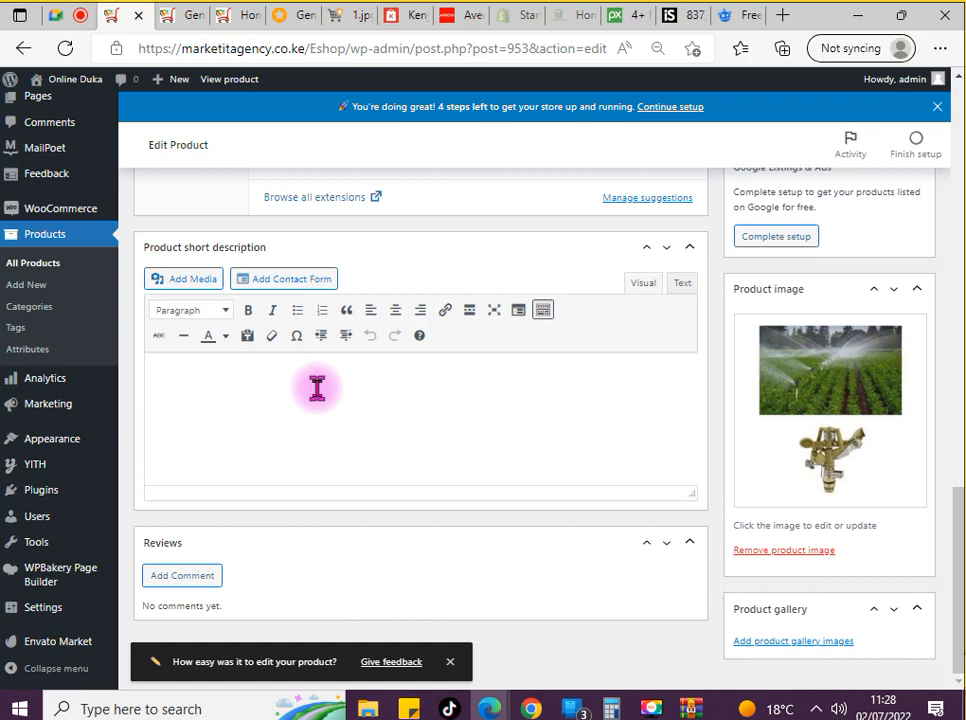
pyautogui.scroll(2, 317, 400)
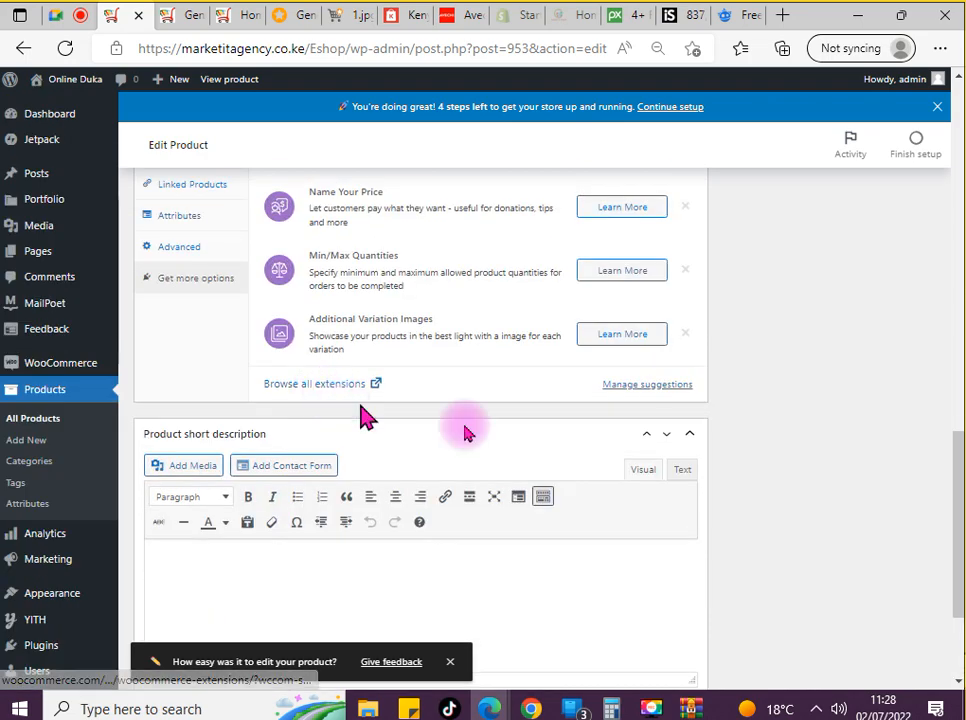
pyautogui.scroll(8, 362, 414)
pyautogui.scroll(2, 518, 404)
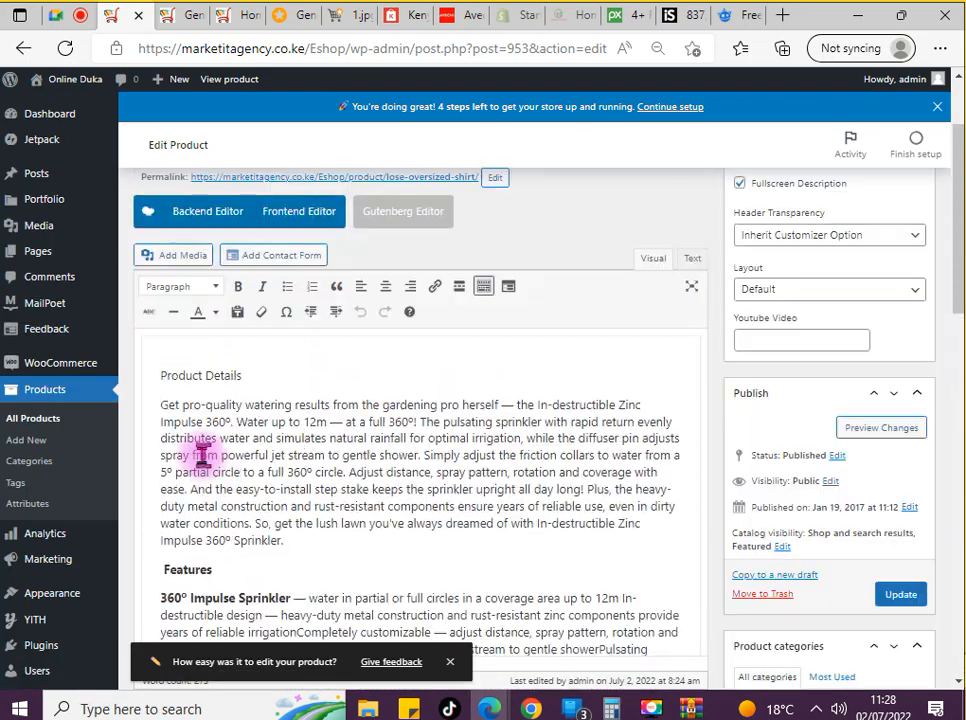
pyautogui.click(38, 444)
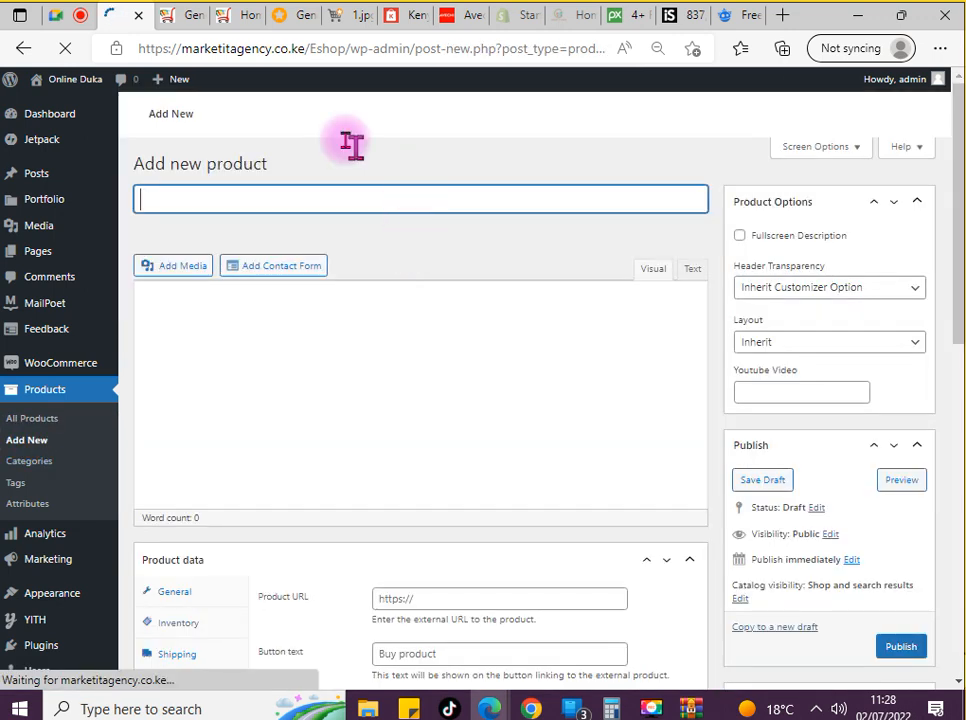
# Step: Copy the Generic 360° Rotating Garden Sprinkler's title from Jumia into the Product name
pyautogui.click(293, 22)
pyautogui.scroll(-1, 300, 455)
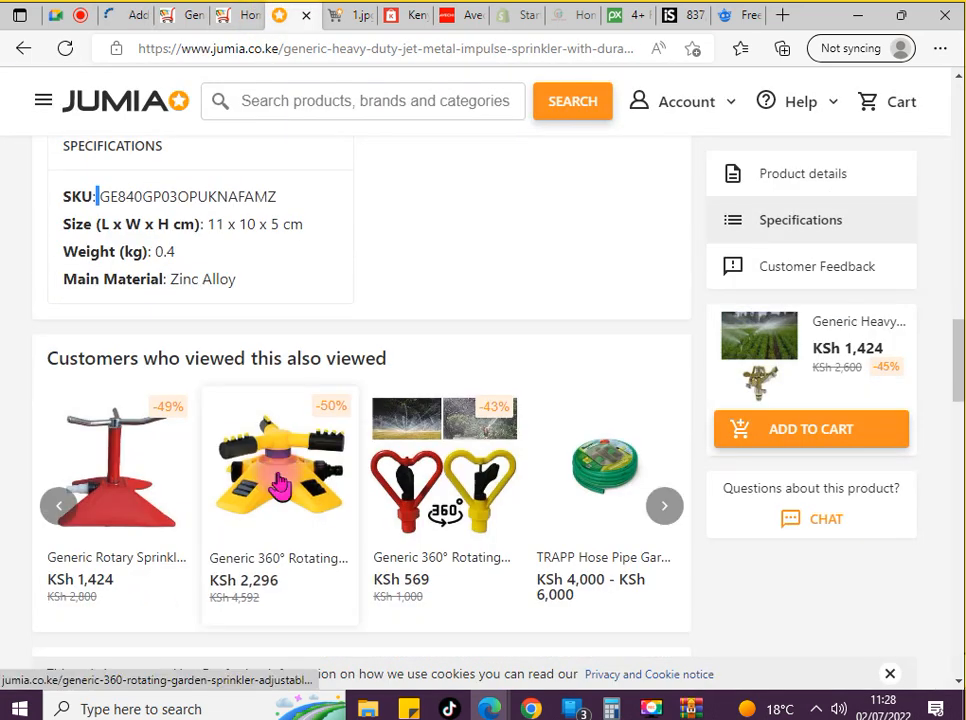
pyautogui.click(280, 483)
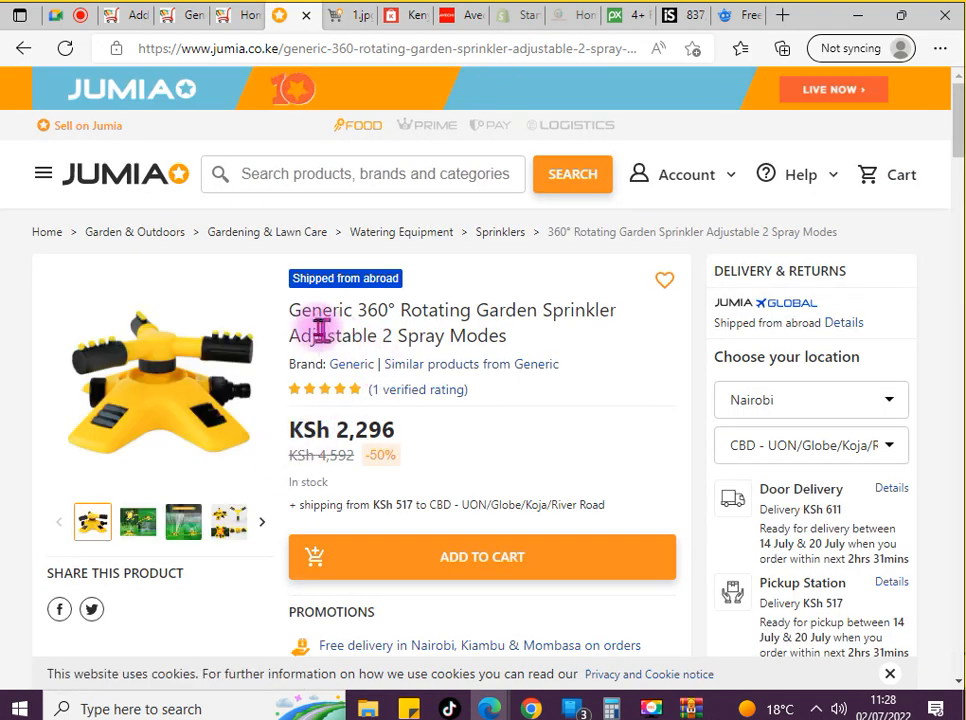
pyautogui.moveTo(293, 313); pyautogui.dragTo(497, 341)
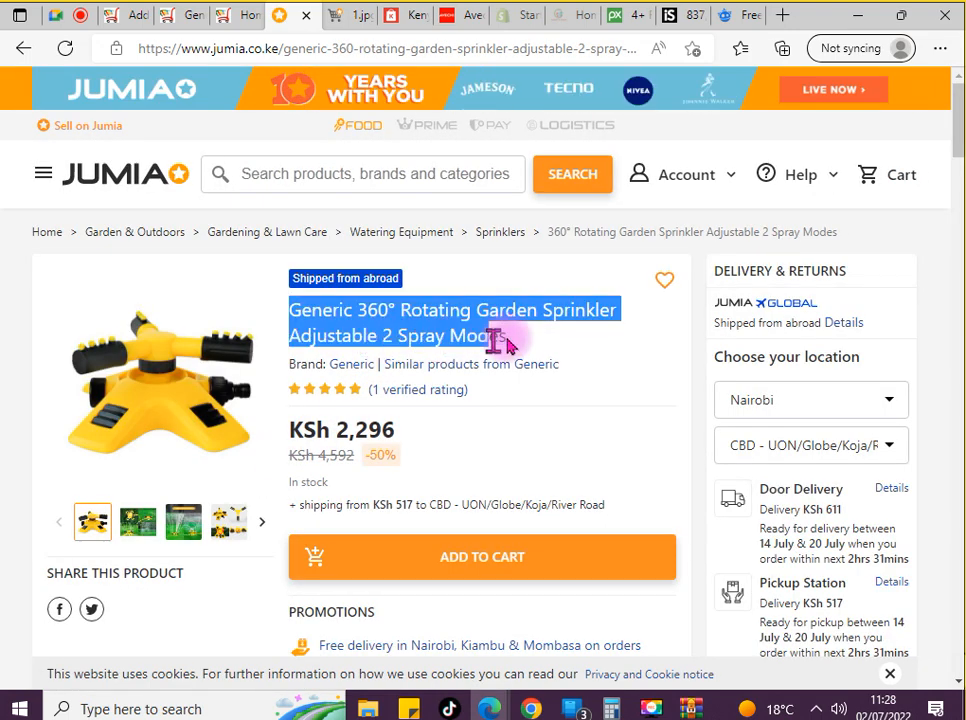
pyautogui.rightClick(438, 329)
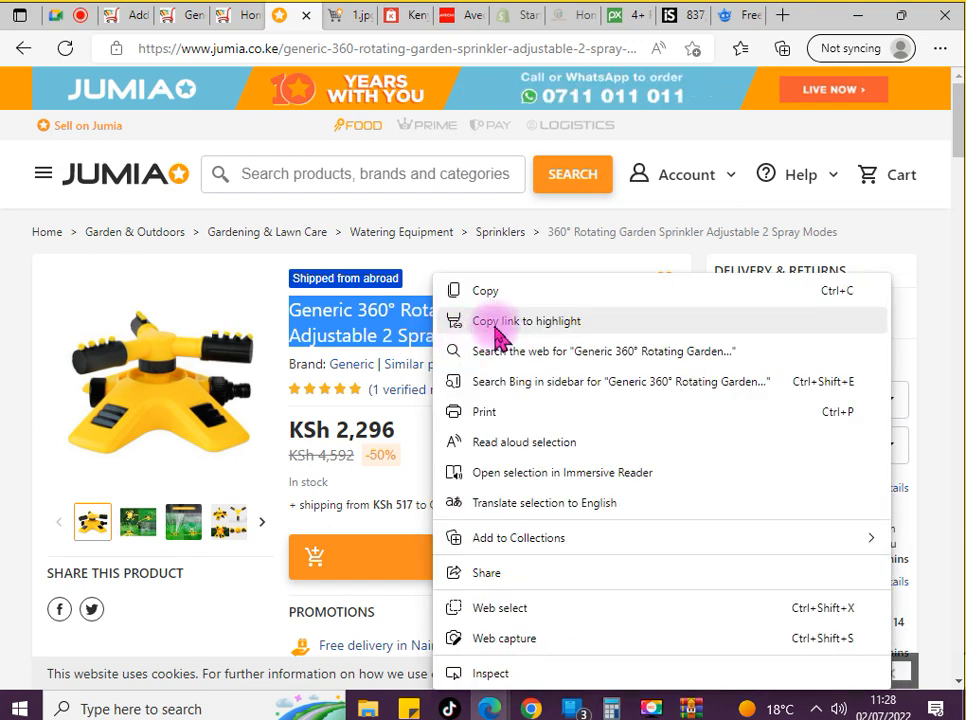
pyautogui.click(497, 294)
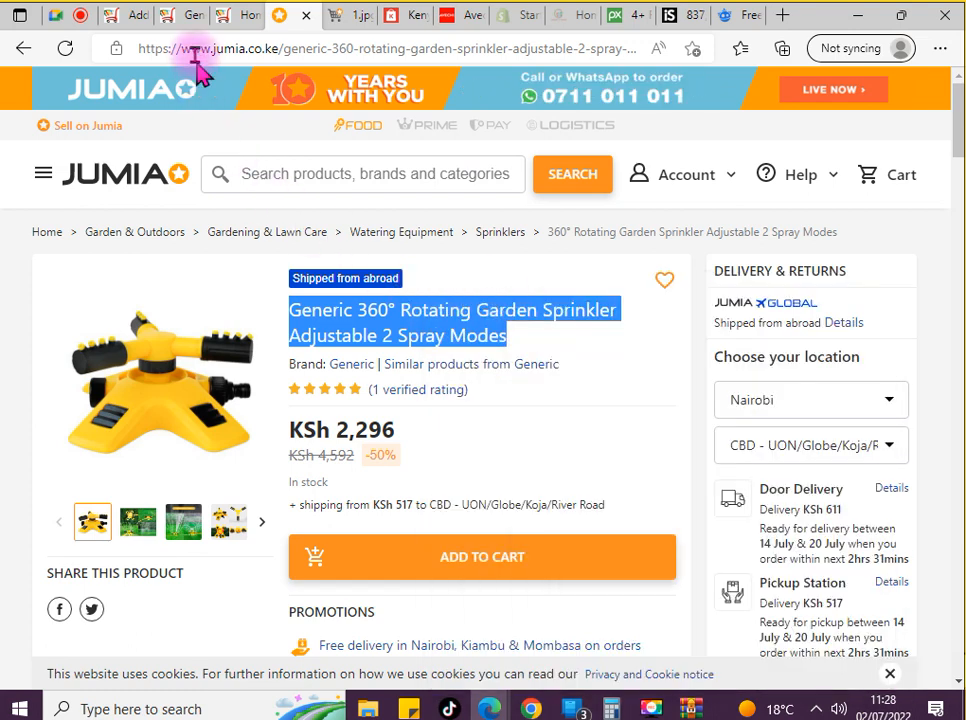
pyautogui.click(140, 14)
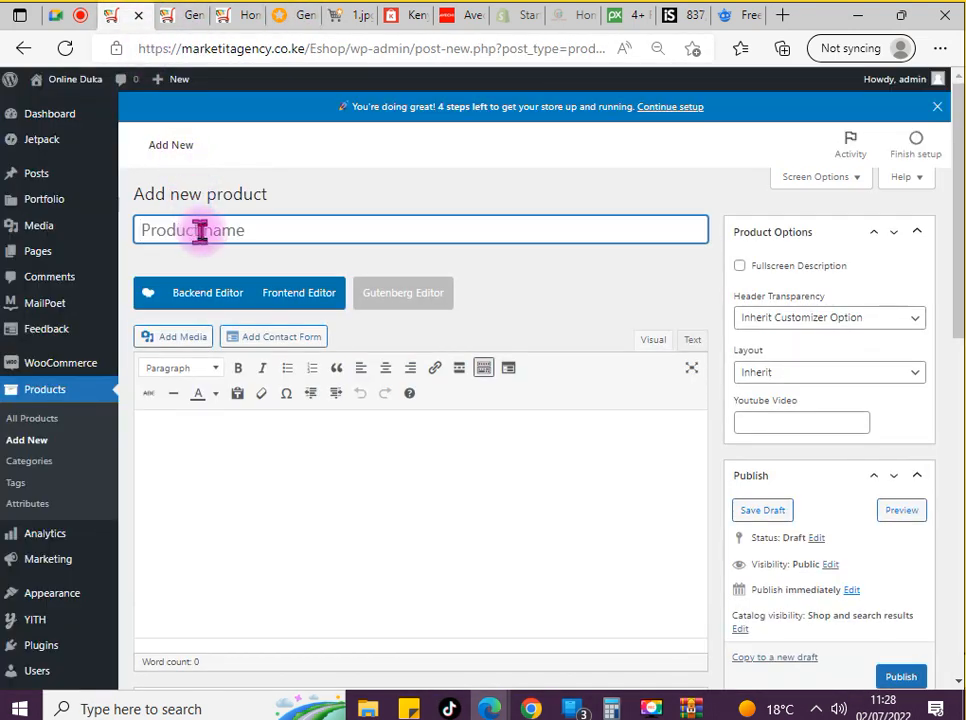
pyautogui.hotkey('ctrl', 'v')
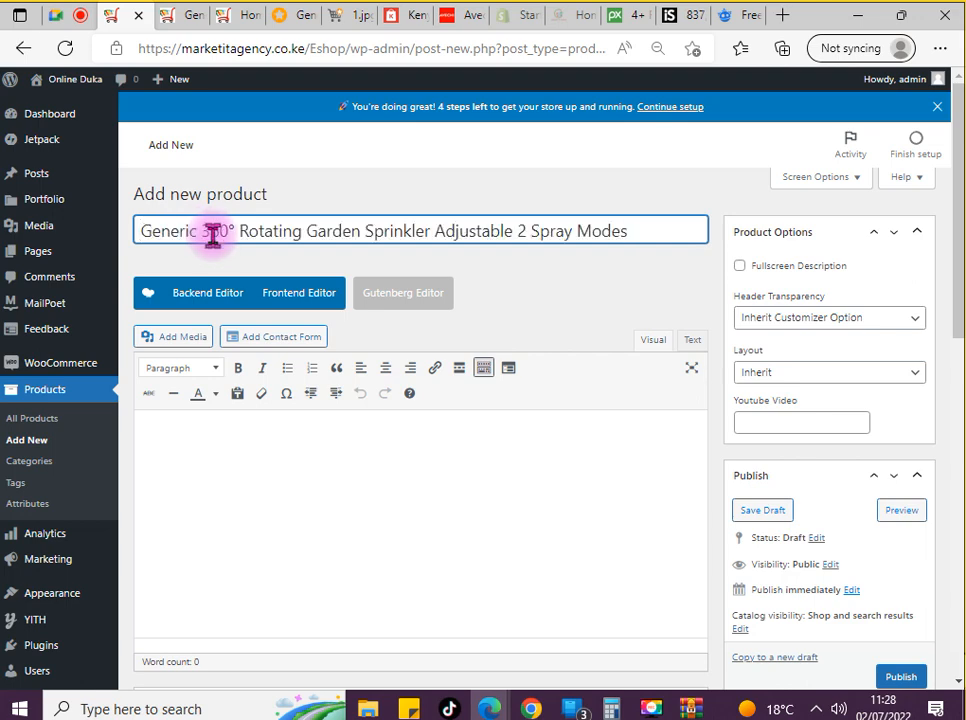
# Step: Place the cursor in the description editor, then go back to the Jumia listing
pyautogui.click(194, 453)
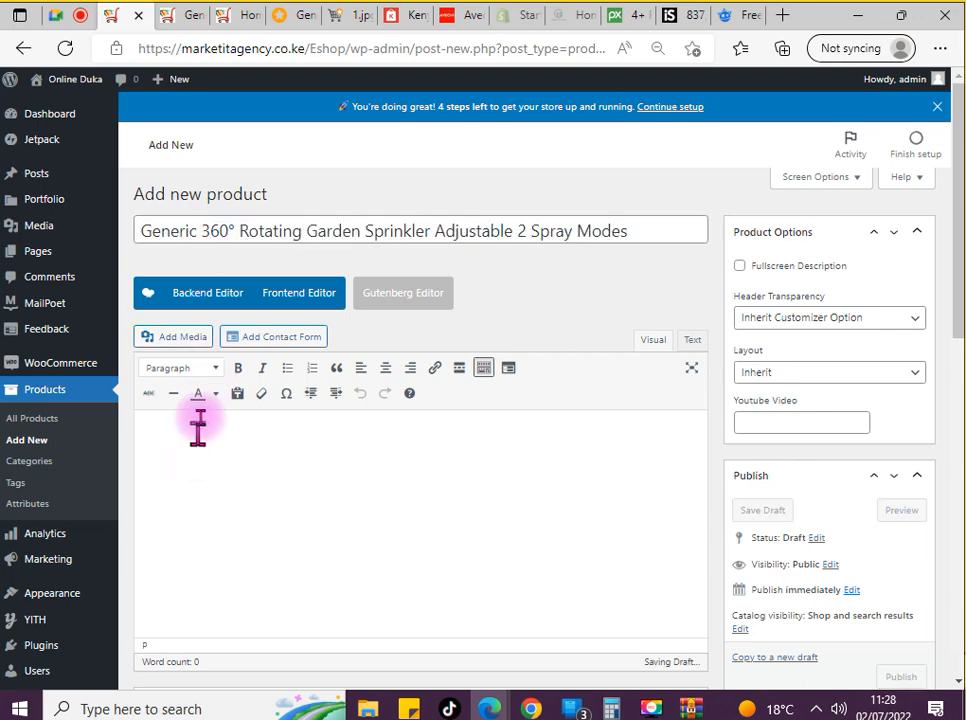
pyautogui.click(188, 16)
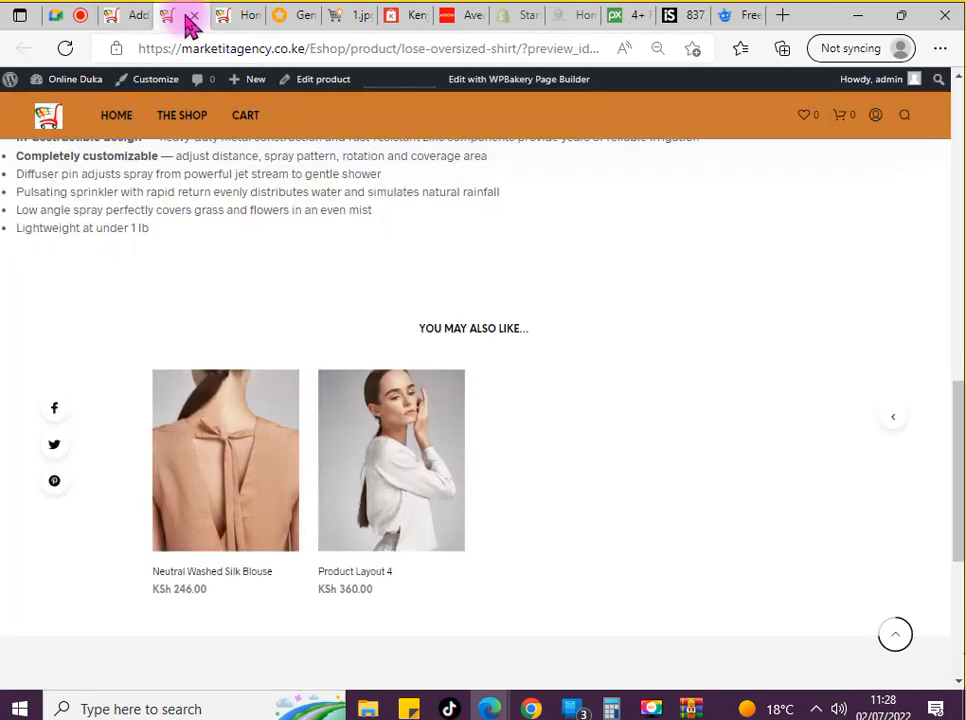
pyautogui.click(241, 20)
pyautogui.click(290, 18)
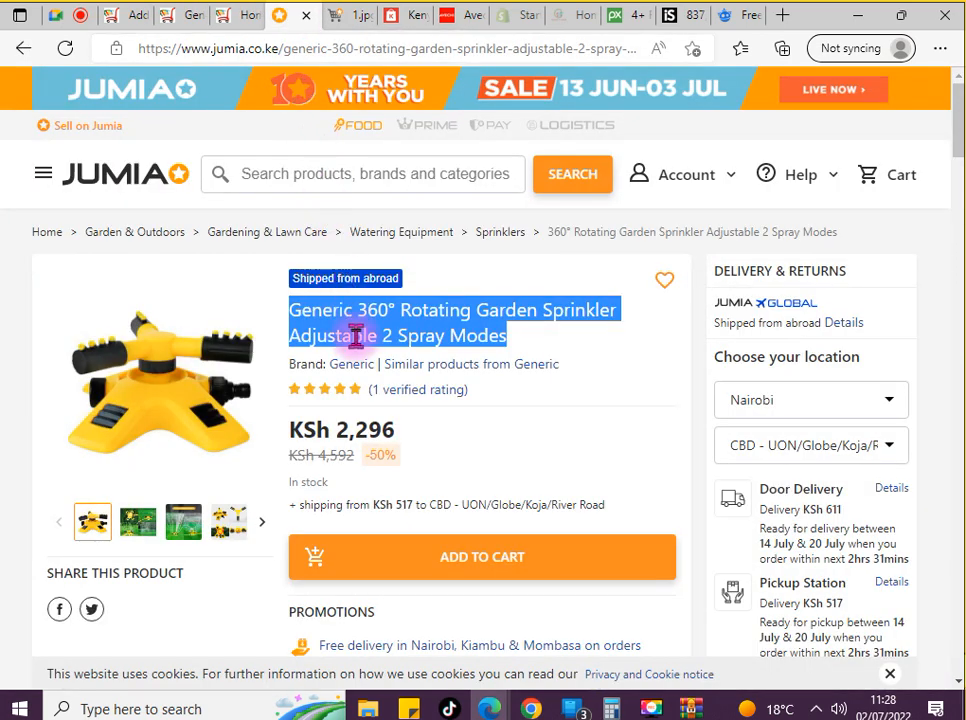
# Step: Copy the Jumia sprinkler's product details, features and specifications text, then go back to WordPress
pyautogui.scroll(-1, 360, 350)
pyautogui.scroll(-1, 362, 364)
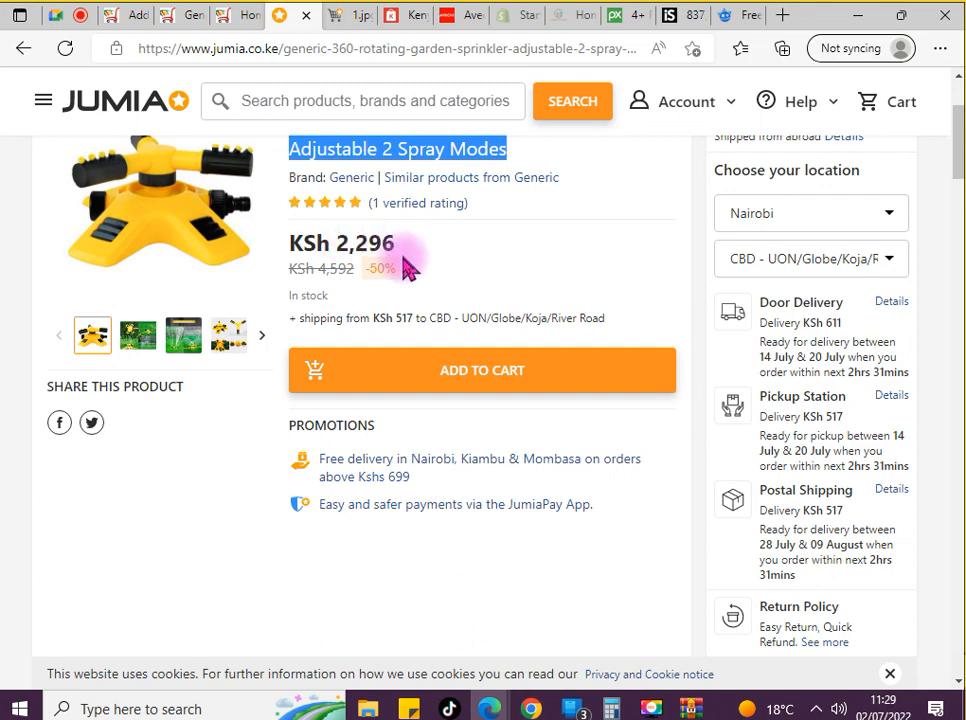
pyautogui.scroll(-7, 371, 321)
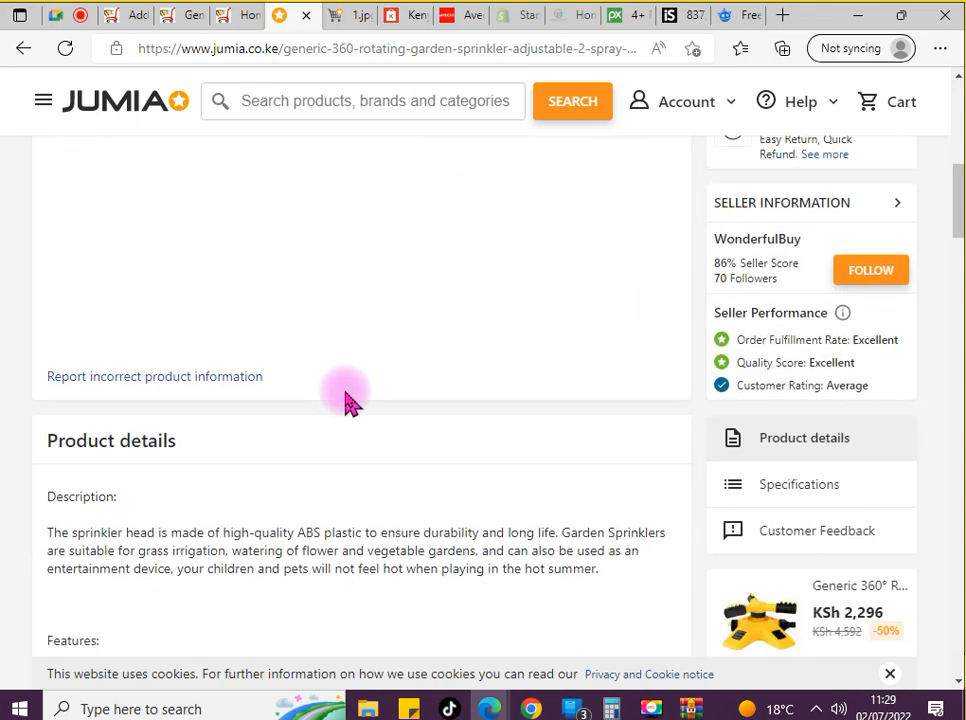
pyautogui.scroll(-2, 322, 402)
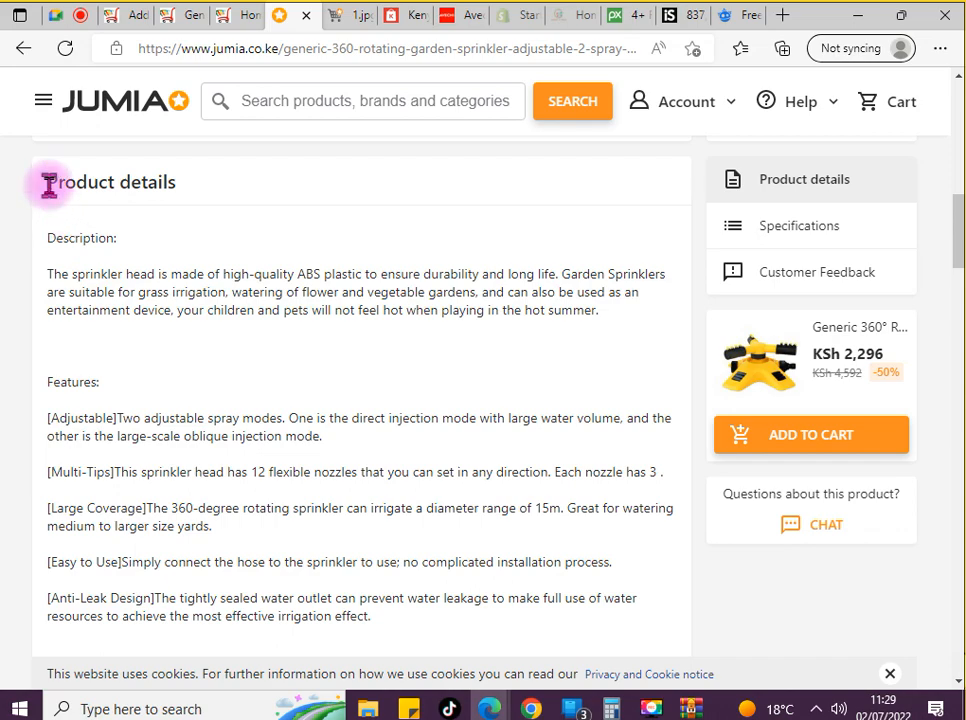
pyautogui.moveTo(52, 237); pyautogui.dragTo(331, 430)
pyautogui.scroll(-7, 101, 329)
pyautogui.scroll(-2, 414, 366)
pyautogui.scroll(-3, 356, 479)
pyautogui.rightClick(193, 302)
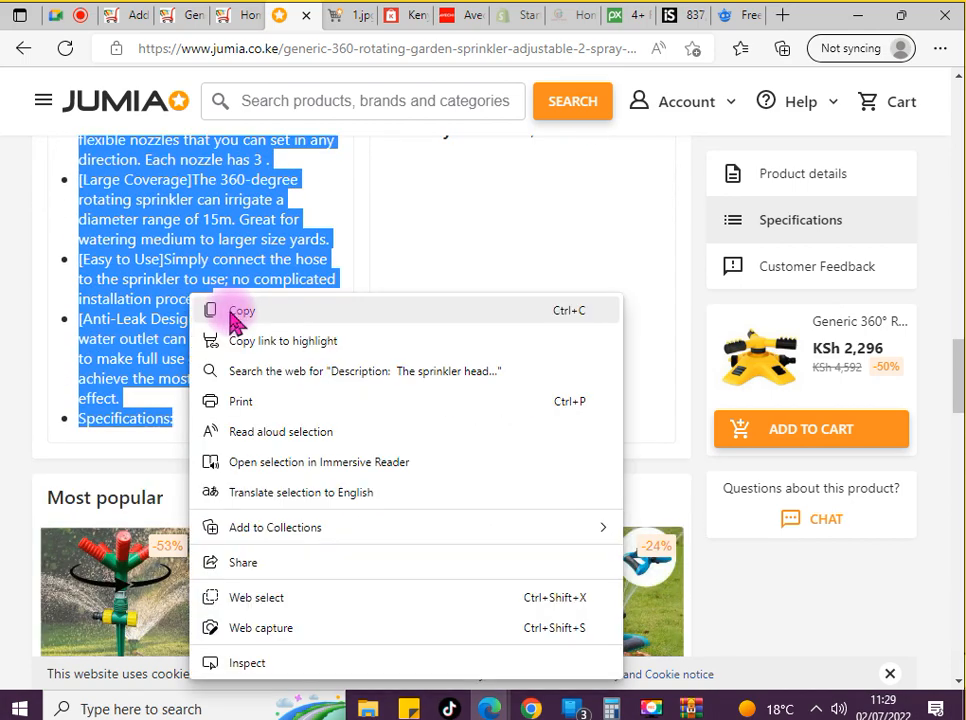
pyautogui.click(231, 309)
pyautogui.click(137, 30)
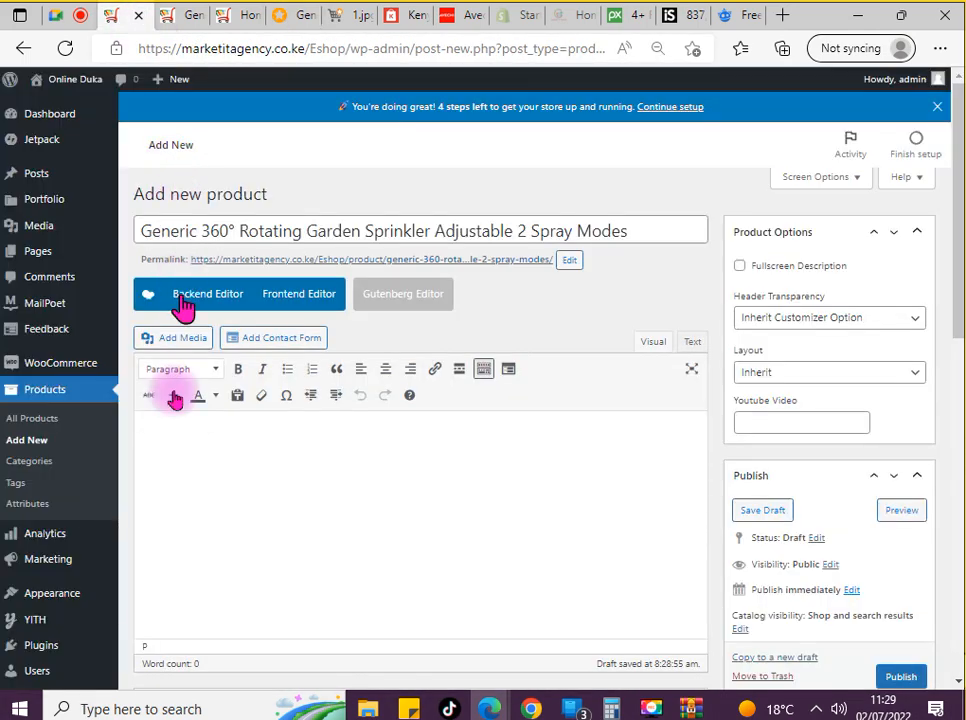
# Step: Paste the copied sprinkler description into the product's content editor
pyautogui.click(172, 436)
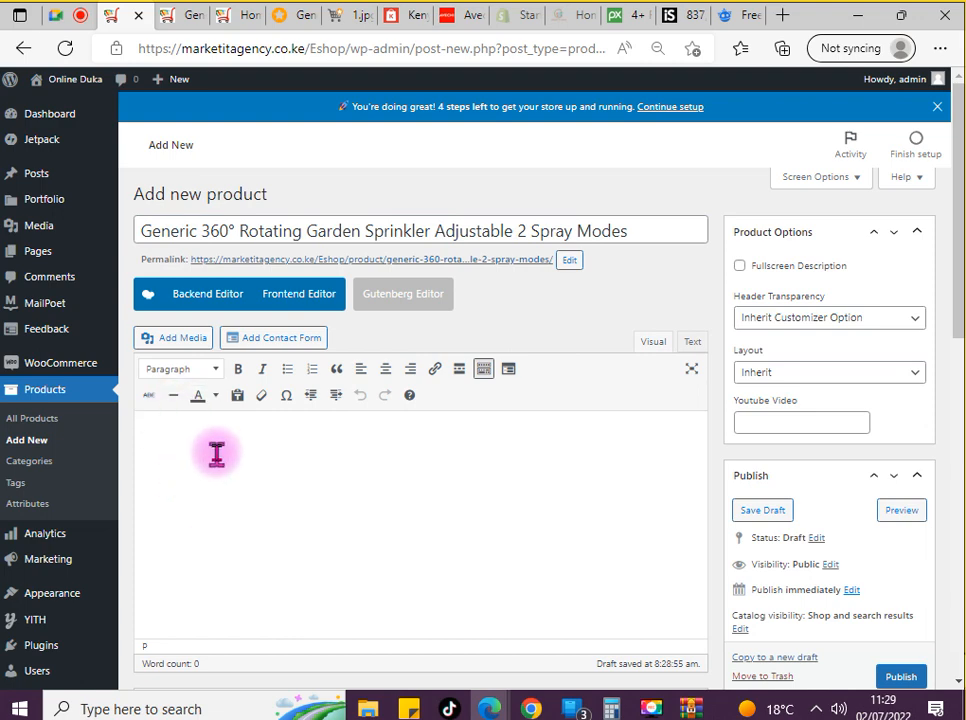
pyautogui.hotkey('ctrl', 'v')
pyautogui.scroll(-10, 200, 520)
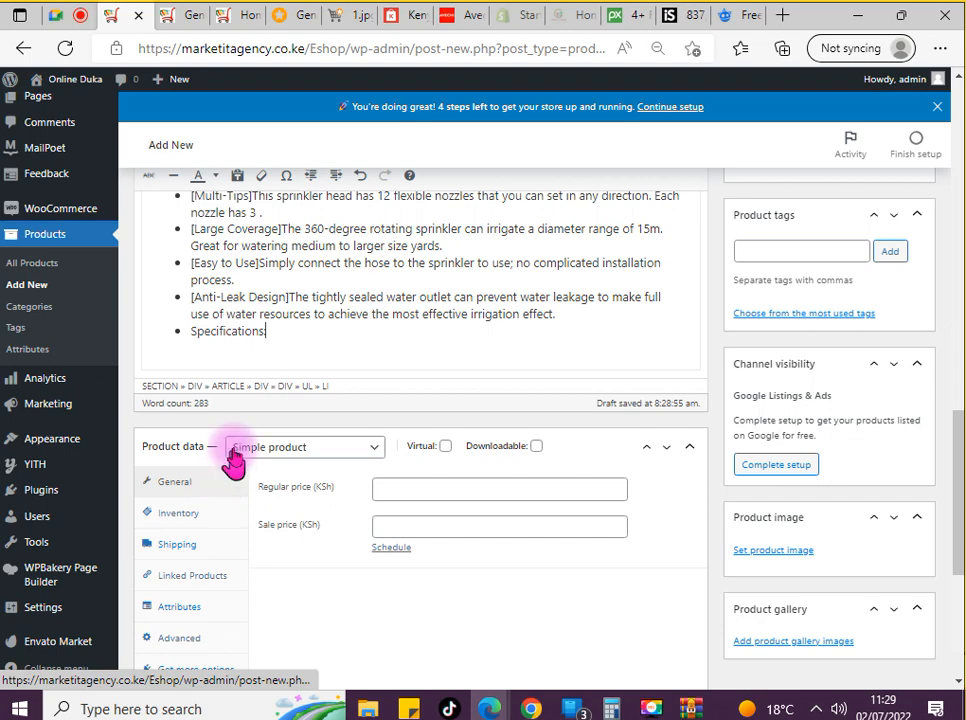
pyautogui.scroll(5, 233, 452)
pyautogui.scroll(-6, 226, 424)
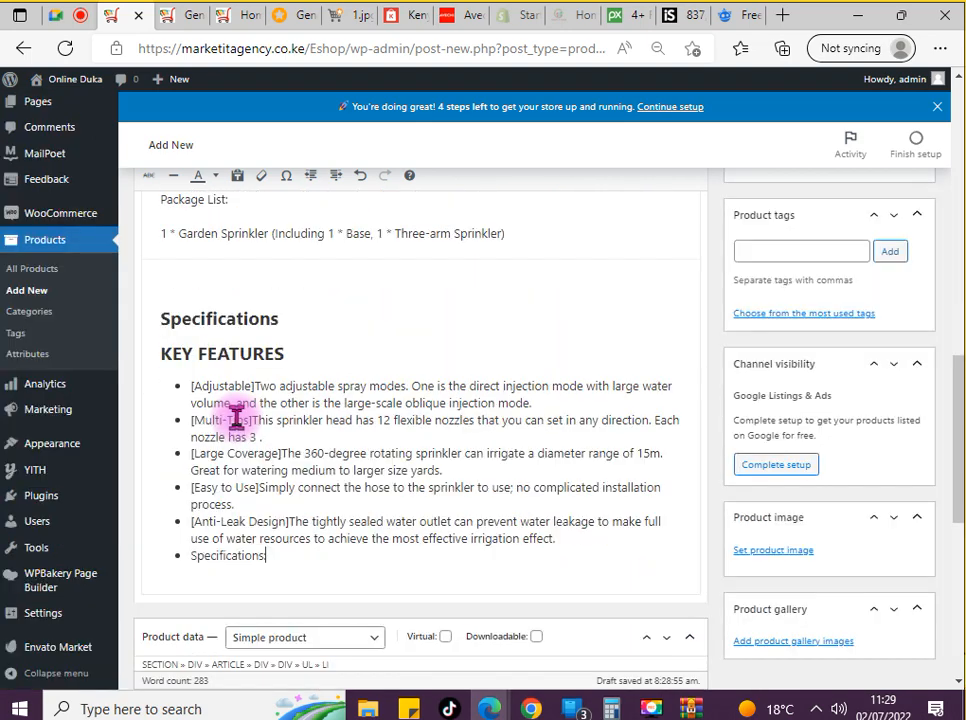
pyautogui.scroll(1, 240, 428)
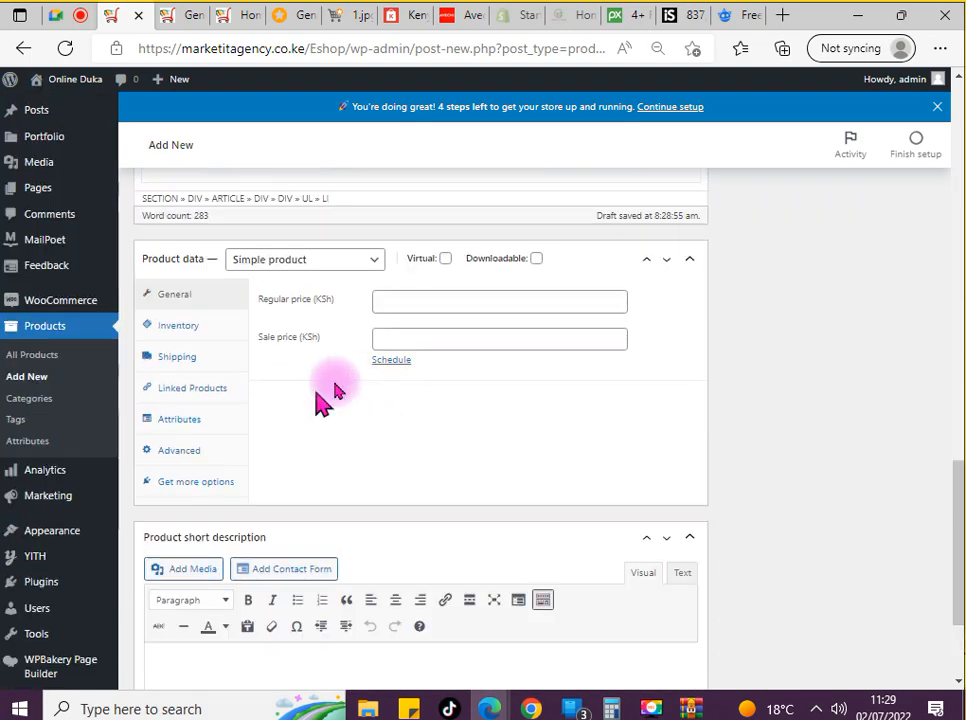
# Step: Set the regular price to 5000 and the sale price to 3500 KSh
pyautogui.click(400, 300)
pyautogui.write('50')
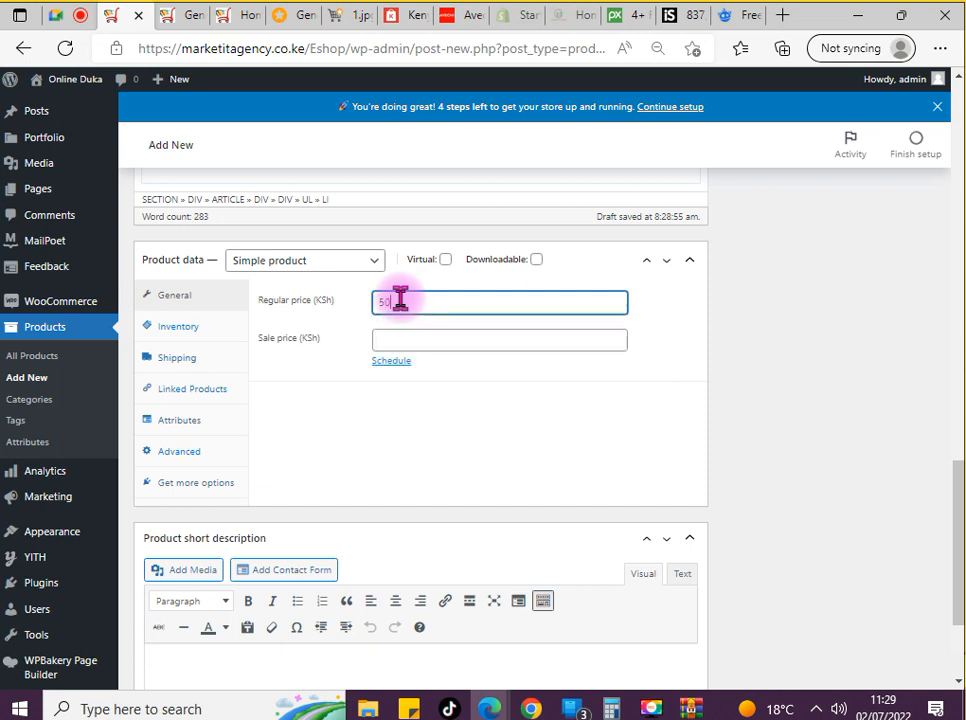
pyautogui.write('00')
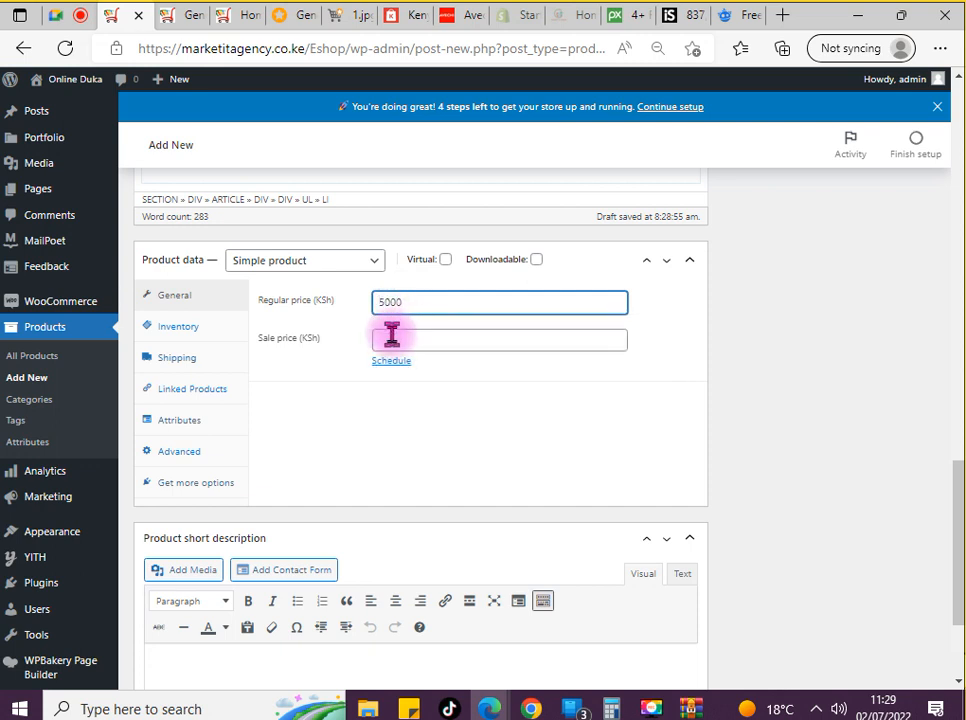
pyautogui.click(391, 337)
pyautogui.write('35')
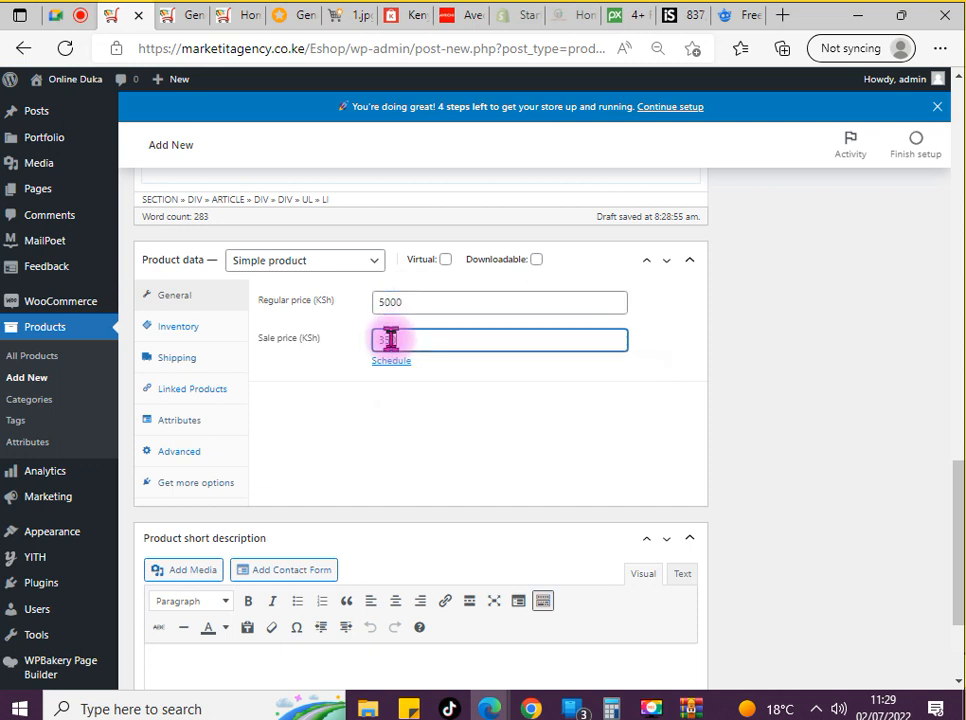
pyautogui.write('00')
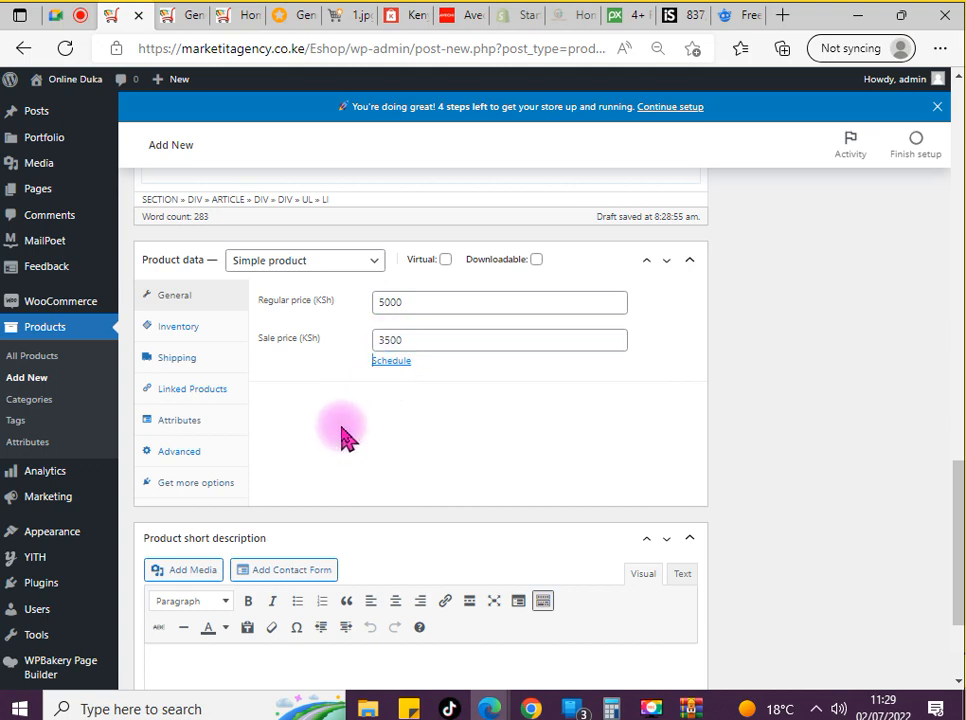
pyautogui.scroll(-4, 341, 437)
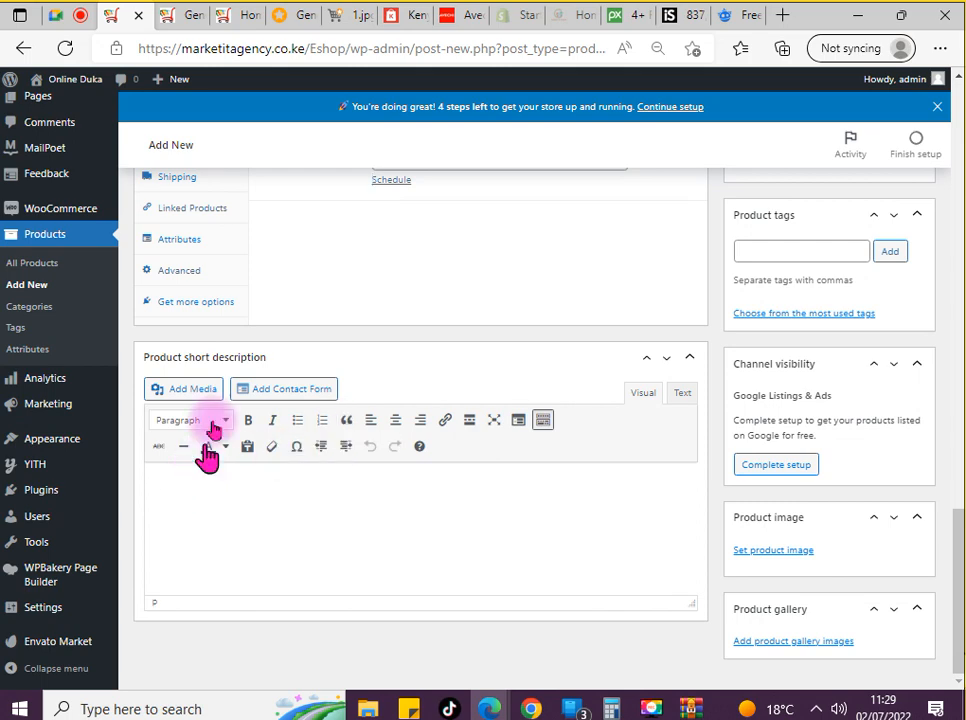
pyautogui.scroll(3, 274, 341)
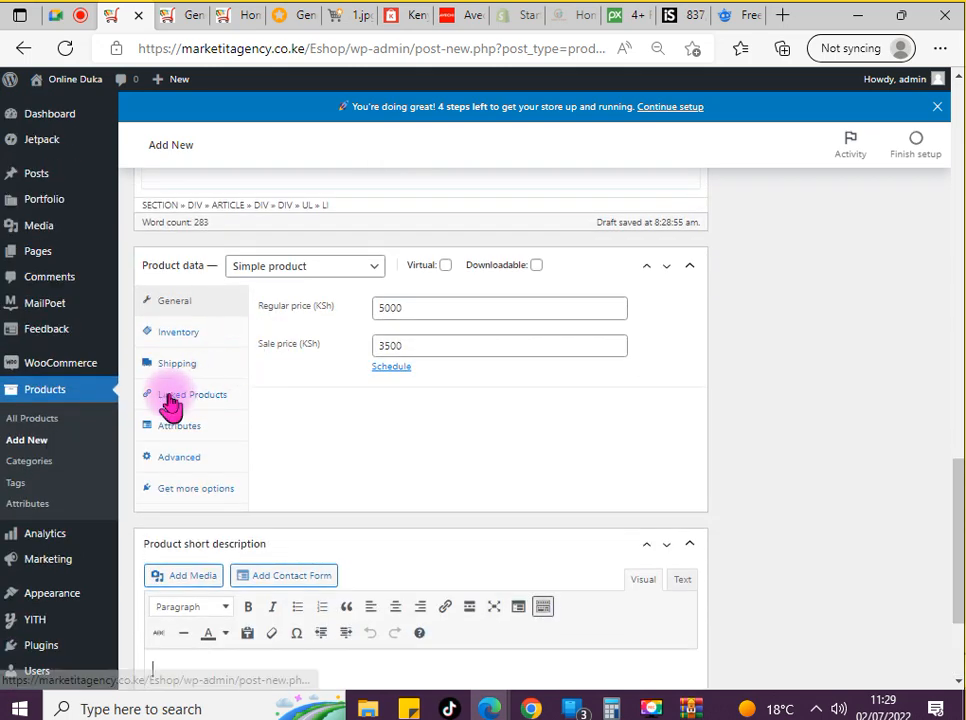
# Step: Check the Inventory tab's stock status options, leaving it In stock
pyautogui.click(180, 345)
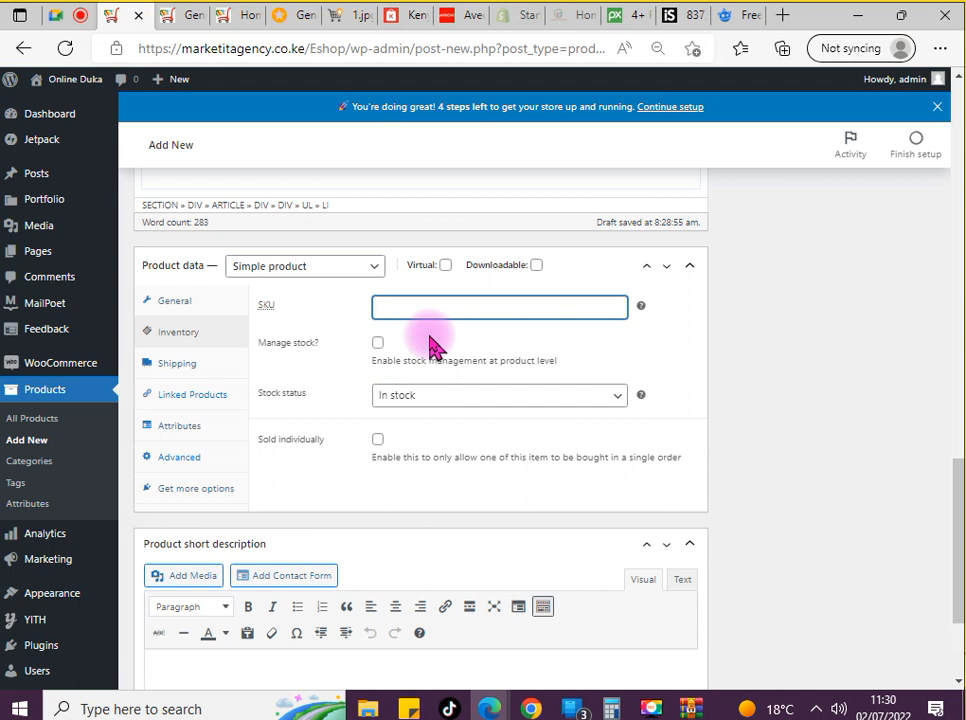
pyautogui.click(413, 400)
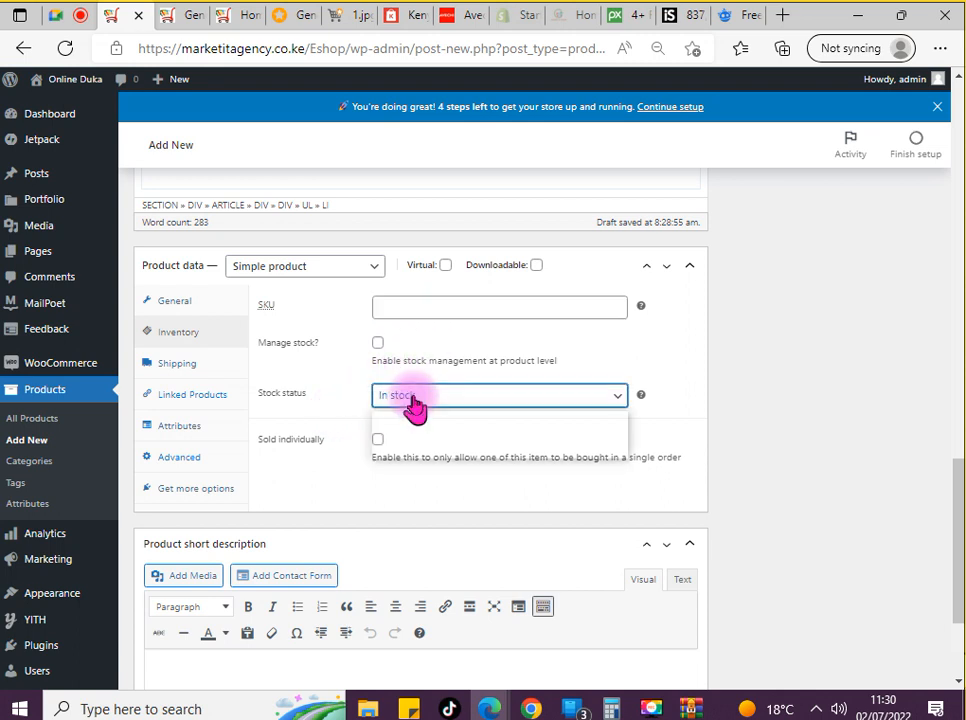
pyautogui.click(411, 399)
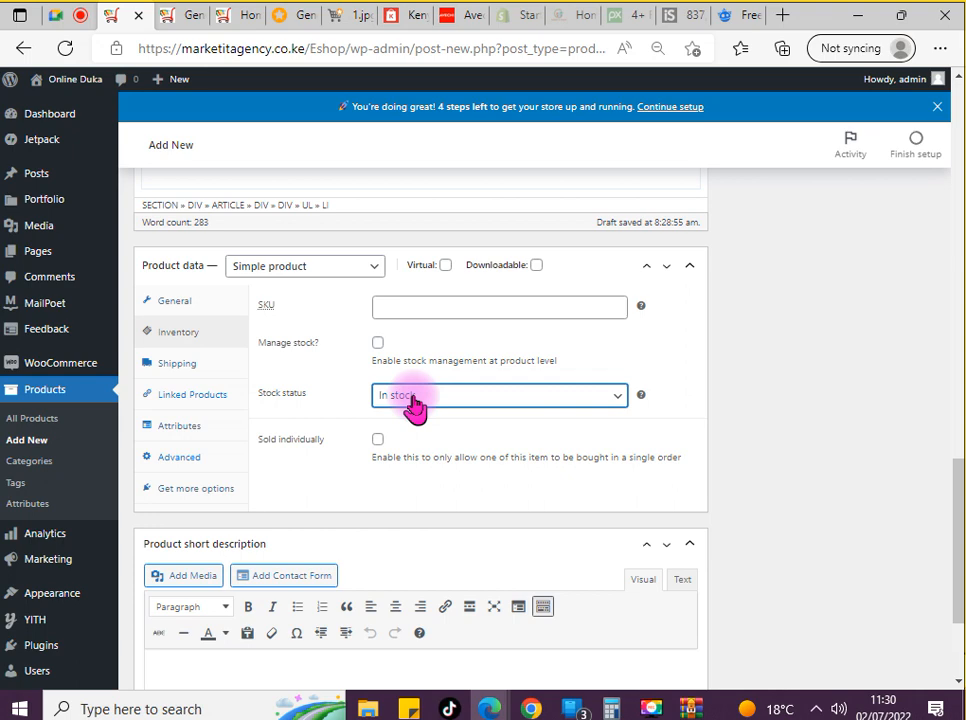
pyautogui.scroll(-1, 237, 442)
# Step: Look at the Linked Products upsell and cross-sell searches without adding any products
pyautogui.click(187, 312)
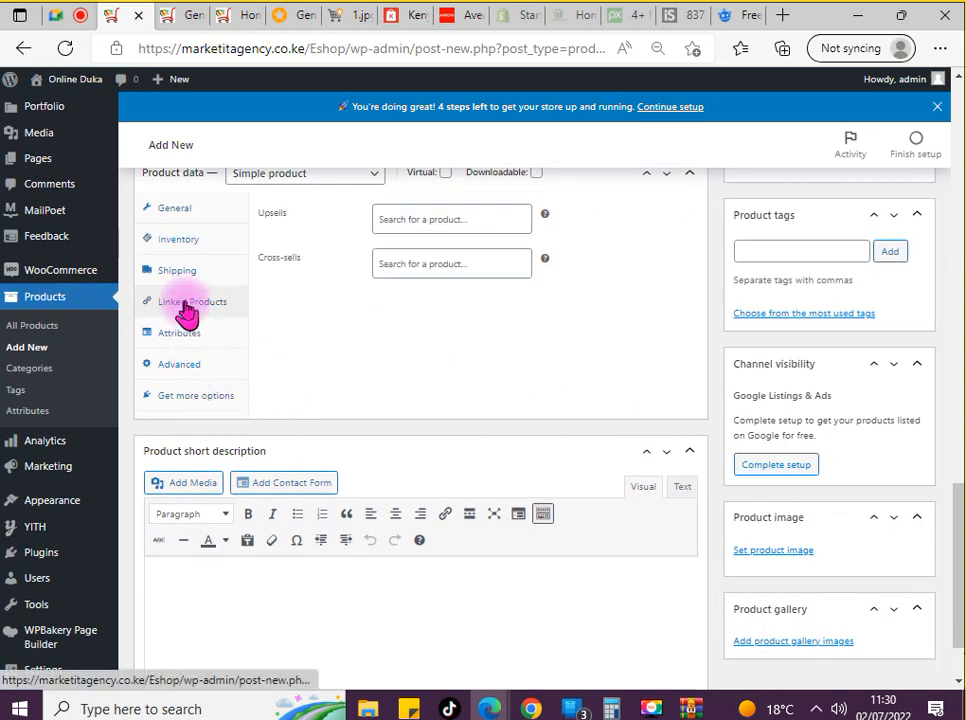
pyautogui.click(463, 263)
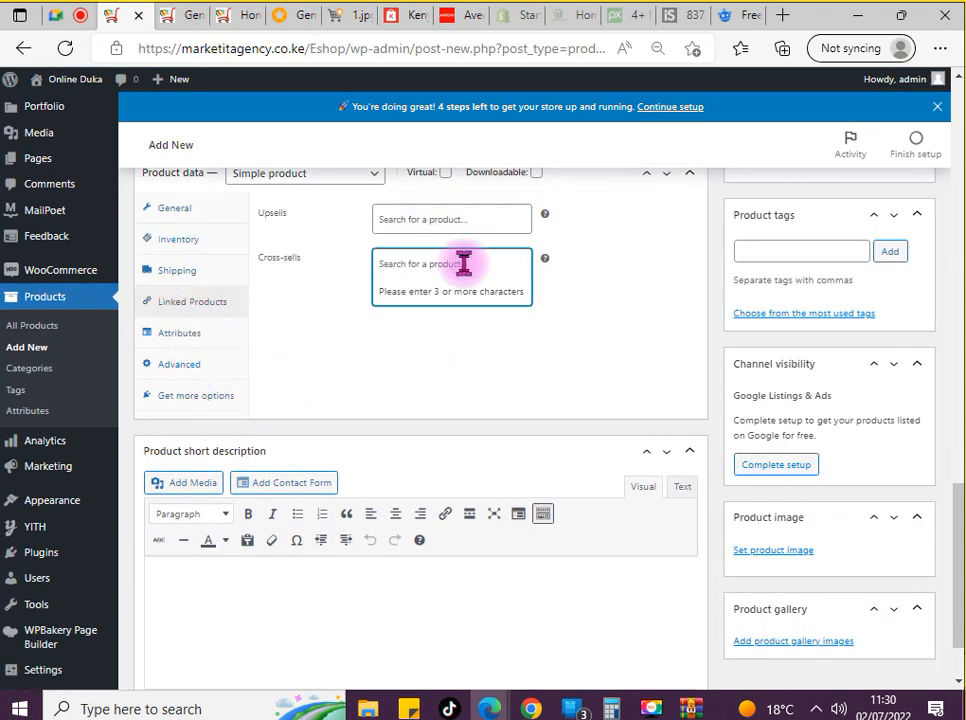
pyautogui.click(459, 214)
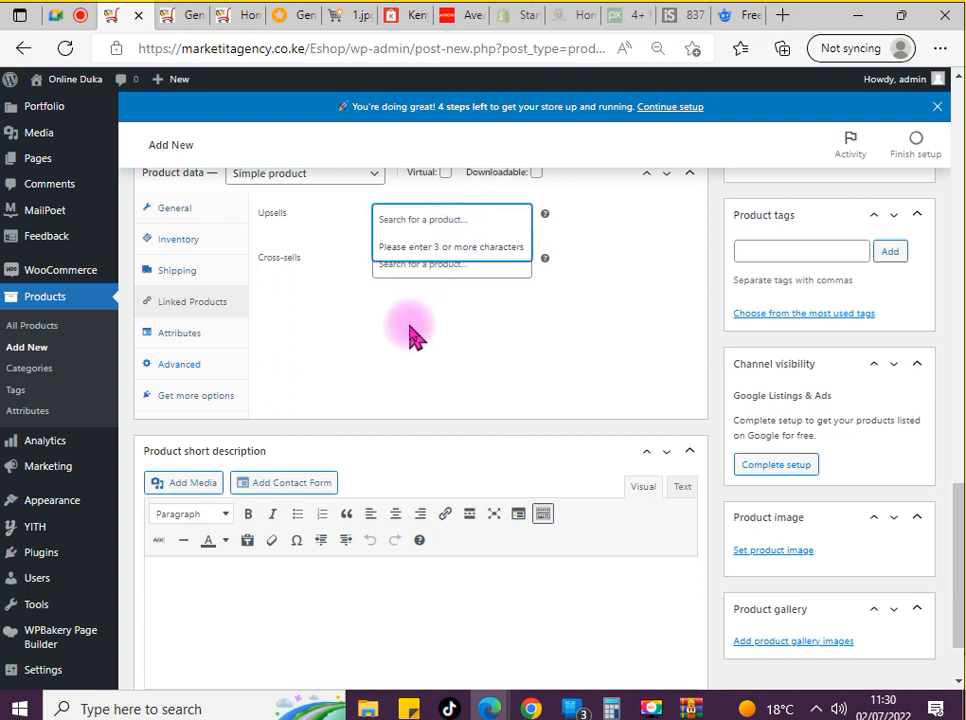
pyautogui.click(375, 342)
# Step: Inspect the Attributes tab's color and size choices without adding an attribute
pyautogui.click(190, 335)
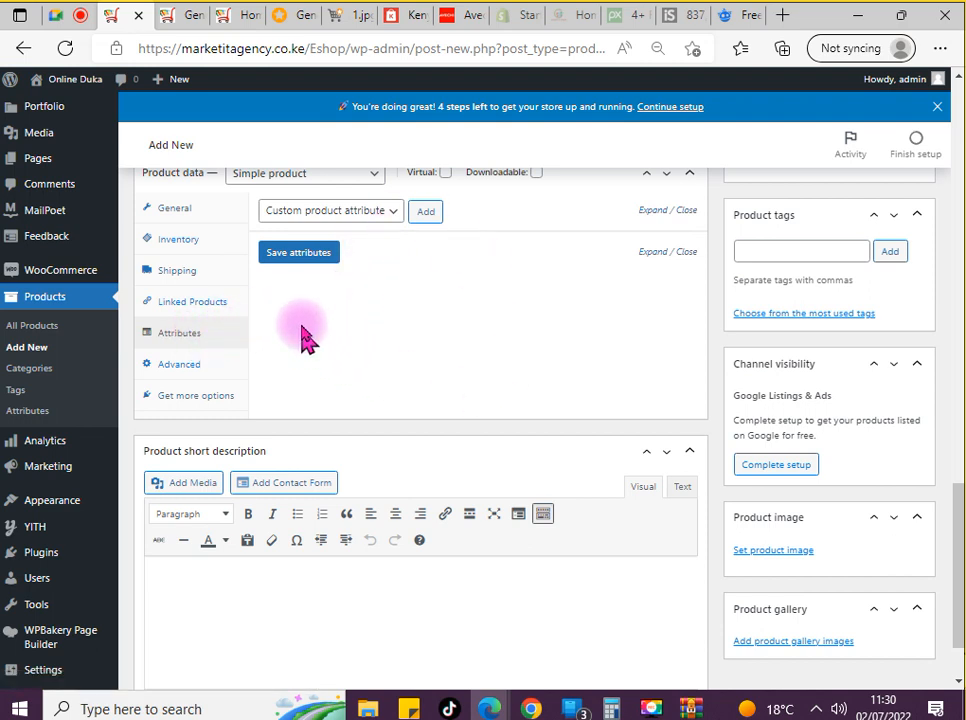
pyautogui.click(366, 213)
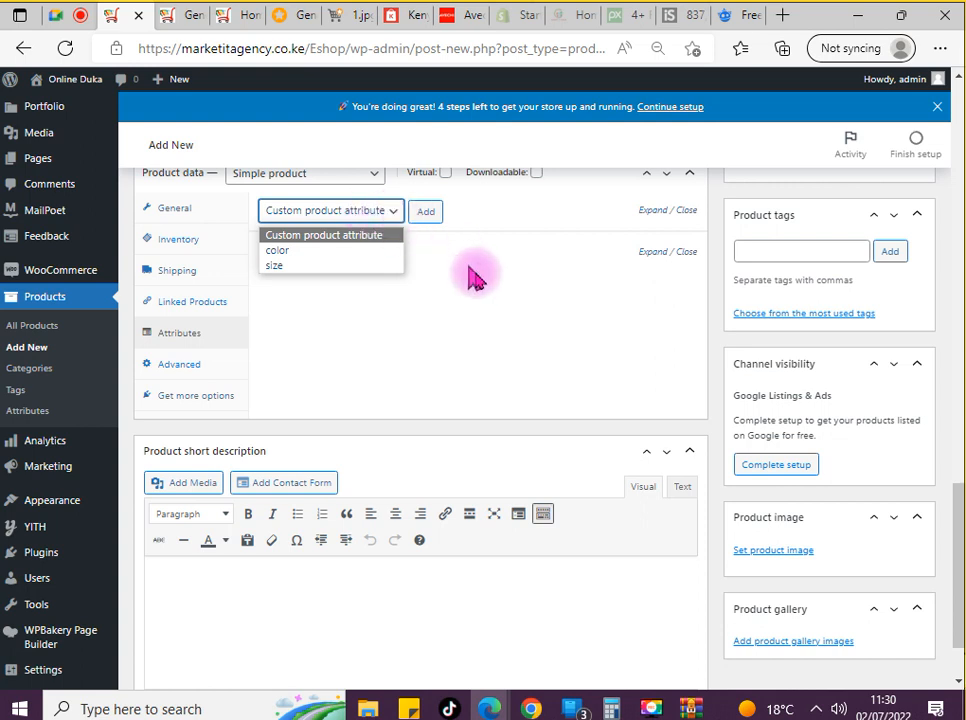
pyautogui.click(483, 293)
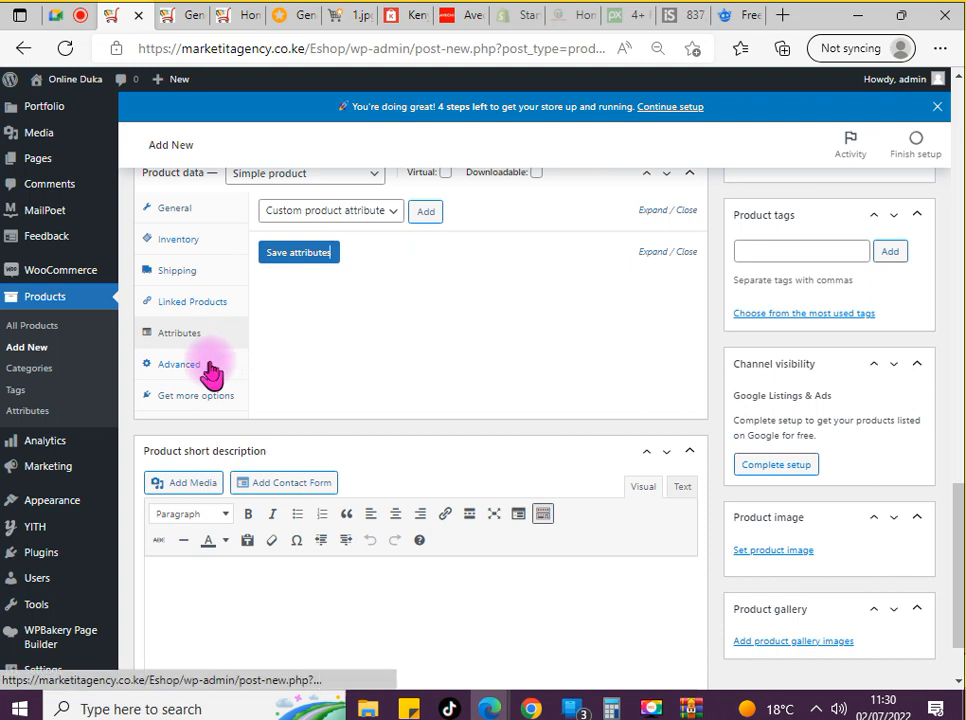
pyautogui.click(340, 212)
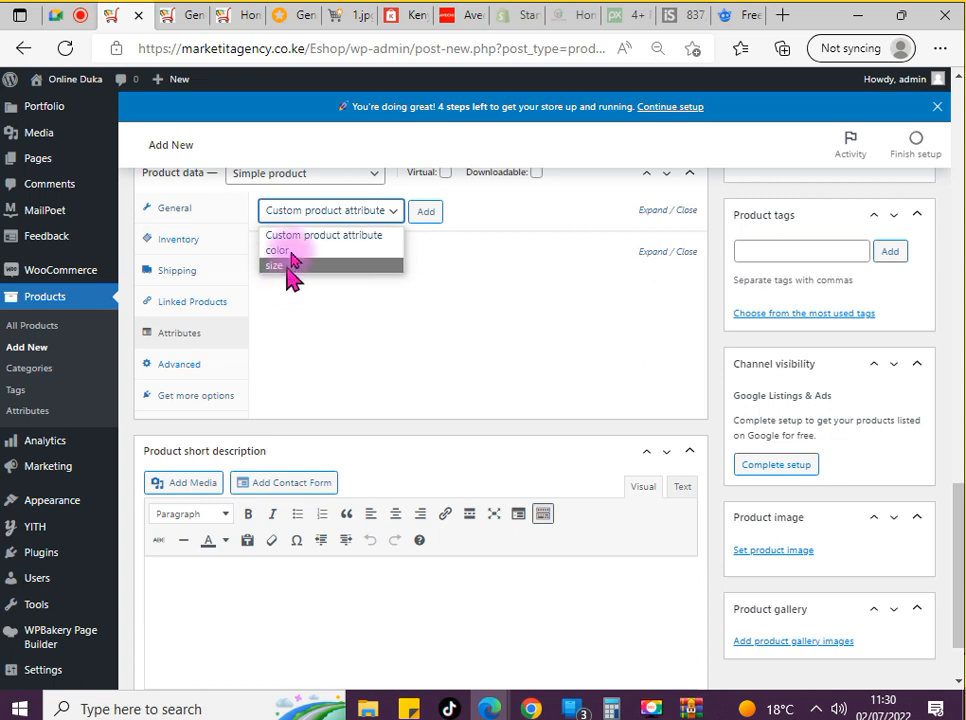
pyautogui.click(328, 330)
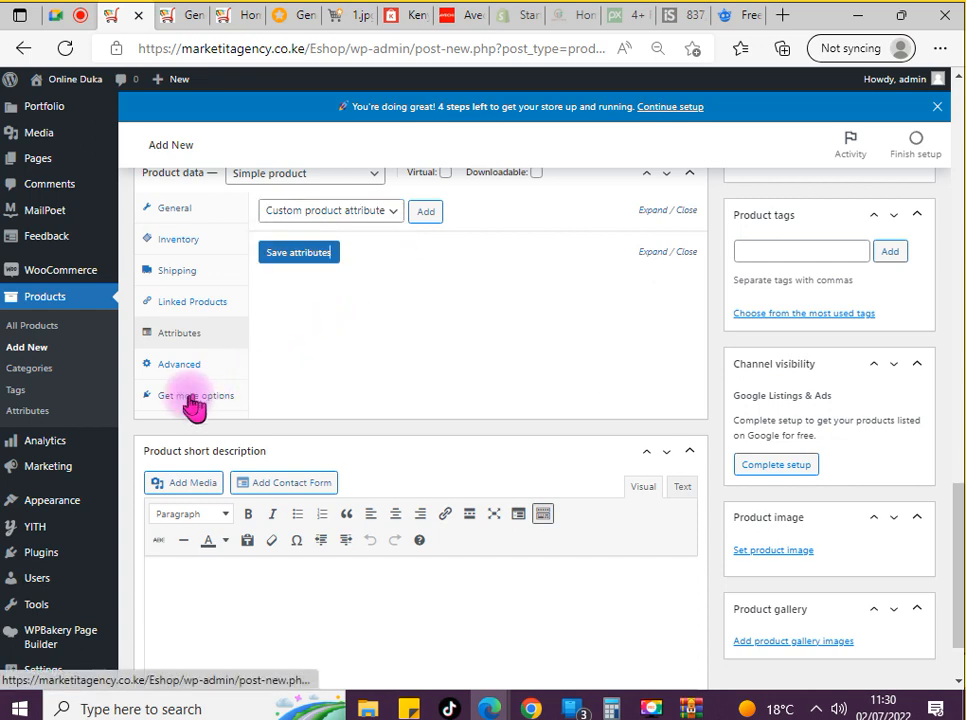
pyautogui.scroll(2, 231, 377)
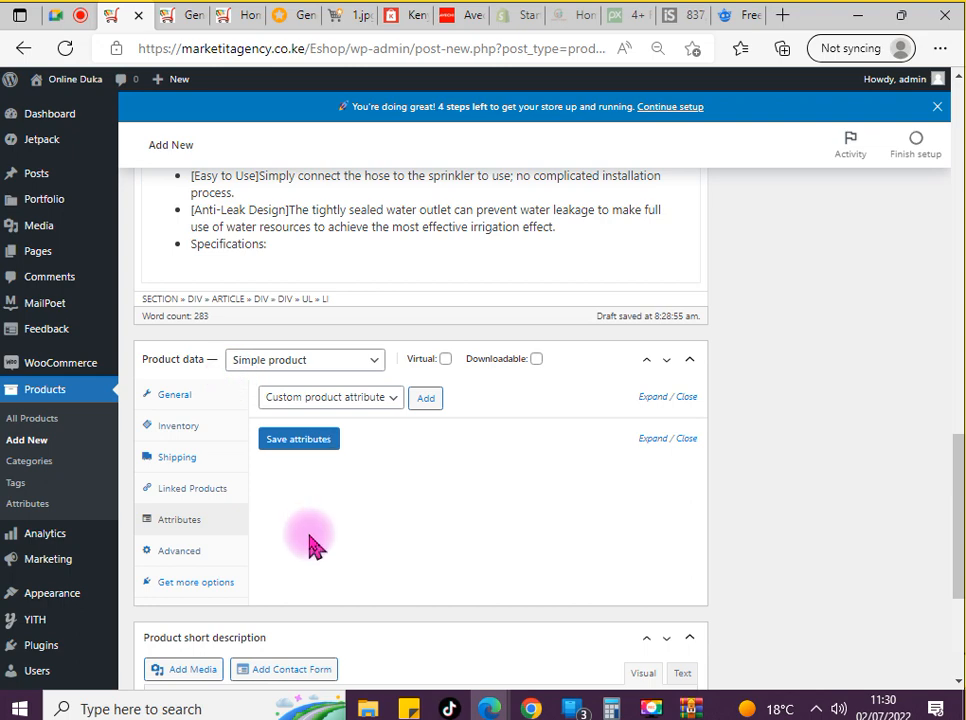
pyautogui.scroll(-1, 312, 534)
pyautogui.scroll(-2, 319, 500)
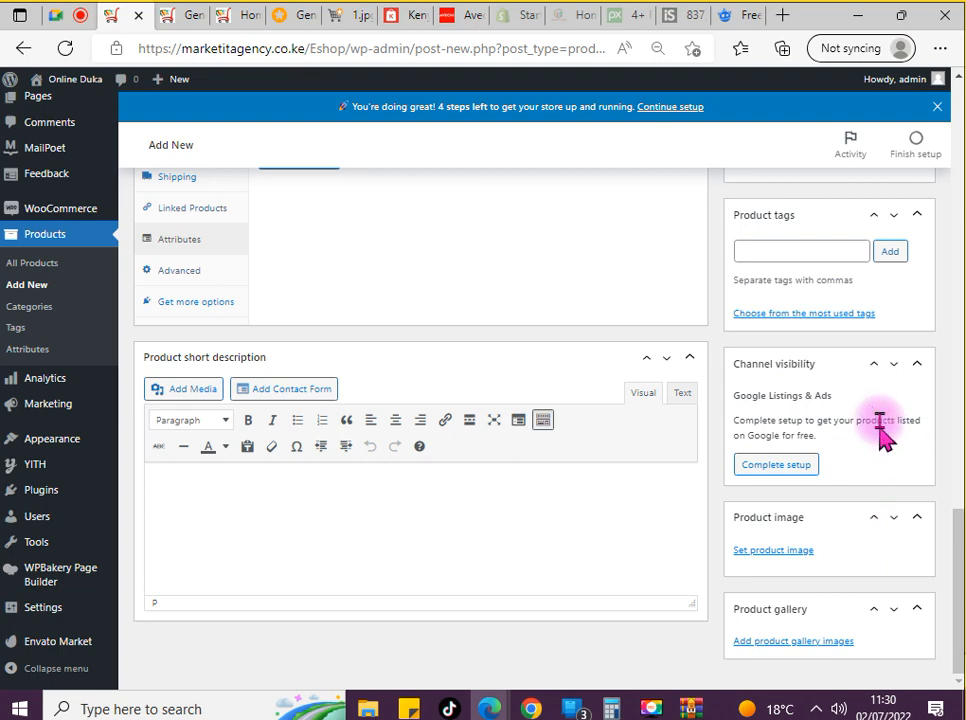
# Step: Move the Product image box higher in the sidebar and open the Set product image picker
pyautogui.scroll(2, 880, 425)
pyautogui.scroll(-2, 880, 425)
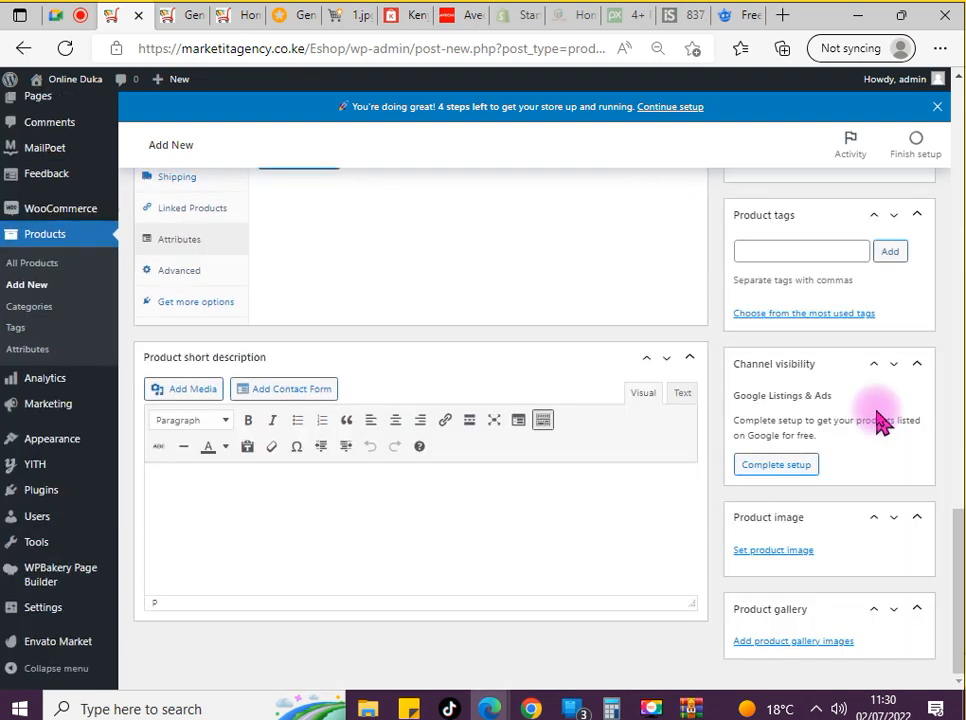
pyautogui.click(874, 519)
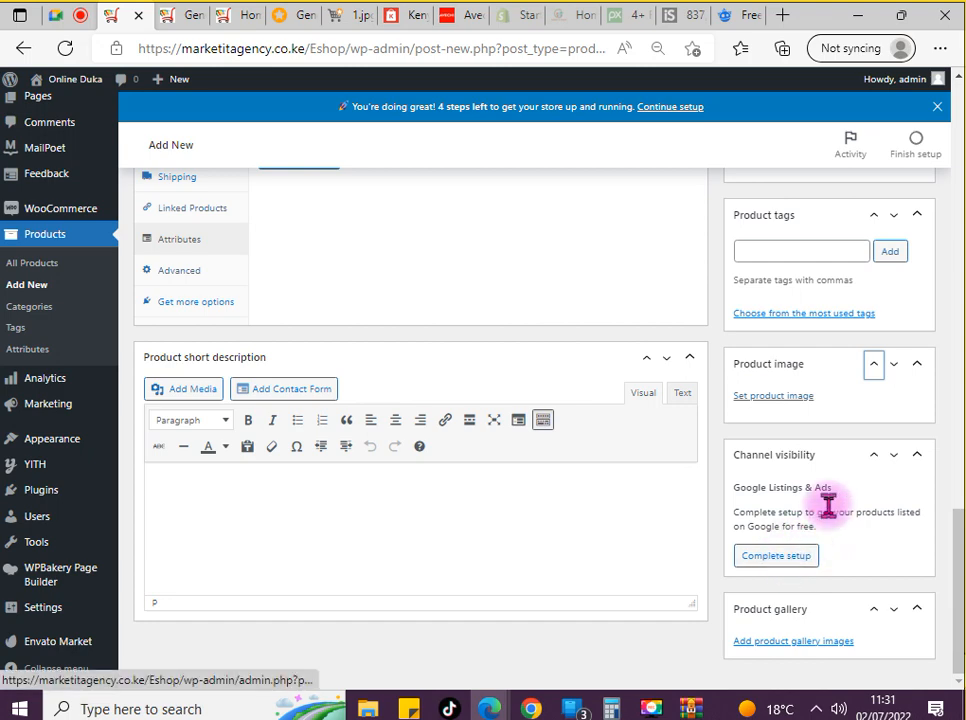
pyautogui.click(774, 396)
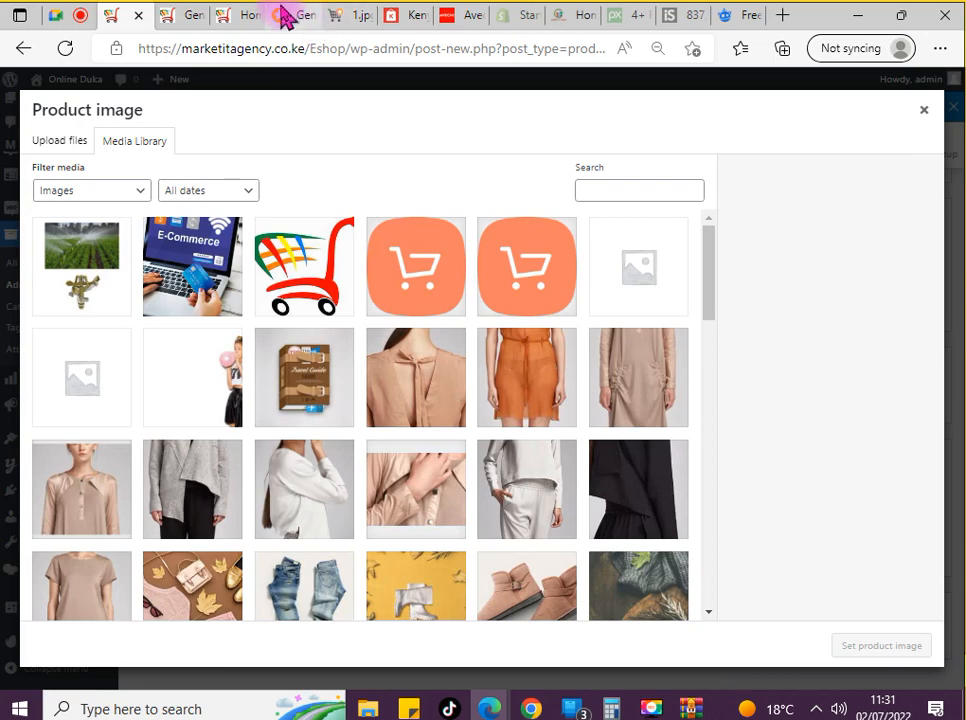
pyautogui.click(285, 18)
# Step: Open the yellow sprinkler's main photo full-size and save it as 1 (2) in wshop
pyautogui.scroll(-2, 571, 323)
pyautogui.scroll(3, 268, 333)
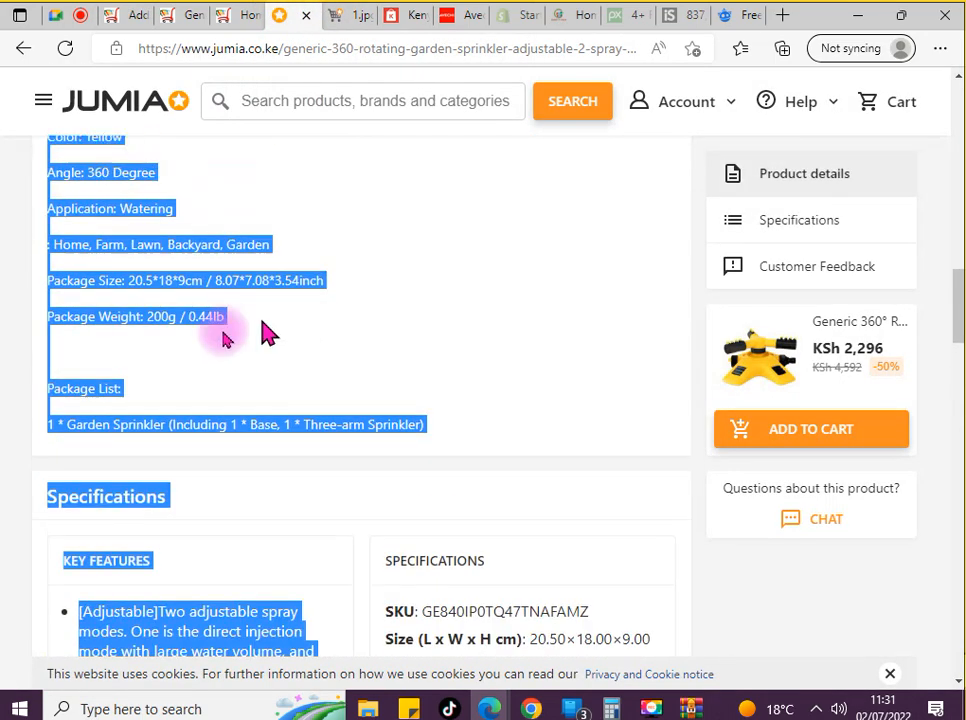
pyautogui.scroll(10, 226, 334)
pyautogui.scroll(-1, 170, 320)
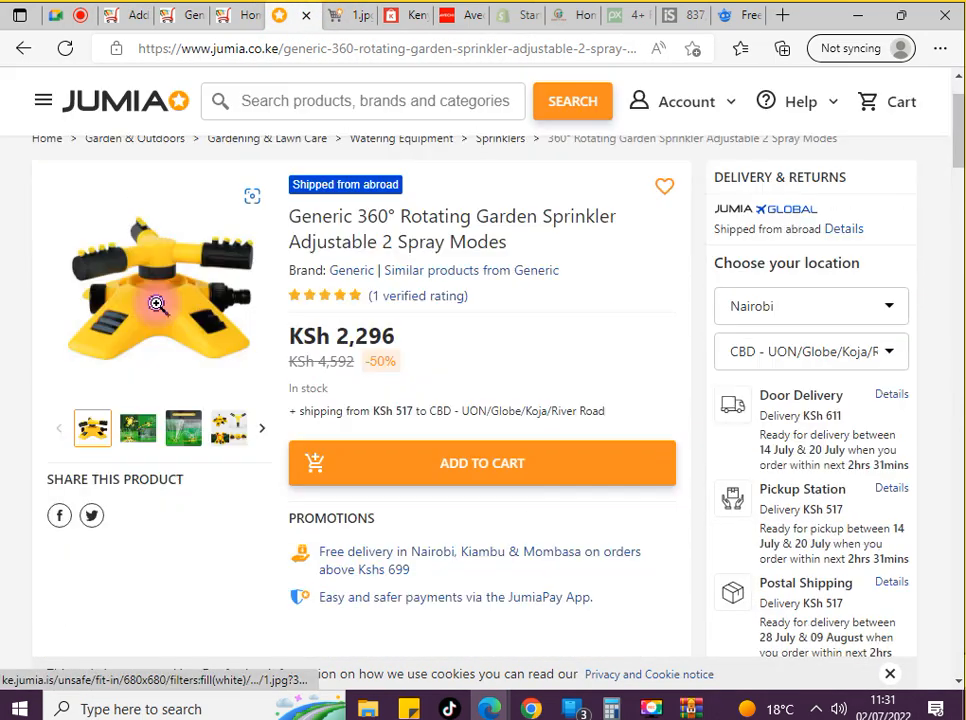
pyautogui.rightClick(157, 304)
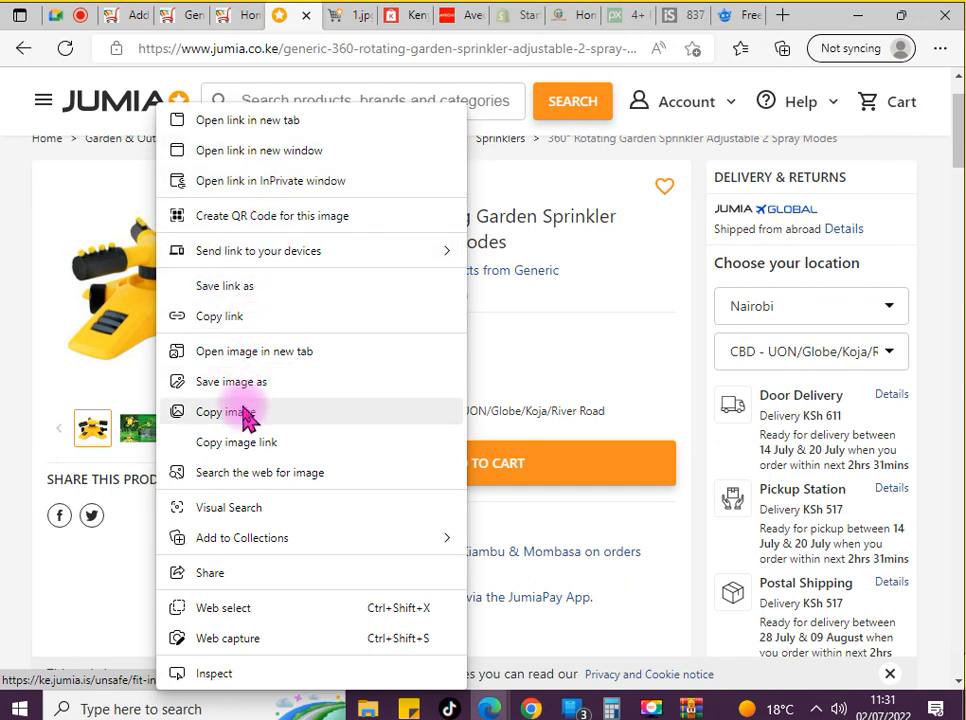
pyautogui.click(244, 352)
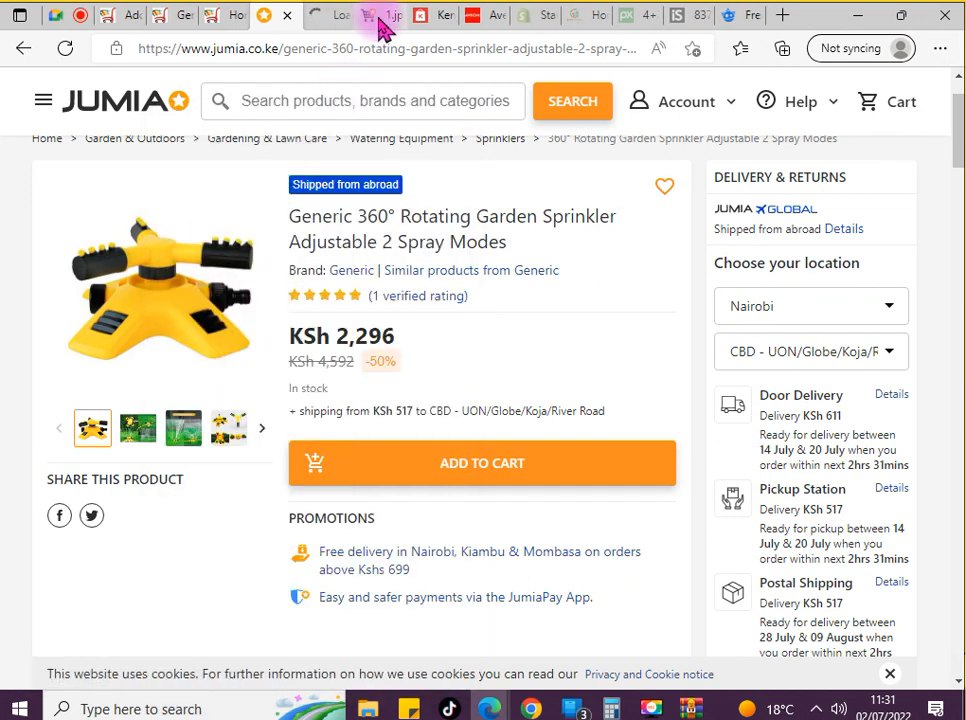
pyautogui.click(384, 20)
pyautogui.click(393, 18)
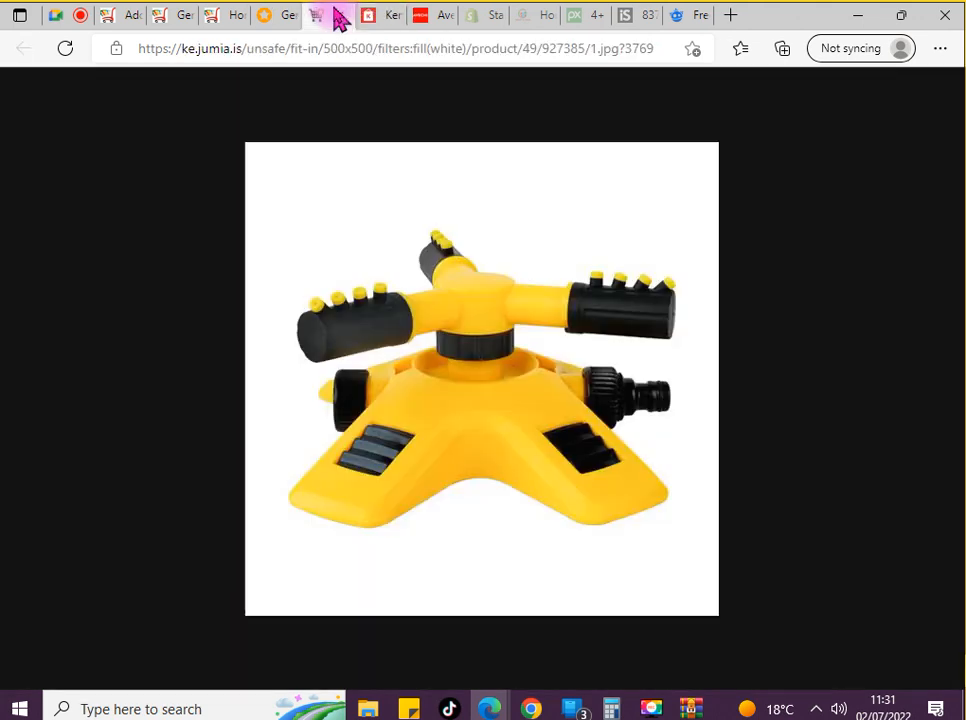
pyautogui.rightClick(333, 282)
pyautogui.click(395, 332)
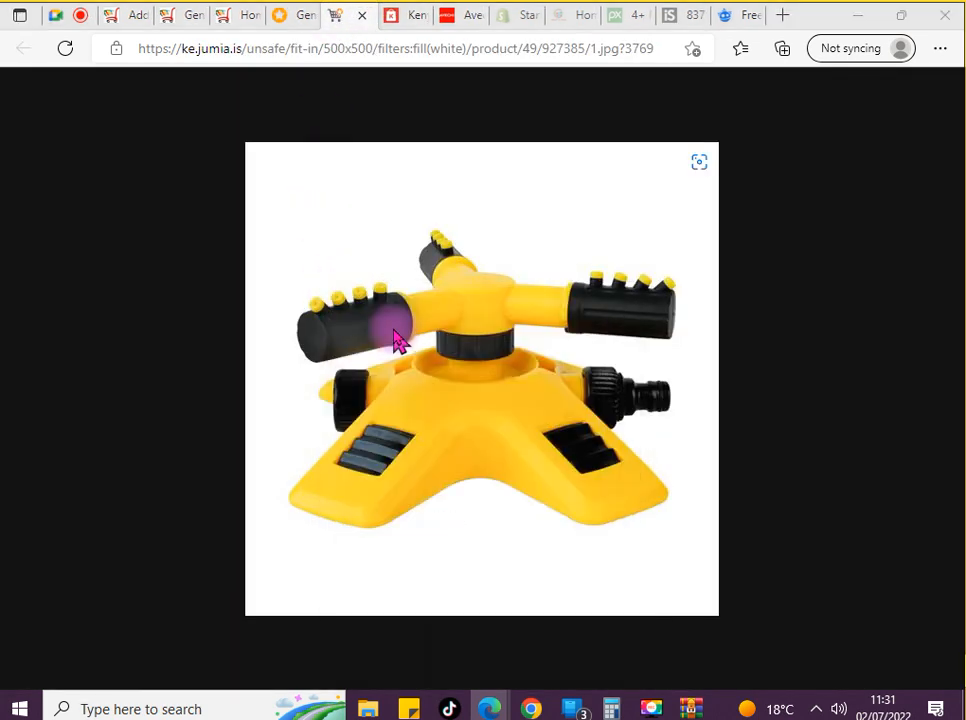
pyautogui.click(590, 534)
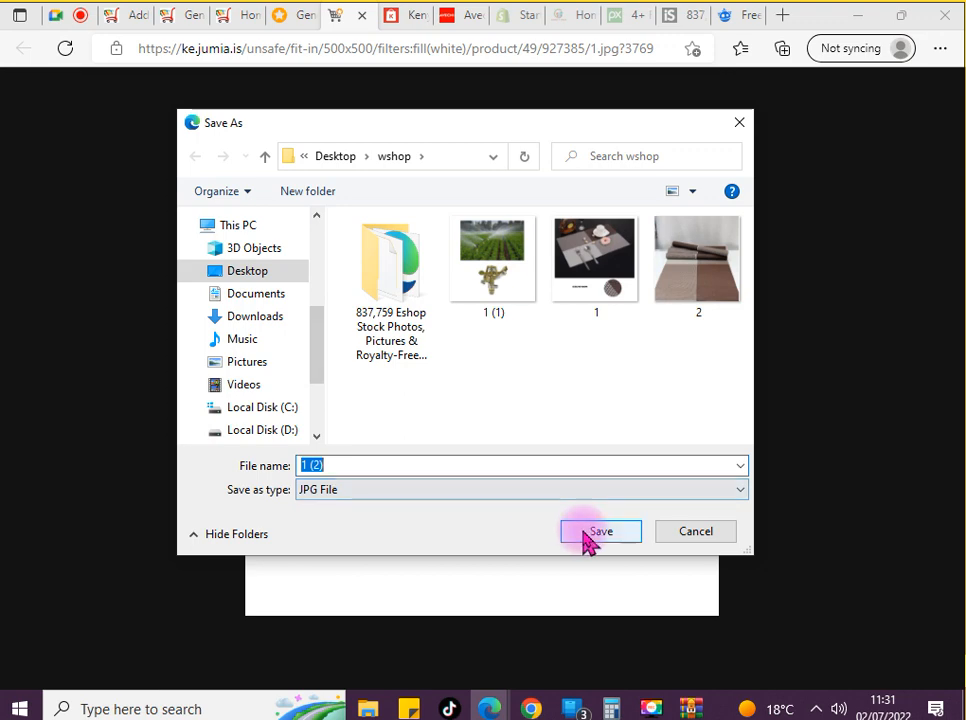
pyautogui.click(125, 15)
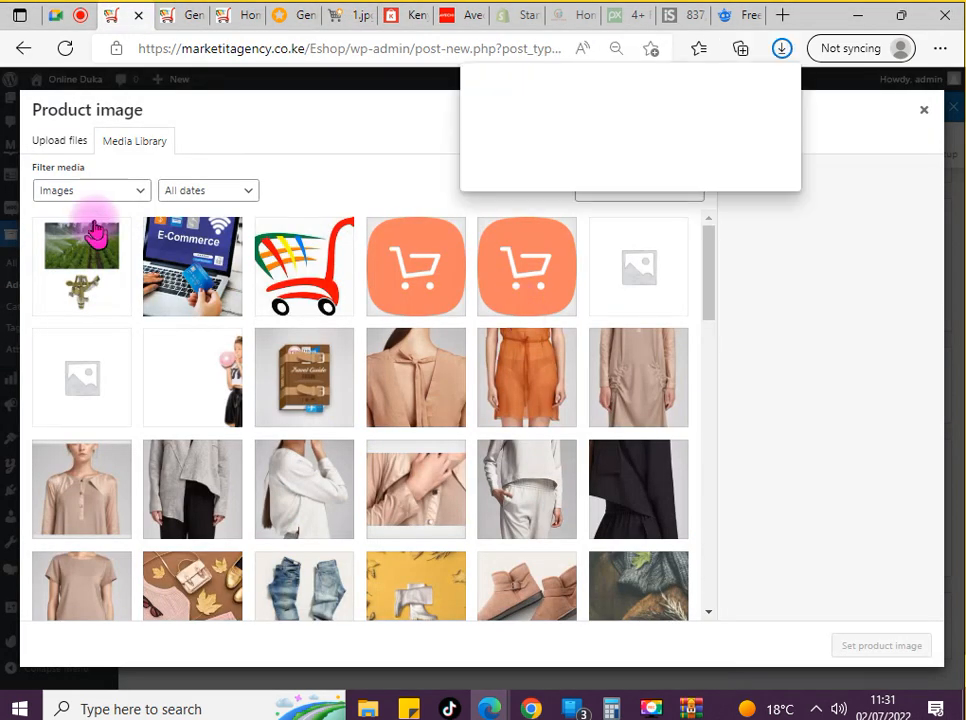
# Step: Upload 1 (2) from the wshop folder and set it as the product image
pyautogui.click(56, 142)
pyautogui.click(440, 376)
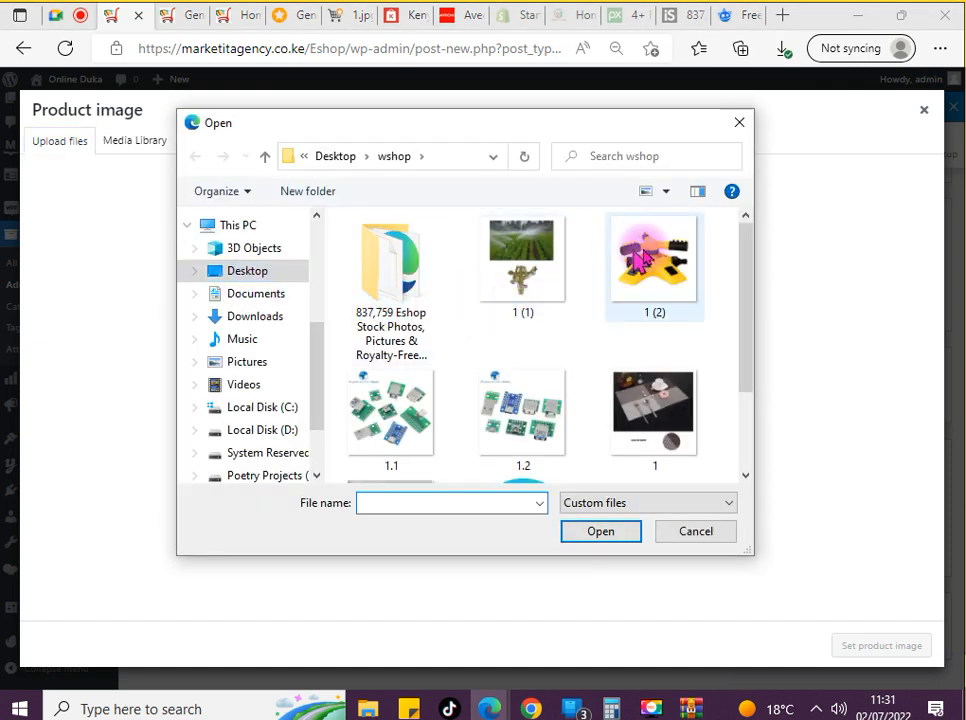
pyautogui.click(653, 262)
pyautogui.click(600, 531)
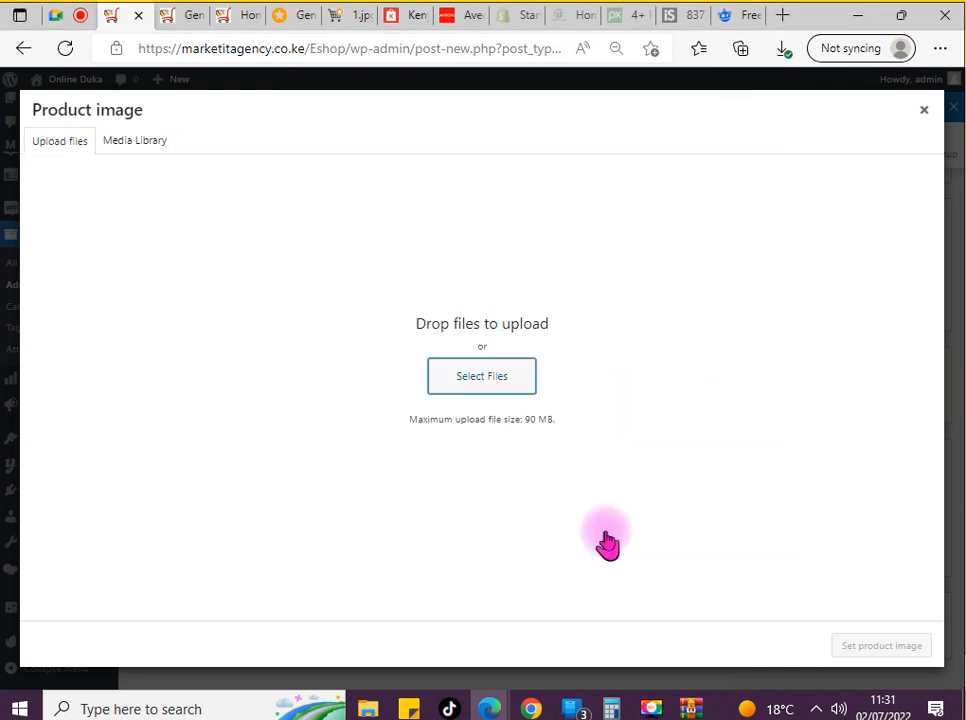
pyautogui.scroll(-4, 608, 543)
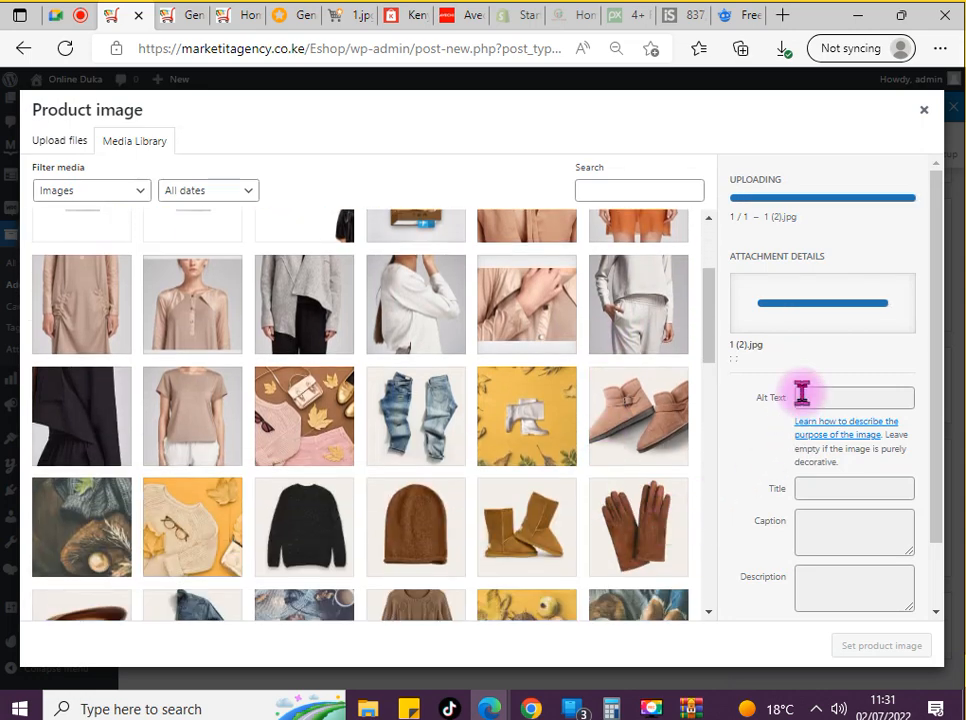
pyautogui.scroll(-3, 805, 430)
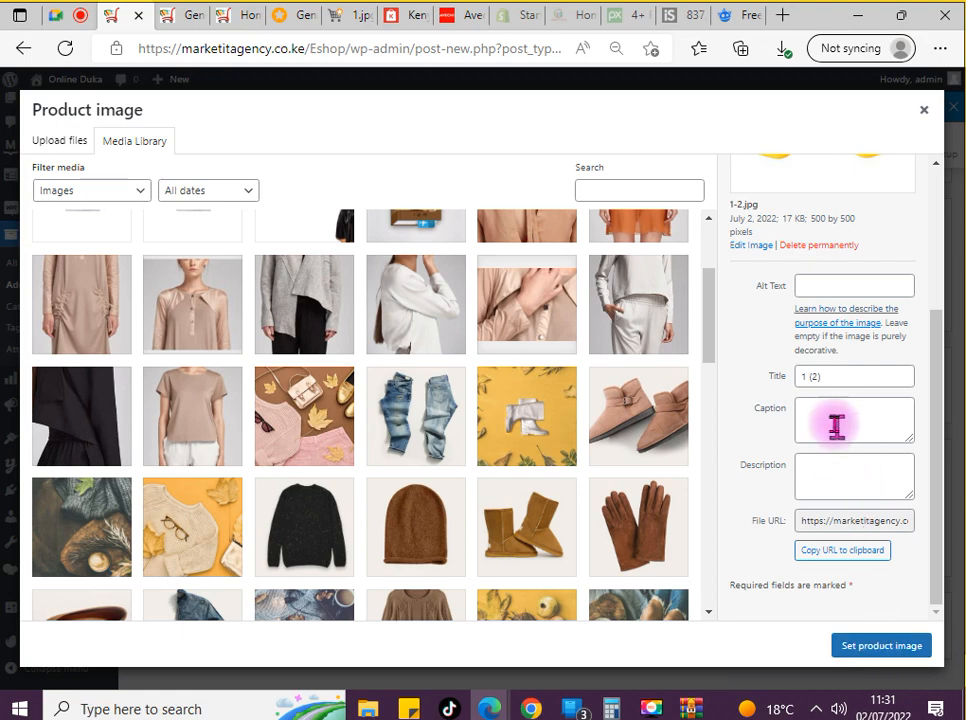
pyautogui.scroll(3, 834, 424)
pyautogui.scroll(-2, 862, 543)
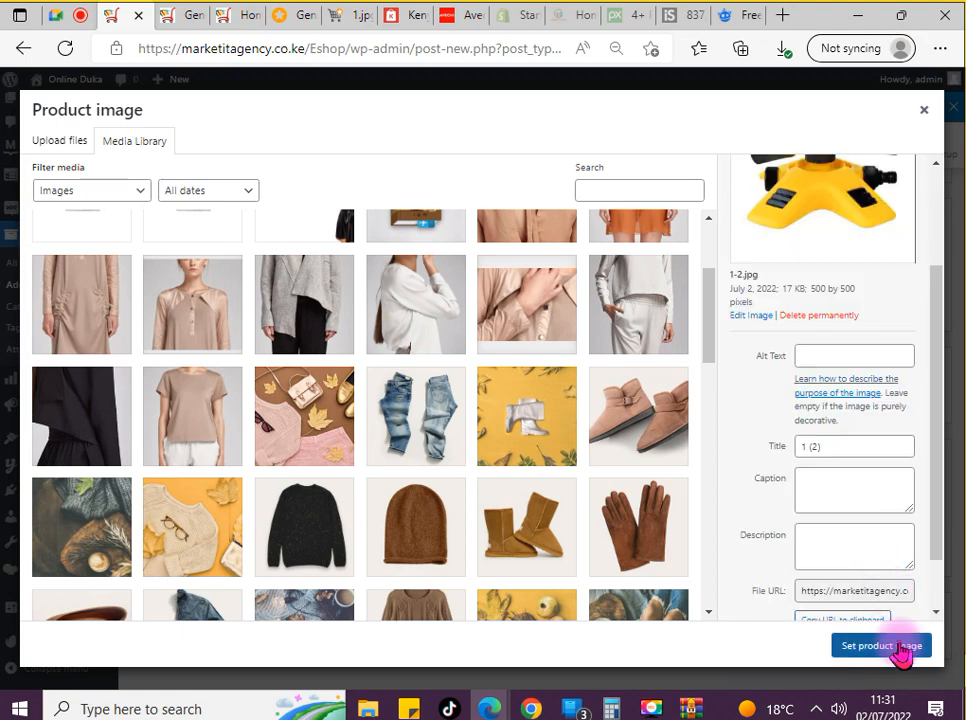
pyautogui.click(900, 646)
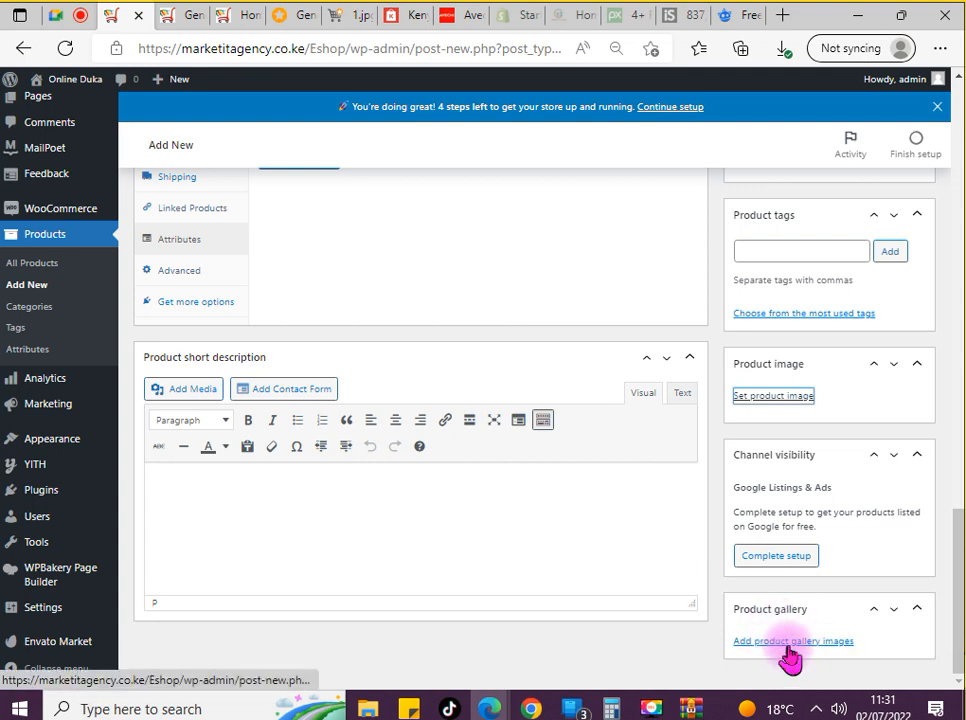
pyautogui.scroll(2, 815, 487)
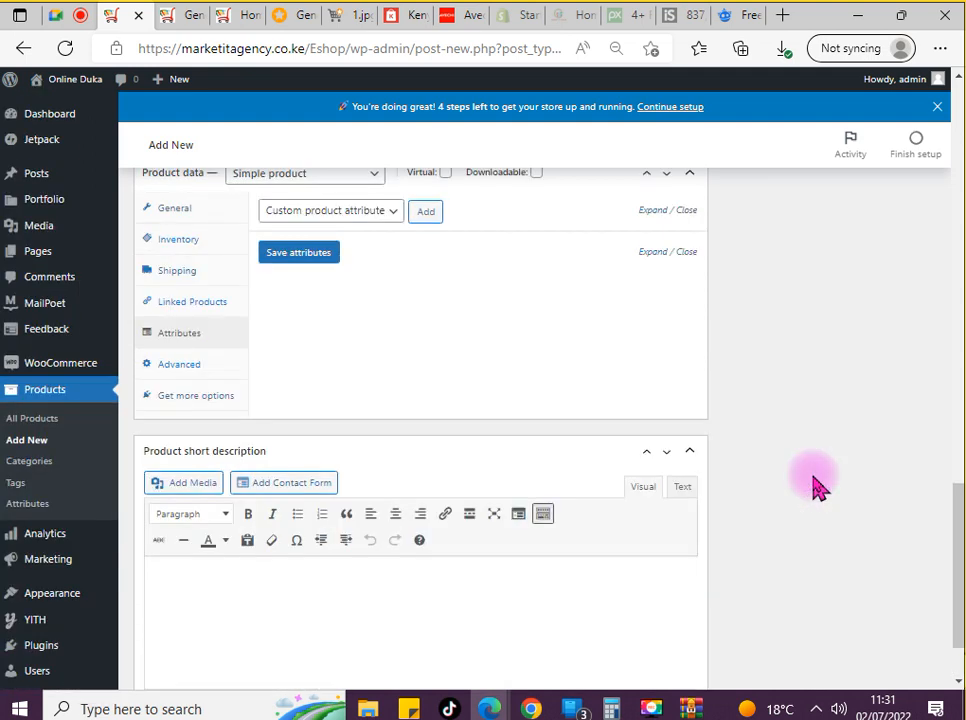
pyautogui.scroll(9, 815, 487)
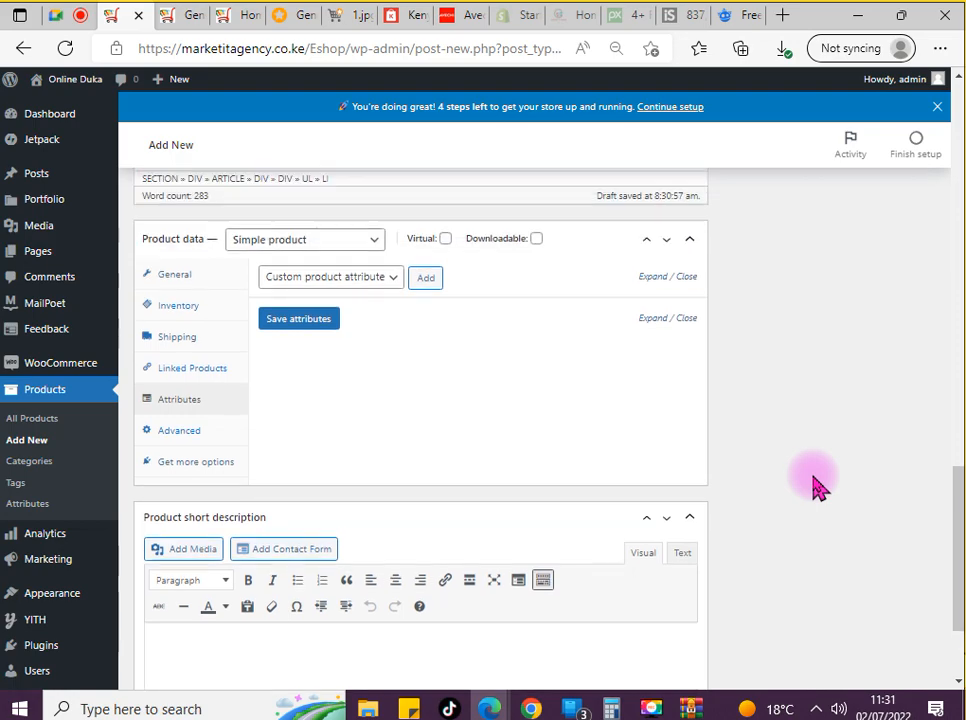
pyautogui.scroll(10, 815, 487)
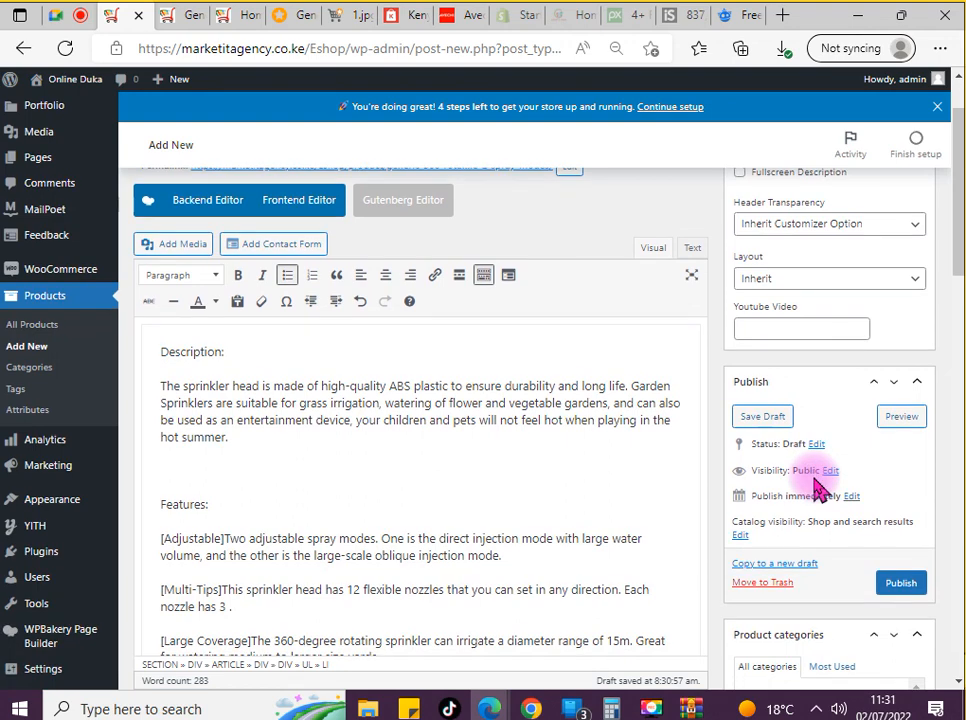
pyautogui.scroll(2, 815, 478)
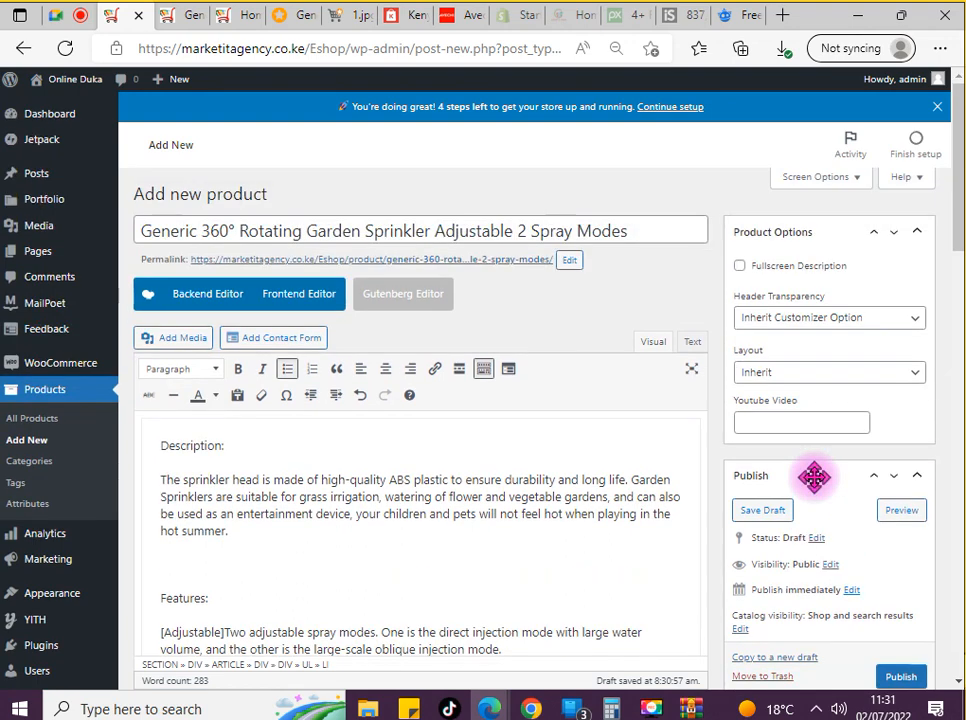
pyautogui.click(855, 320)
pyautogui.click(853, 342)
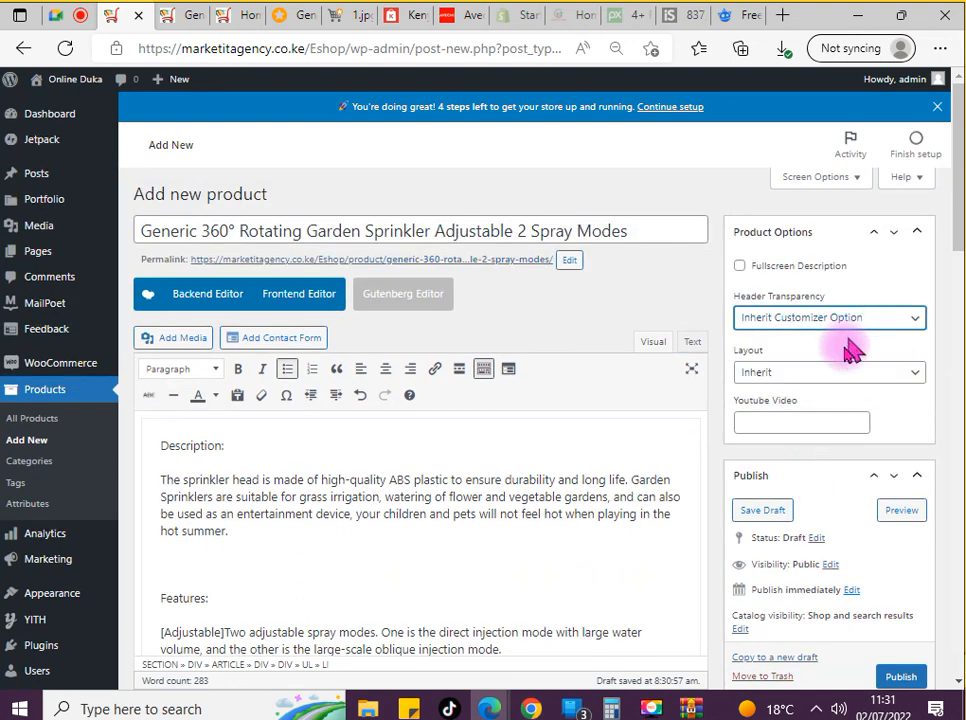
pyautogui.scroll(-3, 831, 403)
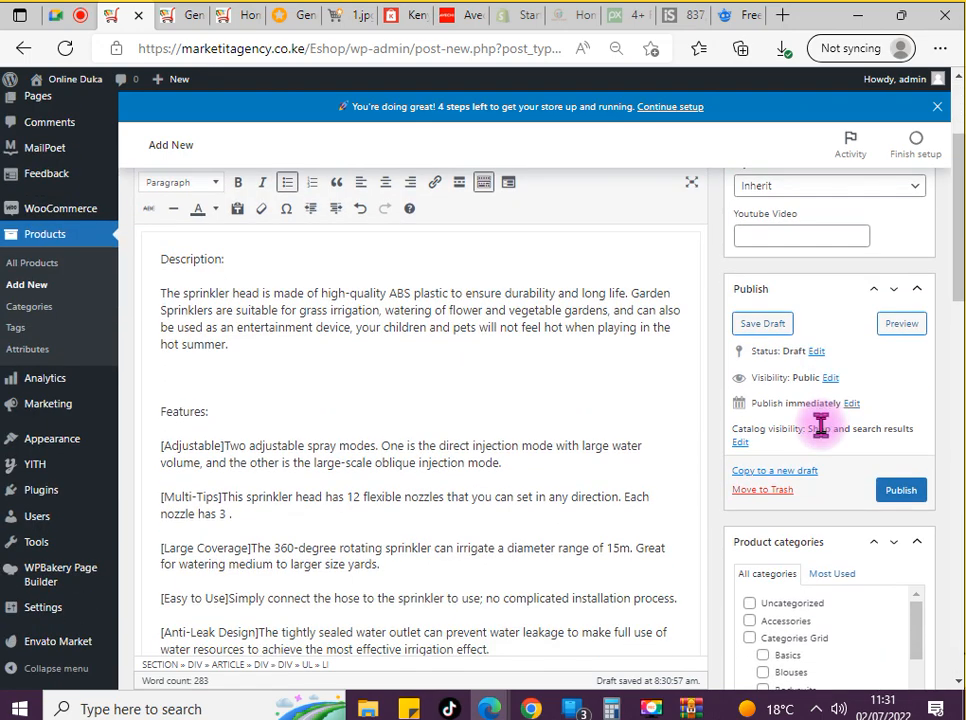
pyautogui.scroll(-2, 821, 450)
pyautogui.scroll(-4, 789, 530)
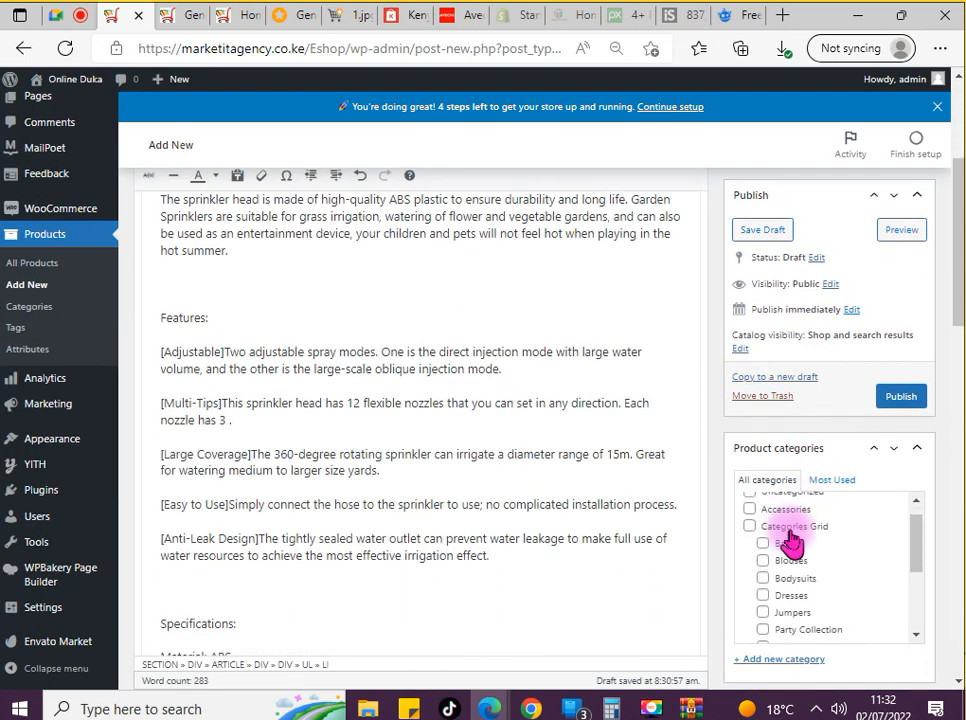
pyautogui.scroll(-2, 780, 567)
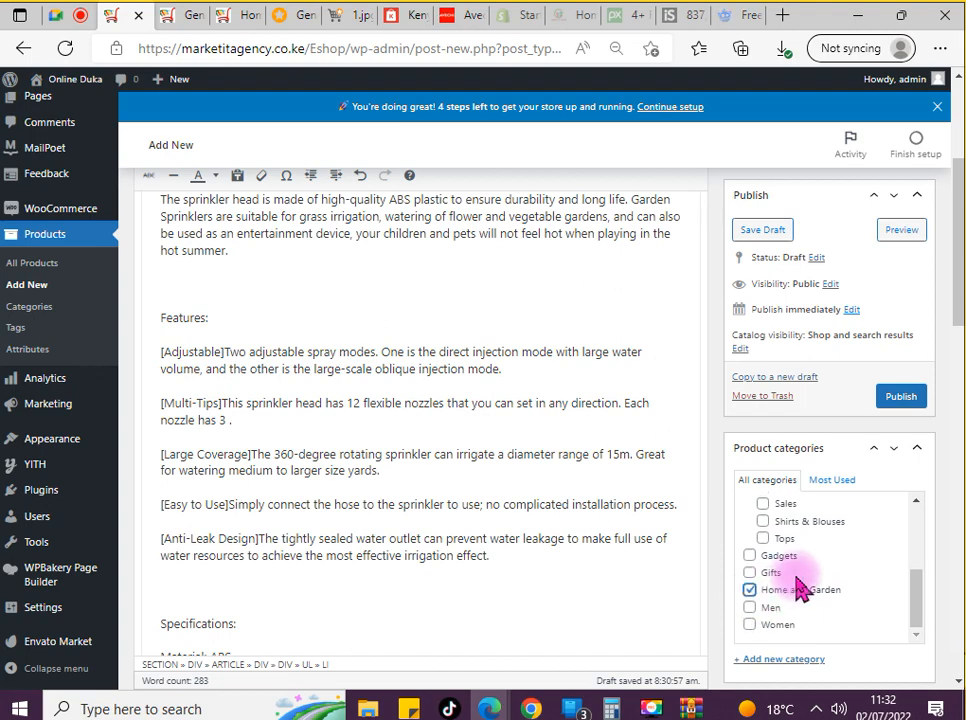
pyautogui.scroll(-8, 798, 586)
pyautogui.scroll(-10, 836, 437)
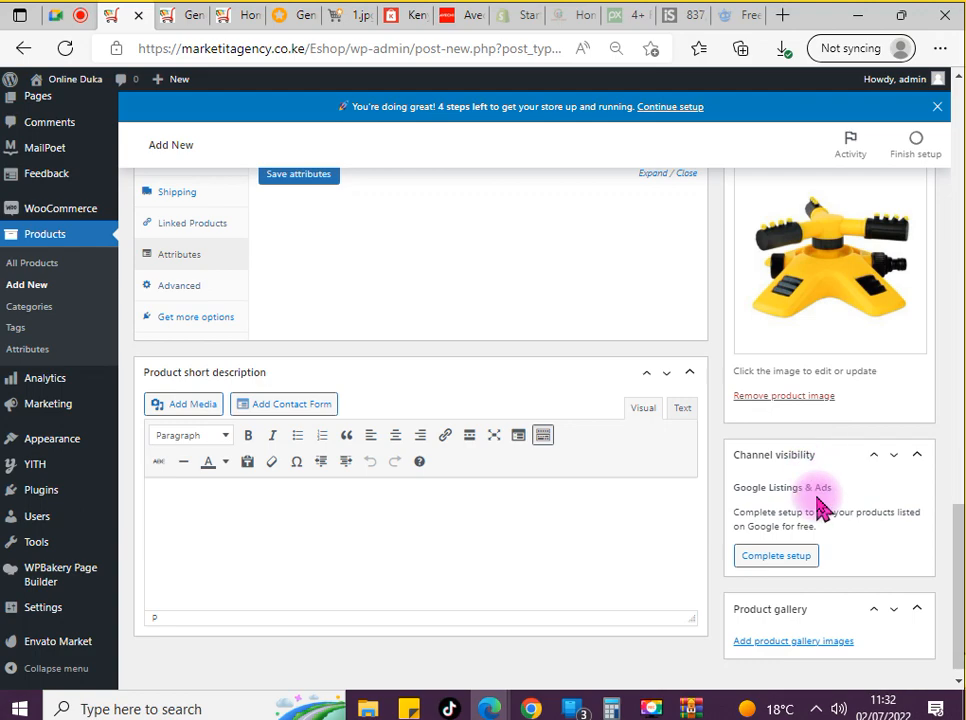
pyautogui.scroll(-1, 819, 502)
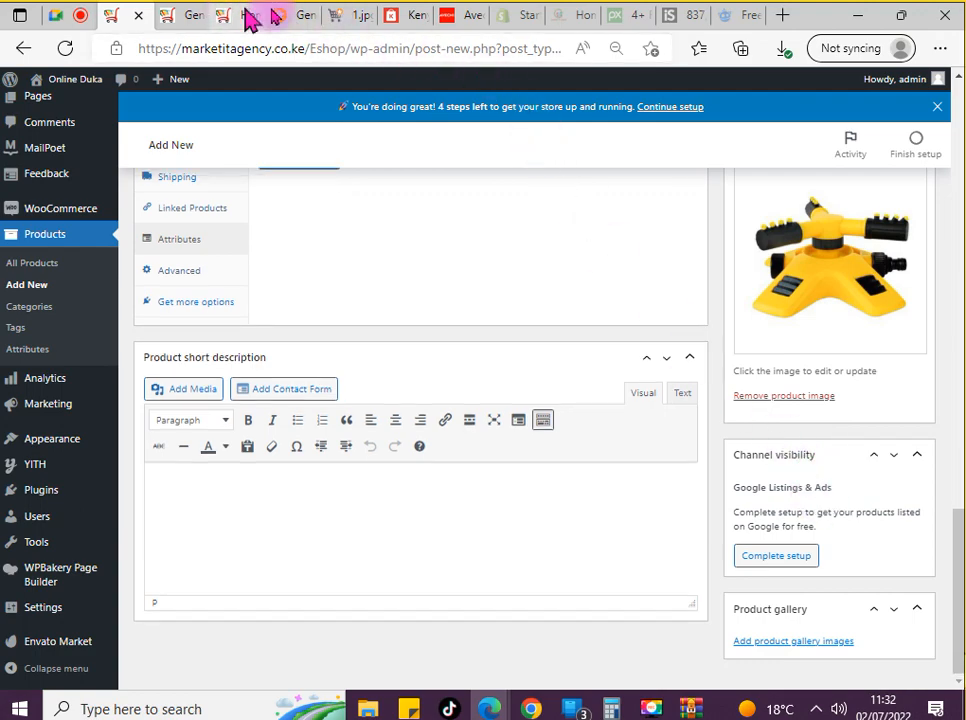
# Step: Save the connector close-up photo from the Jumia gallery into the wshop folder
pyautogui.click(288, 21)
pyautogui.scroll(-7, 262, 387)
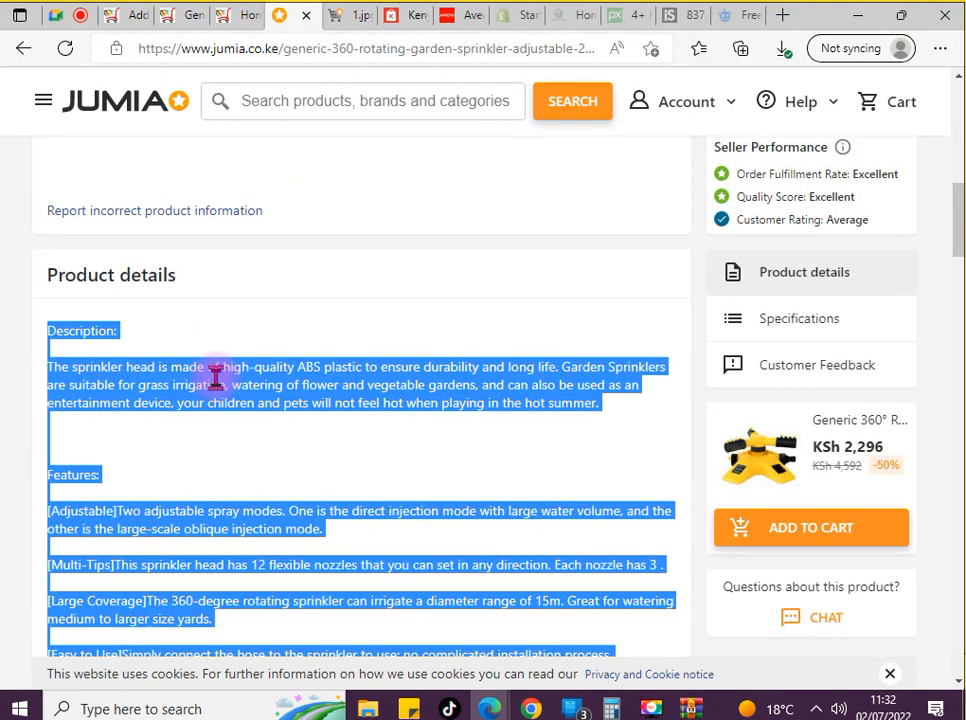
pyautogui.scroll(5, 216, 378)
pyautogui.scroll(3, 215, 378)
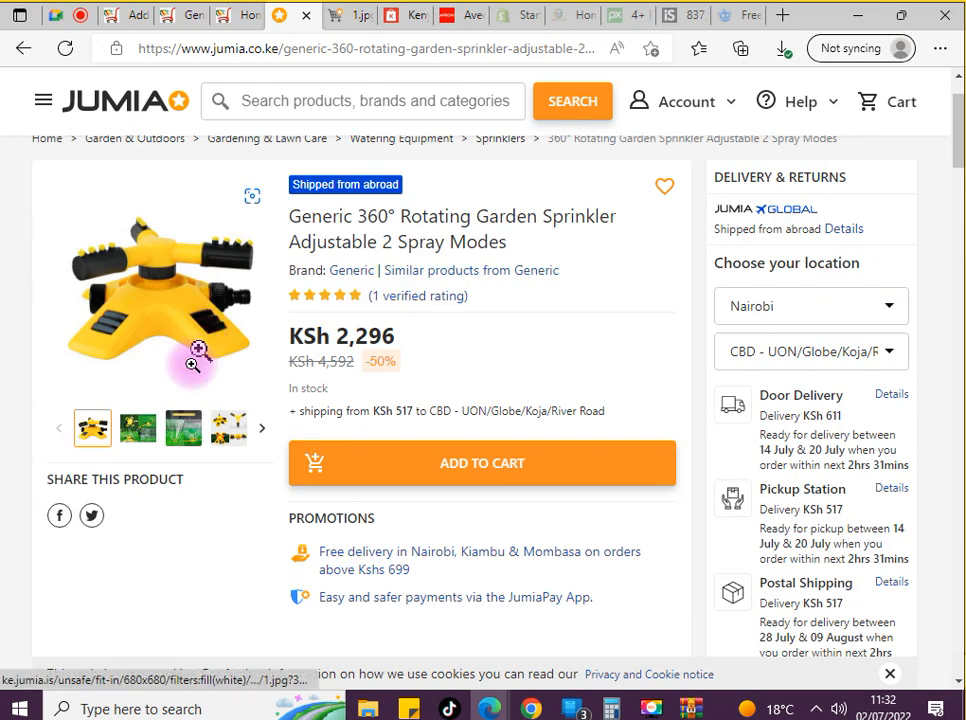
pyautogui.click(261, 430)
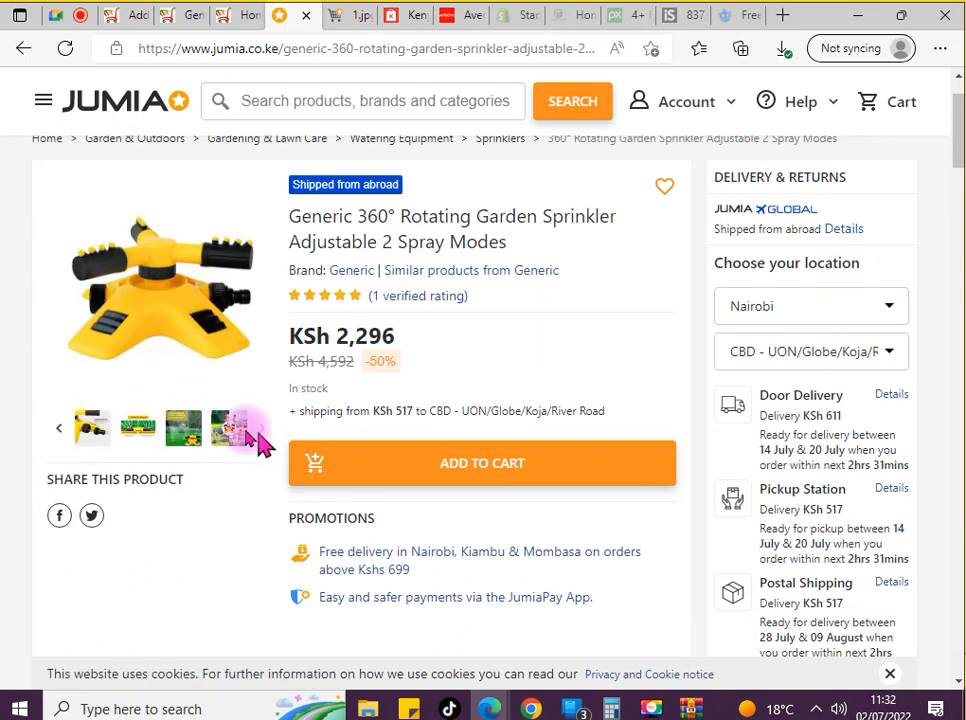
pyautogui.click(94, 428)
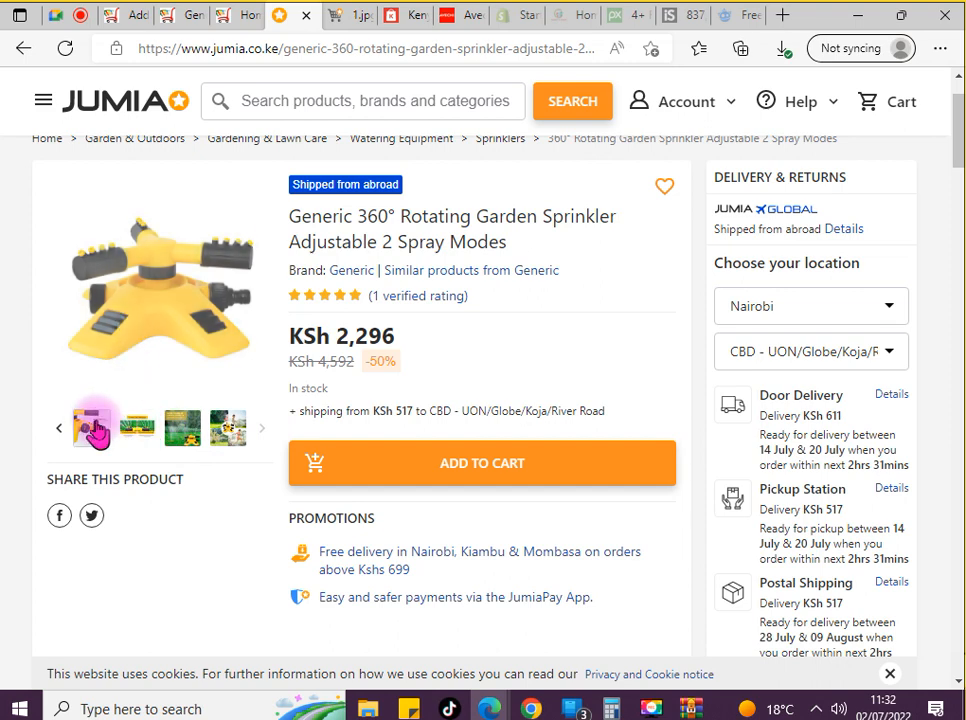
pyautogui.rightClick(161, 243)
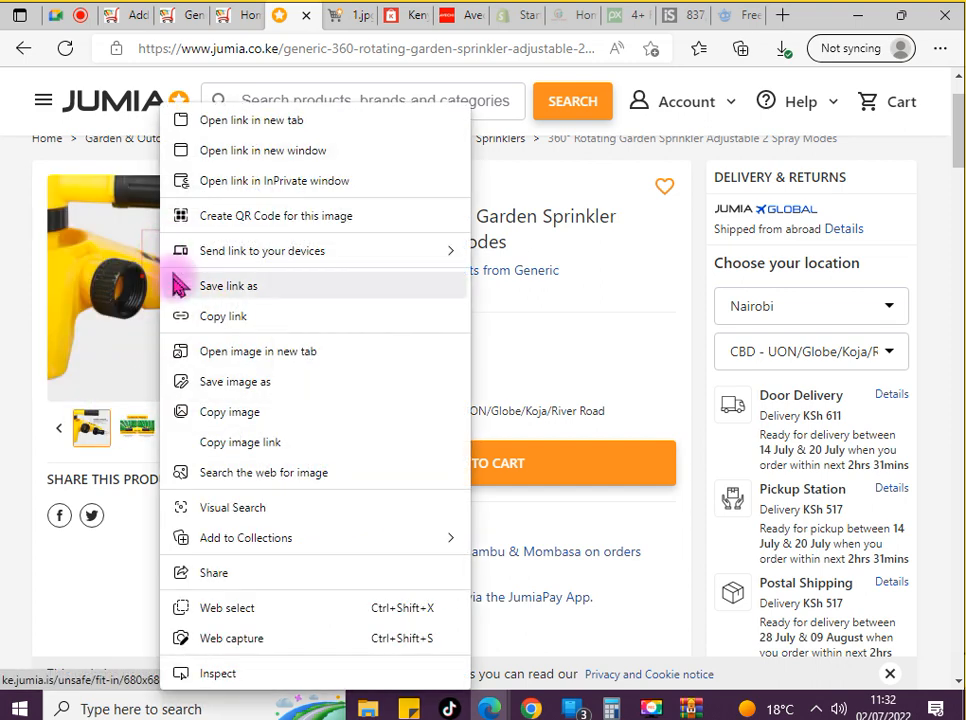
pyautogui.click(250, 388)
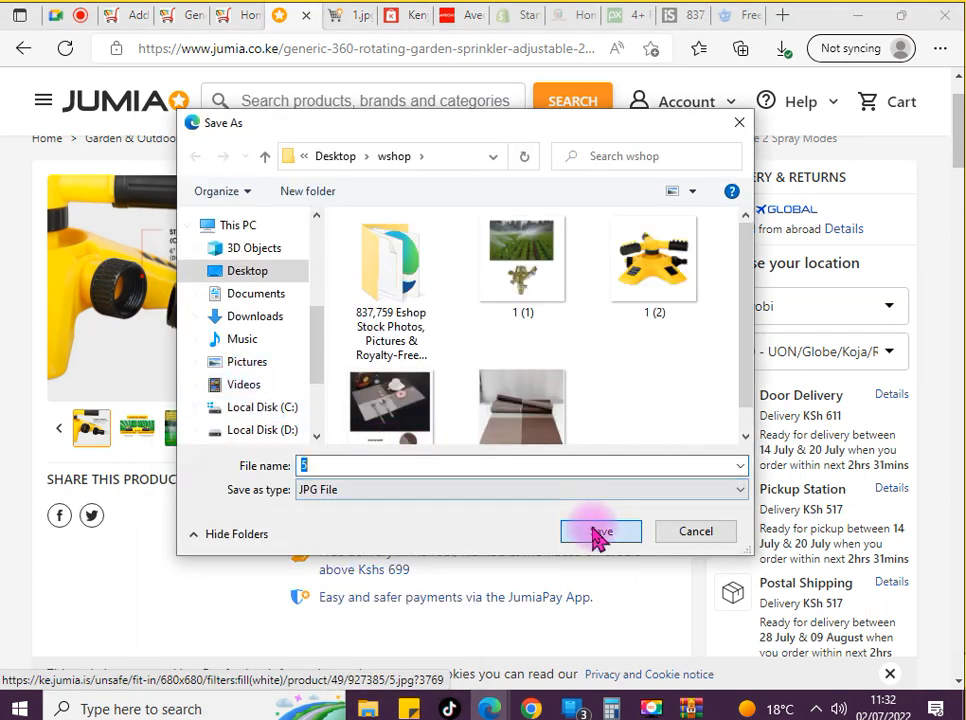
pyautogui.click(598, 533)
# Step: Save the lawn coverage photo into wshop as image 7
pyautogui.click(181, 436)
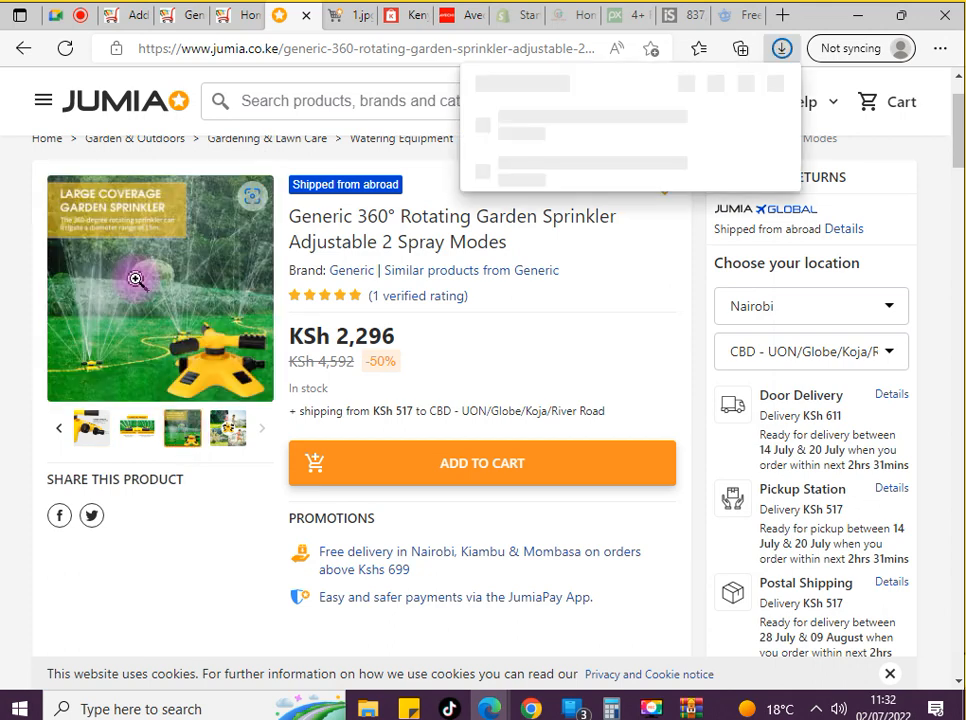
pyautogui.rightClick(136, 284)
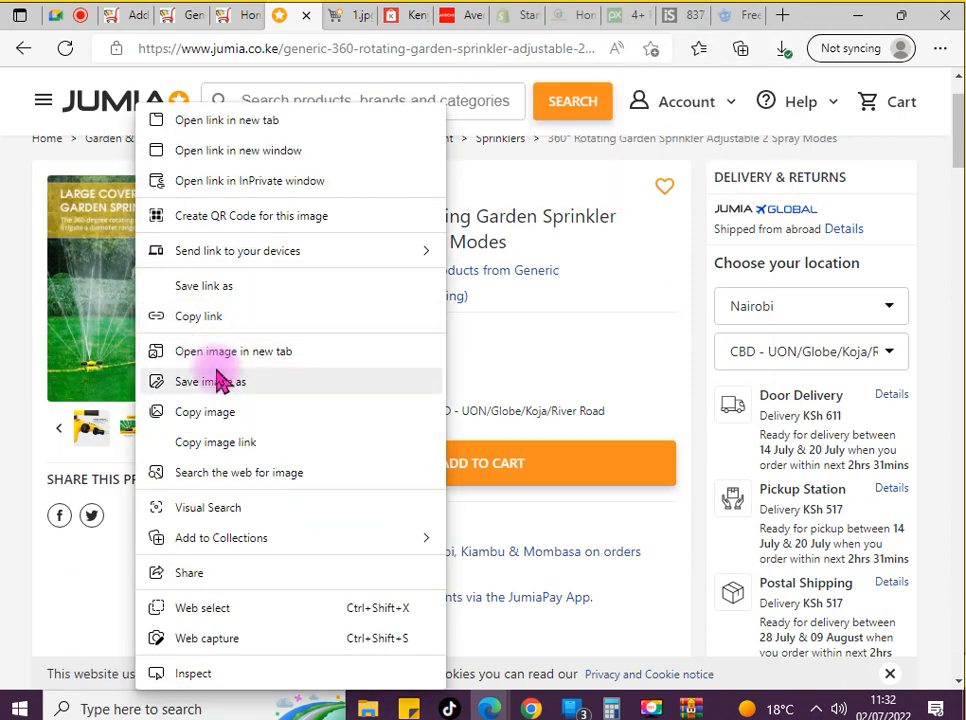
pyautogui.click(218, 380)
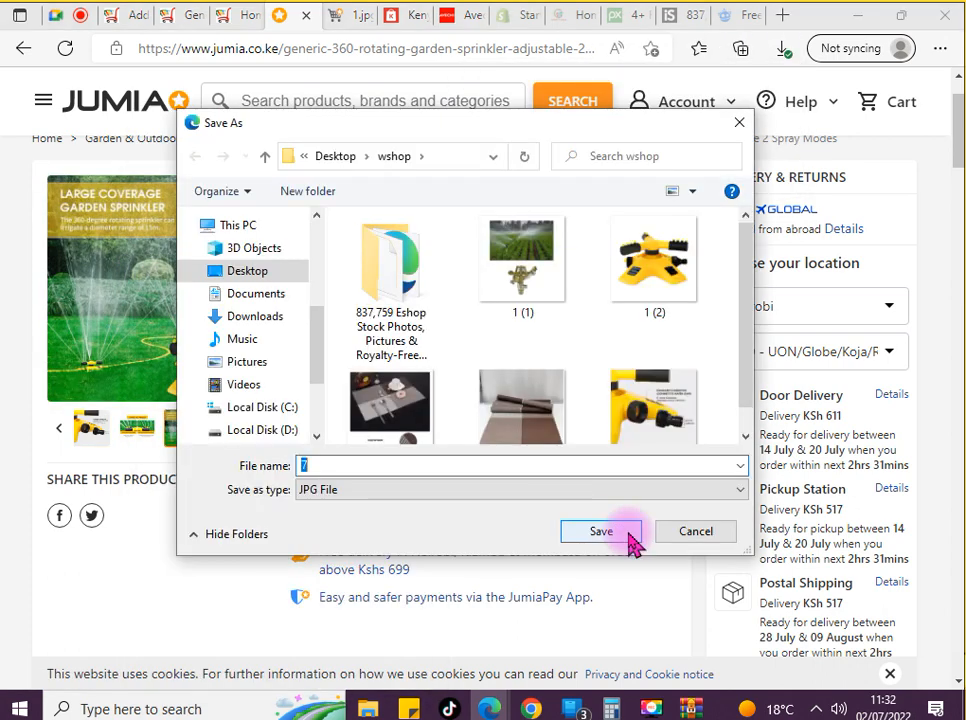
pyautogui.click(628, 538)
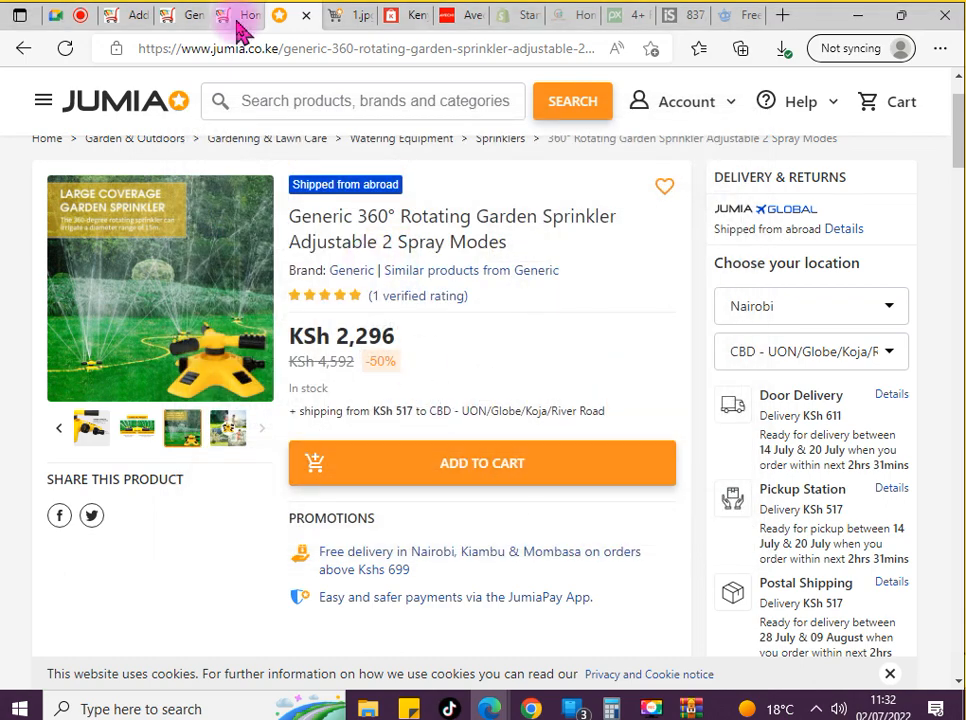
pyautogui.click(134, 18)
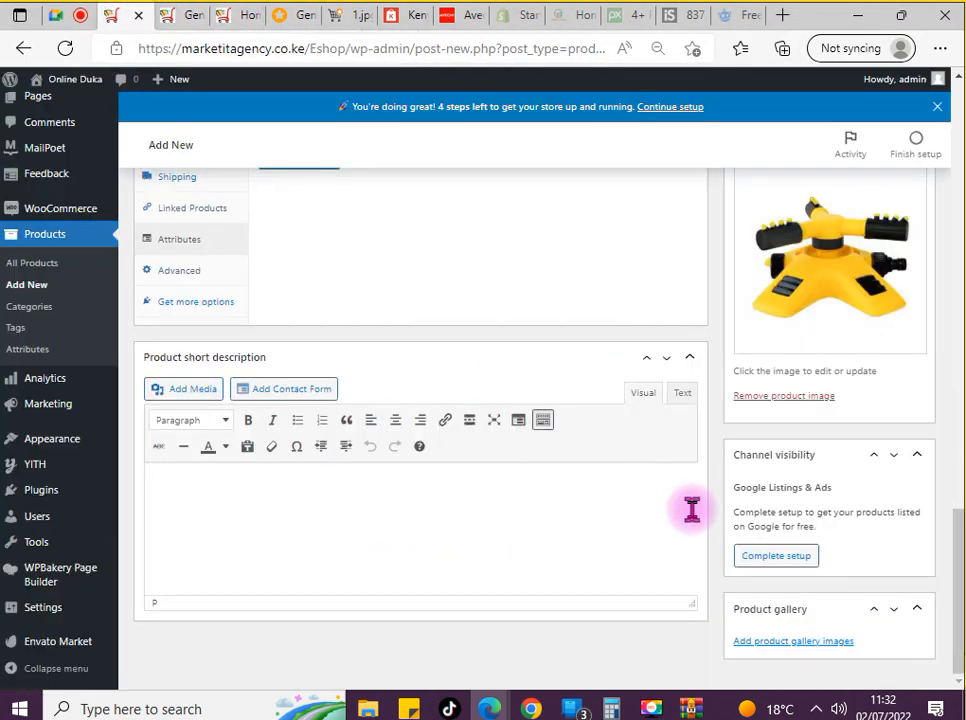
# Step: Upload photos 5 and 7 from wshop and add them to the product gallery
pyautogui.click(797, 642)
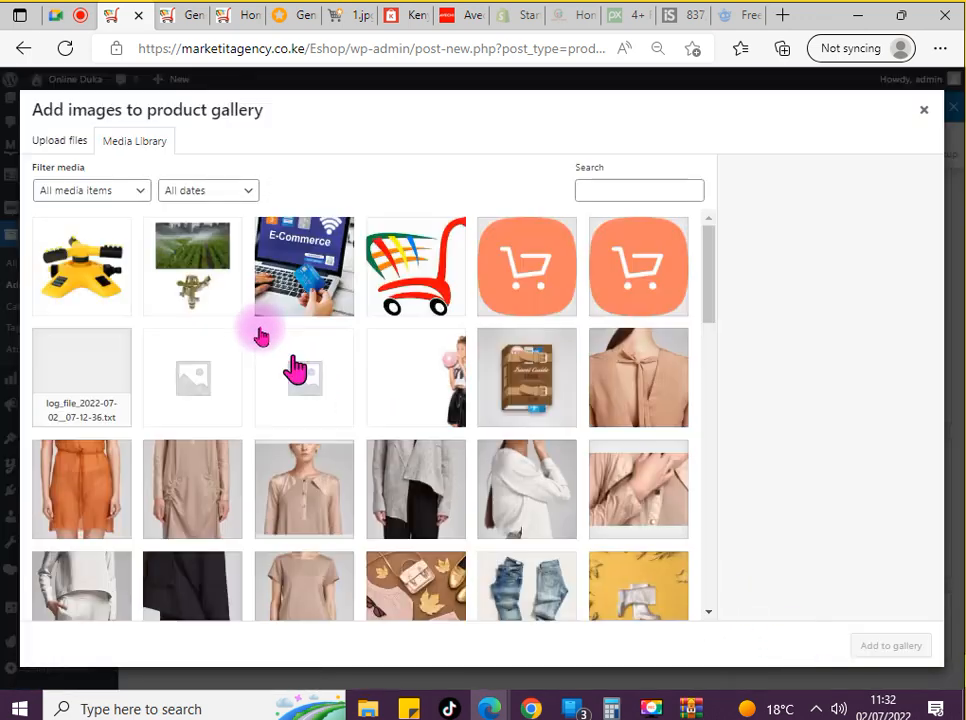
pyautogui.click(62, 140)
pyautogui.click(510, 382)
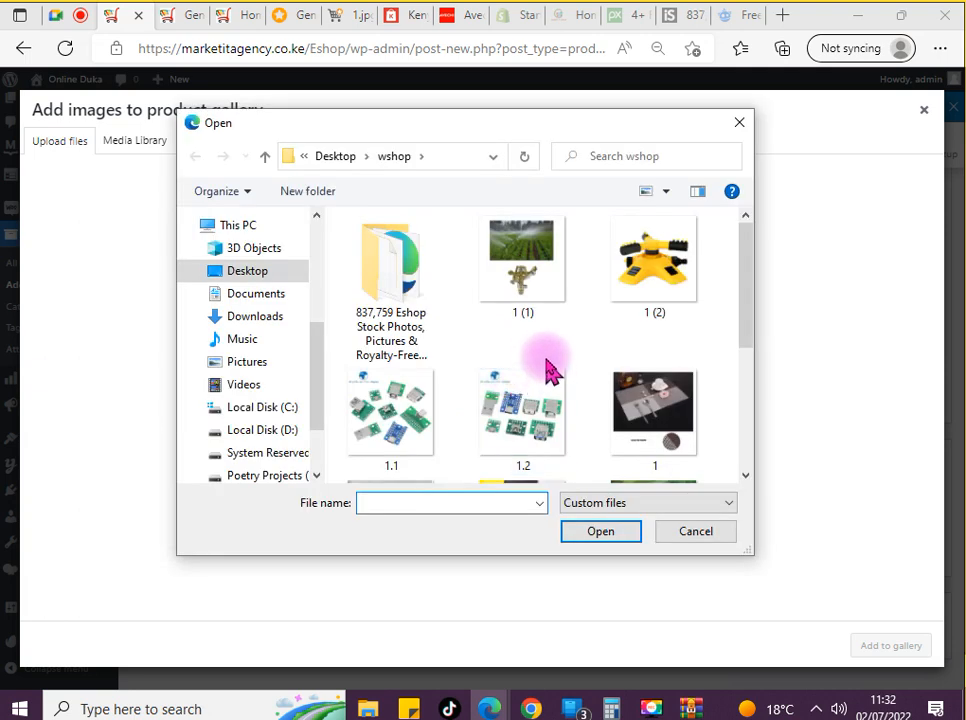
pyautogui.scroll(-2, 545, 371)
pyautogui.click(517, 289)
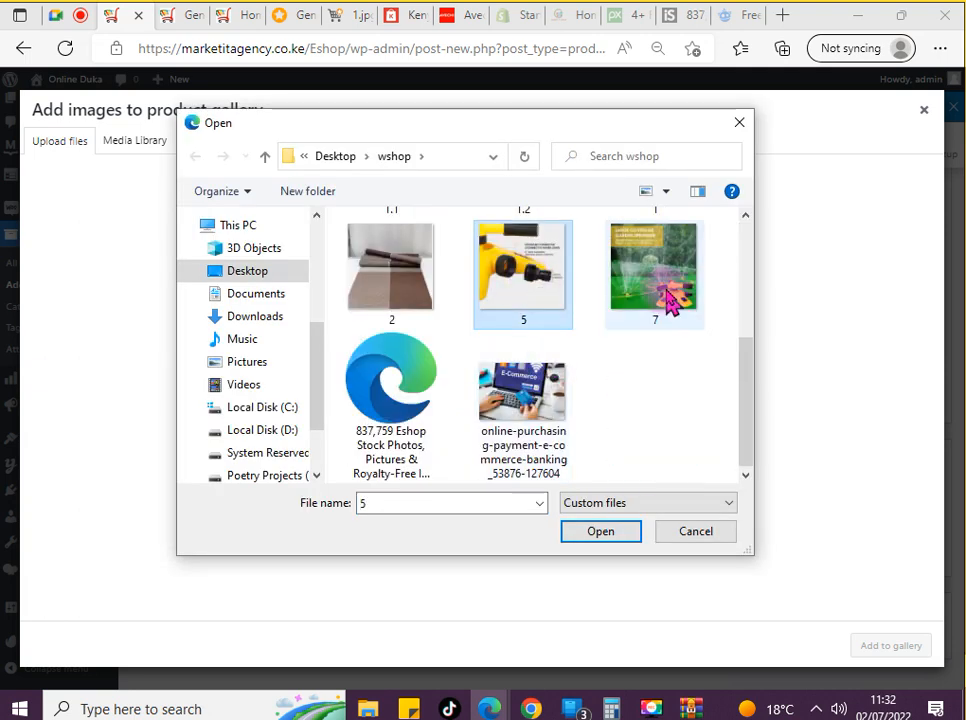
pyautogui.keyDown('ctrl'); pyautogui.click(668, 300); pyautogui.keyUp('ctrl')
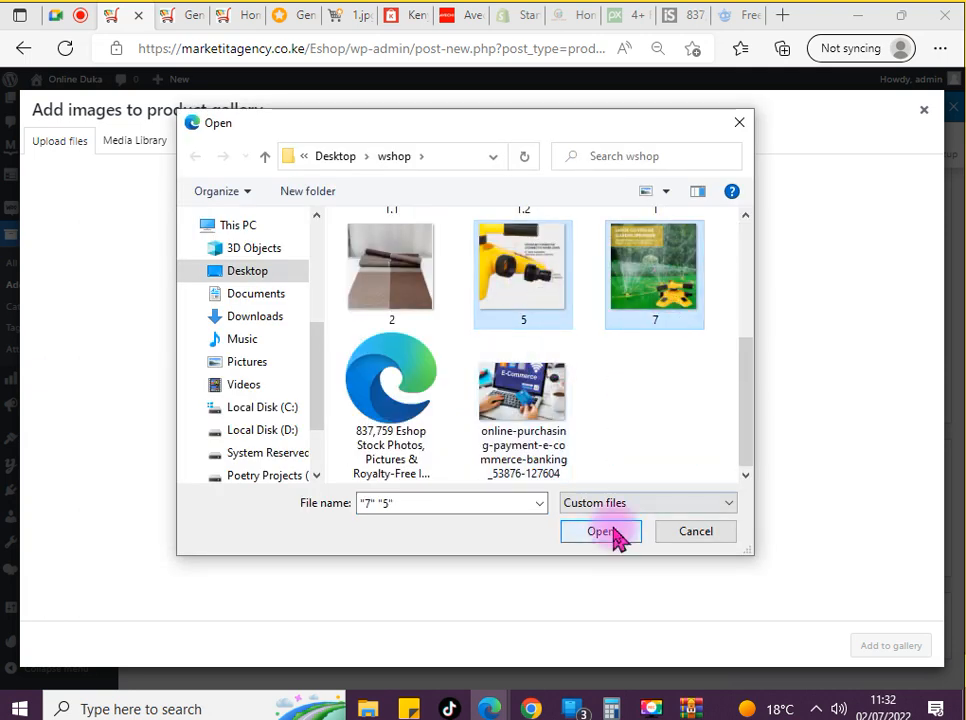
pyautogui.click(605, 532)
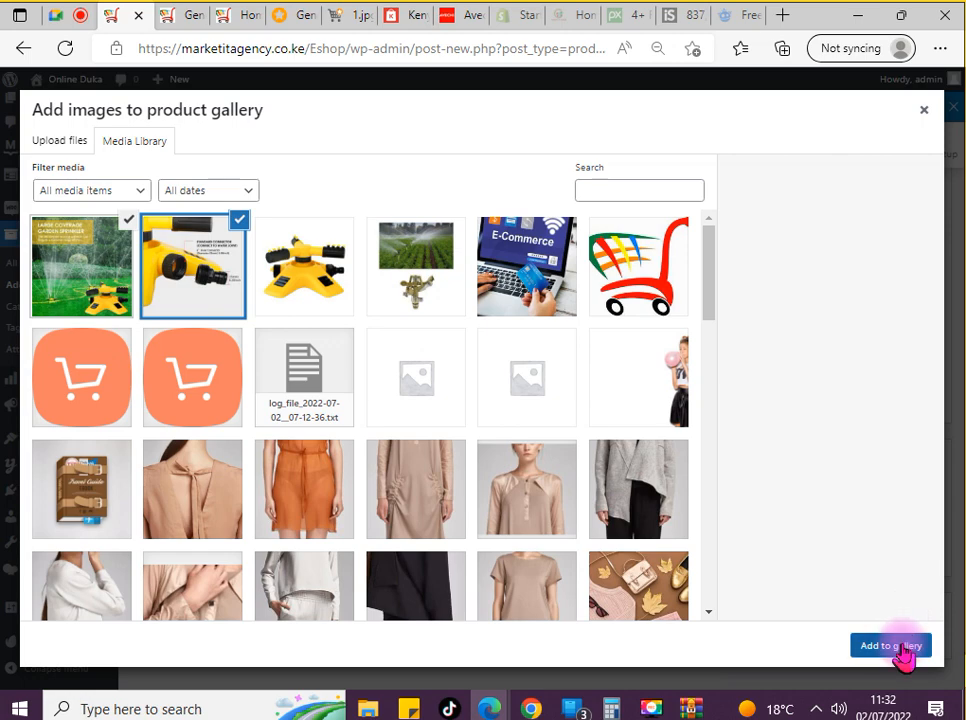
pyautogui.click(893, 646)
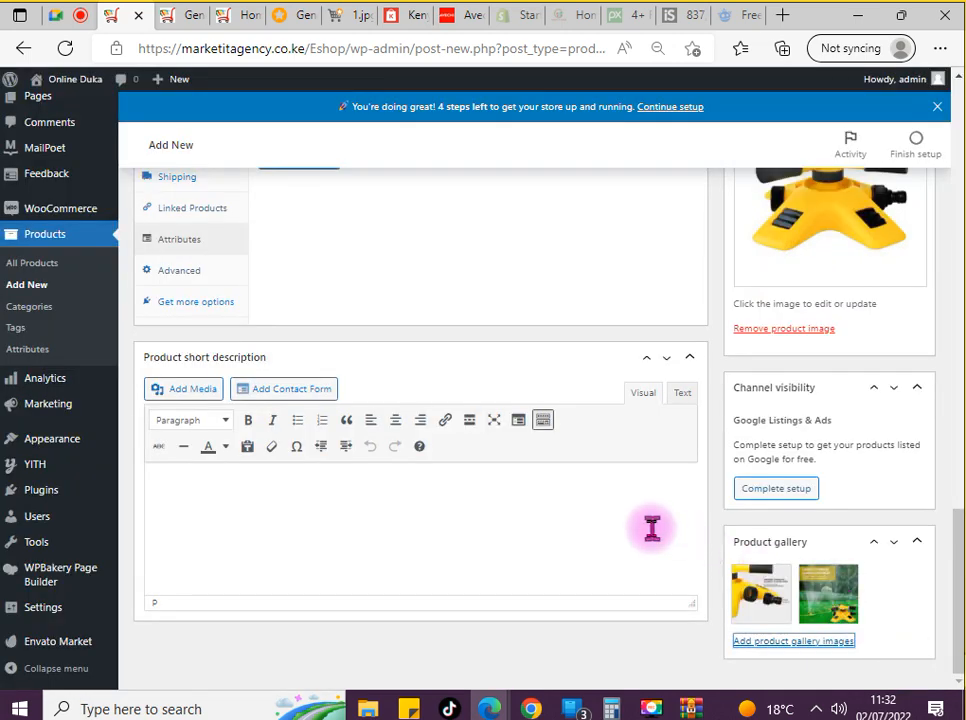
pyautogui.scroll(4, 395, 438)
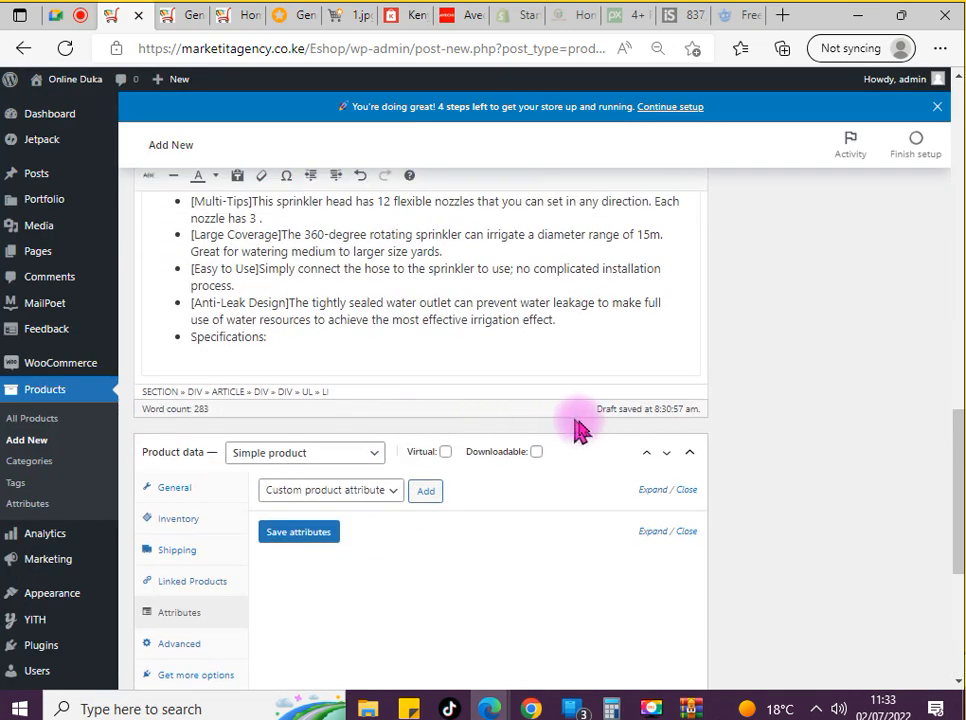
pyautogui.scroll(10, 733, 463)
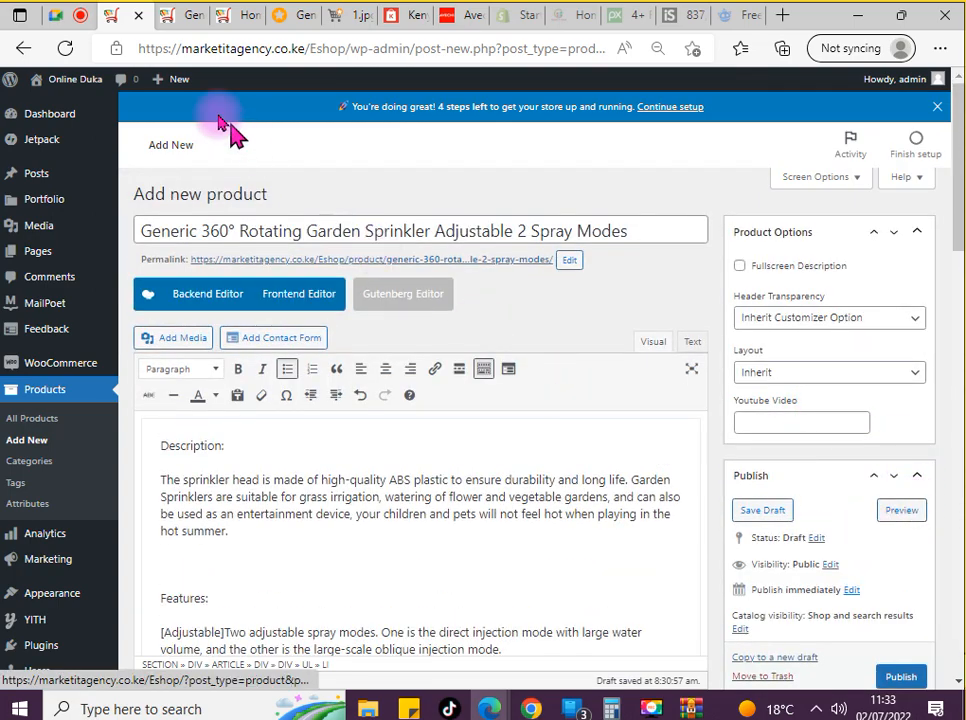
# Step: Check the Google Meet tab, then go to Finish setup, accepting the unsaved-changes warning
pyautogui.click(80, 15)
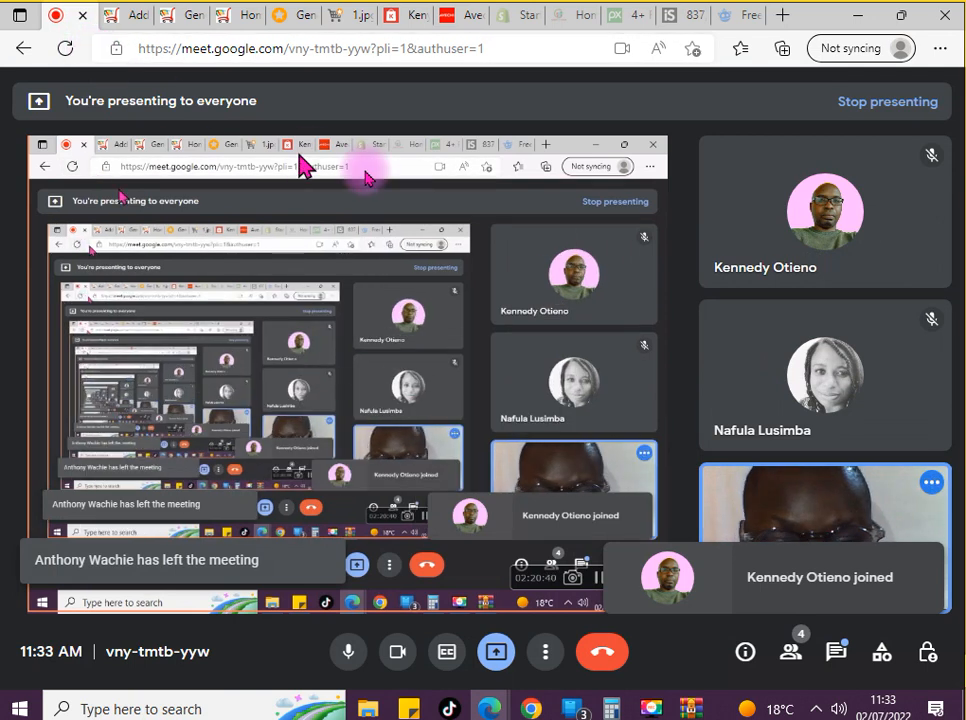
pyautogui.click(134, 13)
pyautogui.scroll(-12, 830, 405)
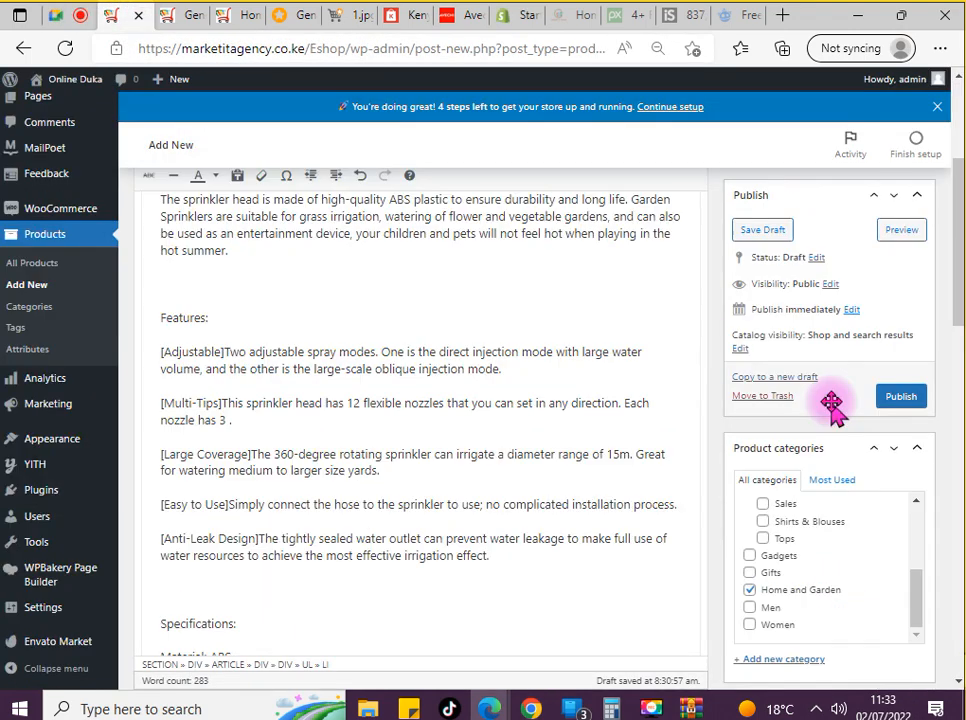
pyautogui.scroll(-5, 833, 405)
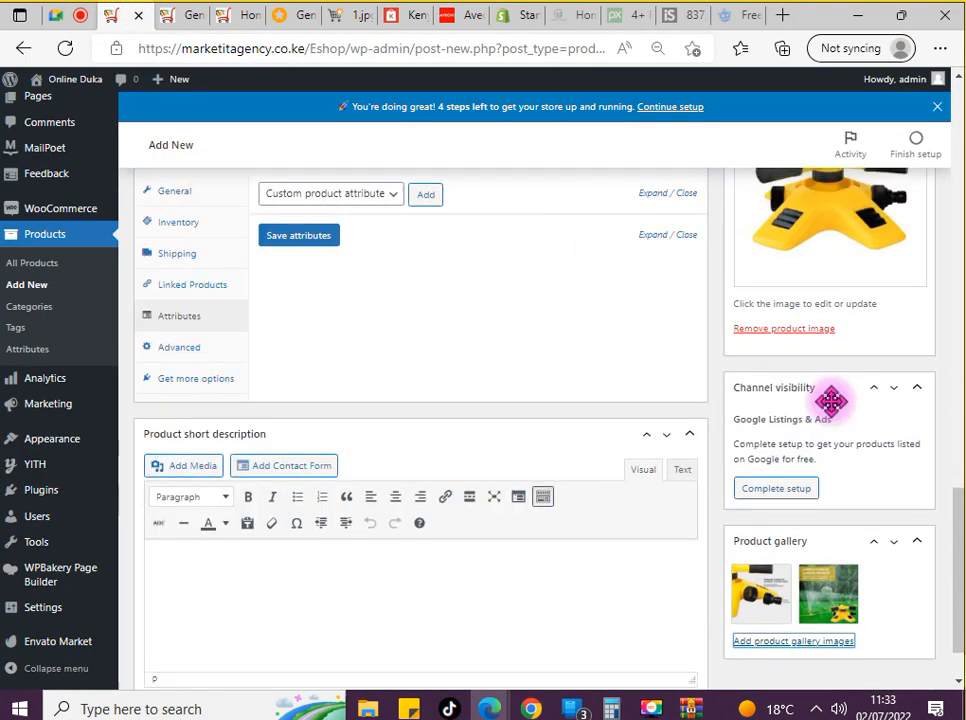
pyautogui.scroll(8, 836, 400)
pyautogui.scroll(5, 840, 348)
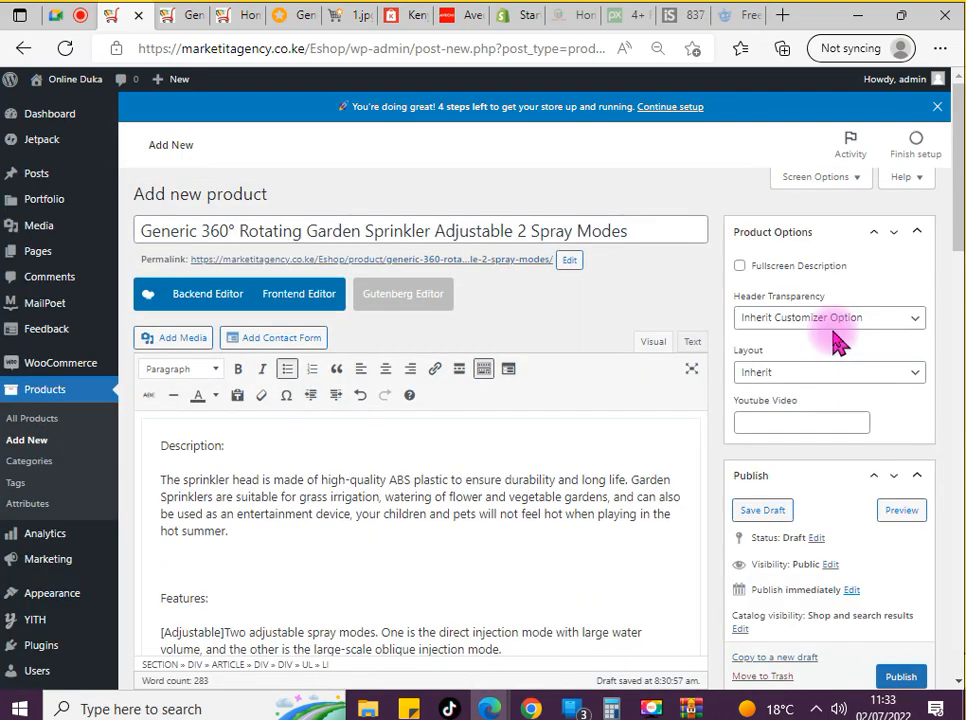
pyautogui.click(915, 150)
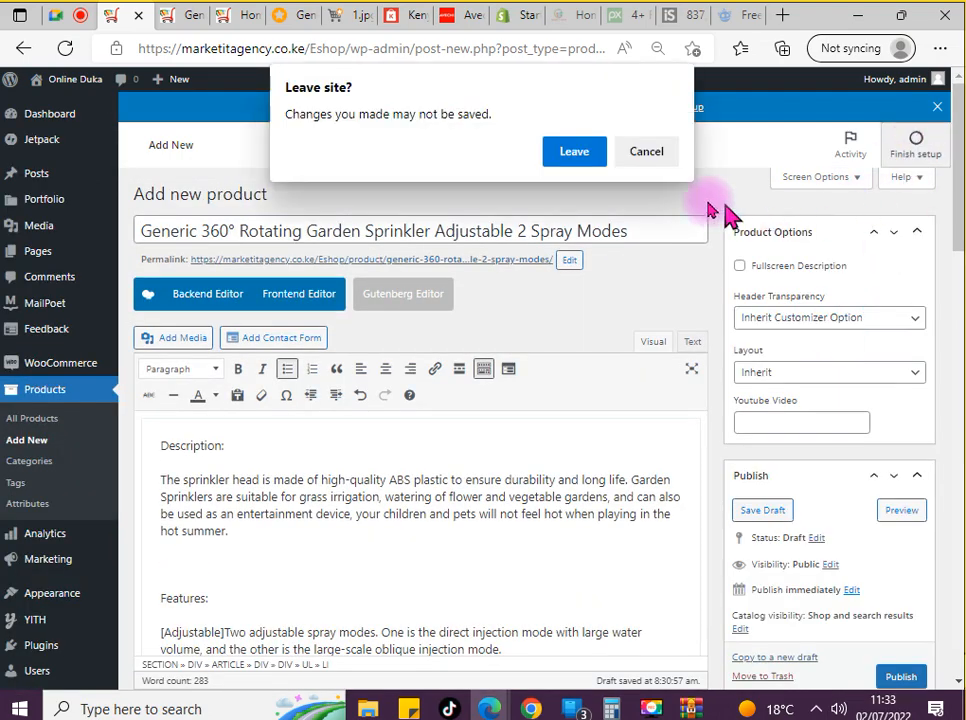
pyautogui.click(569, 151)
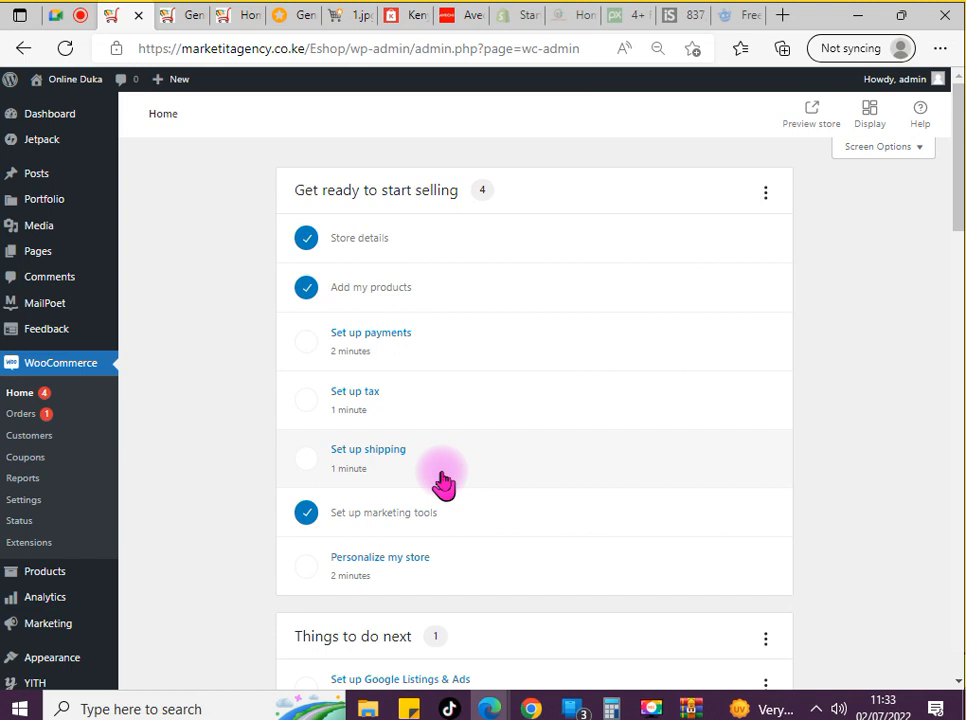
# Step: Scroll through the WooCommerce Home setup checklist, then go to the admin Dashboard
pyautogui.scroll(-8, 443, 485)
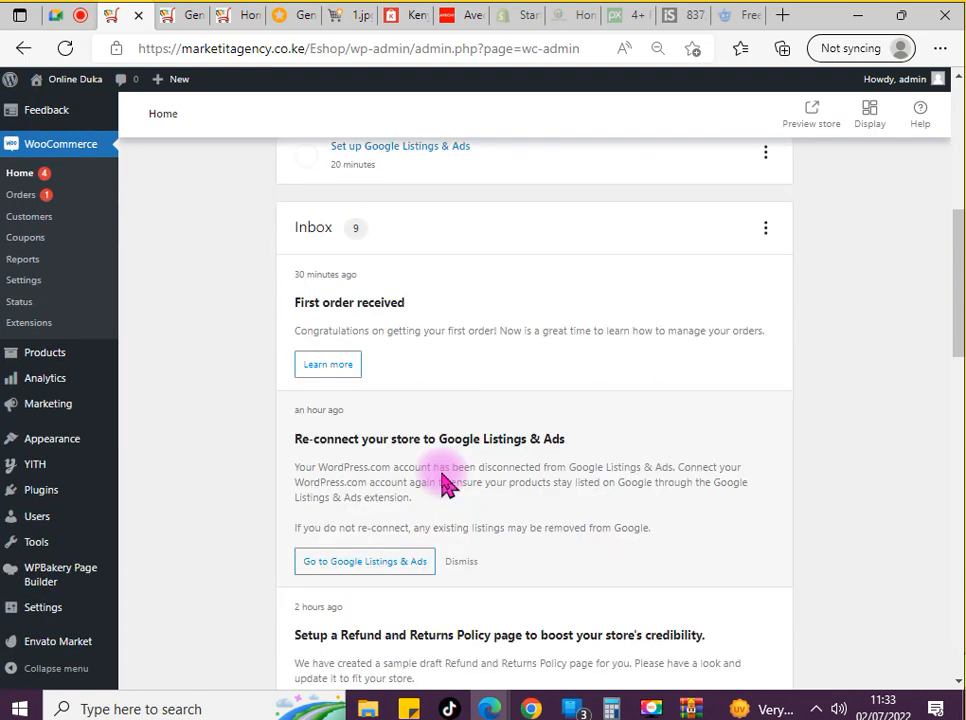
pyautogui.scroll(5, 442, 480)
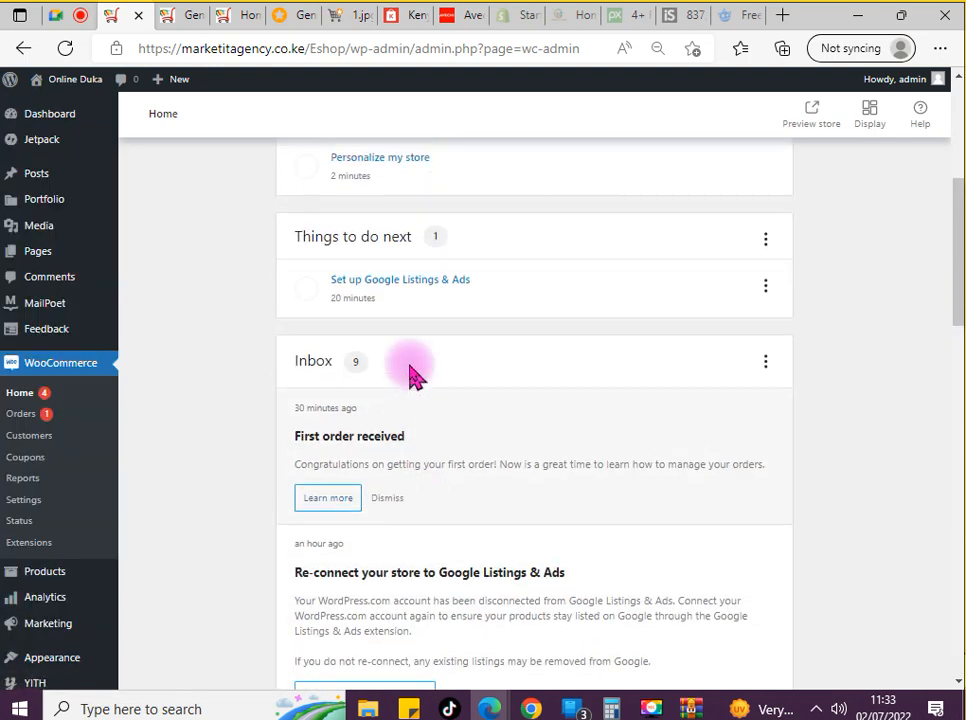
pyautogui.scroll(-2, 405, 370)
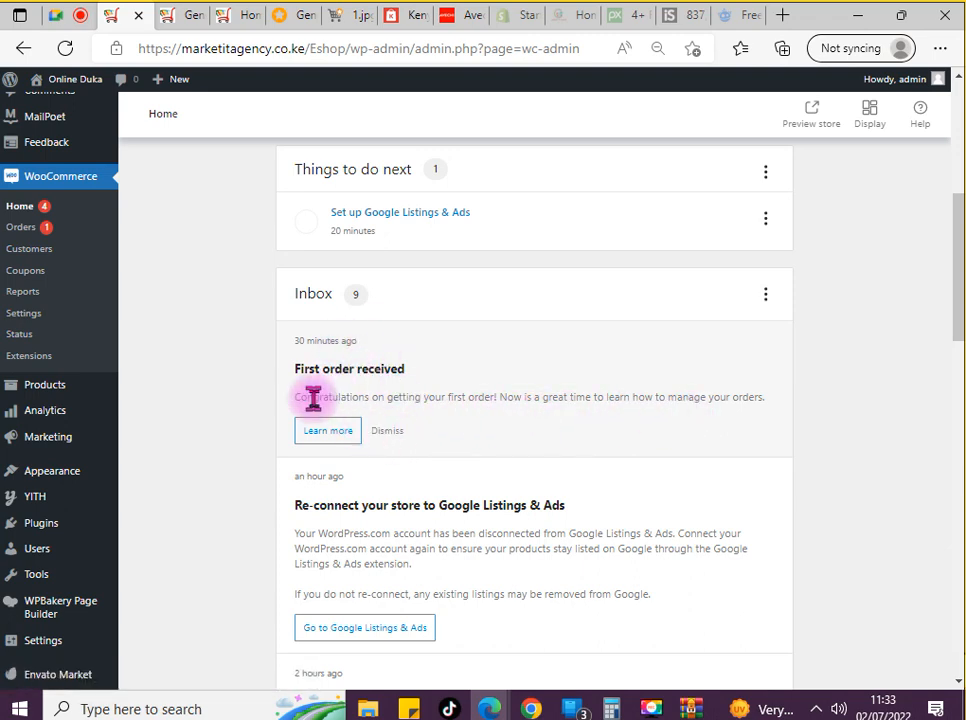
pyautogui.scroll(-3, 313, 397)
pyautogui.scroll(-6, 346, 430)
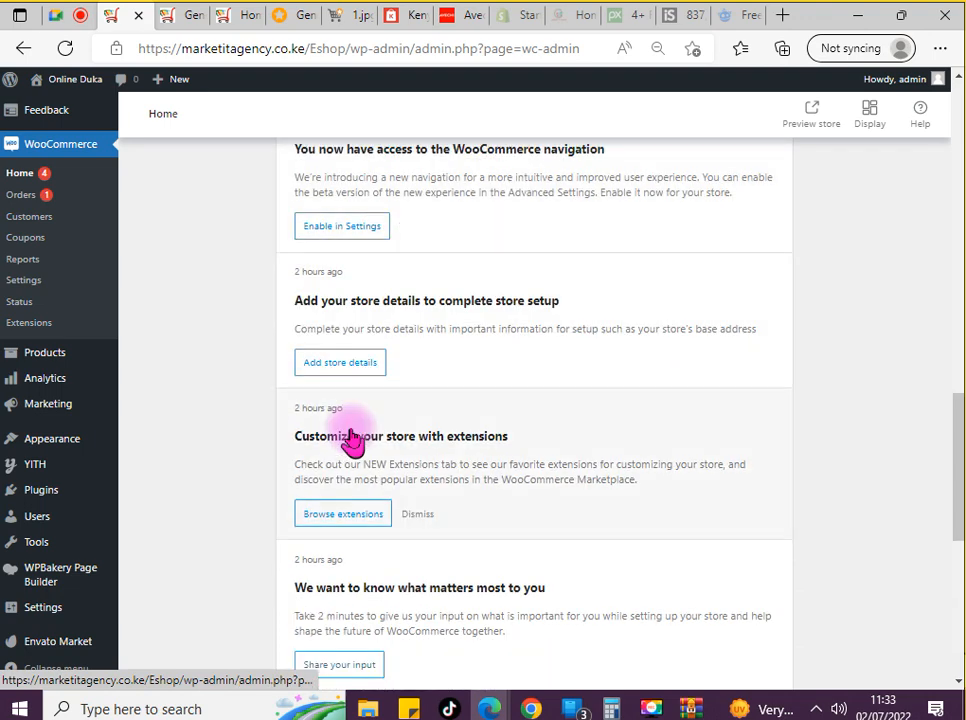
pyautogui.scroll(4, 110, 400)
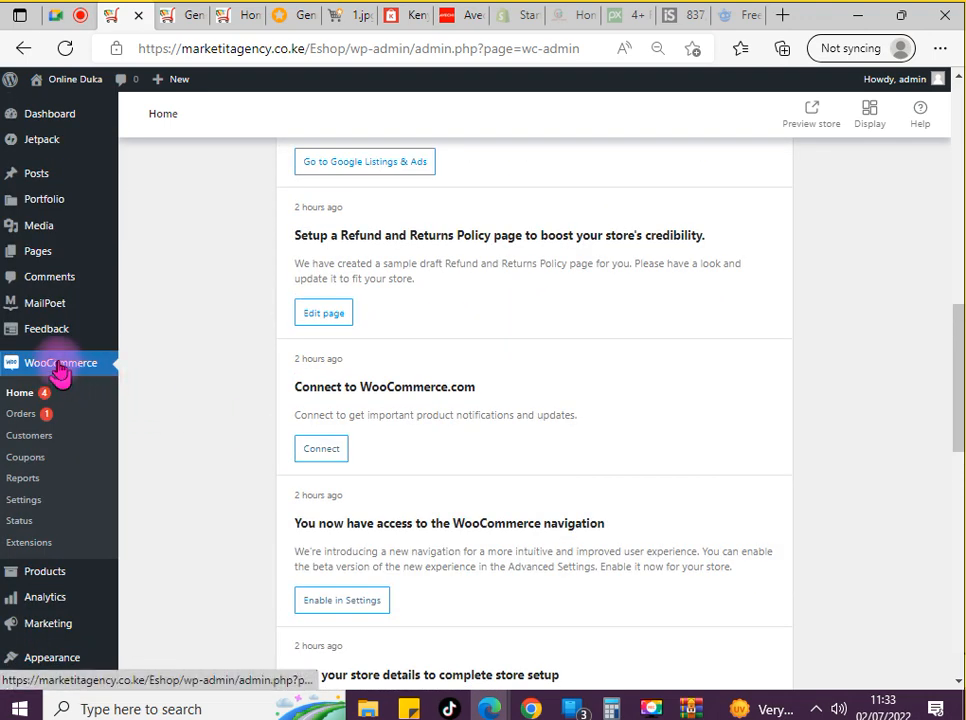
pyautogui.scroll(1, 402, 400)
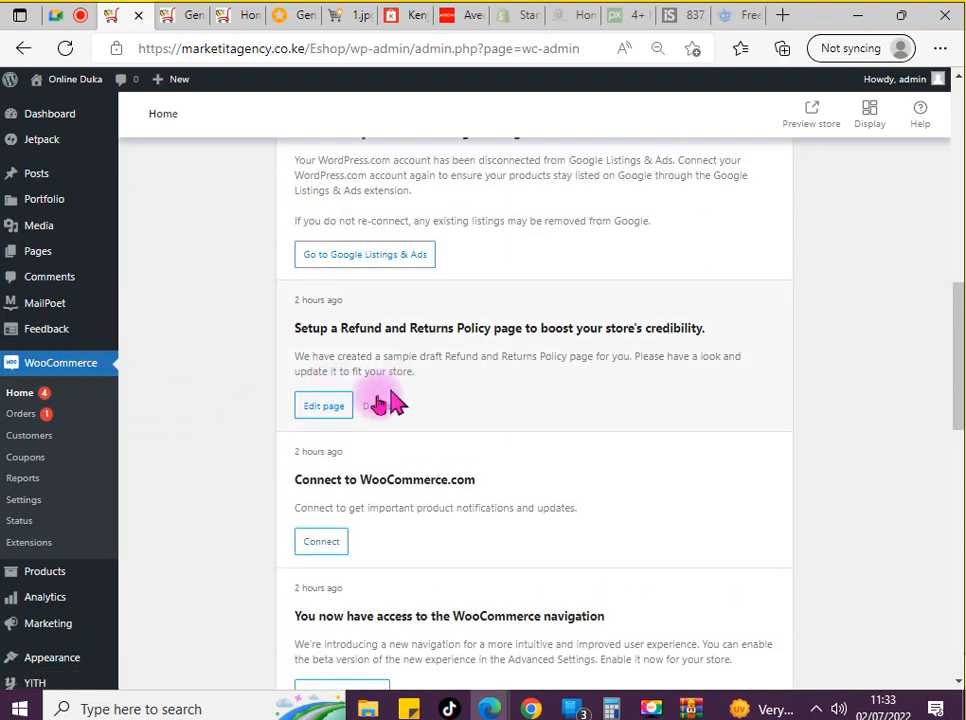
pyautogui.scroll(6, 20, 420)
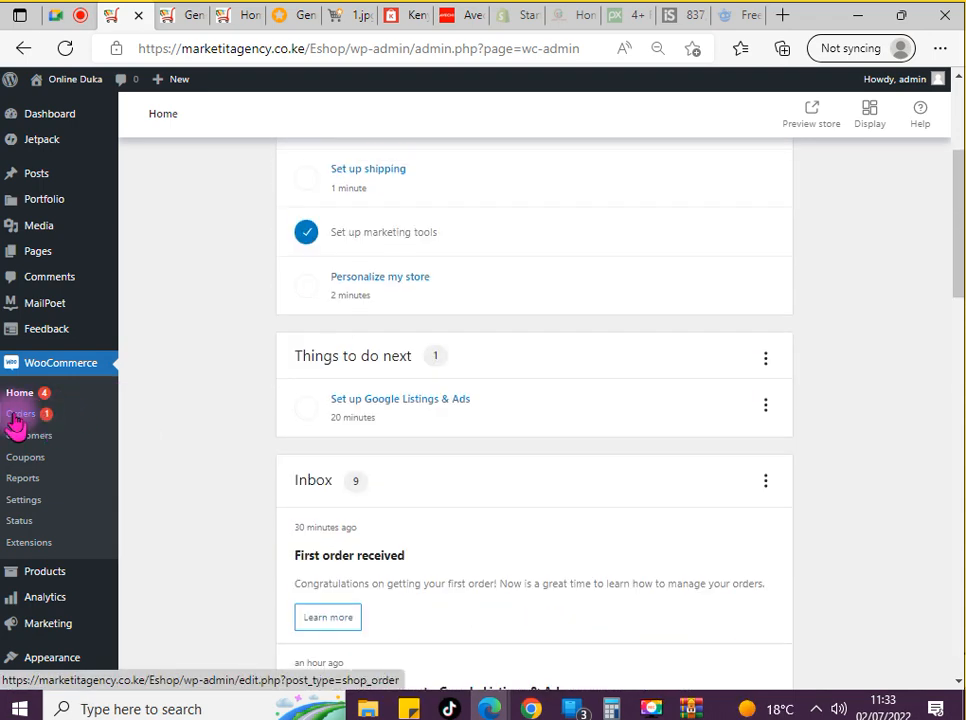
pyautogui.scroll(3, 384, 442)
pyautogui.scroll(-4, 384, 438)
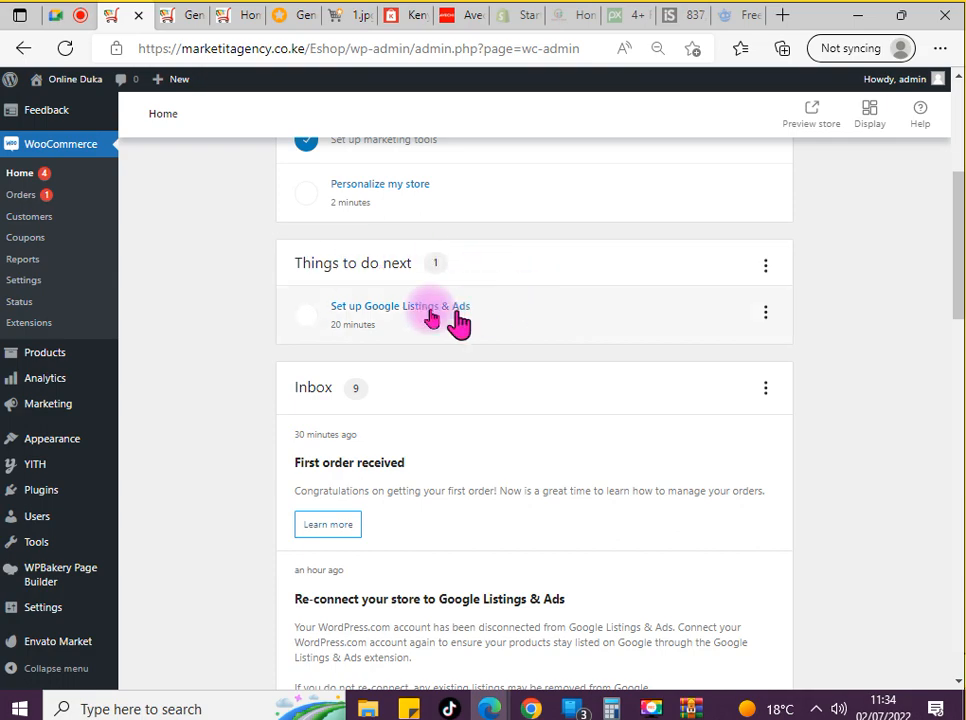
pyautogui.scroll(-7, 356, 420)
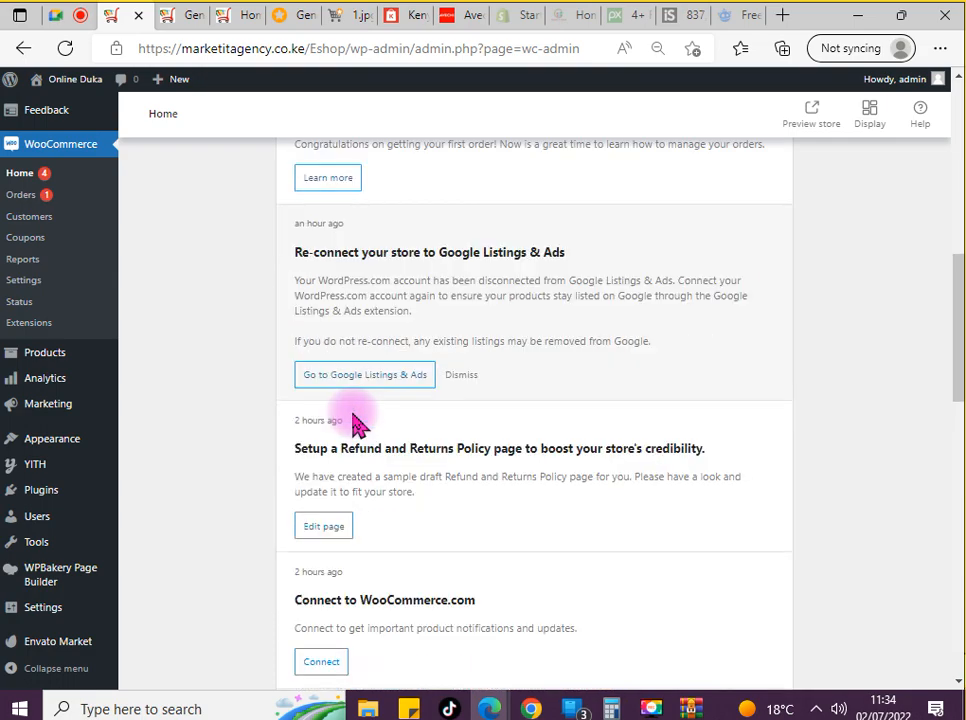
pyautogui.scroll(-7, 356, 422)
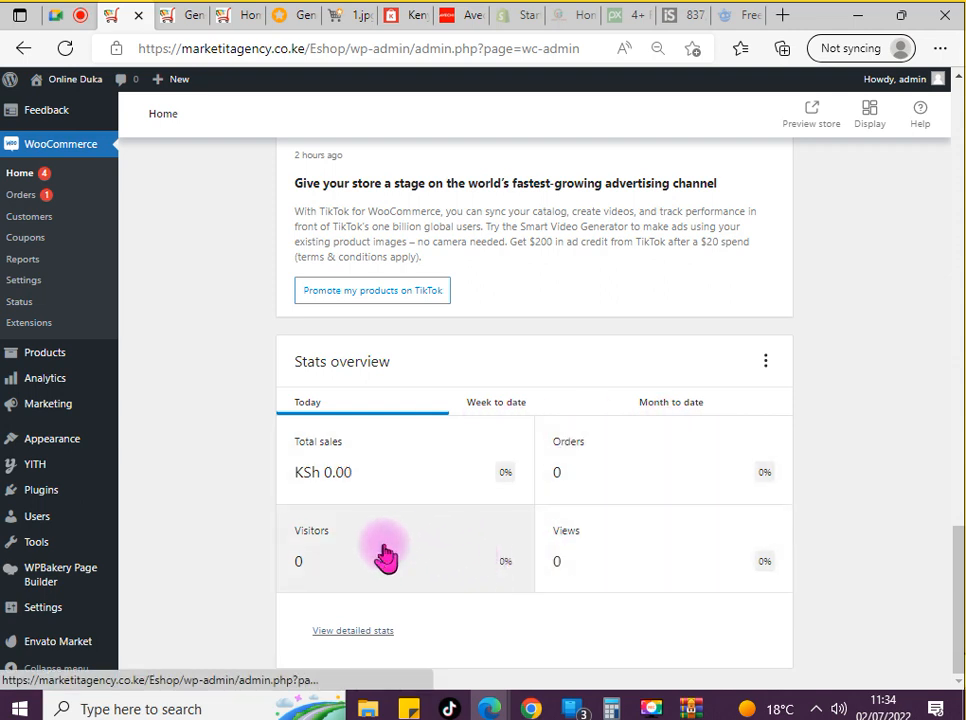
pyautogui.moveTo(98, 410)
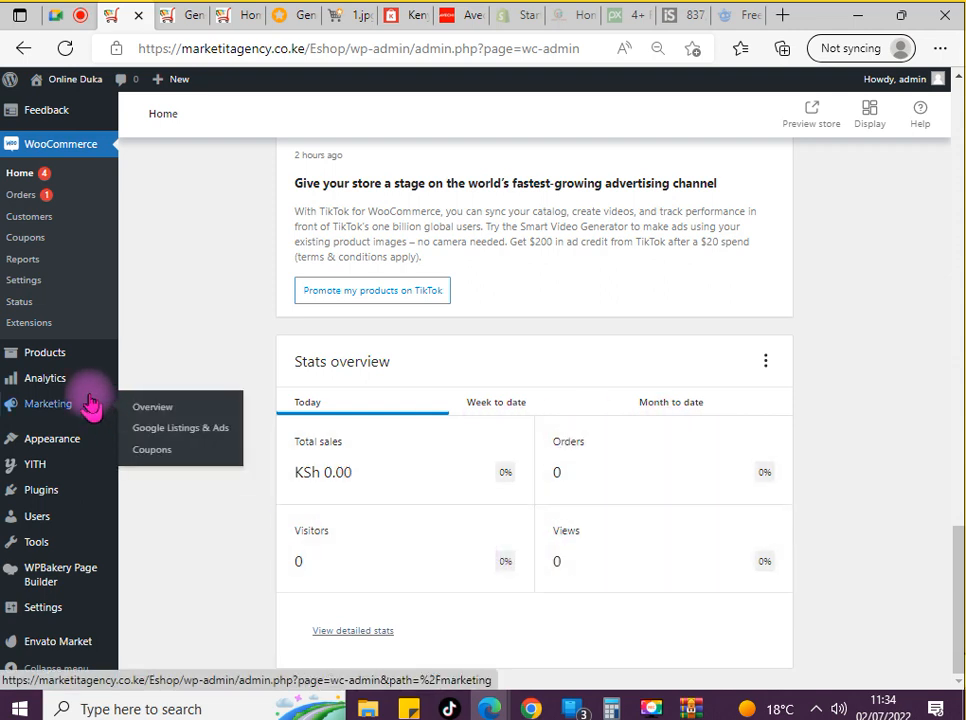
pyautogui.scroll(15, 276, 416)
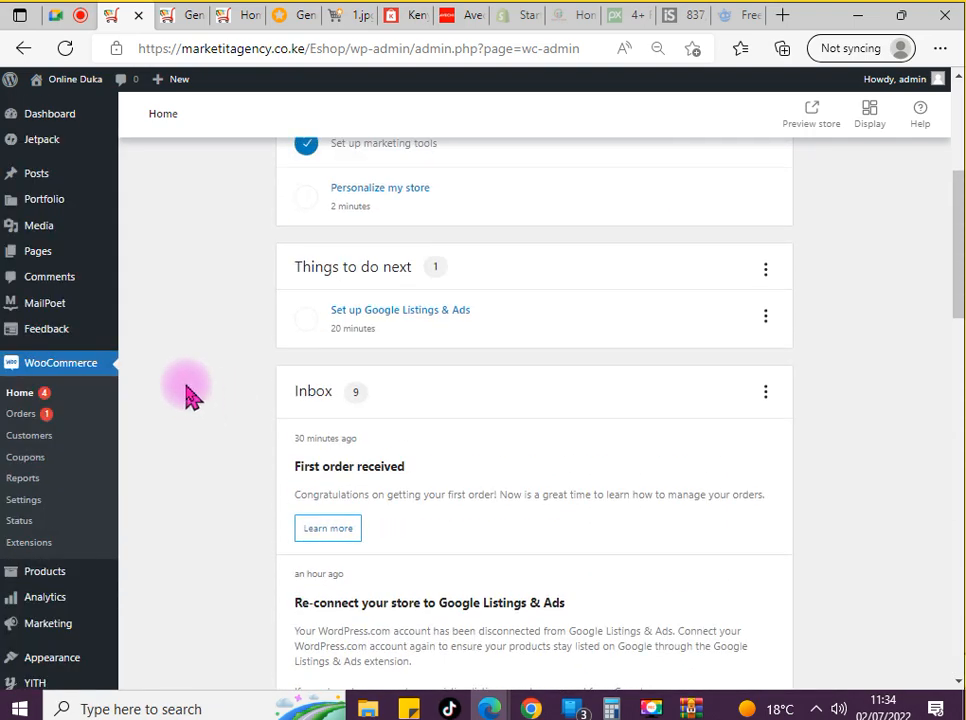
pyautogui.scroll(4, 190, 395)
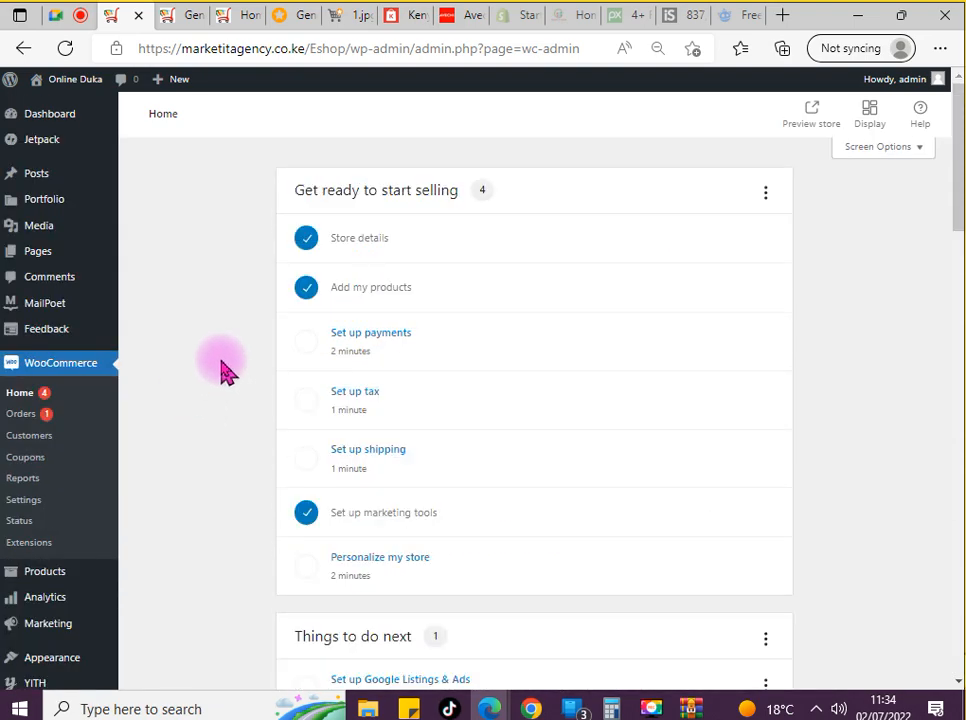
pyautogui.click(62, 118)
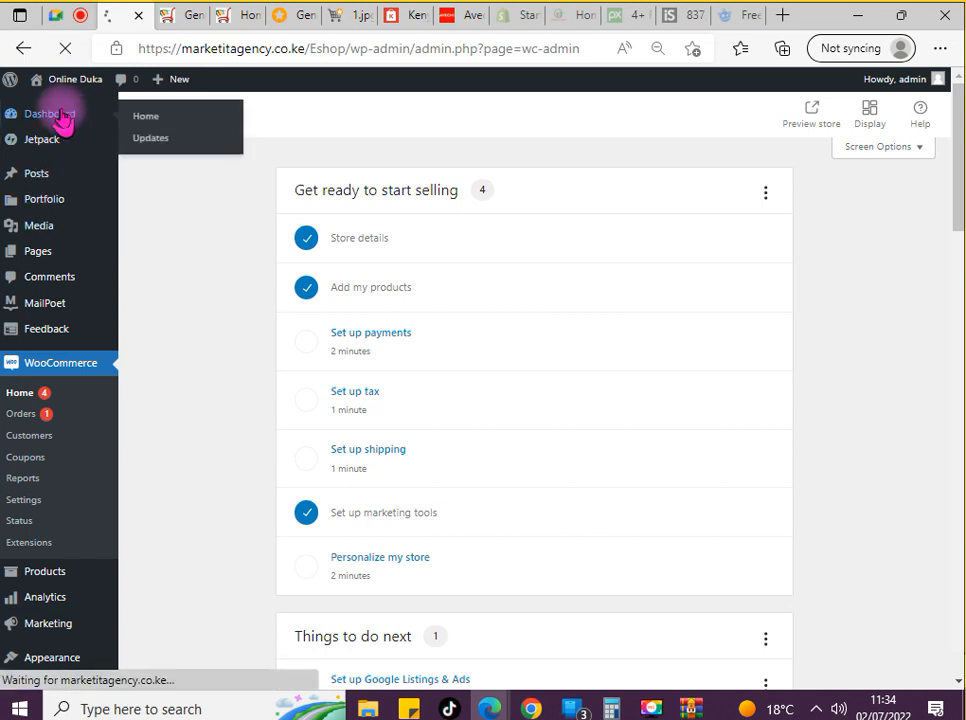
# Step: Reload the product preview tab and go to the shop's HOME page
pyautogui.click(190, 22)
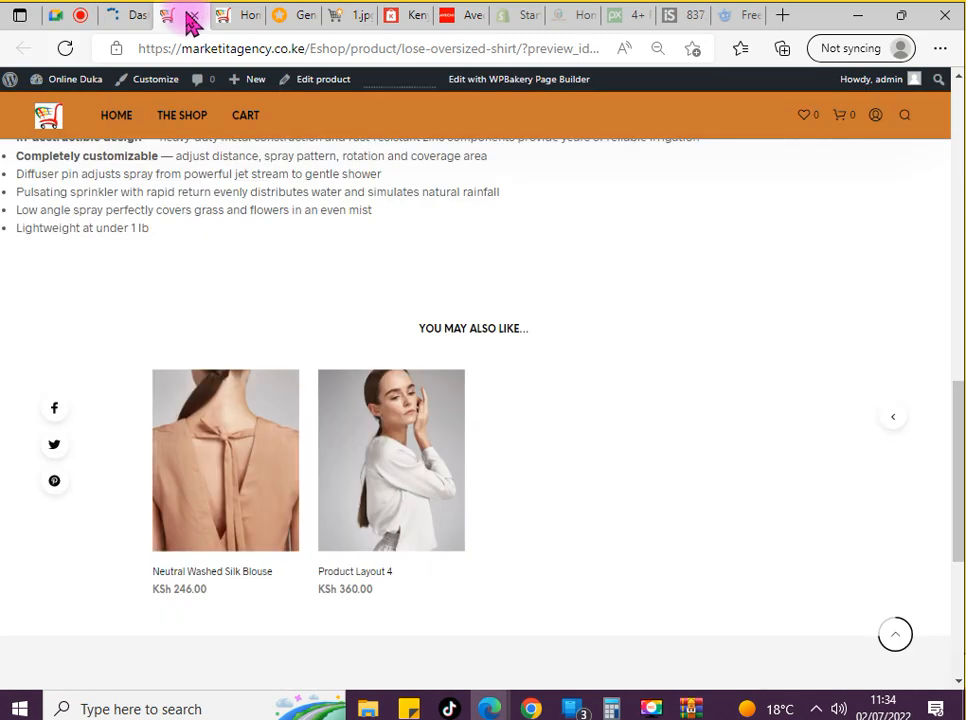
pyautogui.scroll(4, 450, 408)
pyautogui.press('F5')
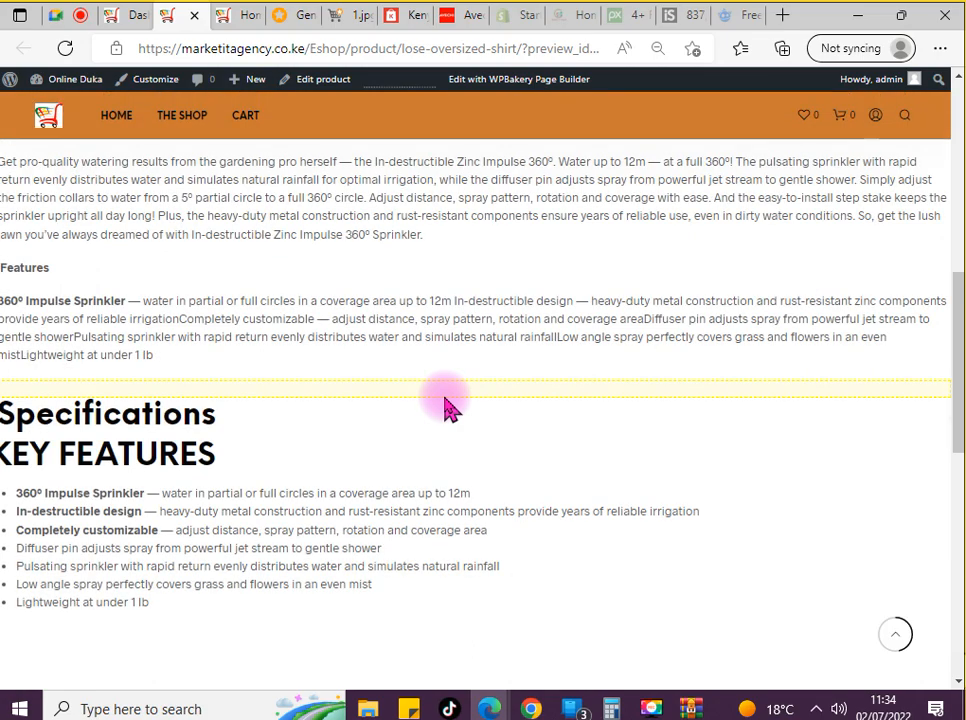
pyautogui.scroll(8, 436, 402)
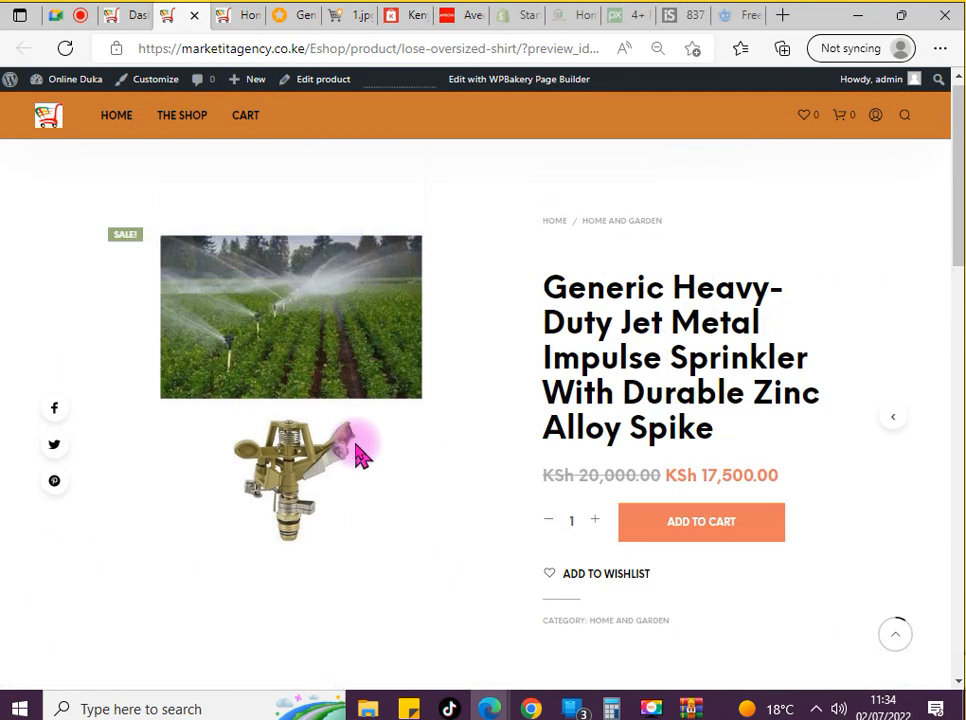
pyautogui.click(125, 133)
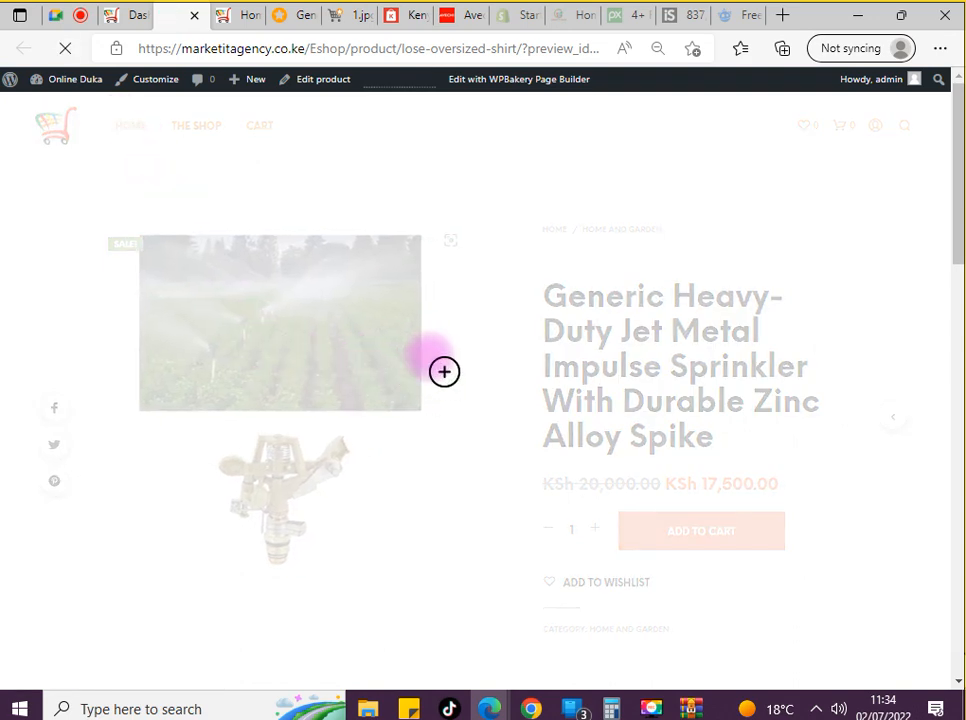
# Step: Browse the home page, then open and review the Heavy-Duty Jet Metal Impulse Sprinkler page (KSh 17,500)
pyautogui.scroll(-1, 445, 370)
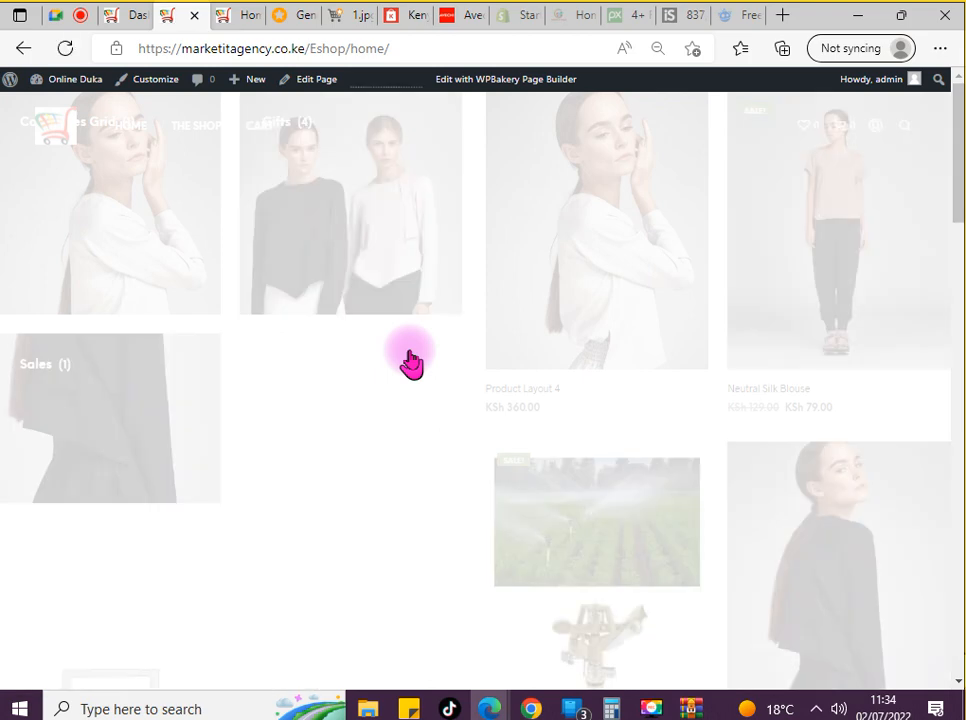
pyautogui.scroll(-3, 411, 360)
pyautogui.scroll(3, 586, 288)
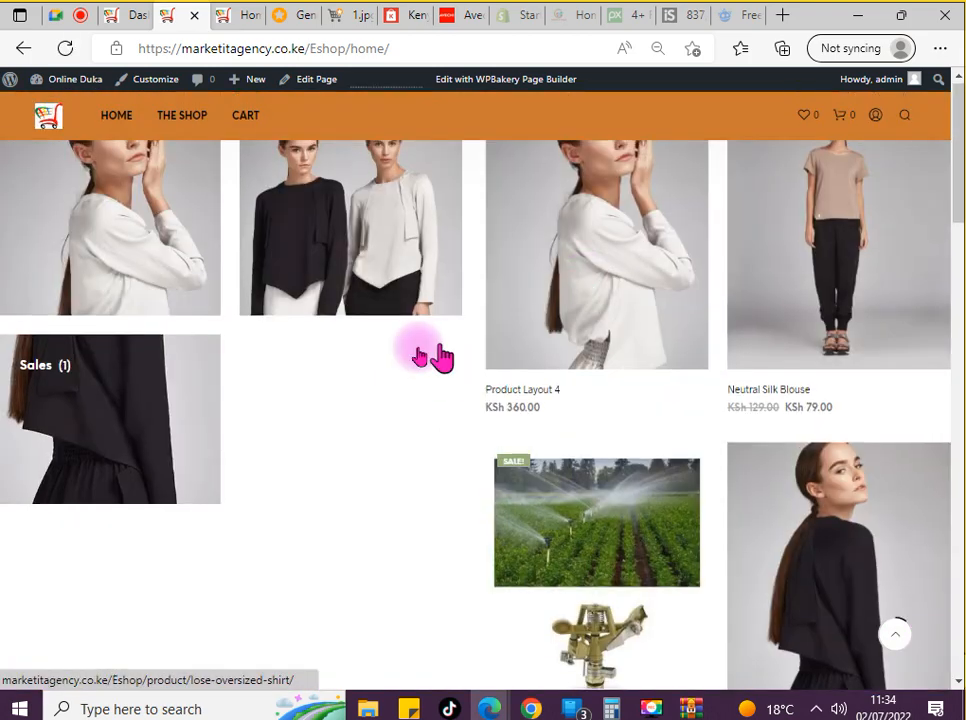
pyautogui.scroll(-10, 360, 390)
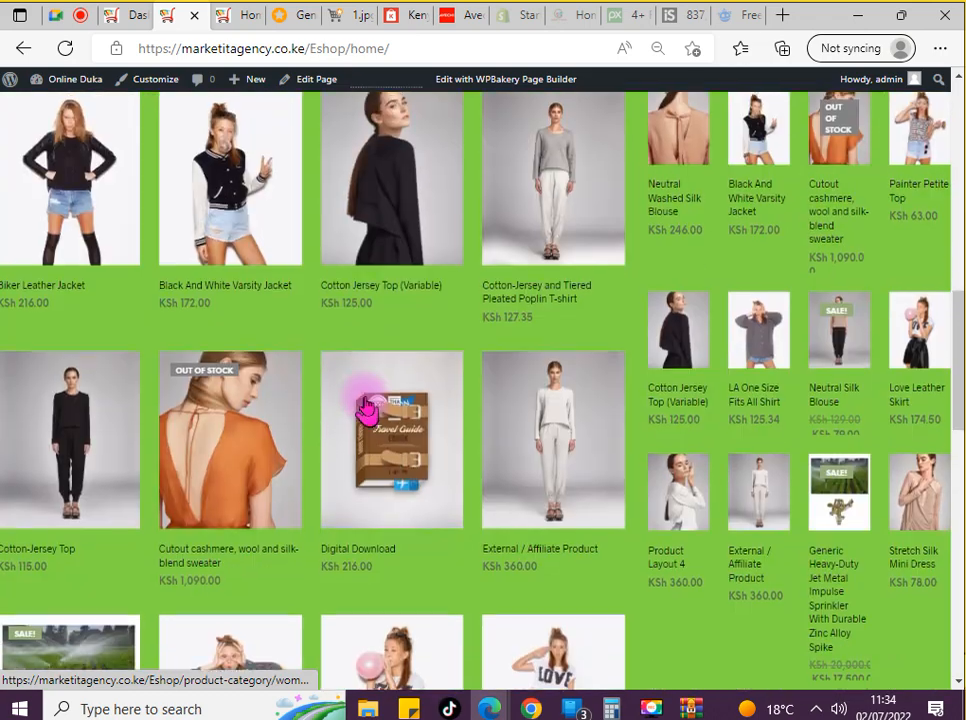
pyautogui.scroll(-10, 366, 405)
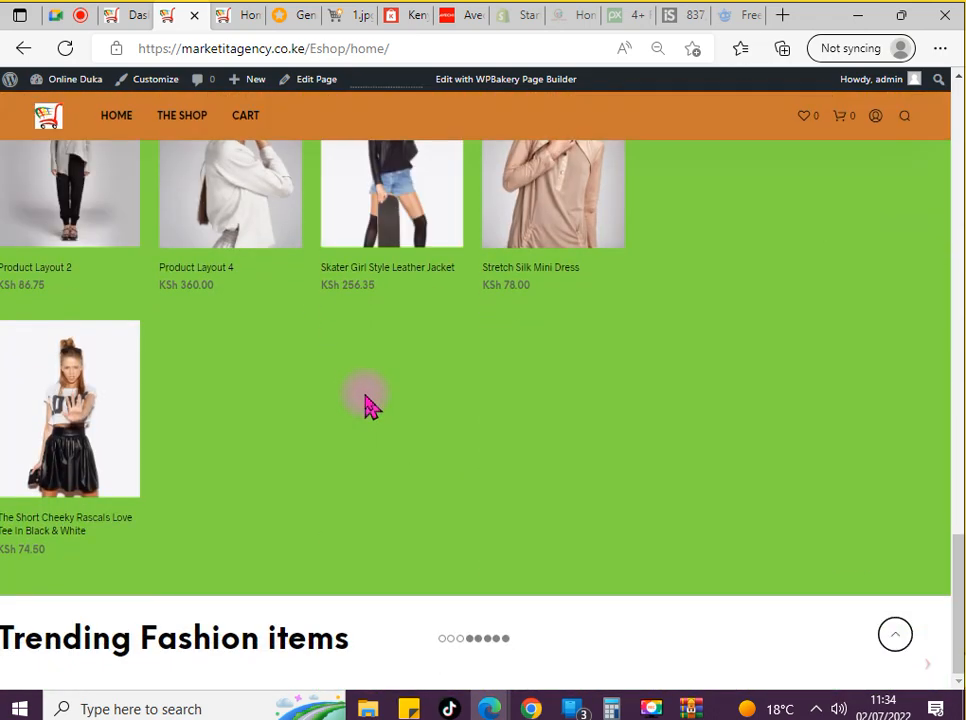
pyautogui.scroll(2, 366, 405)
pyautogui.scroll(13, 366, 405)
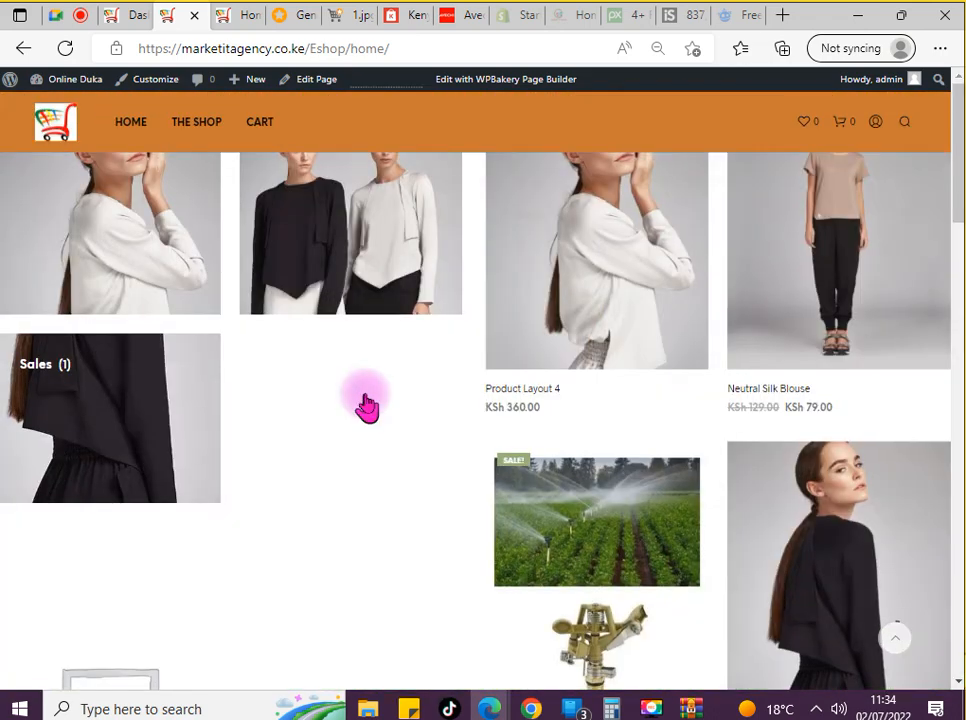
pyautogui.scroll(-5, 565, 315)
pyautogui.scroll(4, 565, 315)
pyautogui.click(266, 315)
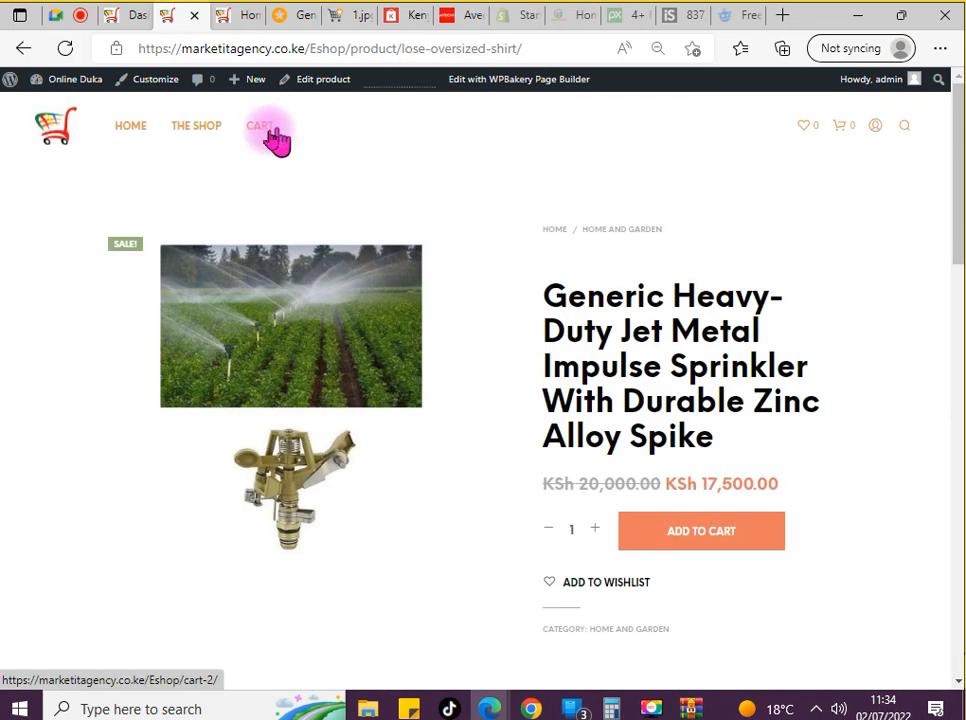
pyautogui.scroll(-8, 340, 200)
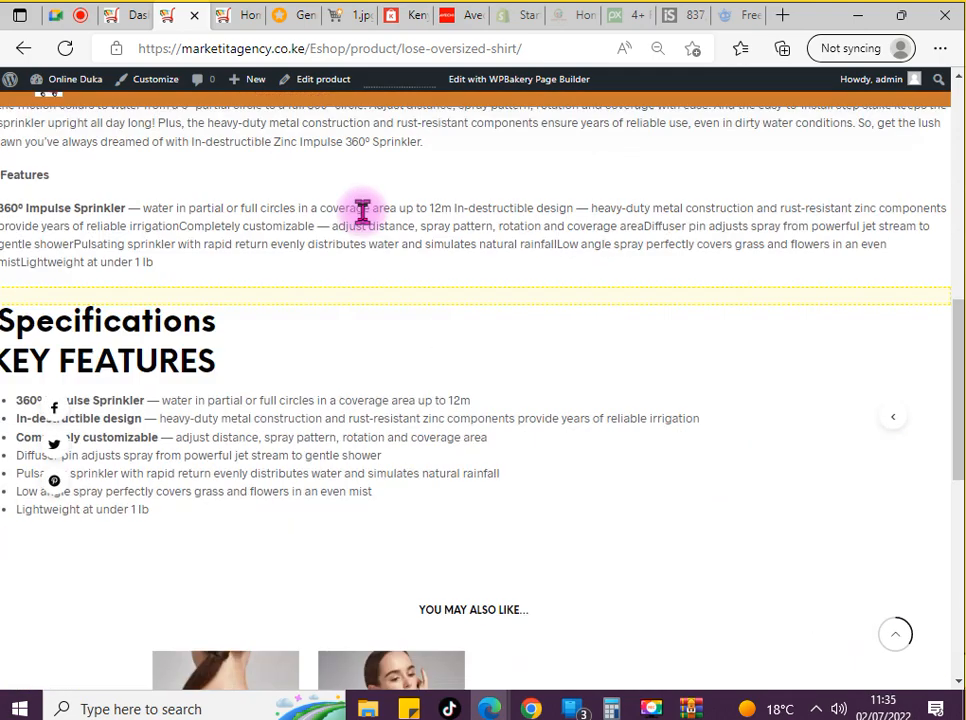
pyautogui.scroll(-7, 363, 215)
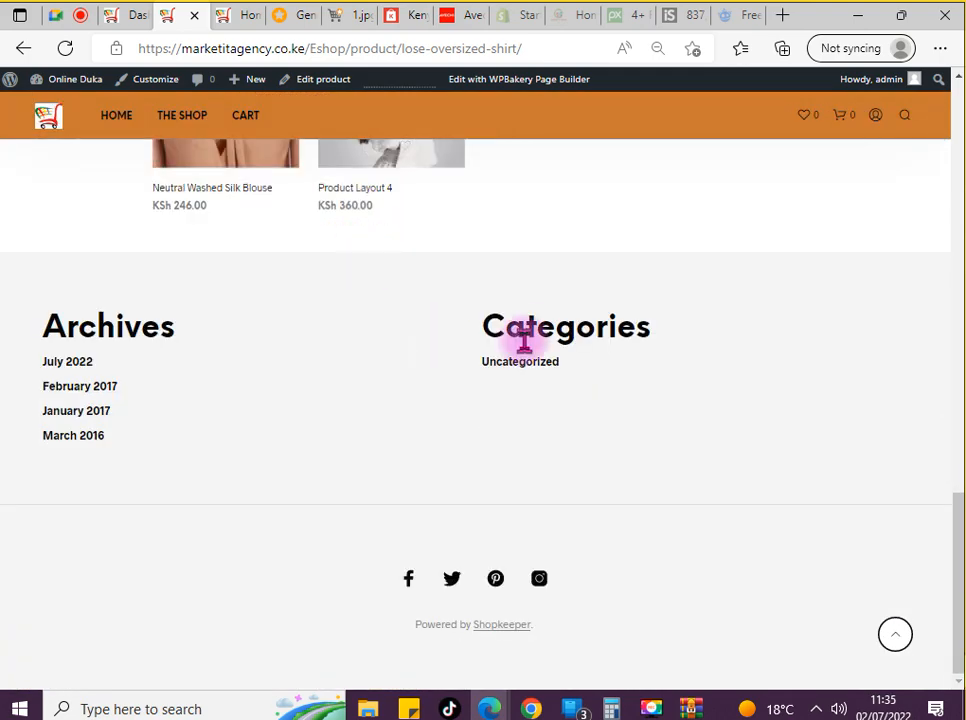
pyautogui.scroll(15, 557, 333)
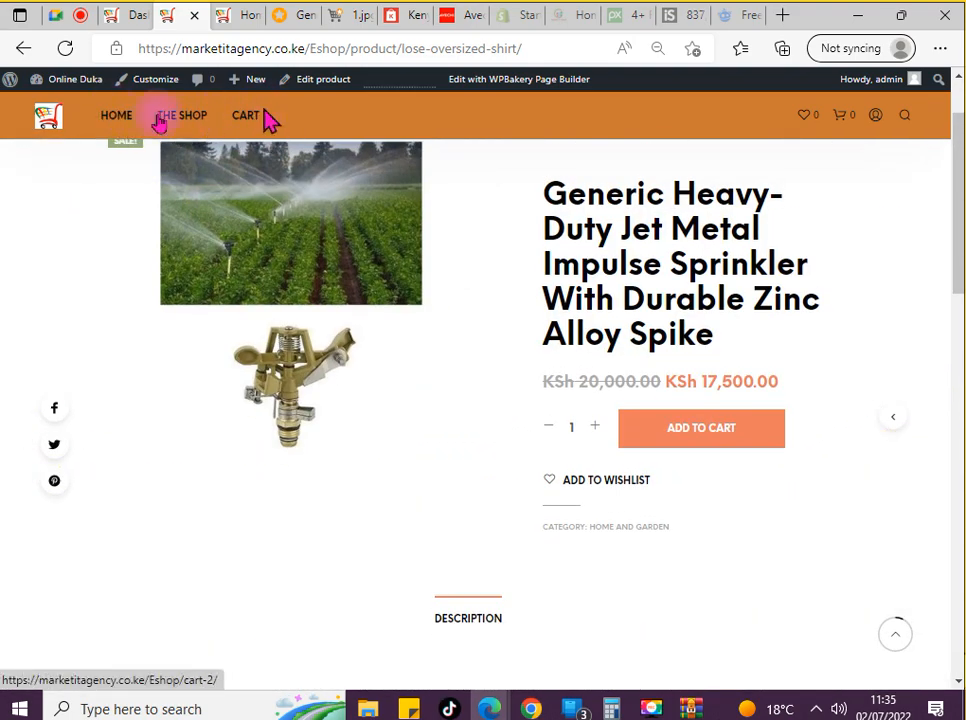
# Step: Go back to the admin Dashboard and dismiss Jetpack's 'What type of site' box
pyautogui.click(132, 15)
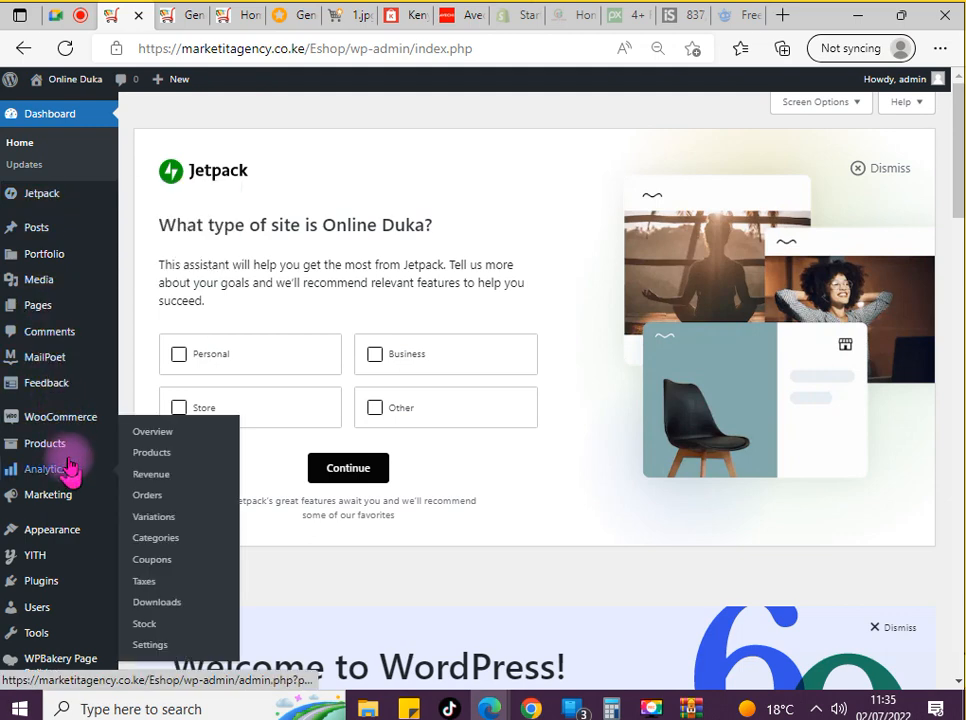
pyautogui.moveTo(75, 538)
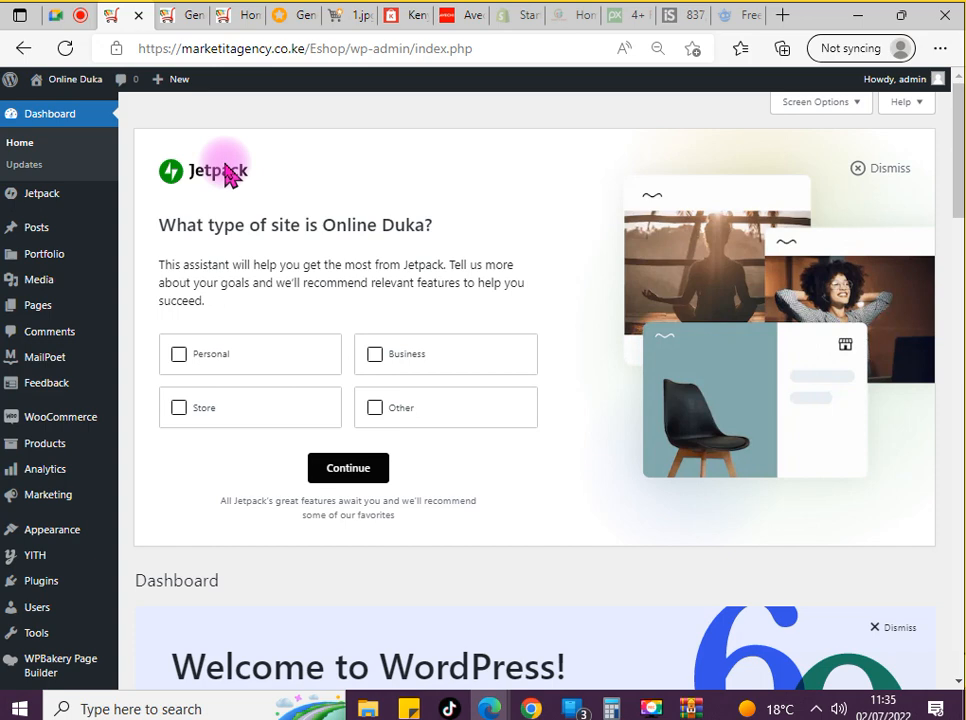
pyautogui.click(857, 168)
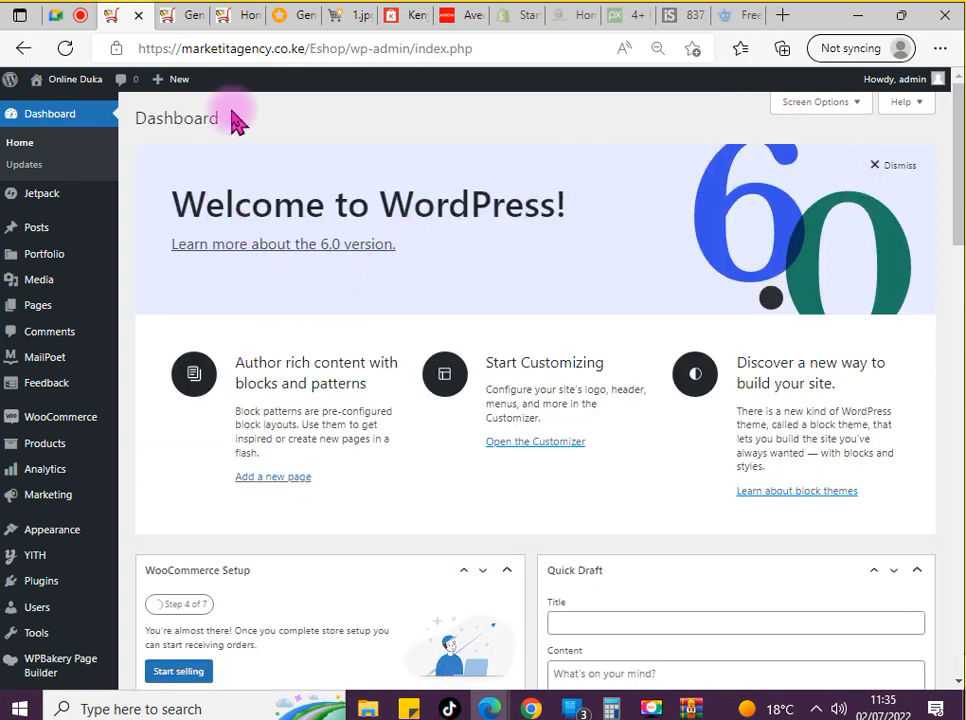
# Step: Close the store home, Jumia, sprinkler image, Kilimall and Avechi tabs
pyautogui.click(246, 17)
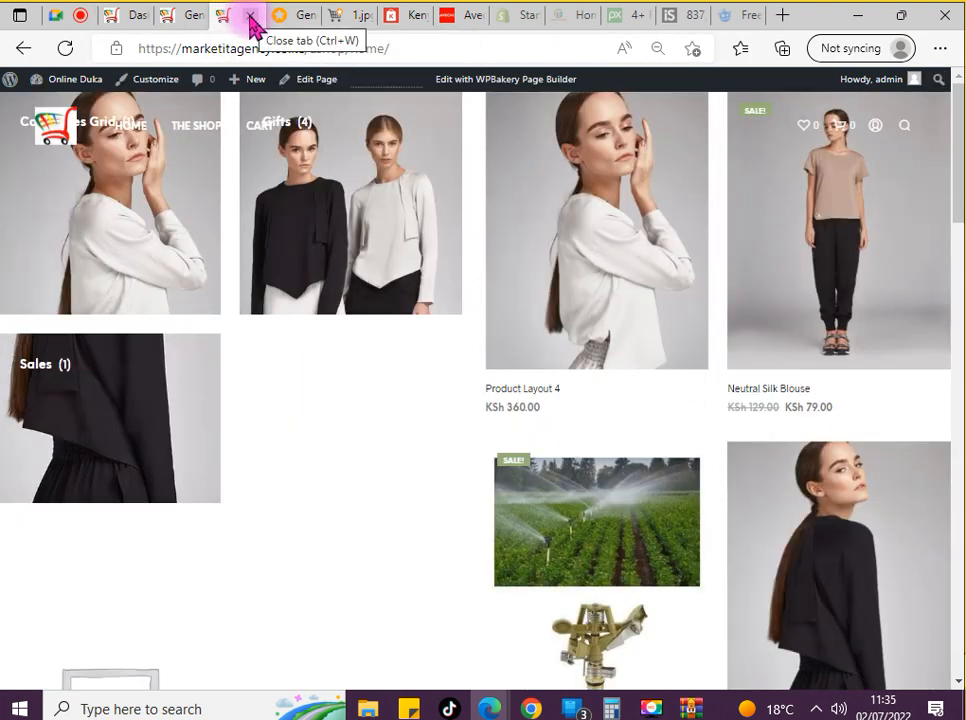
pyautogui.click(251, 17)
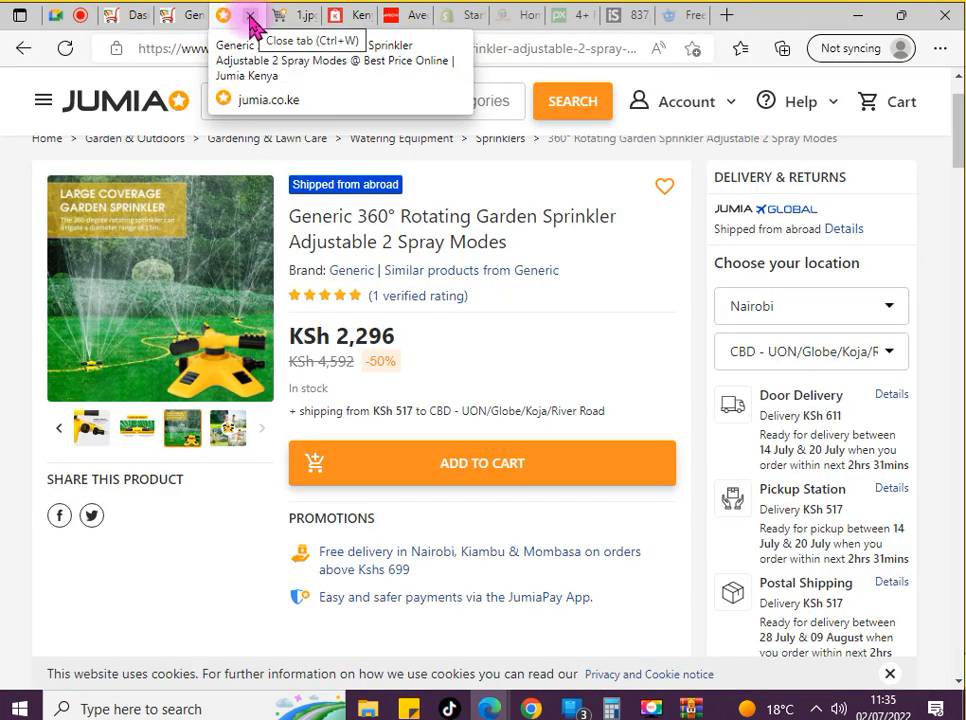
pyautogui.click(251, 17)
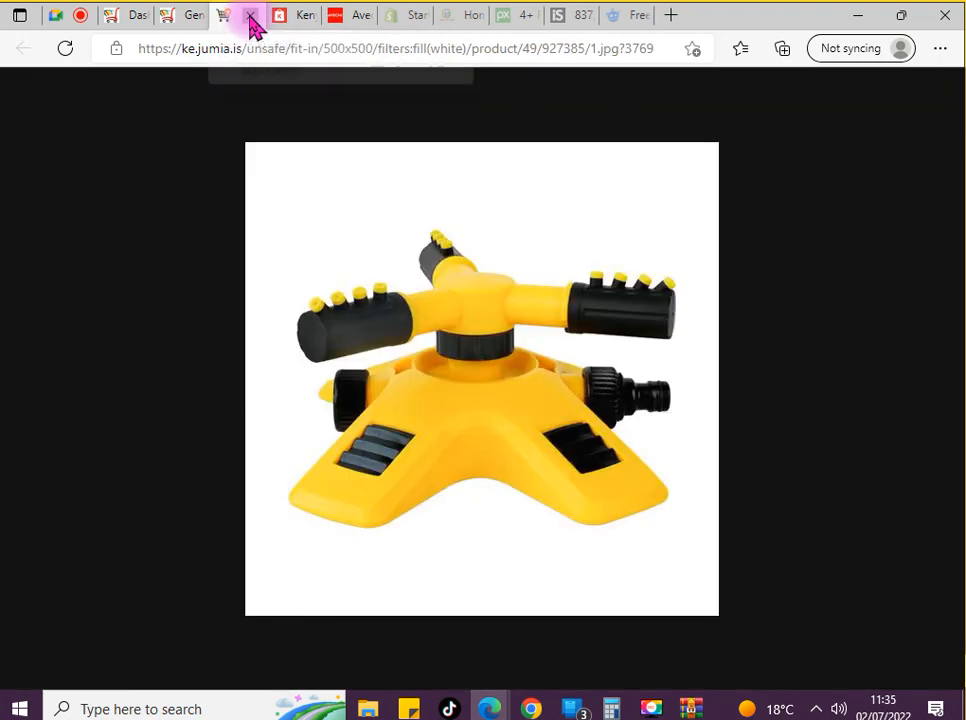
pyautogui.click(251, 17)
pyautogui.scroll(2, 300, 120)
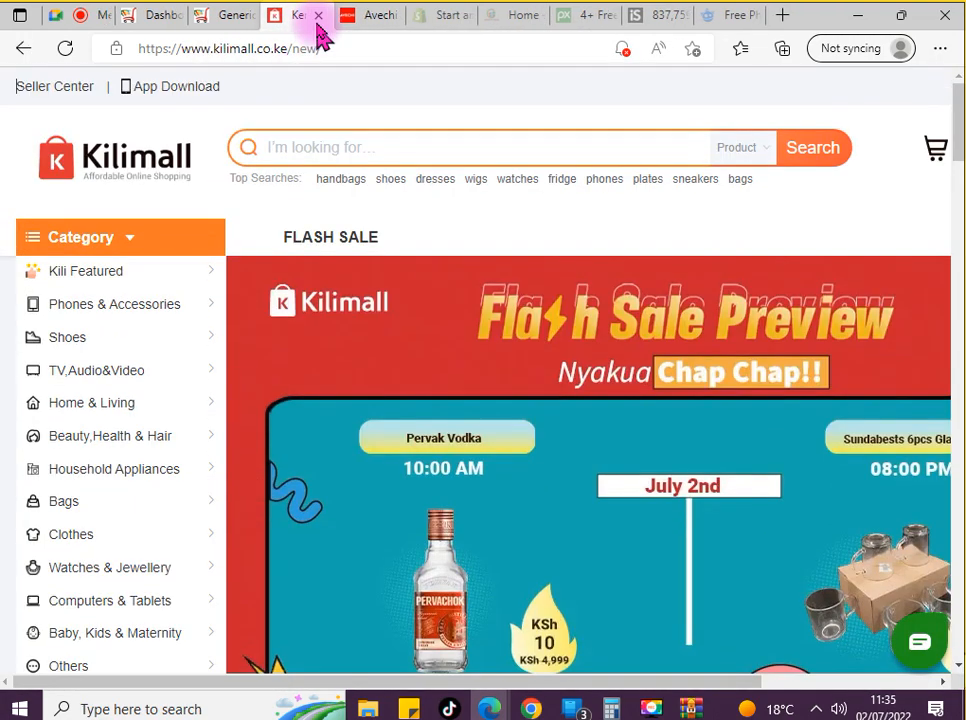
pyautogui.click(318, 17)
pyautogui.click(318, 17)
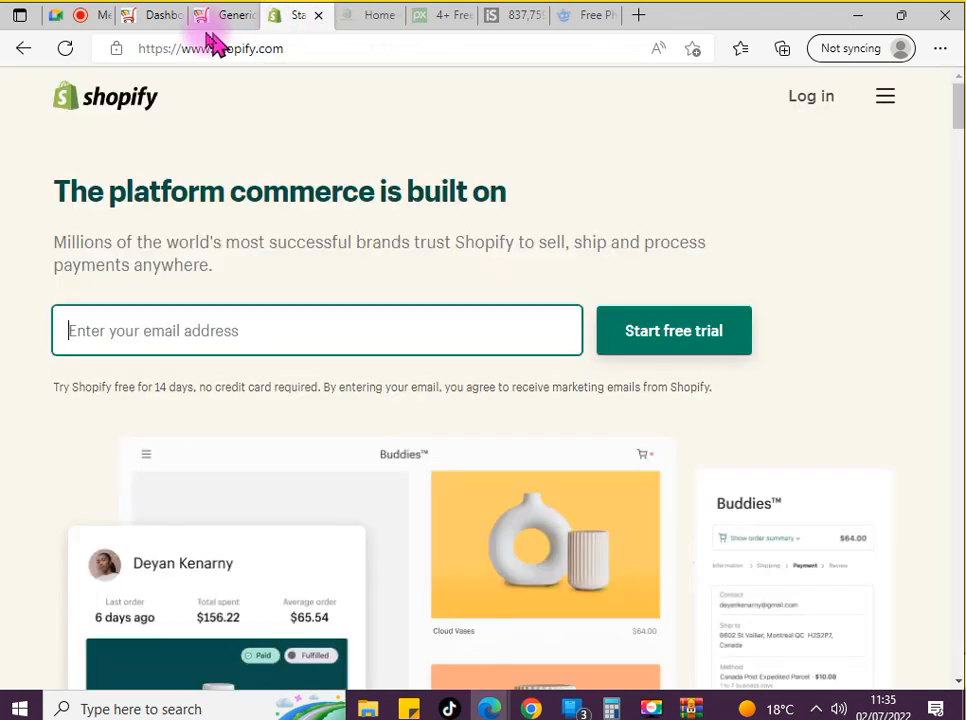
# Step: Admit the waiting caller in Google Meet, then return to the sprinkler product page
pyautogui.click(95, 17)
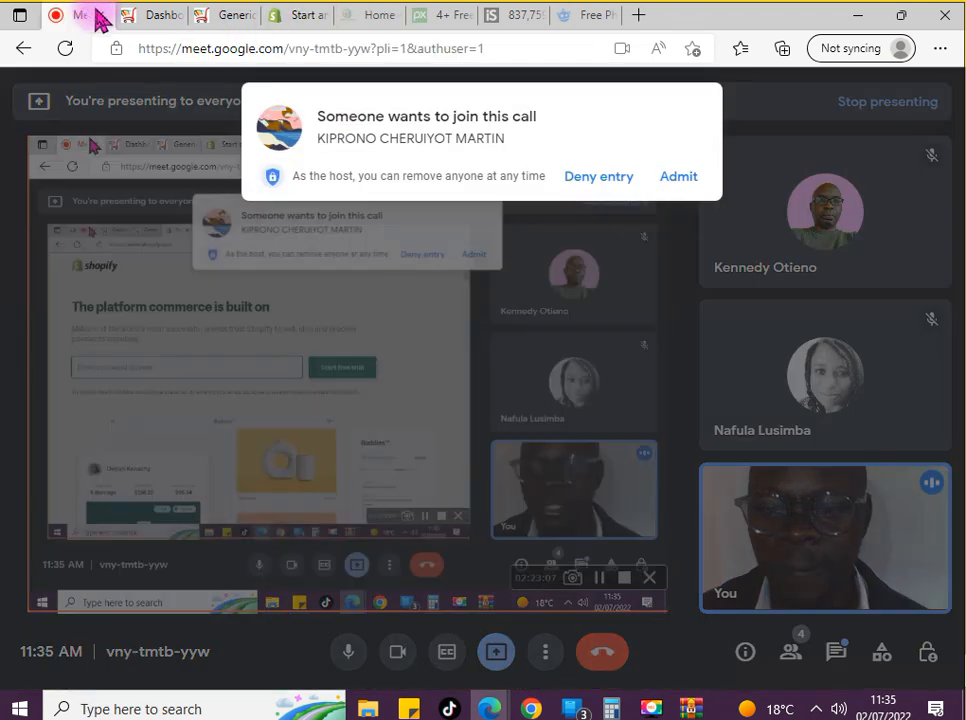
pyautogui.click(679, 176)
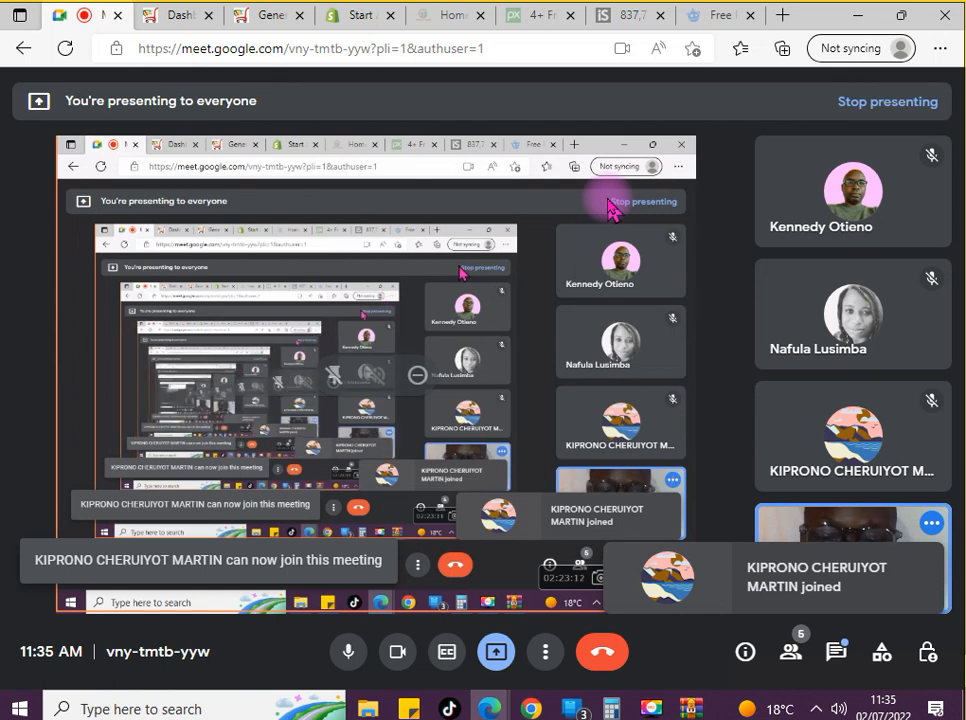
pyautogui.click(181, 18)
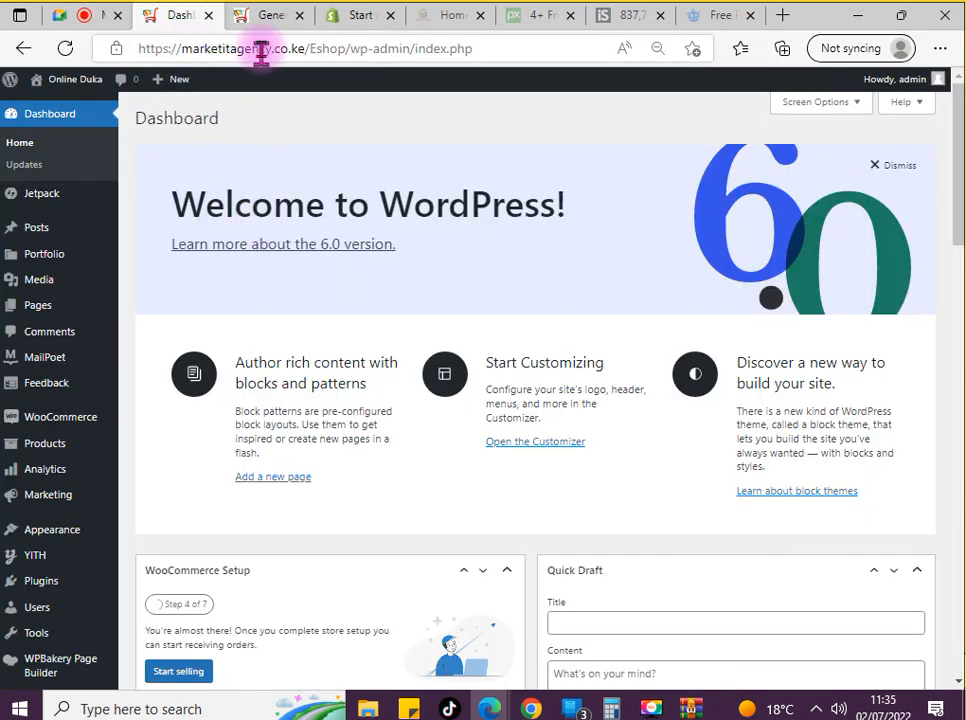
pyautogui.click(268, 20)
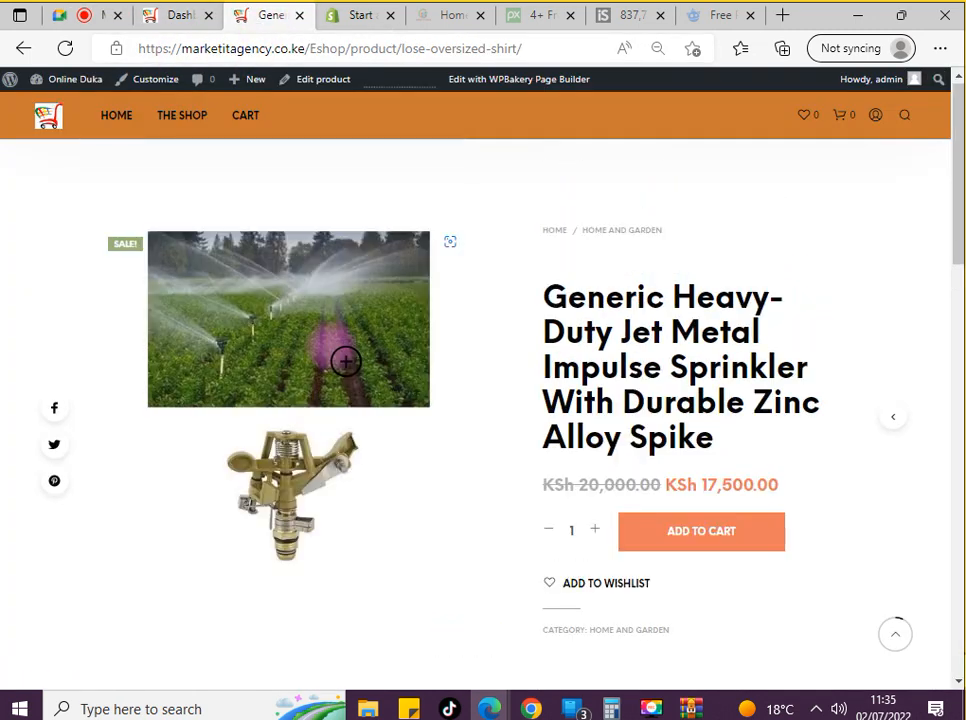
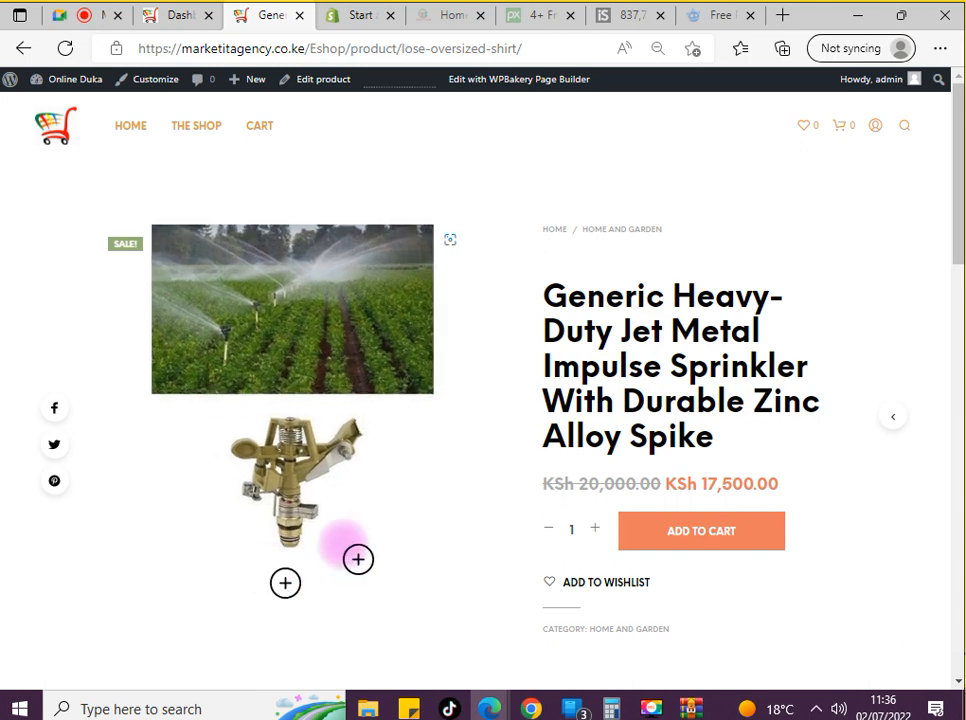
# Step: Bring up the Shopify sign-up tab, then close it and the Home, Pixabay, iStock and Freepik tabs
pyautogui.click(362, 17)
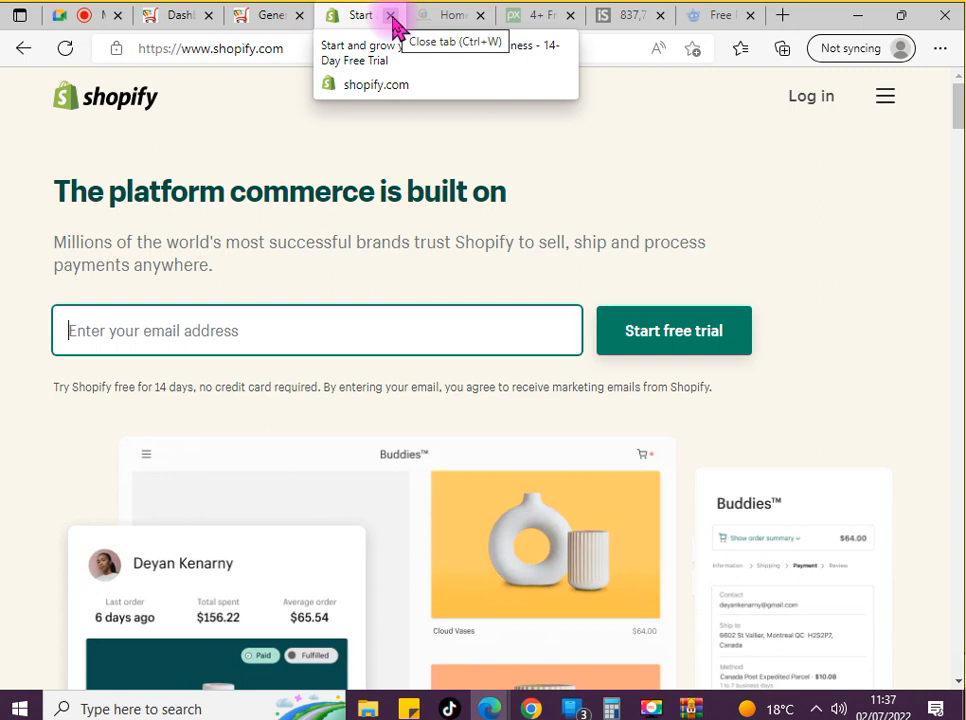
pyautogui.click(391, 16)
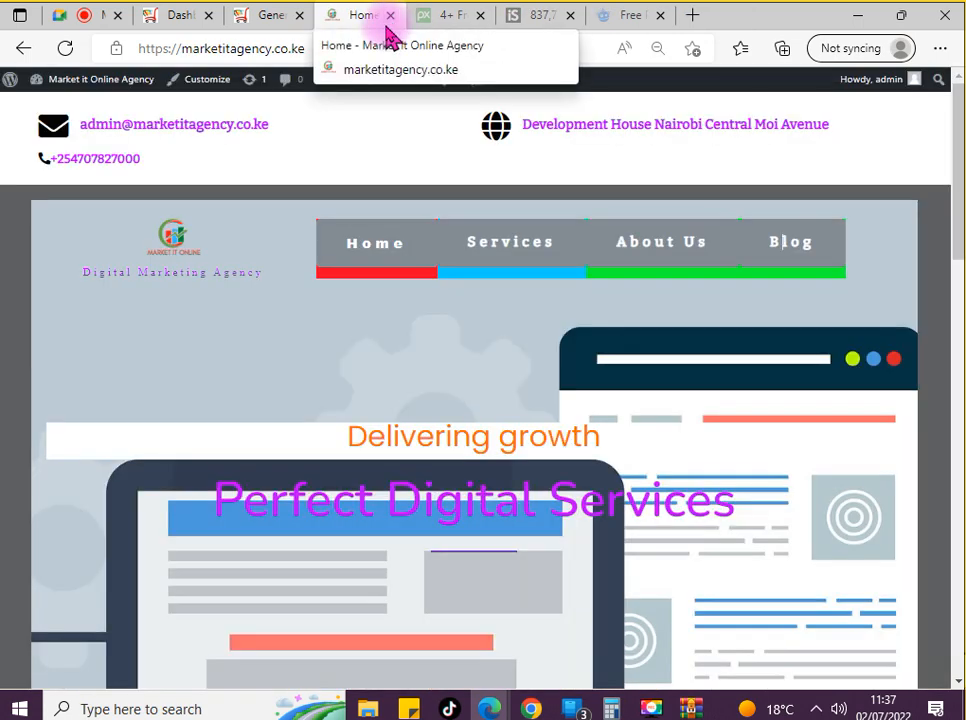
pyautogui.click(390, 16)
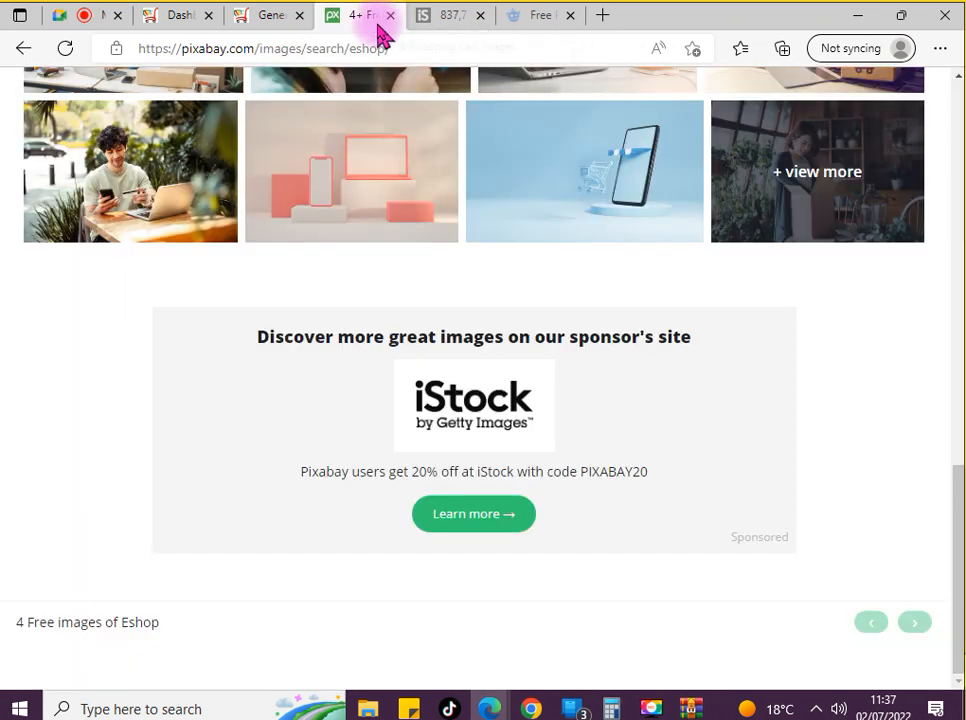
pyautogui.click(391, 16)
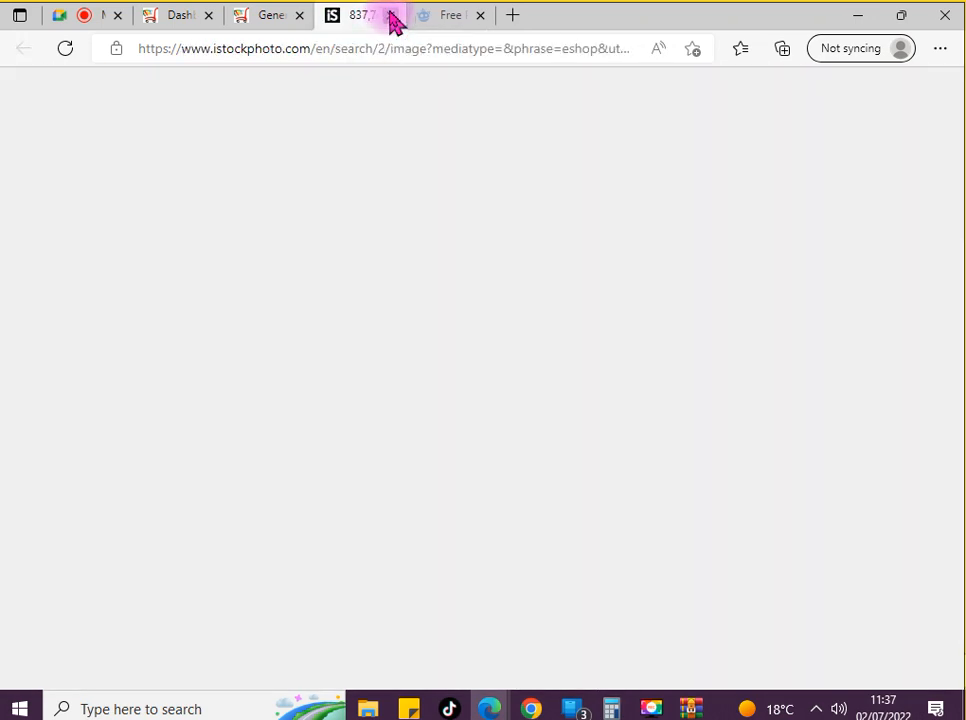
pyautogui.click(391, 16)
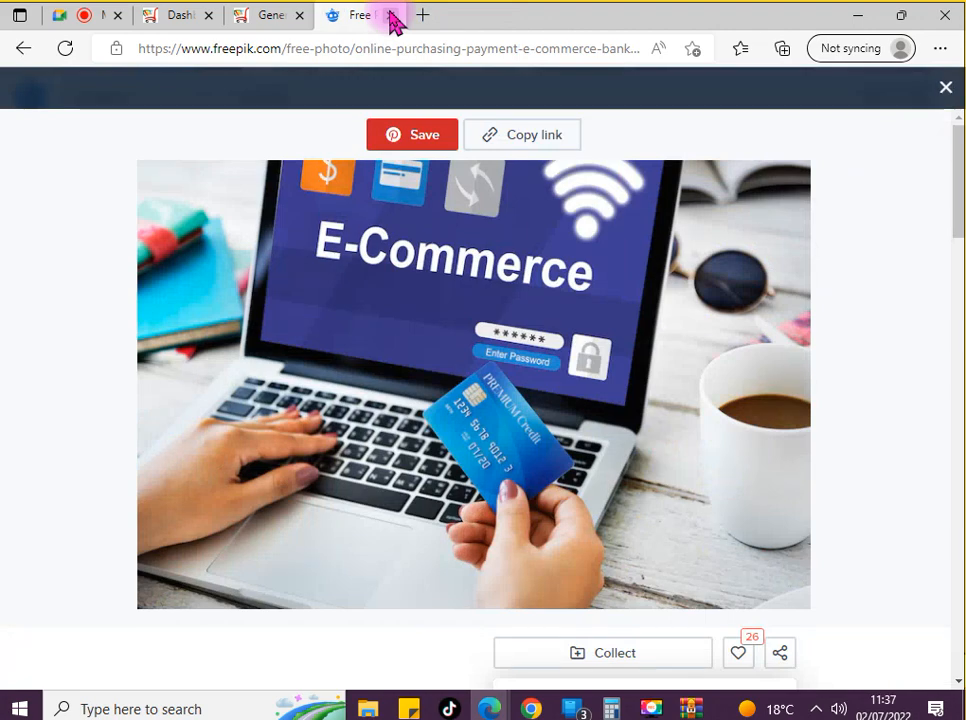
pyautogui.click(391, 16)
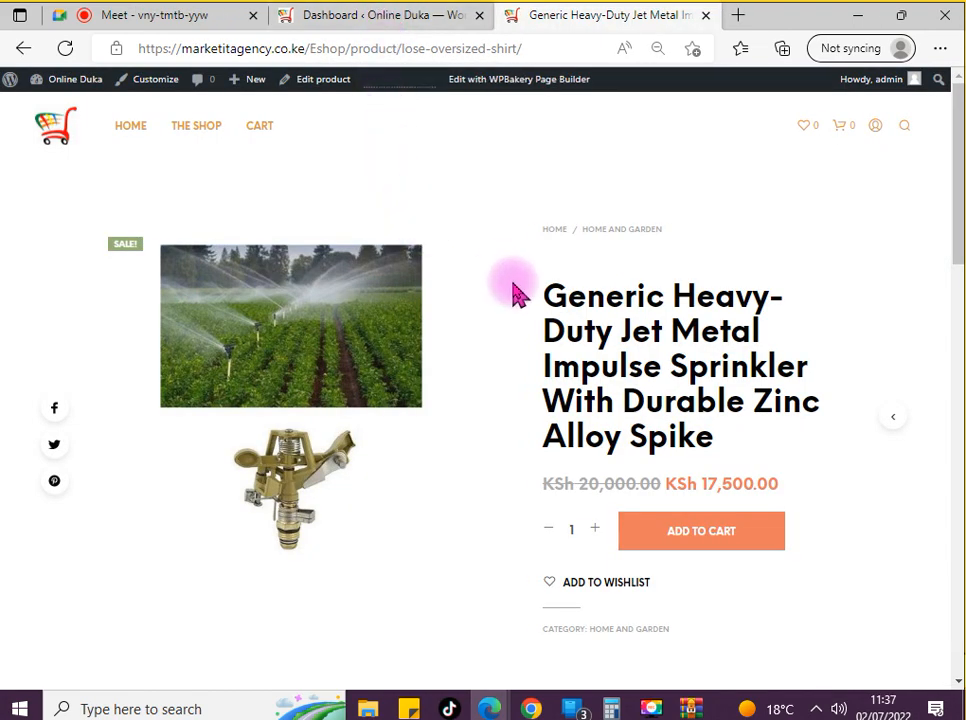
# Step: Scroll through the sprinkler product page
pyautogui.scroll(-1, 513, 294)
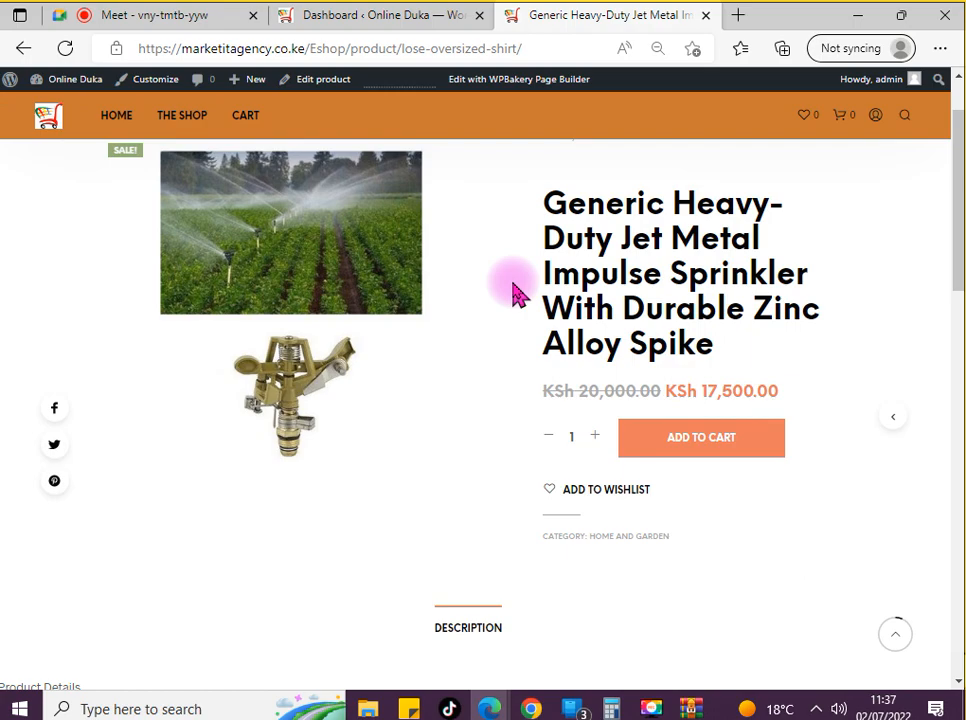
pyautogui.scroll(-9, 513, 294)
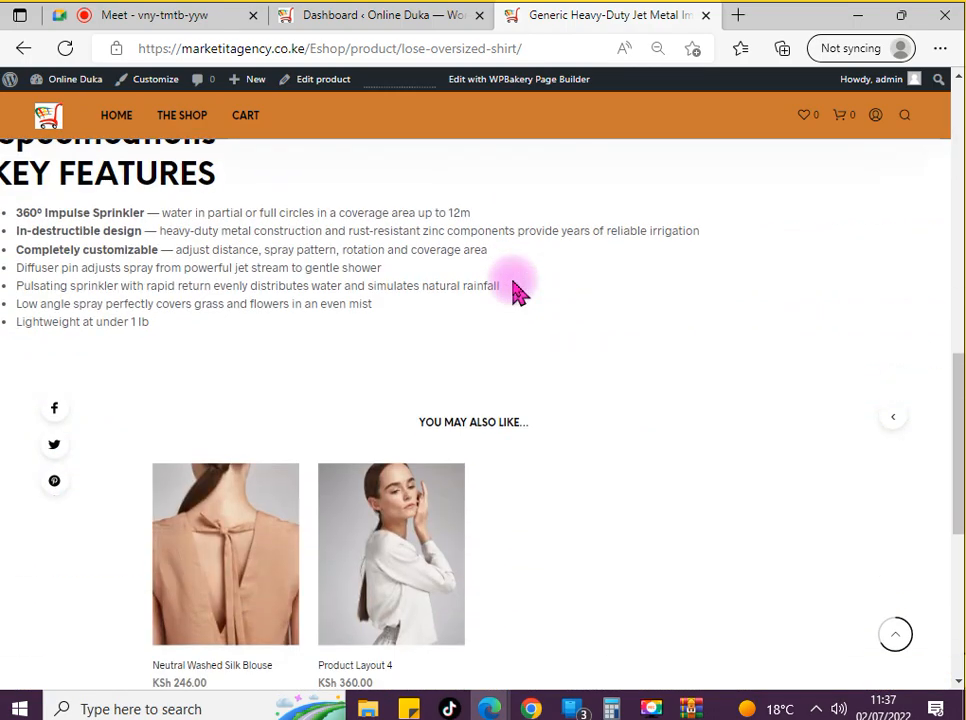
pyautogui.scroll(-5, 513, 290)
pyautogui.scroll(5, 511, 291)
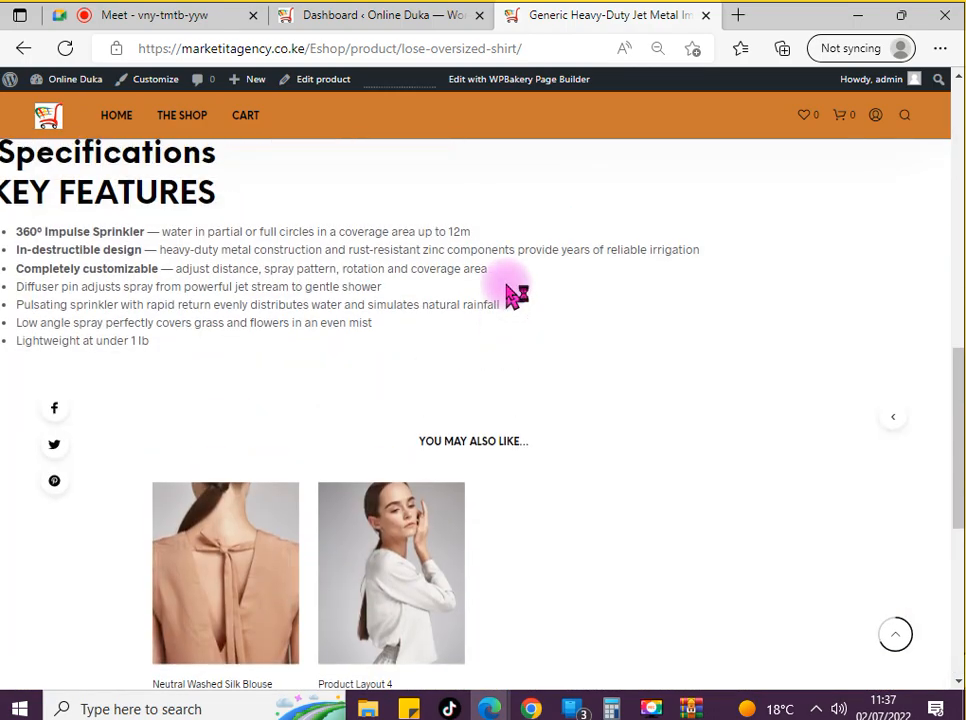
pyautogui.scroll(10, 515, 292)
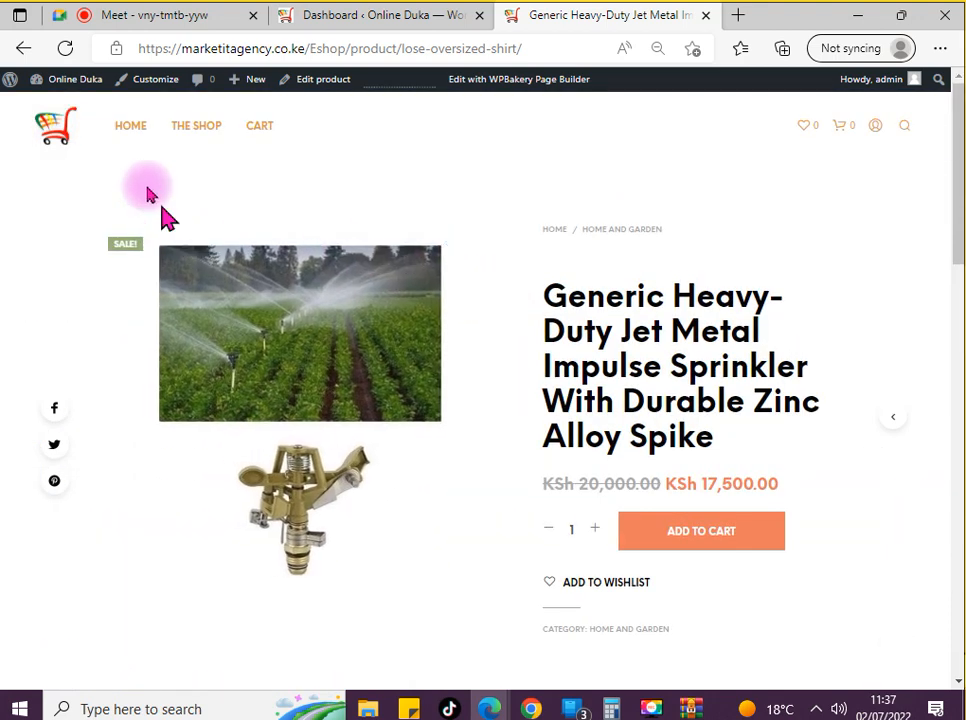
# Step: Open the Online Duka HOME page and browse its product grid, including the KSh 17,500.00 sprinkler
pyautogui.click(133, 127)
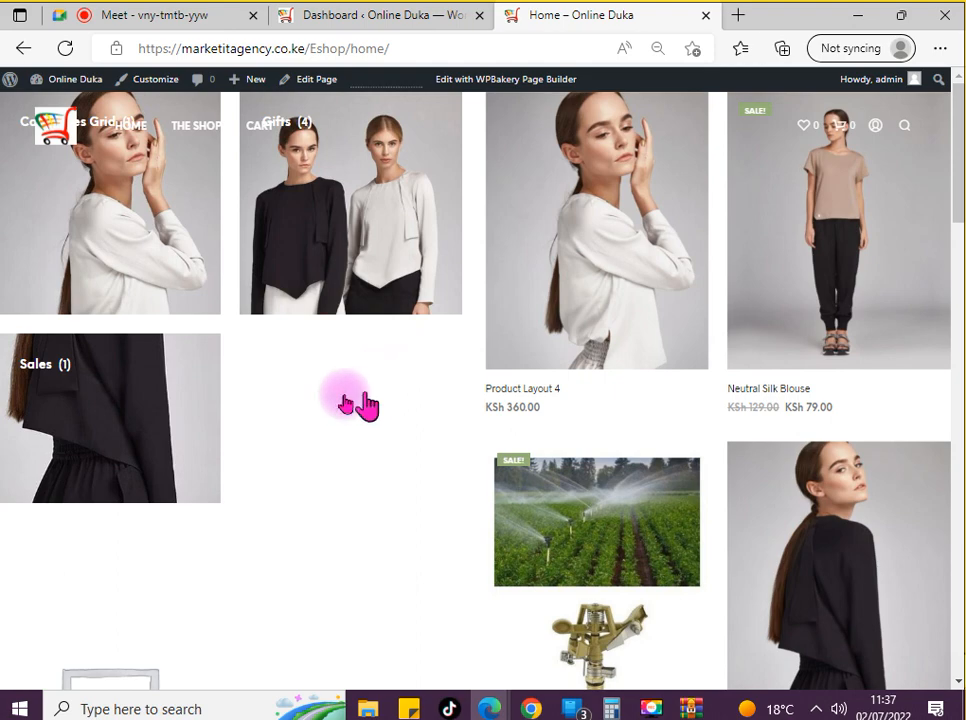
pyautogui.scroll(-4, 300, 405)
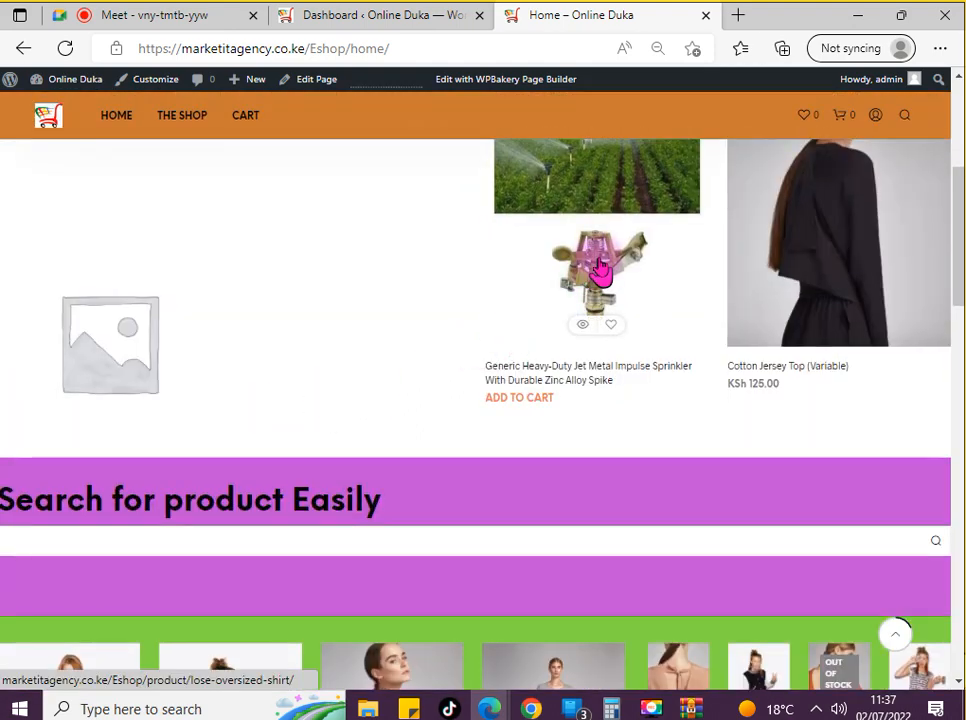
pyautogui.scroll(-4, 330, 328)
pyautogui.scroll(3, 265, 318)
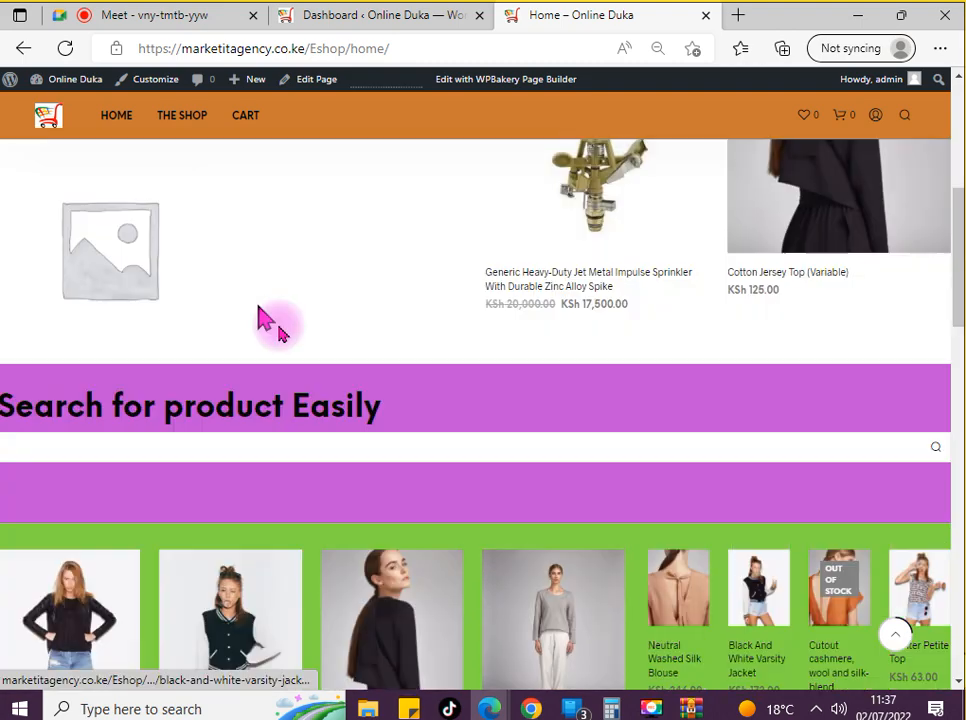
pyautogui.scroll(-7, 270, 323)
pyautogui.scroll(3, 70, 250)
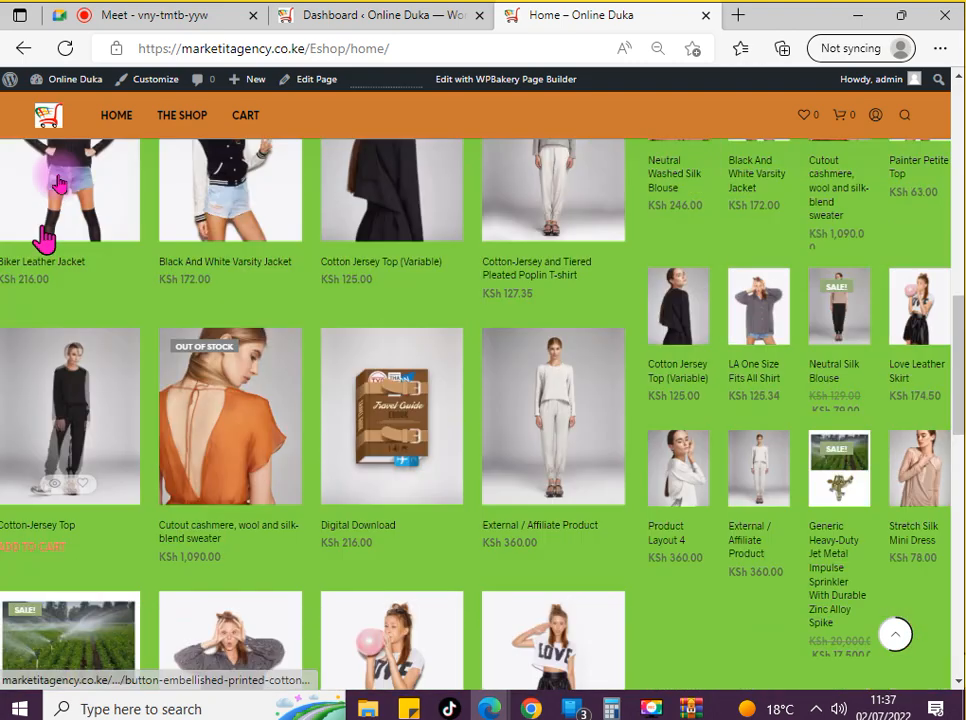
# Step: Load the Eshop front page from the site logo and scroll through its banner, categories and products
pyautogui.click(47, 125)
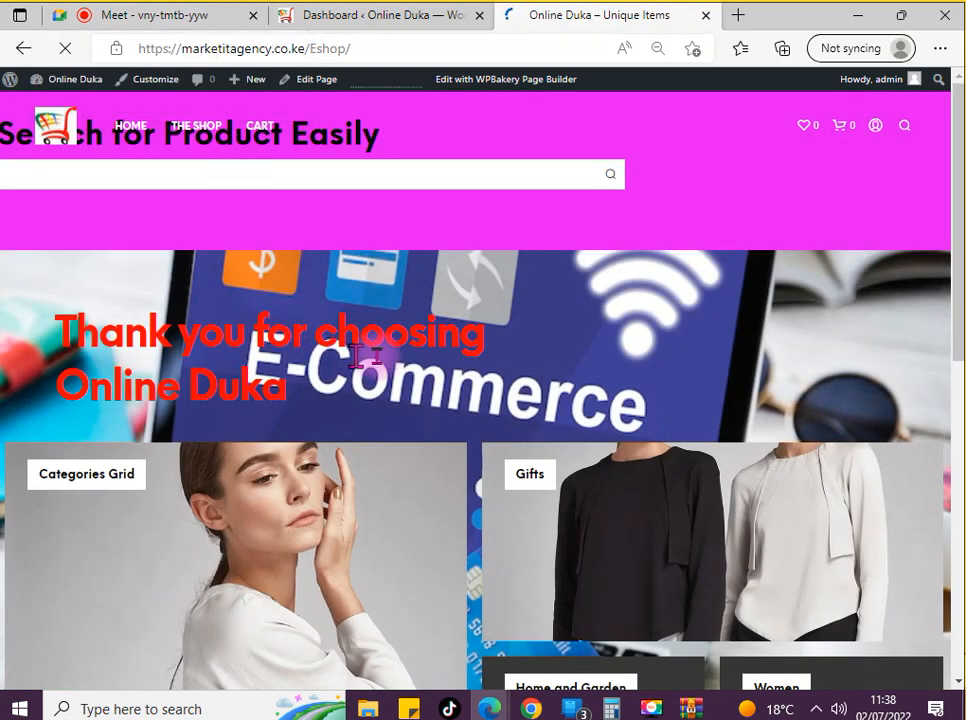
pyautogui.scroll(-3, 392, 350)
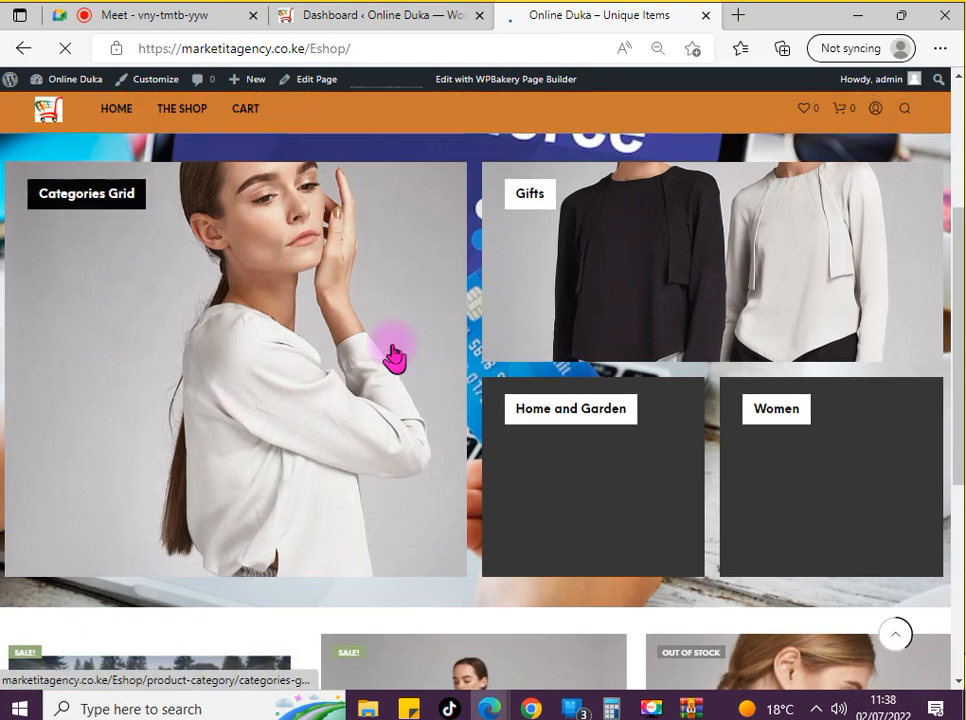
pyautogui.scroll(-5, 394, 355)
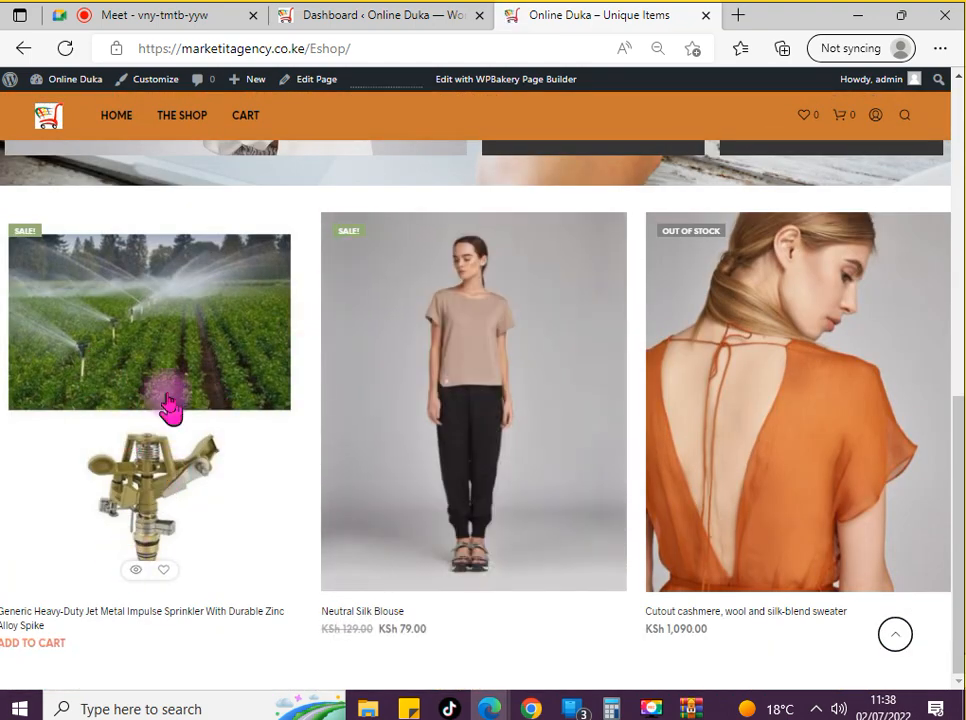
pyautogui.scroll(1, 168, 405)
pyautogui.scroll(4, 168, 405)
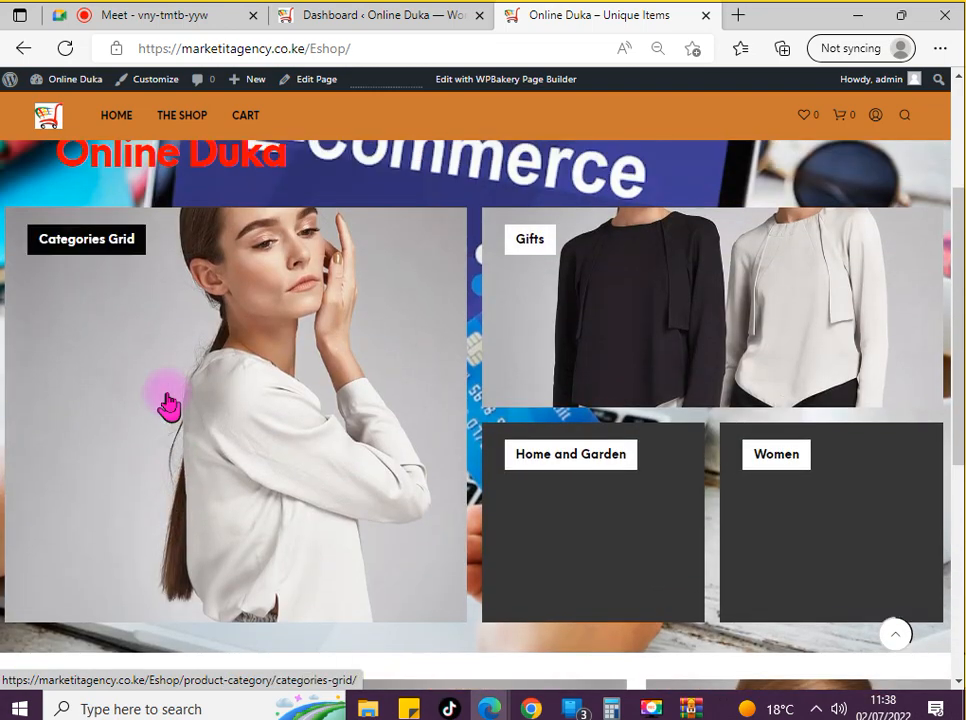
pyautogui.scroll(3, 310, 403)
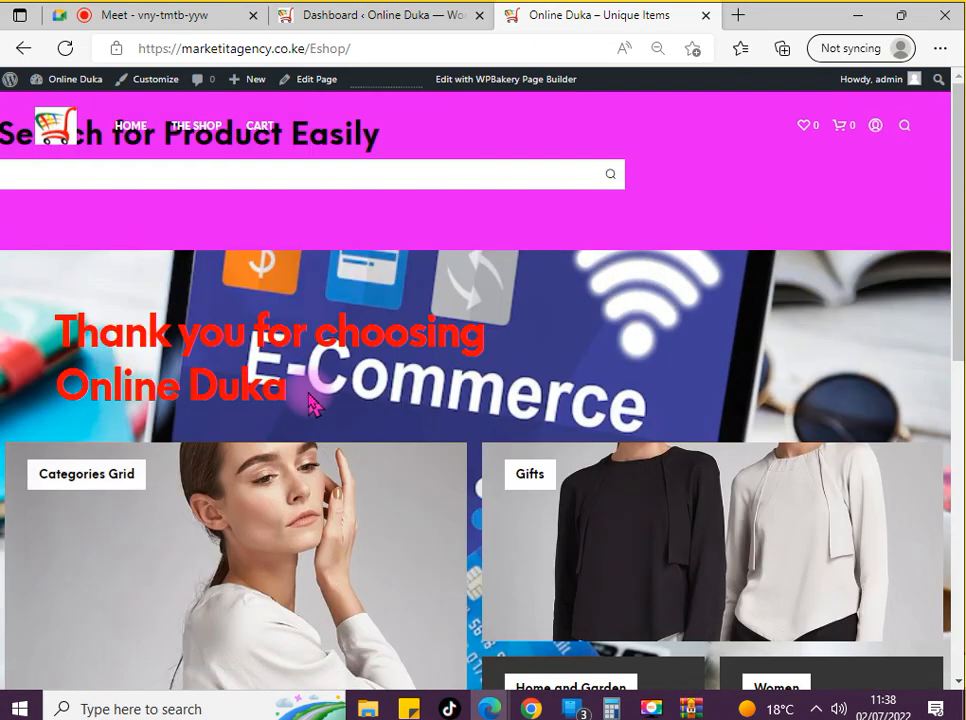
pyautogui.scroll(-7, 313, 400)
pyautogui.scroll(-1, 312, 404)
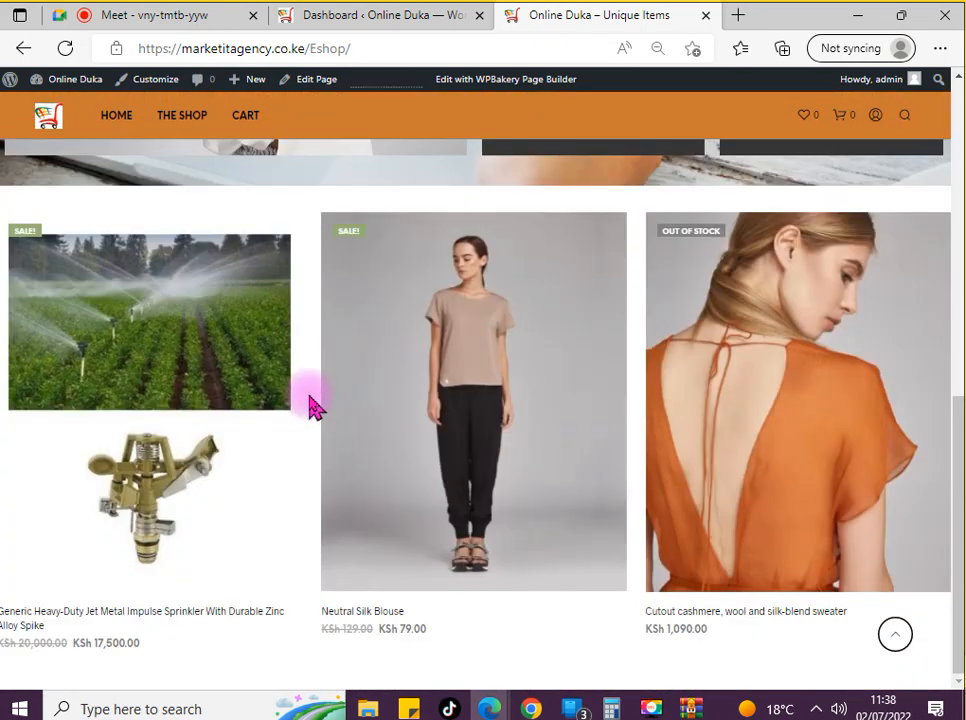
pyautogui.scroll(6, 310, 405)
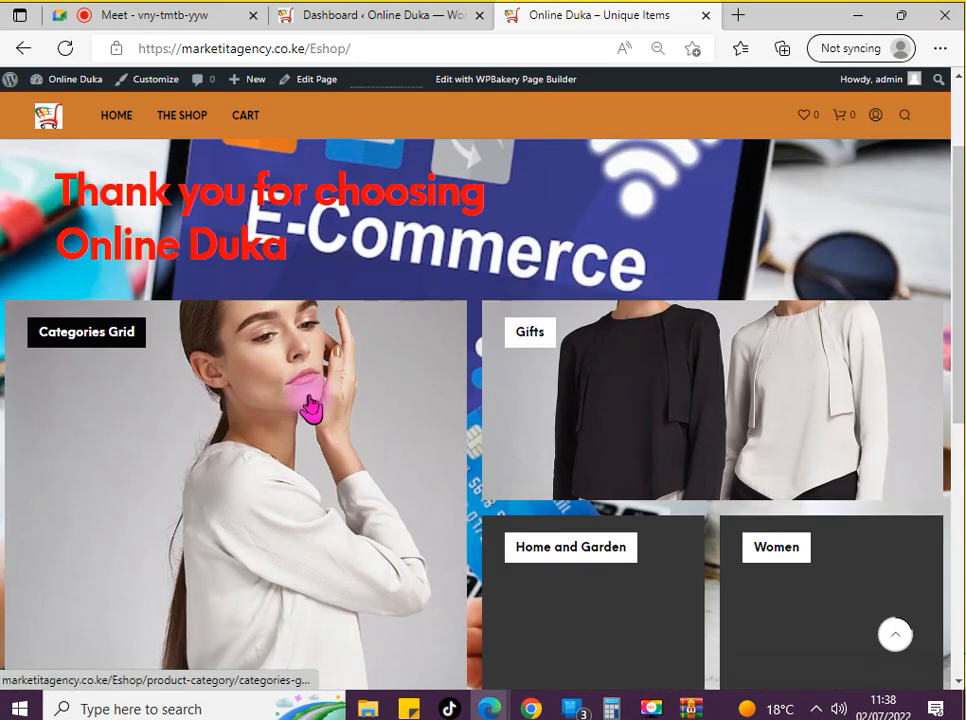
pyautogui.scroll(2, 300, 405)
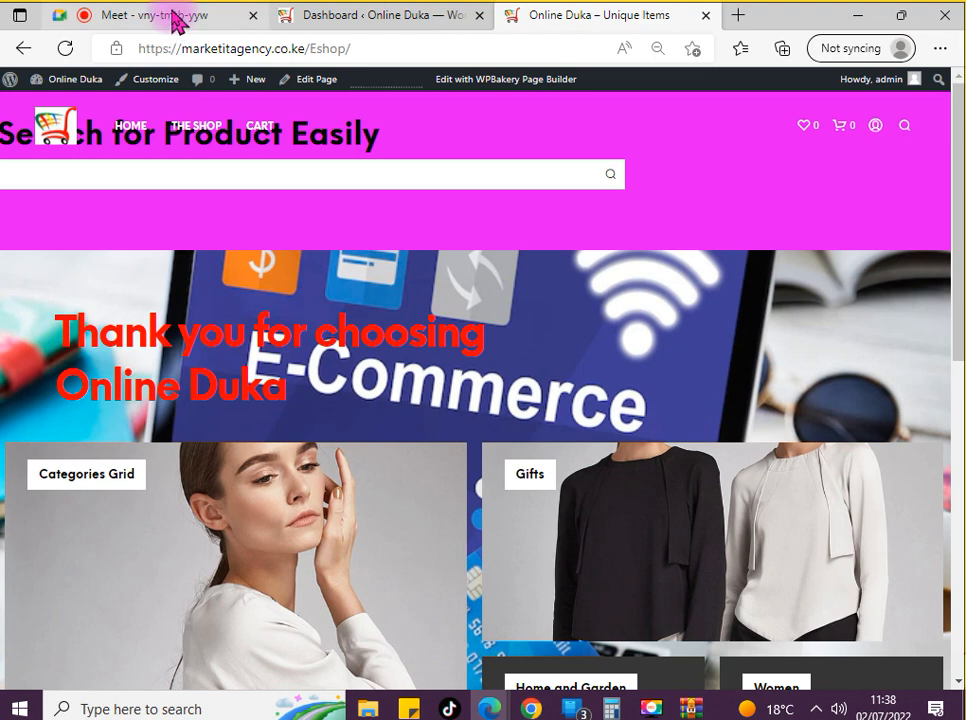
# Step: Close the storefront, open Products > Categories and scroll the 17-category table
pyautogui.click(707, 18)
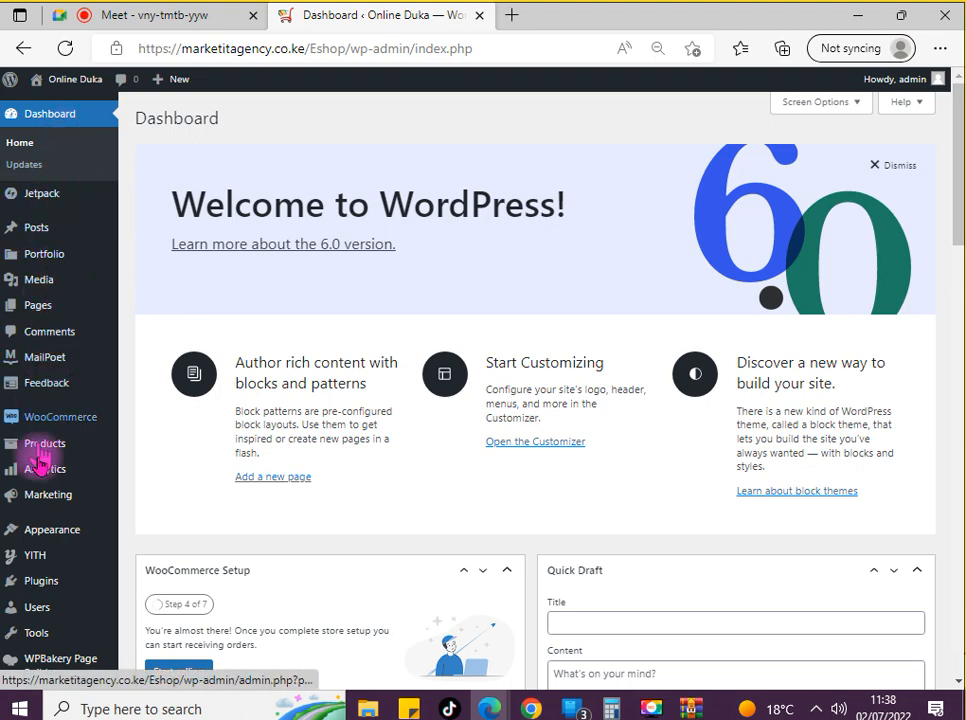
pyautogui.moveTo(45, 453)
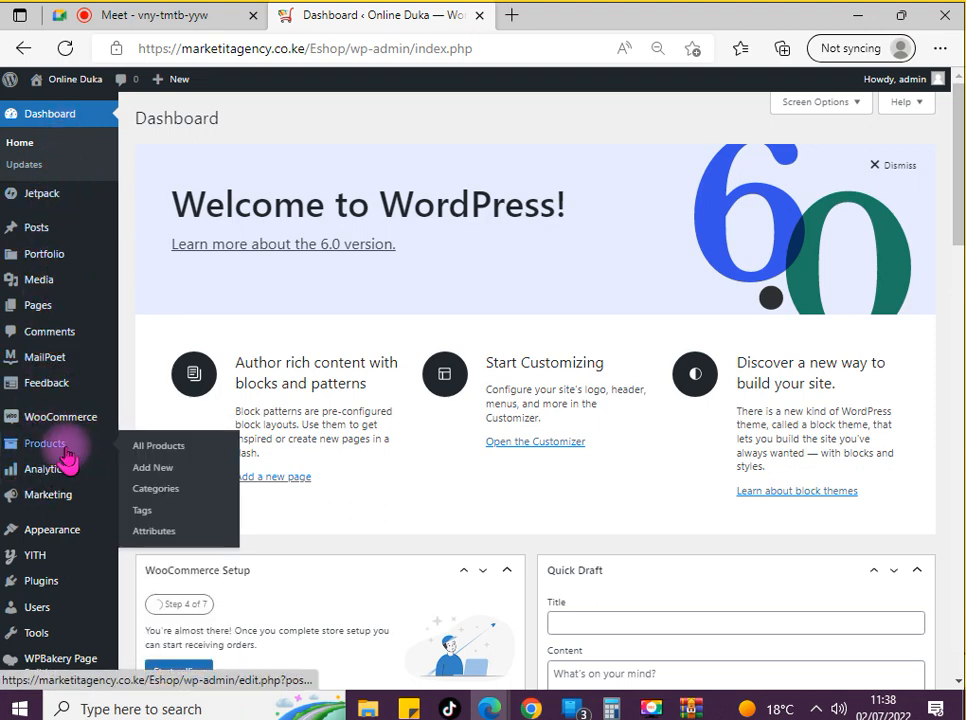
pyautogui.click(153, 497)
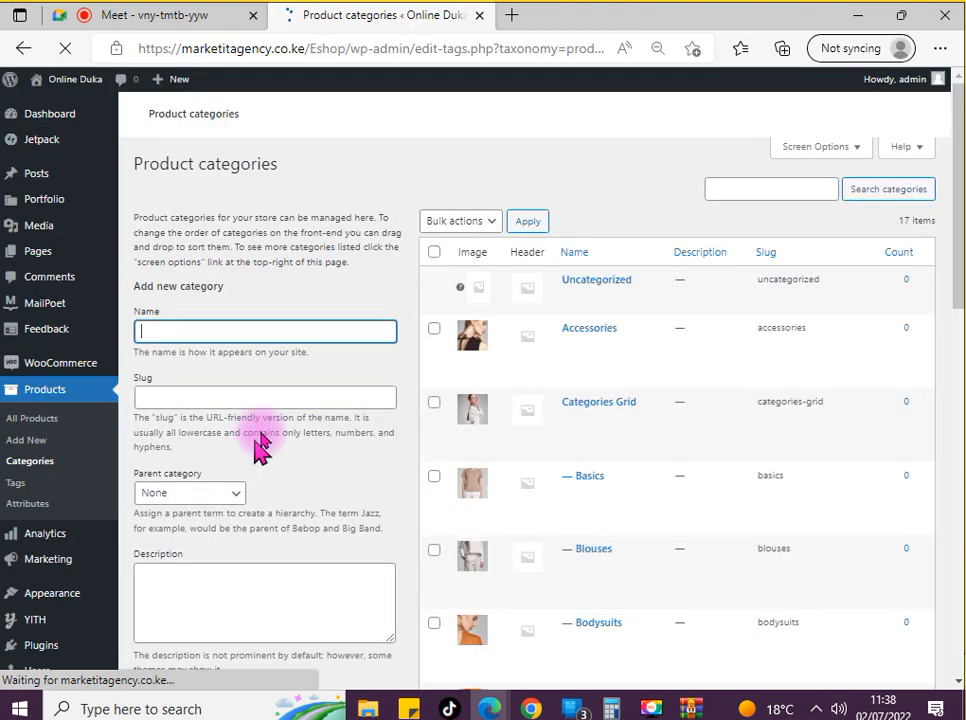
pyautogui.scroll(-1, 257, 440)
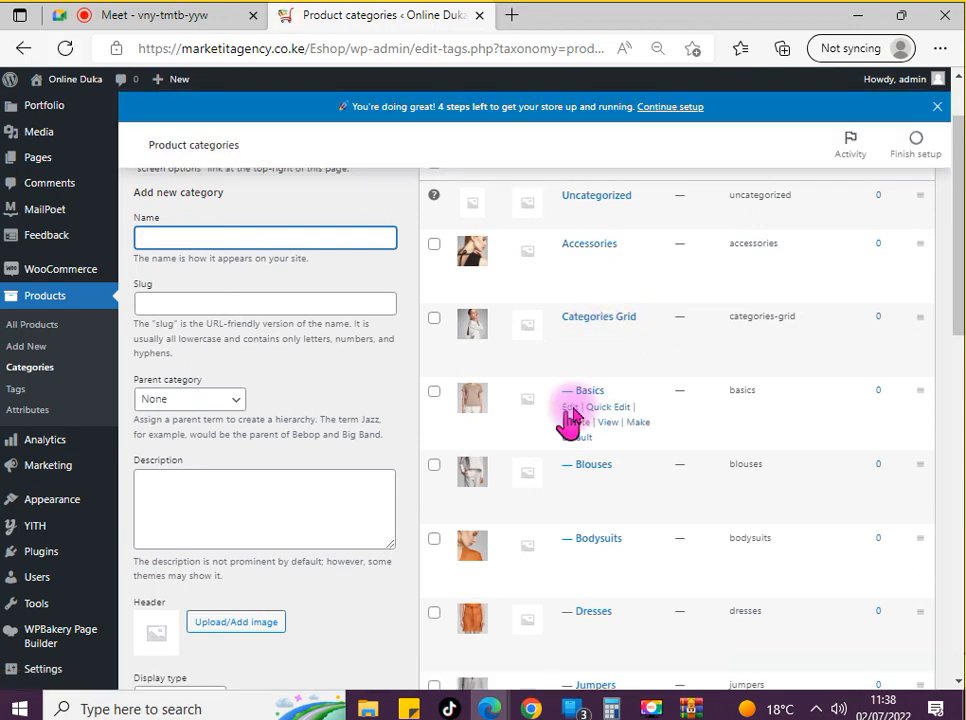
pyautogui.scroll(-2, 575, 480)
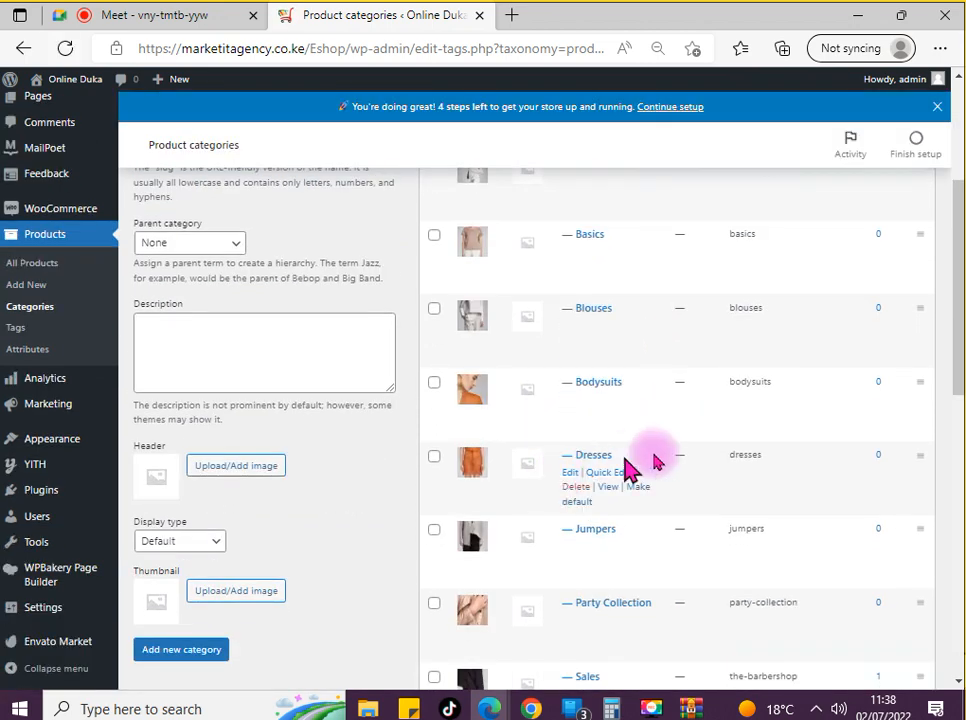
pyautogui.scroll(-2, 610, 465)
pyautogui.scroll(-3, 650, 440)
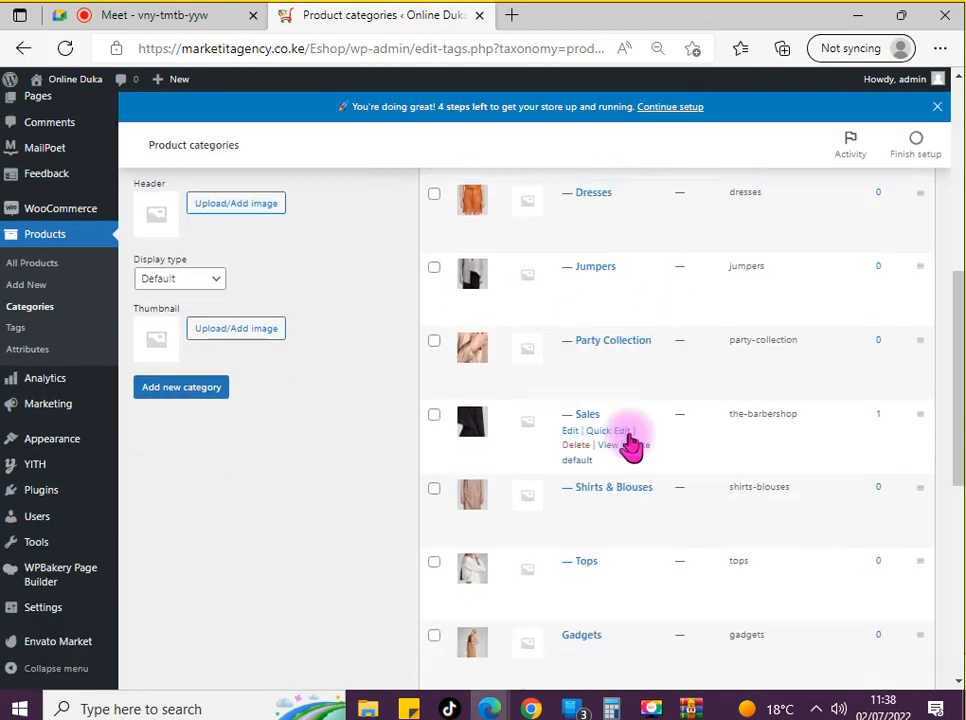
pyautogui.scroll(8, 540, 418)
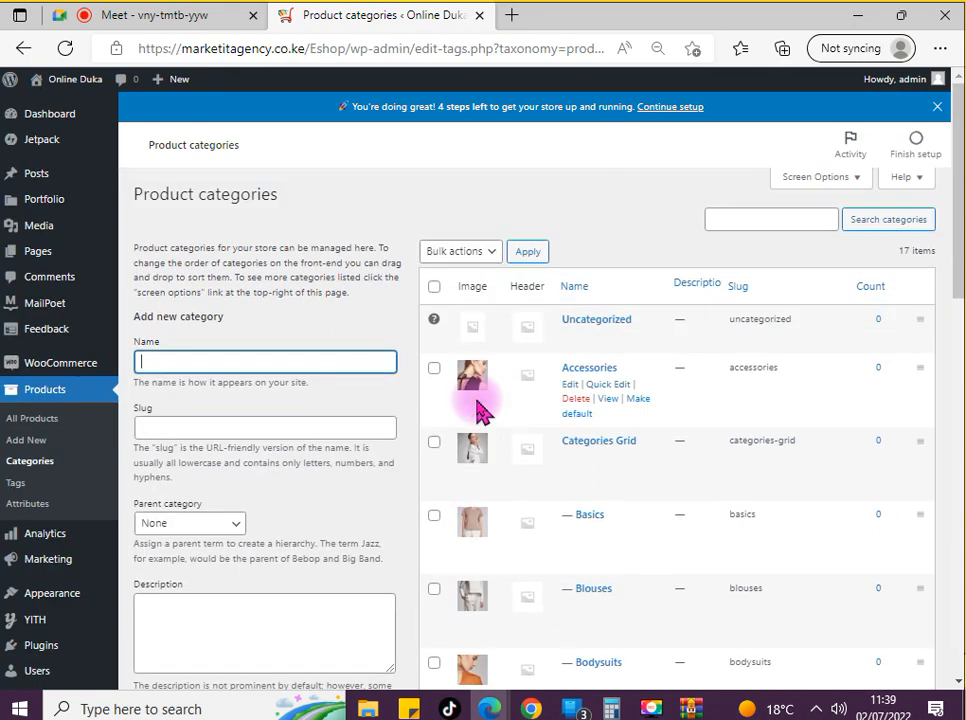
pyautogui.click(434, 287)
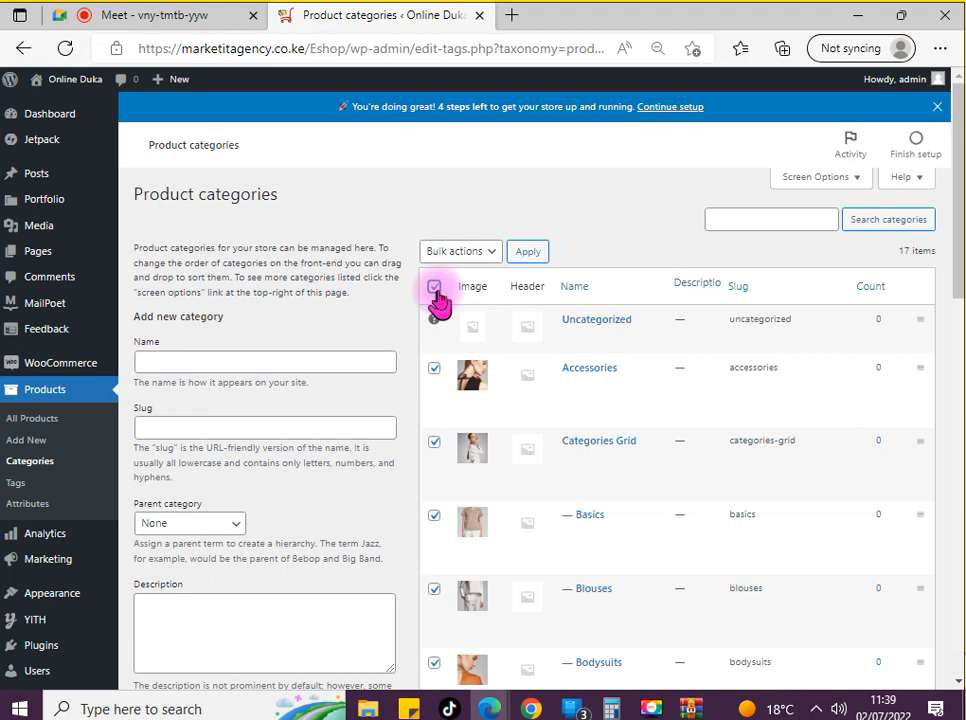
pyautogui.scroll(-3, 606, 362)
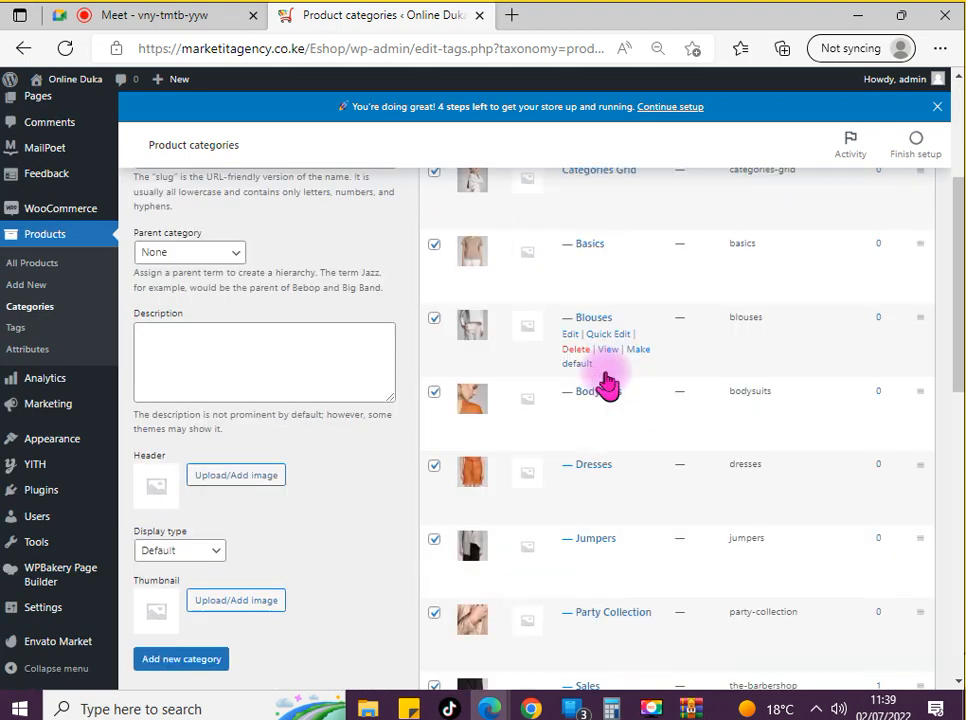
pyautogui.scroll(-6, 606, 383)
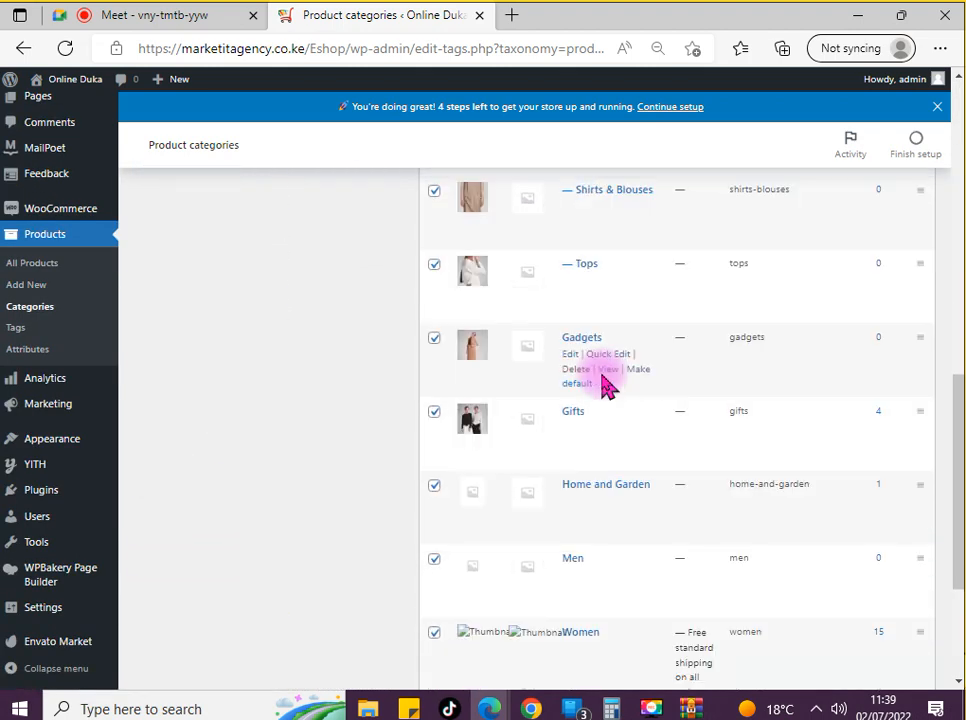
pyautogui.scroll(-2, 604, 390)
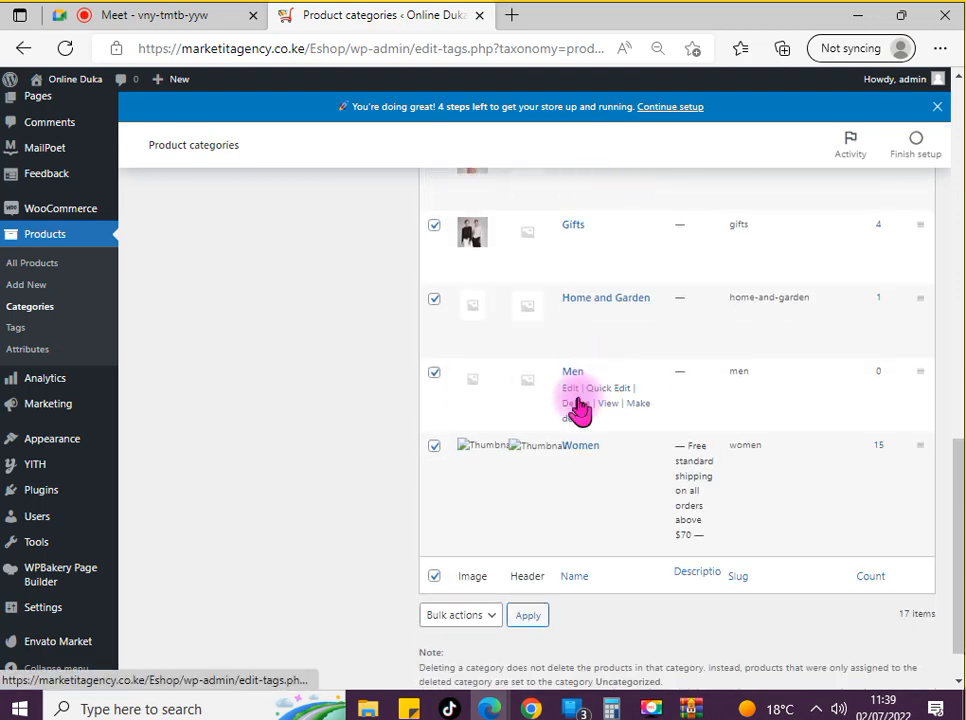
pyautogui.scroll(4, 545, 479)
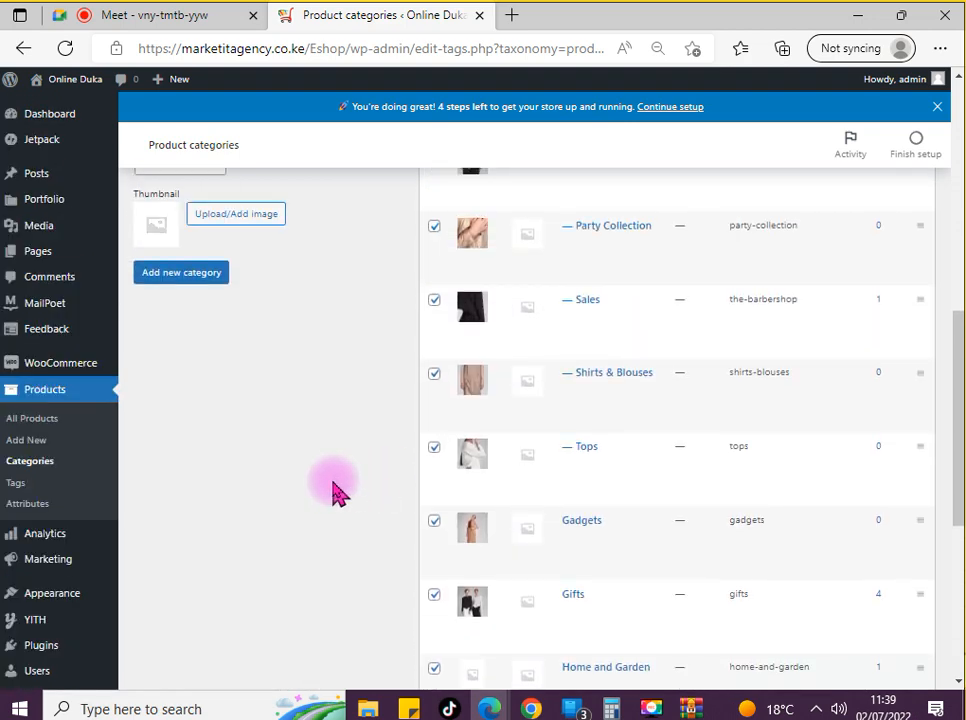
pyautogui.scroll(-1, 494, 365)
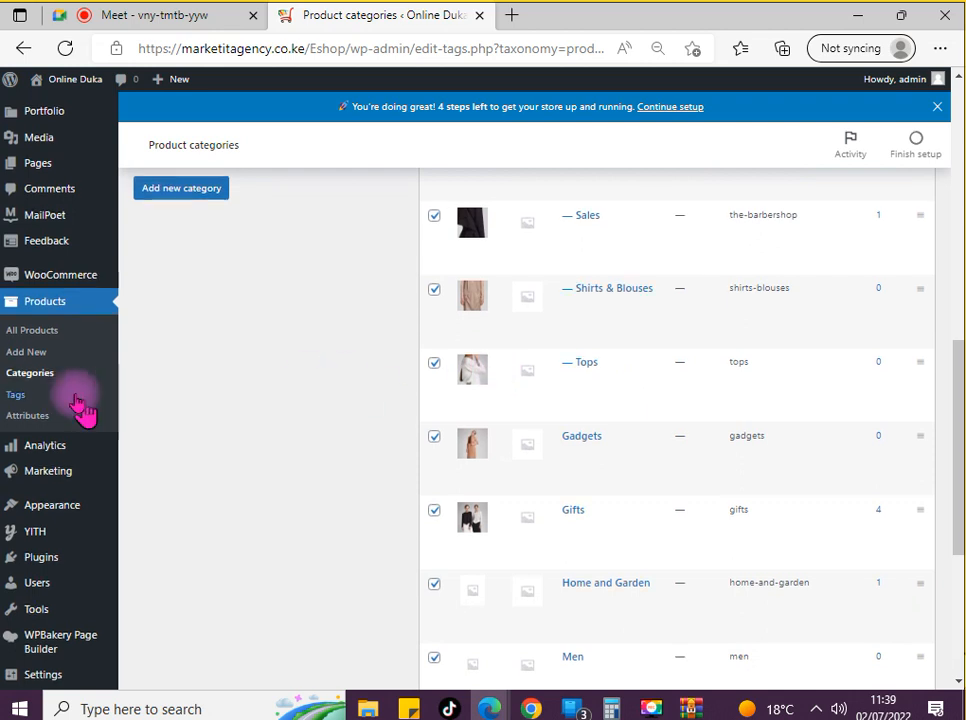
pyautogui.scroll(1, 75, 400)
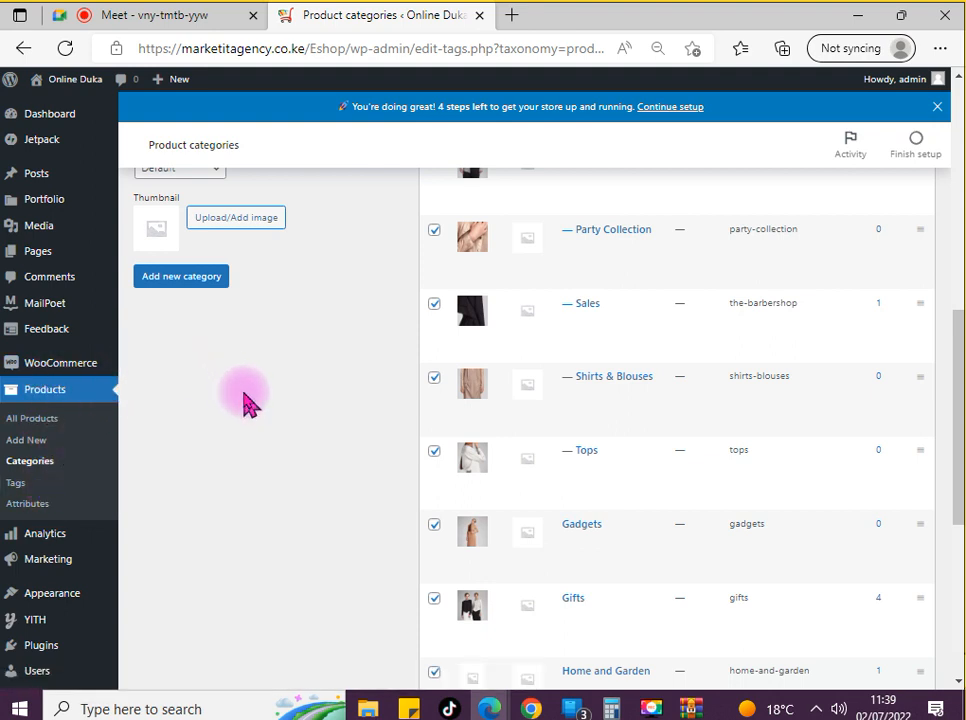
# Step: Look over the admin sidebar menus, then close the Product categories tab to reveal the Meet call
pyautogui.moveTo(33, 180)
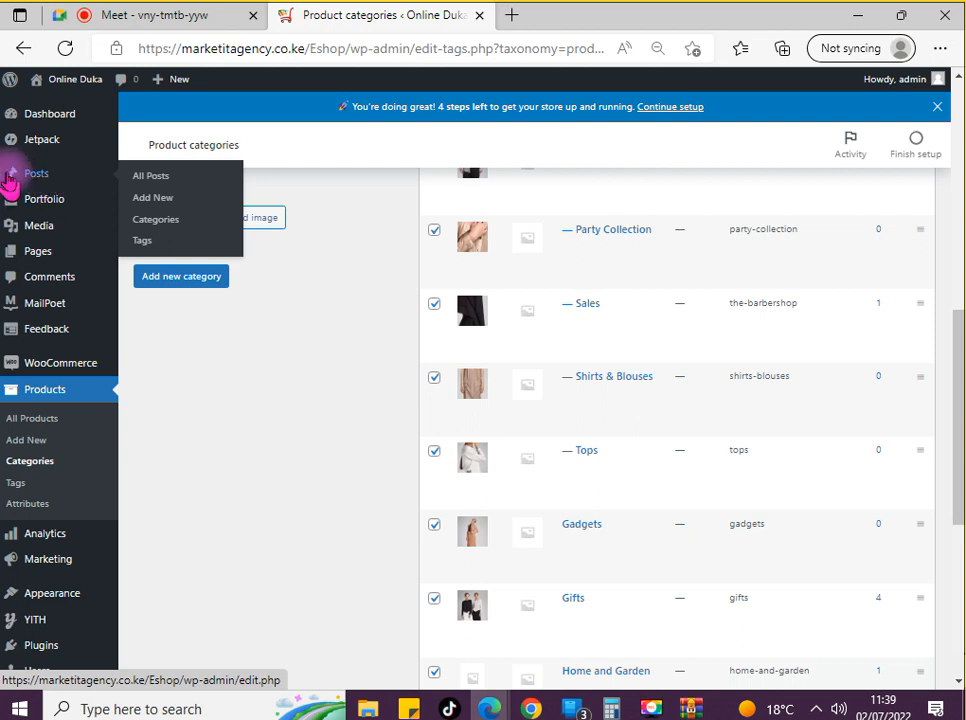
pyautogui.moveTo(101, 240)
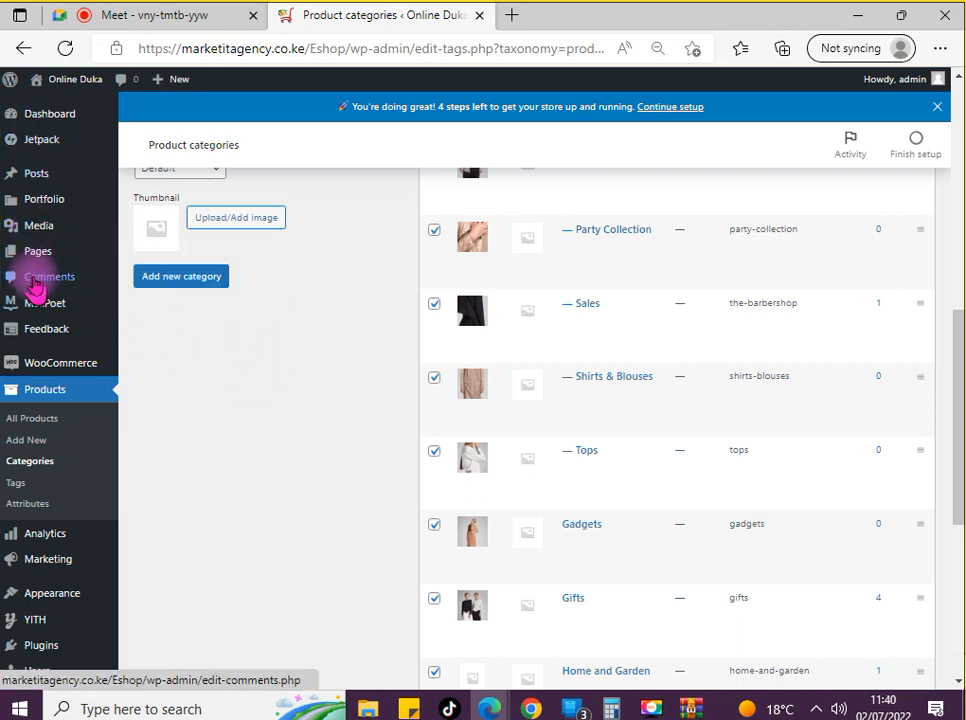
pyautogui.moveTo(36, 258)
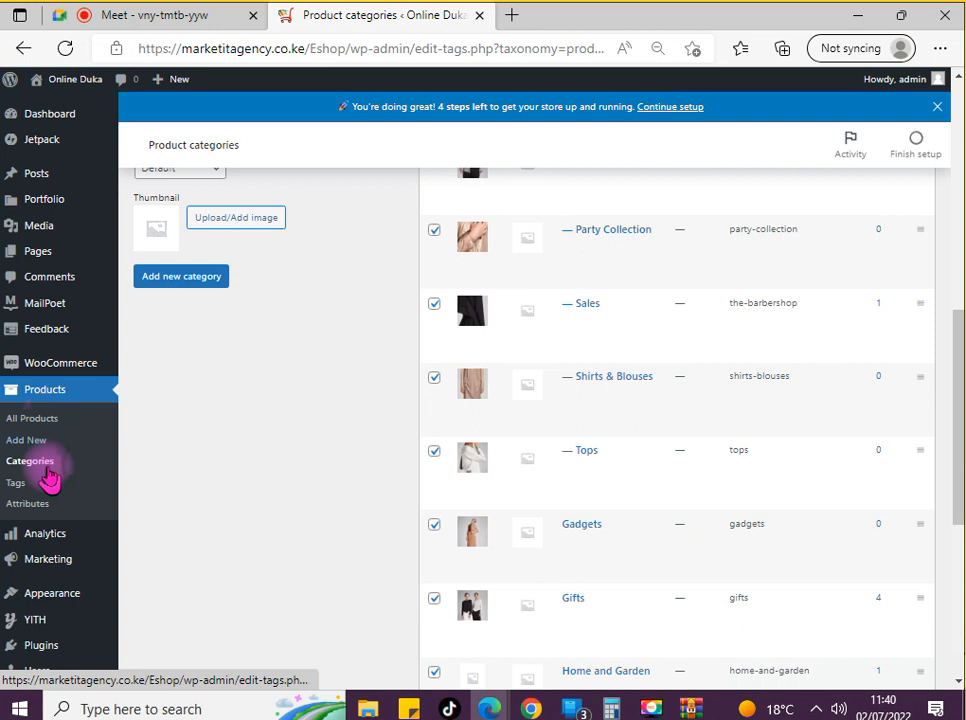
pyautogui.scroll(-1, 72, 447)
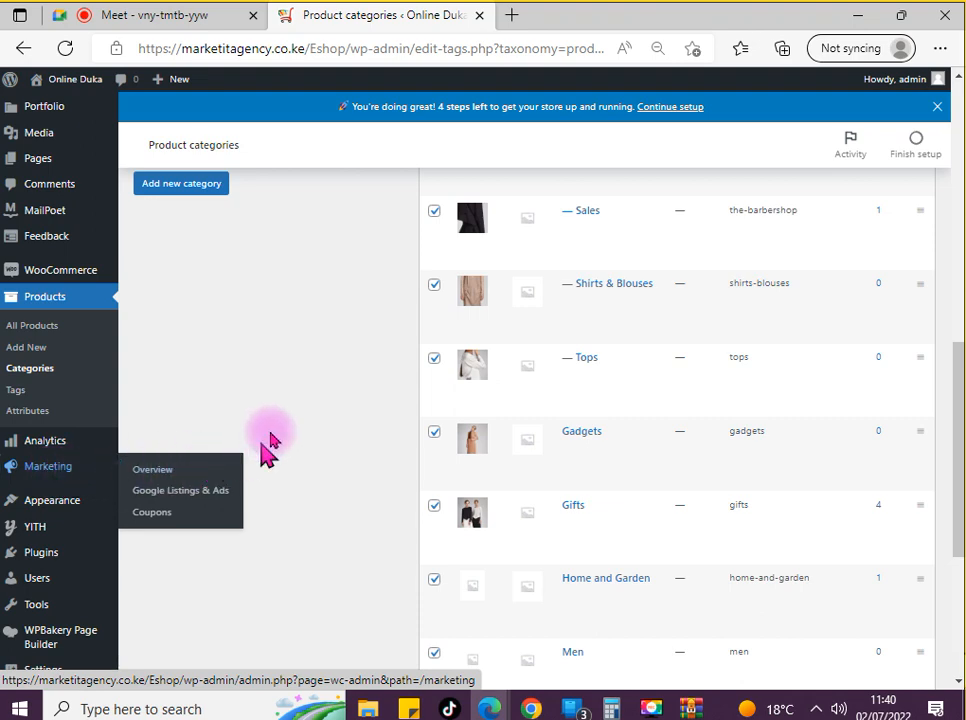
pyautogui.scroll(8, 300, 410)
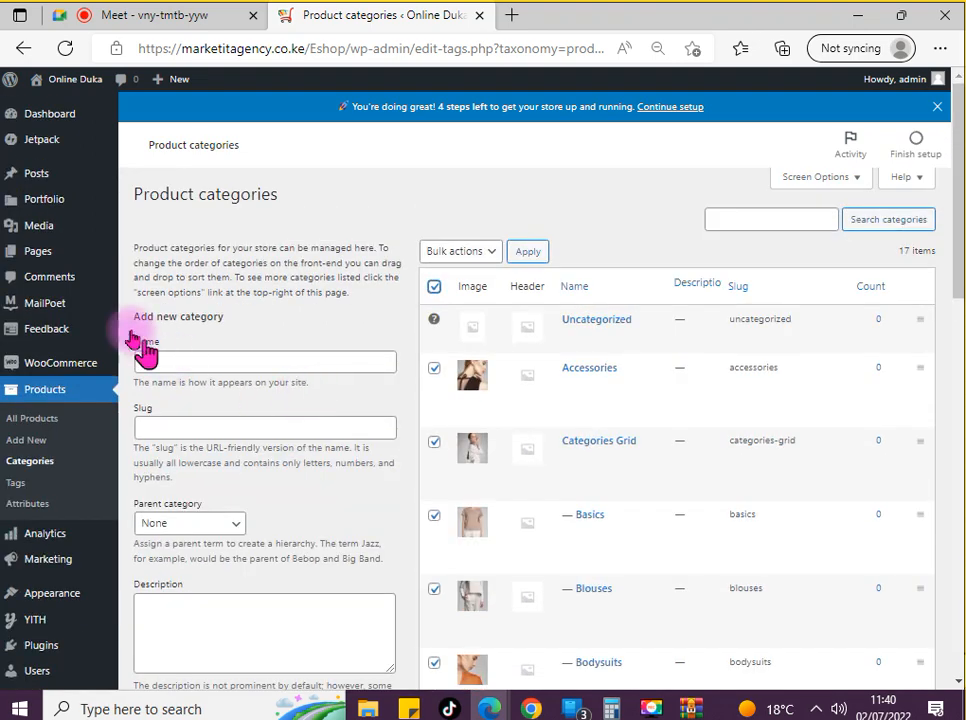
pyautogui.moveTo(60, 120)
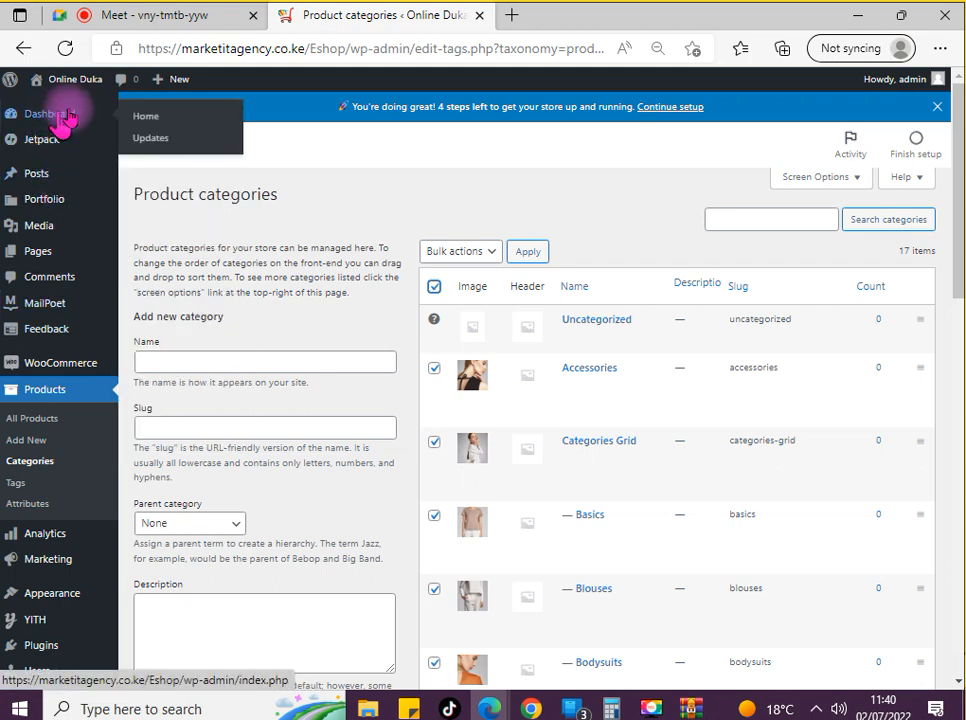
pyautogui.click(481, 17)
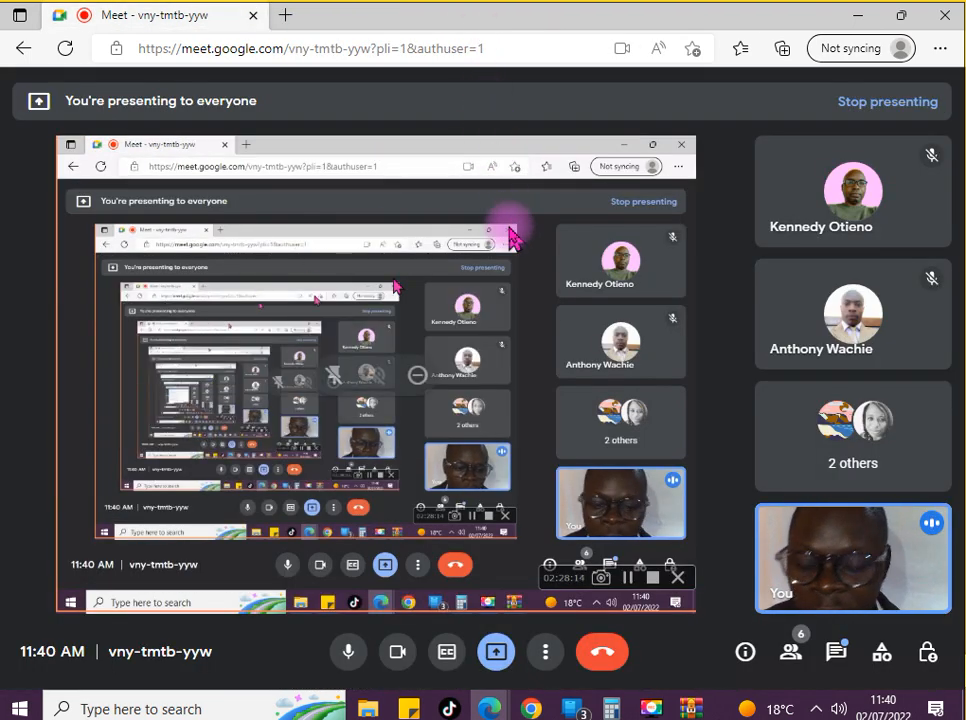
# Step: Review the in-call chat requests for the Google Classroom link, then open a new blank tab
pyautogui.click(838, 648)
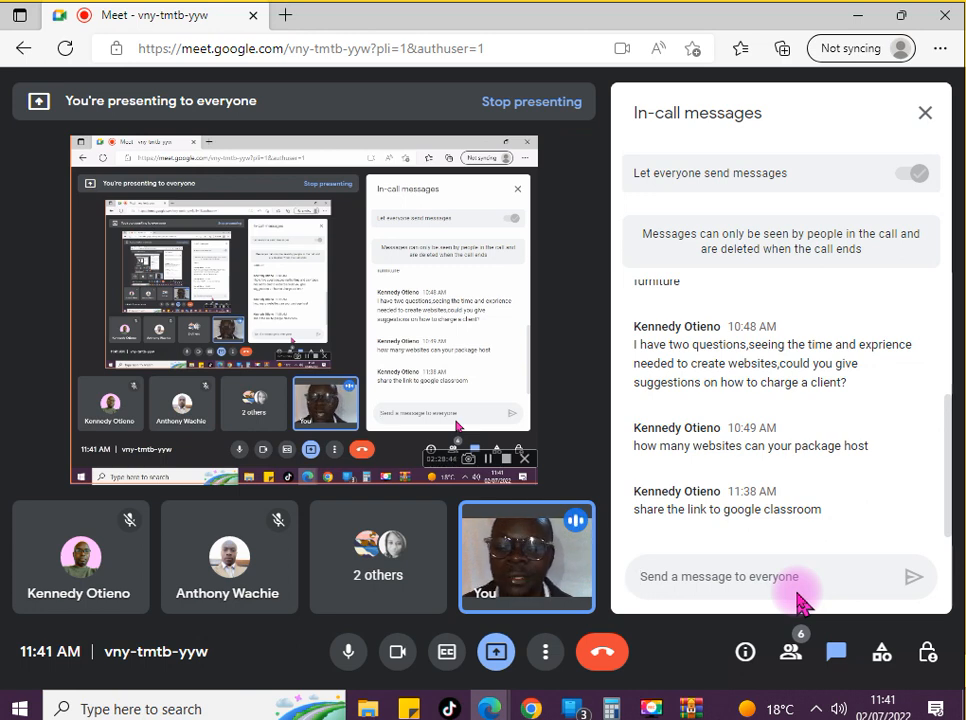
pyautogui.click(797, 592)
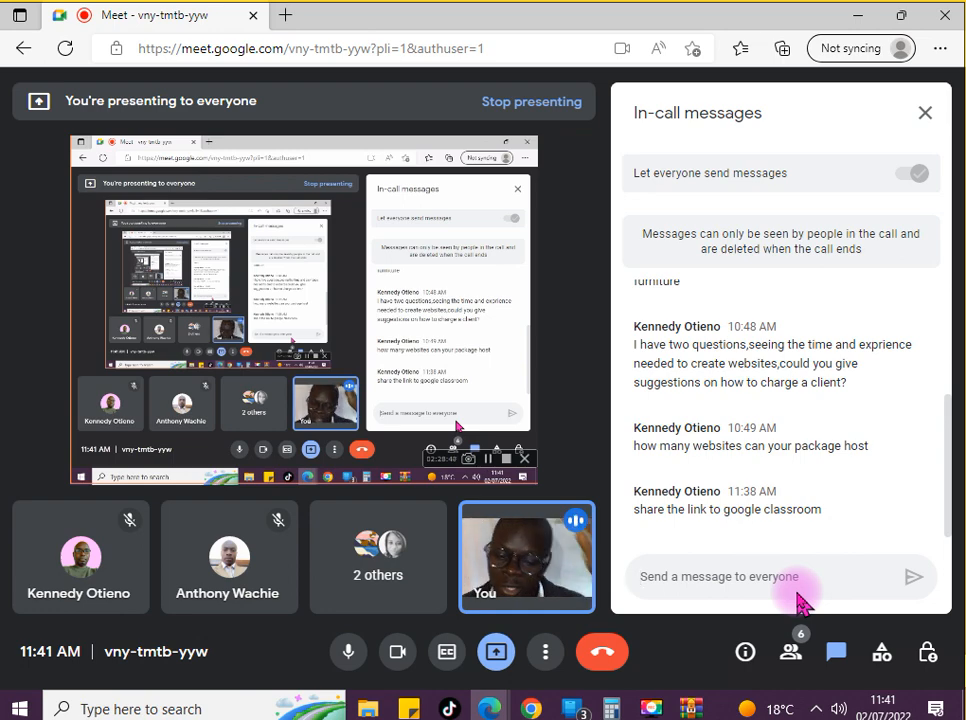
pyautogui.click(925, 115)
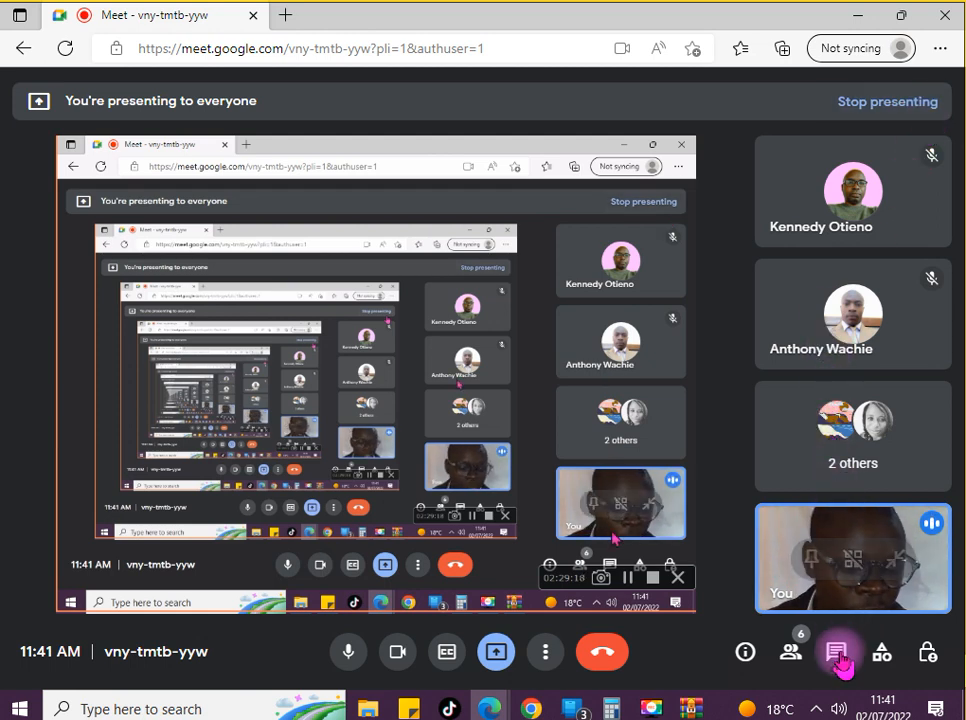
pyautogui.click(836, 652)
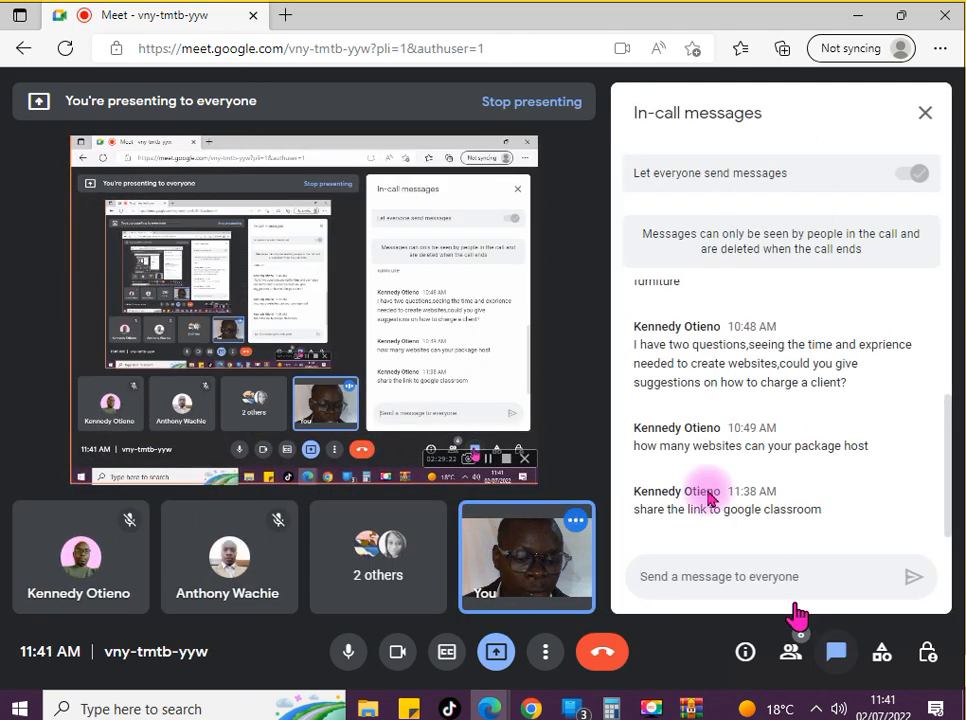
pyautogui.click(283, 22)
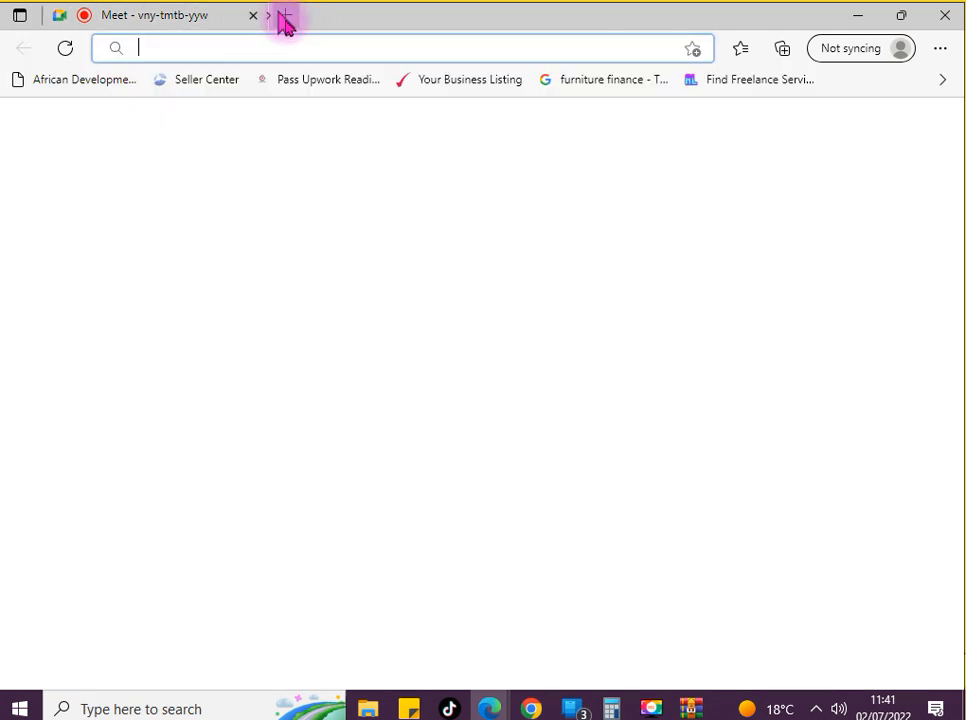
# Step: Search for 'google classroom' in the new tab and close Meet's in-call messages panel
pyautogui.write('go')
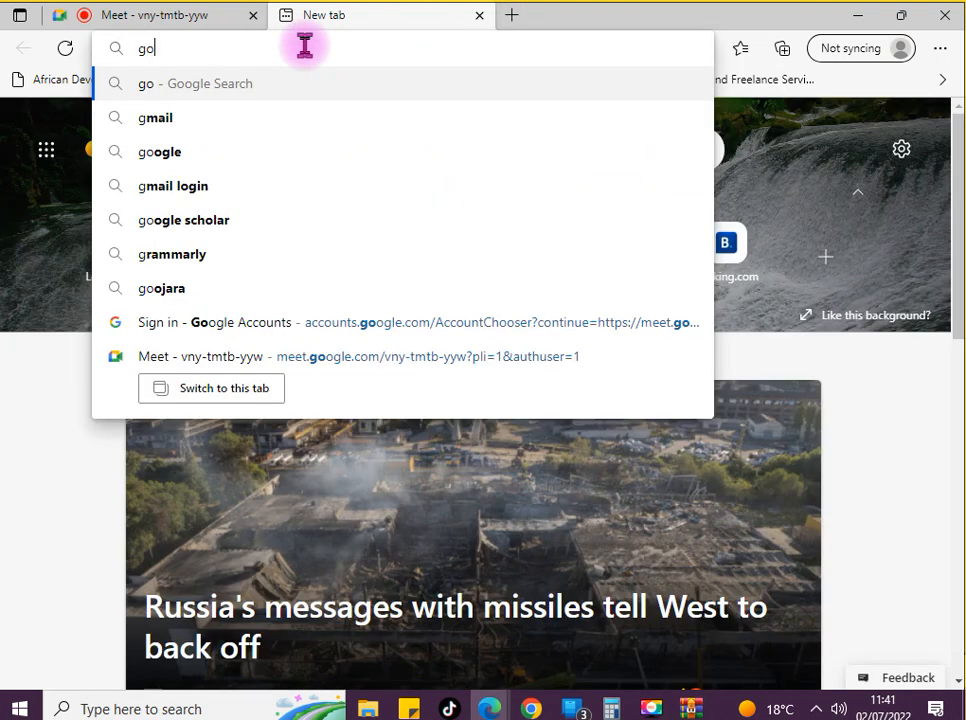
pyautogui.write('o')
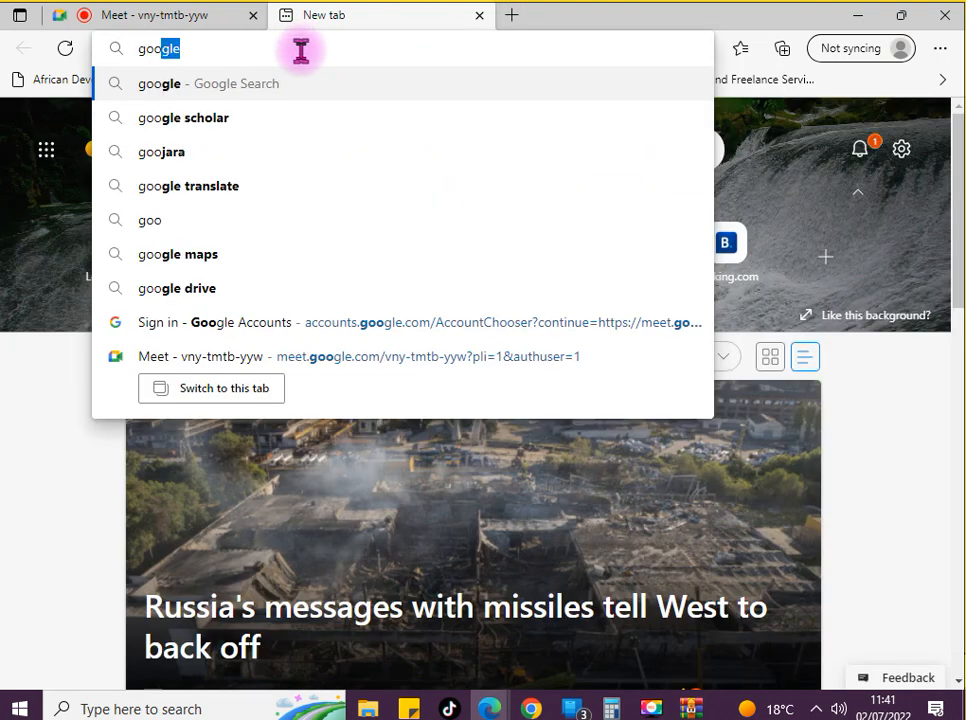
pyautogui.write('gle')
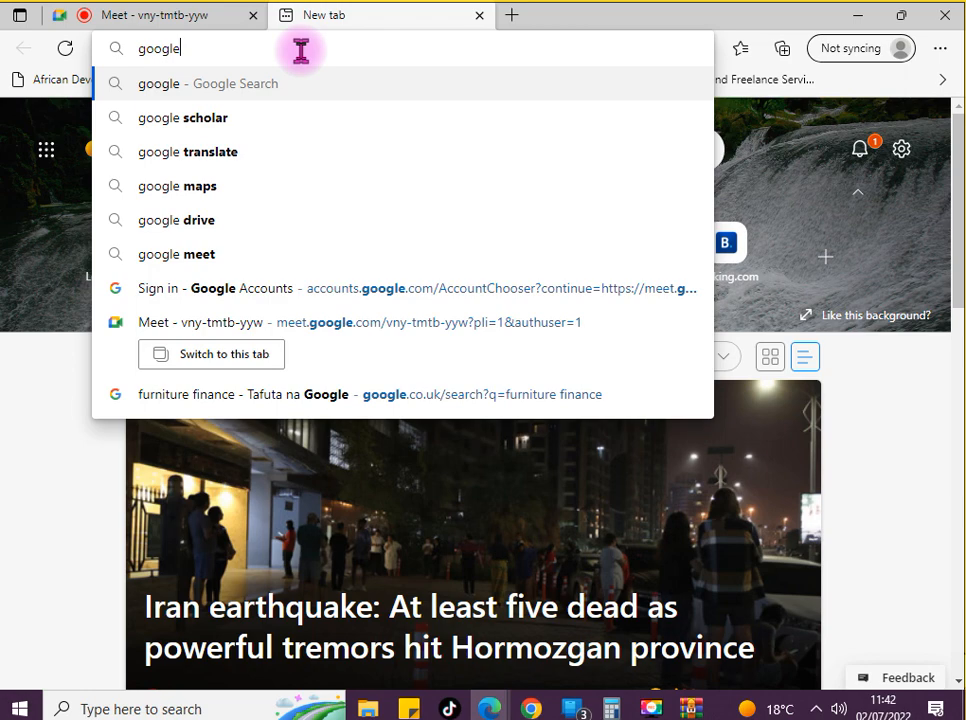
pyautogui.write(' classroom')
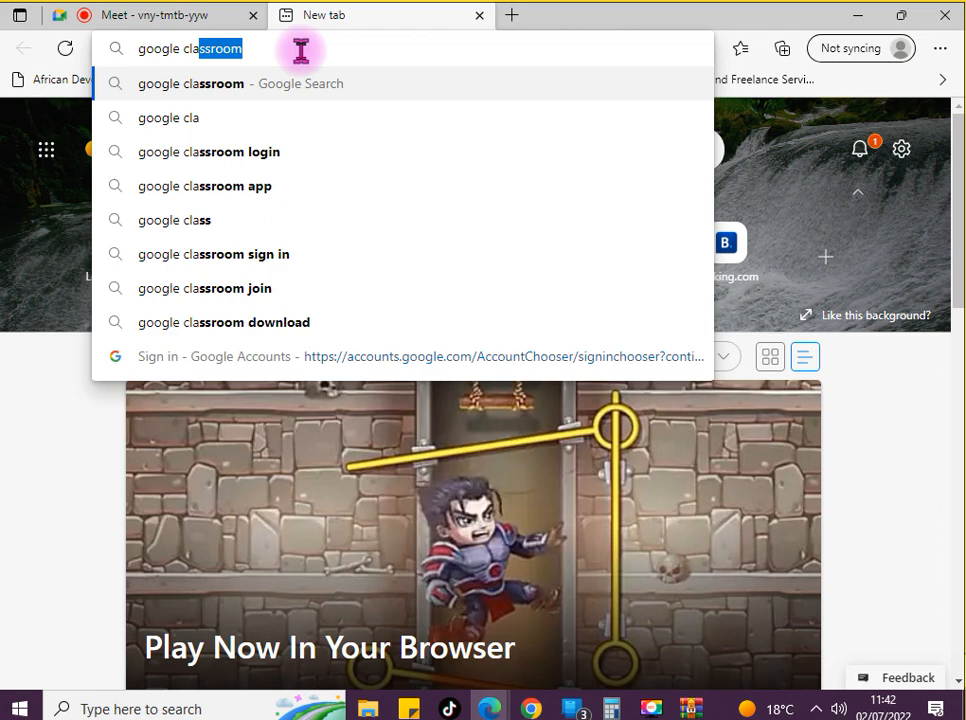
pyautogui.press('Return')
pyautogui.click(195, 14)
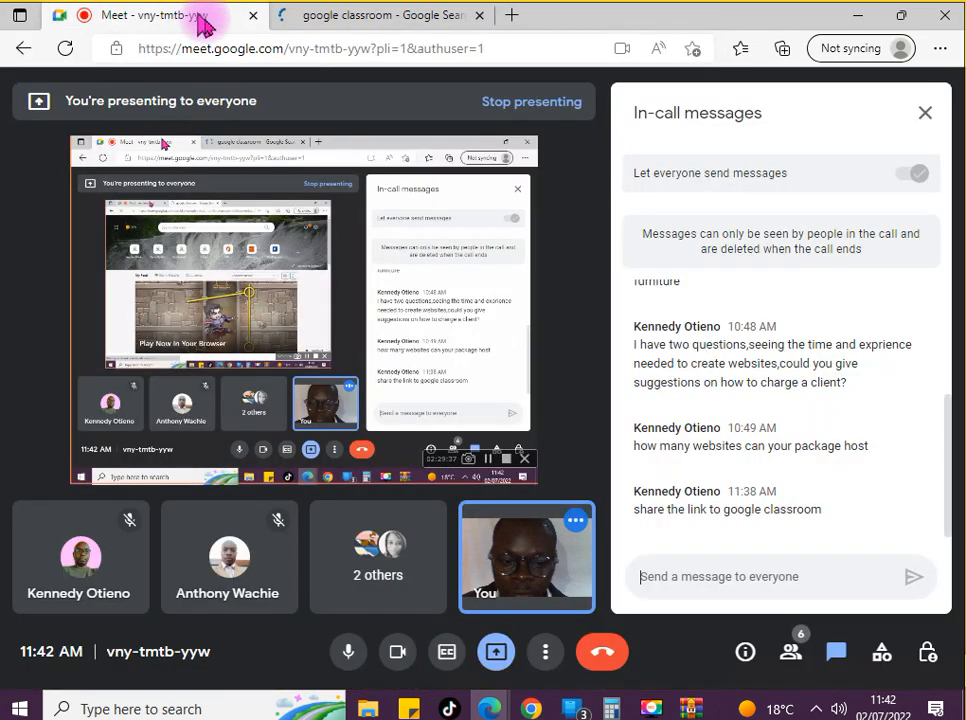
pyautogui.click(925, 115)
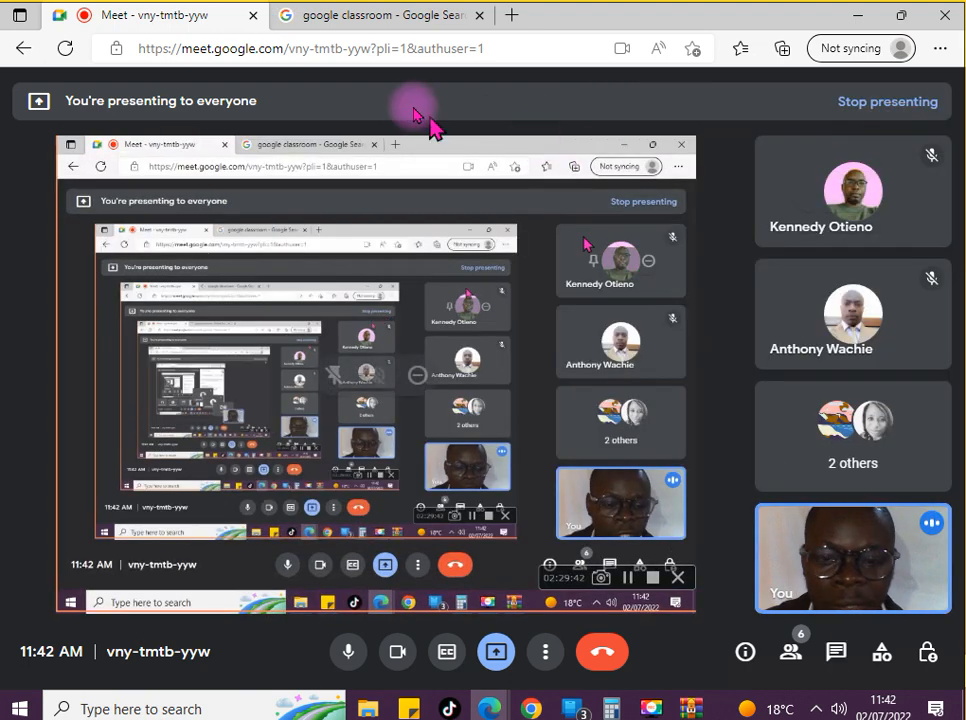
pyautogui.click(368, 18)
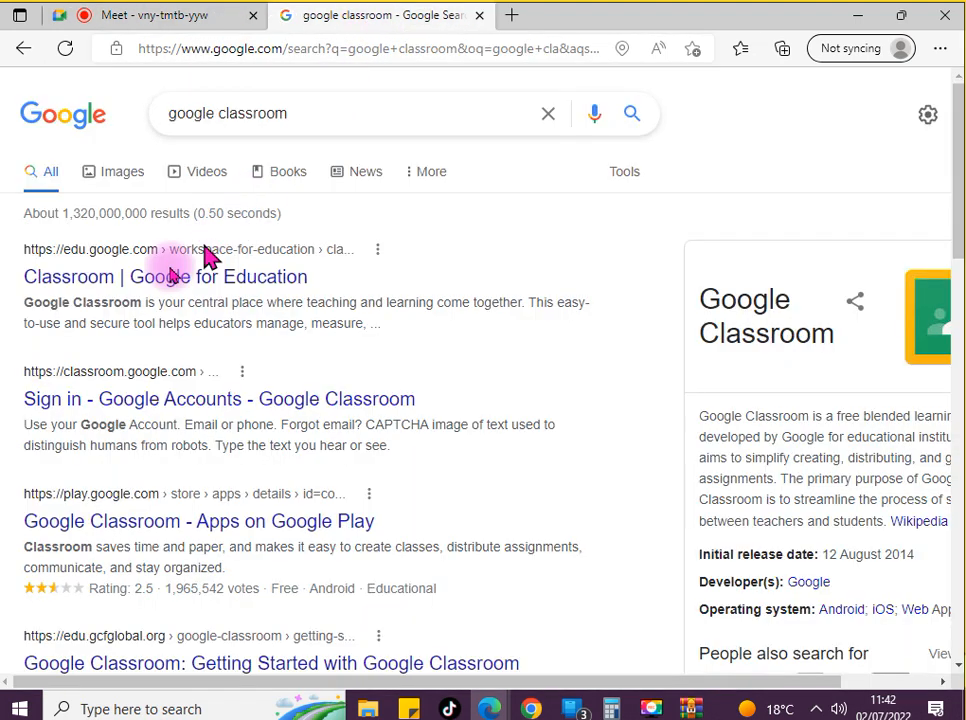
# Step: Open Google Classroom from the results under a different signed-in Google account and close the old Classes page
pyautogui.click(119, 413)
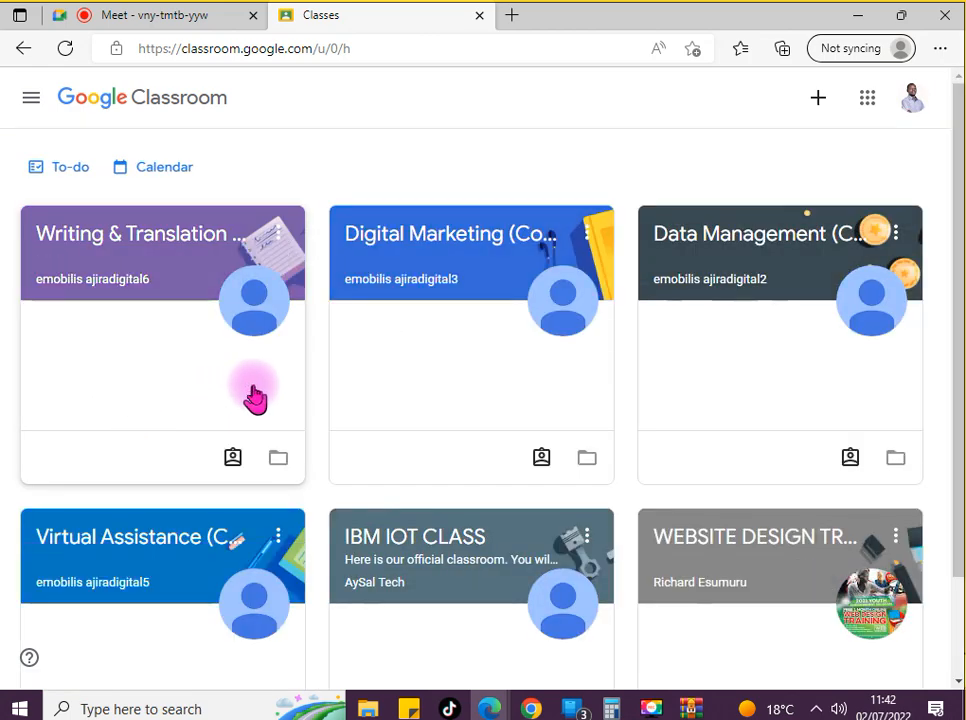
pyautogui.scroll(-1, 260, 398)
pyautogui.scroll(1, 334, 390)
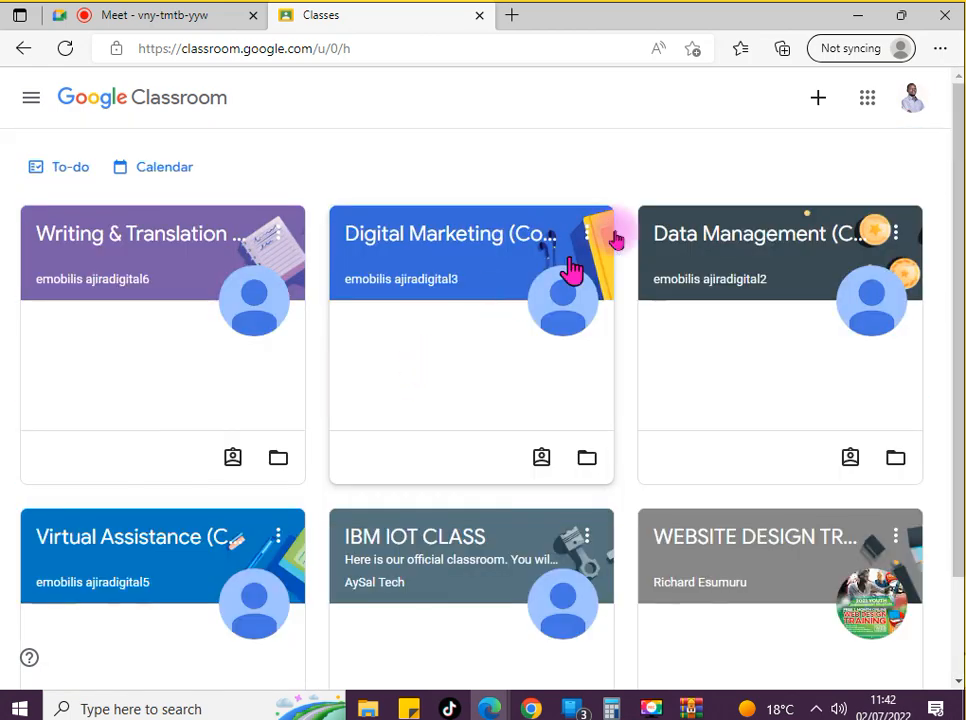
pyautogui.click(912, 98)
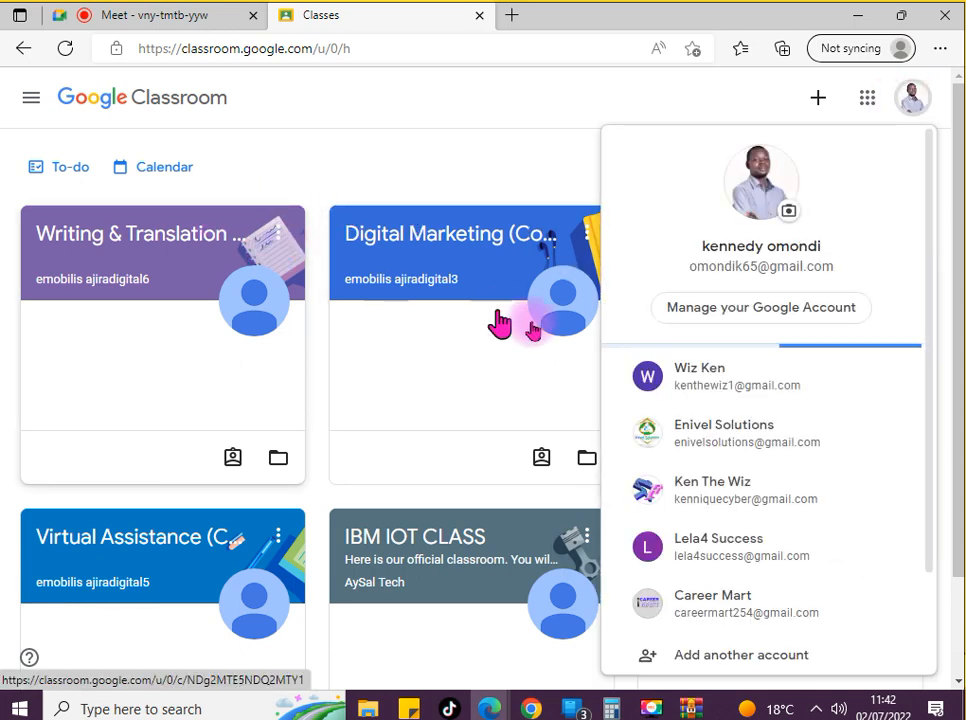
pyautogui.scroll(-1, 680, 428)
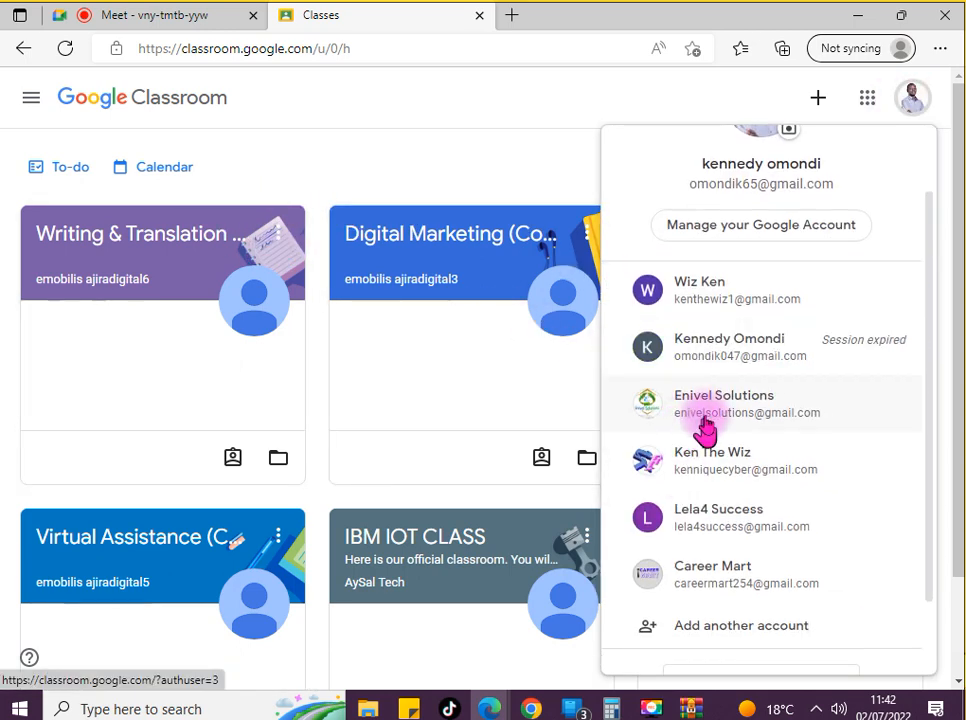
pyautogui.scroll(-1, 716, 417)
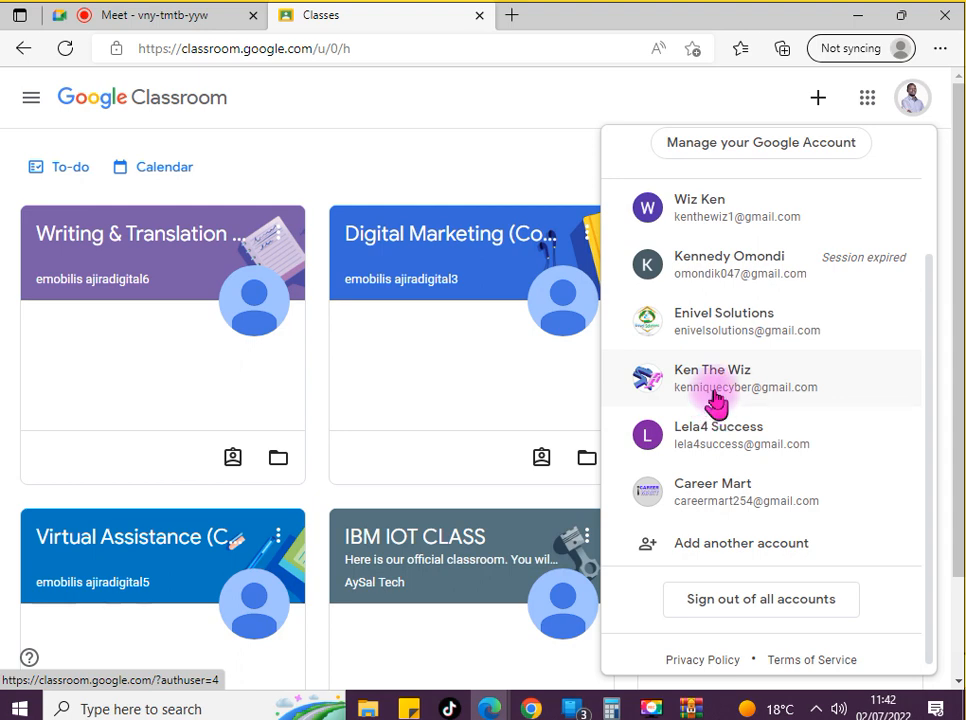
pyautogui.scroll(-1, 703, 341)
pyautogui.click(708, 215)
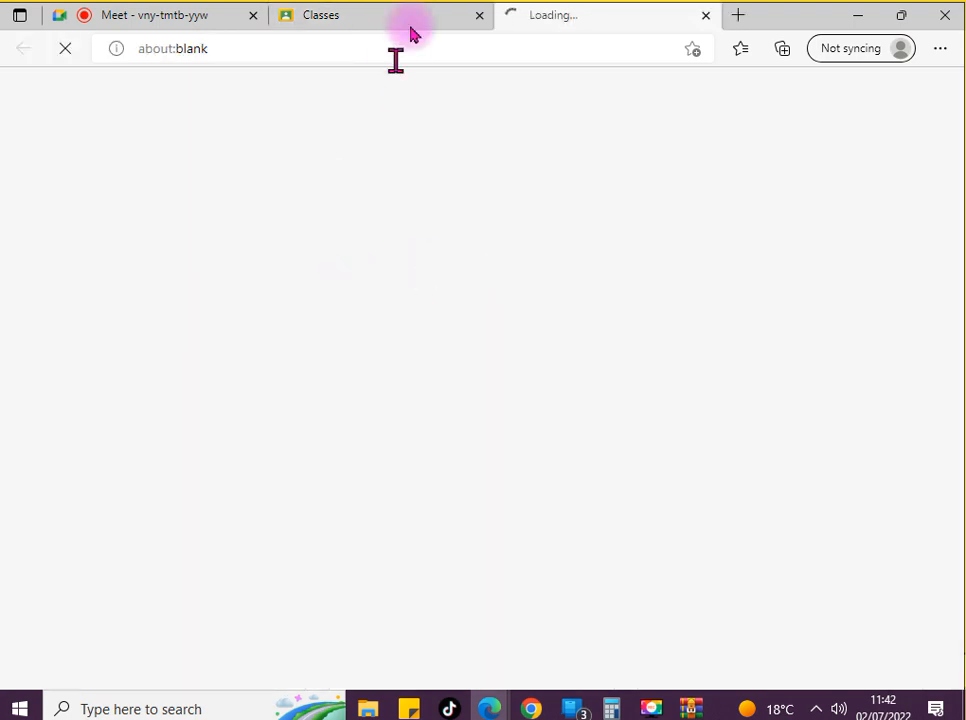
pyautogui.click(479, 15)
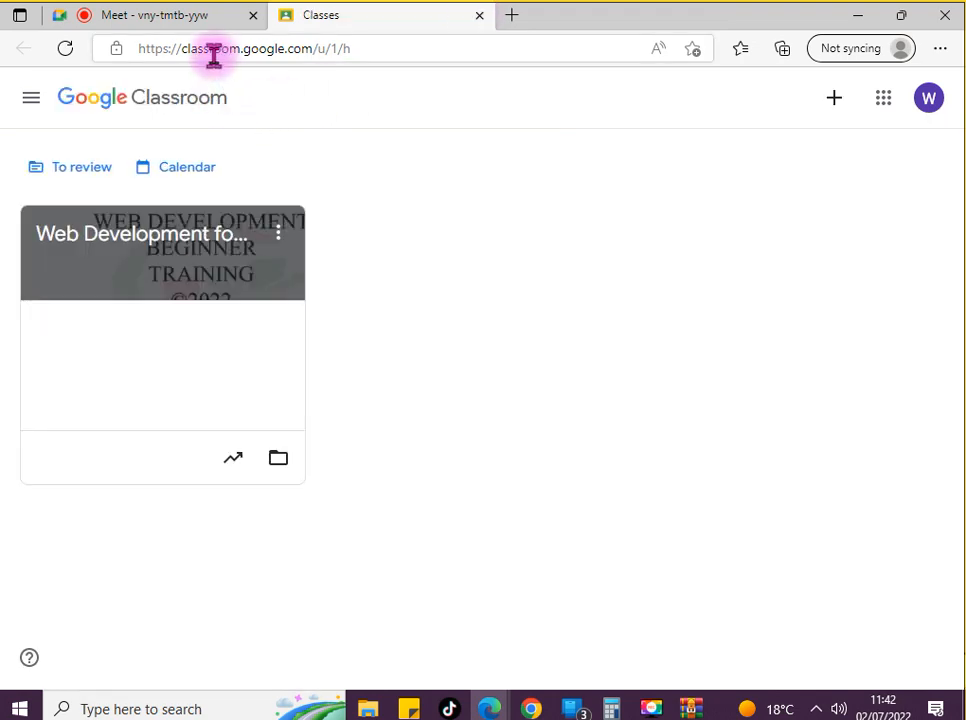
# Step: Check the Meet chat, then open the Web Development for absolute Beginners class from Classroom's menu
pyautogui.click(194, 22)
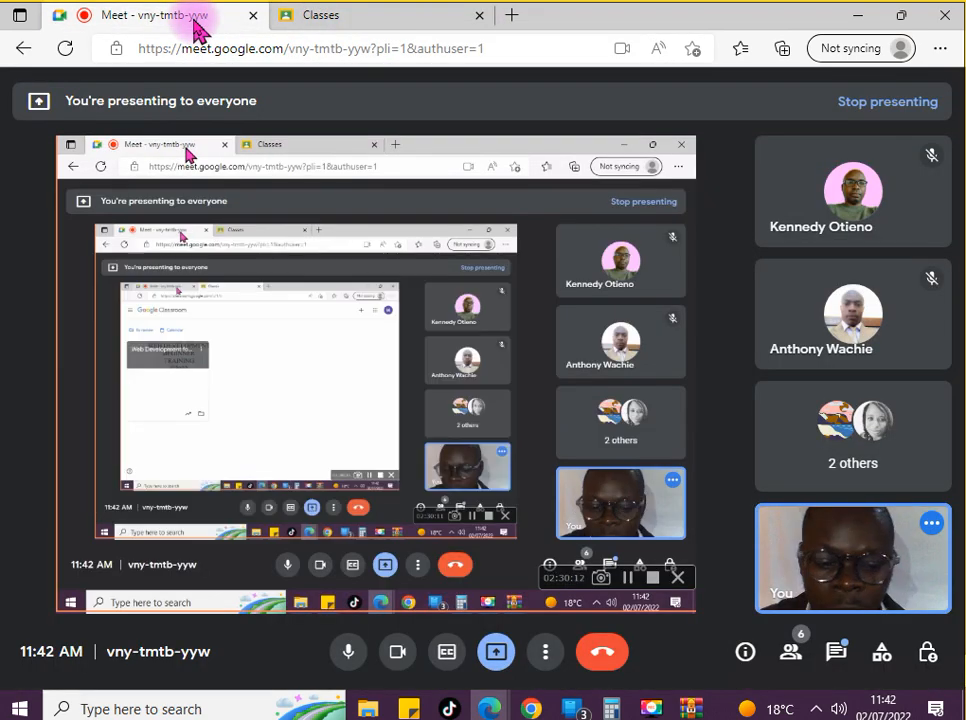
pyautogui.moveTo(806, 598)
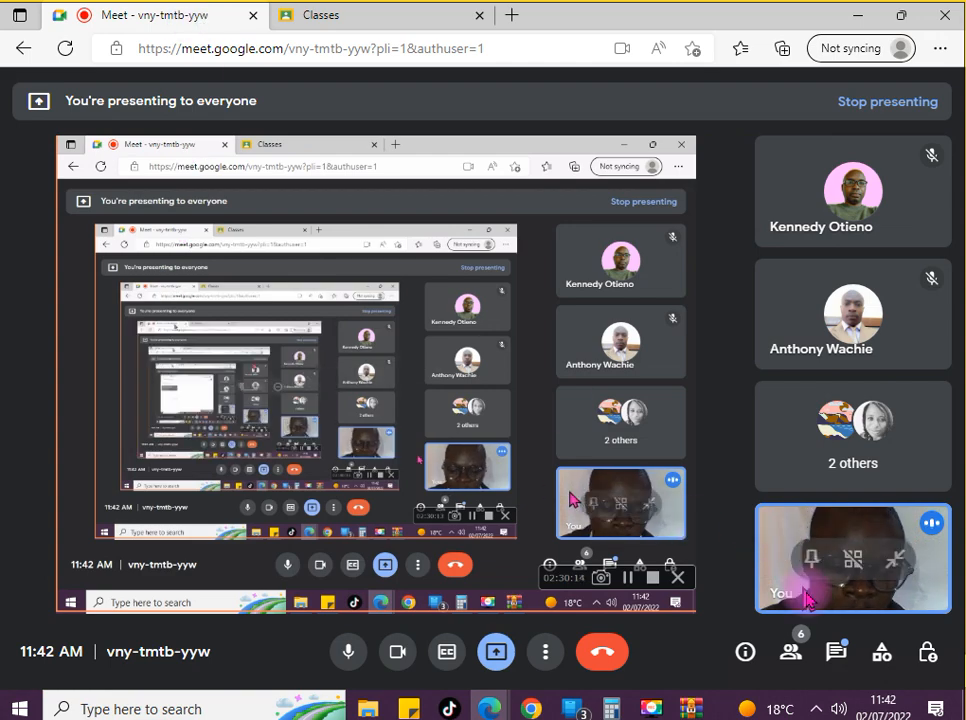
pyautogui.click(836, 652)
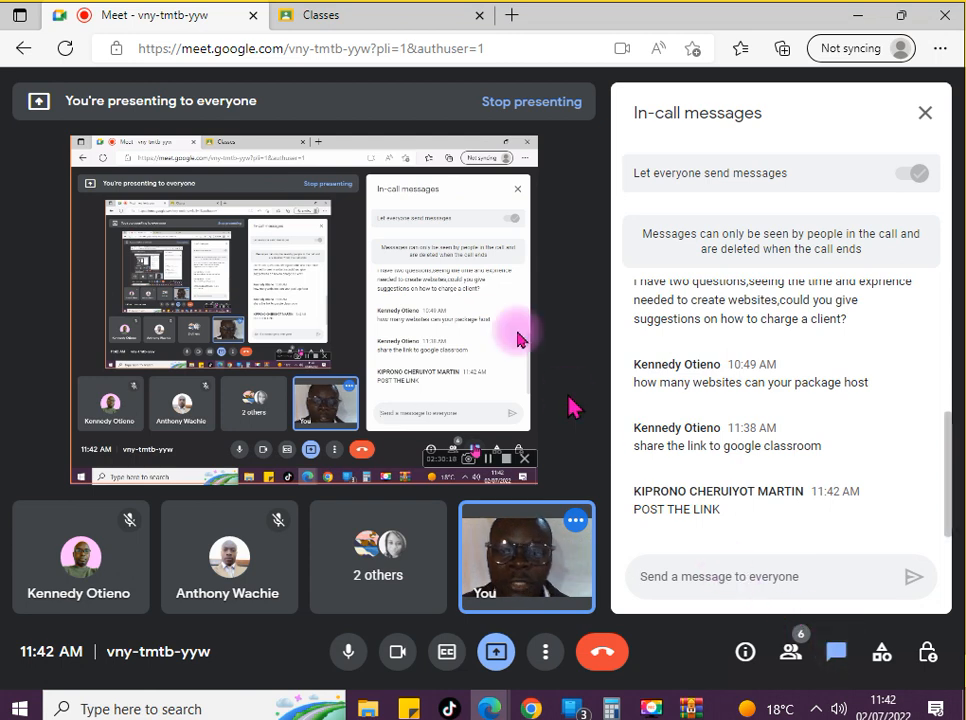
pyautogui.click(372, 22)
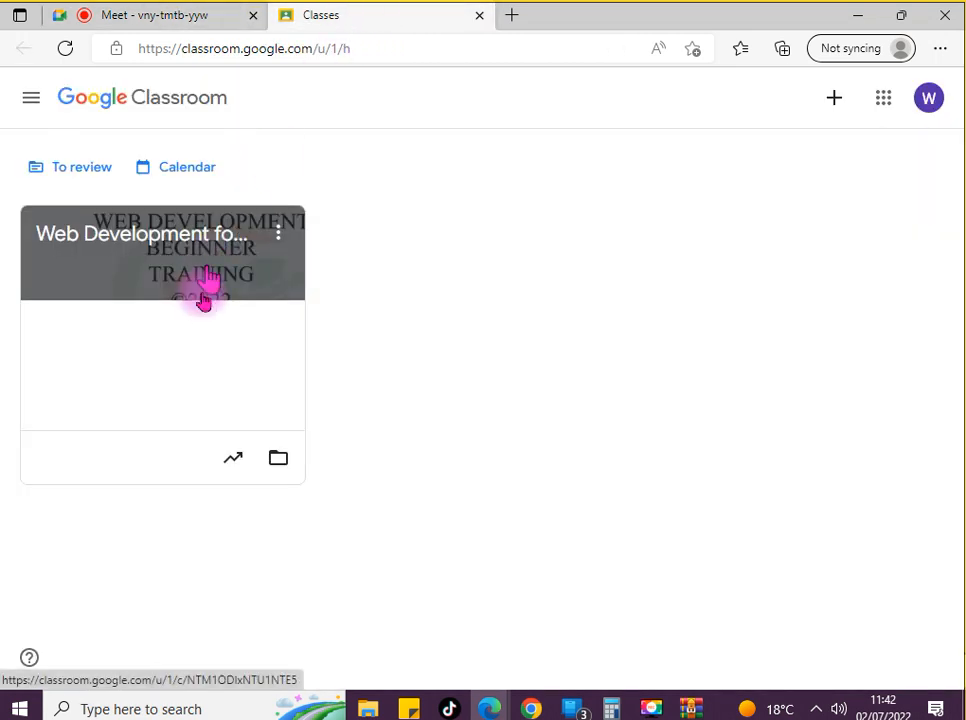
pyautogui.click(31, 101)
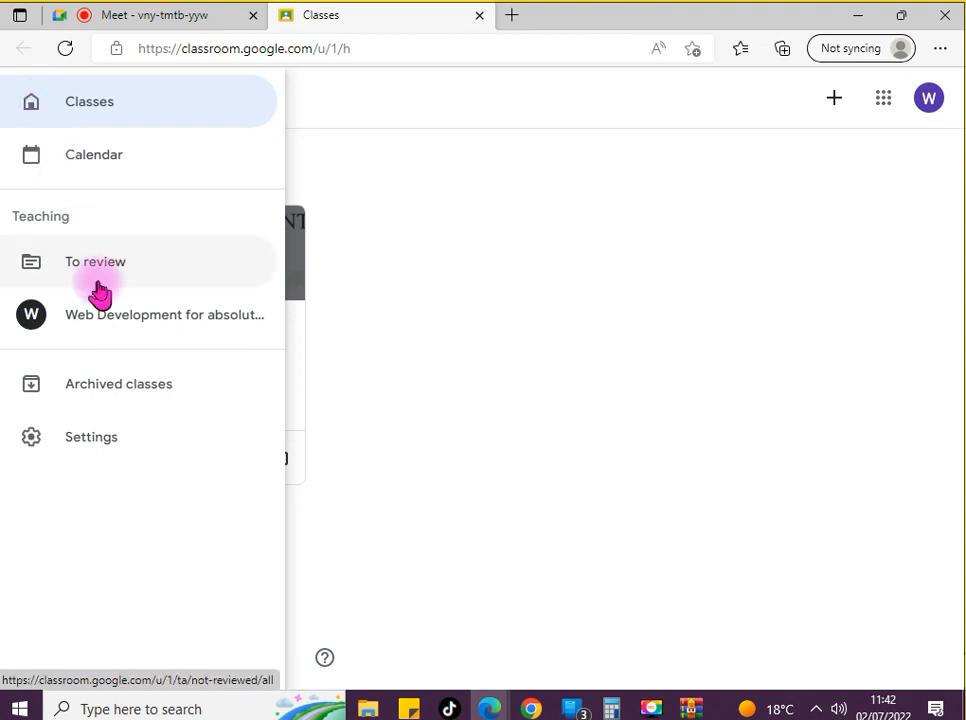
pyautogui.click(129, 326)
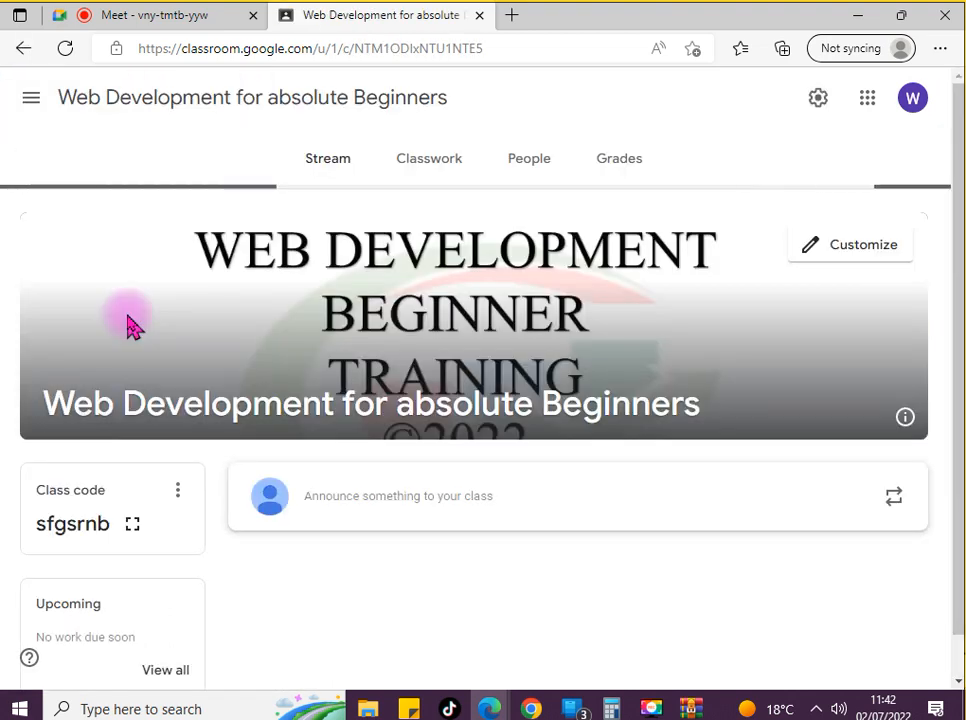
# Step: Dismiss the appearance tip and copy the class invite link from the Class code card's menu
pyautogui.scroll(-1, 140, 370)
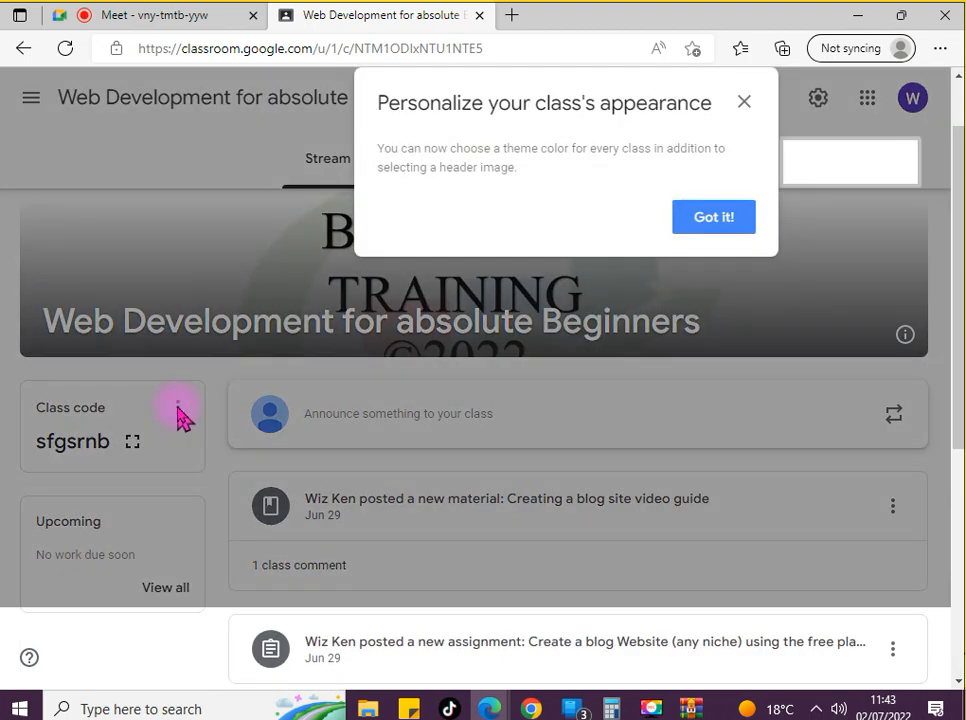
pyautogui.click(708, 226)
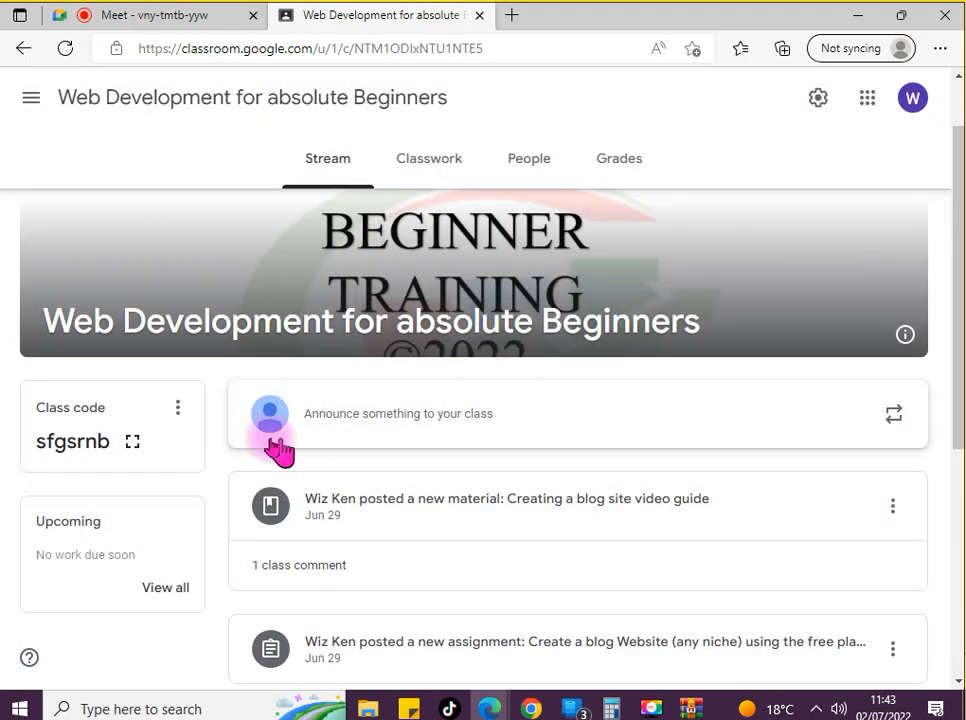
pyautogui.click(178, 407)
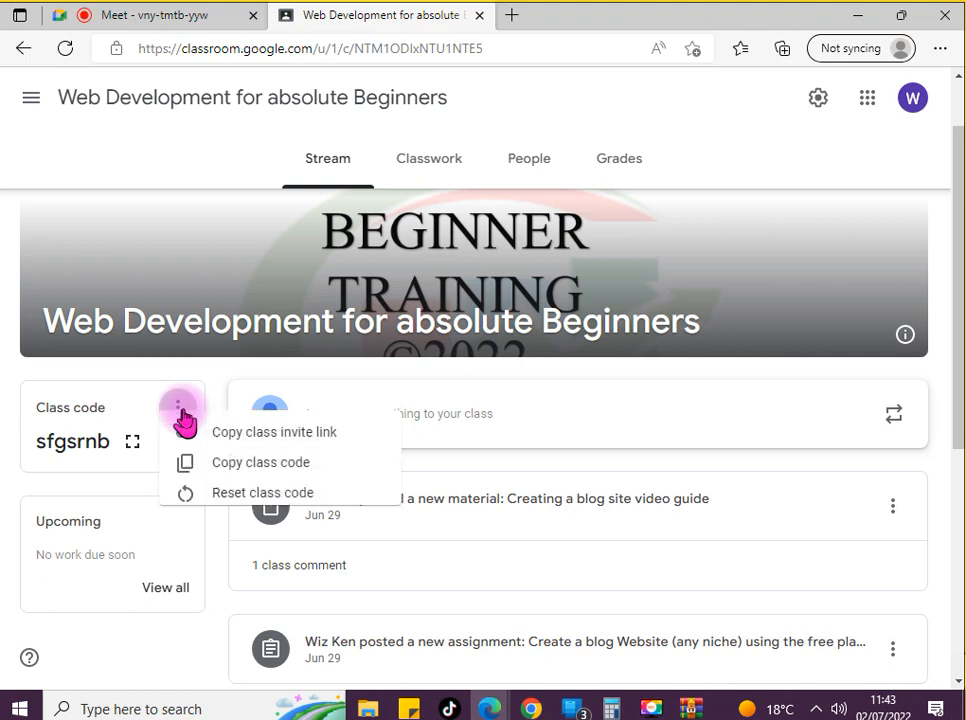
pyautogui.click(272, 450)
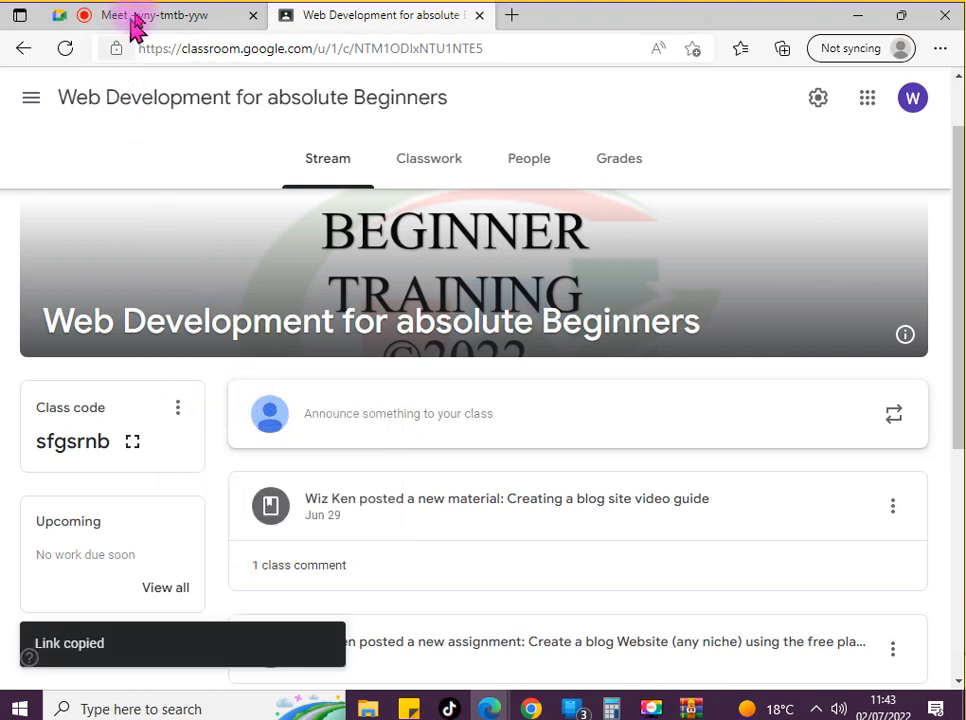
pyautogui.click(132, 17)
# Step: Paste the copied class invite link into the Meet chat, send it to everyone, and close the chat
pyautogui.click(668, 578)
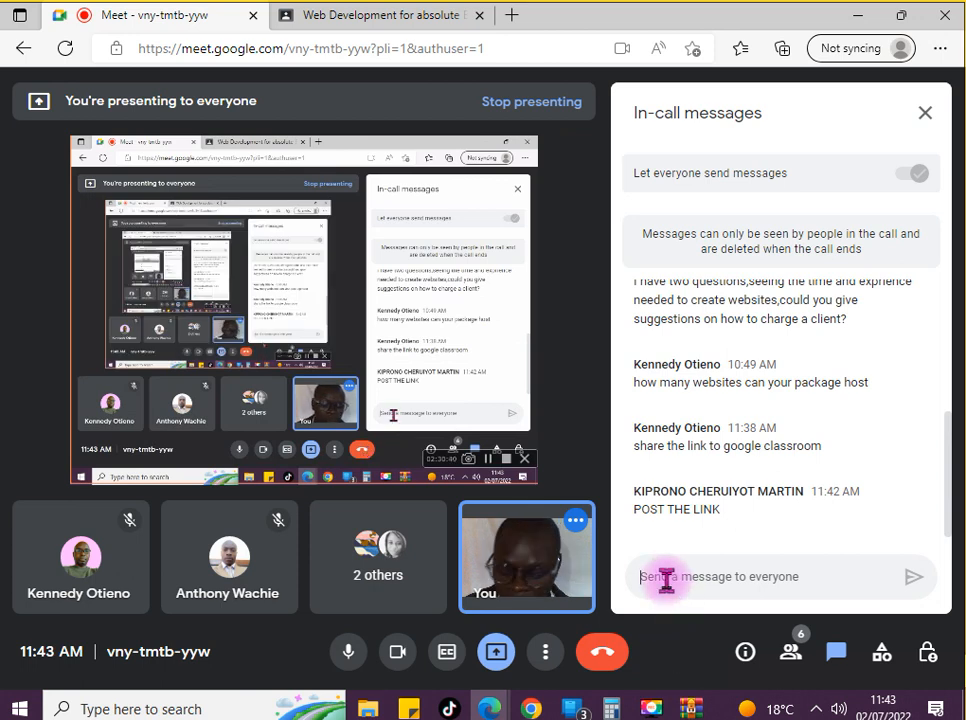
pyautogui.hotkey('ctrl', 'v')
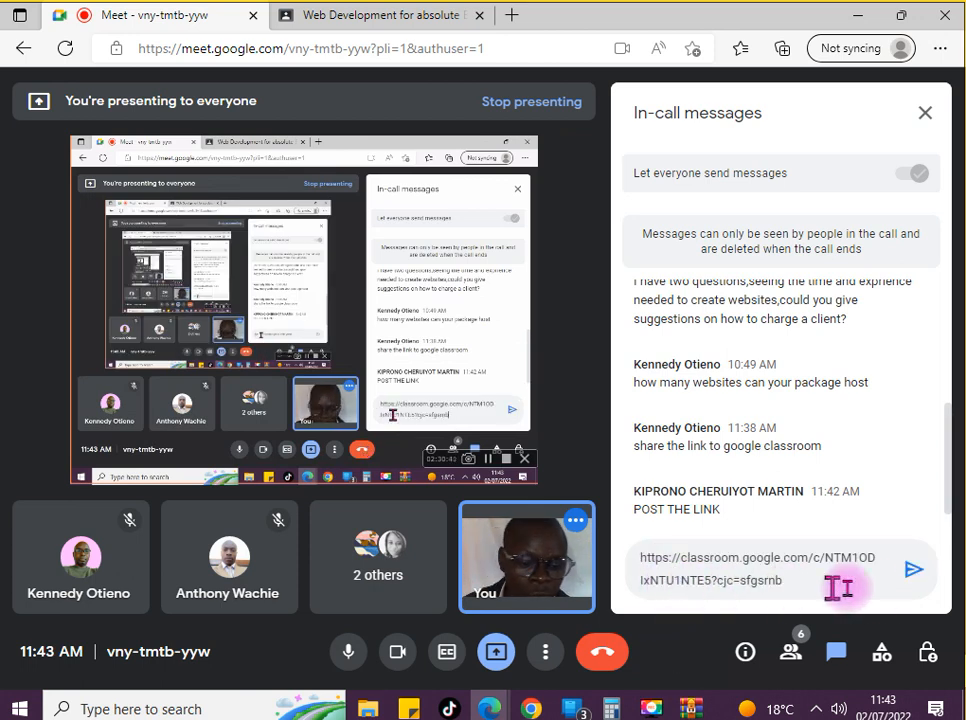
pyautogui.click(914, 570)
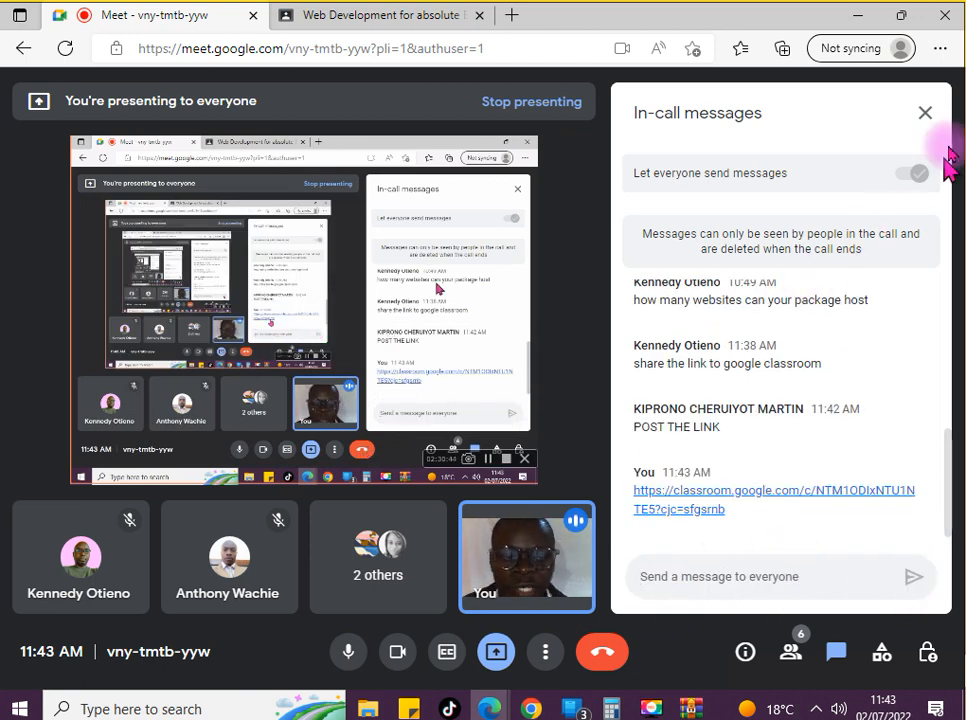
pyautogui.click(924, 114)
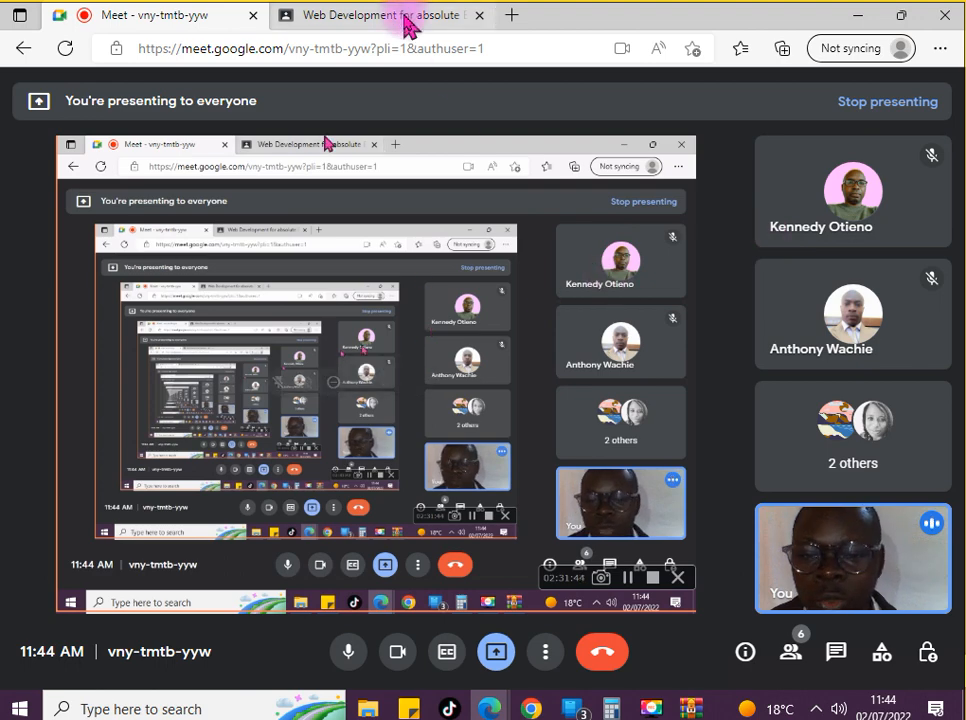
# Step: Check the Meet chat, then open a new blank tab from the Classroom page
pyautogui.click(405, 22)
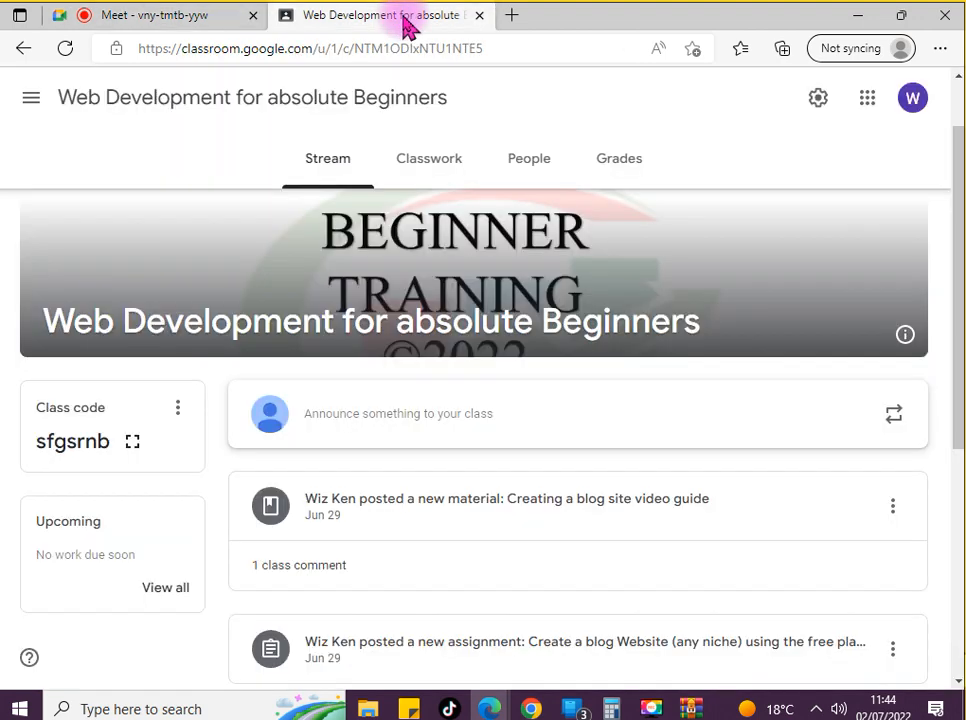
pyautogui.click(201, 24)
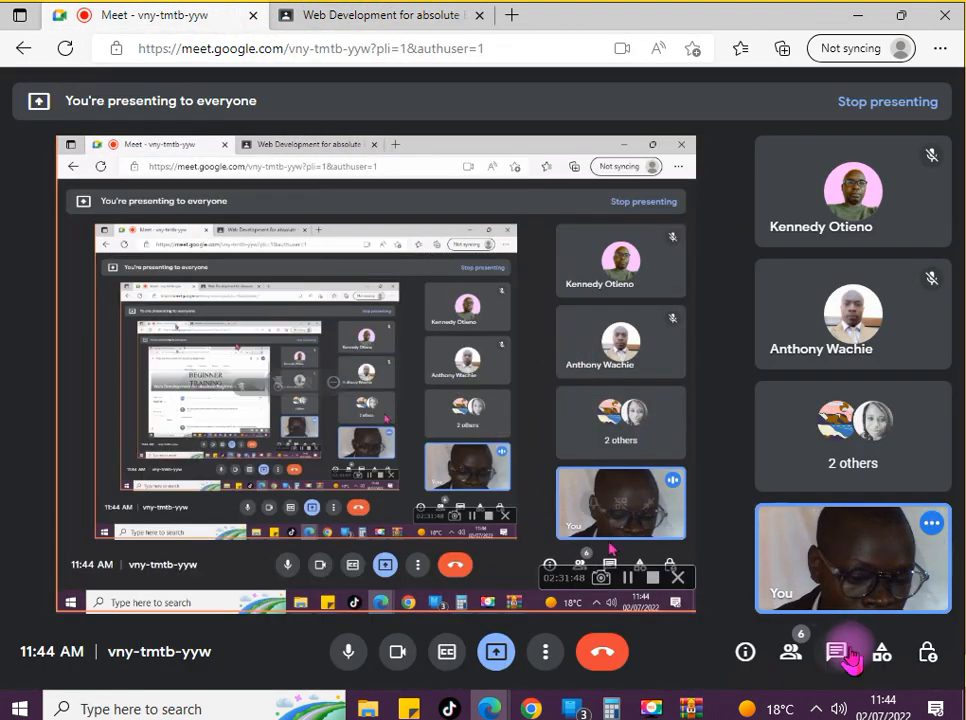
pyautogui.click(836, 651)
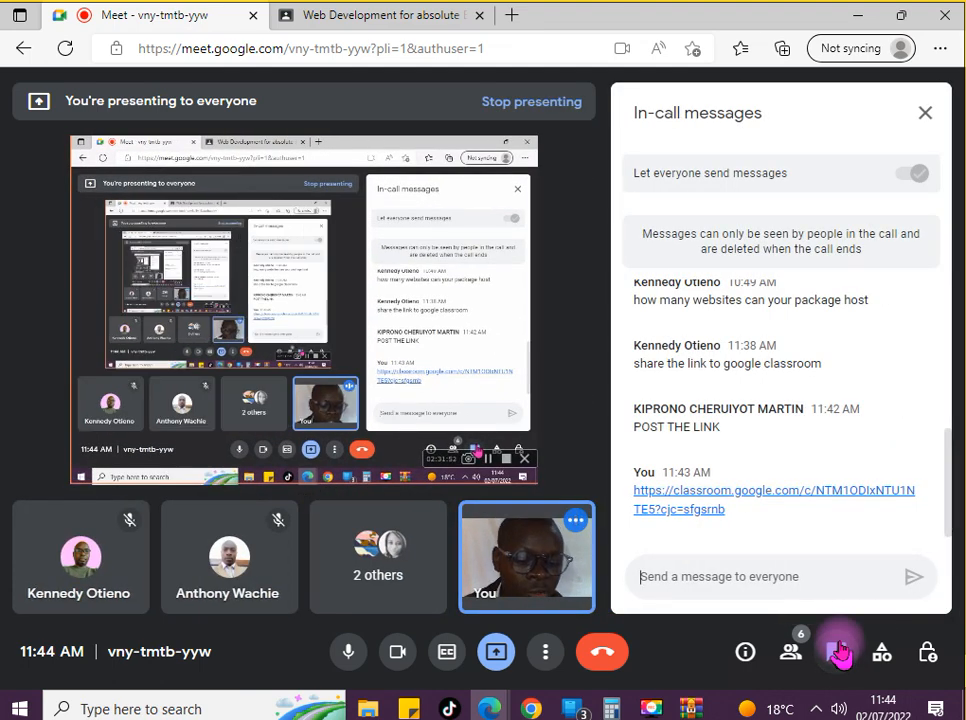
pyautogui.click(838, 652)
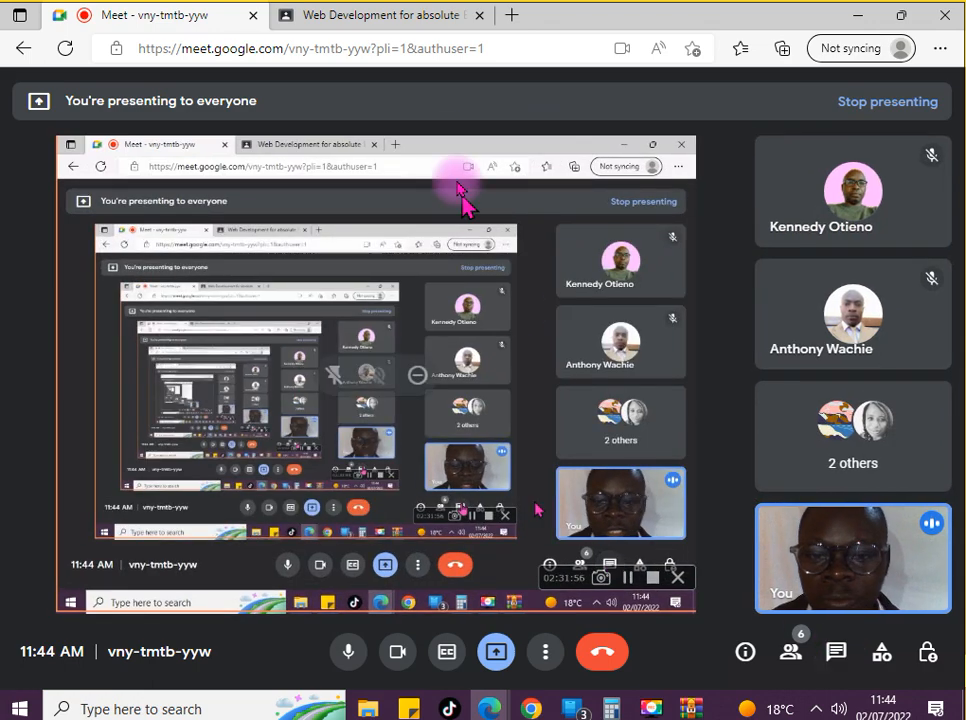
pyautogui.click(423, 17)
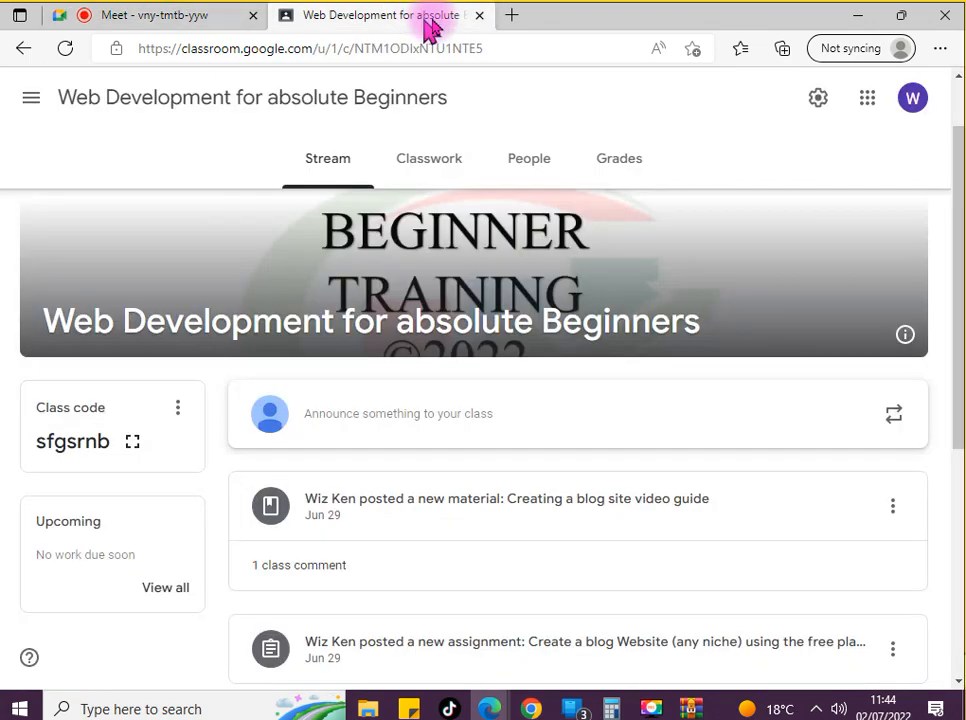
pyautogui.click(509, 17)
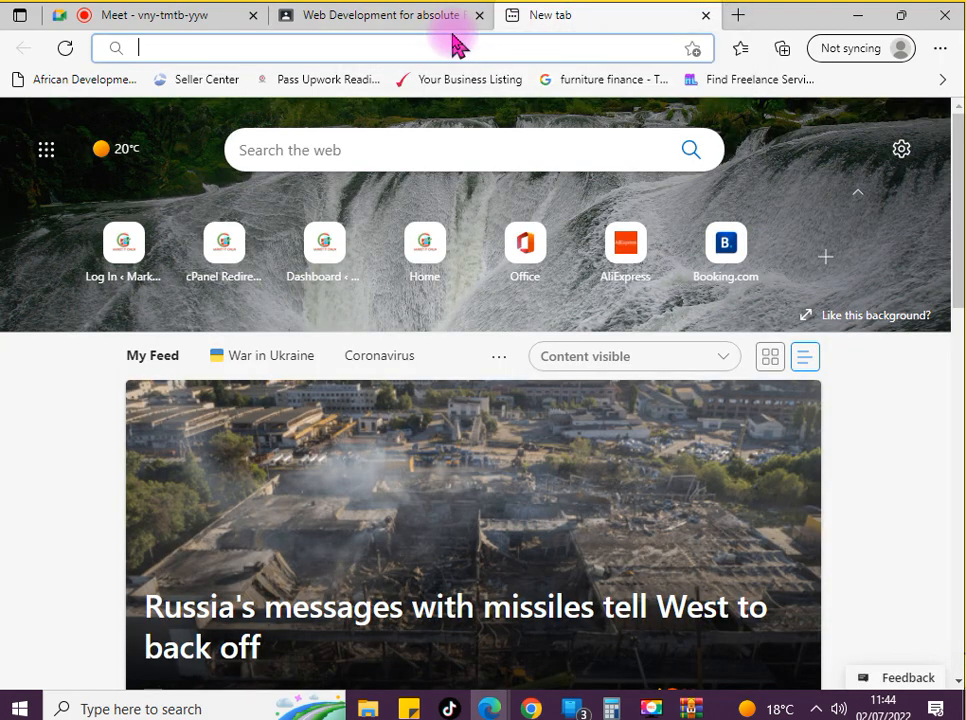
# Step: Reopen the Meet chat with the class invite link and focus its message box
pyautogui.click(194, 14)
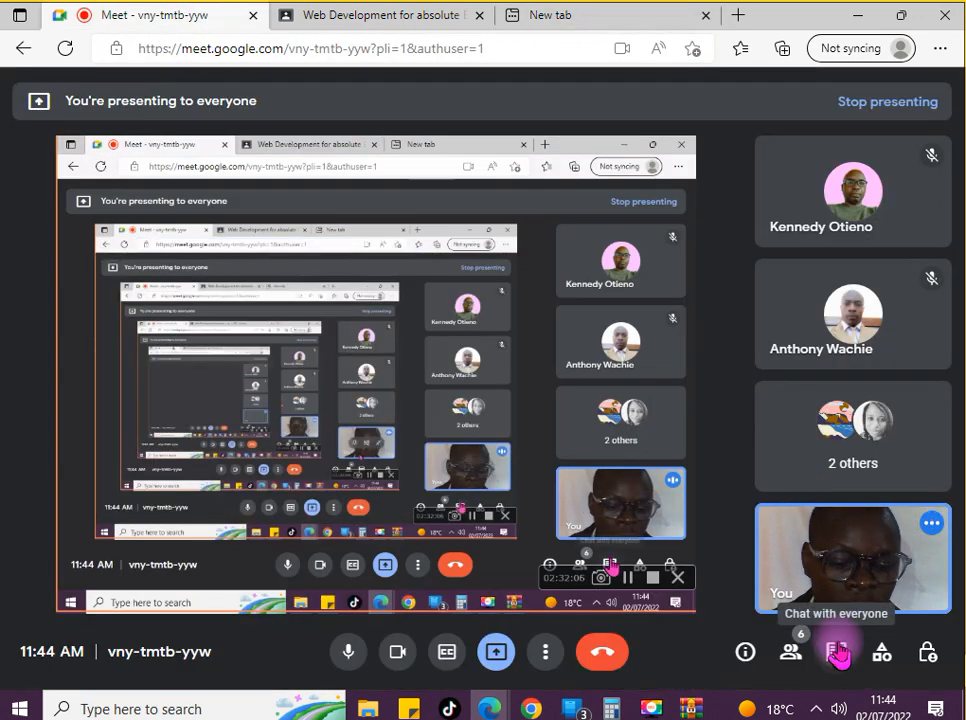
pyautogui.click(836, 652)
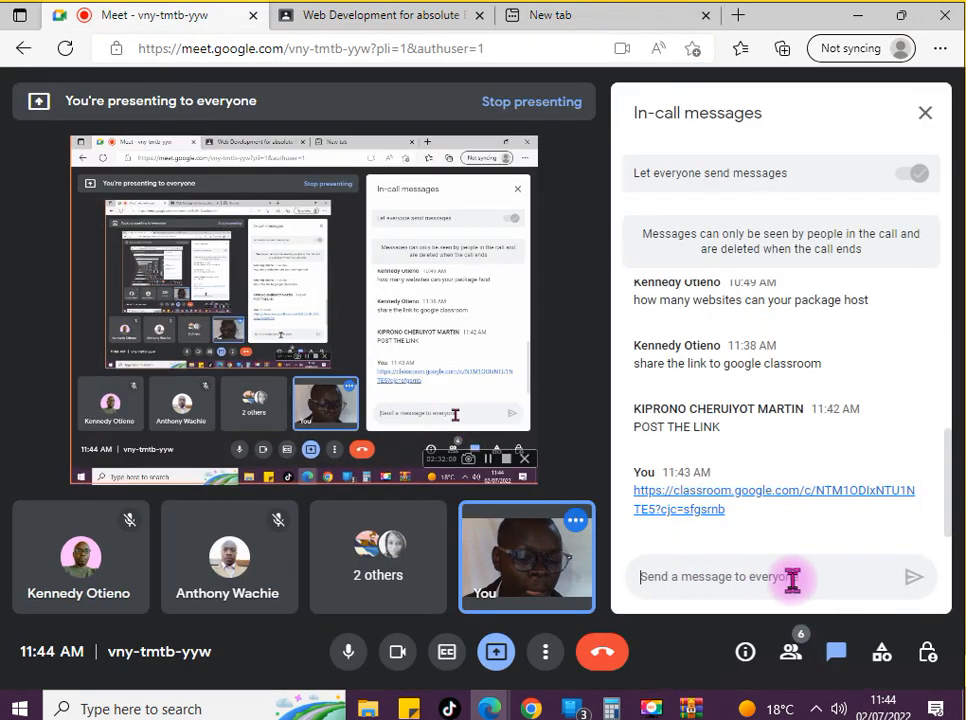
pyautogui.click(791, 579)
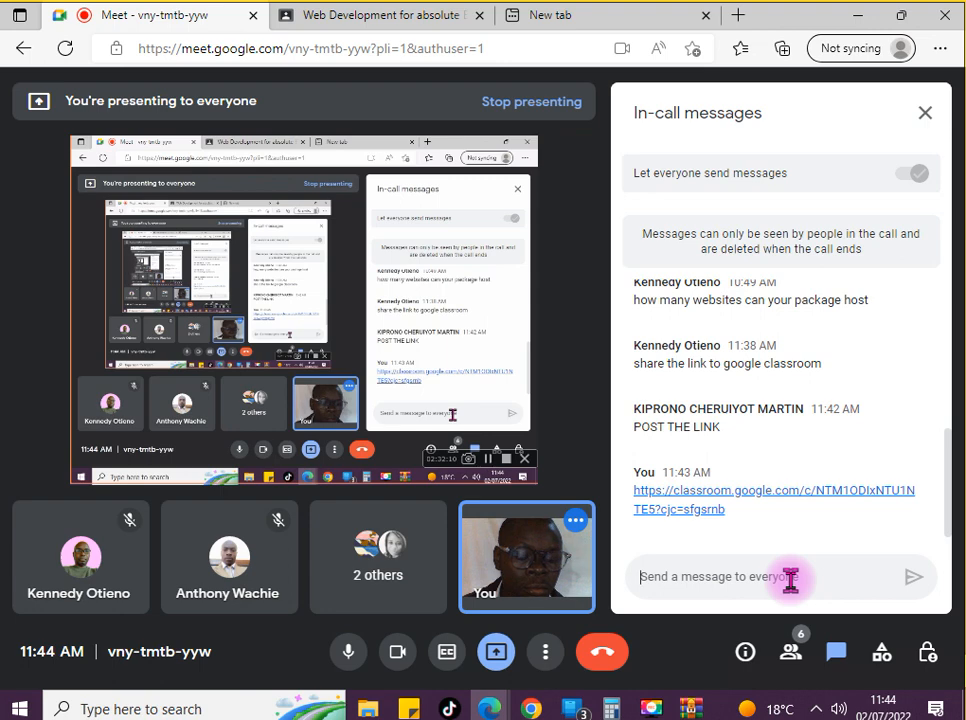
# Step: Close the Meet chat, search 'canva' in the new tab and open the Canva result
pyautogui.click(925, 114)
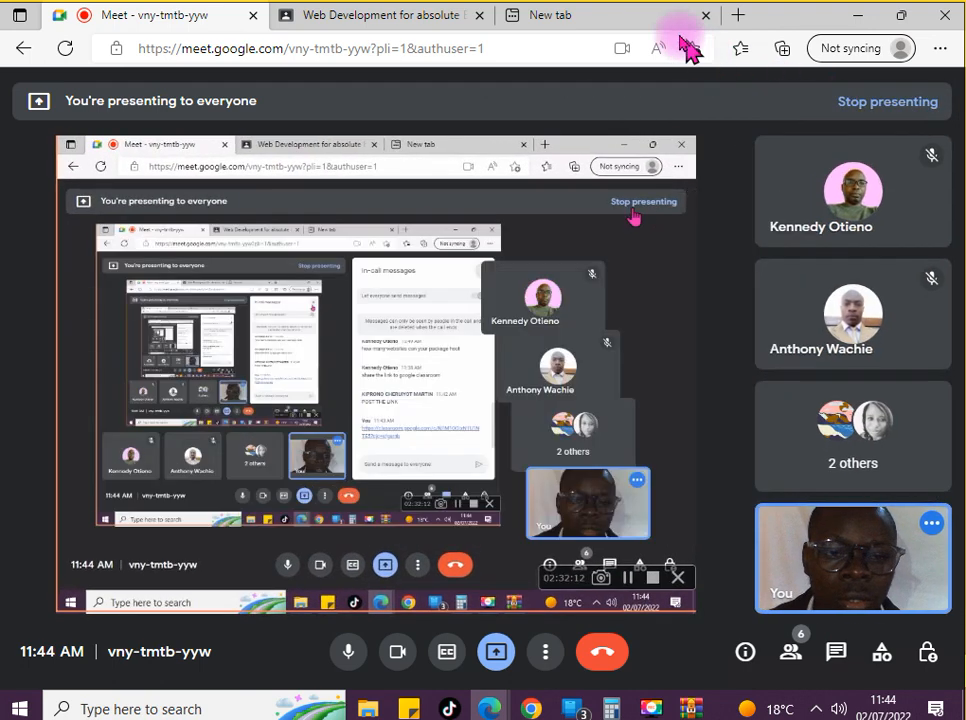
pyautogui.click(619, 17)
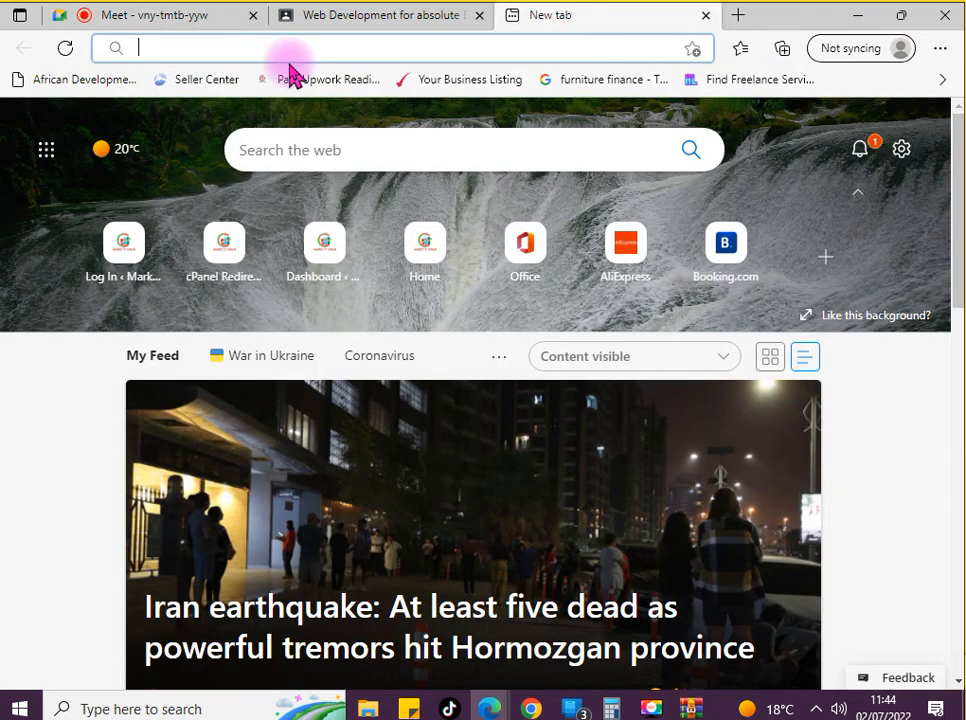
pyautogui.write('ca')
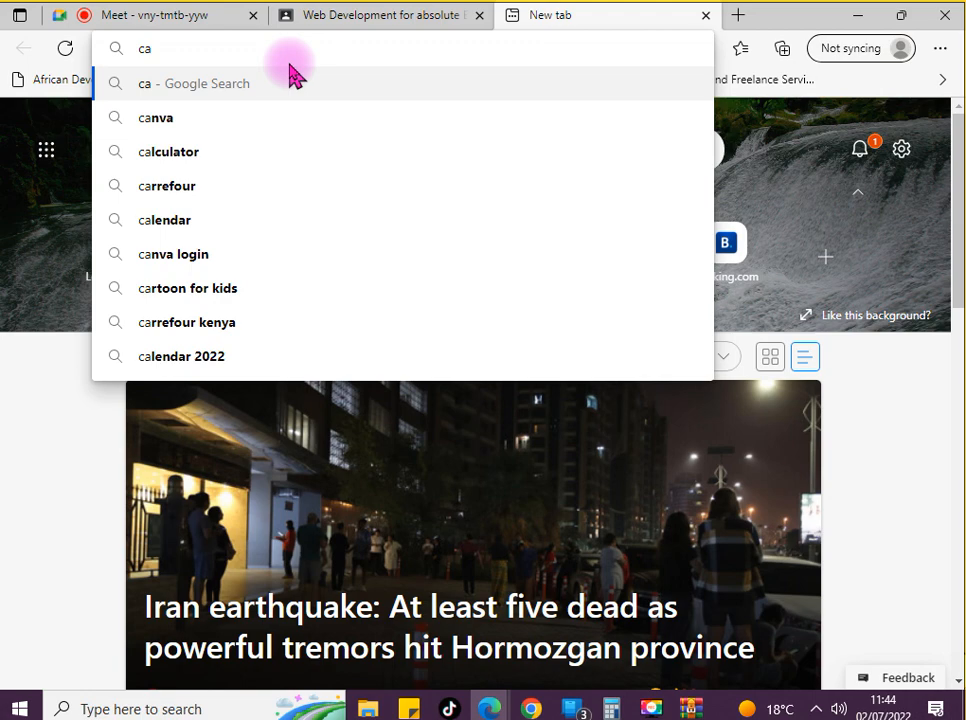
pyautogui.click(222, 116)
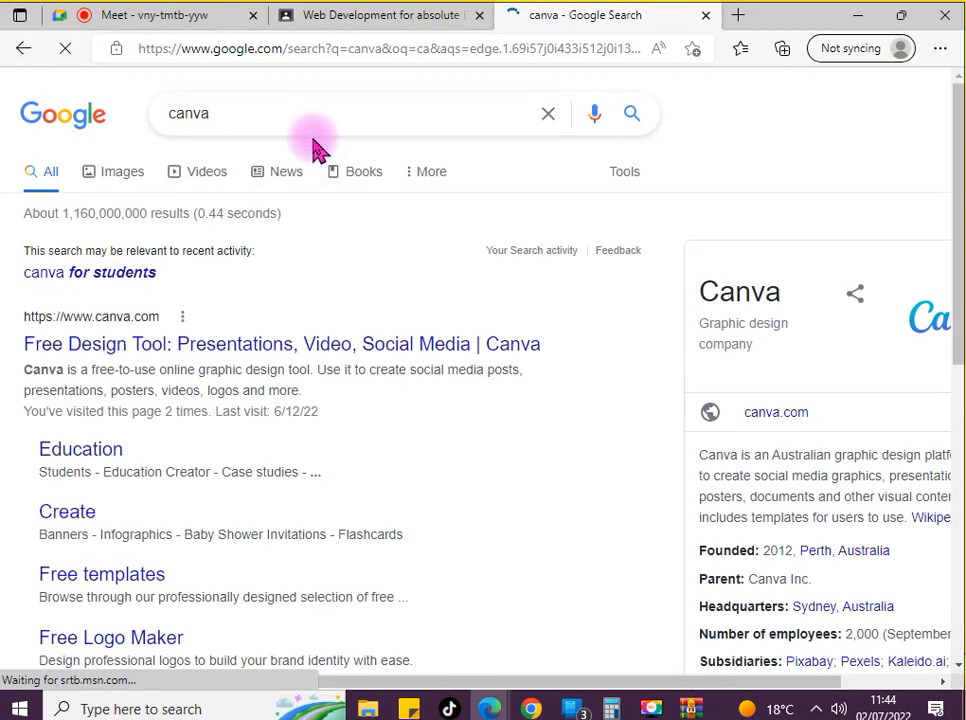
pyautogui.click(259, 349)
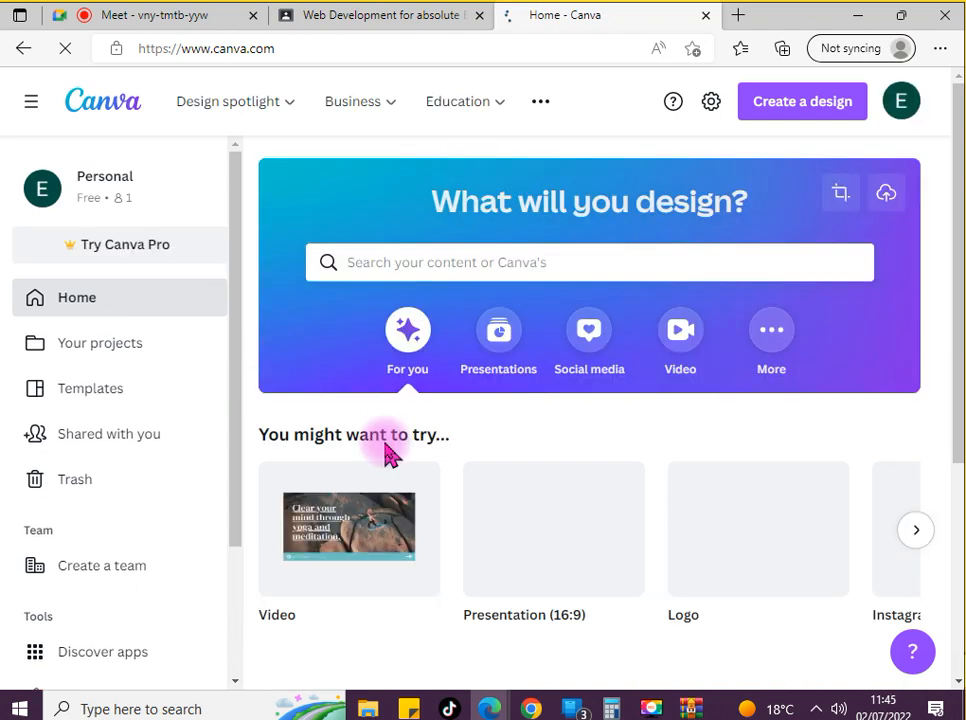
# Step: Show the Social media design templates on the Canva home page
pyautogui.scroll(-1, 593, 440)
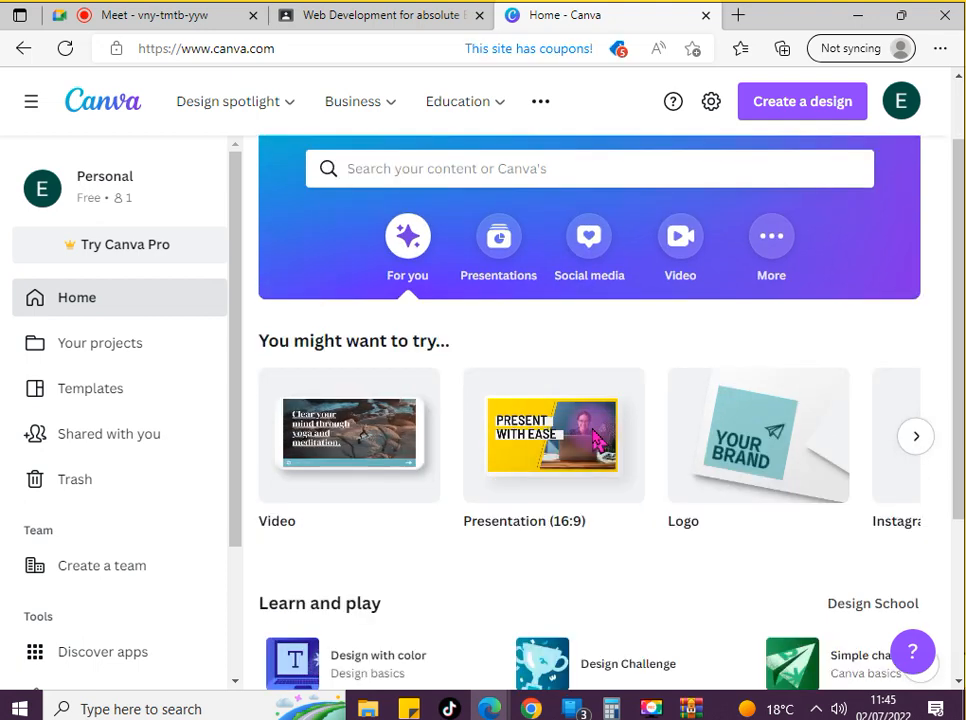
pyautogui.scroll(-2, 596, 436)
pyautogui.scroll(3, 593, 436)
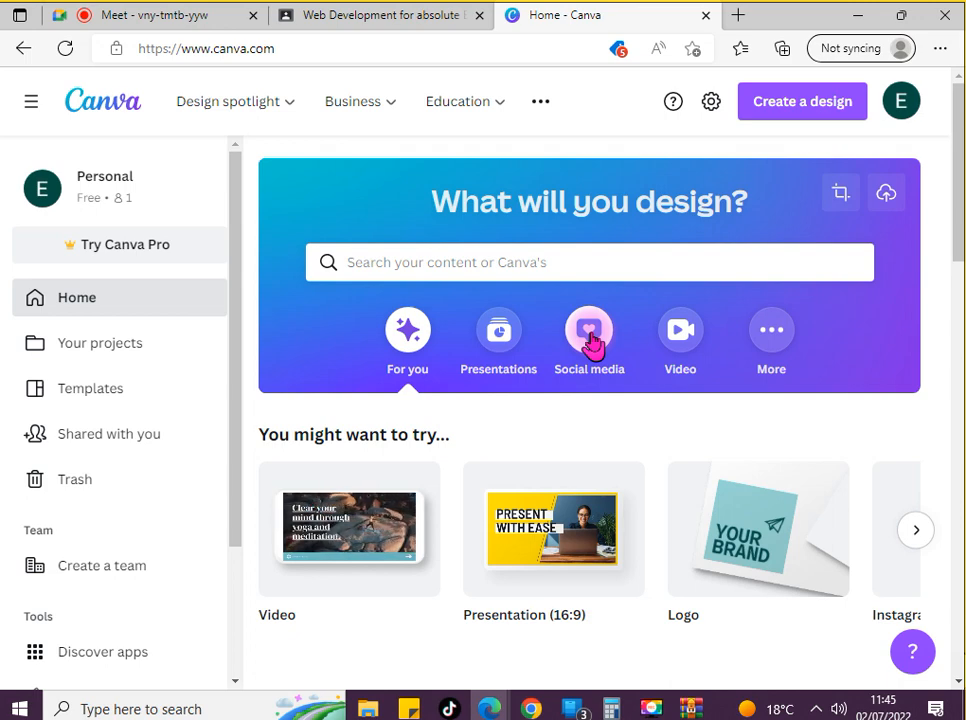
pyautogui.click(592, 342)
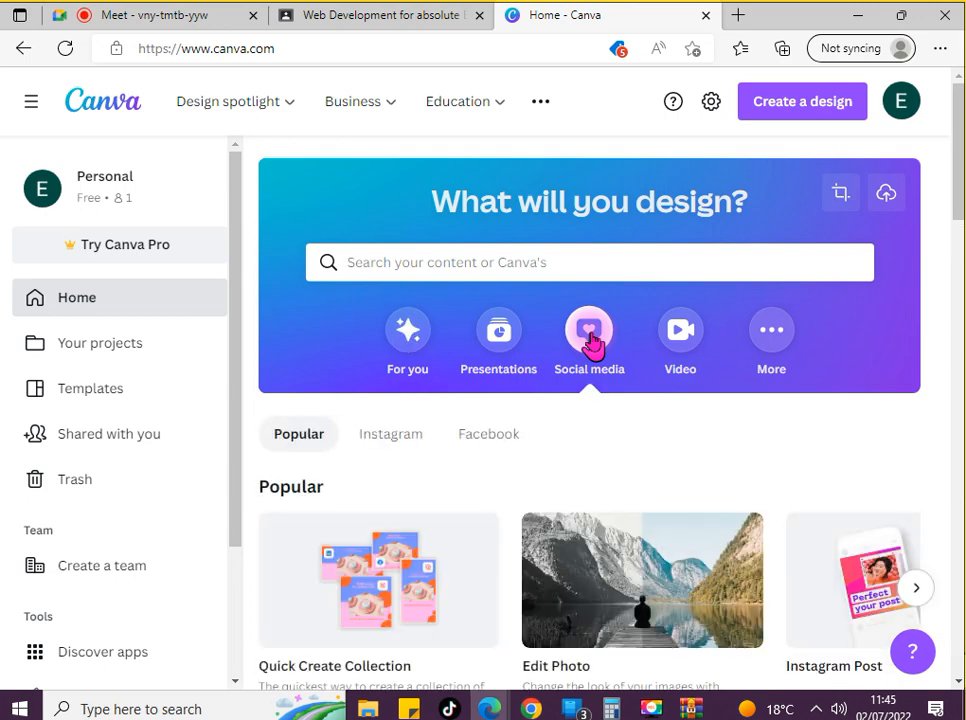
# Step: Browse the home page and reveal More design types such as Infographic and Photo Collage
pyautogui.scroll(-5, 589, 350)
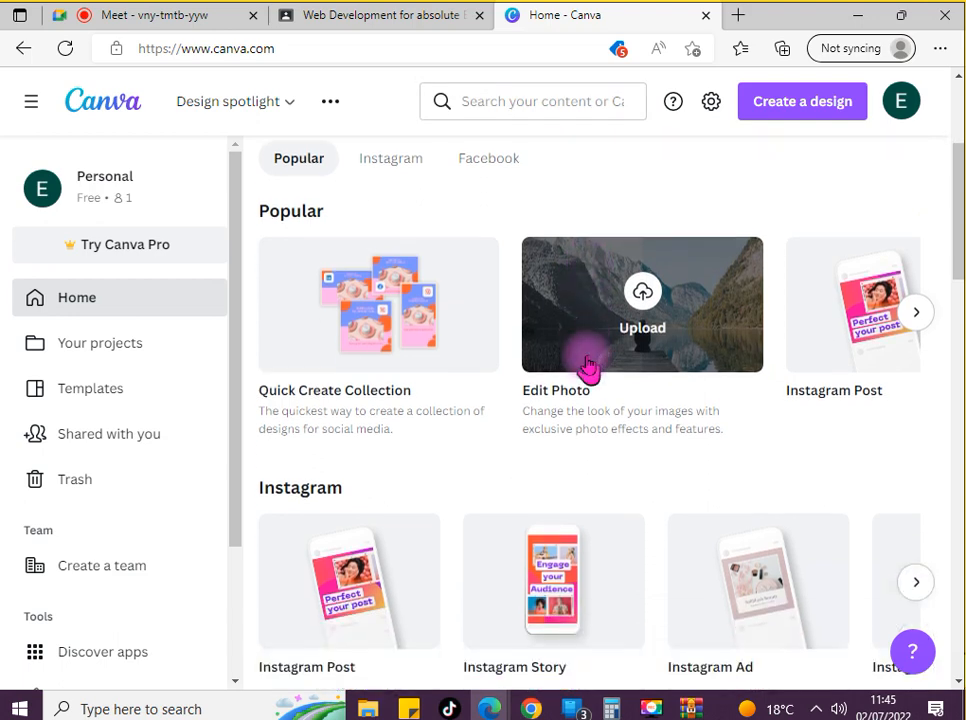
pyautogui.scroll(-3, 589, 368)
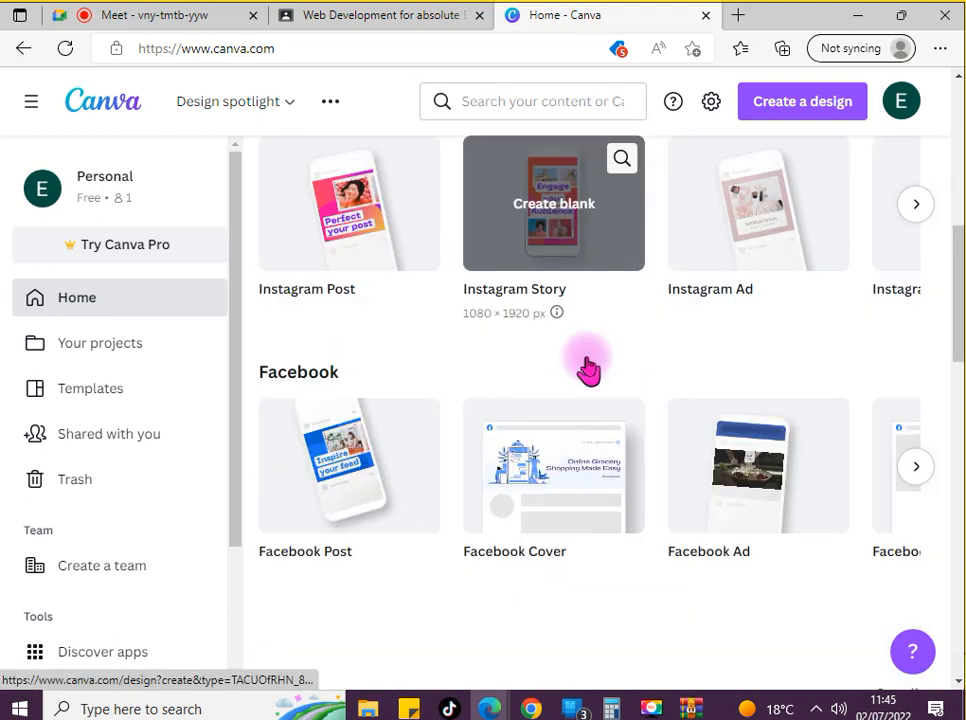
pyautogui.scroll(-3, 589, 368)
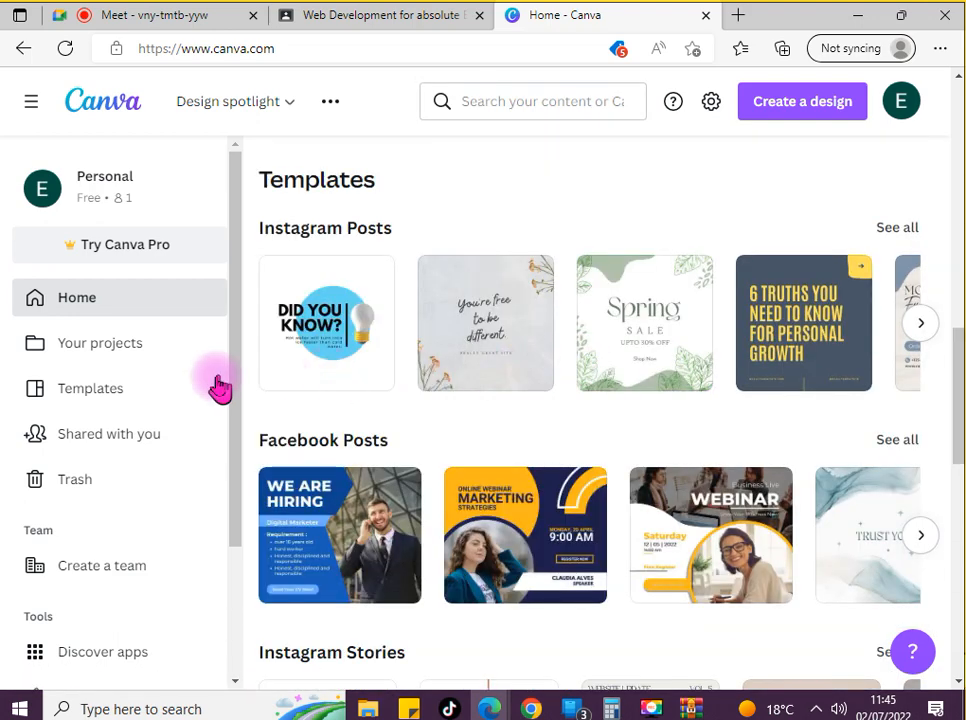
pyautogui.scroll(-2, 222, 410)
pyautogui.scroll(3, 145, 440)
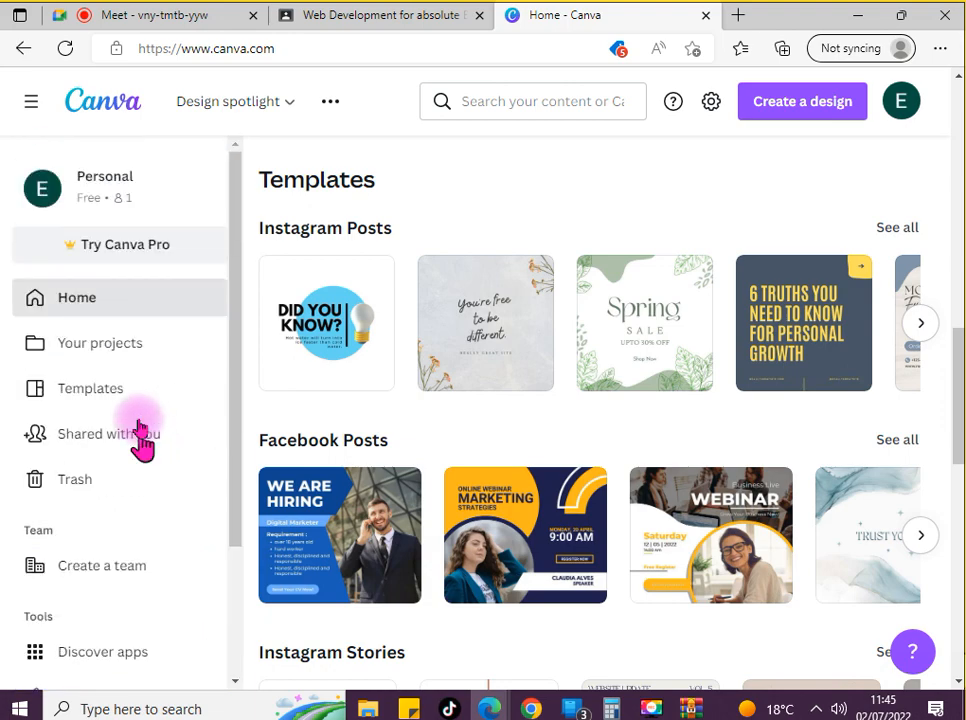
pyautogui.scroll(-3, 137, 405)
pyautogui.scroll(5, 453, 326)
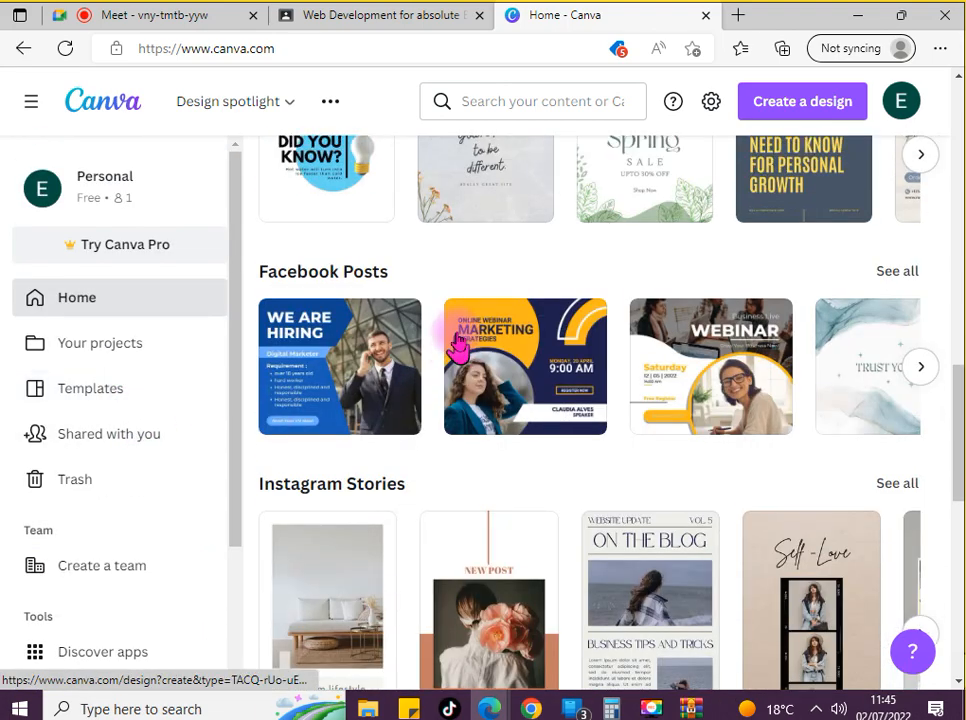
pyautogui.scroll(5, 596, 307)
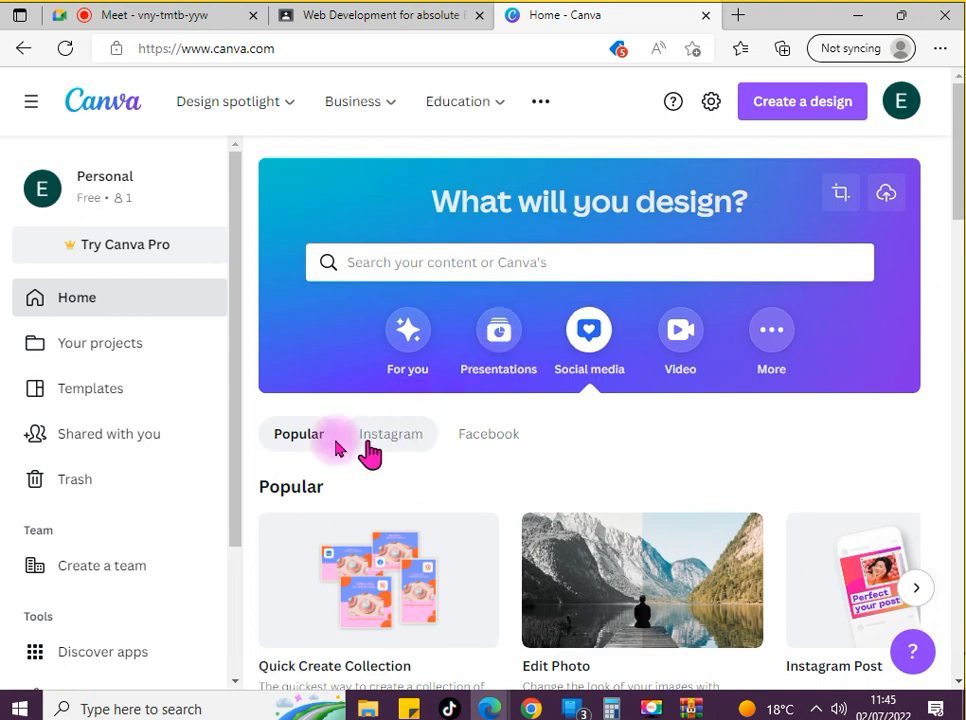
pyautogui.scroll(-1, 205, 455)
pyautogui.scroll(-3, 207, 457)
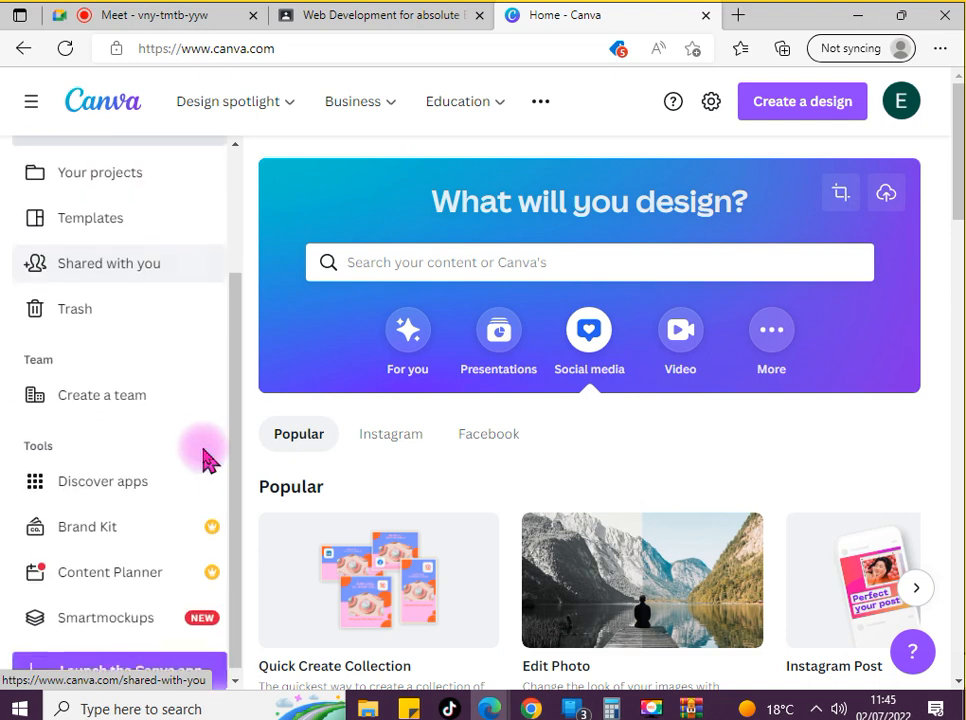
pyautogui.click(771, 338)
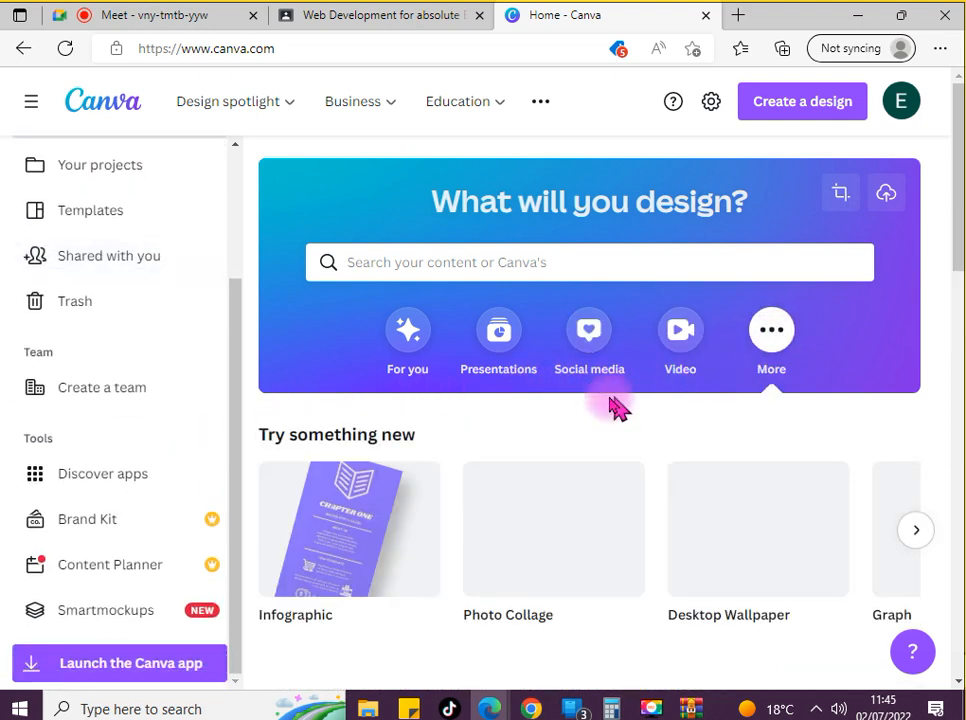
# Step: Open the recent 'Starting at Kes 2000/year' Facebook ad from Your projects
pyautogui.click(125, 168)
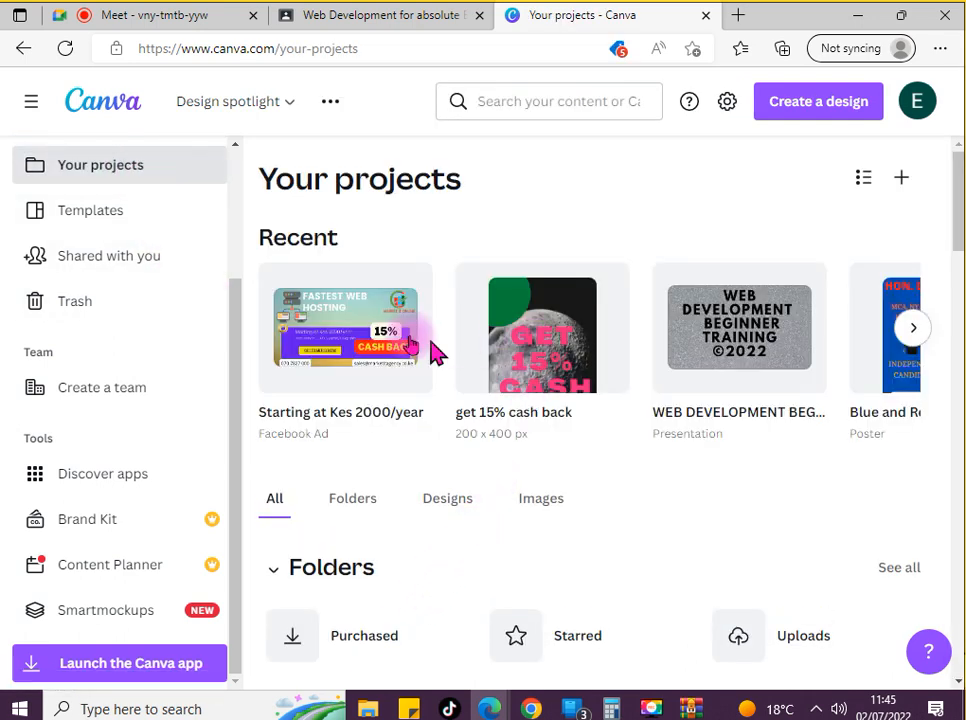
pyautogui.click(412, 343)
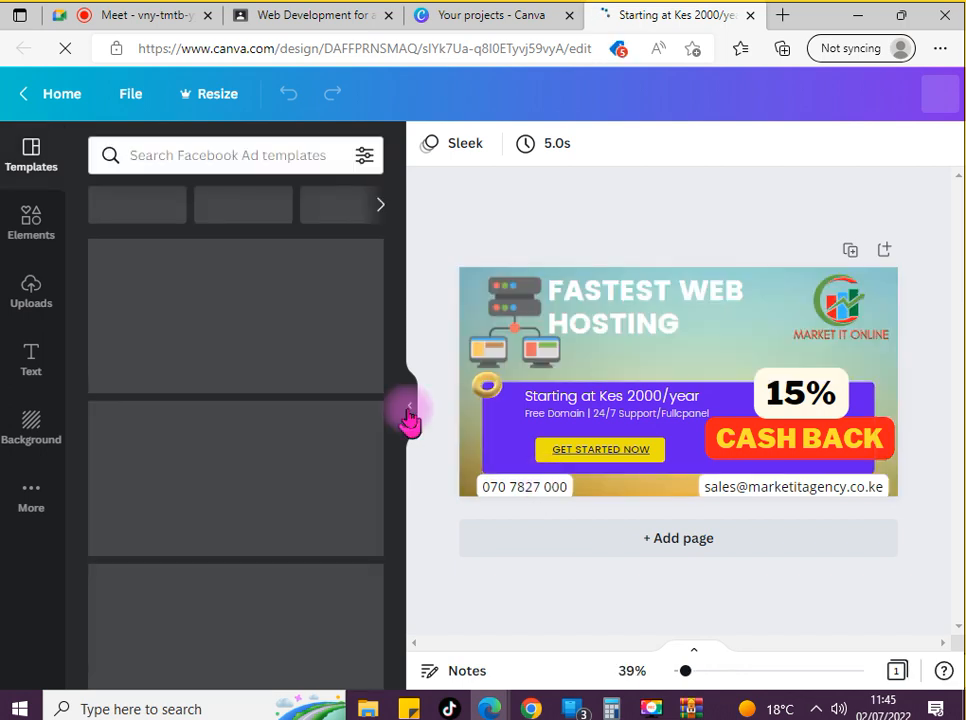
# Step: Collapse the Templates panel so the Fastest Web Hosting ad fills the editor
pyautogui.click(409, 410)
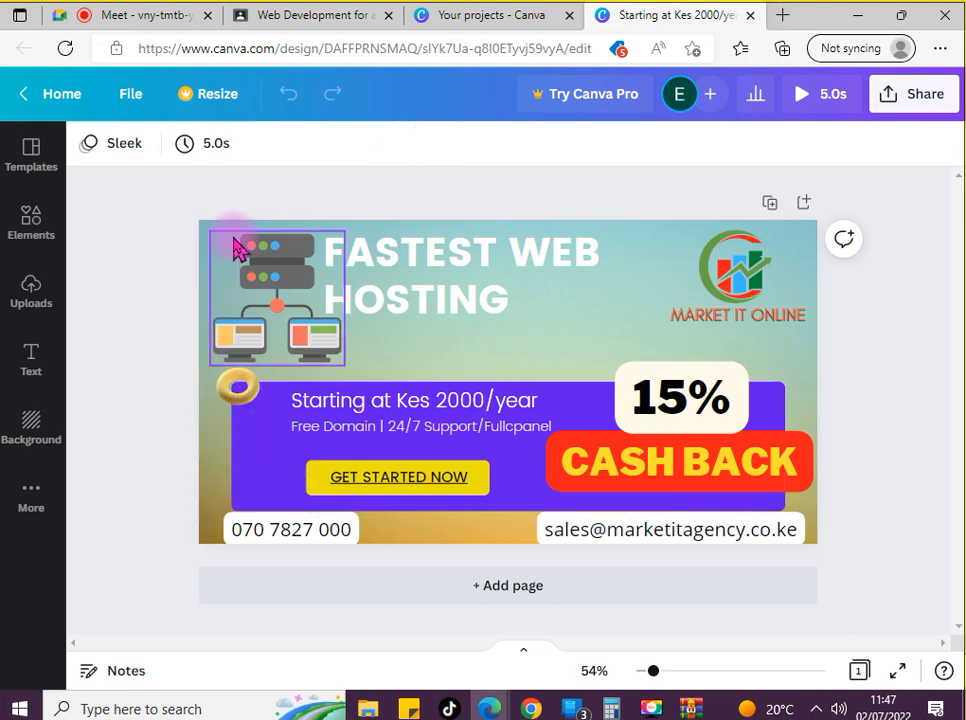
# Step: Return to the Meet call, then open another blank Edge tab
pyautogui.click(160, 20)
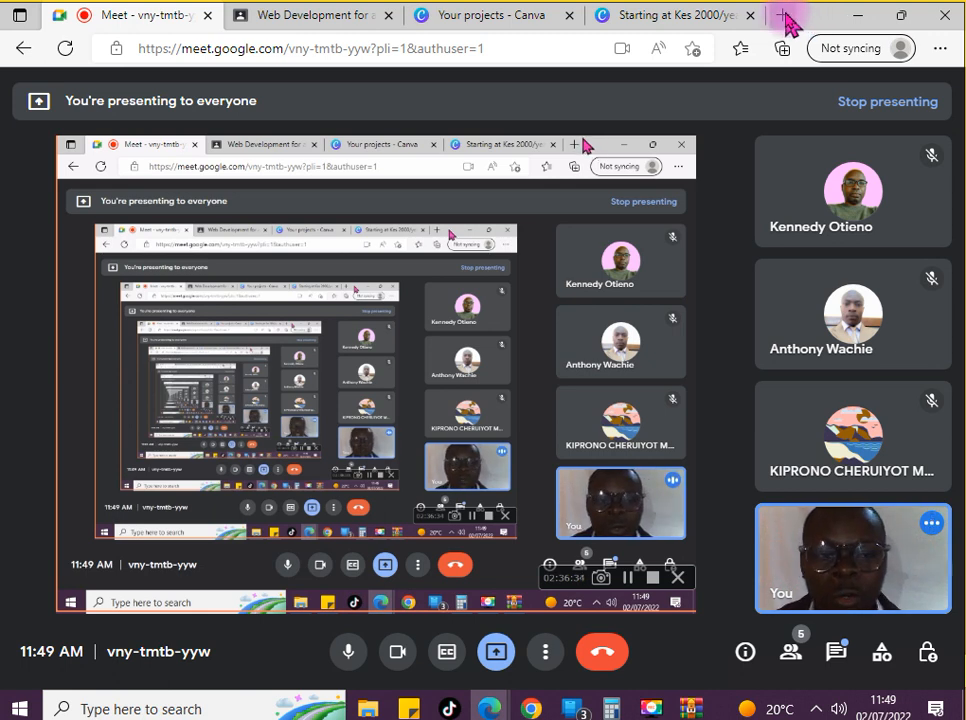
pyautogui.click(783, 16)
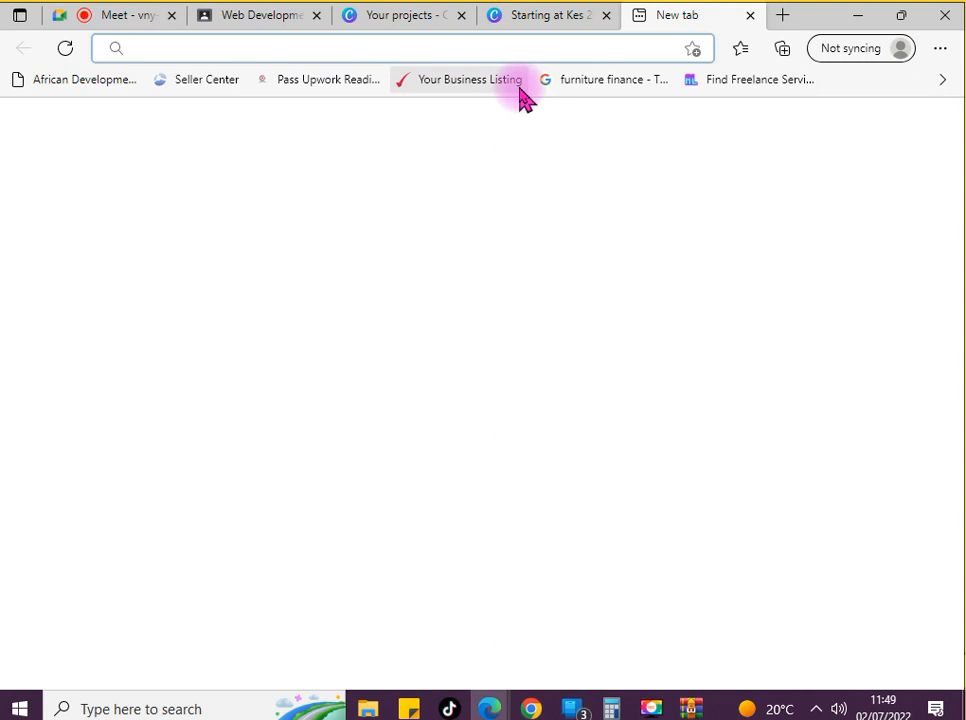
# Step: Load odoo.com in the new tab, then go back through Canva to the Meet call
pyautogui.write('odd')
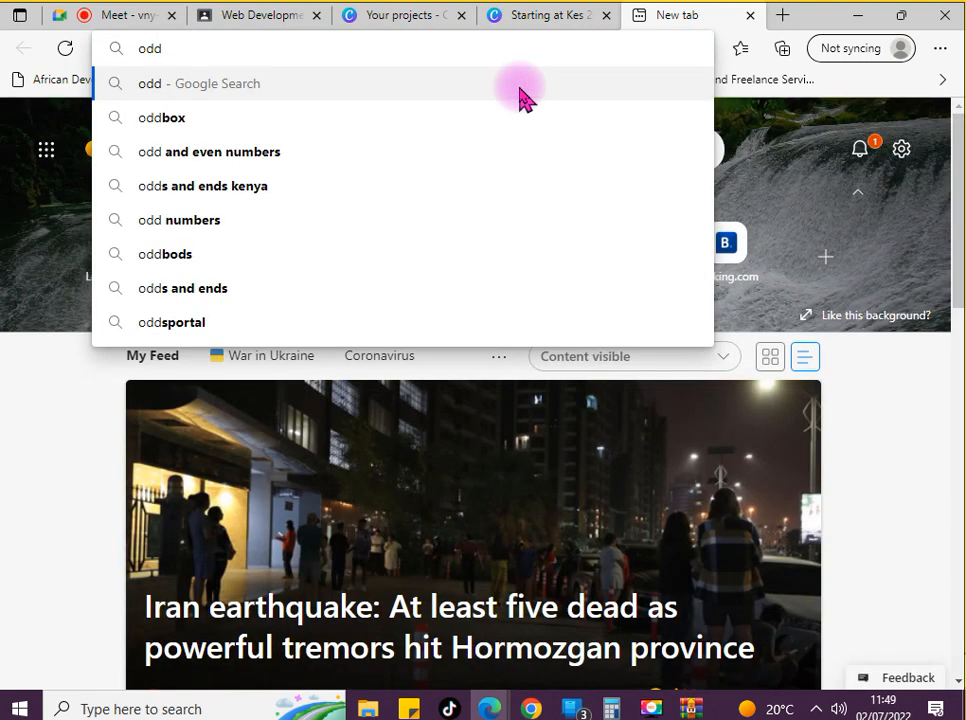
pyautogui.press('BackSpace')
pyautogui.write('o')
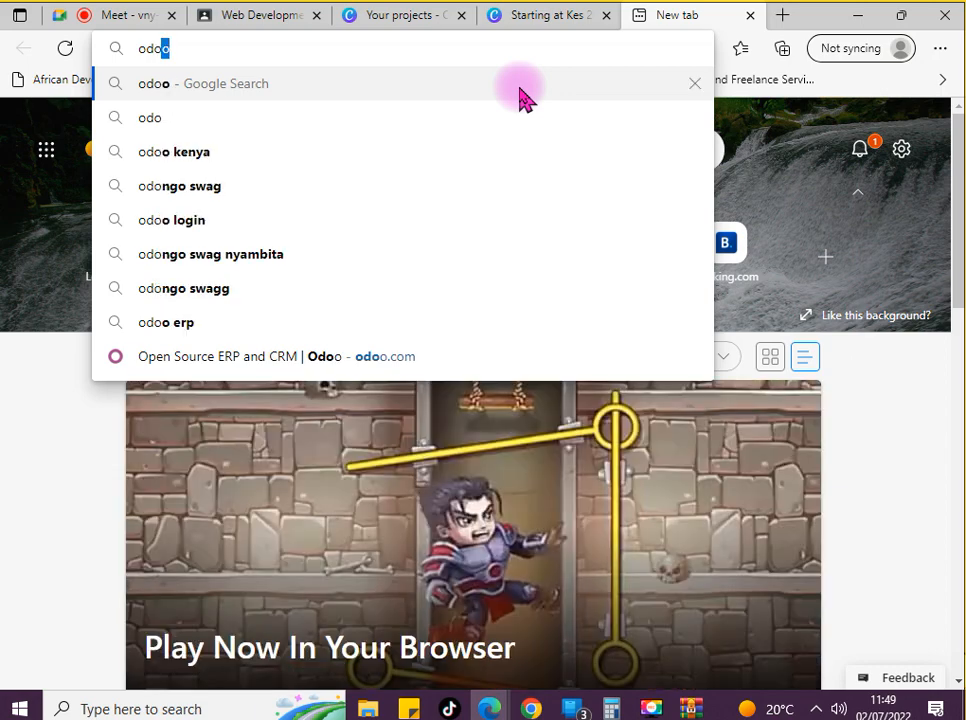
pyautogui.click(520, 88)
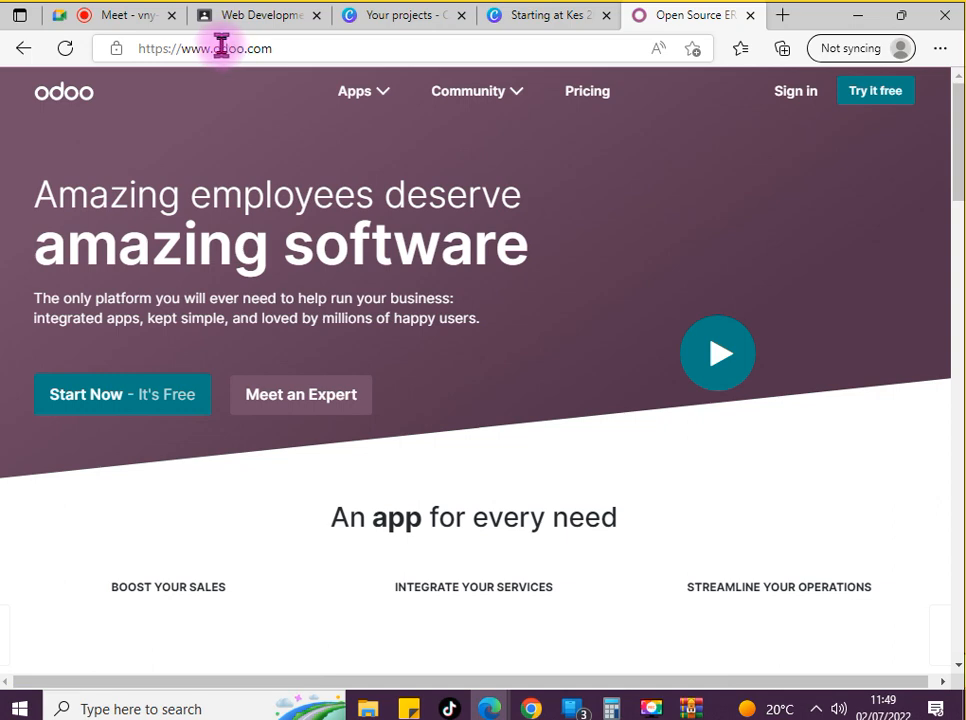
pyautogui.click(550, 16)
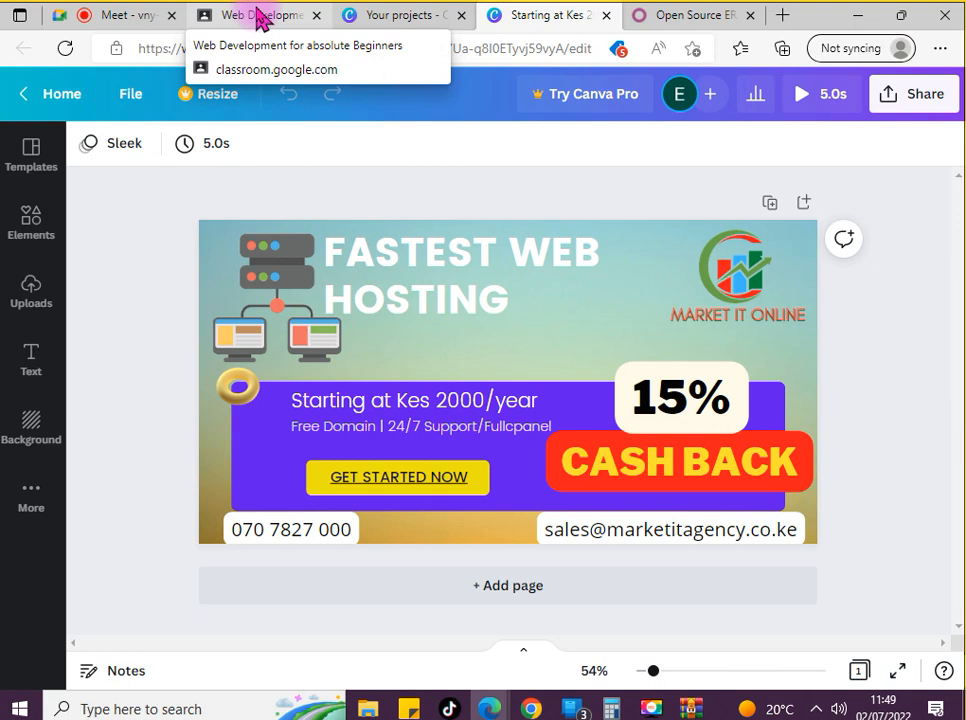
pyautogui.click(140, 16)
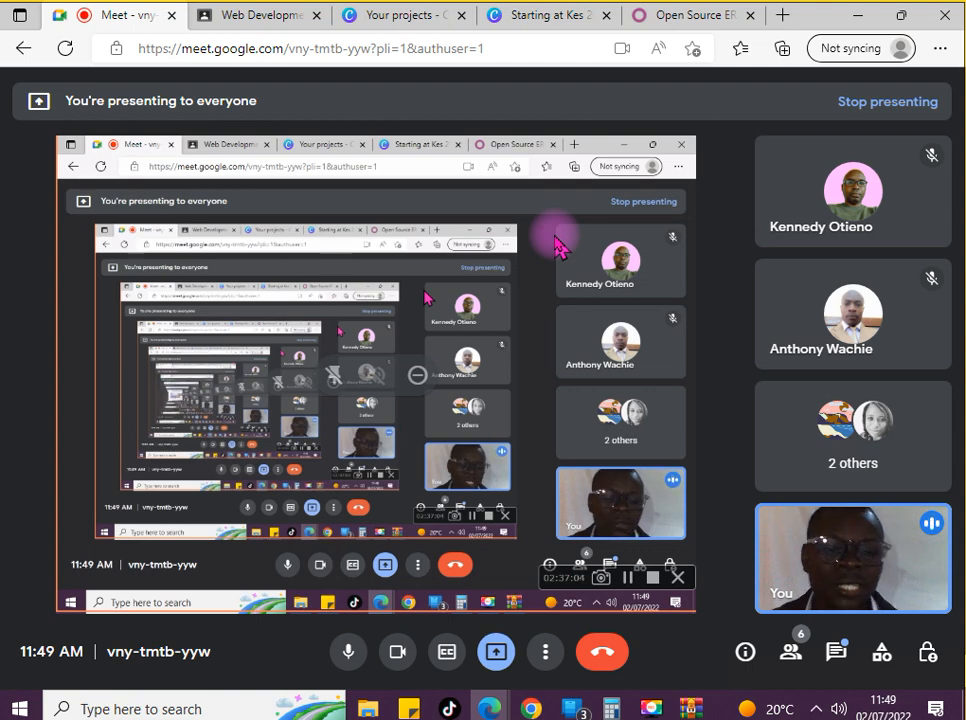
# Step: Search 'avechi' in a new tab and open the Avechi Kenya shop site
pyautogui.click(783, 16)
pyautogui.write('avechi kenya')
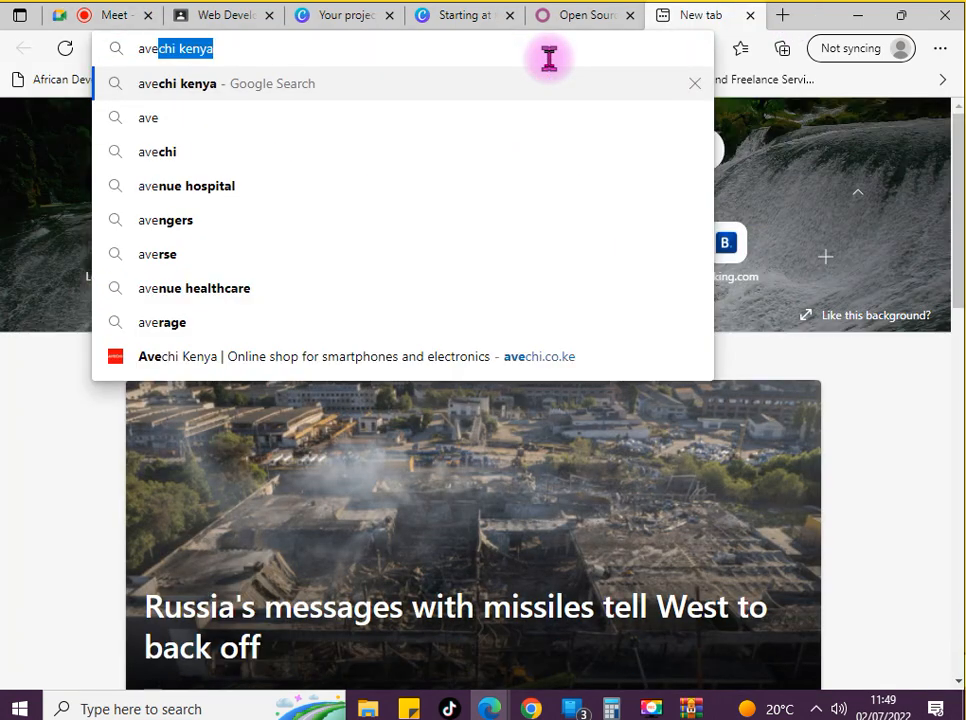
pyautogui.press('Return')
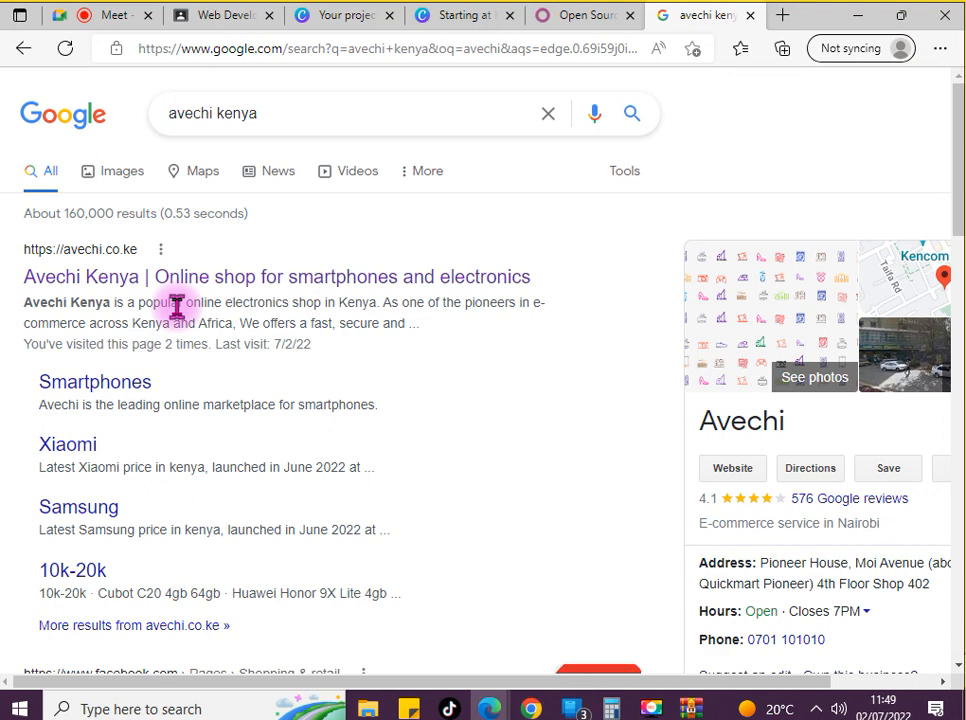
pyautogui.click(180, 280)
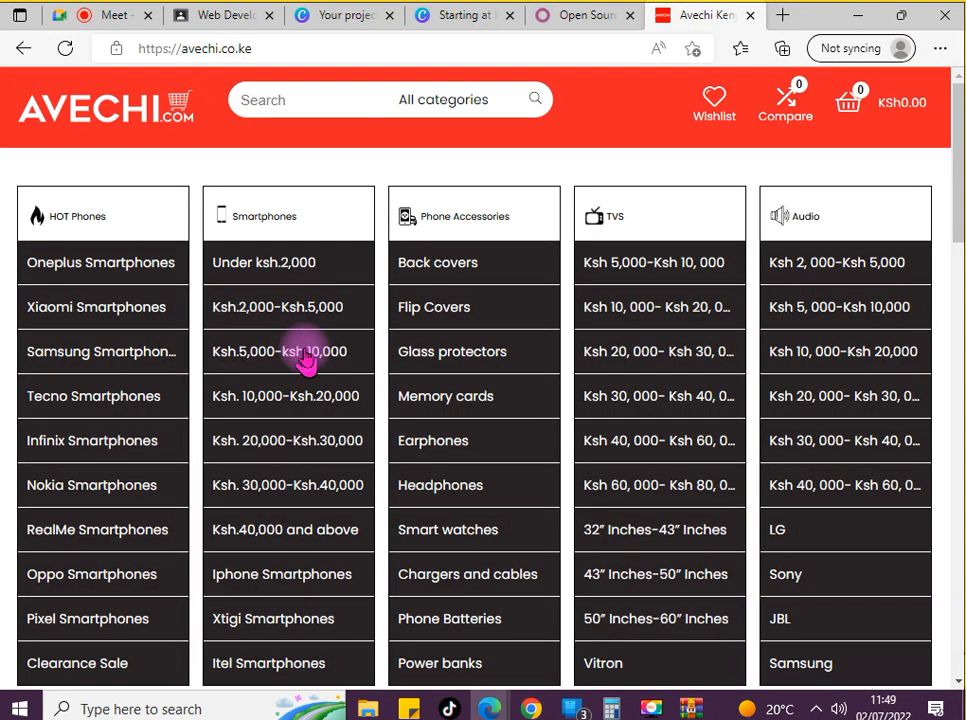
# Step: Flip between the Odoo and Avechi tabs, then switch to the Classroom class page
pyautogui.click(589, 22)
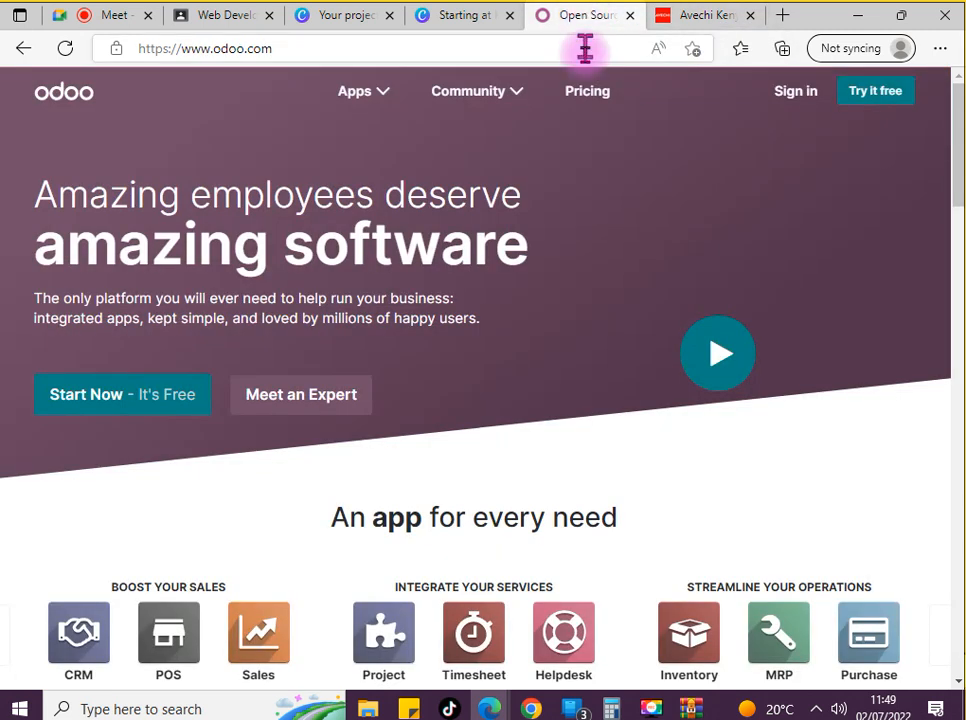
pyautogui.click(701, 28)
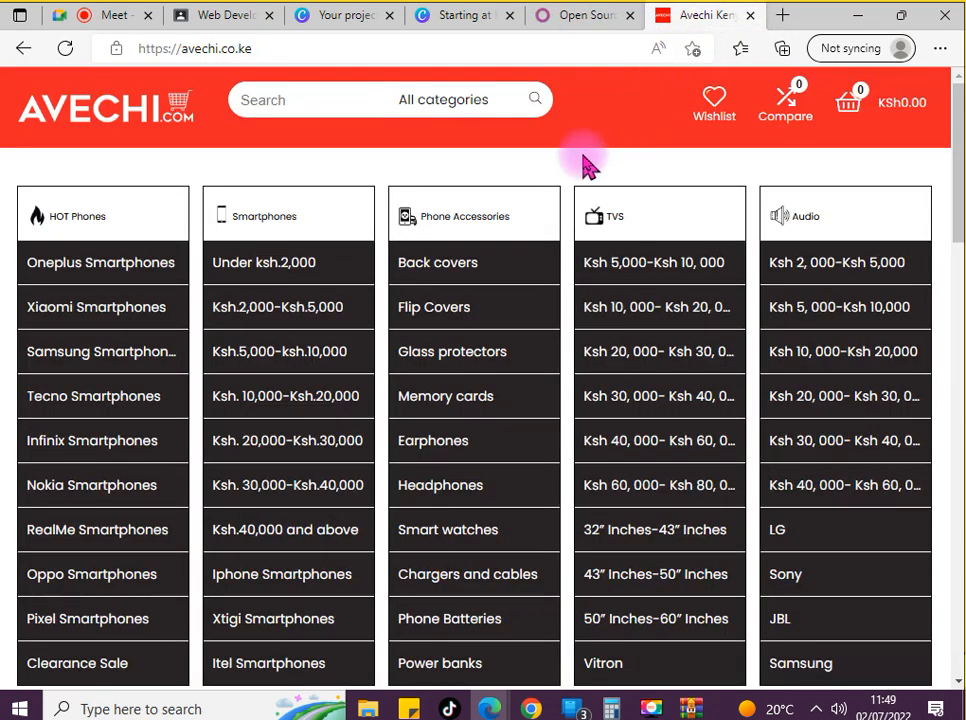
pyautogui.click(233, 22)
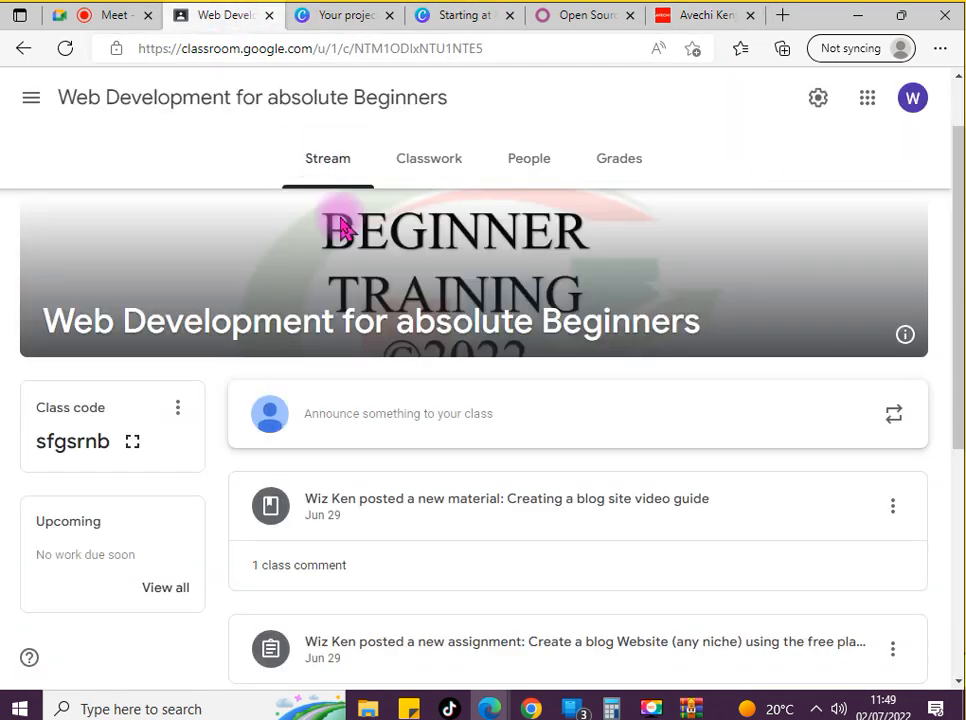
# Step: Return to Meet, then search 'kahawa tungu' in a new tab
pyautogui.click(119, 22)
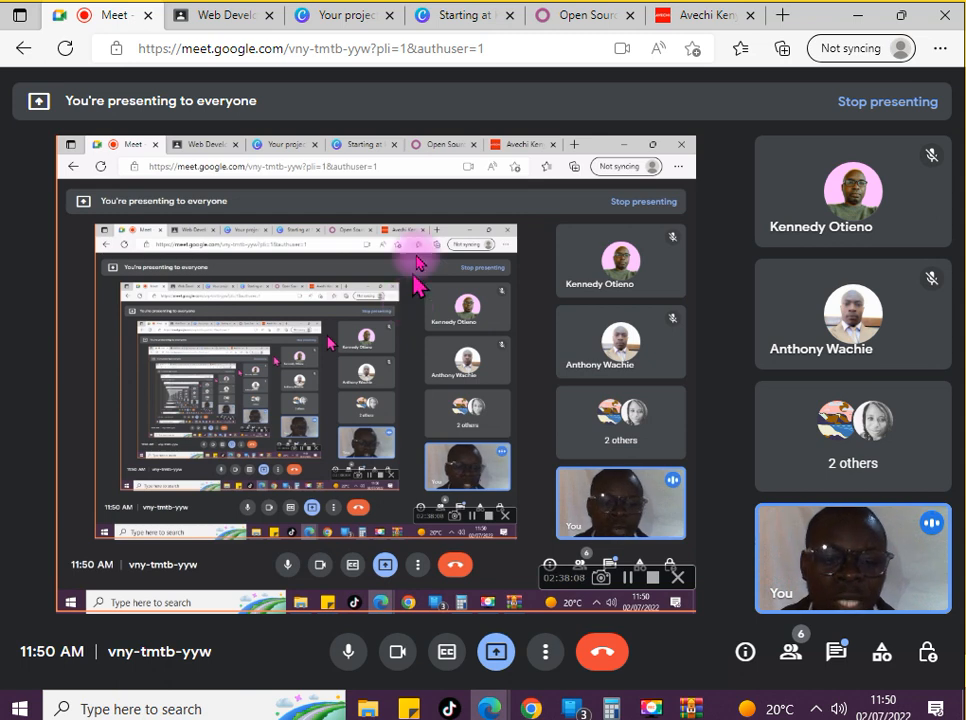
pyautogui.click(780, 18)
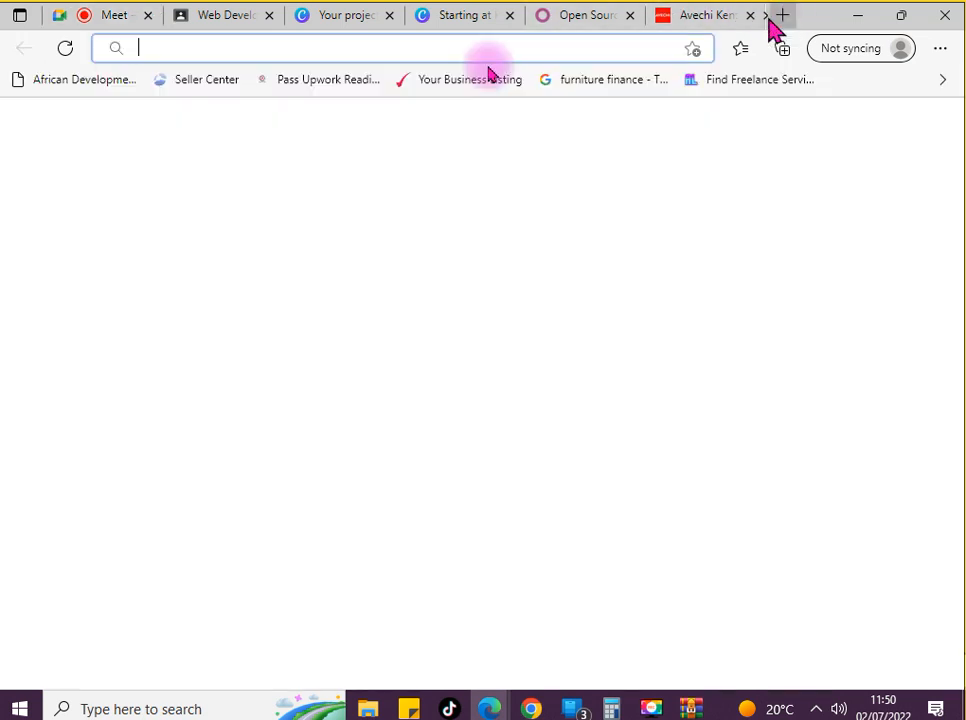
pyautogui.write('kahawa')
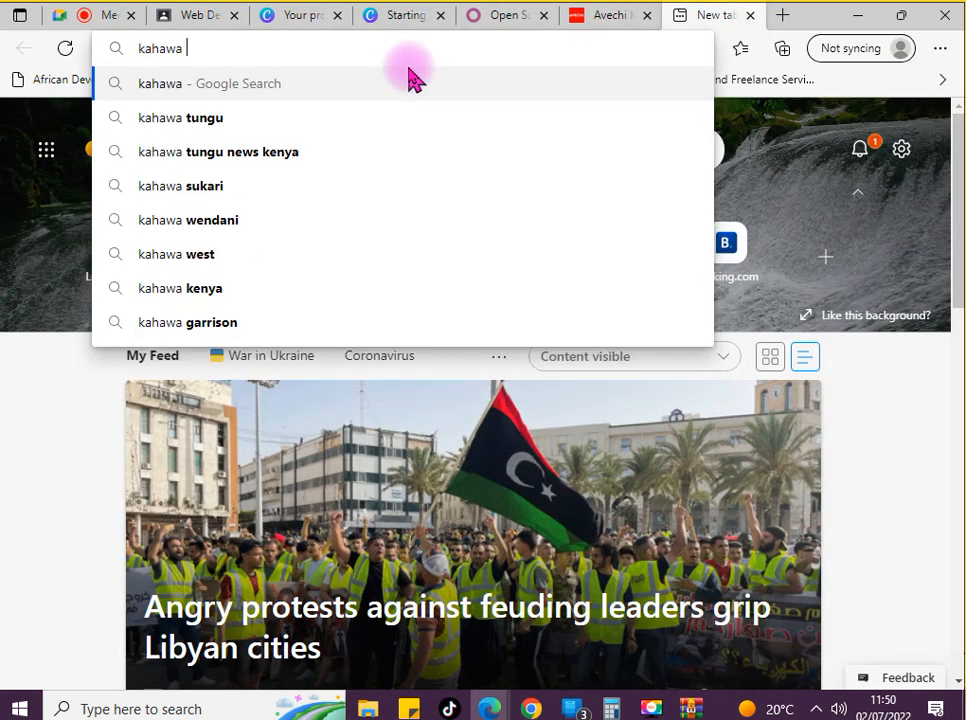
pyautogui.write(' tungu')
pyautogui.press('Return')
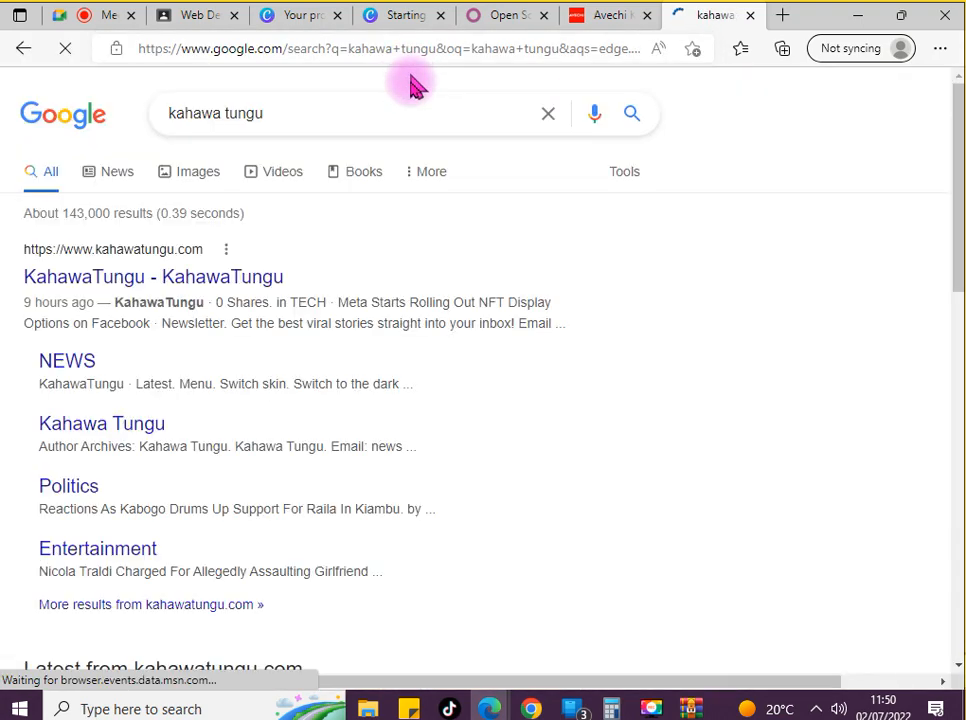
pyautogui.click(240, 278)
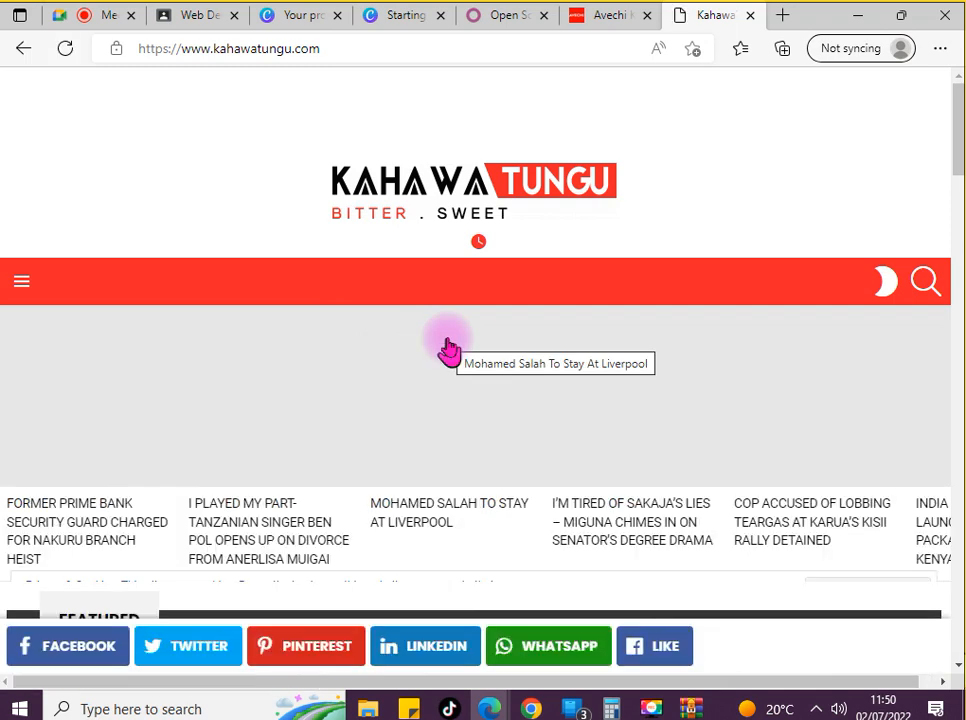
pyautogui.scroll(-3, 448, 348)
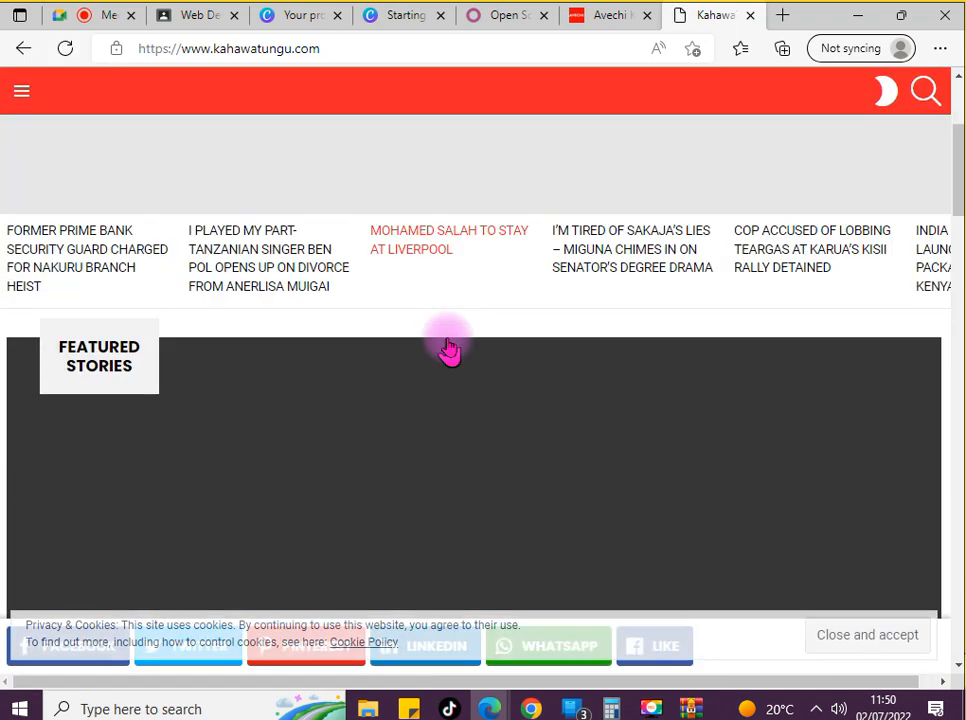
pyautogui.scroll(3, 448, 348)
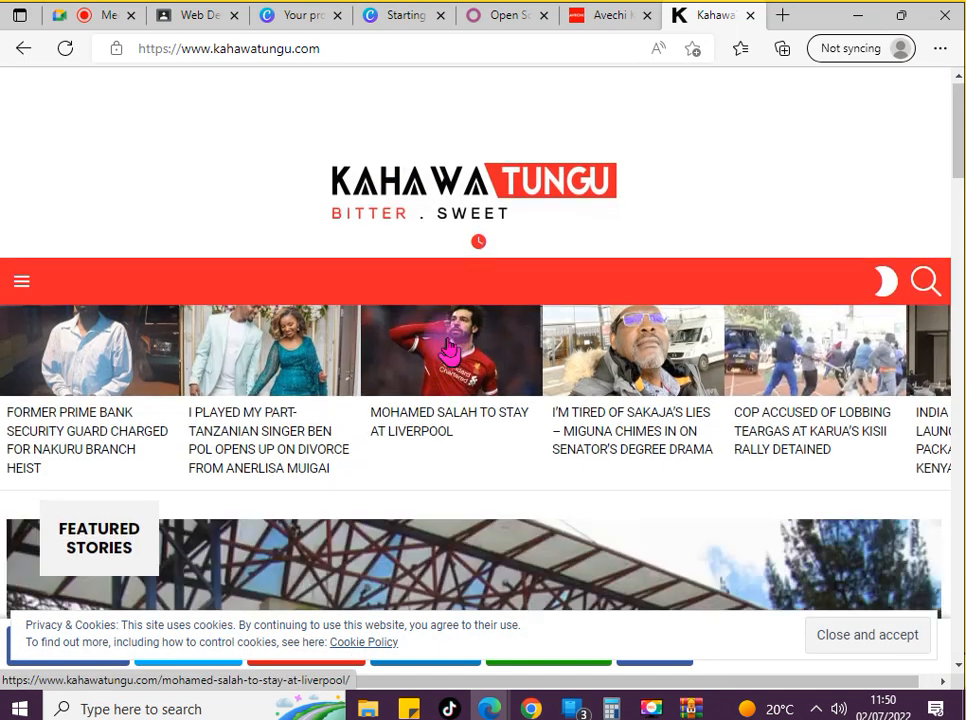
pyautogui.scroll(-5, 448, 348)
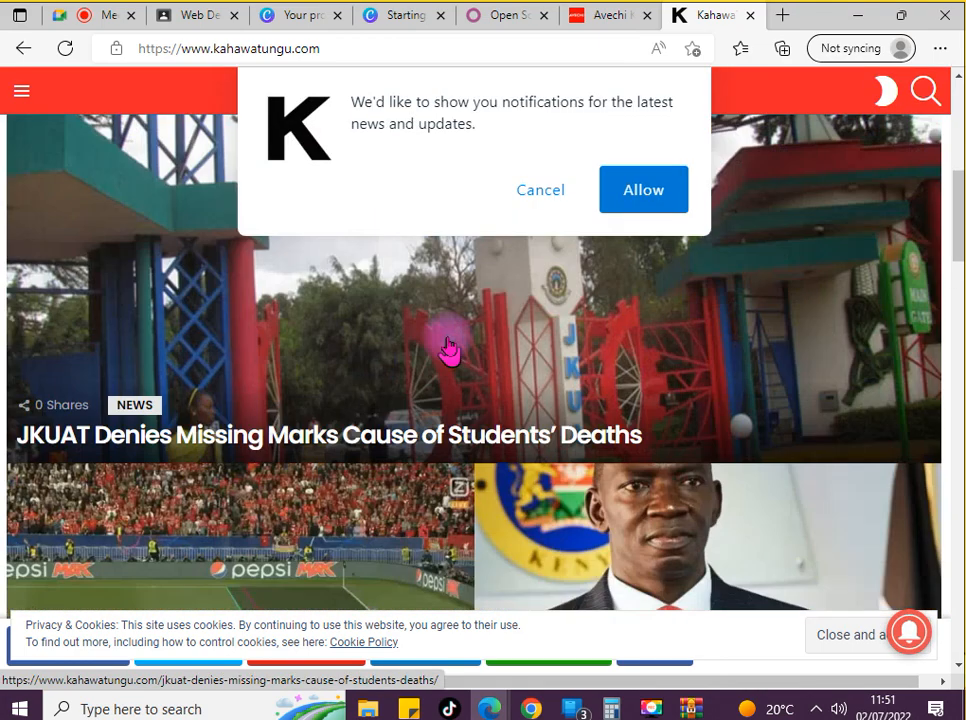
pyautogui.scroll(-2, 448, 348)
pyautogui.click(548, 193)
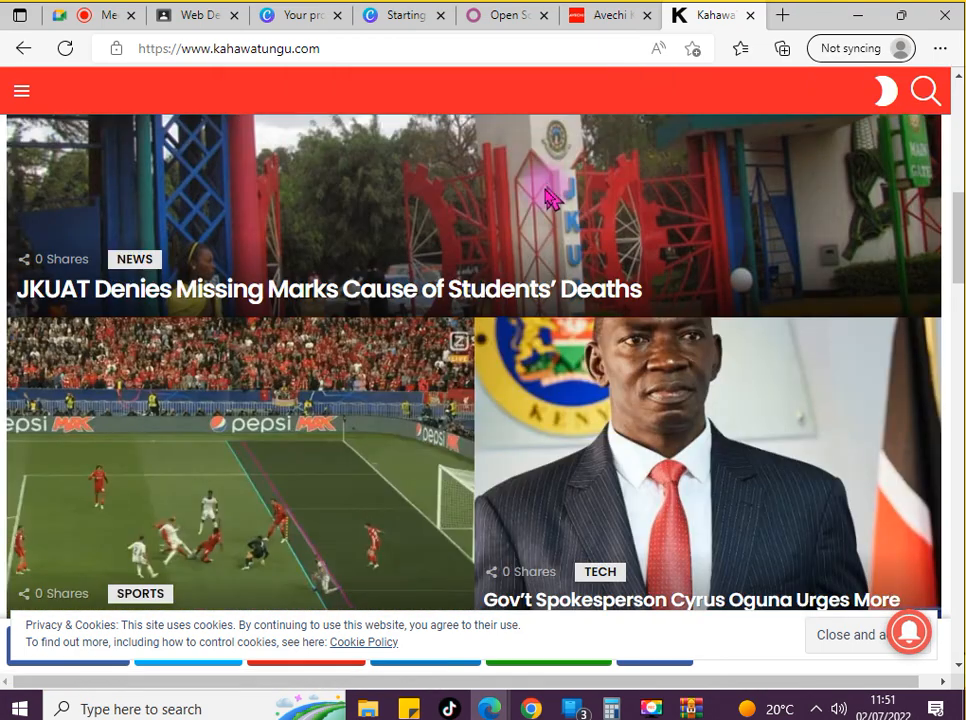
pyautogui.scroll(-2, 485, 262)
pyautogui.scroll(-5, 485, 262)
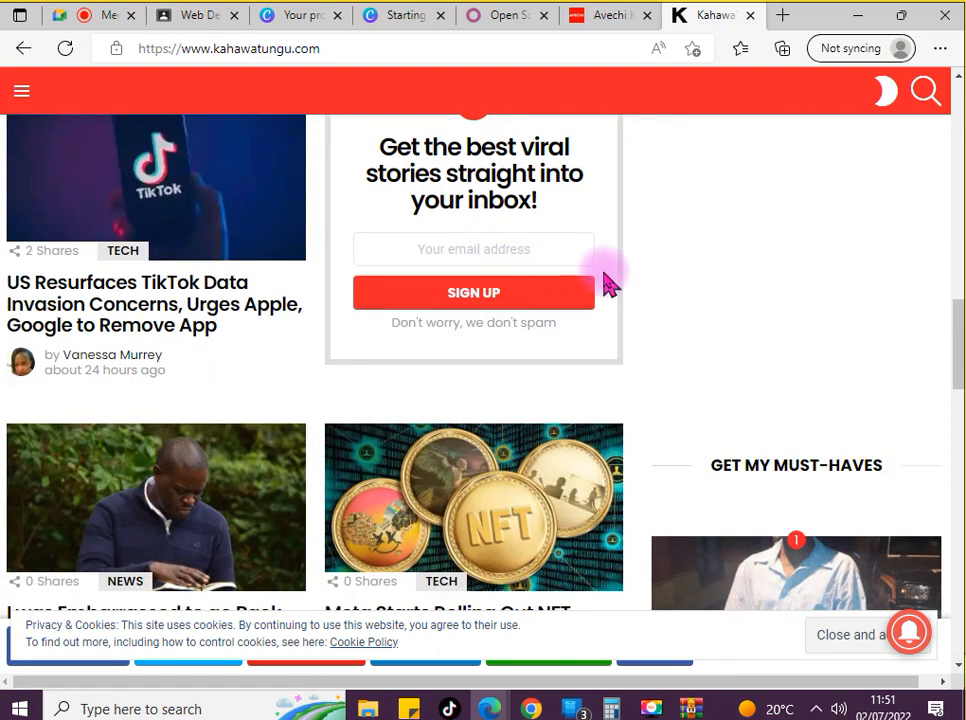
pyautogui.scroll(2, 672, 285)
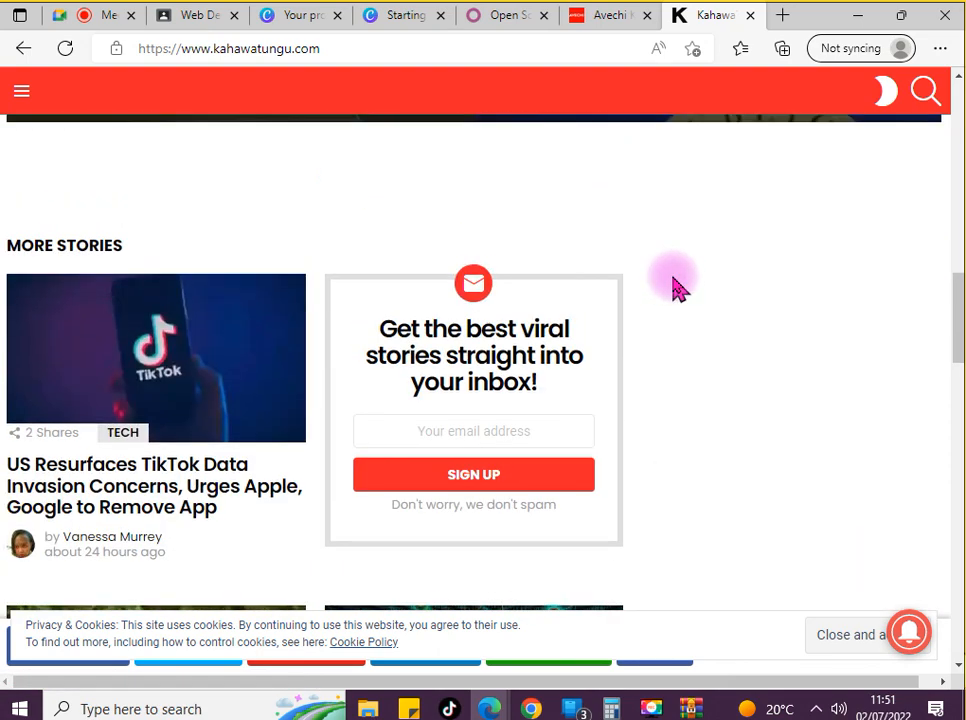
pyautogui.scroll(-6, 675, 287)
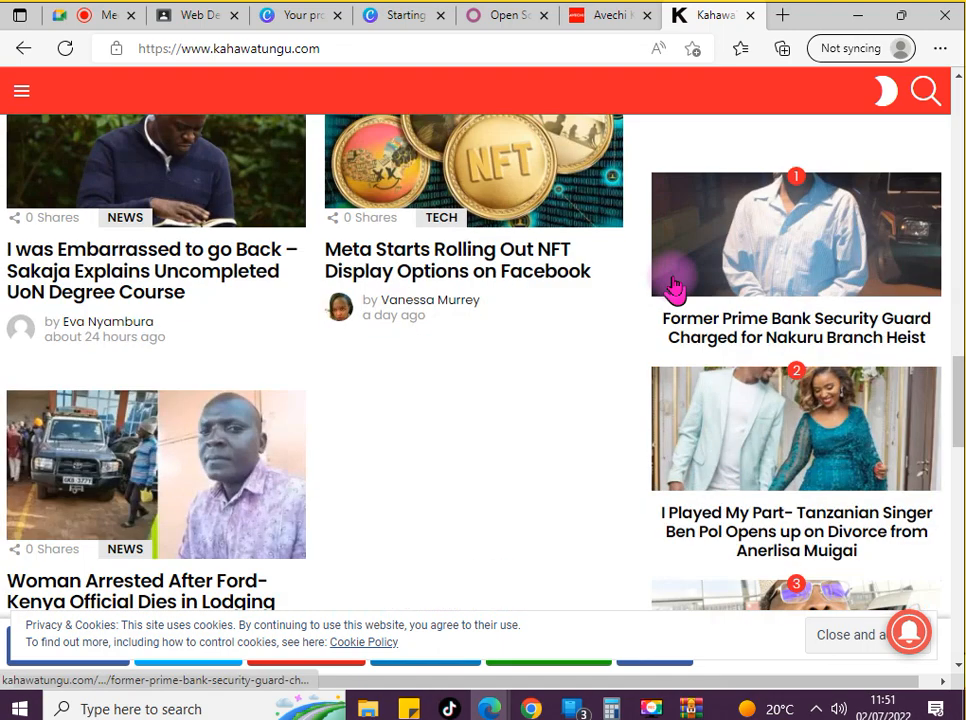
pyautogui.scroll(-3, 675, 287)
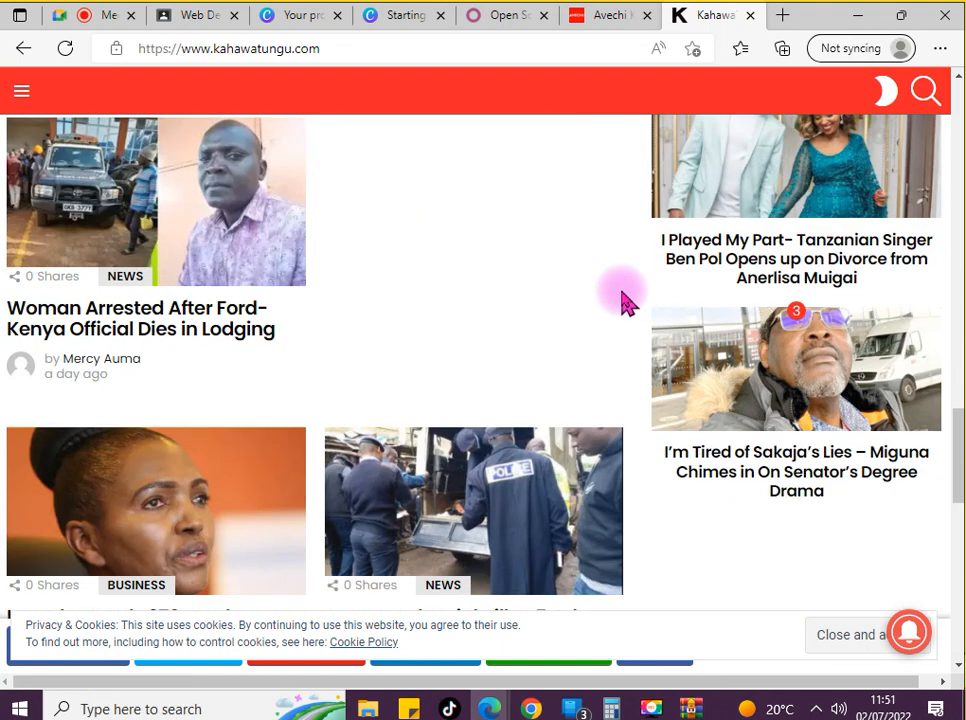
pyautogui.scroll(-1, 625, 302)
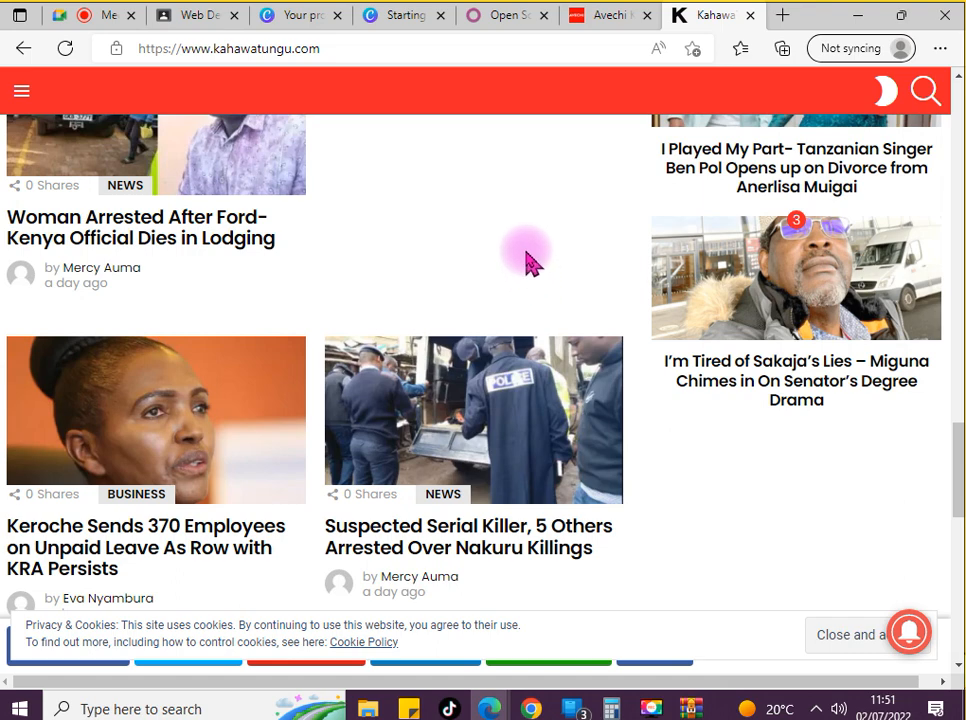
pyautogui.scroll(-8, 496, 263)
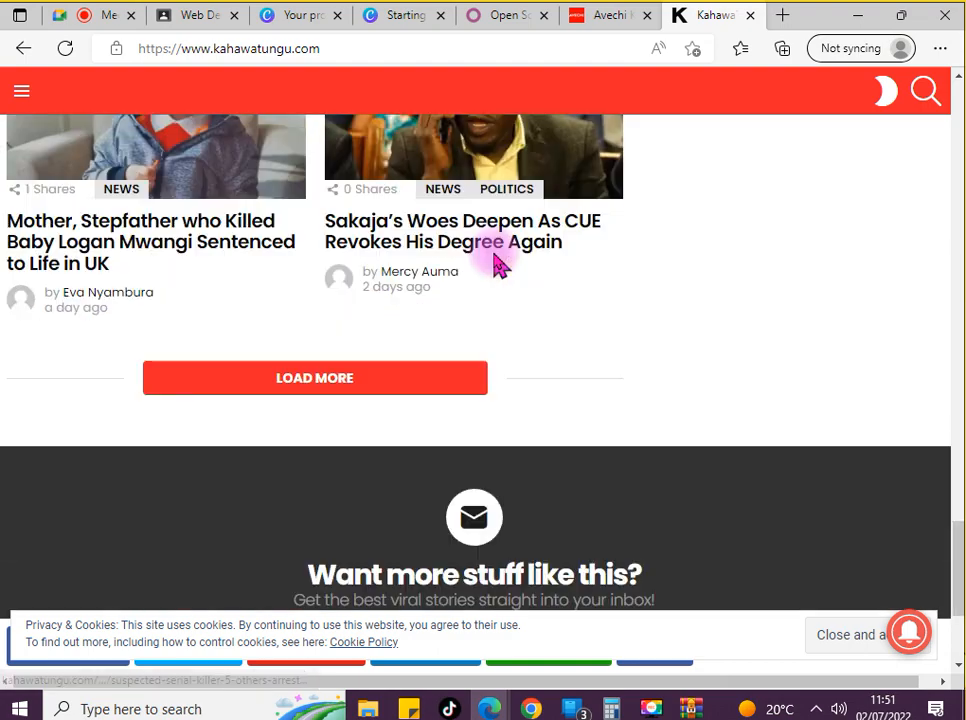
pyautogui.scroll(-1, 498, 263)
pyautogui.scroll(12, 496, 263)
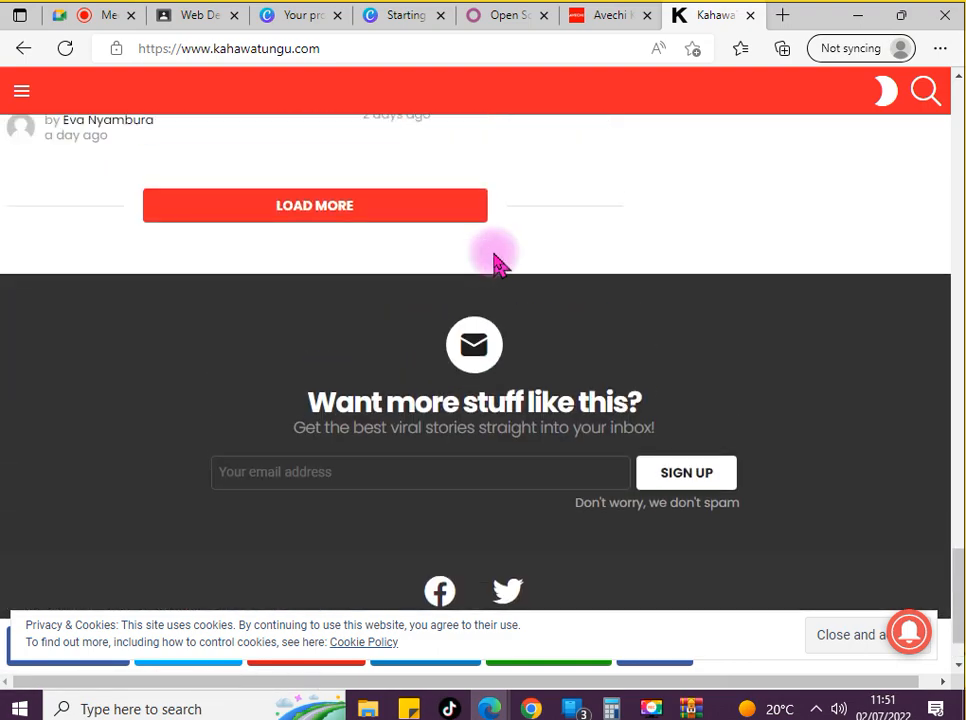
pyautogui.scroll(3, 496, 263)
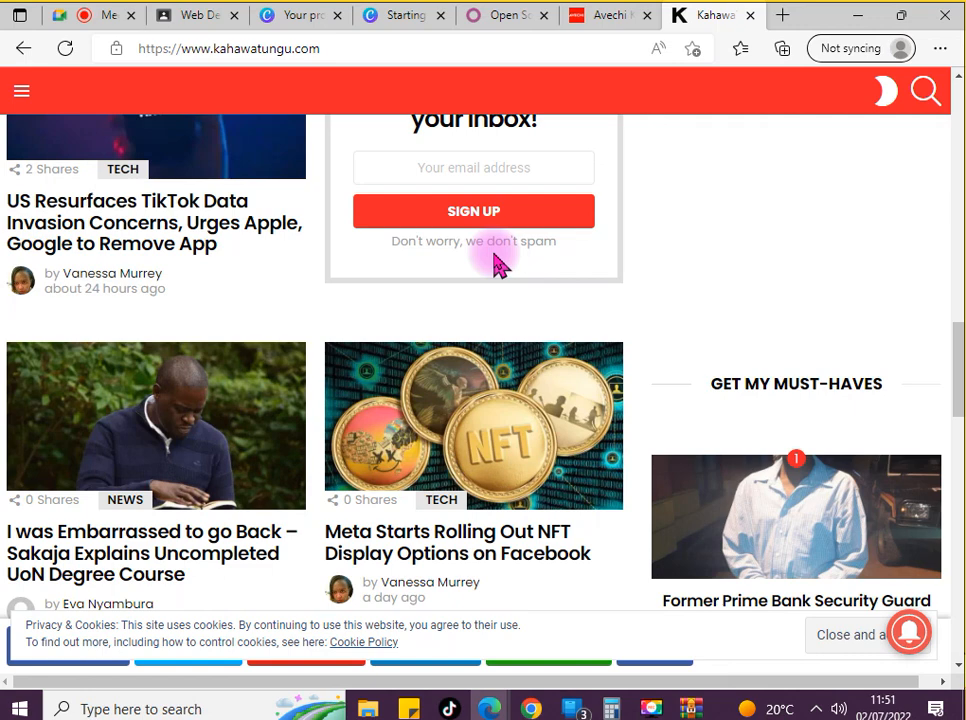
pyautogui.scroll(-1, 498, 263)
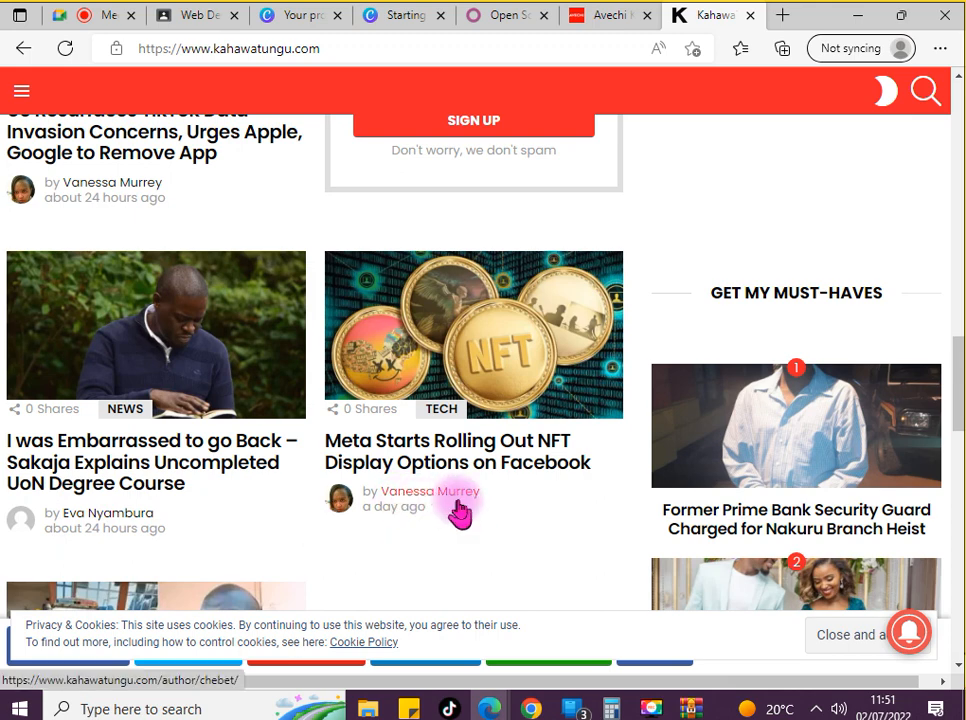
pyautogui.scroll(1, 120, 220)
pyautogui.scroll(5, 130, 245)
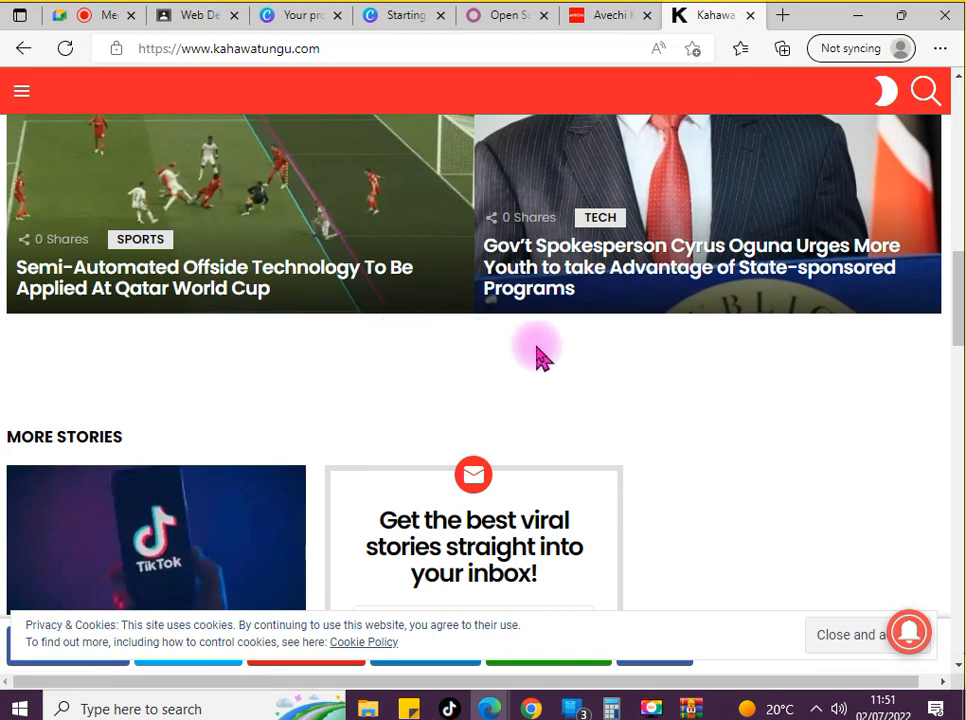
pyautogui.scroll(-2, 638, 360)
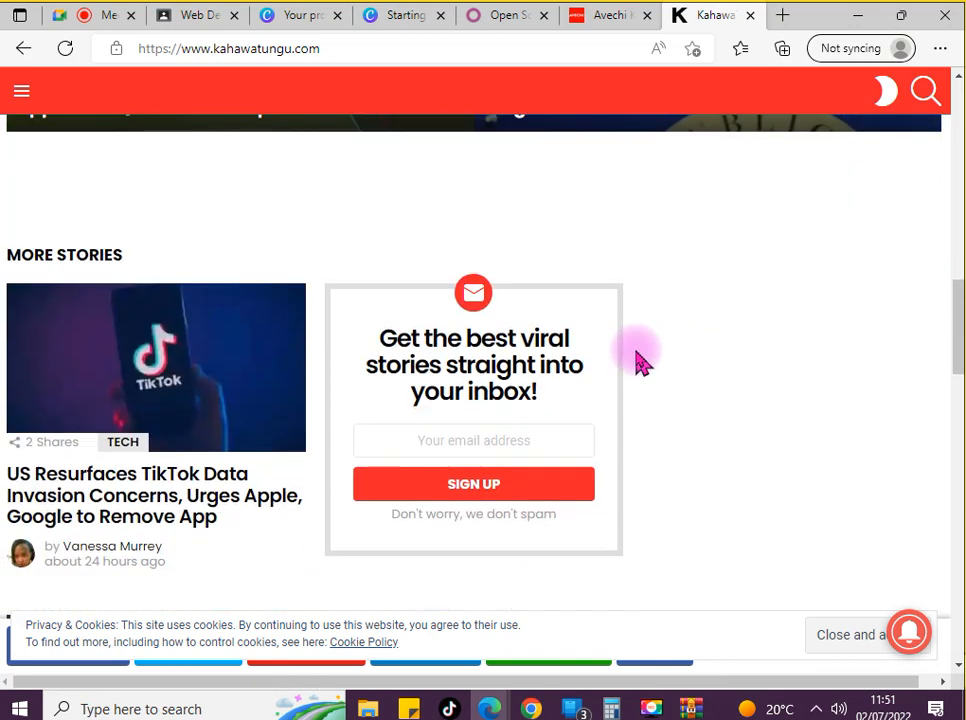
pyautogui.scroll(-1, 641, 362)
pyautogui.scroll(-2, 641, 425)
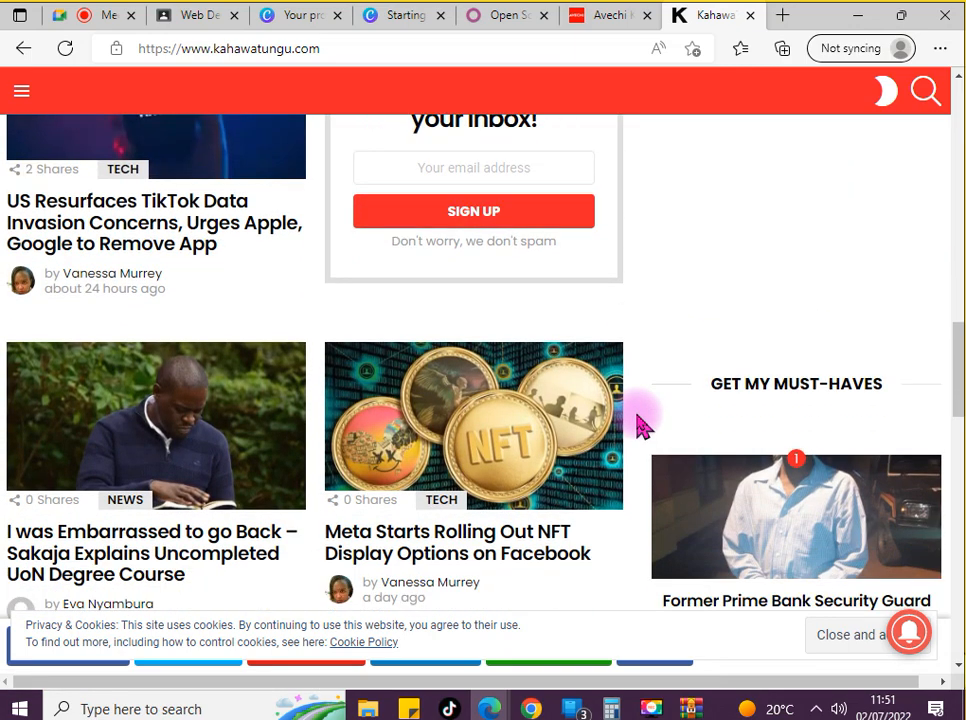
pyautogui.scroll(-5, 641, 425)
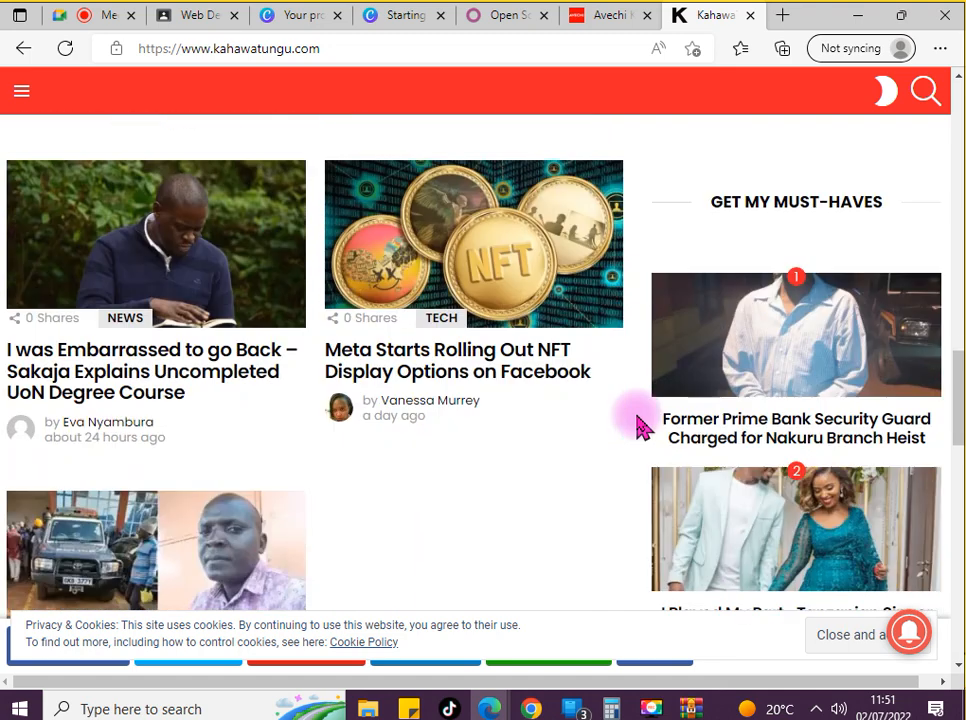
pyautogui.scroll(-3, 517, 410)
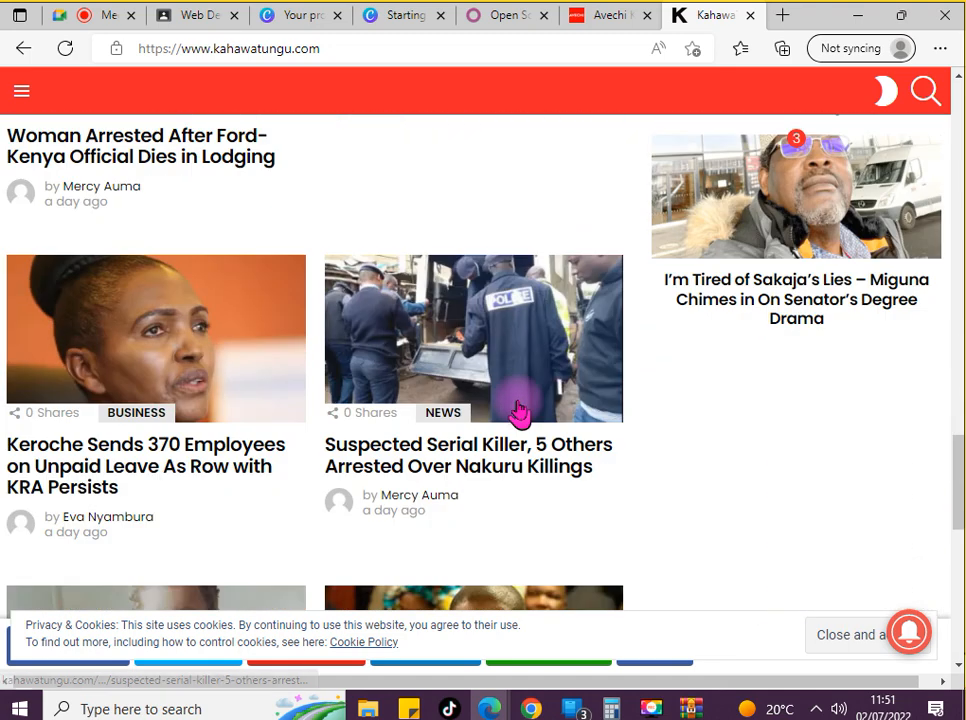
pyautogui.click(112, 24)
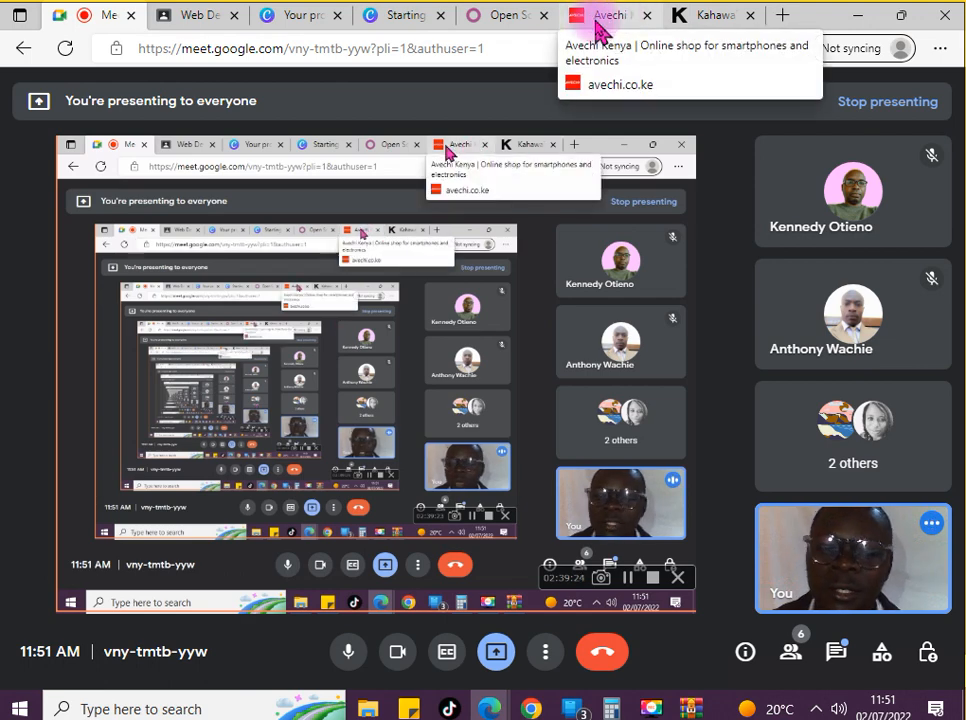
pyautogui.click(718, 15)
pyautogui.scroll(-2, 192, 420)
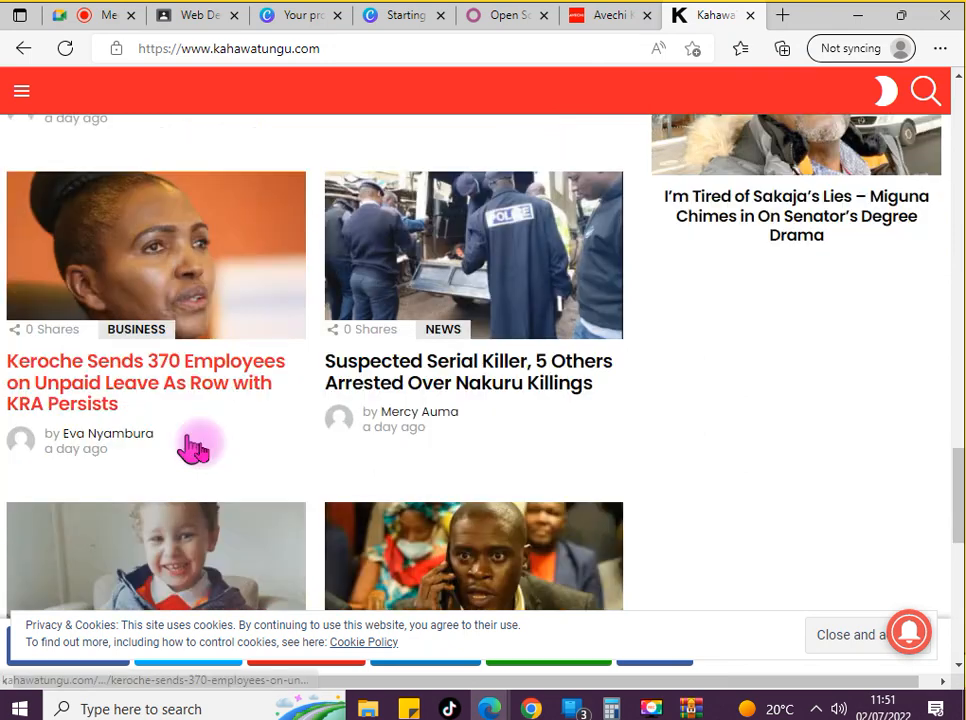
pyautogui.scroll(-3, 313, 395)
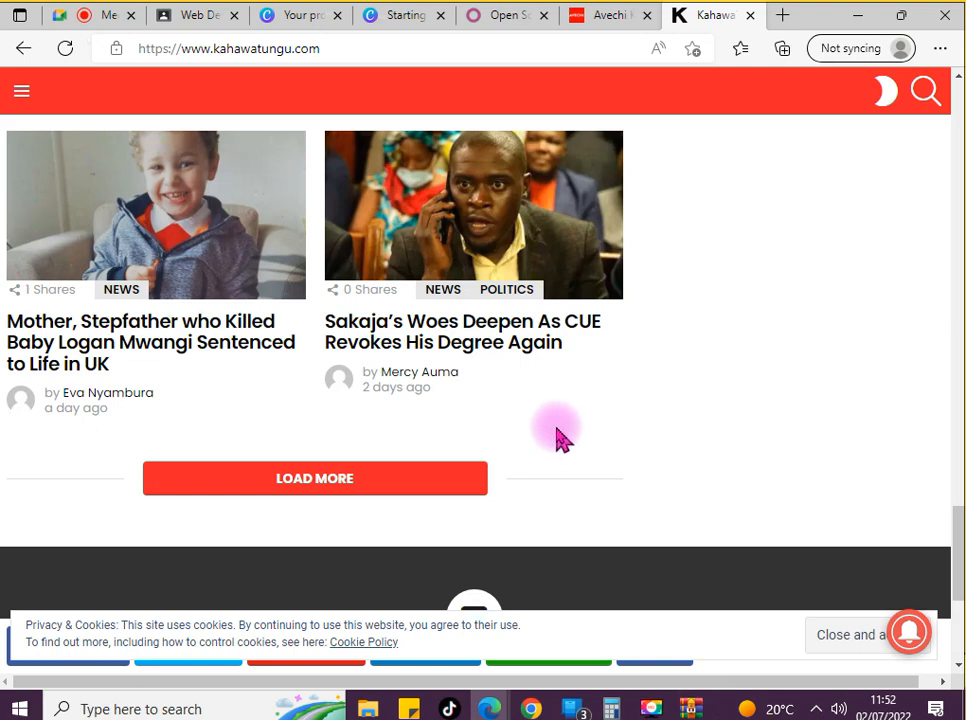
pyautogui.scroll(3, 558, 437)
pyautogui.scroll(5, 558, 437)
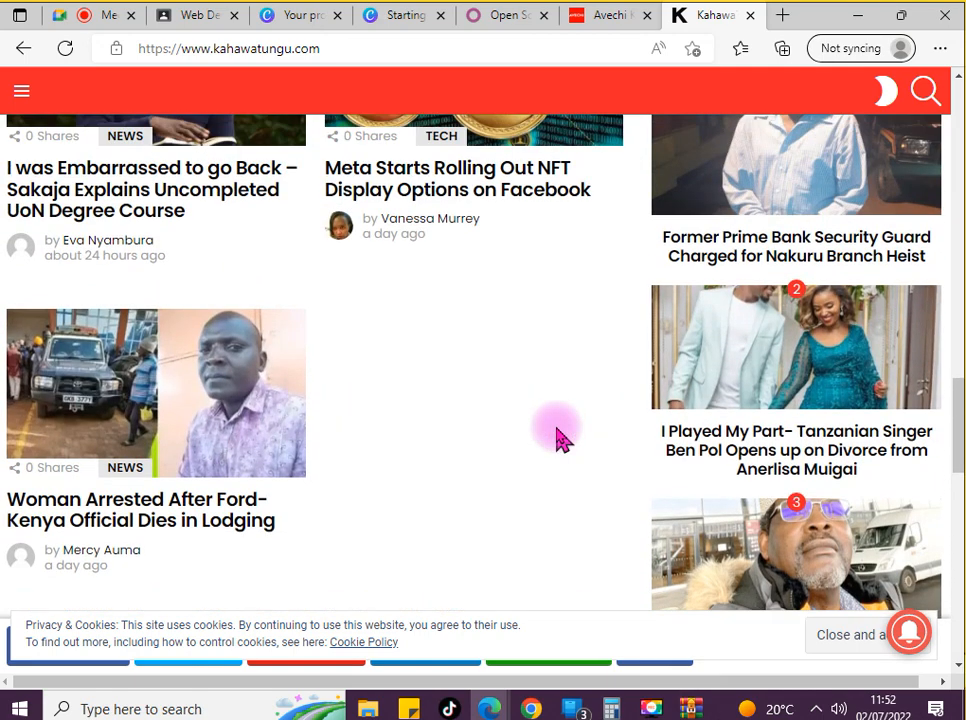
pyautogui.scroll(-3, 338, 437)
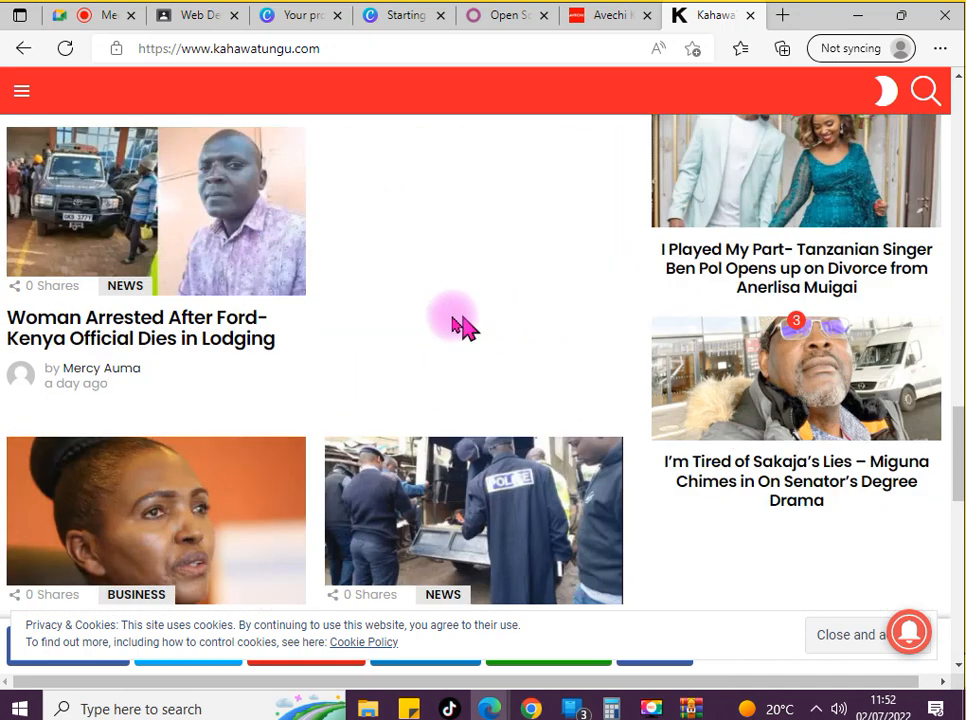
pyautogui.scroll(-1, 420, 330)
pyautogui.scroll(-3, 100, 320)
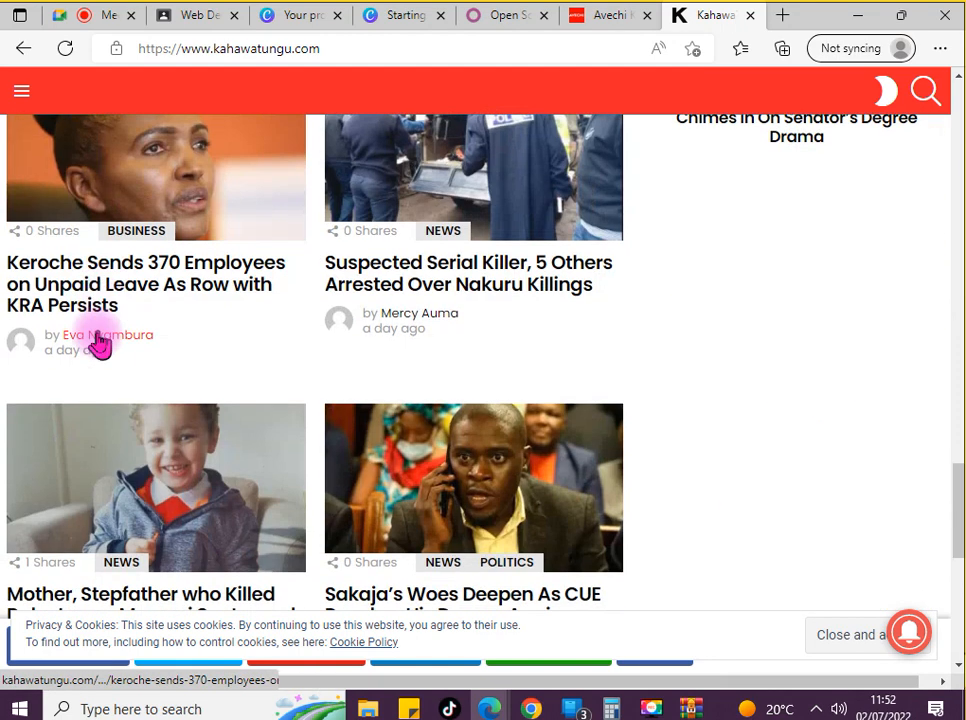
pyautogui.scroll(-3, 340, 343)
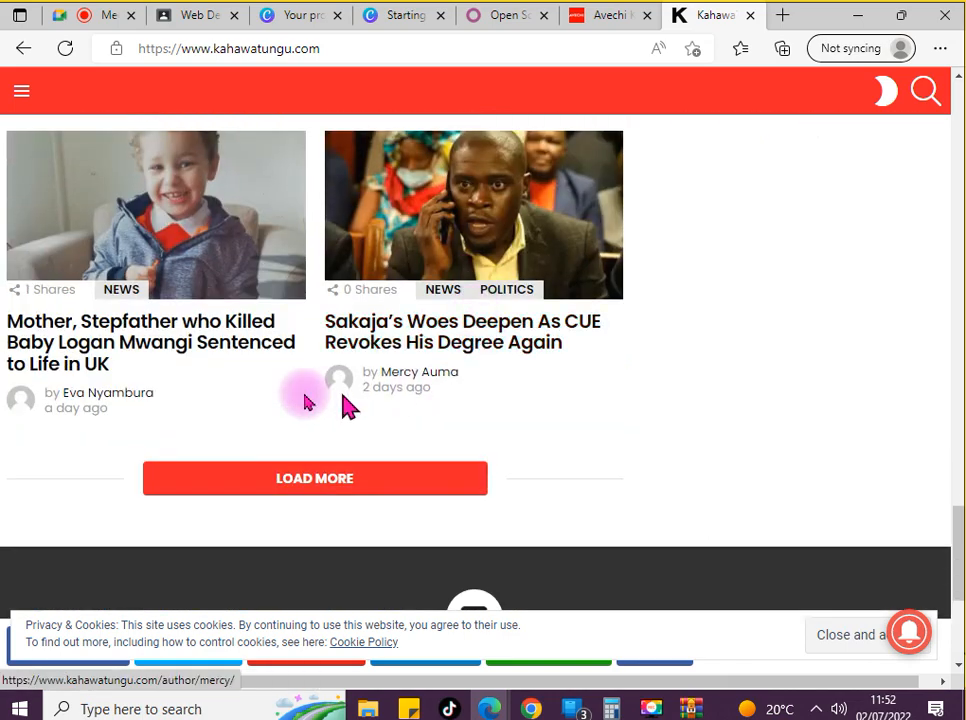
pyautogui.scroll(-3, 138, 405)
pyautogui.scroll(15, 464, 298)
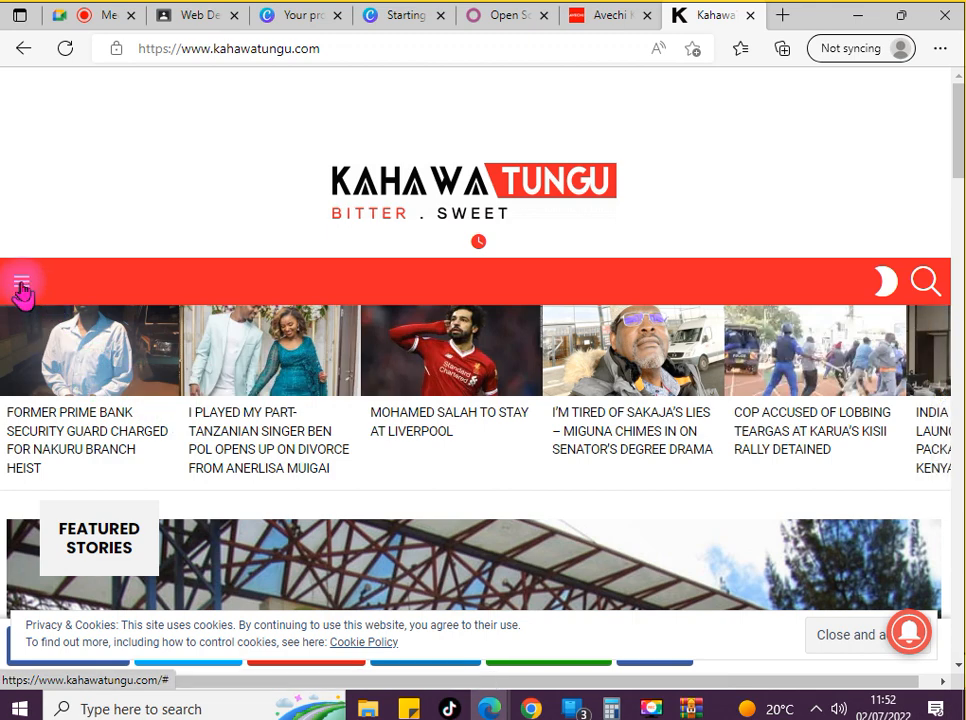
# Step: Open the 'I Played My Part' Ben Pol divorce story and scroll through it
pyautogui.click(266, 390)
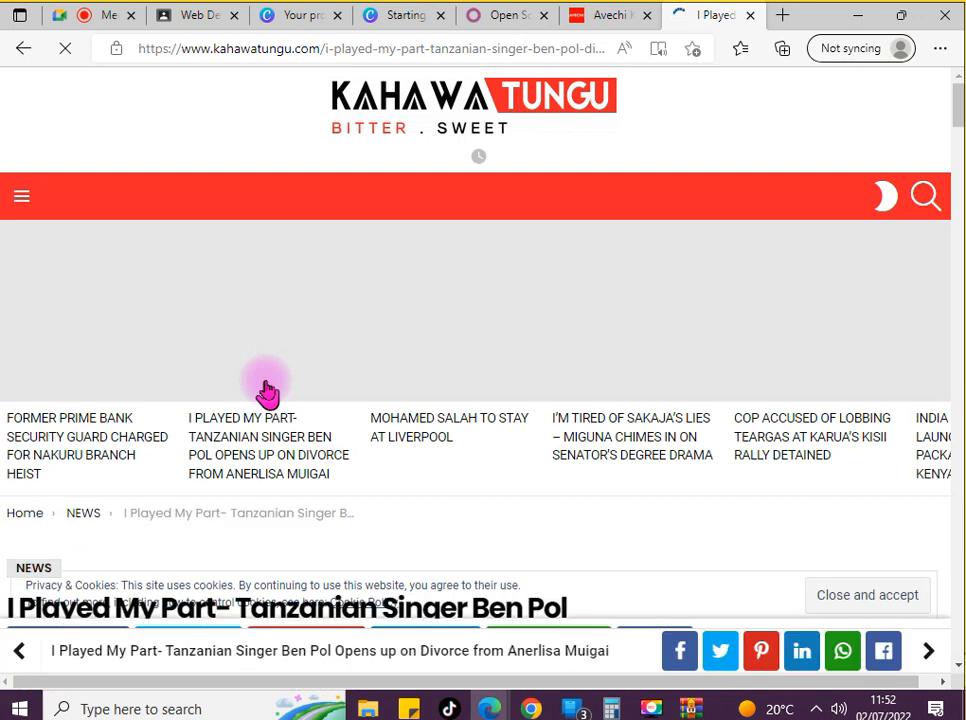
pyautogui.scroll(-2, 300, 370)
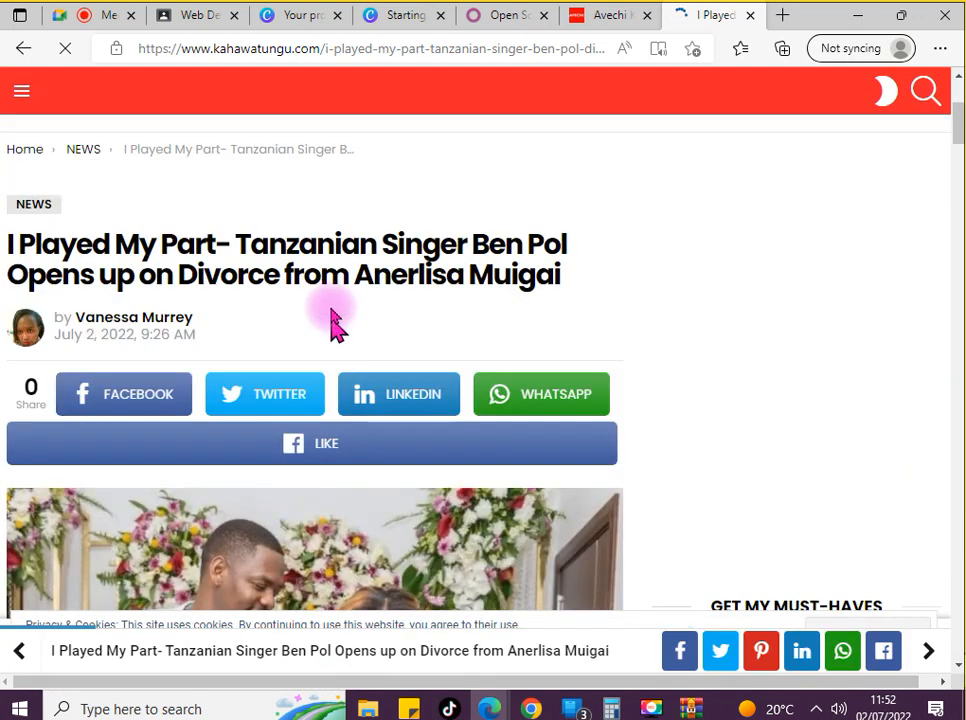
pyautogui.scroll(-3, 333, 322)
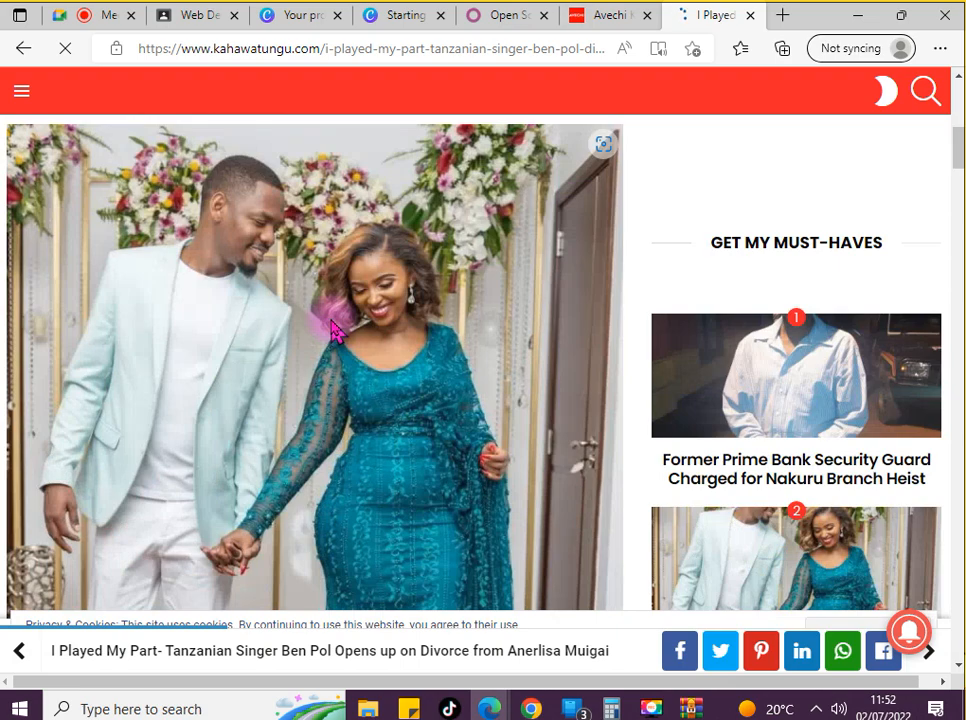
pyautogui.scroll(-3, 333, 325)
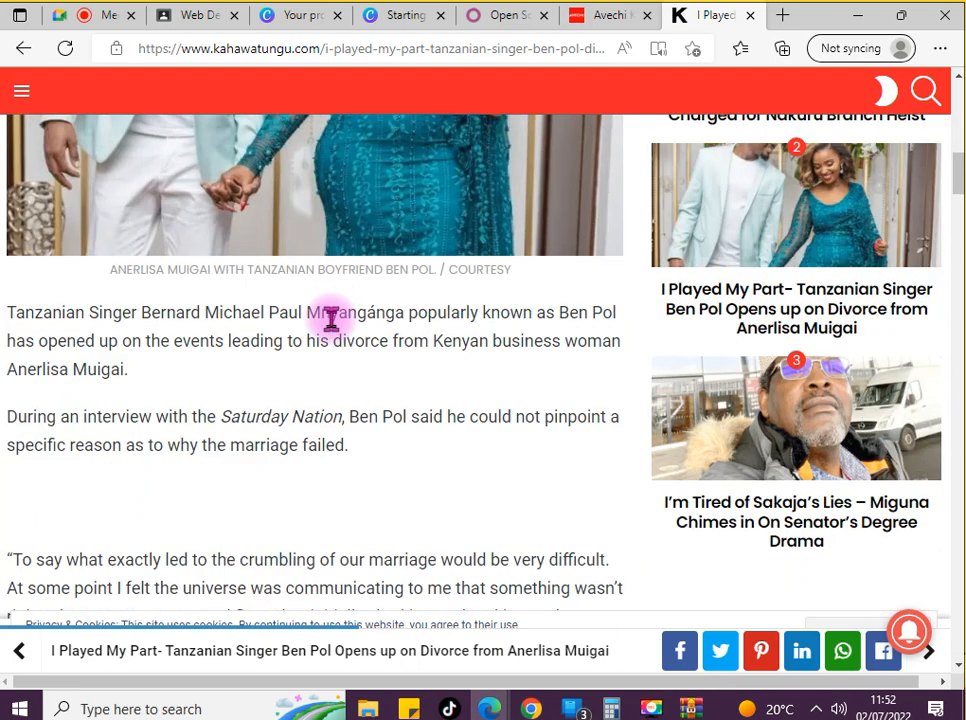
pyautogui.scroll(-12, 331, 318)
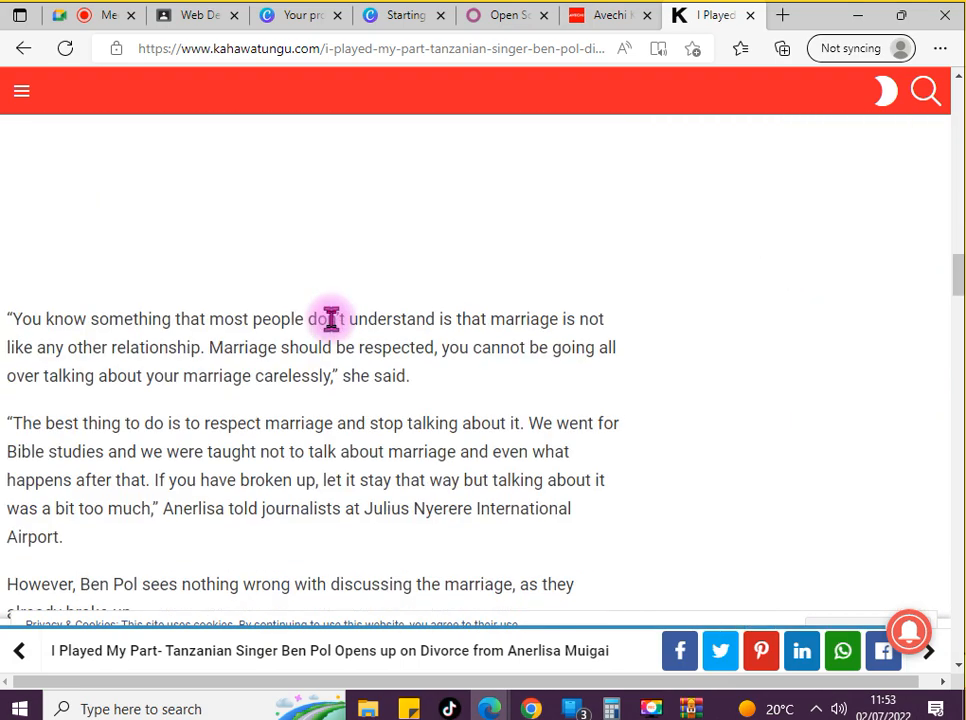
pyautogui.scroll(-6, 333, 320)
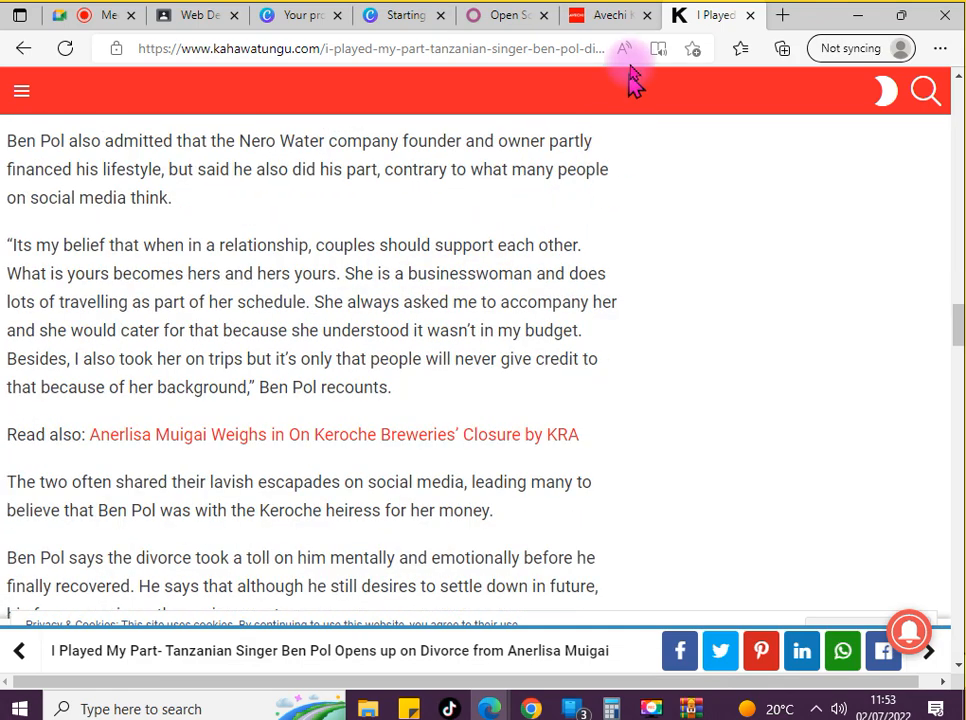
# Step: Switch back to the Google Meet call tab, in place of the news article
pyautogui.click(97, 15)
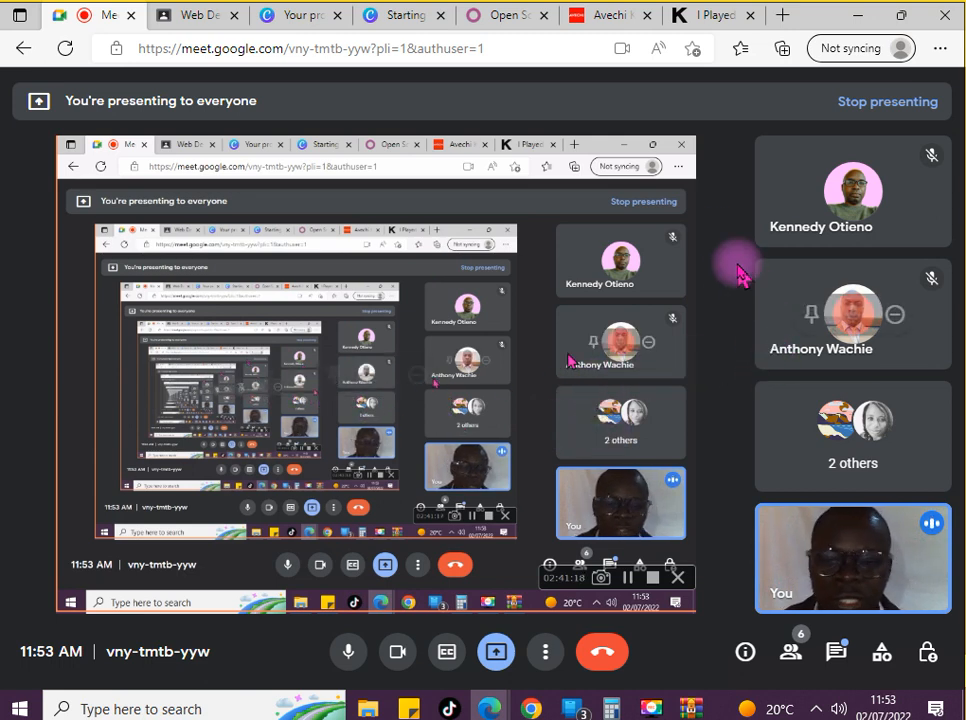
# Step: Search Google for 'upwork' in a new tab and open the Upwork homepage result
pyautogui.click(783, 16)
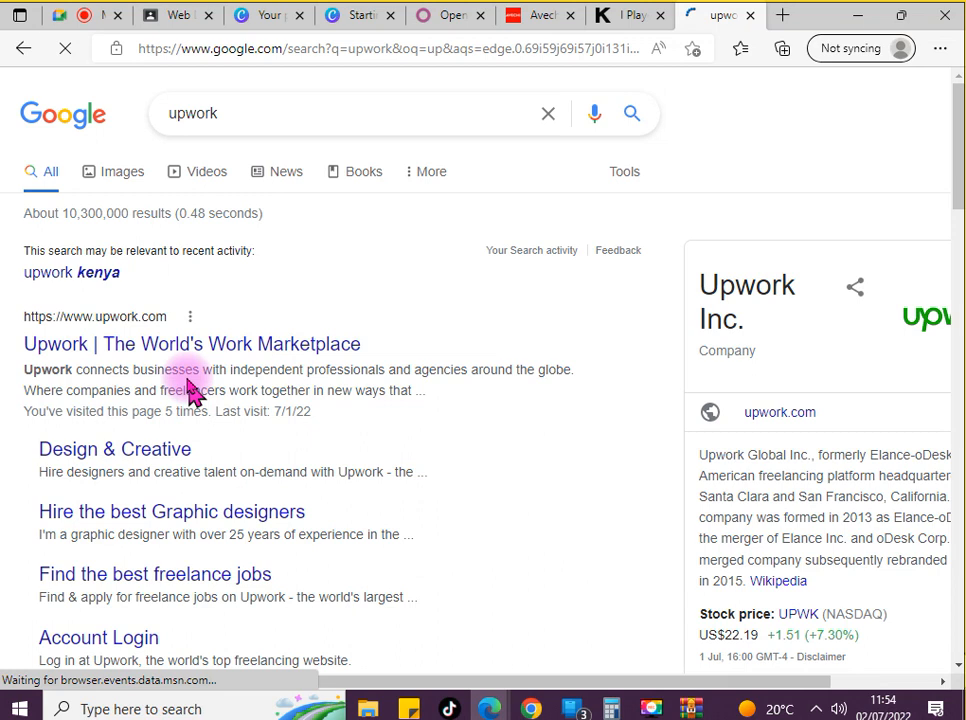
pyautogui.click(188, 350)
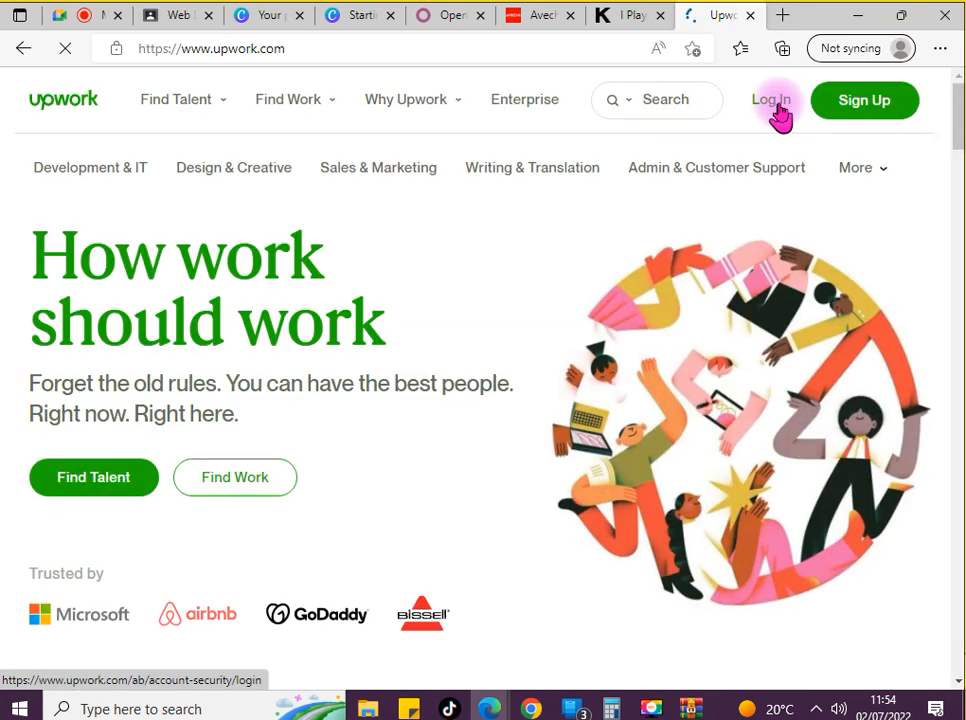
# Step: Go to Upwork's sign-in page and choose Continue with Google
pyautogui.click(771, 100)
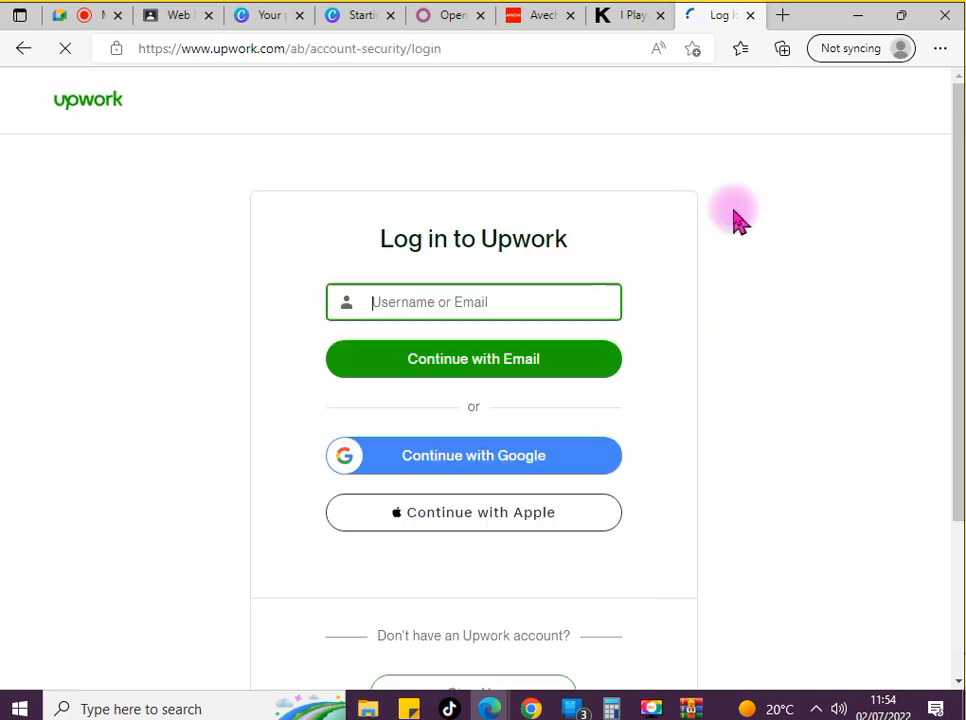
pyautogui.scroll(-2, 540, 310)
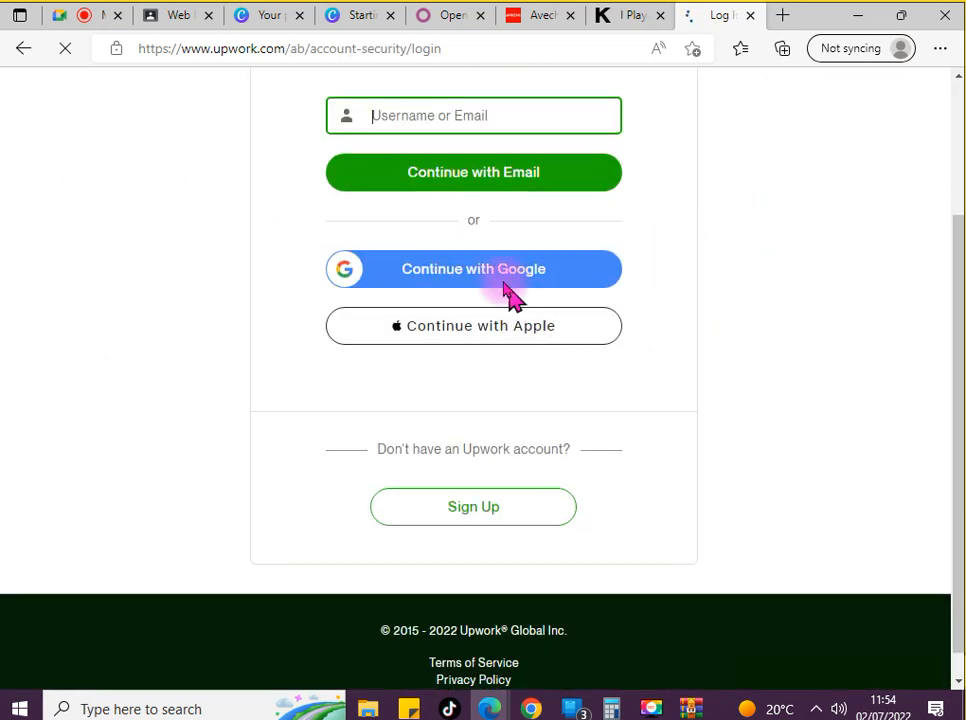
pyautogui.click(495, 280)
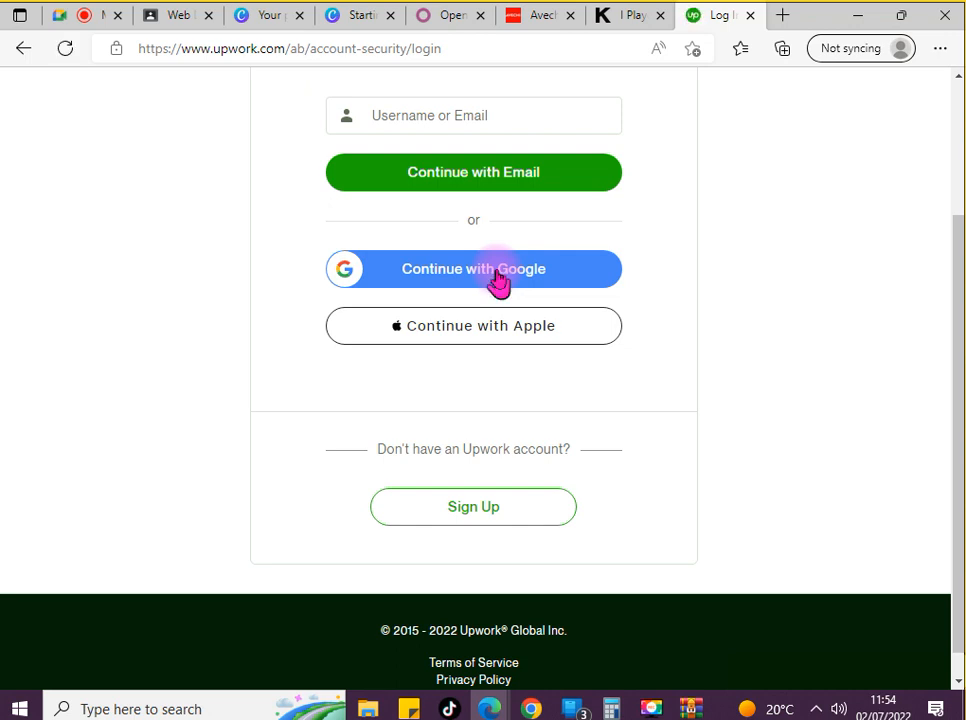
pyautogui.click(498, 282)
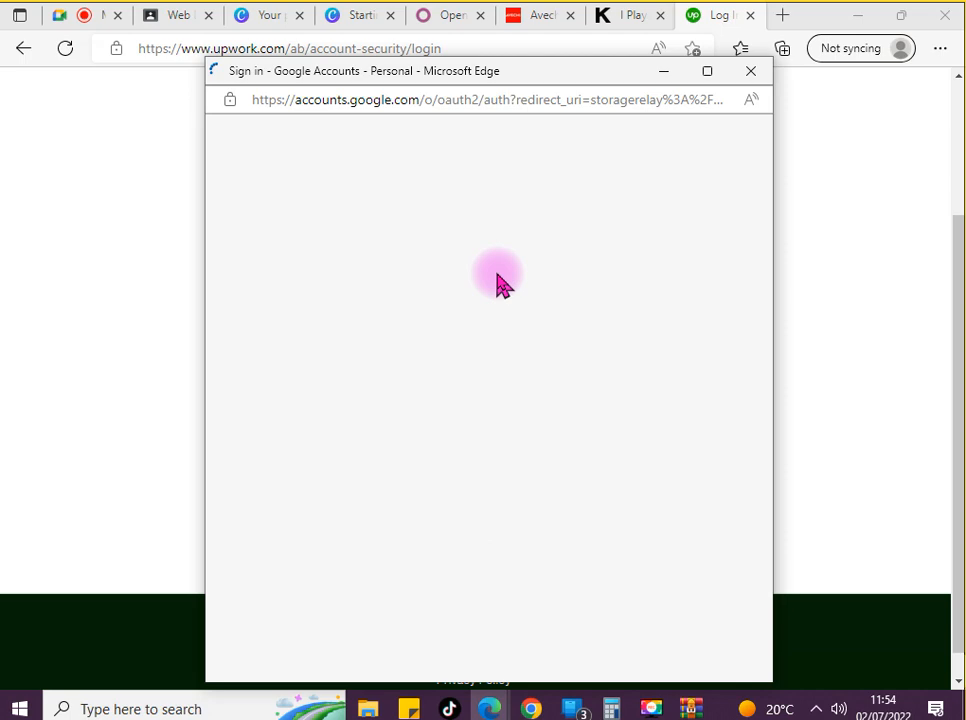
# Step: Pick the Google account and enter its password to finish signing in
pyautogui.scroll(-2, 442, 345)
pyautogui.scroll(2, 442, 345)
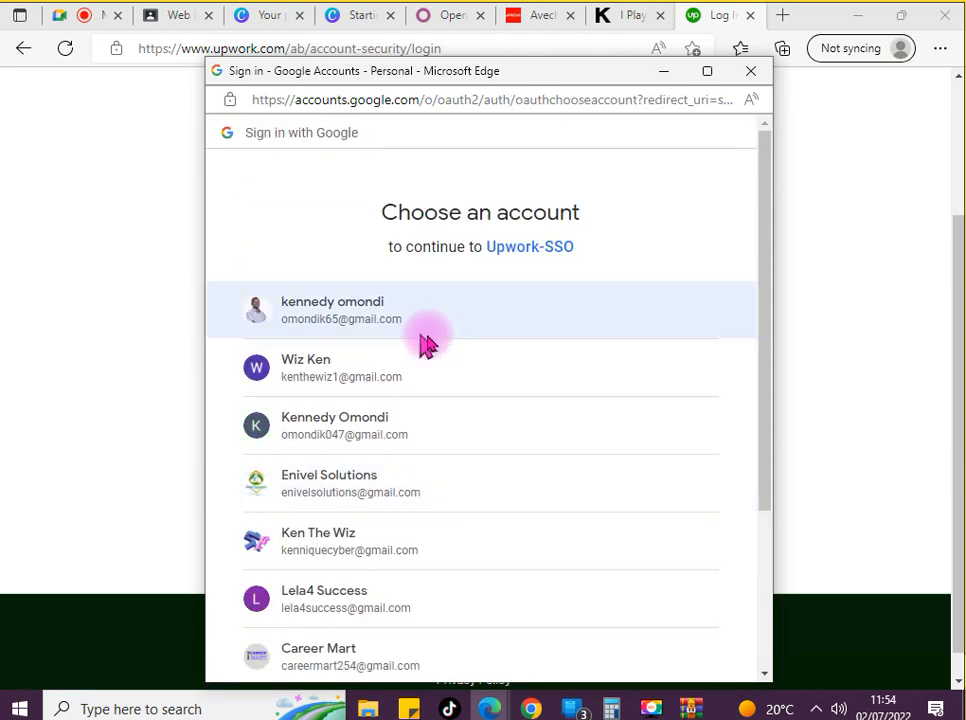
pyautogui.scroll(-2, 425, 343)
pyautogui.click(375, 274)
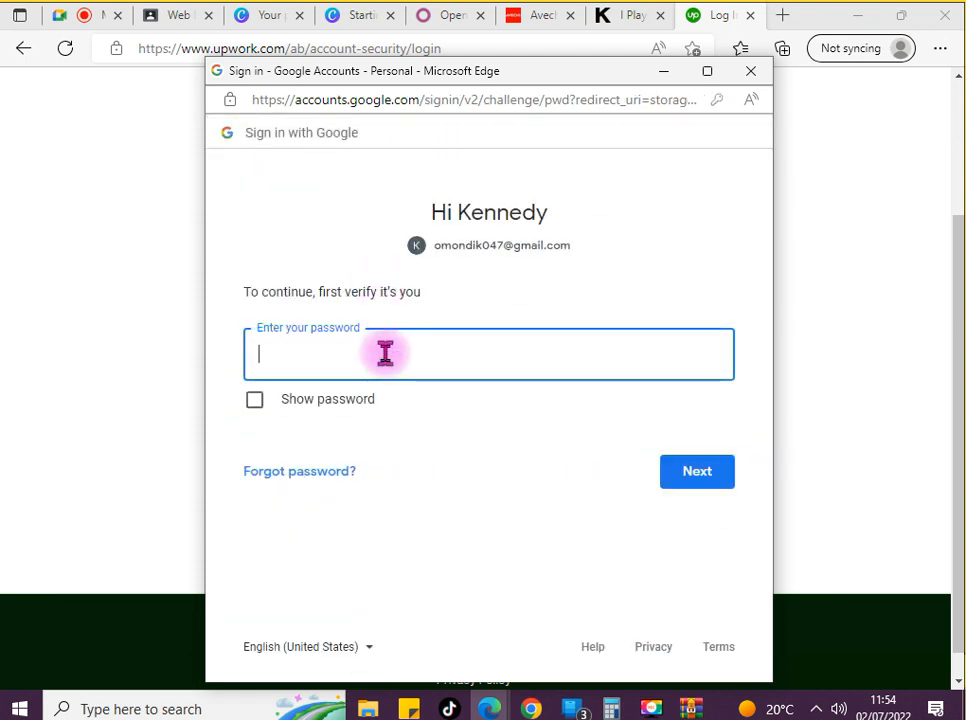
pyautogui.click(385, 352)
pyautogui.write('k••••••••')
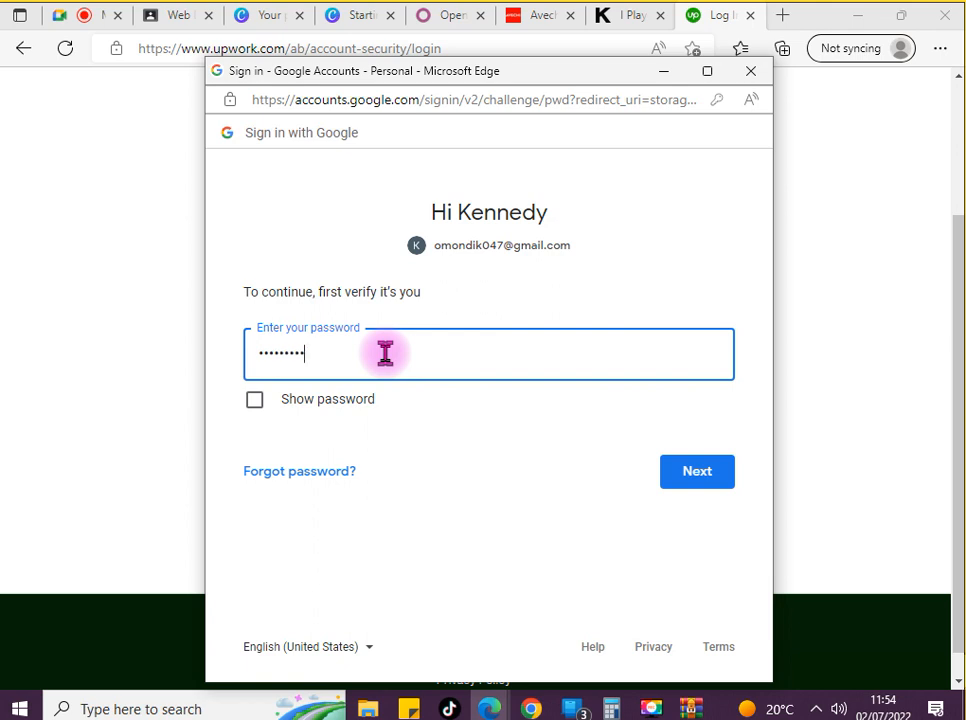
pyautogui.click(708, 484)
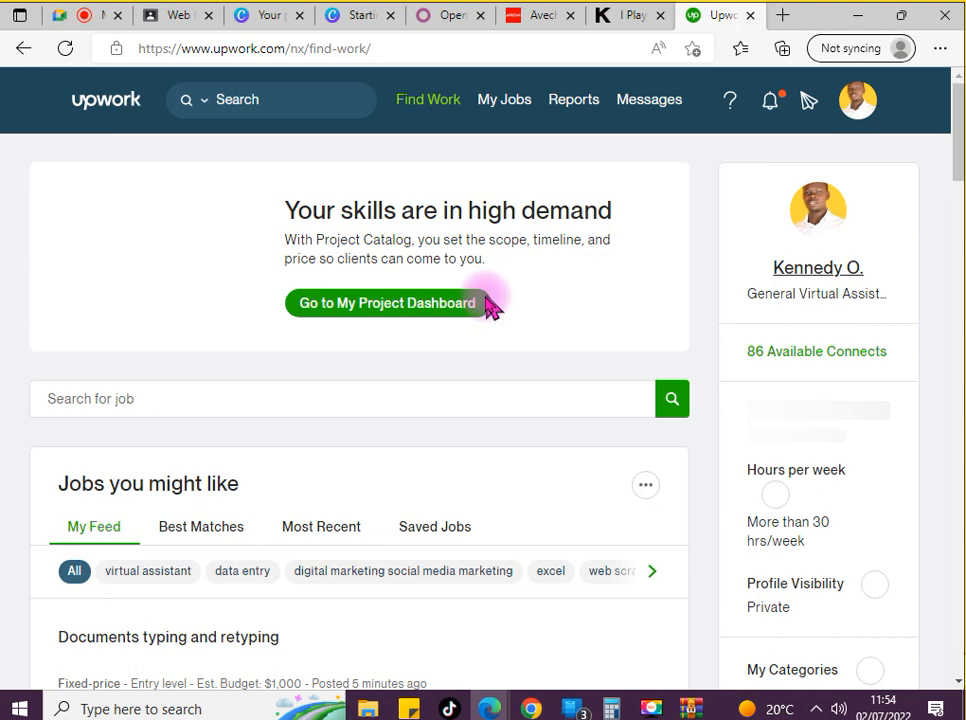
# Step: Search Upwork jobs for 'Wordpress', correcting the mistyped letters
pyautogui.scroll(-3, 286, 311)
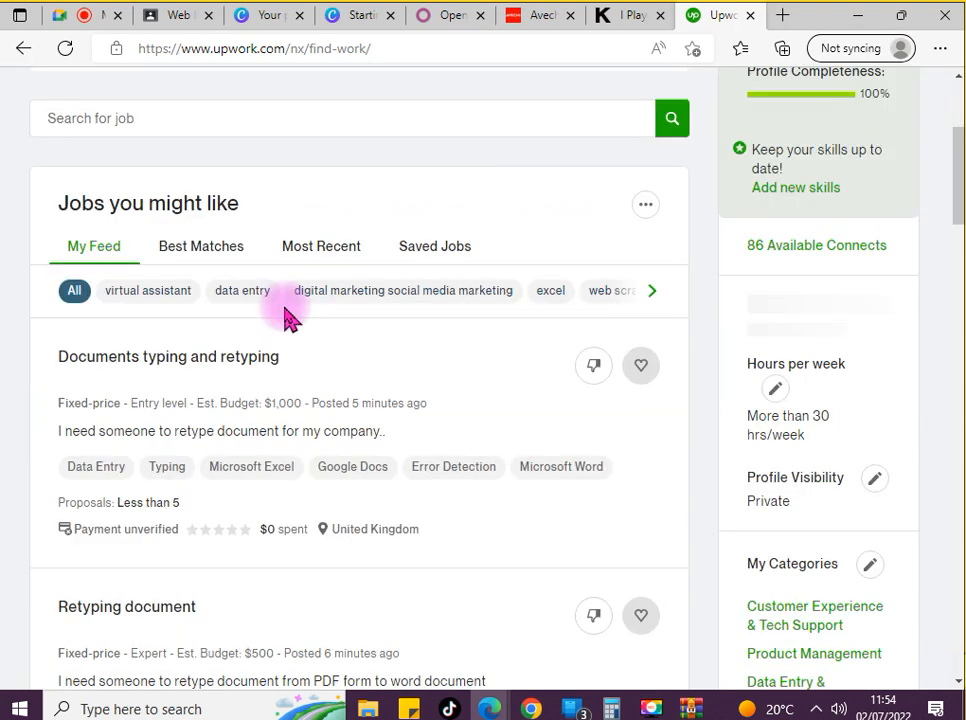
pyautogui.scroll(3, 270, 222)
pyautogui.click(258, 100)
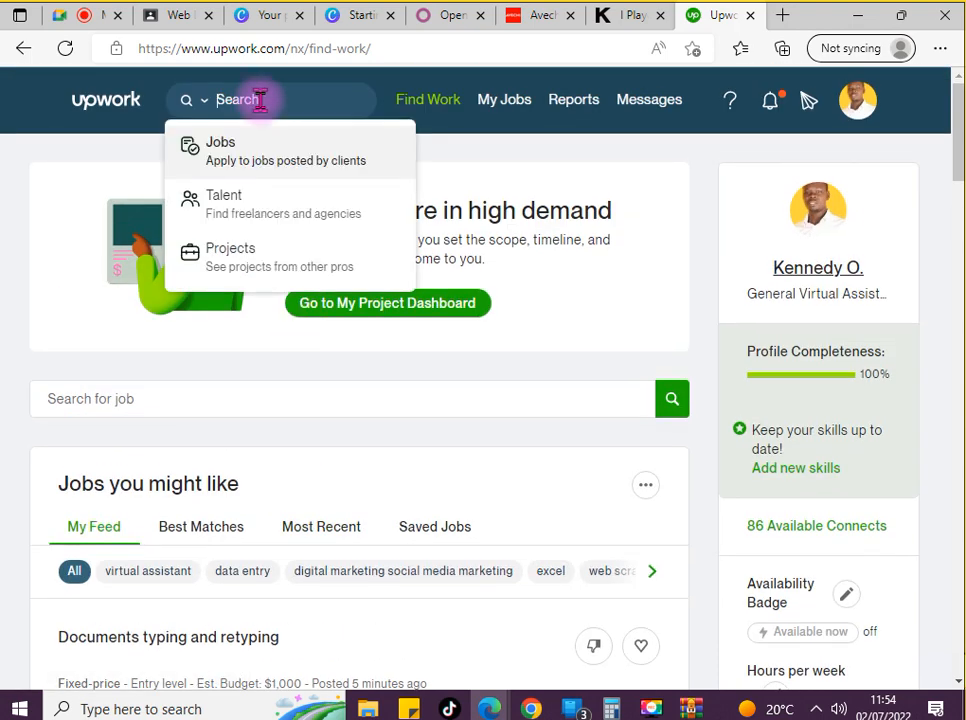
pyautogui.write('W')
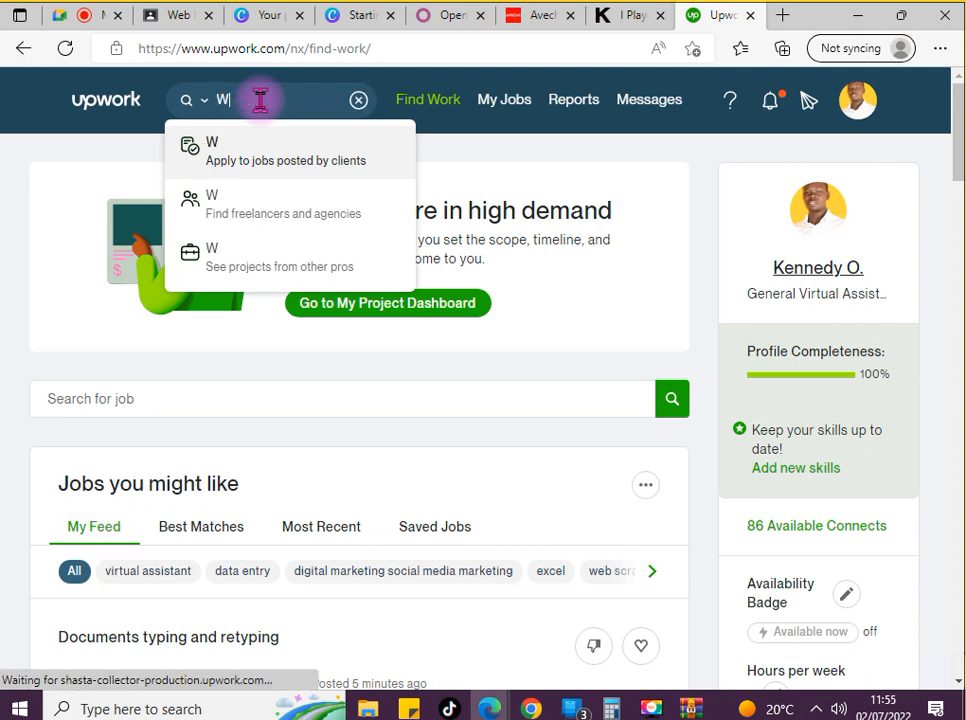
pyautogui.write(' beb')
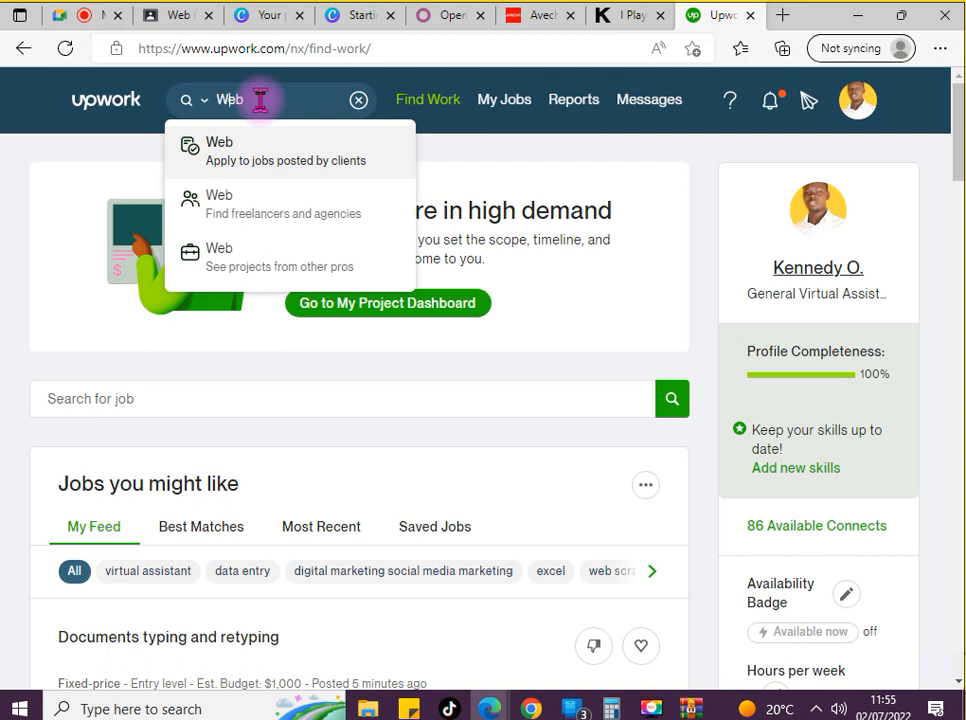
pyautogui.press('Delete')
pyautogui.press('BackSpace')
pyautogui.write('ordpres')
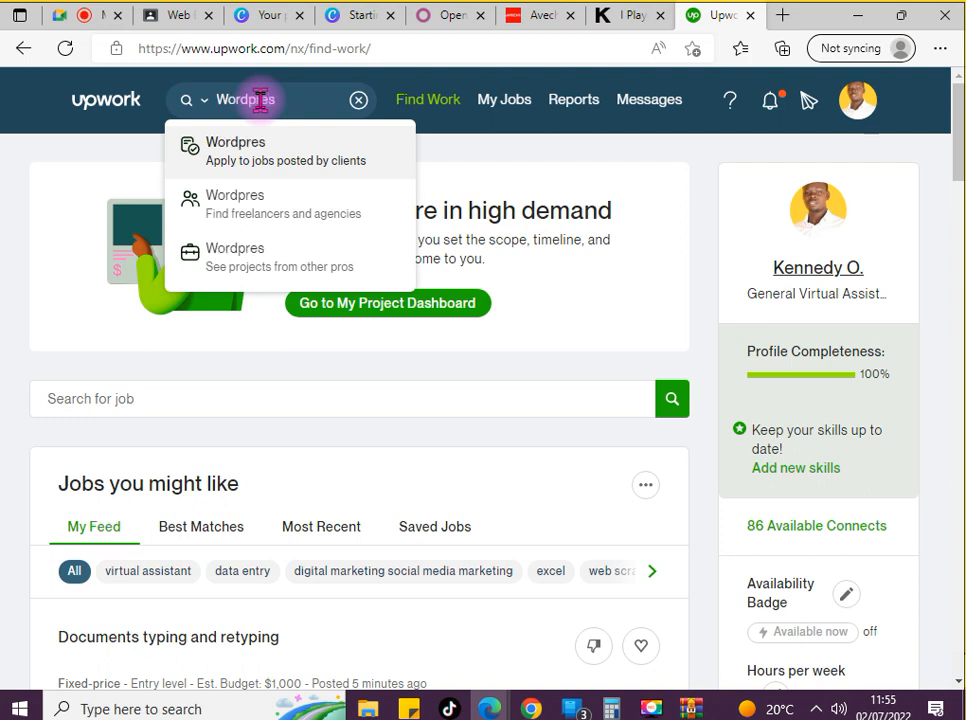
pyautogui.write('s')
pyautogui.press('Return')
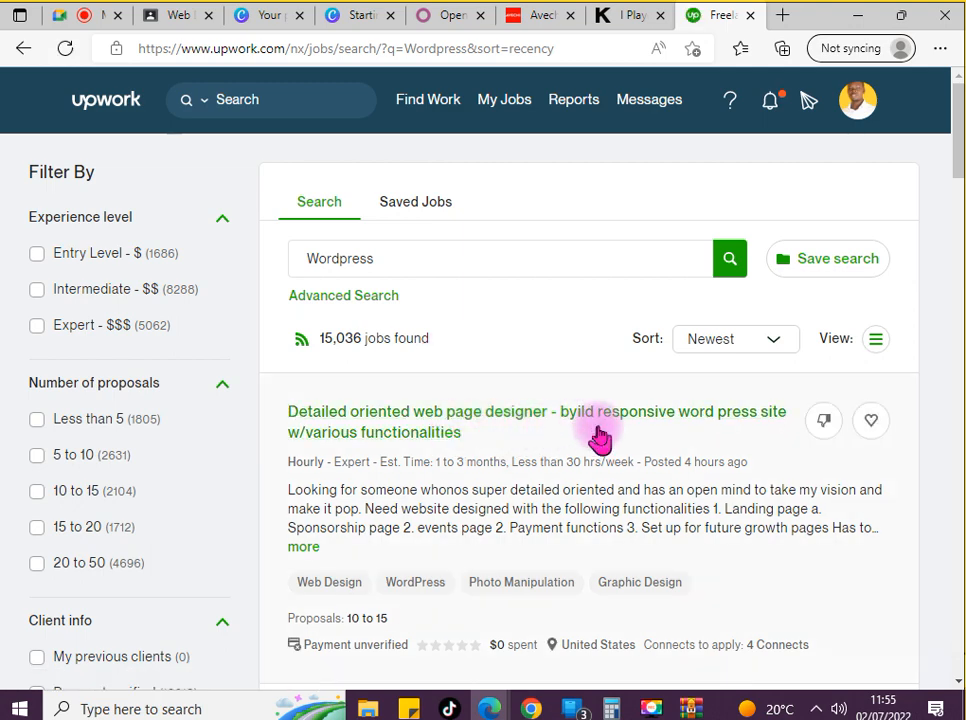
# Step: Browse the newest Wordpress job listings and move to page 2 of the 15,037 results
pyautogui.scroll(-1, 684, 432)
pyautogui.scroll(-3, 684, 432)
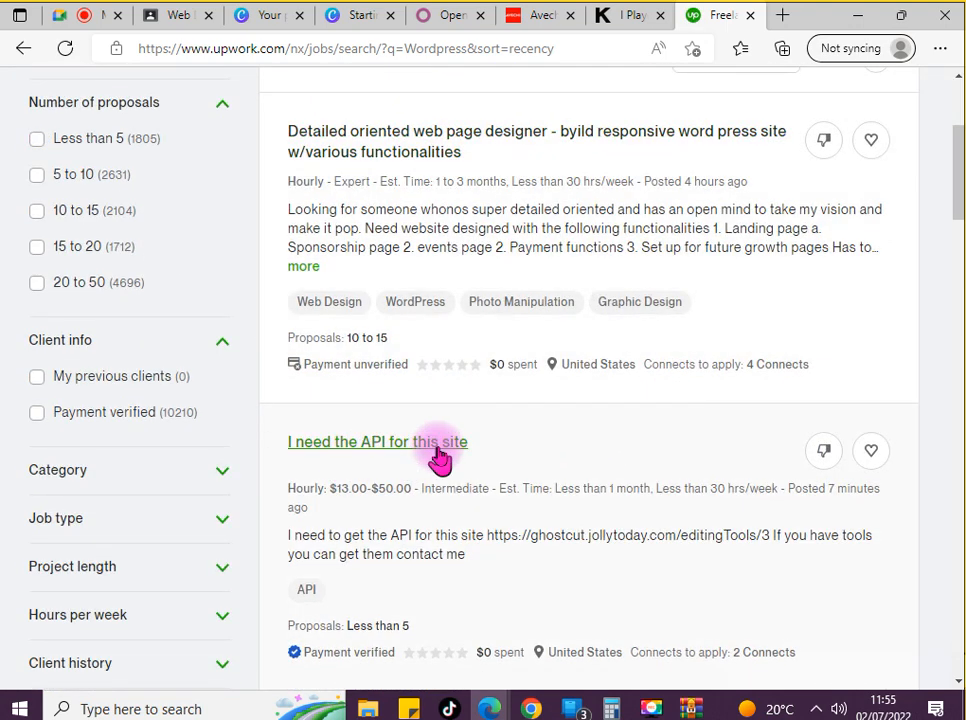
pyautogui.scroll(-2, 438, 457)
pyautogui.scroll(-4, 457, 452)
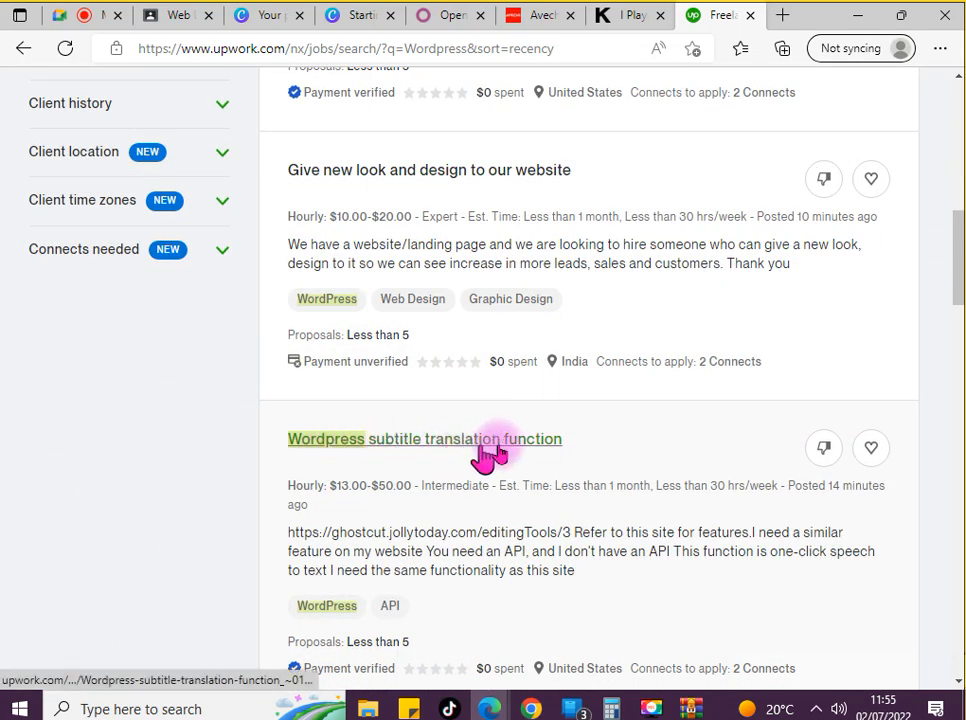
pyautogui.scroll(-3, 524, 452)
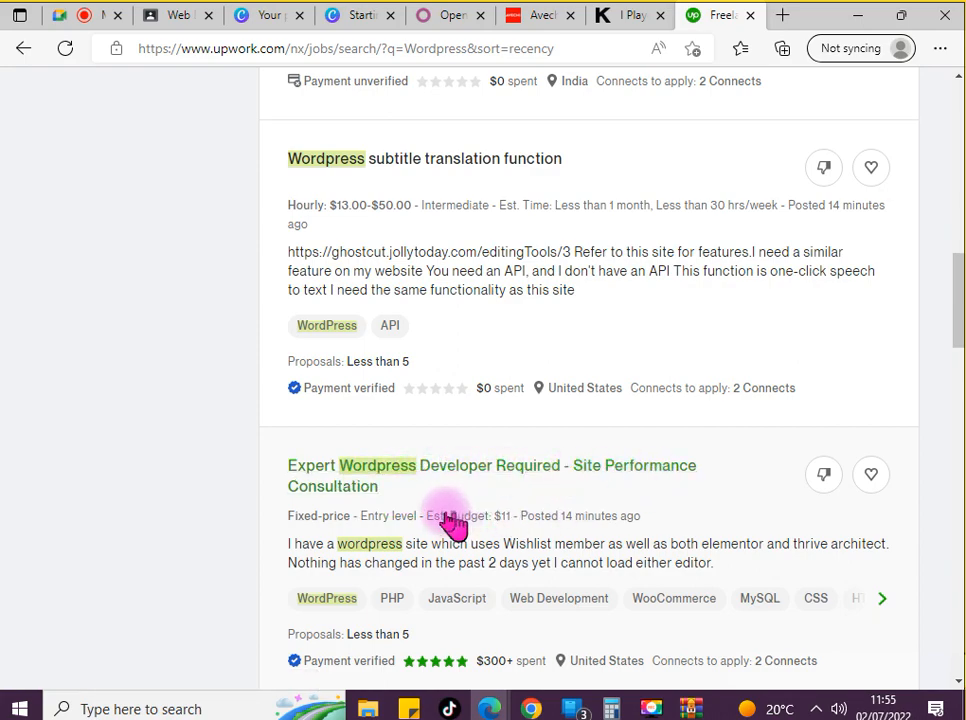
pyautogui.scroll(-4, 422, 485)
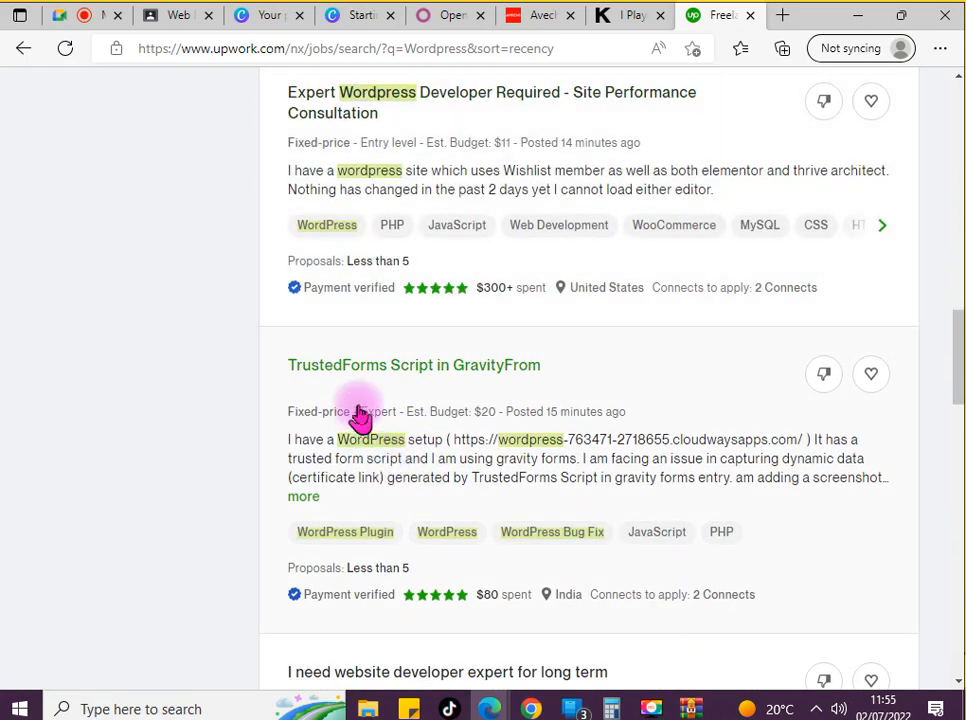
pyautogui.scroll(-2, 362, 410)
pyautogui.scroll(-2, 365, 400)
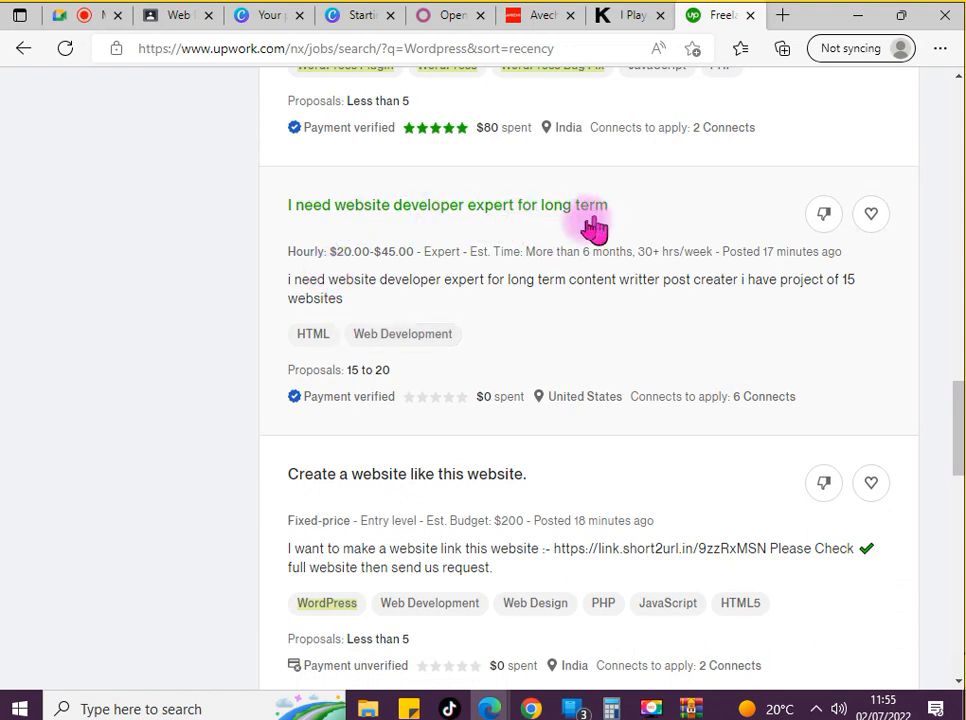
pyautogui.scroll(-1, 485, 267)
pyautogui.scroll(-3, 485, 267)
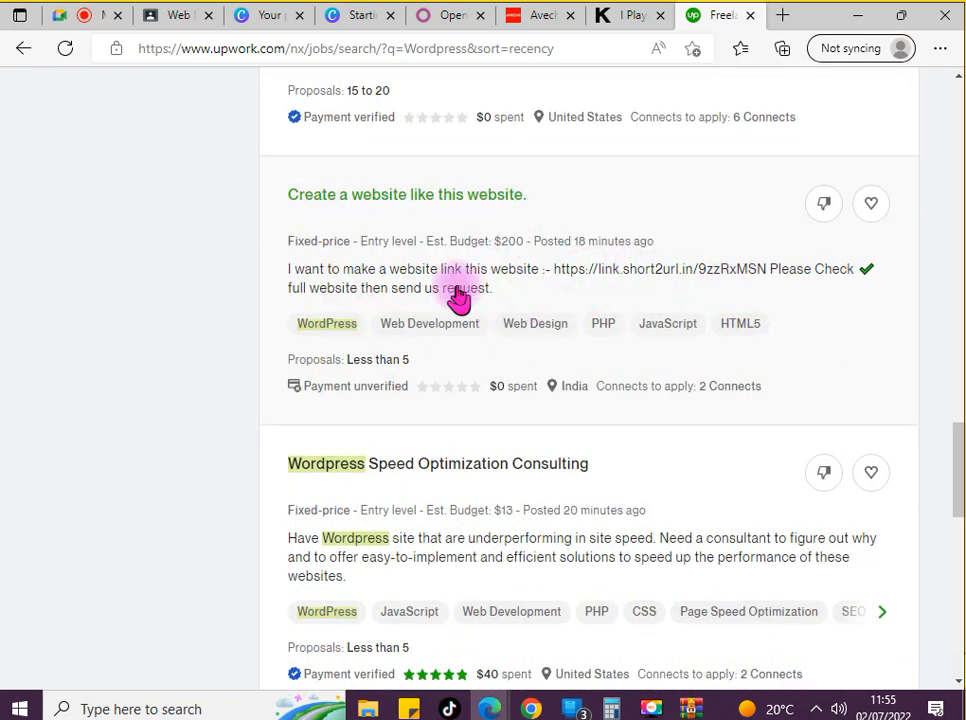
pyautogui.scroll(-3, 459, 295)
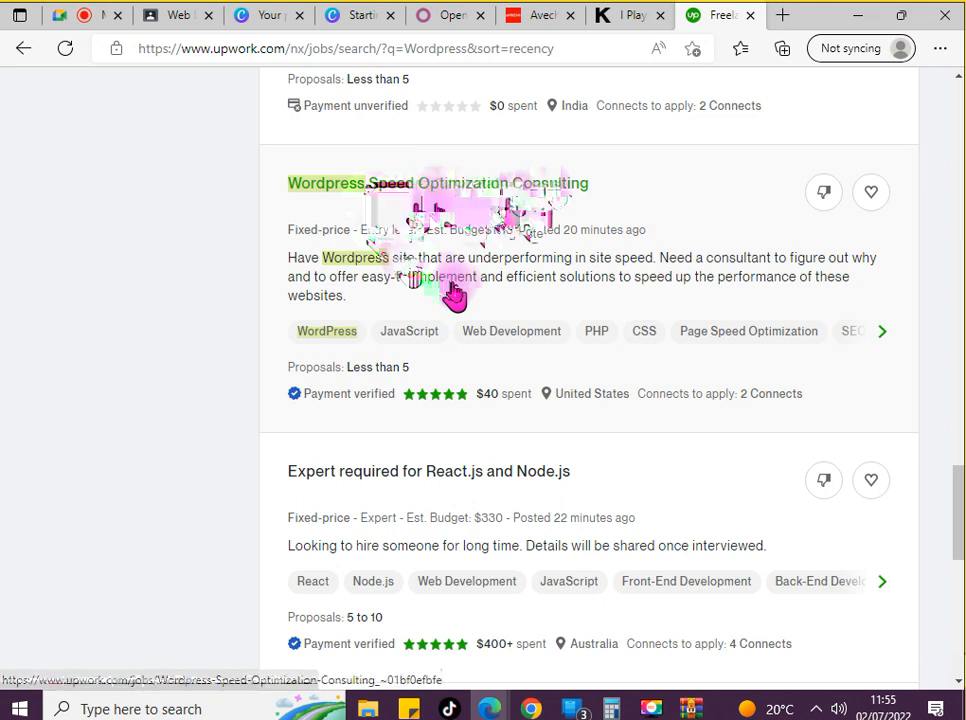
pyautogui.scroll(-4, 522, 205)
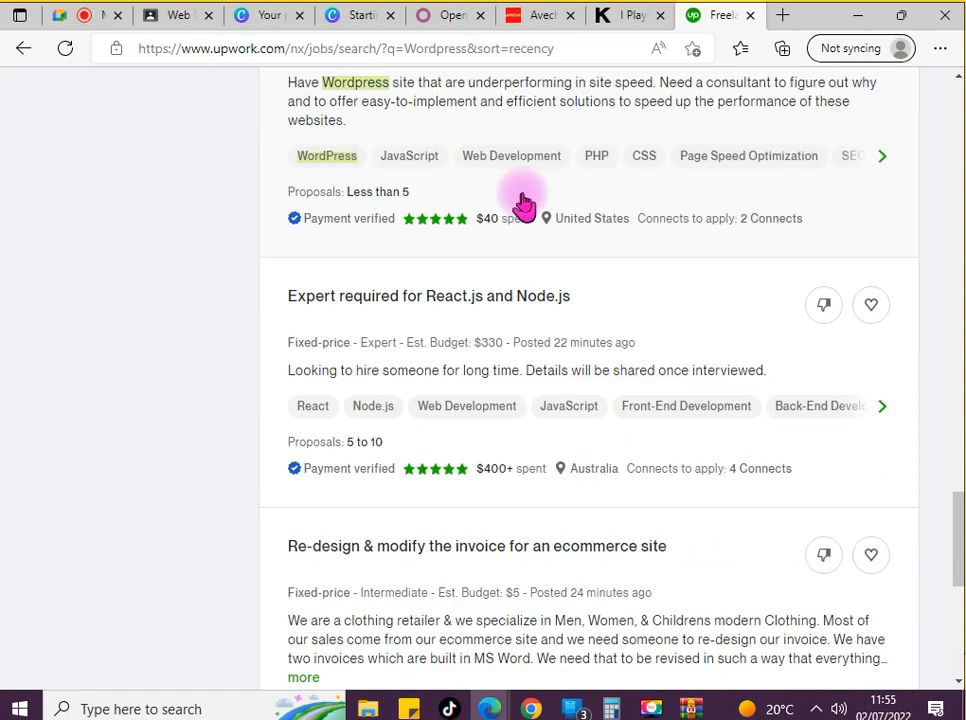
pyautogui.scroll(-3, 522, 210)
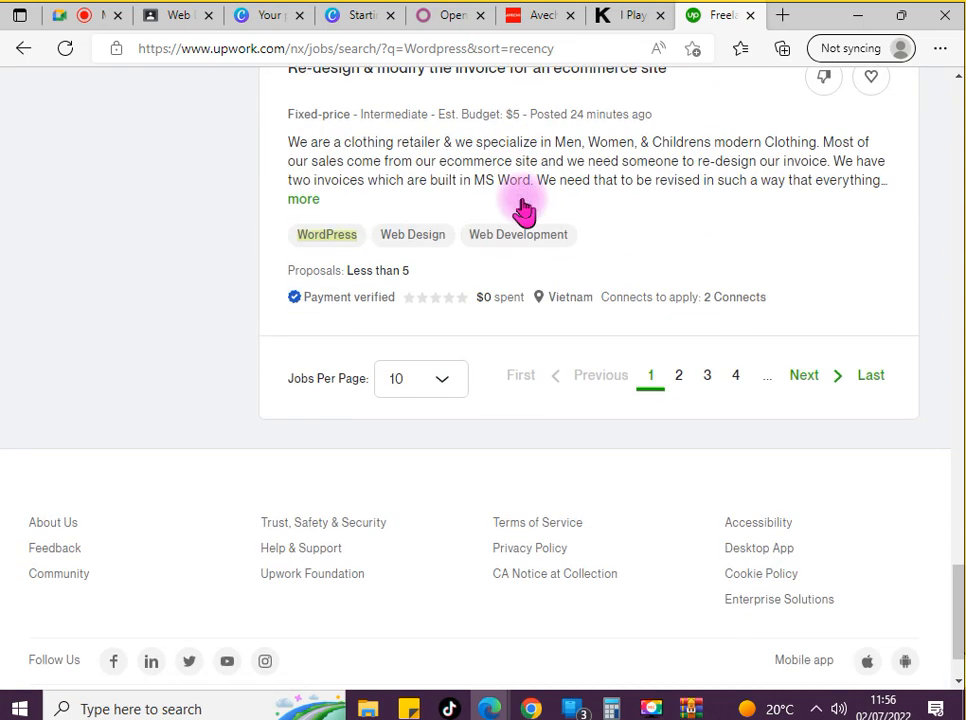
pyautogui.click(681, 377)
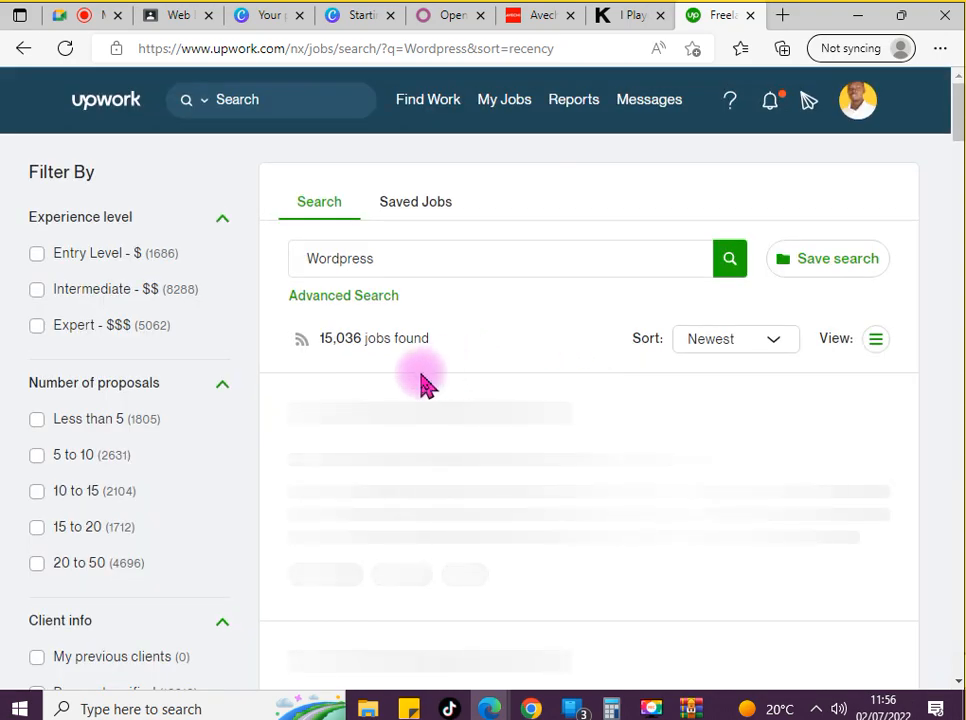
pyautogui.scroll(-1, 410, 400)
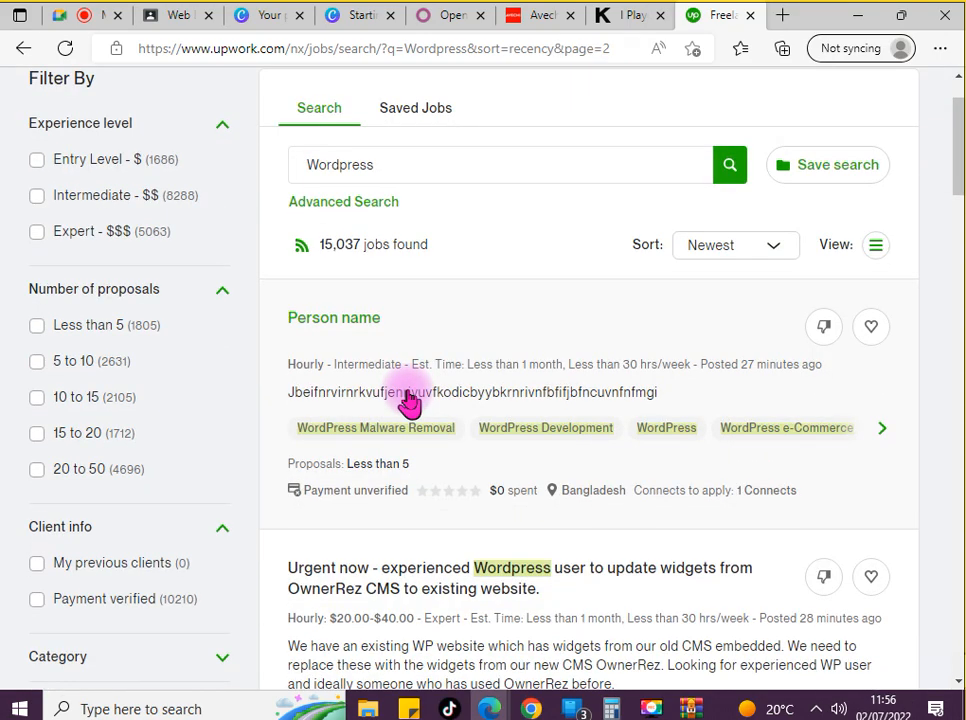
pyautogui.scroll(-5, 410, 400)
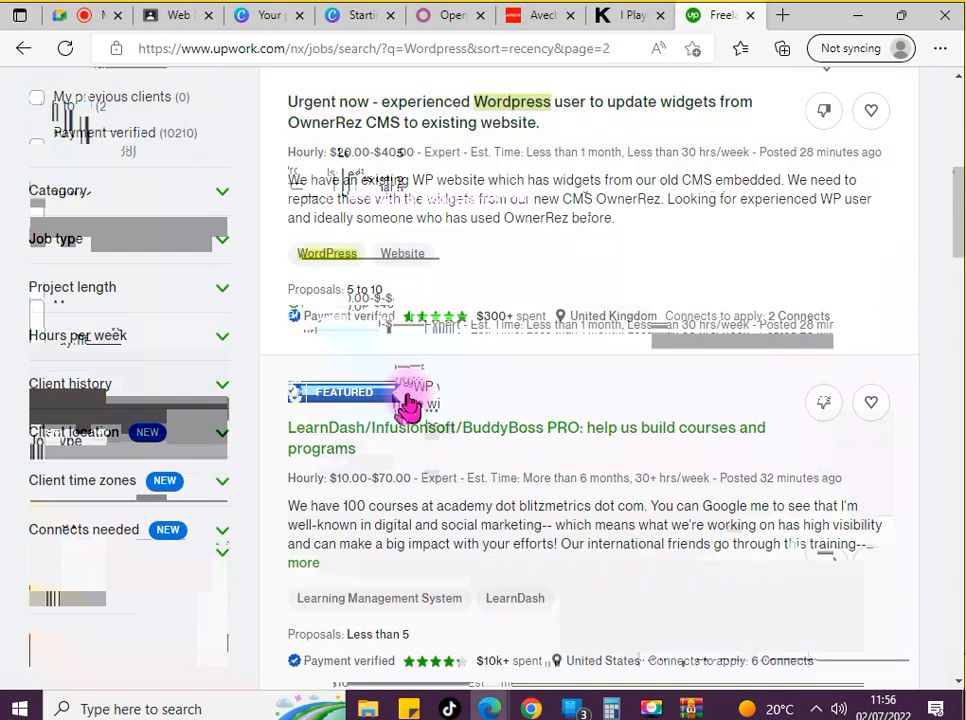
pyautogui.scroll(-2, 410, 403)
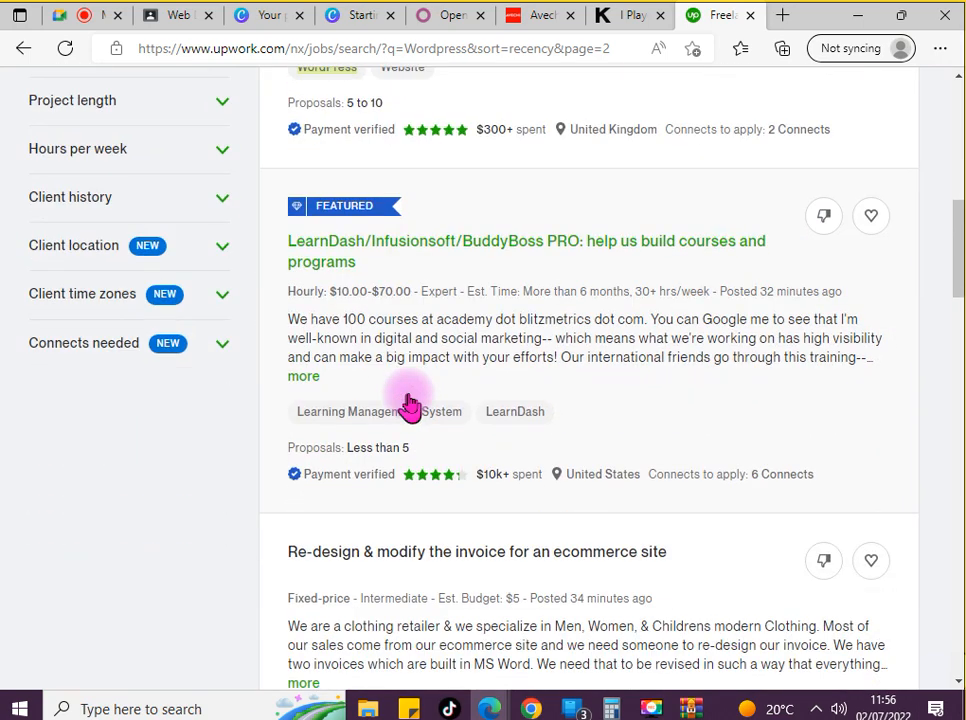
# Step: Search 'bookingafrica' in a new tab and open the BookingsAfrica home page
pyautogui.click(784, 16)
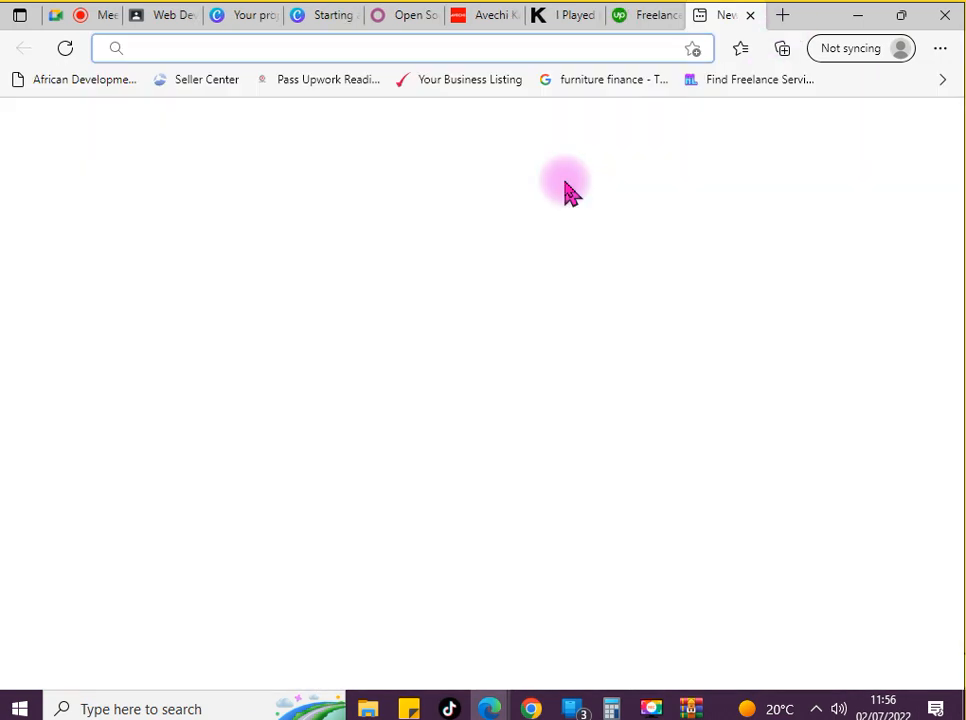
pyautogui.write('bookin')
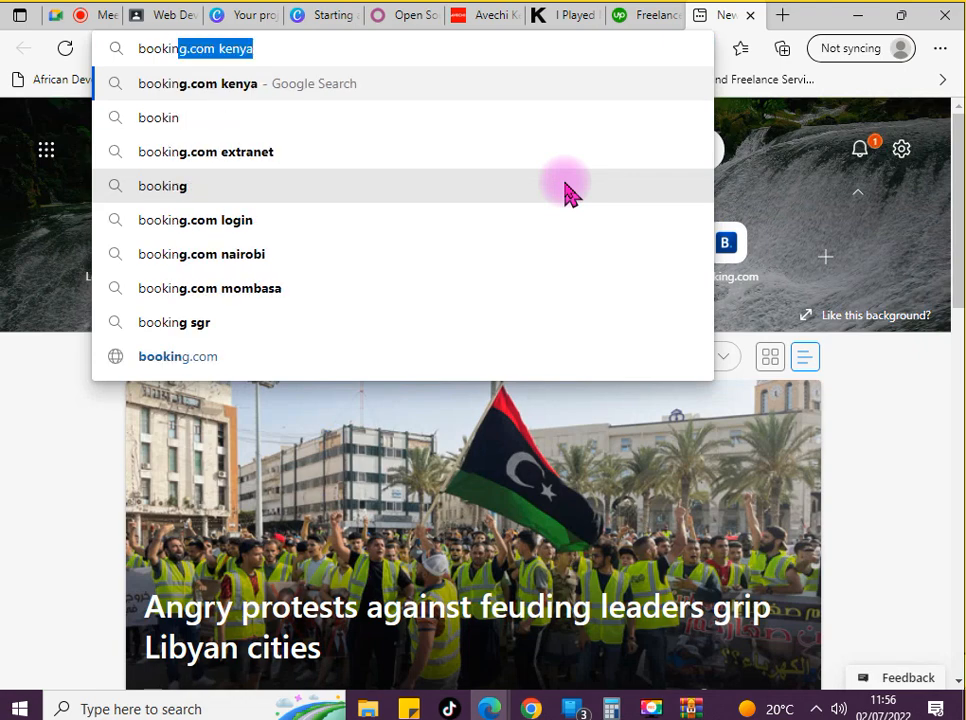
pyautogui.write('gafrica')
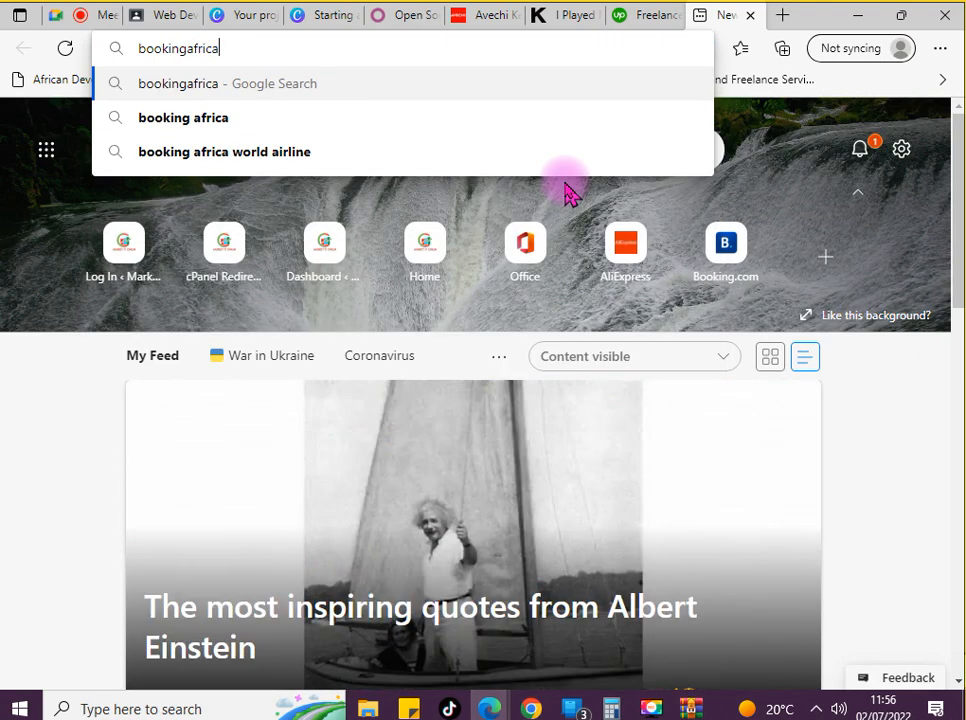
pyautogui.press('Return')
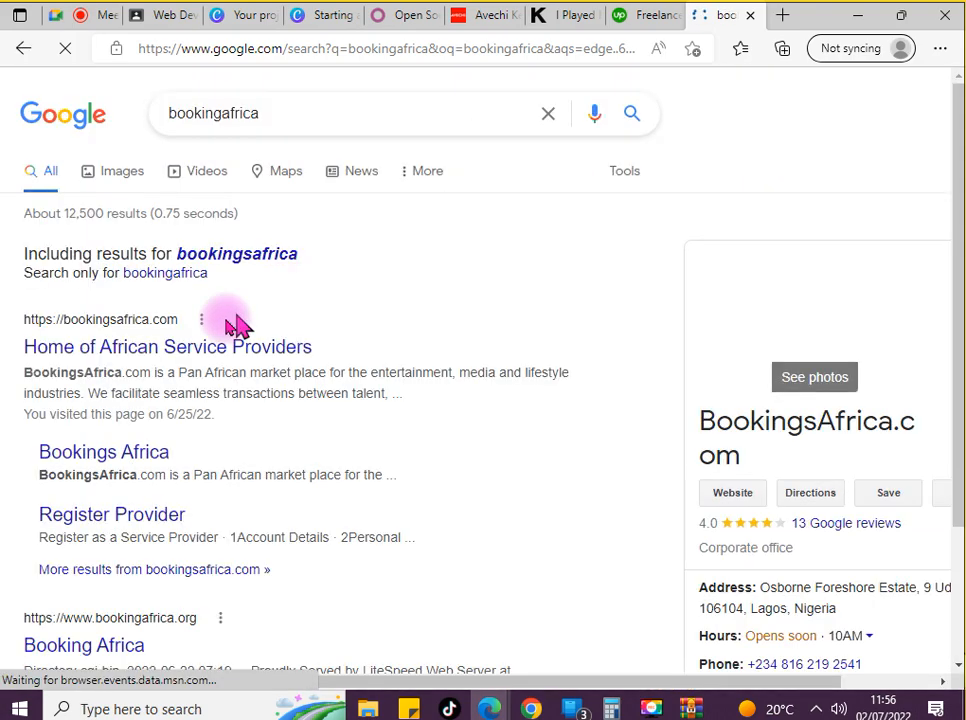
pyautogui.click(172, 349)
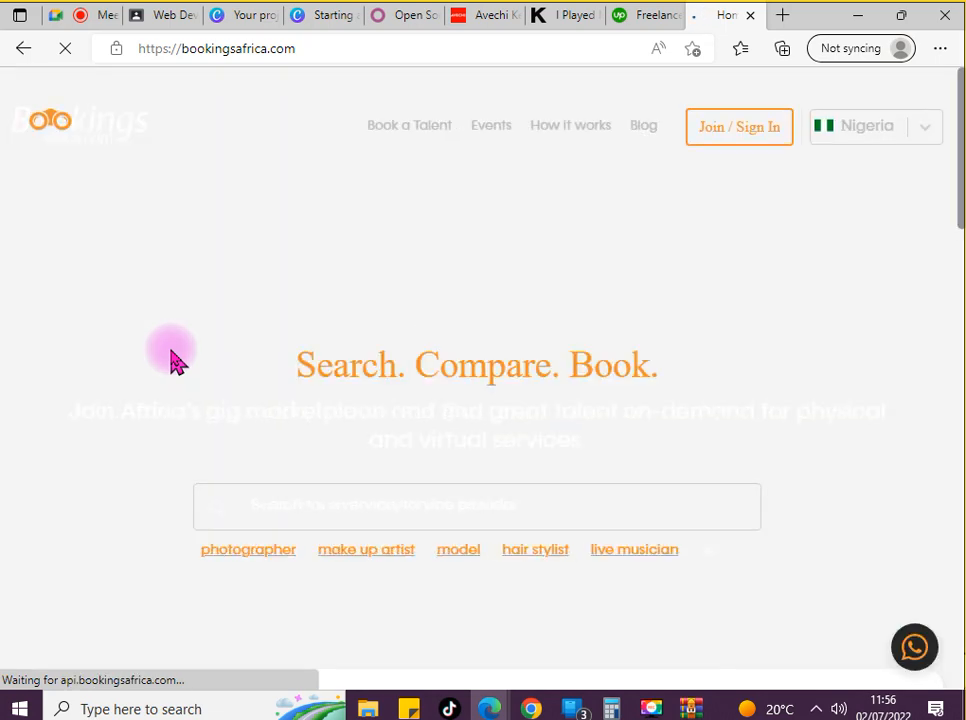
# Step: Page the Professional Services carousel to its last set, Nail Technician through Voice Over Artist
pyautogui.scroll(-3, 355, 350)
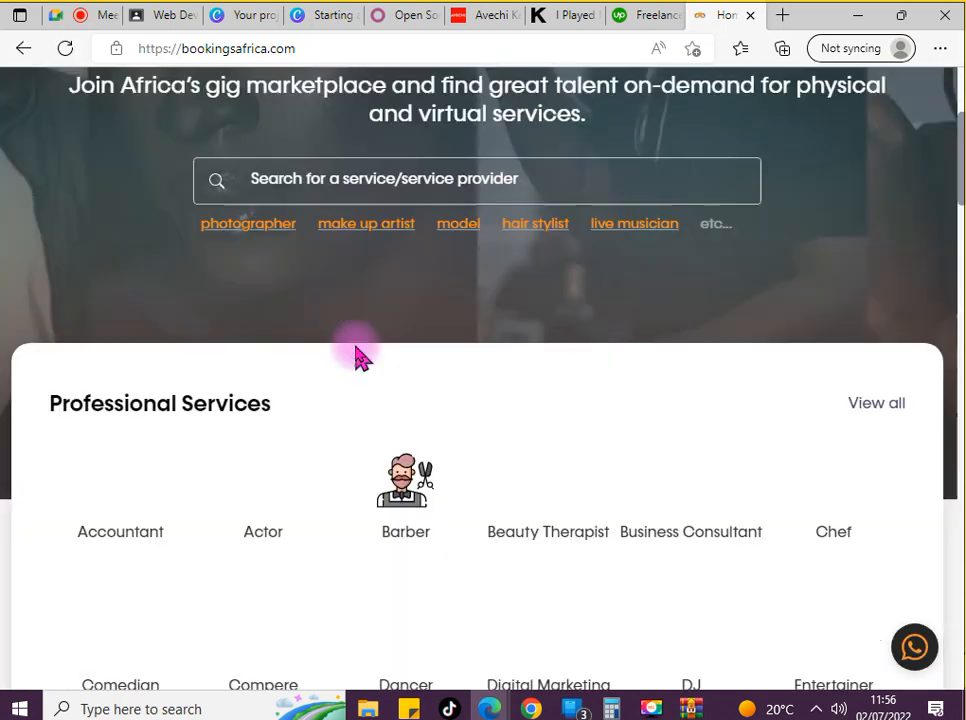
pyautogui.scroll(-3, 357, 355)
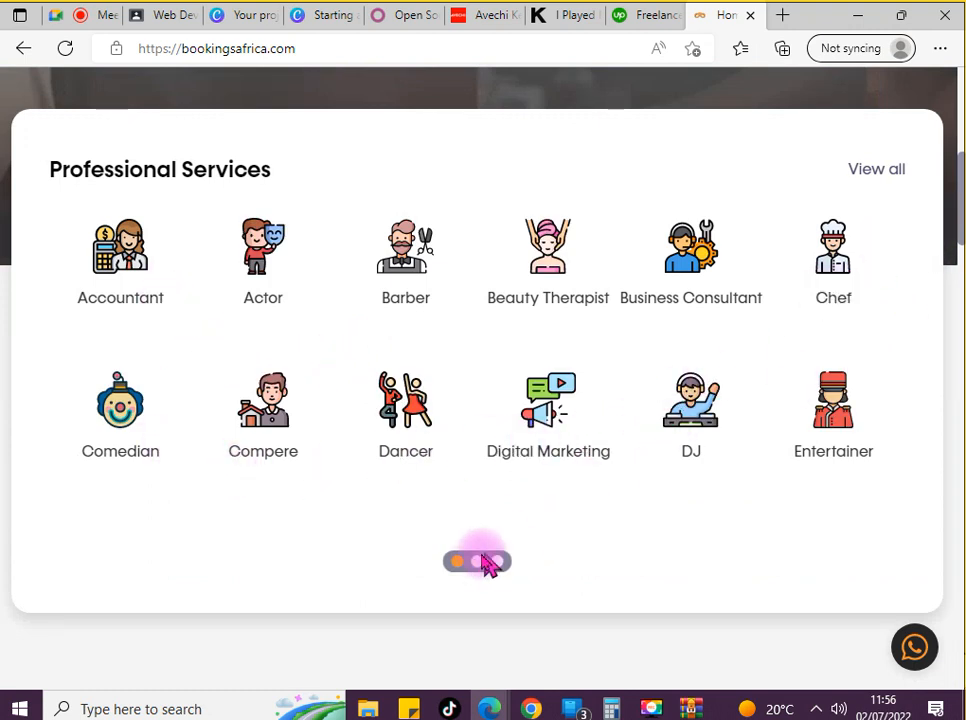
pyautogui.click(477, 561)
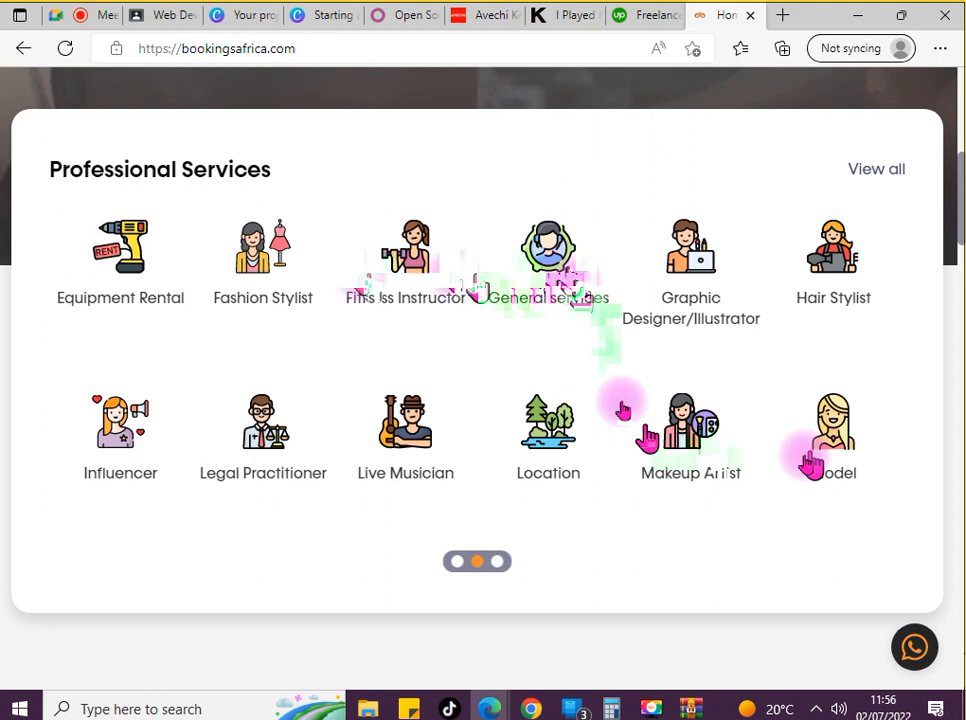
pyautogui.click(498, 563)
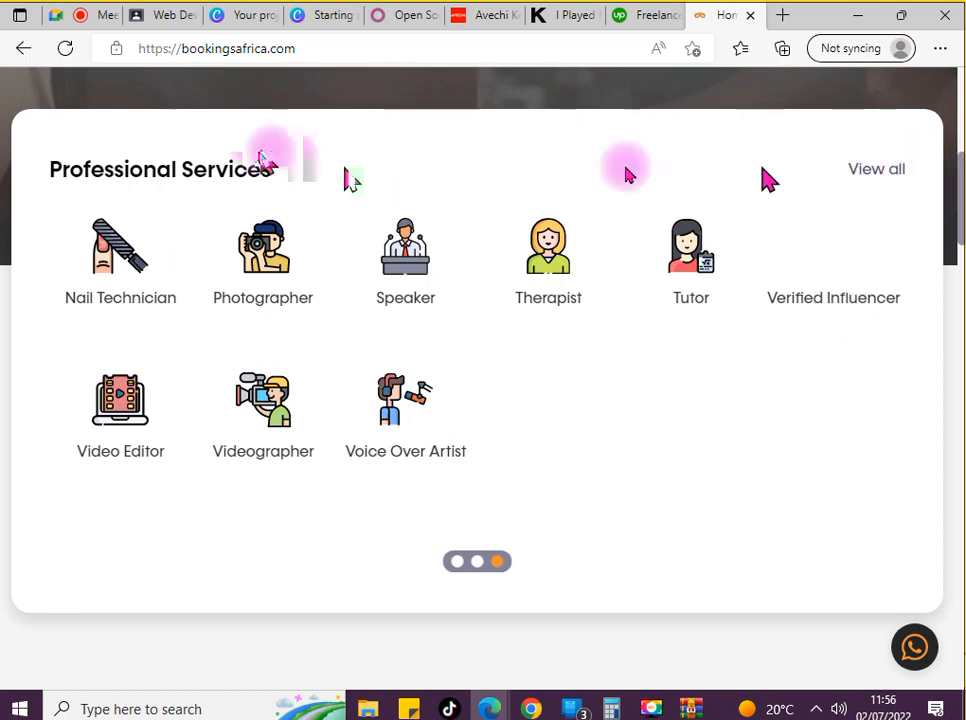
pyautogui.scroll(3, 535, 198)
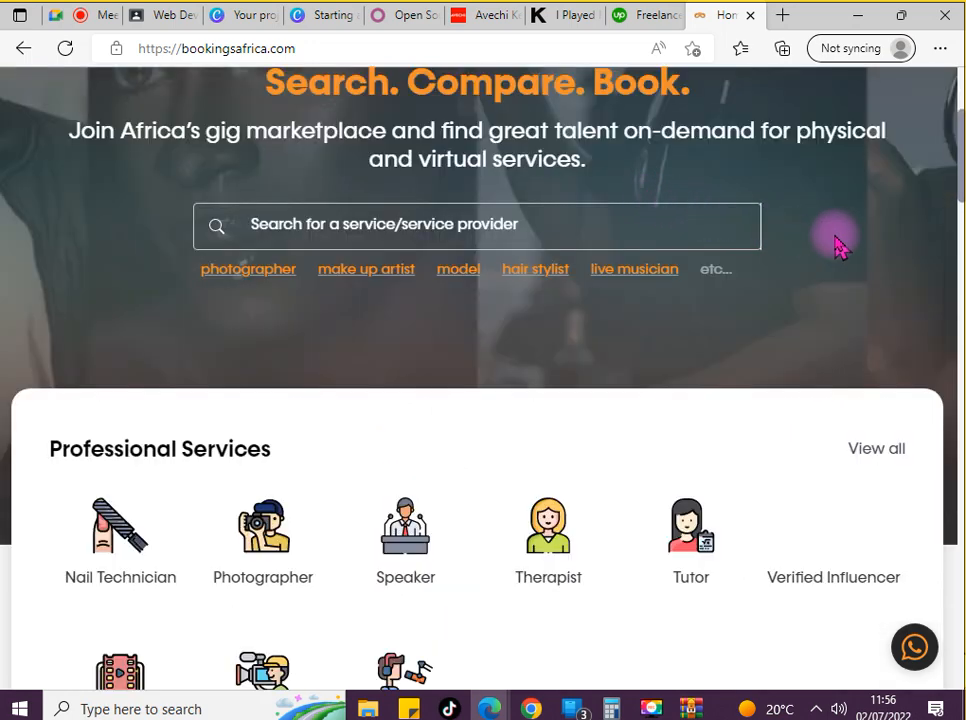
# Step: Close the BookingsAfrica tab and switch back to the Google Meet call
pyautogui.click(752, 15)
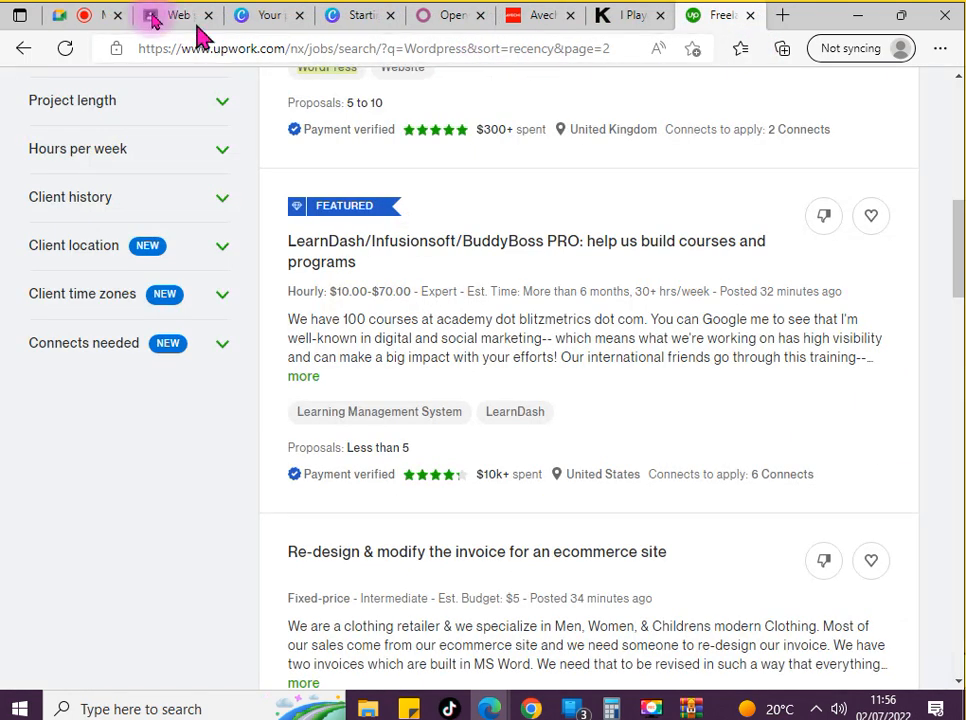
pyautogui.scroll(6, 272, 323)
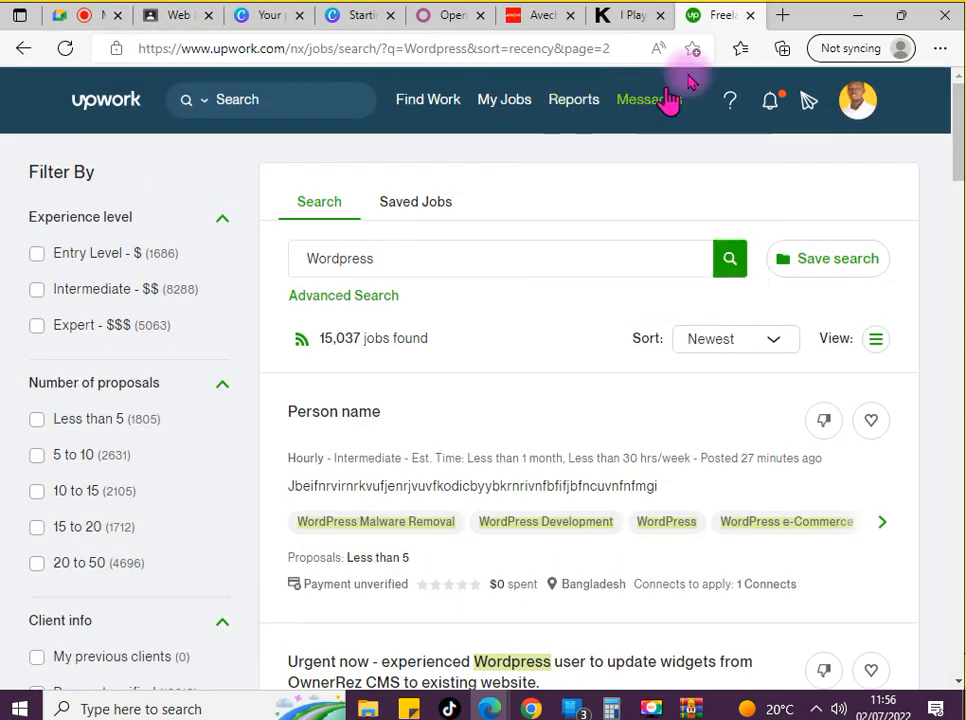
pyautogui.click(88, 15)
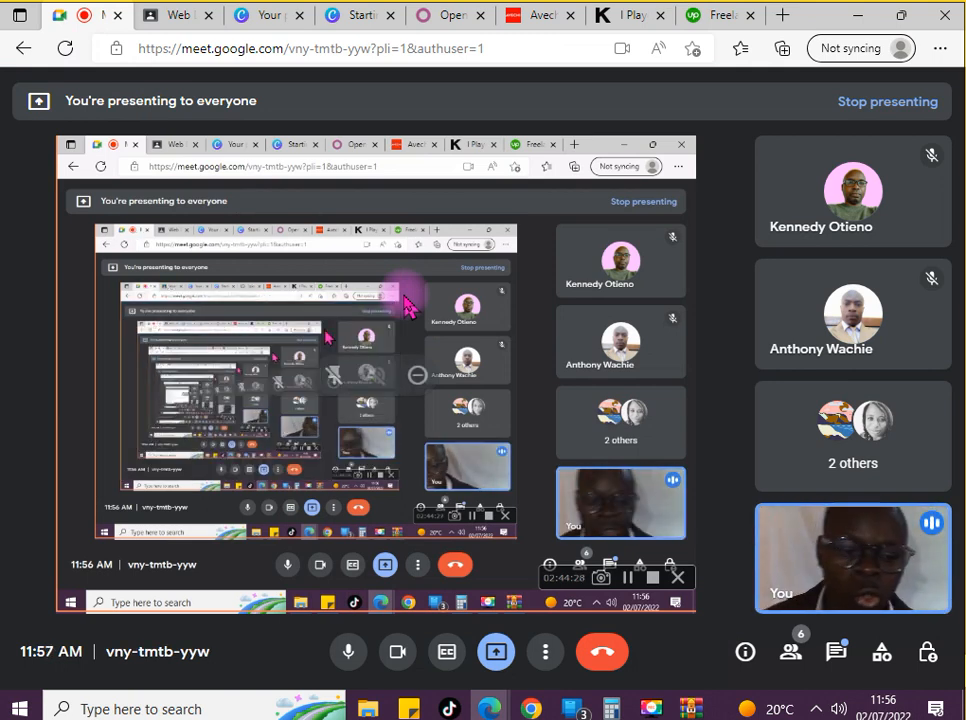
# Step: Check the in-call chat, then stop presenting so only participants' video tiles show
pyautogui.click(835, 651)
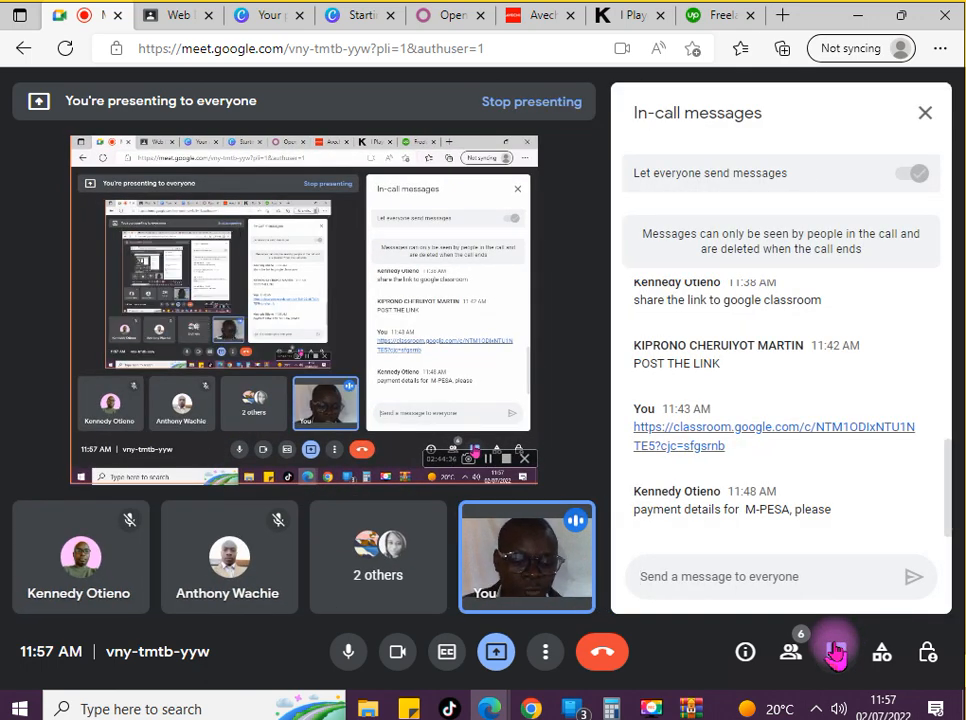
pyautogui.click(926, 116)
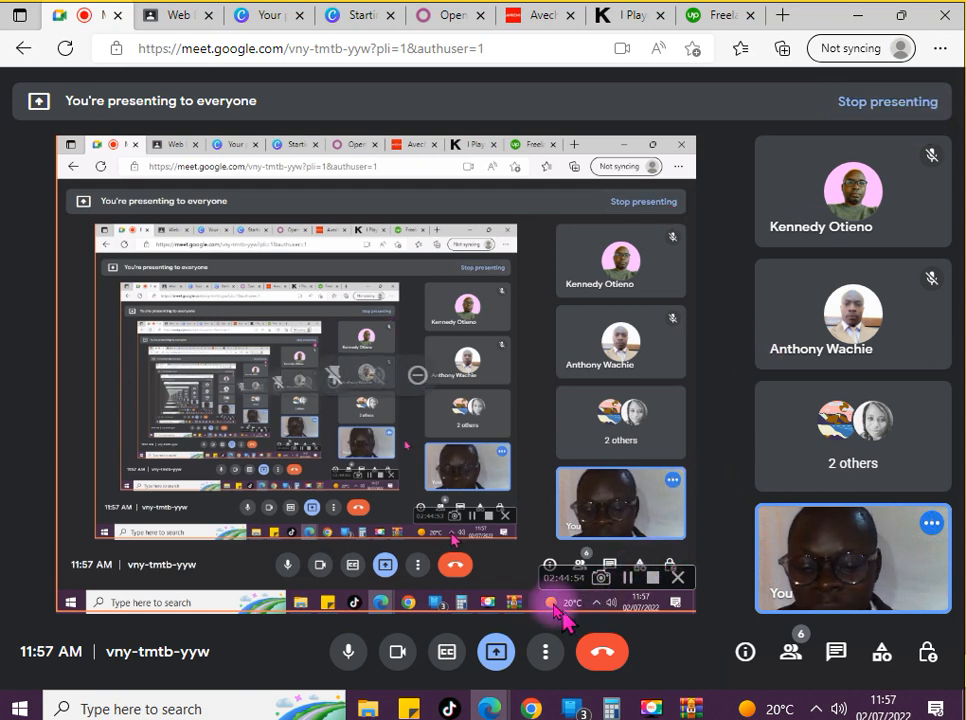
pyautogui.click(893, 104)
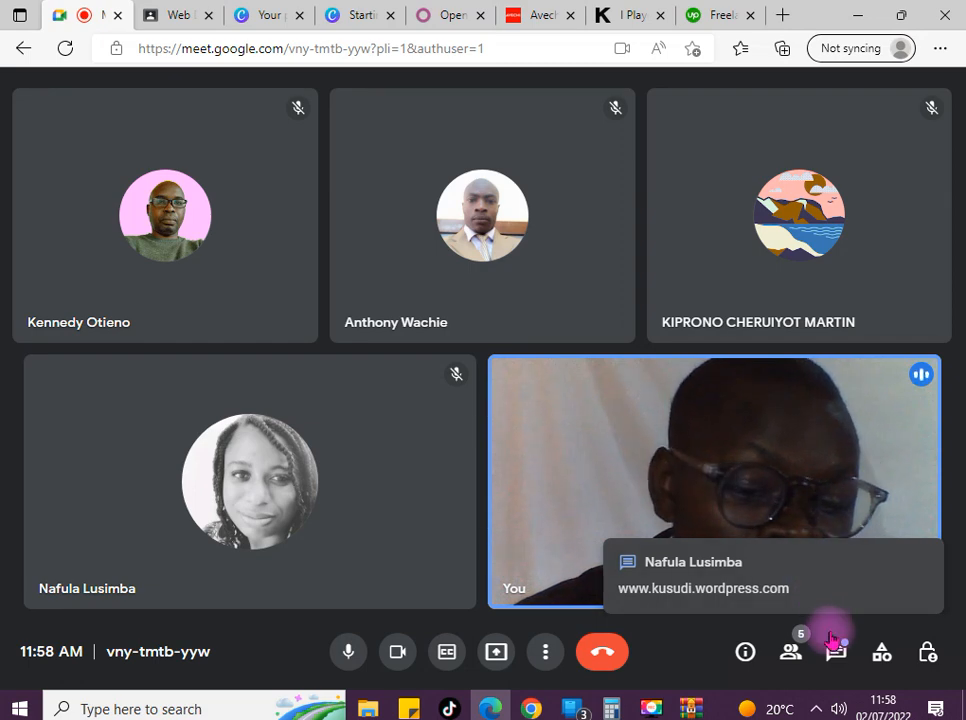
# Step: Open the in-call messages and follow the shared kusudi.wordpress.com link into a new tab
pyautogui.click(834, 645)
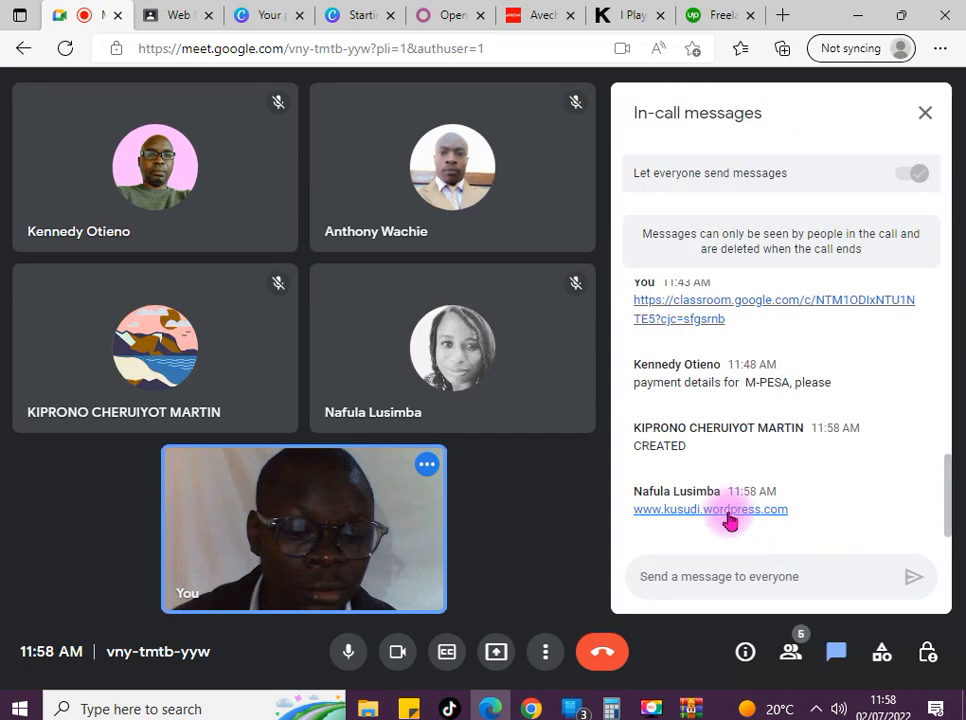
pyautogui.click(722, 514)
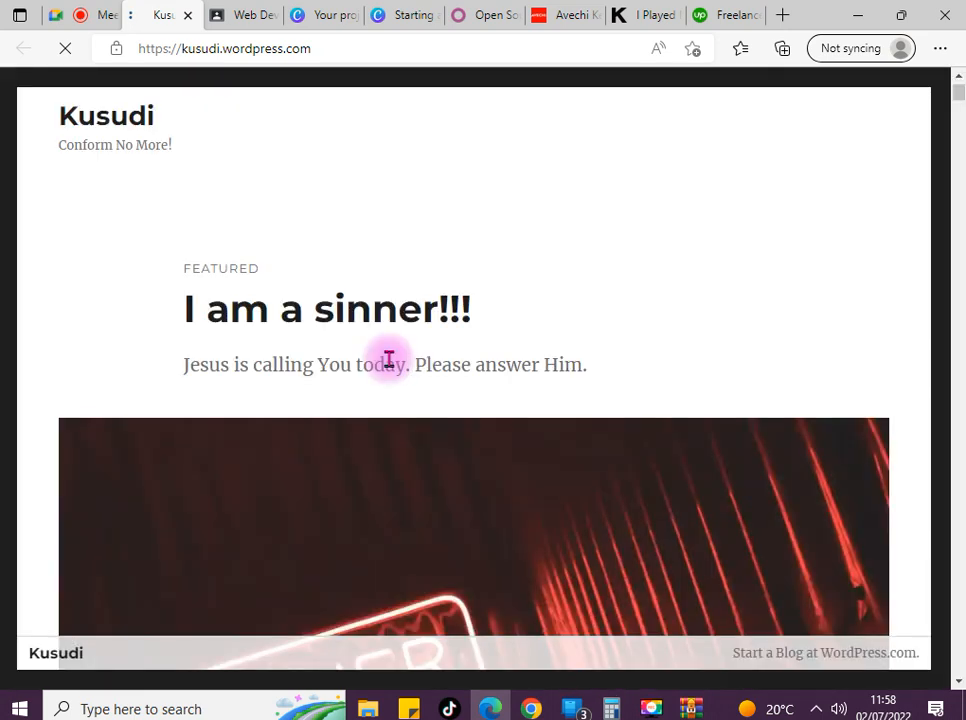
# Step: Scroll through the Kusudi blog's posts and photos, then return to the header and the I AM A SINNER!!! post
pyautogui.scroll(-5, 390, 360)
pyautogui.scroll(-10, 390, 366)
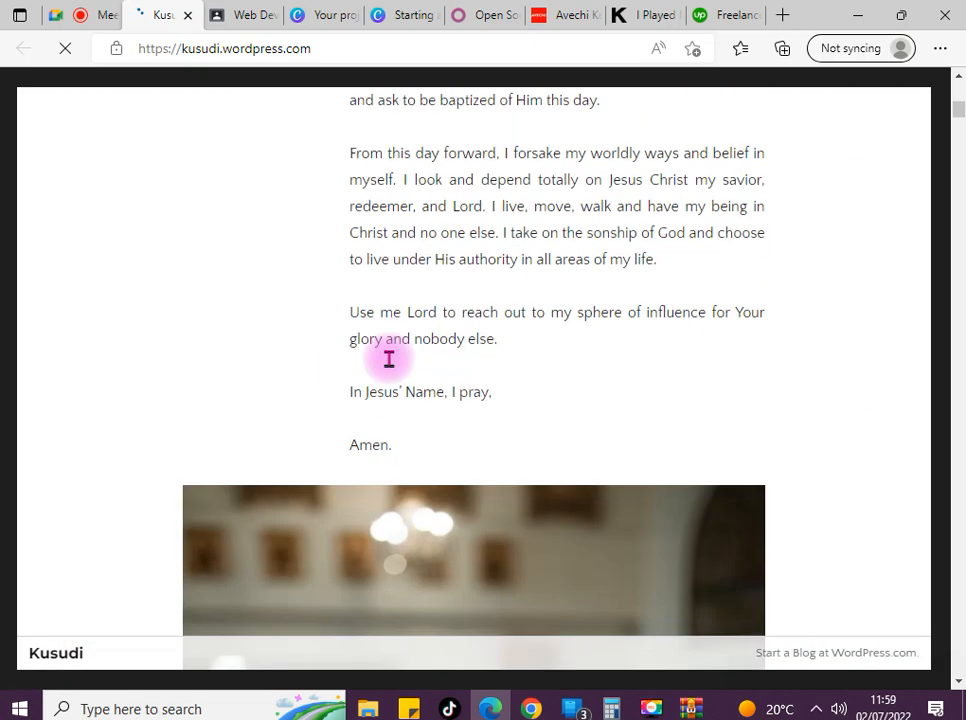
pyautogui.scroll(-7, 389, 359)
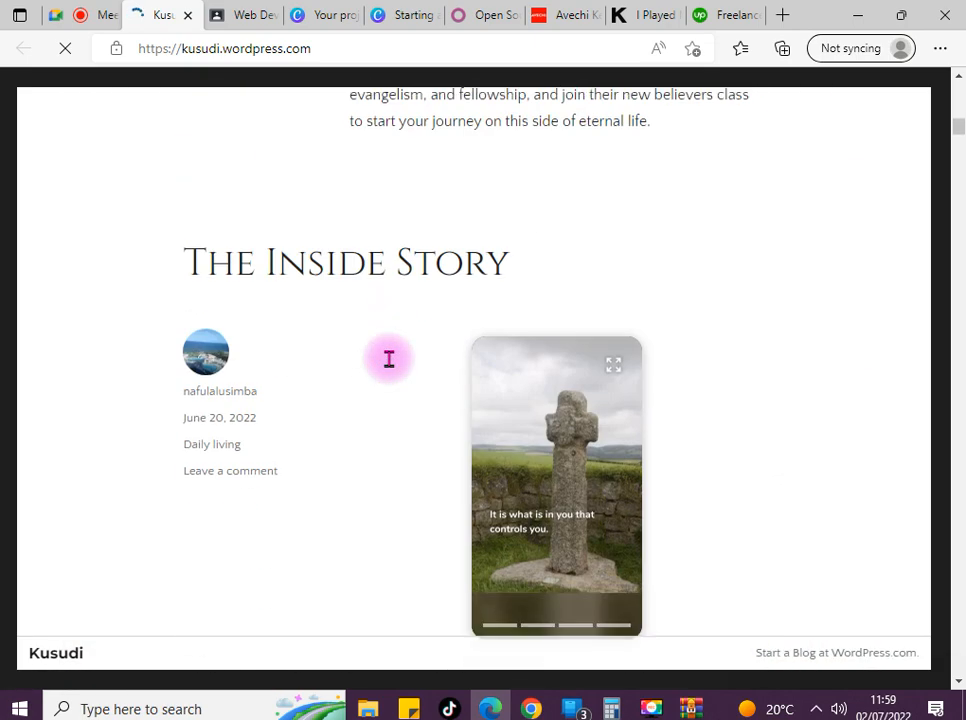
pyautogui.scroll(-10, 390, 366)
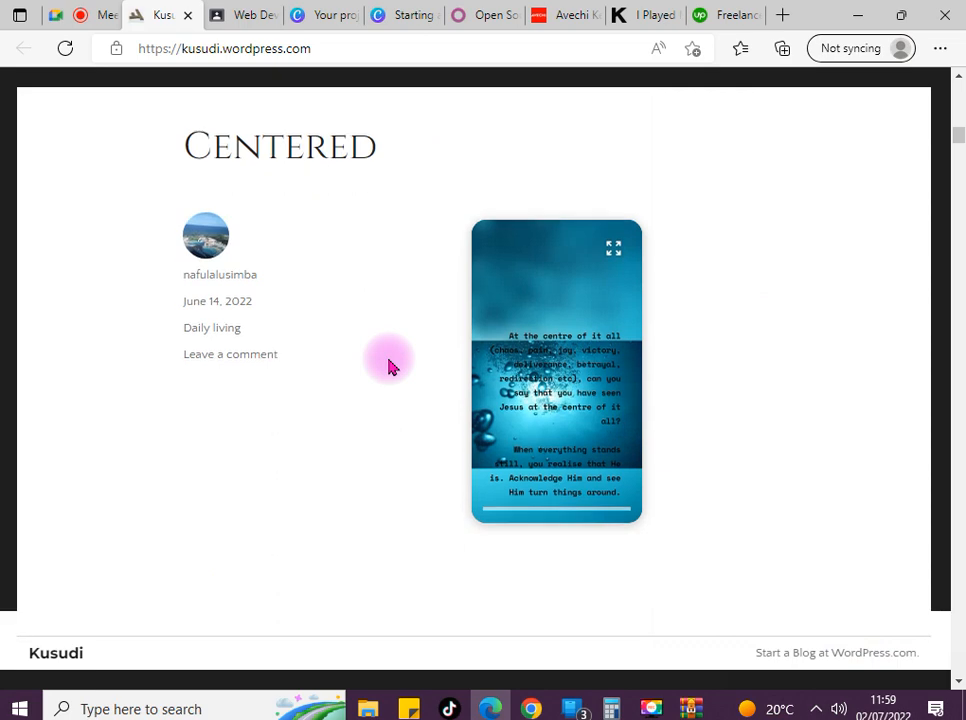
pyautogui.scroll(-7, 390, 366)
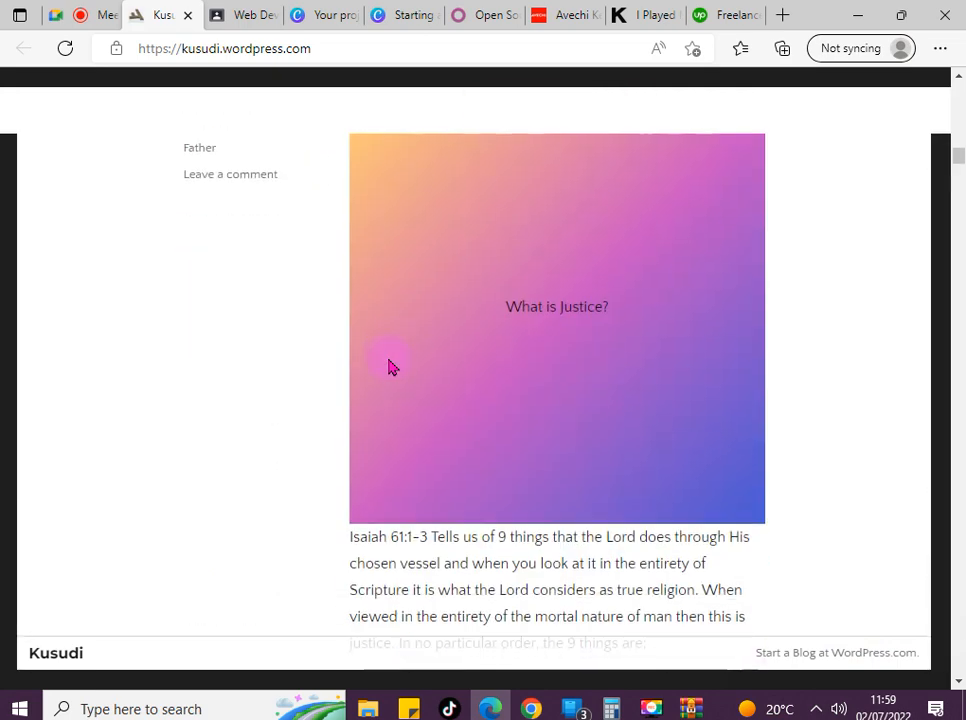
pyautogui.scroll(-12, 391, 366)
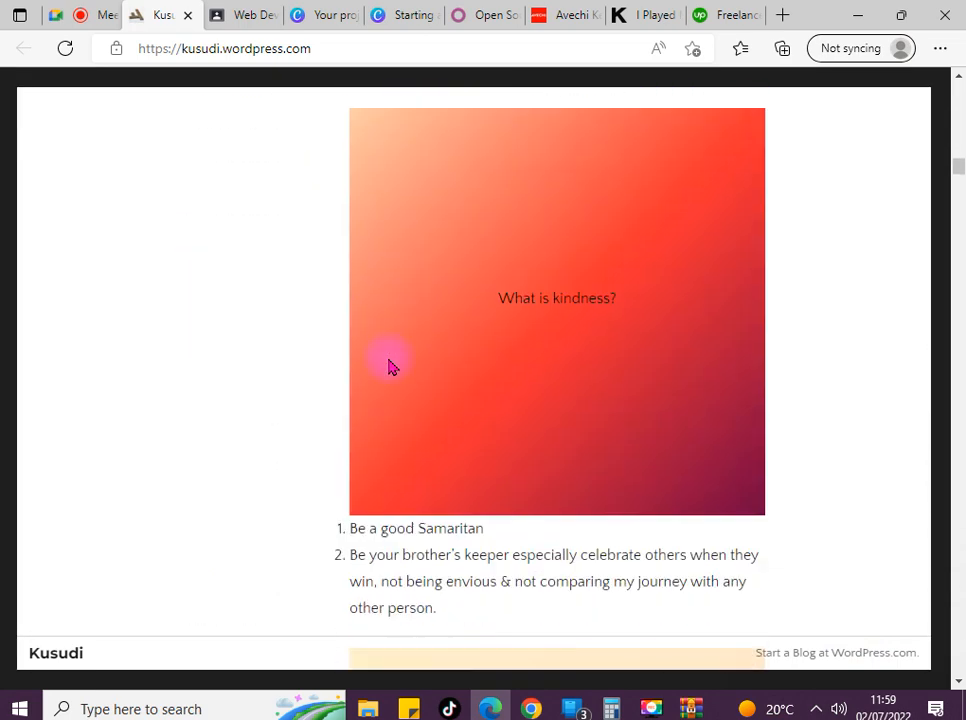
pyautogui.scroll(-12, 390, 366)
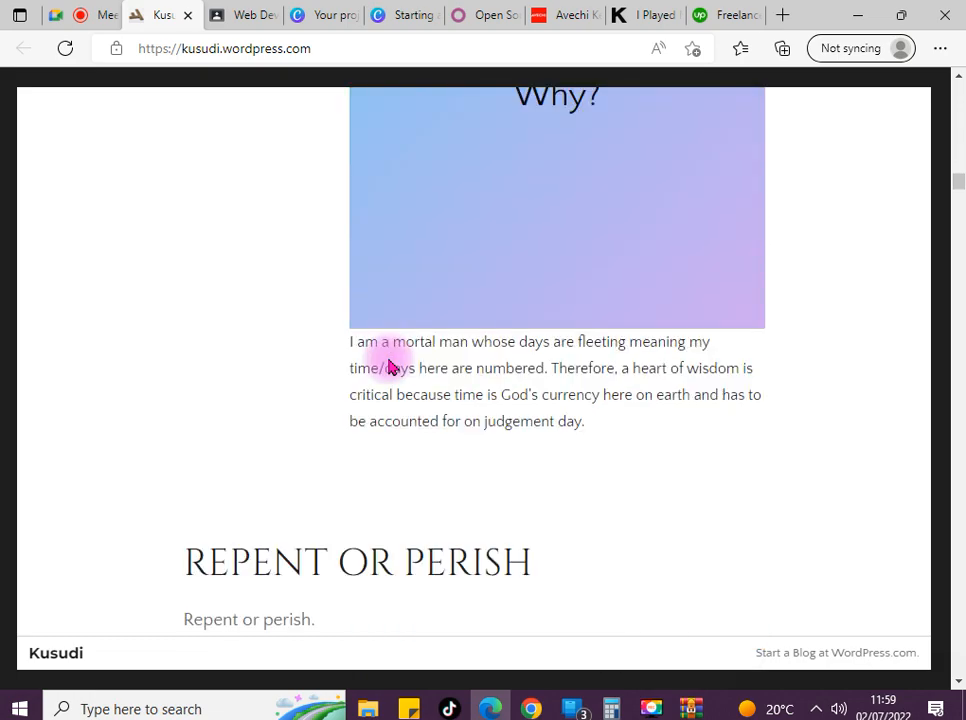
pyautogui.scroll(-15, 389, 358)
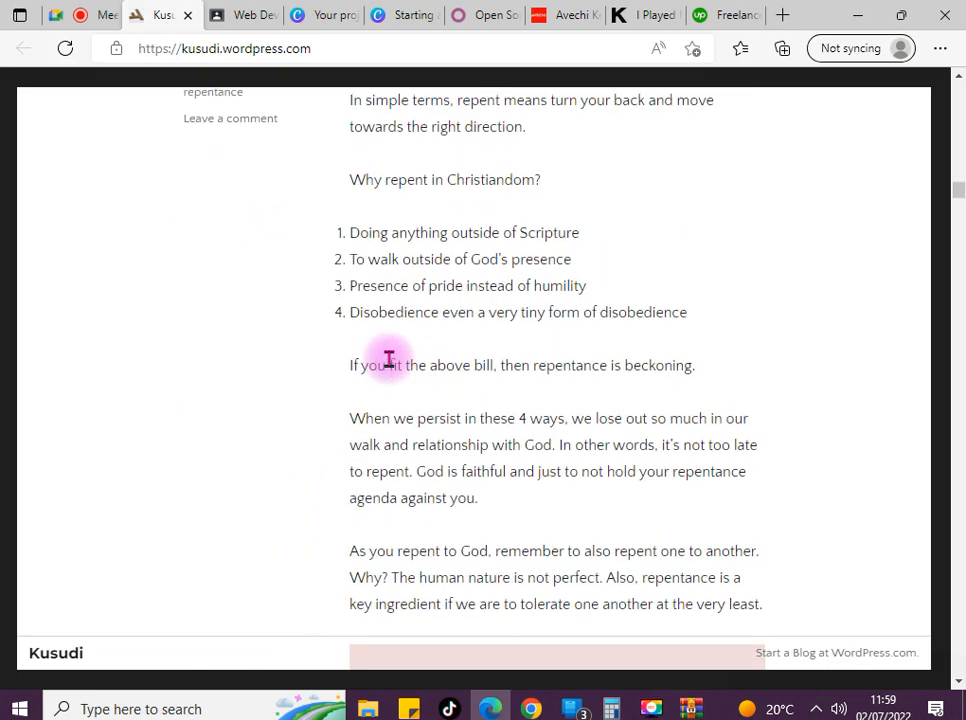
pyautogui.scroll(-12, 389, 360)
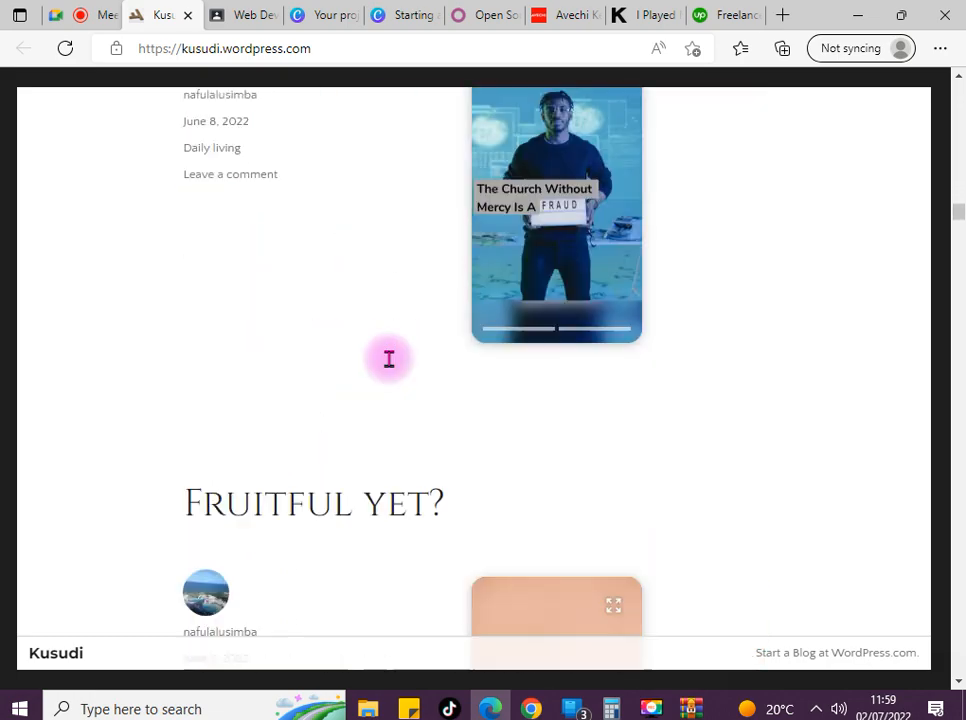
pyautogui.scroll(-8, 390, 366)
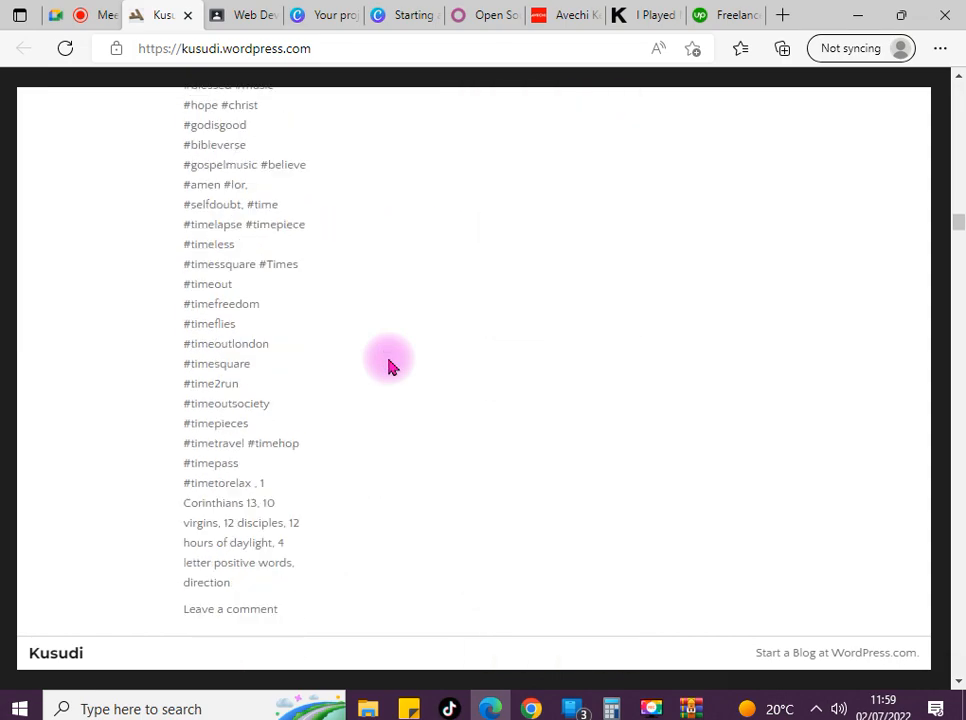
pyautogui.scroll(-5, 389, 365)
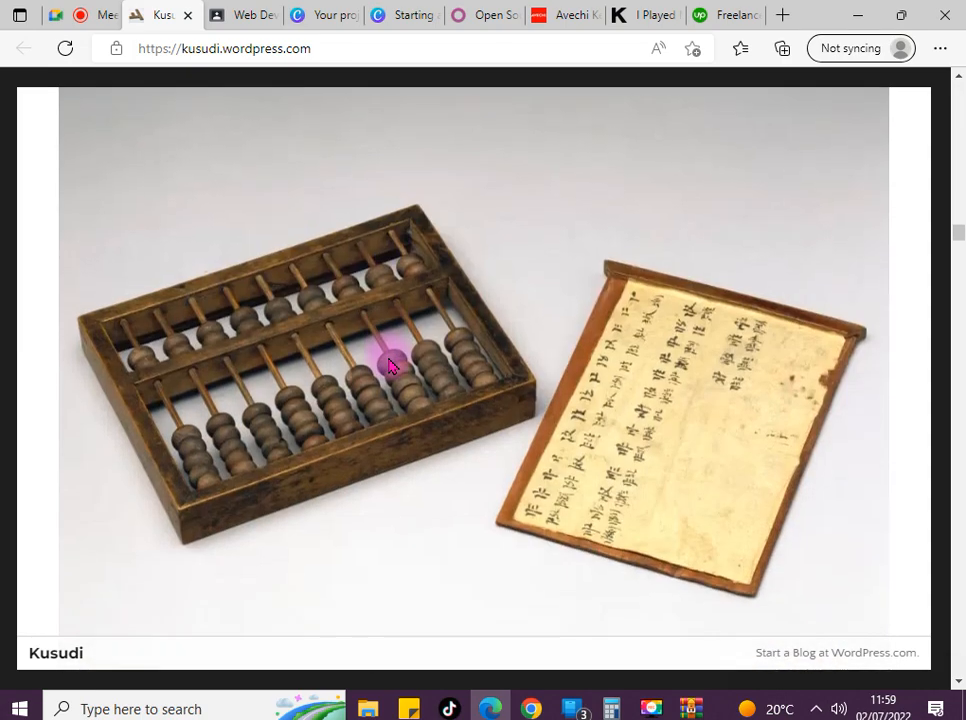
pyautogui.scroll(-10, 390, 366)
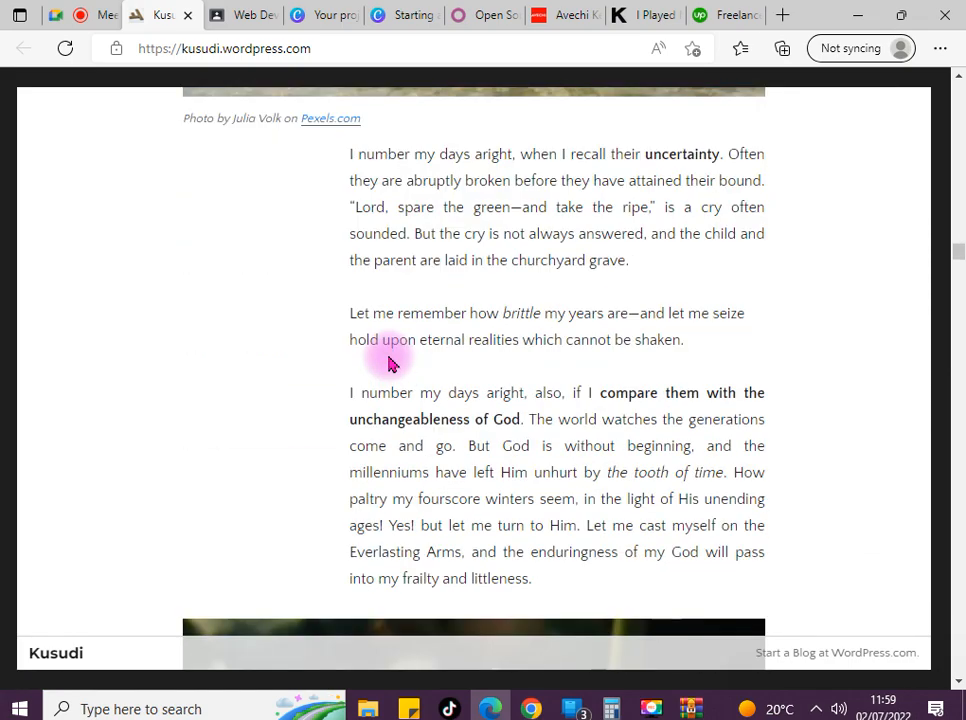
pyautogui.scroll(-5, 390, 363)
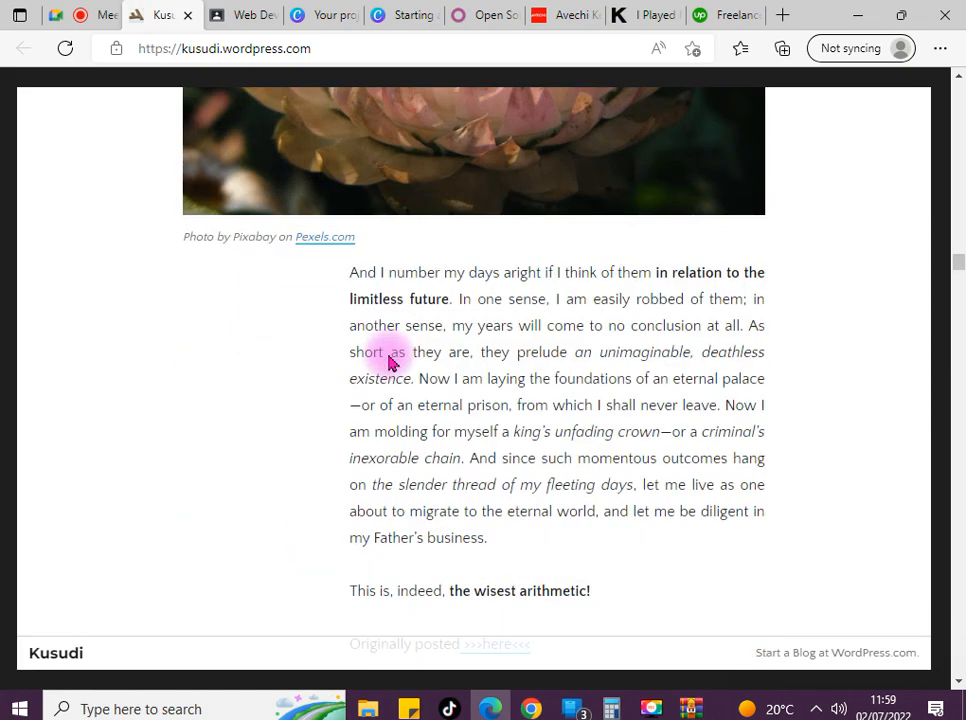
pyautogui.scroll(-10, 389, 360)
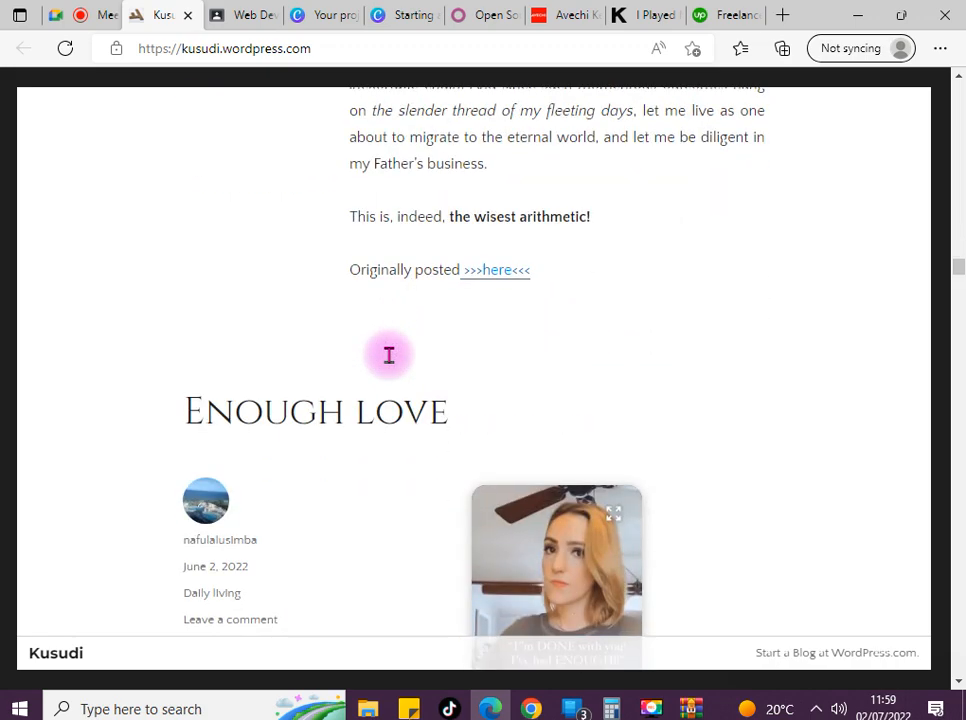
pyautogui.scroll(-10, 389, 366)
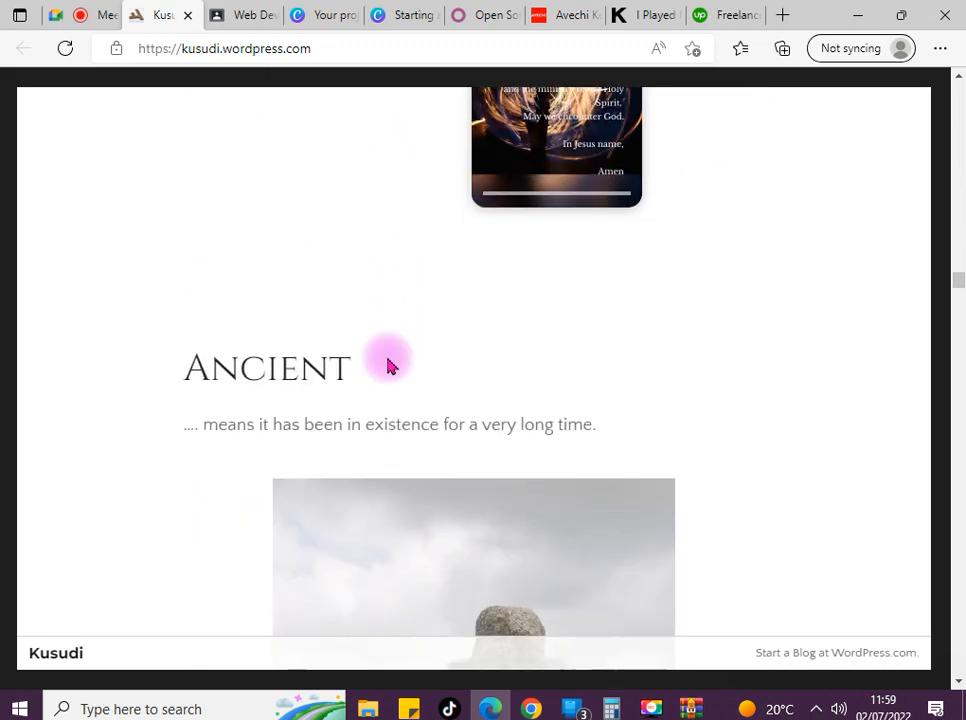
pyautogui.scroll(-12, 389, 366)
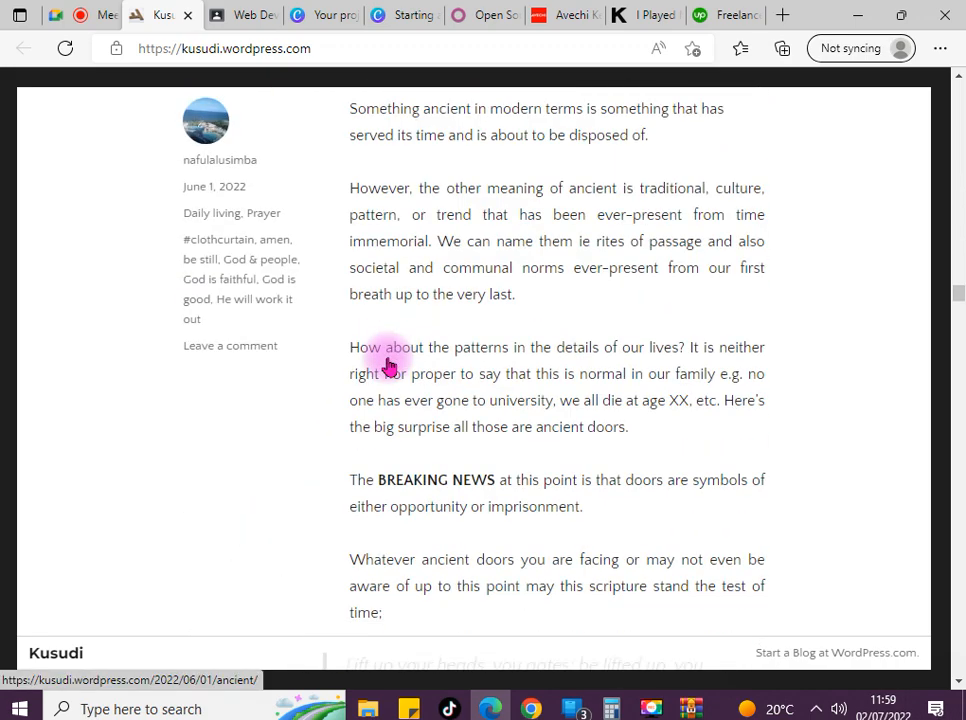
pyautogui.scroll(-12, 389, 366)
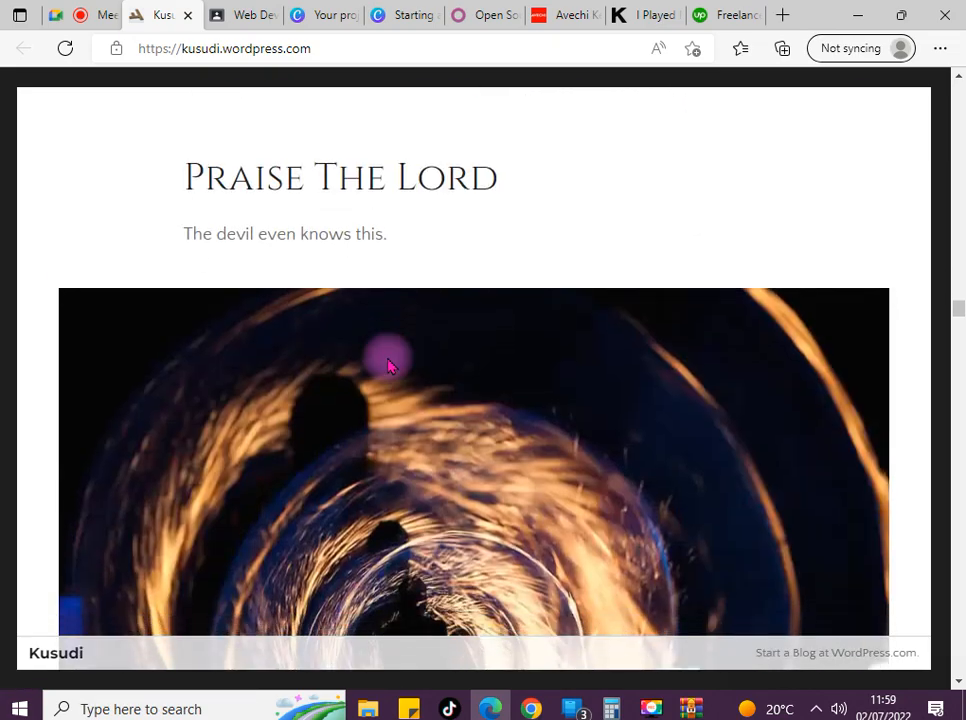
pyautogui.scroll(-12, 389, 366)
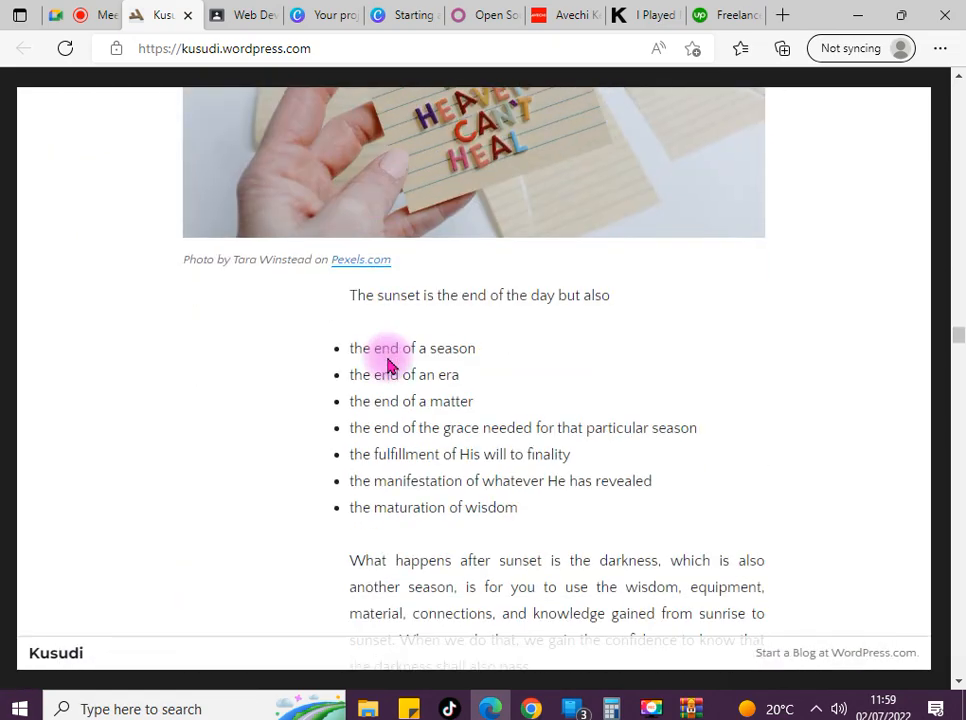
pyautogui.scroll(-12, 389, 366)
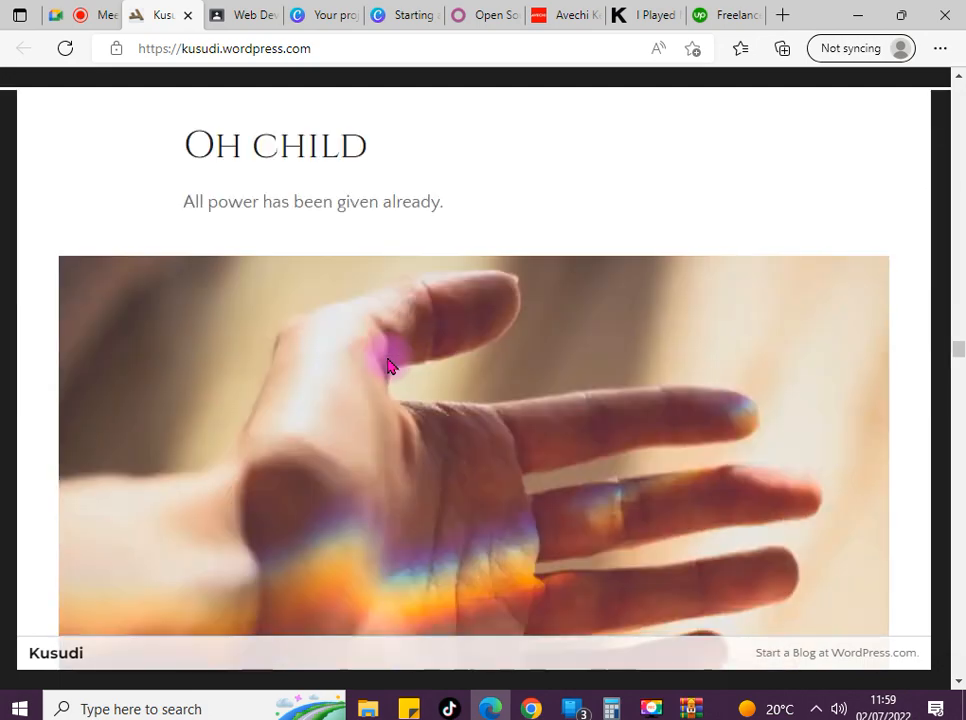
pyautogui.scroll(-4, 389, 366)
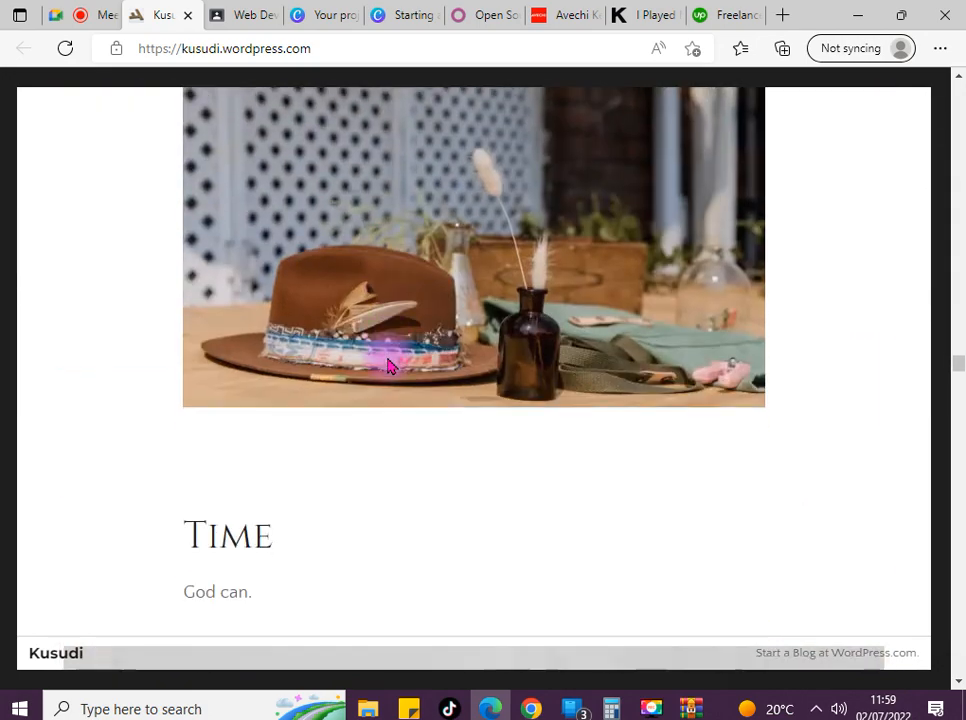
pyautogui.scroll(-15, 389, 366)
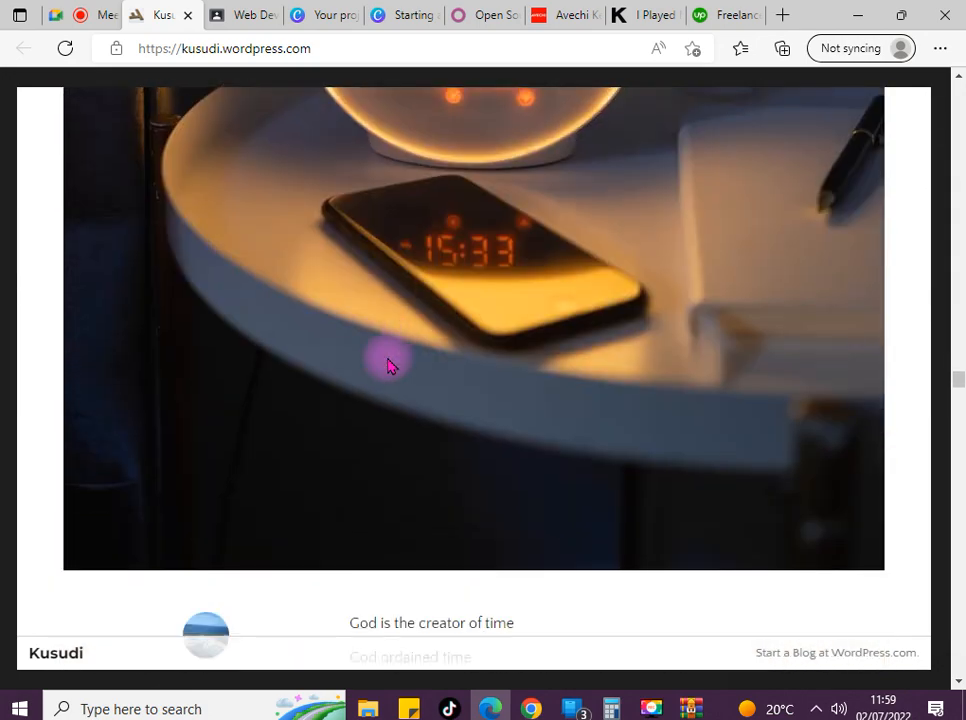
pyautogui.scroll(-15, 389, 366)
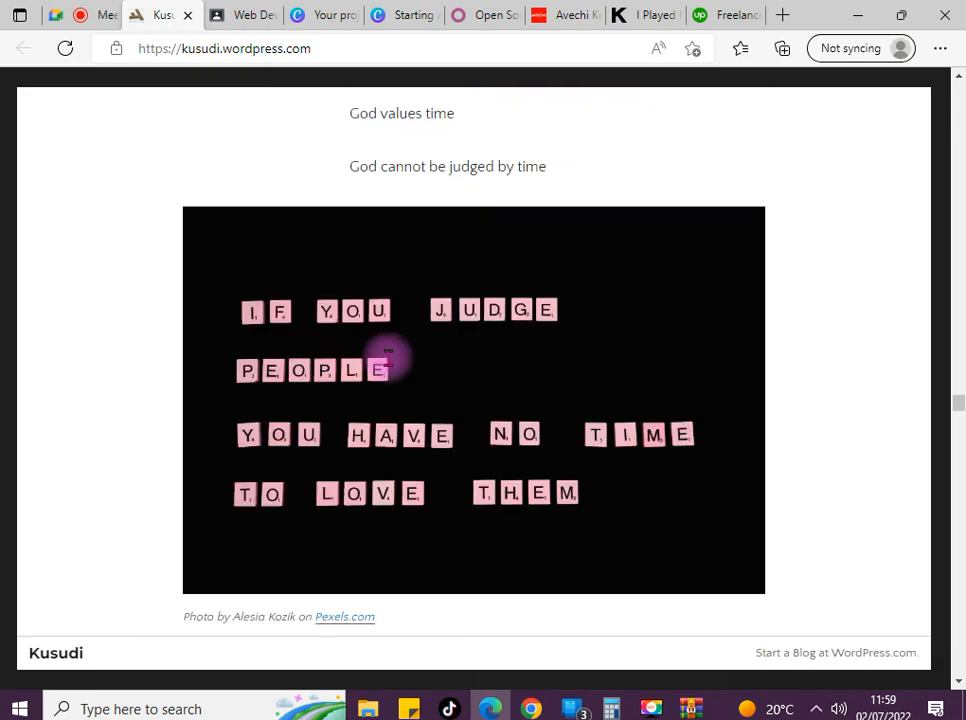
pyautogui.scroll(-15, 388, 358)
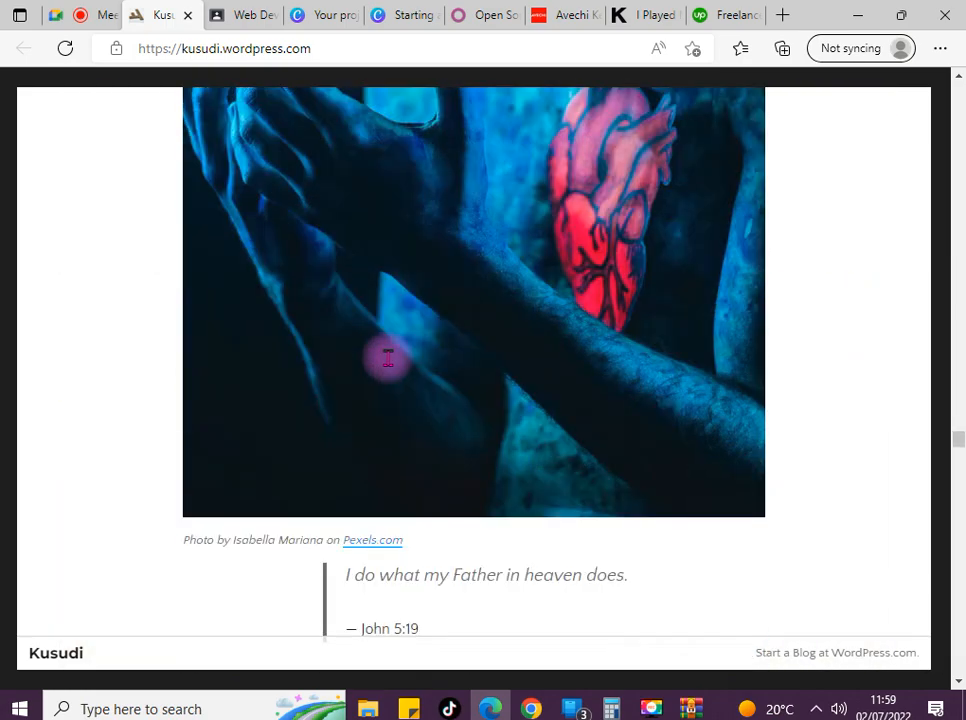
pyautogui.scroll(-15, 388, 358)
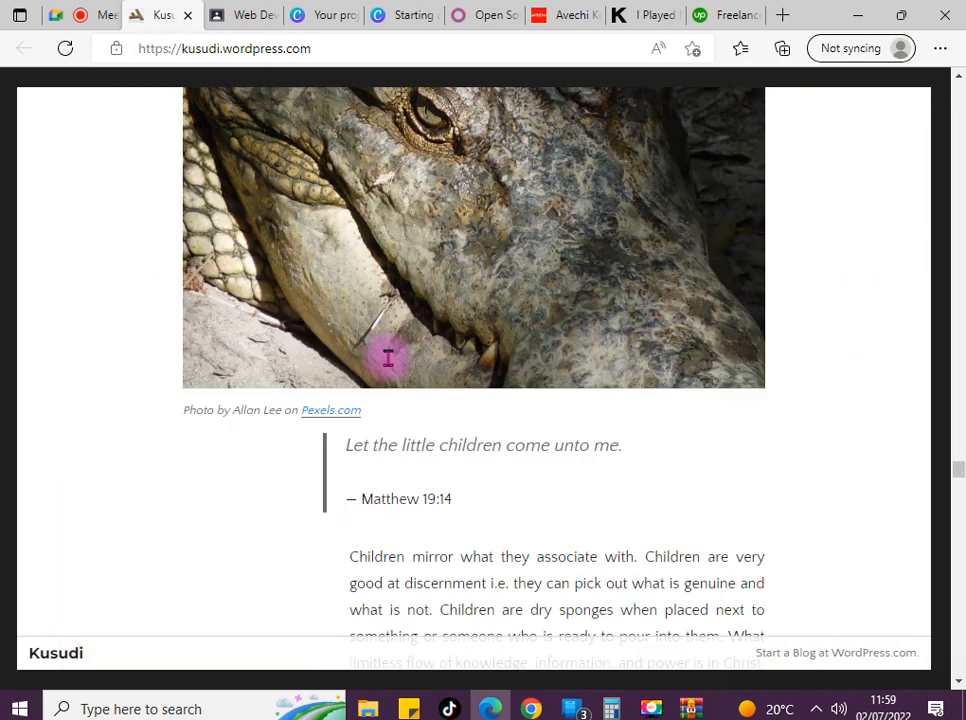
pyautogui.scroll(-12, 388, 362)
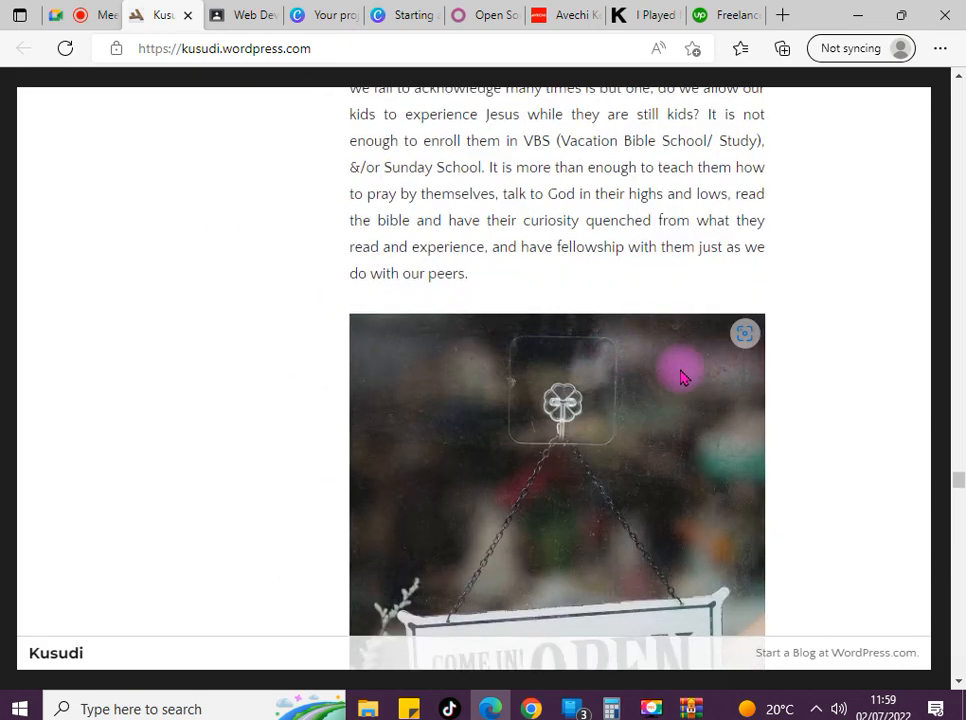
pyautogui.moveTo(958, 481); pyautogui.dragTo(958, 108)
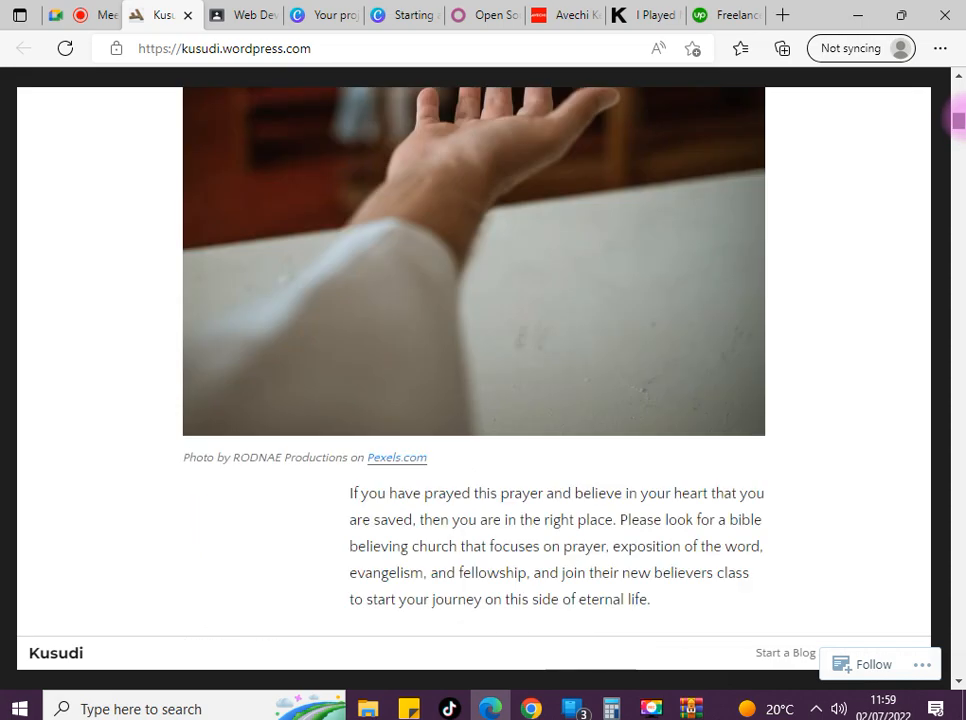
pyautogui.scroll(8, 356, 358)
pyautogui.scroll(4, 355, 355)
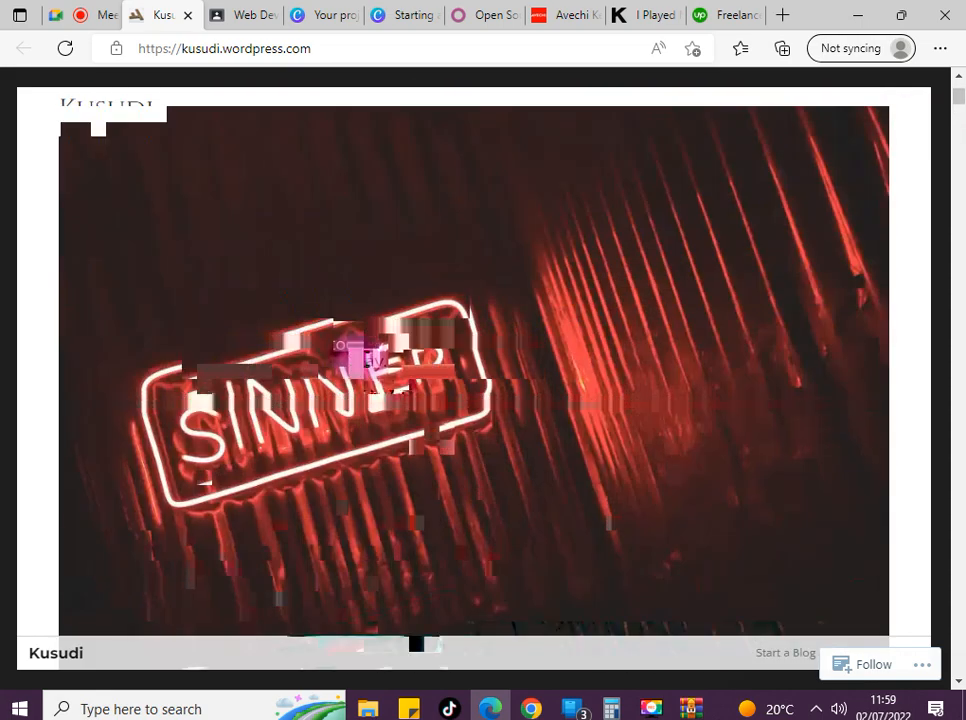
pyautogui.scroll(4, 356, 350)
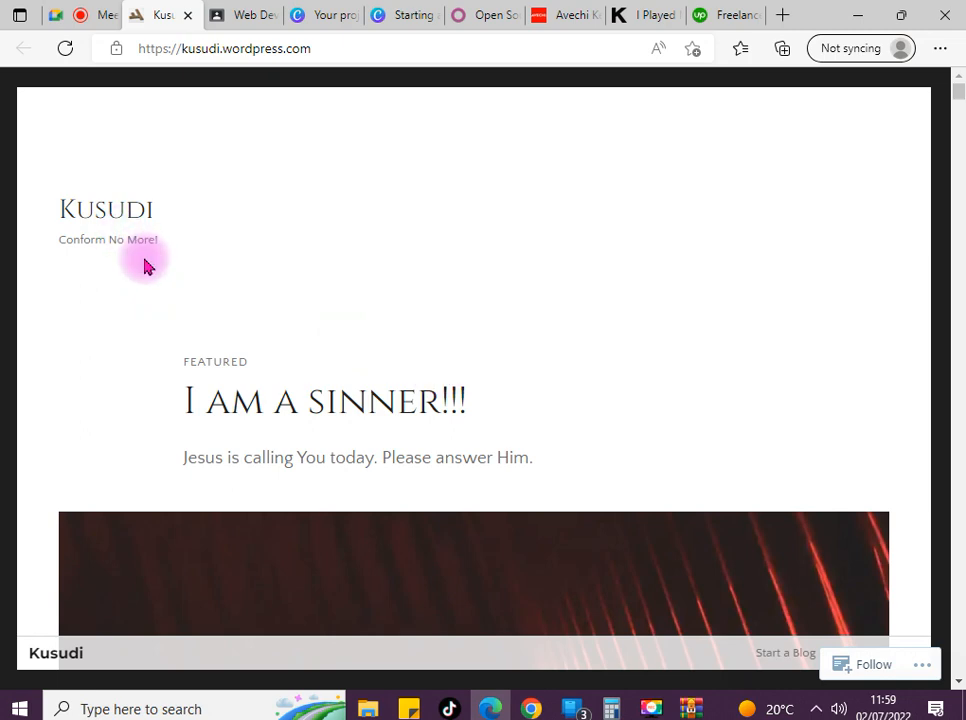
# Step: Step through the Google Classroom and Canva Your projects tabs back to the Google Meet call
pyautogui.click(249, 16)
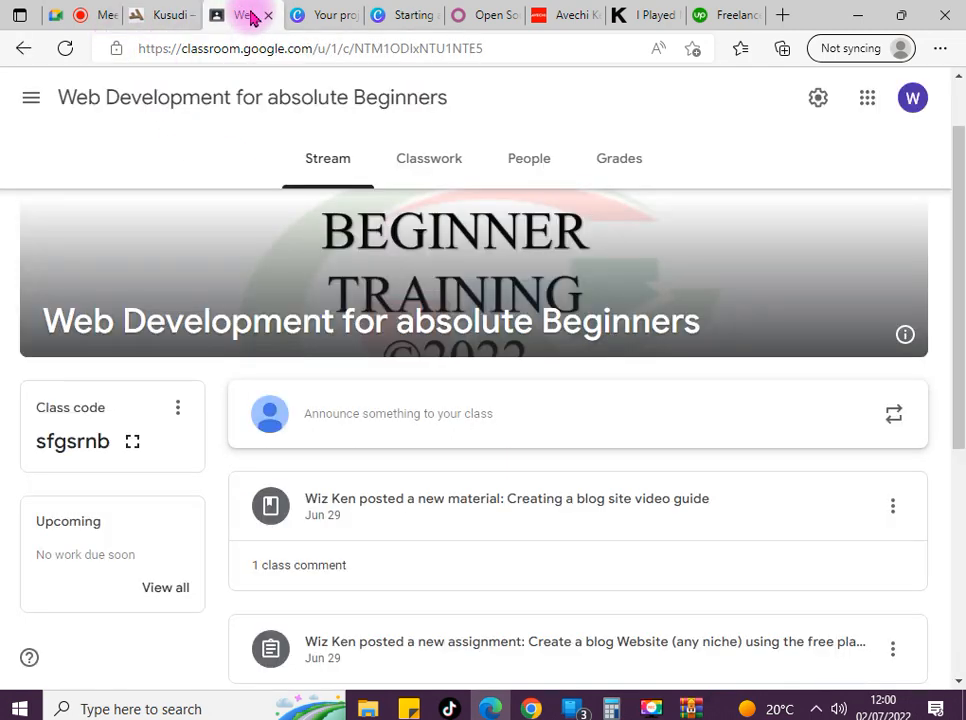
pyautogui.click(322, 16)
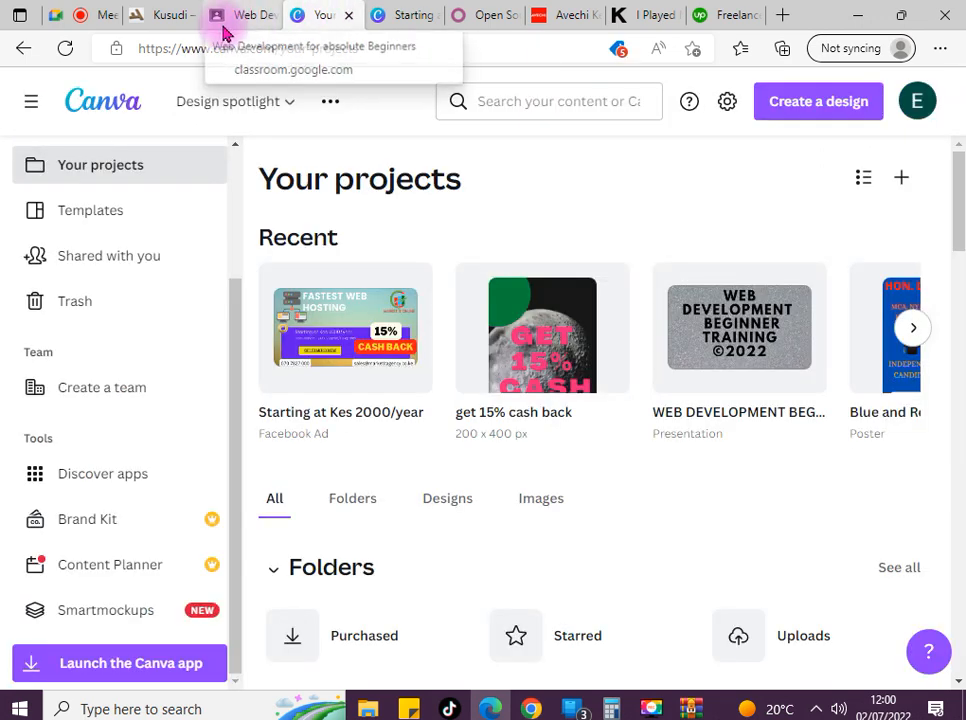
pyautogui.click(92, 17)
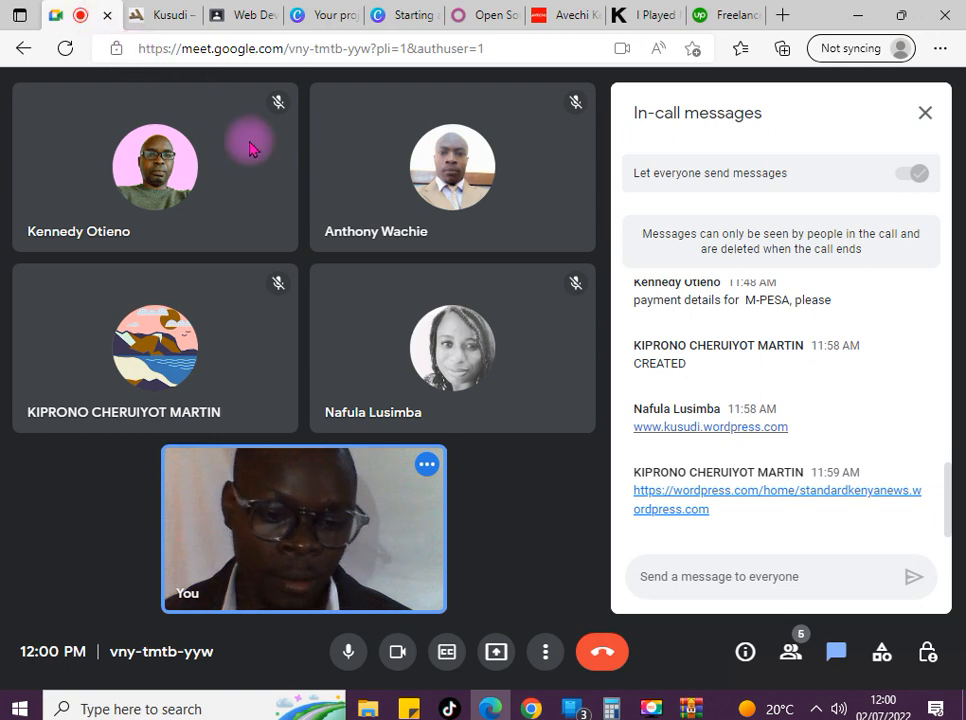
# Step: Open the second shared WordPress link, copy its WordPress.com login address, and launch Chrome
pyautogui.click(673, 499)
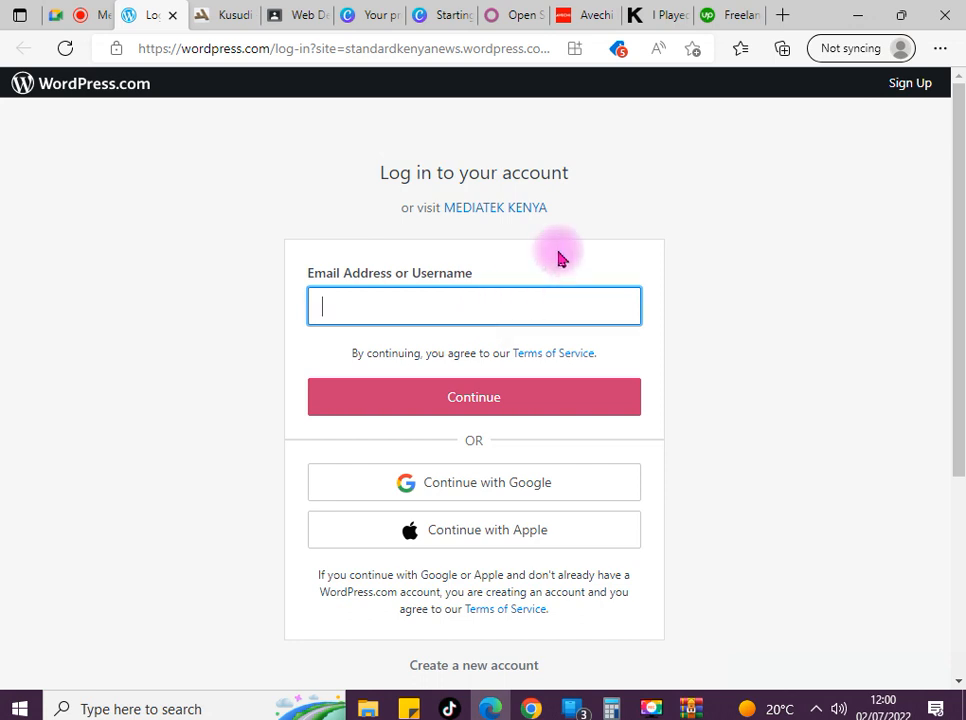
pyautogui.click(367, 52)
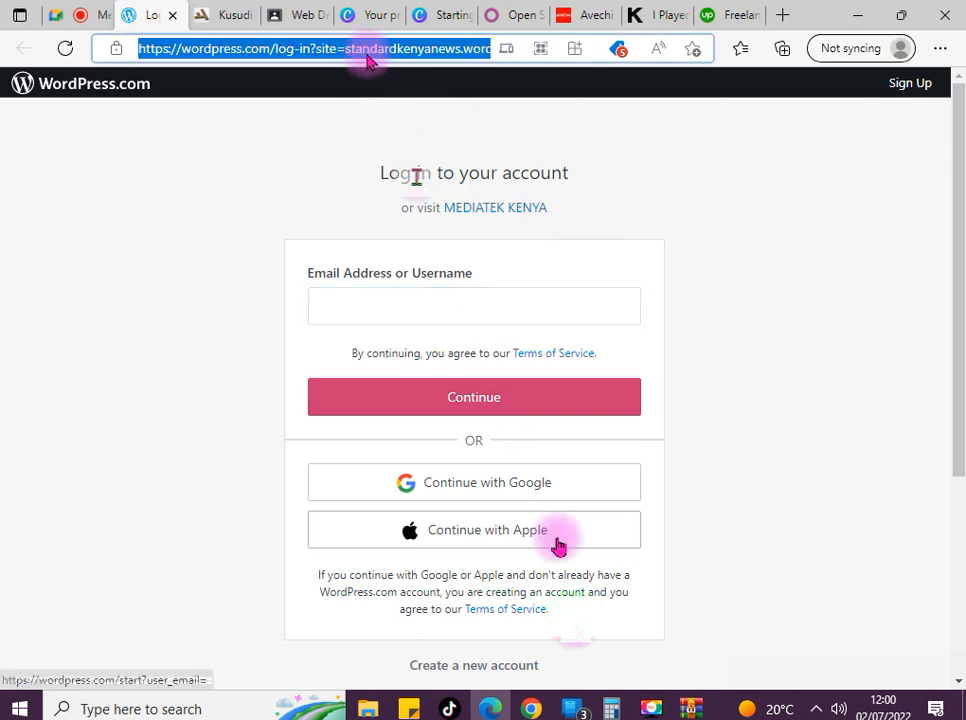
pyautogui.click(533, 709)
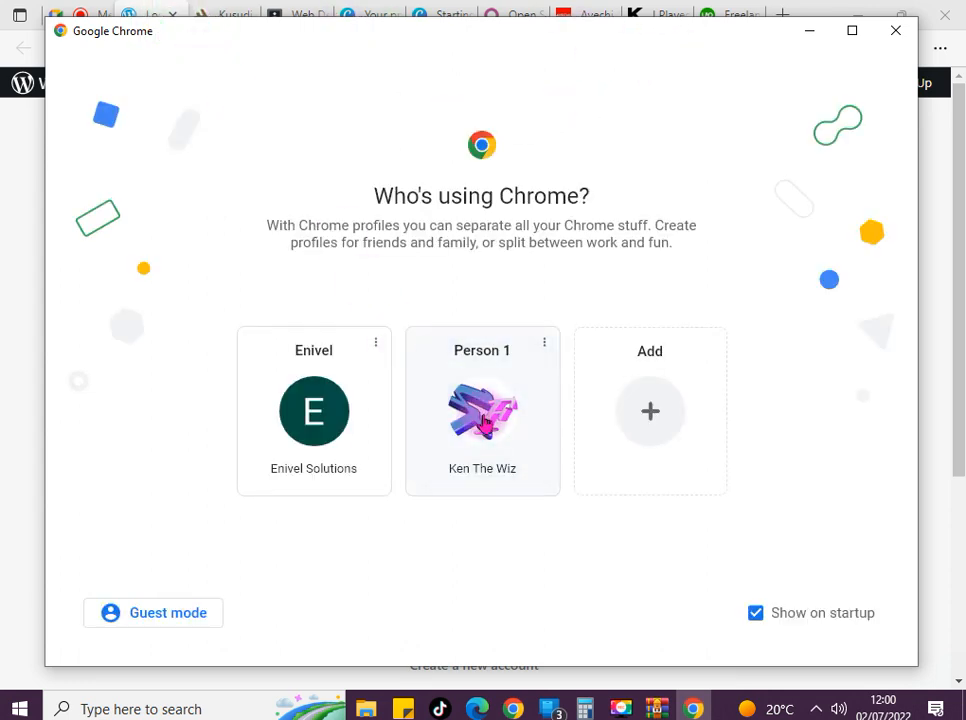
# Step: In Chrome's Person 1 profile, paste and load the copied WordPress.com login address
pyautogui.click(483, 422)
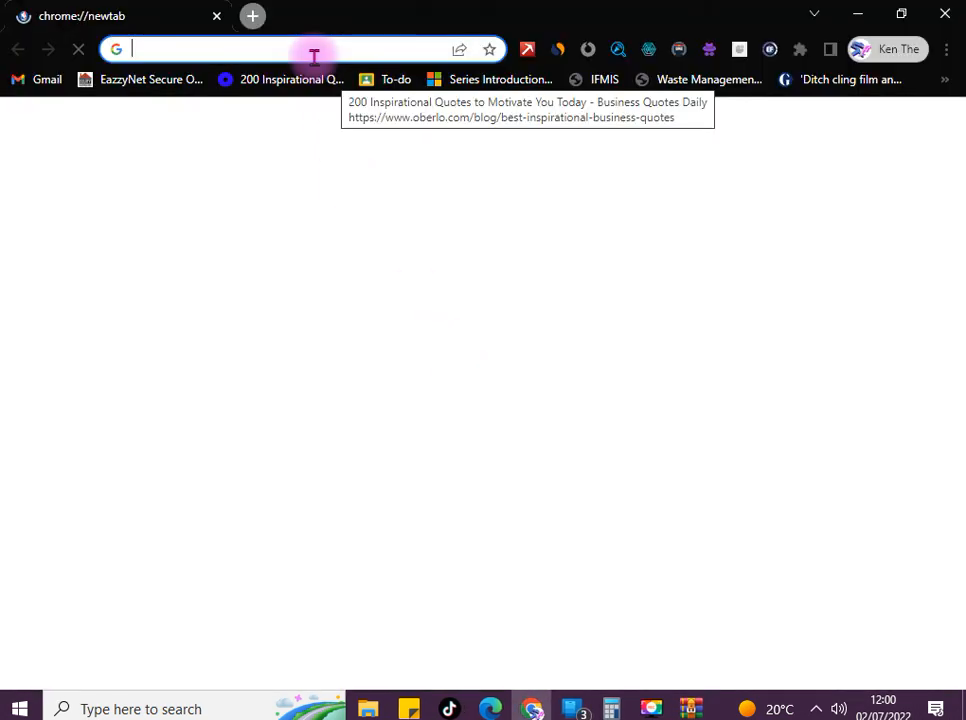
pyautogui.write('https://wordpress.com/log-in?site=standardkenyanews.wordpress.com&redirect_to=%2Fhome%2Fstandardkenyanews.wordpress.com')
pyautogui.press('Return')
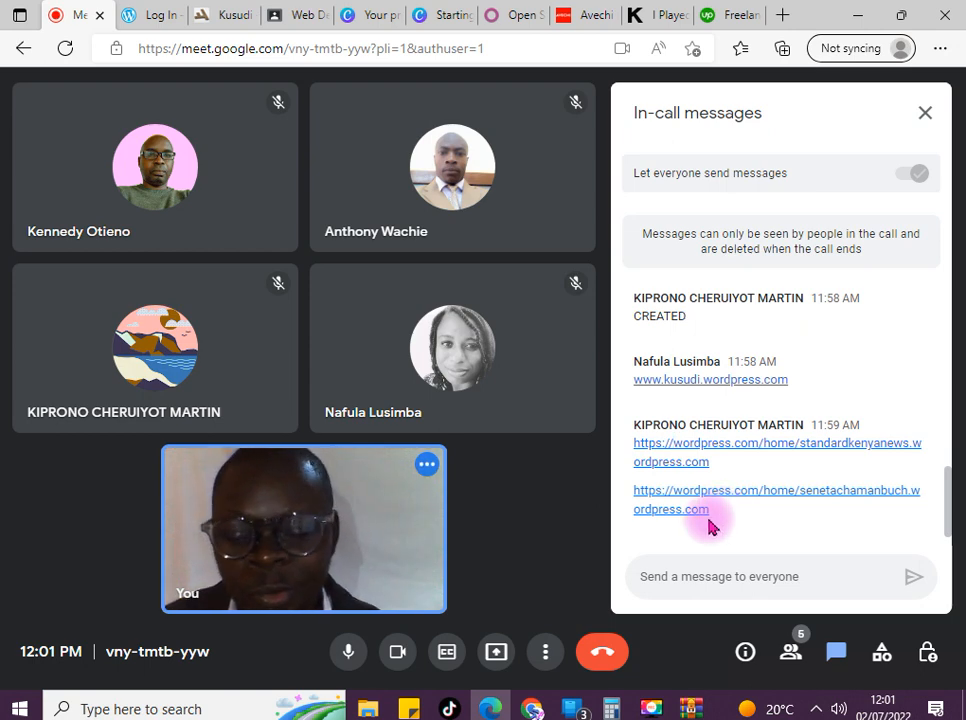
# Step: Check the WordPress login page in Chrome, then switch back to the Meet call in Edge
pyautogui.click(532, 707)
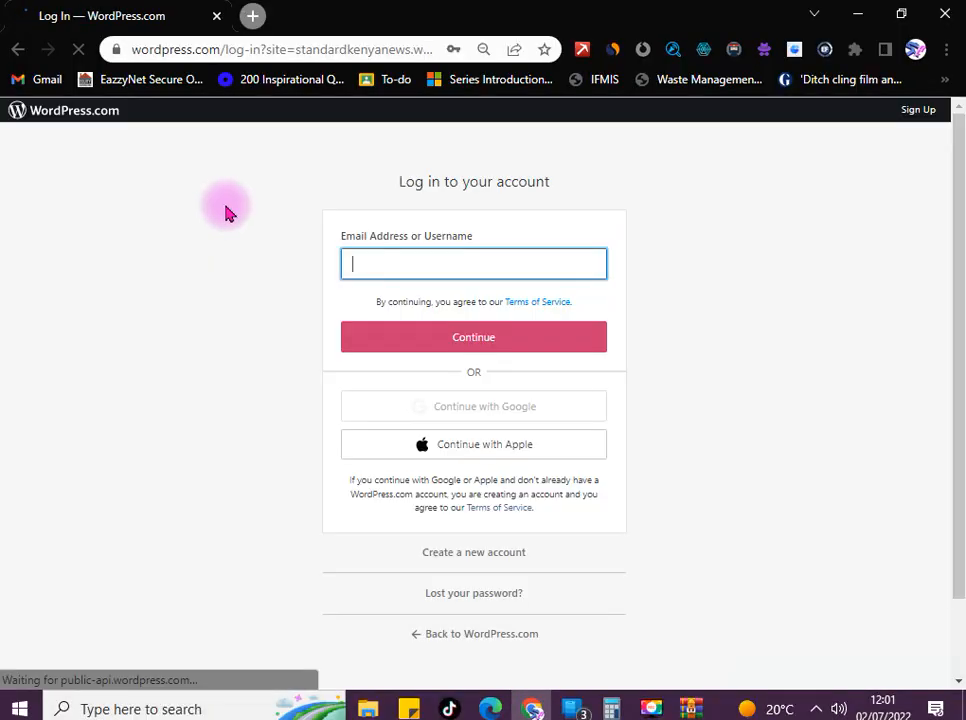
pyautogui.hotkey('alt', 'Tab')
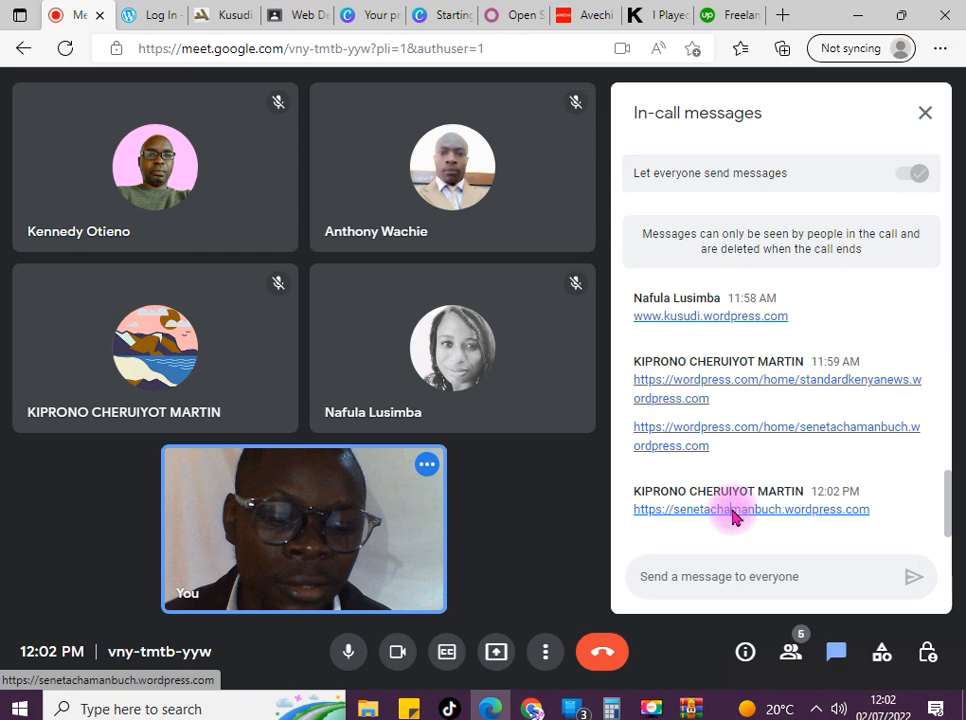
# Step: Open the shared senetachamanbuch.wordpress.com blog and scroll through its post 'jinalangu ni martin'
pyautogui.click(733, 510)
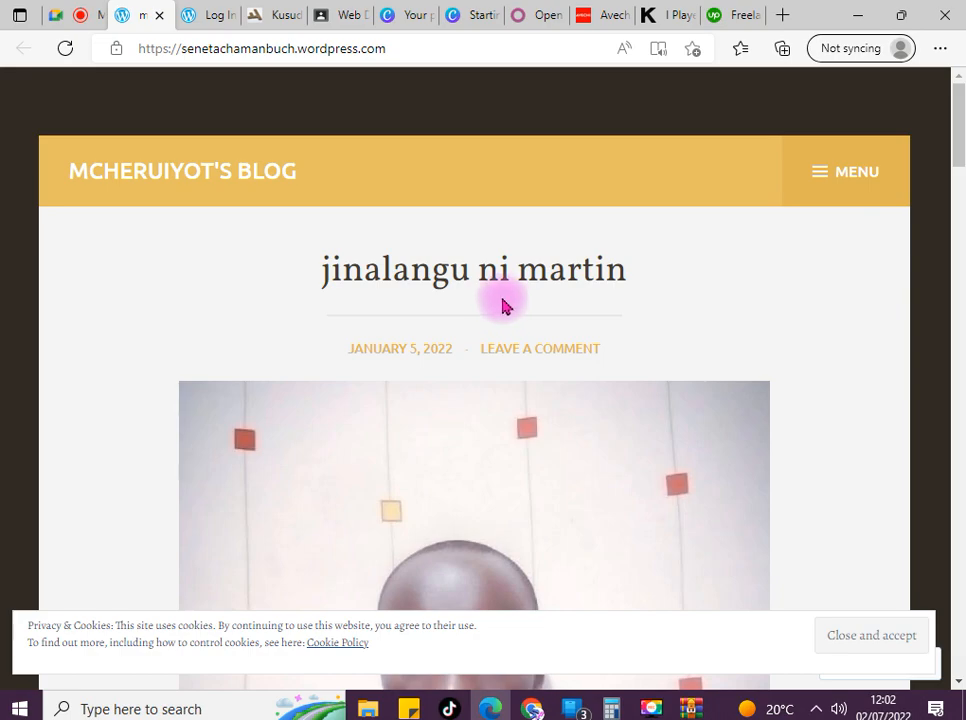
pyautogui.scroll(-4, 395, 304)
pyautogui.scroll(-15, 395, 304)
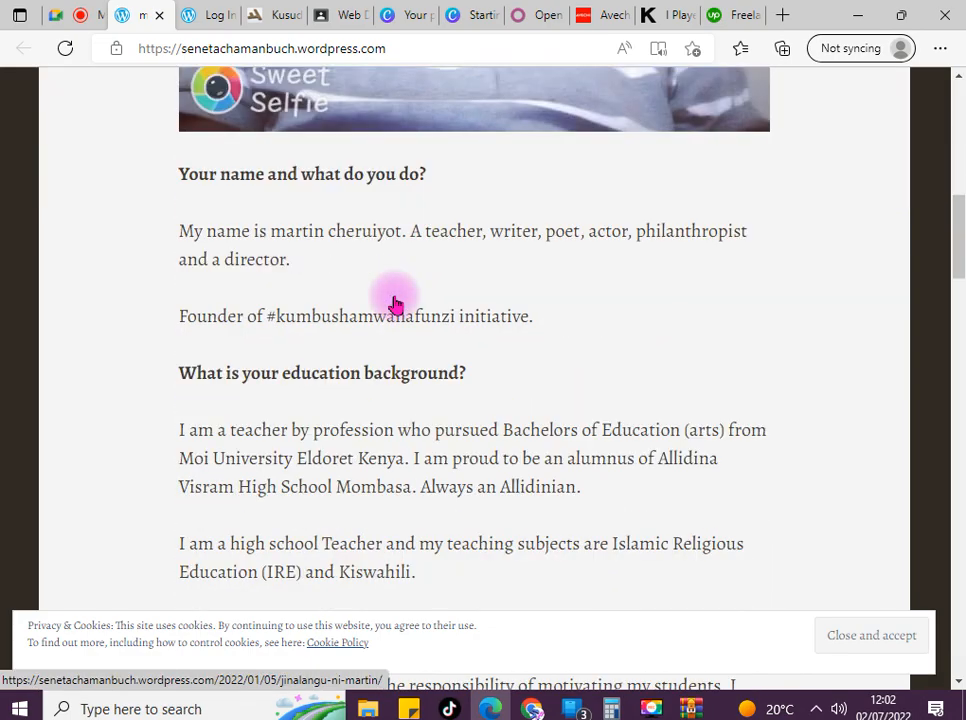
pyautogui.scroll(-16, 395, 304)
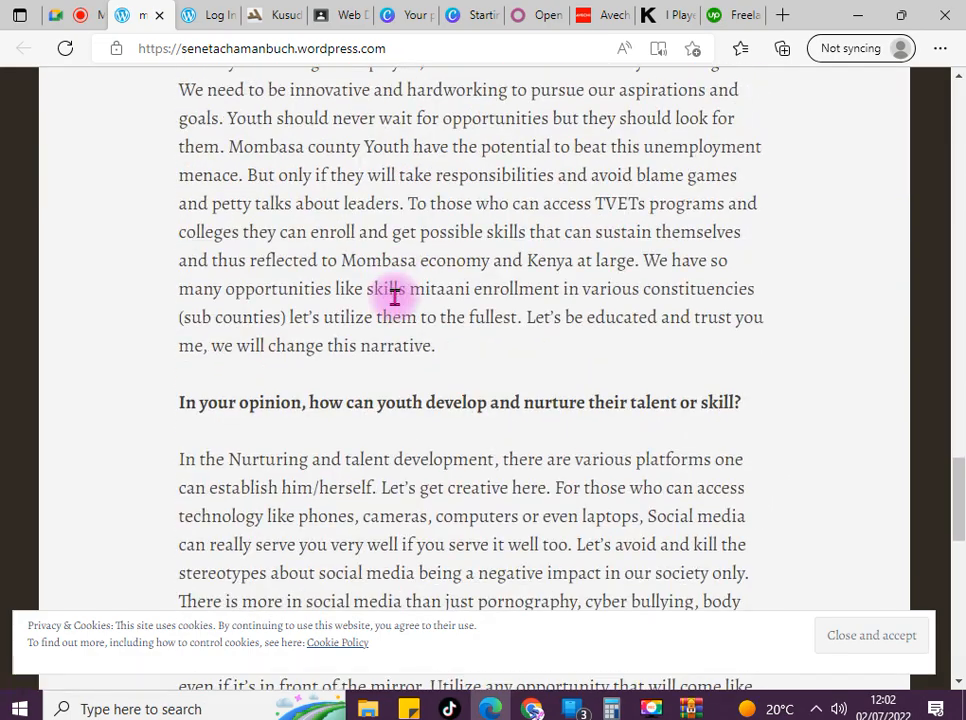
pyautogui.scroll(10, 395, 297)
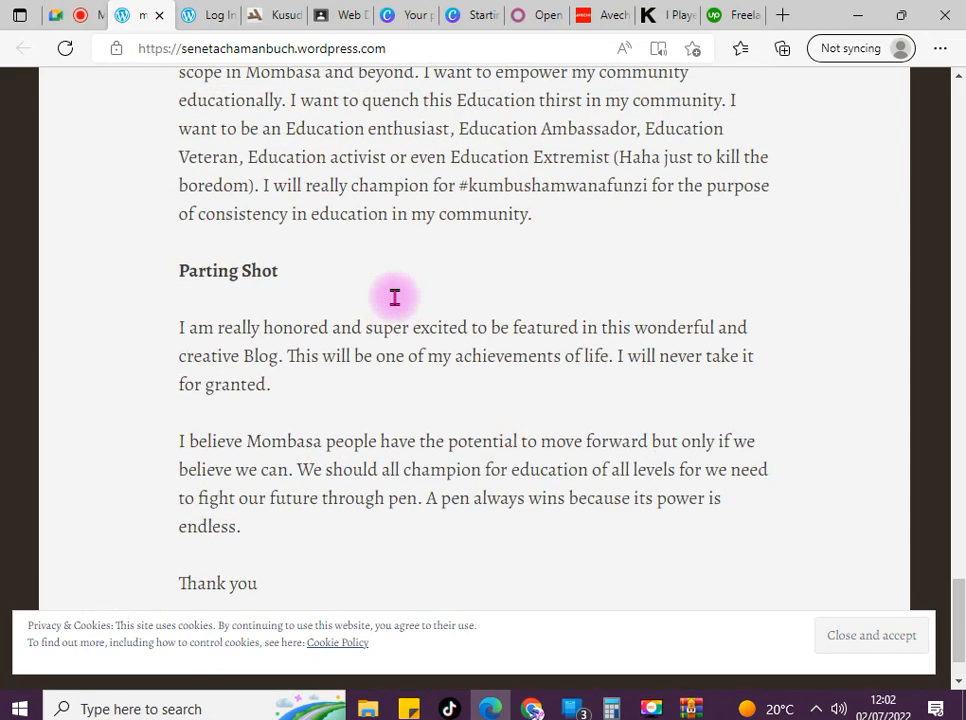
pyautogui.scroll(15, 395, 297)
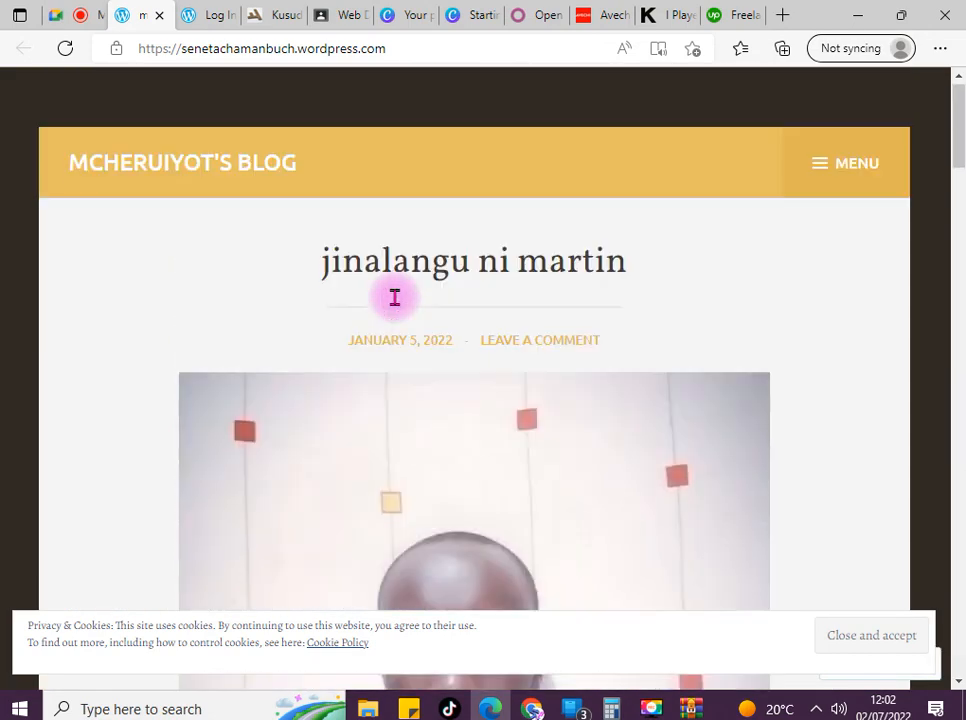
# Step: Review the blog's MENU side panel, then move to the WordPress.com Log In tab
pyautogui.click(820, 178)
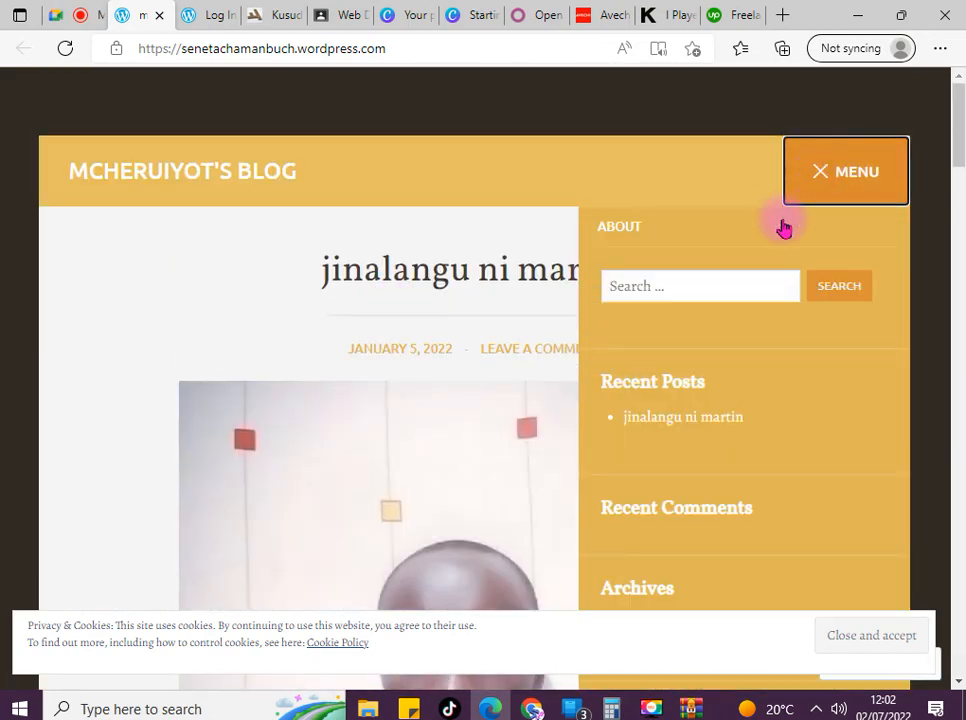
pyautogui.scroll(-3, 703, 334)
pyautogui.scroll(-15, 697, 383)
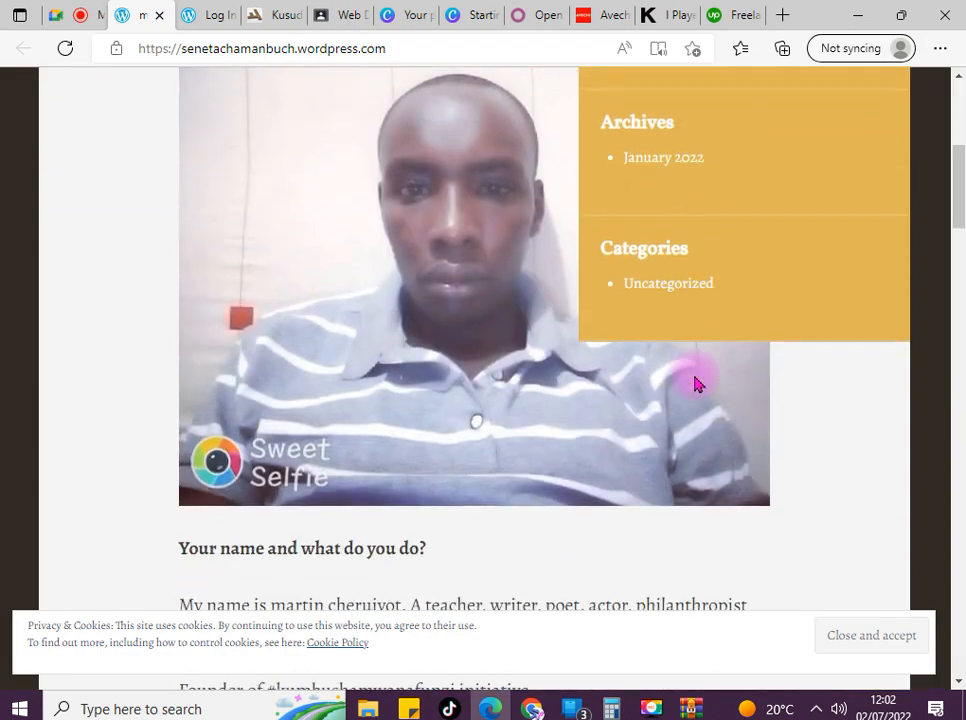
pyautogui.scroll(-15, 697, 383)
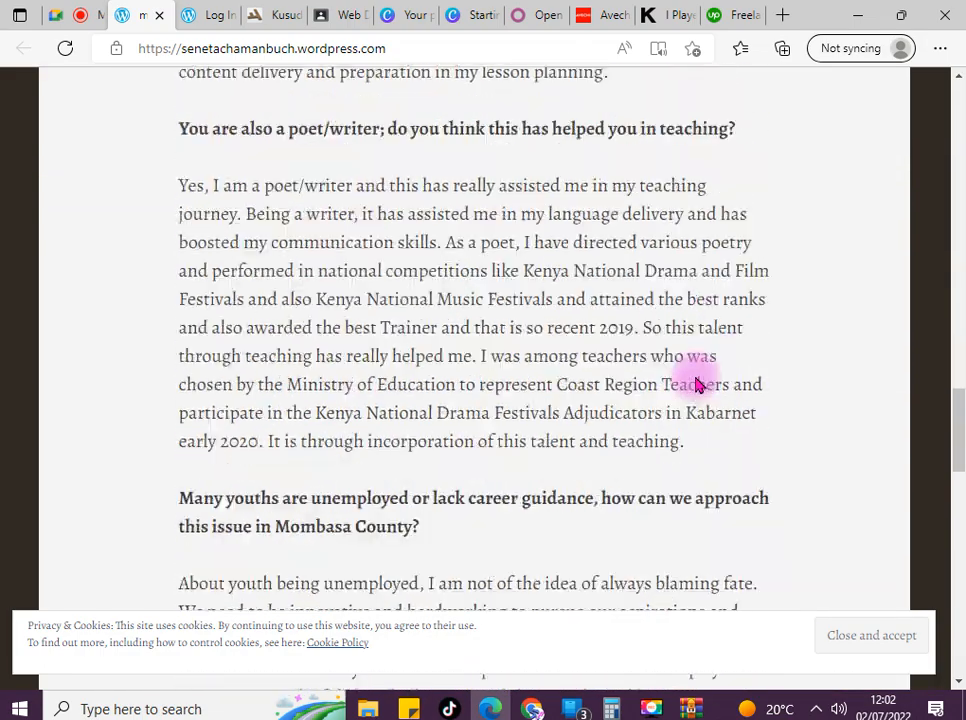
pyautogui.scroll(20, 697, 380)
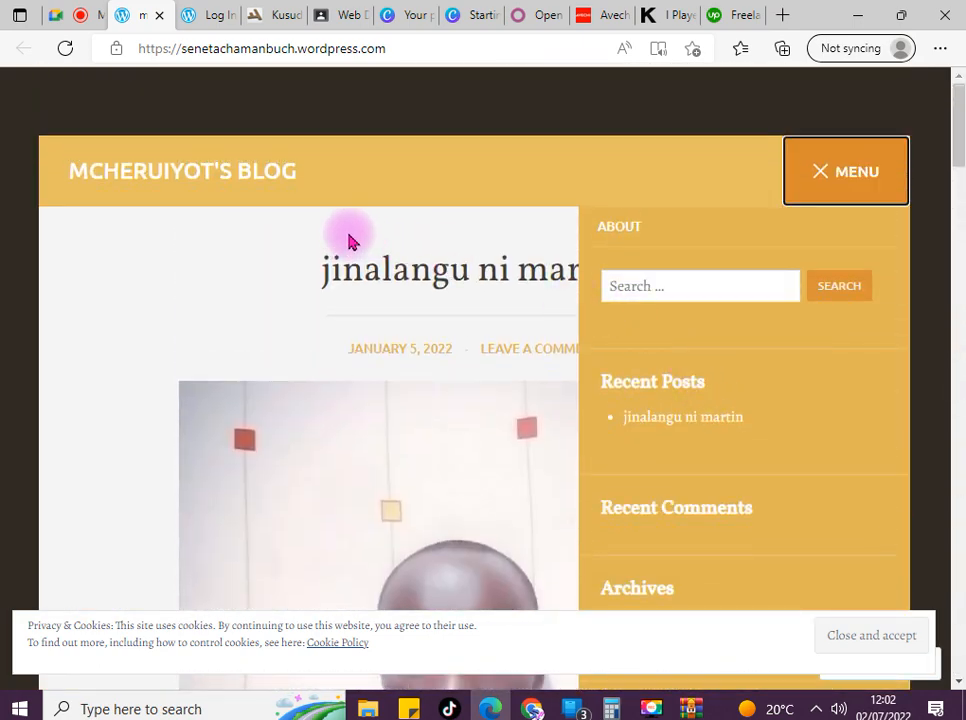
pyautogui.click(213, 17)
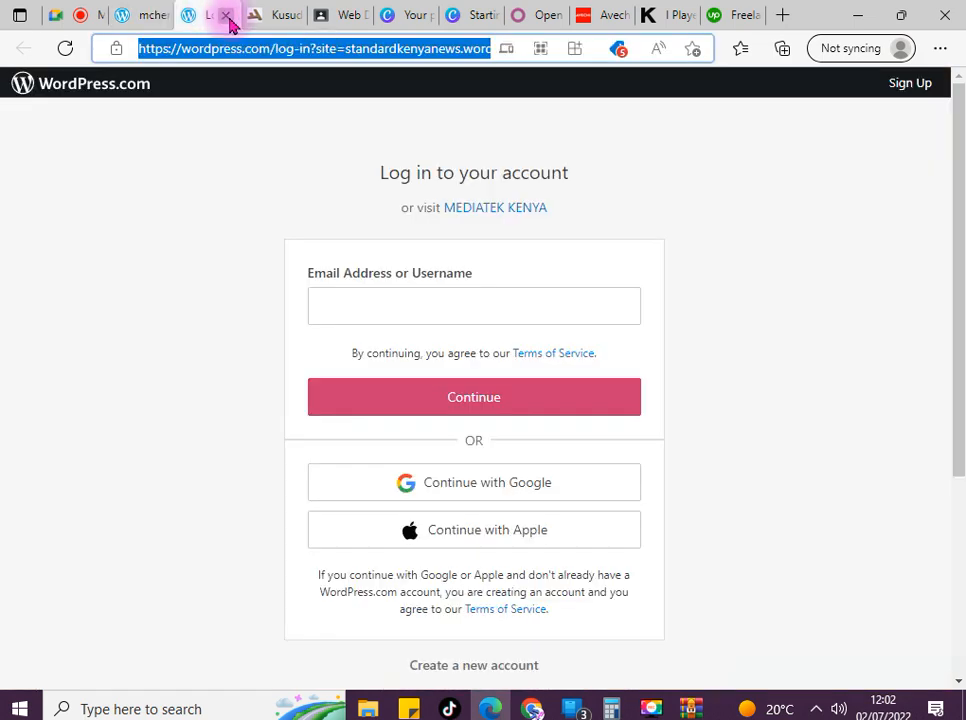
# Step: Close the WordPress login tab and the in-call chat panel, returning to the five-tile participant grid
pyautogui.hotkey('ctrl', 'w')
pyautogui.click(85, 16)
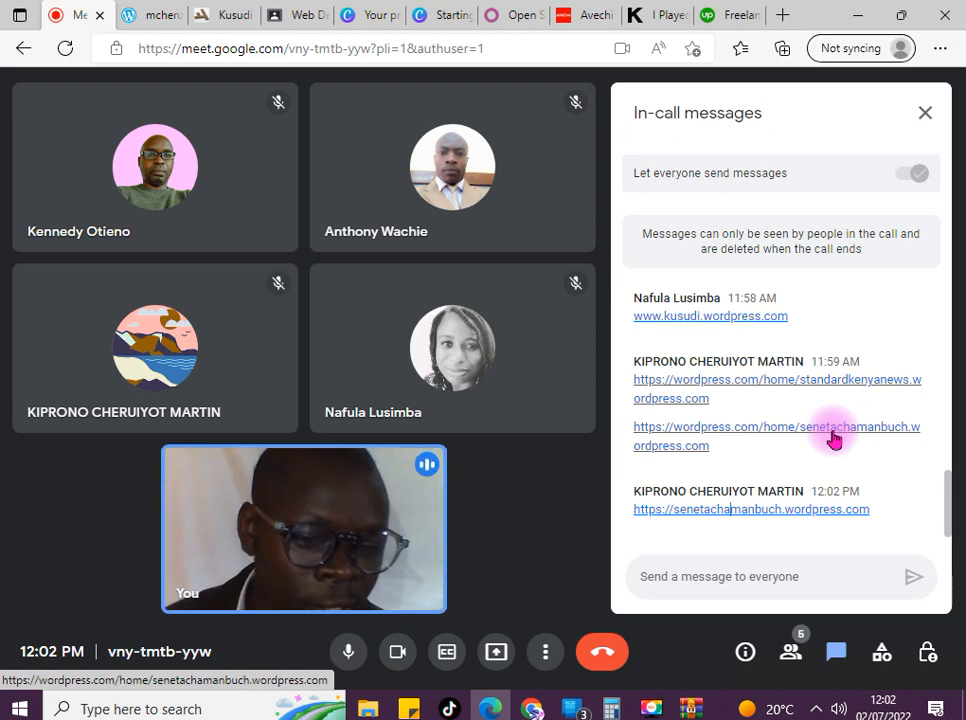
pyautogui.click(926, 113)
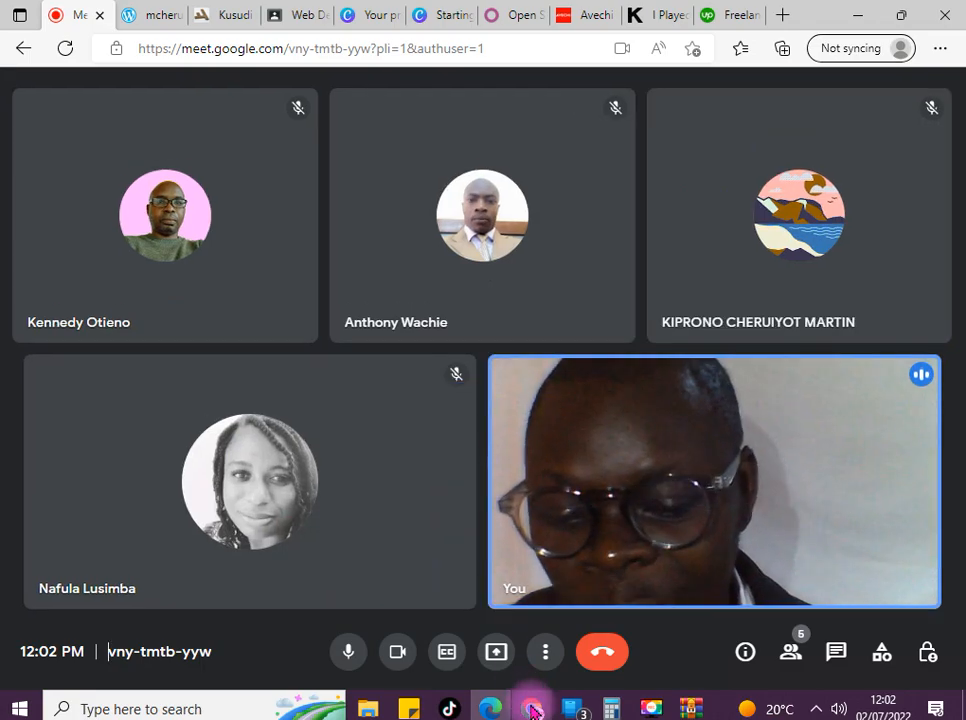
pyautogui.click(530, 707)
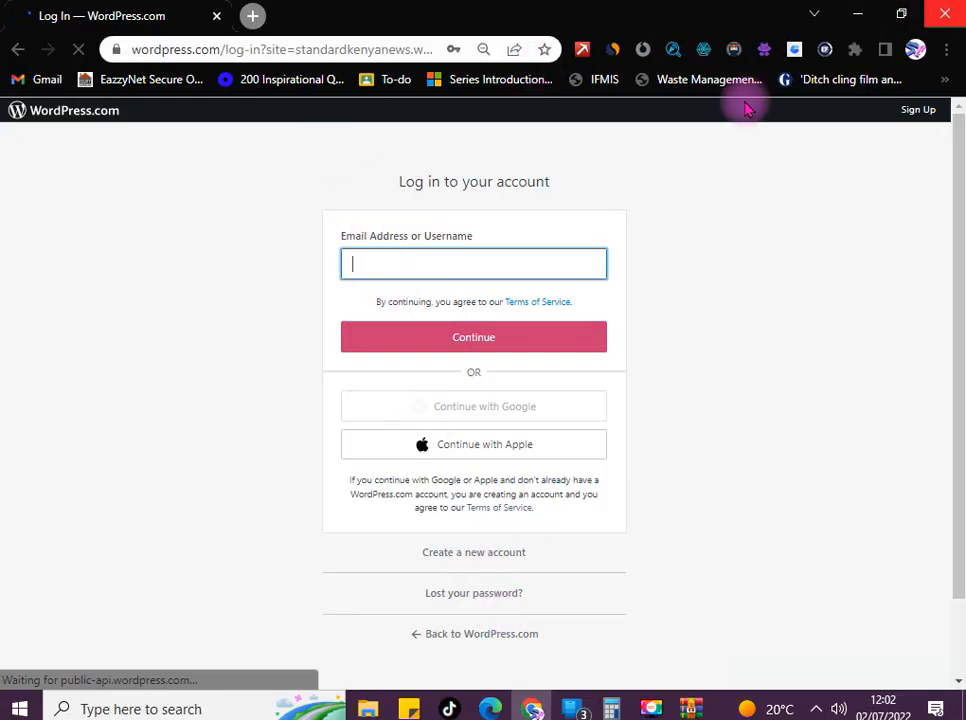
pyautogui.hotkey('alt', 'Tab')
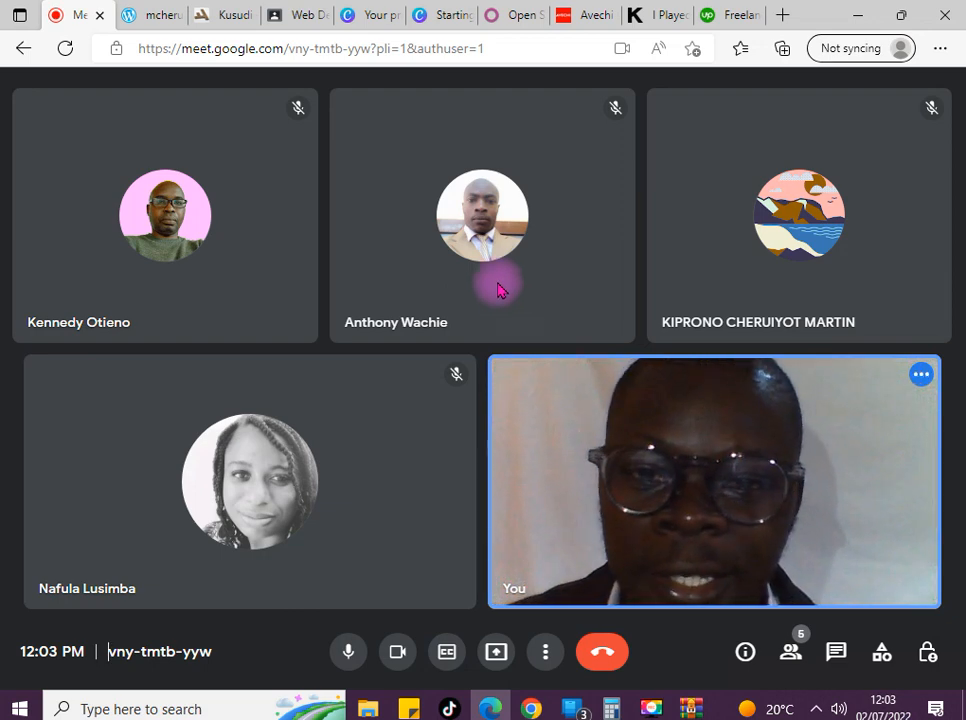
pyautogui.moveTo(482, 226)
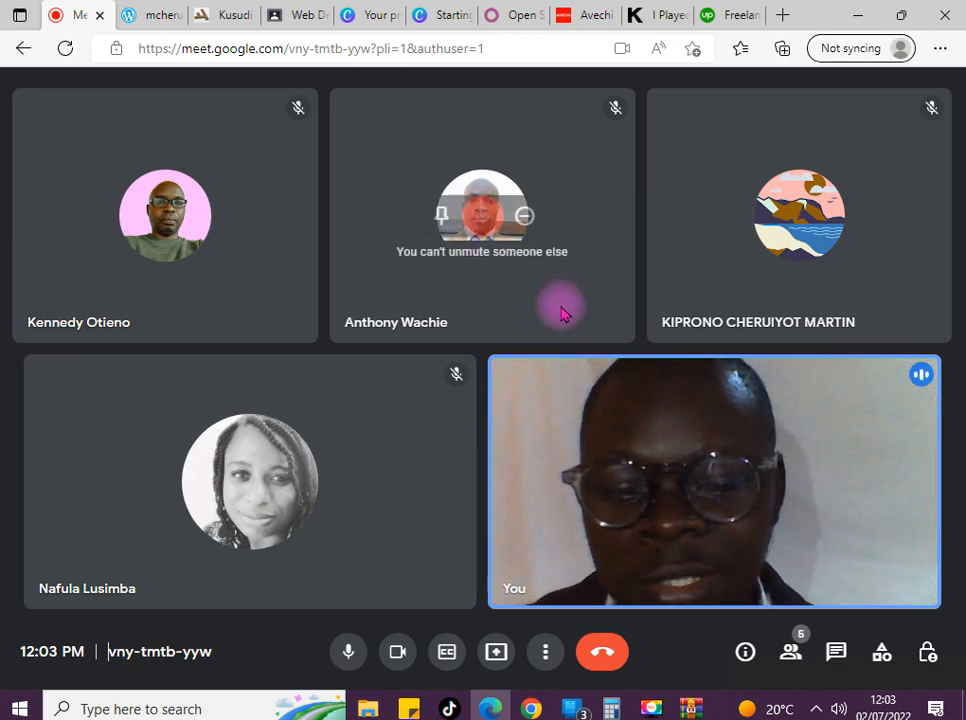
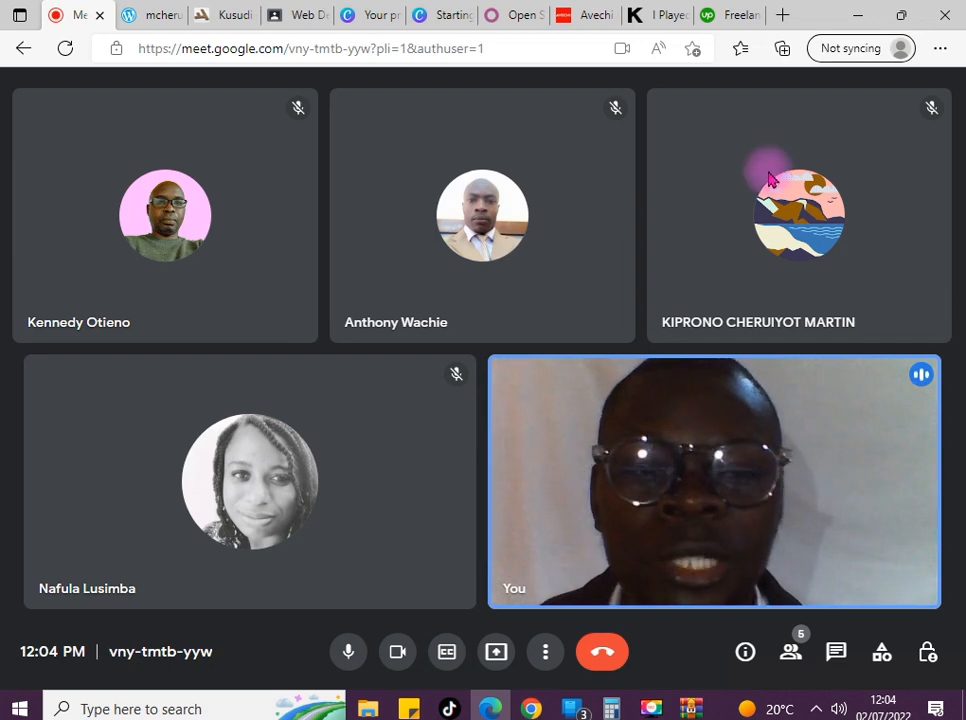
# Step: Open a blank Edge tab beside the running Meet class call
pyautogui.click(781, 16)
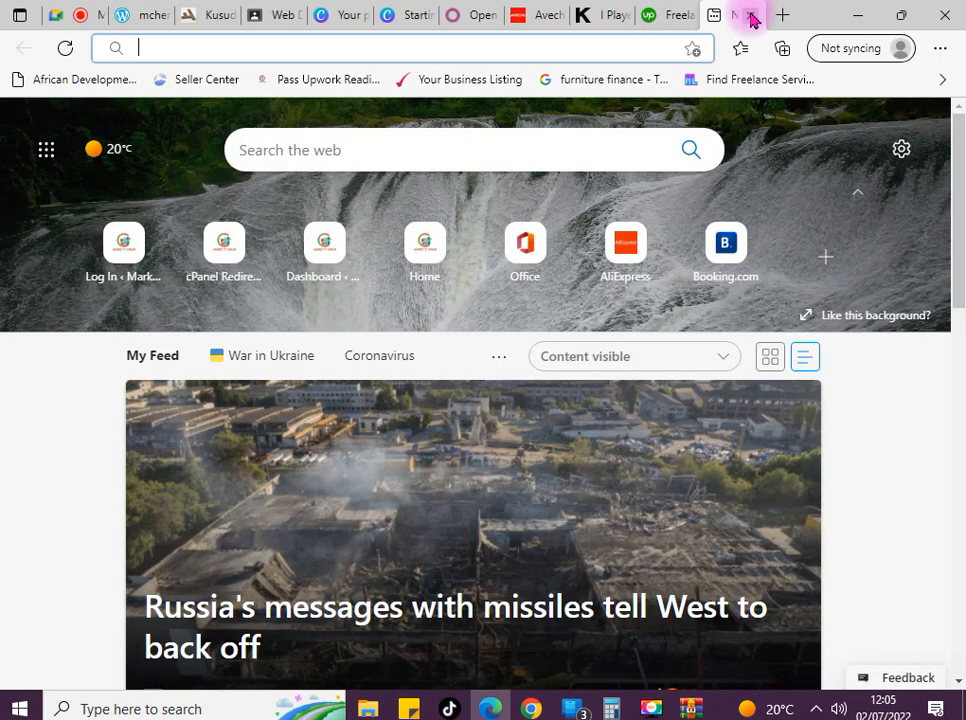
# Step: Close the blank tab to return to the five-participant Meet grid
pyautogui.click(750, 15)
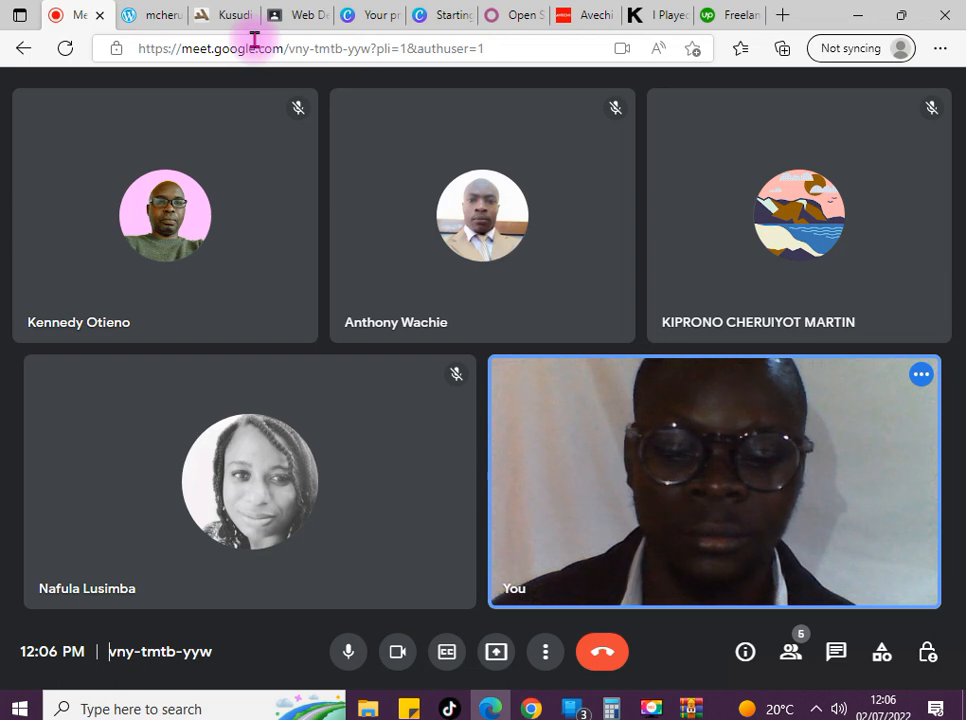
# Step: Switch the camera off and minimize Edge, revealing shopkeeper295.rar open in WinRAR
pyautogui.moveTo(302, 416)
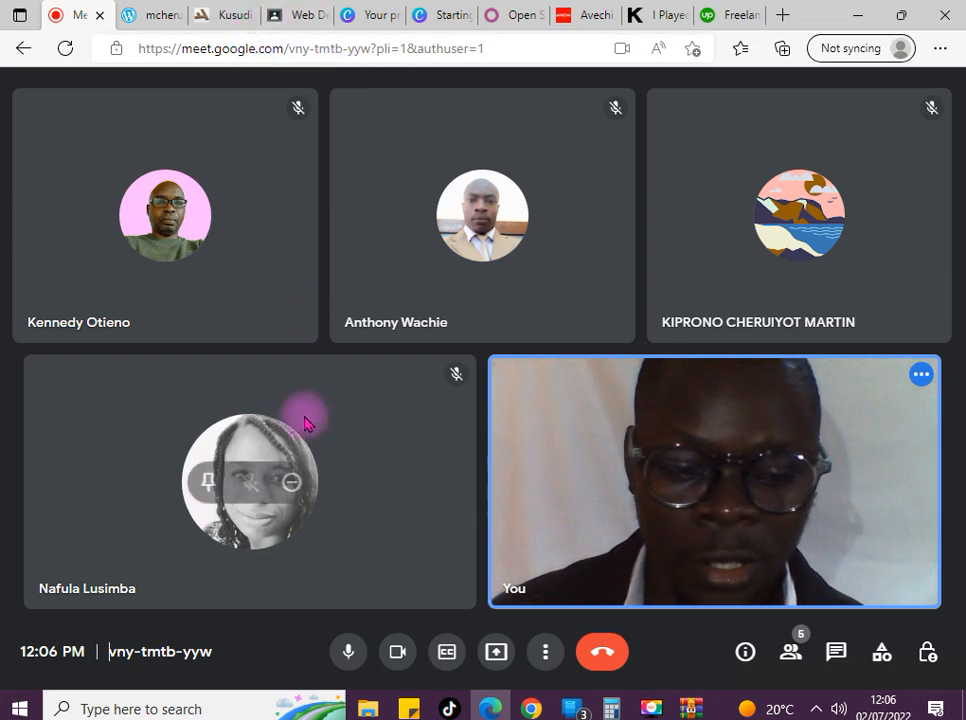
pyautogui.click(397, 668)
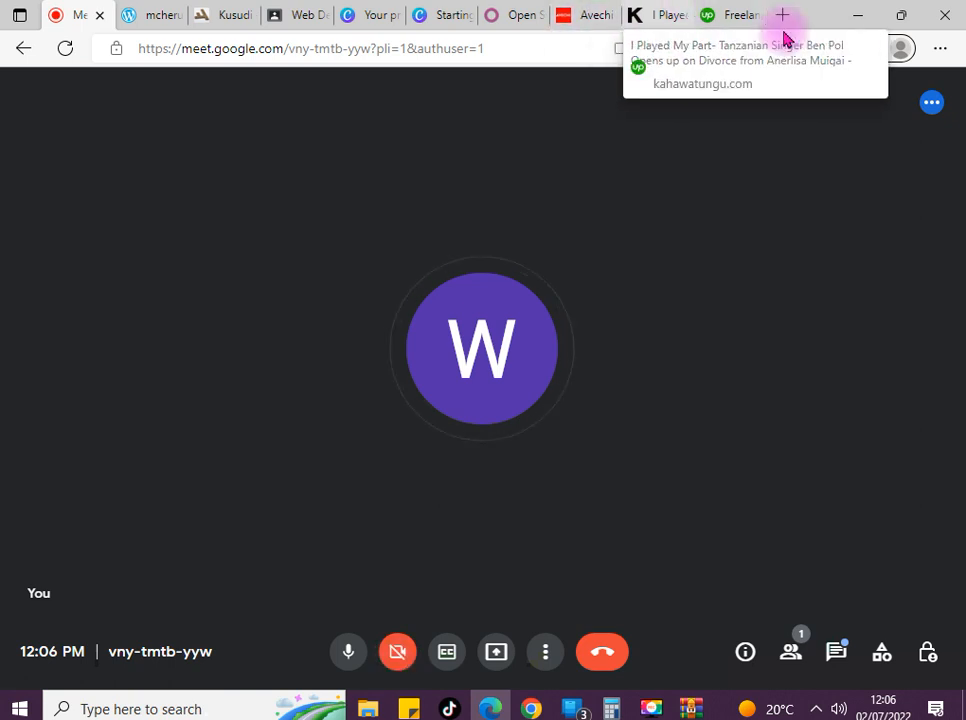
pyautogui.click(858, 16)
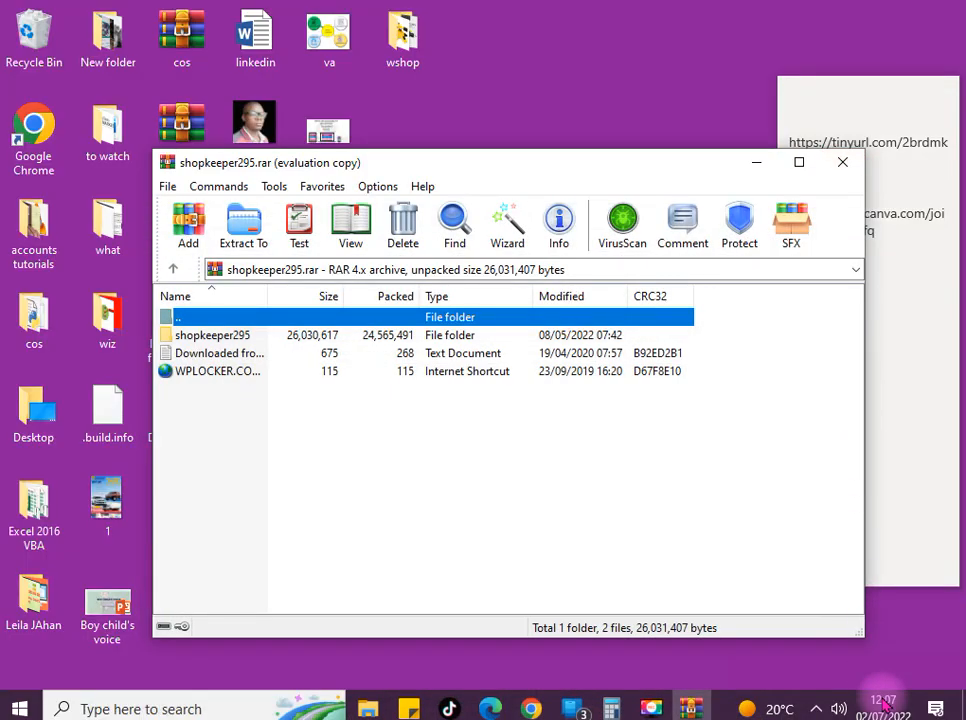